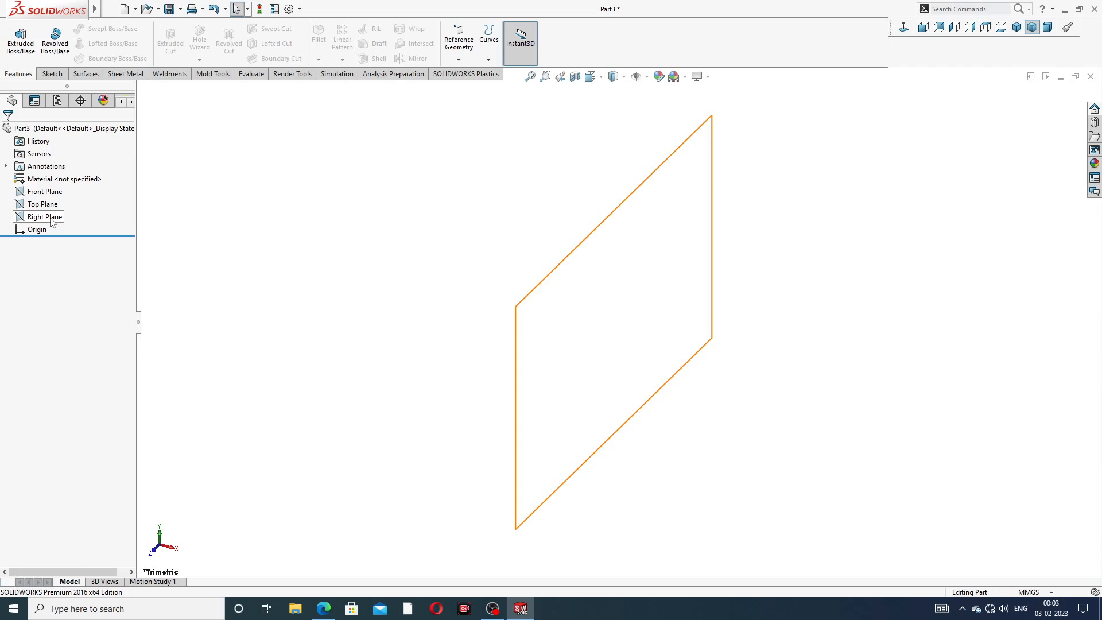
# On the Right Plane, sketch a vertical line about 65 mm up from the origin and a horizontal line about 74 mm leftward from its top
pyautogui.click(46, 217)
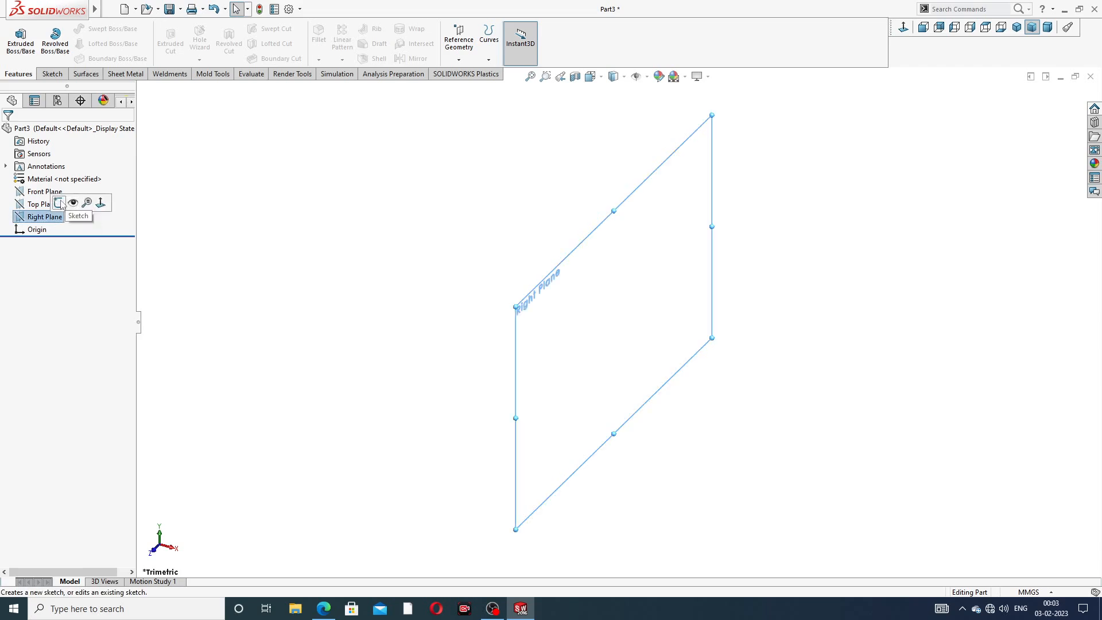
pyautogui.click(64, 206)
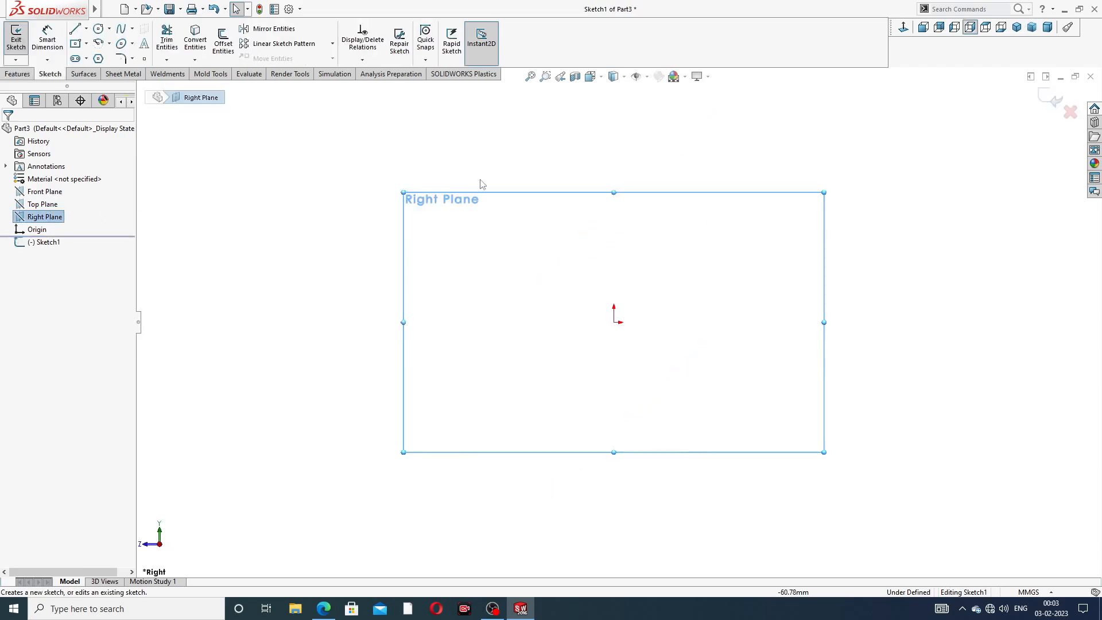
pyautogui.click(75, 29)
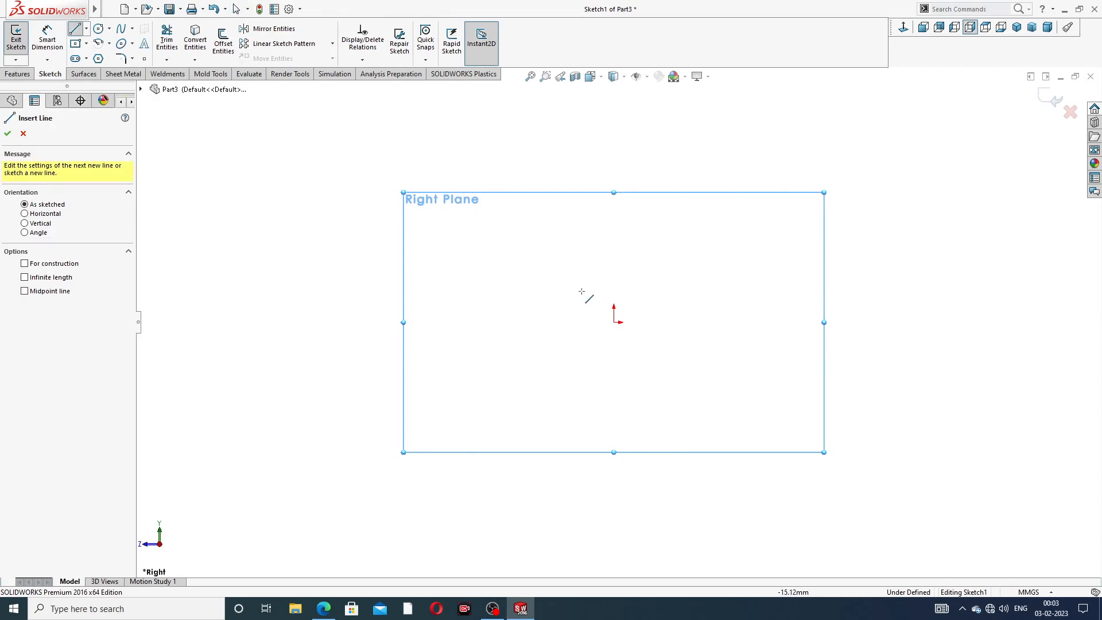
pyautogui.click(614, 321)
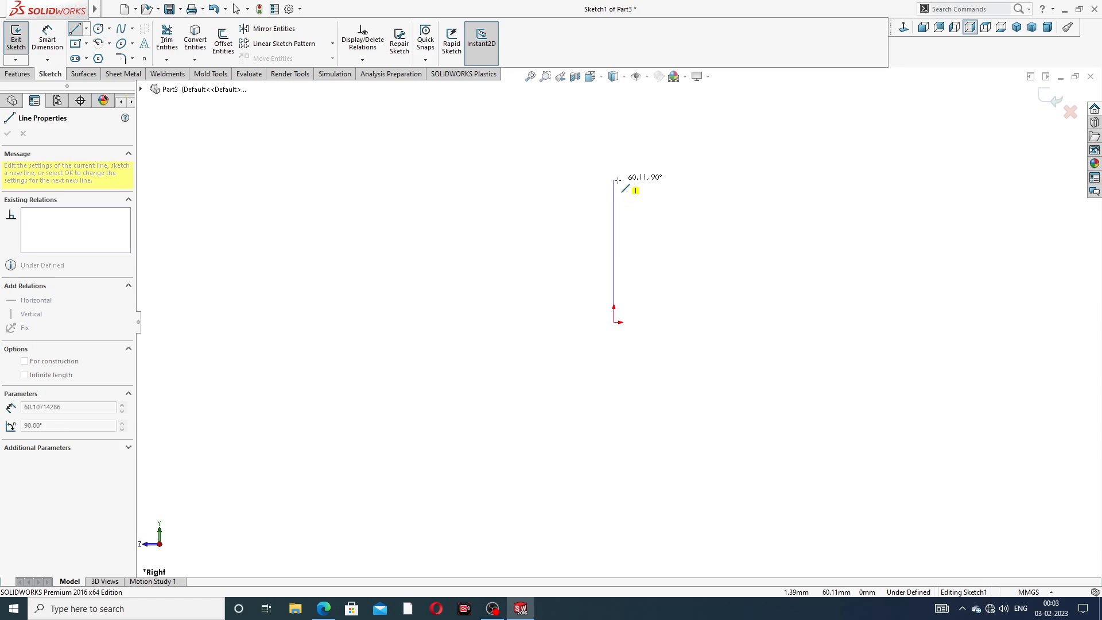
pyautogui.click(613, 168)
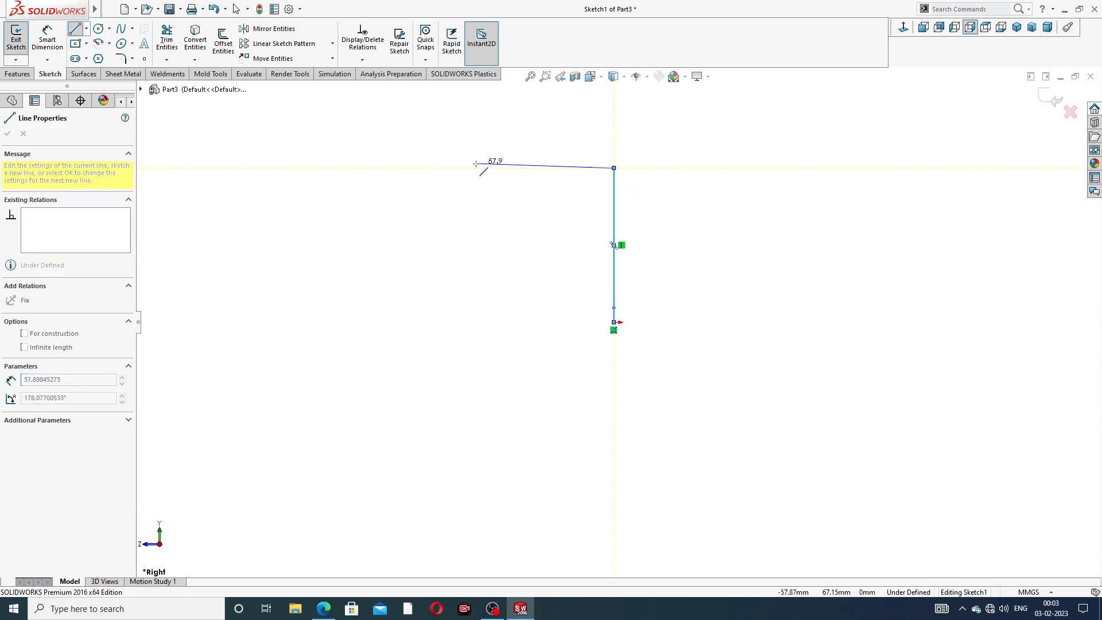
pyautogui.click(424, 168)
pyautogui.rightClick(491, 142)
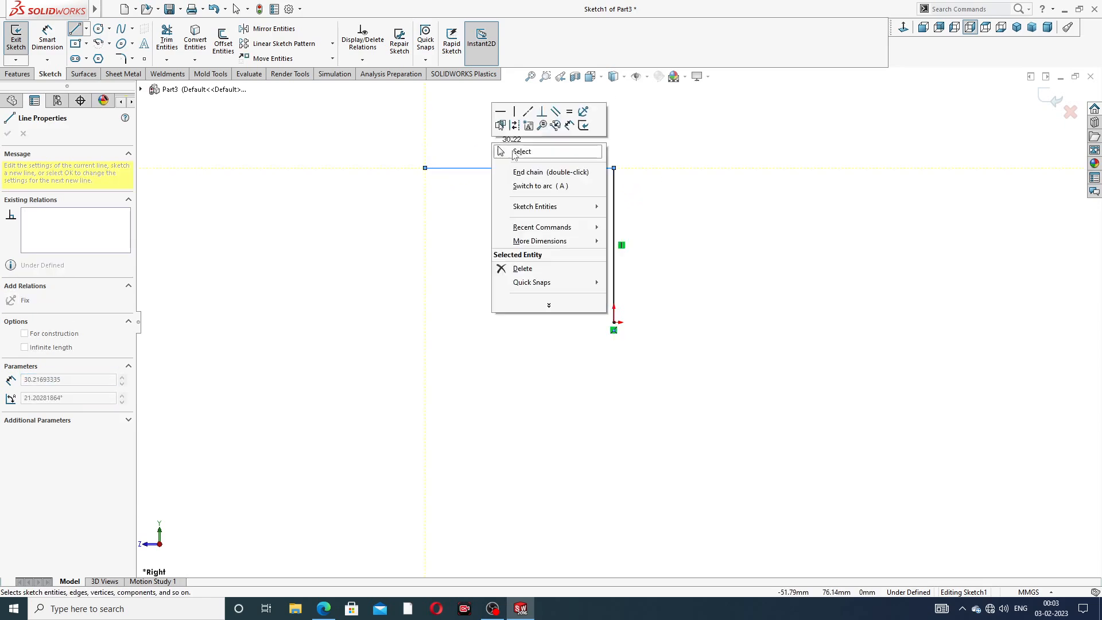
pyautogui.click(520, 150)
pyautogui.scroll(1, 631, 178)
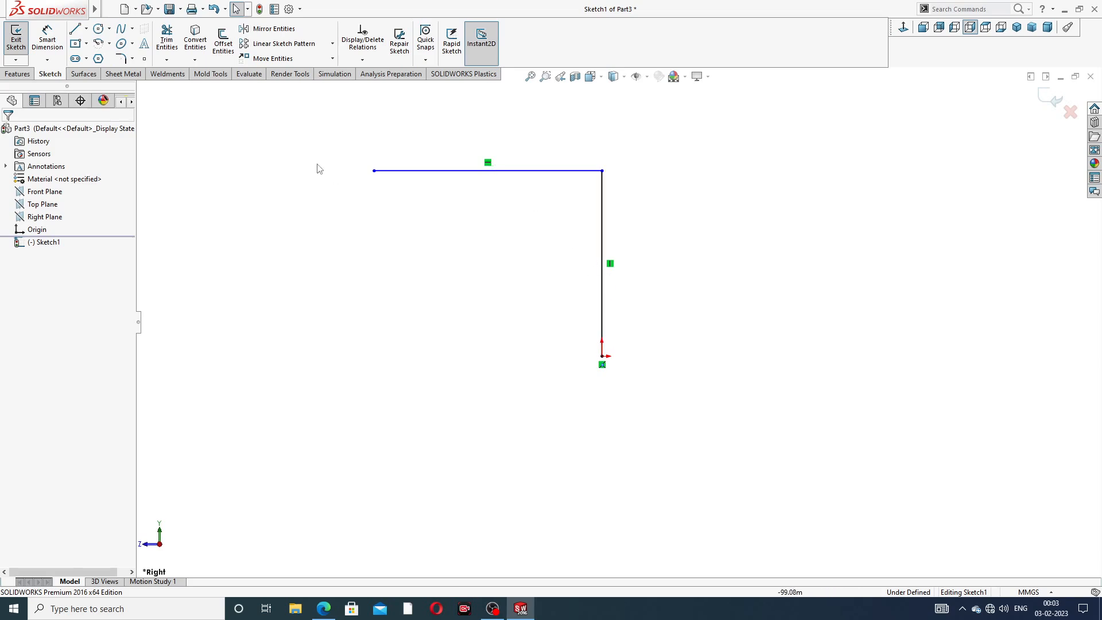
# Dimension the vertical line's length as 60 mm
pyautogui.click(49, 40)
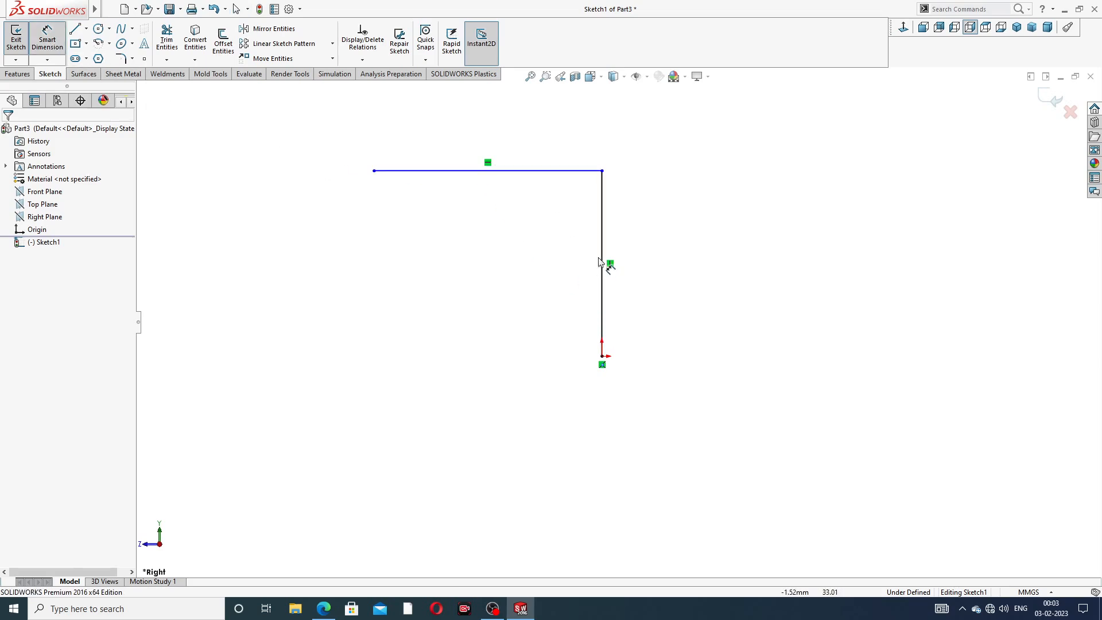
pyautogui.click(602, 253)
pyautogui.click(636, 263)
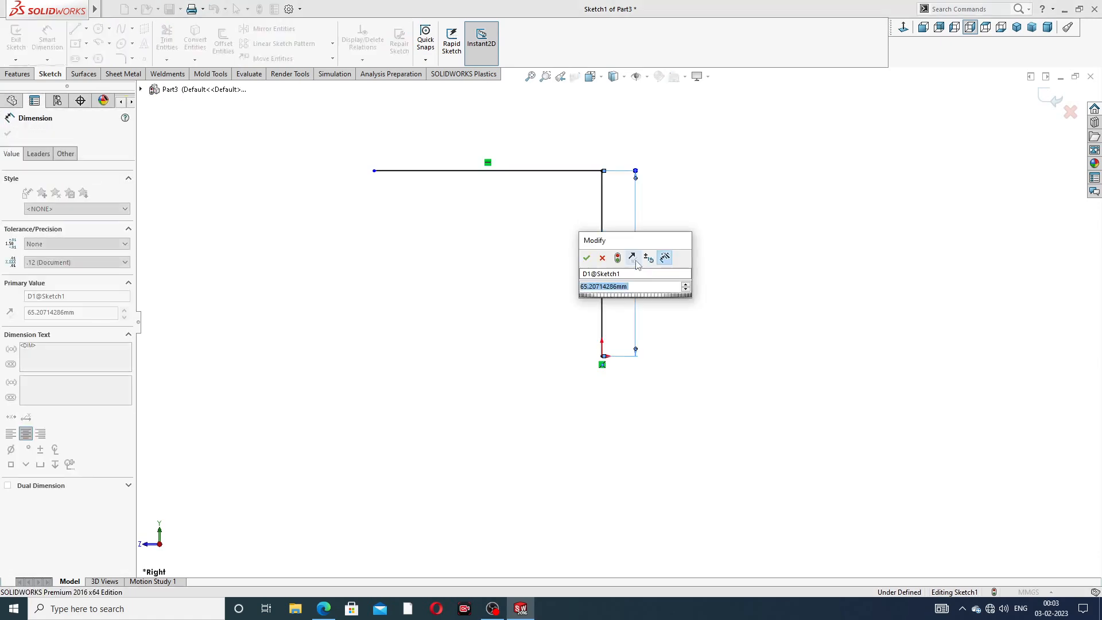
pyautogui.write('60')
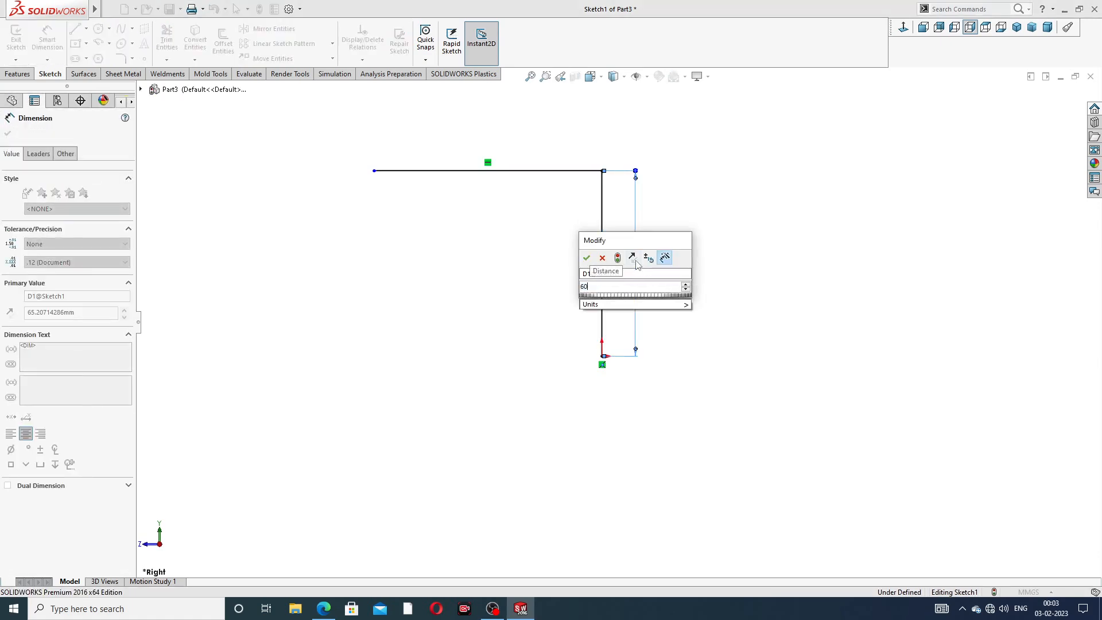
pyautogui.press('Return')
# Dimension the horizontal line's length as 143 mm and leave the dimension command
pyautogui.click(562, 171)
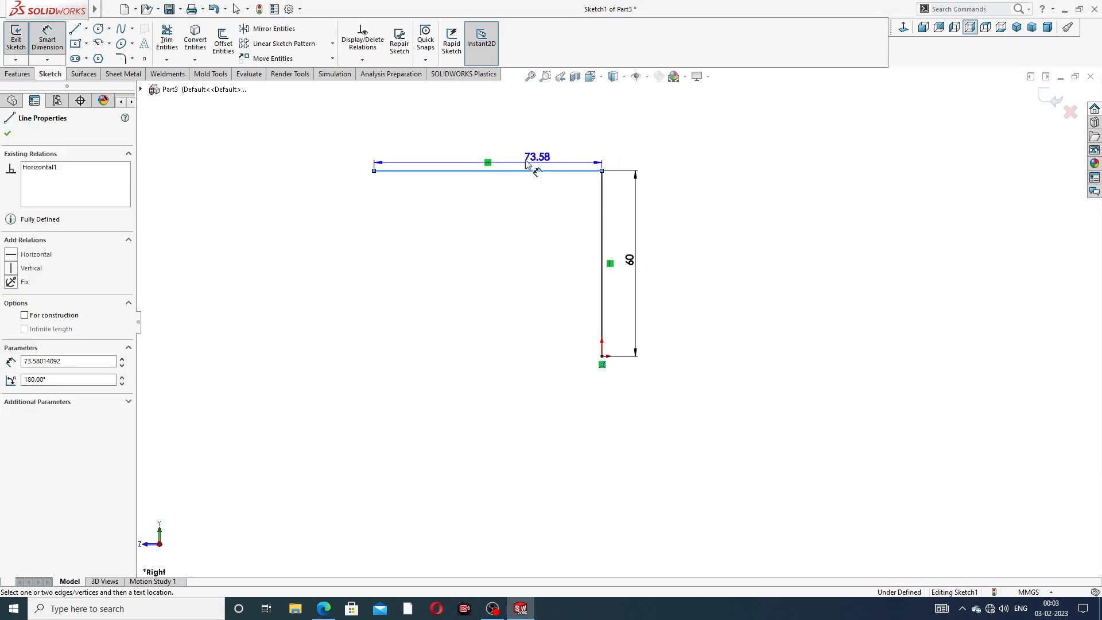
pyautogui.click(499, 161)
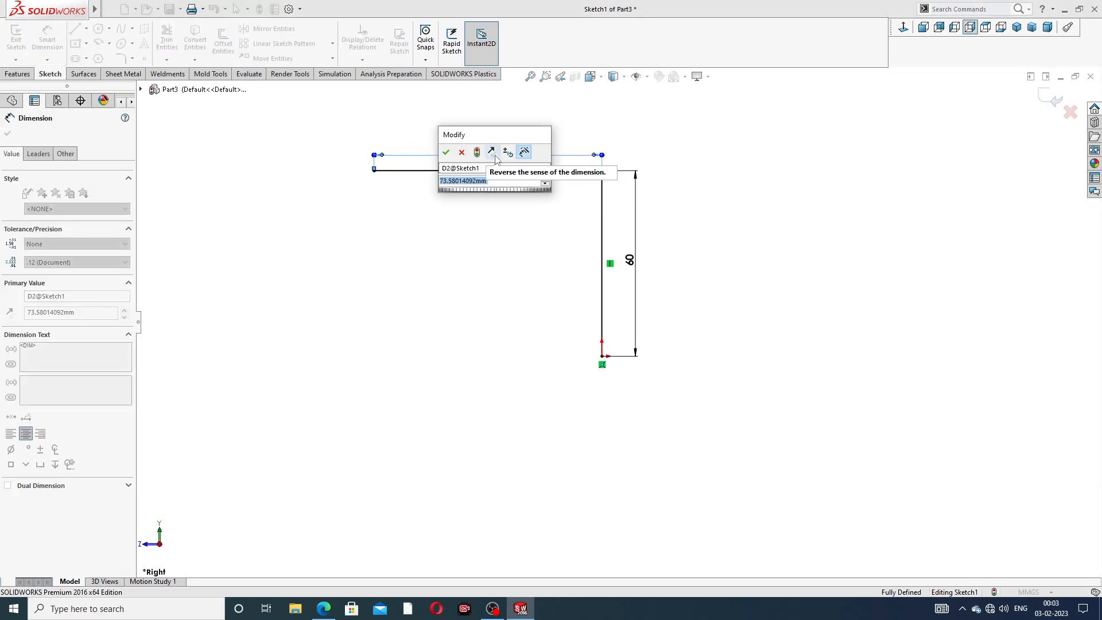
pyautogui.write('143')
pyautogui.press('Return')
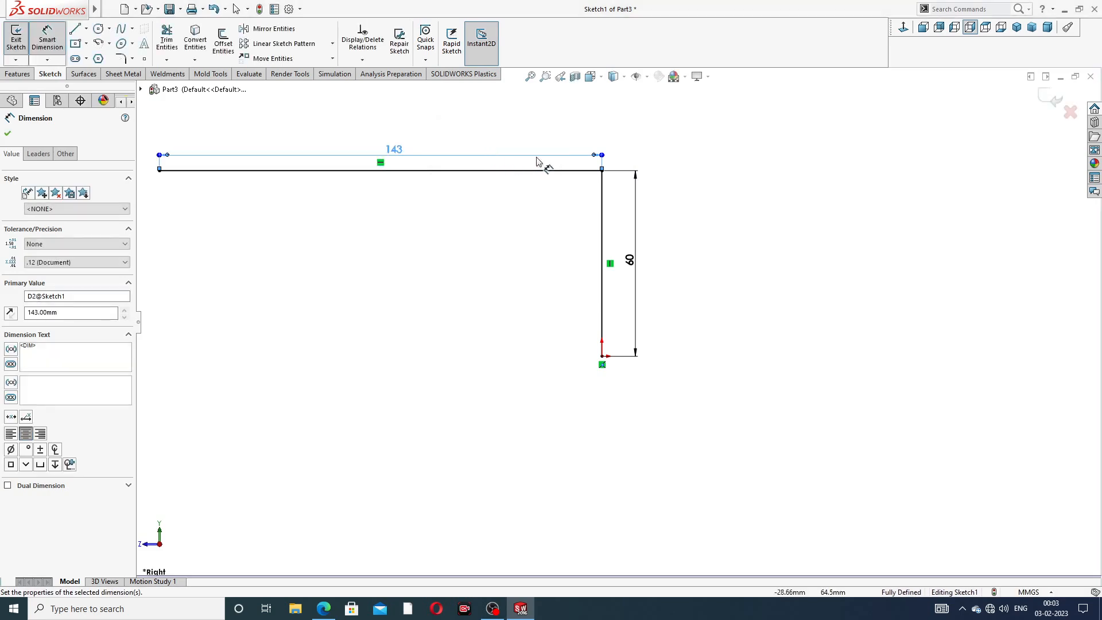
pyautogui.click(663, 137)
pyautogui.scroll(4, 471, 188)
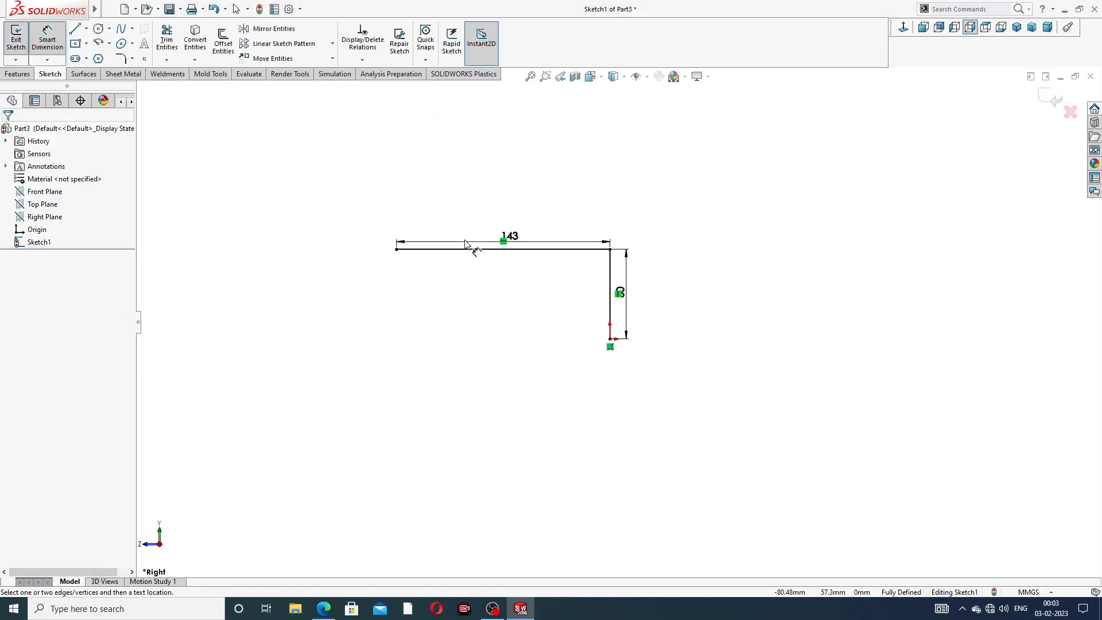
pyautogui.scroll(-1, 544, 177)
pyautogui.rightClick(548, 137)
pyautogui.click(569, 172)
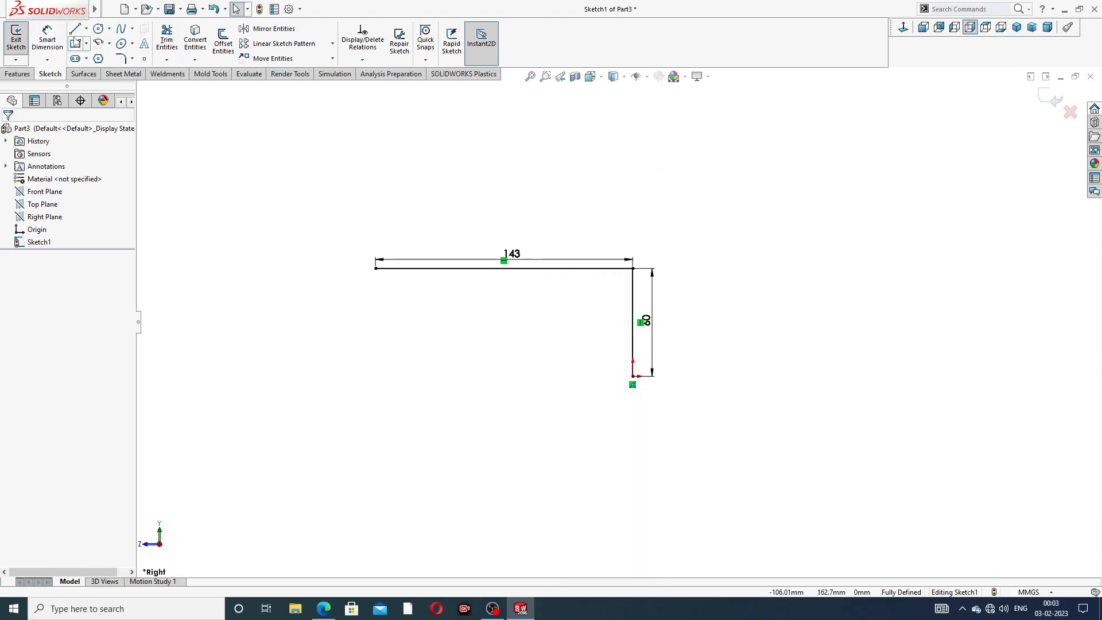
# Round the corner between the two lines with a 40 mm sketch fillet, consulting the PDF drawing, and exit the sketch
pyautogui.click(133, 59)
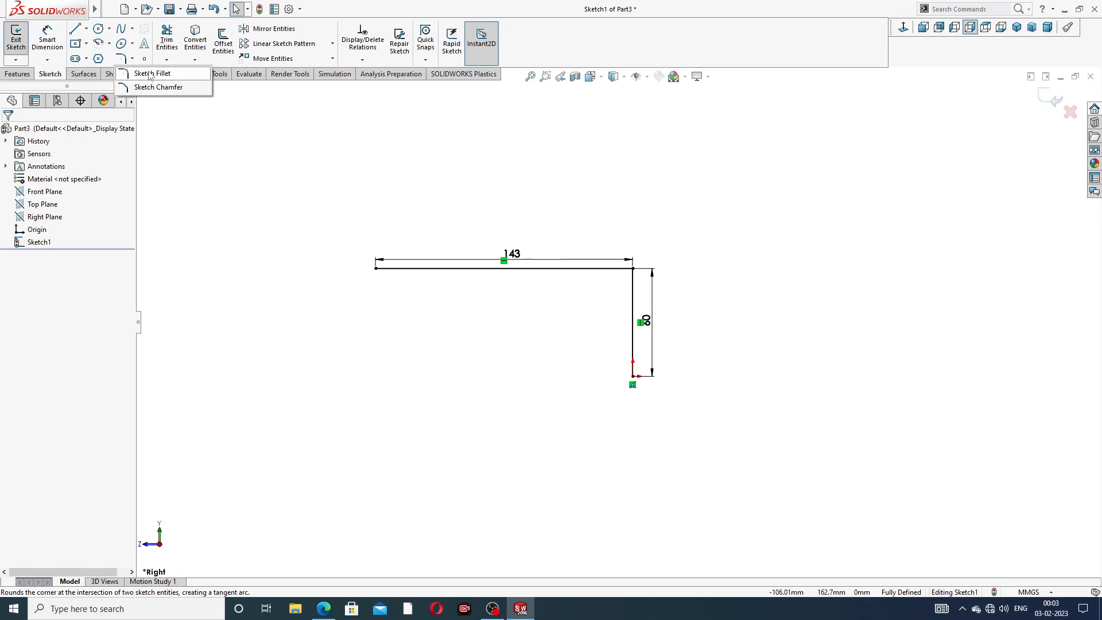
pyautogui.click(150, 74)
pyautogui.click(634, 269)
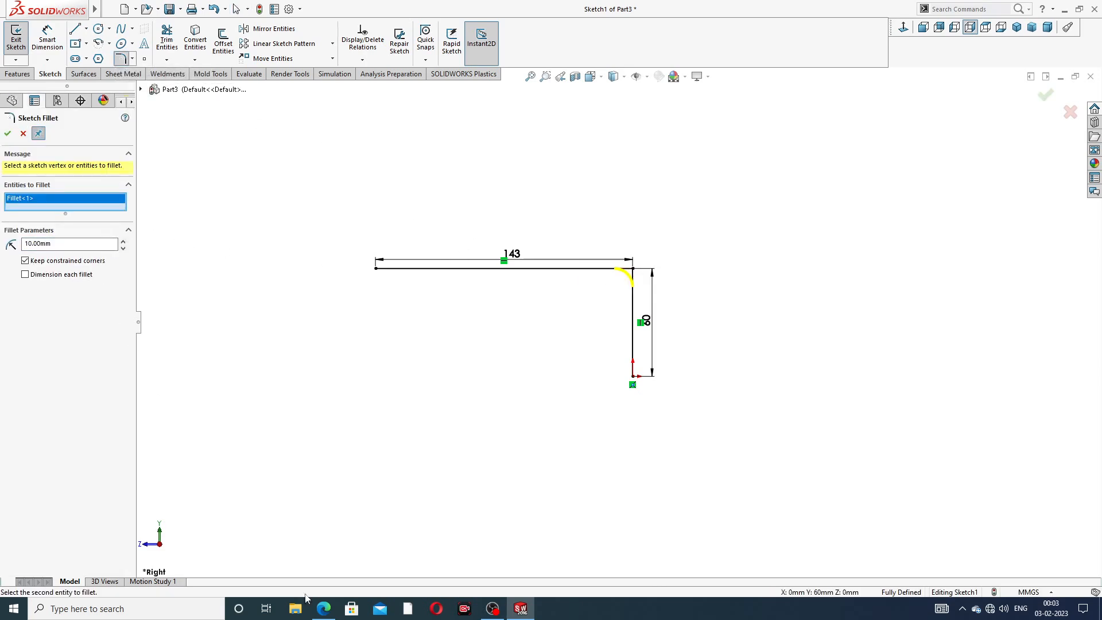
pyautogui.click(323, 609)
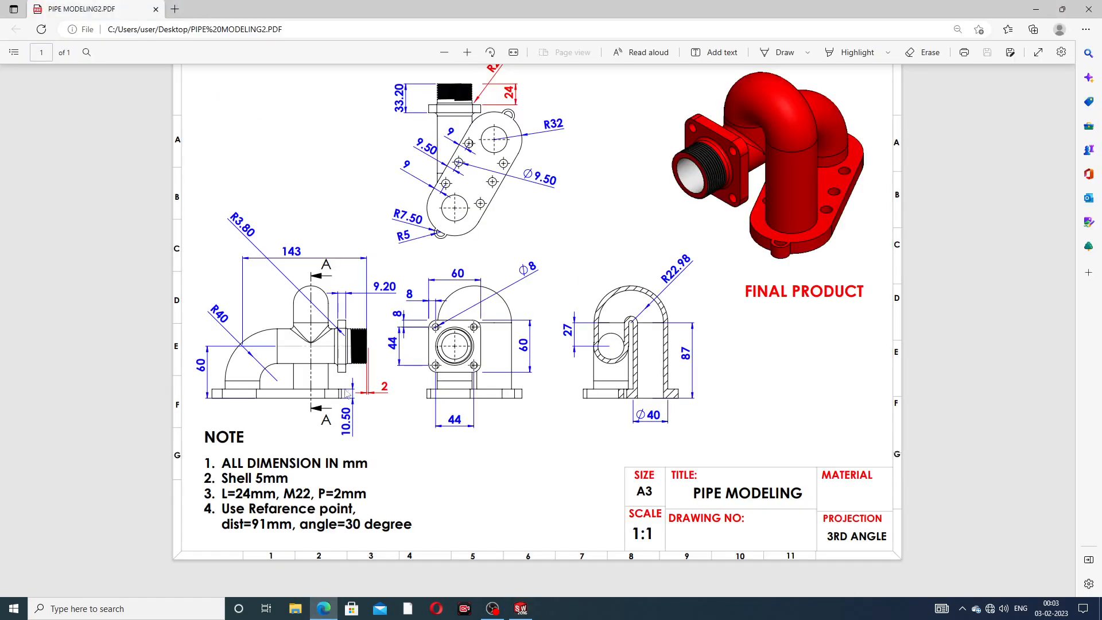
pyautogui.click(323, 609)
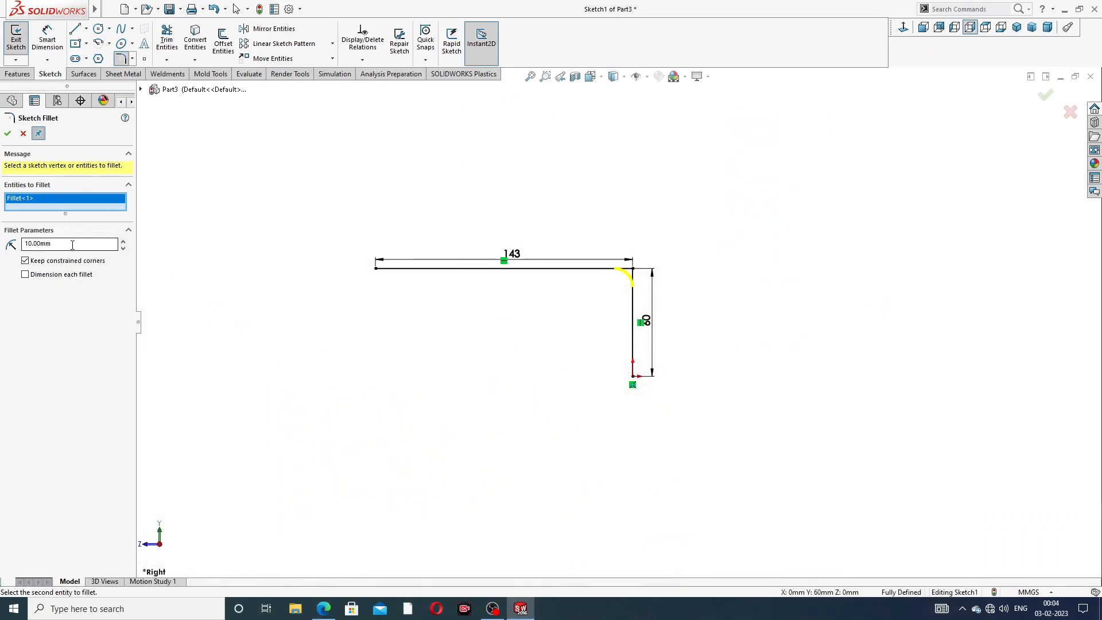
pyautogui.click(73, 244)
pyautogui.write('40')
pyautogui.press('Return')
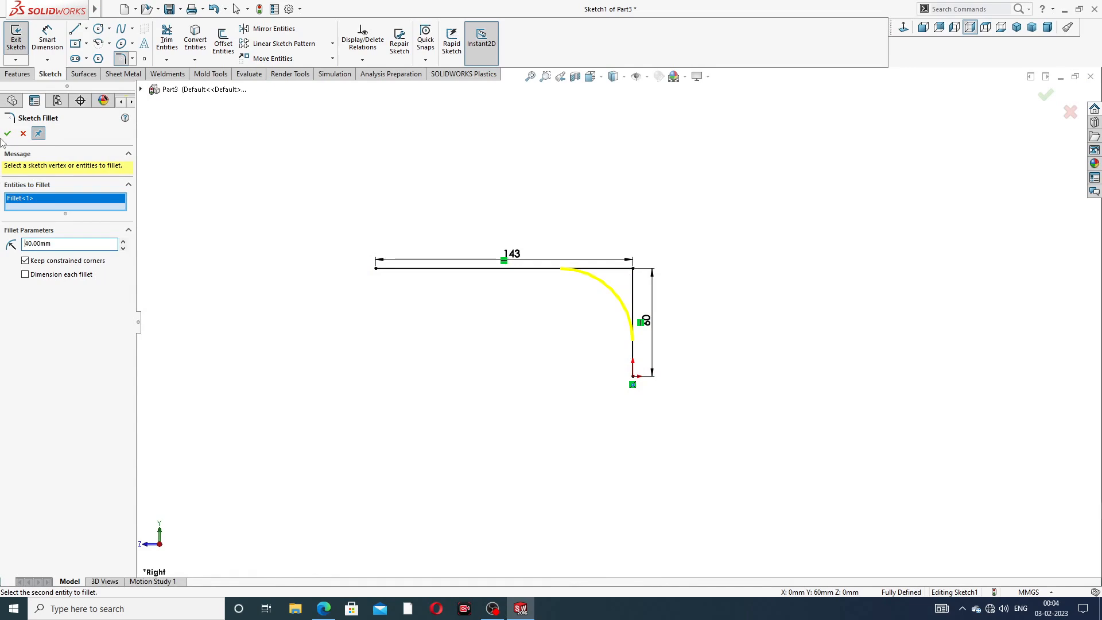
pyautogui.click(7, 134)
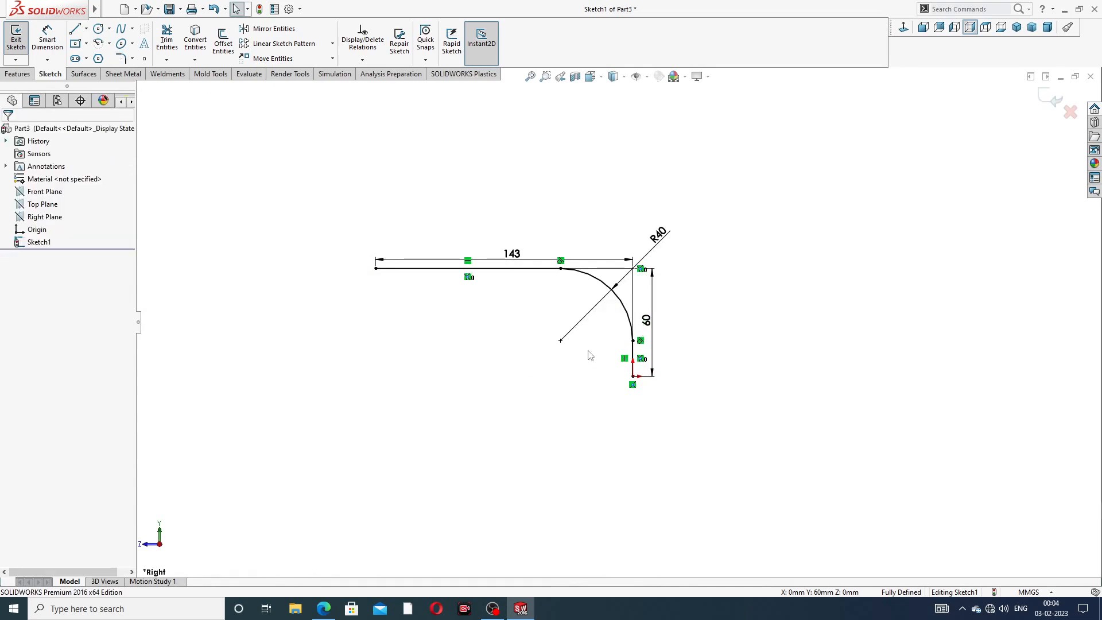
pyautogui.scroll(-2, 585, 355)
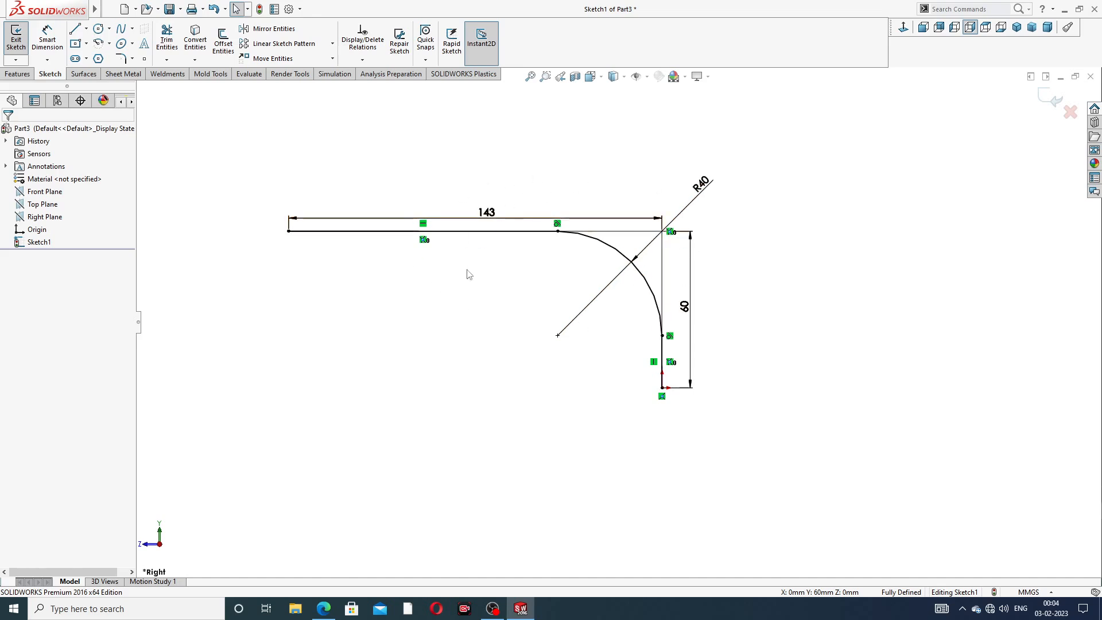
pyautogui.click(1047, 103)
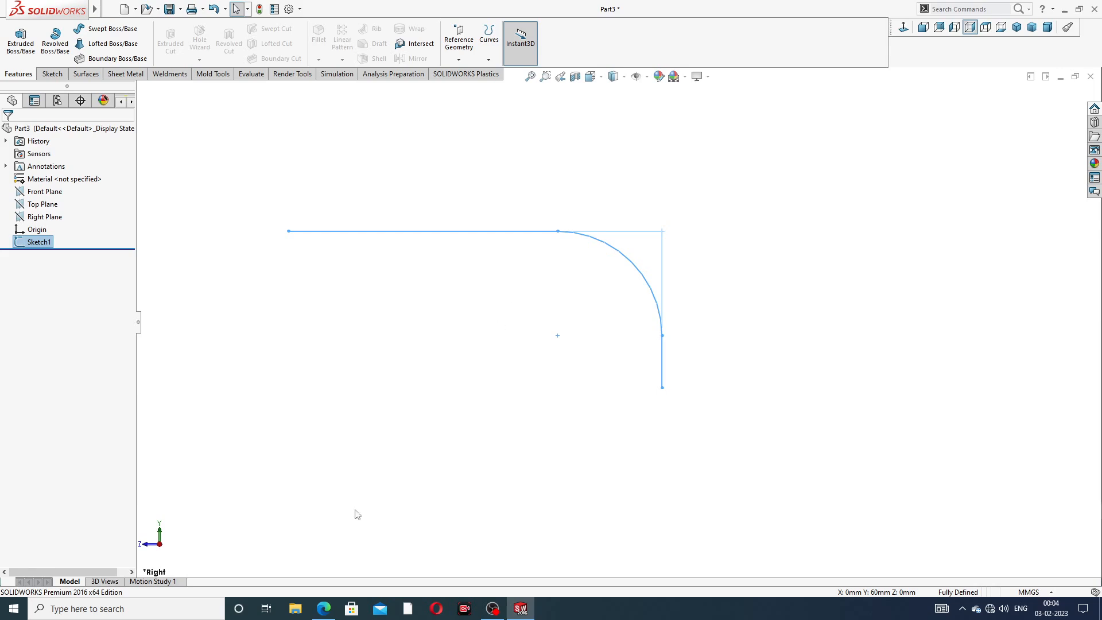
# Check the pipe drawing PDF and sketch a circle about 55 mm in diameter on the Top Plane, centred on the origin
pyautogui.click(323, 608)
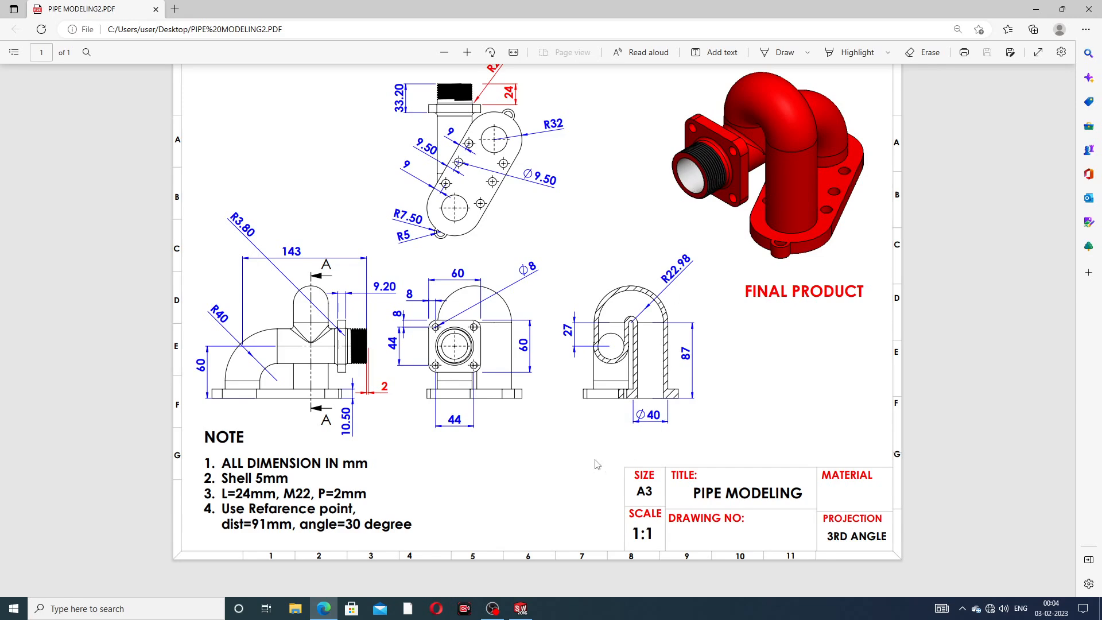
pyautogui.click(520, 608)
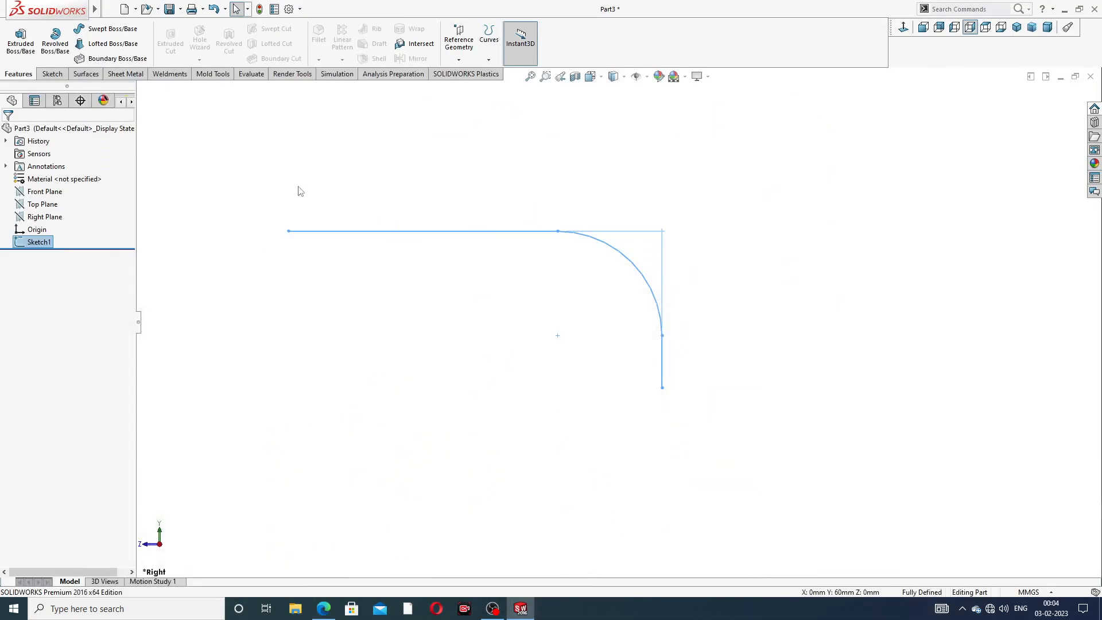
pyautogui.click(56, 206)
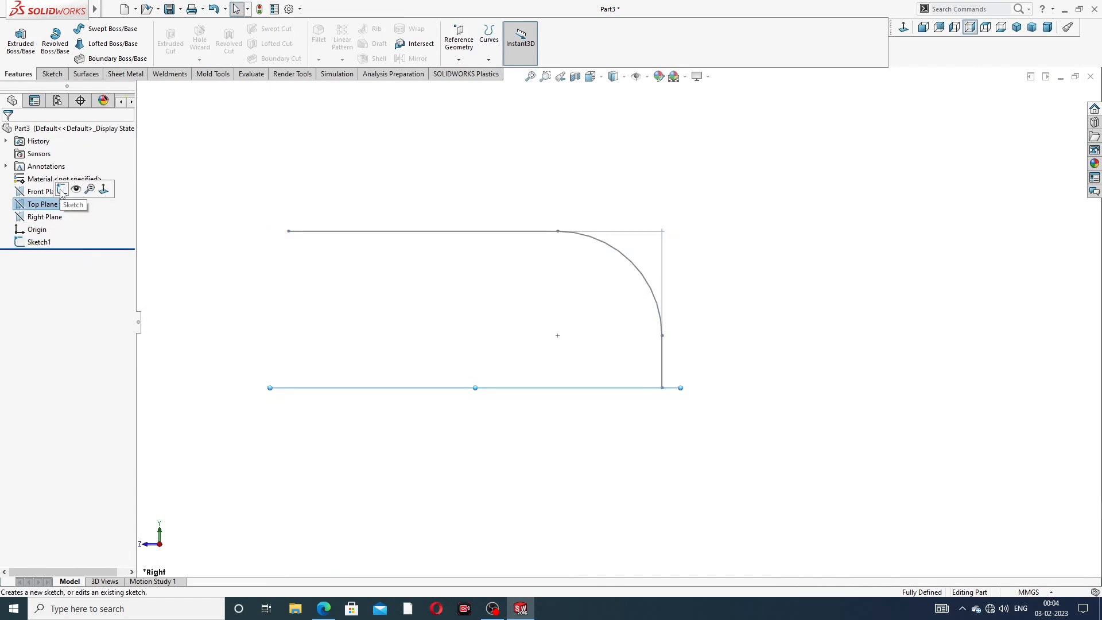
pyautogui.click(62, 190)
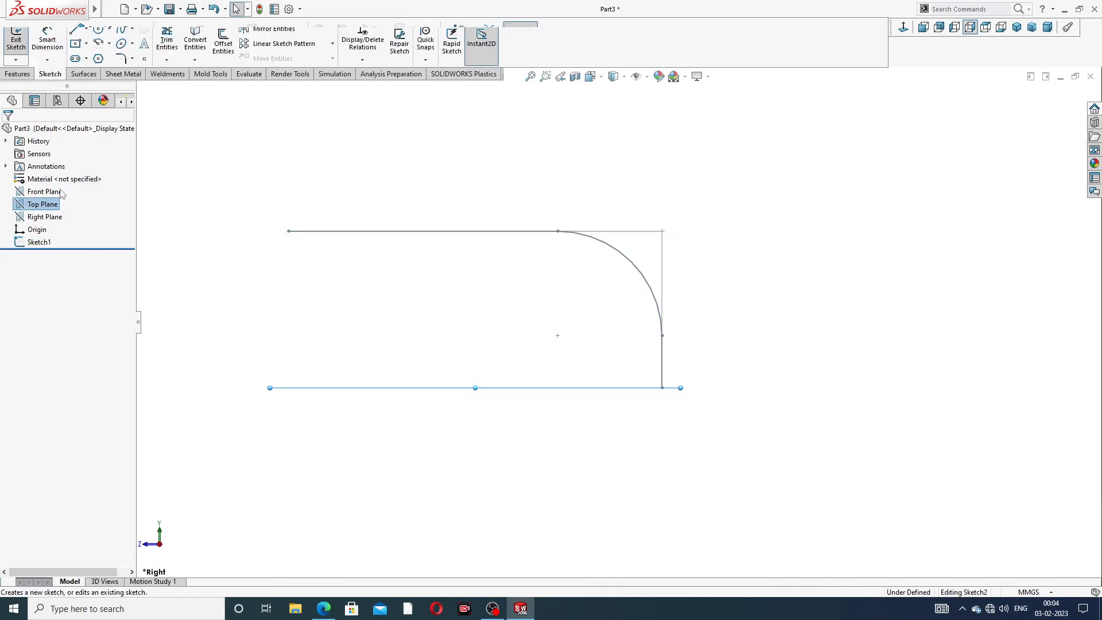
pyautogui.click(900, 34)
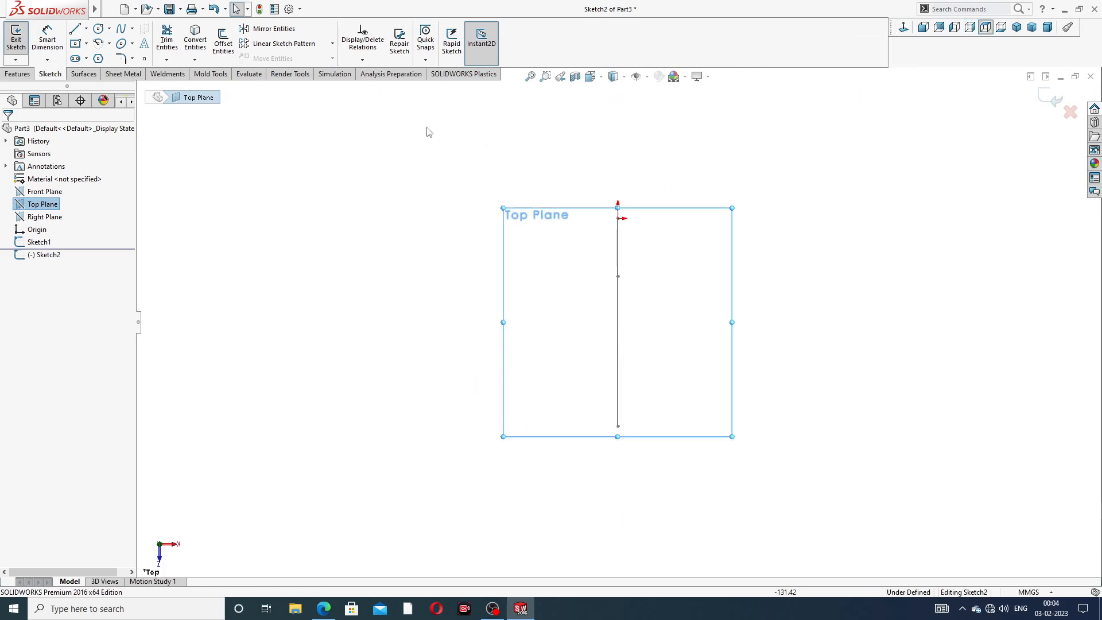
pyautogui.click(98, 29)
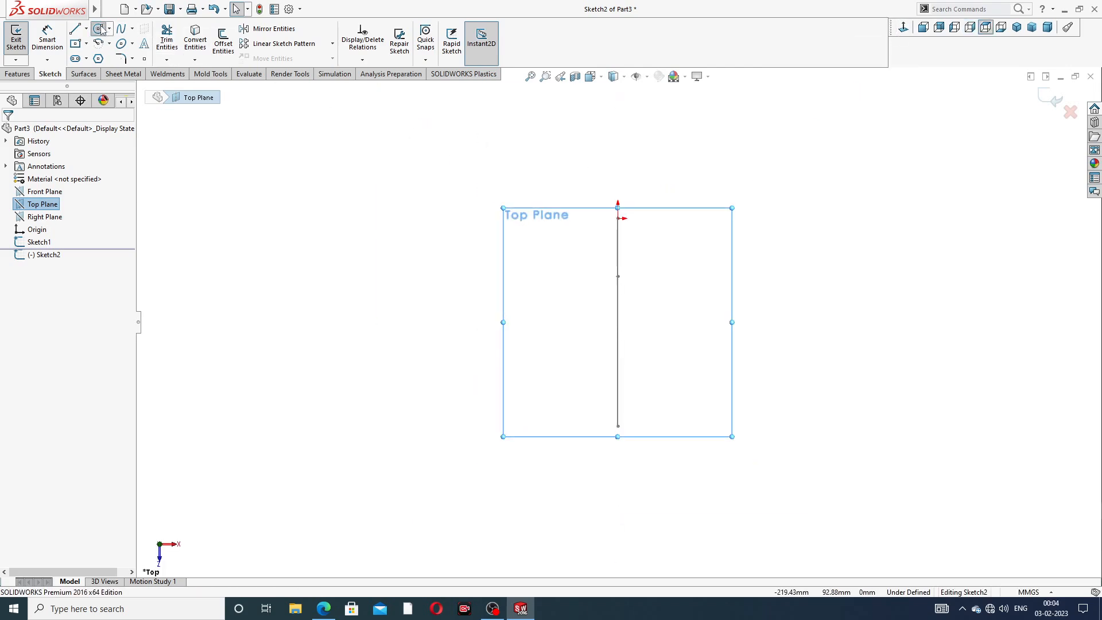
pyautogui.click(618, 219)
pyautogui.click(641, 184)
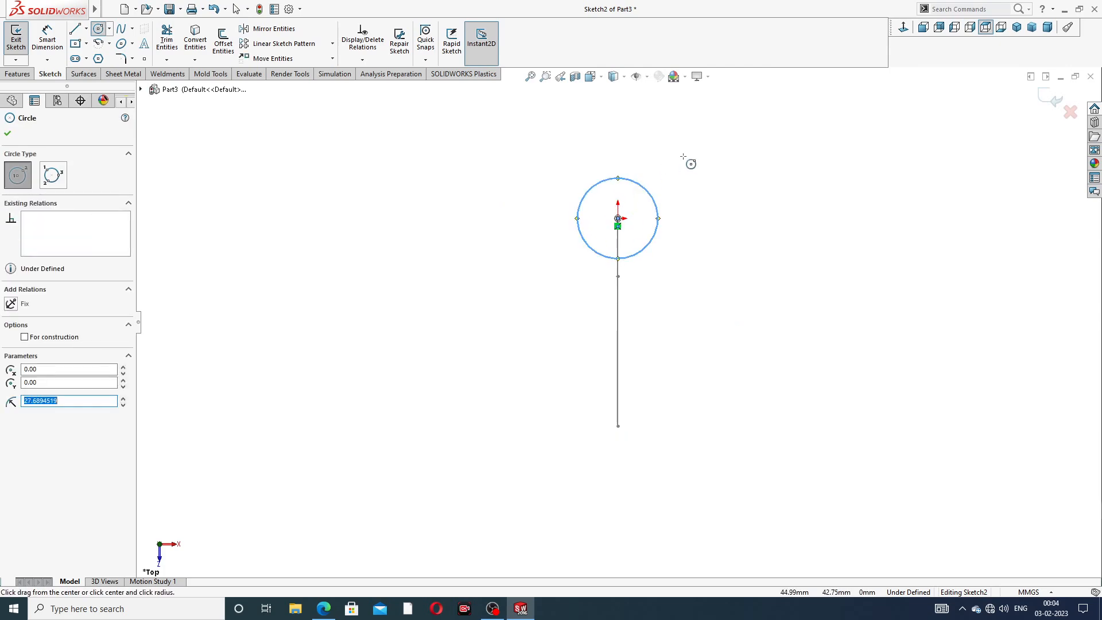
pyautogui.rightClick(691, 163)
pyautogui.click(712, 166)
# Dimension the circle's diameter as 40 mm and leave the dimension command
pyautogui.click(47, 38)
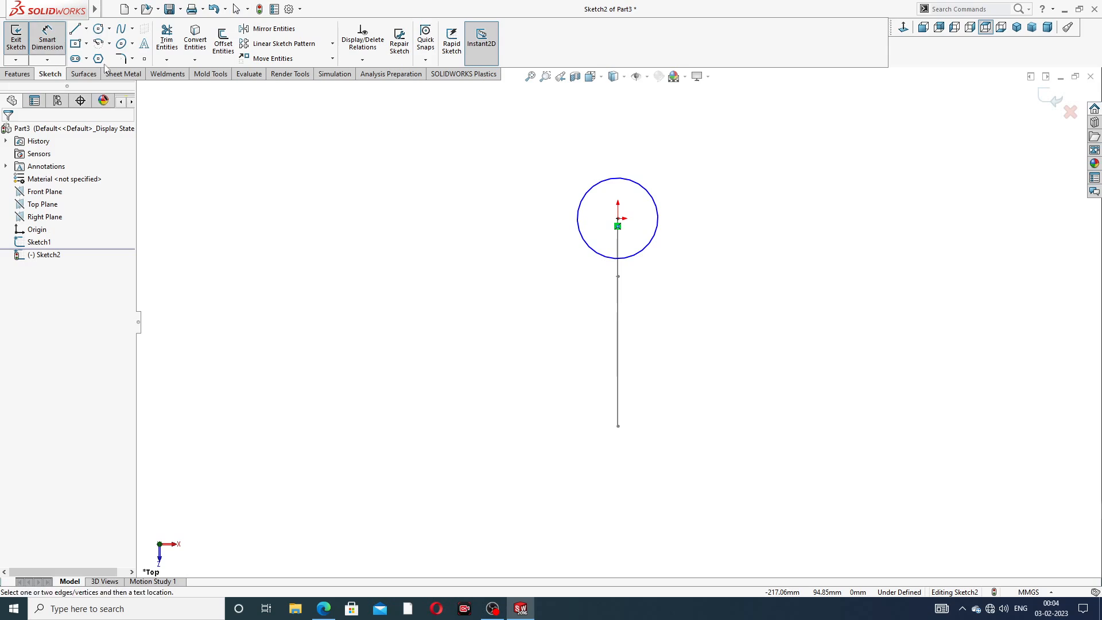
pyautogui.click(631, 185)
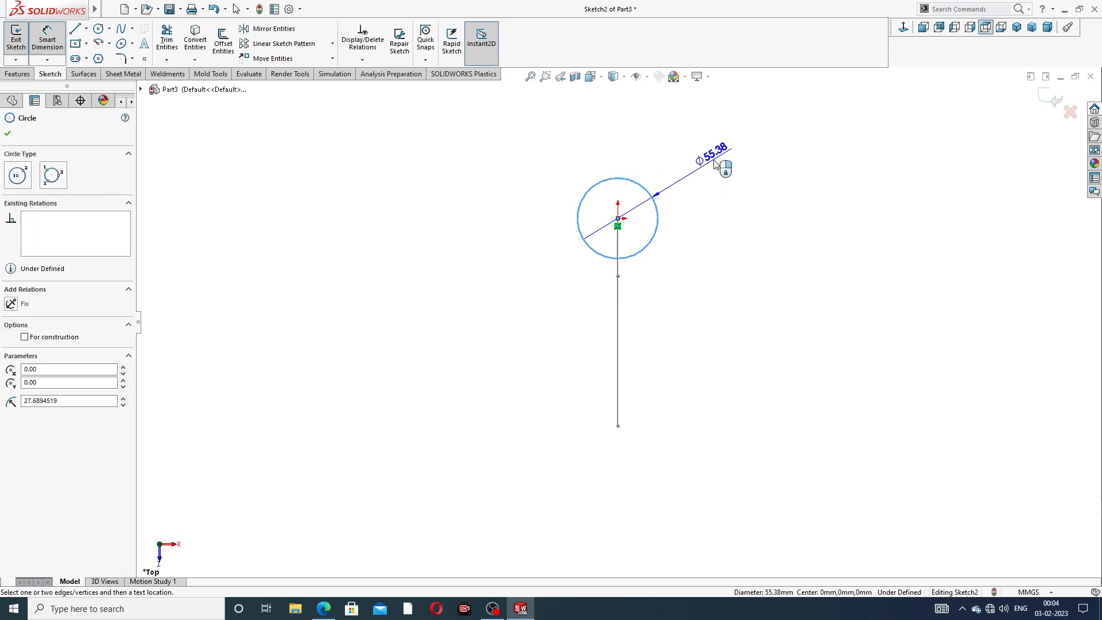
pyautogui.click(722, 166)
pyautogui.write('40')
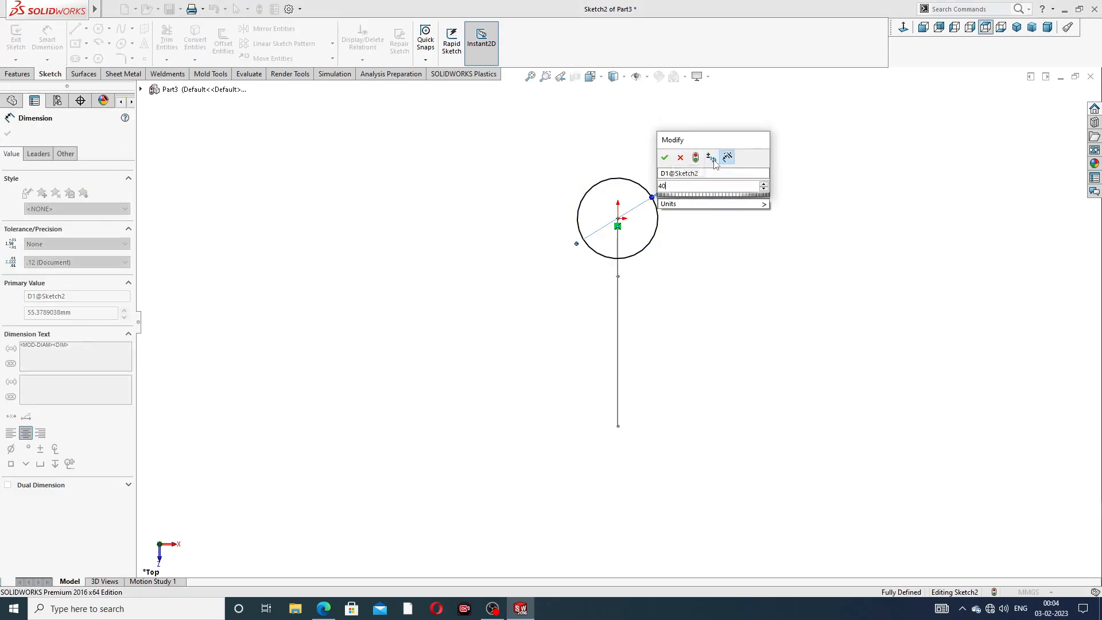
pyautogui.click(664, 157)
pyautogui.click(773, 152)
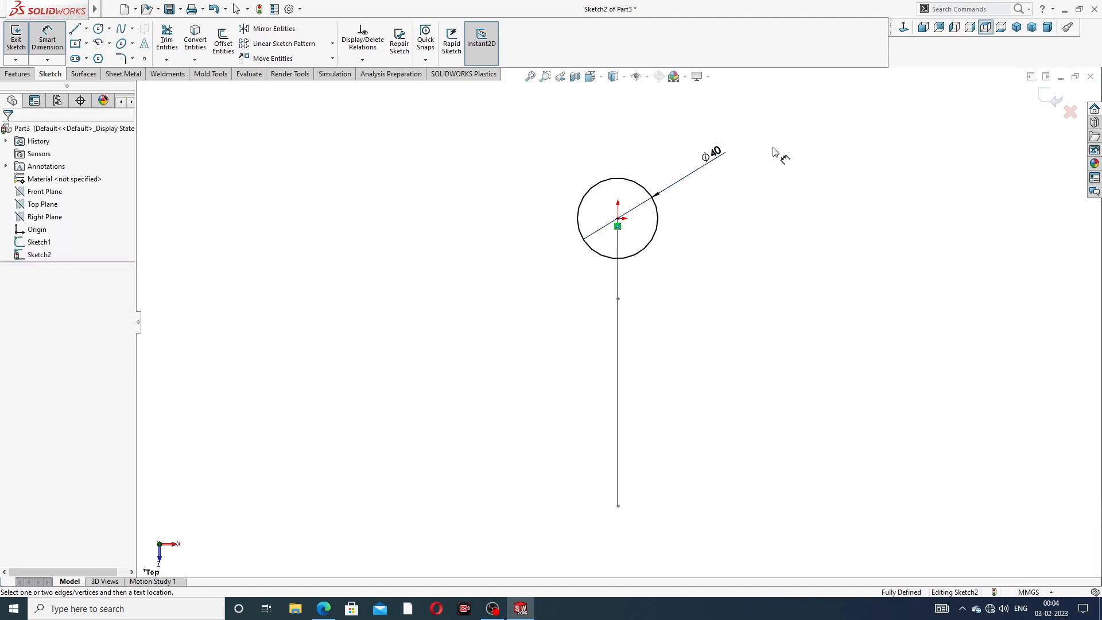
pyautogui.rightClick(773, 152)
pyautogui.click(809, 171)
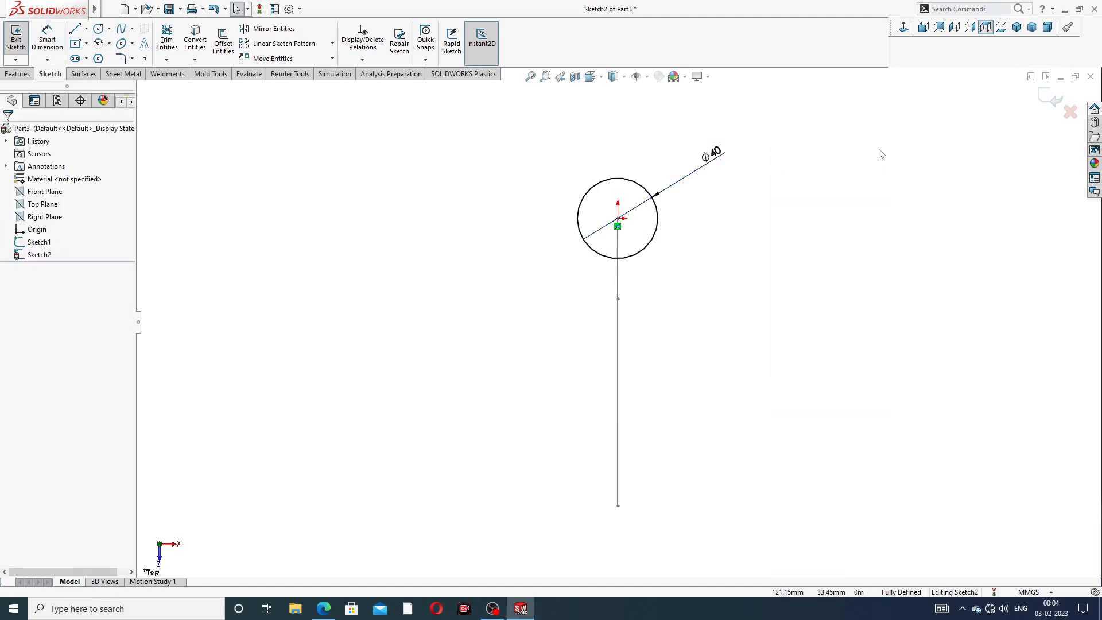
# Exit the circle sketch and sweep the 40 mm circle along the bent path sketch as a solid boss
pyautogui.click(1047, 106)
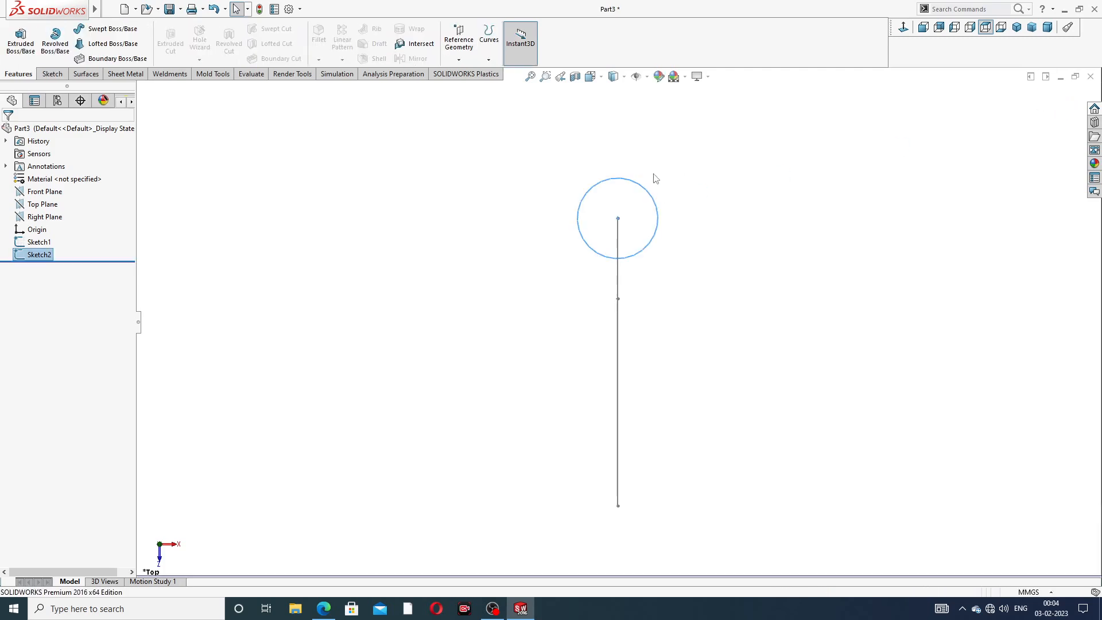
pyautogui.moveTo(656, 178); pyautogui.dragTo(750, 208, button='middle')
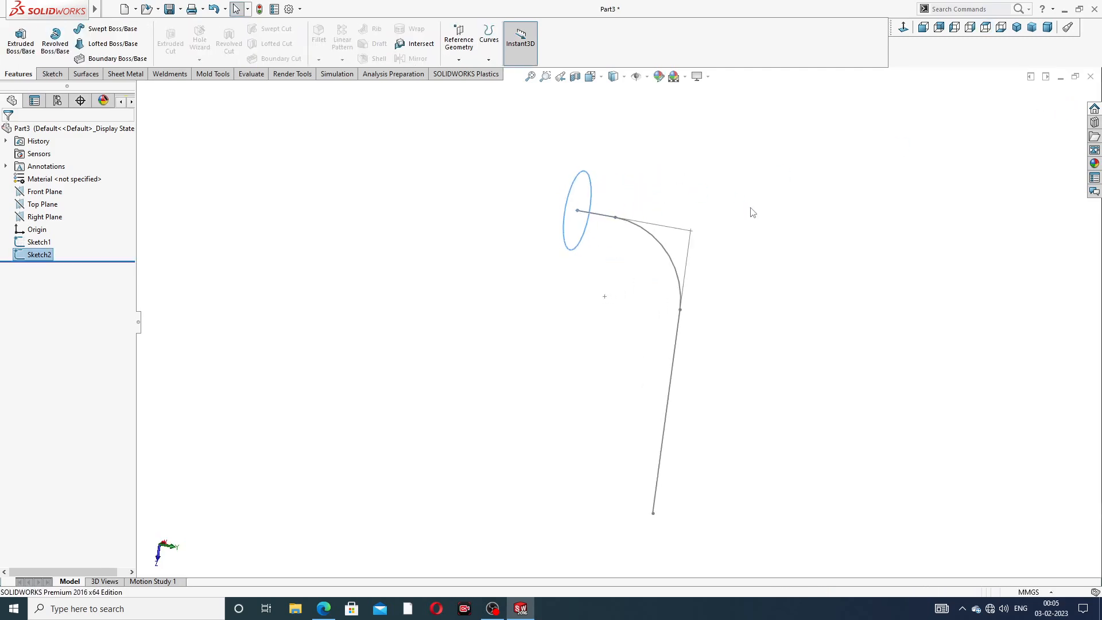
pyautogui.click(1017, 27)
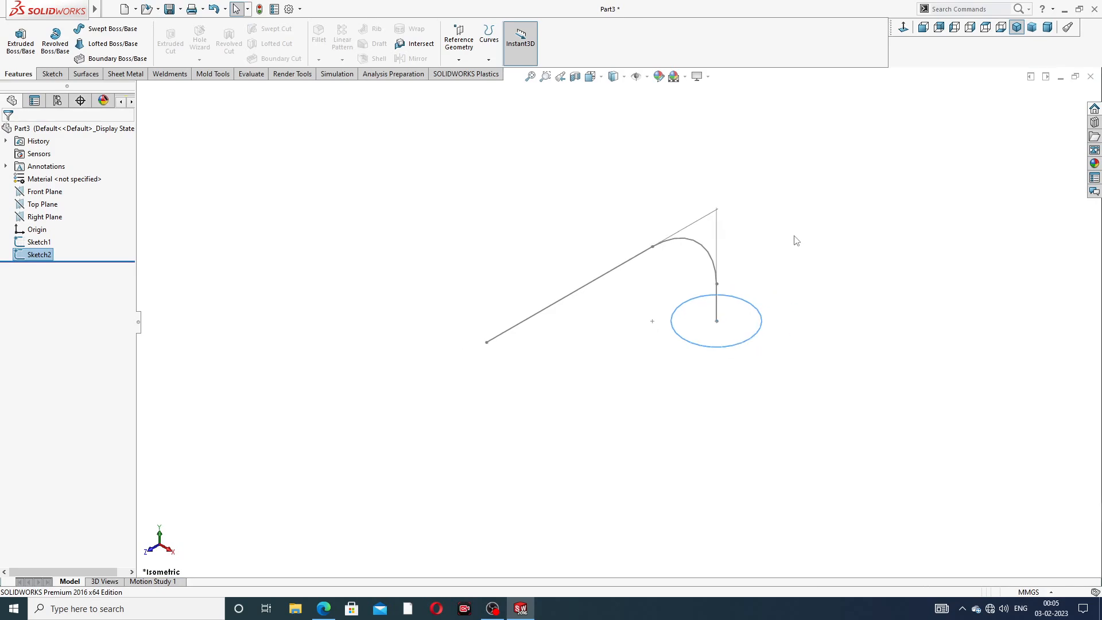
pyautogui.moveTo(757, 283); pyautogui.dragTo(743, 255, button='middle')
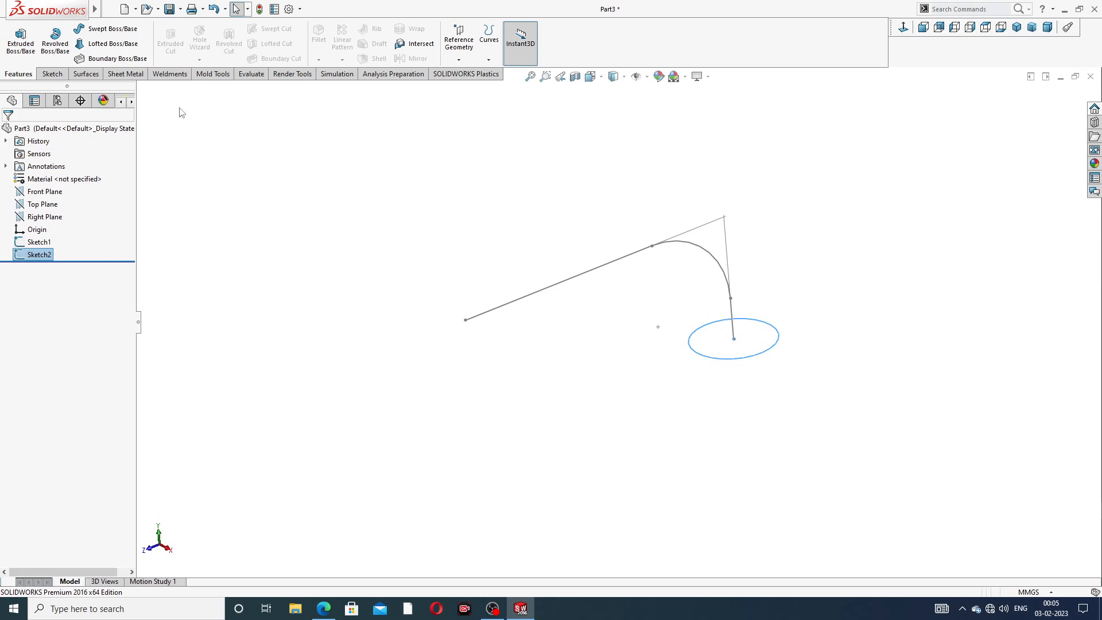
pyautogui.click(103, 30)
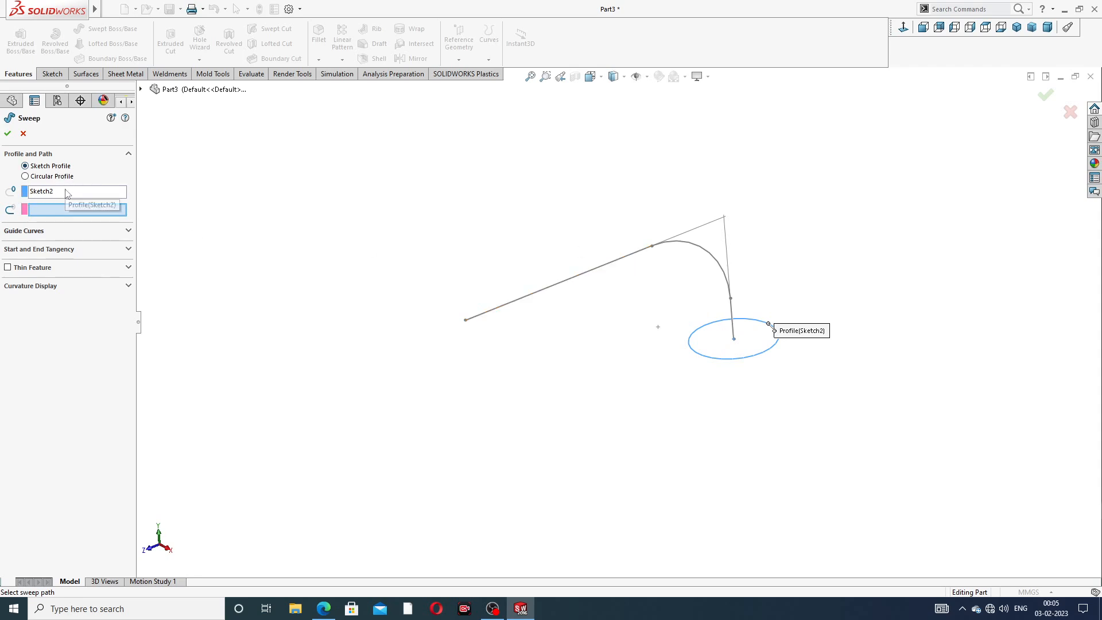
pyautogui.click(627, 264)
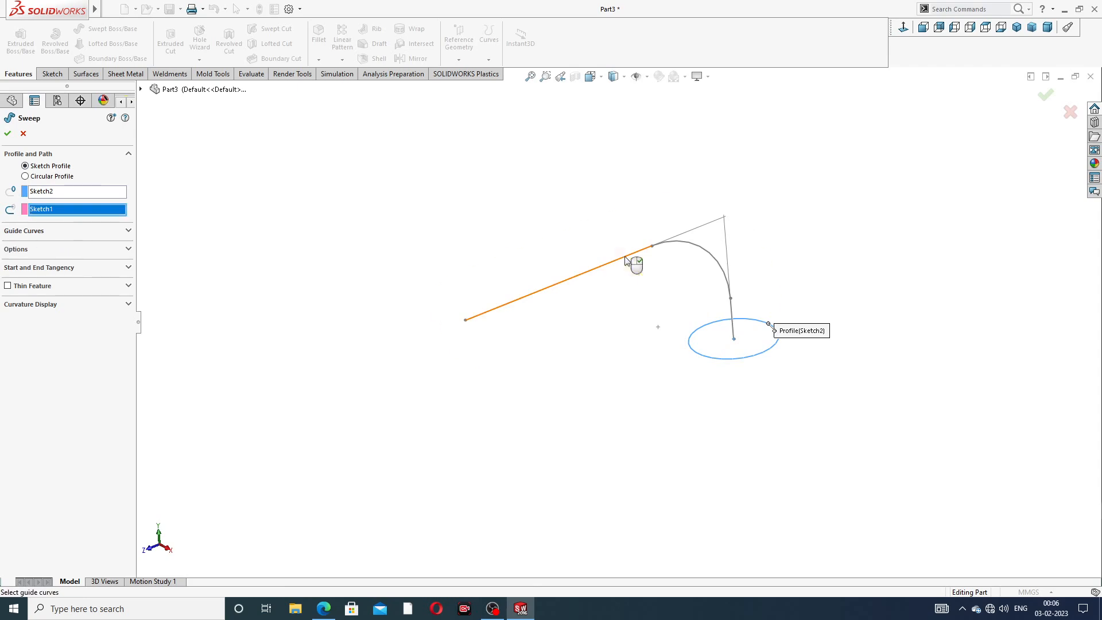
pyautogui.scroll(-2, 635, 258)
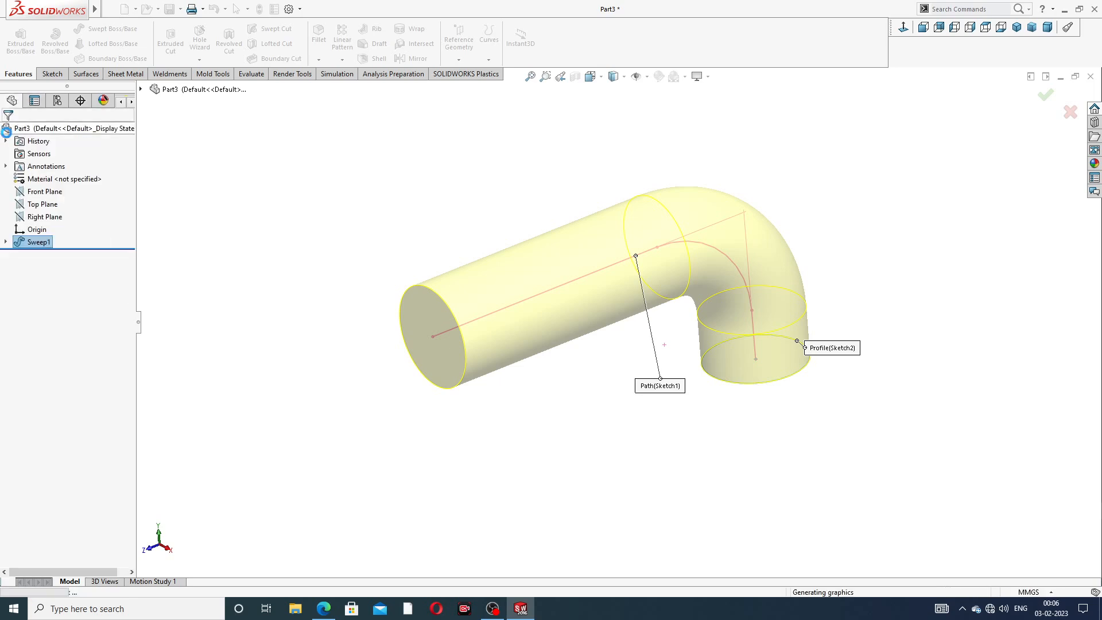
pyautogui.click(7, 133)
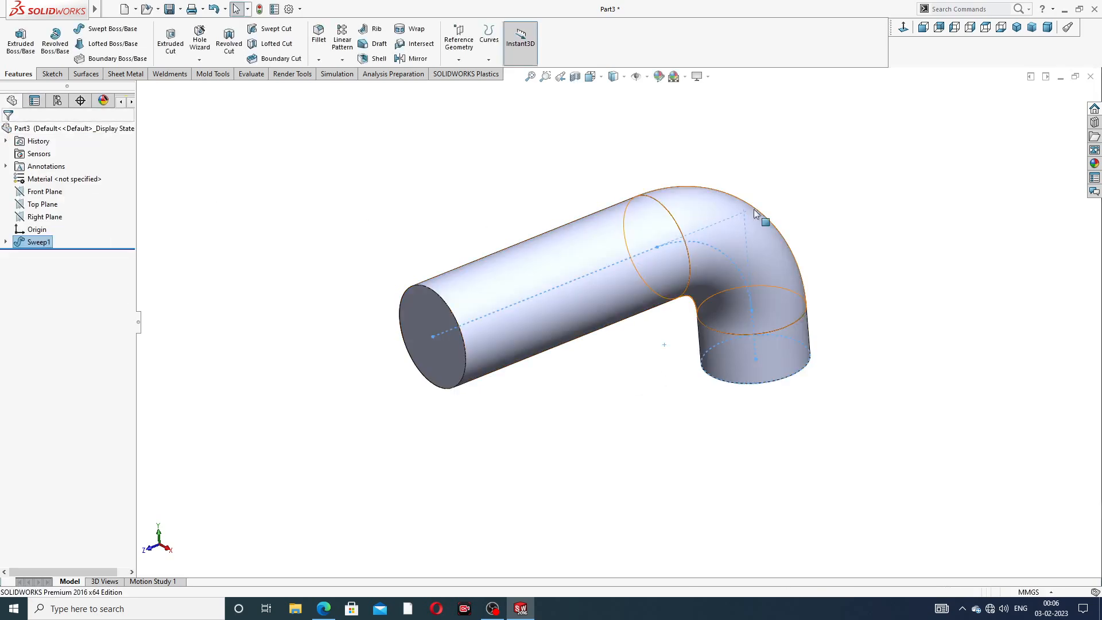
pyautogui.click(685, 77)
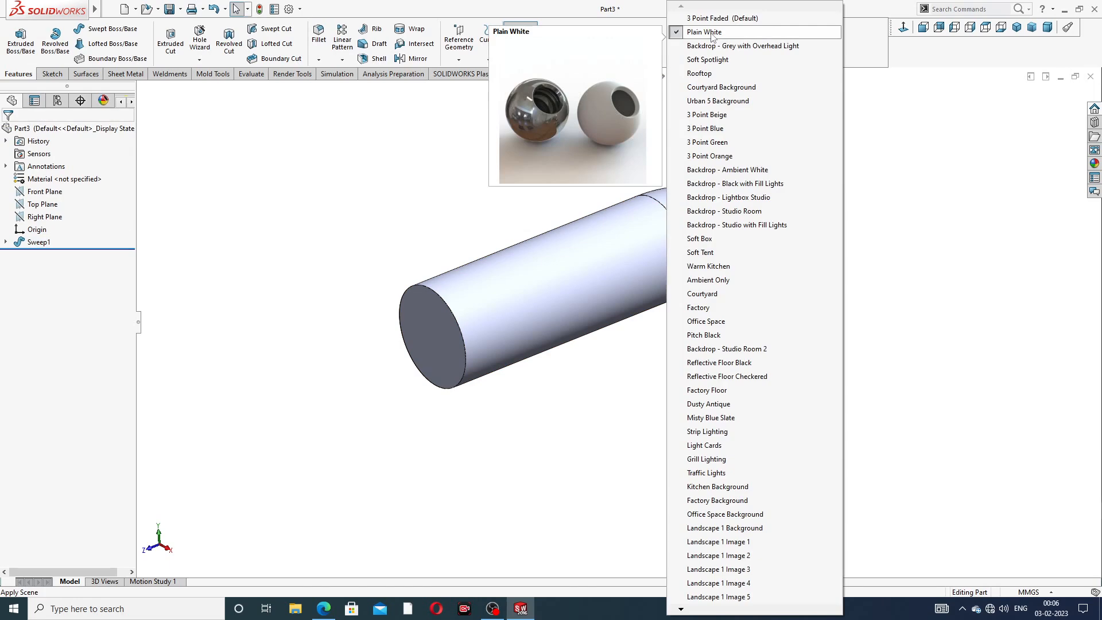
pyautogui.click(895, 157)
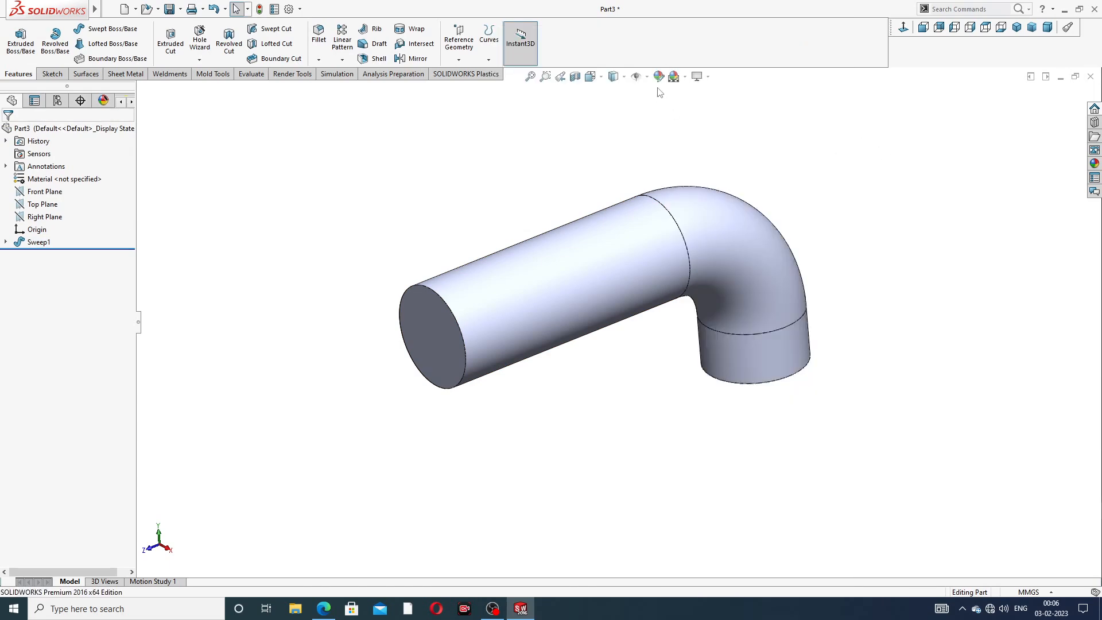
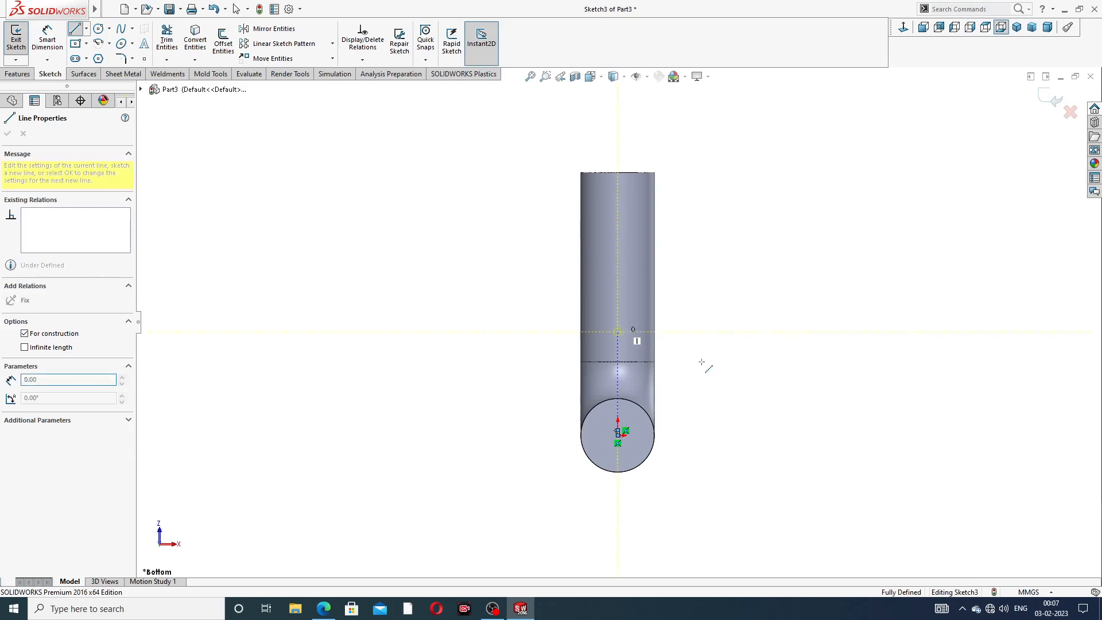
# Leave the centerline command and stretch the short vertical centerline on the pipe's end face to about 45 mm from the origin
pyautogui.rightClick(769, 313)
pyautogui.click(795, 323)
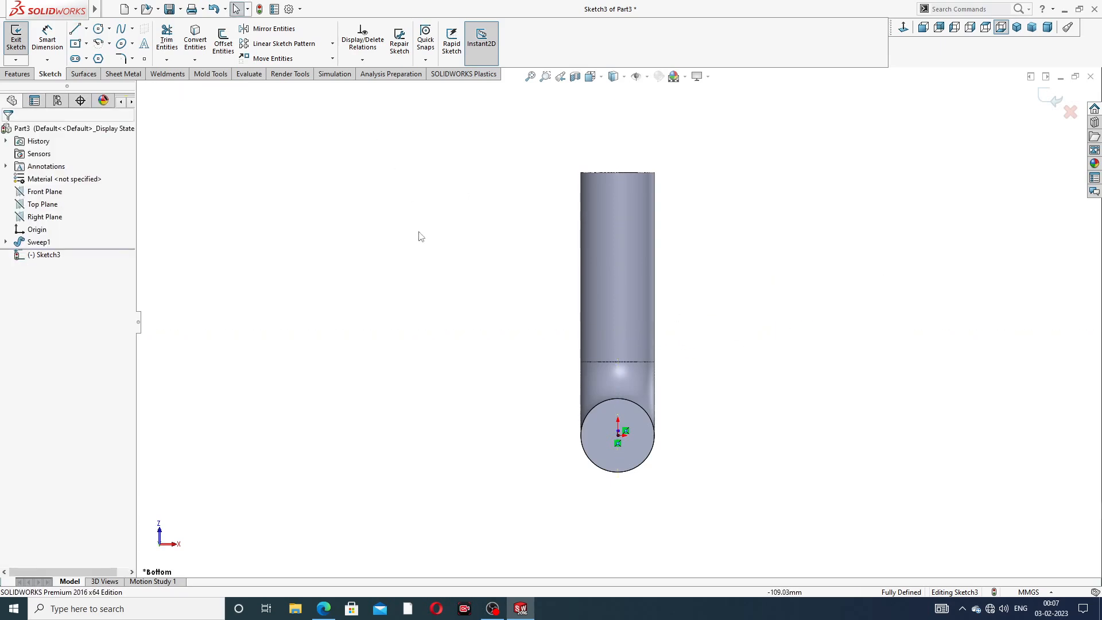
pyautogui.scroll(-6, 603, 413)
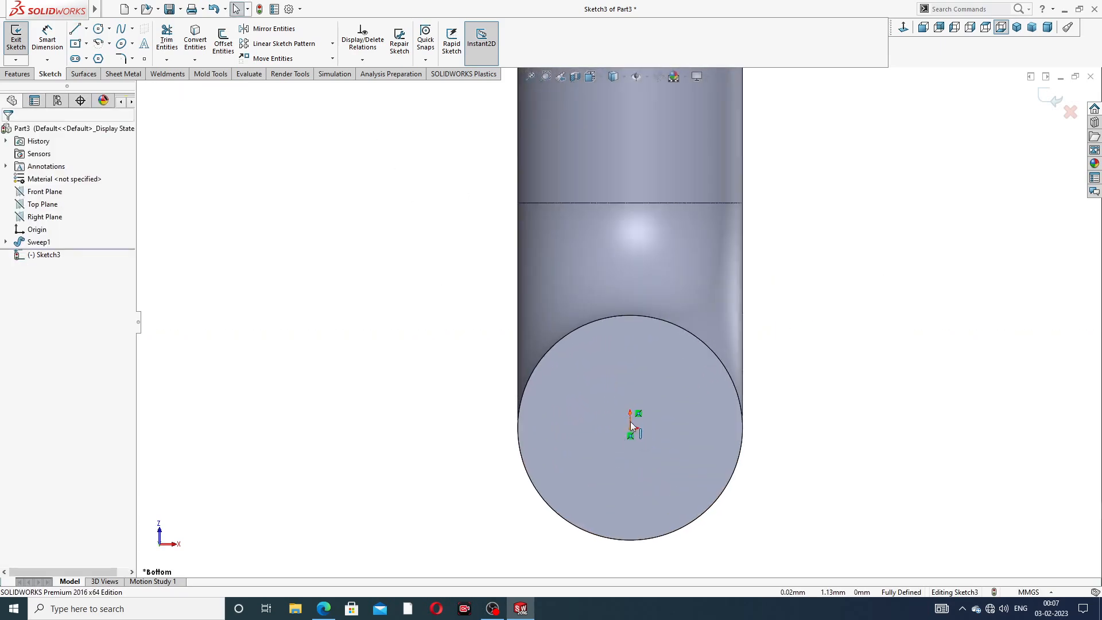
pyautogui.scroll(-7, 632, 427)
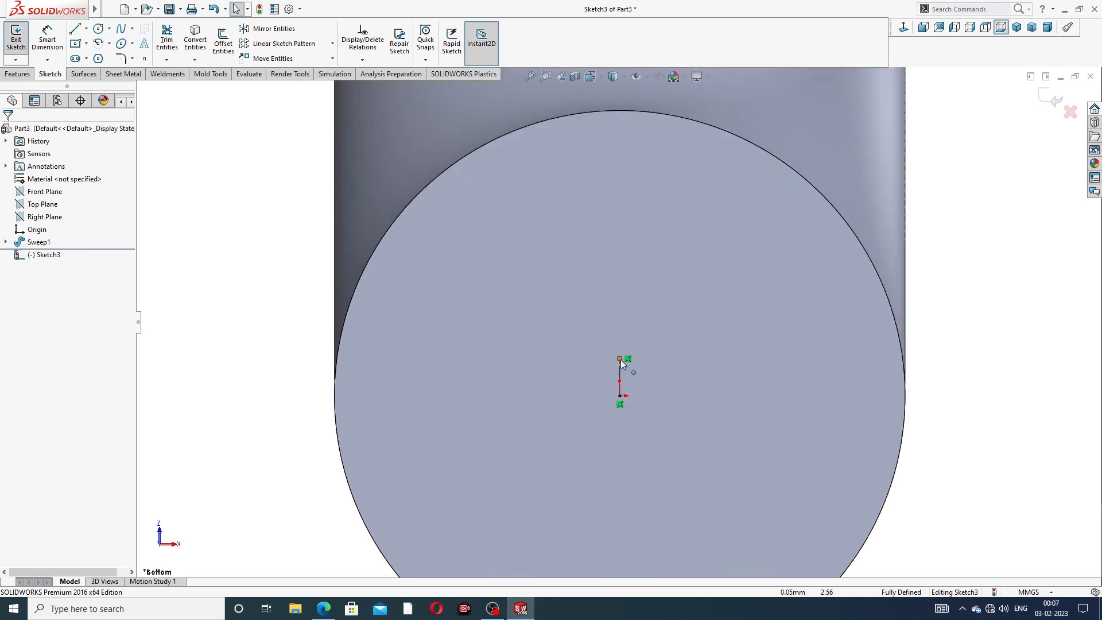
pyautogui.moveTo(620, 359); pyautogui.dragTo(624, 99)
pyautogui.scroll(3, 628, 134)
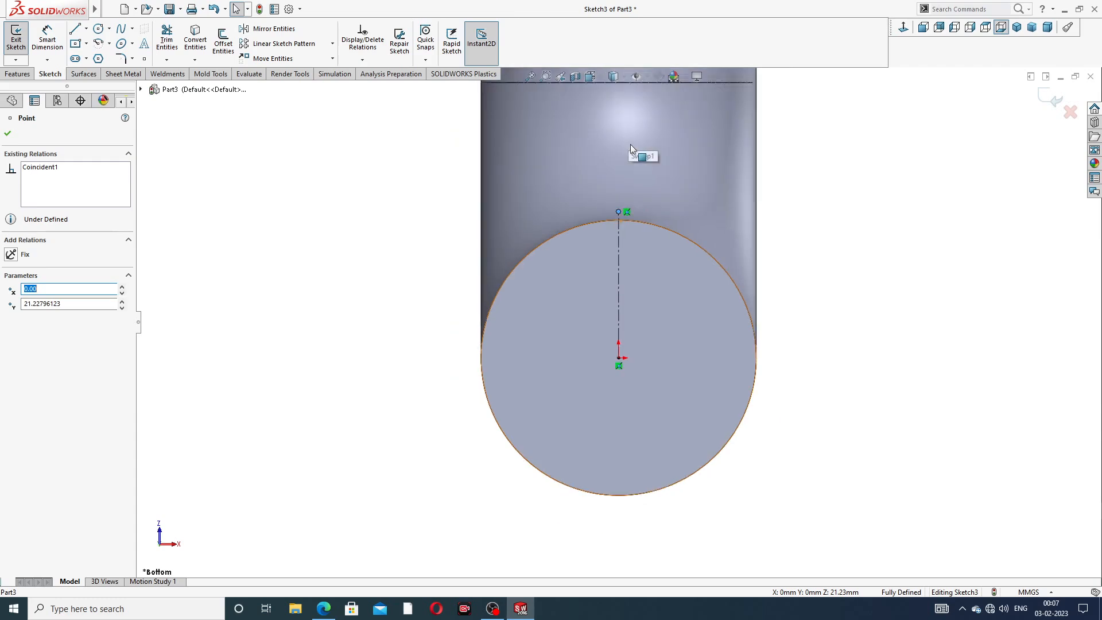
pyautogui.scroll(2, 618, 313)
pyautogui.moveTo(617, 243); pyautogui.dragTo(618, 136)
pyautogui.click(763, 177)
pyautogui.scroll(3, 762, 177)
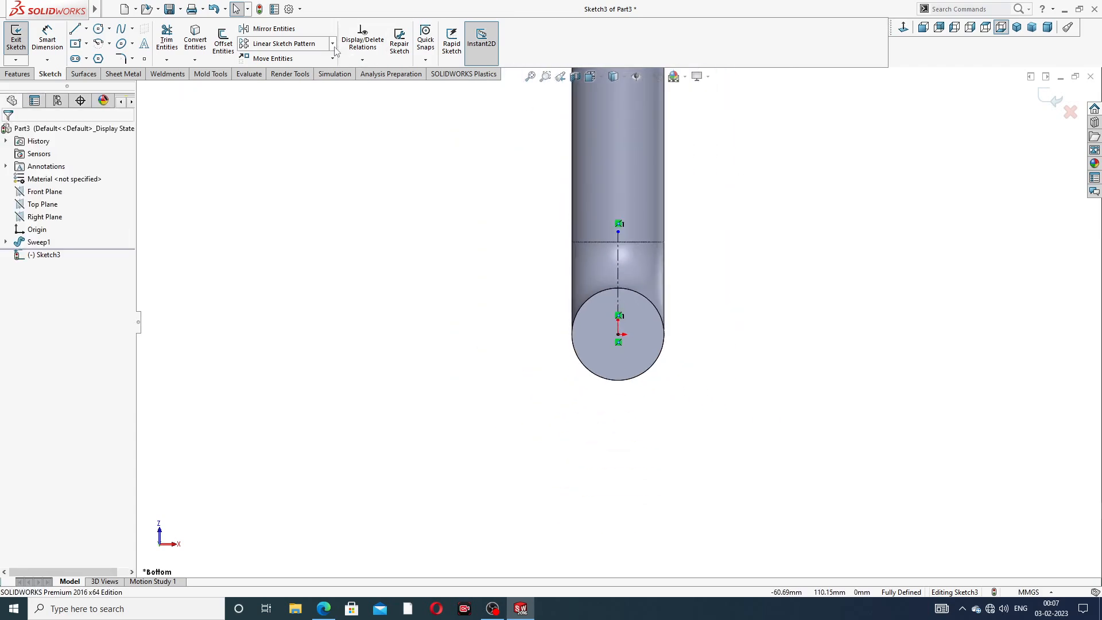
# Sketch a slanted centerline about 74 mm long from the origin, about 42° from the vertical centerline, and leave the command
pyautogui.click(86, 30)
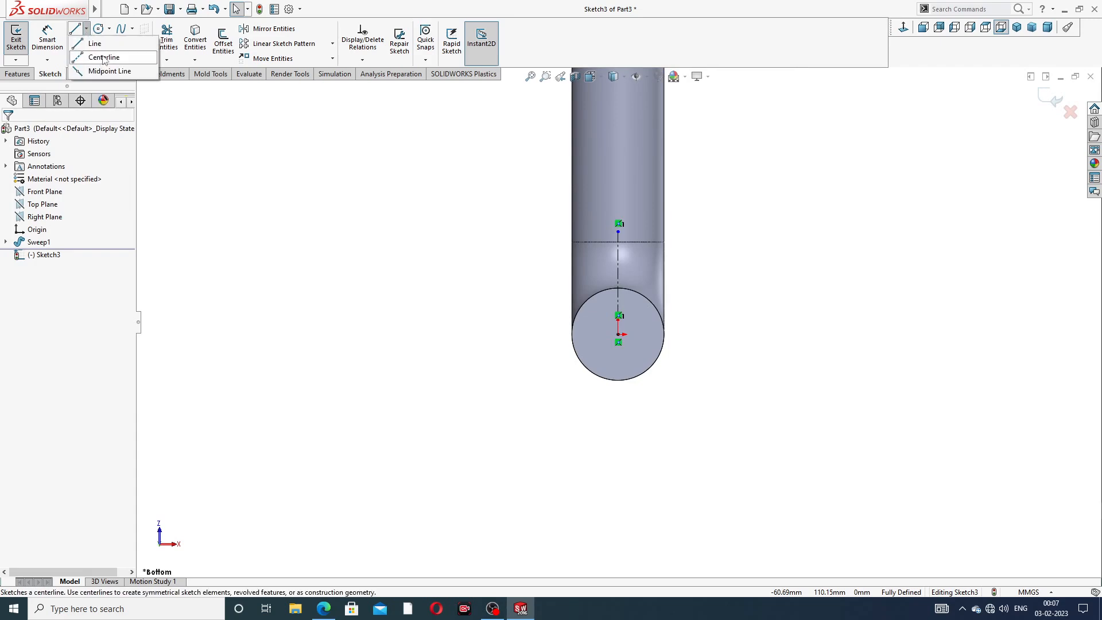
pyautogui.click(104, 58)
pyautogui.click(618, 334)
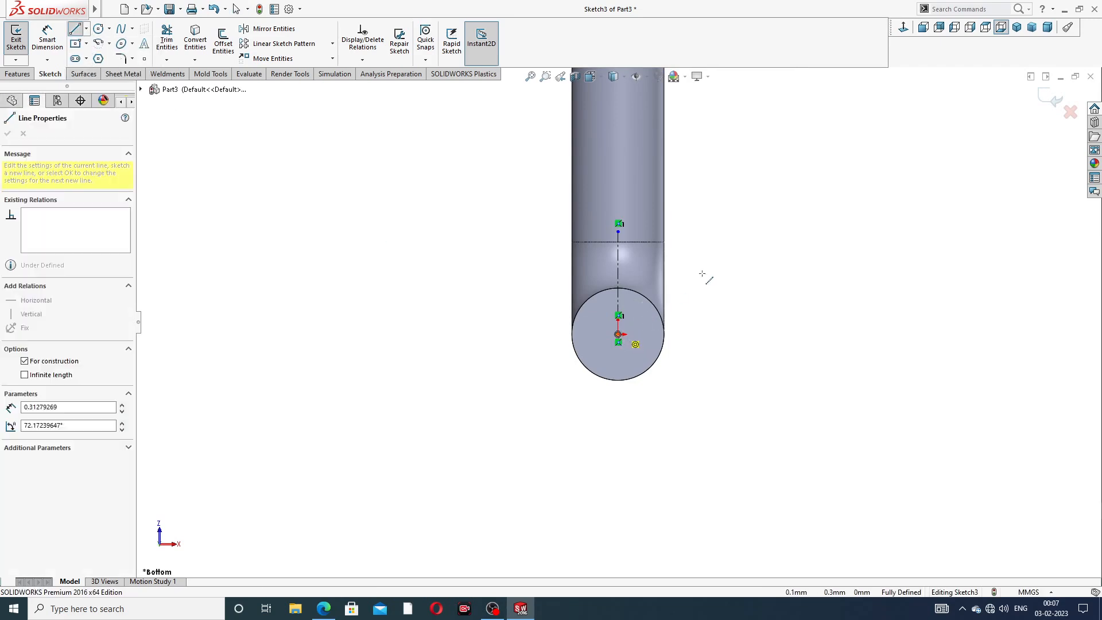
pyautogui.click(731, 209)
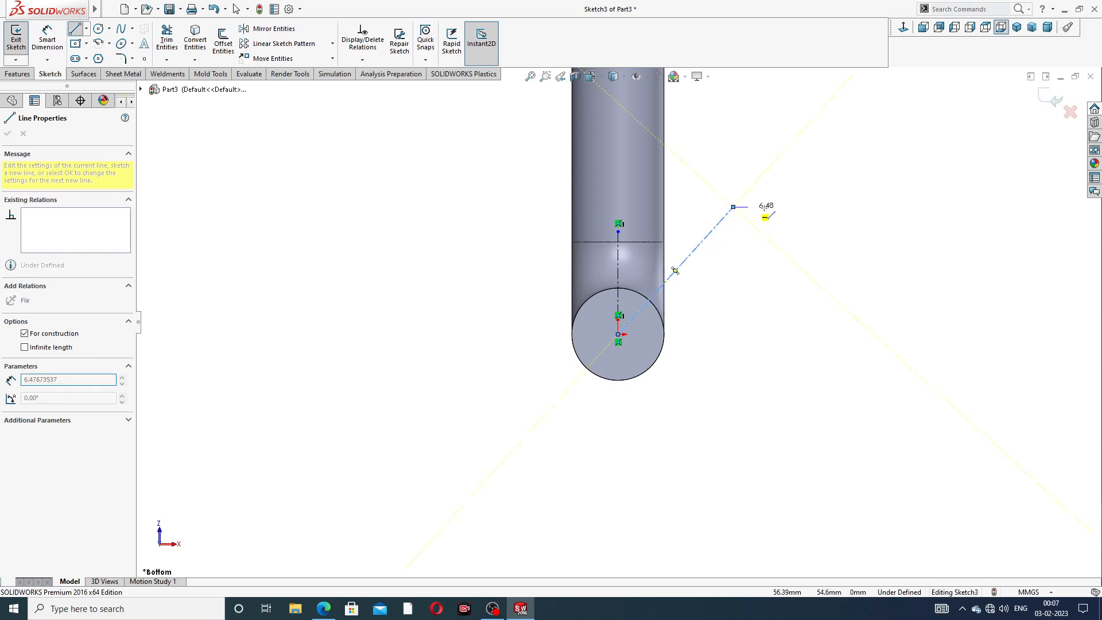
pyautogui.rightClick(791, 200)
pyautogui.click(821, 210)
pyautogui.scroll(-2, 688, 222)
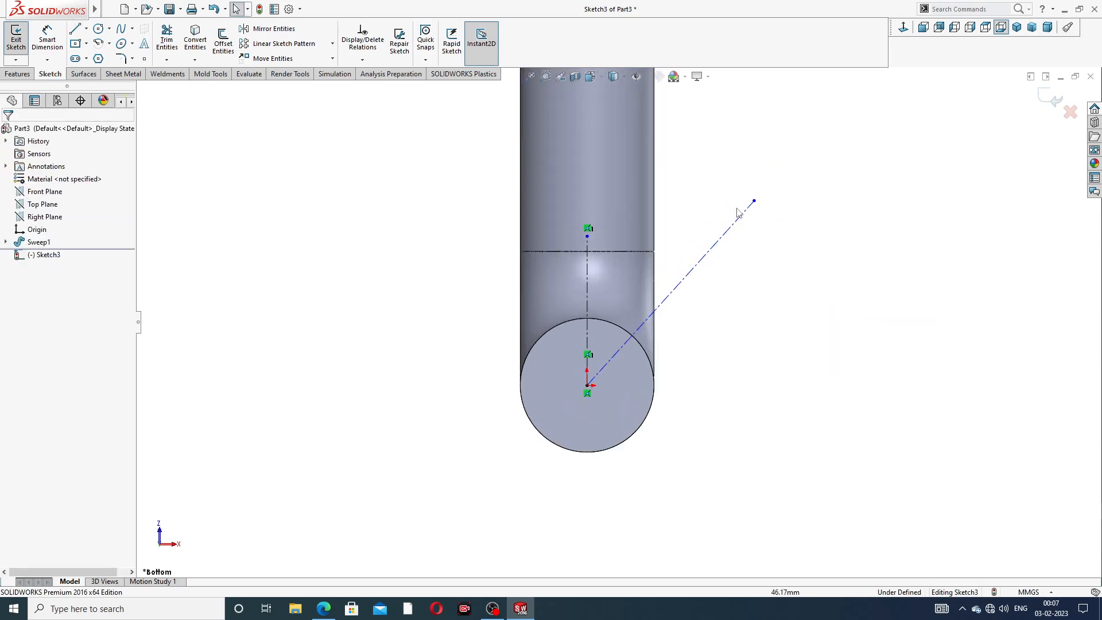
# Dimension the angle between the slanted and vertical centerlines as 30°
pyautogui.click(47, 39)
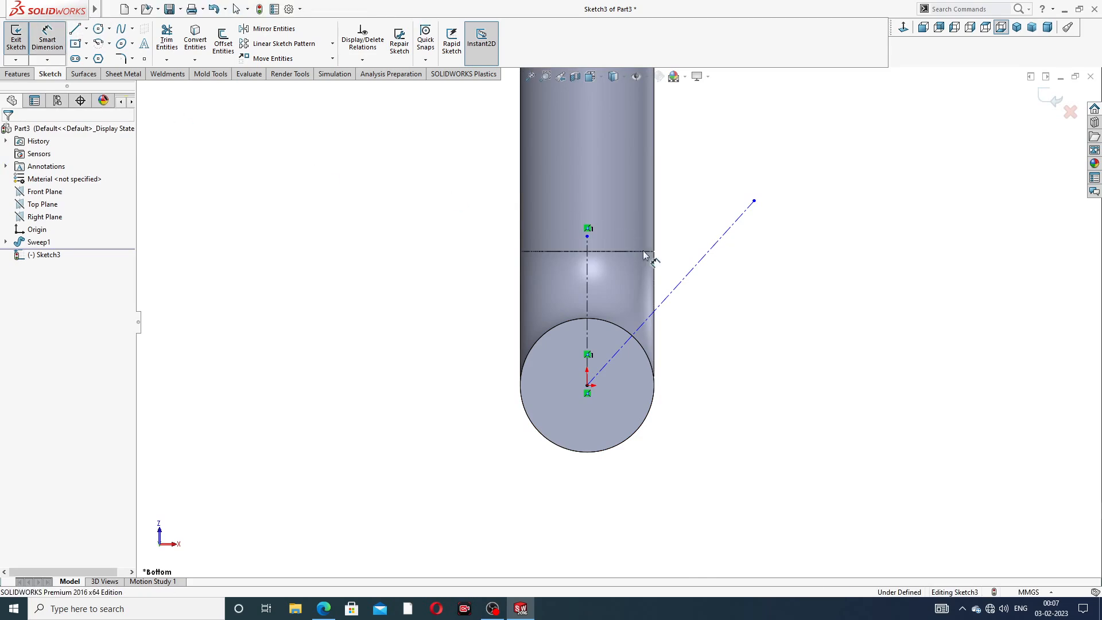
pyautogui.click(676, 294)
pyautogui.click(586, 299)
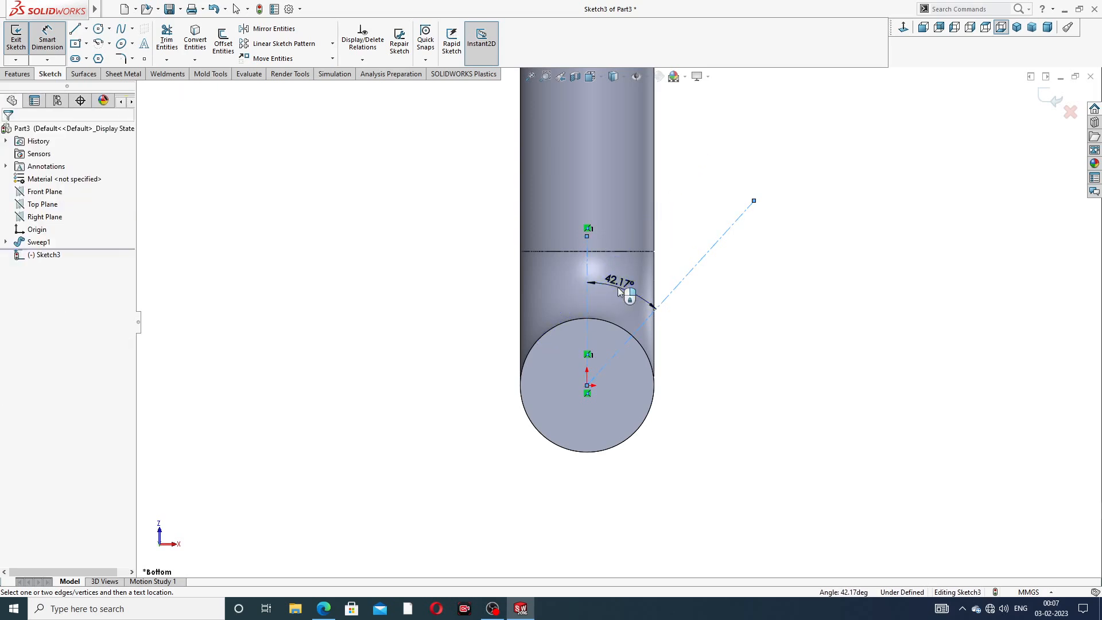
pyautogui.click(620, 292)
pyautogui.press('Return')
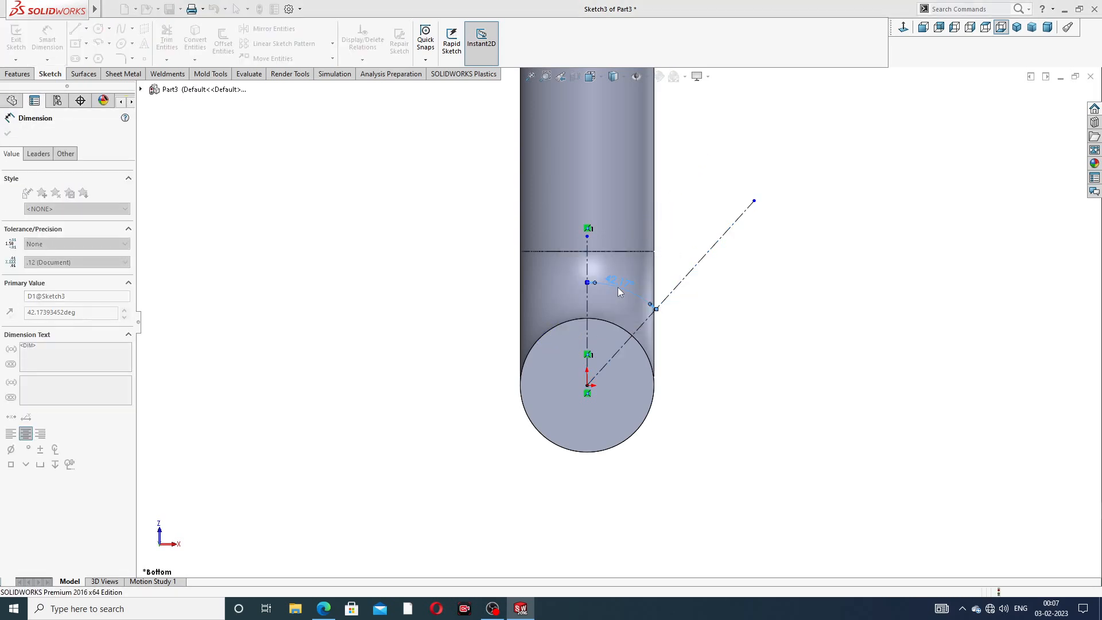
pyautogui.click(699, 279)
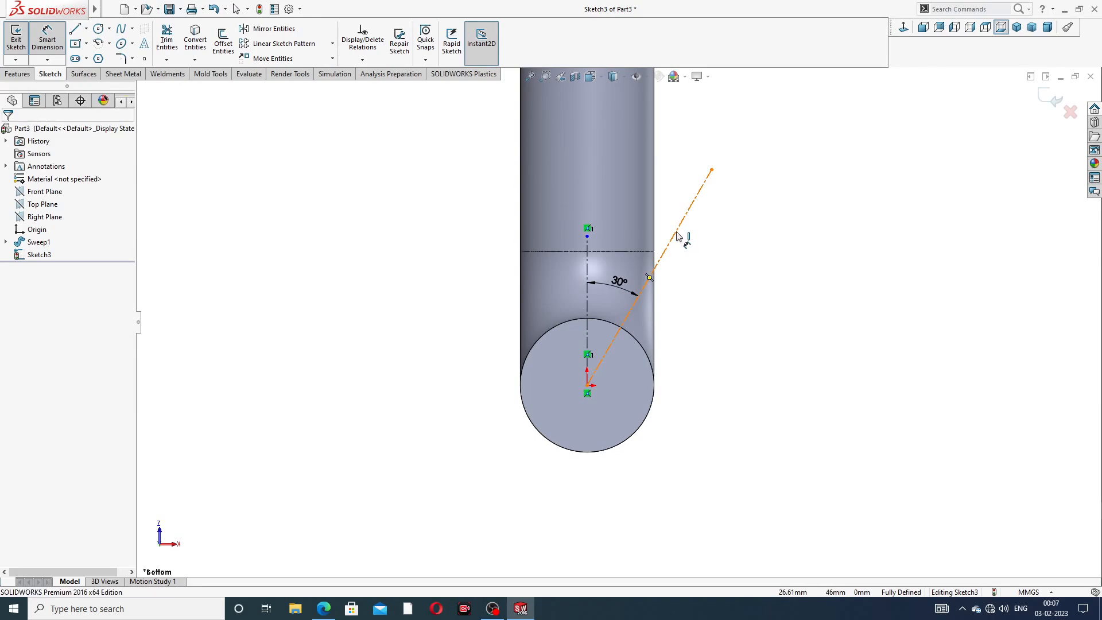
# Dimension the slanted centerline's length as 91 mm
pyautogui.click(681, 235)
pyautogui.click(695, 286)
pyautogui.write('91')
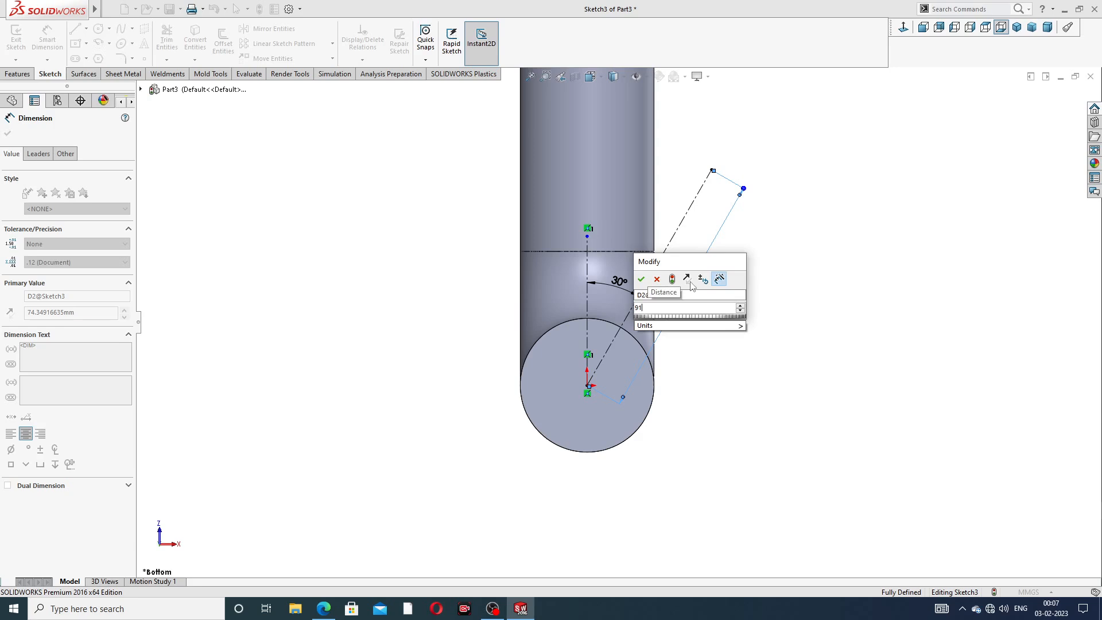
pyautogui.press('Return')
pyautogui.click(777, 265)
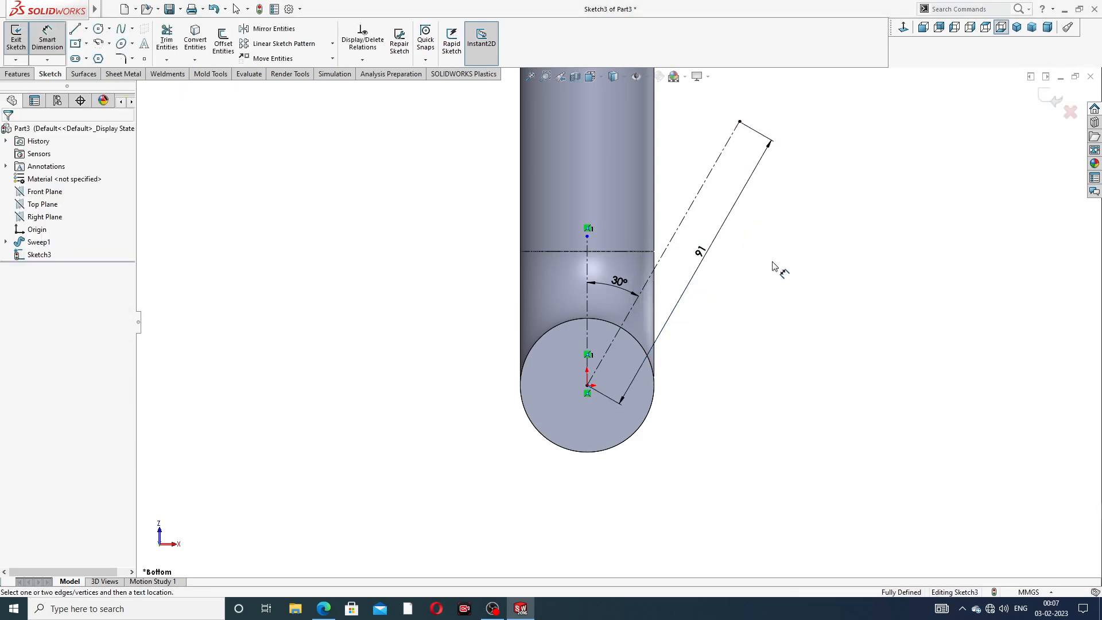
# Leave the dimension command, pull the vertical centerline's free end slightly farther from the origin, and exit the sketch
pyautogui.scroll(2, 797, 195)
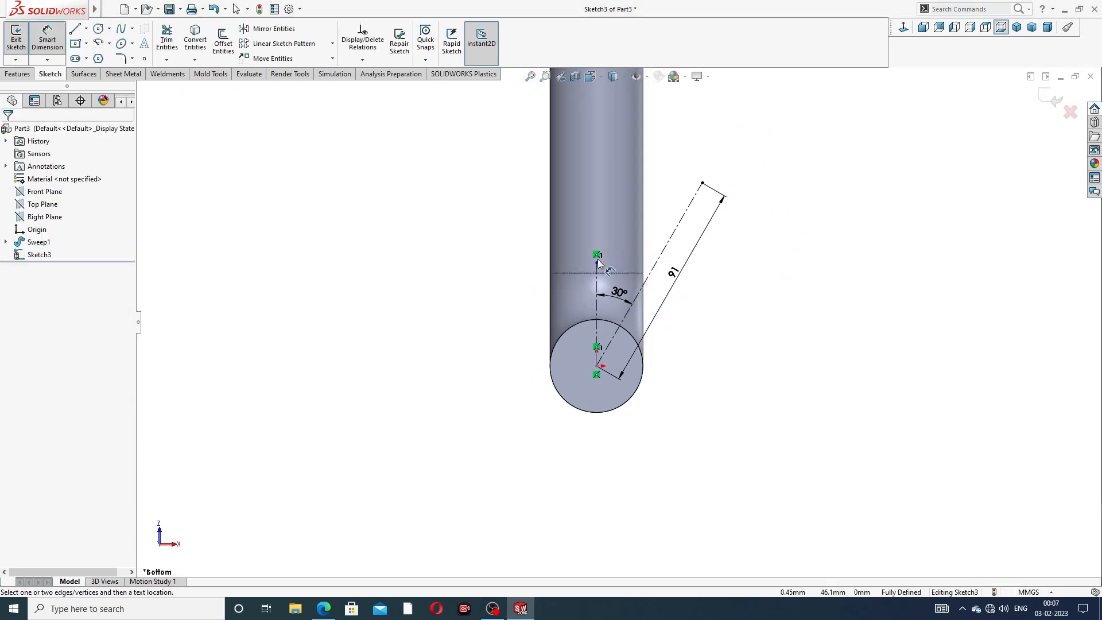
pyautogui.click(597, 263)
pyautogui.rightClick(783, 183)
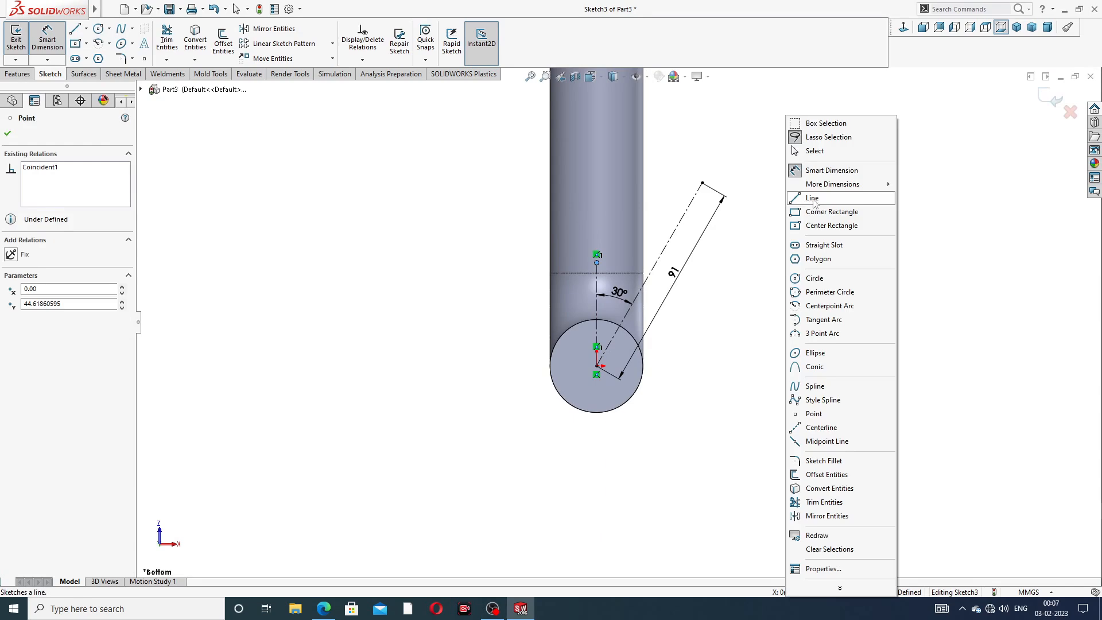
pyautogui.click(812, 151)
pyautogui.moveTo(596, 264); pyautogui.dragTo(598, 241)
pyautogui.click(806, 189)
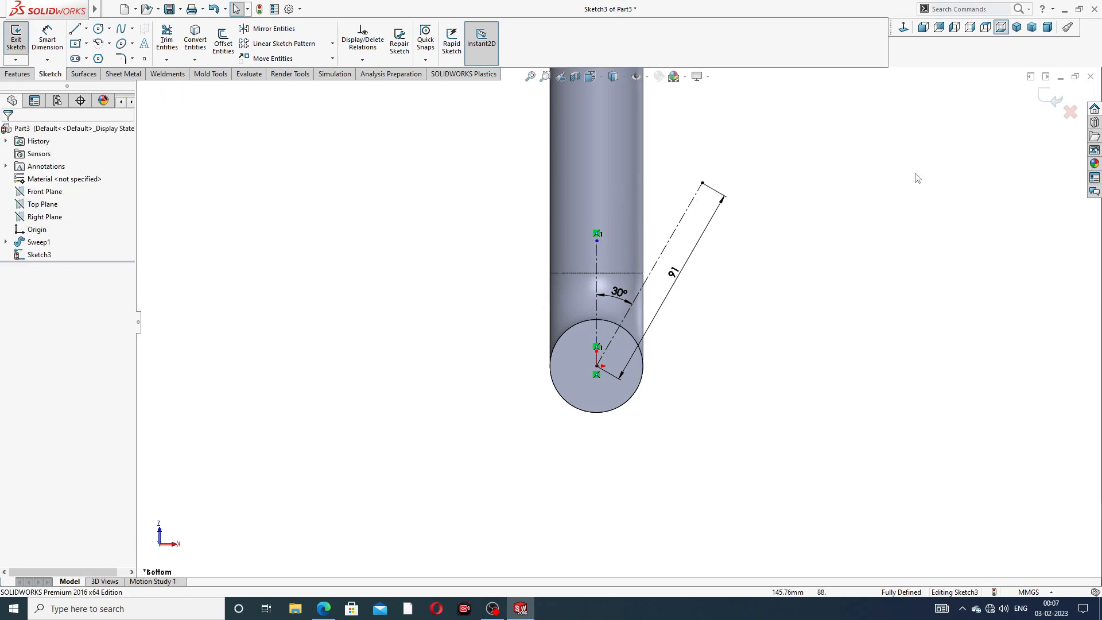
pyautogui.click(1018, 28)
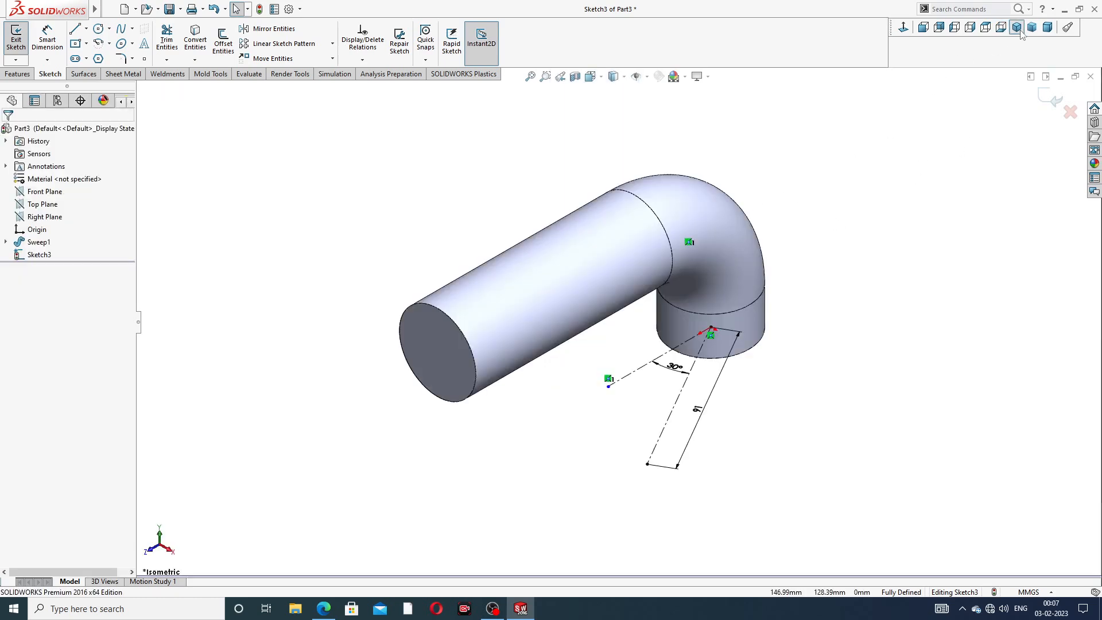
pyautogui.moveTo(766, 365); pyautogui.dragTo(755, 486, button='middle')
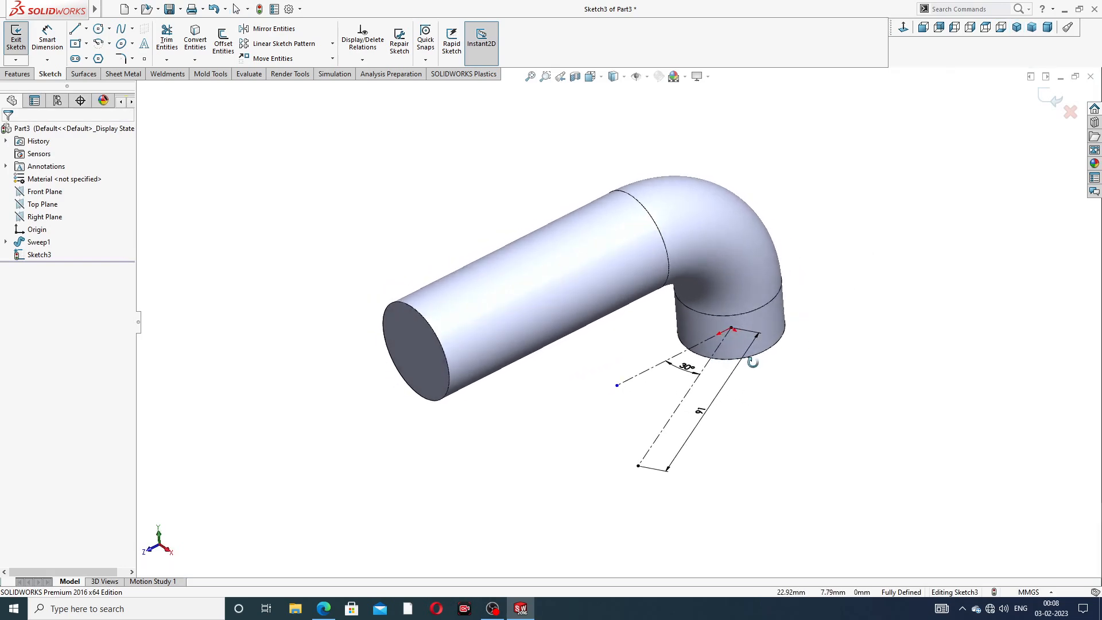
pyautogui.click(1053, 99)
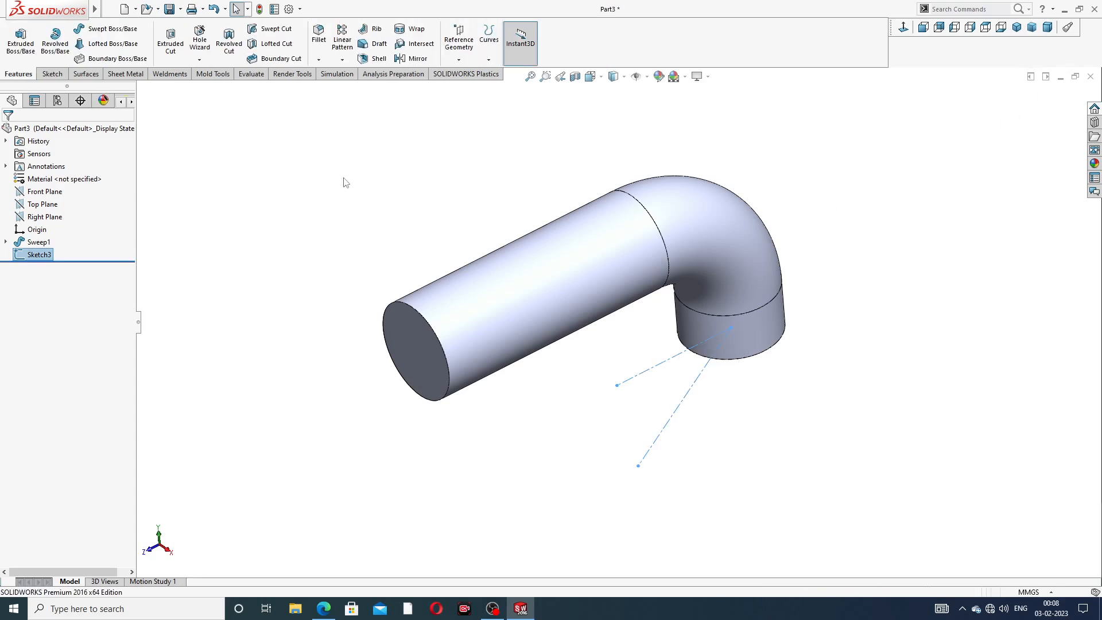
# Create a reference plane parallel to the Front Plane and coincident with the free end of the slanted centerline
pyautogui.click(52, 192)
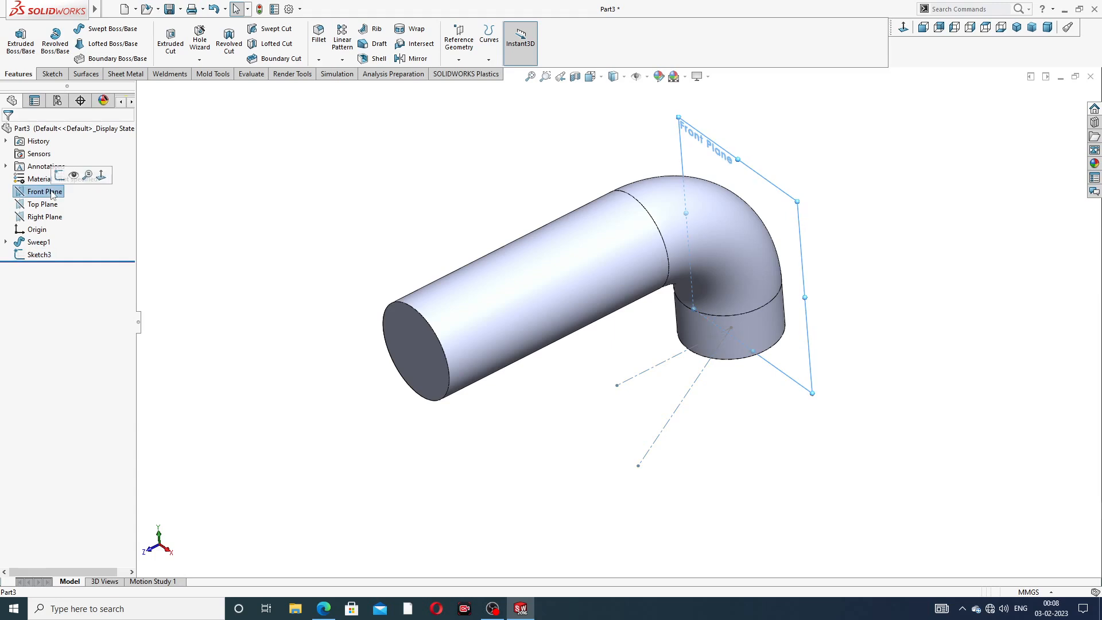
pyautogui.click(460, 60)
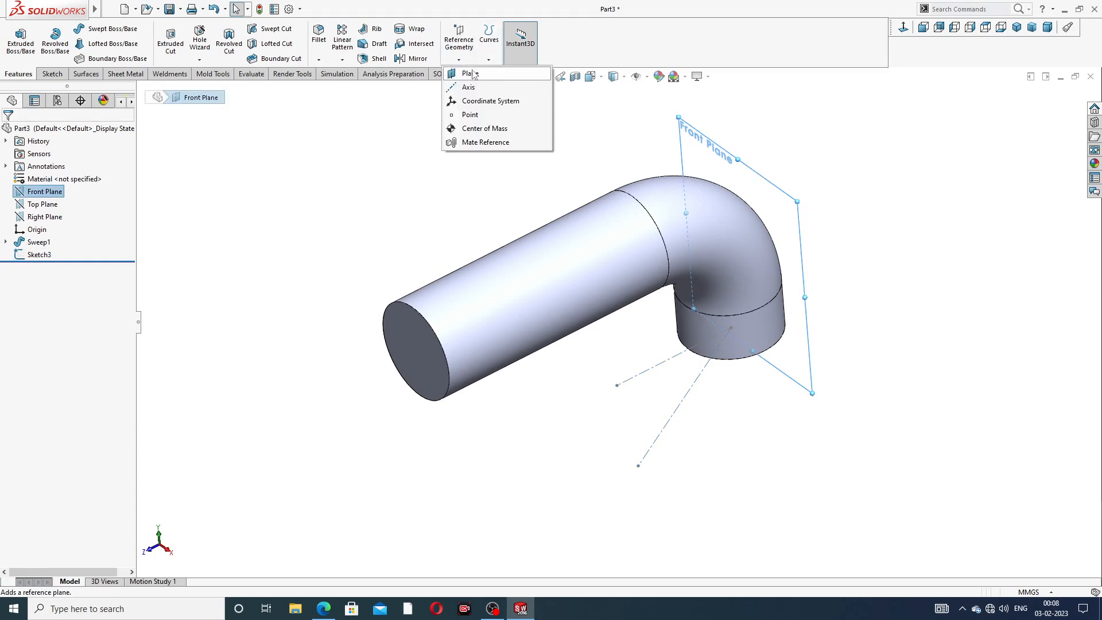
pyautogui.click(471, 73)
pyautogui.moveTo(840, 213); pyautogui.dragTo(819, 206, button='middle')
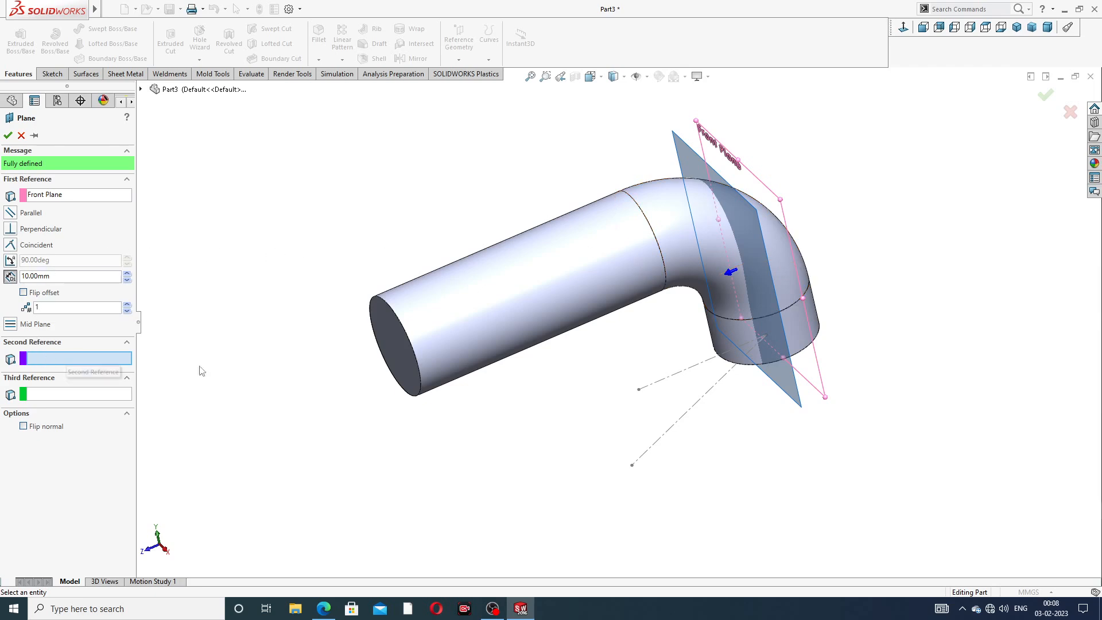
pyautogui.click(632, 466)
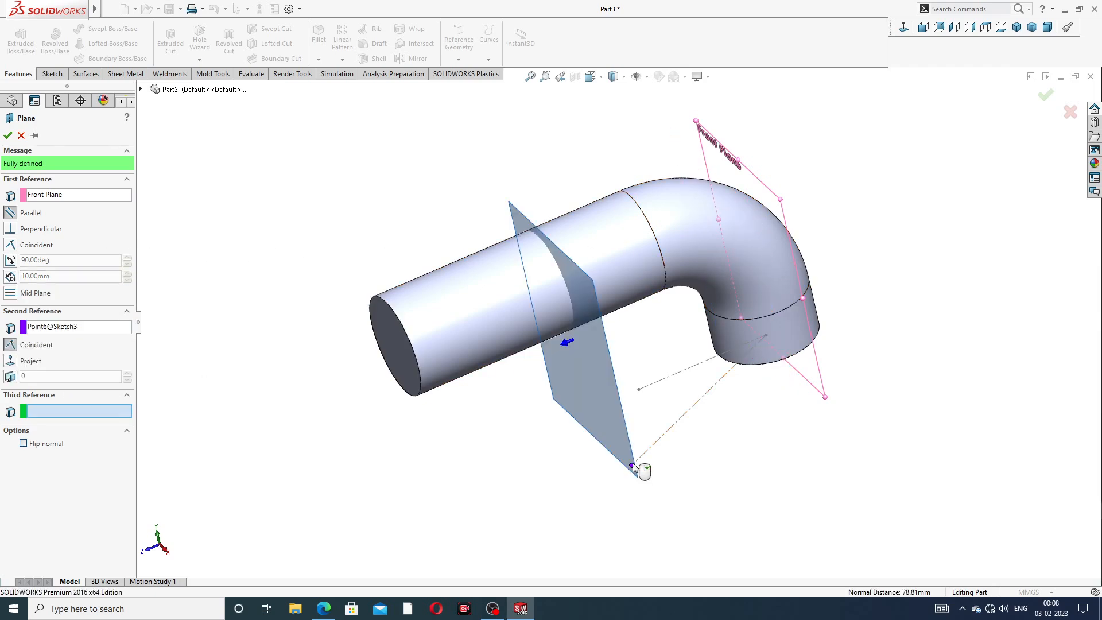
pyautogui.moveTo(633, 469)
pyautogui.mouseDown(button='middle')
pyautogui.moveTo(566, 370)
pyautogui.moveTo(612, 385)
pyautogui.mouseUp(button='middle')
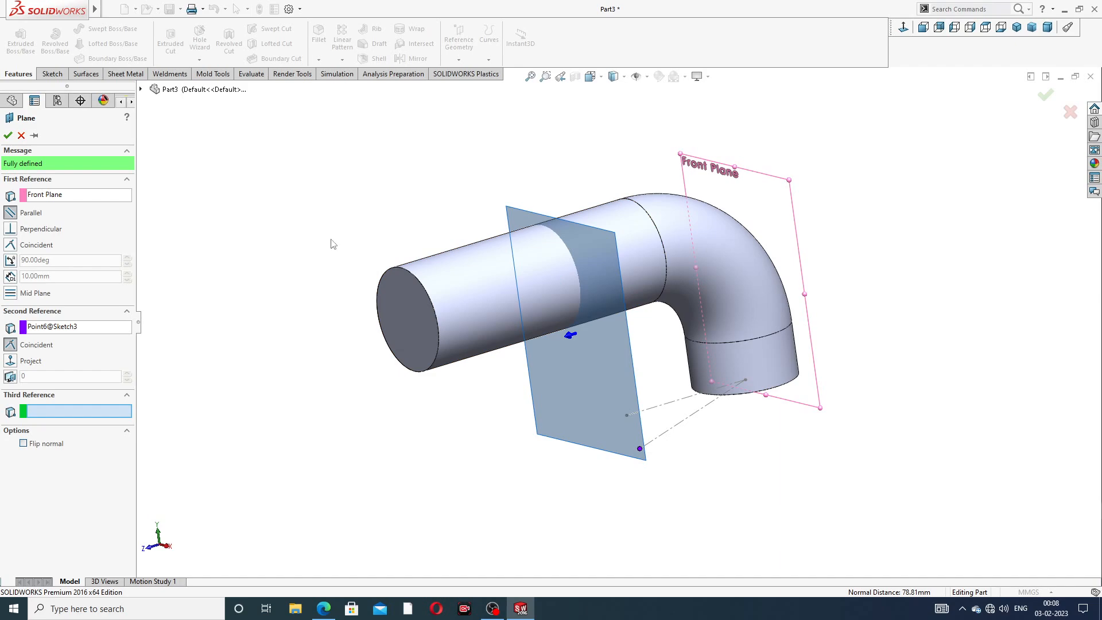
pyautogui.click(8, 135)
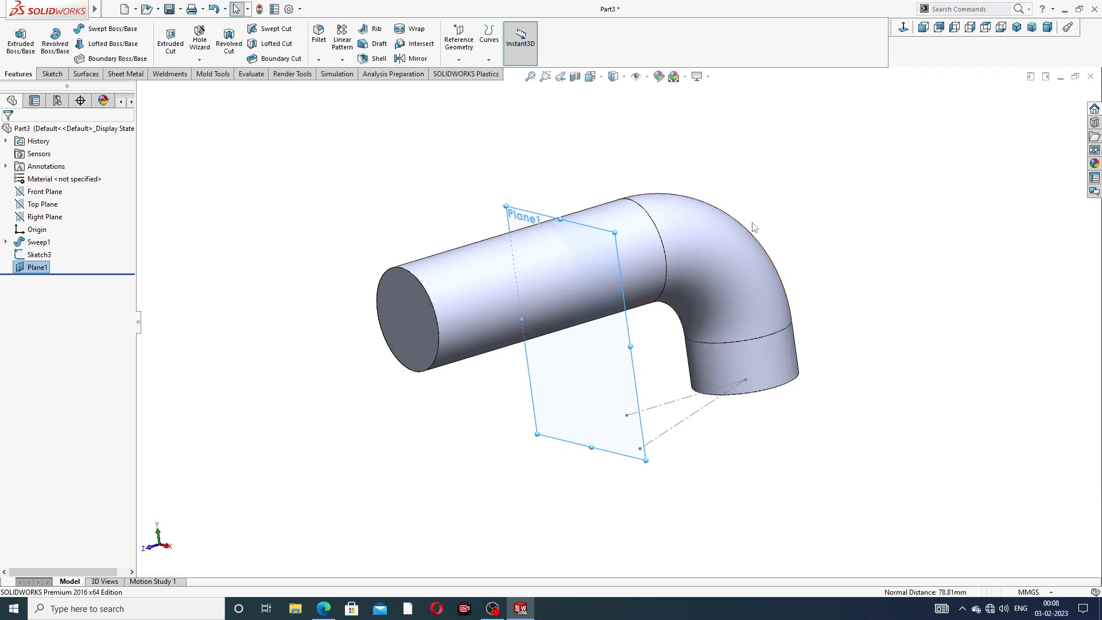
# Start a sketch on the new reference plane and draw a vertical line about 82 mm upward from the slanted centerline's endpoint
pyautogui.moveTo(754, 228); pyautogui.dragTo(763, 231, button='middle')
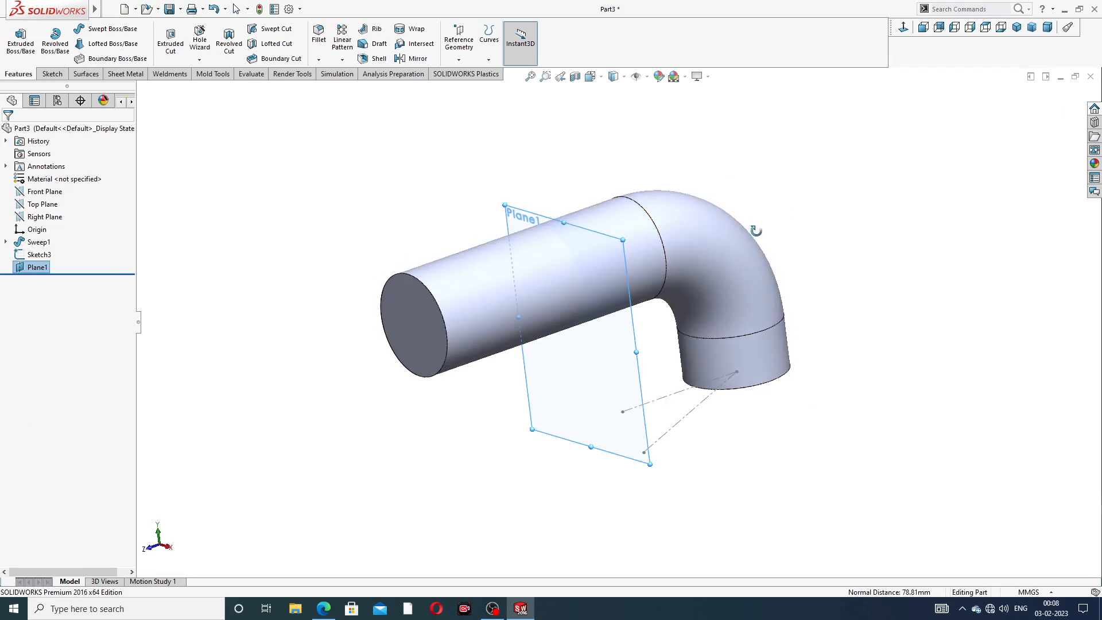
pyautogui.click(627, 262)
pyautogui.click(680, 244)
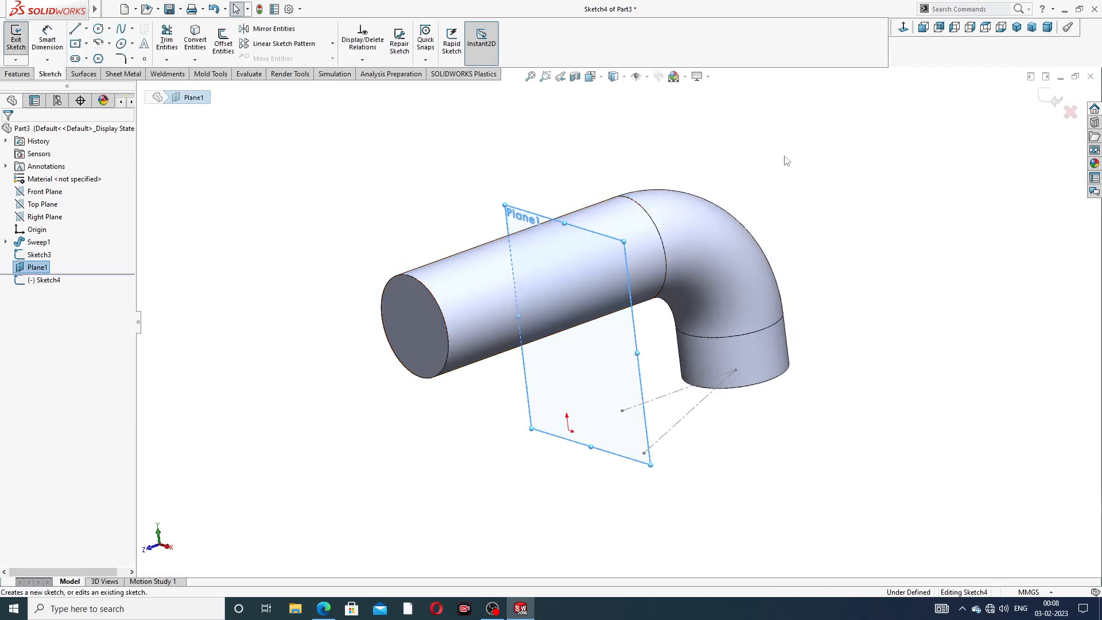
pyautogui.click(904, 27)
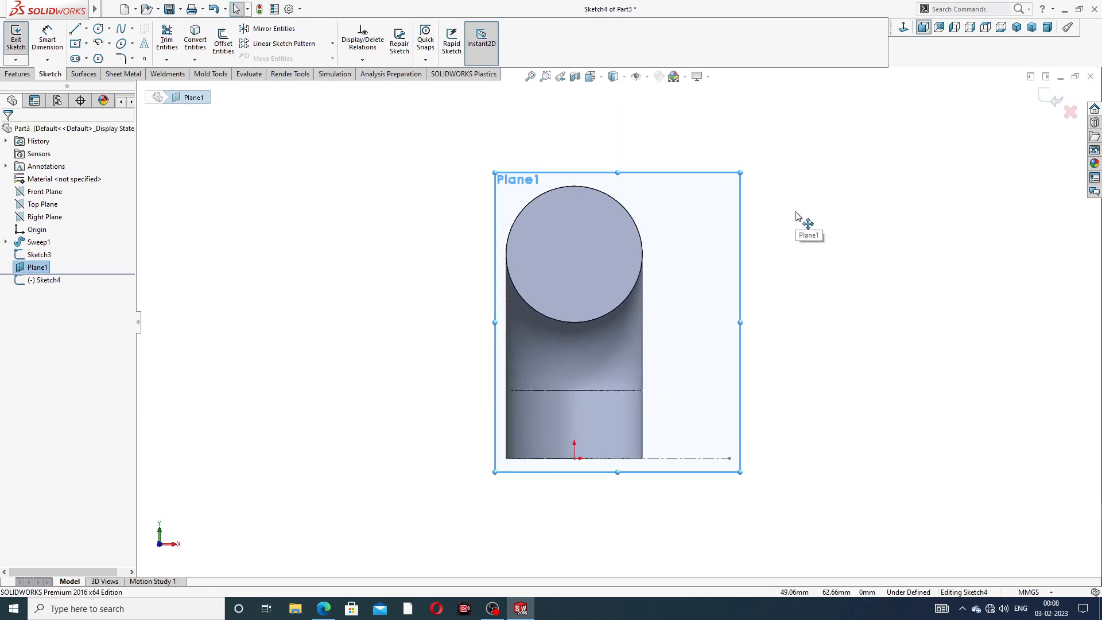
pyautogui.click(76, 30)
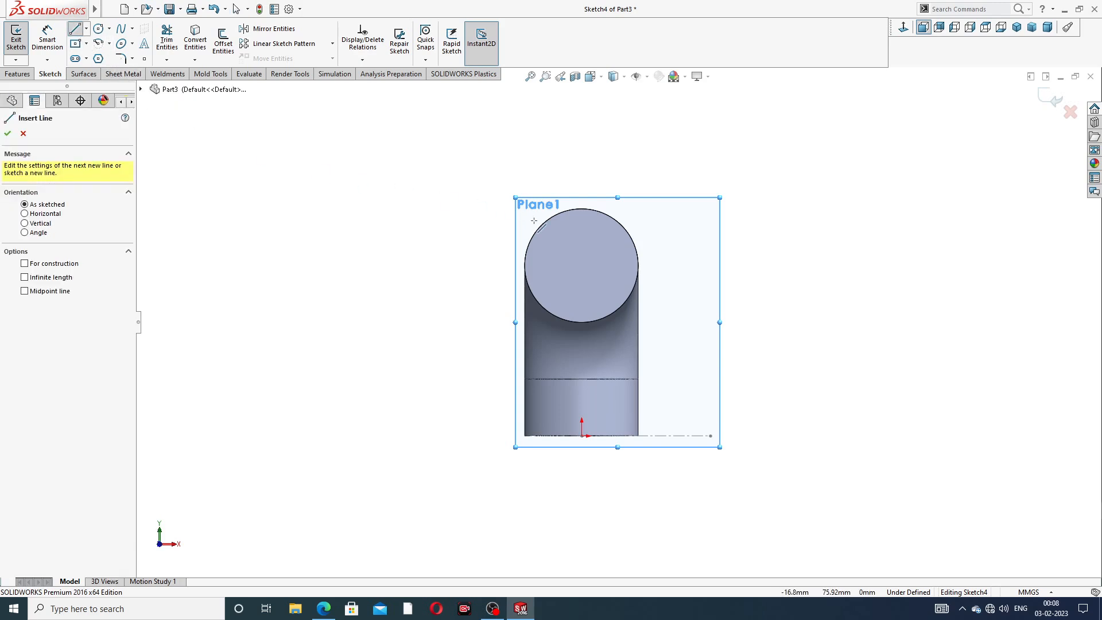
pyautogui.click(711, 436)
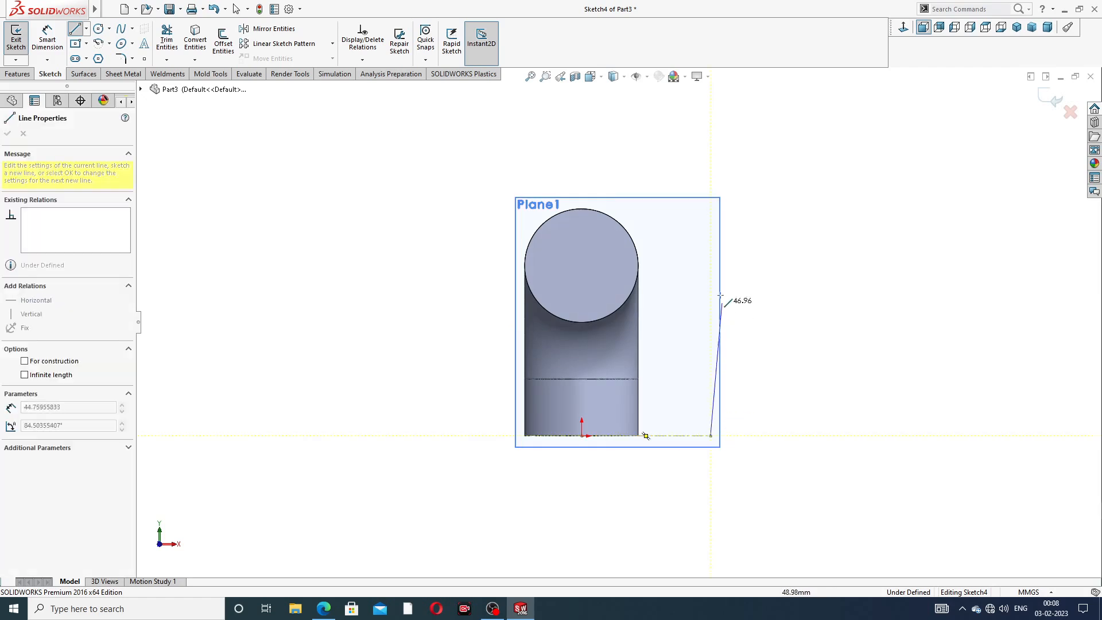
pyautogui.click(711, 203)
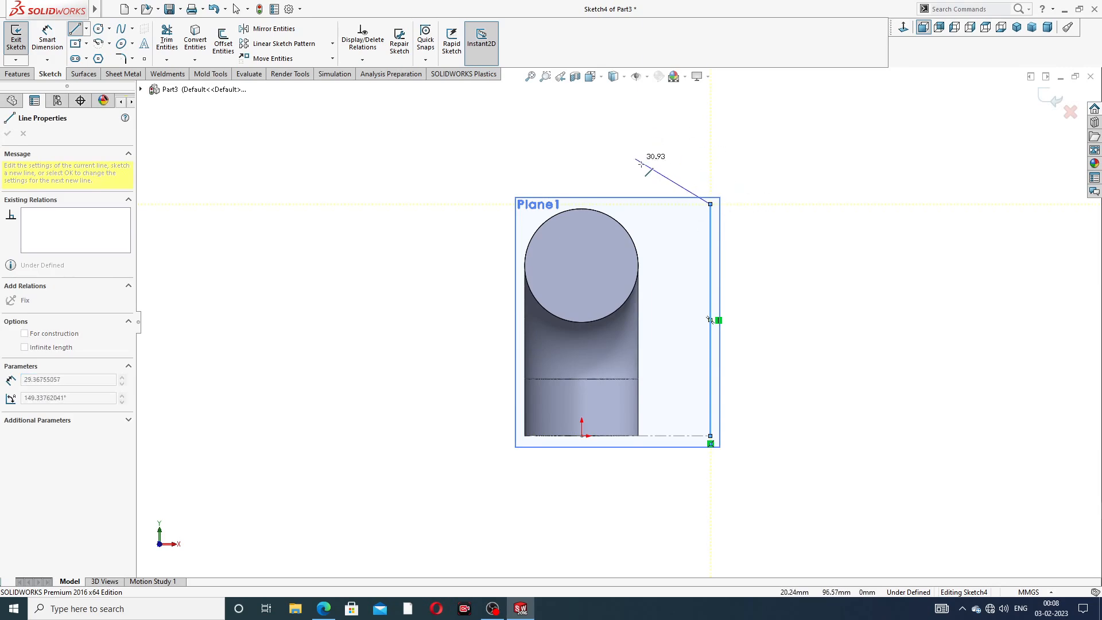
# Continue the line with a tangent arc of about 23 mm radius and a short vertical line down to the pipe's circular center
pyautogui.moveTo(710, 204)
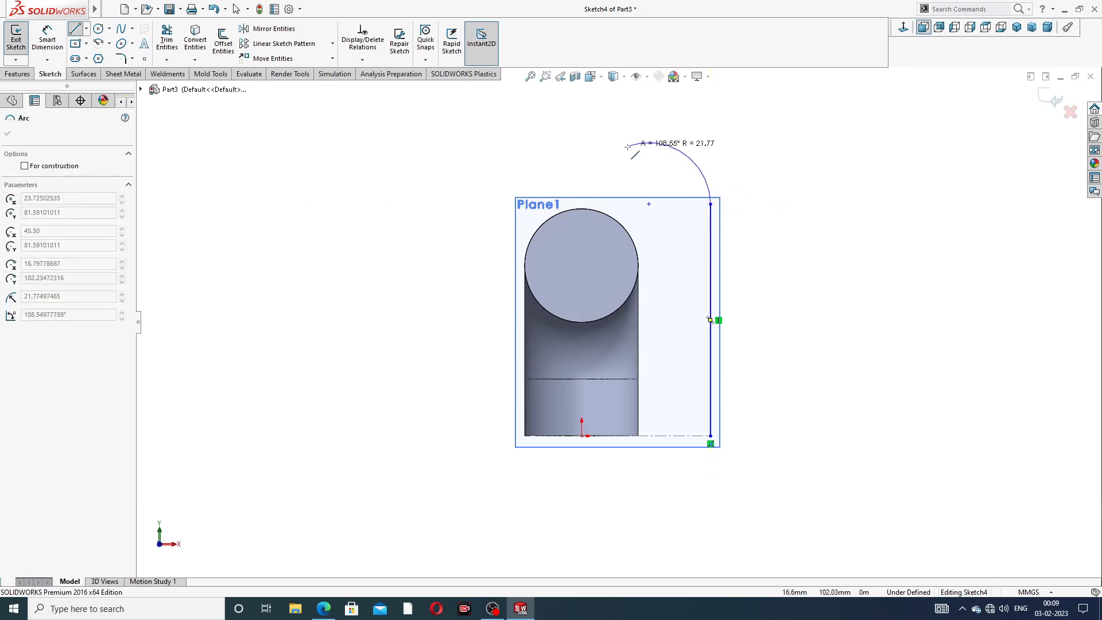
pyautogui.click(581, 213)
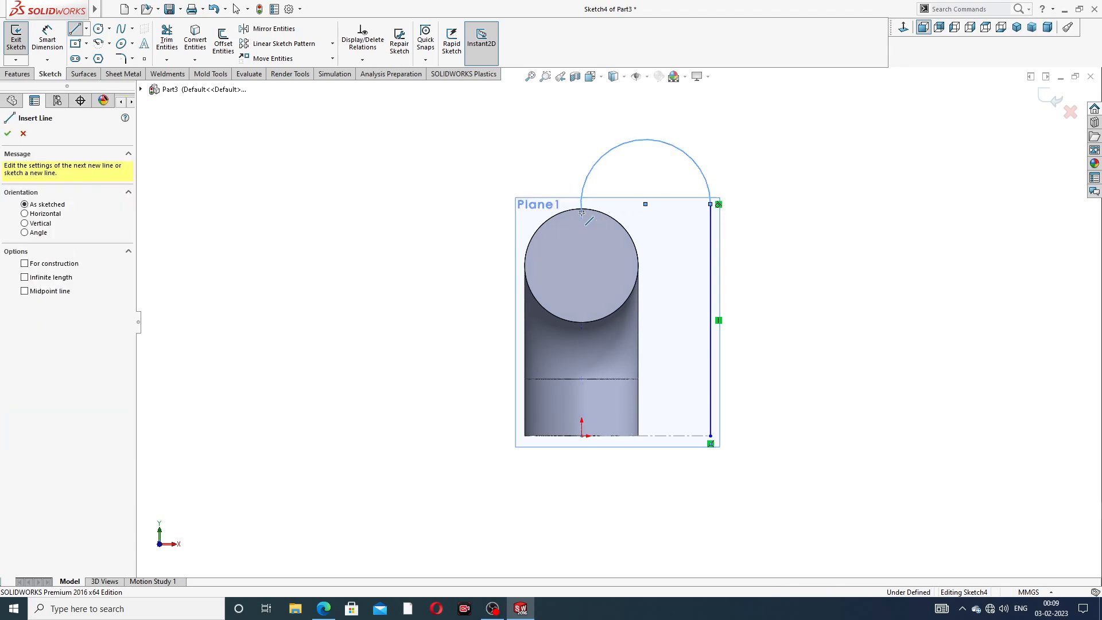
pyautogui.click(581, 266)
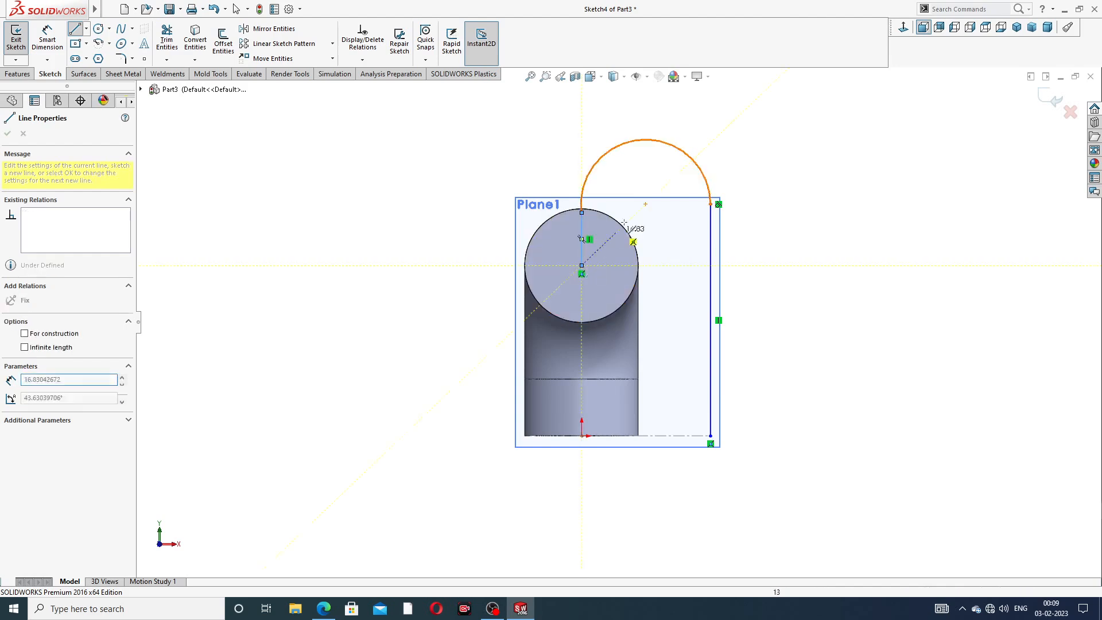
pyautogui.rightClick(658, 177)
pyautogui.click(773, 187)
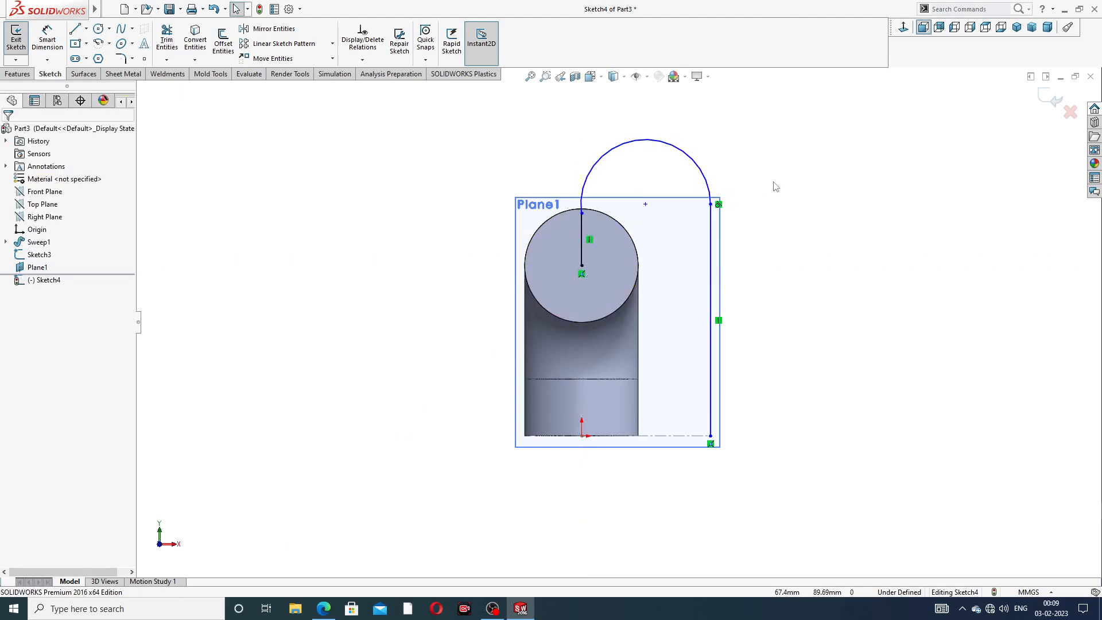
# Make the arc and the short vertical line tangent at their shared endpoint
pyautogui.scroll(-2, 658, 189)
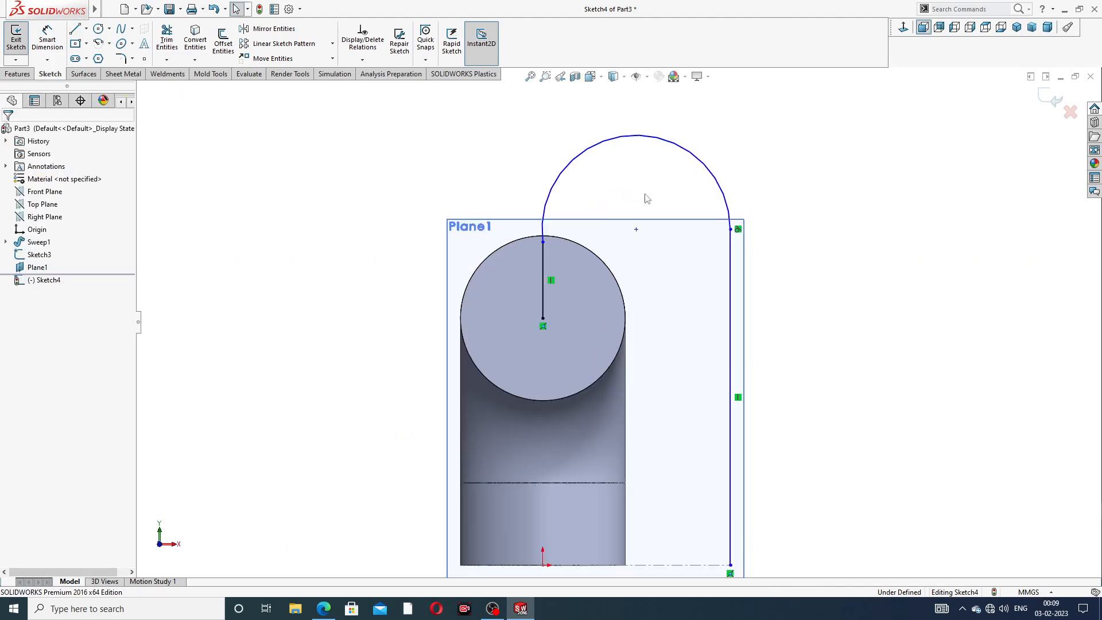
pyautogui.click(543, 241)
pyautogui.click(574, 195)
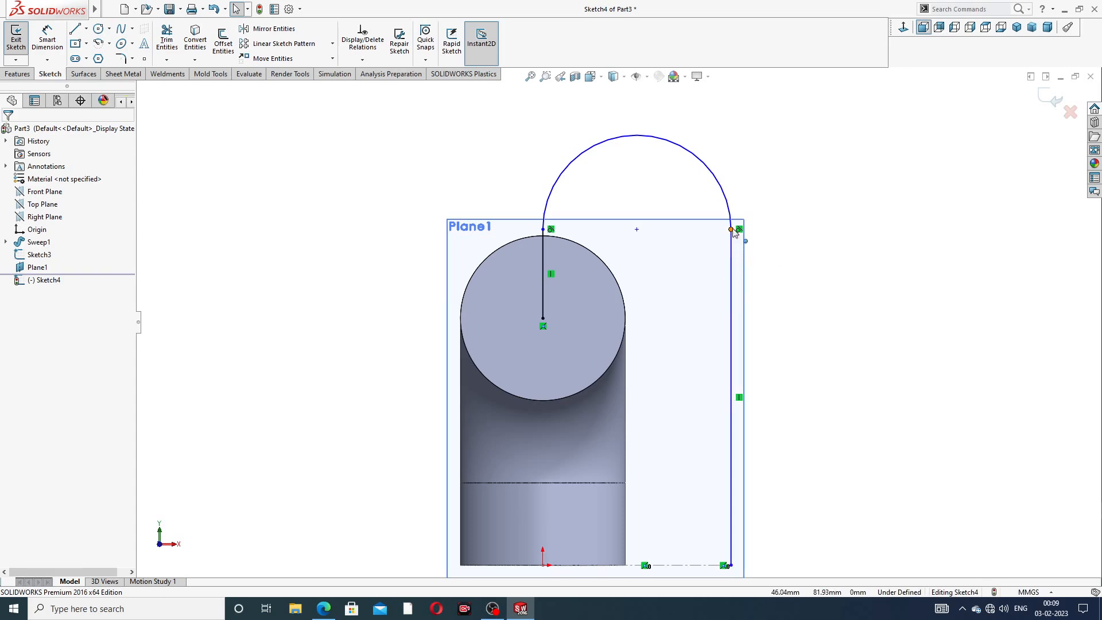
pyautogui.scroll(3, 709, 340)
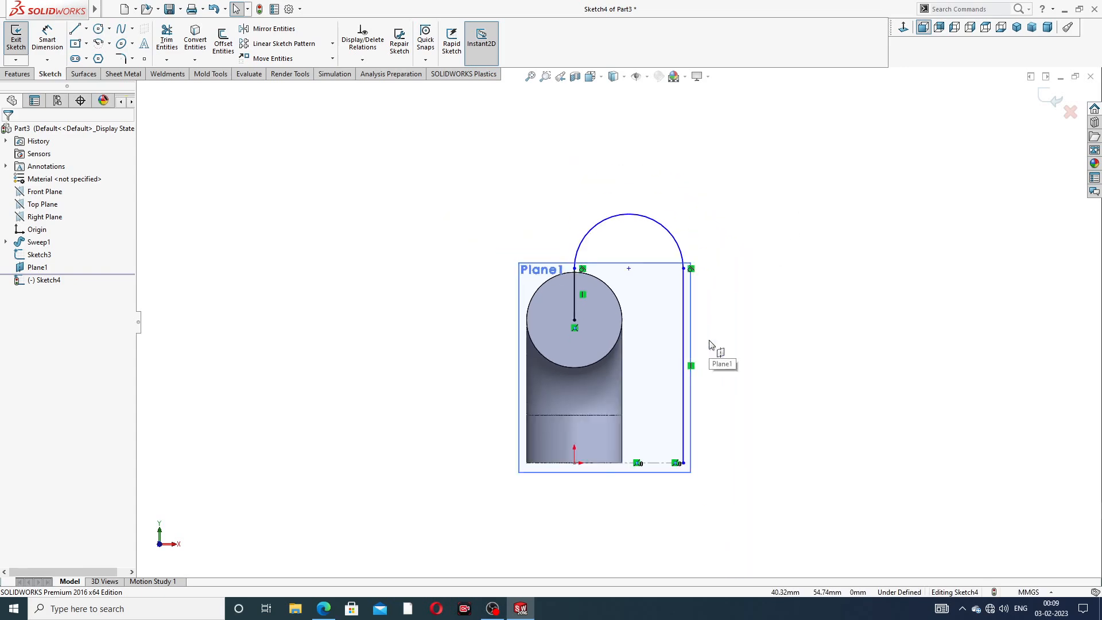
# Consult the PIPE MODELING drawing in the browser, return to the sketch, and dimension the long vertical line's length as 87 mm
pyautogui.click(323, 608)
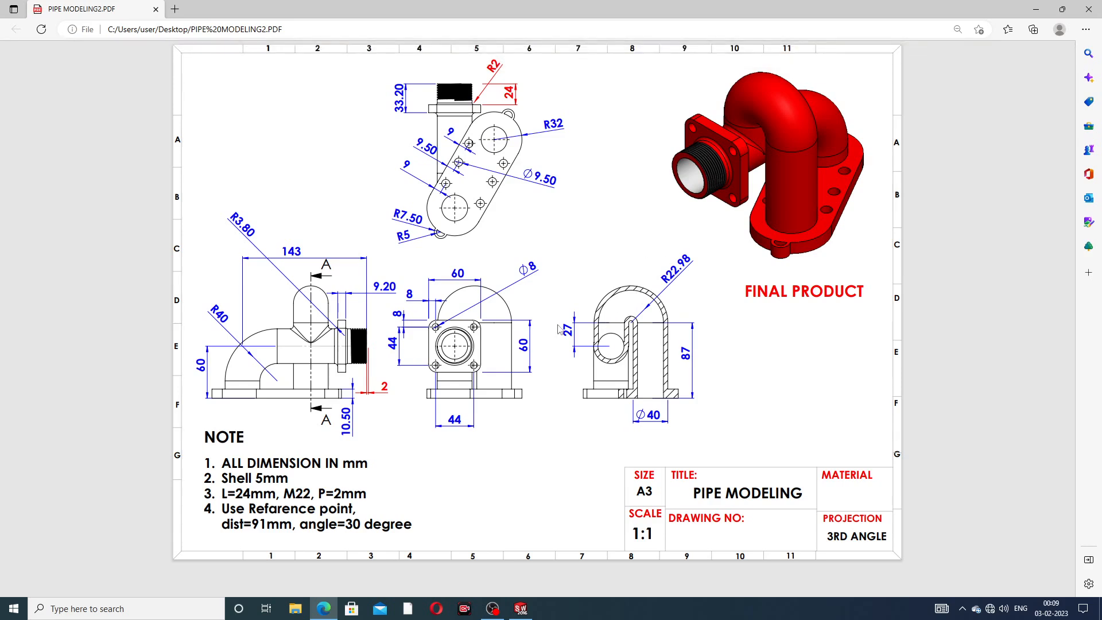
pyautogui.click(325, 609)
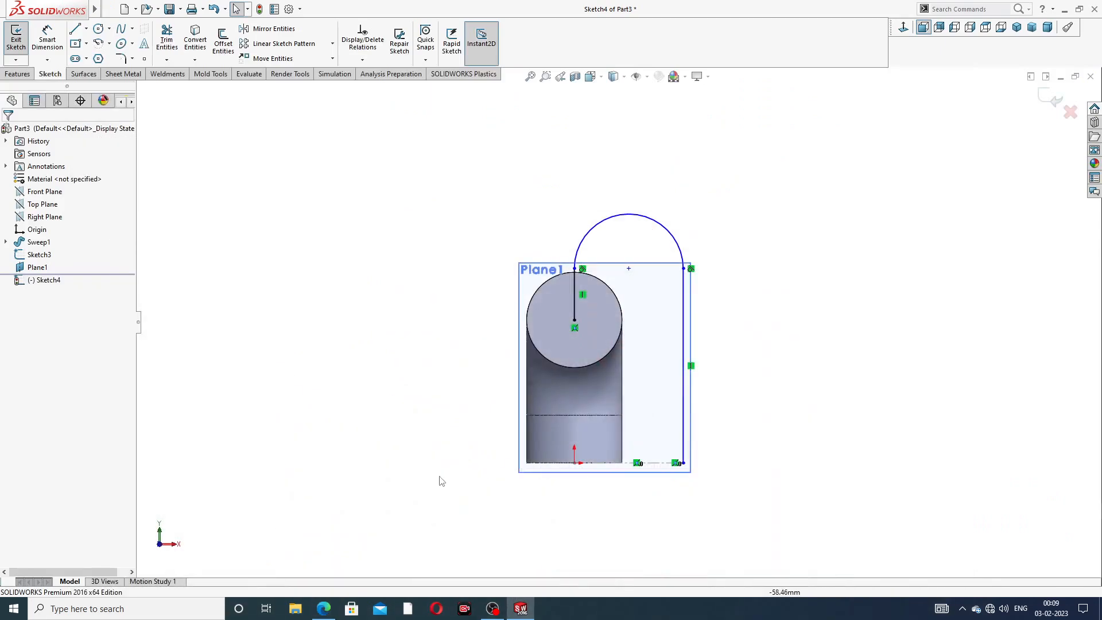
pyautogui.click(47, 38)
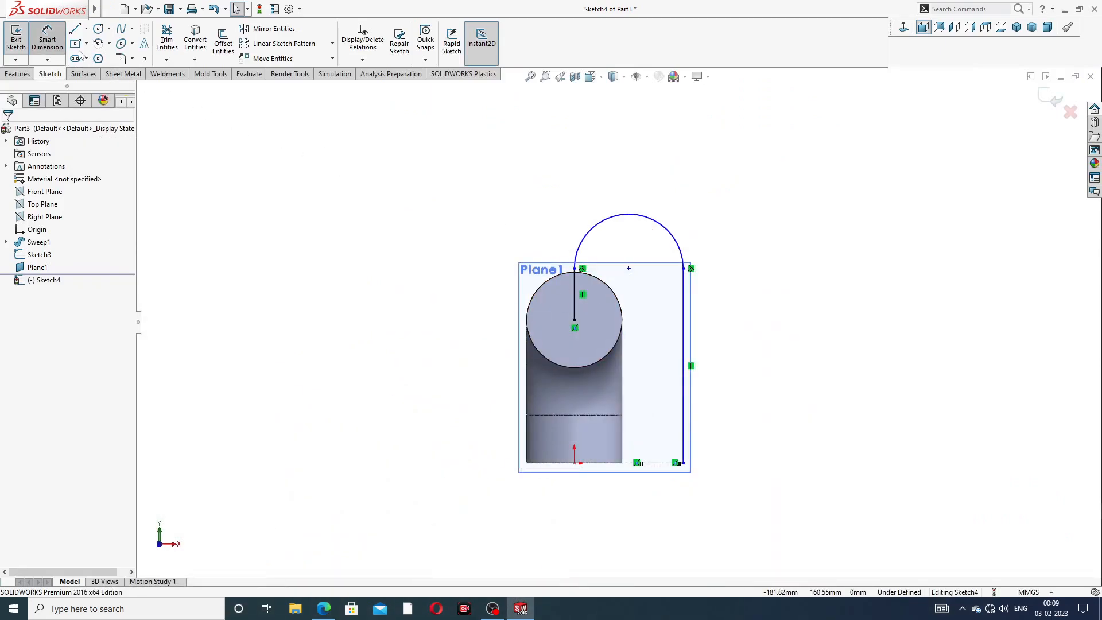
pyautogui.click(684, 317)
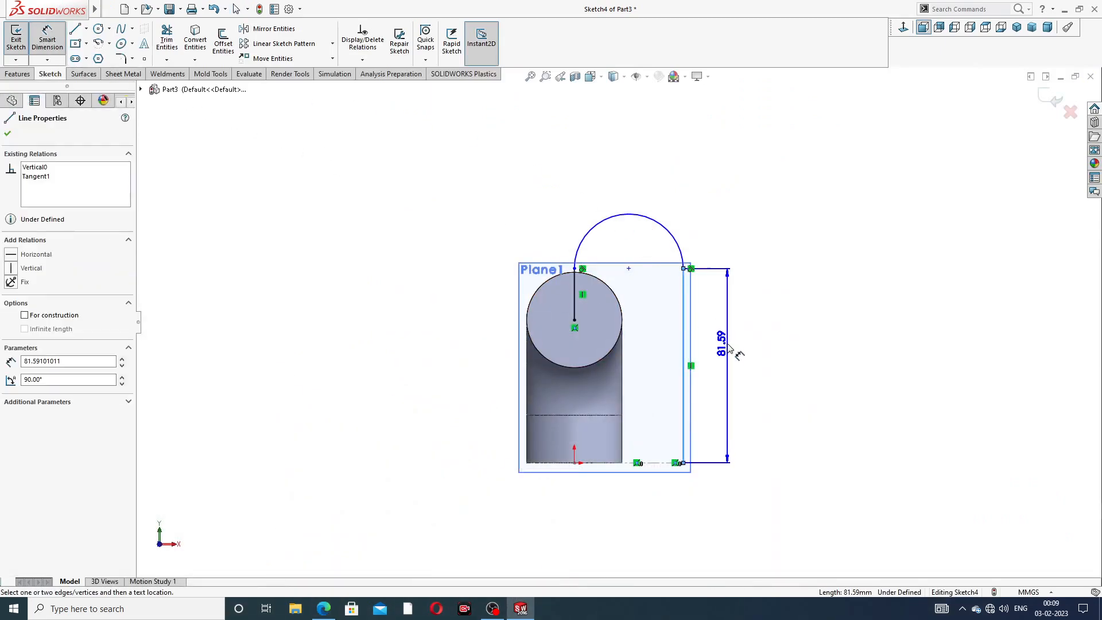
pyautogui.click(728, 344)
pyautogui.write('87')
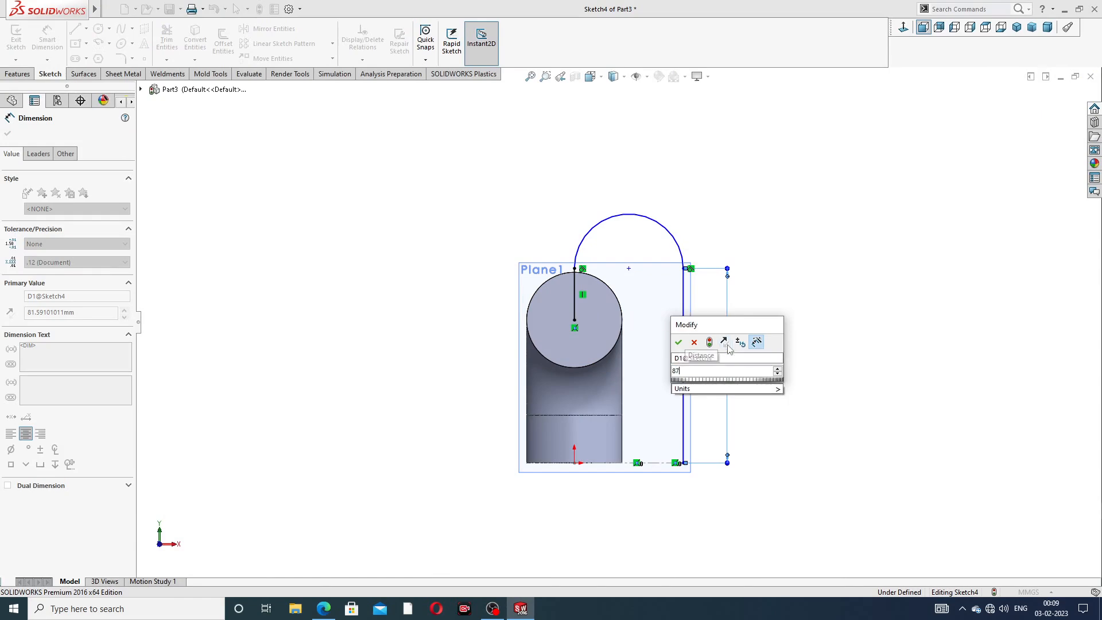
pyautogui.press('Return')
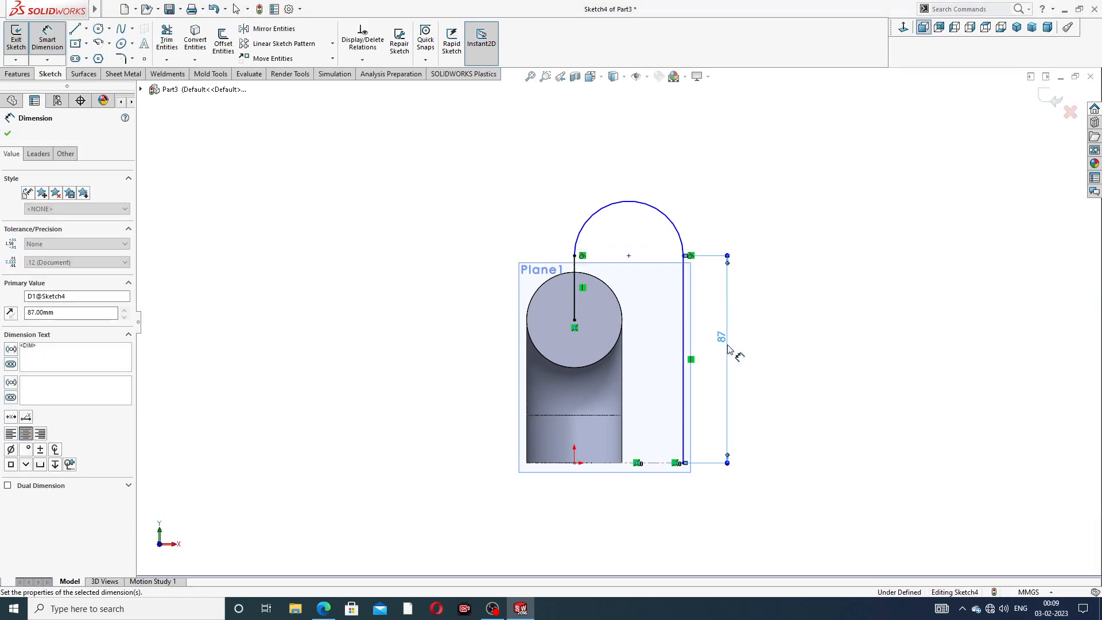
# Add a driven dimension for the short vertical line's length
pyautogui.click(575, 304)
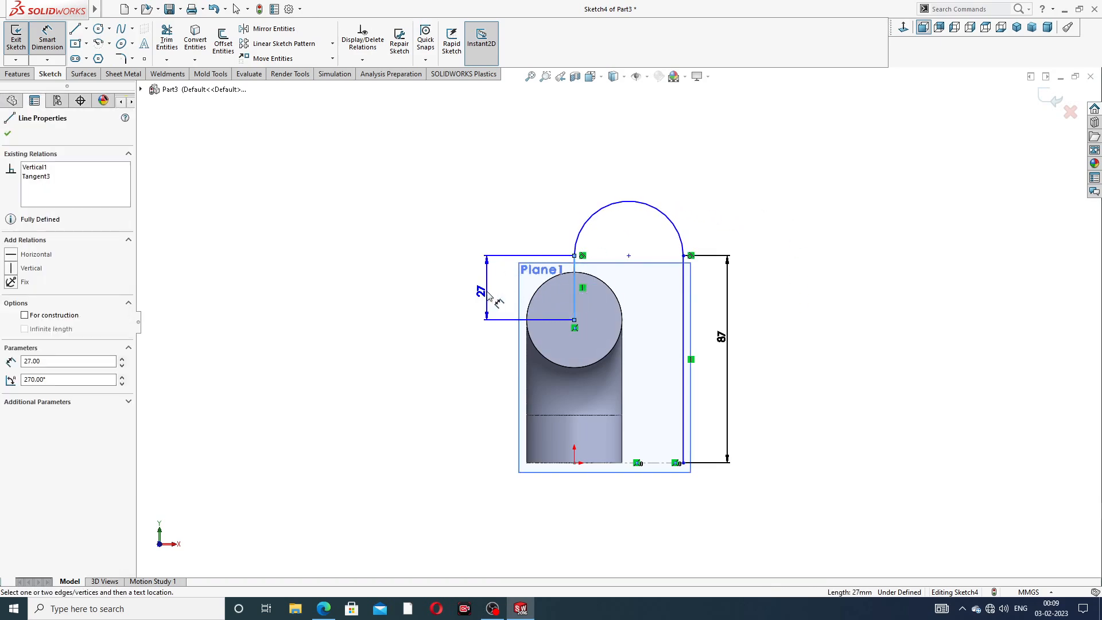
pyautogui.click(487, 295)
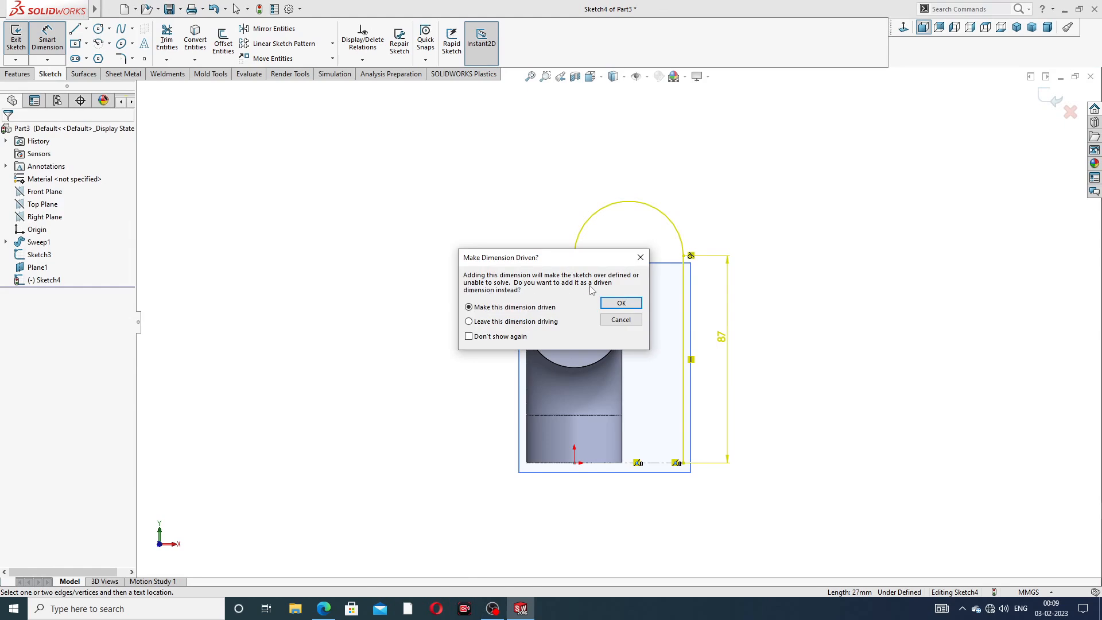
pyautogui.click(619, 304)
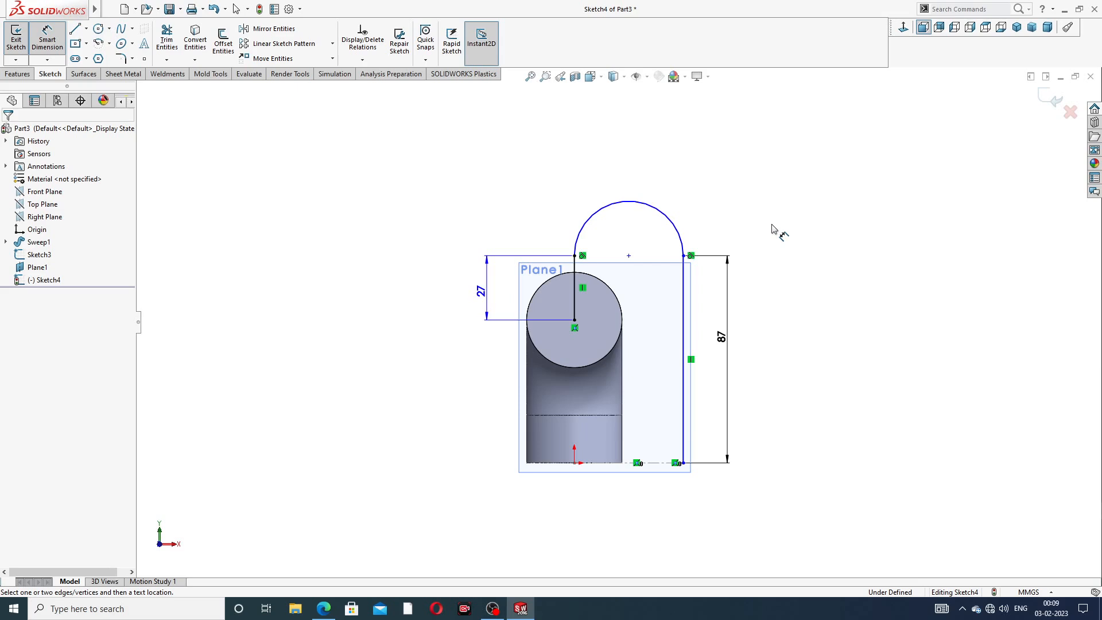
# Dimension the arc's radius as 22.98 mm
pyautogui.click(665, 217)
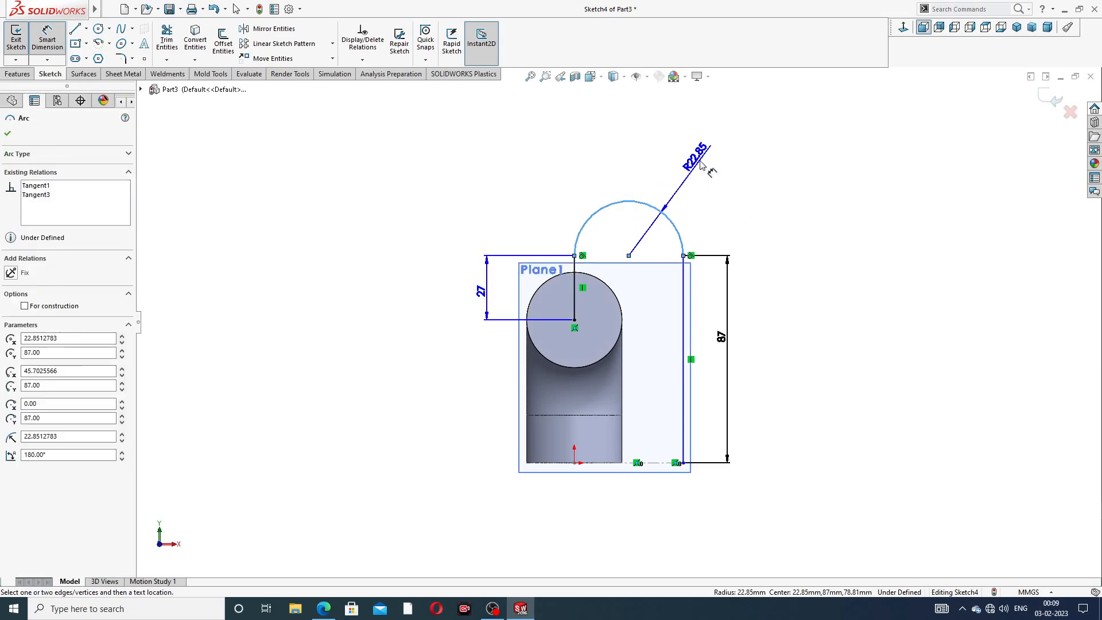
pyautogui.click(701, 166)
pyautogui.write('22')
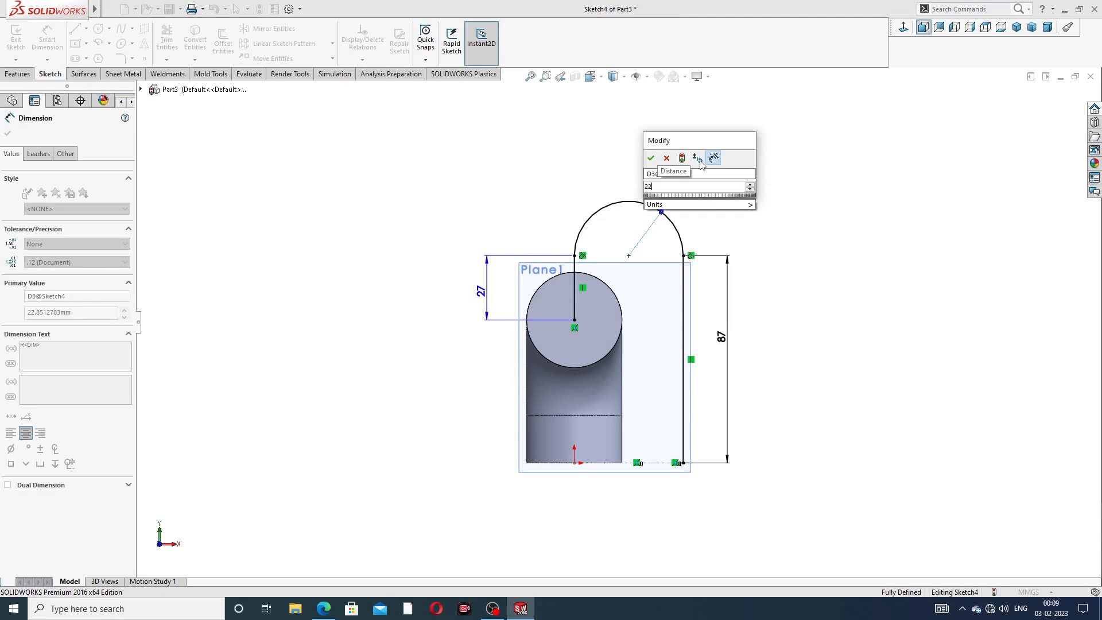
pyautogui.write('.98')
pyautogui.press('Return')
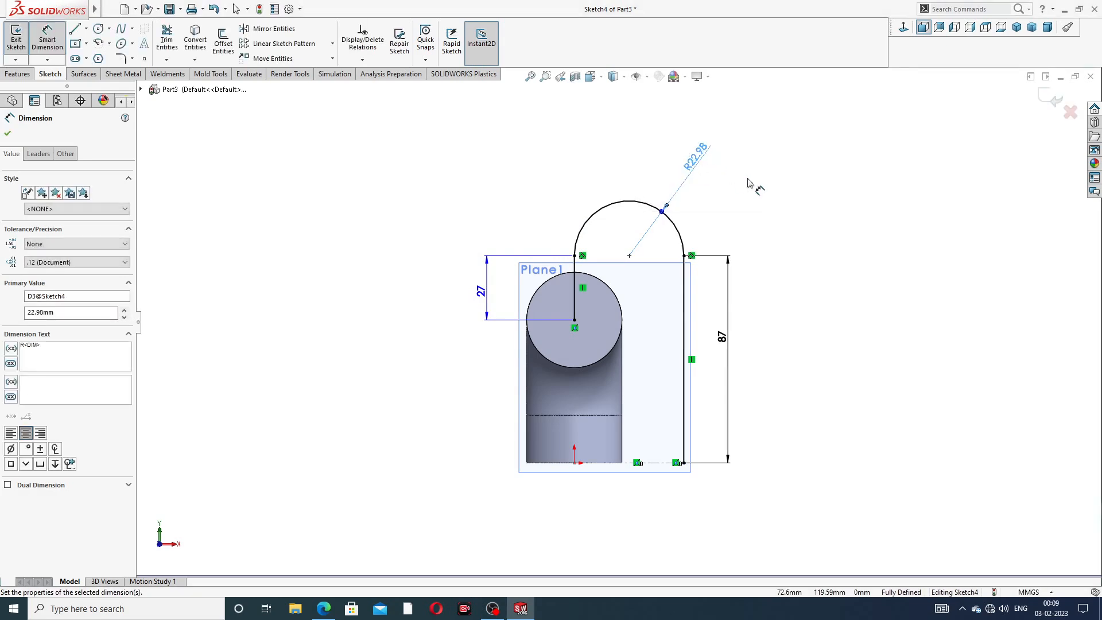
# Check the sketch against the PIPE MODELING drawing, leave the dimension command, and exit the sketch
pyautogui.click(323, 609)
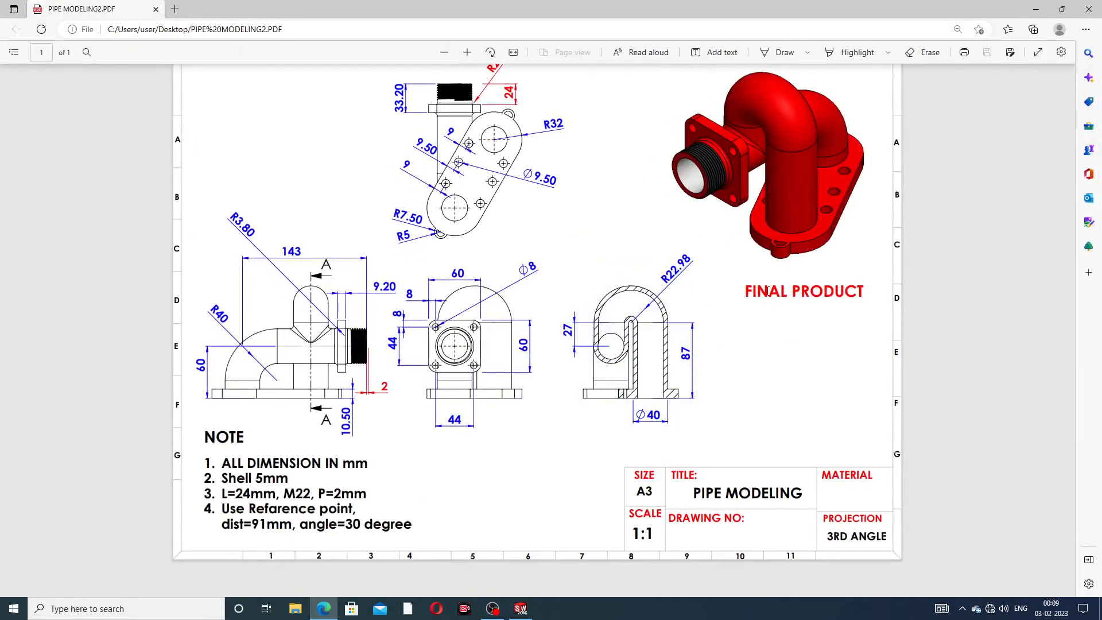
pyautogui.click(326, 609)
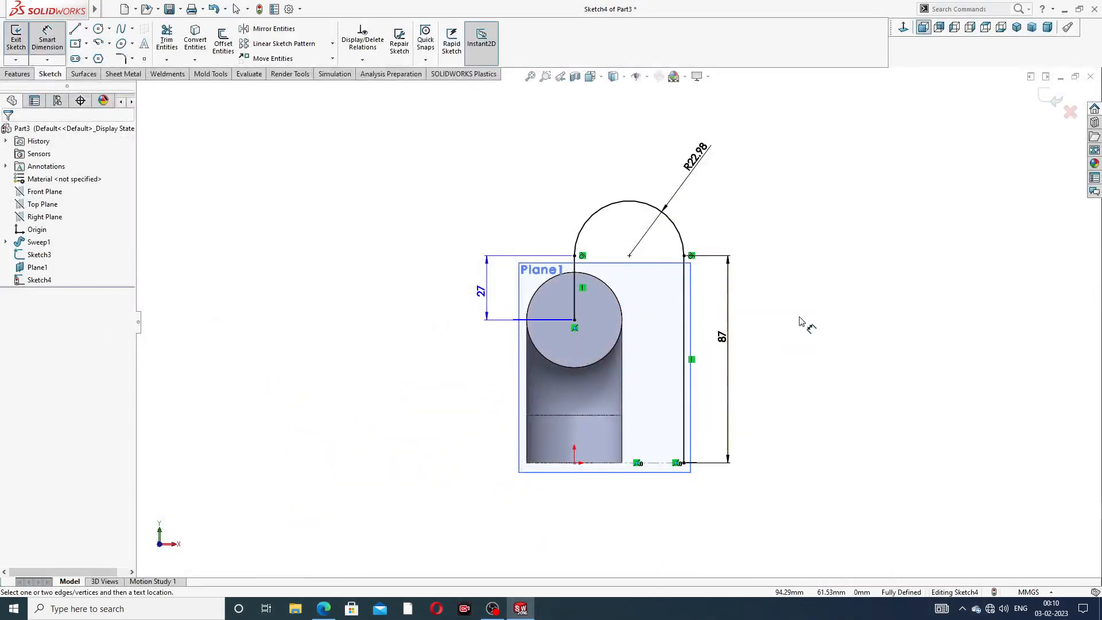
pyautogui.rightClick(815, 188)
pyautogui.click(850, 171)
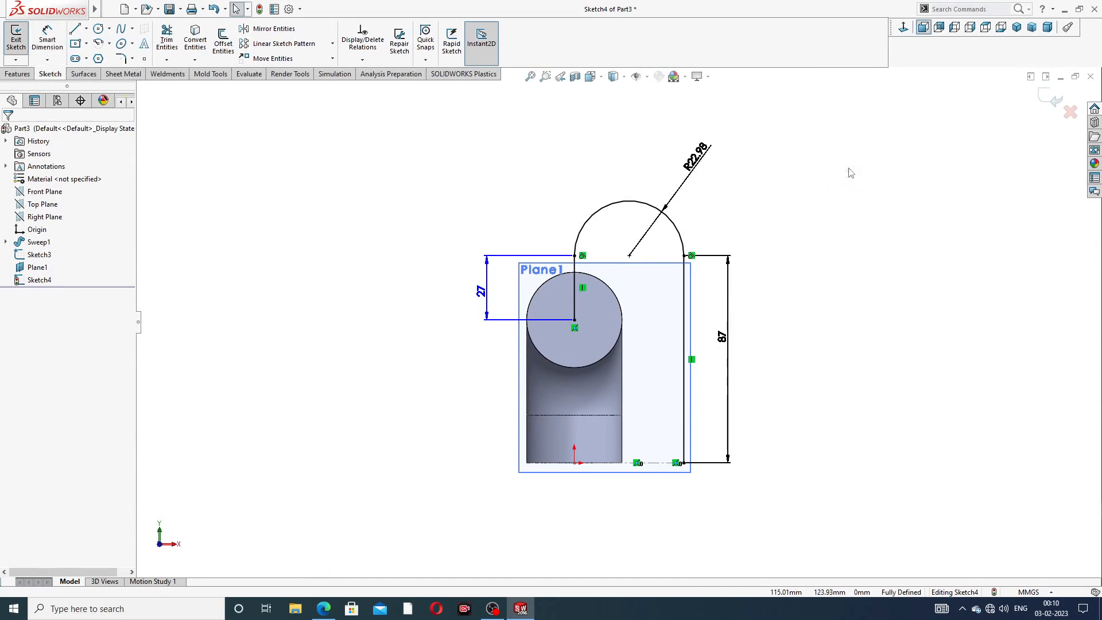
pyautogui.click(1046, 98)
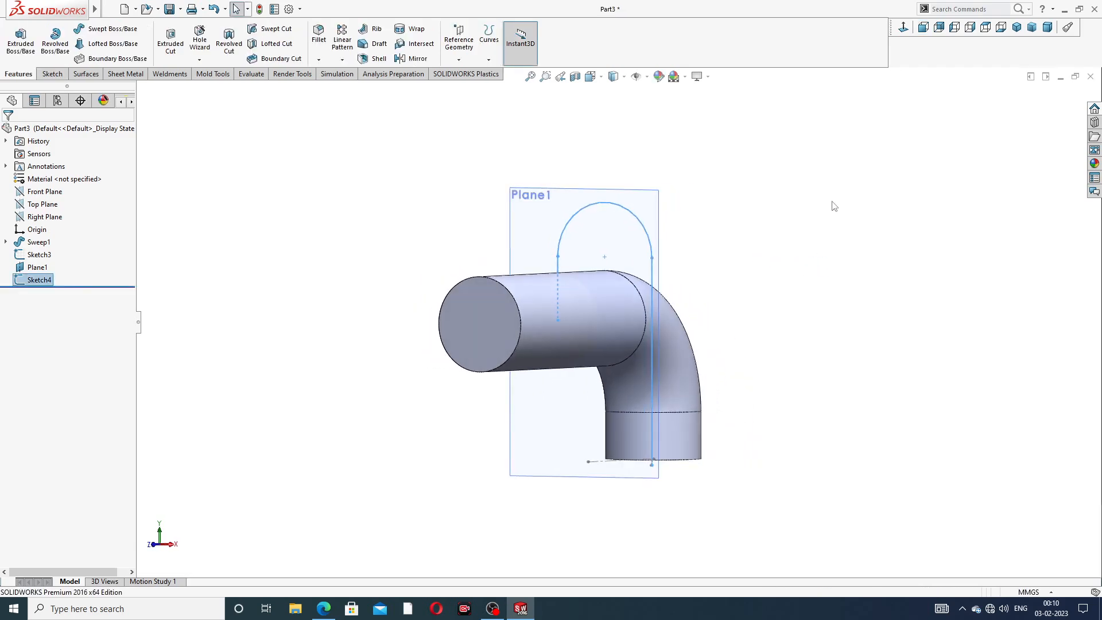
# Hide the reference plane that carries the U-shaped path sketch
pyautogui.click(1016, 28)
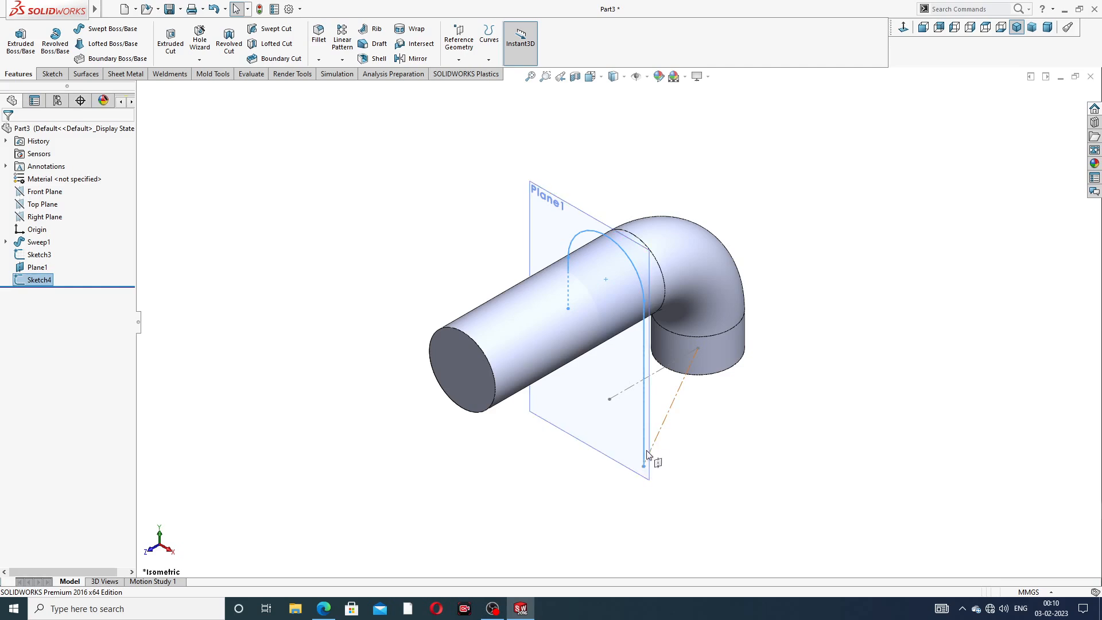
pyautogui.click(563, 434)
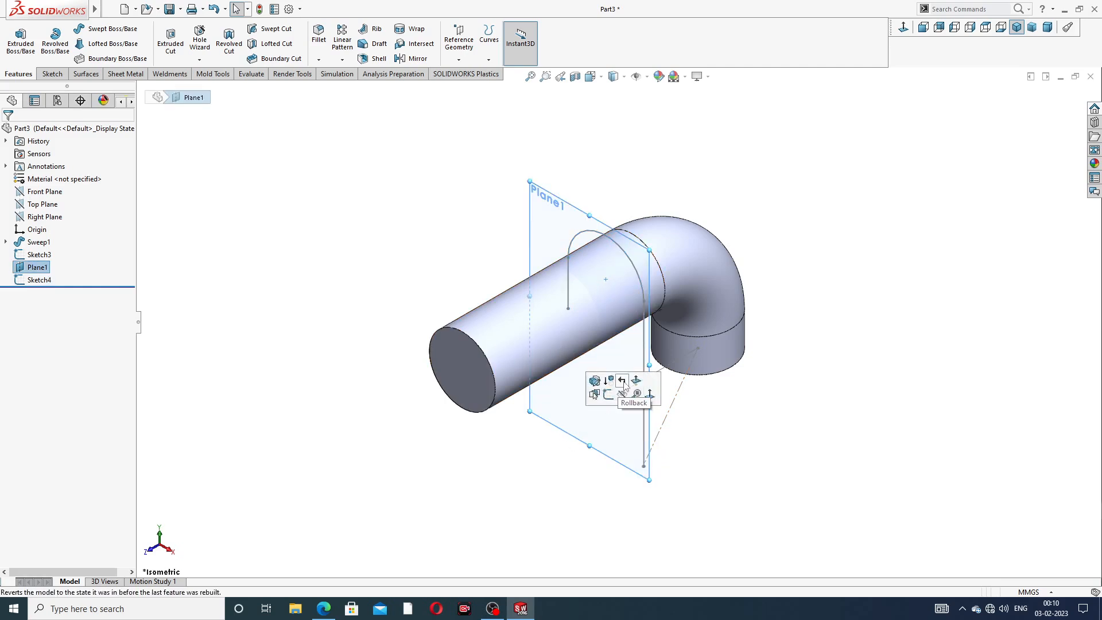
pyautogui.click(623, 398)
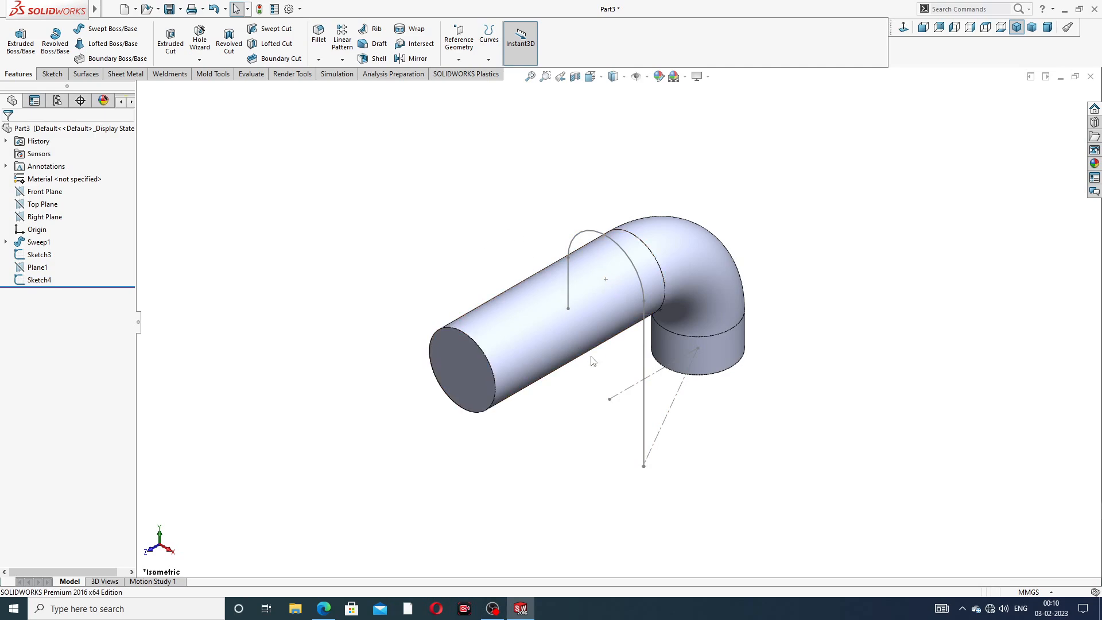
pyautogui.moveTo(593, 360)
pyautogui.mouseDown(button='middle')
pyautogui.moveTo(602, 350)
pyautogui.moveTo(608, 367)
pyautogui.moveTo(601, 352)
pyautogui.mouseUp(button='middle')
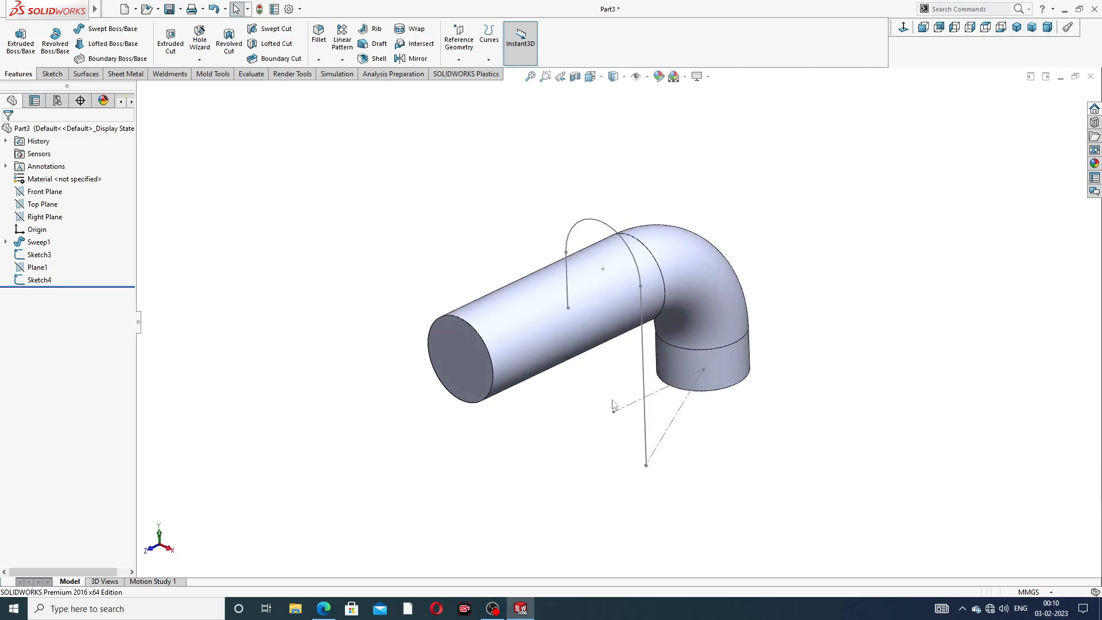
pyautogui.scroll(-2, 613, 402)
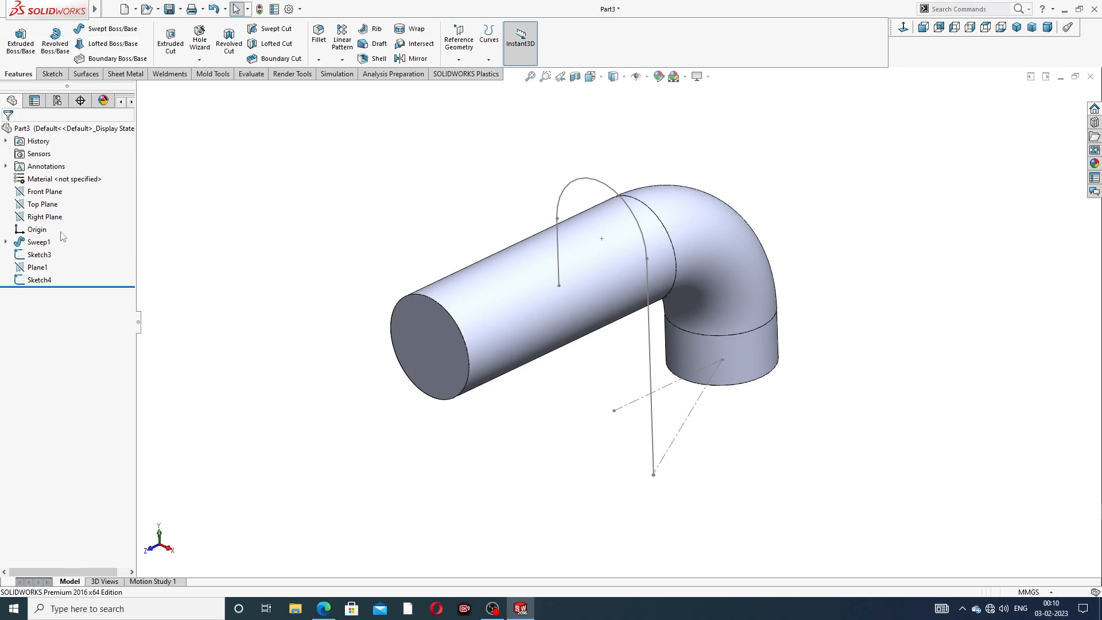
# Start a sketch on the Top Plane and draw a circle of about 23 mm radius centred on the long vertical line's lower endpoint
pyautogui.click(53, 205)
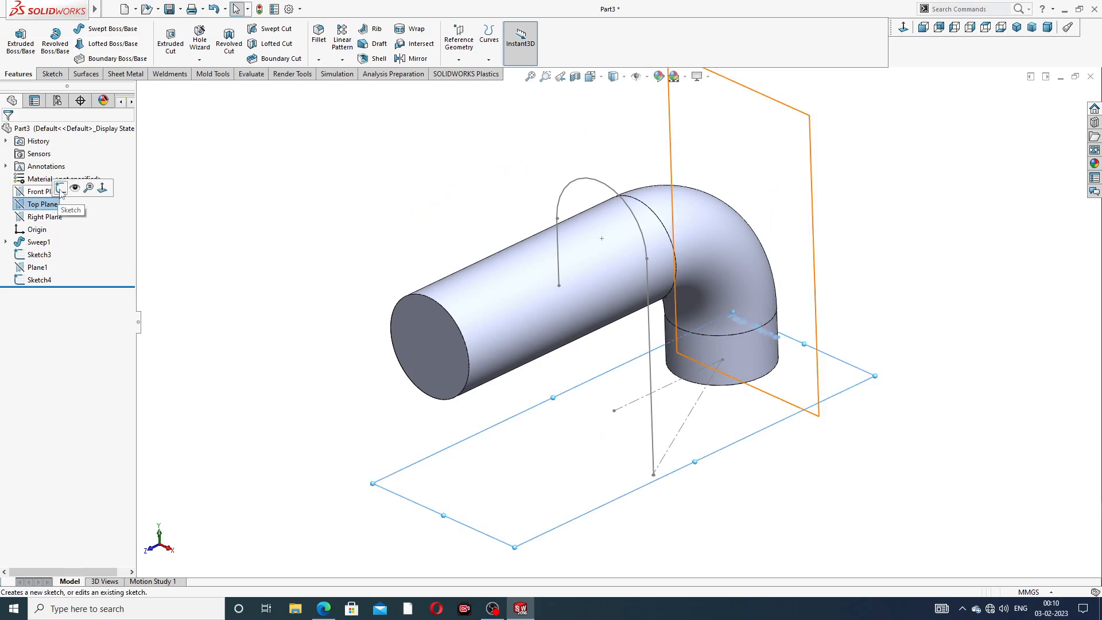
pyautogui.click(81, 188)
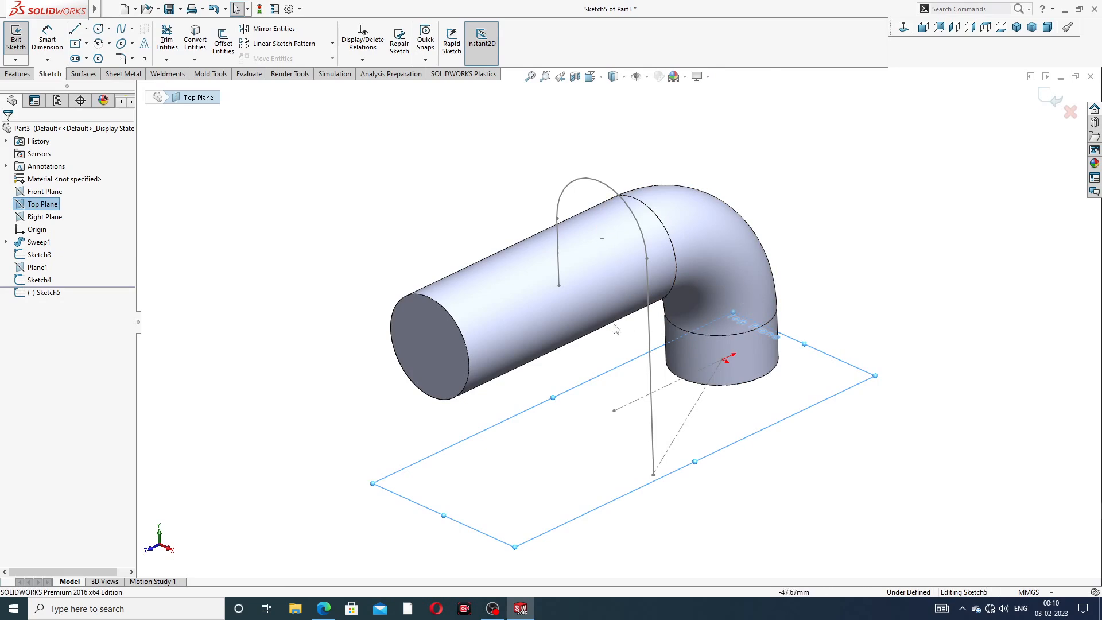
pyautogui.moveTo(728, 381); pyautogui.dragTo(724, 357, button='middle')
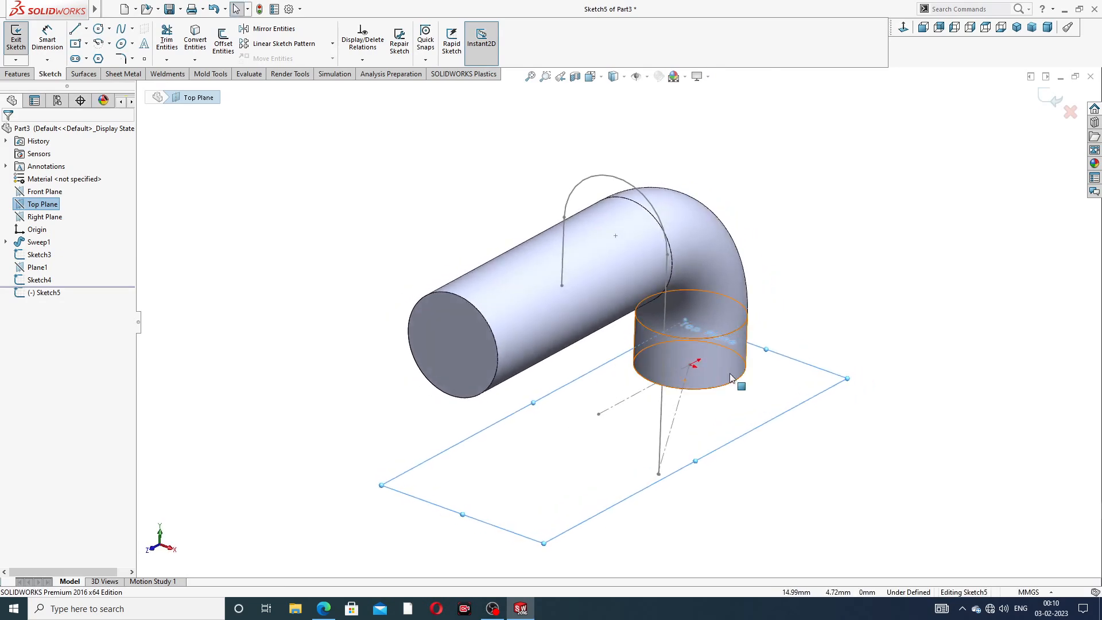
pyautogui.press('z')
pyautogui.click(98, 29)
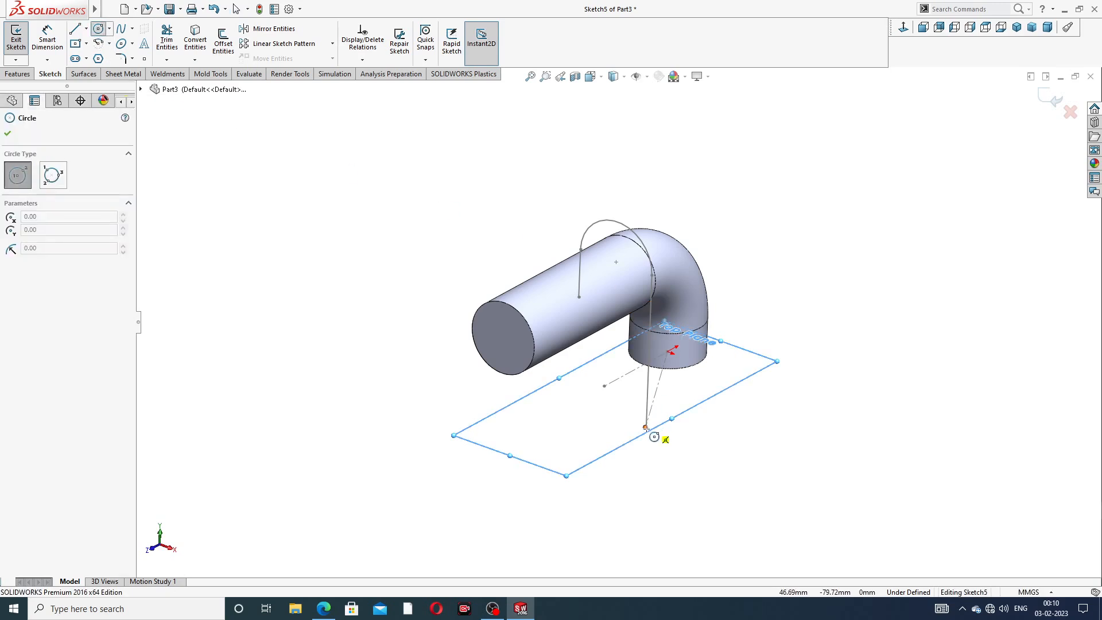
pyautogui.click(645, 427)
pyautogui.click(682, 441)
pyautogui.rightClick(744, 354)
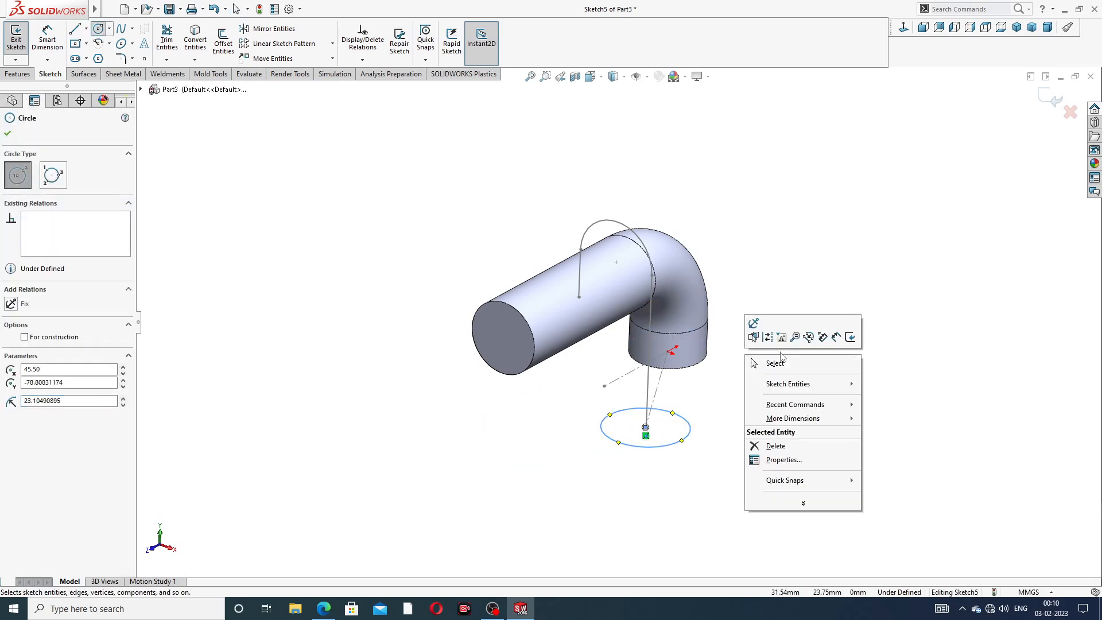
pyautogui.click(763, 360)
# Dimension the circle's diameter as 40 mm and exit the sketch
pyautogui.click(47, 35)
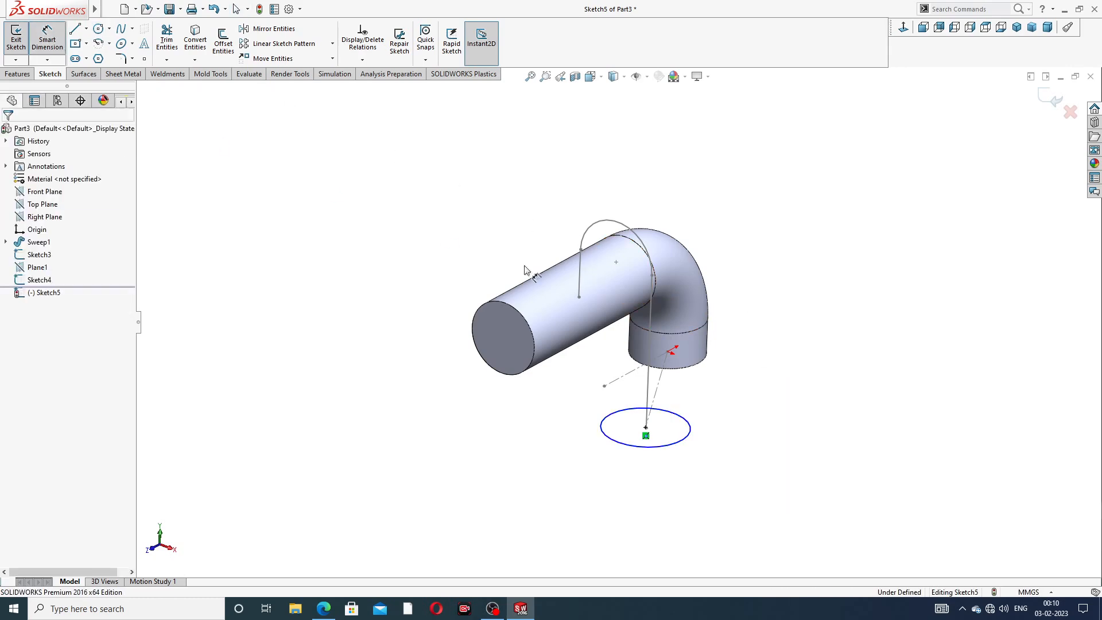
pyautogui.click(690, 429)
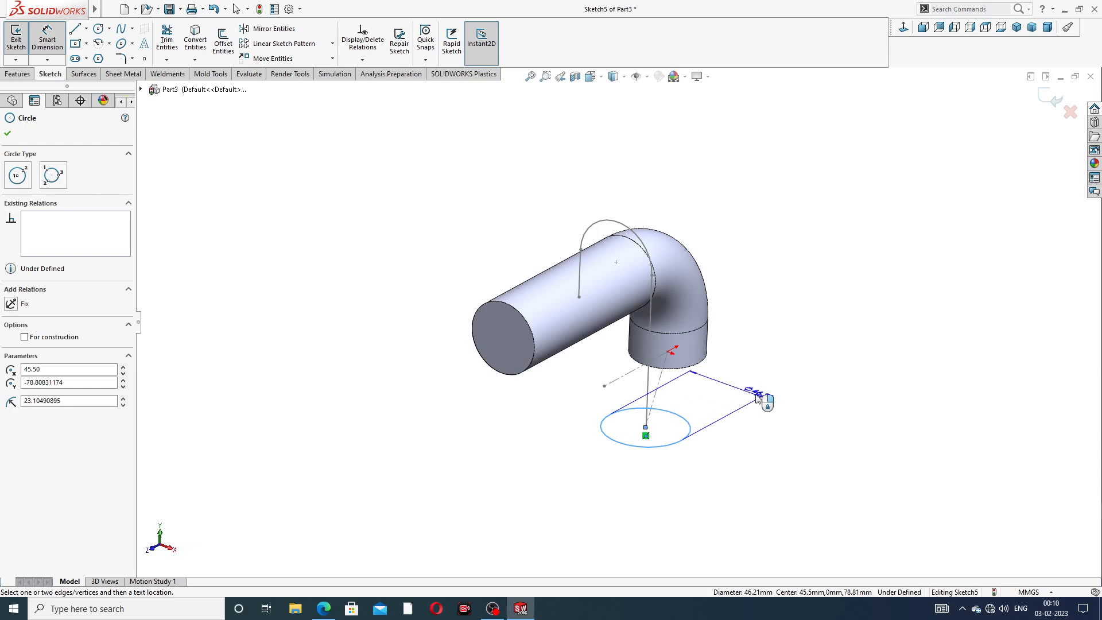
pyautogui.click(744, 438)
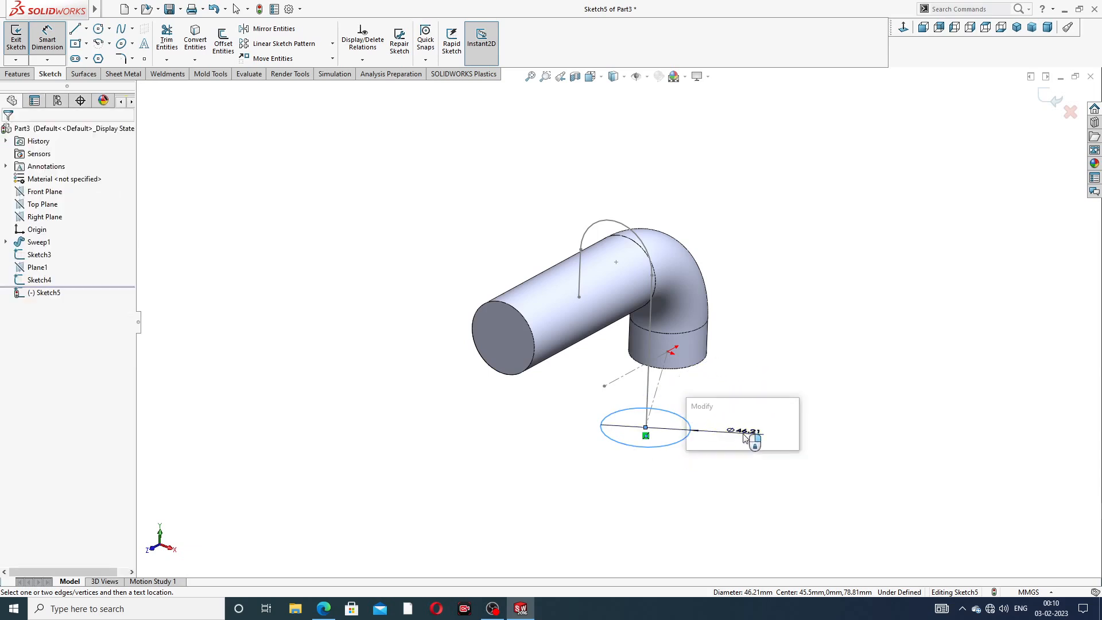
pyautogui.write('40')
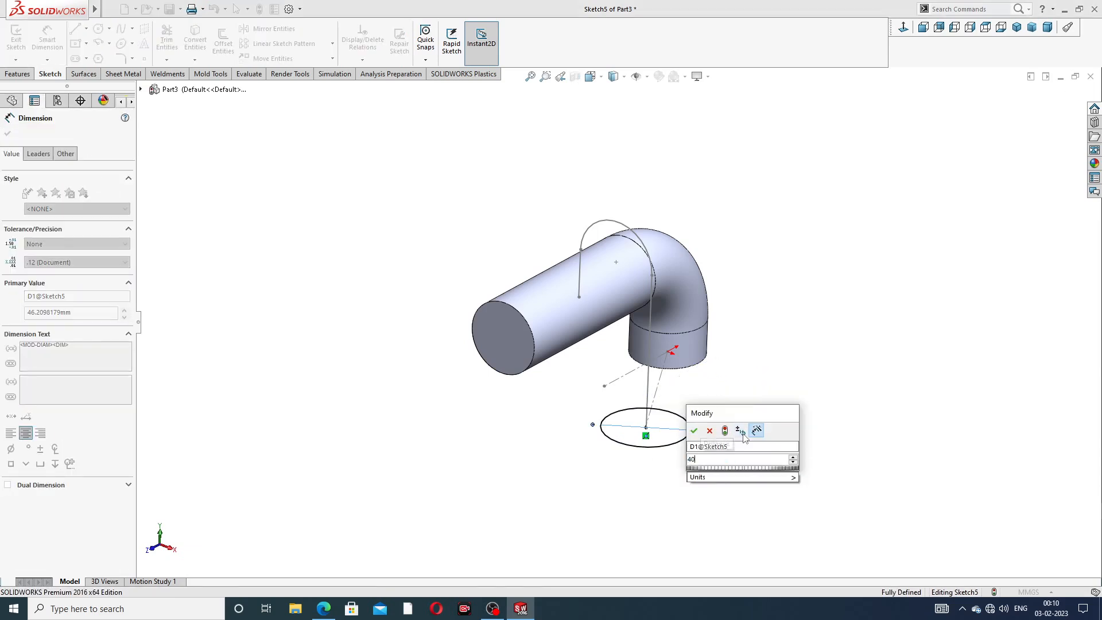
pyautogui.press('Return')
pyautogui.rightClick(815, 162)
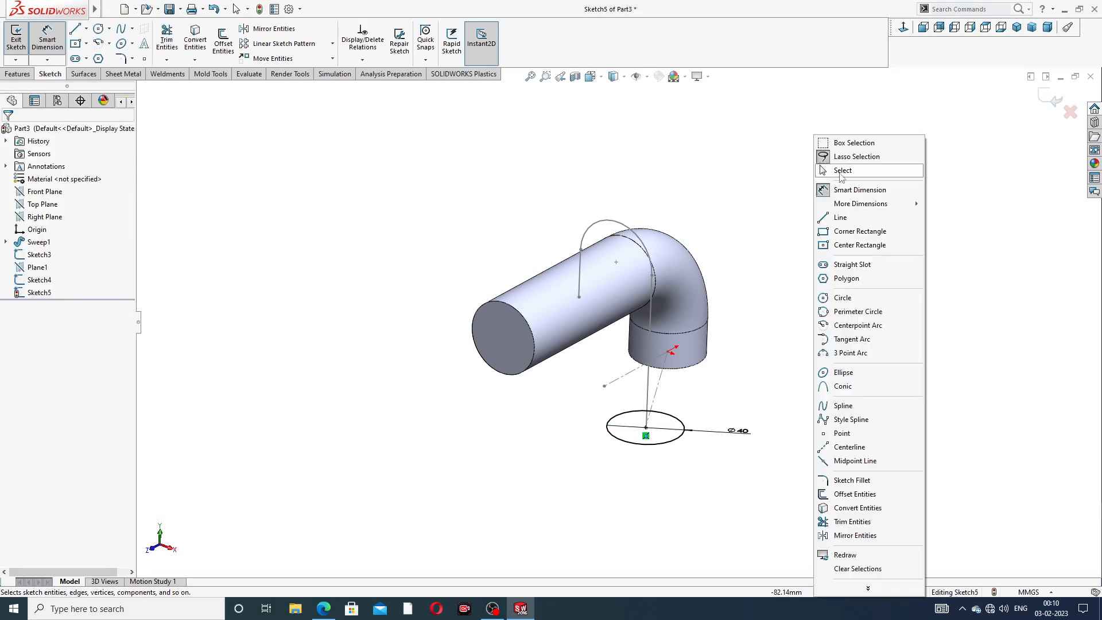
pyautogui.click(826, 171)
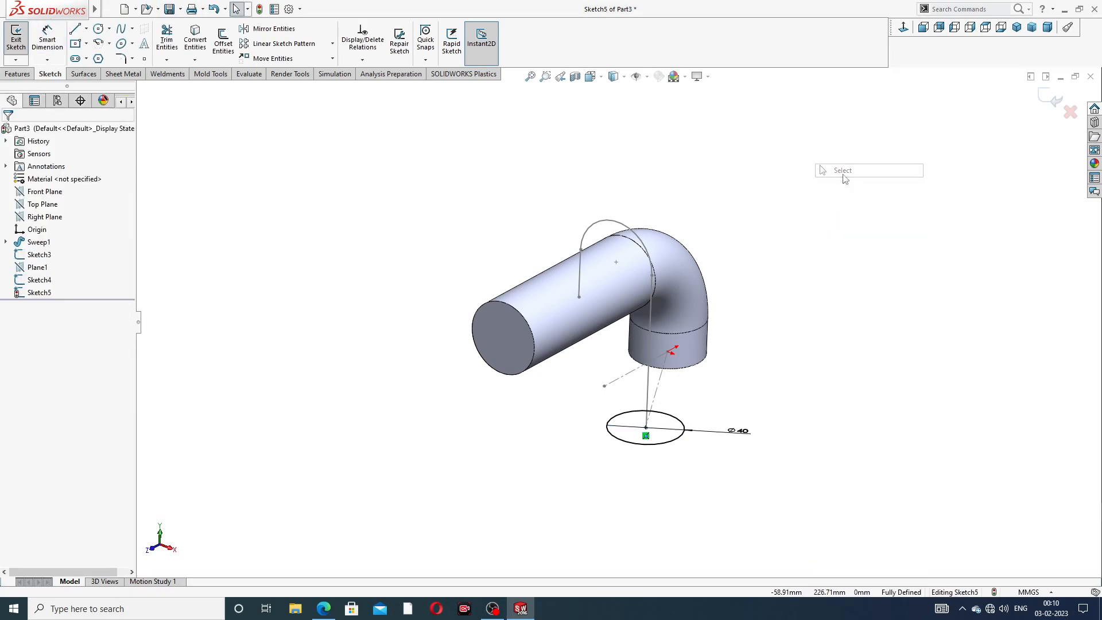
pyautogui.click(1053, 102)
# Sweep the 40 mm circle along the U-shaped path sketch to create the second pipe
pyautogui.moveTo(738, 312)
pyautogui.mouseDown(button='middle')
pyautogui.moveTo(786, 292)
pyautogui.moveTo(751, 286)
pyautogui.mouseUp(button='middle')
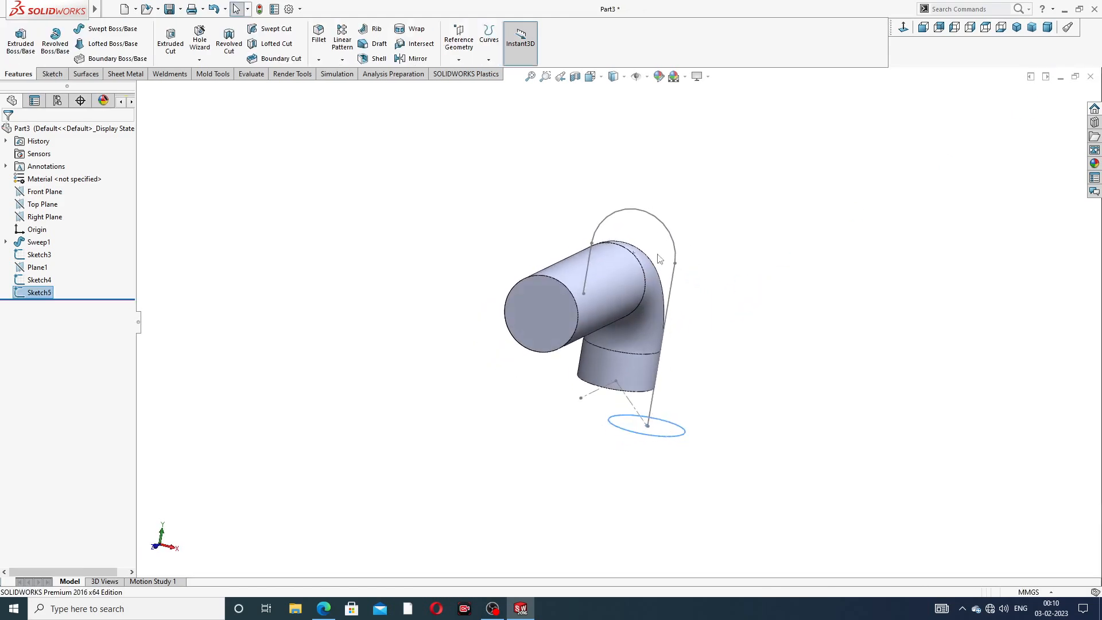
pyautogui.click(122, 32)
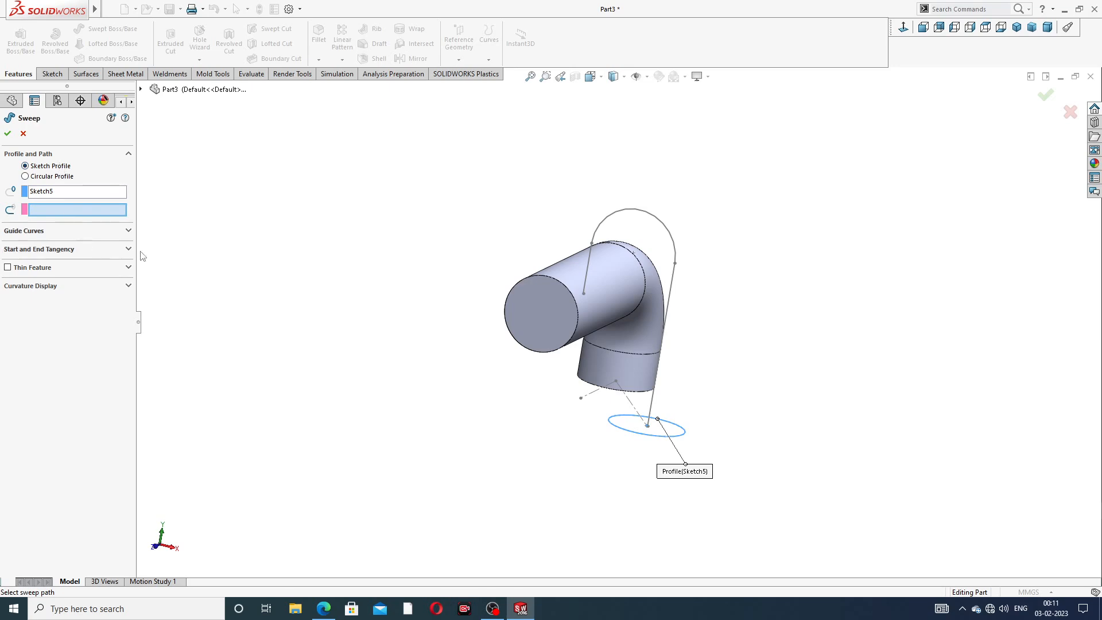
pyautogui.click(675, 281)
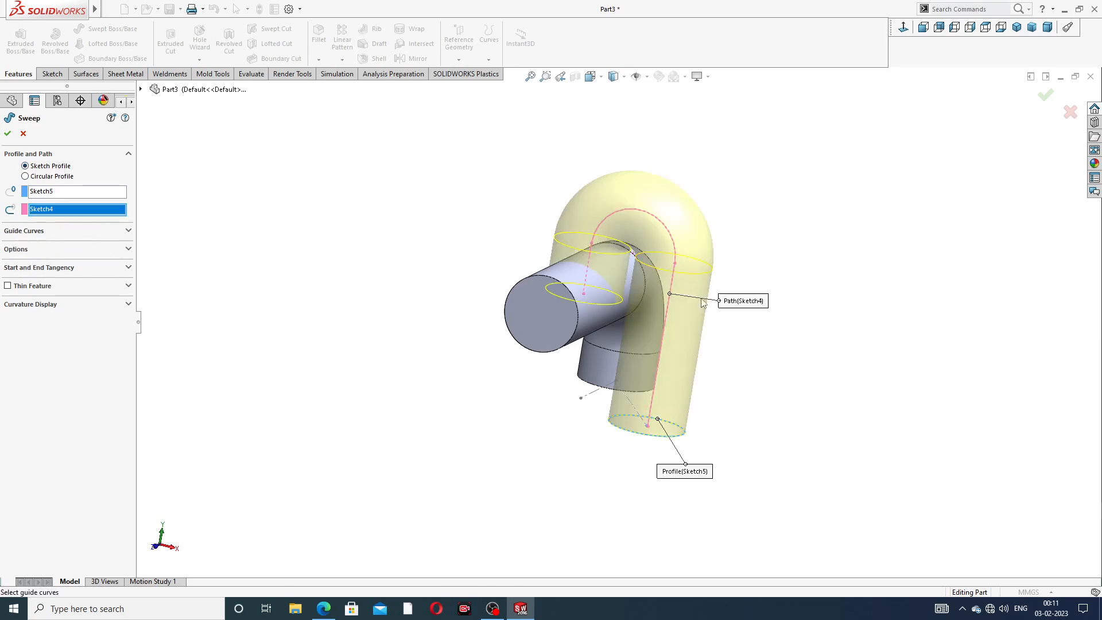
pyautogui.moveTo(740, 333); pyautogui.dragTo(676, 343, button='middle')
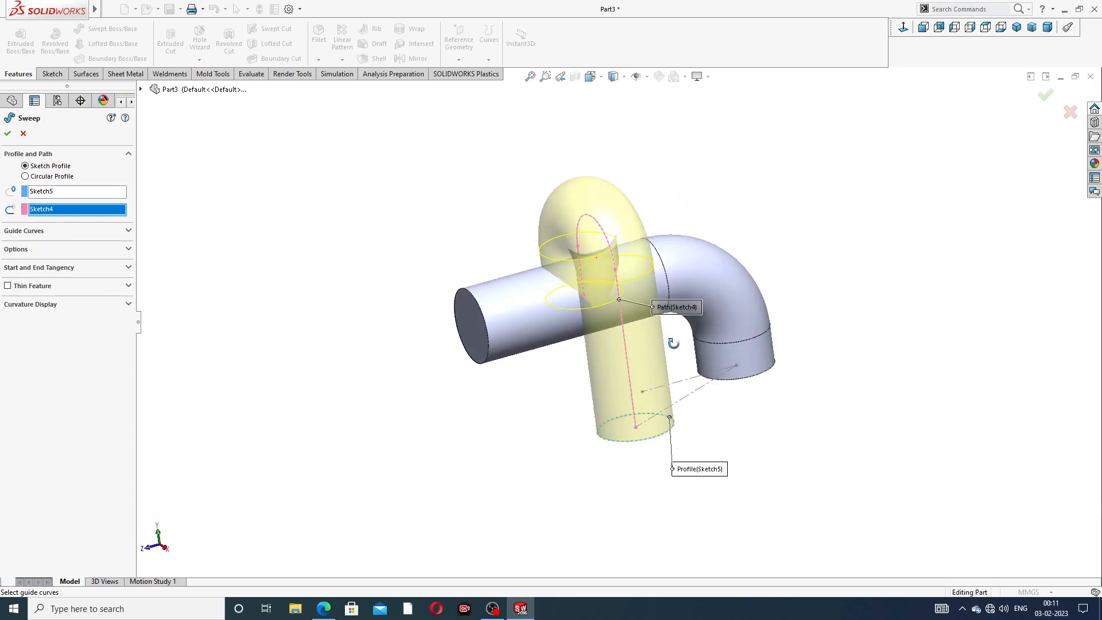
pyautogui.scroll(-2, 676, 343)
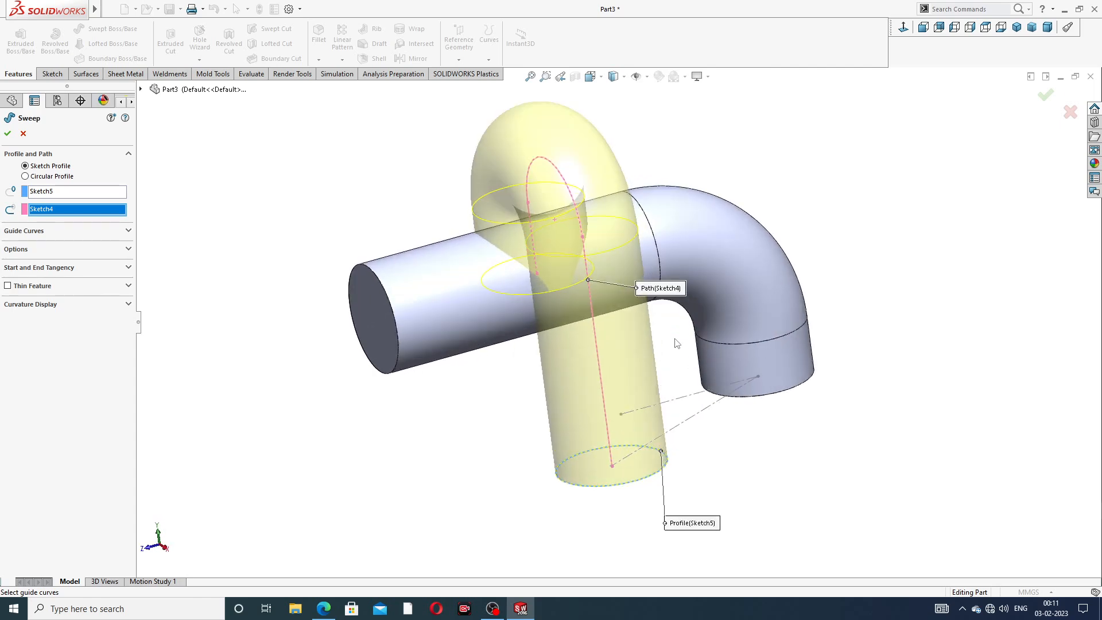
pyautogui.click(1045, 95)
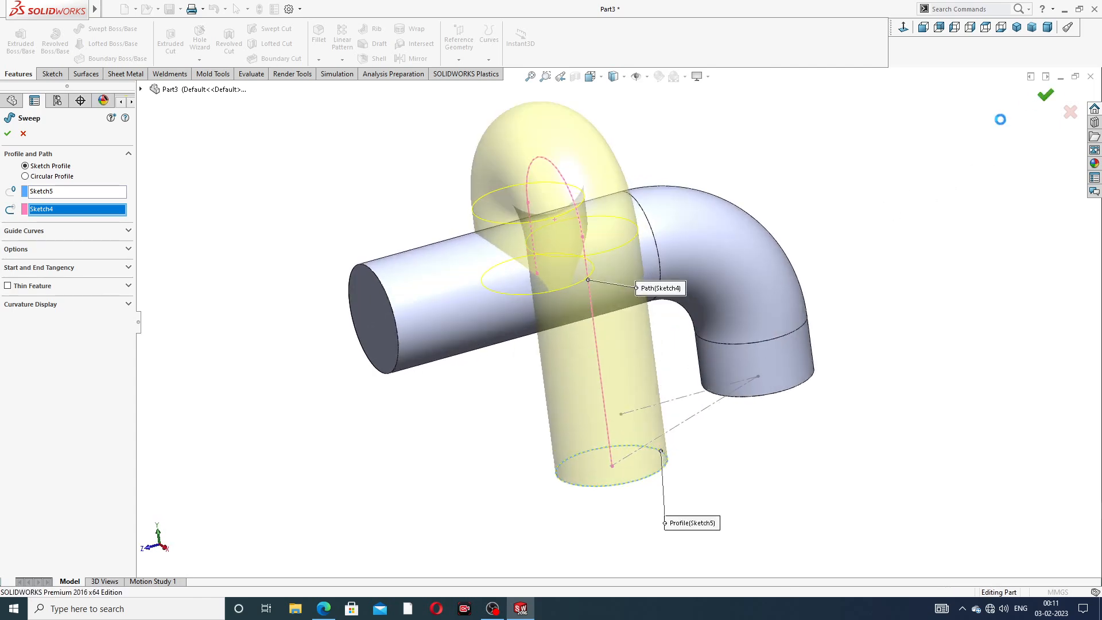
pyautogui.click(850, 202)
# Hide the sketch with the angled construction lines beneath the pipes and inspect where the two pipes join
pyautogui.click(696, 420)
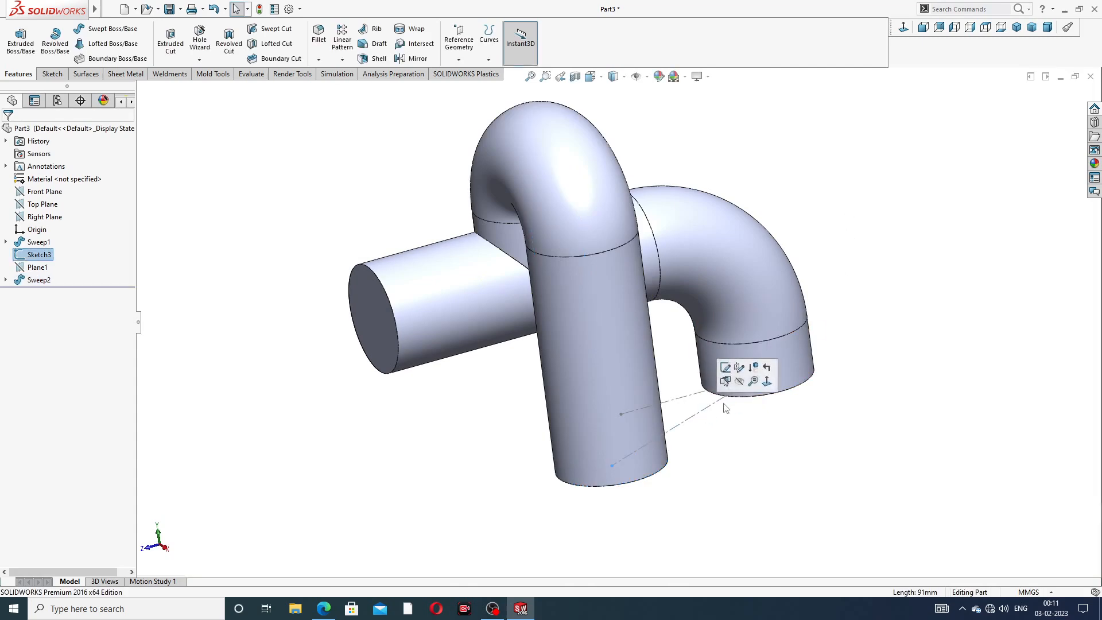
pyautogui.click(728, 381)
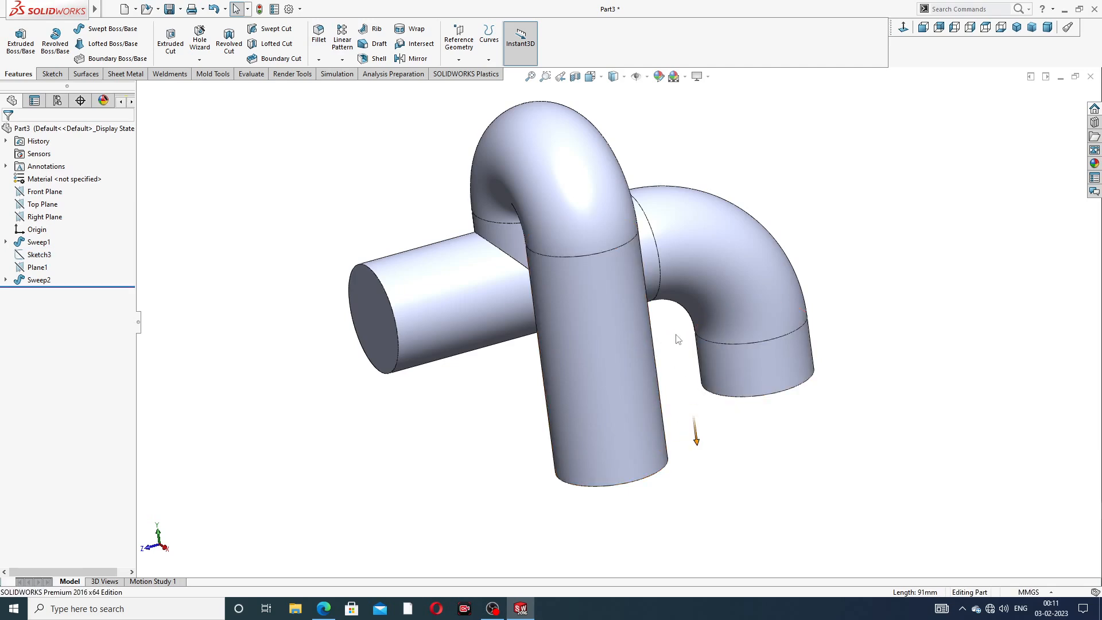
pyautogui.moveTo(669, 346); pyautogui.dragTo(714, 282, button='middle')
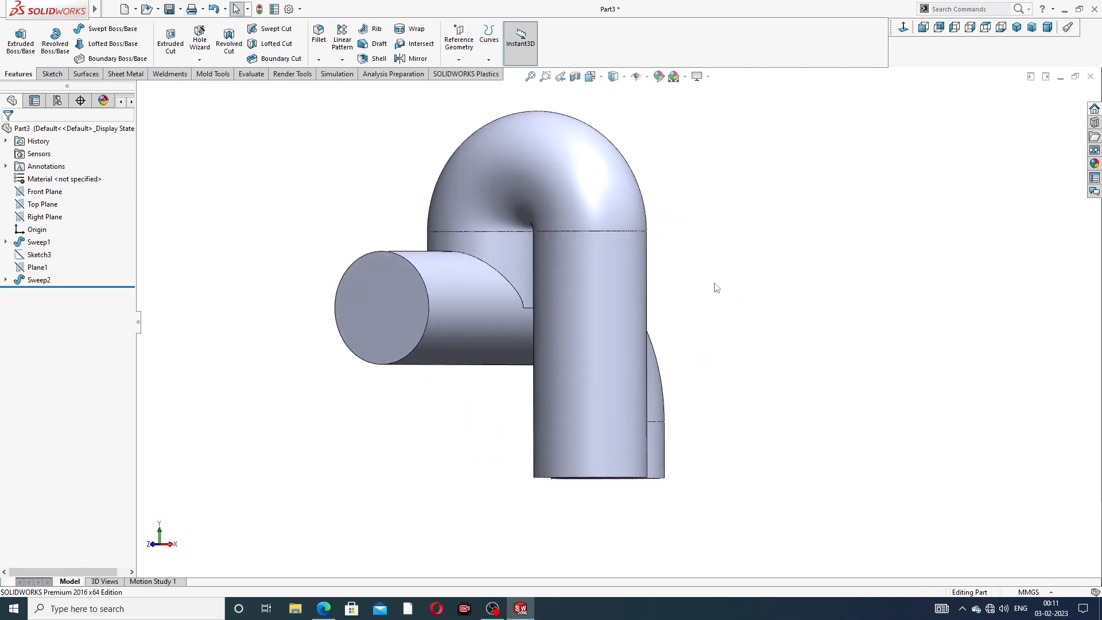
pyautogui.scroll(2, 515, 187)
pyautogui.scroll(-2, 521, 219)
pyautogui.moveTo(577, 281); pyautogui.dragTo(538, 292, button='middle')
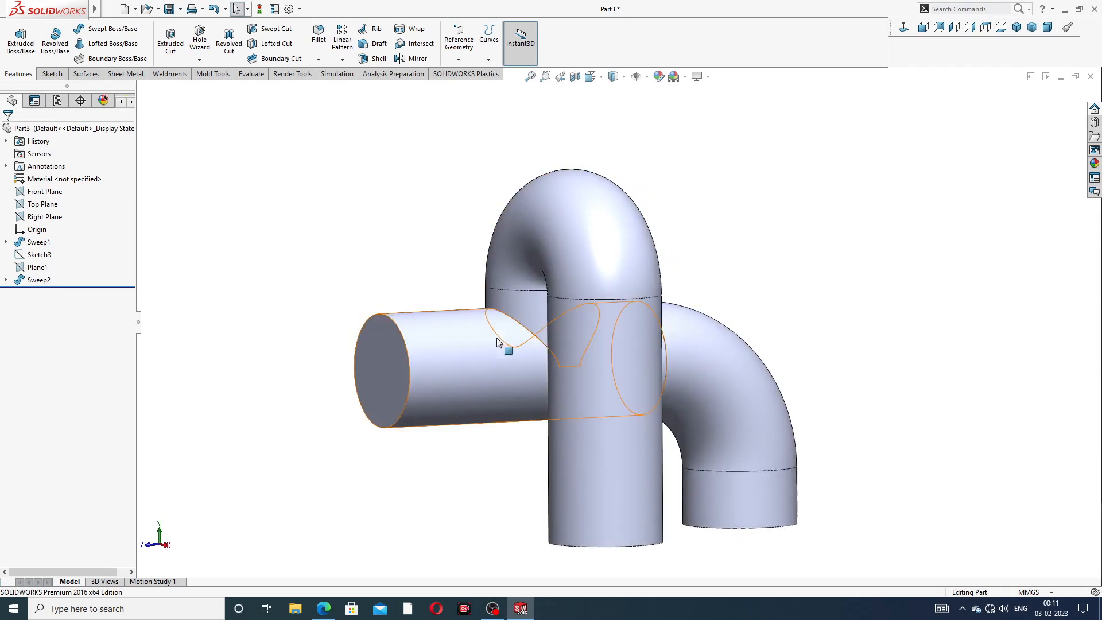
# Consult the notes on the PIPE MODELING drawing, return to the part, and start a Shell with 5 mm thickness
pyautogui.click(317, 613)
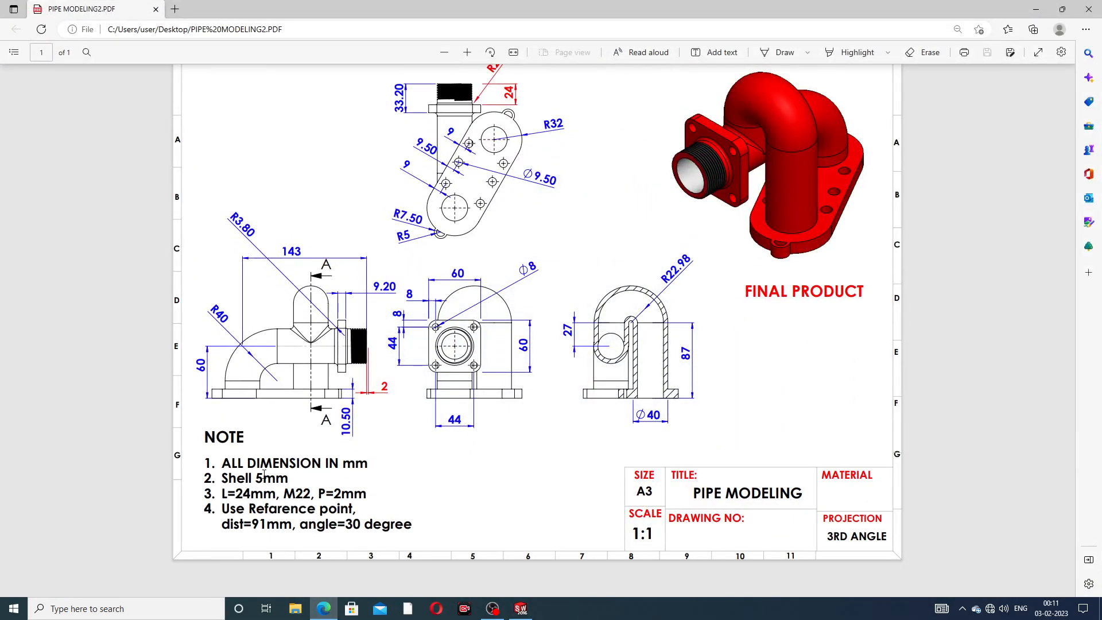
pyautogui.click(322, 609)
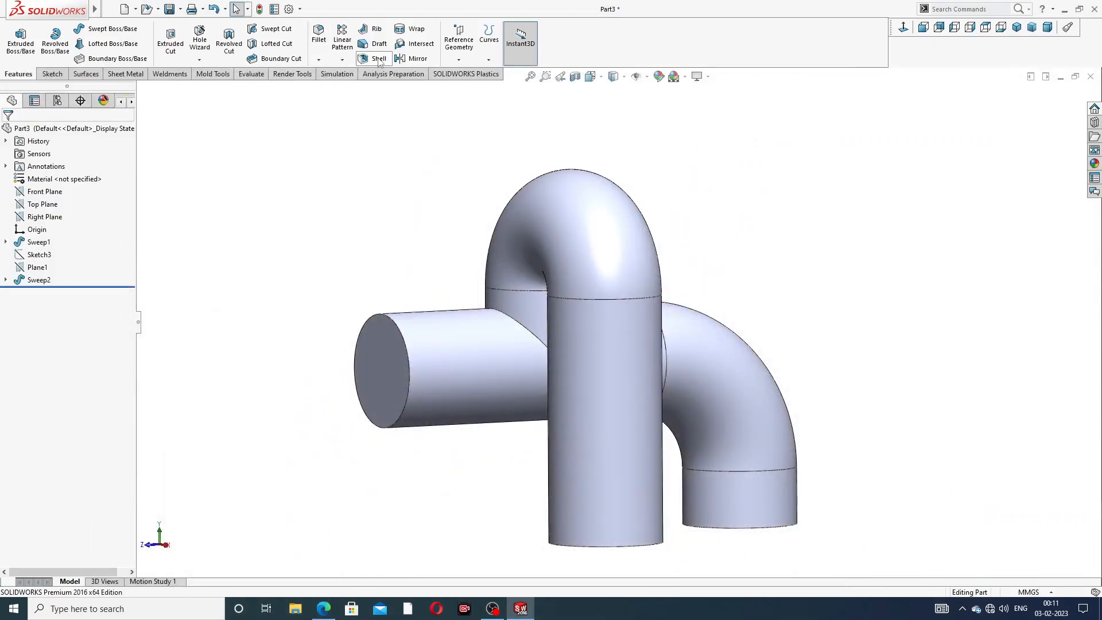
pyautogui.click(379, 60)
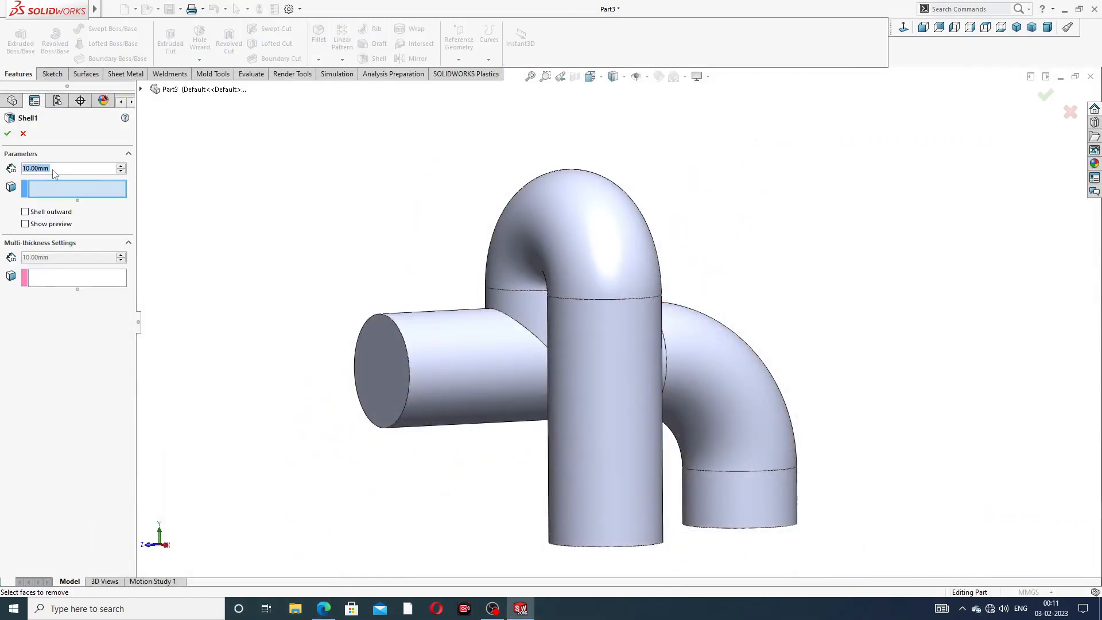
pyautogui.write('5')
pyautogui.press('Return')
# Select the three flat pipe end faces as the faces to remove, turn on the shell preview, and apply the shell despite the curvature warning
pyautogui.click(375, 377)
pyautogui.moveTo(485, 473); pyautogui.dragTo(617, 344, button='middle')
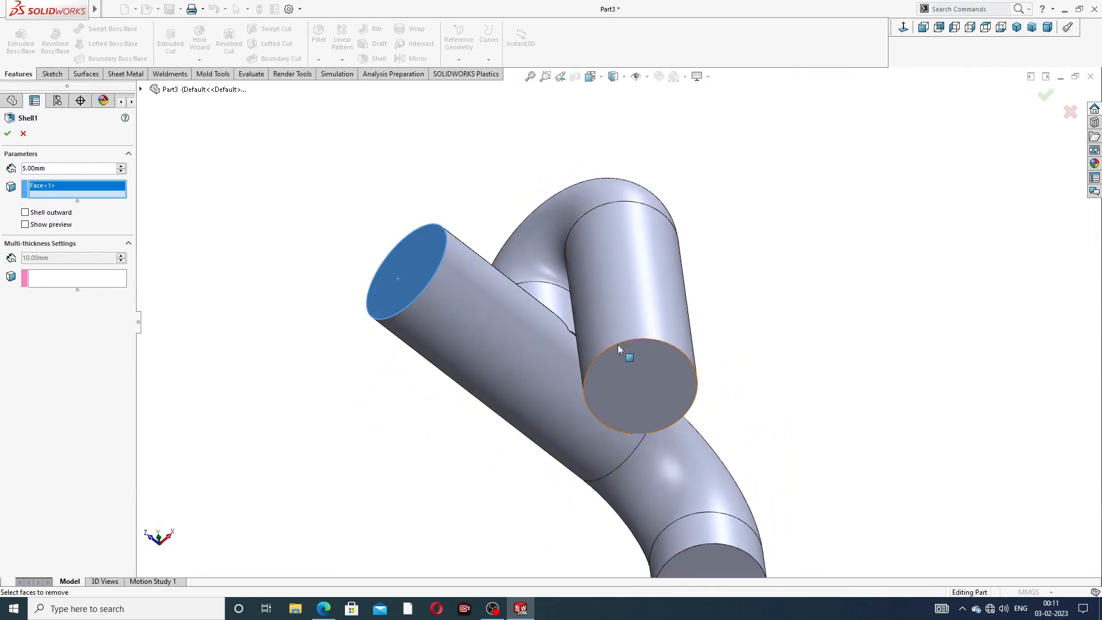
pyautogui.click(634, 355)
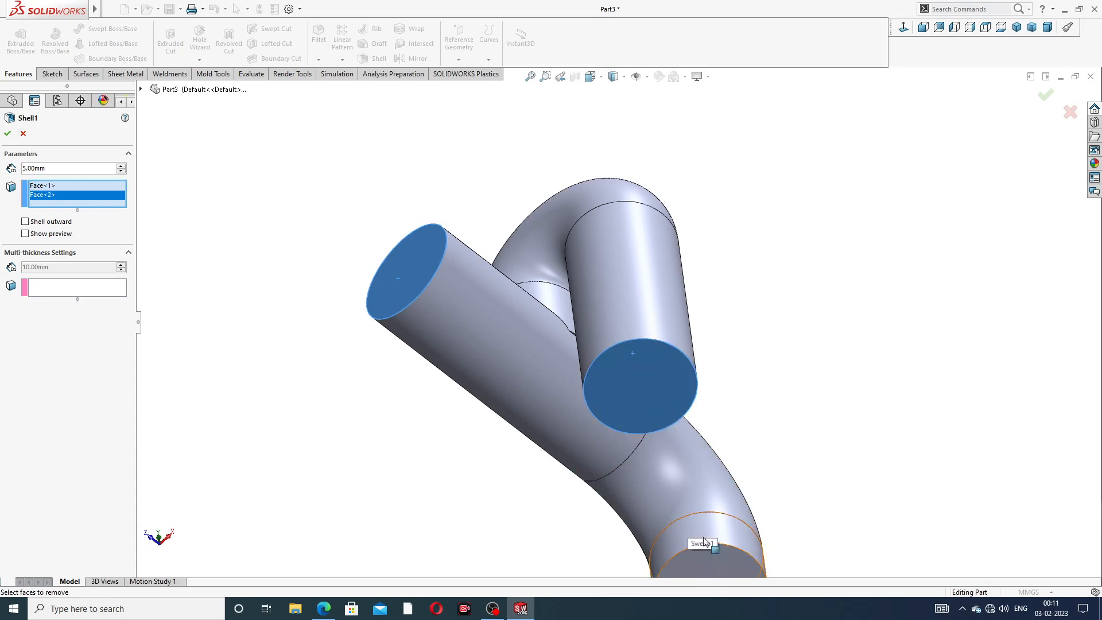
pyautogui.scroll(3, 709, 541)
pyautogui.click(680, 456)
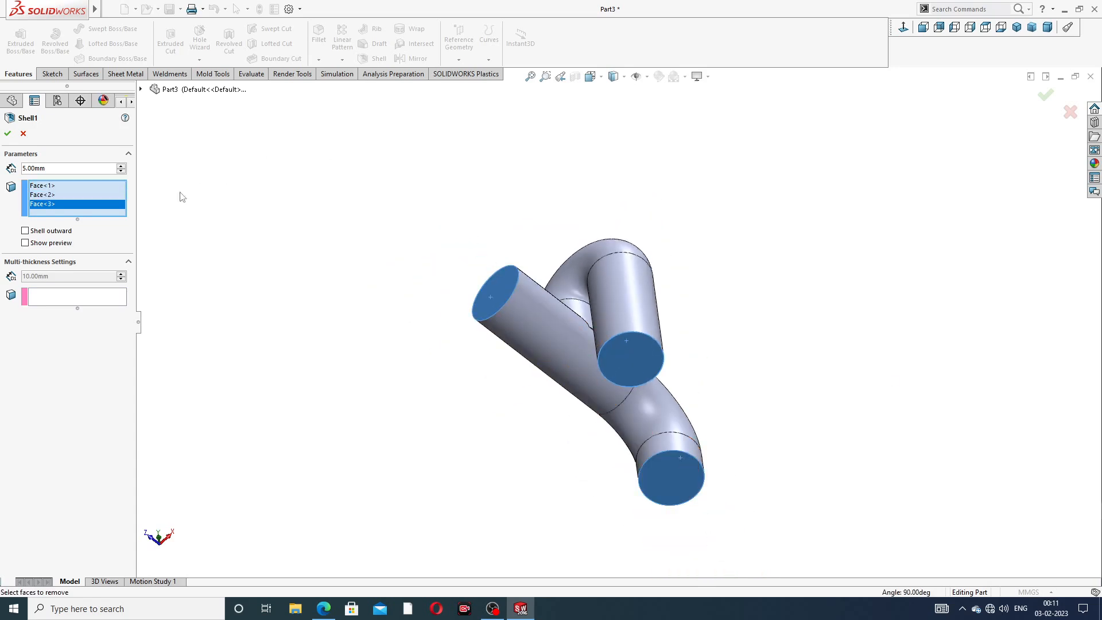
pyautogui.click(25, 243)
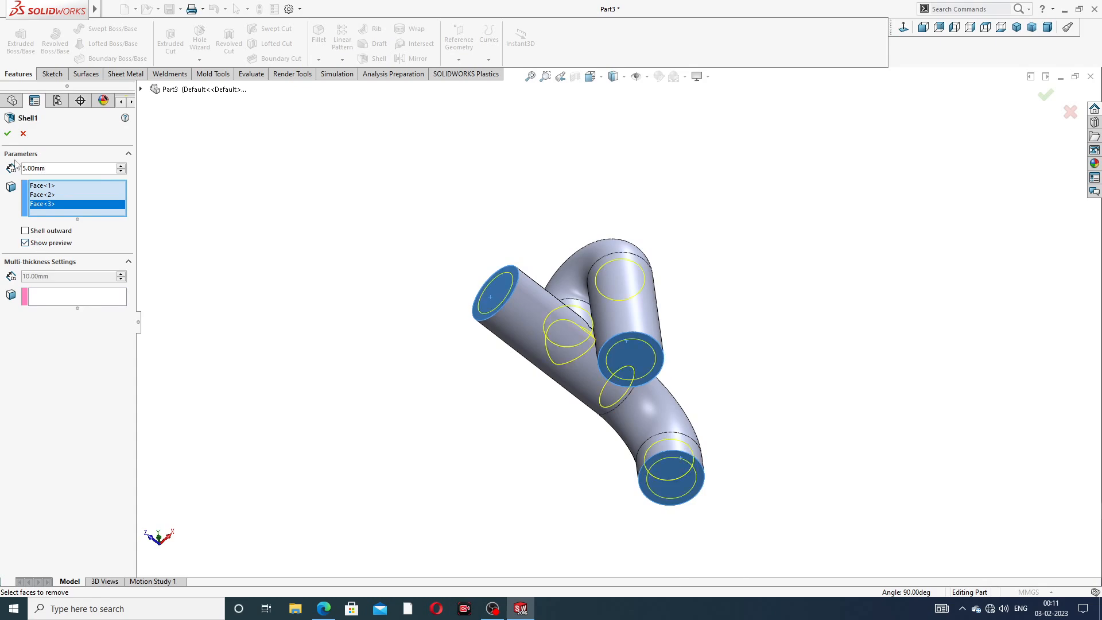
pyautogui.click(7, 135)
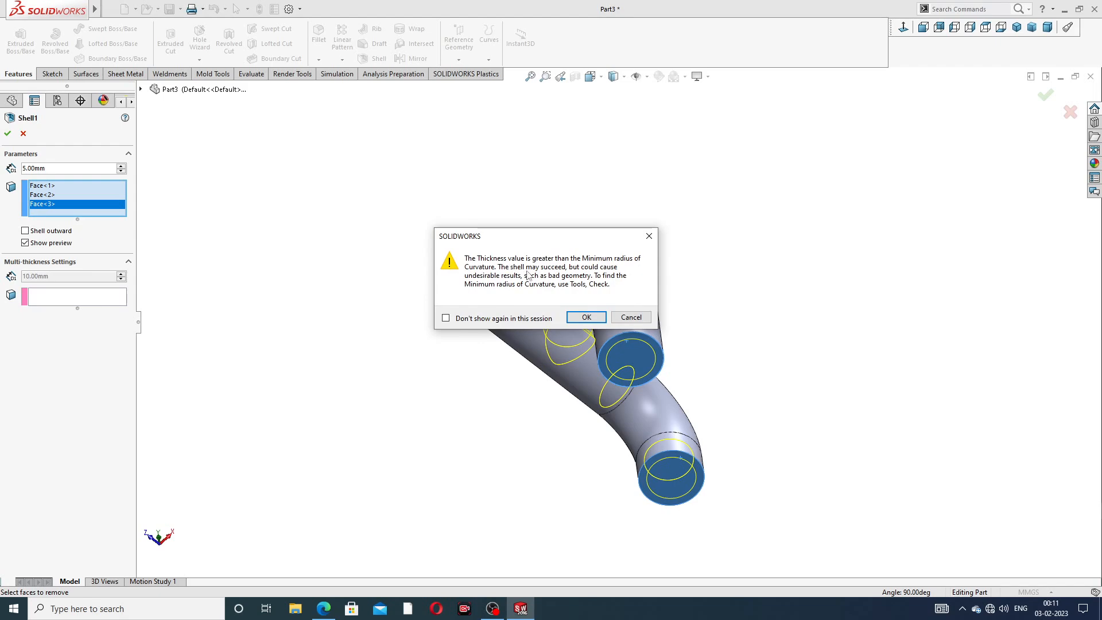
pyautogui.click(586, 317)
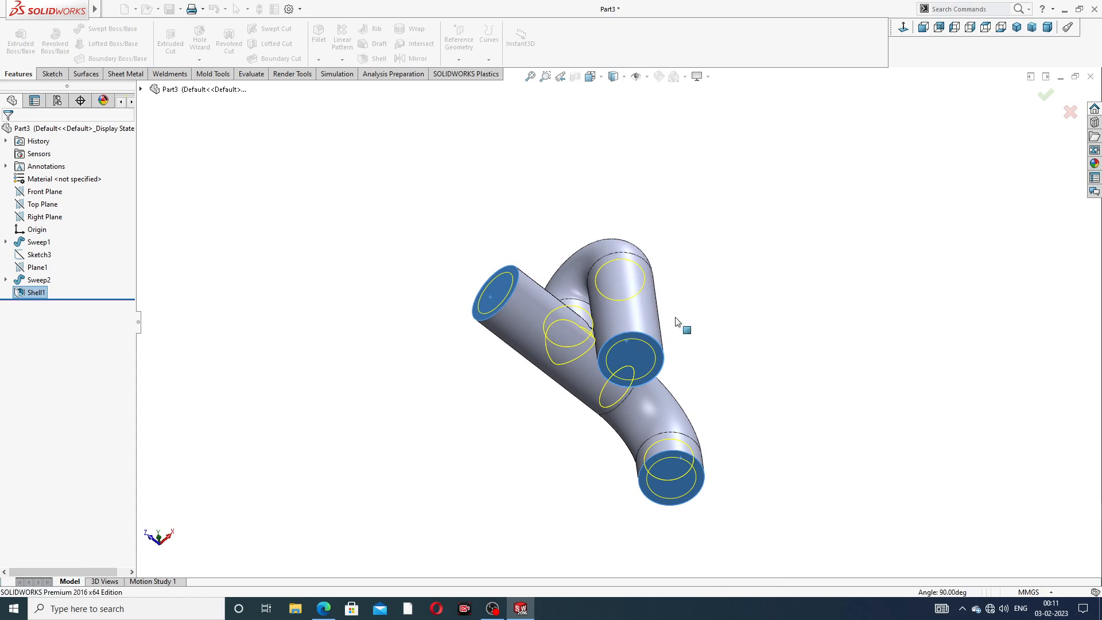
# Examine the shelled pipes from several sides, including the open ends and the junction between the two pipes
pyautogui.moveTo(676, 318); pyautogui.dragTo(750, 374, button='middle')
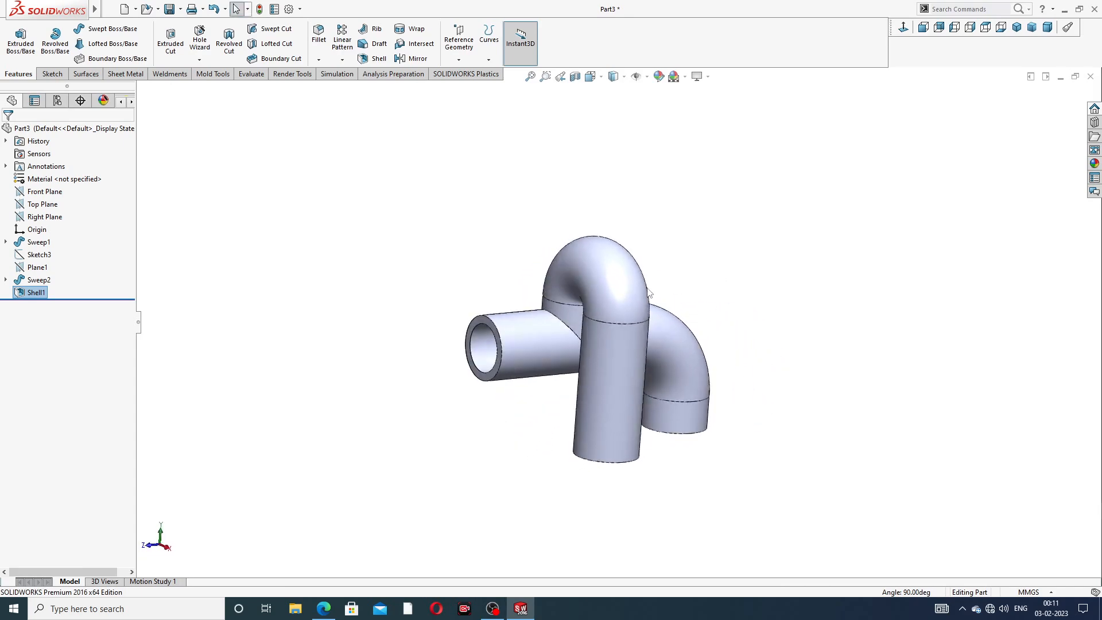
pyautogui.moveTo(649, 294); pyautogui.dragTo(592, 251, button='middle')
pyautogui.scroll(-5, 561, 351)
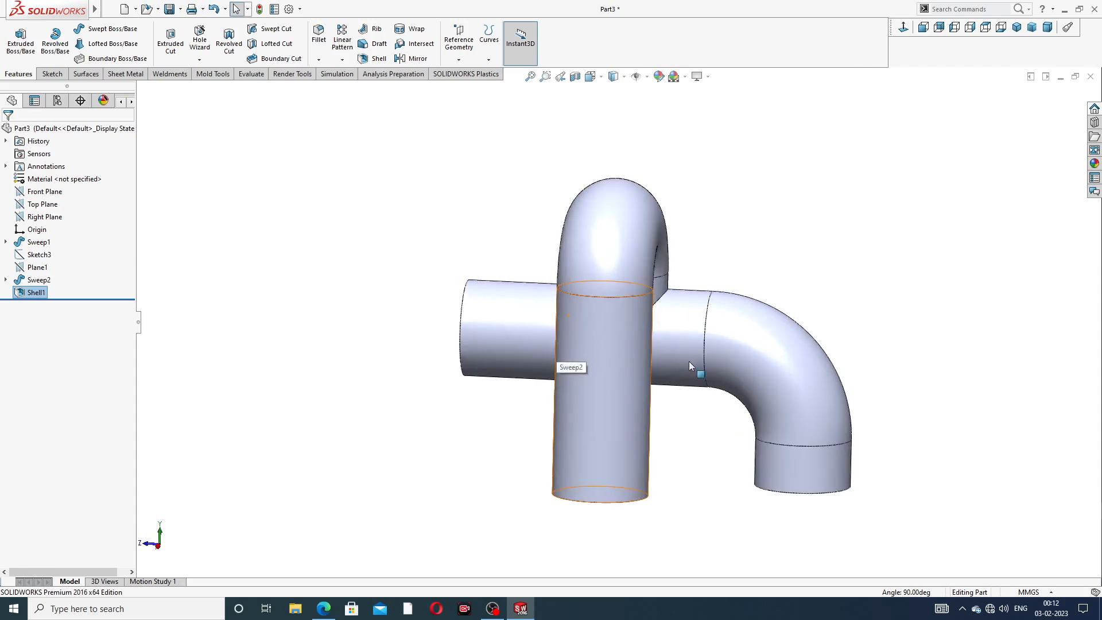
pyautogui.moveTo(689, 361); pyautogui.dragTo(782, 369, button='middle')
pyautogui.scroll(-3, 652, 377)
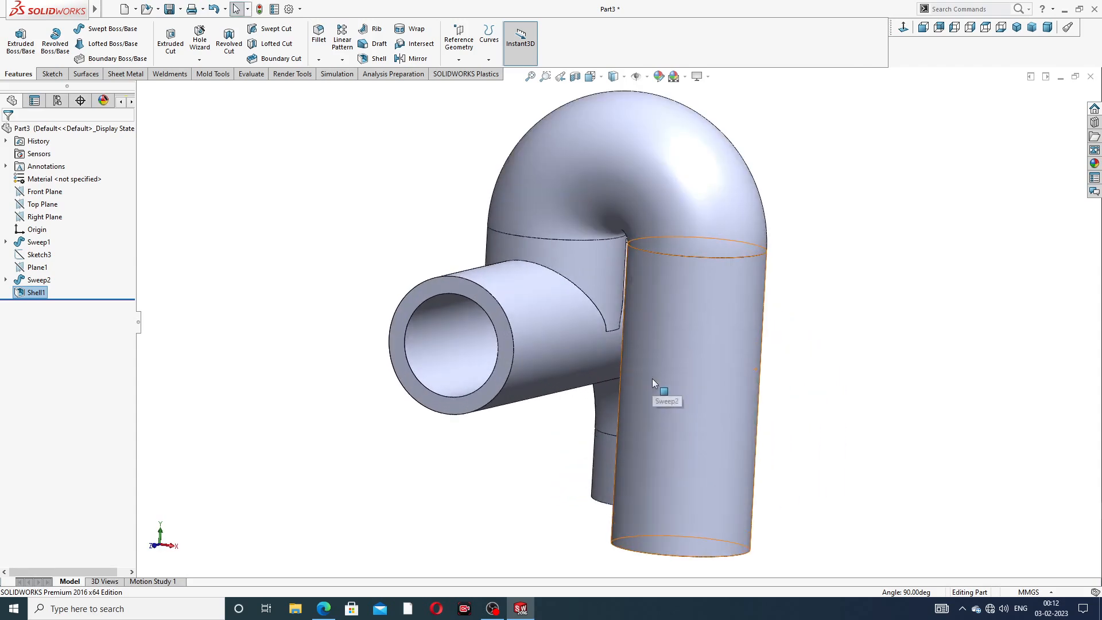
pyautogui.scroll(2, 652, 378)
pyautogui.moveTo(680, 284); pyautogui.dragTo(600, 256, button='middle')
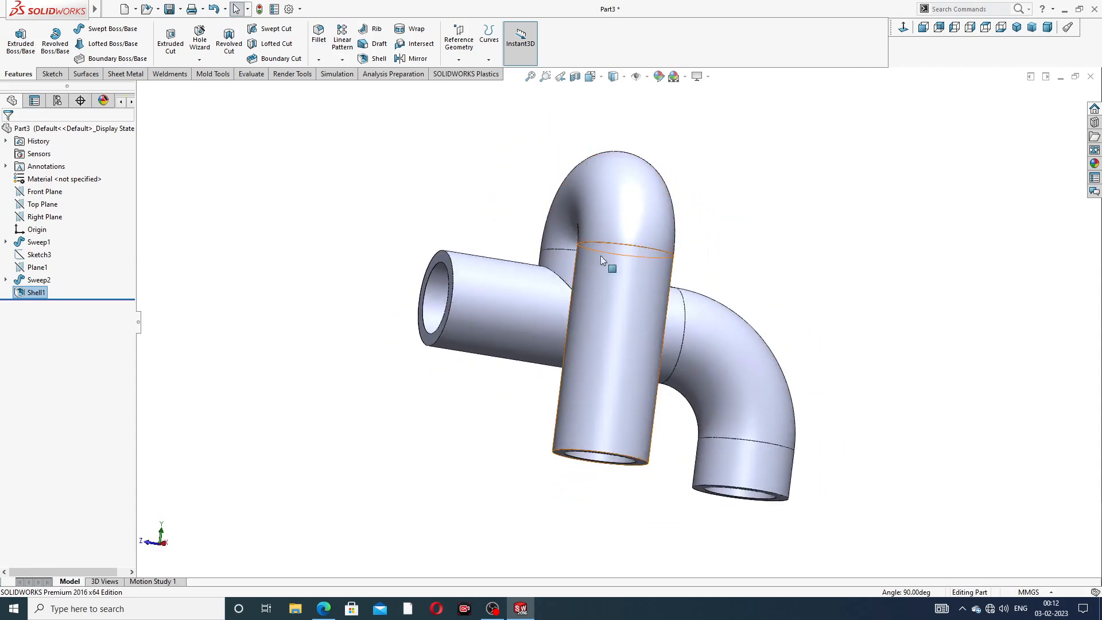
# Consult the PIPE MODELING drawing, return to the part, and start a sketch on the straight pipe's ring-shaped end face, viewed straight on
pyautogui.click(323, 608)
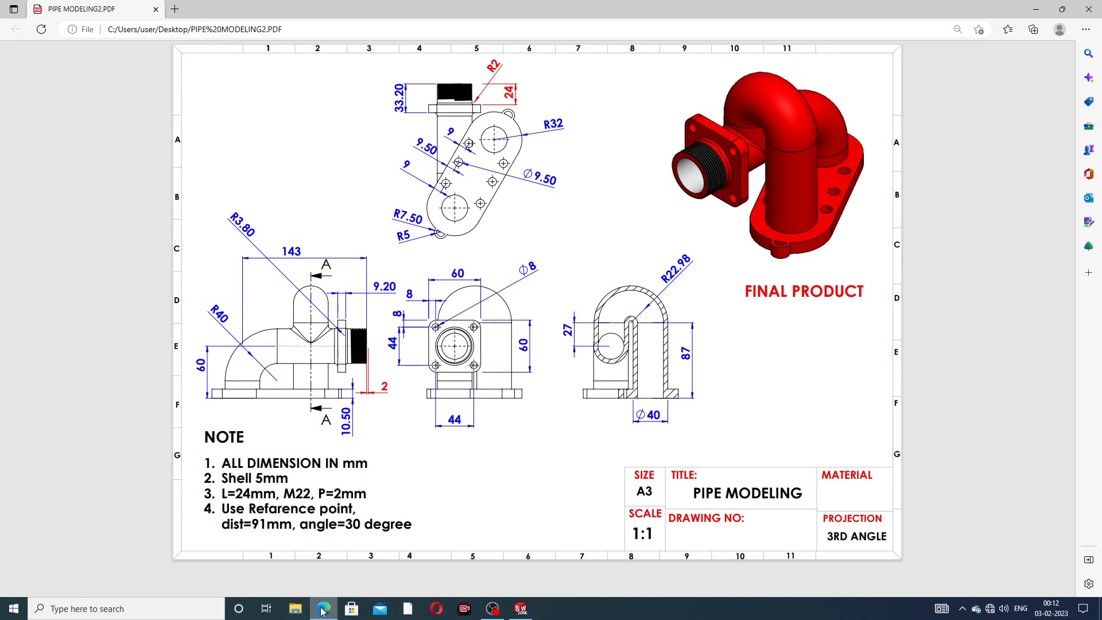
pyautogui.click(521, 608)
pyautogui.moveTo(509, 304); pyautogui.dragTo(543, 312, button='middle')
pyautogui.scroll(-2, 544, 311)
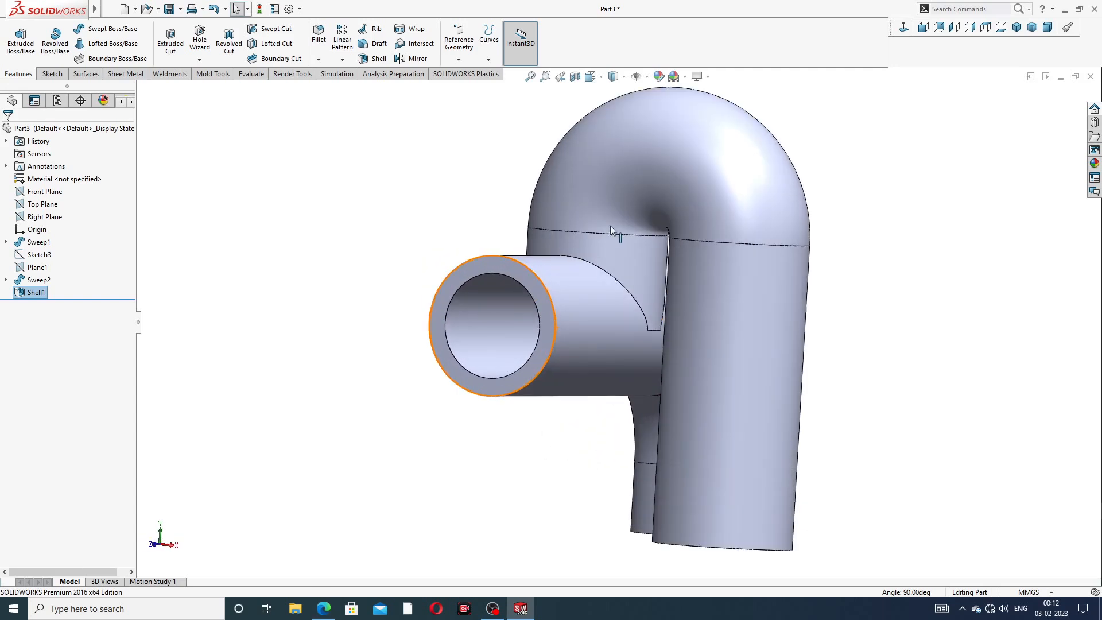
pyautogui.click(511, 267)
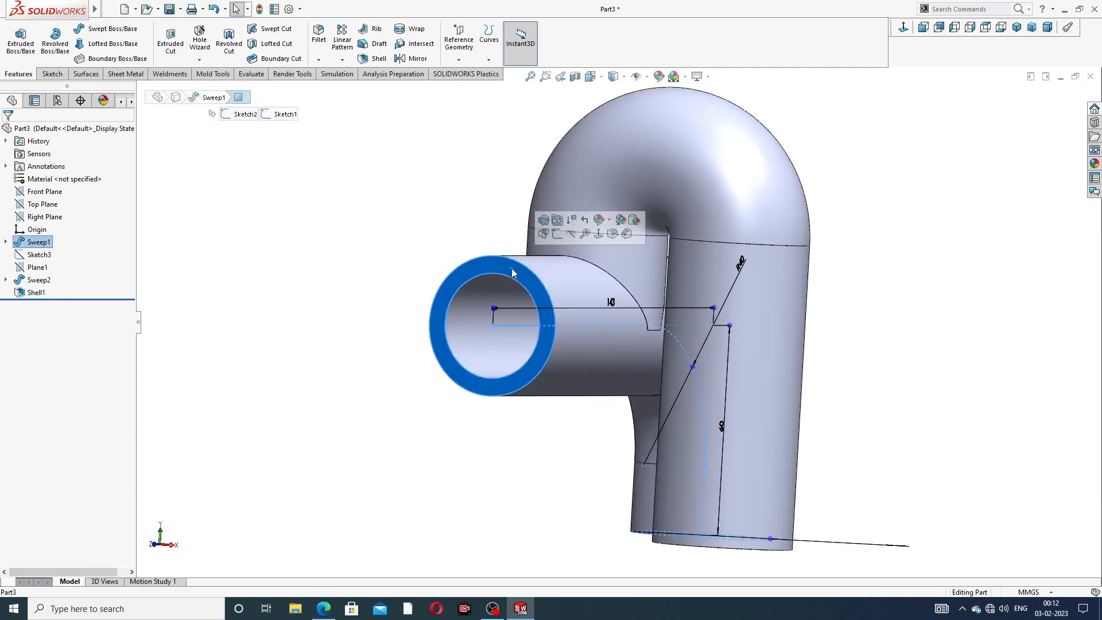
pyautogui.click(557, 234)
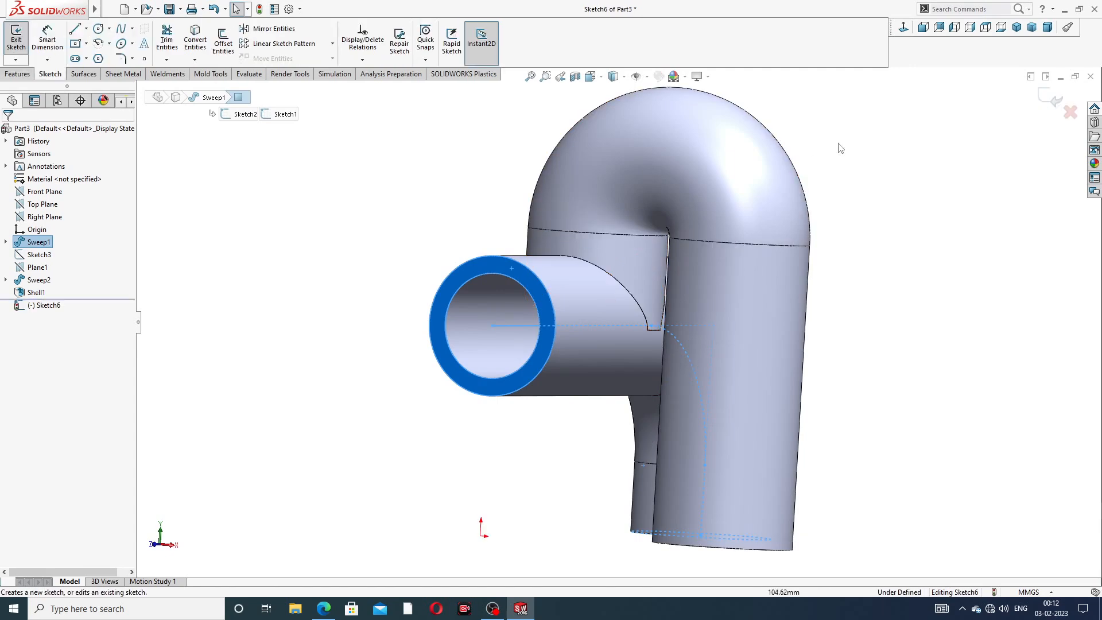
pyautogui.click(904, 28)
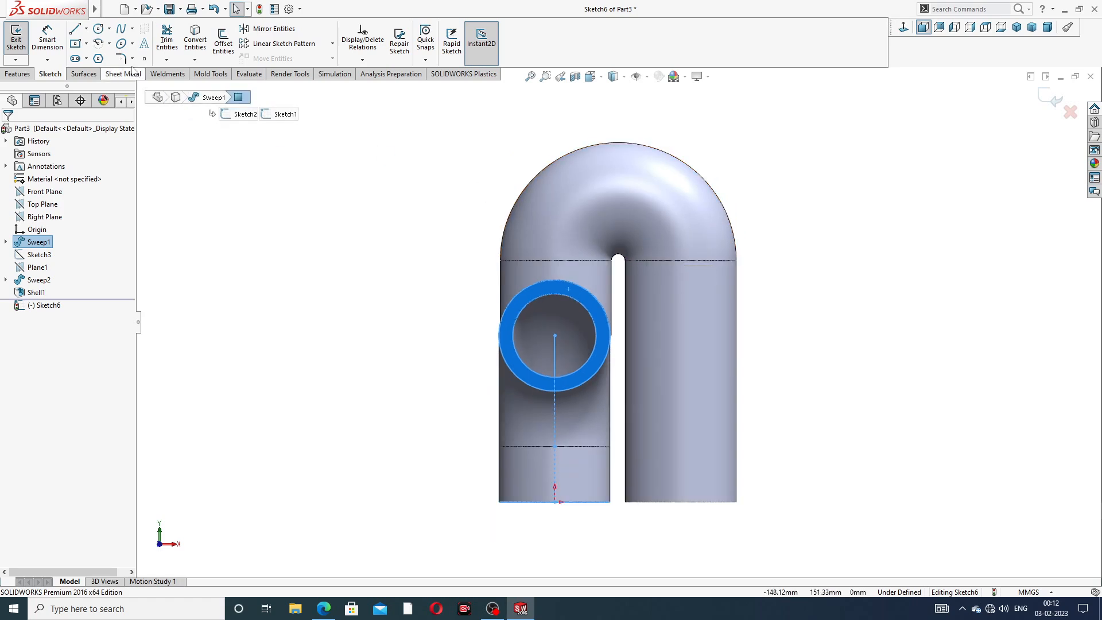
# Sketch a center rectangle about 57.5 by 54 mm around the pipe opening, with its upper corner on the U-pipe's seam edge
pyautogui.click(87, 44)
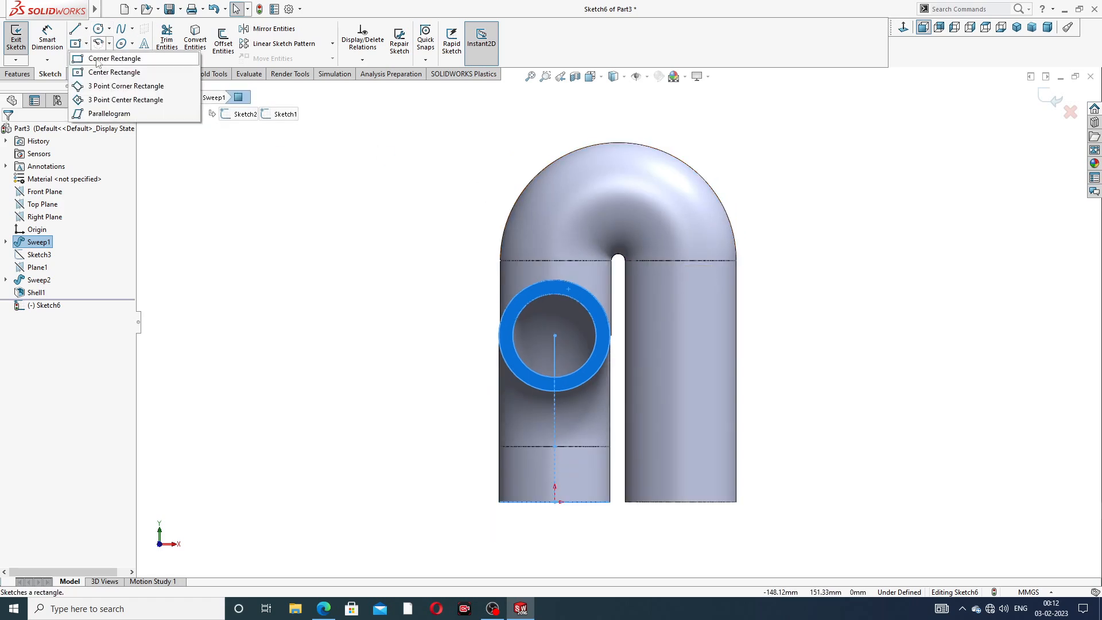
pyautogui.click(114, 72)
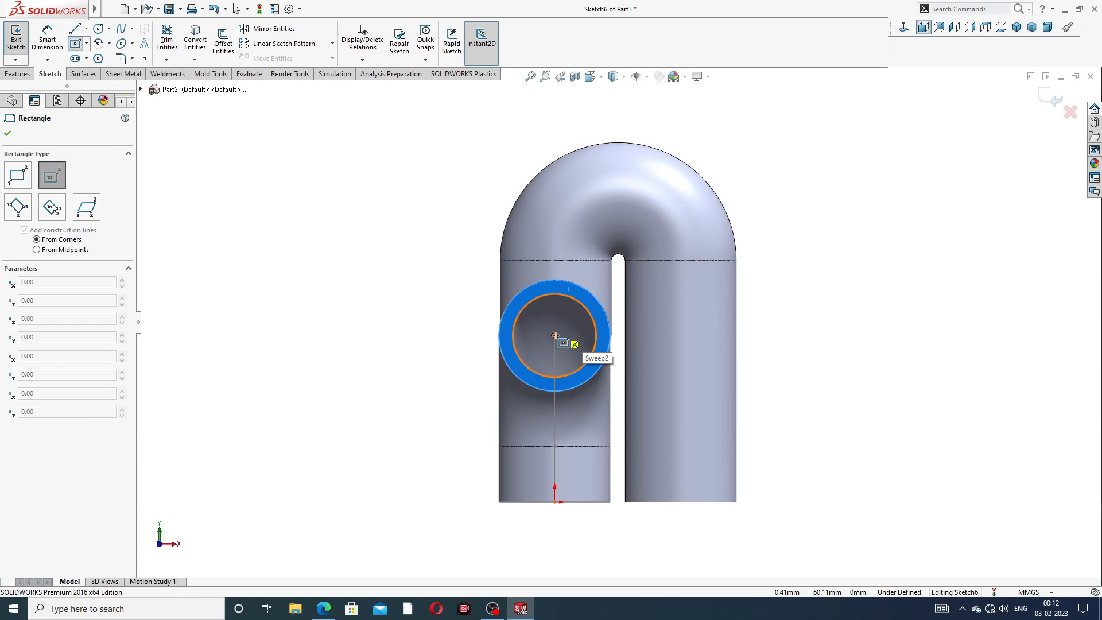
pyautogui.click(555, 336)
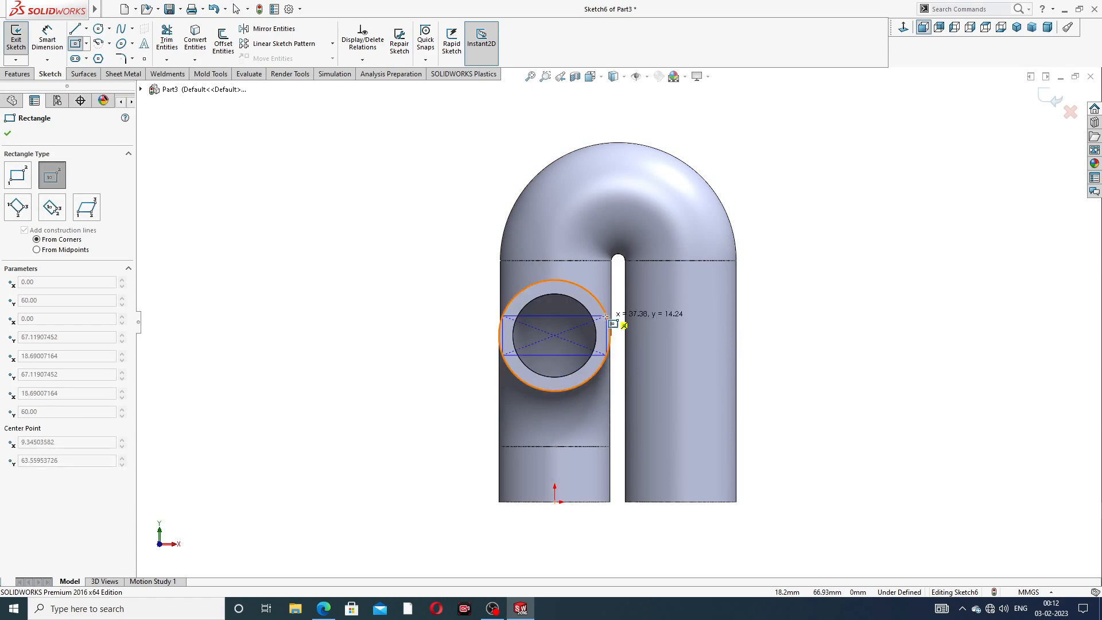
pyautogui.click(635, 260)
pyautogui.rightClick(768, 179)
pyautogui.click(788, 185)
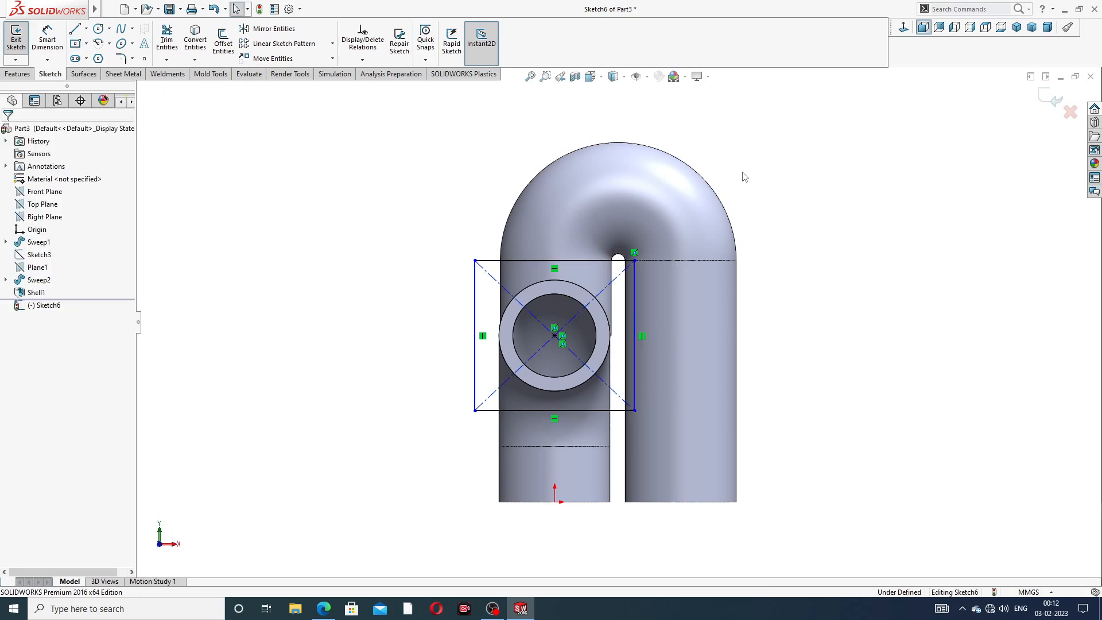
# Dimension the rectangle's upper side and set its width to 60 mm
pyautogui.scroll(-2, 575, 364)
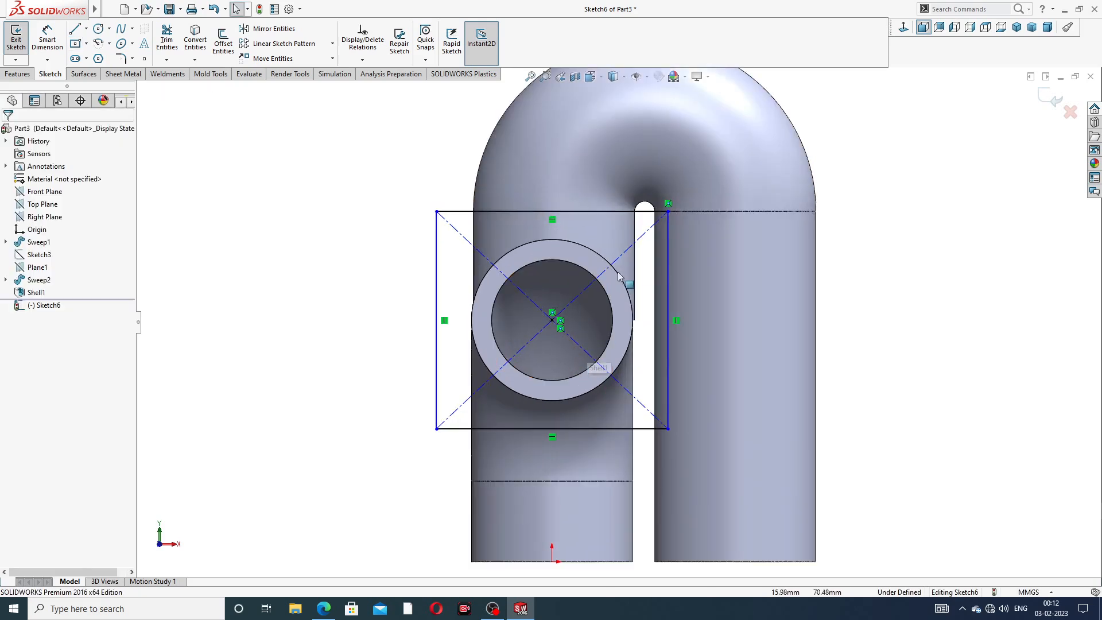
pyautogui.click(37, 39)
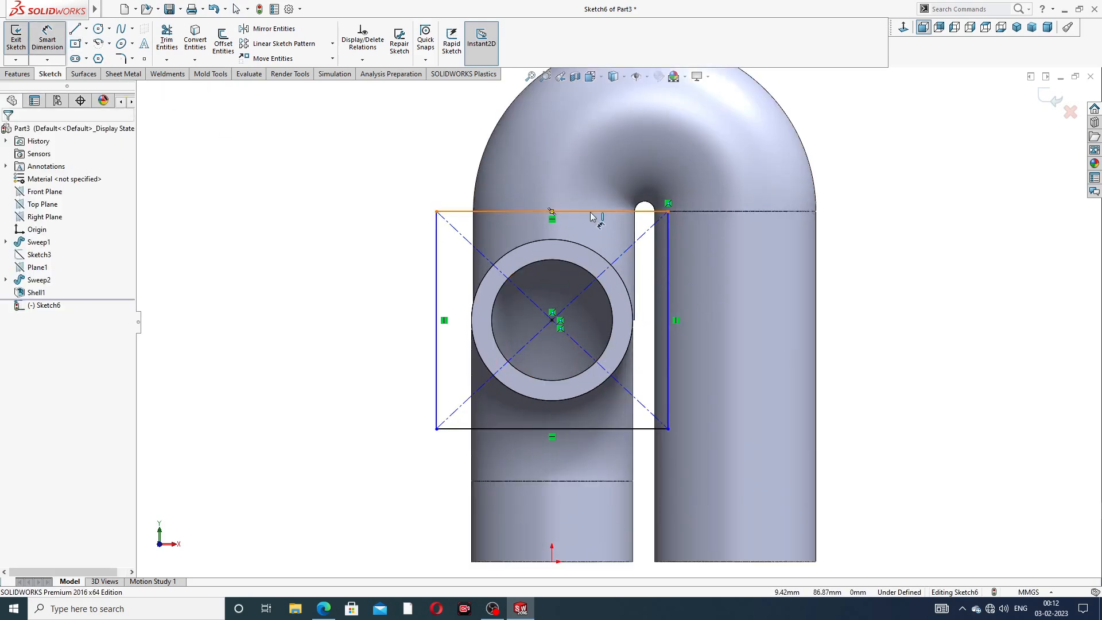
pyautogui.click(591, 212)
pyautogui.click(562, 183)
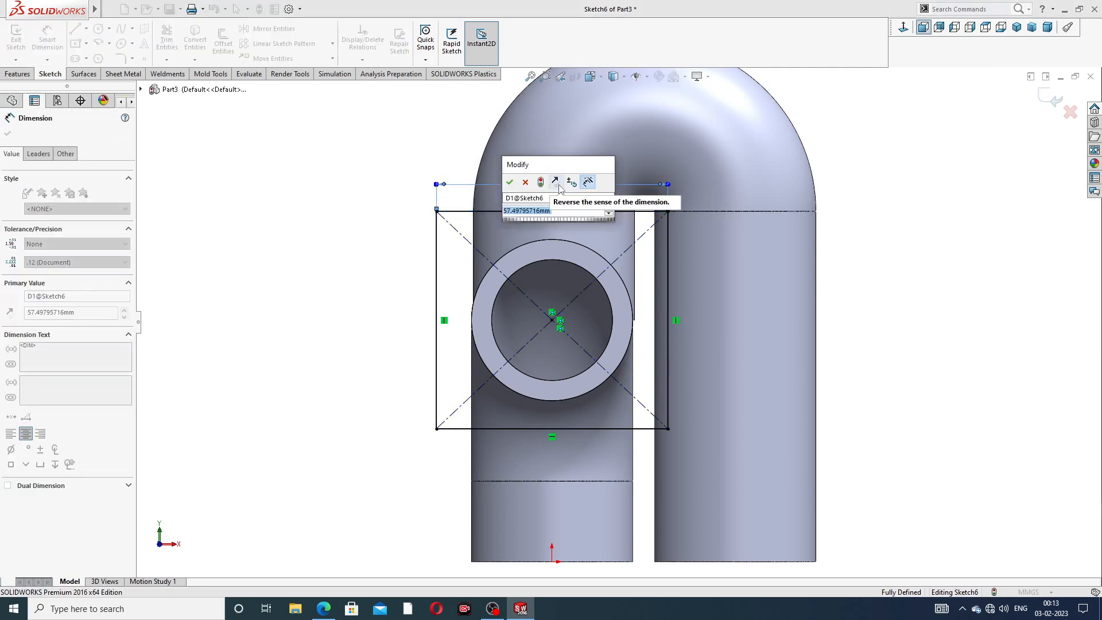
pyautogui.write('60')
pyautogui.press('Return')
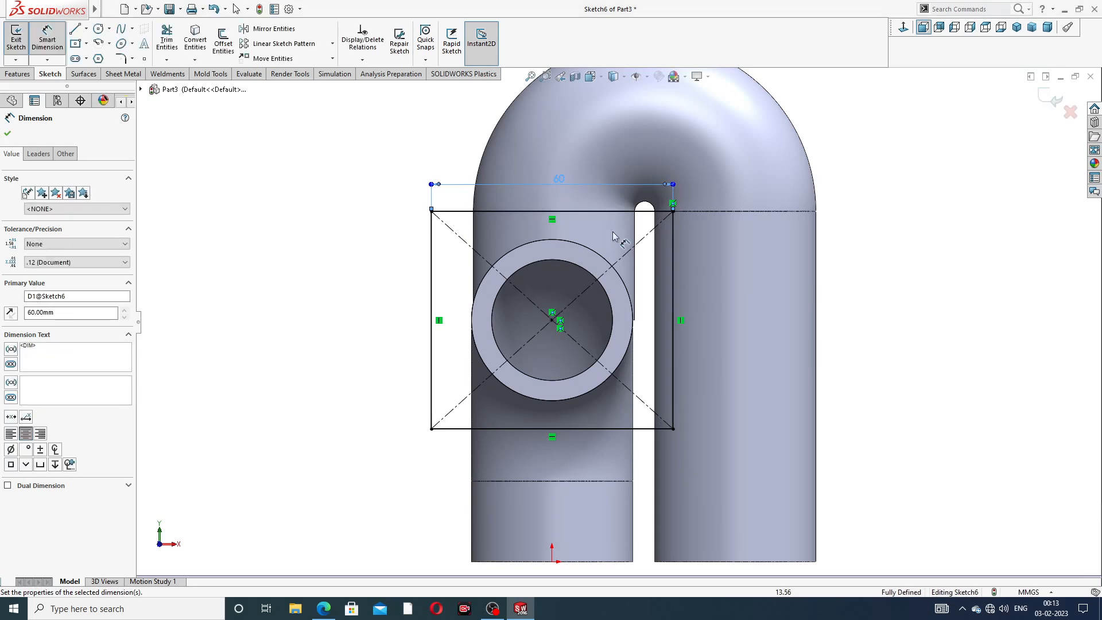
# Try to dimension the rectangle's vertical side, declining to add it as a driven dimension
pyautogui.click(673, 260)
pyautogui.click(712, 301)
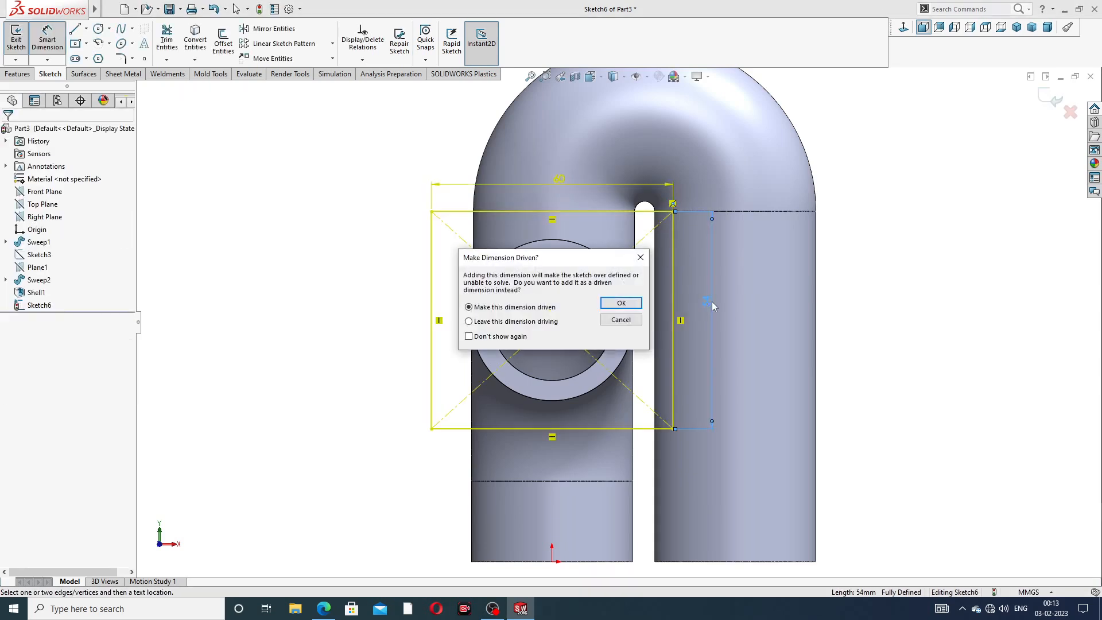
pyautogui.press('Escape')
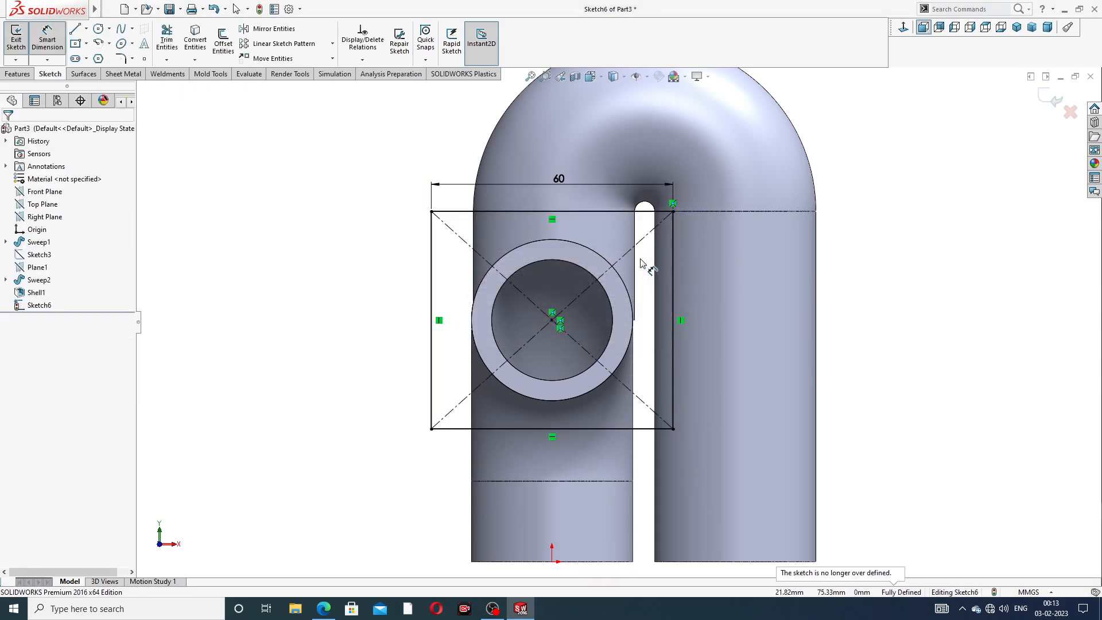
pyautogui.scroll(2, 643, 261)
pyautogui.moveTo(643, 255)
pyautogui.mouseDown(button='middle')
pyautogui.moveTo(612, 268)
pyautogui.moveTo(636, 280)
pyautogui.moveTo(594, 309)
pyautogui.mouseUp(button='middle')
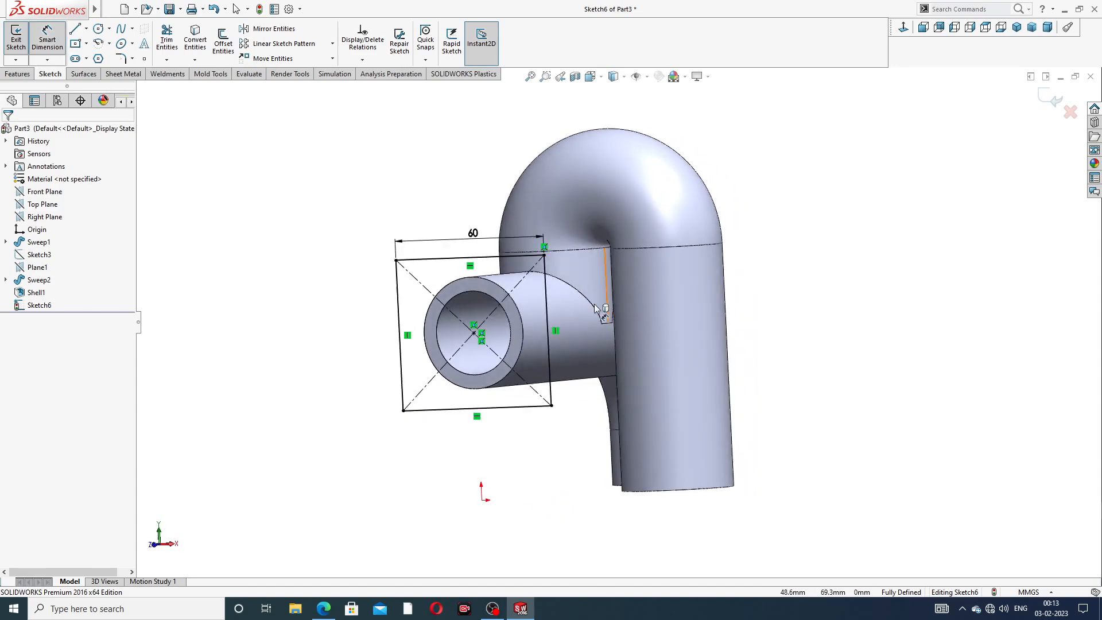
pyautogui.click(548, 309)
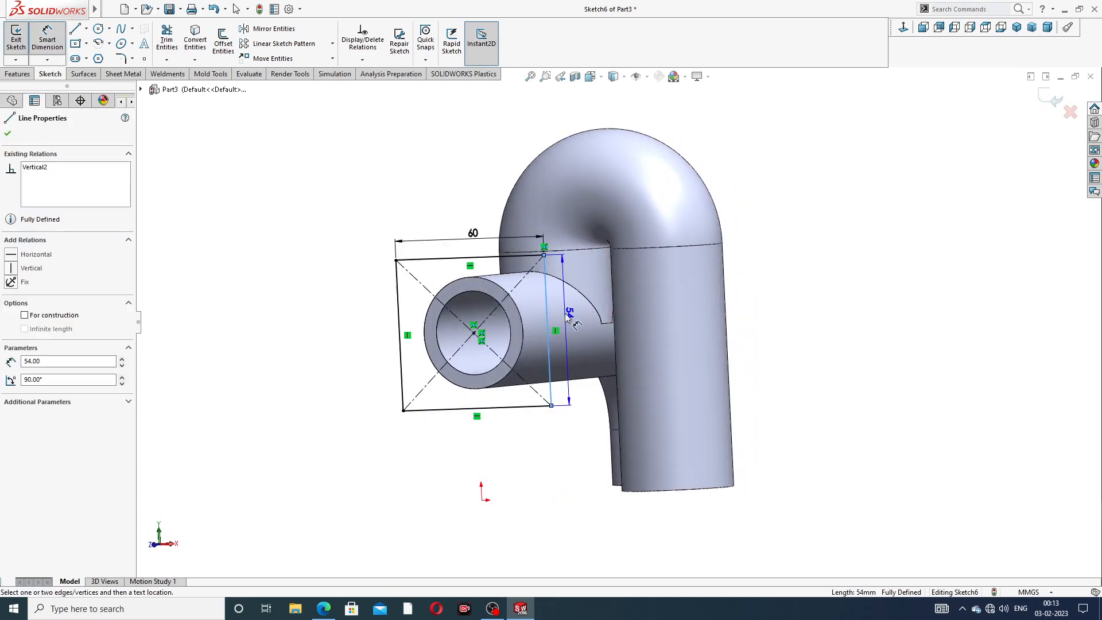
pyautogui.click(567, 317)
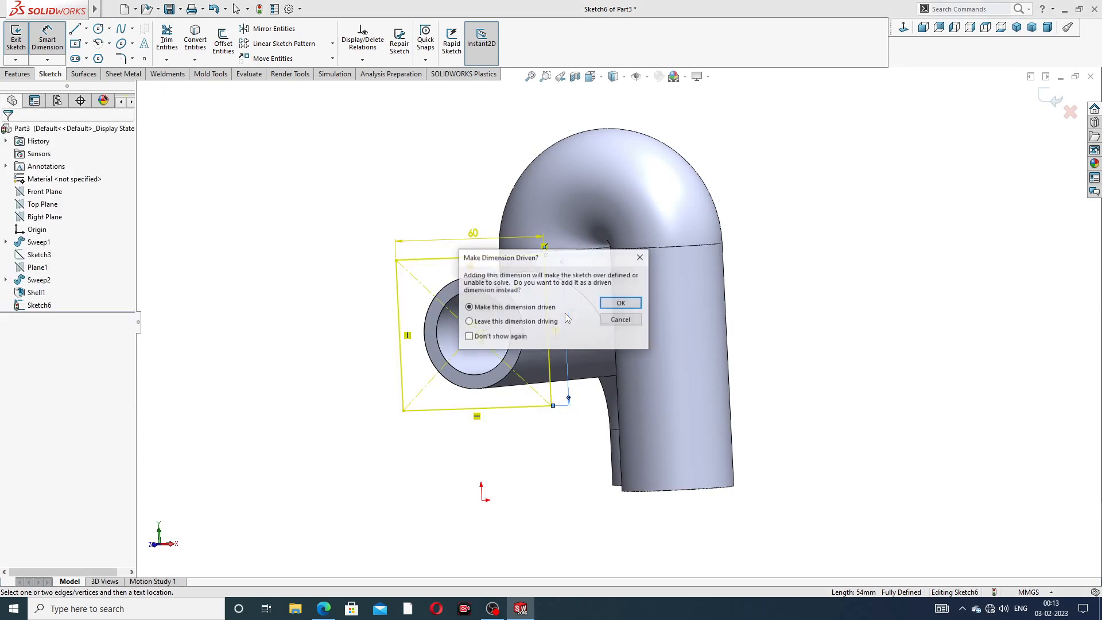
pyautogui.click(636, 253)
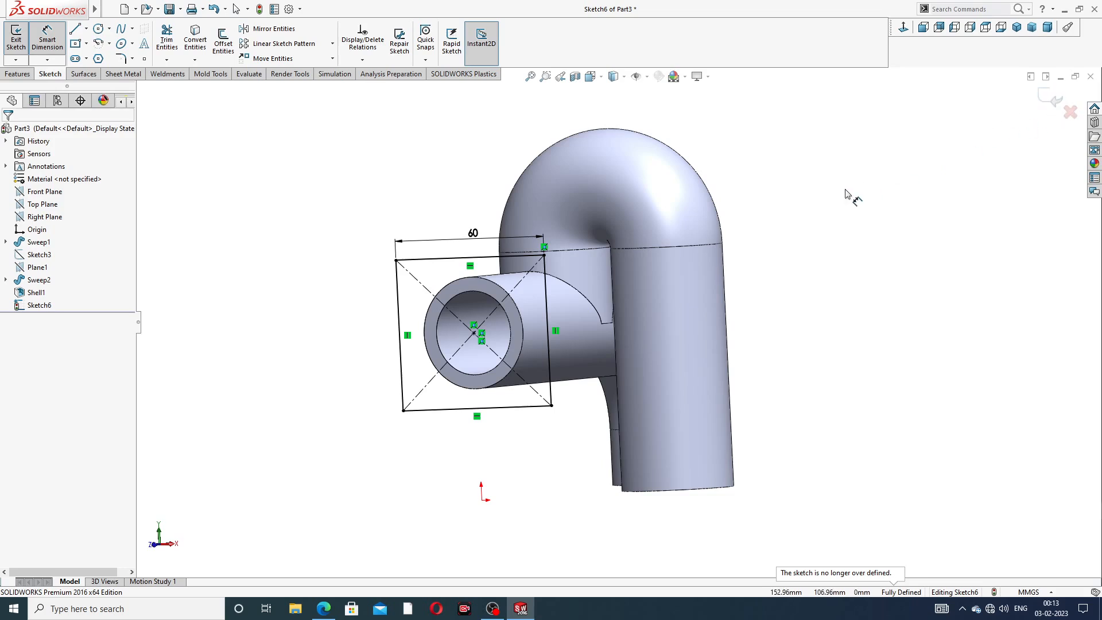
# Undo the dimensions and the rectangle so that the end-face sketch is empty, keeping the straight-on view
pyautogui.hotkey('ctrl', 'z')
pyautogui.hotkey('ctrl', 'z')
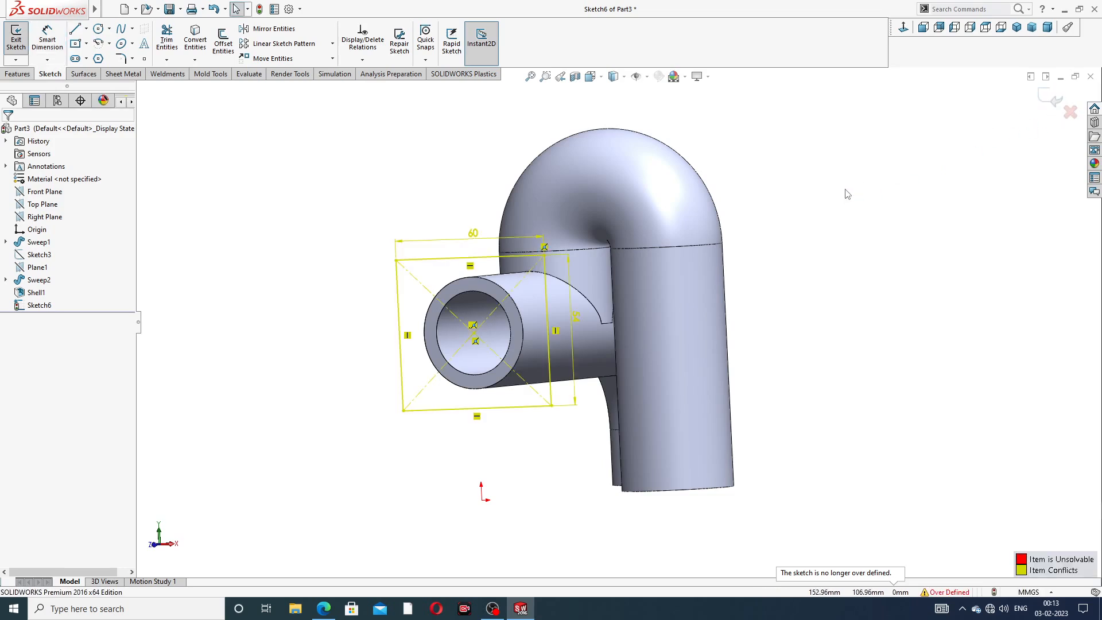
pyautogui.hotkey('ctrl', '1')
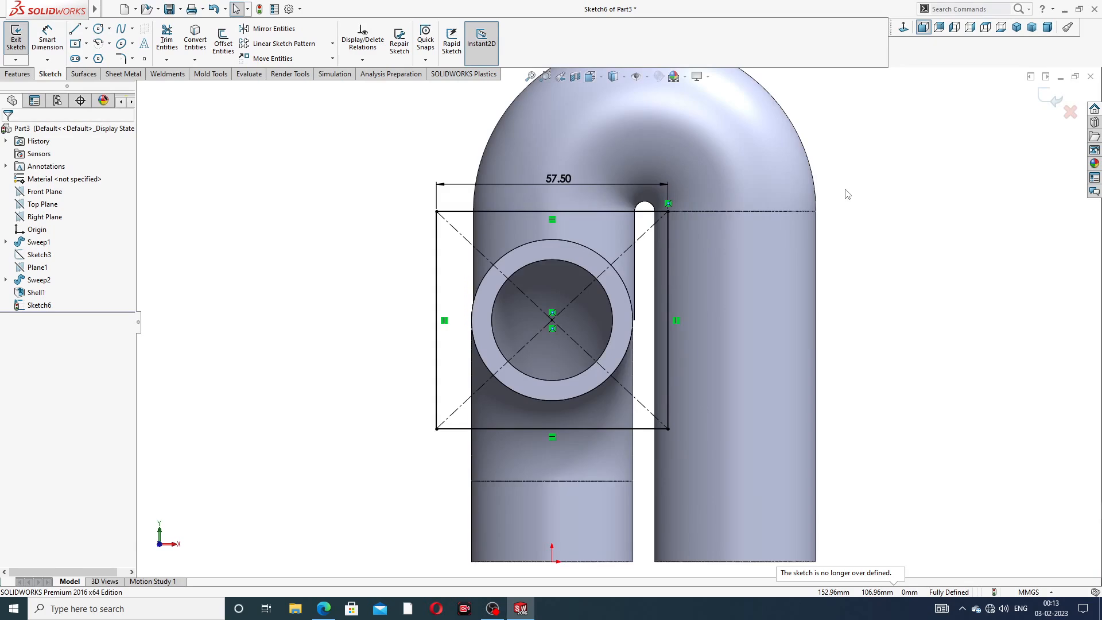
pyautogui.hotkey('ctrl', 'z')
pyautogui.hotkey('ctrl', 'z')
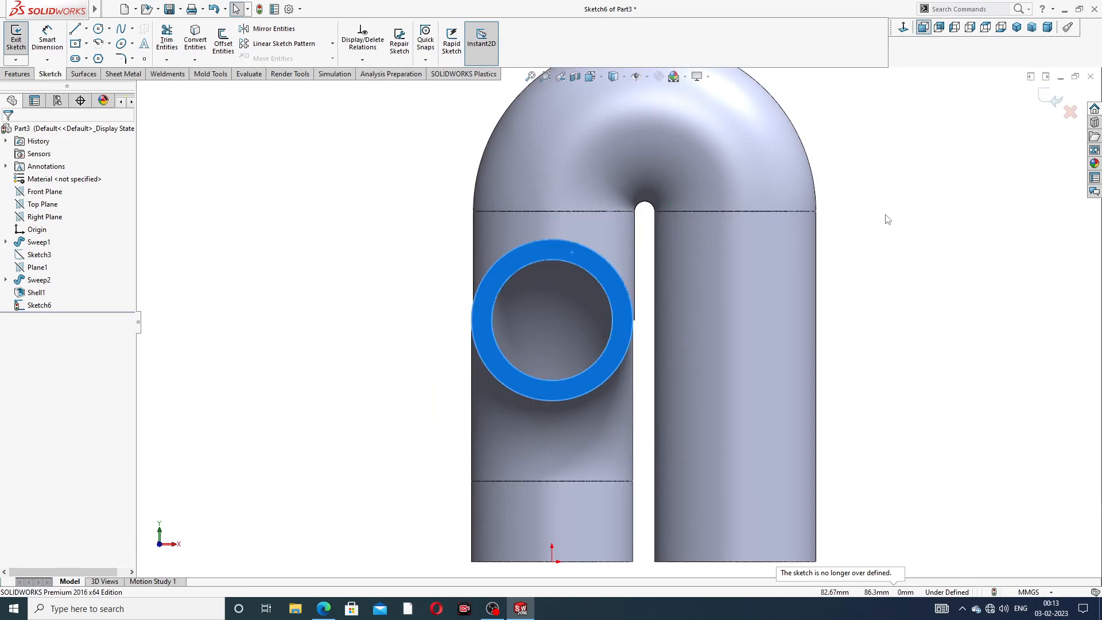
pyautogui.press('f')
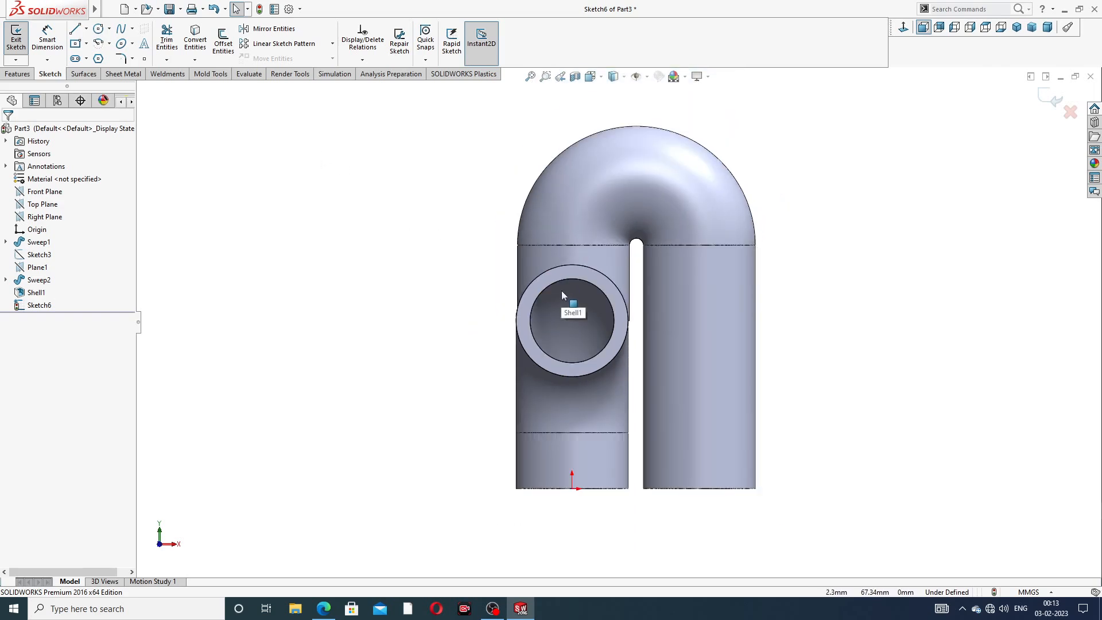
# Sketch a center rectangle about 47 by 48 mm centered on the pipe opening, with its corner clear of the seam edge
pyautogui.click(85, 44)
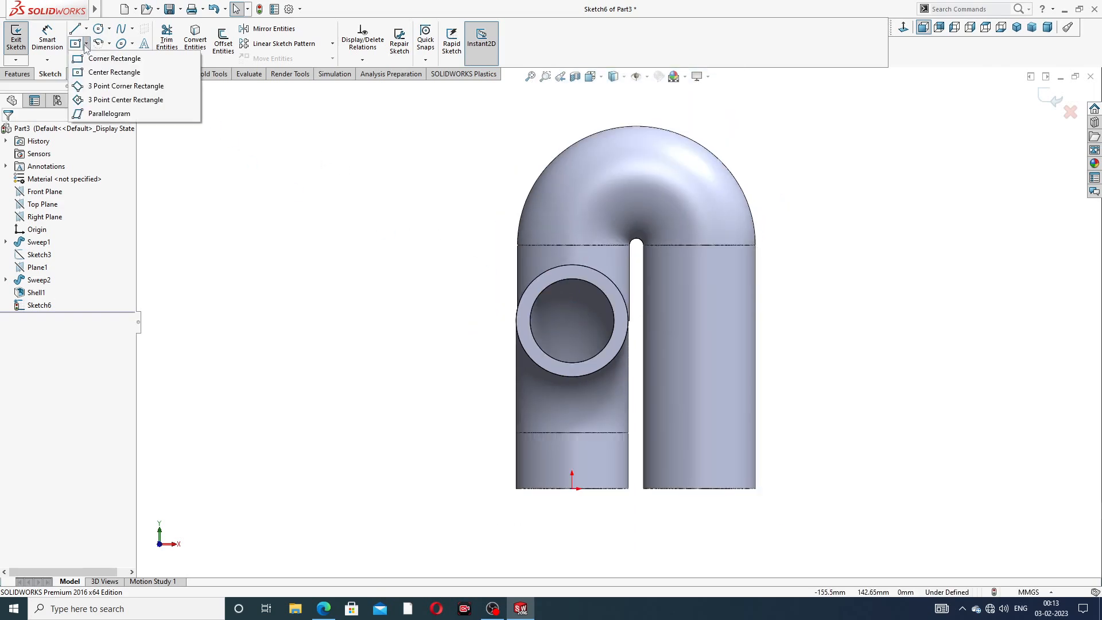
pyautogui.click(111, 72)
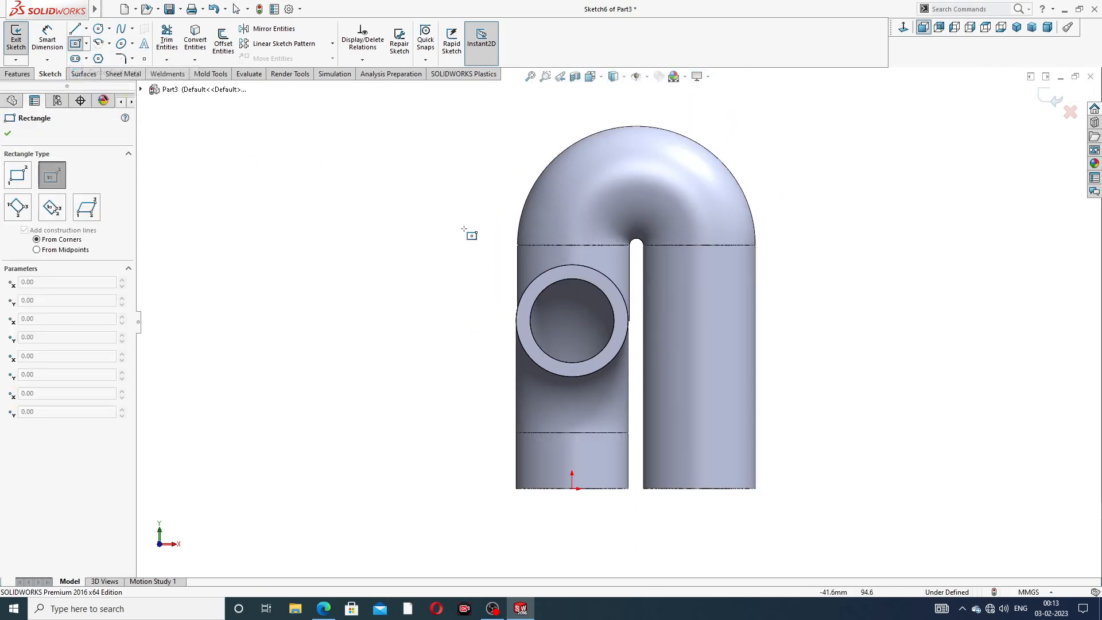
pyautogui.click(572, 320)
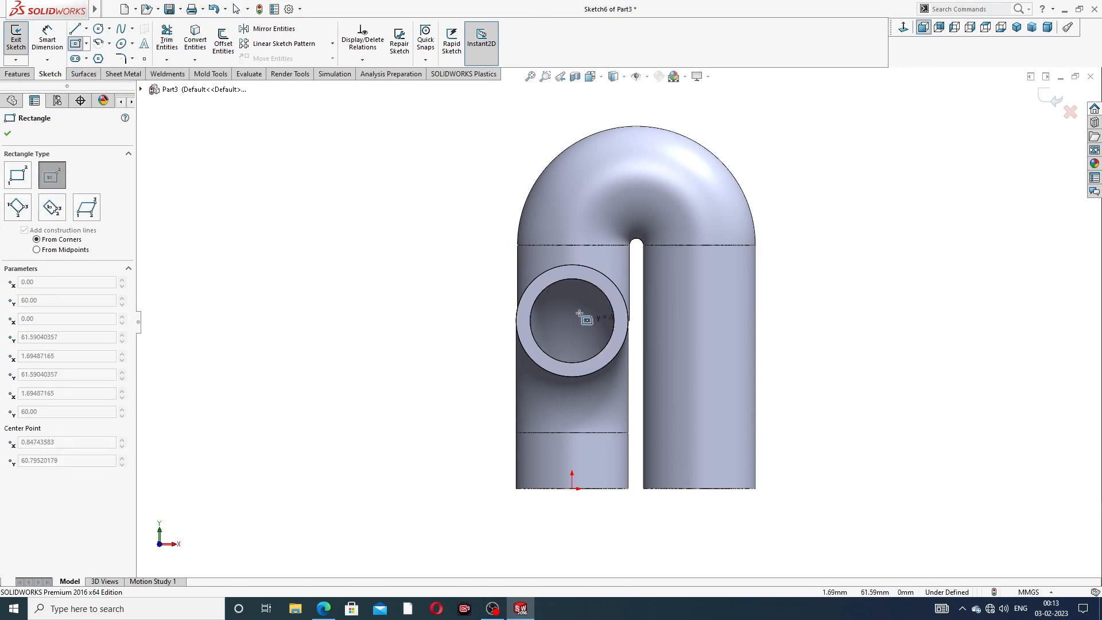
pyautogui.click(638, 253)
pyautogui.rightClick(822, 225)
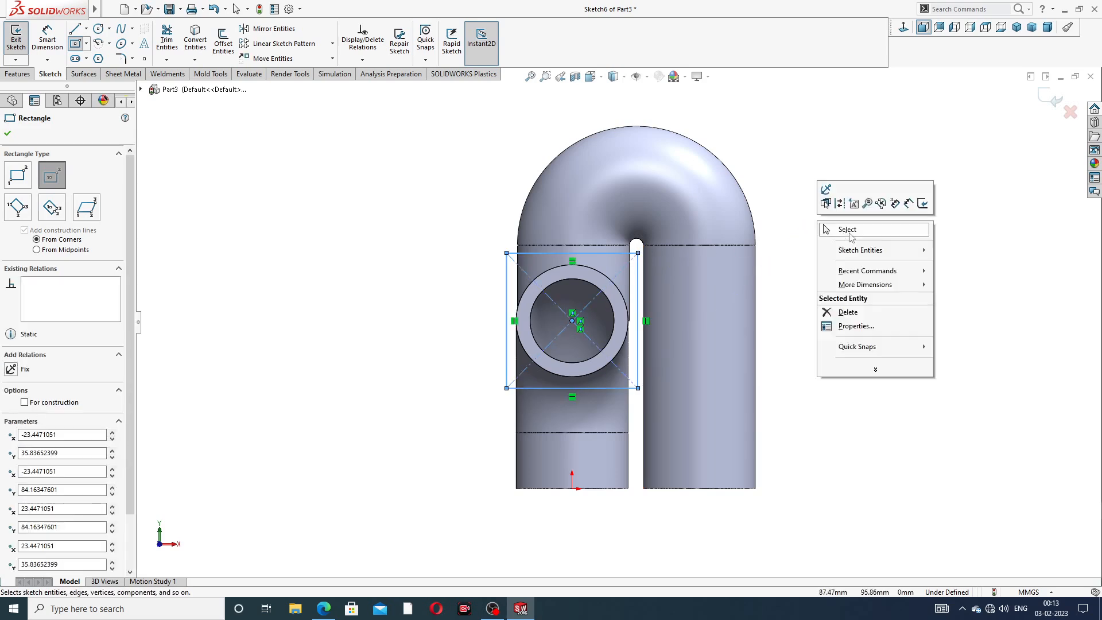
pyautogui.click(851, 230)
# Dimension the upper side of the center rectangle around the pipe opening and set its width to 60 mm
pyautogui.scroll(-3, 657, 291)
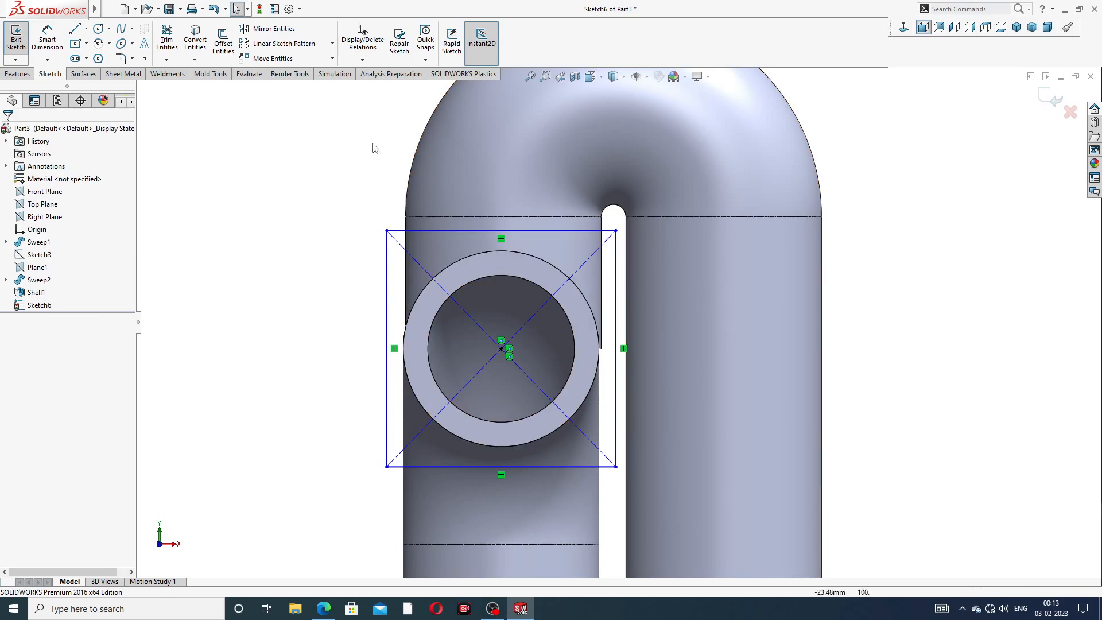
pyautogui.click(47, 39)
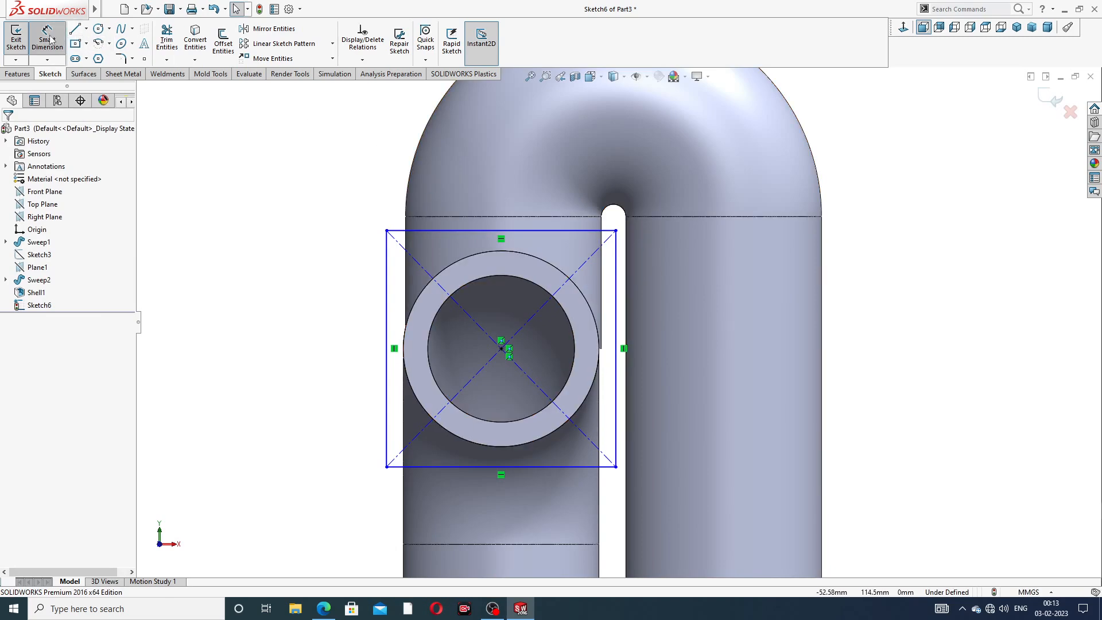
pyautogui.click(485, 231)
pyautogui.click(483, 195)
pyautogui.write('60')
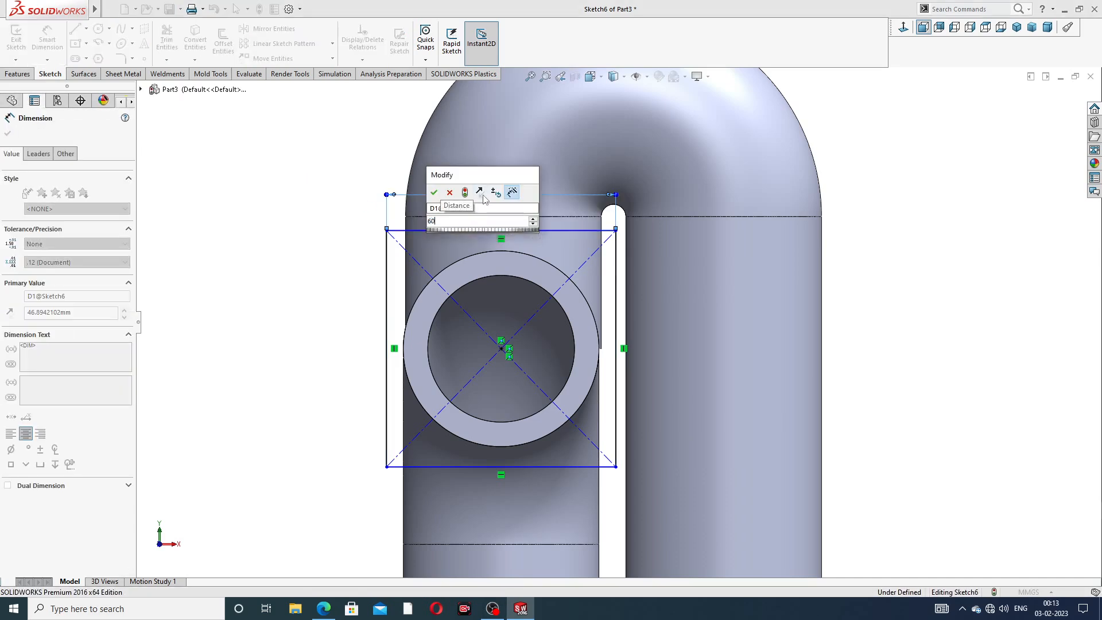
pyautogui.press('Return')
# Dimension the rectangle's right vertical side, set its height to 60 mm, and leave the dimension tool
pyautogui.click(648, 282)
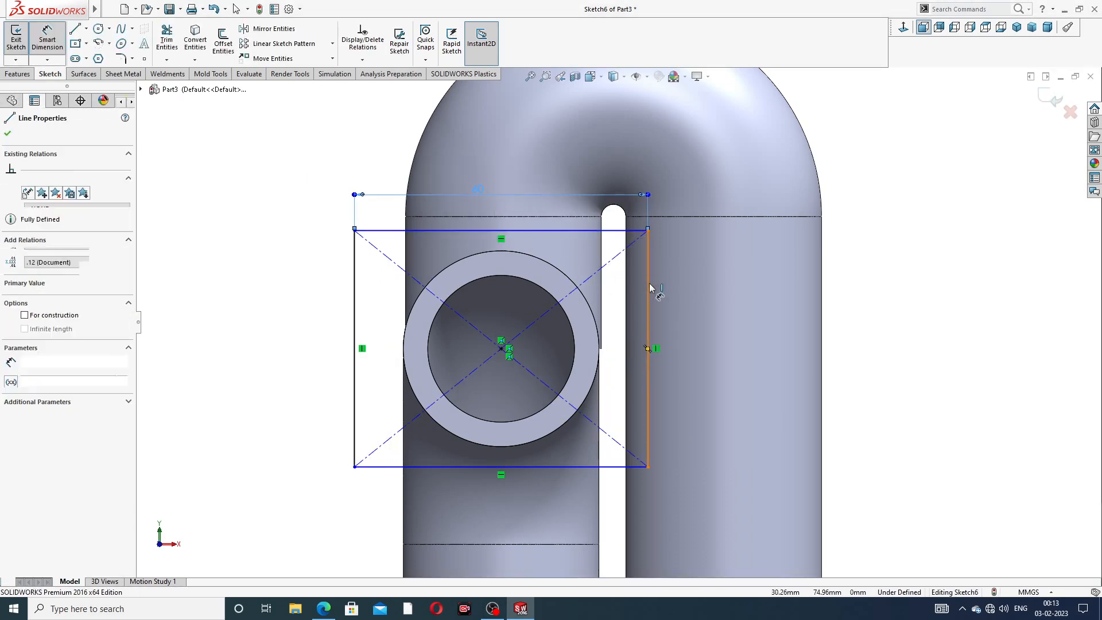
pyautogui.click(669, 321)
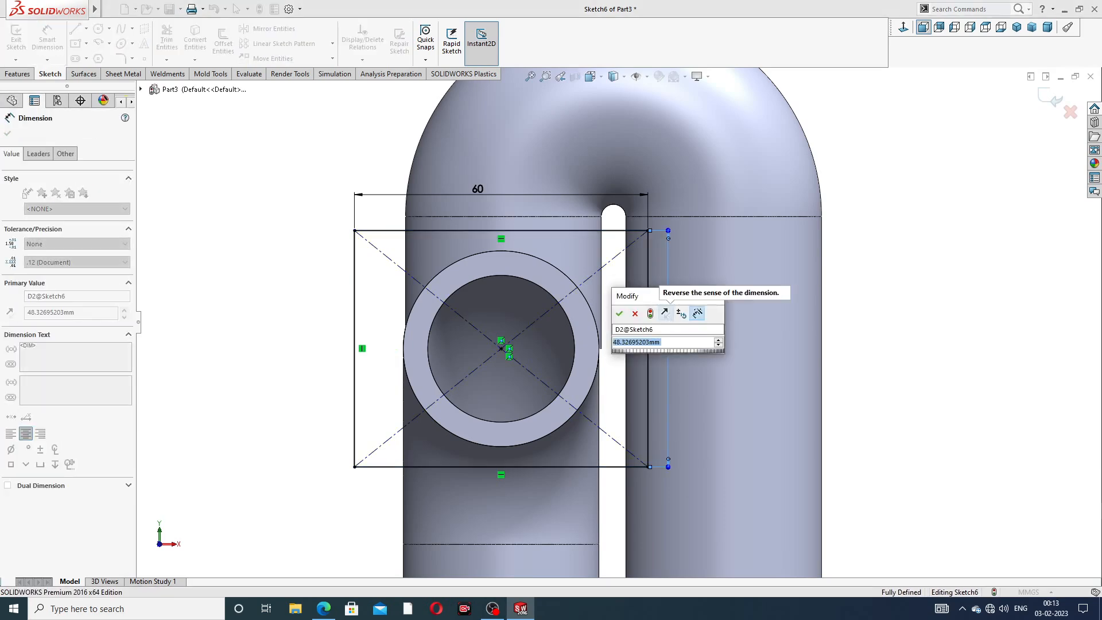
pyautogui.press('Return')
pyautogui.click(841, 226)
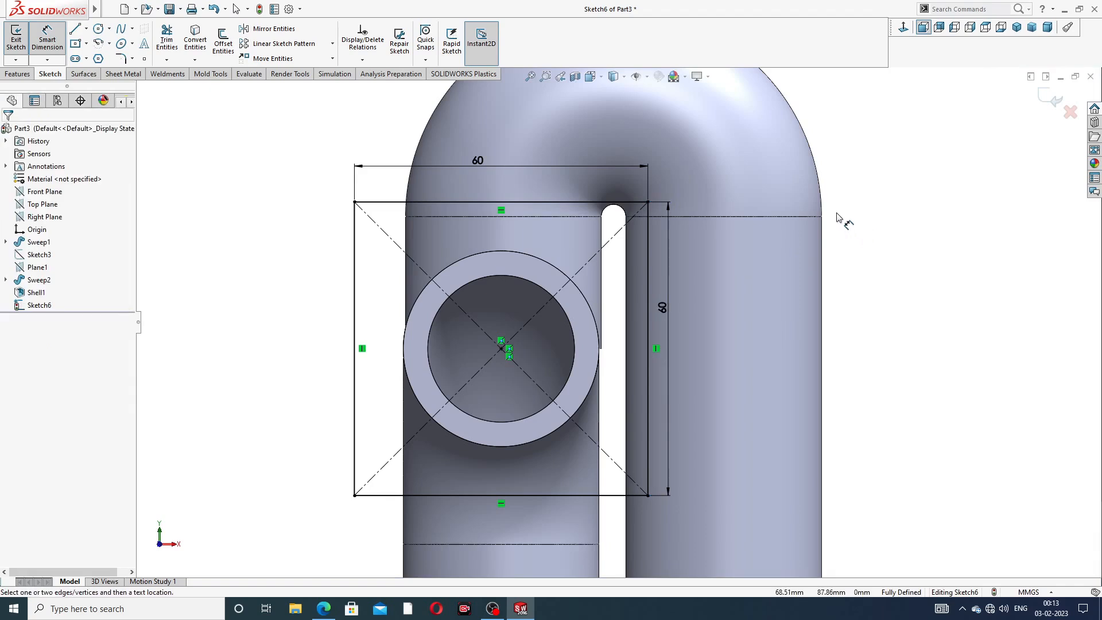
pyautogui.press('f')
pyautogui.rightClick(812, 237)
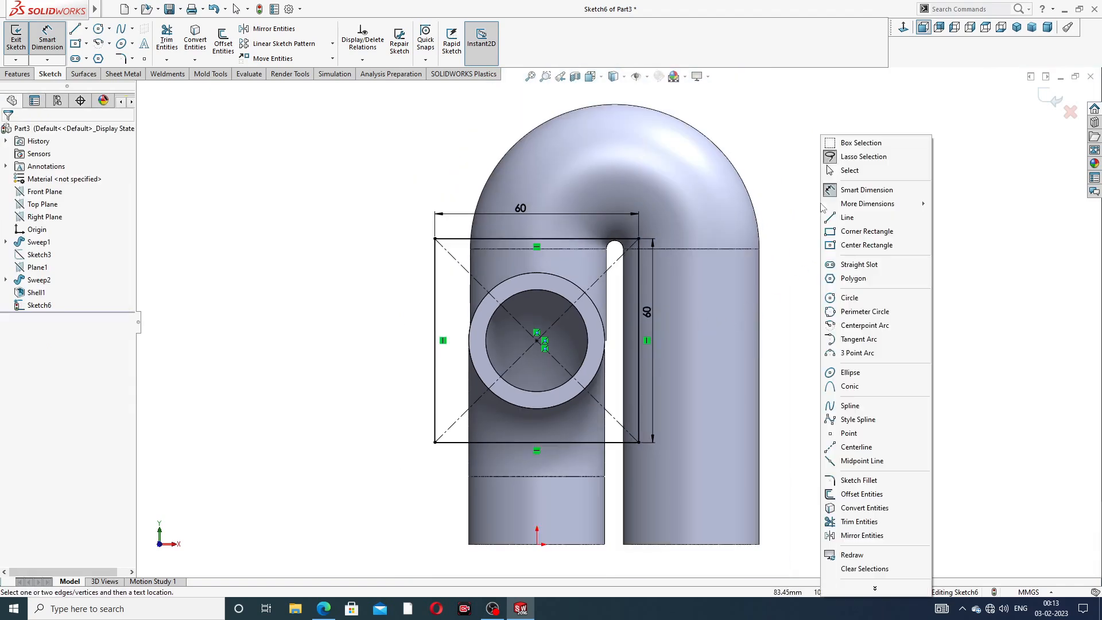
pyautogui.click(865, 172)
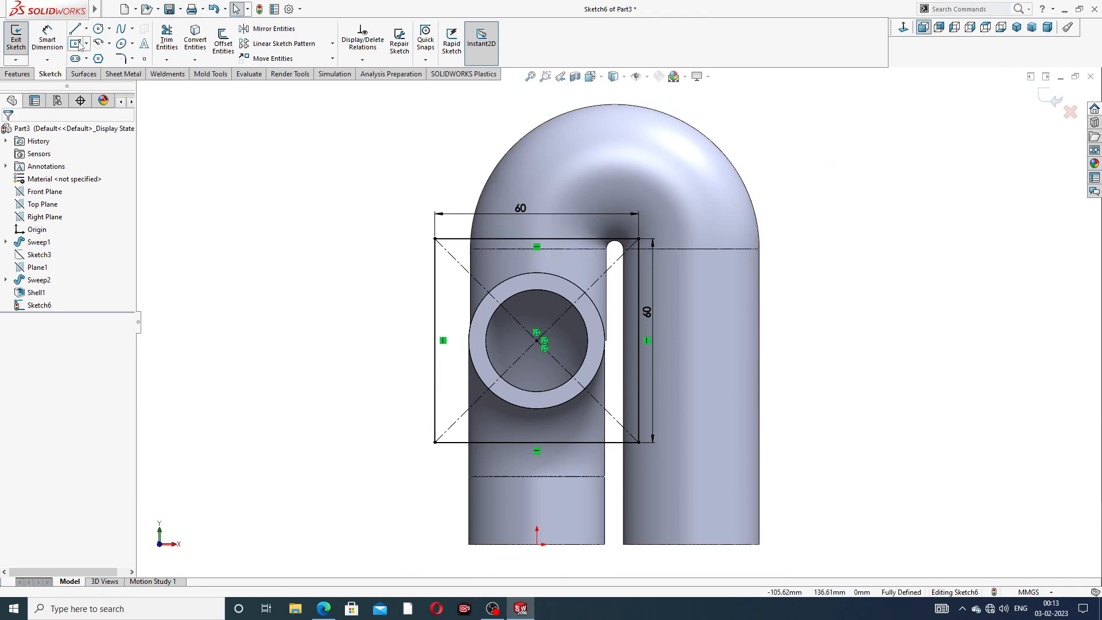
# Sketch two circles inside the rectangle's upper corners, about 4.6 mm radius on the left and 4.1 mm radius on the right
pyautogui.click(98, 28)
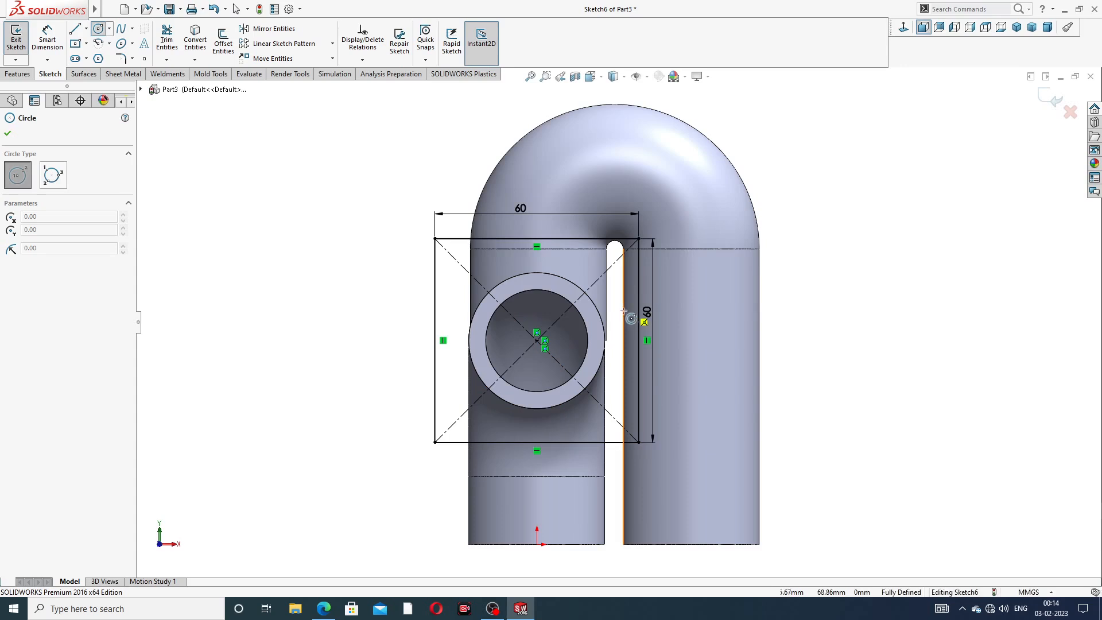
pyautogui.scroll(-2, 599, 316)
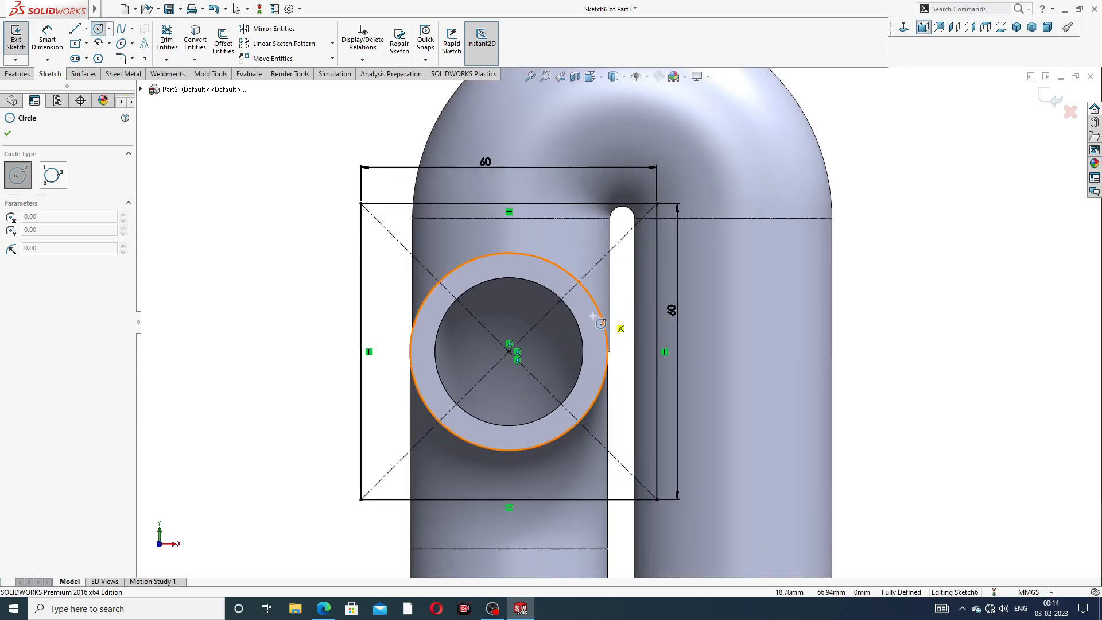
pyautogui.click(387, 248)
pyautogui.click(410, 248)
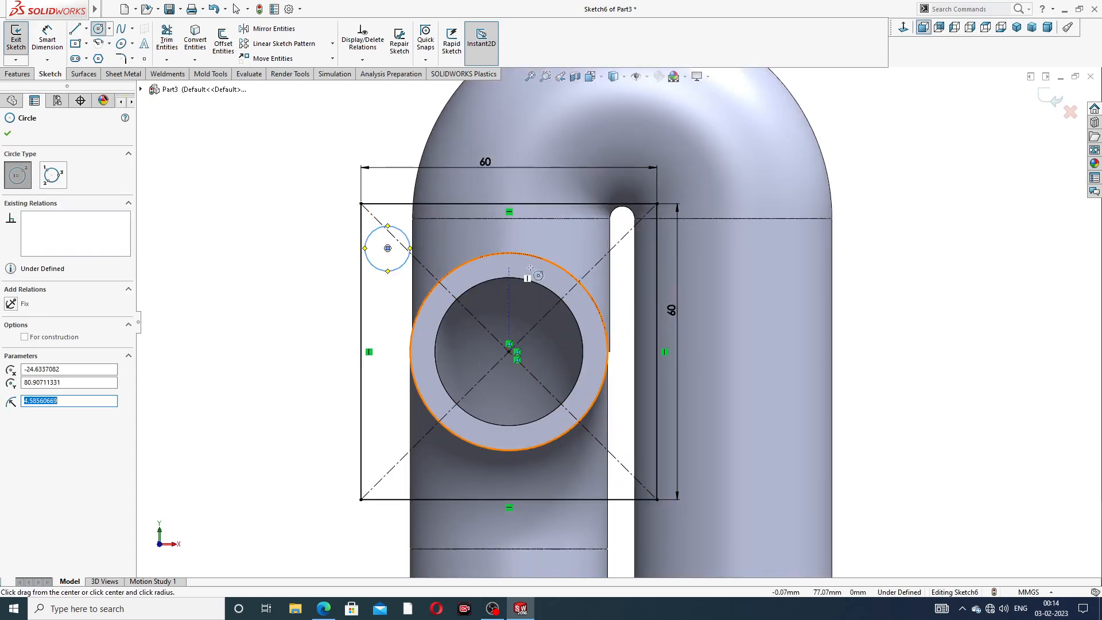
pyautogui.click(614, 258)
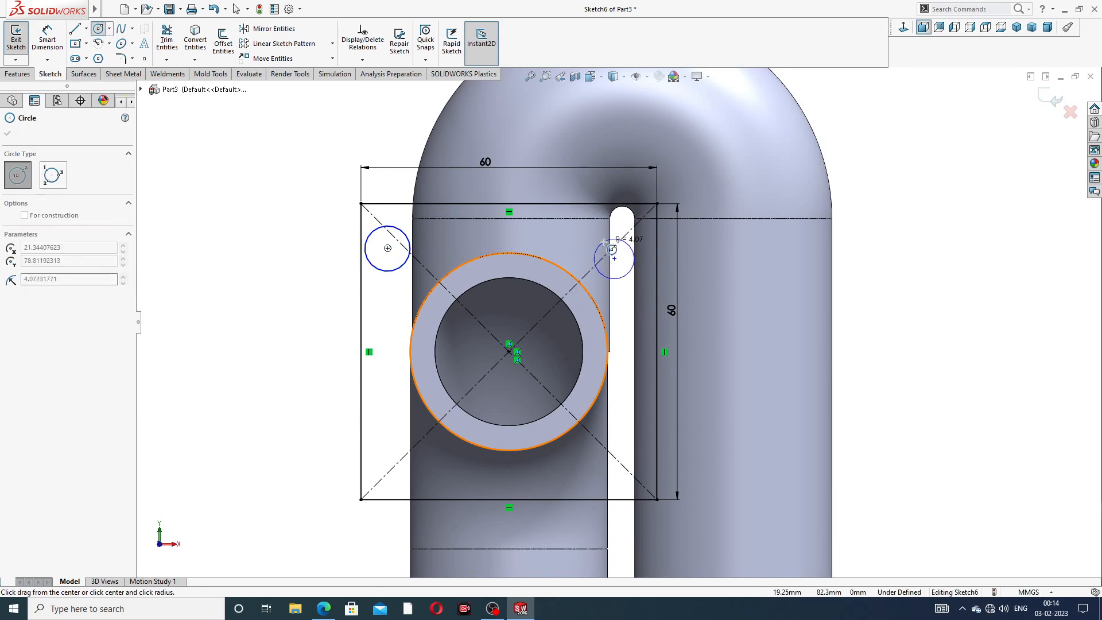
pyautogui.click(604, 241)
# Leave the circle tool and shrink the upper-right corner circle freehand about its fixed center
pyautogui.scroll(-3, 628, 246)
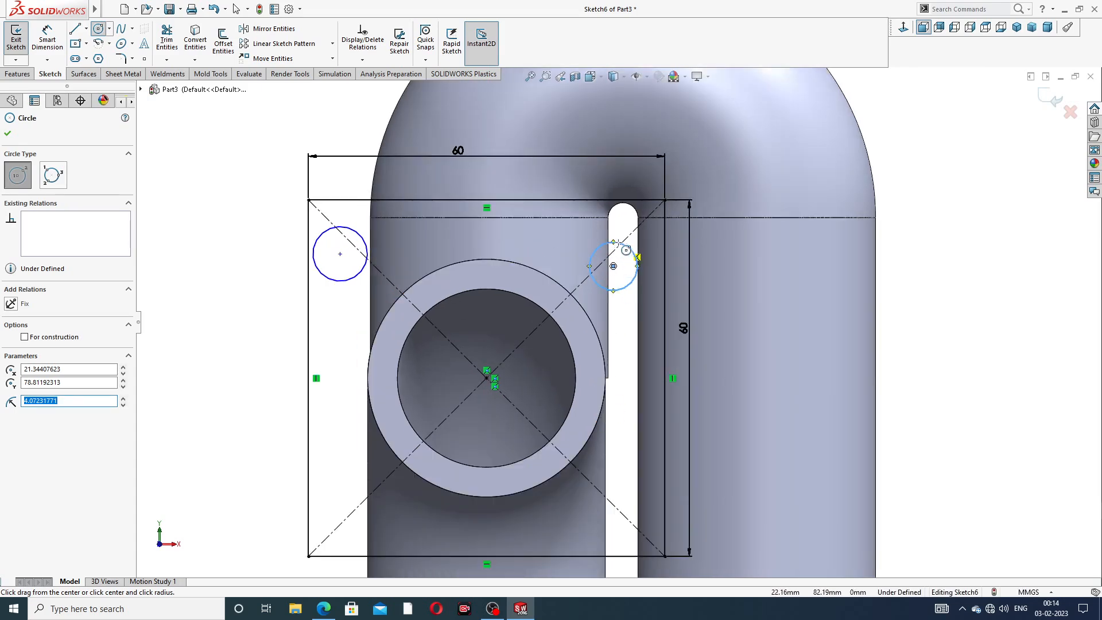
pyautogui.scroll(-5, 654, 294)
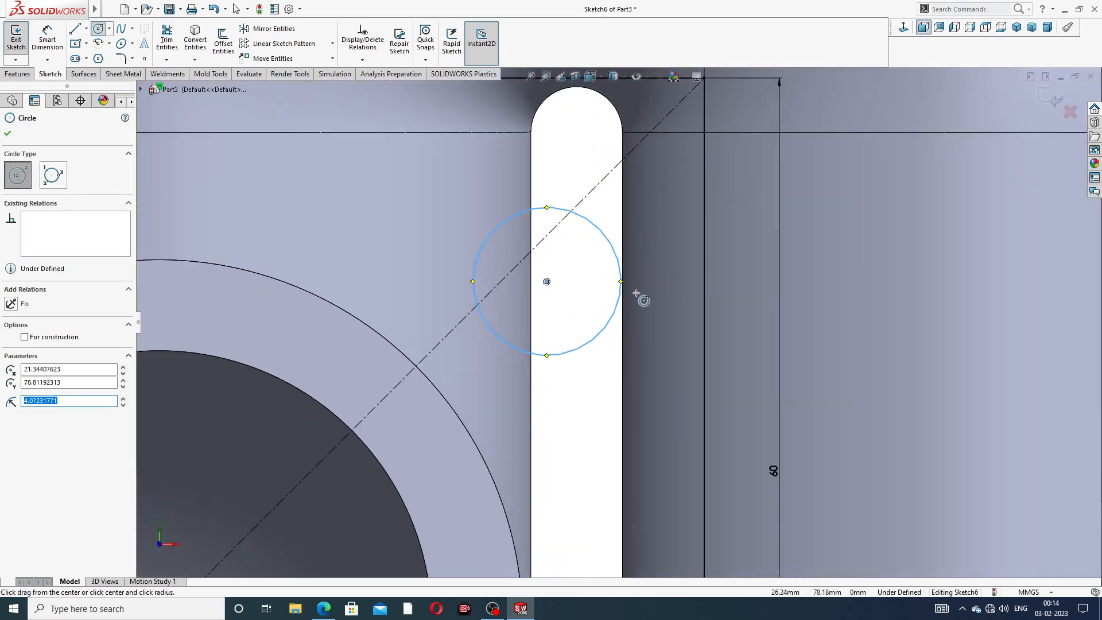
pyautogui.rightClick(576, 371)
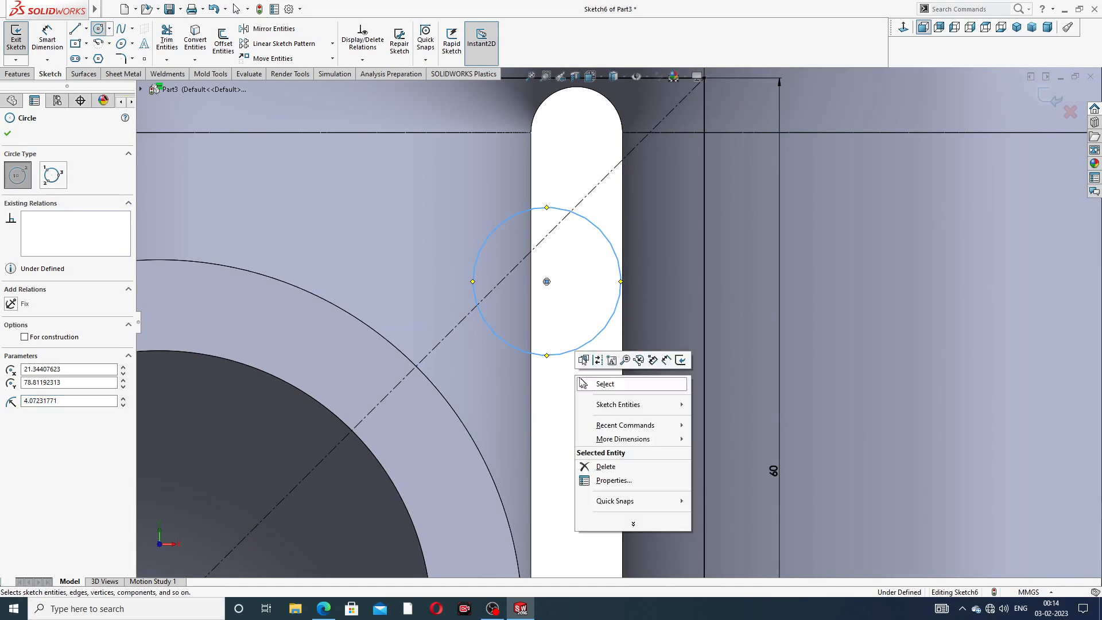
pyautogui.click(601, 389)
pyautogui.moveTo(608, 334); pyautogui.dragTo(576, 309)
pyautogui.click(583, 367)
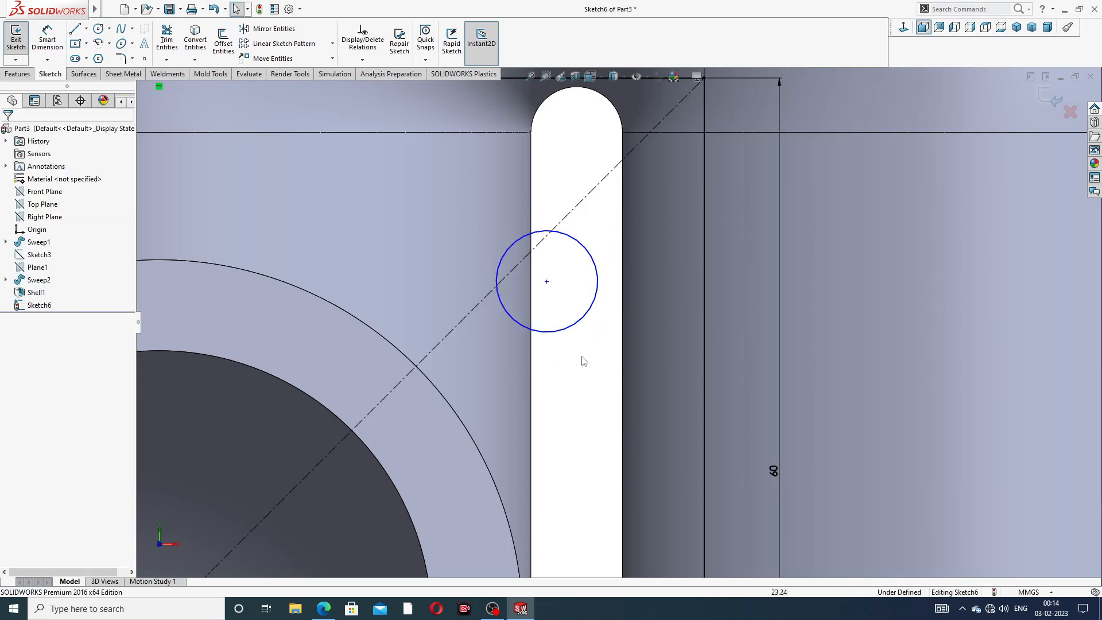
# Sketch two circles inside the rectangle's lower corners, about 3.2 mm radius on the left and 1.8 mm radius on the right
pyautogui.scroll(3, 583, 361)
pyautogui.scroll(4, 583, 344)
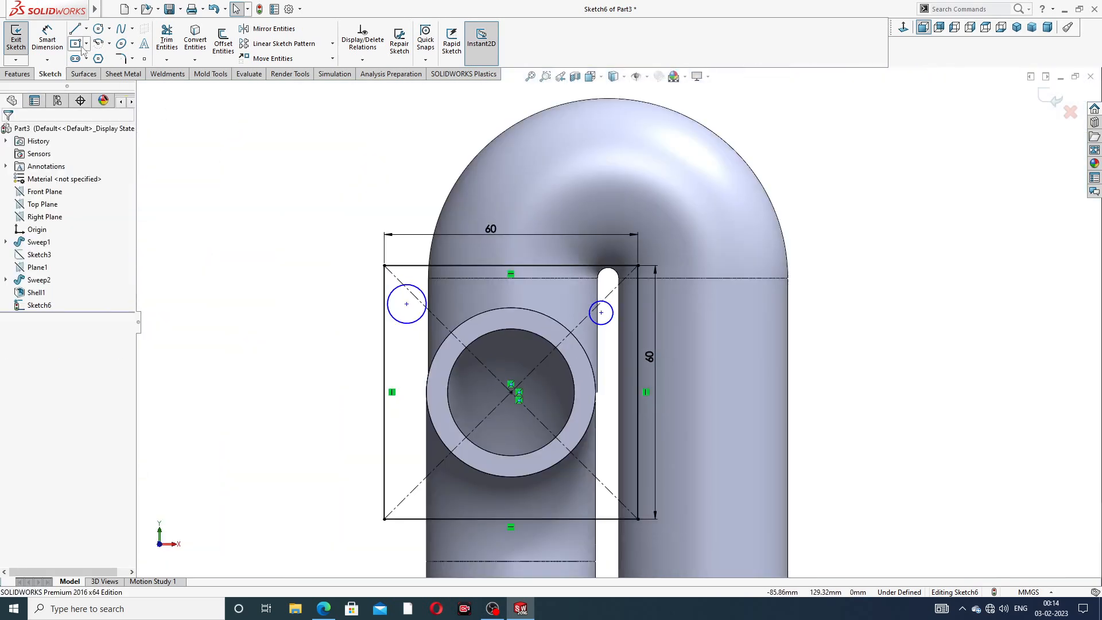
pyautogui.click(99, 28)
pyautogui.scroll(2, 442, 455)
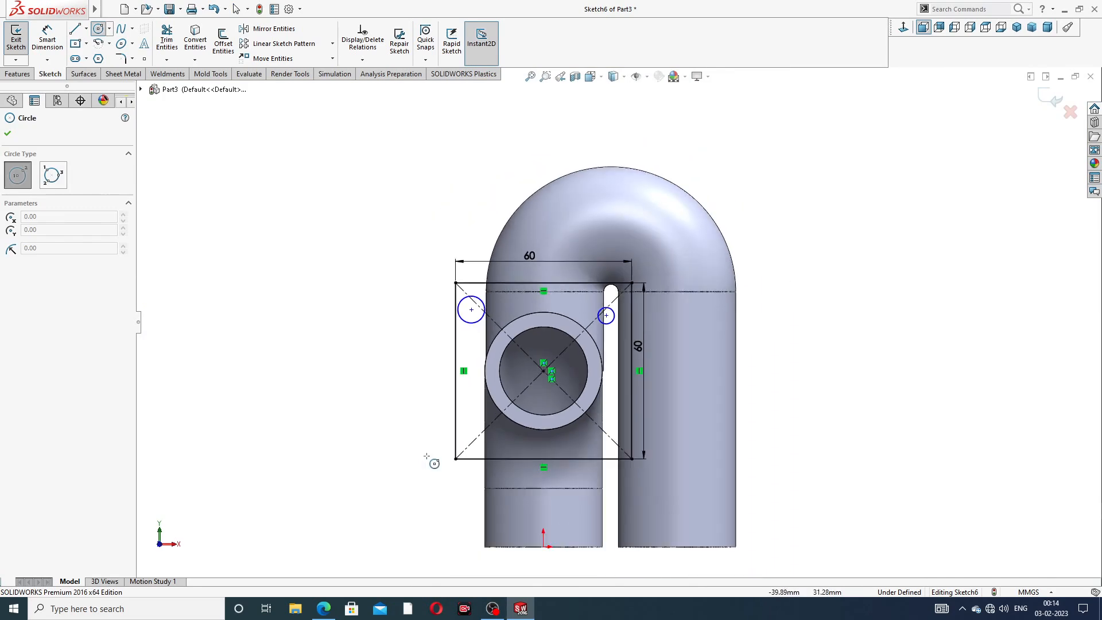
pyautogui.scroll(-5, 477, 451)
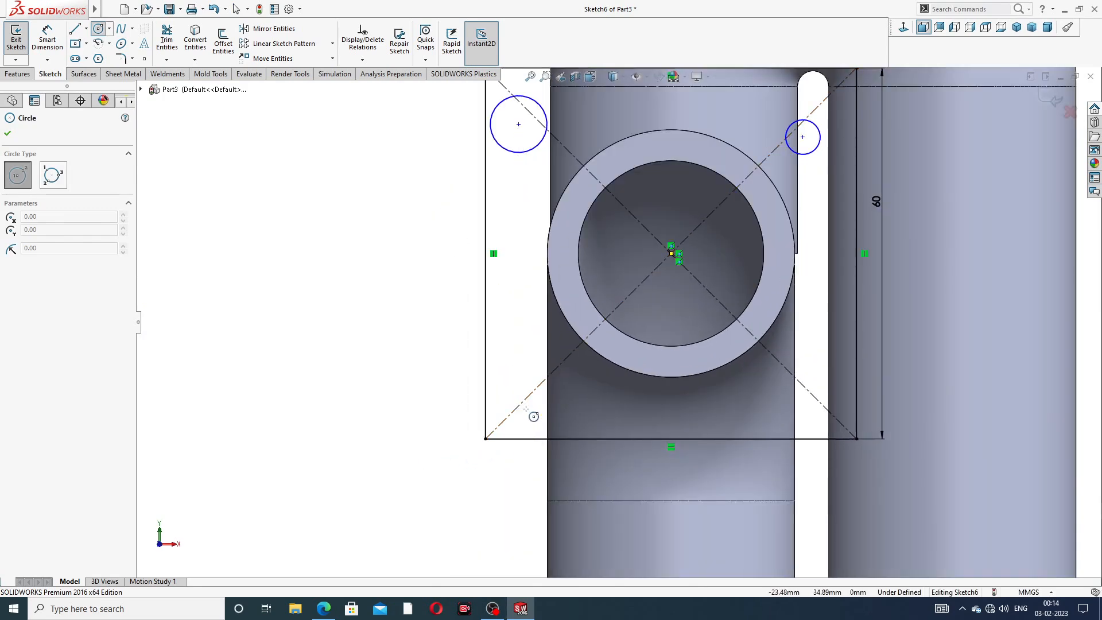
pyautogui.click(525, 408)
pyautogui.click(546, 408)
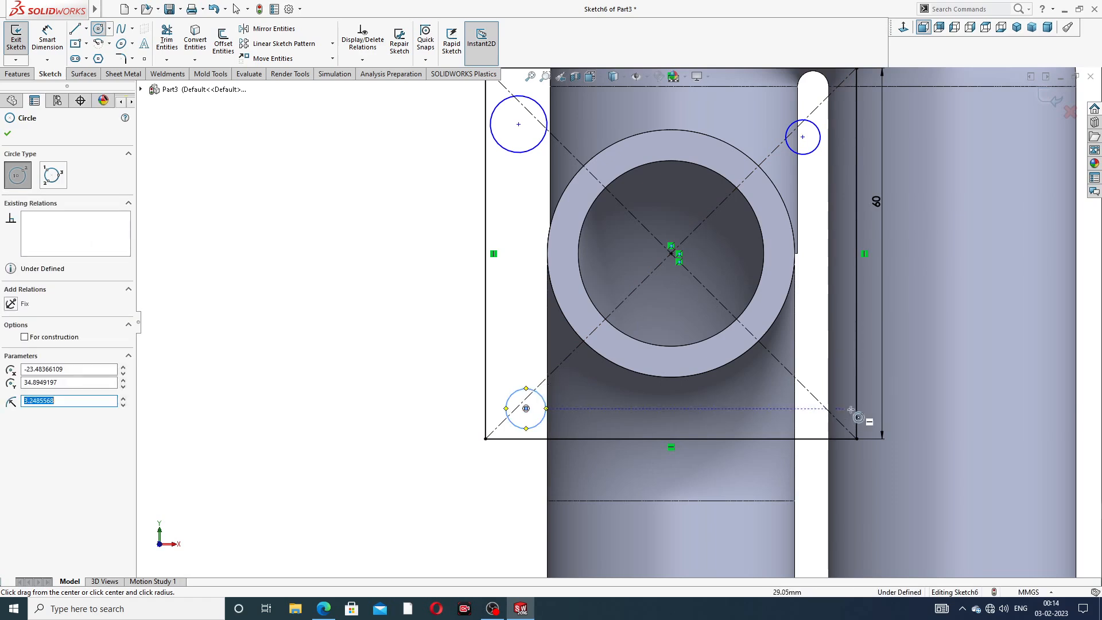
pyautogui.click(812, 418)
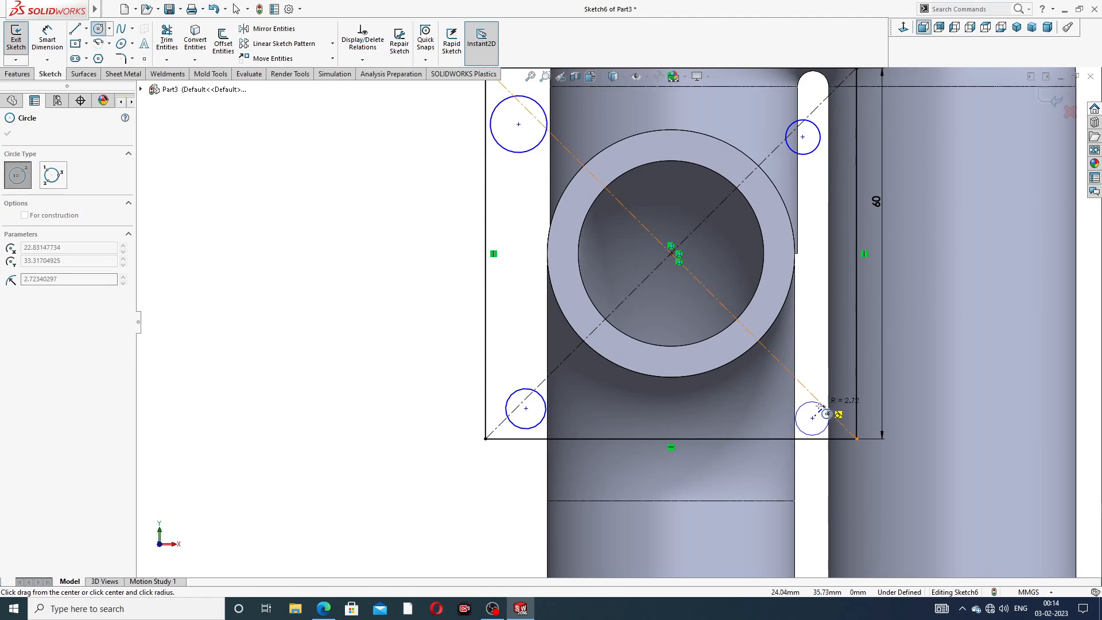
pyautogui.click(824, 413)
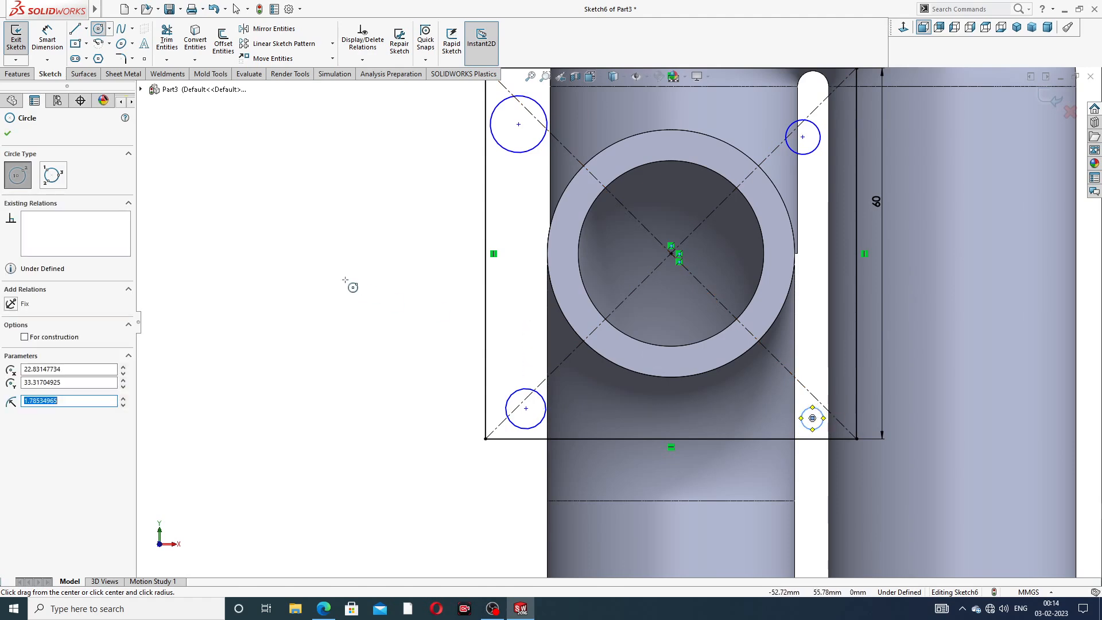
pyautogui.rightClick(353, 287)
pyautogui.click(385, 290)
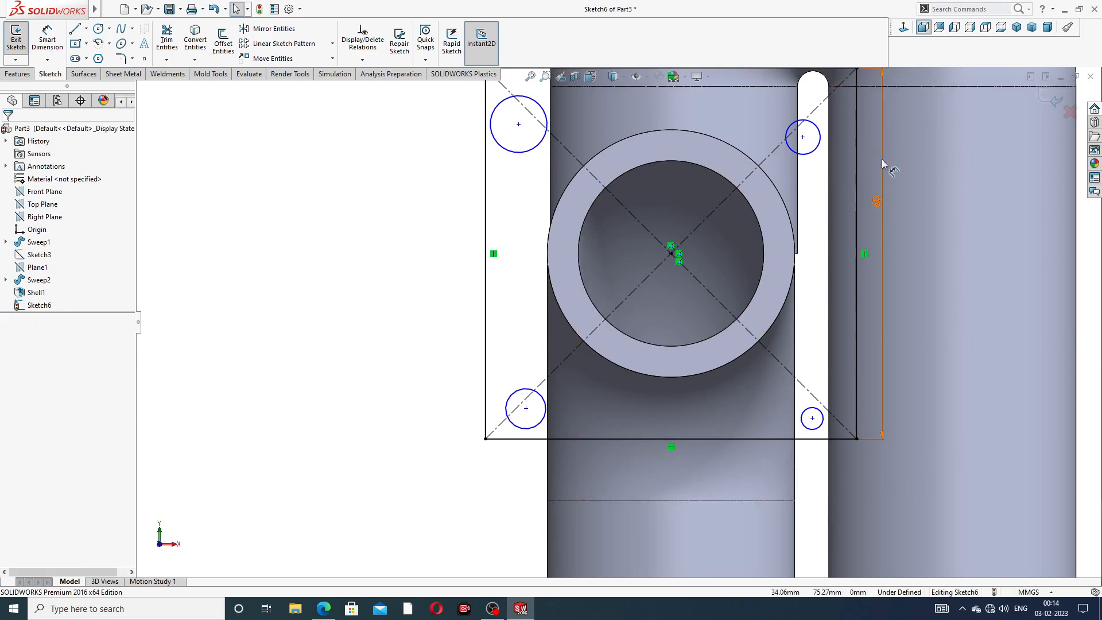
# Make all four corner circles the same size with an Equal relation
pyautogui.scroll(2, 659, 186)
pyautogui.click(557, 171)
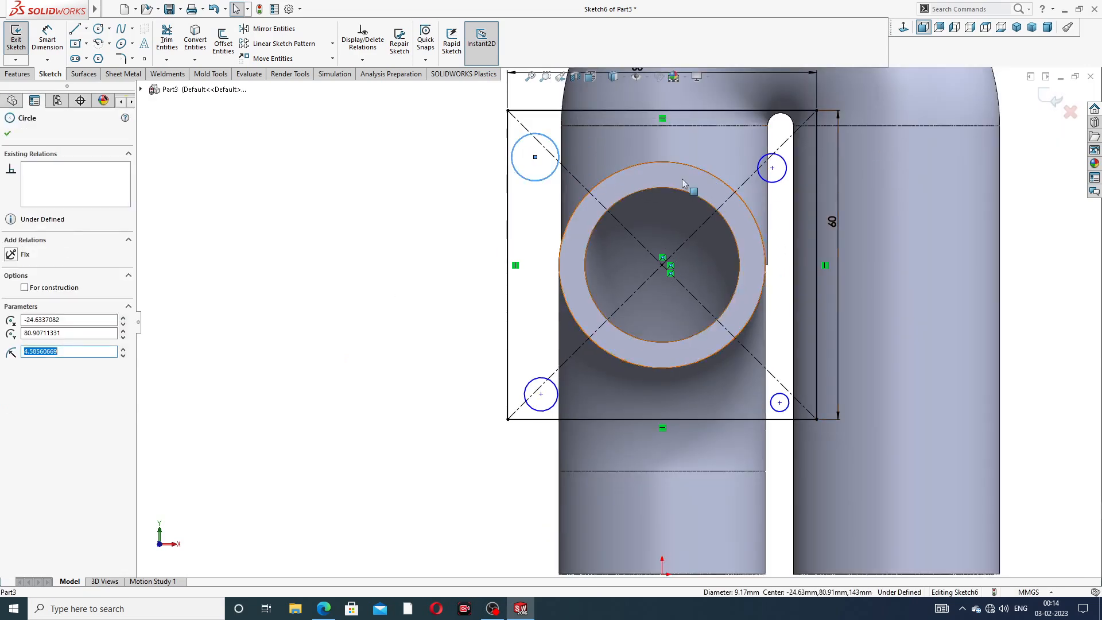
pyautogui.keyDown('ctrl'); pyautogui.click(773, 184); pyautogui.keyUp('ctrl')
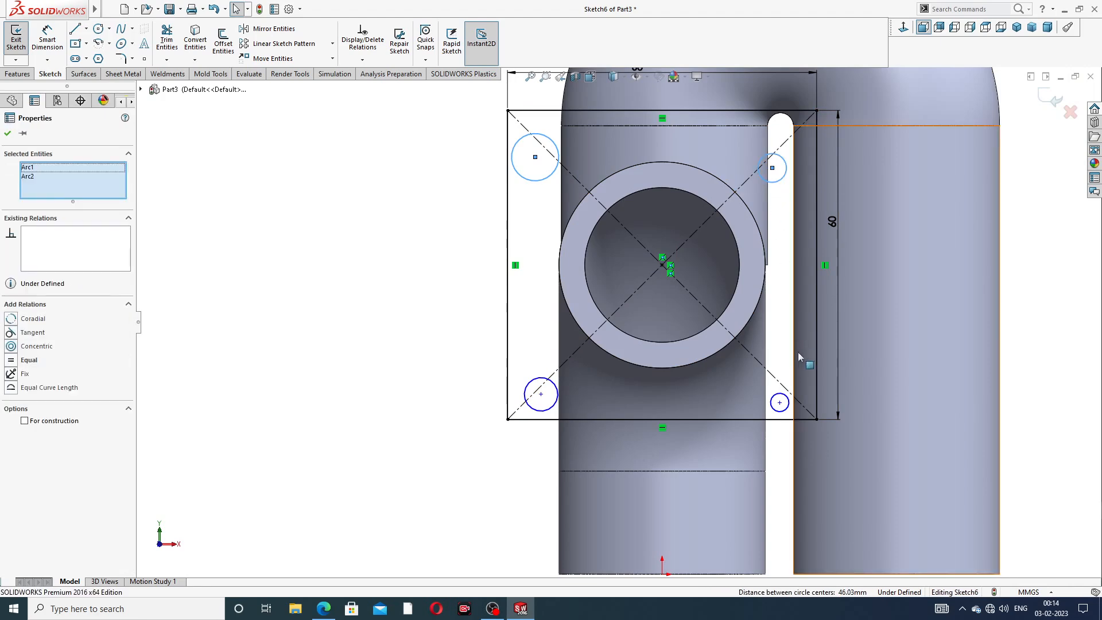
pyautogui.keyDown('ctrl'); pyautogui.click(786, 398); pyautogui.keyUp('ctrl')
pyautogui.keyDown('ctrl'); pyautogui.click(557, 394); pyautogui.keyUp('ctrl')
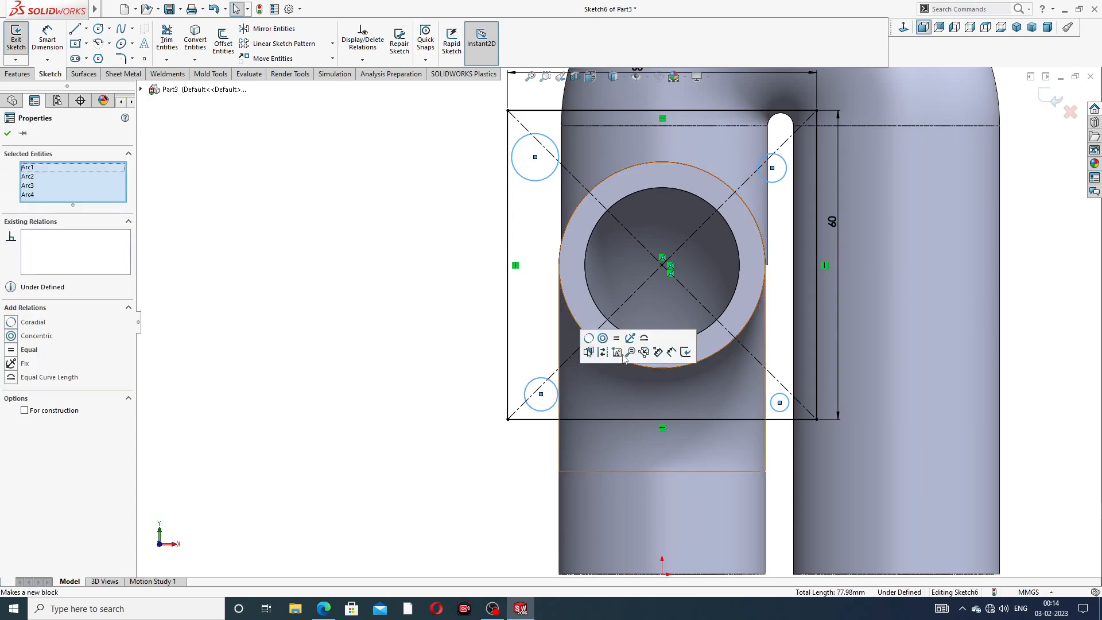
pyautogui.click(616, 339)
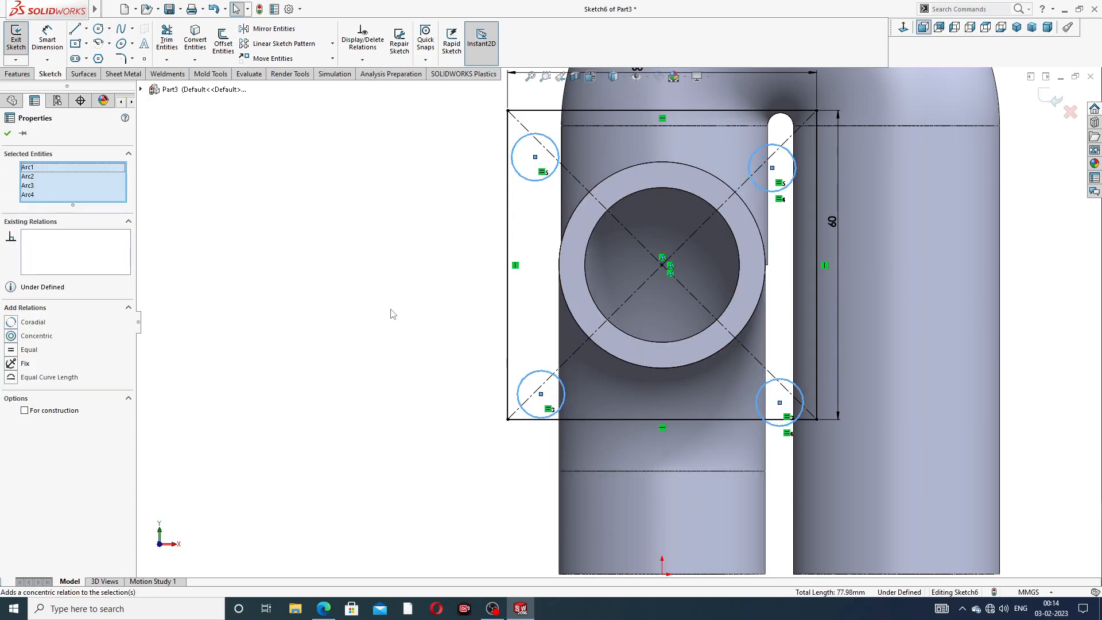
pyautogui.click(388, 312)
pyautogui.scroll(3, 774, 194)
pyautogui.scroll(-2, 724, 240)
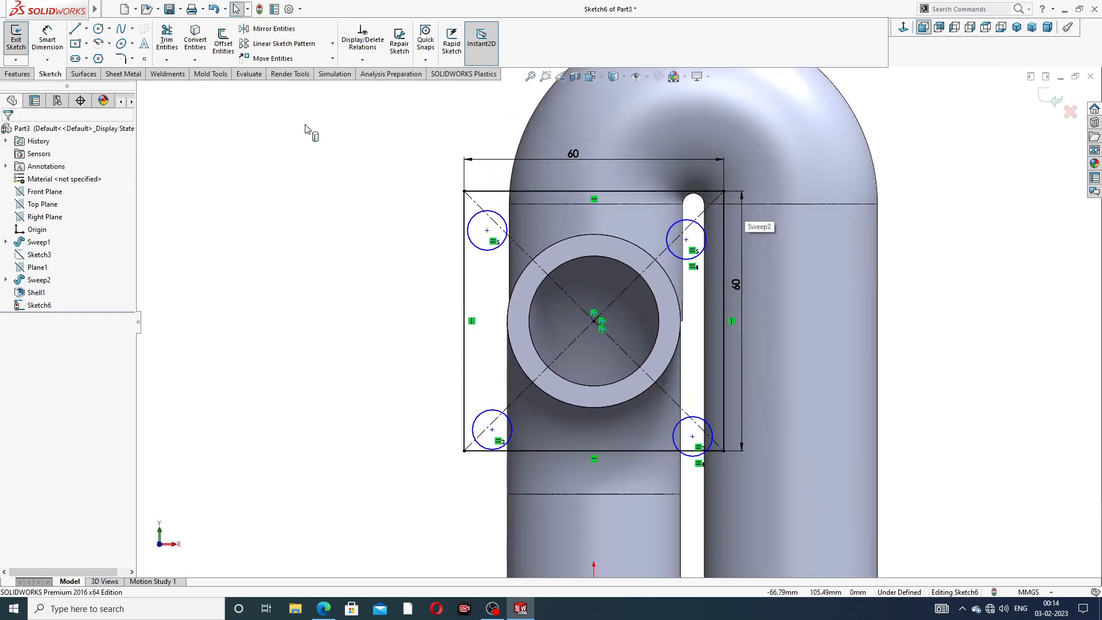
# Dimension the upper-left corner circle and set its diameter to 8 mm
pyautogui.click(47, 39)
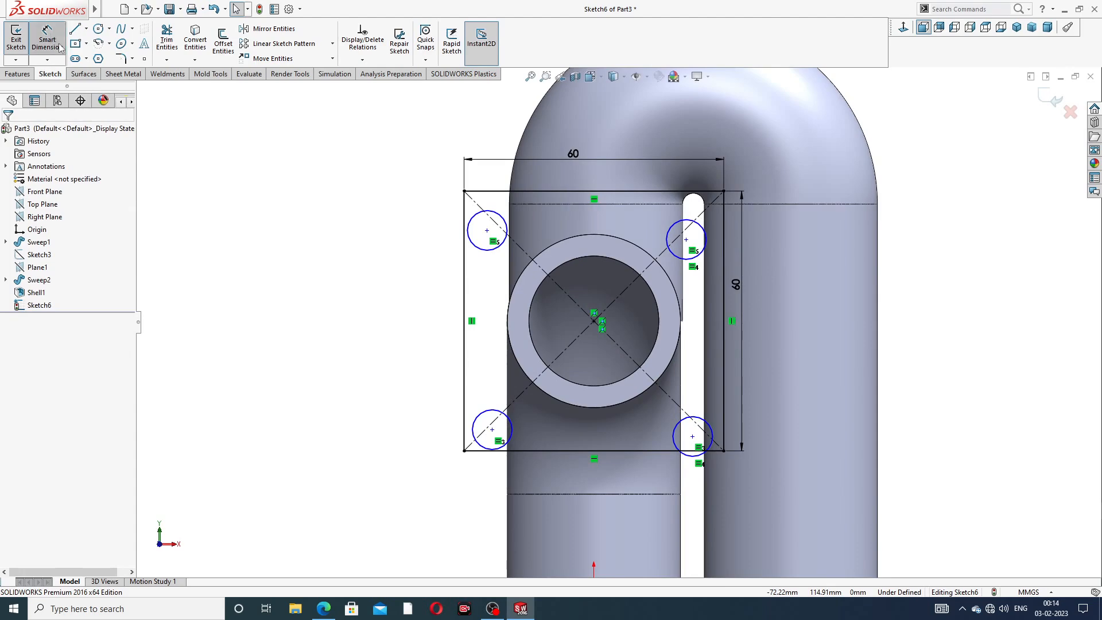
pyautogui.click(473, 222)
pyautogui.click(436, 198)
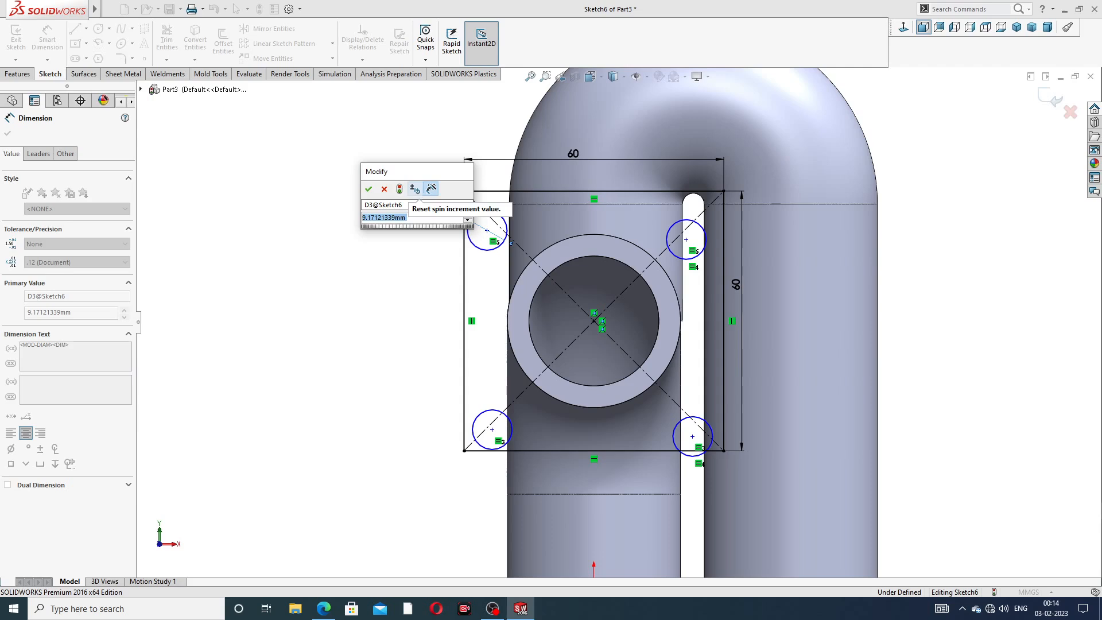
pyautogui.write('8')
pyautogui.press('Return')
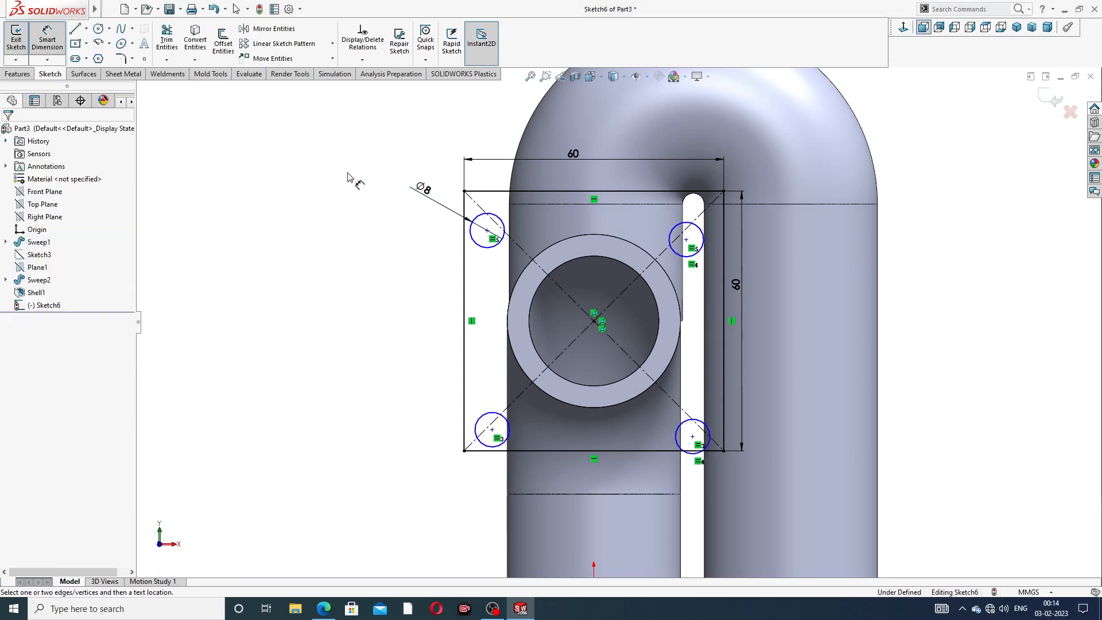
pyautogui.rightClick(408, 170)
pyautogui.click(426, 171)
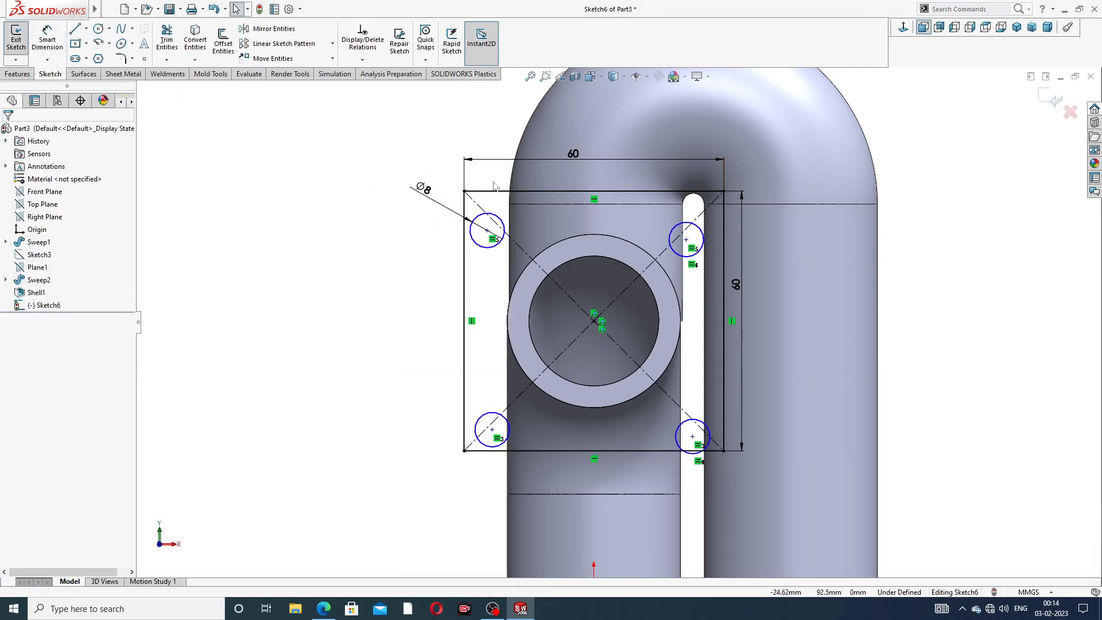
# Align the centers of the two upper corner circles with a Horizontal relation
pyautogui.click(487, 230)
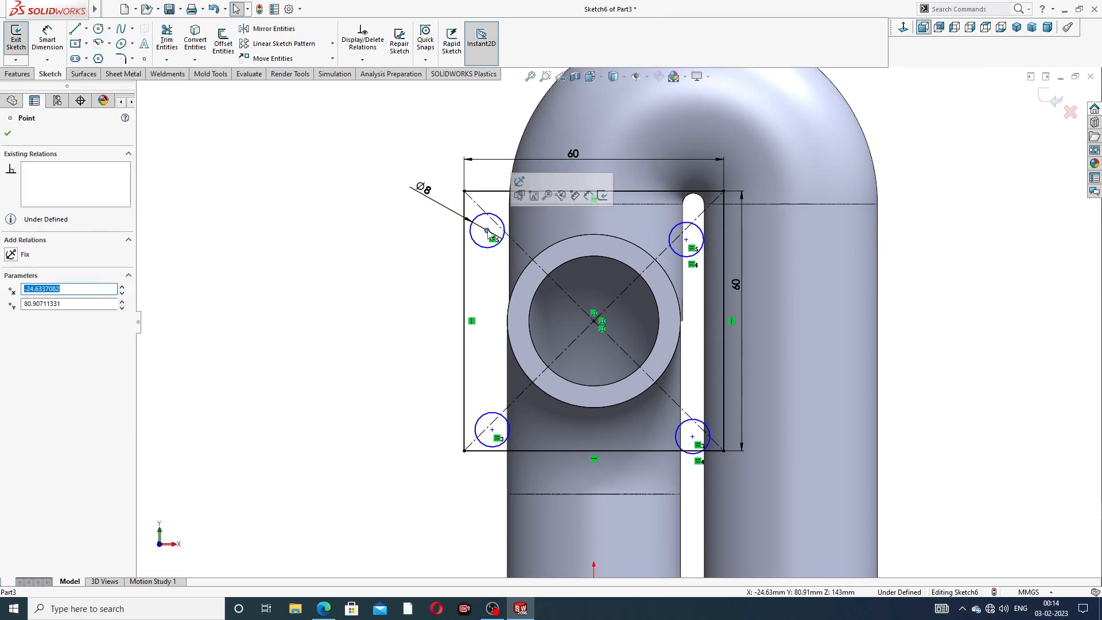
pyautogui.keyDown('ctrl'); pyautogui.click(687, 240); pyautogui.keyUp('ctrl')
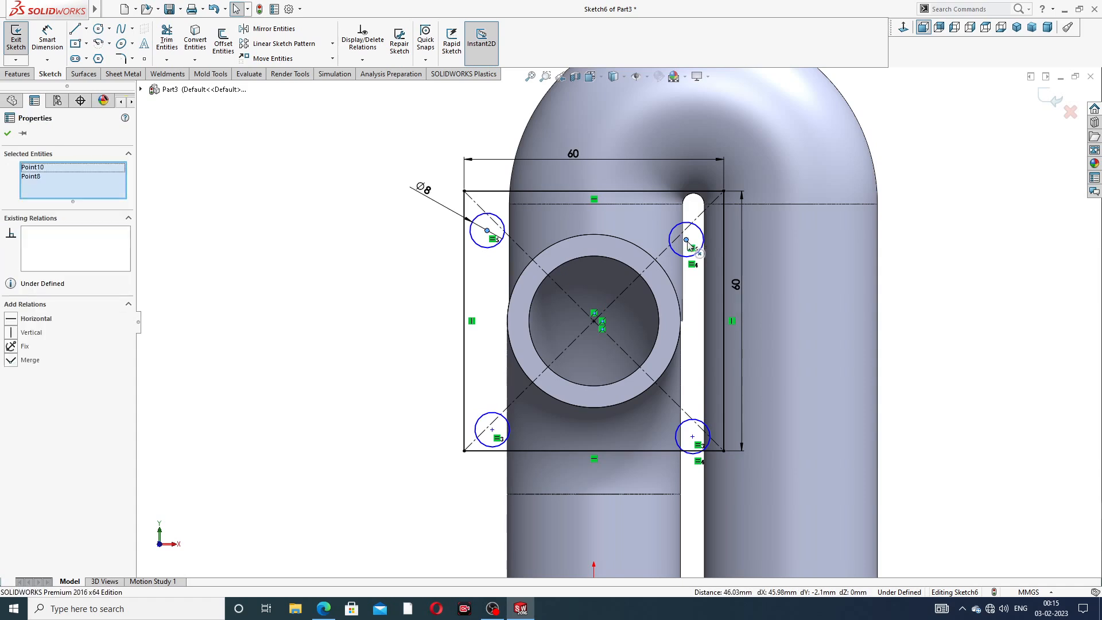
pyautogui.click(32, 323)
pyautogui.click(399, 288)
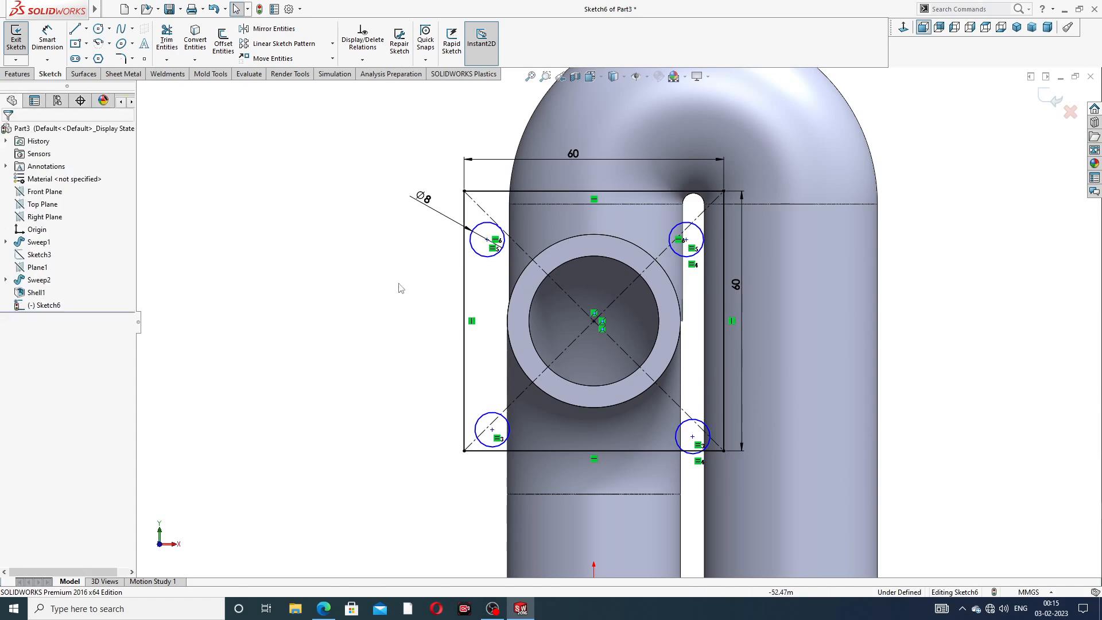
# Align the centers of the two left corner circles with a Vertical relation
pyautogui.click(488, 240)
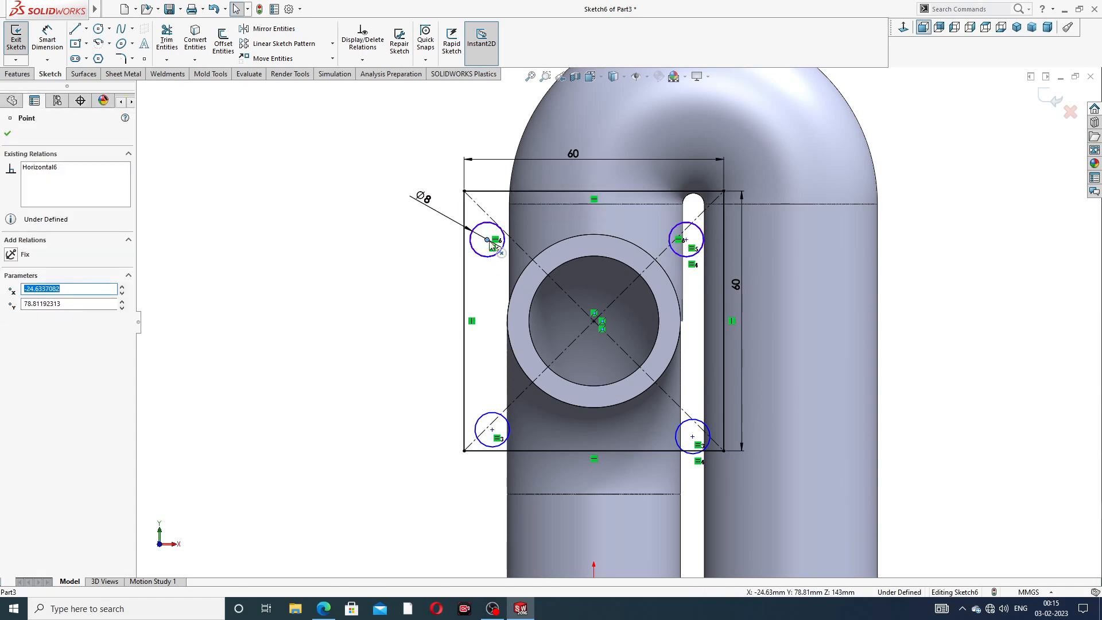
pyautogui.keyDown('ctrl'); pyautogui.click(491, 430); pyautogui.keyUp('ctrl')
pyautogui.click(538, 383)
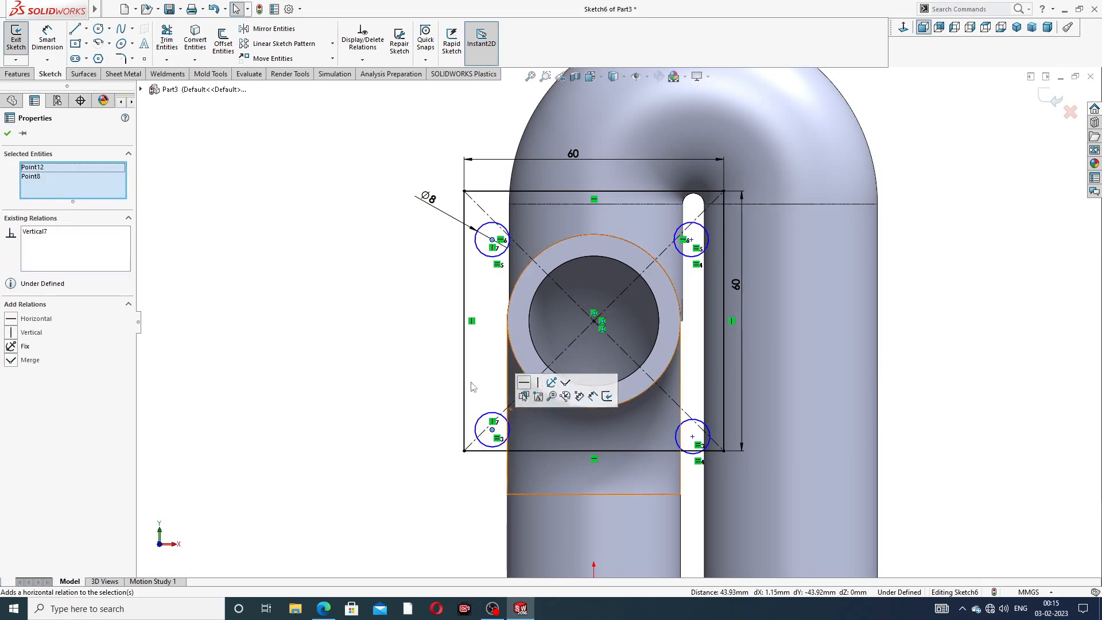
pyautogui.click(473, 386)
# Align the centers of the two lower corner circles with a Horizontal relation
pyautogui.click(491, 429)
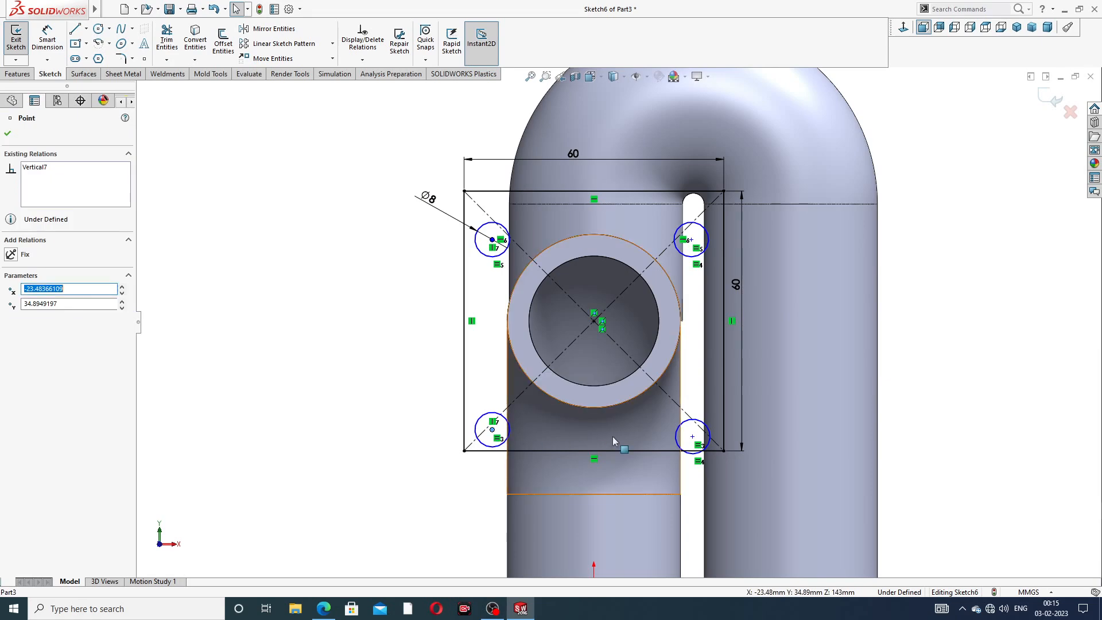
pyautogui.keyDown('ctrl'); pyautogui.click(692, 436); pyautogui.keyUp('ctrl')
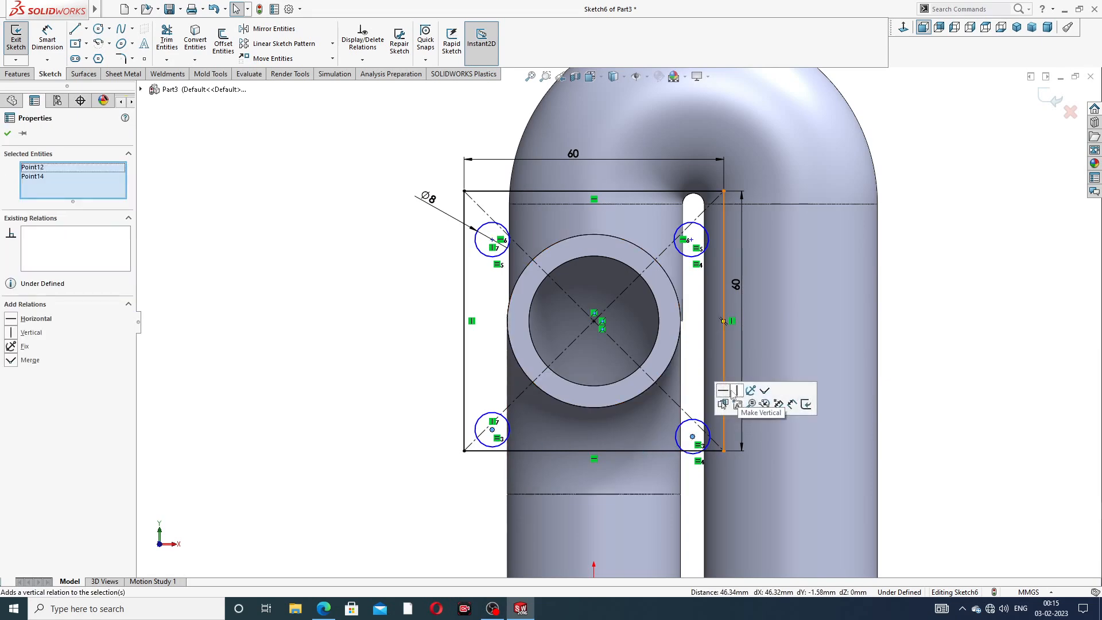
pyautogui.click(723, 390)
pyautogui.press('Escape')
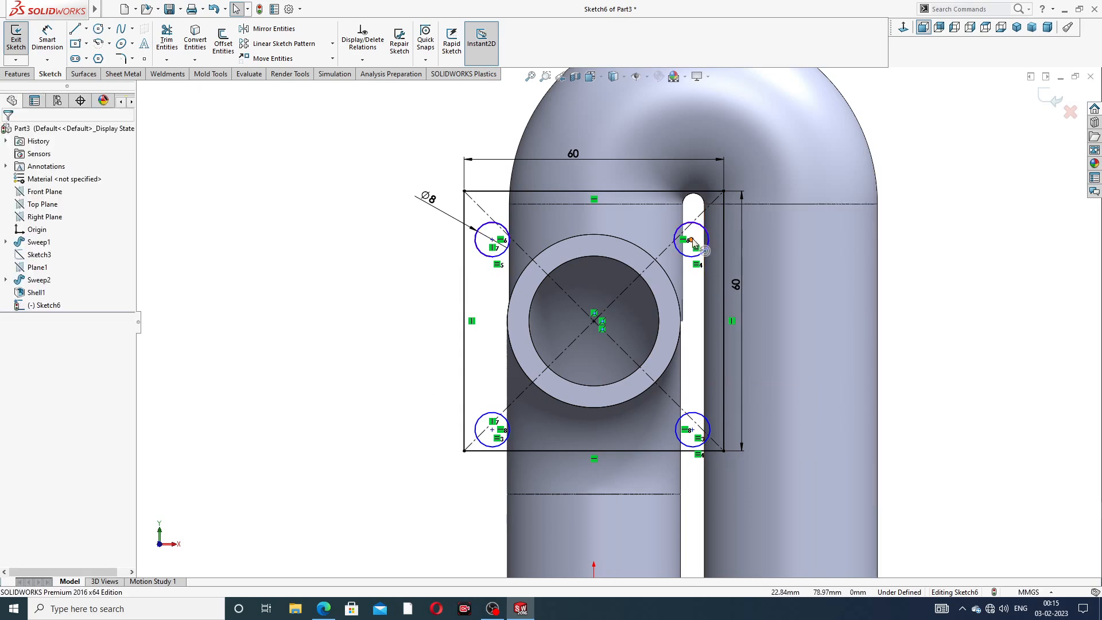
# Align the centers of the two right corner circles with a Vertical relation
pyautogui.click(691, 240)
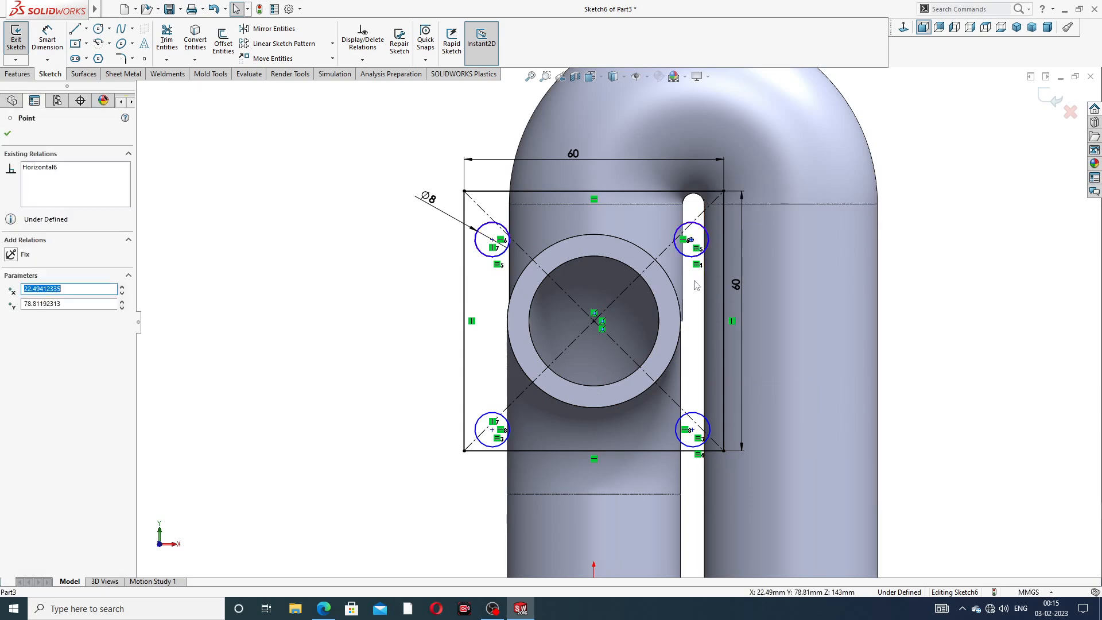
pyautogui.keyDown('ctrl'); pyautogui.click(692, 429); pyautogui.keyUp('ctrl')
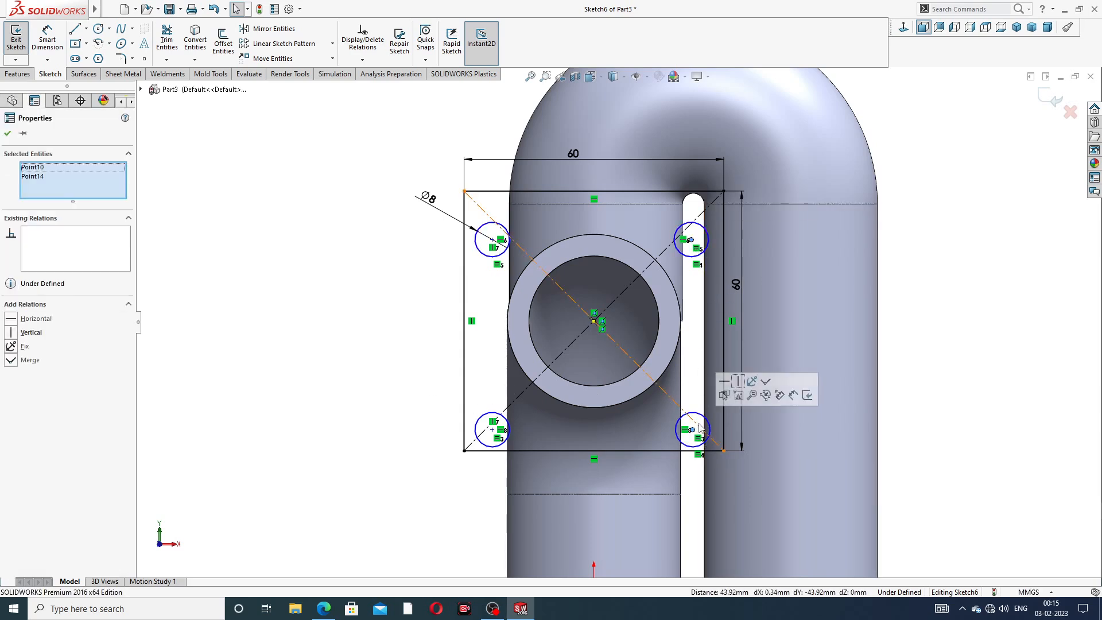
pyautogui.click(738, 383)
pyautogui.click(414, 362)
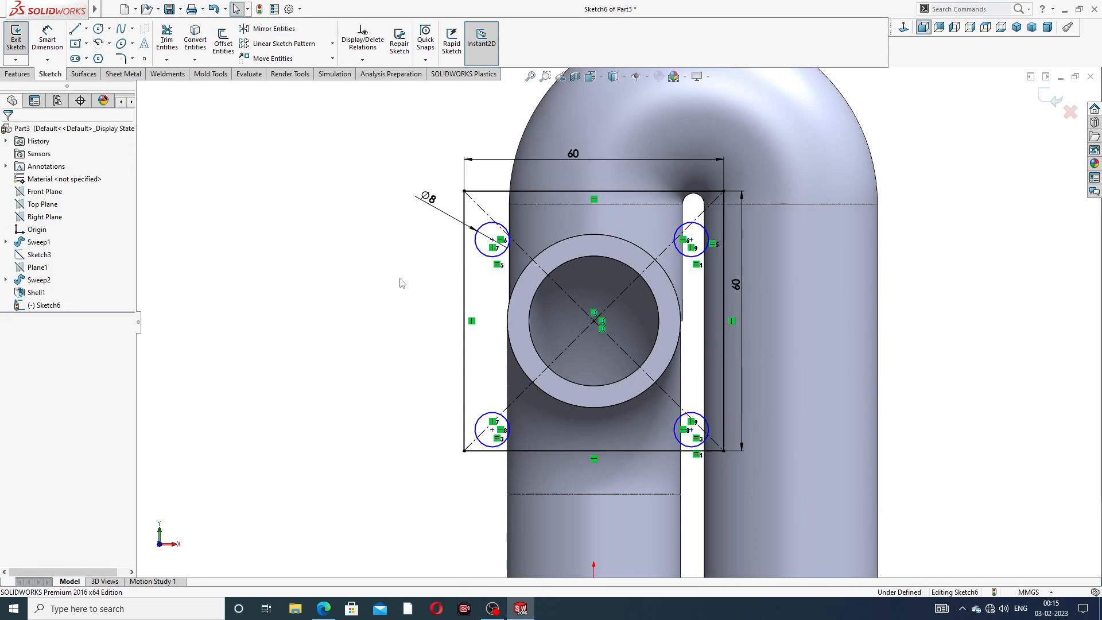
# Dimension the vertical spacing between the centers of the two left corner circles as 44 mm
pyautogui.click(51, 45)
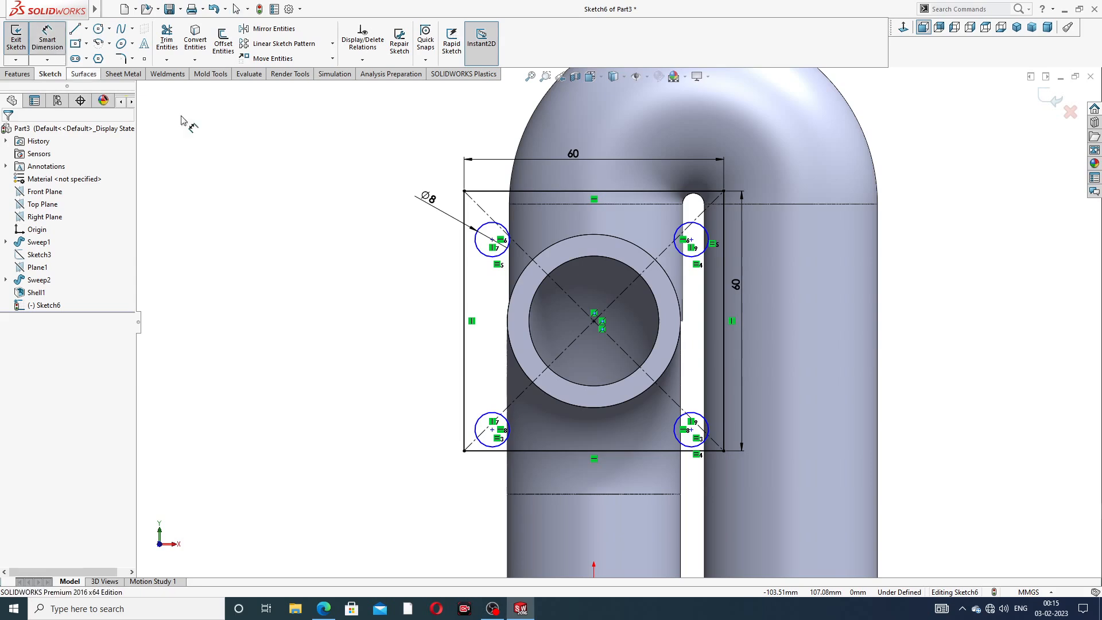
pyautogui.click(493, 240)
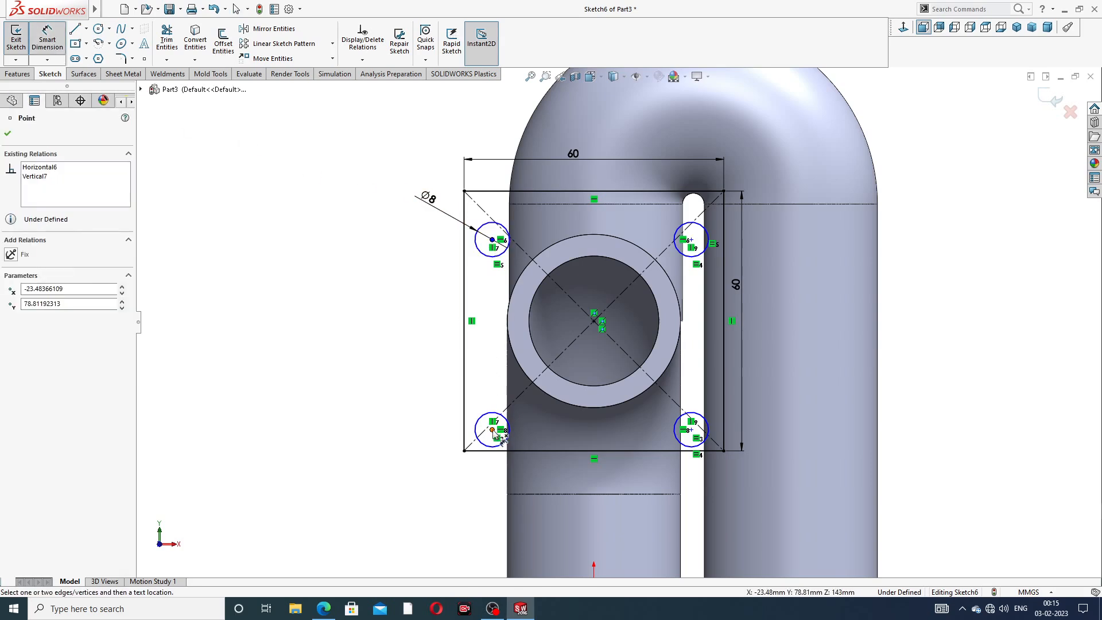
pyautogui.click(493, 430)
pyautogui.click(431, 339)
pyautogui.write('4')
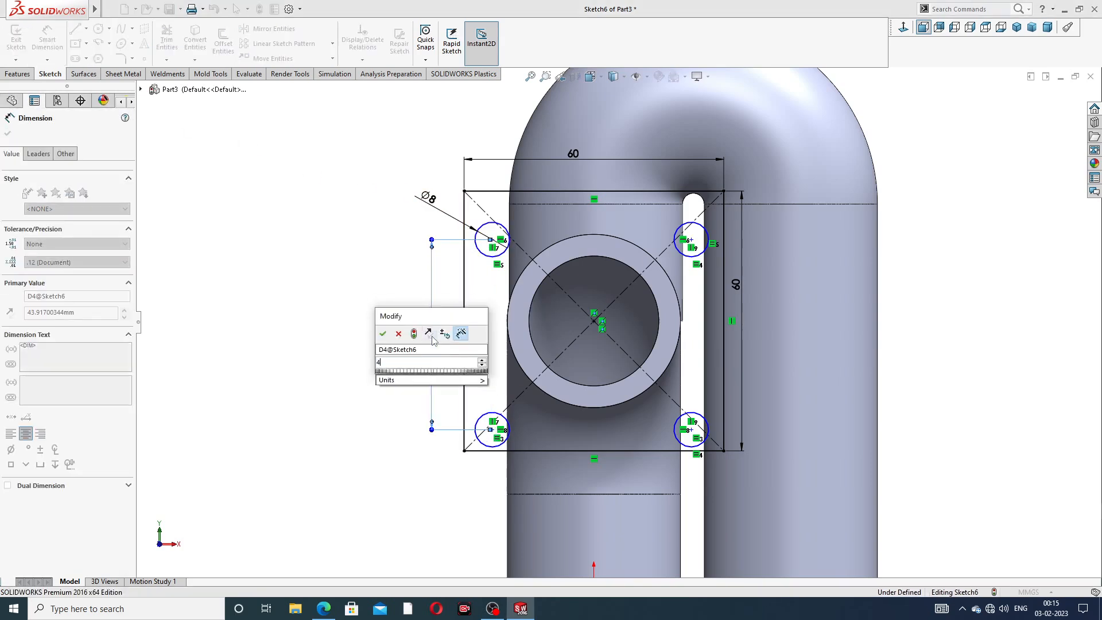
pyautogui.write('4')
pyautogui.press('Return')
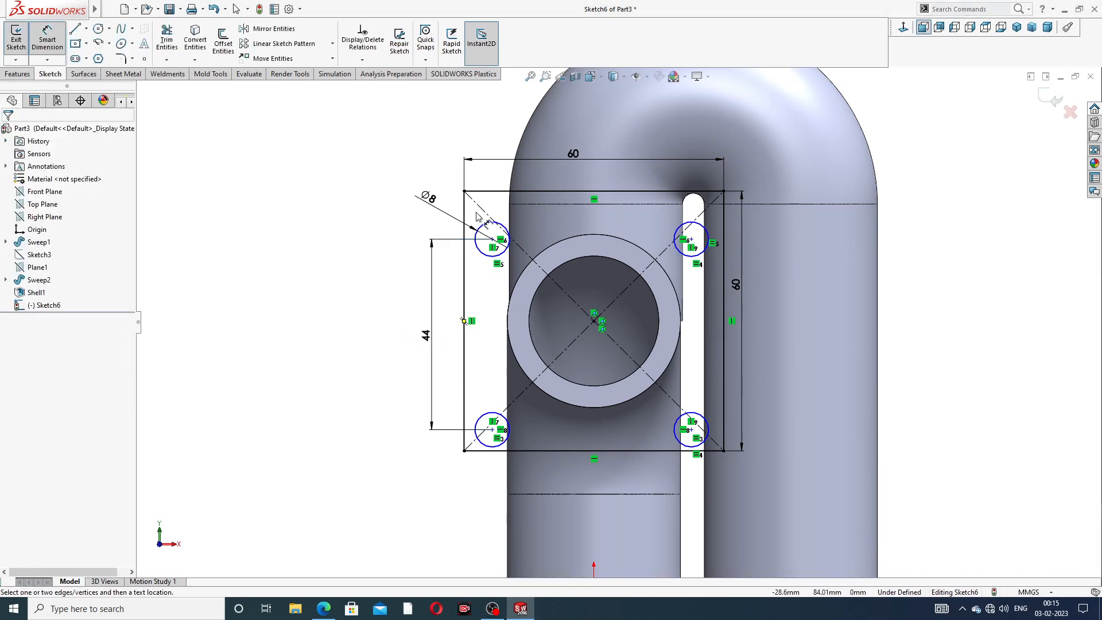
# Dimension the upper-left circle's center 8 mm below the rectangle's upper edge
pyautogui.click(485, 191)
pyautogui.click(492, 239)
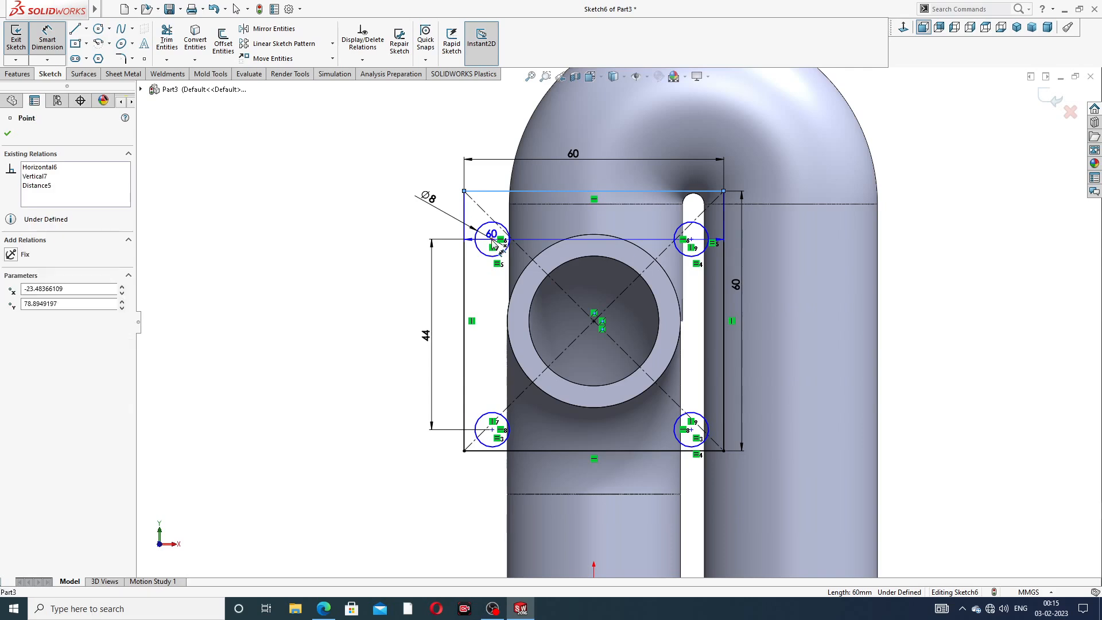
pyautogui.click(427, 222)
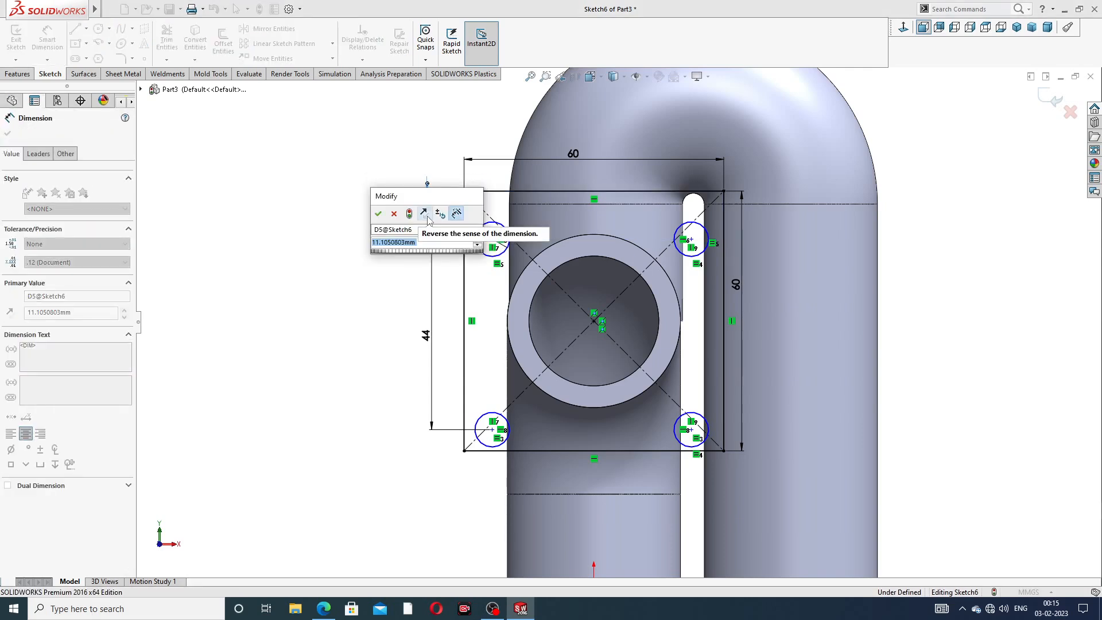
pyautogui.write('8')
pyautogui.press('Return')
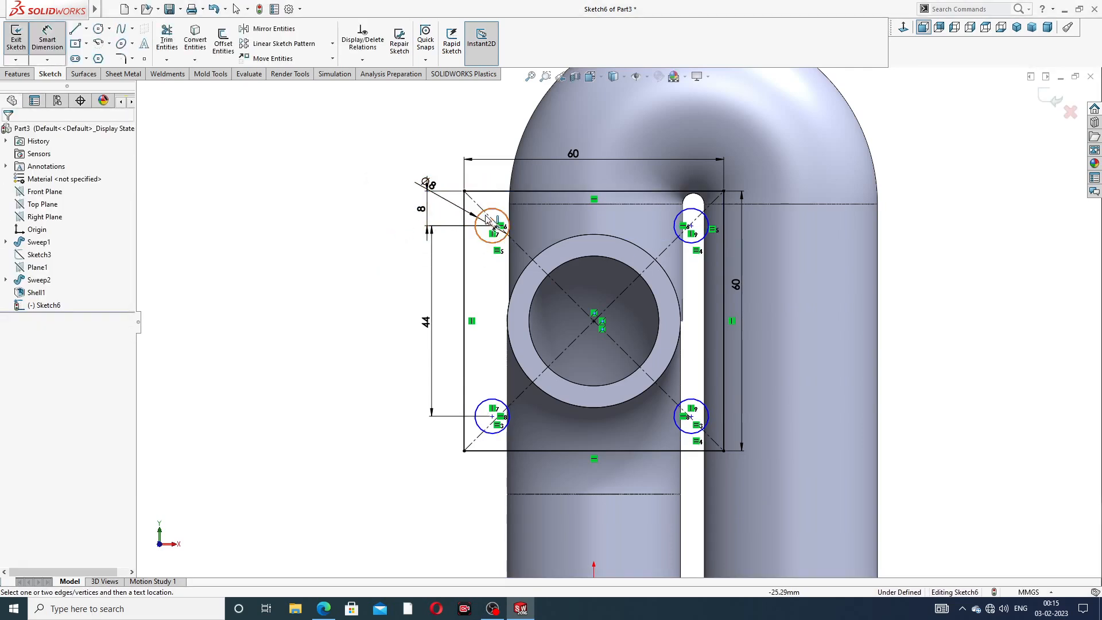
# Dimension the upper-left circle's center 8 mm from the rectangle's left edge
pyautogui.click(492, 226)
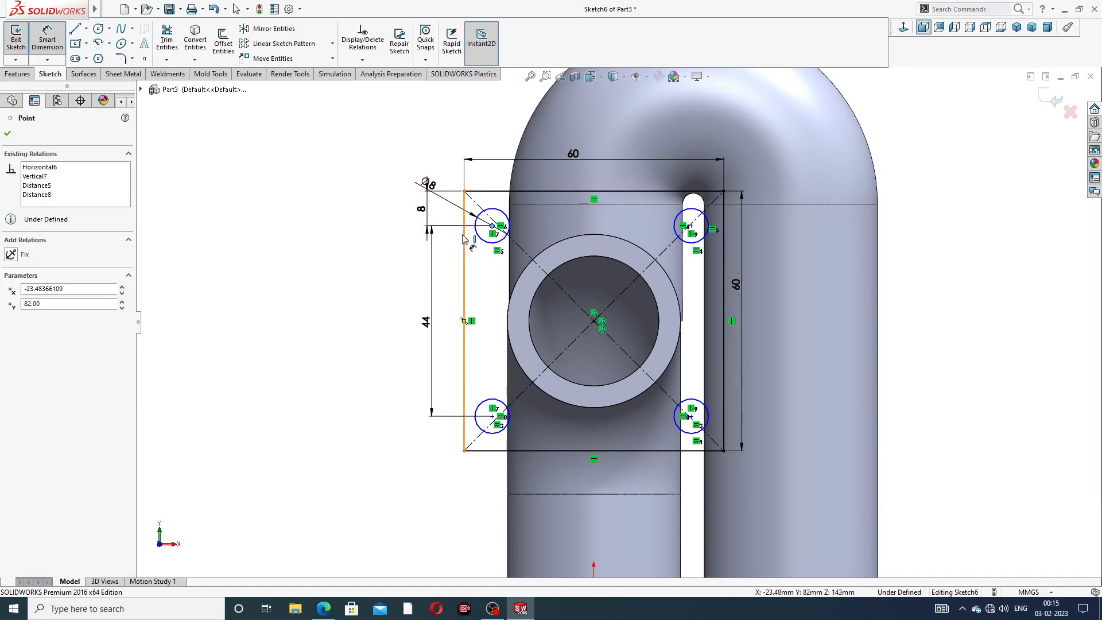
pyautogui.click(464, 276)
pyautogui.click(489, 188)
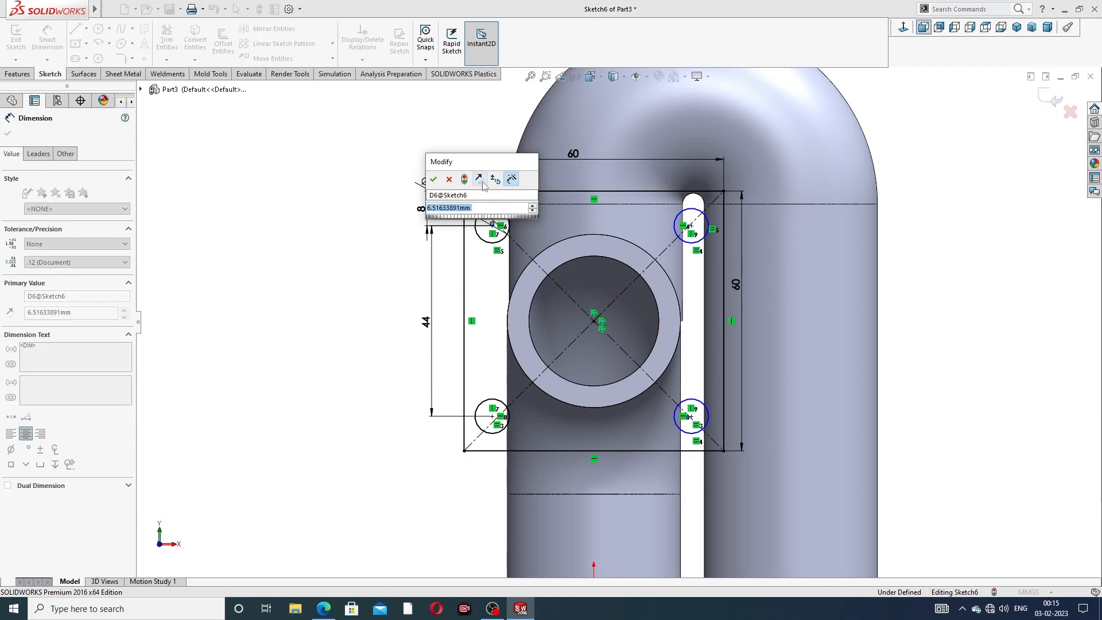
pyautogui.write('8')
pyautogui.press('Return')
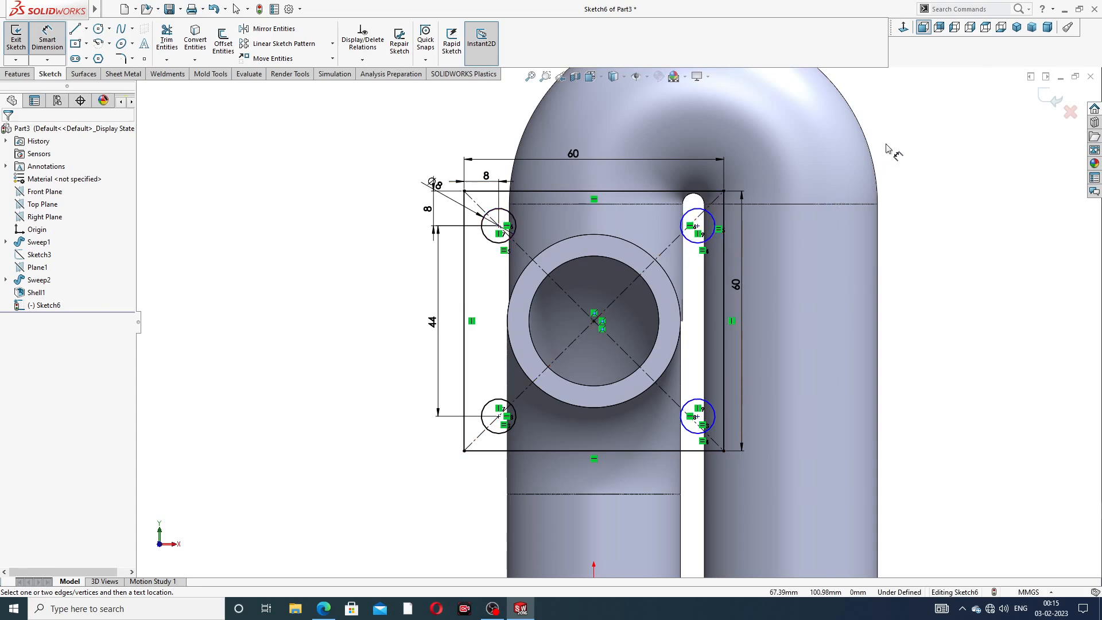
# Dimension the horizontal spacing between the centers of the two lower corner circles as 44 mm and end dimensioning
pyautogui.click(498, 416)
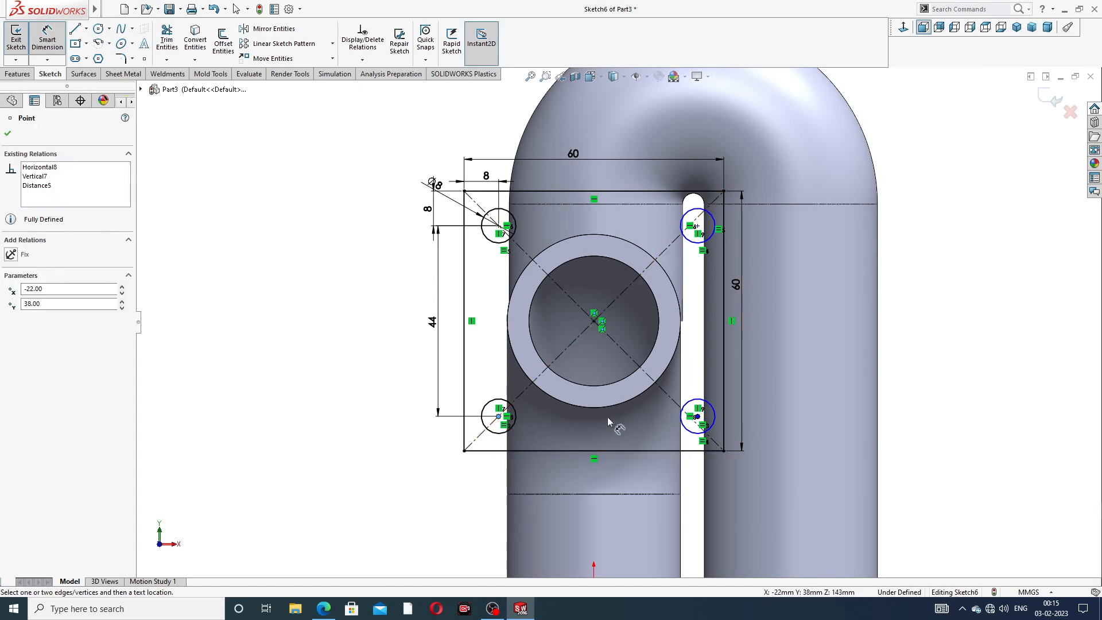
pyautogui.click(697, 417)
pyautogui.click(594, 478)
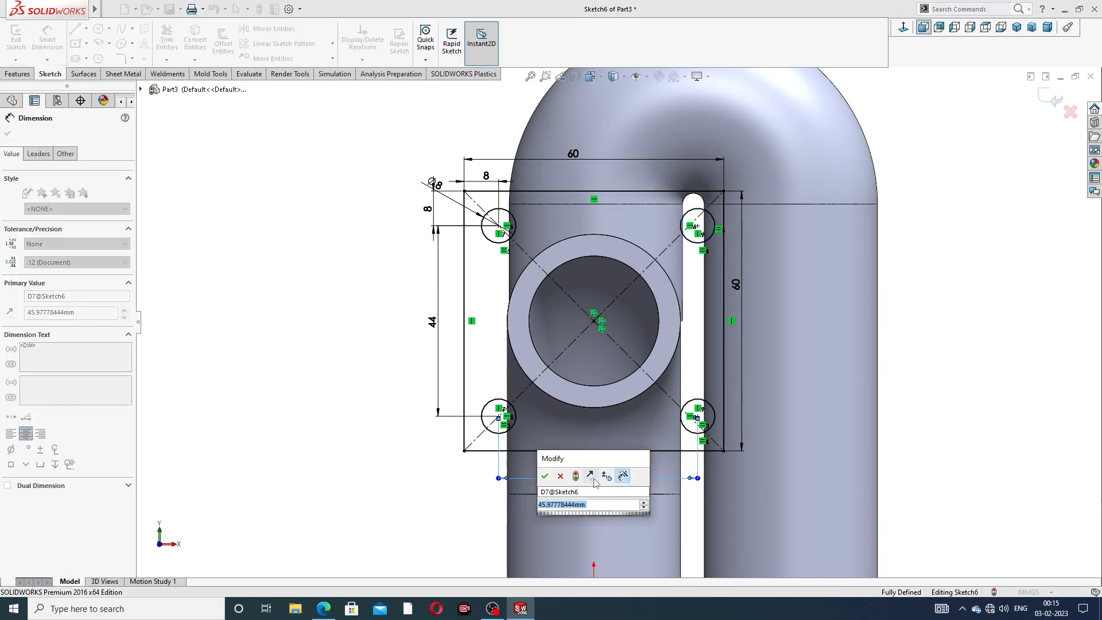
pyautogui.write('44')
pyautogui.press('Return')
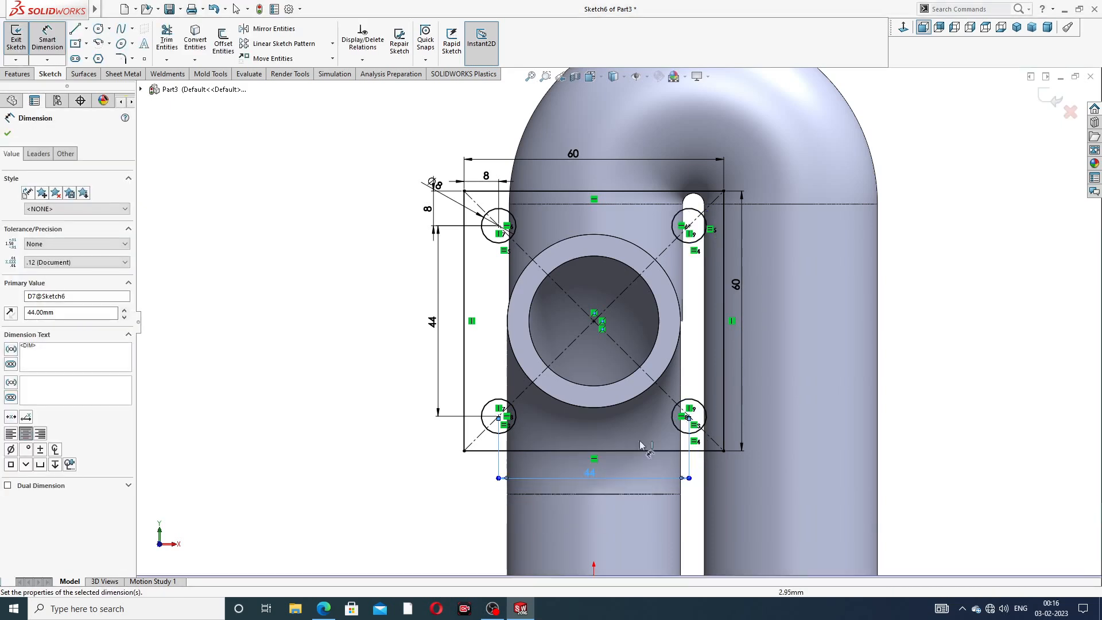
pyautogui.click(919, 212)
pyautogui.rightClick(929, 182)
pyautogui.click(959, 171)
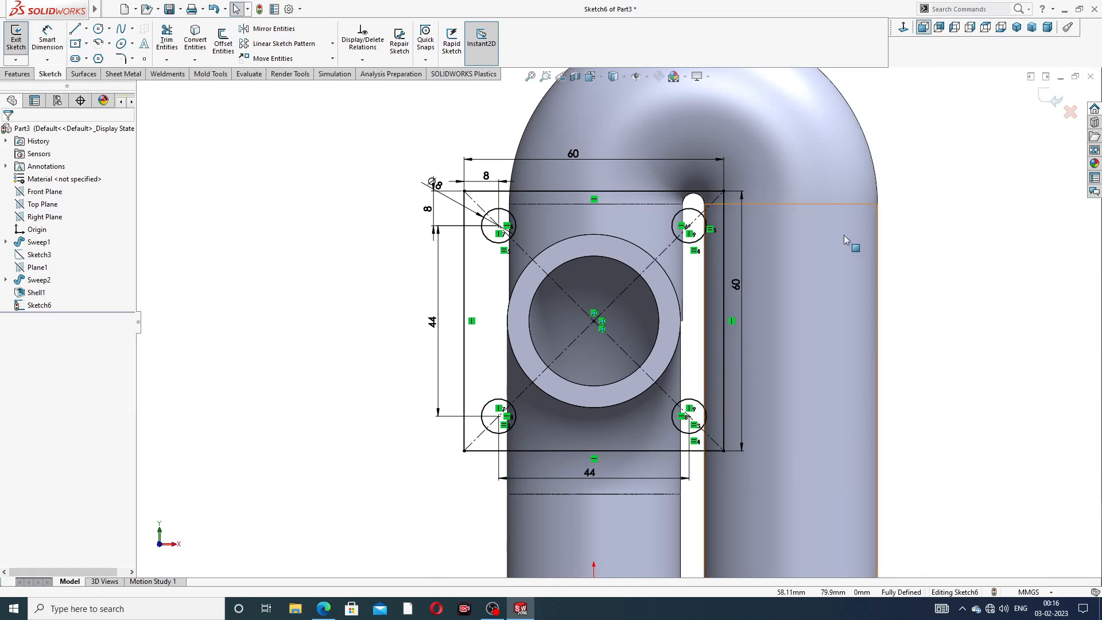
# Exit the flange sketch
pyautogui.scroll(-2, 779, 261)
pyautogui.scroll(2, 779, 261)
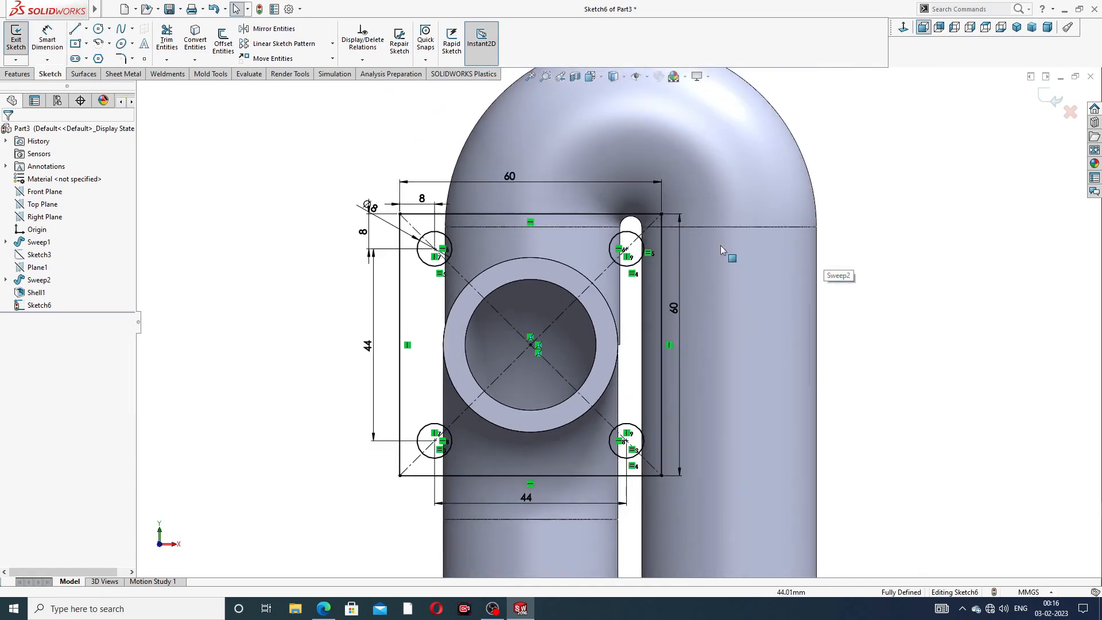
pyautogui.moveTo(721, 246); pyautogui.dragTo(682, 239, button='middle')
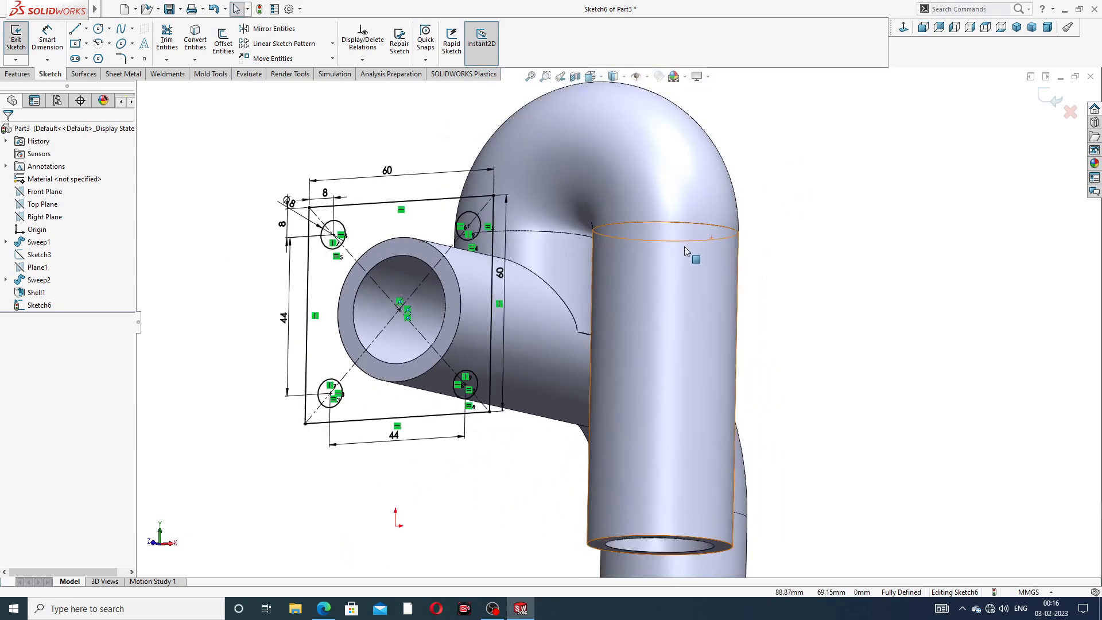
pyautogui.scroll(1, 683, 246)
pyautogui.click(1052, 99)
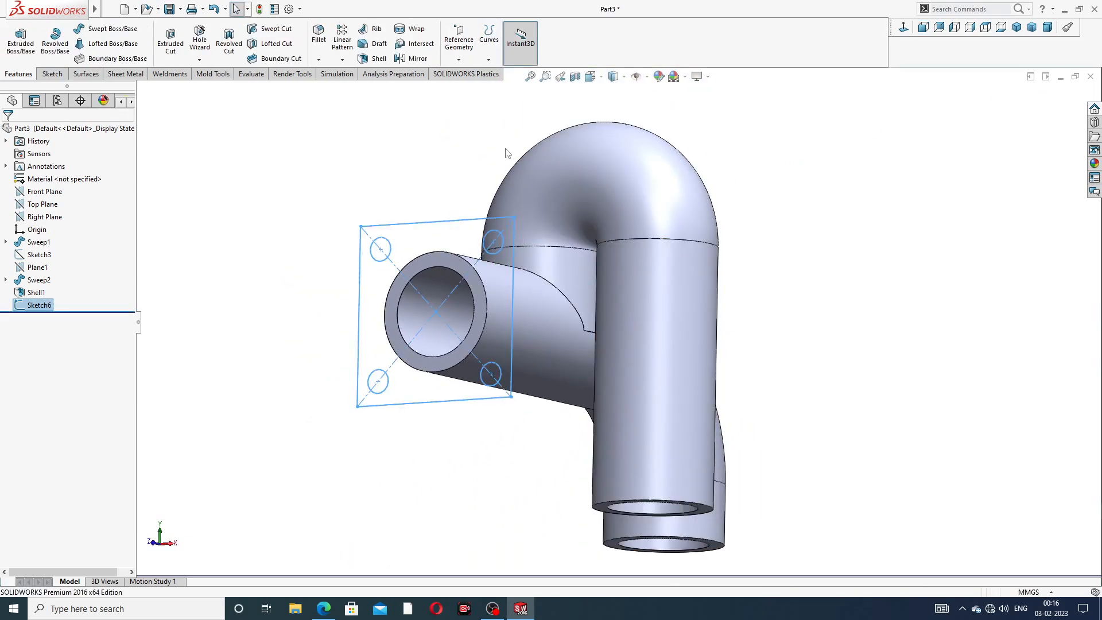
pyautogui.click(41, 307)
pyautogui.click(178, 289)
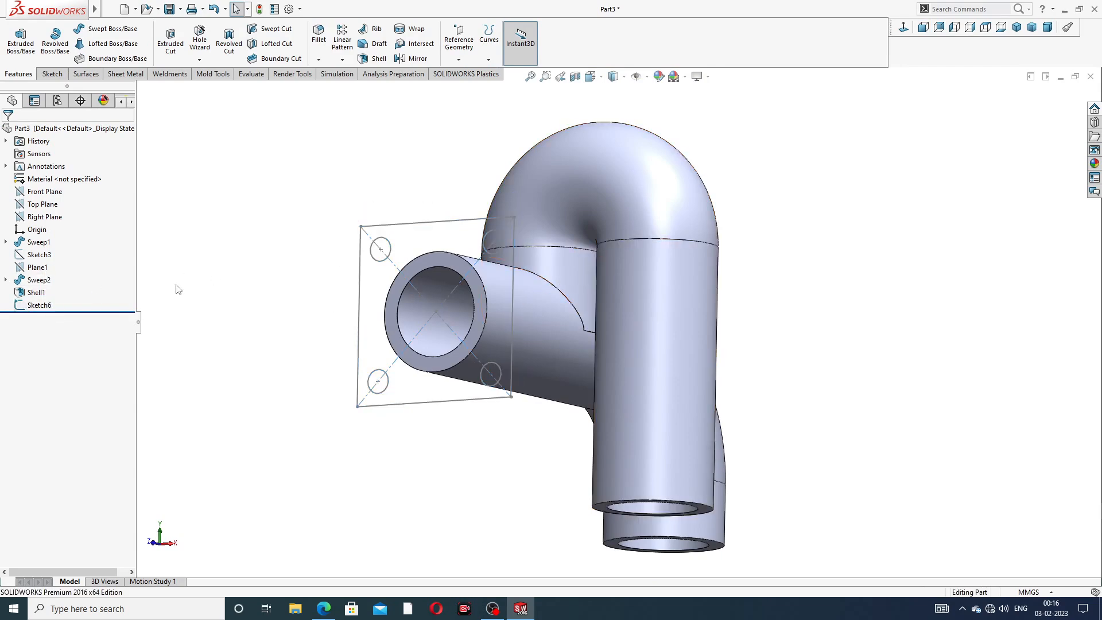
# Edit Sketch6 and convert the pipe end's outer circular edge into a sketch circle with Convert Entities
pyautogui.click(41, 309)
pyautogui.click(50, 278)
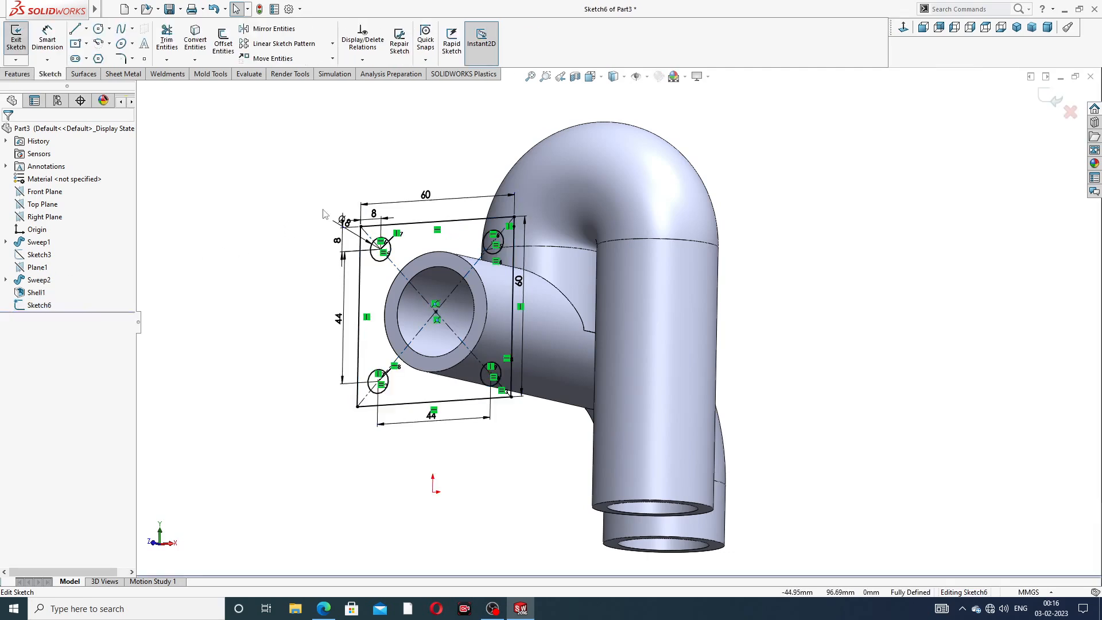
pyautogui.moveTo(325, 213); pyautogui.dragTo(334, 222, button='middle')
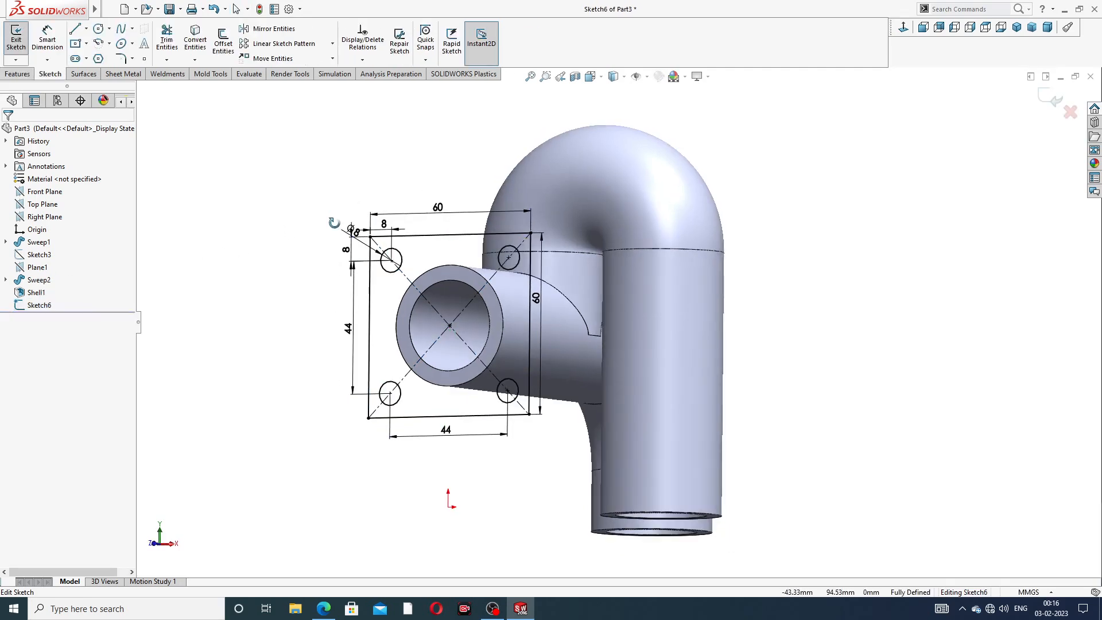
pyautogui.click(445, 271)
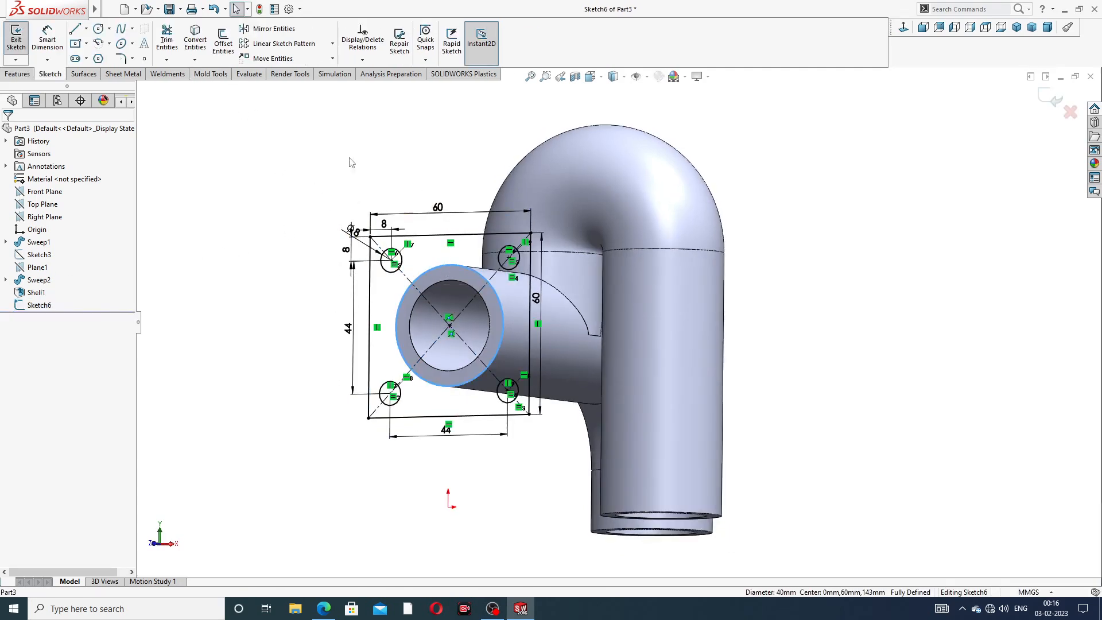
pyautogui.click(194, 46)
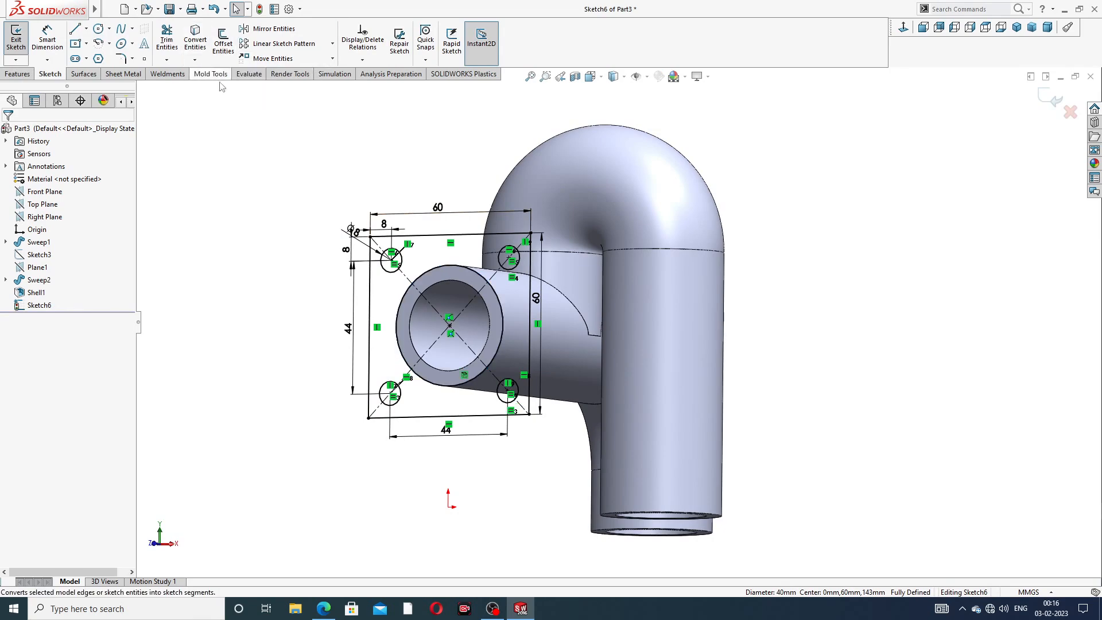
pyautogui.moveTo(297, 222); pyautogui.dragTo(347, 239, button='middle')
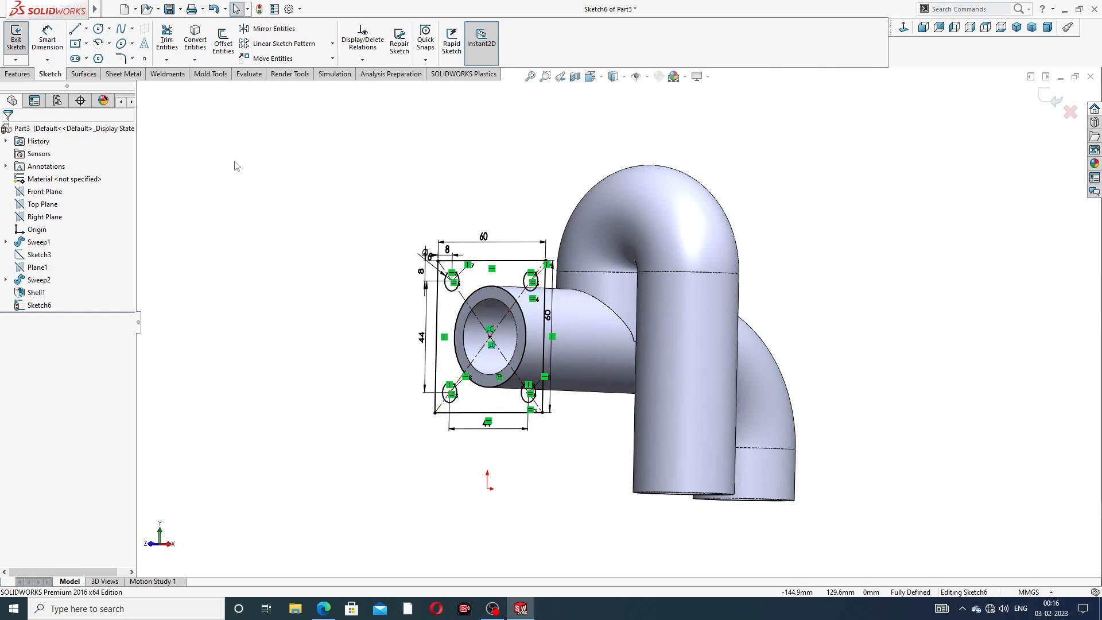
# Extrude the flange sketch 9.20 mm toward the pipe body from a 24 mm offset start, merging the result
pyautogui.click(17, 73)
pyautogui.click(20, 41)
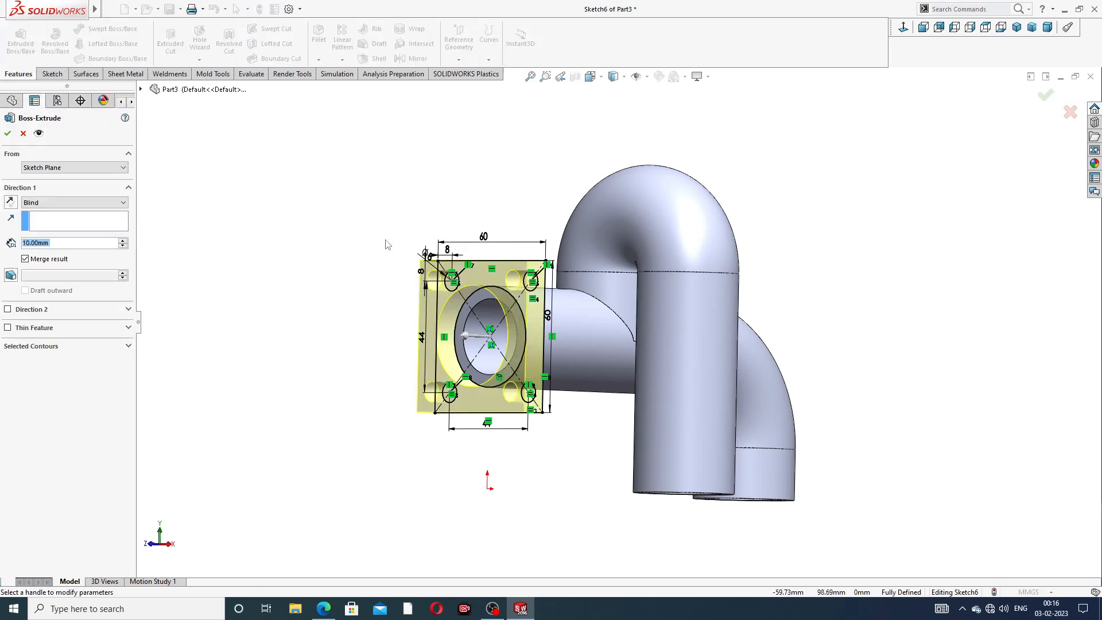
pyautogui.moveTo(385, 245); pyautogui.dragTo(345, 264, button='middle')
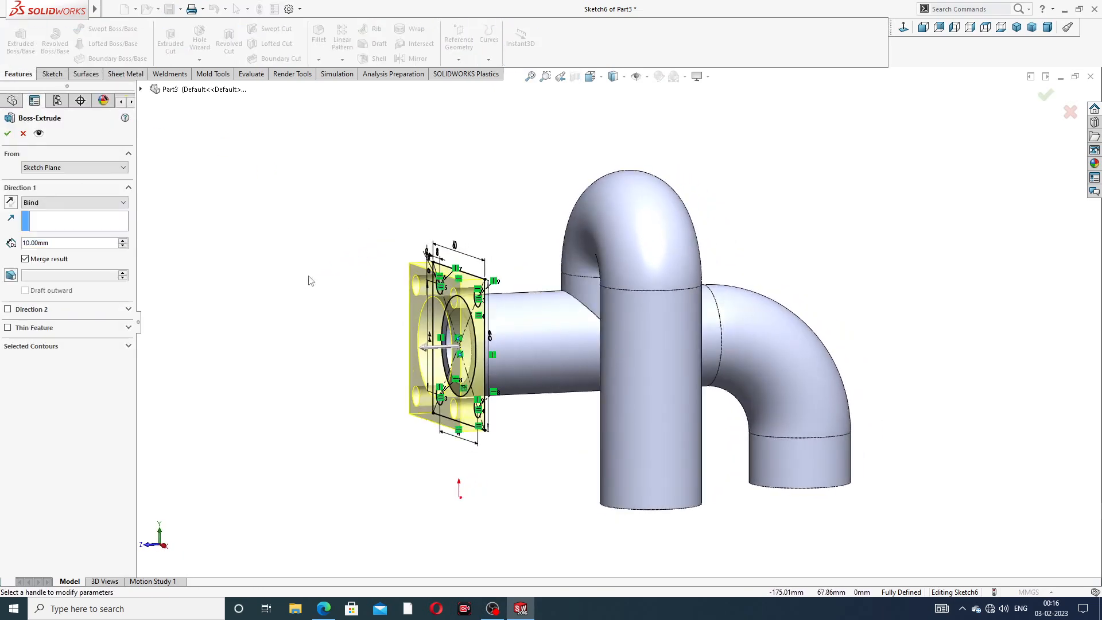
pyautogui.moveTo(505, 344)
pyautogui.mouseDown(button='middle')
pyautogui.moveTo(524, 327)
pyautogui.moveTo(493, 321)
pyautogui.mouseUp(button='middle')
pyautogui.click(325, 610)
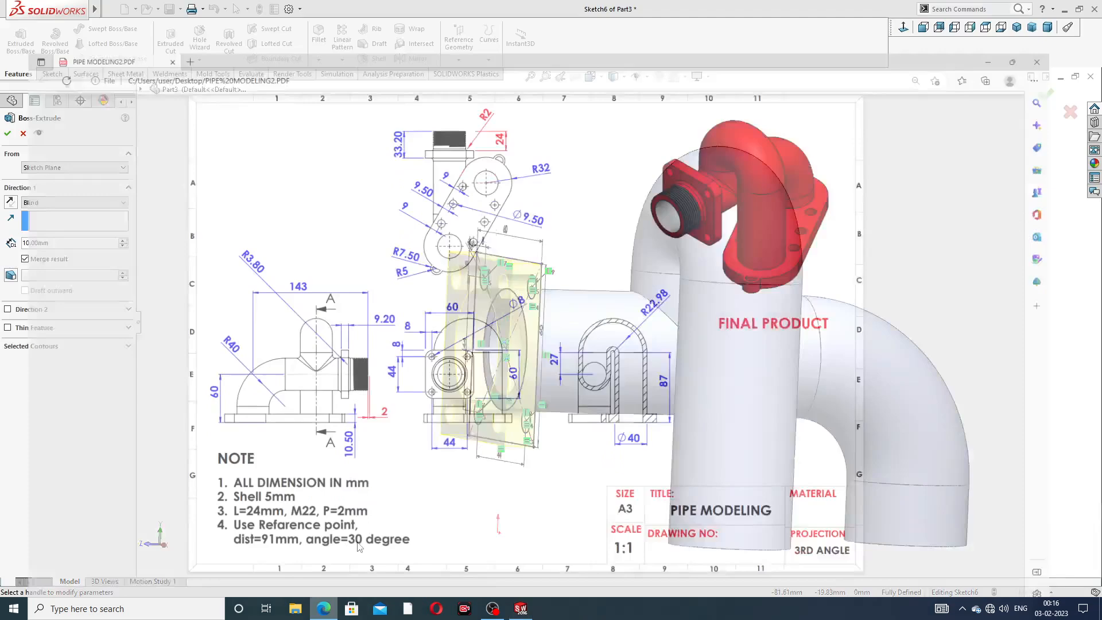
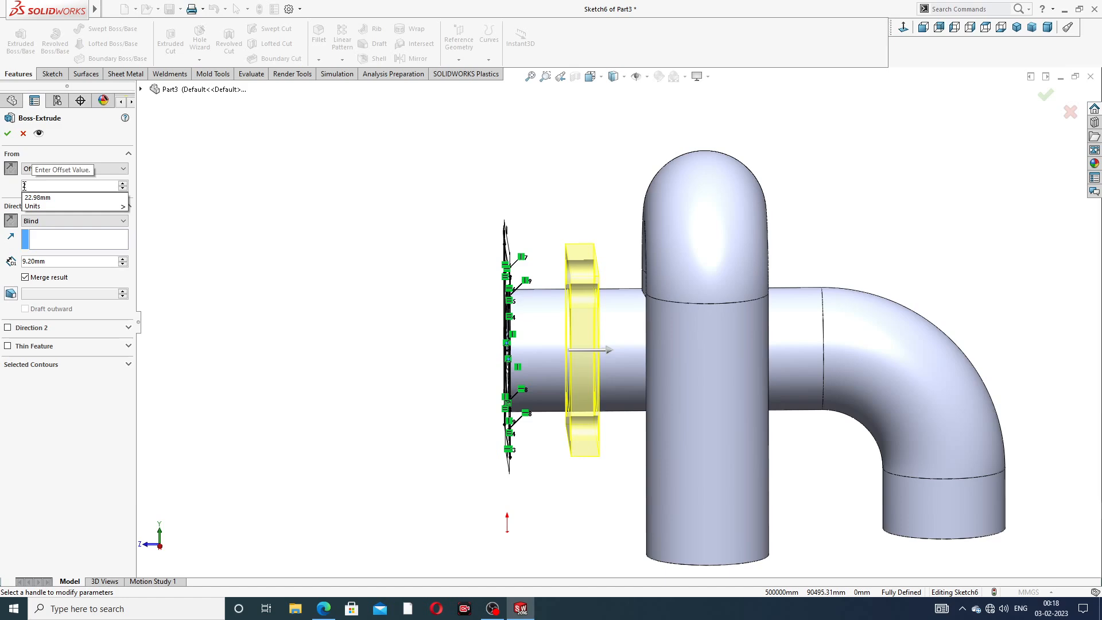
pyautogui.write('24')
pyautogui.press('Return')
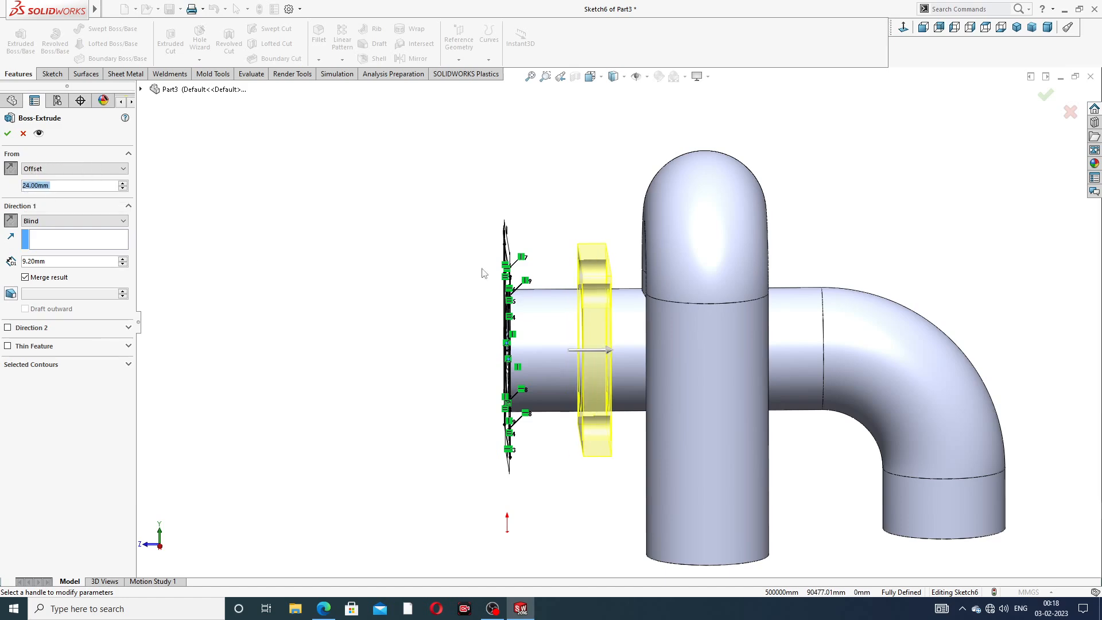
pyautogui.moveTo(402, 288); pyautogui.dragTo(412, 304, button='middle')
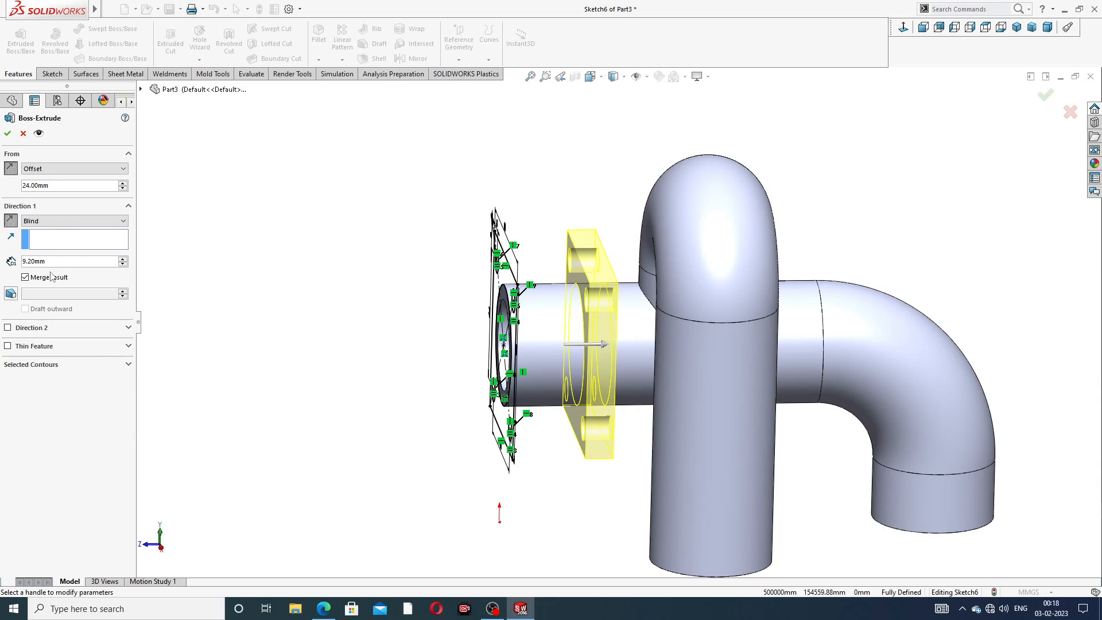
pyautogui.click(8, 133)
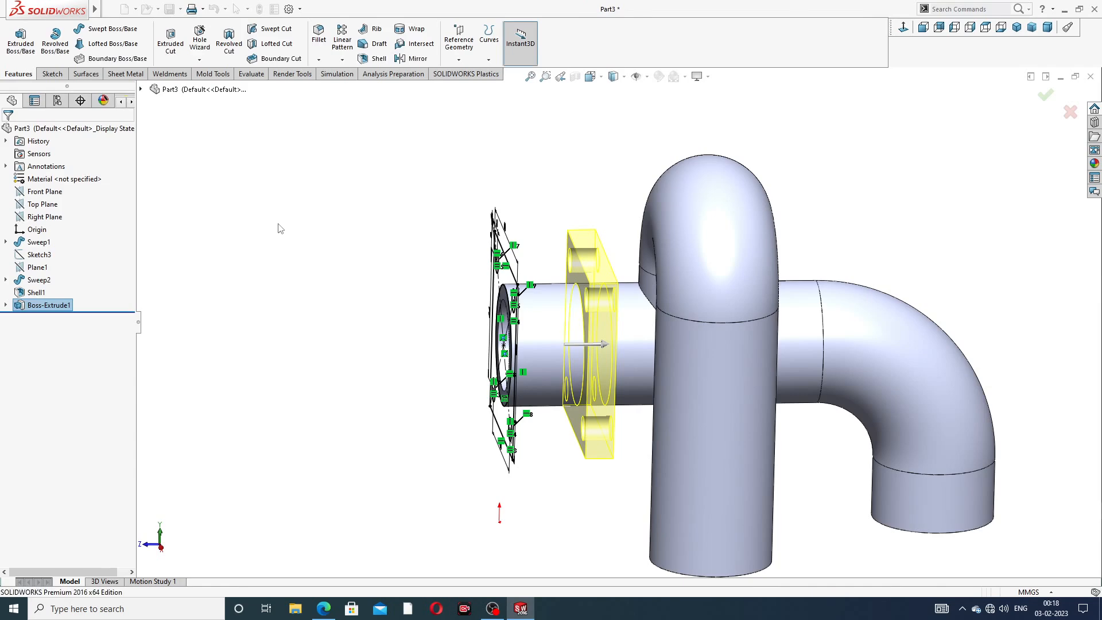
pyautogui.click(280, 229)
# Fillet the four corner edges of the square flange with a 10 mm radius
pyautogui.moveTo(334, 266)
pyautogui.mouseDown(button='middle')
pyautogui.moveTo(453, 300)
pyautogui.moveTo(599, 270)
pyautogui.mouseUp(button='middle')
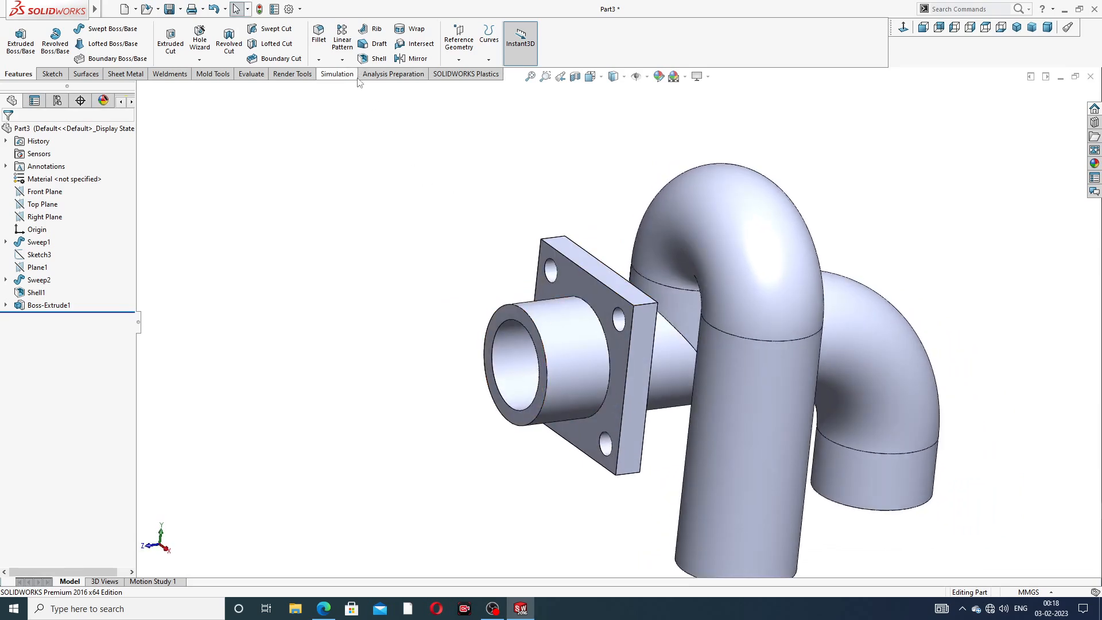
pyautogui.click(319, 59)
pyautogui.click(334, 70)
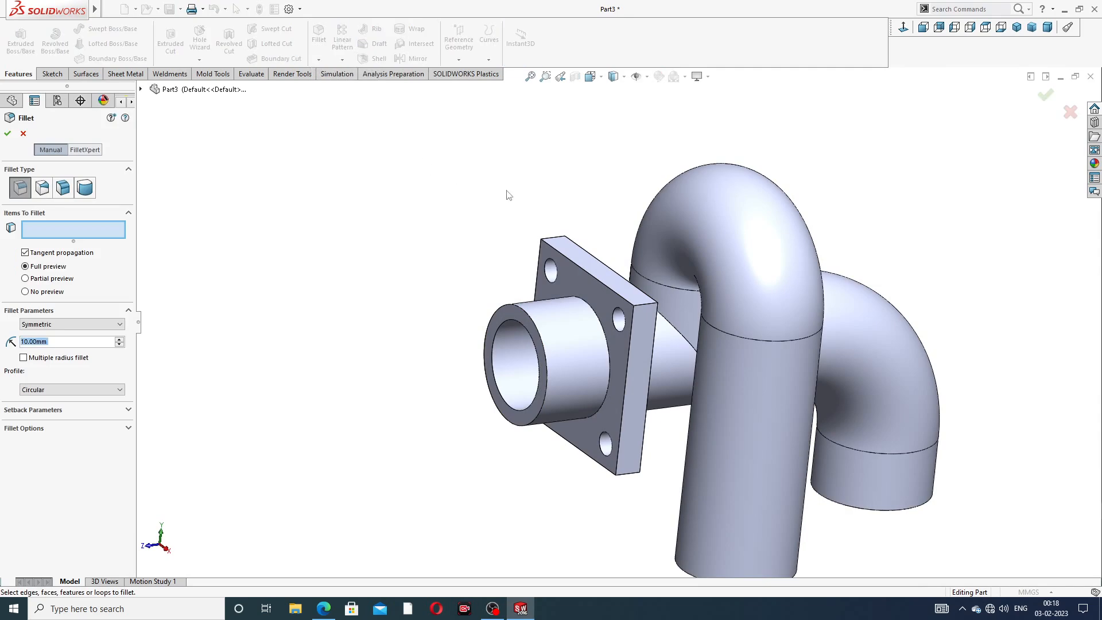
pyautogui.click(642, 309)
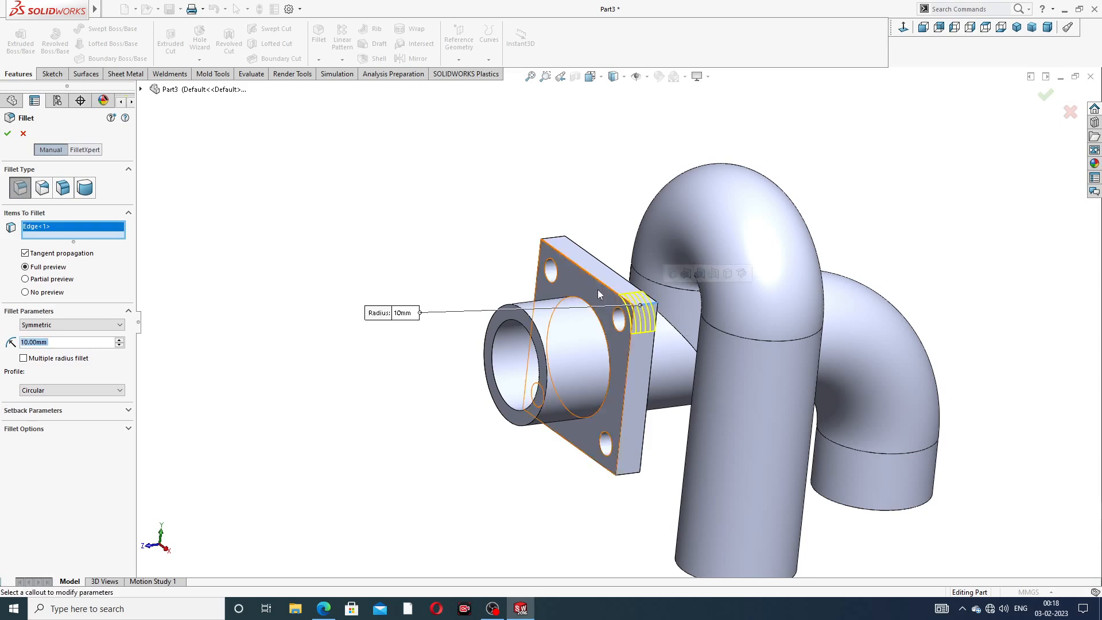
pyautogui.click(562, 241)
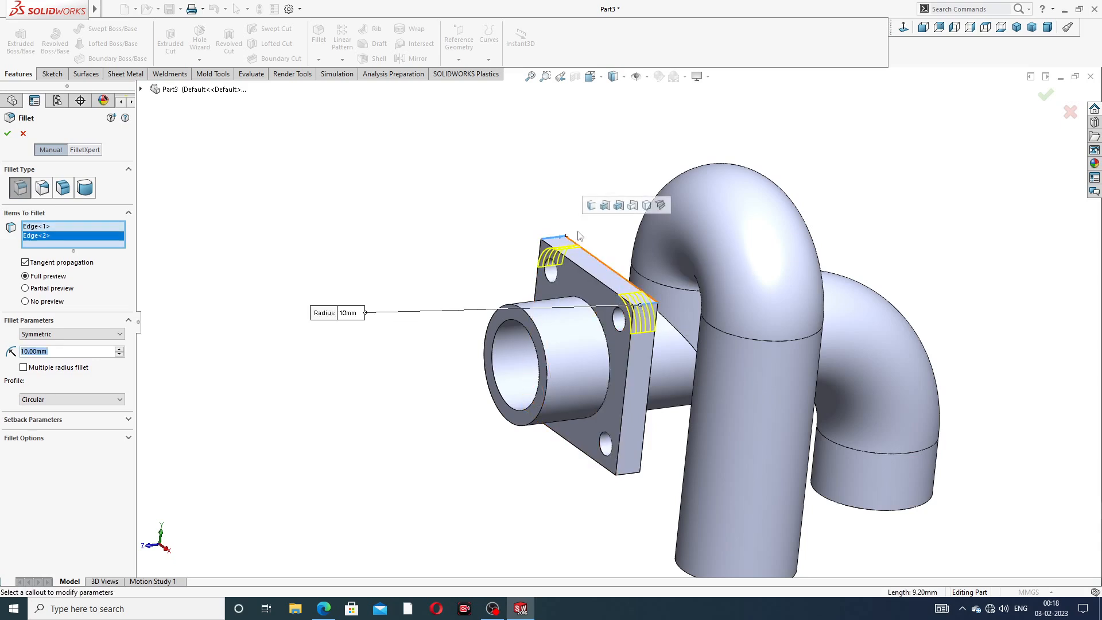
pyautogui.click(591, 206)
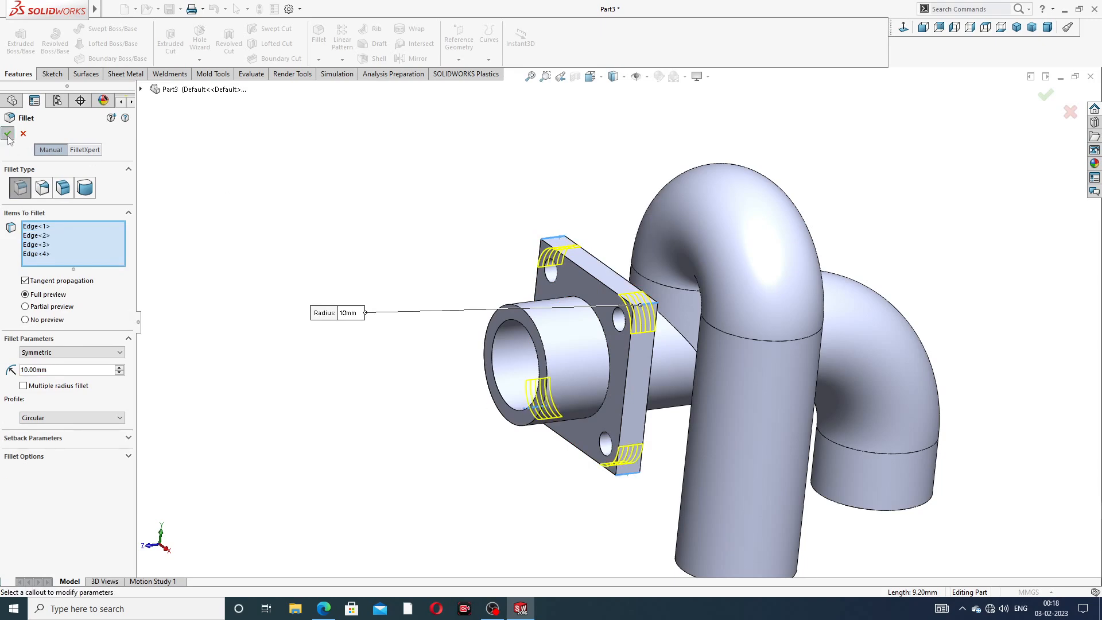
pyautogui.press('Return')
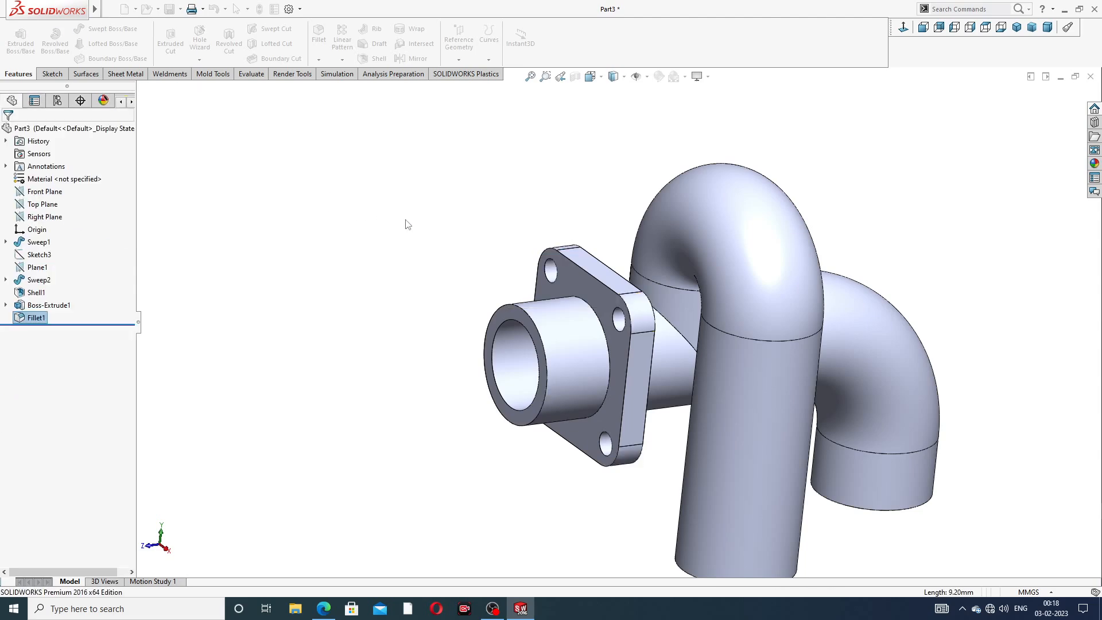
# Consult the PIPE MODELING2 drawing and add a 2 mm fillet where the short pipe end meets the flange's front face
pyautogui.press('z')
pyautogui.moveTo(521, 301); pyautogui.dragTo(590, 301, button='middle')
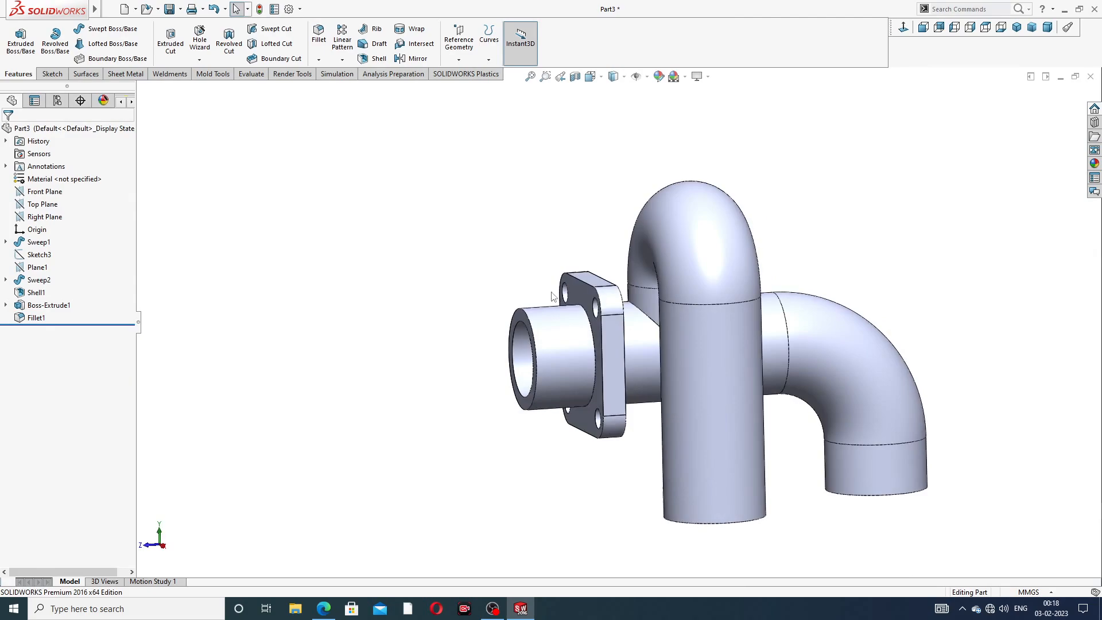
pyautogui.scroll(-3, 590, 301)
pyautogui.click(324, 610)
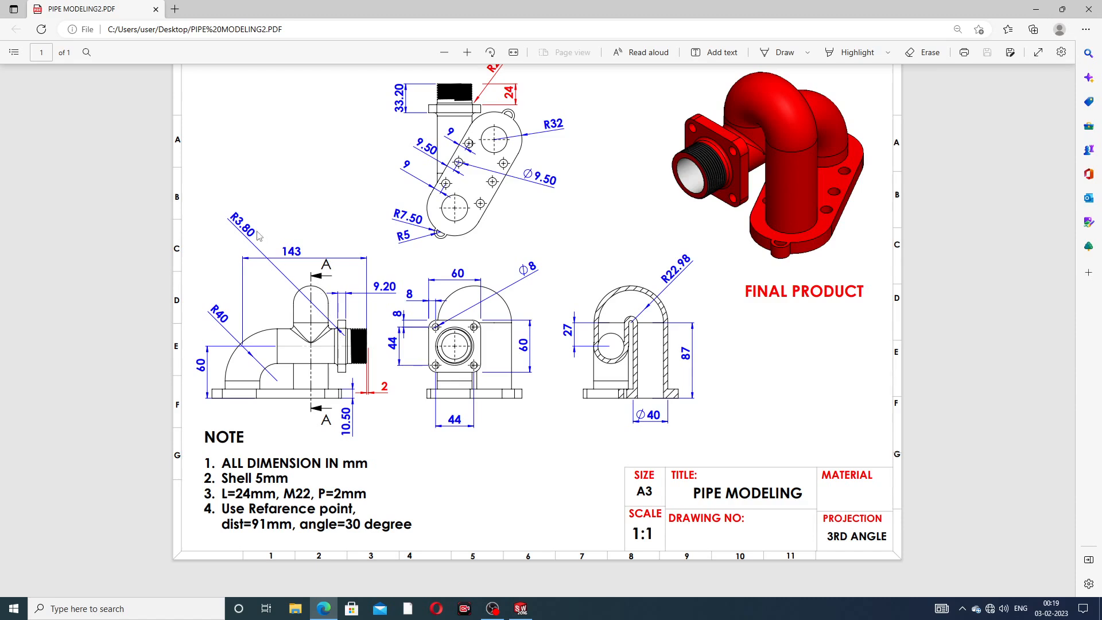
pyautogui.click(319, 598)
pyautogui.moveTo(657, 290); pyautogui.dragTo(647, 300, button='middle')
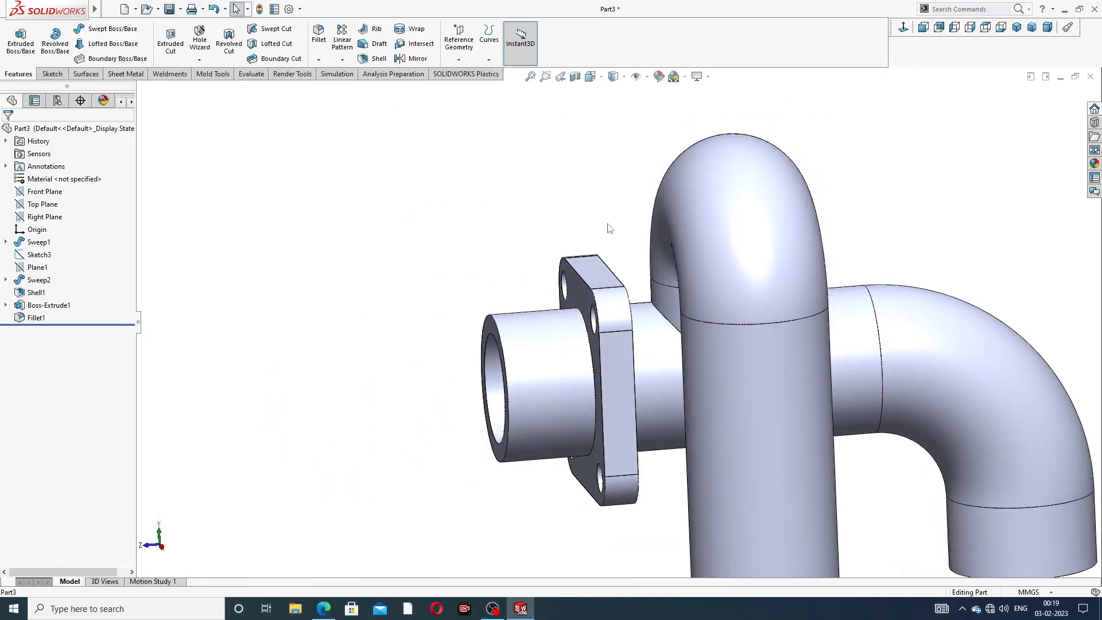
pyautogui.click(318, 59)
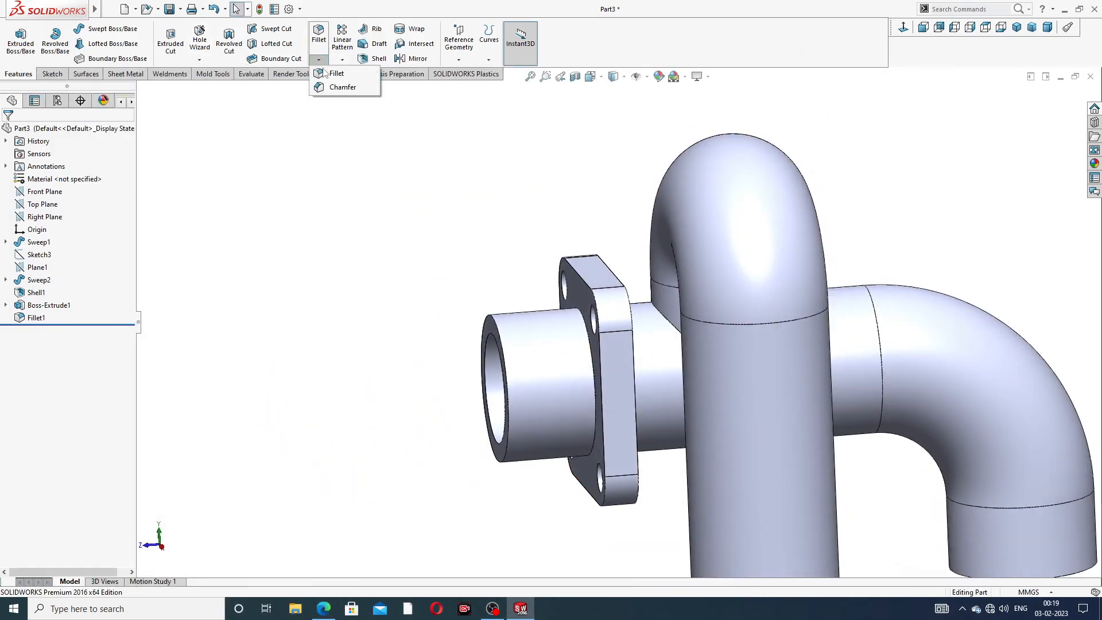
pyautogui.click(333, 78)
pyautogui.moveTo(420, 146); pyautogui.dragTo(467, 182, button='middle')
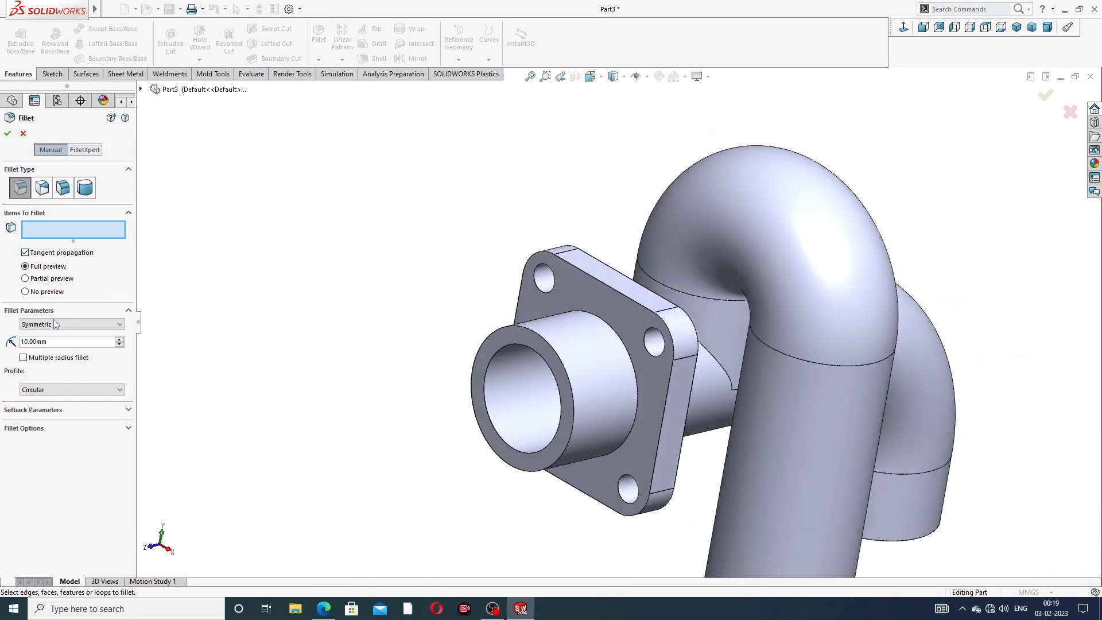
pyautogui.moveTo(53, 345); pyautogui.dragTo(1, 341)
pyautogui.write('2')
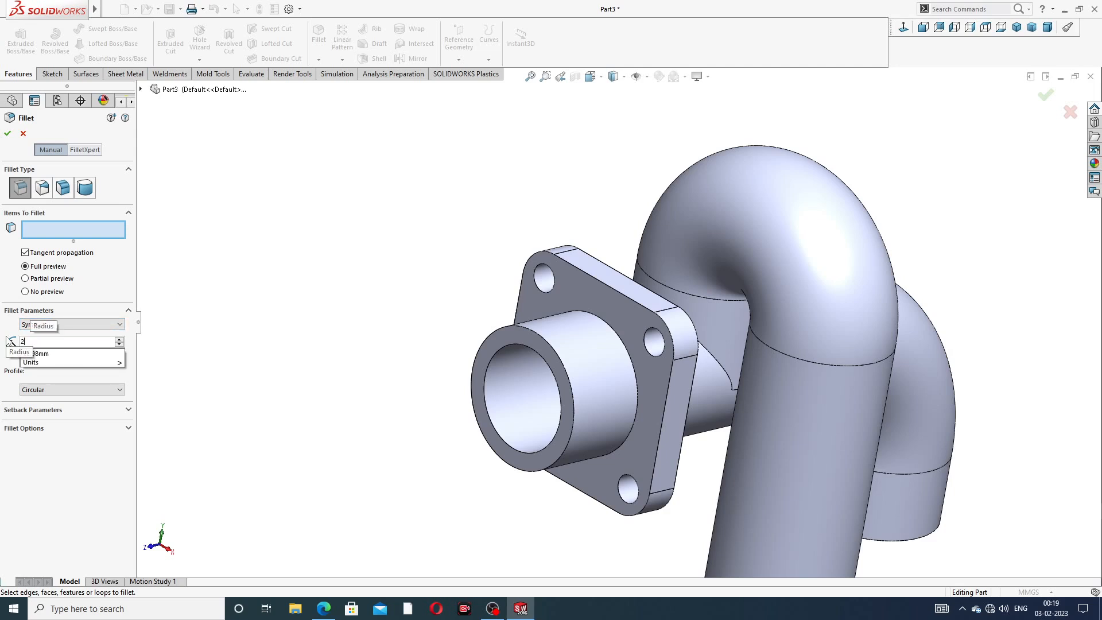
pyautogui.press('Return')
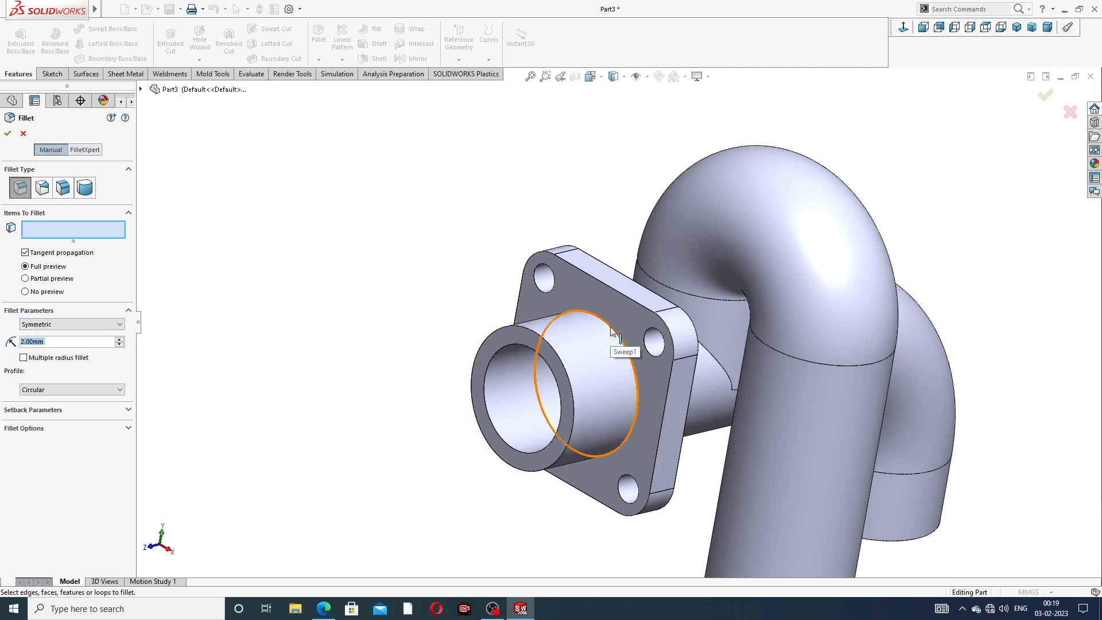
pyautogui.click(612, 330)
pyautogui.moveTo(574, 324); pyautogui.dragTo(411, 302, button='middle')
pyautogui.click(7, 136)
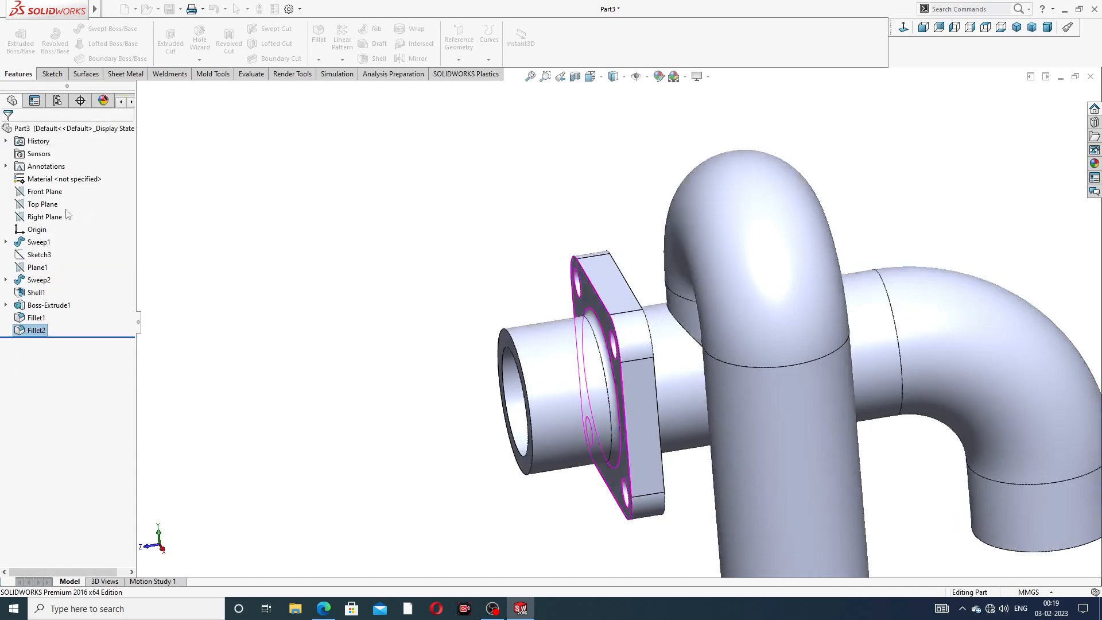
# Set up a 3.2 mm fillet on the circular edge where the pipe meets the flange's rear face
pyautogui.moveTo(551, 324); pyautogui.dragTo(532, 329, button='middle')
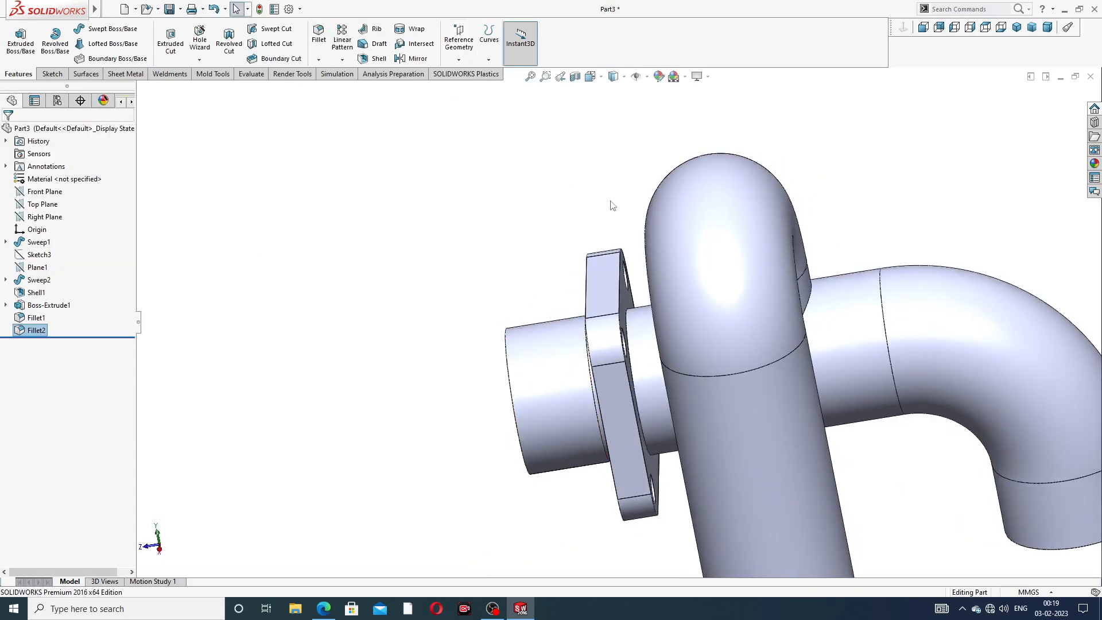
pyautogui.click(318, 59)
pyautogui.click(372, 82)
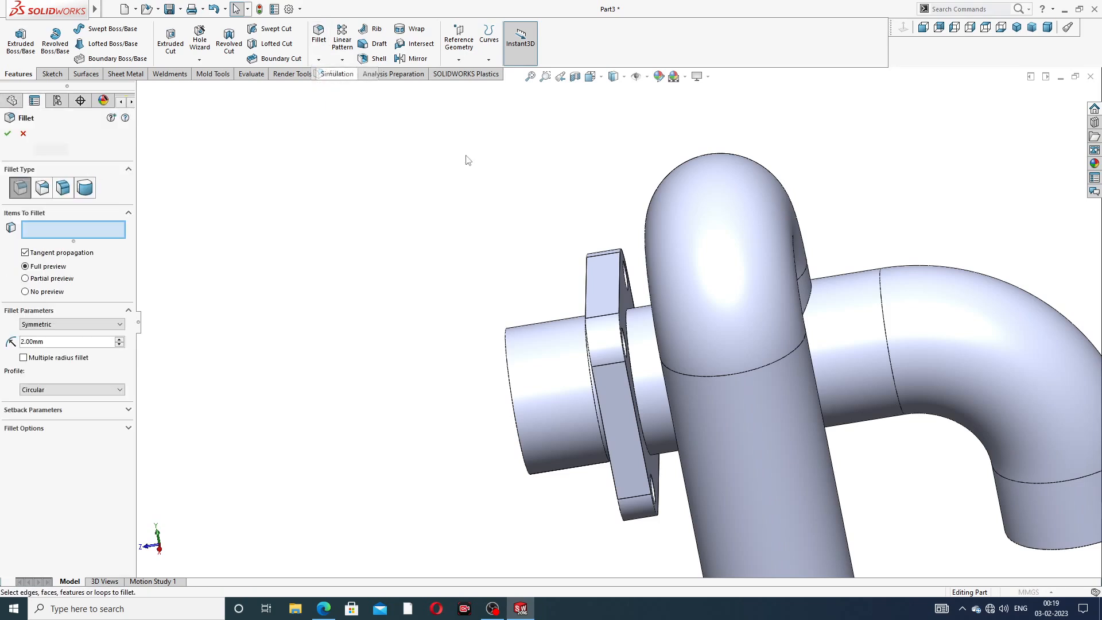
pyautogui.scroll(-2, 610, 338)
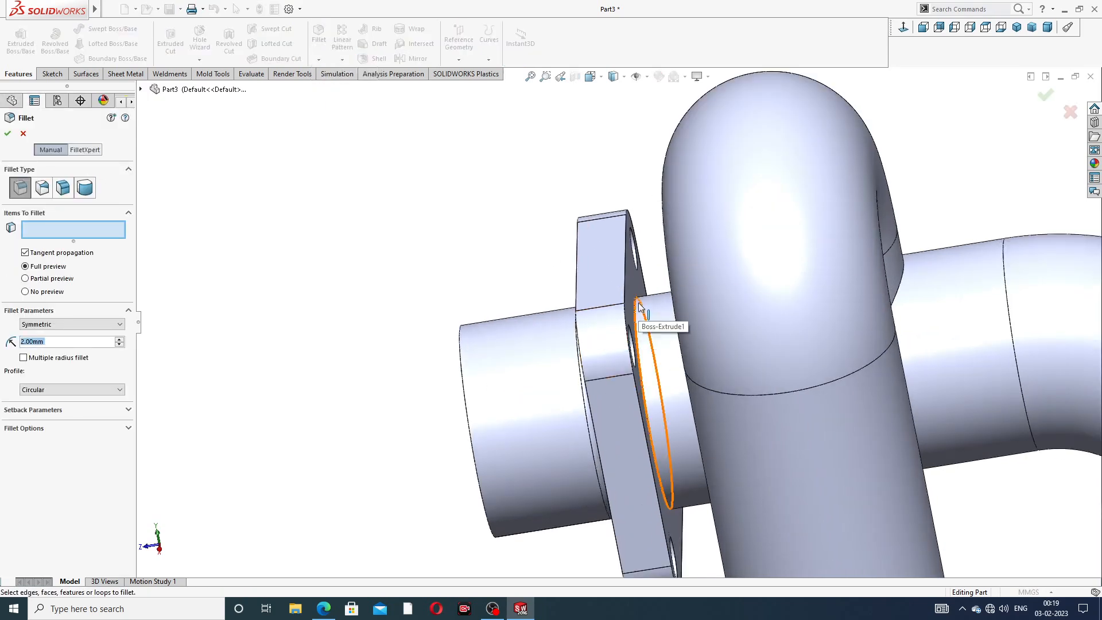
pyautogui.click(638, 306)
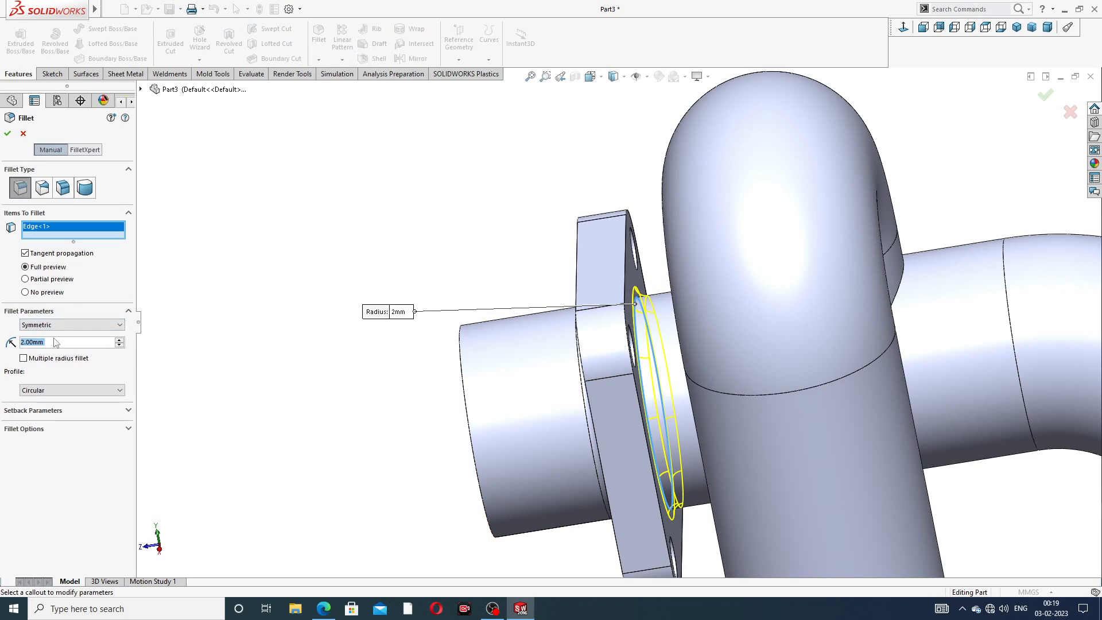
pyautogui.write('3.2')
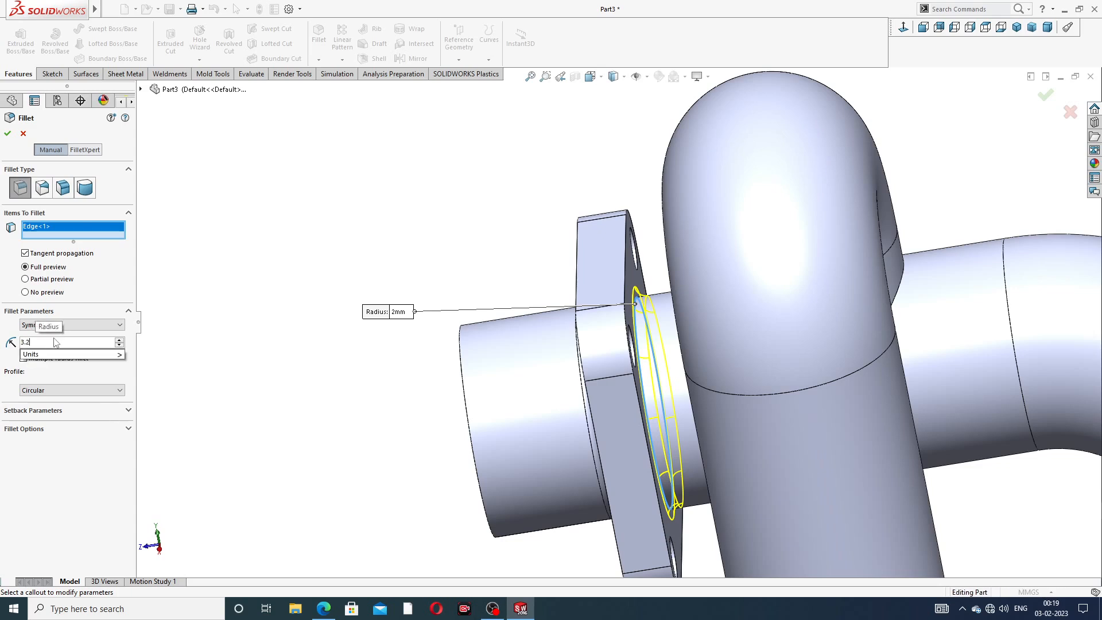
pyautogui.press('Return')
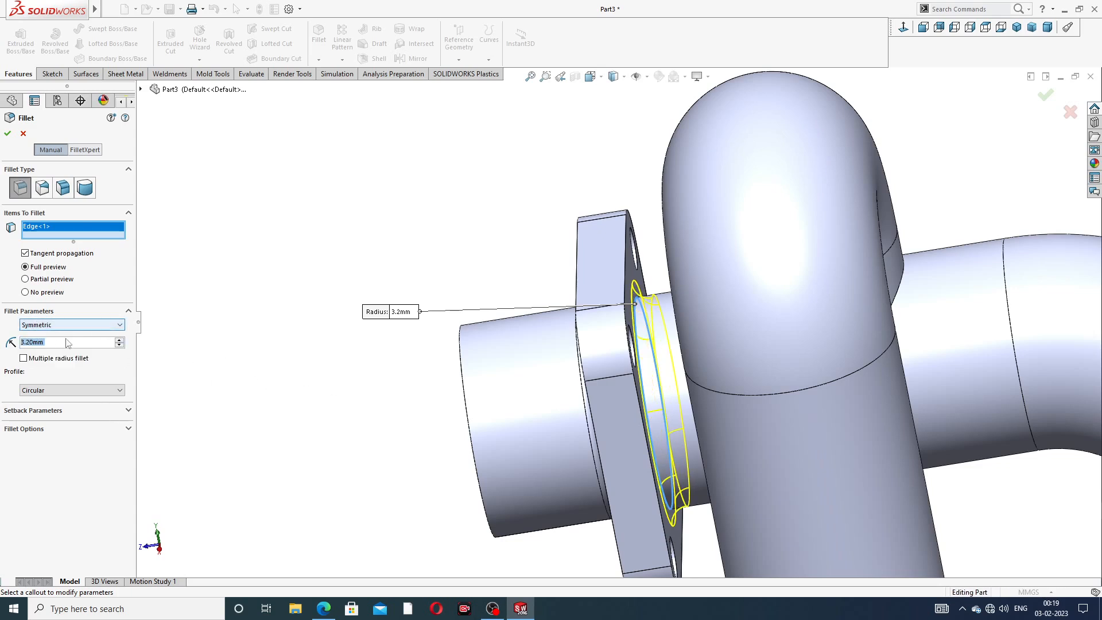
# Recheck the drawing, set the fillet radius to 3.8 mm, and apply it with the junction edge between the two pipes included
pyautogui.click(324, 610)
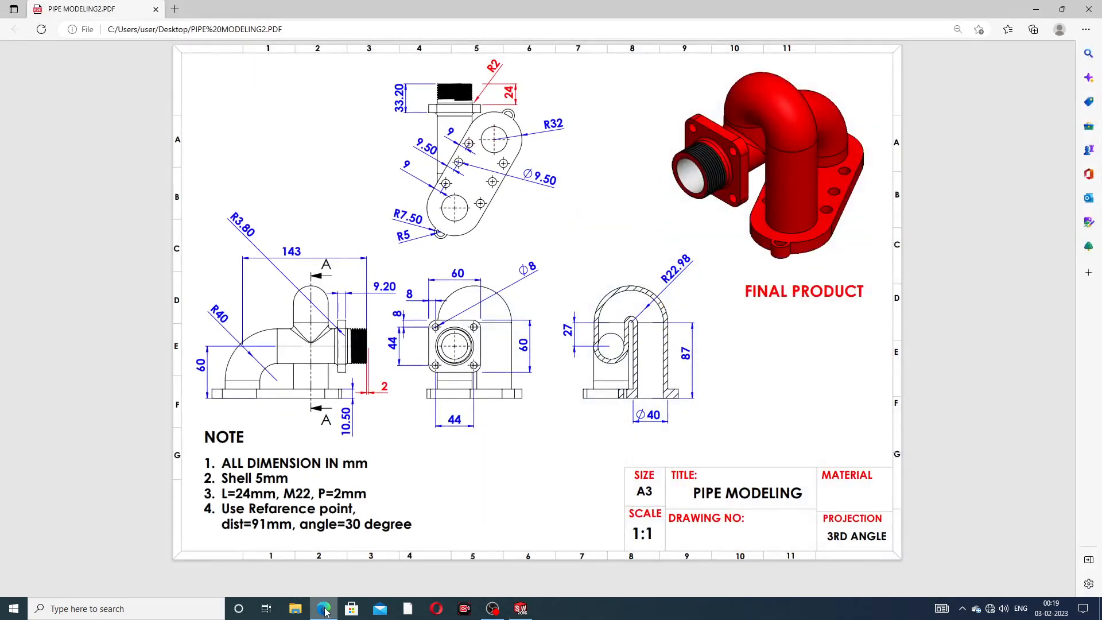
pyautogui.click(324, 610)
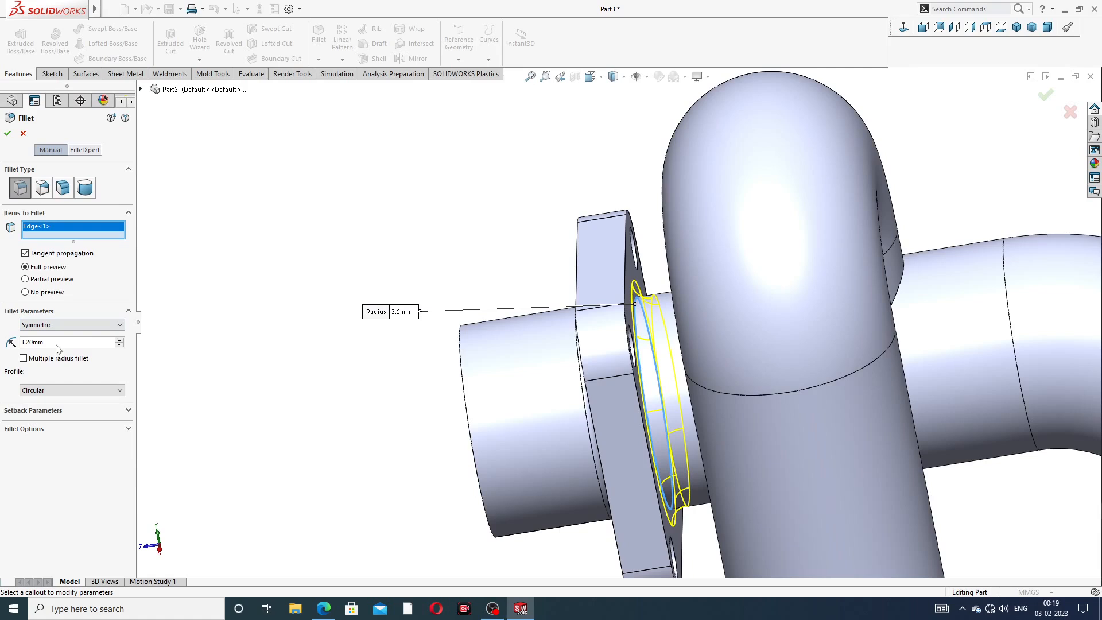
pyautogui.moveTo(55, 343); pyautogui.dragTo(3, 347)
pyautogui.write('3.8')
pyautogui.press('Return')
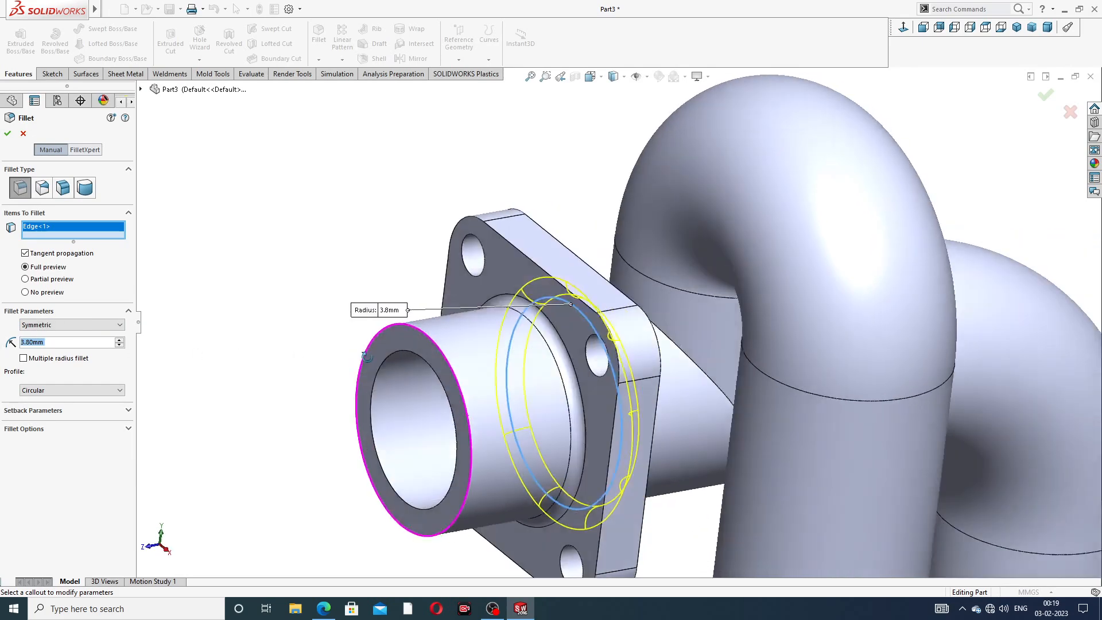
pyautogui.moveTo(305, 356); pyautogui.dragTo(687, 393, button='middle')
pyautogui.click(698, 364)
pyautogui.click(8, 133)
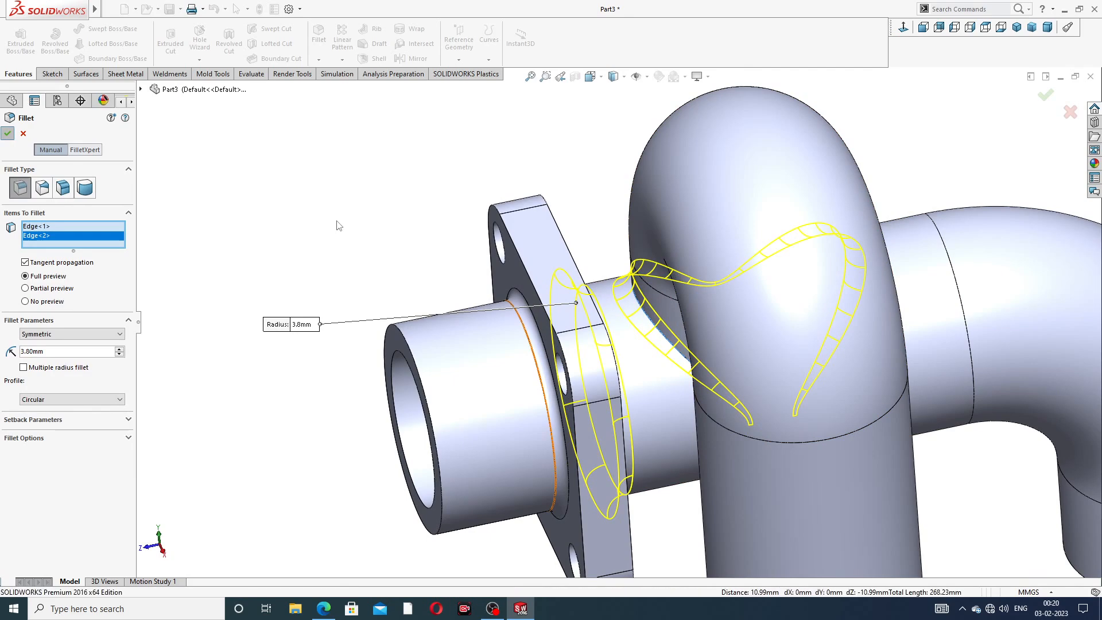
pyautogui.click(354, 236)
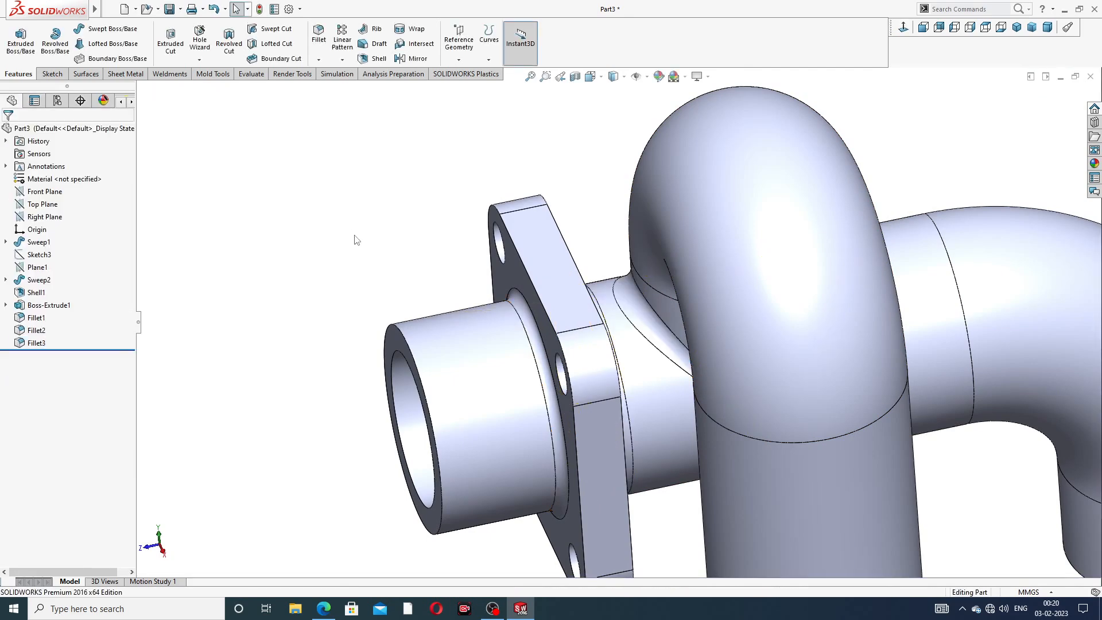
# Start a new sketch on the ring-shaped open end face of the U-bend pipe
pyautogui.scroll(2, 462, 266)
pyautogui.moveTo(462, 266); pyautogui.dragTo(423, 214, button='middle')
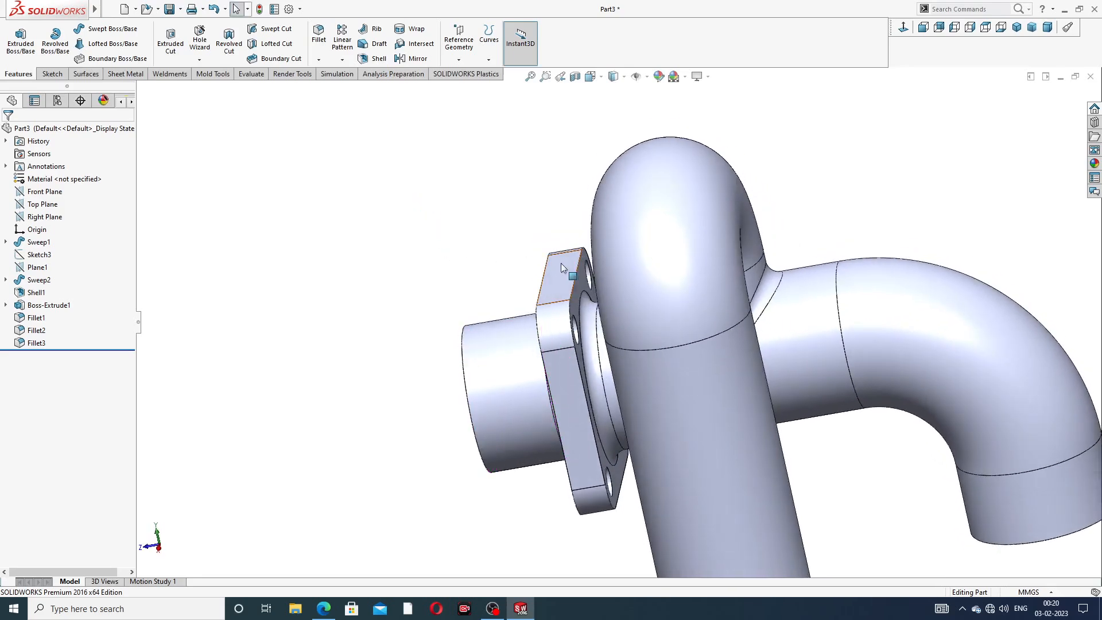
pyautogui.moveTo(617, 319); pyautogui.dragTo(612, 256, button='middle')
pyautogui.scroll(2, 670, 325)
pyautogui.moveTo(670, 325); pyautogui.dragTo(670, 158, button='middle')
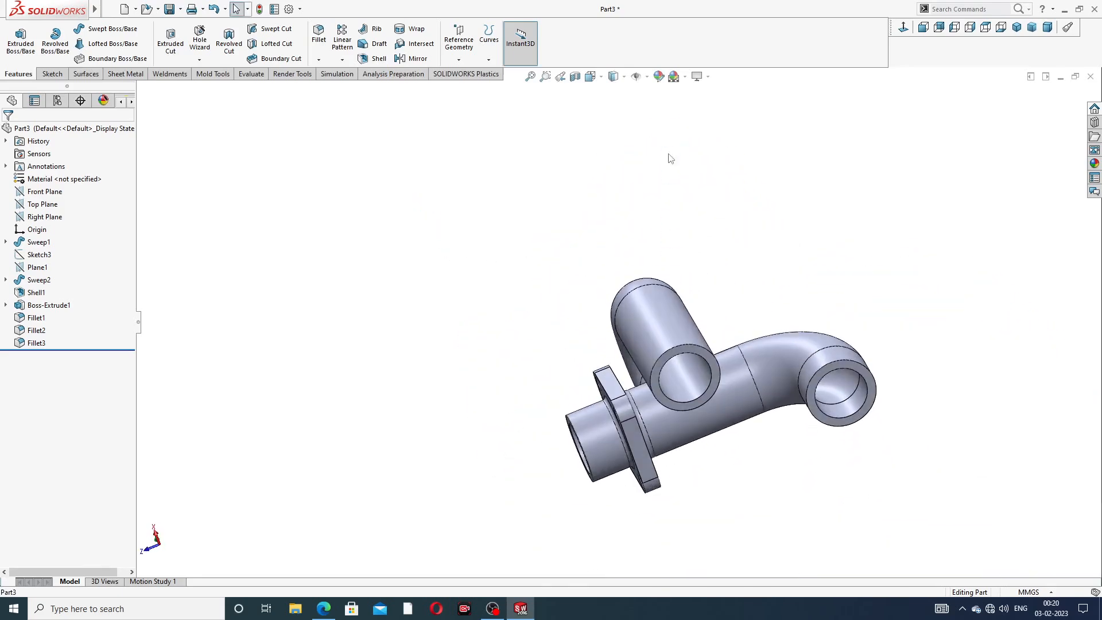
pyautogui.click(708, 353)
pyautogui.click(754, 320)
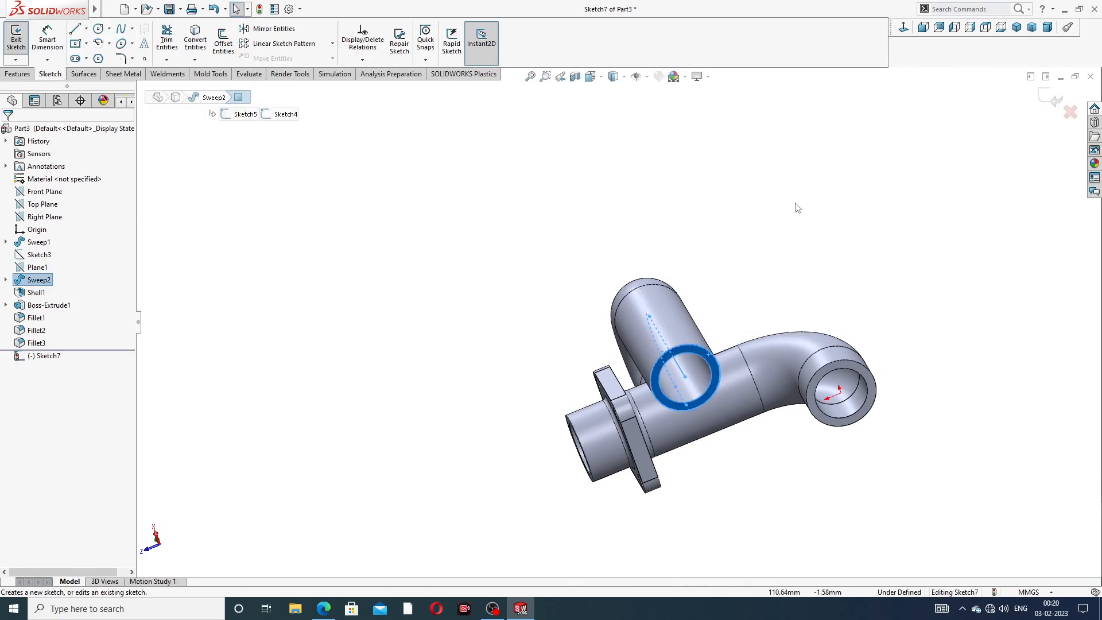
# Consult the drawing, face the sketch plane, and sketch a straight slot about 50 mm wide between the centres of the two open pipe ends
pyautogui.click(903, 28)
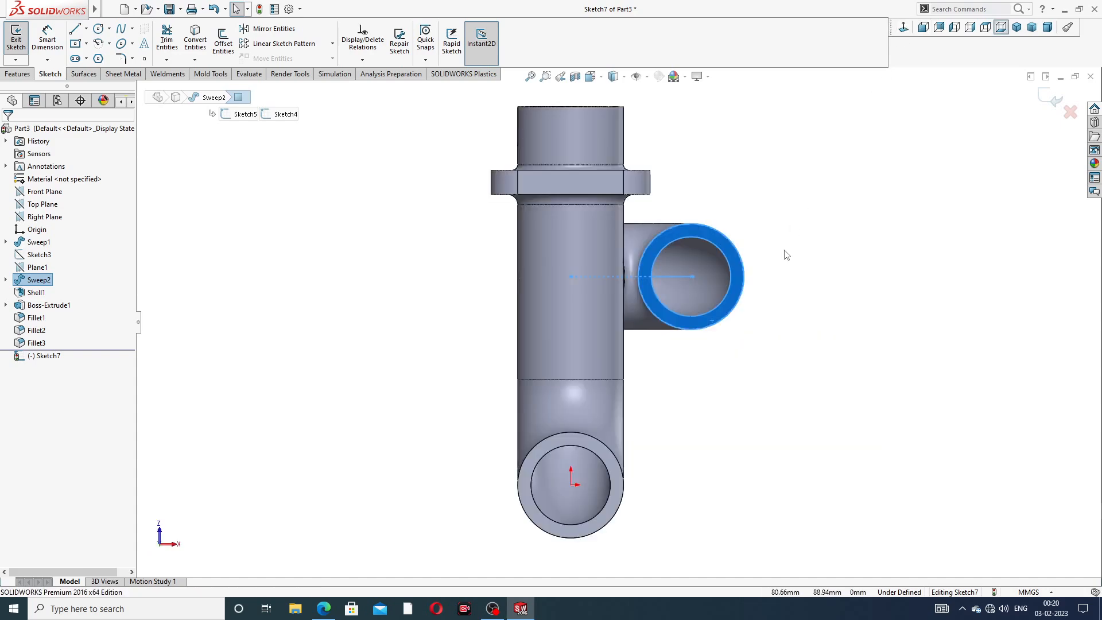
pyautogui.click(323, 609)
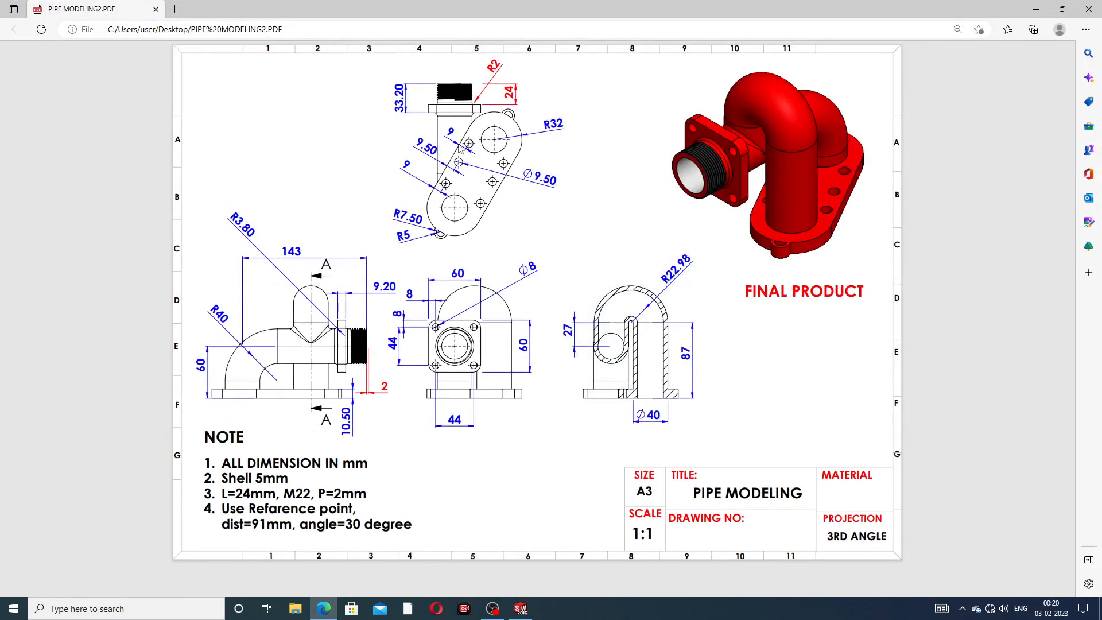
pyautogui.click(323, 608)
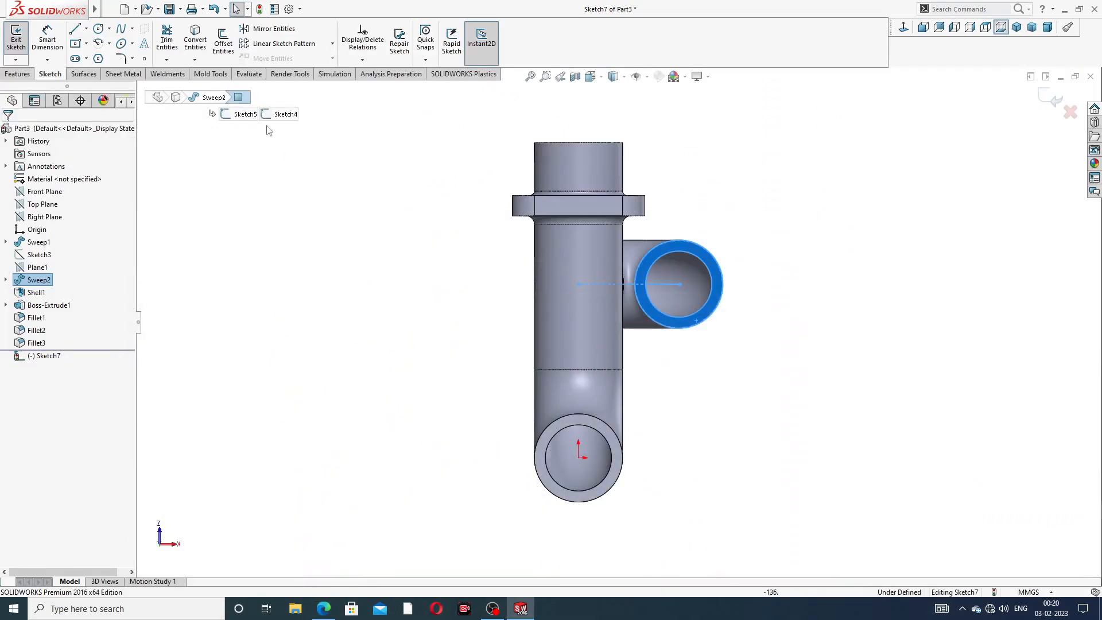
pyautogui.click(86, 59)
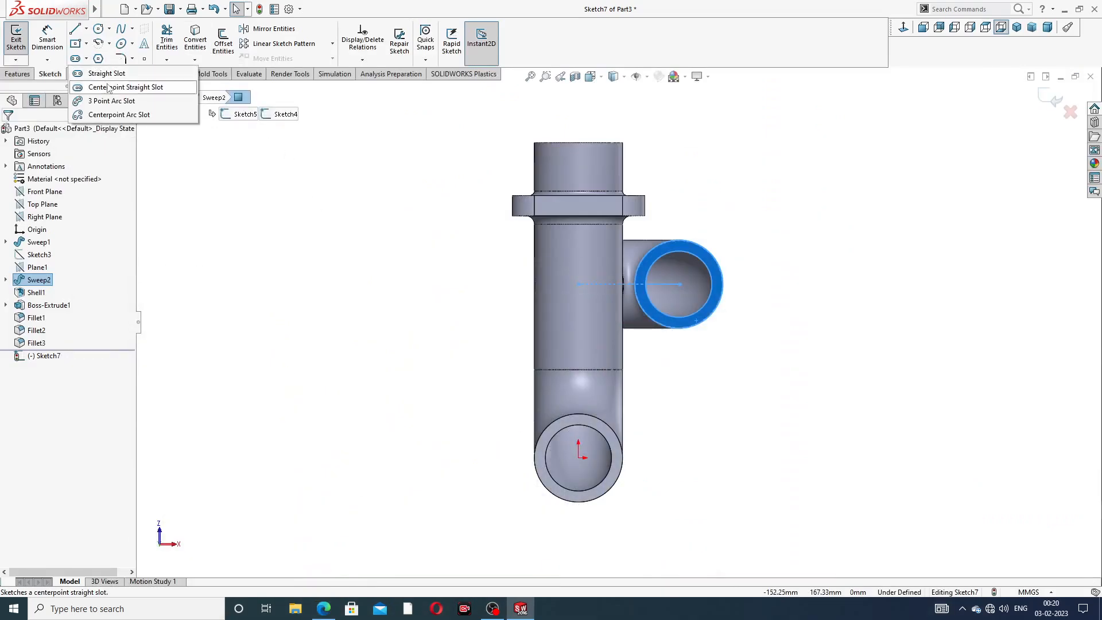
pyautogui.click(114, 77)
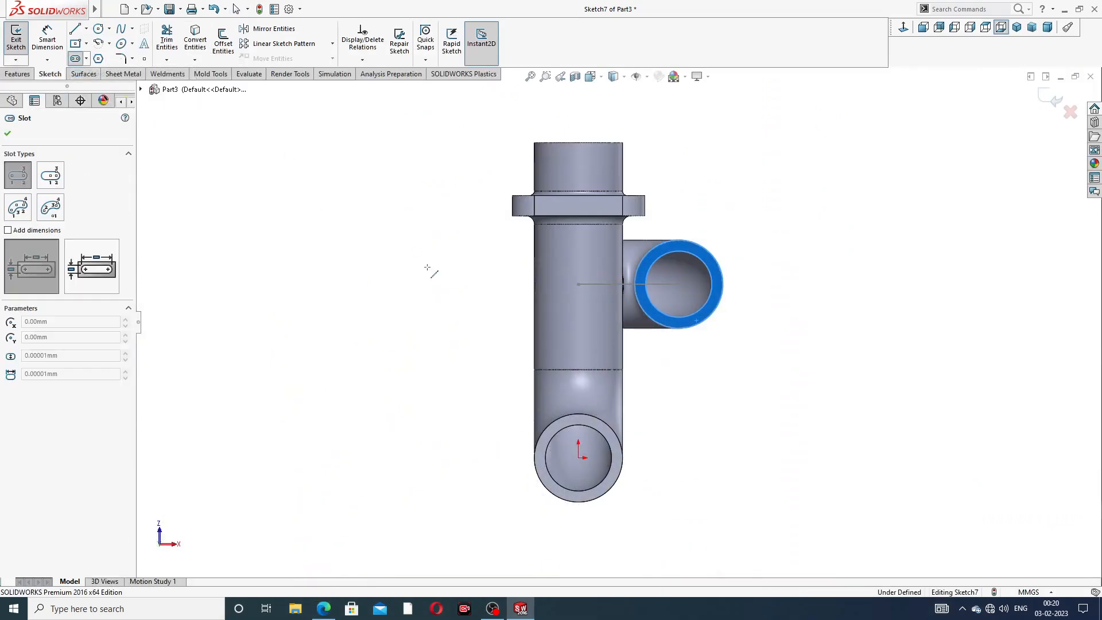
pyautogui.click(579, 457)
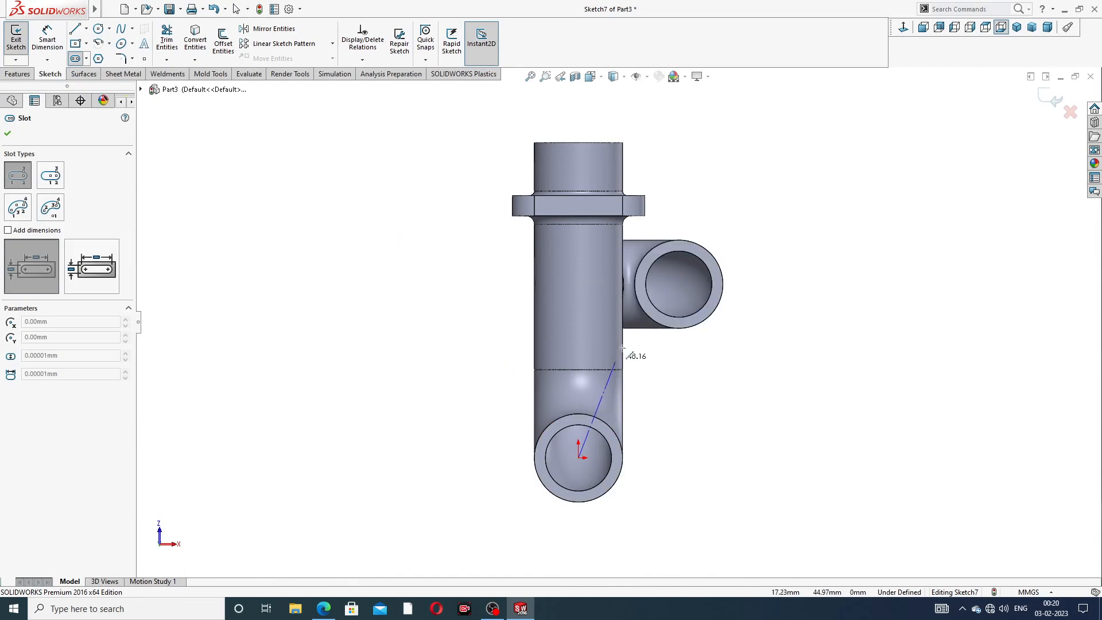
pyautogui.click(678, 287)
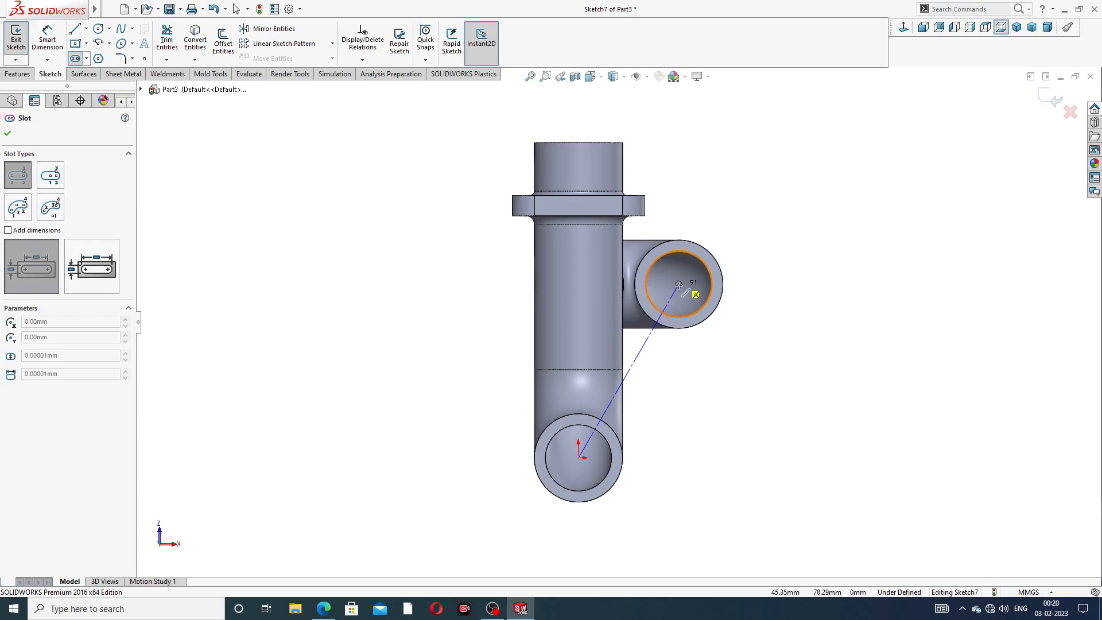
pyautogui.click(732, 313)
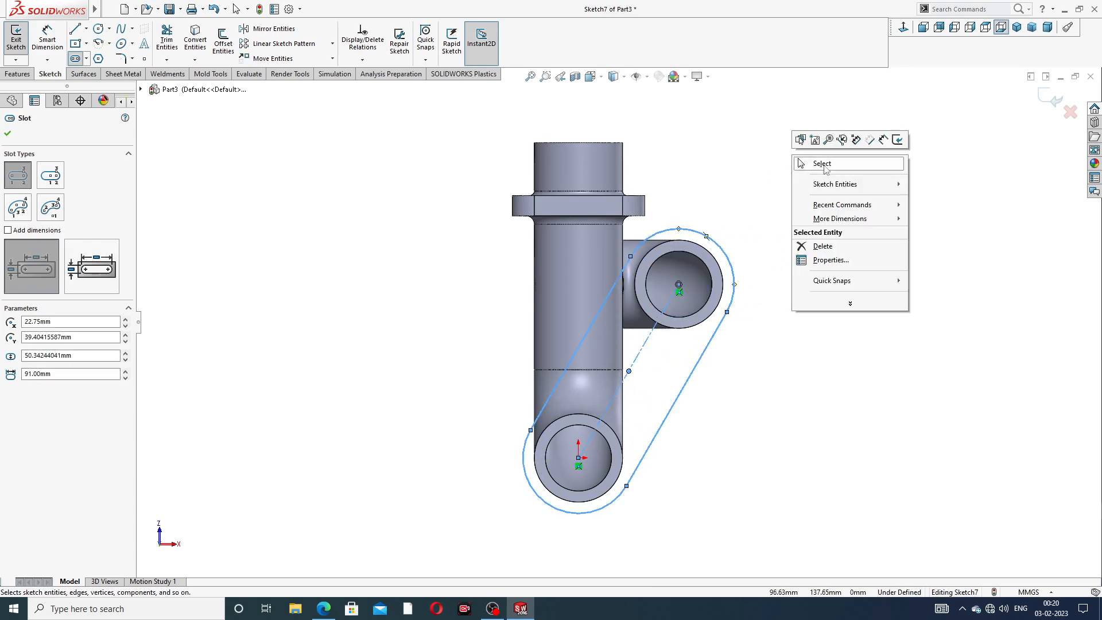
pyautogui.click(806, 163)
# Recheck the drawing and dimension the slot's end arc radius to 32 mm
pyautogui.click(336, 614)
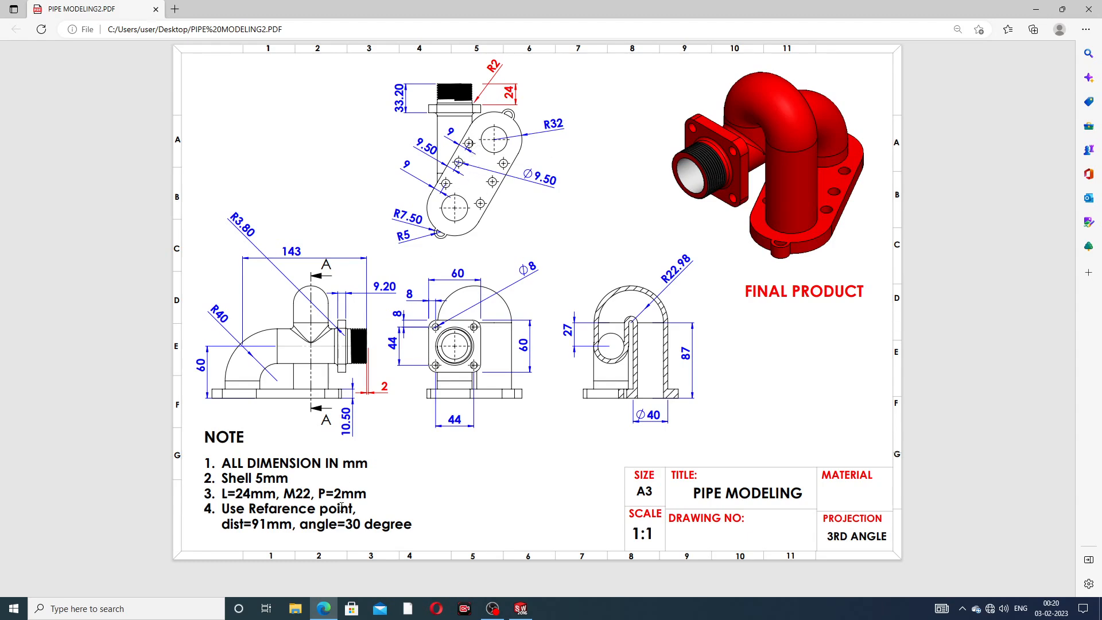
pyautogui.click(325, 609)
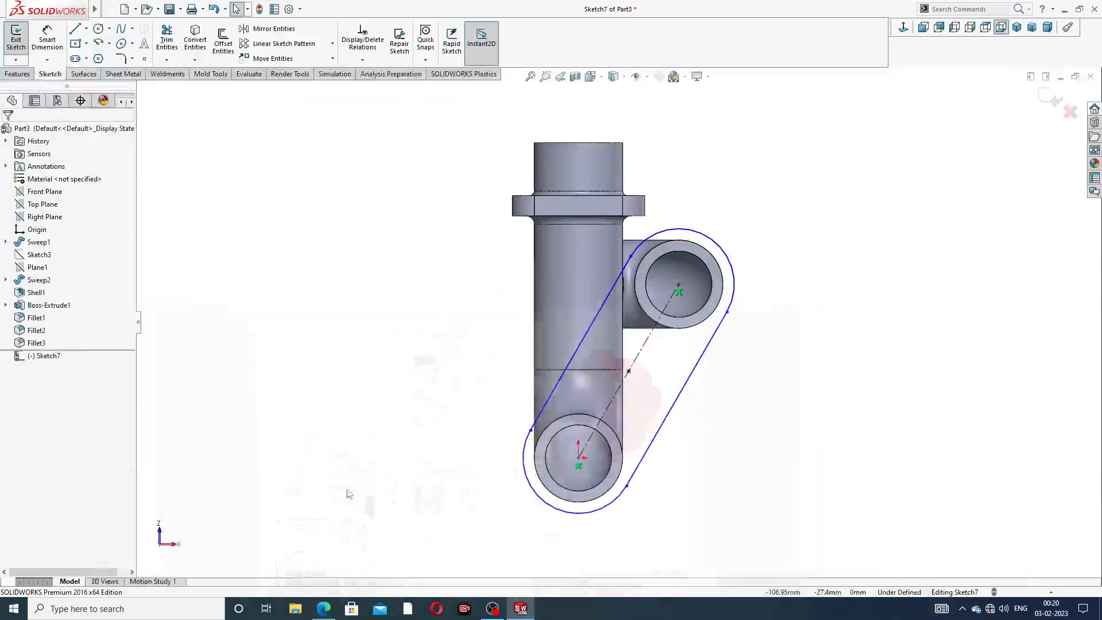
pyautogui.click(54, 44)
pyautogui.click(706, 235)
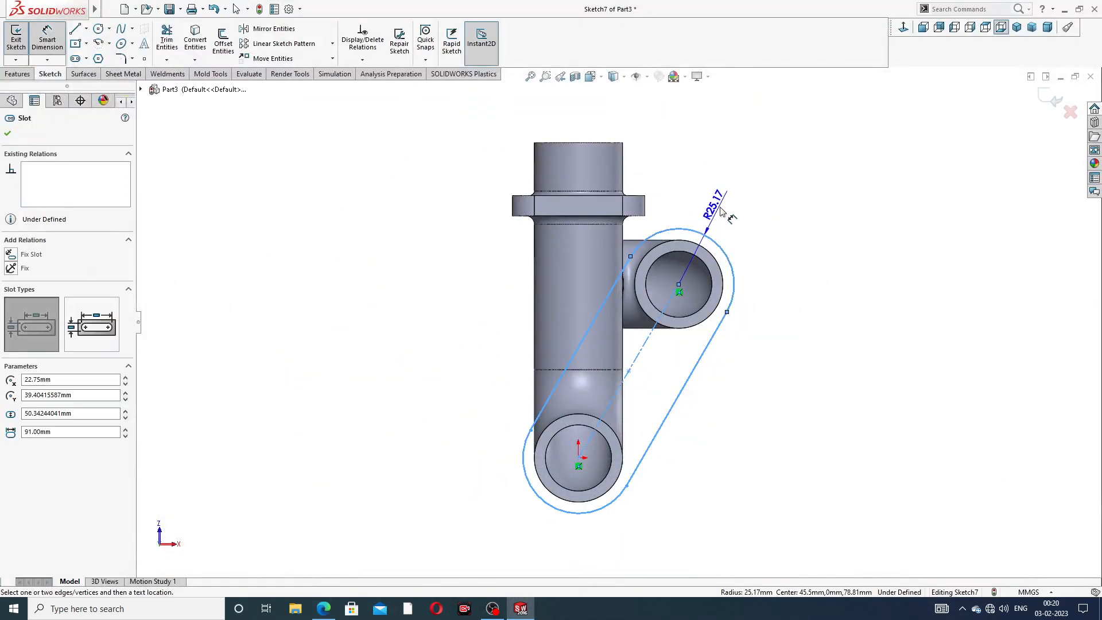
pyautogui.click(722, 211)
pyautogui.write('3')
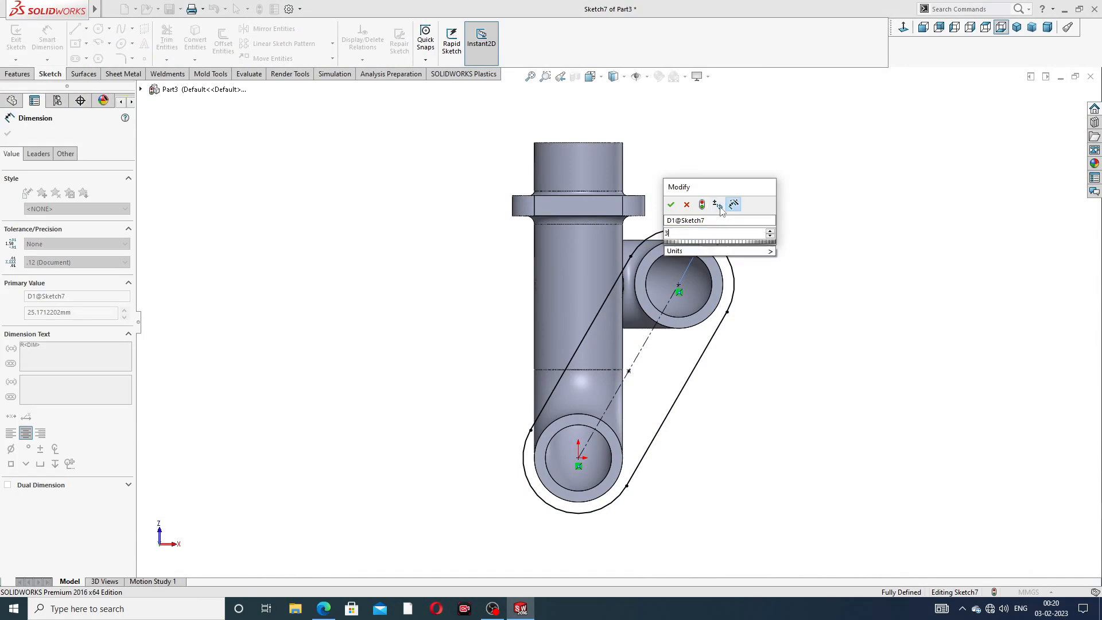
pyautogui.write('2')
pyautogui.press('Return')
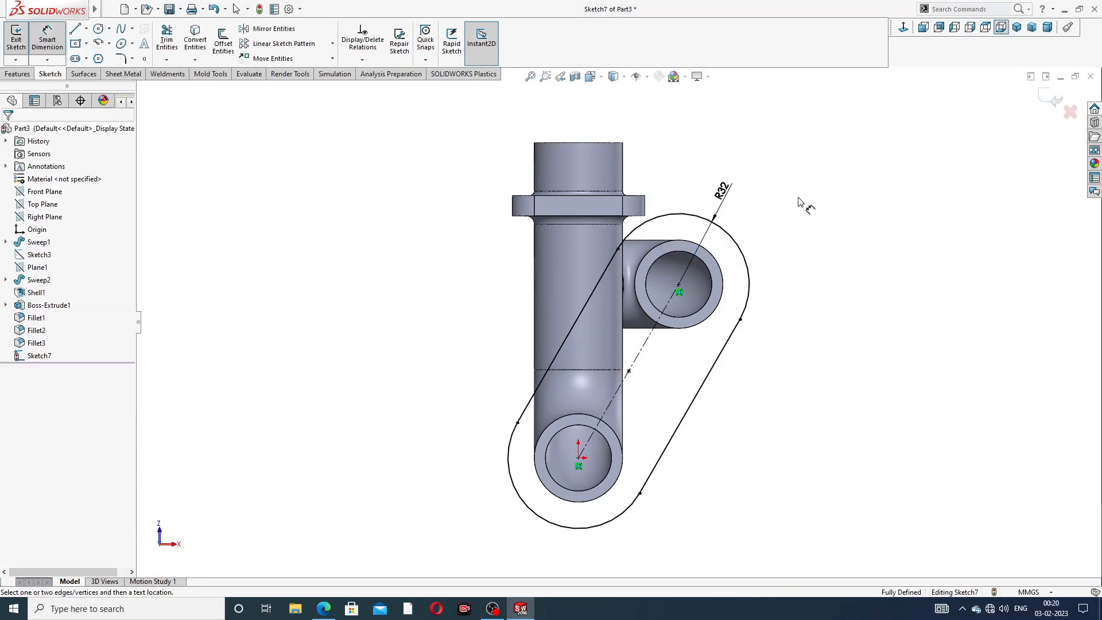
pyautogui.rightClick(797, 193)
pyautogui.click(833, 172)
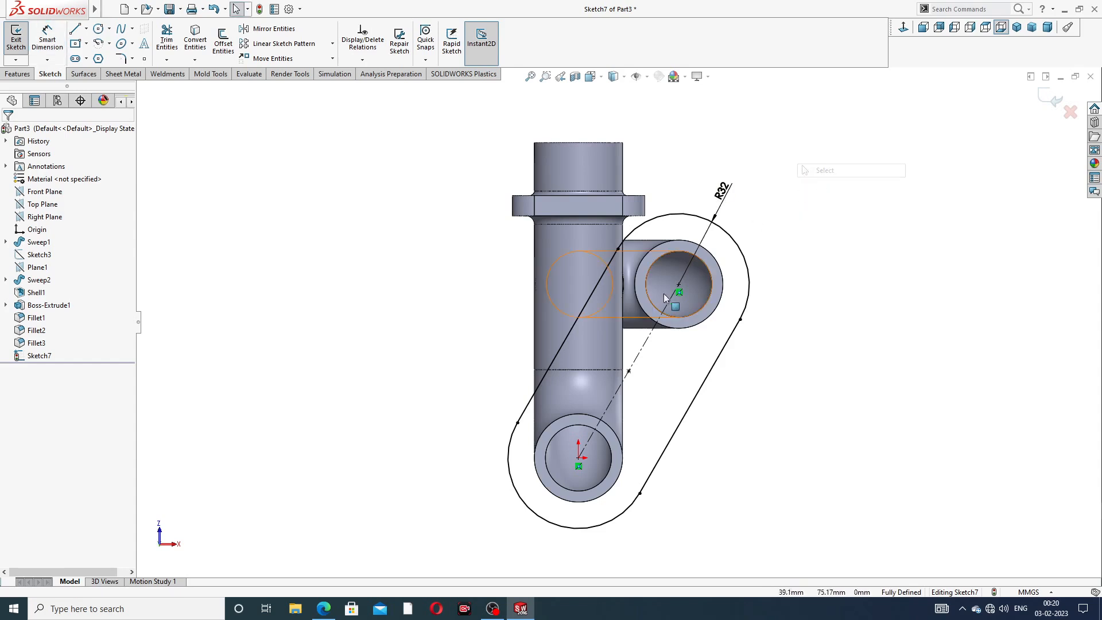
# Convert the outer circular edges of both open pipe ends into sketch entities
pyautogui.click(659, 247)
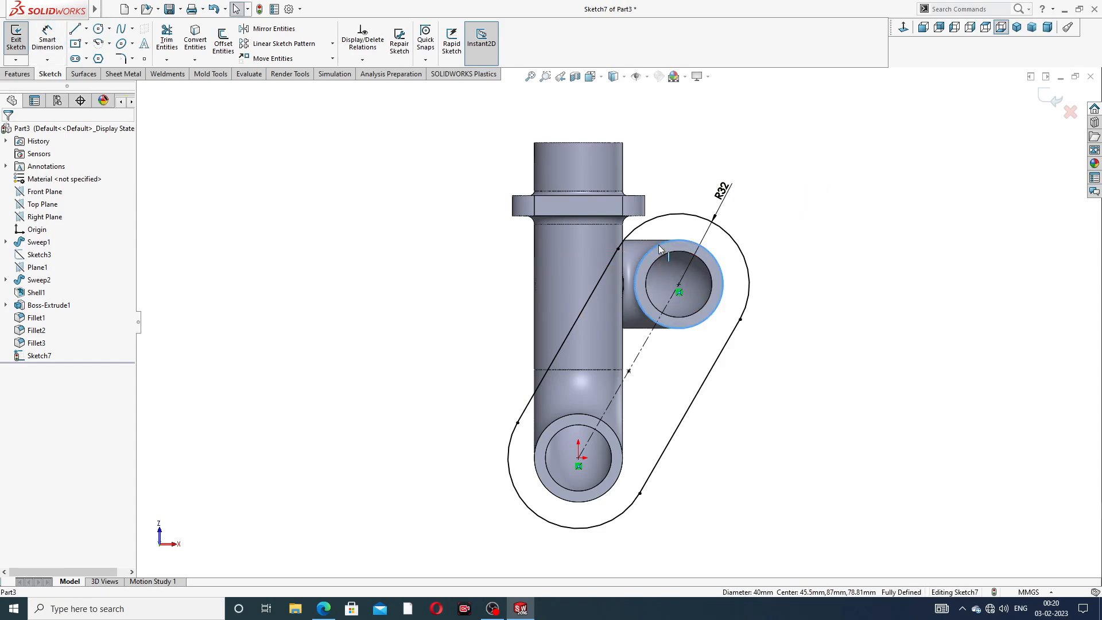
pyautogui.keyDown('ctrl'); pyautogui.click(574, 418); pyautogui.keyUp('ctrl')
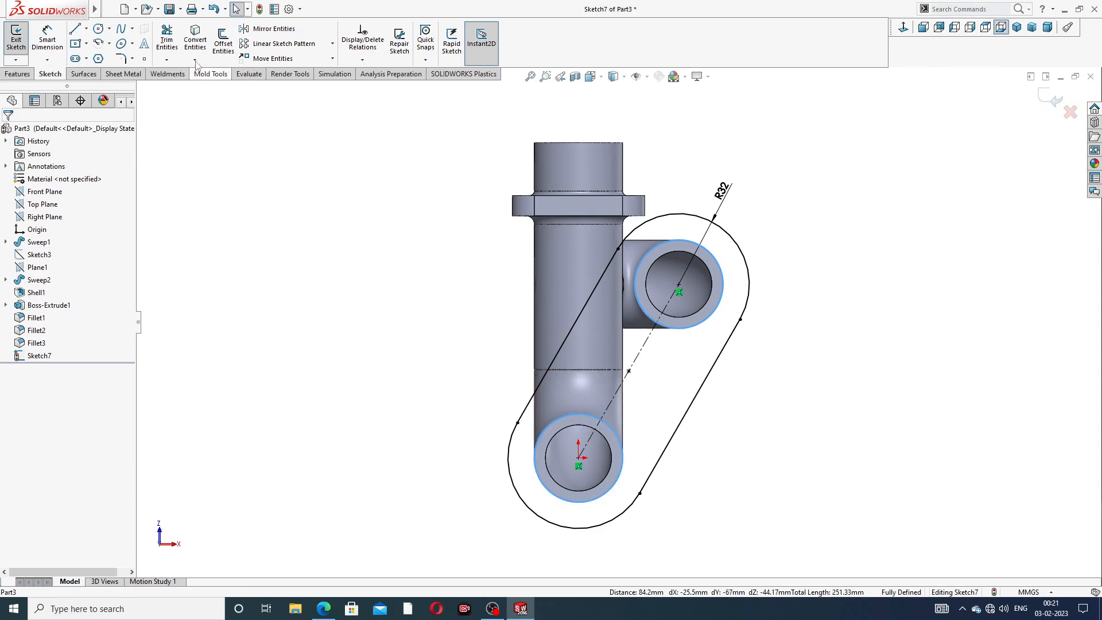
pyautogui.click(194, 43)
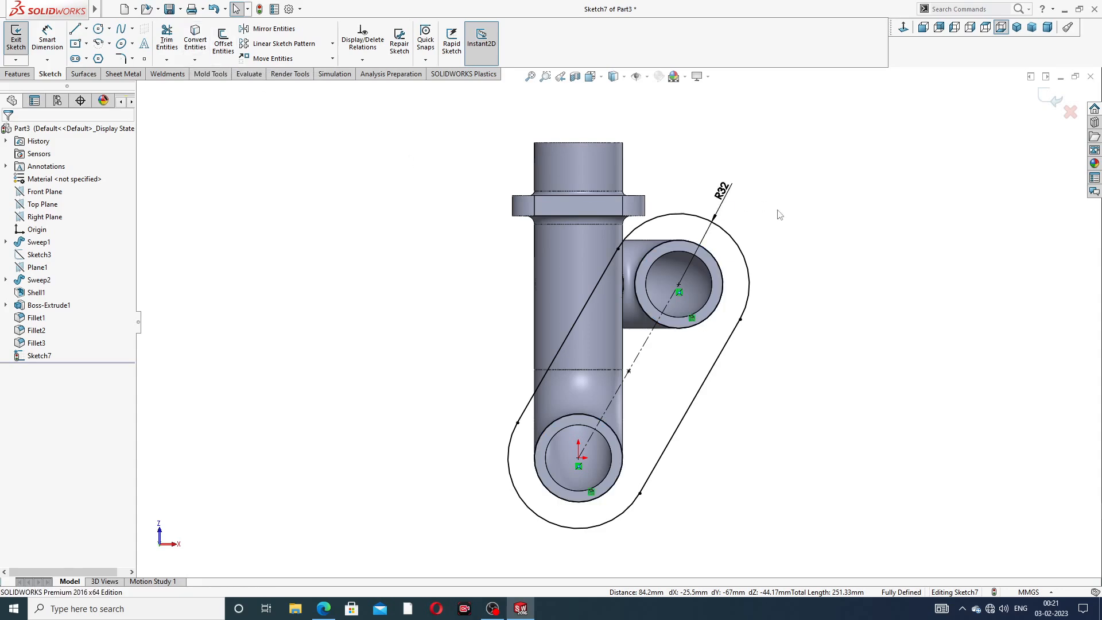
# Sketch two concentric circles, radii about 9.5 mm and 5.6 mm, centred on the slot's end arc near the origin
pyautogui.moveTo(776, 221)
pyautogui.mouseDown(button='middle')
pyautogui.moveTo(777, 172)
pyautogui.moveTo(745, 246)
pyautogui.moveTo(759, 262)
pyautogui.mouseUp(button='middle')
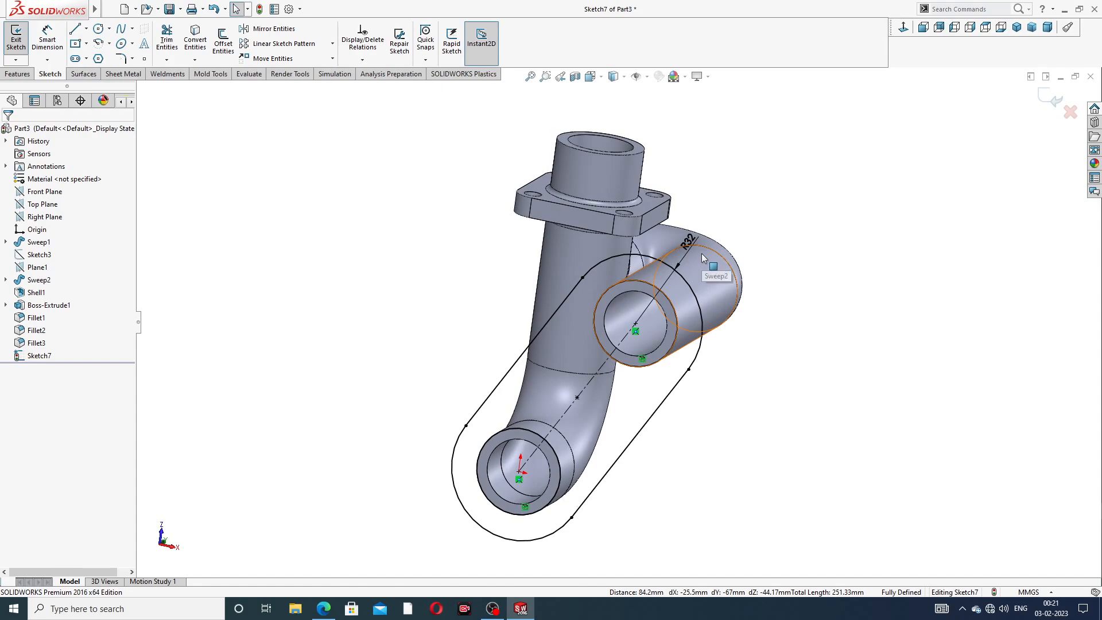
pyautogui.click(98, 28)
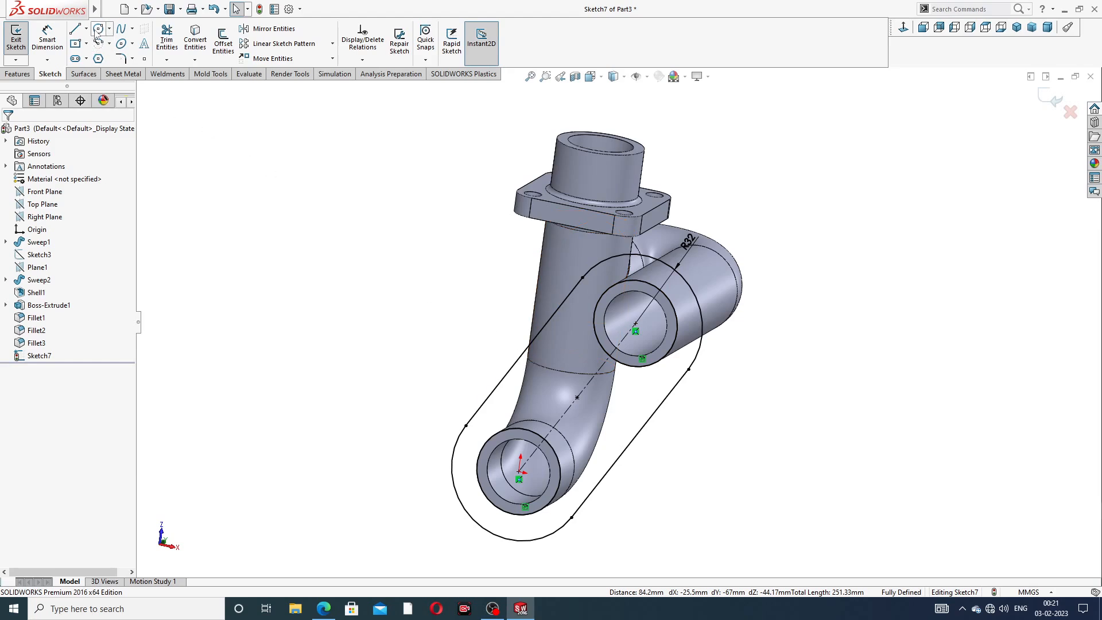
pyautogui.click(476, 523)
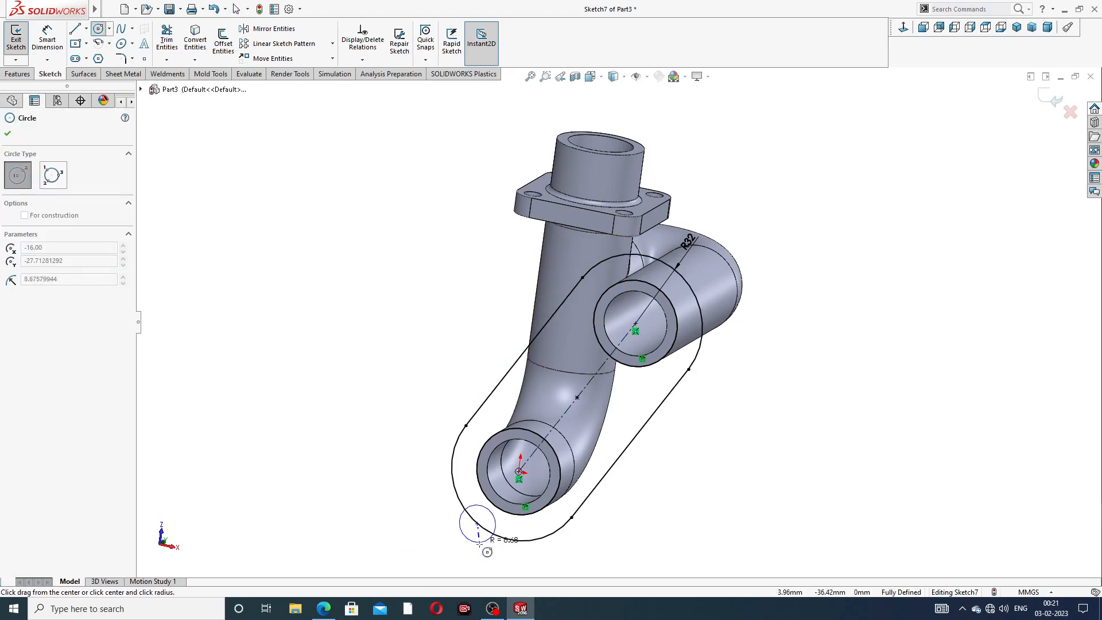
pyautogui.click(487, 543)
pyautogui.click(477, 524)
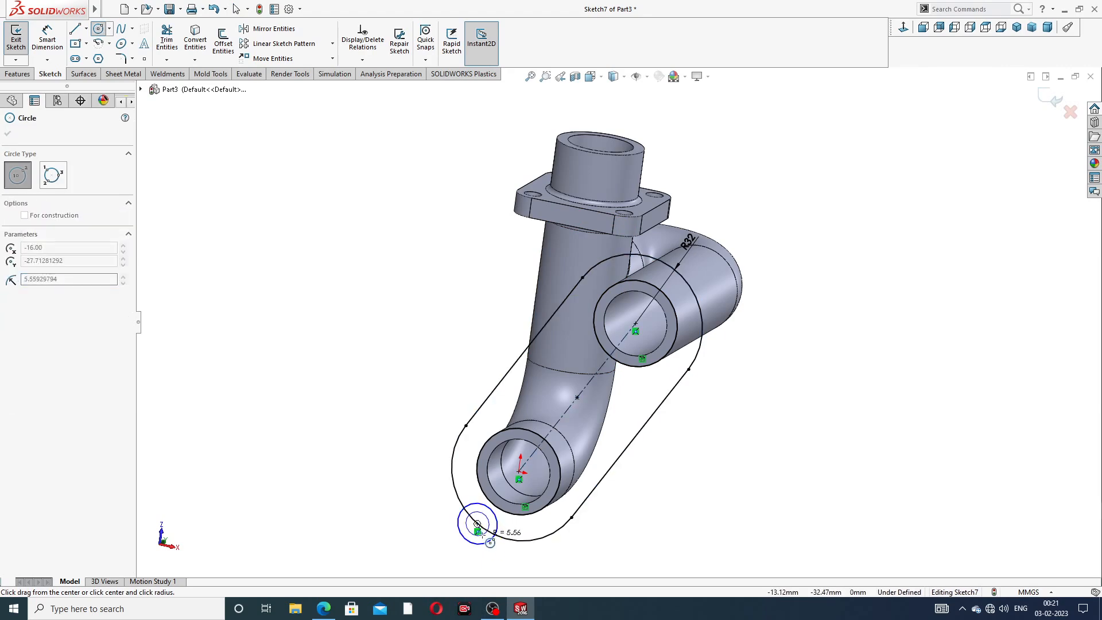
pyautogui.click(488, 529)
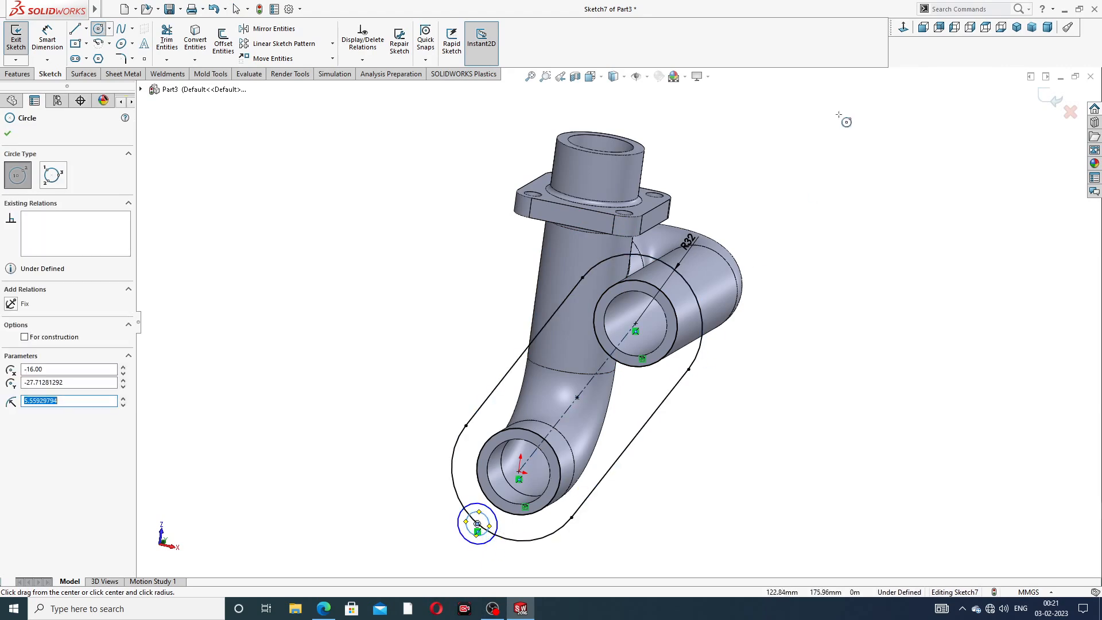
# Sketch two concentric circles, radii about 8.3 mm and 4.9 mm, centred on the slot's opposite end arc beside the U-bend pipe
pyautogui.click(678, 266)
pyautogui.click(694, 265)
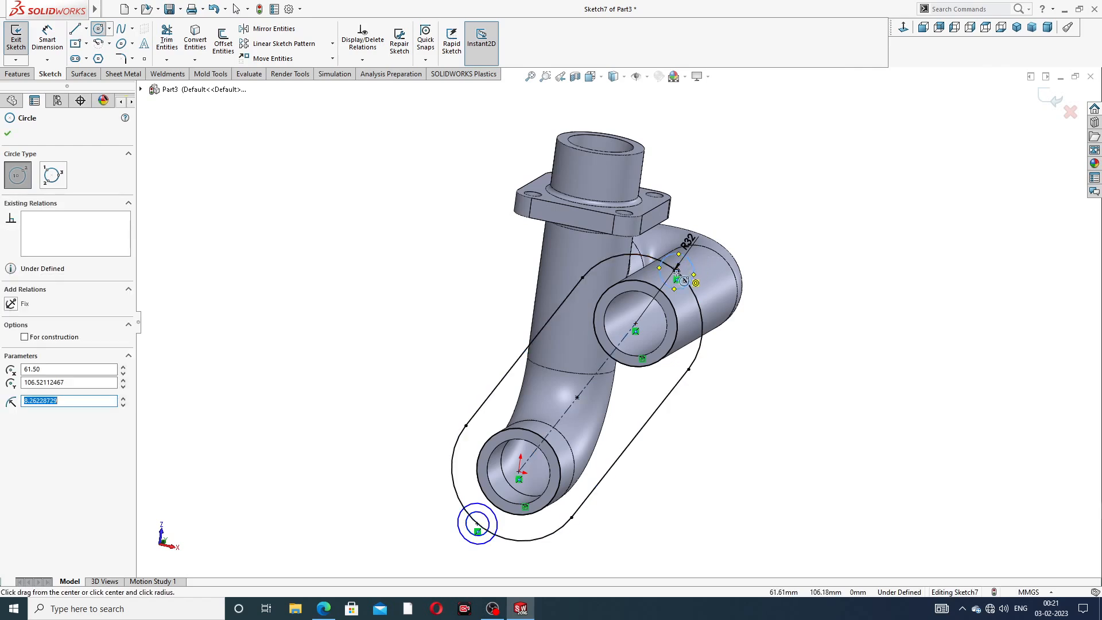
pyautogui.click(678, 269)
pyautogui.click(683, 266)
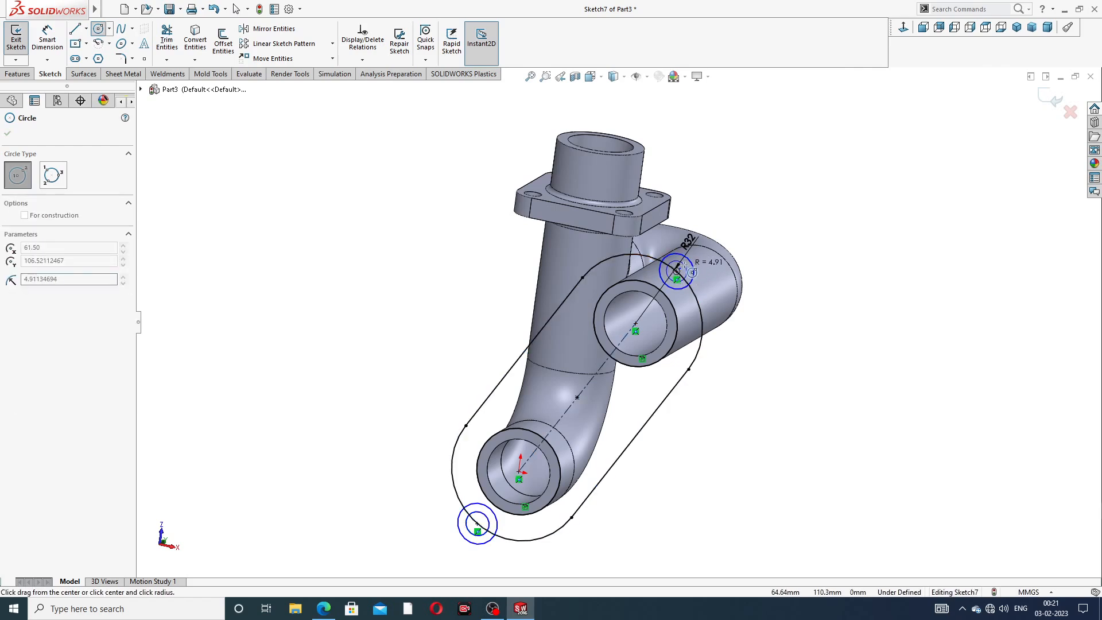
pyautogui.rightClick(774, 197)
pyautogui.click(788, 205)
# Add an Equal relation between the larger circles at the two slot ends
pyautogui.scroll(-2, 716, 262)
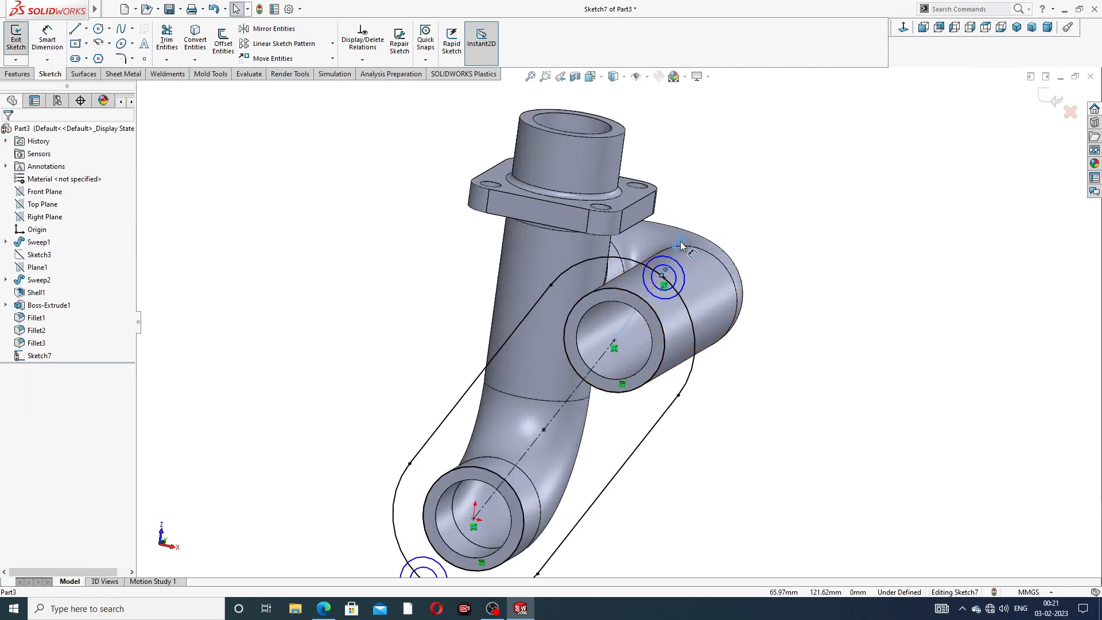
pyautogui.scroll(2, 413, 298)
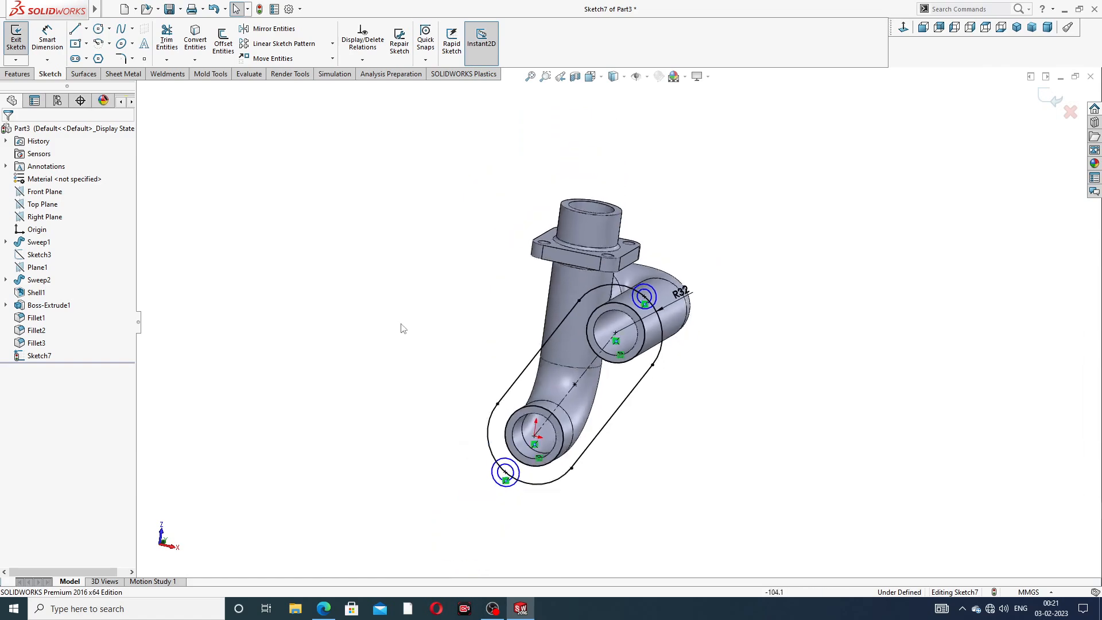
pyautogui.scroll(-3, 519, 465)
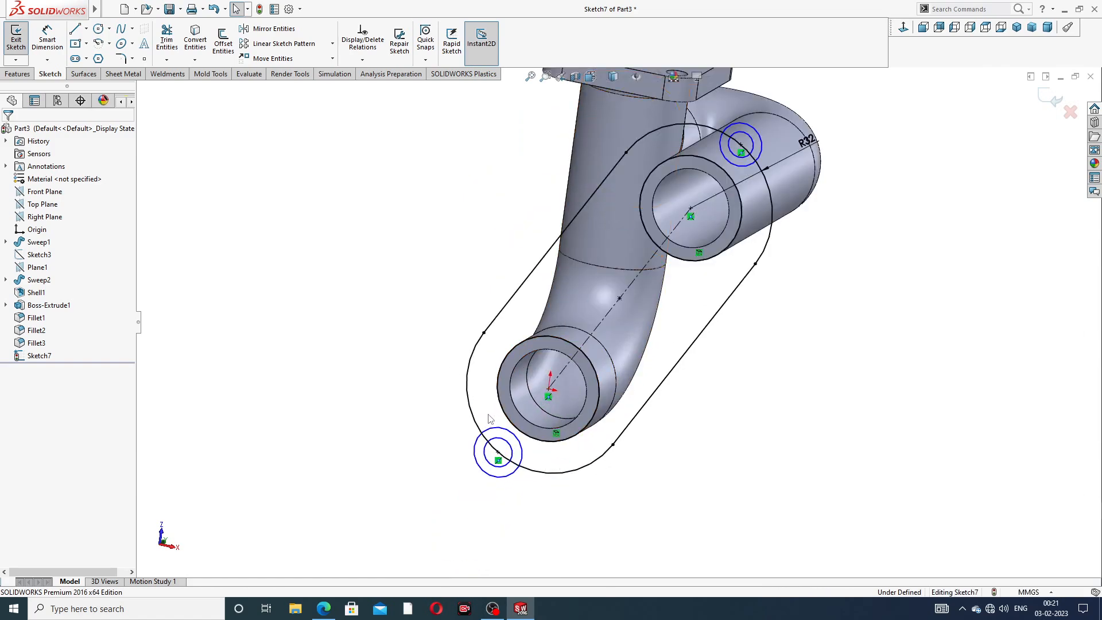
pyautogui.click(507, 430)
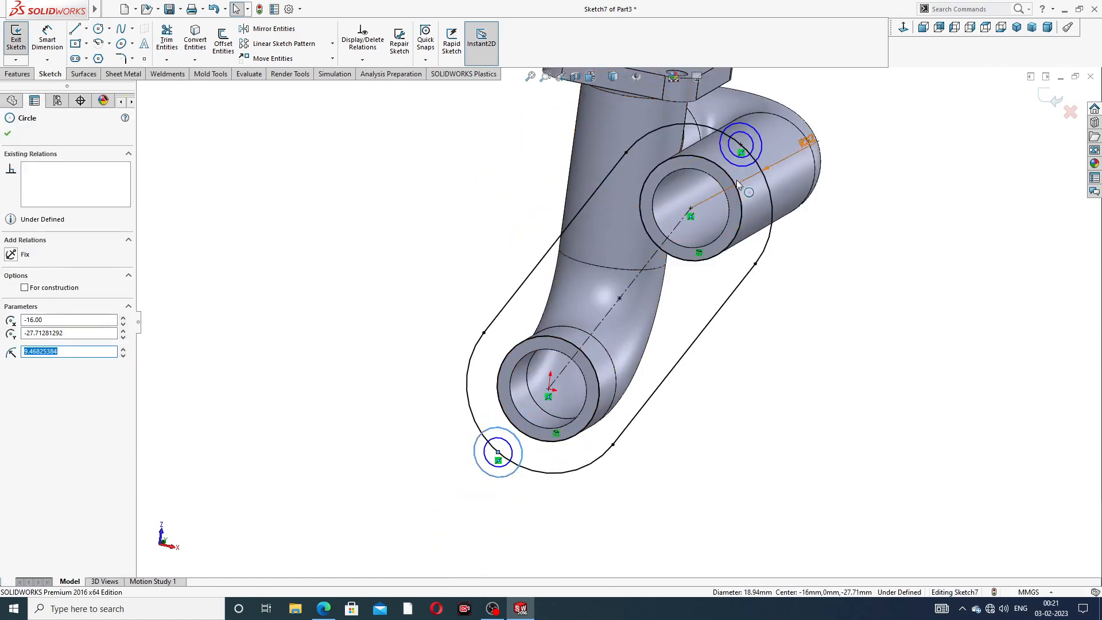
pyautogui.keyDown('ctrl'); pyautogui.click(756, 130); pyautogui.keyUp('ctrl')
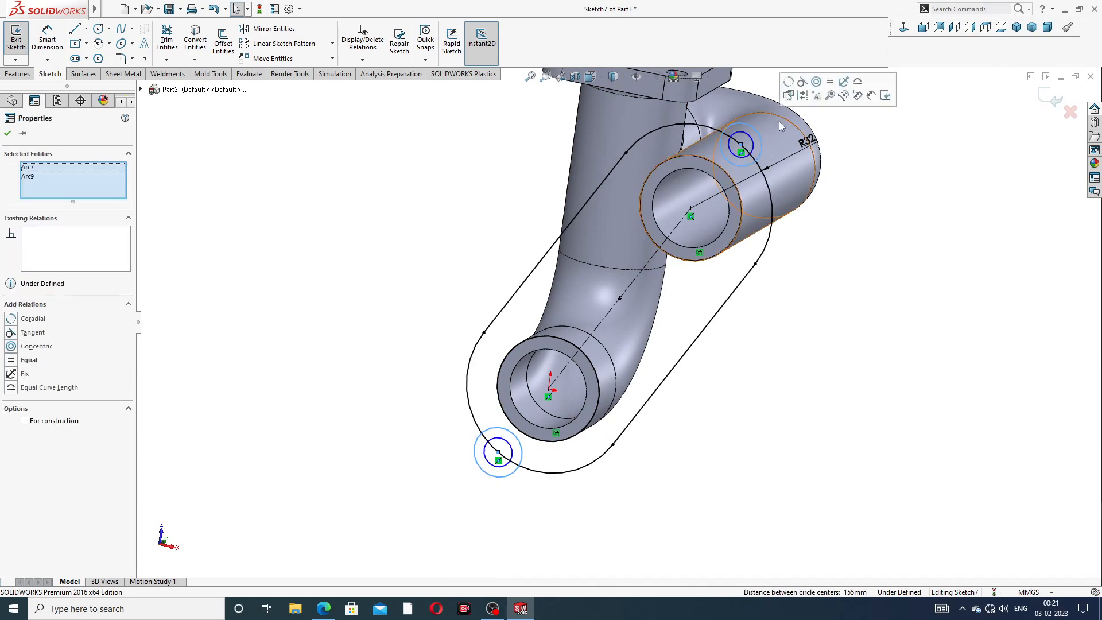
pyautogui.click(830, 81)
pyautogui.click(838, 235)
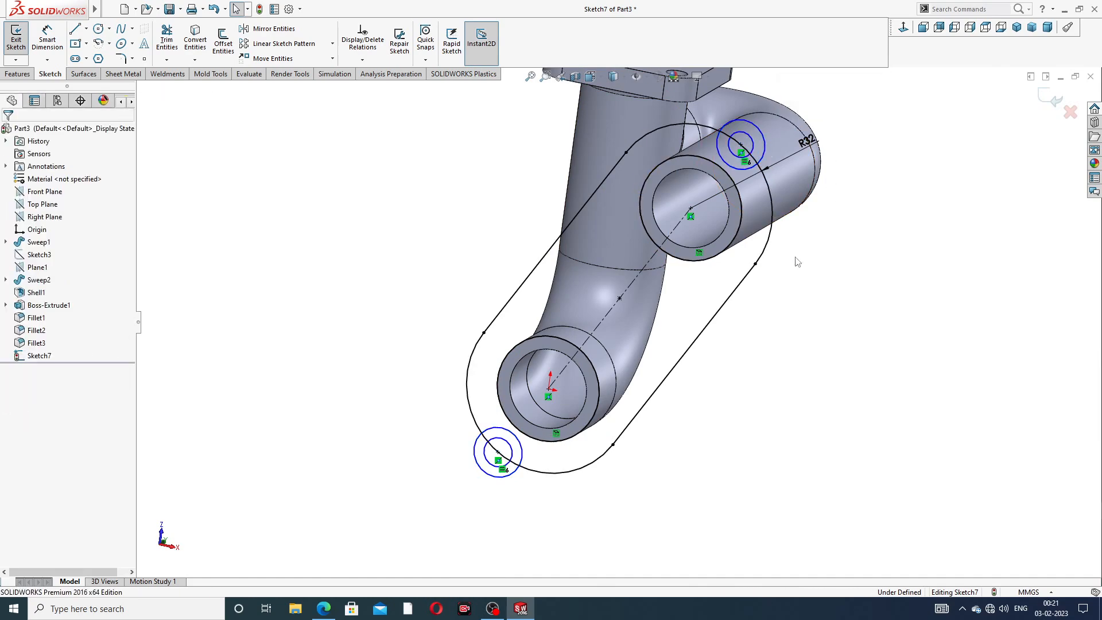
# Add an Equal relation between the smaller circles at the two slot ends
pyautogui.click(504, 441)
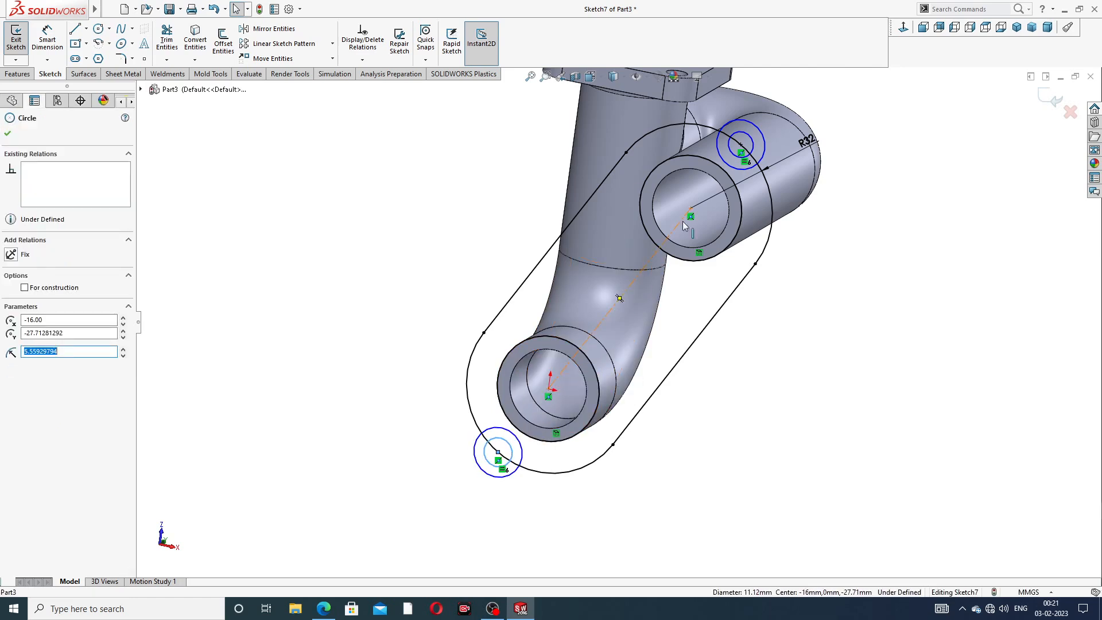
pyautogui.keyDown('ctrl'); pyautogui.click(755, 128); pyautogui.keyUp('ctrl')
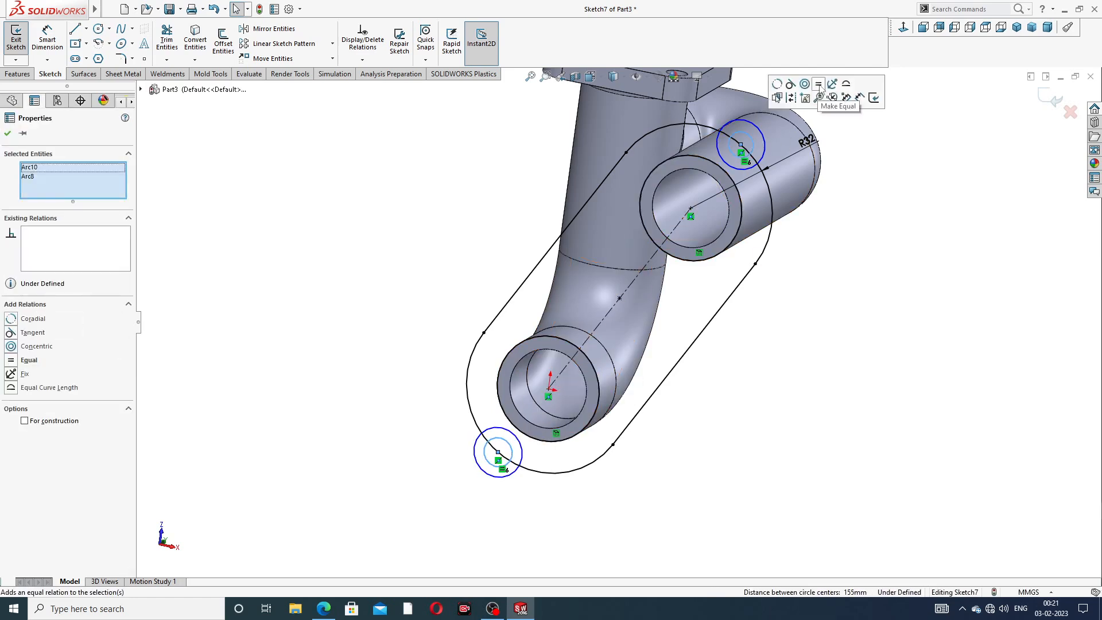
pyautogui.click(819, 85)
pyautogui.click(388, 323)
# Dimension the larger circle at the slot end near the origin and set its diameter to 15 mm
pyautogui.click(48, 41)
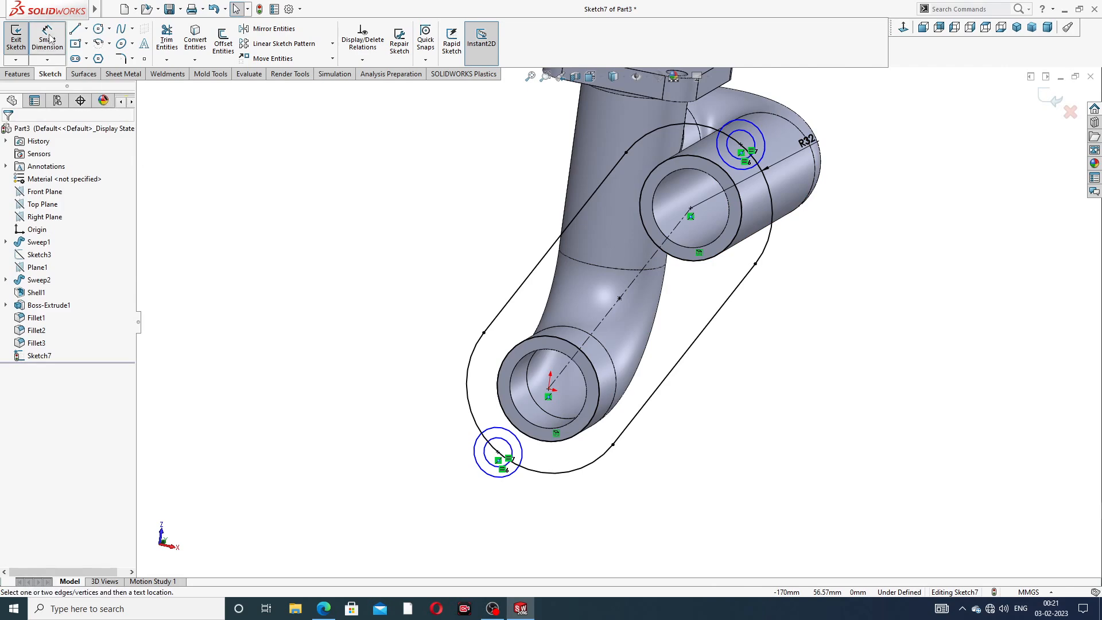
pyautogui.click(477, 447)
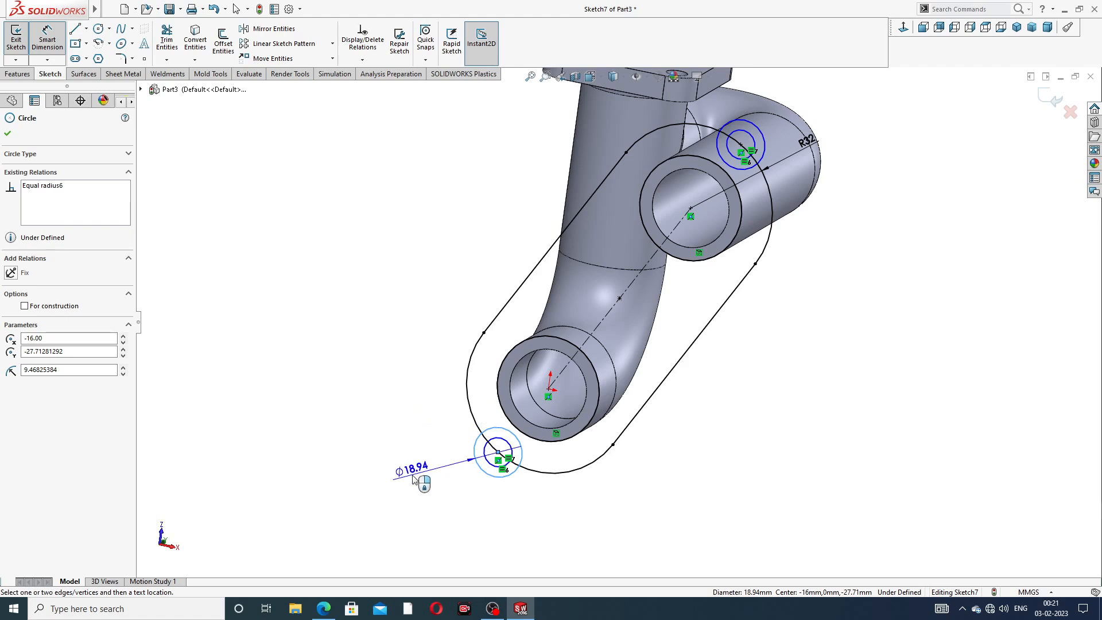
pyautogui.click(413, 479)
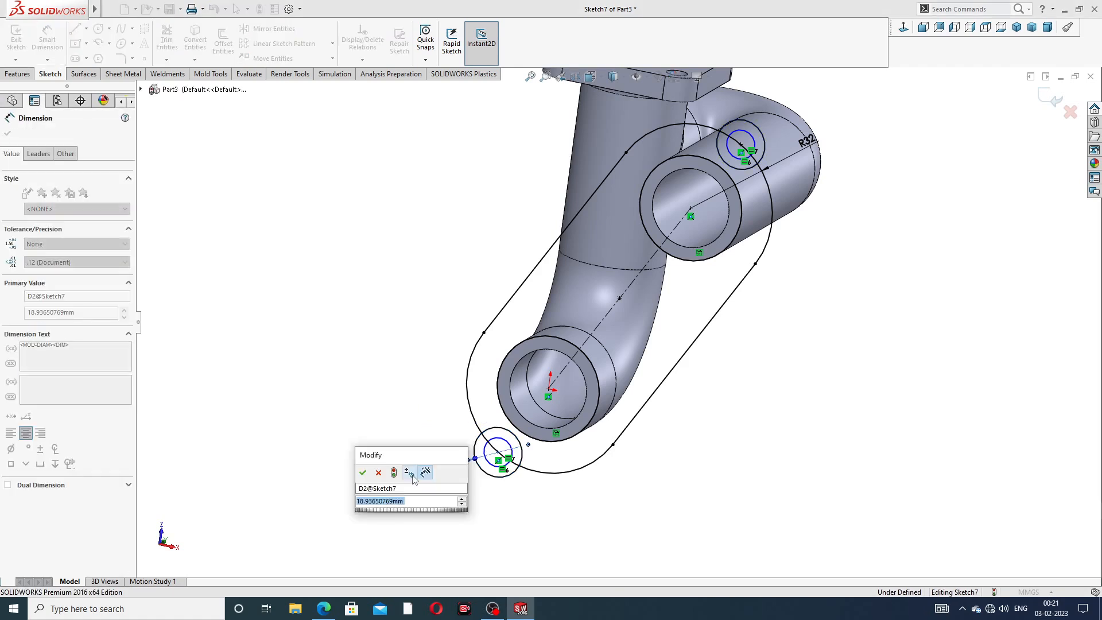
pyautogui.write('15')
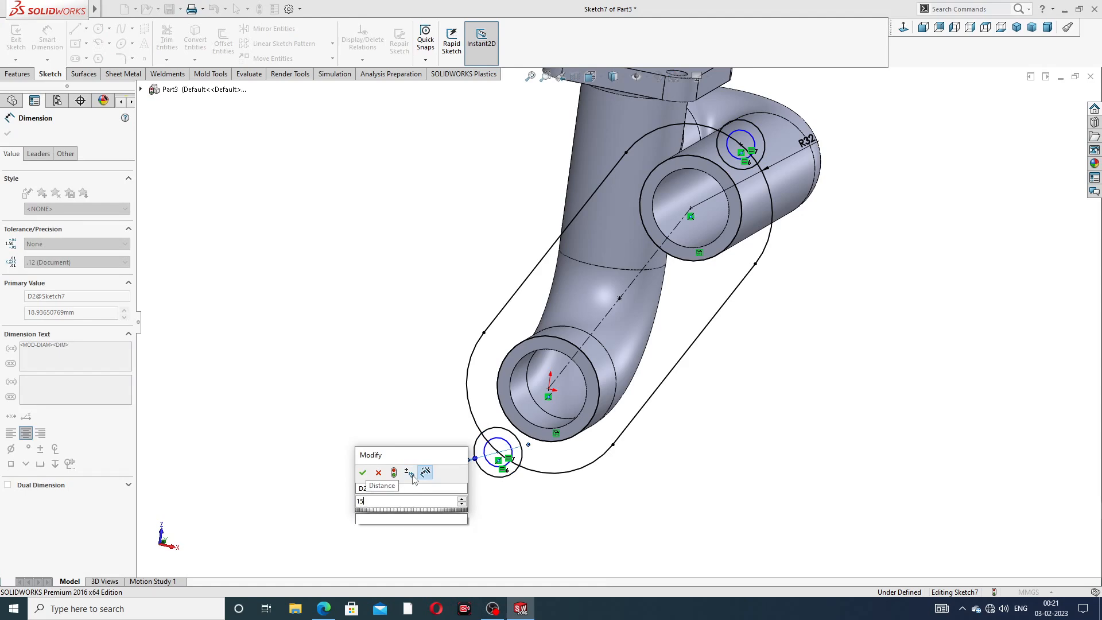
pyautogui.press('Return')
pyautogui.click(393, 422)
# Dimension the smaller concentric circle at the same slot end with a 10 mm diameter and move its dimension text clear of the 15 mm one
pyautogui.scroll(-3, 513, 454)
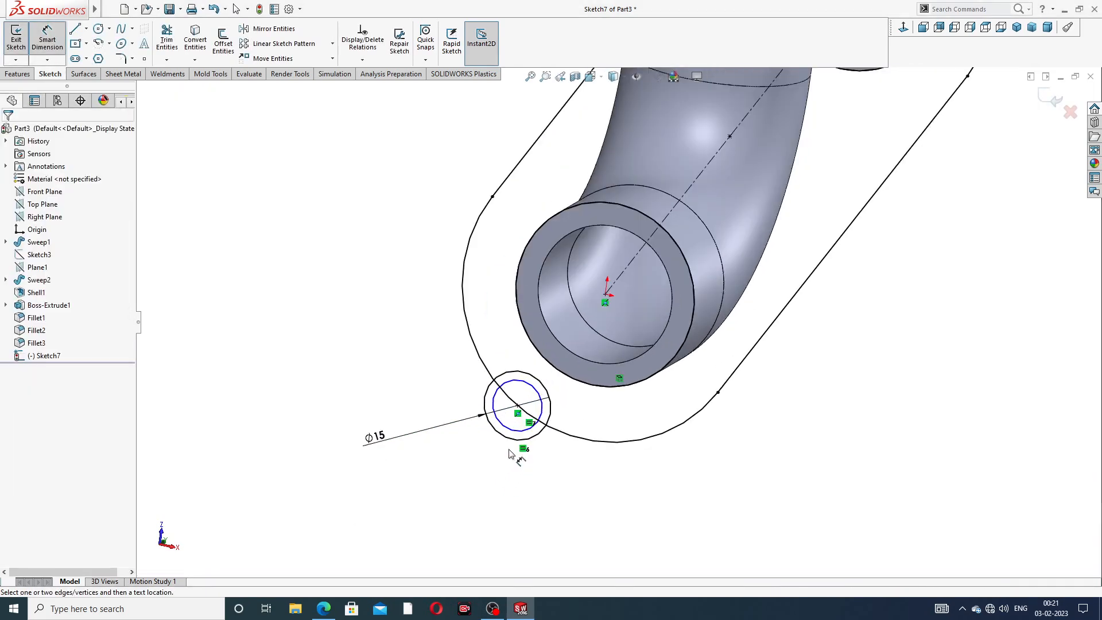
pyautogui.click(496, 402)
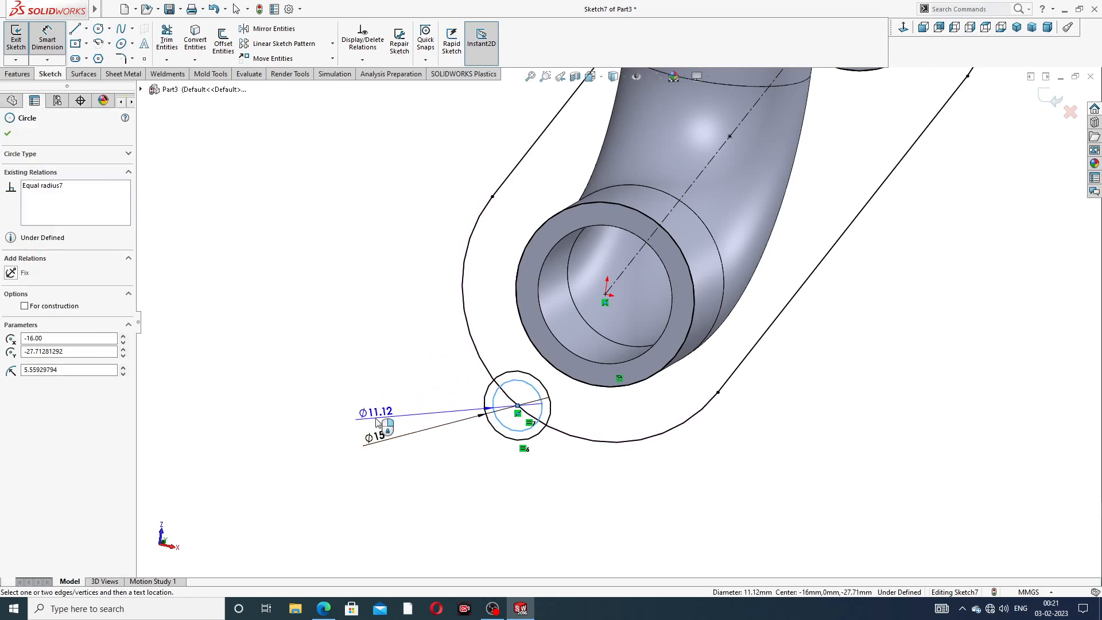
pyautogui.click(376, 422)
pyautogui.write('10')
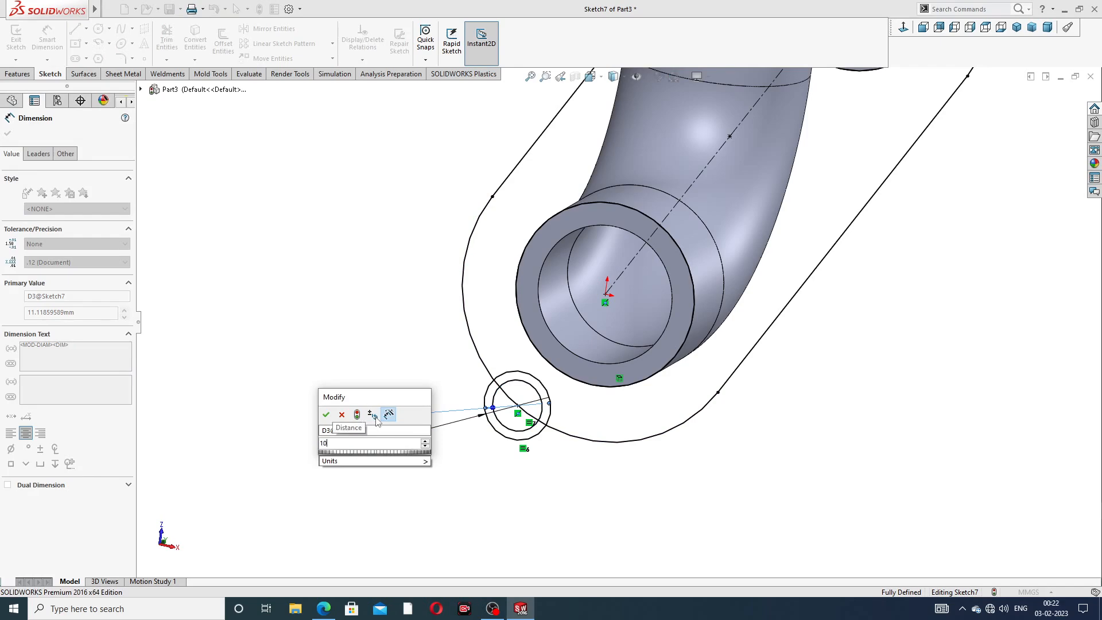
pyautogui.press('BackSpace')
pyautogui.write('0')
pyautogui.press('Return')
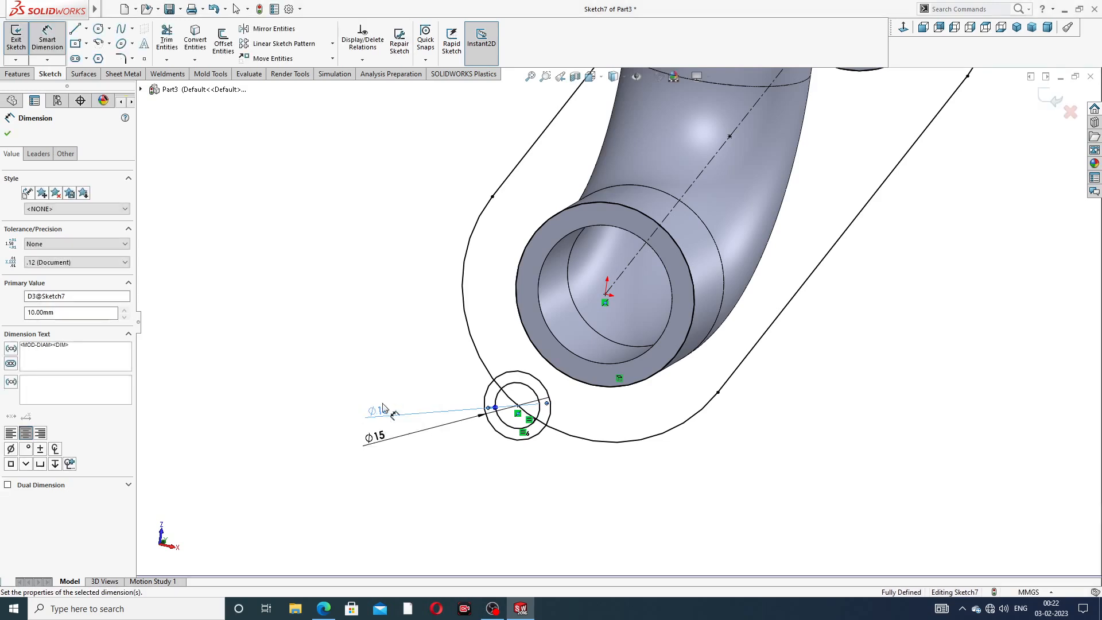
pyautogui.moveTo(379, 412); pyautogui.dragTo(380, 401)
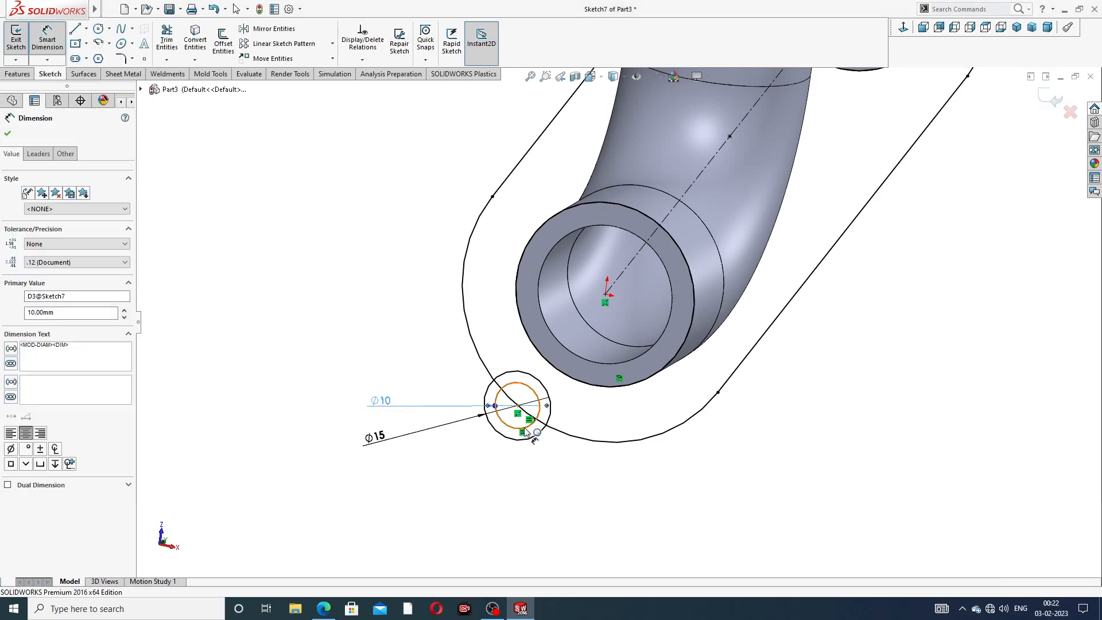
pyautogui.click(470, 457)
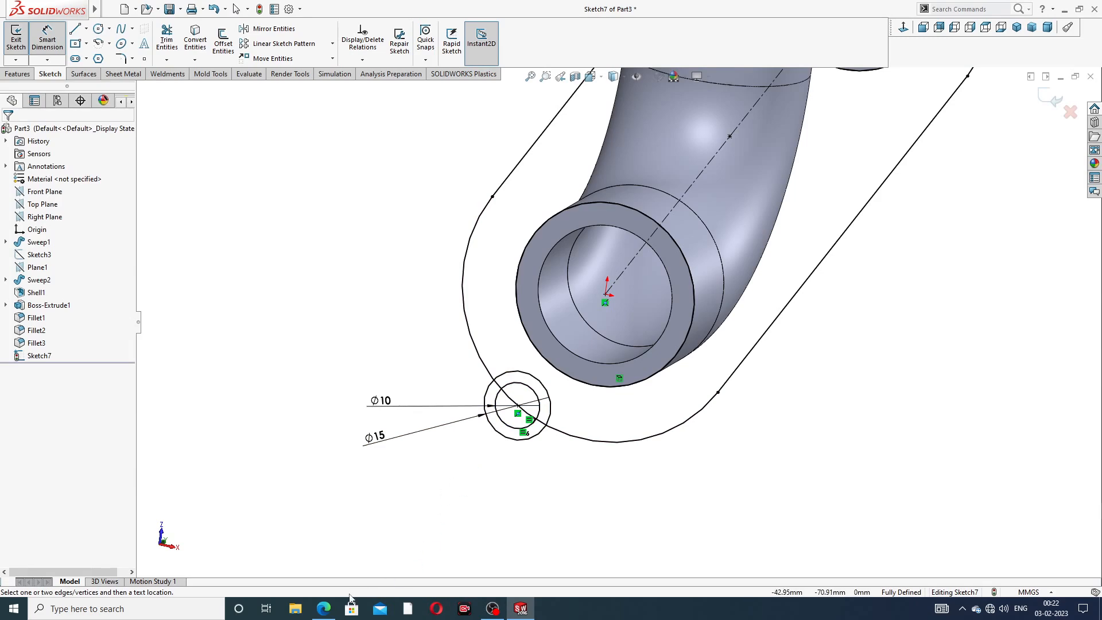
# Check the end lug radii on the PIPE MODELING2.PDF drawing in Microsoft Edge, return to the SOLIDWORKS sketch and end dimensioning
pyautogui.click(323, 608)
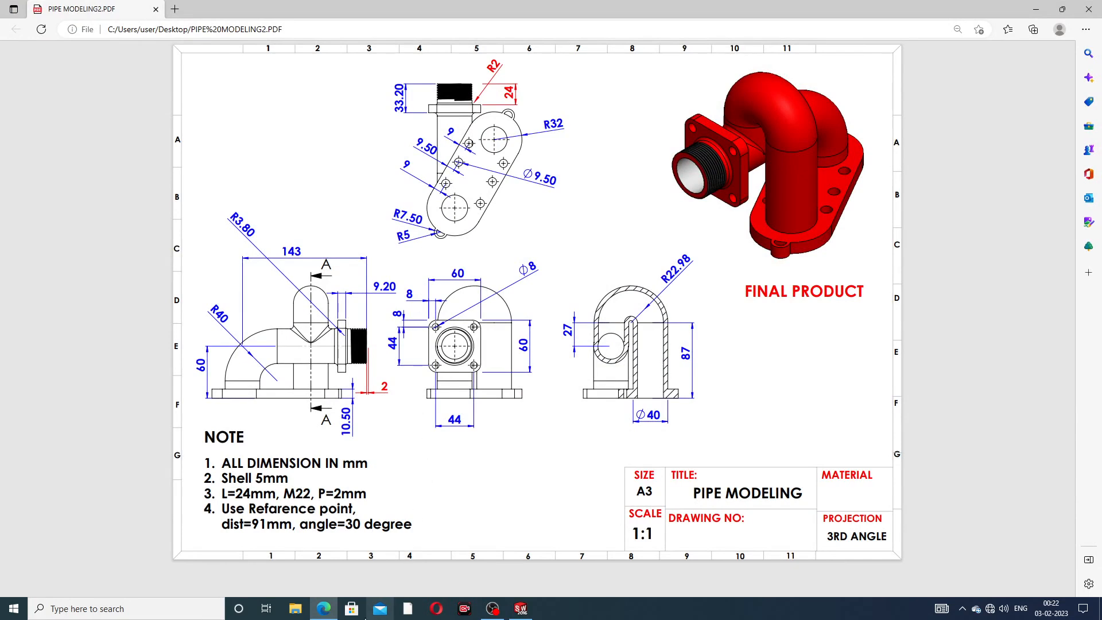
pyautogui.moveTo(330, 613)
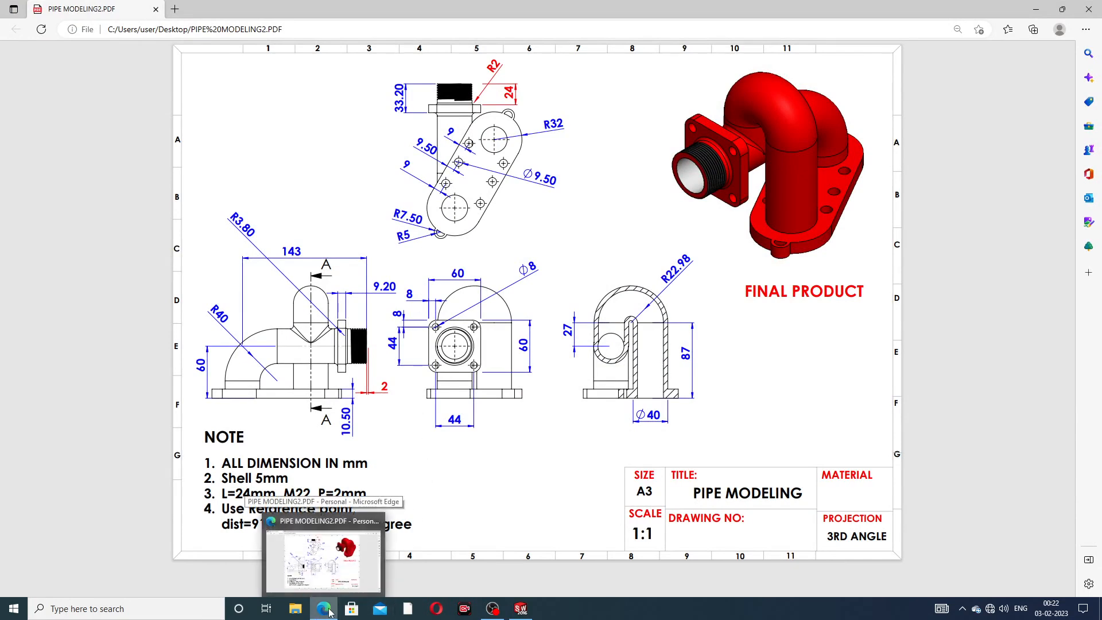
pyautogui.click(325, 609)
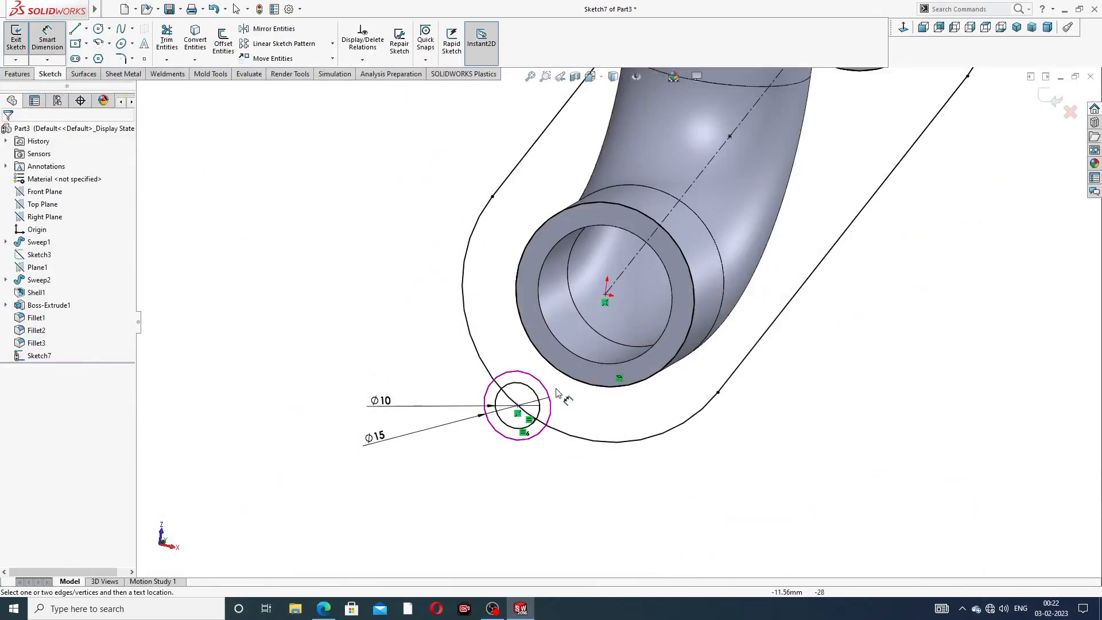
pyautogui.scroll(4, 755, 141)
pyautogui.scroll(-4, 753, 148)
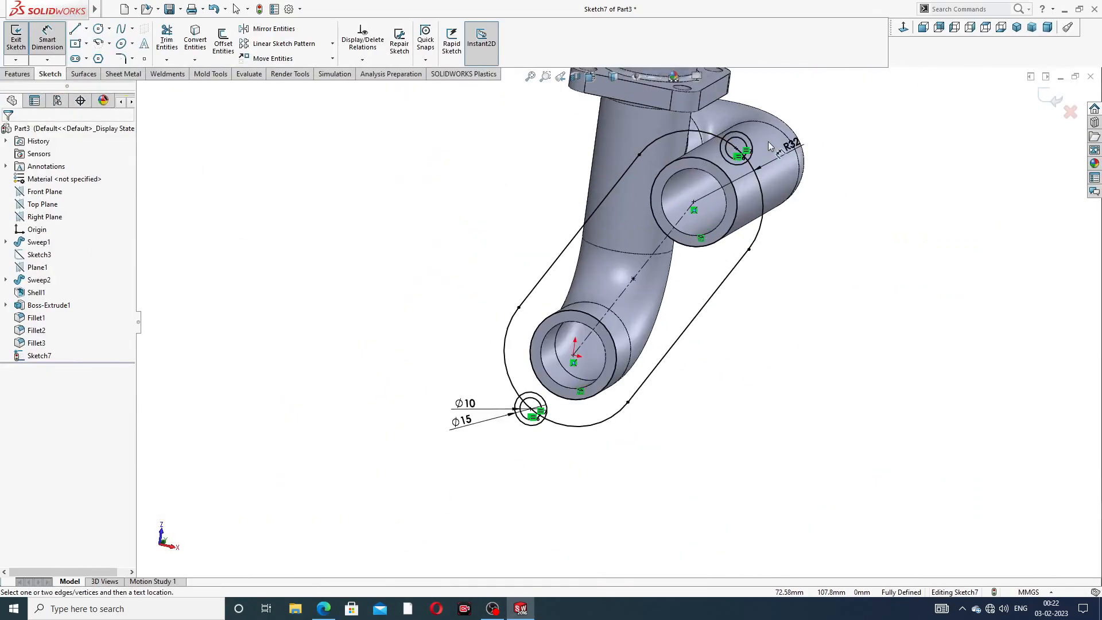
pyautogui.rightClick(824, 121)
pyautogui.click(850, 145)
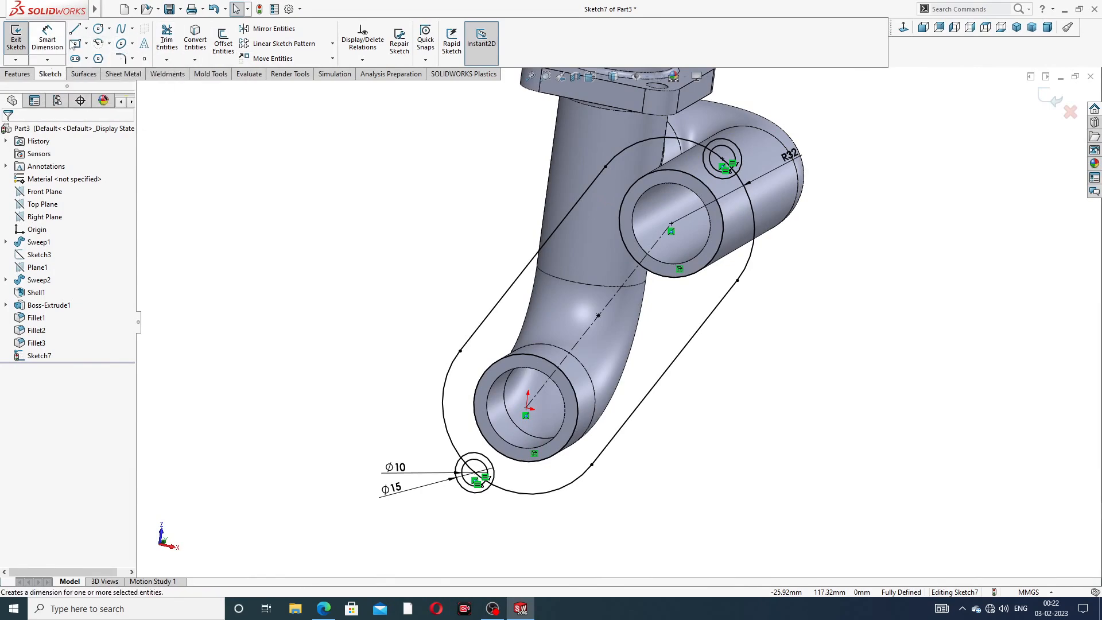
# Power-trim the portions of the concentric circles lying inside the slot outline at both ends, leaving only the outer lug arcs
pyautogui.click(164, 46)
pyautogui.scroll(-3, 451, 482)
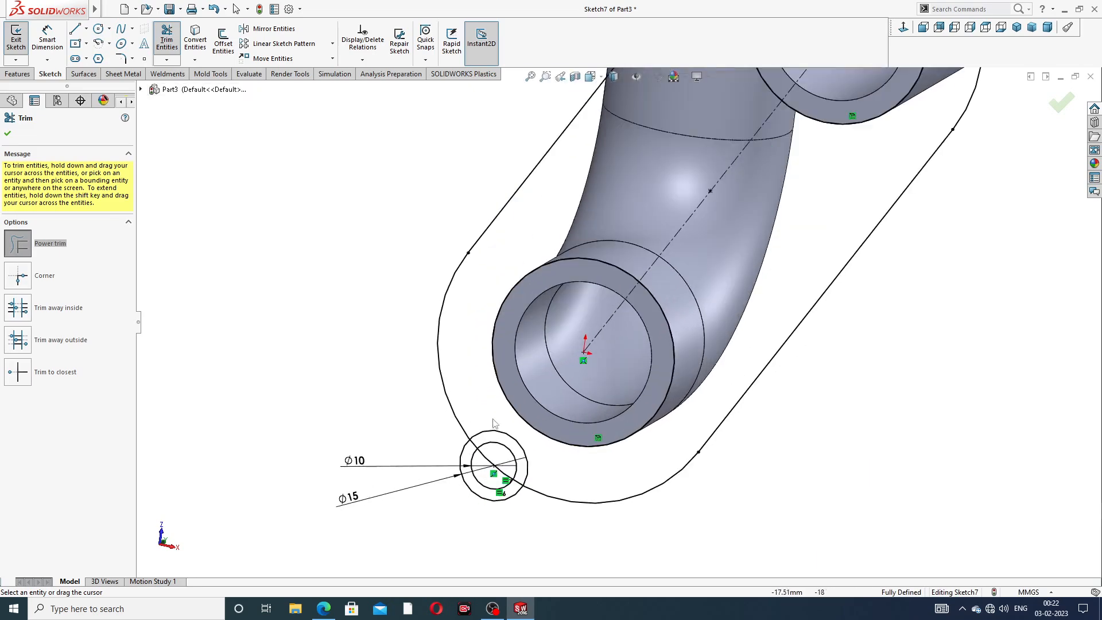
pyautogui.scroll(3, 632, 335)
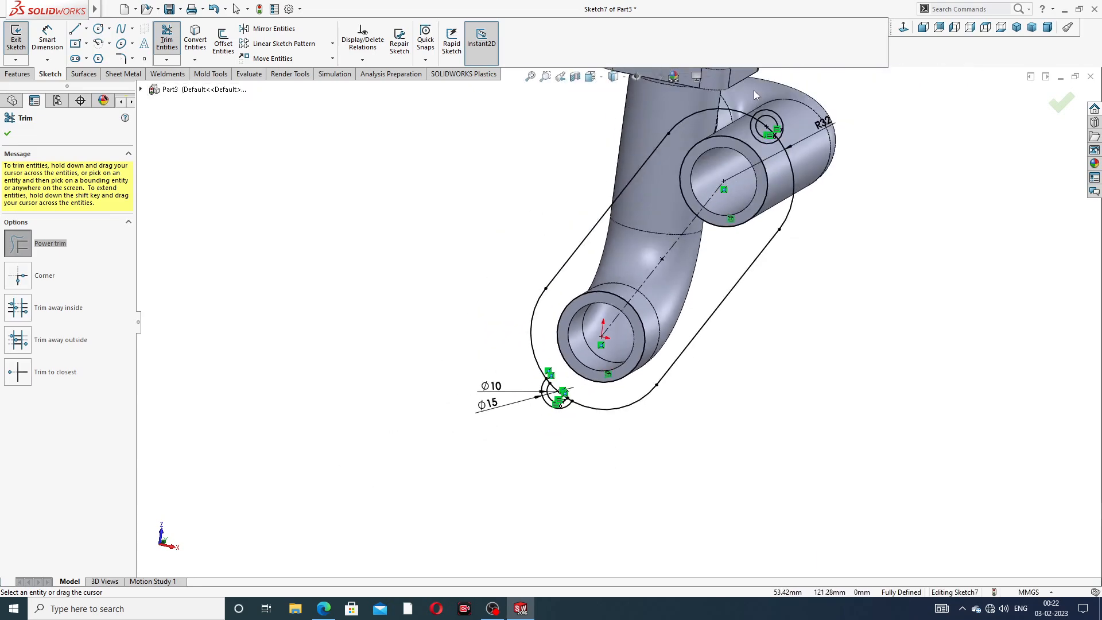
pyautogui.scroll(-3, 752, 97)
pyautogui.moveTo(751, 161)
pyautogui.mouseDown()
pyautogui.moveTo(743, 207)
pyautogui.moveTo(763, 224)
pyautogui.mouseUp()
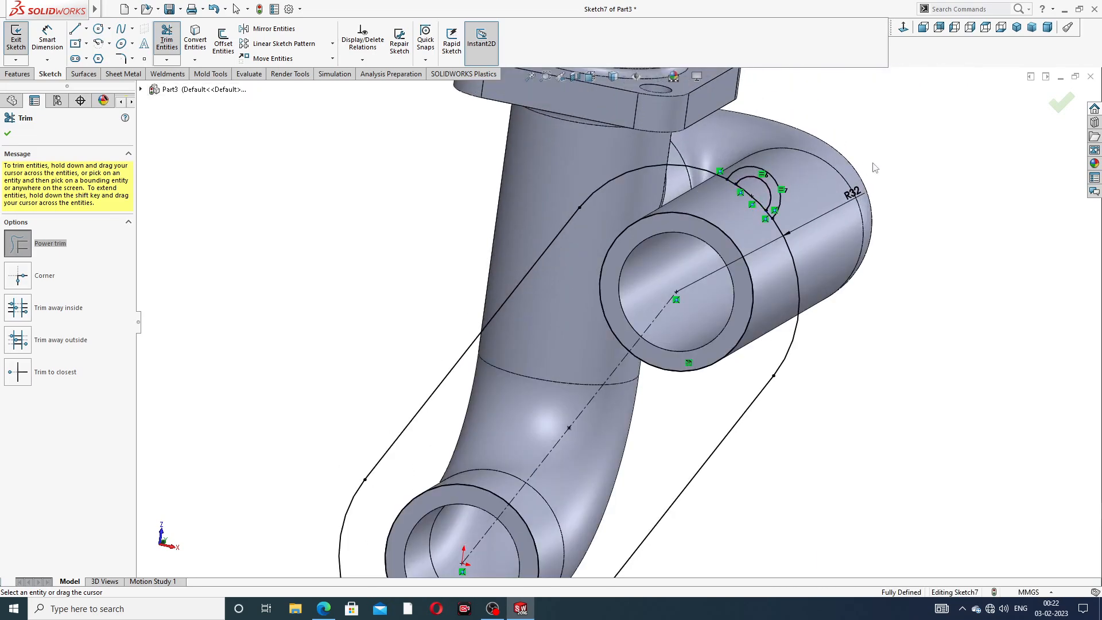
pyautogui.click(1060, 102)
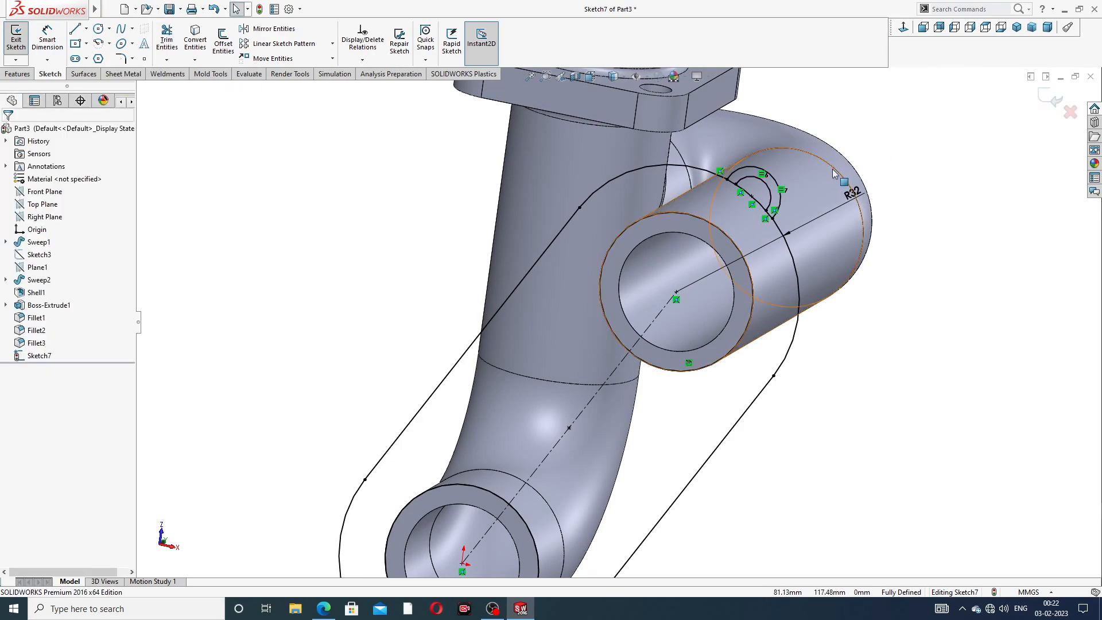
# Finish the sketch and start a boss extrusion using the slot region around the two pipe openings
pyautogui.scroll(2, 617, 330)
pyautogui.moveTo(715, 107)
pyautogui.mouseDown(button='middle')
pyautogui.moveTo(708, 167)
pyautogui.moveTo(773, 145)
pyautogui.mouseUp(button='middle')
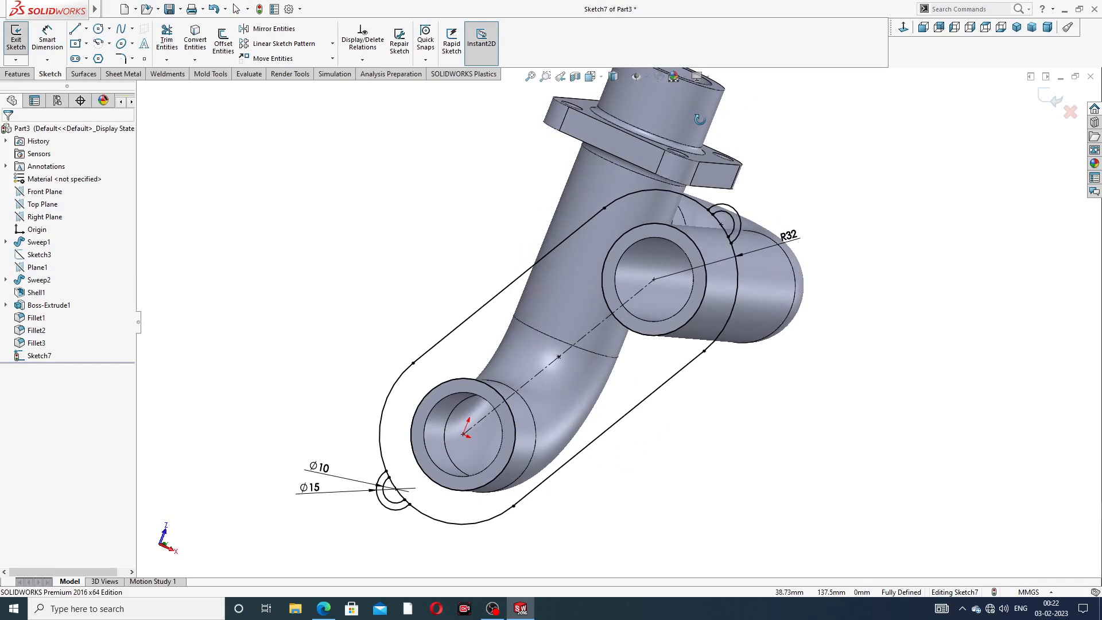
pyautogui.click(1054, 99)
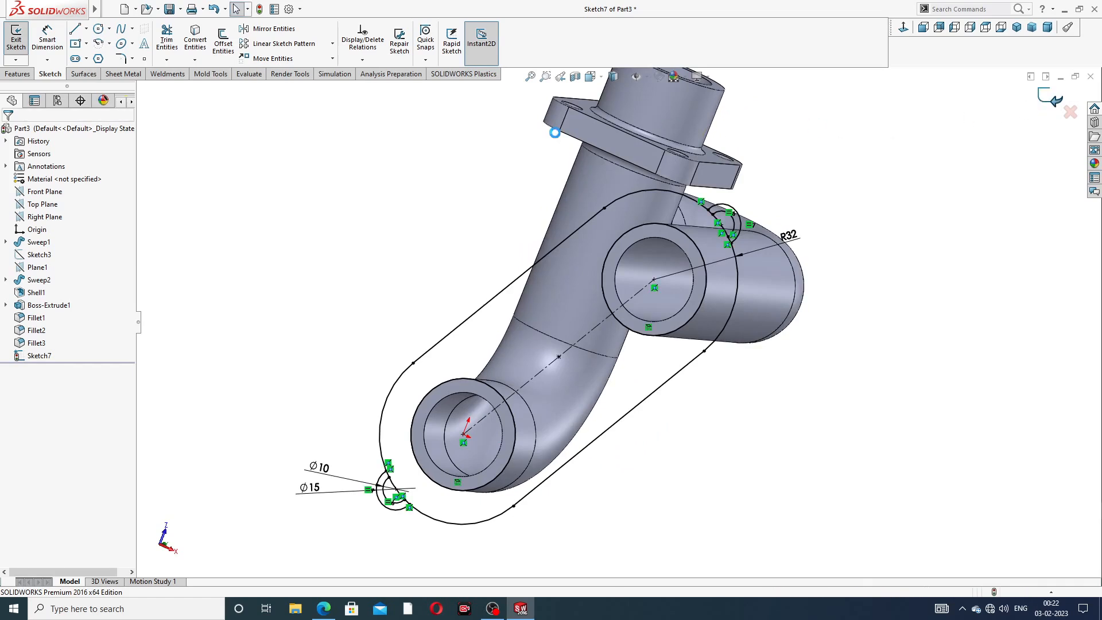
pyautogui.click(52, 74)
pyautogui.click(19, 74)
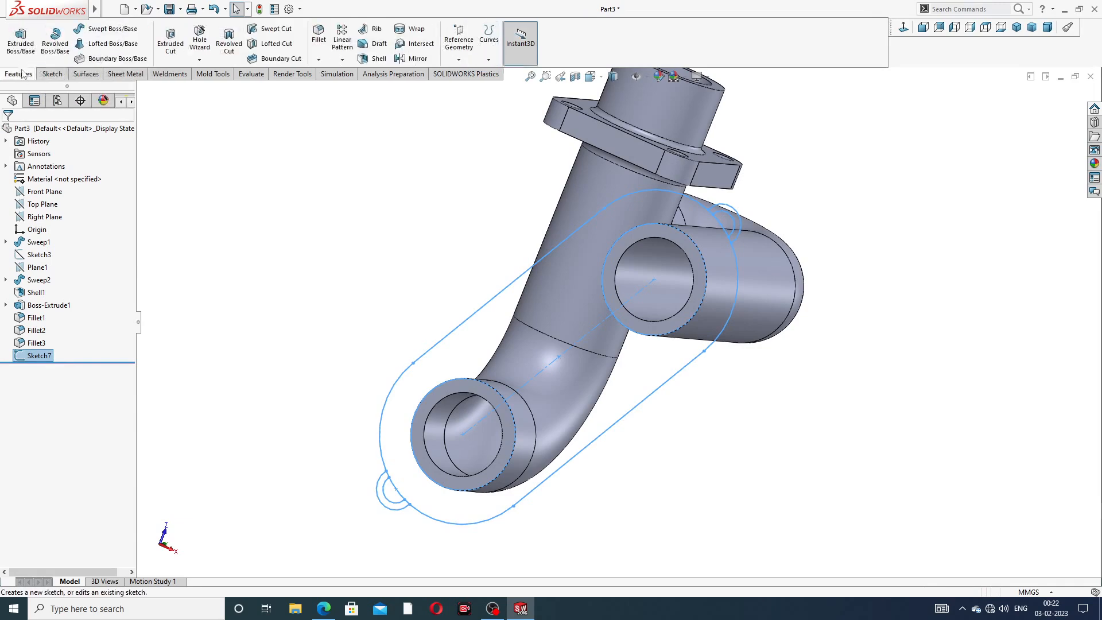
pyautogui.click(20, 40)
pyautogui.click(546, 307)
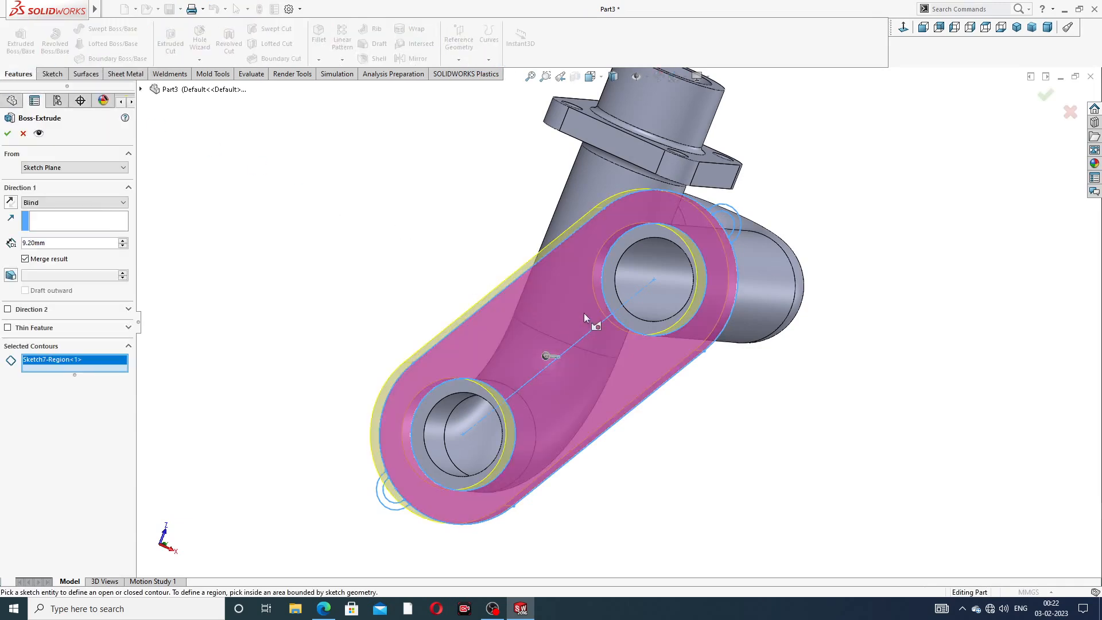
# Add the crescent-shaped lug regions at both slot ends to the extrusion's contours
pyautogui.moveTo(584, 312); pyautogui.dragTo(734, 202, button='middle')
pyautogui.scroll(-3, 734, 202)
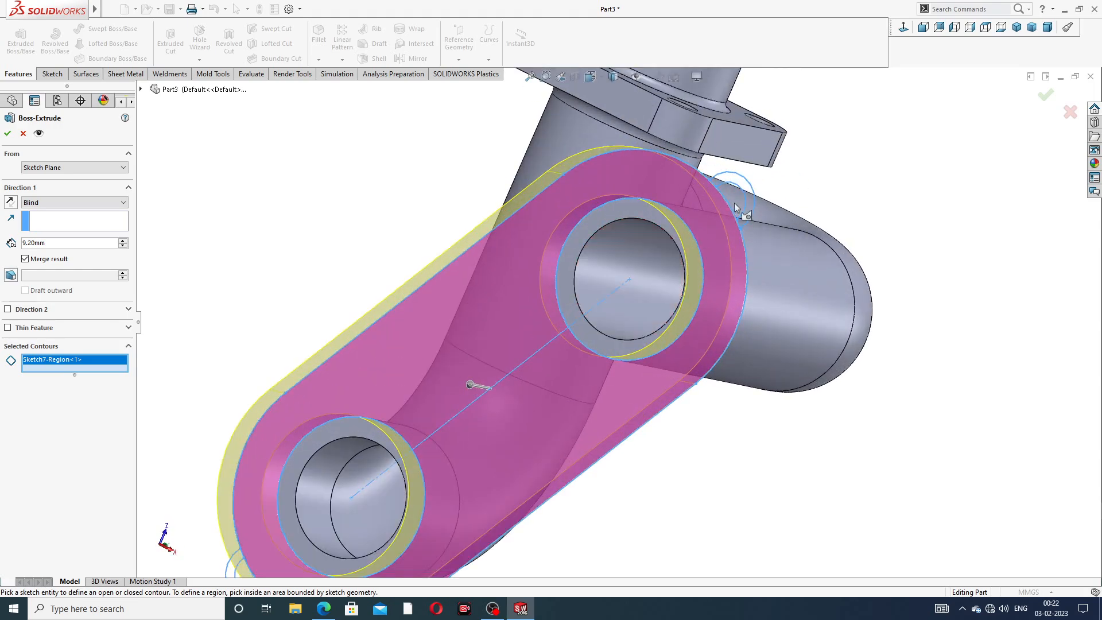
pyautogui.click(747, 186)
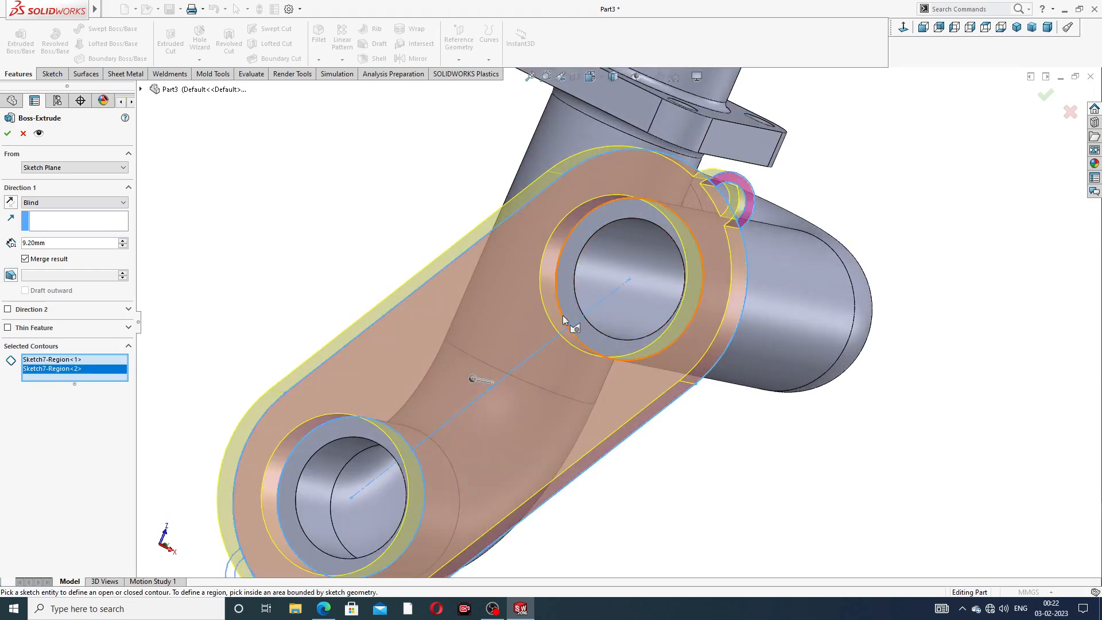
pyautogui.scroll(3, 472, 370)
pyautogui.moveTo(397, 436); pyautogui.dragTo(365, 500, button='middle')
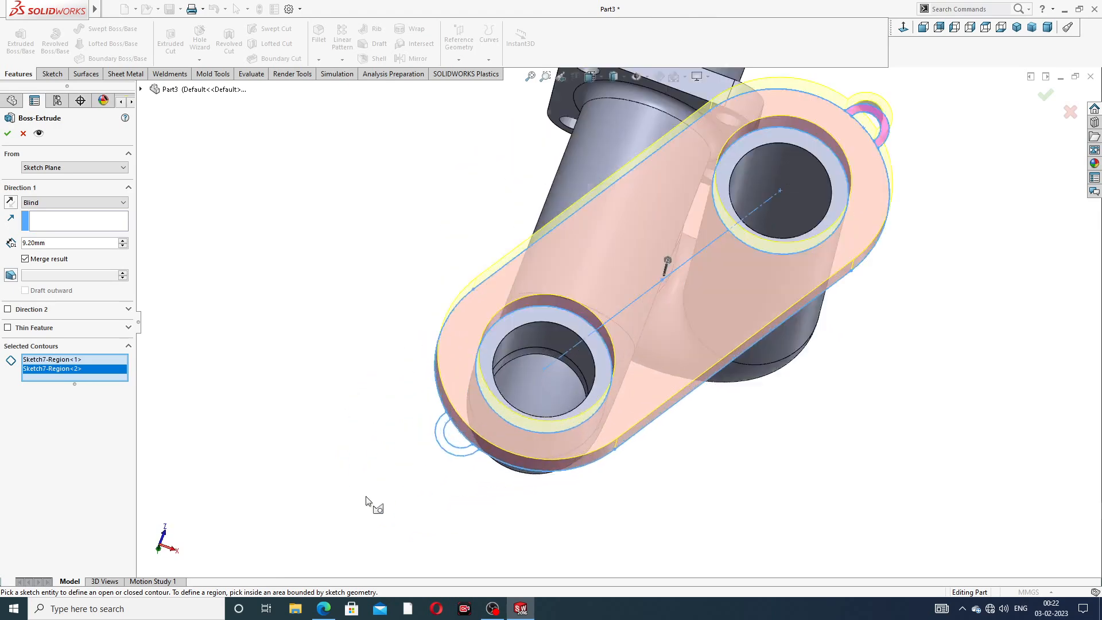
pyautogui.scroll(-2, 441, 436)
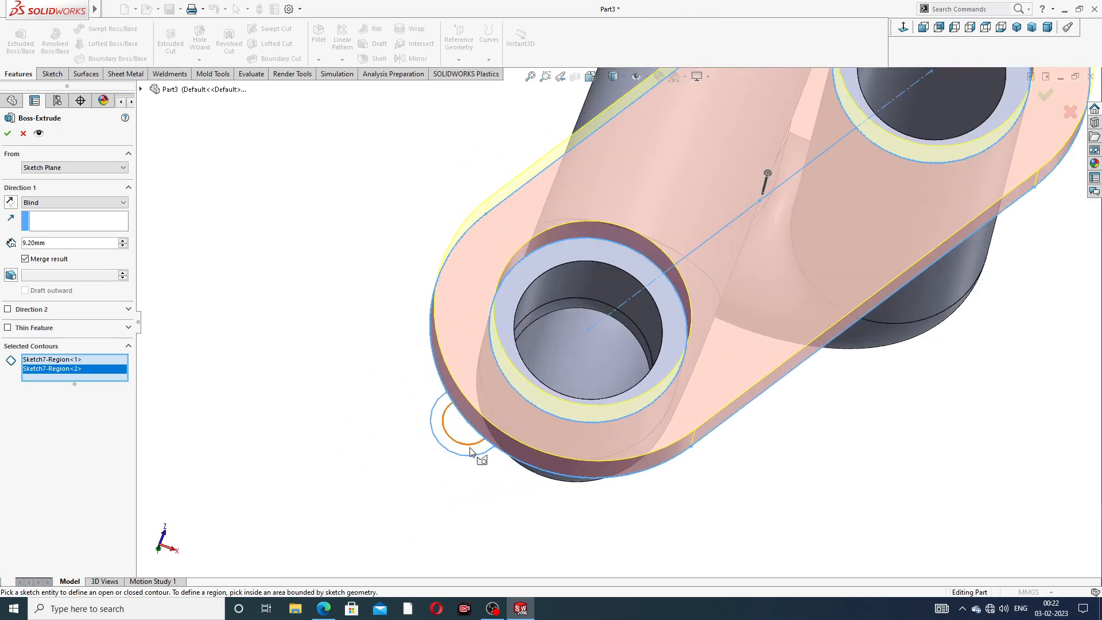
pyautogui.click(491, 453)
# Reverse the extrusion direction toward the pipes and create the base flange with a blind depth of 9.20 mm, merged with the body
pyautogui.scroll(2, 650, 307)
pyautogui.moveTo(650, 308); pyautogui.dragTo(730, 367, button='middle')
pyautogui.scroll(-1, 550, 307)
pyautogui.scroll(-1, 550, 307)
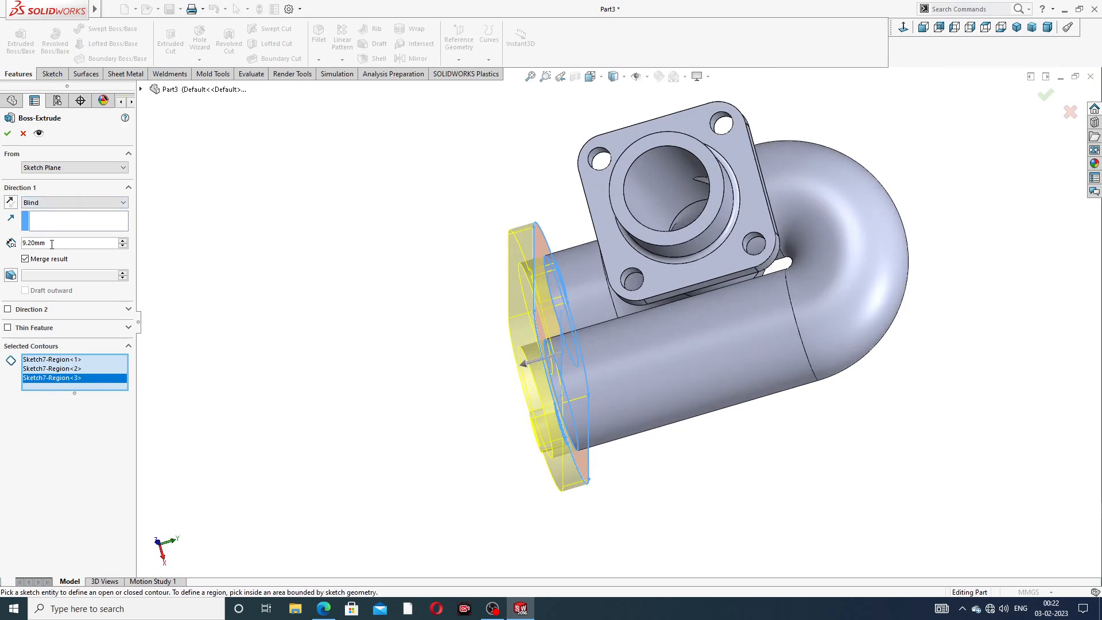
pyautogui.click(9, 202)
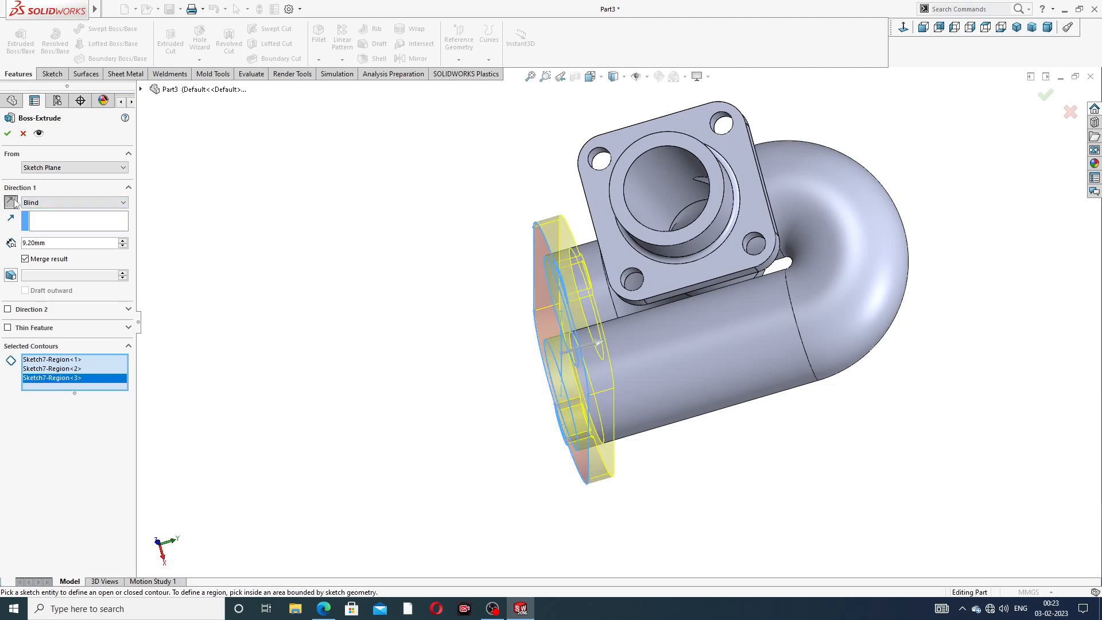
pyautogui.moveTo(489, 264); pyautogui.dragTo(501, 234, button='middle')
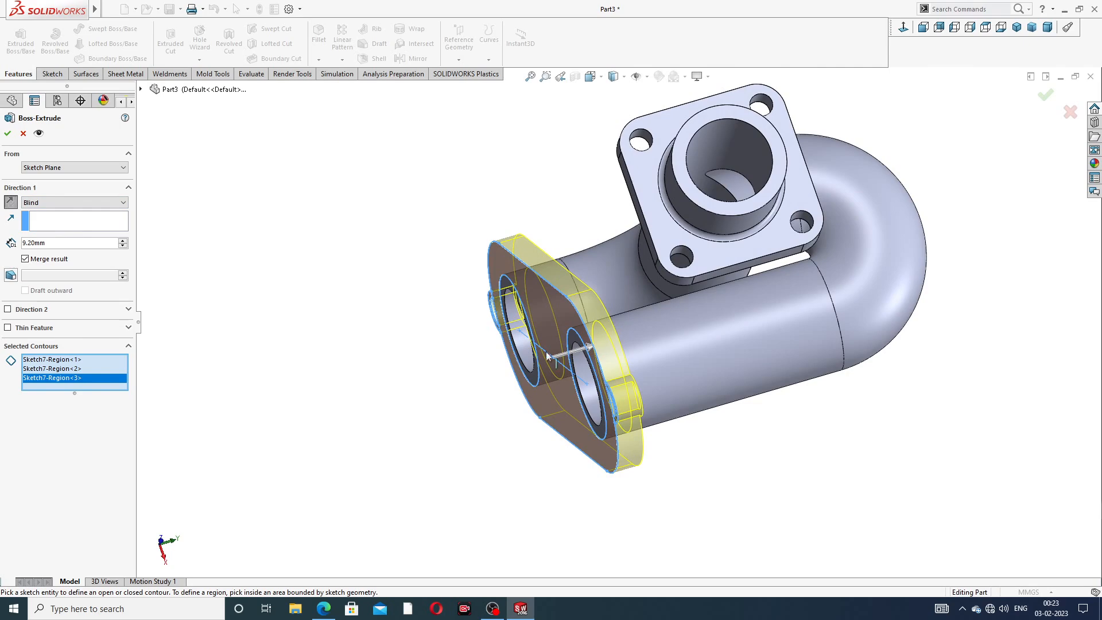
pyautogui.click(8, 134)
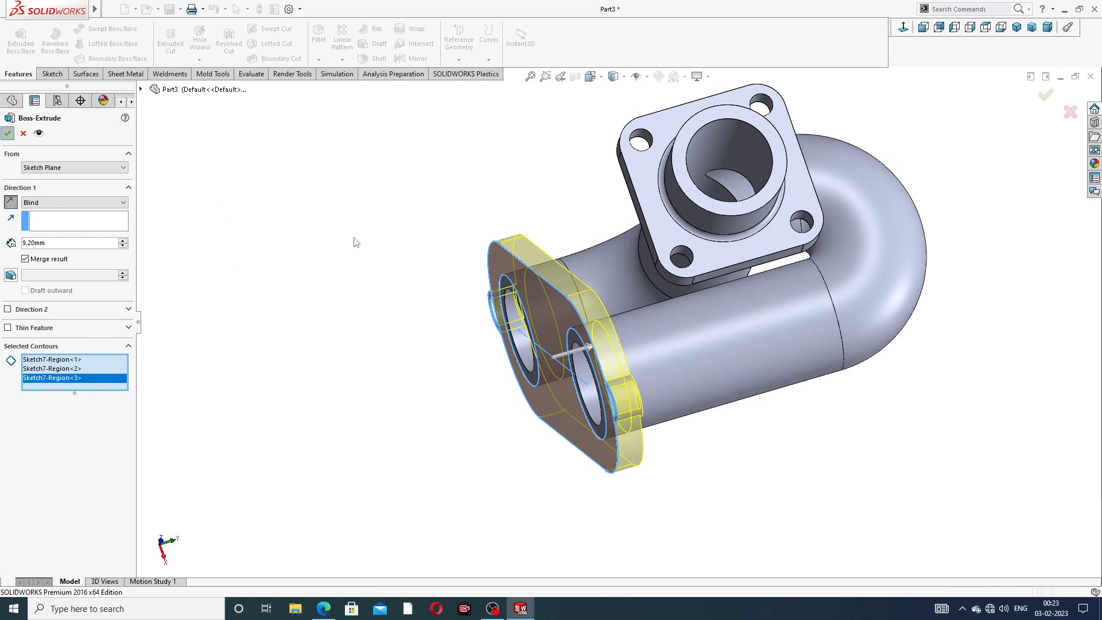
# Inspect the extruded base flange, its end lugs and the pipe joints from several sides
pyautogui.click(396, 268)
pyautogui.moveTo(490, 316); pyautogui.dragTo(821, 341, button='middle')
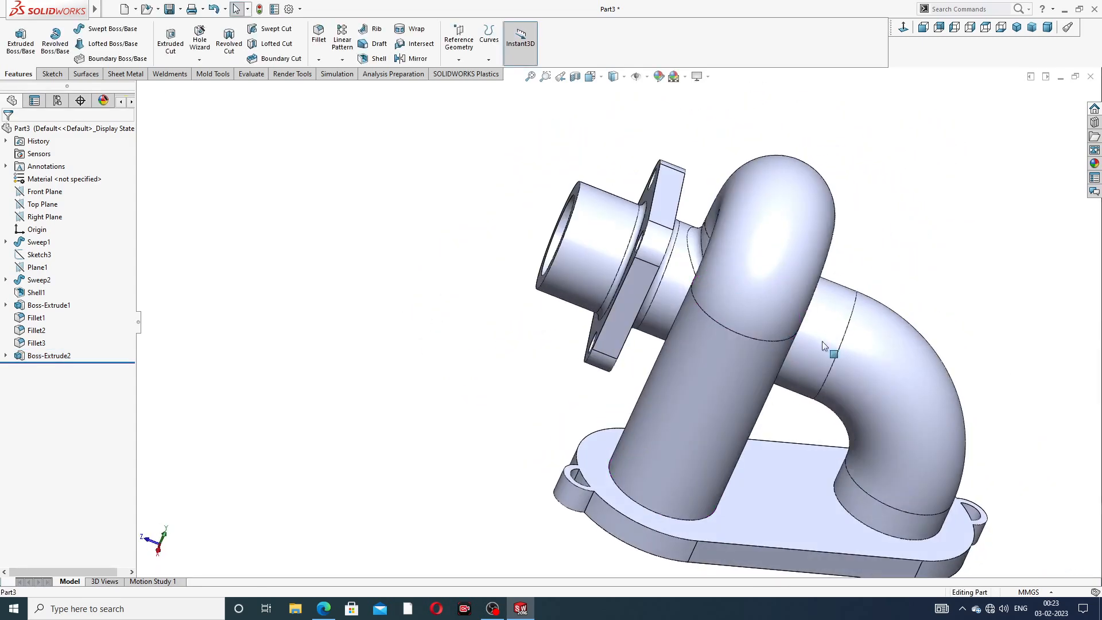
pyautogui.moveTo(904, 354); pyautogui.dragTo(908, 304, button='middle')
pyautogui.scroll(3, 863, 406)
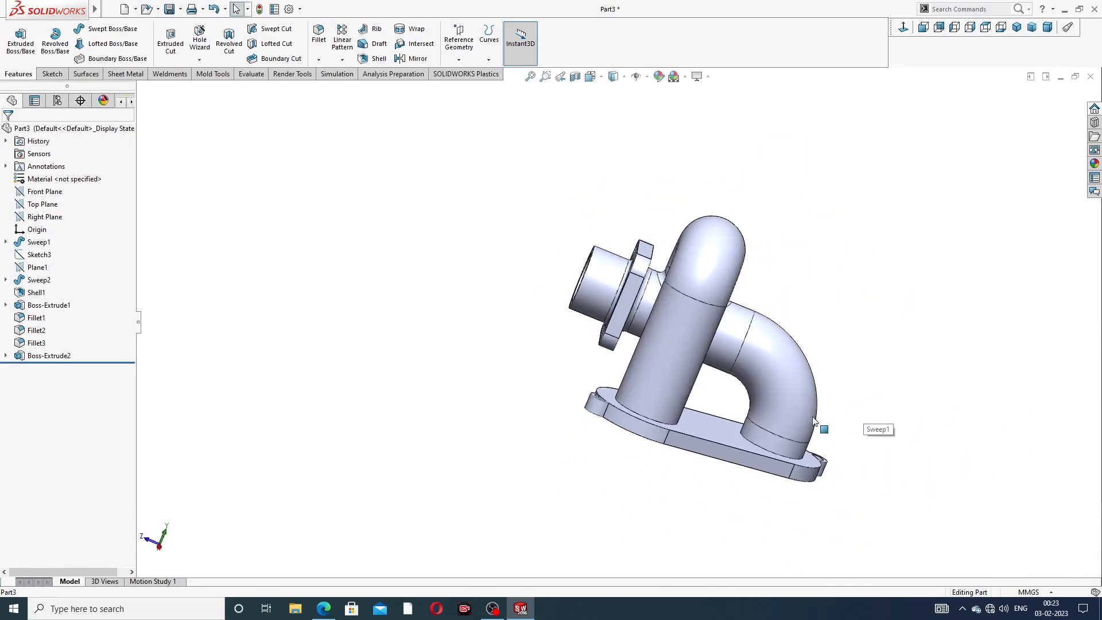
pyautogui.moveTo(873, 432); pyautogui.dragTo(755, 384, button='middle')
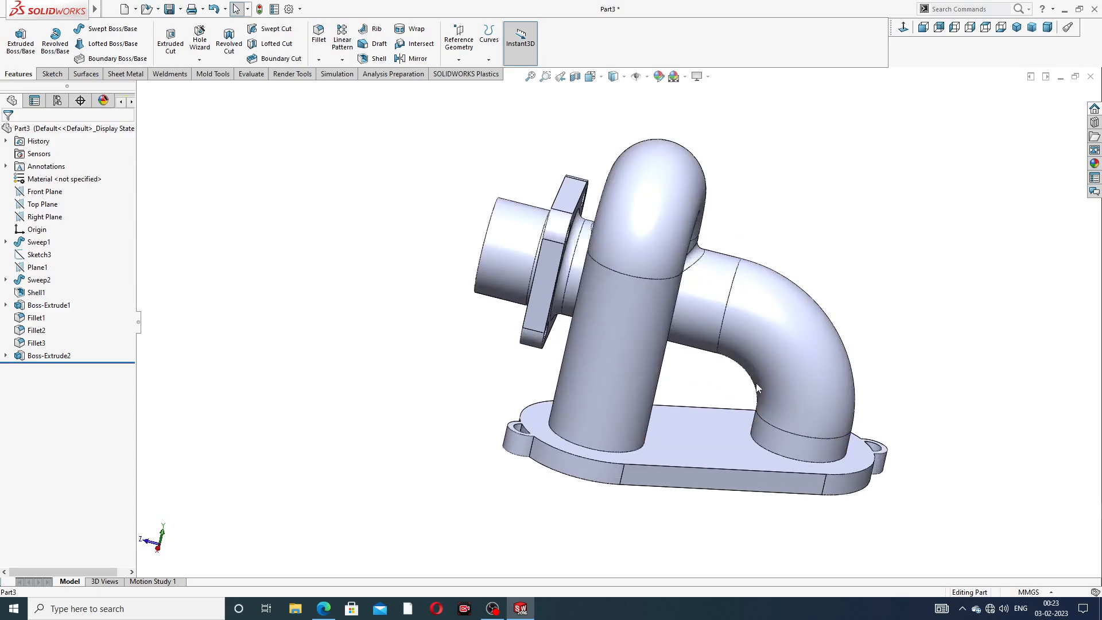
pyautogui.moveTo(670, 249); pyautogui.dragTo(536, 195, button='middle')
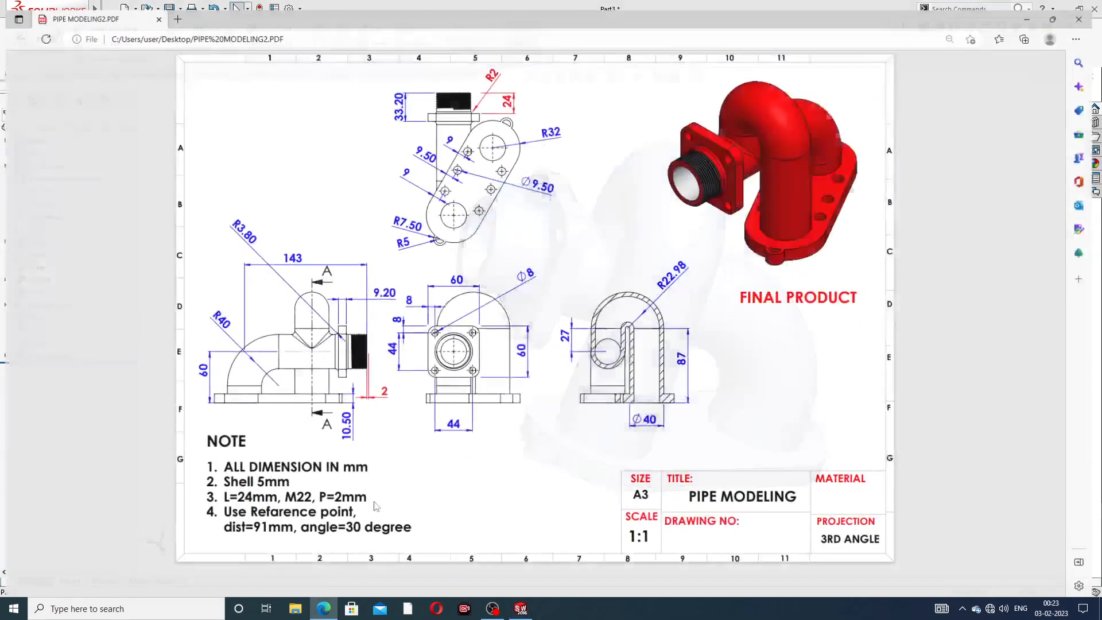
# Check the thread note in the PDF drawing and start a Thread on the outer circular edge of the flanged pipe's open end
pyautogui.click(324, 608)
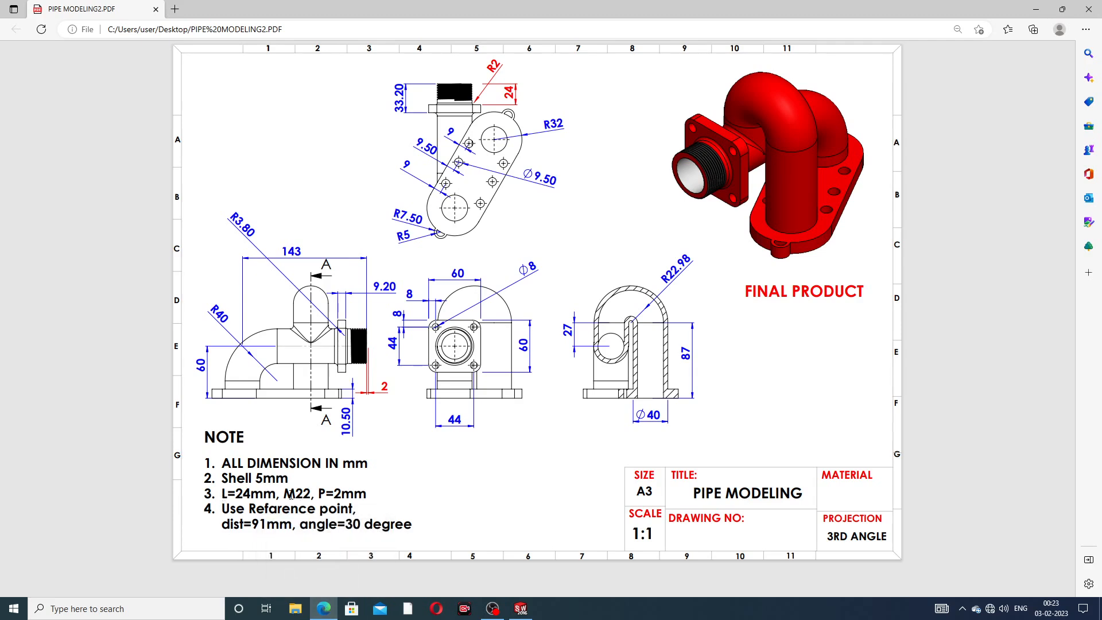
pyautogui.click(336, 612)
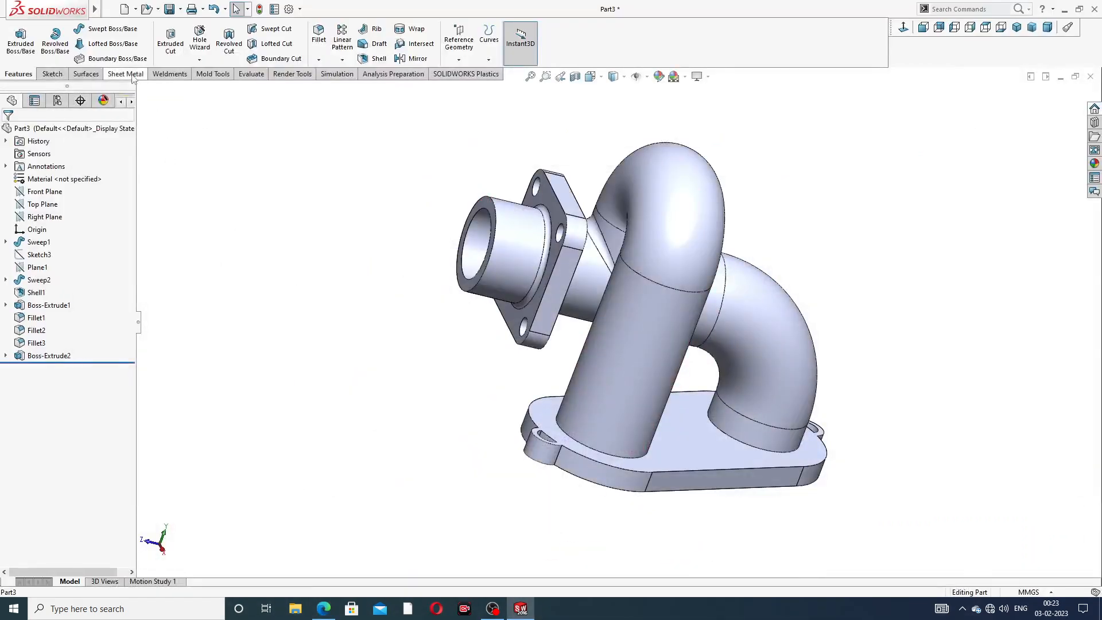
pyautogui.click(199, 61)
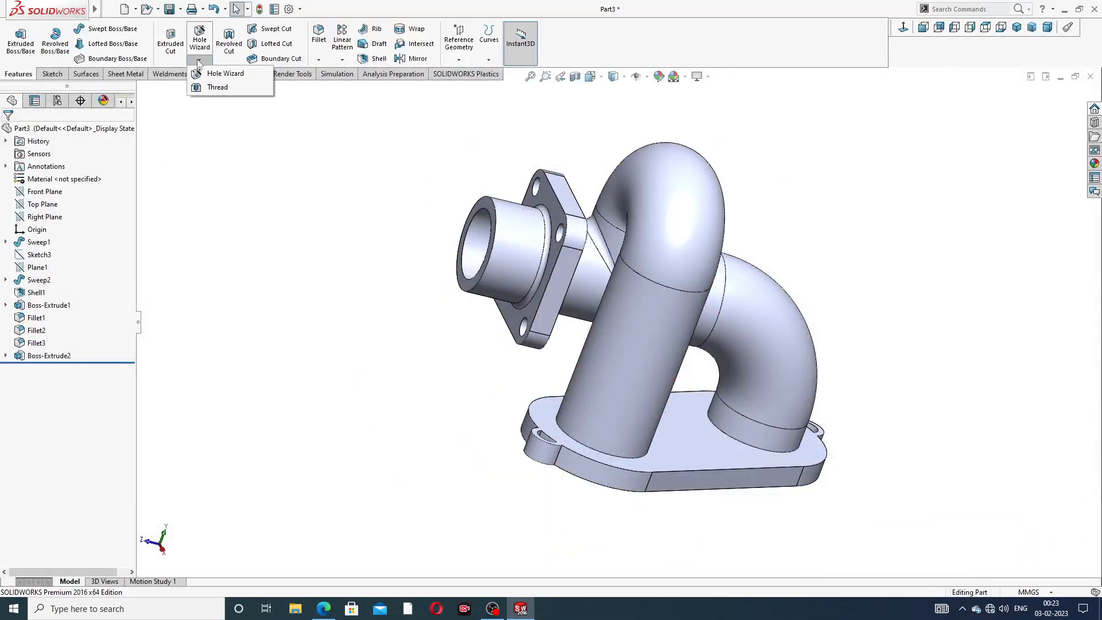
pyautogui.click(217, 87)
pyautogui.scroll(-5, 516, 223)
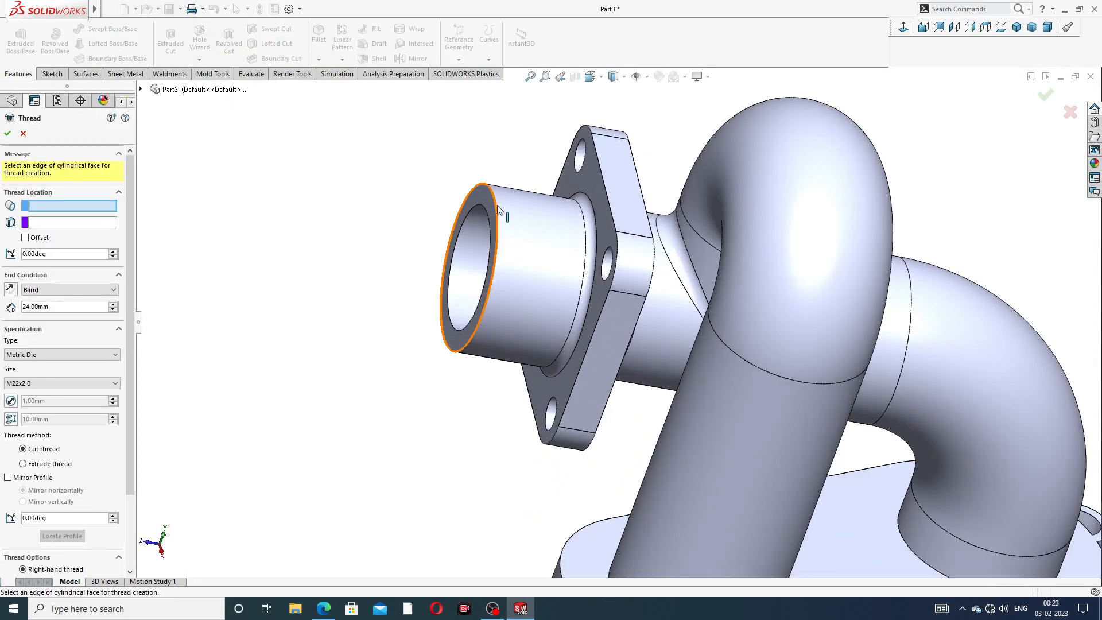
pyautogui.click(497, 207)
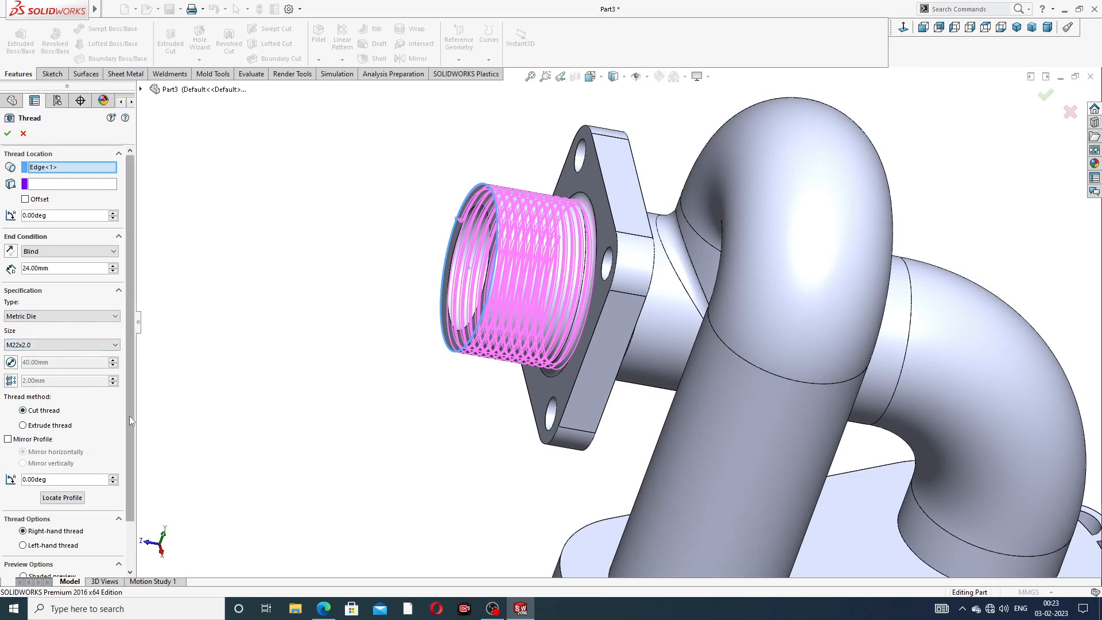
# Offset the thread start 2 mm outward from the pipe end and create the 24 mm blind Metric Die M22x2.0 cut thread
pyautogui.moveTo(130, 415); pyautogui.dragTo(144, 335)
pyautogui.click(26, 199)
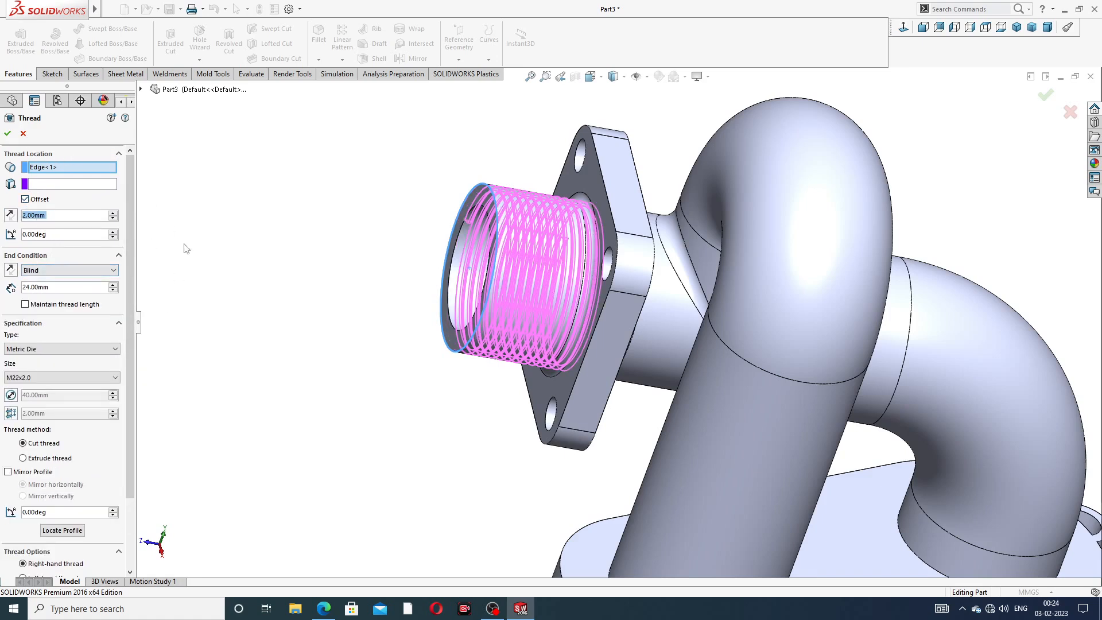
pyautogui.click(11, 216)
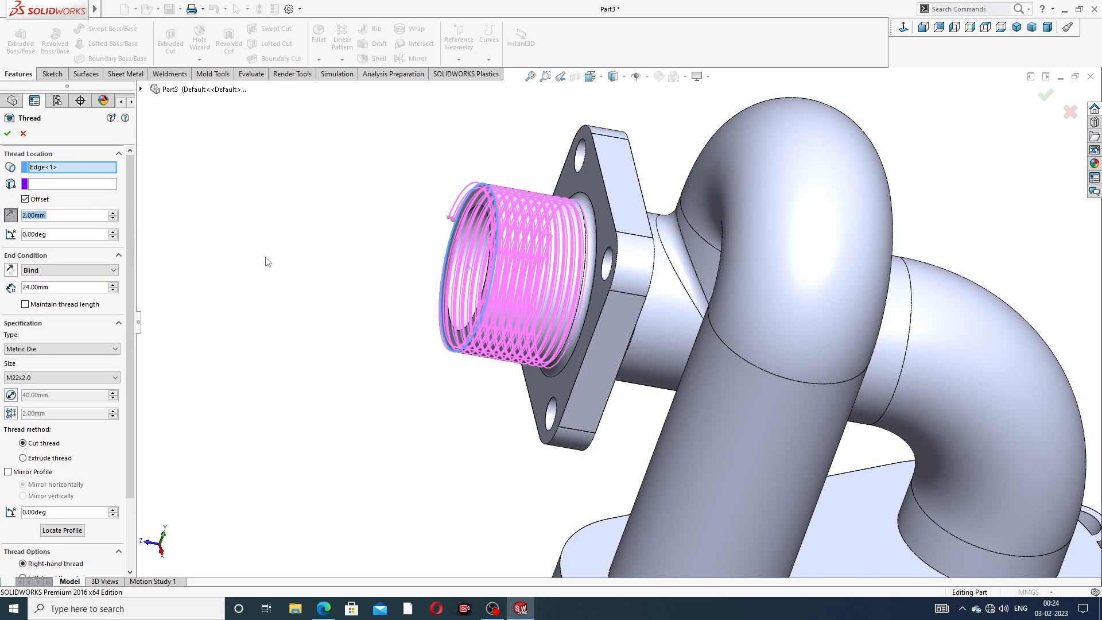
pyautogui.moveTo(267, 263); pyautogui.dragTo(339, 273, button='middle')
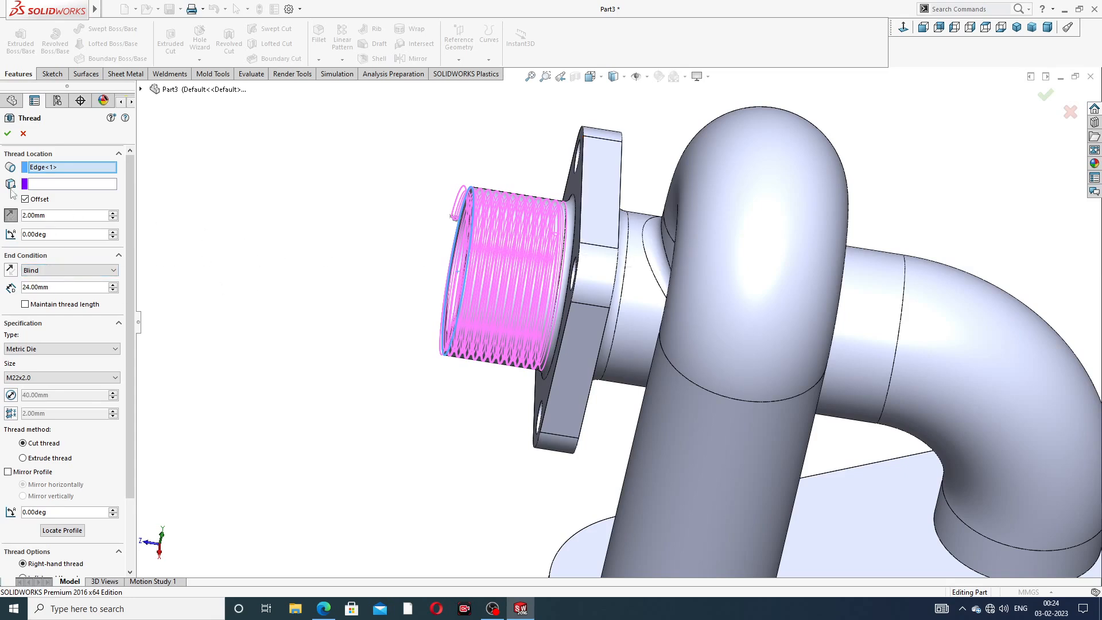
pyautogui.click(8, 133)
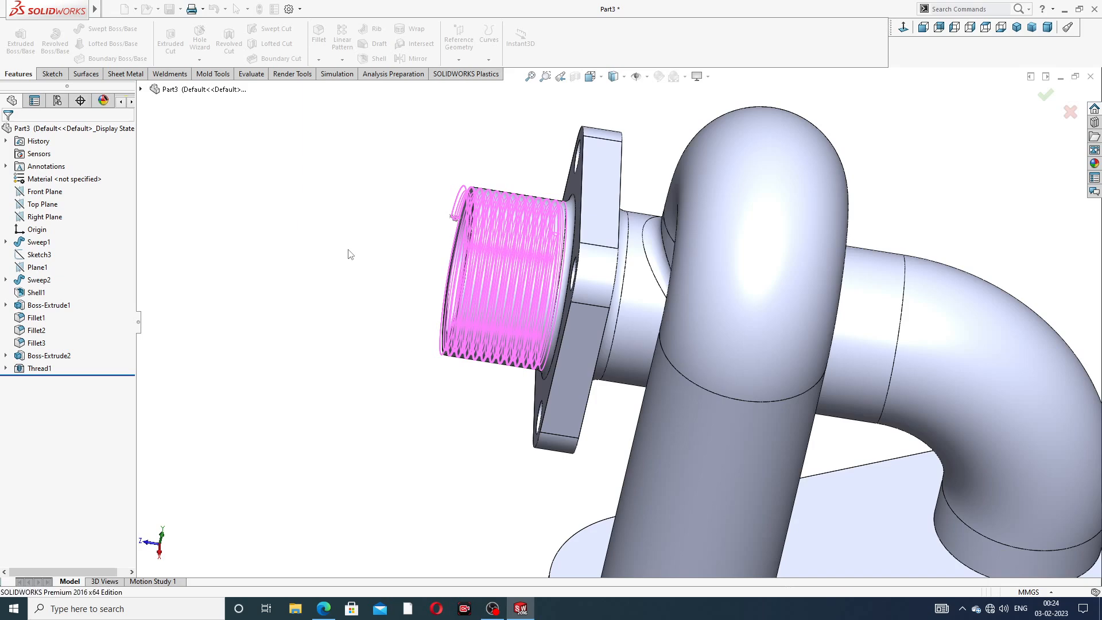
# Colour the pipe's thread feature dark grey with RGB 64, 64, 64
pyautogui.scroll(3, 484, 265)
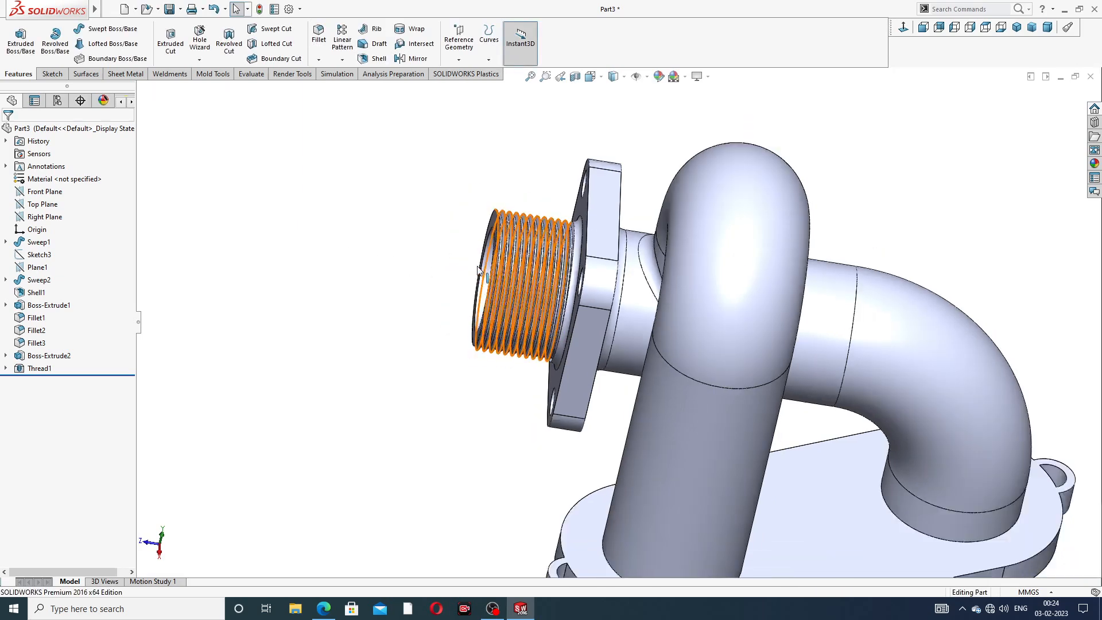
pyautogui.moveTo(543, 266)
pyautogui.mouseDown(button='middle')
pyautogui.moveTo(631, 275)
pyautogui.moveTo(534, 249)
pyautogui.mouseUp(button='middle')
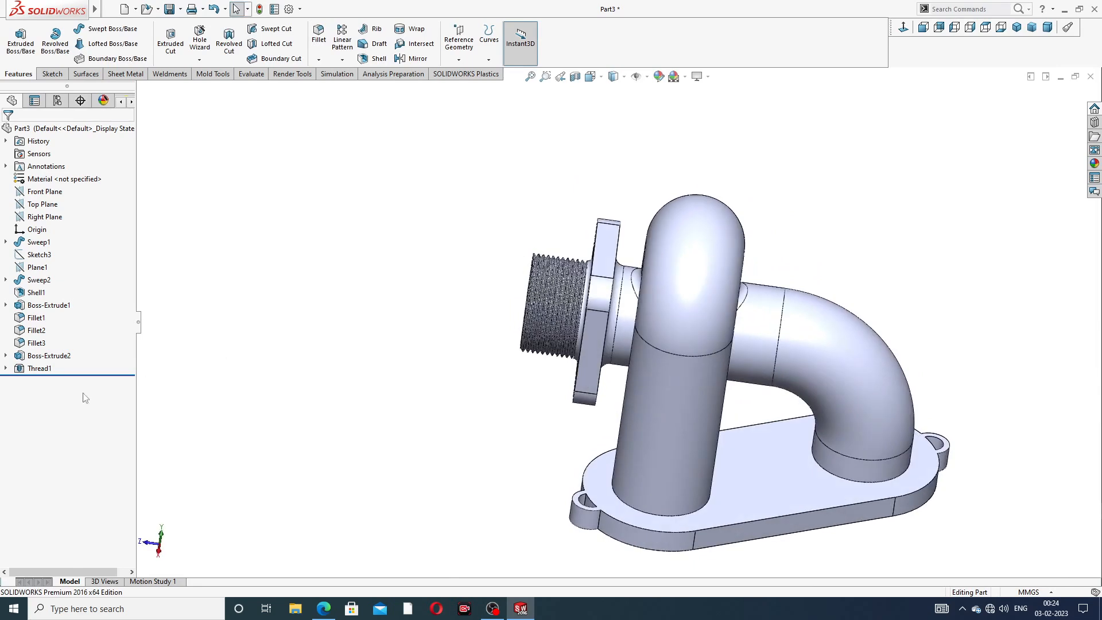
pyautogui.click(38, 367)
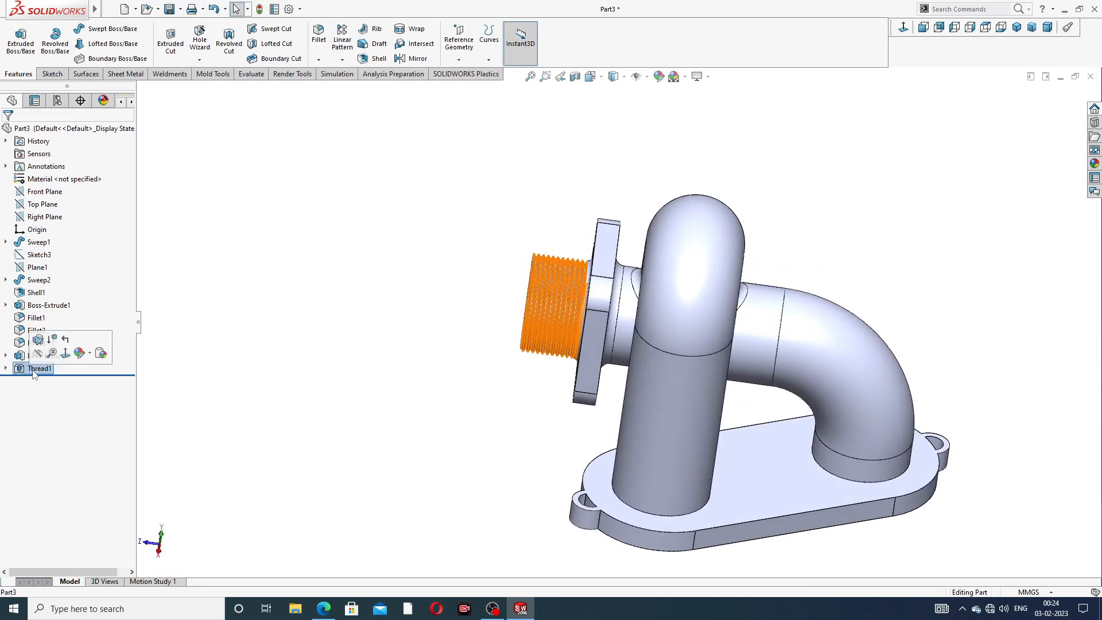
pyautogui.click(658, 76)
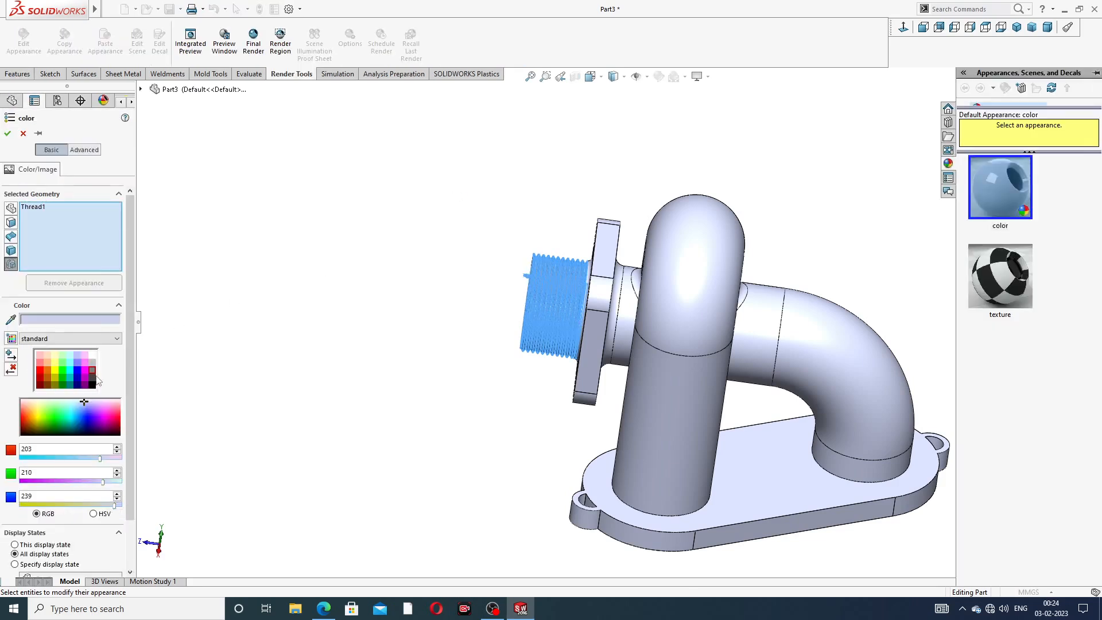
pyautogui.click(92, 378)
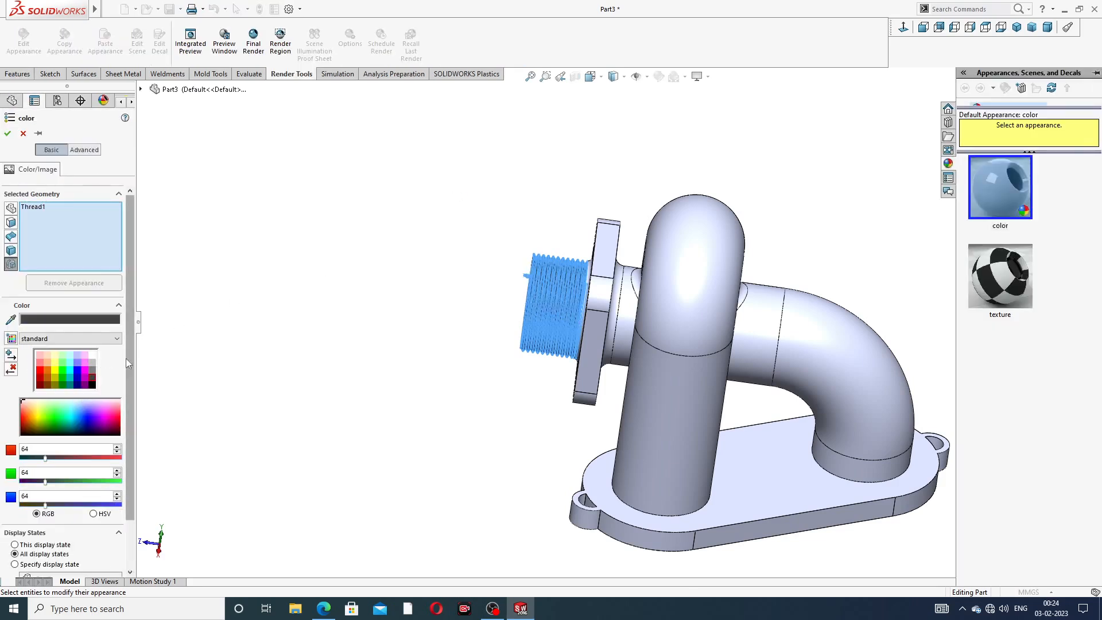
pyautogui.click(8, 133)
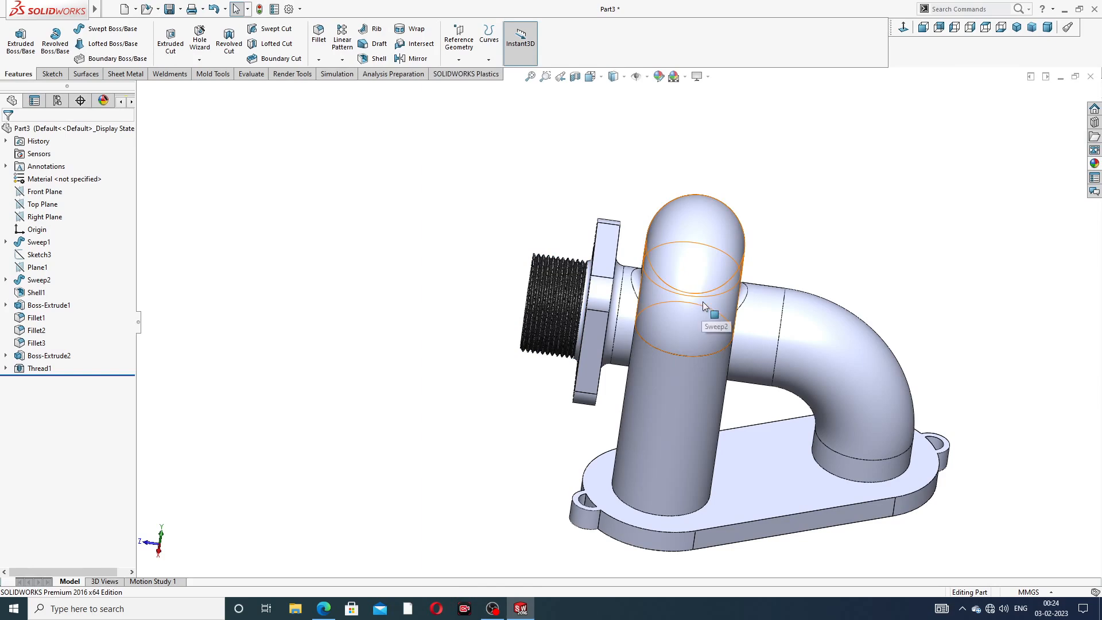
# Apply the painted candy apple red appearance to the whole part
pyautogui.moveTo(702, 301); pyautogui.dragTo(754, 313, button='middle')
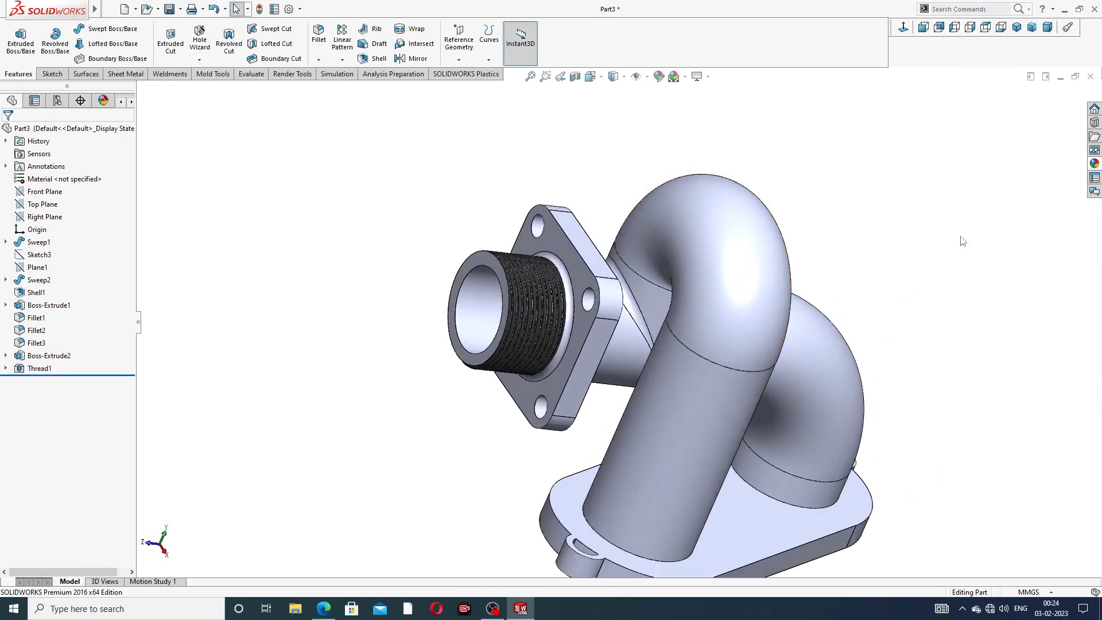
pyautogui.click(1094, 164)
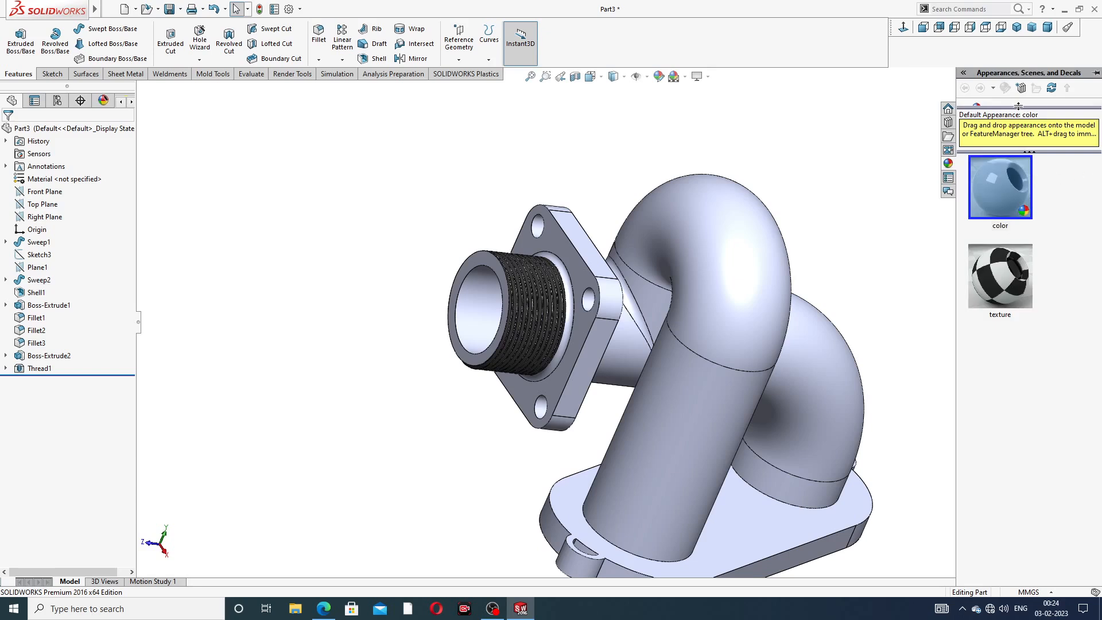
pyautogui.moveTo(1020, 105); pyautogui.dragTo(1028, 252)
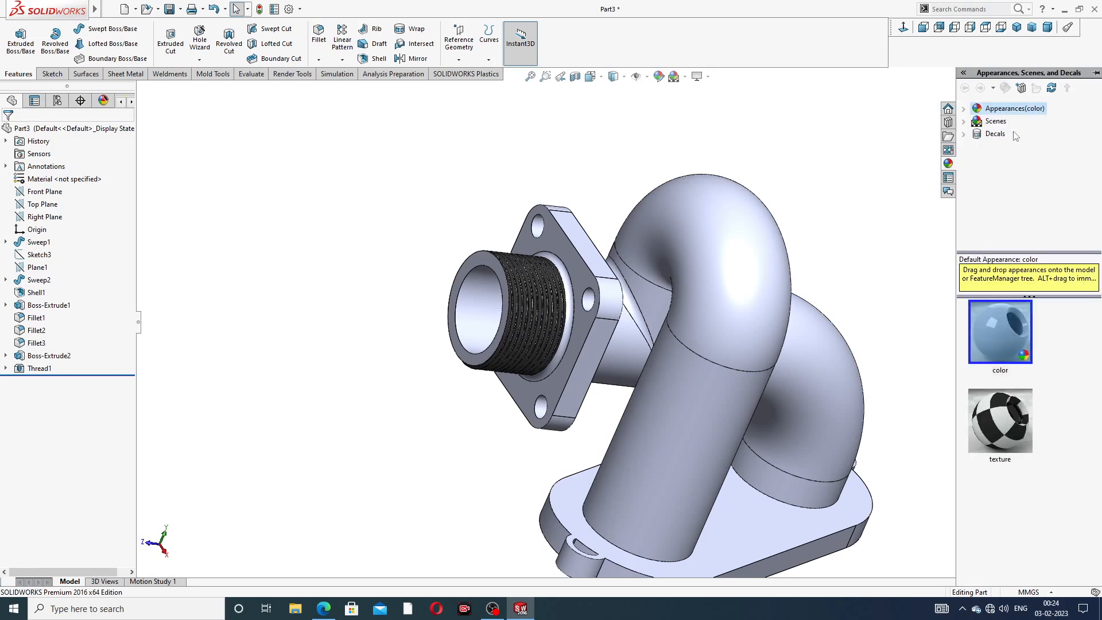
pyautogui.doubleClick(1009, 112)
pyautogui.scroll(-1, 1029, 221)
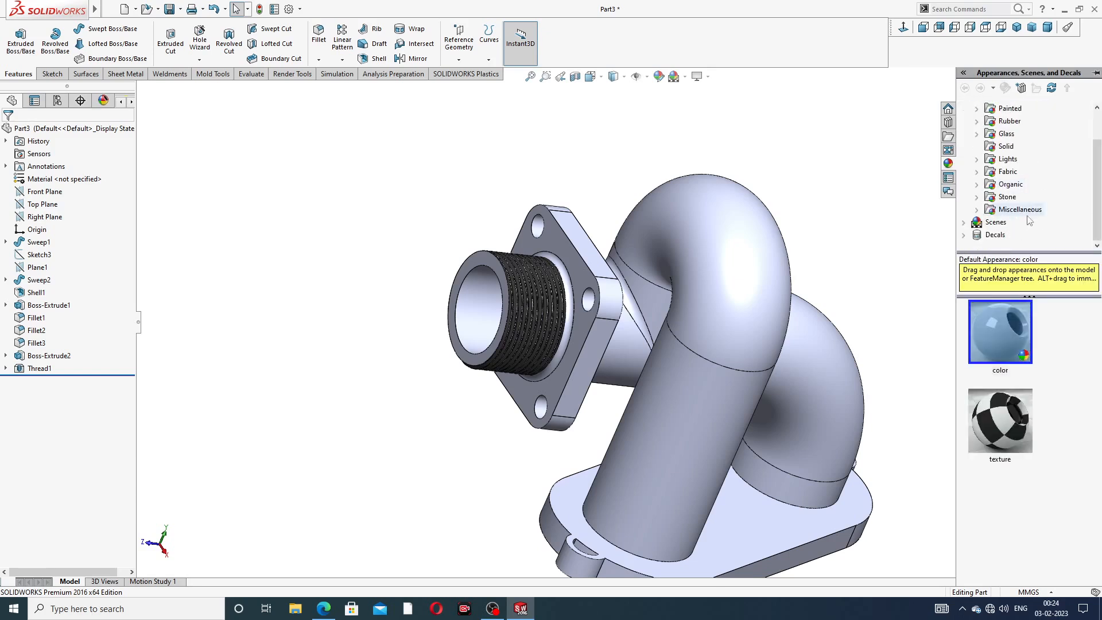
pyautogui.scroll(1, 1054, 143)
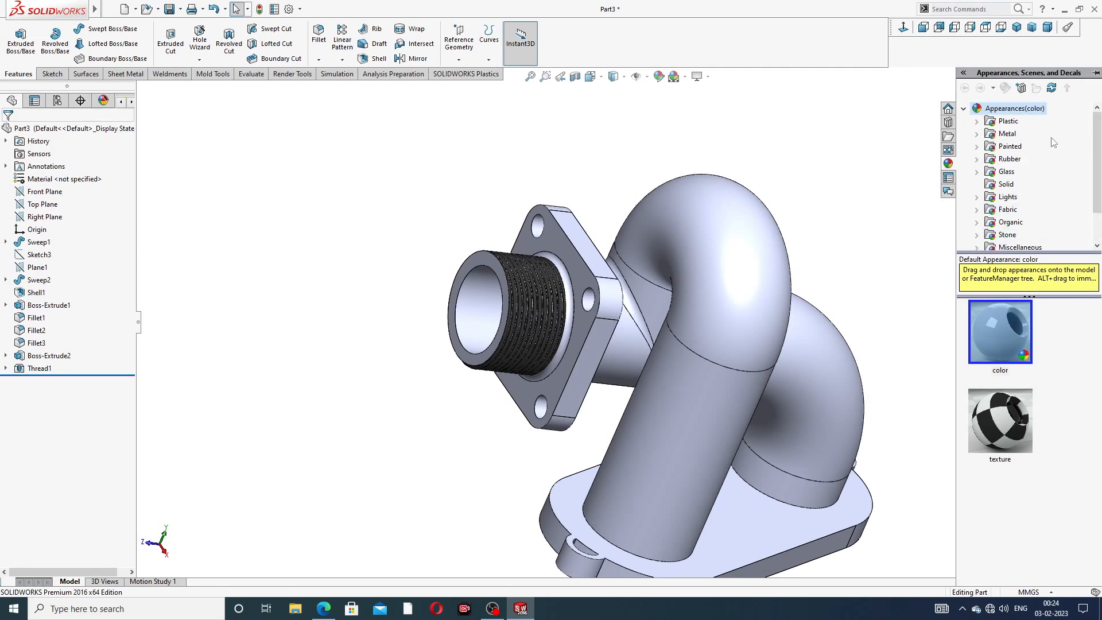
pyautogui.click(1015, 134)
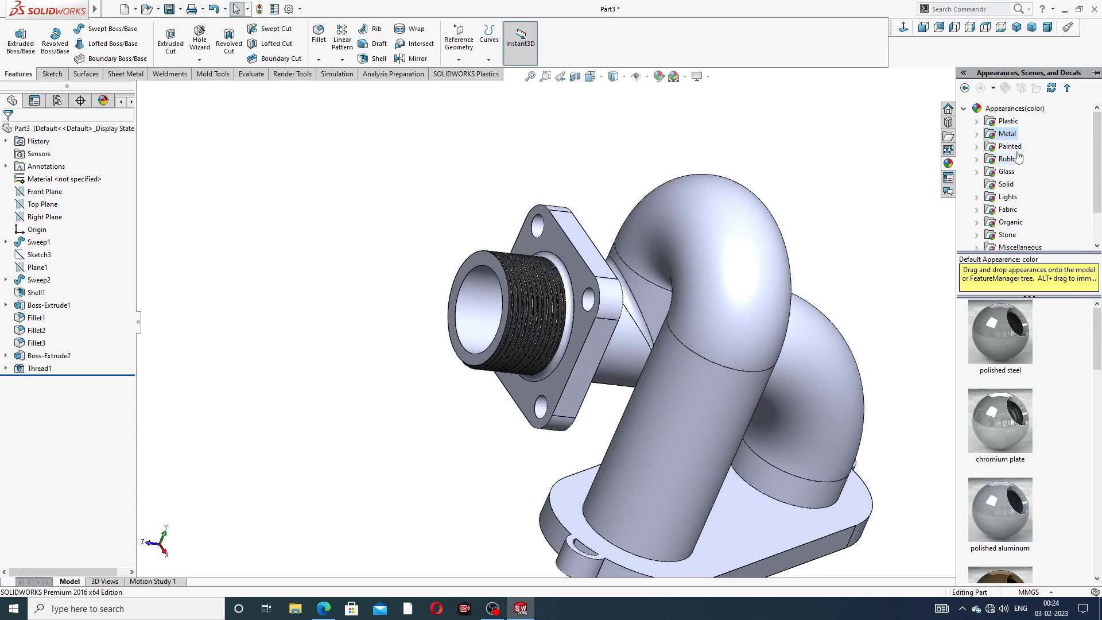
pyautogui.click(1011, 147)
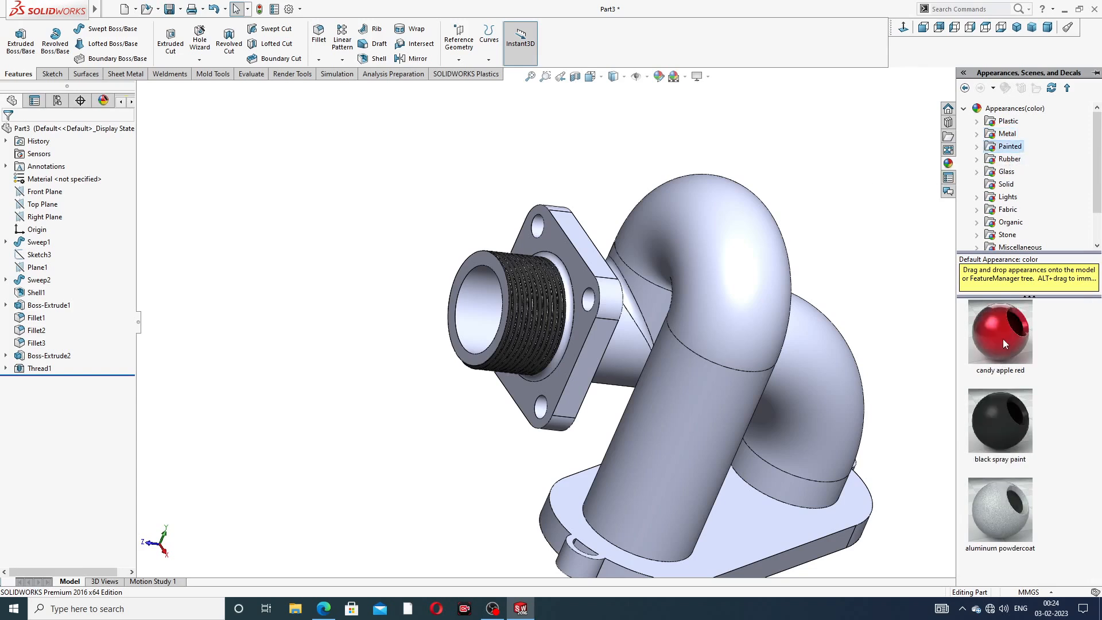
pyautogui.moveTo(1002, 348); pyautogui.dragTo(829, 298)
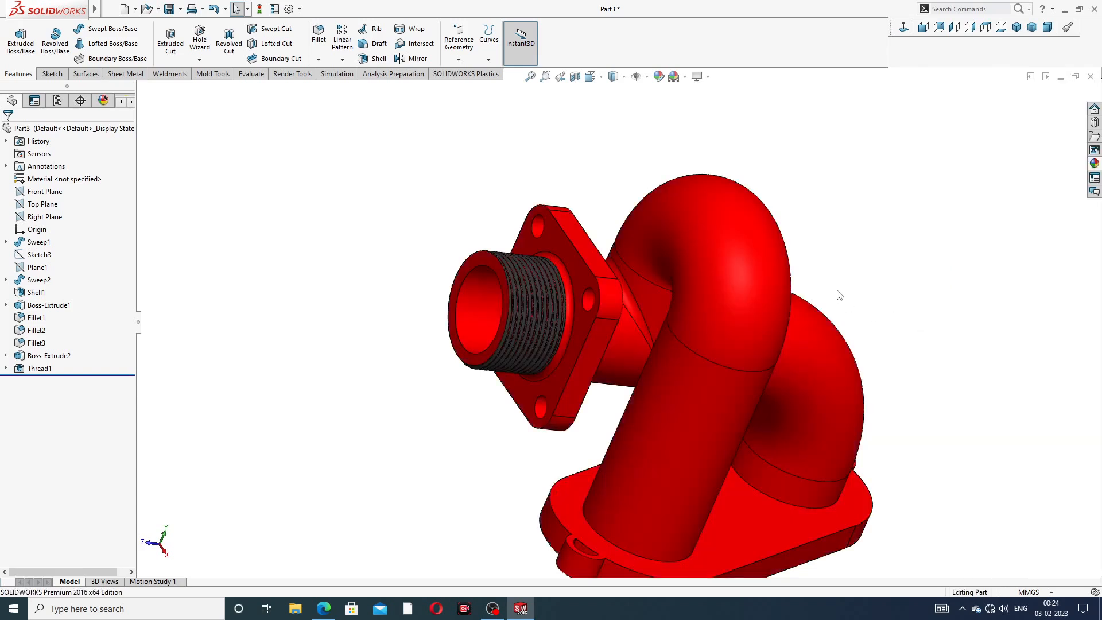
# Start a sketch on the underside of the base flange and view that face straight on
pyautogui.moveTo(836, 295); pyautogui.dragTo(757, 405, button='middle')
pyautogui.scroll(2, 727, 409)
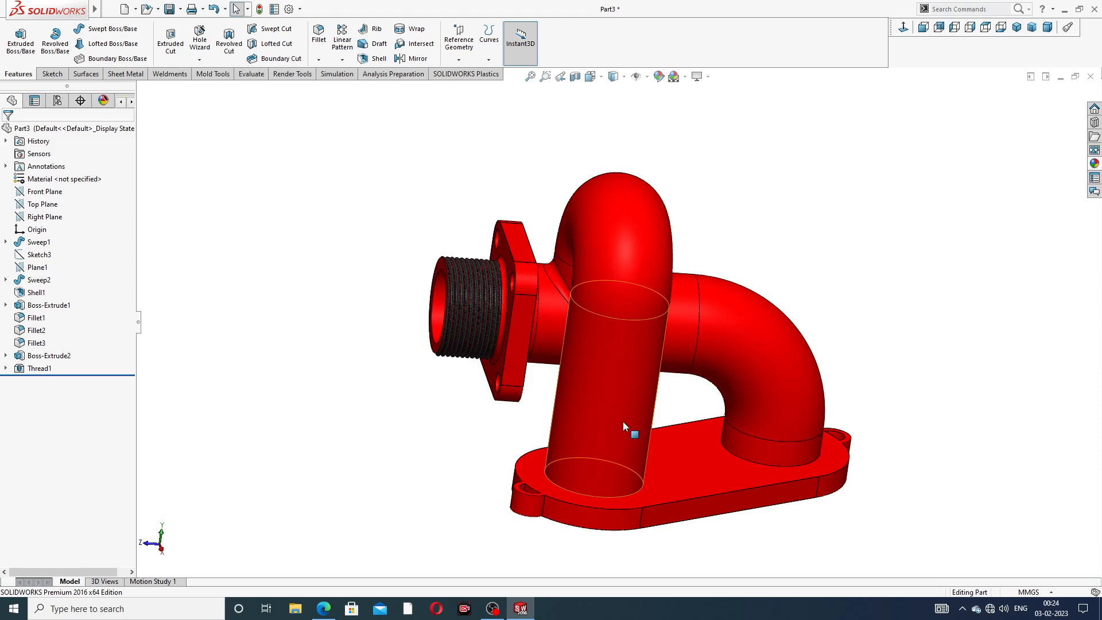
pyautogui.moveTo(807, 243); pyautogui.dragTo(691, 323, button='middle')
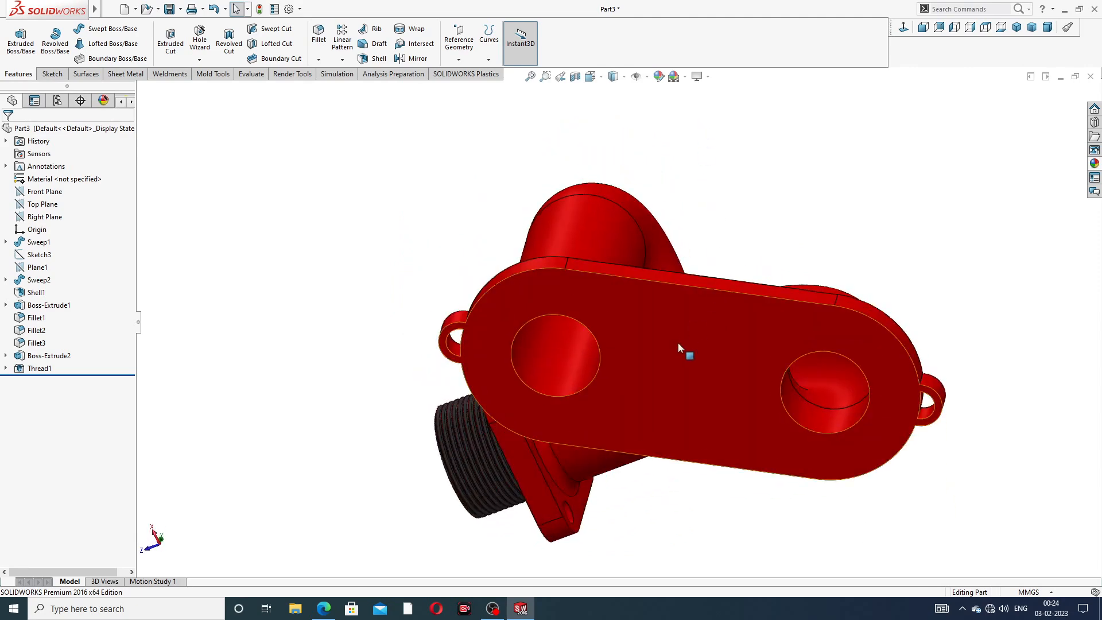
pyautogui.click(678, 344)
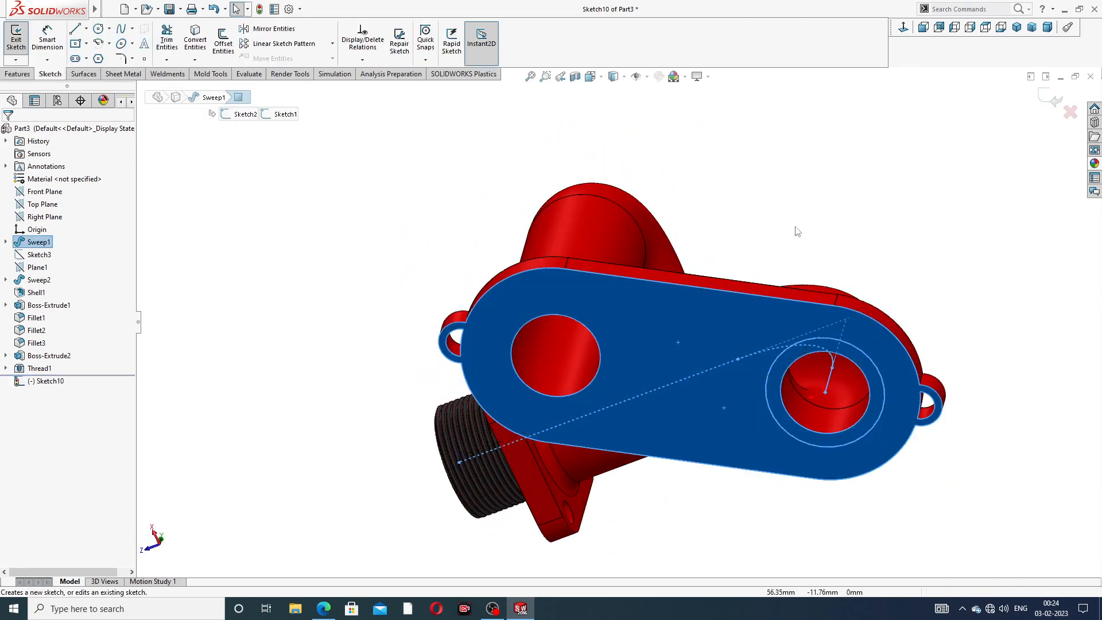
pyautogui.click(904, 29)
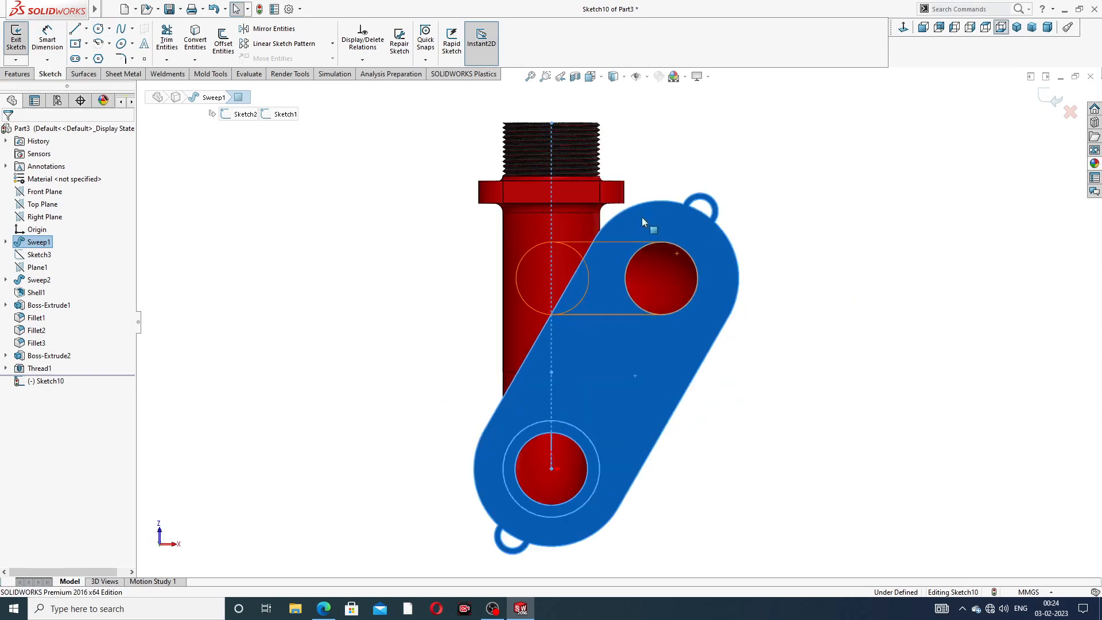
# Sketch three circles with radii of about 5.4, 6.6 and 8 mm along the base flange's straight edge nearest the threaded pipe
pyautogui.click(98, 29)
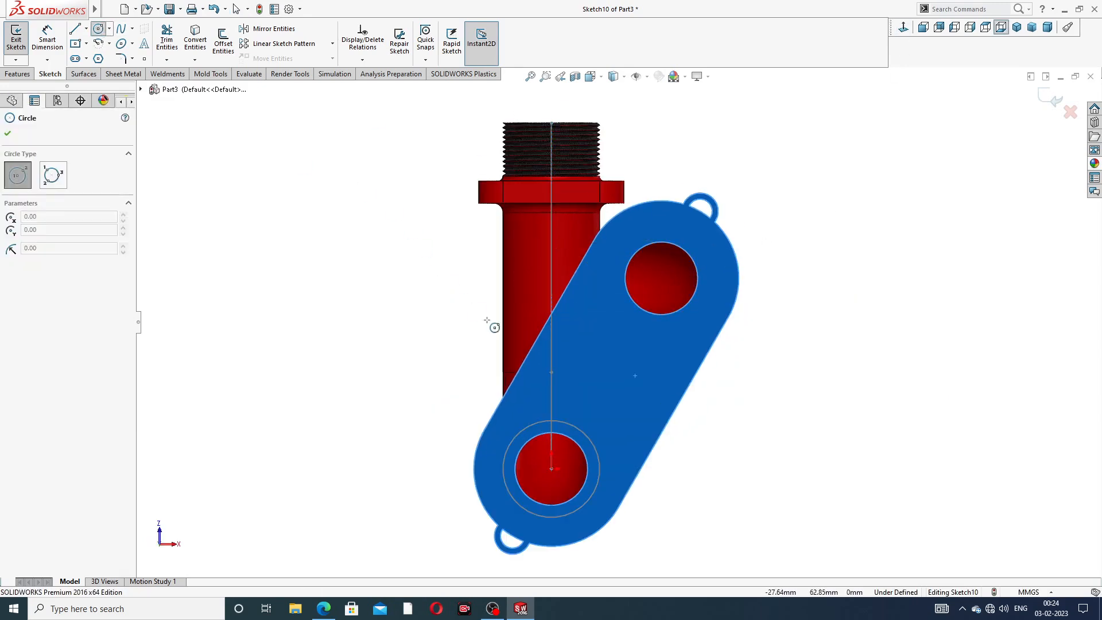
pyautogui.click(534, 386)
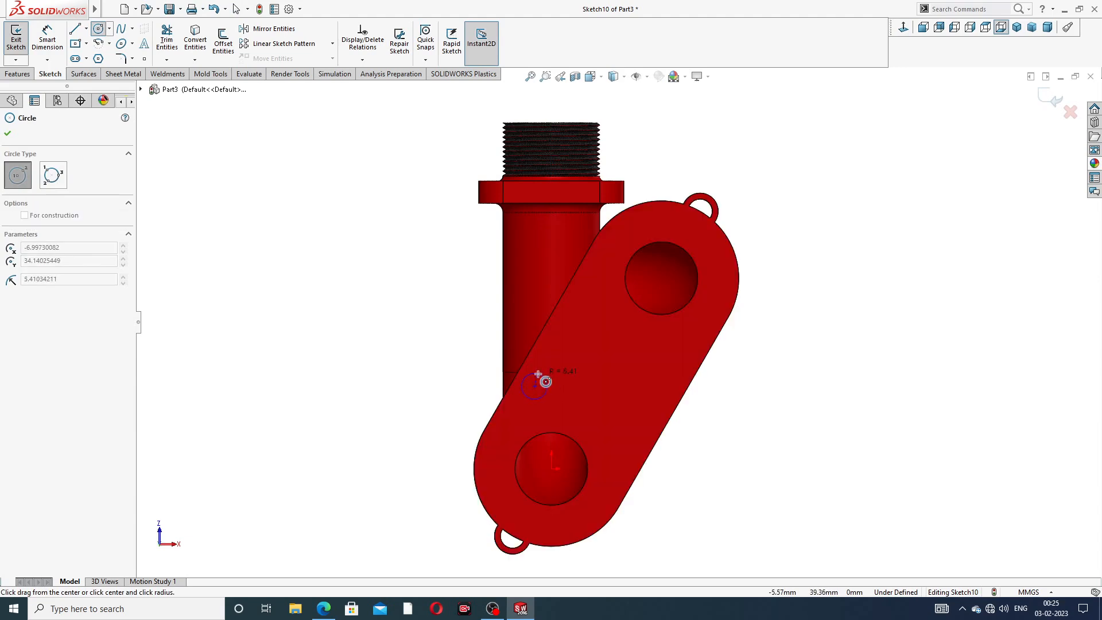
pyautogui.click(538, 374)
pyautogui.click(556, 350)
pyautogui.click(565, 338)
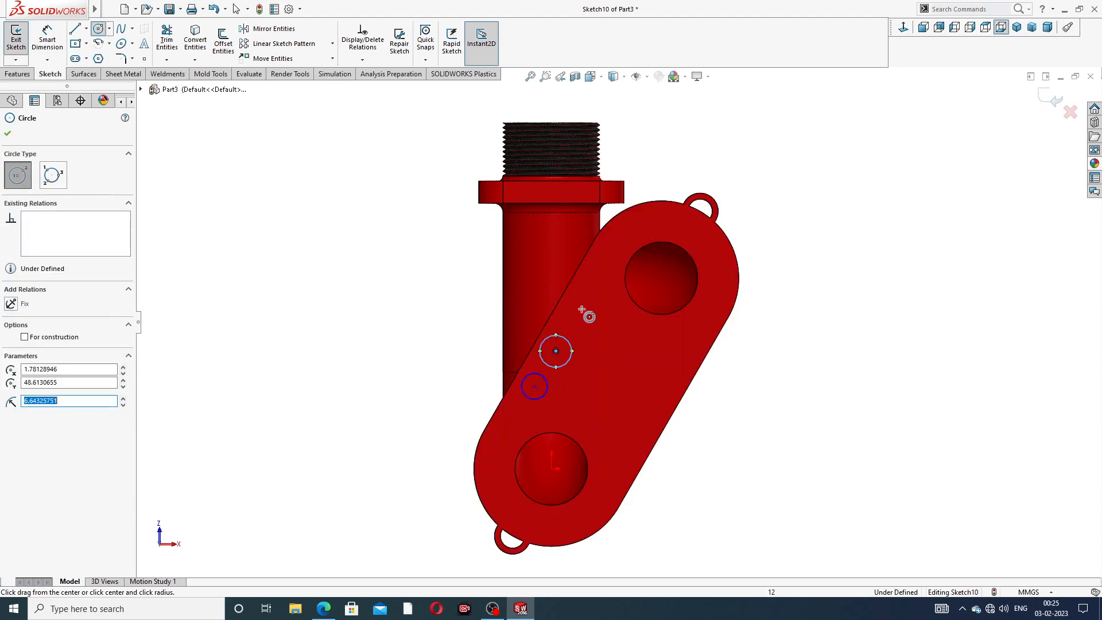
pyautogui.click(581, 310)
pyautogui.click(593, 298)
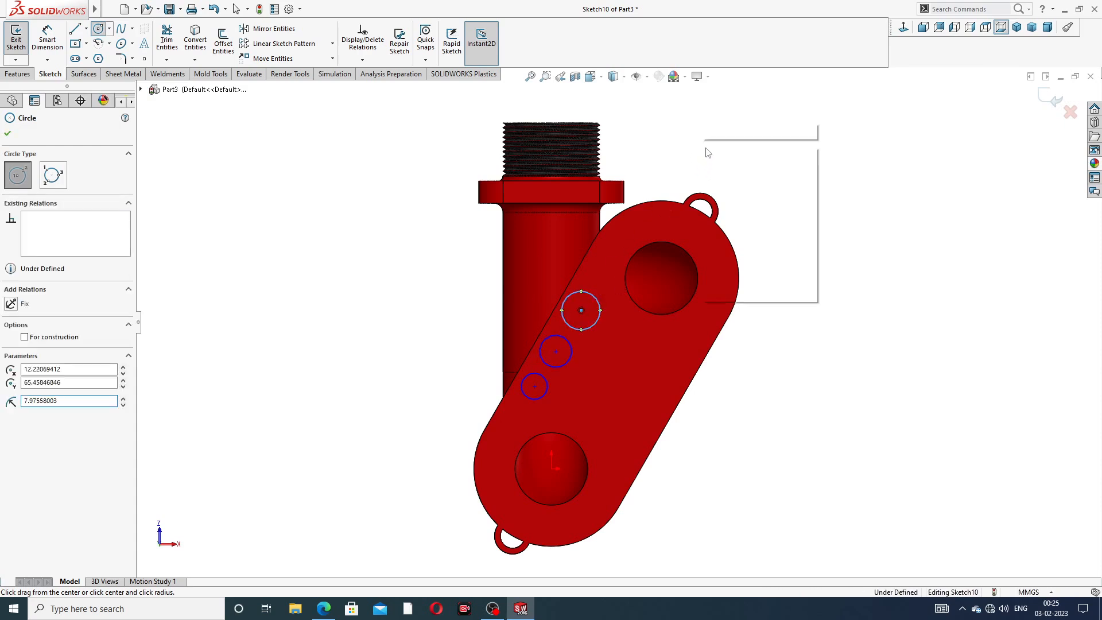
pyautogui.press('Escape')
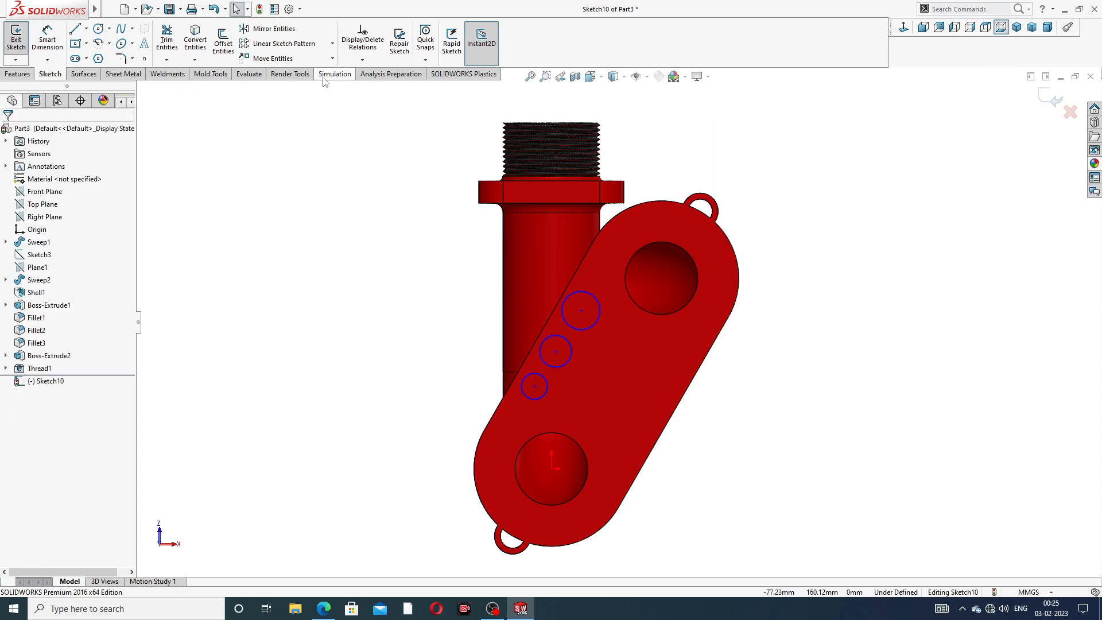
# Draw a centerline joining the centres of the two pipe openings in the base flange
pyautogui.click(86, 29)
pyautogui.click(104, 56)
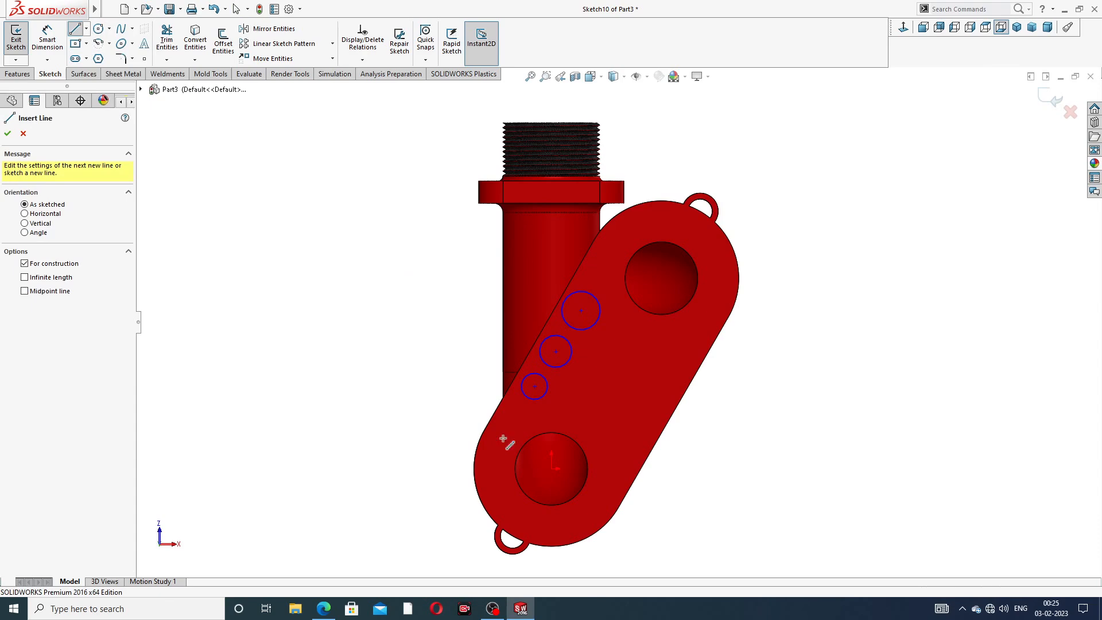
pyautogui.click(549, 469)
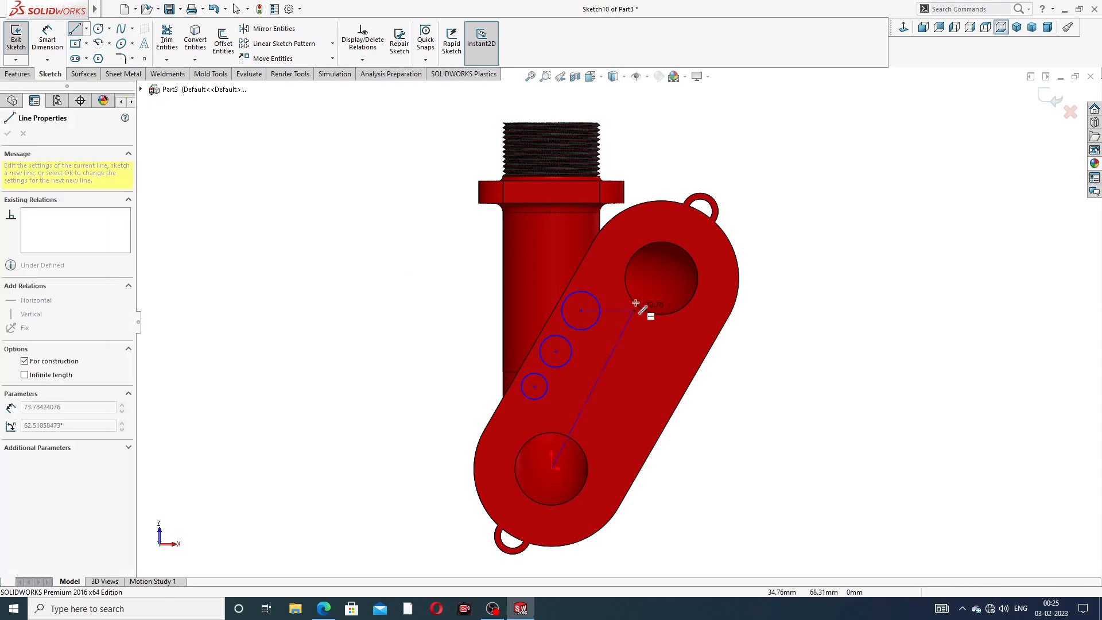
pyautogui.click(662, 279)
pyautogui.rightClick(805, 142)
pyautogui.click(841, 187)
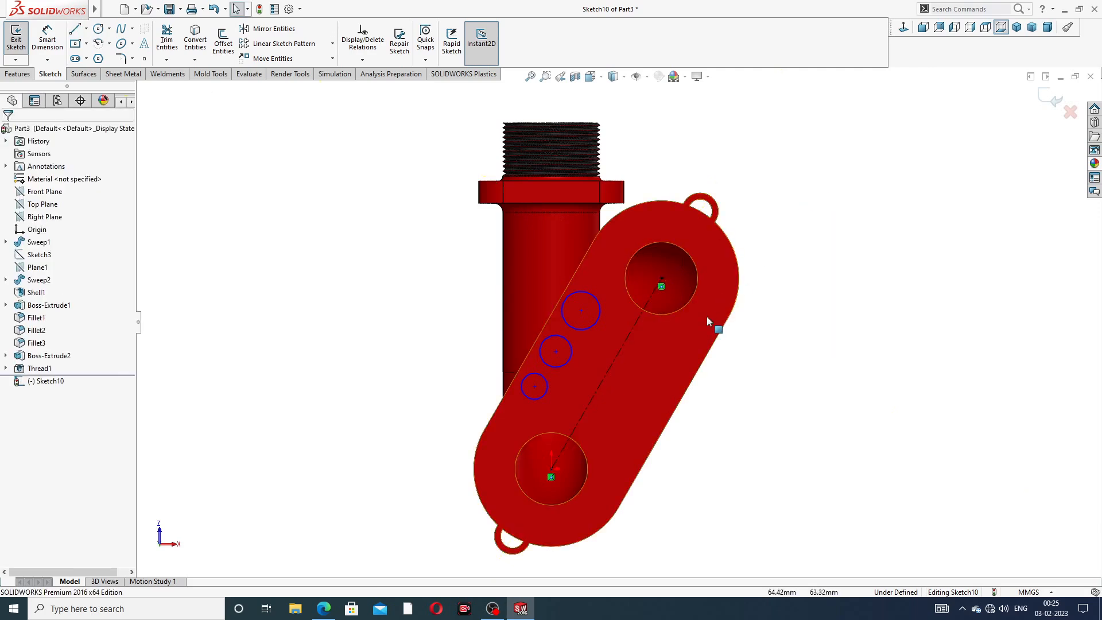
# Make the three sketched circles on the base flange equal in size with an Equal relation
pyautogui.scroll(-3, 707, 317)
pyautogui.click(543, 320)
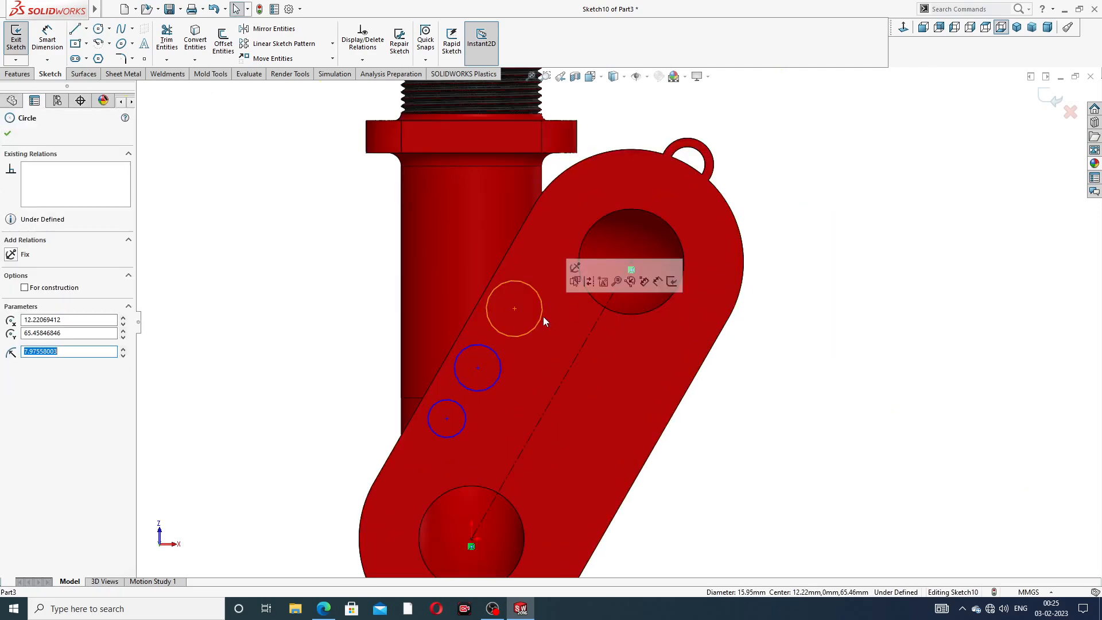
pyautogui.keyDown('ctrl'); pyautogui.click(495, 383); pyautogui.keyUp('ctrl')
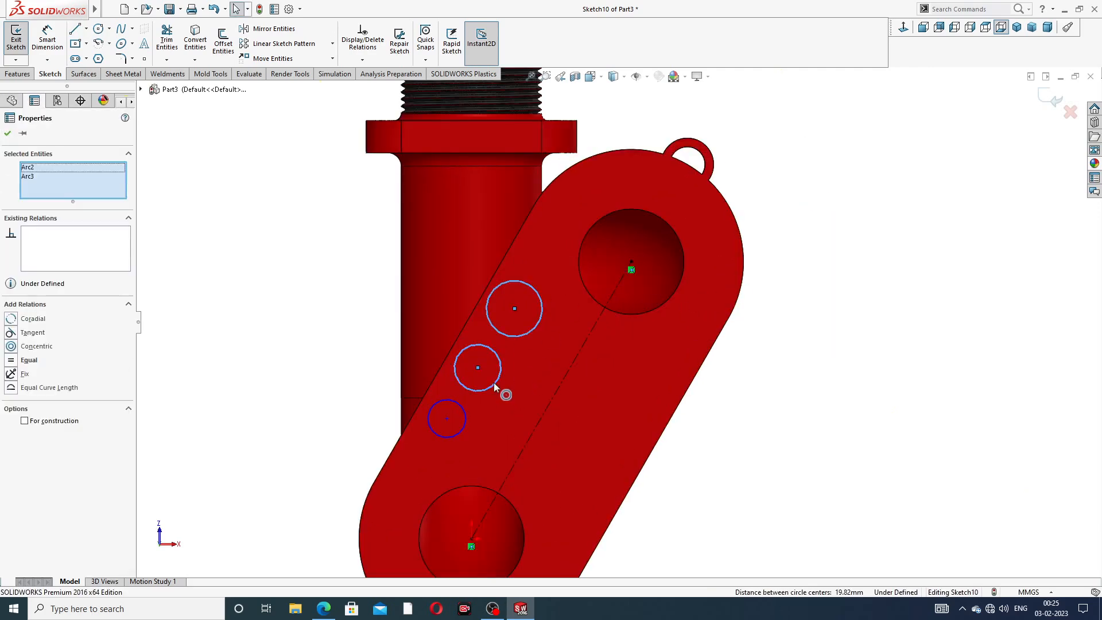
pyautogui.keyDown('ctrl'); pyautogui.click(466, 421); pyautogui.keyUp('ctrl')
pyautogui.click(529, 381)
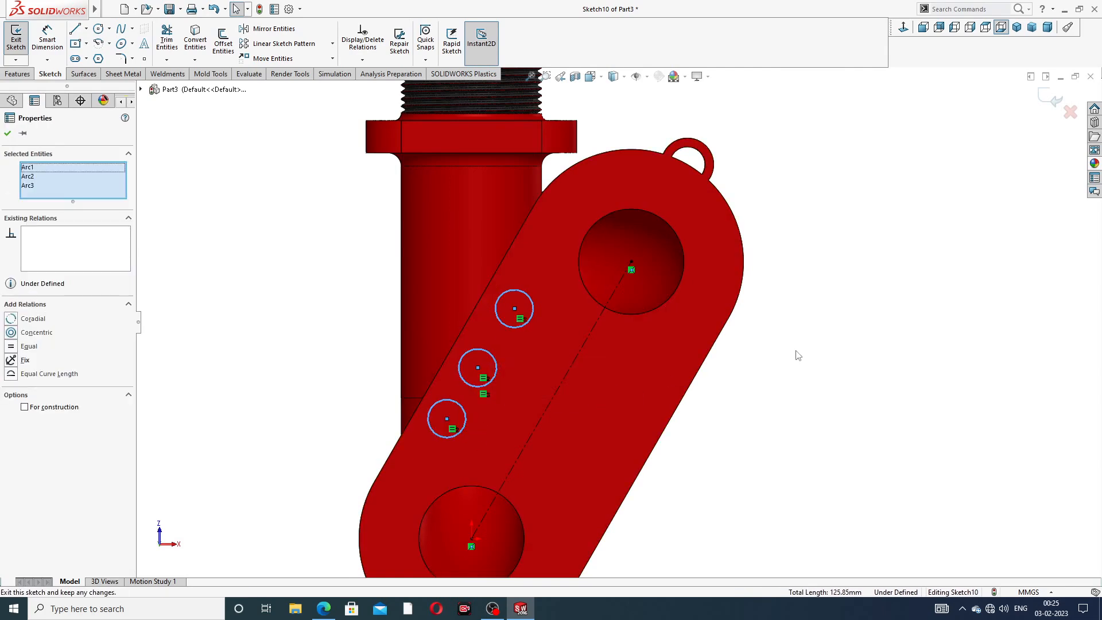
pyautogui.click(798, 355)
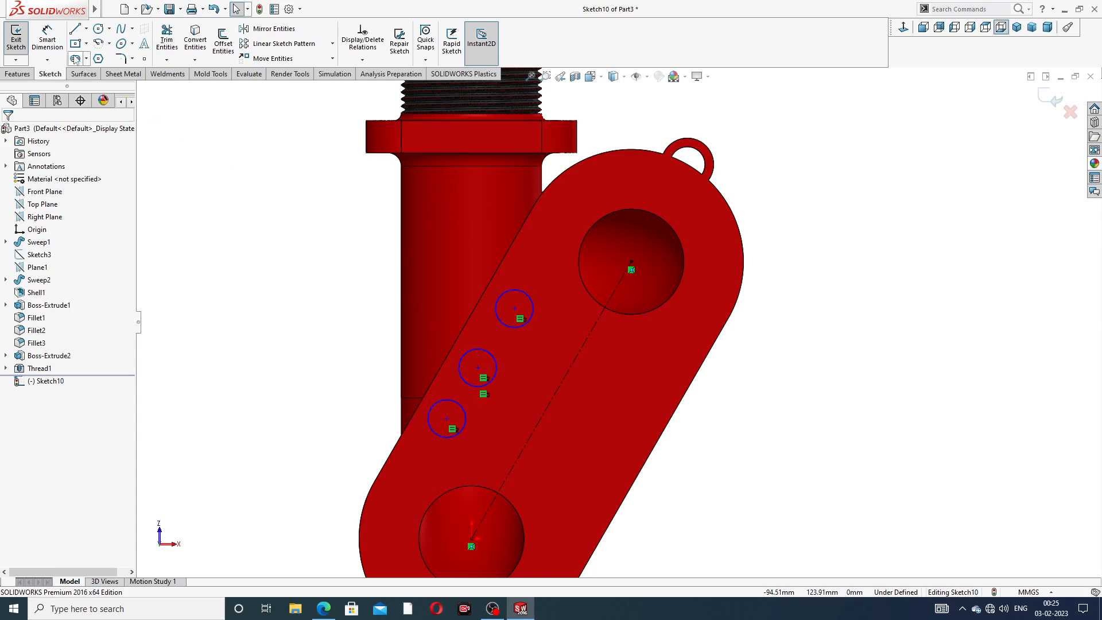
# Place a diameter dimension on the lowest of the three circles and consult the PIPE MODELING PDF drawing for the flange hole size
pyautogui.click(48, 39)
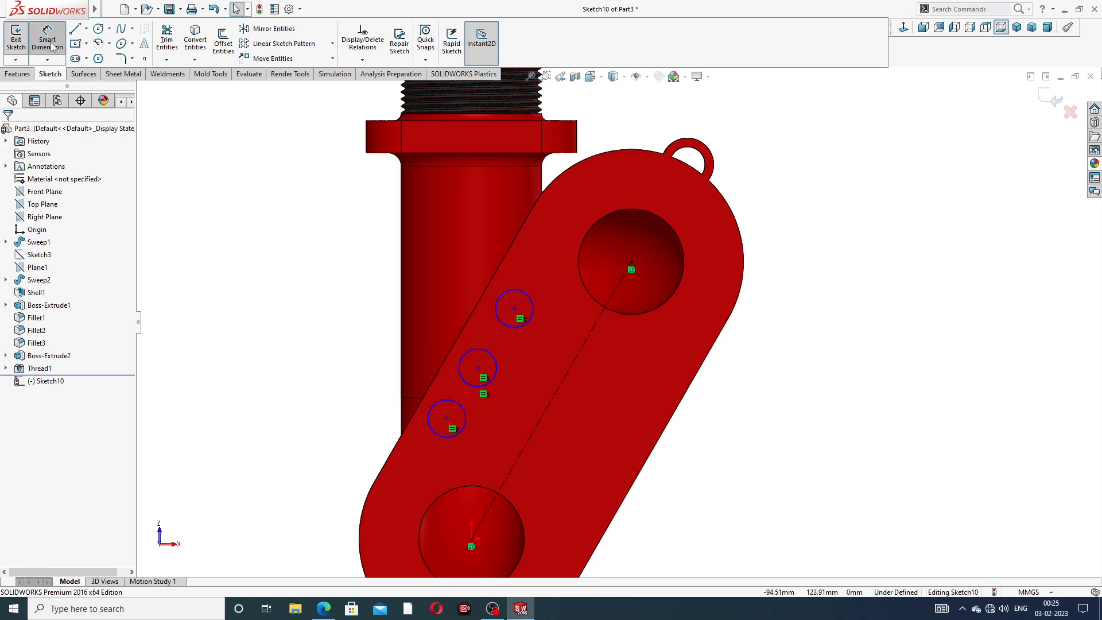
pyautogui.click(442, 400)
pyautogui.click(334, 382)
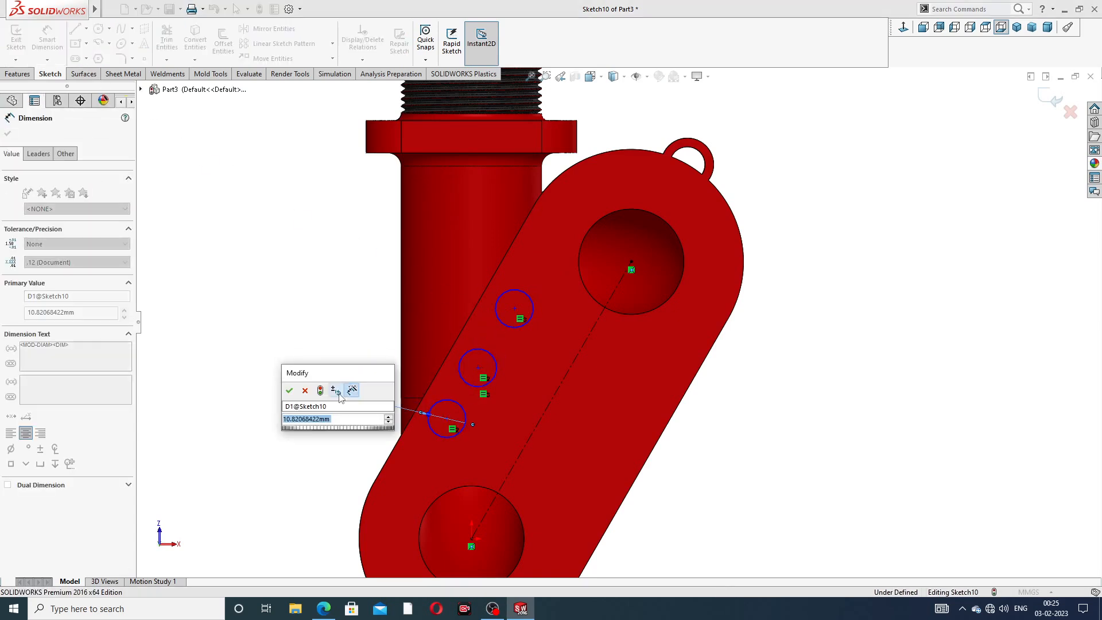
pyautogui.click(323, 608)
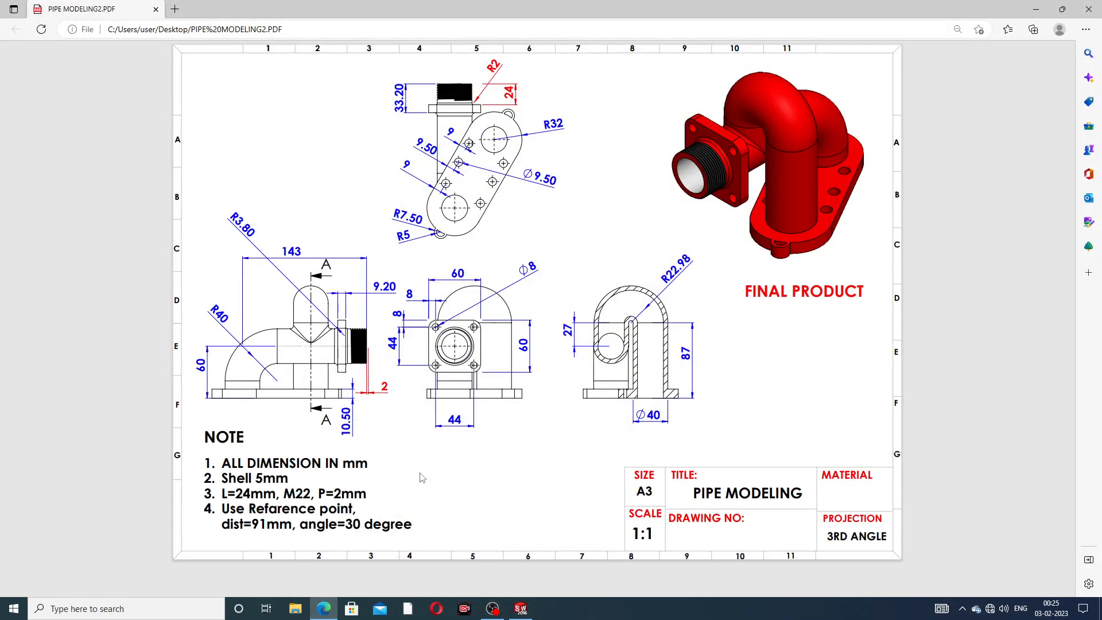
pyautogui.click(323, 608)
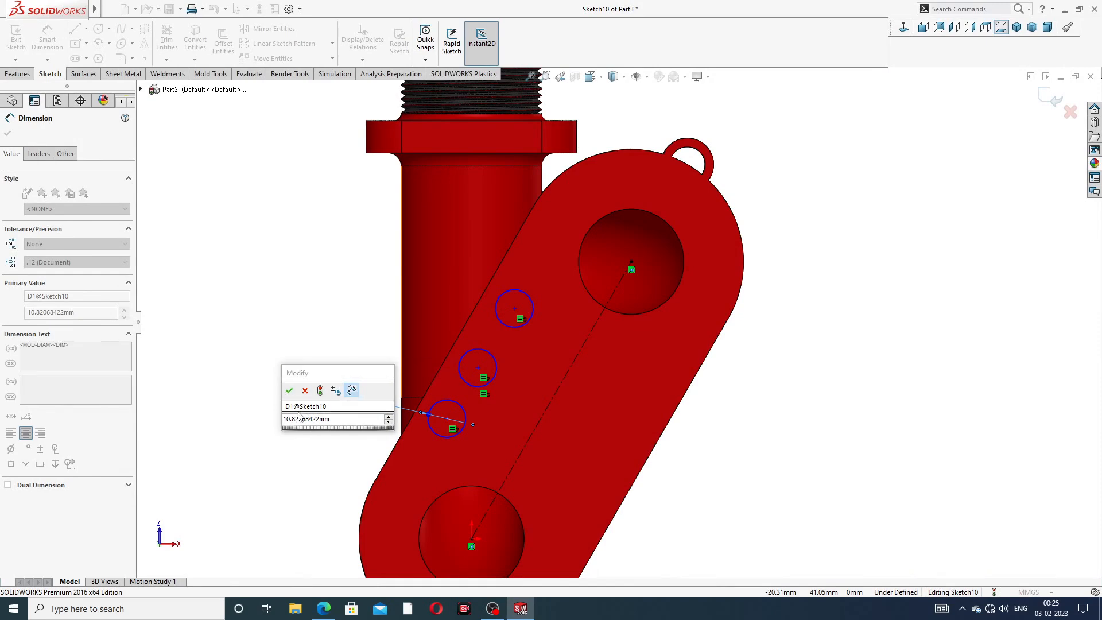
# Set the diameter of the lowest sketch circle on the flange to 9.5 mm
pyautogui.moveTo(333, 423); pyautogui.dragTo(285, 422)
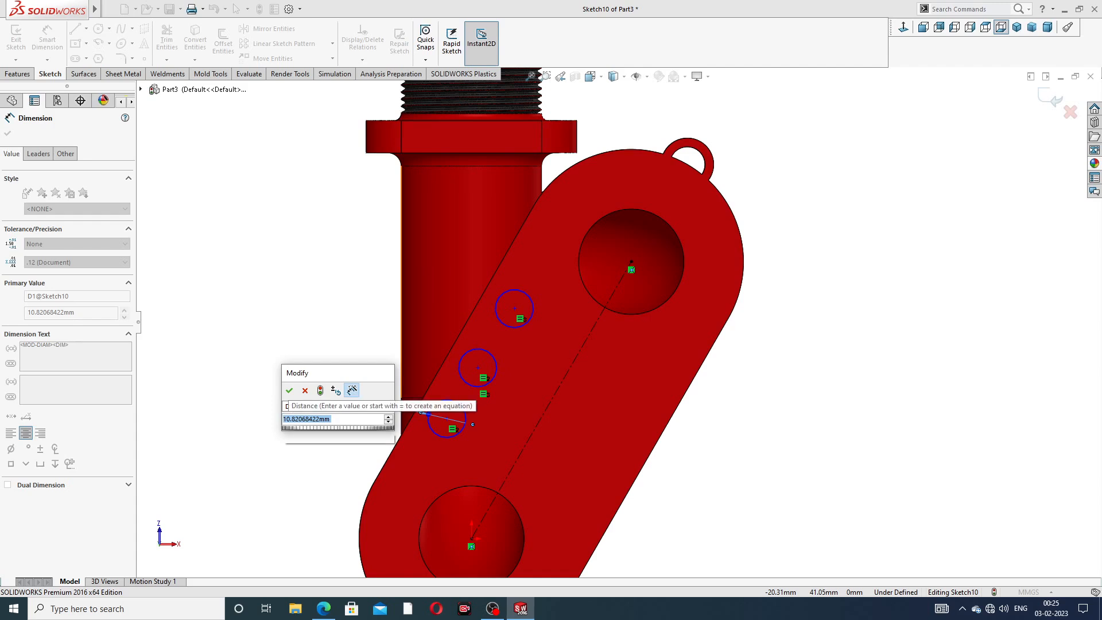
pyautogui.write('3.5')
pyautogui.press('Return')
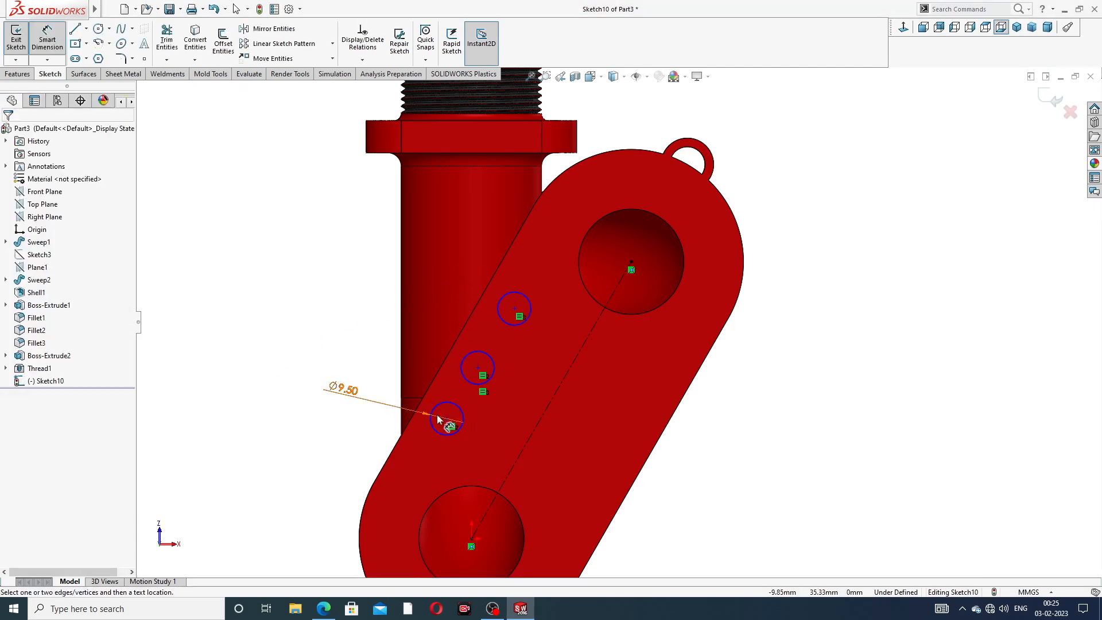
# Dimension the lowest circle's centre 9 mm from the flange's slanted edge beside the pipe
pyautogui.scroll(2, 447, 408)
pyautogui.click(470, 408)
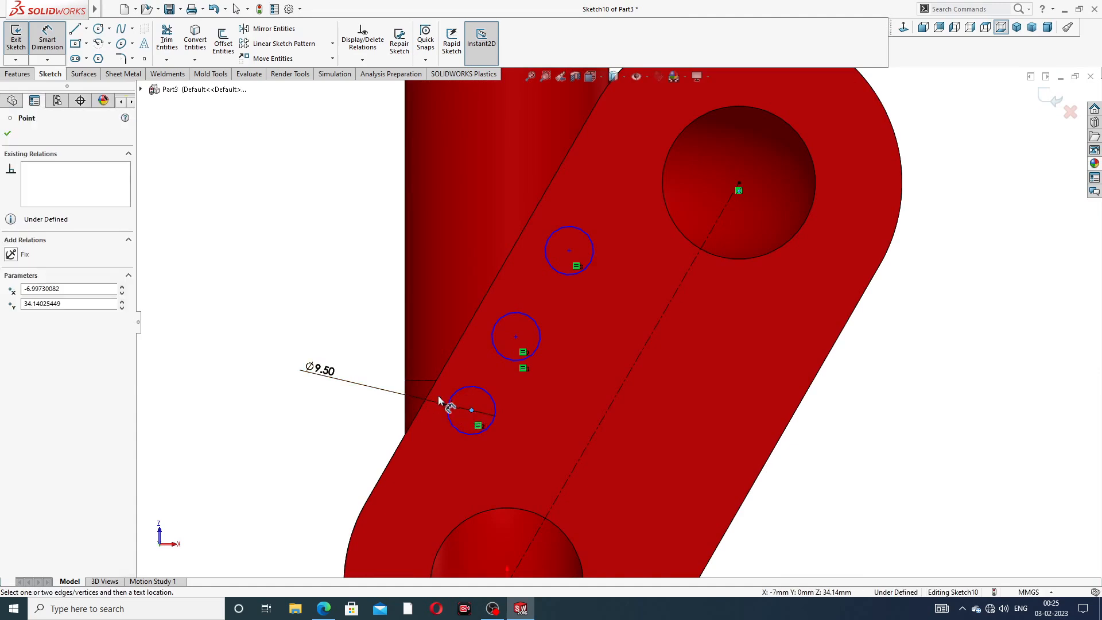
pyautogui.click(432, 388)
pyautogui.click(358, 424)
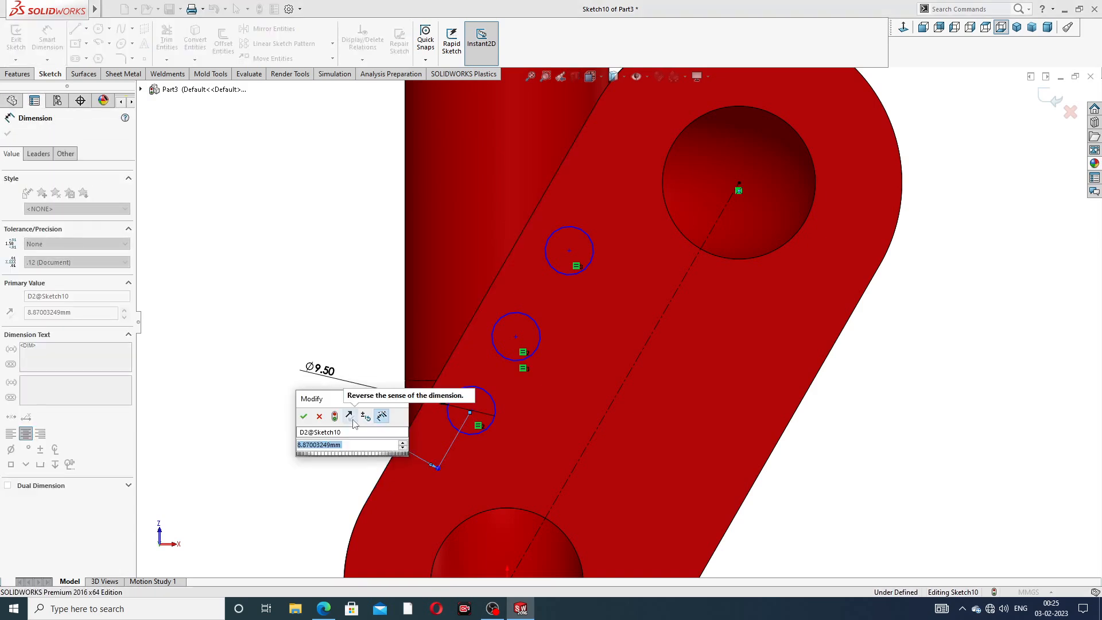
pyautogui.write('9')
pyautogui.press('Return')
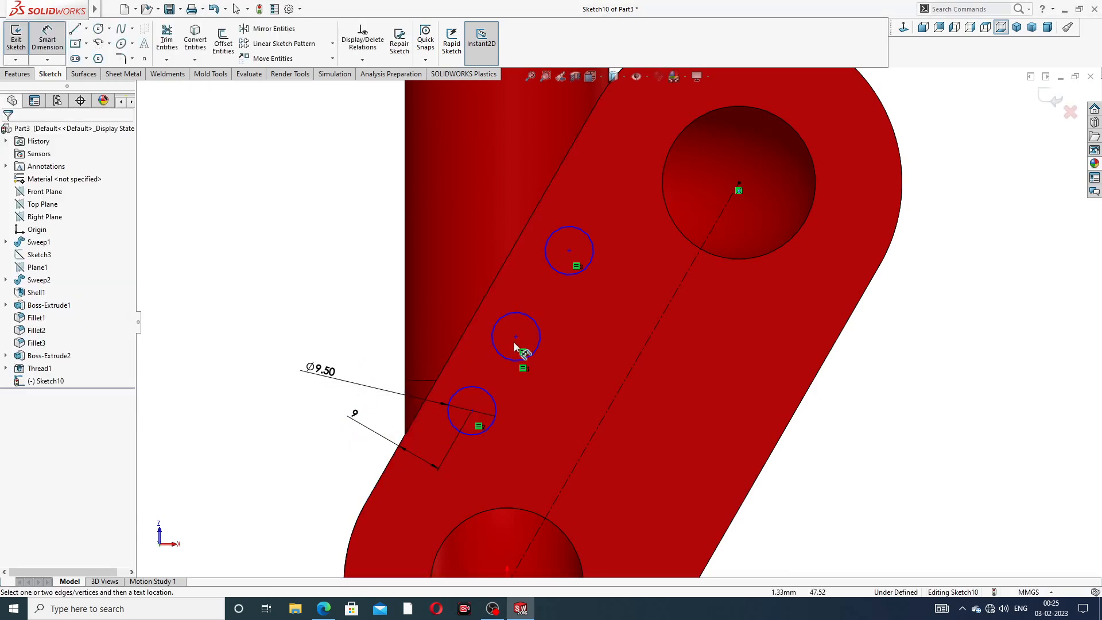
# Dimension the middle circle's centre 9.5 mm from the same slanted flange edge
pyautogui.click(515, 337)
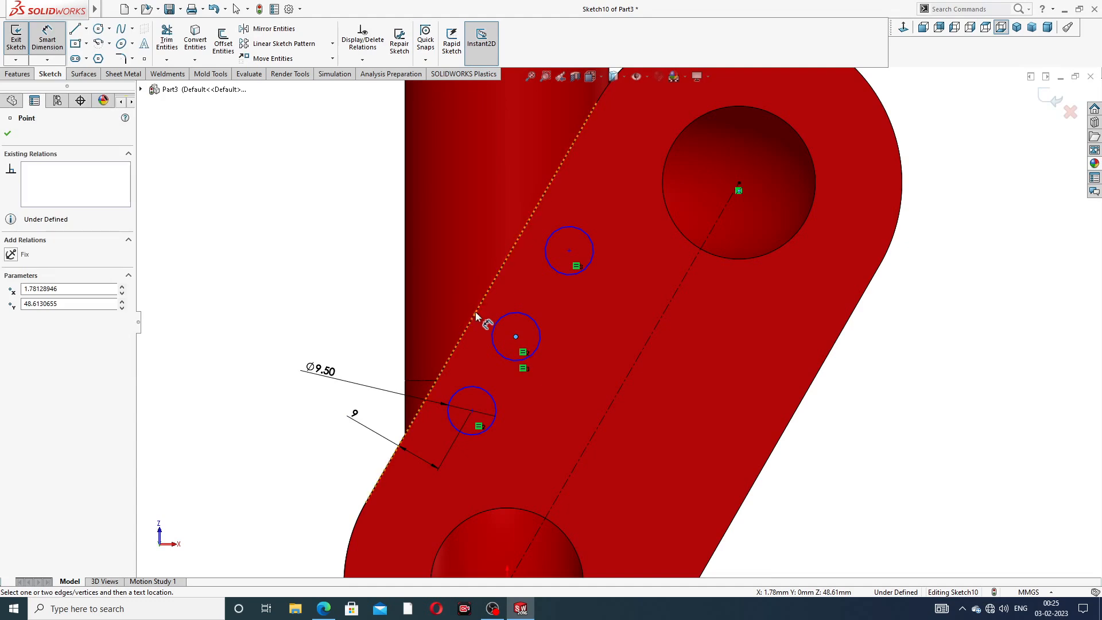
pyautogui.click(477, 312)
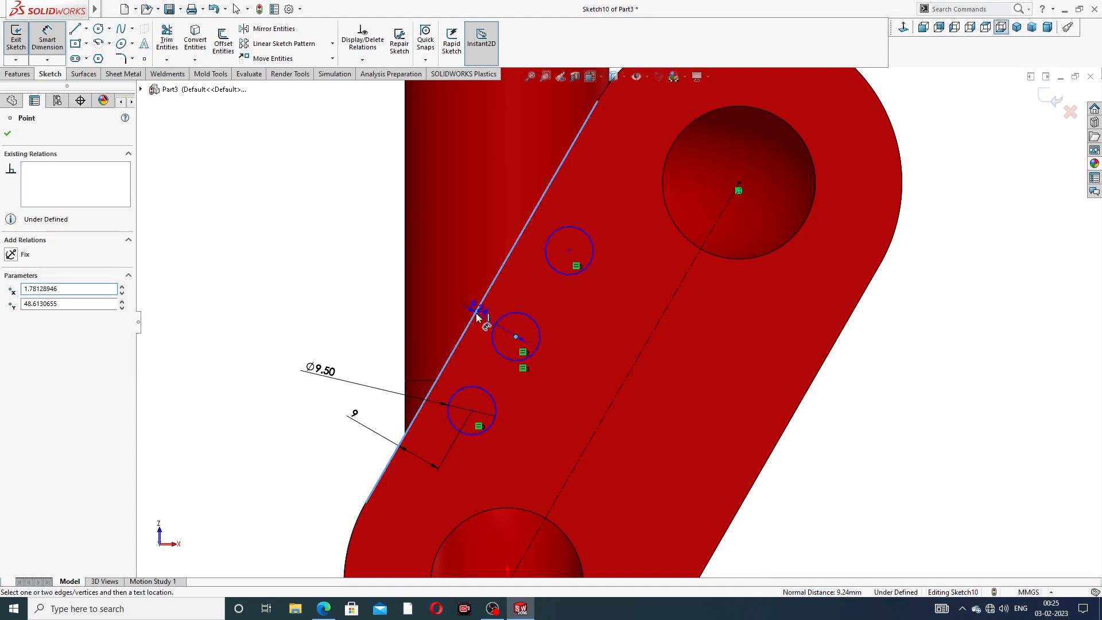
pyautogui.click(405, 295)
pyautogui.write('9')
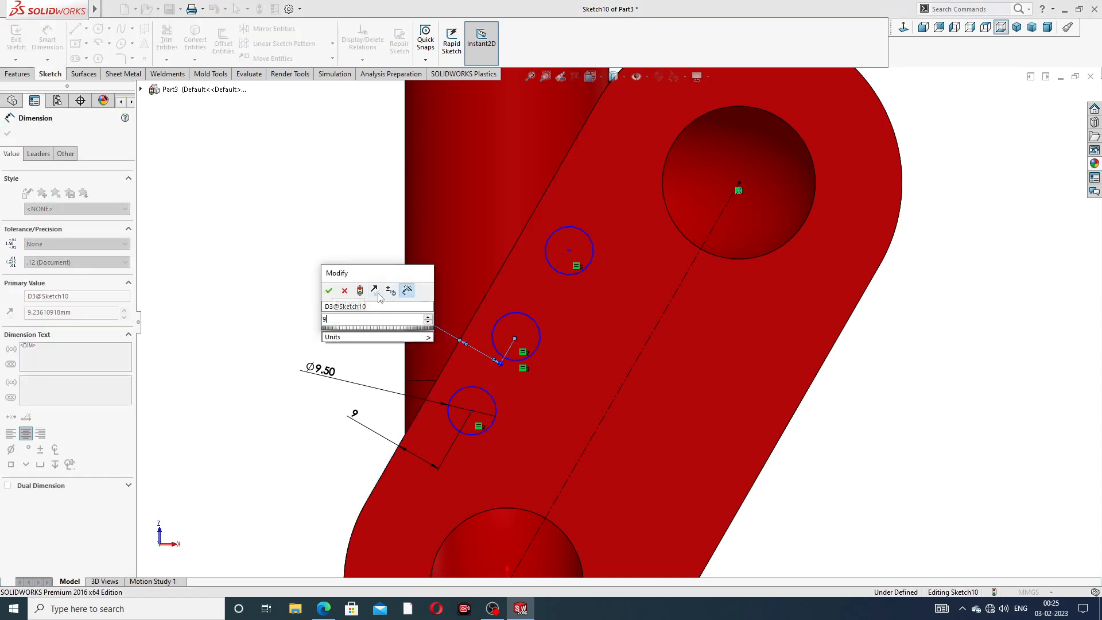
pyautogui.write('.5')
pyautogui.press('Return')
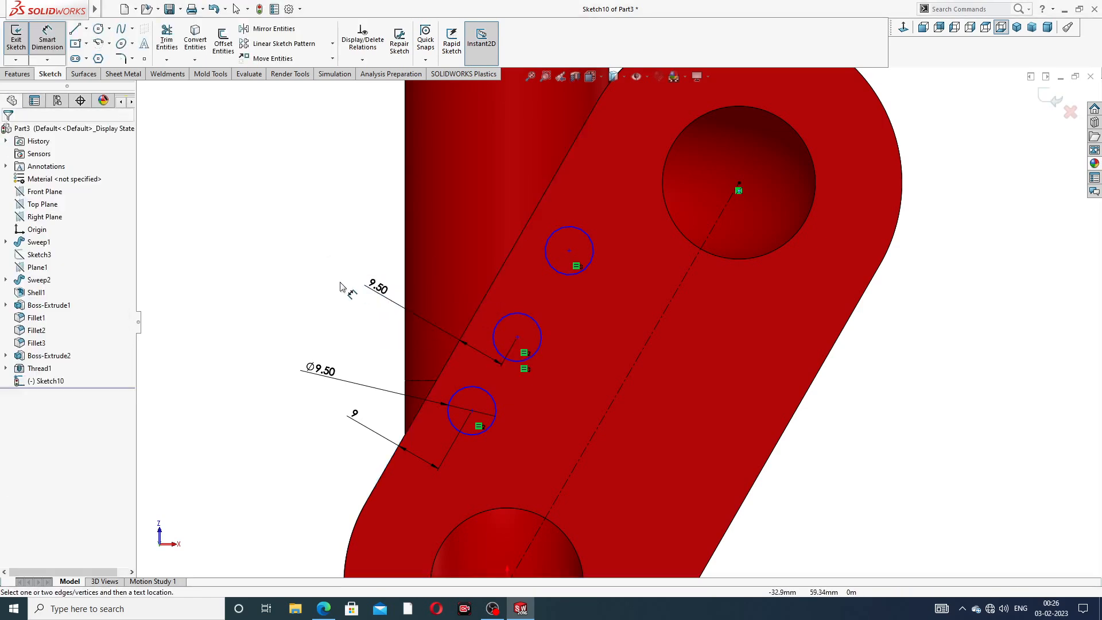
# Dimension the uppermost circle's centre 9 mm from the slanted flange edge and finish dimensioning
pyautogui.click(567, 250)
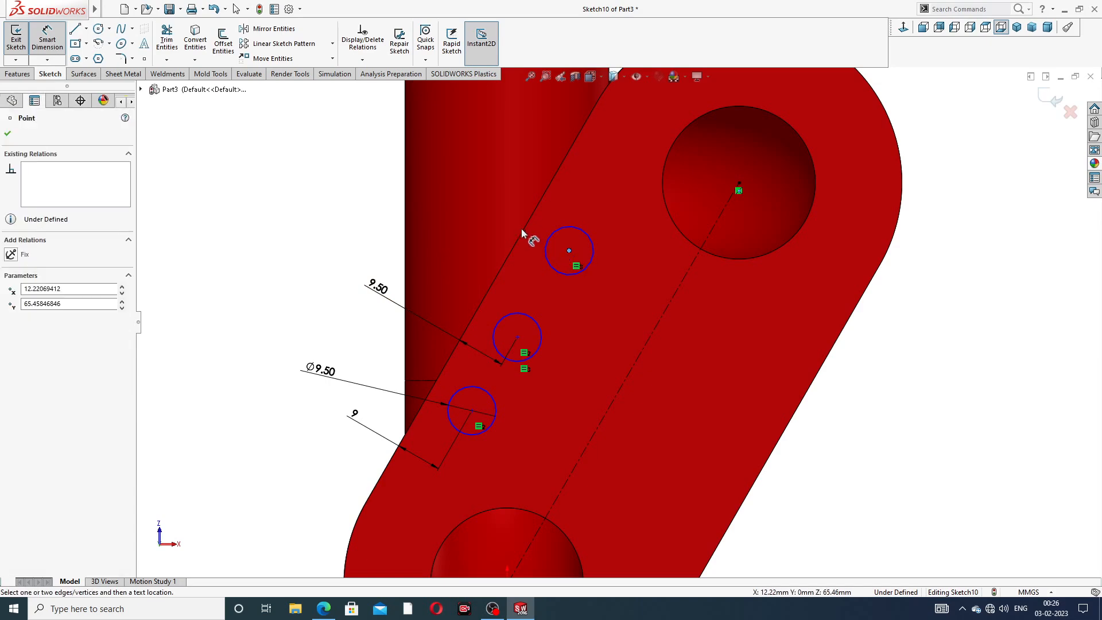
pyautogui.click(524, 232)
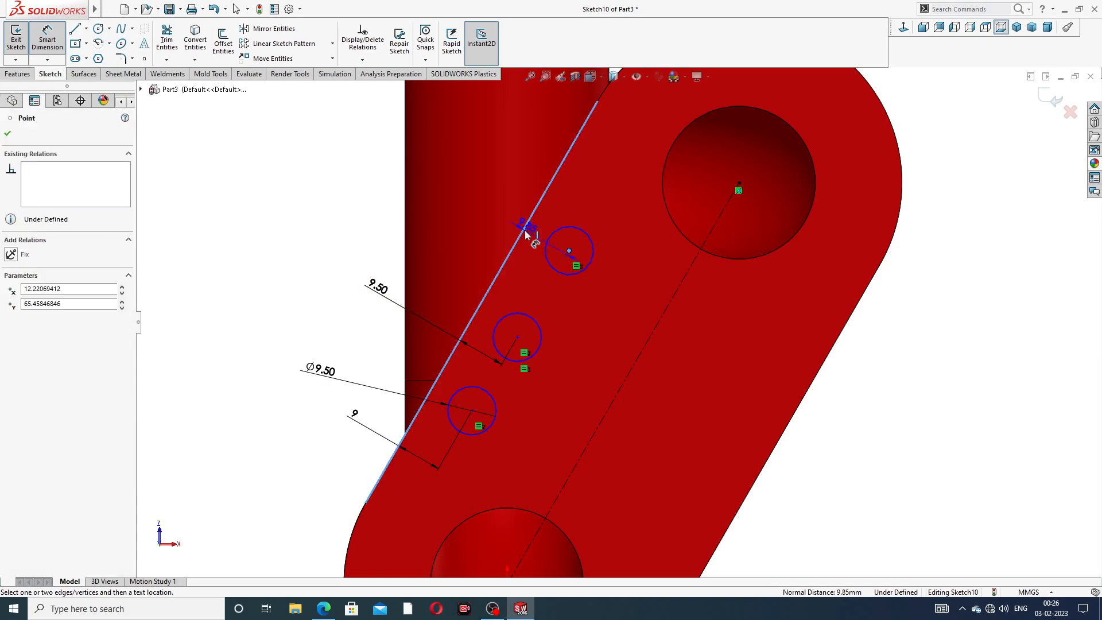
pyautogui.click(500, 205)
pyautogui.press('Return')
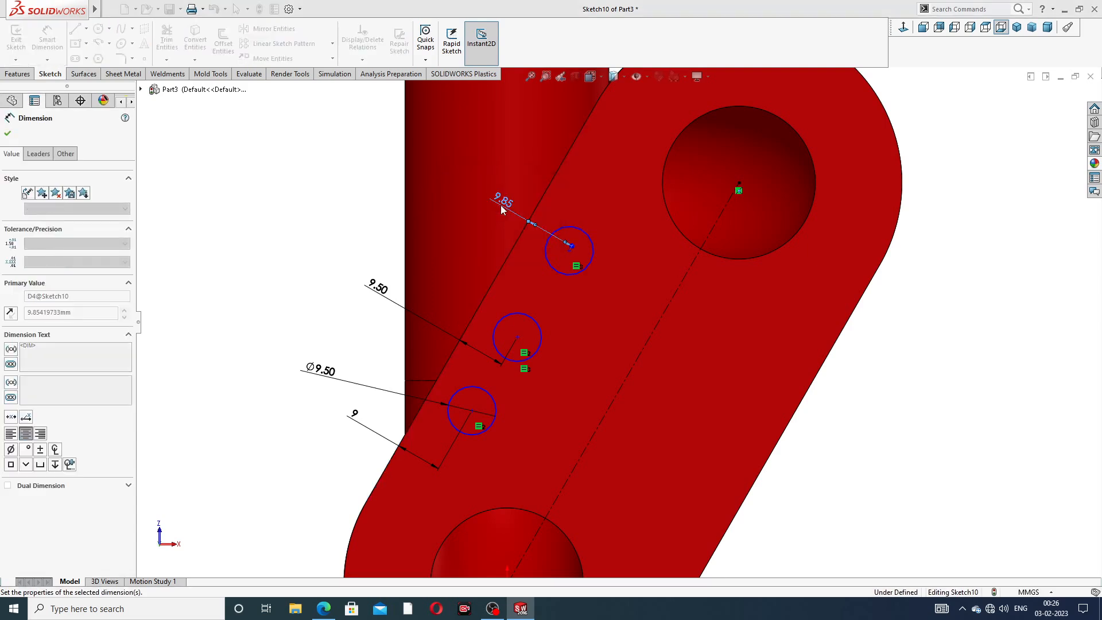
pyautogui.click(346, 205)
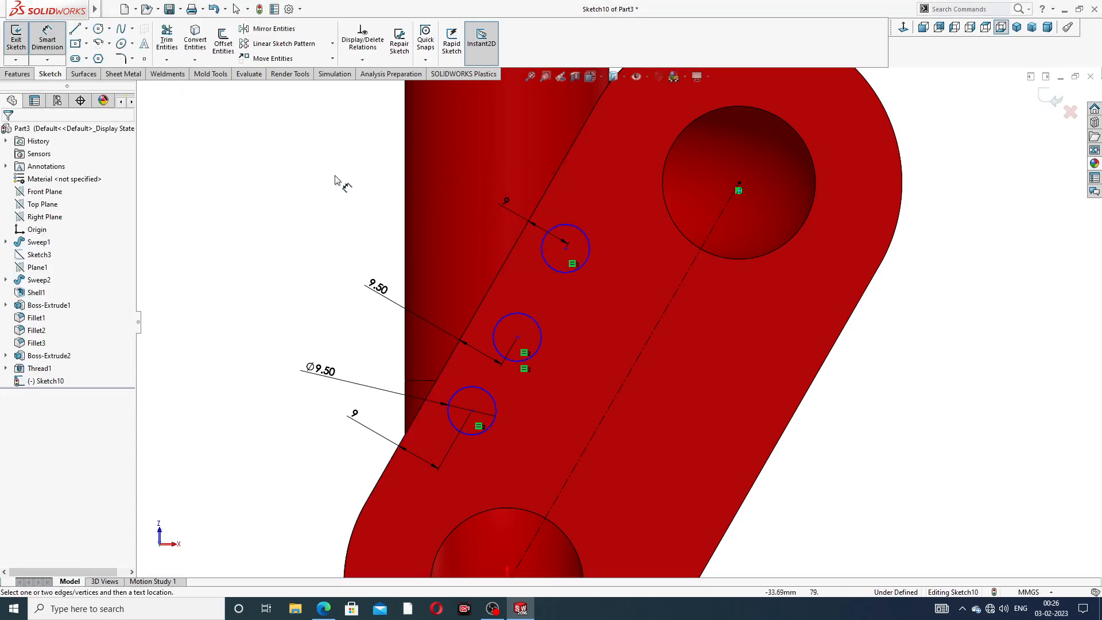
pyautogui.rightClick(339, 188)
pyautogui.click(438, 208)
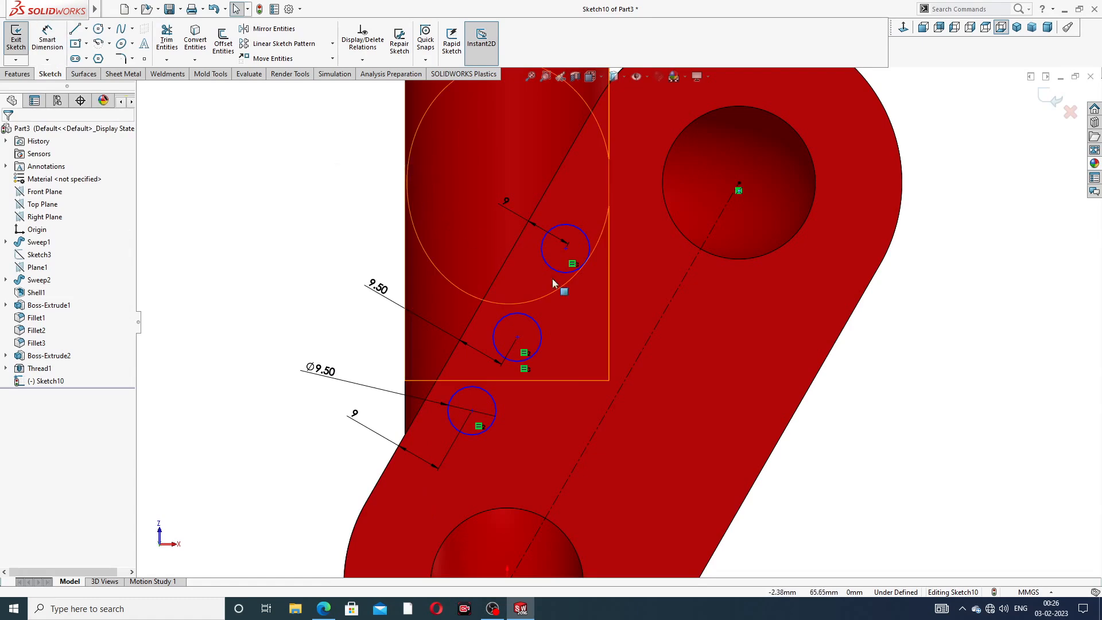
# Mirror the three circles about the centerline joining the two large flange bores, keeping the originals
pyautogui.scroll(3, 626, 224)
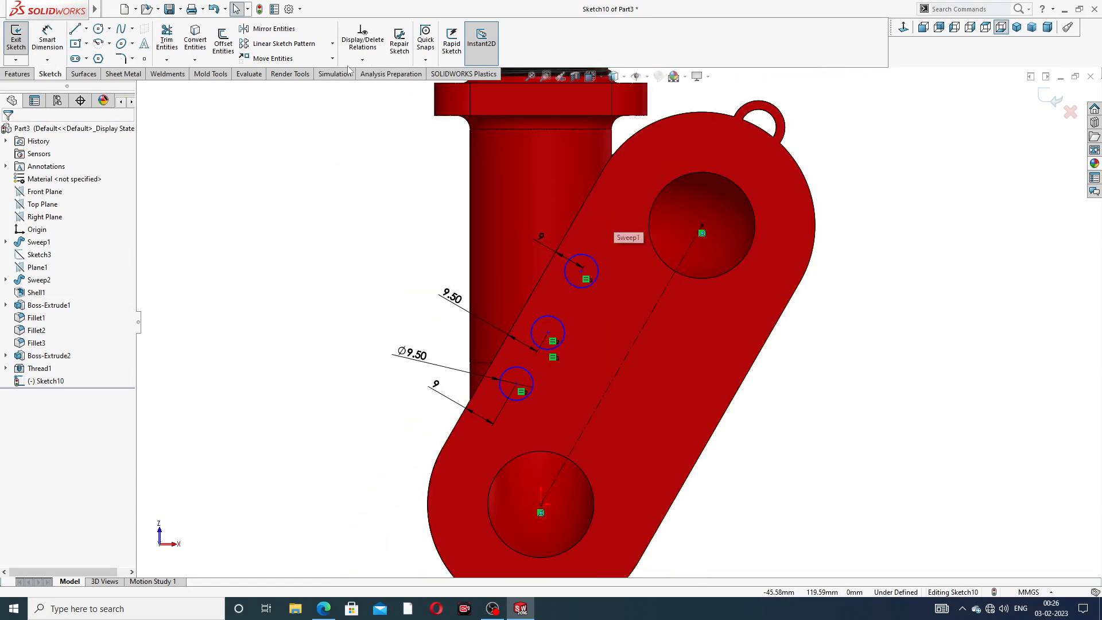
pyautogui.click(319, 36)
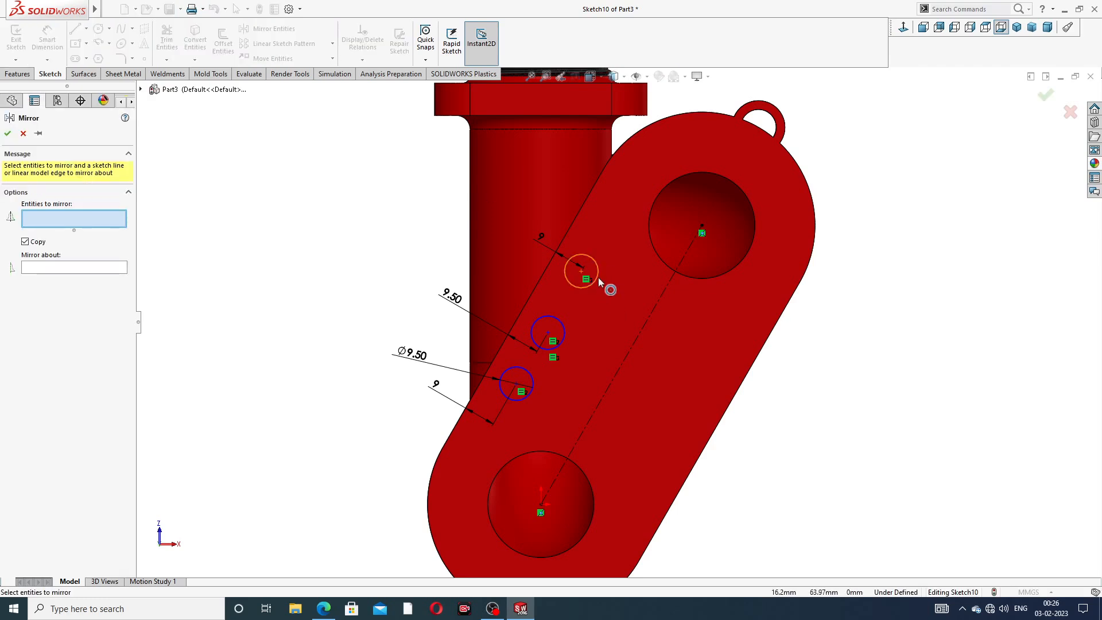
pyautogui.click(598, 277)
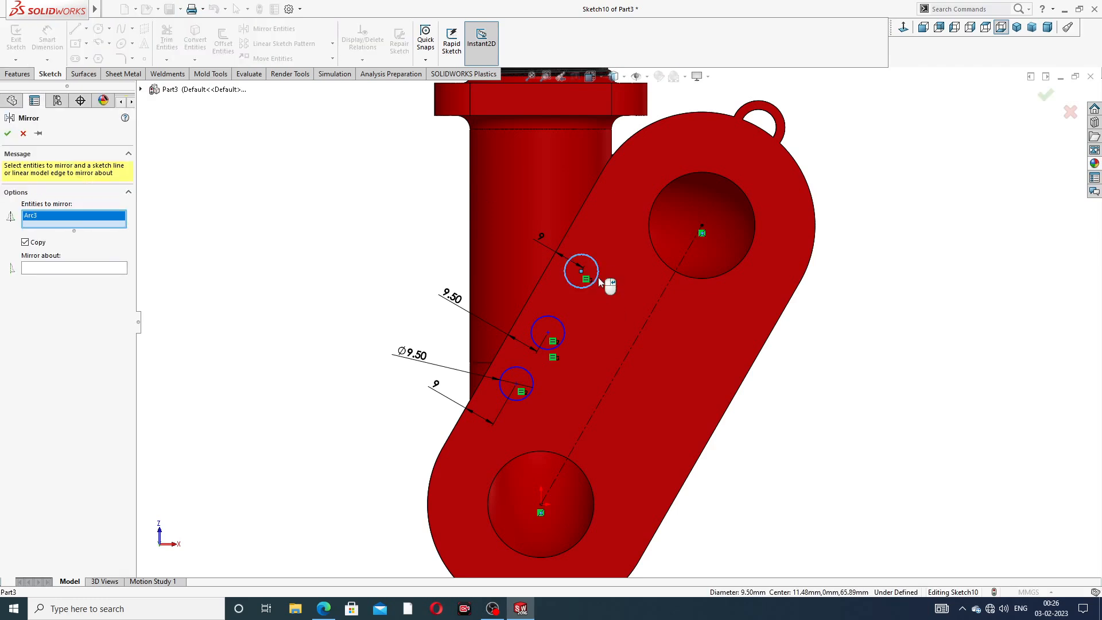
pyautogui.click(562, 328)
pyautogui.click(533, 377)
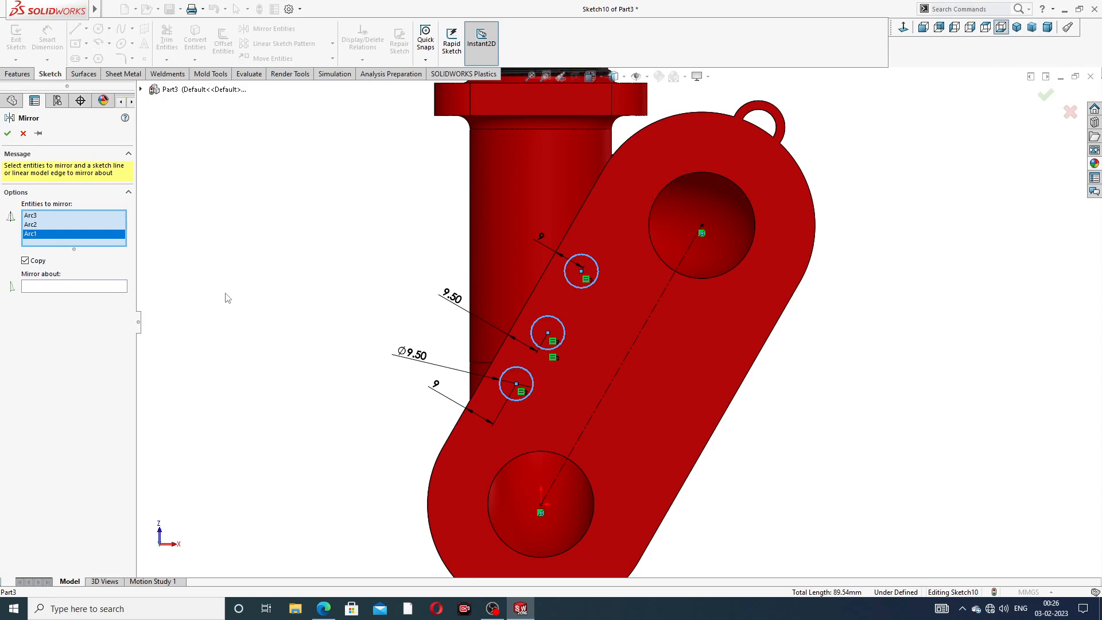
pyautogui.click(103, 286)
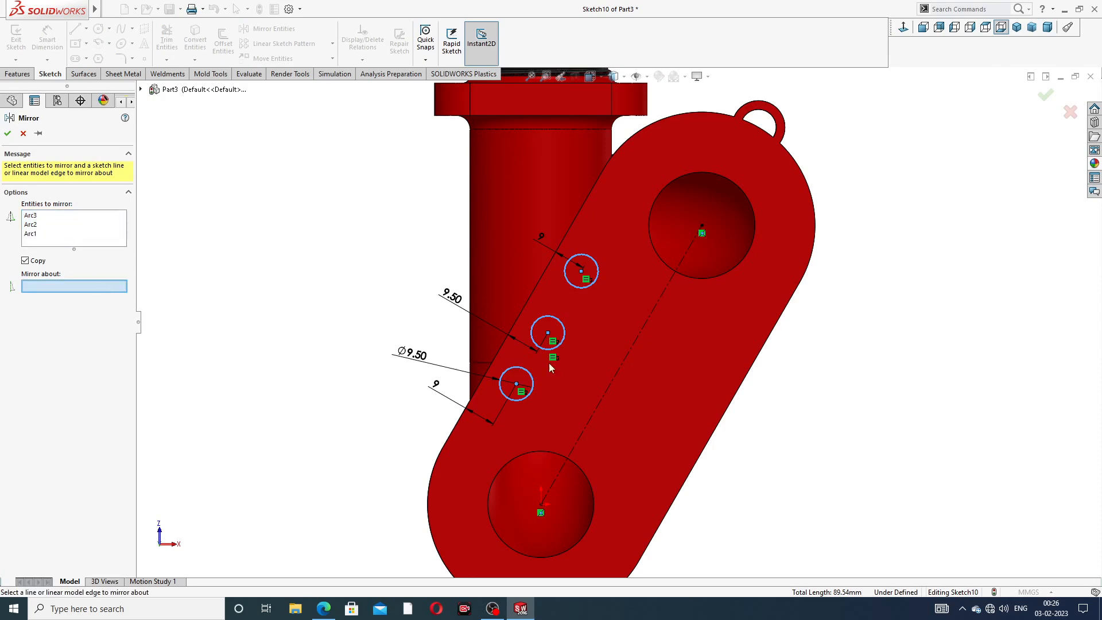
pyautogui.click(631, 347)
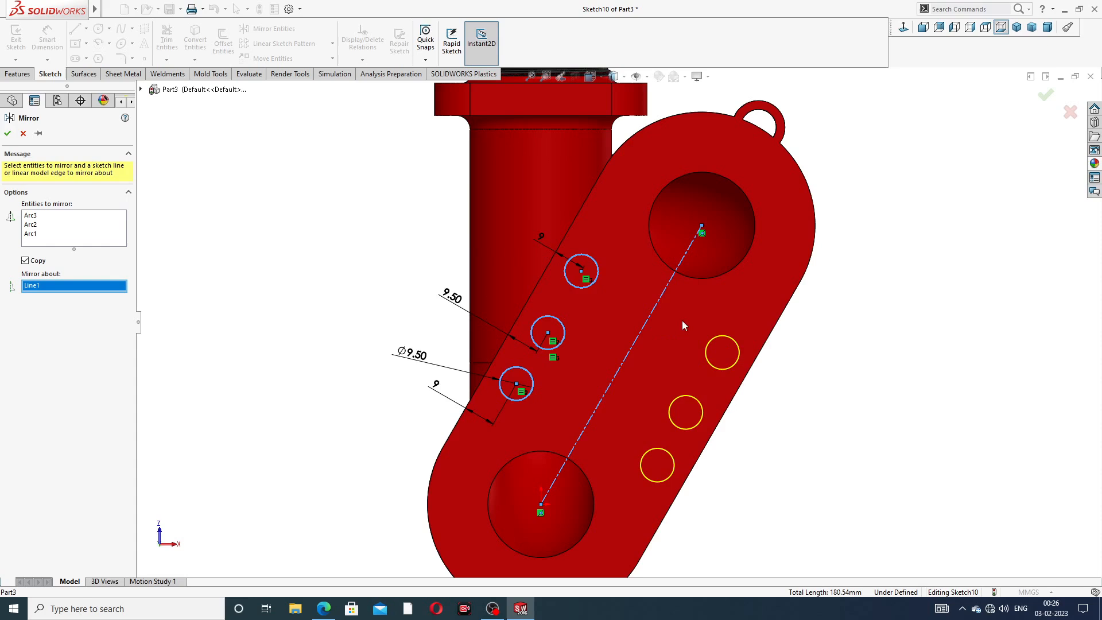
pyautogui.click(7, 134)
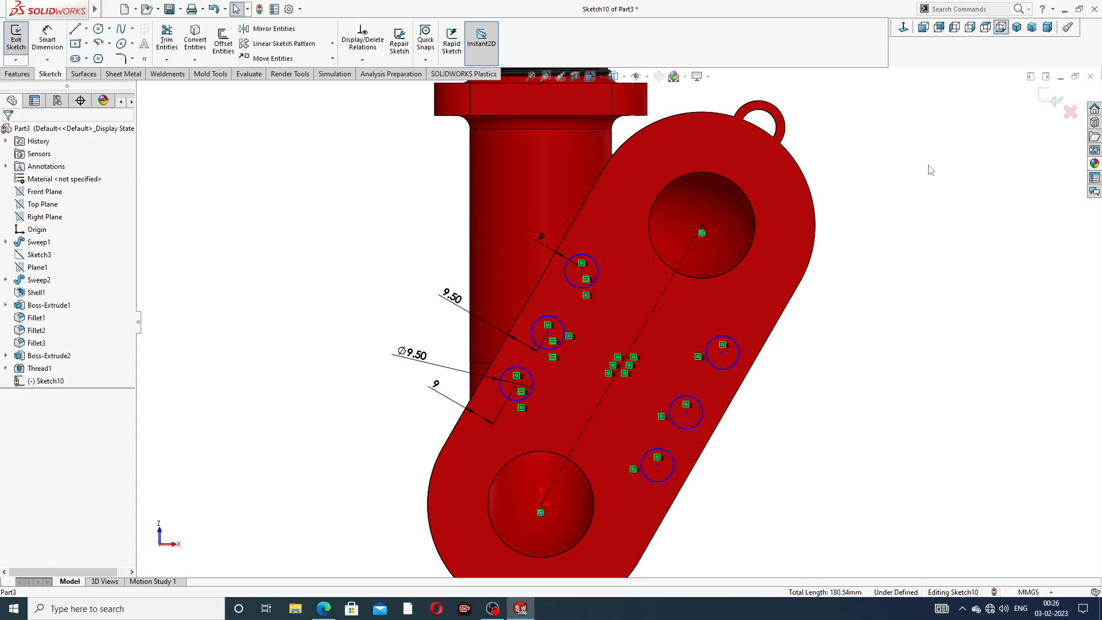
# Close the sketch and cut the six circles through the flange with a 9.20 mm blind Extruded Cut
pyautogui.click(1051, 100)
pyautogui.moveTo(586, 232)
pyautogui.mouseDown(button='middle')
pyautogui.moveTo(647, 319)
pyautogui.moveTo(667, 310)
pyautogui.mouseUp(button='middle')
pyautogui.scroll(5, 667, 310)
pyautogui.moveTo(662, 266); pyautogui.dragTo(738, 258, button='middle')
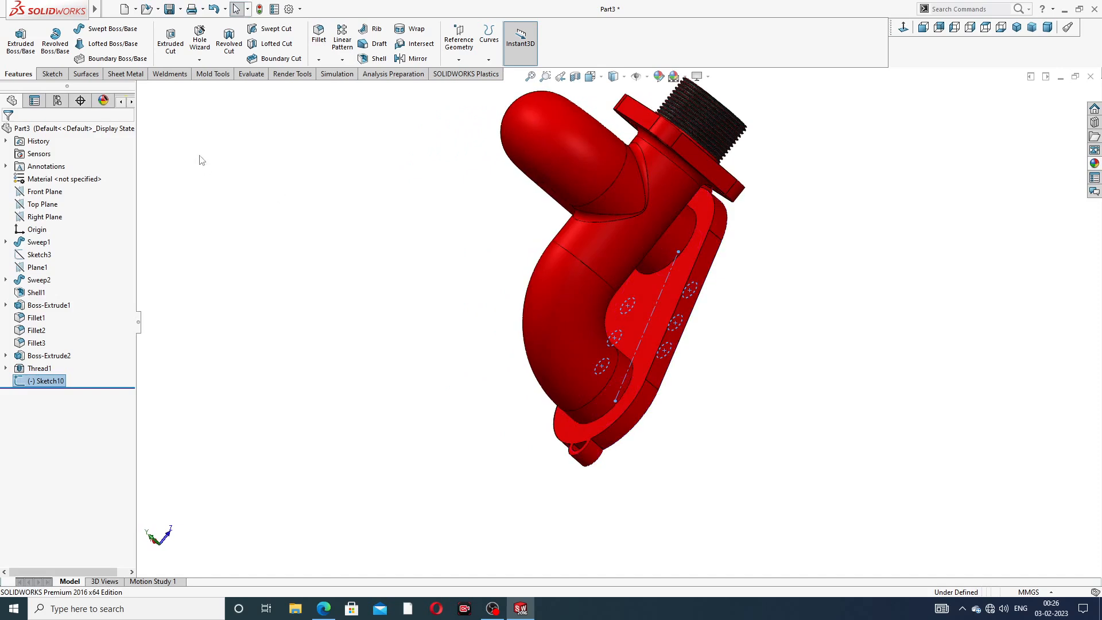
pyautogui.click(171, 40)
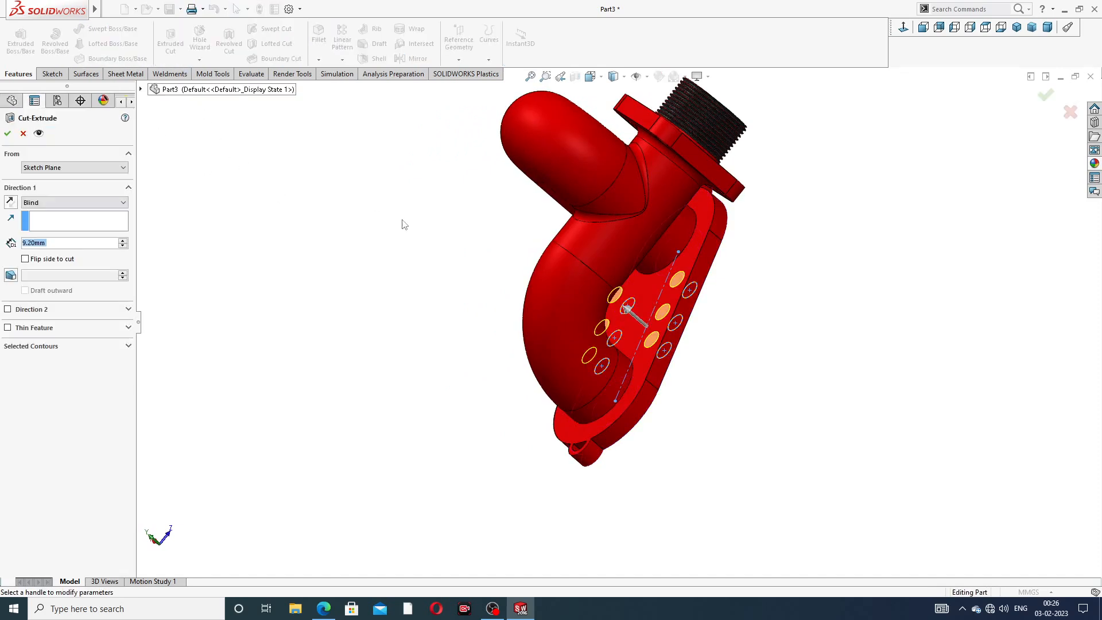
pyautogui.moveTo(405, 224); pyautogui.dragTo(294, 212, button='middle')
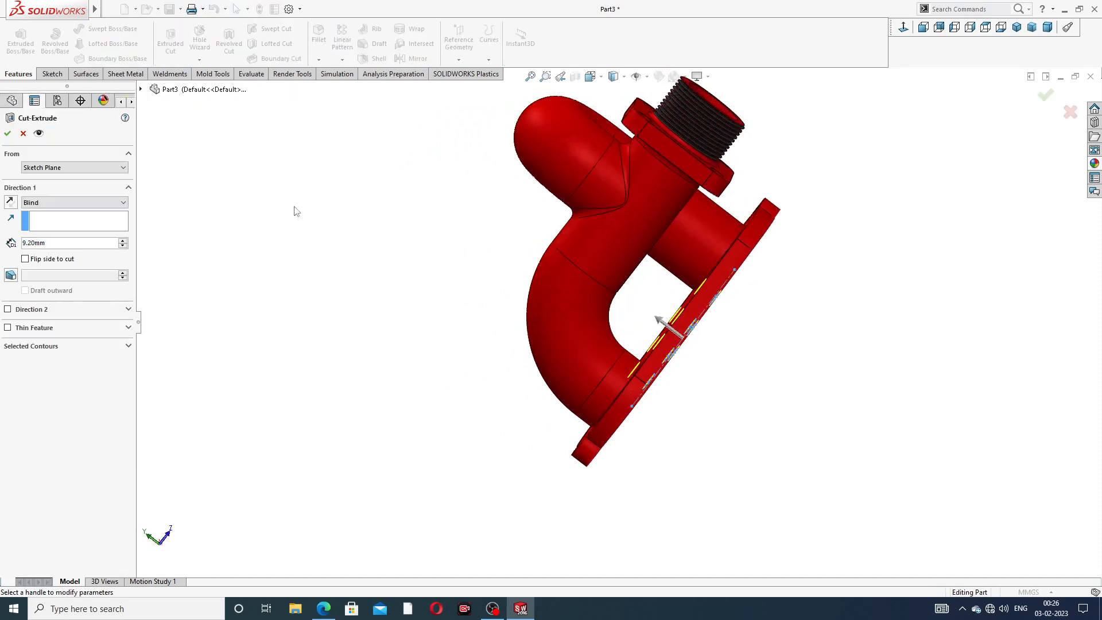
pyautogui.click(8, 133)
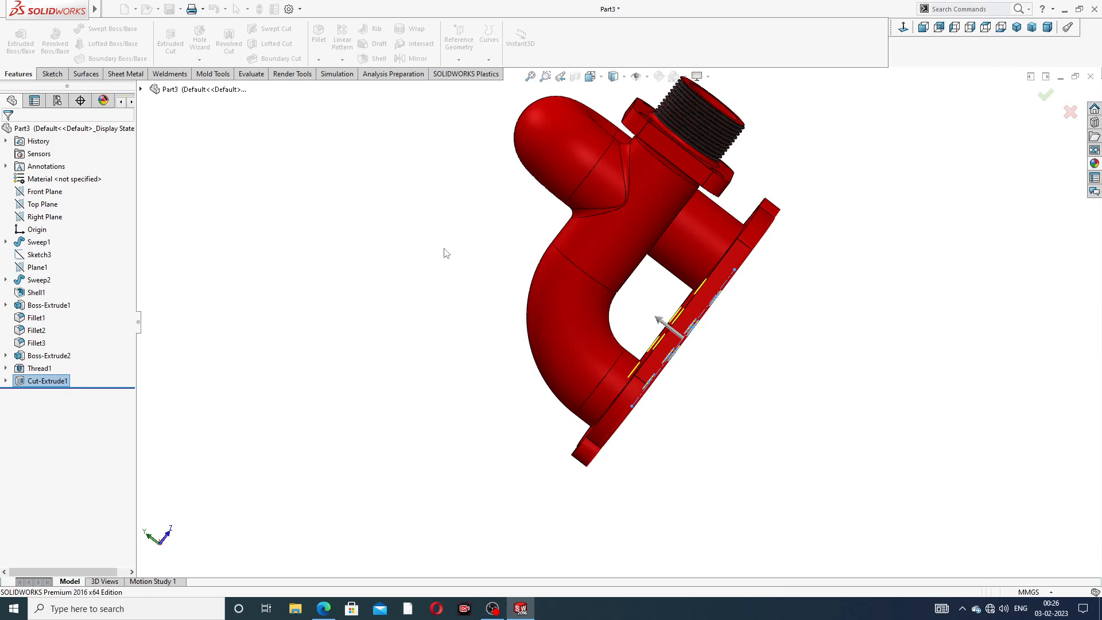
# Colour the inner bore faces of the threaded pipe end and both flange openings white (RGB 255, 255, 255)
pyautogui.moveTo(450, 278); pyautogui.dragTo(659, 299, button='middle')
pyautogui.click(786, 285)
pyautogui.click(674, 242)
pyautogui.keyDown('ctrl'); pyautogui.click(625, 313); pyautogui.keyUp('ctrl')
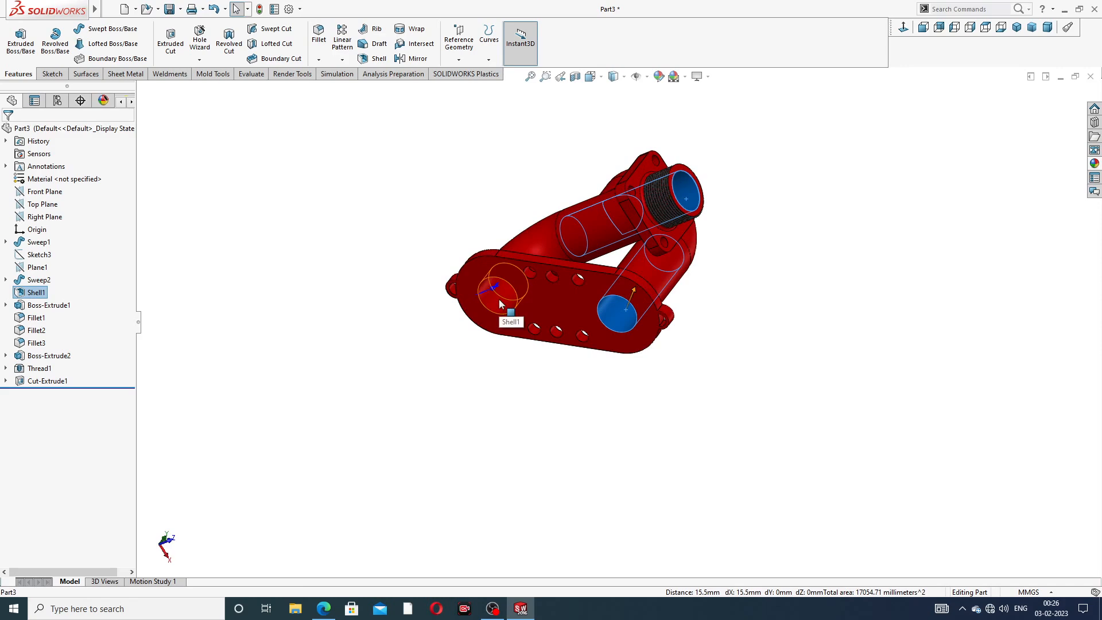
pyautogui.moveTo(499, 304); pyautogui.dragTo(513, 280, button='middle')
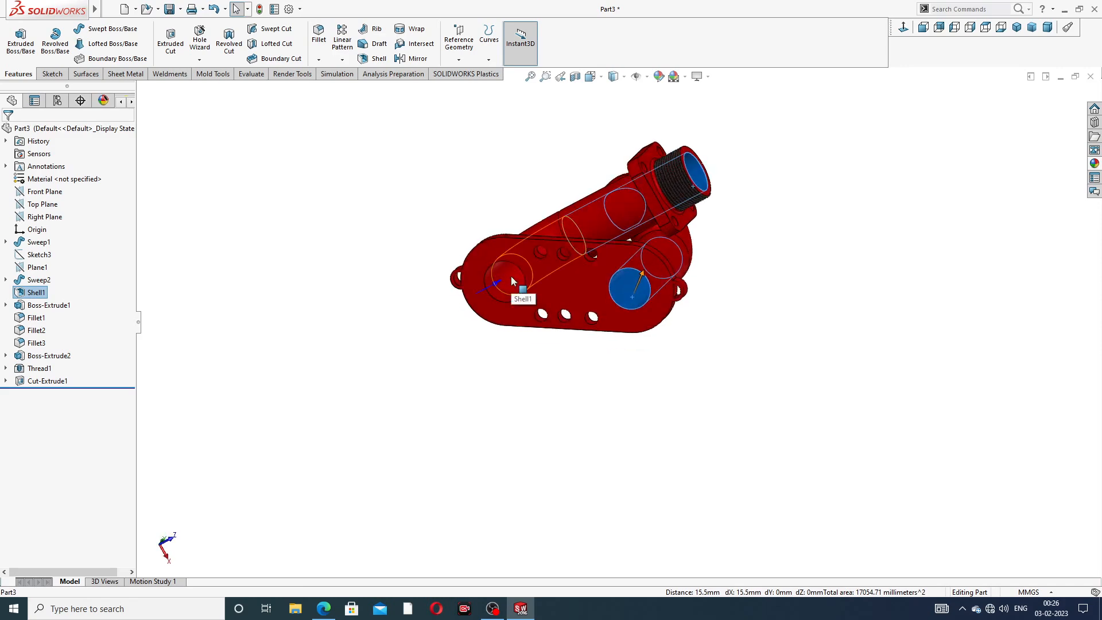
pyautogui.click(511, 279)
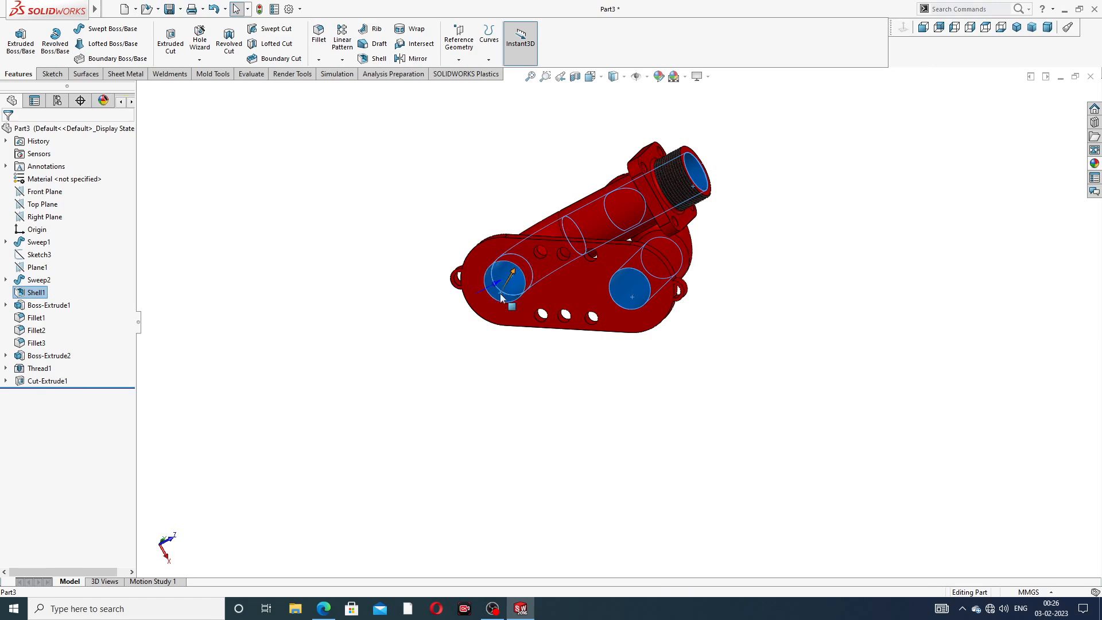
pyautogui.click(658, 76)
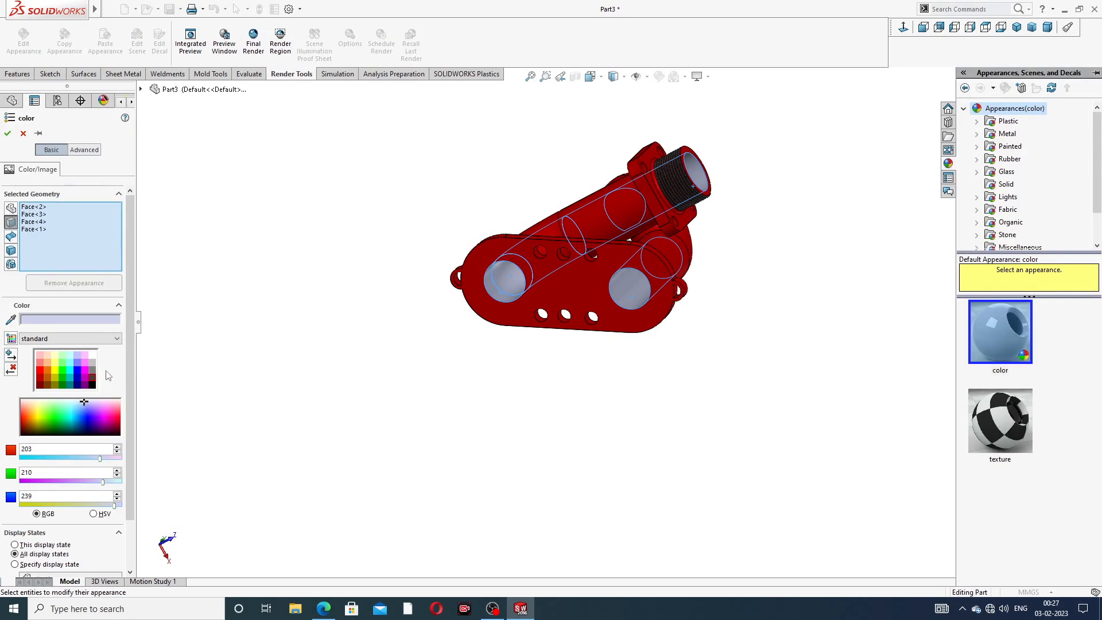
pyautogui.click(91, 362)
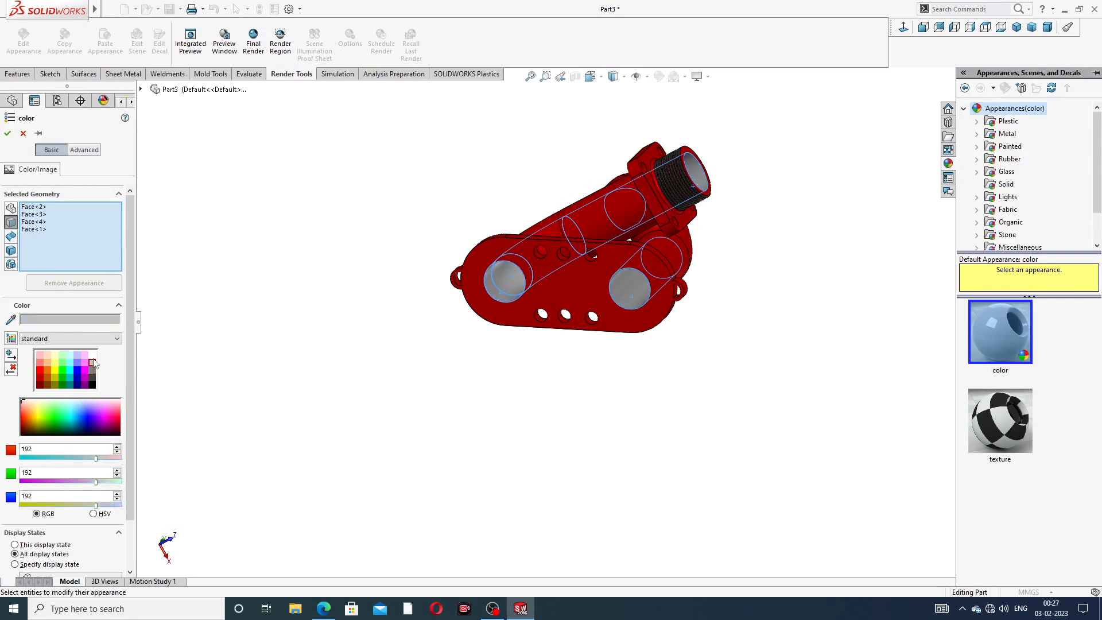
pyautogui.click(93, 356)
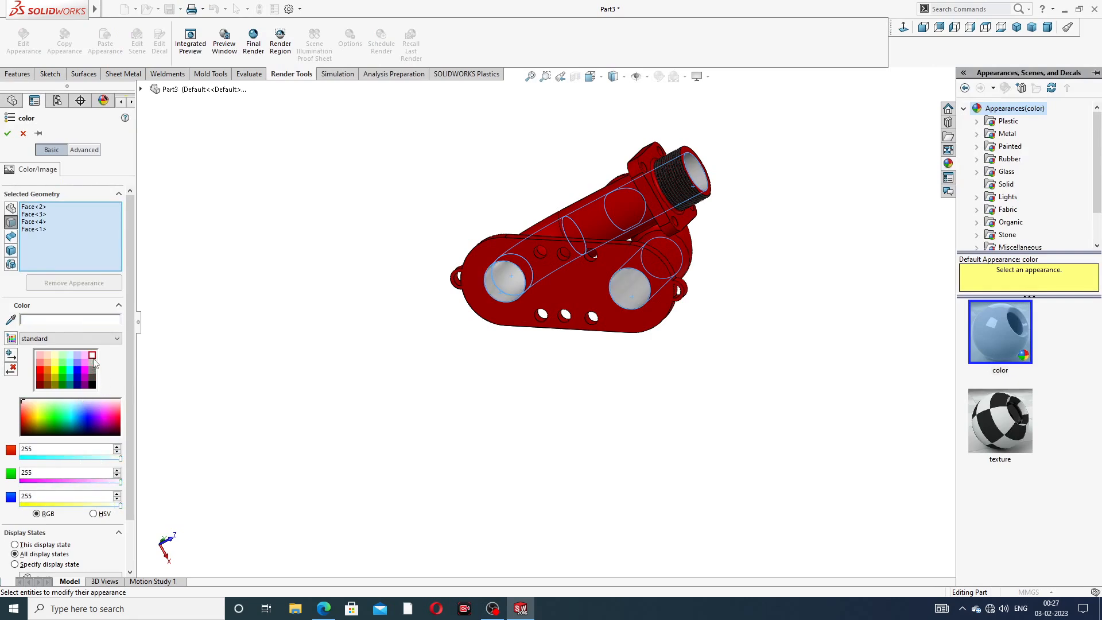
pyautogui.click(7, 134)
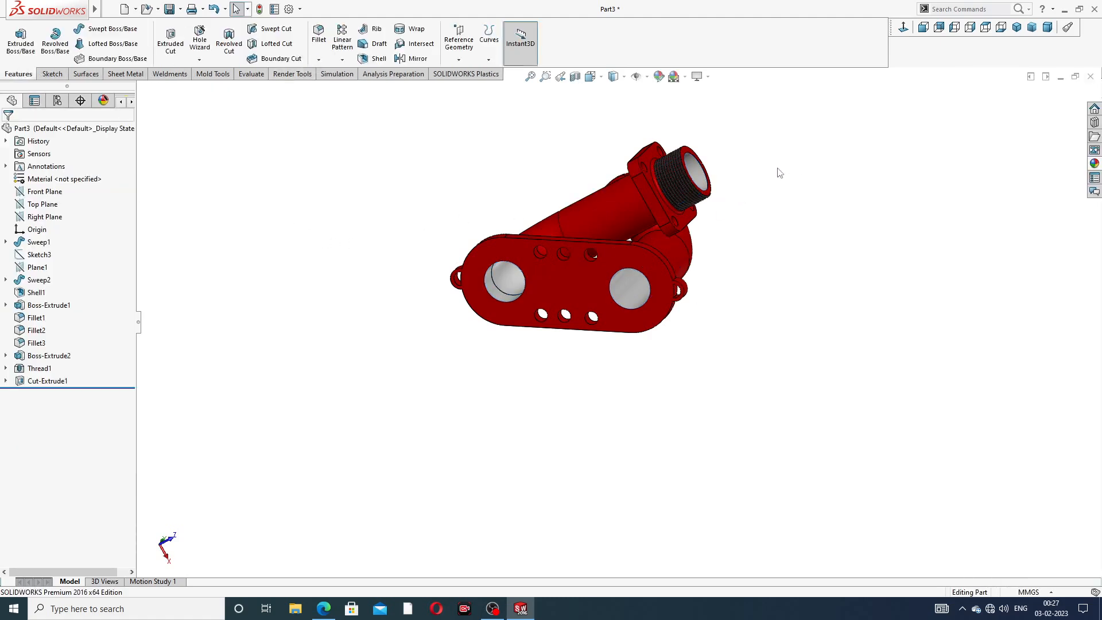
# Recolour the inner bore faces of the threaded pipe end and both flange openings grey (RGB 192, 192, 192)
pyautogui.moveTo(777, 170); pyautogui.dragTo(681, 266, button='middle')
pyautogui.click(680, 254)
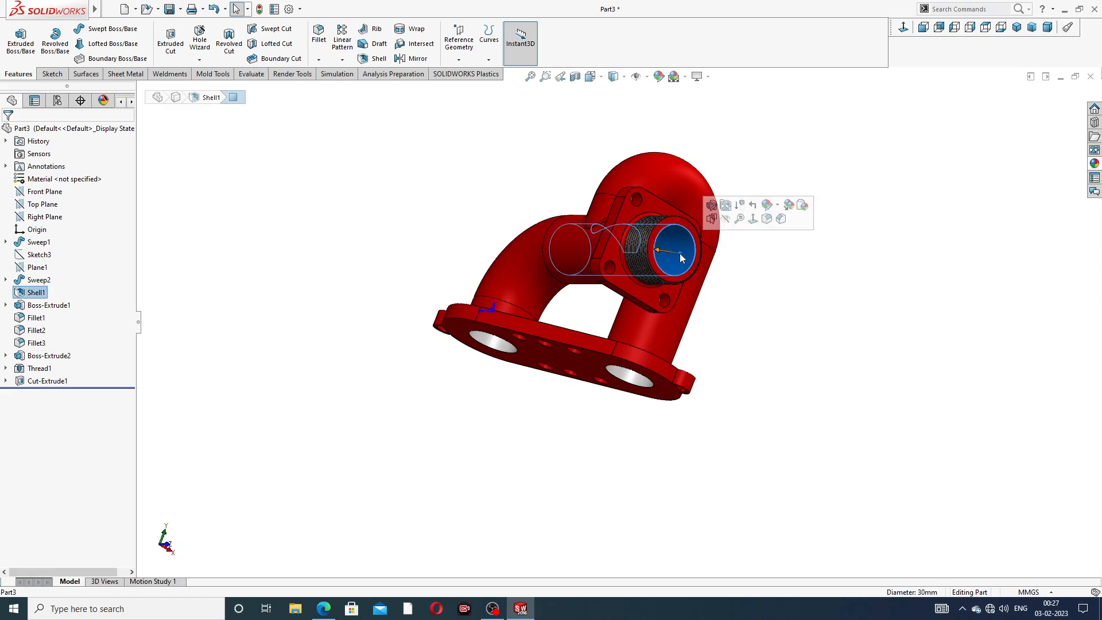
pyautogui.keyDown('ctrl'); pyautogui.click(627, 377); pyautogui.keyUp('ctrl')
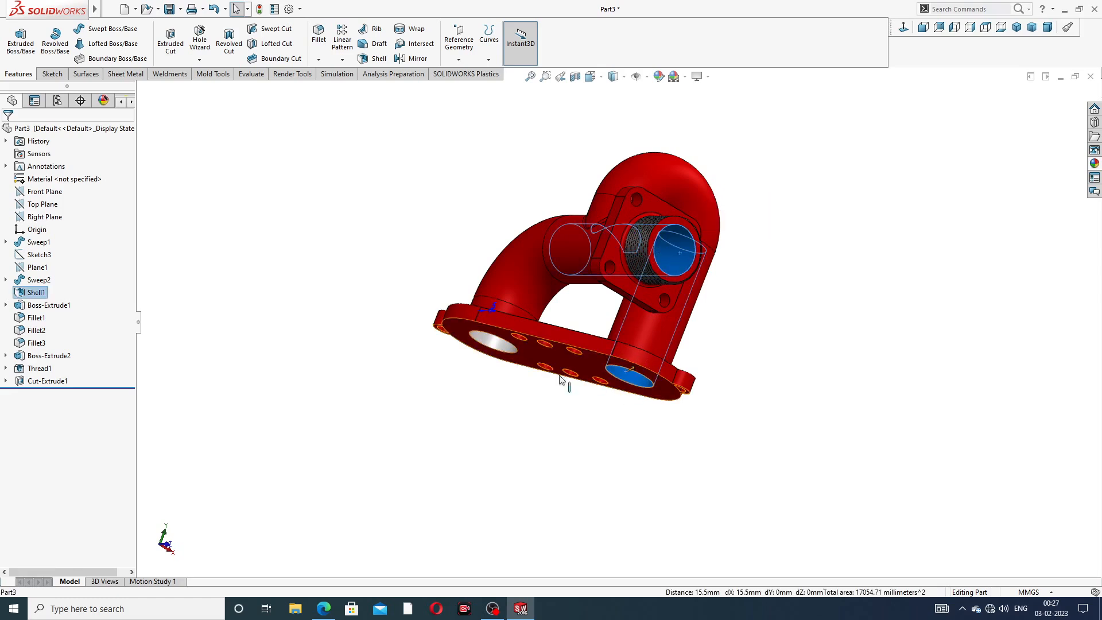
pyautogui.keyDown('ctrl'); pyautogui.click(496, 343); pyautogui.keyUp('ctrl')
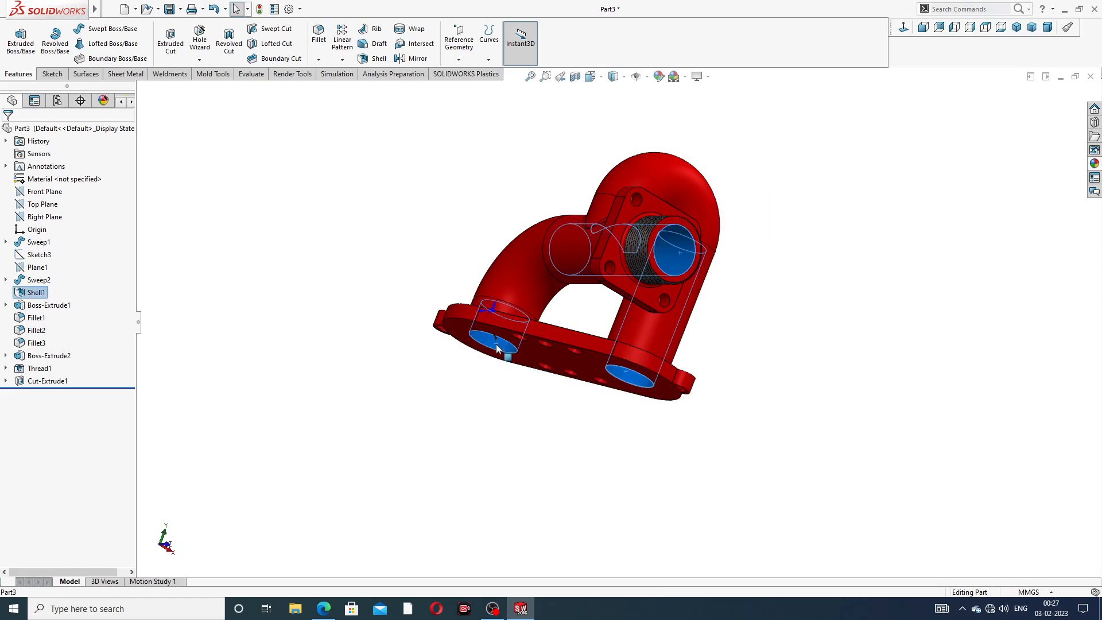
pyautogui.click(659, 76)
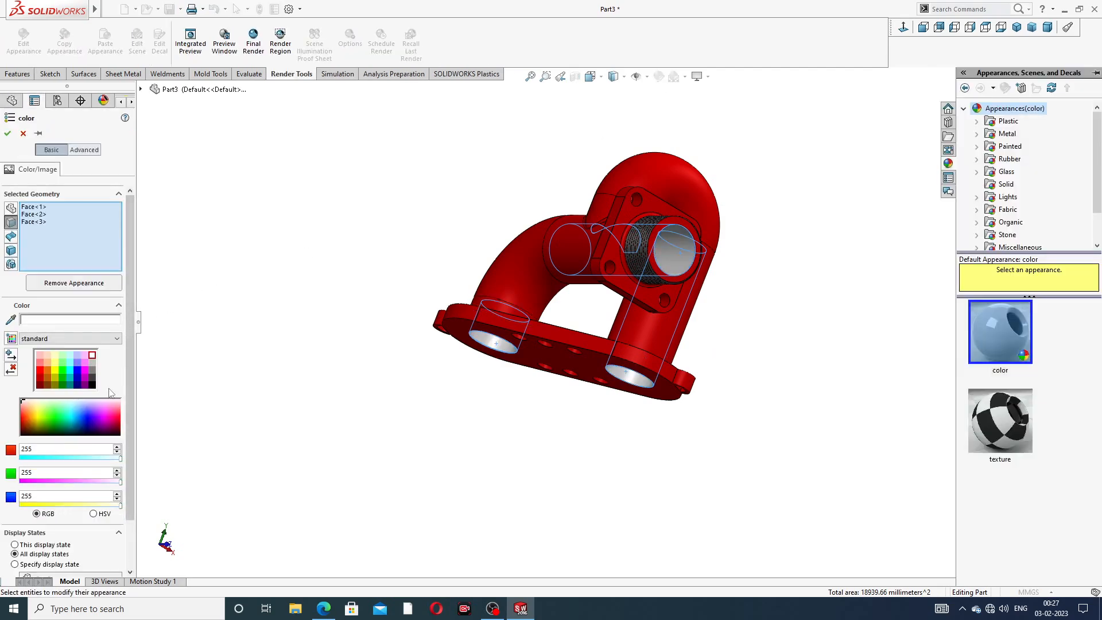
pyautogui.click(92, 363)
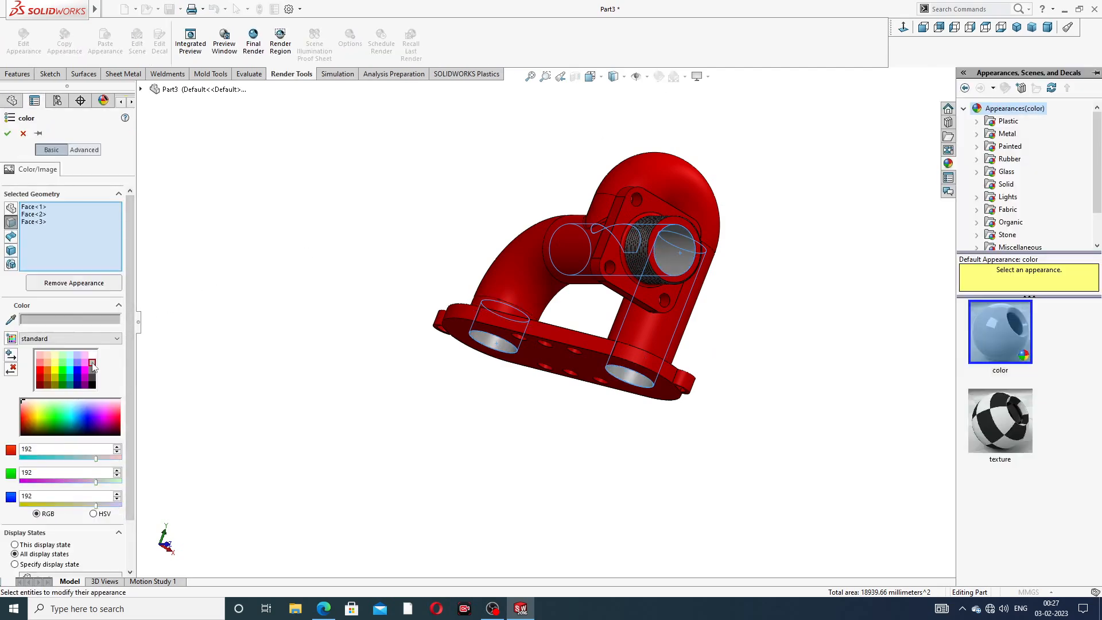
pyautogui.click(7, 134)
# Turn on the Cartoon display effect for the manifold and accept its PhotoView 360 rendering option
pyautogui.moveTo(765, 256); pyautogui.dragTo(614, 228, button='middle')
pyautogui.scroll(-5, 614, 228)
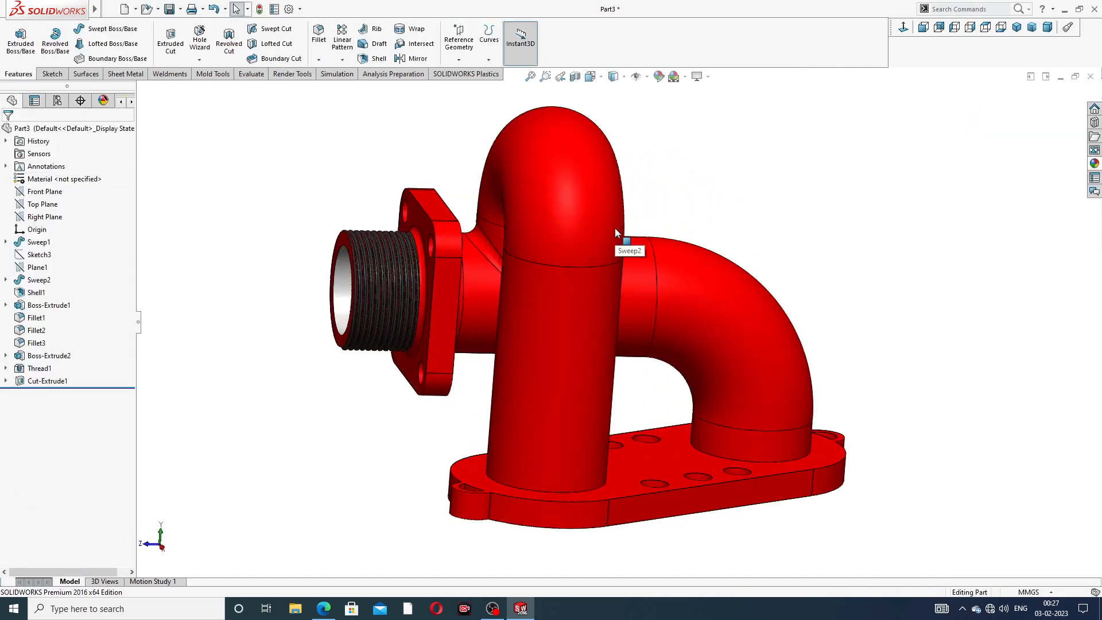
pyautogui.moveTo(639, 290); pyautogui.dragTo(643, 343, button='middle')
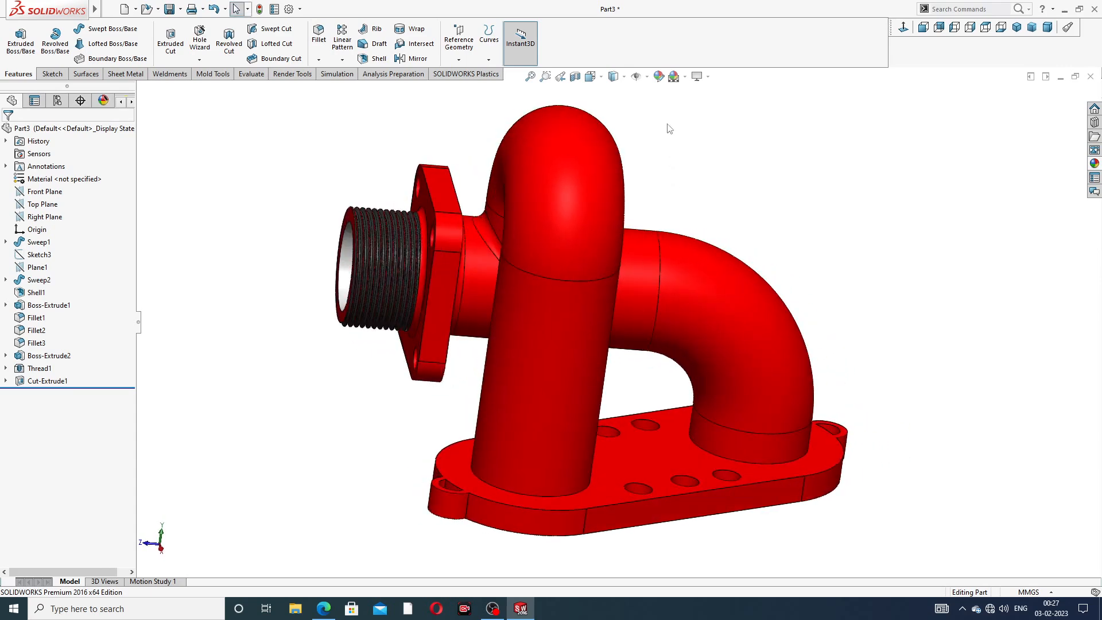
pyautogui.click(684, 76)
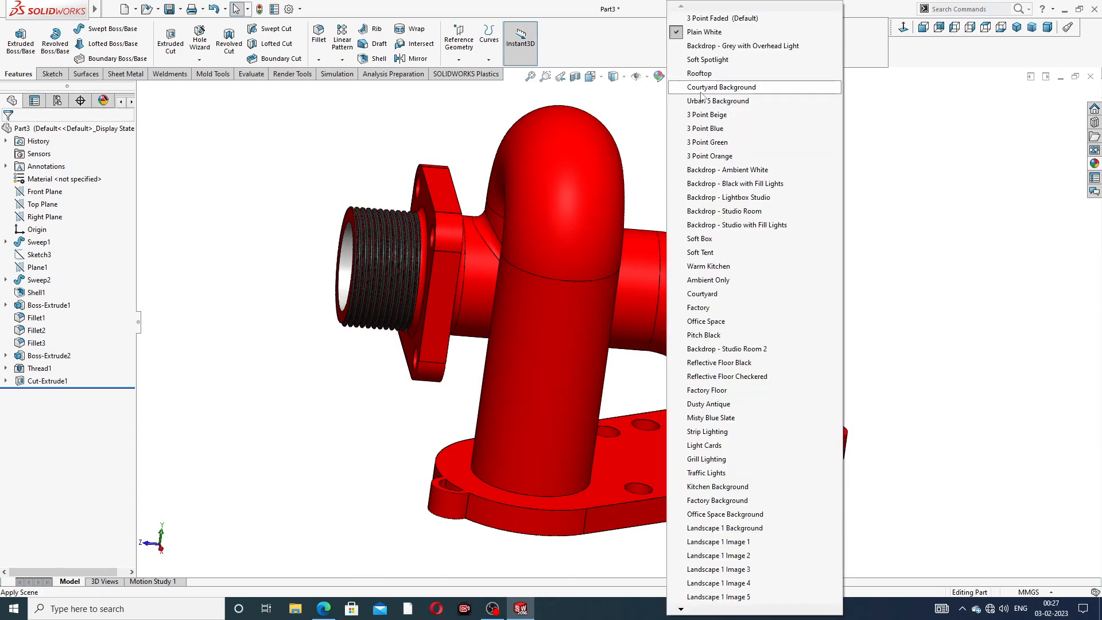
pyautogui.click(654, 108)
pyautogui.click(708, 80)
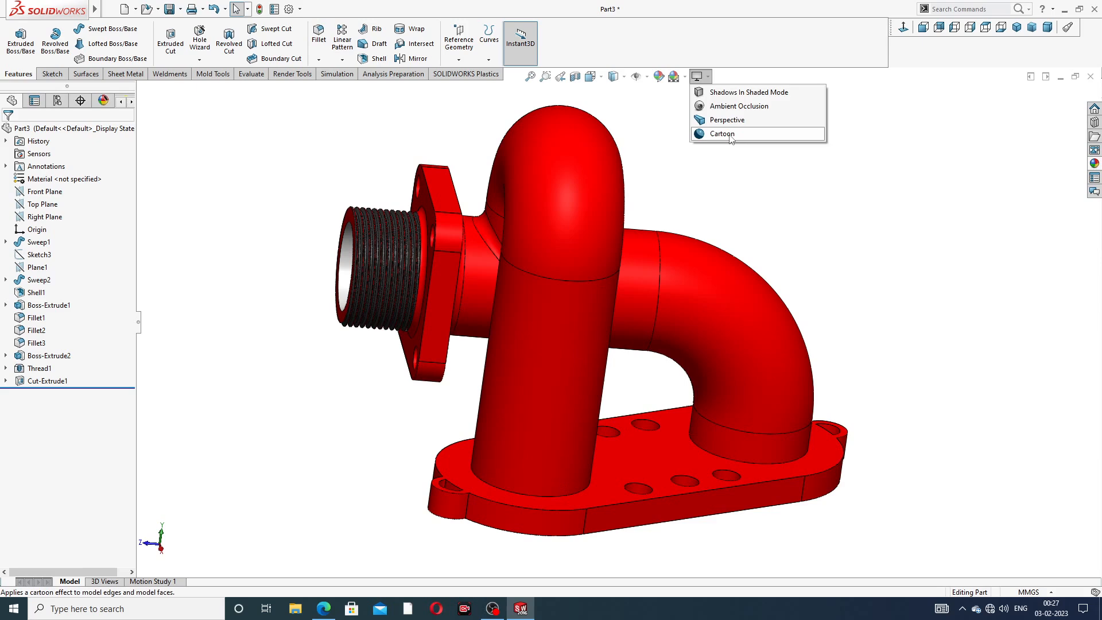
pyautogui.click(720, 135)
pyautogui.click(622, 313)
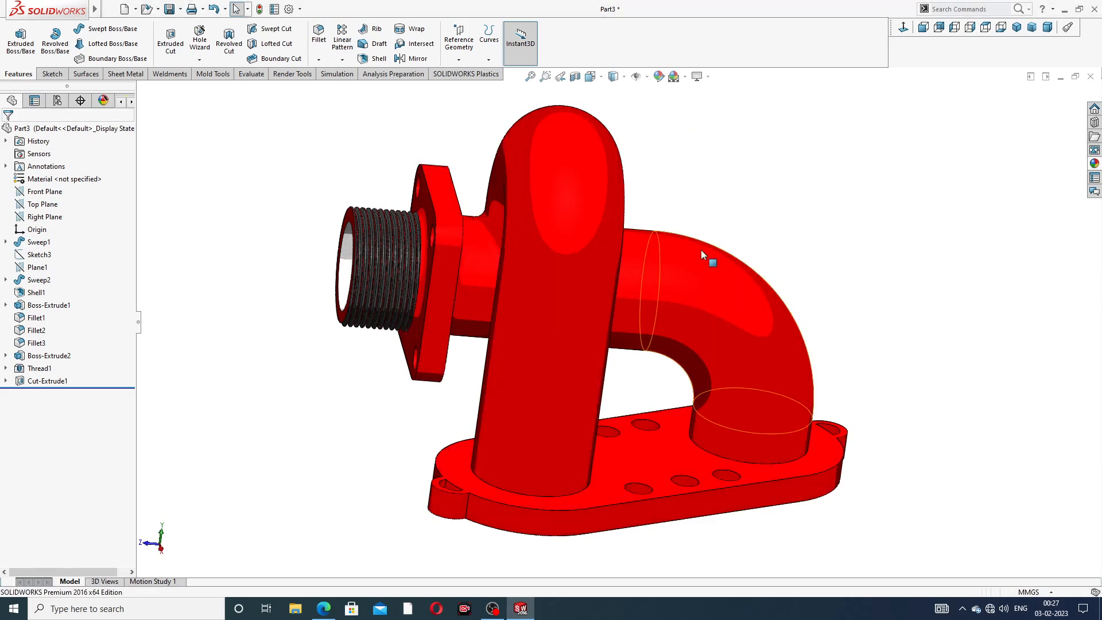
# Examine the manifold with the Cartoon effect, including the pipe bends, threaded end and slotted flange
pyautogui.moveTo(705, 253); pyautogui.dragTo(678, 293, button='middle')
pyautogui.click(1016, 27)
pyautogui.scroll(-2, 583, 339)
pyautogui.moveTo(621, 351)
pyautogui.mouseDown(button='middle')
pyautogui.moveTo(631, 333)
pyautogui.moveTo(597, 345)
pyautogui.moveTo(606, 348)
pyautogui.mouseUp(button='middle')
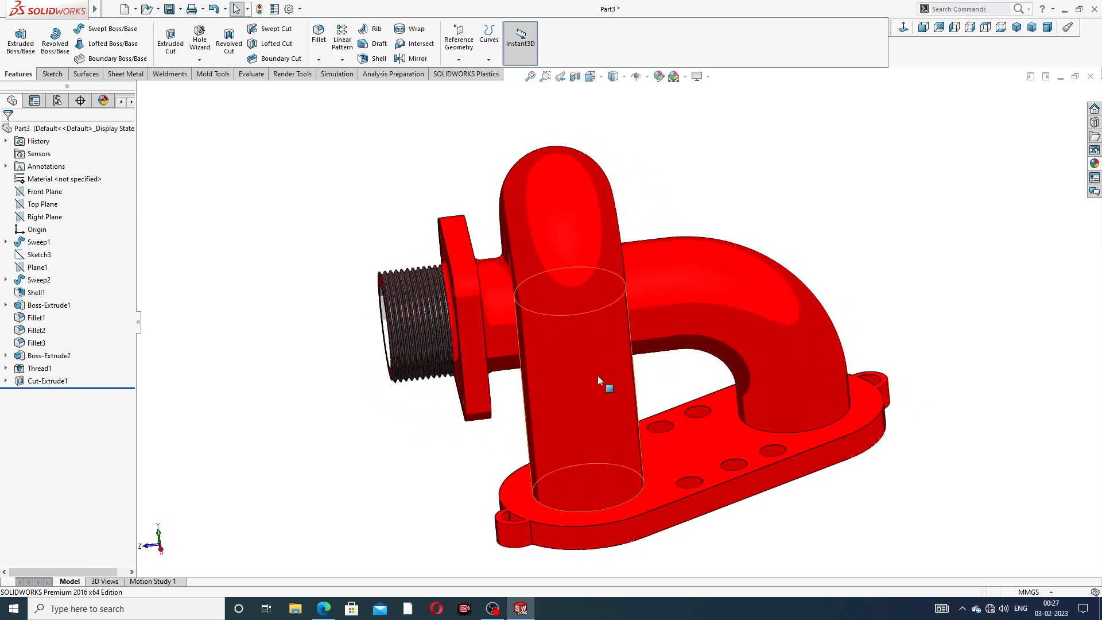
pyautogui.scroll(-1, 610, 402)
pyautogui.scroll(2, 673, 334)
pyautogui.moveTo(674, 334)
pyautogui.mouseDown(button='middle')
pyautogui.moveTo(696, 308)
pyautogui.moveTo(732, 310)
pyautogui.moveTo(670, 329)
pyautogui.moveTo(668, 344)
pyautogui.mouseUp(button='middle')
pyautogui.scroll(-1, 668, 343)
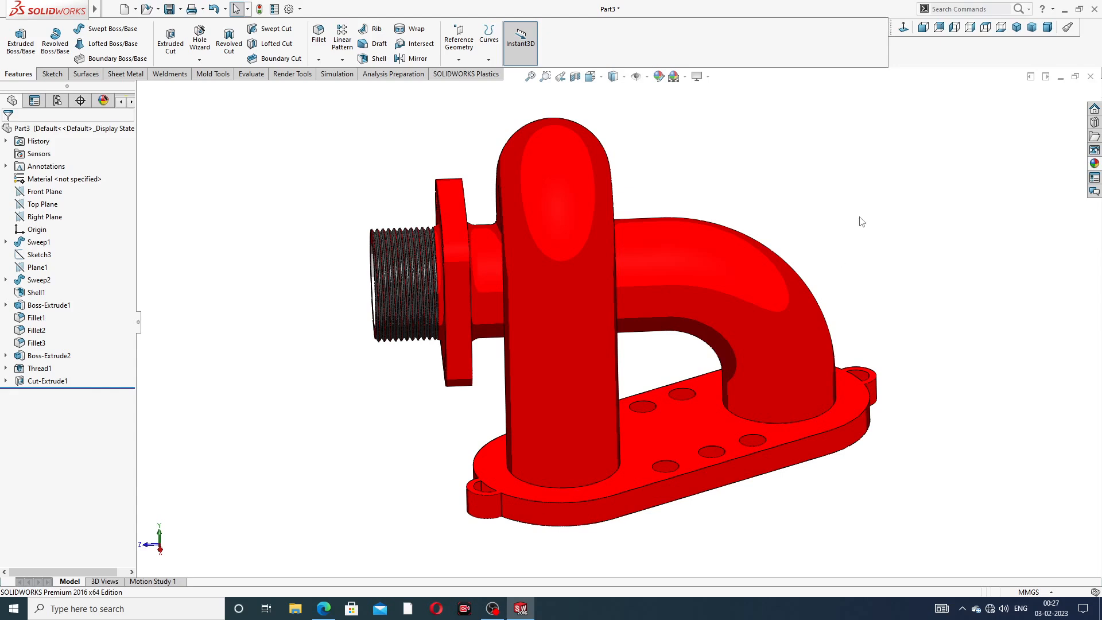
# Turn off the Cartoon display effect and inspect the manifold in normal shading
pyautogui.click(708, 76)
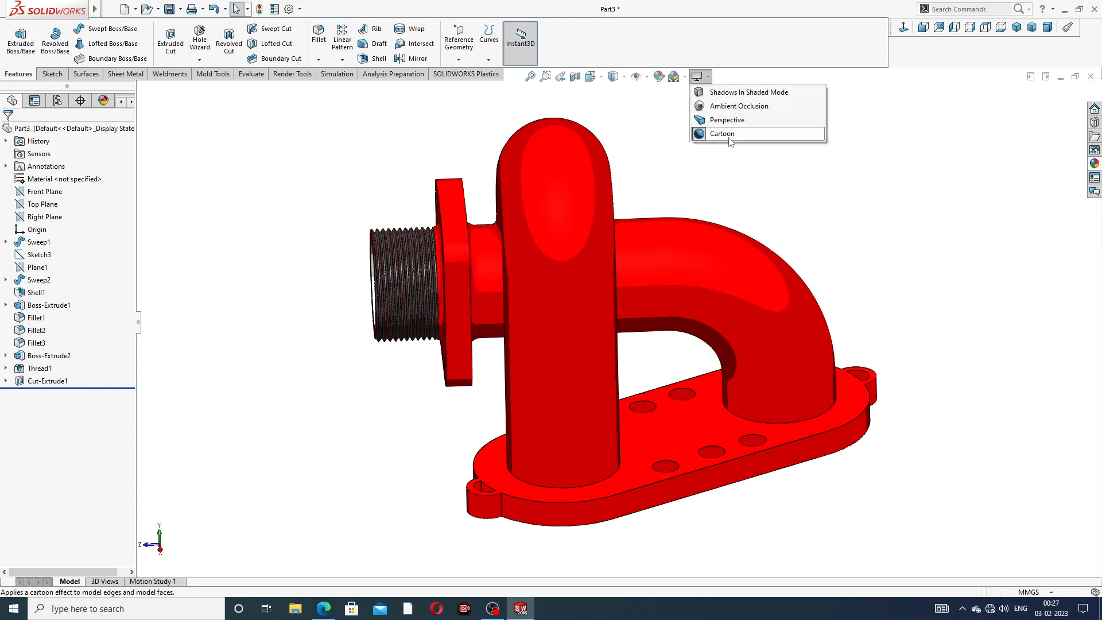
pyautogui.click(715, 130)
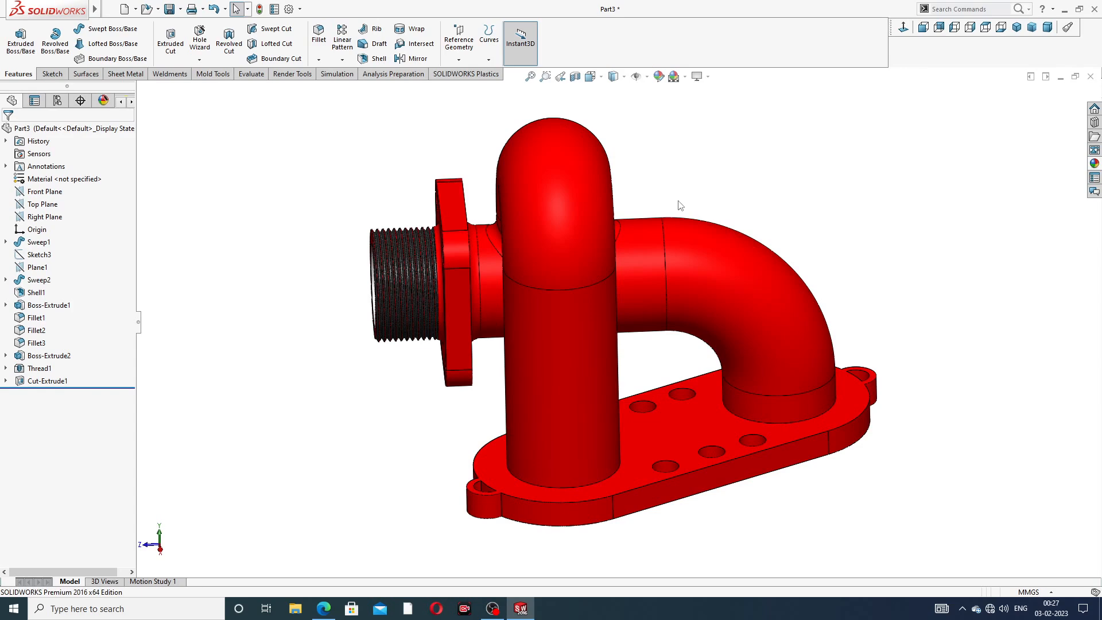
pyautogui.scroll(-1, 677, 143)
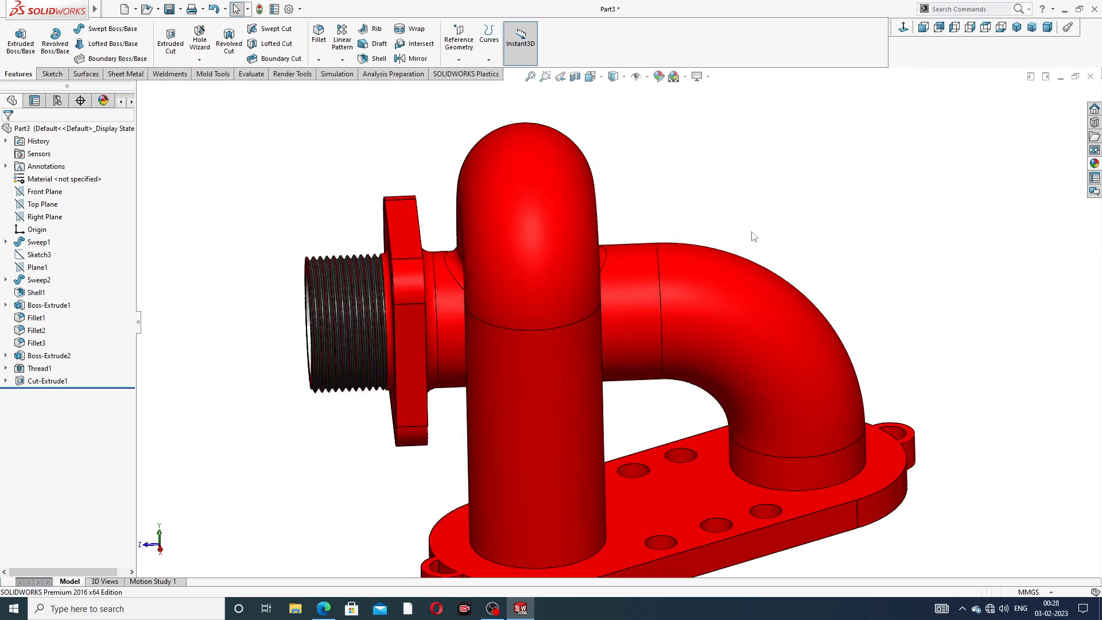
pyautogui.scroll(1, 755, 237)
pyautogui.scroll(-1, 572, 483)
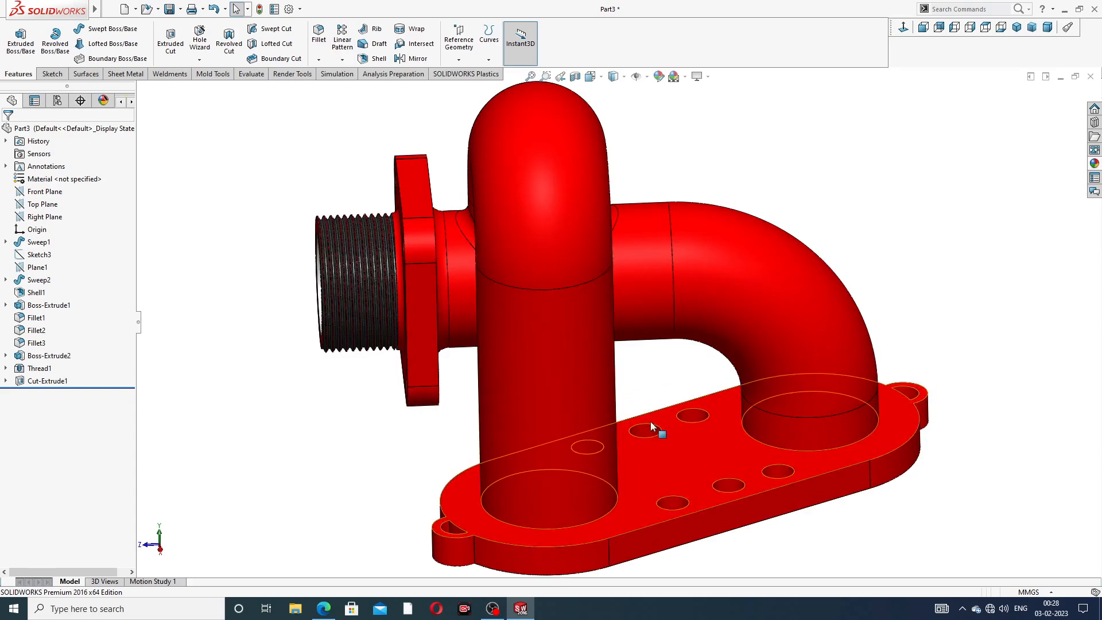
pyautogui.scroll(1, 652, 416)
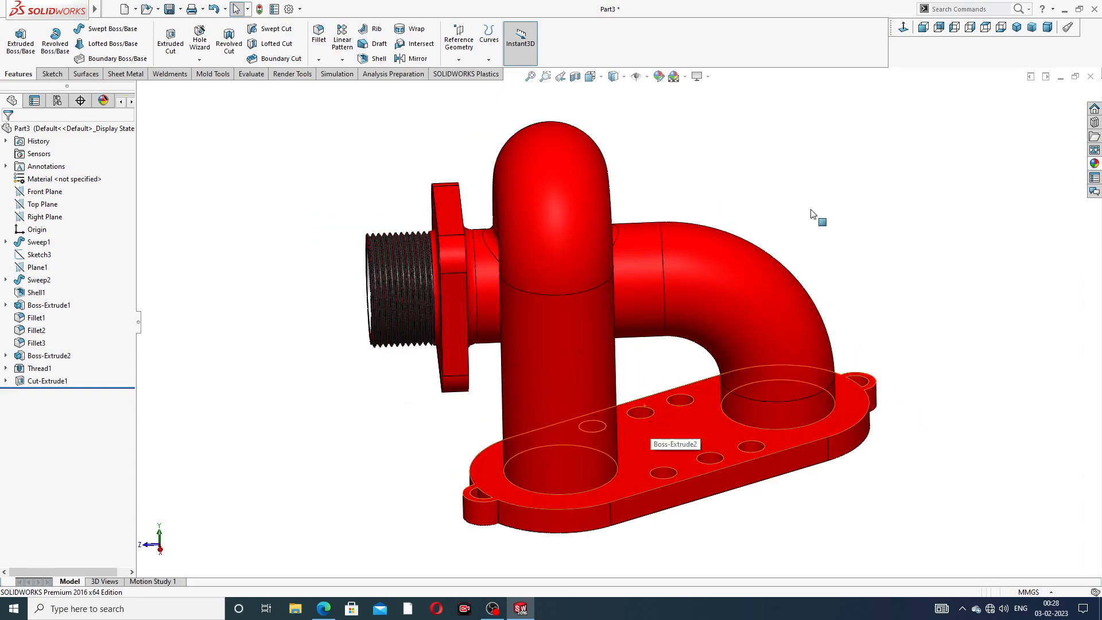
# Reapply the Cartoon display effect to the manifold and accept its rendering option
pyautogui.click(708, 76)
pyautogui.click(722, 129)
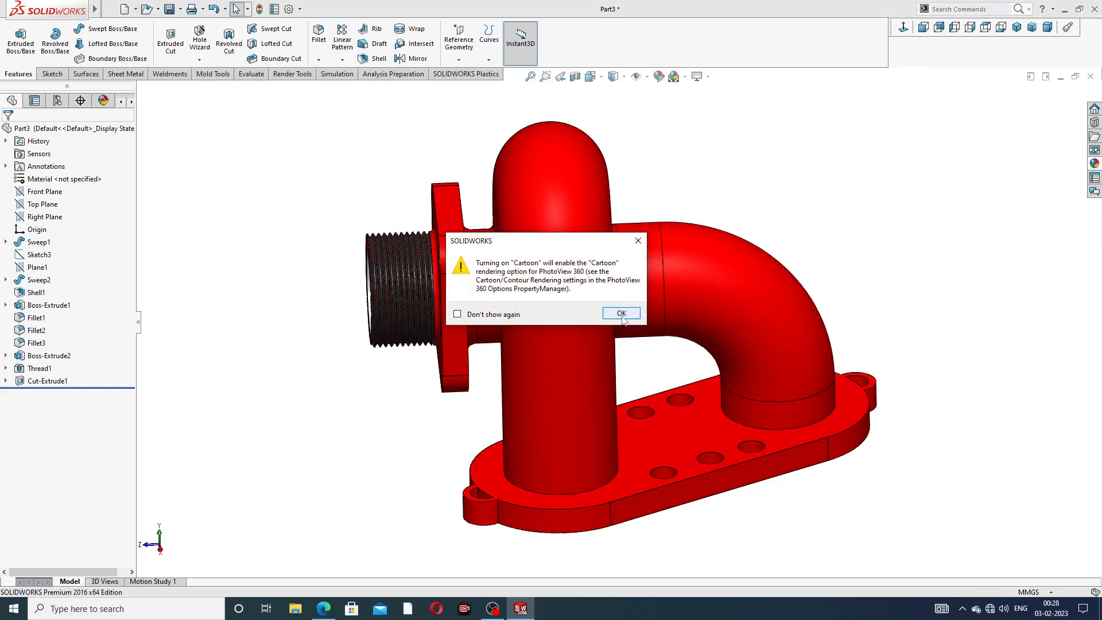
pyautogui.click(622, 314)
pyautogui.moveTo(846, 252)
pyautogui.mouseDown(button='middle')
pyautogui.moveTo(832, 320)
pyautogui.moveTo(842, 259)
pyautogui.mouseUp(button='middle')
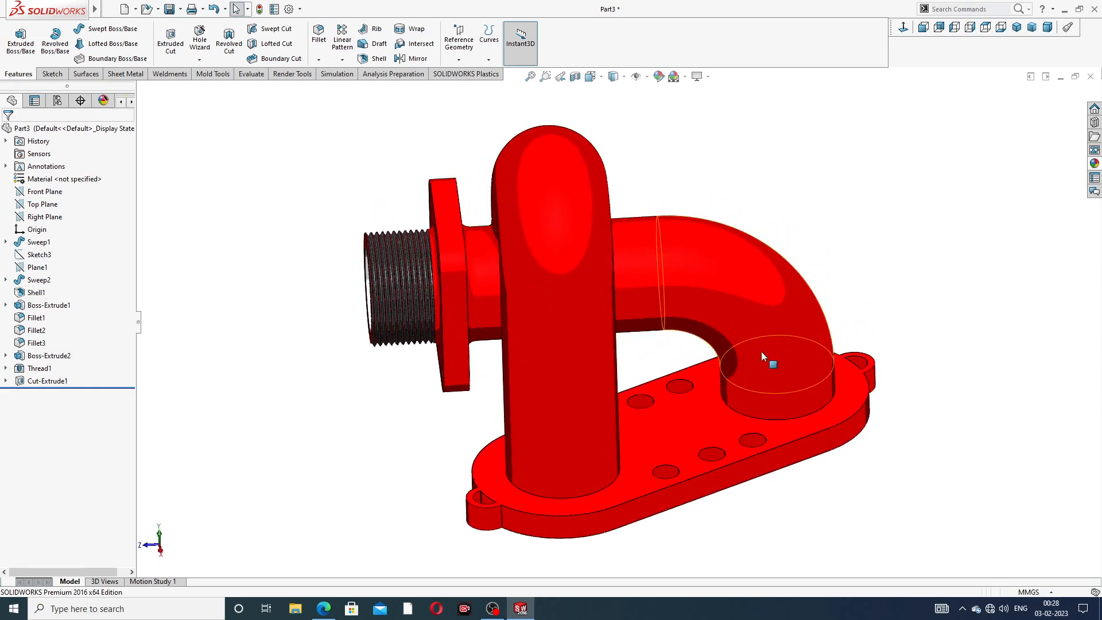
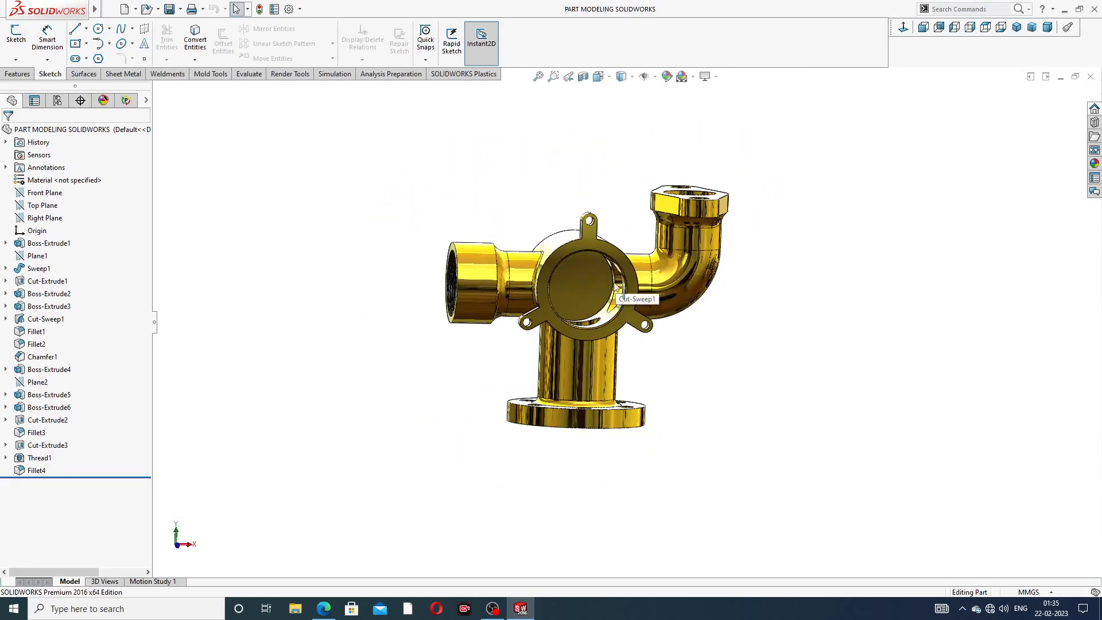
# Switch to the PDF in Edge, review the Final Project part drawing, and return to SOLIDWORKS
pyautogui.click(324, 608)
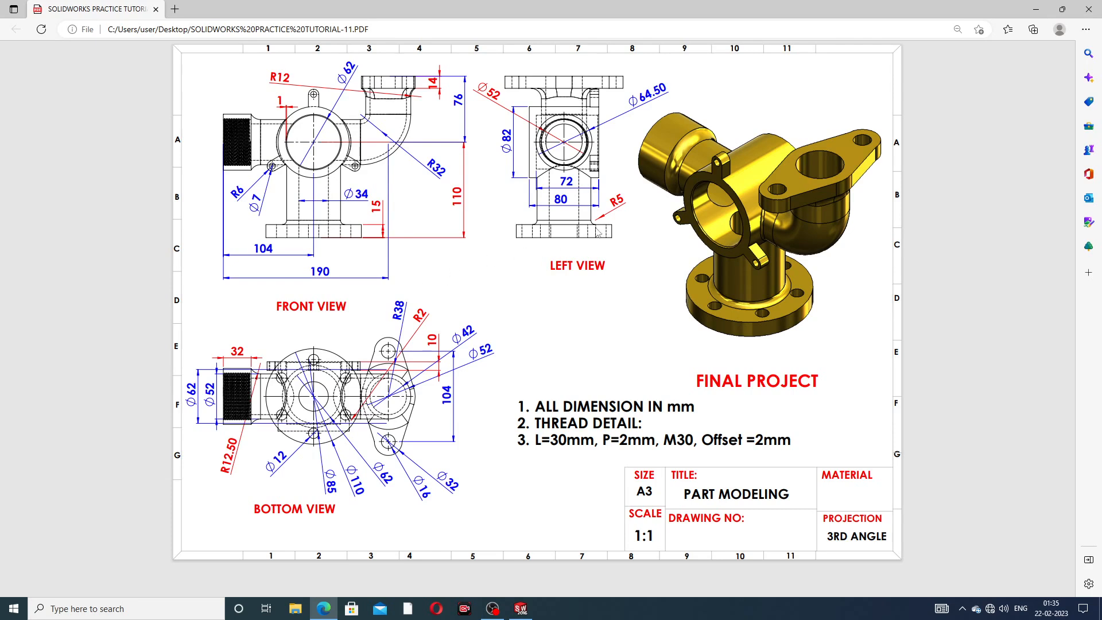
pyautogui.click(325, 610)
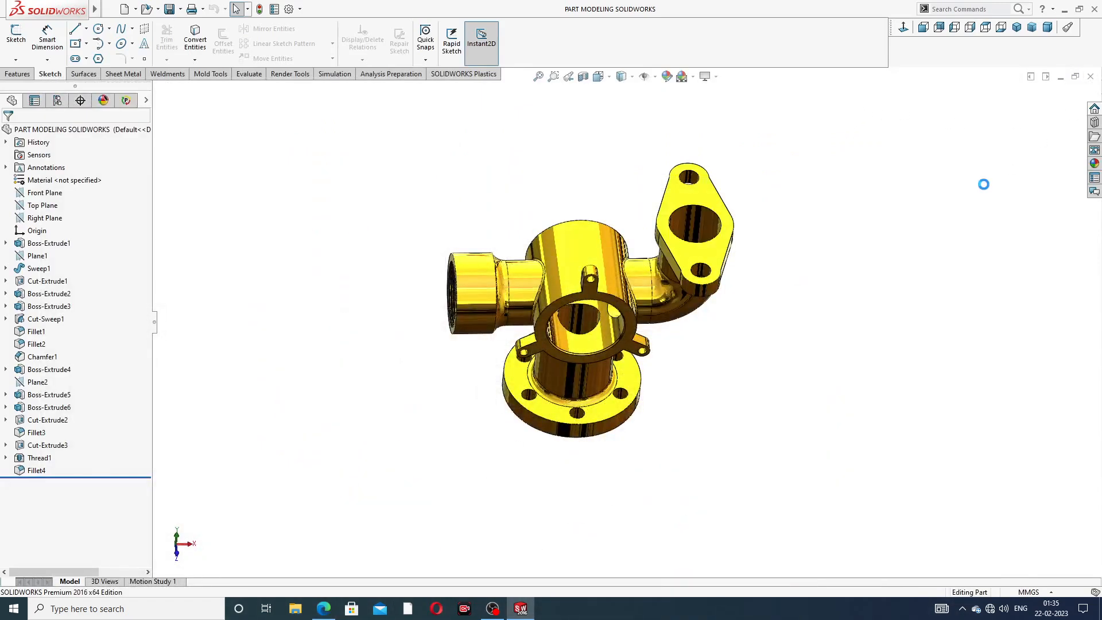
# Close the gold reference part and create a new Part document
pyautogui.click(1091, 77)
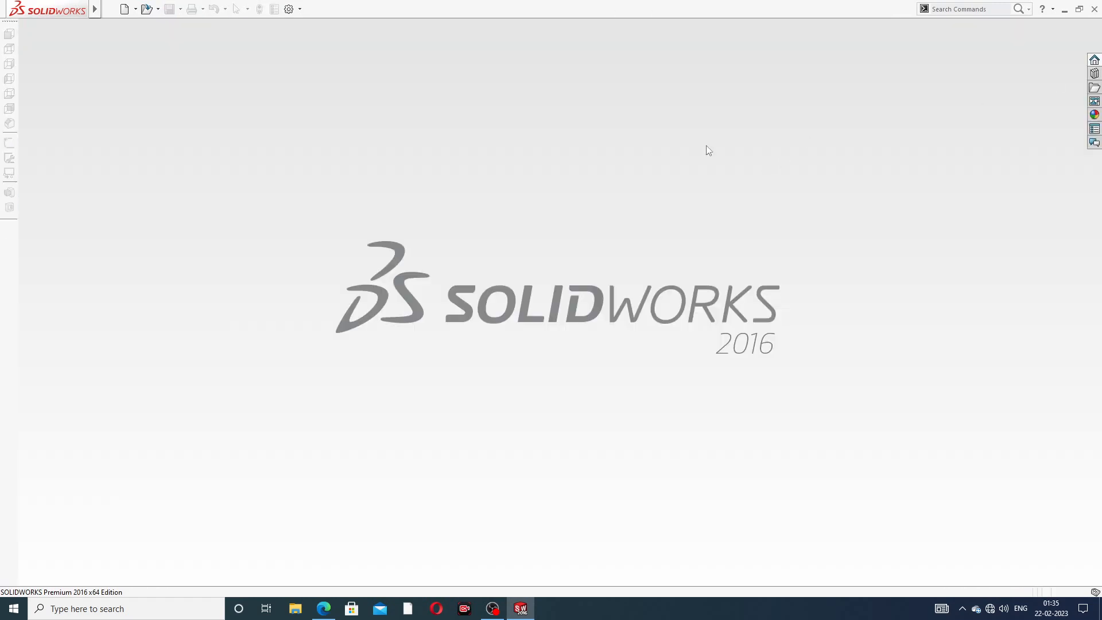
pyautogui.click(124, 9)
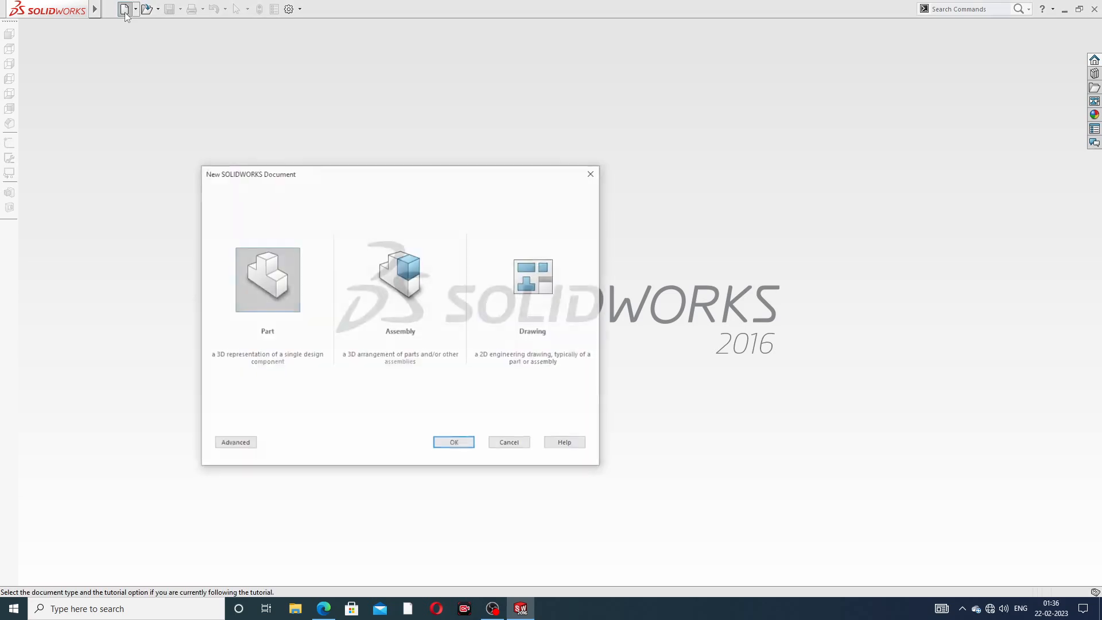
pyautogui.click(455, 446)
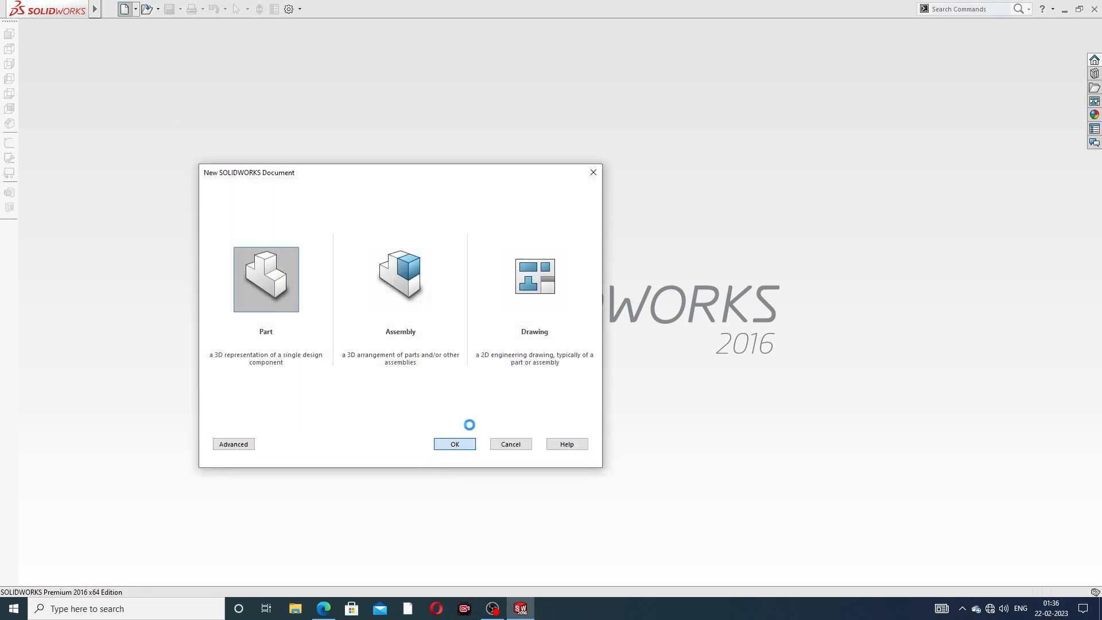
# Set both the shaded and wireframe image quality resolutions to their highest level and apply the Plain White scene
pyautogui.click(288, 9)
pyautogui.click(417, 111)
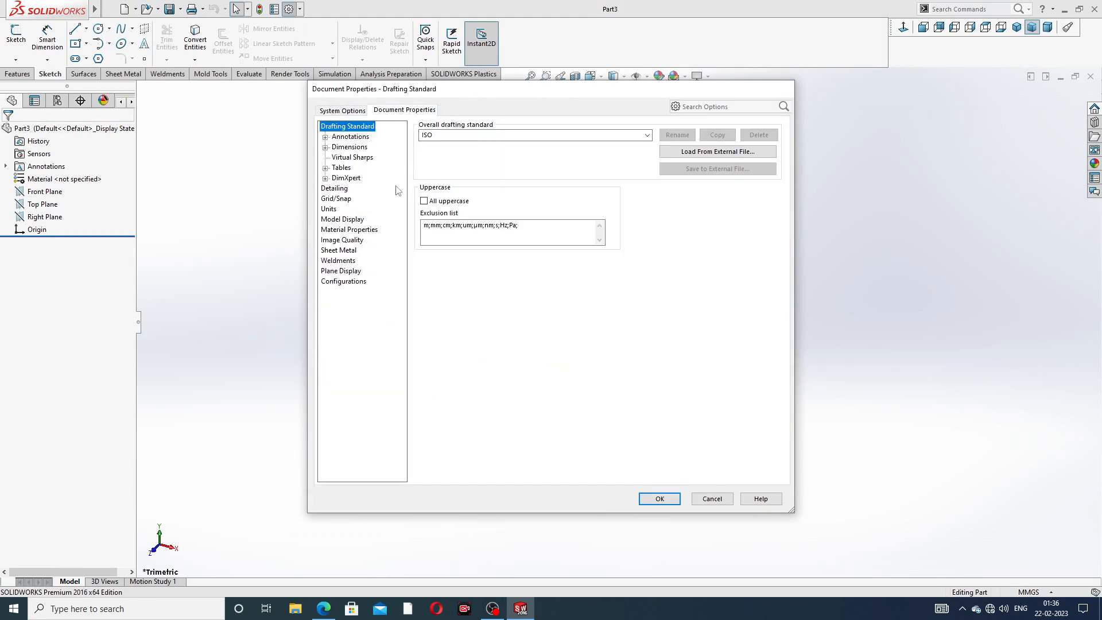
pyautogui.click(348, 241)
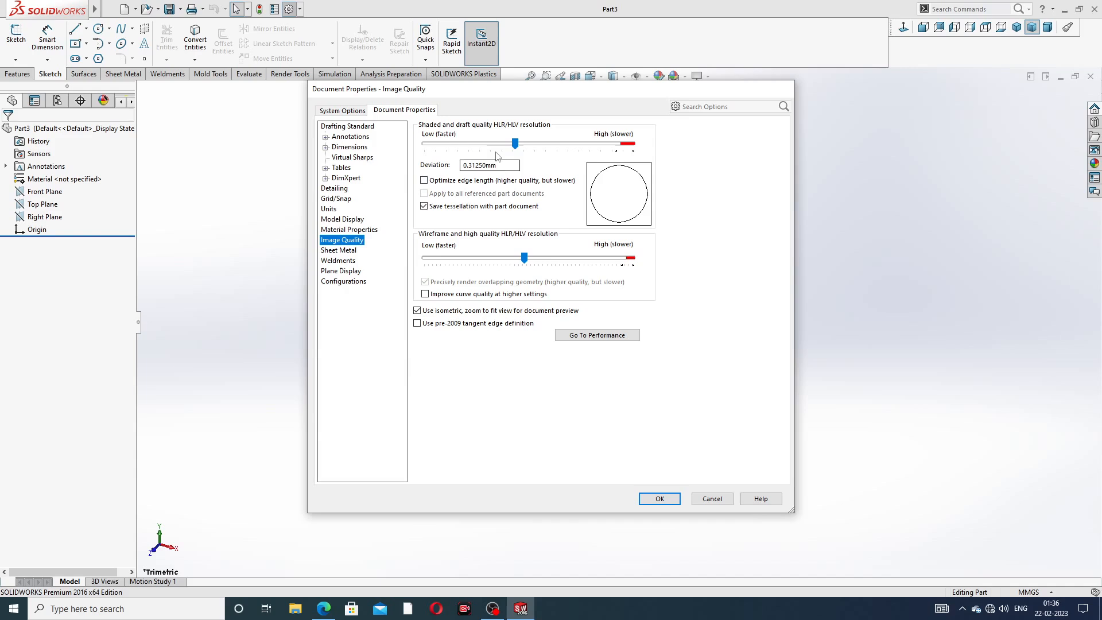
pyautogui.moveTo(514, 144); pyautogui.dragTo(632, 143)
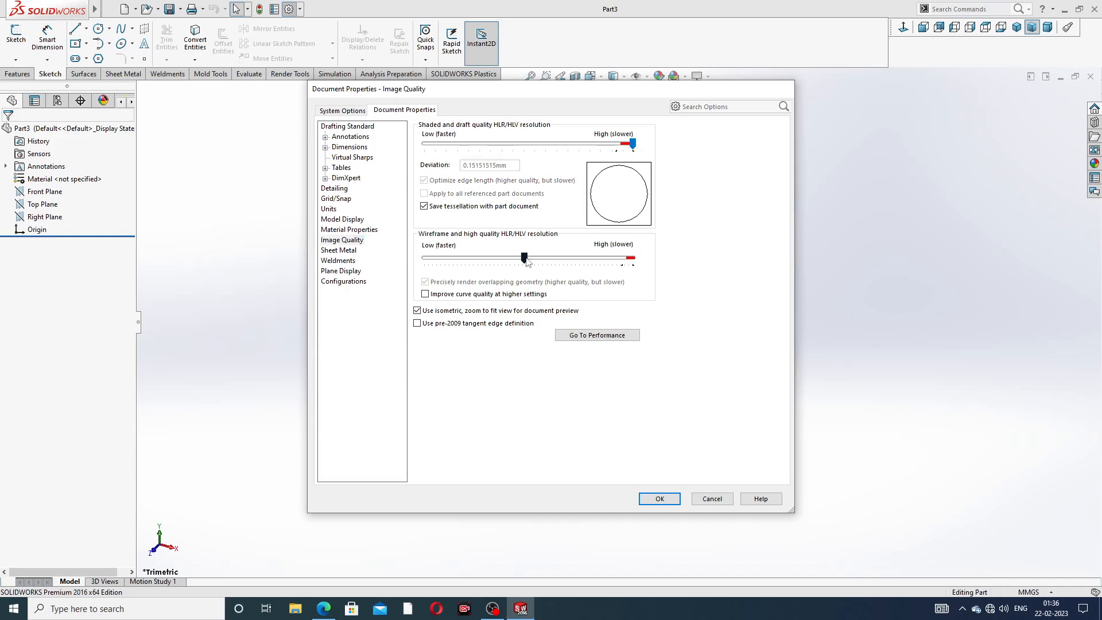
pyautogui.moveTo(523, 258); pyautogui.dragTo(632, 259)
pyautogui.click(659, 498)
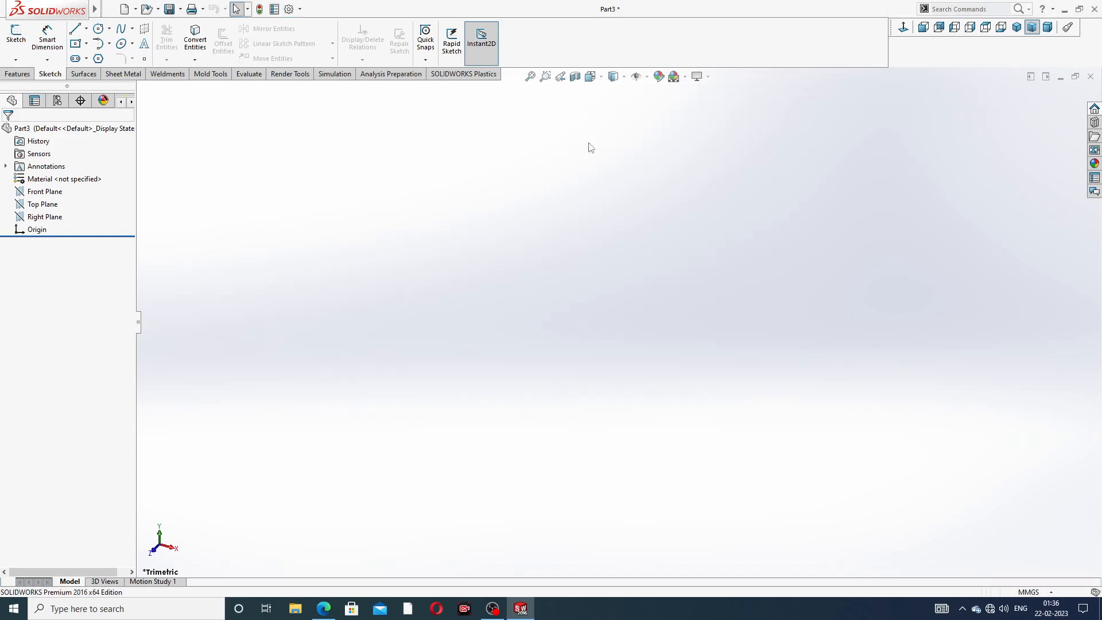
pyautogui.click(685, 77)
pyautogui.click(715, 33)
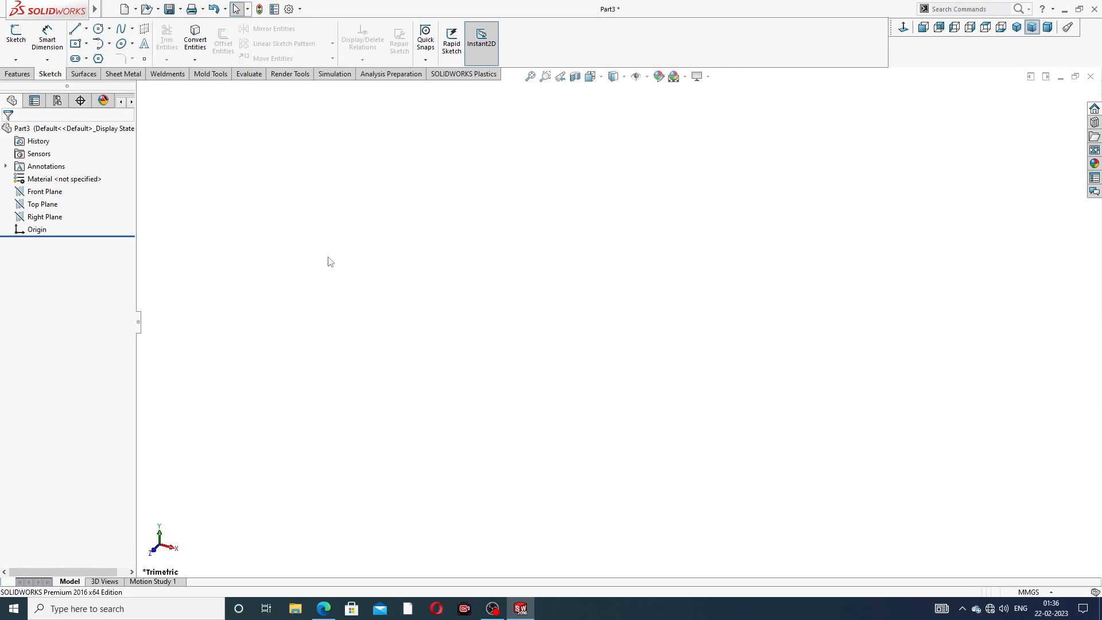
# Check the PDF drawing, return to SOLIDWORKS, and sketch a circle about 99 mm in diameter centred on the origin on the Front Plane
pyautogui.click(322, 608)
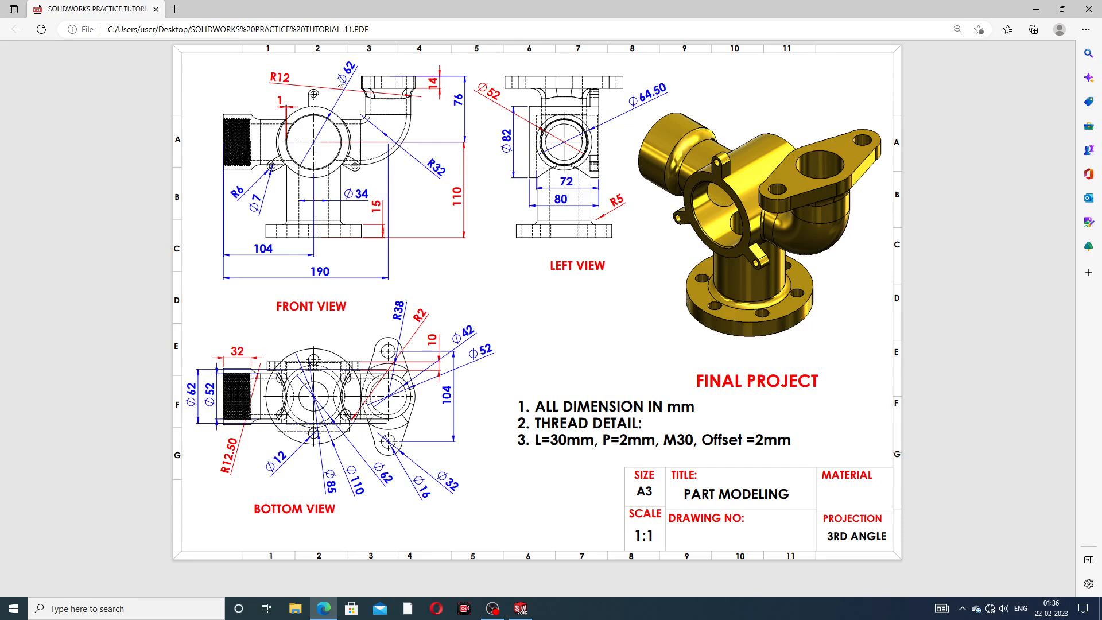
pyautogui.click(326, 608)
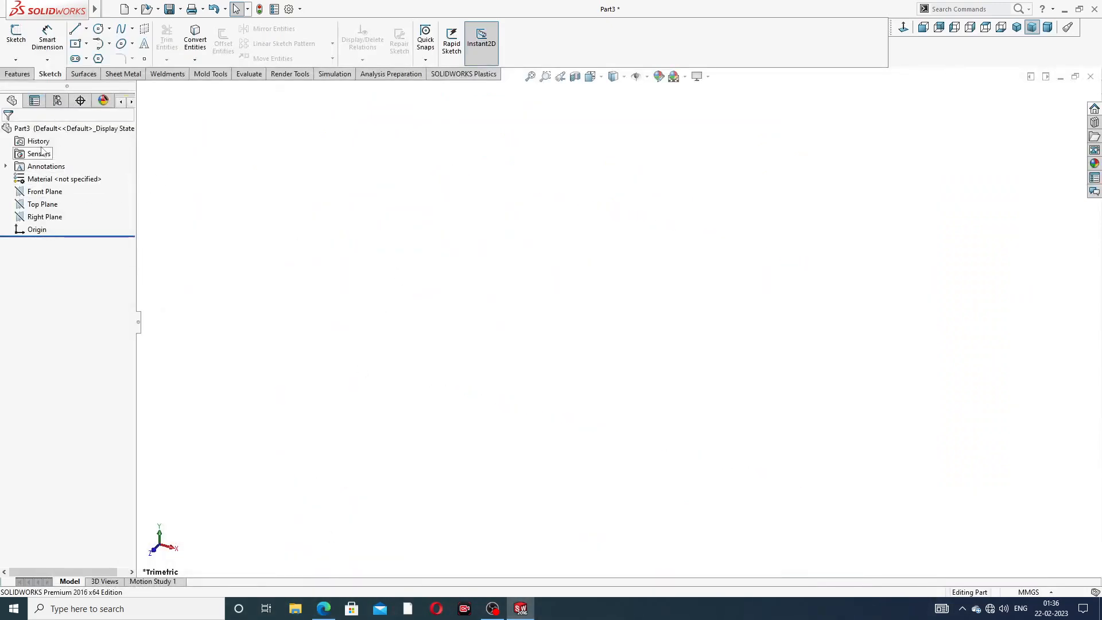
pyautogui.click(45, 193)
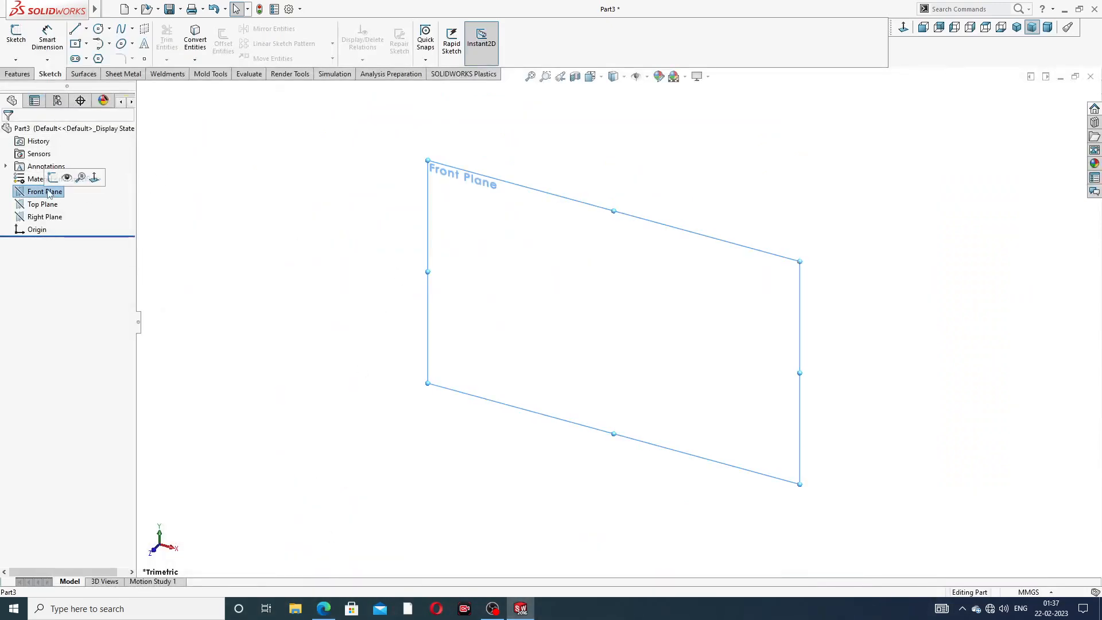
pyautogui.click(54, 179)
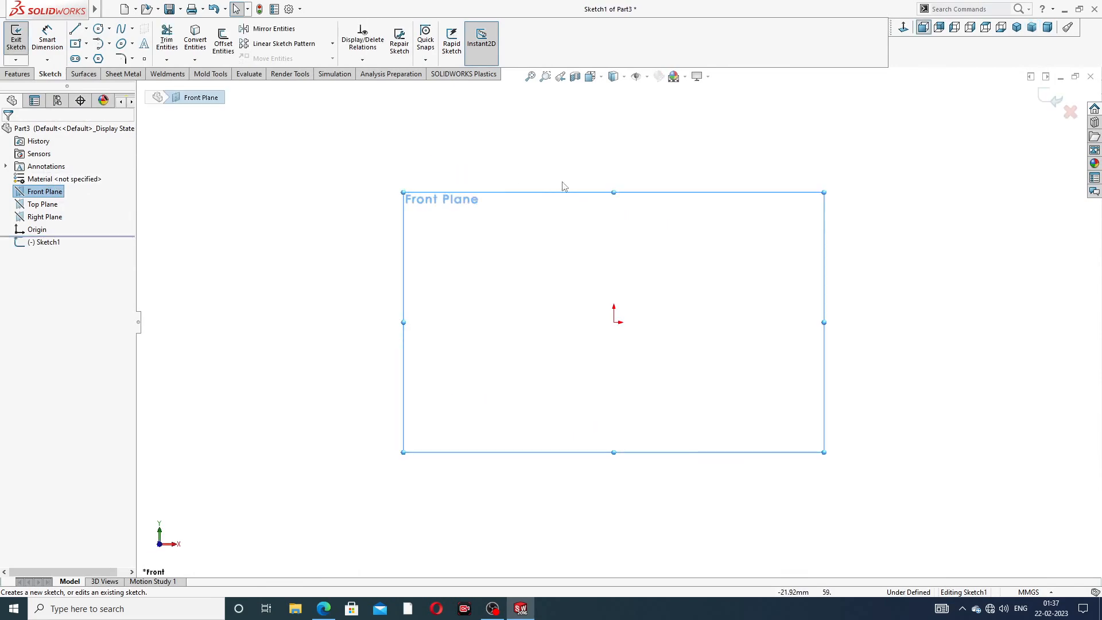
pyautogui.click(100, 32)
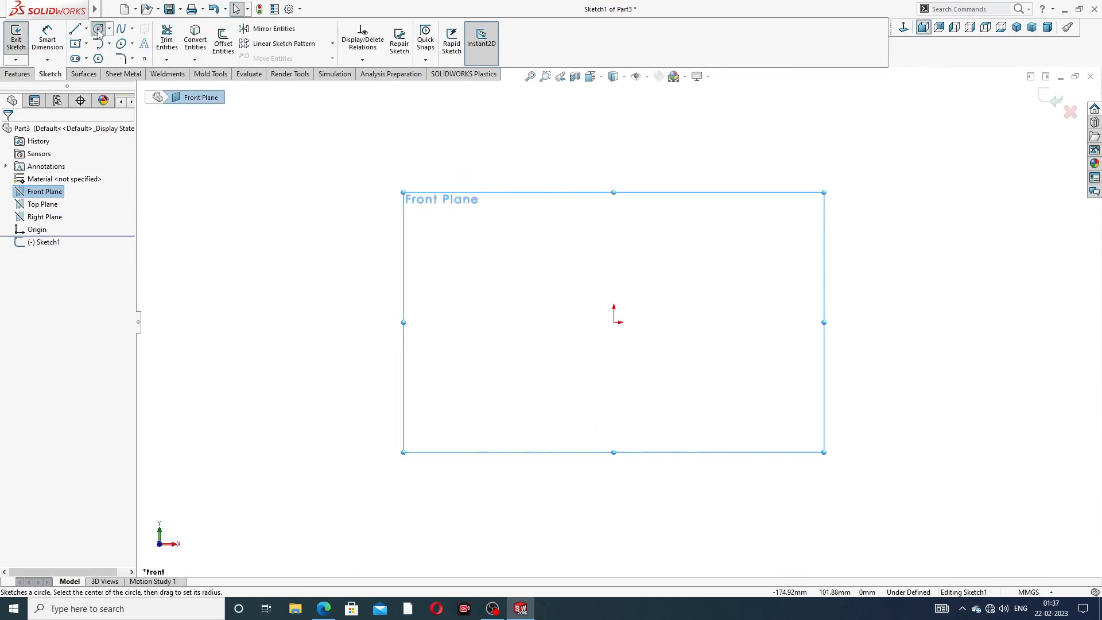
pyautogui.moveTo(613, 322); pyautogui.dragTo(660, 216)
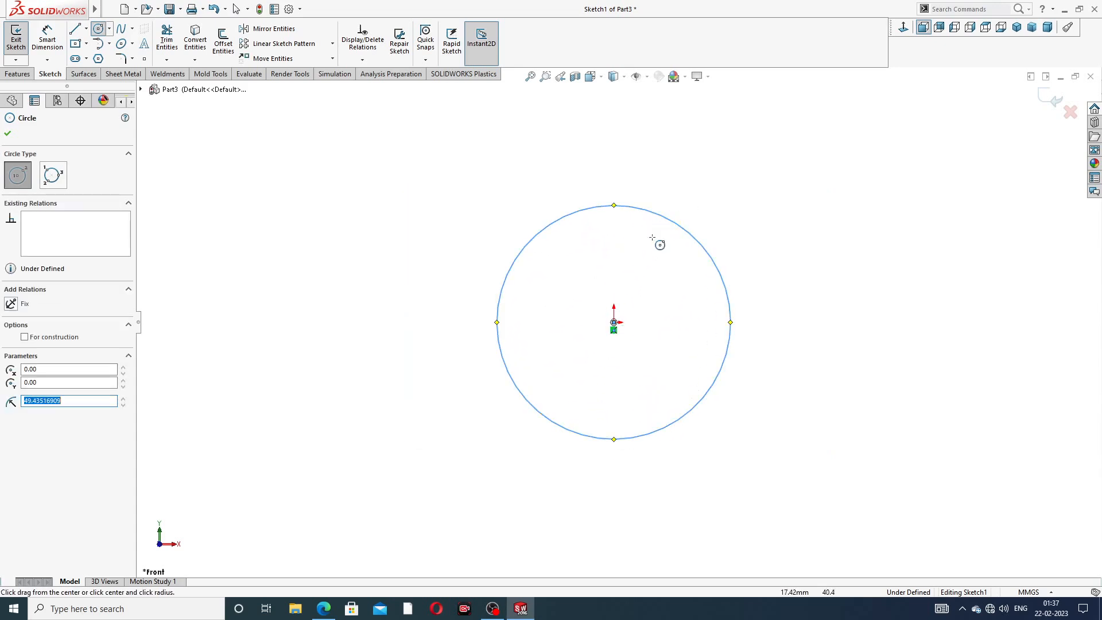
pyautogui.rightClick(702, 183)
pyautogui.click(724, 192)
# Dimension the circle's diameter to 82 mm and exit the sketch
pyautogui.click(47, 38)
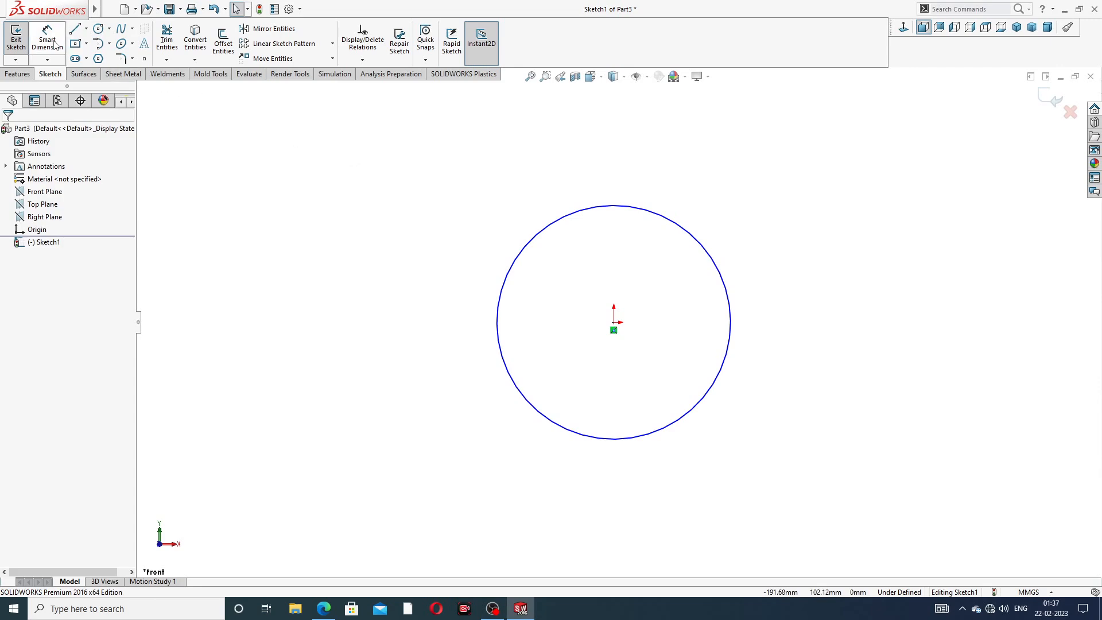
pyautogui.click(704, 246)
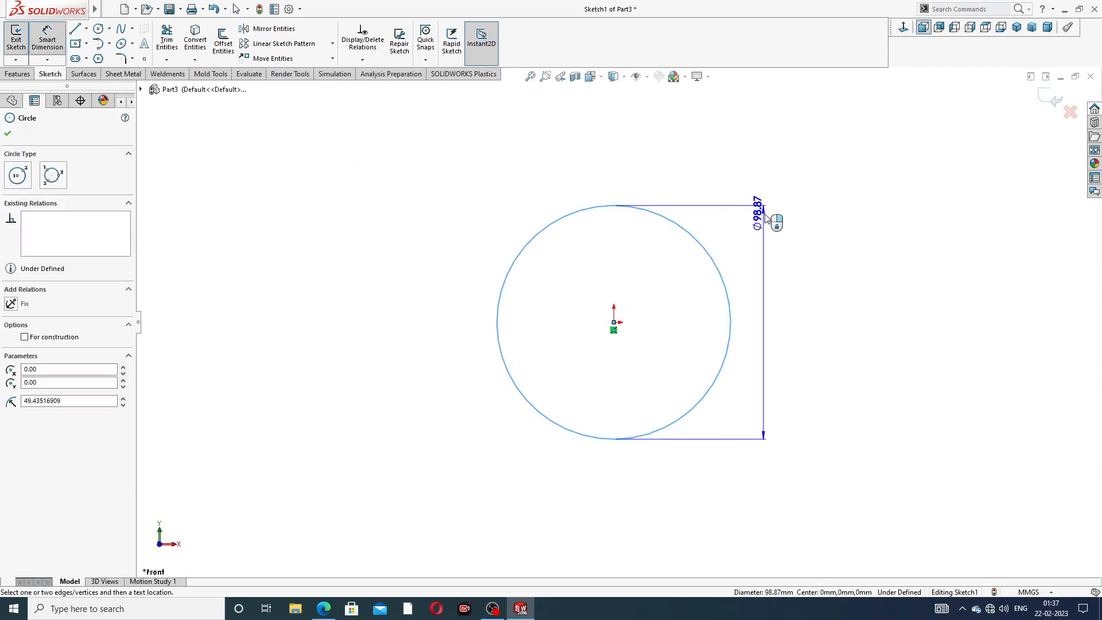
pyautogui.click(774, 198)
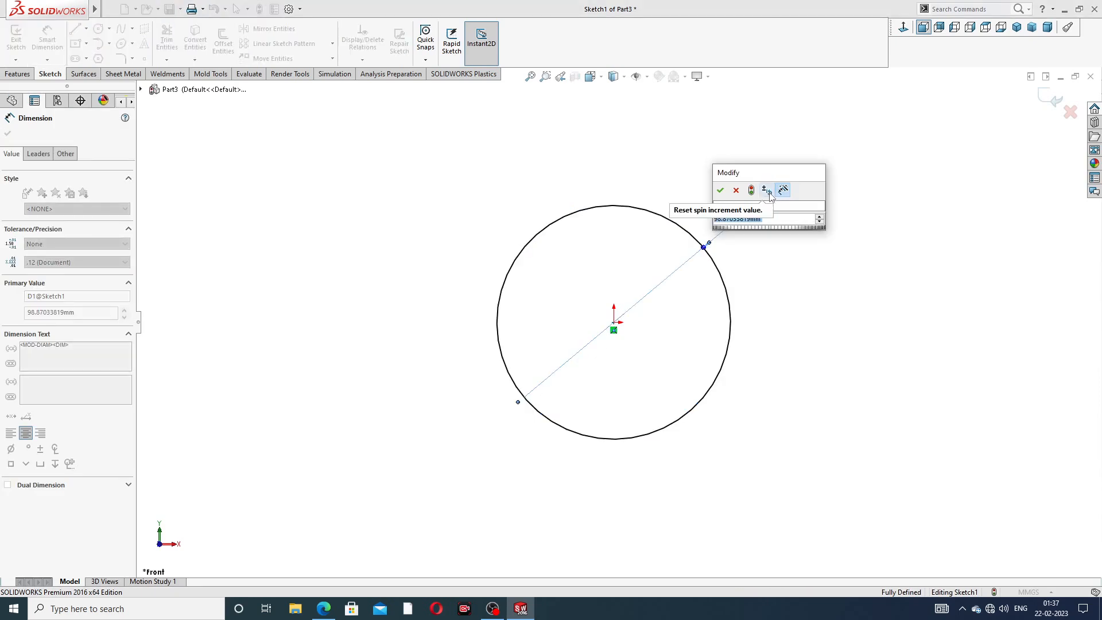
pyautogui.write('82')
pyautogui.press('Return')
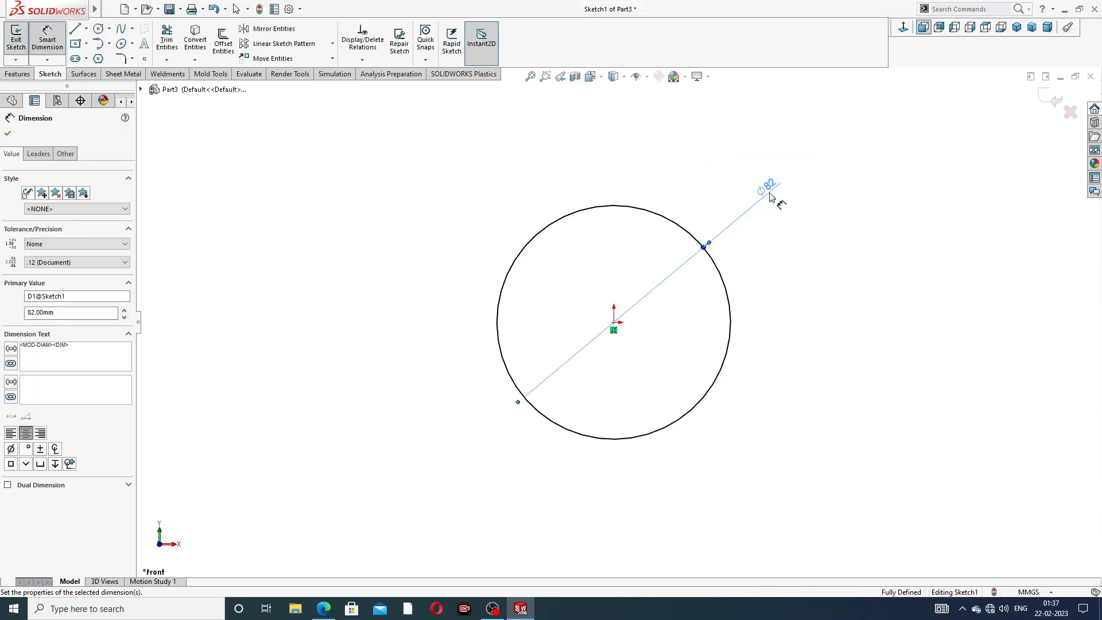
pyautogui.rightClick(831, 198)
pyautogui.click(859, 171)
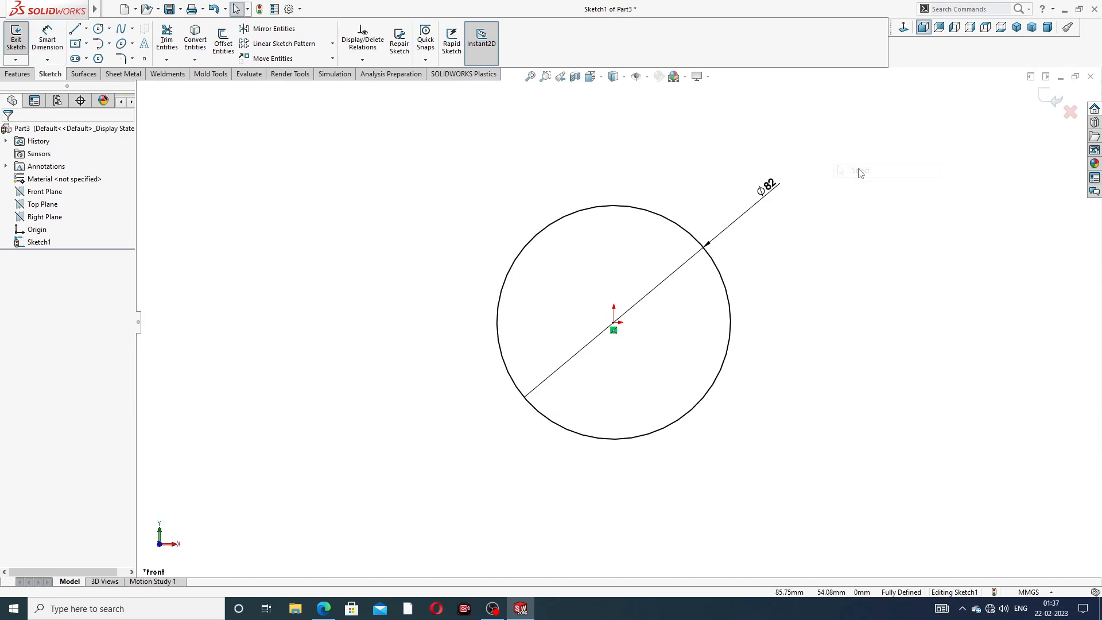
pyautogui.click(1053, 100)
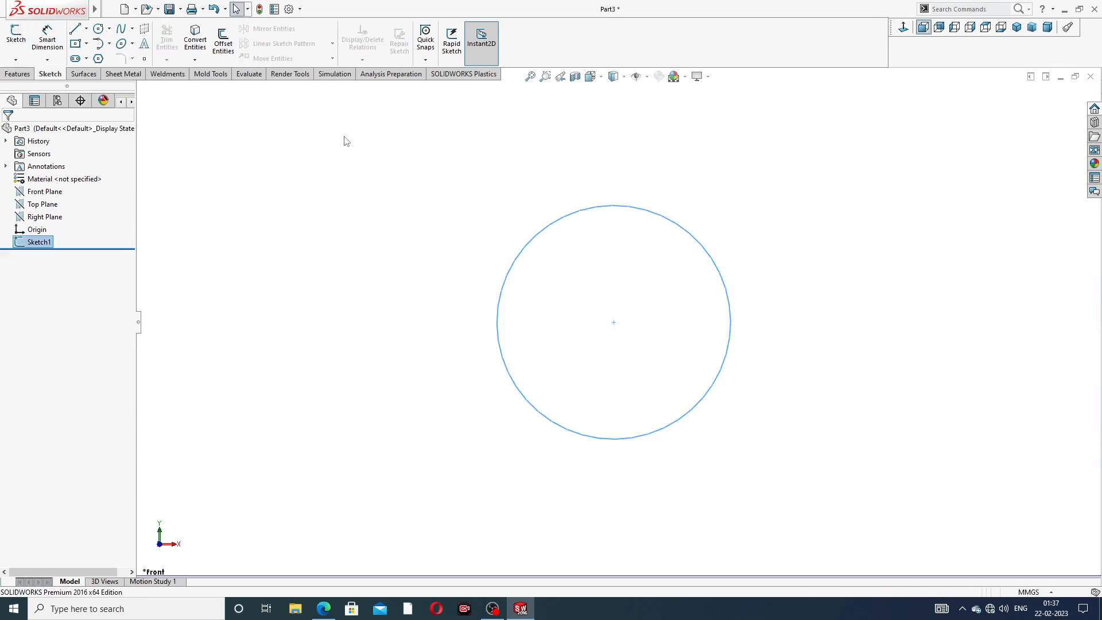
# Extrude the circle 80 mm with the Mid Plane end condition to form the solid cylinder
pyautogui.click(18, 74)
pyautogui.click(25, 50)
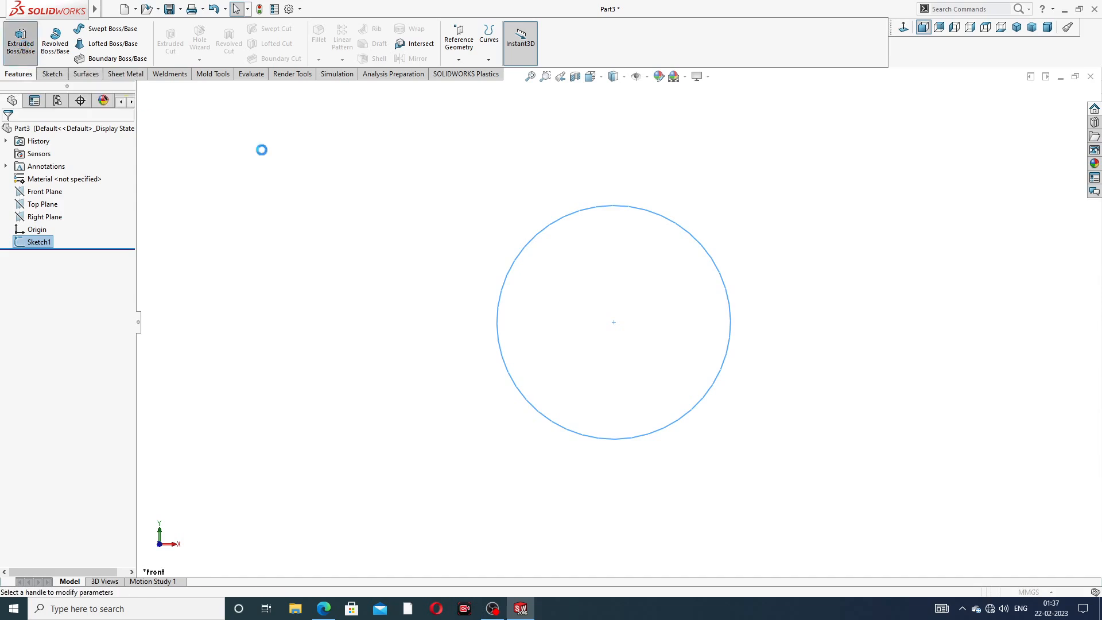
pyautogui.moveTo(604, 252); pyautogui.dragTo(594, 225, button='middle')
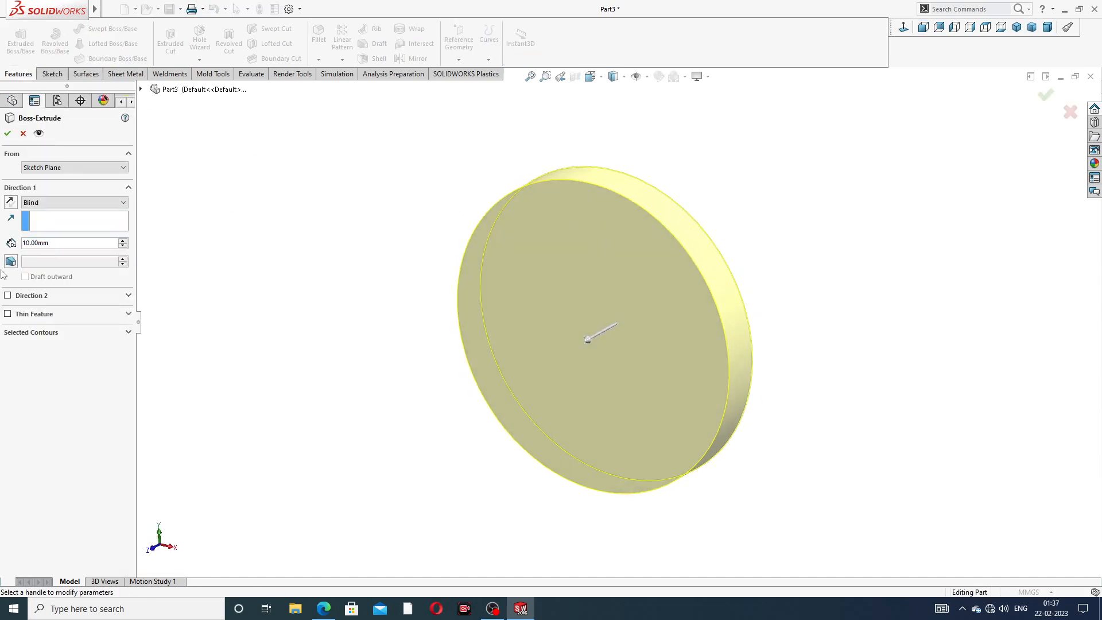
pyautogui.click(64, 244)
pyautogui.write('8')
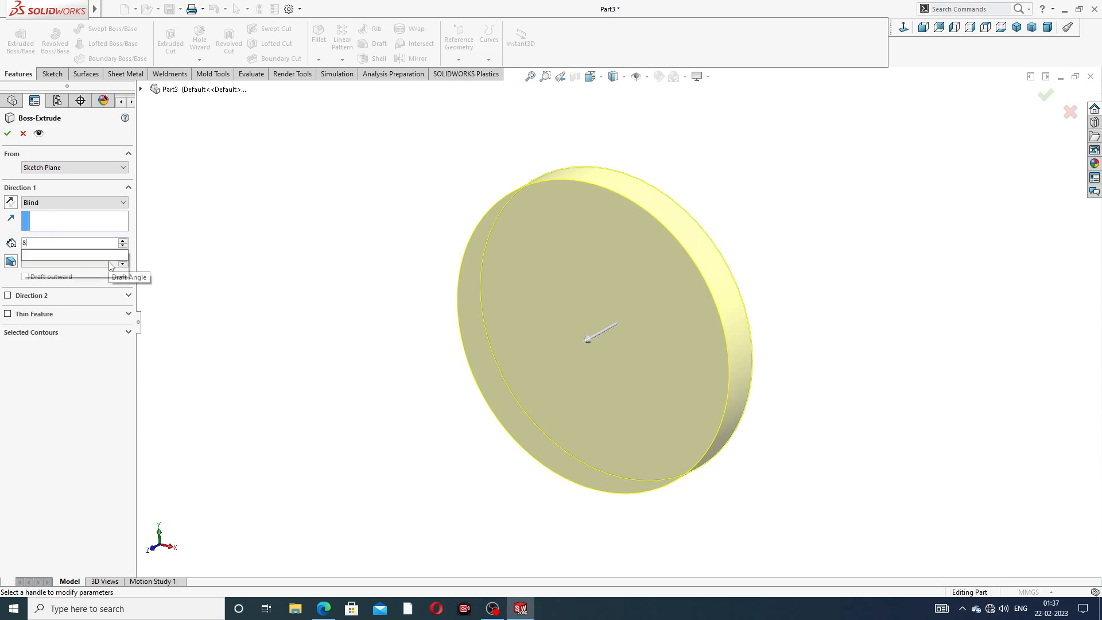
pyautogui.write('0')
pyautogui.press('Return')
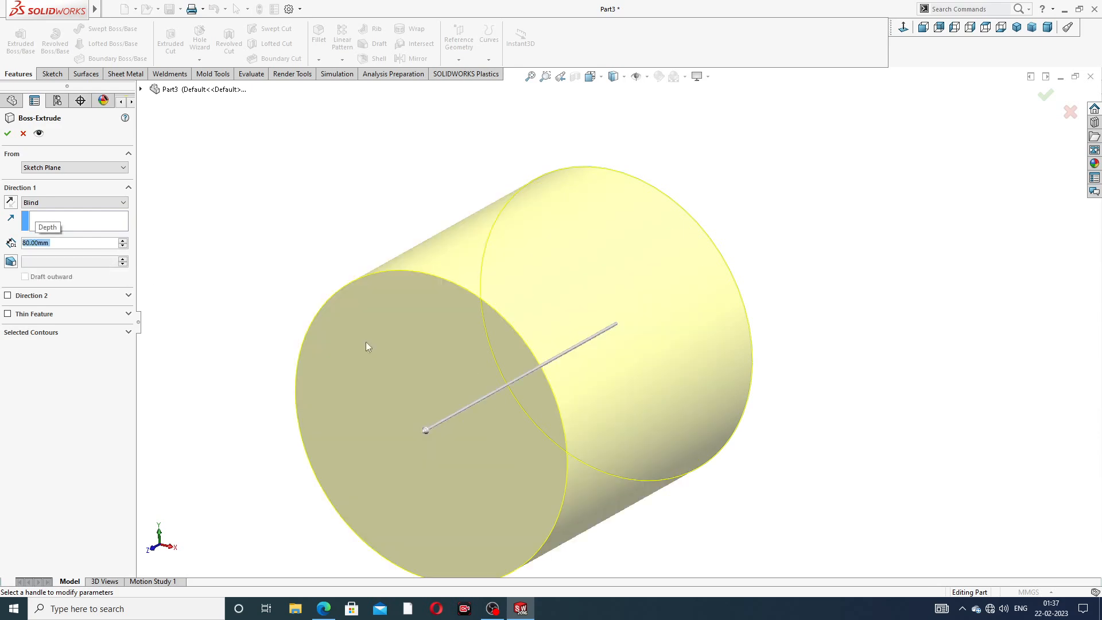
pyautogui.scroll(2, 431, 349)
pyautogui.moveTo(536, 359); pyautogui.dragTo(504, 362, button='middle')
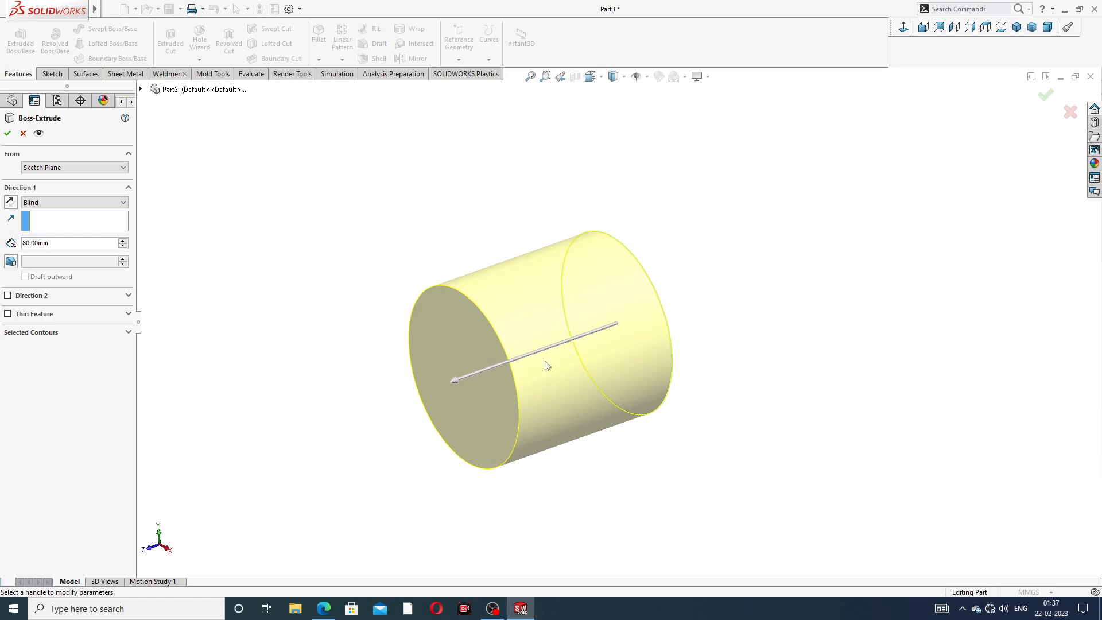
pyautogui.click(62, 203)
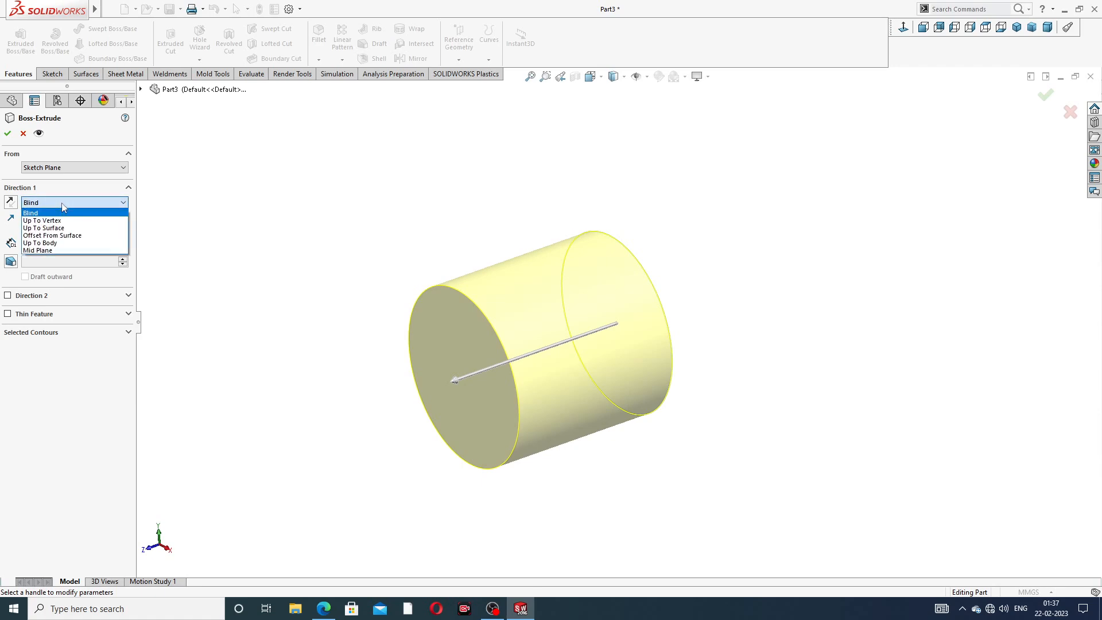
pyautogui.click(54, 251)
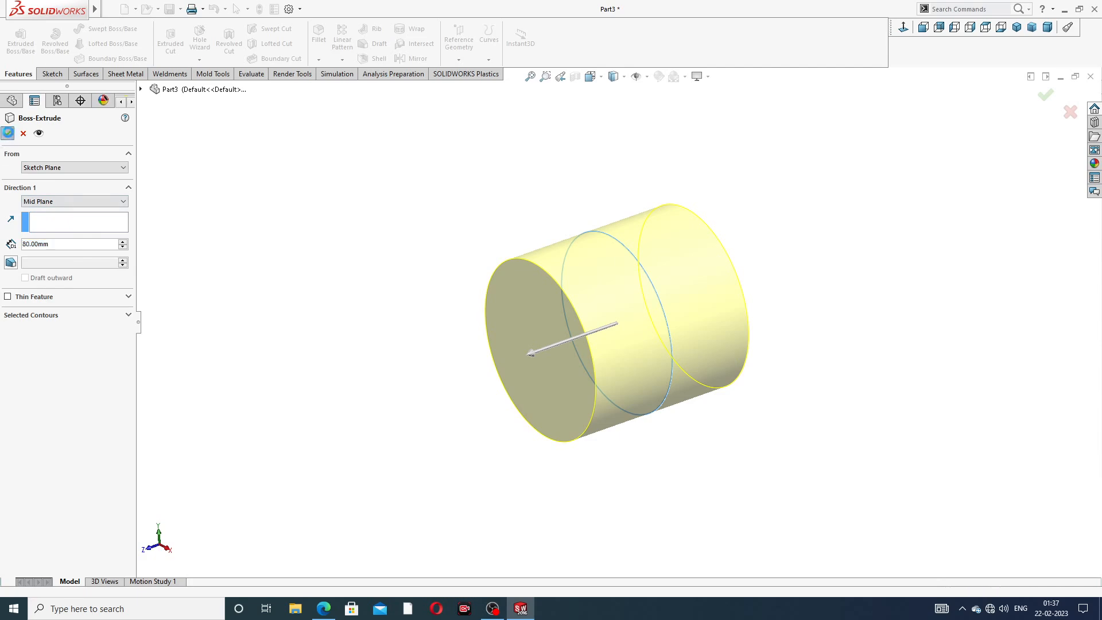
pyautogui.click(8, 133)
pyautogui.click(459, 307)
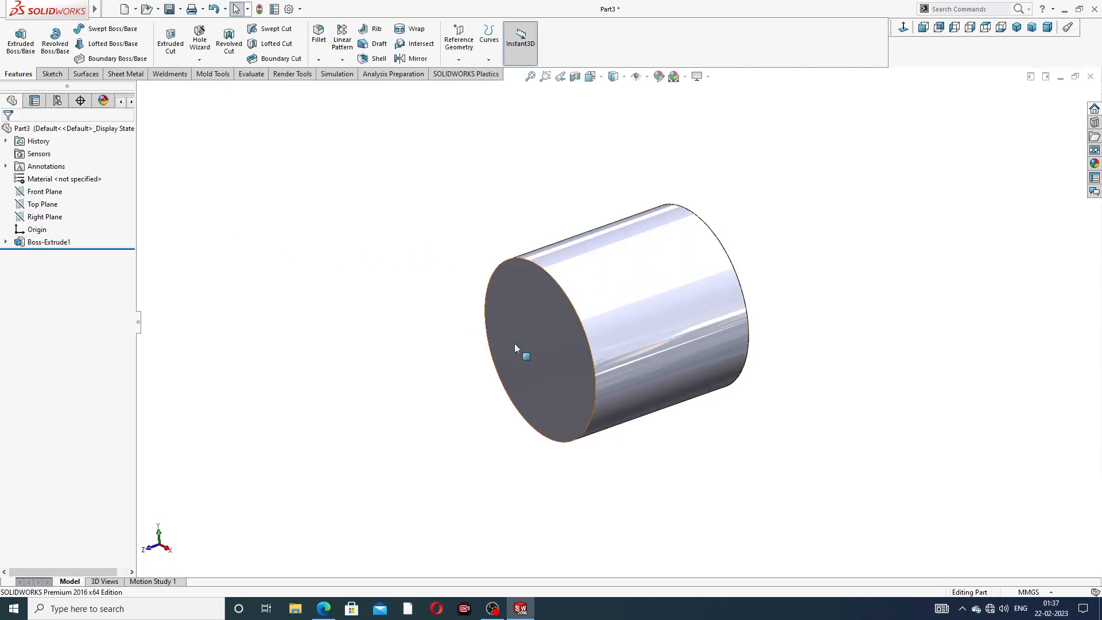
# Check the PDF drawing, return to SOLIDWORKS, and sketch a concentric circle about 56 mm in diameter on the cylinder's front end face
pyautogui.scroll(-2, 510, 345)
pyautogui.scroll(2, 616, 358)
pyautogui.moveTo(616, 362); pyautogui.dragTo(701, 384, button='middle')
pyautogui.scroll(1, 691, 347)
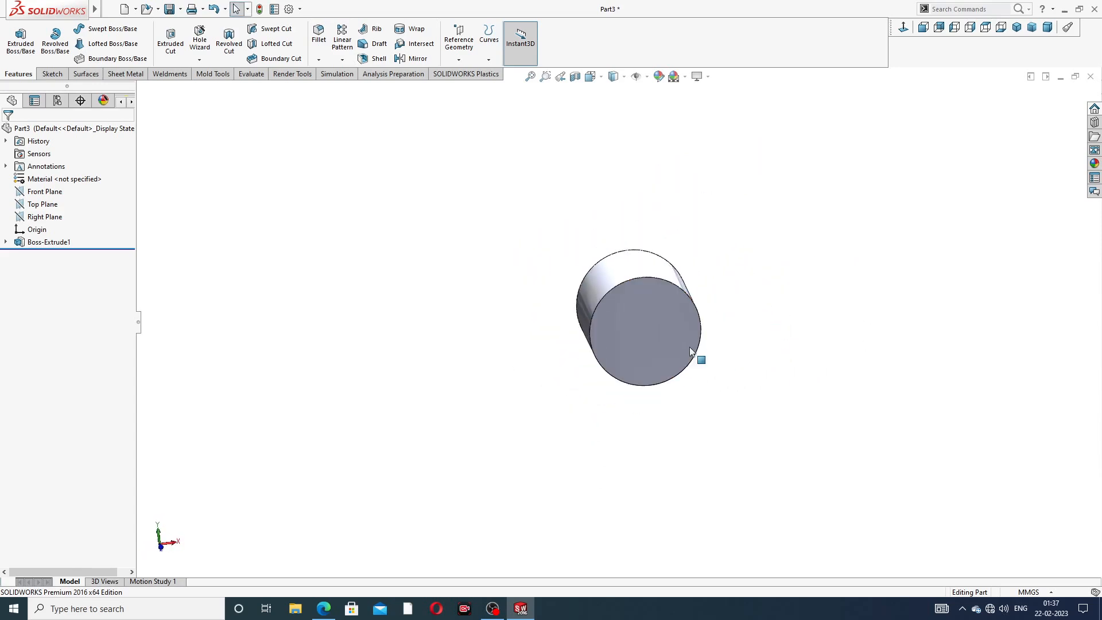
pyautogui.click(323, 608)
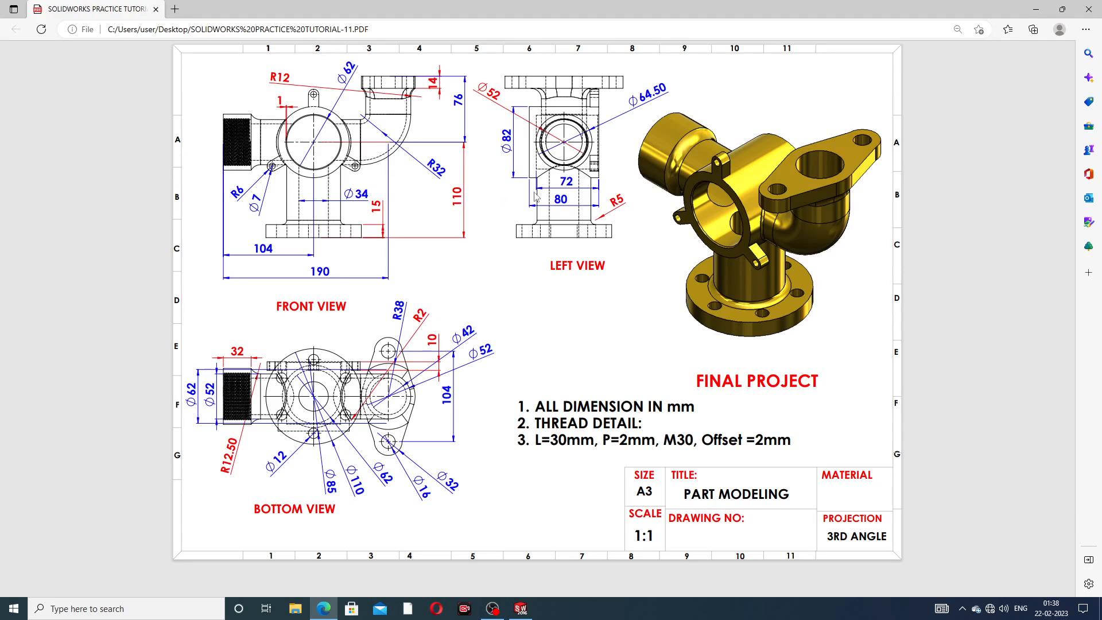
pyautogui.click(325, 612)
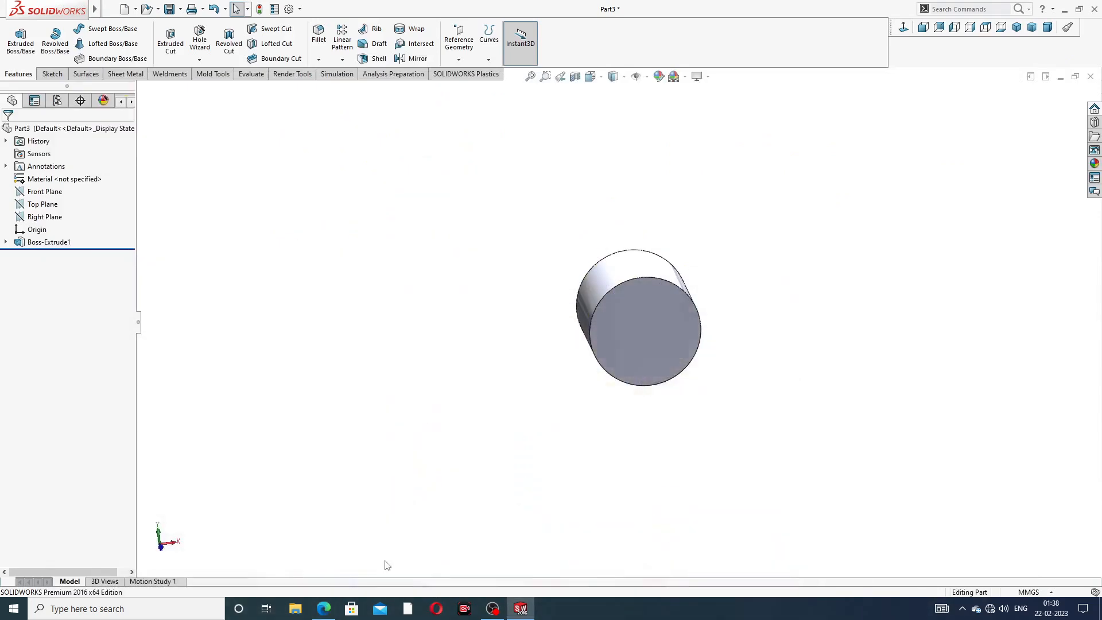
pyautogui.click(656, 321)
pyautogui.click(702, 290)
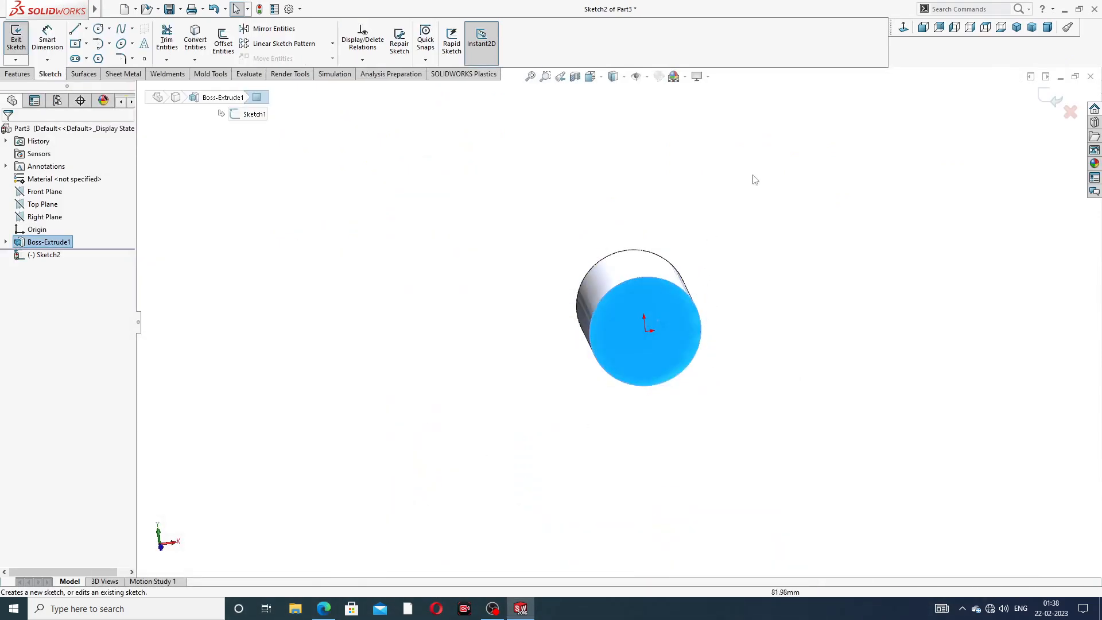
pyautogui.click(903, 29)
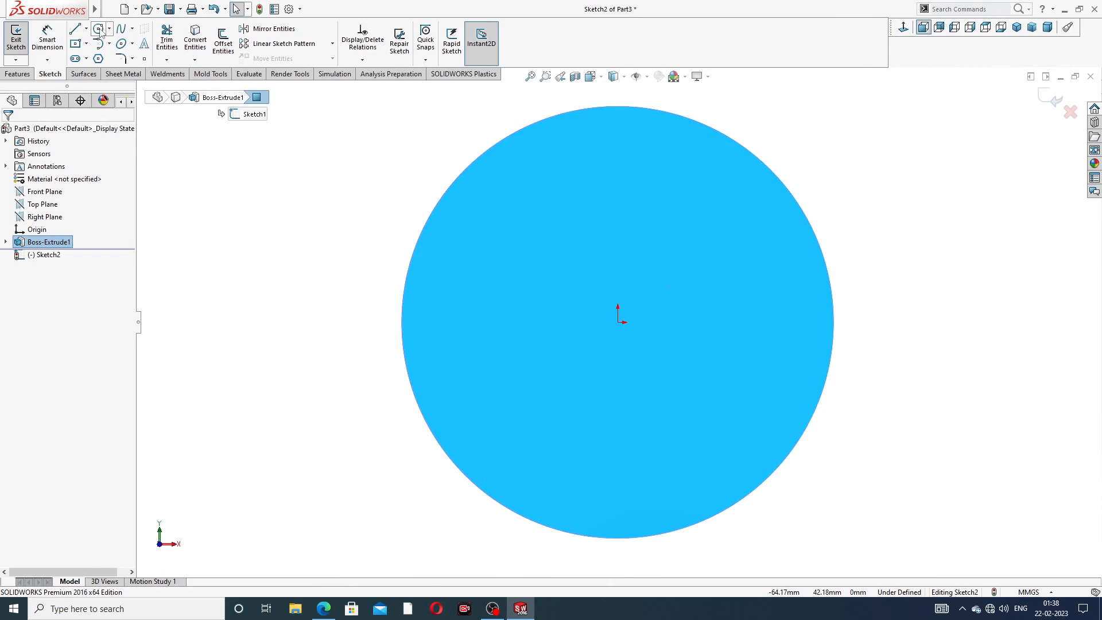
pyautogui.click(99, 28)
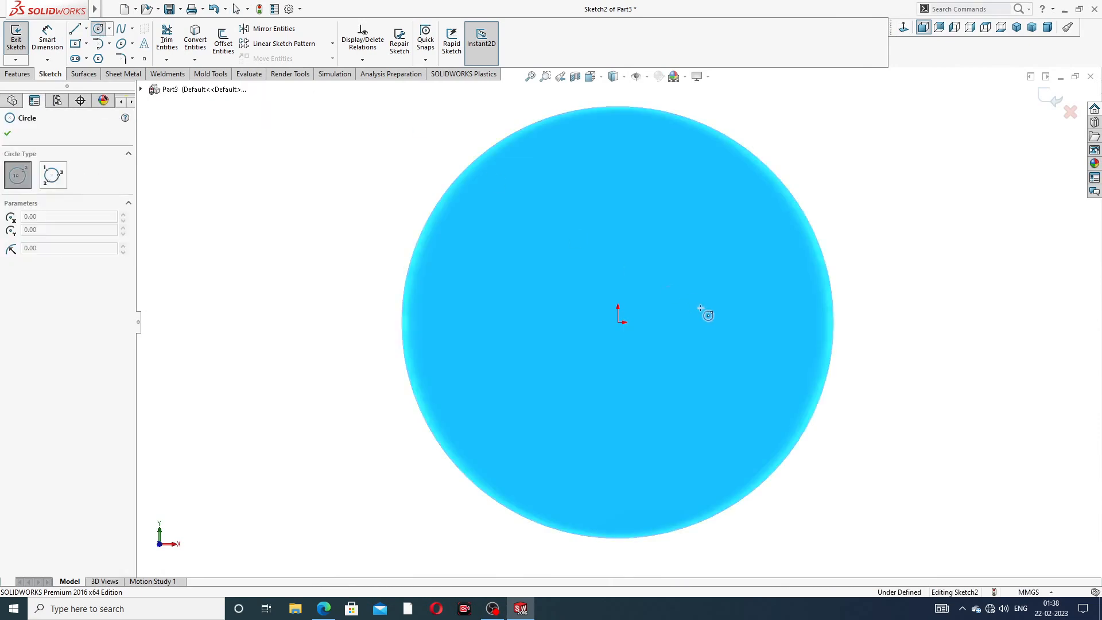
pyautogui.click(617, 322)
pyautogui.click(667, 183)
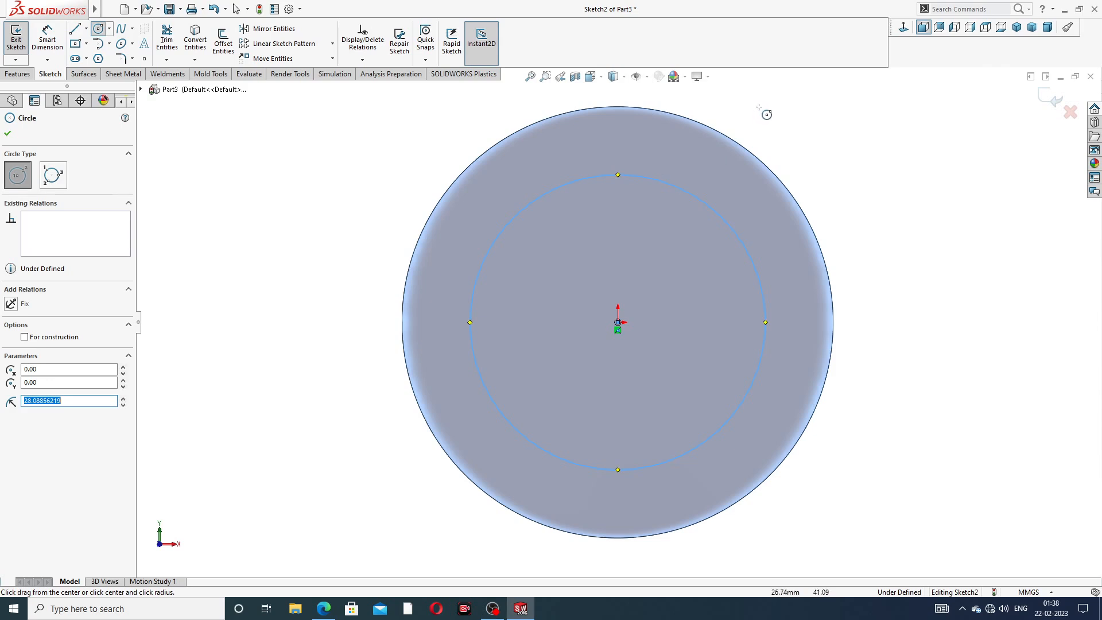
pyautogui.rightClick(801, 128)
pyautogui.click(832, 138)
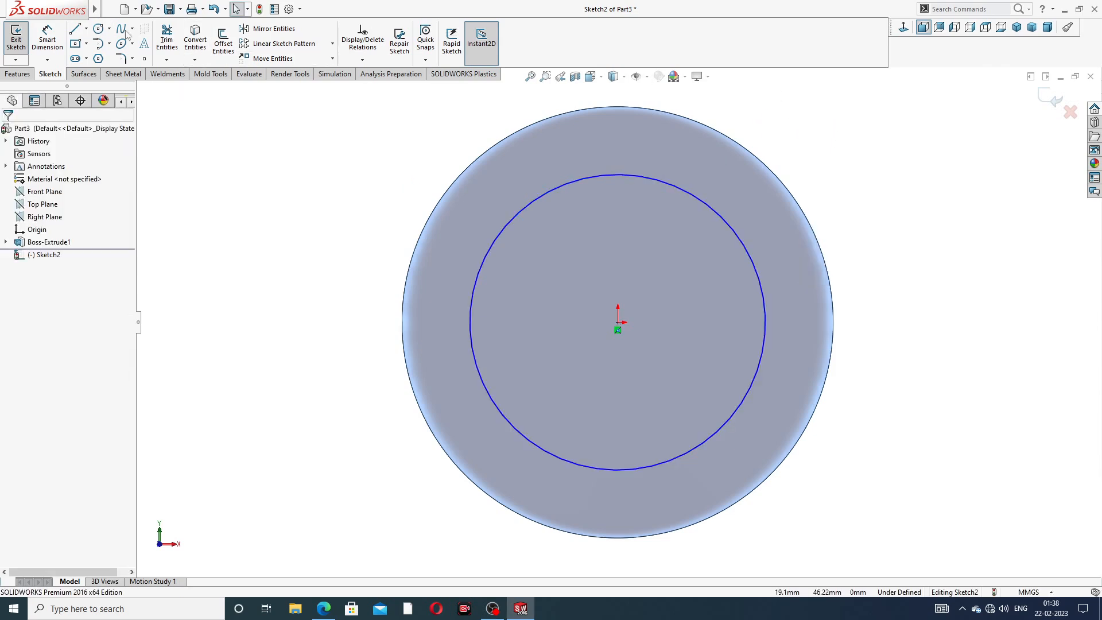
# Dimension the end-face circle's diameter to 62 mm and exit the sketch
pyautogui.click(47, 39)
pyautogui.click(705, 206)
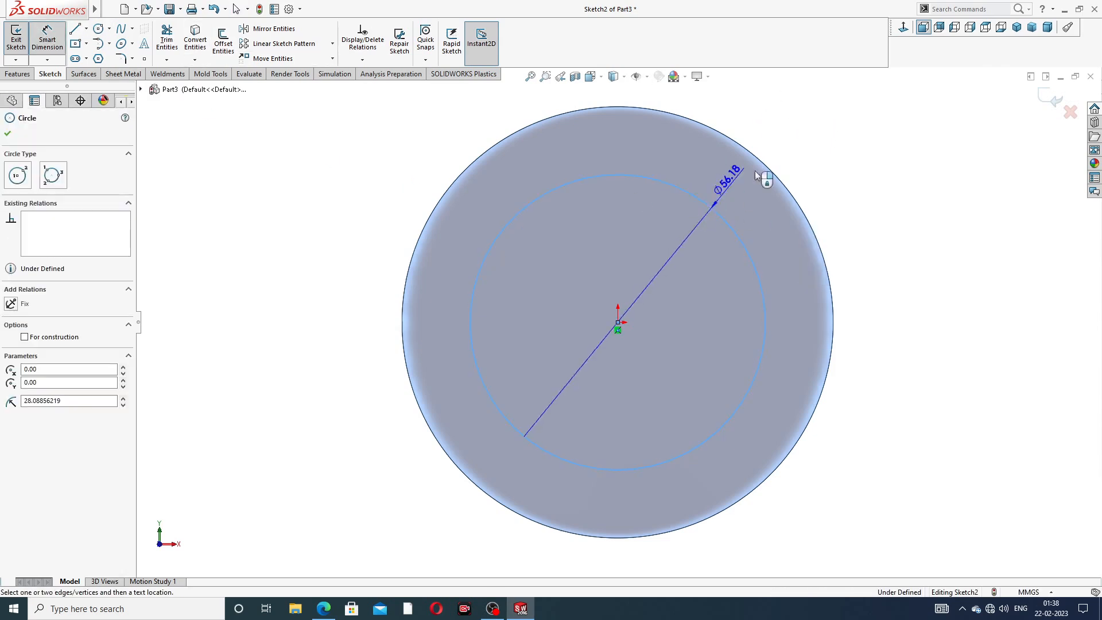
pyautogui.click(838, 143)
pyautogui.write('62')
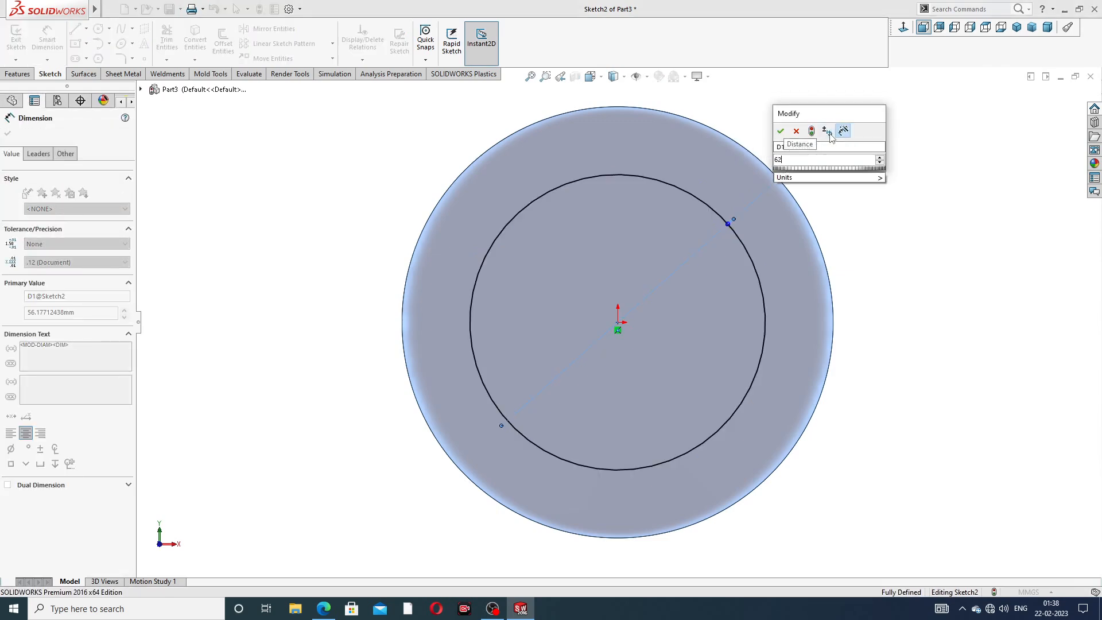
pyautogui.press('Return')
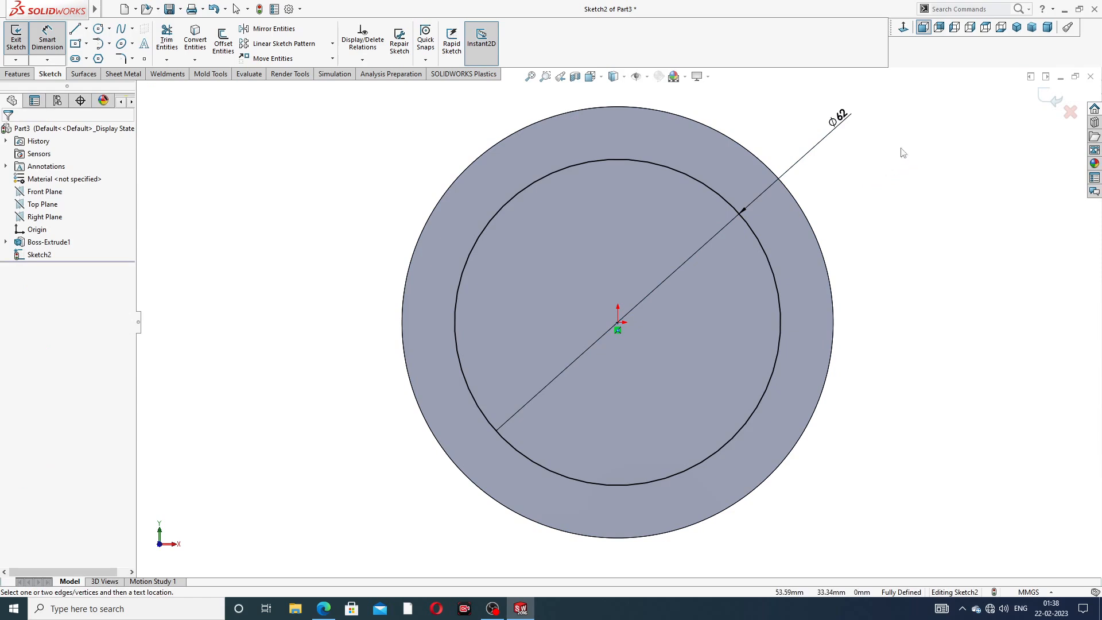
pyautogui.rightClick(899, 151)
pyautogui.click(946, 167)
pyautogui.click(1043, 102)
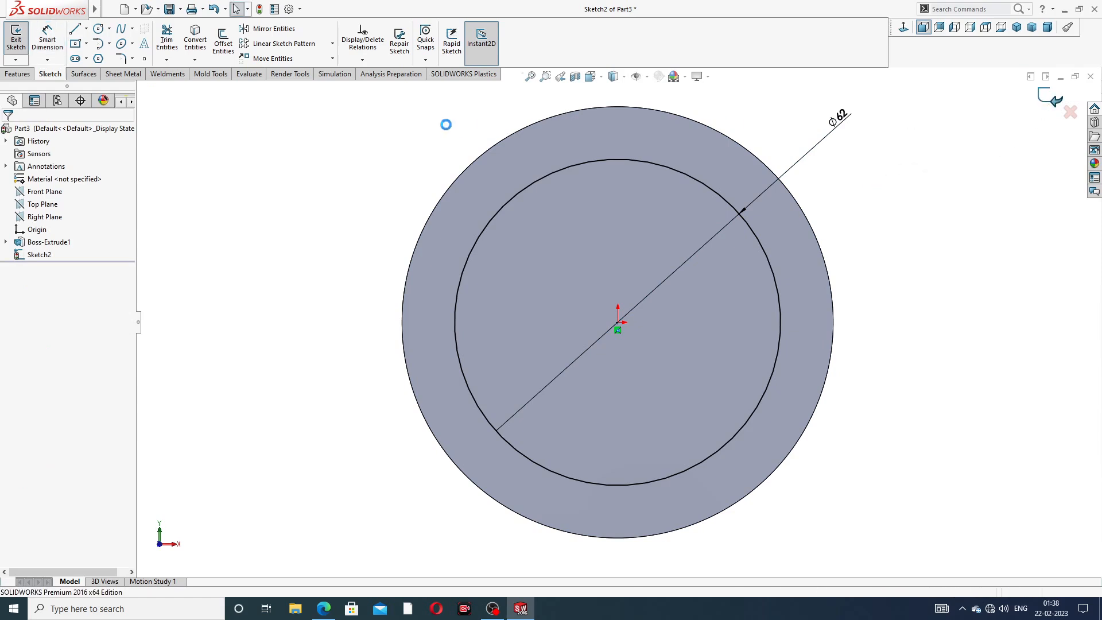
# Cut-extrude the 62 mm circle 72 mm deep with the Blind end condition to bore the cylinder
pyautogui.click(171, 41)
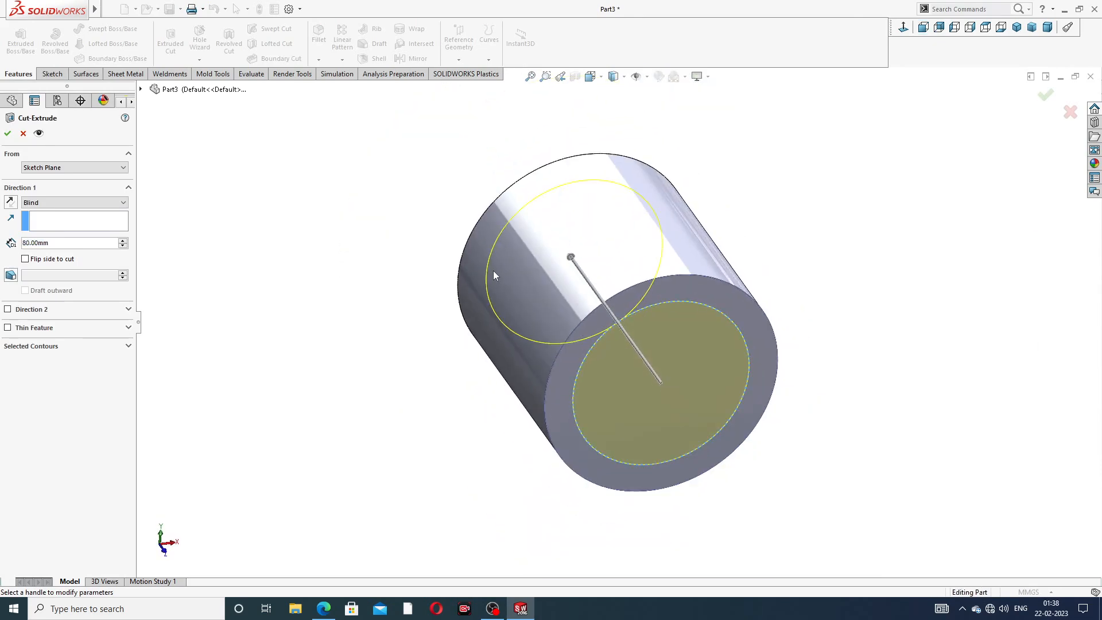
pyautogui.moveTo(494, 271); pyautogui.dragTo(342, 268, button='middle')
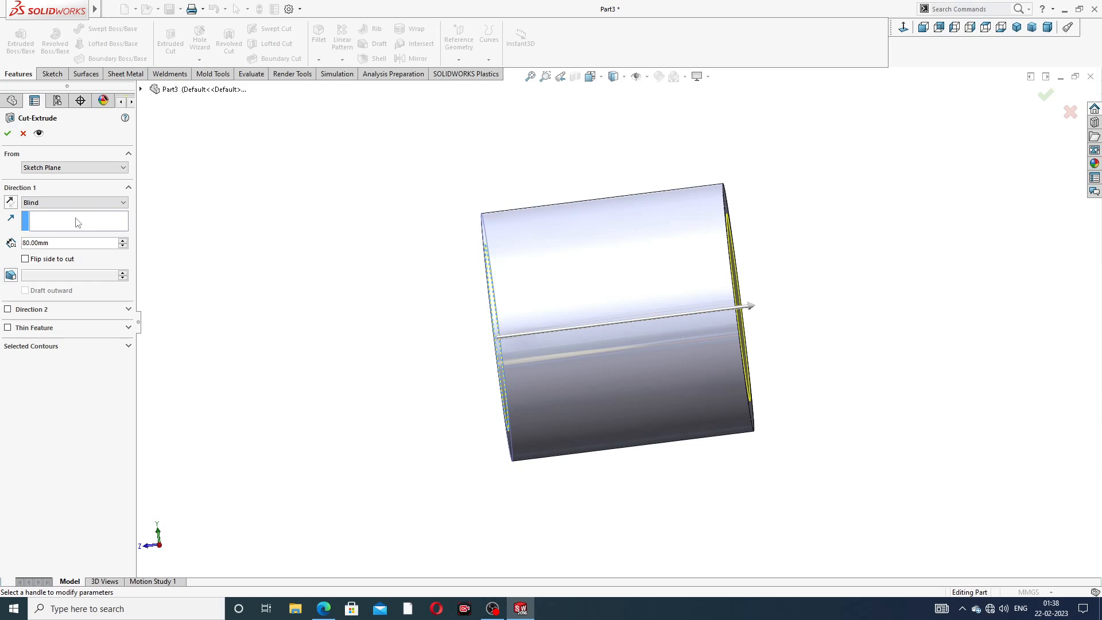
pyautogui.doubleClick(61, 247)
pyautogui.write('72')
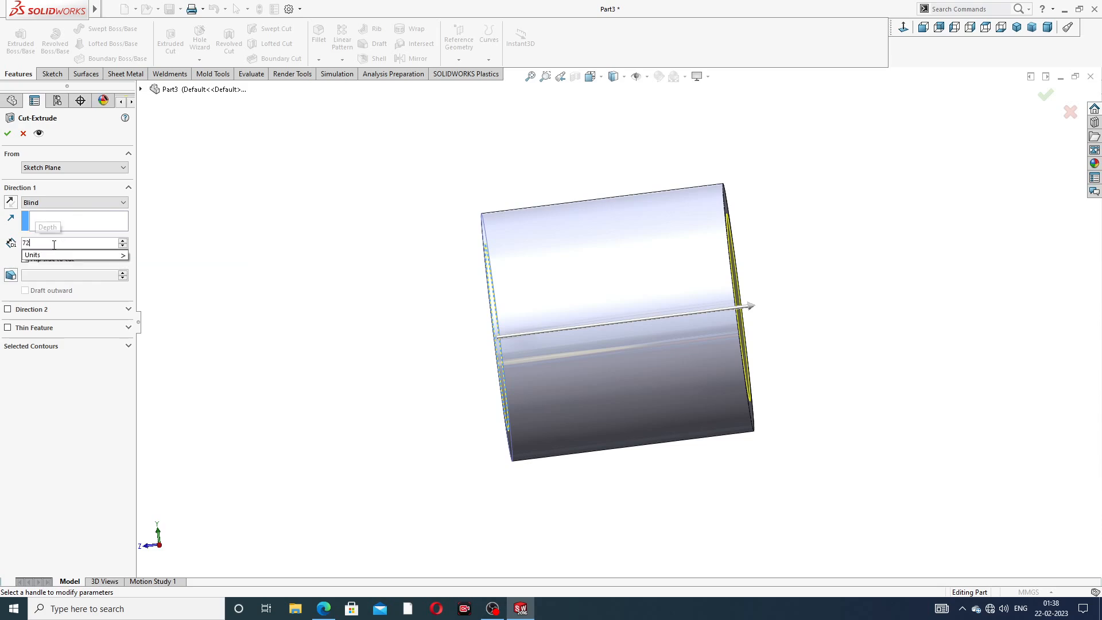
pyautogui.press('Return')
pyautogui.moveTo(323, 319); pyautogui.dragTo(364, 315, button='middle')
pyautogui.click(7, 134)
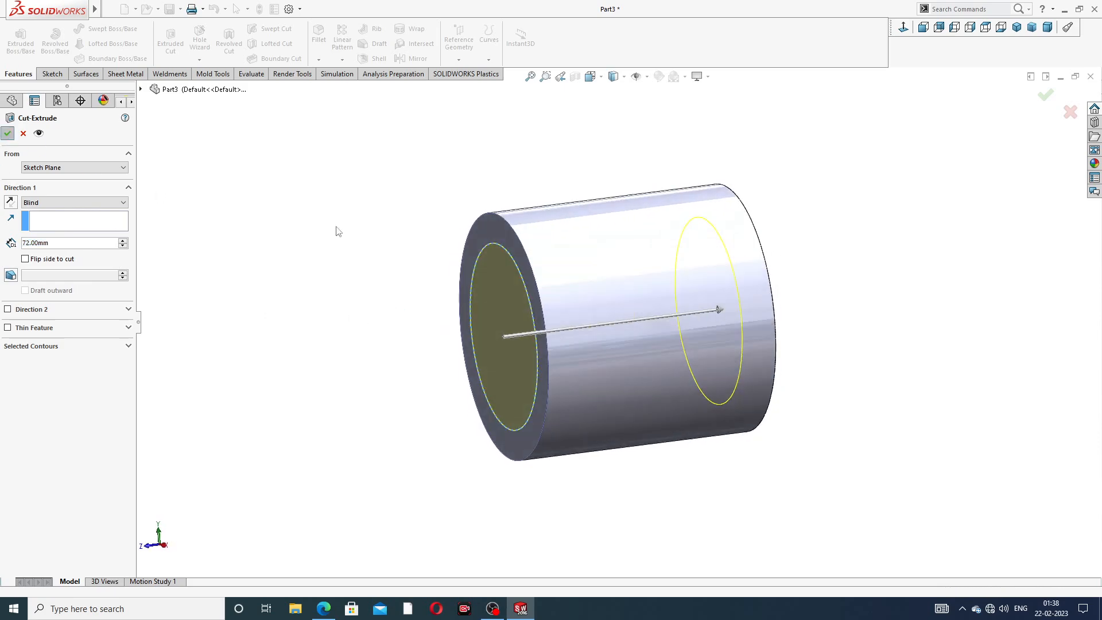
pyautogui.moveTo(424, 297); pyautogui.dragTo(482, 396, button='middle')
pyautogui.scroll(2, 568, 303)
# Check the PDF drawing, return to SOLIDWORKS, and start a sketch on the Front Plane
pyautogui.click(323, 609)
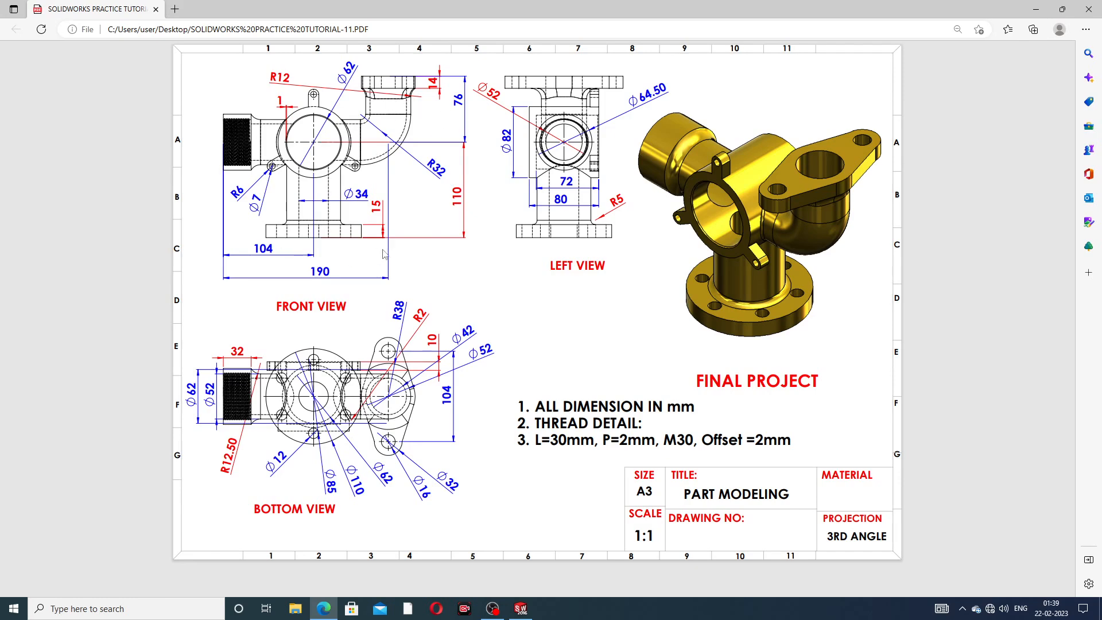
pyautogui.click(314, 608)
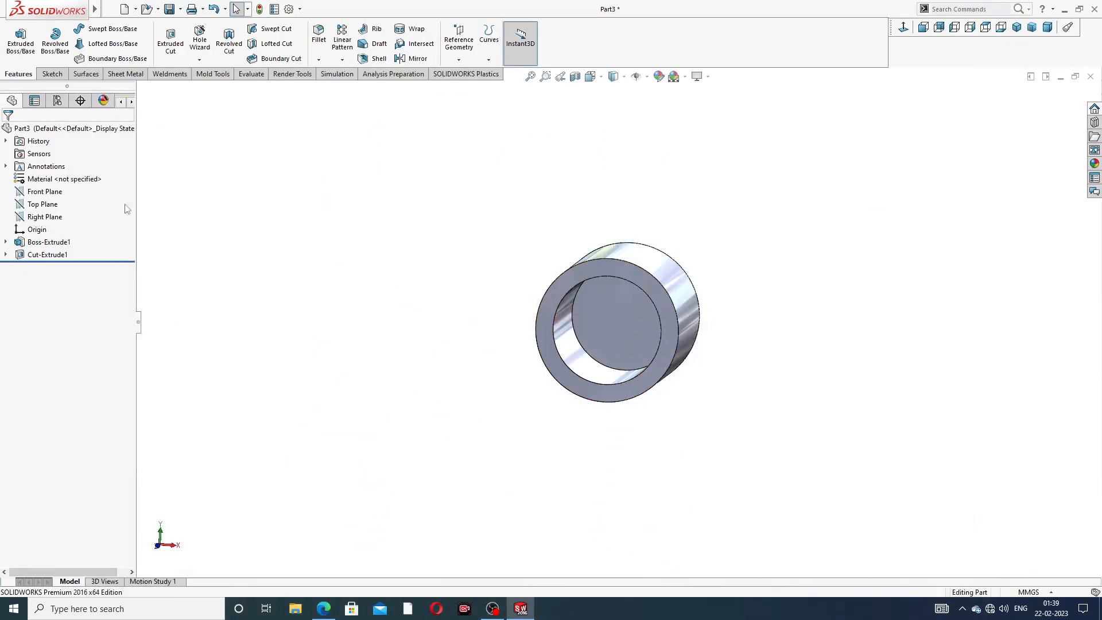
pyautogui.click(51, 196)
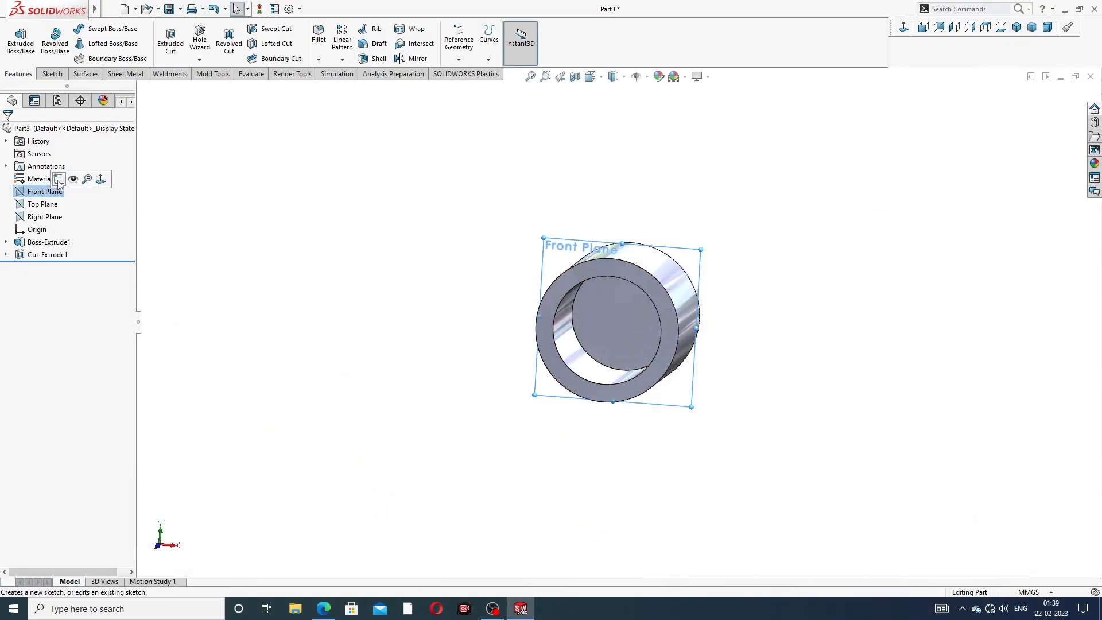
pyautogui.click(61, 183)
pyautogui.click(903, 27)
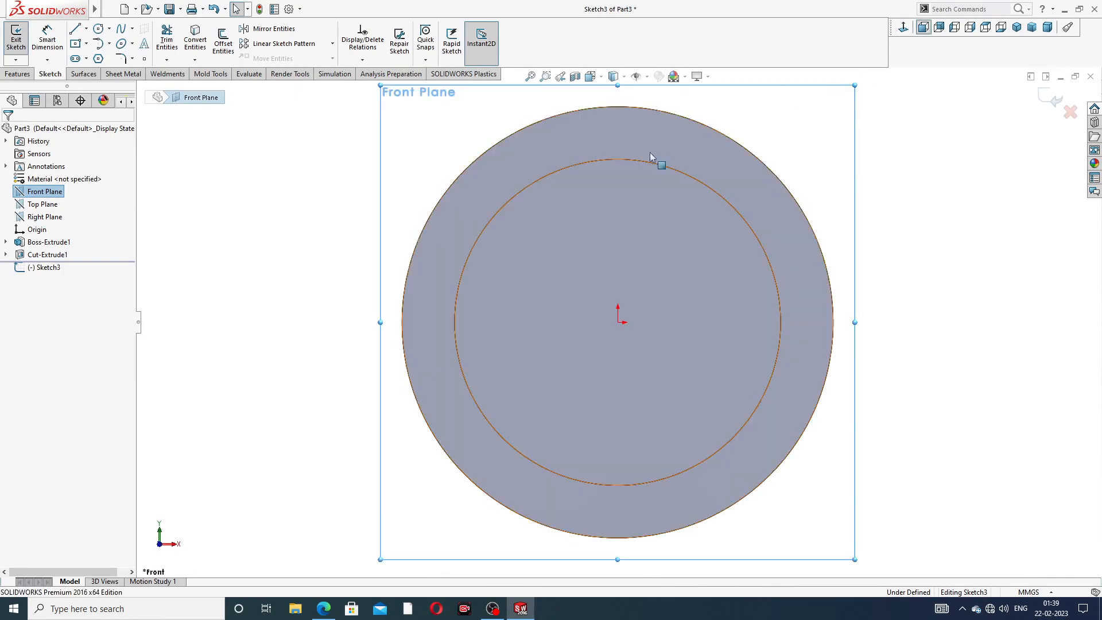
# Sketch a horizontal line about 149 mm long through the origin and a vertical line about 65 mm up from its right end
pyautogui.click(74, 28)
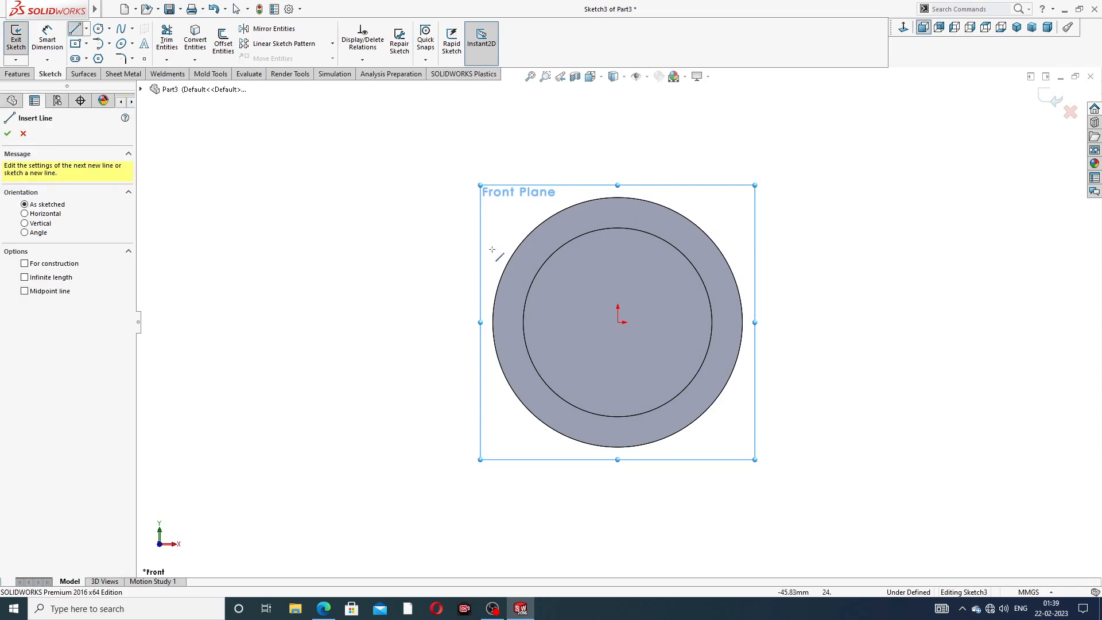
pyautogui.click(373, 322)
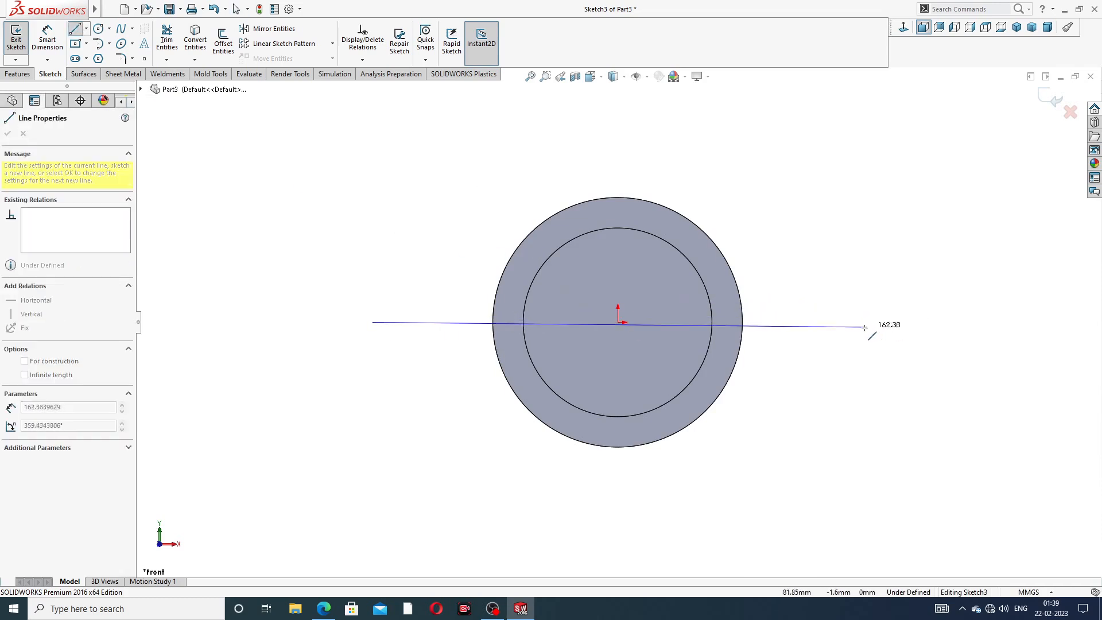
pyautogui.click(827, 322)
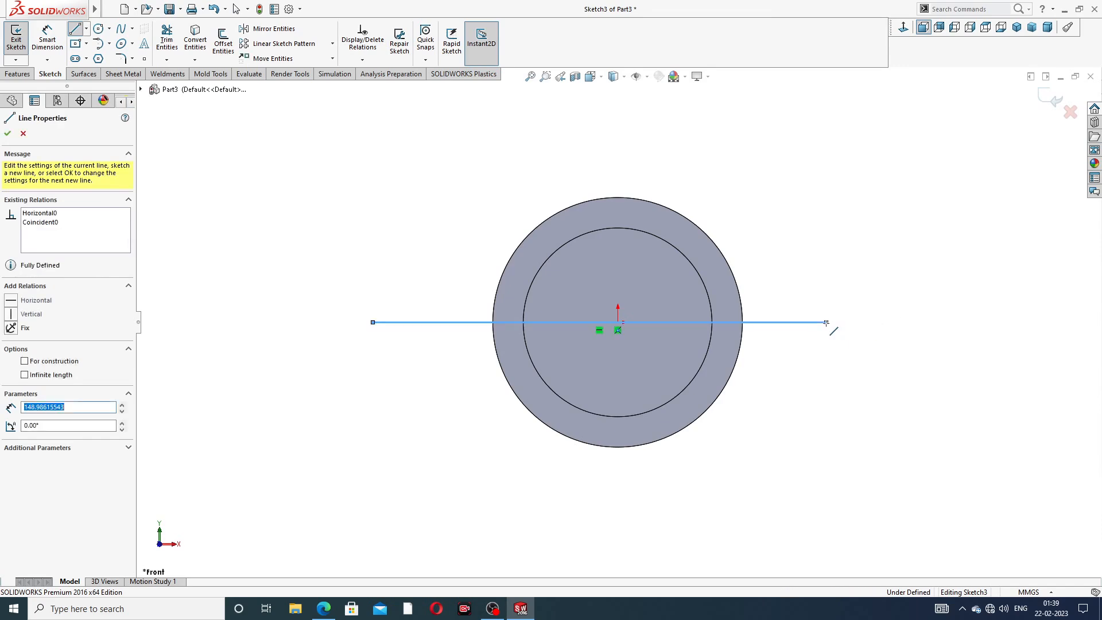
pyautogui.click(826, 123)
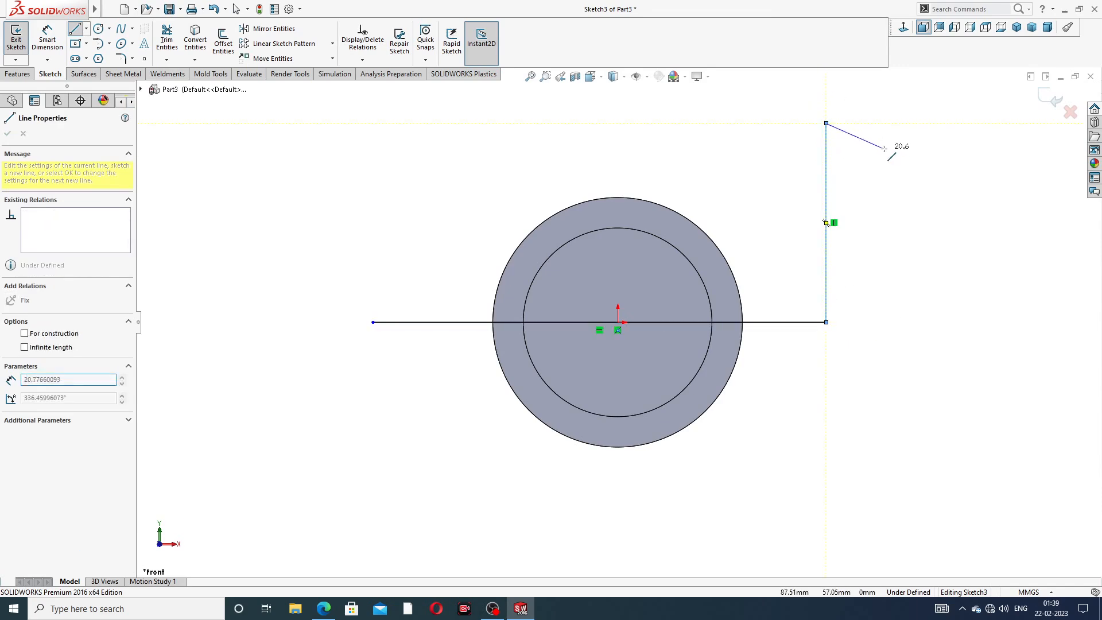
pyautogui.rightClick(887, 110)
pyautogui.click(904, 140)
pyautogui.scroll(3, 855, 200)
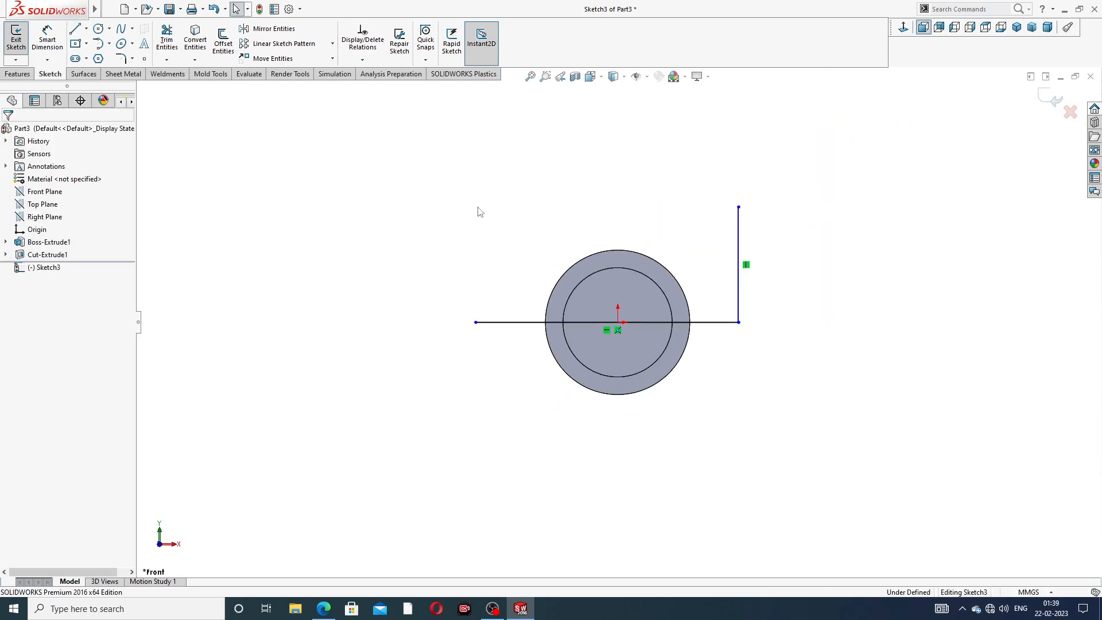
# Dimension the horizontal line's length to 190 mm
pyautogui.click(53, 46)
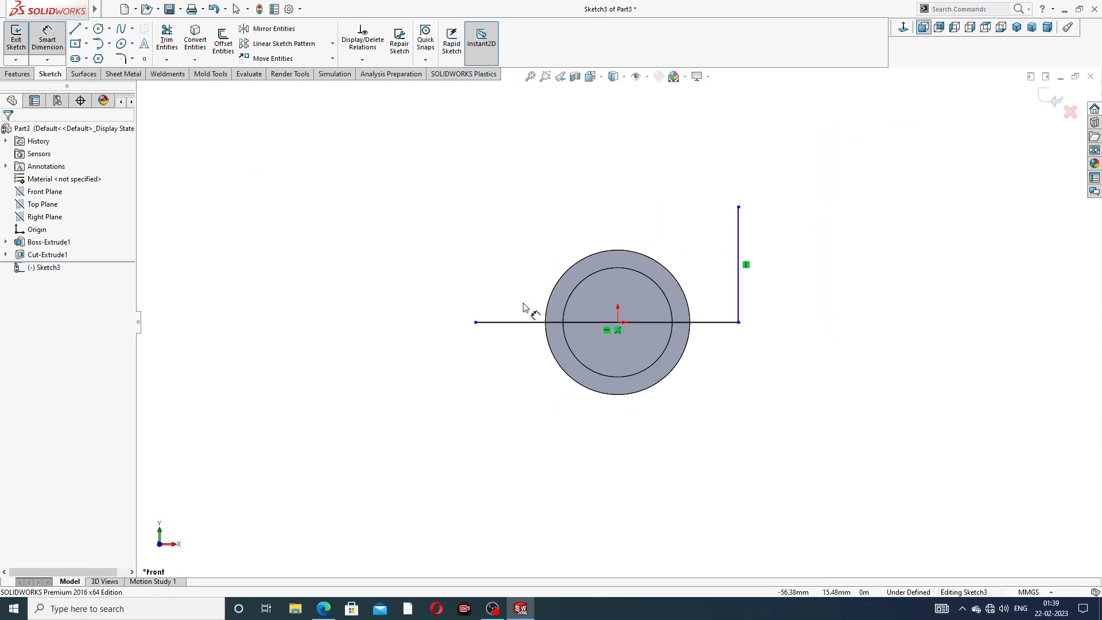
pyautogui.click(526, 322)
pyautogui.click(619, 441)
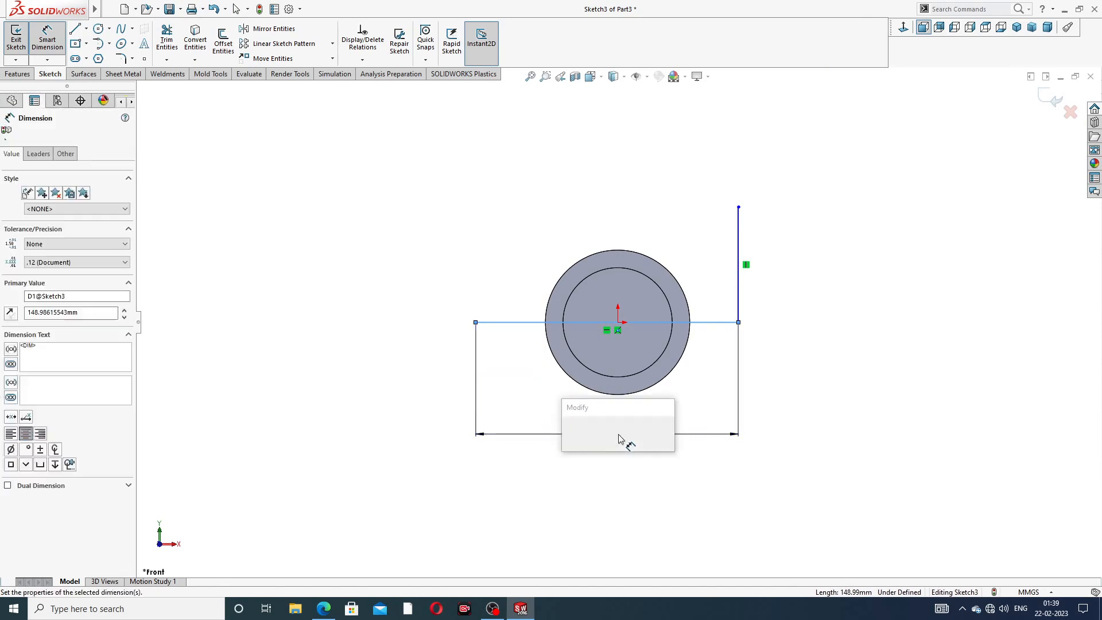
pyautogui.write('190')
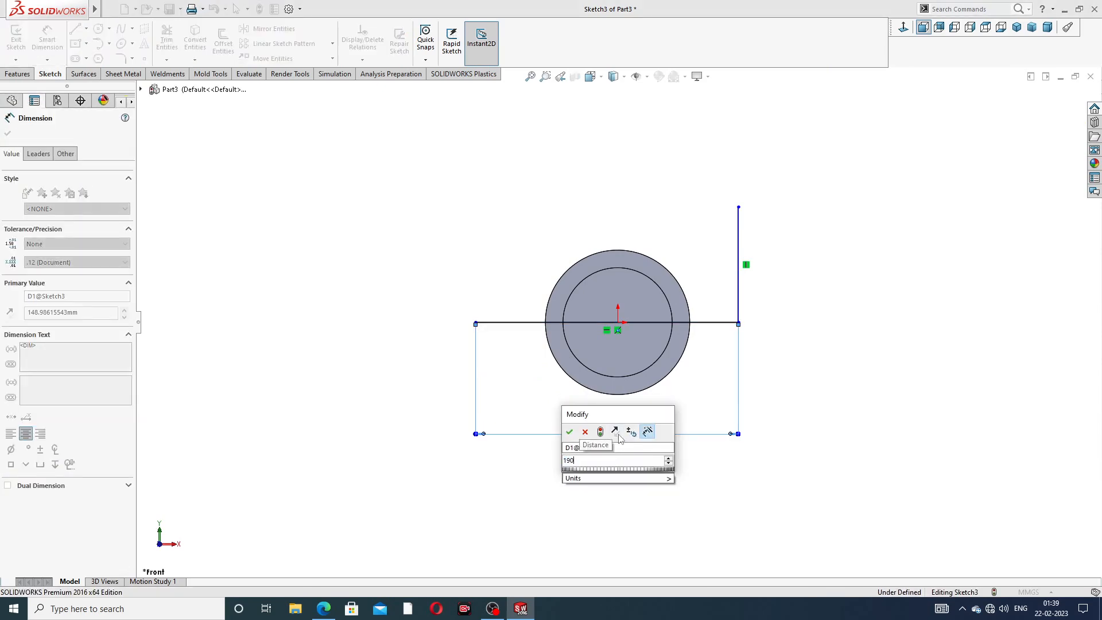
pyautogui.press('Return')
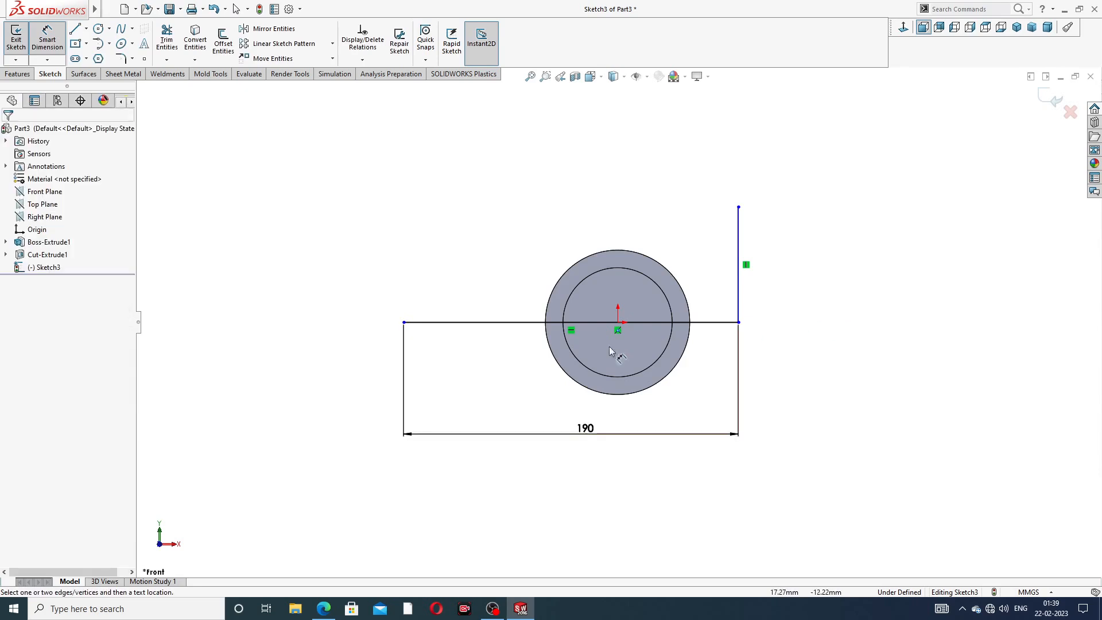
# Dimension the distance from the horizontal line's left endpoint to the origin to 104 mm
pyautogui.click(405, 323)
pyautogui.click(616, 325)
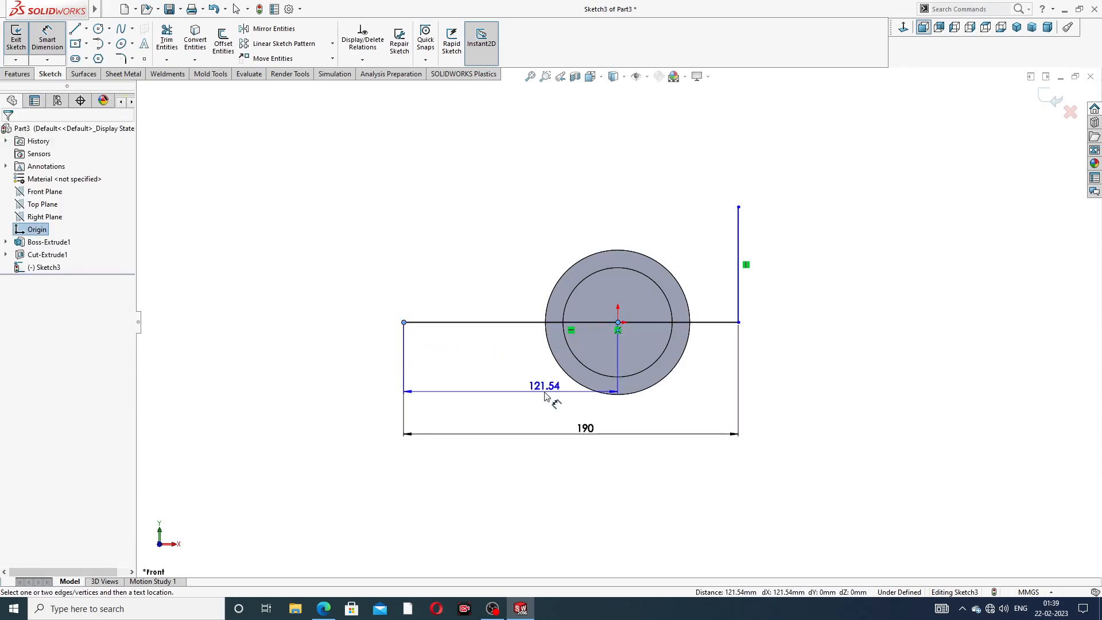
pyautogui.click(538, 395)
pyautogui.write('104')
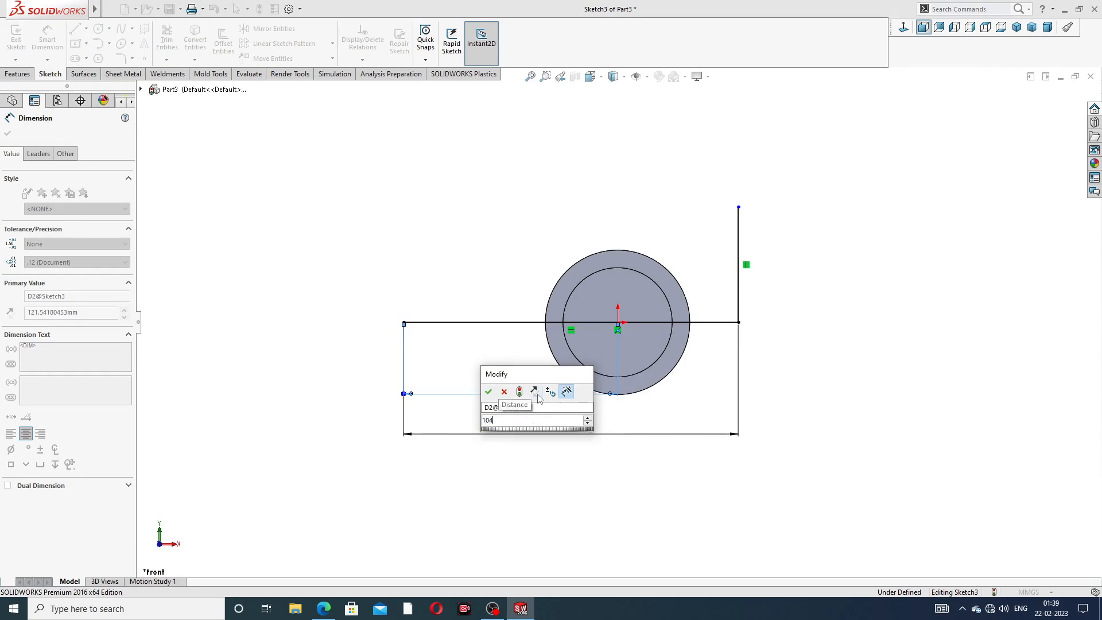
pyautogui.press('Return')
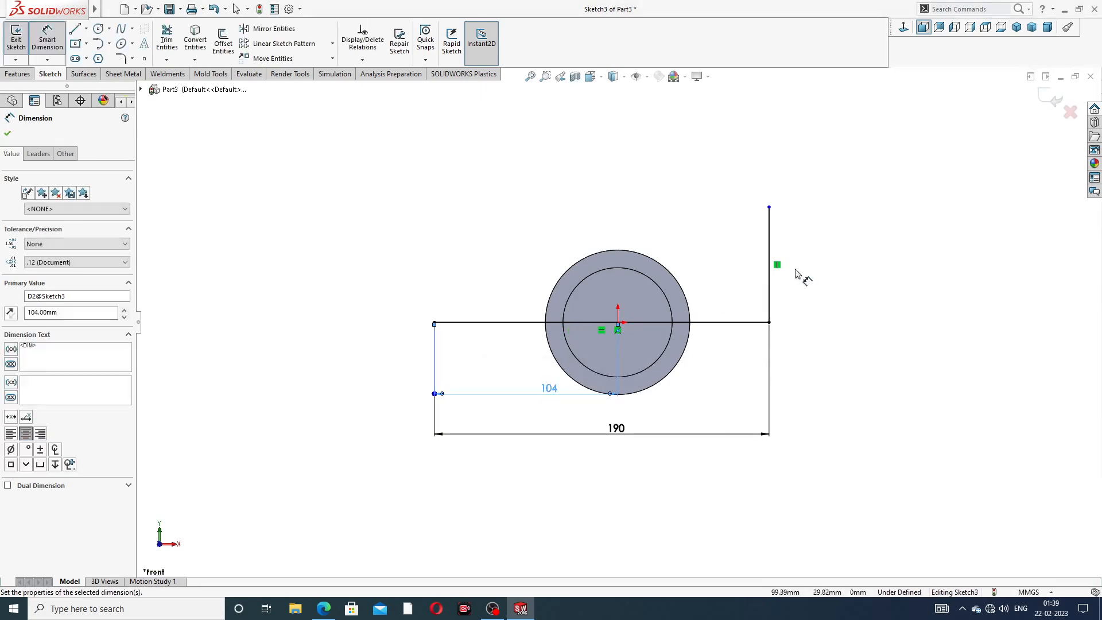
# Dimension the vertical line's length to 76 mm and leave the dimension command
pyautogui.click(765, 248)
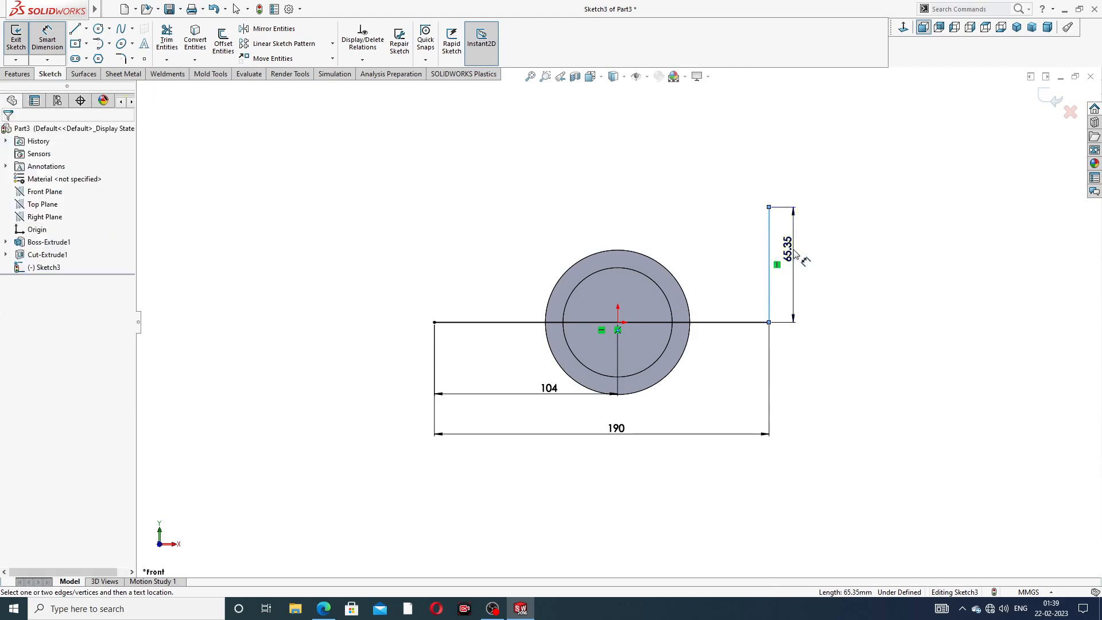
pyautogui.click(794, 249)
pyautogui.write('76')
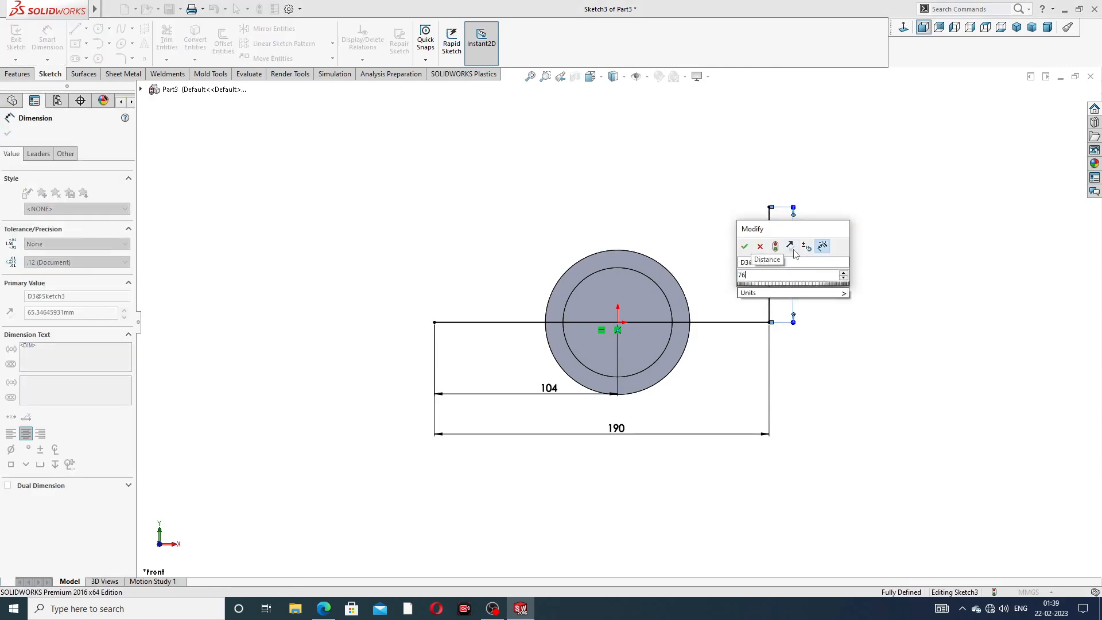
pyautogui.press('Return')
pyautogui.rightClick(548, 198)
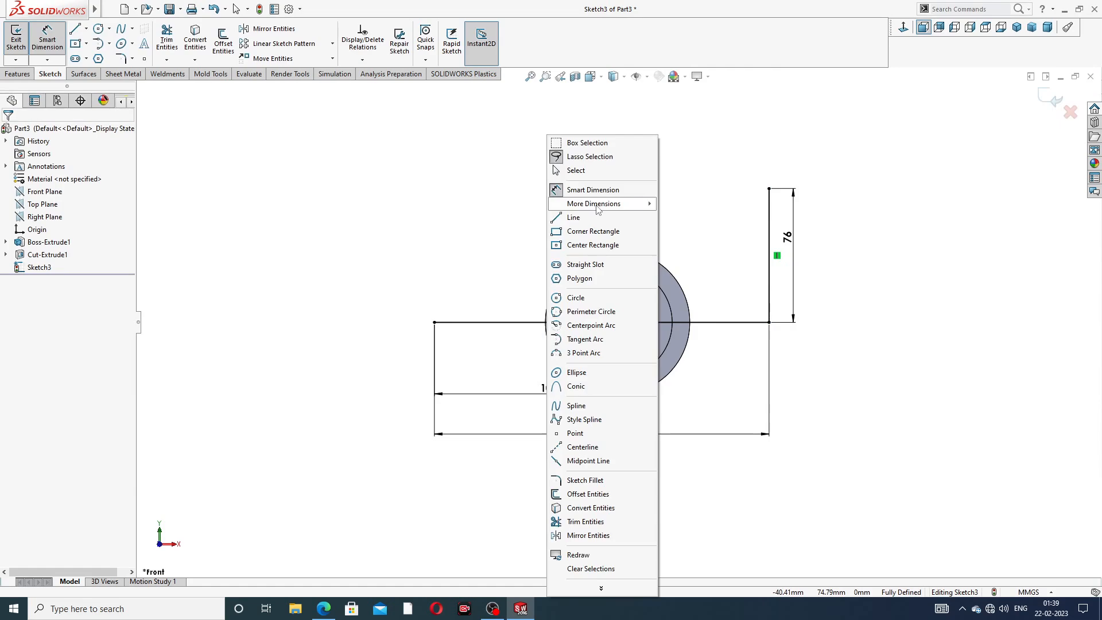
pyautogui.click(574, 173)
# Apply a 32 mm Sketch Fillet at the corner between the horizontal and vertical lines
pyautogui.click(132, 59)
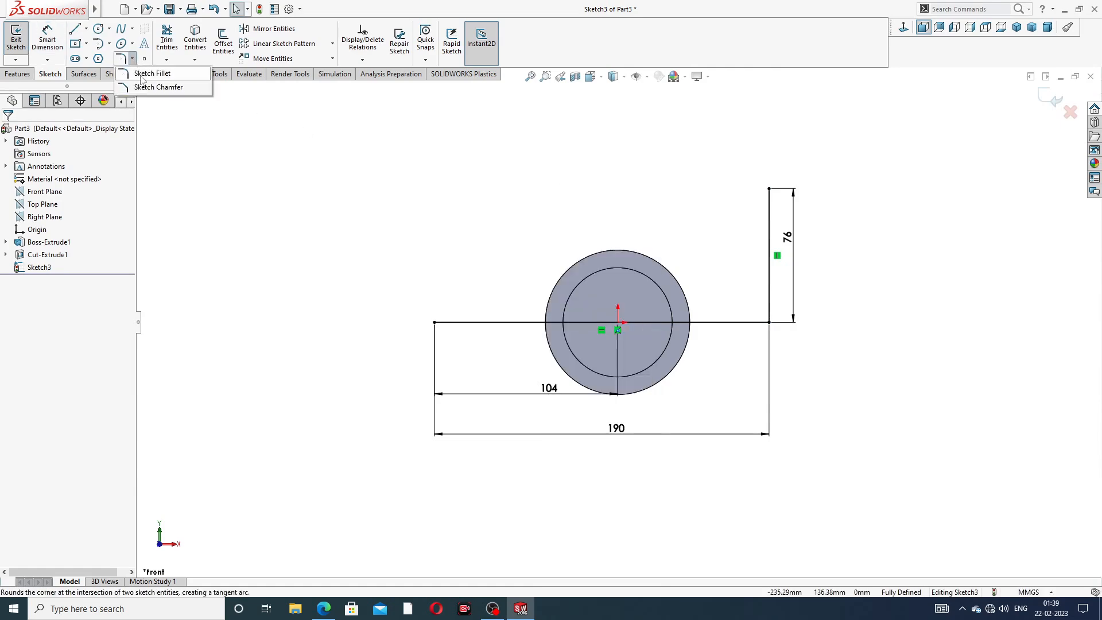
pyautogui.click(150, 71)
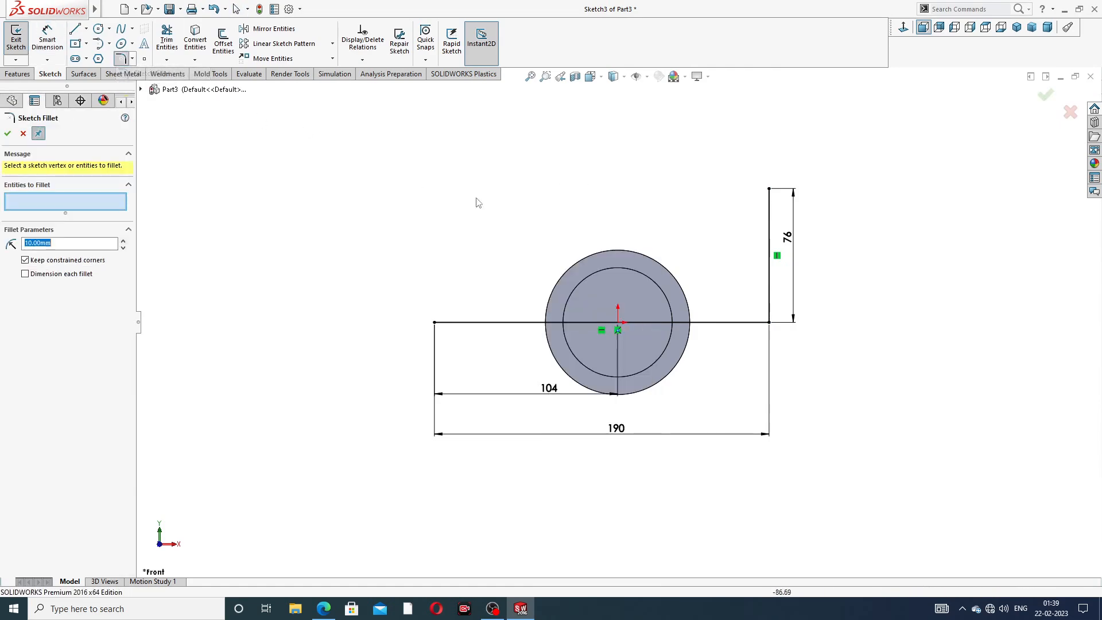
pyautogui.click(769, 322)
pyautogui.doubleClick(65, 244)
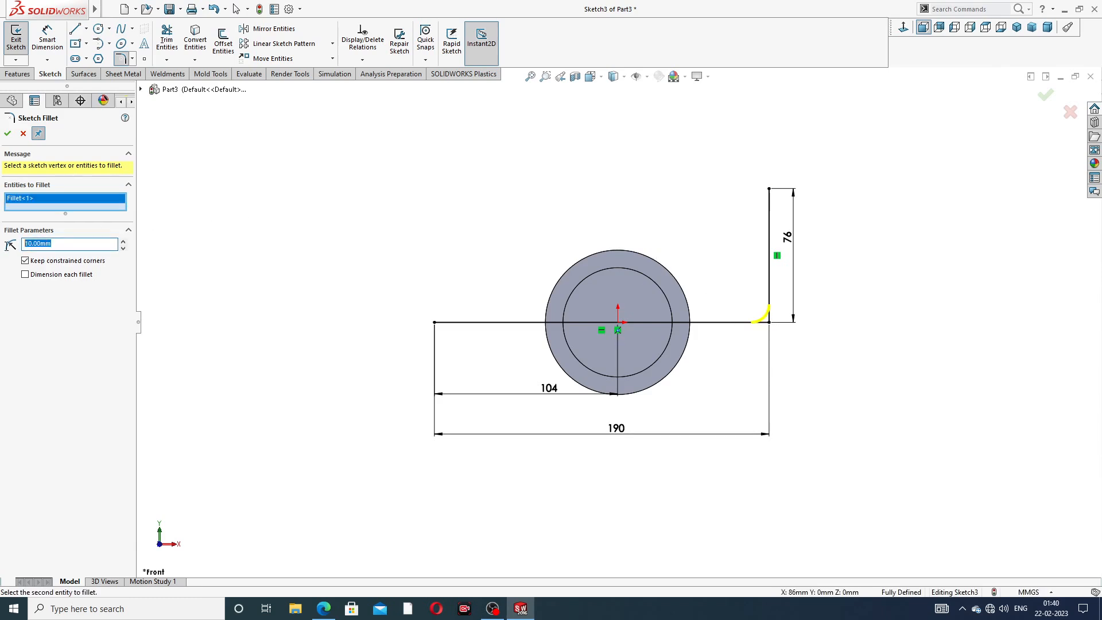
pyautogui.write('32')
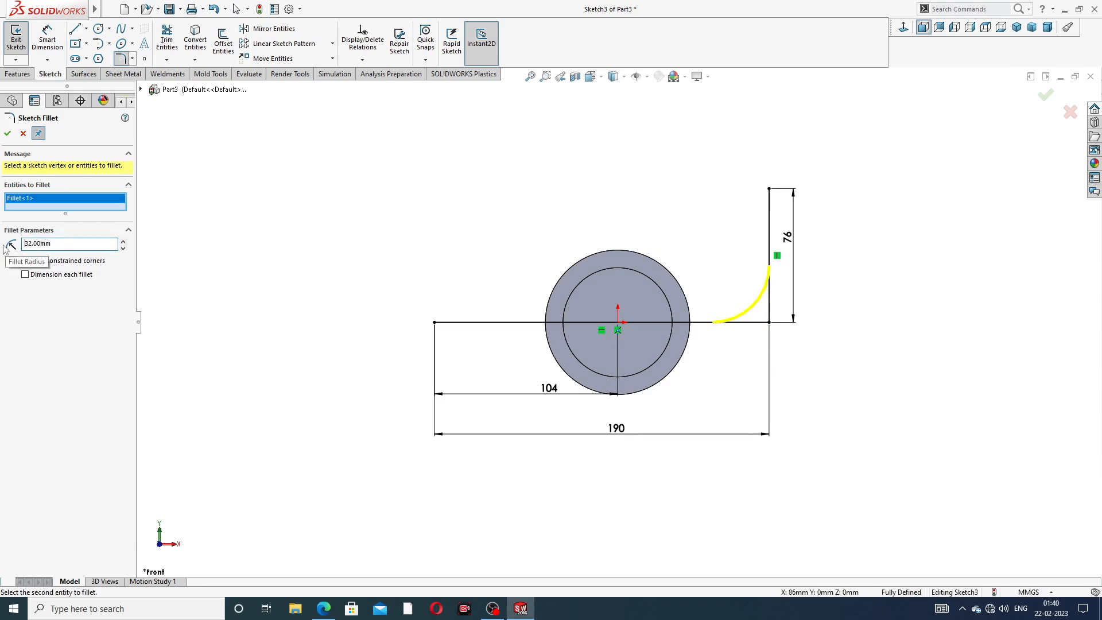
pyautogui.click(9, 133)
pyautogui.click(8, 134)
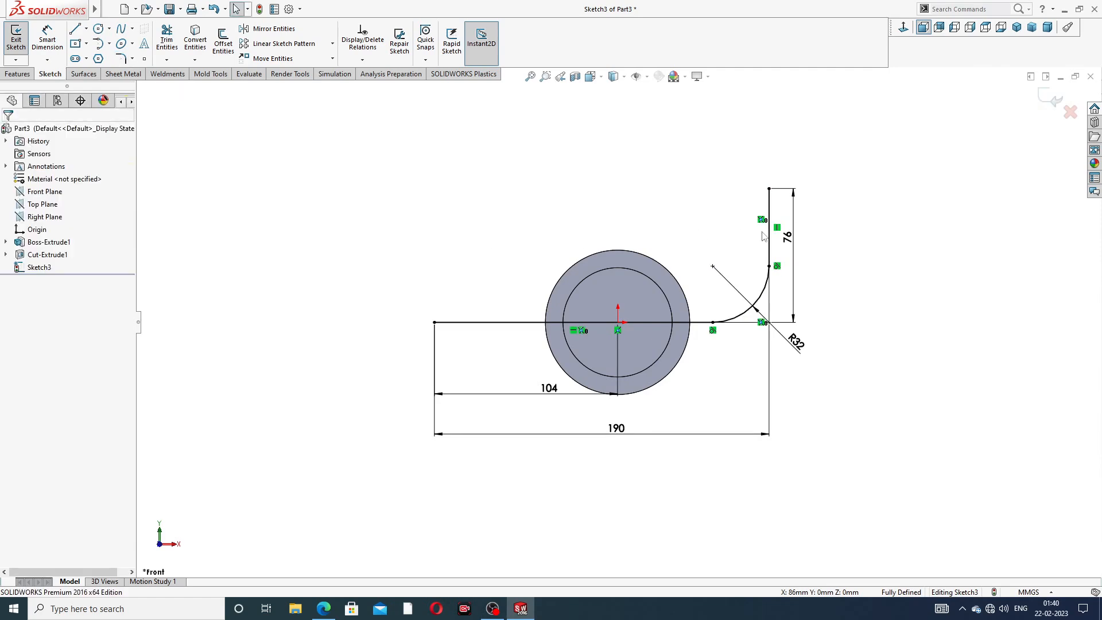
# Move the 190 mm dimension closer to the path profile and exit the sketch
pyautogui.scroll(-2, 815, 253)
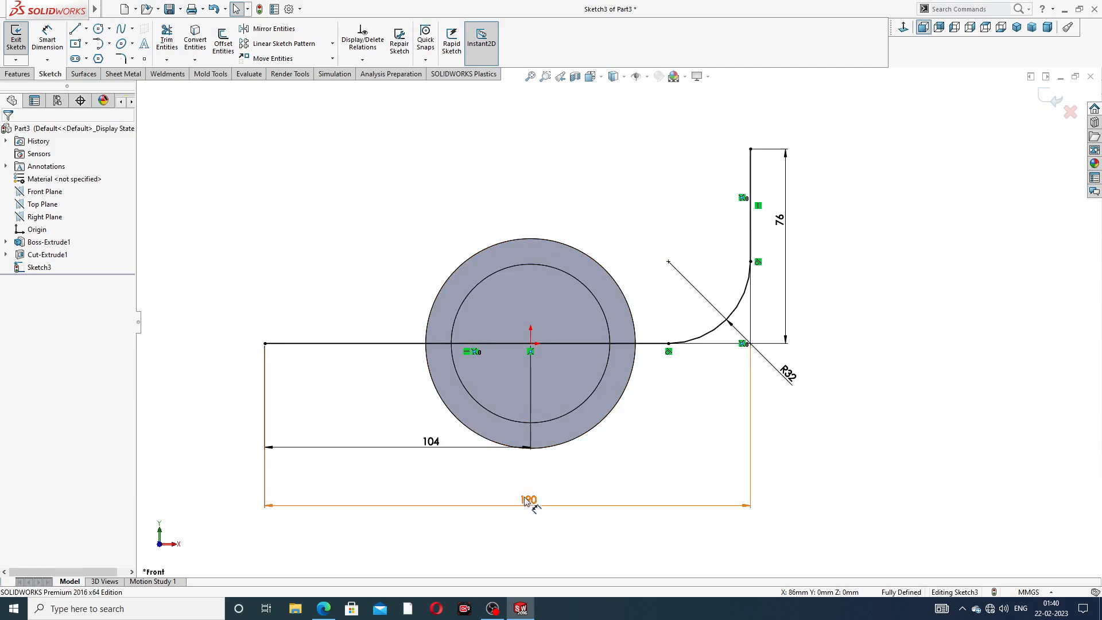
pyautogui.moveTo(528, 500); pyautogui.dragTo(532, 484)
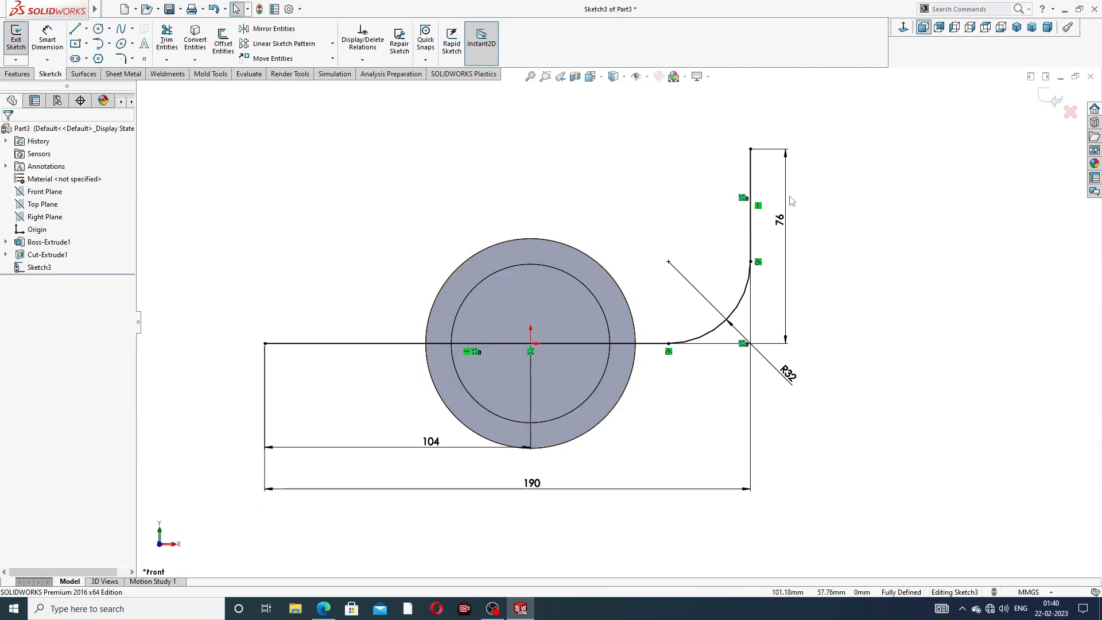
pyautogui.scroll(2, 617, 322)
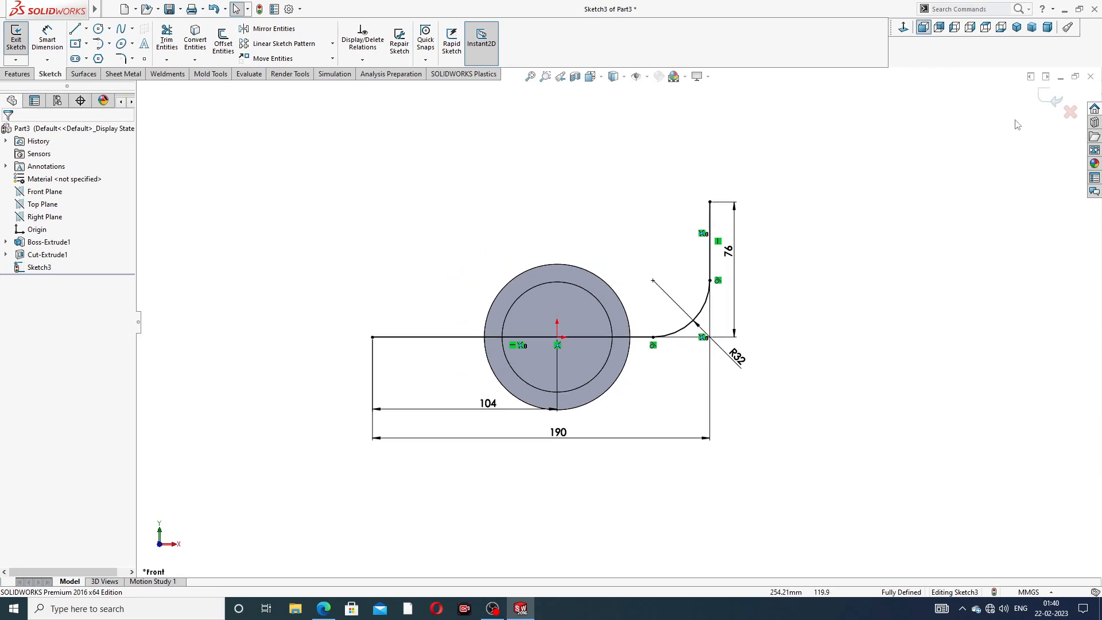
pyautogui.click(1051, 99)
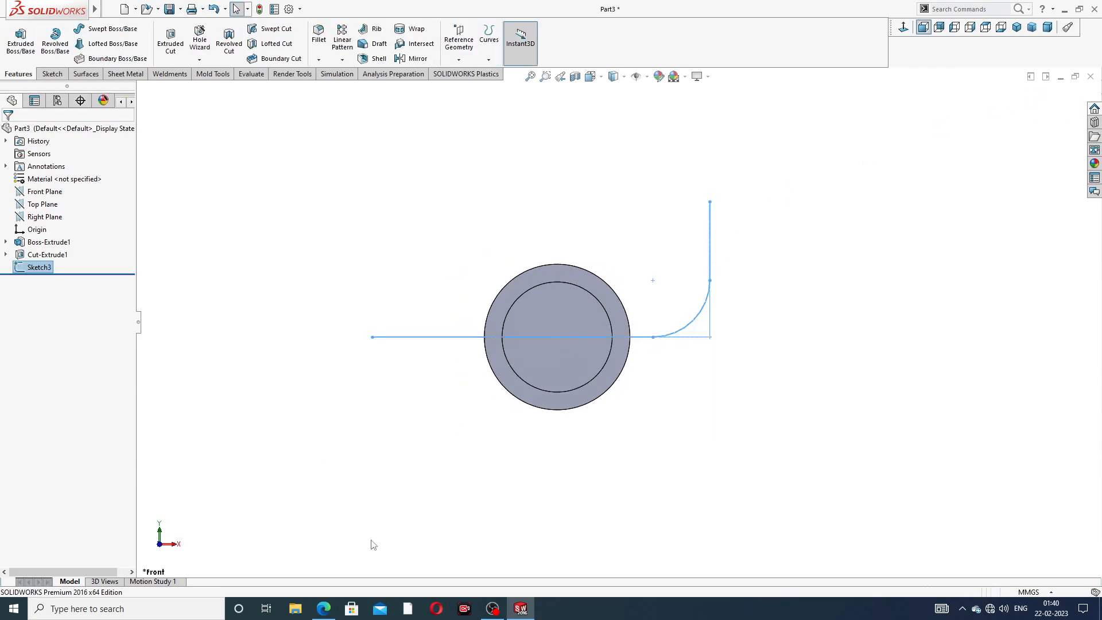
# Review the branch dimensions in the PDF drawing and return to the SOLIDWORKS part
pyautogui.click(324, 609)
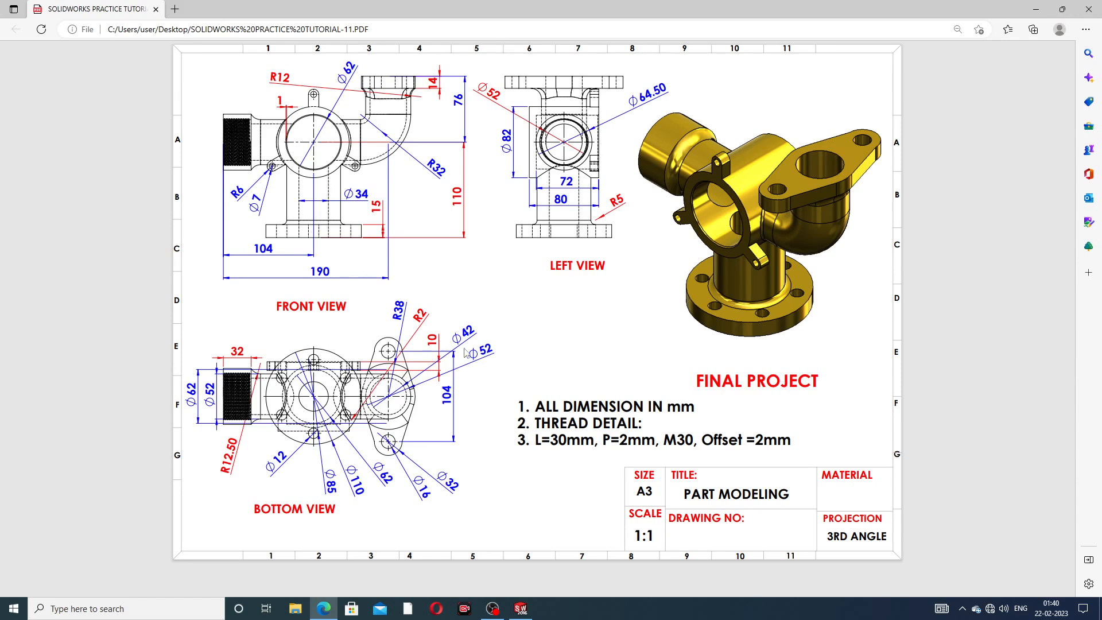
pyautogui.click(520, 609)
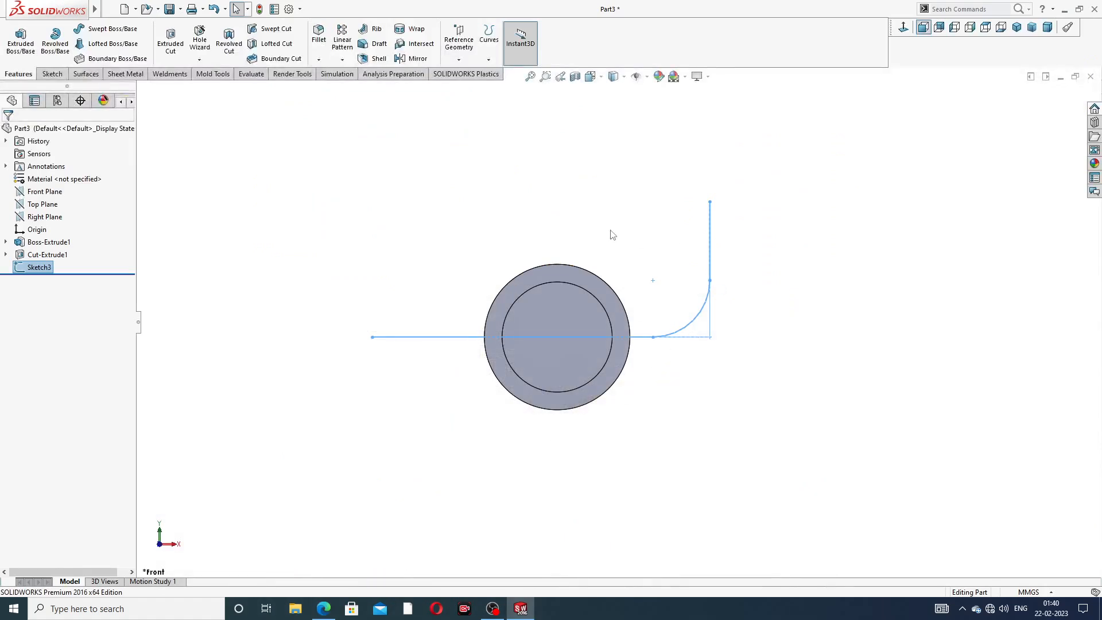
pyautogui.moveTo(612, 234); pyautogui.dragTo(627, 228, button='middle')
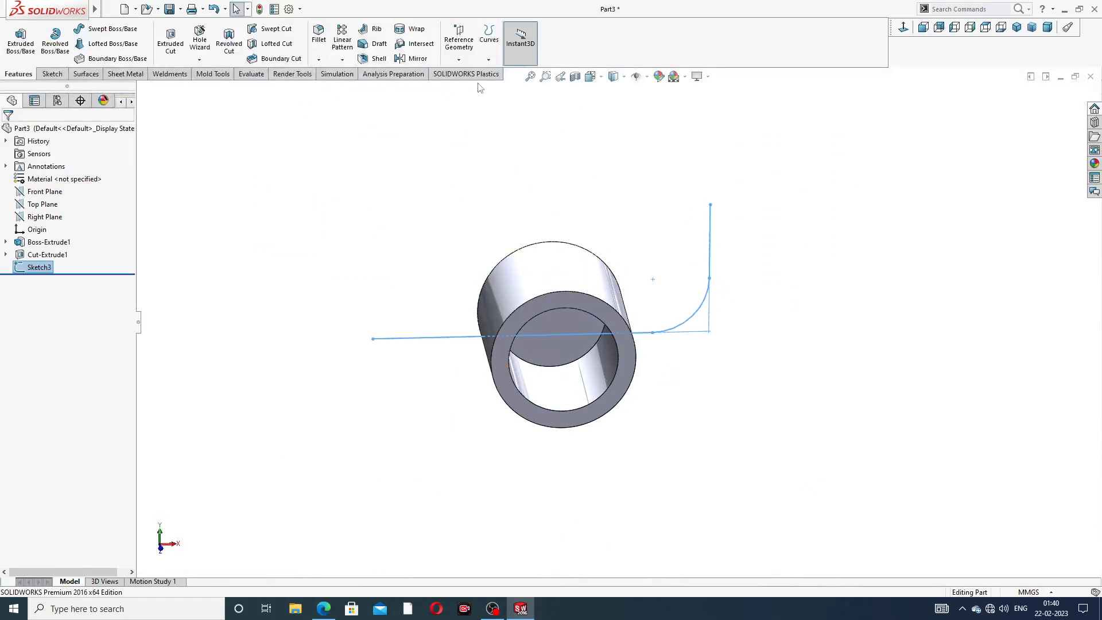
# Create a reference plane through the path's free upper endpoint, perpendicular to the vertical line
pyautogui.click(458, 43)
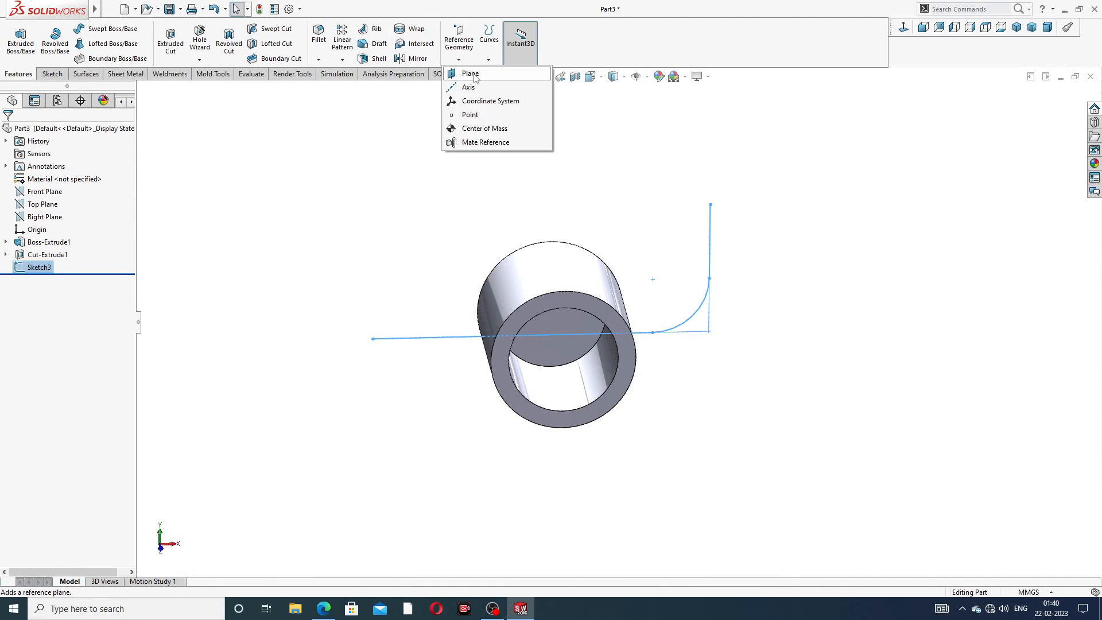
pyautogui.click(471, 74)
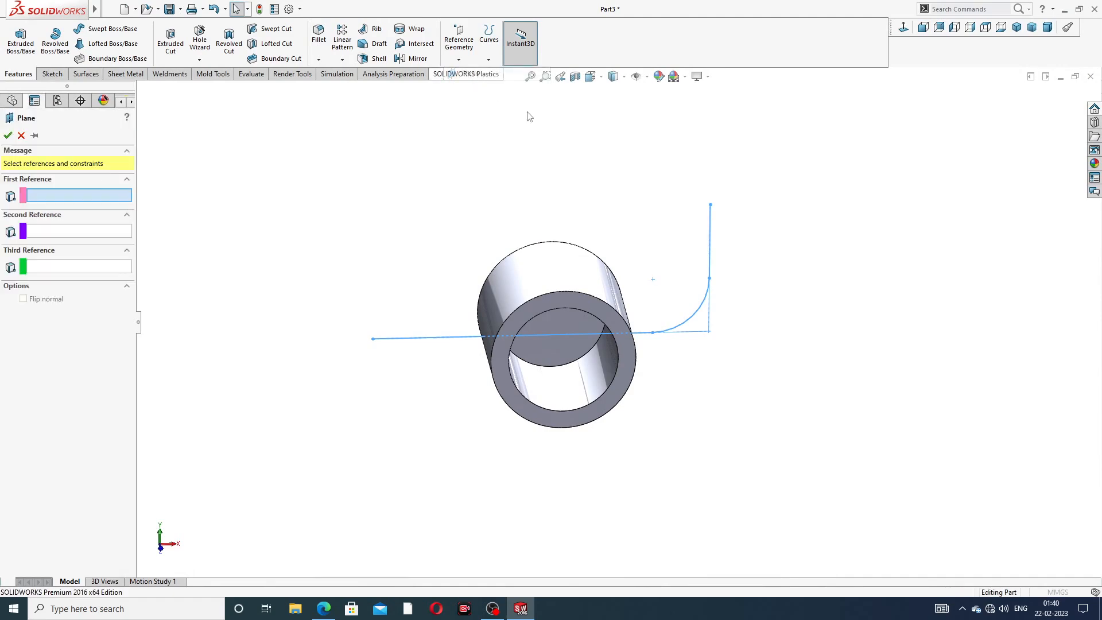
pyautogui.click(710, 205)
pyautogui.click(711, 232)
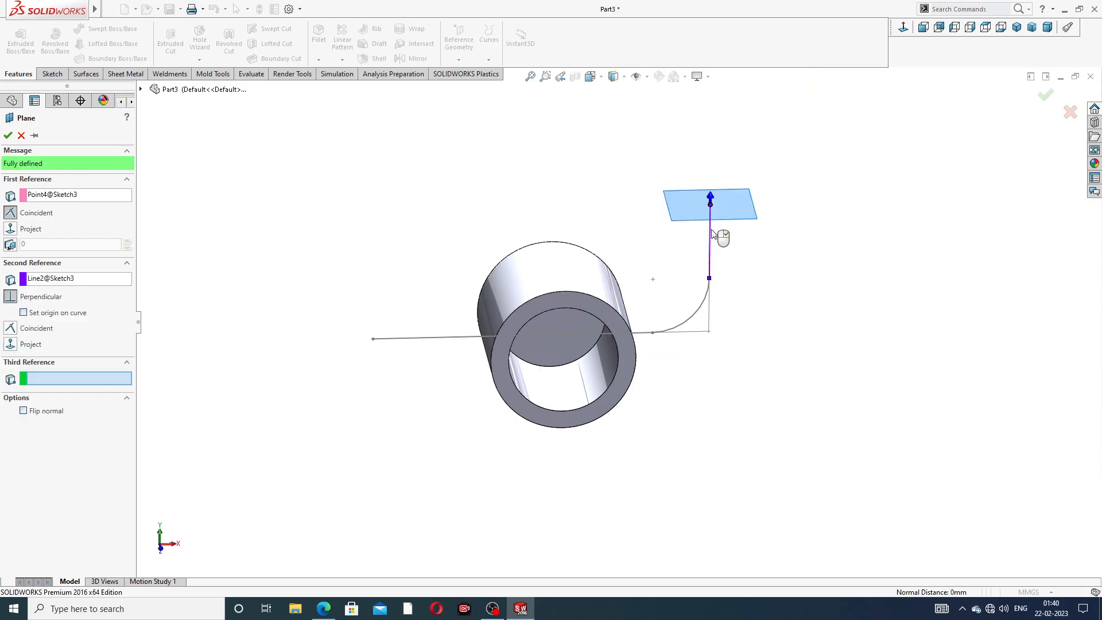
pyautogui.moveTo(734, 221)
pyautogui.mouseDown(button='middle')
pyautogui.moveTo(699, 224)
pyautogui.moveTo(681, 267)
pyautogui.moveTo(706, 277)
pyautogui.moveTo(684, 275)
pyautogui.mouseUp(button='middle')
pyautogui.scroll(-3, 696, 263)
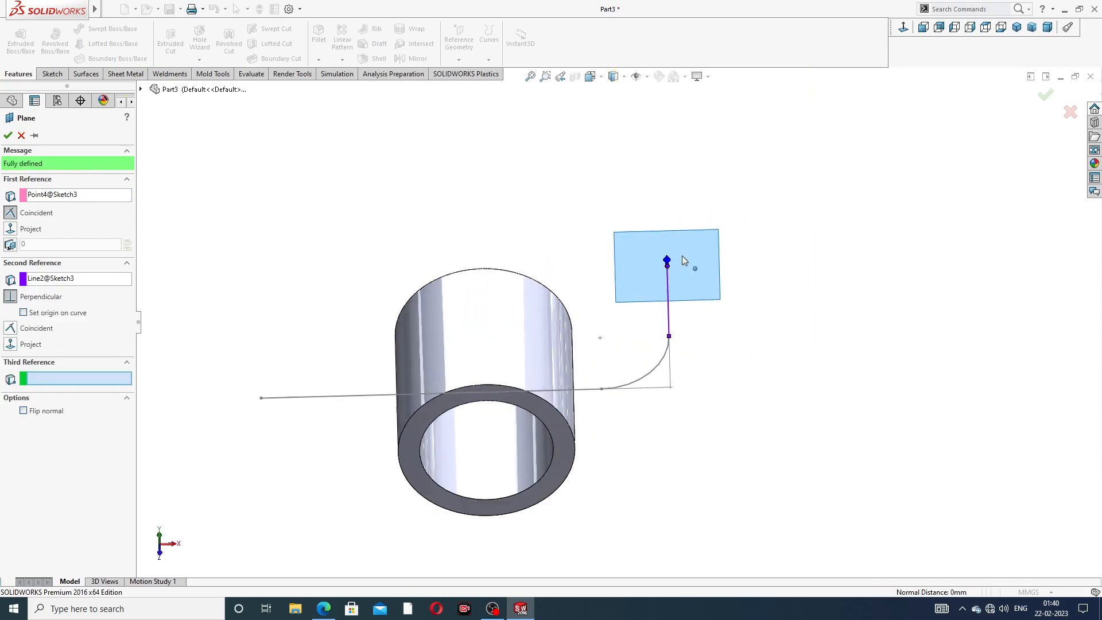
pyautogui.click(9, 135)
# Sketch a circle about 32 mm in diameter on the new plane, centred on the path's upper endpoint
pyautogui.scroll(-3, 671, 291)
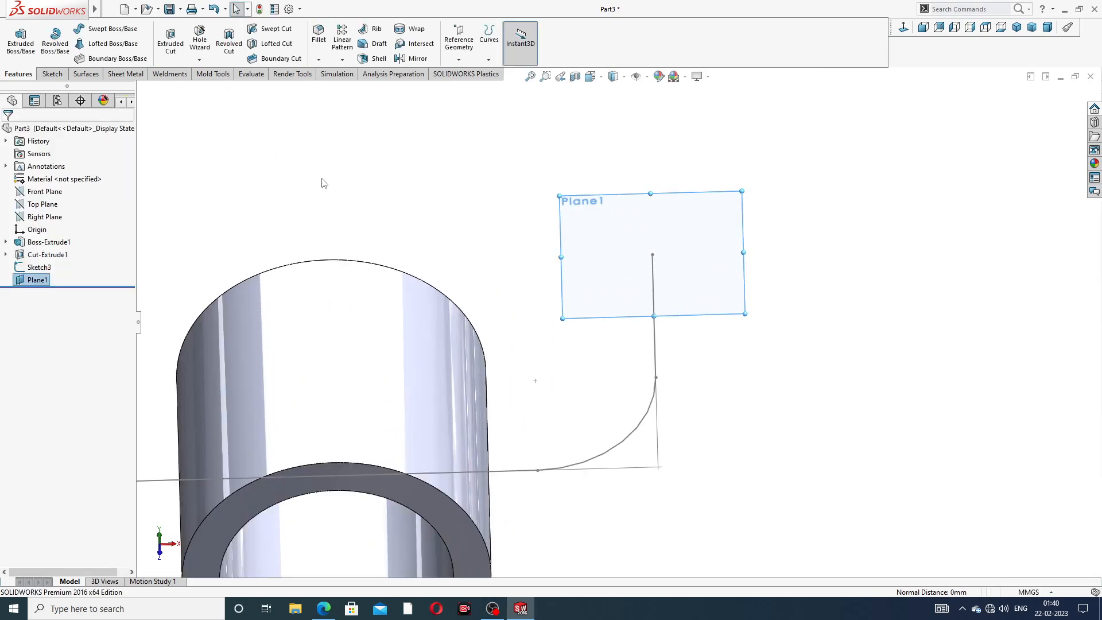
pyautogui.click(51, 74)
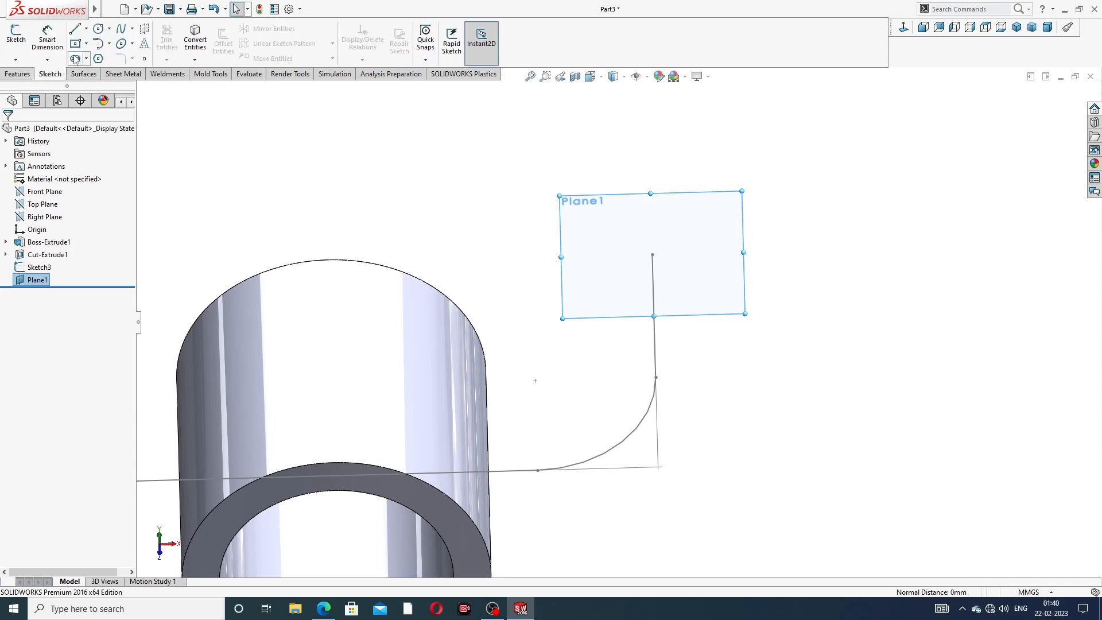
pyautogui.click(98, 29)
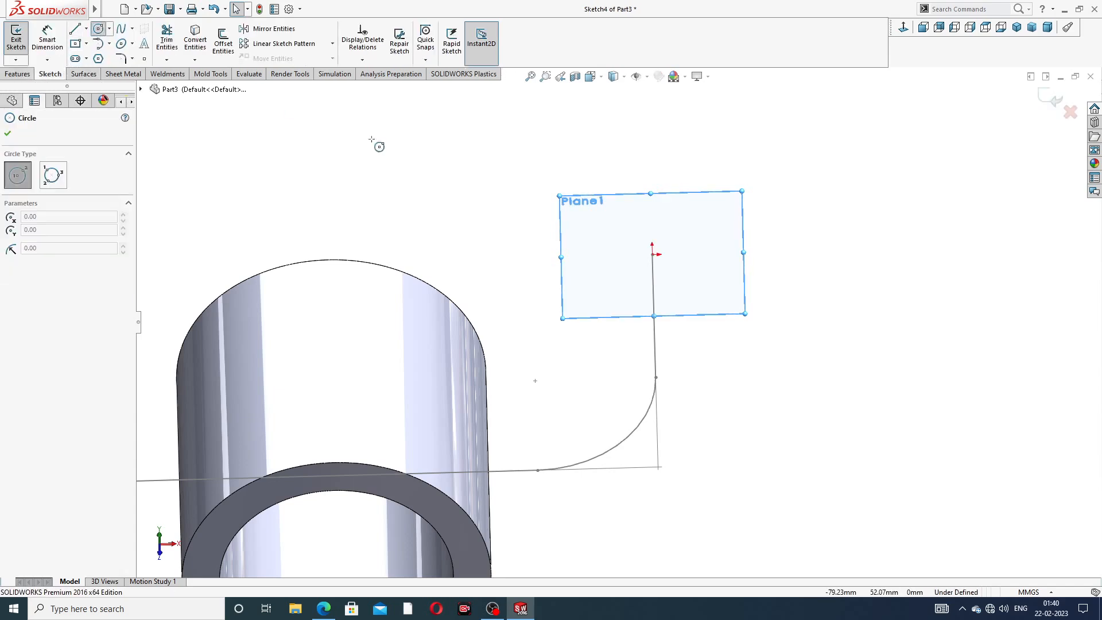
pyautogui.click(652, 255)
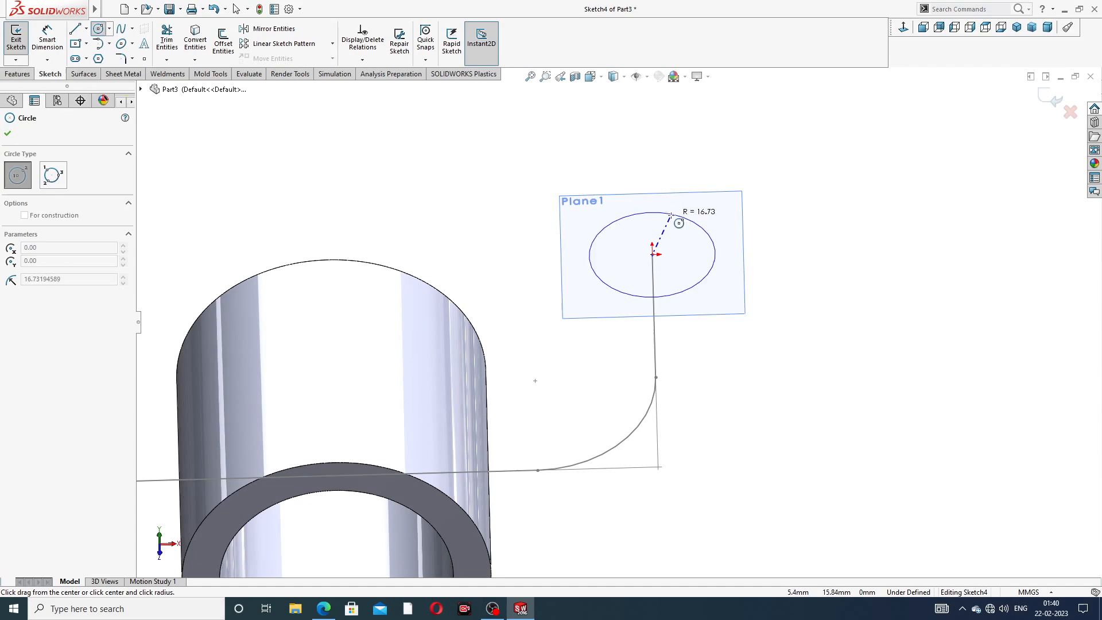
pyautogui.click(708, 217)
pyautogui.rightClick(748, 167)
pyautogui.click(747, 167)
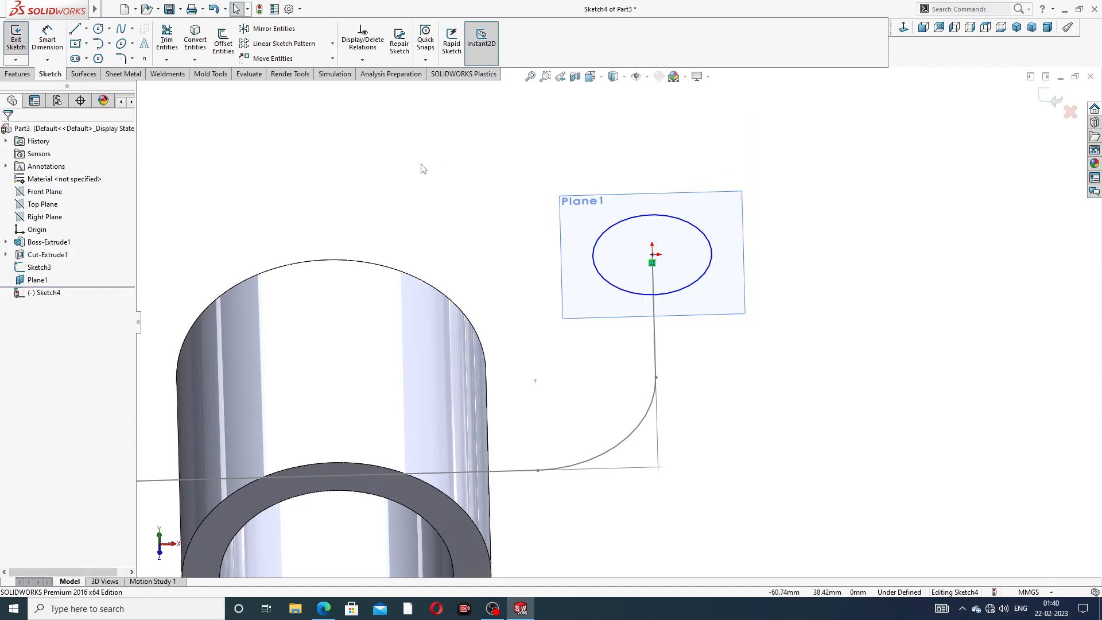
# Dimension the circle's diameter to 52 mm and exit the sketch
pyautogui.scroll(-2, 422, 167)
pyautogui.click(45, 51)
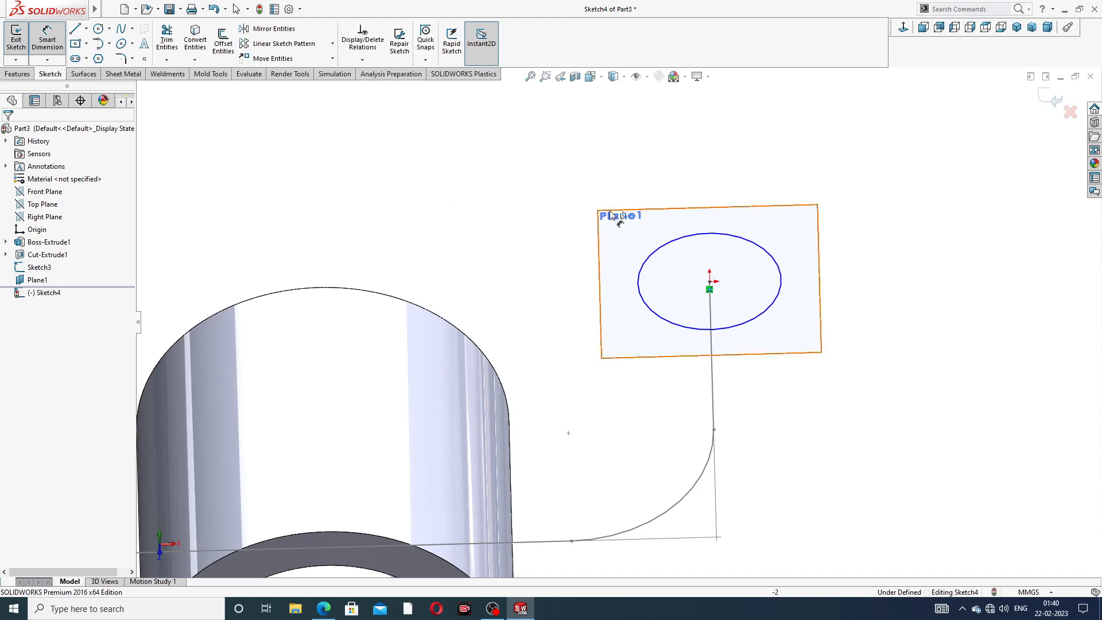
pyautogui.click(764, 248)
pyautogui.click(824, 198)
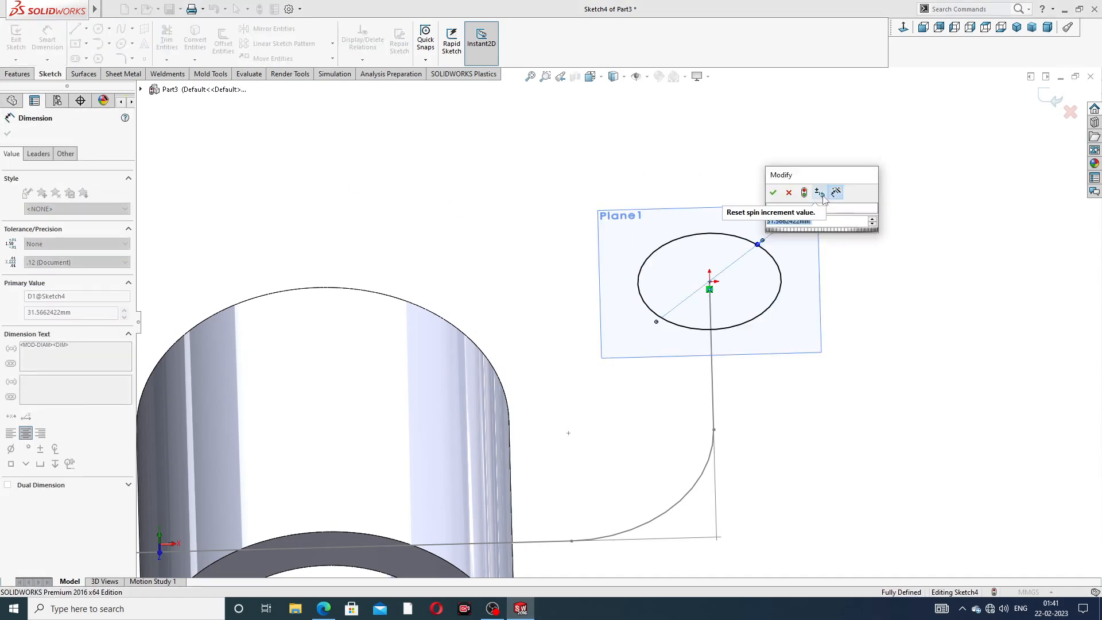
pyautogui.write('52')
pyautogui.press('Return')
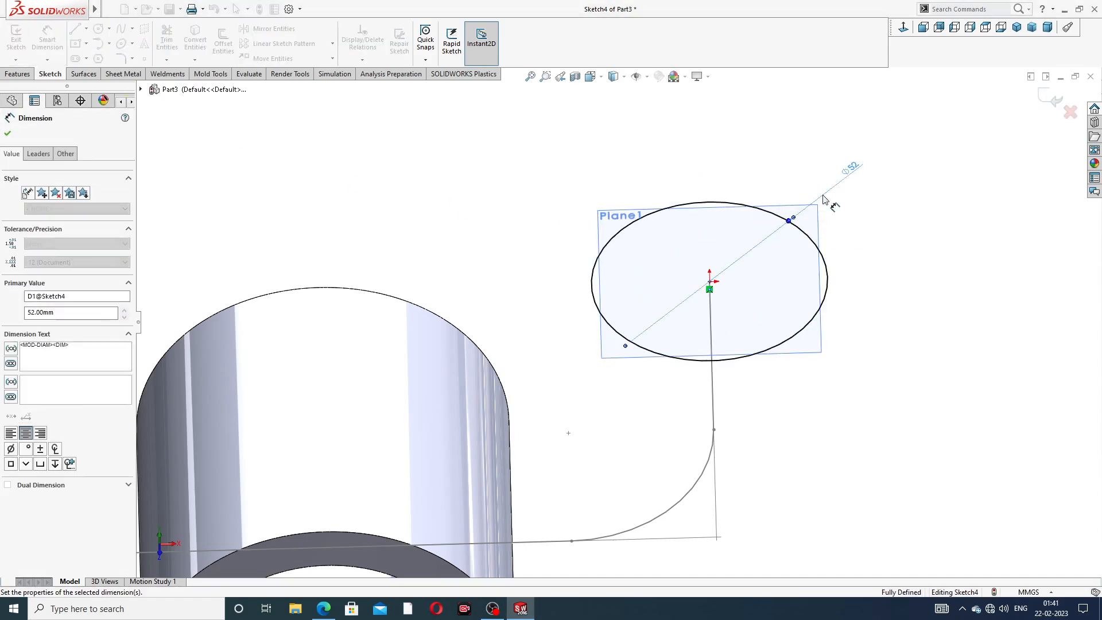
pyautogui.rightClick(895, 161)
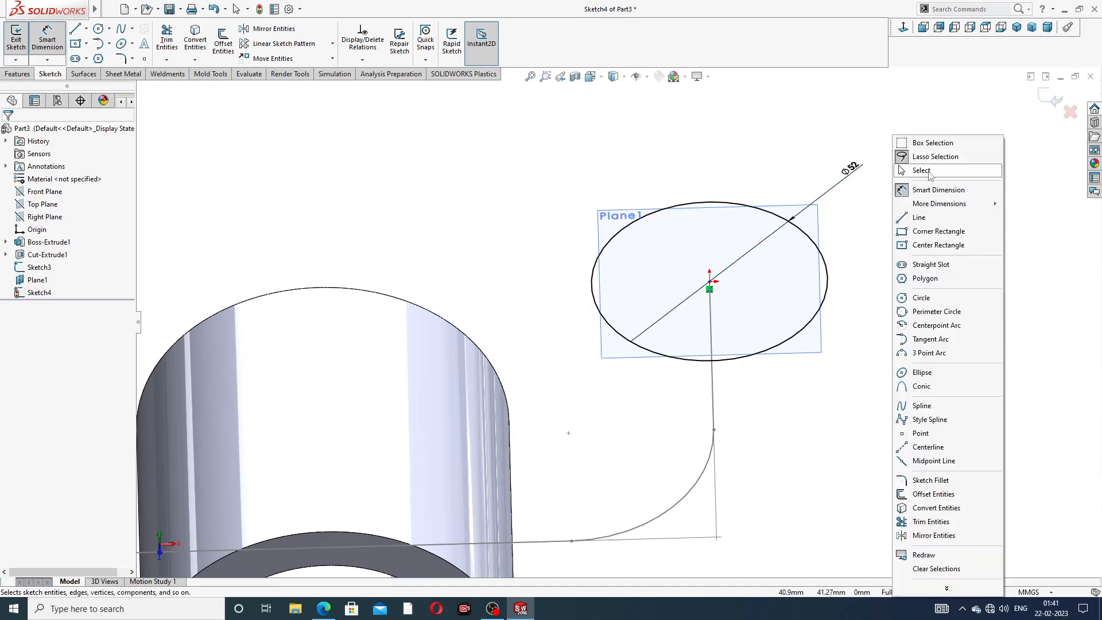
pyautogui.click(918, 170)
pyautogui.click(1046, 102)
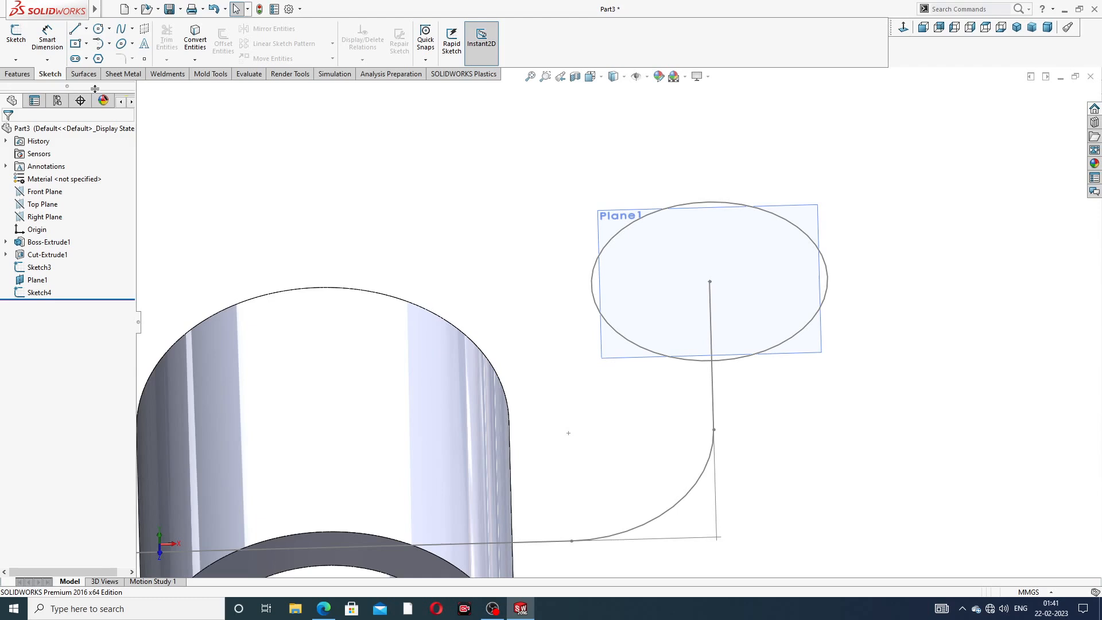
# Create a Swept Boss/Base using the 52 mm circle as profile and the filleted line sketch as path
pyautogui.click(22, 75)
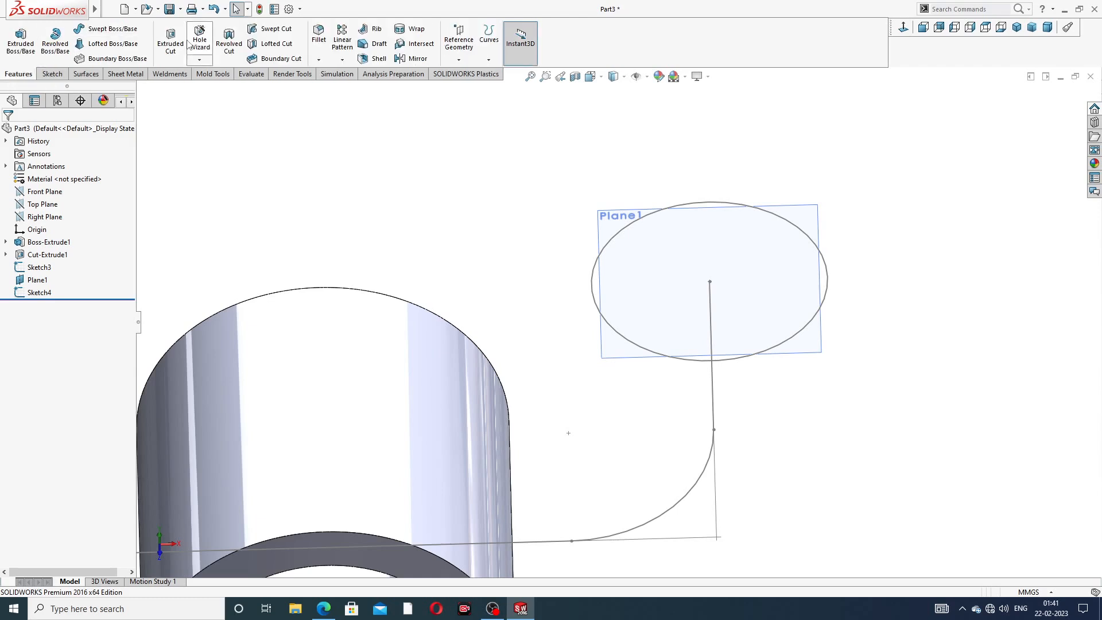
pyautogui.click(112, 29)
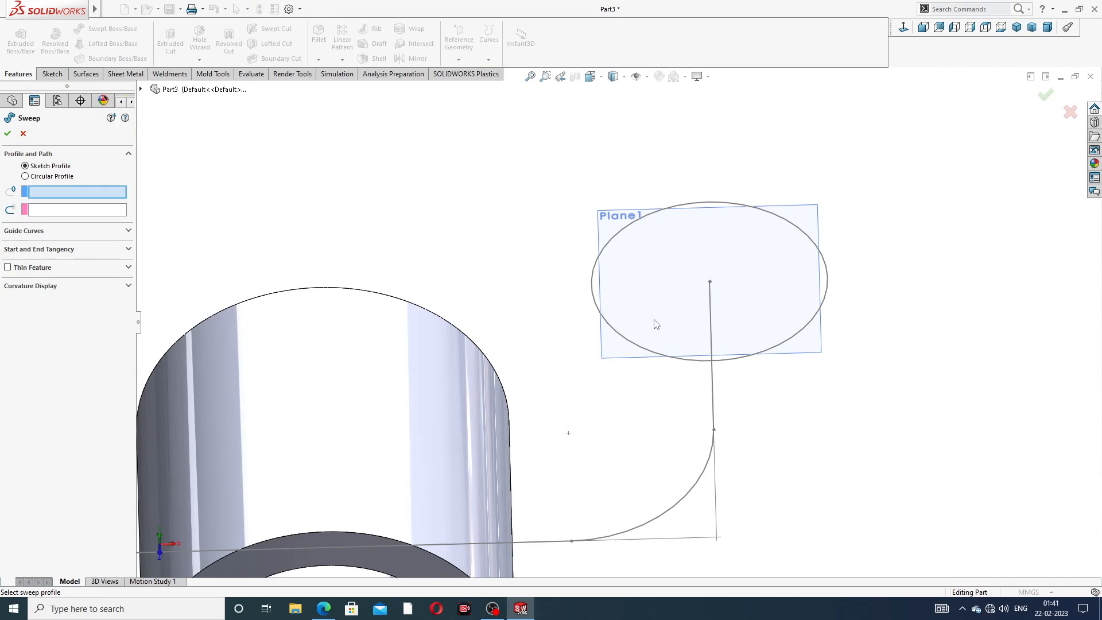
pyautogui.scroll(3, 656, 325)
pyautogui.scroll(2, 631, 376)
pyautogui.moveTo(620, 413); pyautogui.dragTo(605, 293, button='middle')
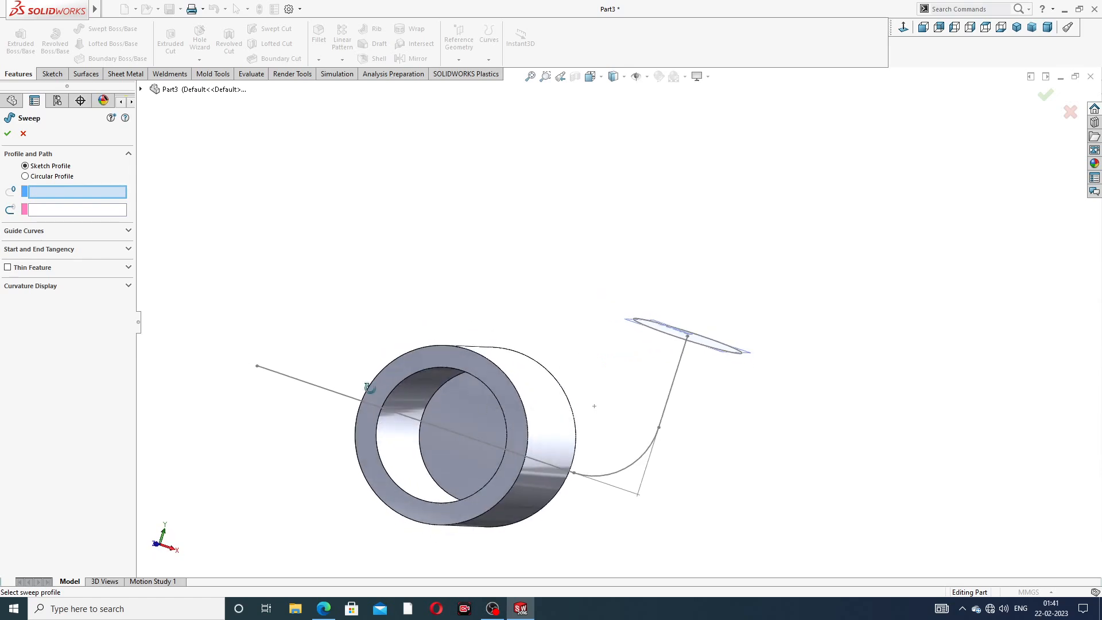
pyautogui.moveTo(369, 388); pyautogui.dragTo(408, 515, button='middle')
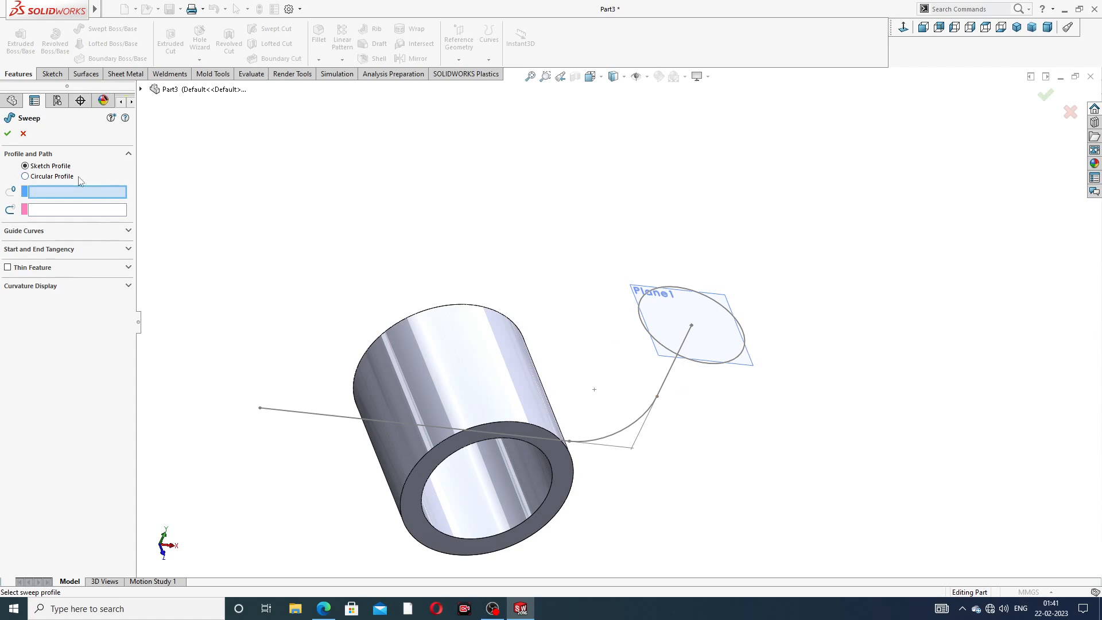
pyautogui.moveTo(402, 397); pyautogui.dragTo(531, 491, button='middle')
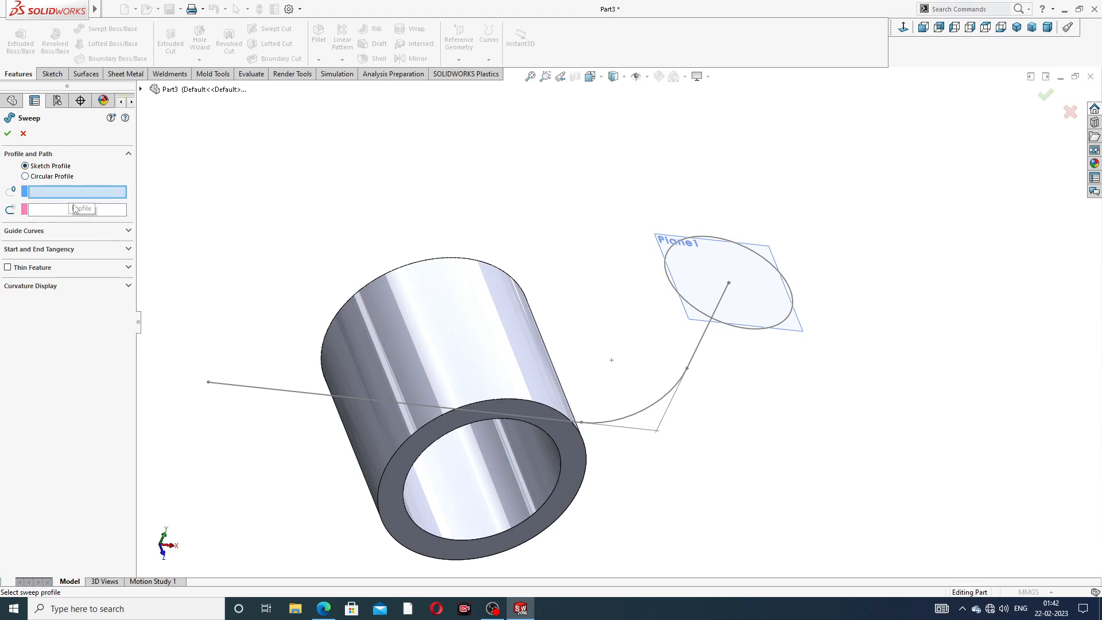
pyautogui.click(774, 330)
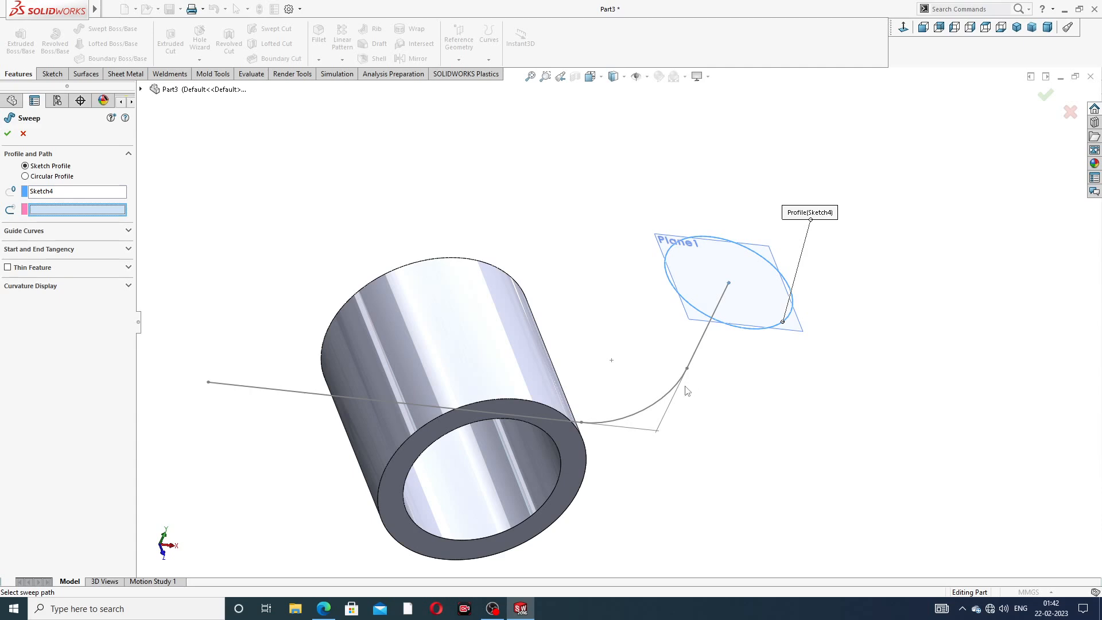
pyautogui.click(702, 343)
pyautogui.scroll(-3, 680, 356)
pyautogui.moveTo(680, 356); pyautogui.dragTo(603, 309, button='middle')
pyautogui.click(8, 134)
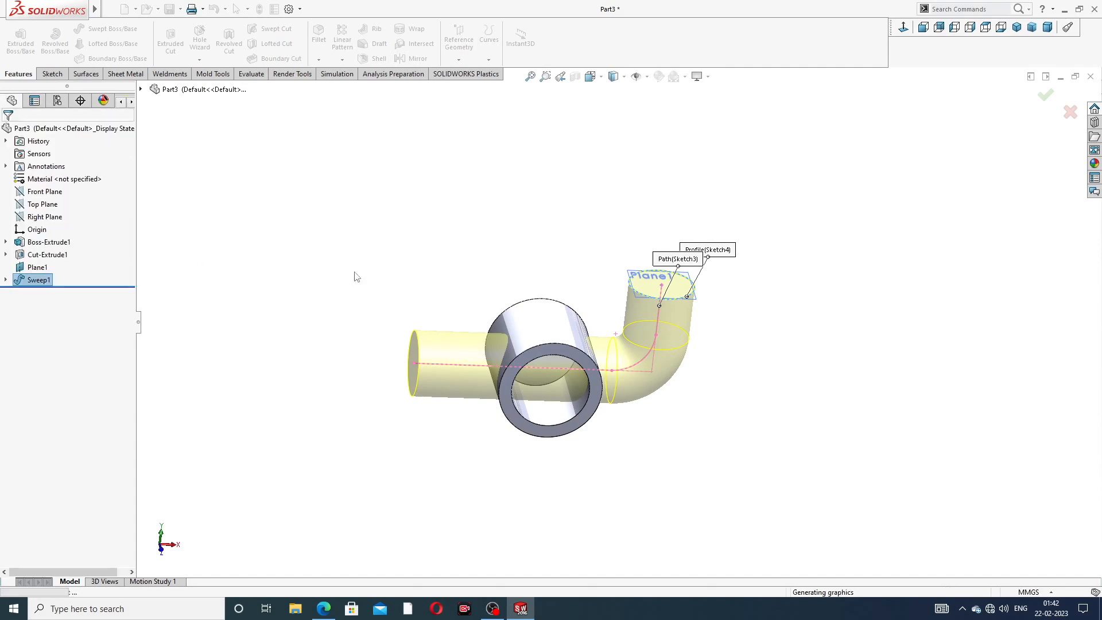
pyautogui.moveTo(398, 327); pyautogui.dragTo(437, 395, button='middle')
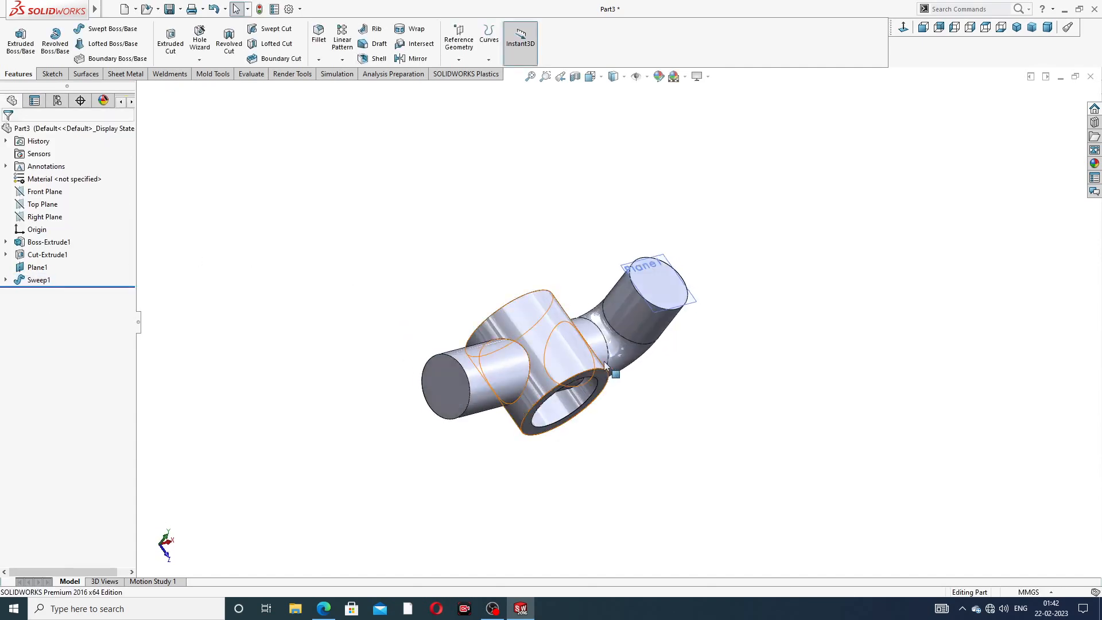
pyautogui.scroll(-3, 602, 359)
pyautogui.click(782, 219)
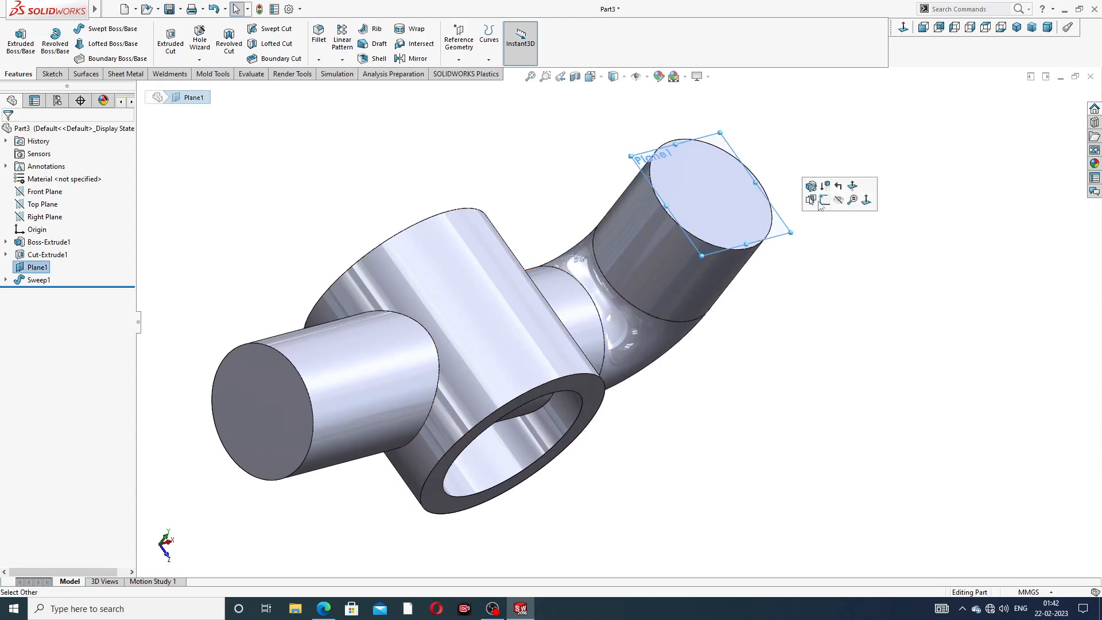
pyautogui.click(824, 204)
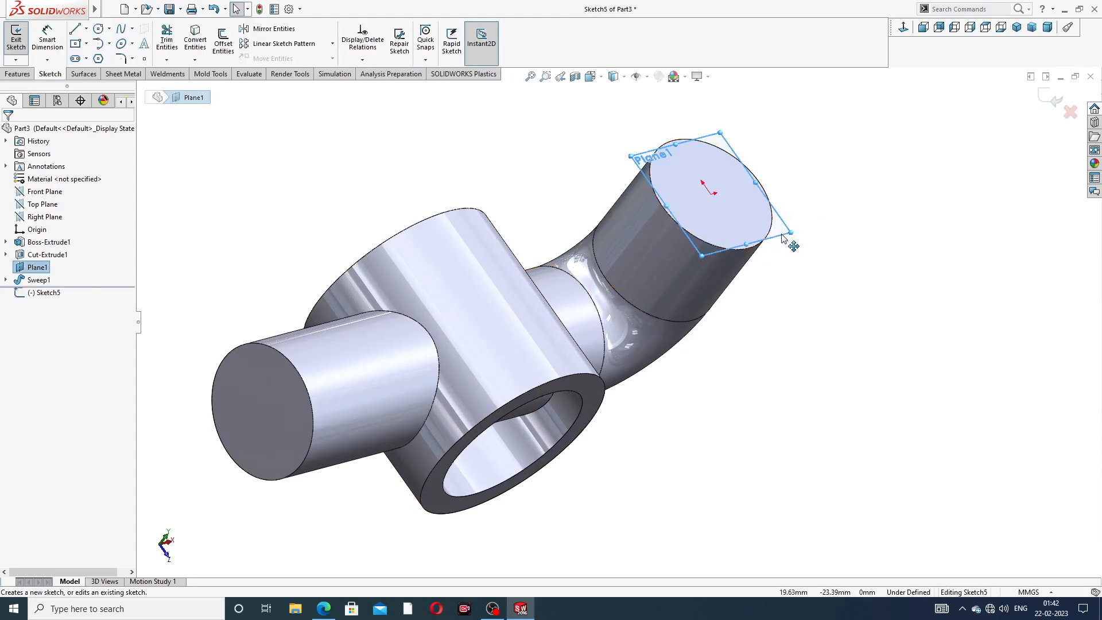
pyautogui.click(1055, 99)
# Hide Plane1, start a sketch on the swept pipe's upper end face, and view it face-on
pyautogui.click(786, 238)
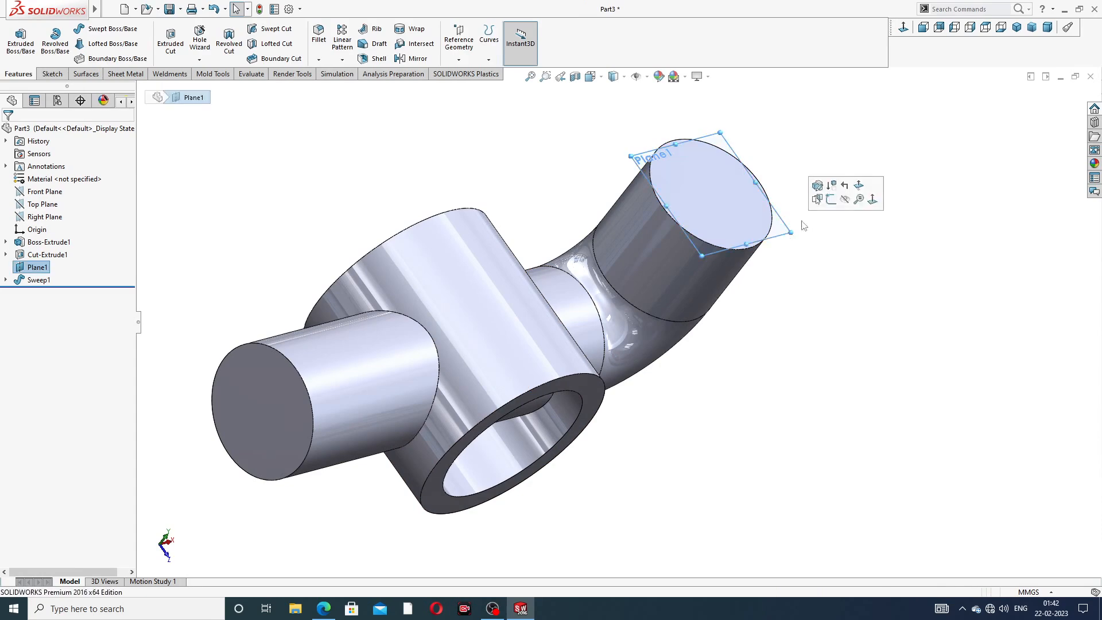
pyautogui.click(836, 198)
pyautogui.scroll(-3, 702, 205)
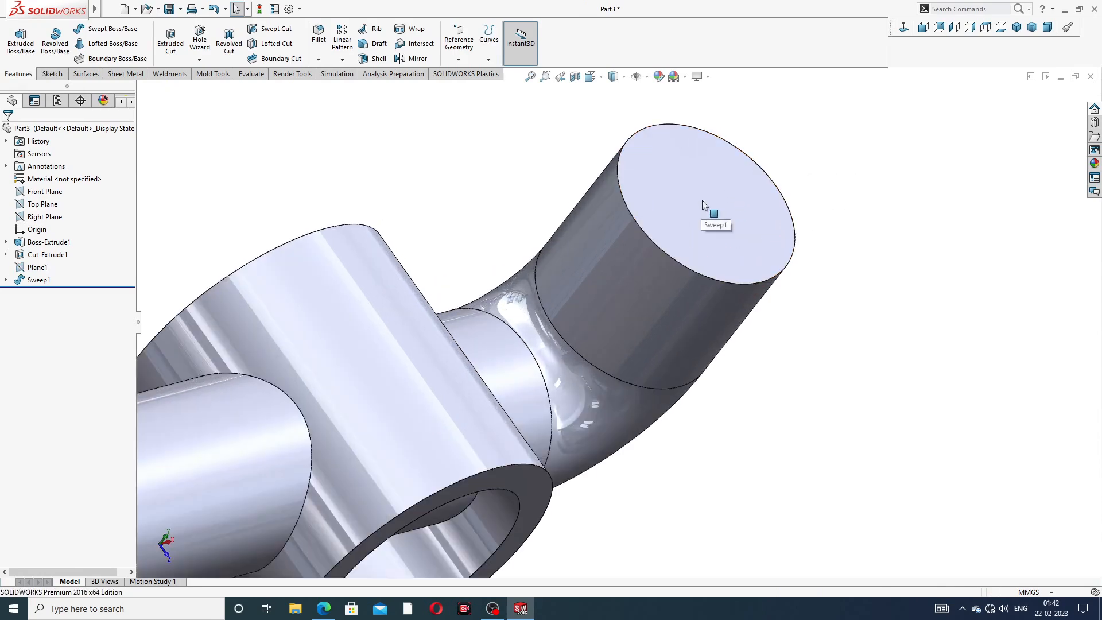
pyautogui.click(703, 203)
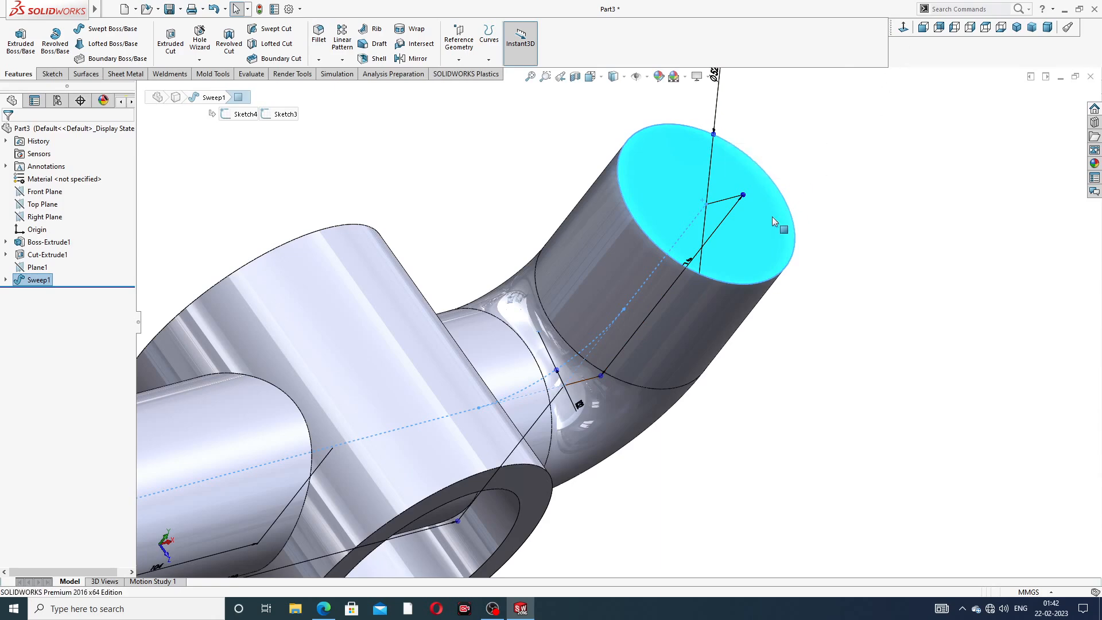
pyautogui.click(819, 181)
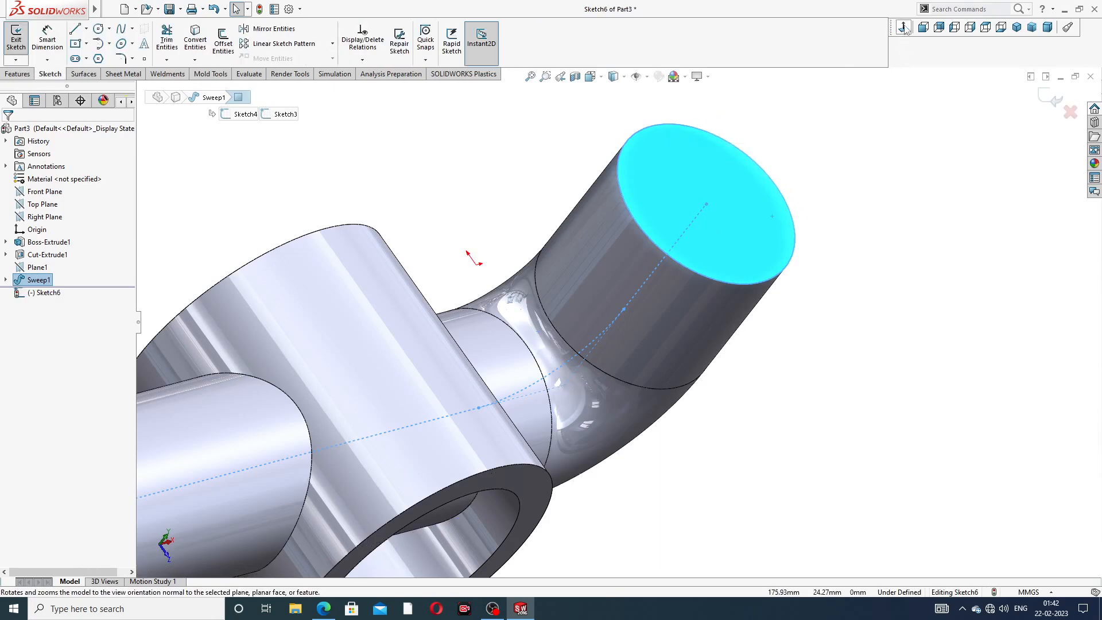
pyautogui.click(904, 28)
# Sketch a circle about 32 mm in diameter at the centre of the swept pipe's end face
pyautogui.click(101, 30)
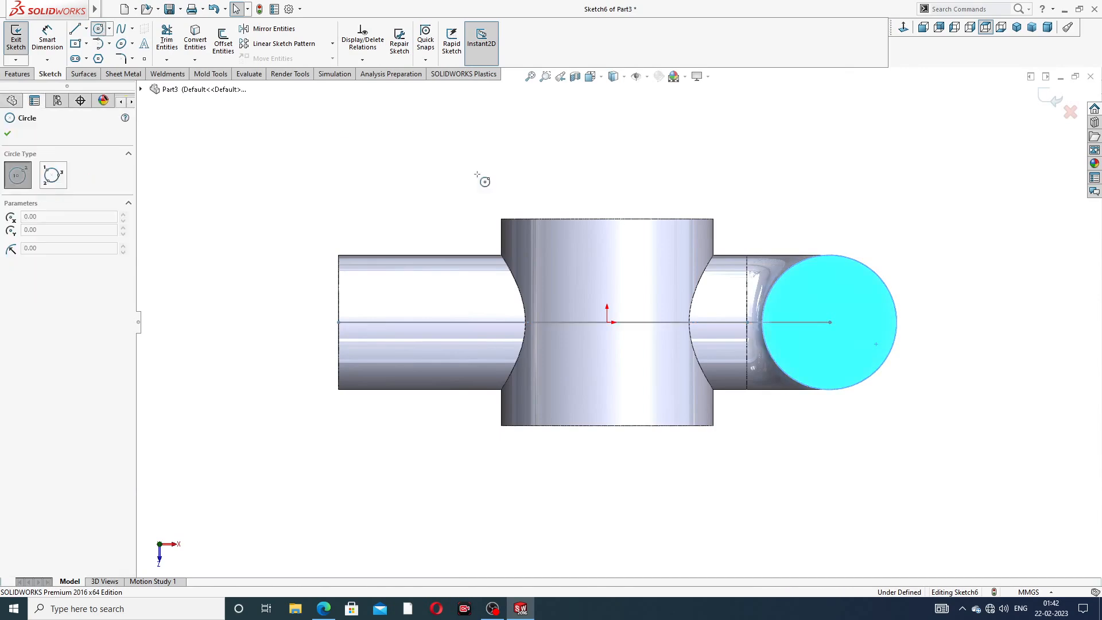
pyautogui.scroll(-1, 890, 319)
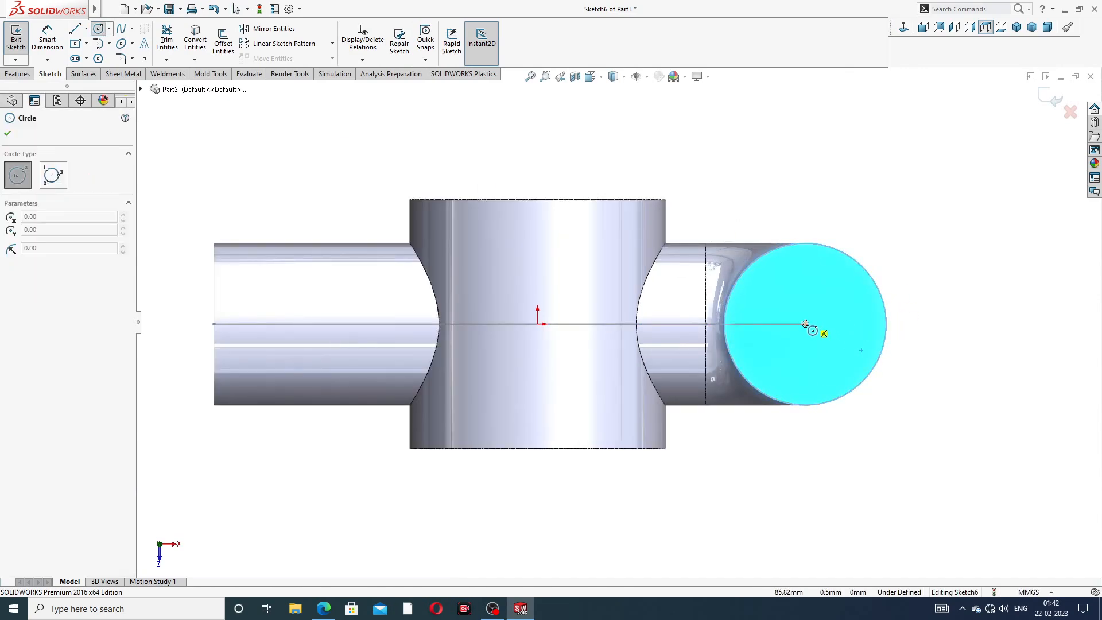
pyautogui.click(805, 325)
pyautogui.click(830, 281)
pyautogui.rightClick(891, 235)
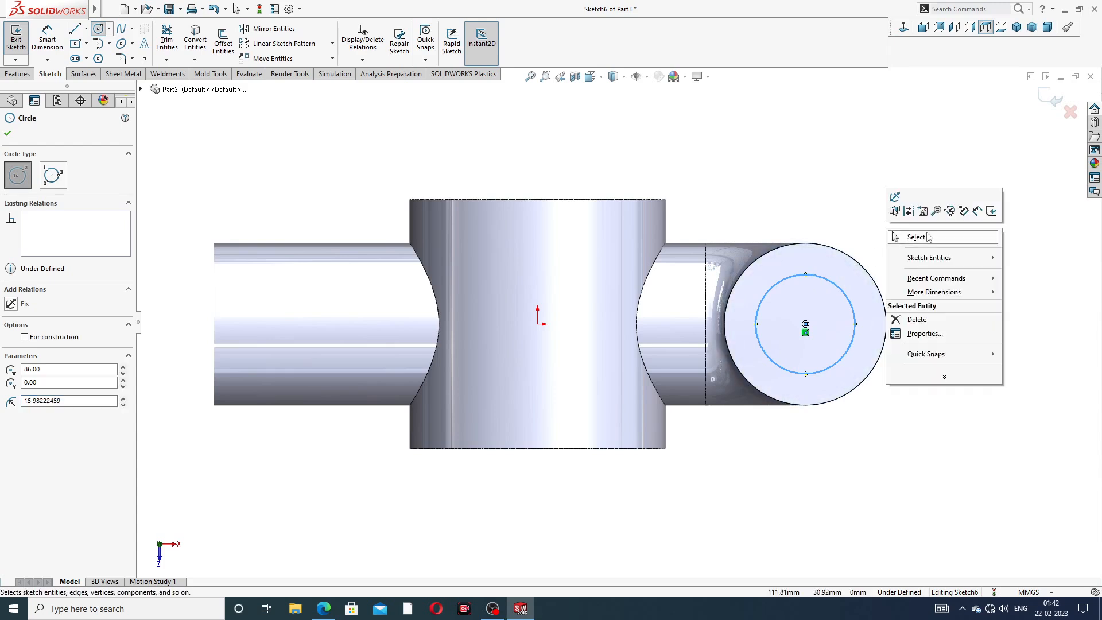
pyautogui.click(912, 236)
# Dimension the diameter of the circle on the pipe's end face to 42 mm
pyautogui.click(47, 39)
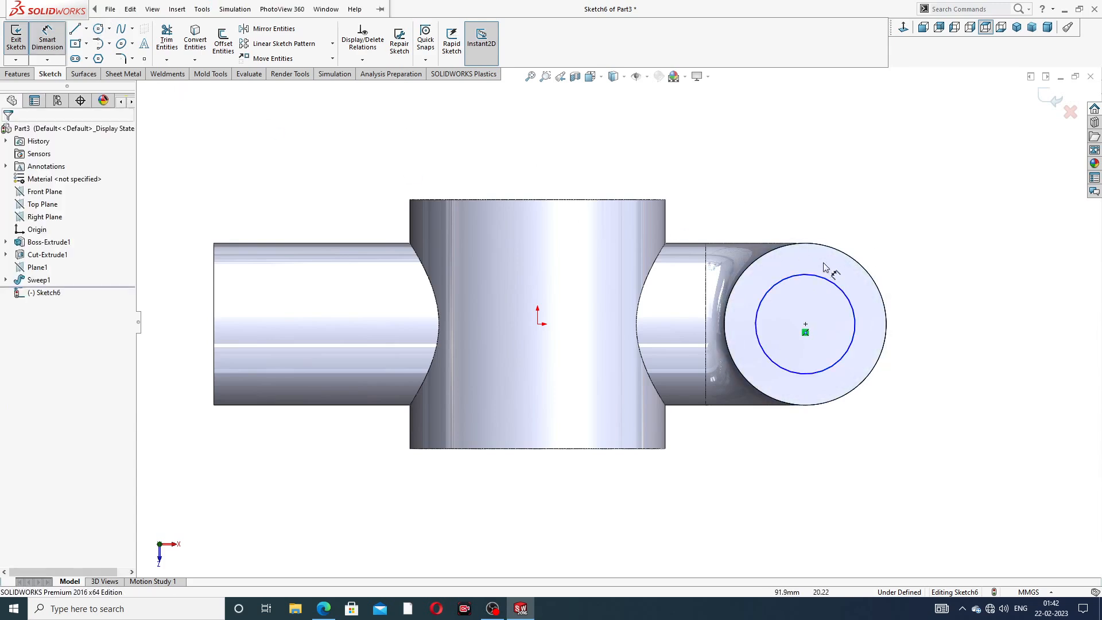
pyautogui.click(832, 282)
pyautogui.click(899, 249)
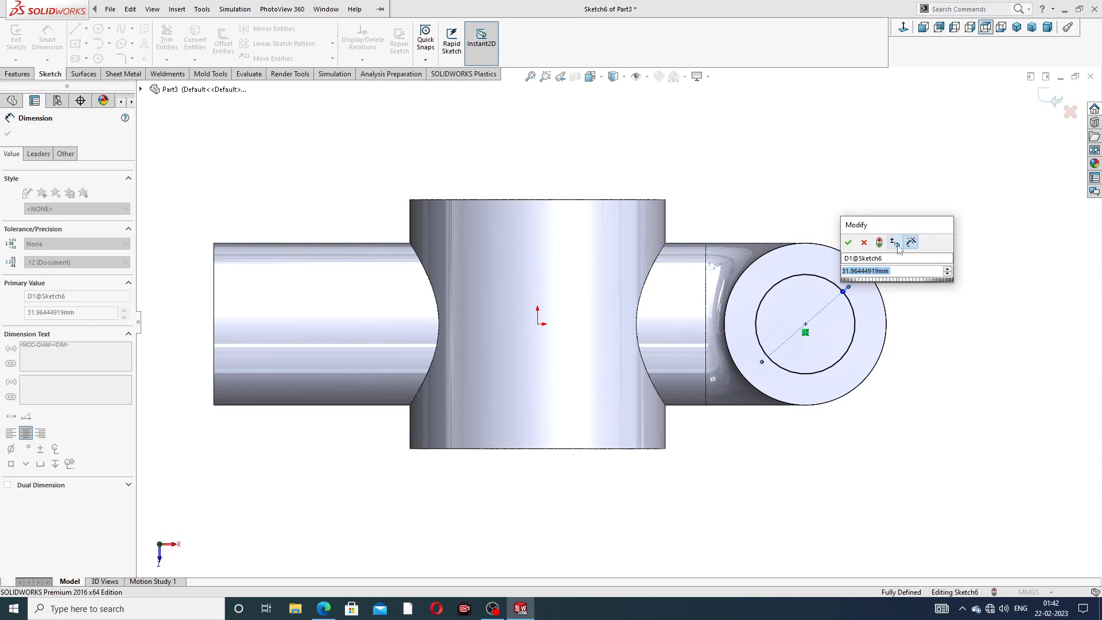
pyautogui.write('4')
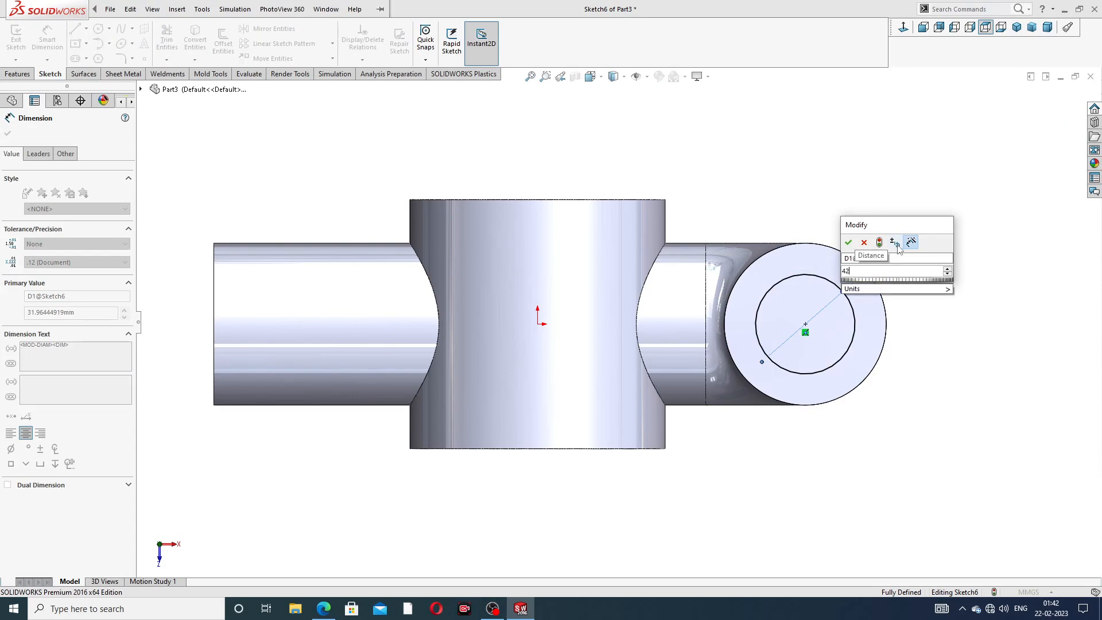
pyautogui.write('2')
pyautogui.press('Return')
pyautogui.rightClick(955, 202)
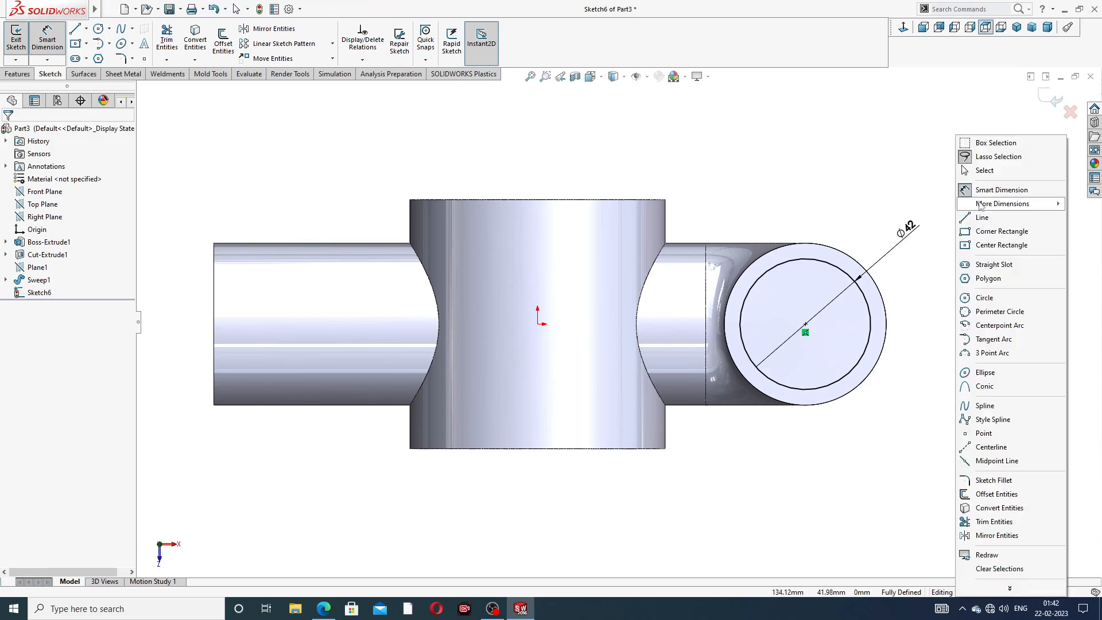
# Close the sketch of the 42 mm circle and start a Swept Cut with that sketch as the profile
pyautogui.click(984, 170)
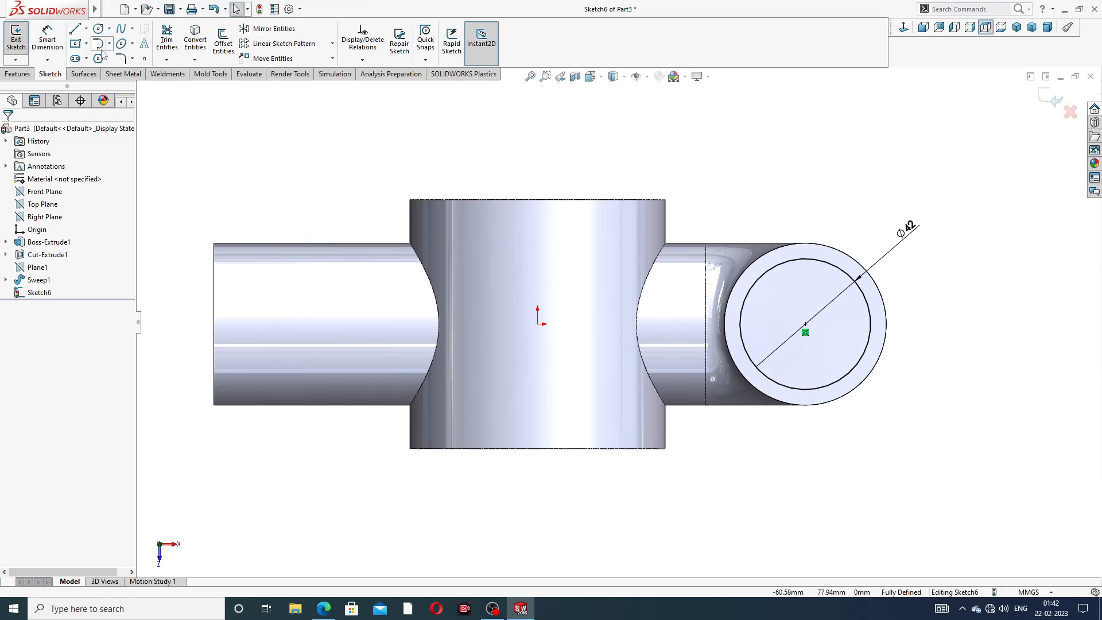
pyautogui.click(1045, 106)
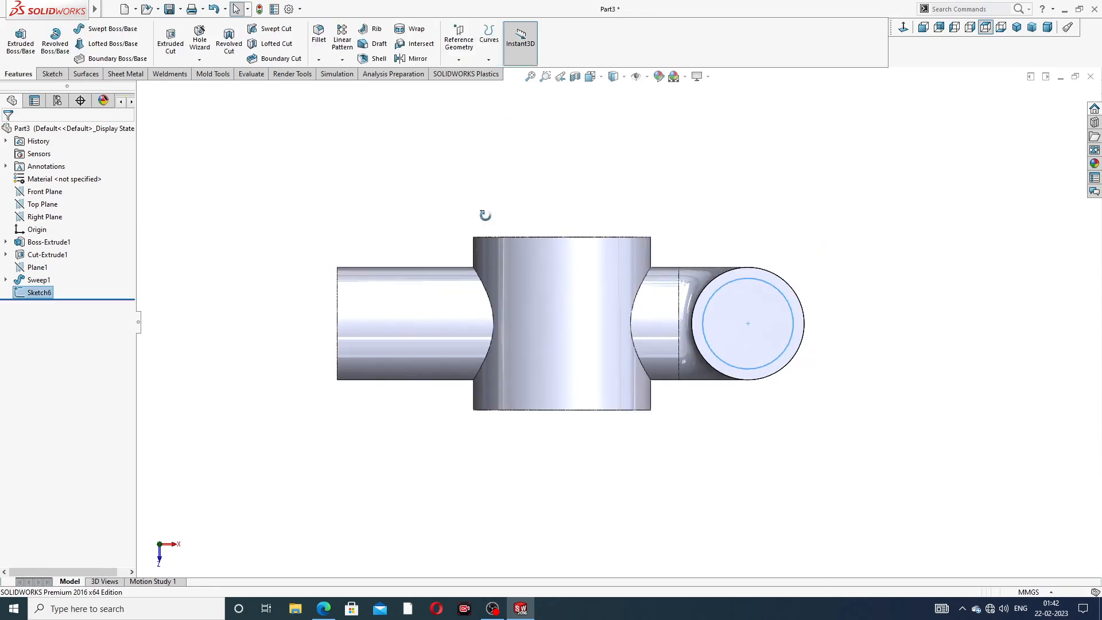
pyautogui.moveTo(485, 215); pyautogui.dragTo(504, 105, button='middle')
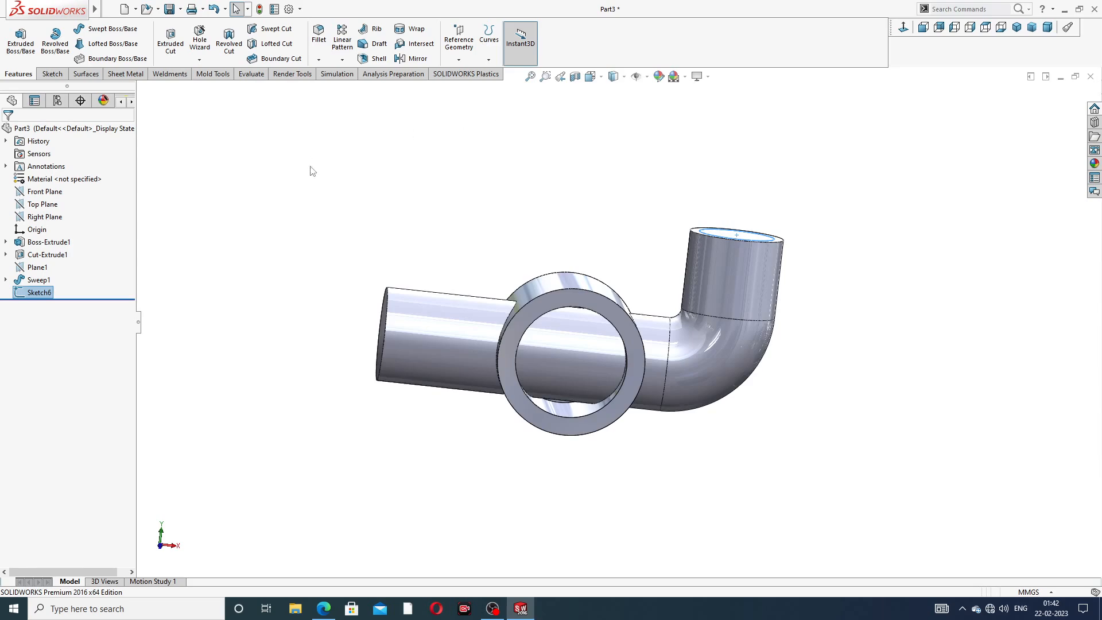
pyautogui.scroll(-2, 353, 258)
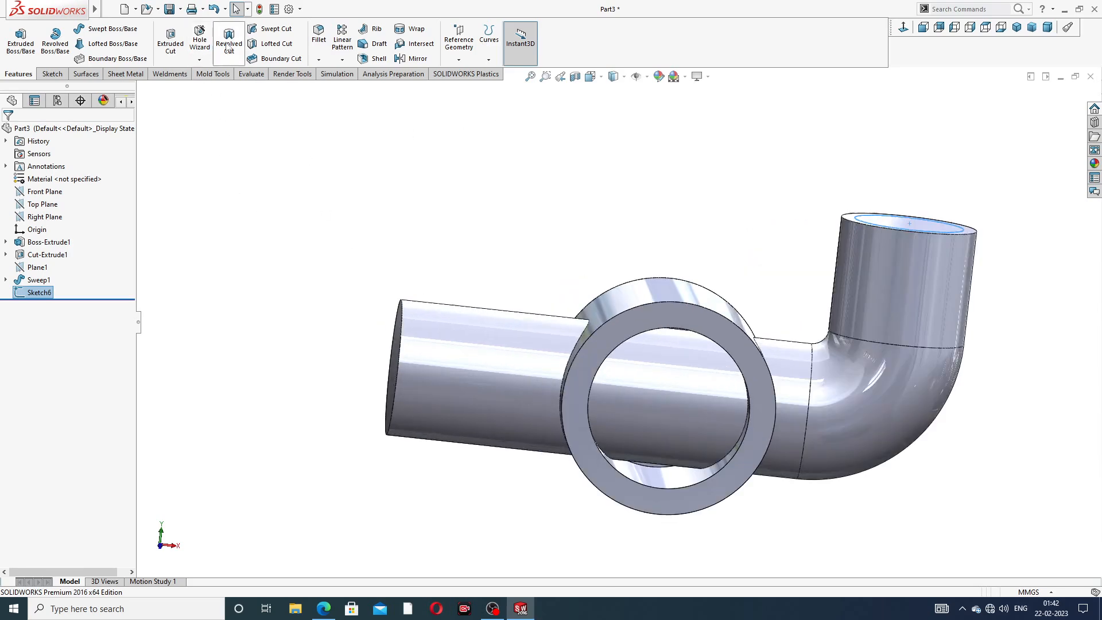
pyautogui.click(269, 28)
pyautogui.moveTo(674, 372)
pyautogui.mouseDown(button='middle')
pyautogui.moveTo(669, 401)
pyautogui.moveTo(708, 407)
pyautogui.moveTo(659, 317)
pyautogui.moveTo(671, 310)
pyautogui.moveTo(679, 371)
pyautogui.moveTo(661, 359)
pyautogui.mouseUp(button='middle')
pyautogui.scroll(2, 662, 361)
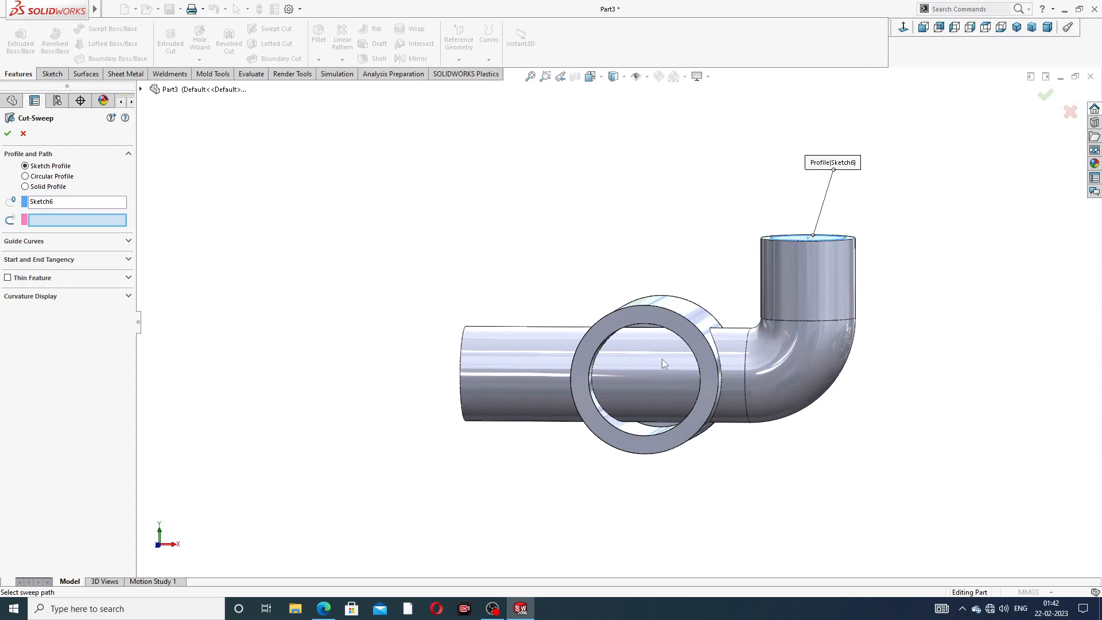
pyautogui.scroll(-2, 662, 359)
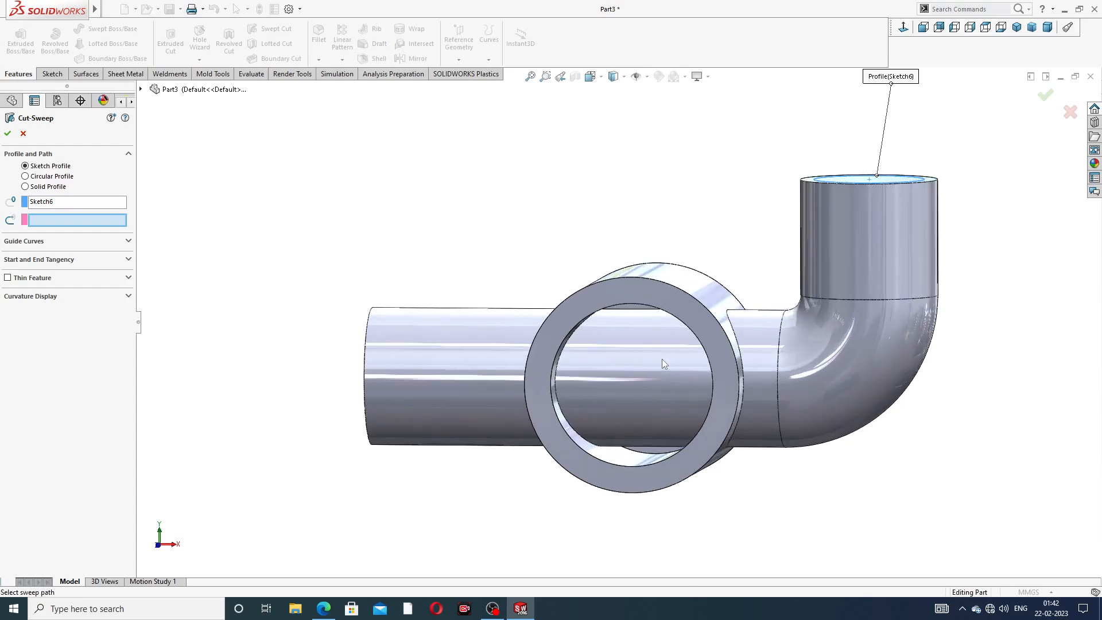
pyautogui.moveTo(705, 218)
pyautogui.mouseDown(button='middle')
pyautogui.moveTo(723, 236)
pyautogui.moveTo(744, 153)
pyautogui.moveTo(757, 216)
pyautogui.moveTo(714, 248)
pyautogui.moveTo(689, 192)
pyautogui.moveTo(737, 191)
pyautogui.moveTo(713, 226)
pyautogui.mouseUp(button='middle')
pyautogui.moveTo(873, 203)
pyautogui.mouseDown(button='middle')
pyautogui.moveTo(877, 288)
pyautogui.moveTo(894, 269)
pyautogui.mouseUp(button='middle')
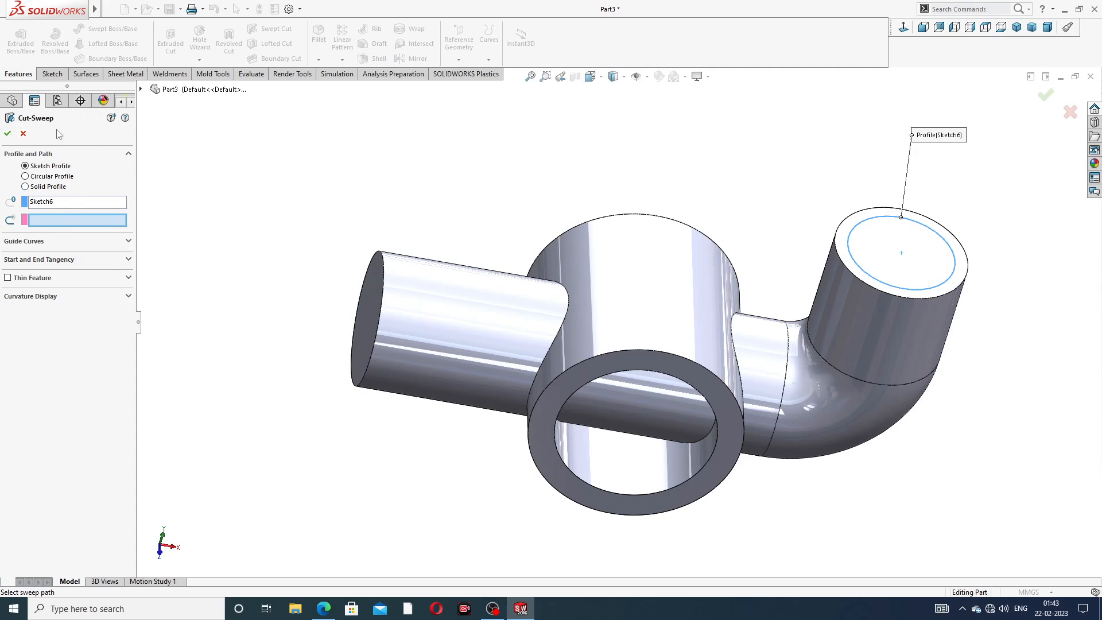
# Use the pipe sweep's path sketch, Sketch3, as the cut path and create the swept cut through the bent pipe
pyautogui.click(141, 90)
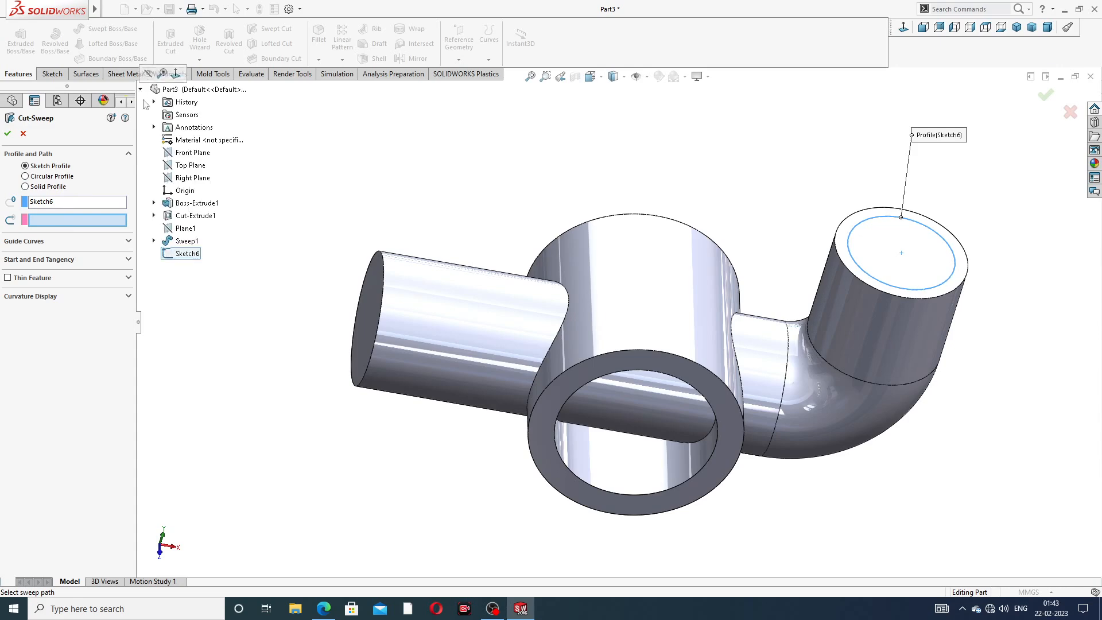
pyautogui.click(153, 241)
pyautogui.click(200, 266)
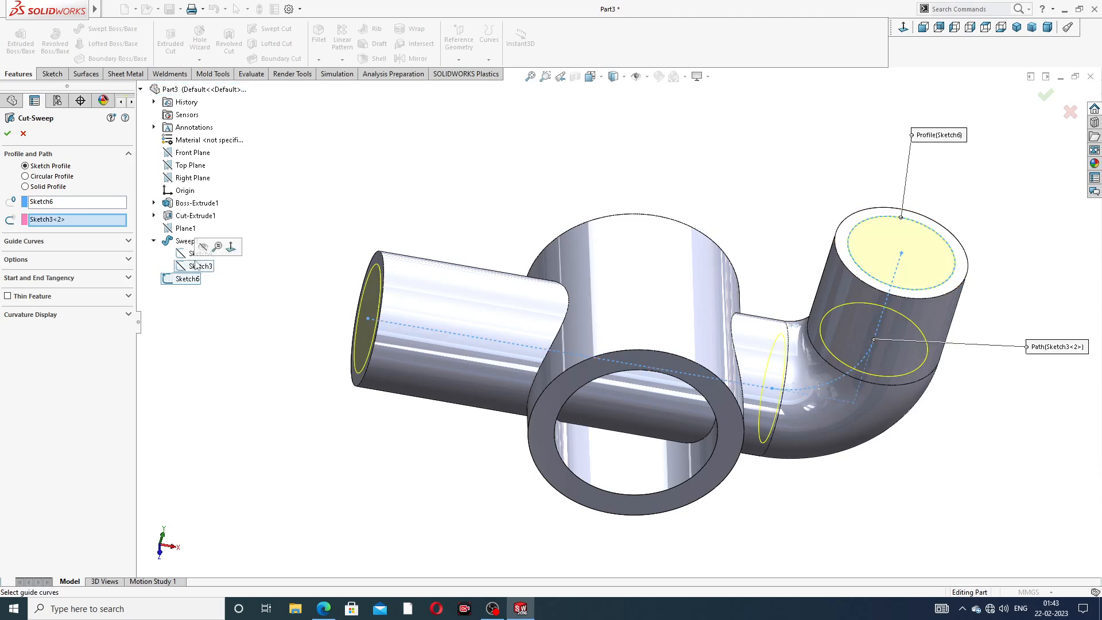
pyautogui.moveTo(435, 245); pyautogui.dragTo(446, 199, button='middle')
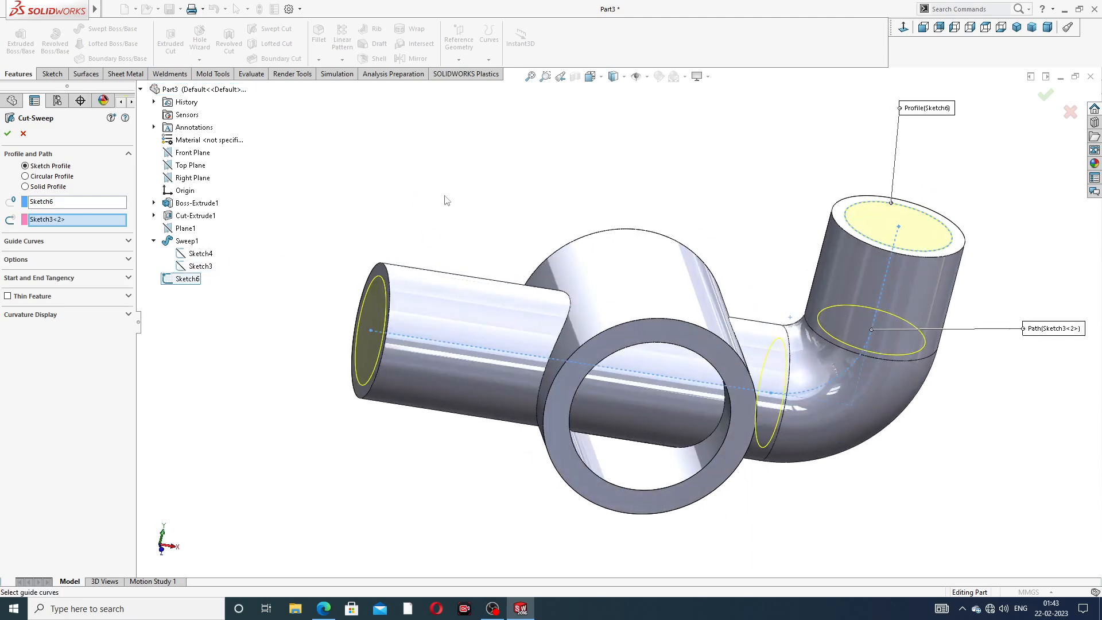
pyautogui.click(7, 135)
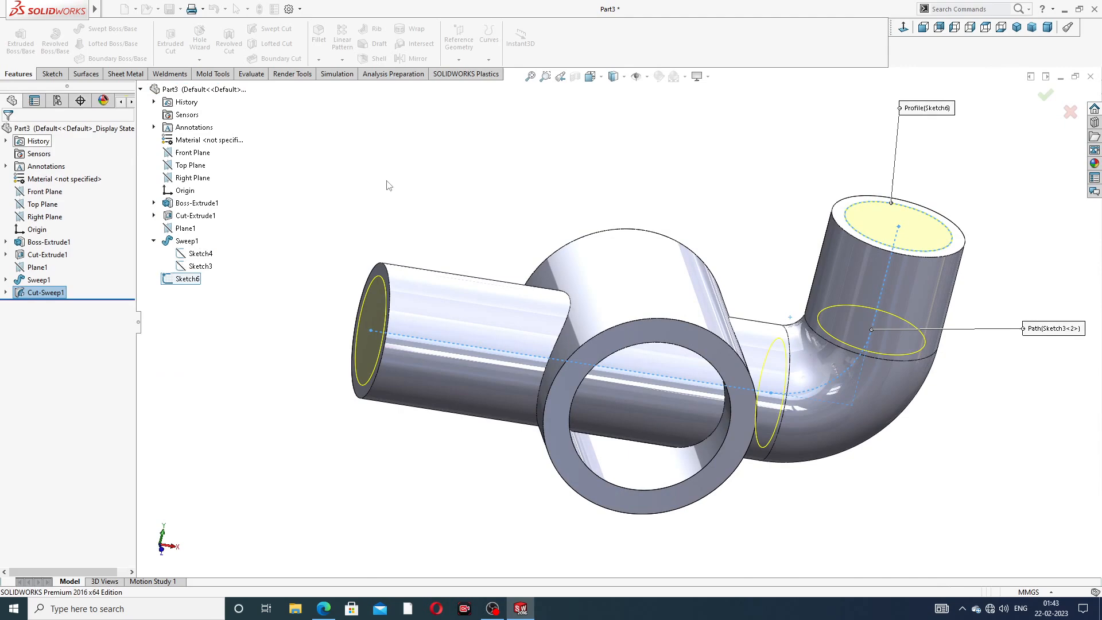
# Start a sketch on the main cylinder's annular end face and convert its 62 mm inner edge into a sketch circle
pyautogui.moveTo(635, 361); pyautogui.dragTo(648, 389, button='middle')
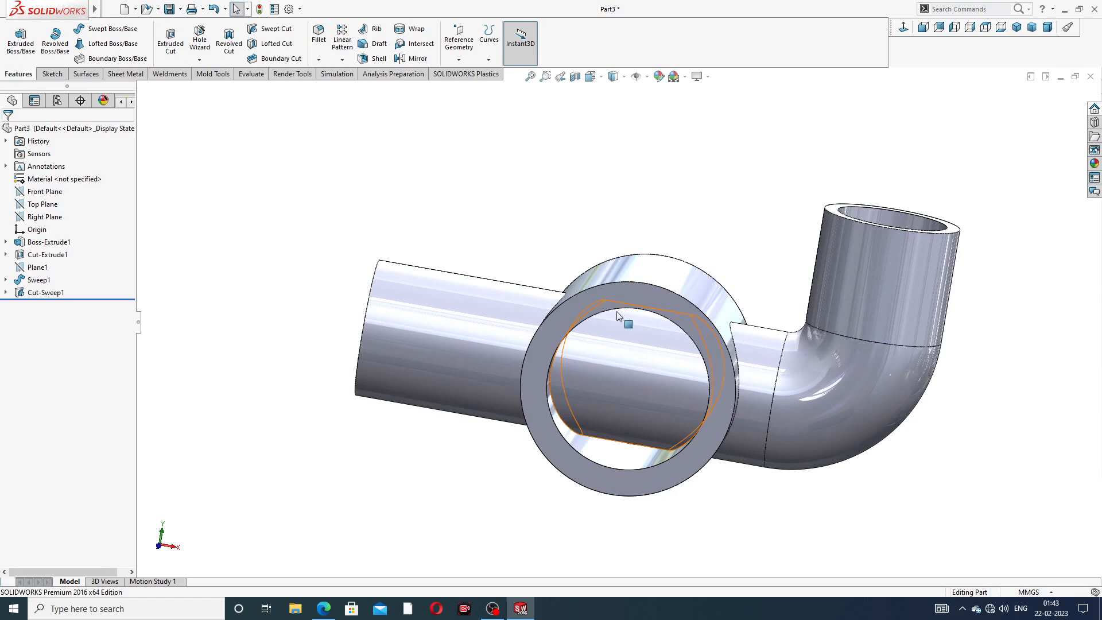
pyautogui.moveTo(618, 314); pyautogui.dragTo(606, 231, button='middle')
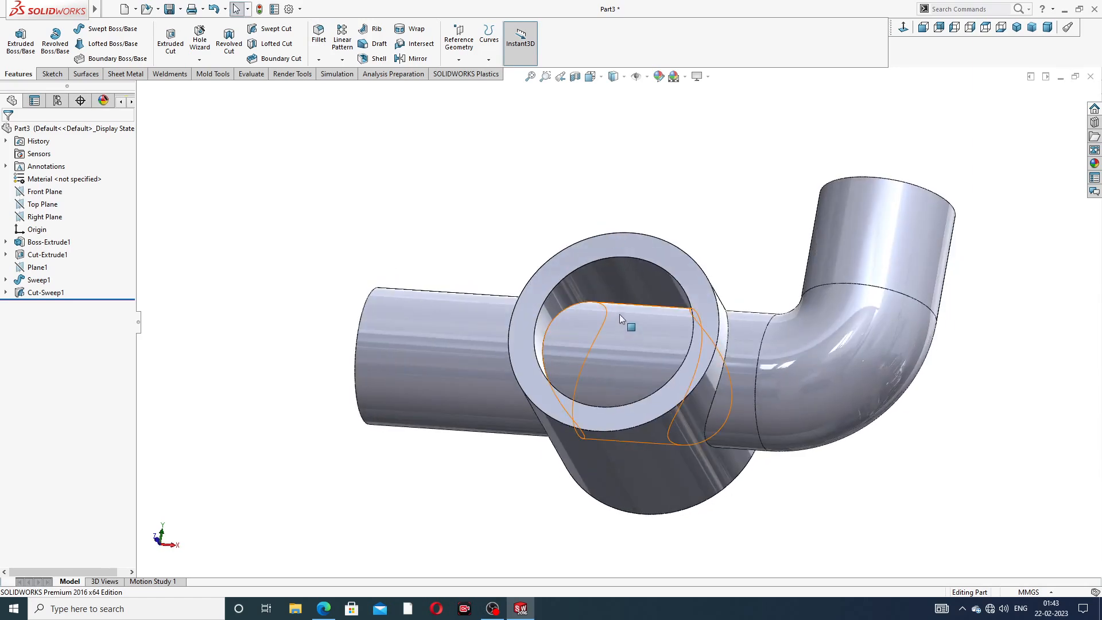
pyautogui.click(610, 257)
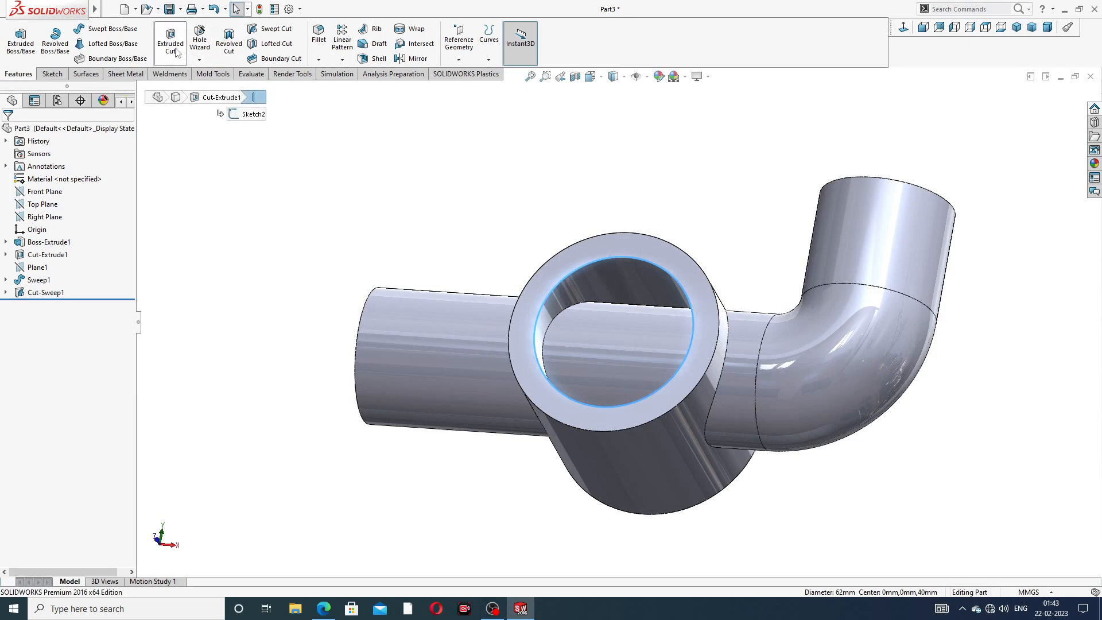
pyautogui.click(51, 74)
pyautogui.click(195, 41)
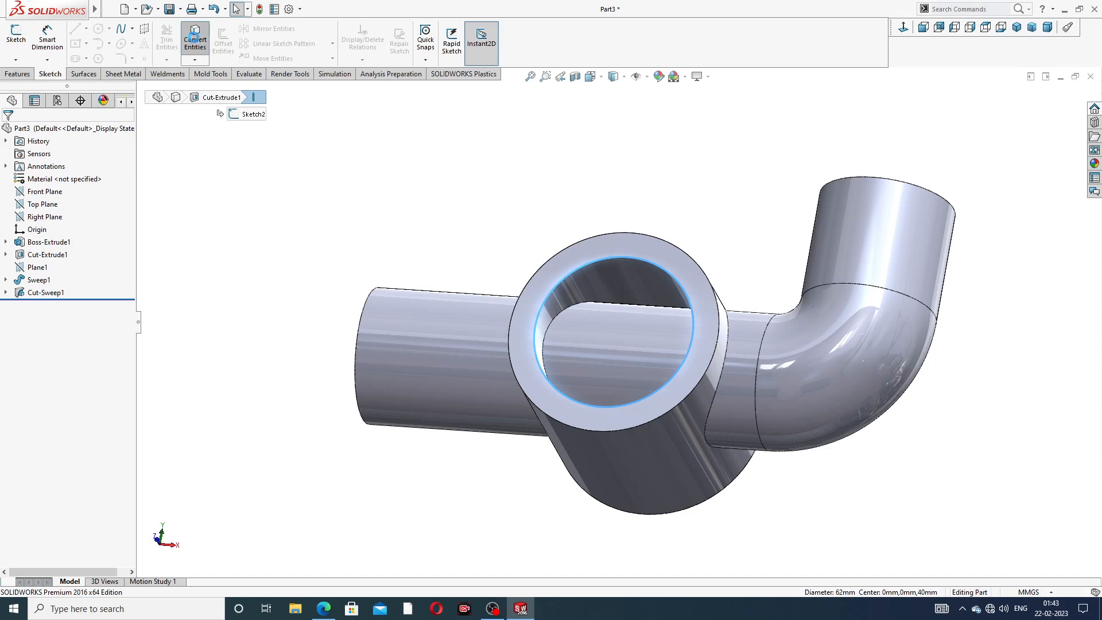
pyautogui.click(620, 304)
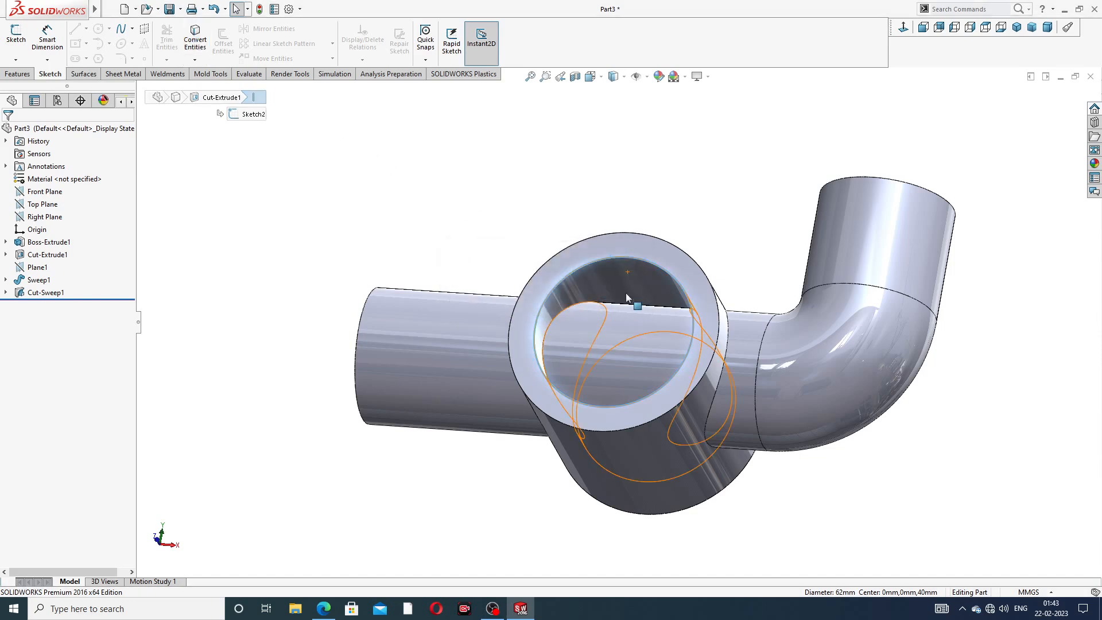
pyautogui.click(659, 255)
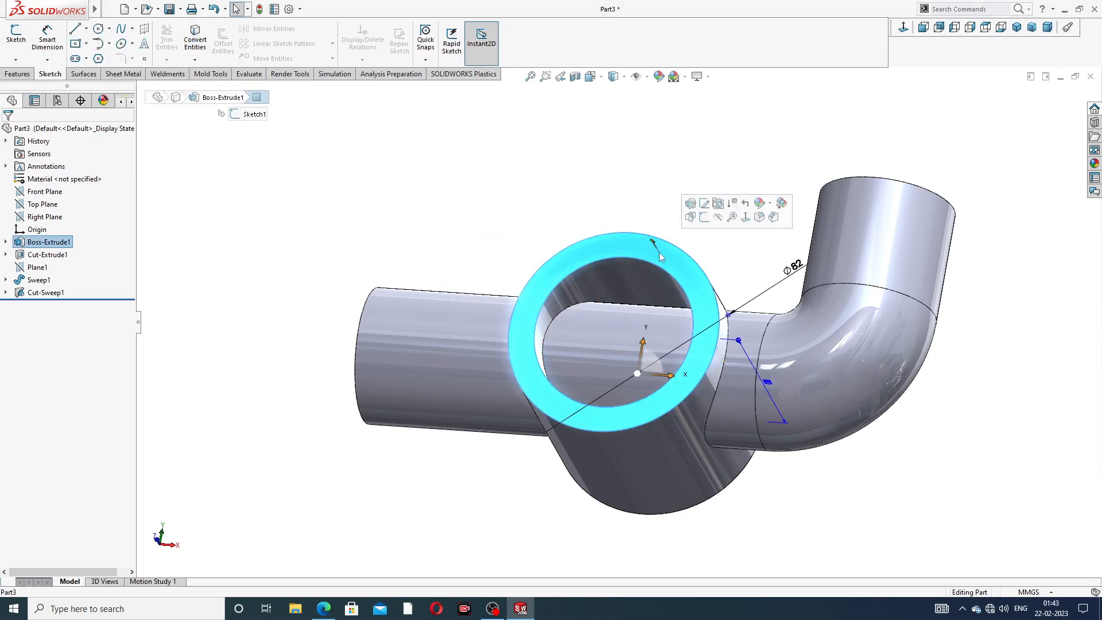
pyautogui.click(707, 222)
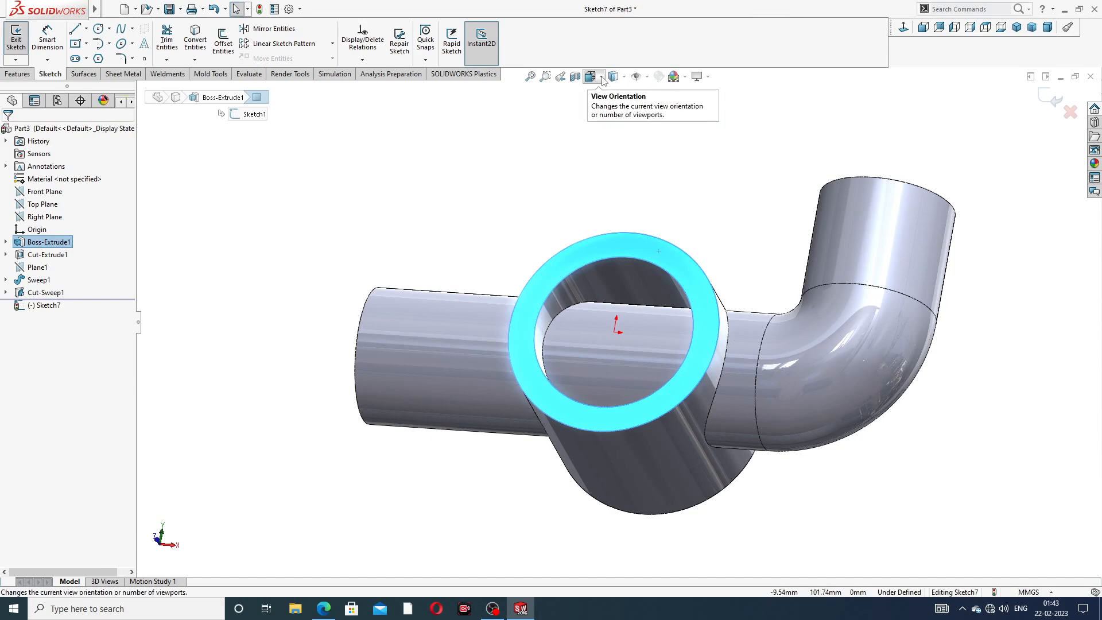
pyautogui.click(464, 213)
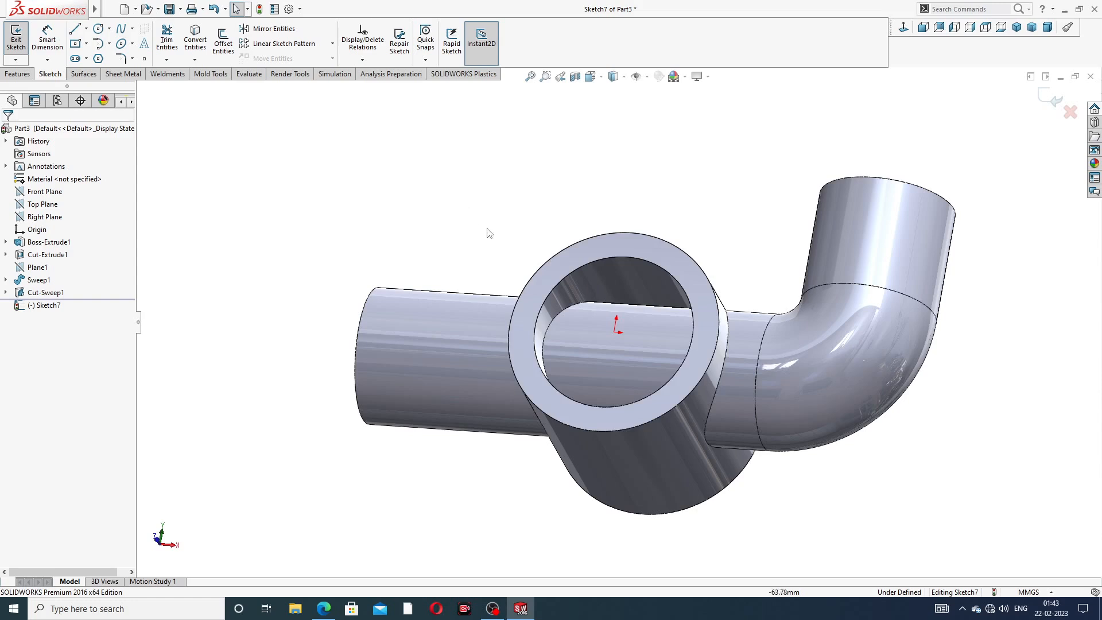
pyautogui.click(591, 259)
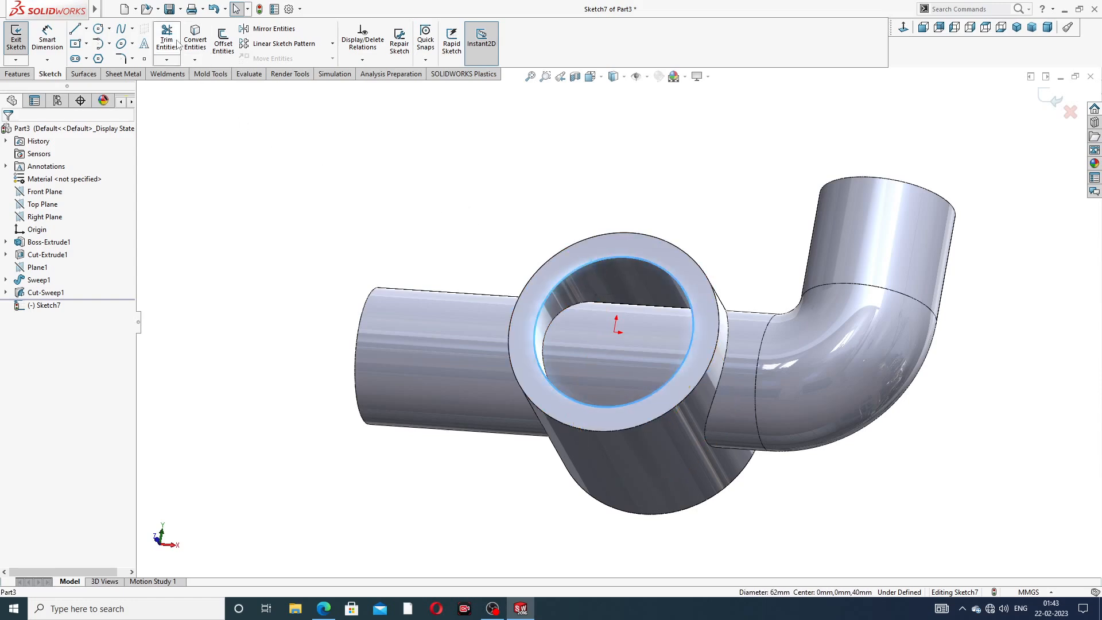
pyautogui.click(196, 39)
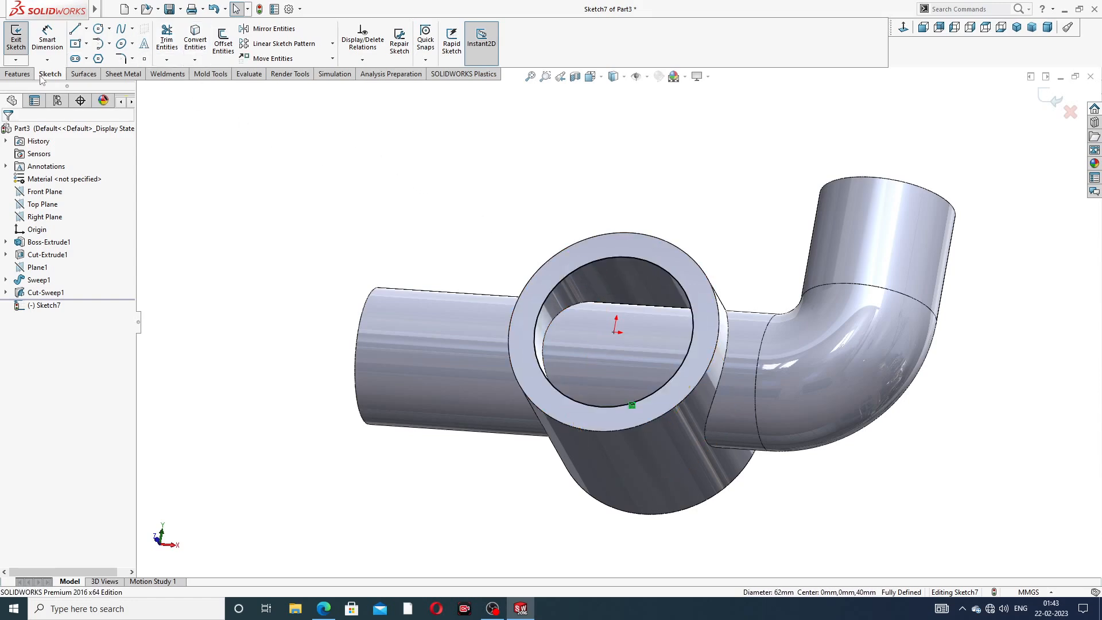
# Cut-extrude the 62 mm circle Blind to 72 mm into the main cylinder to clear its bore
pyautogui.click(17, 74)
pyautogui.click(170, 40)
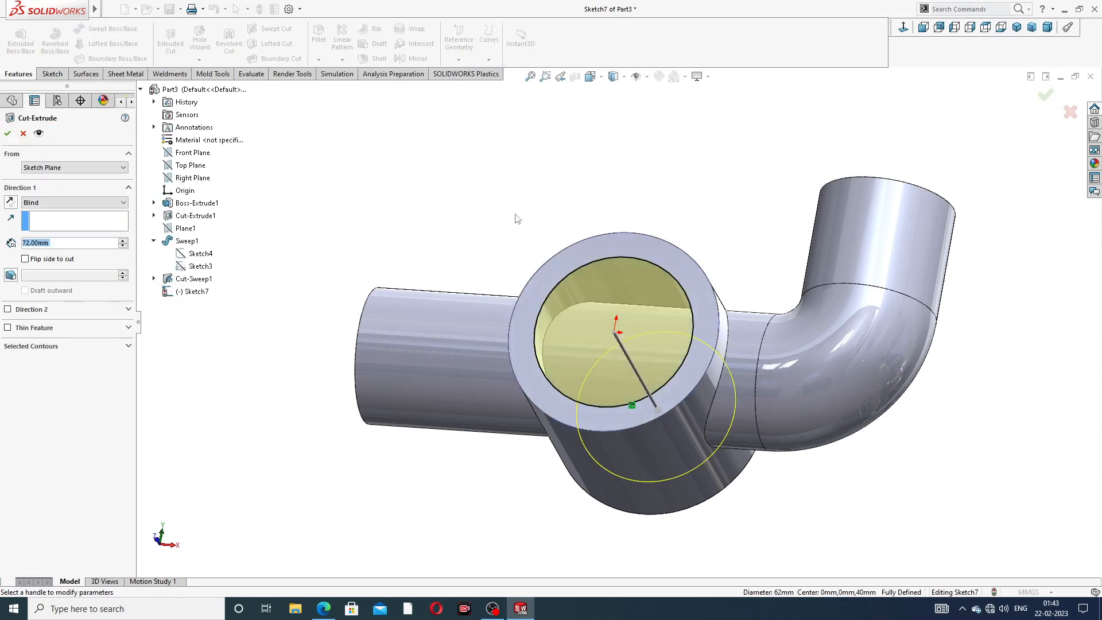
pyautogui.moveTo(515, 219); pyautogui.dragTo(451, 360, button='middle')
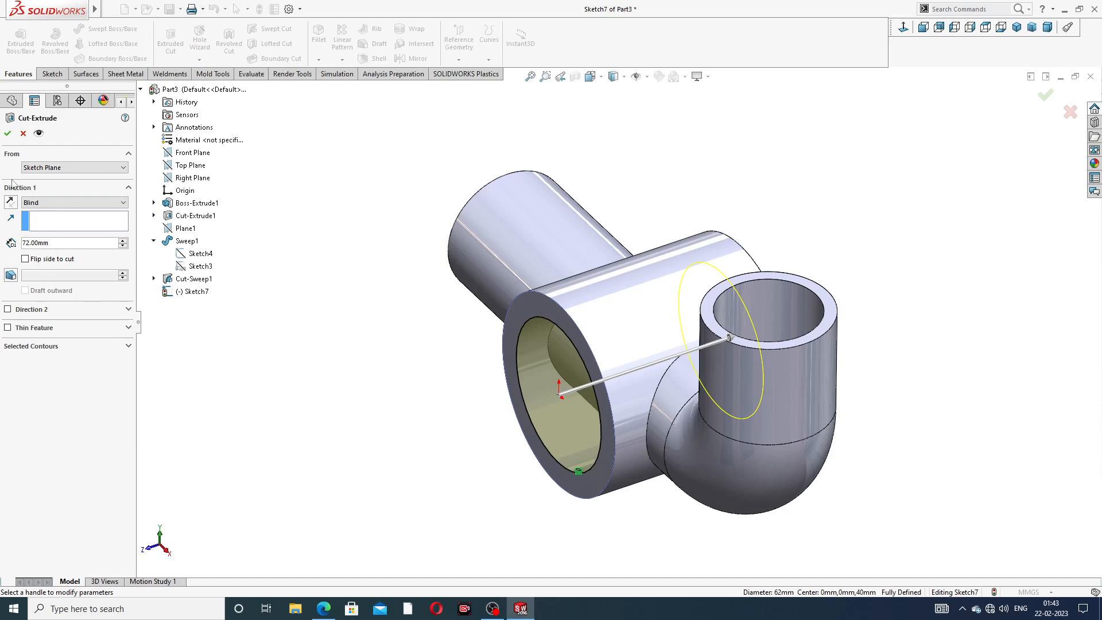
pyautogui.click(8, 133)
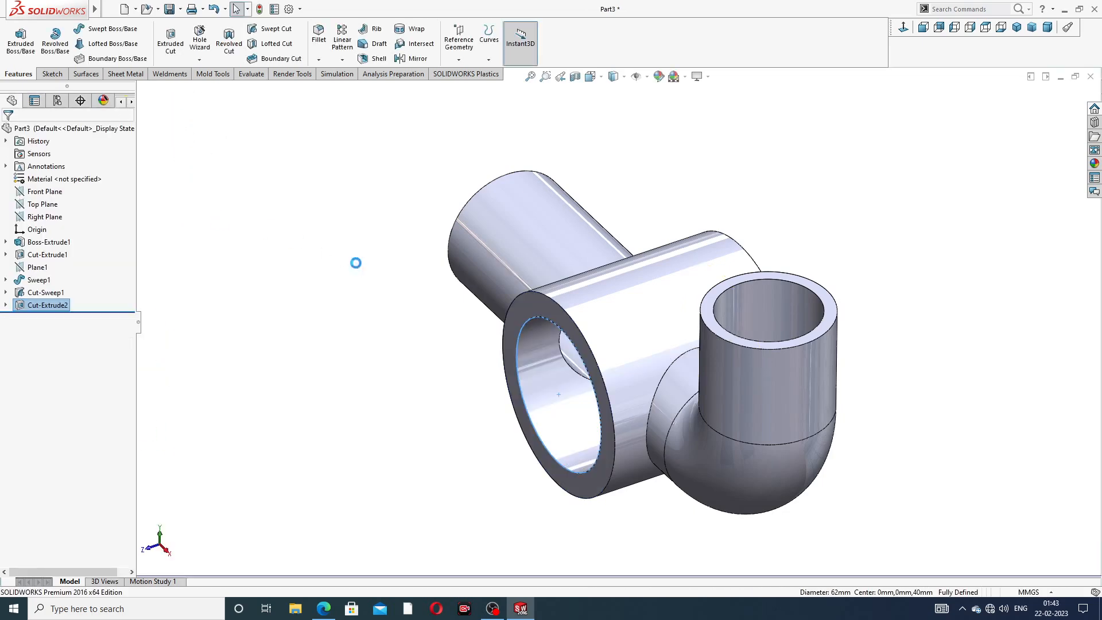
# Inspect the bored fitting and switch to the Final Project PDF drawing in the browser
pyautogui.moveTo(405, 373); pyautogui.dragTo(477, 344, button='middle')
pyautogui.moveTo(726, 336); pyautogui.dragTo(798, 284, button='middle')
pyautogui.click(323, 608)
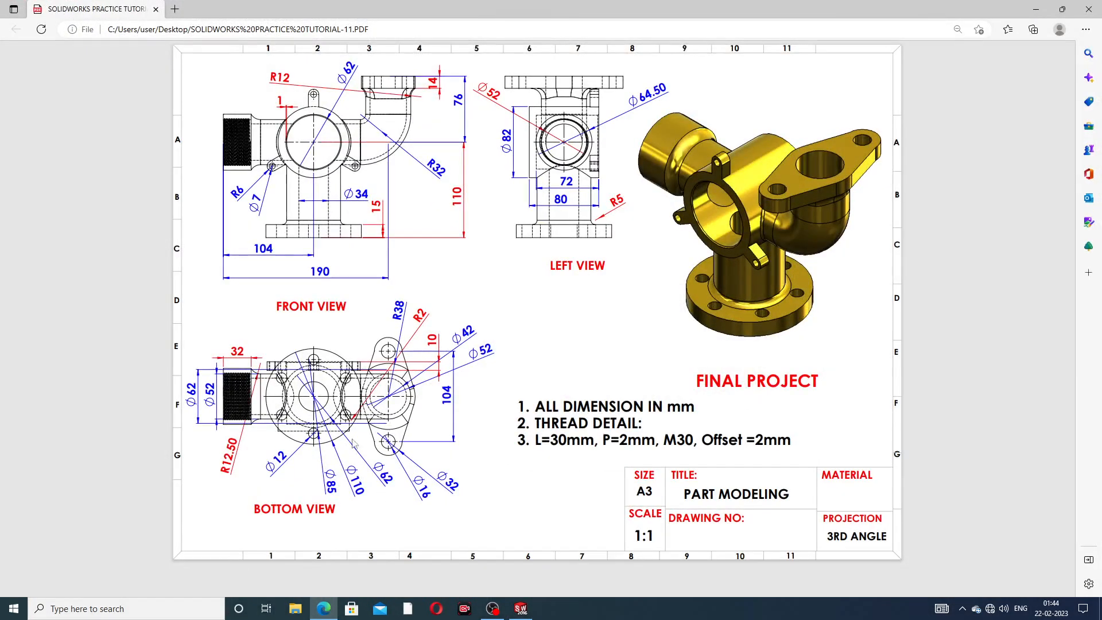
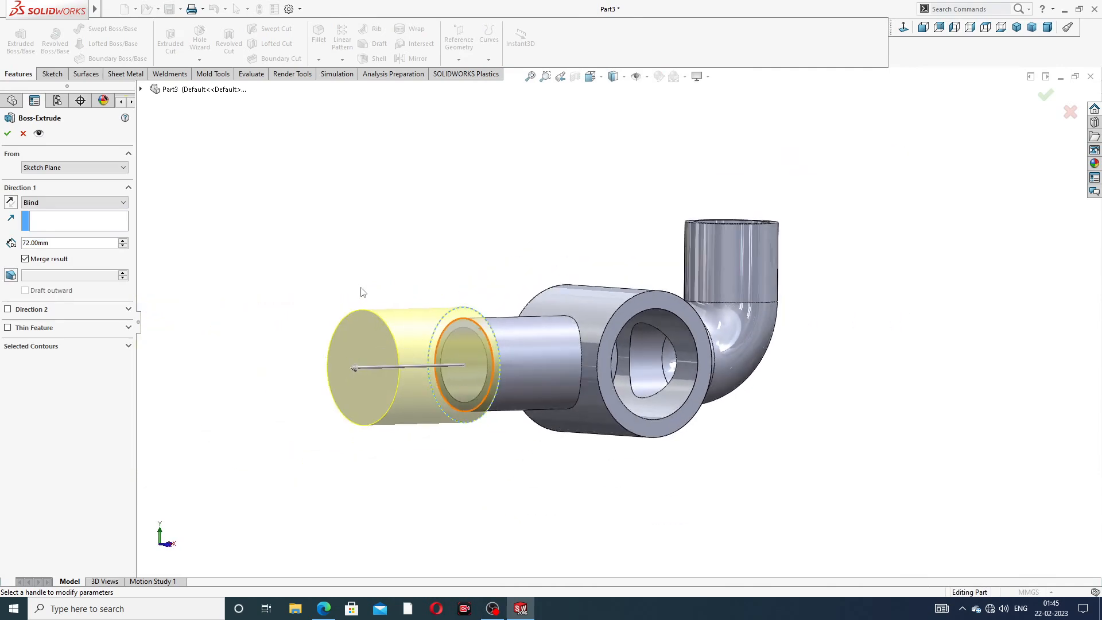
# Cancel the pending boss extrusion and add the side pipe's 42 mm inner edge to the 64.50 mm circle sketch with Convert Entities
pyautogui.click(23, 133)
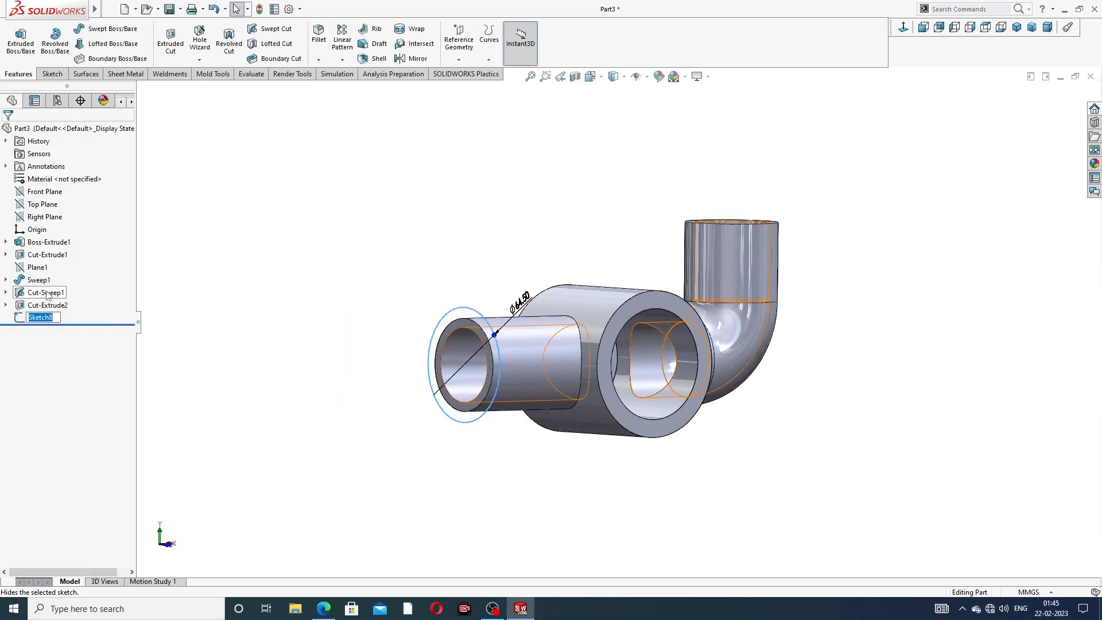
pyautogui.press('Escape')
pyautogui.click(40, 318)
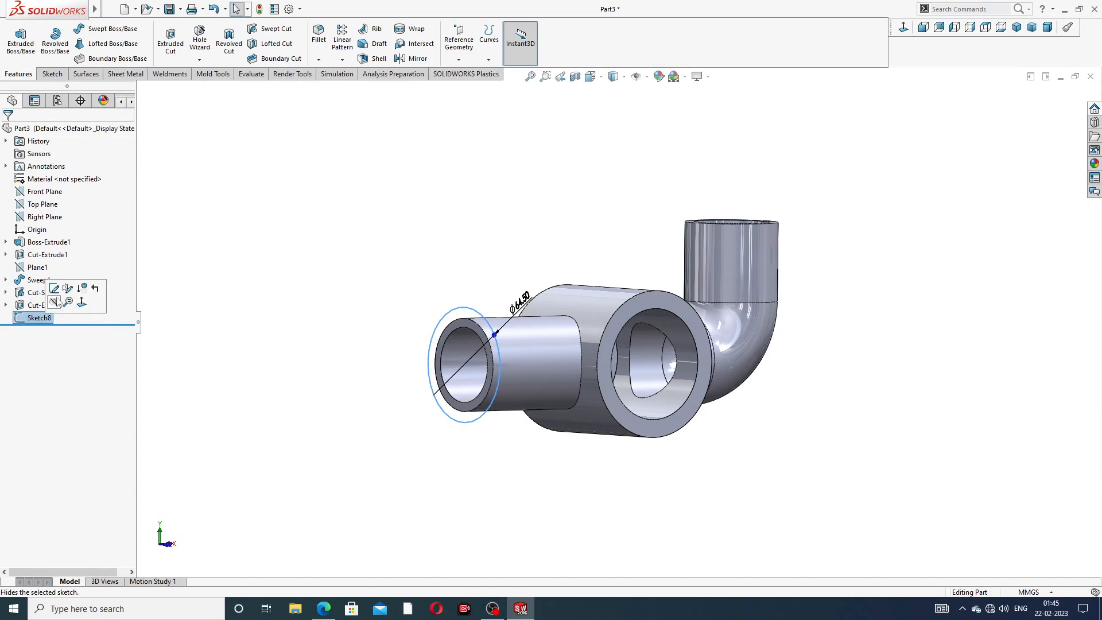
pyautogui.click(55, 291)
pyautogui.scroll(-2, 637, 350)
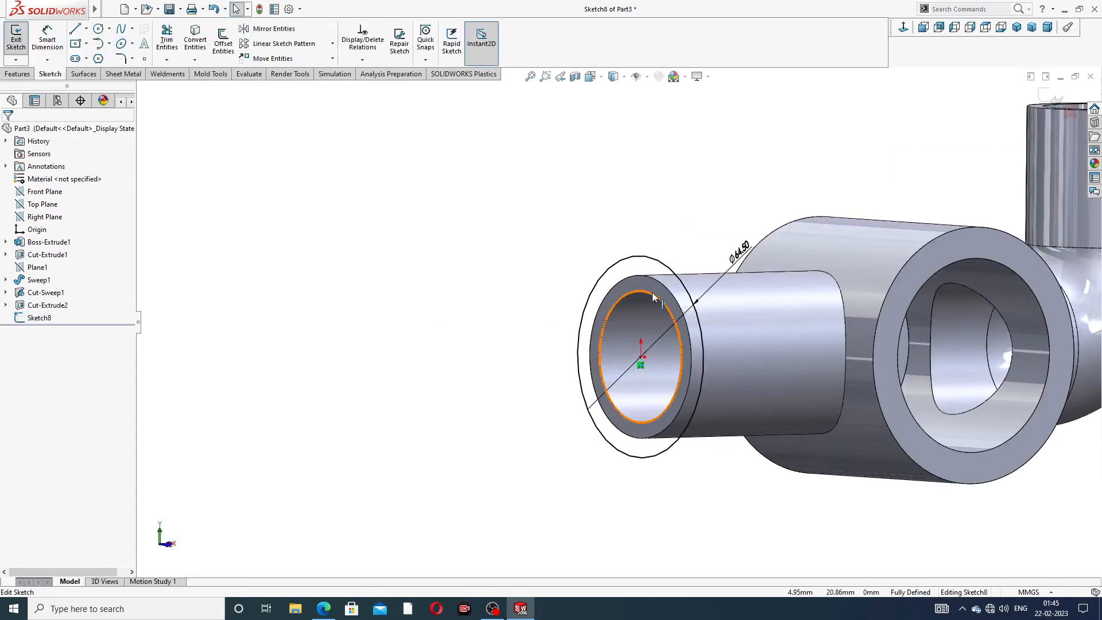
pyautogui.scroll(-2, 643, 305)
pyautogui.click(643, 301)
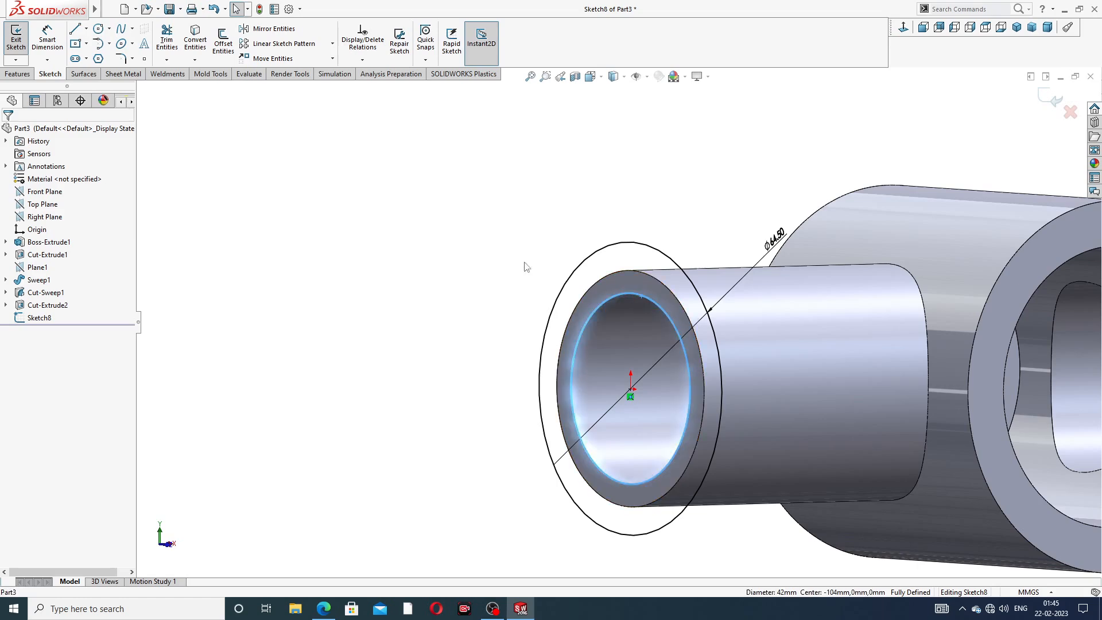
pyautogui.click(203, 45)
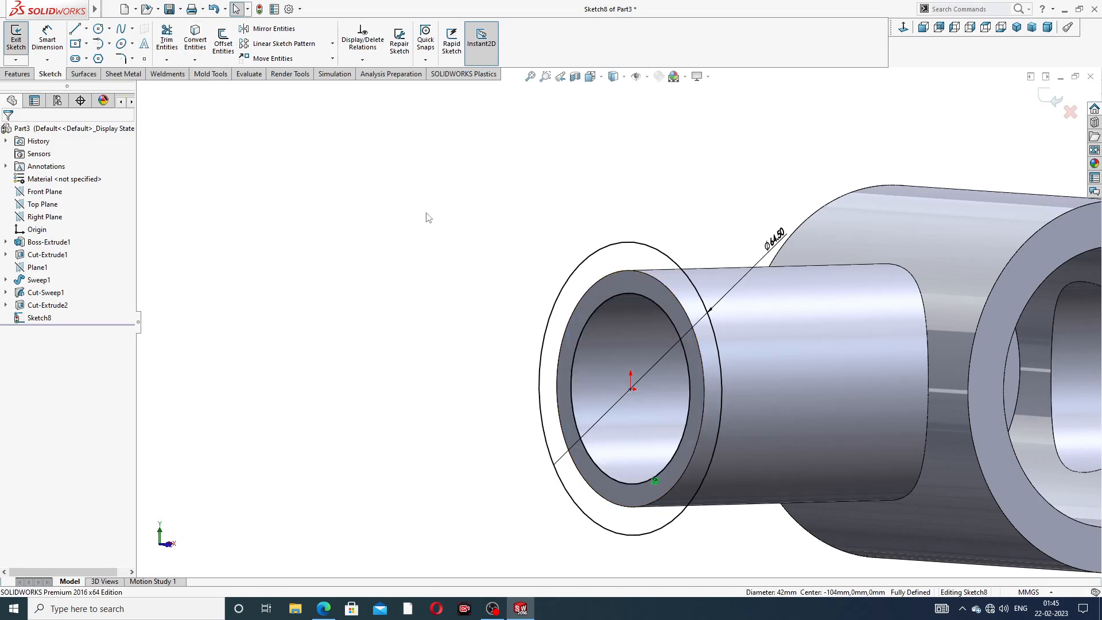
# Start a boss extrusion of the 64.50 mm ring sketch on the straight pipe's end, with a Blind depth of 12 mm
pyautogui.scroll(2, 439, 213)
pyautogui.scroll(2, 564, 212)
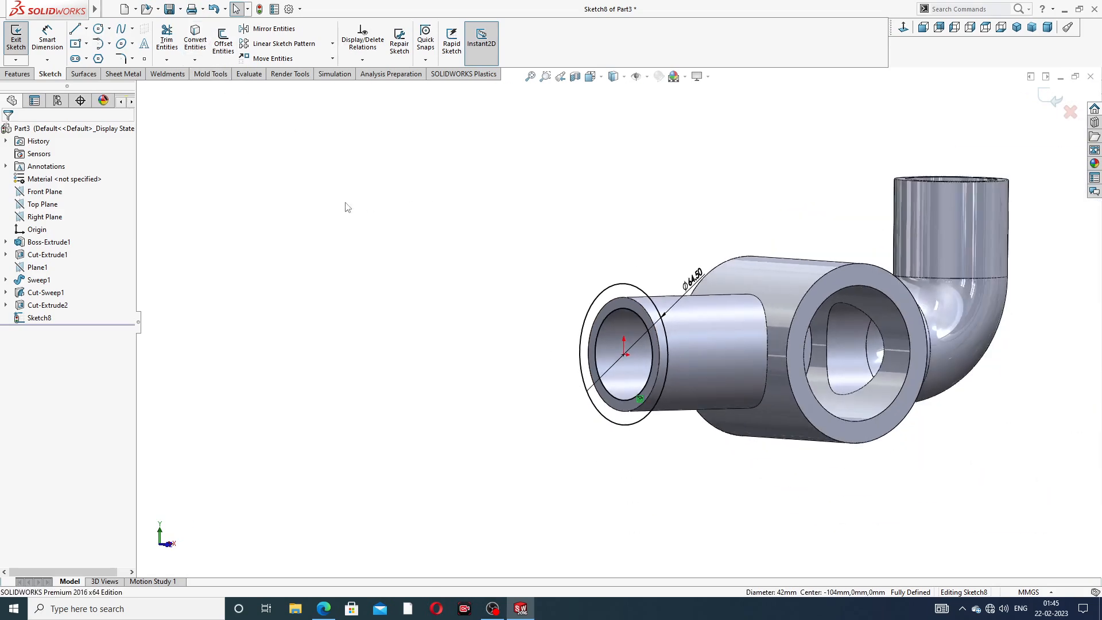
pyautogui.click(17, 74)
pyautogui.click(20, 40)
pyautogui.moveTo(498, 255); pyautogui.dragTo(485, 280, button='middle')
pyautogui.scroll(2, 492, 283)
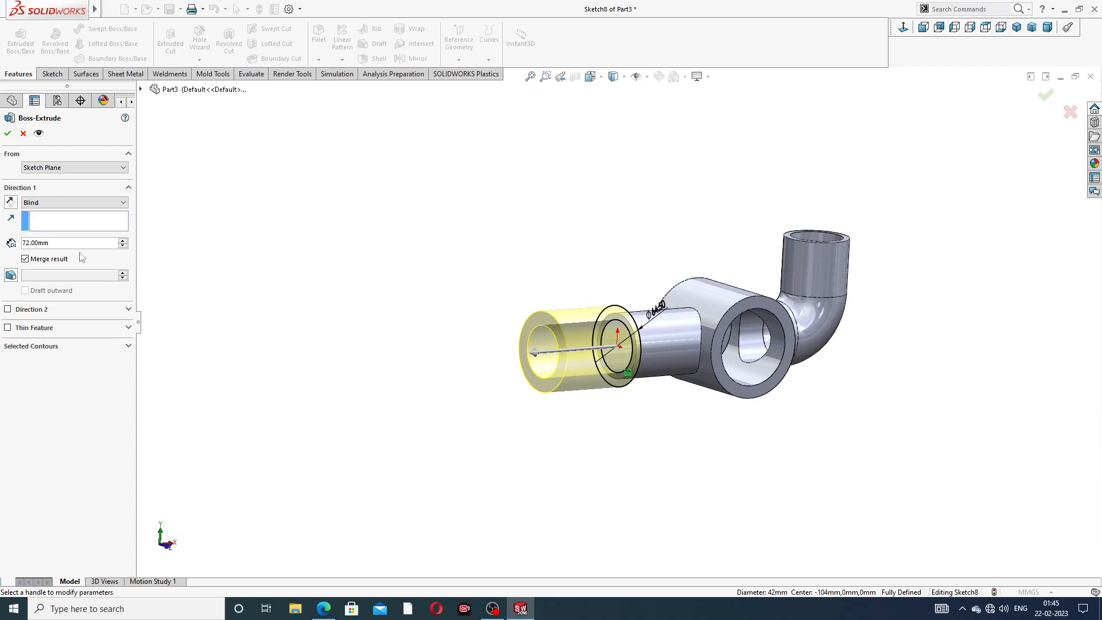
pyautogui.moveTo(62, 244); pyautogui.dragTo(16, 247)
pyautogui.write('12')
pyautogui.press('Return')
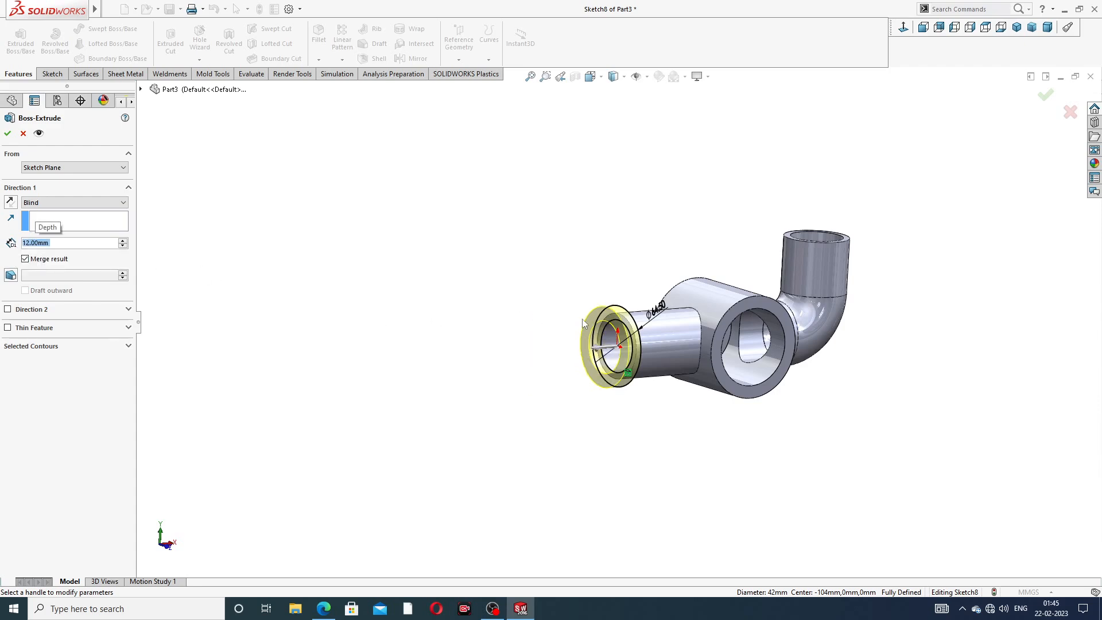
# Set the collar extrusion's depth to 32 mm and reverse its direction so it runs back over the pipe
pyautogui.scroll(-5, 609, 324)
pyautogui.scroll(-2, 606, 329)
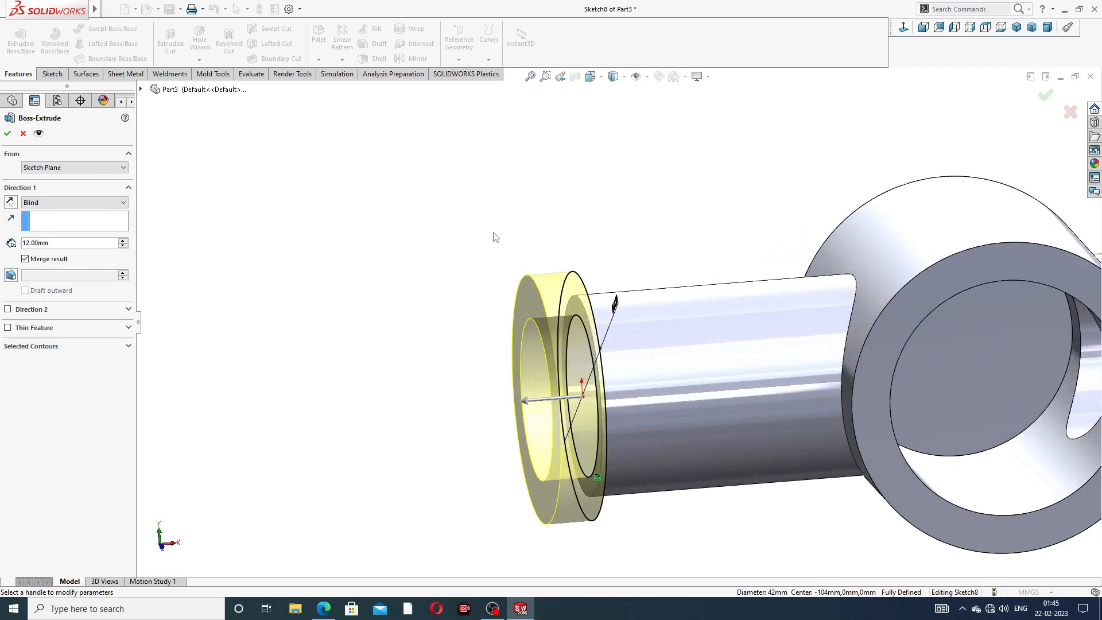
pyautogui.doubleClick(54, 243)
pyautogui.write('32')
pyautogui.press('Return')
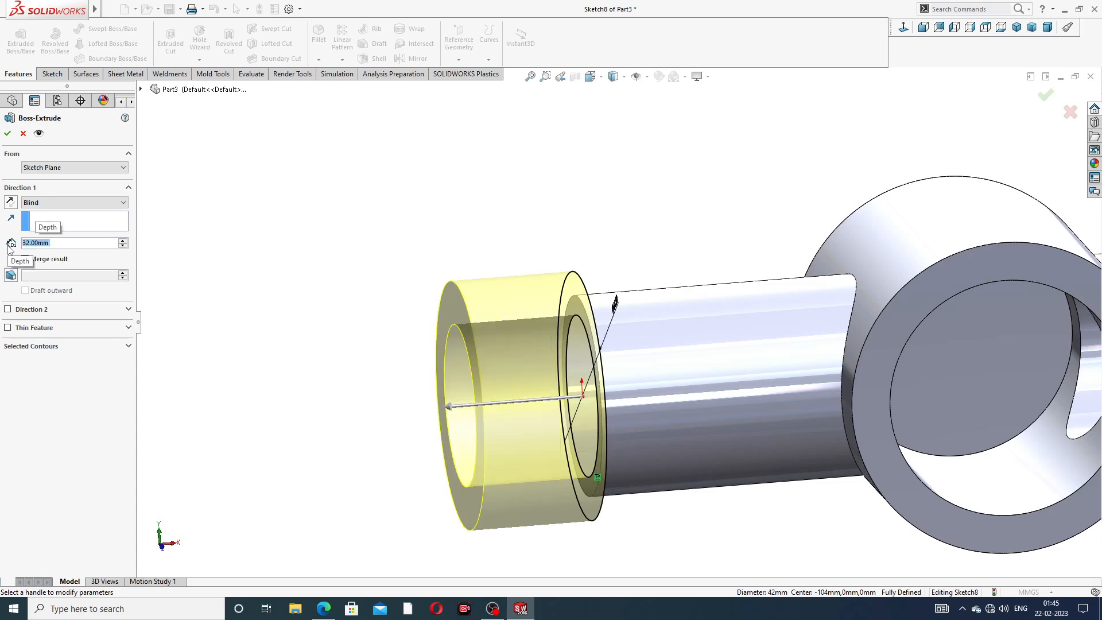
pyautogui.click(10, 202)
pyautogui.moveTo(460, 333)
pyautogui.mouseDown(button='middle')
pyautogui.moveTo(433, 320)
pyautogui.moveTo(447, 336)
pyautogui.mouseUp(button='middle')
pyautogui.moveTo(515, 356); pyautogui.dragTo(554, 379, button='middle')
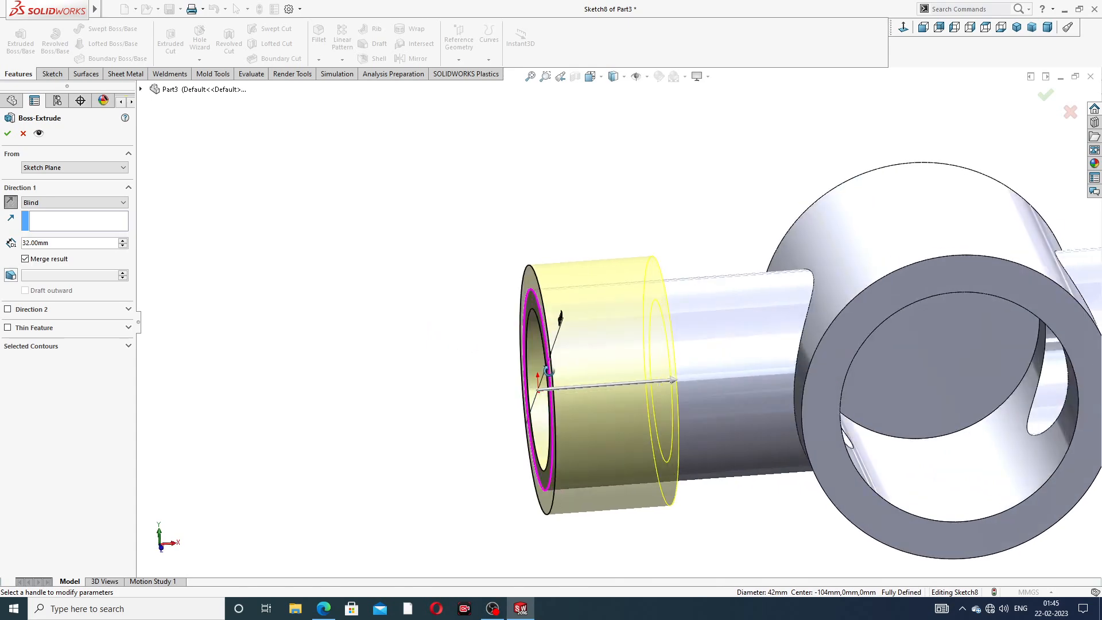
# Set the collar extrusion's depth to 38 mm and accept the feature
pyautogui.scroll(-2, 542, 366)
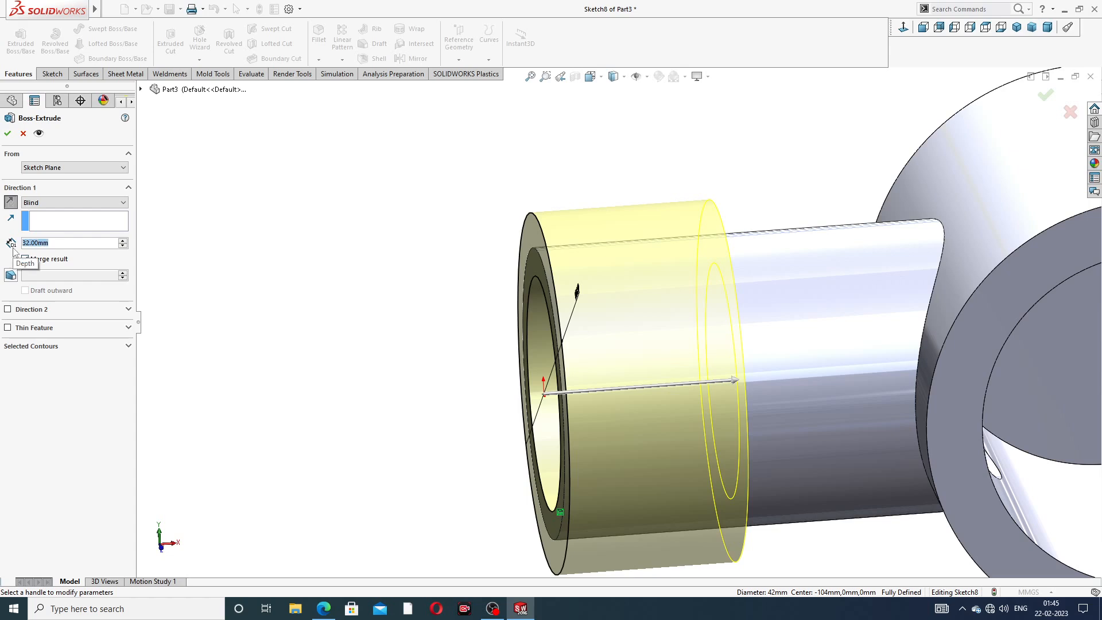
pyautogui.write('38')
pyautogui.press('Return')
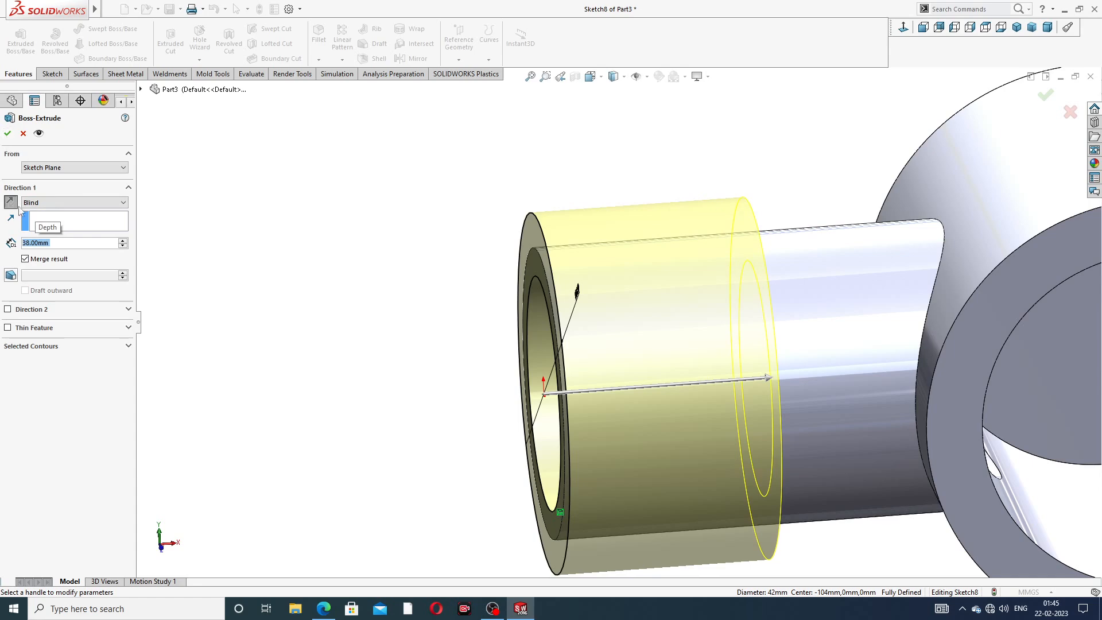
pyautogui.click(9, 133)
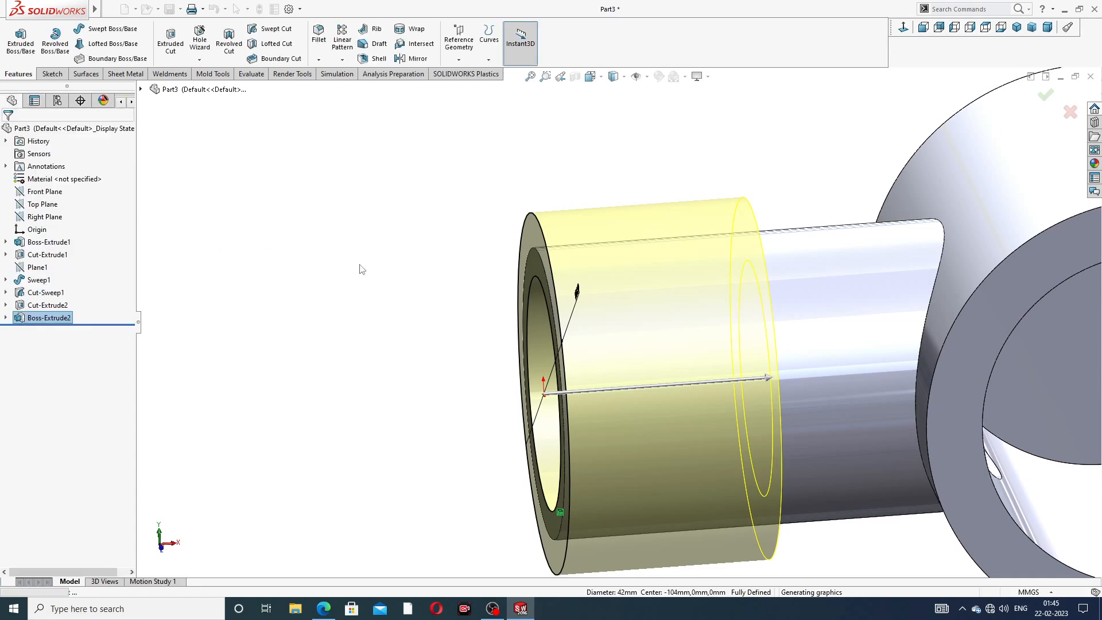
# Edit the collar's boss extrusion and set its depth to 36 mm
pyautogui.scroll(4, 531, 370)
pyautogui.moveTo(529, 367); pyautogui.dragTo(643, 333, button='middle')
pyautogui.scroll(2, 773, 308)
pyautogui.moveTo(773, 308); pyautogui.dragTo(746, 359, button='middle')
pyautogui.scroll(-2, 685, 363)
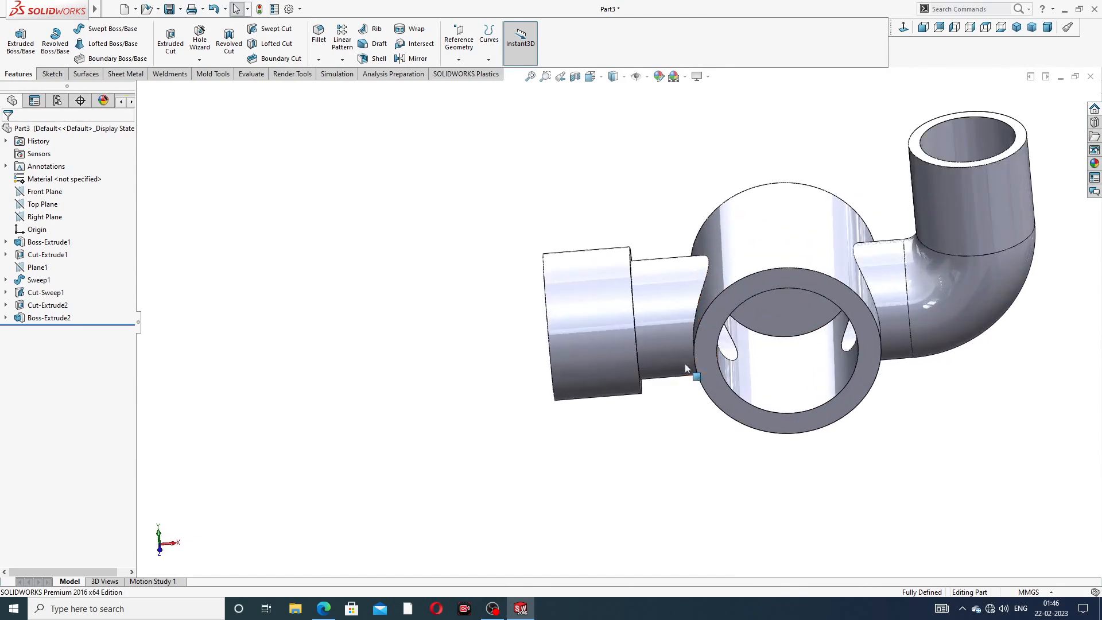
pyautogui.scroll(-2, 592, 357)
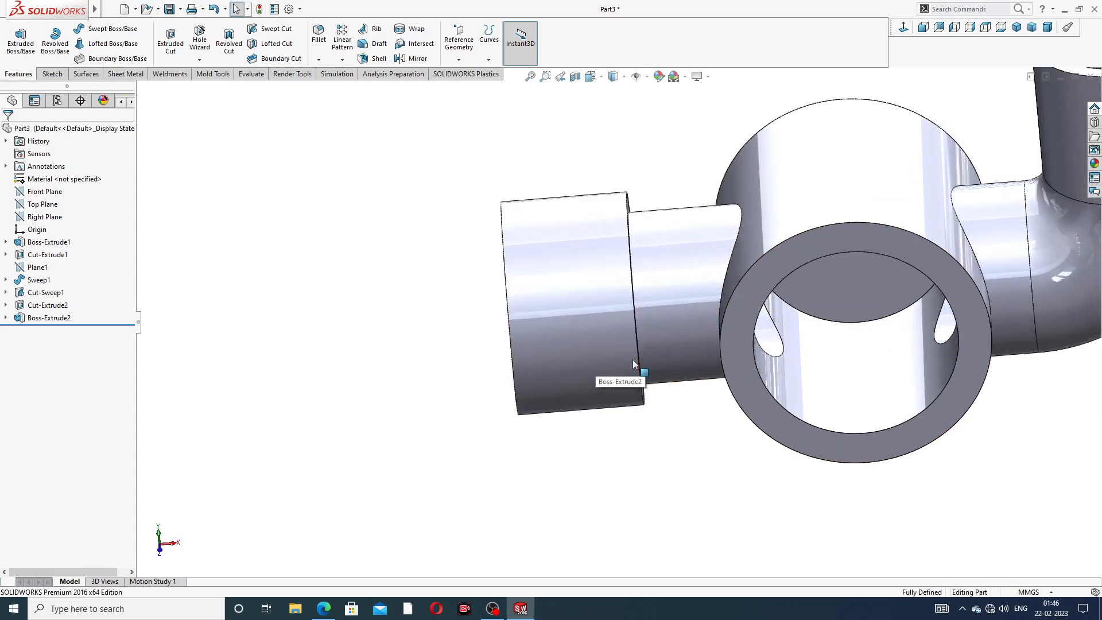
pyautogui.click(49, 317)
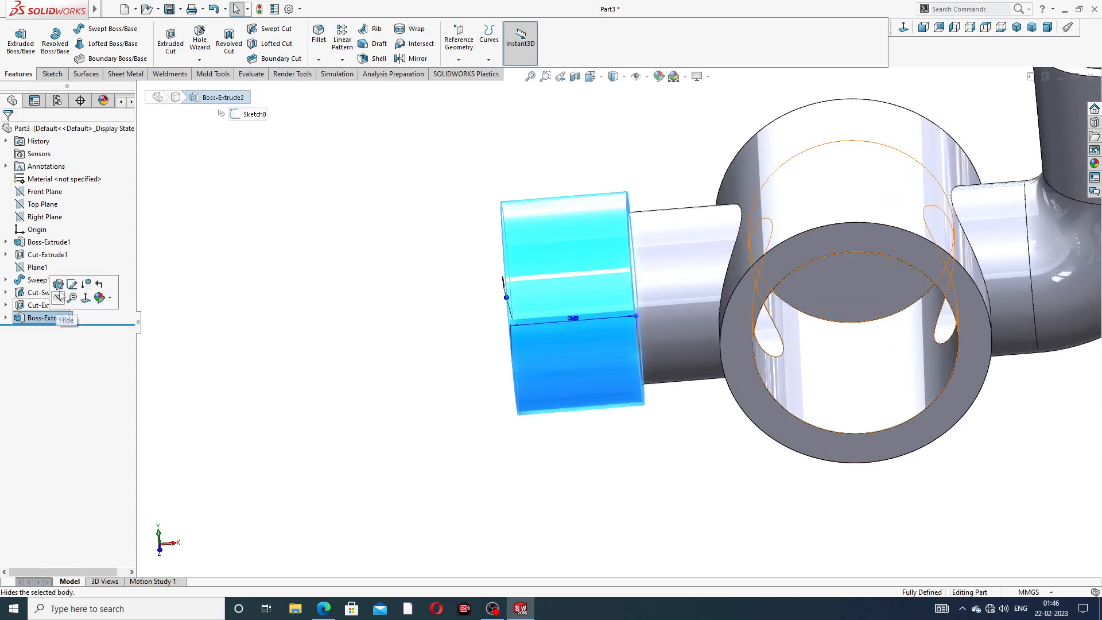
pyautogui.click(58, 285)
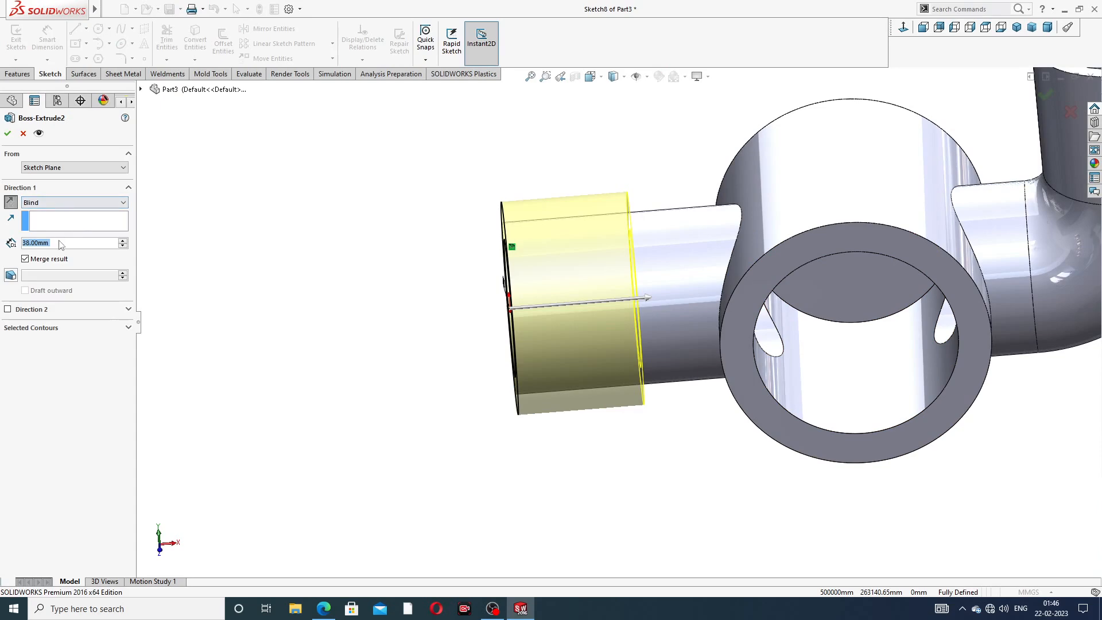
pyautogui.write('36')
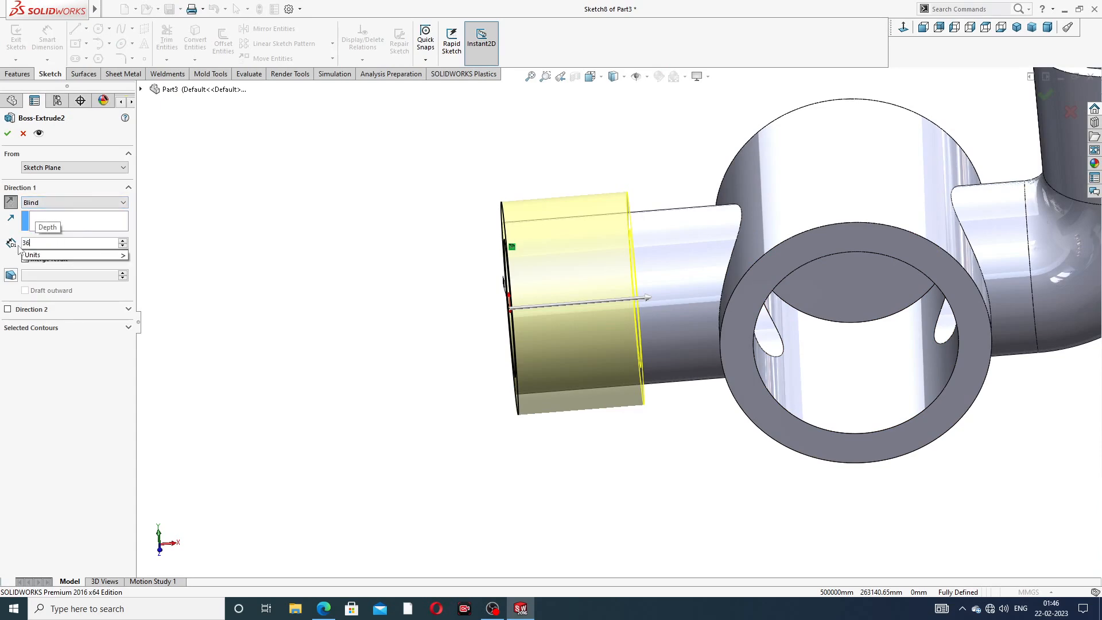
pyautogui.press('Return')
pyautogui.click(7, 133)
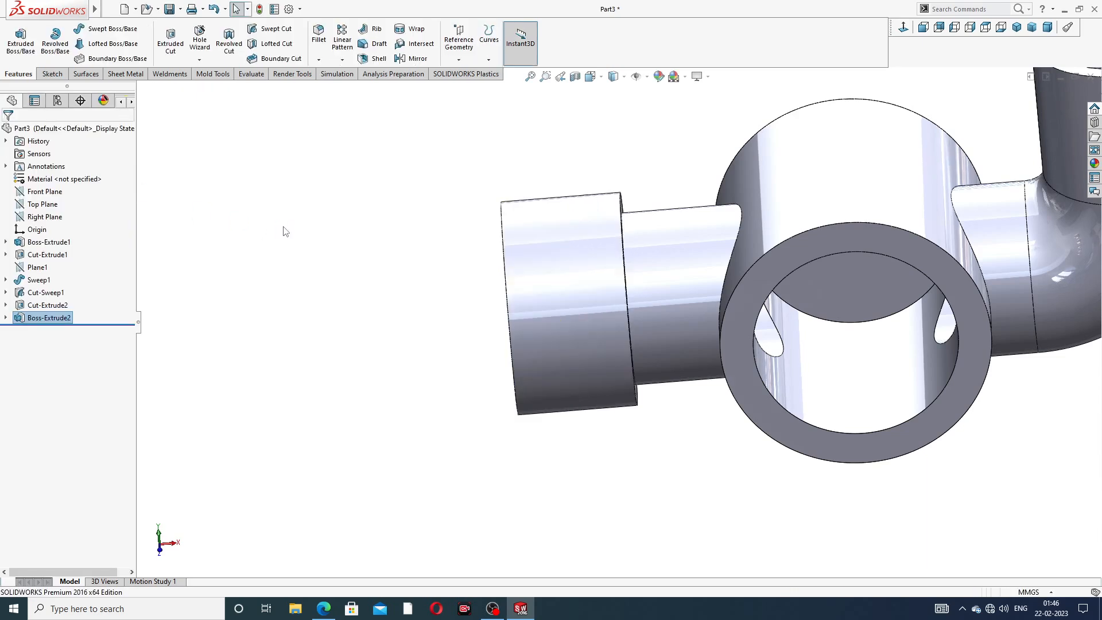
# Compare the fitting with the Final Project PDF drawing in the browser, checking the lower flange dimensions, and return to SOLIDWORKS
pyautogui.scroll(3, 747, 208)
pyautogui.moveTo(722, 229); pyautogui.dragTo(757, 257, button='middle')
pyautogui.scroll(-4, 756, 257)
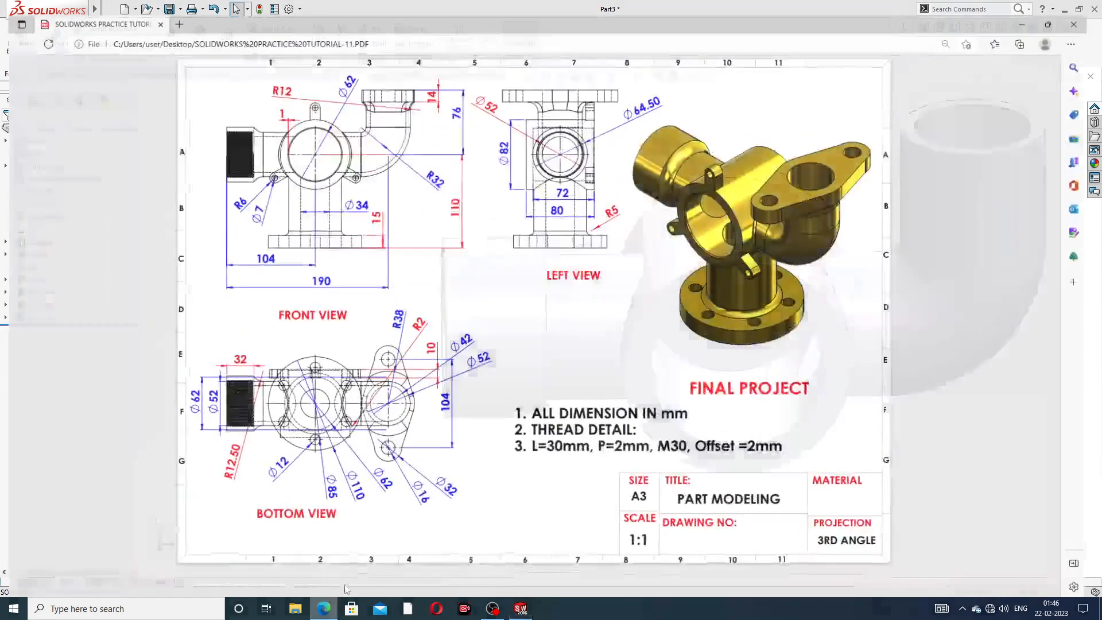
pyautogui.click(323, 608)
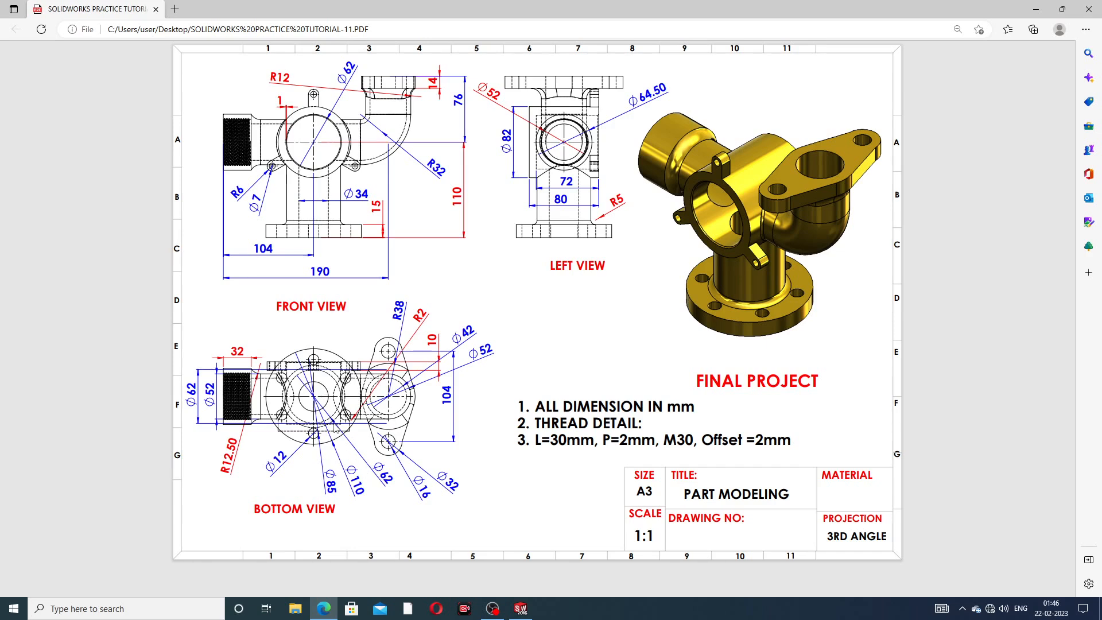
pyautogui.click(324, 610)
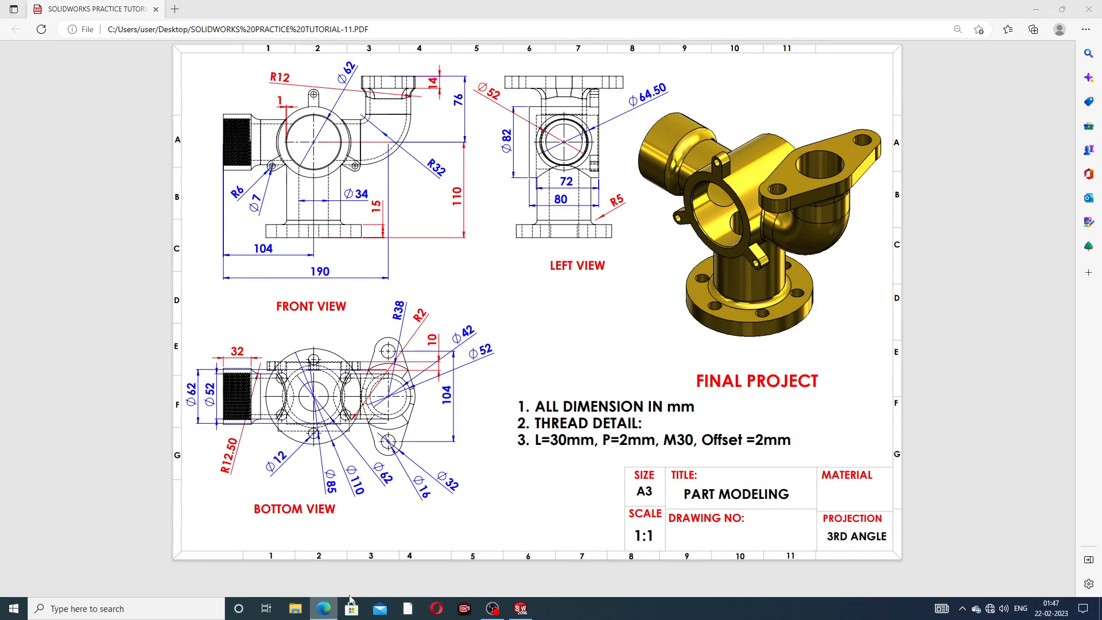
pyautogui.moveTo(647, 372); pyautogui.dragTo(611, 315, button='middle')
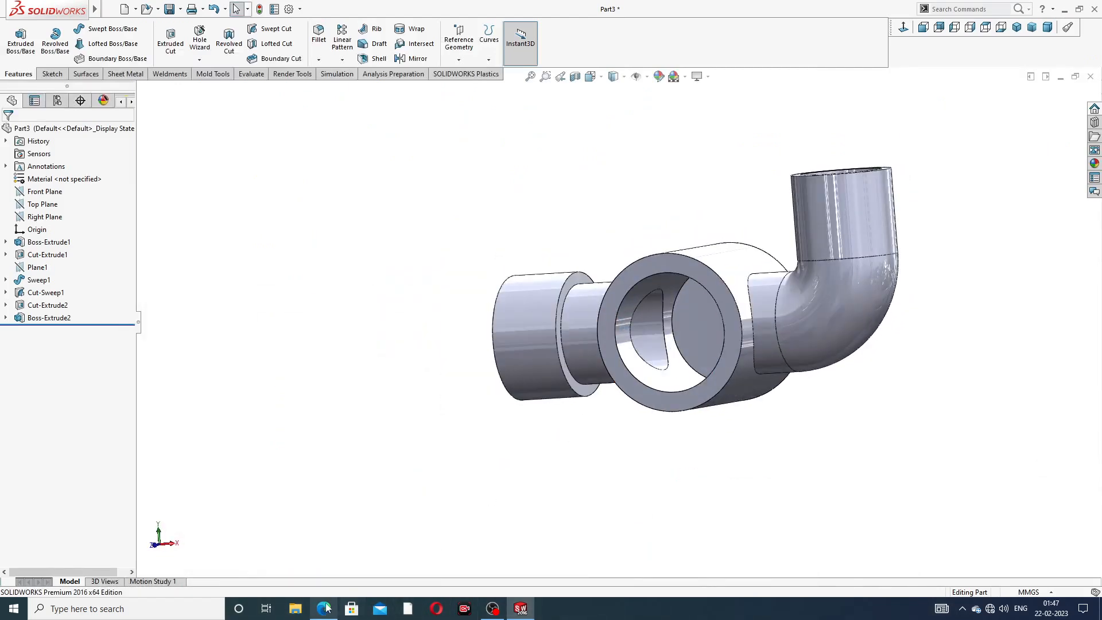
pyautogui.click(323, 609)
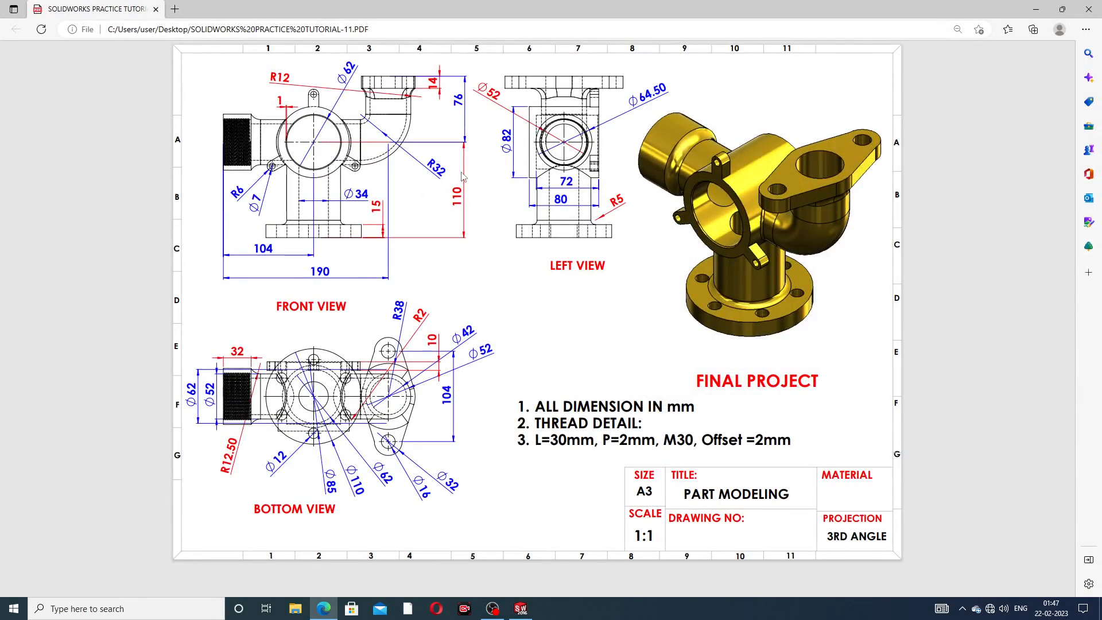
pyautogui.click(328, 612)
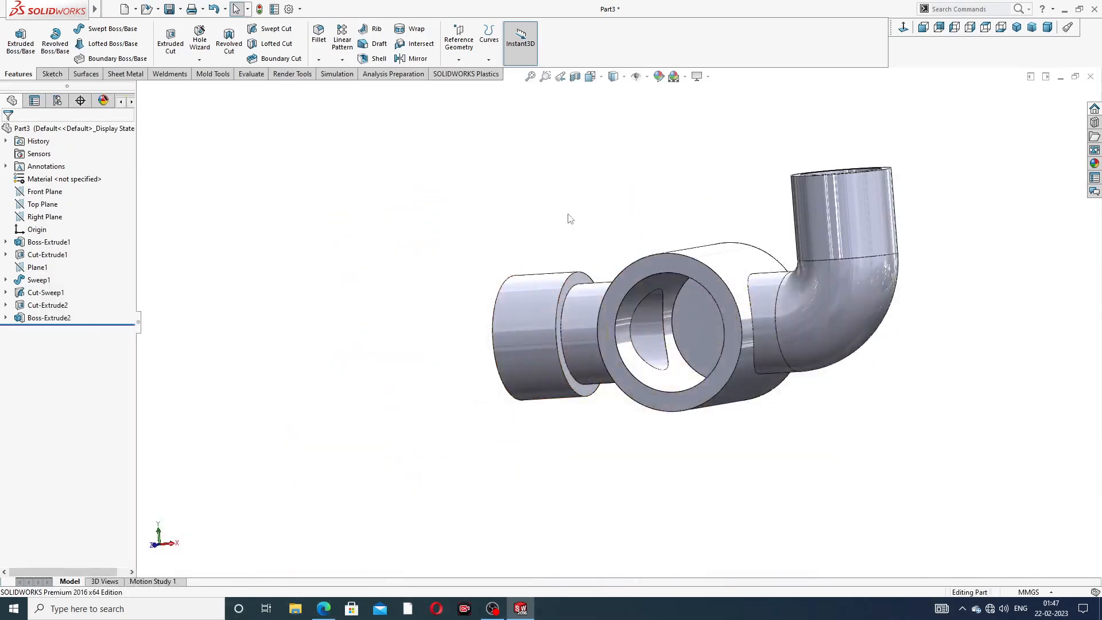
# Create a reference plane offset 110 mm below the Top Plane, using the flipped offset direction
pyautogui.moveTo(655, 272); pyautogui.dragTo(675, 315, button='middle')
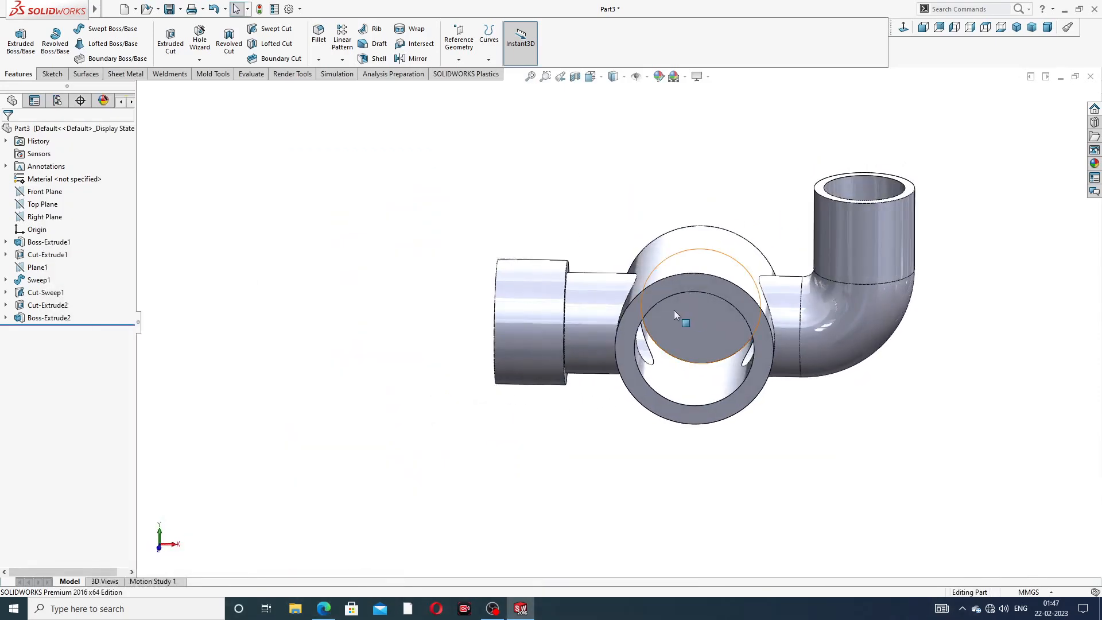
pyautogui.click(46, 207)
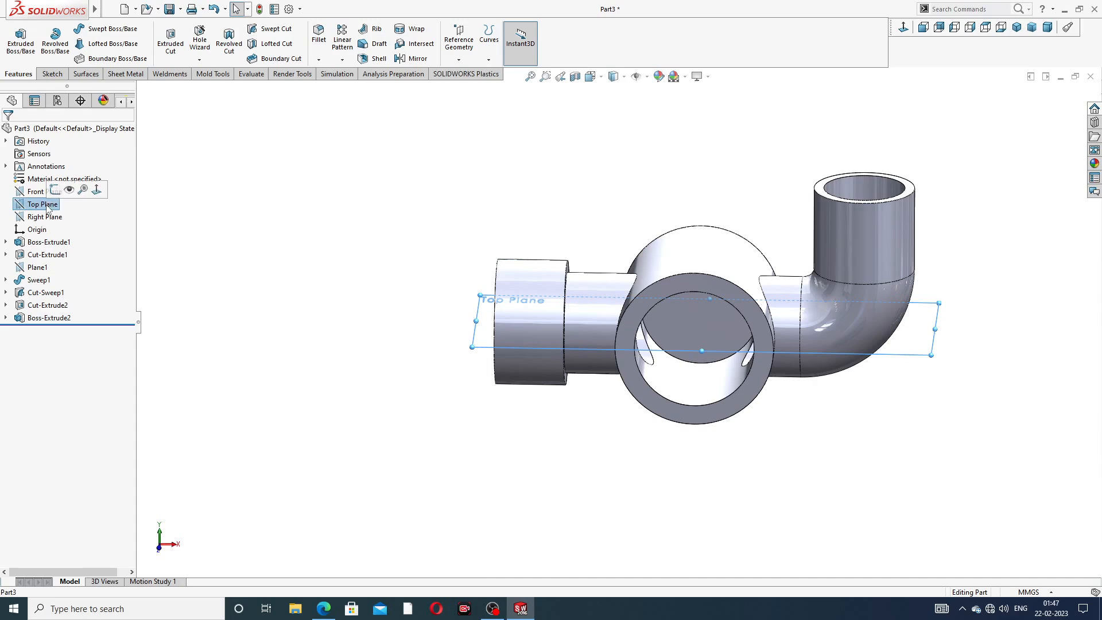
pyautogui.click(459, 60)
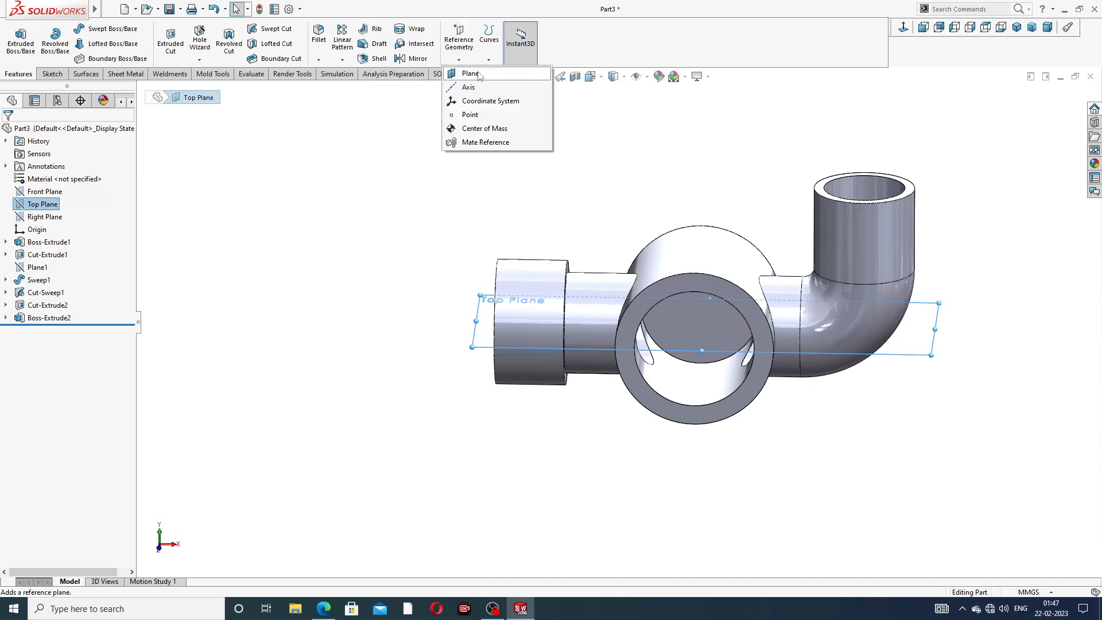
pyautogui.click(479, 75)
pyautogui.moveTo(688, 258)
pyautogui.mouseDown(button='middle')
pyautogui.moveTo(710, 228)
pyautogui.moveTo(672, 233)
pyautogui.moveTo(677, 241)
pyautogui.mouseUp(button='middle')
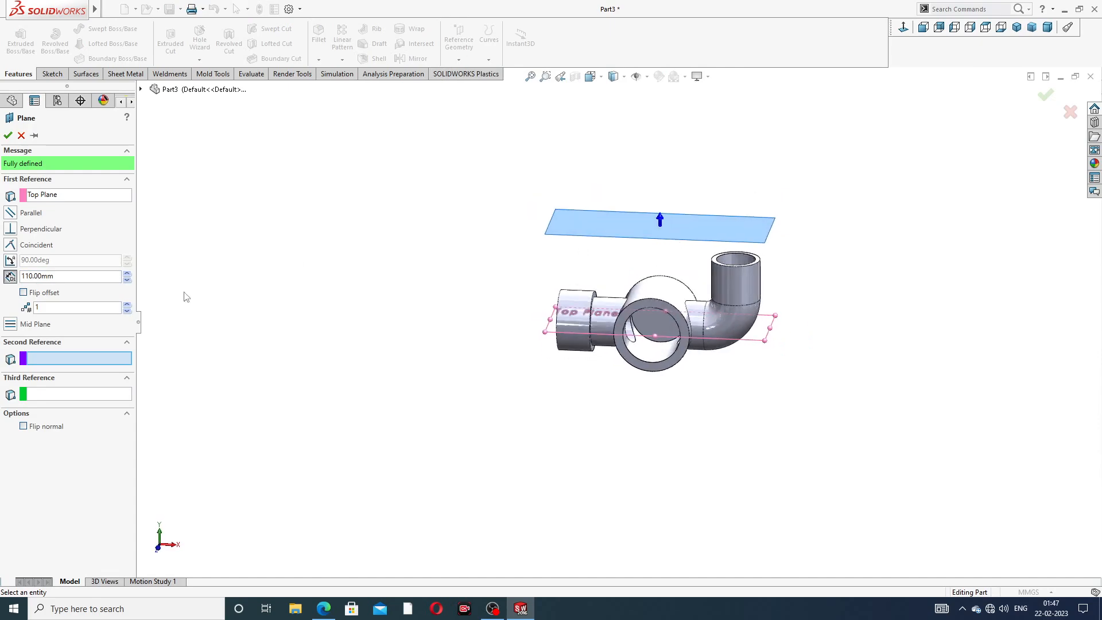
pyautogui.click(24, 293)
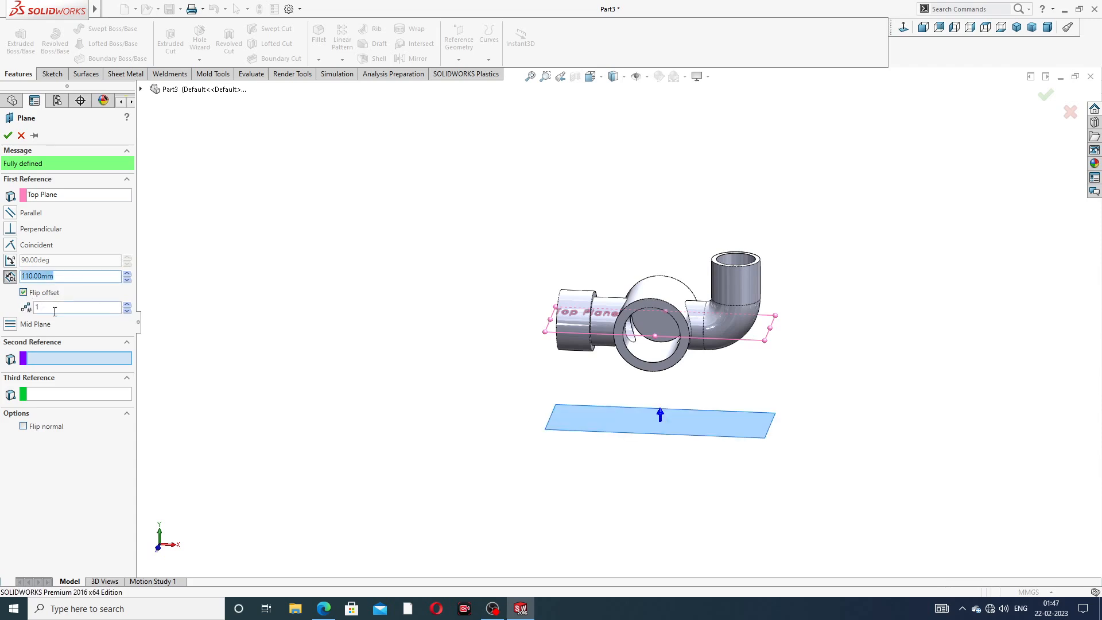
pyautogui.click(8, 135)
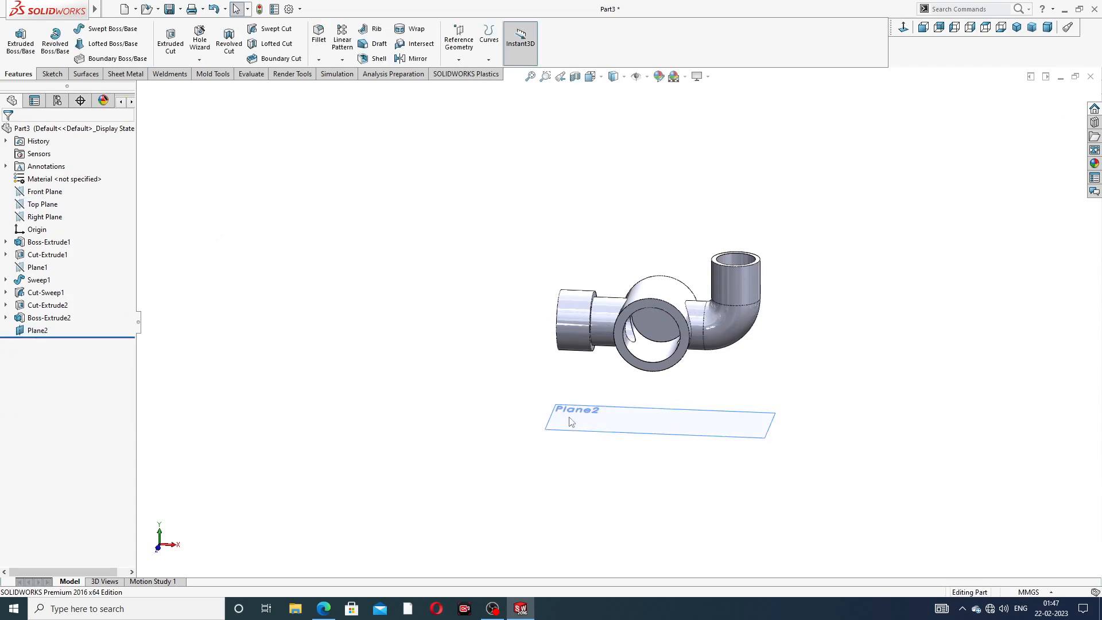
# On the new offset plane, sketch two concentric circles centred on the origin, the outer one about 138 mm in diameter
pyautogui.click(643, 419)
pyautogui.click(710, 445)
pyautogui.click(711, 433)
pyautogui.click(758, 397)
pyautogui.click(903, 27)
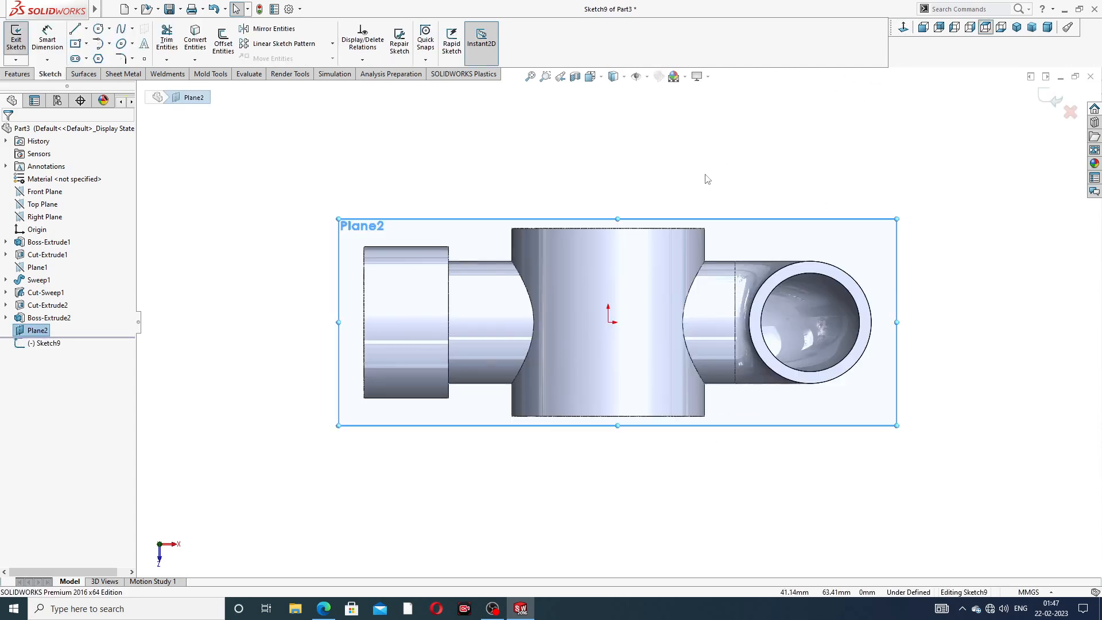
pyautogui.click(99, 28)
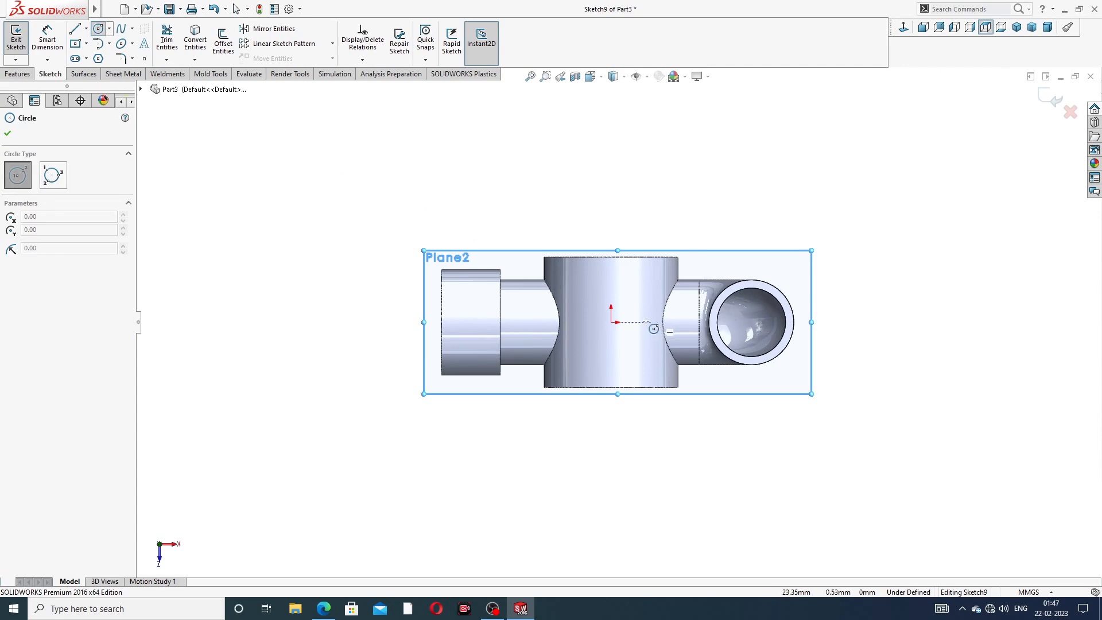
pyautogui.click(611, 322)
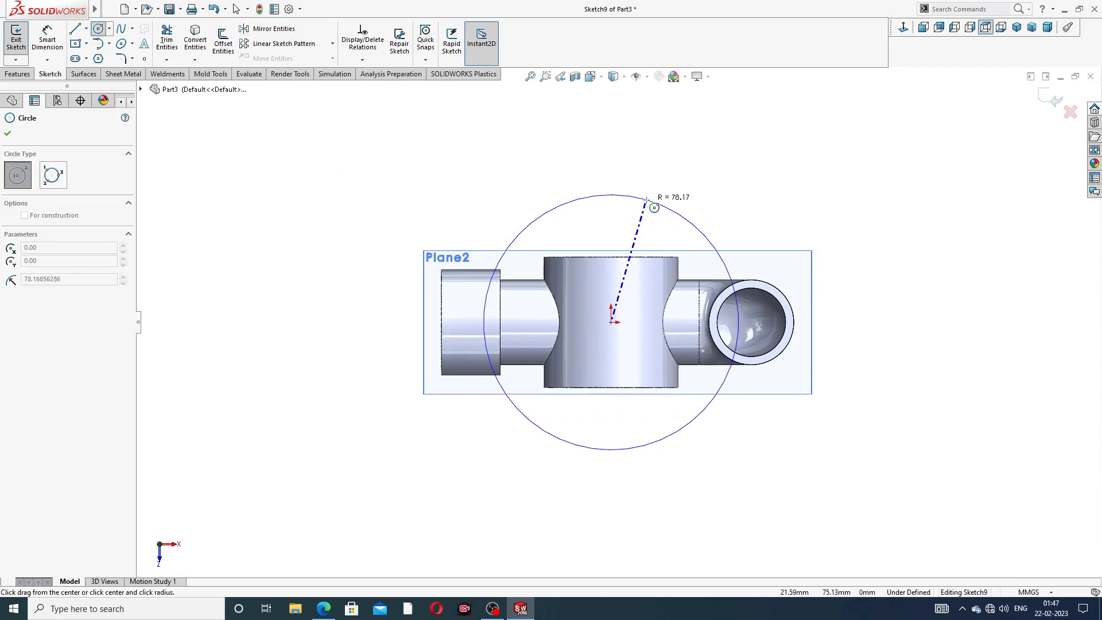
pyautogui.click(639, 214)
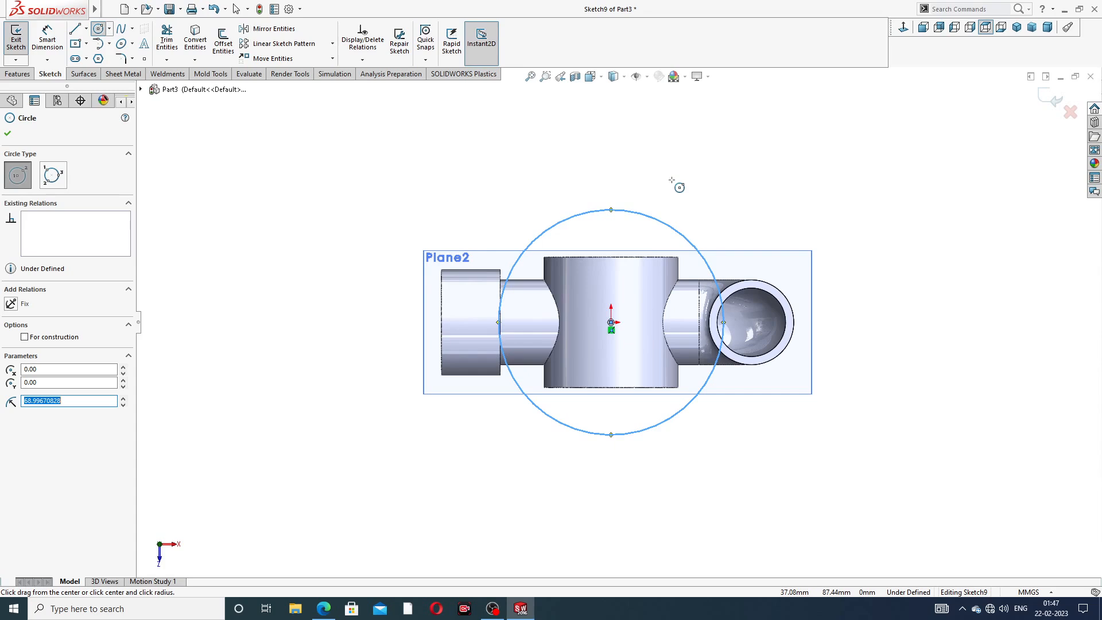
pyautogui.click(611, 322)
pyautogui.click(640, 247)
pyautogui.rightClick(701, 211)
pyautogui.click(726, 217)
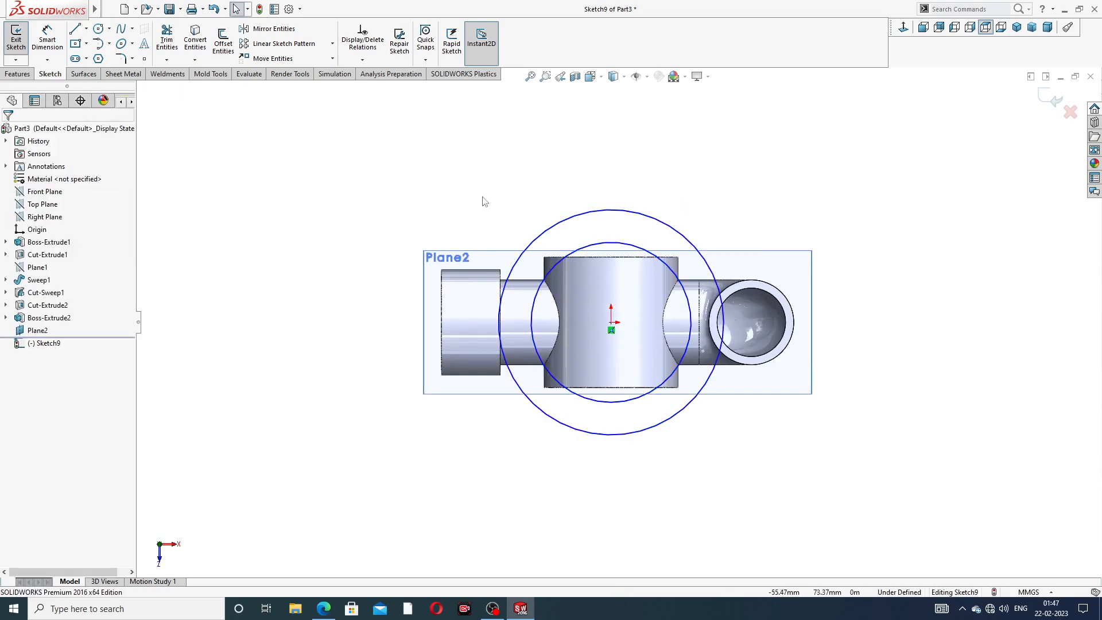
# Dimension the outer circle's diameter as 110 mm
pyautogui.click(49, 42)
pyautogui.click(644, 216)
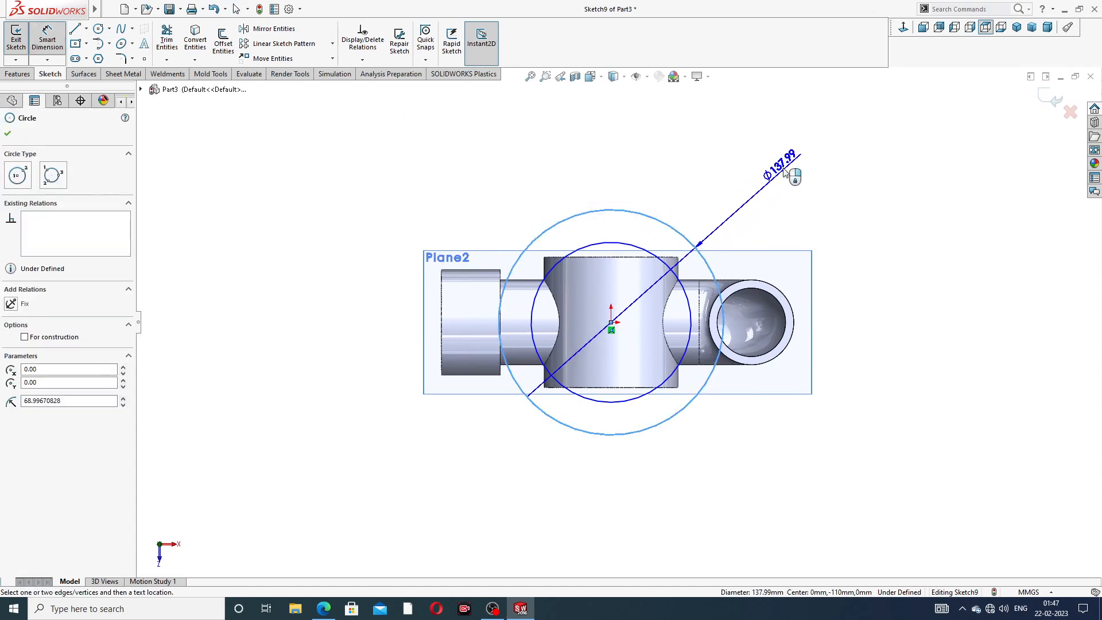
pyautogui.click(775, 182)
pyautogui.write('110')
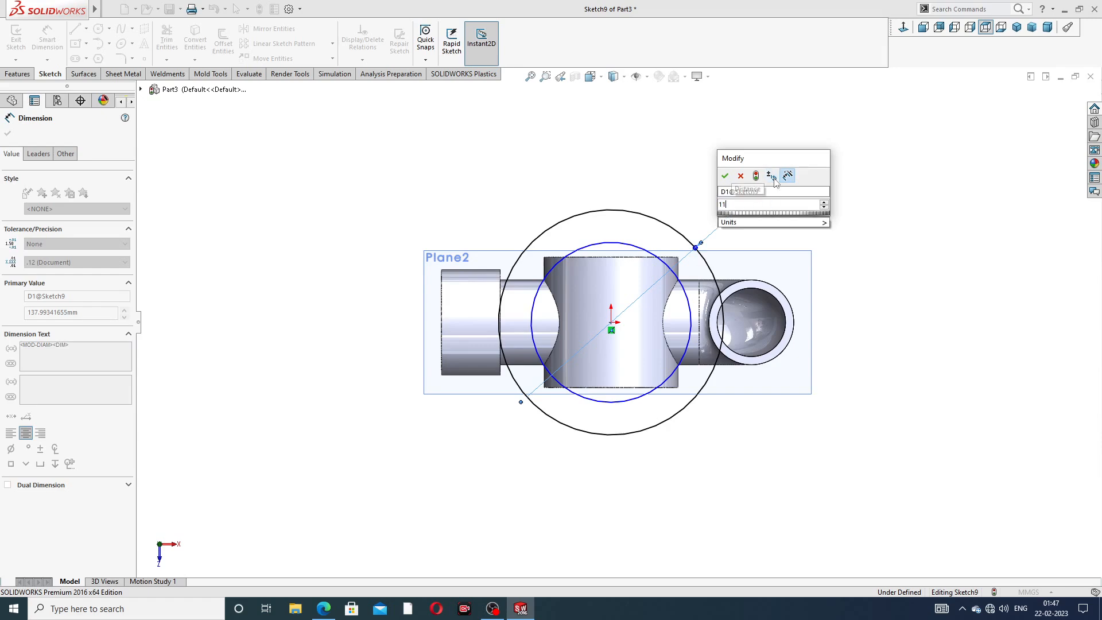
pyautogui.press('Return')
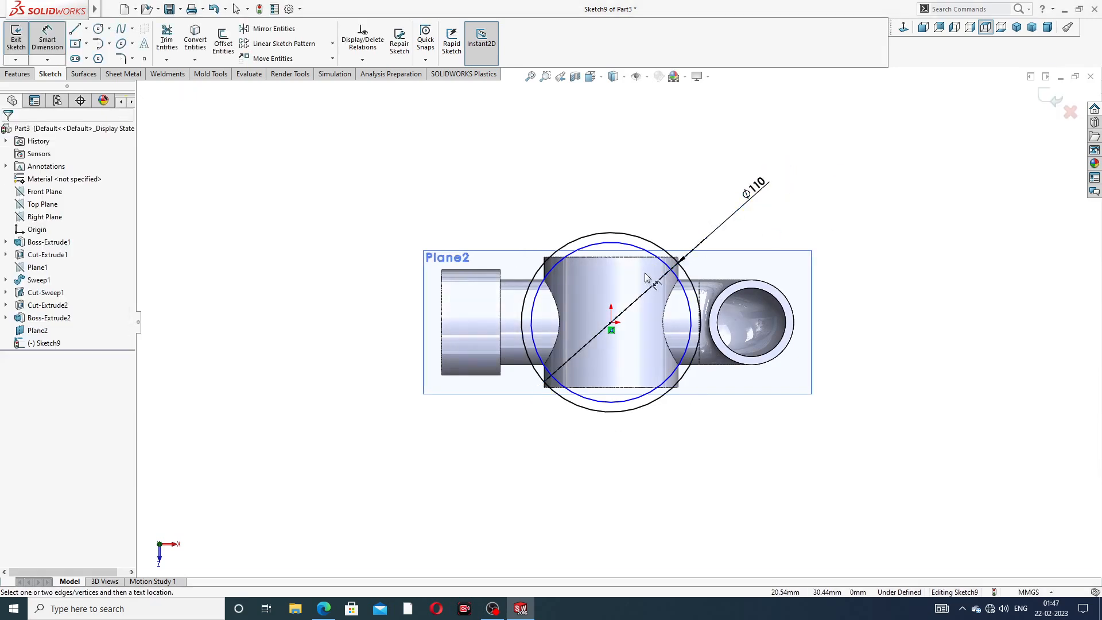
# Dimension the inner circle's diameter as 85 mm and convert that circle to construction geometry
pyautogui.scroll(-3, 654, 281)
pyautogui.click(601, 229)
pyautogui.click(767, 164)
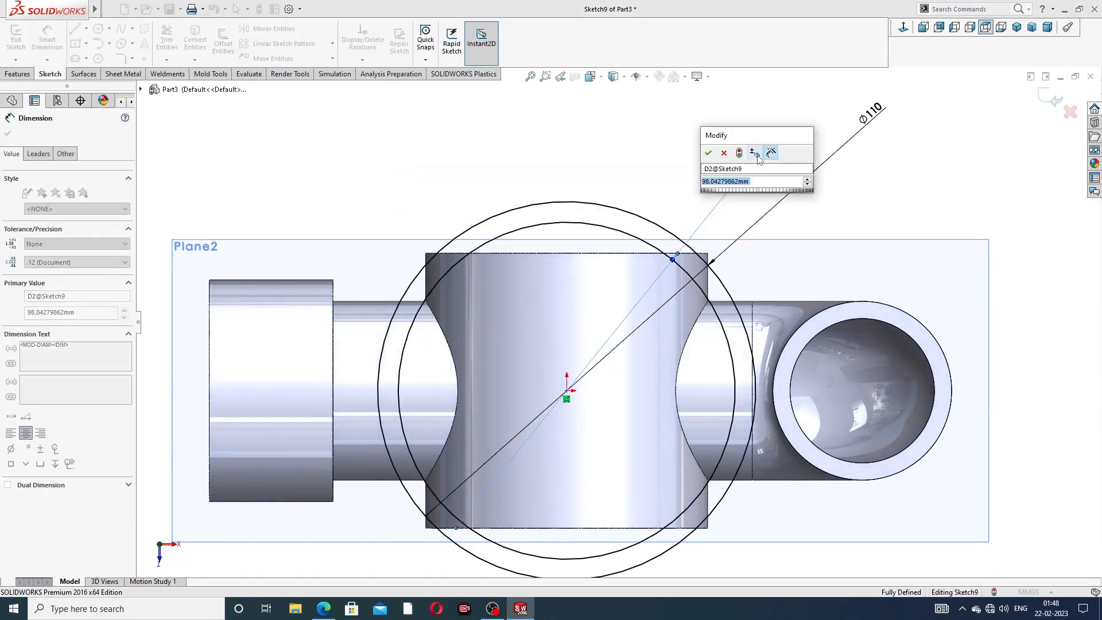
pyautogui.write('85')
pyautogui.press('Return')
pyautogui.rightClick(675, 165)
pyautogui.click(709, 178)
pyautogui.click(638, 264)
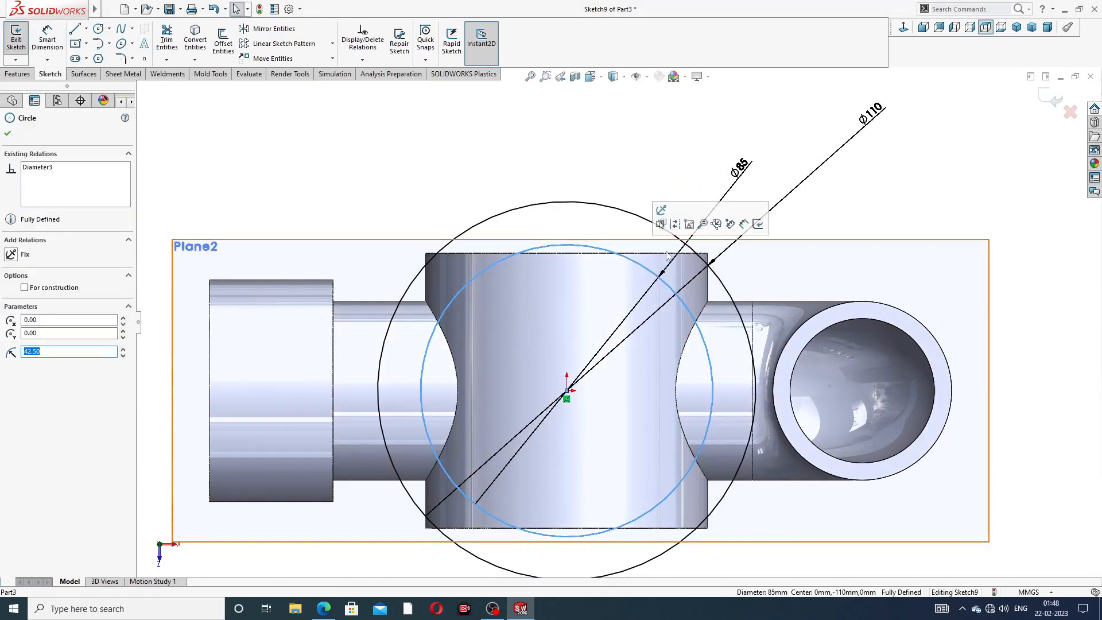
pyautogui.click(690, 225)
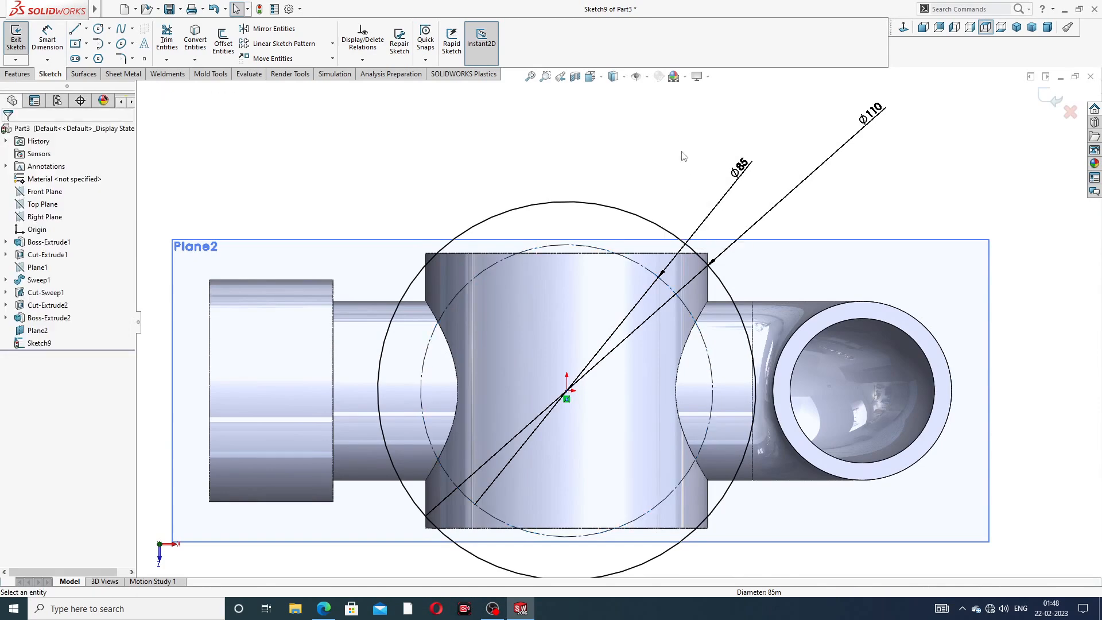
# Sketch a small circle about 8 mm in diameter, centred on the upper quadrant of the 85 mm construction circle
pyautogui.scroll(-2, 574, 236)
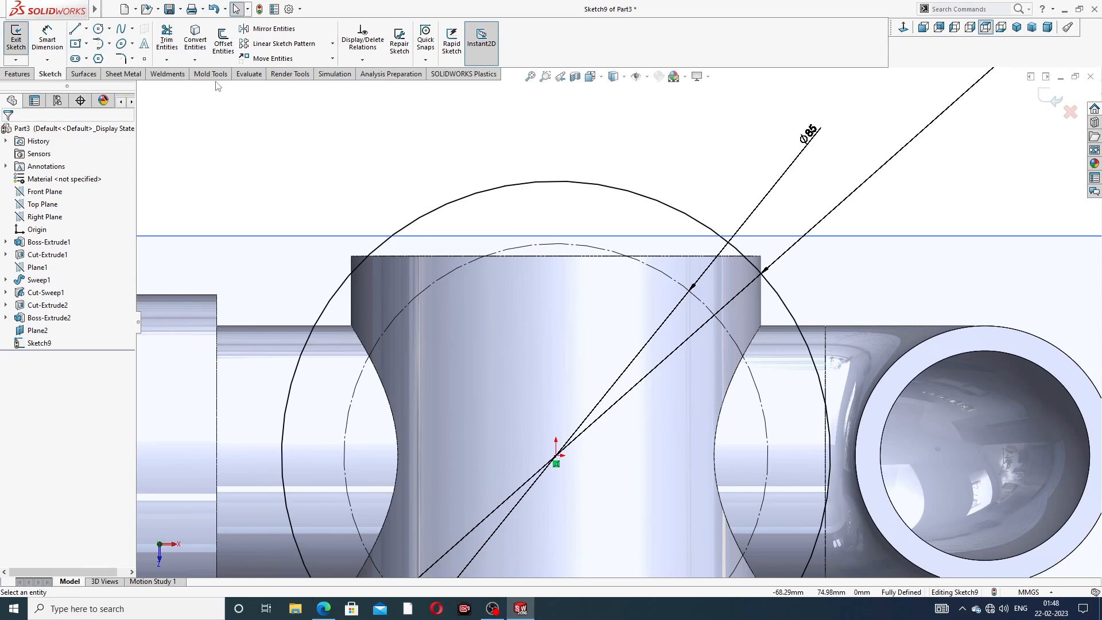
pyautogui.click(98, 28)
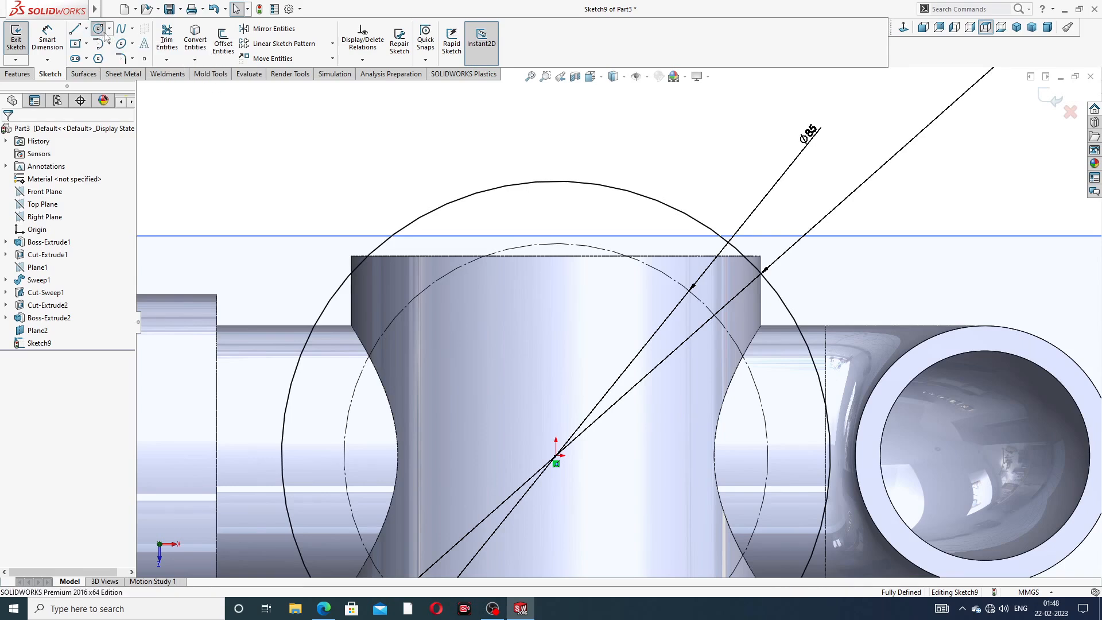
pyautogui.click(555, 244)
pyautogui.click(573, 235)
pyautogui.rightClick(592, 207)
pyautogui.click(613, 218)
pyautogui.scroll(2, 608, 304)
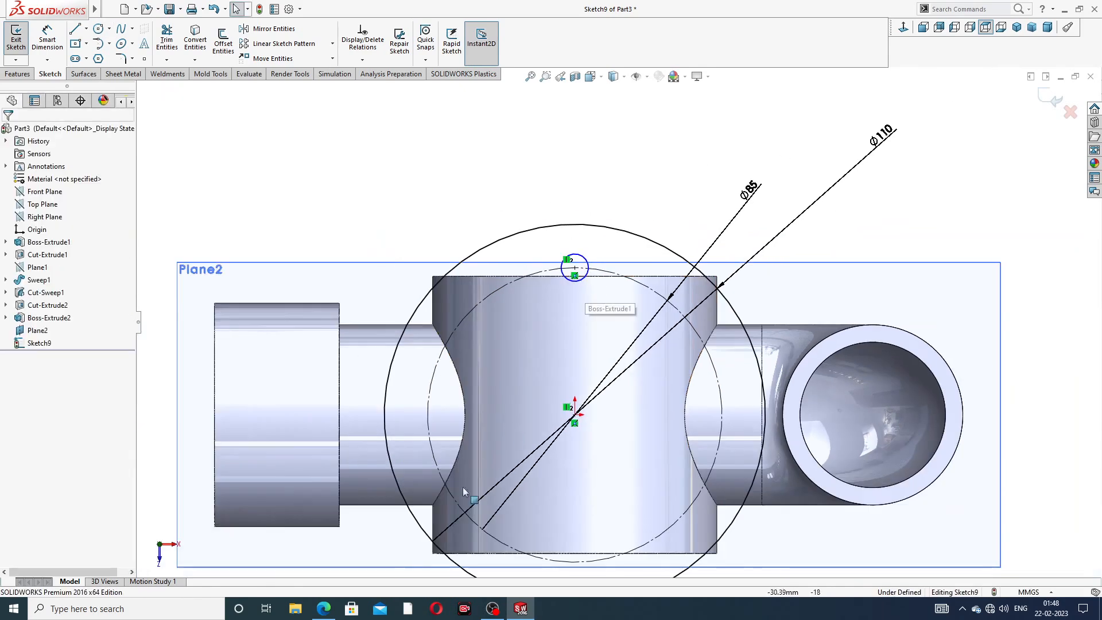
# Check the flange hole size in the PDF drawing in the browser, return to SOLIDWORKS and dimension the small circle's diameter as 12 mm
pyautogui.click(323, 608)
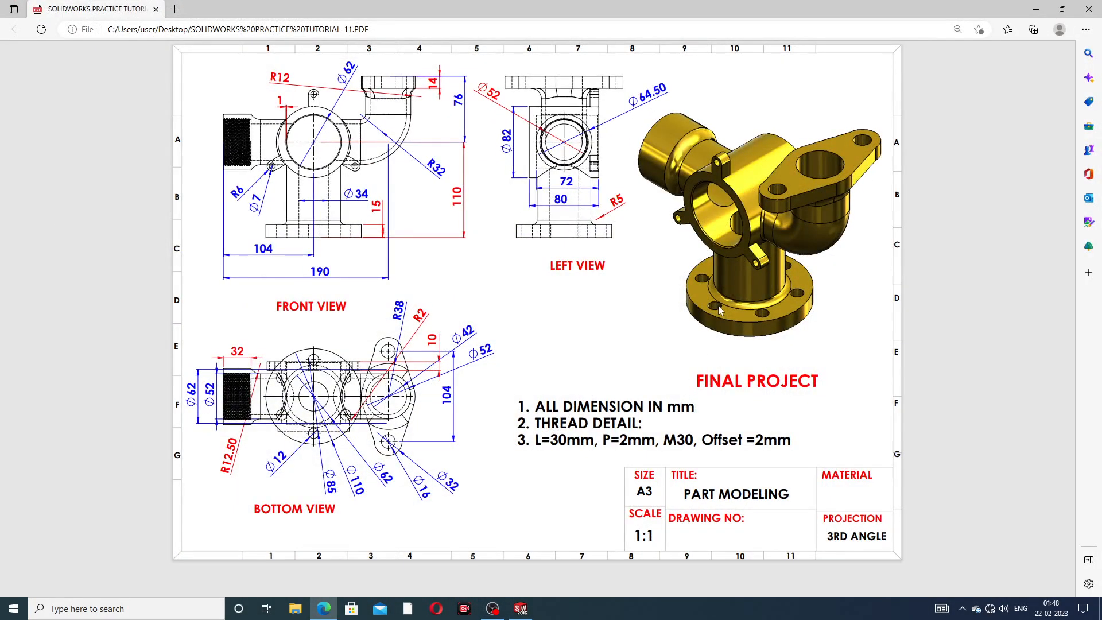
pyautogui.click(323, 609)
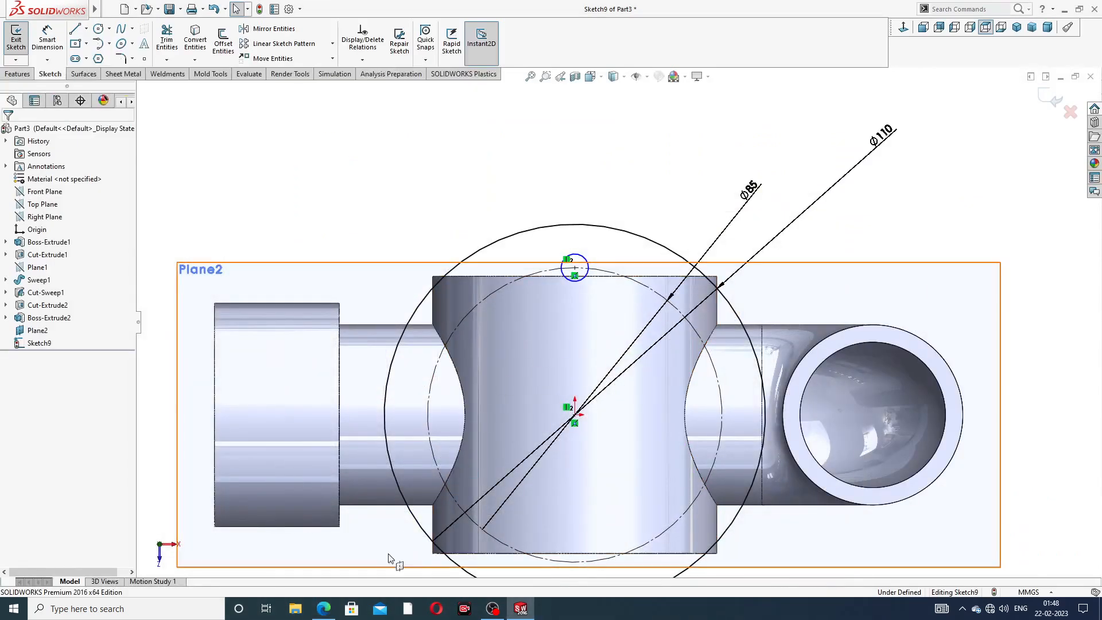
pyautogui.click(323, 608)
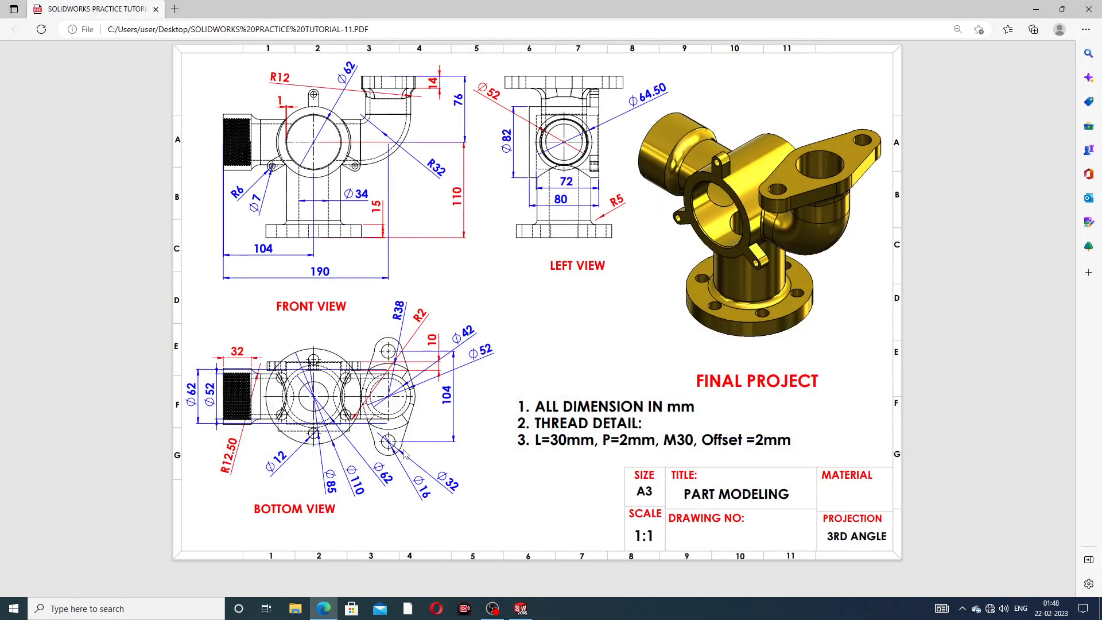
pyautogui.click(324, 608)
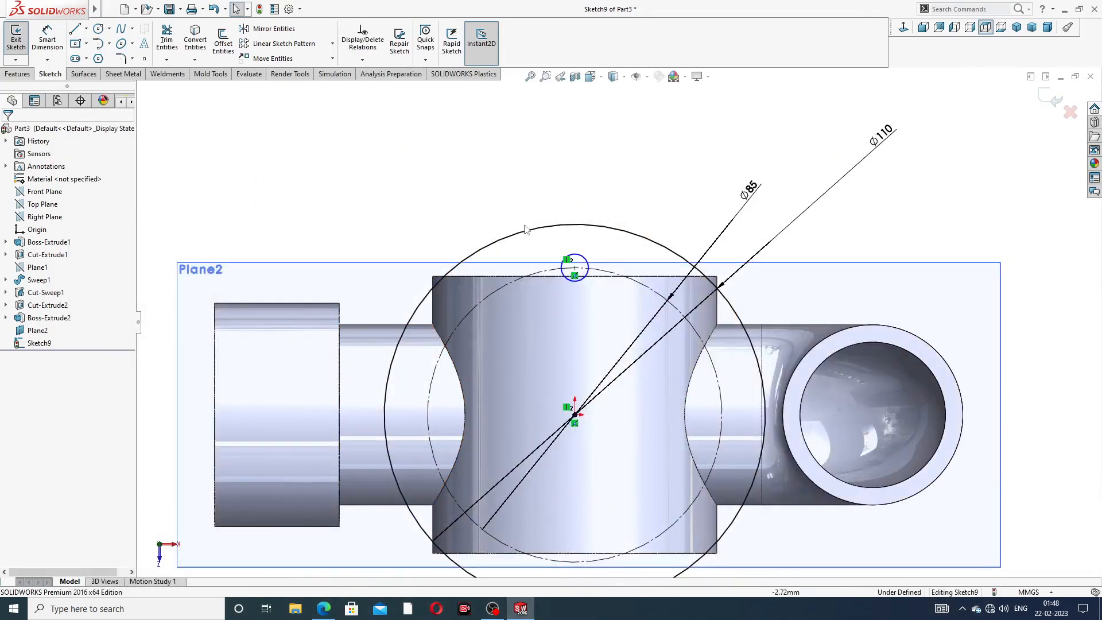
pyautogui.click(586, 258)
pyautogui.click(625, 208)
pyautogui.write('12')
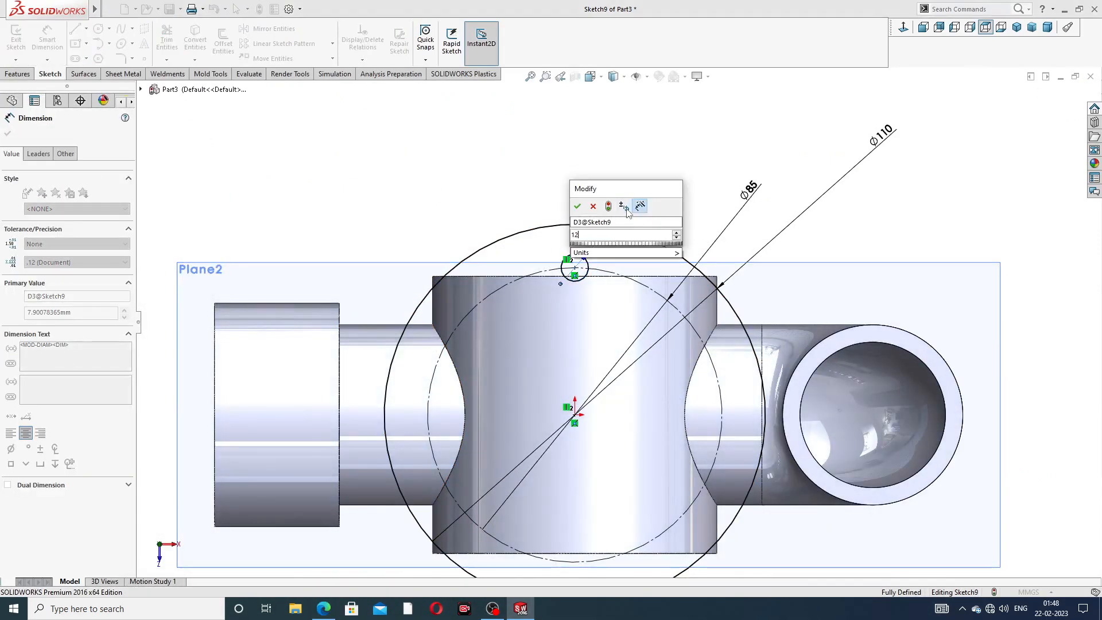
pyautogui.press('Return')
pyautogui.rightClick(677, 170)
pyautogui.click(715, 172)
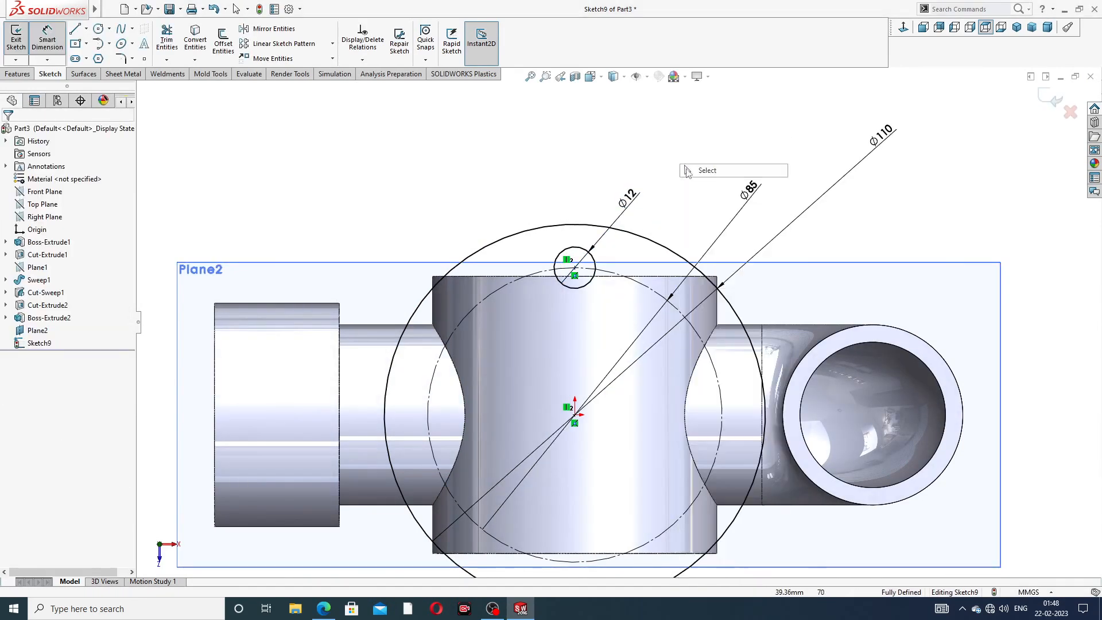
# Circularly pattern the 12 mm circle around the origin with 8 equally spaced instances over 360 degrees, checking the hole layout against the PDF drawing
pyautogui.click(333, 45)
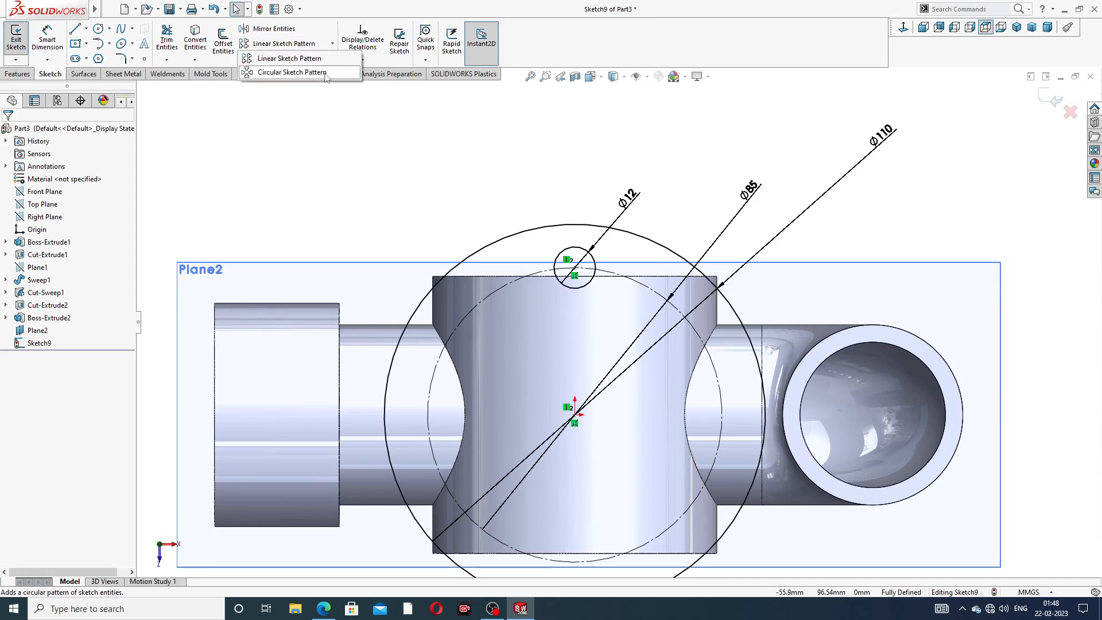
pyautogui.click(291, 72)
pyautogui.scroll(4, 617, 344)
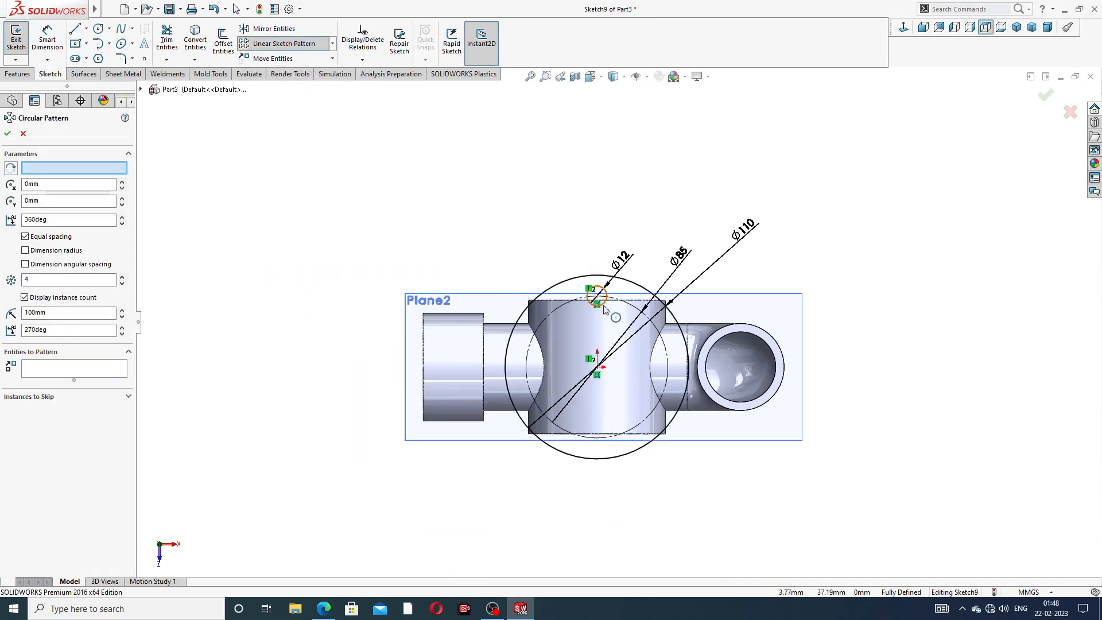
pyautogui.click(604, 310)
pyautogui.scroll(-3, 603, 365)
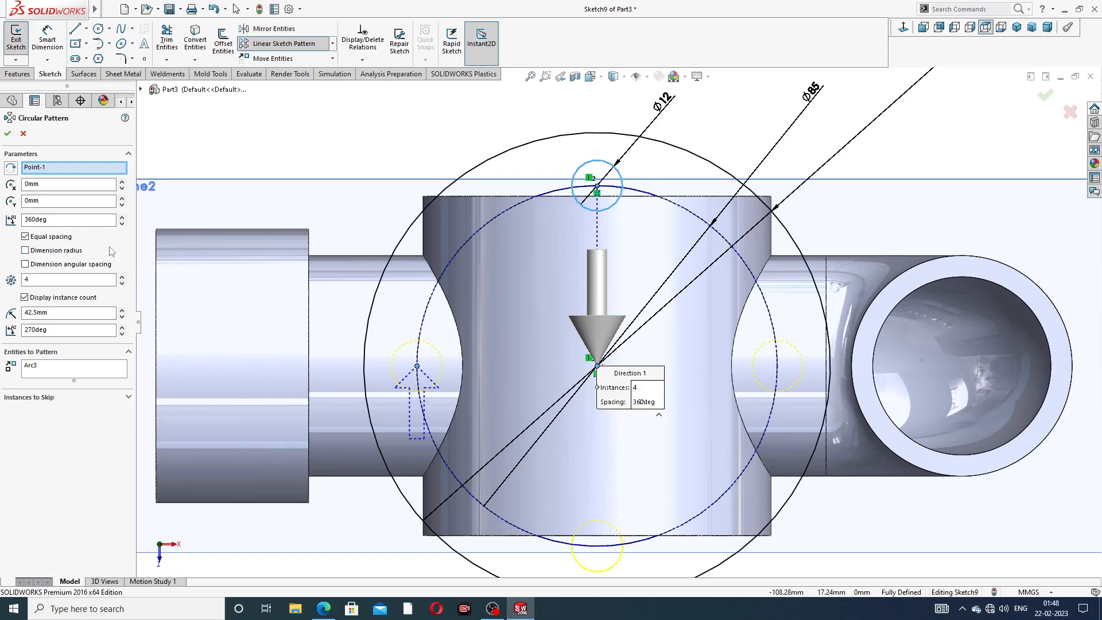
pyautogui.click(122, 277)
pyautogui.click(122, 276)
pyautogui.click(122, 276)
pyautogui.click(122, 276)
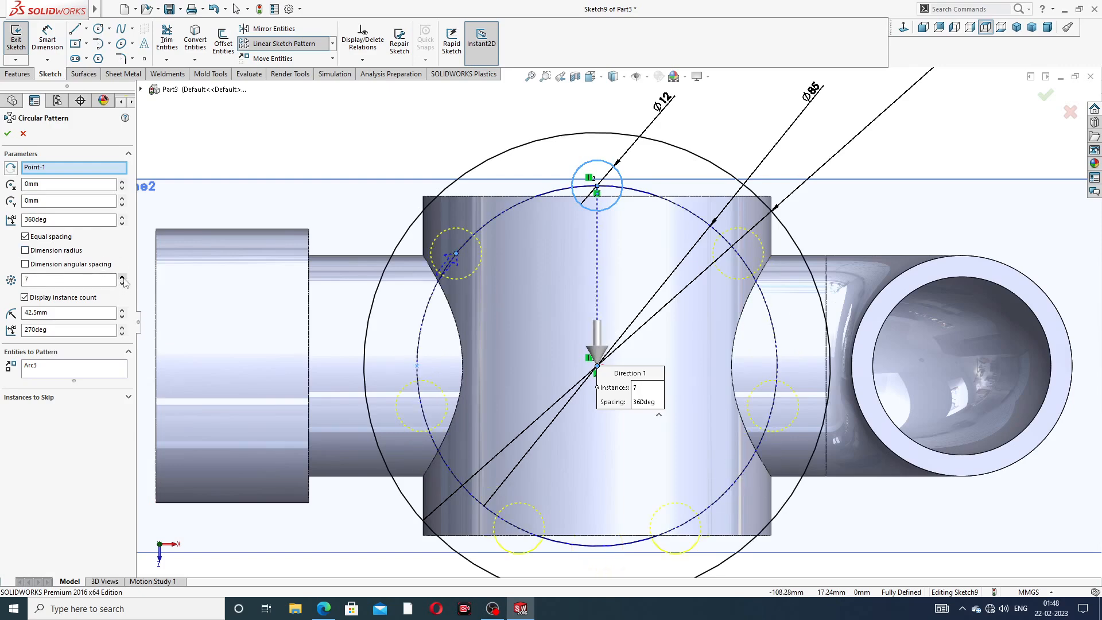
pyautogui.click(323, 608)
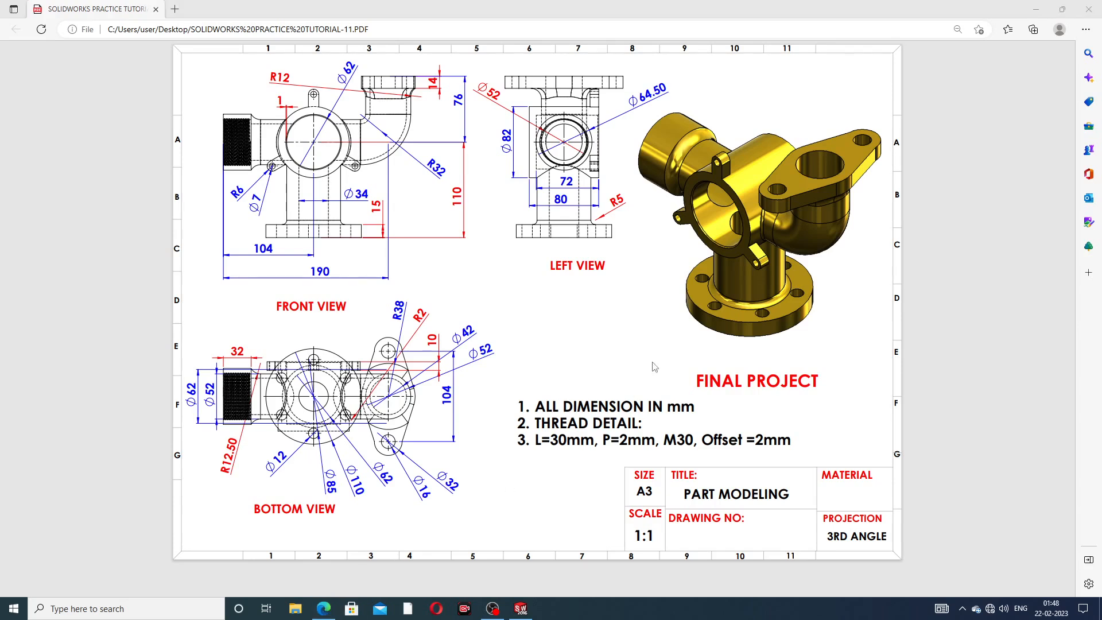
pyautogui.click(325, 608)
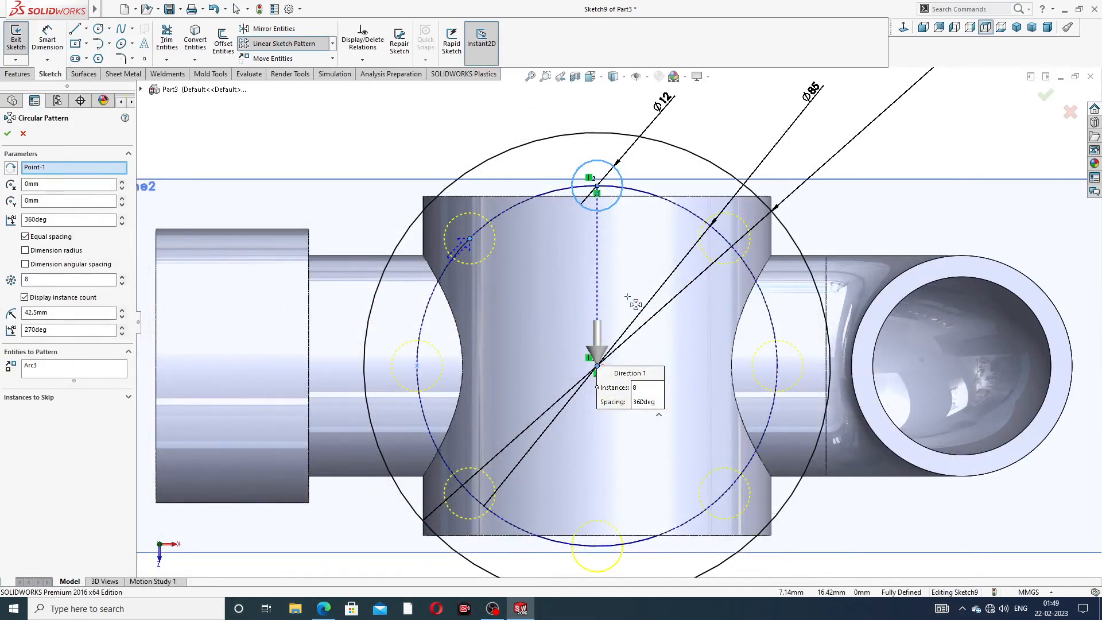
pyautogui.click(8, 133)
# Reposition the 12, 85 and 110 mm diameter dimension labels so they stand clear of each other above the flange sketch
pyautogui.scroll(3, 618, 322)
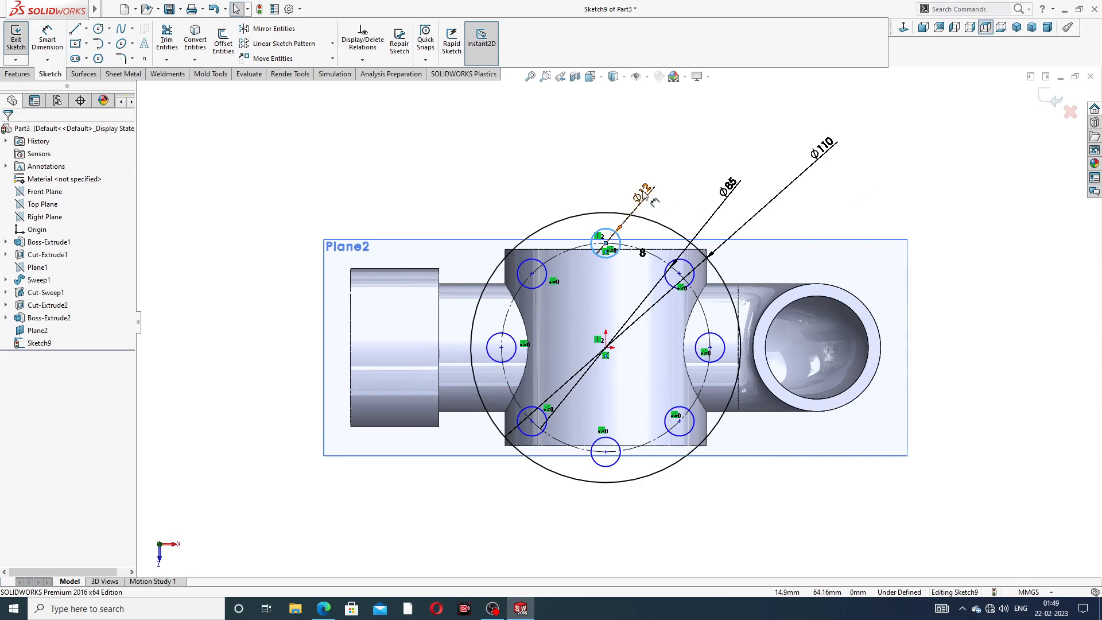
pyautogui.moveTo(643, 194); pyautogui.dragTo(649, 180)
pyautogui.moveTo(736, 182); pyautogui.dragTo(737, 169)
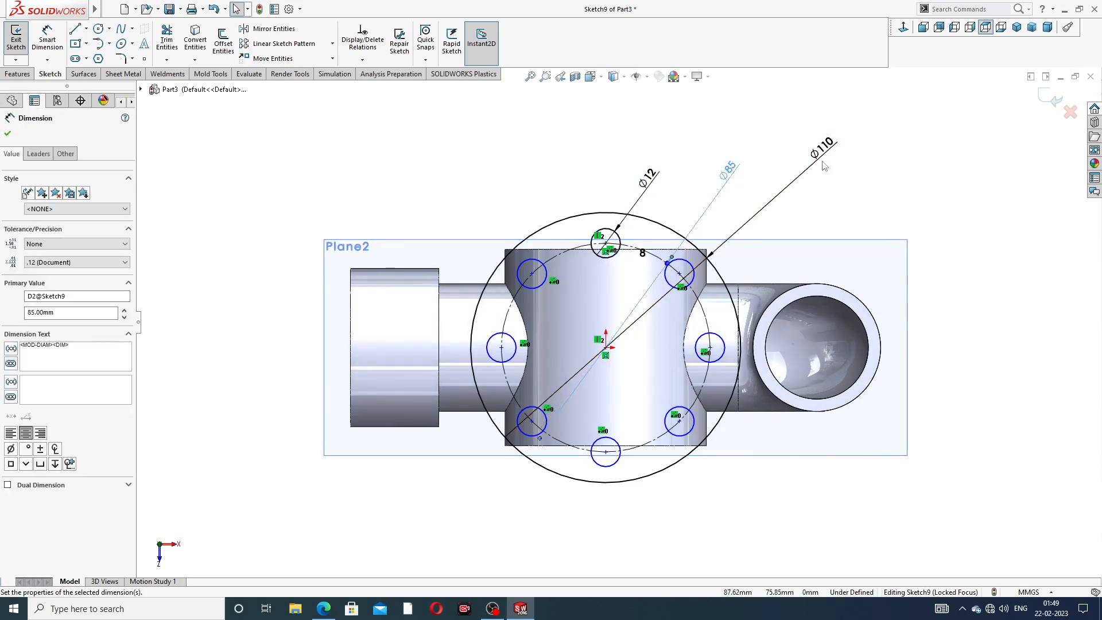
pyautogui.moveTo(822, 147); pyautogui.dragTo(837, 154)
pyautogui.moveTo(738, 167); pyautogui.dragTo(722, 150)
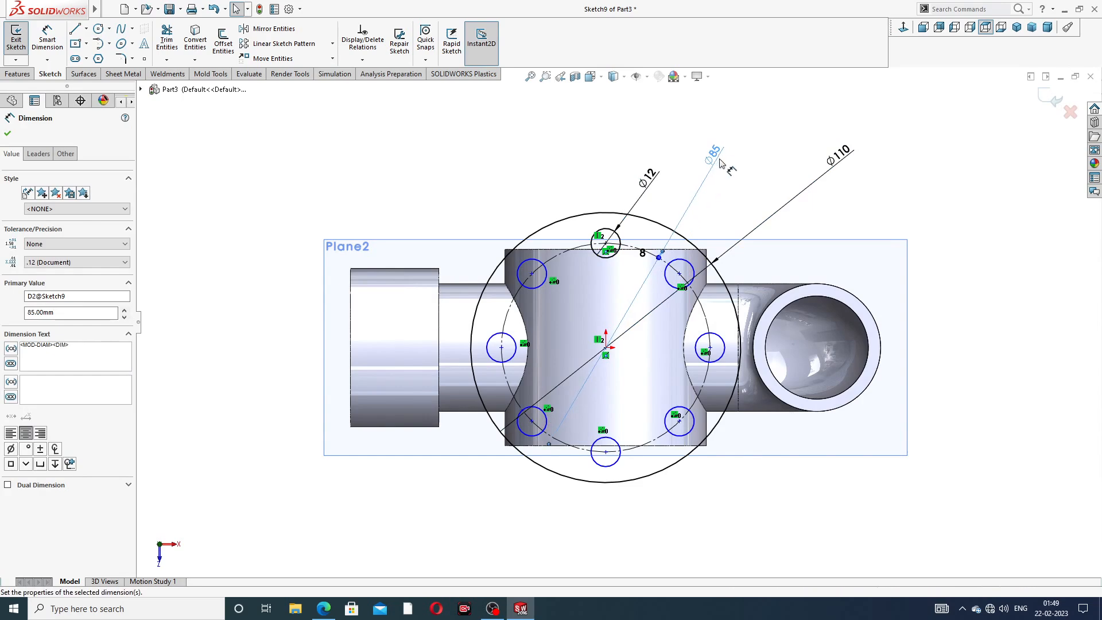
pyautogui.click(8, 136)
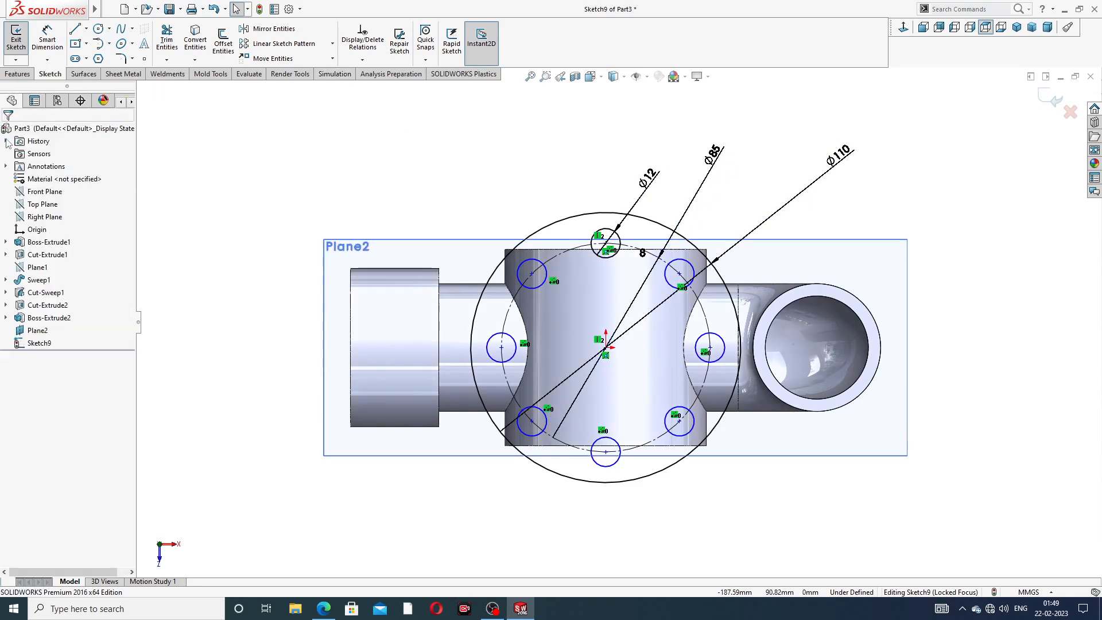
# Fully define the flange sketch by calculating relations and dimensions for all its entities
pyautogui.click(364, 61)
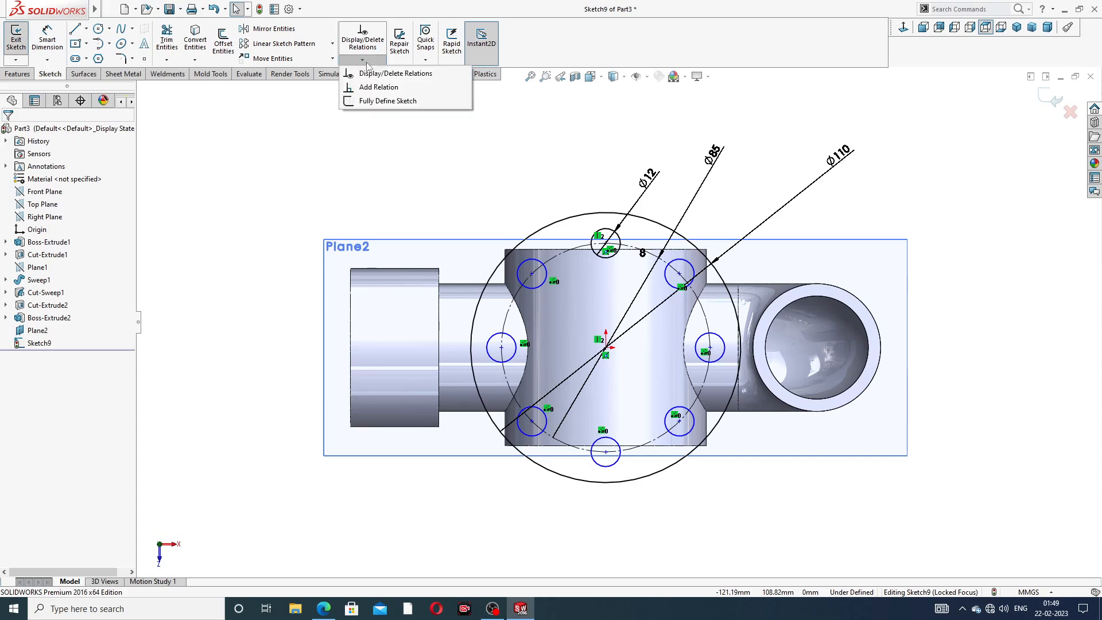
pyautogui.click(394, 101)
pyautogui.click(67, 194)
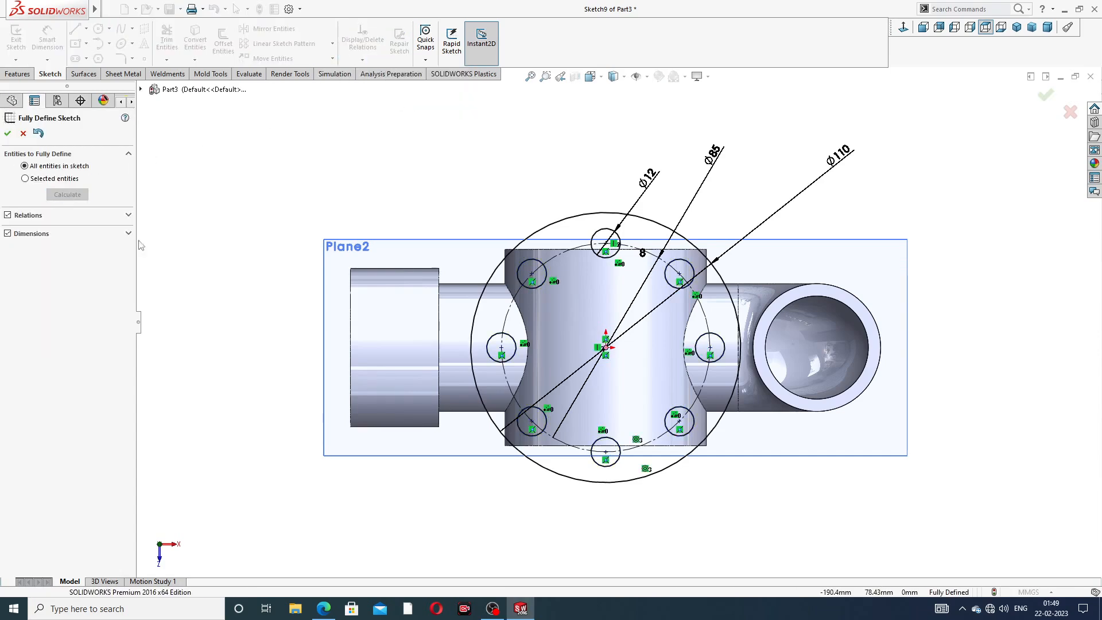
pyautogui.click(7, 134)
# Extrude the flange sketch 15 mm upward as a boss and hide the flange's offset reference plane
pyautogui.moveTo(652, 378)
pyautogui.mouseDown(button='middle')
pyautogui.moveTo(681, 321)
pyautogui.moveTo(588, 526)
pyautogui.moveTo(620, 518)
pyautogui.mouseUp(button='middle')
pyautogui.scroll(3, 681, 321)
pyautogui.scroll(-3, 620, 518)
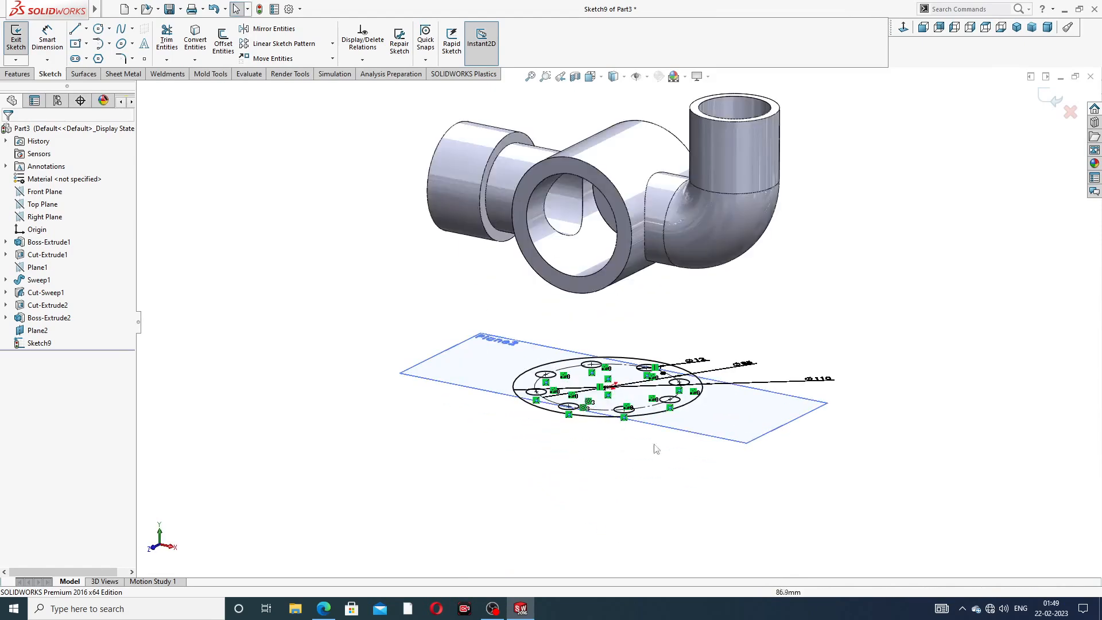
pyautogui.click(27, 75)
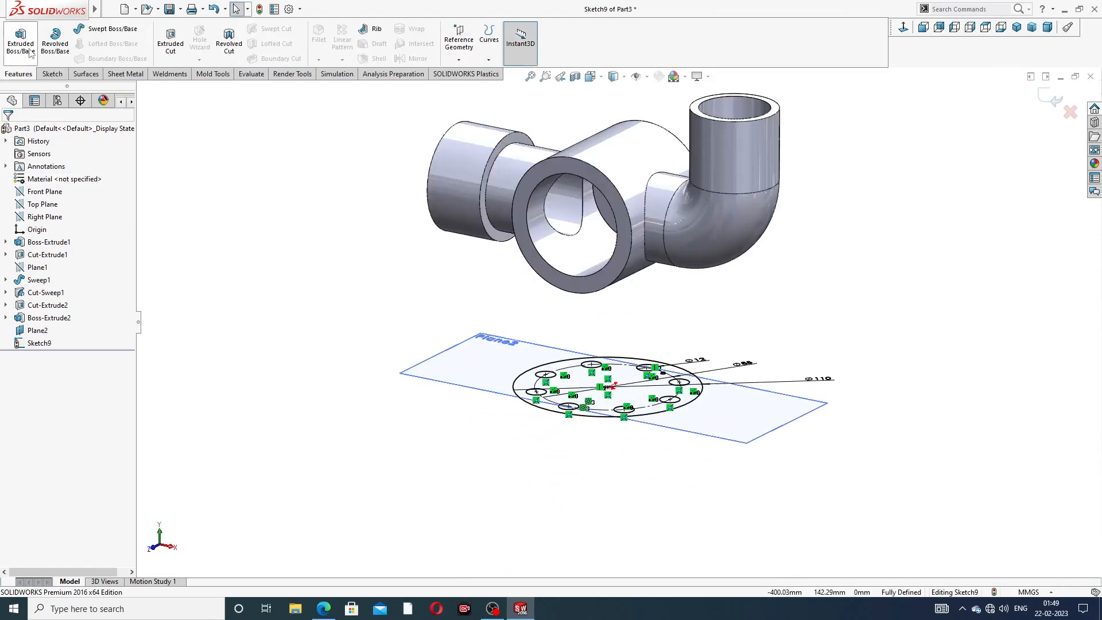
pyautogui.click(21, 40)
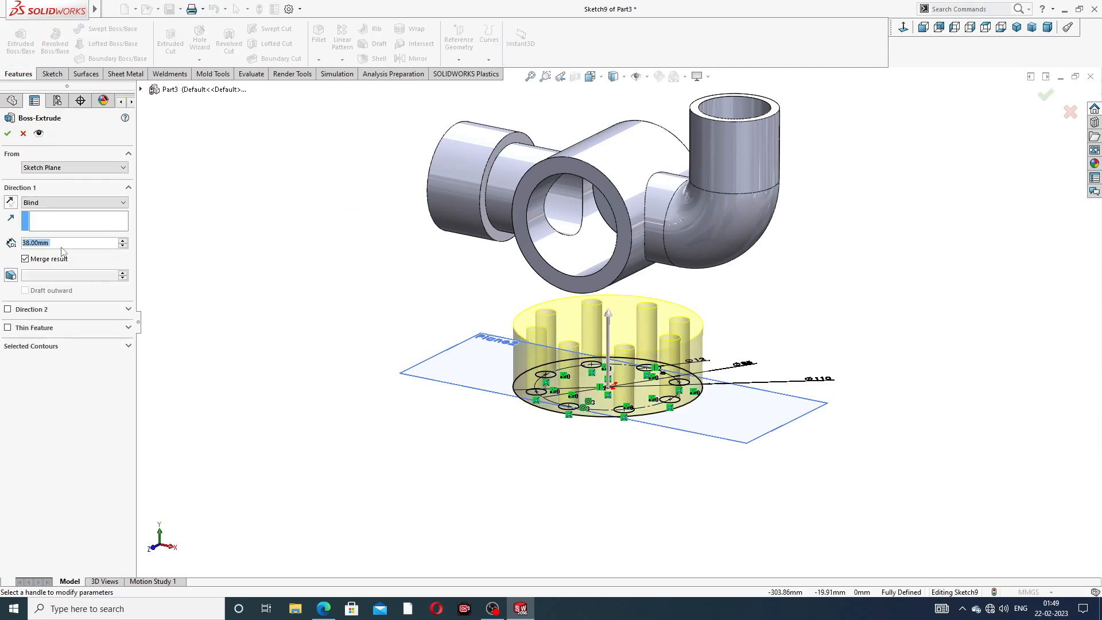
pyautogui.write('15')
pyautogui.press('Return')
pyautogui.moveTo(475, 333); pyautogui.dragTo(504, 340, button='middle')
pyautogui.click(8, 135)
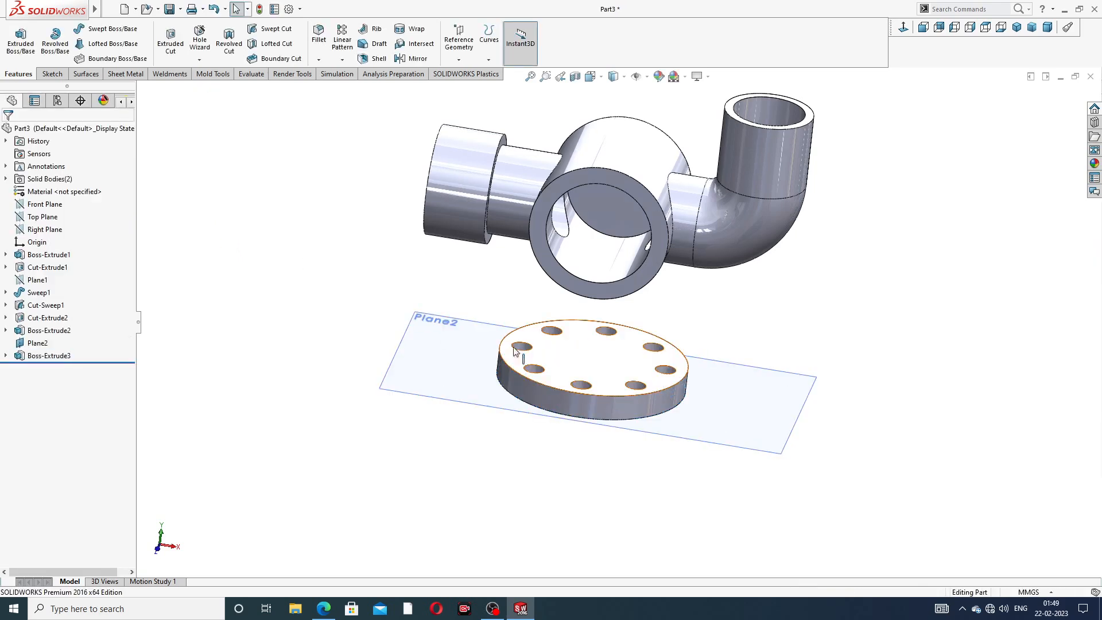
pyautogui.click(770, 456)
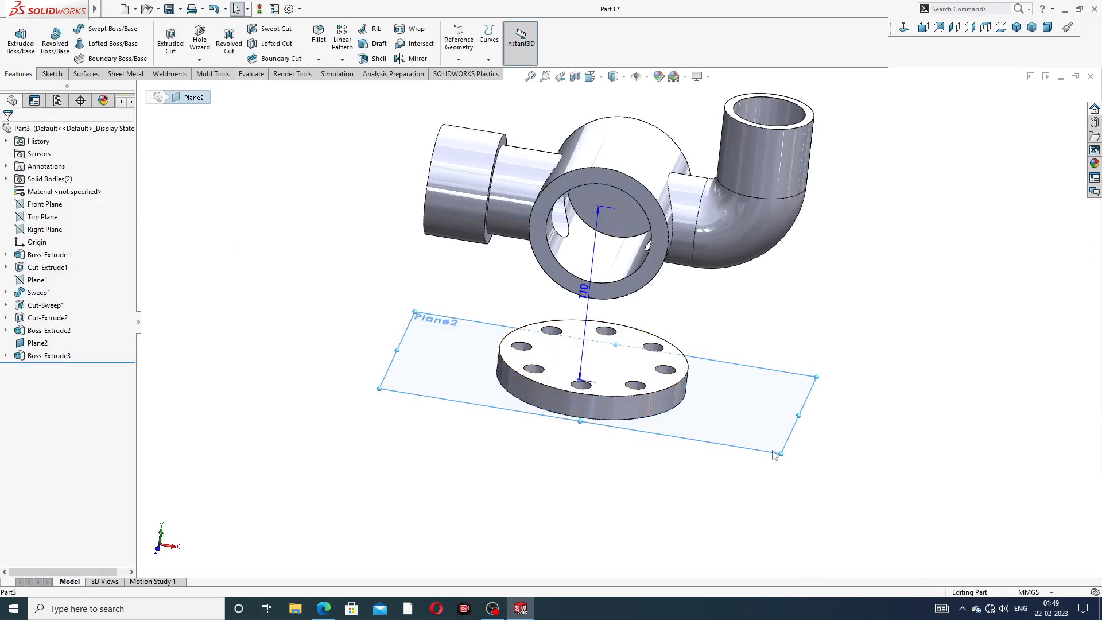
pyautogui.click(829, 419)
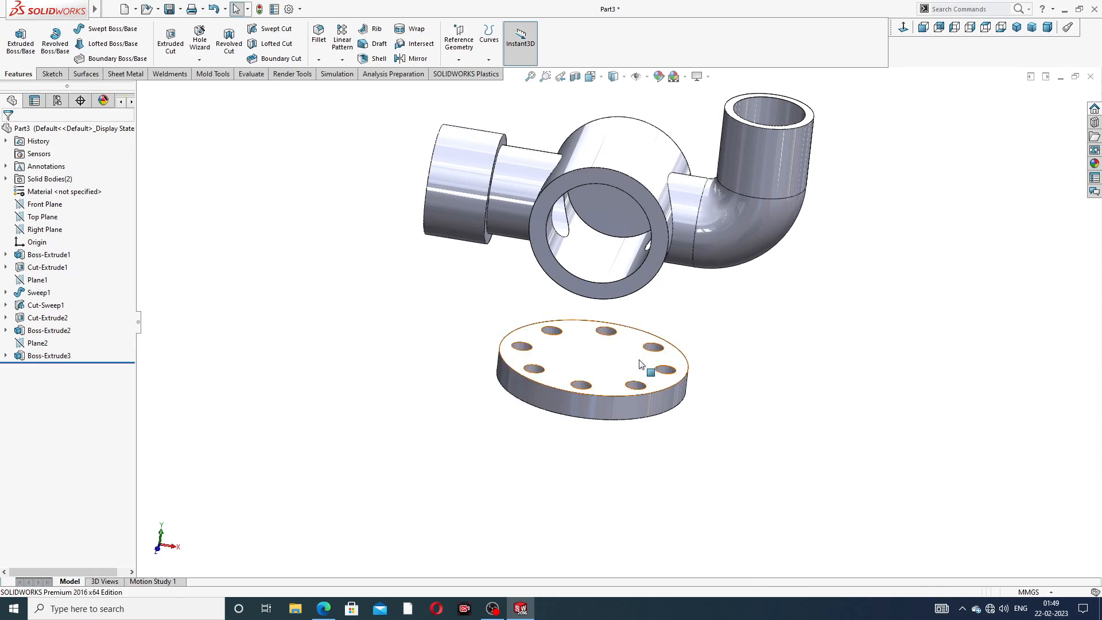
# Sketch a circle about 53 mm in diameter on the flange's upper face, centred on the origin
pyautogui.click(611, 357)
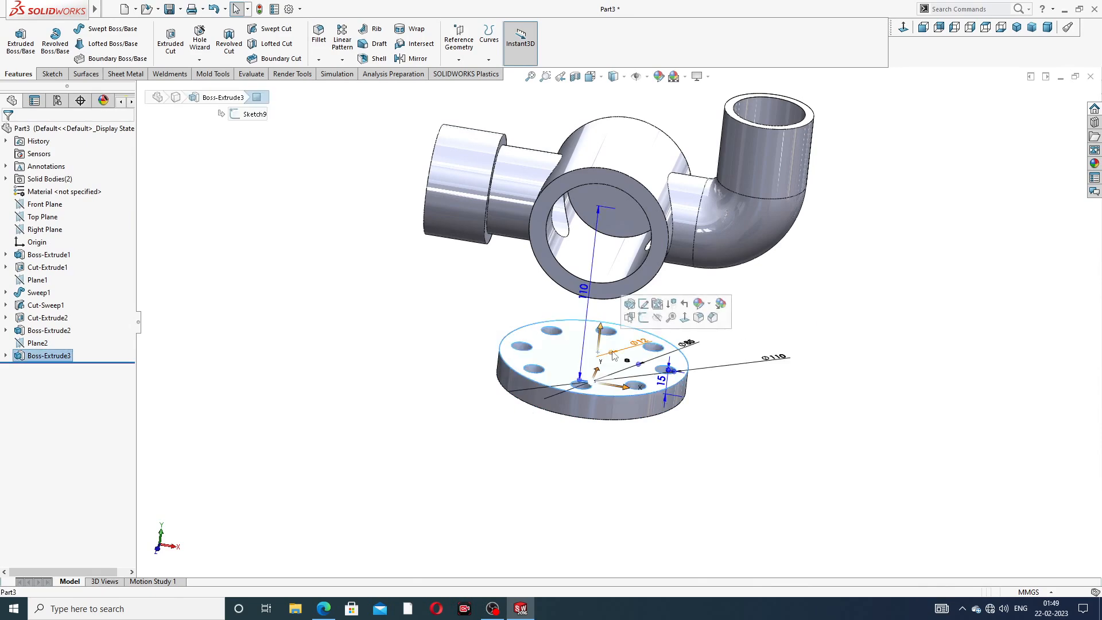
pyautogui.click(643, 321)
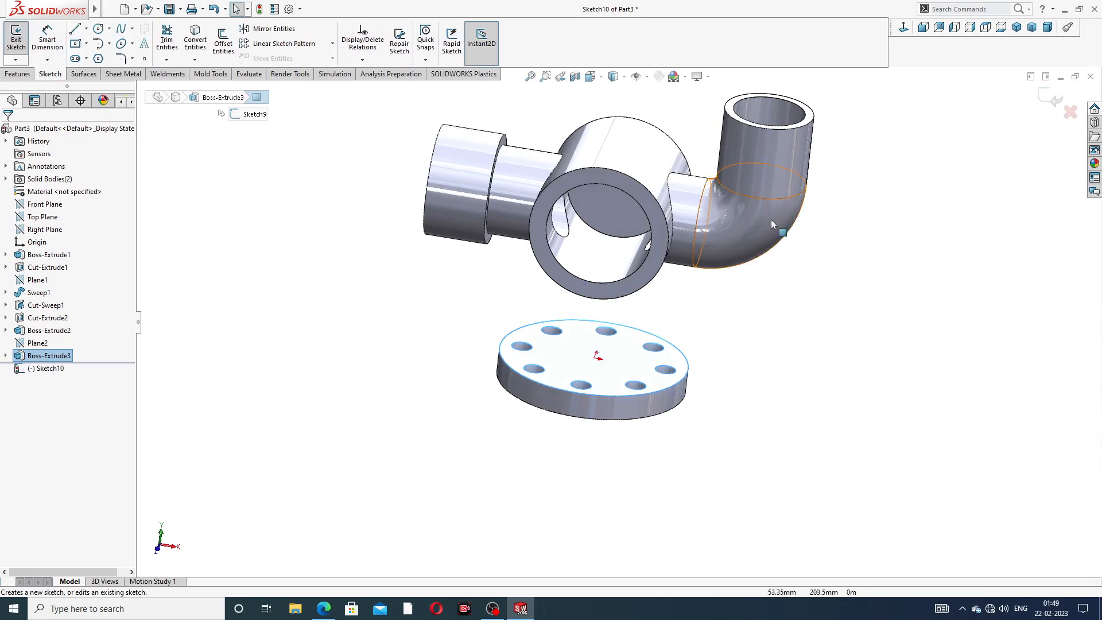
pyautogui.click(903, 29)
pyautogui.press('f')
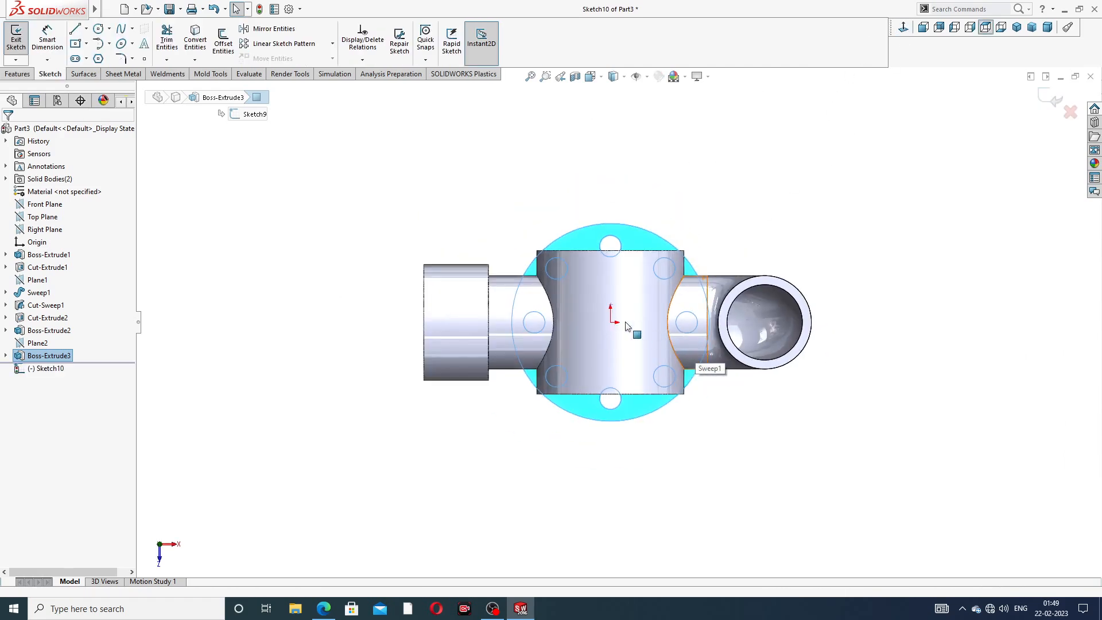
pyautogui.click(100, 30)
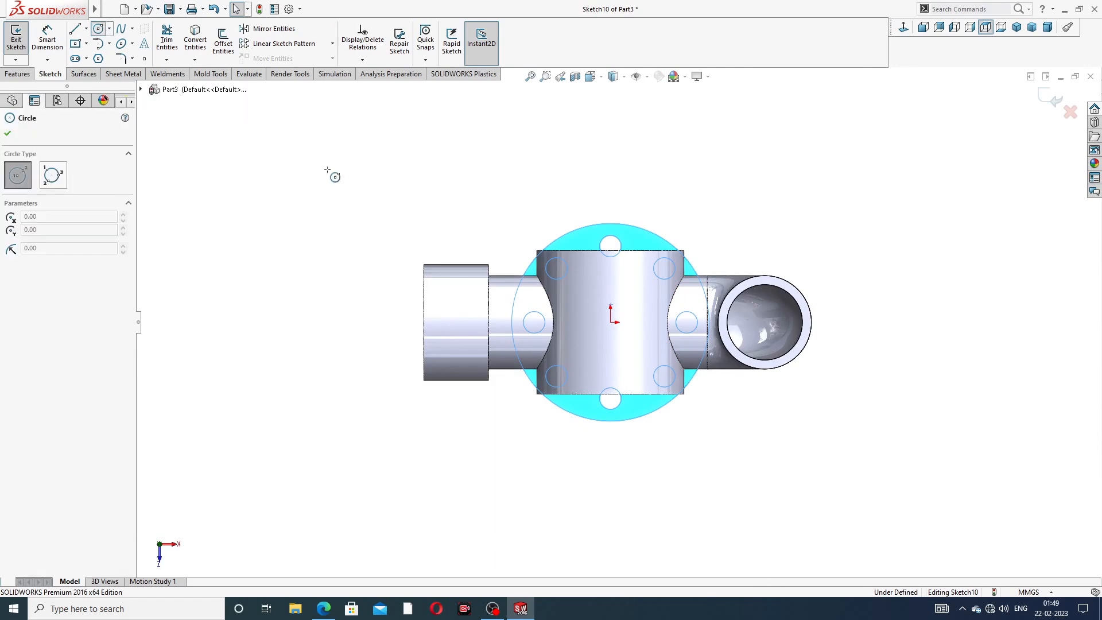
pyautogui.click(610, 322)
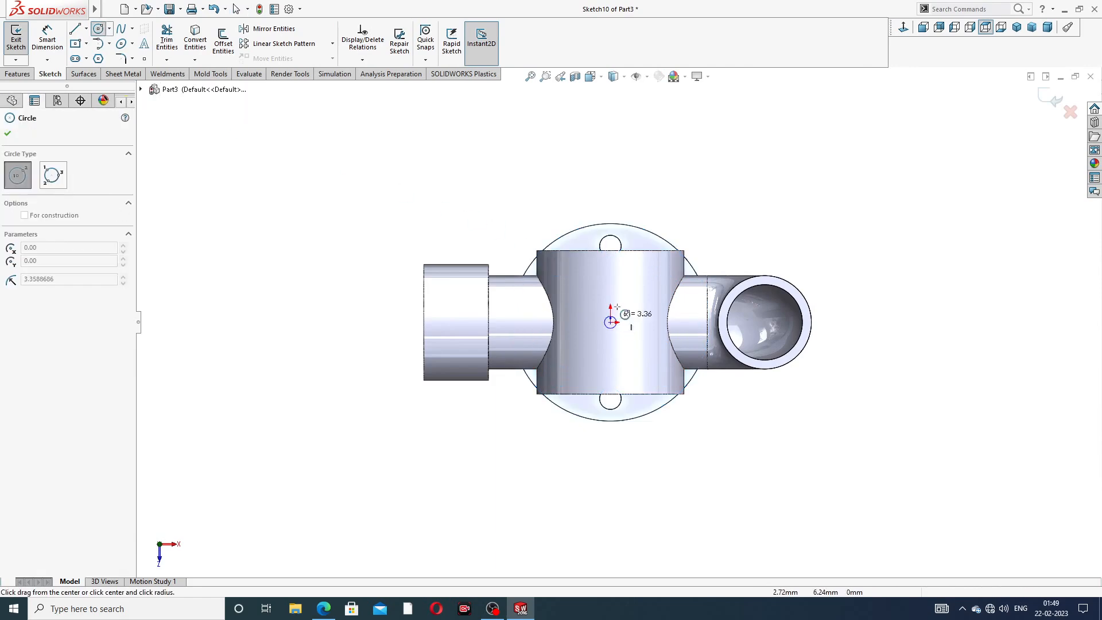
pyautogui.click(643, 288)
pyautogui.rightClick(714, 198)
pyautogui.click(741, 205)
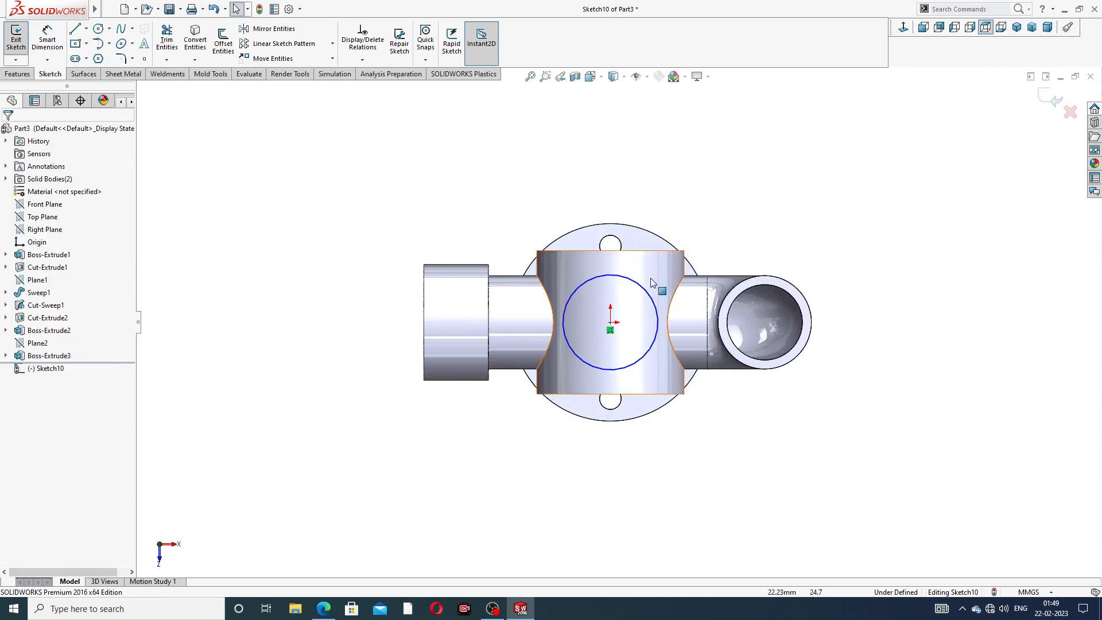
# Dimension the circle on the flange's upper face to a diameter of 62 mm
pyautogui.click(47, 37)
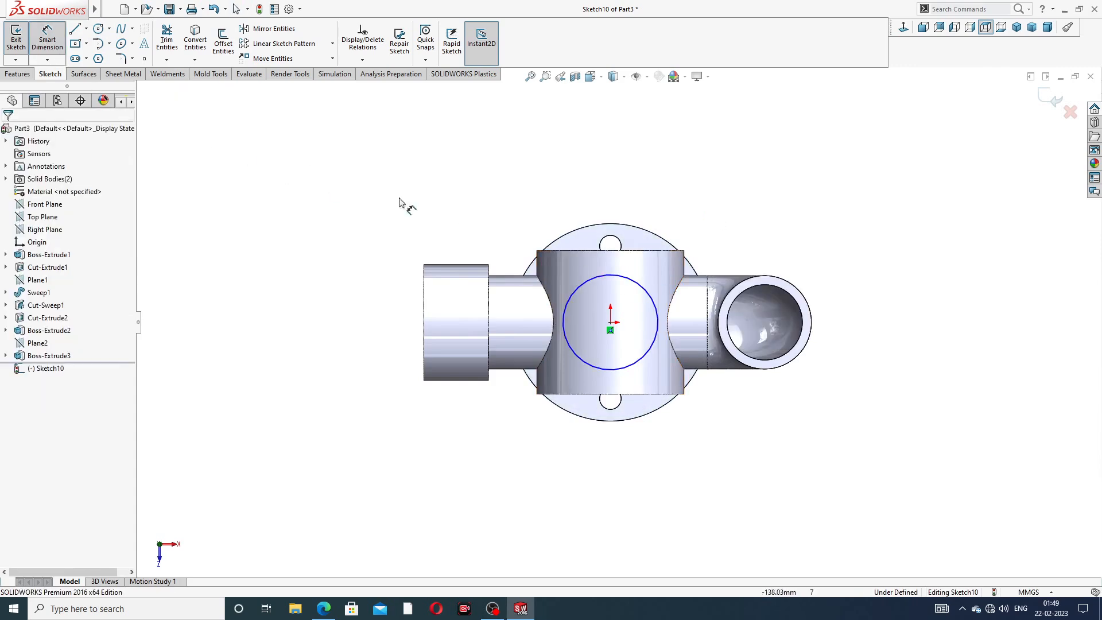
pyautogui.click(636, 287)
pyautogui.click(710, 239)
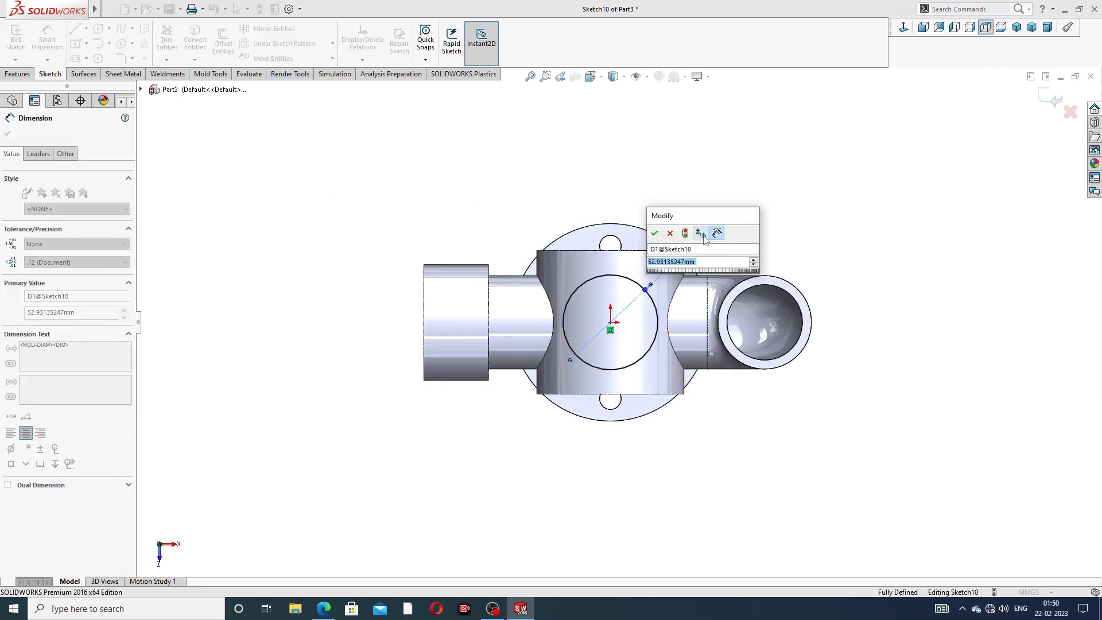
pyautogui.write('62')
pyautogui.press('Return')
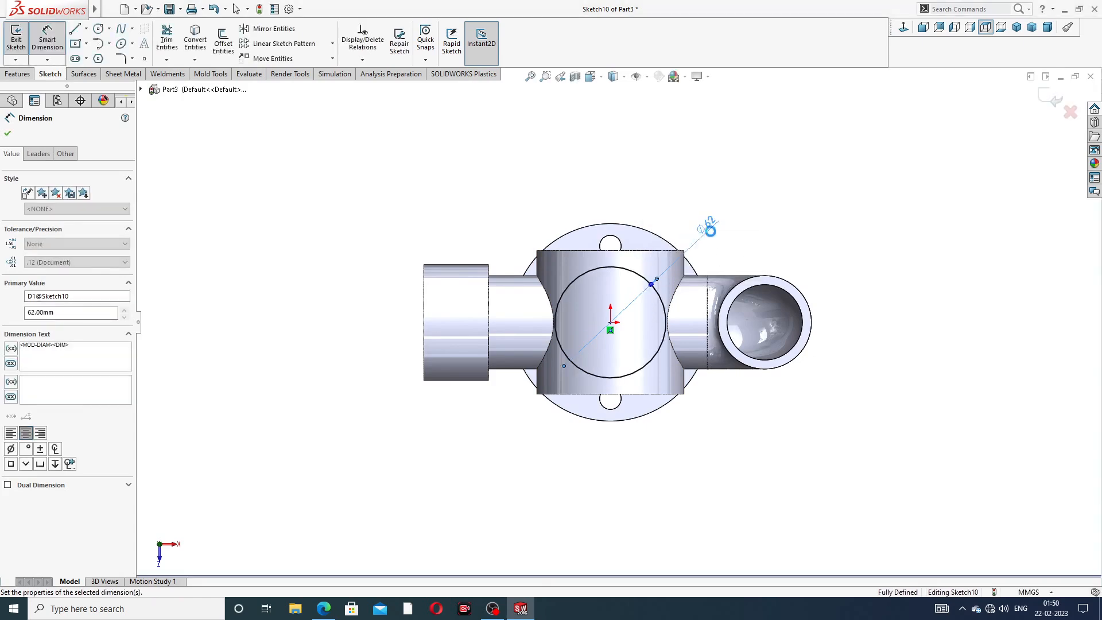
pyautogui.rightClick(769, 206)
pyautogui.click(800, 170)
# Check the PDF drawing, and extrude the 62 mm circle up to the main cylinder's outer surface as a merged boss
pyautogui.moveTo(654, 224); pyautogui.dragTo(656, 319, button='middle')
pyautogui.click(324, 609)
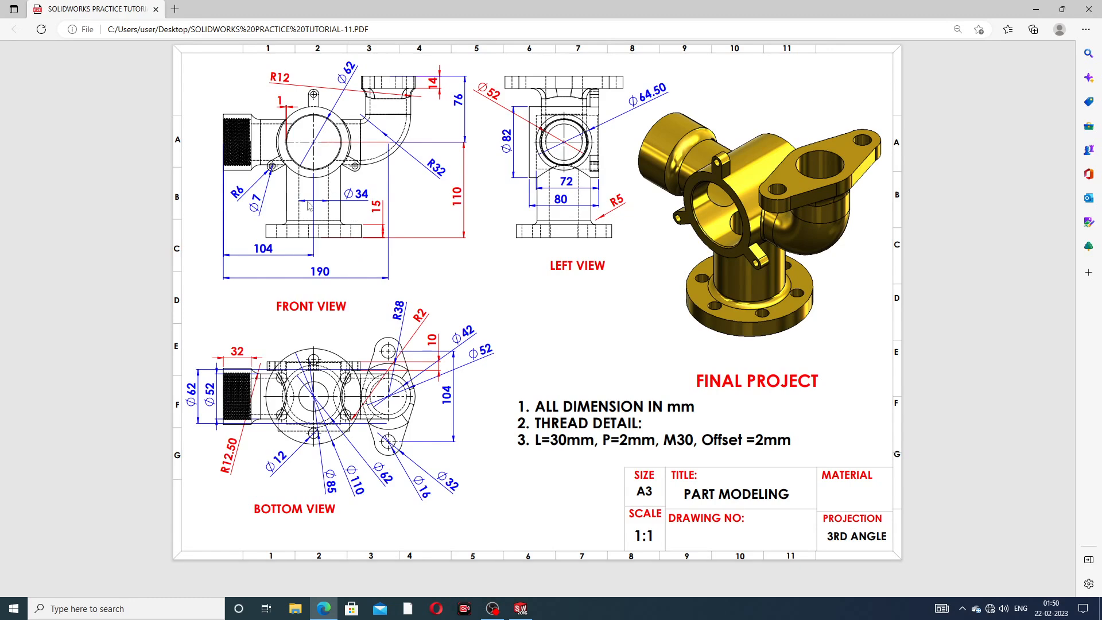
pyautogui.click(520, 608)
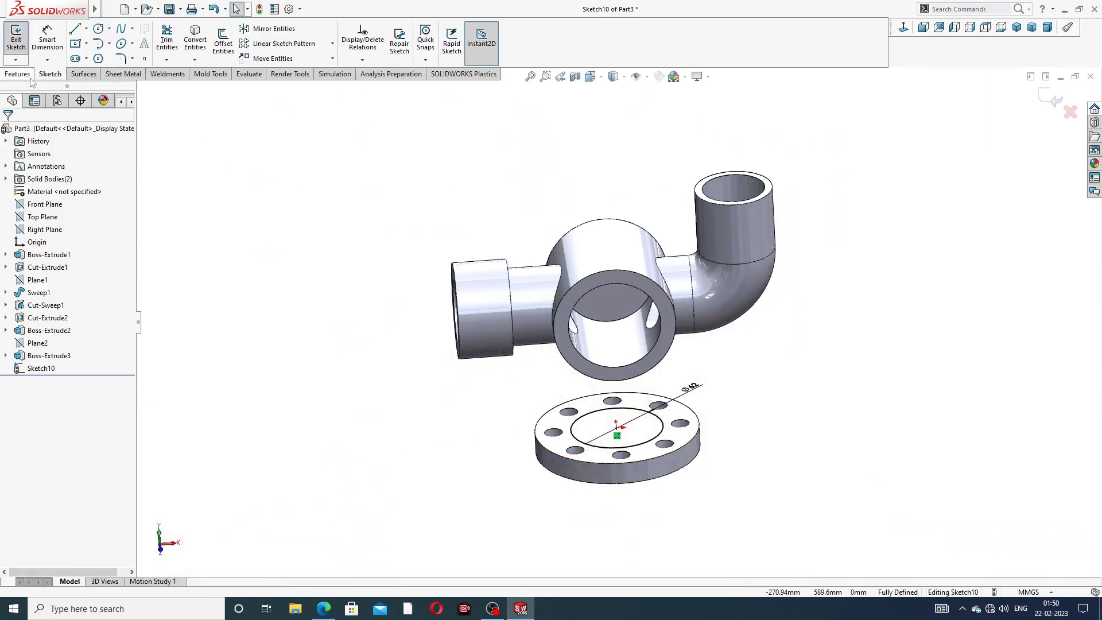
pyautogui.click(18, 74)
pyautogui.click(20, 40)
pyautogui.moveTo(561, 368); pyautogui.dragTo(572, 404, button='middle')
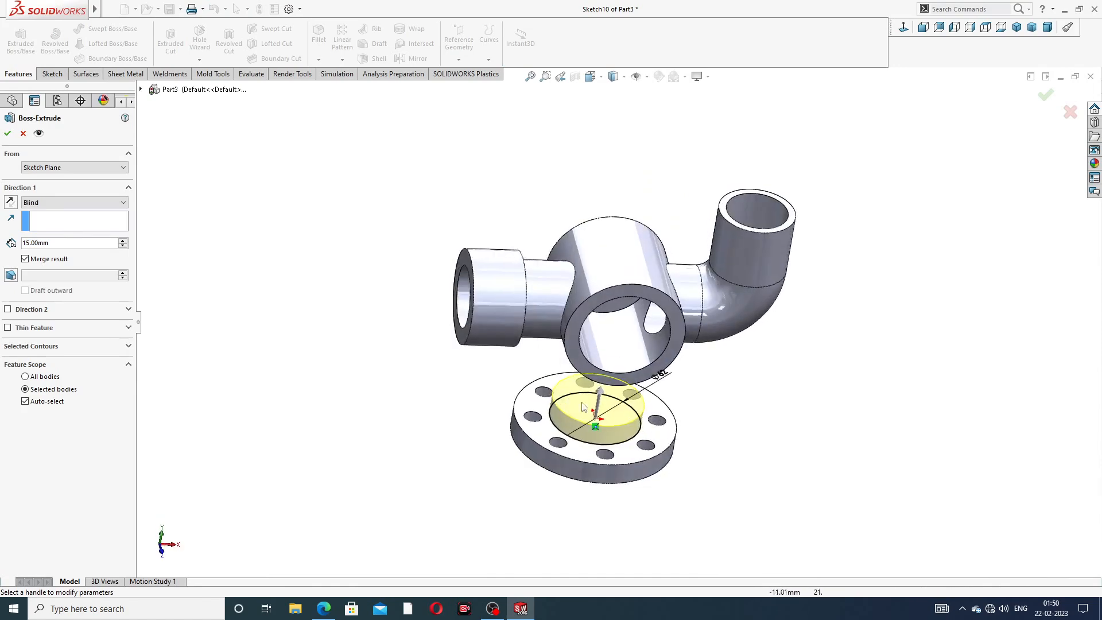
pyautogui.scroll(-2, 620, 413)
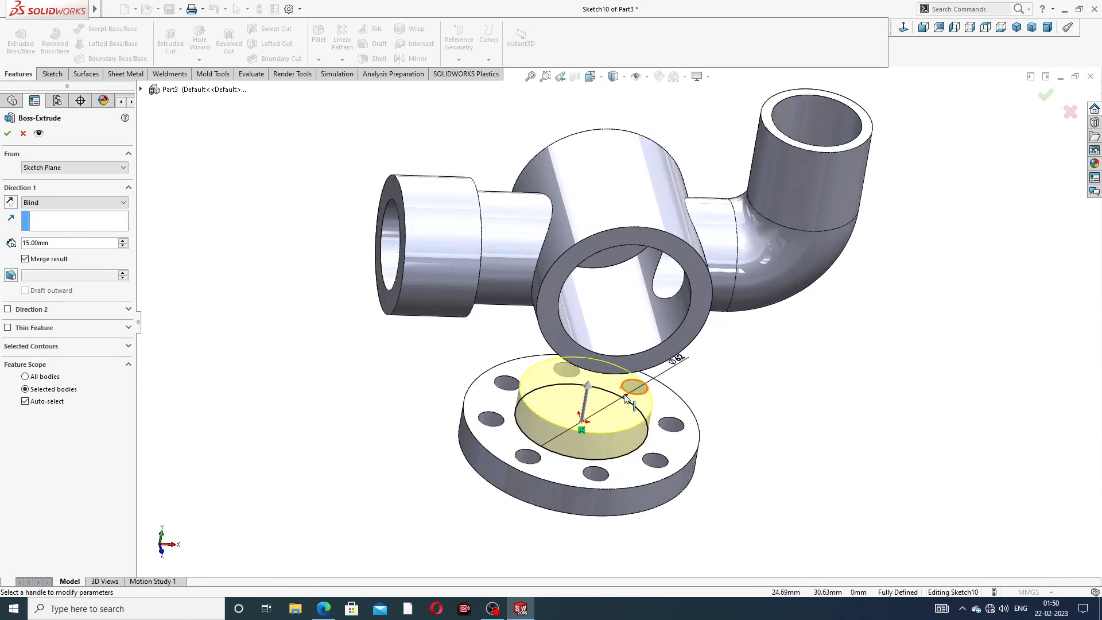
pyautogui.click(58, 203)
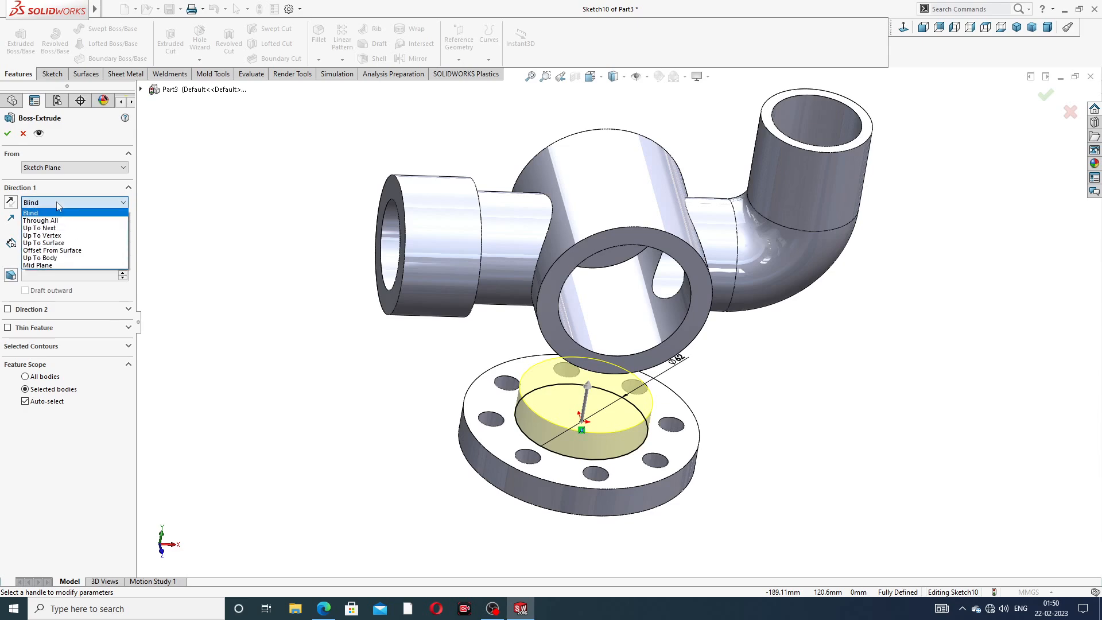
pyautogui.click(67, 243)
pyautogui.scroll(-2, 659, 373)
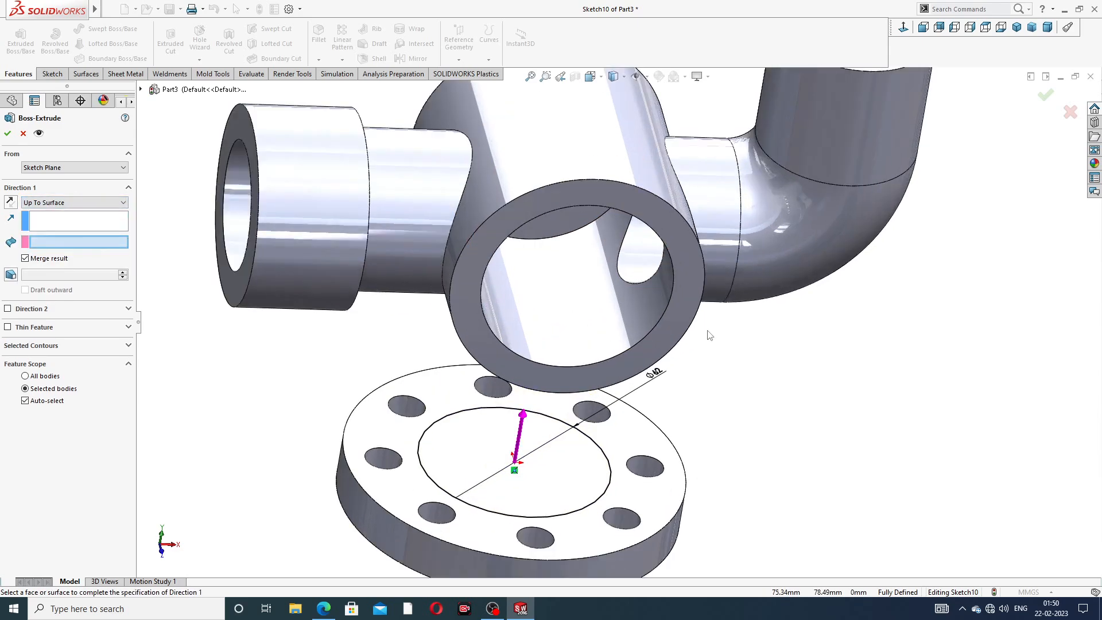
pyautogui.scroll(2, 627, 349)
pyautogui.moveTo(627, 349); pyautogui.dragTo(746, 345, button='middle')
pyautogui.click(584, 306)
pyautogui.press('Return')
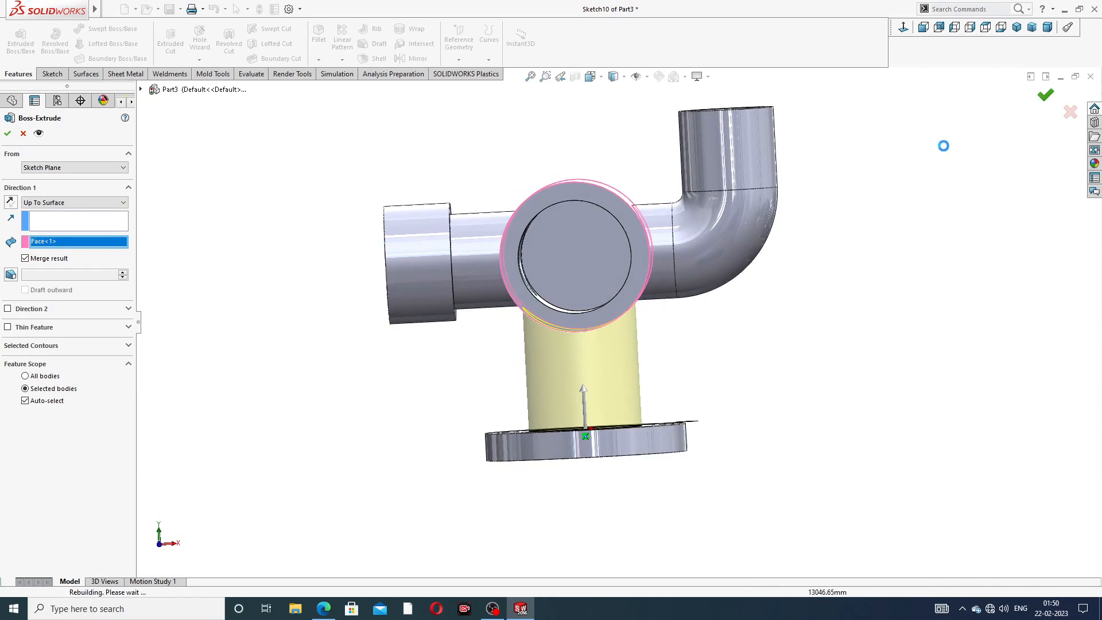
# Sketch a circle about 38 mm in diameter on the flange's underside, centred on the origin
pyautogui.moveTo(721, 327); pyautogui.dragTo(687, 236, button='middle')
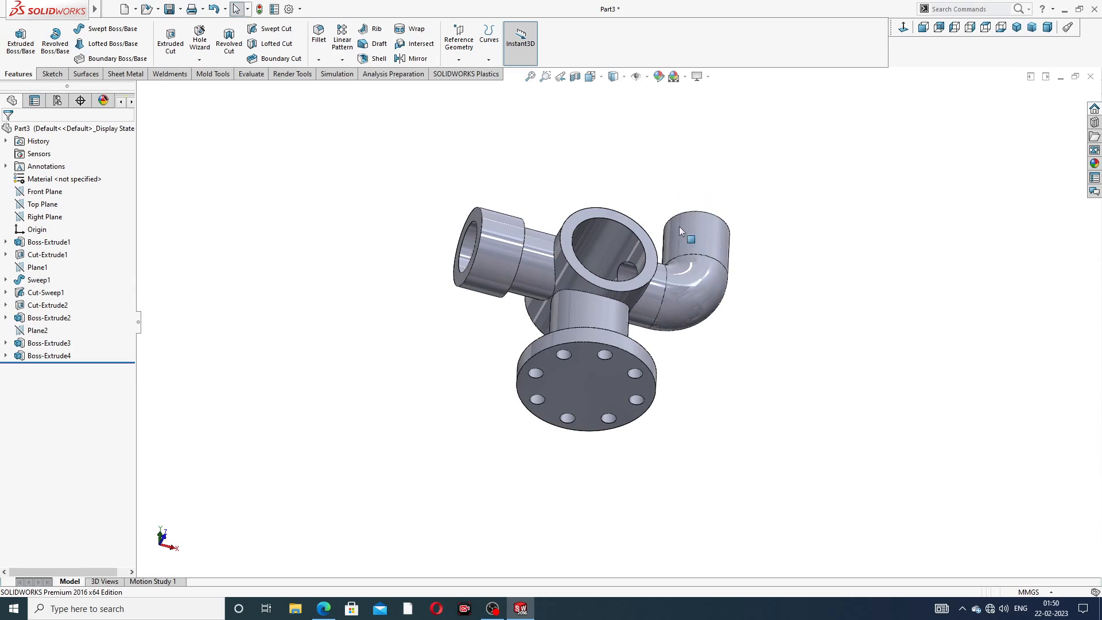
pyautogui.click(603, 371)
pyautogui.click(631, 321)
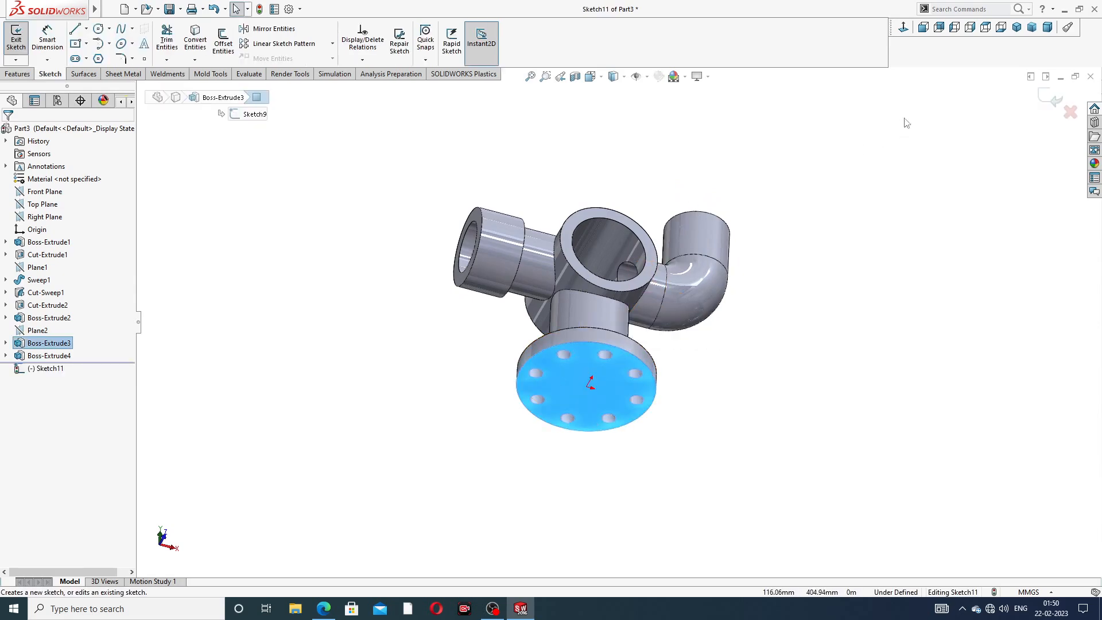
pyautogui.click(904, 27)
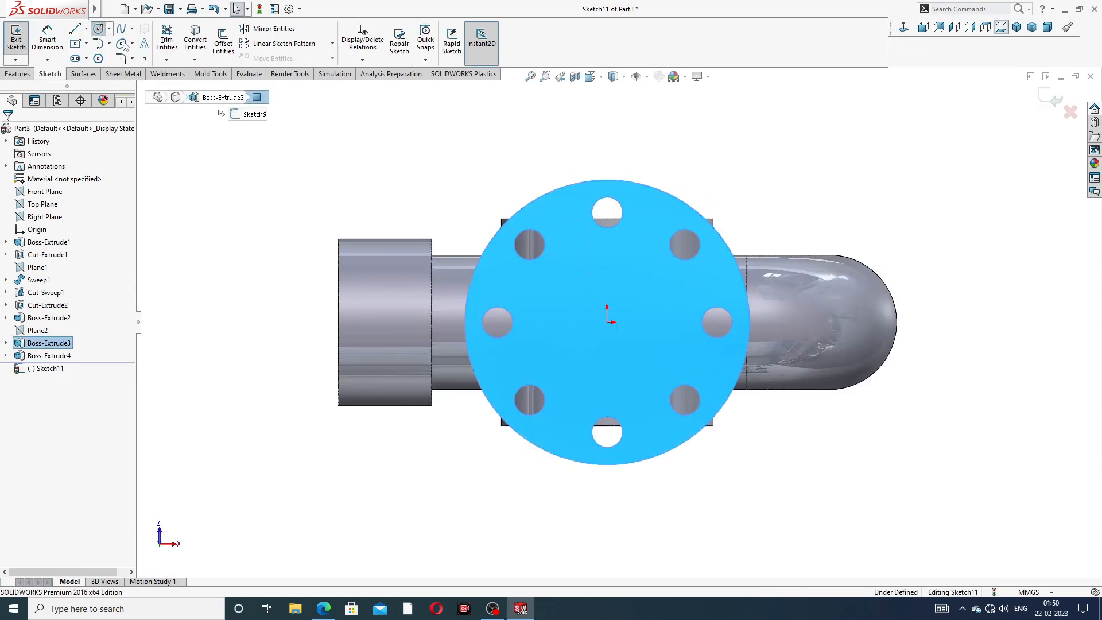
pyautogui.click(100, 30)
pyautogui.click(607, 323)
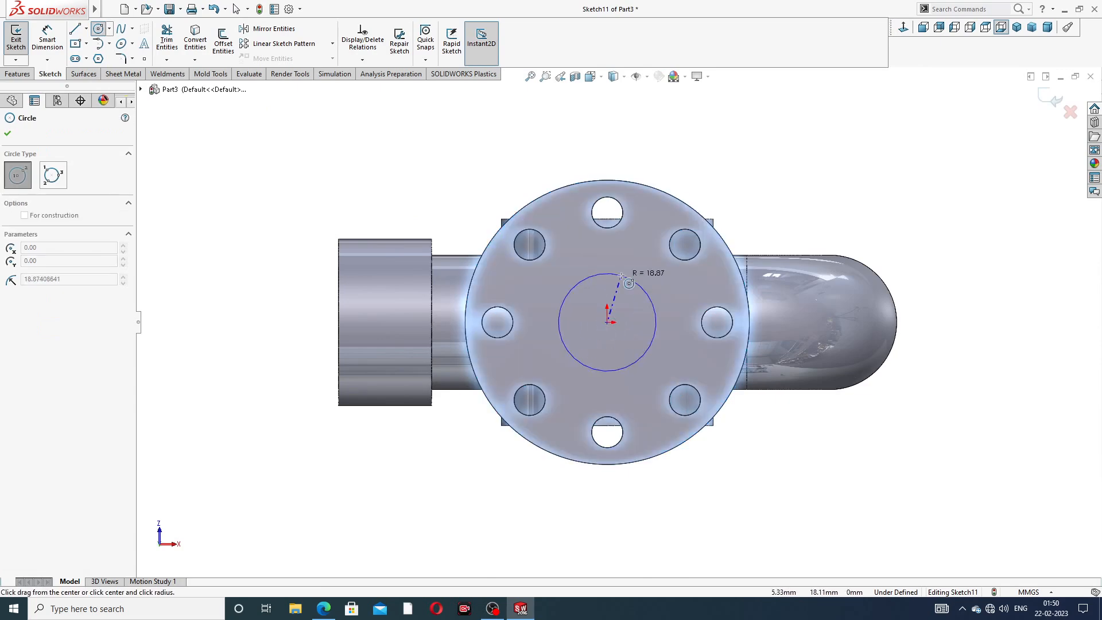
pyautogui.click(642, 288)
pyautogui.rightClick(645, 252)
pyautogui.click(667, 261)
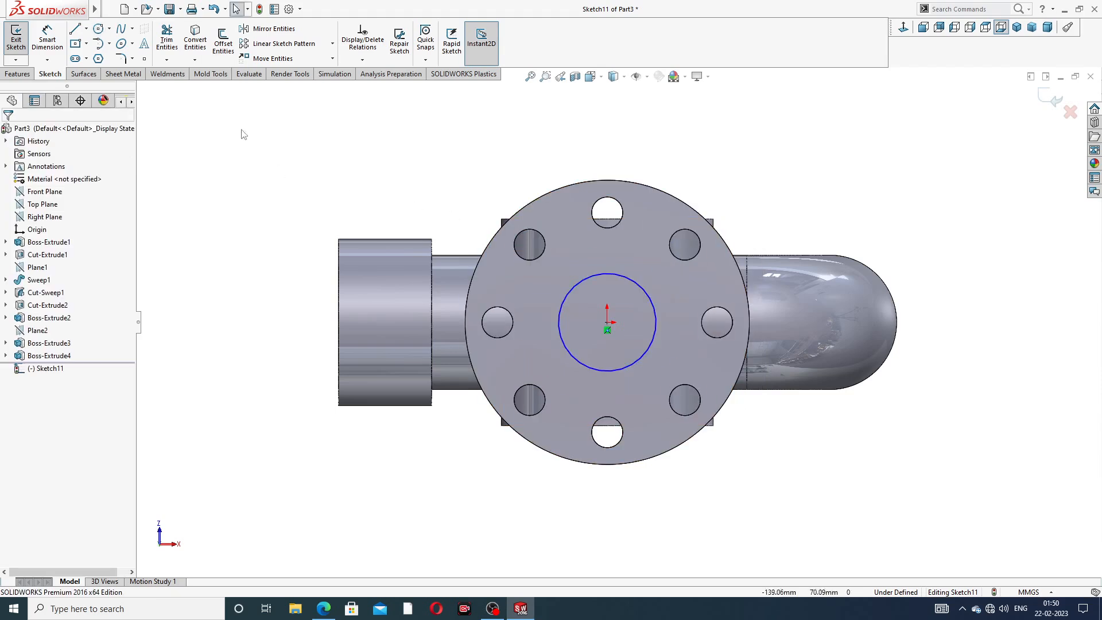
# Dimension the underside circle to a 34 mm diameter, check it against the PDF drawing, and finish the sketch
pyautogui.click(47, 39)
pyautogui.click(622, 278)
pyautogui.click(759, 174)
pyautogui.write('34')
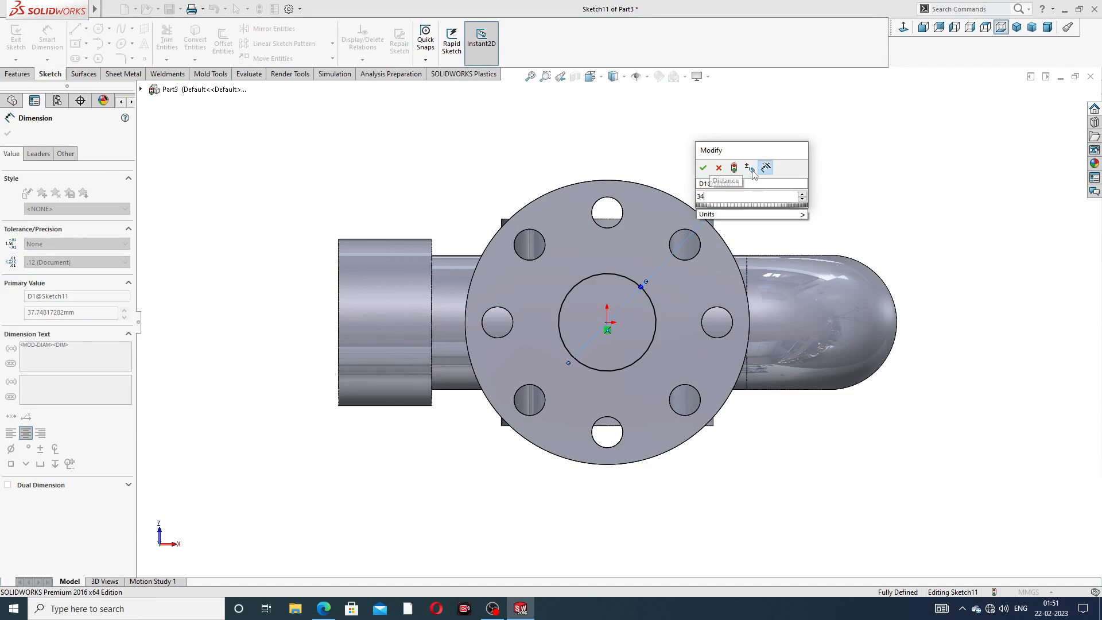
pyautogui.press('Return')
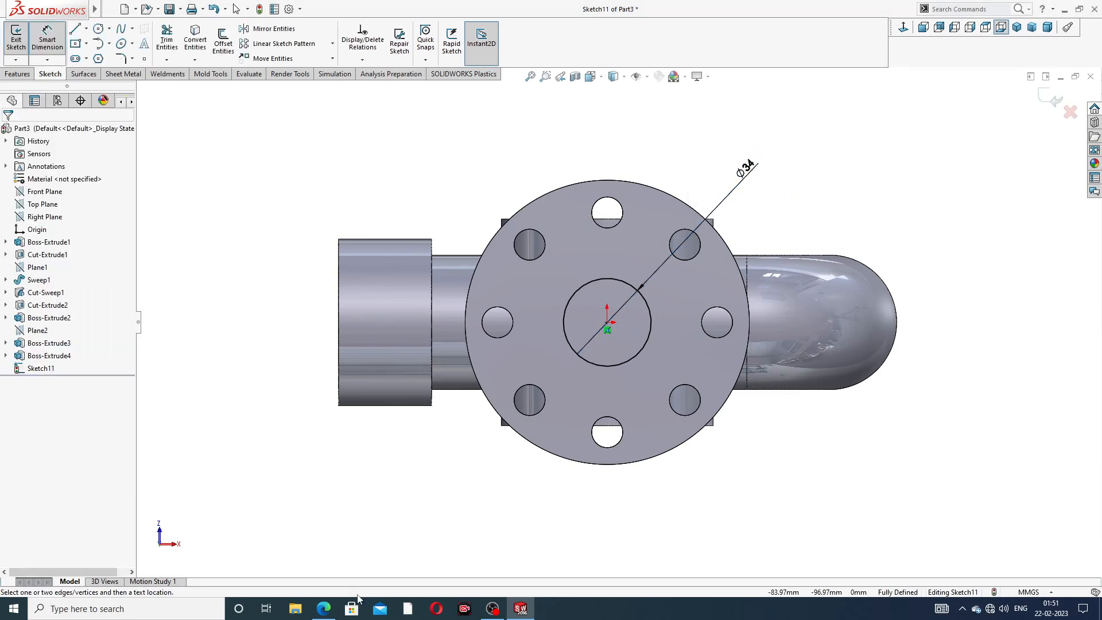
pyautogui.click(331, 610)
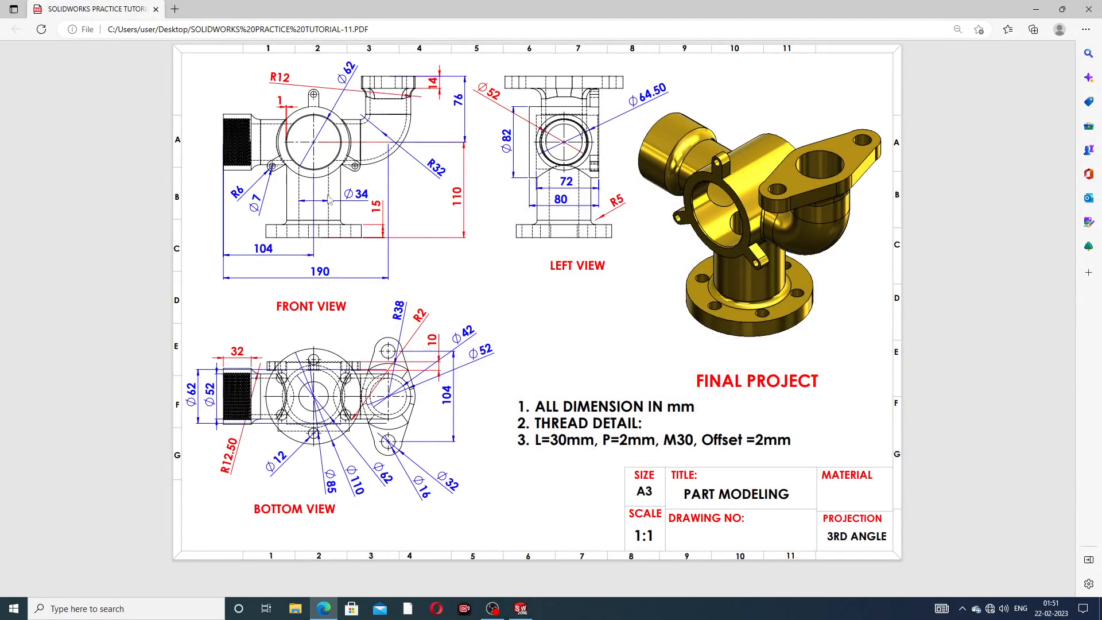
pyautogui.click(332, 610)
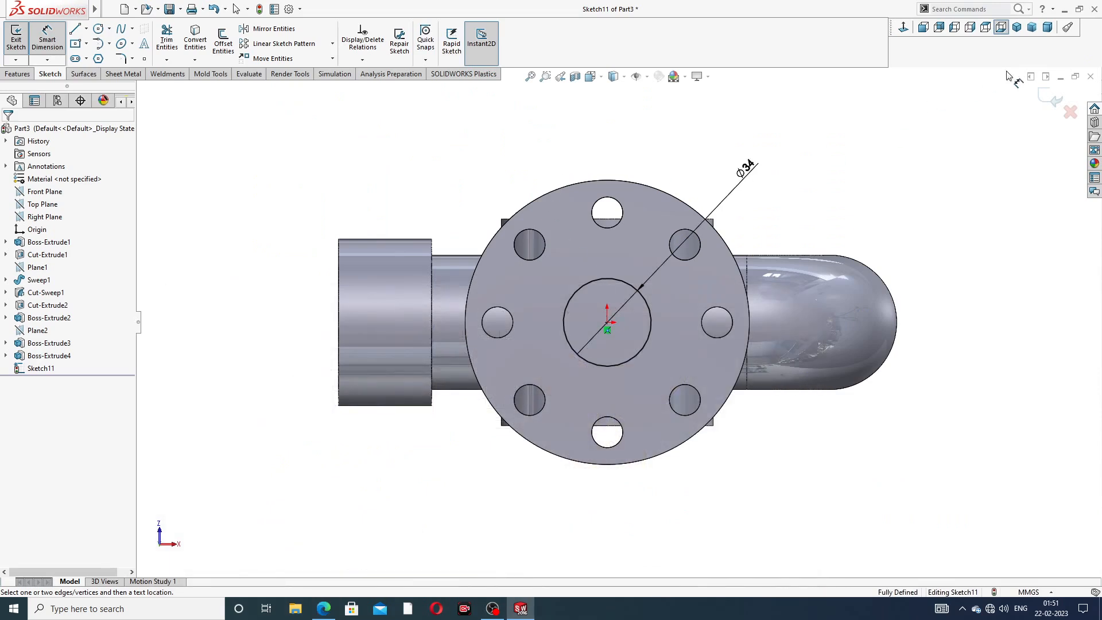
pyautogui.click(1054, 98)
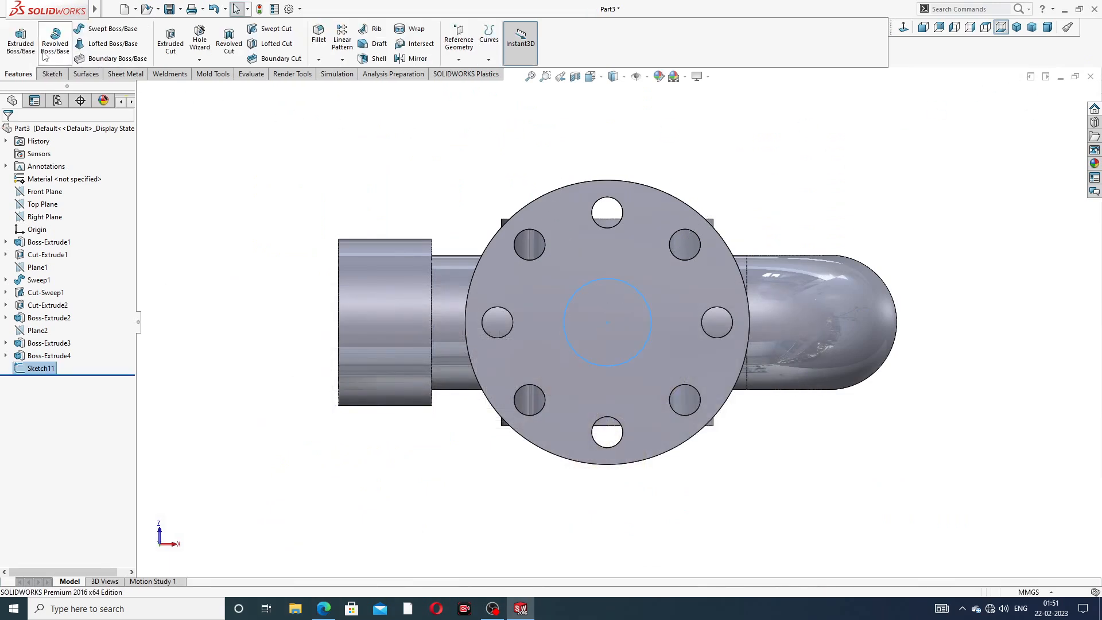
# Cut the 34 mm circle through the flange and pipe up to the main cylinder's inner bore surface
pyautogui.click(170, 41)
pyautogui.moveTo(493, 200); pyautogui.dragTo(448, 438, button='middle')
pyautogui.moveTo(498, 471); pyautogui.dragTo(355, 315, button='middle')
pyautogui.click(82, 202)
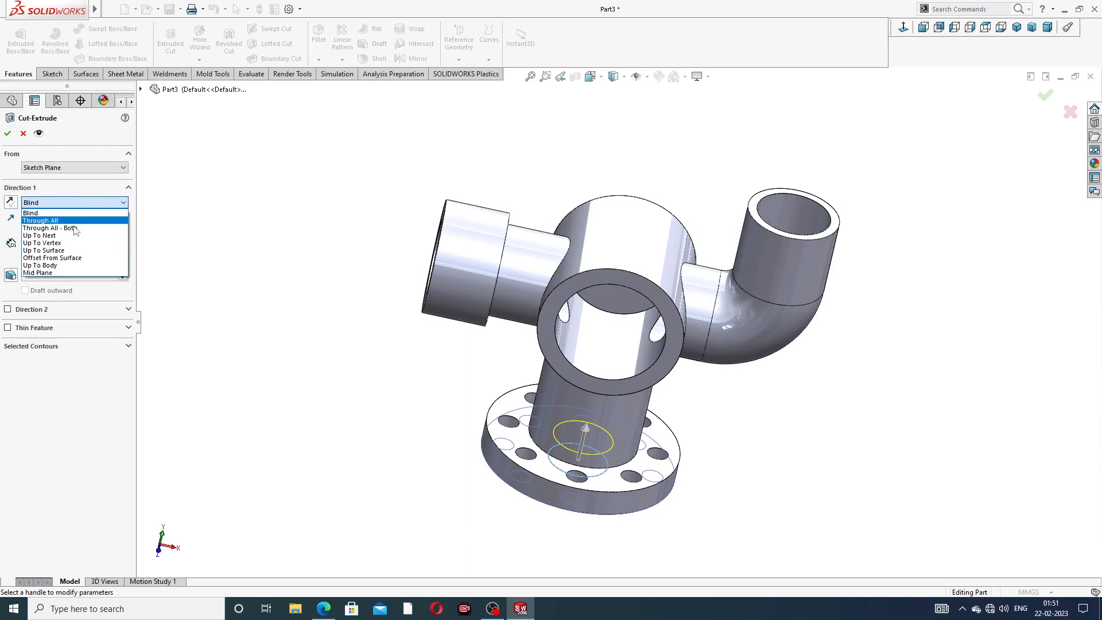
pyautogui.click(72, 251)
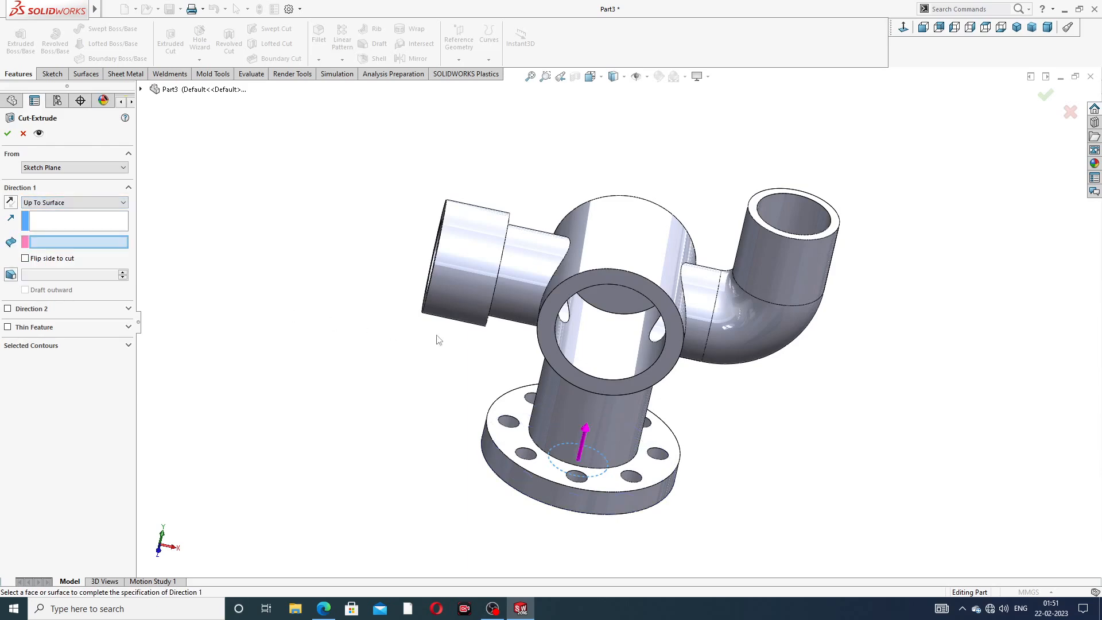
pyautogui.click(603, 356)
pyautogui.moveTo(606, 363)
pyautogui.mouseDown(button='middle')
pyautogui.moveTo(573, 448)
pyautogui.moveTo(610, 359)
pyautogui.mouseUp(button='middle')
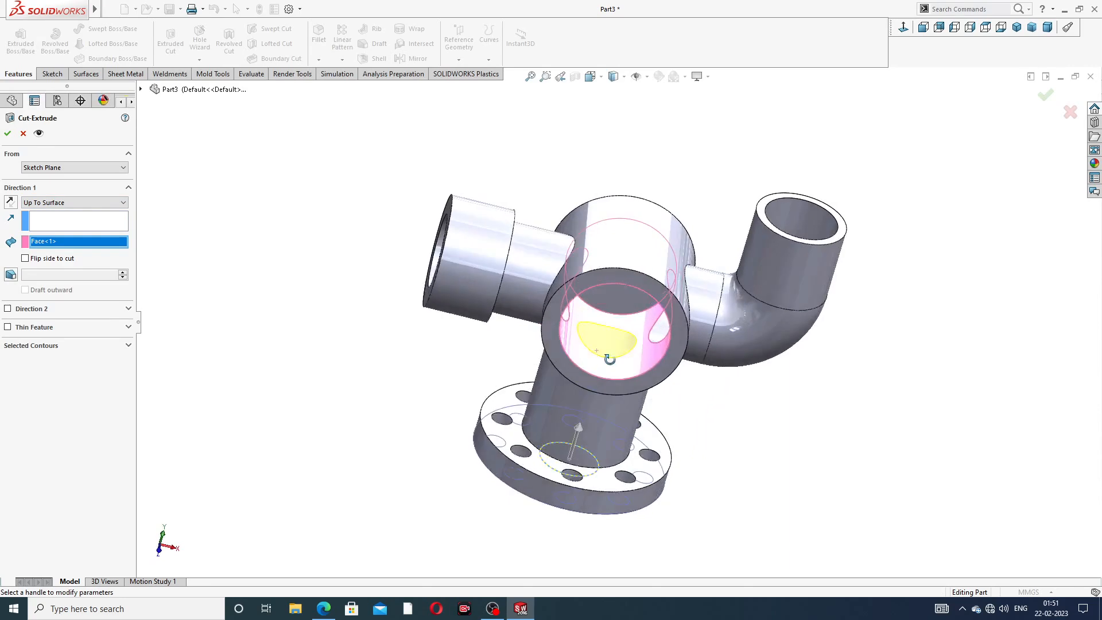
pyautogui.click(1033, 96)
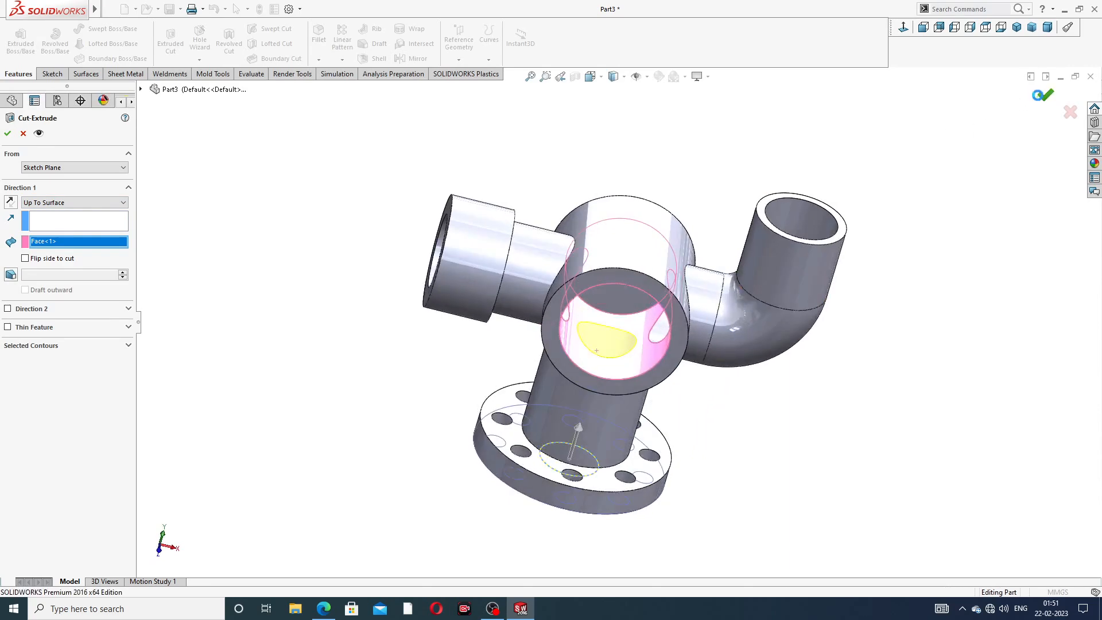
# Apply the polished nickel appearance from the metal library to the whole part
pyautogui.moveTo(863, 211); pyautogui.dragTo(846, 305, button='middle')
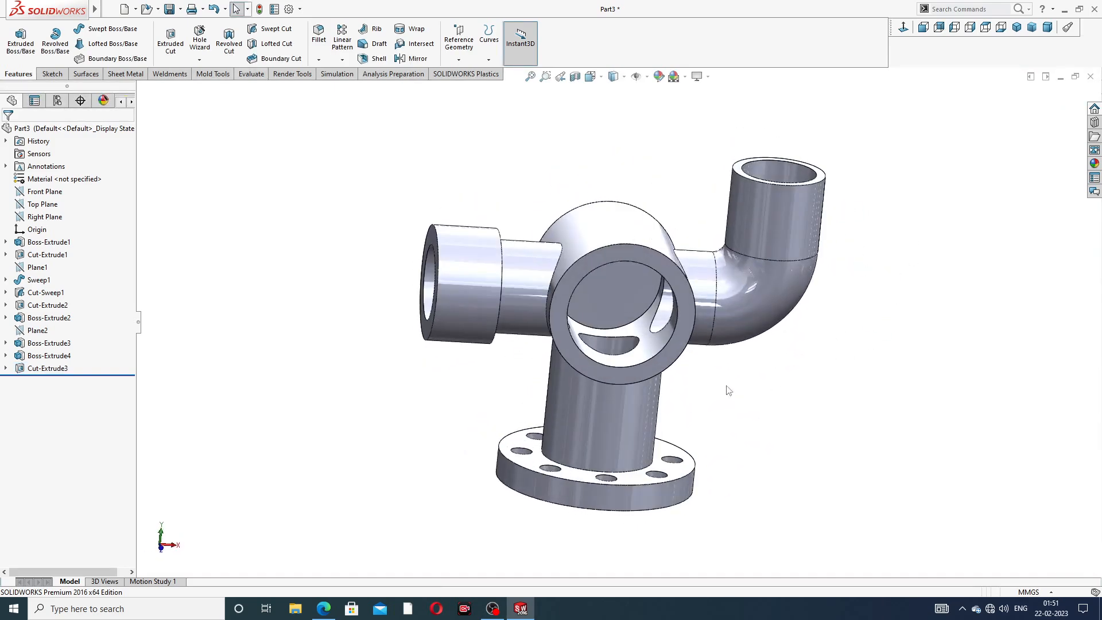
pyautogui.moveTo(709, 366); pyautogui.dragTo(709, 418, button='middle')
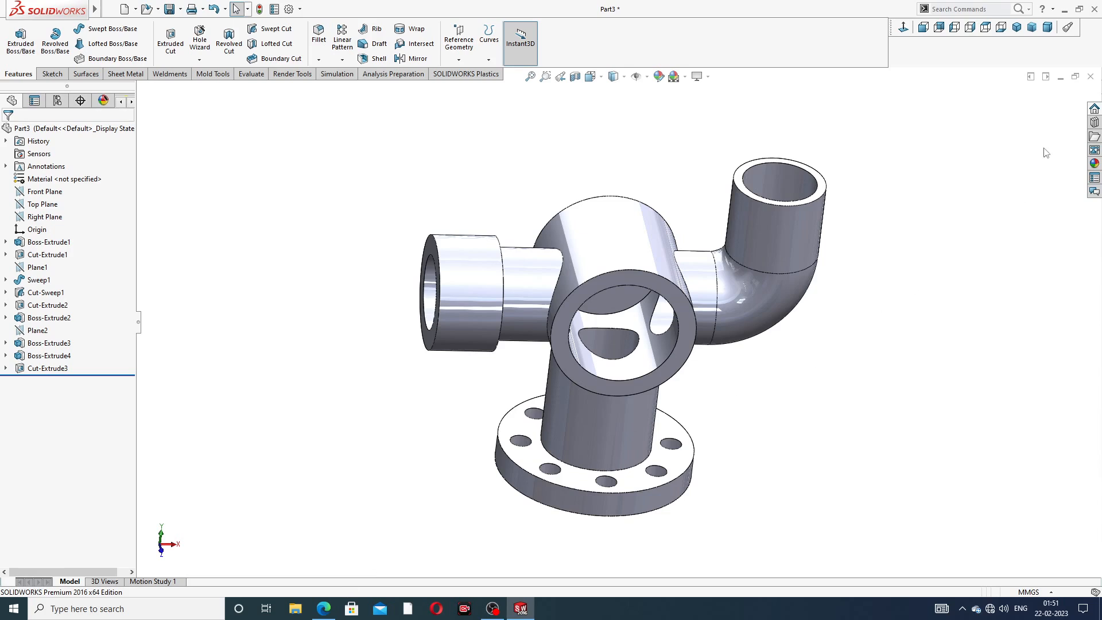
pyautogui.press('z')
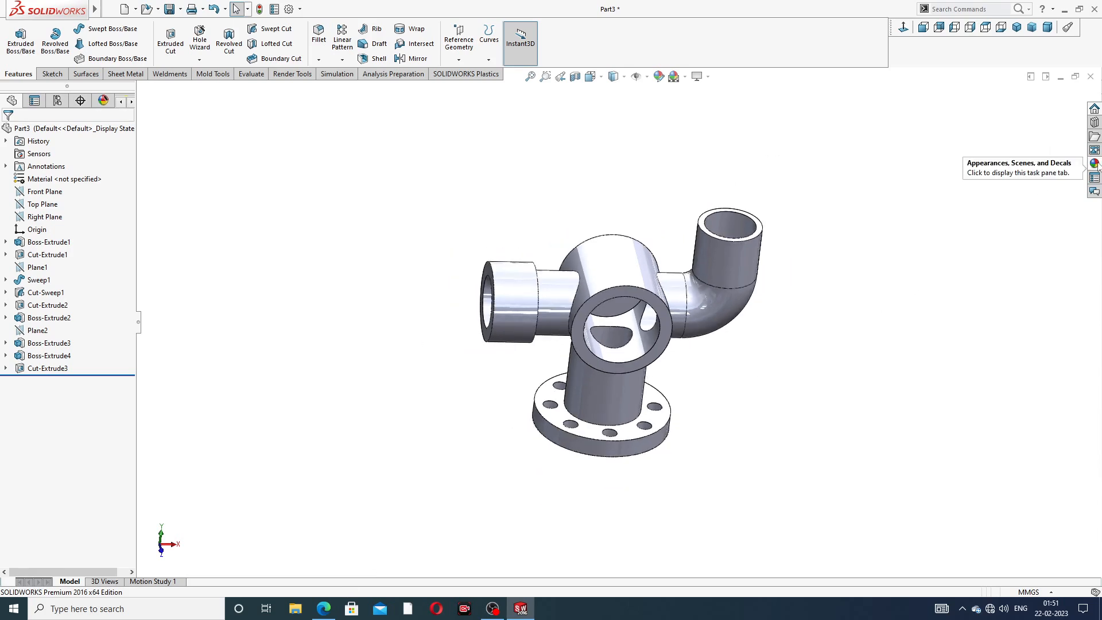
pyautogui.click(1095, 163)
pyautogui.click(1041, 111)
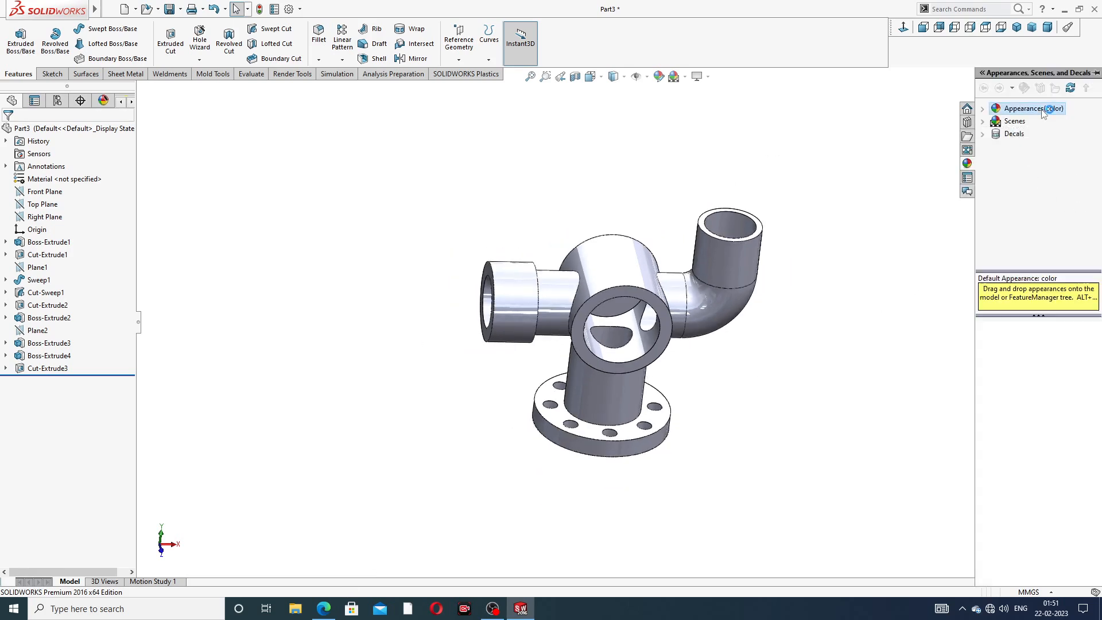
pyautogui.click(876, 217)
pyautogui.click(1095, 163)
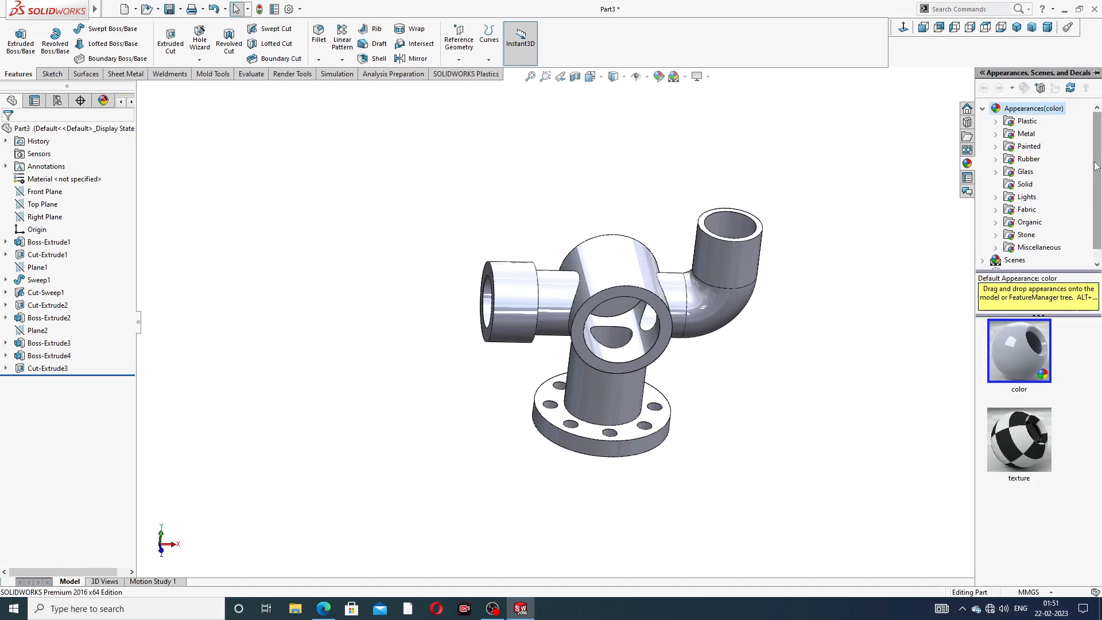
pyautogui.click(1025, 134)
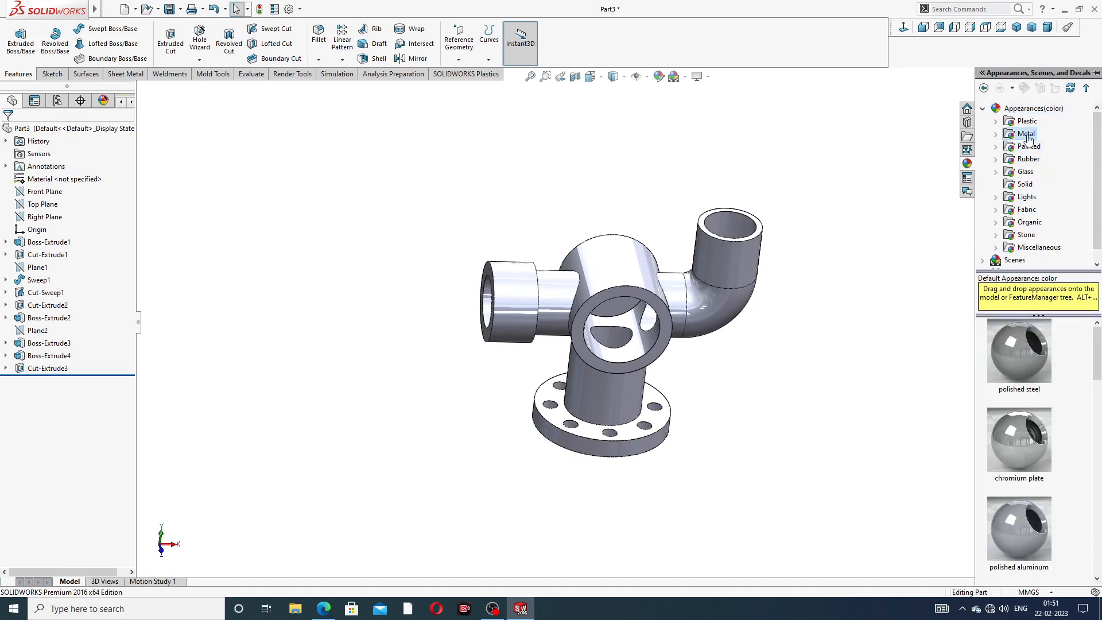
pyautogui.doubleClick(1026, 136)
pyautogui.click(1041, 198)
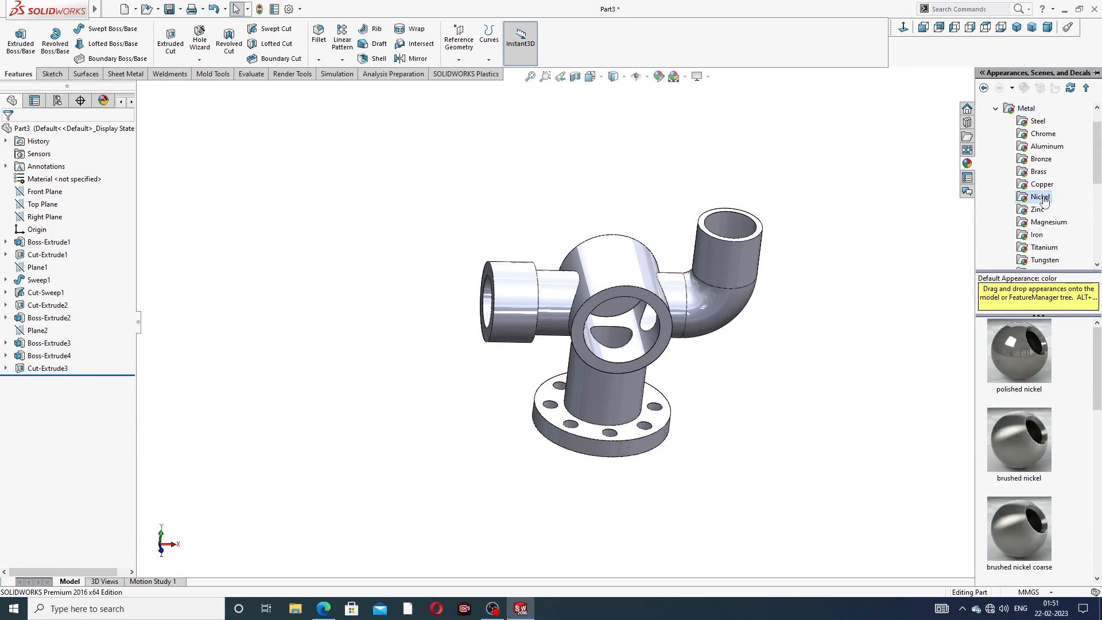
pyautogui.doubleClick(1024, 346)
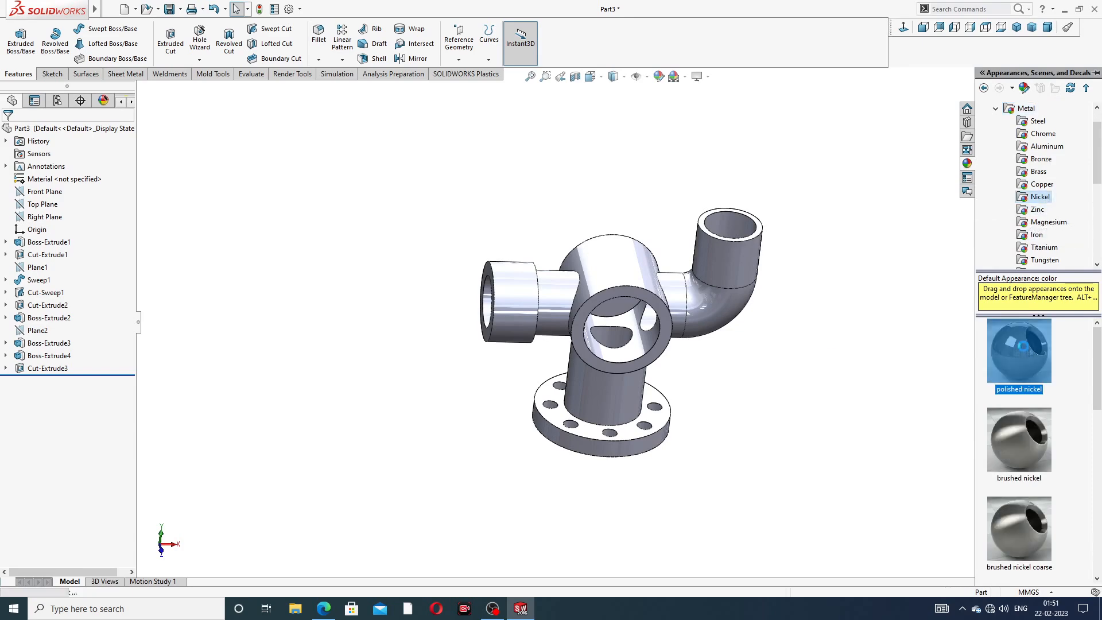
pyautogui.click(806, 348)
# Inspect the nickel-finished part from several angles and check the small lugs around the main cylinder in the PDF drawing
pyautogui.moveTo(672, 278)
pyautogui.mouseDown(button='middle')
pyautogui.moveTo(651, 309)
pyautogui.moveTo(664, 275)
pyautogui.mouseUp(button='middle')
pyautogui.scroll(-2, 618, 332)
pyautogui.moveTo(662, 242); pyautogui.dragTo(674, 308, button='middle')
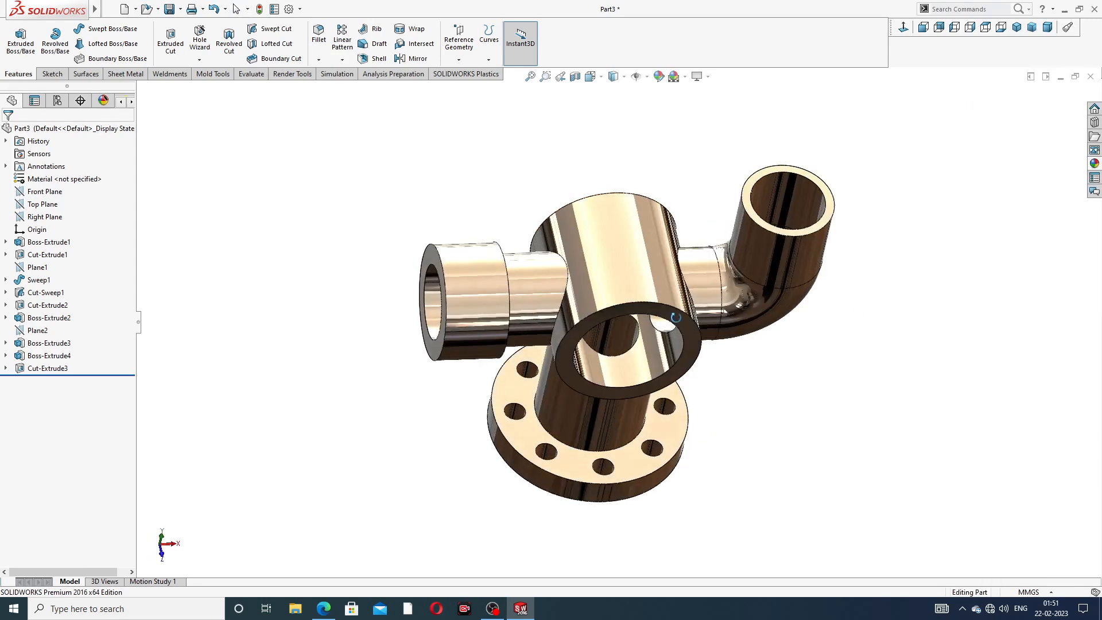
pyautogui.scroll(-2, 675, 308)
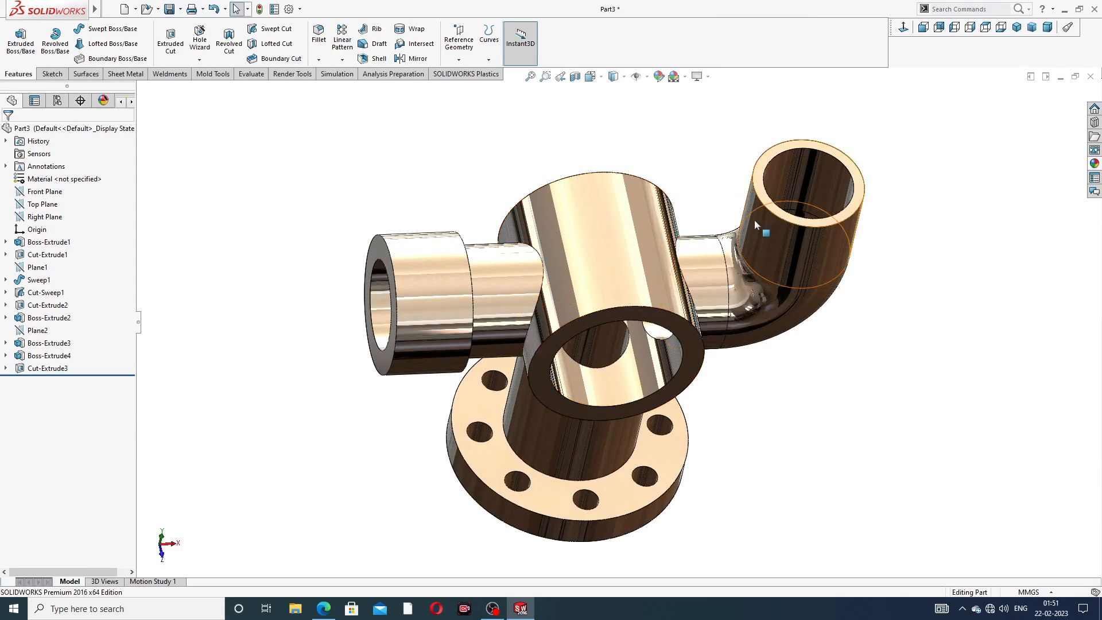
pyautogui.moveTo(707, 260); pyautogui.dragTo(570, 314, button='middle')
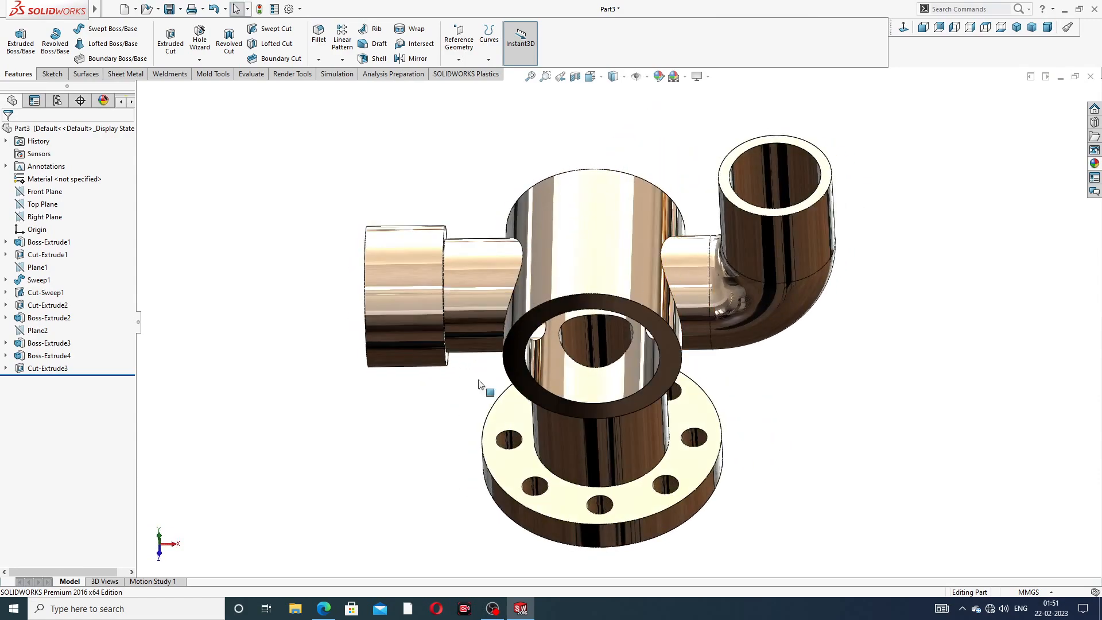
pyautogui.click(324, 609)
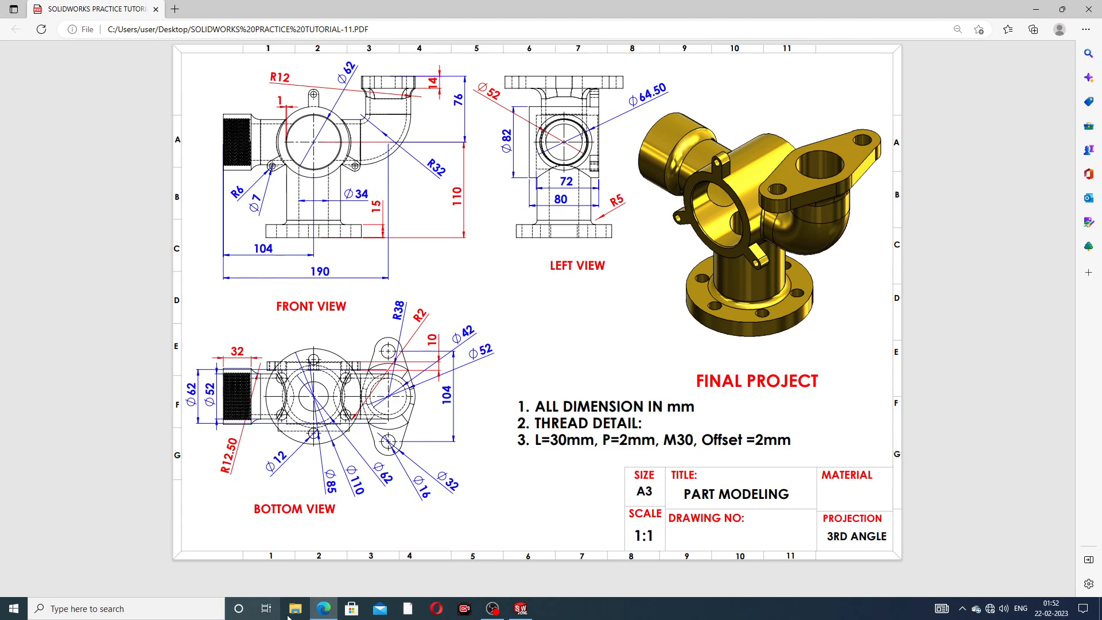
pyautogui.click(520, 608)
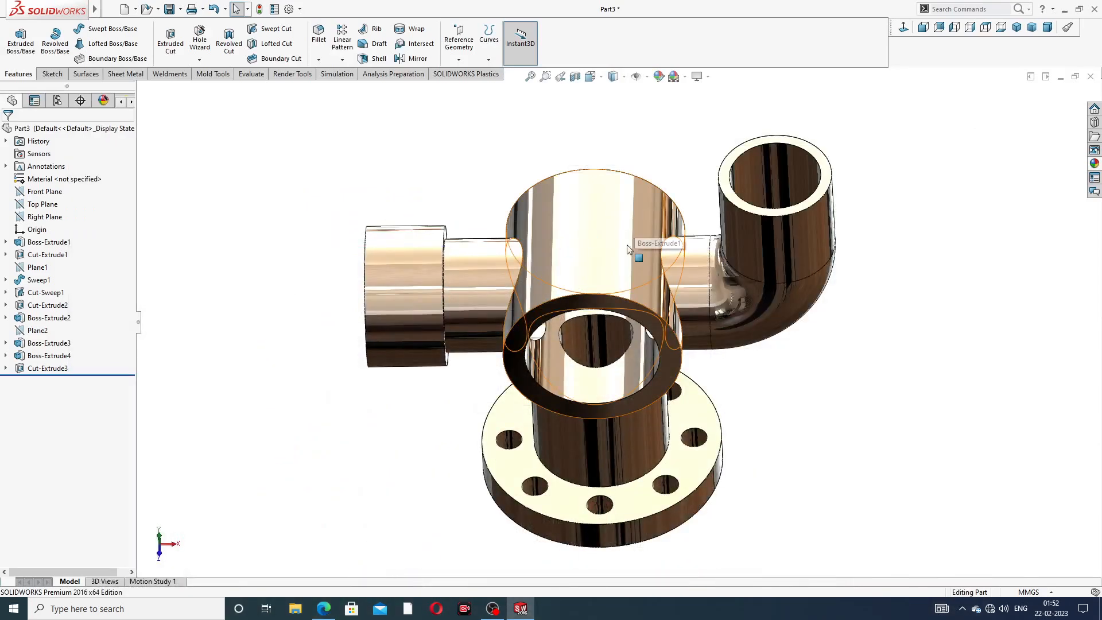
# Start a sketch on the main cylinder's front ring face and draw a circle about 109 mm in diameter centred on the origin
pyautogui.moveTo(613, 281); pyautogui.dragTo(613, 228, button='middle')
pyautogui.click(612, 228)
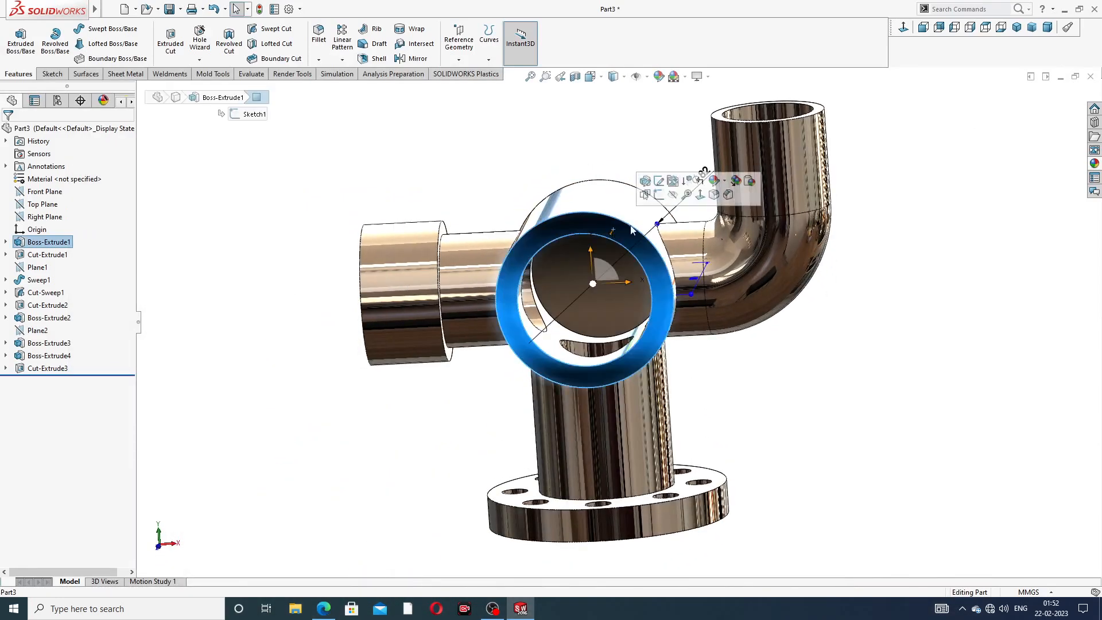
pyautogui.click(659, 195)
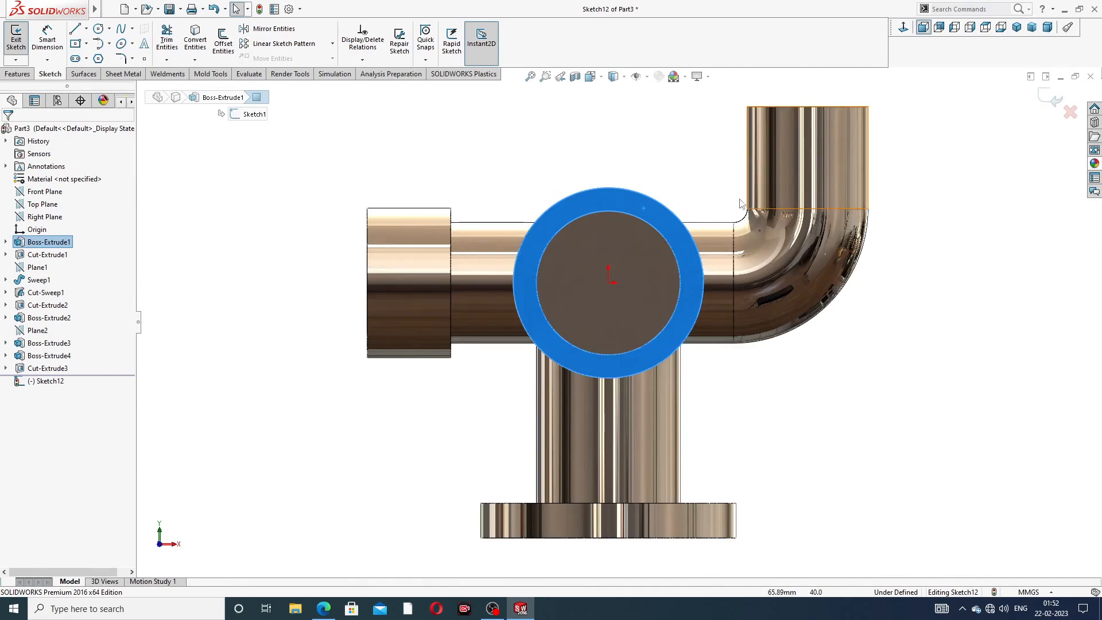
pyautogui.click(98, 29)
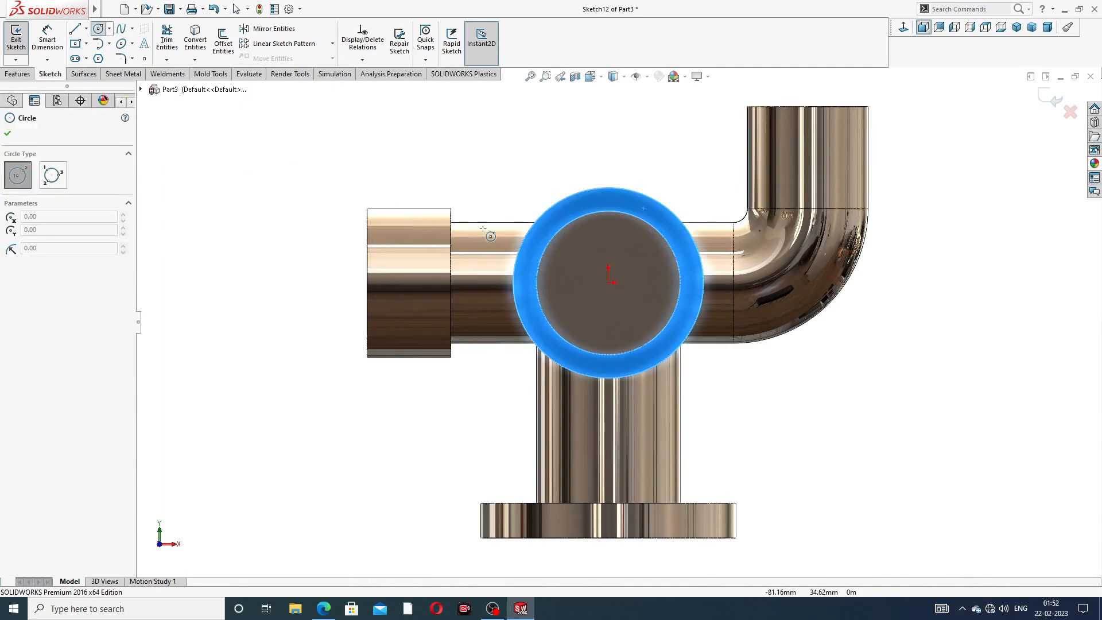
pyautogui.click(608, 283)
pyautogui.click(638, 159)
pyautogui.rightClick(658, 137)
pyautogui.click(682, 141)
# Dimension the large circle to a 110 mm diameter and convert it to construction geometry
pyautogui.click(47, 39)
pyautogui.click(593, 159)
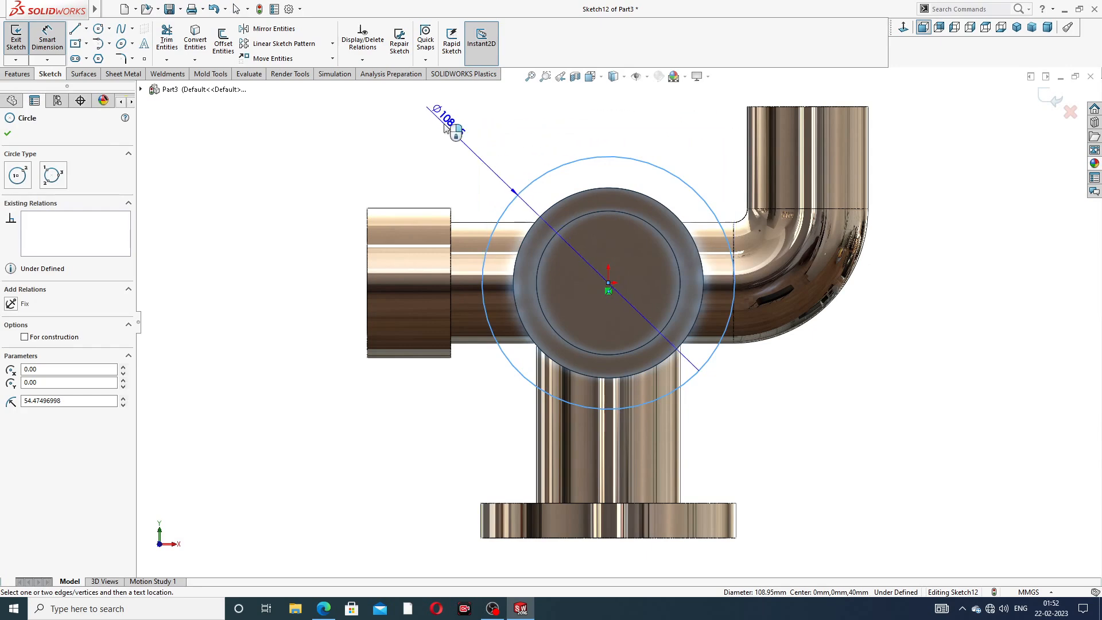
pyautogui.click(445, 128)
pyautogui.write('11')
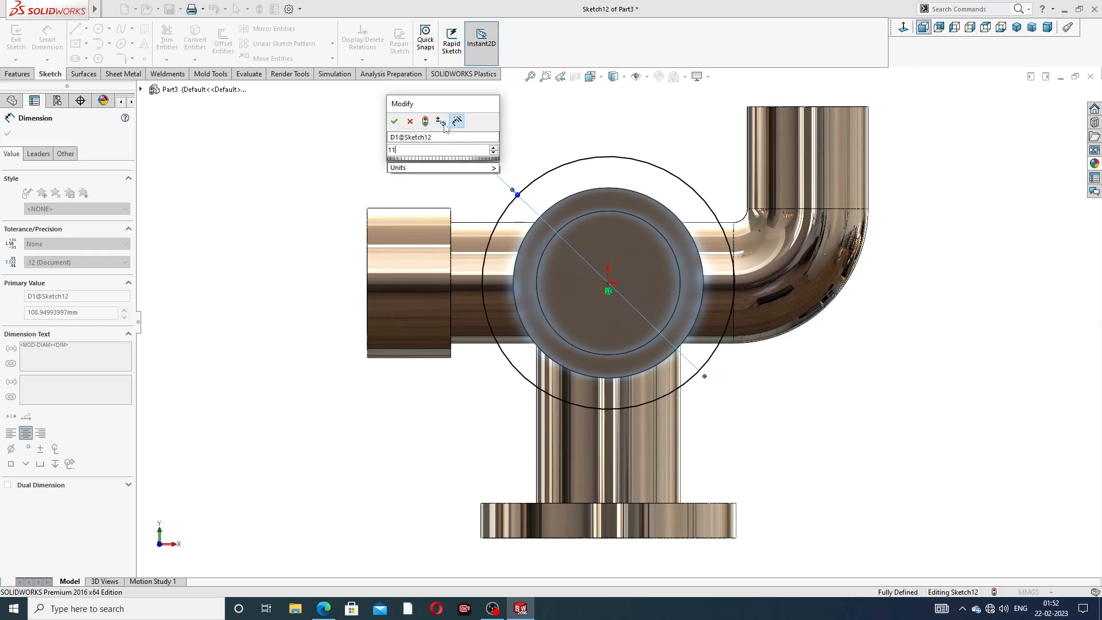
pyautogui.write('0')
pyautogui.press('Return')
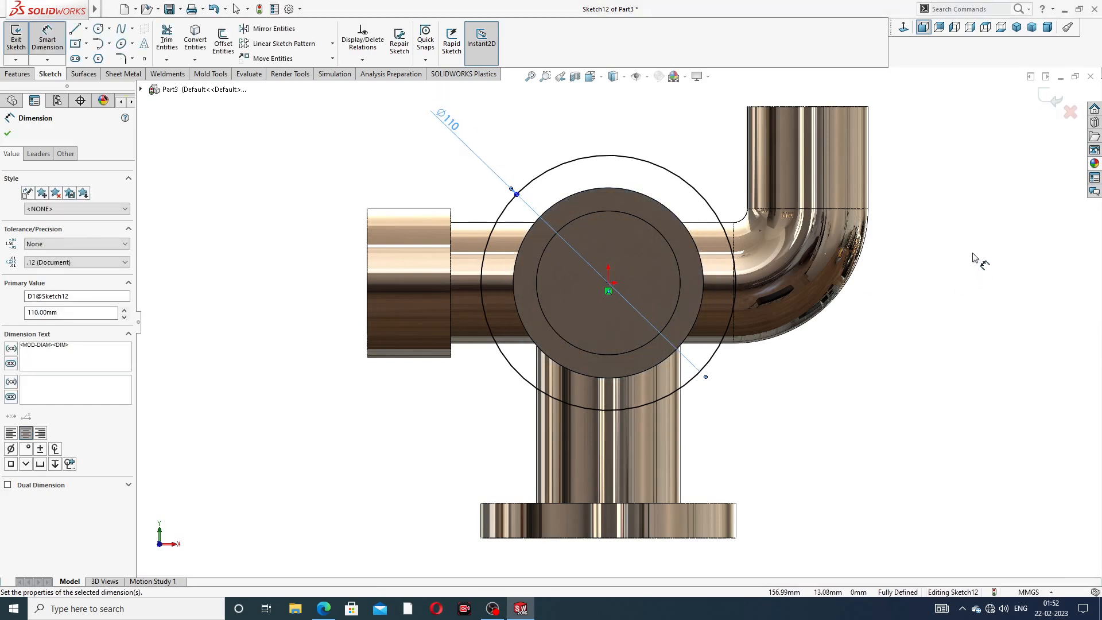
pyautogui.press('Escape')
pyautogui.rightClick(953, 180)
pyautogui.click(972, 172)
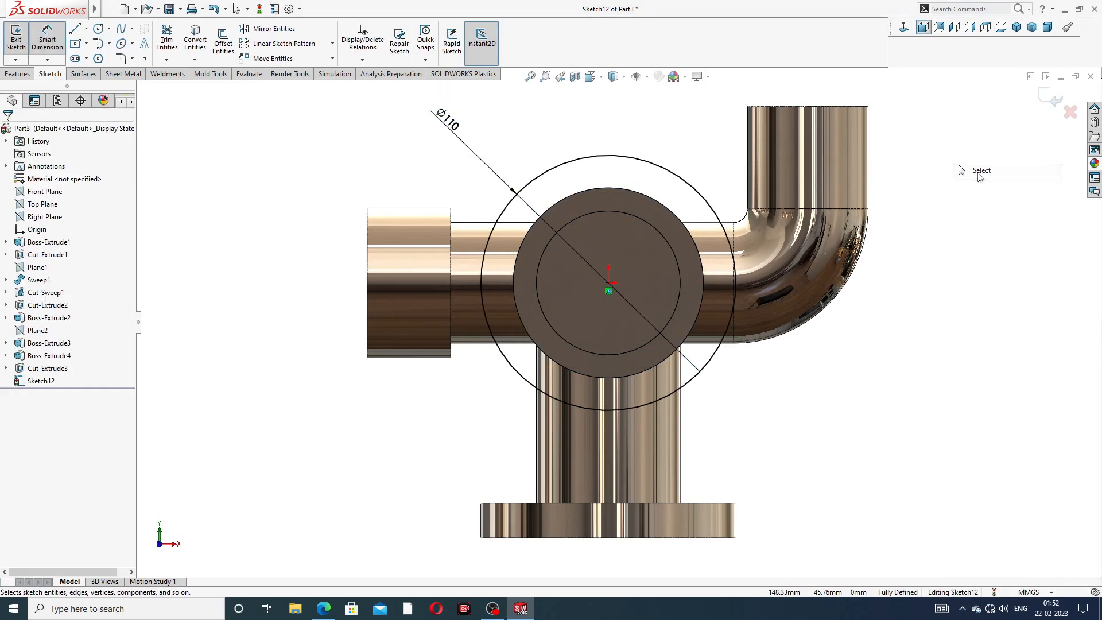
pyautogui.click(644, 166)
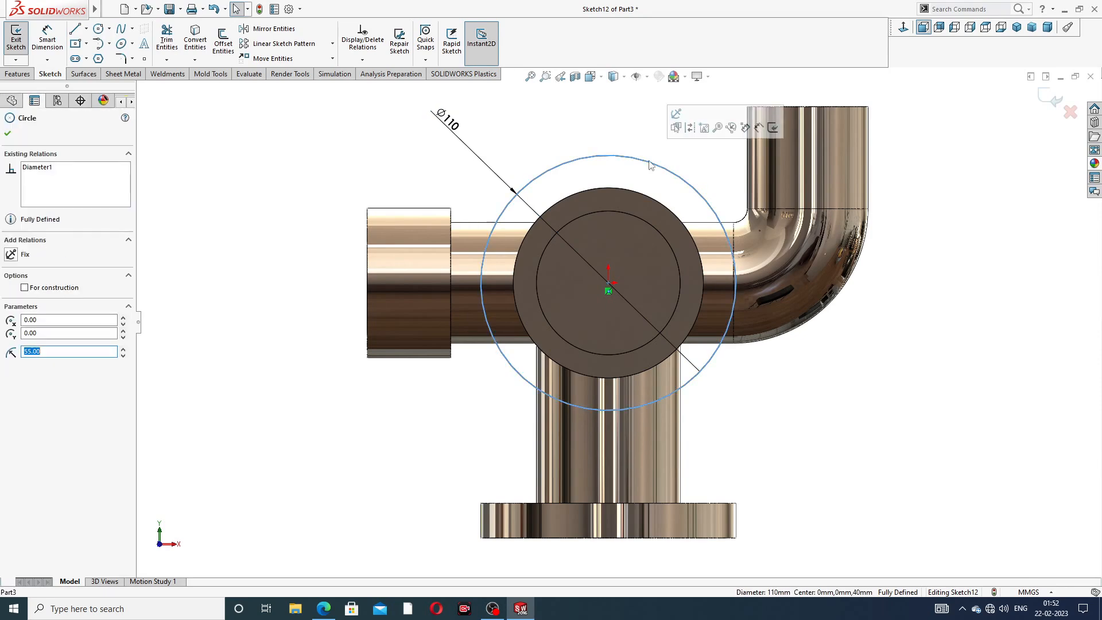
pyautogui.click(690, 127)
pyautogui.press('z')
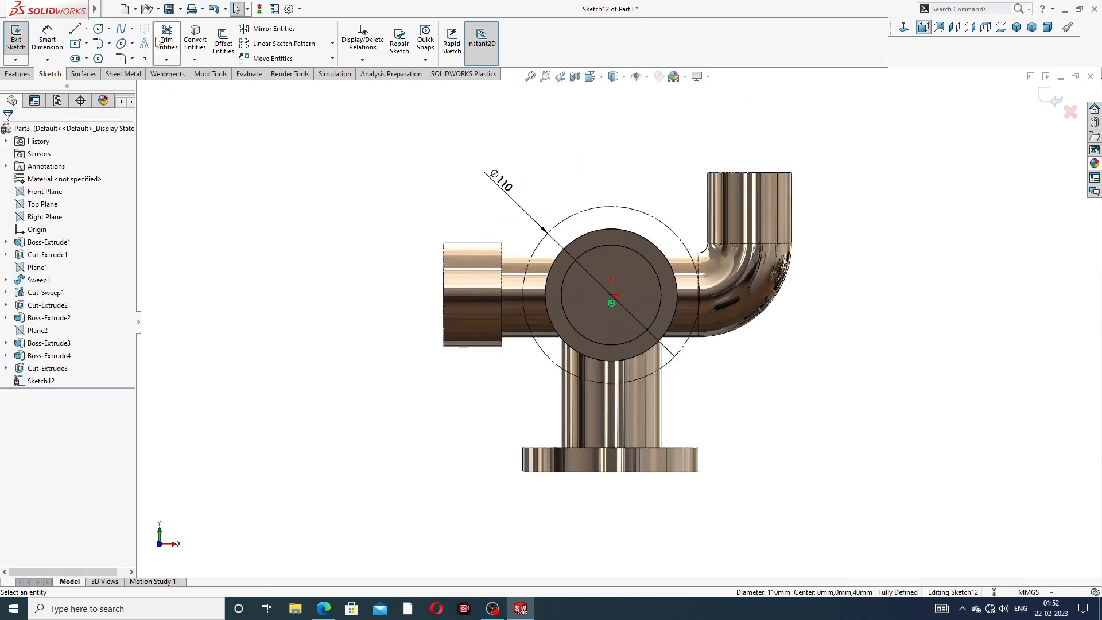
# Sketch two concentric circles, about 17 mm and 10 mm in diameter, centred on the construction circle's top quadrant point
pyautogui.click(99, 28)
pyautogui.scroll(-2, 621, 220)
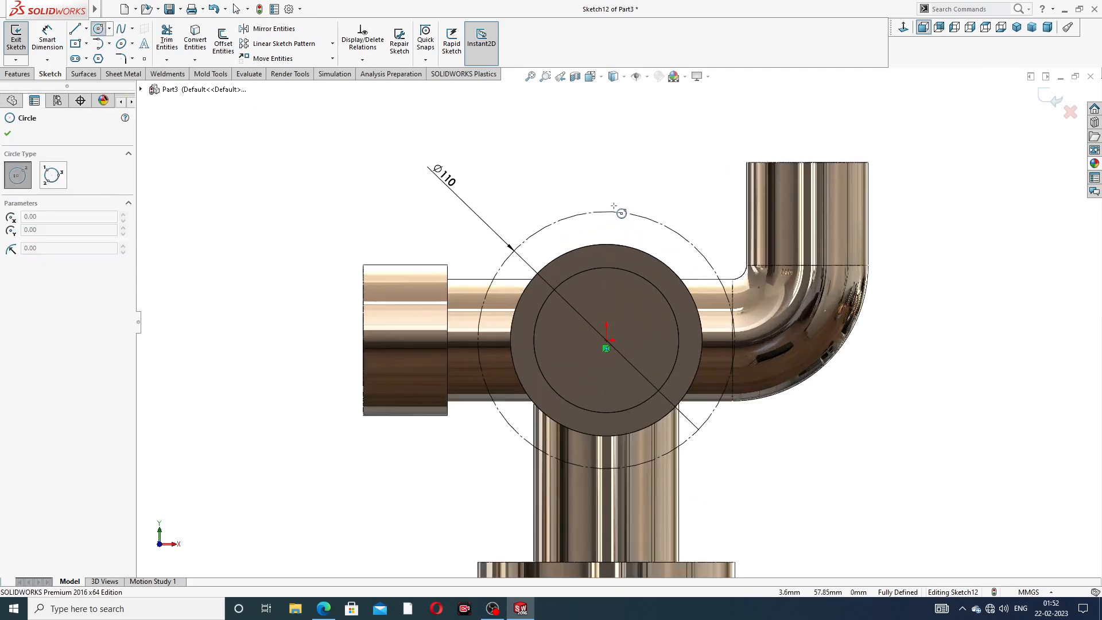
pyautogui.click(606, 211)
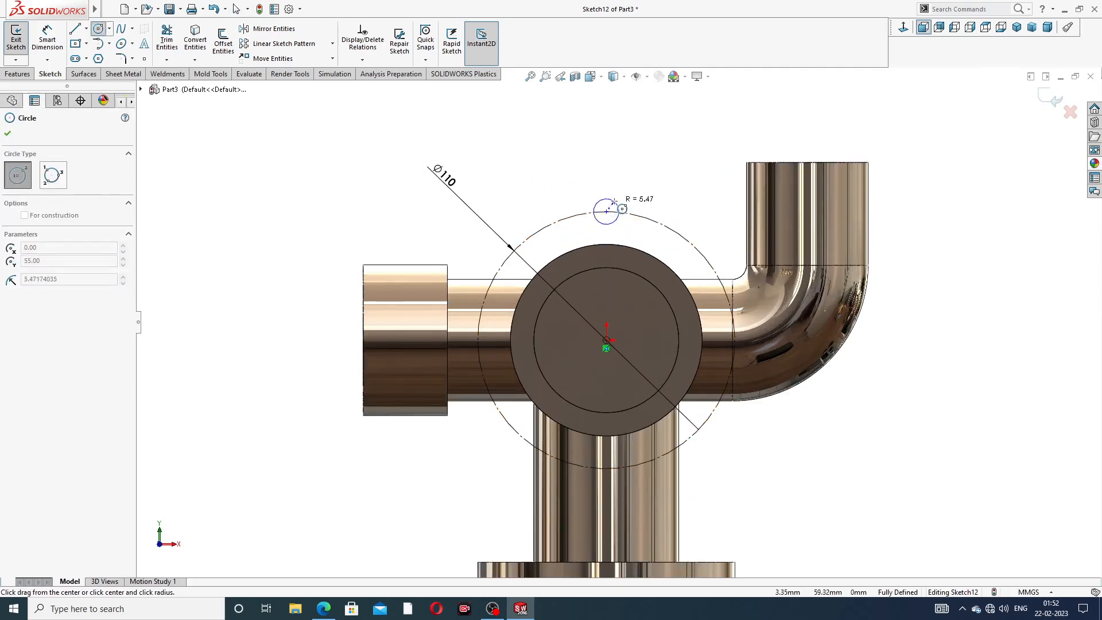
pyautogui.click(625, 220)
pyautogui.click(606, 212)
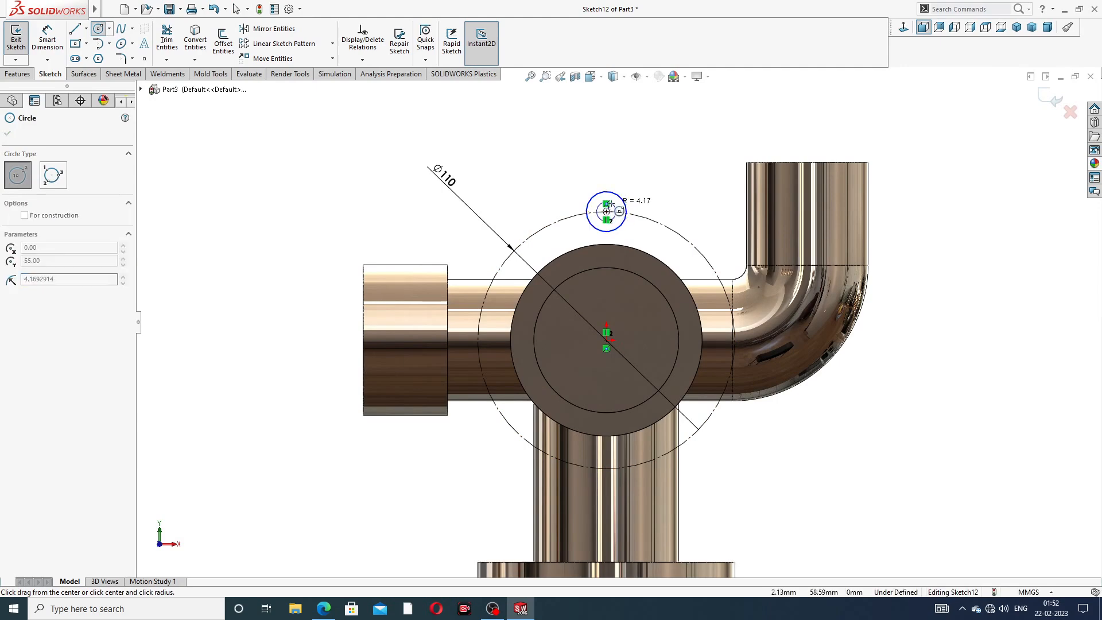
pyautogui.click(618, 210)
pyautogui.rightClick(650, 176)
pyautogui.click(675, 184)
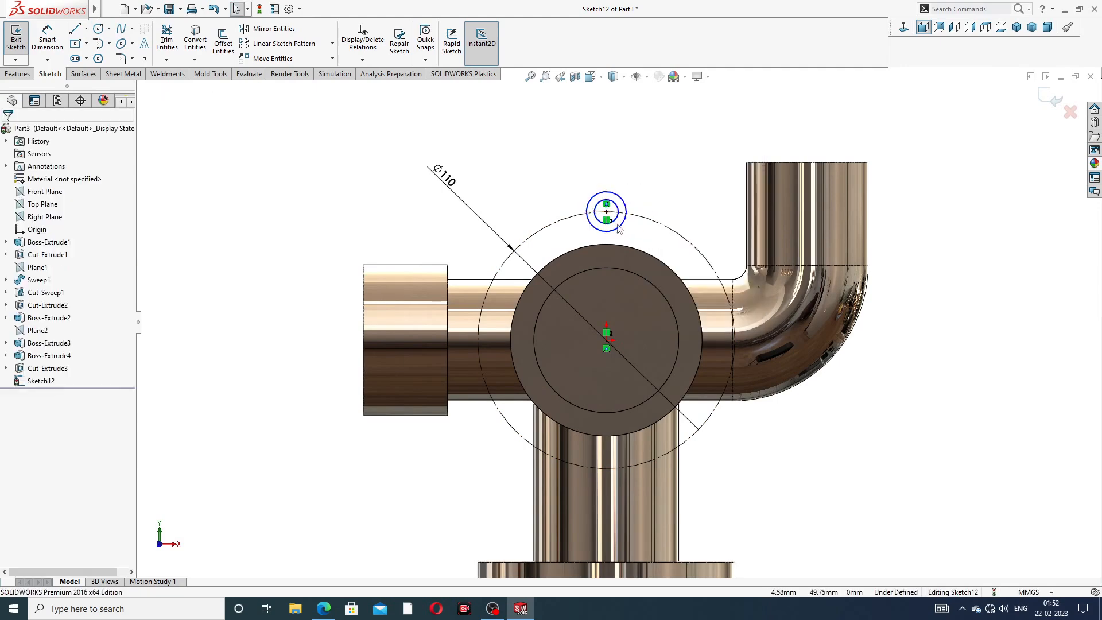
# Dimension the outer small circle to a 12 mm diameter, checking the lug size against the PDF drawing
pyautogui.scroll(-3, 616, 199)
pyautogui.click(47, 40)
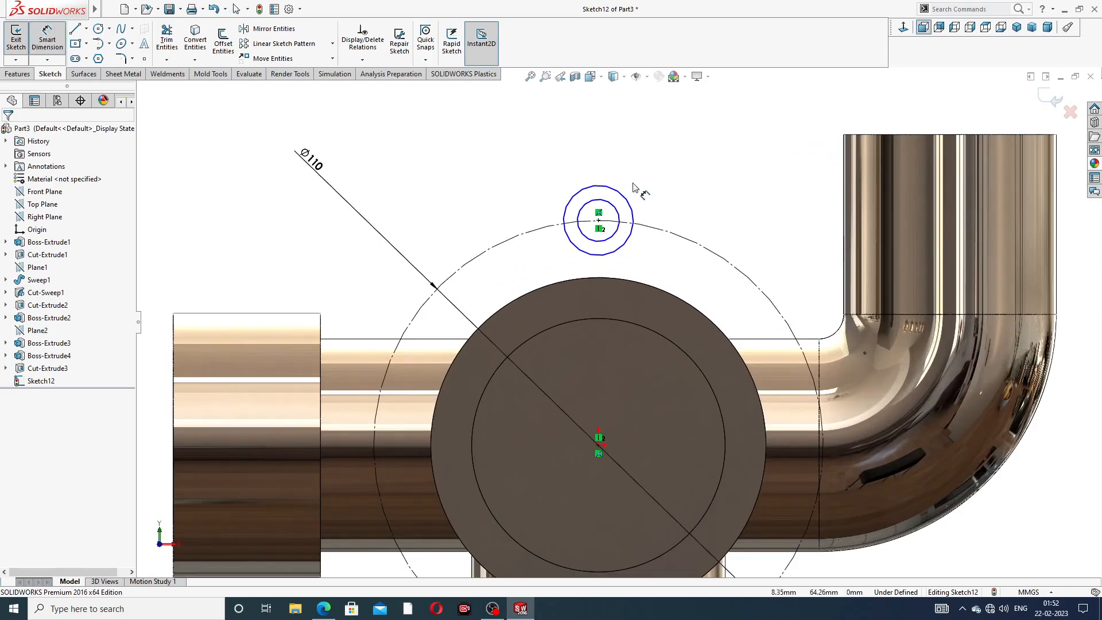
pyautogui.click(630, 202)
pyautogui.click(683, 168)
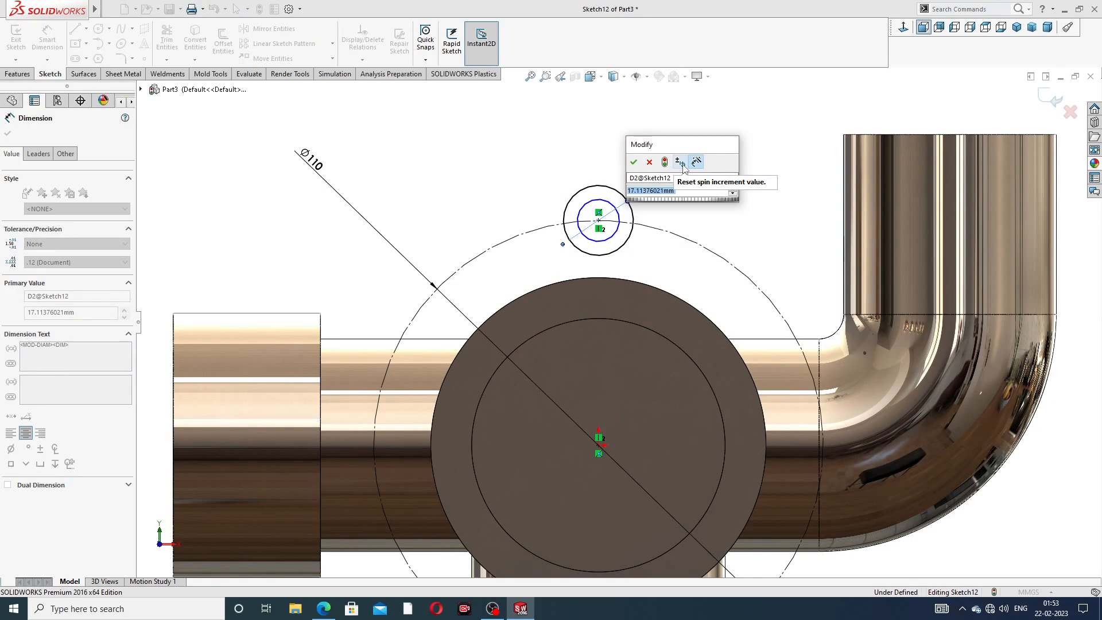
pyautogui.click(325, 611)
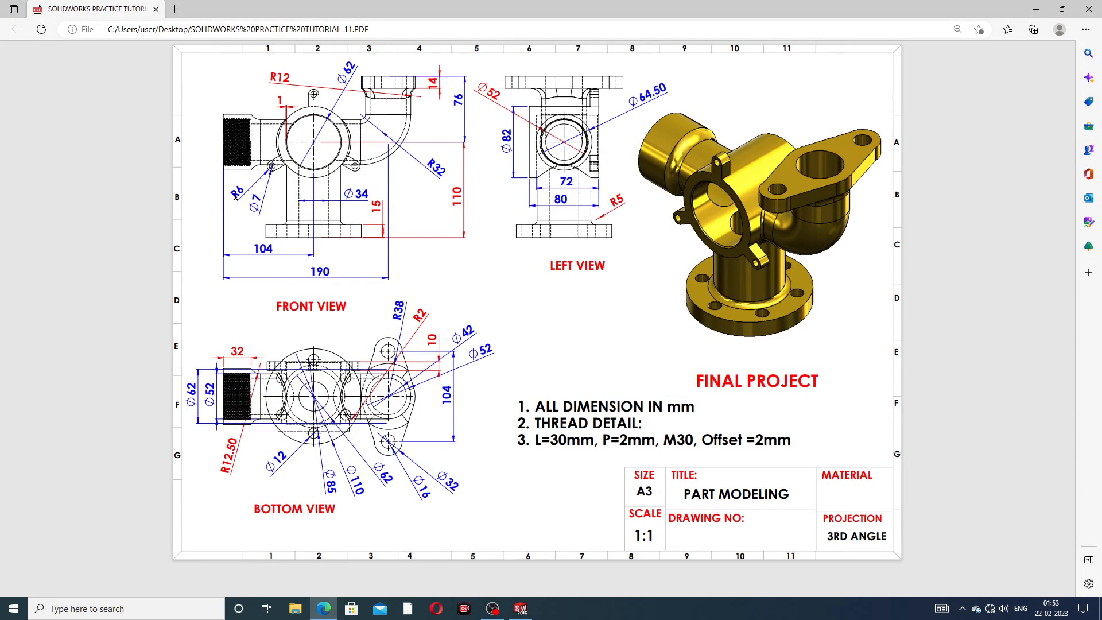
pyautogui.click(323, 609)
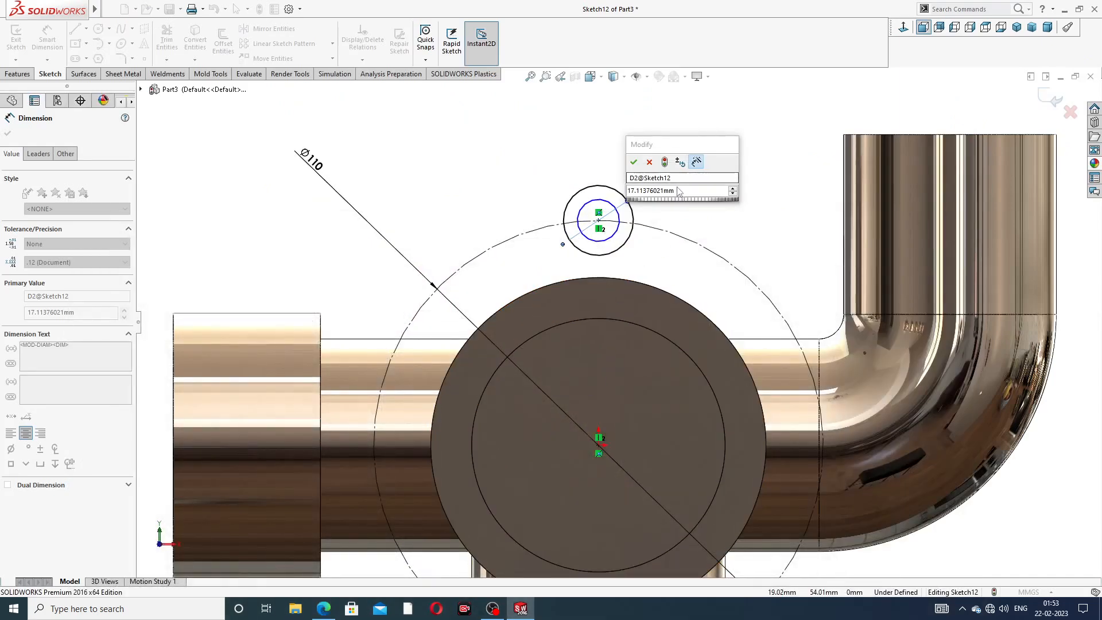
pyautogui.write('12')
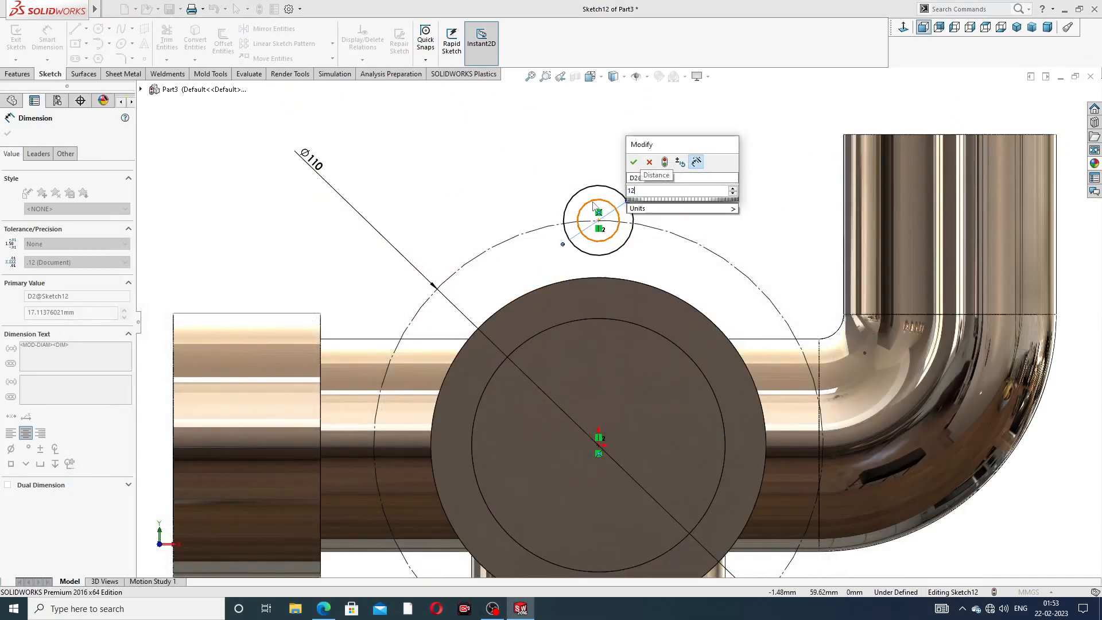
pyautogui.press('Return')
# Dimension the inner small circle to a 7 mm diameter and end dimensioning
pyautogui.scroll(-3, 597, 241)
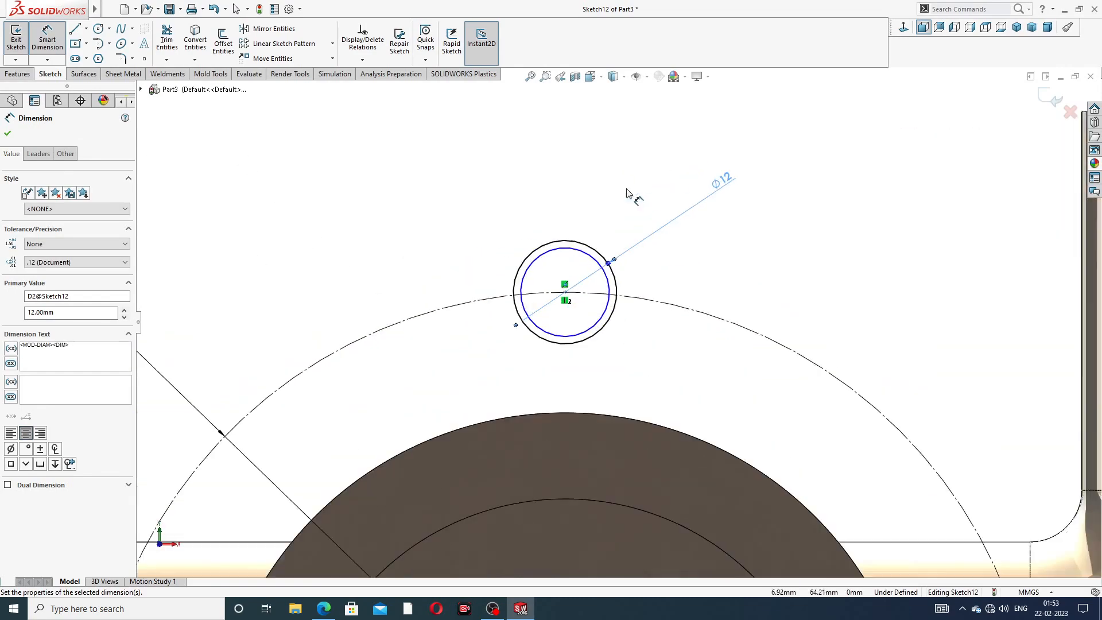
pyautogui.click(594, 258)
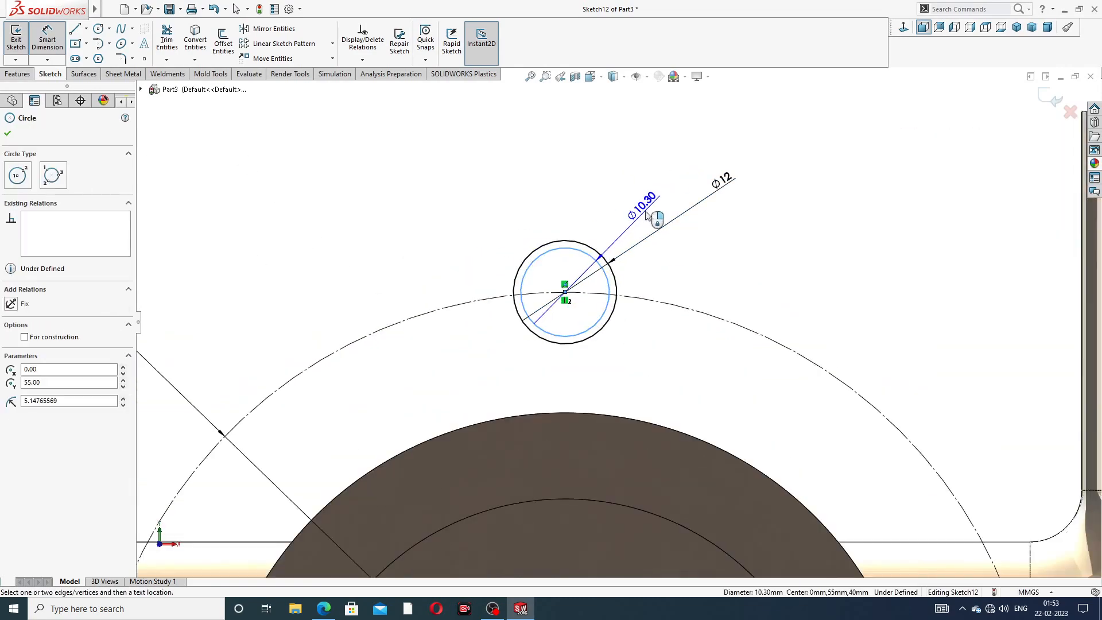
pyautogui.click(638, 228)
pyautogui.write('7')
pyautogui.press('Return')
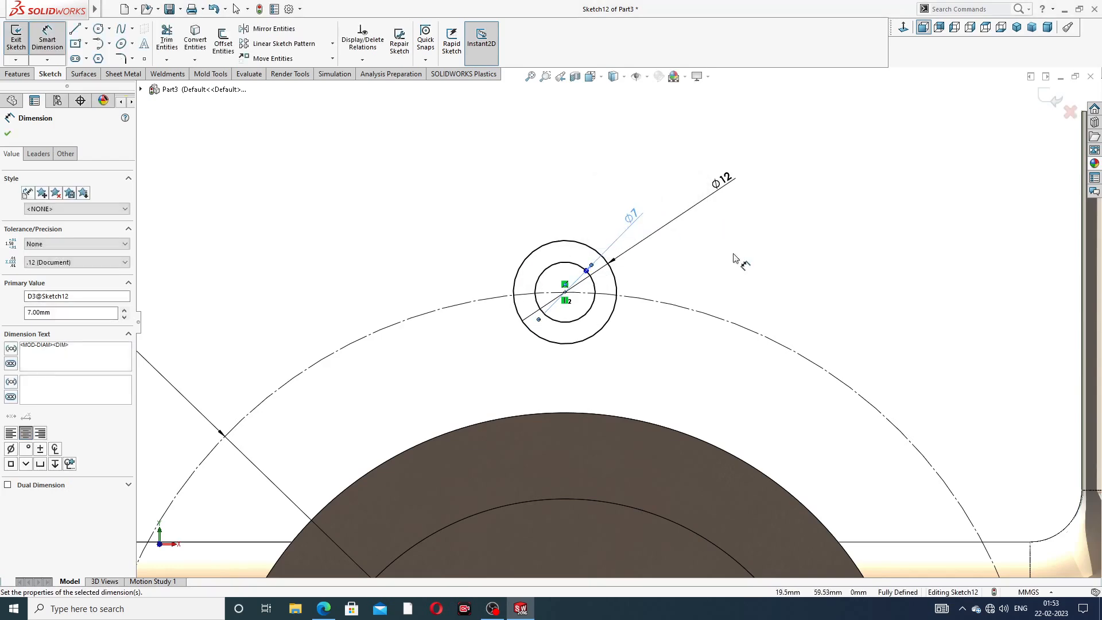
pyautogui.scroll(2, 717, 260)
pyautogui.scroll(2, 608, 310)
pyautogui.rightClick(536, 284)
pyautogui.click(570, 180)
pyautogui.scroll(-3, 591, 298)
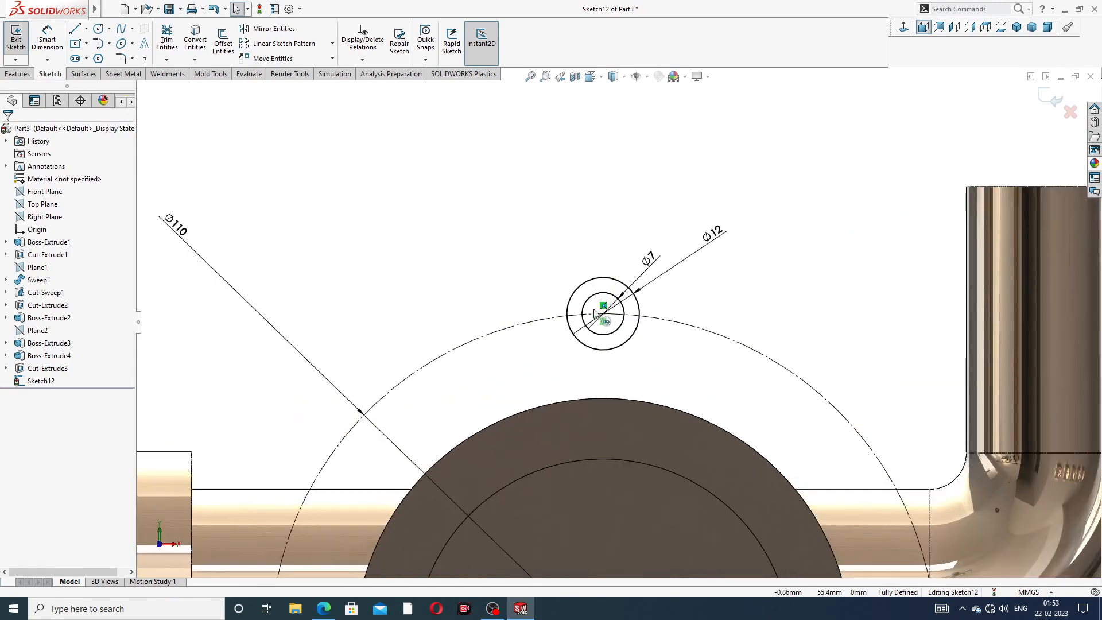
# Sketch a vertical line about 14.44 mm long from the 12 mm circle's right quadrant down to the cylinder's outer edge
pyautogui.click(76, 30)
pyautogui.scroll(2, 617, 322)
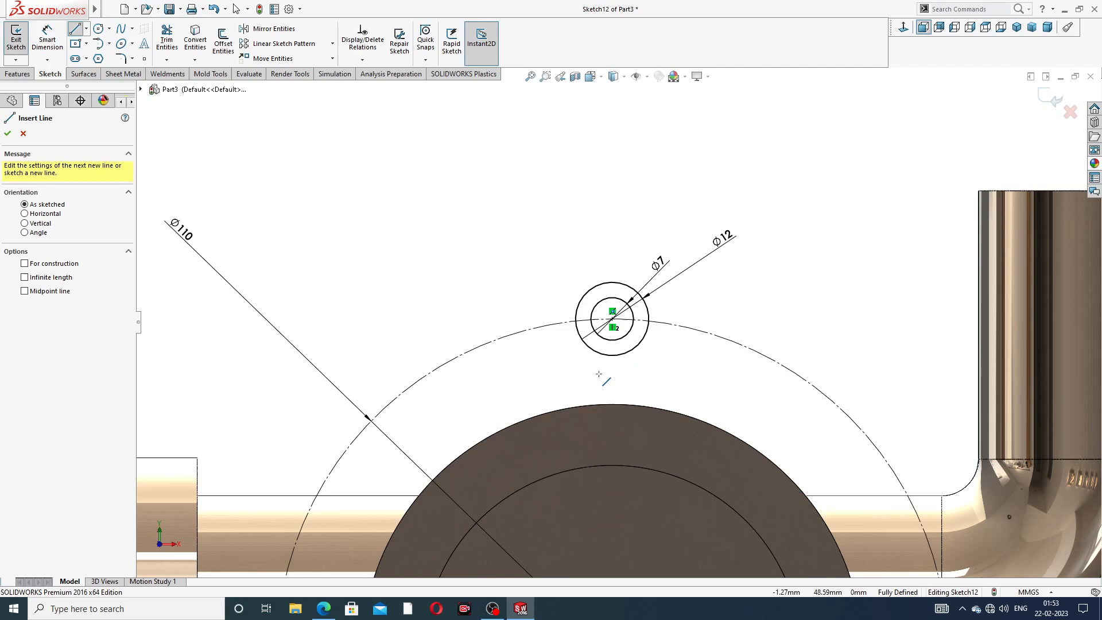
pyautogui.click(649, 319)
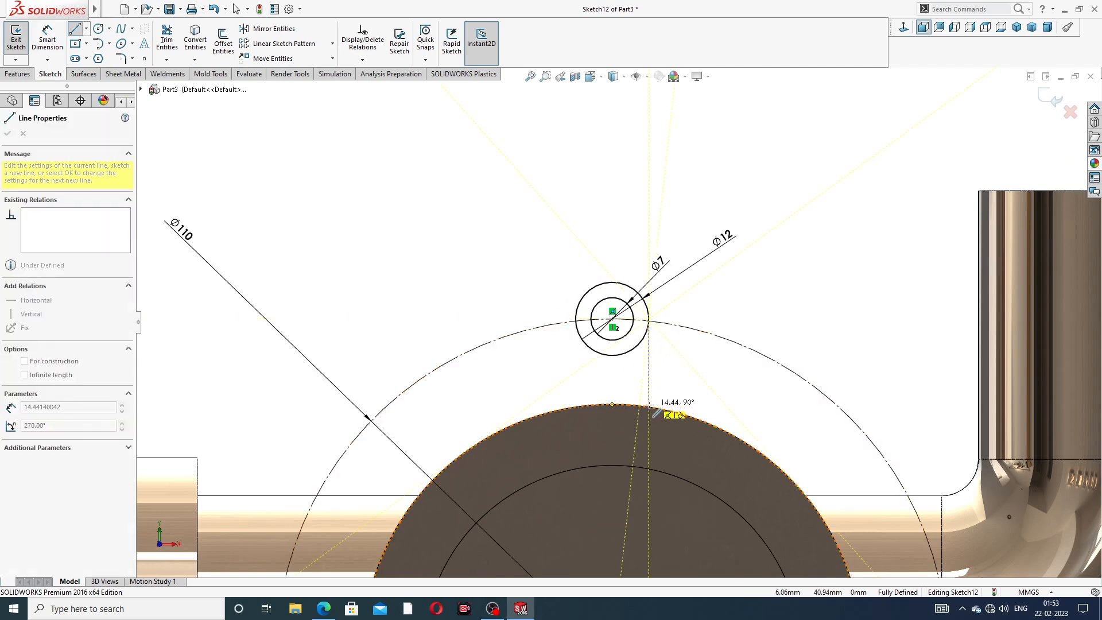
pyautogui.click(649, 406)
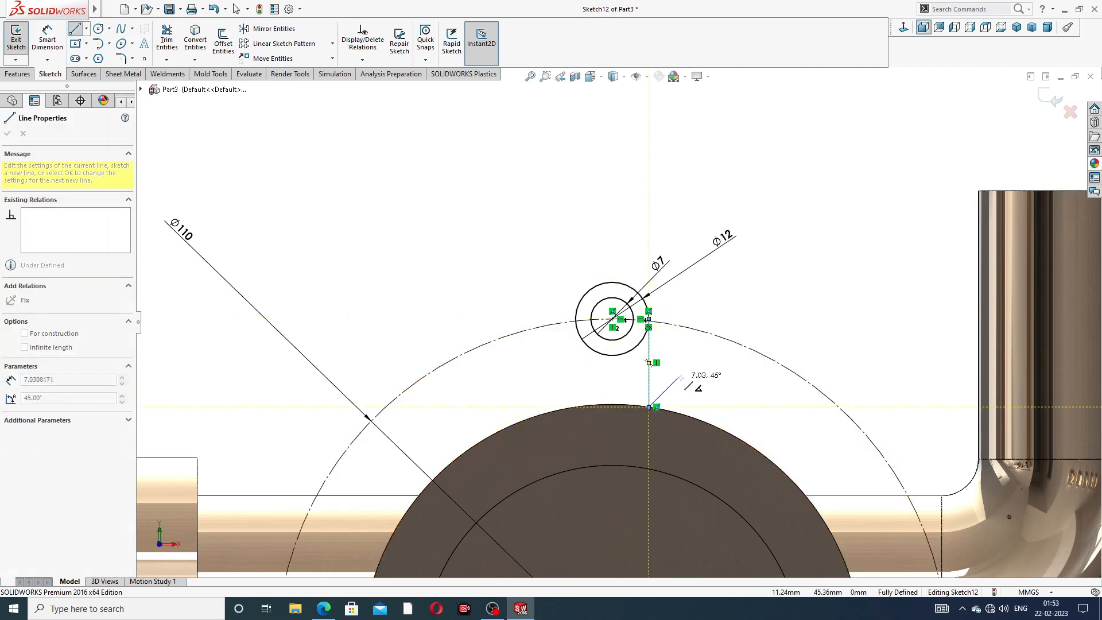
pyautogui.rightClick(688, 384)
pyautogui.click(713, 387)
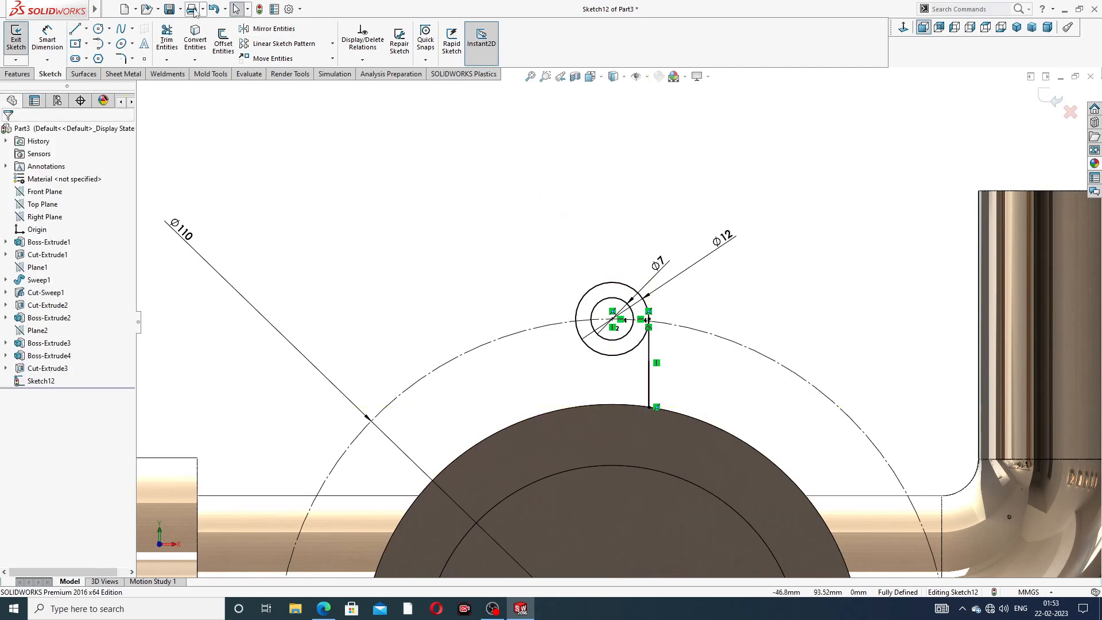
# Sketch a matching vertical line from the 12 mm circle's left quadrant down to the cylinder's outer edge
pyautogui.click(76, 30)
pyautogui.scroll(-2, 514, 327)
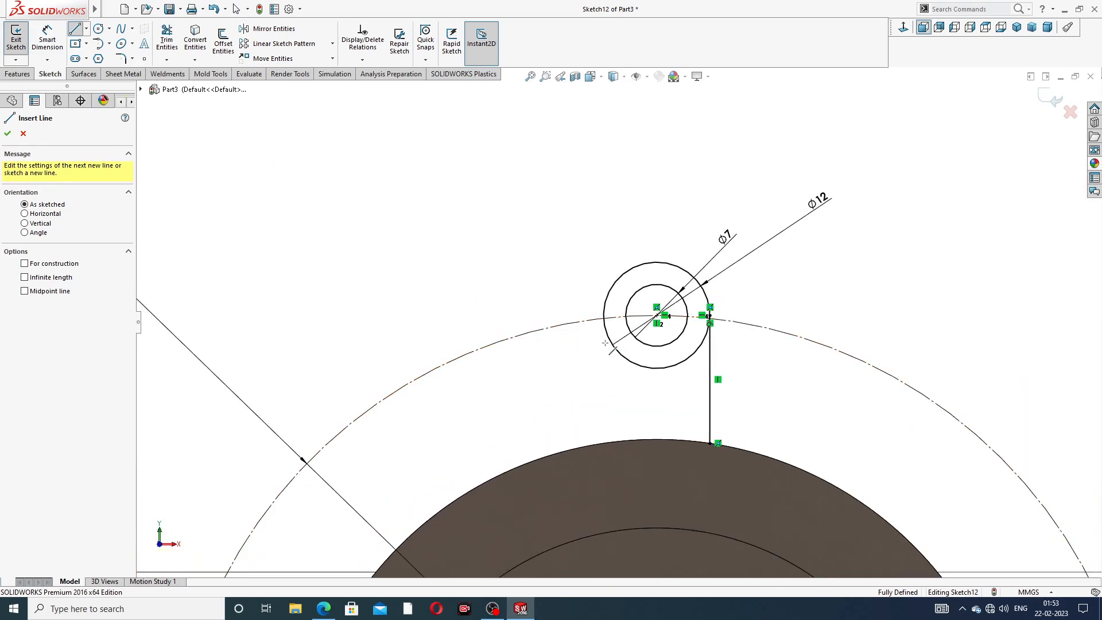
pyautogui.click(602, 315)
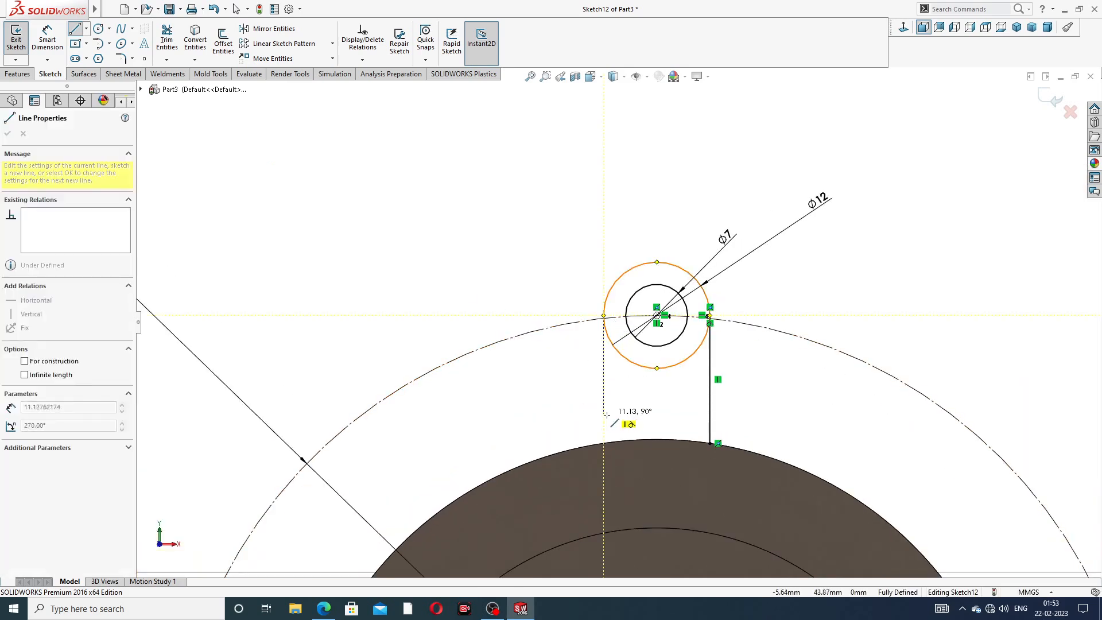
pyautogui.click(603, 443)
pyautogui.rightClick(646, 409)
pyautogui.click(666, 415)
pyautogui.scroll(3, 676, 427)
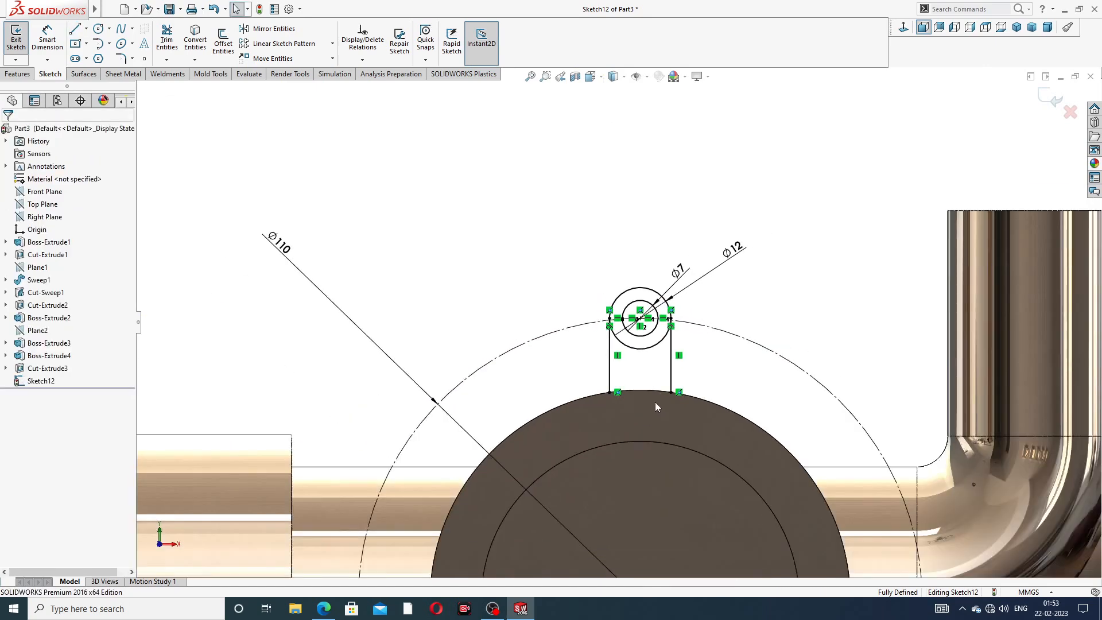
# Convert the cylinder's outer circular edge into the sketch and trim it to the short arc between the two vertical lines
pyautogui.click(651, 391)
pyautogui.click(195, 40)
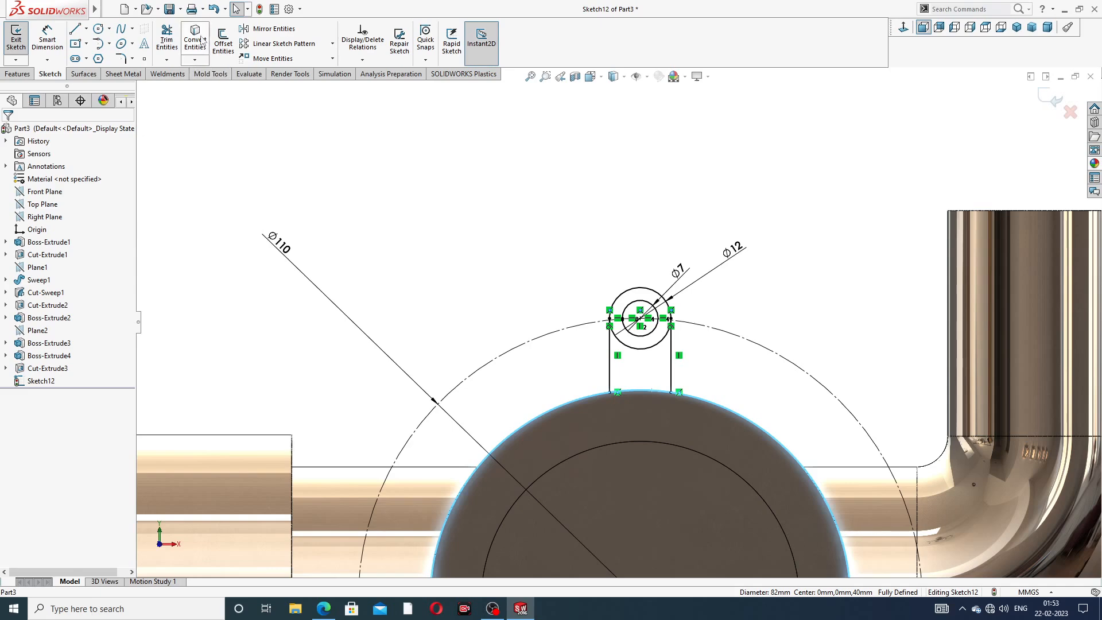
pyautogui.scroll(-2, 471, 318)
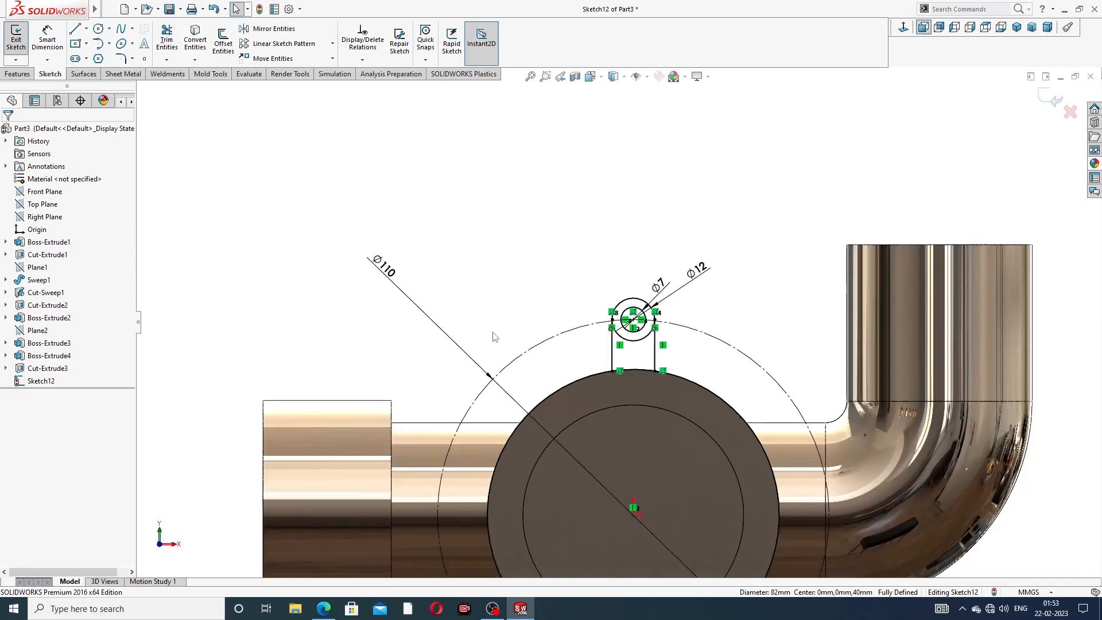
pyautogui.click(168, 41)
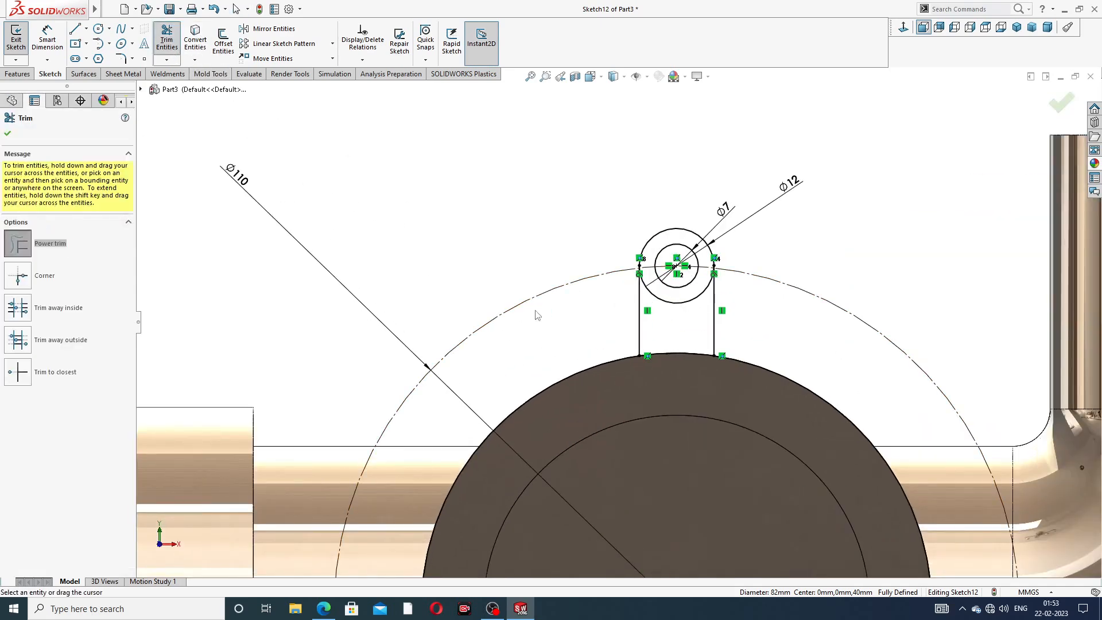
pyautogui.moveTo(554, 364)
pyautogui.mouseDown()
pyautogui.moveTo(743, 393)
pyautogui.moveTo(828, 349)
pyautogui.mouseUp()
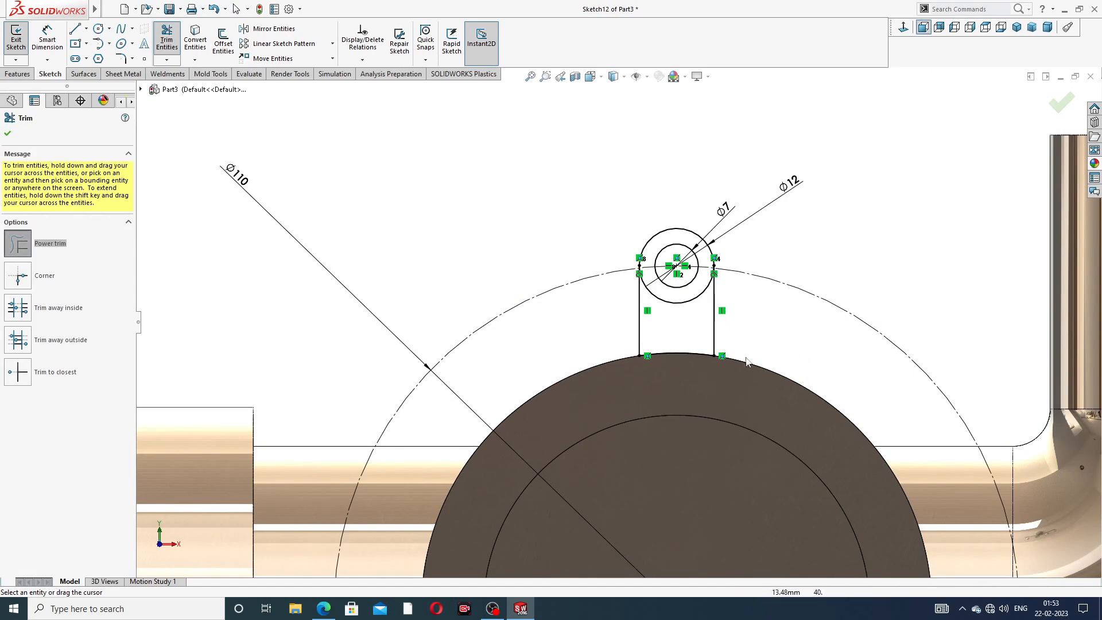
# Trim away the lower half of the 12 mm circle inside the lug profile and finish trimming
pyautogui.scroll(-2, 686, 355)
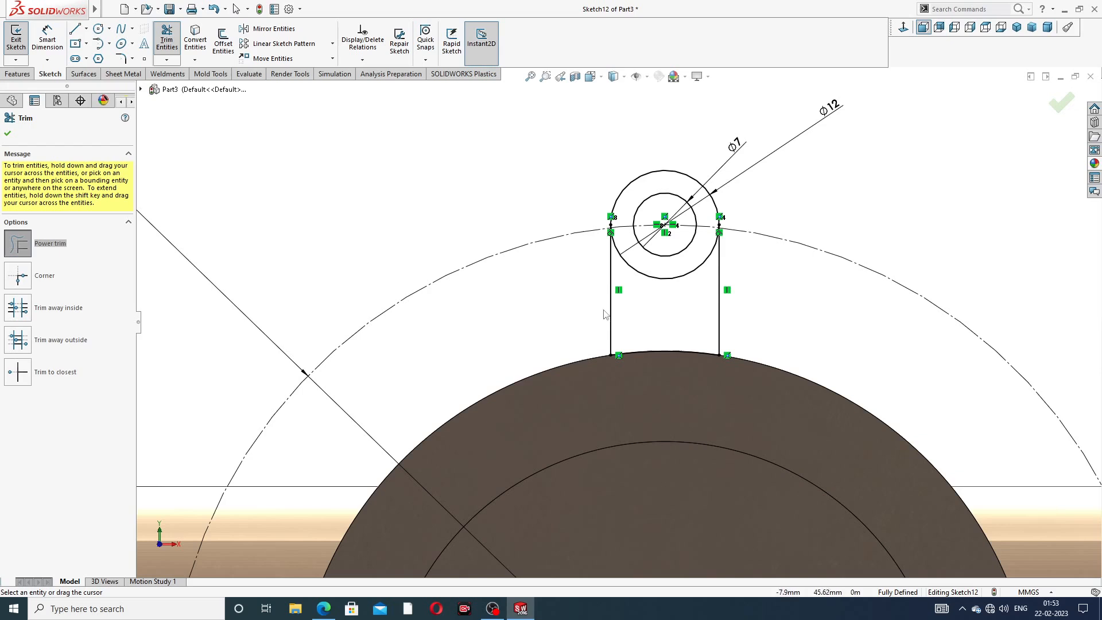
pyautogui.moveTo(641, 284); pyautogui.dragTo(670, 271)
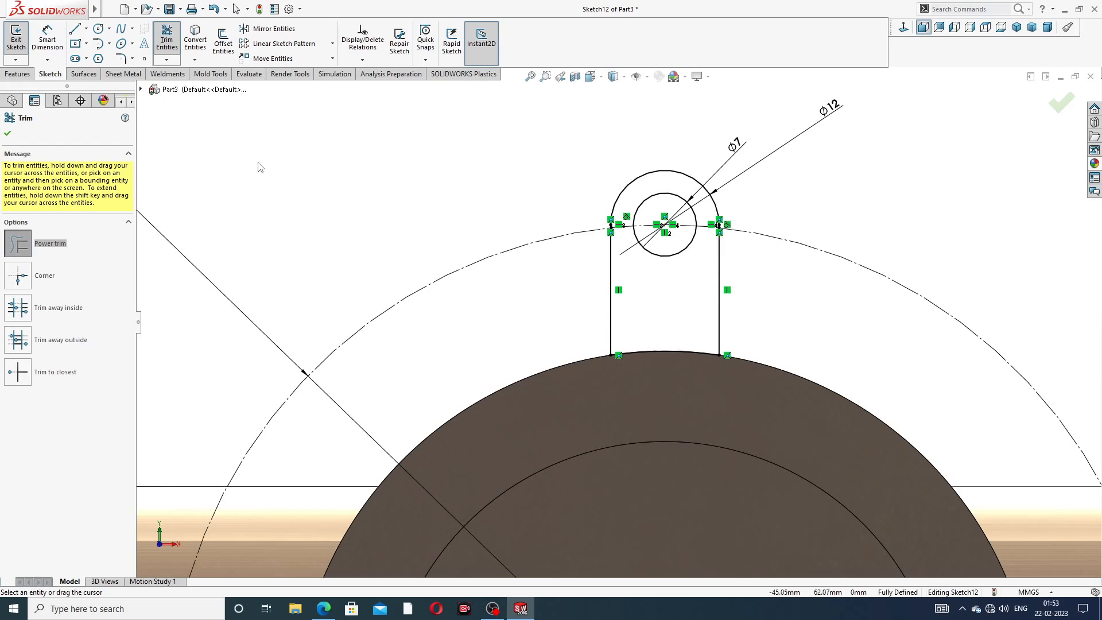
pyautogui.click(8, 134)
# Reposition the 7 mm and 12 mm diameter dimensions clear of the lug profile
pyautogui.scroll(3, 625, 189)
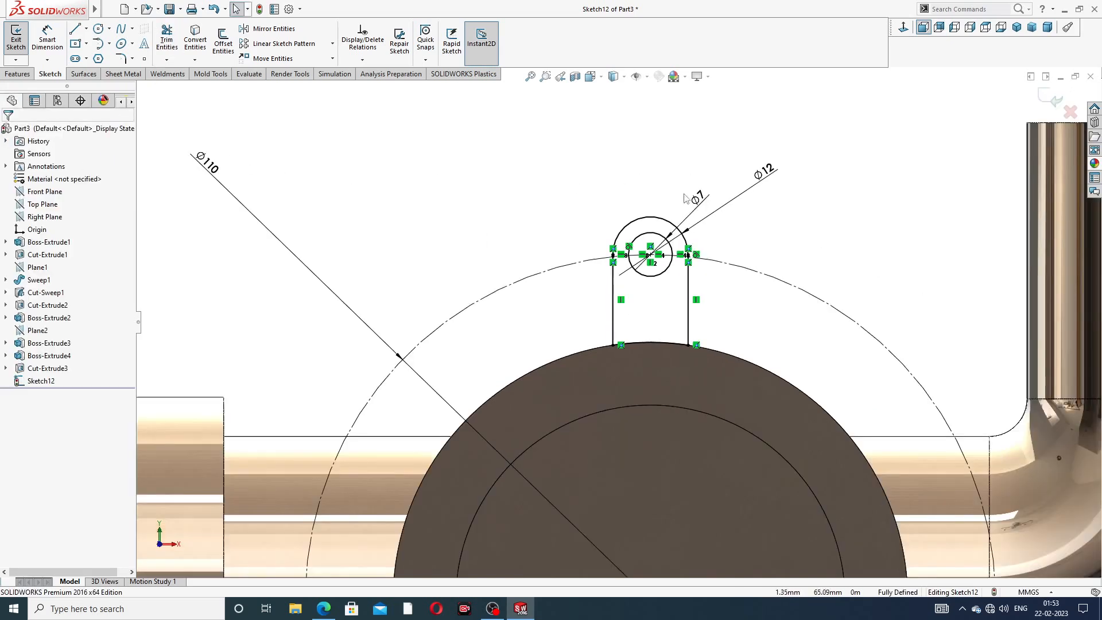
pyautogui.moveTo(690, 220); pyautogui.dragTo(717, 189)
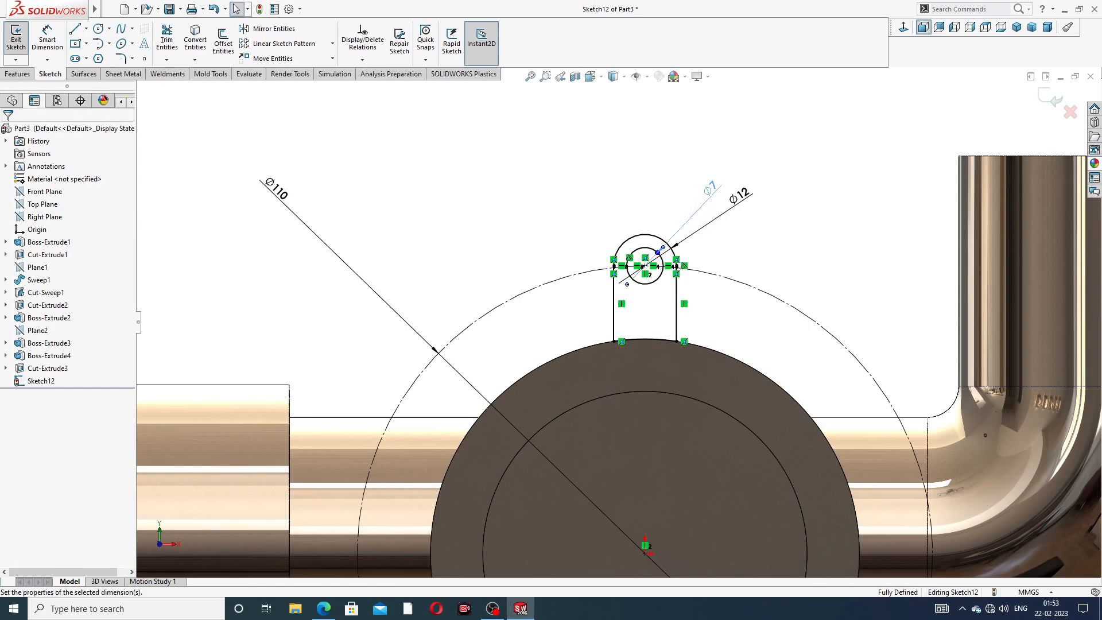
pyautogui.press('Escape')
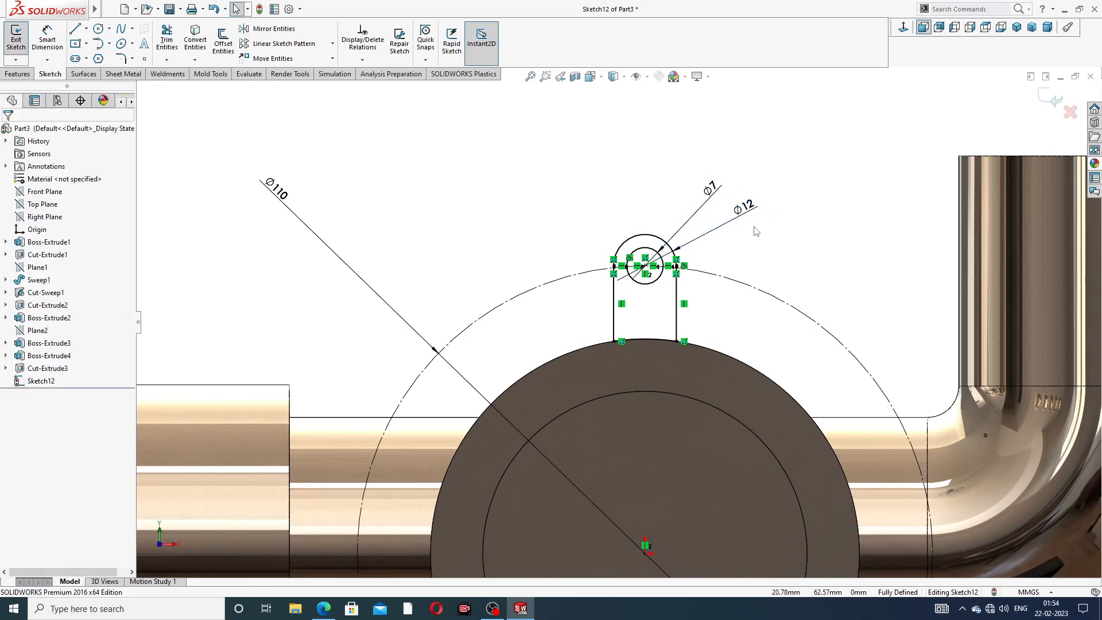
# Try to dimension the distance from the lug hole's centre to the cylinder's outer edge
pyautogui.scroll(2, 619, 320)
pyautogui.scroll(4, 692, 301)
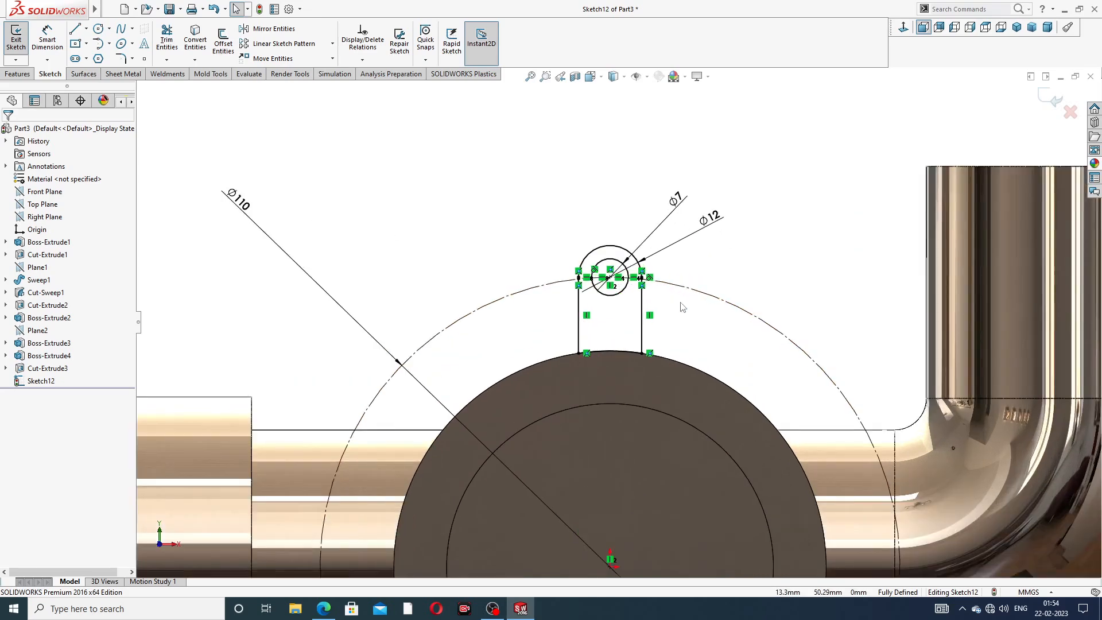
pyautogui.scroll(2, 642, 383)
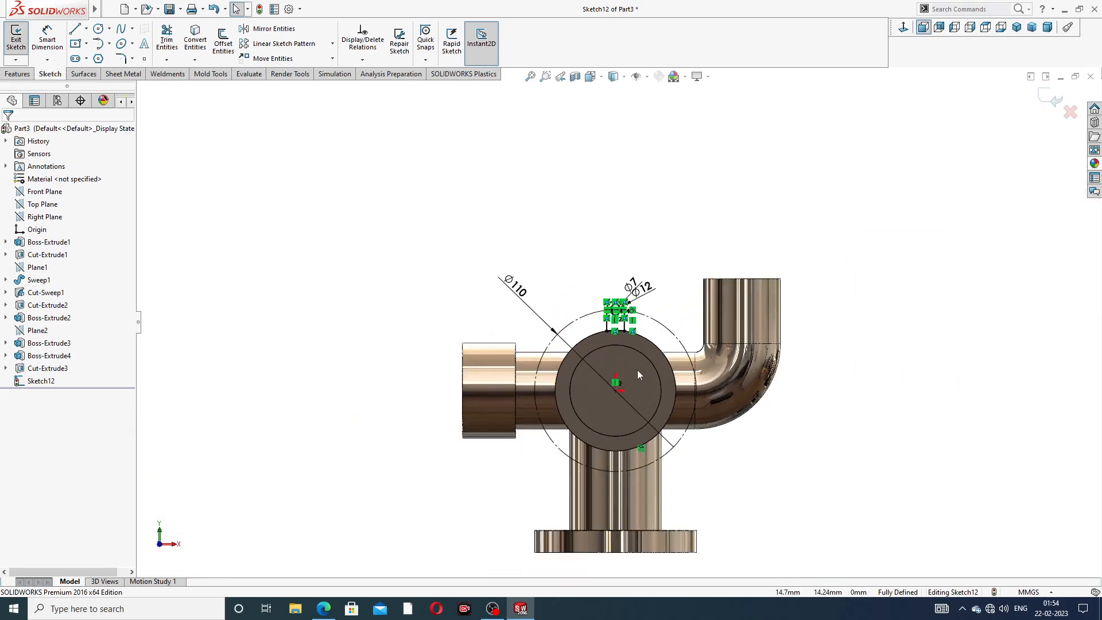
pyautogui.scroll(-3, 637, 371)
pyautogui.moveTo(646, 370); pyautogui.dragTo(652, 317, button='middle')
pyautogui.scroll(-5, 625, 287)
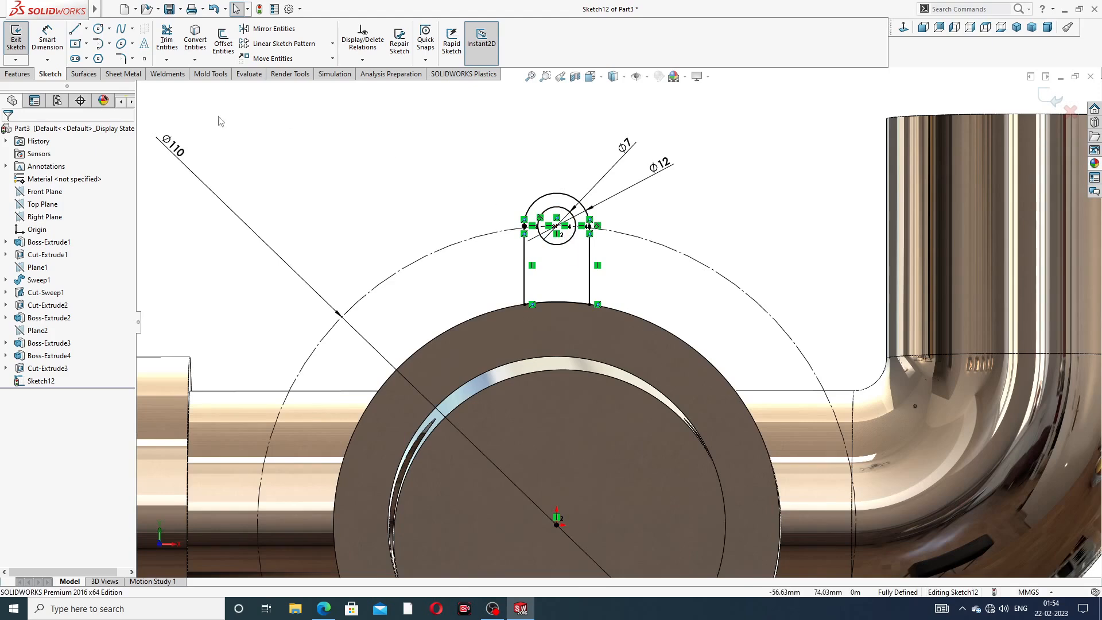
pyautogui.click(47, 38)
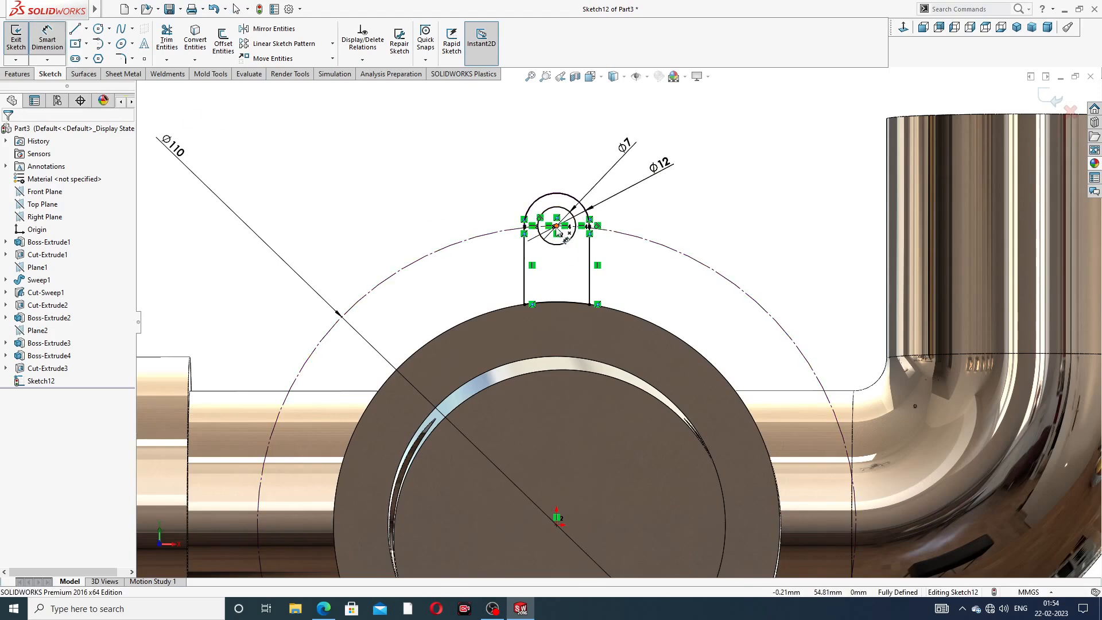
pyautogui.click(557, 227)
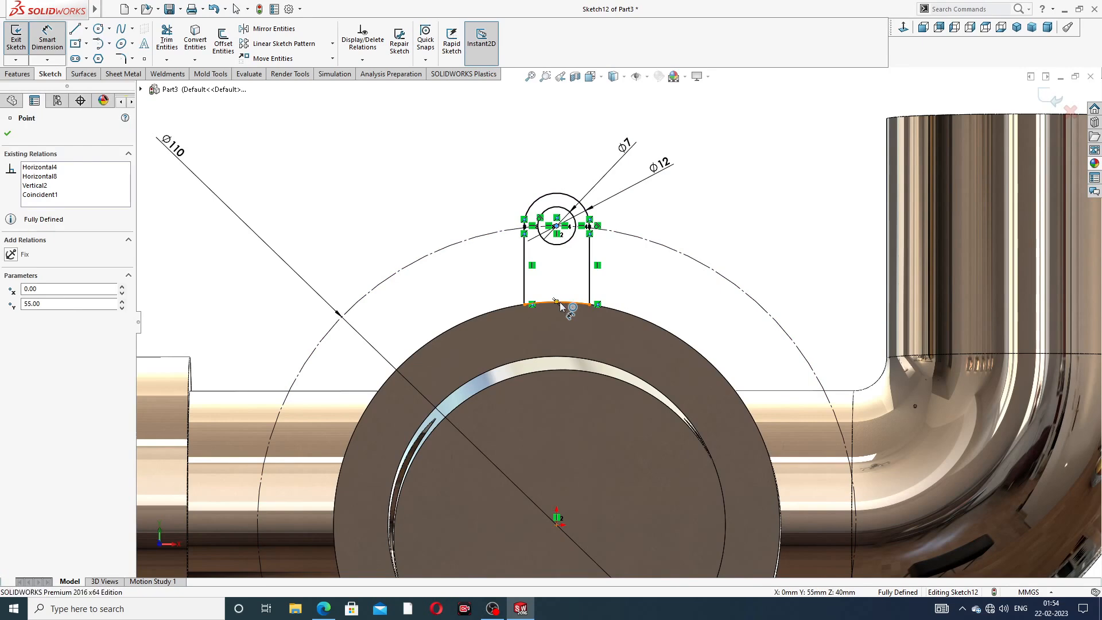
pyautogui.click(562, 306)
pyautogui.click(616, 280)
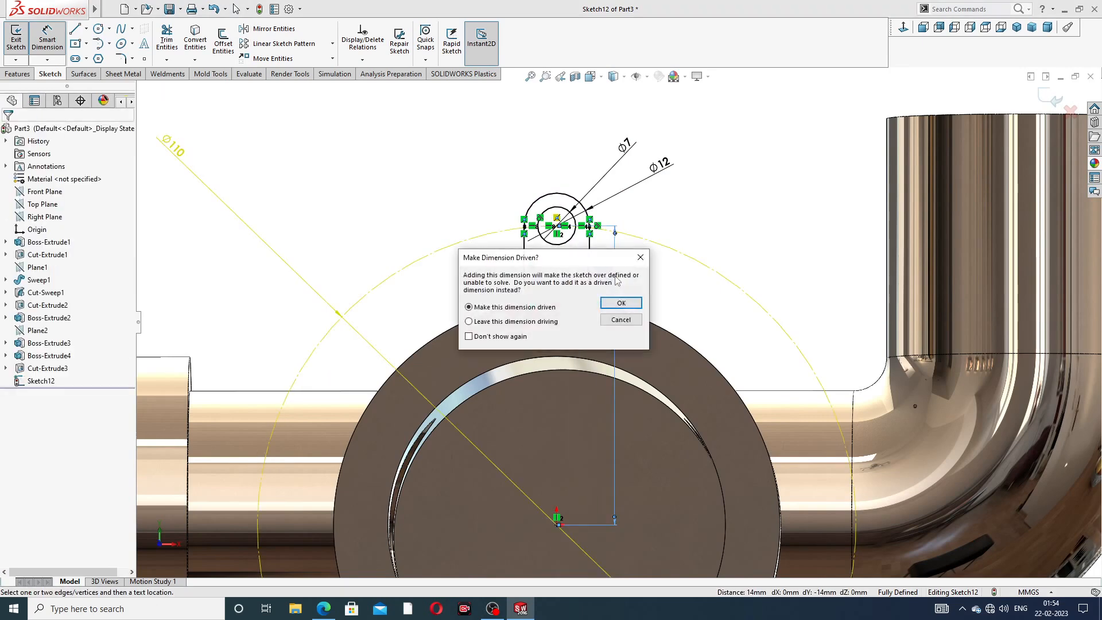
pyautogui.click(640, 259)
pyautogui.rightClick(736, 191)
pyautogui.click(757, 171)
# Start a circular sketch pattern about the origin using the lug's hole, rounded end, two side lines and base arc
pyautogui.scroll(3, 626, 264)
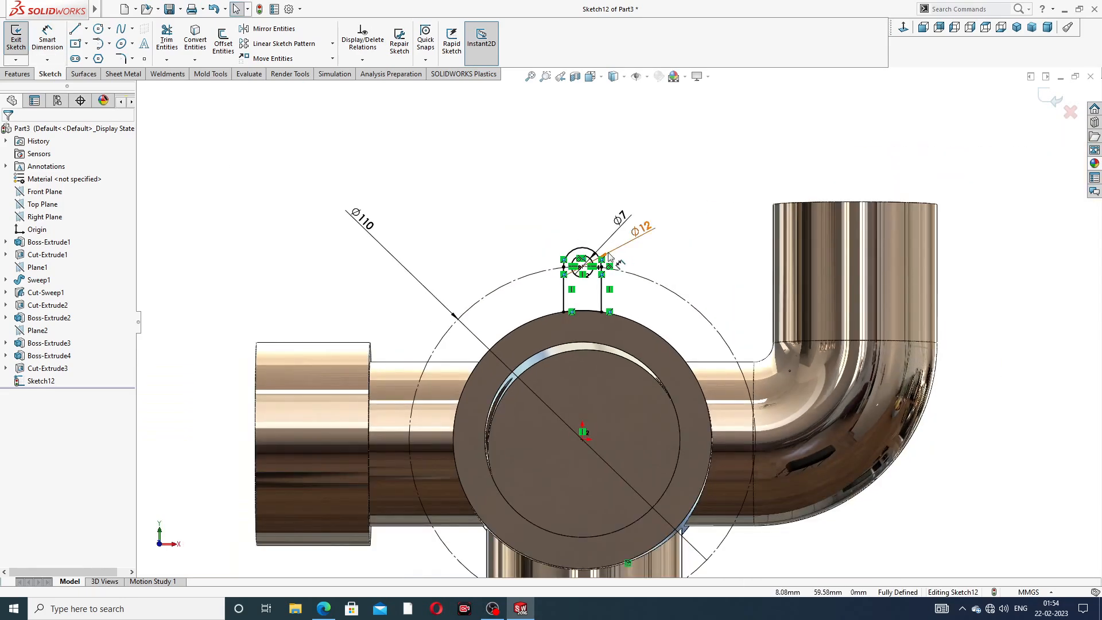
pyautogui.scroll(-3, 586, 296)
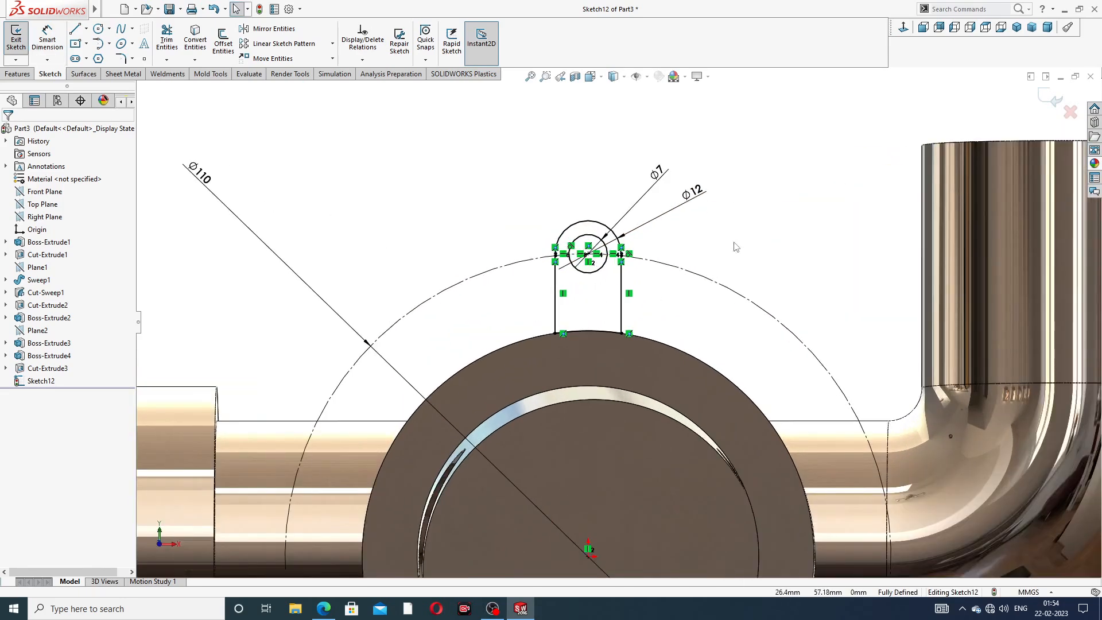
pyautogui.scroll(3, 735, 247)
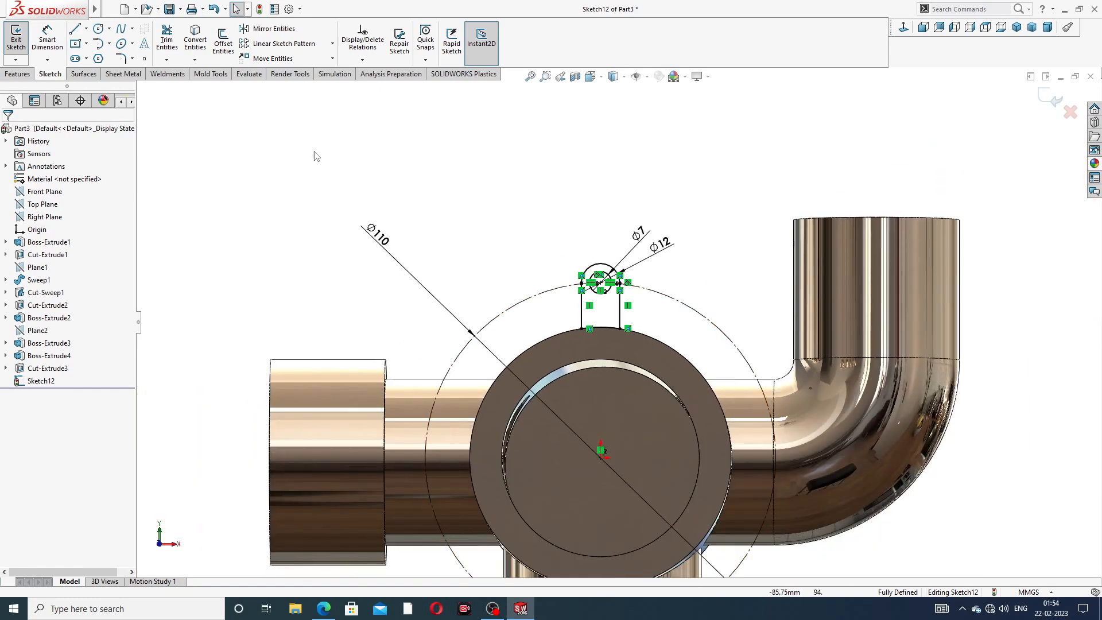
pyautogui.click(332, 43)
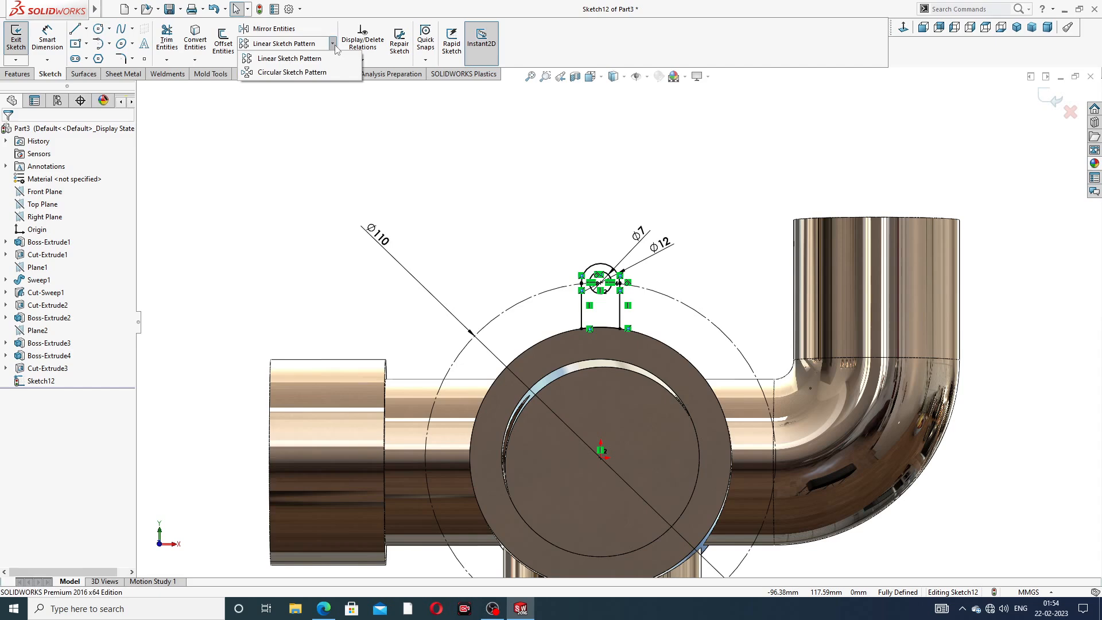
pyautogui.click(301, 73)
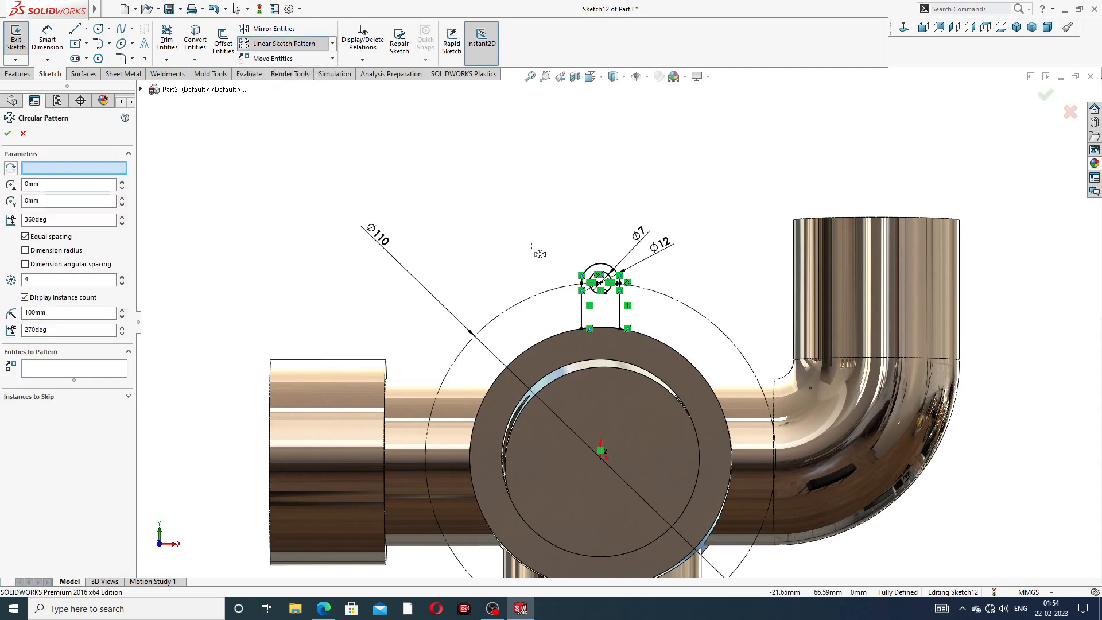
pyautogui.scroll(1, 620, 317)
pyautogui.scroll(-2, 618, 317)
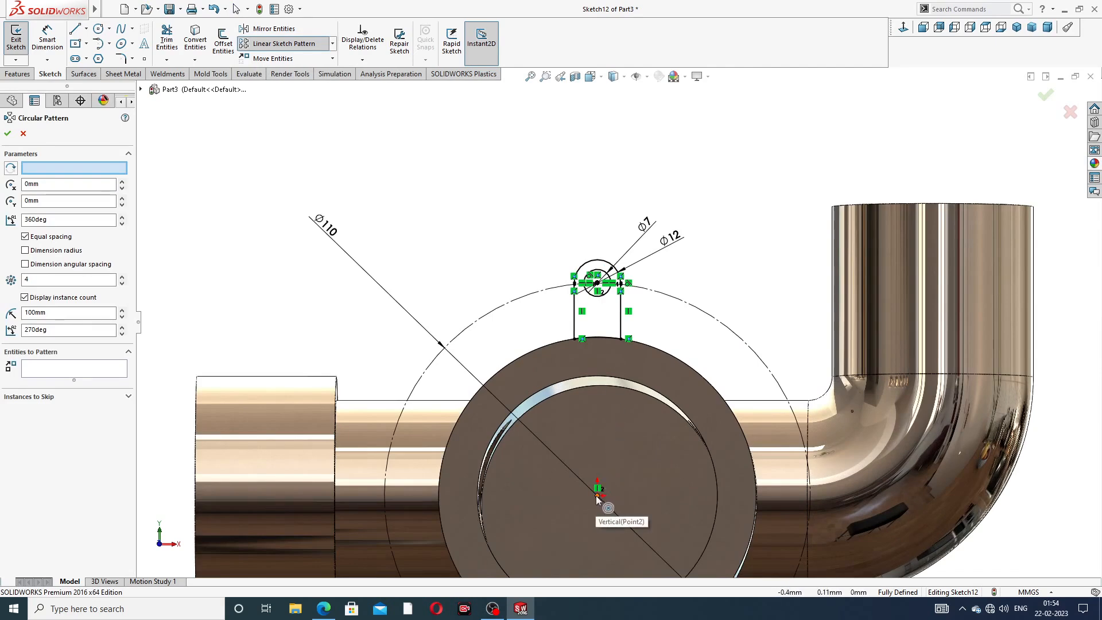
pyautogui.scroll(-2, 594, 283)
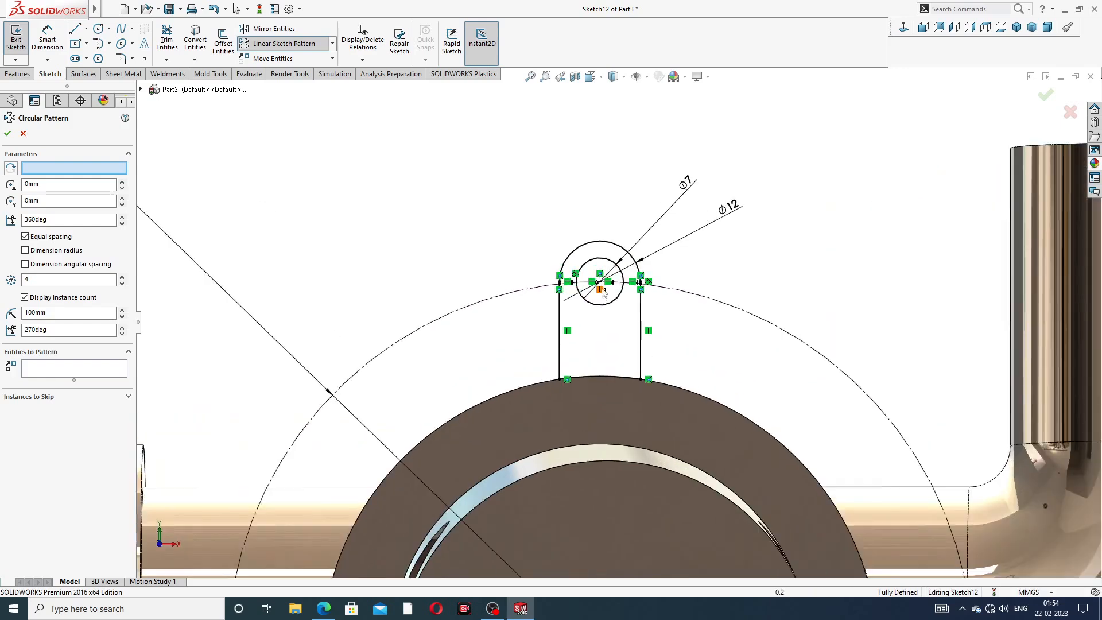
pyautogui.click(611, 249)
pyautogui.click(616, 265)
pyautogui.click(560, 313)
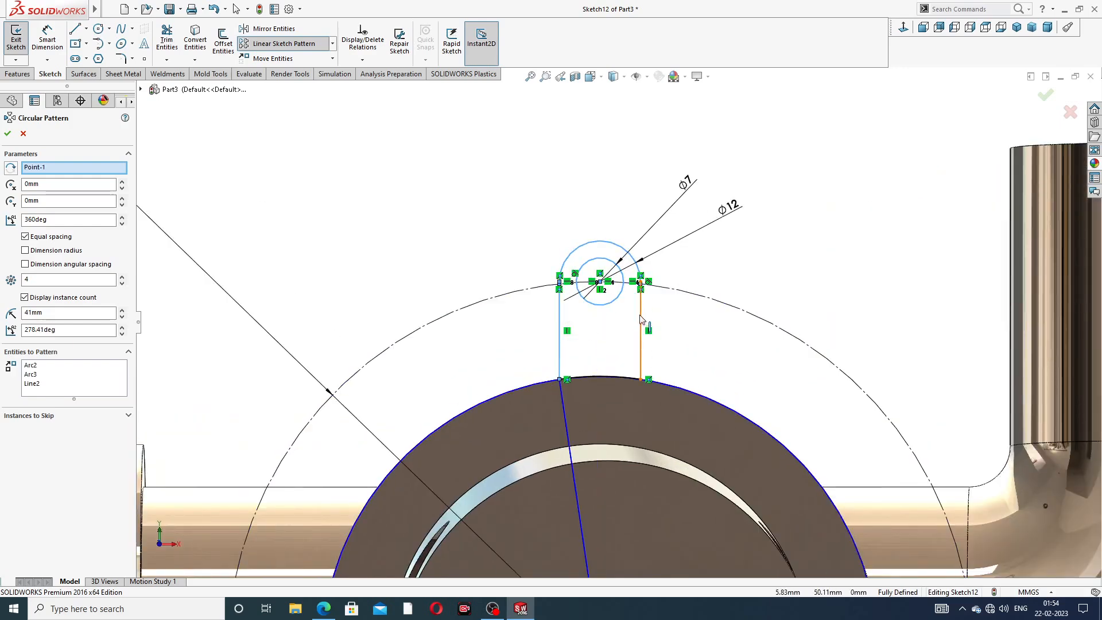
pyautogui.click(641, 319)
pyautogui.click(612, 379)
pyautogui.scroll(5, 610, 383)
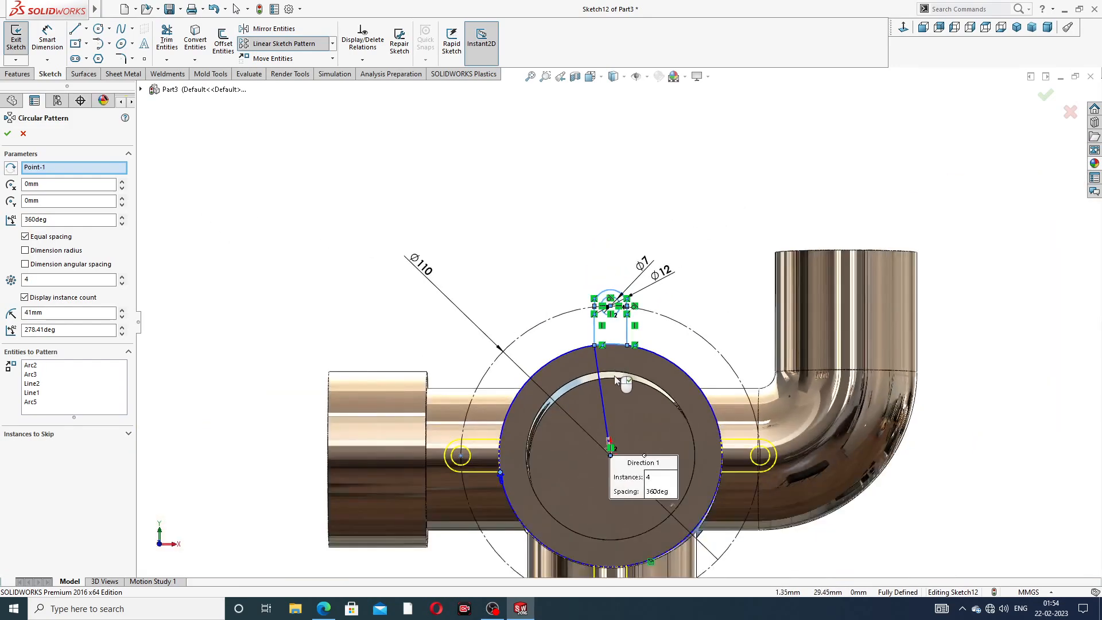
# Set the circular pattern to 3 equally spaced instances over 360 degrees and create it
pyautogui.moveTo(627, 435); pyautogui.dragTo(614, 368, button='middle')
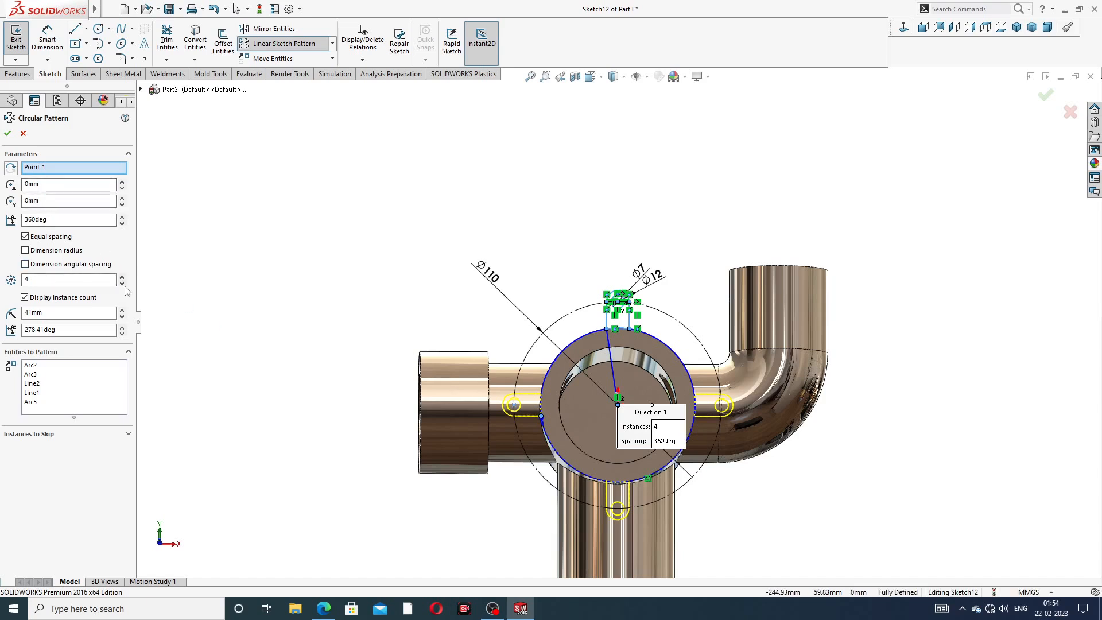
pyautogui.click(8, 133)
pyautogui.click(458, 222)
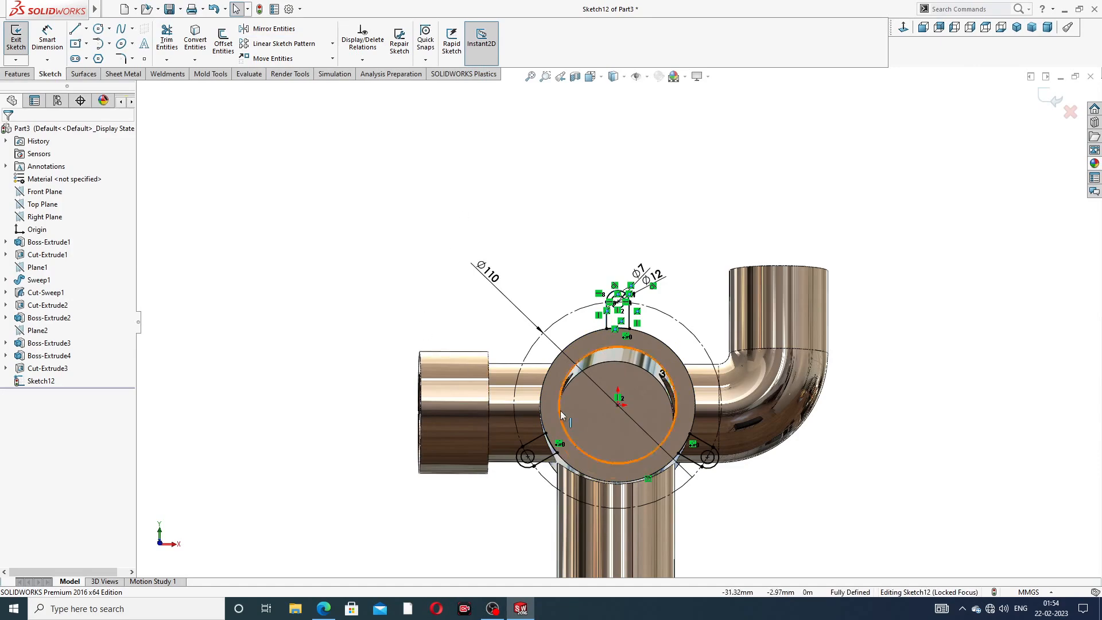
# Start an extruded boss from the lug sketch and select the three lug regions, excluding their holes, as contours
pyautogui.moveTo(591, 403)
pyautogui.mouseDown(button='middle')
pyautogui.moveTo(627, 368)
pyautogui.moveTo(555, 404)
pyautogui.moveTo(589, 405)
pyautogui.mouseUp(button='middle')
pyautogui.scroll(-2, 590, 402)
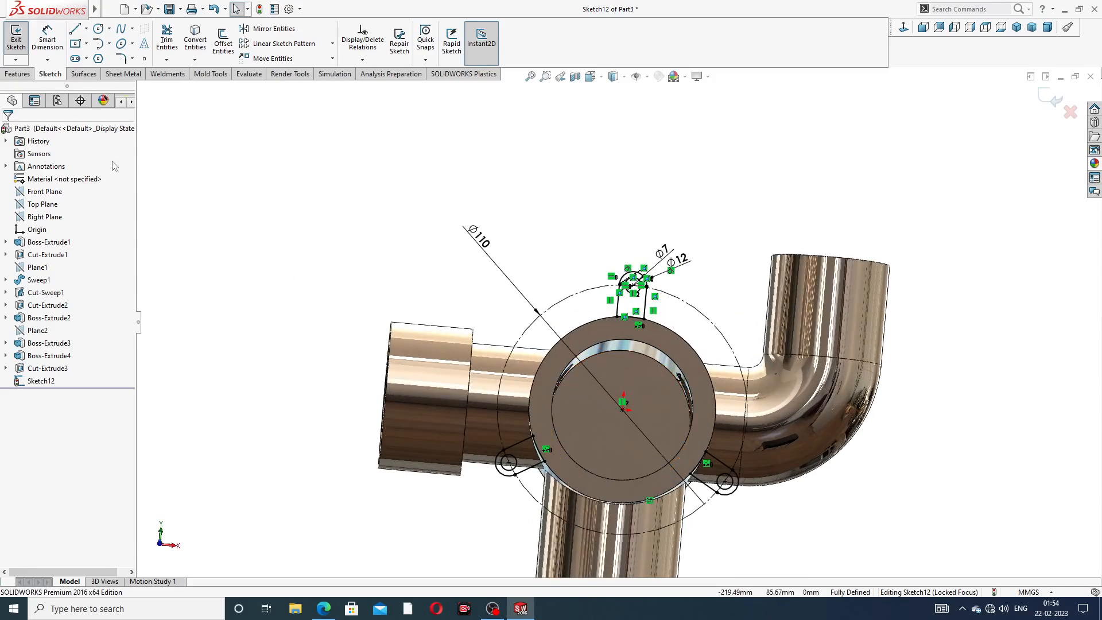
pyautogui.click(24, 72)
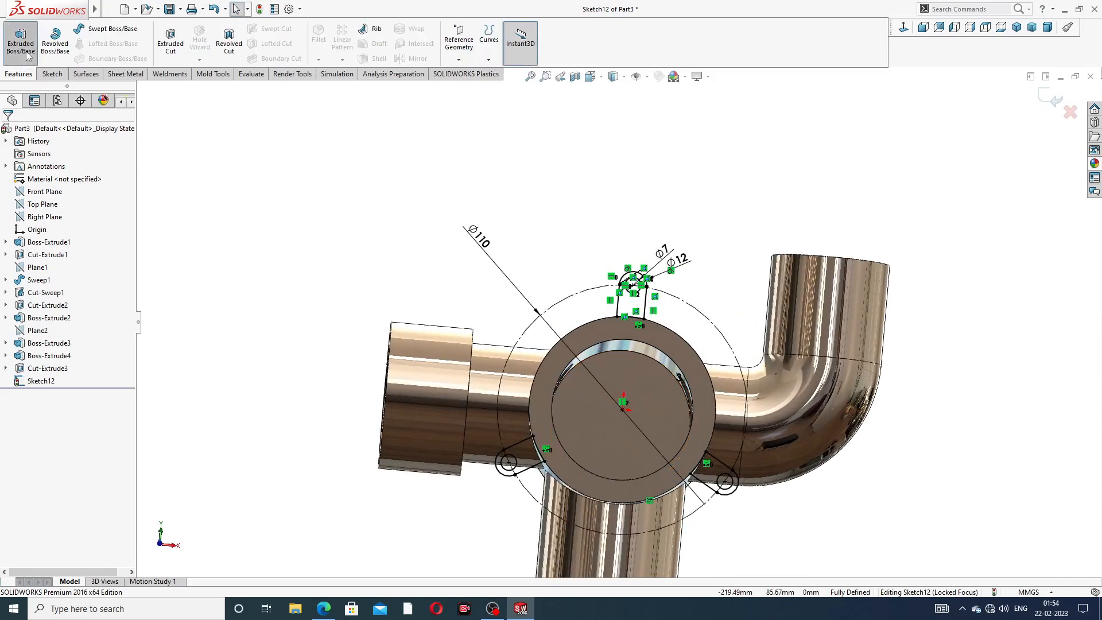
pyautogui.click(23, 43)
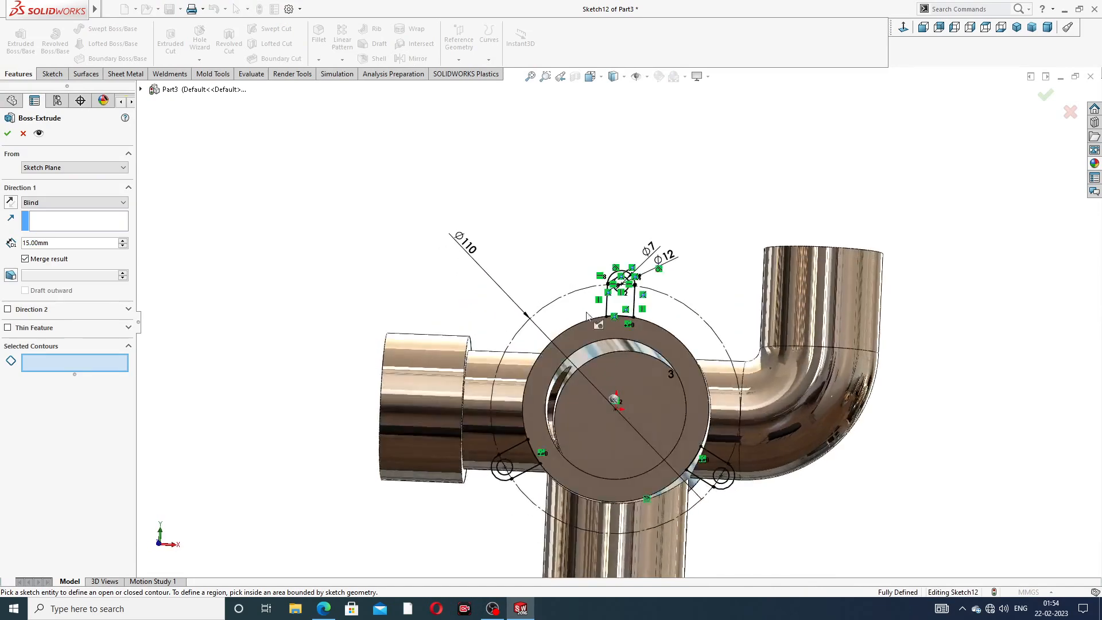
pyautogui.click(621, 301)
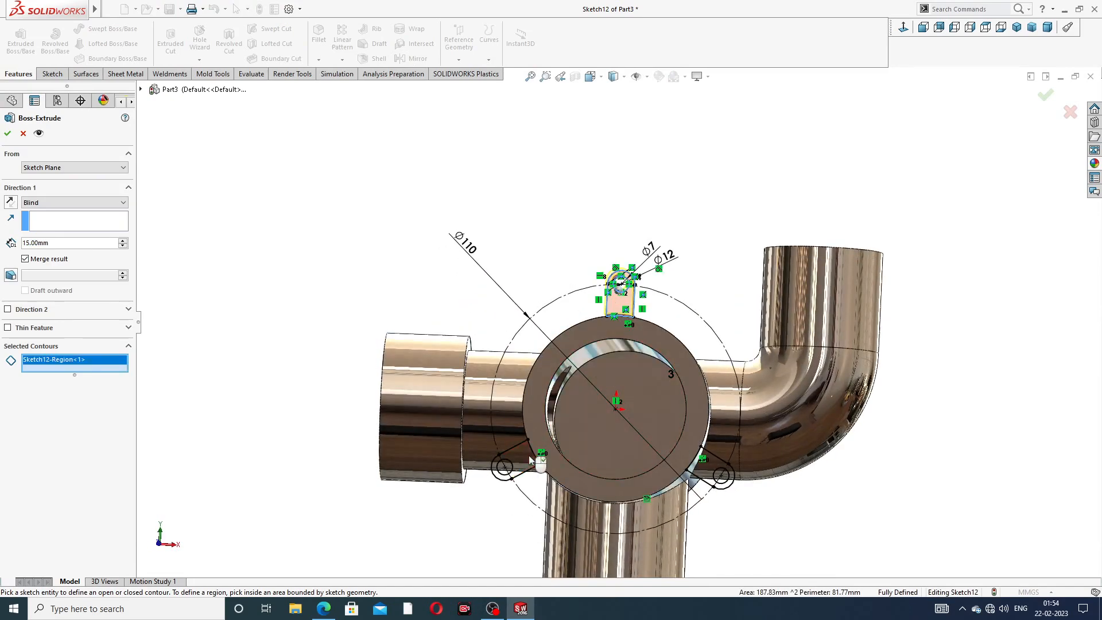
pyautogui.click(531, 459)
pyautogui.click(709, 466)
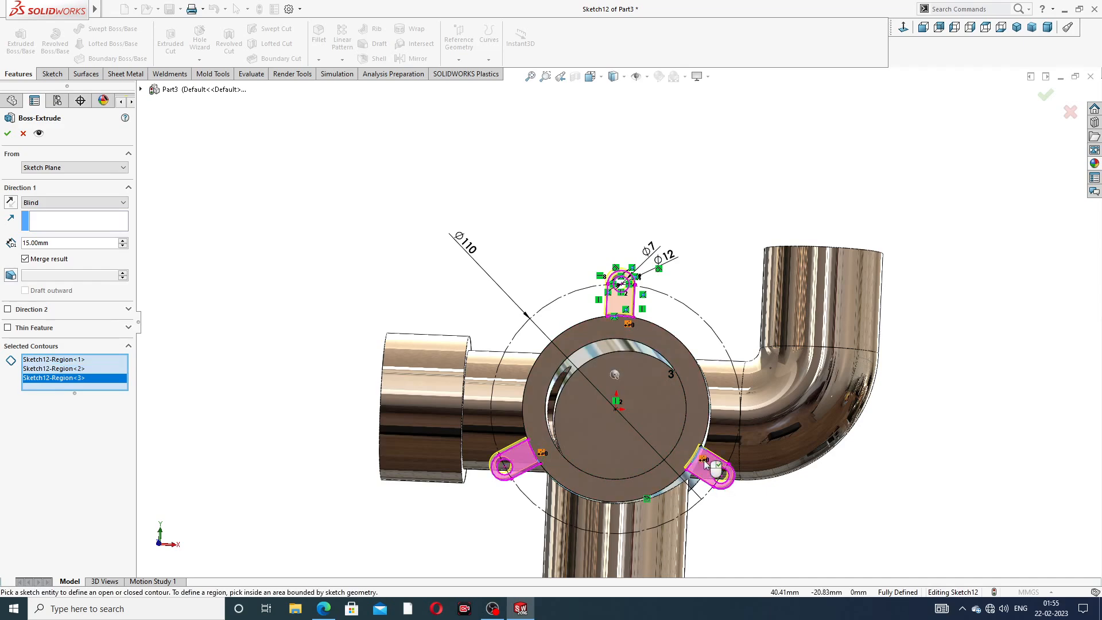
# Reverse the lugs' extrusion to run back along the main cylinder, set its blind depth to 12 mm and create it
pyautogui.moveTo(708, 463); pyautogui.dragTo(598, 480, button='middle')
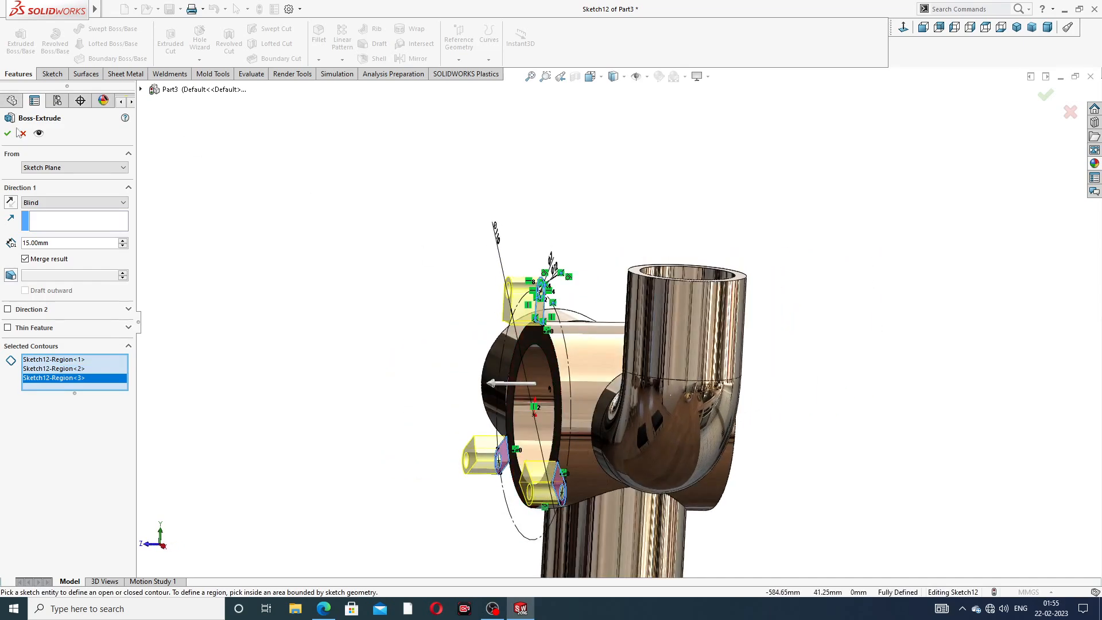
pyautogui.click(10, 202)
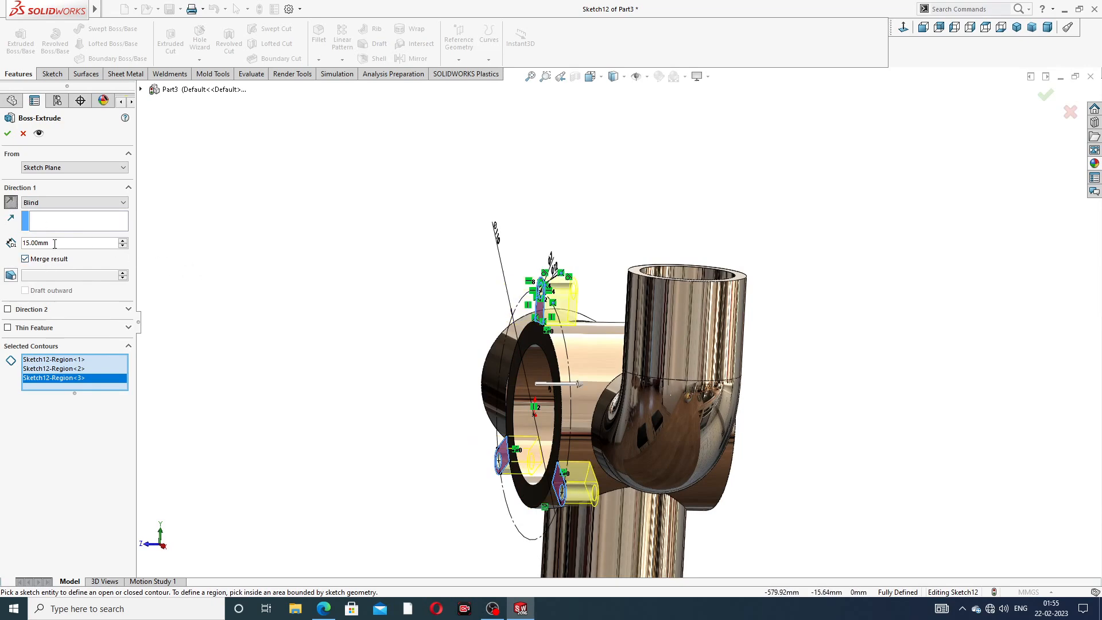
pyautogui.write('12')
pyautogui.press('Return')
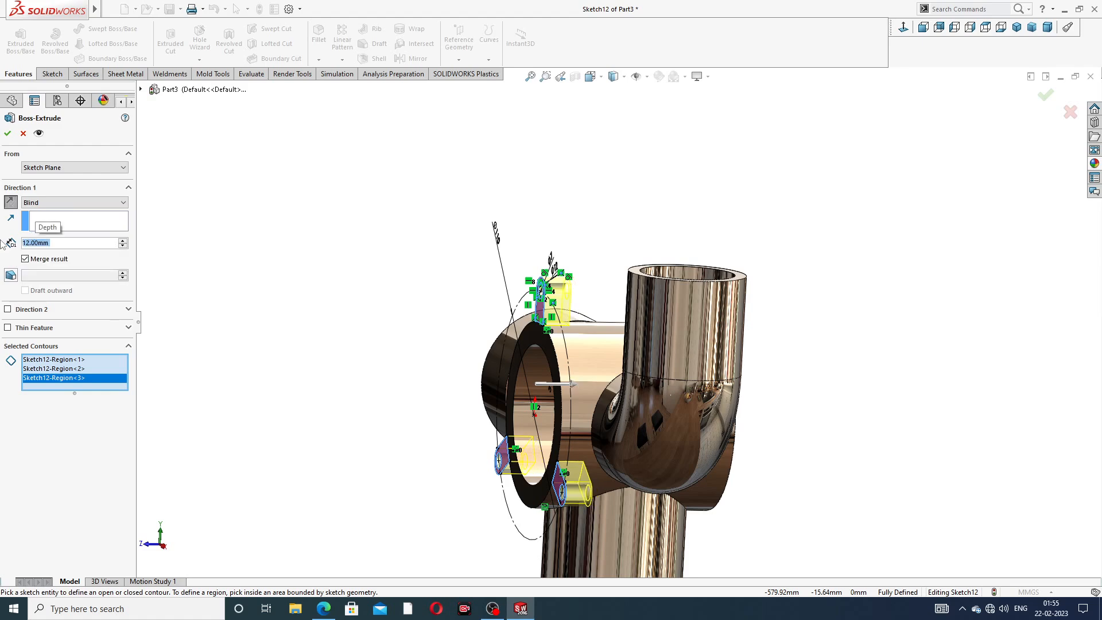
pyautogui.click(7, 133)
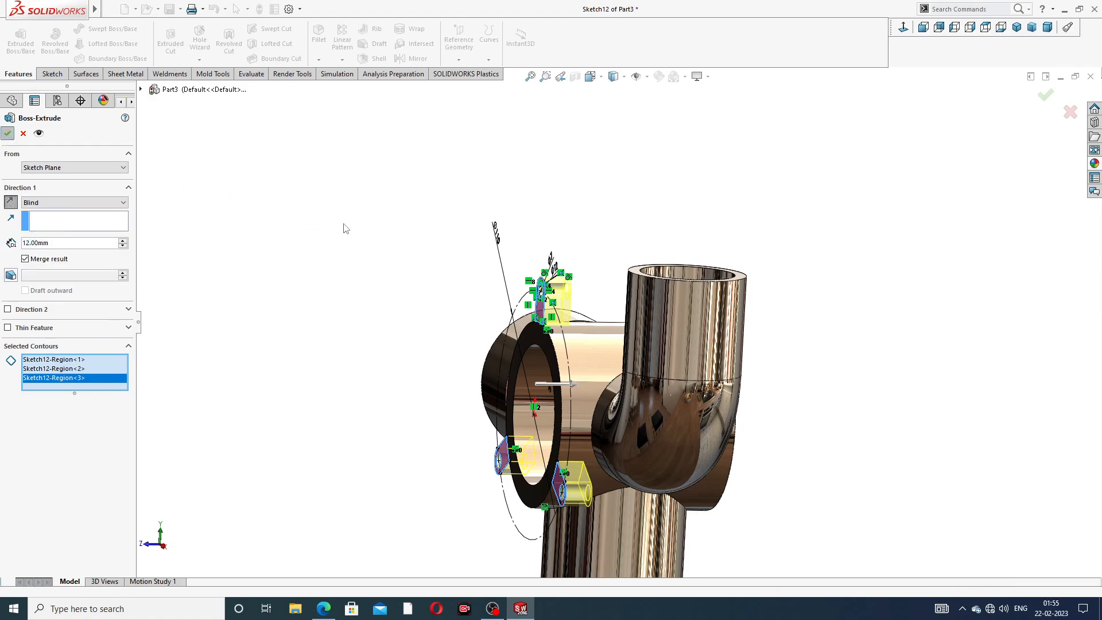
# Open a new sketch on the annular end face of the upturned elbow pipe
pyautogui.moveTo(370, 316); pyautogui.dragTo(724, 366, button='middle')
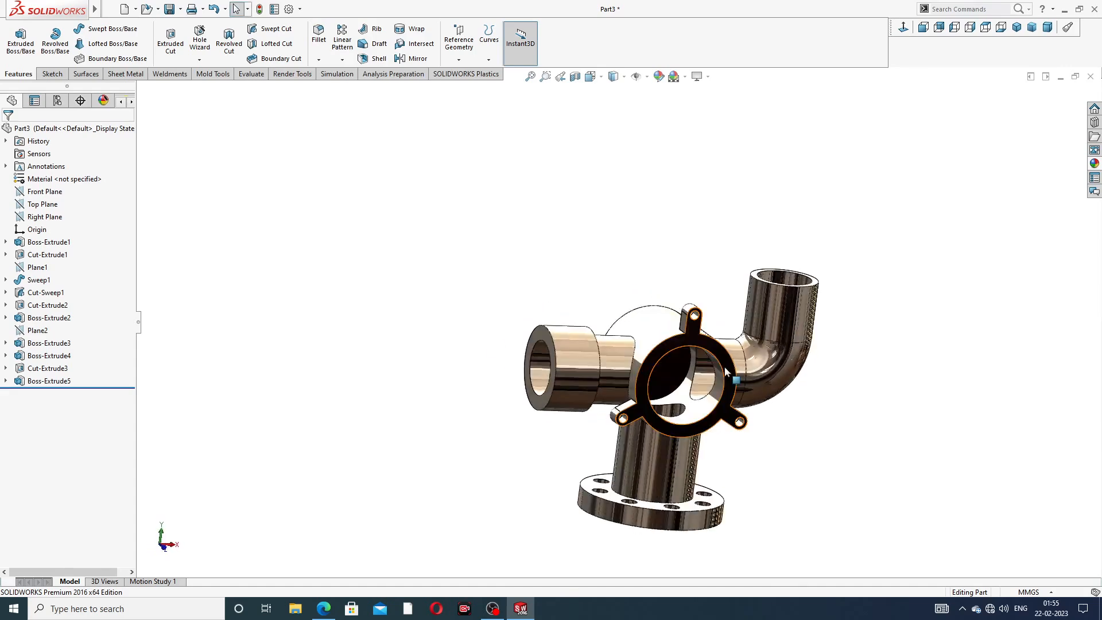
pyautogui.moveTo(820, 259); pyautogui.dragTo(803, 304, button='middle')
pyautogui.scroll(-2, 771, 311)
pyautogui.click(794, 256)
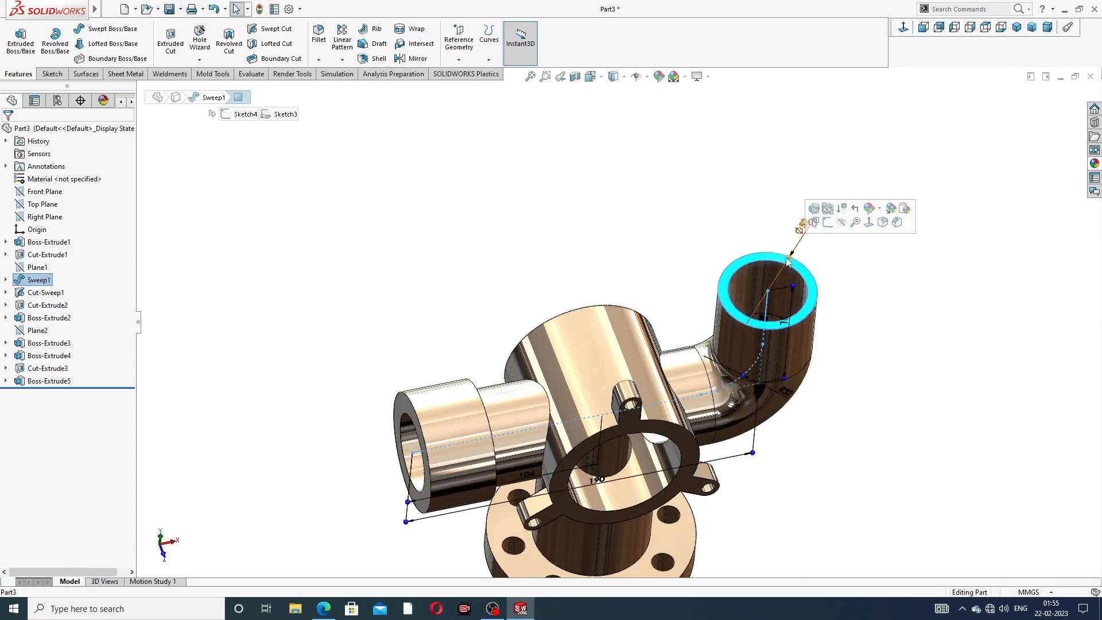
pyautogui.click(827, 222)
pyautogui.click(847, 215)
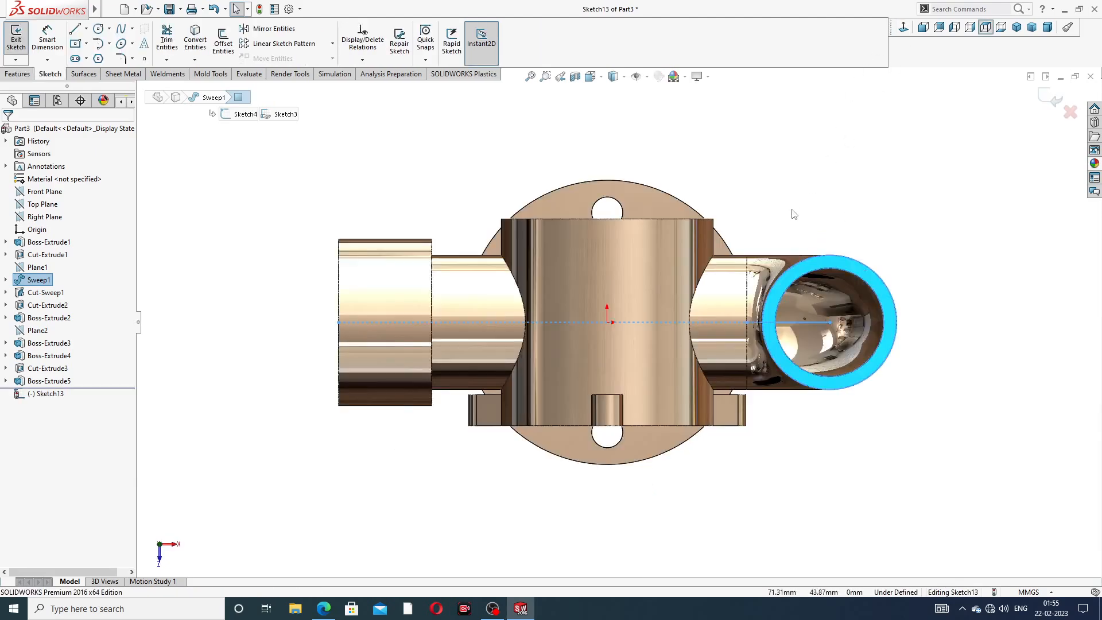
# Sketch a circle of about 44 mm radius around the elbow pipe, concentric with its opening
pyautogui.click(98, 30)
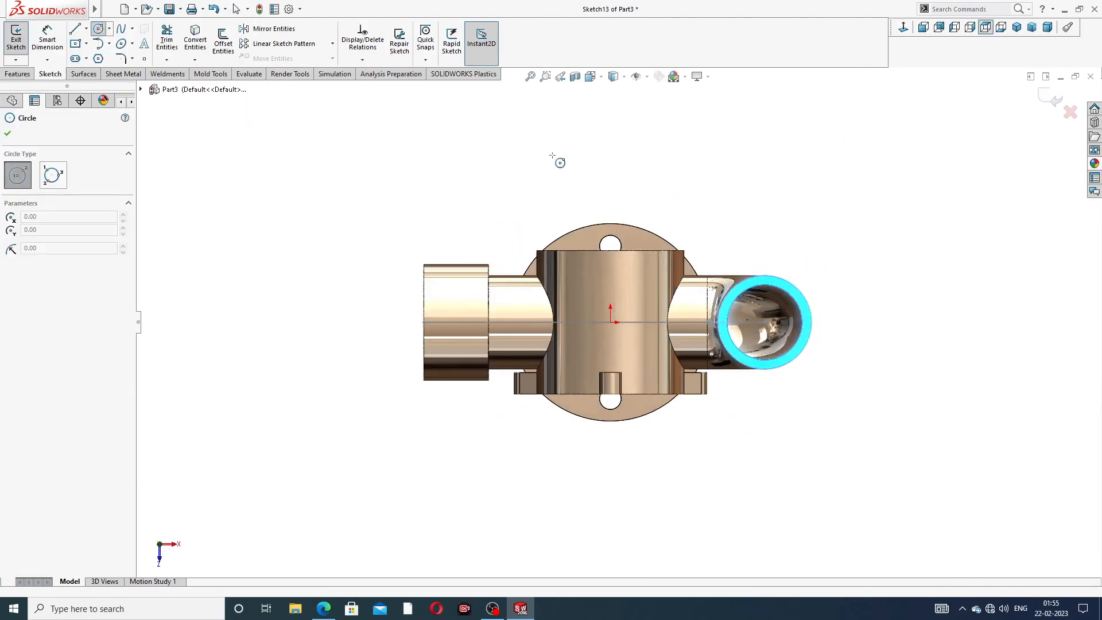
pyautogui.click(764, 322)
pyautogui.click(772, 244)
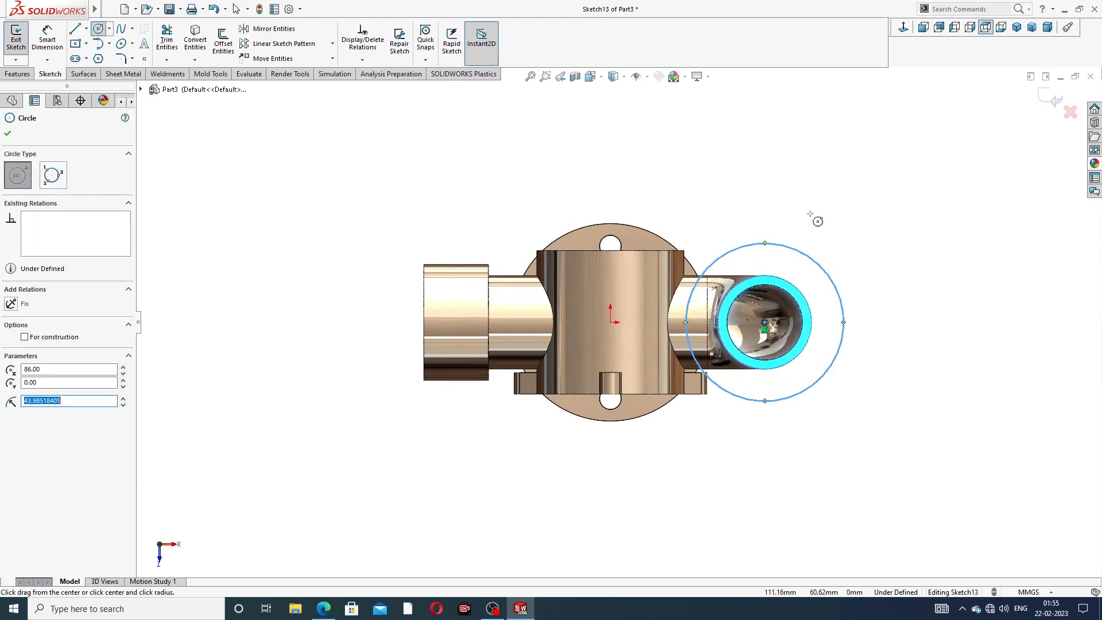
pyautogui.rightClick(855, 228)
pyautogui.click(878, 233)
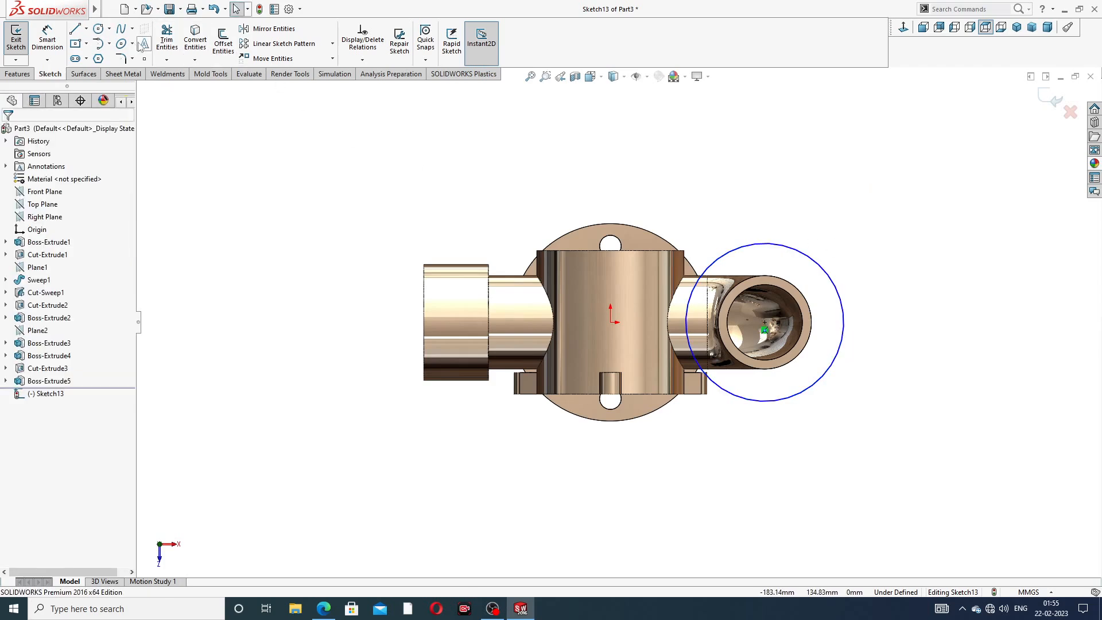
# Draw a vertical centerline through the elbow pipe's centre, extending beyond the large circle at both ends
pyautogui.click(86, 29)
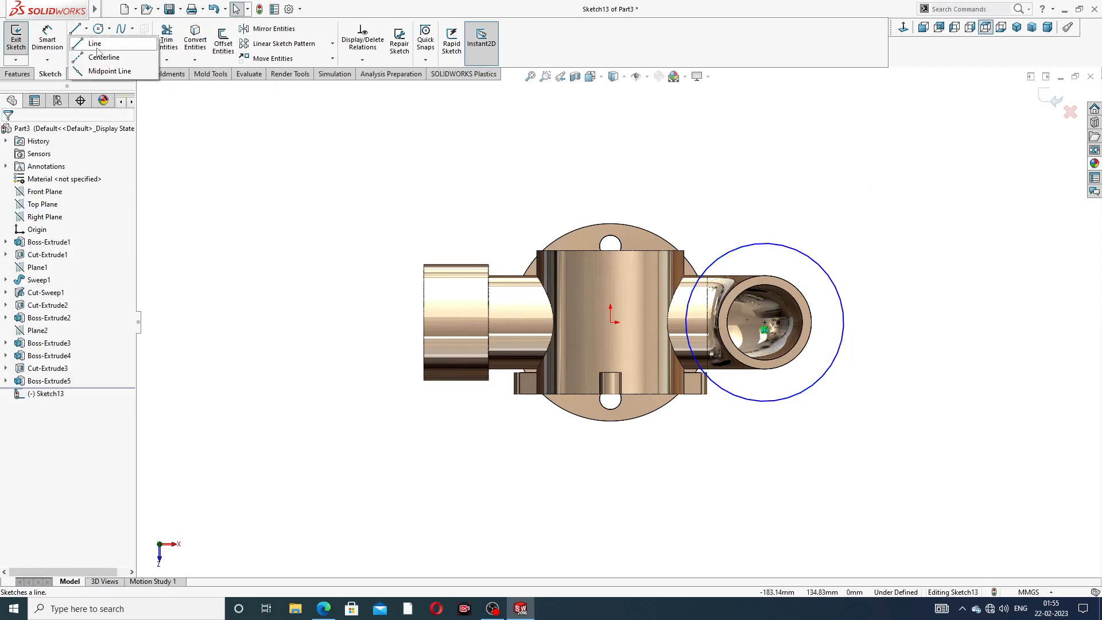
pyautogui.click(104, 58)
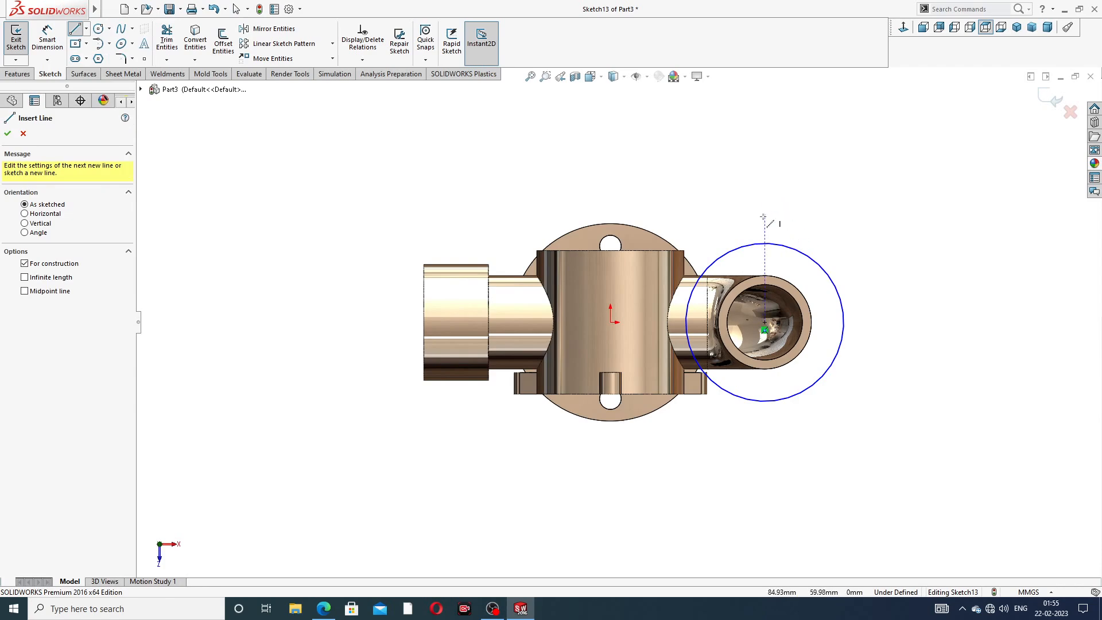
pyautogui.click(763, 181)
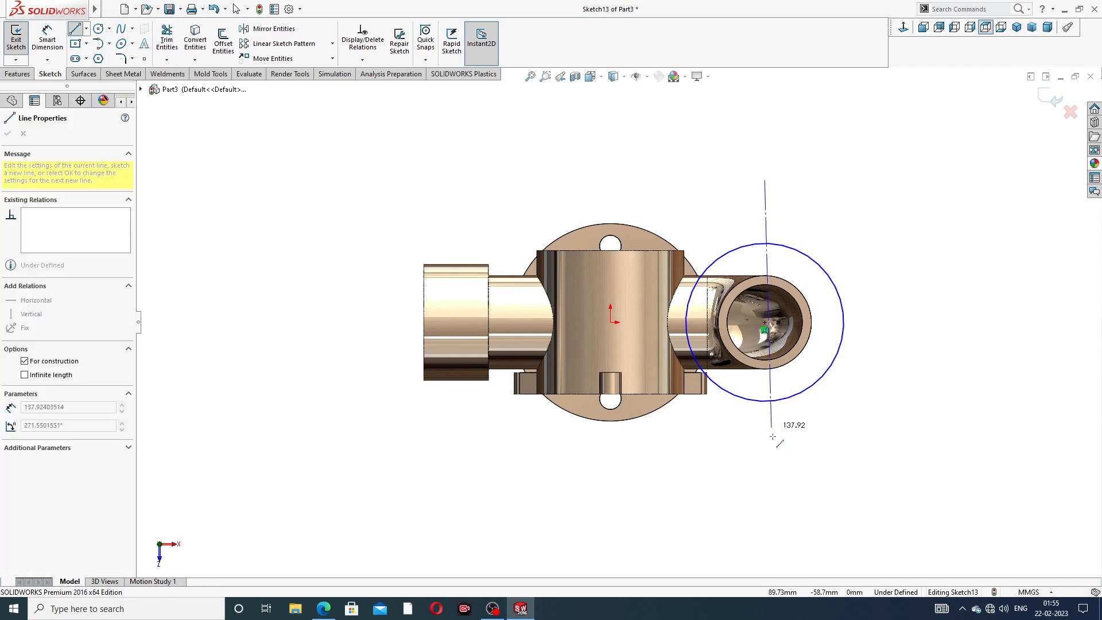
pyautogui.click(765, 473)
pyautogui.rightClick(908, 255)
pyautogui.click(924, 298)
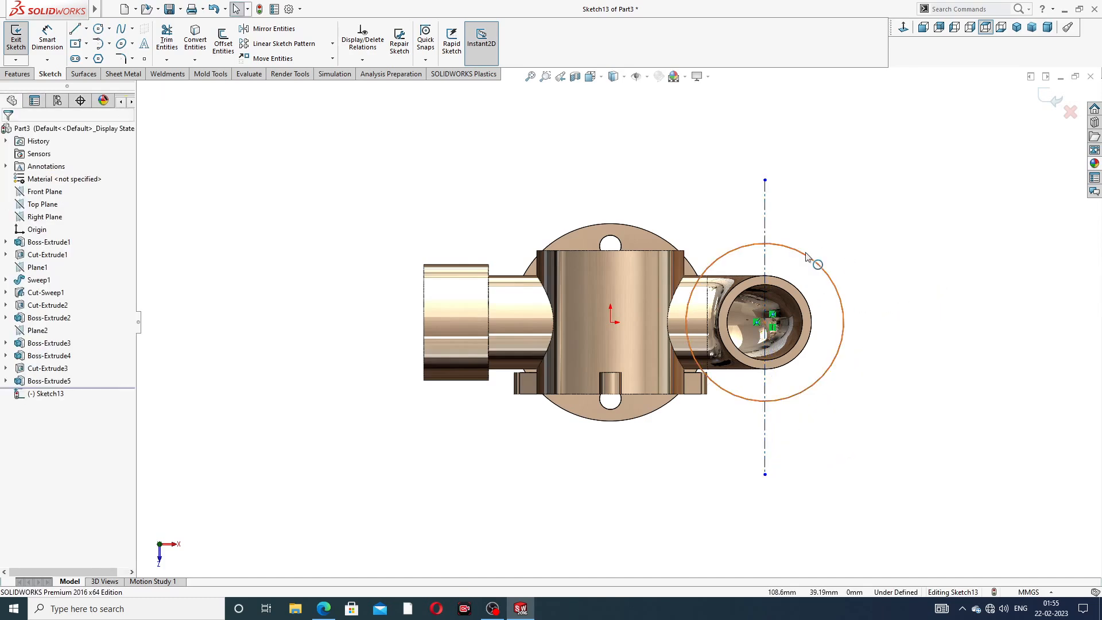
# Sketch a circle of about 14 mm radius at the centerline's upper endpoint and begin a smaller concentric circle inside it
pyautogui.scroll(-1, 806, 257)
pyautogui.click(98, 28)
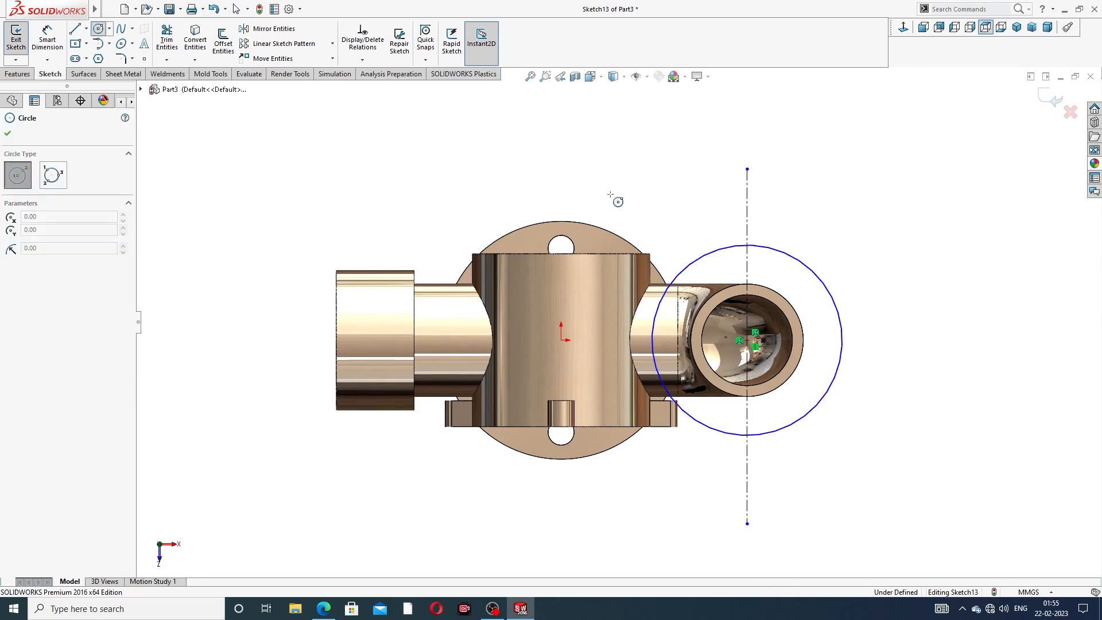
pyautogui.click(746, 169)
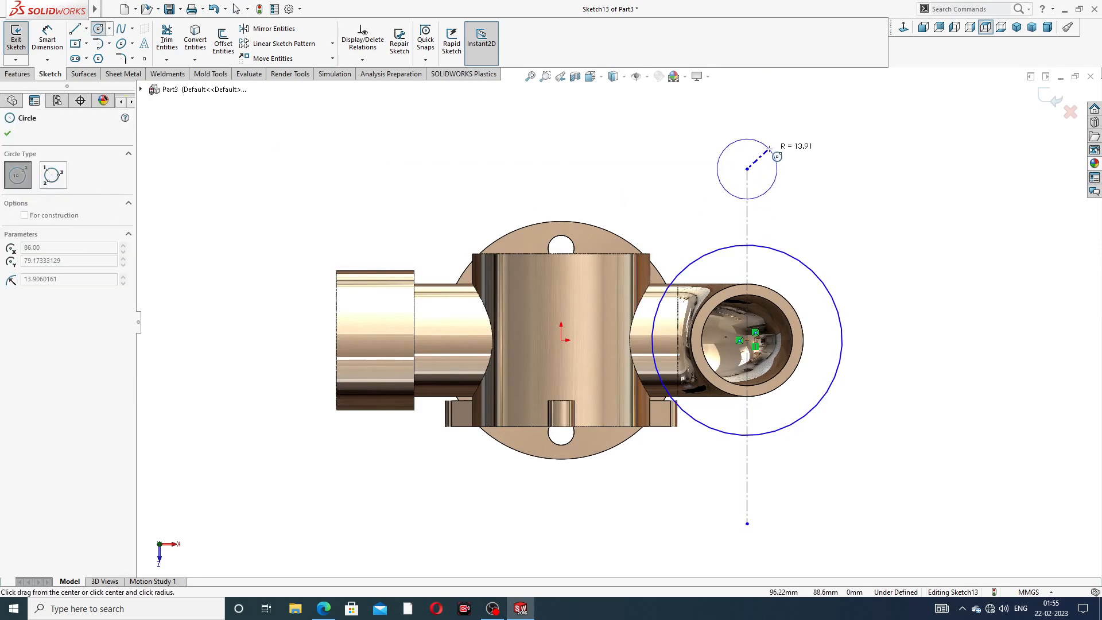
pyautogui.click(769, 148)
pyautogui.click(746, 169)
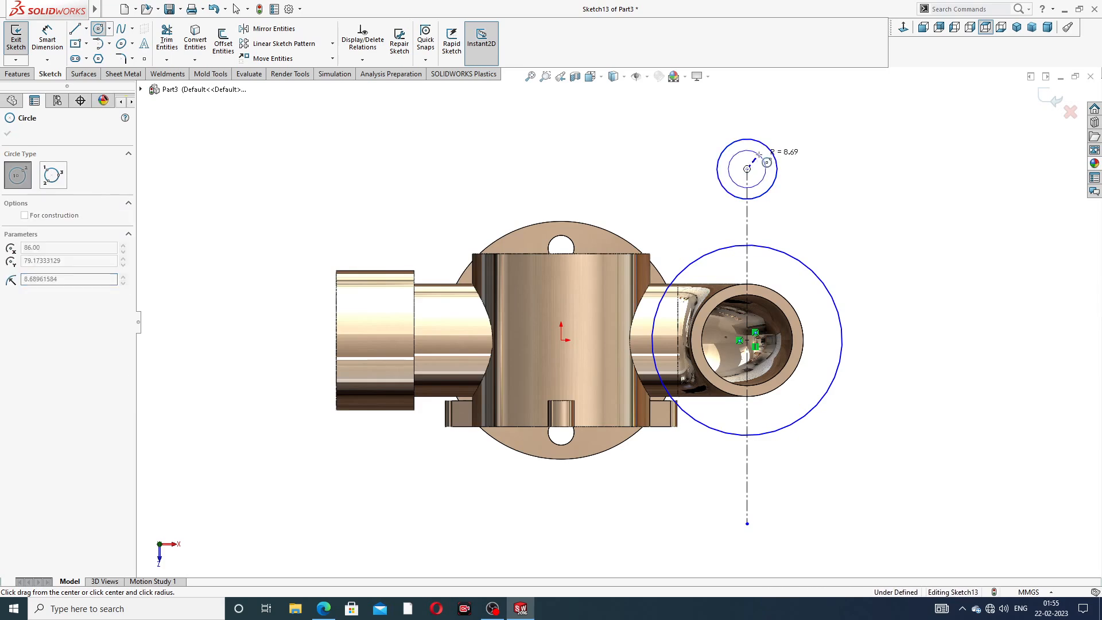
# Sketch an inner circle of about 8.7 mm radius, concentric with the small circle above the elbow opening
pyautogui.click(765, 164)
pyautogui.rightClick(826, 139)
pyautogui.click(847, 144)
pyautogui.scroll(-2, 783, 169)
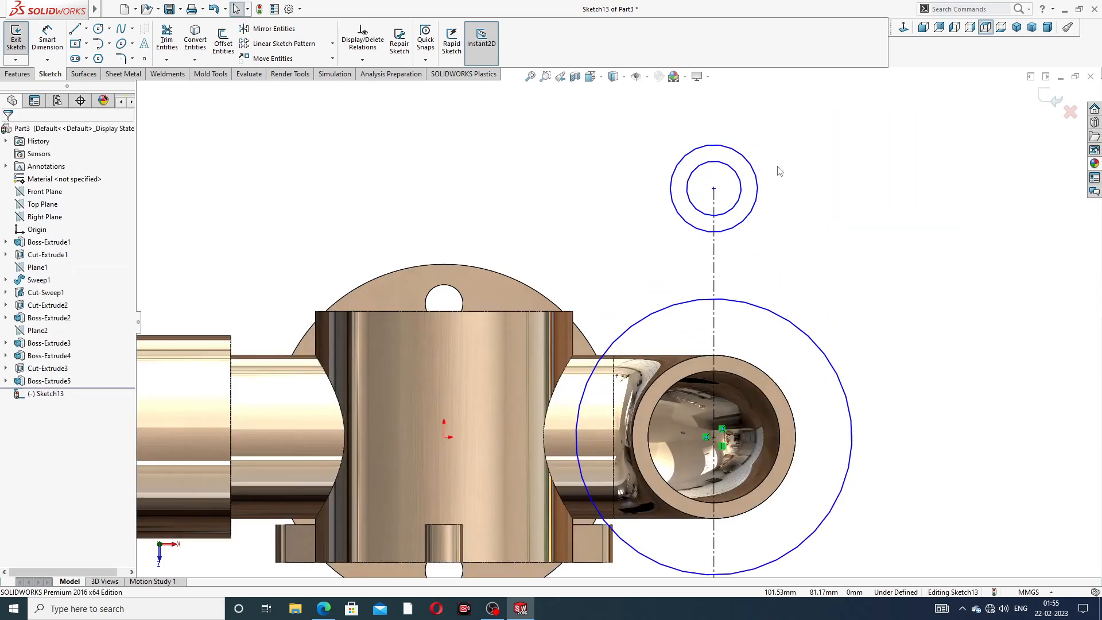
pyautogui.scroll(2, 350, 156)
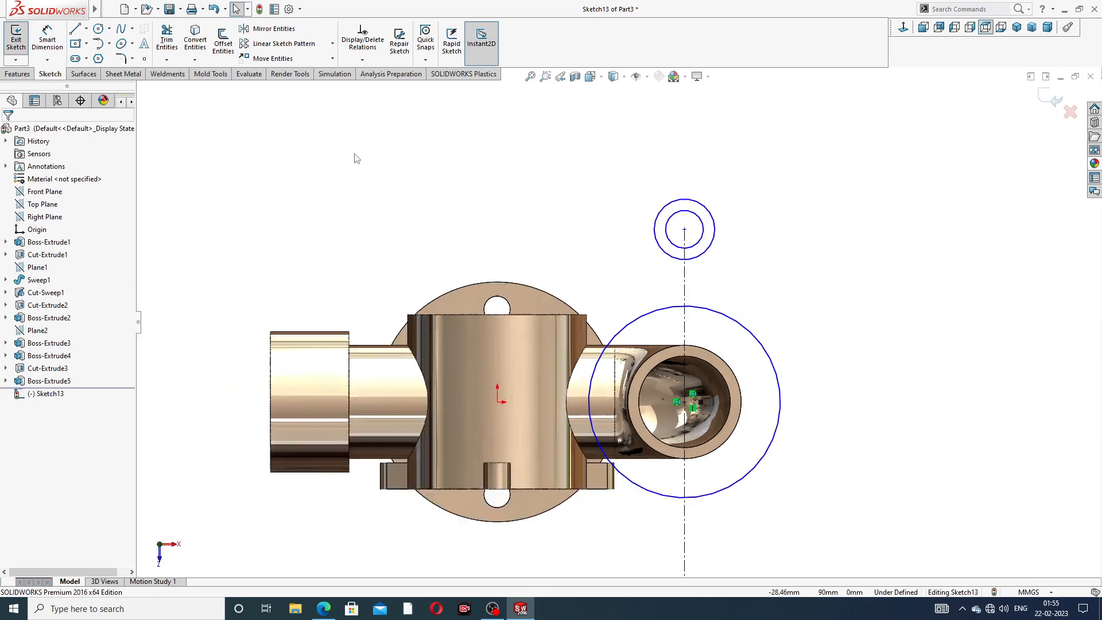
# Draw a line about 67 mm long from the small outer circle's right side to the upper right of the large circle
pyautogui.click(75, 30)
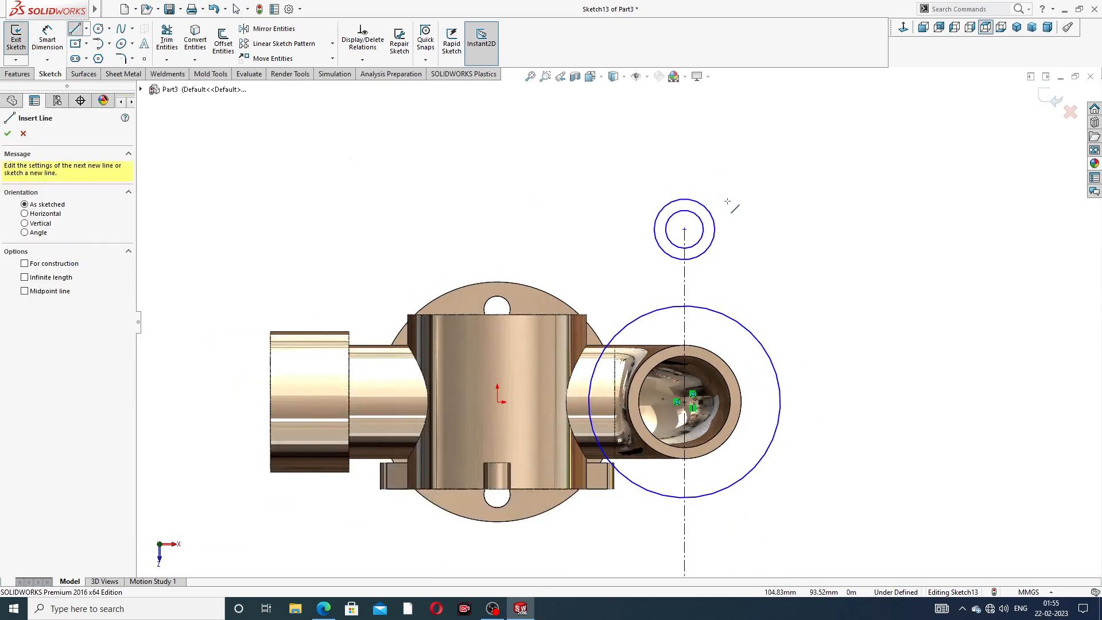
pyautogui.click(715, 232)
pyautogui.click(773, 364)
pyautogui.rightClick(797, 350)
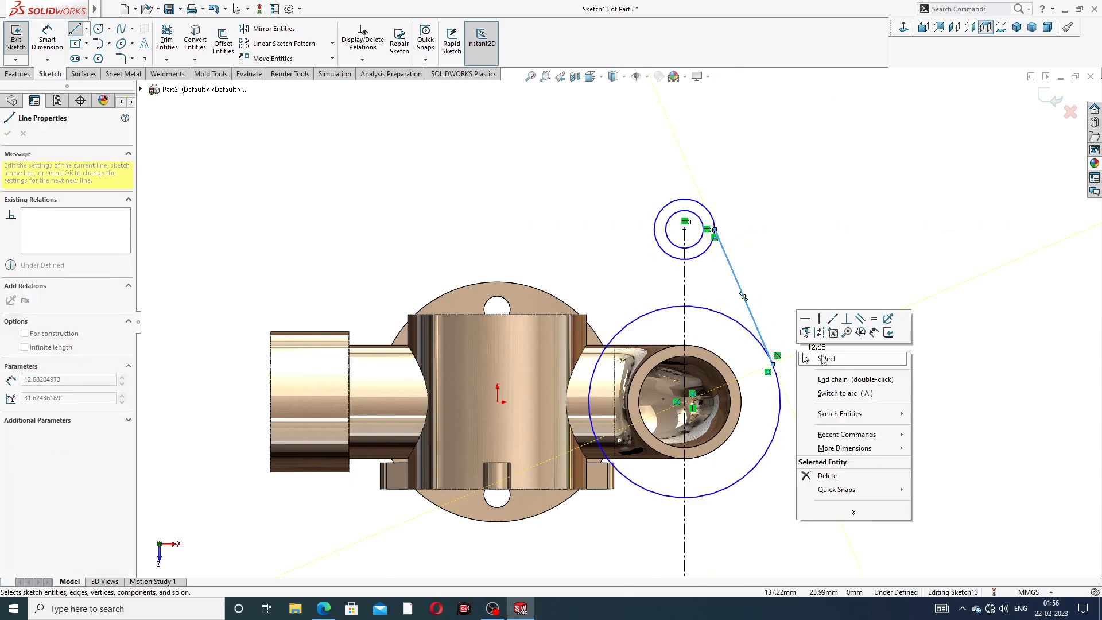
pyautogui.click(822, 358)
# Apply a tangent relation between the slanted line and the large circle
pyautogui.scroll(-3, 797, 367)
pyautogui.click(744, 323)
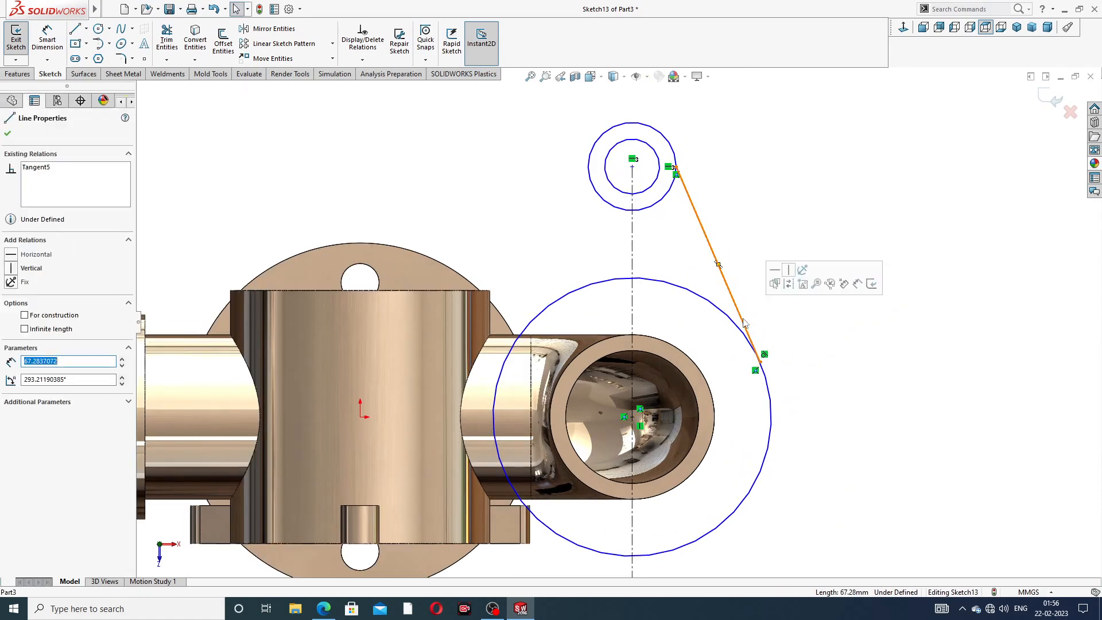
pyautogui.keyDown('ctrl'); pyautogui.click(754, 351); pyautogui.keyUp('ctrl')
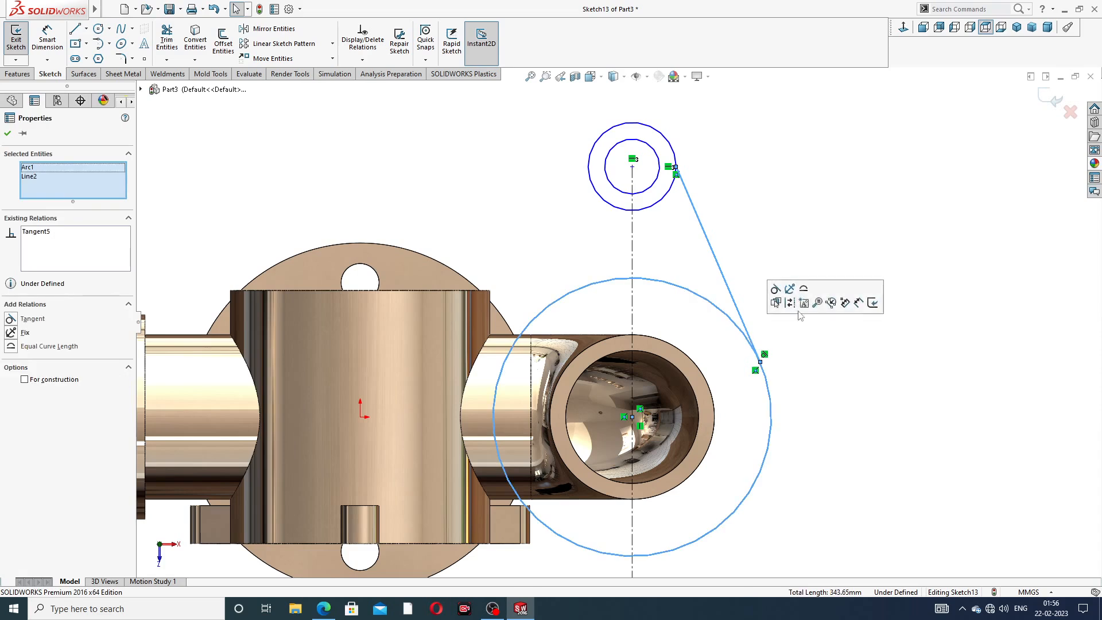
pyautogui.click(775, 291)
pyautogui.click(820, 365)
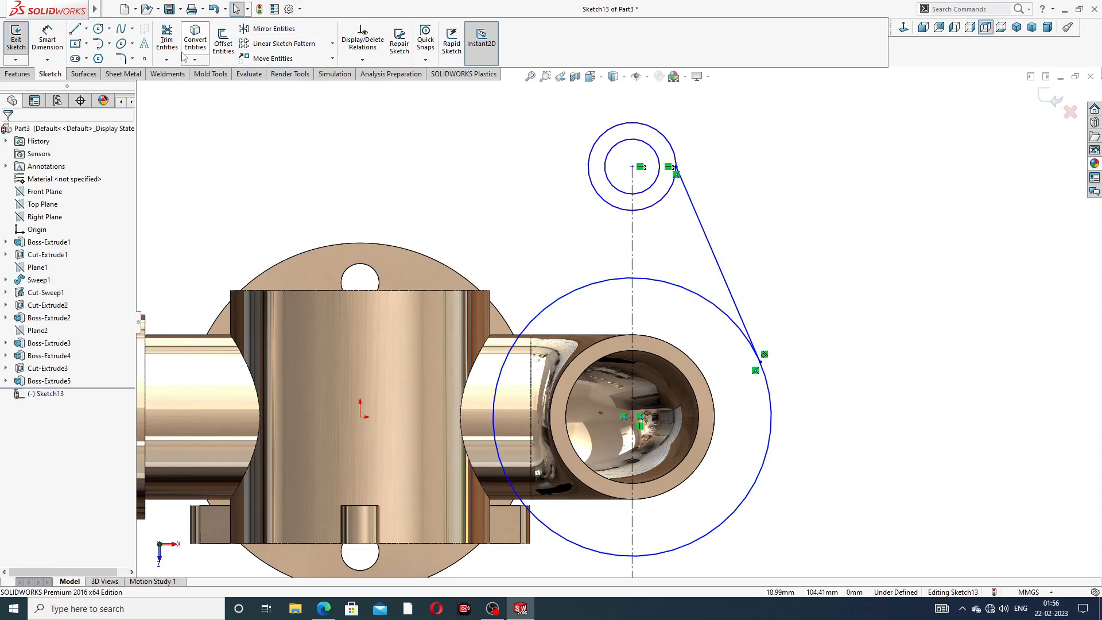
# Mirror the slanted tangent line about the vertical centerline
pyautogui.click(271, 29)
pyautogui.click(696, 216)
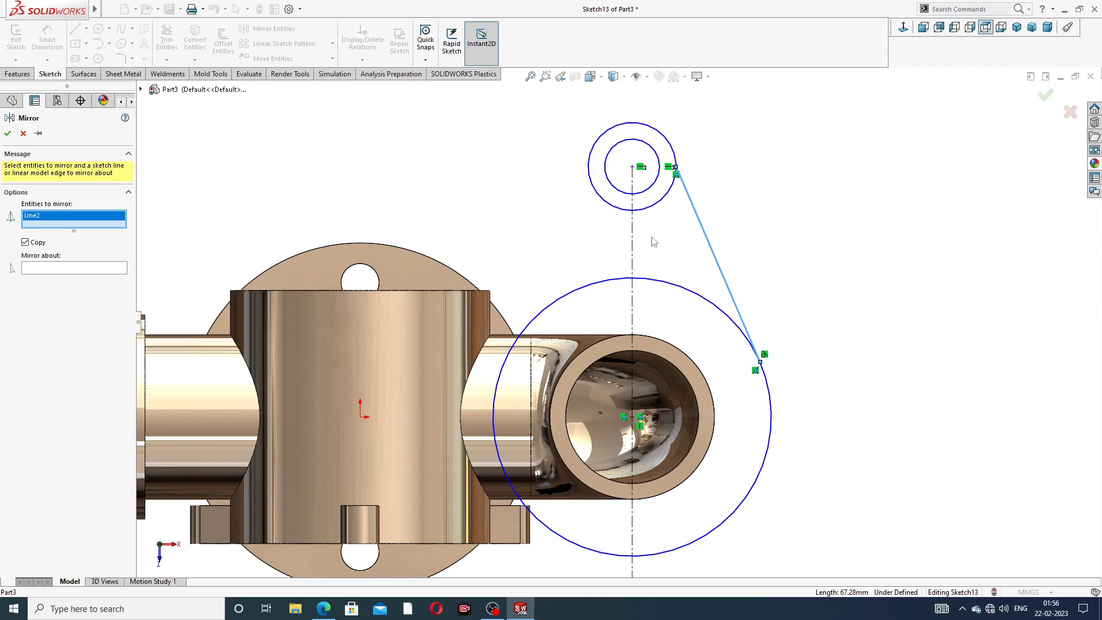
pyautogui.click(120, 268)
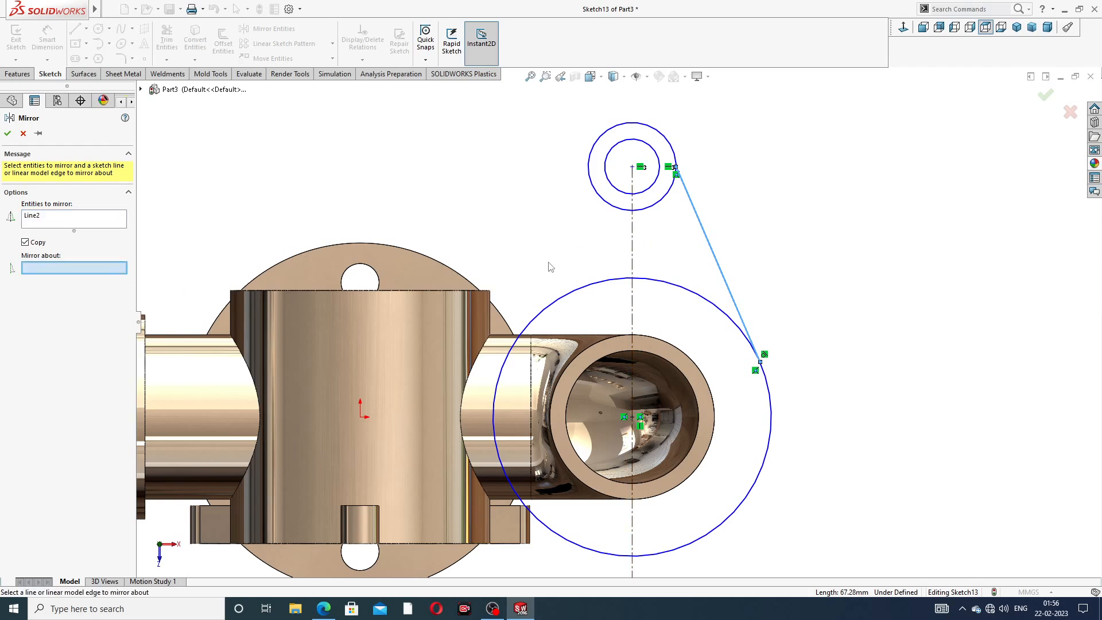
pyautogui.click(632, 248)
pyautogui.scroll(2, 654, 248)
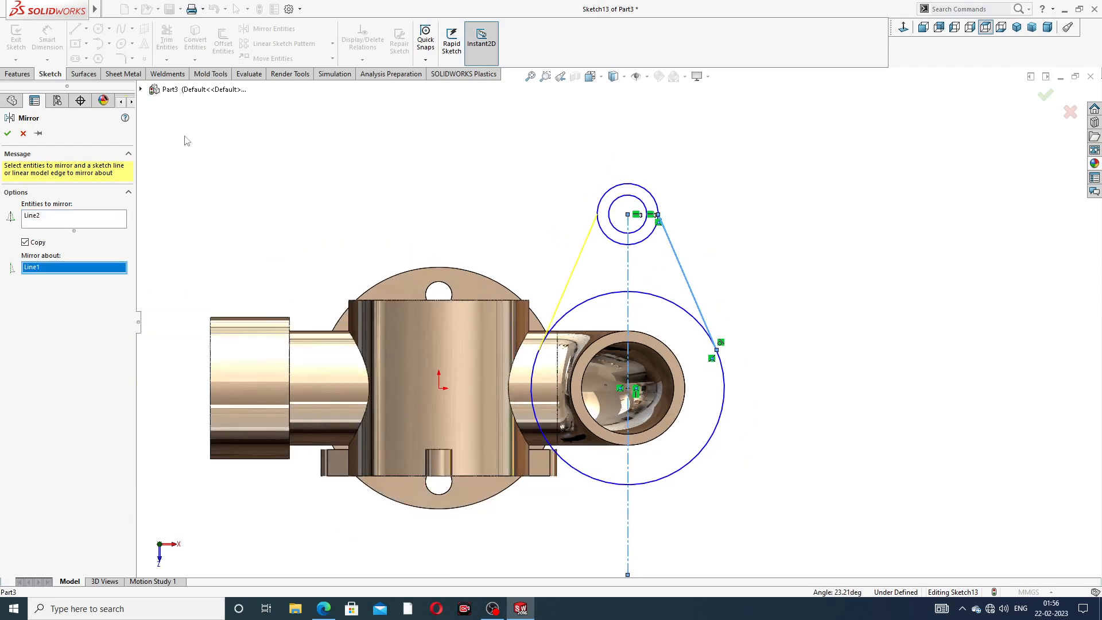
pyautogui.click(7, 133)
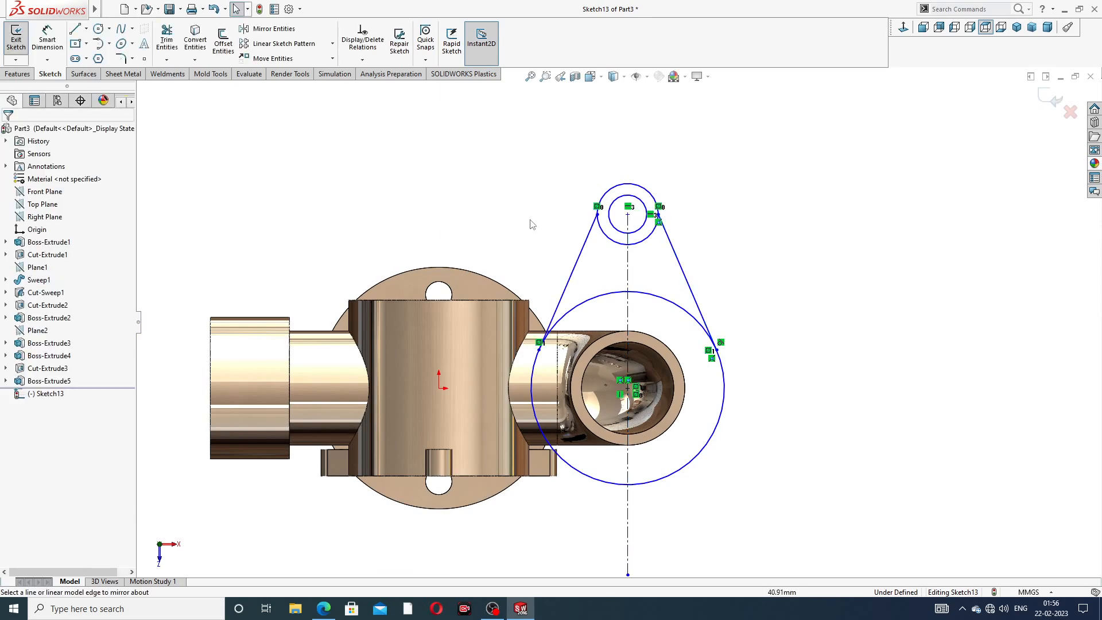
pyautogui.scroll(2, 532, 229)
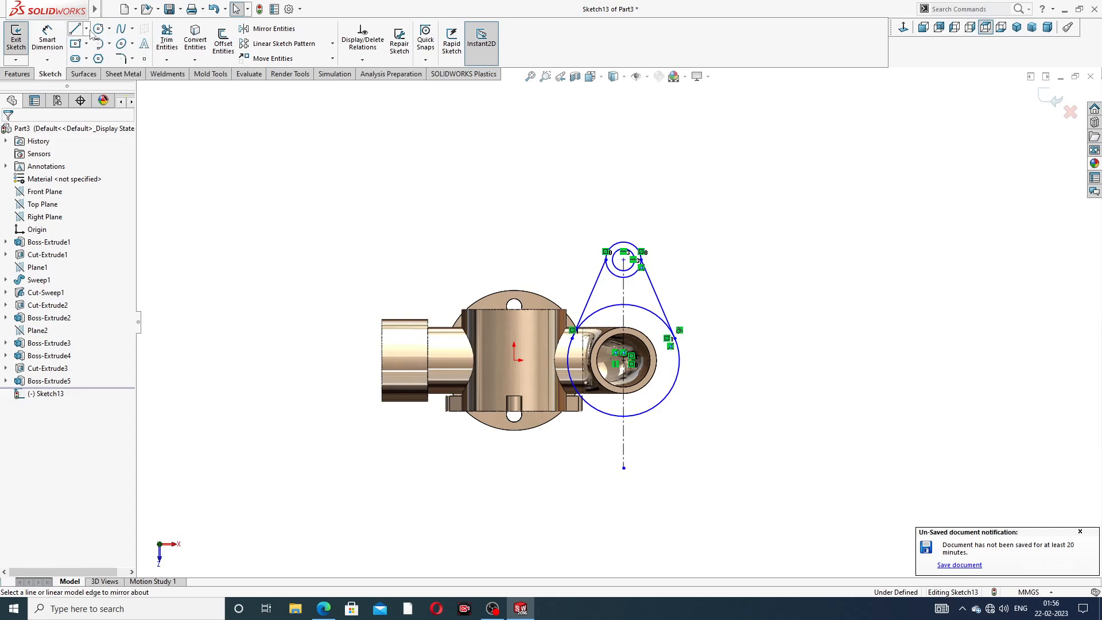
# Draw a horizontal centerline about 44 mm long from the large circle's center to its right edge
pyautogui.click(85, 28)
pyautogui.click(106, 57)
pyautogui.scroll(-4, 614, 377)
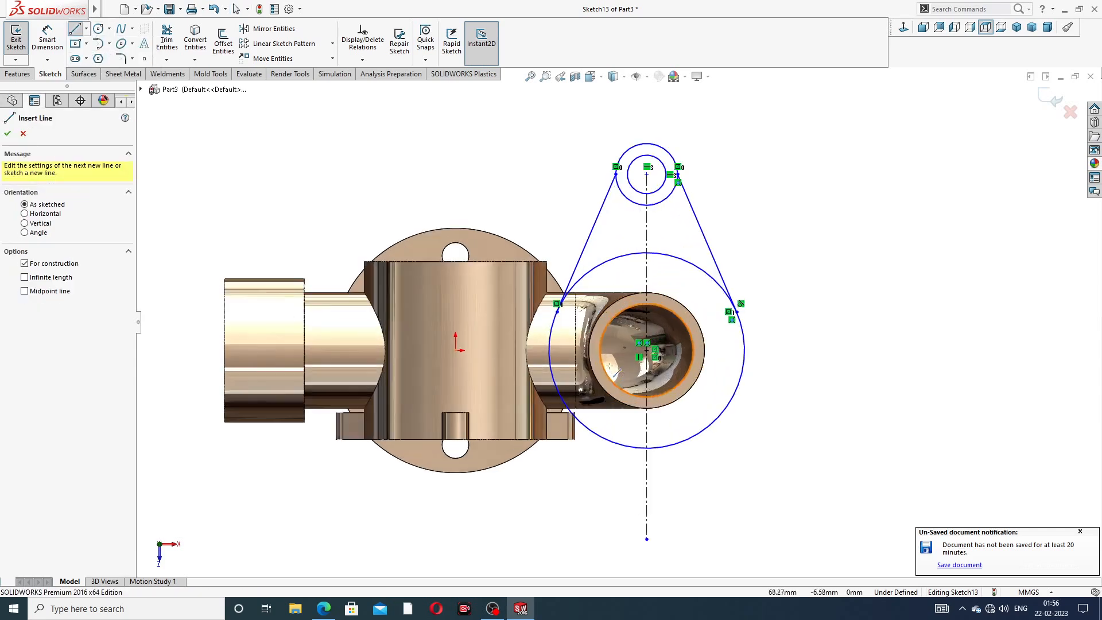
pyautogui.click(1080, 532)
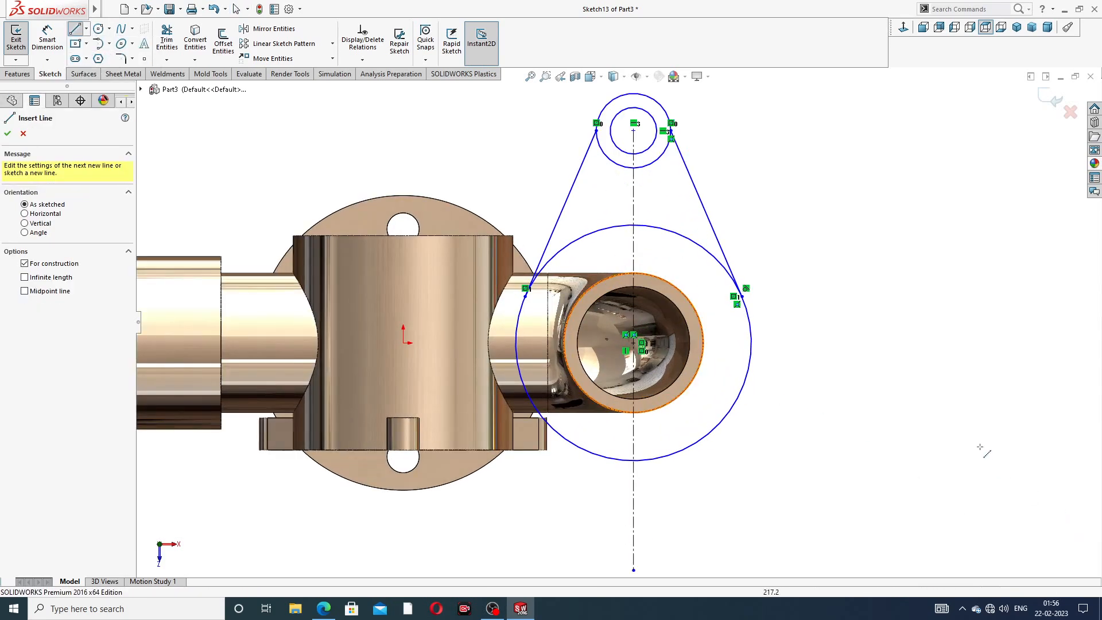
pyautogui.click(634, 343)
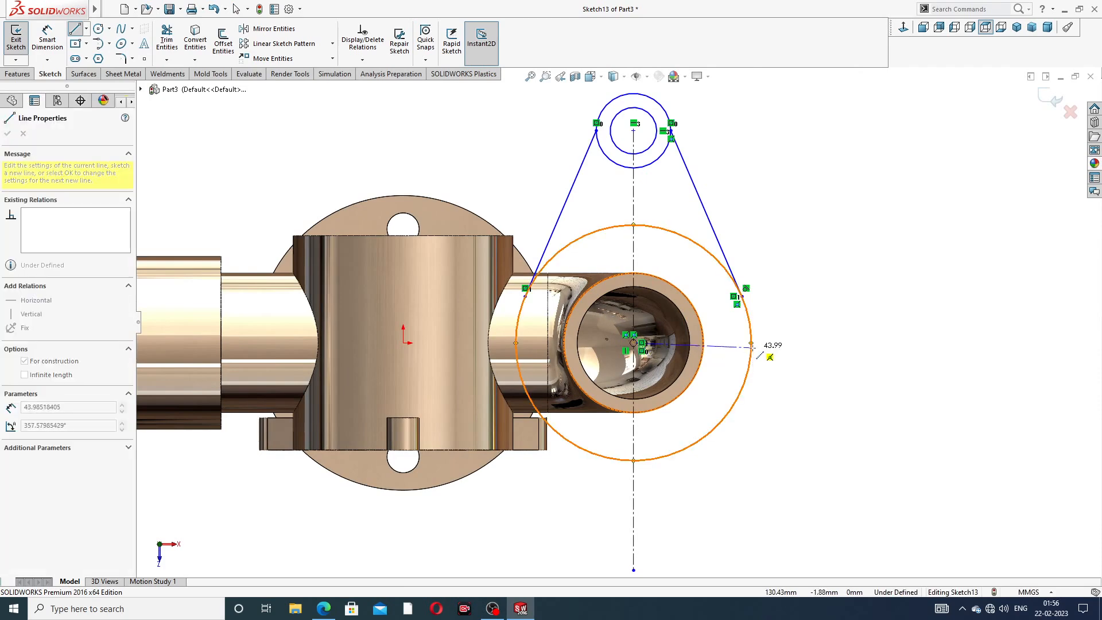
pyautogui.click(751, 343)
pyautogui.rightClick(804, 275)
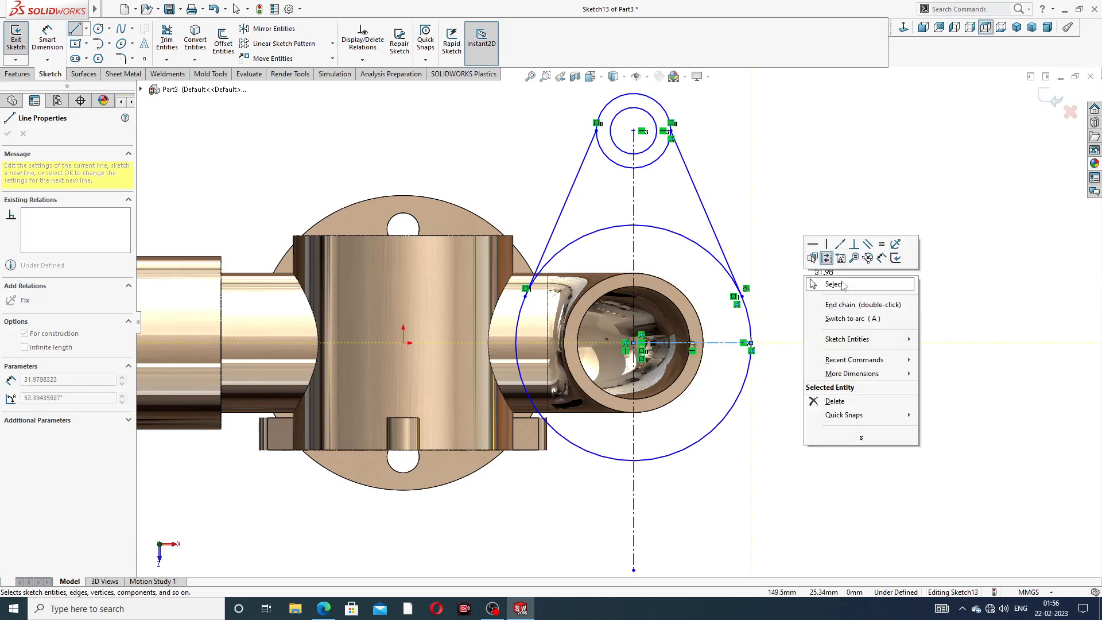
pyautogui.click(842, 284)
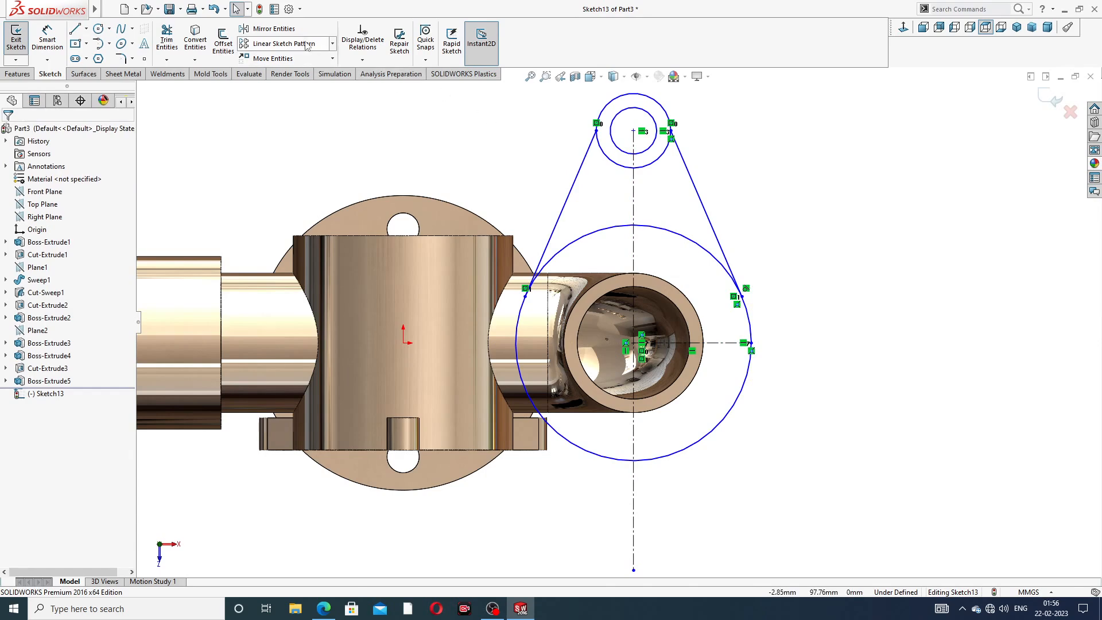
# Mirror the two small concentric circles and both slanted lines about the horizontal centerline
pyautogui.click(270, 29)
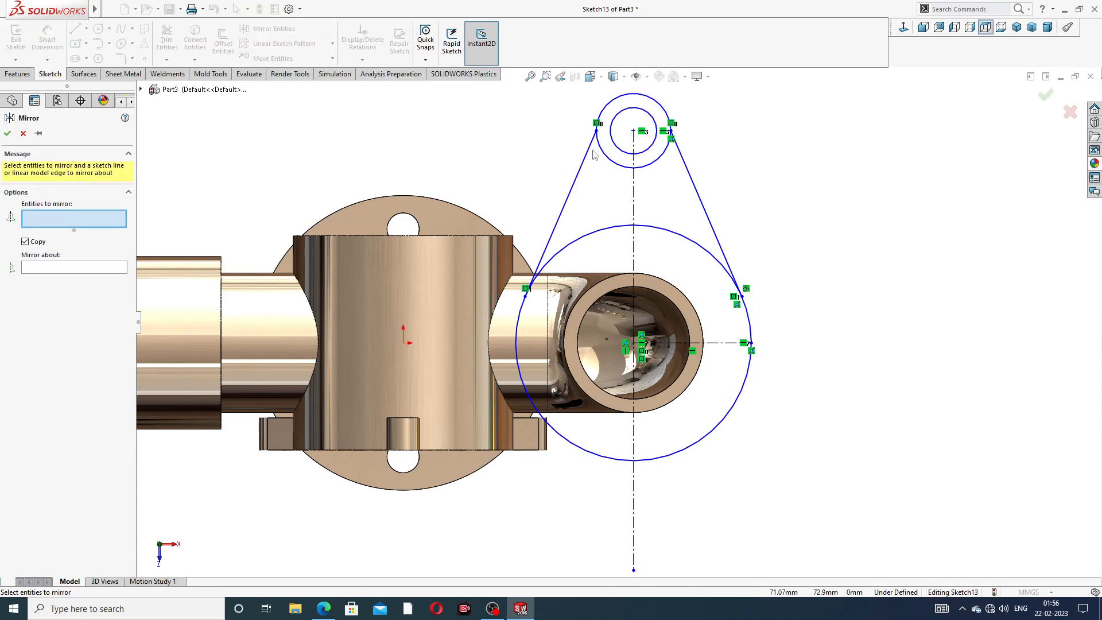
pyautogui.click(631, 109)
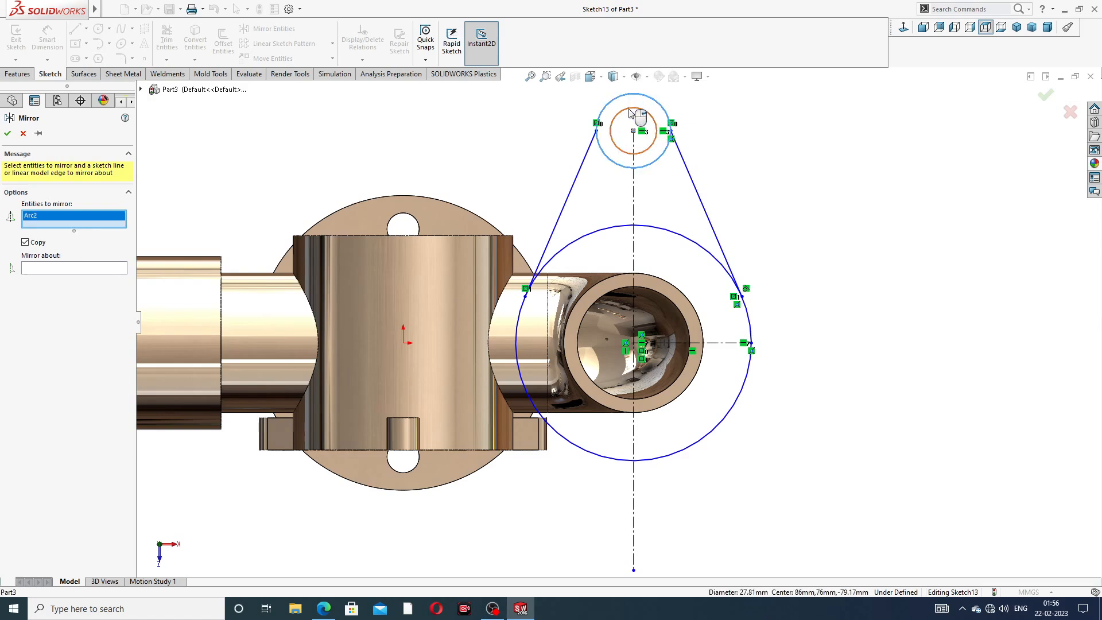
pyautogui.click(630, 113)
pyautogui.click(582, 166)
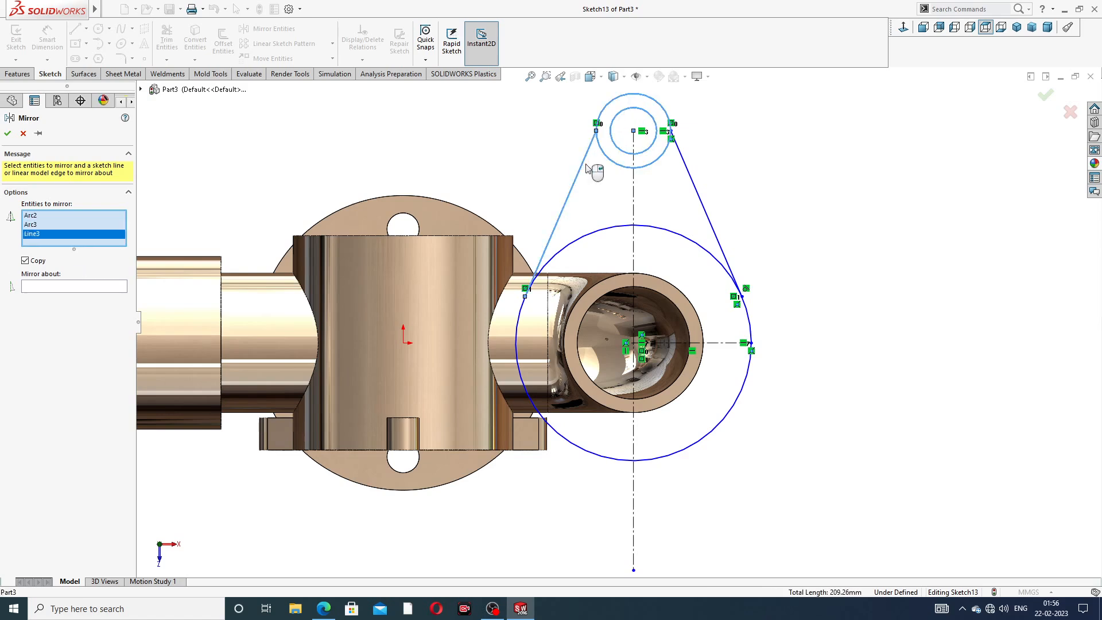
pyautogui.click(694, 189)
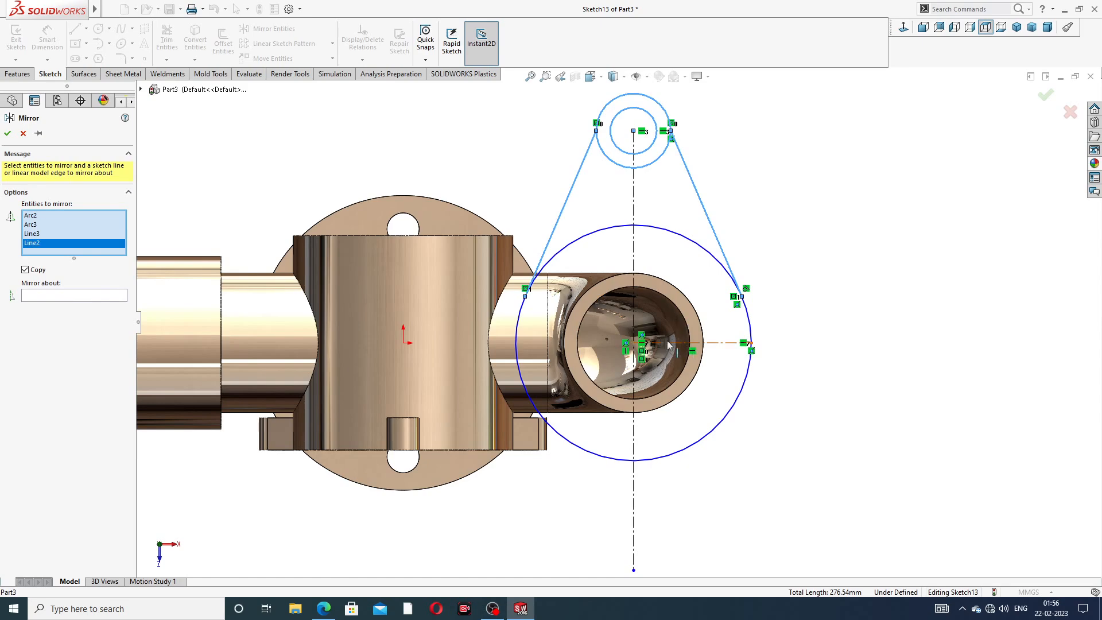
pyautogui.click(99, 296)
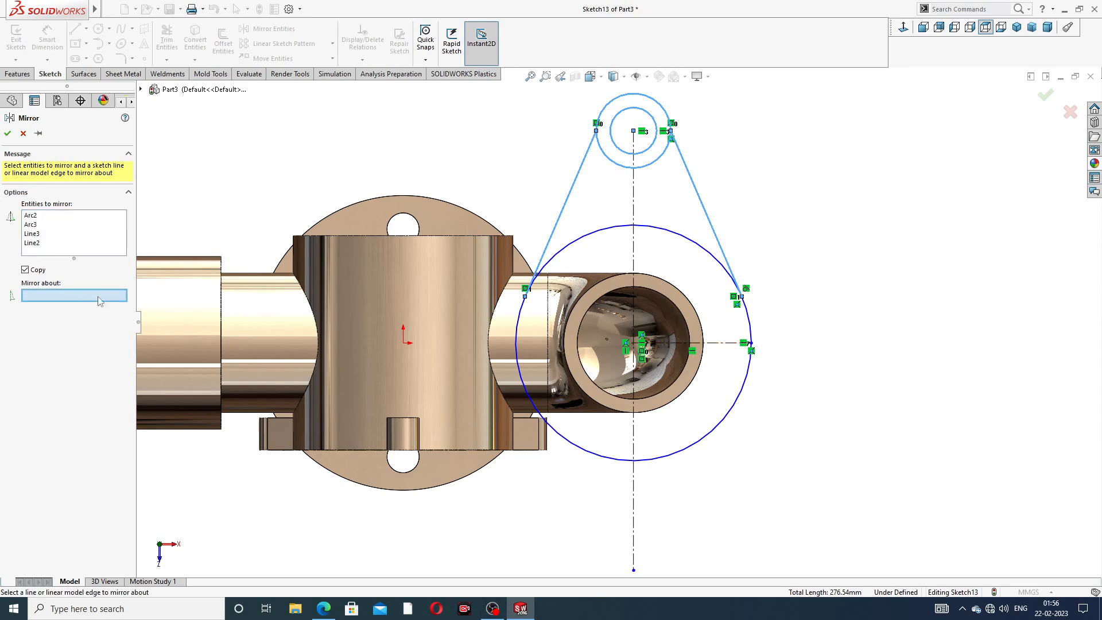
pyautogui.click(717, 342)
pyautogui.scroll(4, 618, 323)
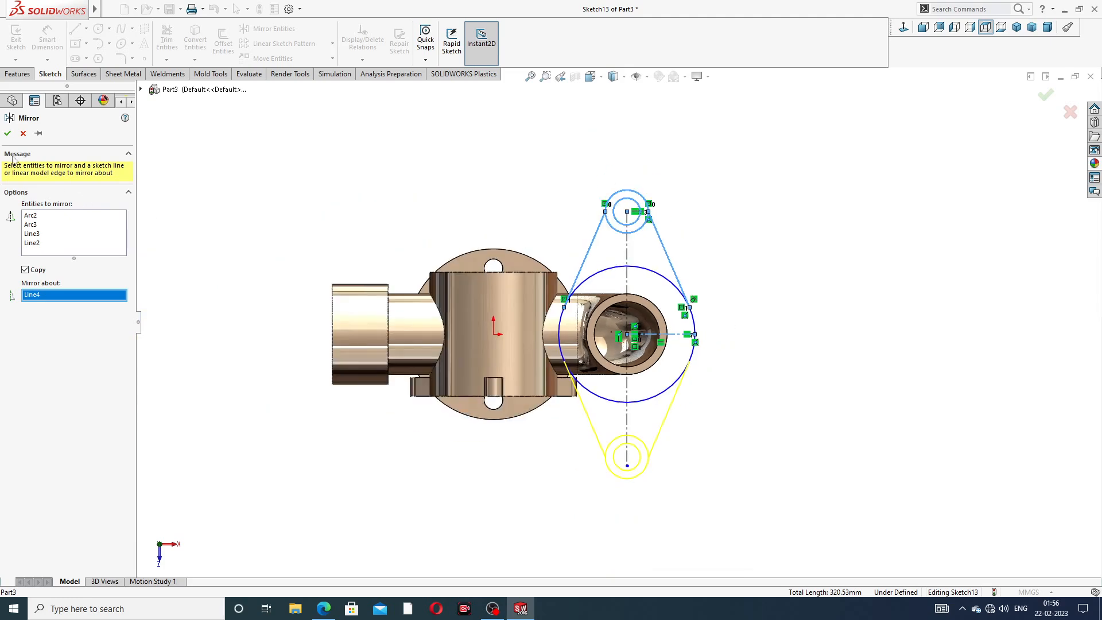
pyautogui.click(8, 134)
pyautogui.scroll(2, 757, 221)
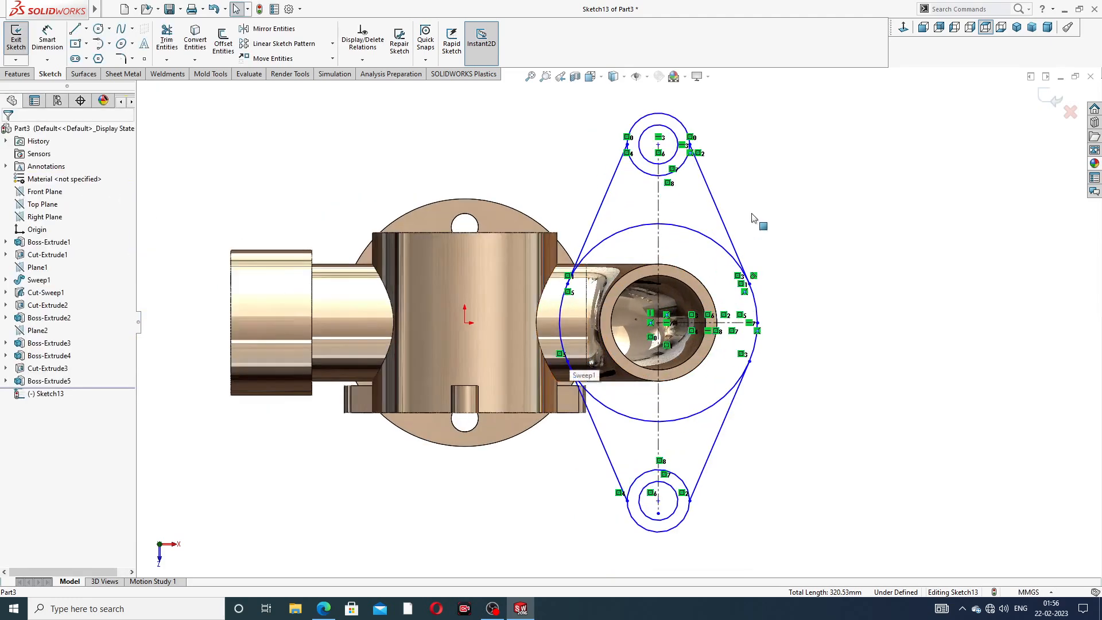
pyautogui.scroll(-1, 759, 214)
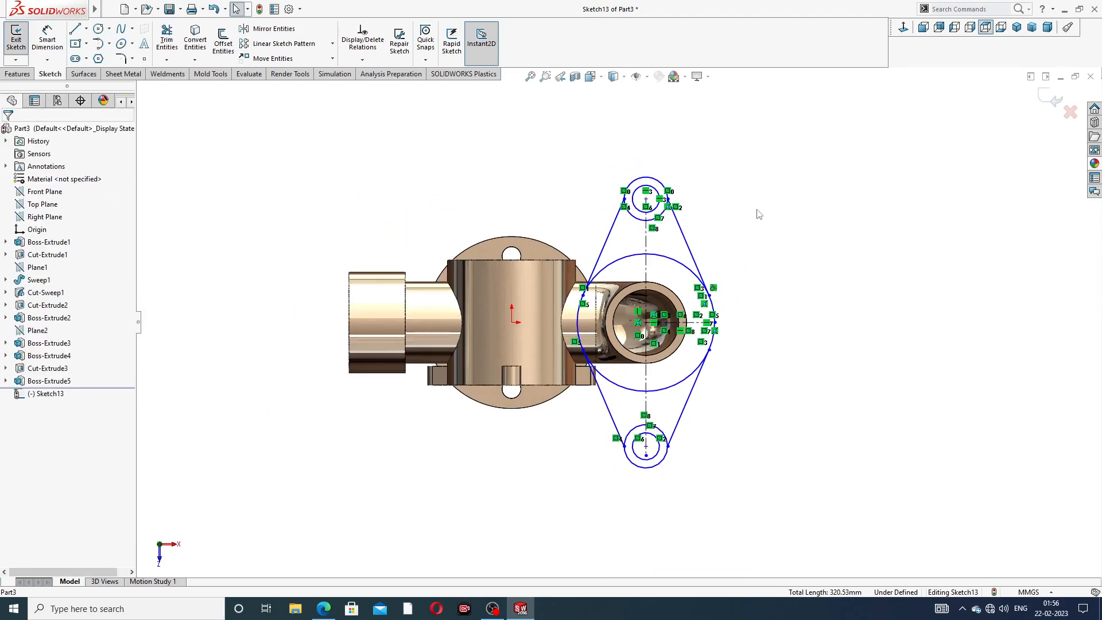
# Check the flange dimensions in the reference PDF drawing, and dimension the upper lobe's outer circle to 32 mm diameter
pyautogui.click(323, 608)
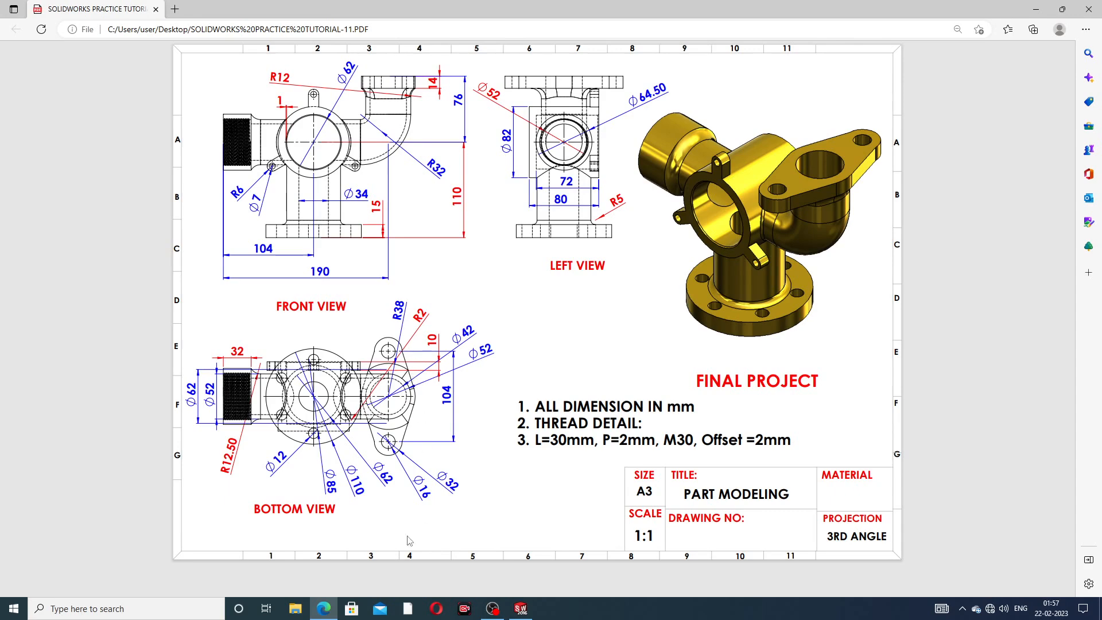
pyautogui.click(323, 608)
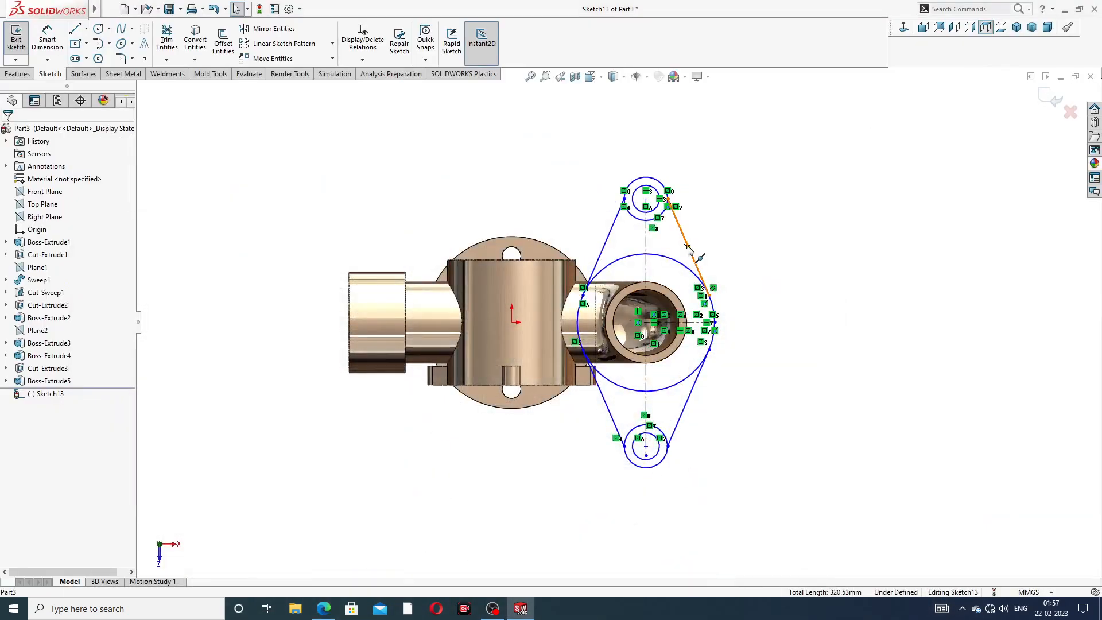
pyautogui.scroll(-2, 689, 250)
pyautogui.click(47, 37)
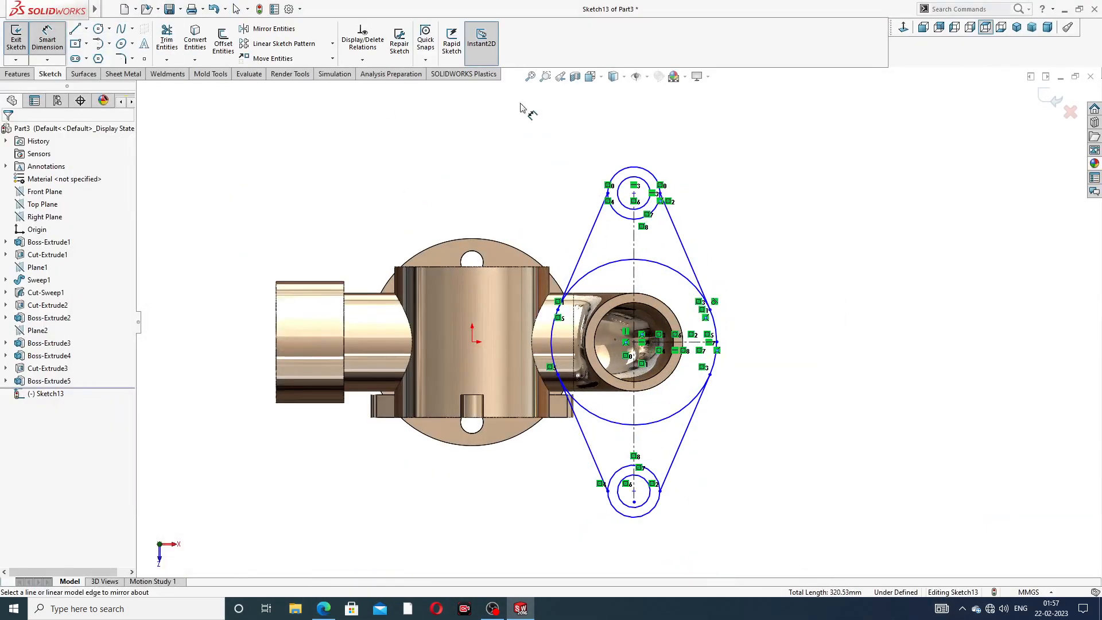
pyautogui.click(653, 172)
pyautogui.click(675, 152)
pyautogui.write('32')
pyautogui.press('Return')
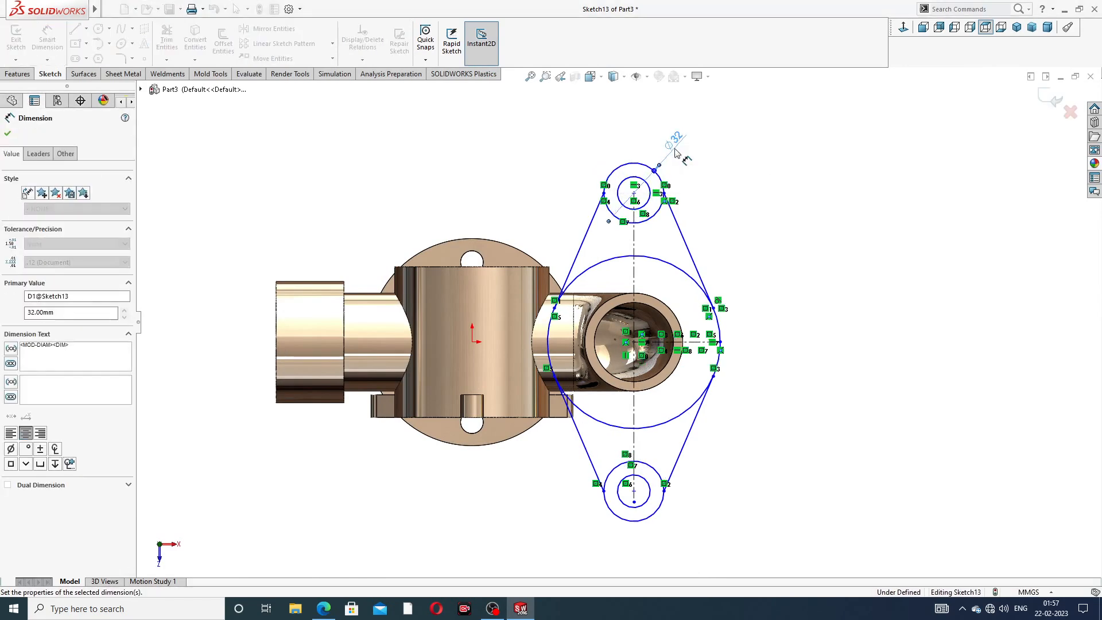
# Dimension the upper lobe's inner hole circle to 16 mm diameter
pyautogui.click(644, 181)
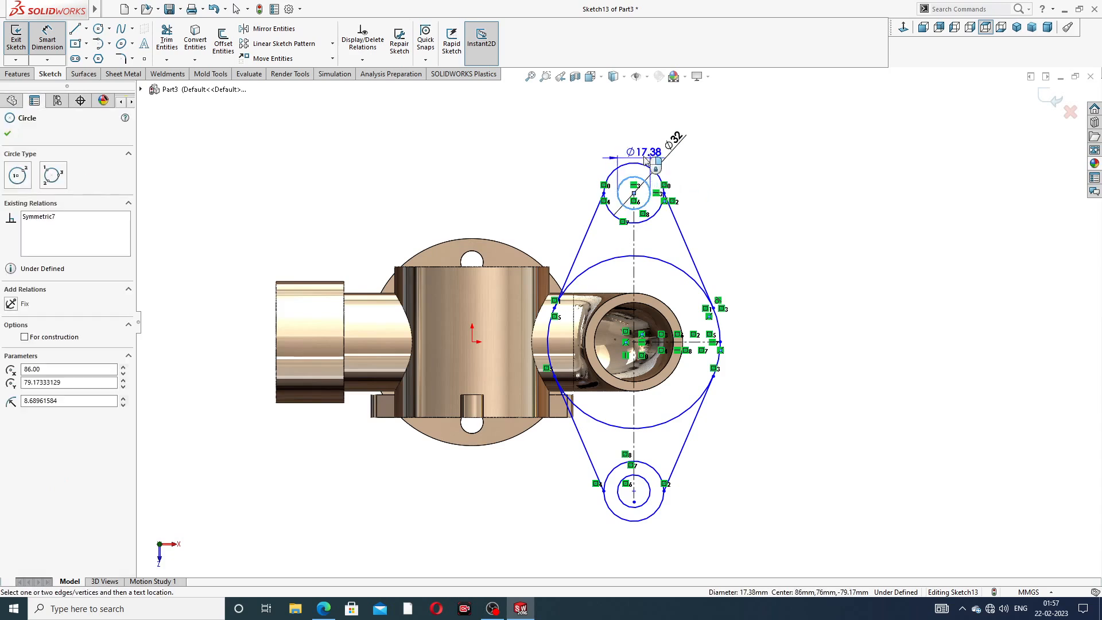
pyautogui.click(655, 136)
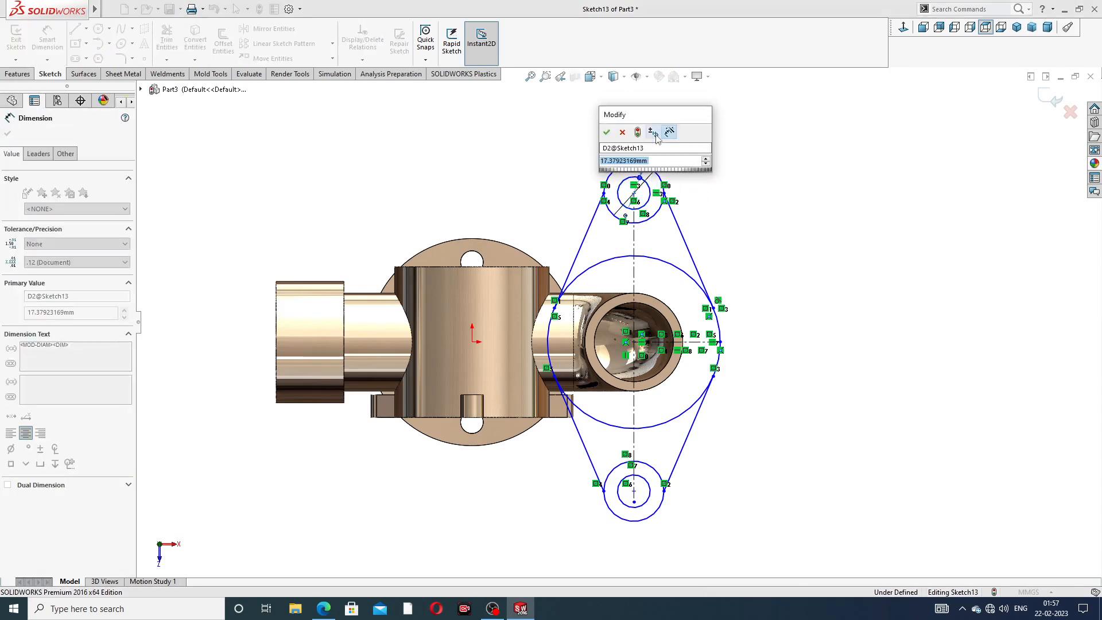
pyautogui.write('16')
pyautogui.press('Return')
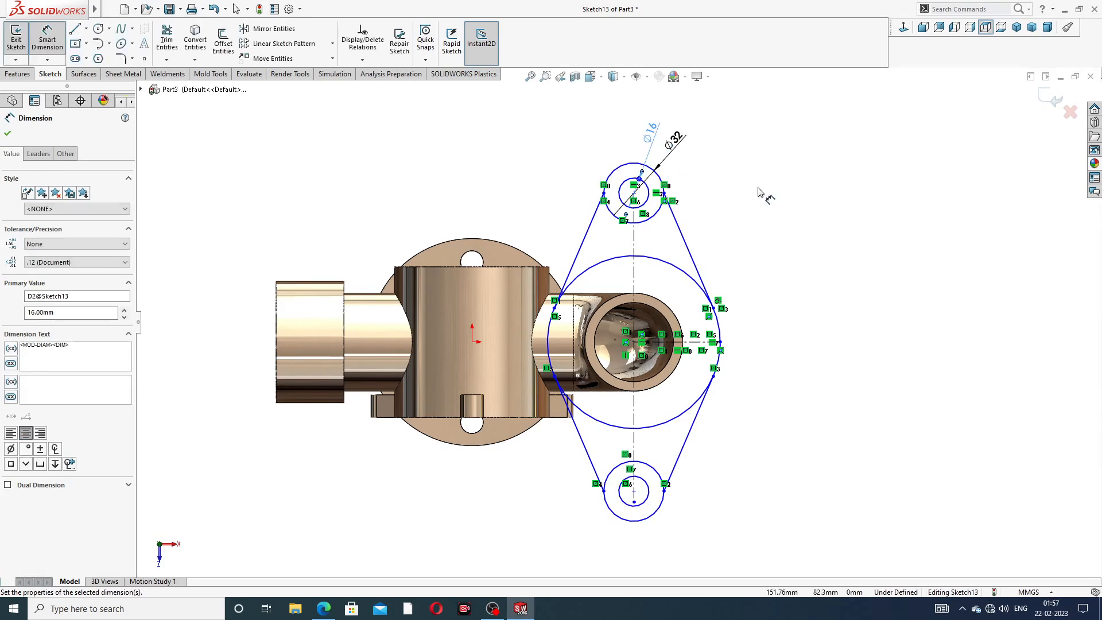
pyautogui.click(757, 188)
pyautogui.scroll(-2, 753, 188)
pyautogui.scroll(3, 717, 212)
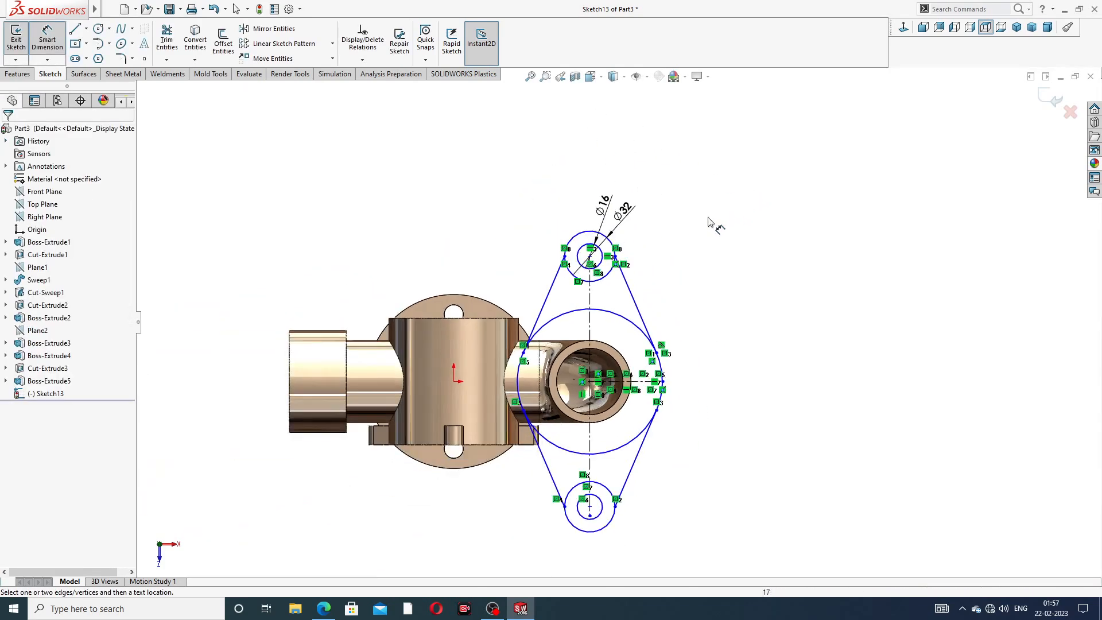
# Dimension the vertical distance between the upper and lower lobe centers as 104 mm
pyautogui.click(590, 256)
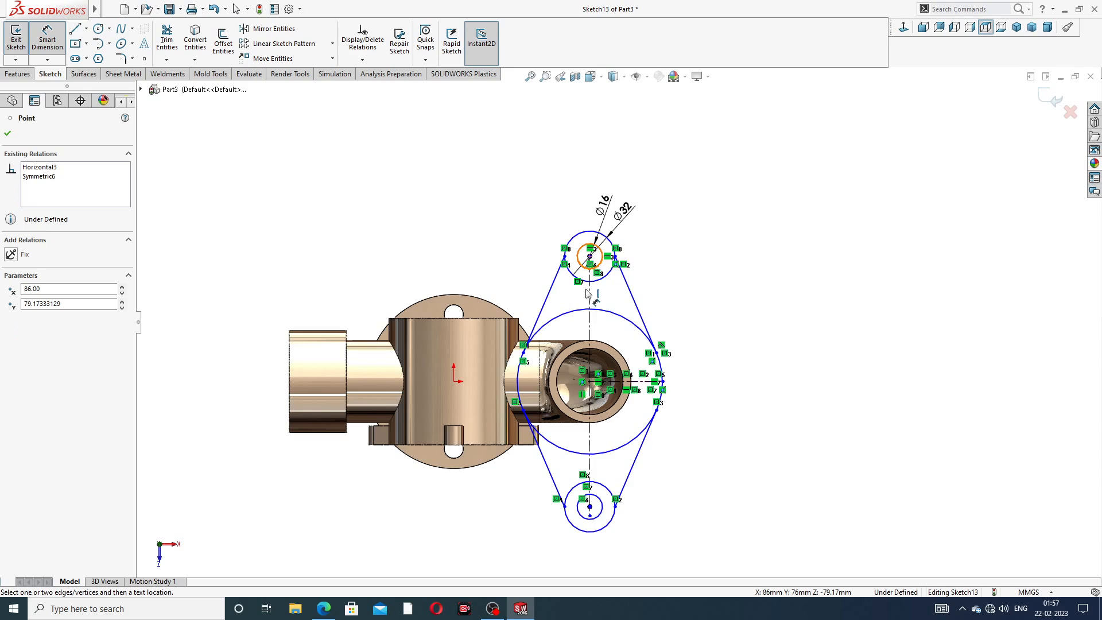
pyautogui.click(591, 507)
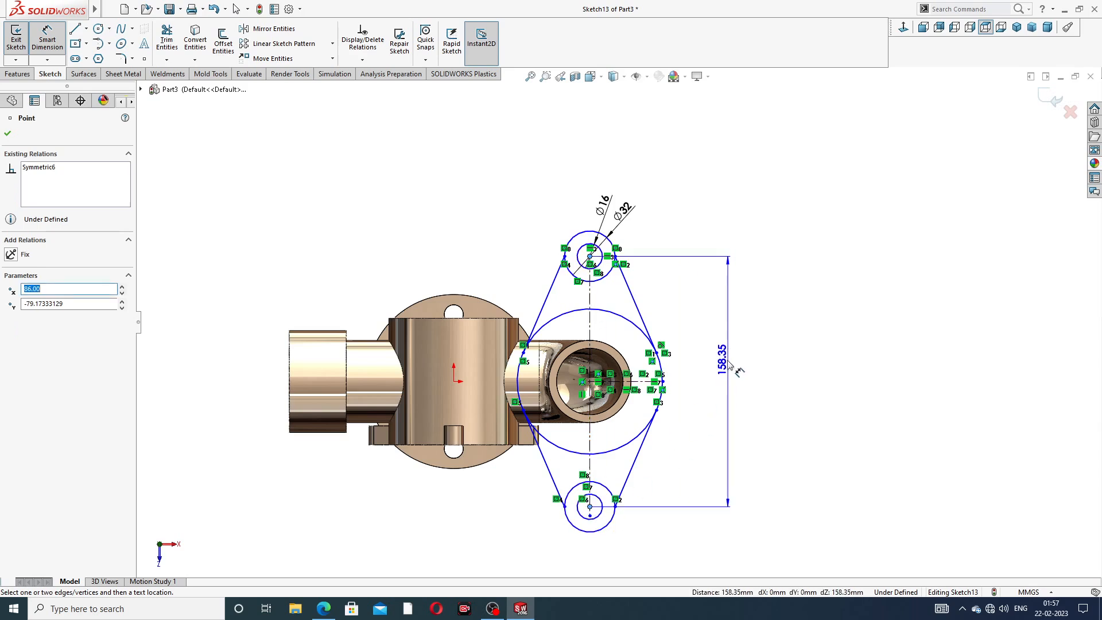
pyautogui.click(727, 366)
pyautogui.write('104')
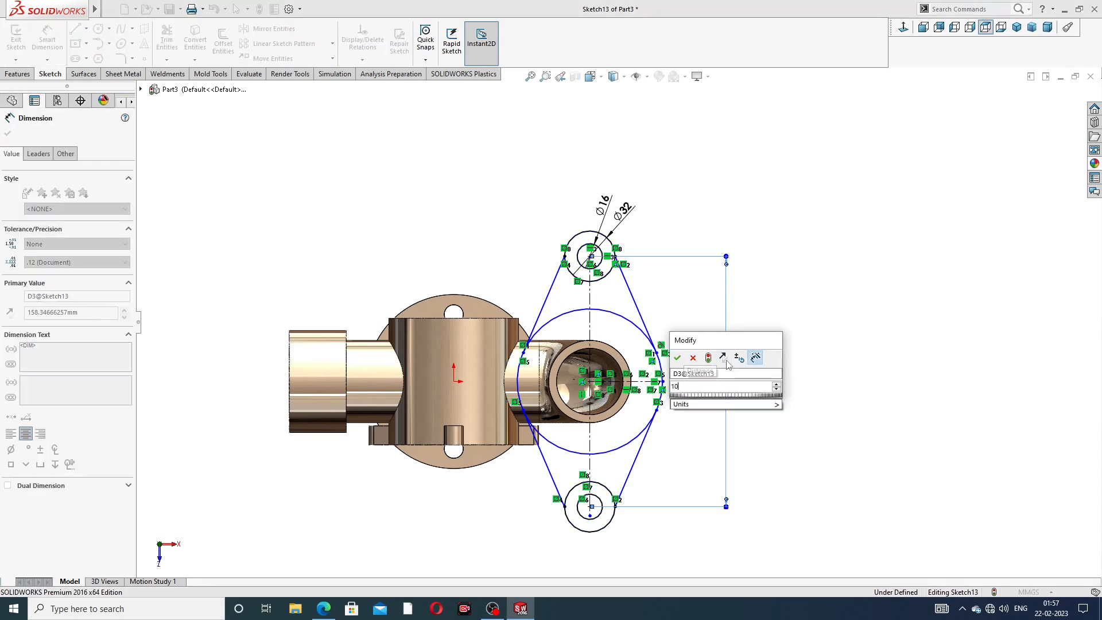
pyautogui.press('Return')
pyautogui.click(782, 365)
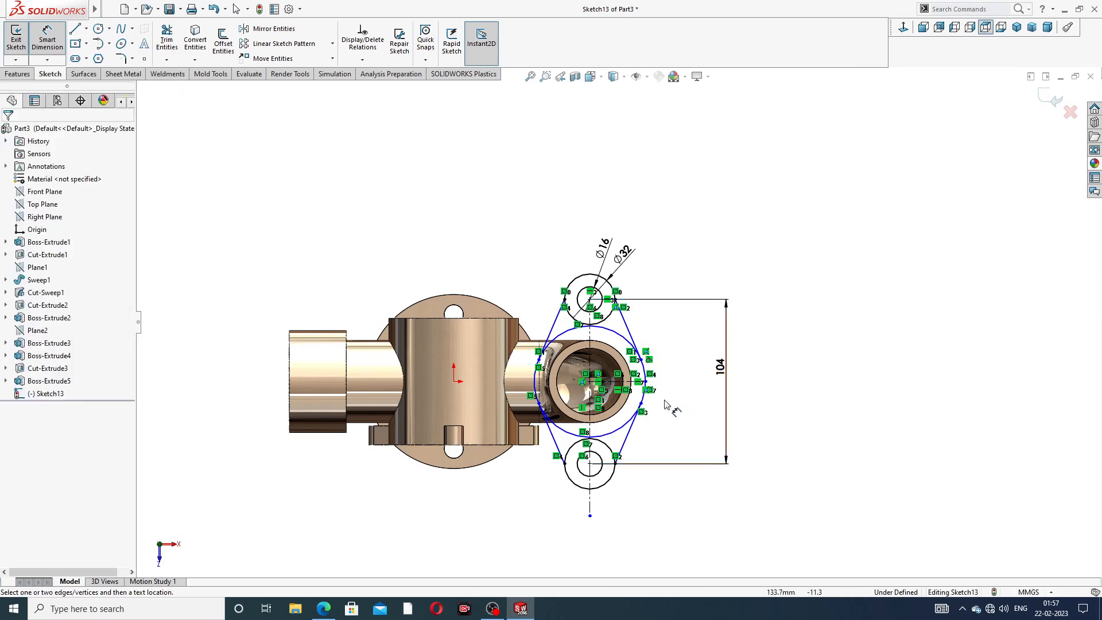
# Dimension the flange's large central circle to 76 mm diameter
pyautogui.scroll(-5, 663, 401)
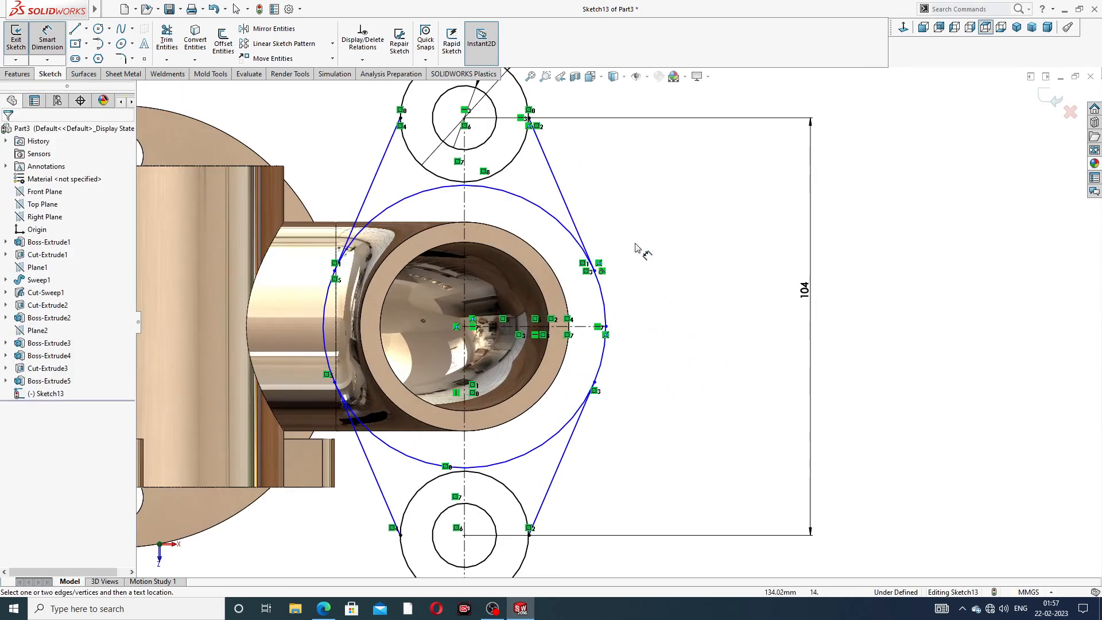
pyautogui.click(549, 218)
pyautogui.click(620, 182)
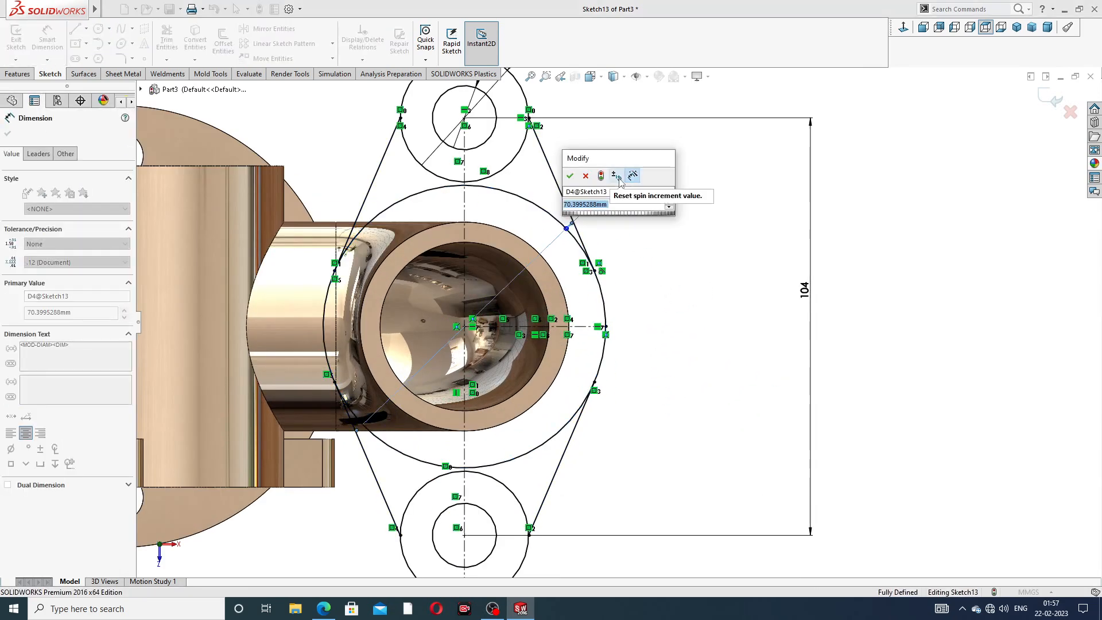
pyautogui.write('76')
pyautogui.press('Return')
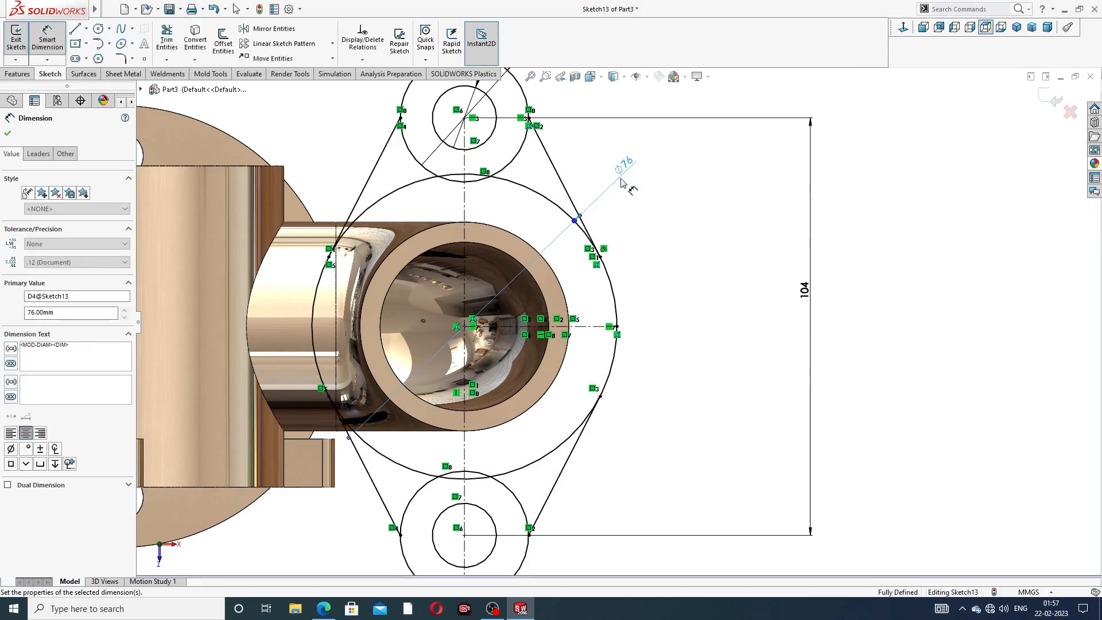
pyautogui.click(660, 216)
pyautogui.scroll(3, 746, 224)
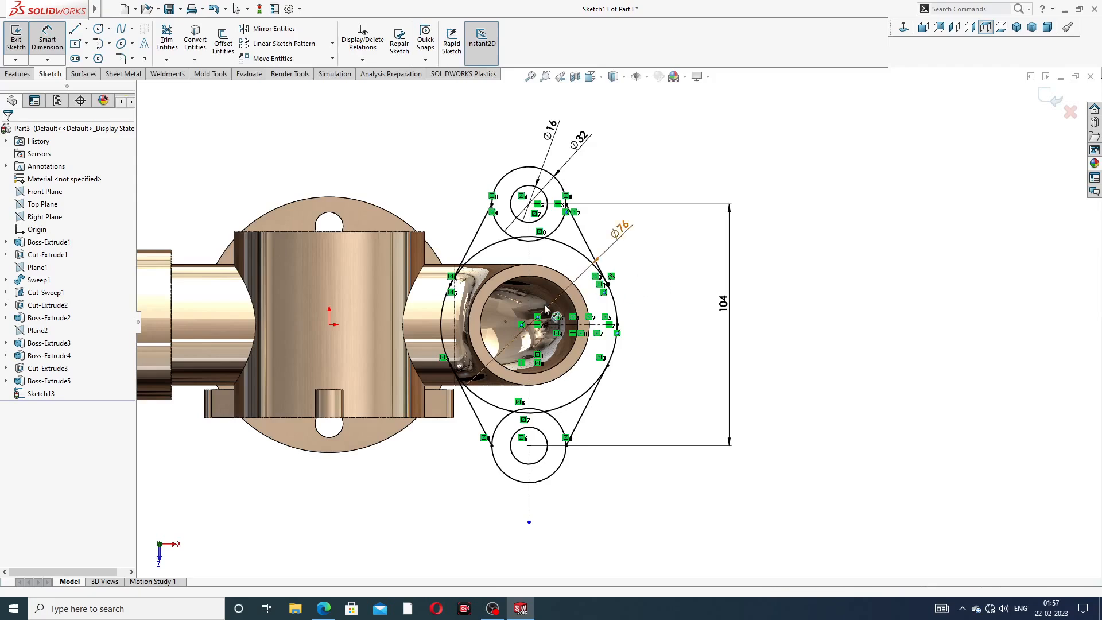
pyautogui.scroll(-2, 689, 246)
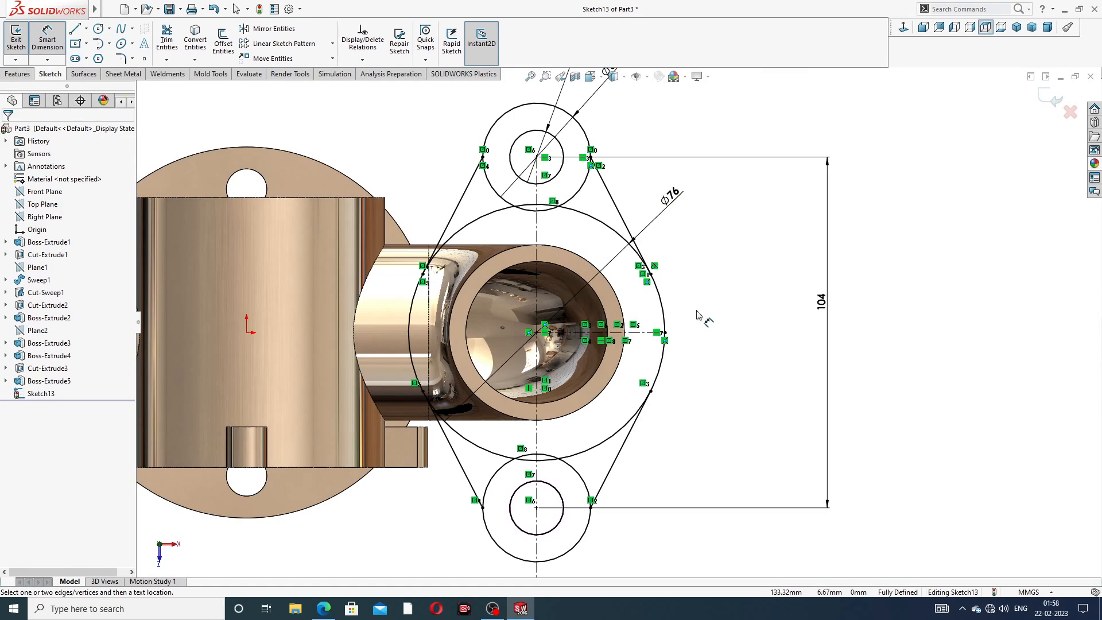
pyautogui.scroll(2, 697, 315)
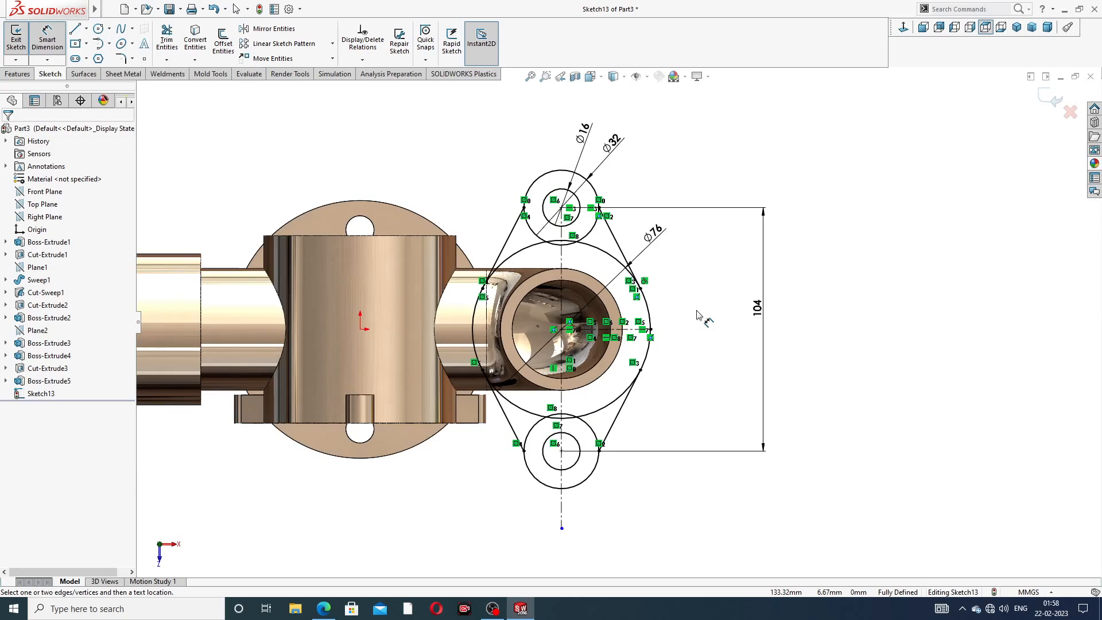
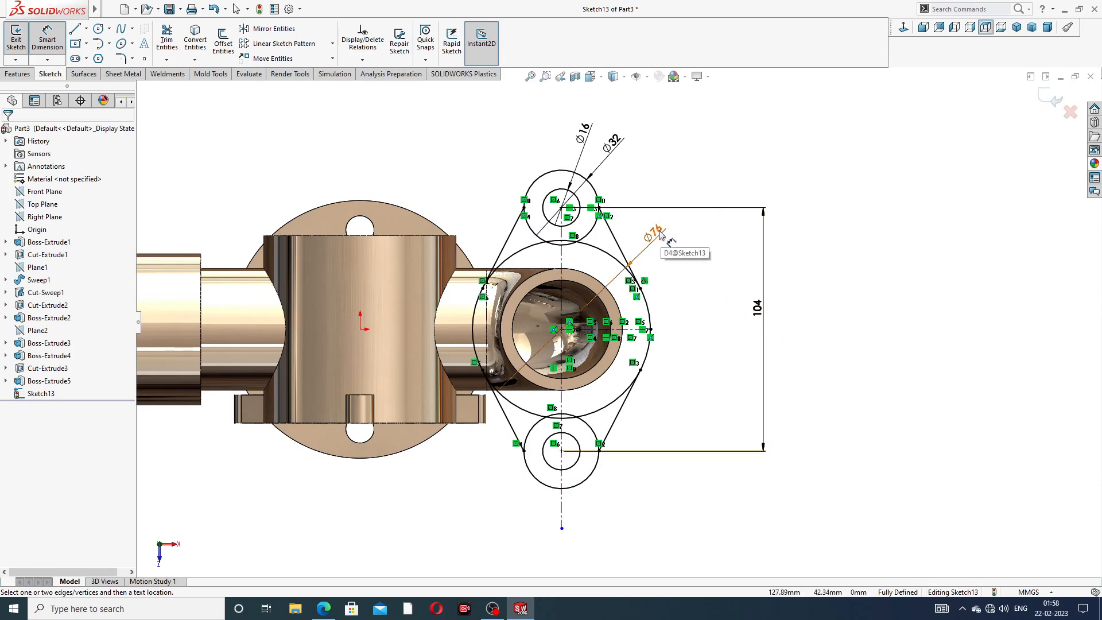
# Check the flange in the reference PDF drawing, and set the large central circle's diameter to 56 mm
pyautogui.click(324, 608)
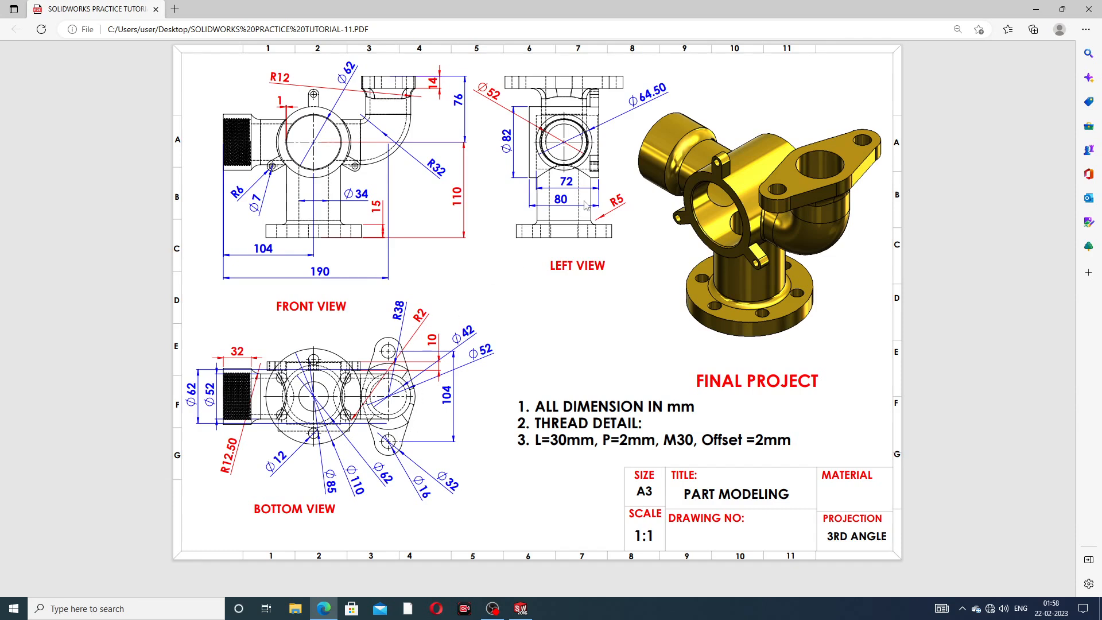
pyautogui.hotkey('alt', 'Tab')
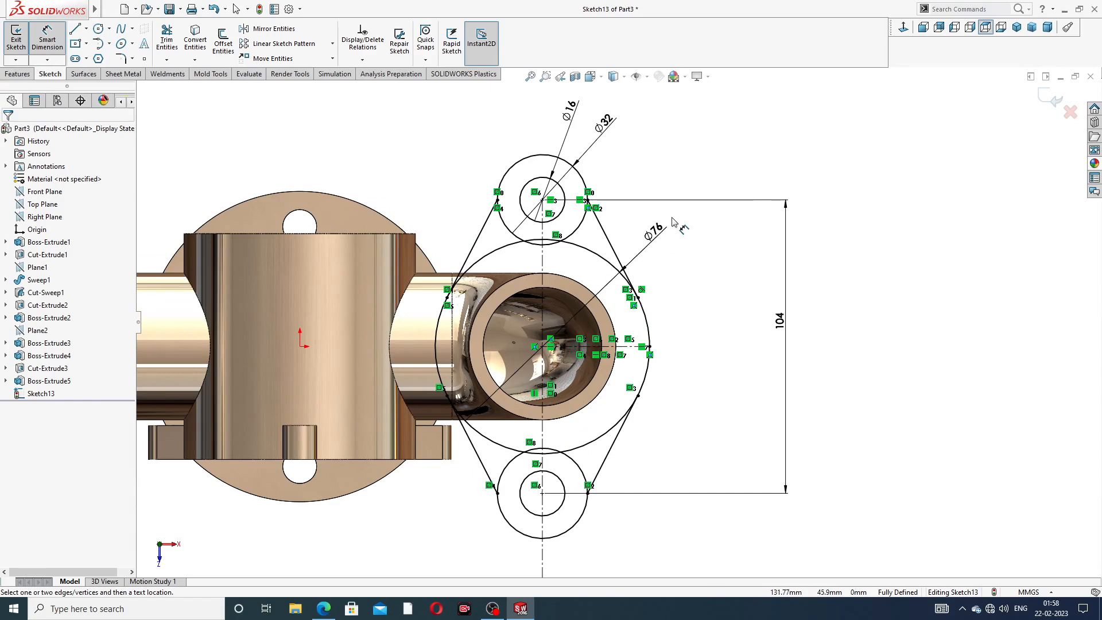
pyautogui.doubleClick(656, 232)
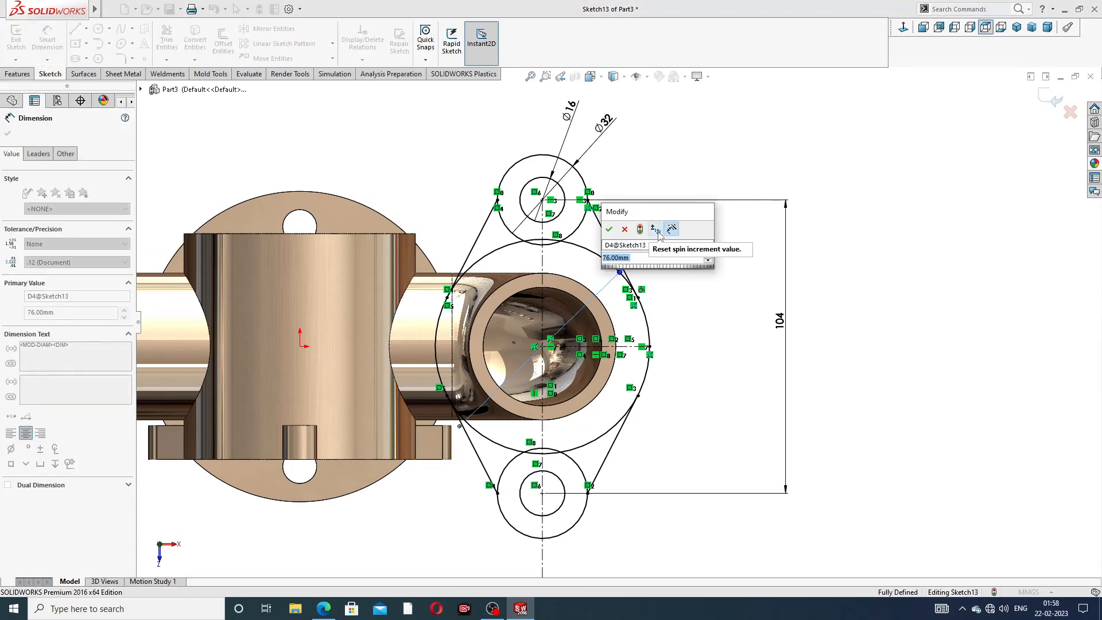
pyautogui.write('56')
pyautogui.press('Return')
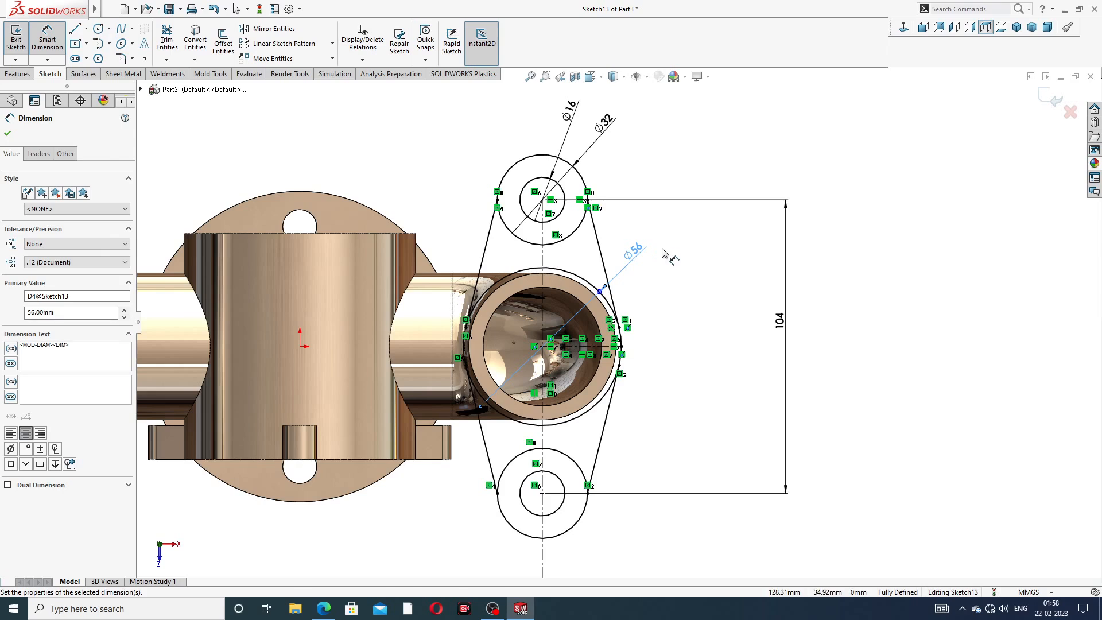
# Set the large central circle's diameter back to 76 mm
pyautogui.doubleClick(633, 251)
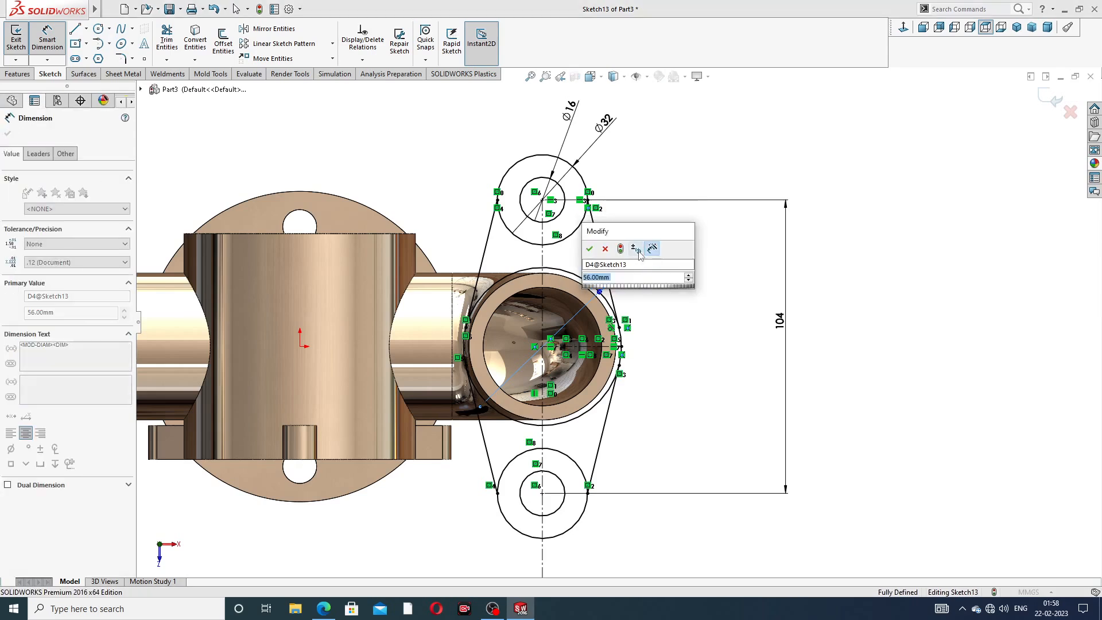
pyautogui.write('76')
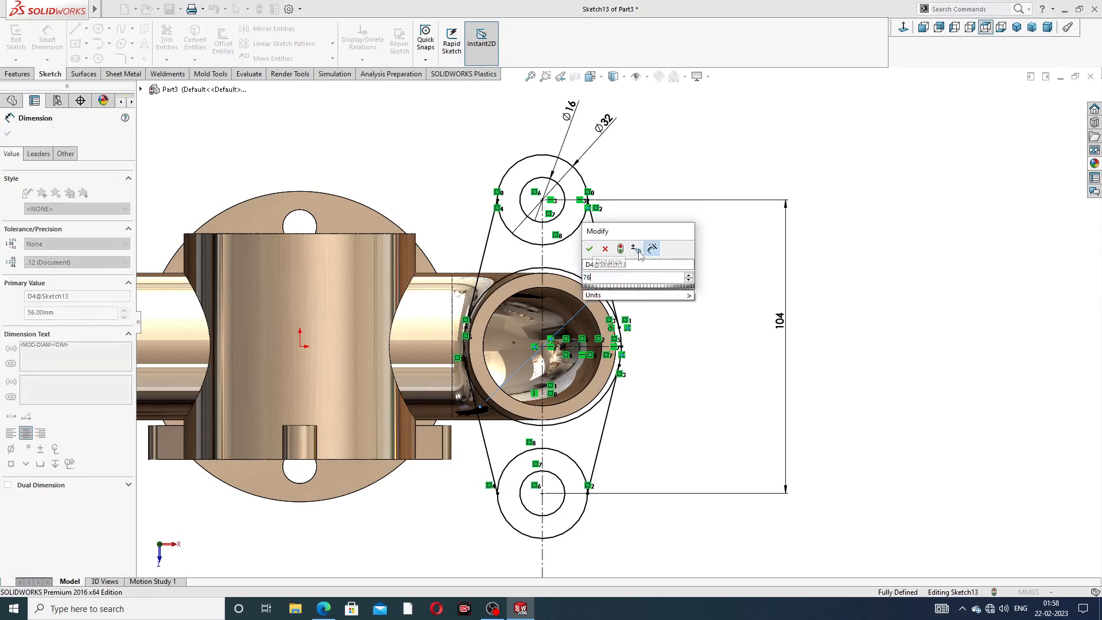
pyautogui.press('Return')
pyautogui.click(716, 276)
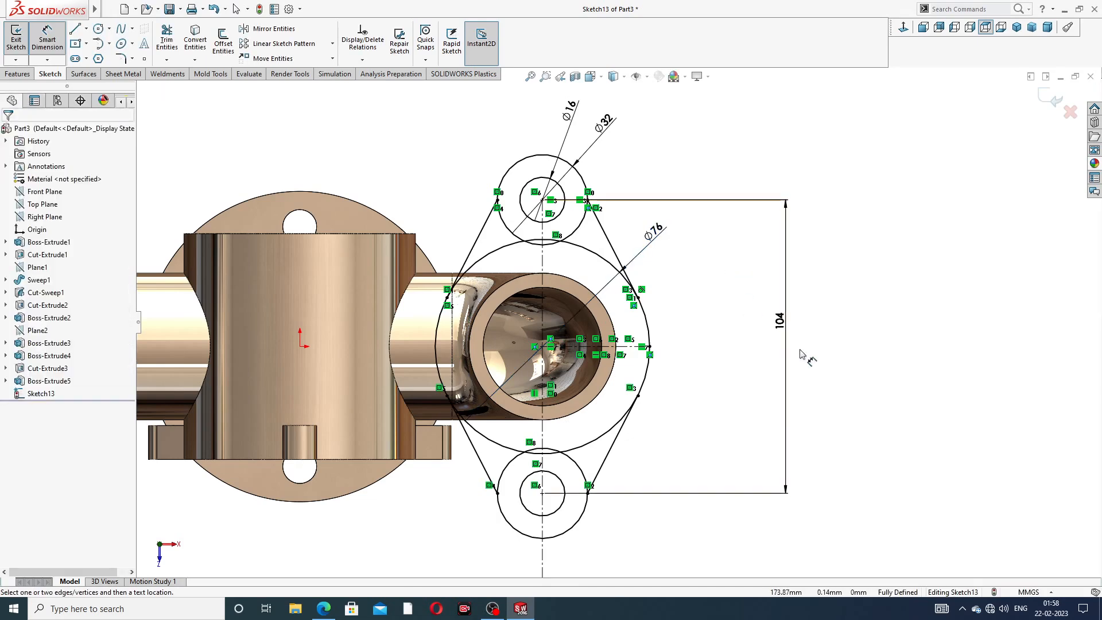
# Set the vertical distance between the two lobe centers to 120 mm
pyautogui.doubleClick(779, 320)
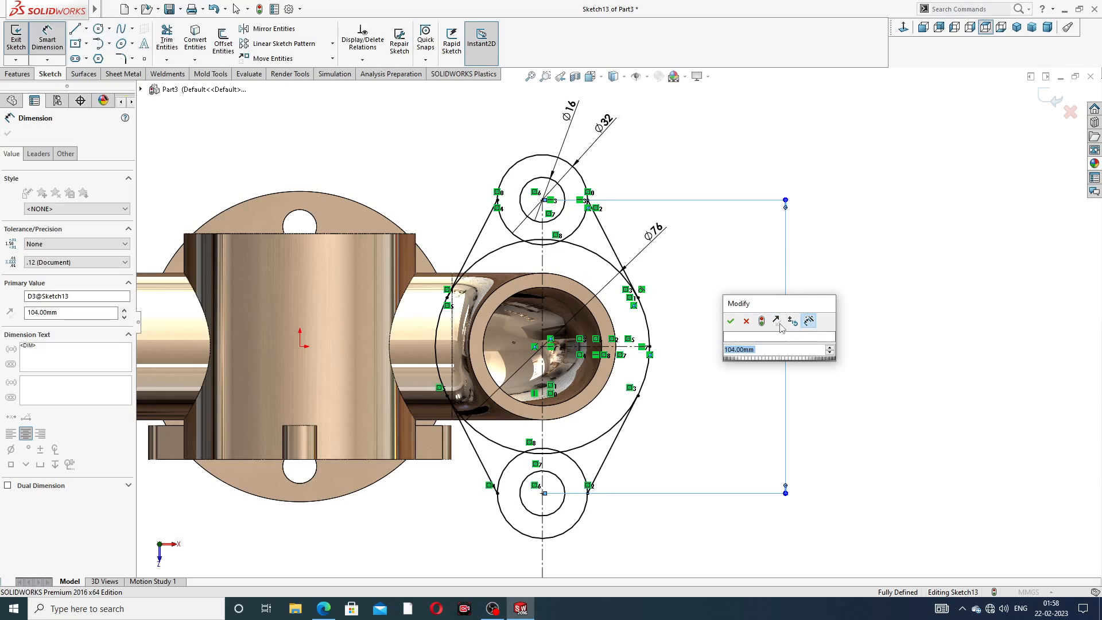
pyautogui.write('120')
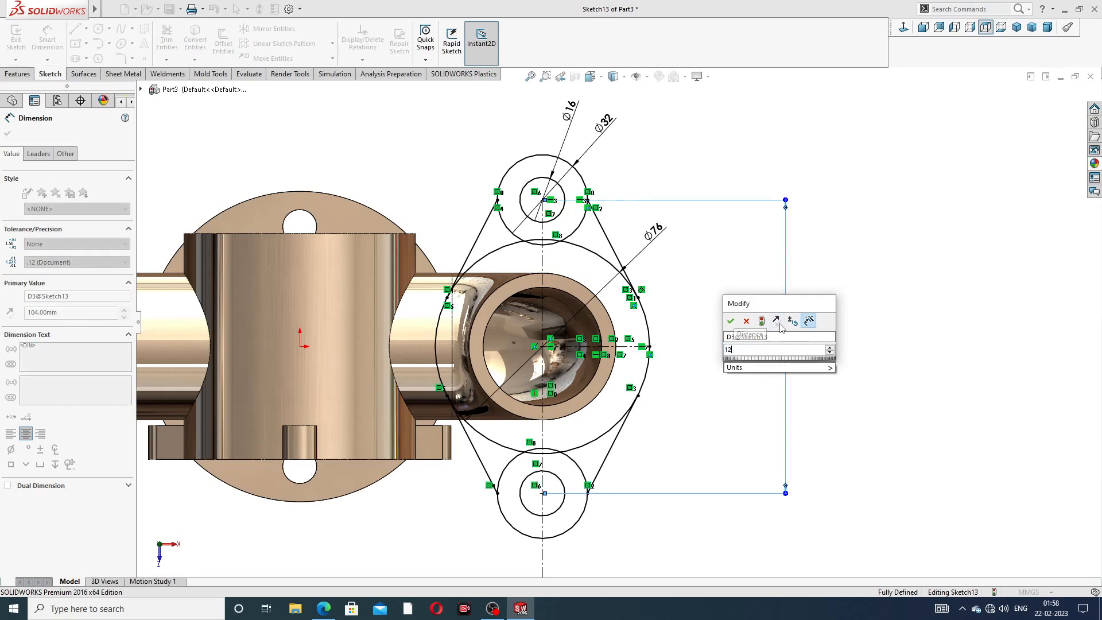
pyautogui.press('Return')
pyautogui.click(903, 324)
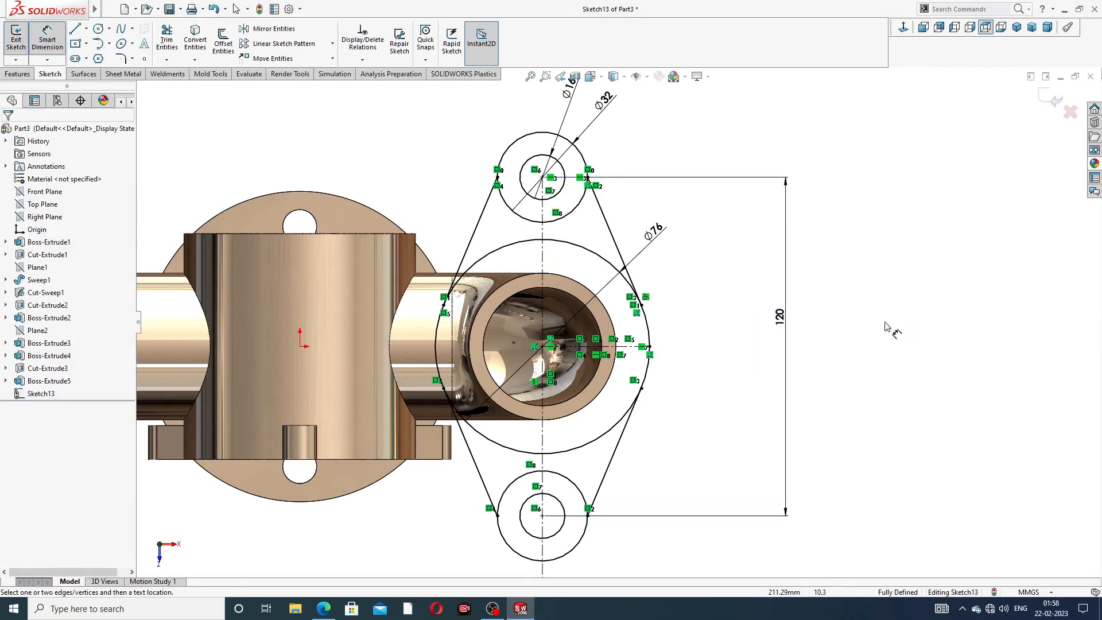
pyautogui.scroll(-3, 715, 364)
pyautogui.moveTo(715, 364)
pyautogui.mouseDown(button='middle')
pyautogui.moveTo(609, 410)
pyautogui.moveTo(700, 368)
pyautogui.moveTo(679, 339)
pyautogui.moveTo(718, 343)
pyautogui.mouseUp(button='middle')
pyautogui.scroll(-2, 611, 346)
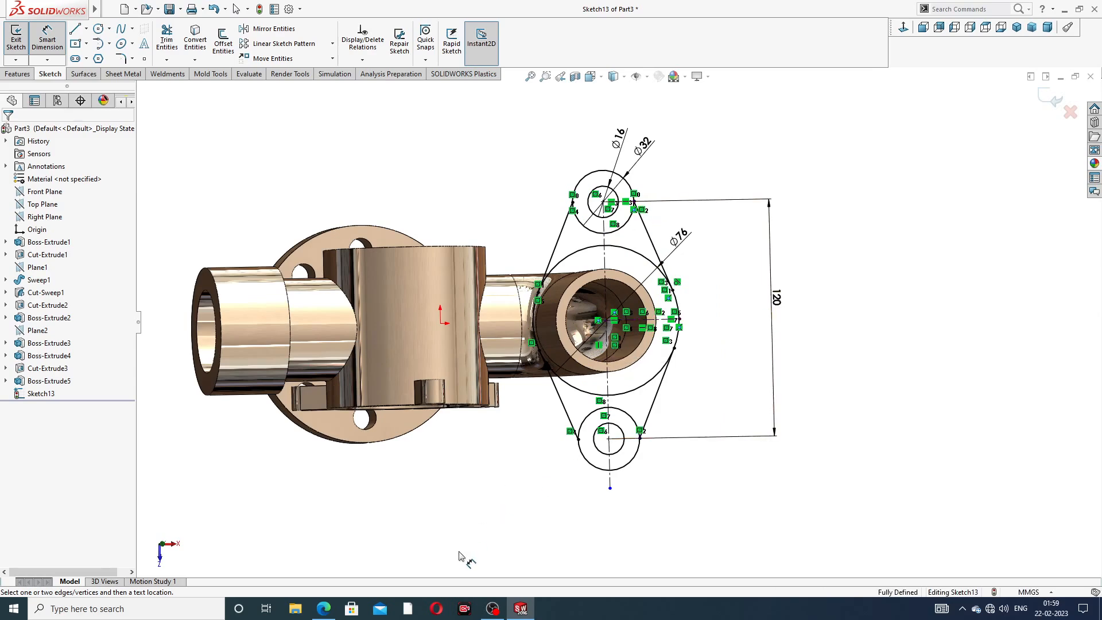
# Check the flange in the reference PDF drawing, and finish the dimensioned flange sketch
pyautogui.click(335, 607)
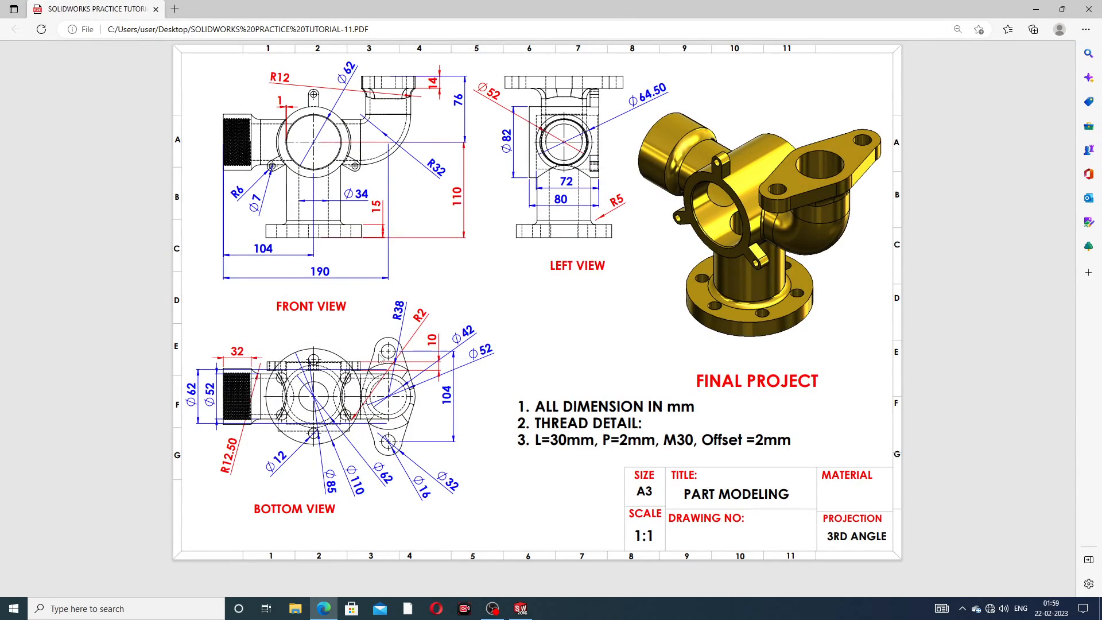
pyautogui.click(325, 609)
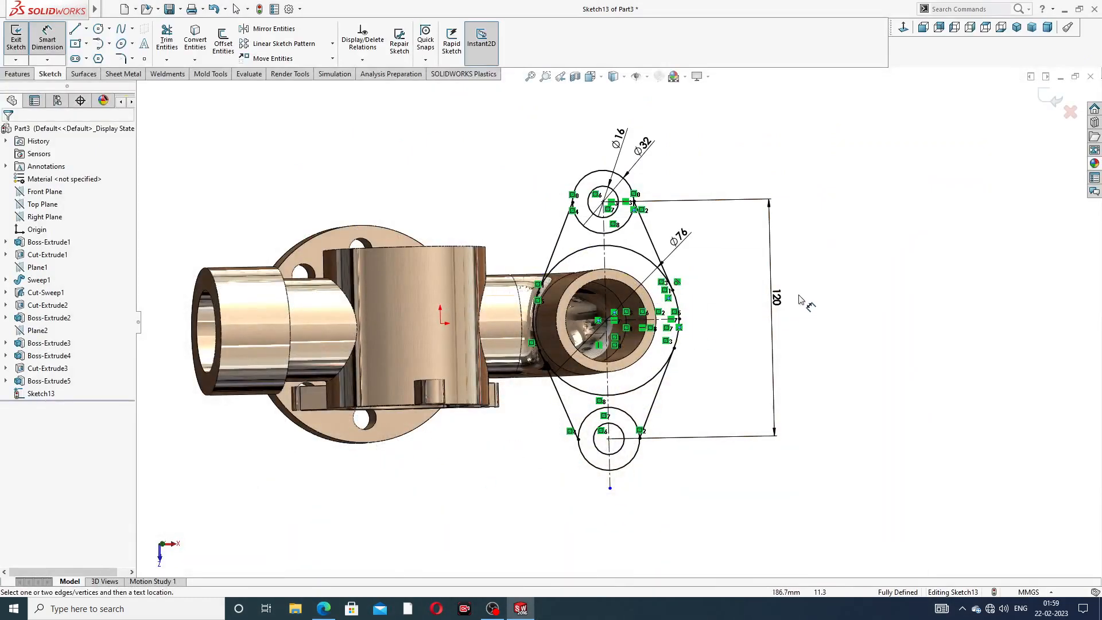
pyautogui.rightClick(860, 198)
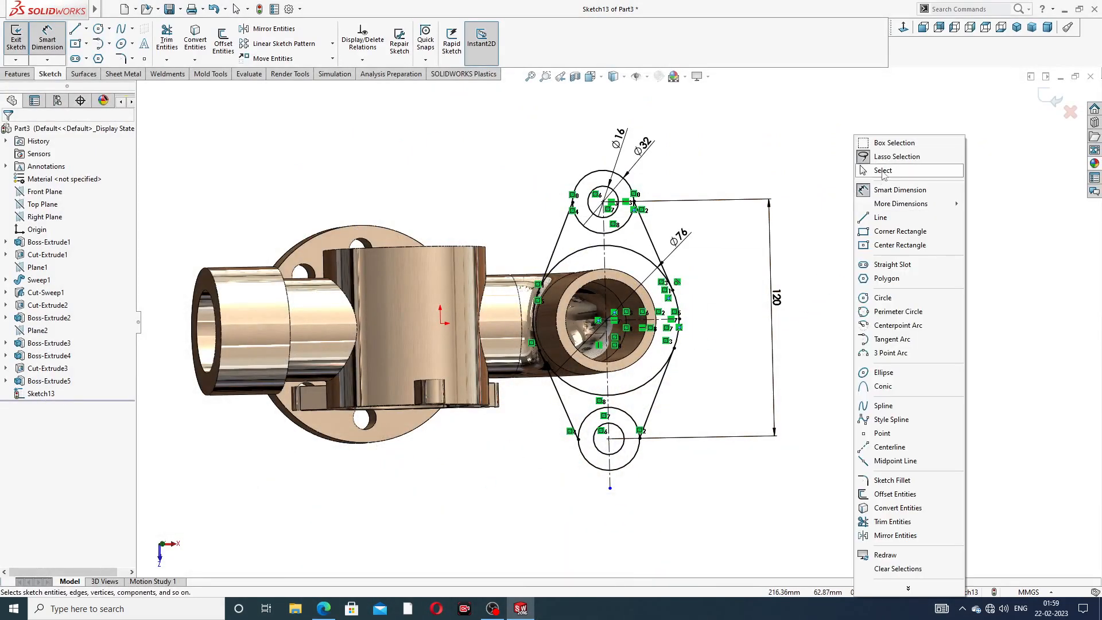
pyautogui.click(882, 171)
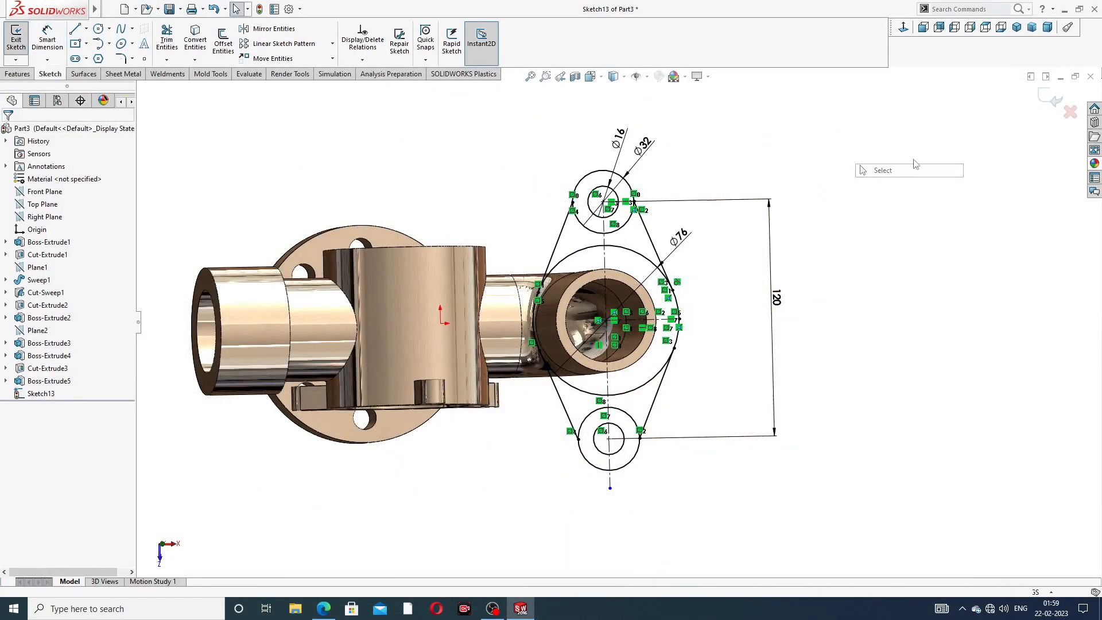
pyautogui.click(1053, 99)
# Start a Boss-Extrude of the flange sketch and select its lobe, web and central regions, leaving the bolt holes and outlet bore open
pyautogui.click(21, 43)
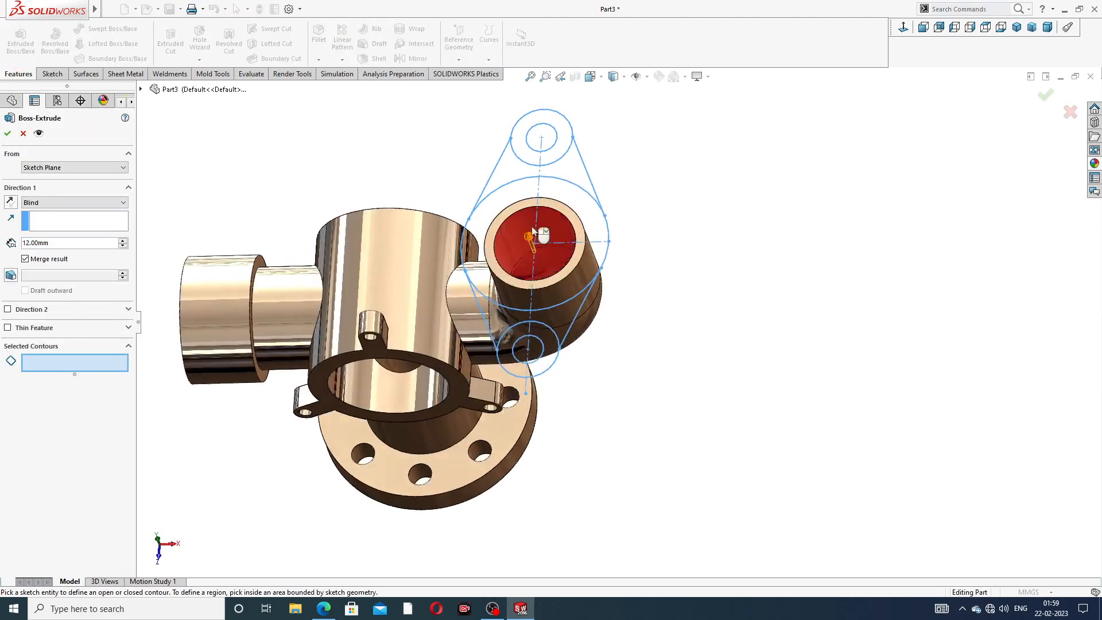
pyautogui.click(579, 167)
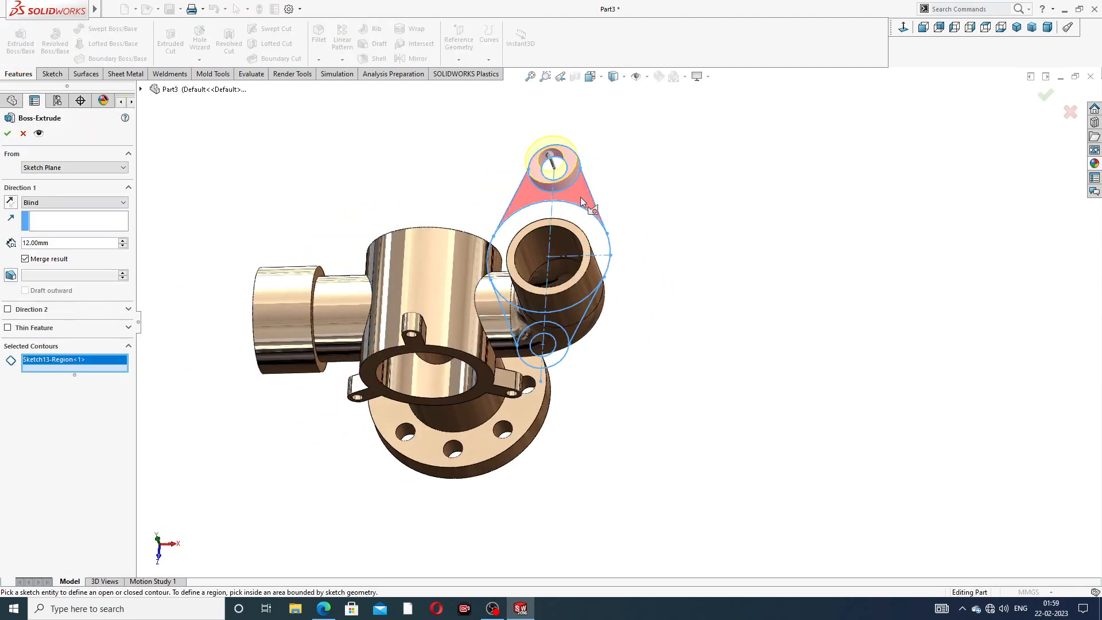
pyautogui.click(583, 197)
pyautogui.click(572, 265)
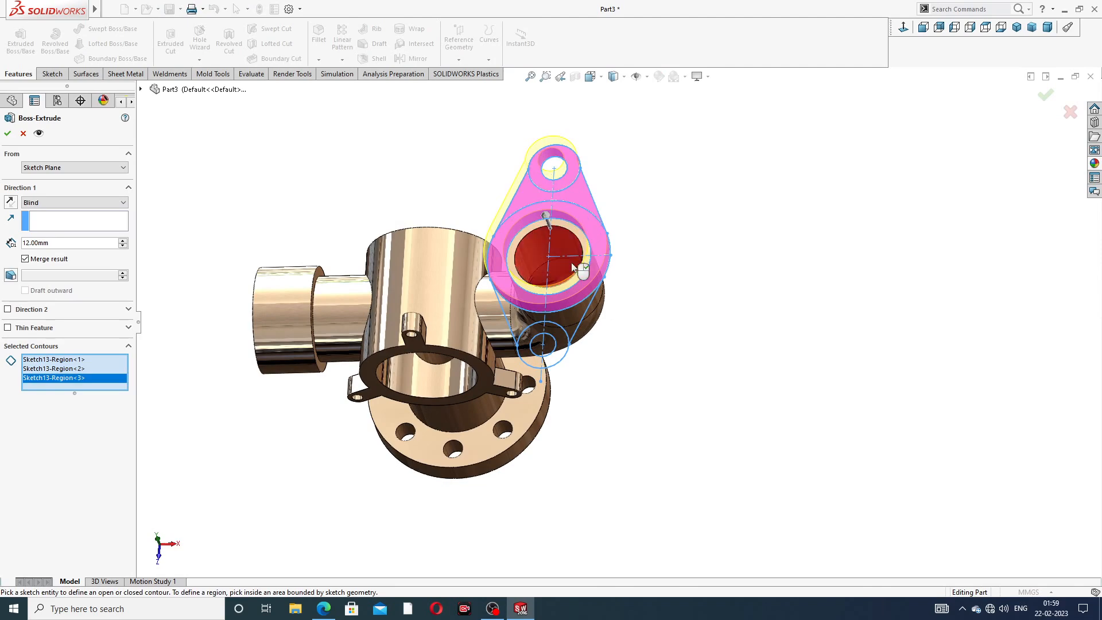
pyautogui.click(567, 345)
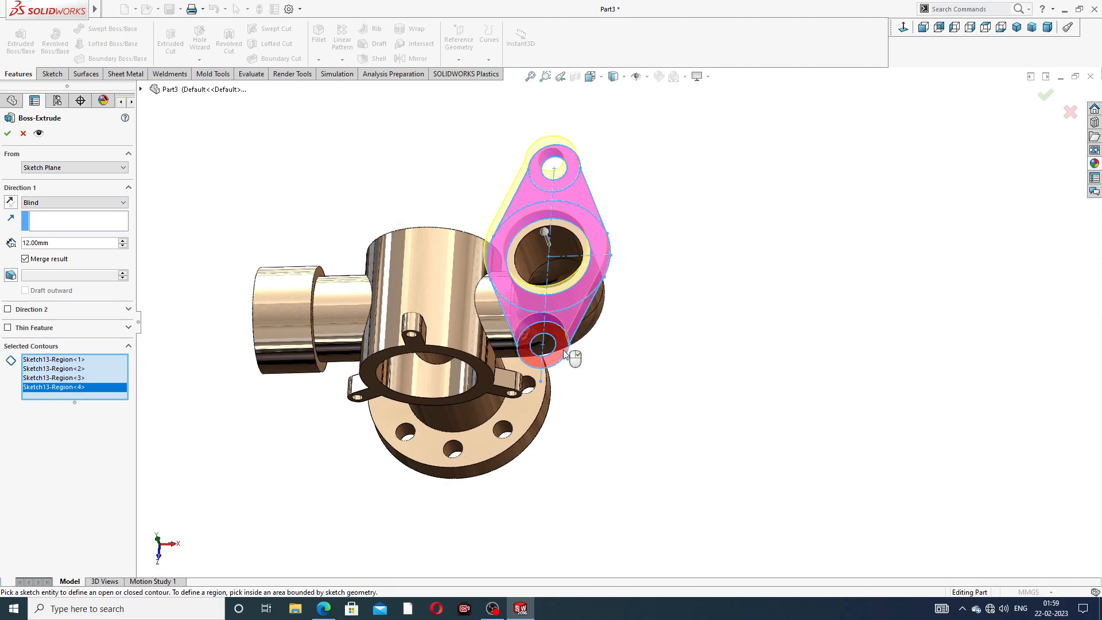
pyautogui.click(585, 310)
pyautogui.moveTo(596, 231); pyautogui.dragTo(569, 198, button='middle')
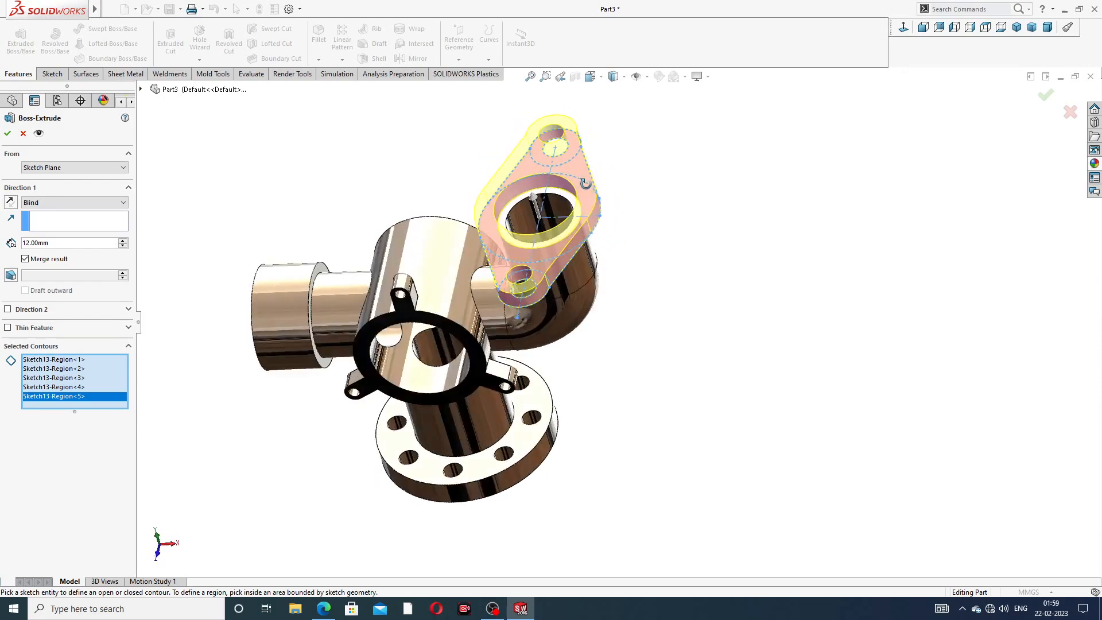
pyautogui.click(555, 236)
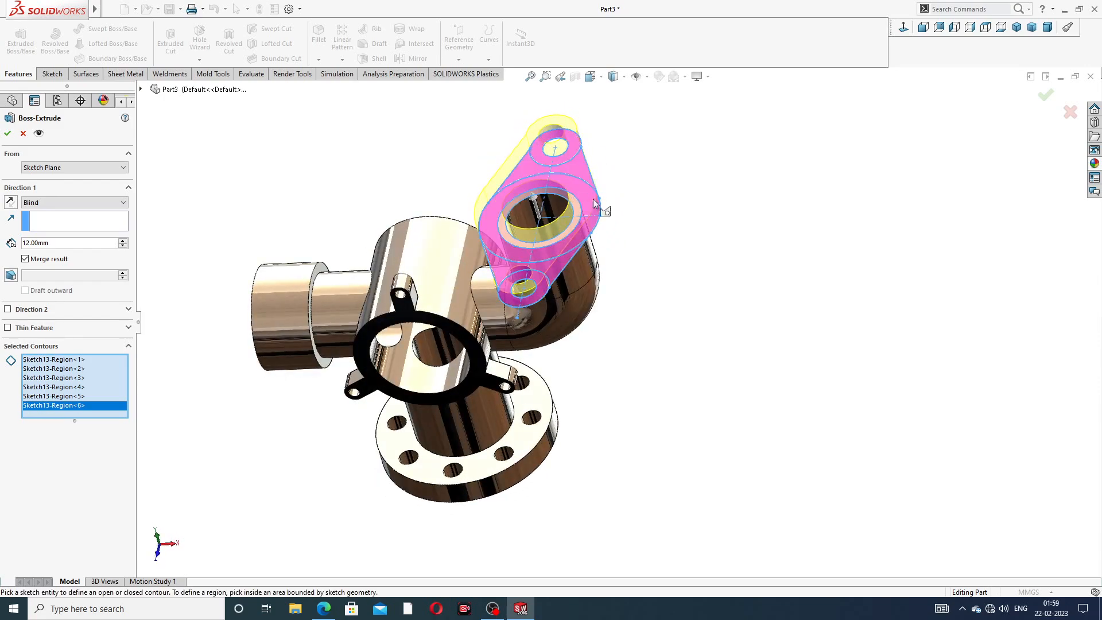
pyautogui.moveTo(601, 201); pyautogui.dragTo(576, 245, button='middle')
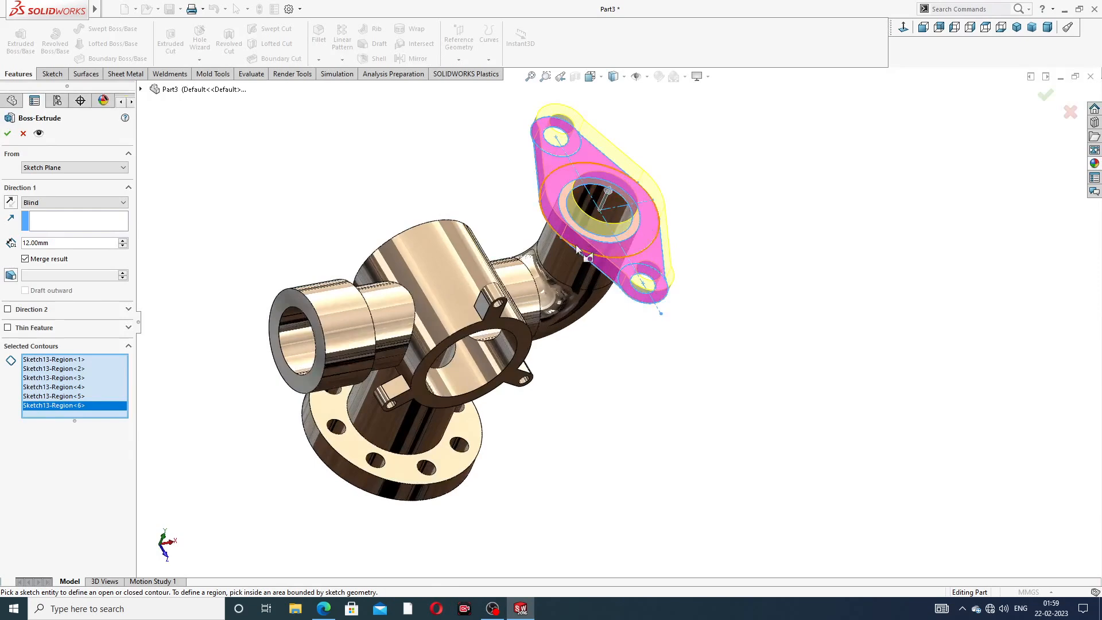
# Set the flange's extrusion depth to 115 mm, and correct it to 15 mm
pyautogui.write('115')
pyautogui.press('Return')
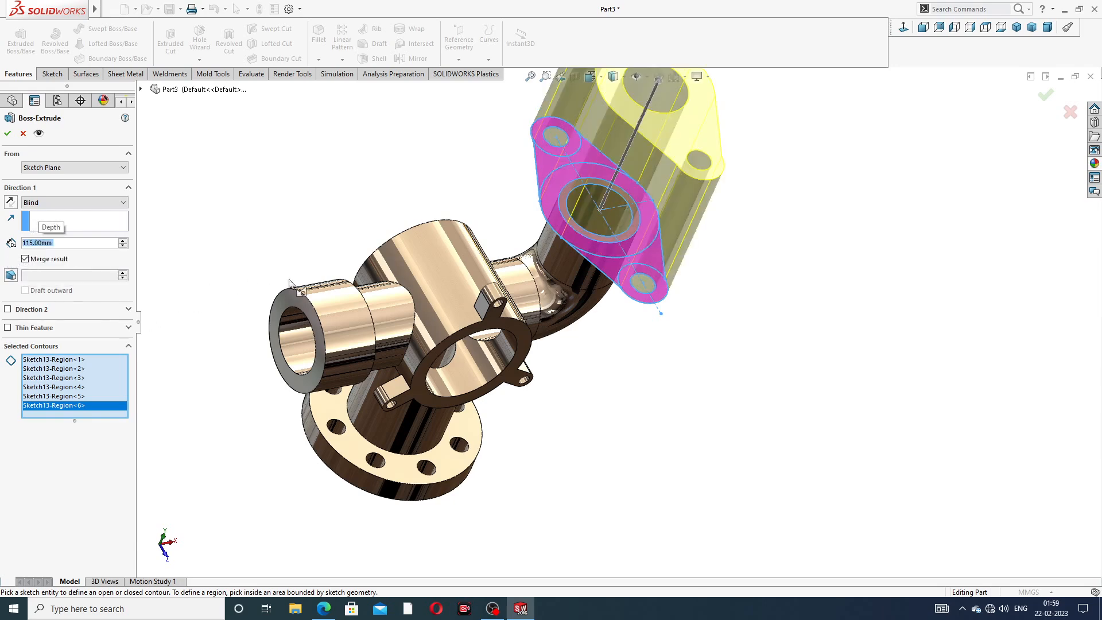
pyautogui.scroll(3, 500, 224)
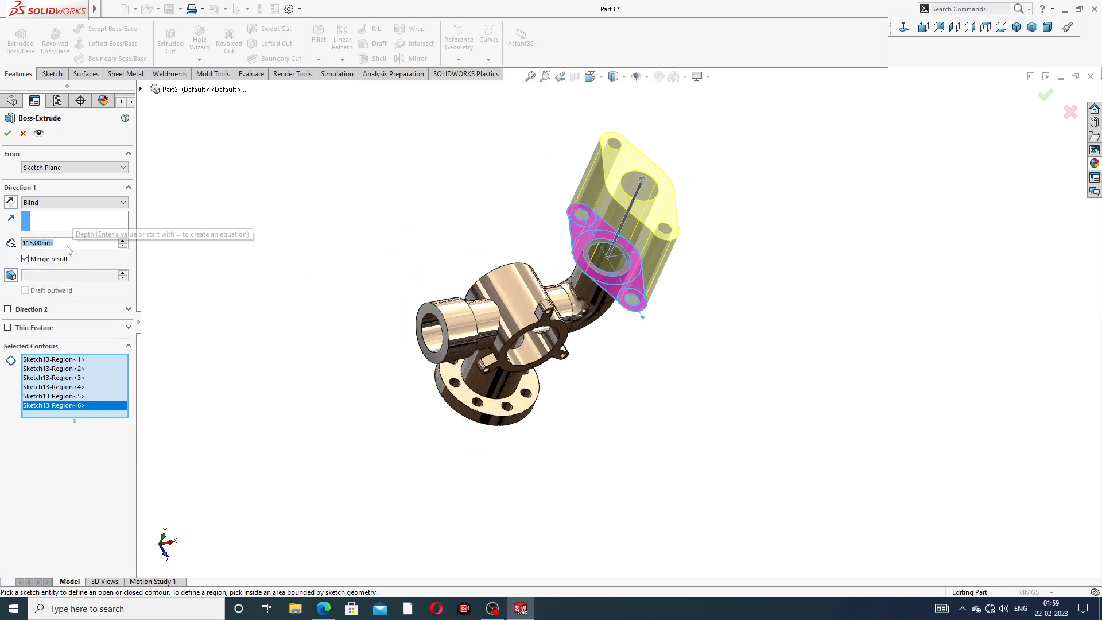
pyautogui.write('15')
pyautogui.press('Return')
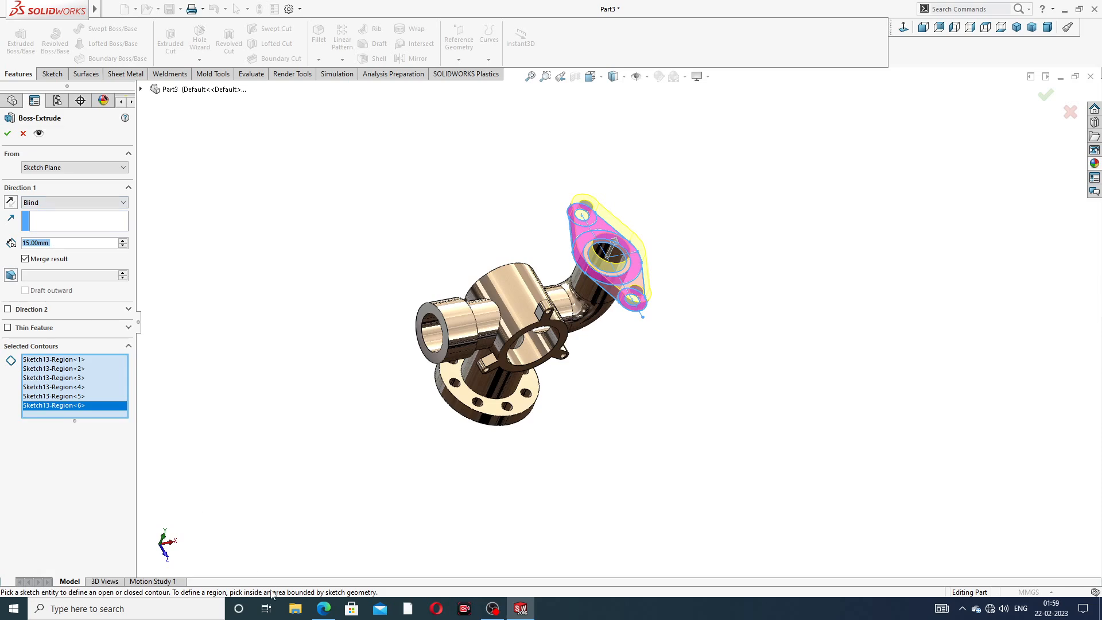
# Check the flange thickness in the reference PDF drawing, and extrude the flange 14 mm in the reversed direction, toward the elbow
pyautogui.click(324, 608)
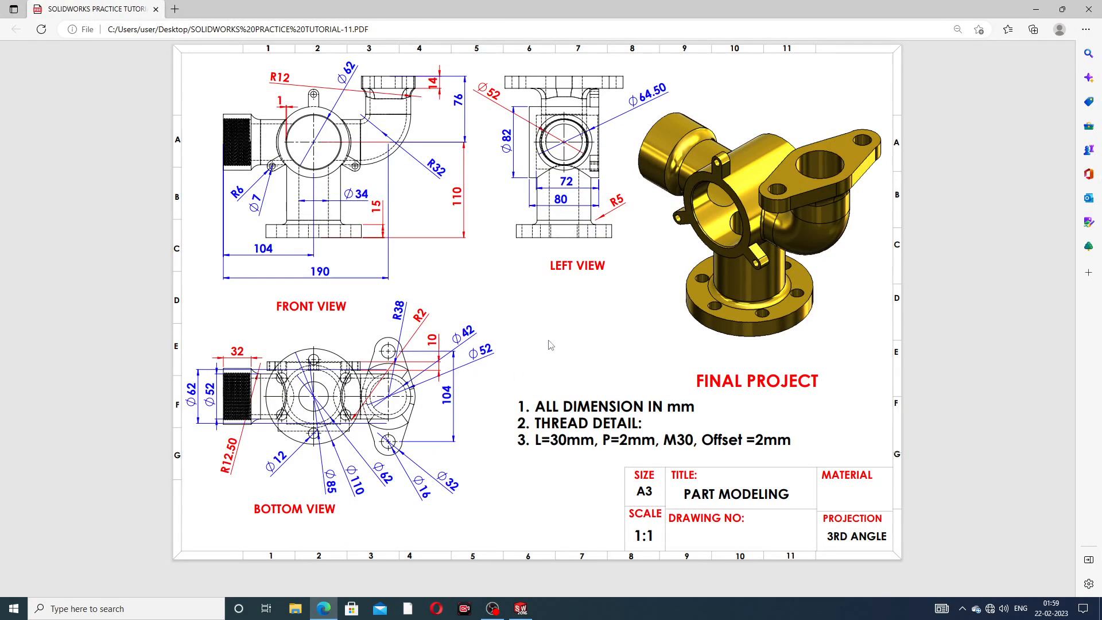
pyautogui.click(324, 609)
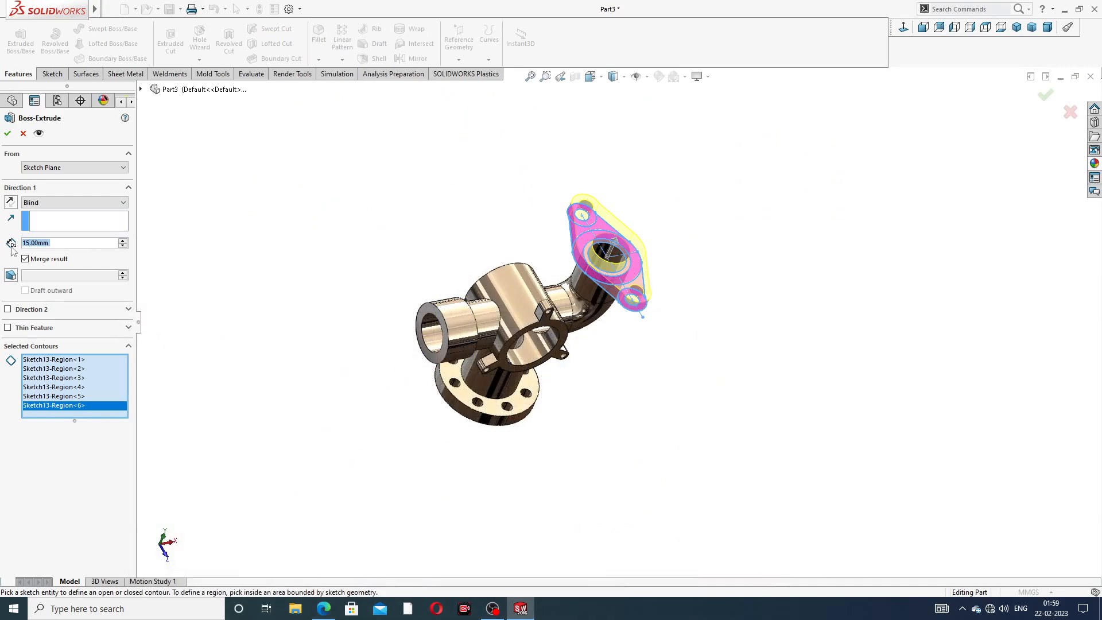
pyautogui.write('14')
pyautogui.press('Return')
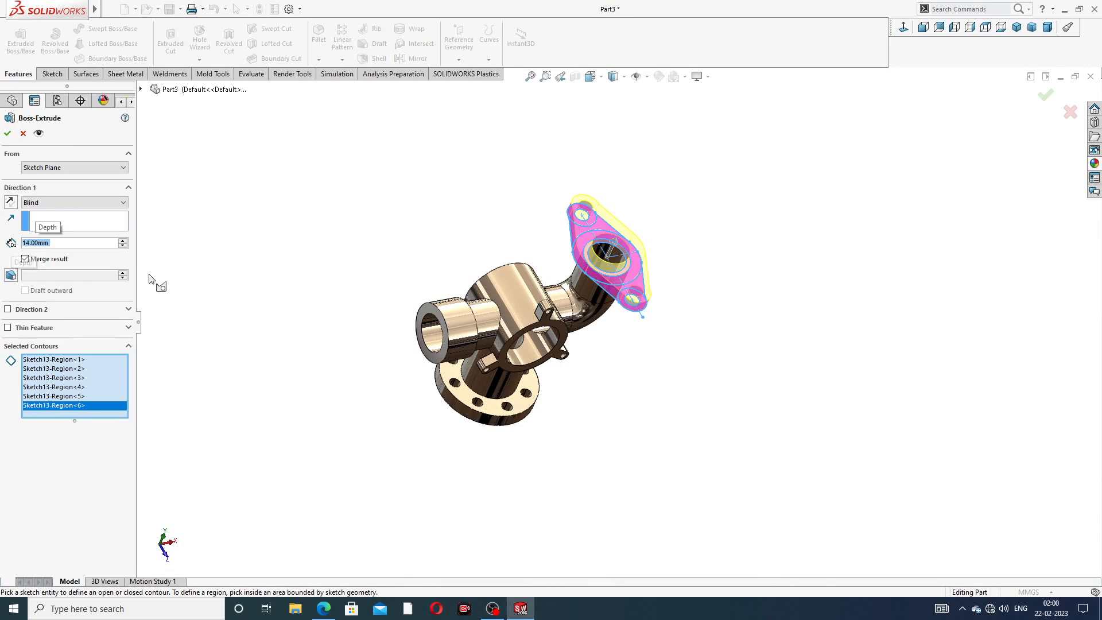
pyautogui.click(11, 202)
pyautogui.moveTo(375, 315); pyautogui.dragTo(385, 206, button='middle')
pyautogui.scroll(-8, 590, 301)
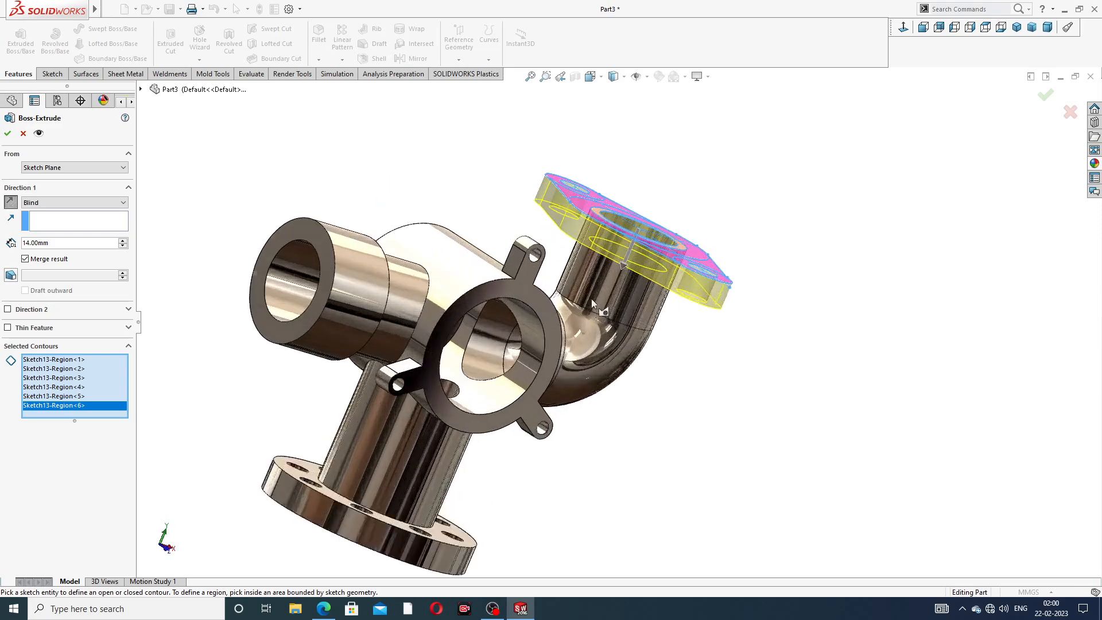
pyautogui.scroll(6, 631, 306)
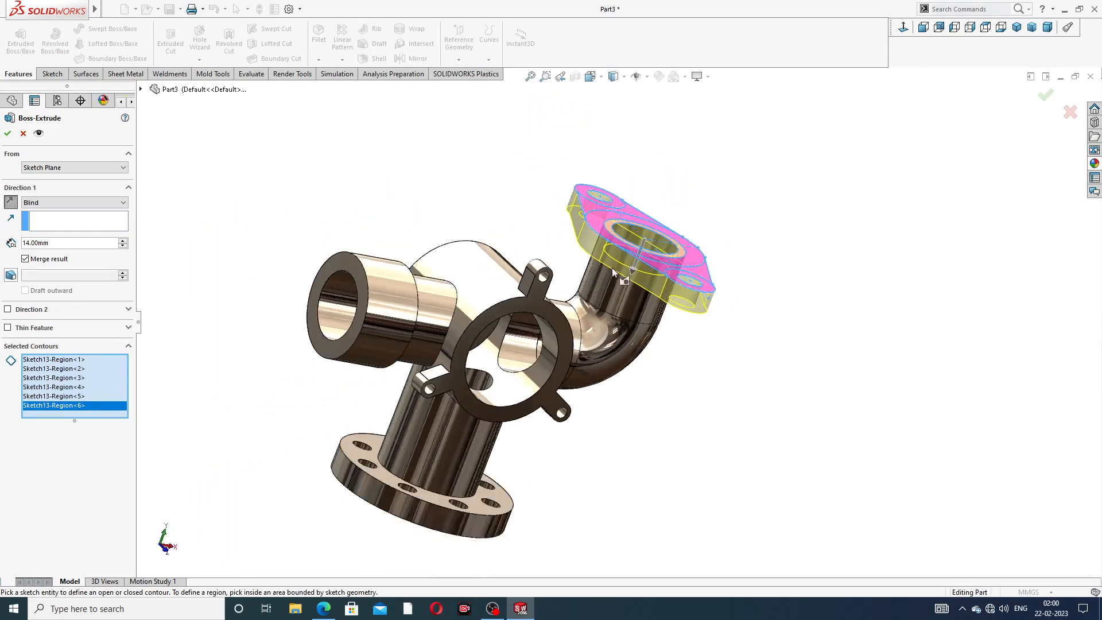
pyautogui.moveTo(647, 210); pyautogui.dragTo(633, 237, button='middle')
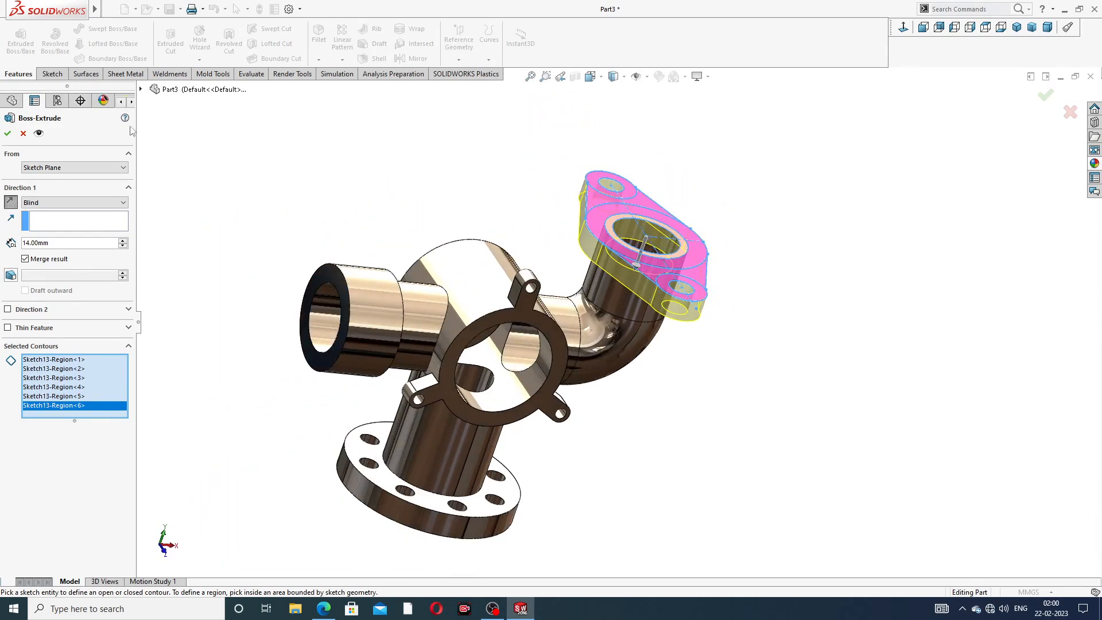
pyautogui.click(7, 133)
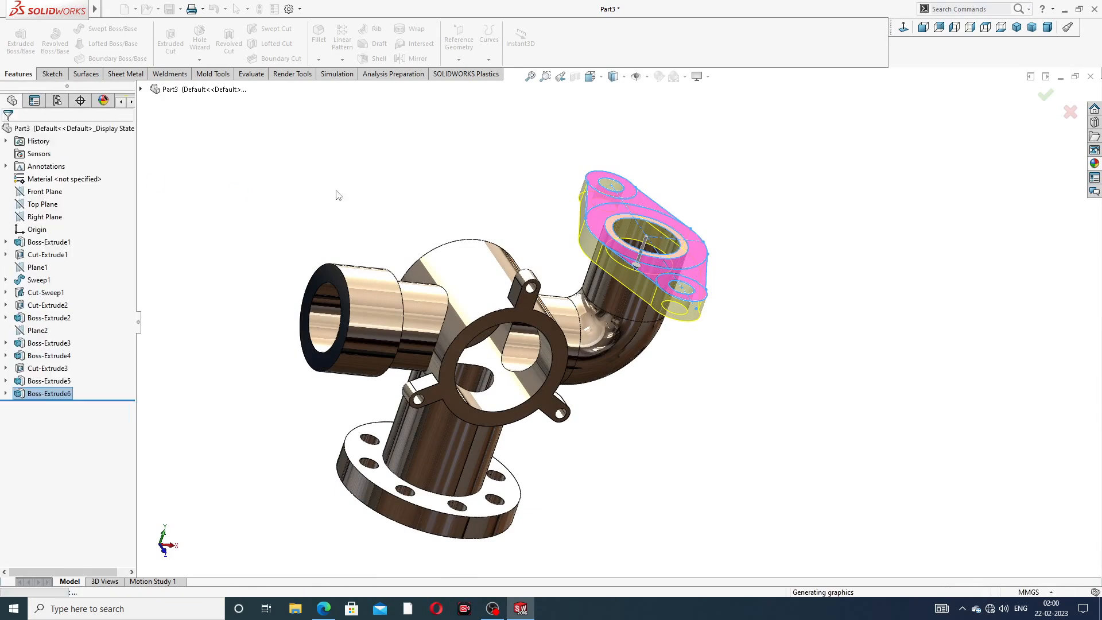
# Inspect the extruded two-lobed flange from several angles and compare it with the isometric view in the reference PDF drawing
pyautogui.click(410, 203)
pyautogui.moveTo(514, 216); pyautogui.dragTo(504, 327, button='middle')
pyautogui.scroll(-2, 539, 287)
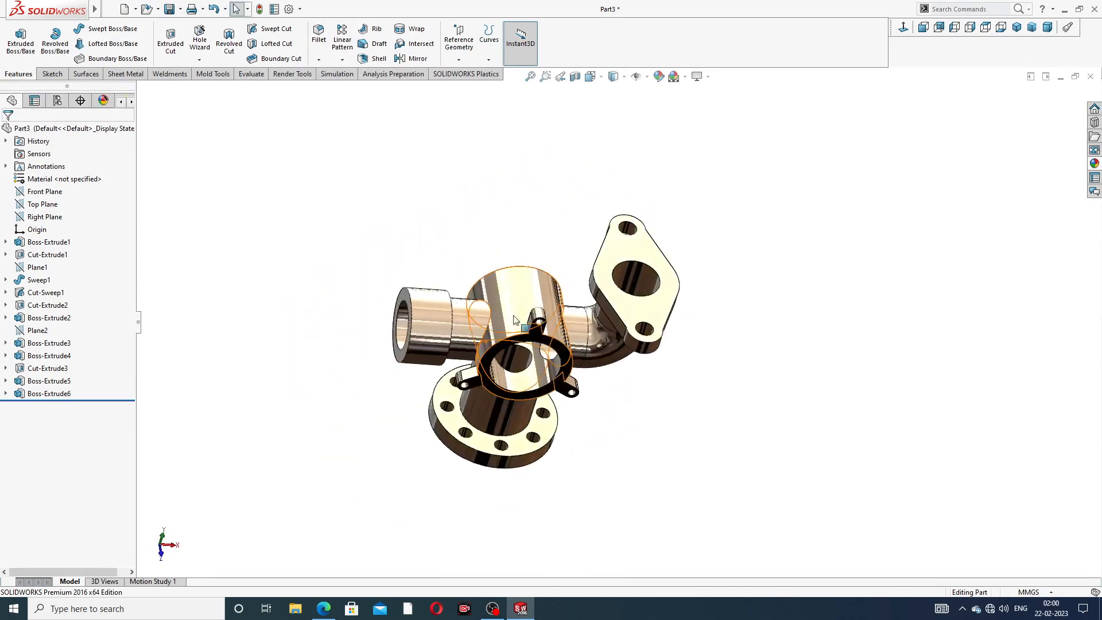
pyautogui.scroll(-2, 503, 327)
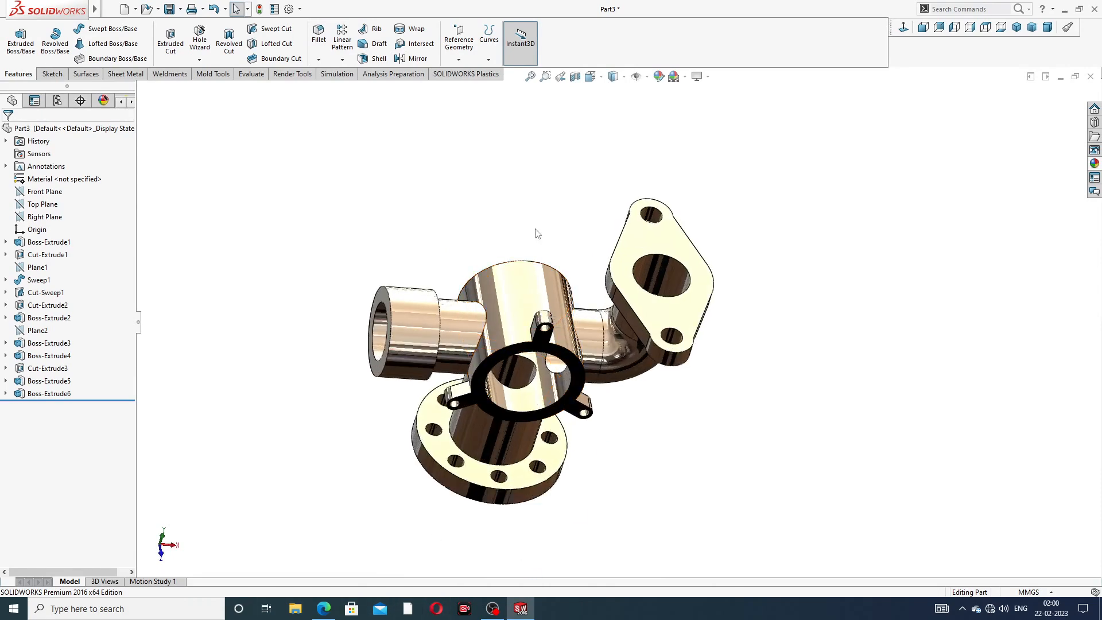
pyautogui.scroll(2, 547, 335)
pyautogui.moveTo(547, 335); pyautogui.dragTo(545, 229, button='middle')
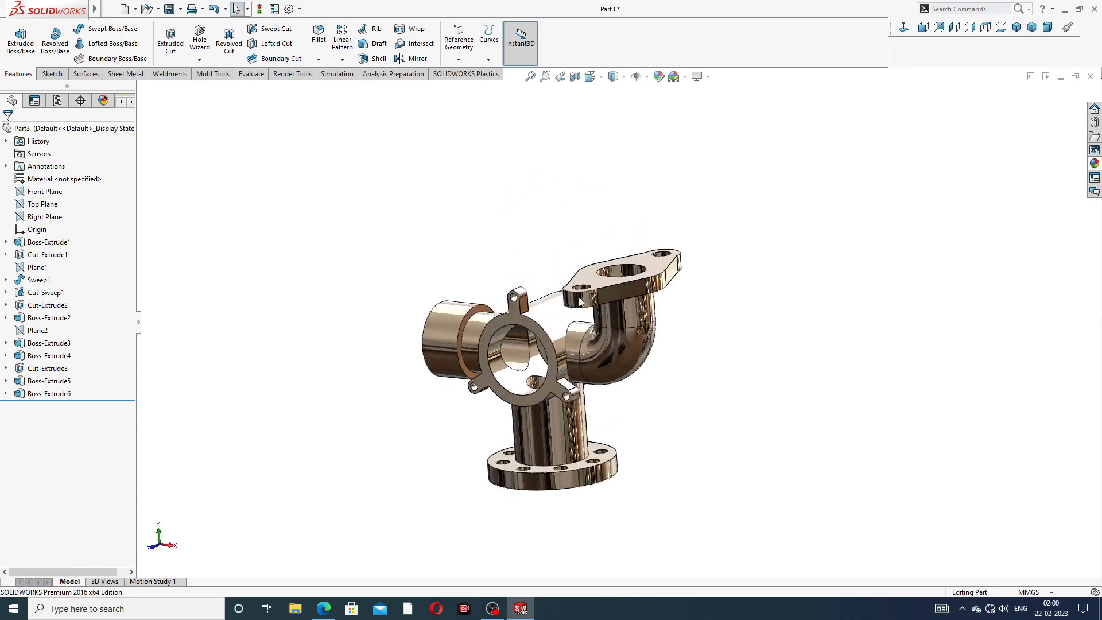
pyautogui.click(323, 608)
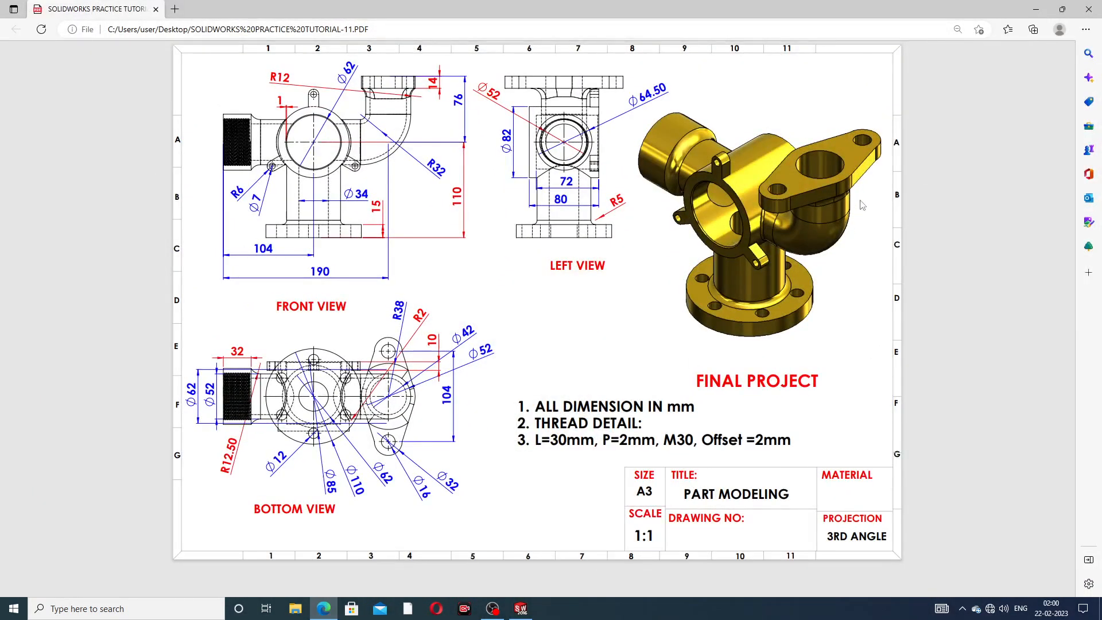
pyautogui.click(323, 609)
pyautogui.moveTo(559, 305); pyautogui.dragTo(665, 355, button='middle')
pyautogui.scroll(-2, 637, 287)
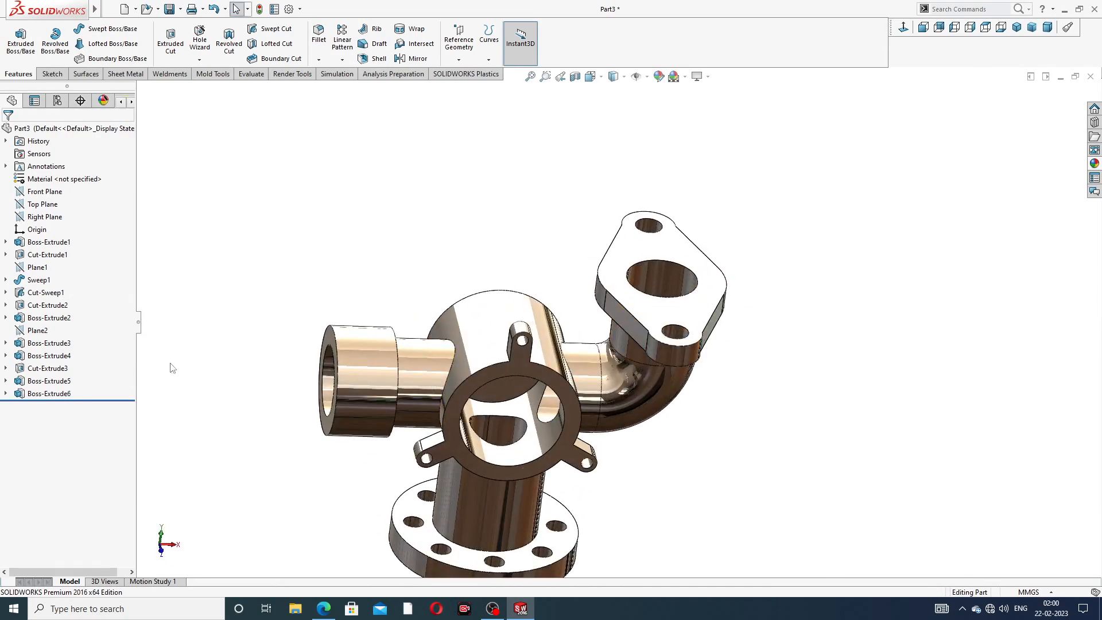
# Edit the two-lobed flange's extrusion and set its depth to 16 mm
pyautogui.click(90, 391)
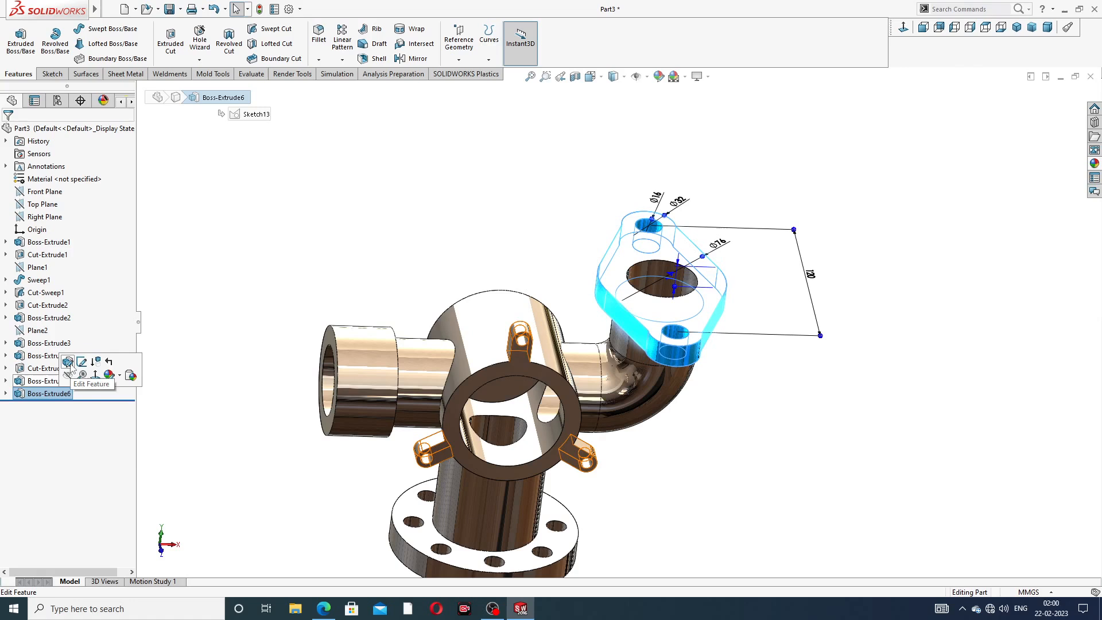
pyautogui.click(74, 372)
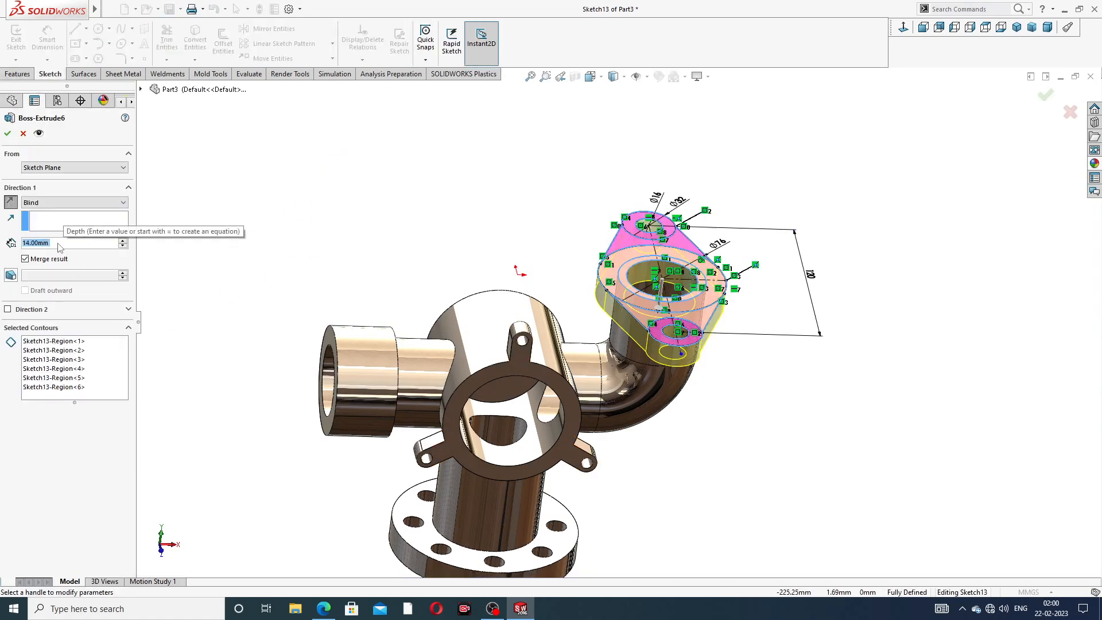
pyautogui.write('16')
pyautogui.press('Return')
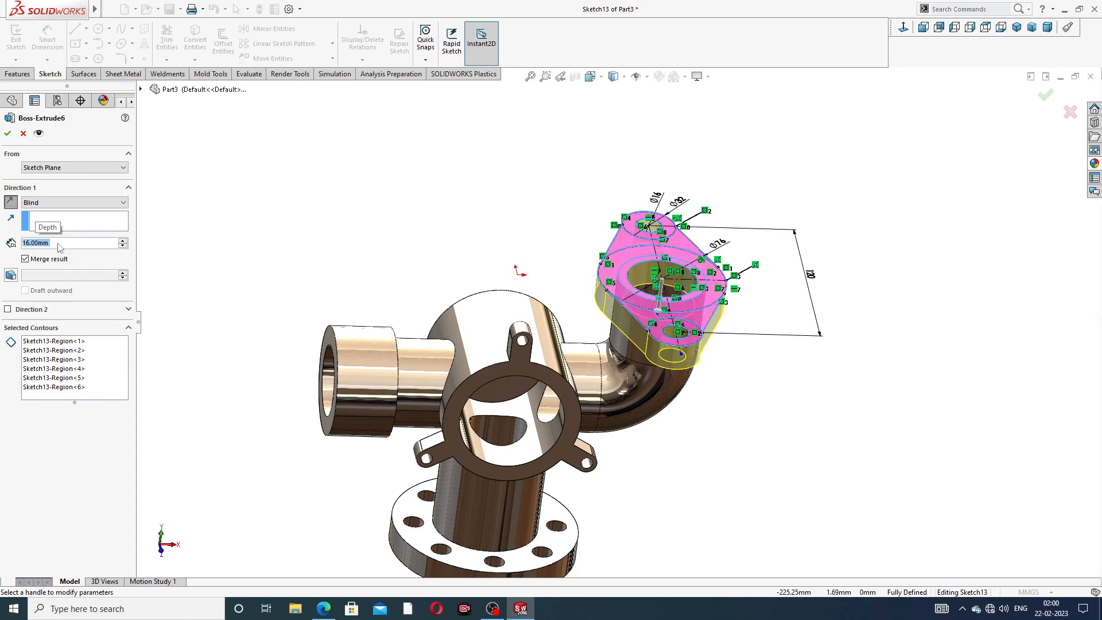
pyautogui.click(6, 135)
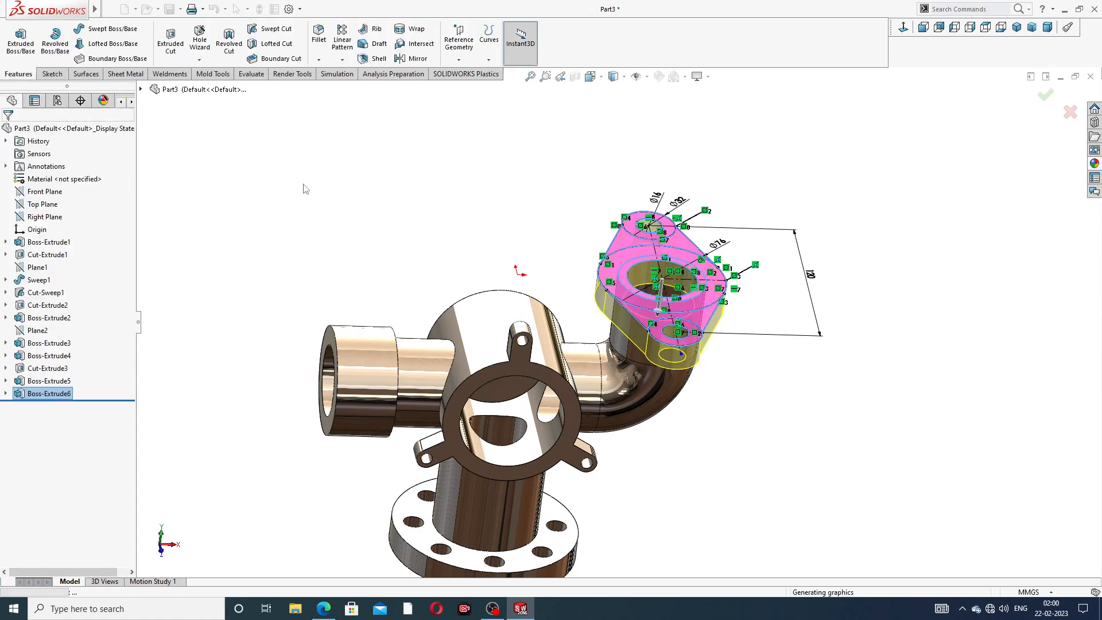
pyautogui.moveTo(403, 271); pyautogui.dragTo(454, 302, button='middle')
pyautogui.press('Escape')
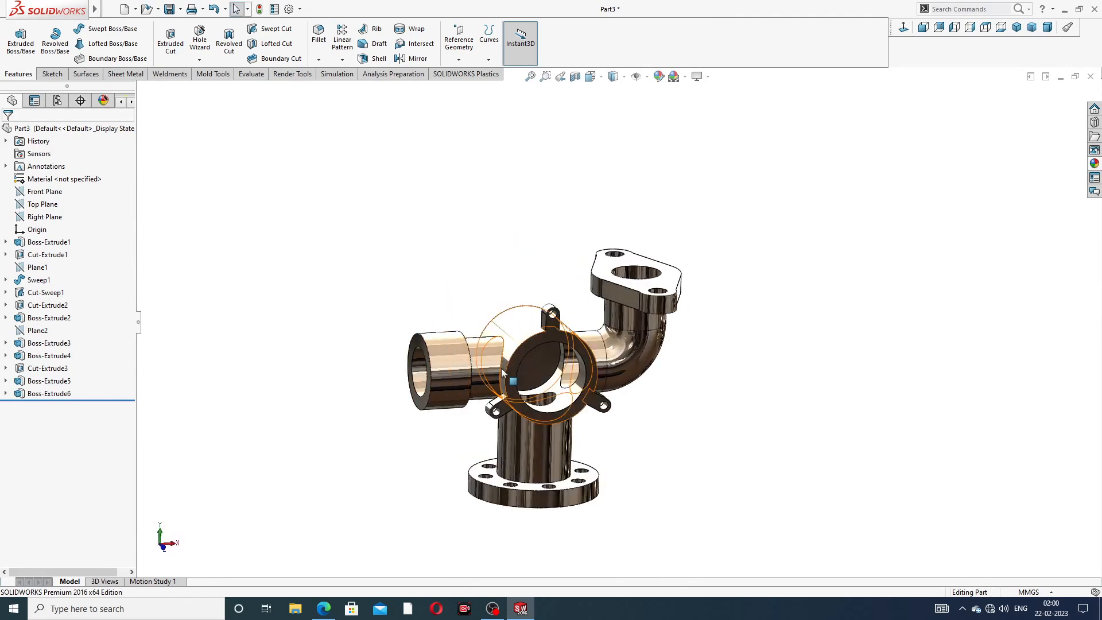
# Examine the whole fitting and the reference PDF drawing for the radii of the remaining fillets
pyautogui.scroll(-1, 502, 369)
pyautogui.moveTo(480, 338); pyautogui.dragTo(485, 361, button='middle')
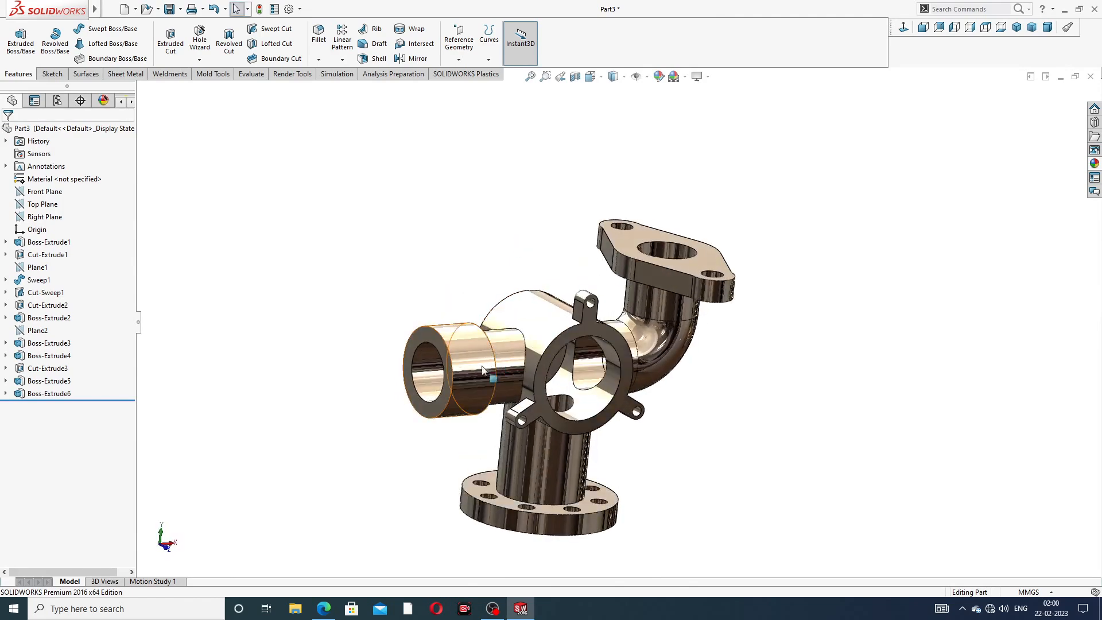
pyautogui.click(522, 609)
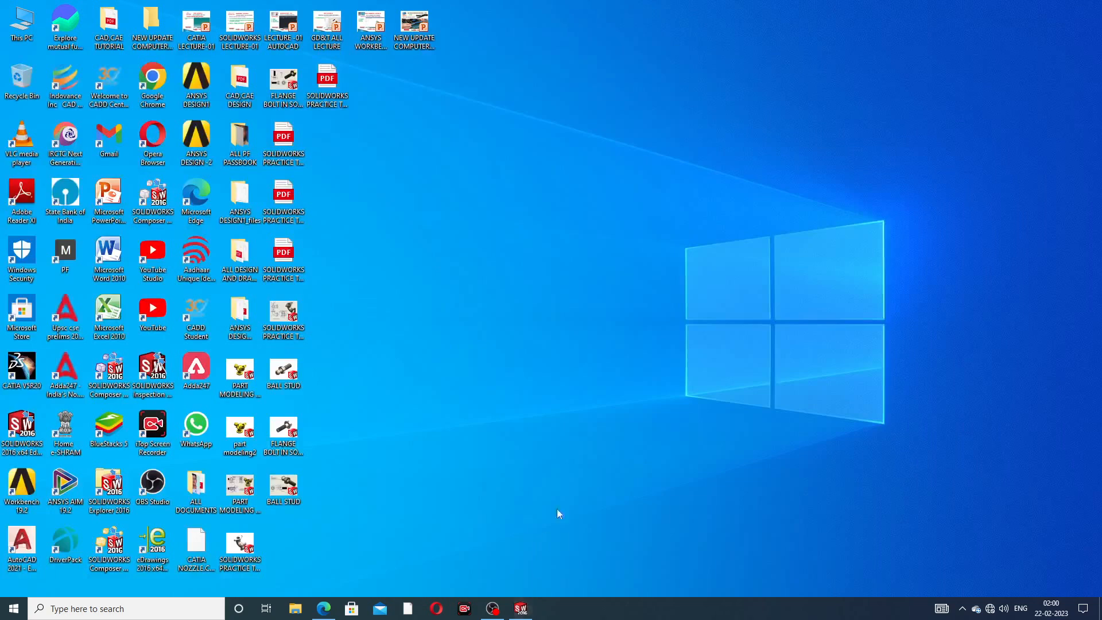
pyautogui.click(522, 609)
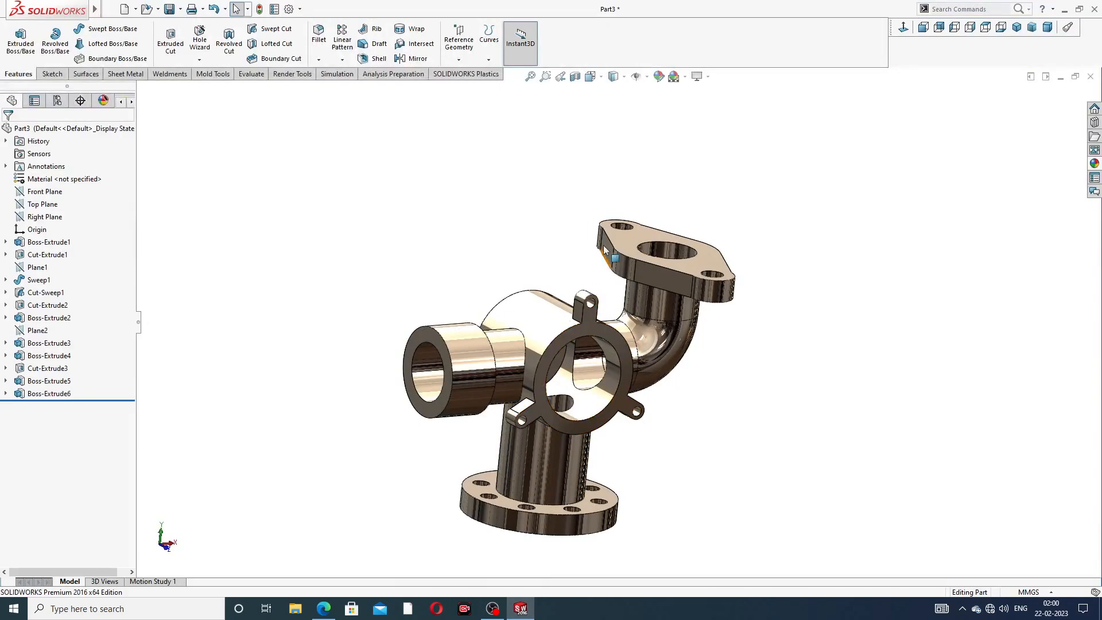
pyautogui.moveTo(649, 330); pyautogui.dragTo(622, 346, button='middle')
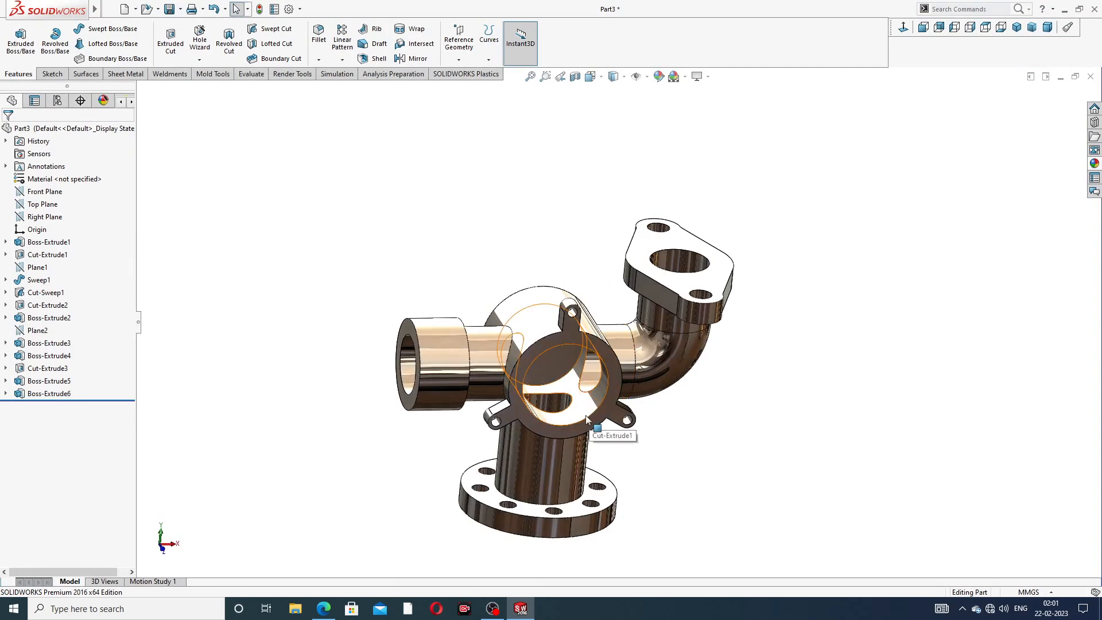
pyautogui.click(323, 608)
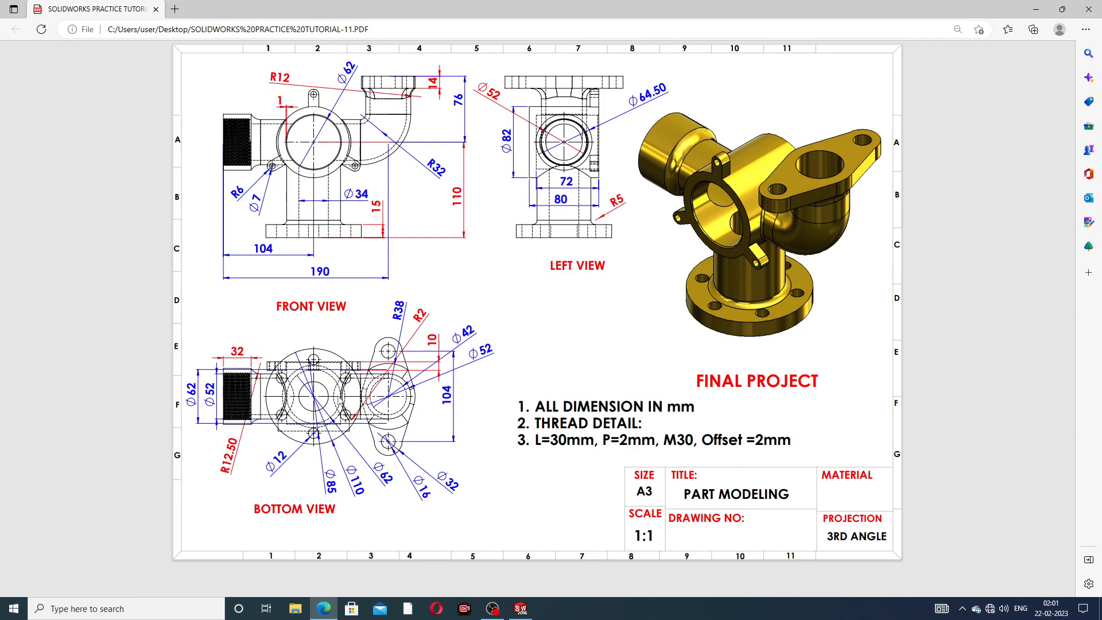
pyautogui.click(325, 611)
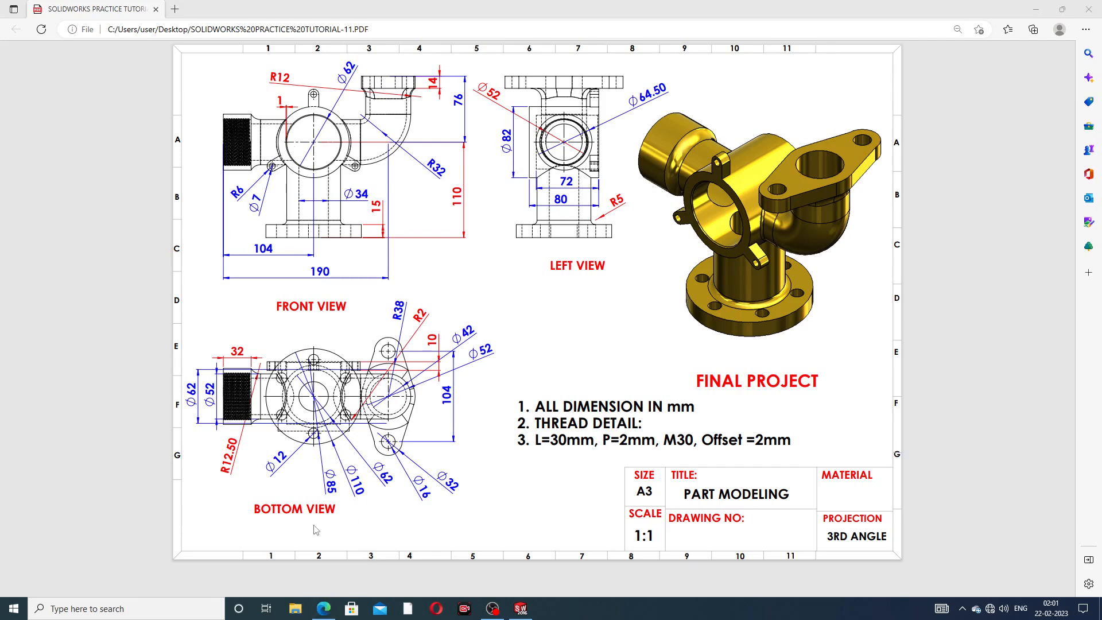
pyautogui.click(324, 609)
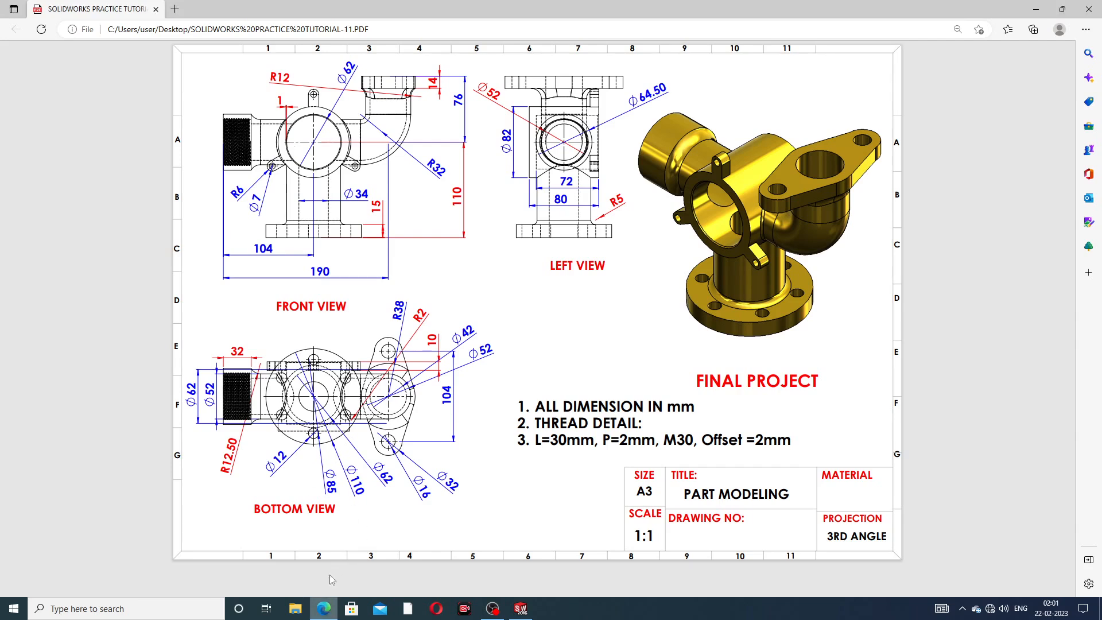
pyautogui.click(520, 610)
# Fillet the inner edge of the step between the wide inlet collar and the horizontal pipe with a 12.5 mm radius
pyautogui.scroll(-4, 450, 398)
pyautogui.moveTo(450, 397); pyautogui.dragTo(437, 389, button='middle')
pyautogui.click(320, 62)
pyautogui.click(337, 69)
pyautogui.scroll(-3, 436, 259)
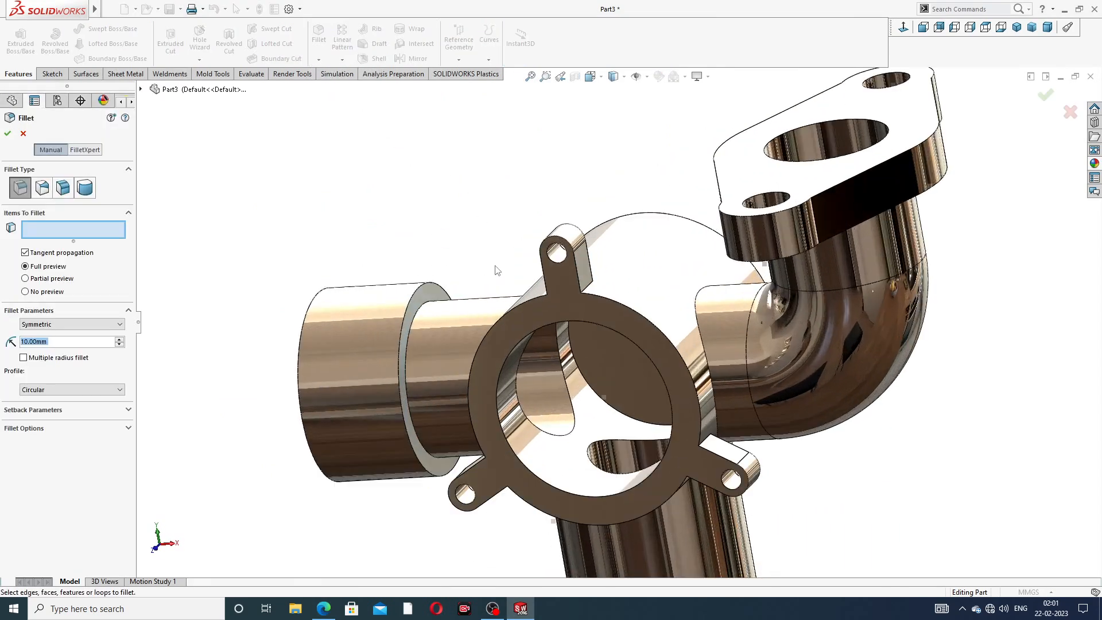
pyautogui.click(419, 319)
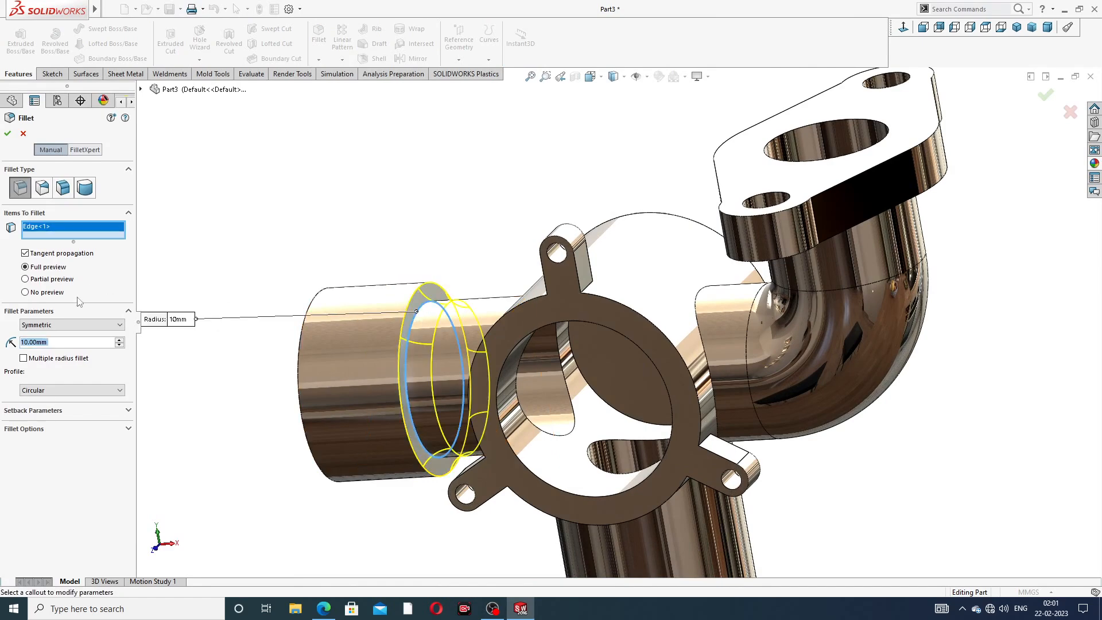
pyautogui.write('12.5')
pyautogui.press('Return')
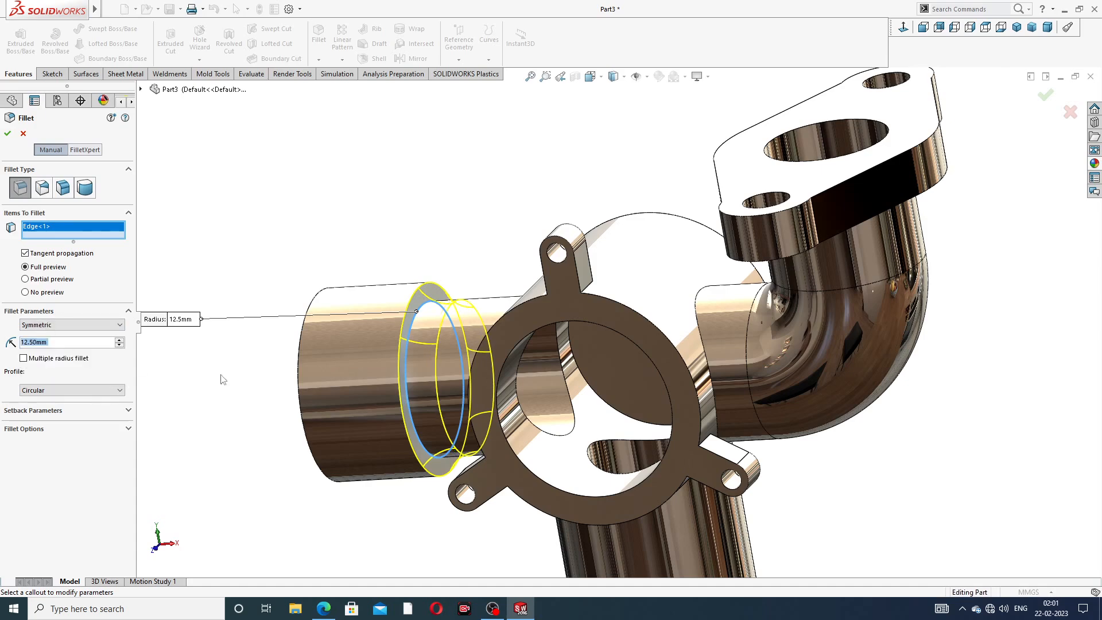
pyautogui.moveTo(470, 367); pyautogui.dragTo(509, 383, button='middle')
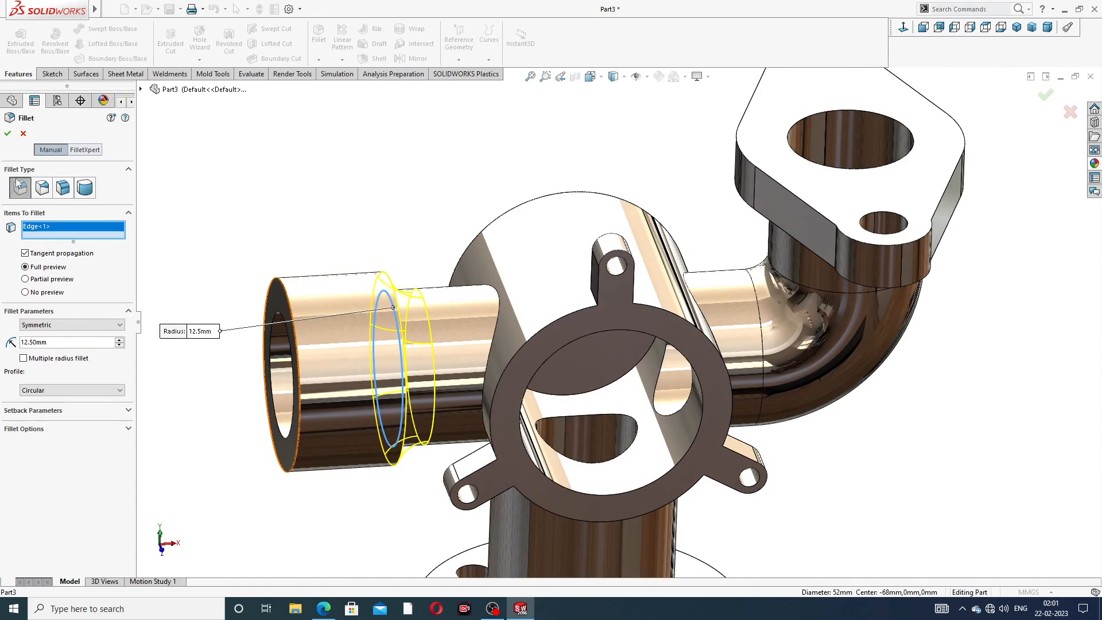
pyautogui.click(8, 134)
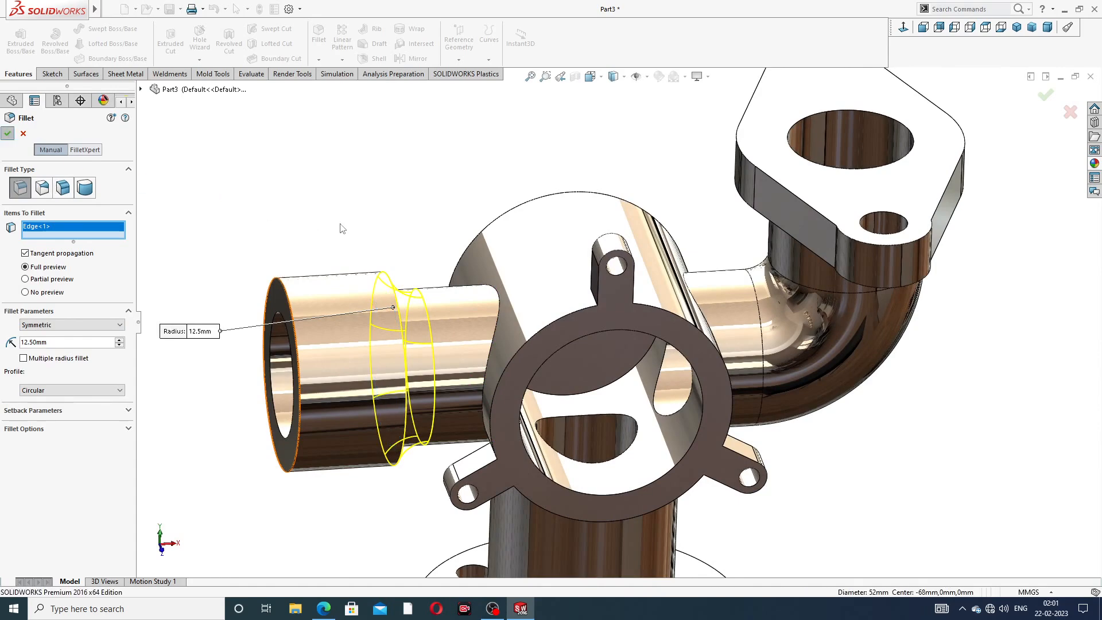
# Fillet the edge where the elbow pipe meets the underside of the two-lobed flange with a 12 mm radius
pyautogui.scroll(5, 410, 246)
pyautogui.moveTo(411, 246); pyautogui.dragTo(580, 352, button='middle')
pyautogui.scroll(-3, 661, 344)
pyautogui.moveTo(660, 344); pyautogui.dragTo(709, 138, button='middle')
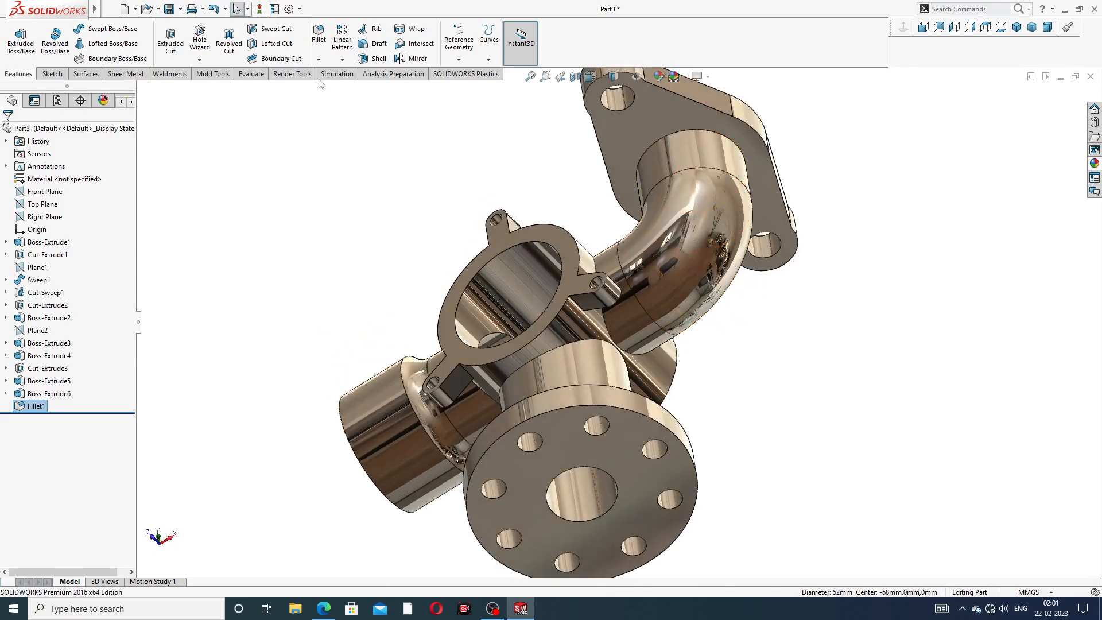
pyautogui.click(318, 60)
pyautogui.click(336, 74)
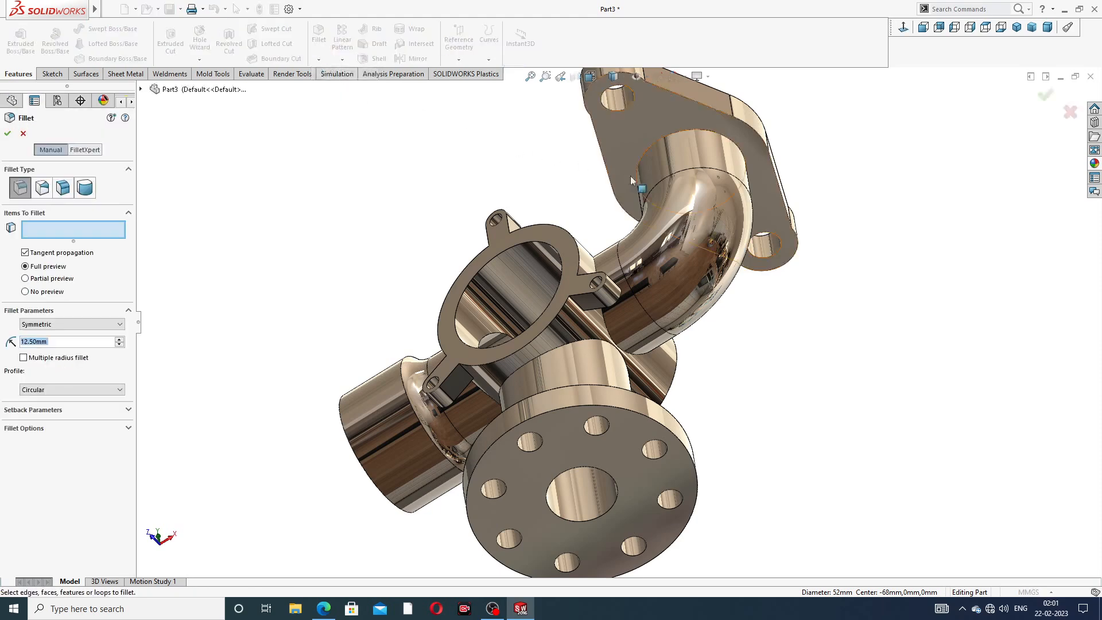
pyautogui.click(663, 137)
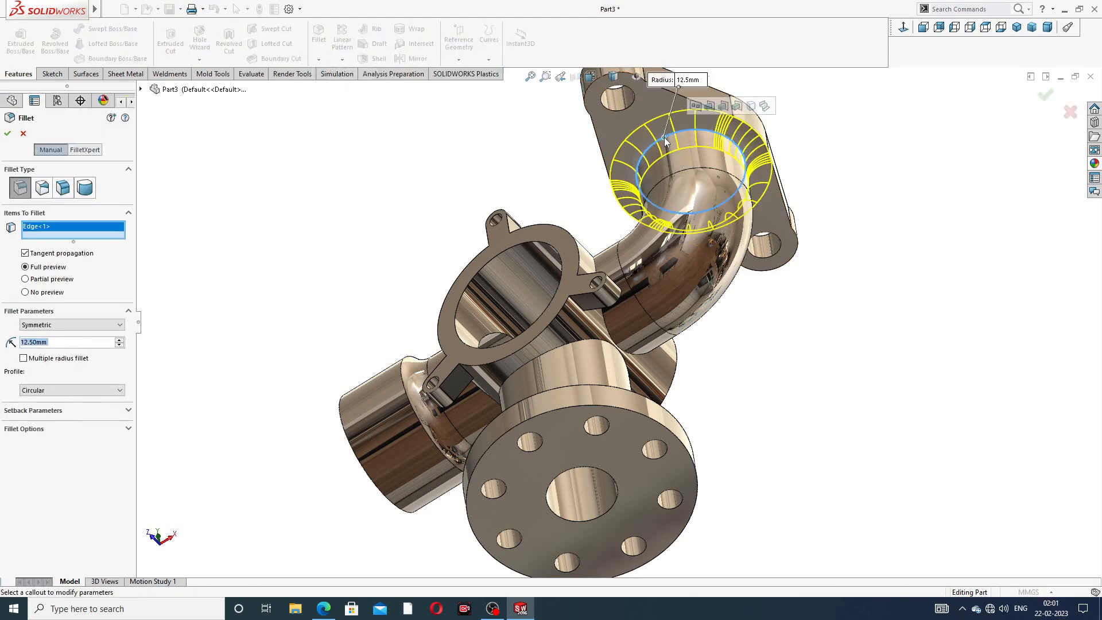
pyautogui.write('12')
pyautogui.press('Return')
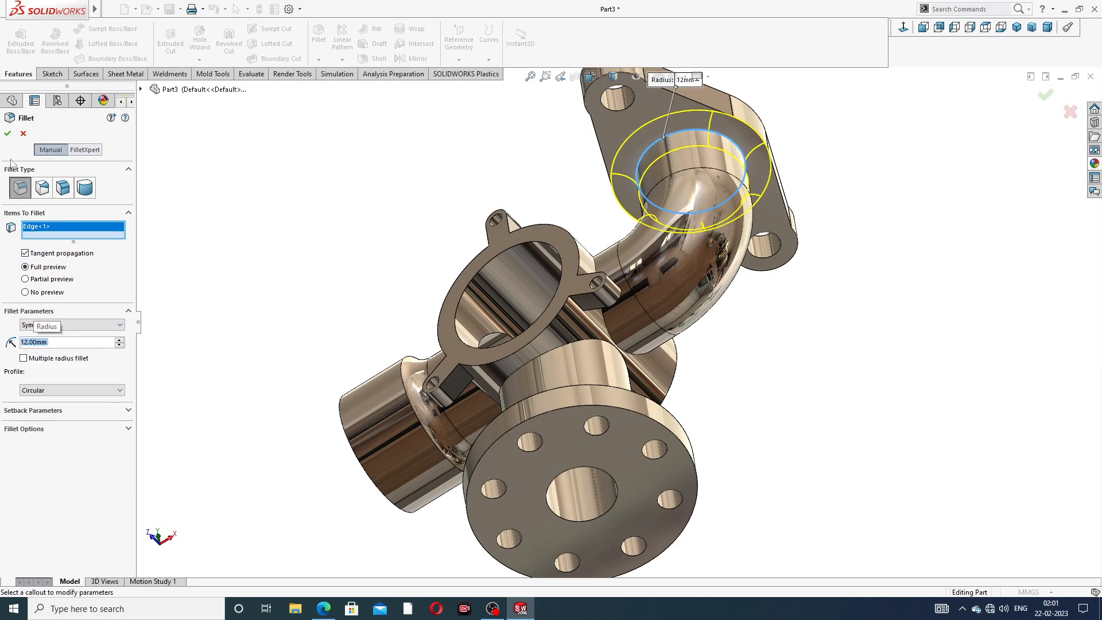
pyautogui.click(8, 133)
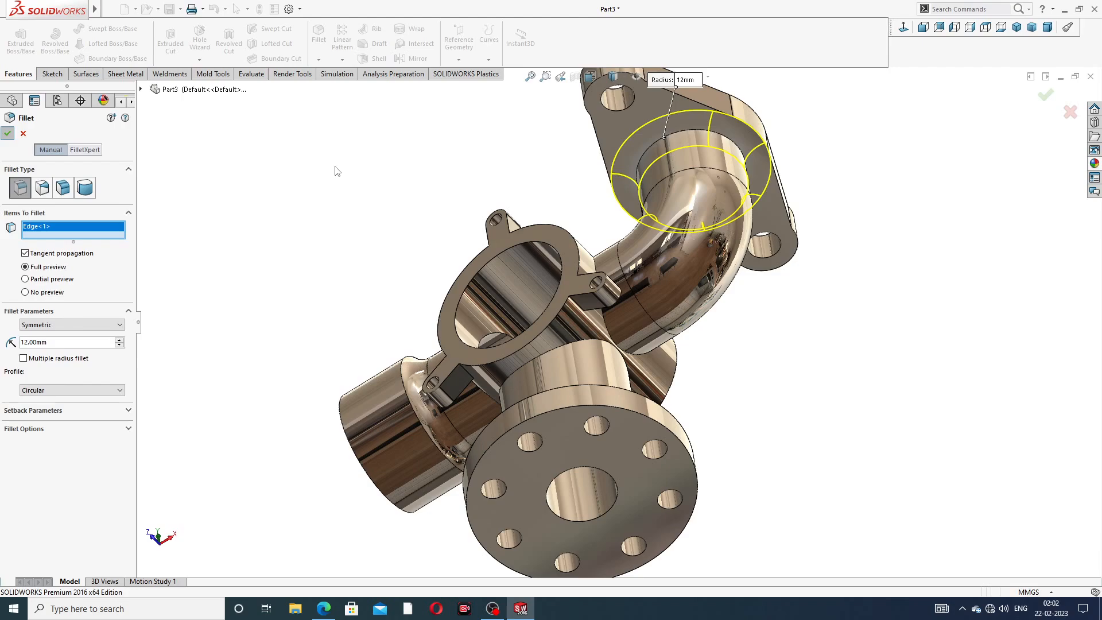
pyautogui.moveTo(394, 146); pyautogui.dragTo(652, 243, button='middle')
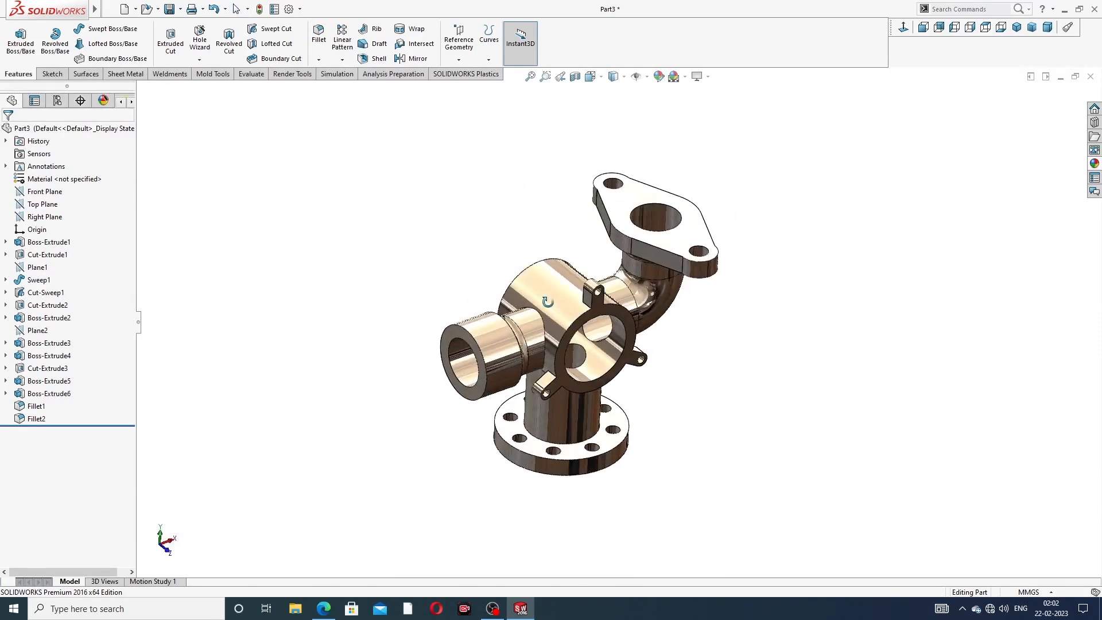
# Edit the two-lobed flange's extrusion and set its depth to 15 mm
pyautogui.click(49, 396)
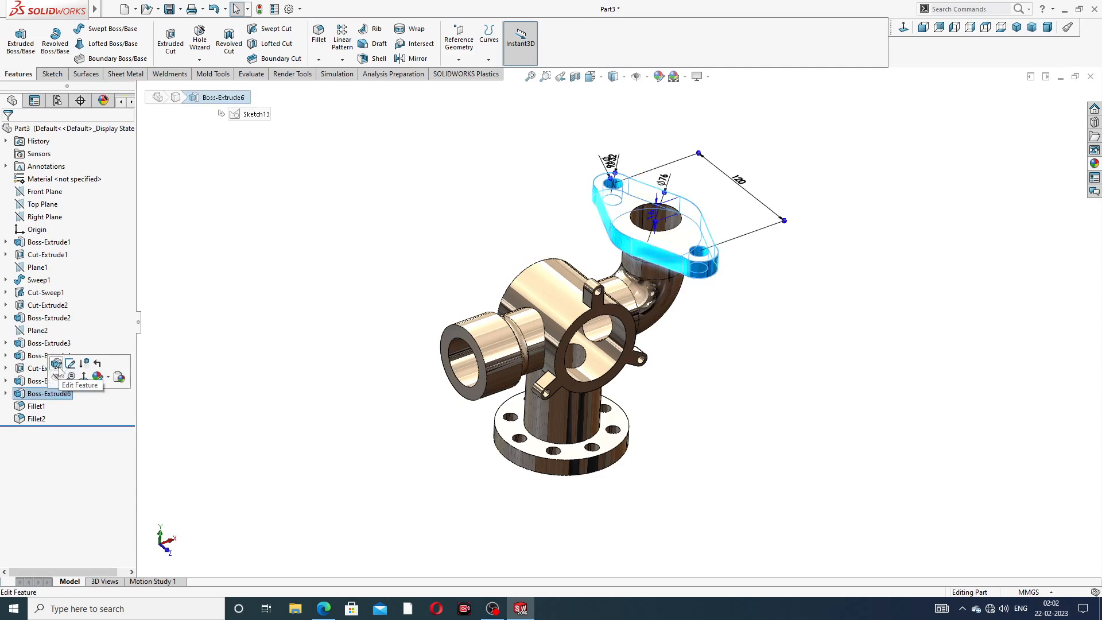
pyautogui.click(57, 365)
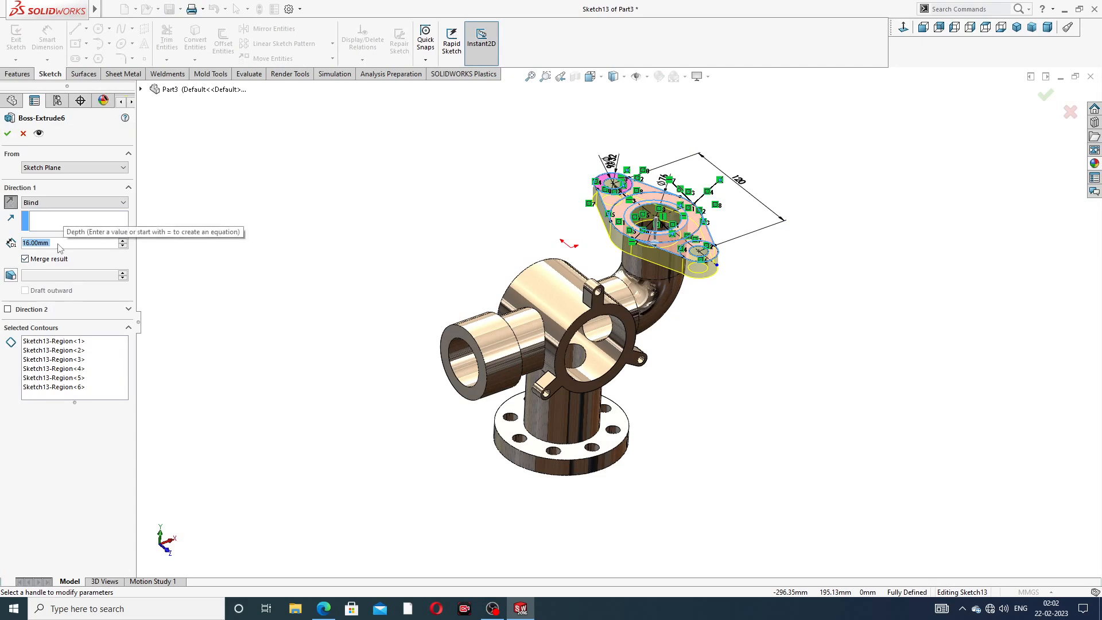
pyautogui.scroll(-2, 58, 248)
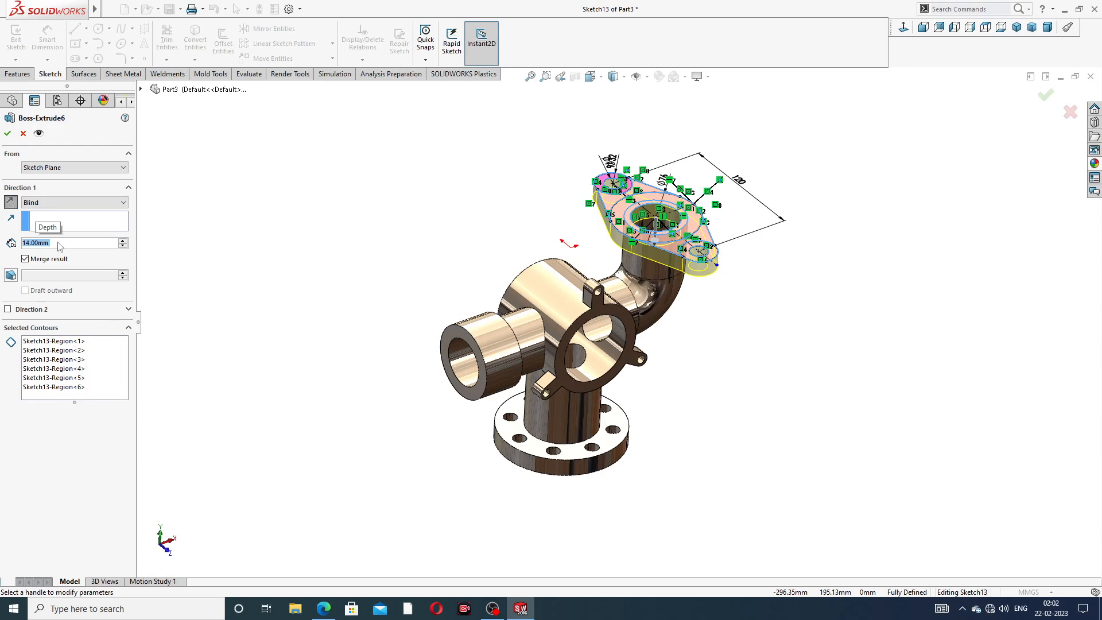
pyautogui.scroll(1, 58, 247)
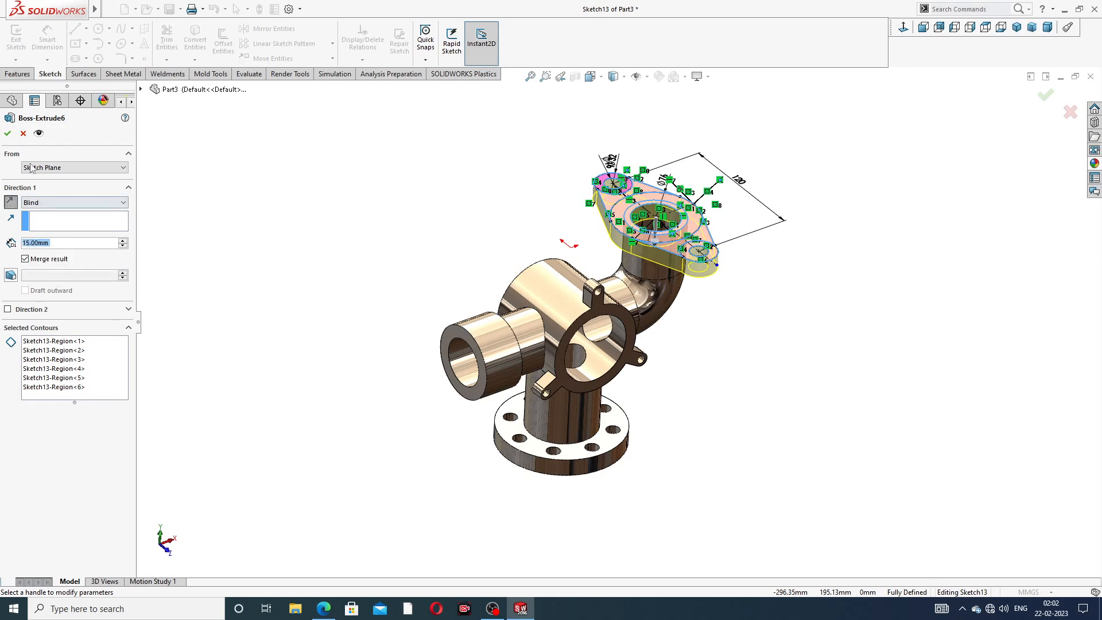
pyautogui.click(8, 133)
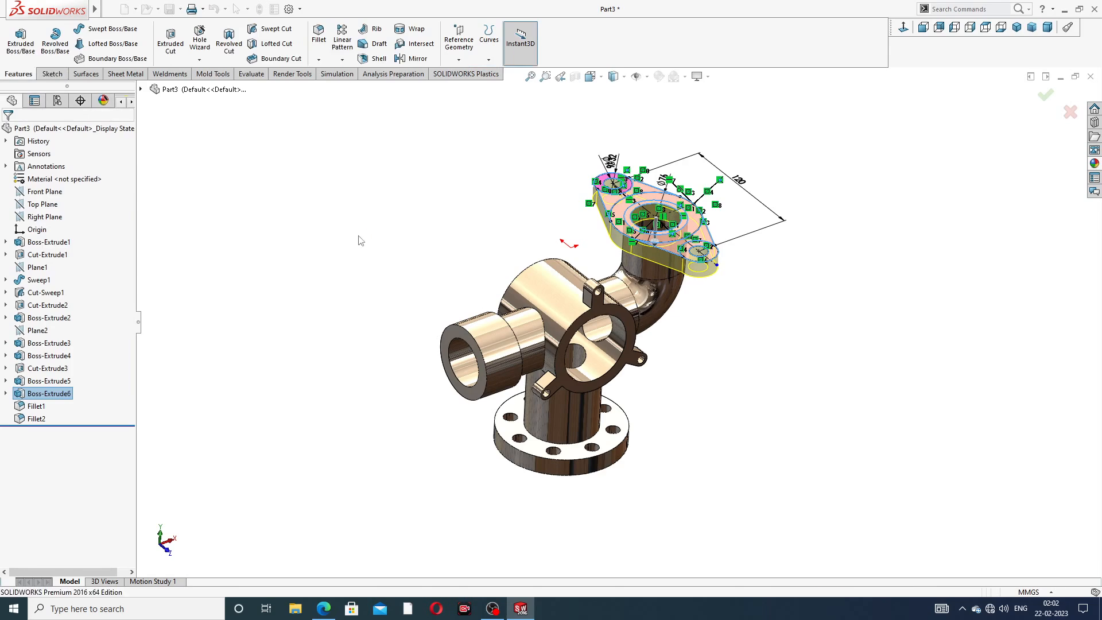
# Chamfer the inner circular edge of the three-lugged front ring with a 1 mm distance at 45 degrees
pyautogui.moveTo(442, 287)
pyautogui.mouseDown(button='middle')
pyautogui.moveTo(481, 170)
pyautogui.moveTo(447, 185)
pyautogui.moveTo(463, 192)
pyautogui.mouseUp(button='middle')
pyautogui.moveTo(593, 178); pyautogui.dragTo(573, 241, button='middle')
pyautogui.scroll(-2, 561, 299)
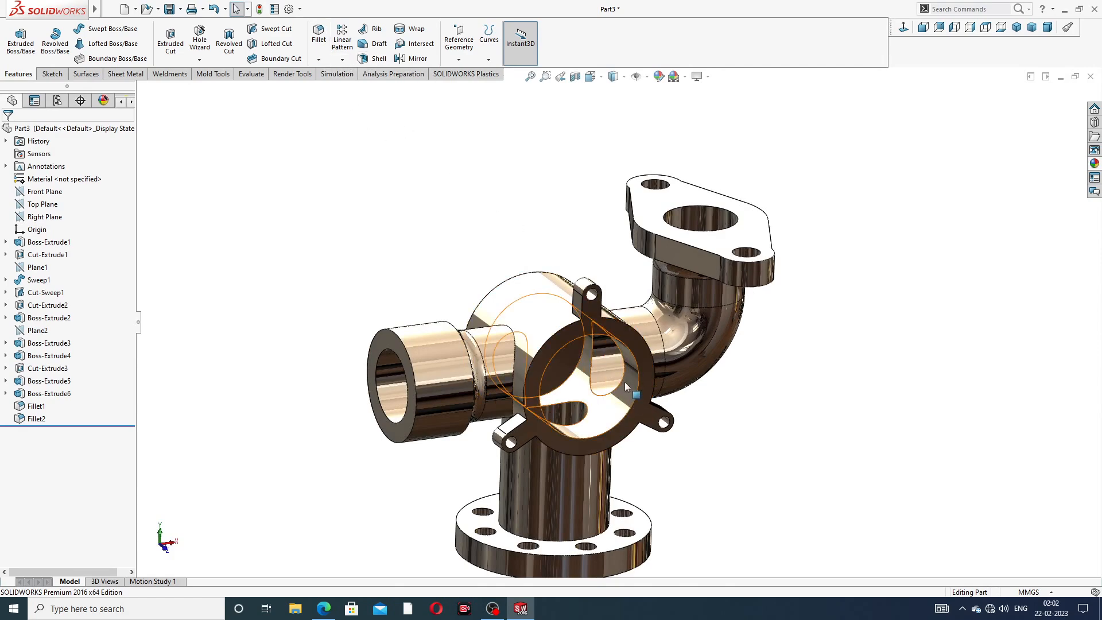
pyautogui.hotkey('ctrl', '1')
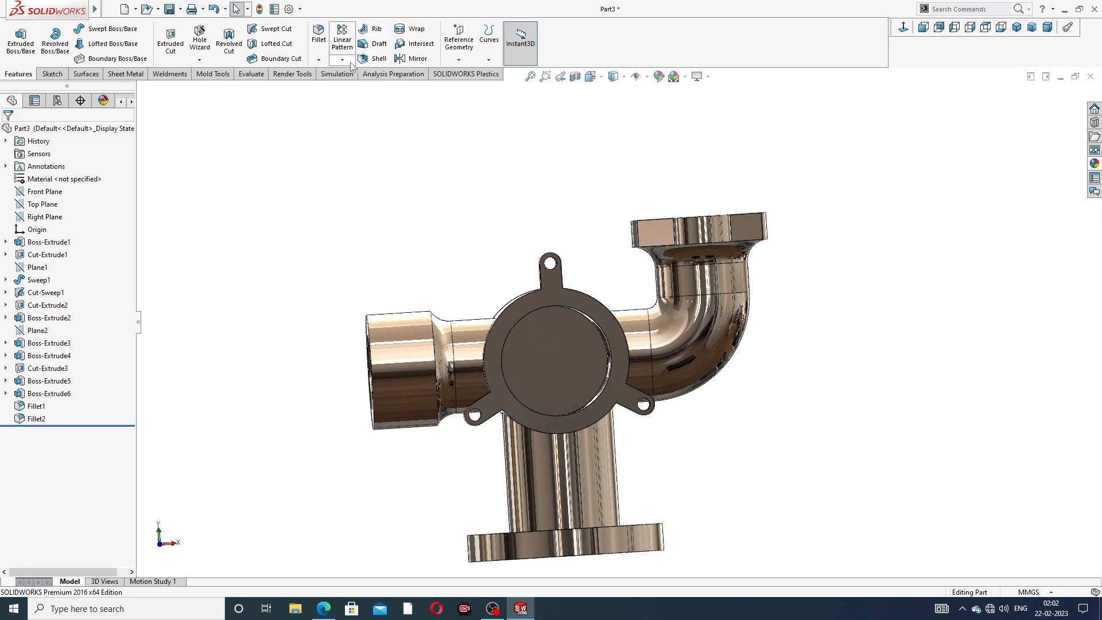
pyautogui.click(318, 60)
pyautogui.click(336, 84)
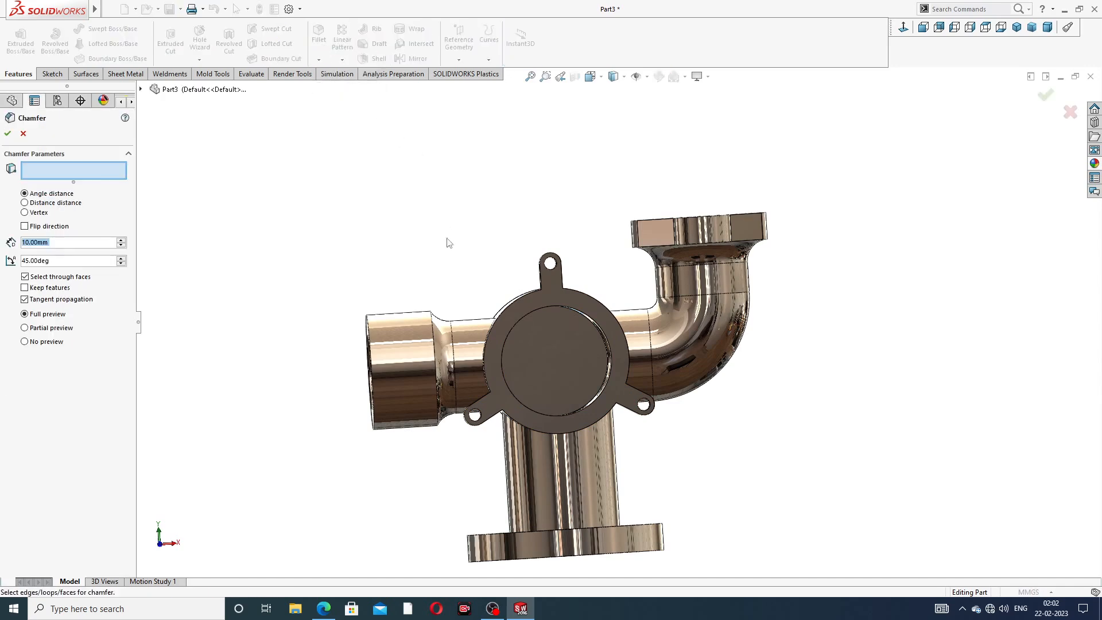
pyautogui.moveTo(457, 261); pyautogui.dragTo(468, 285, button='middle')
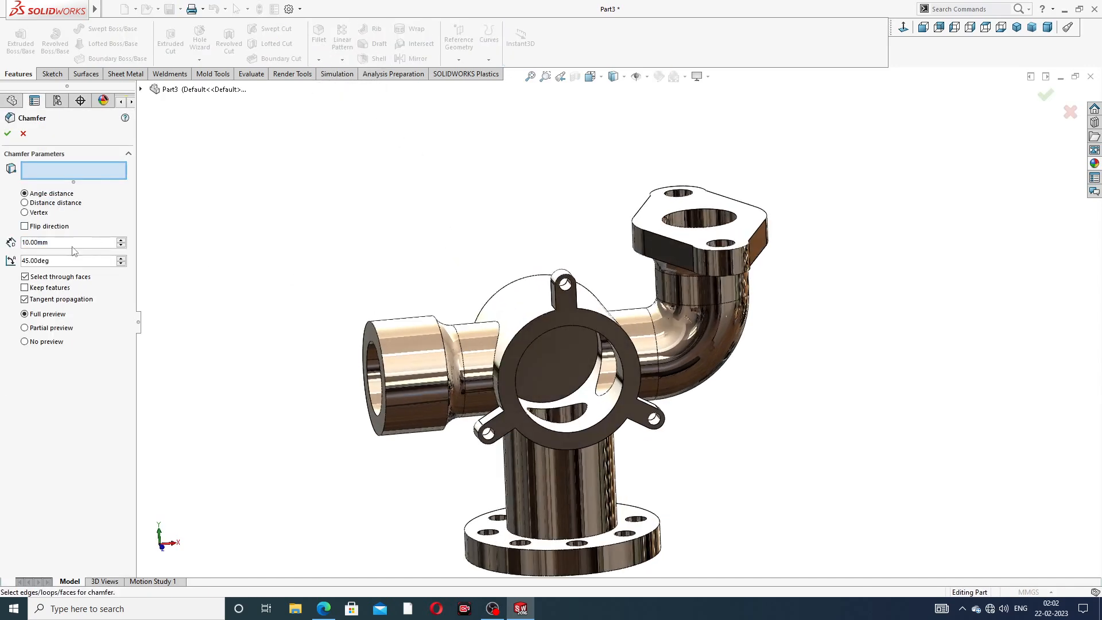
pyautogui.doubleClick(44, 245)
pyautogui.write('1')
pyautogui.press('Return')
pyautogui.scroll(-3, 446, 408)
pyautogui.click(644, 259)
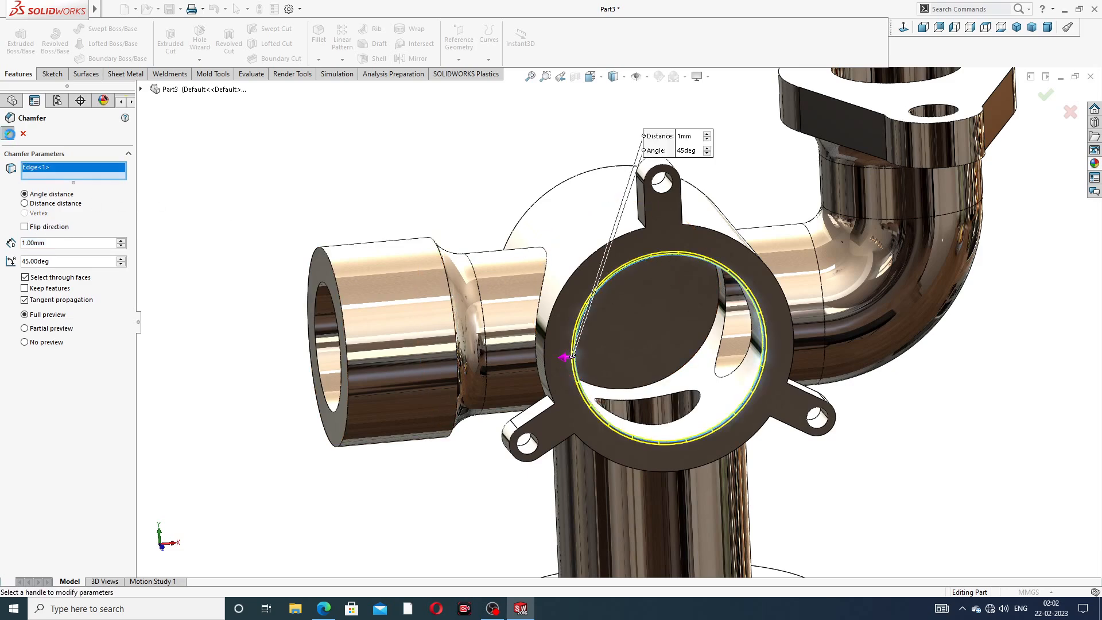
pyautogui.press('Return')
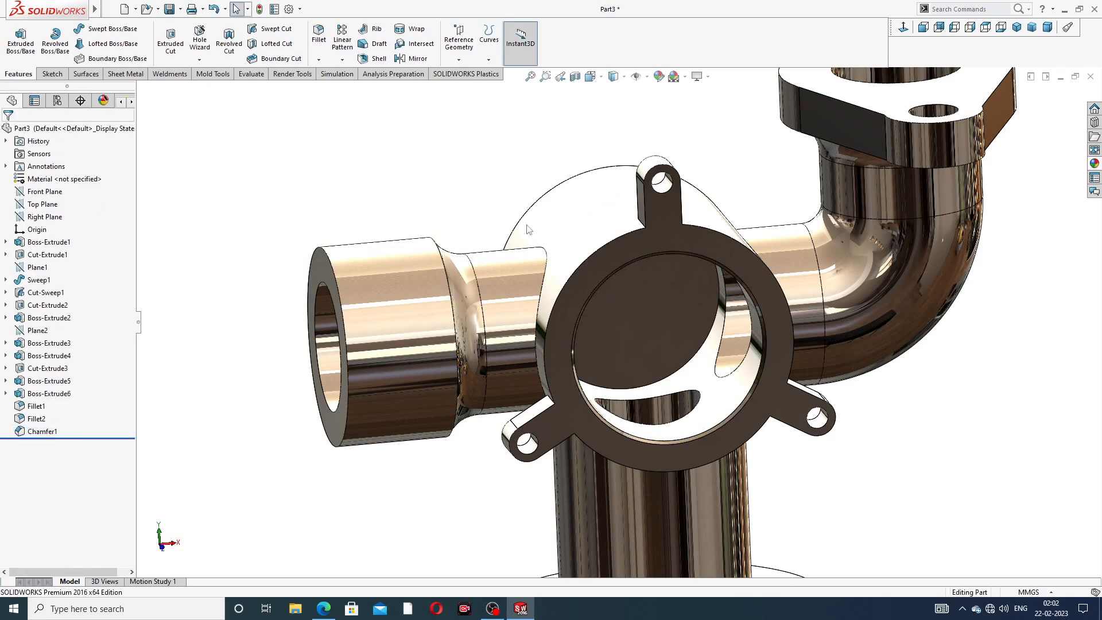
# Fillet both edges where the inlet and elbow pipes join the central cylindrical body with a 4 mm radius
pyautogui.moveTo(589, 251); pyautogui.dragTo(602, 231, button='middle')
pyautogui.scroll(3, 631, 247)
pyautogui.moveTo(696, 293); pyautogui.dragTo(691, 269, button='middle')
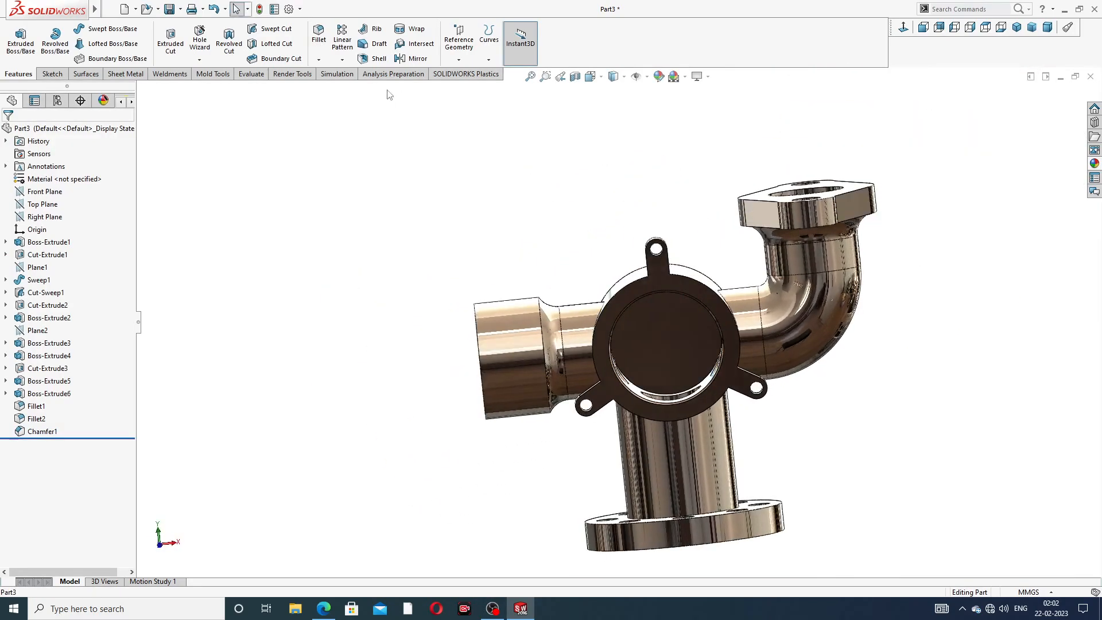
pyautogui.click(320, 59)
pyautogui.click(336, 72)
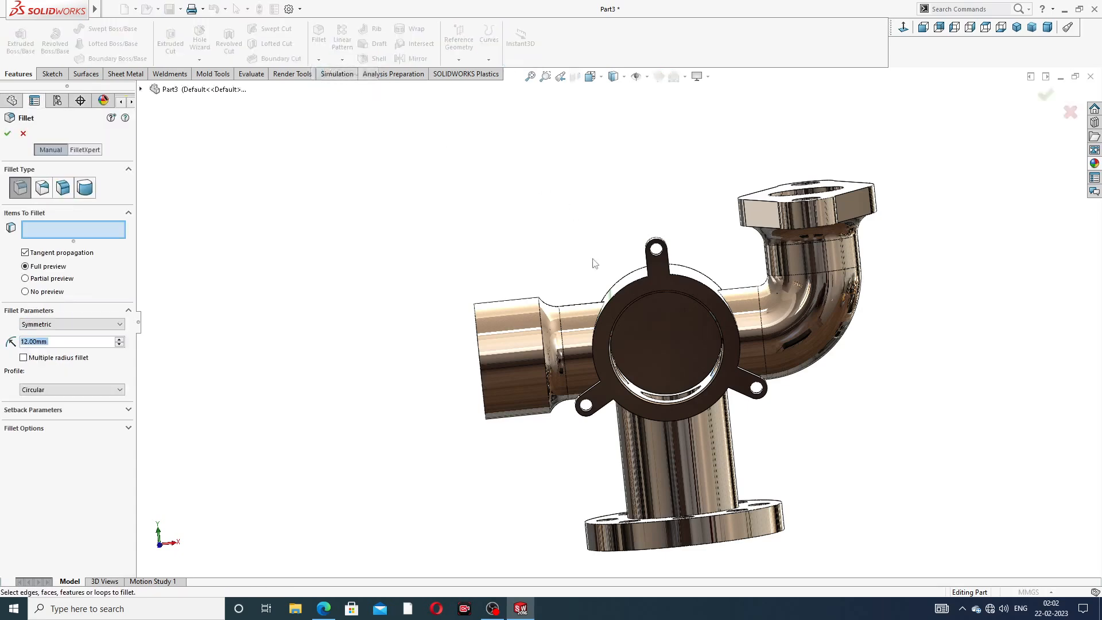
pyautogui.scroll(-2, 617, 343)
pyautogui.moveTo(623, 345); pyautogui.dragTo(682, 283, button='middle')
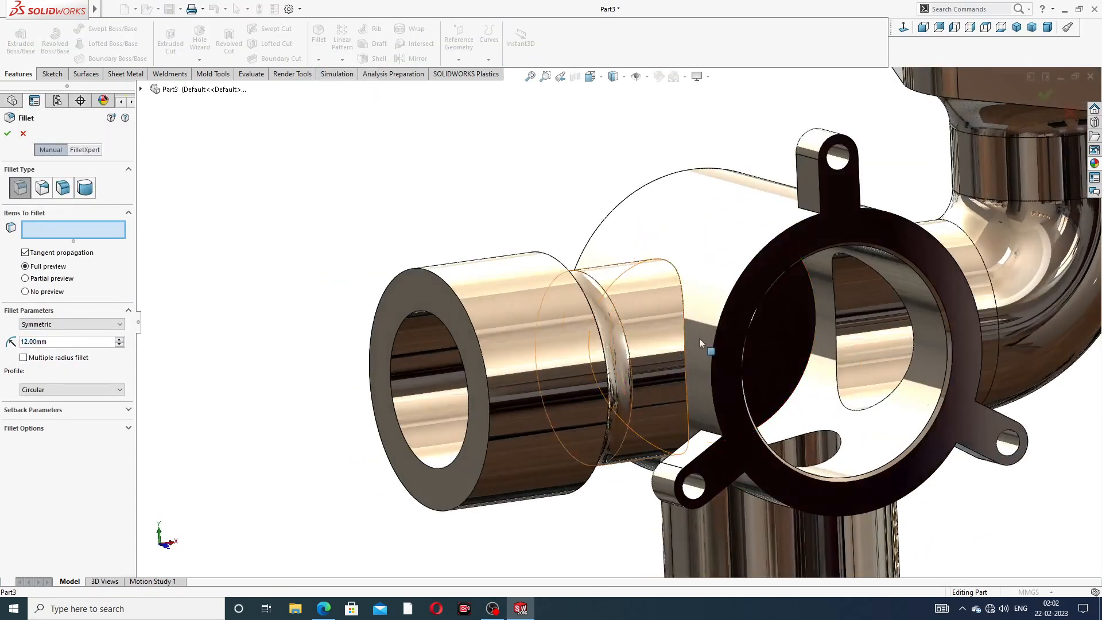
pyautogui.click(683, 283)
pyautogui.scroll(3, 804, 354)
pyautogui.moveTo(818, 356); pyautogui.dragTo(740, 321, button='middle')
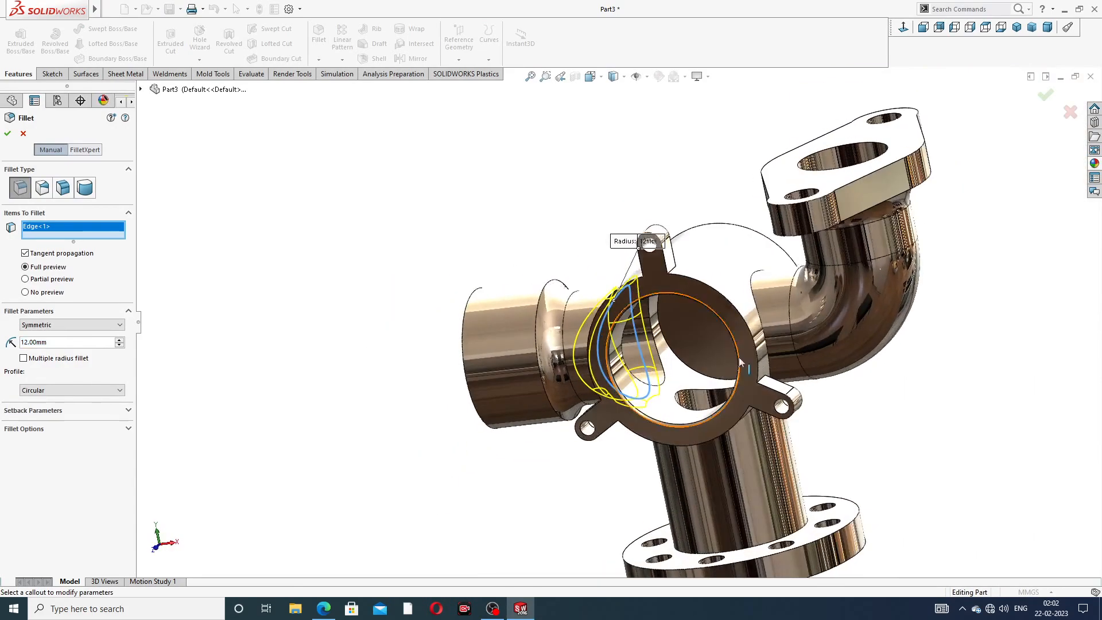
pyautogui.click(752, 286)
pyautogui.moveTo(709, 329); pyautogui.dragTo(739, 365, button='middle')
pyautogui.write('2')
pyautogui.press('Return')
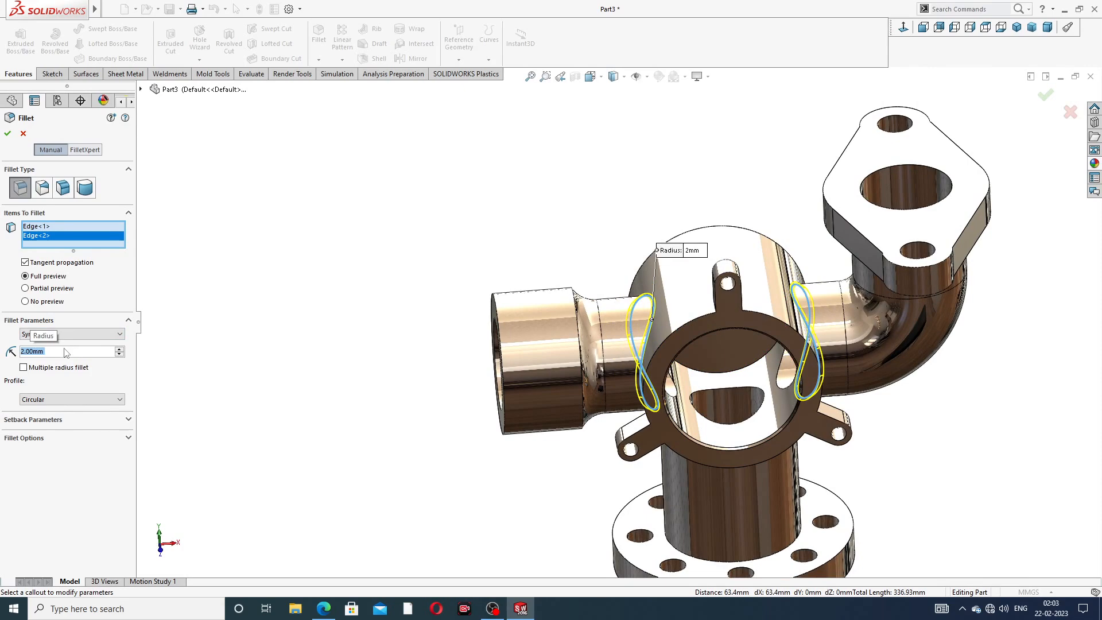
pyautogui.write('4')
pyautogui.press('Return')
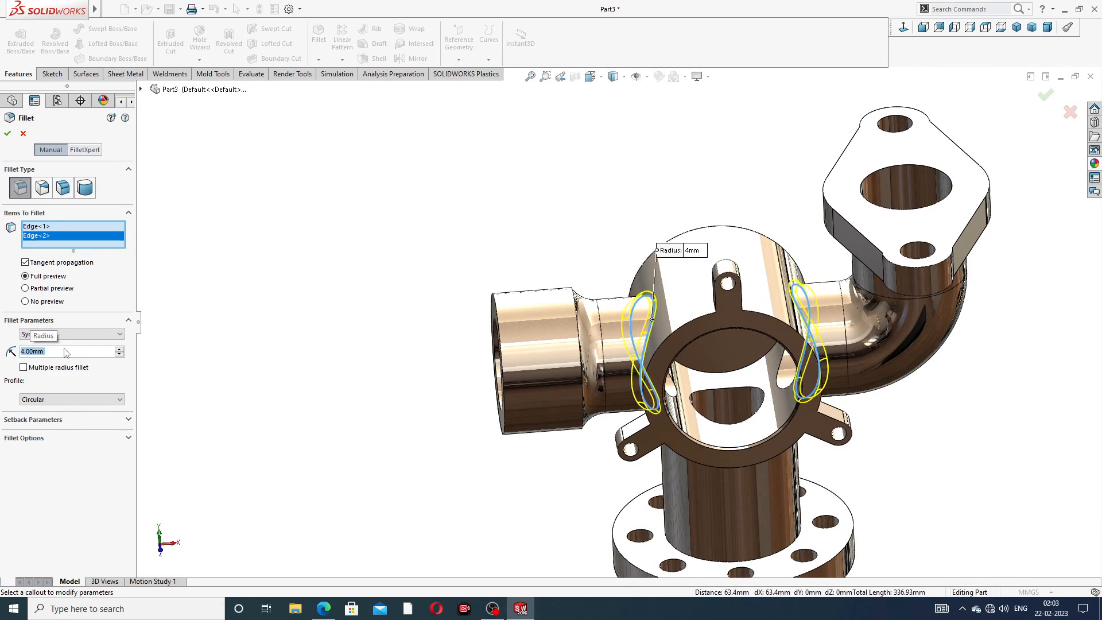
pyautogui.click(7, 133)
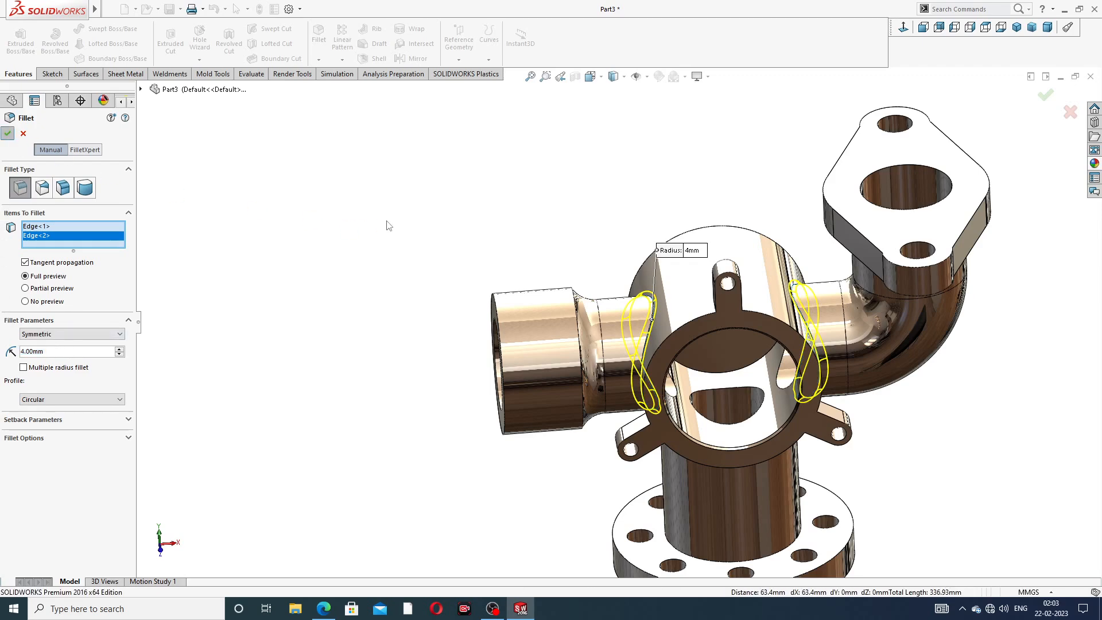
# Check the reference PDF drawing and fillet the edge between the vertical pipe and the round bolt flange with a 5 mm radius
pyautogui.scroll(3, 623, 327)
pyautogui.moveTo(623, 327); pyautogui.dragTo(729, 312, button='middle')
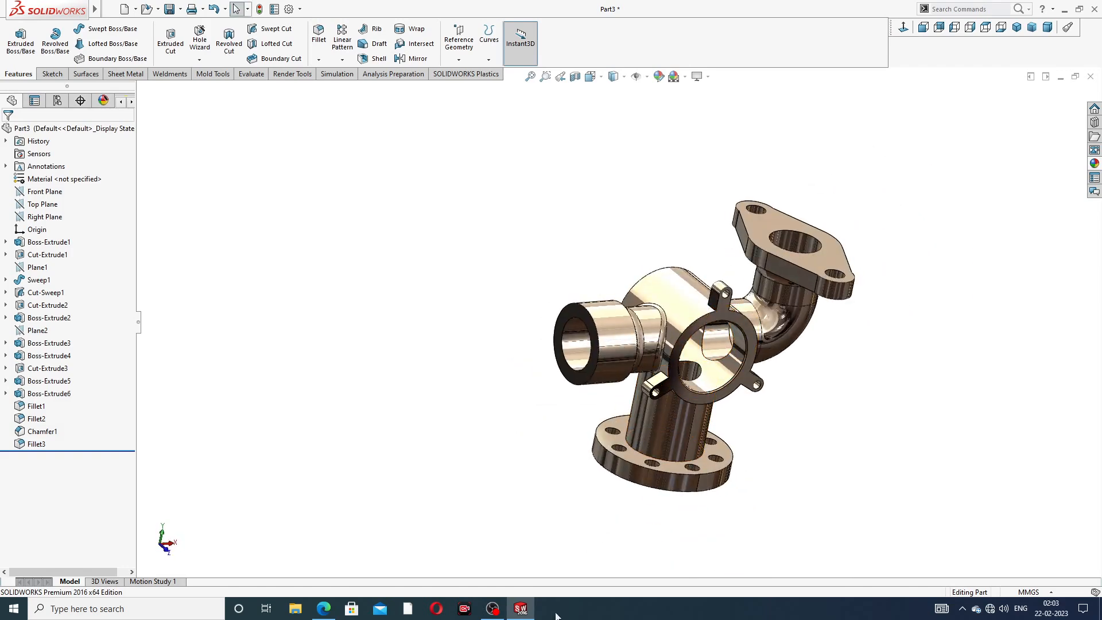
pyautogui.hotkey('alt', 'Tab')
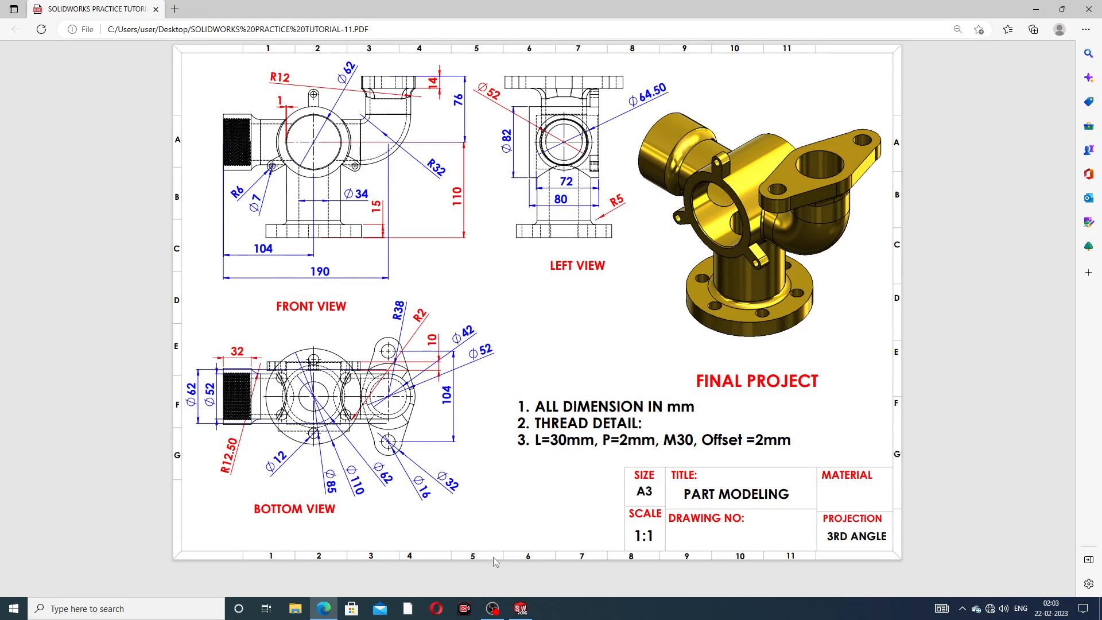
pyautogui.click(520, 607)
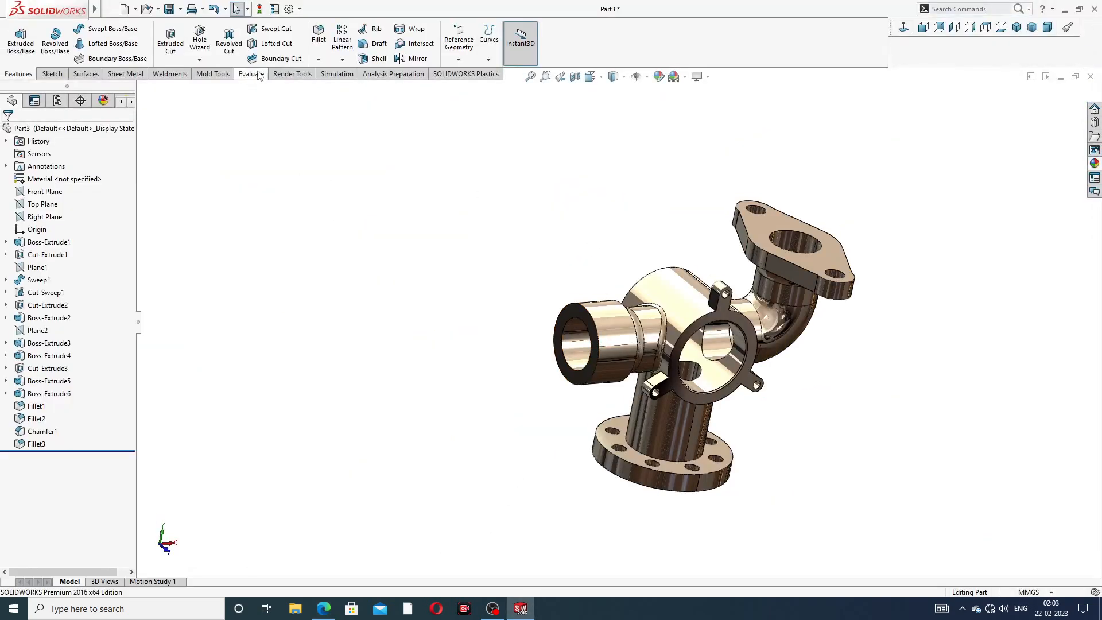
pyautogui.click(318, 60)
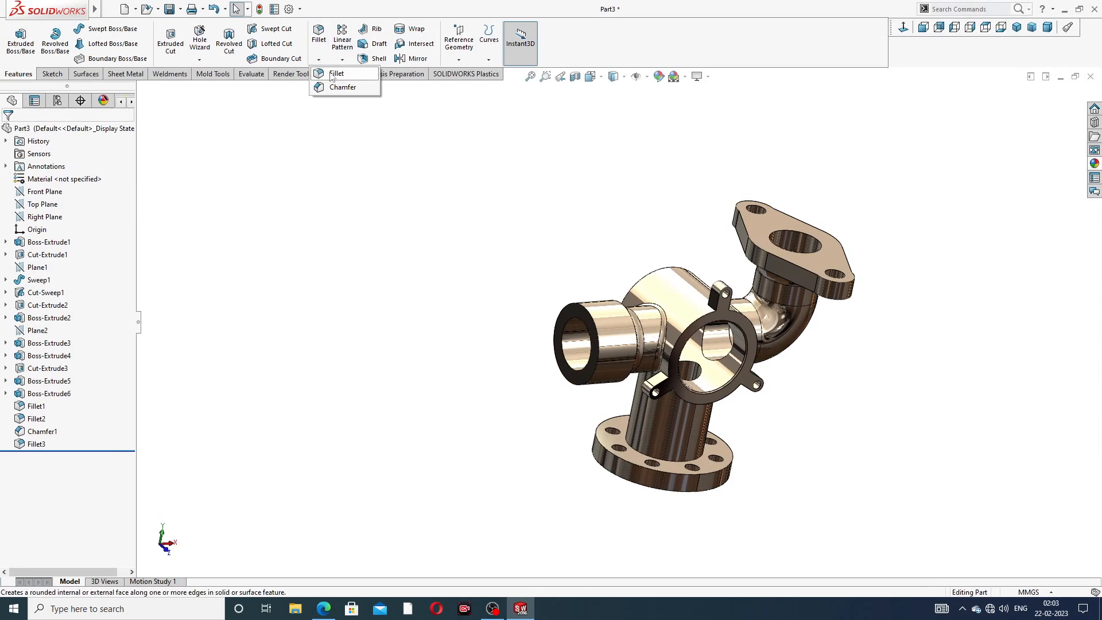
pyautogui.click(337, 73)
pyautogui.scroll(-5, 758, 451)
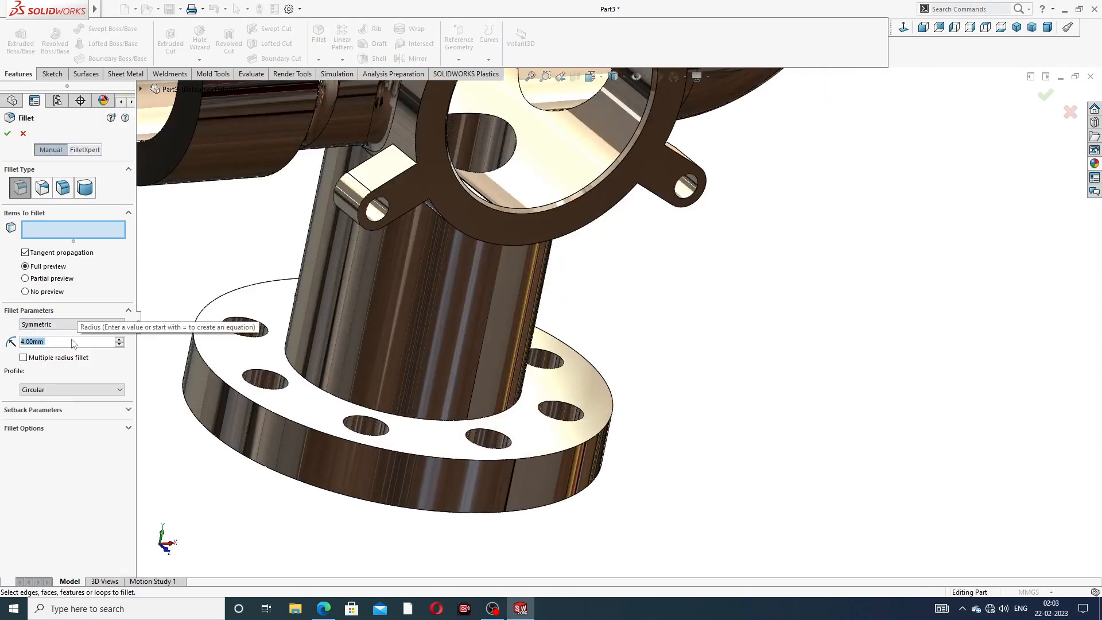
pyautogui.write('5')
pyautogui.press('Return')
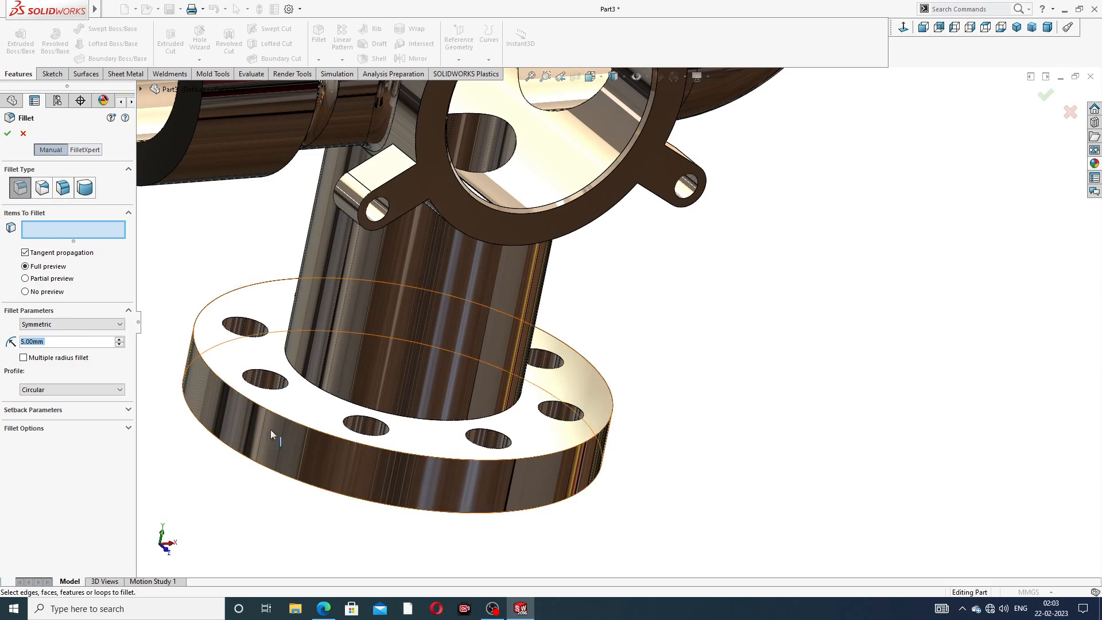
pyautogui.click(445, 421)
pyautogui.click(7, 133)
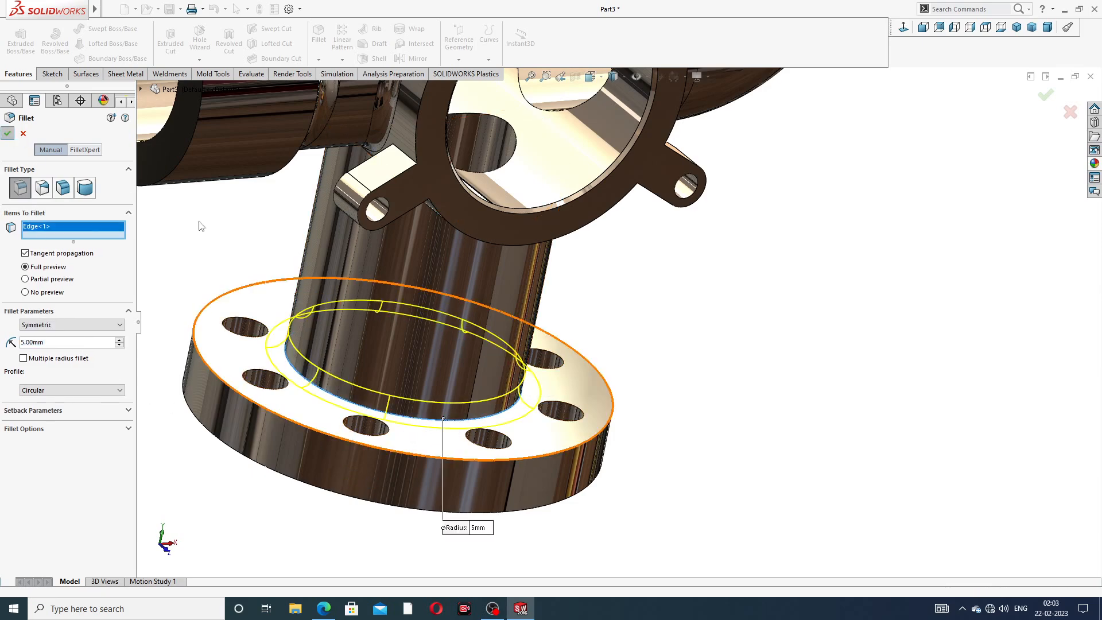
pyautogui.click(740, 380)
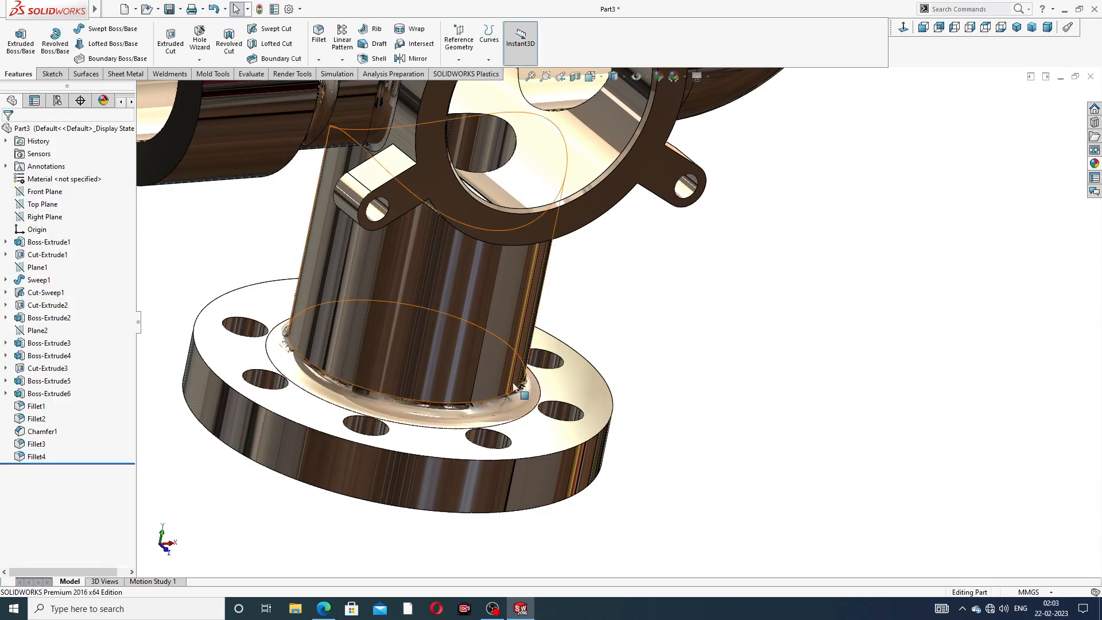
# Inspect the whole fitting and compare it with the reference PDF drawing for remaining details
pyautogui.scroll(-6, 529, 356)
pyautogui.moveTo(566, 203)
pyautogui.mouseDown(button='middle')
pyautogui.moveTo(646, 108)
pyautogui.moveTo(623, 228)
pyautogui.moveTo(628, 124)
pyautogui.moveTo(643, 103)
pyautogui.moveTo(654, 150)
pyautogui.moveTo(545, 191)
pyautogui.moveTo(591, 167)
pyautogui.moveTo(654, 303)
pyautogui.moveTo(659, 290)
pyautogui.mouseUp(button='middle')
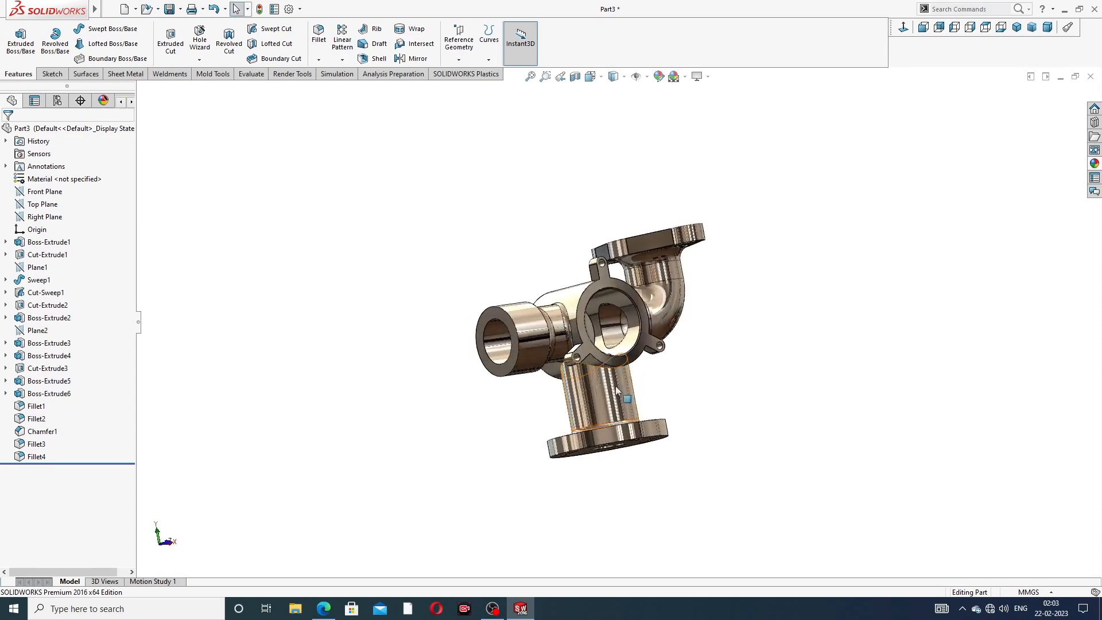
pyautogui.click(521, 608)
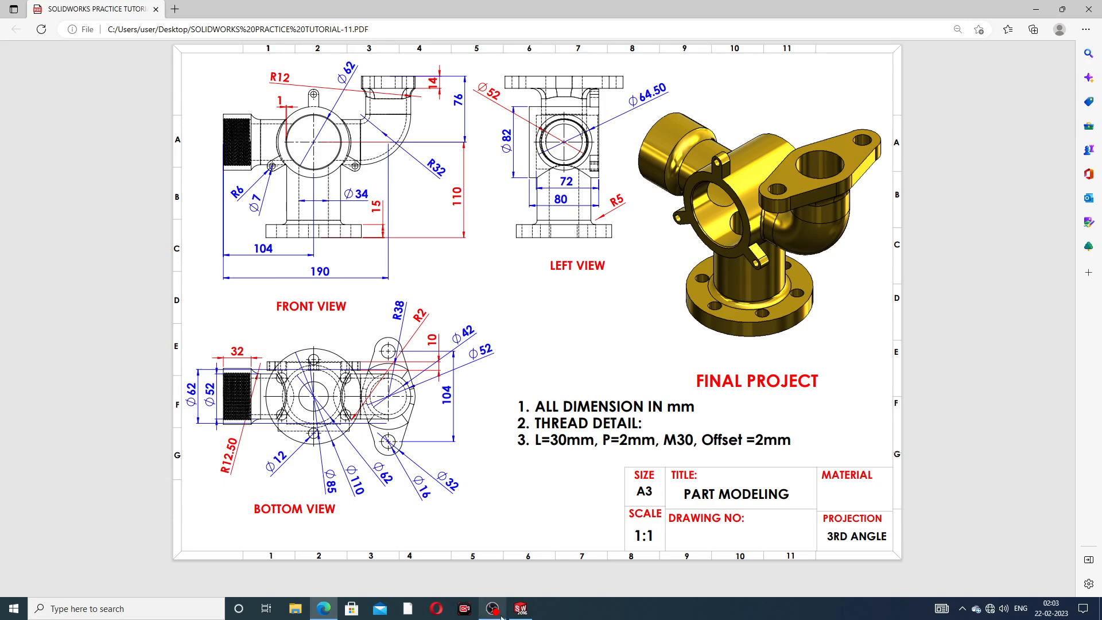
pyautogui.click(525, 610)
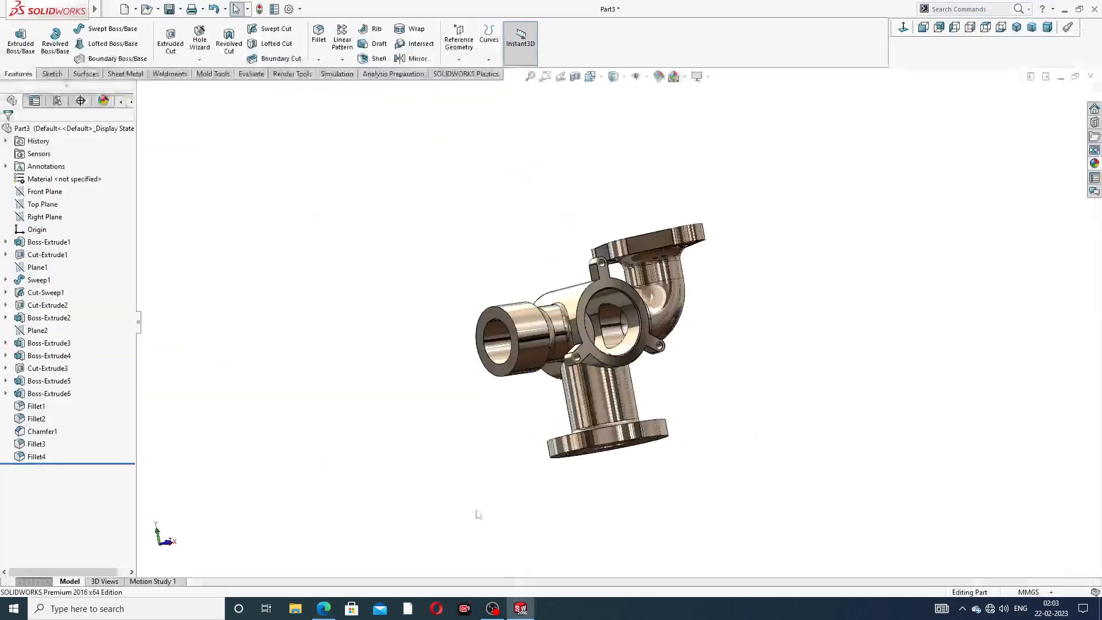
# Start a Thread feature with the Metric Die type, size M30x2.0 and a blind depth of 30 mm
pyautogui.click(199, 60)
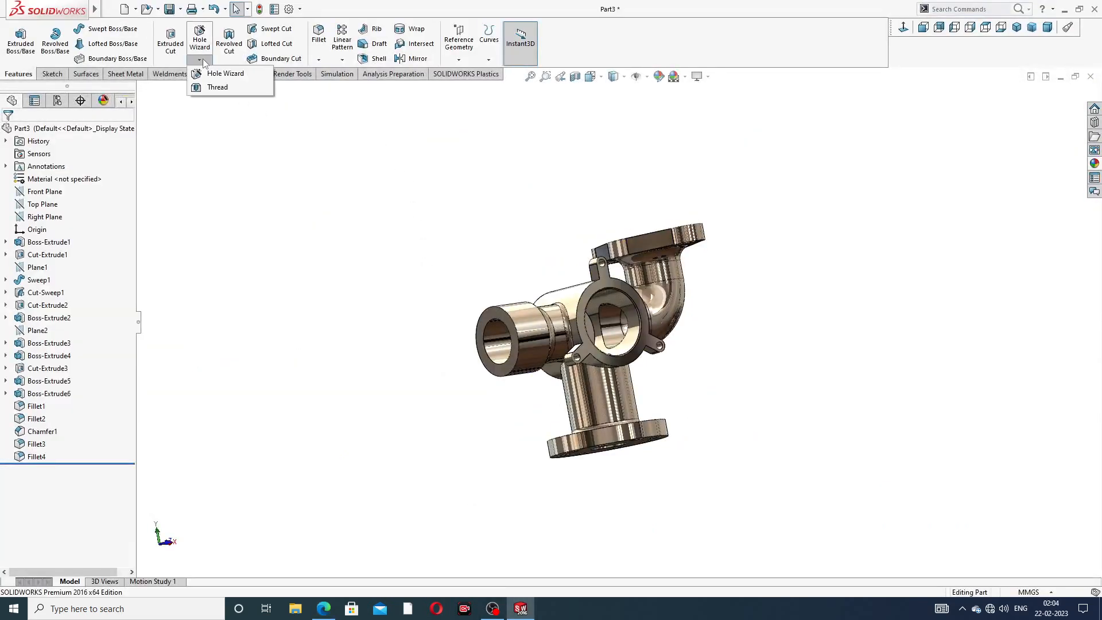
pyautogui.click(221, 89)
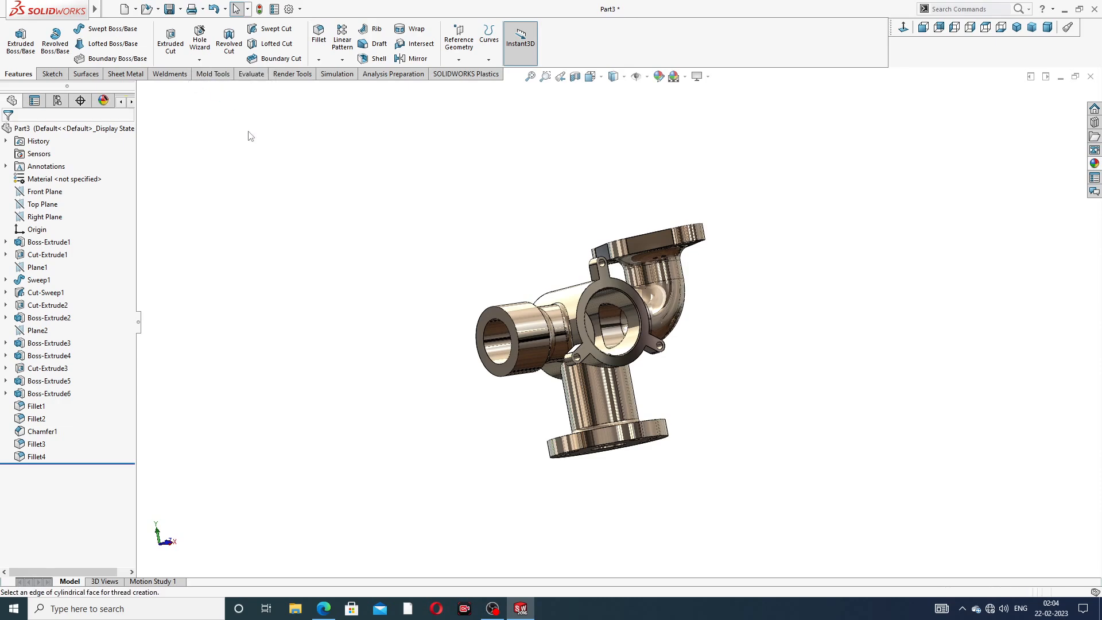
pyautogui.moveTo(531, 215); pyautogui.dragTo(489, 222, button='middle')
pyautogui.scroll(-3, 567, 326)
pyautogui.moveTo(567, 326); pyautogui.dragTo(546, 209, button='middle')
pyautogui.scroll(-3, 522, 216)
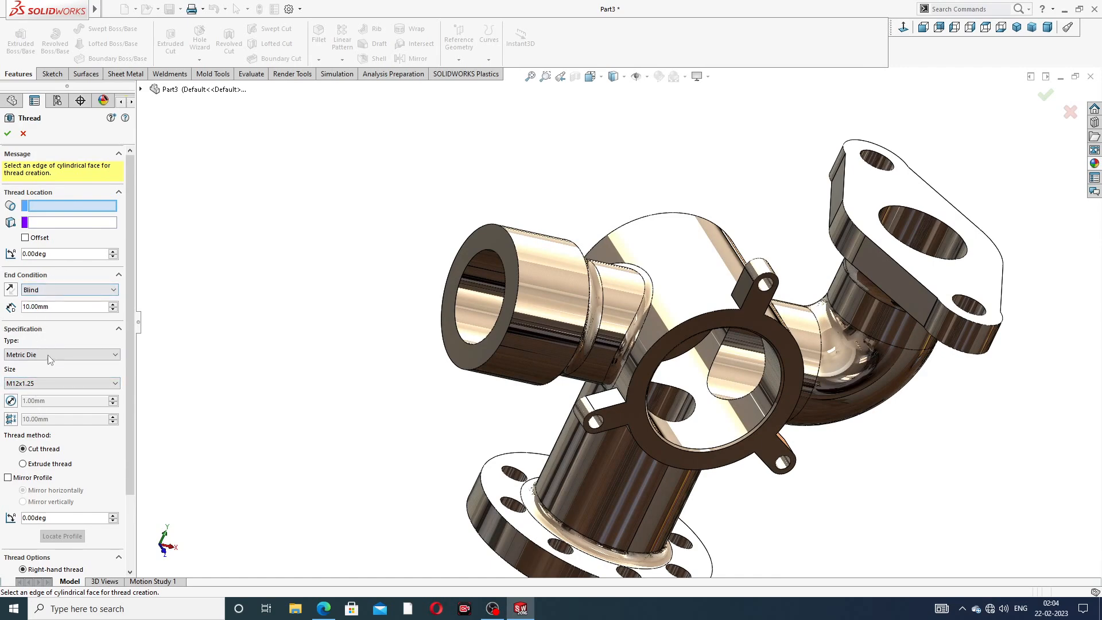
pyautogui.click(49, 384)
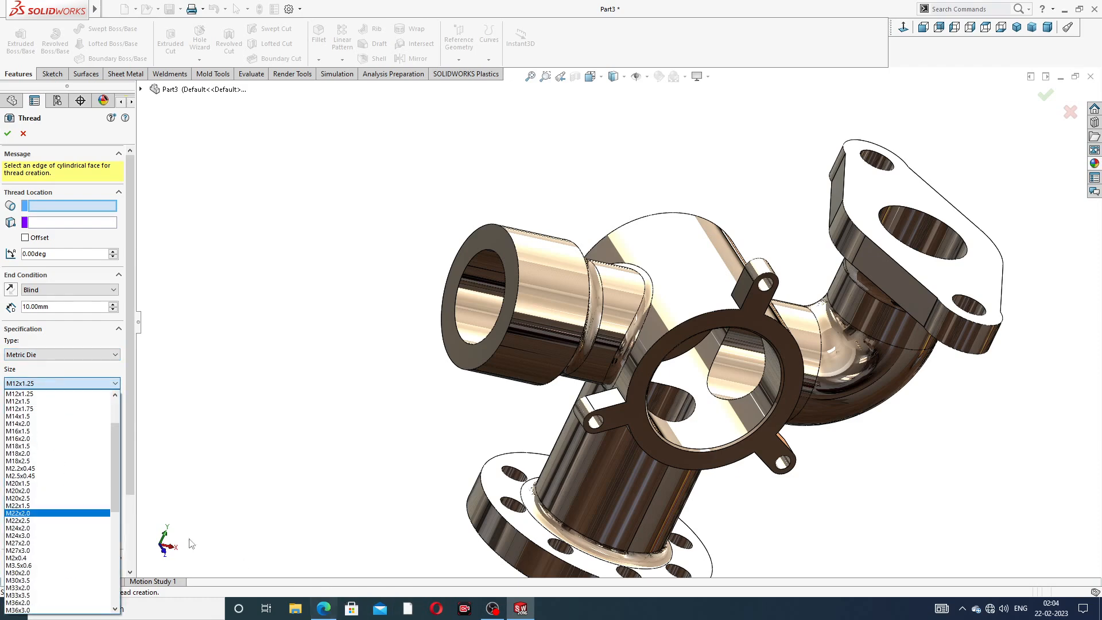
pyautogui.scroll(-3, 23, 482)
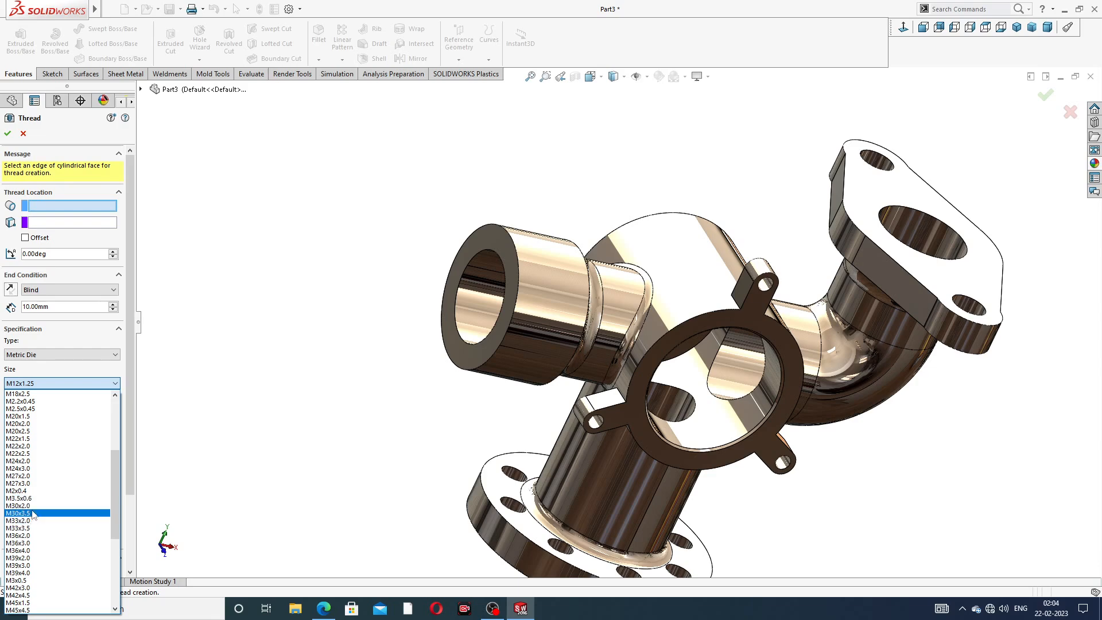
pyautogui.click(34, 507)
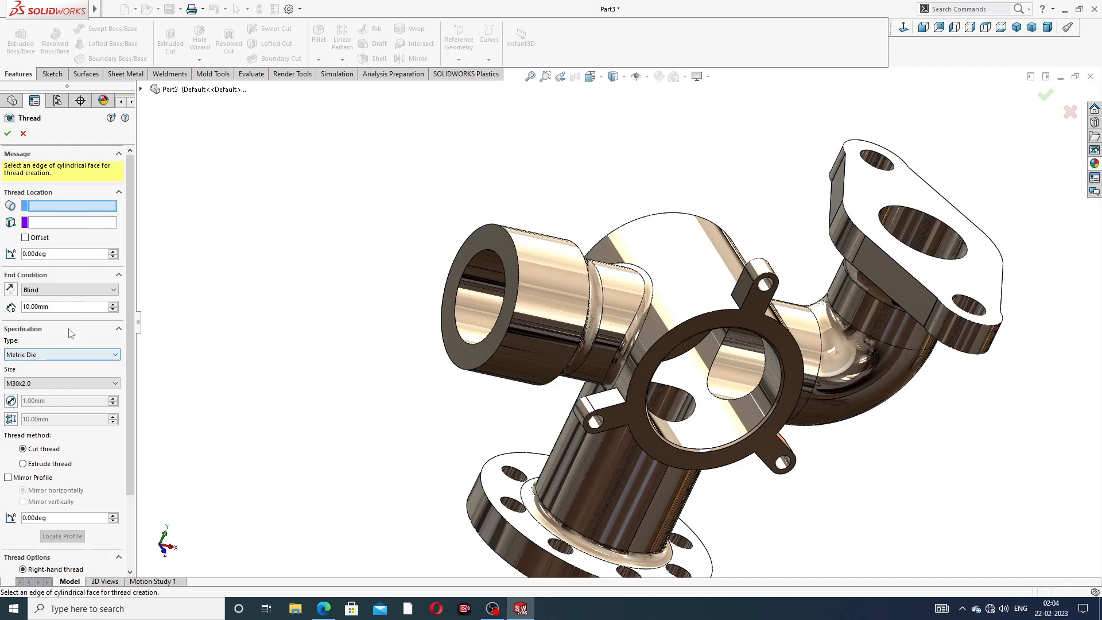
pyautogui.moveTo(54, 307); pyautogui.dragTo(3, 310)
pyautogui.write('30')
pyautogui.press('Return')
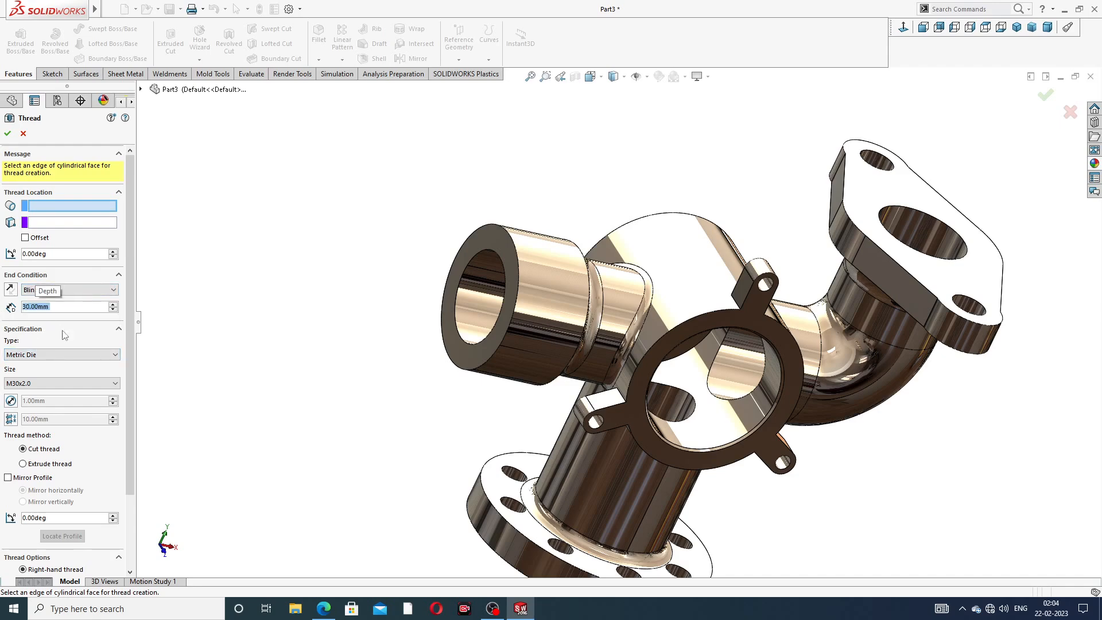
# Place the thread on the inner circular edge at the open end of the inlet pipe
pyautogui.scroll(-2, 474, 281)
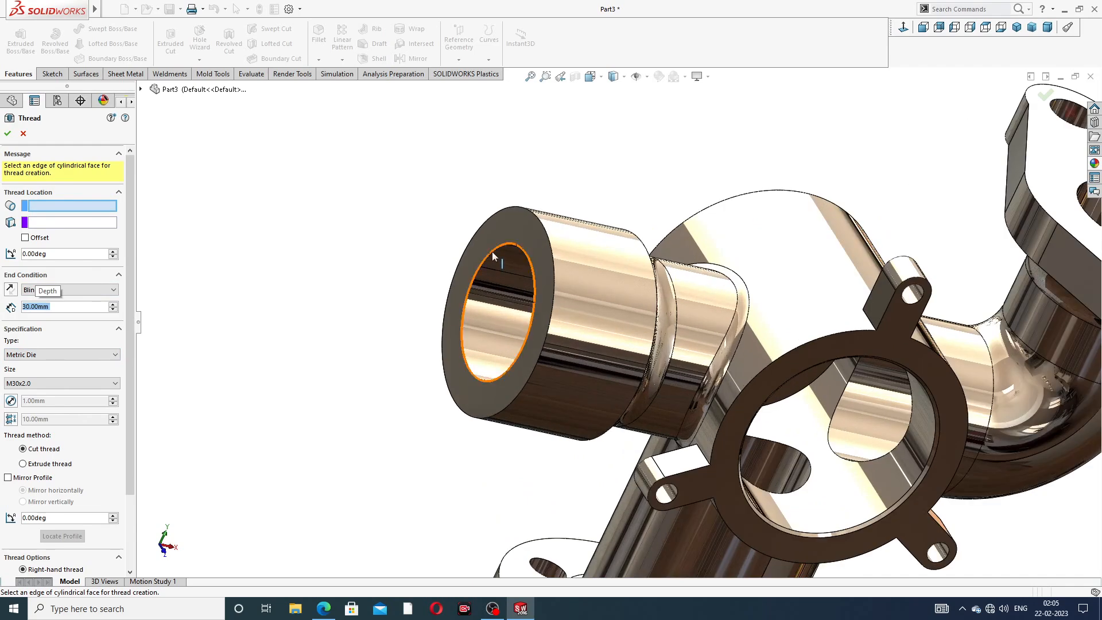
pyautogui.click(491, 252)
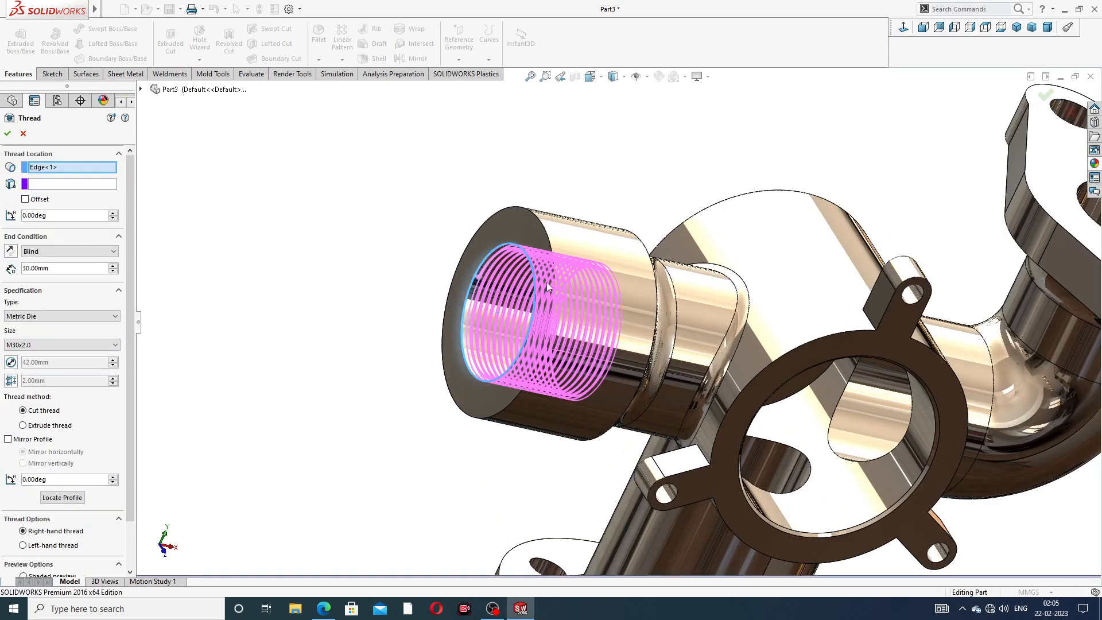
pyautogui.moveTo(562, 264); pyautogui.dragTo(602, 284, button='middle')
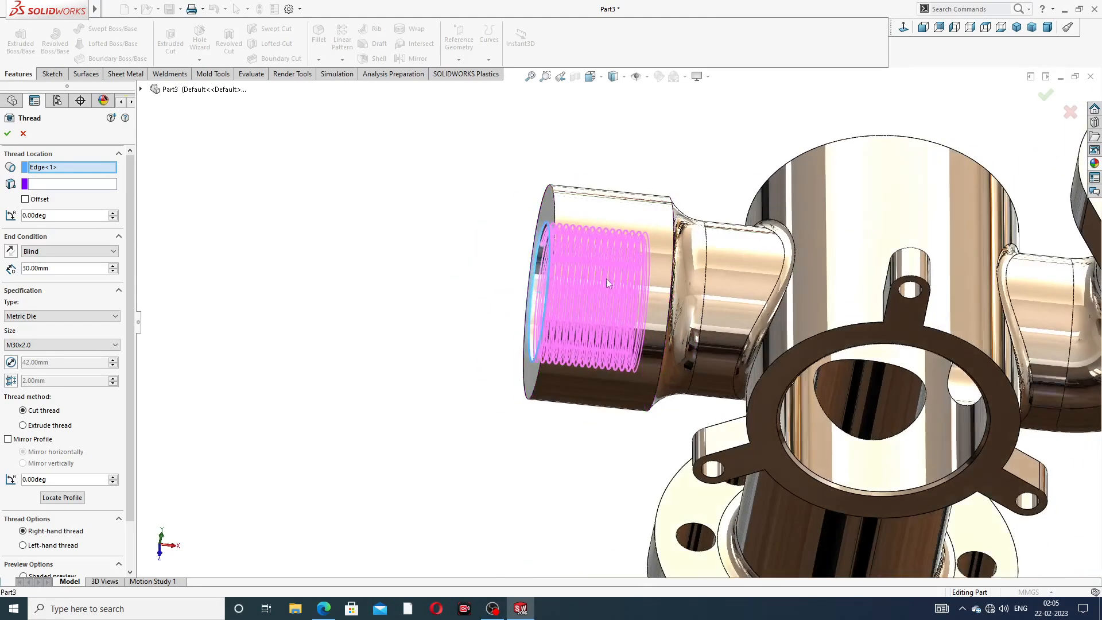
pyautogui.scroll(-2, 553, 239)
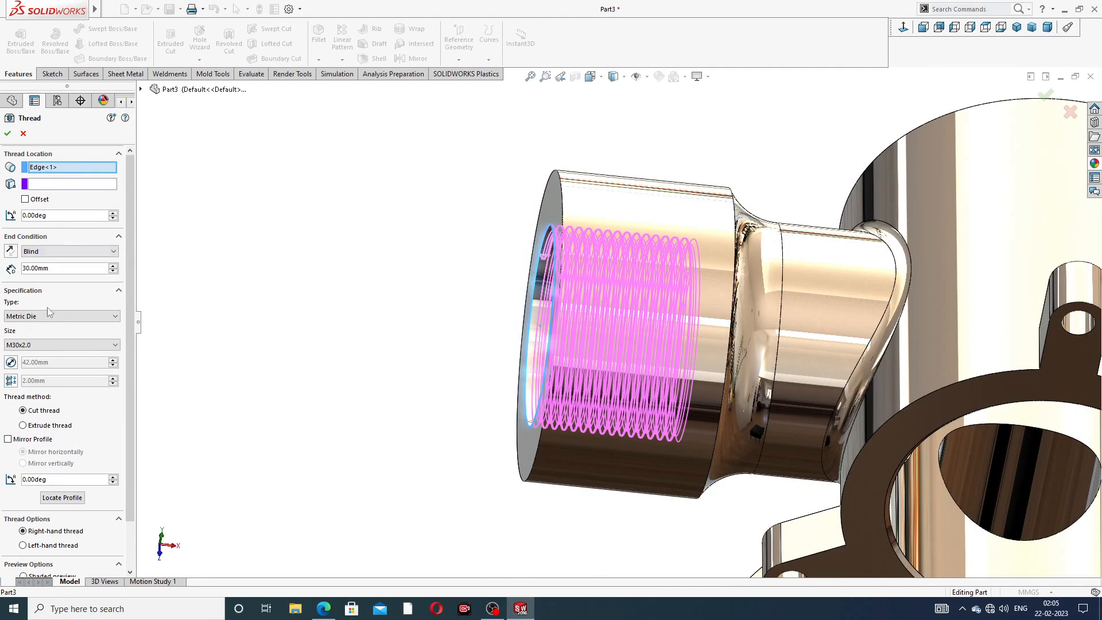
# Offset the thread start by 2 mm outward, beyond the inlet pipe's end face
pyautogui.moveTo(132, 440); pyautogui.dragTo(133, 506)
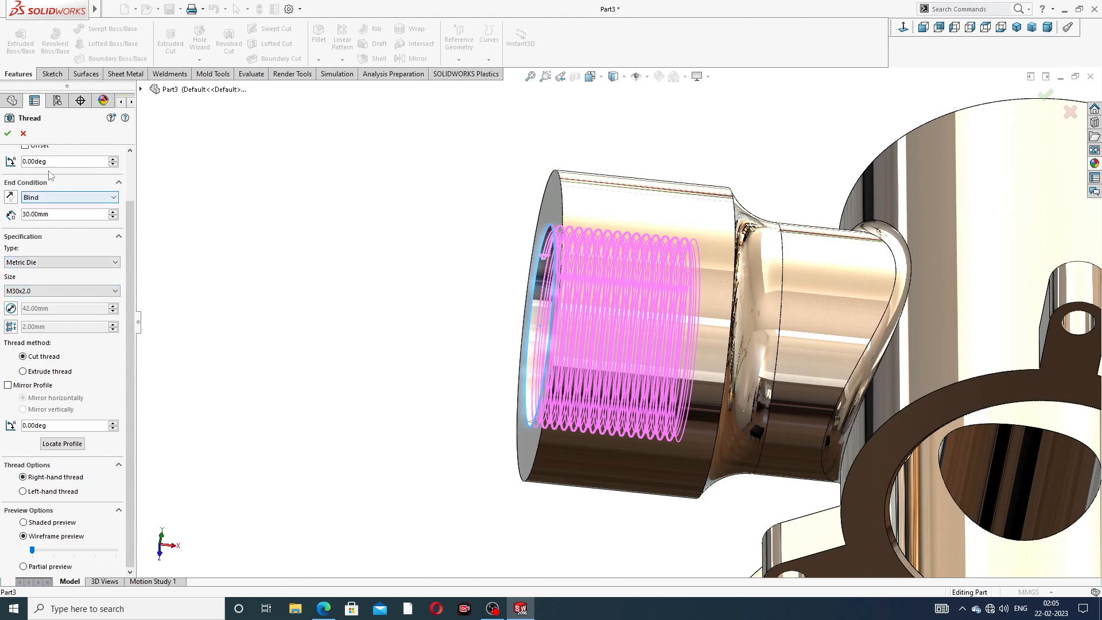
pyautogui.scroll(3, 59, 189)
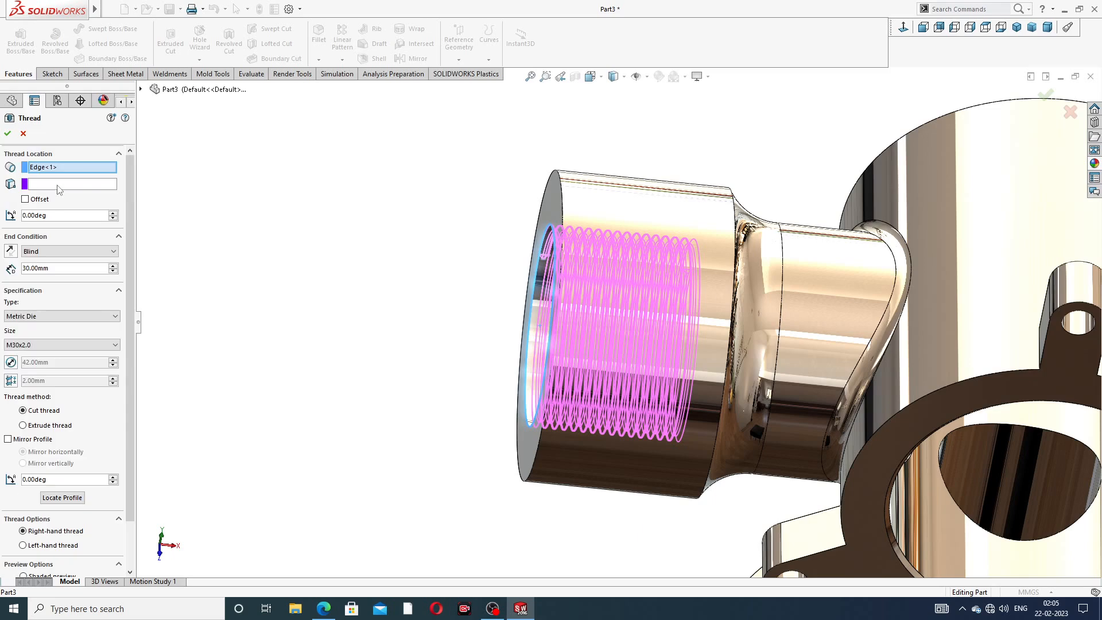
pyautogui.click(25, 199)
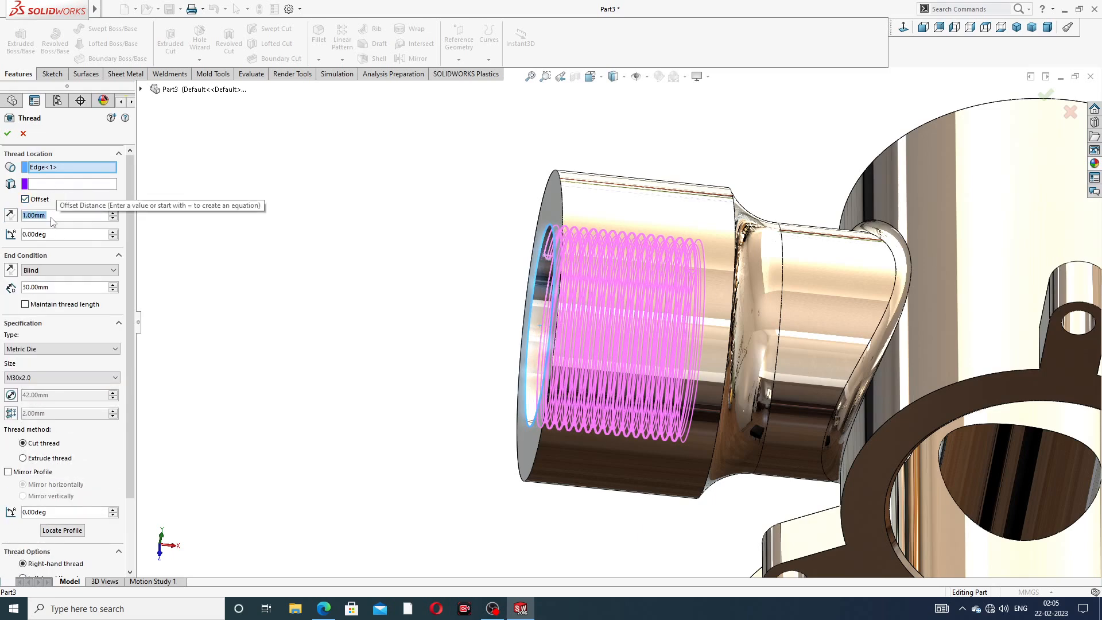
pyautogui.write('2')
pyautogui.press('Return')
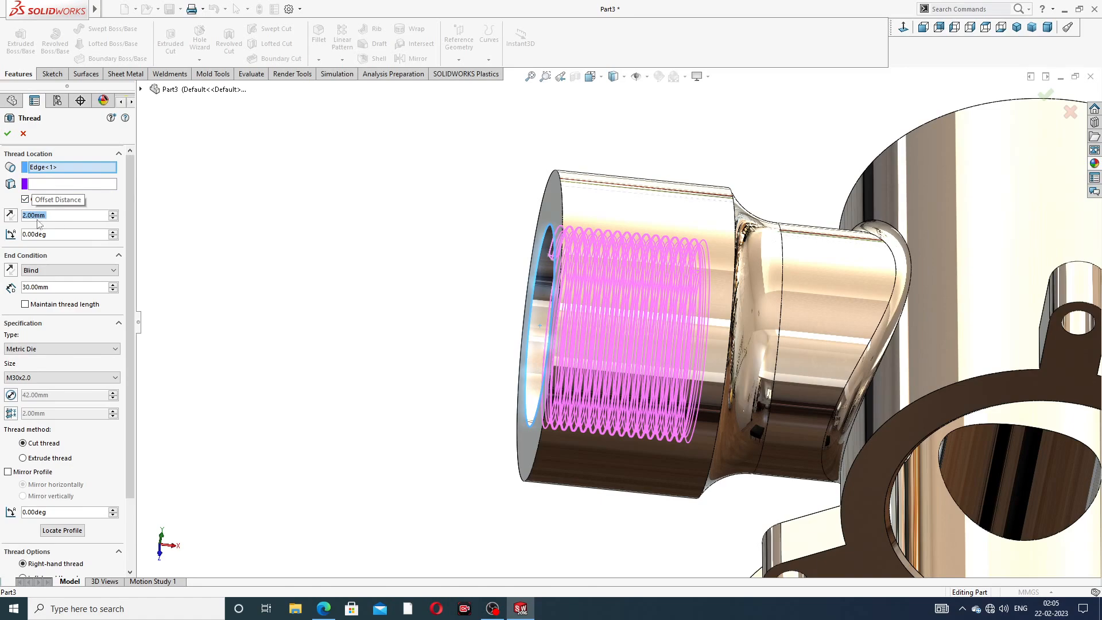
pyautogui.click(10, 214)
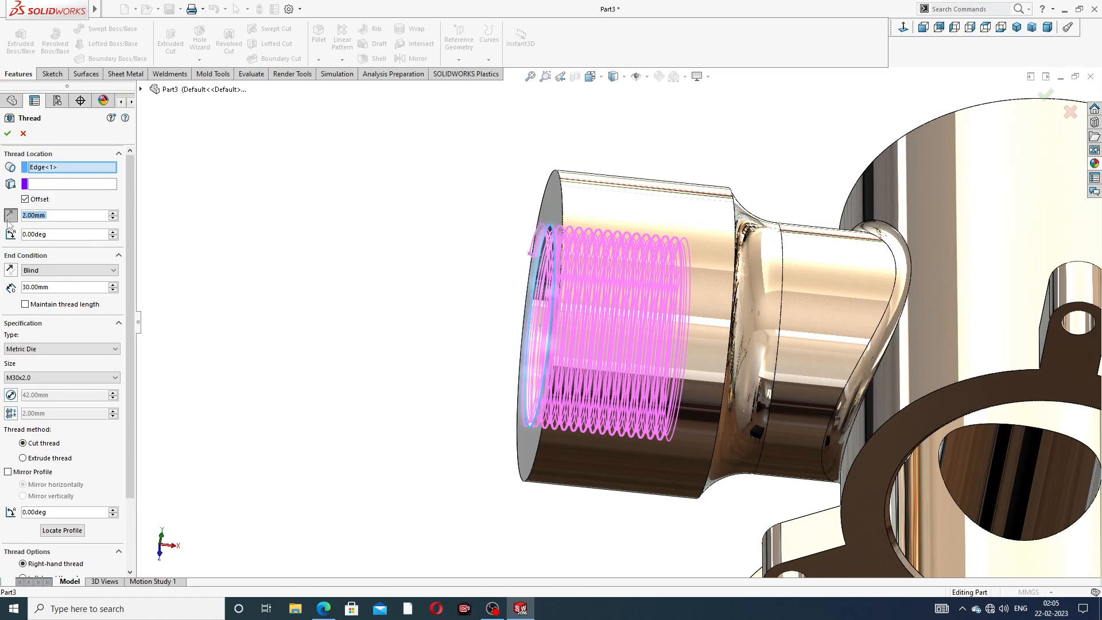
pyautogui.moveTo(305, 284); pyautogui.dragTo(597, 325, button='middle')
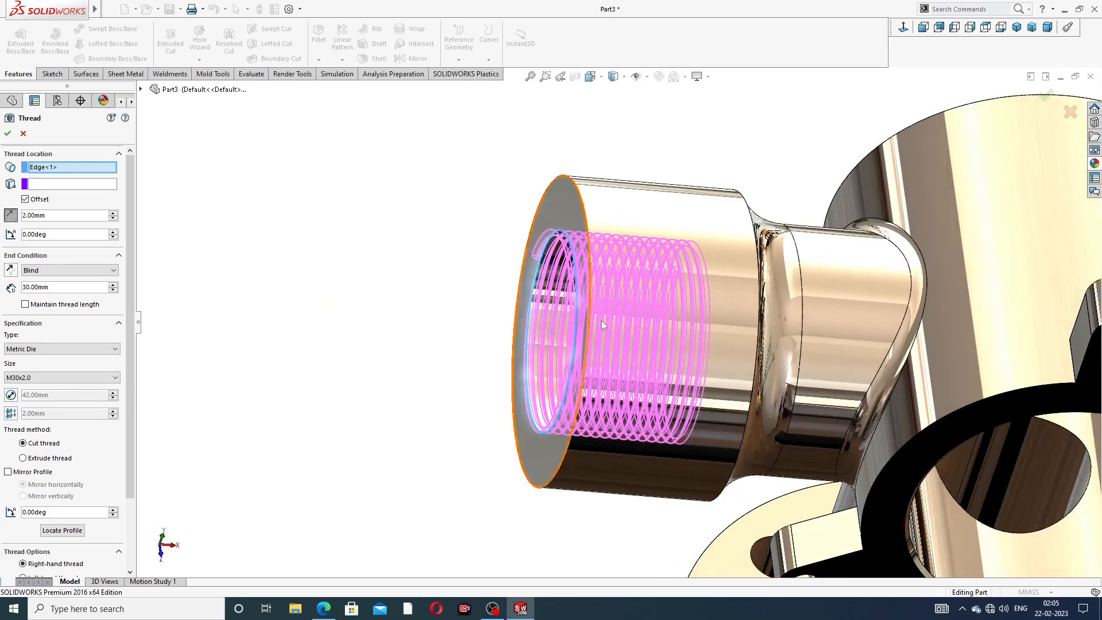
# Set the thread depth to 32 mm and try to cut the Metric Die thread in the inlet bore
pyautogui.doubleClick(49, 286)
pyautogui.write('32')
pyautogui.press('Return')
pyautogui.moveTo(559, 389); pyautogui.dragTo(785, 322, button='middle')
pyautogui.scroll(-3, 785, 321)
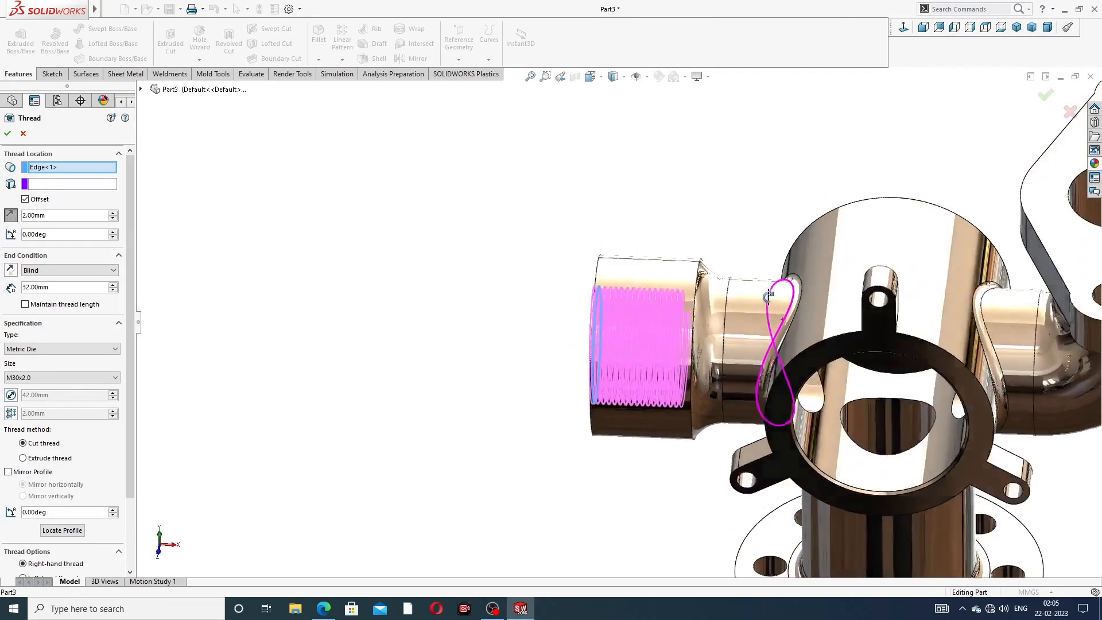
pyautogui.scroll(-2, 724, 327)
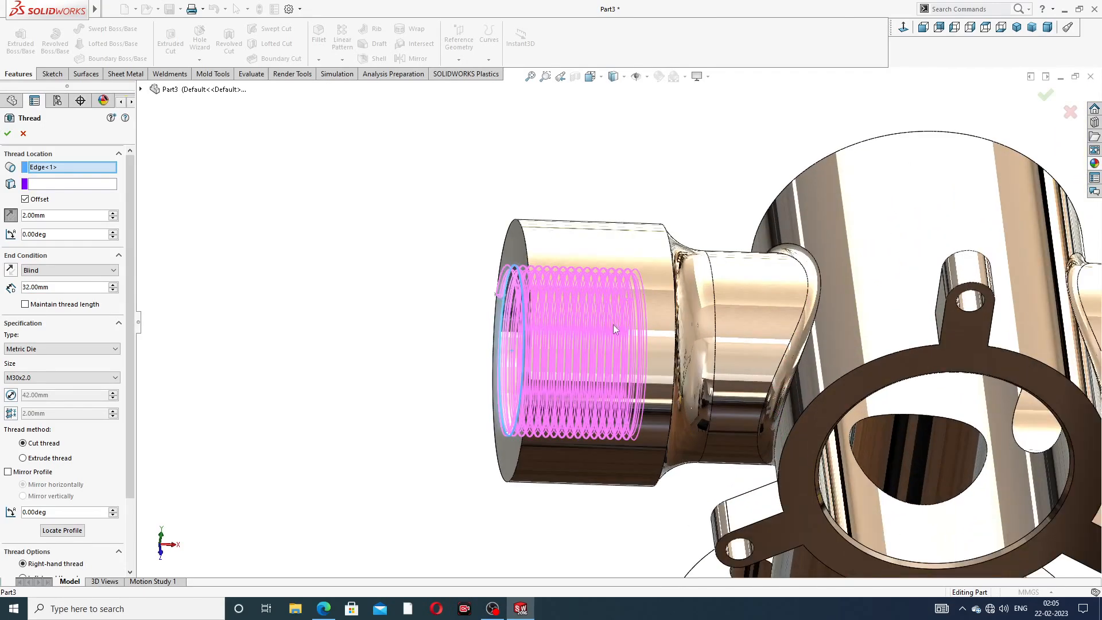
pyautogui.click(8, 134)
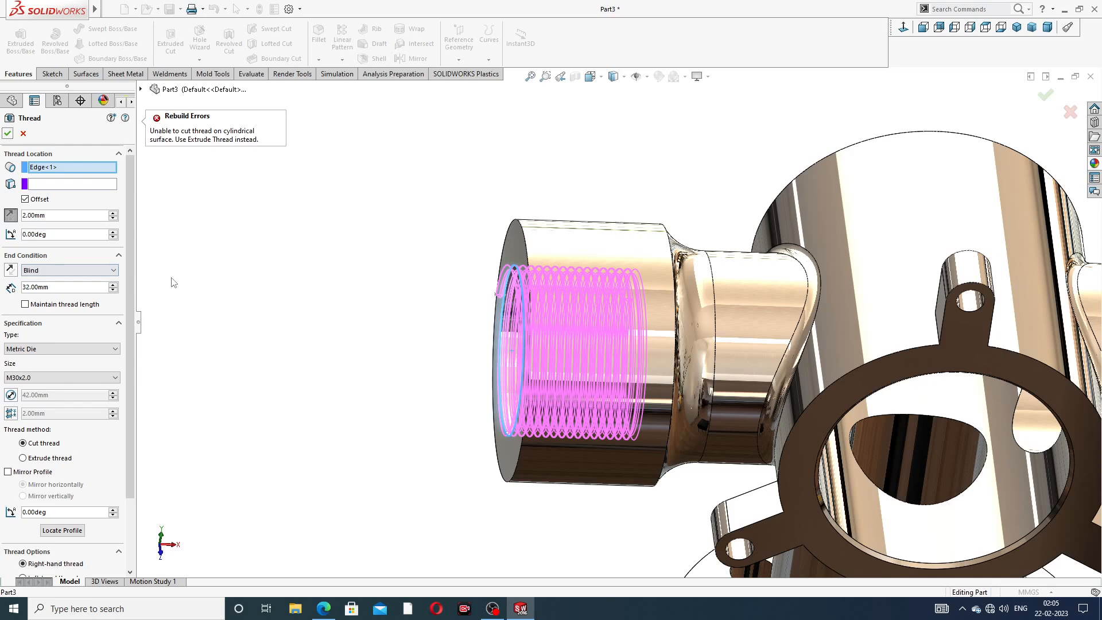
# Change the thread type to Metric Tap and cut the M30x2.0 thread inside the inlet bore
pyautogui.click(46, 349)
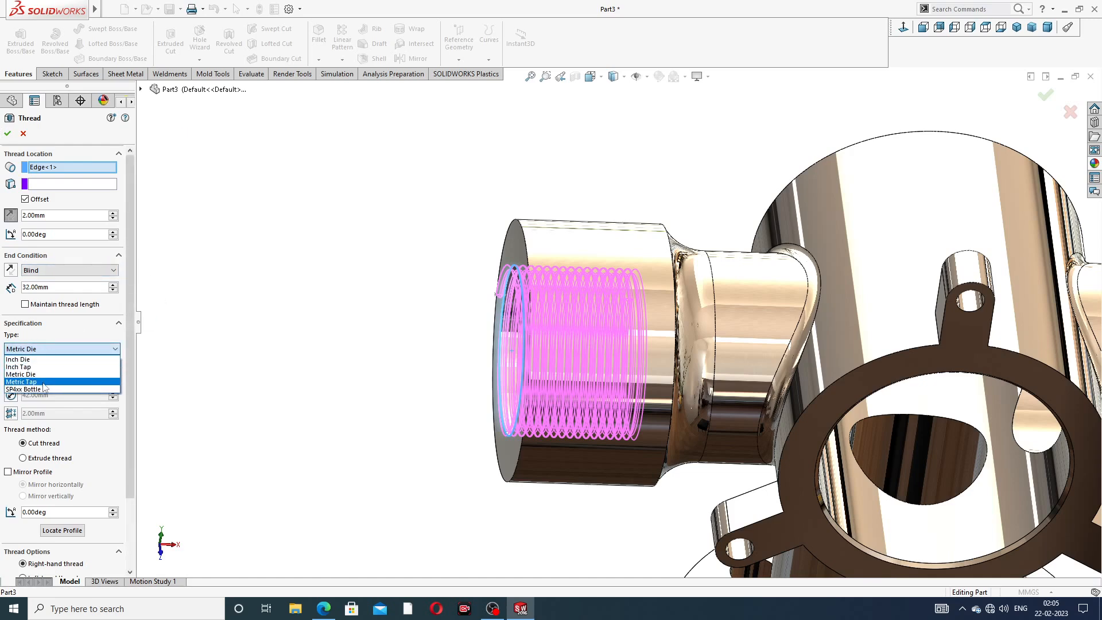
pyautogui.click(46, 382)
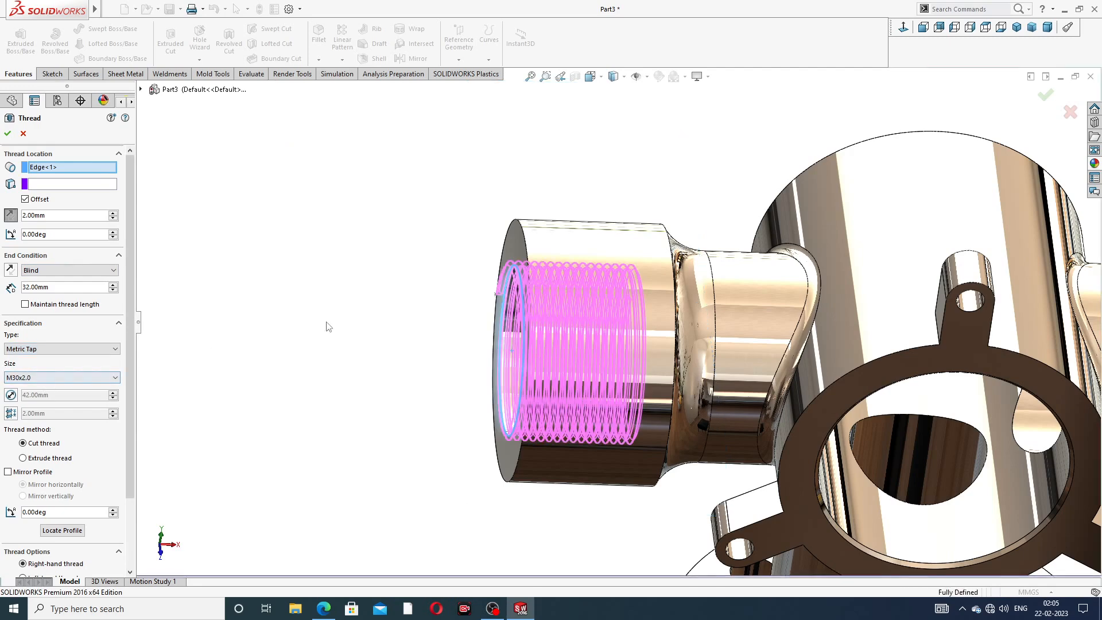
pyautogui.click(7, 133)
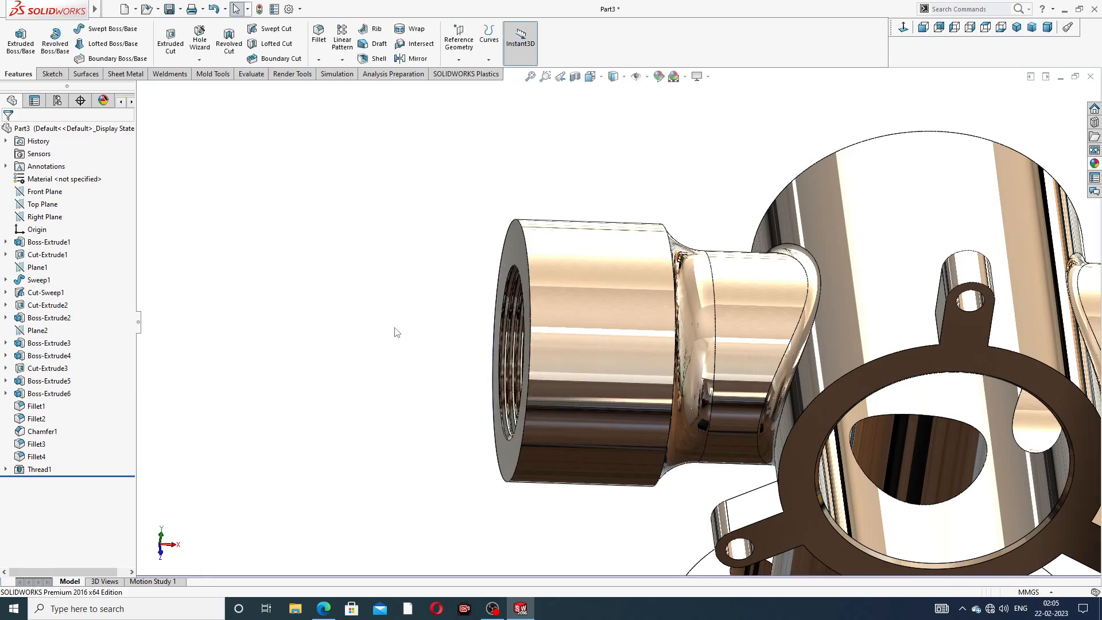
# Inspect the cut thread inside the inlet bore from several angles, both close up and with the whole fitting
pyautogui.scroll(-2, 395, 333)
pyautogui.moveTo(454, 329); pyautogui.dragTo(594, 332, button='middle')
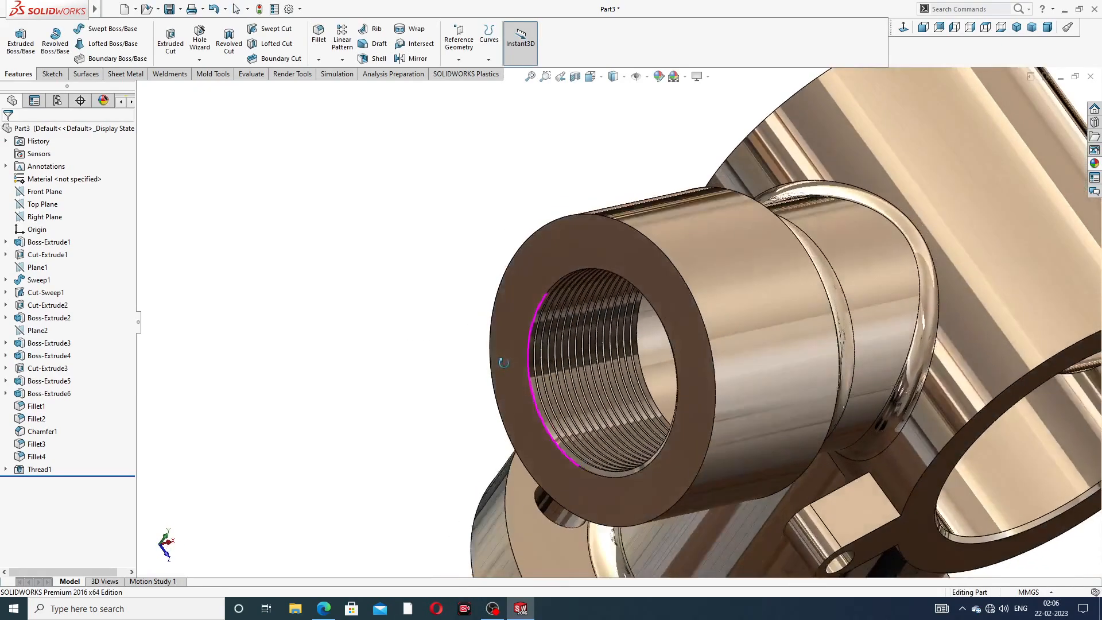
pyautogui.scroll(-2, 591, 325)
pyautogui.scroll(-1, 589, 324)
pyautogui.scroll(5, 574, 324)
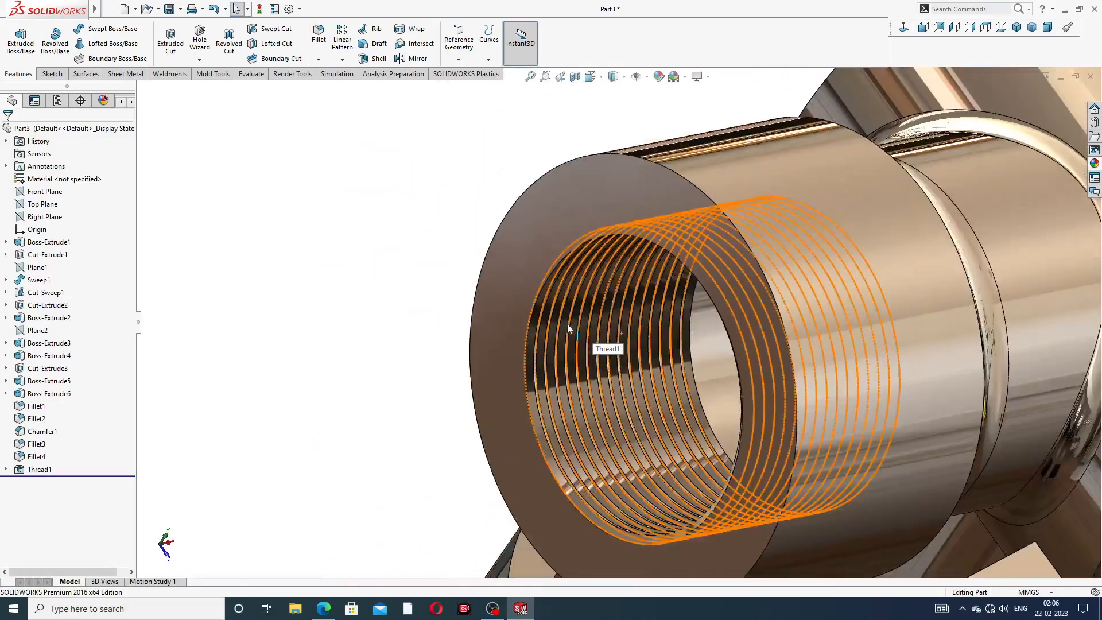
pyautogui.click(627, 328)
pyautogui.moveTo(627, 328); pyautogui.dragTo(634, 284, button='middle')
pyautogui.moveTo(717, 294); pyautogui.dragTo(673, 293, button='middle')
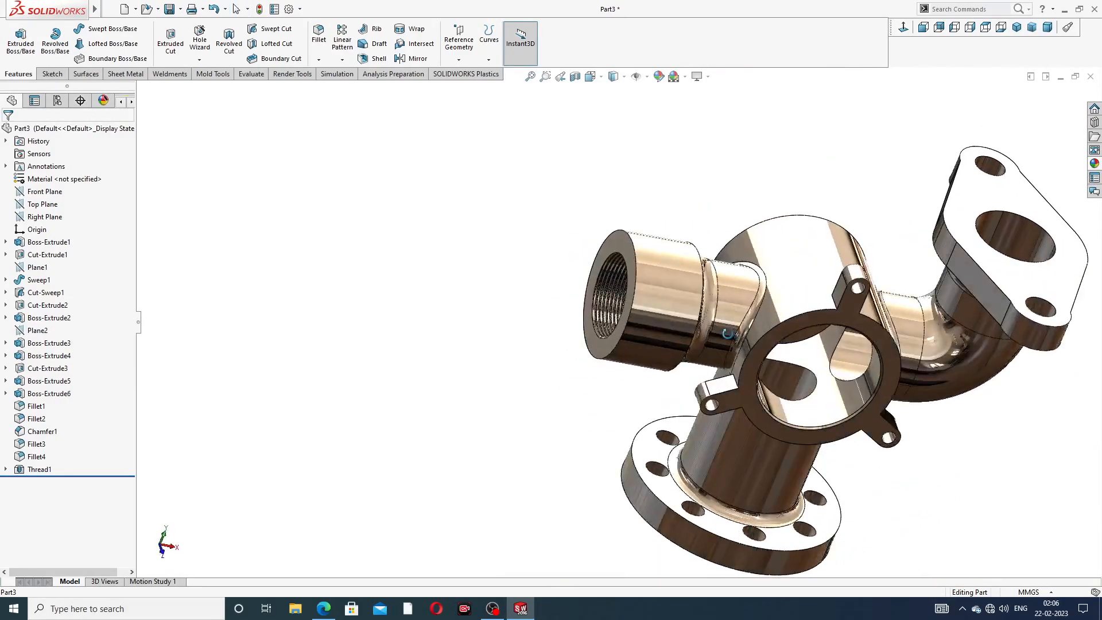
pyautogui.scroll(-3, 652, 296)
pyautogui.scroll(-4, 649, 293)
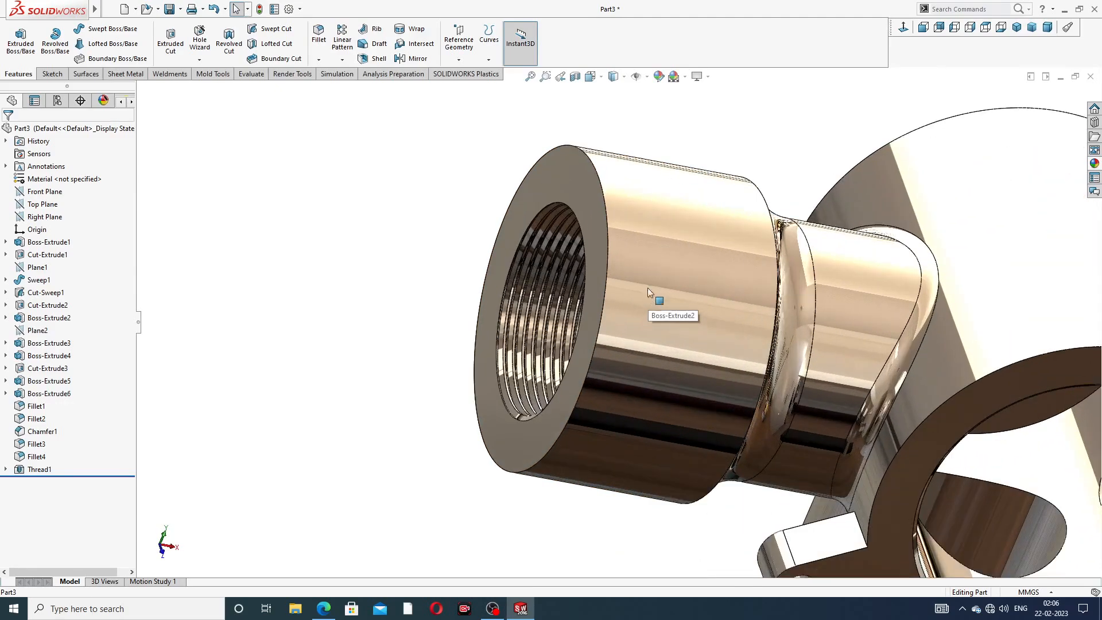
pyautogui.scroll(4, 625, 259)
pyautogui.moveTo(625, 259); pyautogui.dragTo(689, 299, button='middle')
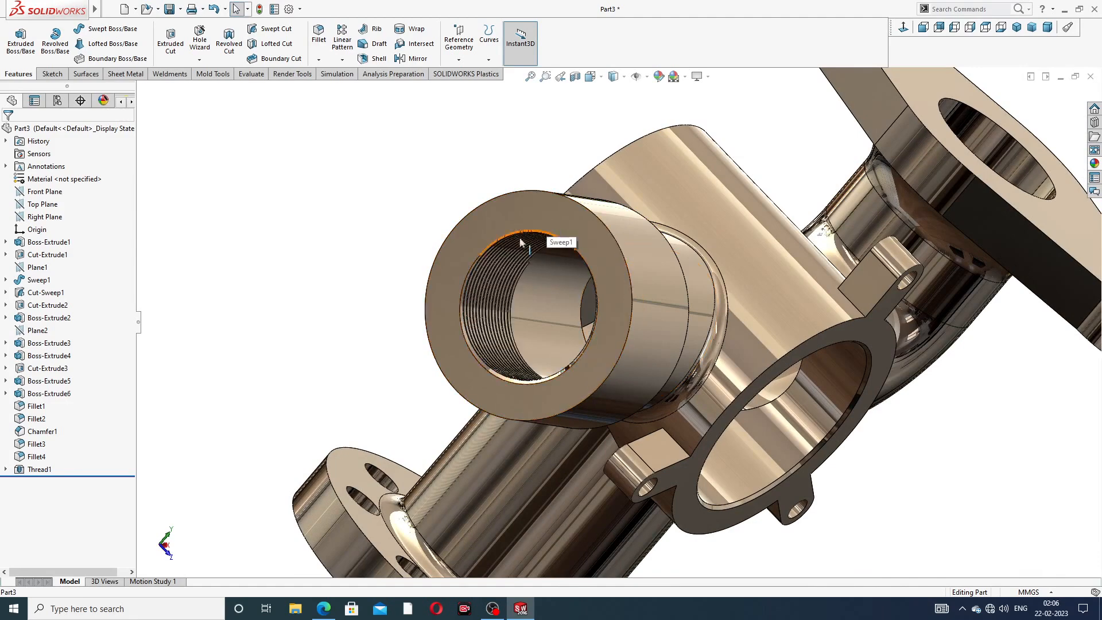
# Delete the thread feature from the inlet bore together with its dependent profile sketch
pyautogui.rightClick(38, 469)
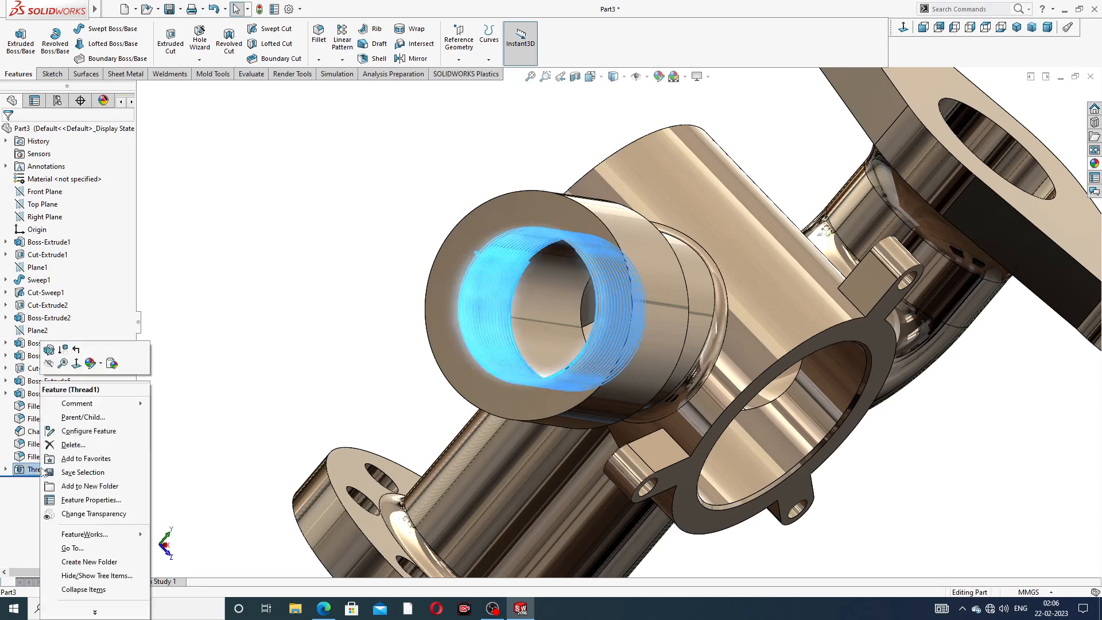
pyautogui.click(75, 444)
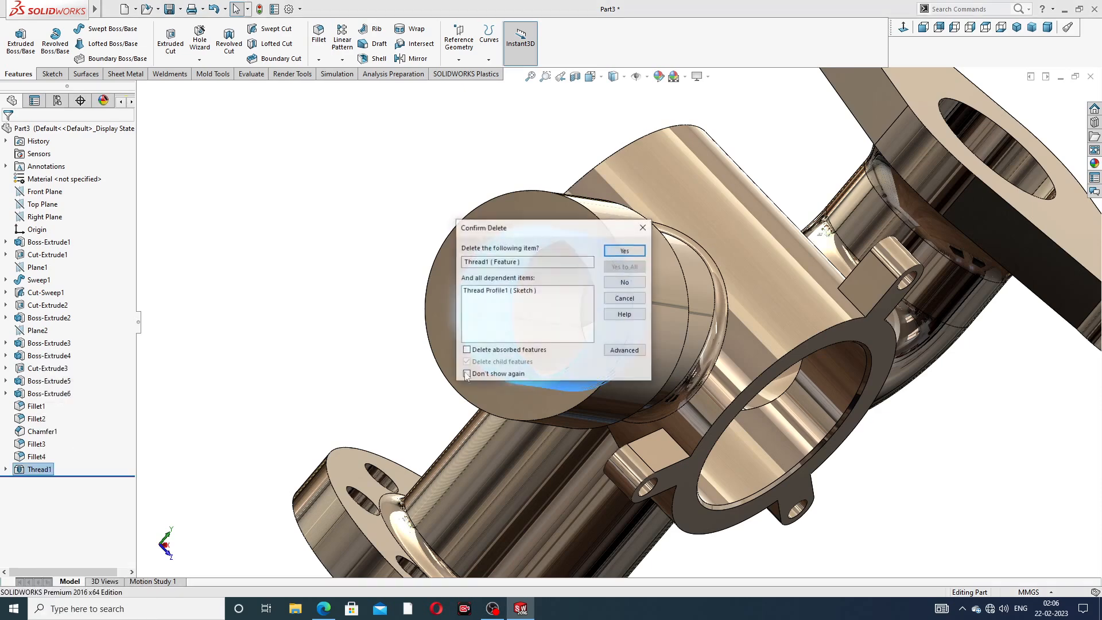
pyautogui.click(625, 251)
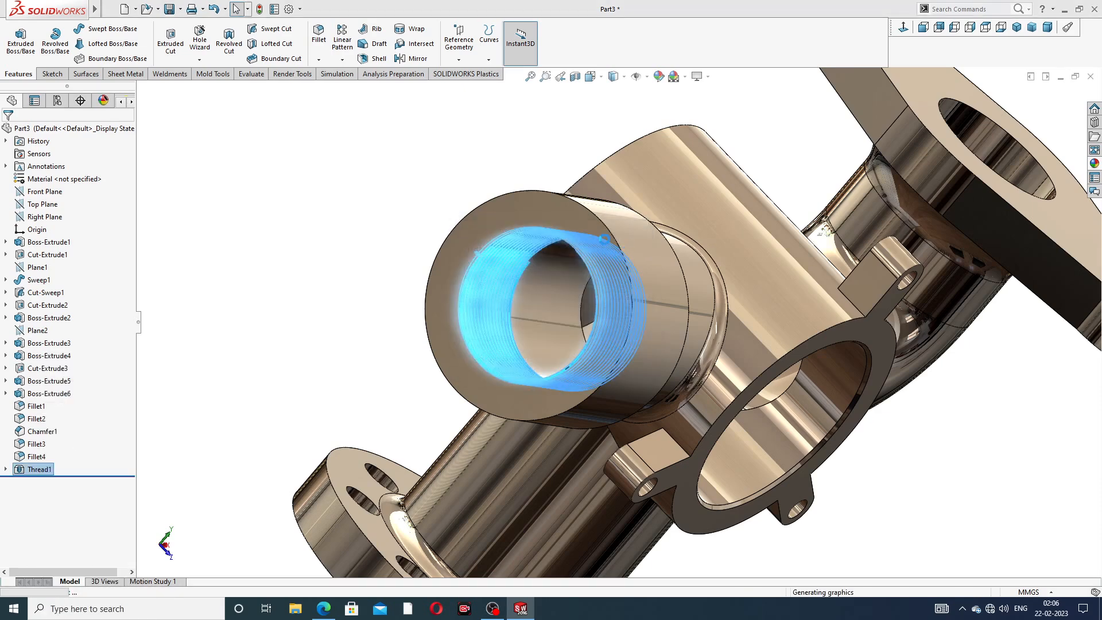
# On the inlet pipe's end face, sketch a circle about 53 mm in diameter centred on the bore
pyautogui.click(542, 206)
pyautogui.click(587, 172)
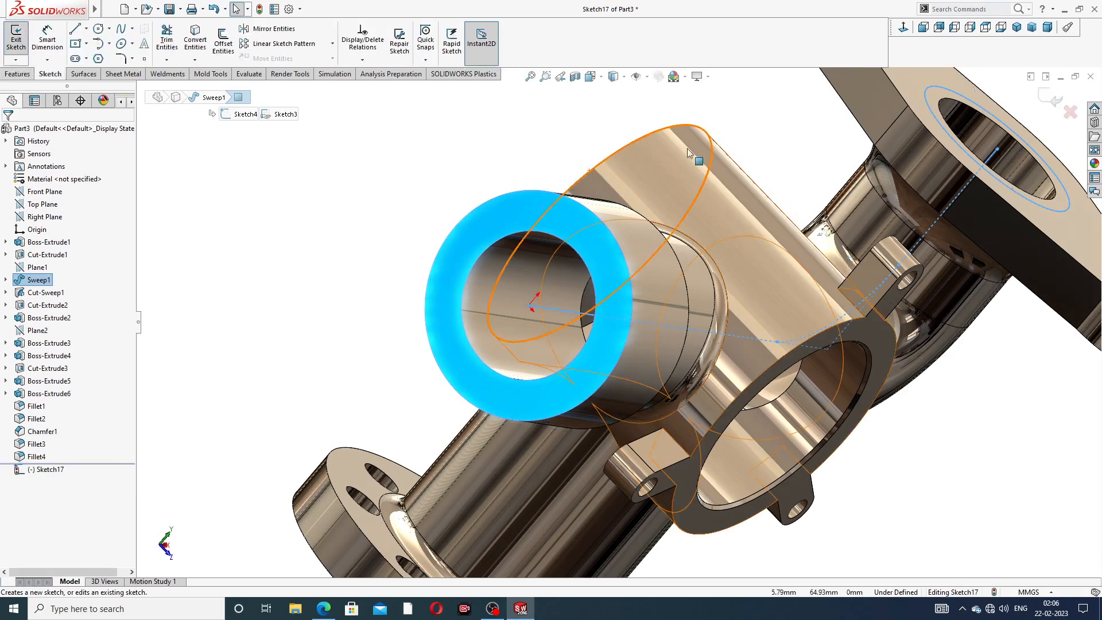
pyautogui.click(903, 29)
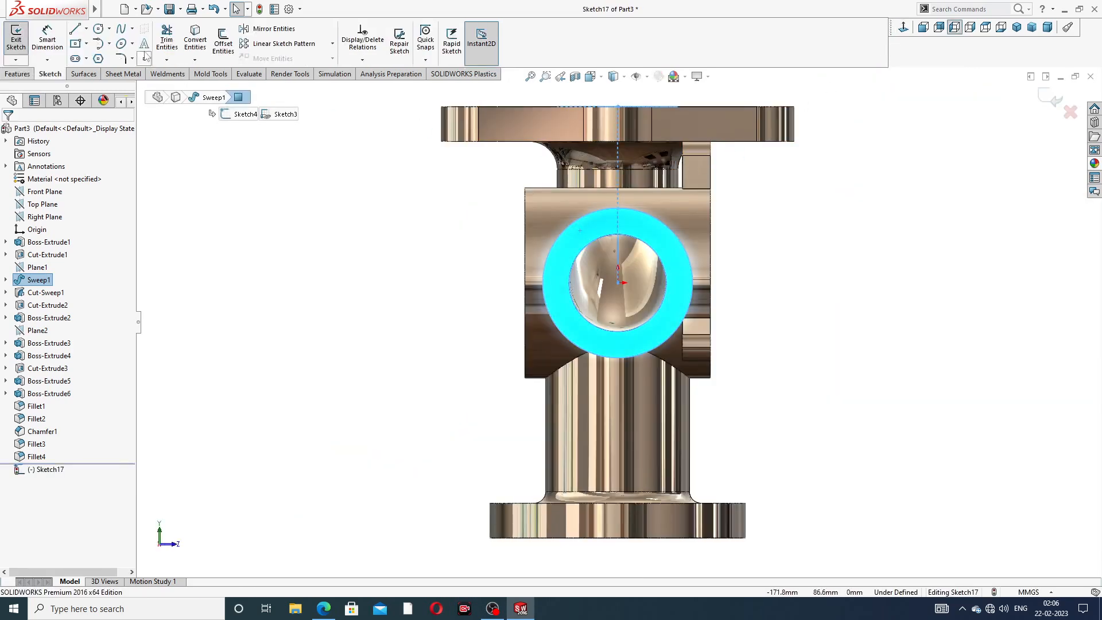
pyautogui.click(99, 29)
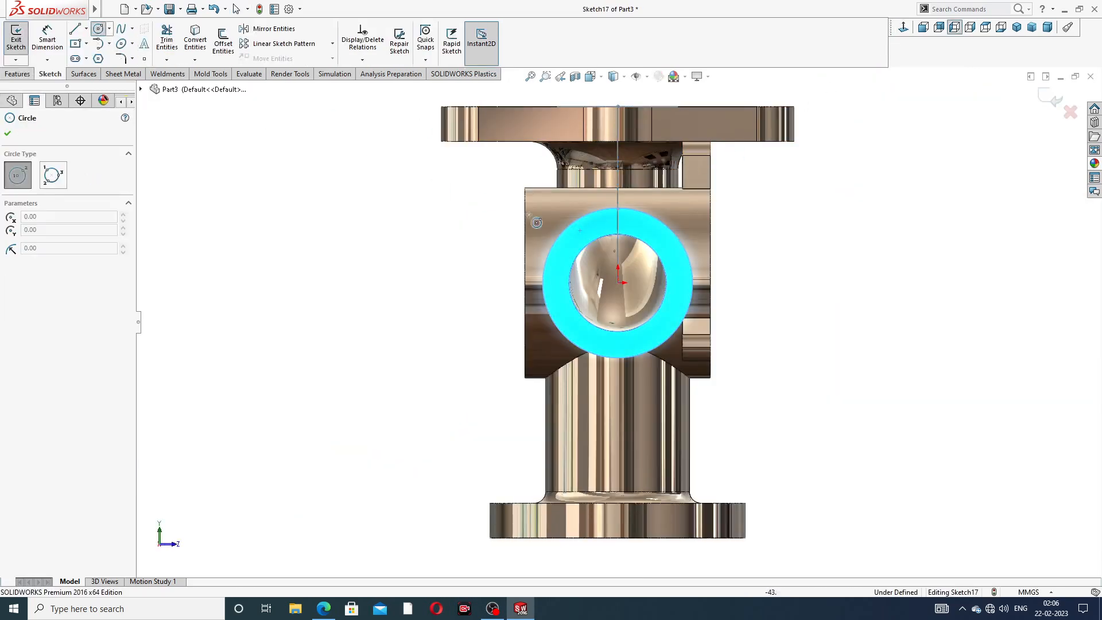
pyautogui.click(617, 282)
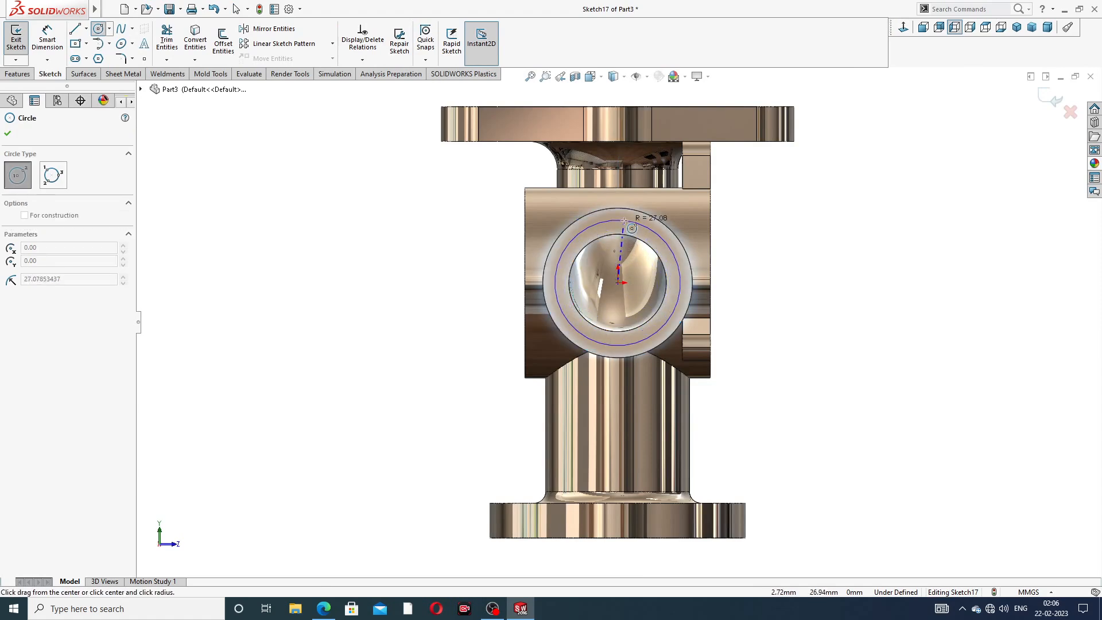
pyautogui.click(624, 220)
pyautogui.rightClick(773, 209)
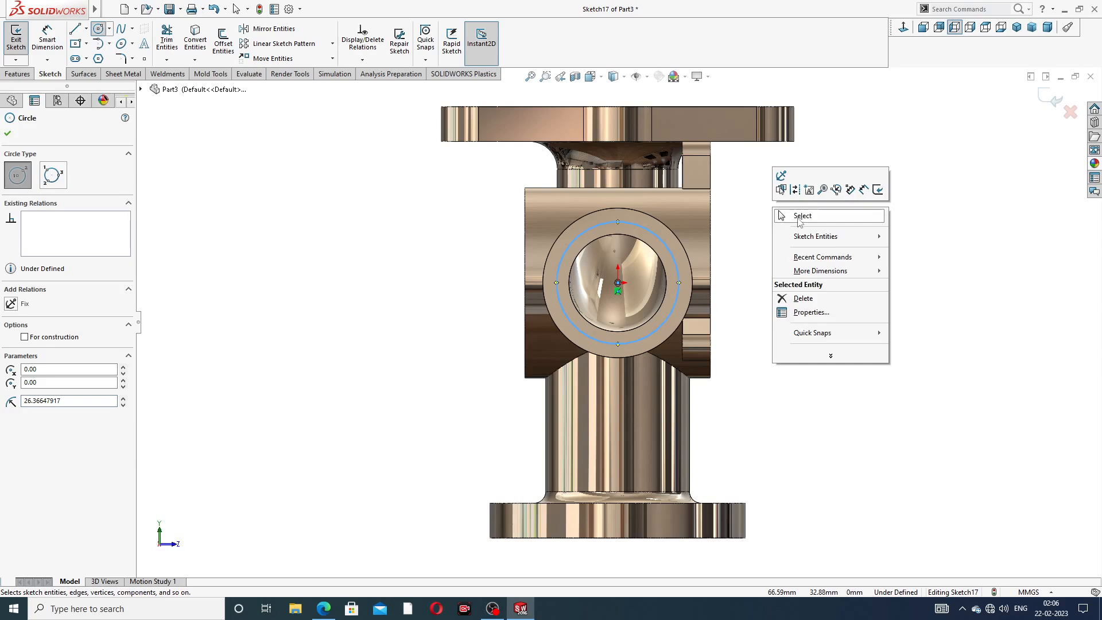
pyautogui.click(800, 222)
# Convert the inlet bore's circular edge into the sketch
pyautogui.scroll(-2, 683, 239)
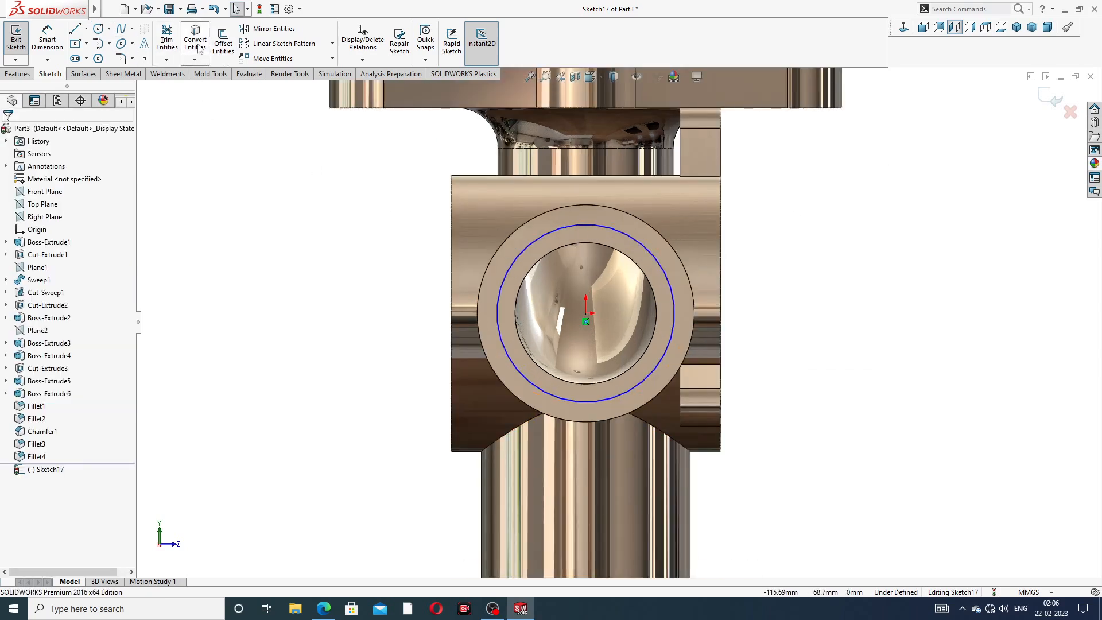
pyautogui.click(584, 242)
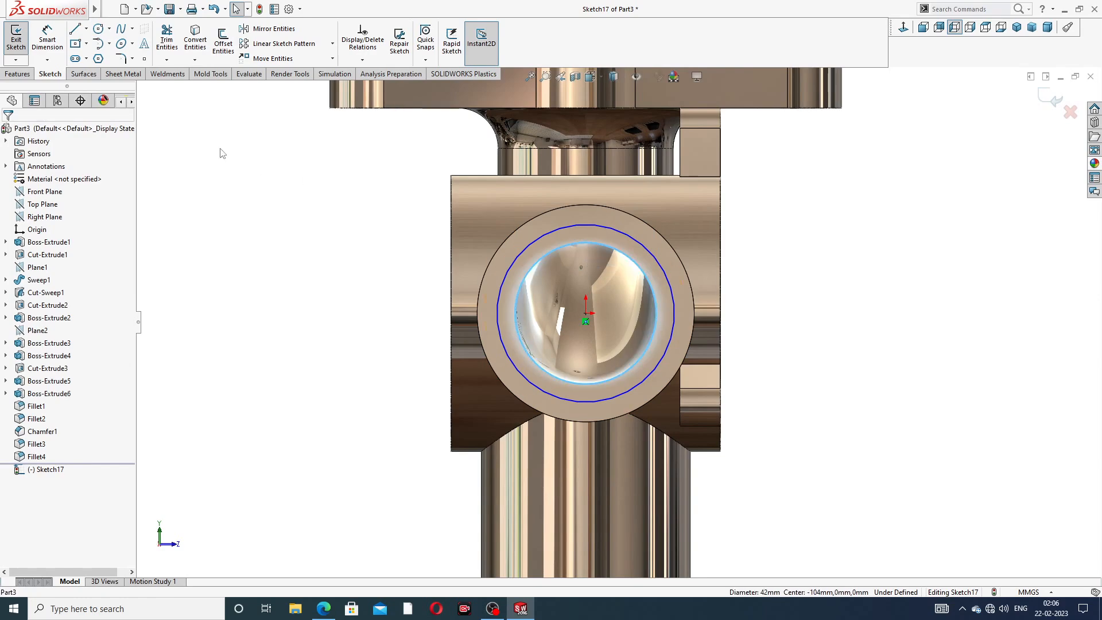
pyautogui.click(169, 46)
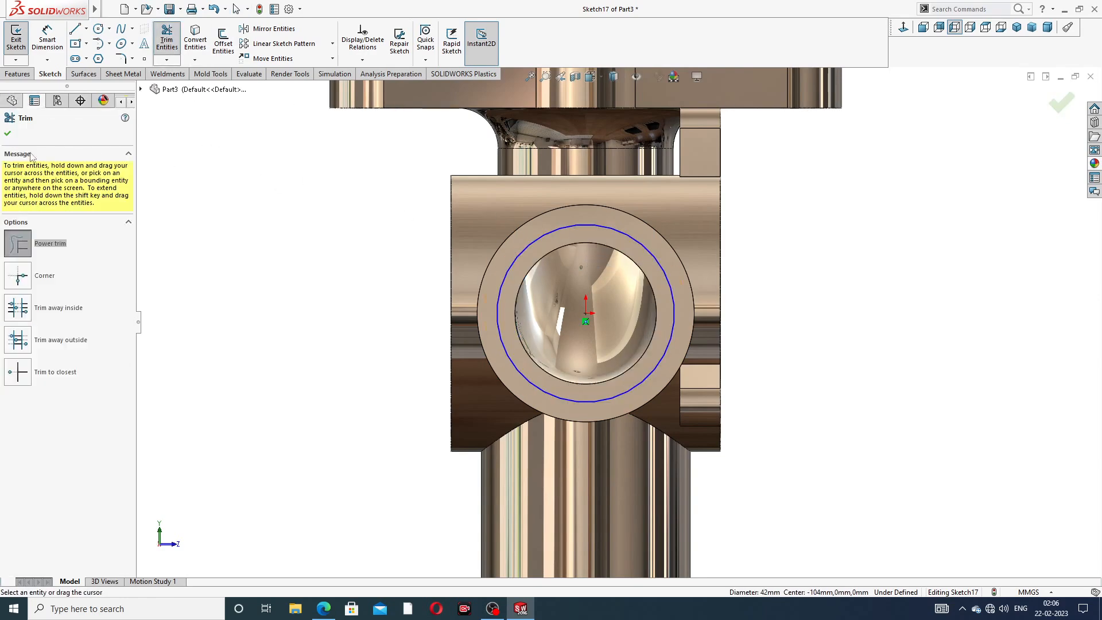
pyautogui.click(7, 135)
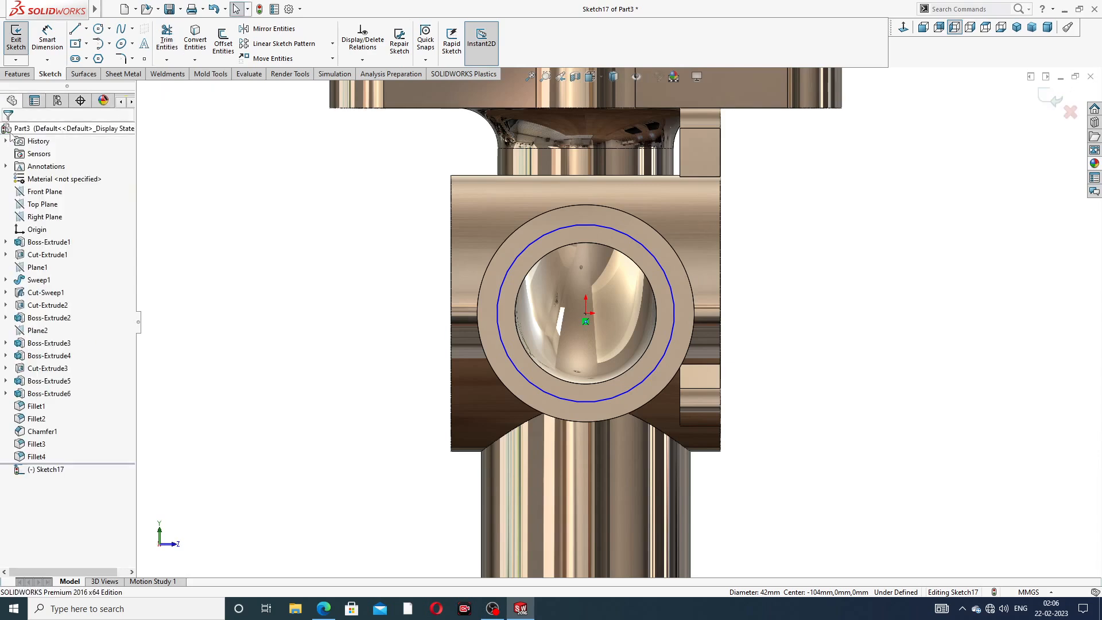
pyautogui.click(573, 244)
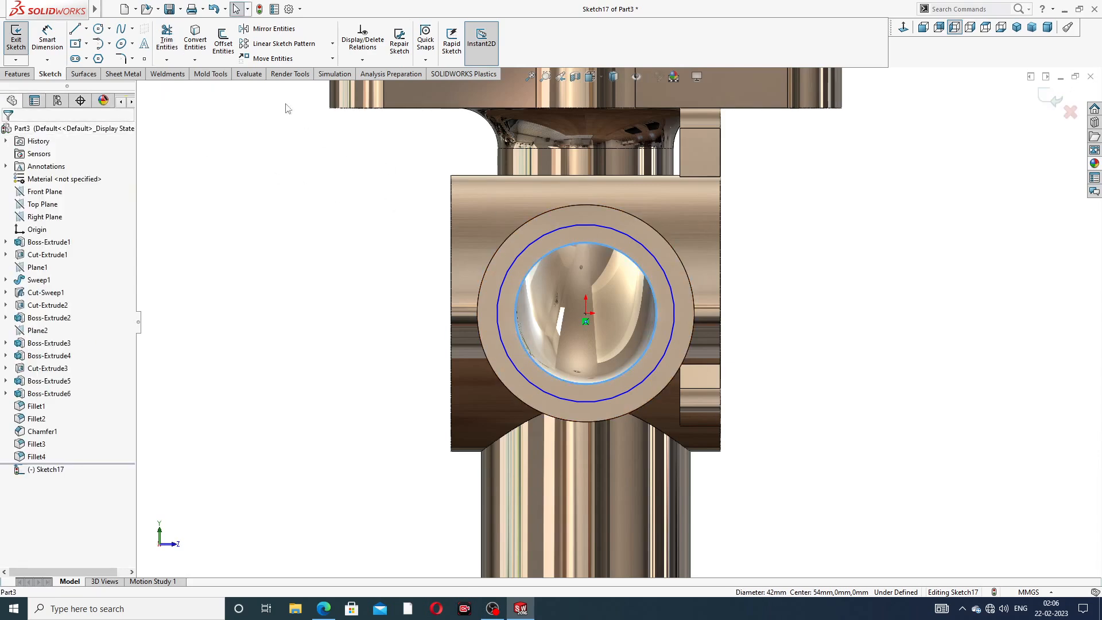
pyautogui.click(194, 42)
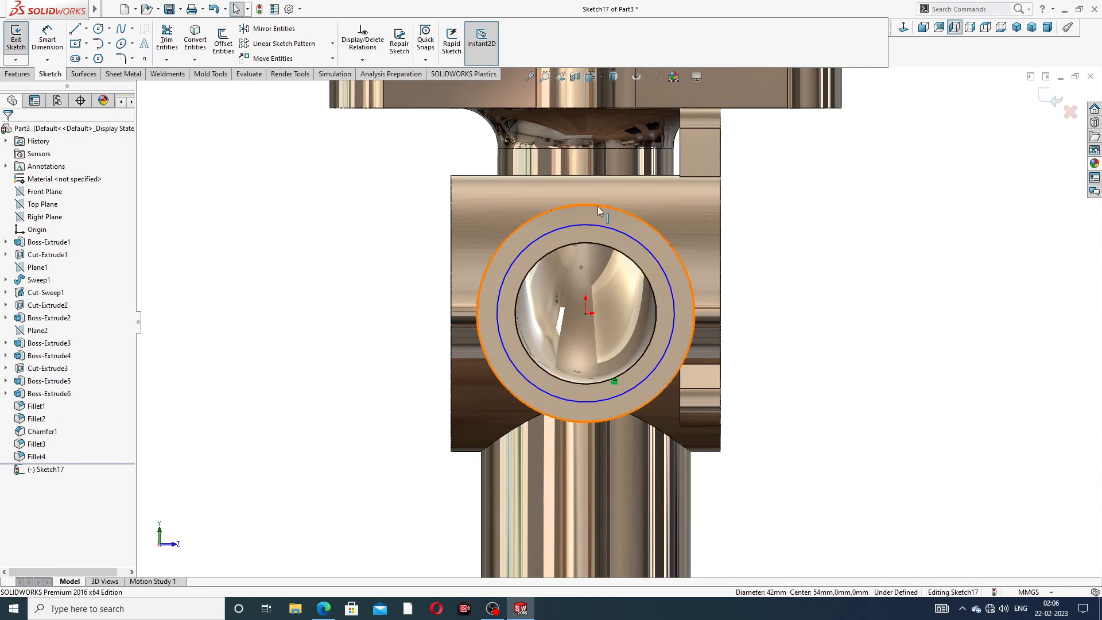
# Dimension the circle around the inlet bore with a diameter of 62 mm
pyautogui.click(47, 38)
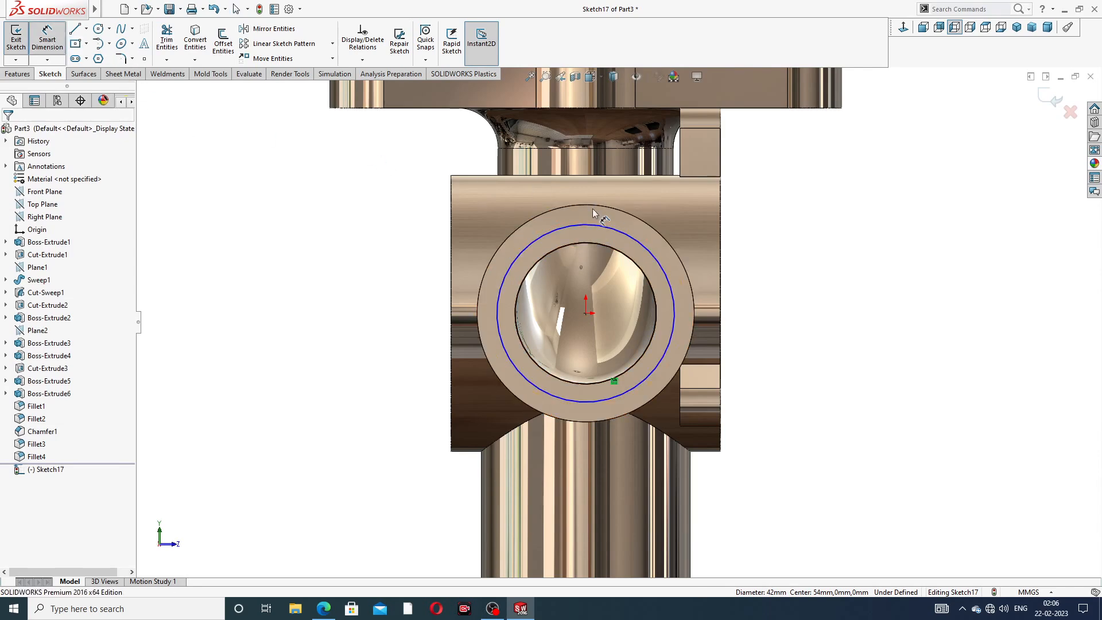
pyautogui.click(614, 229)
pyautogui.click(753, 206)
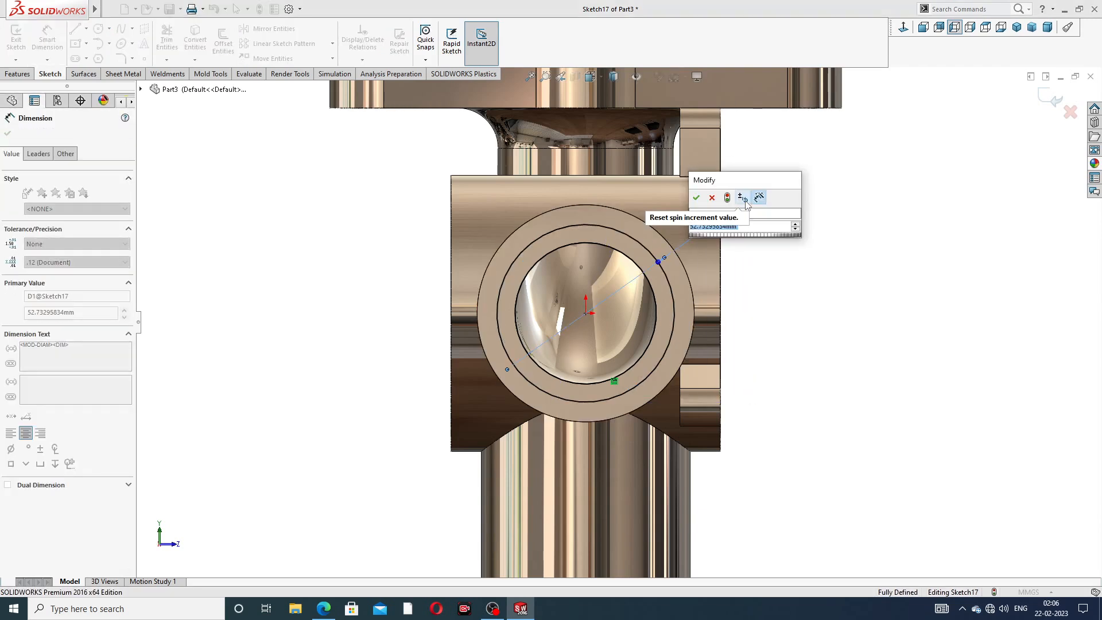
pyautogui.write('62')
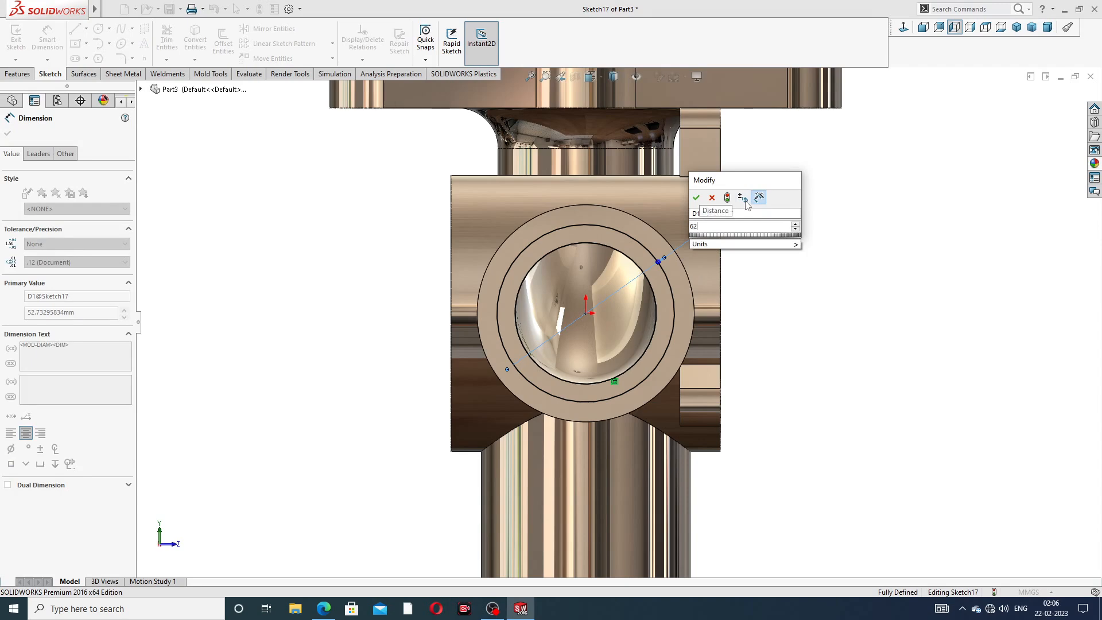
pyautogui.press('Return')
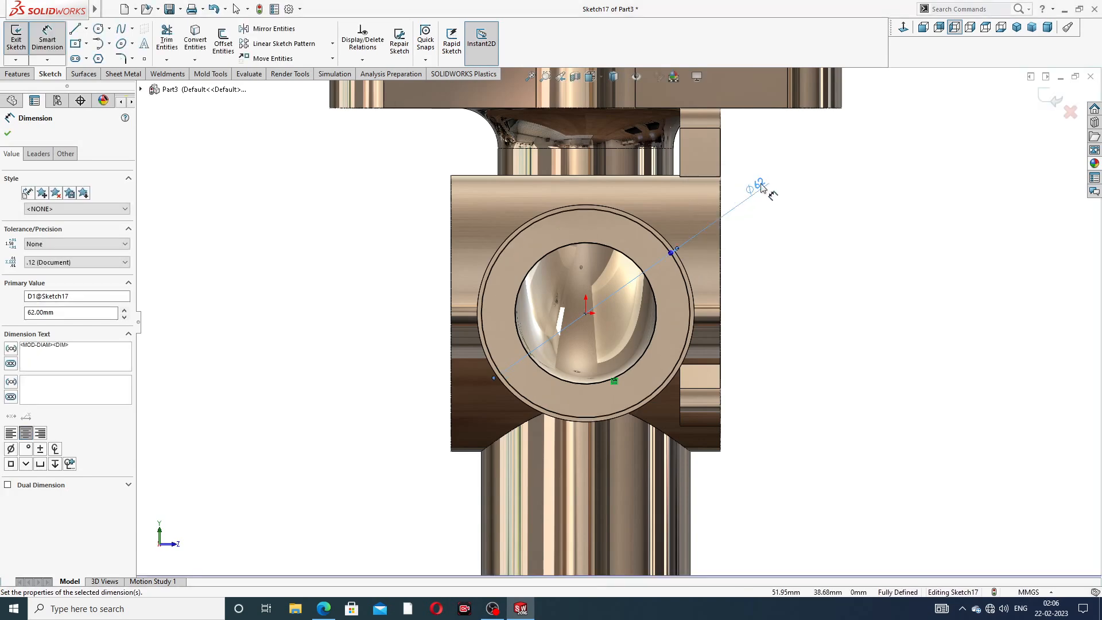
# Change the sketched circle's diameter to 45 mm and then to 52 mm
pyautogui.doubleClick(756, 185)
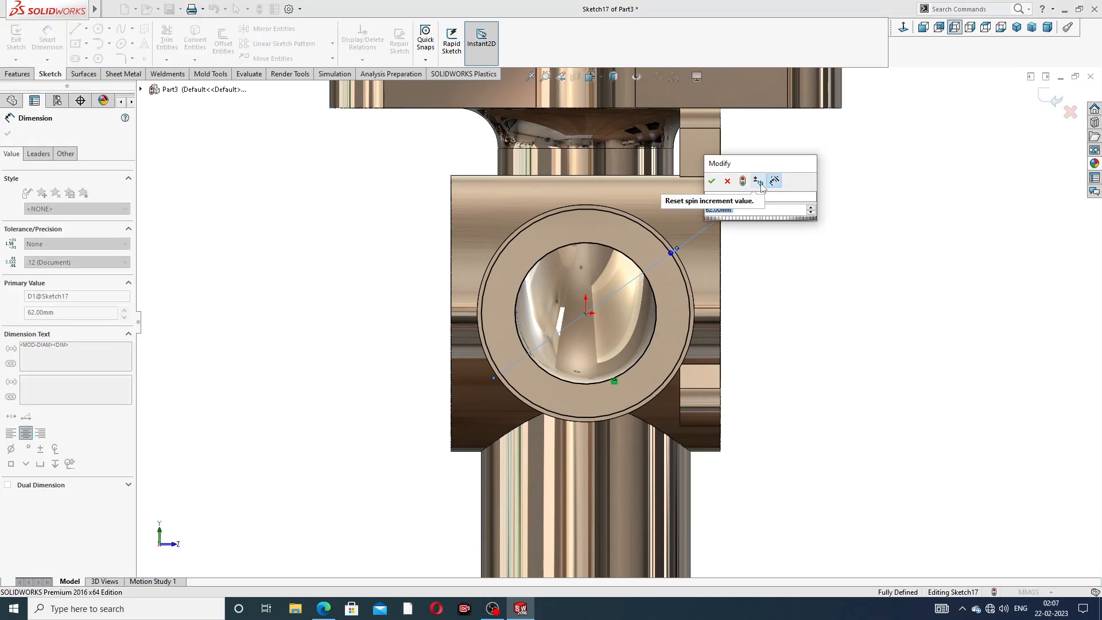
pyautogui.write('45')
pyautogui.press('Return')
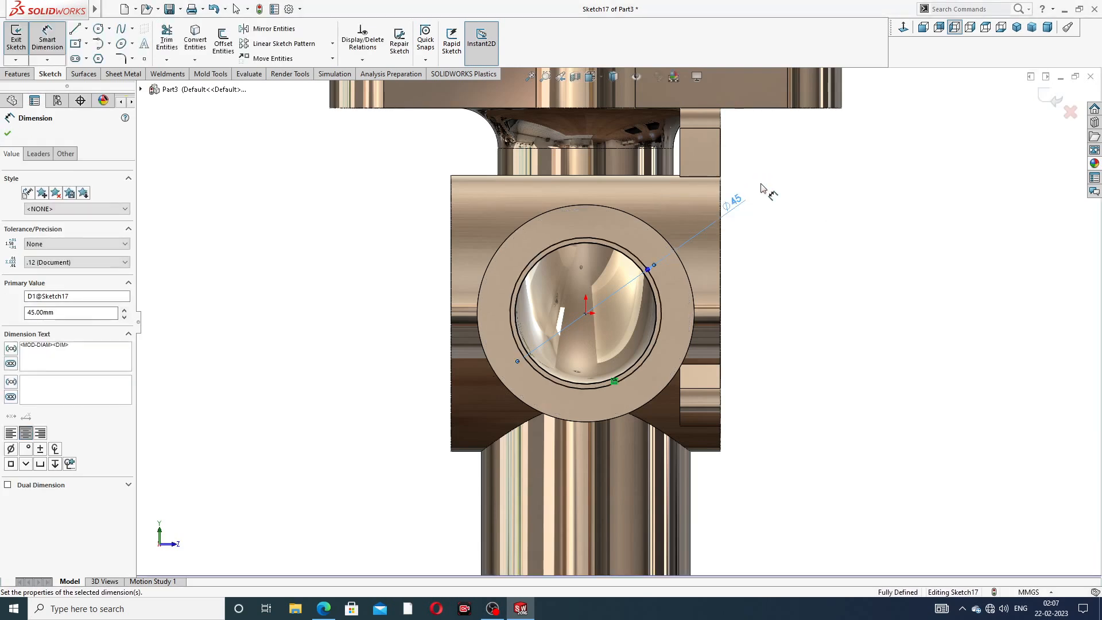
pyautogui.doubleClick(736, 201)
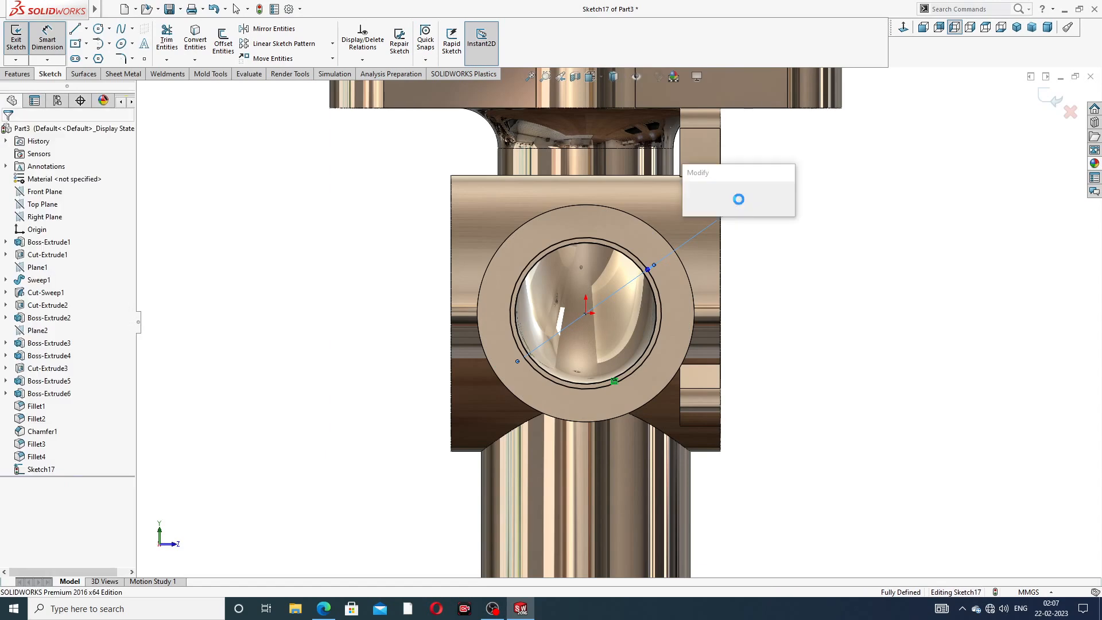
pyautogui.write('52')
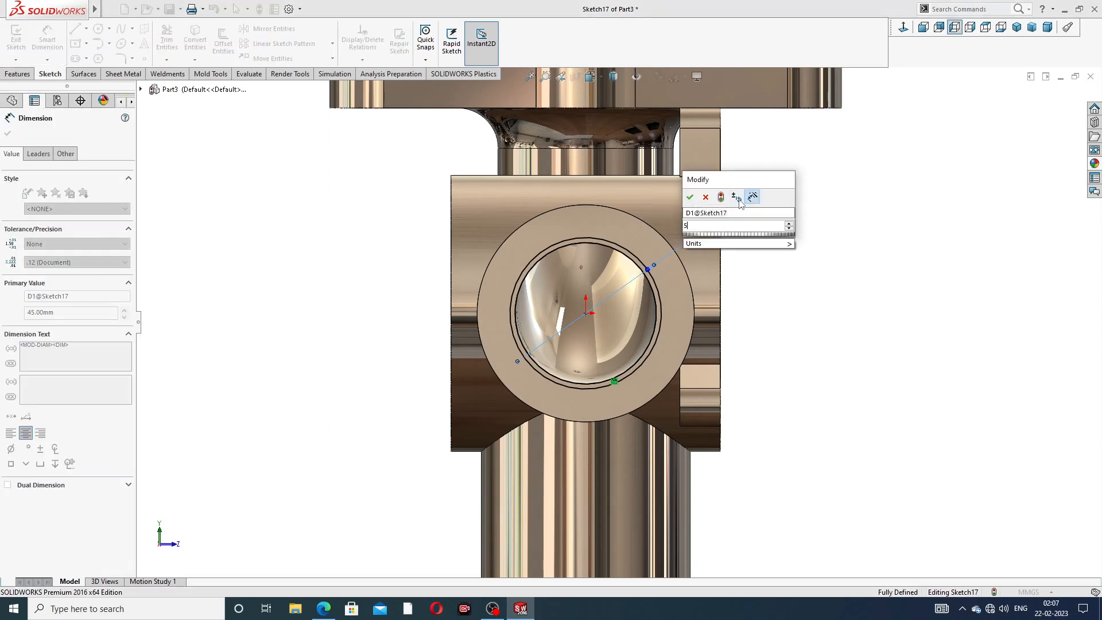
pyautogui.press('Return')
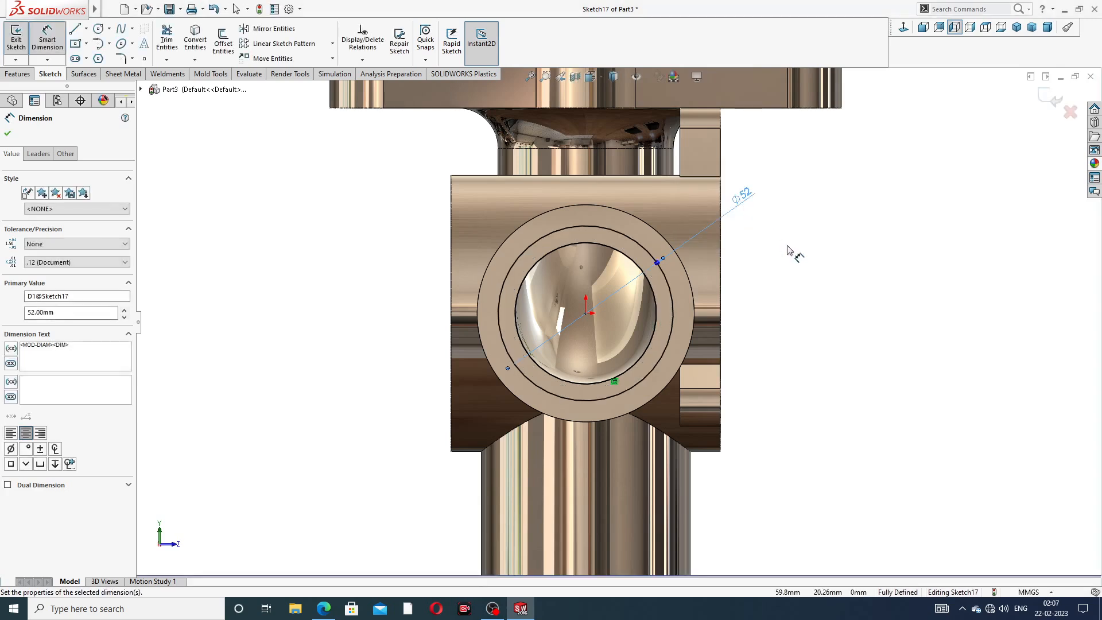
pyautogui.click(786, 248)
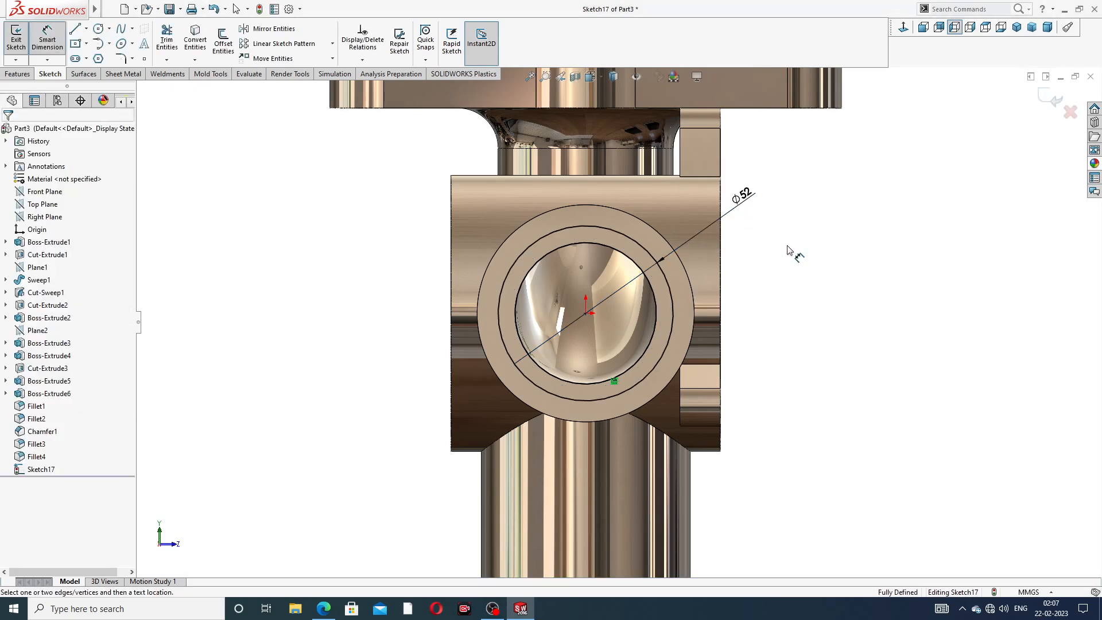
# Set the sketched circle's diameter to 54 mm and finish the sketch
pyautogui.doubleClick(744, 194)
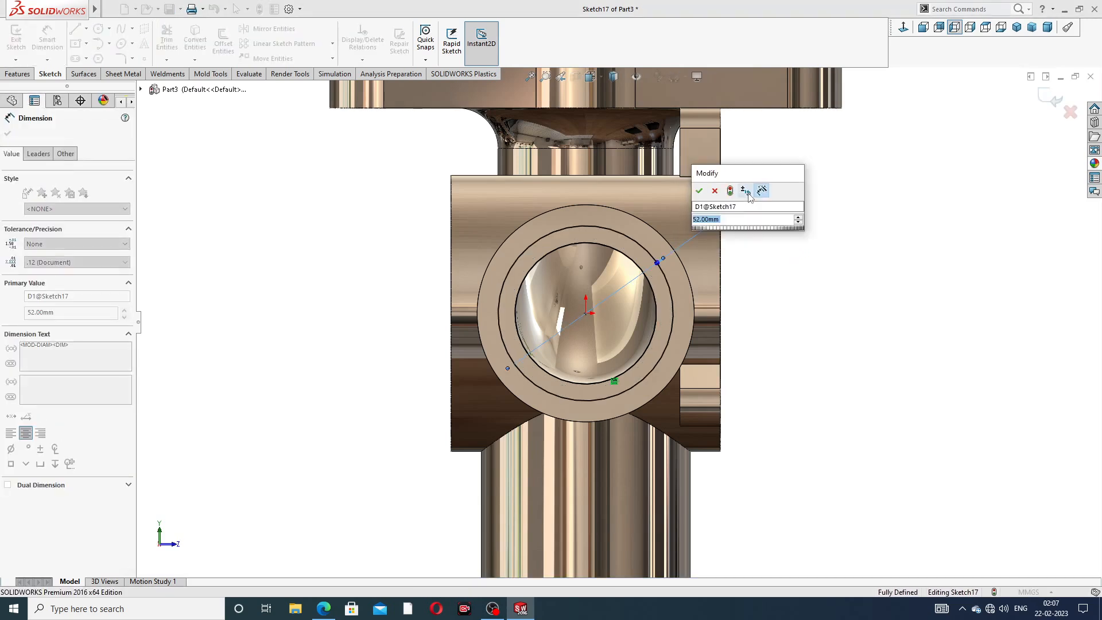
pyautogui.write('54')
pyautogui.press('Return')
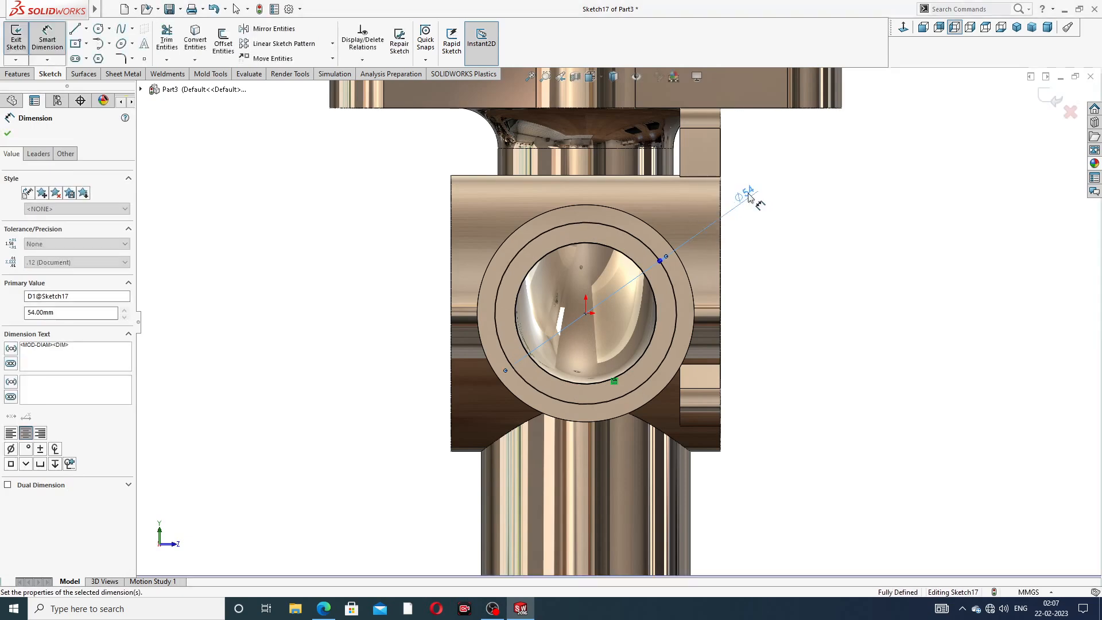
pyautogui.click(804, 223)
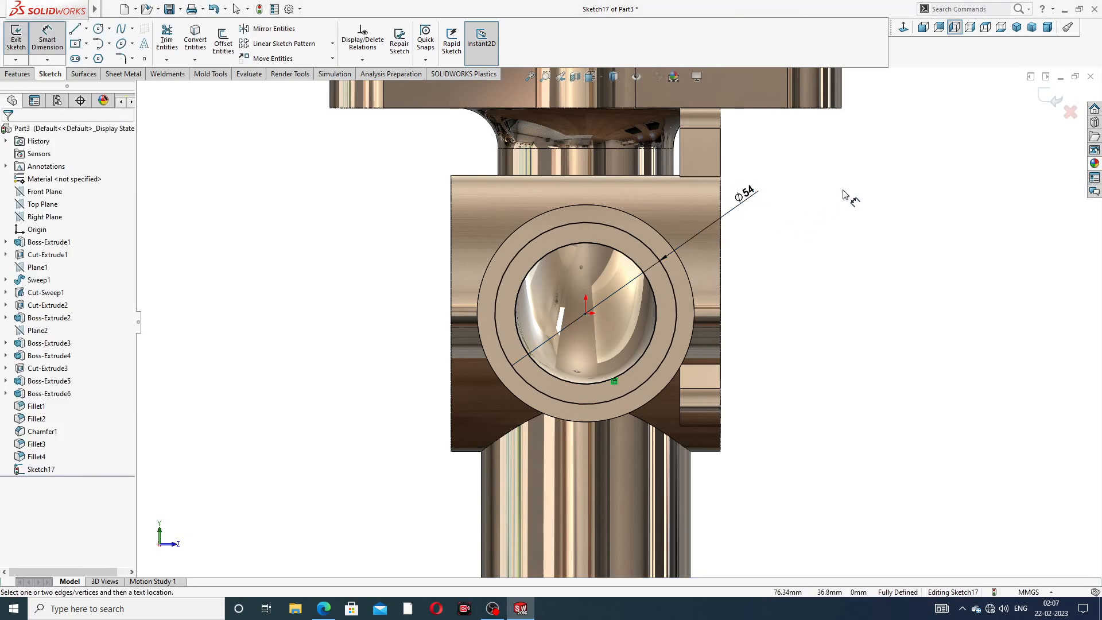
pyautogui.click(1053, 100)
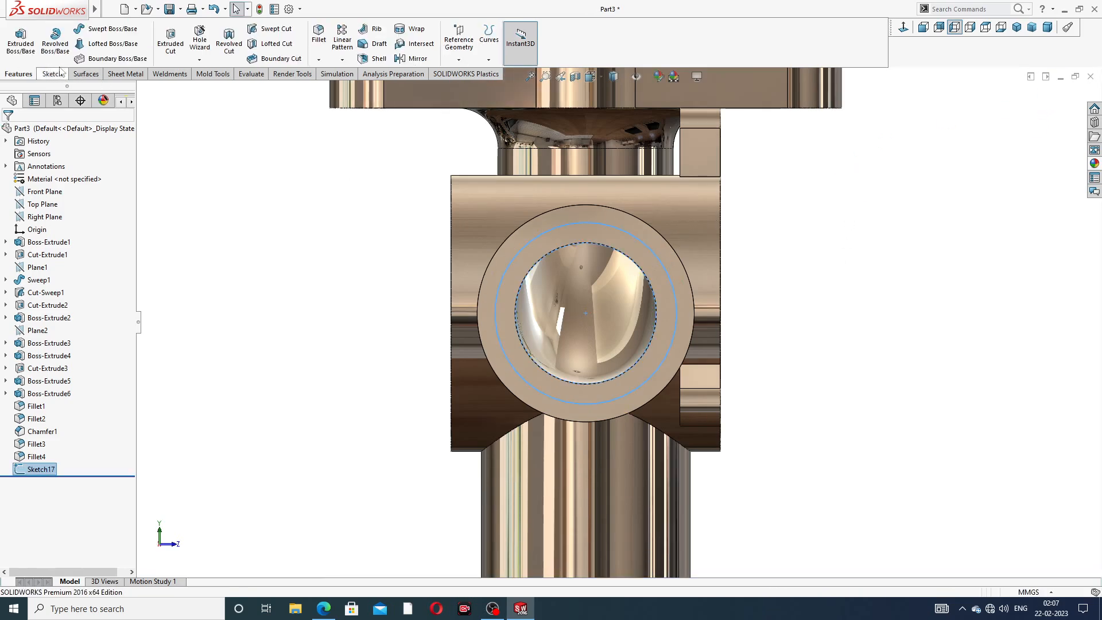
# Cut-extrude the ring between the two circles into the inlet pipe to a blind depth of 32 mm
pyautogui.click(171, 40)
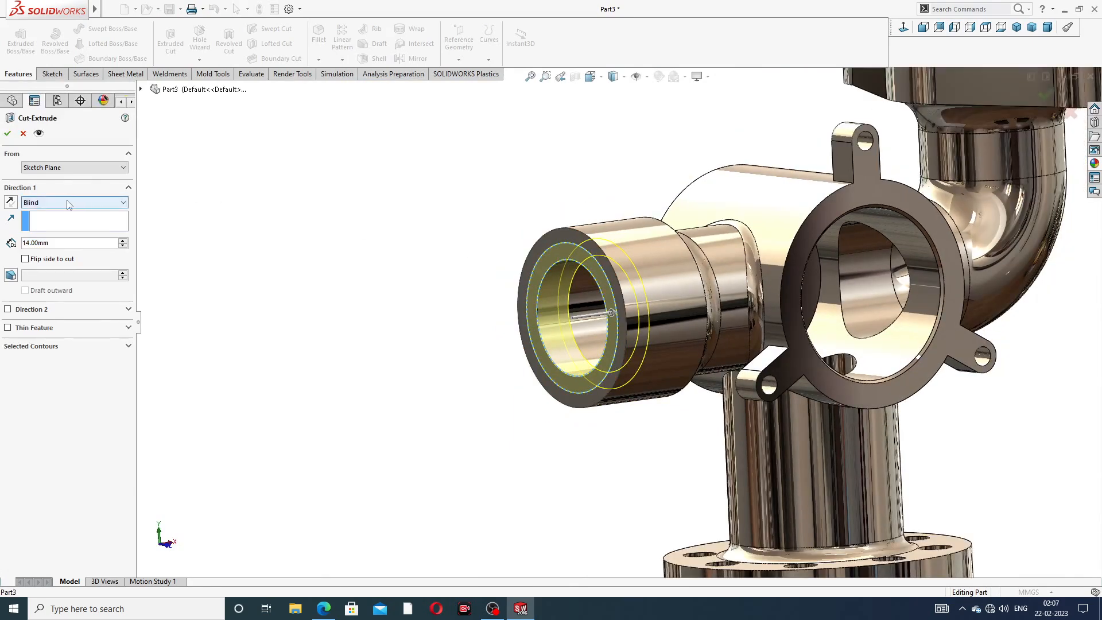
pyautogui.click(35, 243)
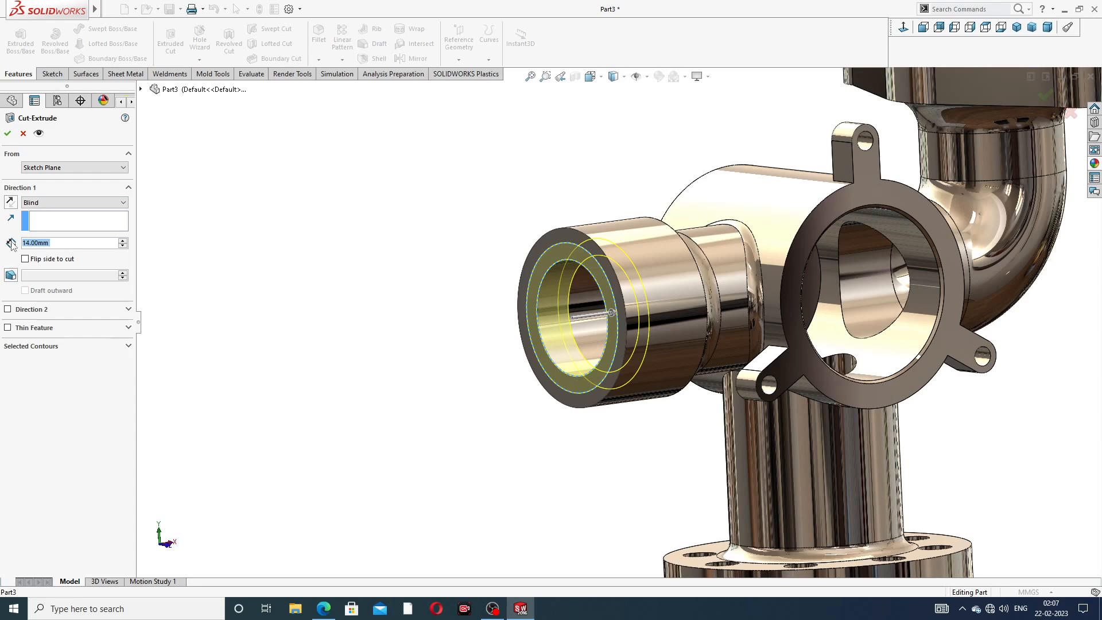
pyautogui.write('32')
pyautogui.press('Return')
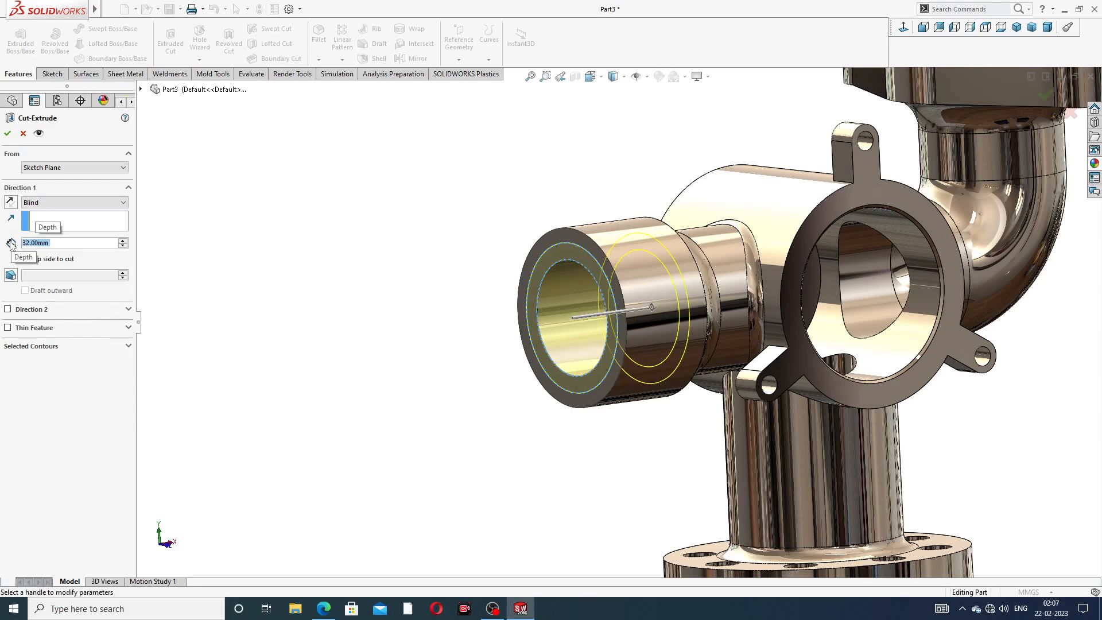
pyautogui.click(8, 132)
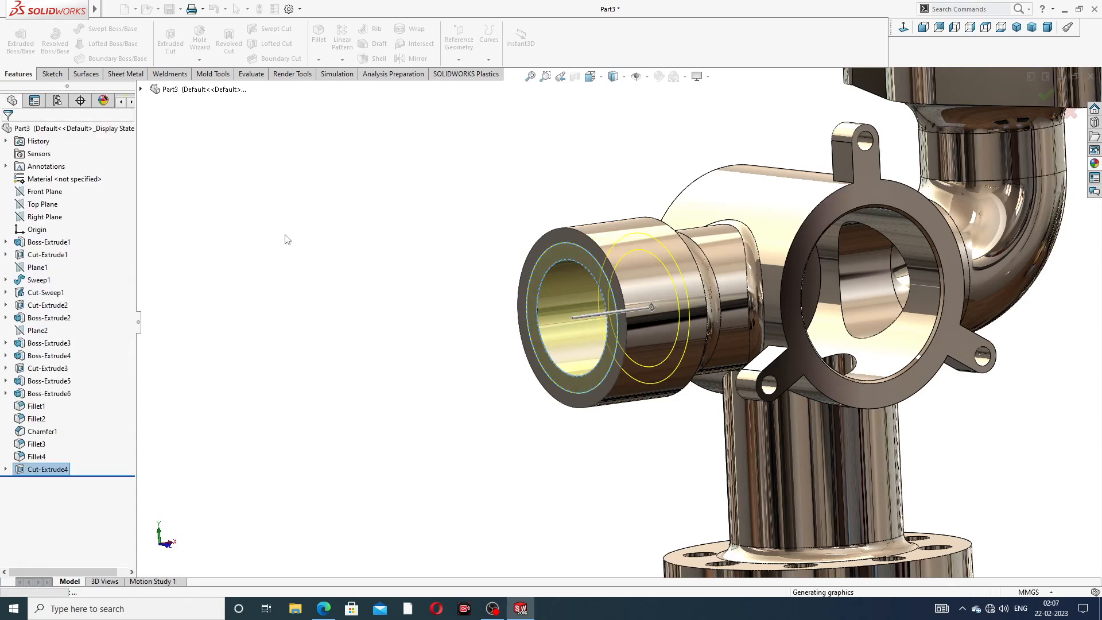
pyautogui.click(400, 287)
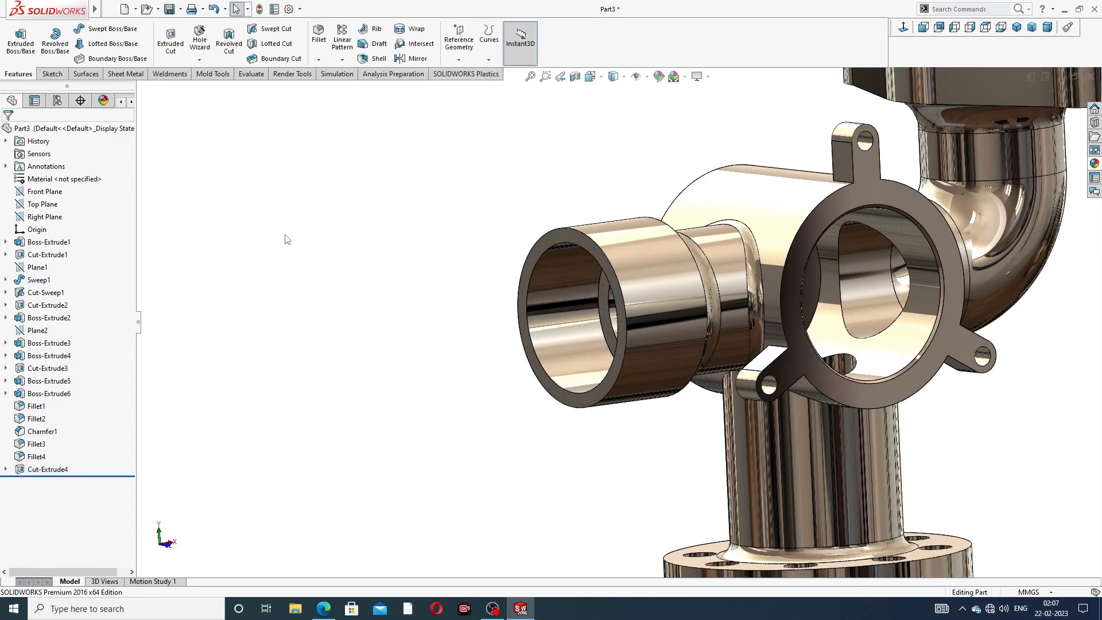
# Define a Metric Tap M30x2.0 cut thread on the inlet bore's outer circular edge, blind 32 mm deep
pyautogui.moveTo(404, 290); pyautogui.dragTo(457, 259, button='middle')
pyautogui.scroll(3, 575, 214)
pyautogui.moveTo(652, 195); pyautogui.dragTo(611, 172, button='middle')
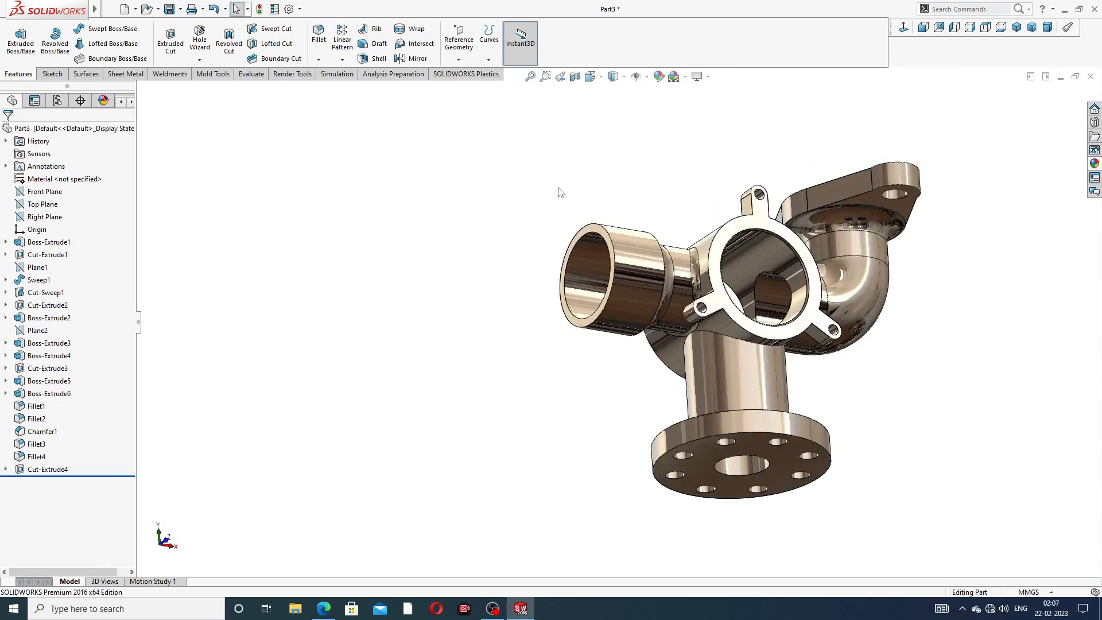
pyautogui.click(199, 59)
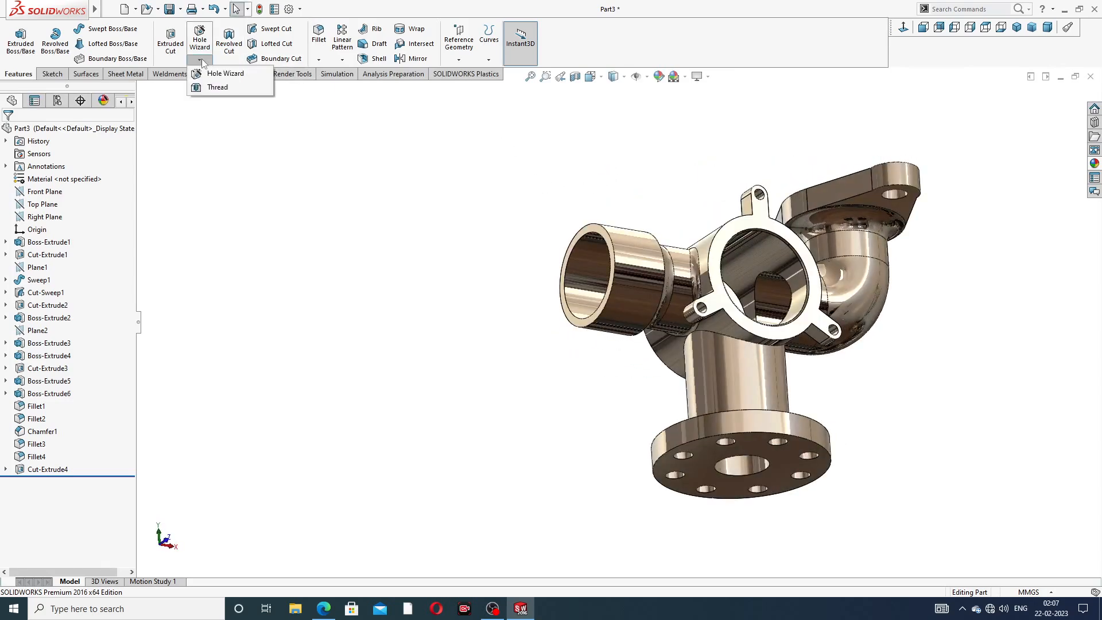
pyautogui.click(218, 87)
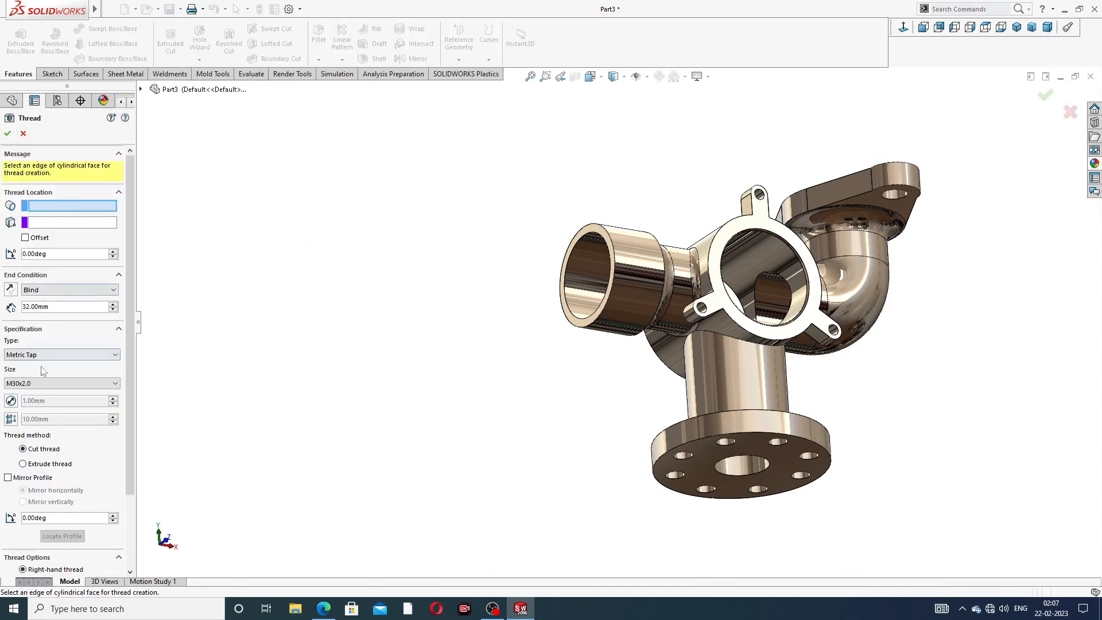
pyautogui.scroll(-2, 637, 269)
pyautogui.moveTo(654, 287); pyautogui.dragTo(679, 297, button='middle')
pyautogui.click(539, 230)
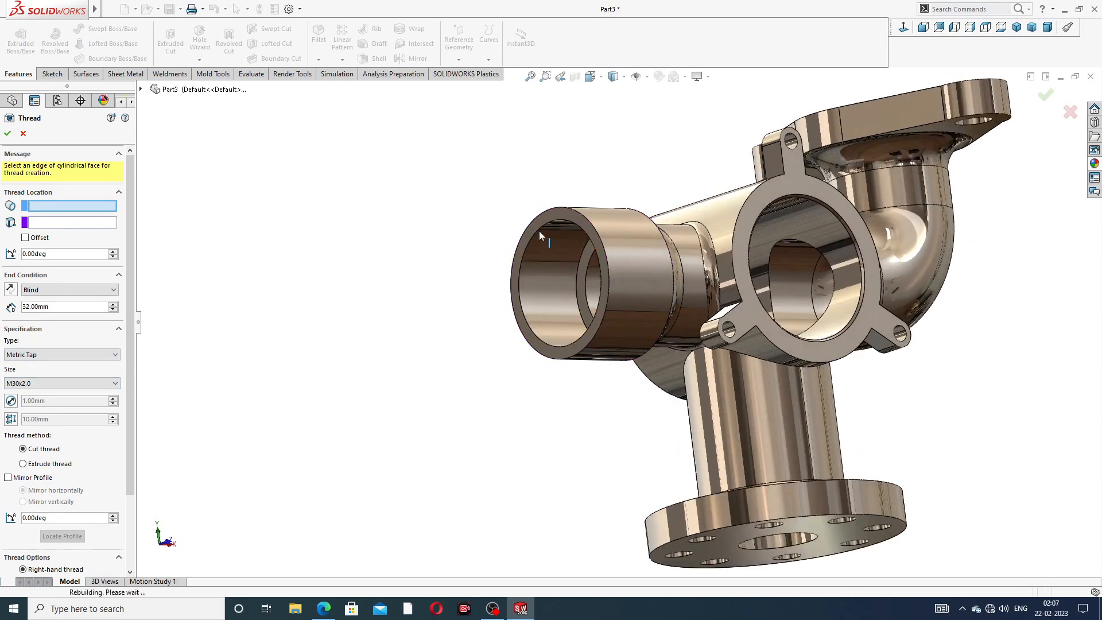
pyautogui.moveTo(600, 261); pyautogui.dragTo(436, 343, button='middle')
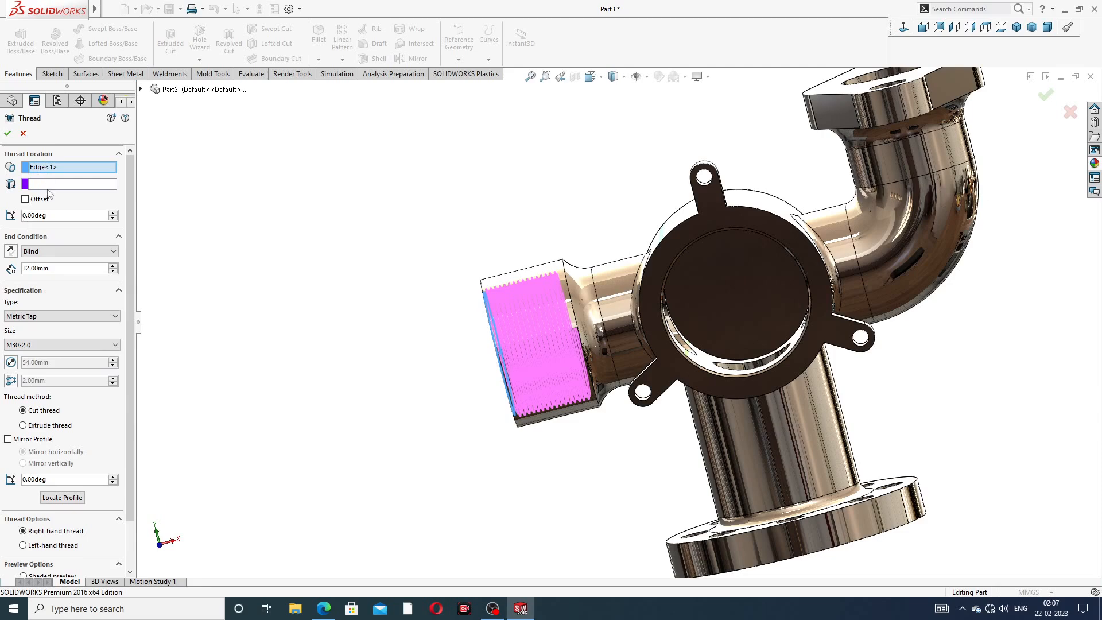
# Offset the inlet thread's start by 2 mm outward from the edge and create the thread
pyautogui.click(25, 199)
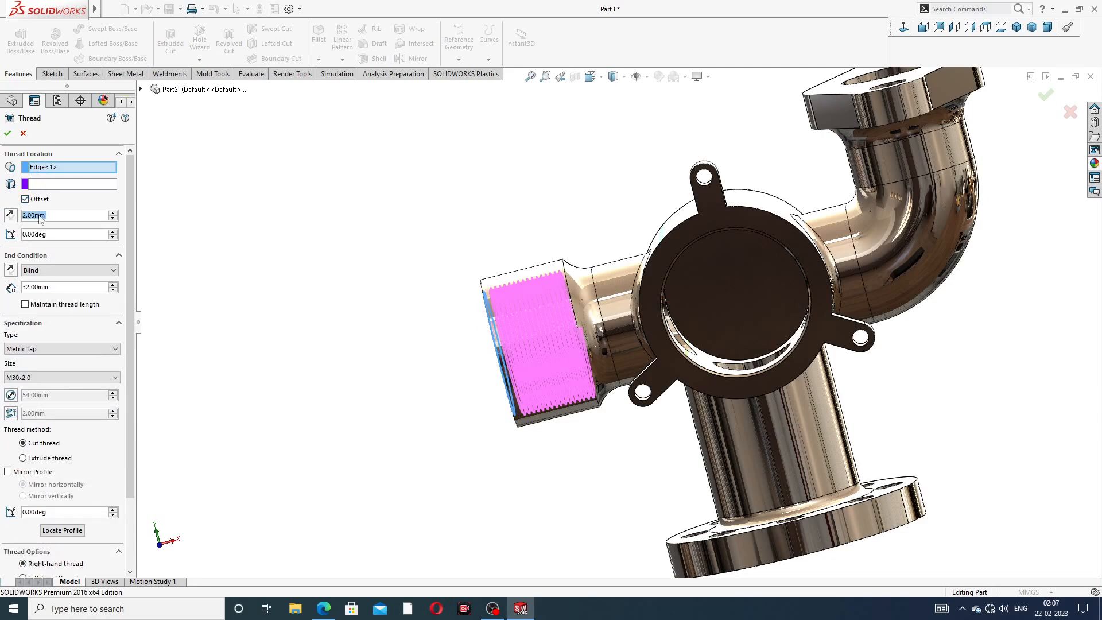
pyautogui.click(10, 216)
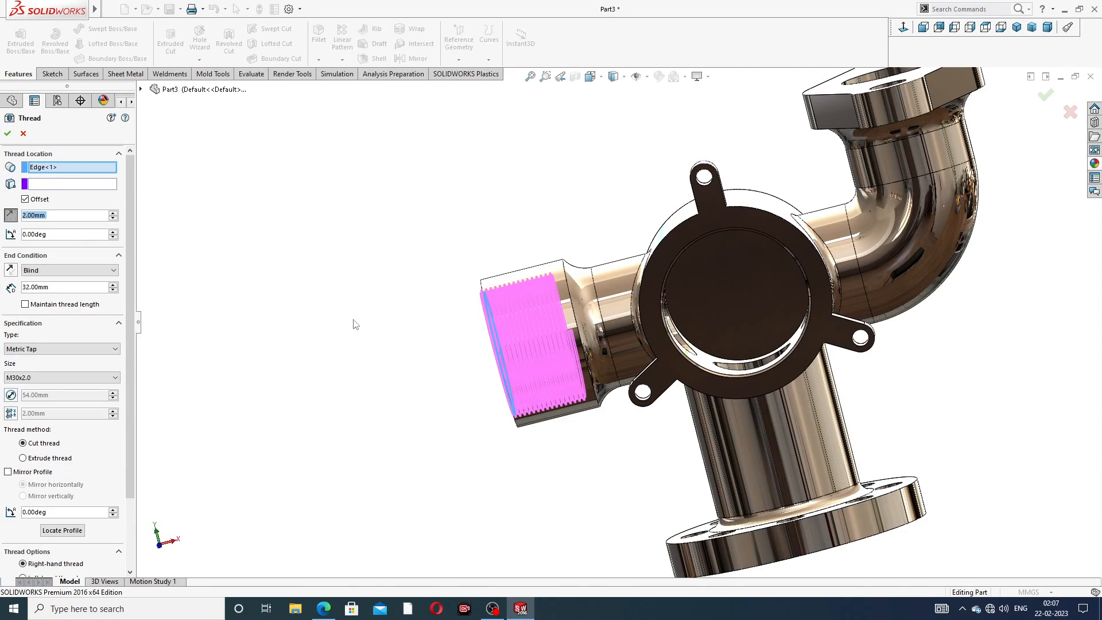
pyautogui.moveTo(370, 312); pyautogui.dragTo(407, 287, button='middle')
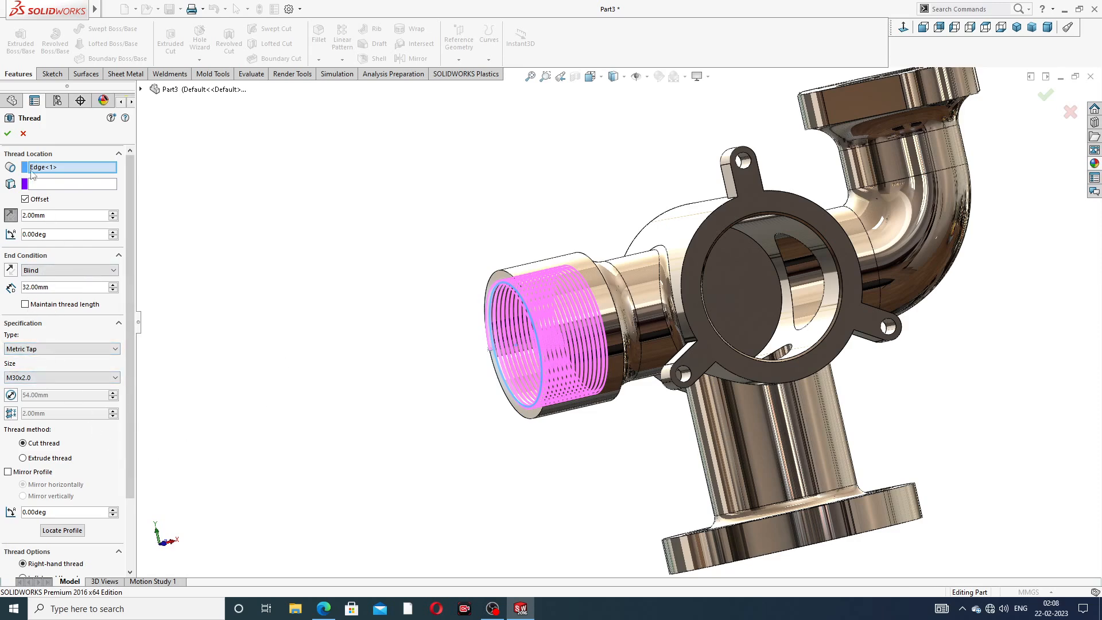
pyautogui.click(8, 134)
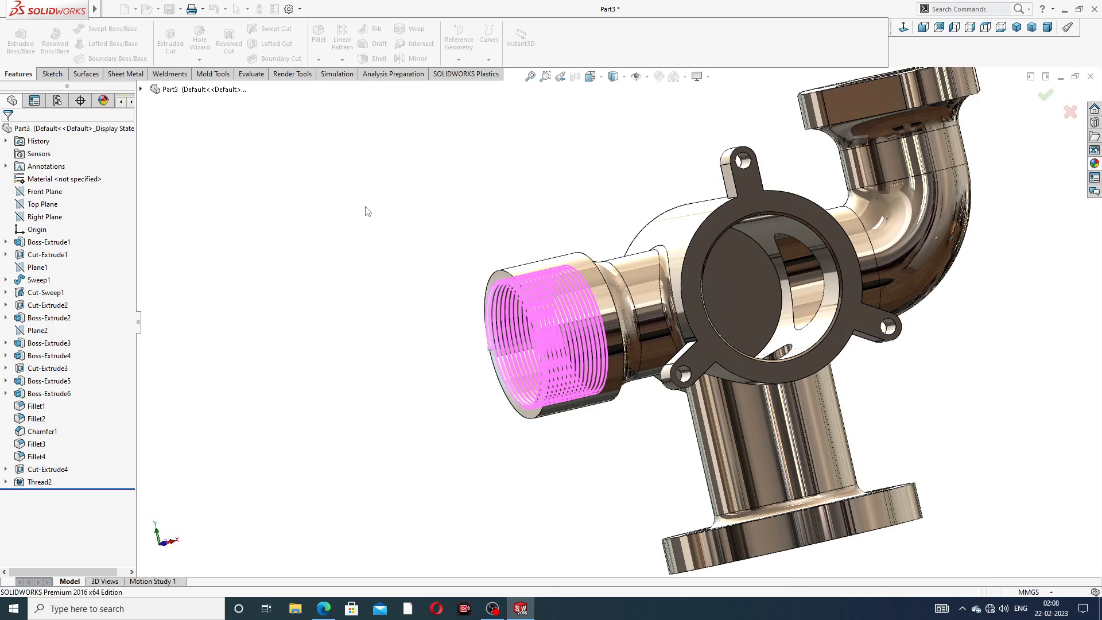
# Apply a dark grey colour, RGB 64, 64, 64, to the inlet thread feature
pyautogui.moveTo(427, 252); pyautogui.dragTo(445, 274, button='middle')
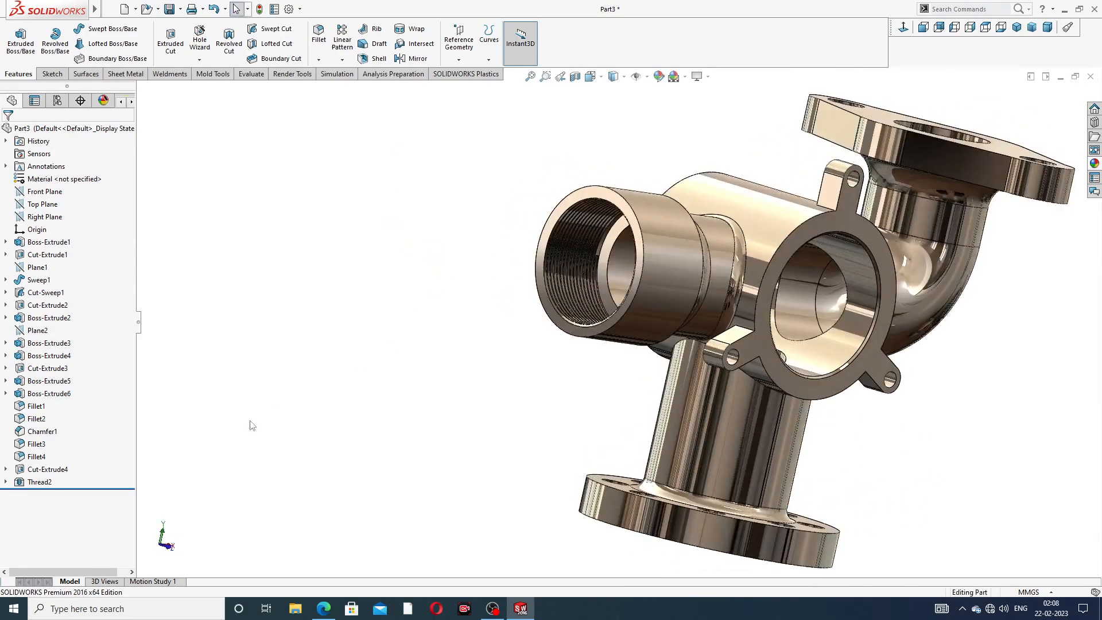
pyautogui.click(41, 482)
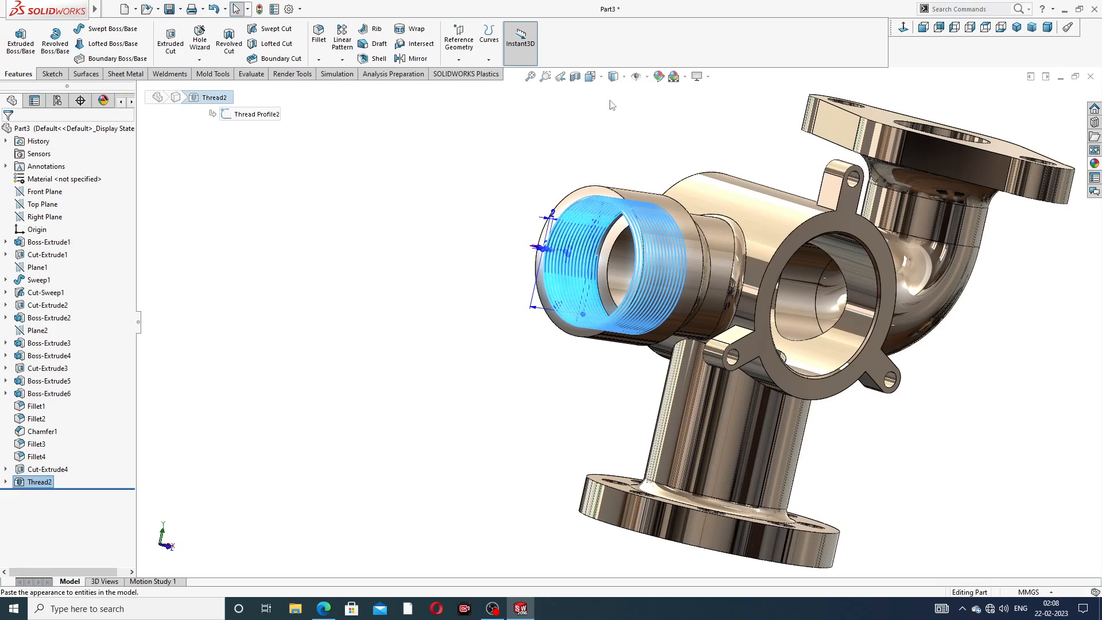
pyautogui.click(659, 77)
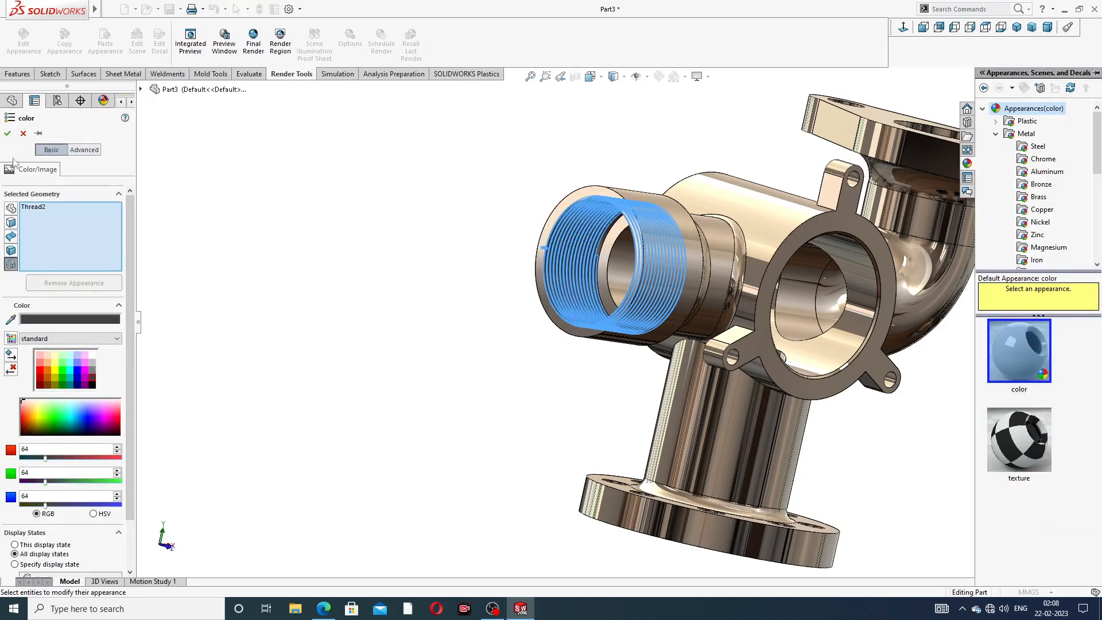
pyautogui.click(7, 133)
pyautogui.click(466, 138)
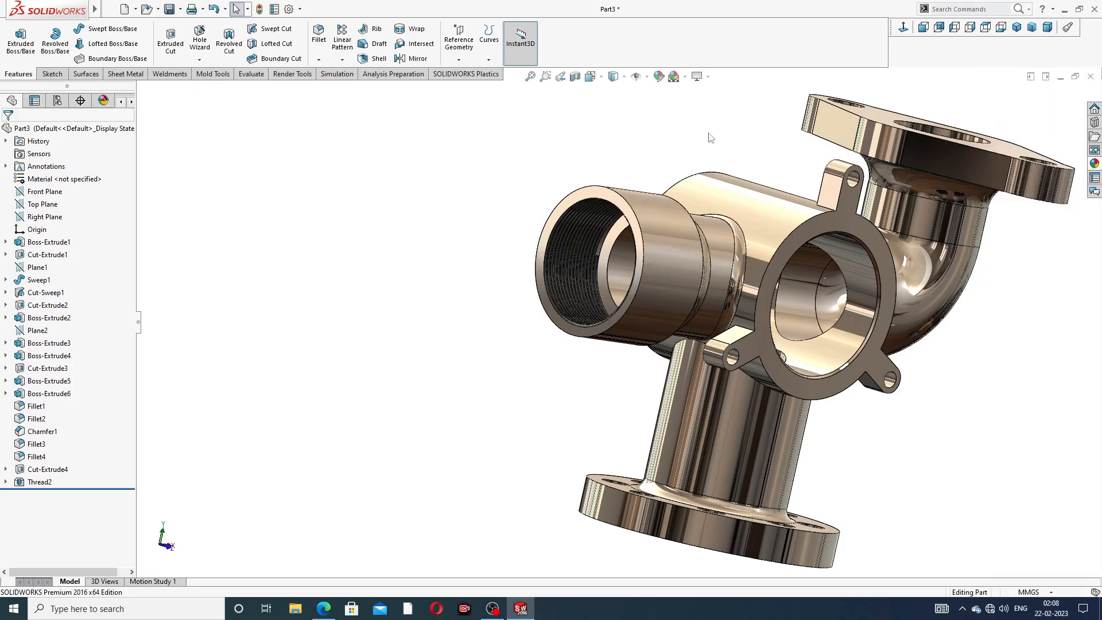
# Apply the polished brass metal appearance to the whole pipe fitting
pyautogui.scroll(3, 711, 138)
pyautogui.moveTo(799, 223); pyautogui.dragTo(753, 265, button='middle')
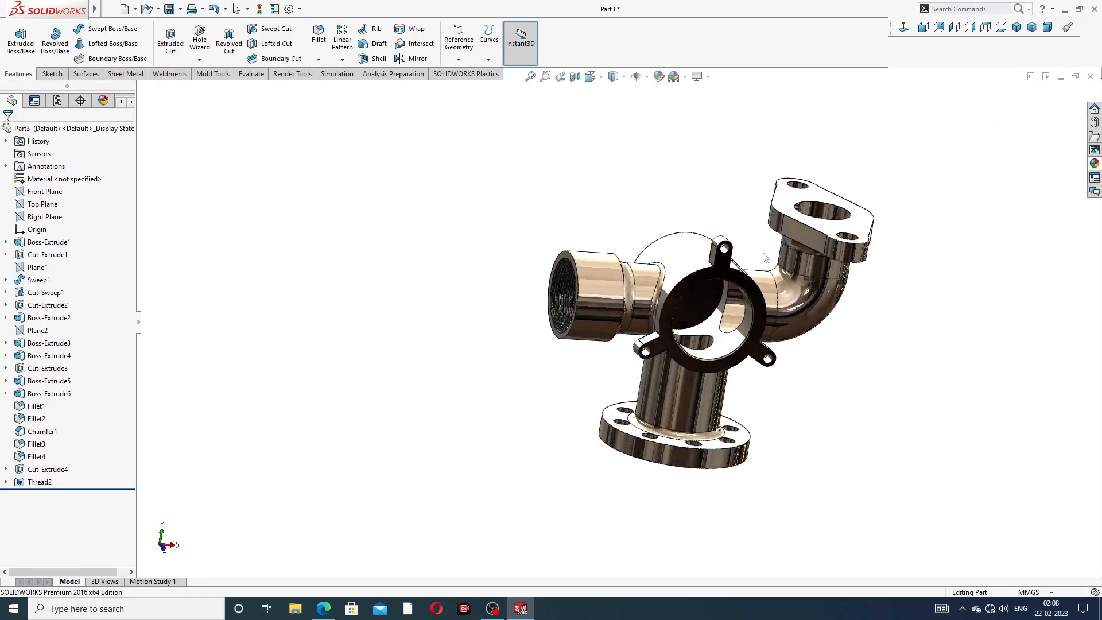
pyautogui.scroll(-3, 754, 266)
pyautogui.scroll(2, 835, 249)
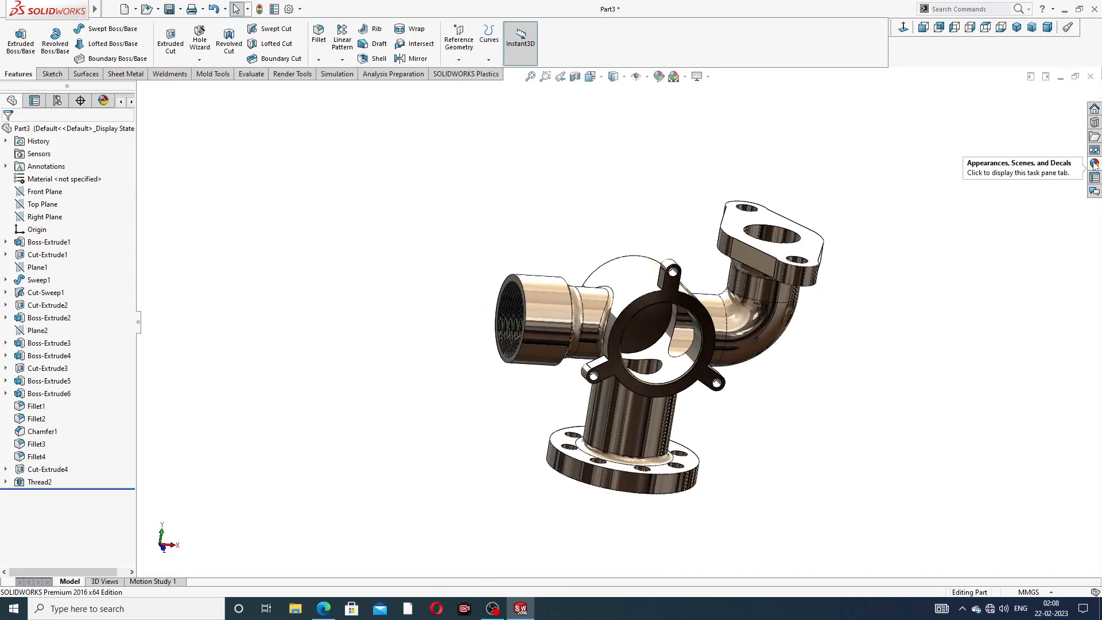
pyautogui.click(1095, 164)
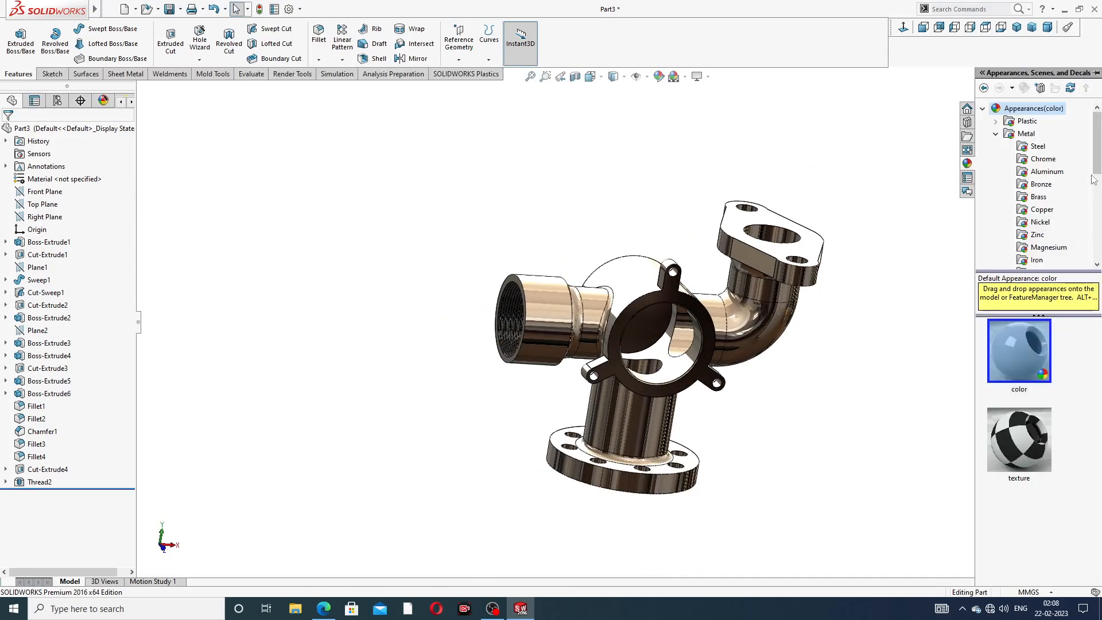
pyautogui.click(1041, 212)
pyautogui.click(1042, 198)
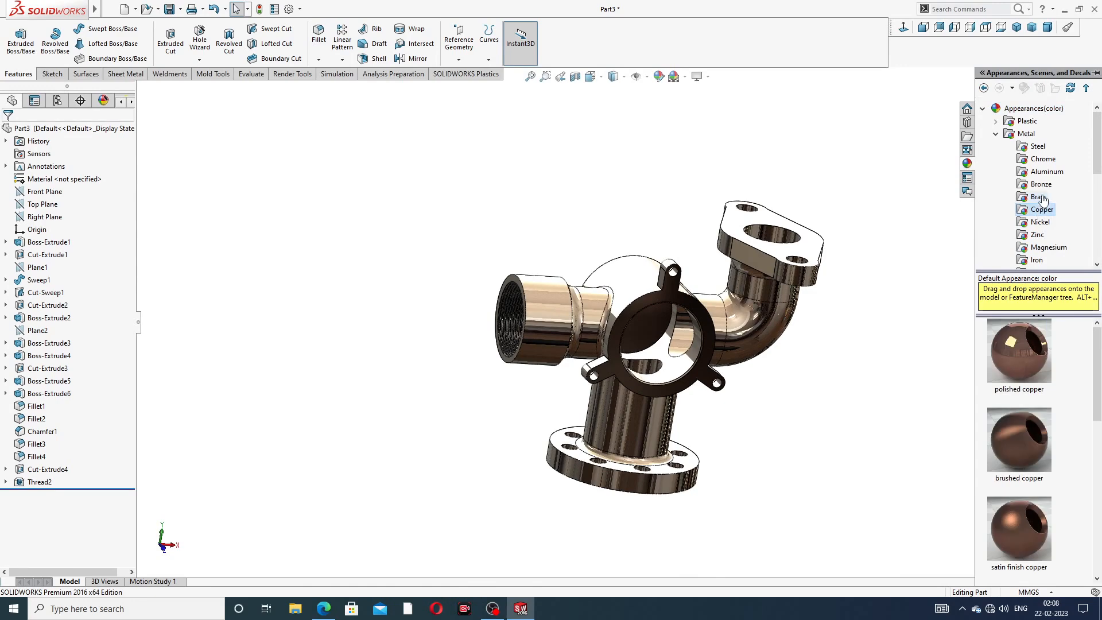
pyautogui.doubleClick(1017, 351)
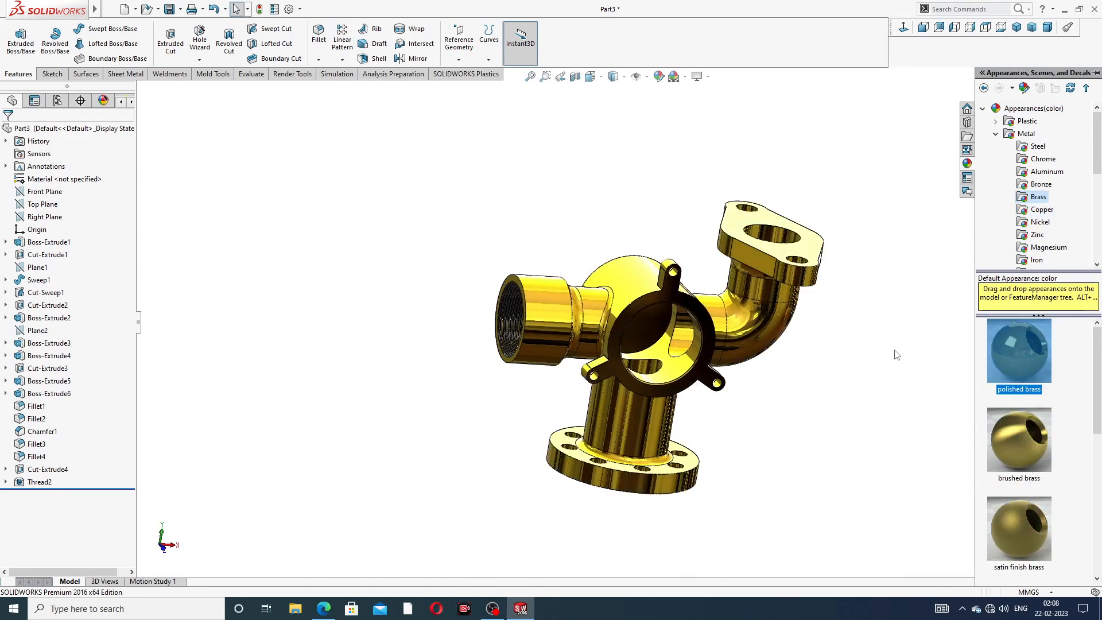
pyautogui.moveTo(762, 311); pyautogui.dragTo(712, 312, button='middle')
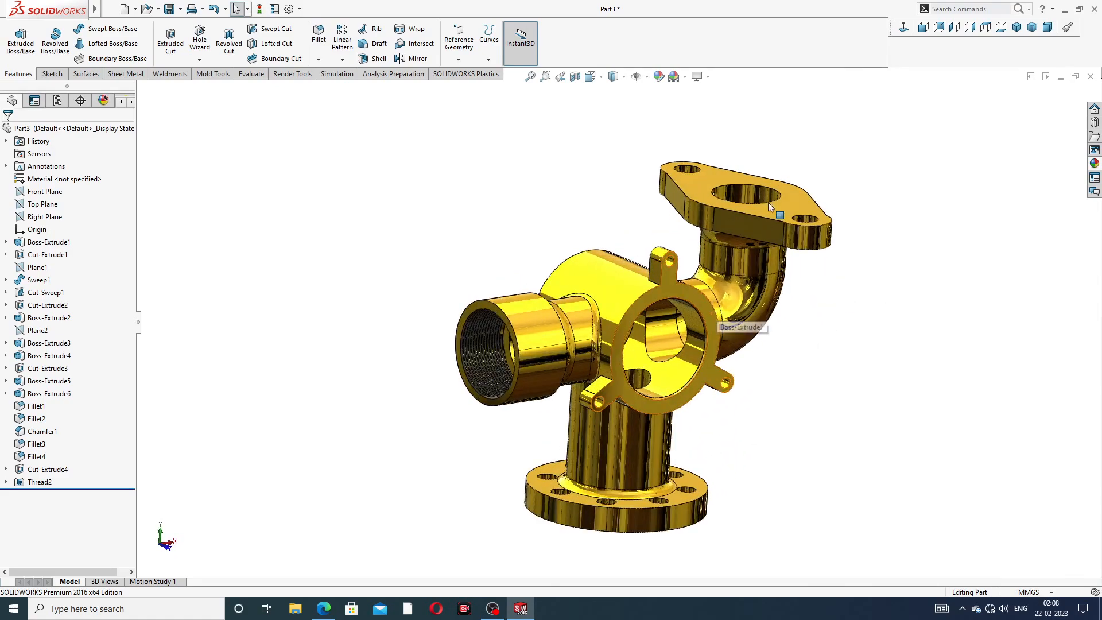
pyautogui.moveTo(765, 224); pyautogui.dragTo(732, 299, button='middle')
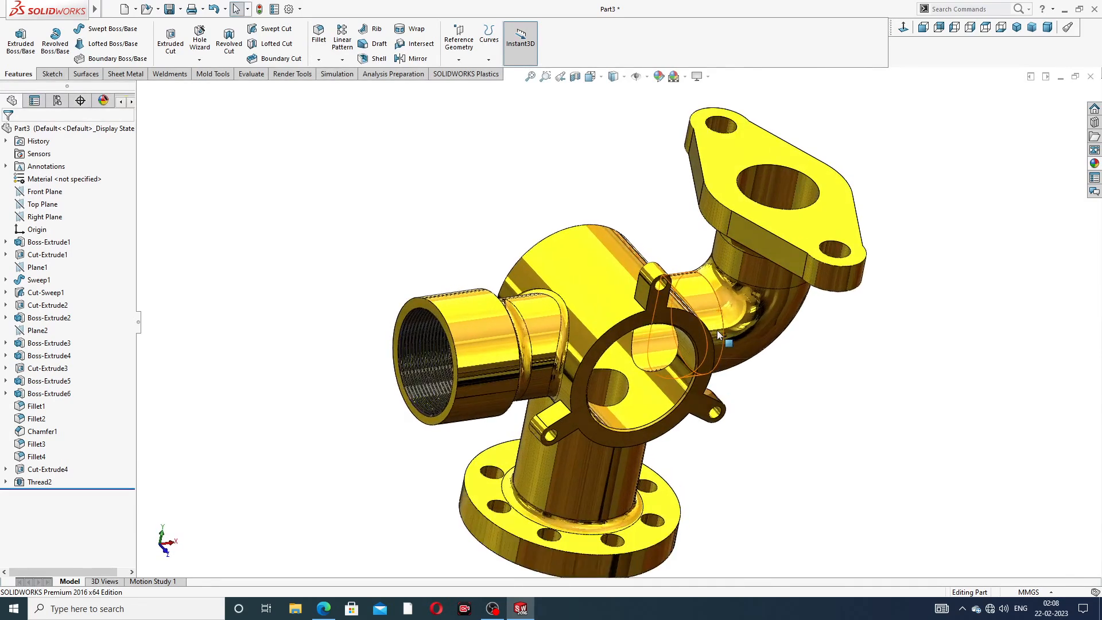
pyautogui.moveTo(726, 344); pyautogui.dragTo(687, 322, button='middle')
pyautogui.scroll(-2, 687, 321)
pyautogui.scroll(-1, 686, 322)
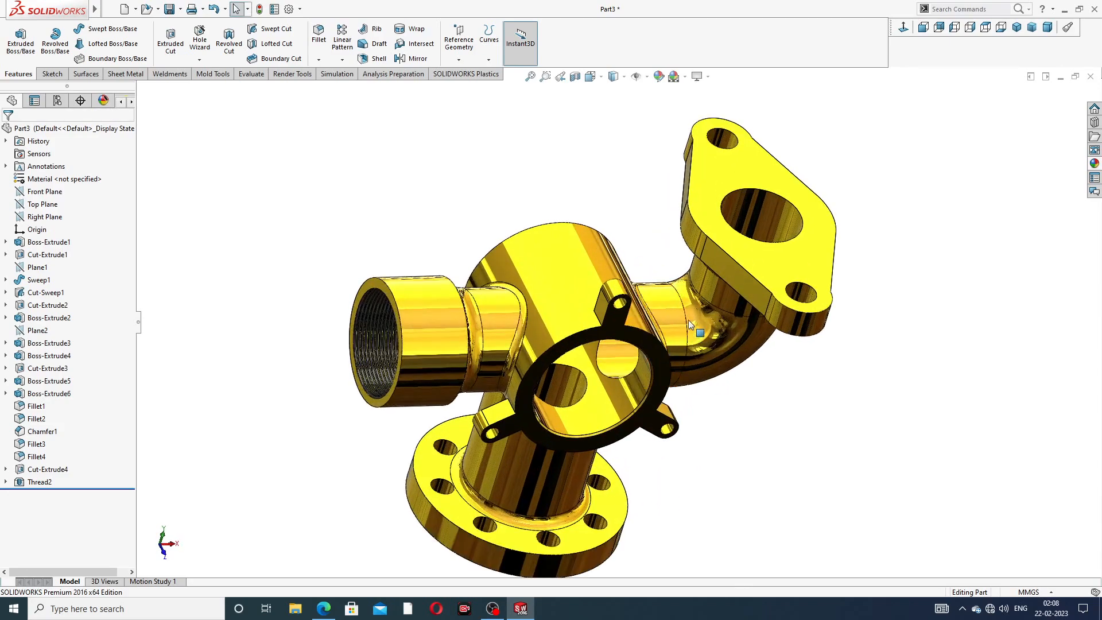
pyautogui.moveTo(886, 275); pyautogui.dragTo(838, 327, button='middle')
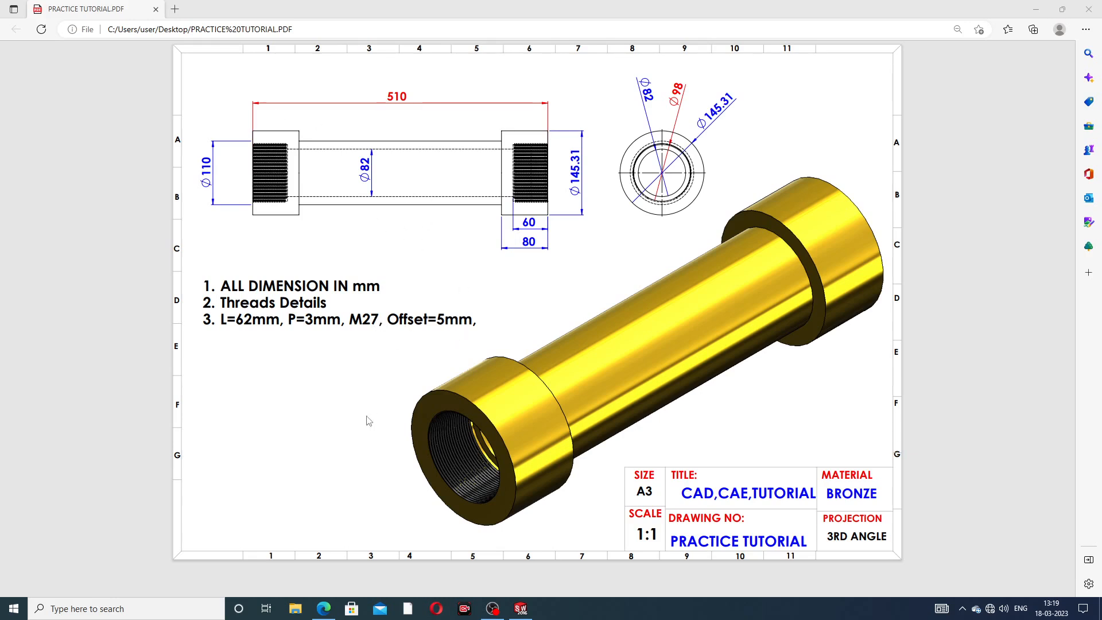
# Switch from the PDF drawing to SOLIDWORKS and view the finished threaded pipe in isometric orientation
pyautogui.click(325, 611)
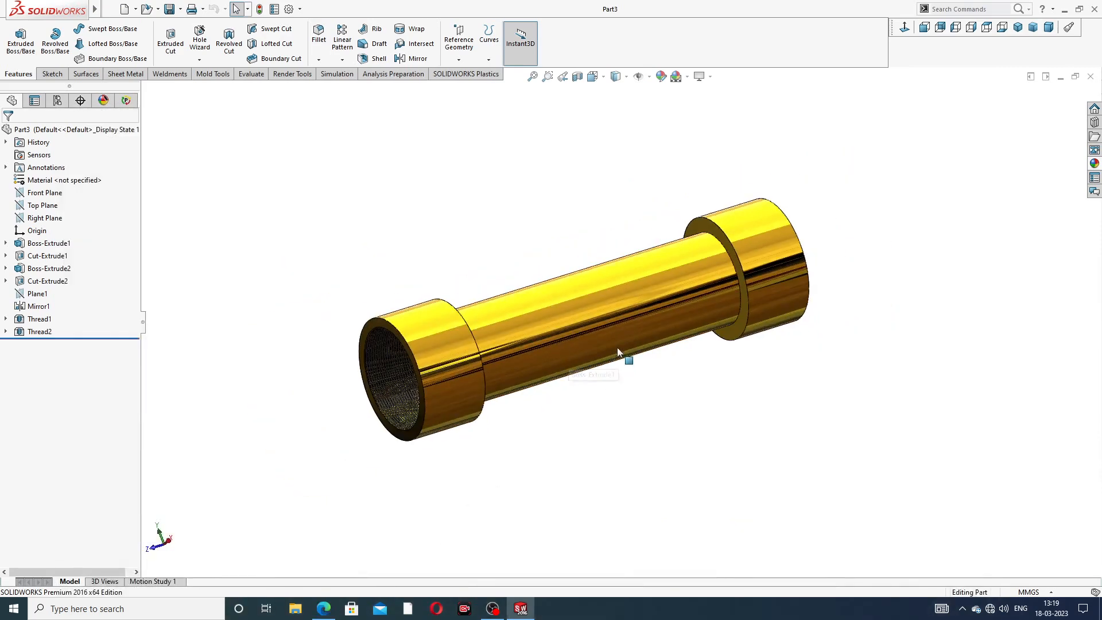
pyautogui.moveTo(618, 348); pyautogui.dragTo(562, 312, button='middle')
pyautogui.click(1018, 27)
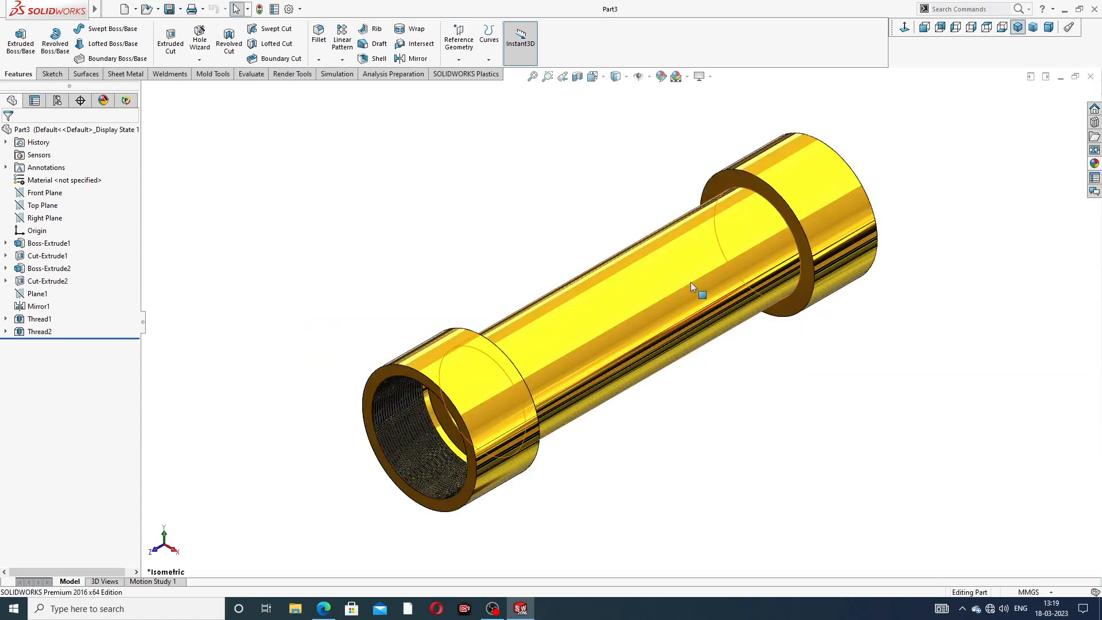
pyautogui.scroll(-3, 697, 290)
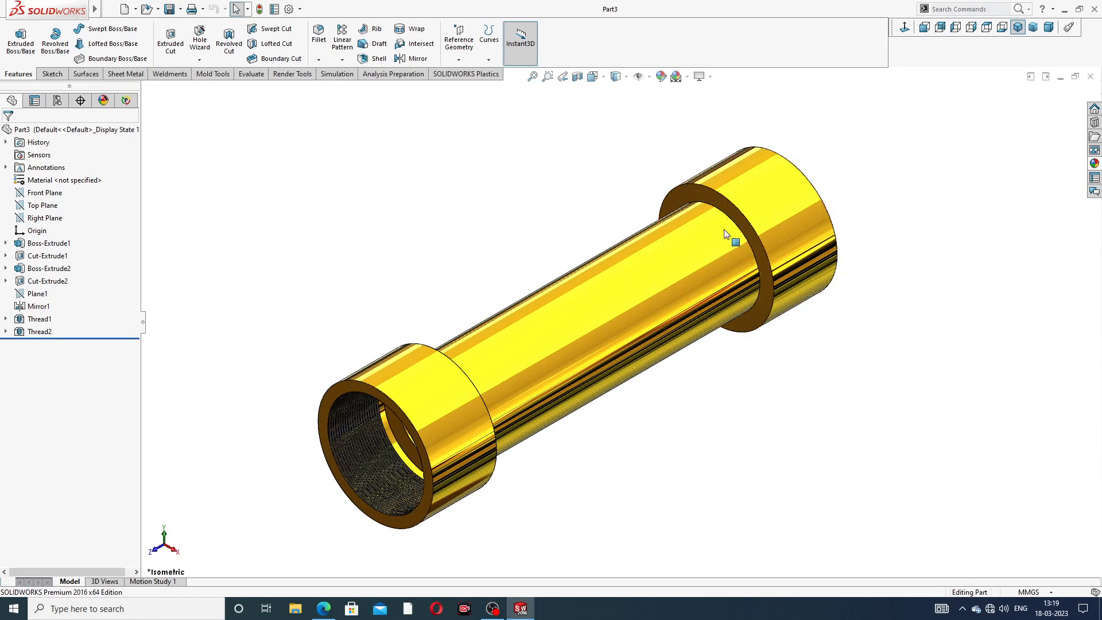
# Close the finished pipe document and create a new part document
pyautogui.click(1090, 76)
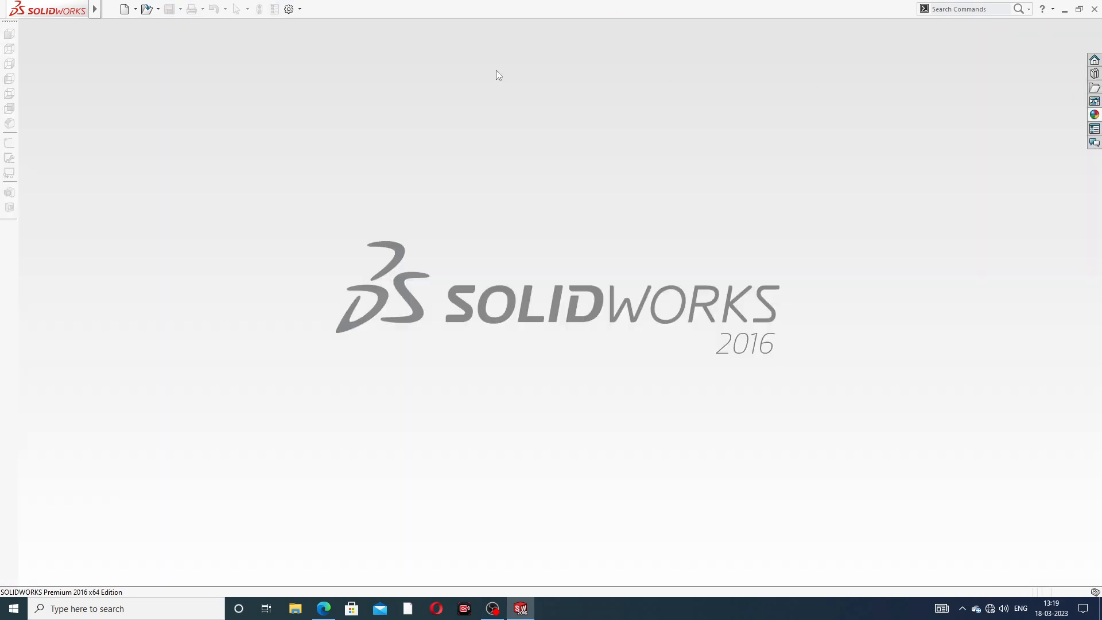
pyautogui.click(124, 9)
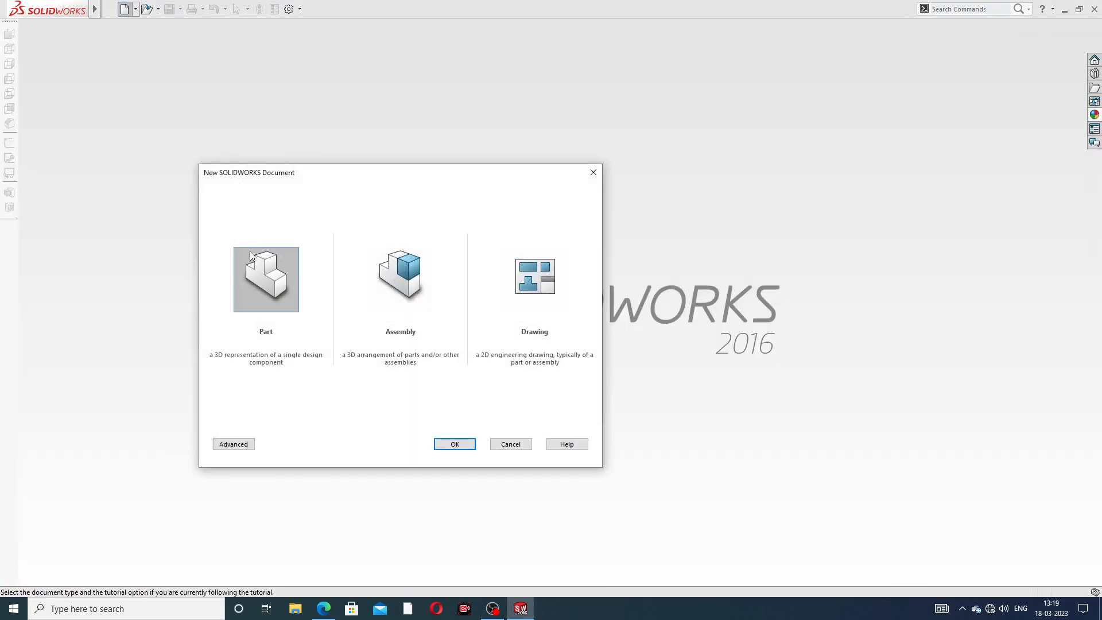
pyautogui.click(455, 443)
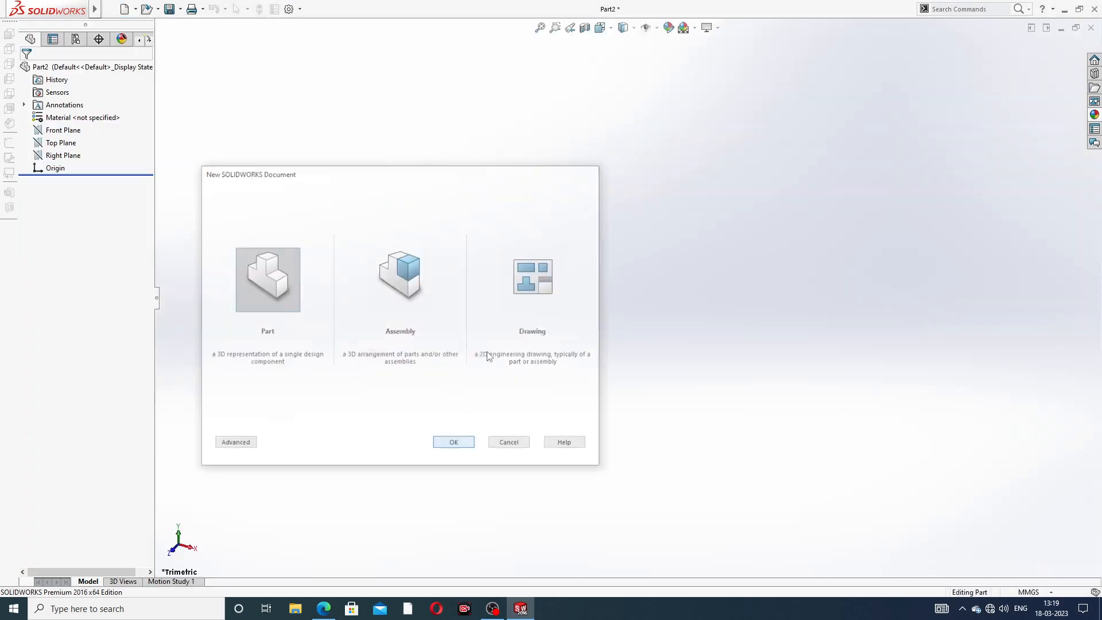
# Set both image quality resolutions, shaded and wireframe, to the highest level in the new part's document properties
pyautogui.click(289, 9)
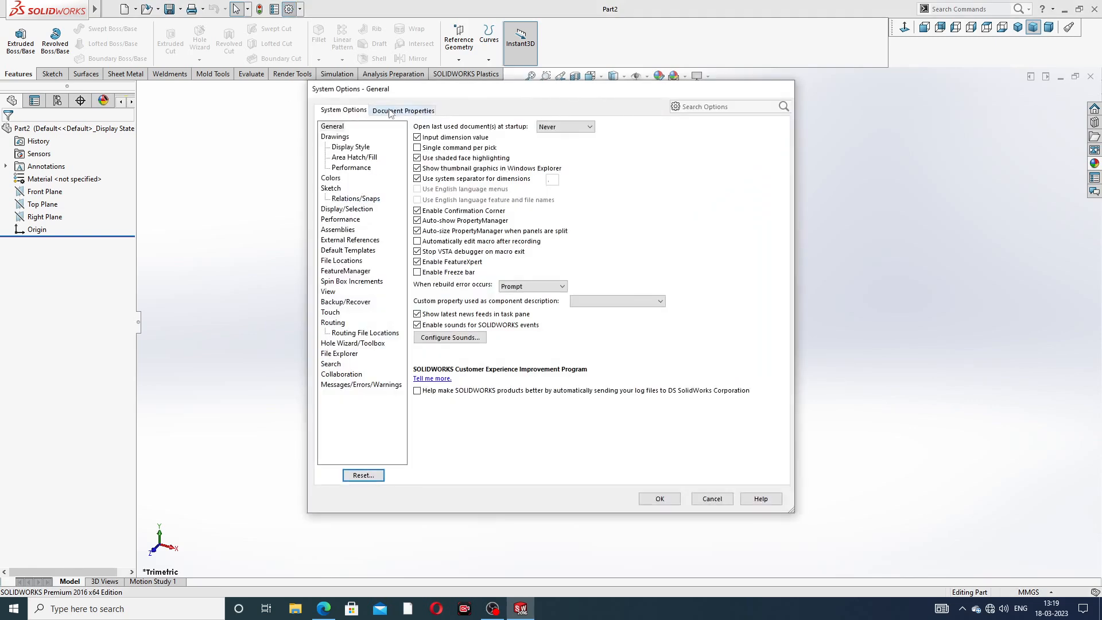
pyautogui.click(392, 110)
pyautogui.click(349, 241)
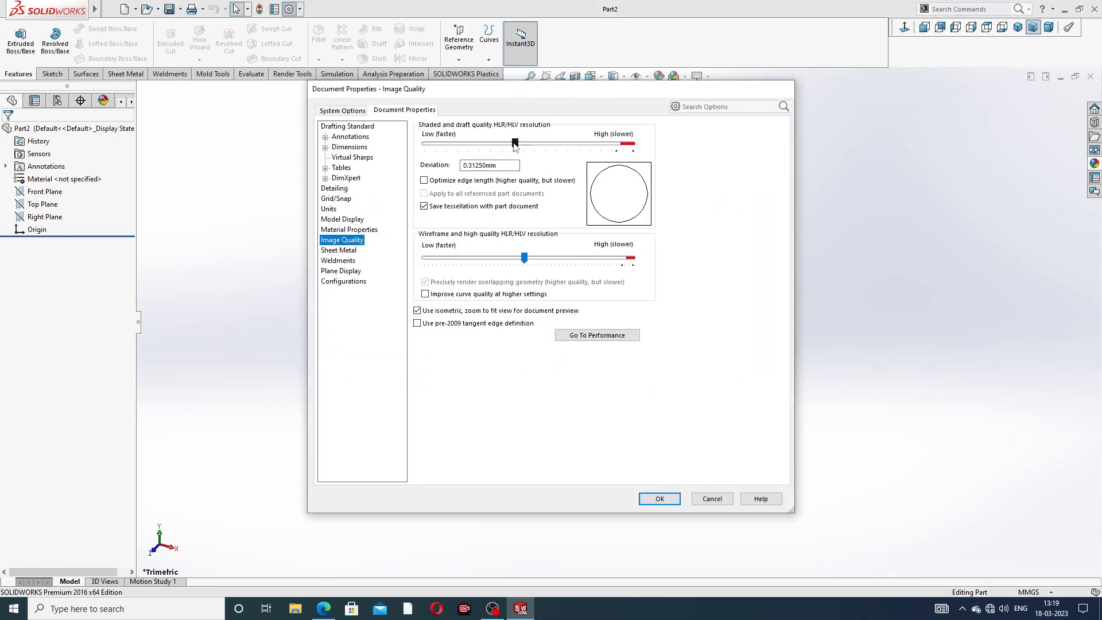
pyautogui.moveTo(515, 143); pyautogui.dragTo(633, 143)
pyautogui.moveTo(524, 258); pyautogui.dragTo(632, 257)
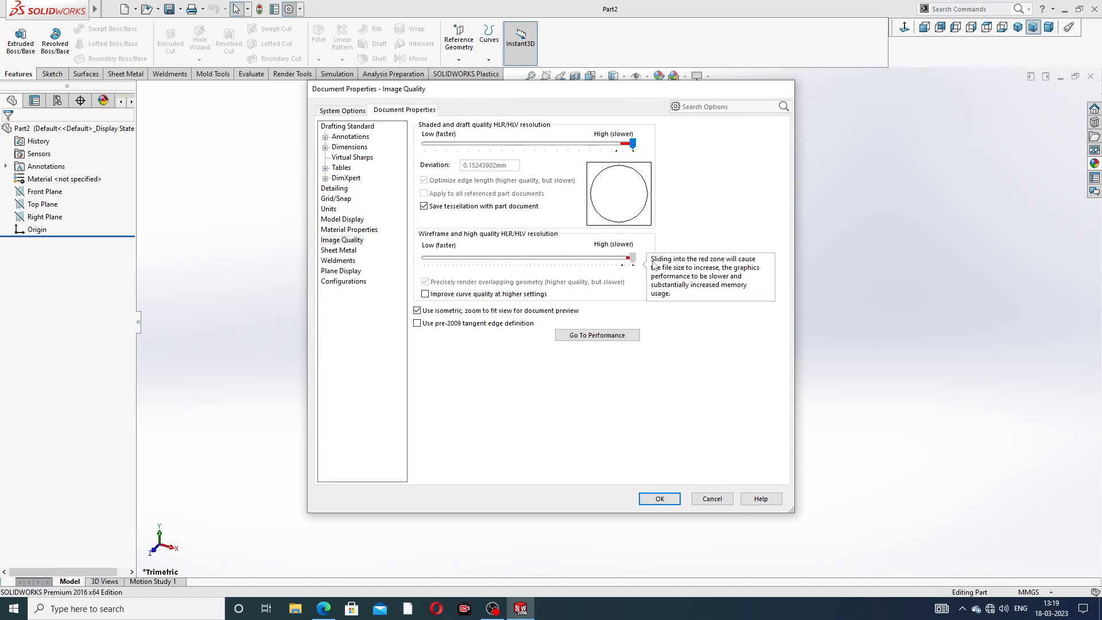
pyautogui.click(659, 498)
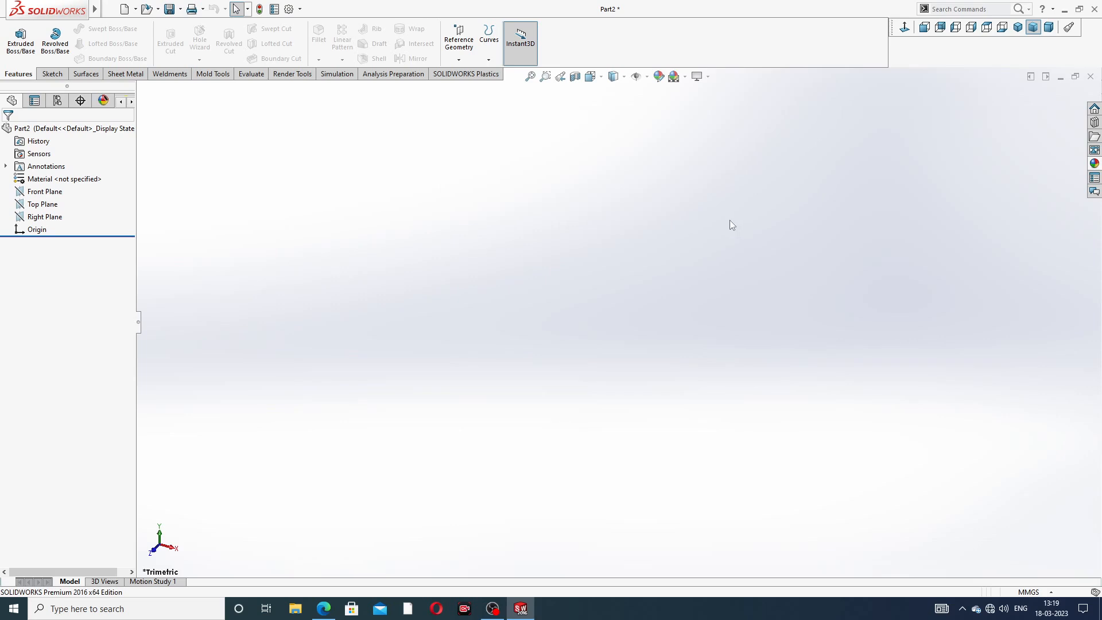
# Apply the Plain White scene to the new part and switch to the PRACTICE TUTORIAL PDF drawing in the browser
pyautogui.click(687, 77)
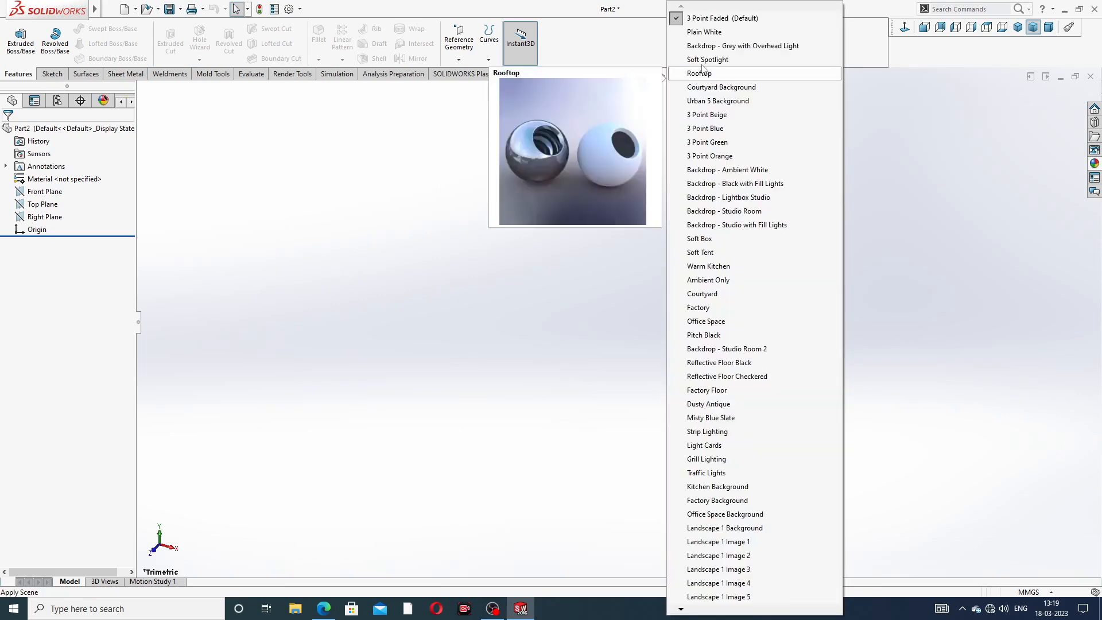
pyautogui.click(707, 33)
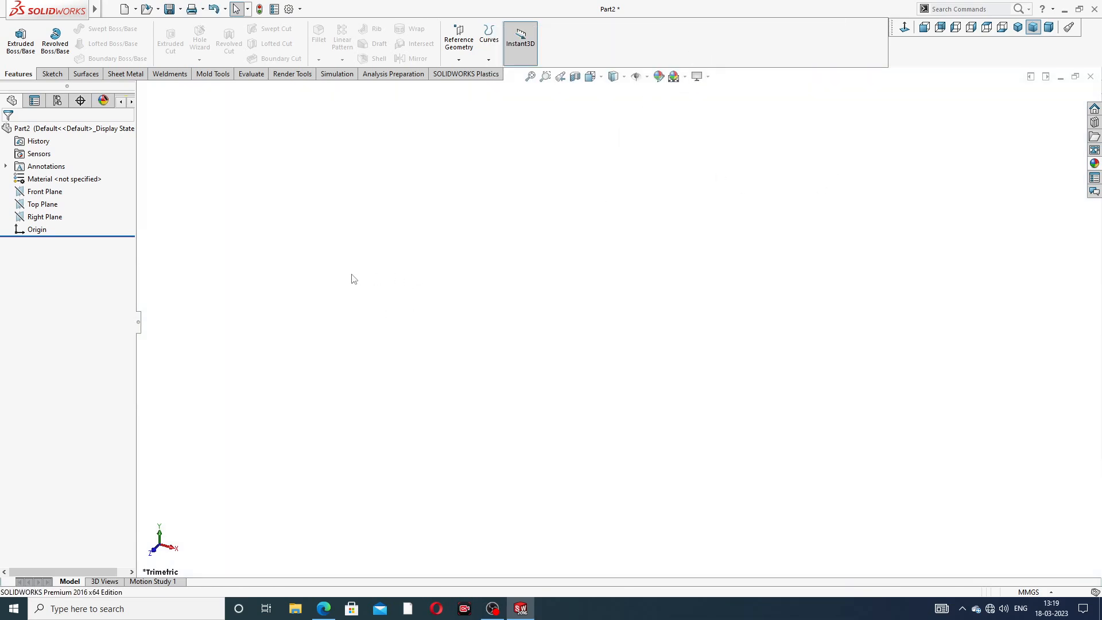
pyautogui.click(324, 608)
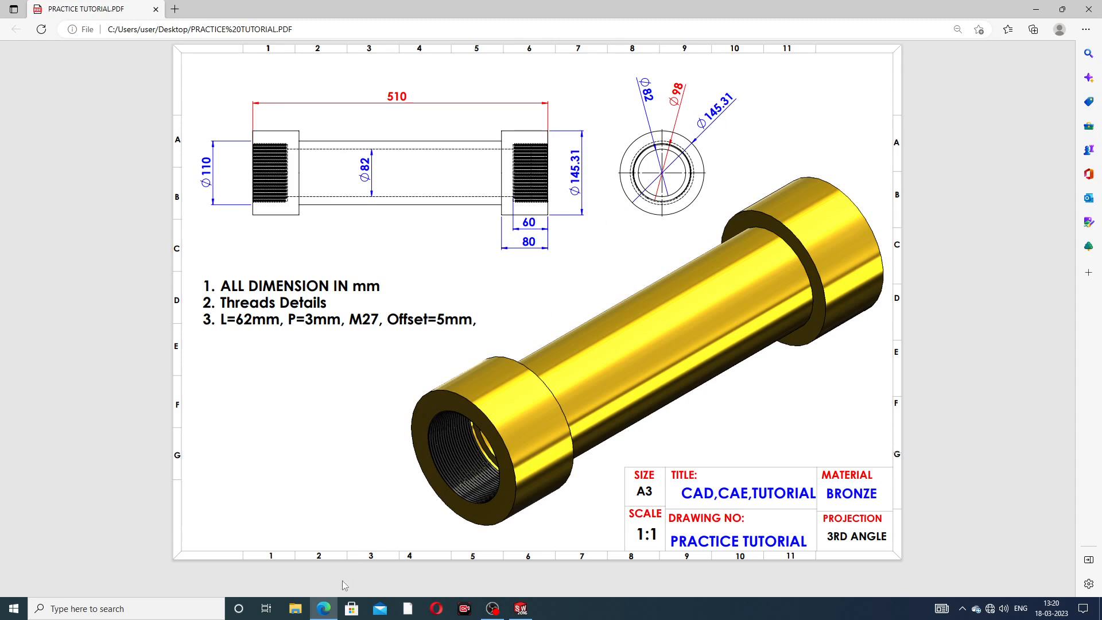
# Switch to SOLIDWORKS and sketch a circle of about 108.65 mm diameter centred on the origin on the Front Plane
pyautogui.click(324, 608)
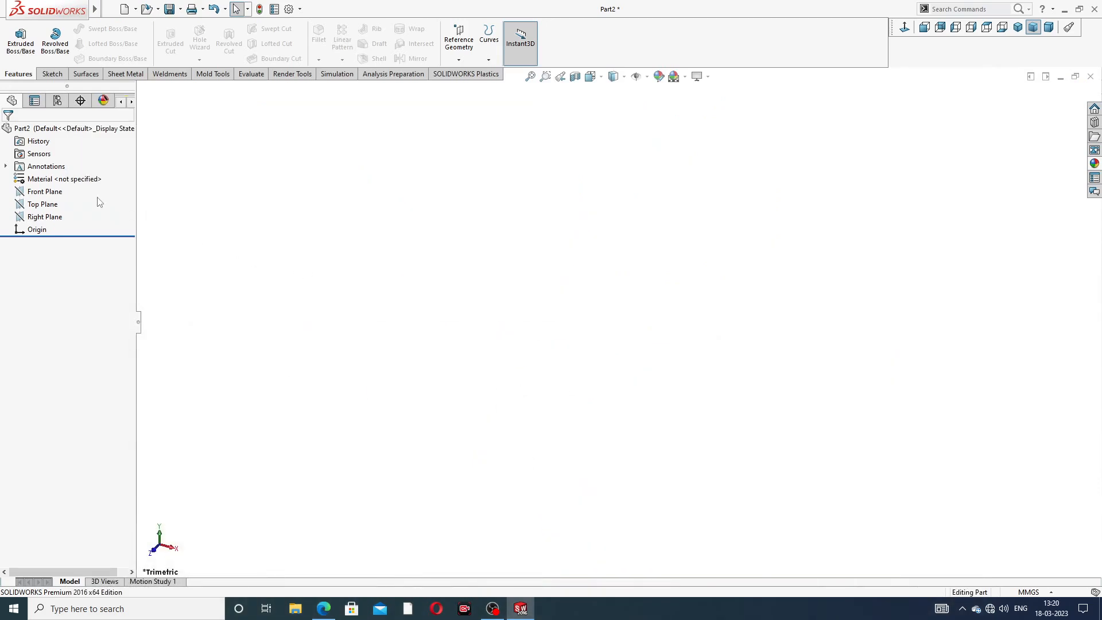
pyautogui.click(48, 195)
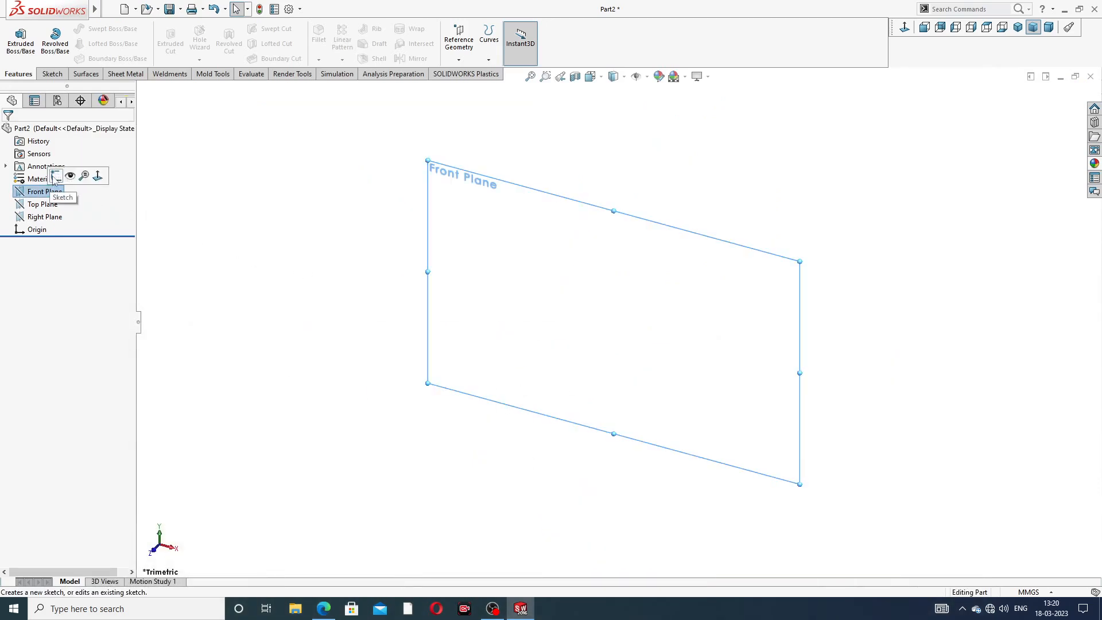
pyautogui.click(56, 175)
pyautogui.click(98, 28)
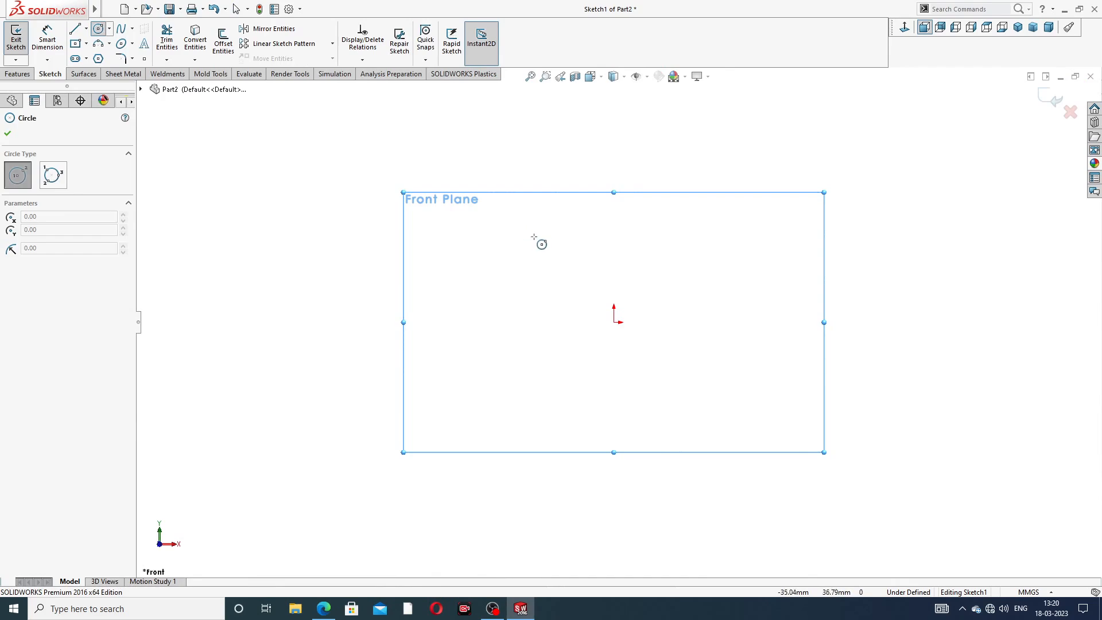
pyautogui.click(614, 322)
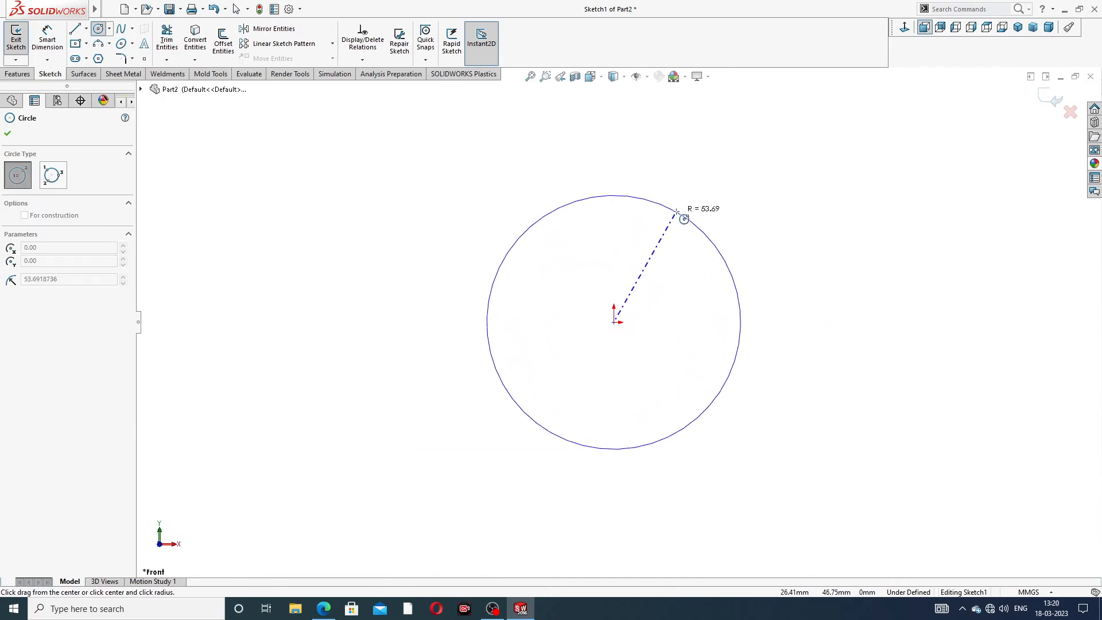
pyautogui.click(664, 205)
pyautogui.rightClick(737, 180)
pyautogui.click(760, 189)
# Dimension the circle's diameter as 98 mm
pyautogui.click(47, 37)
pyautogui.click(664, 211)
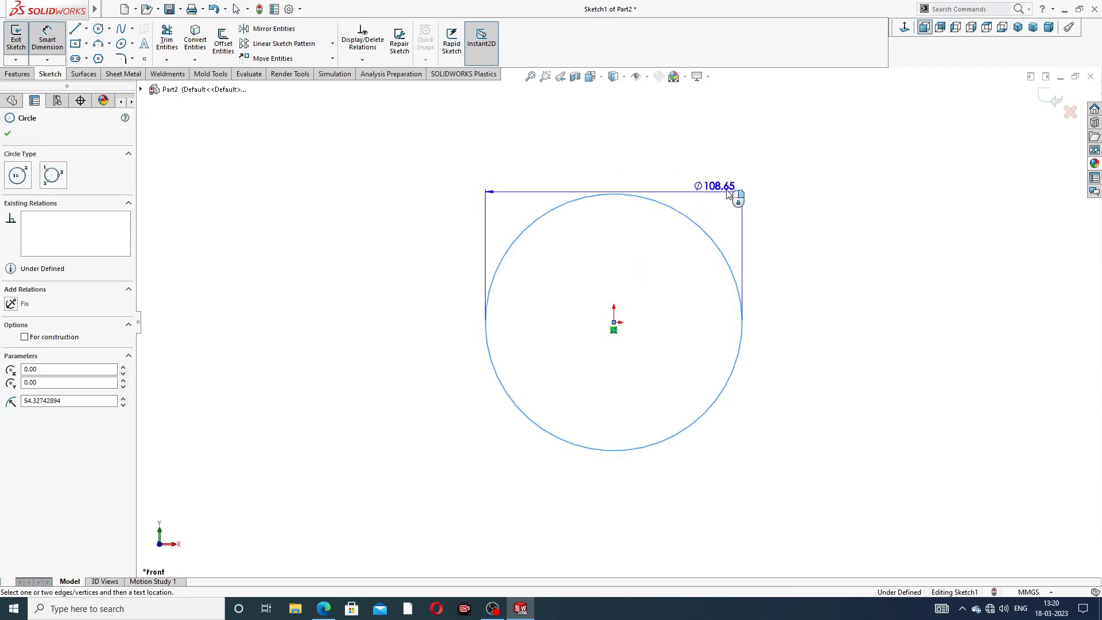
pyautogui.click(780, 194)
pyautogui.write('98')
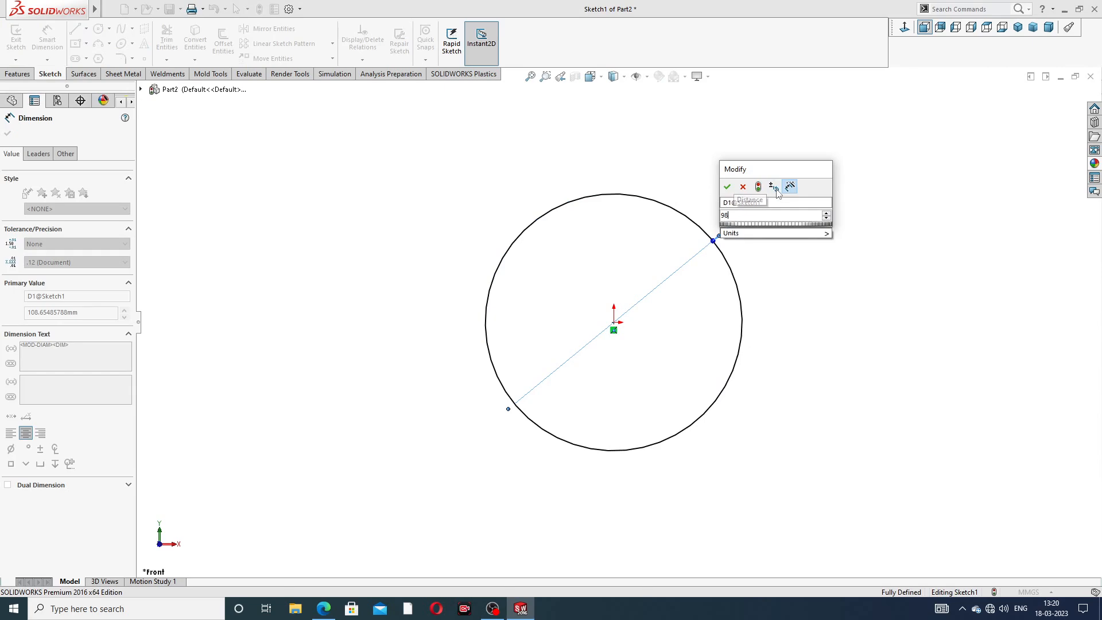
pyautogui.press('Return')
pyautogui.rightClick(827, 144)
pyautogui.click(849, 155)
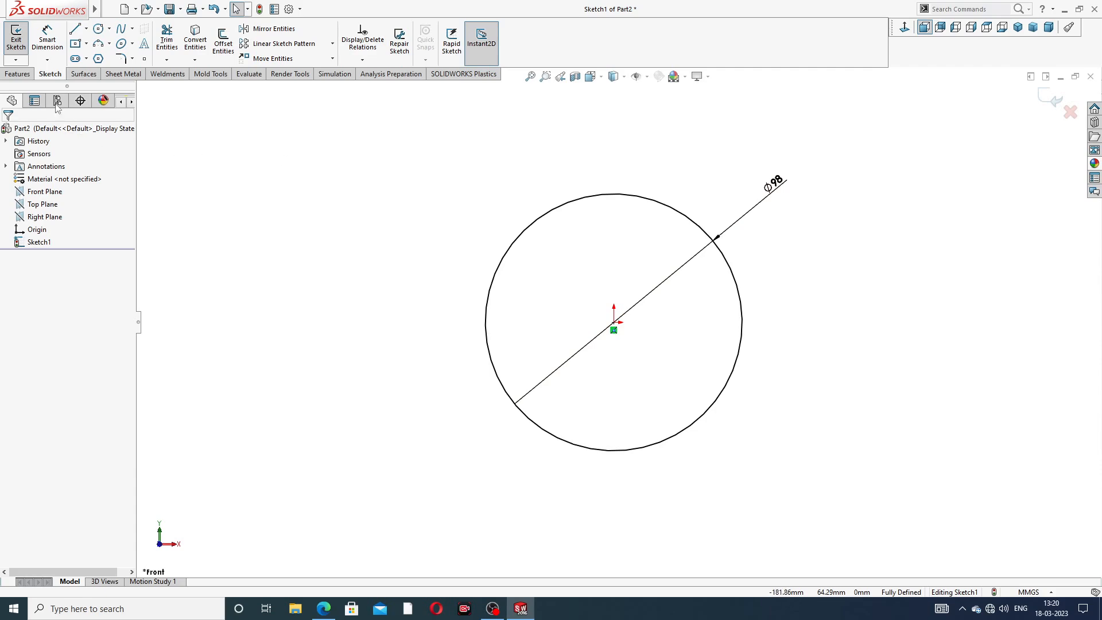
# Extrude the 98 mm circle to a blind depth of 510 mm, checking the overall length on the PDF drawing
pyautogui.click(17, 74)
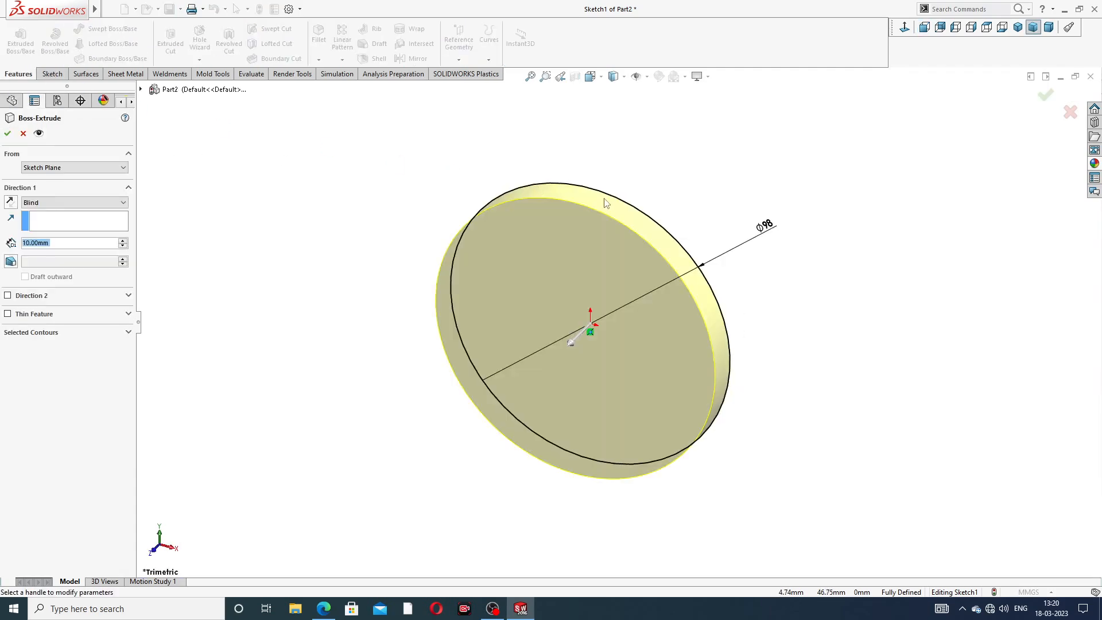
pyautogui.click(323, 608)
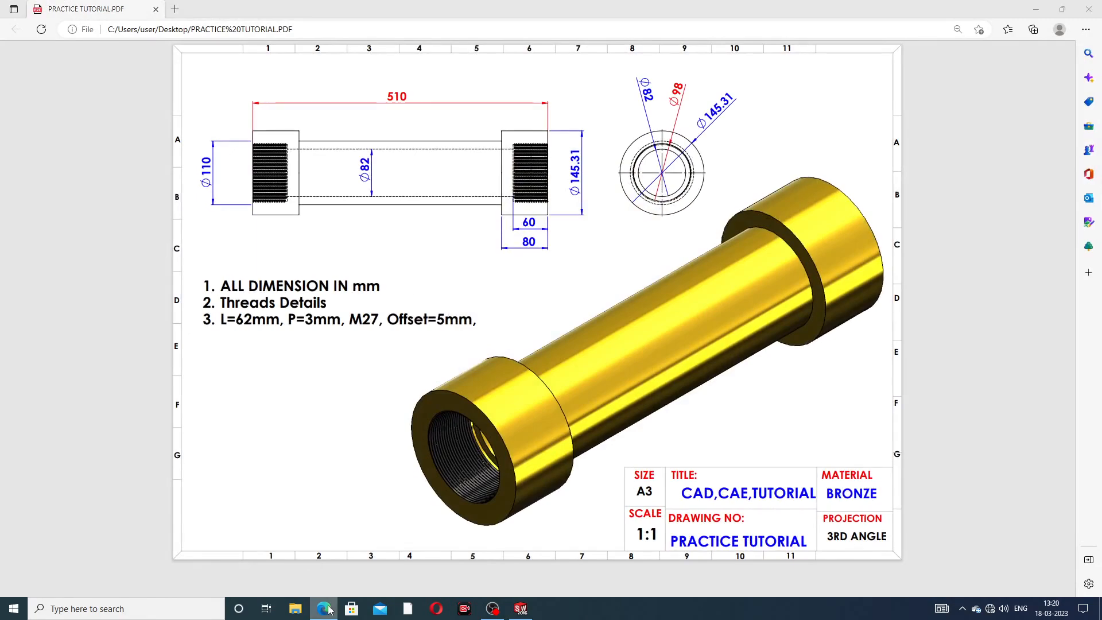
pyautogui.click(331, 608)
pyautogui.click(55, 244)
pyautogui.write('510')
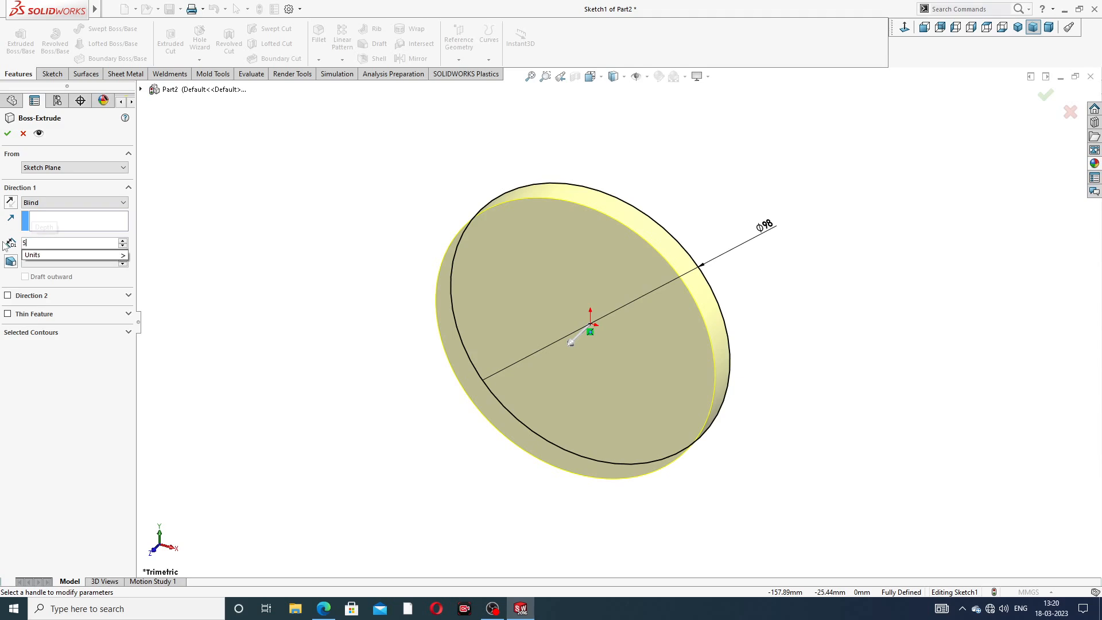
pyautogui.press('Return')
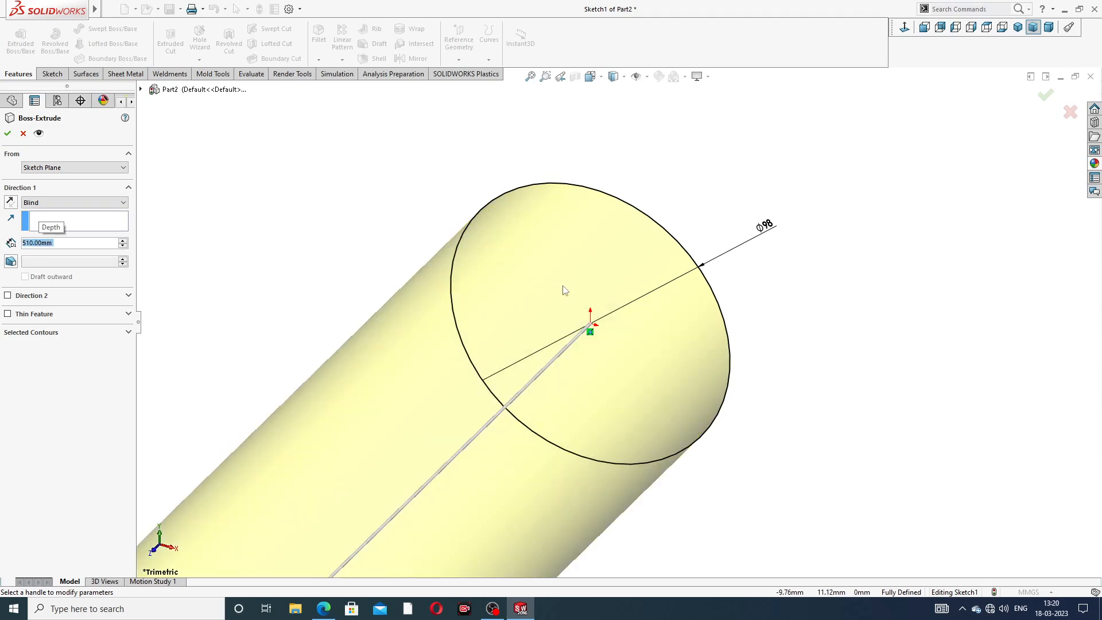
pyautogui.scroll(5, 564, 293)
pyautogui.moveTo(547, 396); pyautogui.dragTo(278, 315, button='middle')
pyautogui.scroll(3, 489, 322)
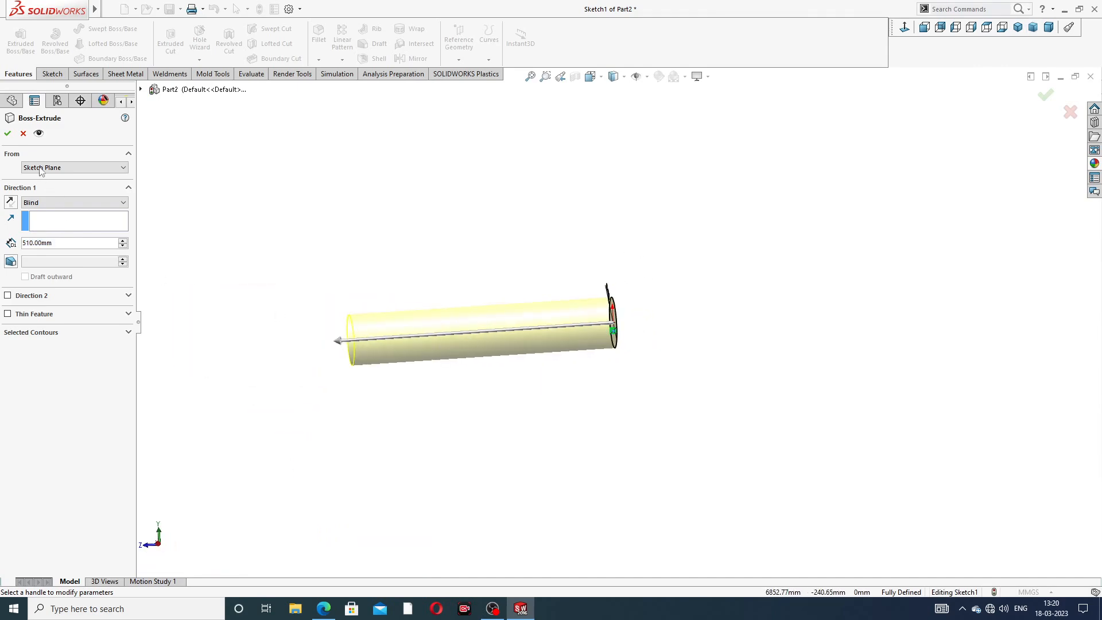
pyautogui.click(7, 134)
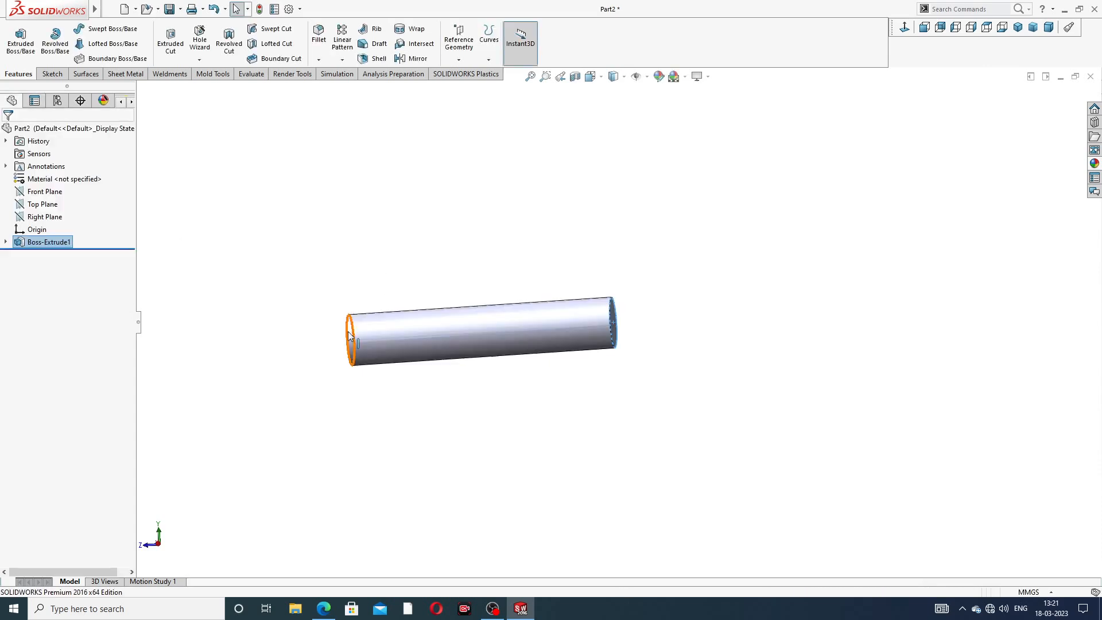
# Sketch a circle of about 70 mm diameter centred on the origin on the cylinder's front end face
pyautogui.click(308, 354)
pyautogui.moveTo(309, 352); pyautogui.dragTo(655, 347, button='middle')
pyautogui.click(481, 333)
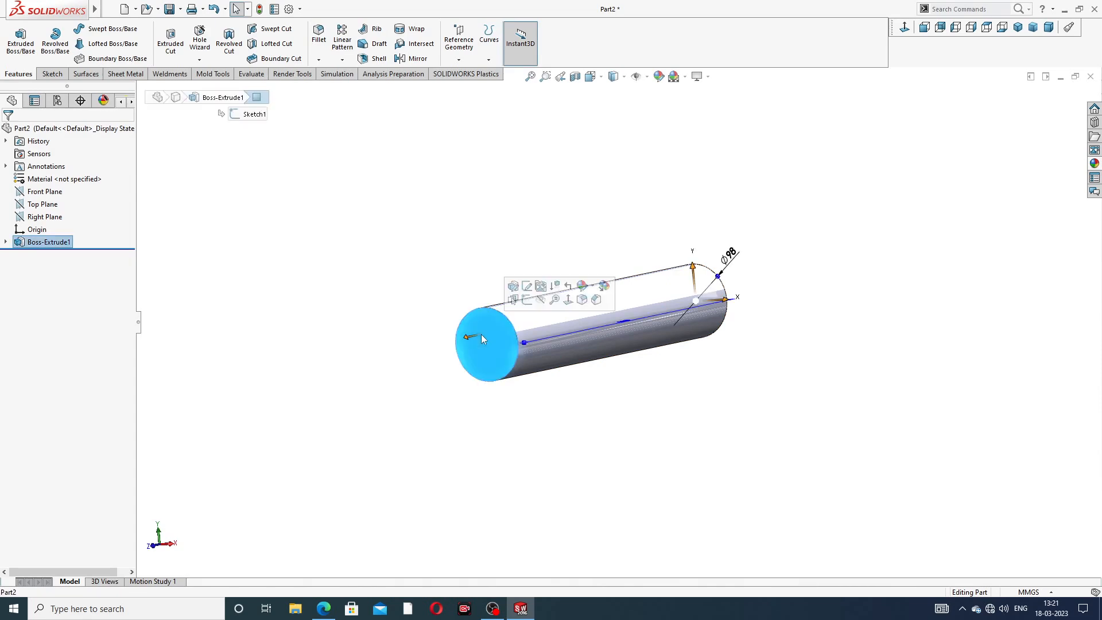
pyautogui.click(526, 300)
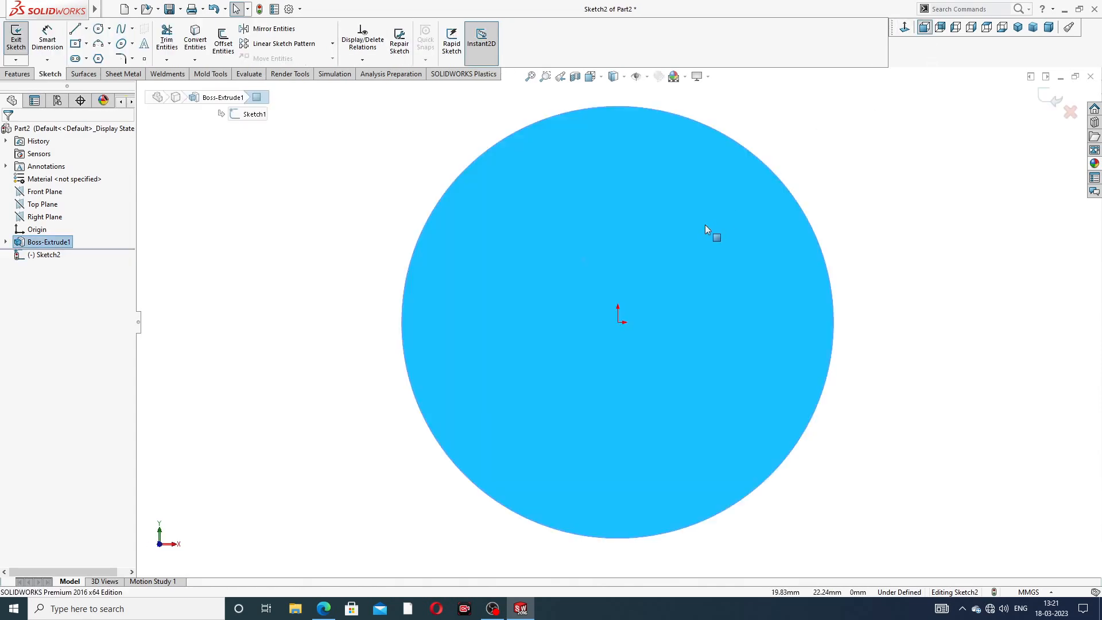
pyautogui.click(99, 28)
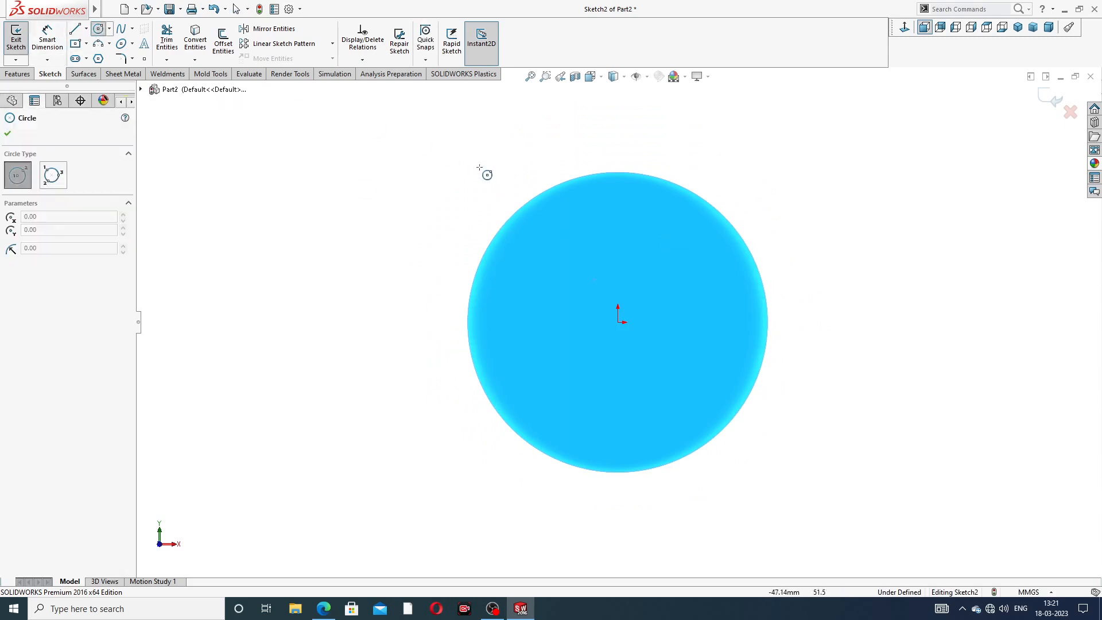
pyautogui.click(618, 322)
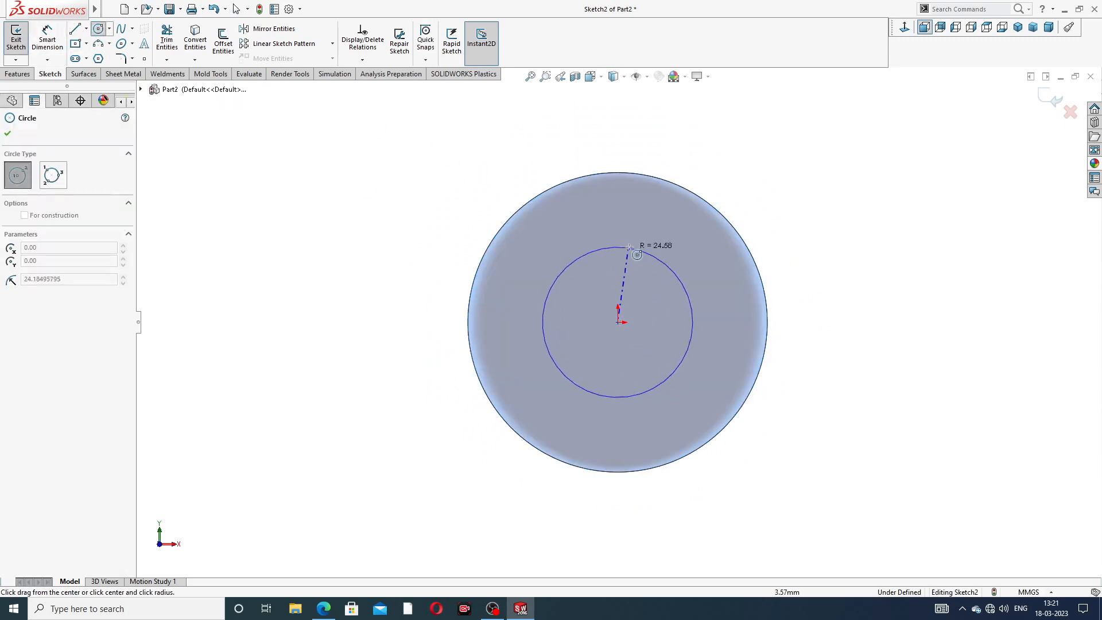
pyautogui.click(644, 218)
pyautogui.rightClick(718, 185)
pyautogui.click(745, 190)
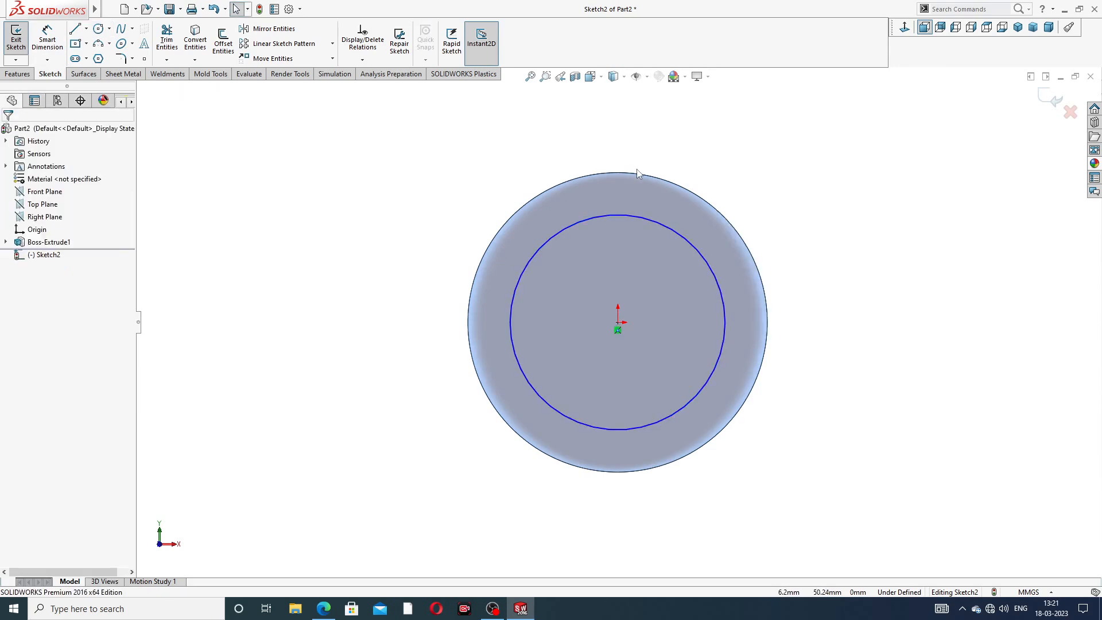
# Dimension the bore circle's diameter as 82 mm
pyautogui.click(47, 39)
pyautogui.click(677, 227)
pyautogui.click(784, 167)
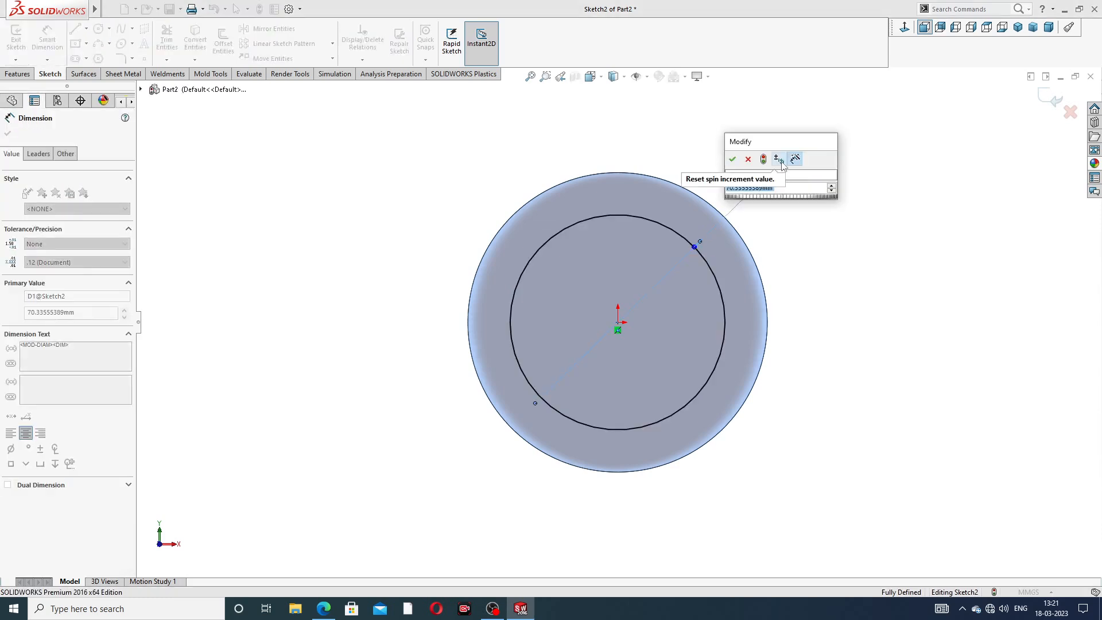
pyautogui.write('82')
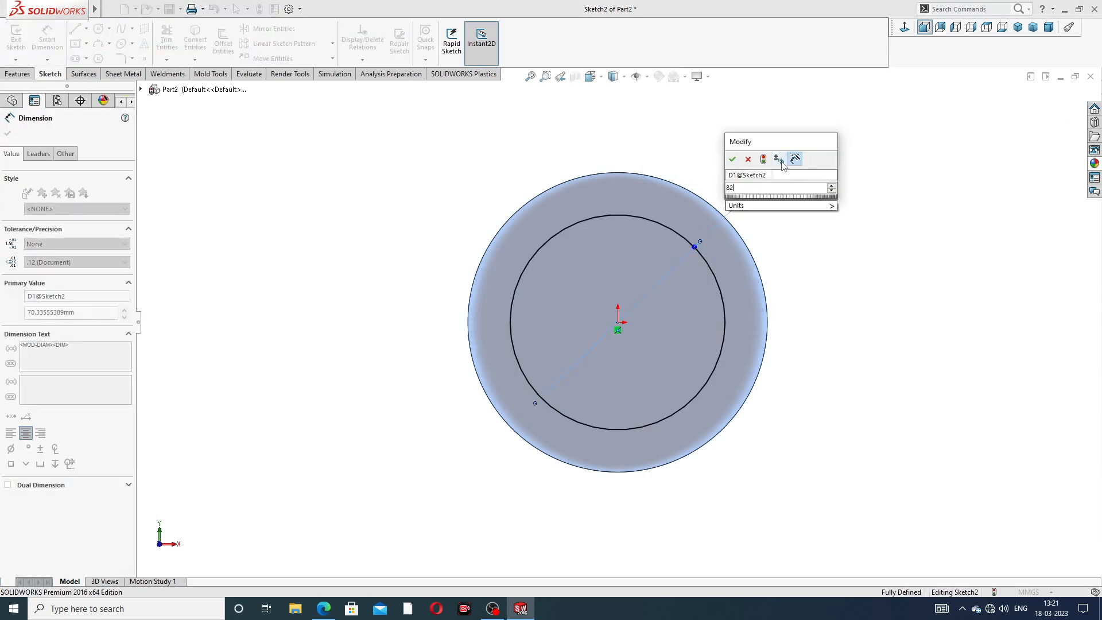
pyautogui.press('Return')
pyautogui.rightClick(832, 168)
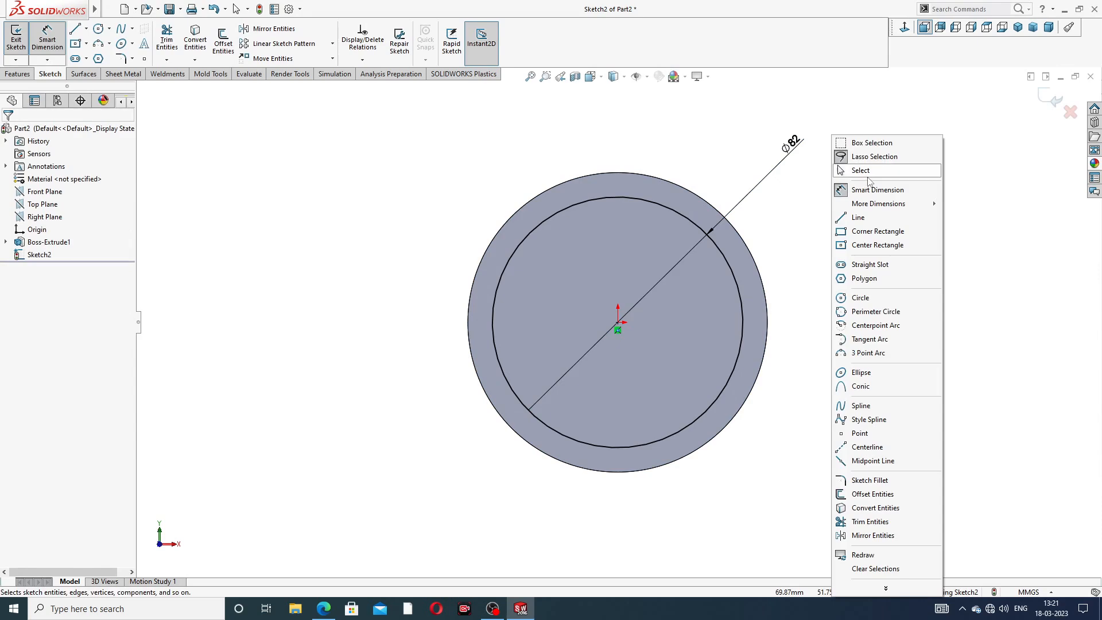
pyautogui.click(869, 173)
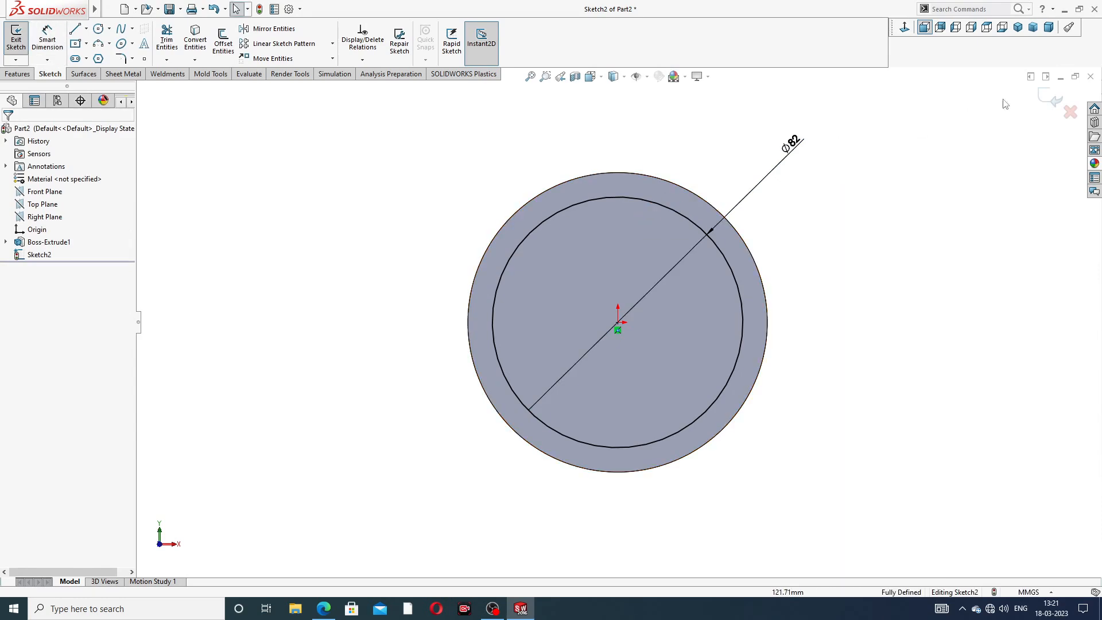
# Cut the 82 mm circle through the cylinder with a blind Extruded Cut of 510 mm and inspect the bore
pyautogui.click(17, 74)
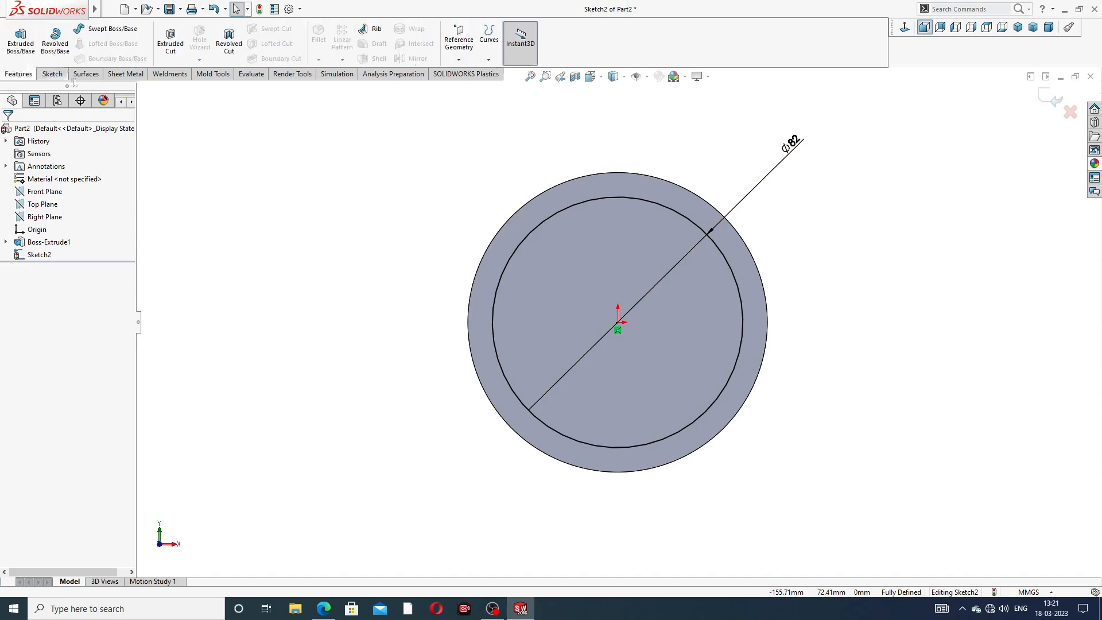
pyautogui.click(170, 40)
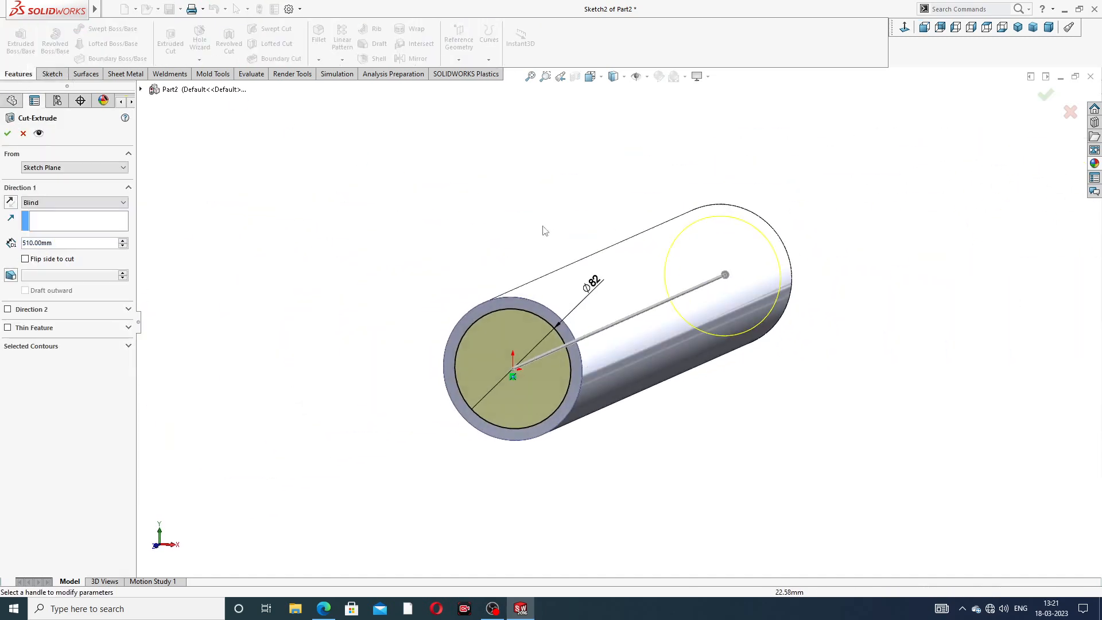
pyautogui.click(8, 134)
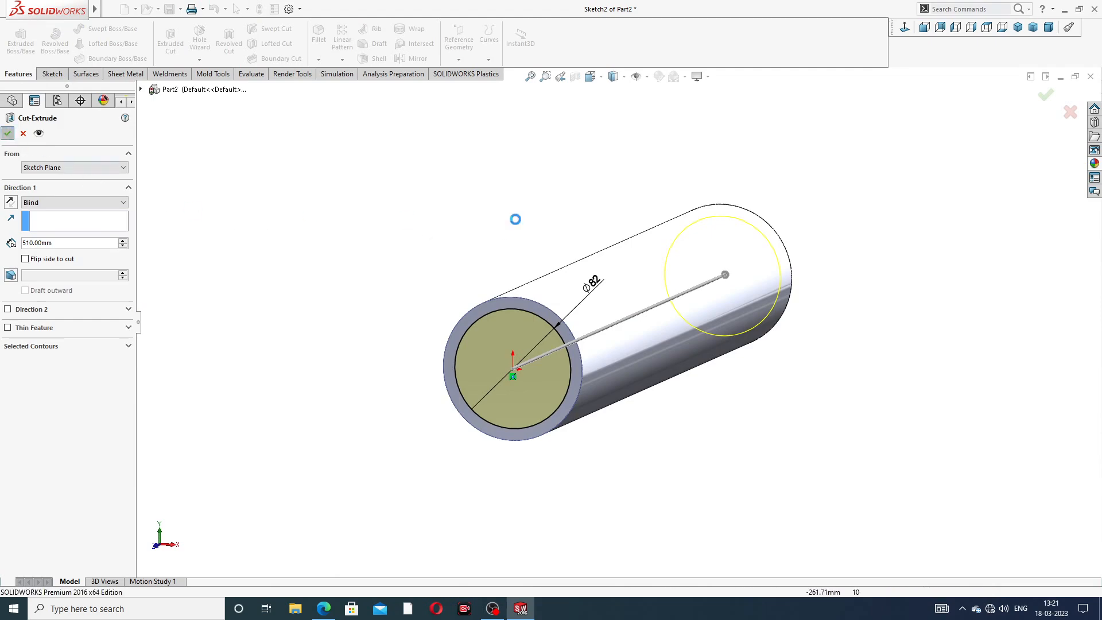
pyautogui.scroll(3, 598, 291)
pyautogui.moveTo(635, 232); pyautogui.dragTo(625, 290, button='middle')
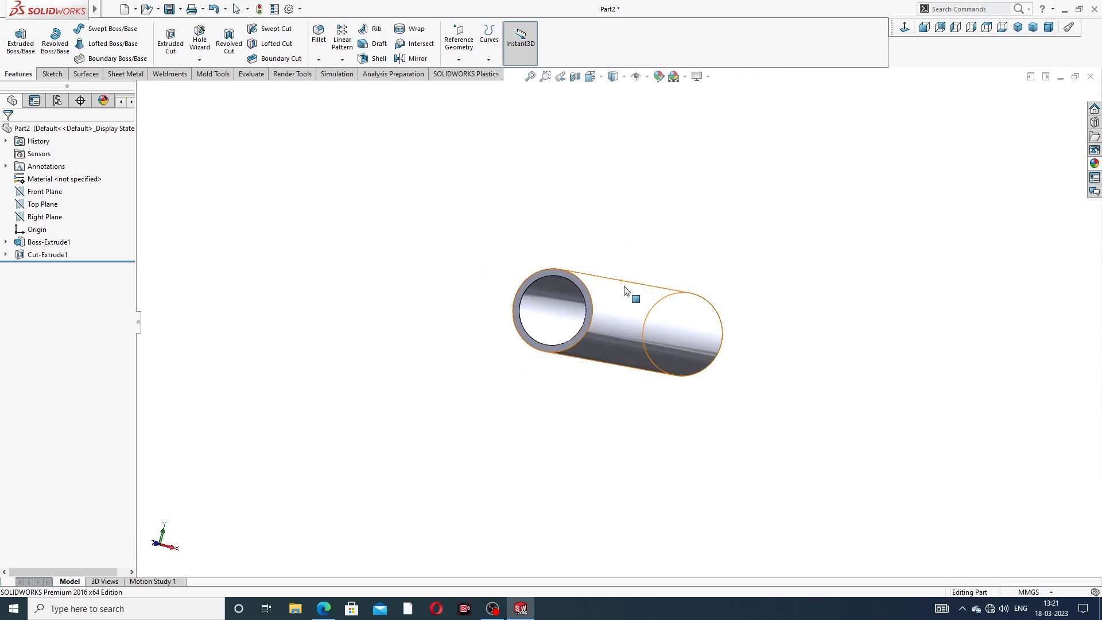
pyautogui.moveTo(563, 321); pyautogui.dragTo(660, 294, button='middle')
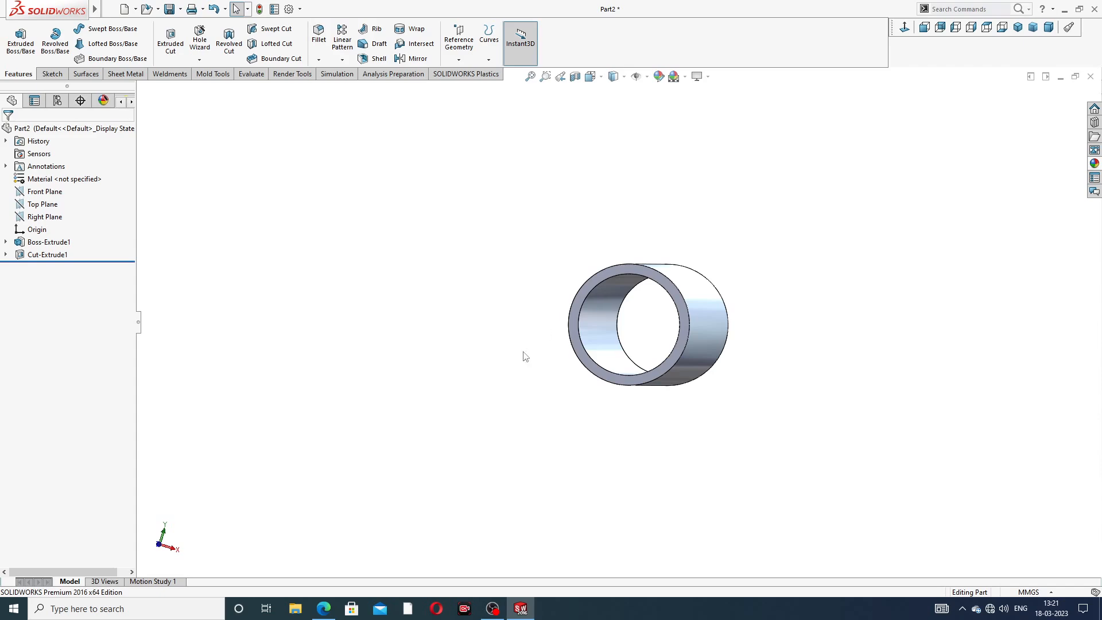
# Consult the PDF drawing and sketch a circle of about 137 mm diameter centred on the origin on the pipe's front end face
pyautogui.click(324, 609)
pyautogui.click(629, 267)
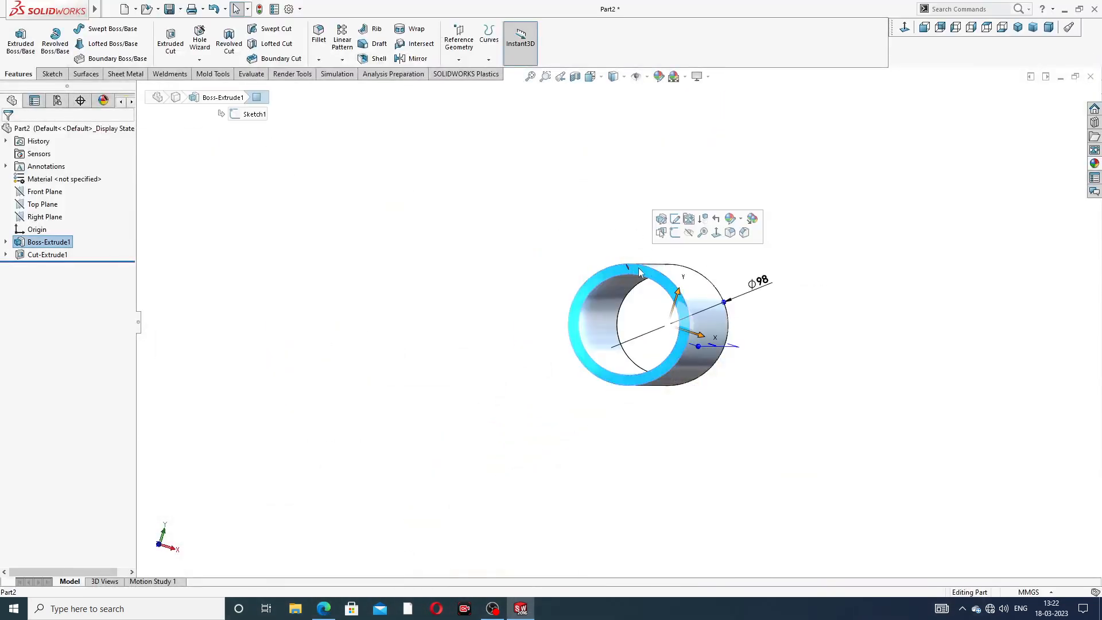
pyautogui.click(684, 229)
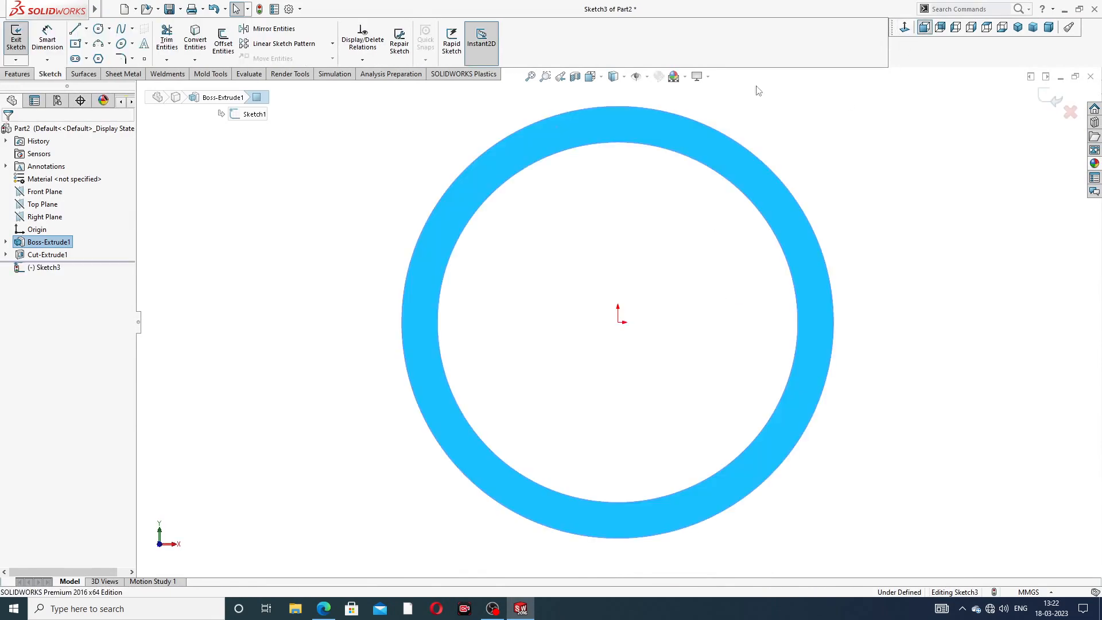
pyautogui.click(99, 30)
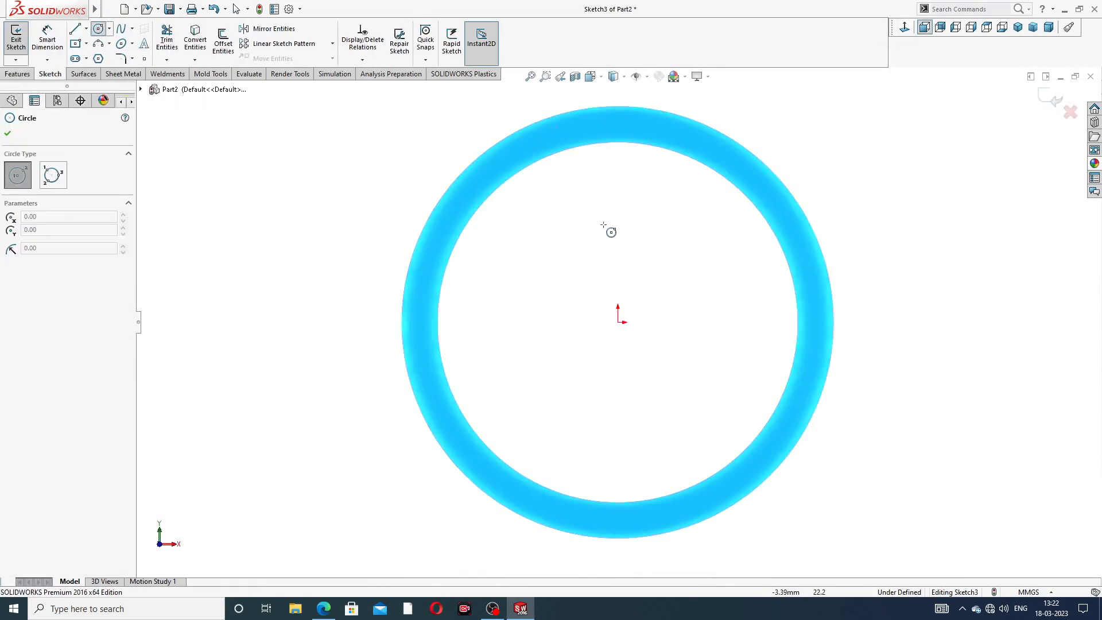
pyautogui.click(618, 322)
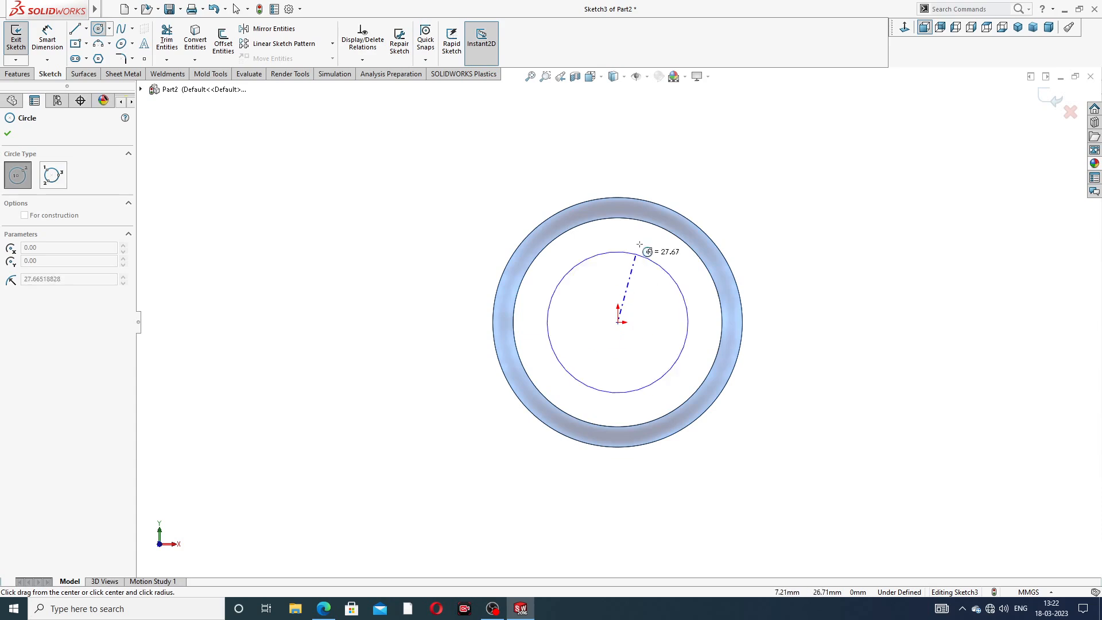
pyautogui.click(652, 150)
pyautogui.rightClick(727, 120)
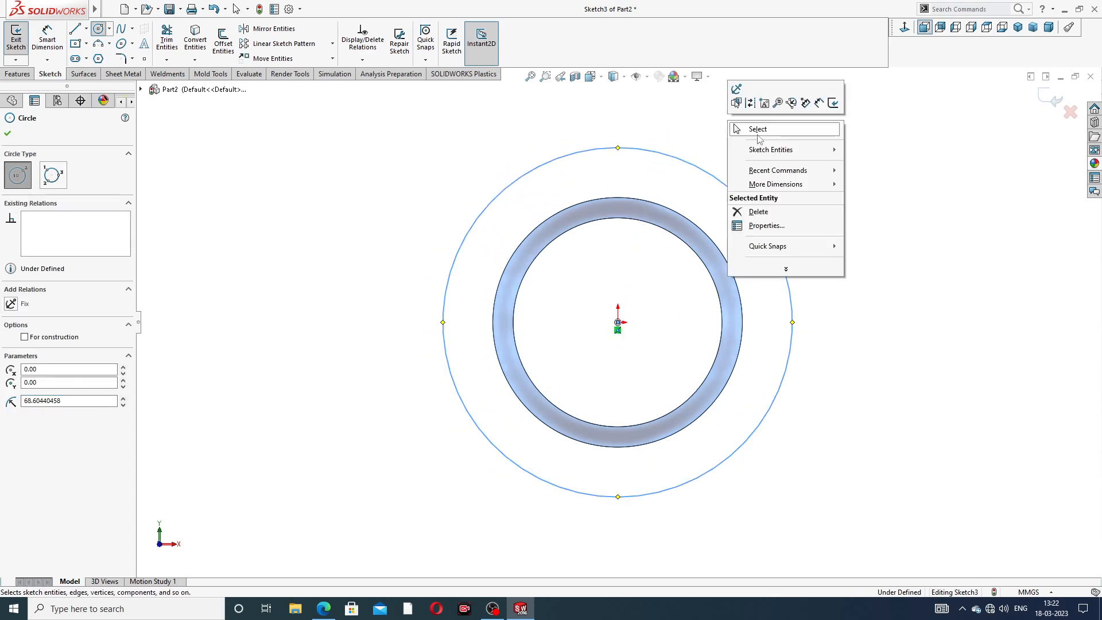
pyautogui.click(756, 133)
# Dimension the large circle on the pipe's end face with a diameter of 145.3 mm
pyautogui.click(47, 43)
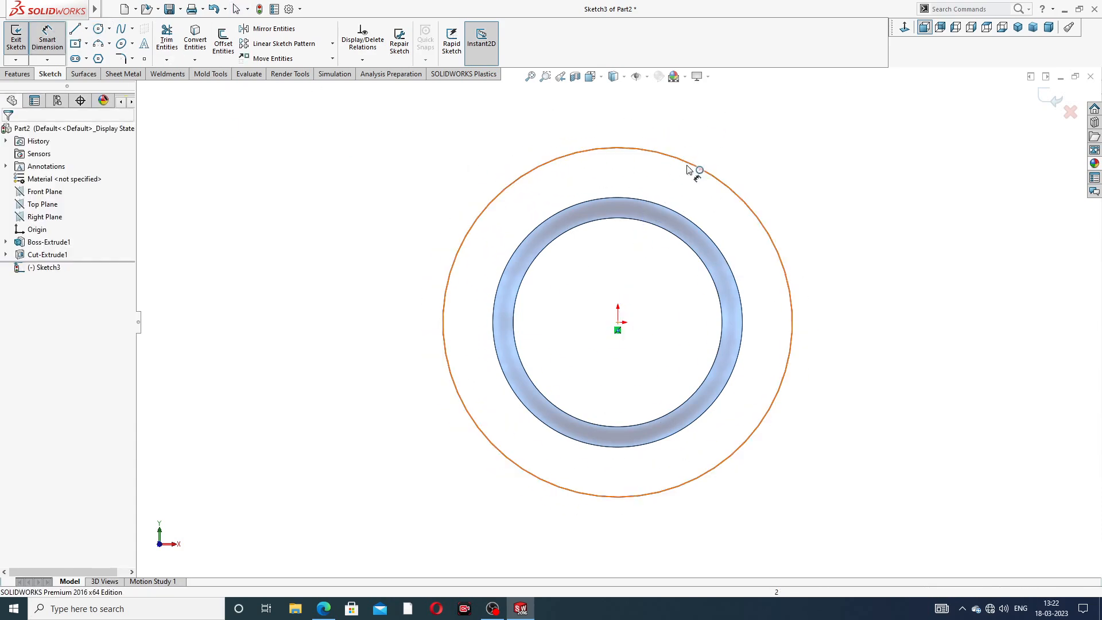
pyautogui.click(714, 177)
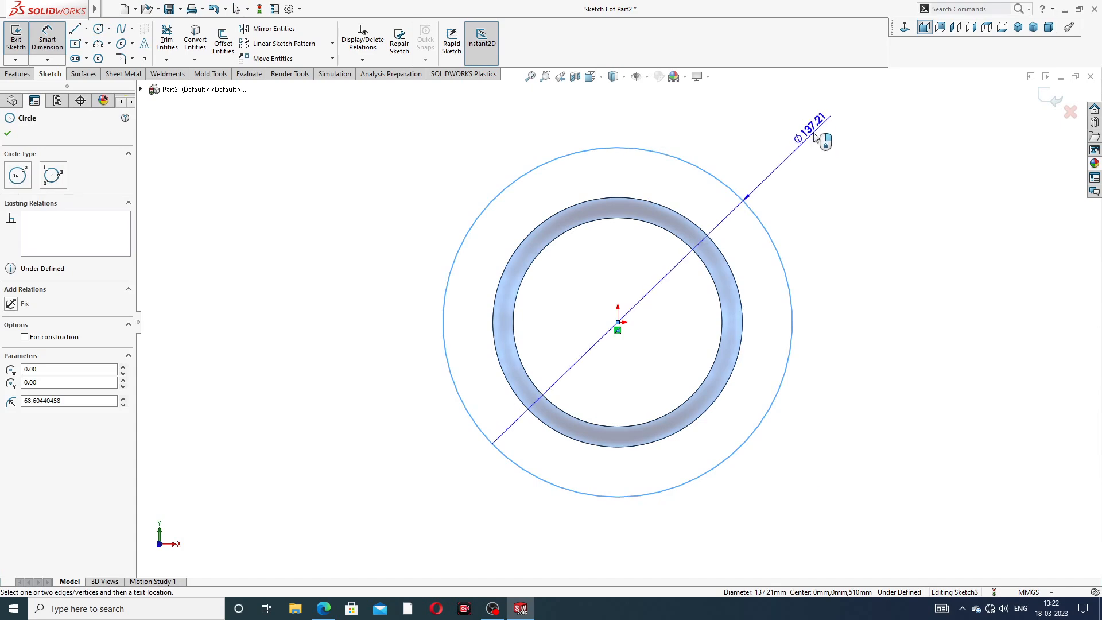
pyautogui.click(823, 140)
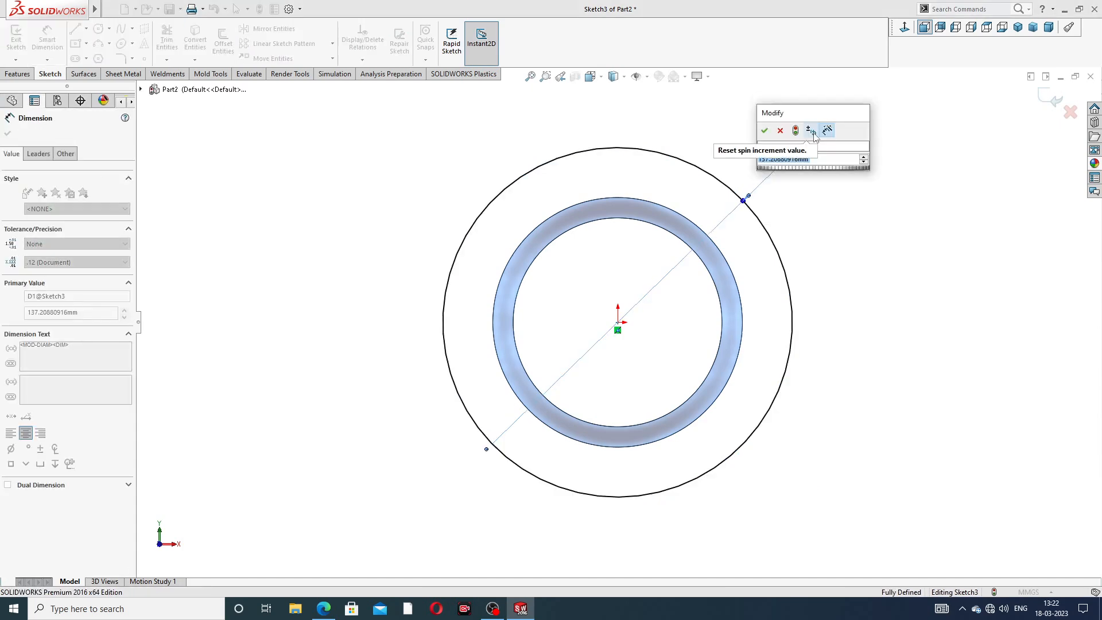
pyautogui.write('145.')
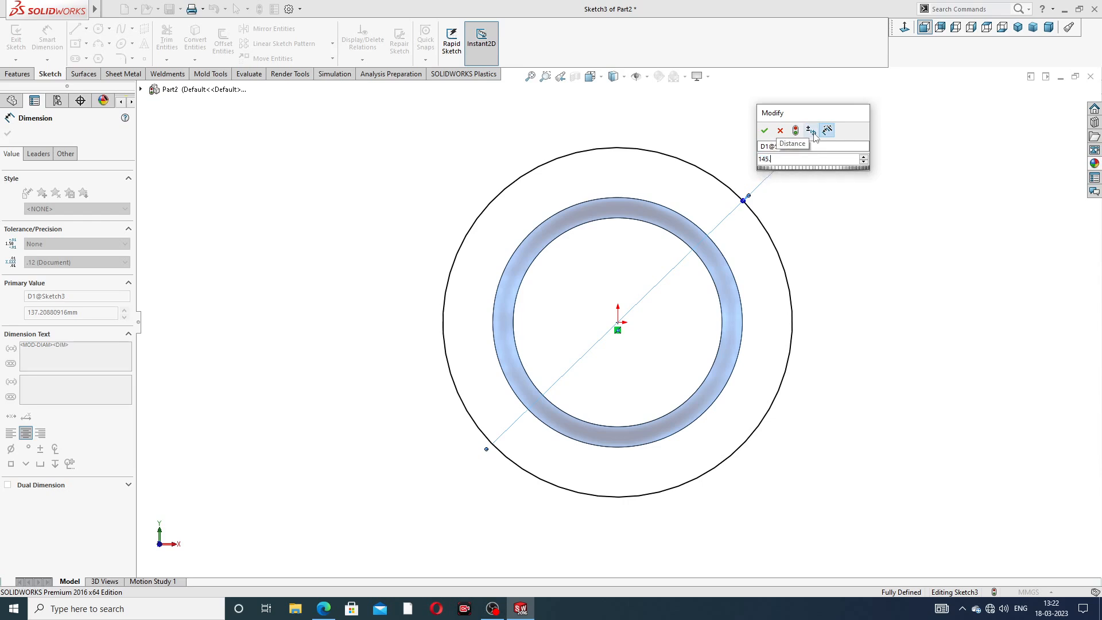
pyautogui.write('3')
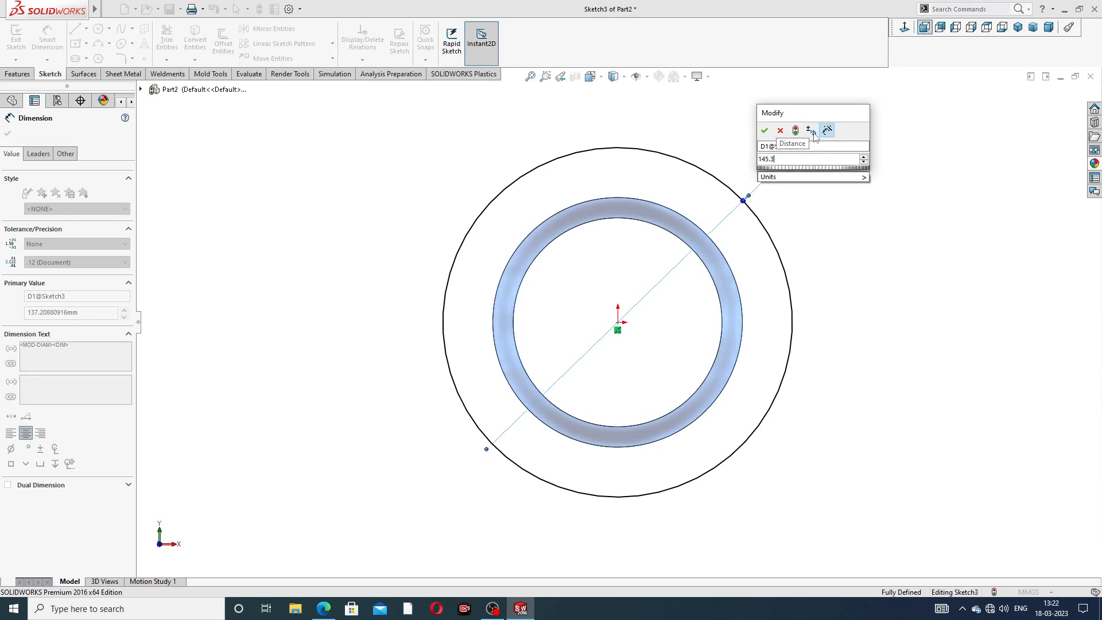
pyautogui.press('Return')
pyautogui.scroll(3, 758, 253)
pyautogui.scroll(-4, 645, 356)
pyautogui.rightClick(763, 148)
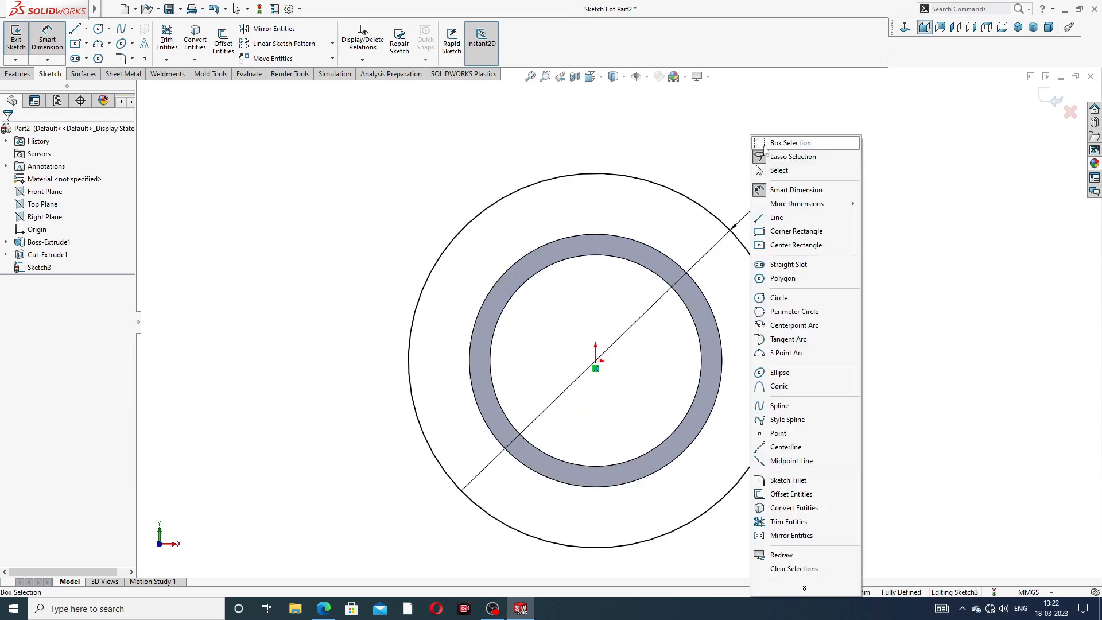
pyautogui.click(779, 170)
# Convert the pipe's outer edge into a sketch circle inside the 145.3 mm circle
pyautogui.scroll(-2, 613, 253)
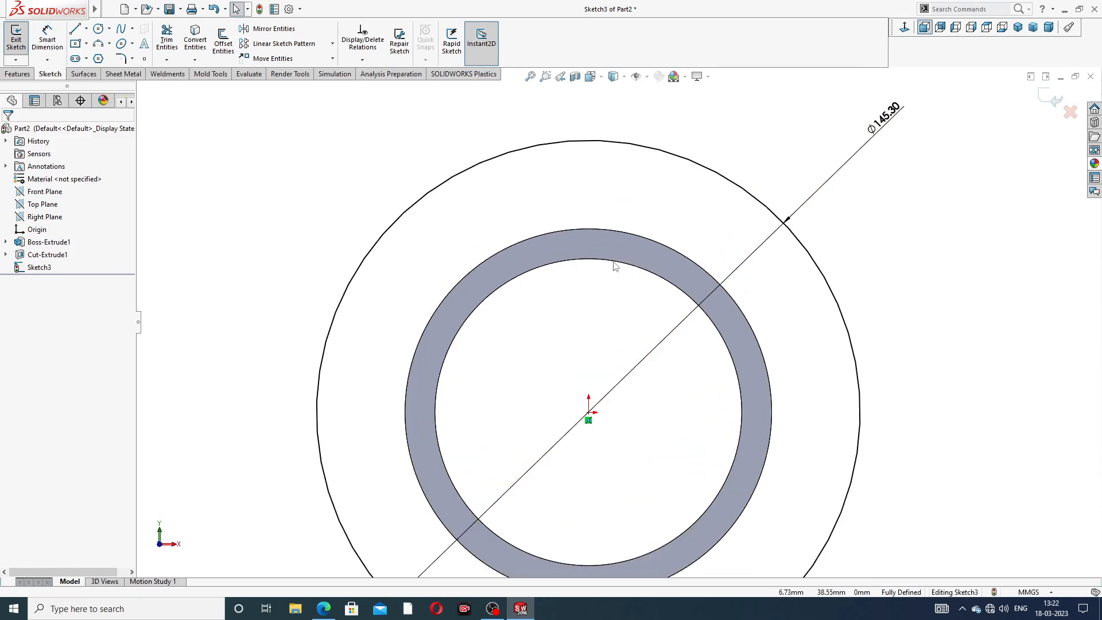
pyautogui.click(621, 230)
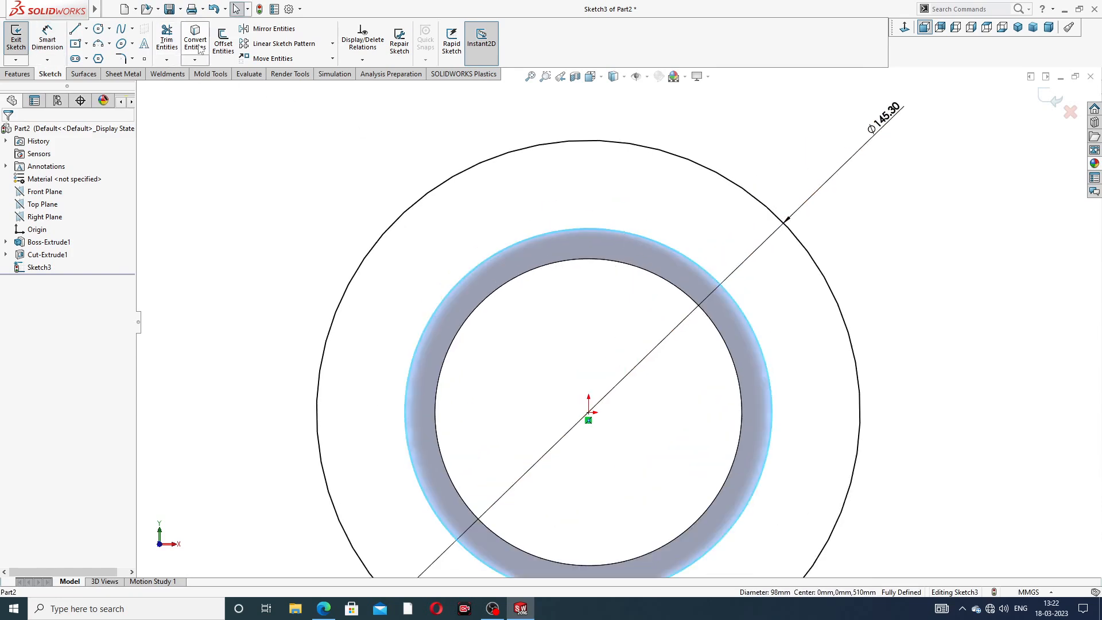
pyautogui.press('Escape')
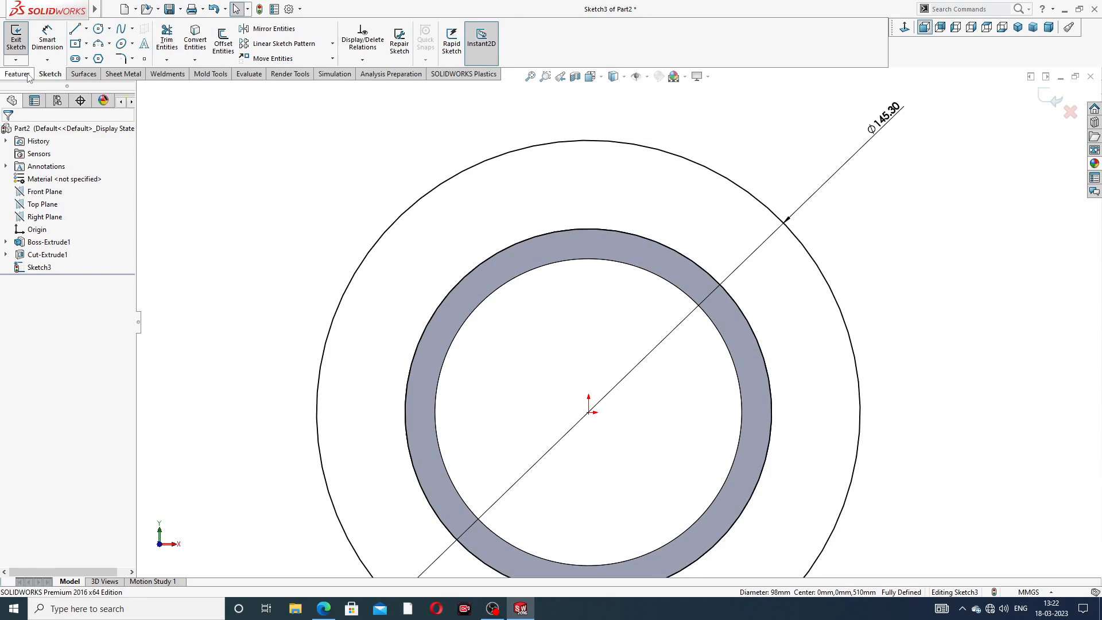
pyautogui.scroll(2, 652, 223)
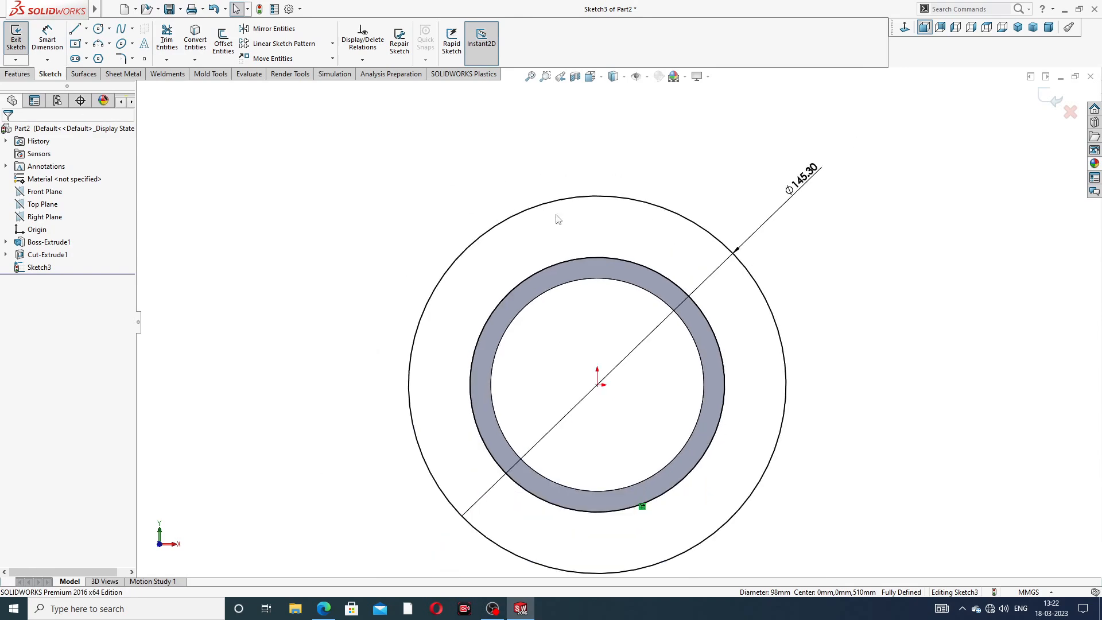
# Extrude the ring between the two circles as an 80 mm blind boss, reversed back along the pipe and merged with it
pyautogui.click(18, 74)
pyautogui.click(21, 40)
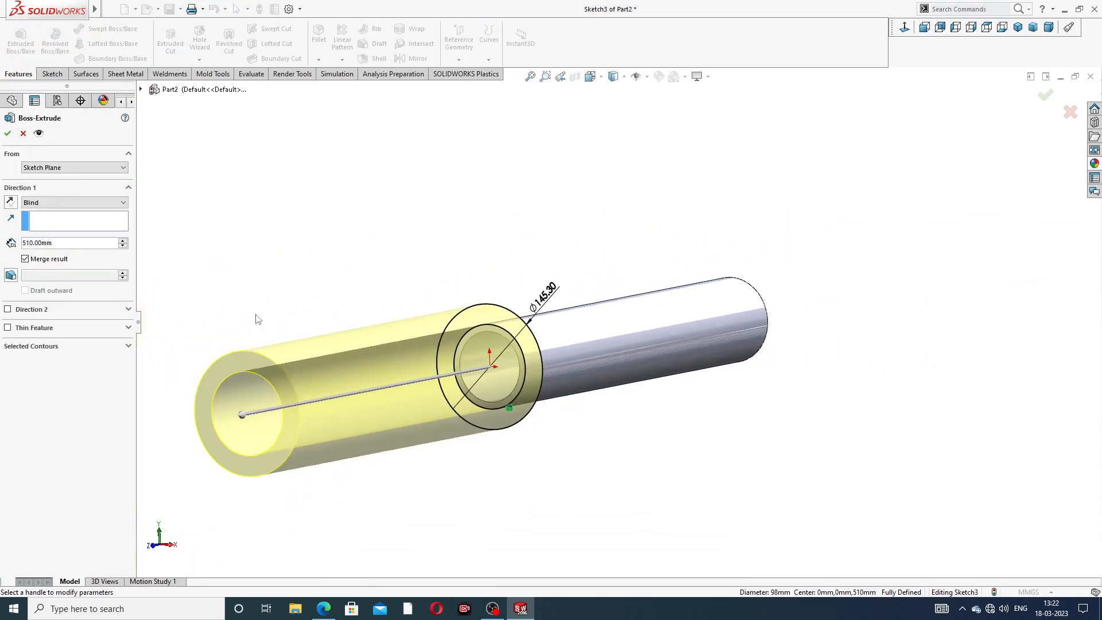
pyautogui.moveTo(83, 245); pyautogui.dragTo(20, 243)
pyautogui.write('80')
pyautogui.press('Return')
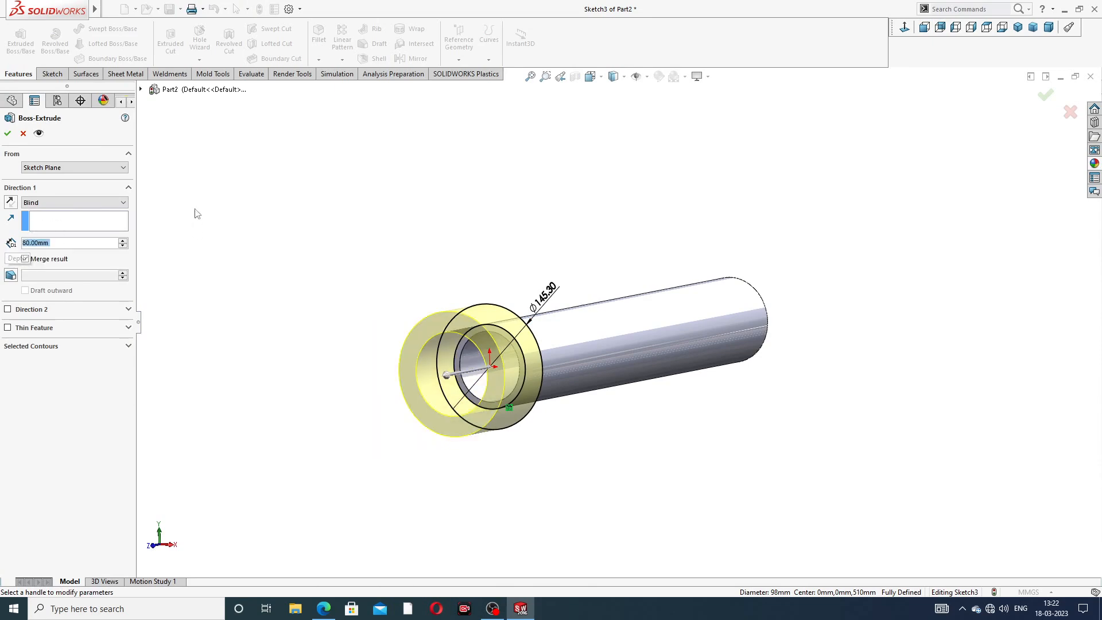
pyautogui.click(9, 202)
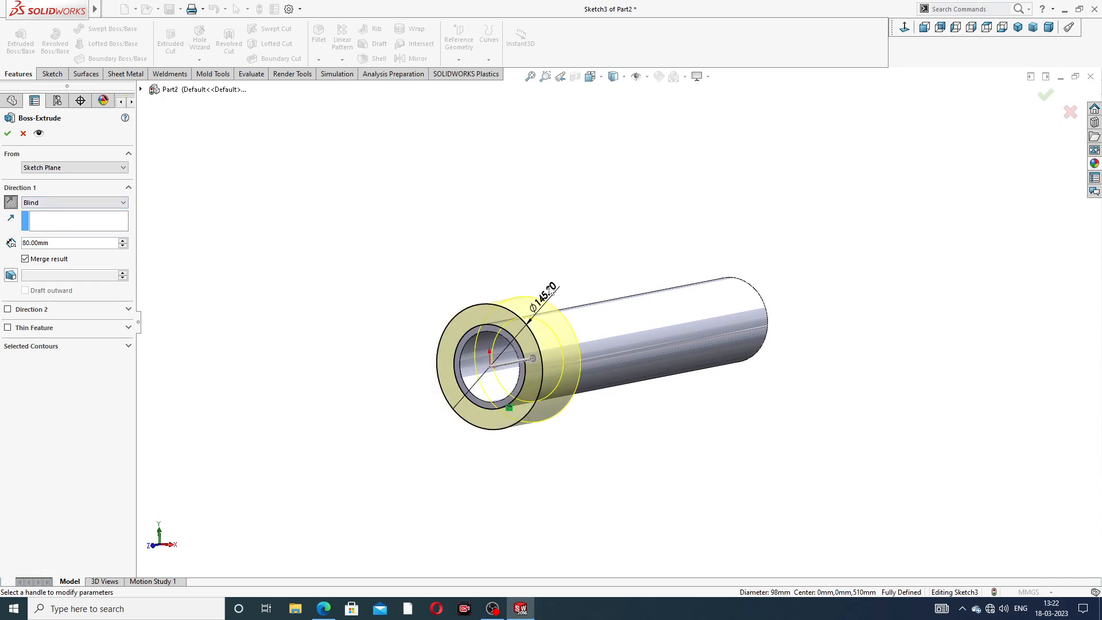
pyautogui.scroll(-5, 495, 339)
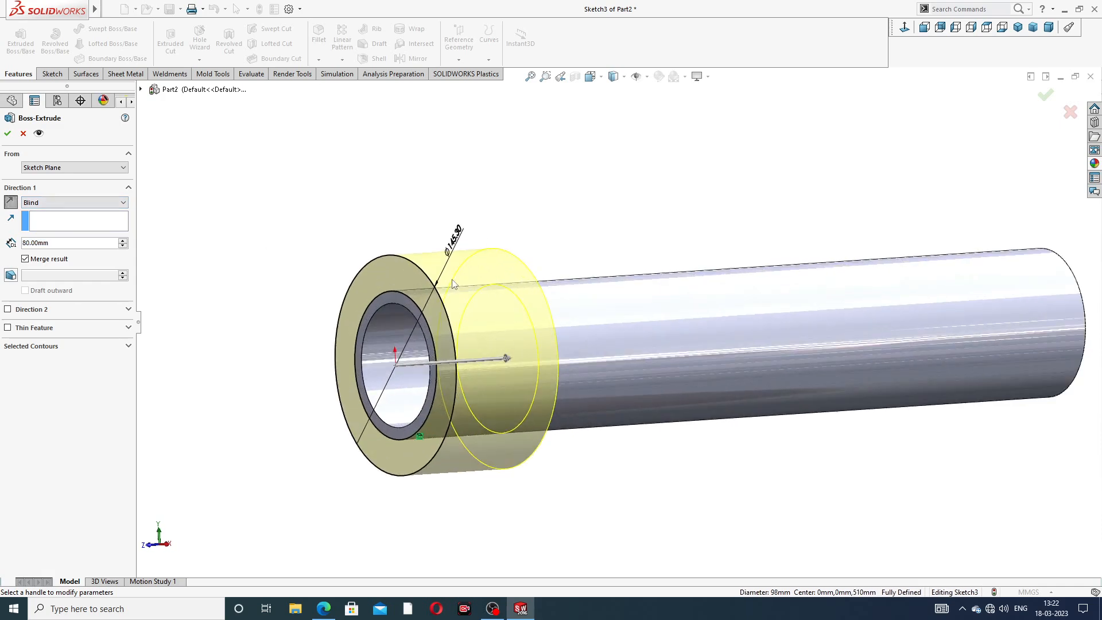
pyautogui.click(7, 133)
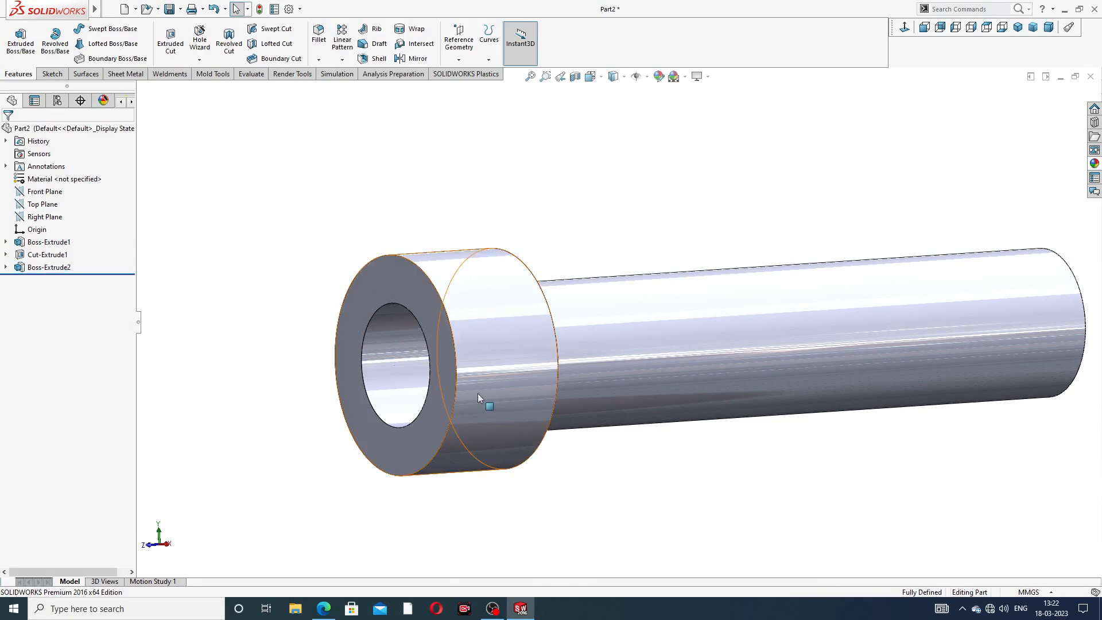
# Sketch a circle centred on the origin on the collar's front end face, between the bore and the outer edge
pyautogui.moveTo(477, 393); pyautogui.dragTo(482, 387, button='middle')
pyautogui.scroll(-2, 481, 383)
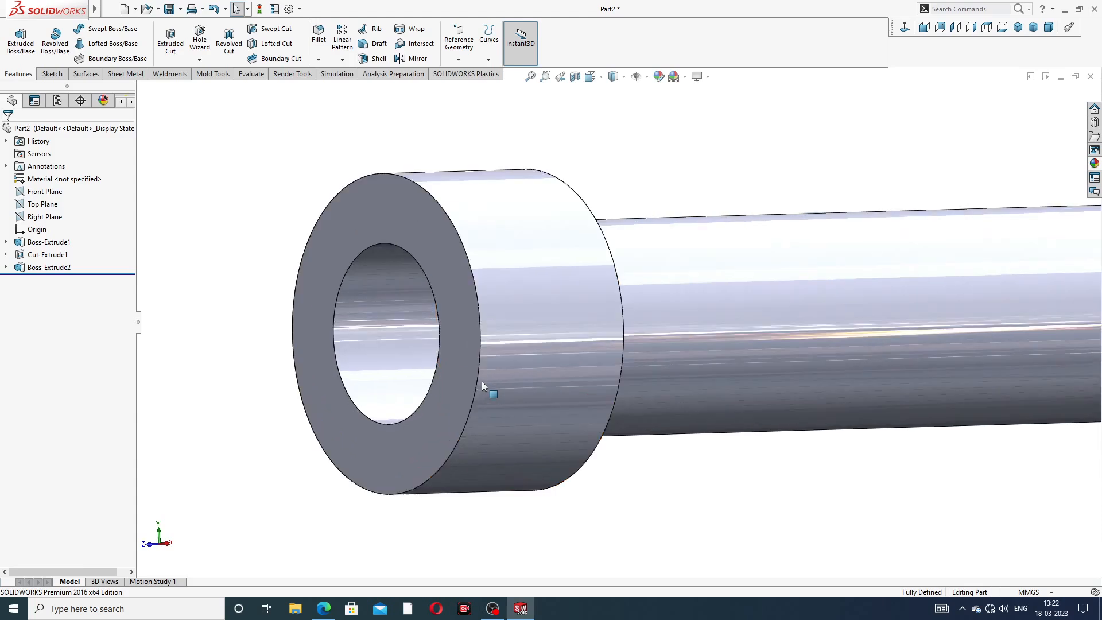
pyautogui.click(432, 243)
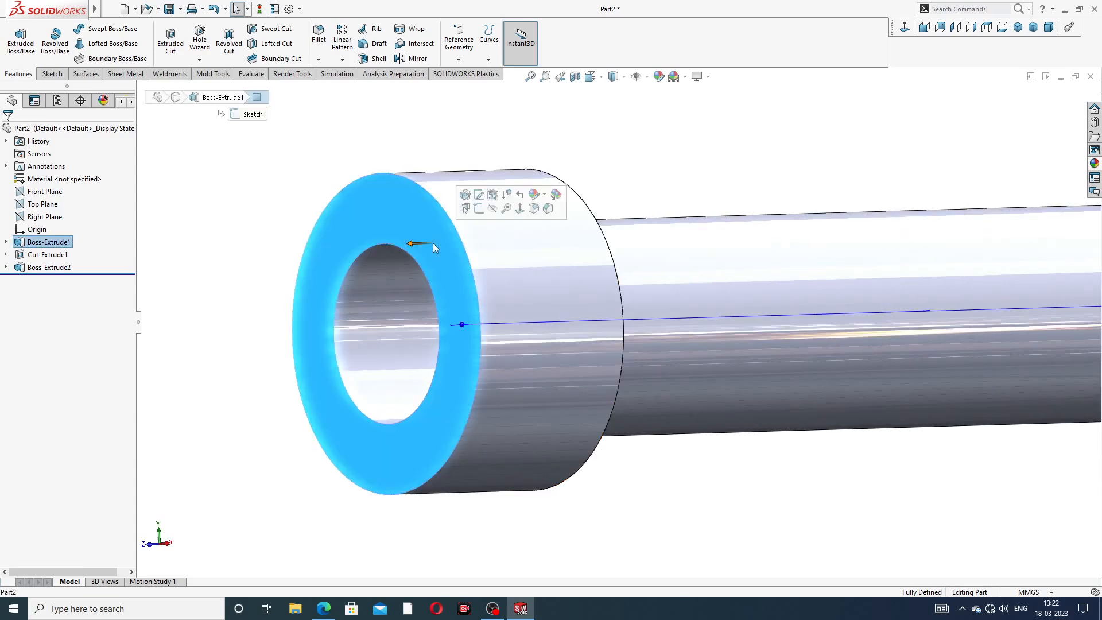
pyautogui.click(480, 209)
pyautogui.click(904, 27)
pyautogui.press('f')
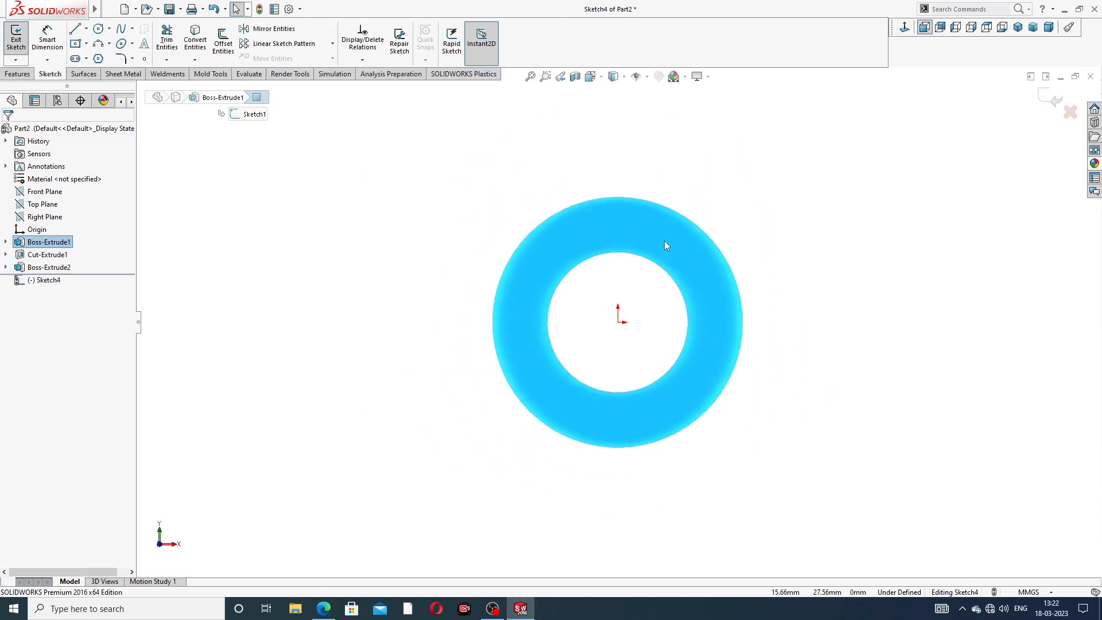
pyautogui.click(97, 31)
pyautogui.click(618, 321)
pyautogui.click(635, 217)
pyautogui.rightClick(710, 179)
pyautogui.click(731, 184)
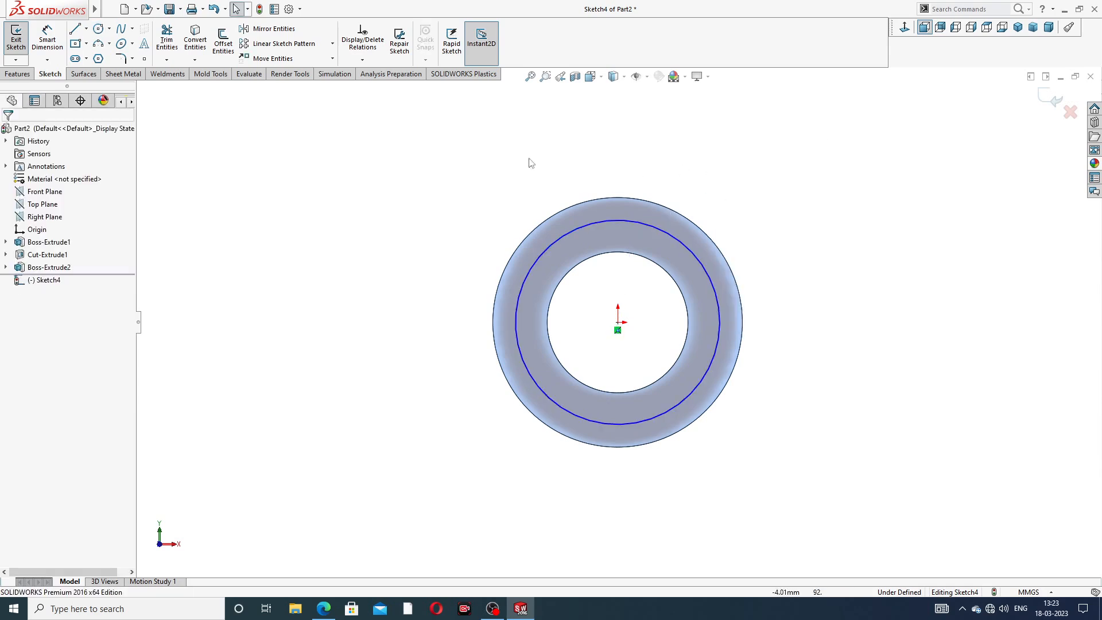
# Dimension the new circle on the collar face with a diameter of 110 mm
pyautogui.click(47, 39)
pyautogui.click(643, 229)
pyautogui.click(749, 180)
pyautogui.write('110')
pyautogui.press('Return')
pyautogui.rightClick(801, 195)
pyautogui.click(826, 171)
# Convert the bore edge on the collar's end face into the sketch
pyautogui.scroll(-3, 672, 253)
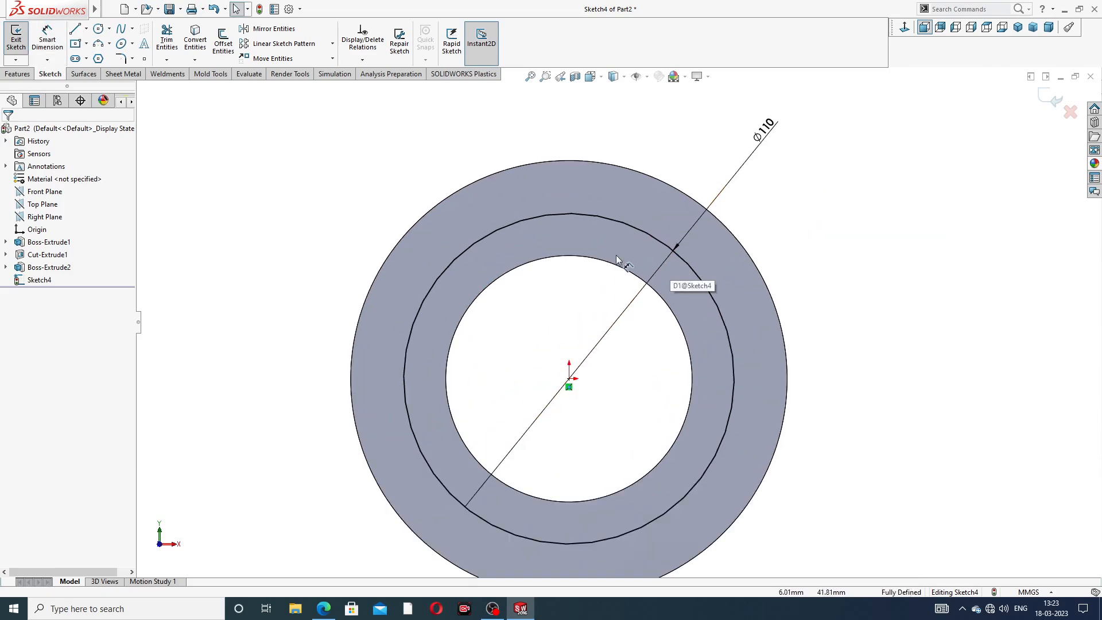
pyautogui.click(608, 263)
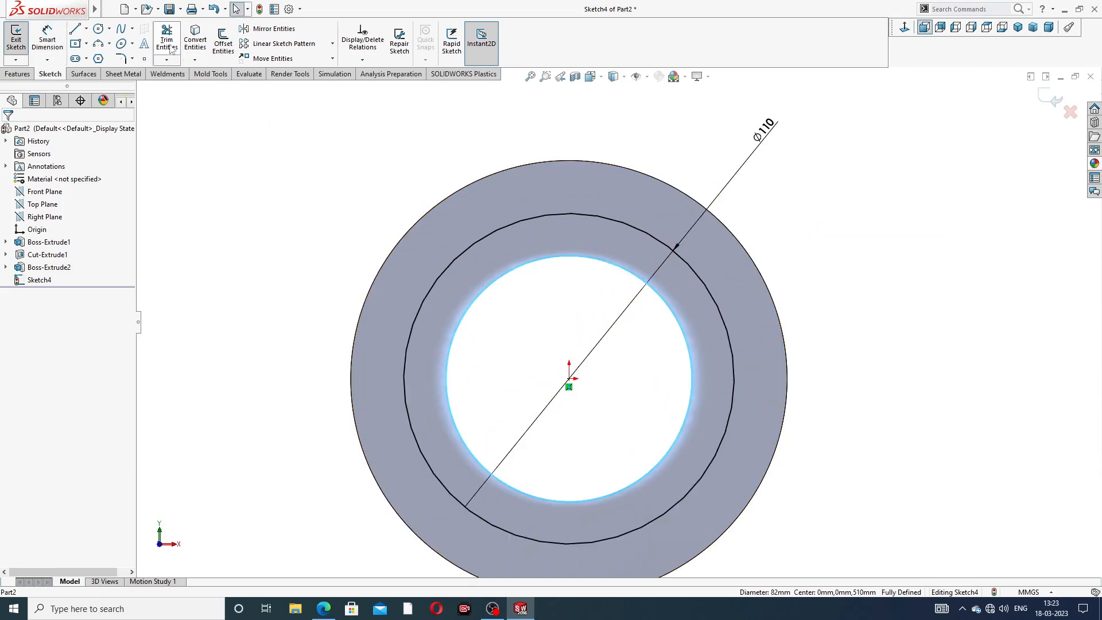
pyautogui.click(195, 40)
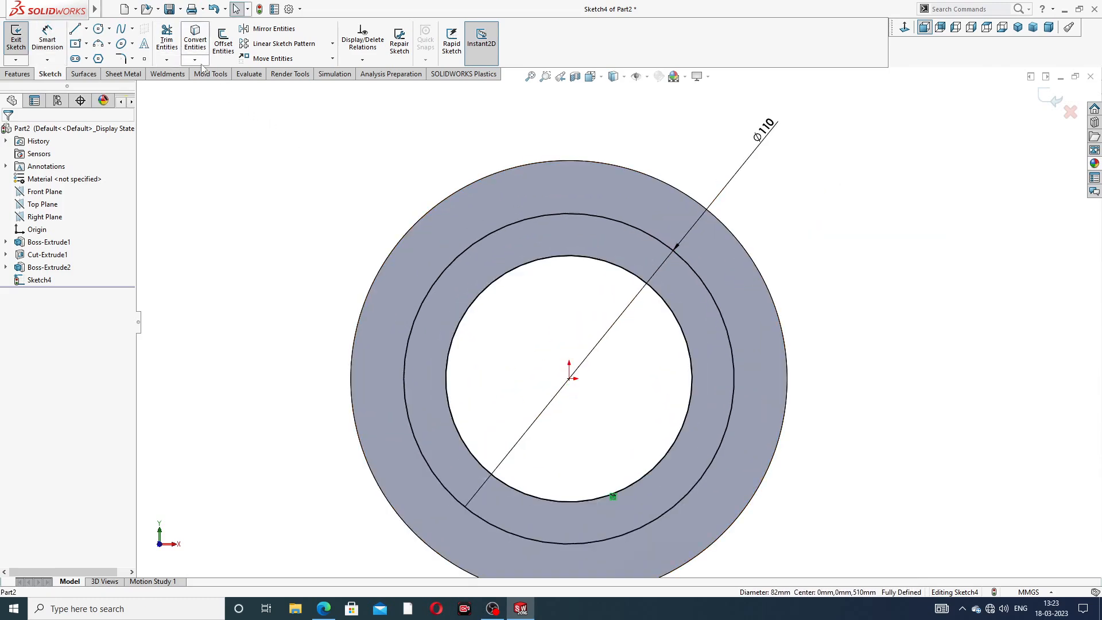
# Cut the ring between the bore and the 110 mm circle 72 mm deep with a blind Extruded Cut, checking the PDF drawing
pyautogui.click(17, 74)
pyautogui.click(171, 40)
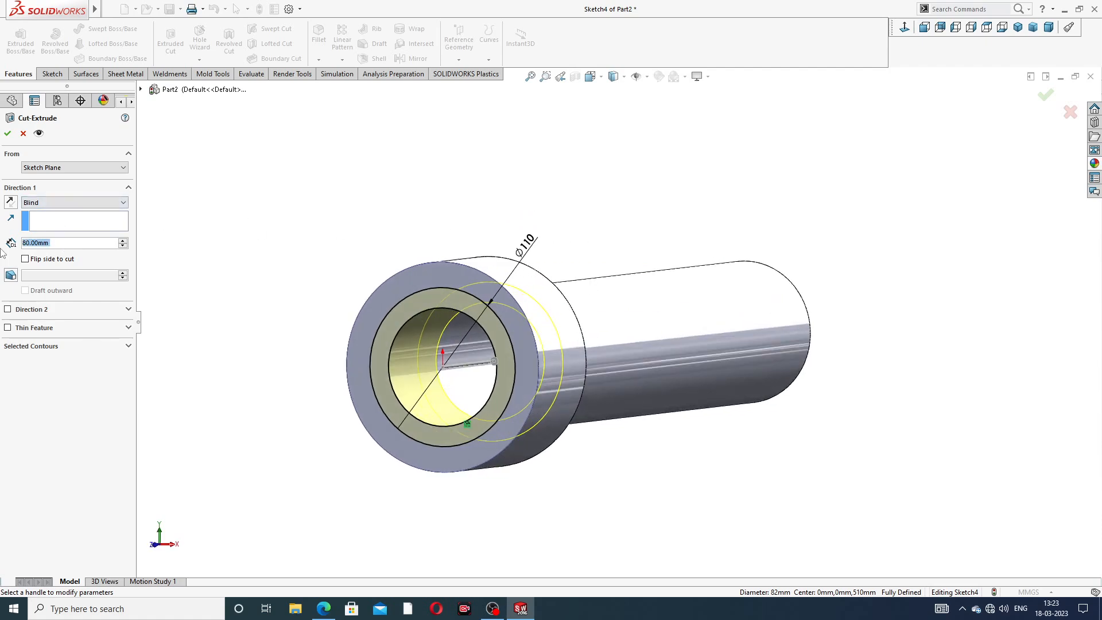
pyautogui.write('72')
pyautogui.press('Return')
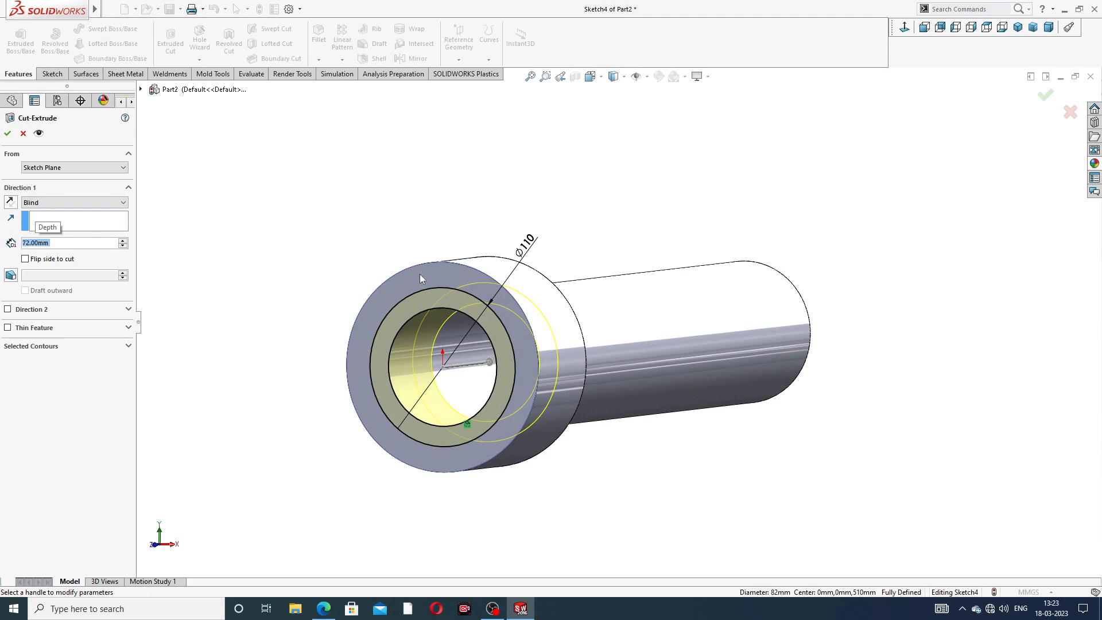
pyautogui.click(324, 608)
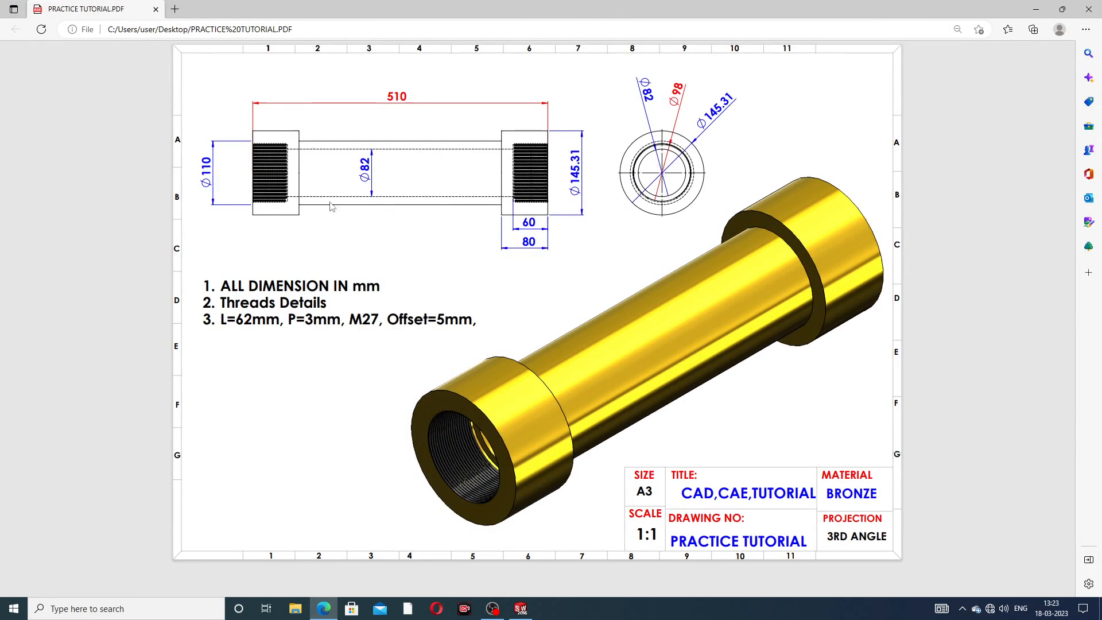
pyautogui.click(326, 608)
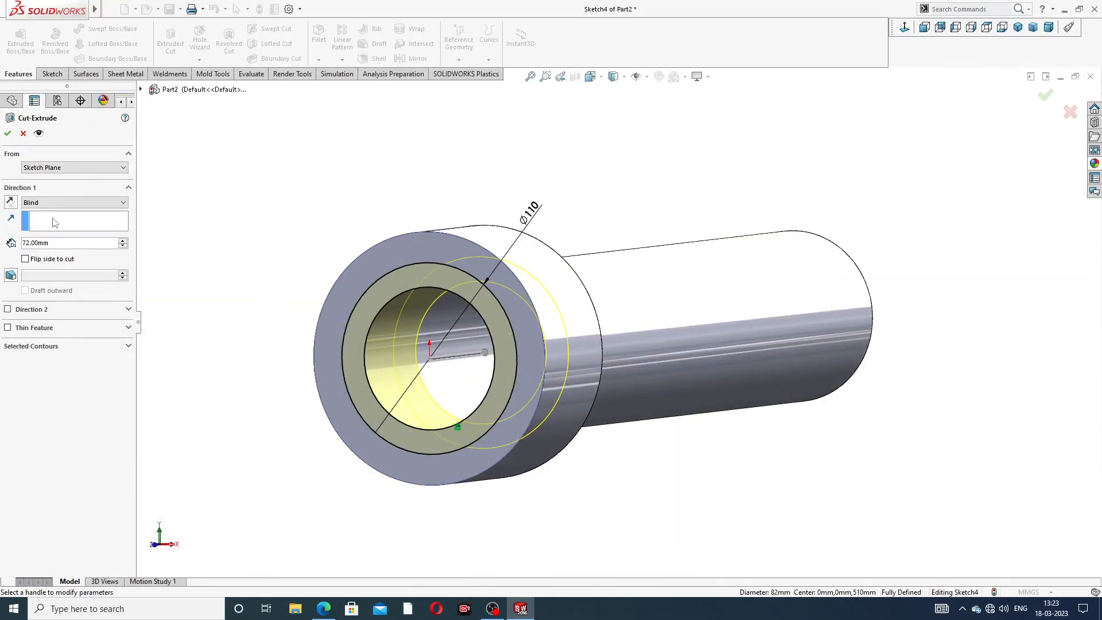
pyautogui.click(8, 134)
# Create a reference plane midway between the collar's front face and the pipe's opposite end face
pyautogui.moveTo(570, 312)
pyautogui.mouseDown(button='middle')
pyautogui.moveTo(534, 302)
pyautogui.moveTo(569, 313)
pyautogui.mouseUp(button='middle')
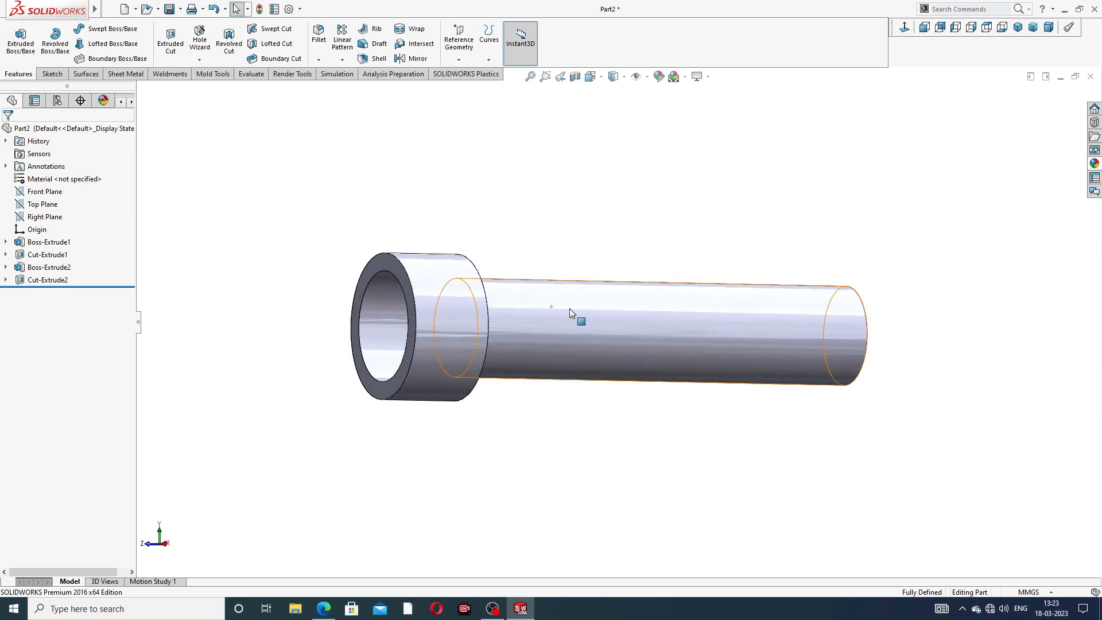
pyautogui.click(458, 60)
pyautogui.click(470, 74)
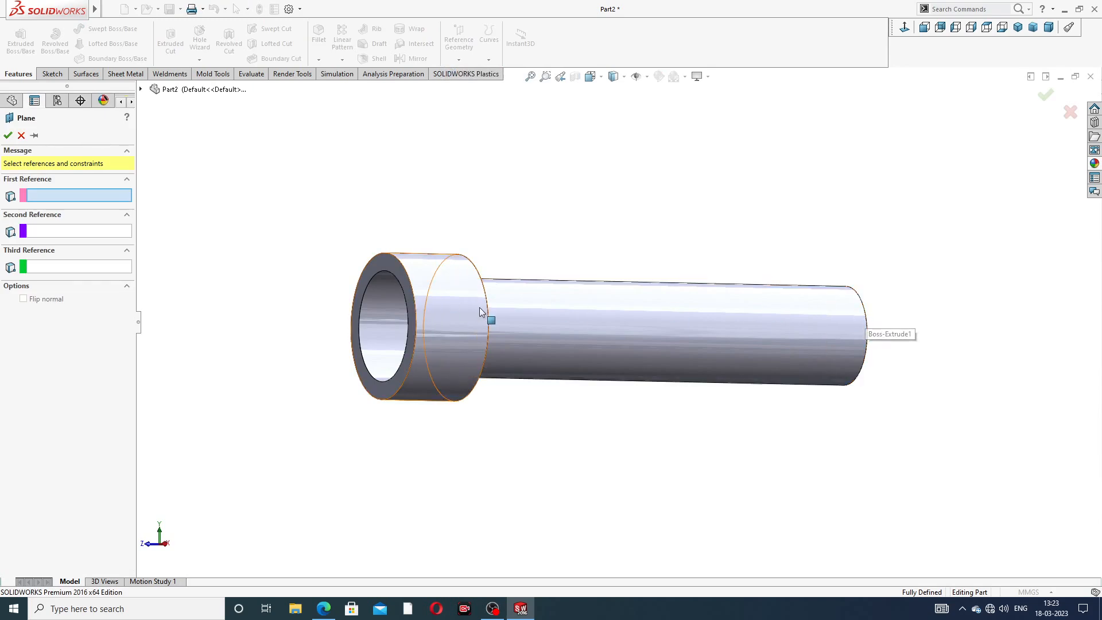
pyautogui.scroll(-2, 476, 309)
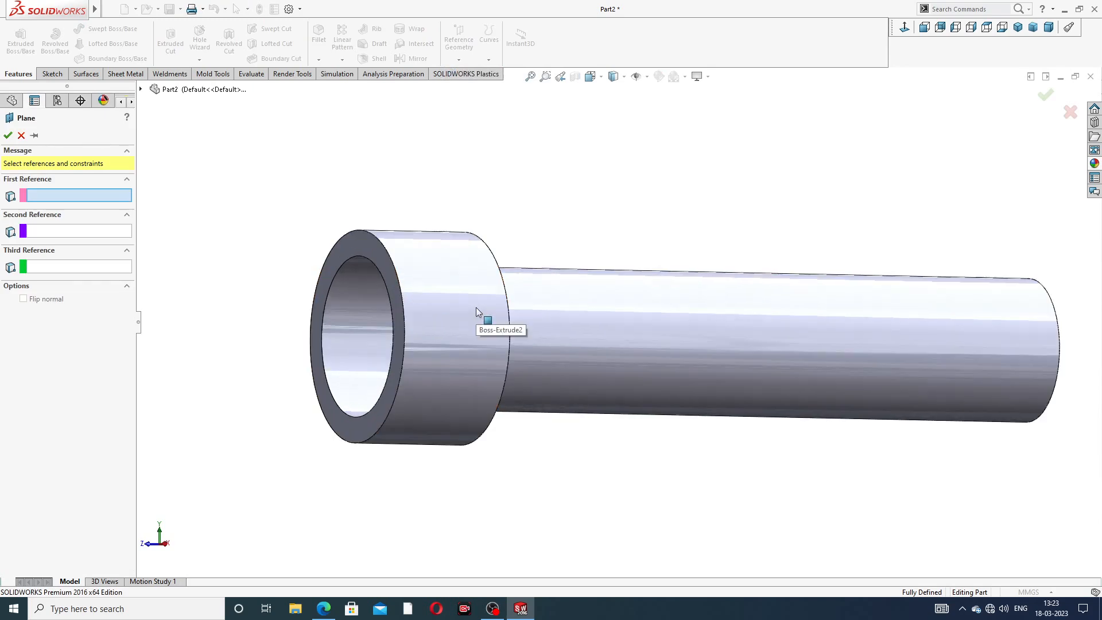
pyautogui.click(349, 246)
pyautogui.scroll(3, 696, 295)
pyautogui.moveTo(753, 293); pyautogui.dragTo(680, 293, button='middle')
pyautogui.scroll(-3, 803, 301)
pyautogui.click(783, 271)
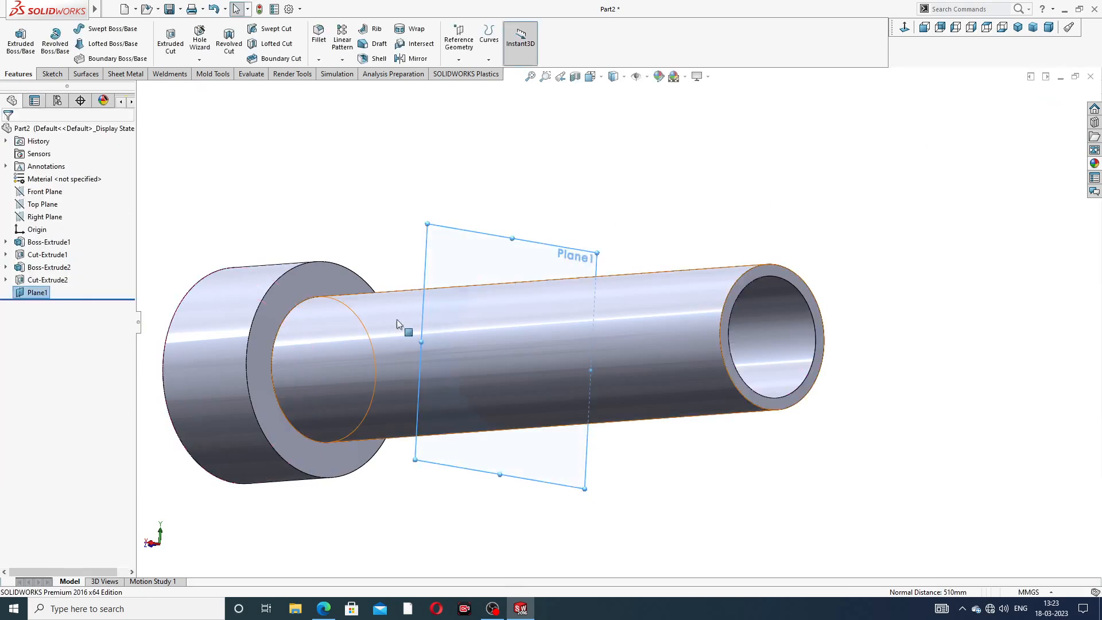
# Mirror the collar boss and its 110 mm counterbore cut about the mid-plane onto the pipe's other end
pyautogui.hotkey('ctrl', '4')
pyautogui.moveTo(463, 360); pyautogui.dragTo(482, 191, button='middle')
pyautogui.click(414, 61)
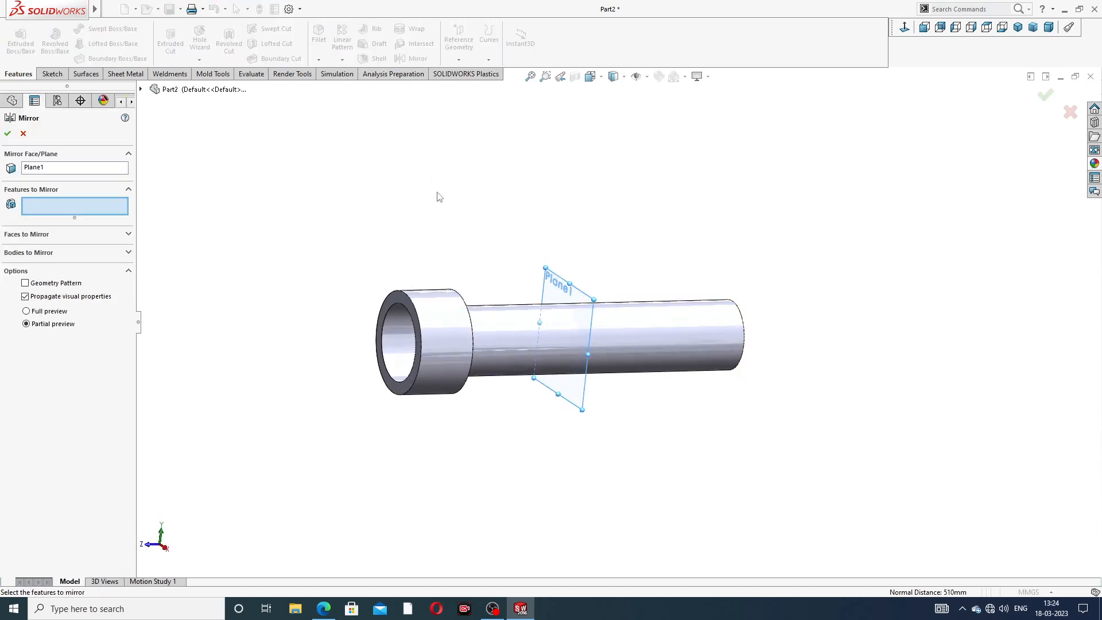
pyautogui.scroll(-2, 445, 253)
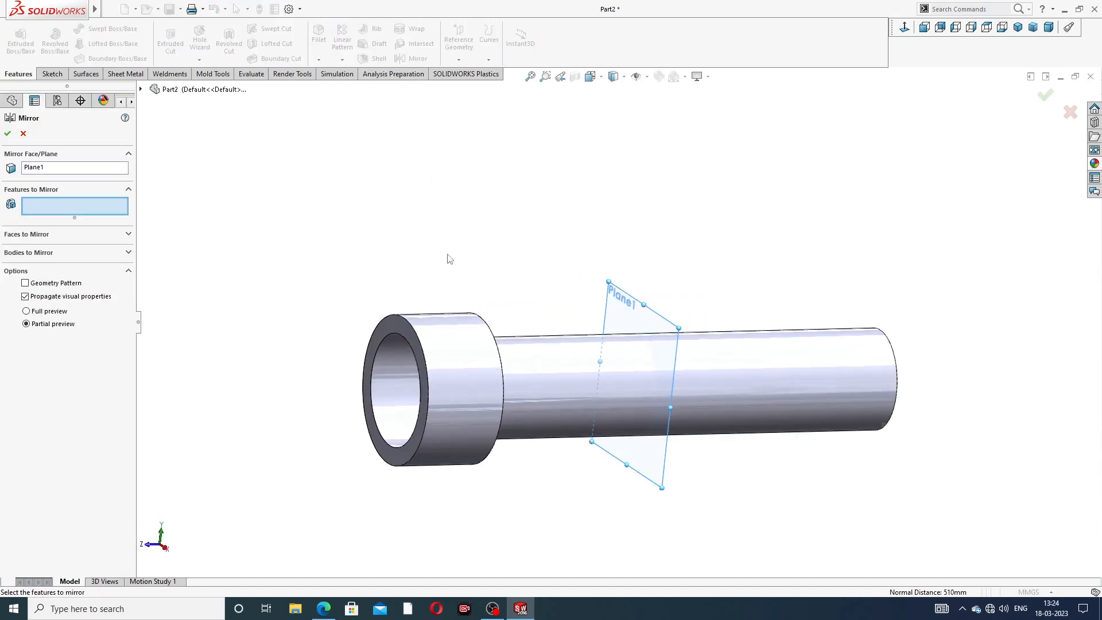
pyautogui.click(451, 348)
pyautogui.scroll(-3, 439, 402)
pyautogui.click(389, 330)
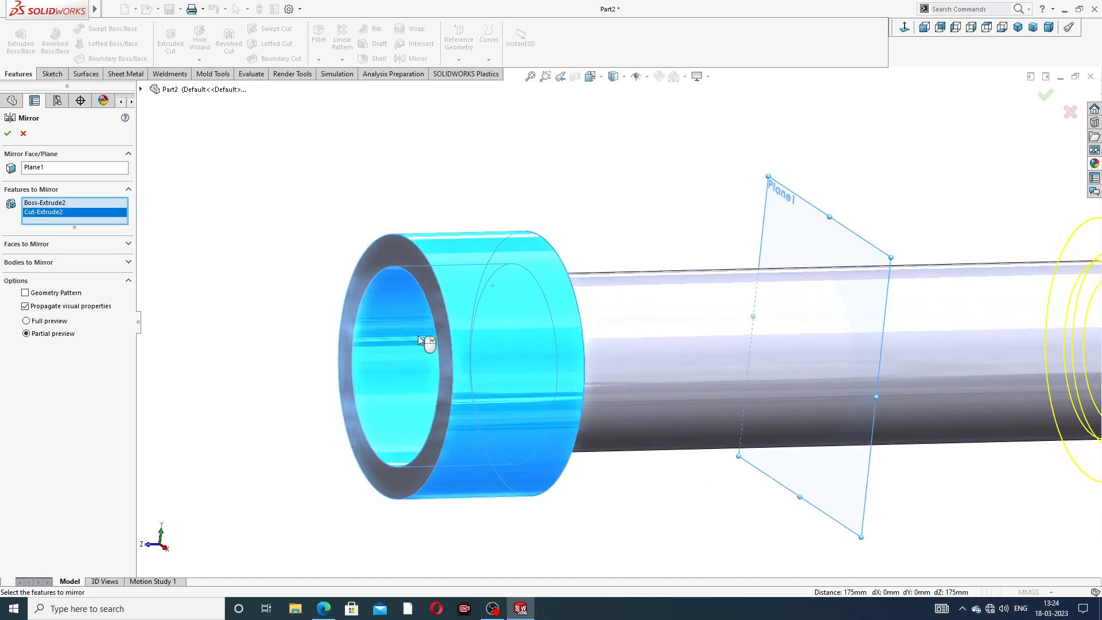
pyautogui.scroll(3, 608, 350)
pyautogui.moveTo(615, 356); pyautogui.dragTo(701, 369, button='middle')
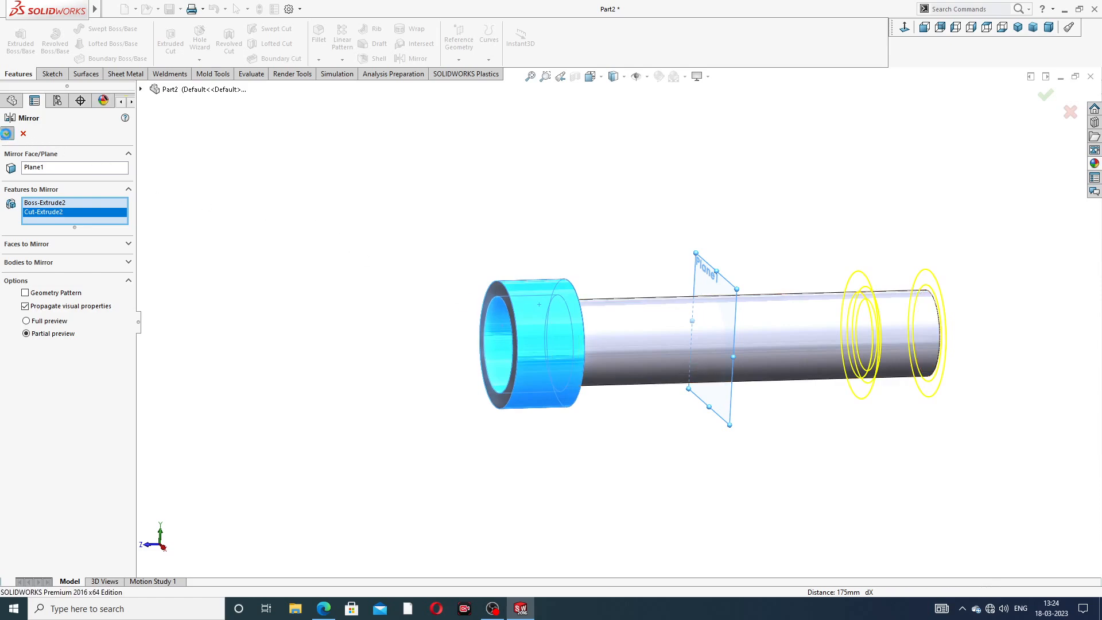
pyautogui.click(7, 133)
# Finish the collar mirror and hide the mid-plane in the model
pyautogui.moveTo(822, 325); pyautogui.dragTo(765, 326, button='middle')
pyautogui.click(720, 272)
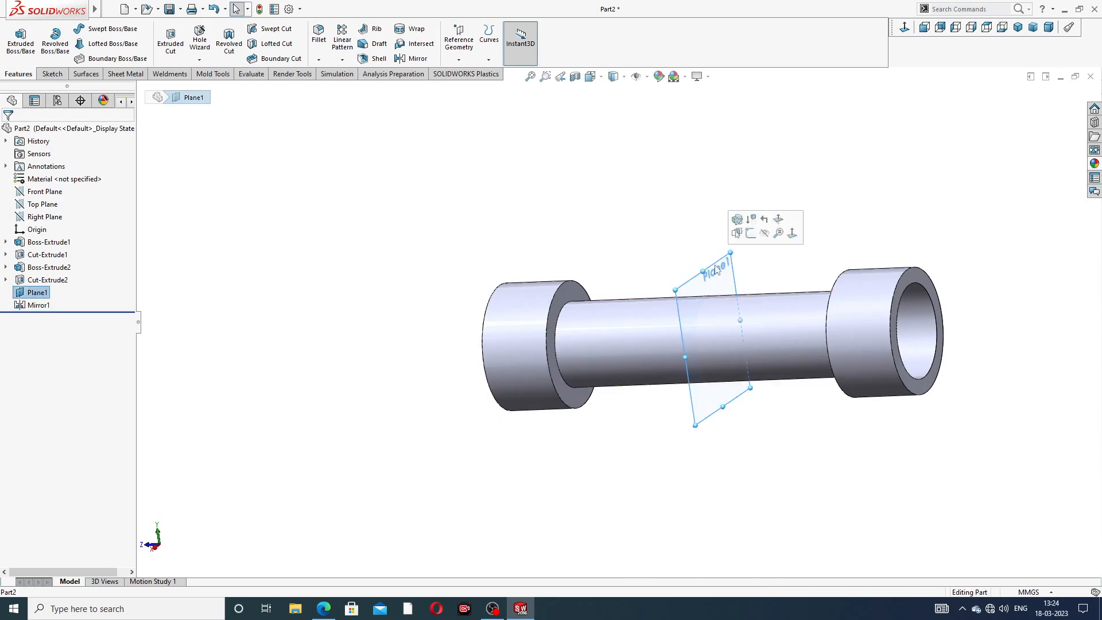
pyautogui.click(769, 240)
pyautogui.moveTo(757, 324); pyautogui.dragTo(706, 339, button='middle')
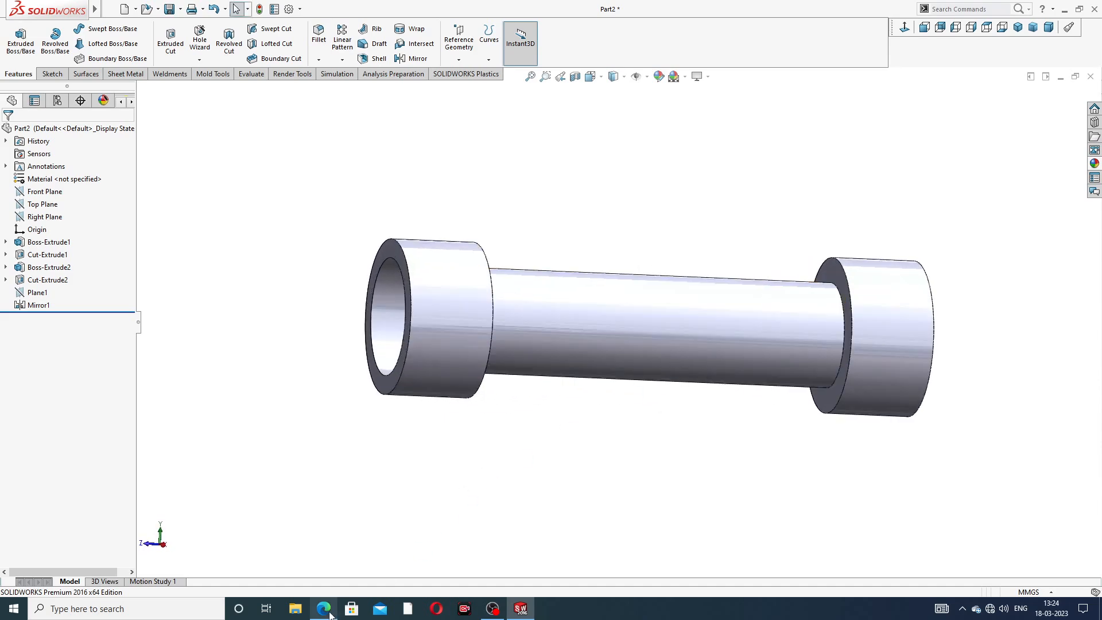
# Check the thread details in the PDF drawing and start a Thread on the bore edge at the first collar's end face
pyautogui.click(324, 608)
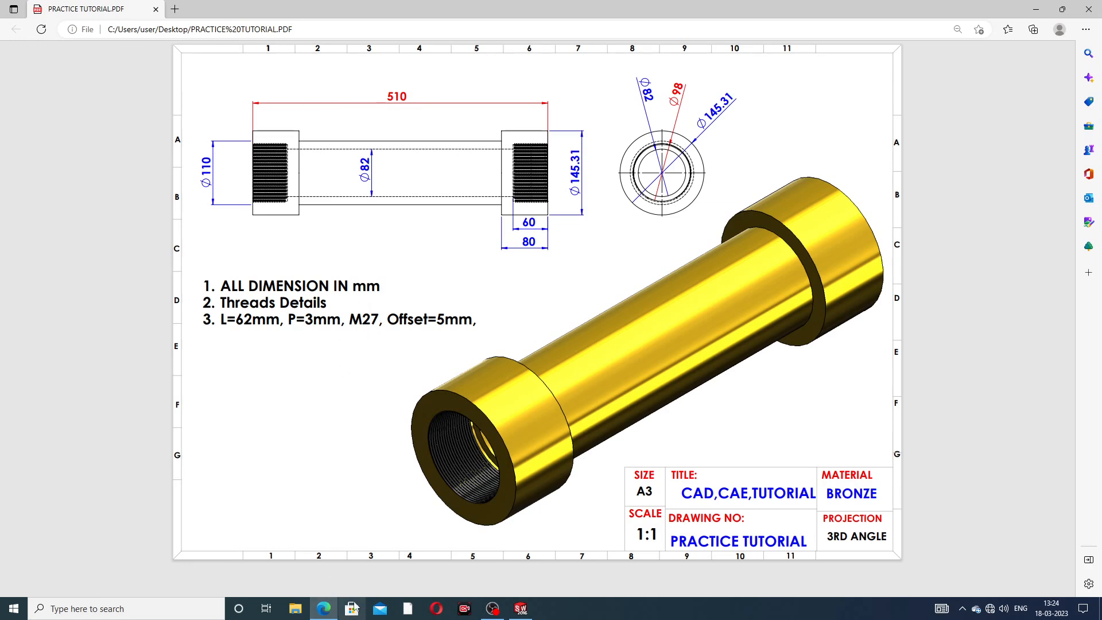
pyautogui.moveTo(319, 613)
pyautogui.click(521, 608)
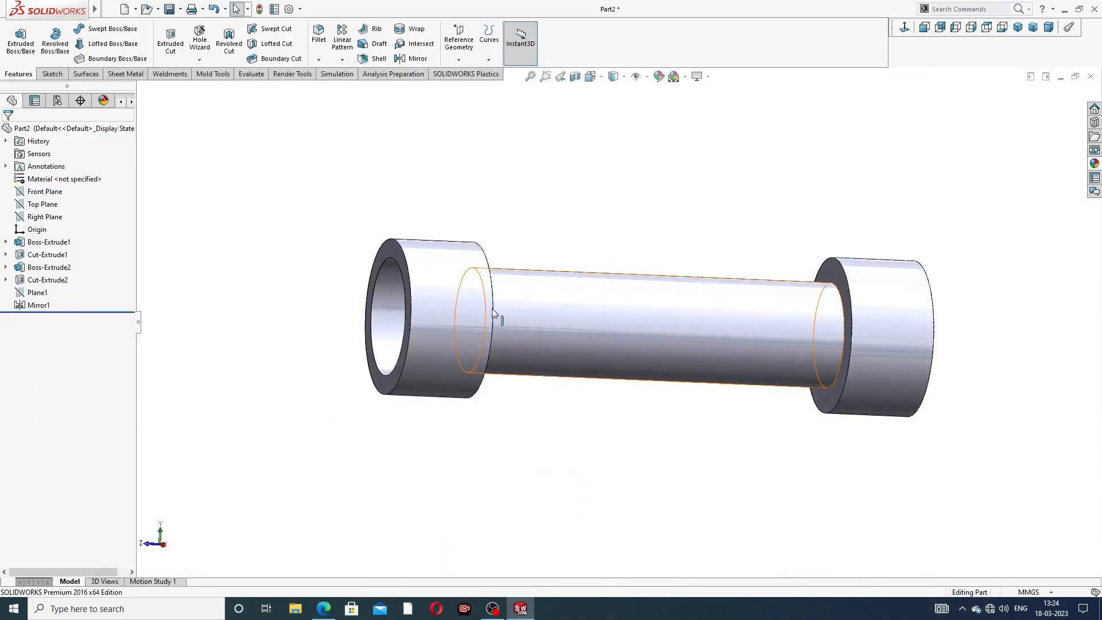
pyautogui.scroll(-2, 477, 298)
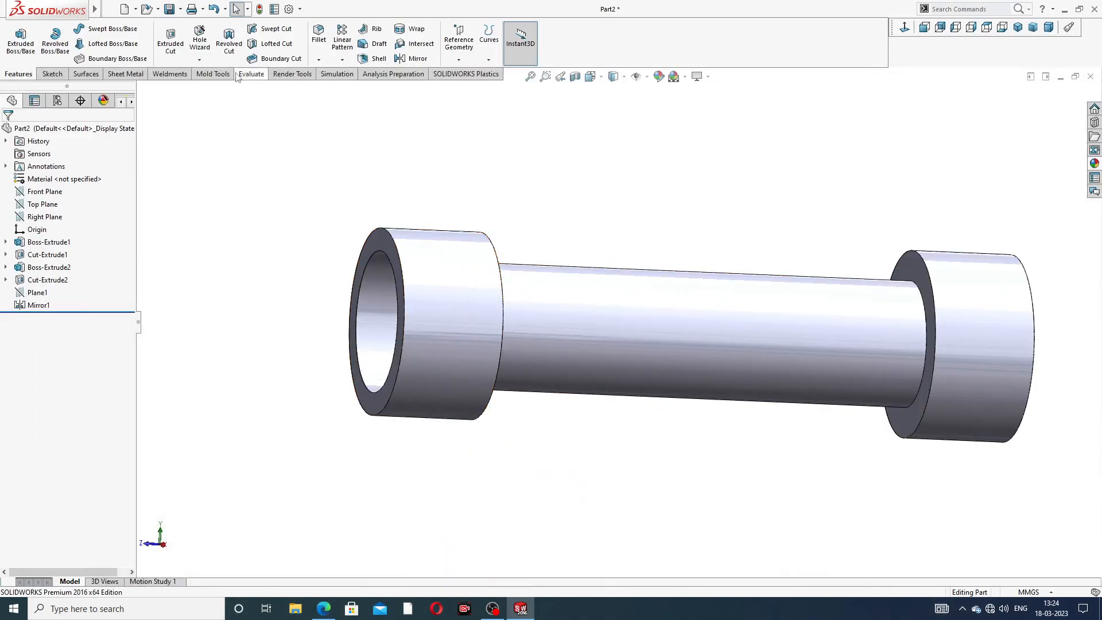
pyautogui.click(199, 61)
pyautogui.click(217, 88)
pyautogui.scroll(-1, 400, 290)
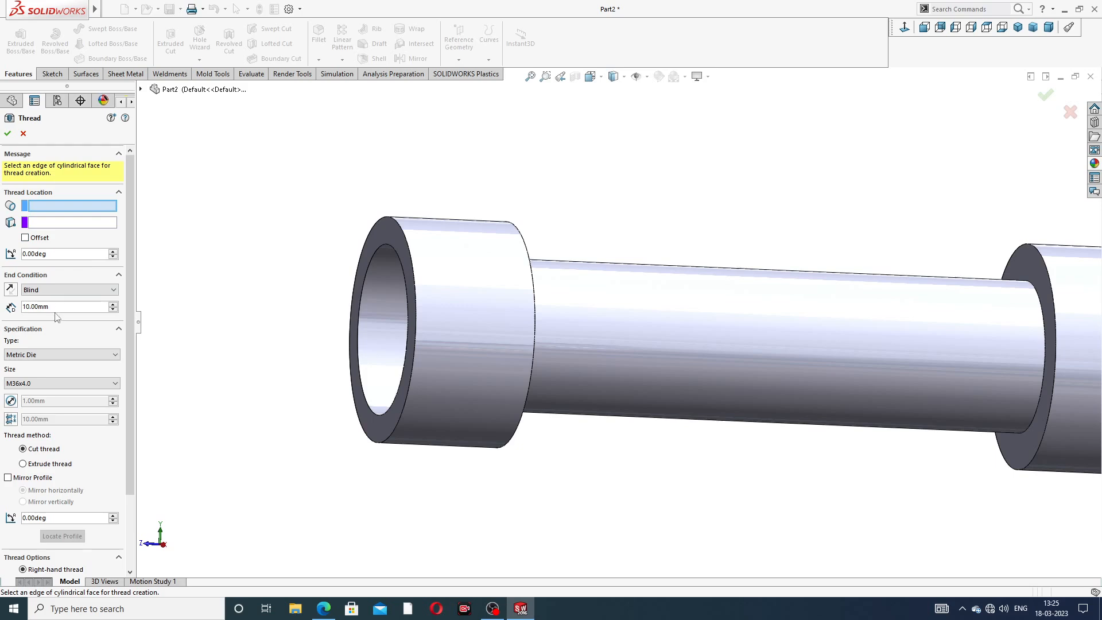
pyautogui.scroll(-2, 342, 290)
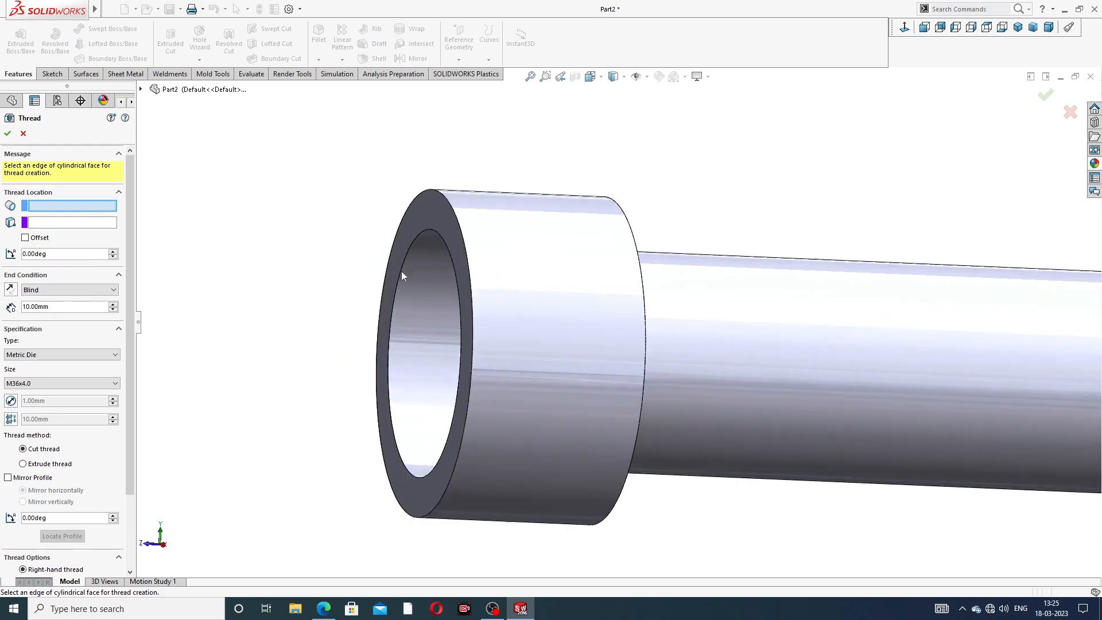
pyautogui.click(405, 254)
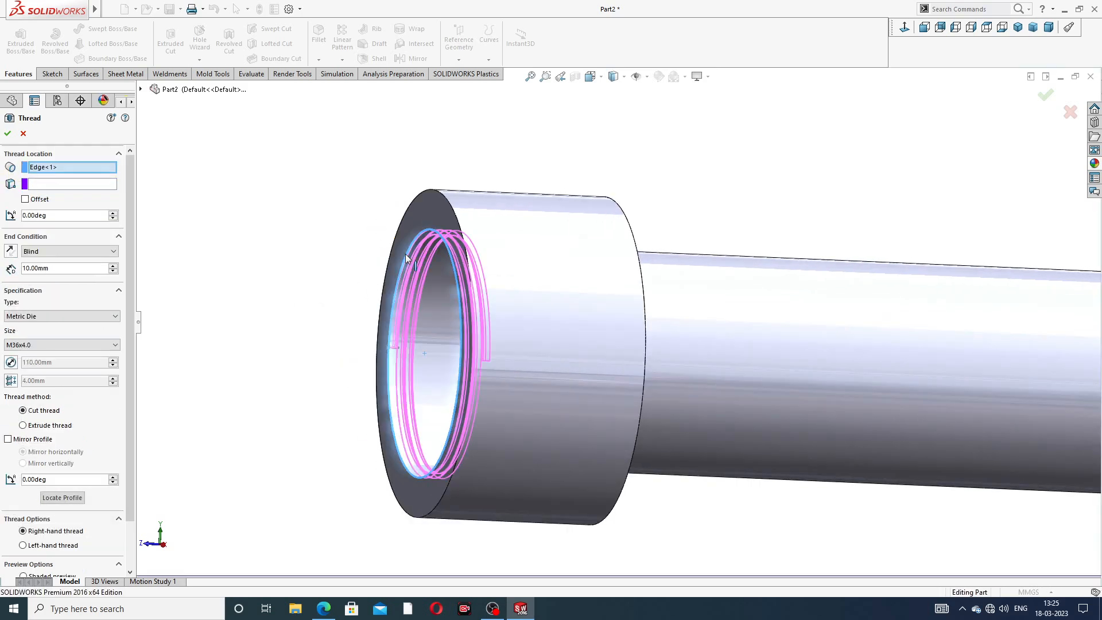
# Set the thread's blind depth to 62 mm, matching the length in the PDF drawing
pyautogui.doubleClick(55, 267)
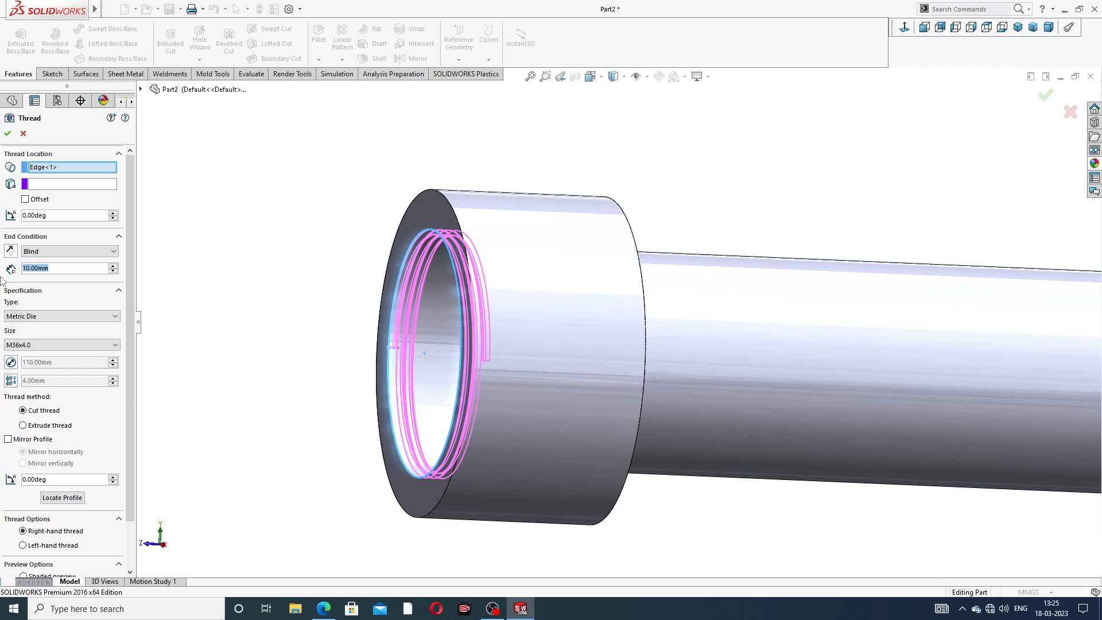
pyautogui.click(324, 608)
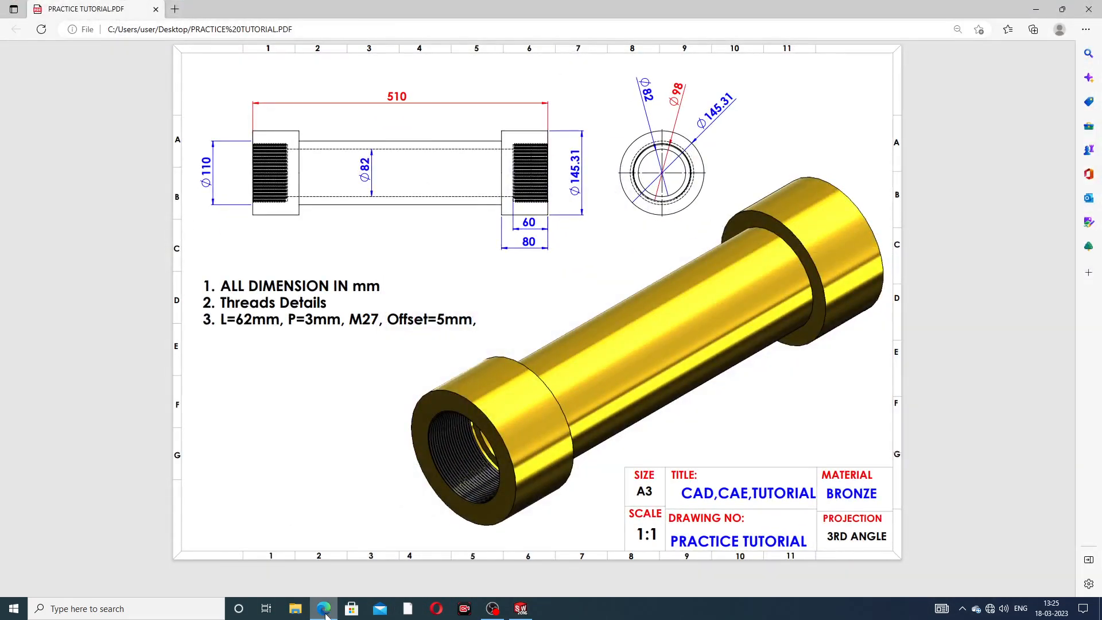
pyautogui.click(324, 609)
pyautogui.moveTo(69, 271); pyautogui.dragTo(2, 268)
pyautogui.write('62')
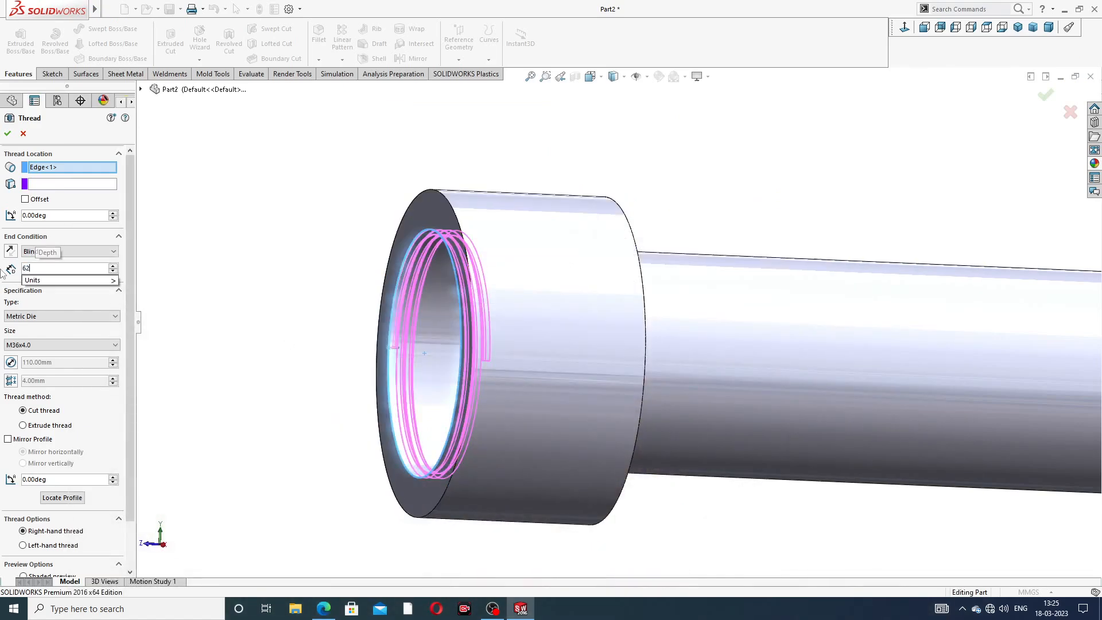
pyautogui.press('Return')
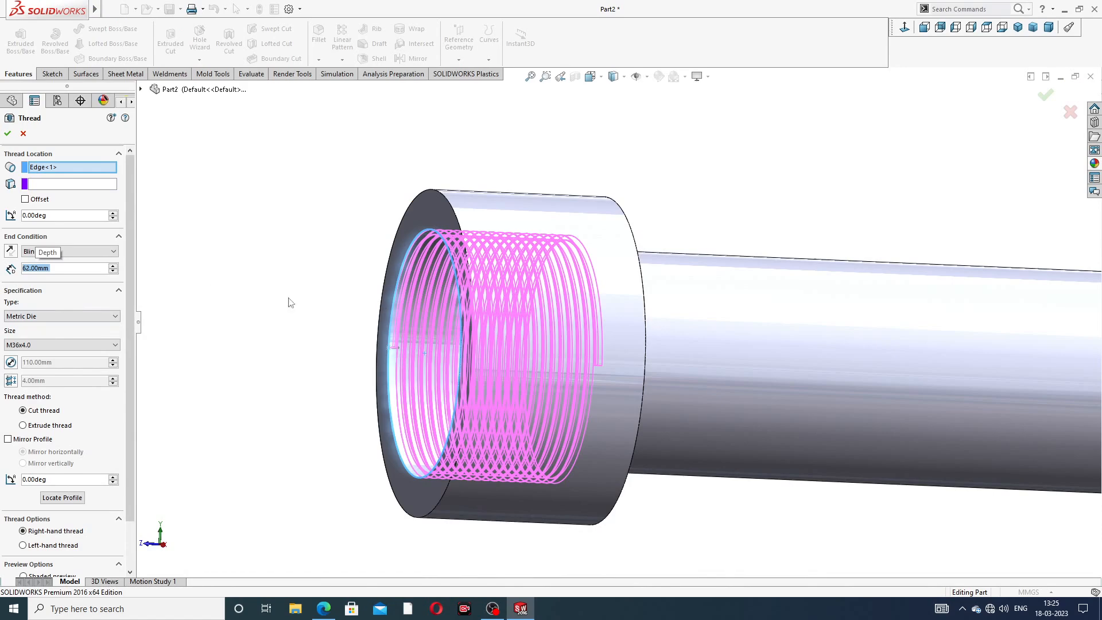
# Specify the thread as Metric Tap, size M27x3.0
pyautogui.click(45, 316)
pyautogui.click(46, 335)
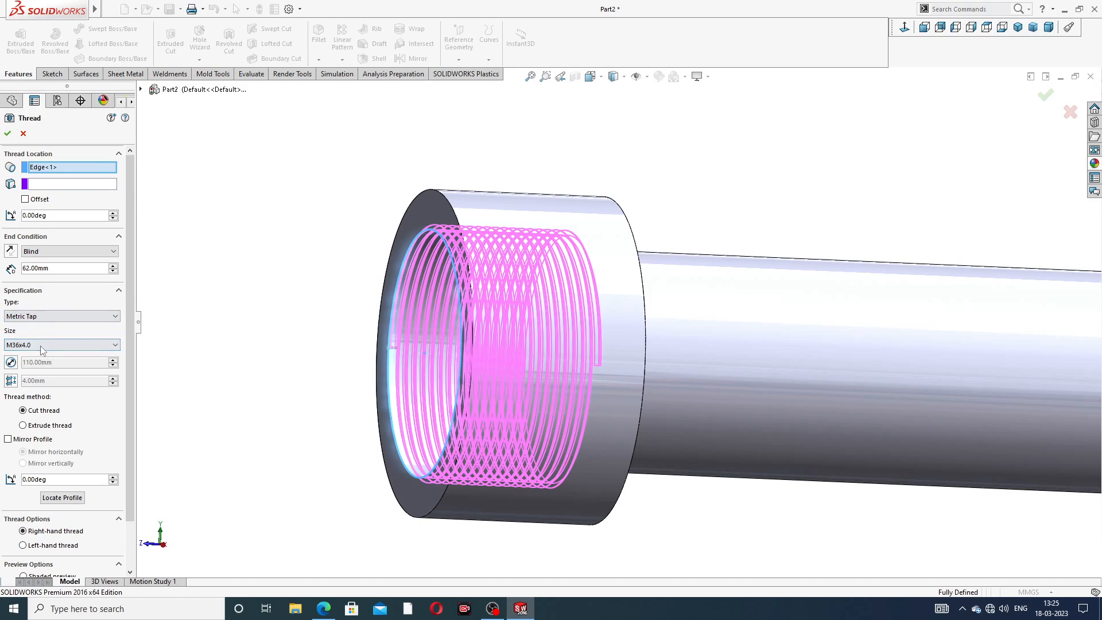
pyautogui.click(43, 346)
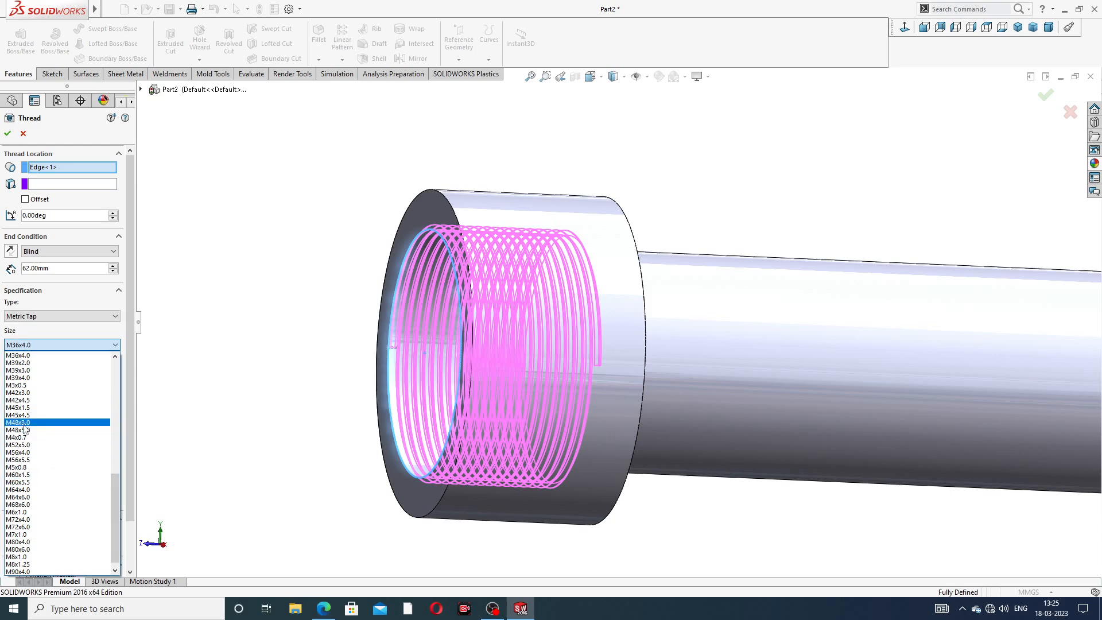
pyautogui.scroll(4, 47, 416)
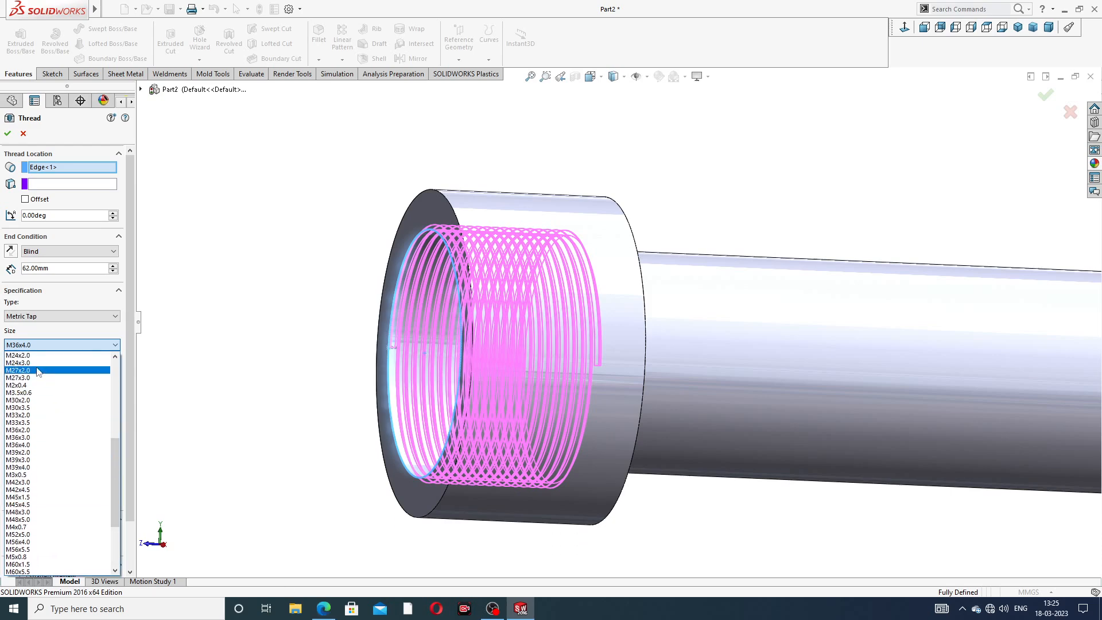
pyautogui.click(41, 378)
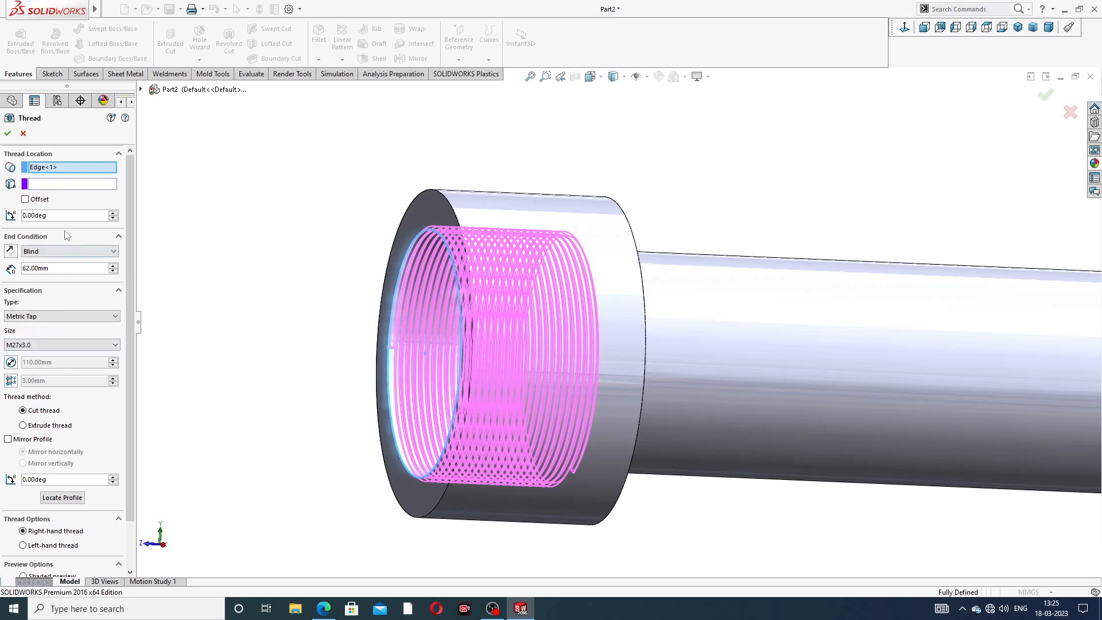
pyautogui.scroll(-3, 135, 373)
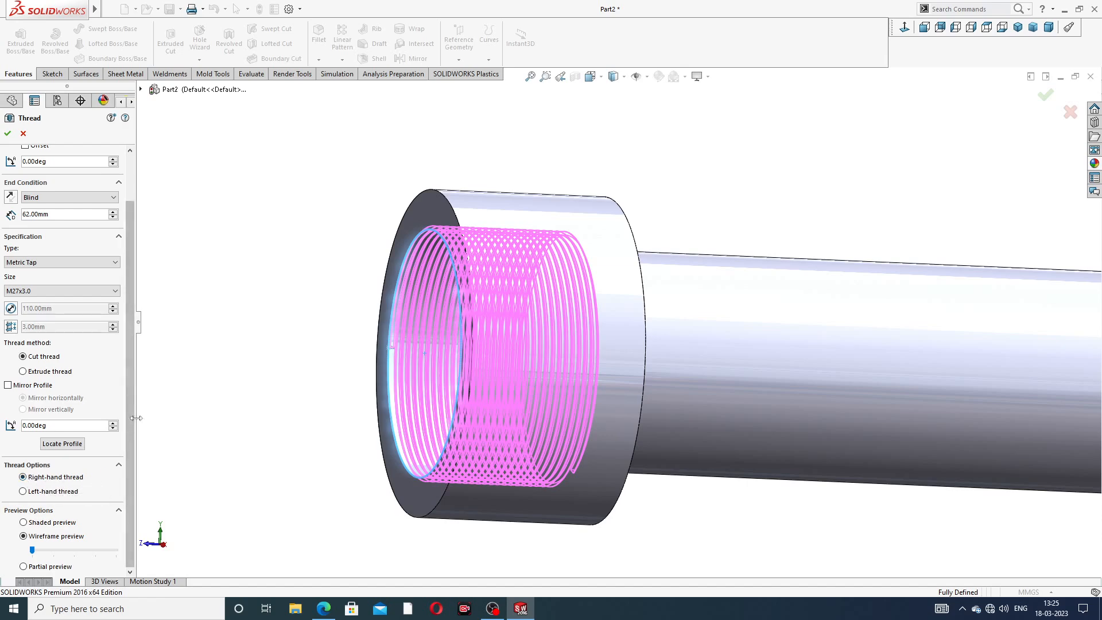
pyautogui.scroll(3, 134, 402)
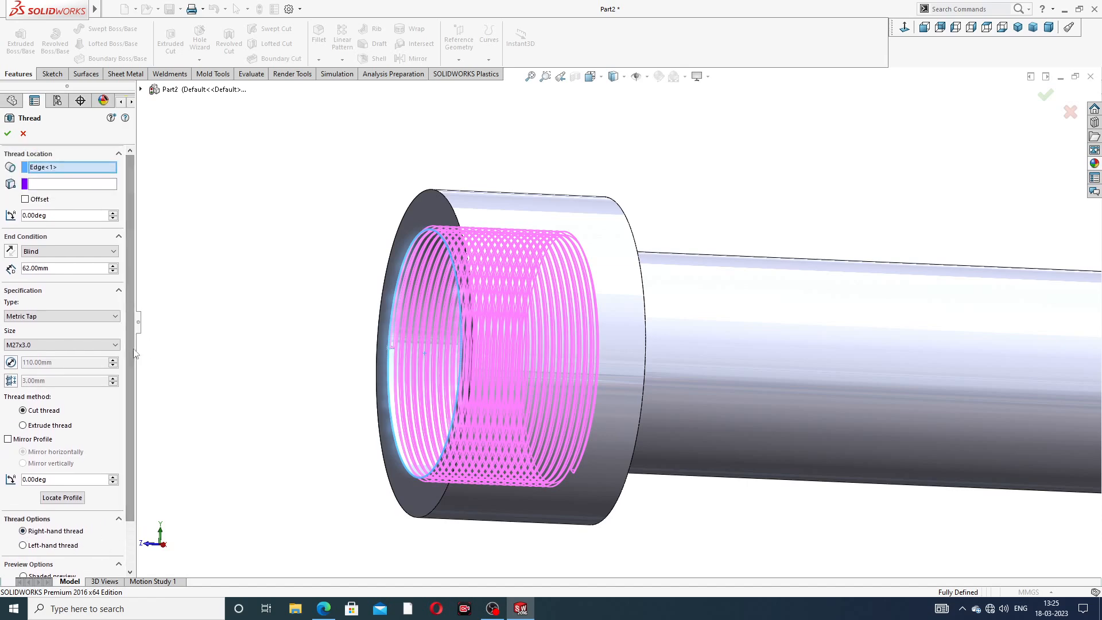
# Offset the thread start 5 mm outward from the collar's end face with the direction reversed, and create the cut thread
pyautogui.click(25, 199)
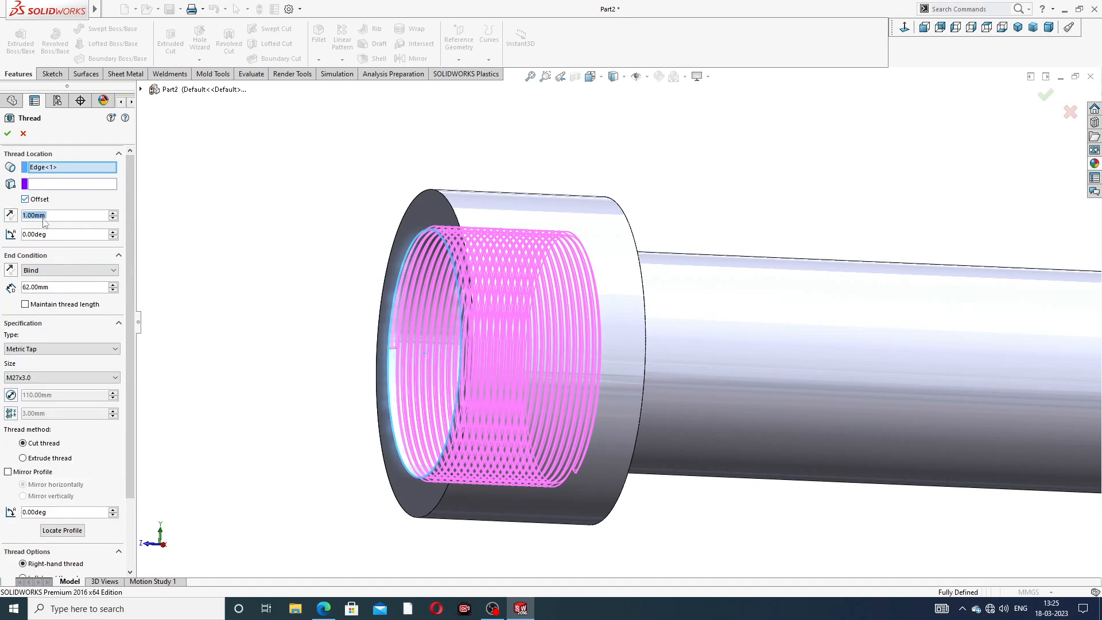
pyautogui.write('5')
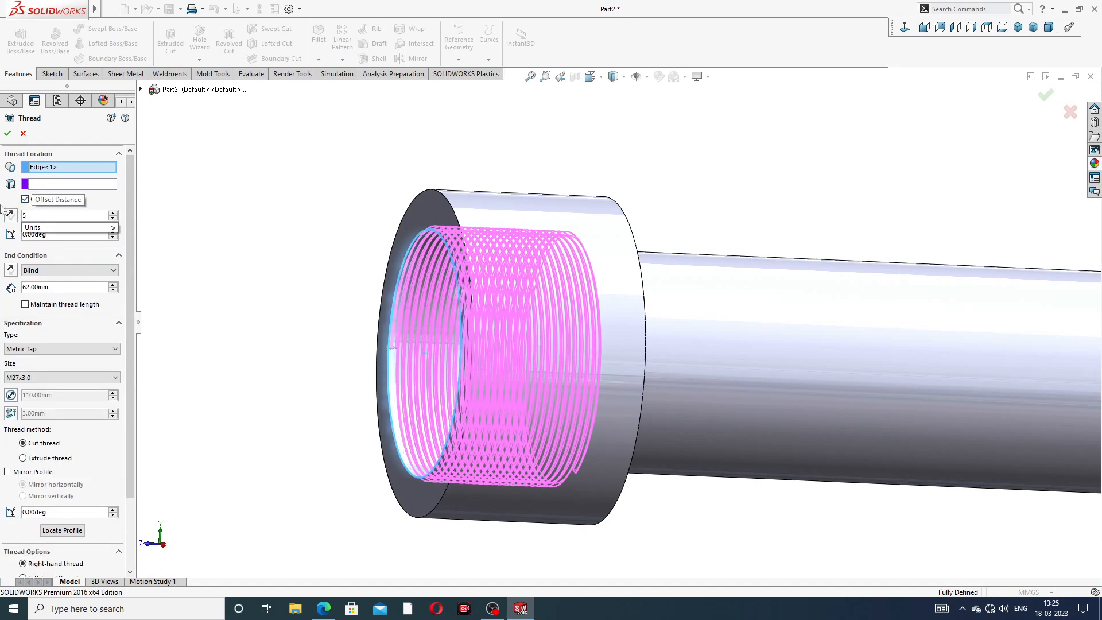
pyautogui.press('Return')
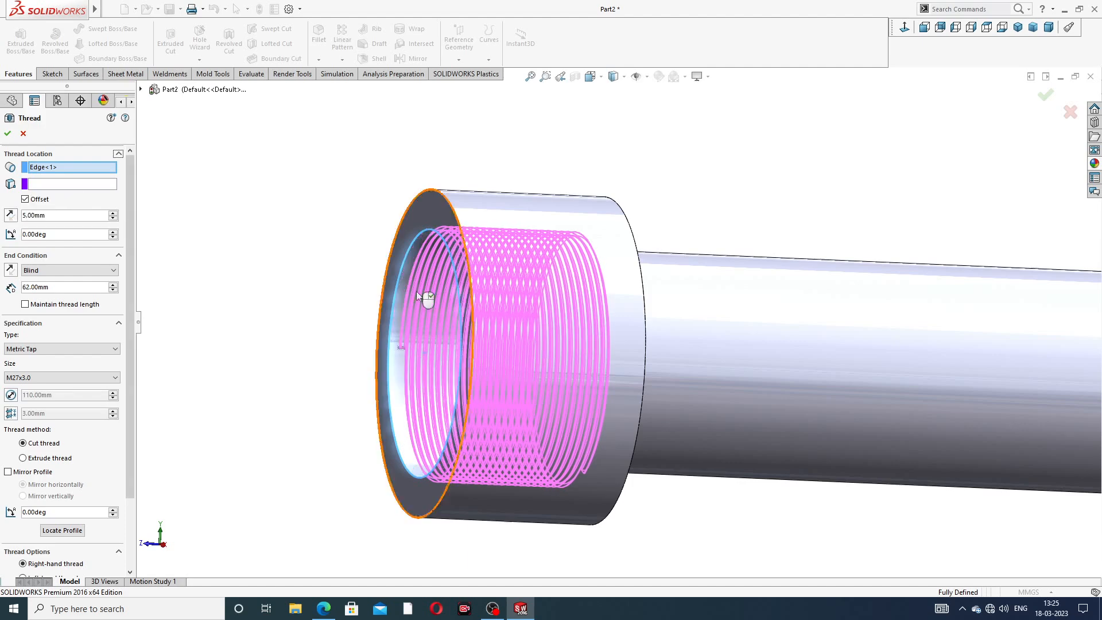
pyautogui.click(11, 215)
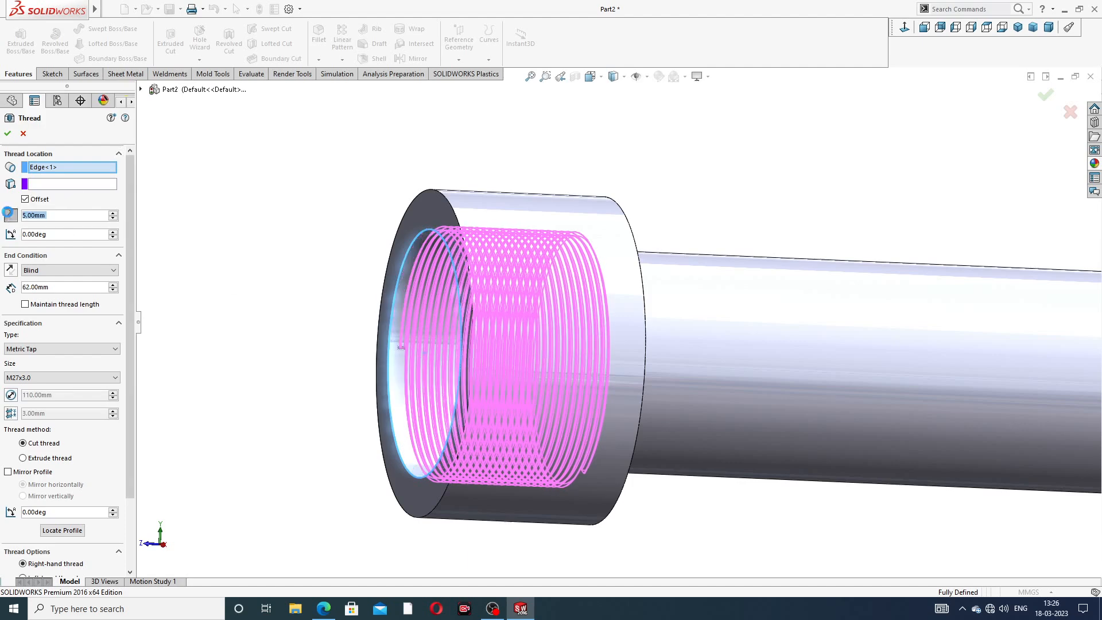
pyautogui.moveTo(335, 296); pyautogui.dragTo(472, 373, button='middle')
pyautogui.scroll(-2, 485, 362)
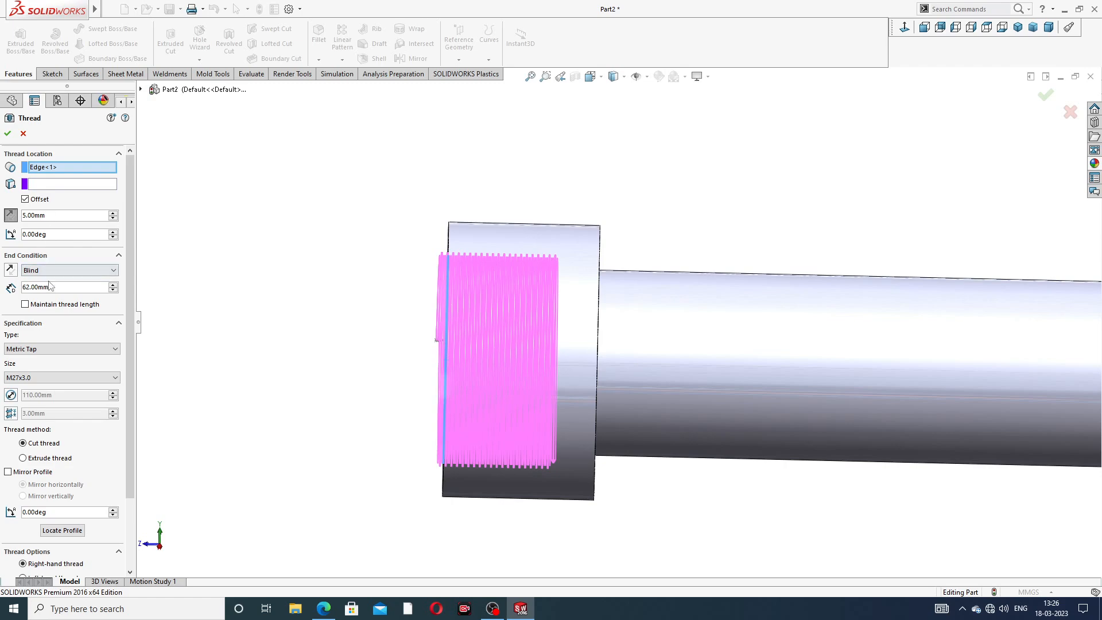
pyautogui.click(8, 133)
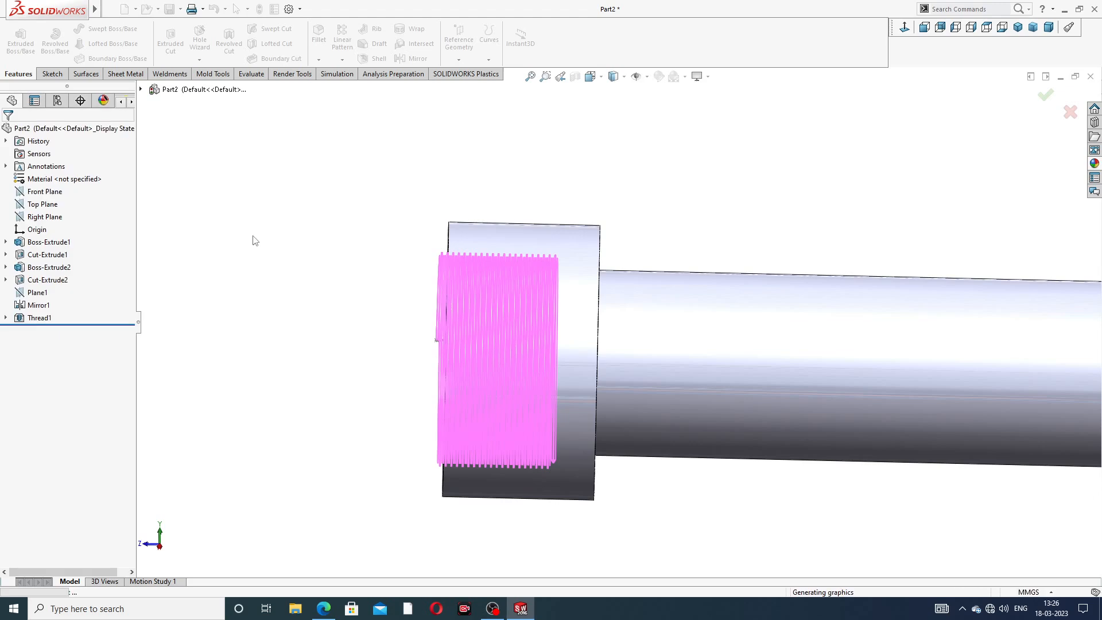
# Start a second Thread on the bore edge at the opposite collar's end face
pyautogui.scroll(-1, 409, 316)
pyautogui.moveTo(409, 316); pyautogui.dragTo(442, 317, button='middle')
pyautogui.scroll(1, 531, 244)
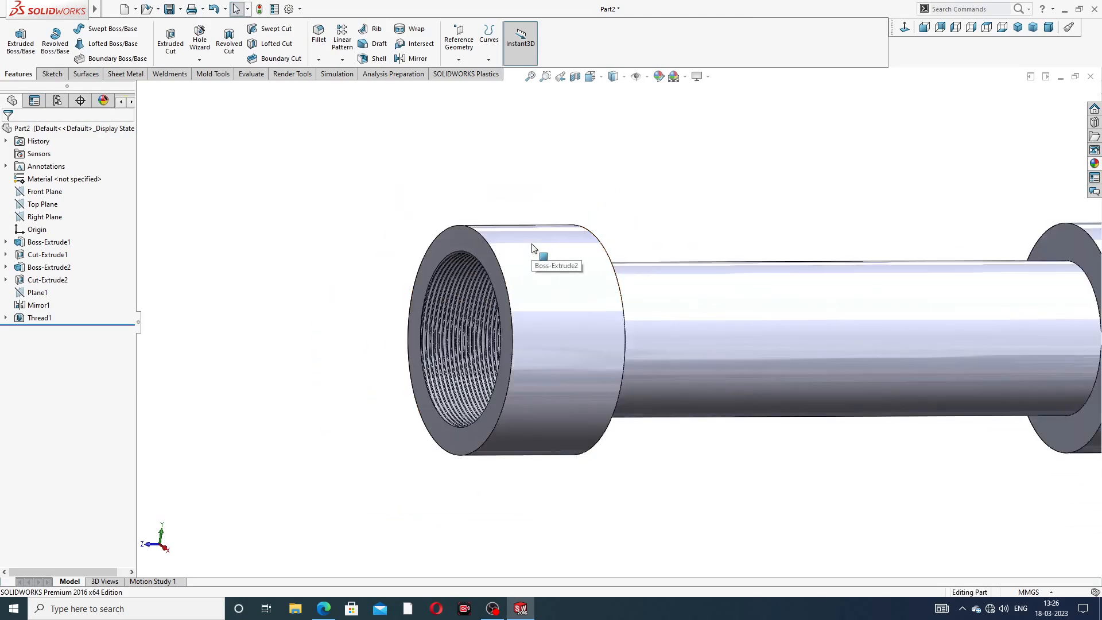
pyautogui.scroll(-3, 498, 302)
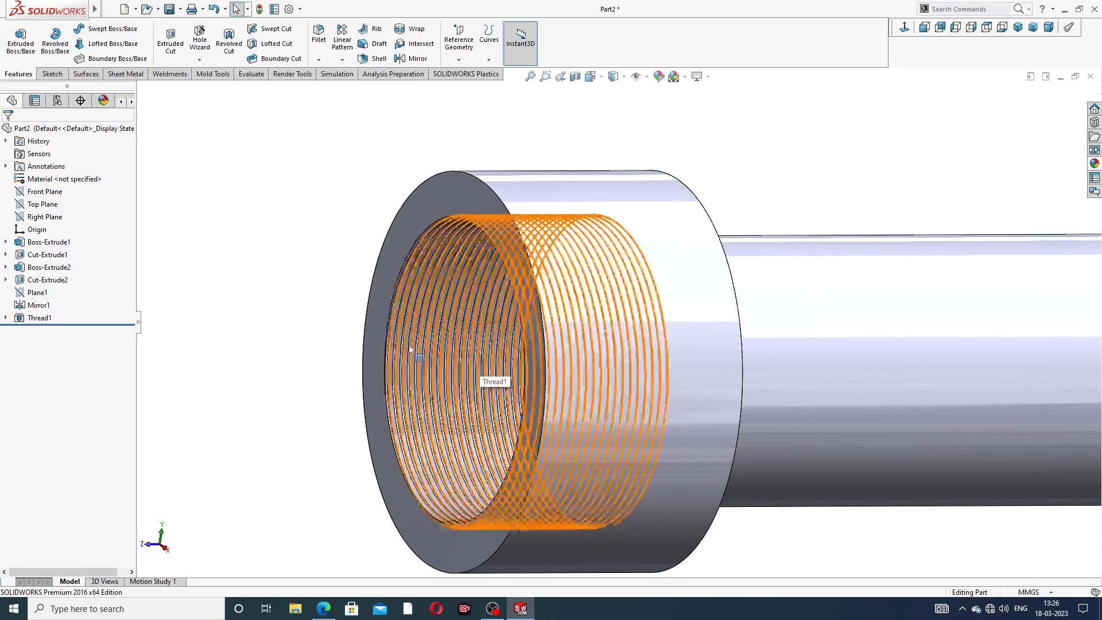
pyautogui.scroll(3, 825, 166)
pyautogui.moveTo(940, 311); pyautogui.dragTo(680, 308, button='middle')
pyautogui.scroll(-3, 750, 297)
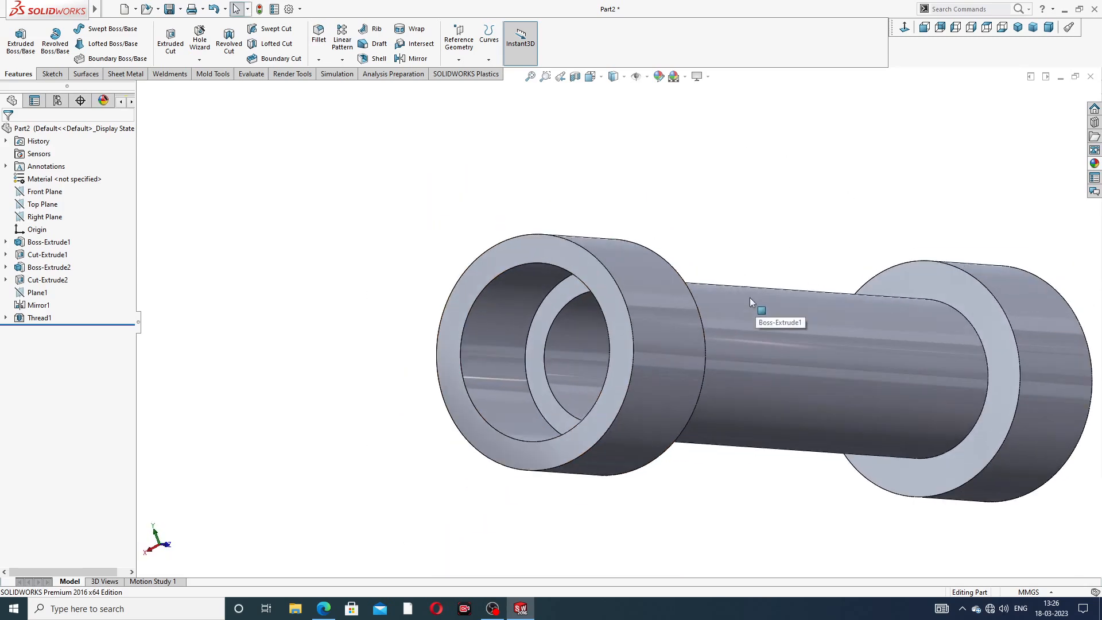
pyautogui.click(200, 60)
pyautogui.click(208, 89)
pyautogui.scroll(-2, 535, 259)
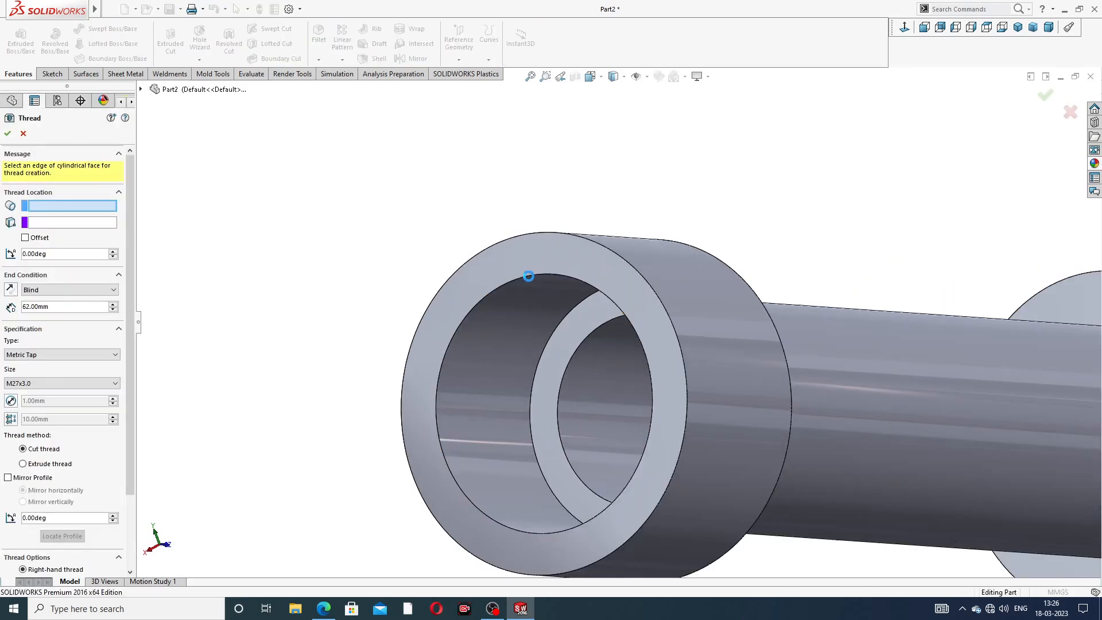
pyautogui.click(529, 276)
pyautogui.moveTo(553, 335); pyautogui.dragTo(292, 275, button='middle')
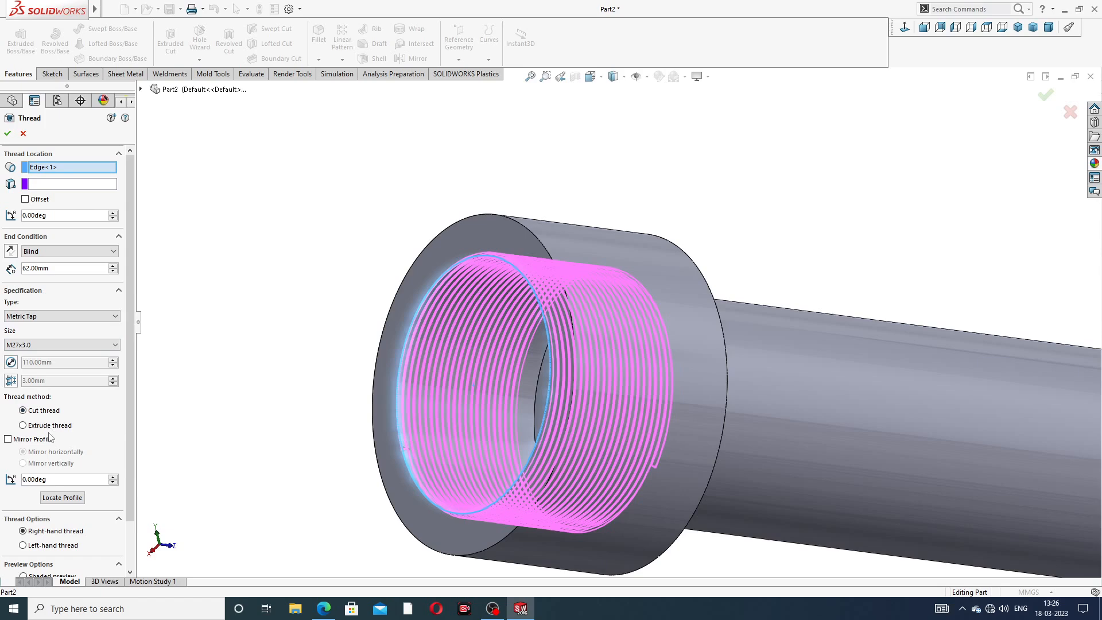
# Make the second thread left-hand with a reversed 5 mm start offset, and create it in the opposite collar
pyautogui.scroll(-3, 130, 465)
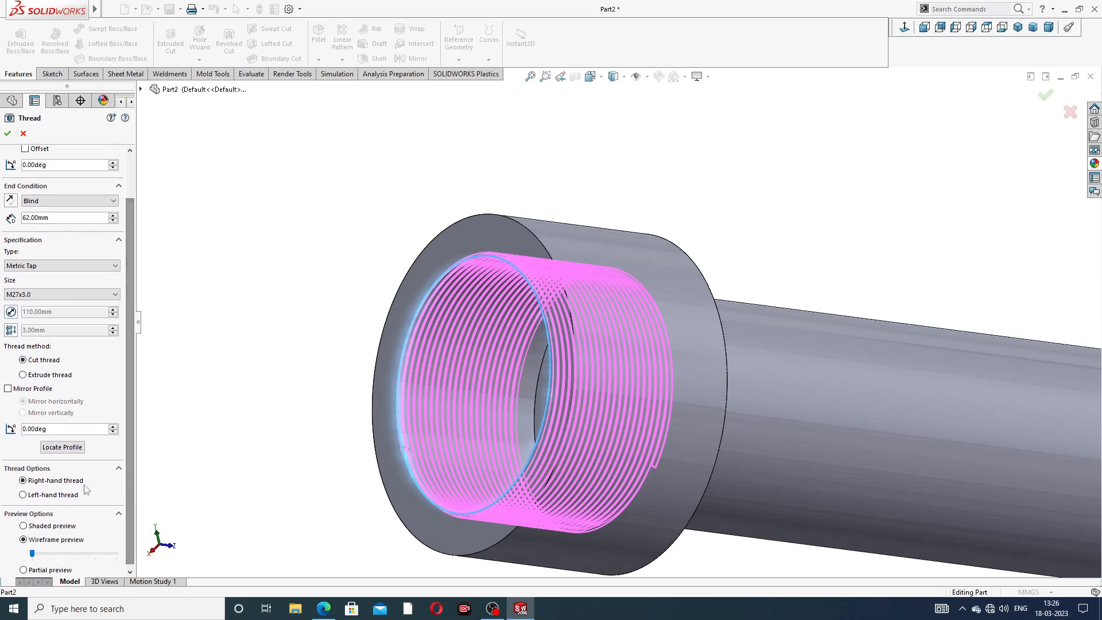
pyautogui.click(24, 495)
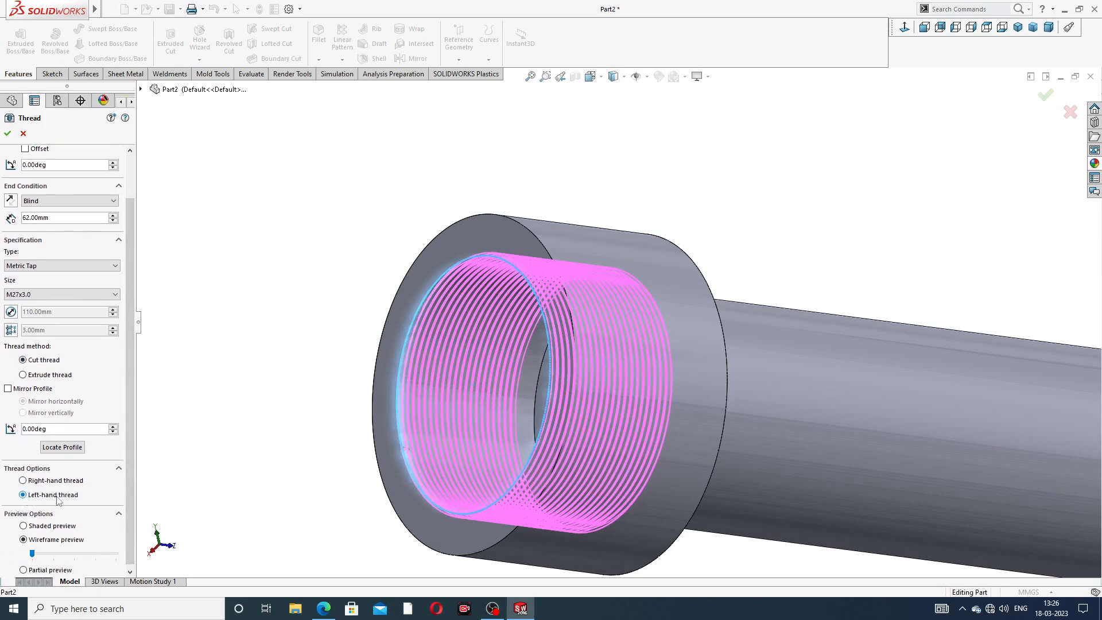
pyautogui.scroll(3, 132, 308)
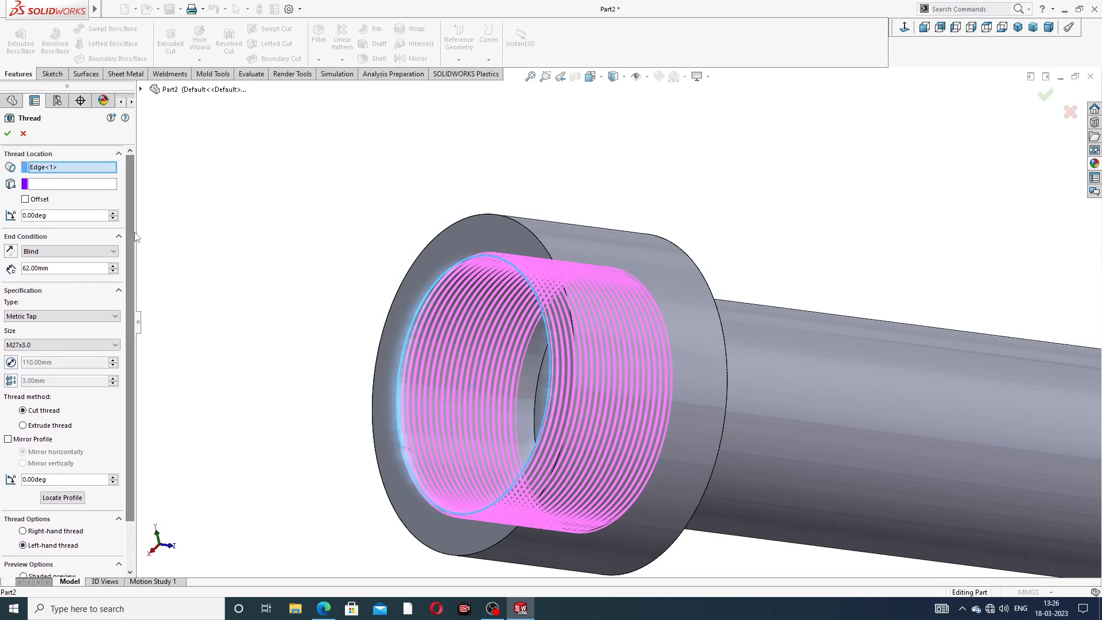
pyautogui.click(25, 199)
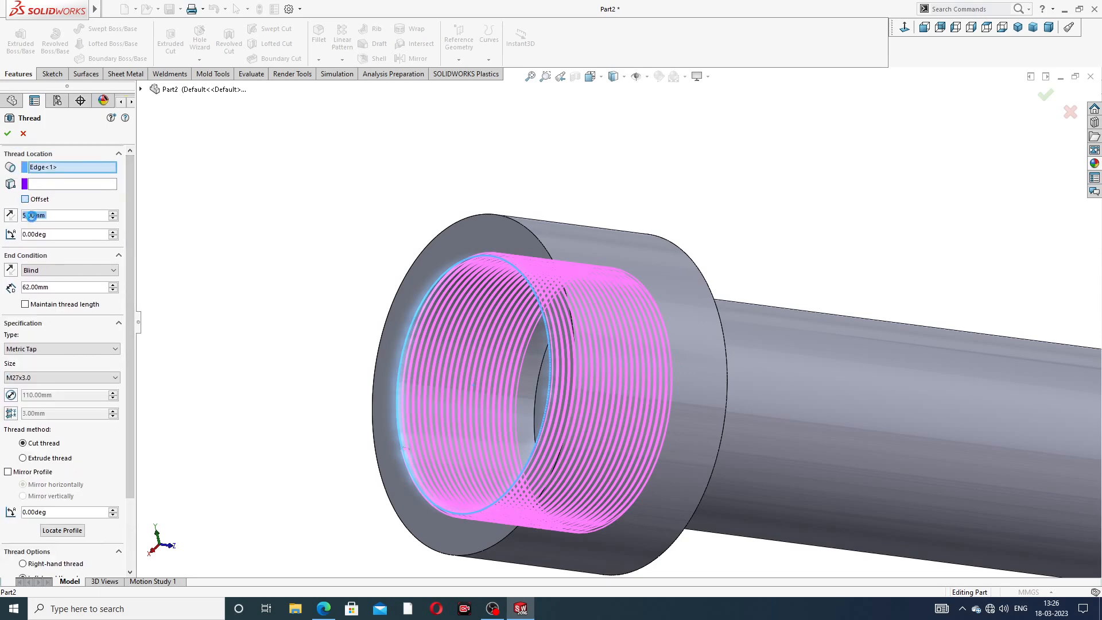
pyautogui.click(10, 214)
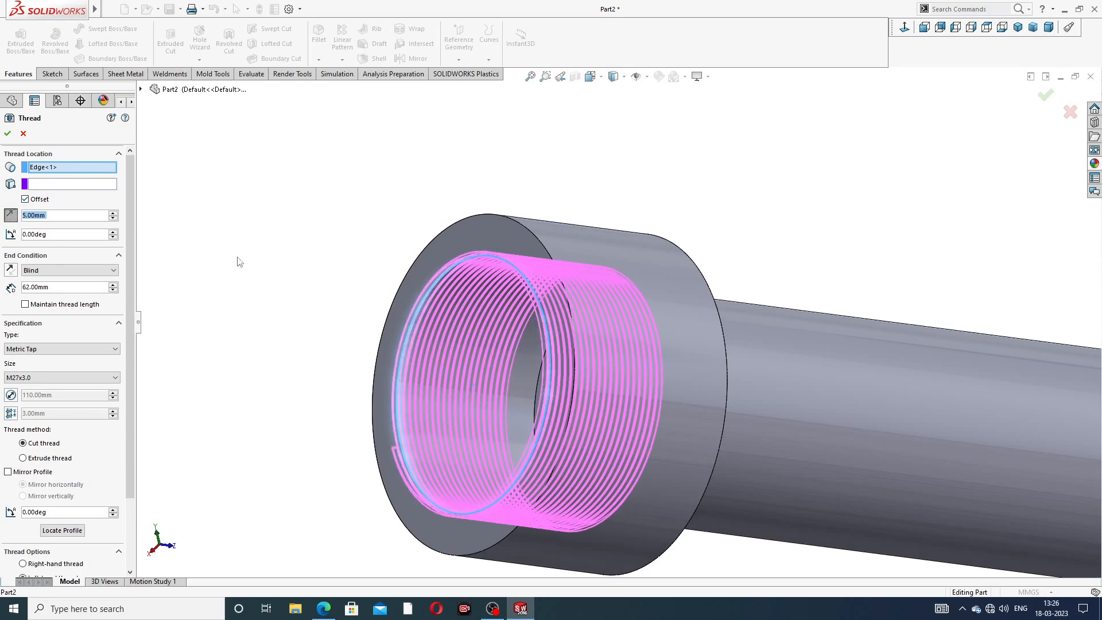
pyautogui.click(7, 133)
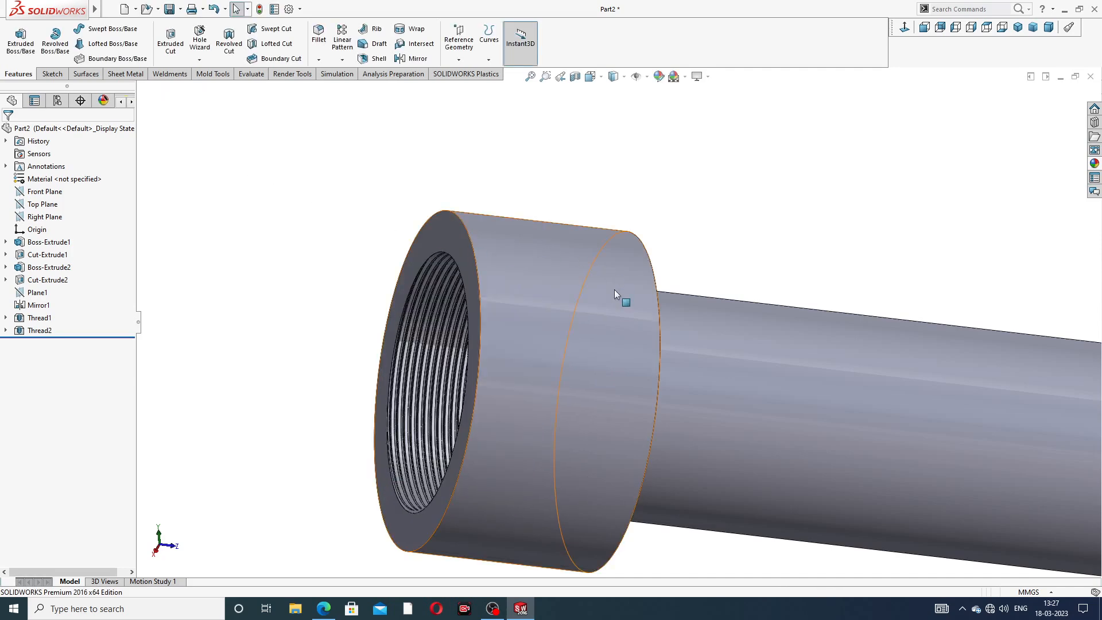
# Color both thread features gray, RGB 128, 128, 128, in all display states
pyautogui.scroll(3, 613, 259)
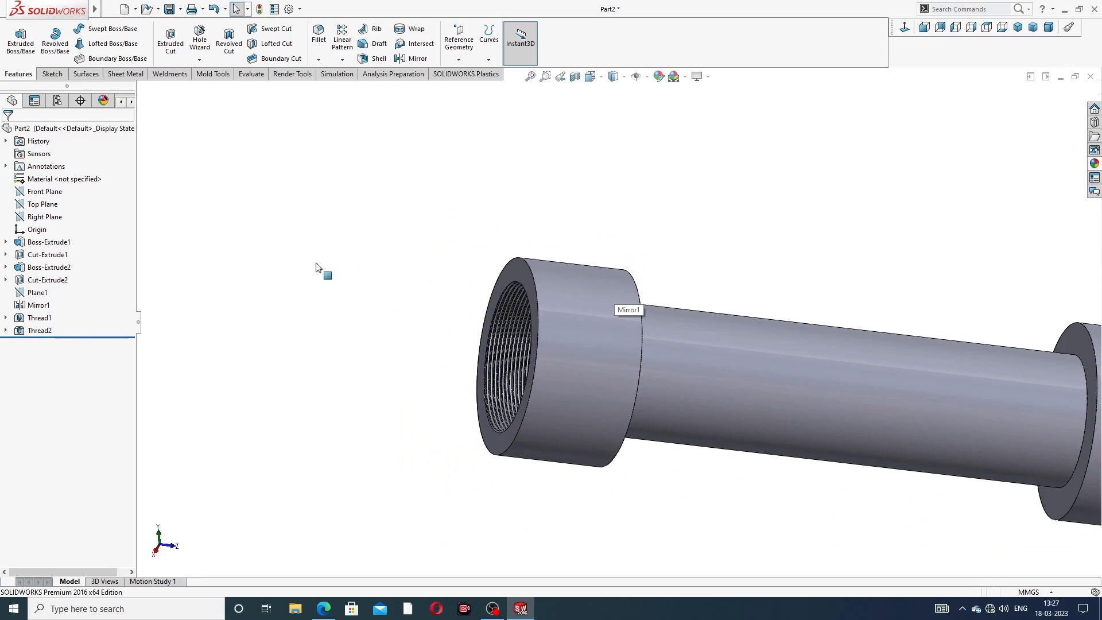
pyautogui.click(39, 318)
pyautogui.keyDown('ctrl'); pyautogui.click(39, 331); pyautogui.keyUp('ctrl')
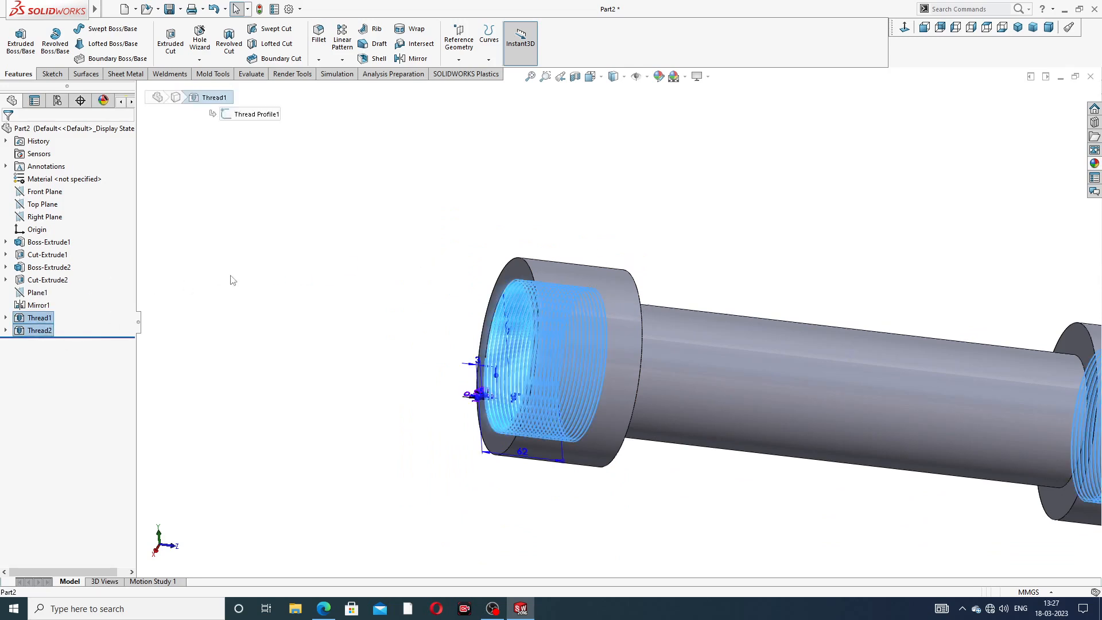
pyautogui.click(659, 76)
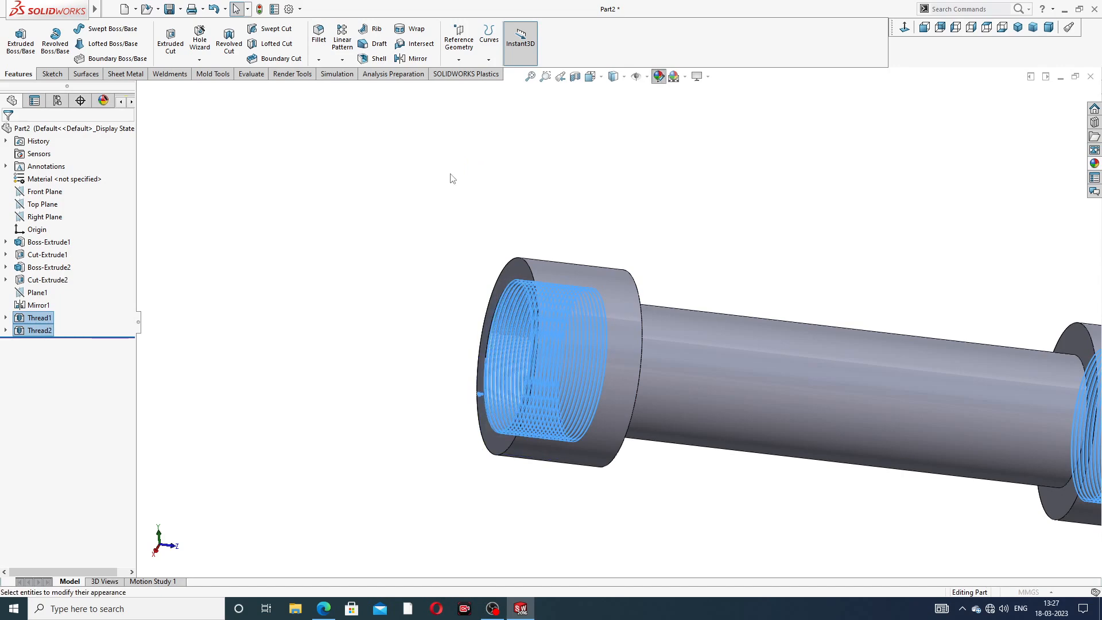
pyautogui.click(93, 372)
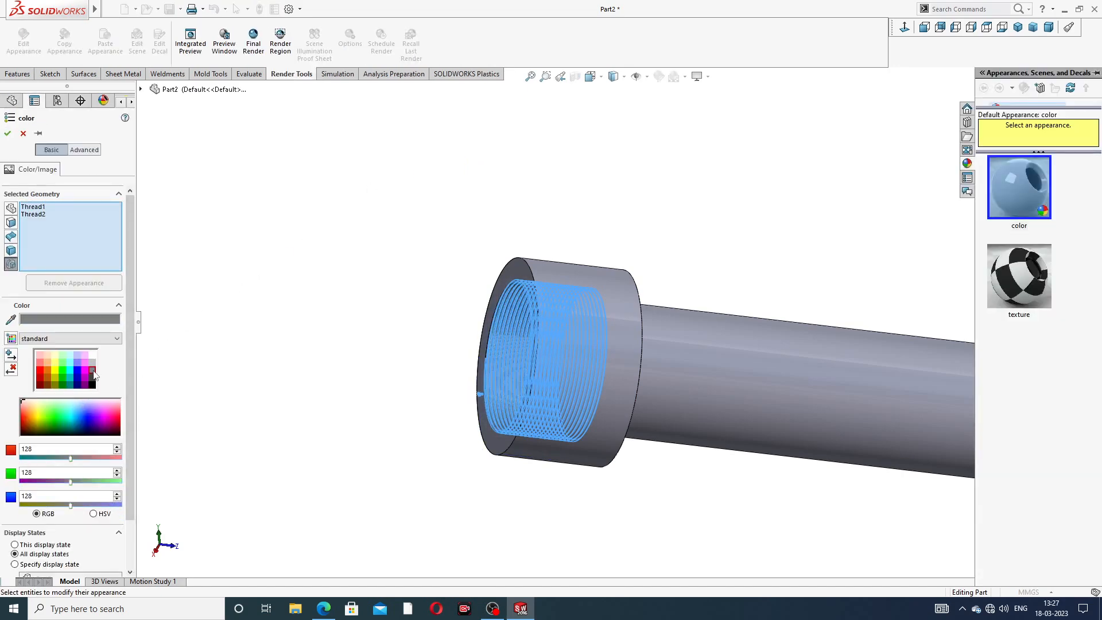
pyautogui.click(8, 134)
# Apply the polished brass appearance from the Metal > Brass library to the whole part
pyautogui.scroll(3, 797, 228)
pyautogui.moveTo(807, 332); pyautogui.dragTo(847, 350, button='middle')
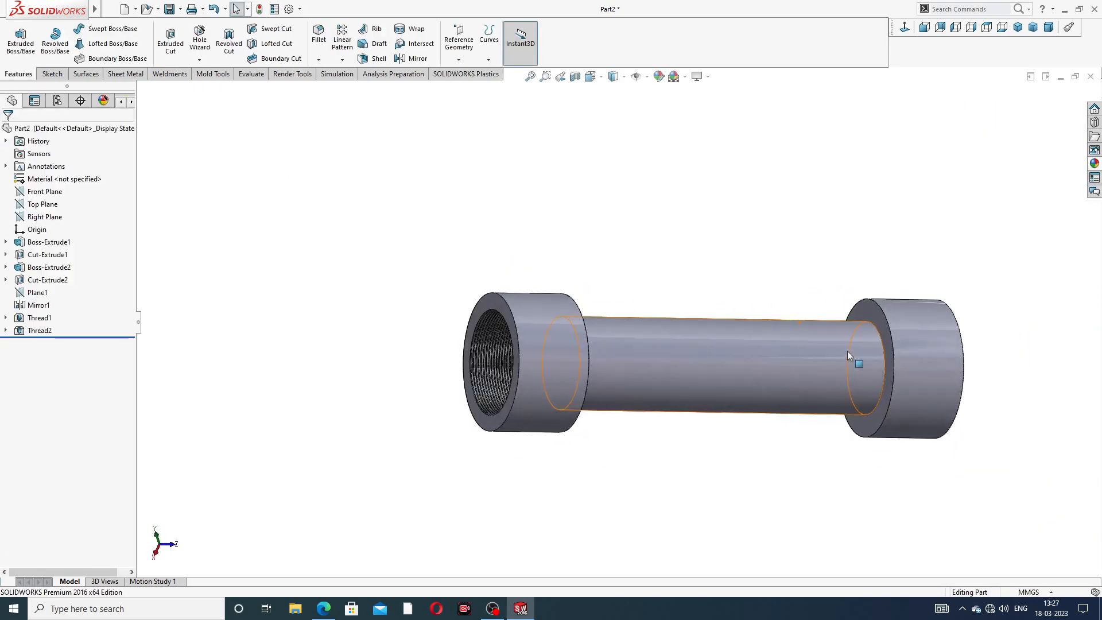
pyautogui.scroll(-3, 724, 326)
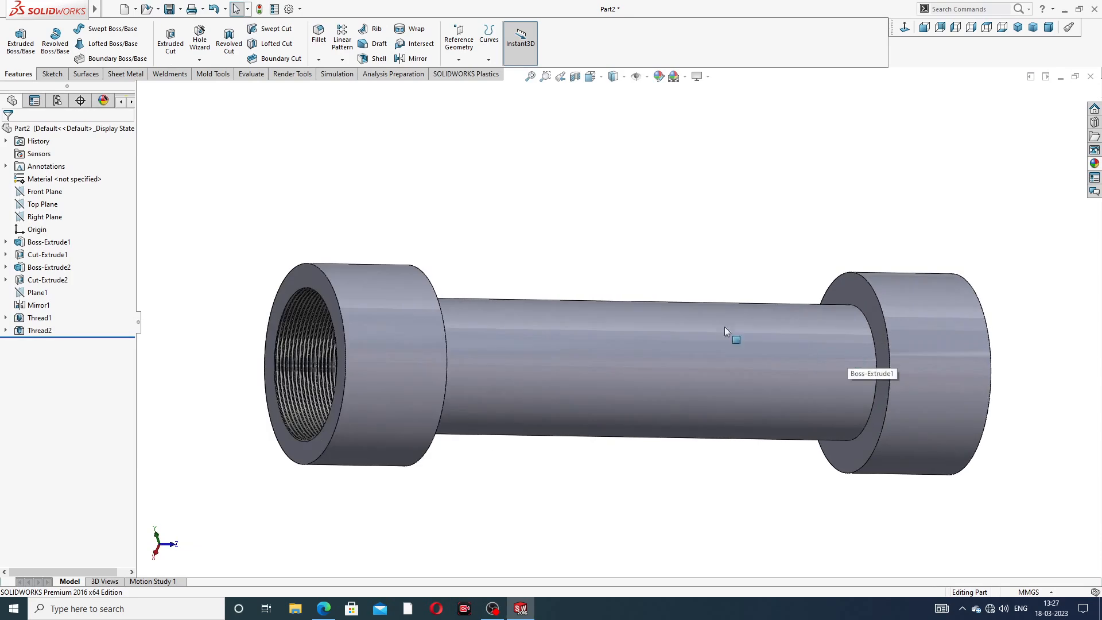
pyautogui.click(1094, 163)
pyautogui.moveTo(1052, 106); pyautogui.dragTo(1062, 286)
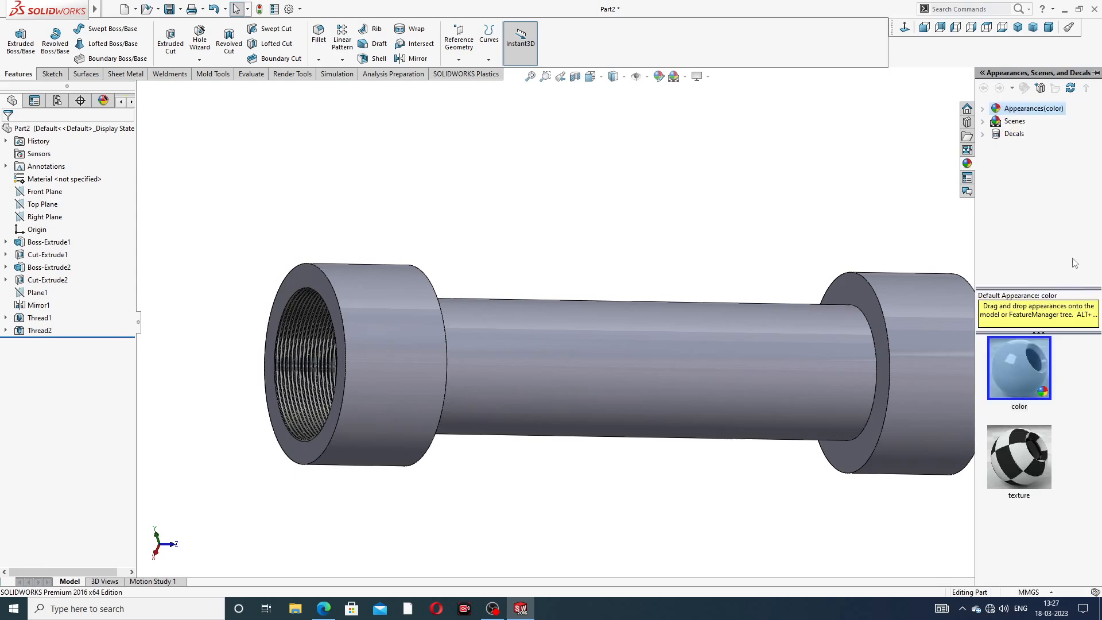
pyautogui.doubleClick(1036, 109)
pyautogui.doubleClick(1027, 134)
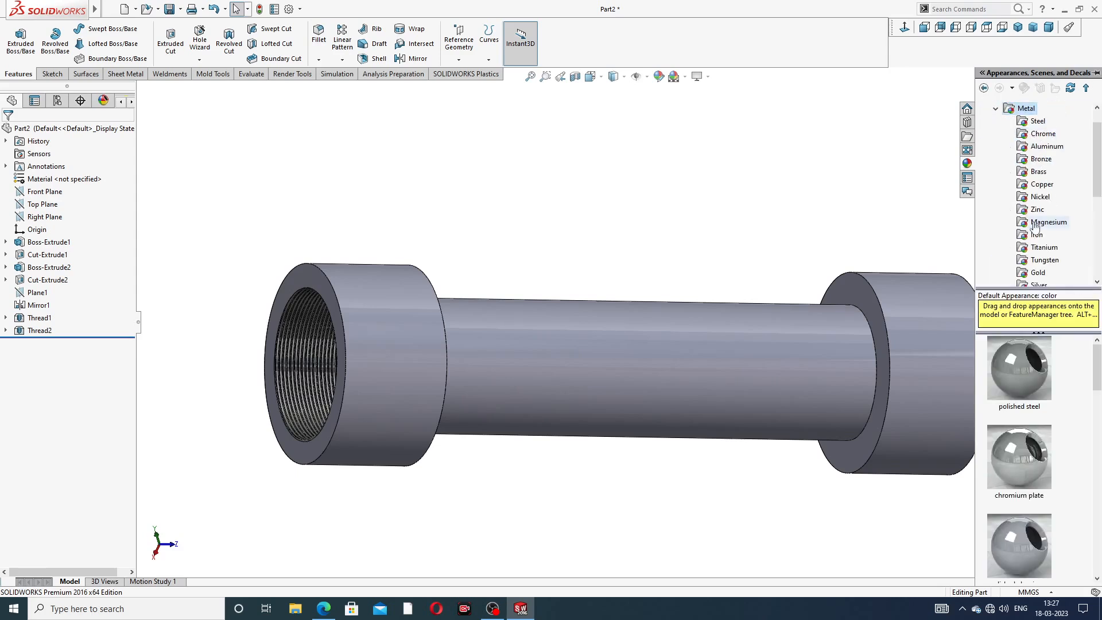
pyautogui.click(1045, 174)
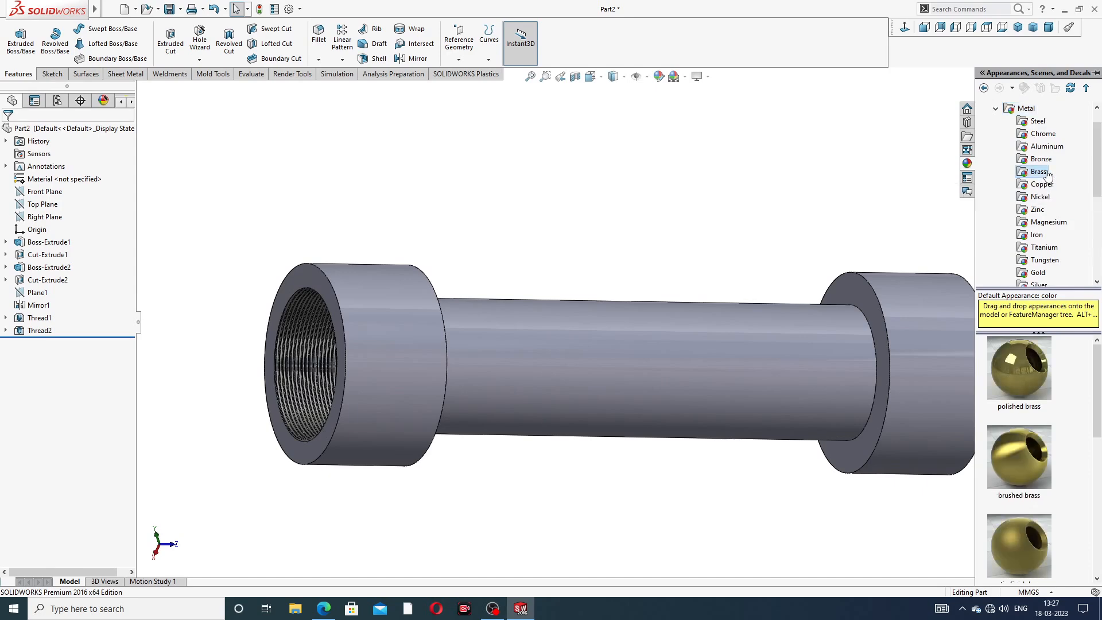
pyautogui.doubleClick(1018, 370)
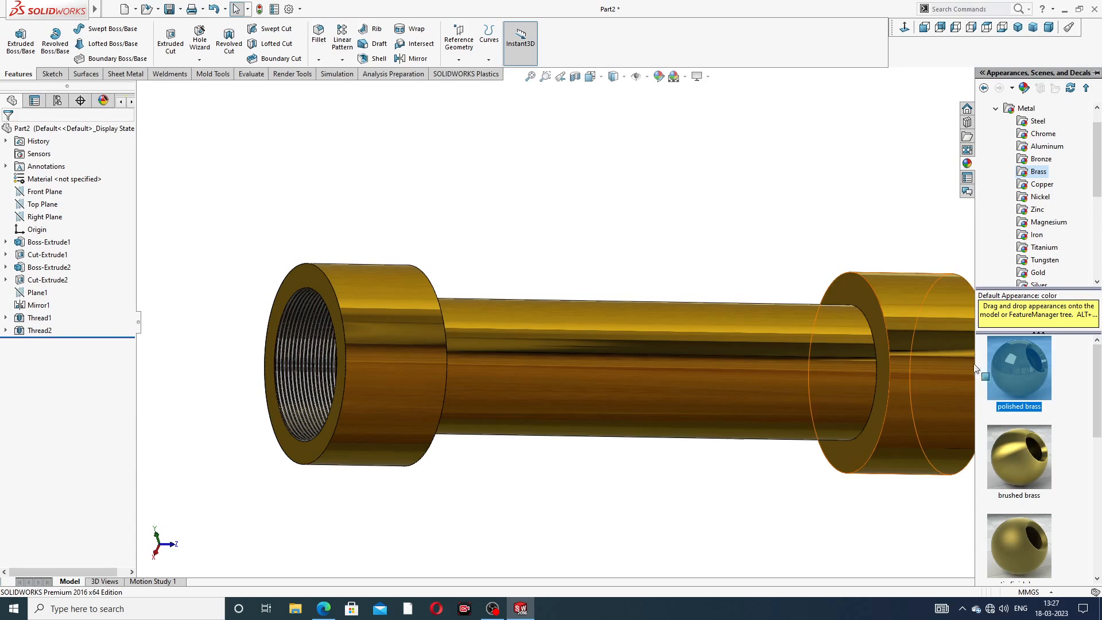
pyautogui.click(1042, 185)
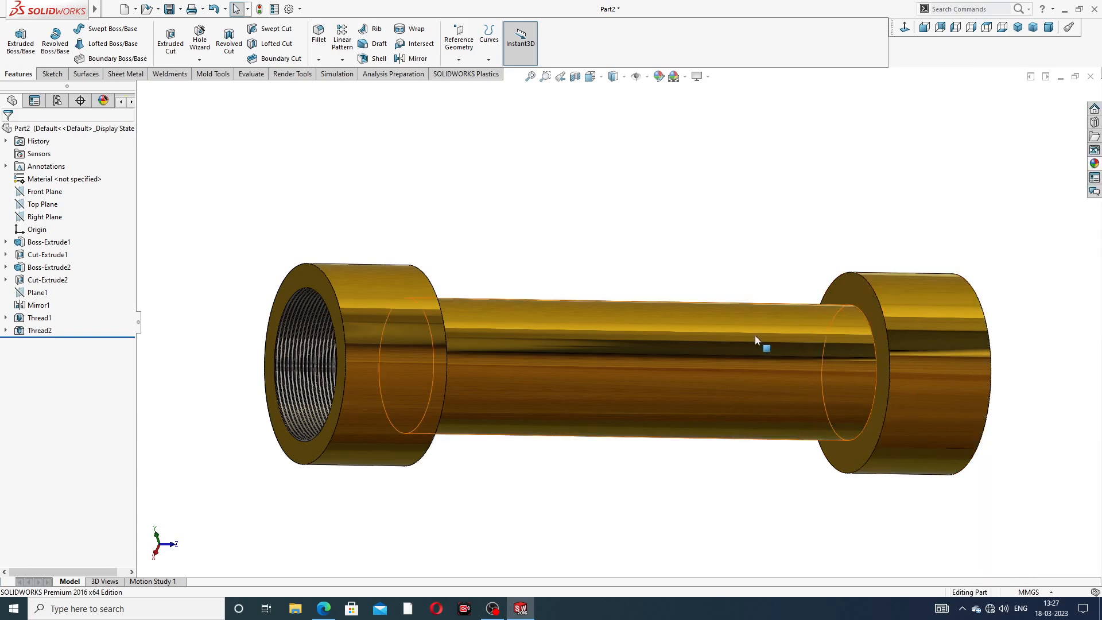
# Examine the brass-finished pipe and the gray internal collar thread in isometric, close-up and rotated views
pyautogui.press('z')
pyautogui.moveTo(756, 335); pyautogui.dragTo(684, 344, button='middle')
pyautogui.hotkey('shift', 'z')
pyautogui.click(1094, 163)
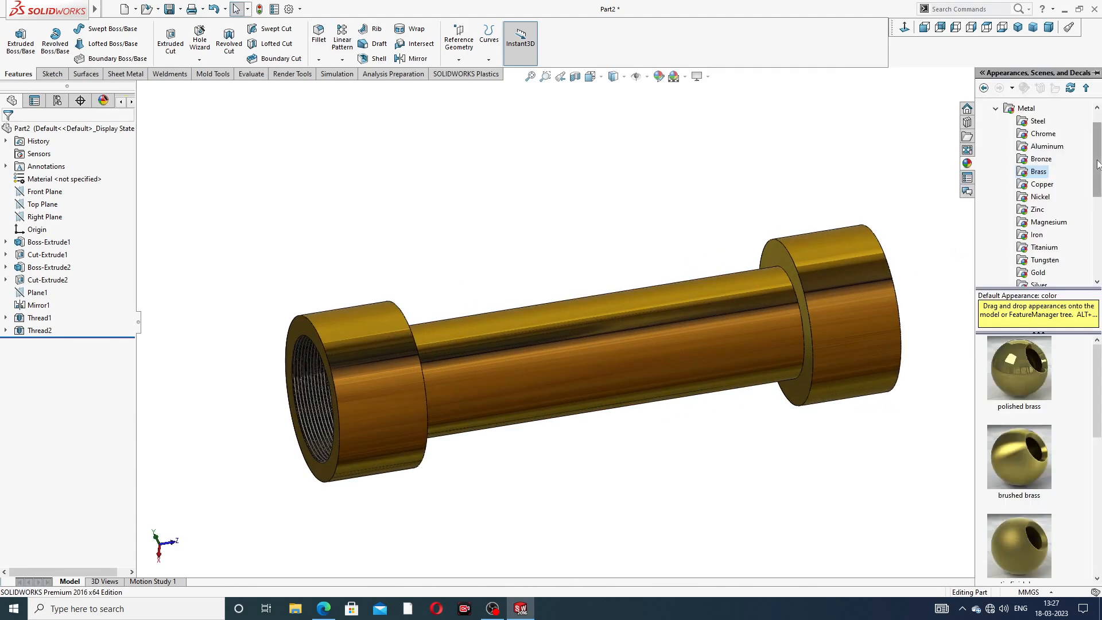
pyautogui.click(1024, 372)
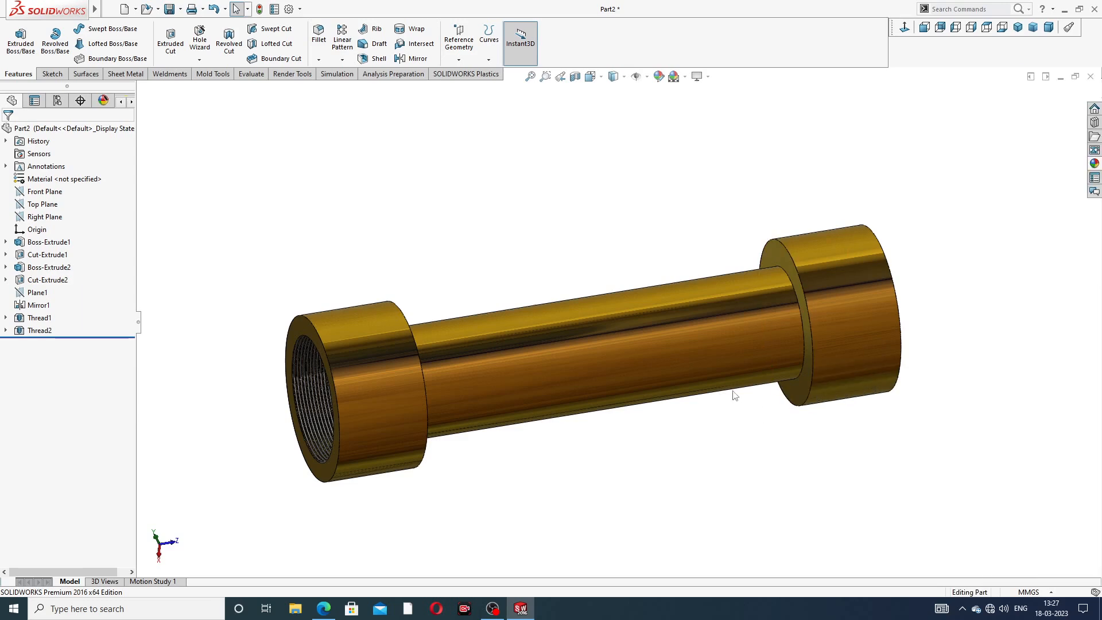
pyautogui.scroll(-3, 732, 392)
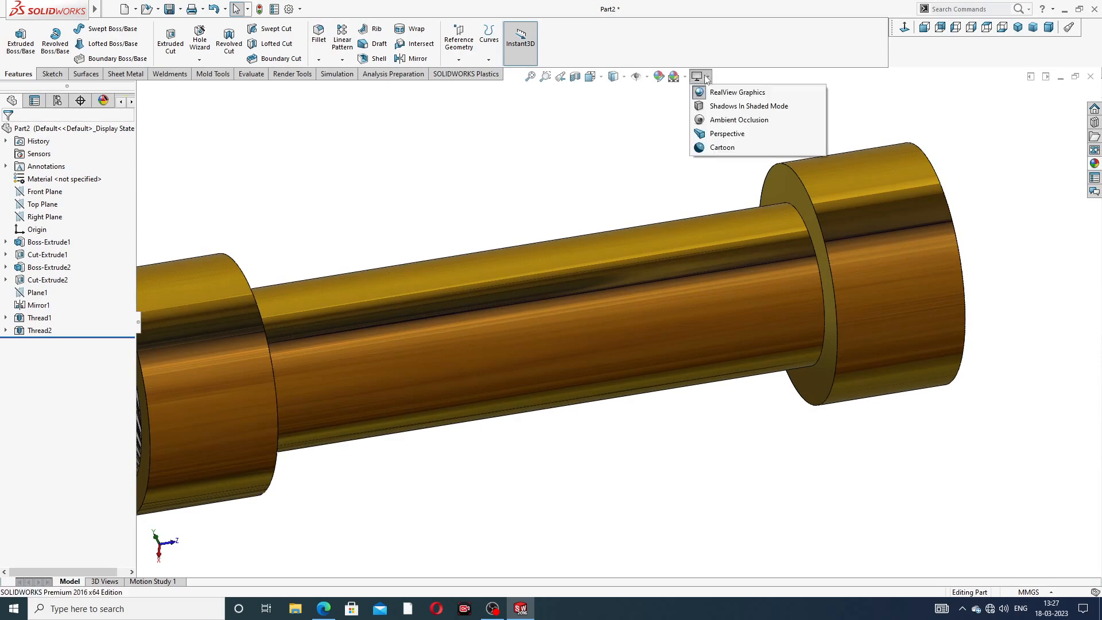
pyautogui.scroll(3, 643, 262)
pyautogui.moveTo(632, 309); pyautogui.dragTo(706, 275, button='middle')
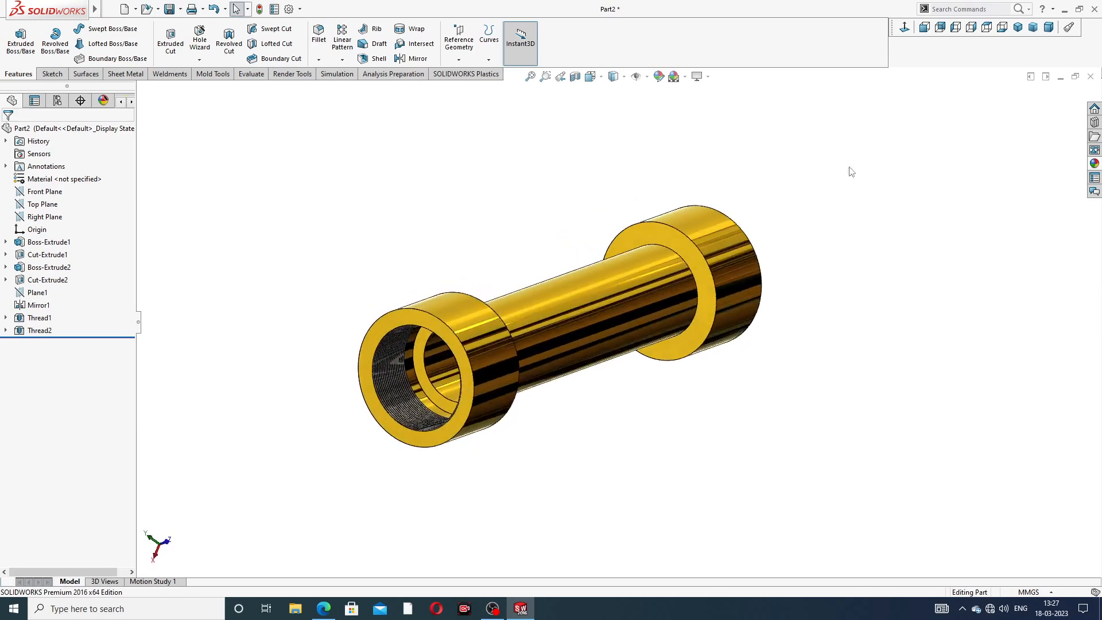
pyautogui.click(1020, 28)
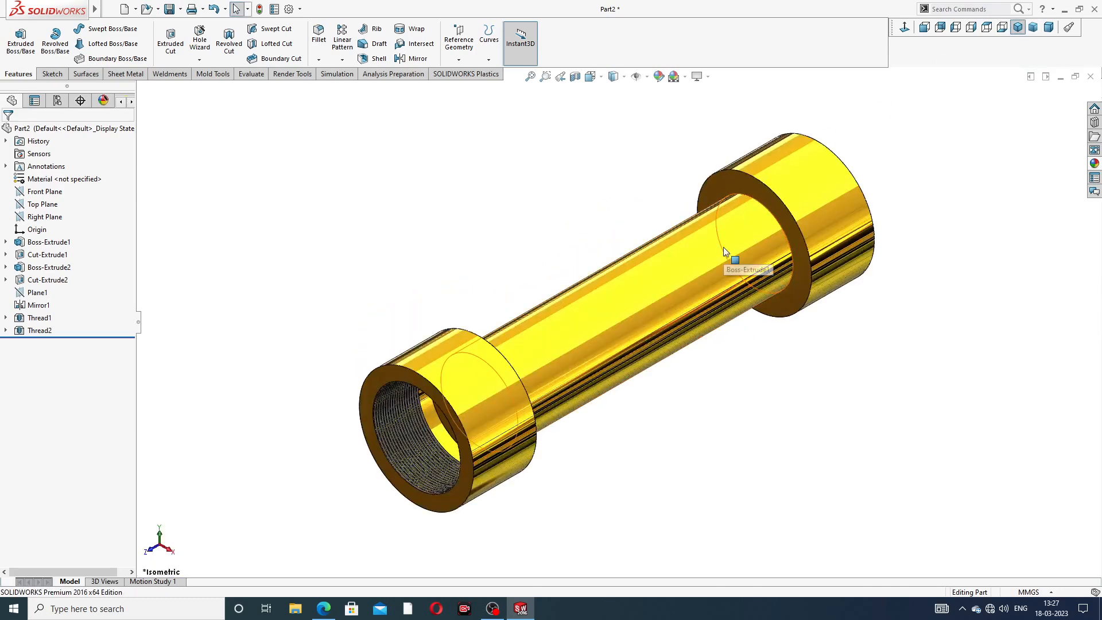
pyautogui.scroll(-5, 511, 390)
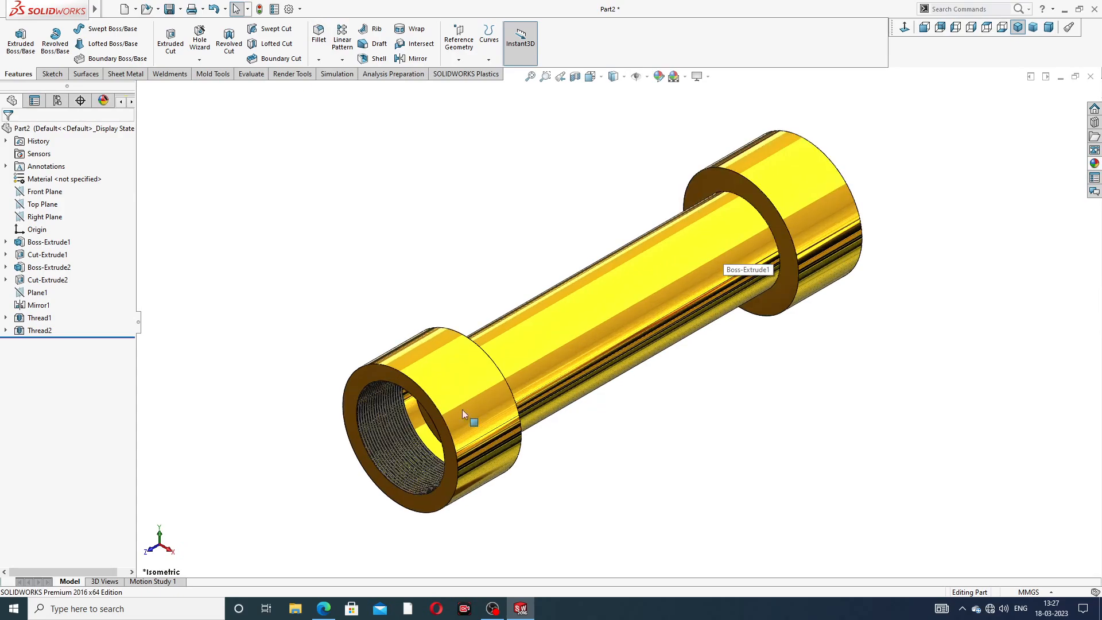
pyautogui.scroll(5, 373, 404)
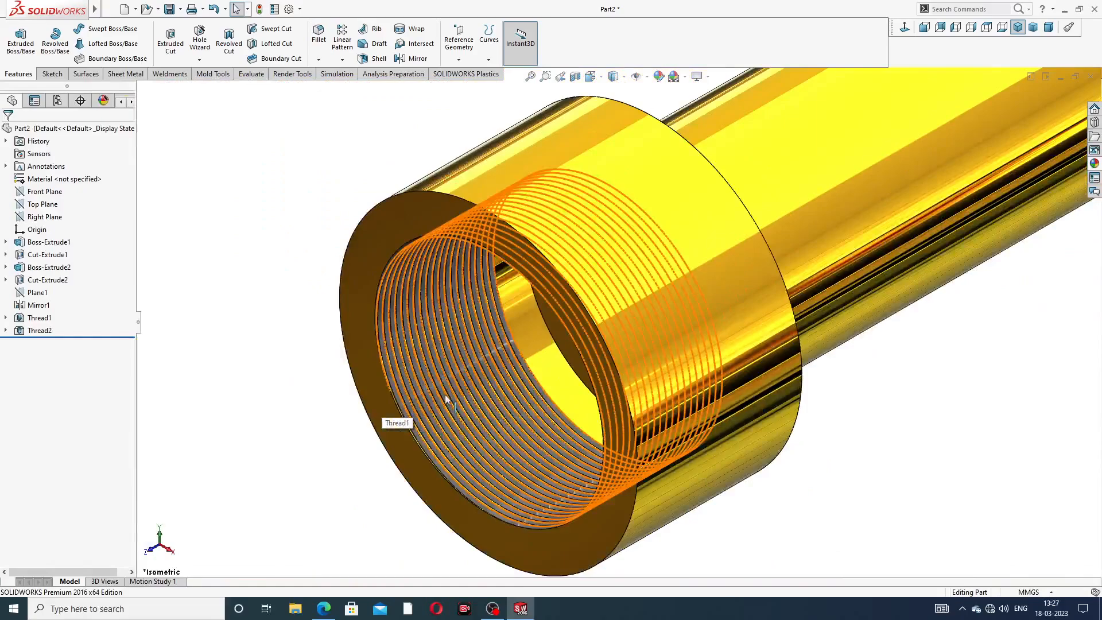
pyautogui.moveTo(446, 400); pyautogui.dragTo(504, 343, button='middle')
pyautogui.scroll(6, 622, 374)
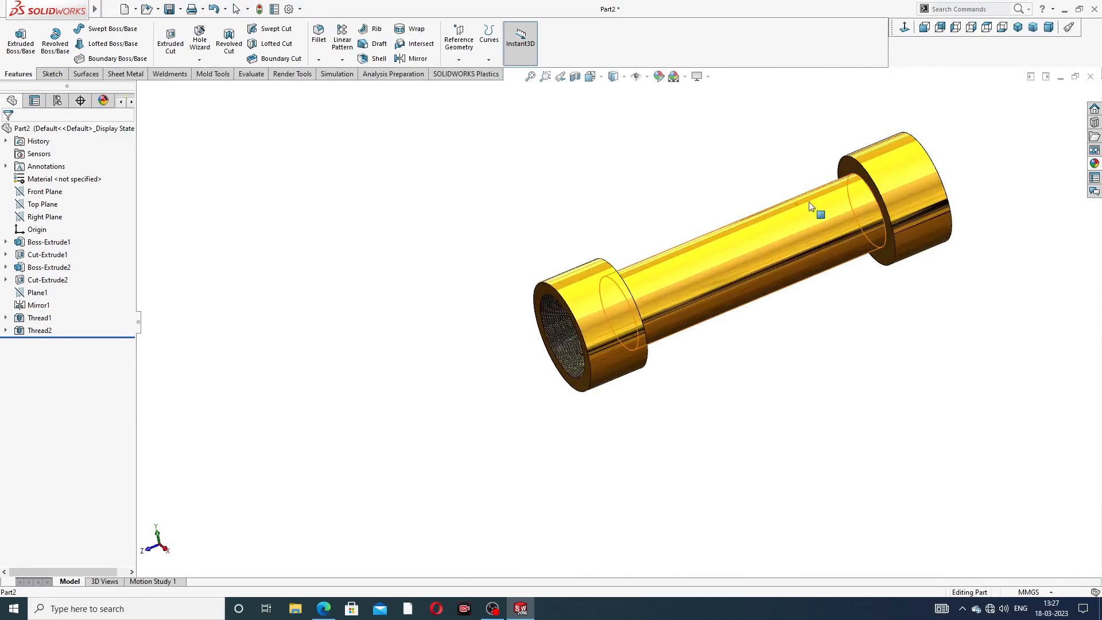
pyautogui.scroll(-5, 746, 241)
pyautogui.scroll(4, 718, 274)
pyautogui.moveTo(616, 335); pyautogui.dragTo(621, 303, button='middle')
pyautogui.scroll(-3, 583, 394)
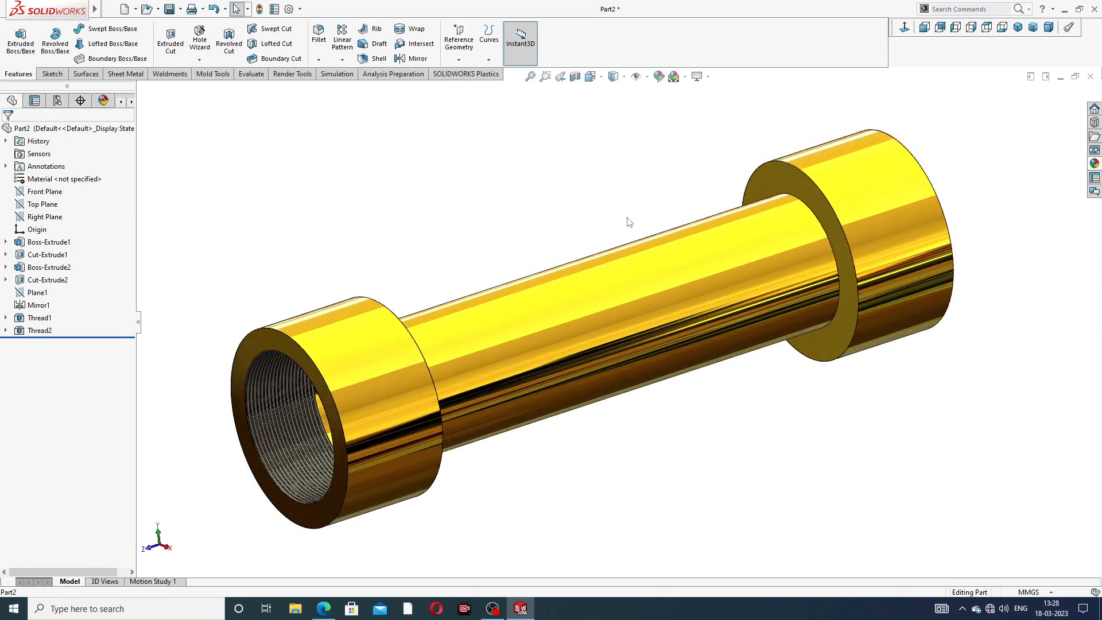
# Start a symmetric Fillet on the edge where the pipe meets one collar and set its radius to 20 mm
pyautogui.click(320, 35)
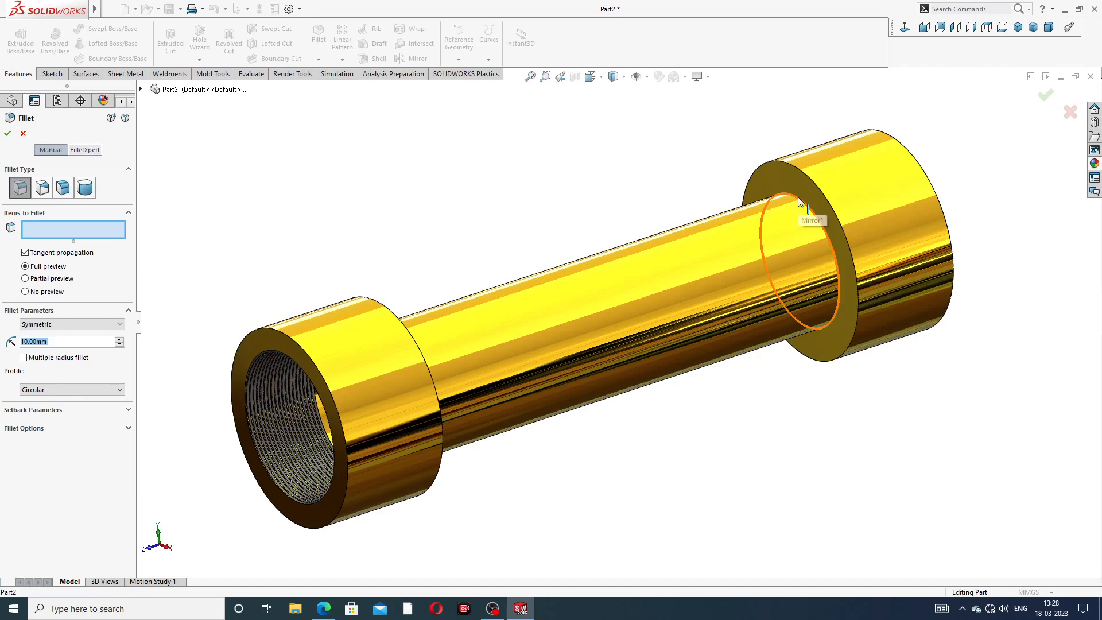
pyautogui.click(820, 220)
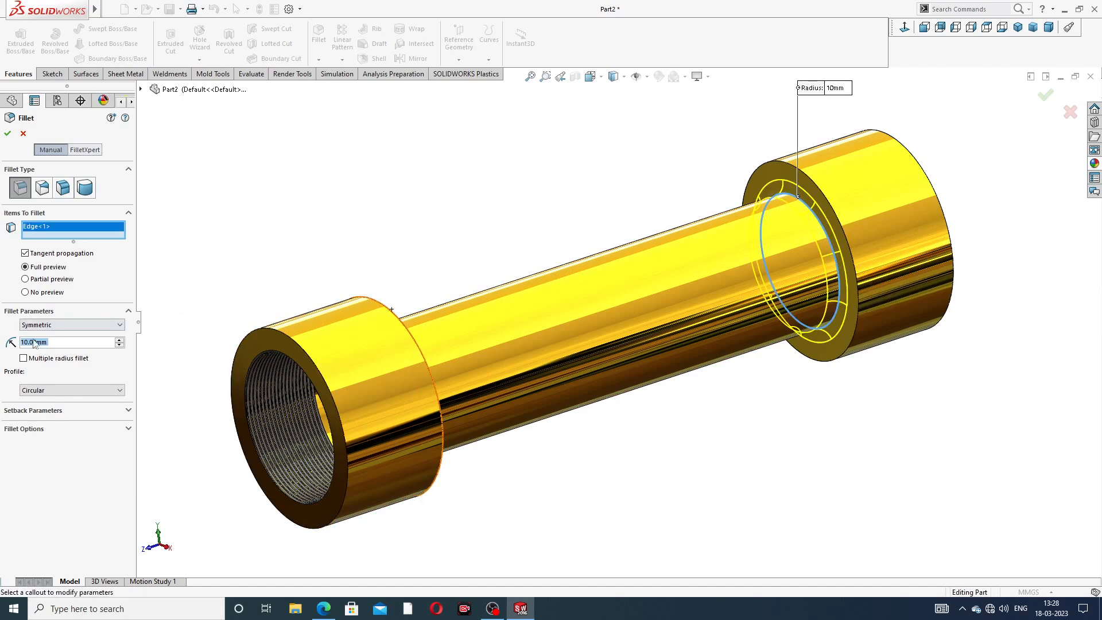
pyautogui.write('20')
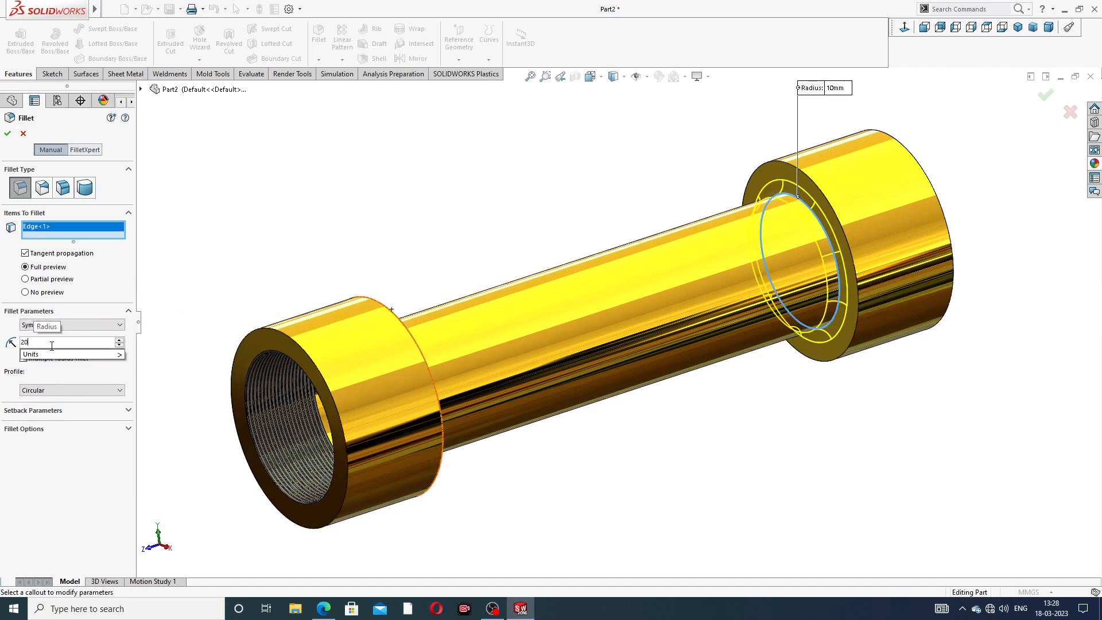
pyautogui.press('Return')
# Add the matching pipe-to-collar edge at the opposite end to the fillet and create it on both edges
pyautogui.moveTo(367, 353); pyautogui.dragTo(342, 363, button='middle')
pyautogui.scroll(-2, 351, 334)
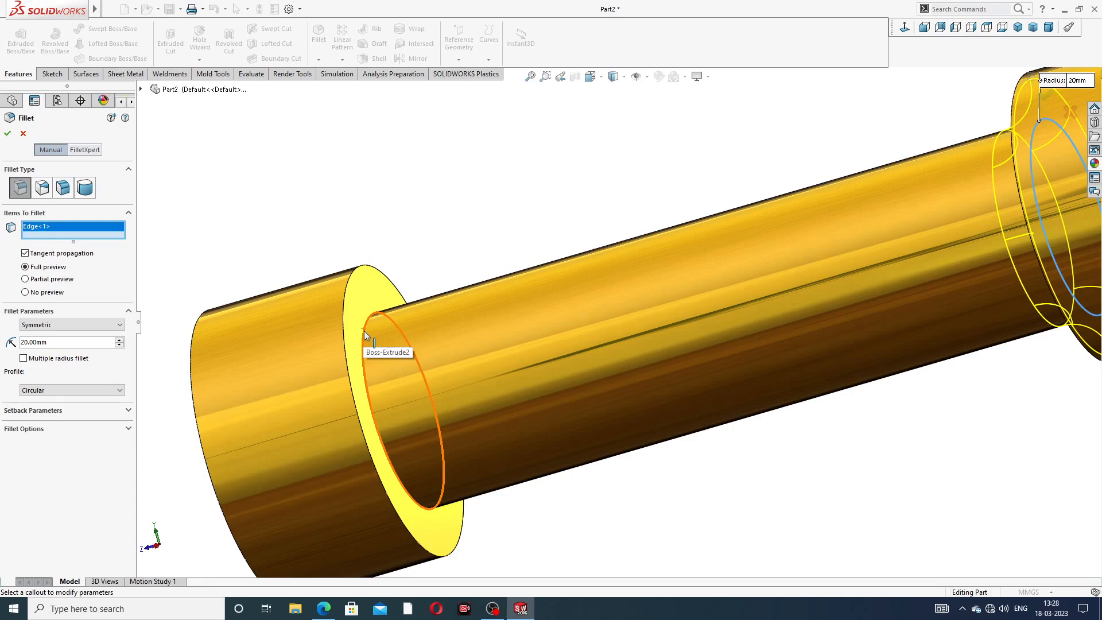
pyautogui.click(364, 334)
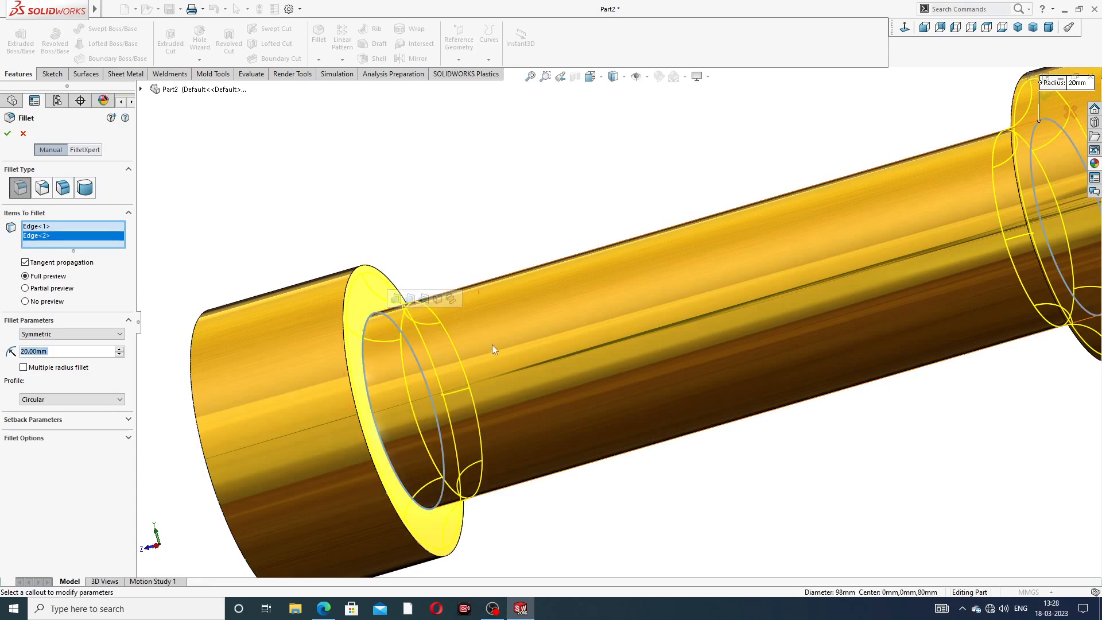
pyautogui.scroll(3, 491, 345)
pyautogui.moveTo(491, 346); pyautogui.dragTo(448, 339, button='middle')
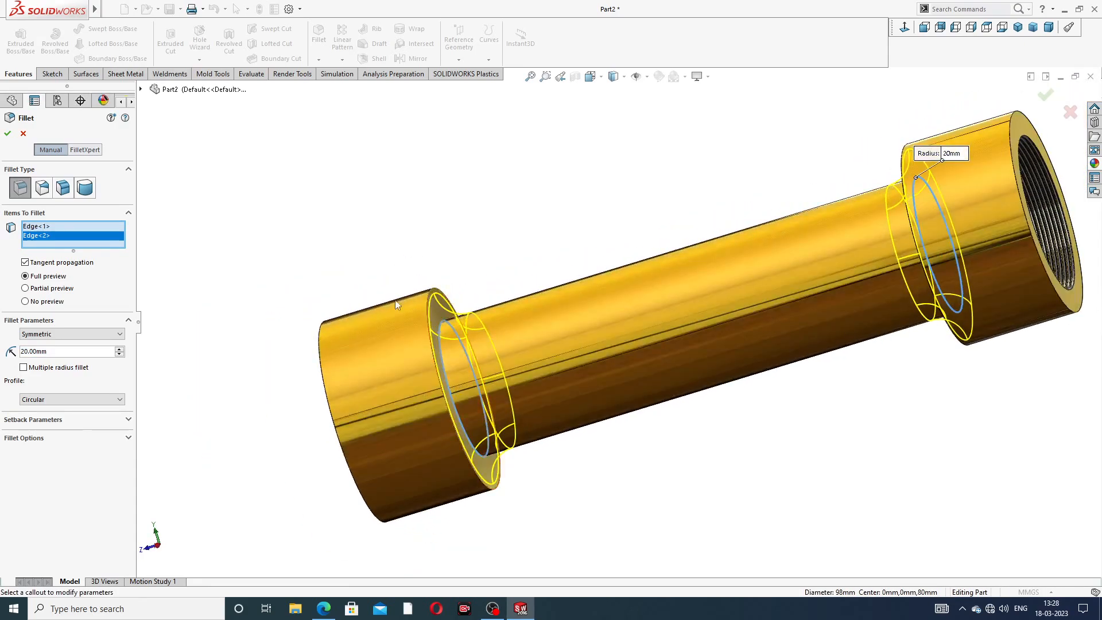
pyautogui.click(8, 133)
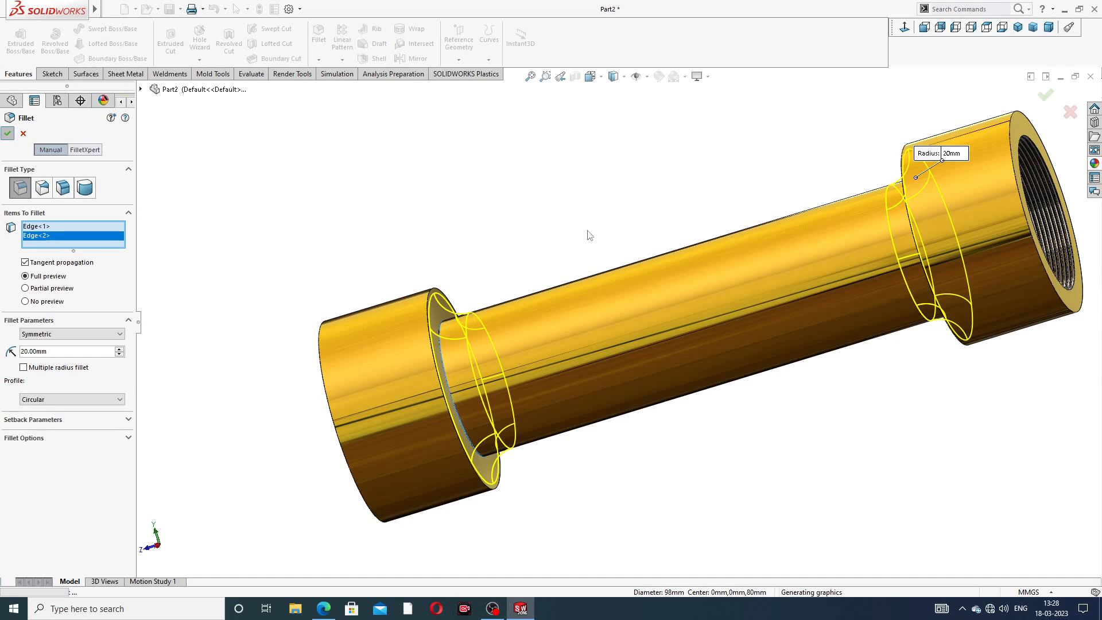
pyautogui.press('Return')
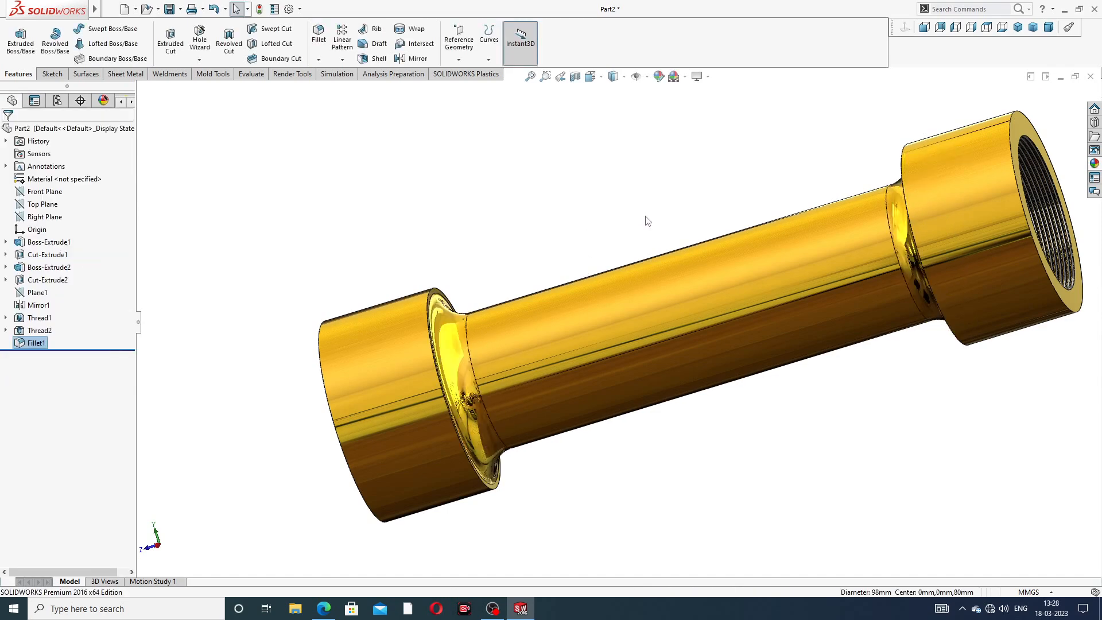
# Edit the fillet between the pipe and both collars, setting its radius to 30 mm
pyautogui.moveTo(647, 222); pyautogui.dragTo(681, 253, button='middle')
pyautogui.scroll(-2, 835, 244)
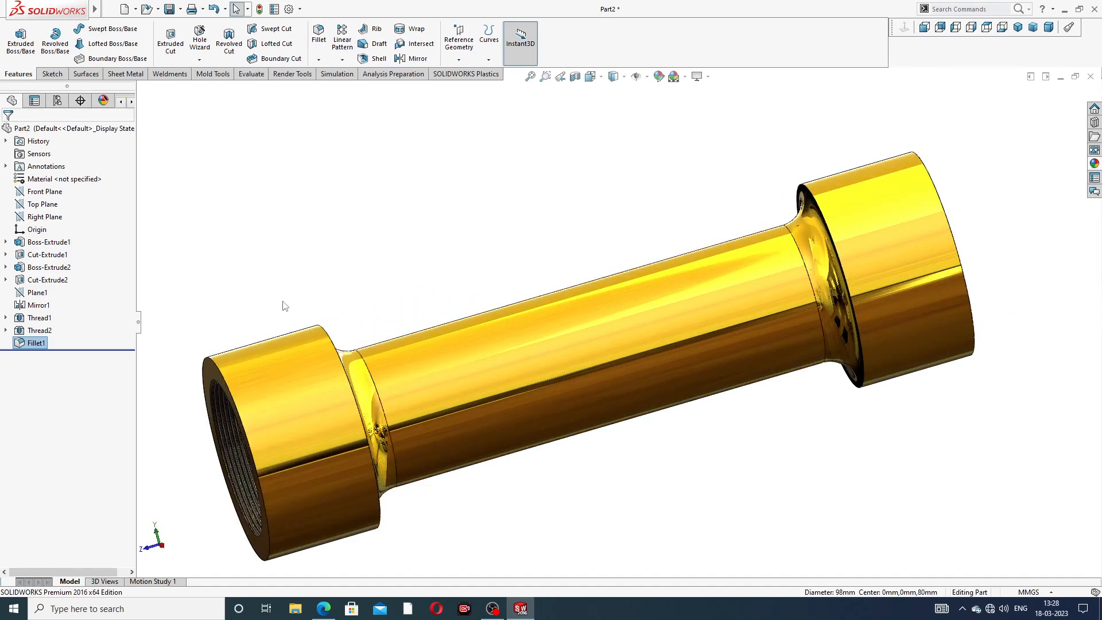
pyautogui.click(35, 343)
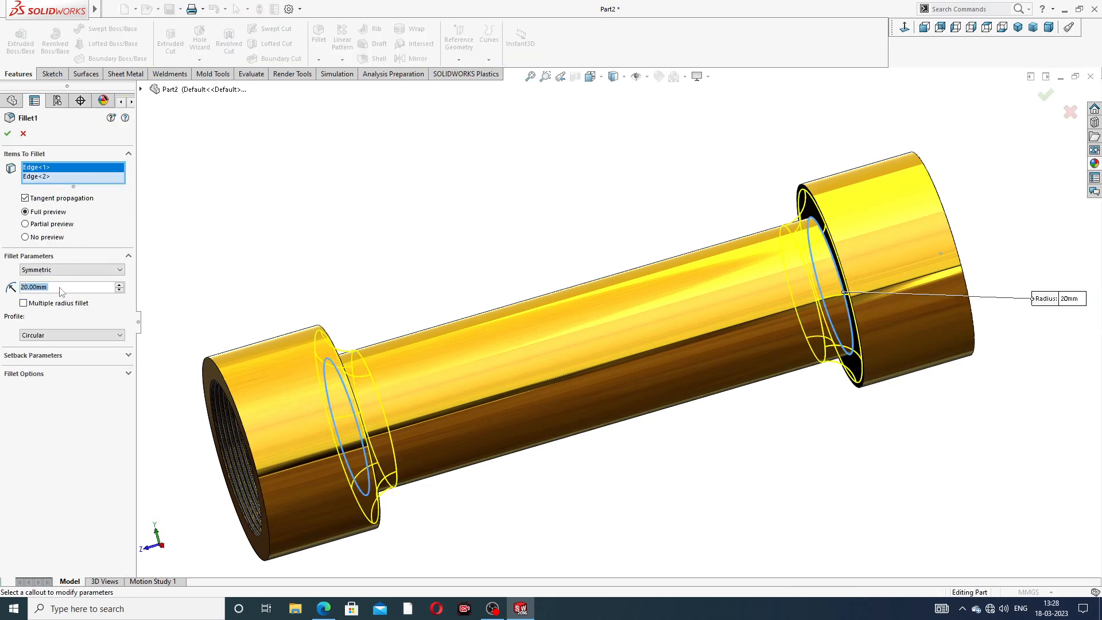
pyautogui.write('3')
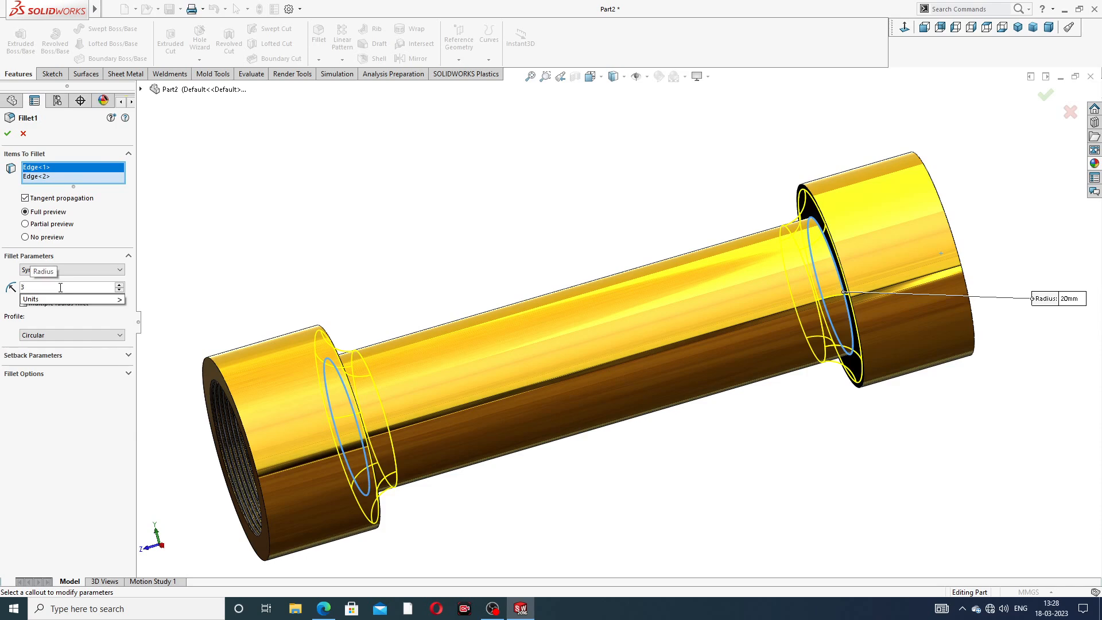
pyautogui.write('0')
pyautogui.press('Return')
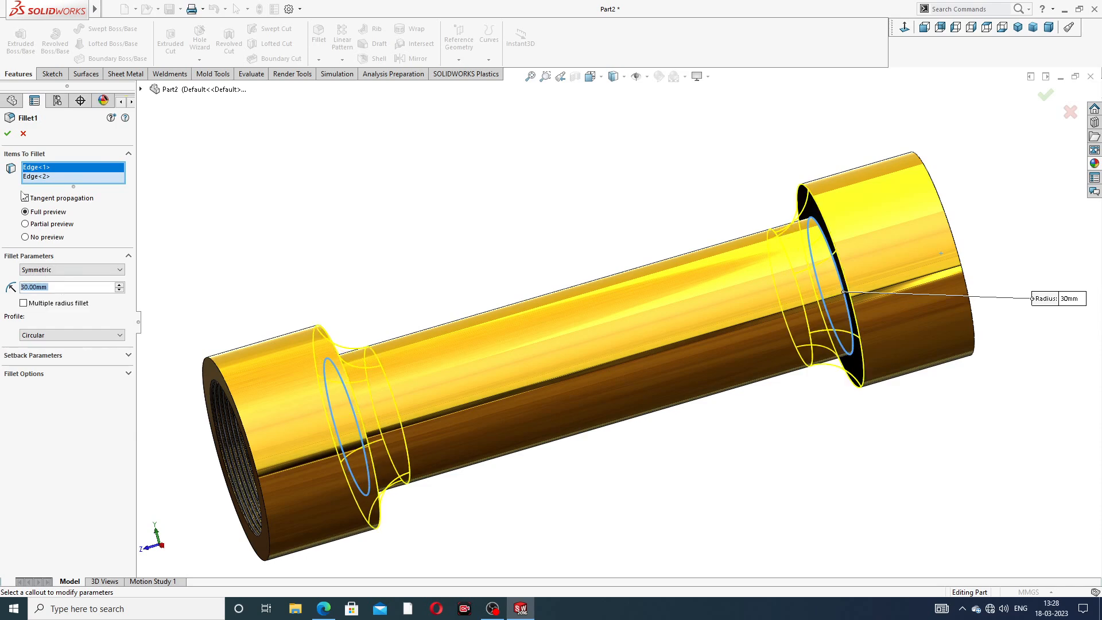
pyautogui.click(8, 134)
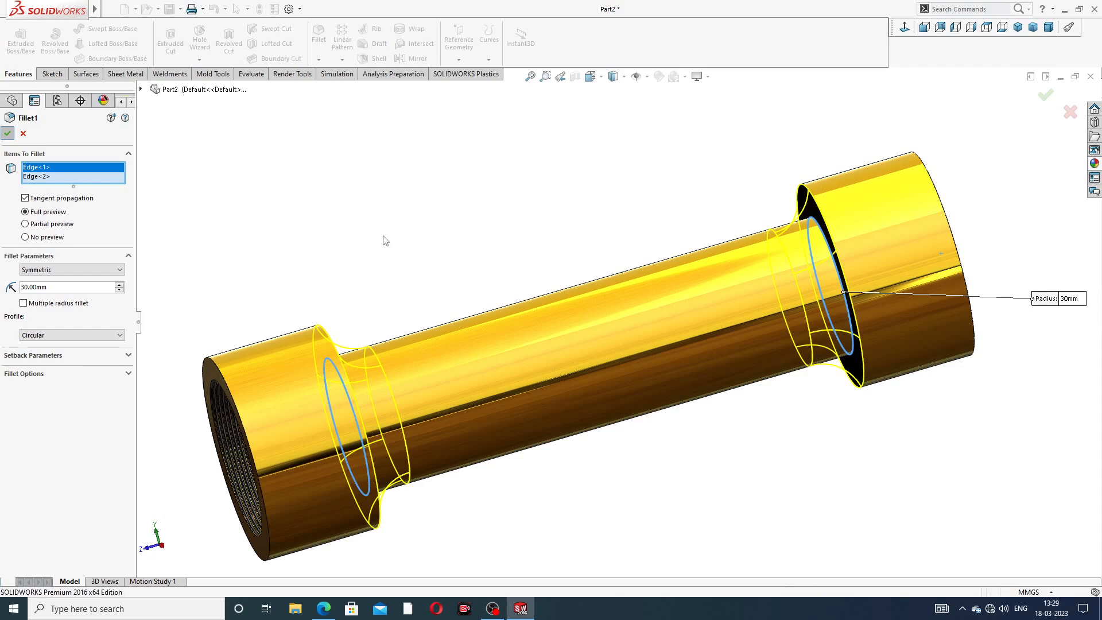
pyautogui.press('Return')
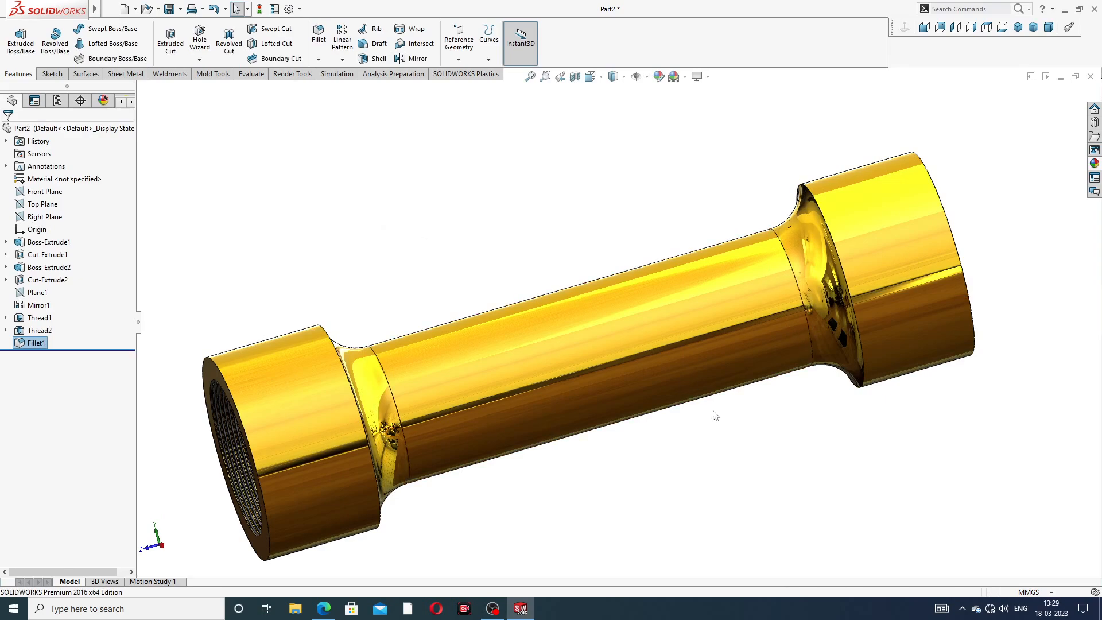
pyautogui.scroll(4, 712, 401)
pyautogui.moveTo(694, 364)
pyautogui.mouseDown(button='middle')
pyautogui.moveTo(614, 384)
pyautogui.moveTo(691, 349)
pyautogui.mouseUp(button='middle')
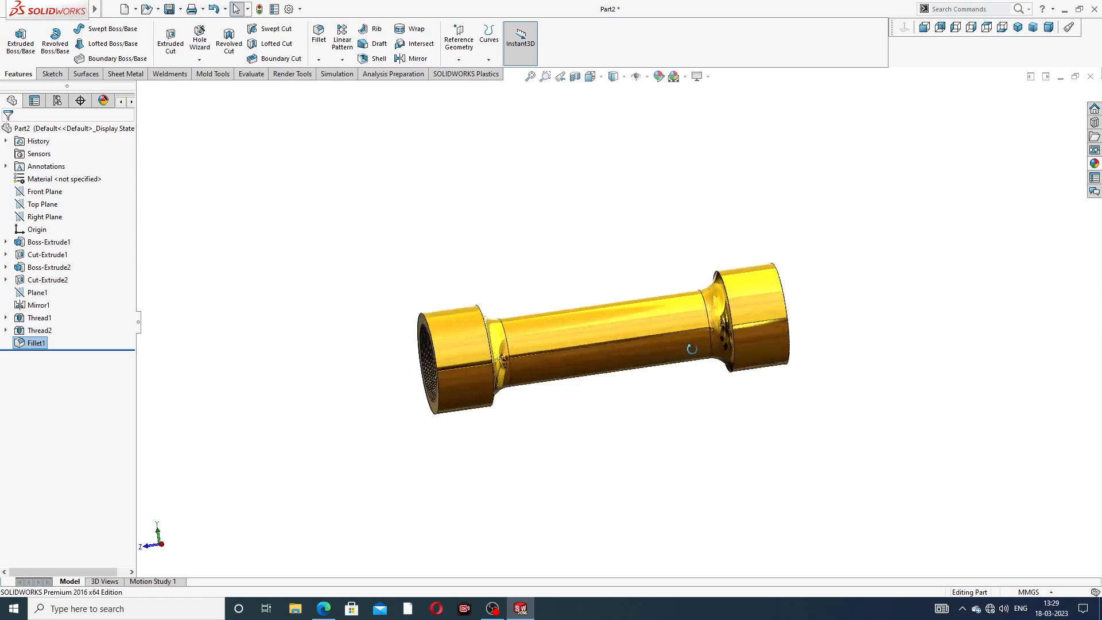
# Examine the 30 mm fillets between the brass pipe and both collars in rotated, close-up and isometric views
pyautogui.scroll(-3, 563, 369)
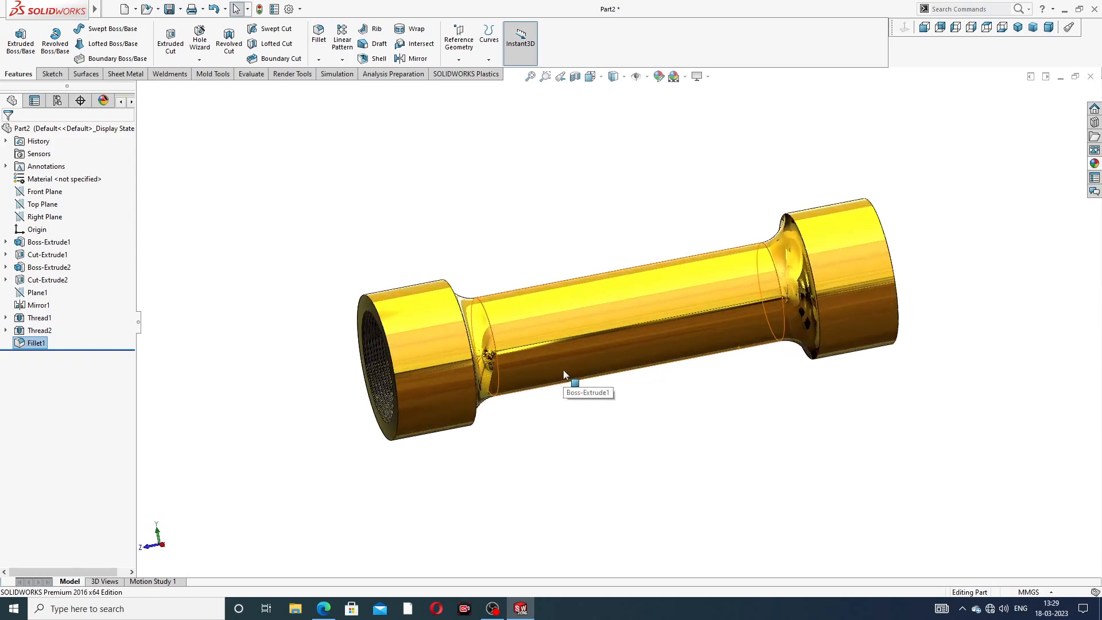
pyautogui.moveTo(836, 265)
pyautogui.mouseDown(button='middle')
pyautogui.moveTo(849, 276)
pyautogui.moveTo(839, 282)
pyautogui.moveTo(824, 250)
pyautogui.mouseUp(button='middle')
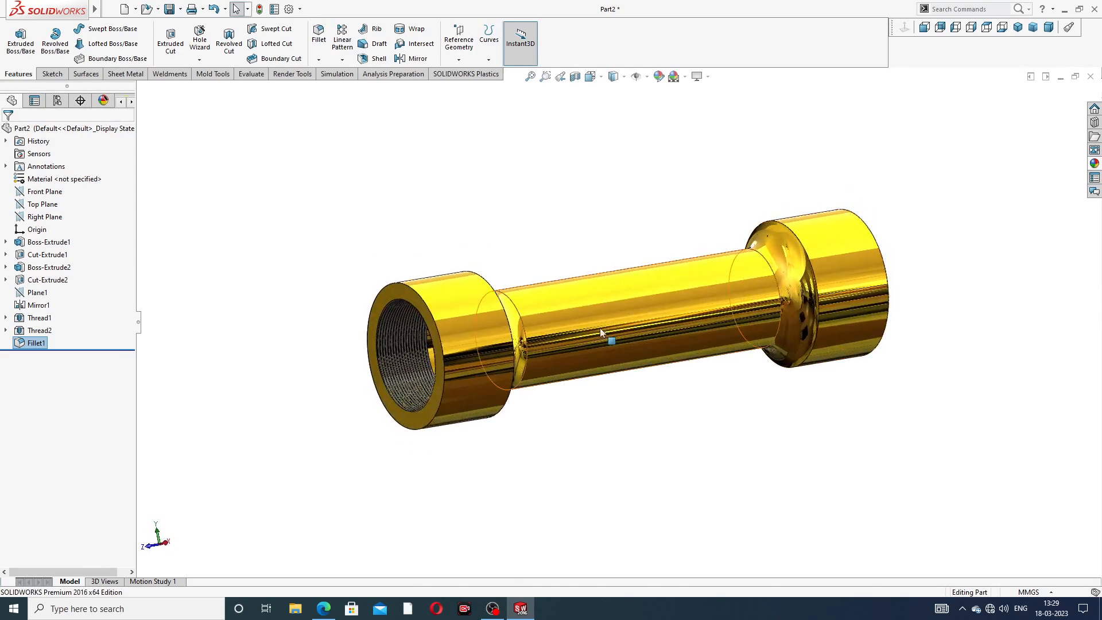
pyautogui.scroll(-1, 533, 336)
pyautogui.scroll(3, 674, 312)
pyautogui.moveTo(670, 326); pyautogui.dragTo(639, 265, button='middle')
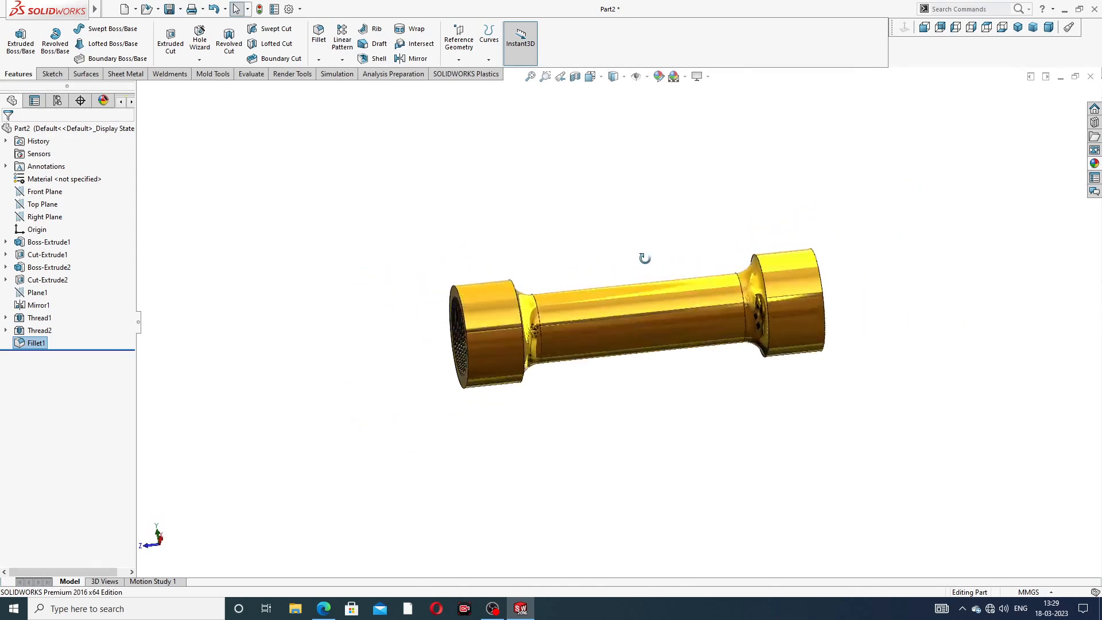
pyautogui.click(1018, 27)
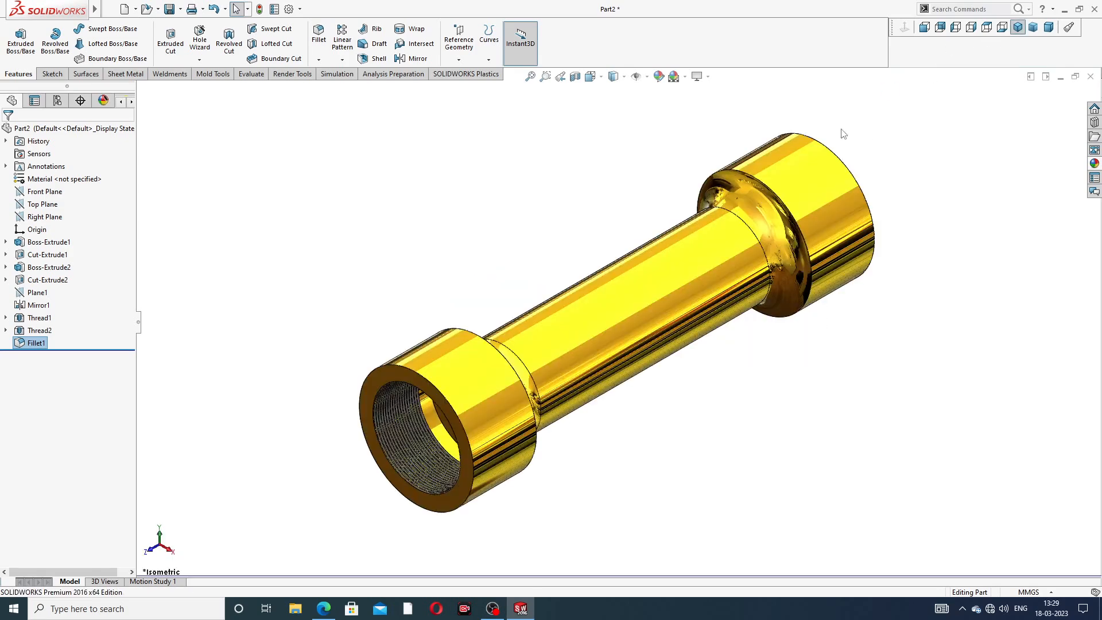
pyautogui.scroll(-1, 769, 238)
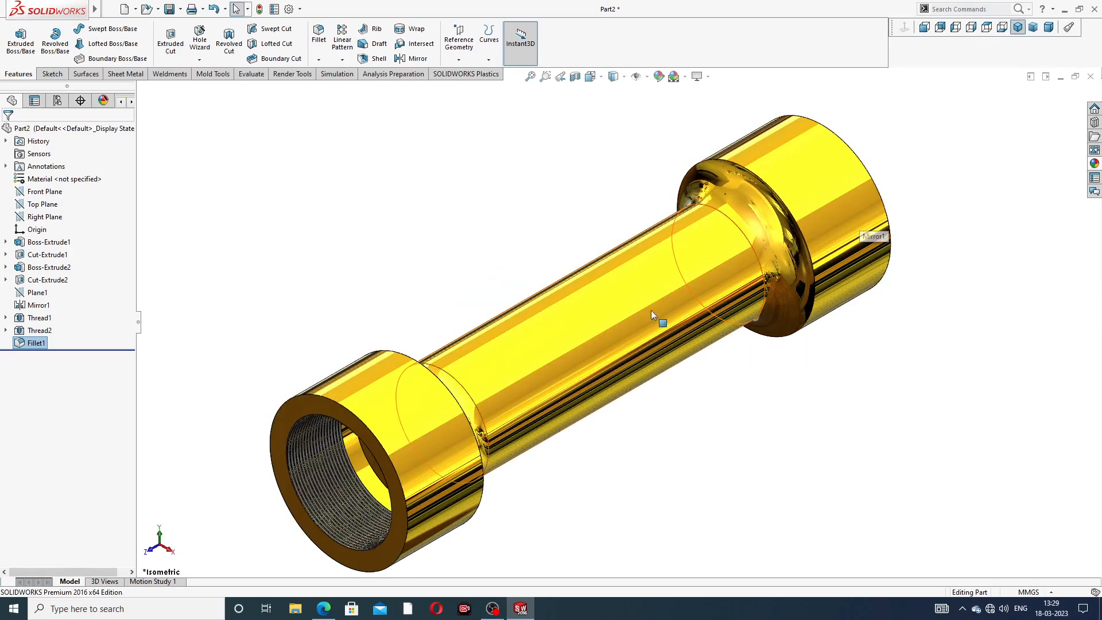
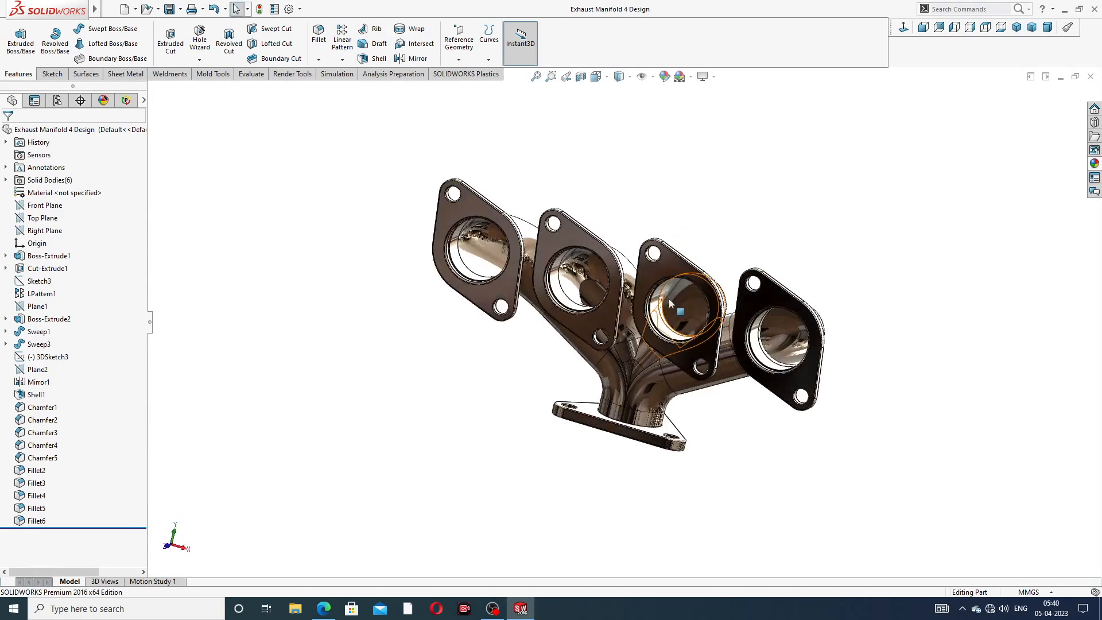
# Examine the finished Exhaust Manifold 4 Design part from several sides, including its four port flanges, bent pipes and triangular outlet flange
pyautogui.scroll(-3, 680, 322)
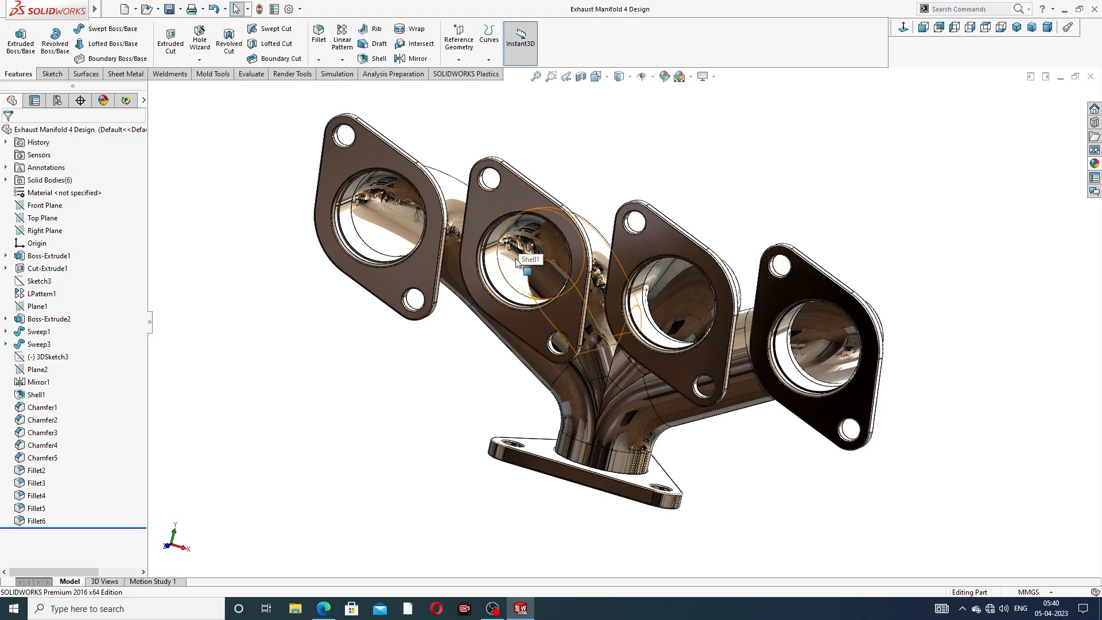
pyautogui.moveTo(534, 273); pyautogui.dragTo(580, 241, button='middle')
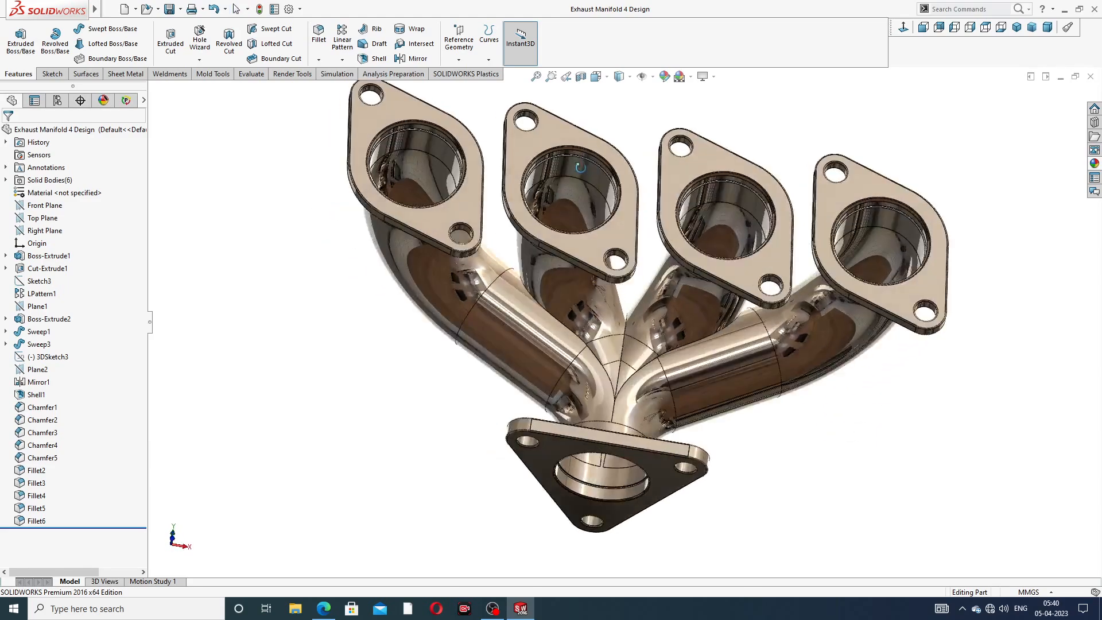
pyautogui.moveTo(646, 302); pyautogui.dragTo(606, 294, button='middle')
pyautogui.scroll(-5, 608, 301)
pyautogui.scroll(6, 649, 278)
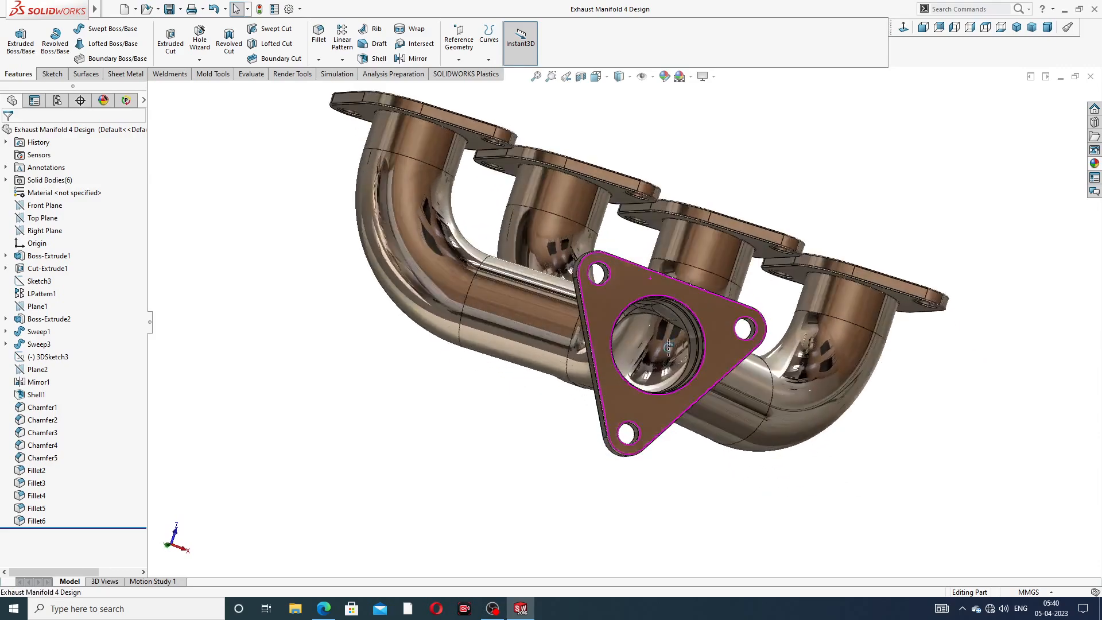
pyautogui.moveTo(639, 308); pyautogui.dragTo(713, 215, button='middle')
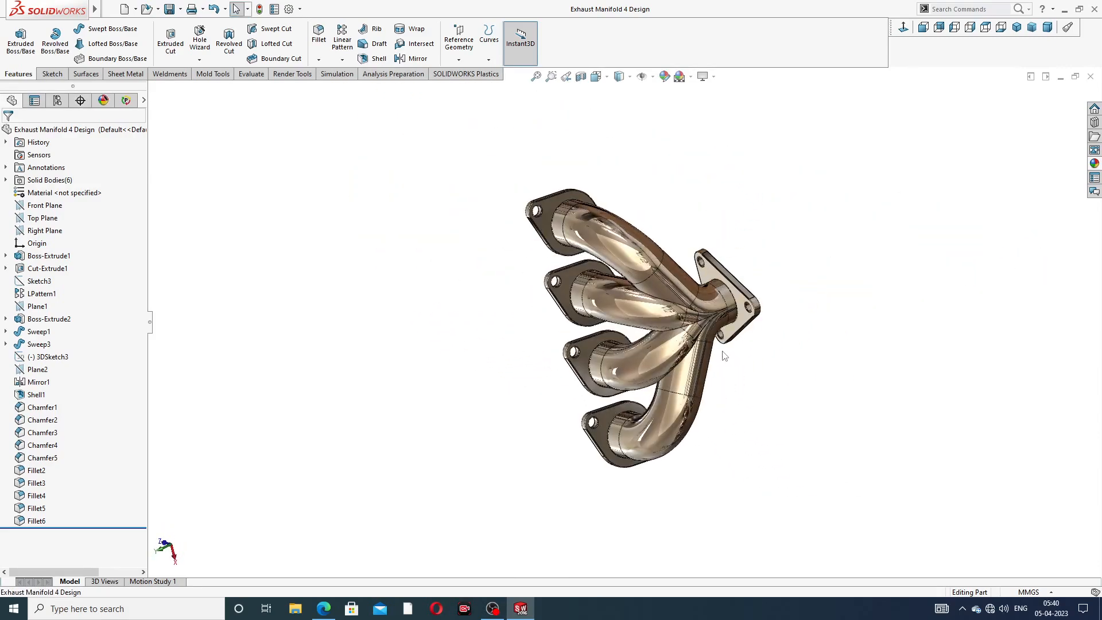
pyautogui.moveTo(739, 345); pyautogui.dragTo(839, 271, button='middle')
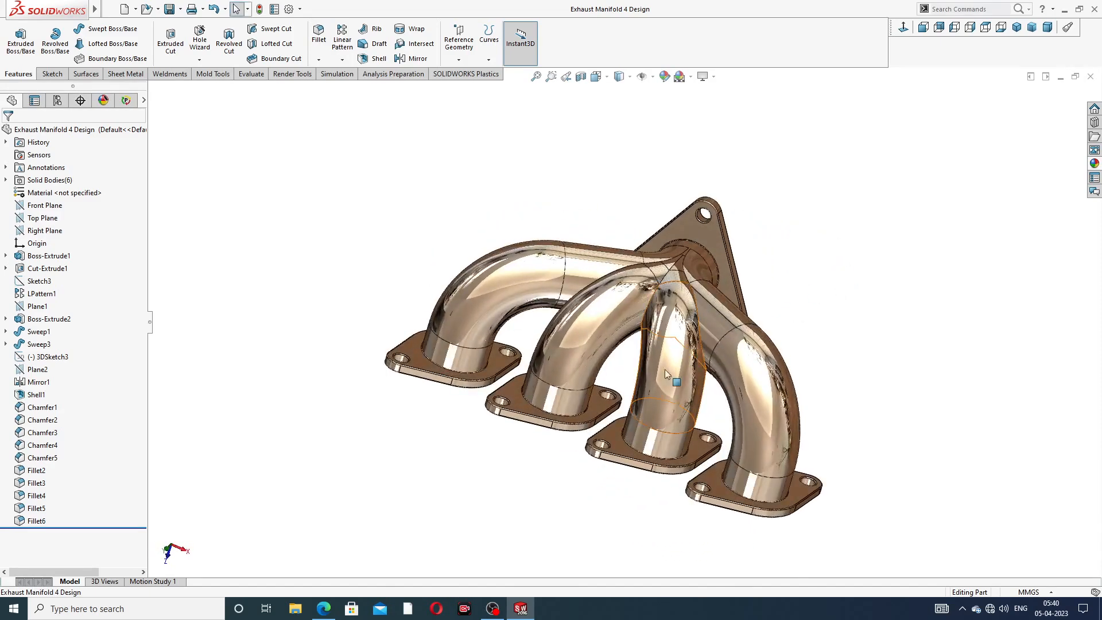
pyautogui.scroll(-3, 652, 372)
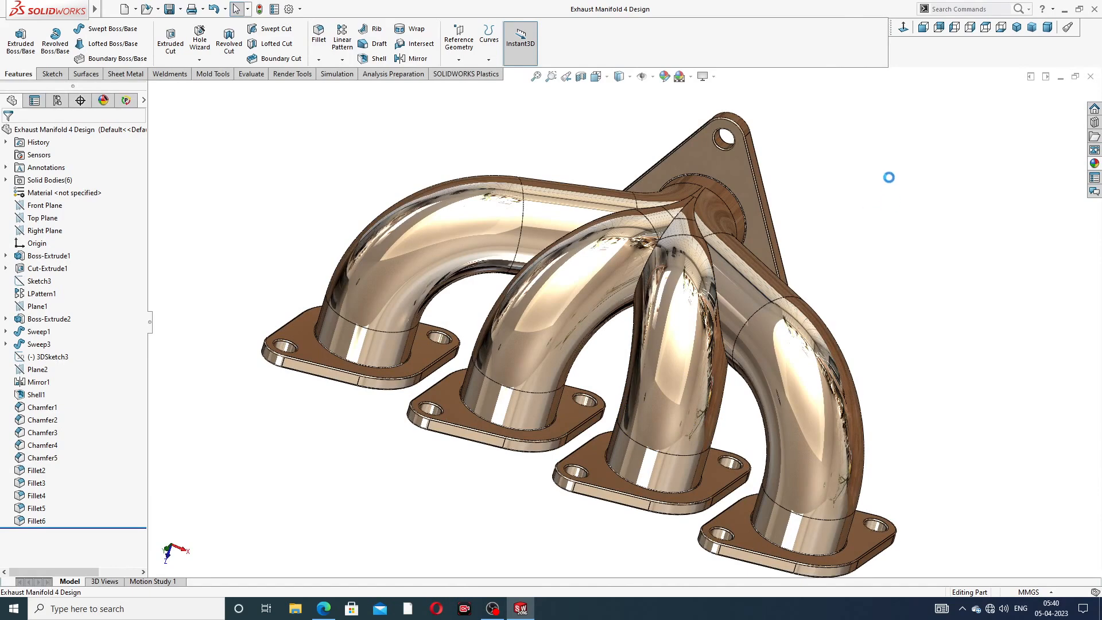
# Close the Exhaust Manifold 4 Design part and start a new document
pyautogui.click(1090, 77)
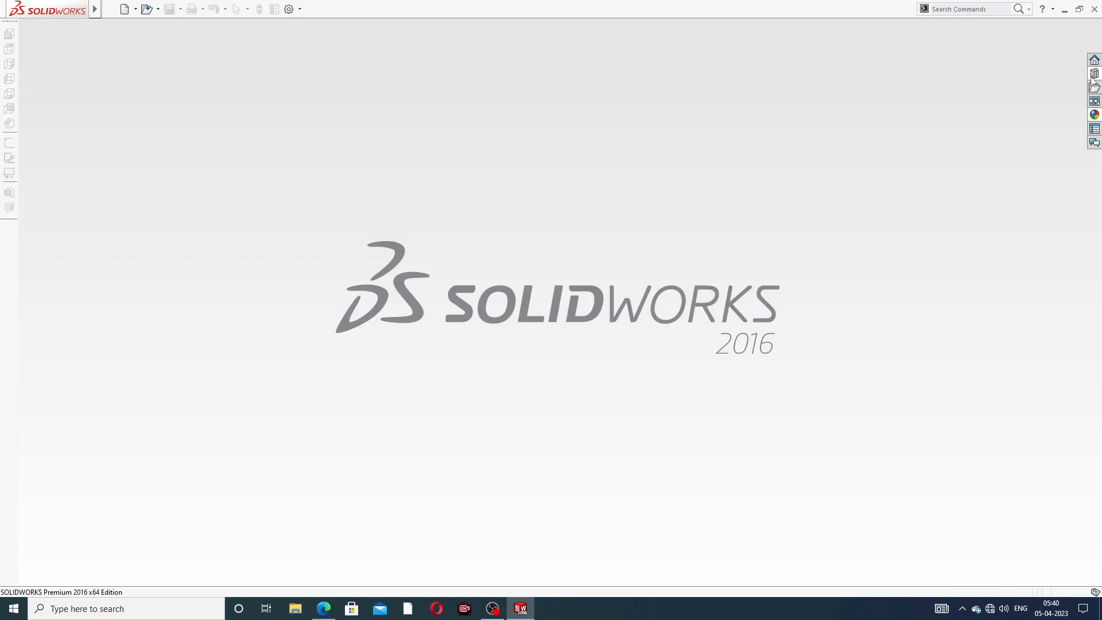
pyautogui.click(125, 8)
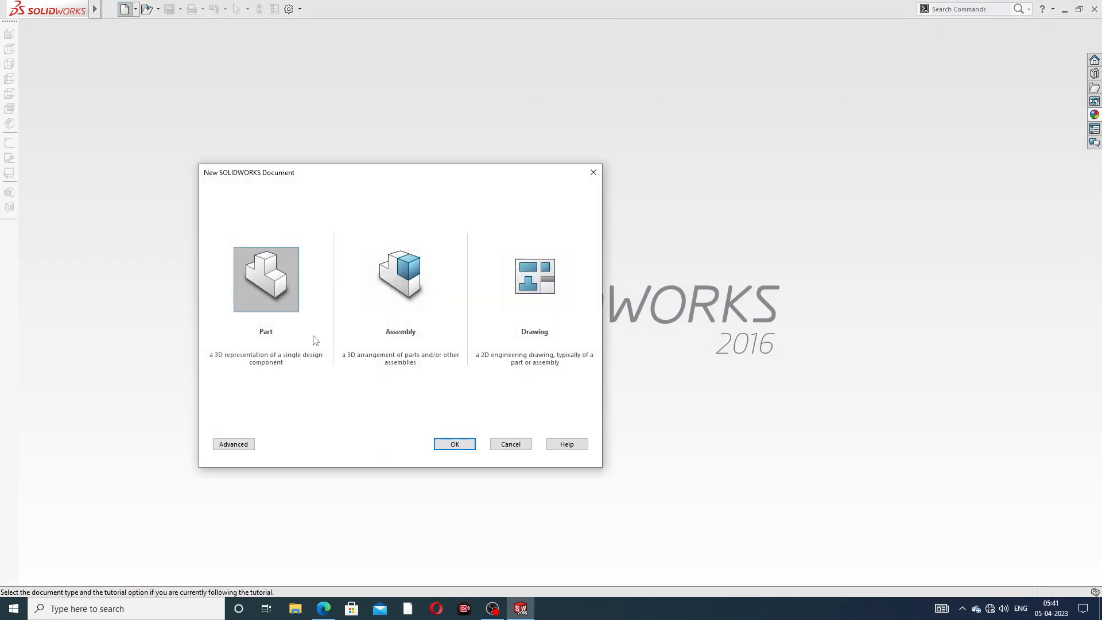
# Create a new part document and switch its viewport background to a plain white scene
pyautogui.click(452, 443)
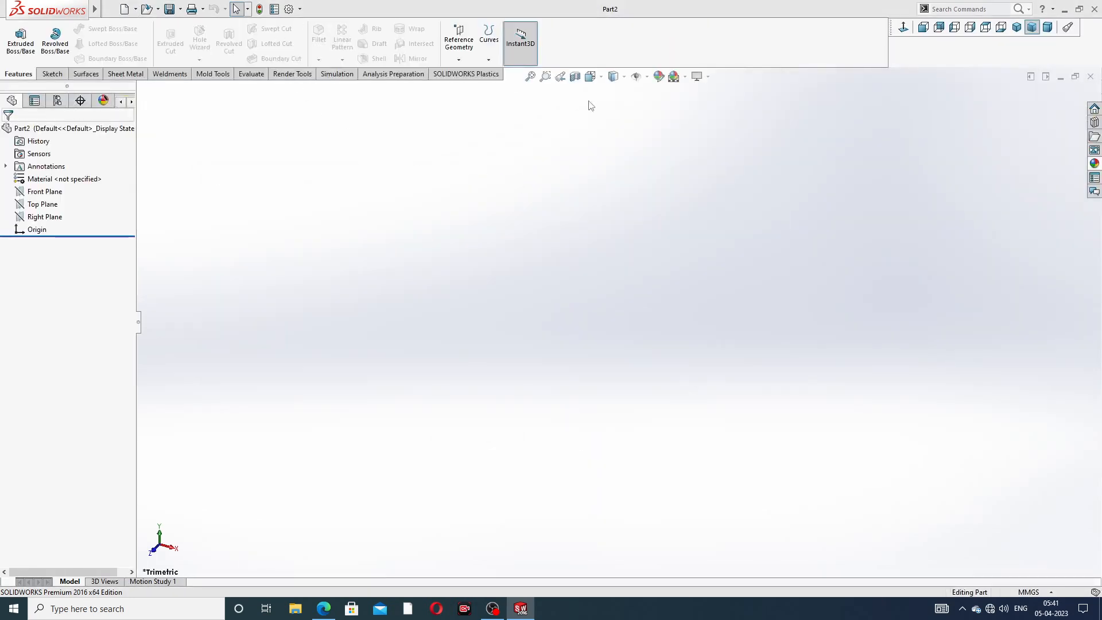
pyautogui.click(684, 77)
pyautogui.click(714, 33)
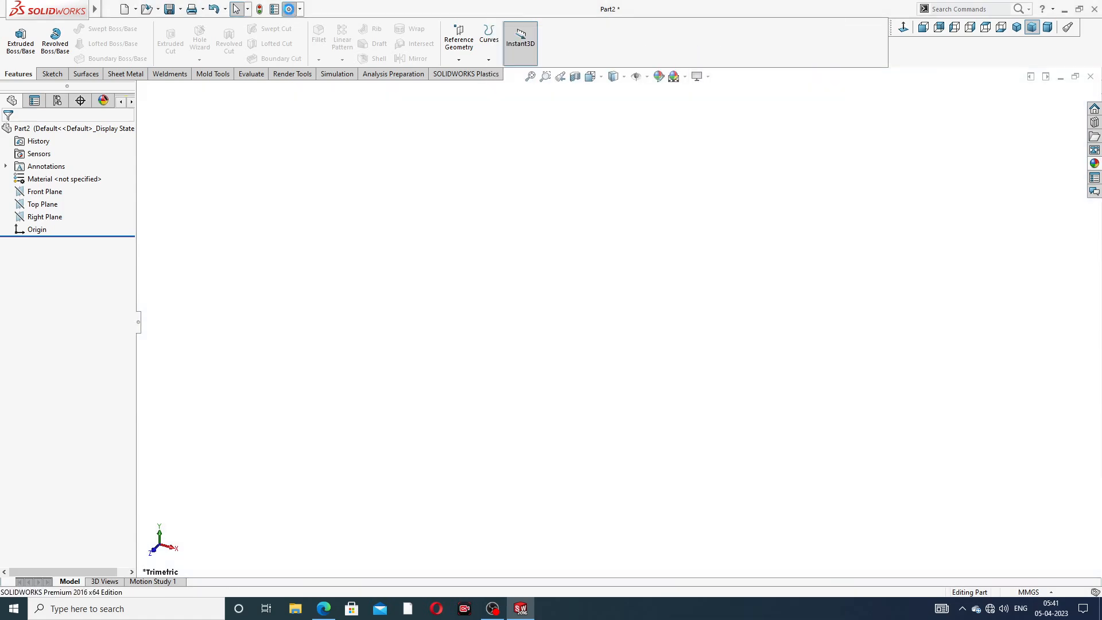
# Raise the document's shaded and draft quality resolution and its wireframe resolution to the highest setting
pyautogui.click(289, 9)
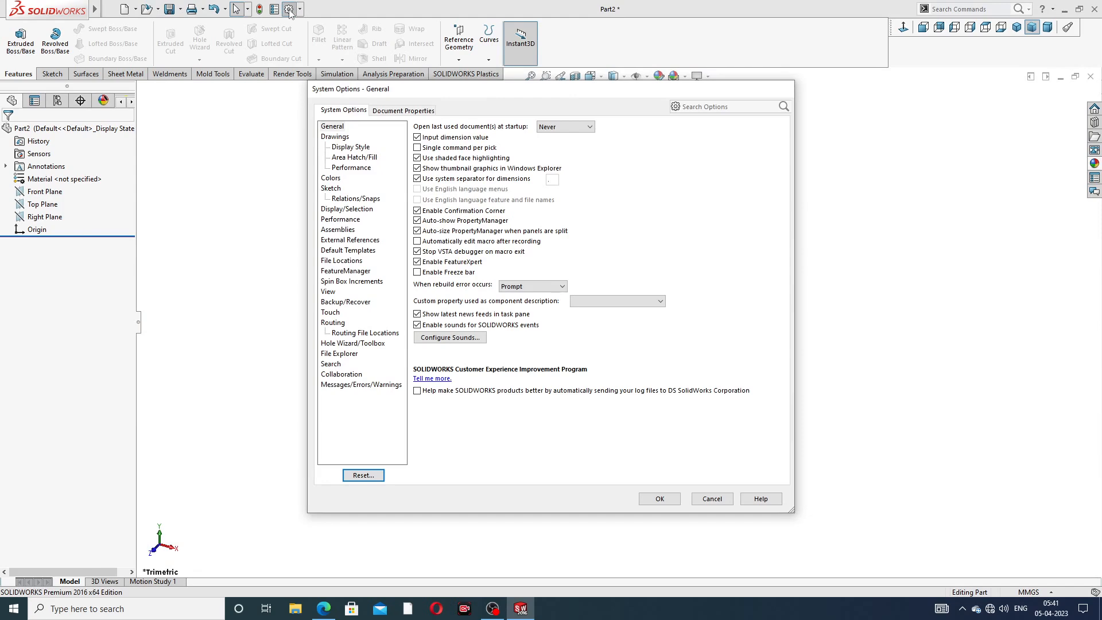
pyautogui.click(414, 111)
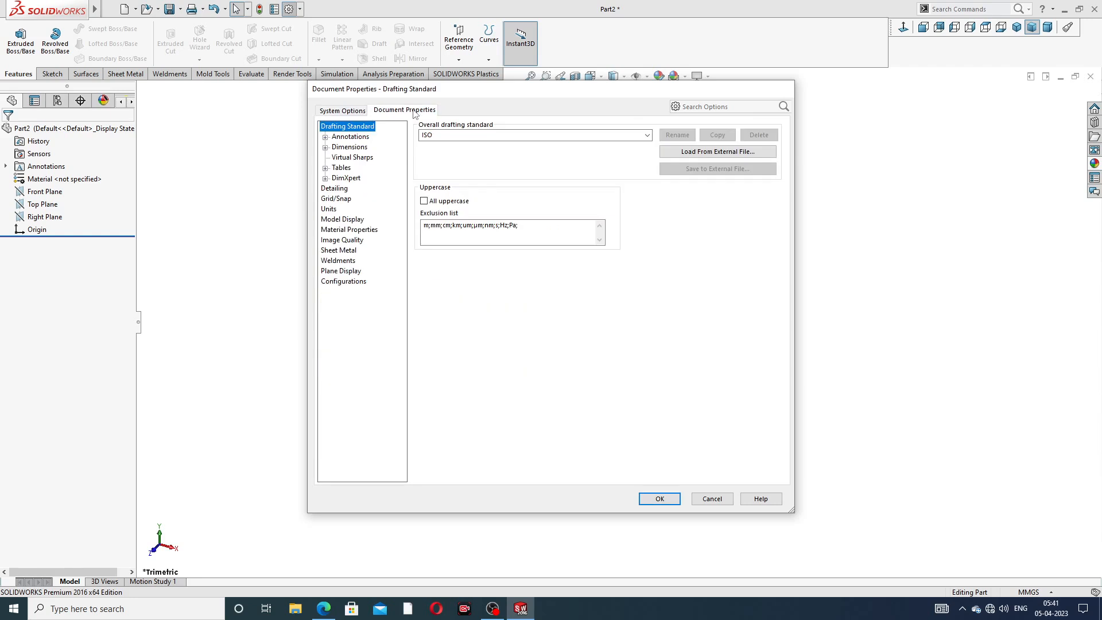
pyautogui.click(346, 241)
pyautogui.moveTo(515, 143)
pyautogui.mouseDown()
pyautogui.moveTo(596, 146)
pyautogui.moveTo(656, 165)
pyautogui.mouseUp()
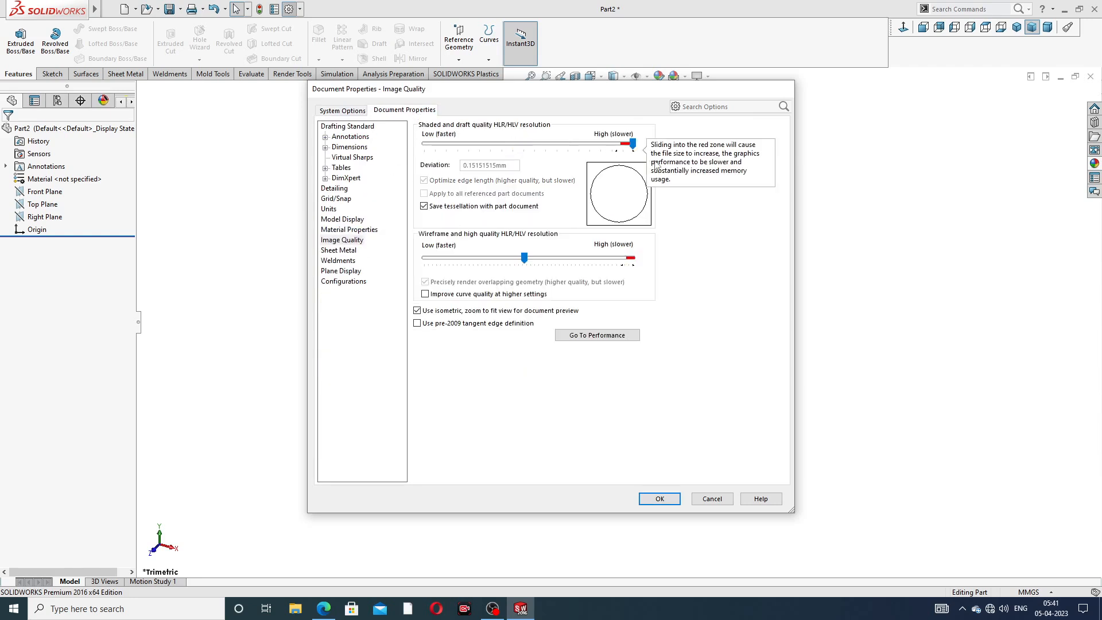
pyautogui.moveTo(524, 258); pyautogui.dragTo(630, 259)
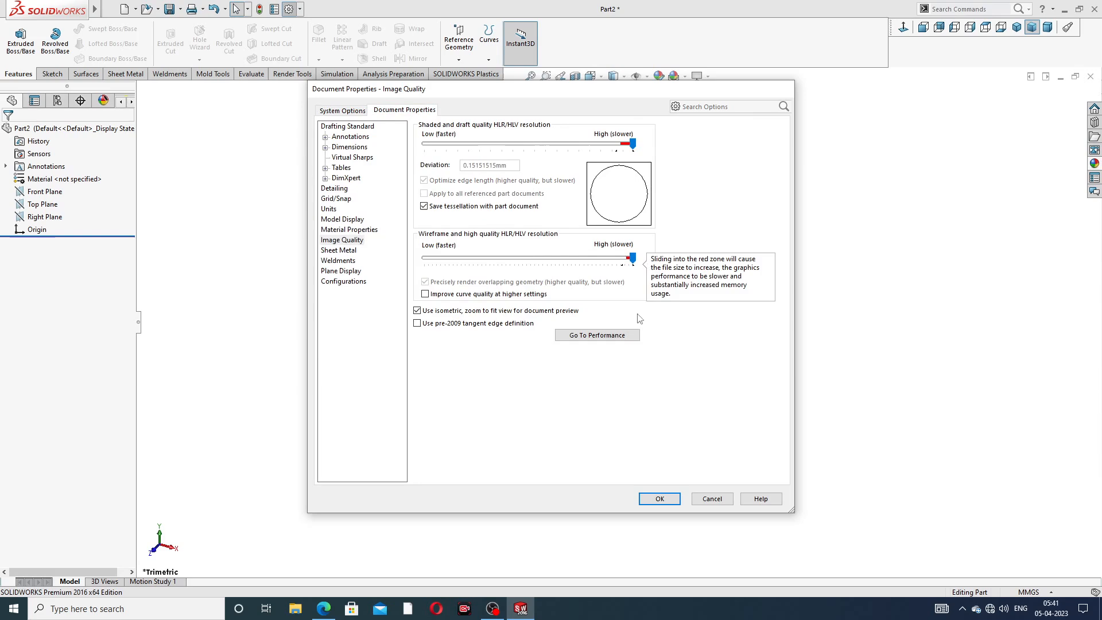
pyautogui.click(659, 498)
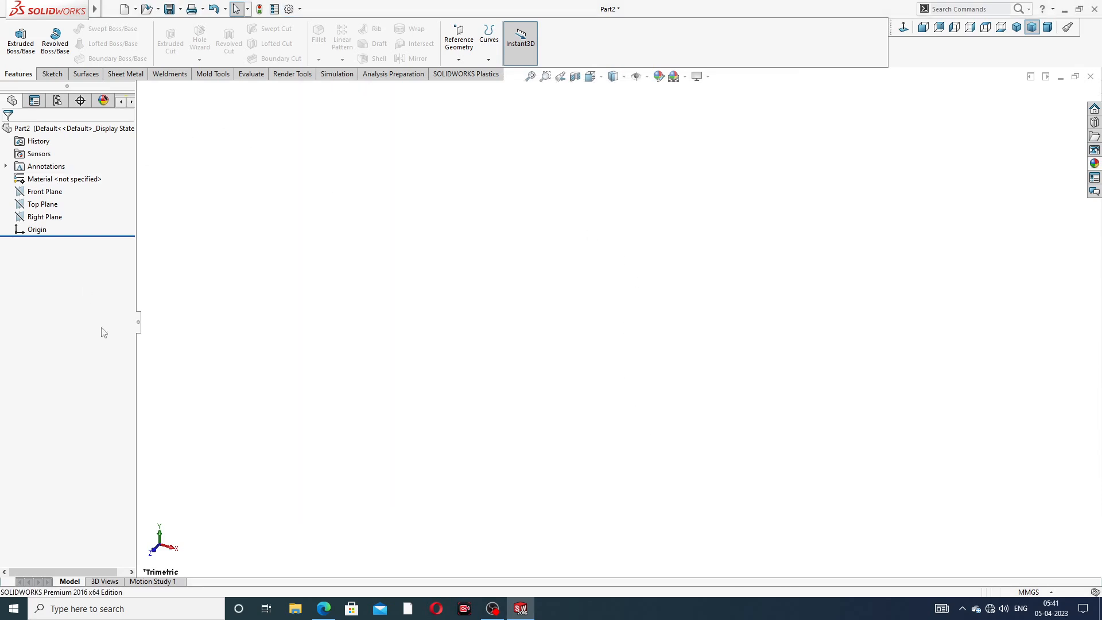
# Consult the exhaust manifold PDF drawing in the browser, return to SOLIDWORKS and start a sketch on the Front Plane
pyautogui.click(323, 608)
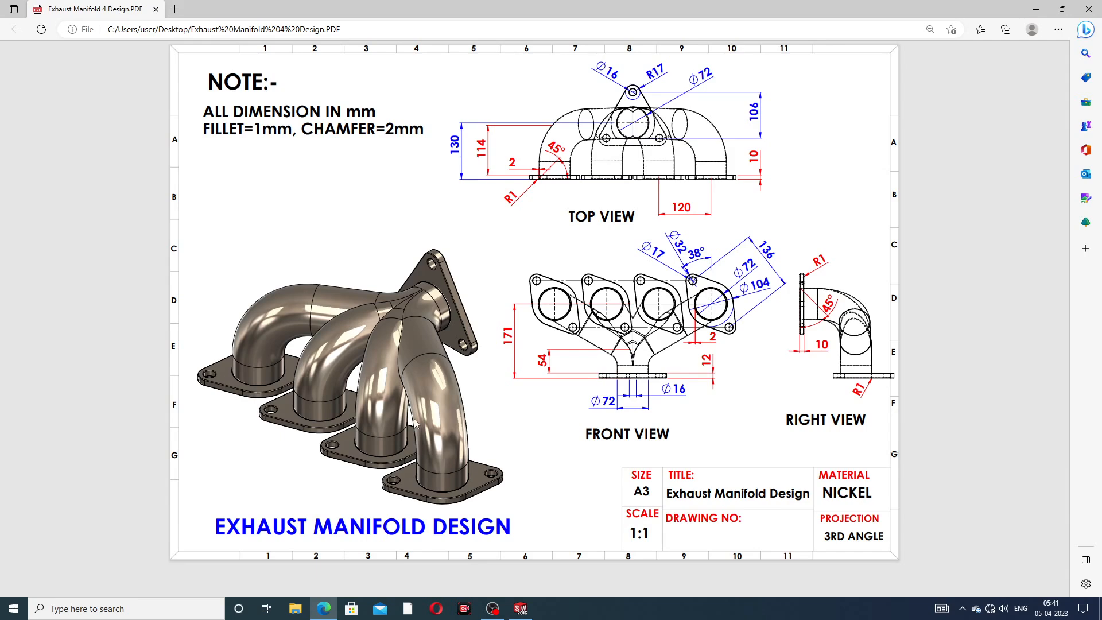
pyautogui.click(319, 612)
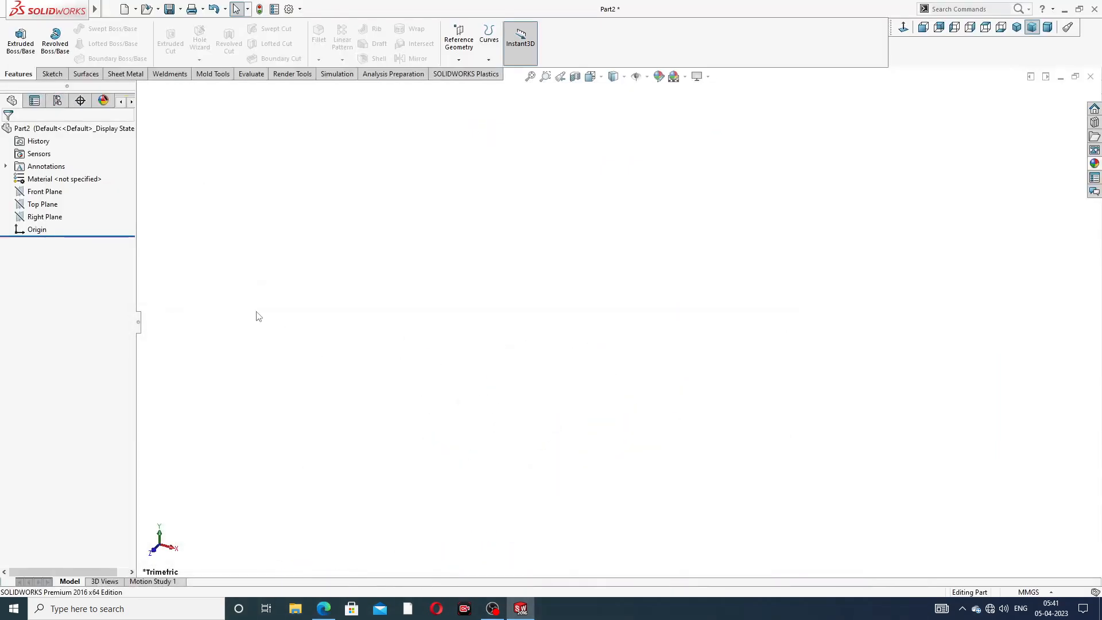
pyautogui.click(54, 193)
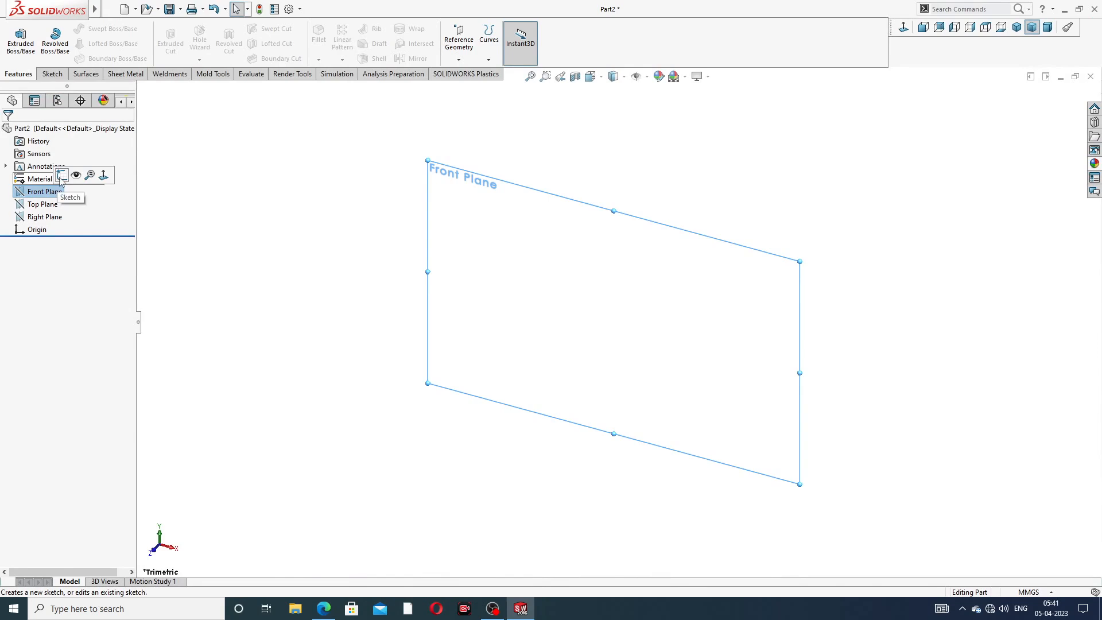
pyautogui.click(86, 173)
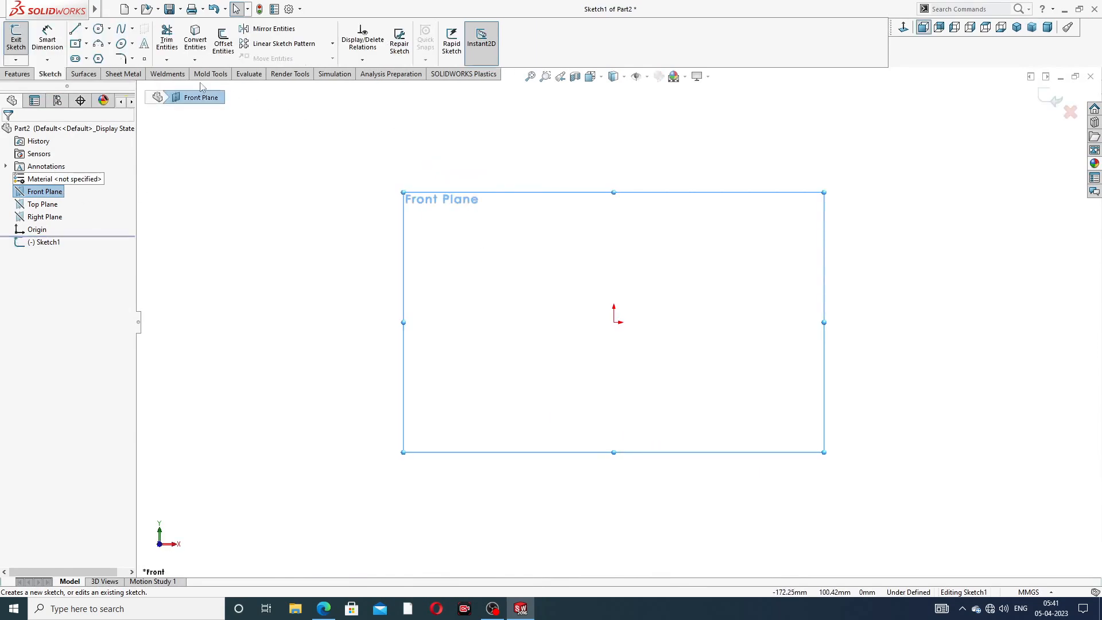
# Draw a vertical midpoint centerline centred on the sketch origin
pyautogui.click(86, 29)
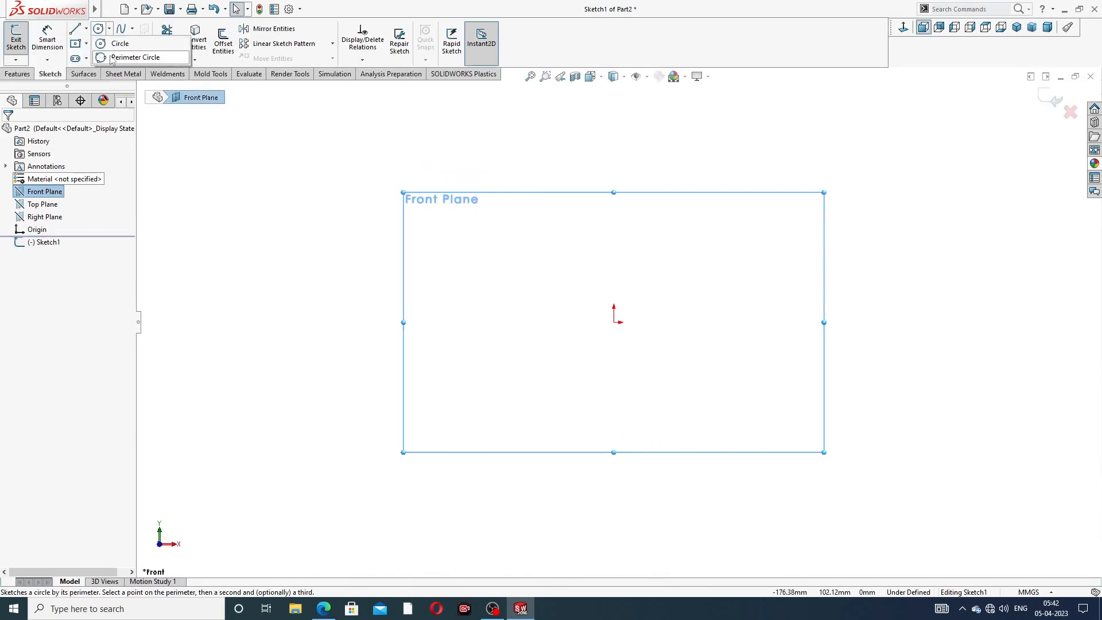
pyautogui.click(104, 57)
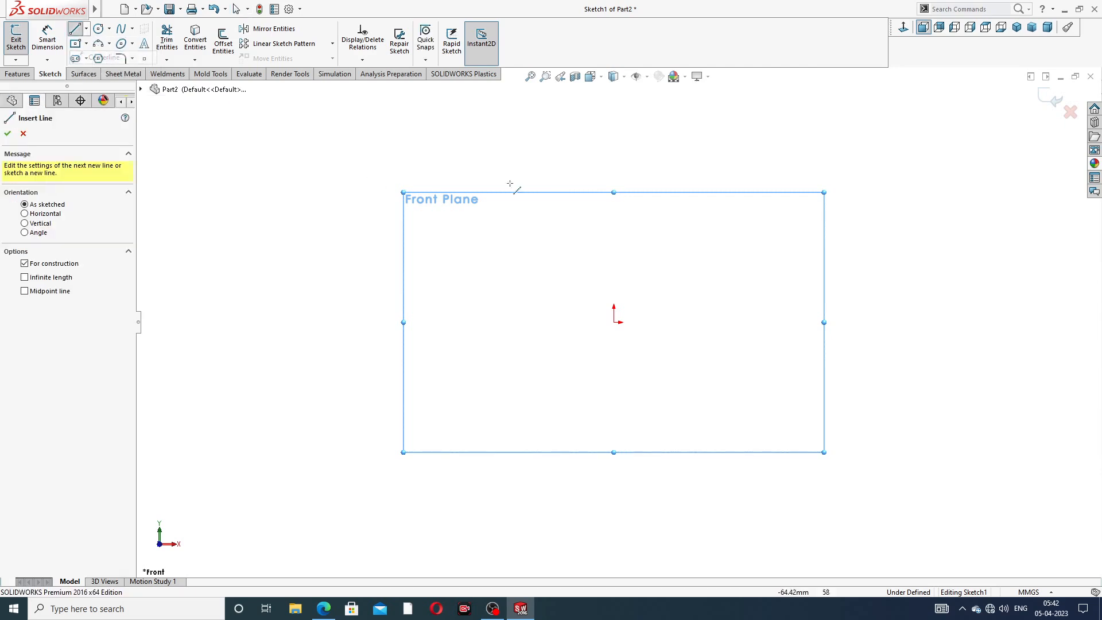
pyautogui.click(613, 322)
pyautogui.click(612, 138)
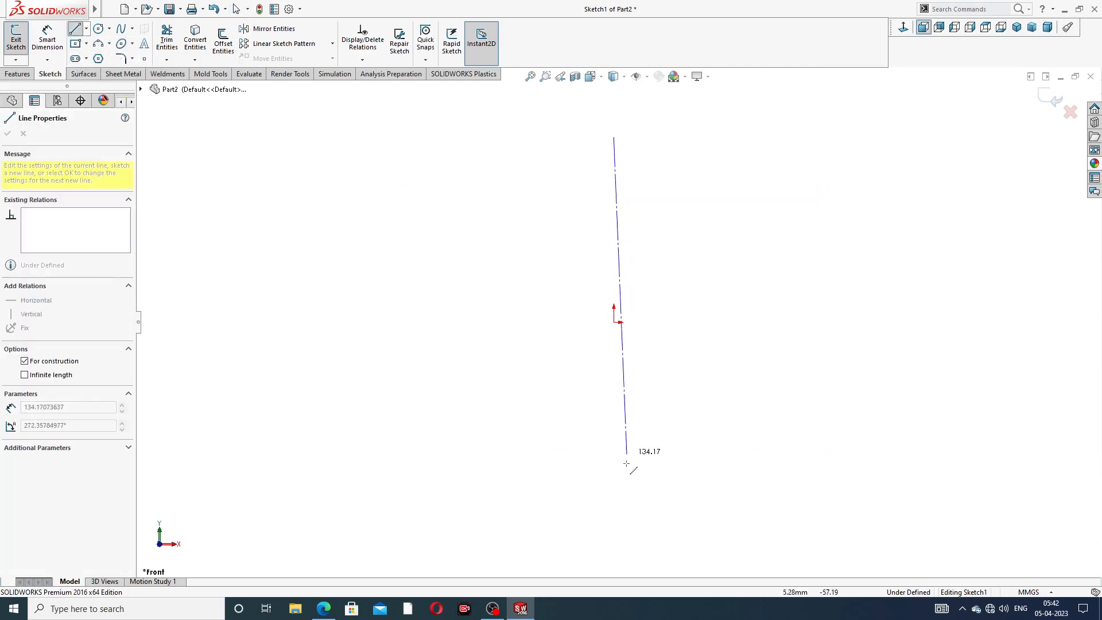
pyautogui.click(613, 503)
pyautogui.rightClick(680, 369)
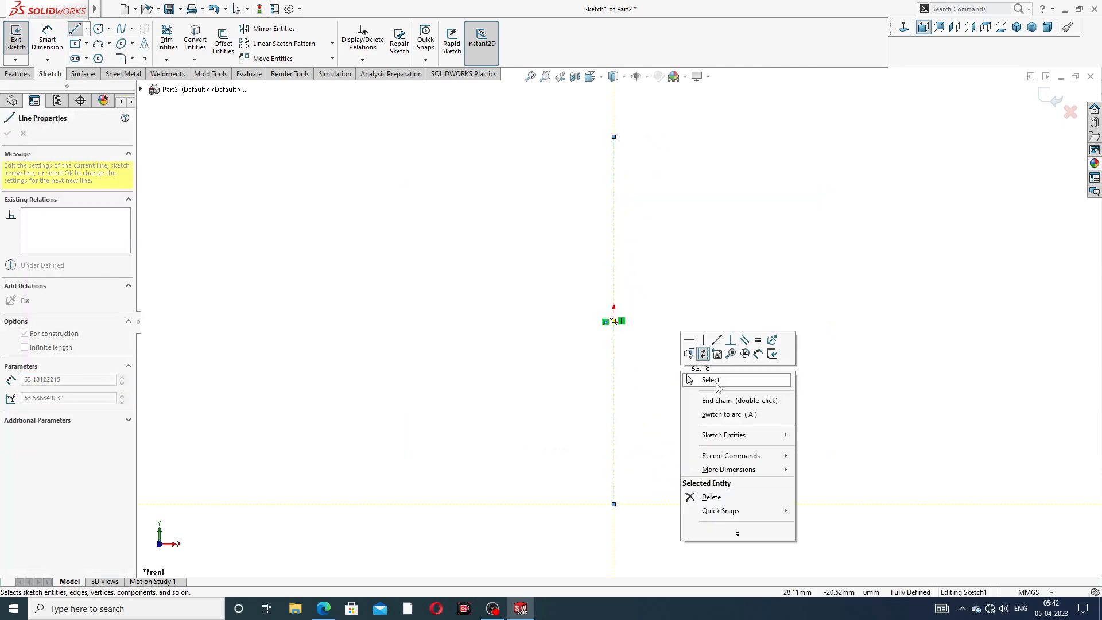
pyautogui.click(716, 383)
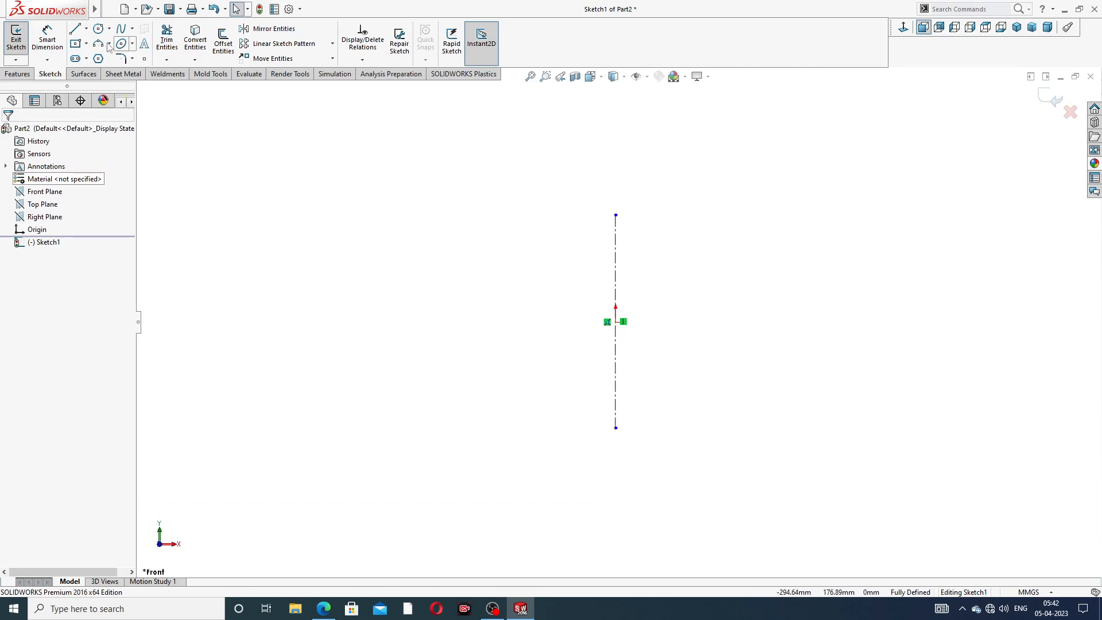
# Sketch a diagonal centerline about 188 mm long, sloping down to the right and crossing the vertical centerline near the origin
pyautogui.click(86, 29)
pyautogui.click(104, 57)
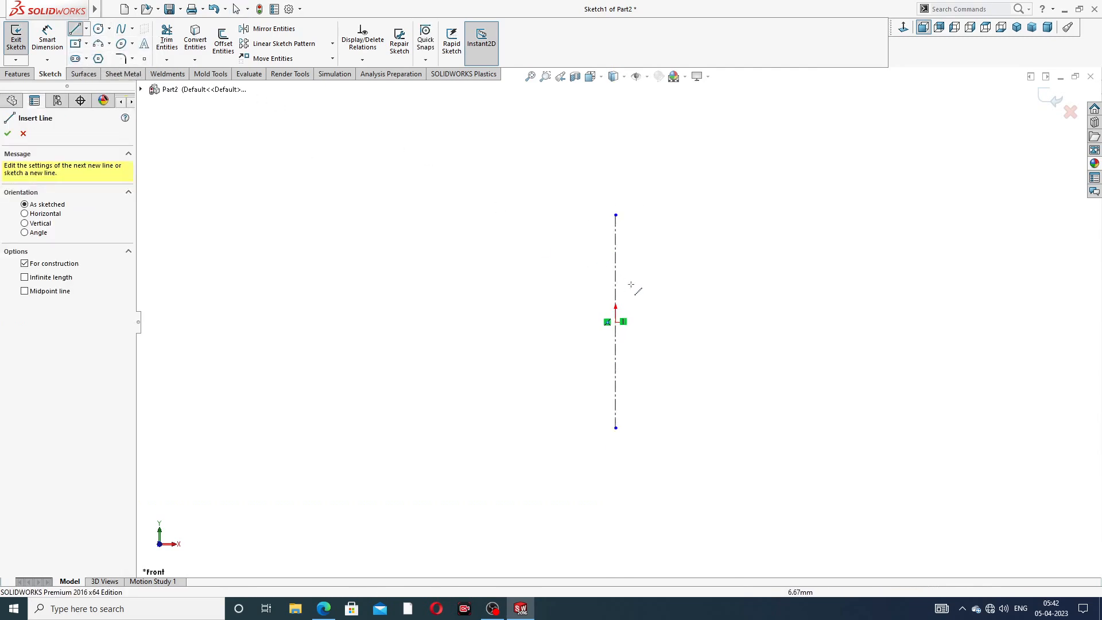
pyautogui.click(503, 263)
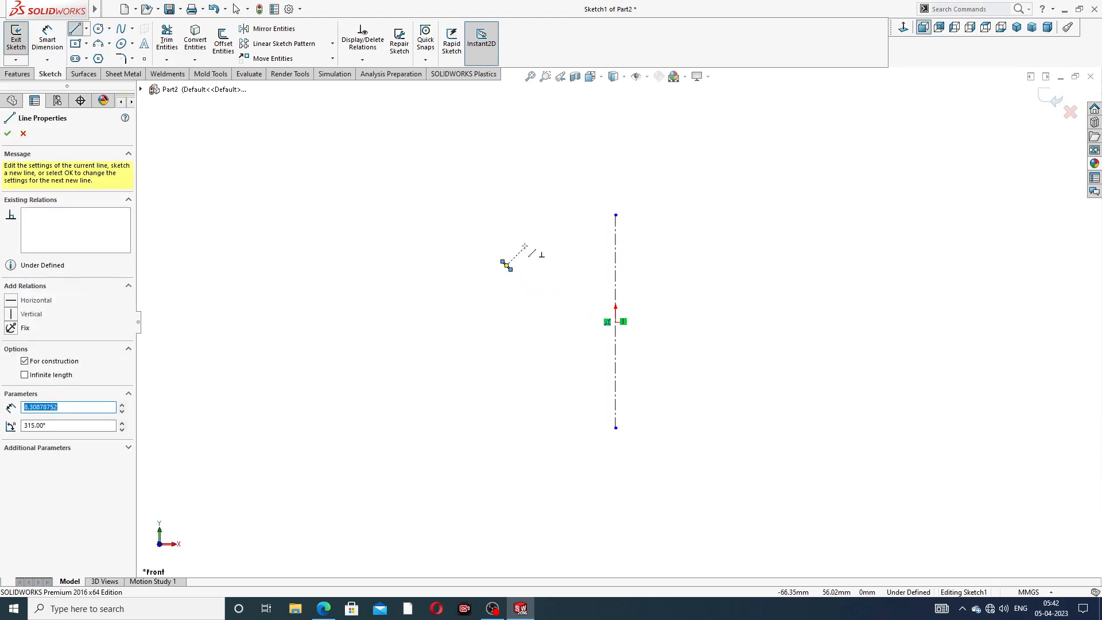
pyautogui.rightClick(524, 246)
pyautogui.click(540, 255)
pyautogui.moveTo(511, 269); pyautogui.dragTo(718, 402)
pyautogui.click(745, 251)
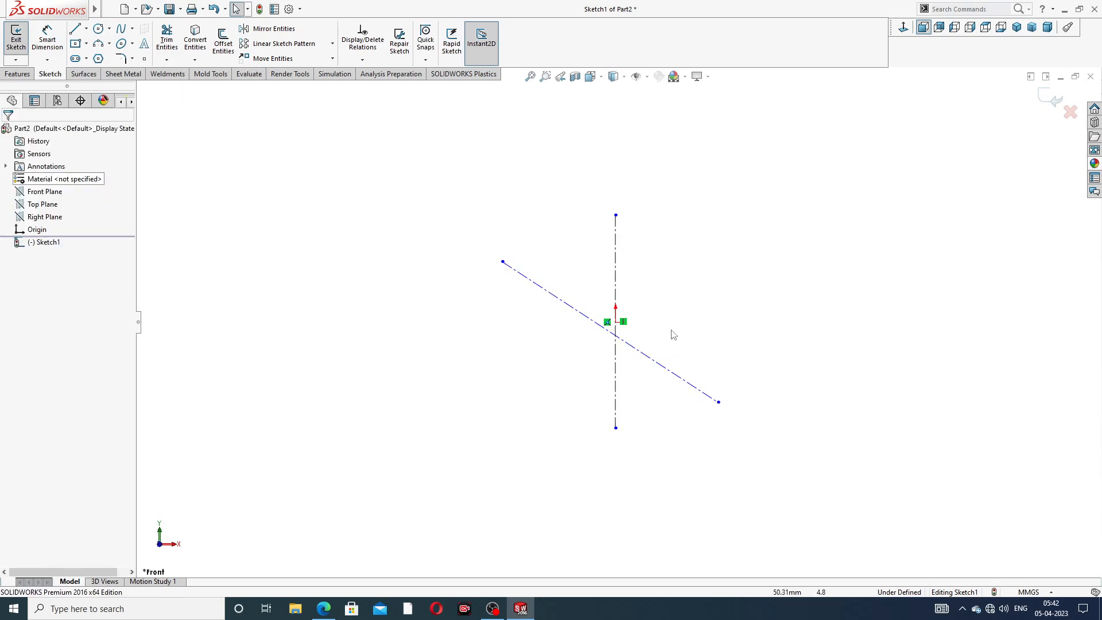
# Constrain the diagonal centerline to the origin with coincident and midpoint relations
pyautogui.scroll(-3, 625, 369)
pyautogui.click(589, 307)
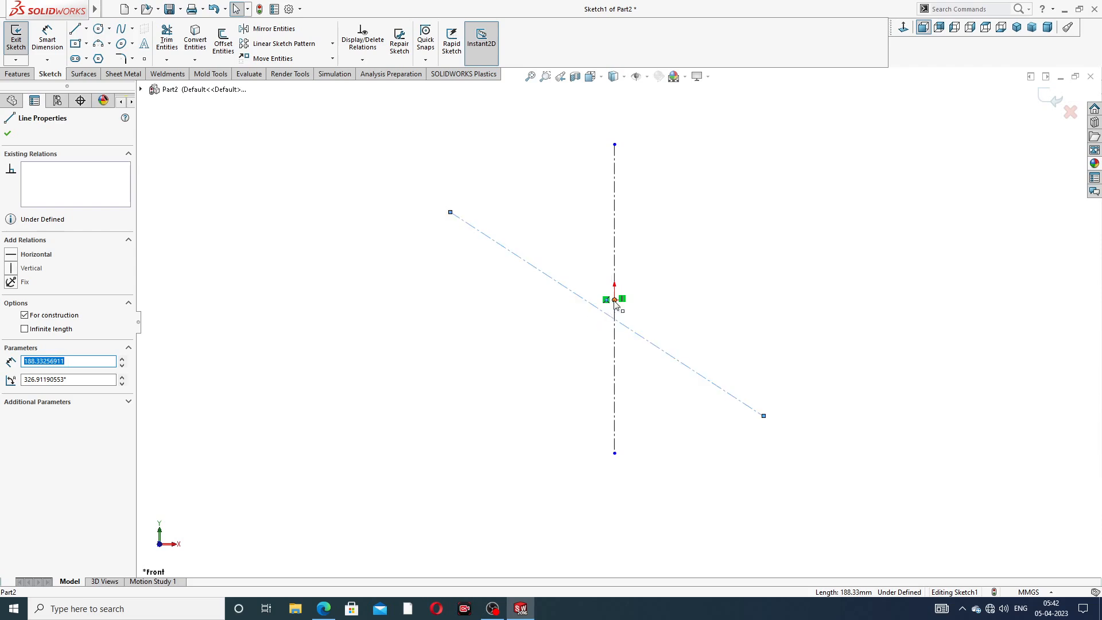
pyautogui.keyDown('ctrl'); pyautogui.click(614, 300); pyautogui.keyUp('ctrl')
pyautogui.click(659, 253)
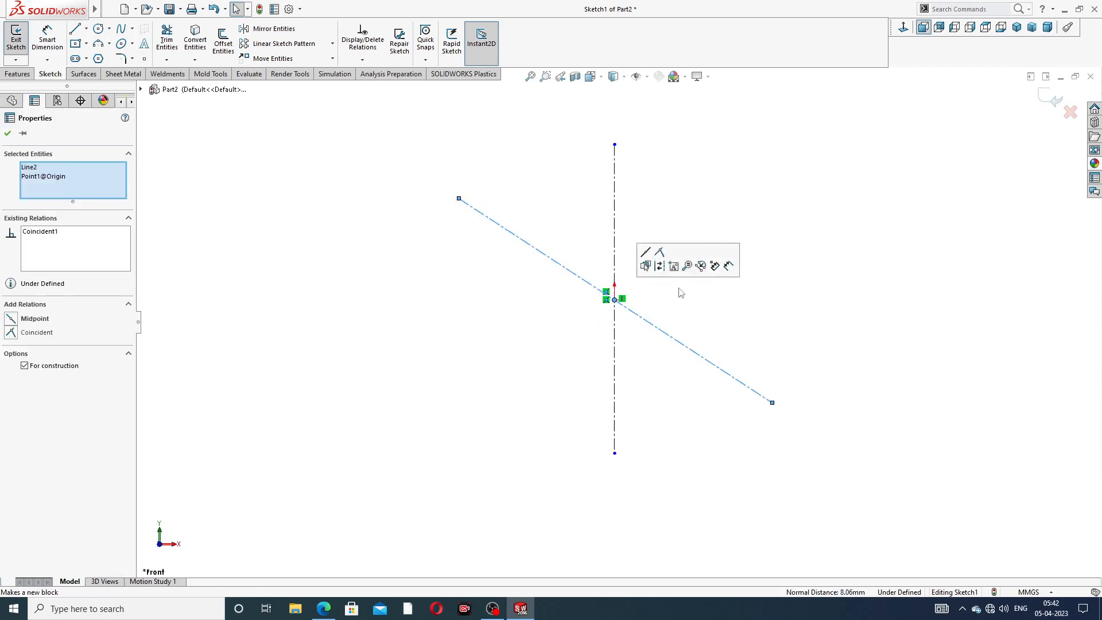
pyautogui.click(682, 312)
pyautogui.click(573, 276)
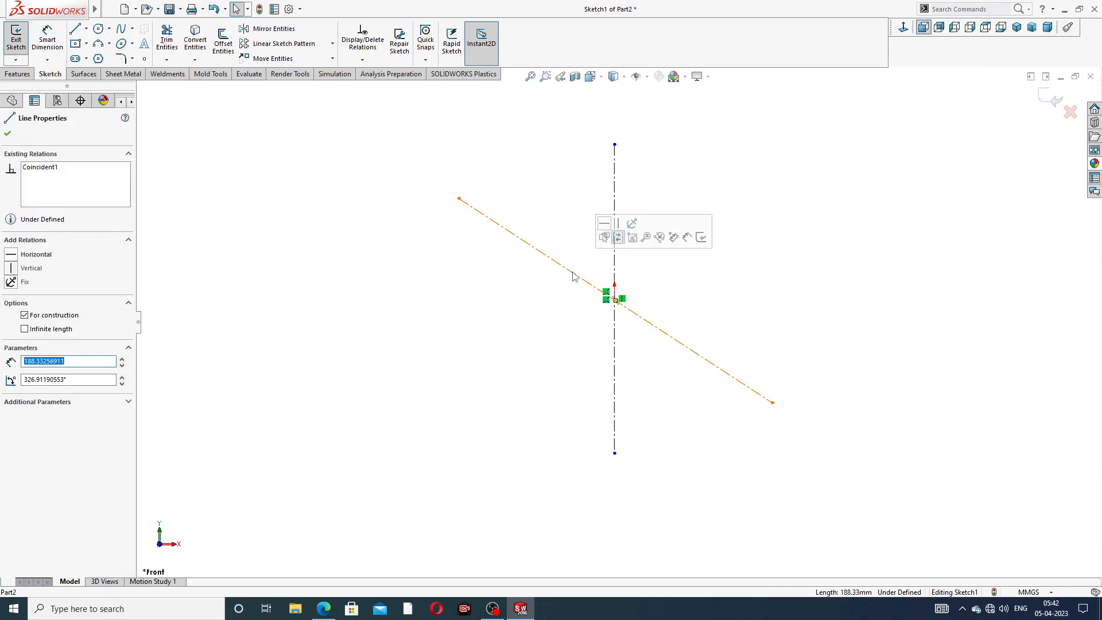
pyautogui.keyDown('ctrl'); pyautogui.click(615, 300); pyautogui.keyUp('ctrl')
pyautogui.click(646, 264)
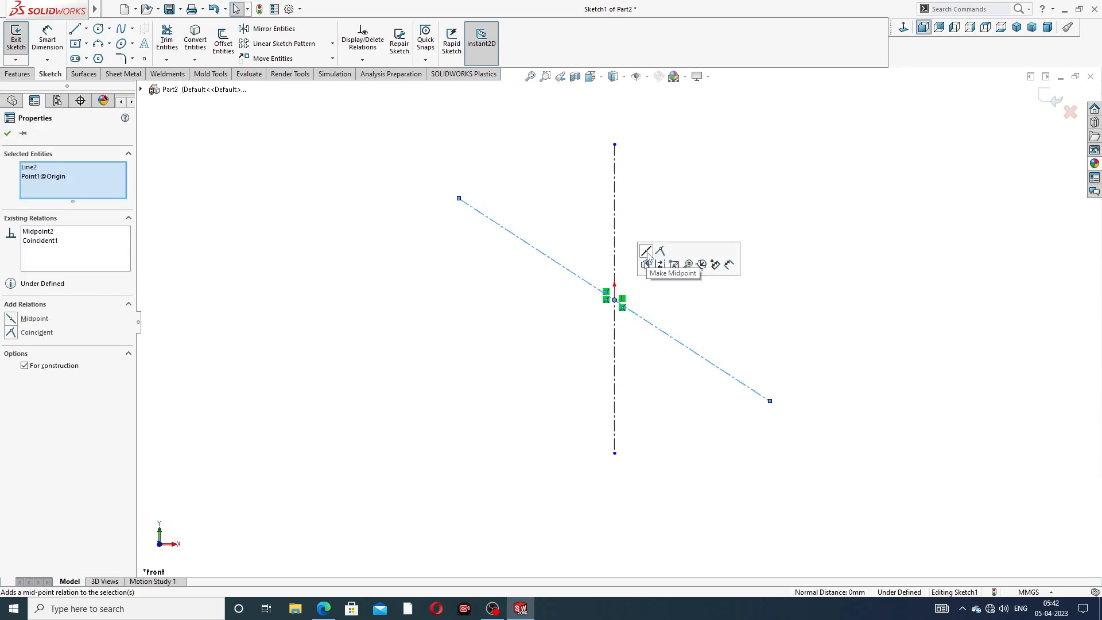
pyautogui.click(672, 258)
# Dimension the angle between the diagonal and vertical centerlines above the origin as 38 degrees
pyautogui.scroll(-2, 683, 272)
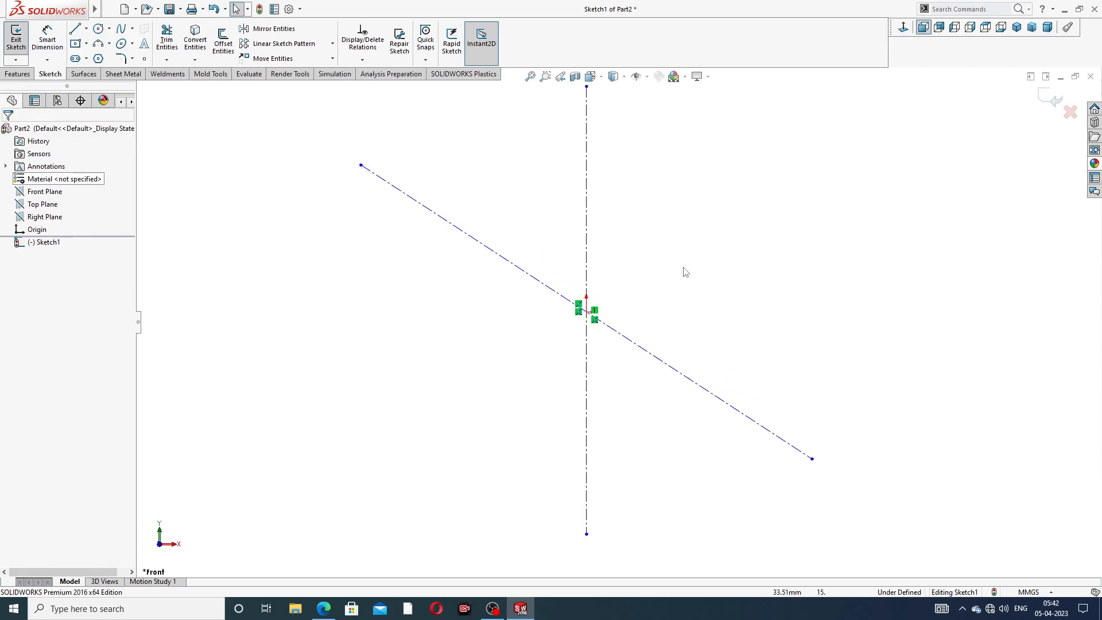
pyautogui.scroll(1, 684, 261)
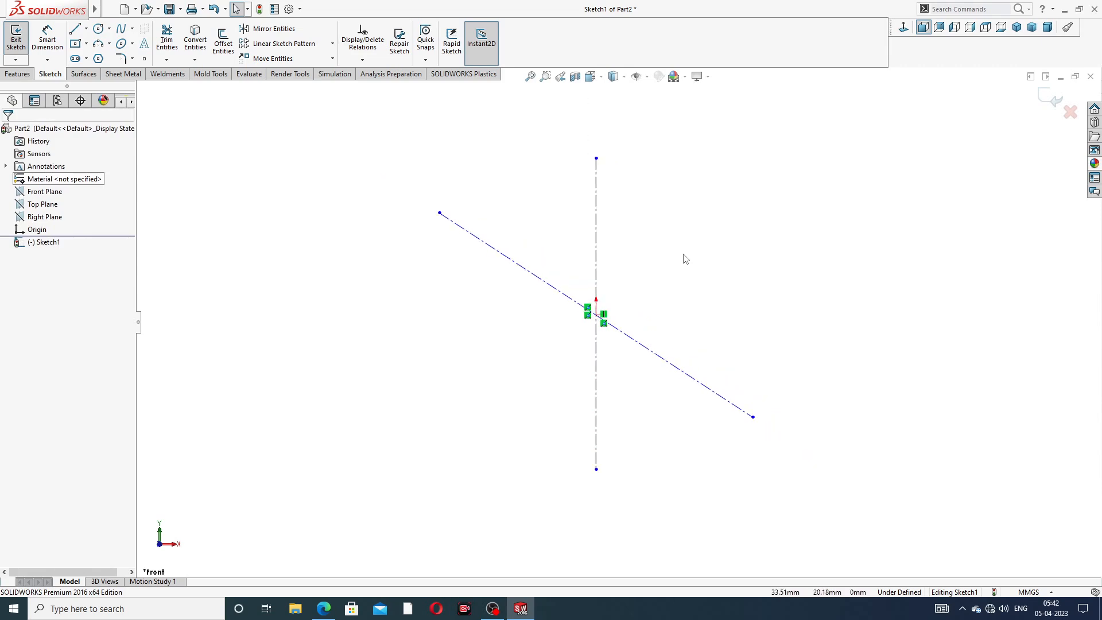
pyautogui.click(48, 44)
pyautogui.click(564, 293)
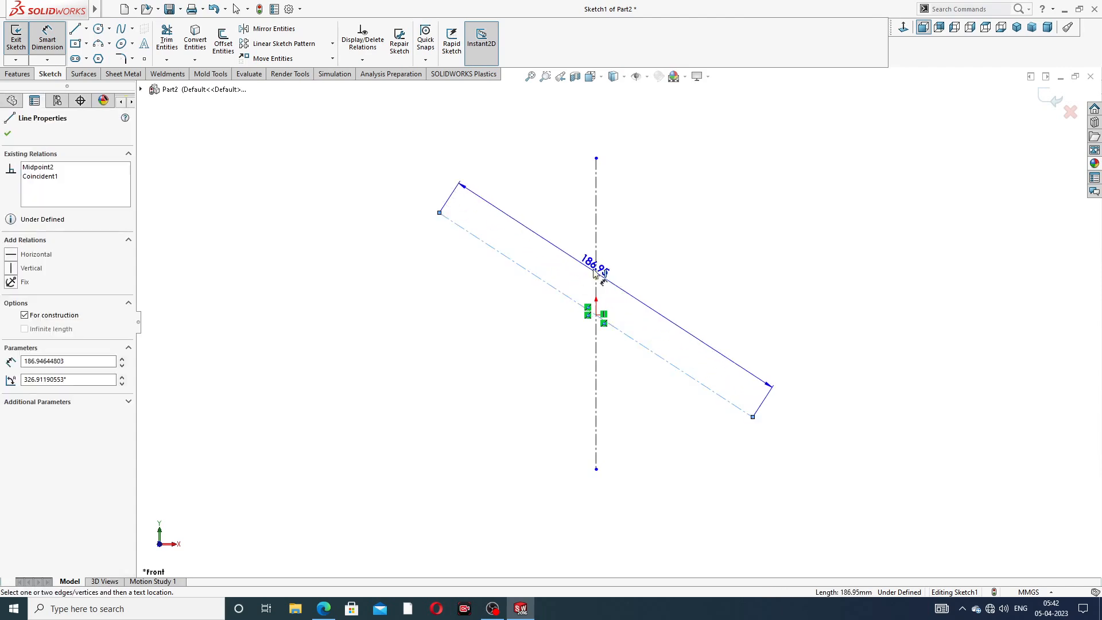
pyautogui.click(596, 254)
pyautogui.click(565, 253)
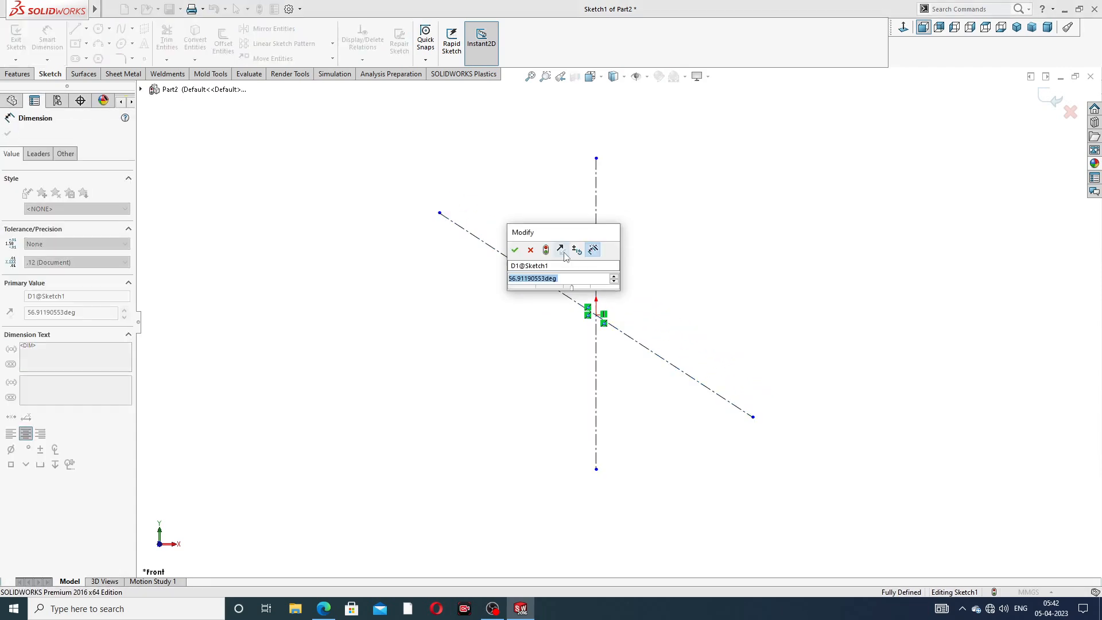
pyautogui.write('38')
pyautogui.press('Return')
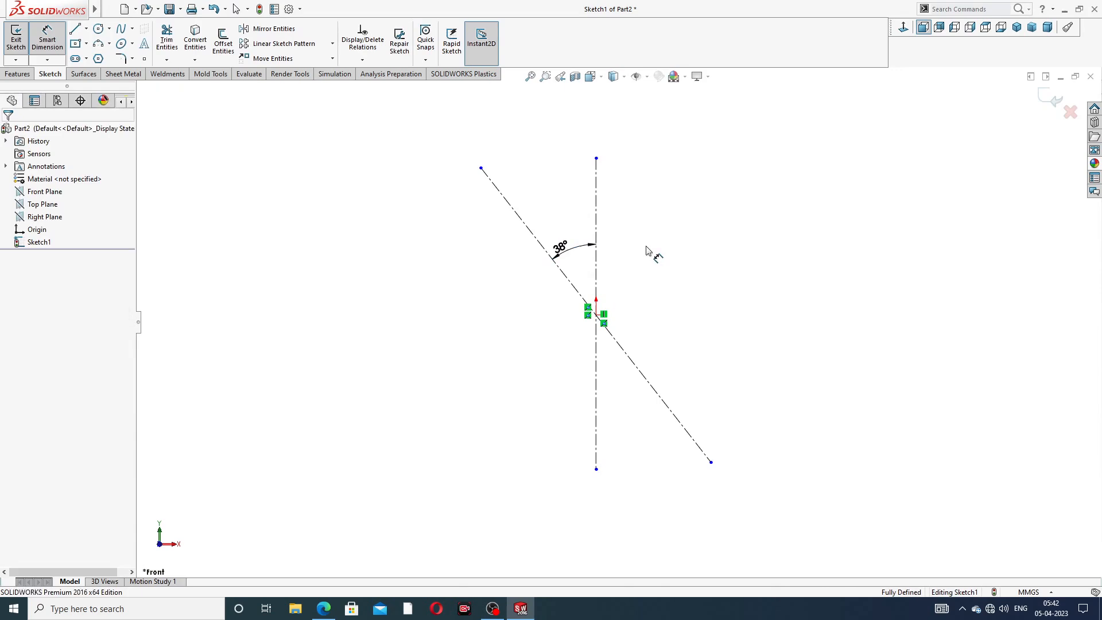
pyautogui.rightClick(677, 181)
pyautogui.click(689, 170)
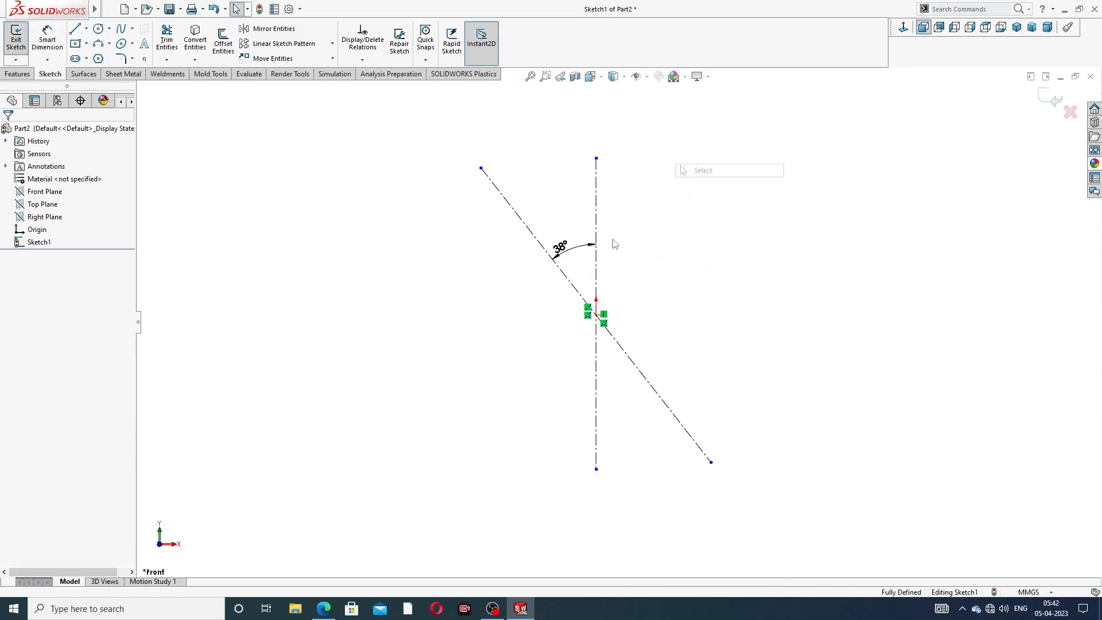
pyautogui.click(569, 248)
pyautogui.click(654, 228)
# Shorten the diagonal centerline by moving its lower endpoint to about X 50.8 mm, Y -65 mm
pyautogui.scroll(3, 619, 256)
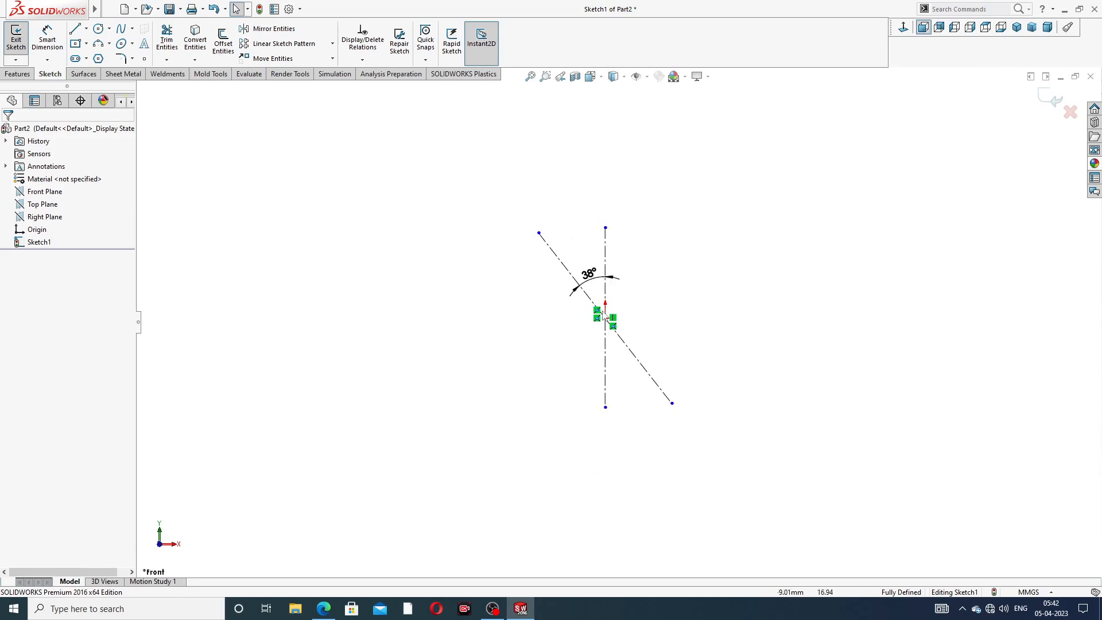
pyautogui.moveTo(671, 404); pyautogui.dragTo(663, 394)
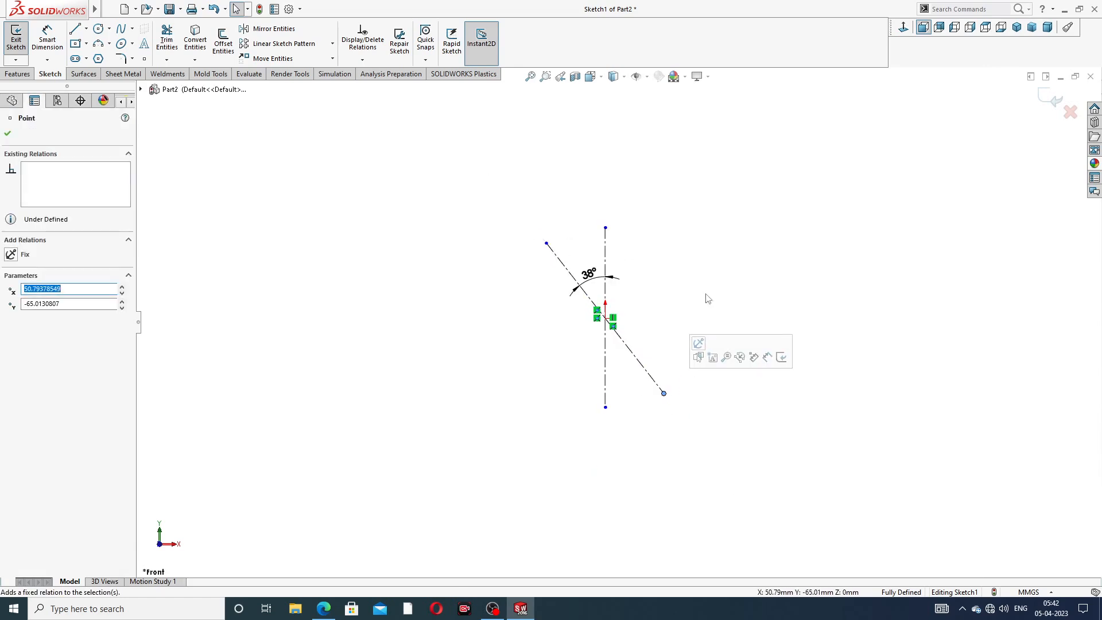
pyautogui.click(684, 249)
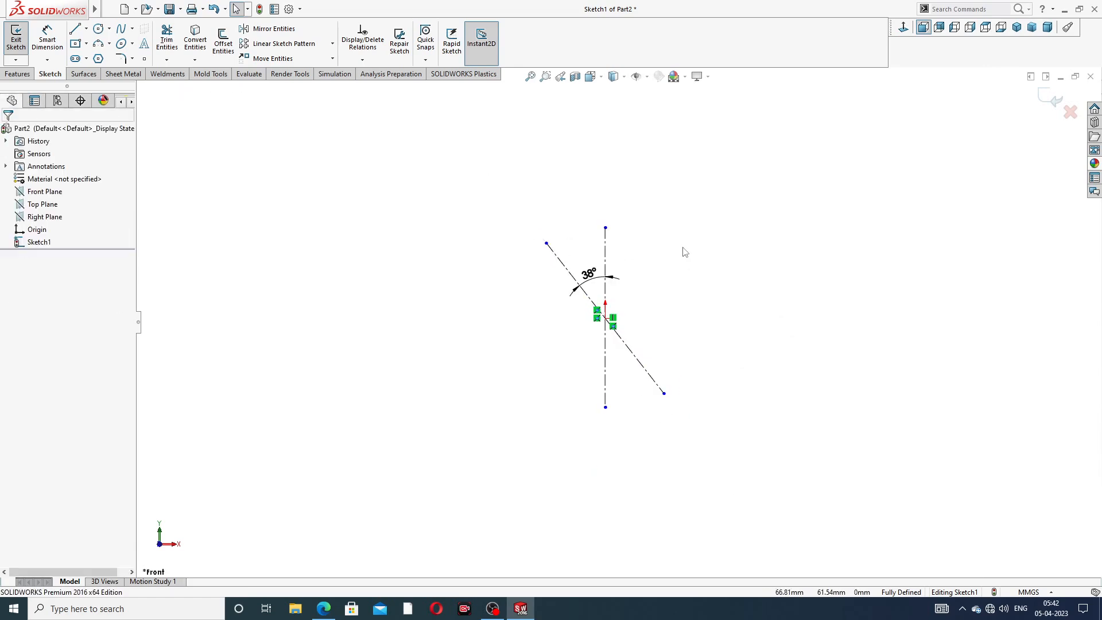
# Sketch a circle centred on the origin with a radius of about 36.6 mm
pyautogui.click(99, 28)
pyautogui.scroll(-2, 583, 278)
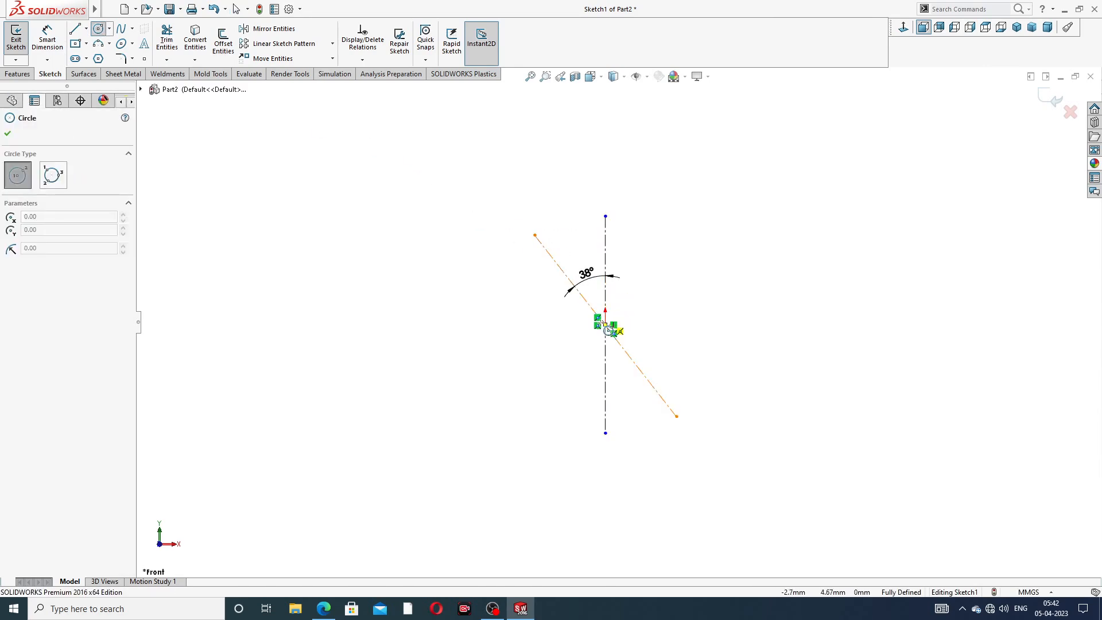
pyautogui.scroll(-4, 605, 325)
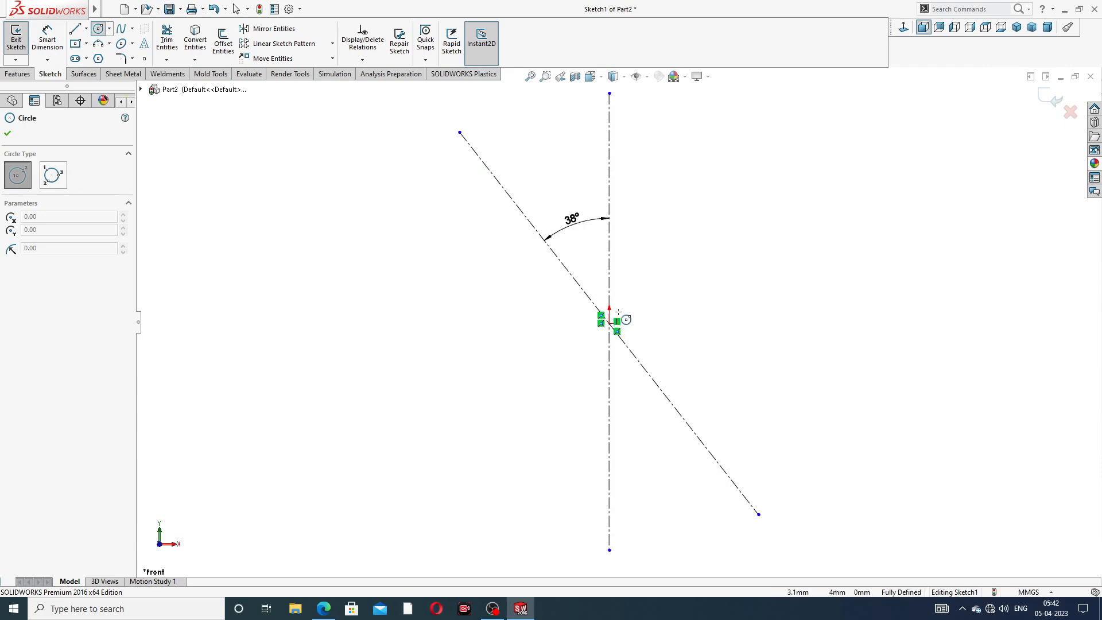
pyautogui.click(610, 323)
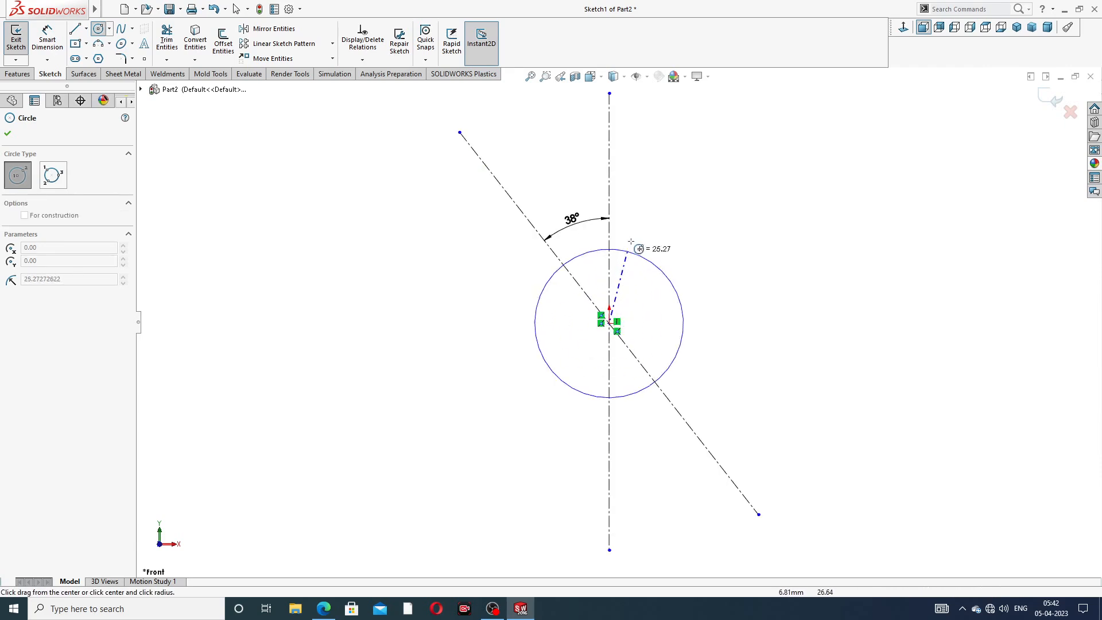
pyautogui.click(644, 222)
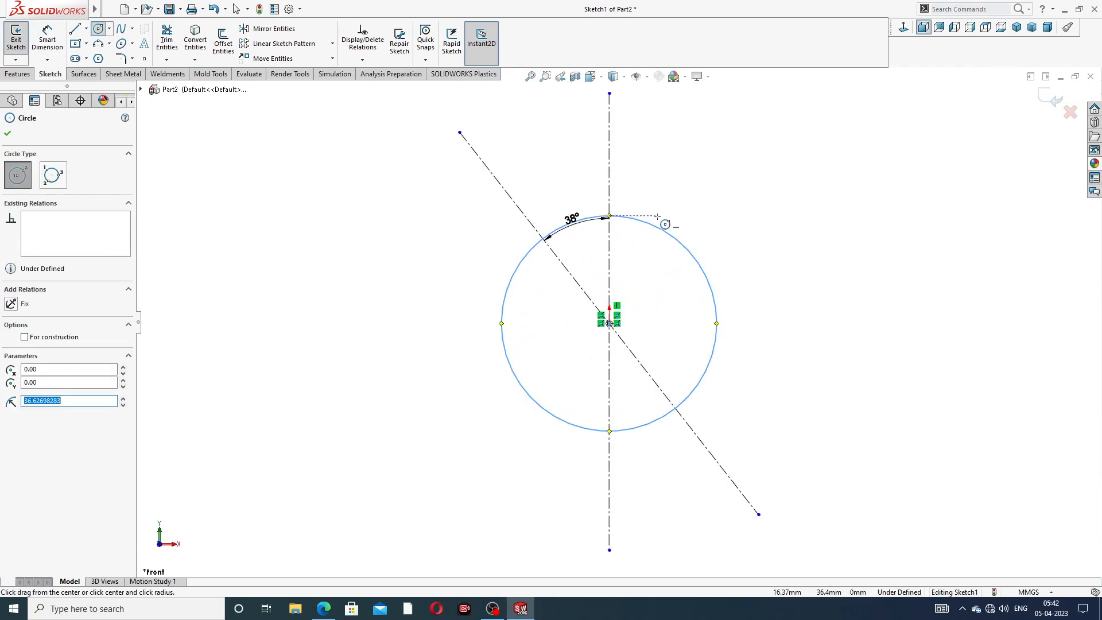
pyautogui.rightClick(664, 226)
pyautogui.click(695, 223)
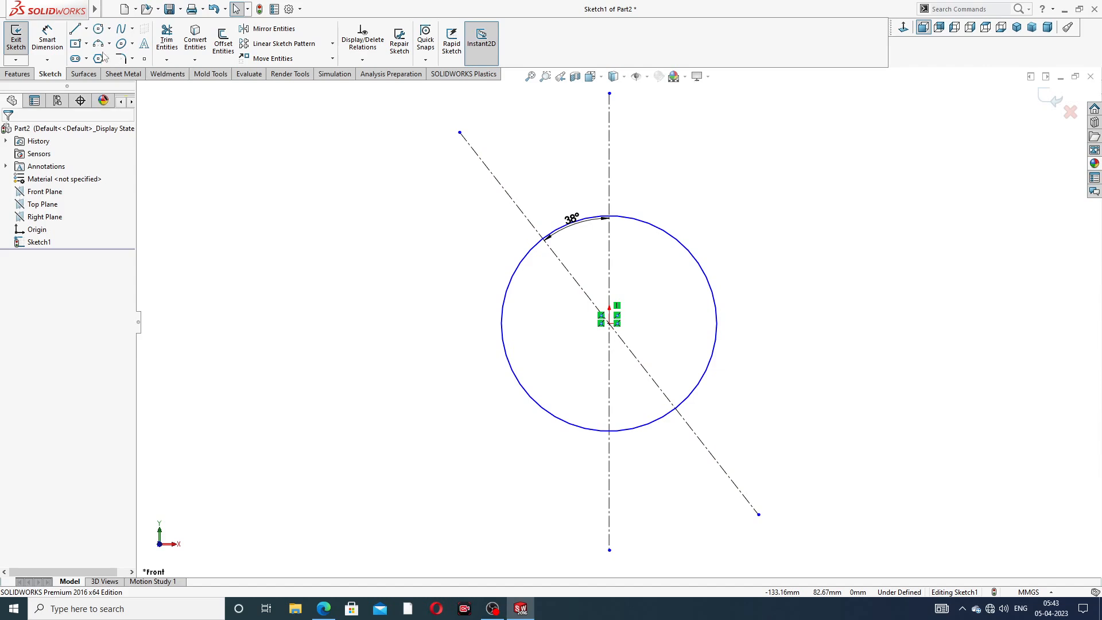
# Sketch circles of about 9.5 mm and 12.6 mm radius at the diagonal centerline's upper and lower ends, and move the 38-degree dimension outside the central circle
pyautogui.click(98, 30)
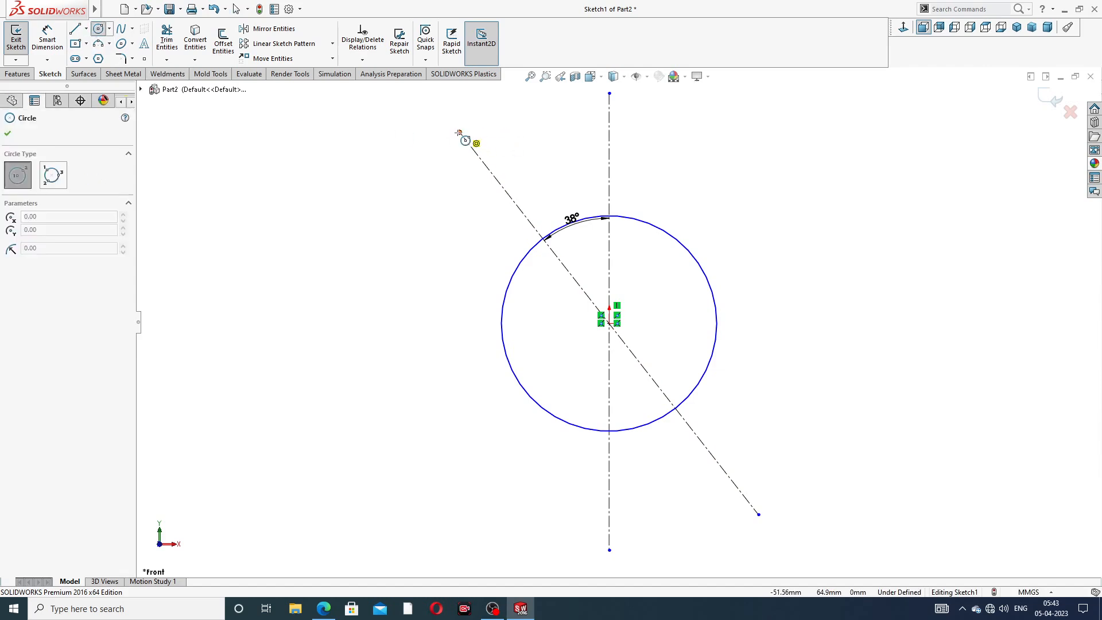
pyautogui.moveTo(459, 132)
pyautogui.mouseDown()
pyautogui.moveTo(504, 153)
pyautogui.moveTo(485, 143)
pyautogui.mouseUp()
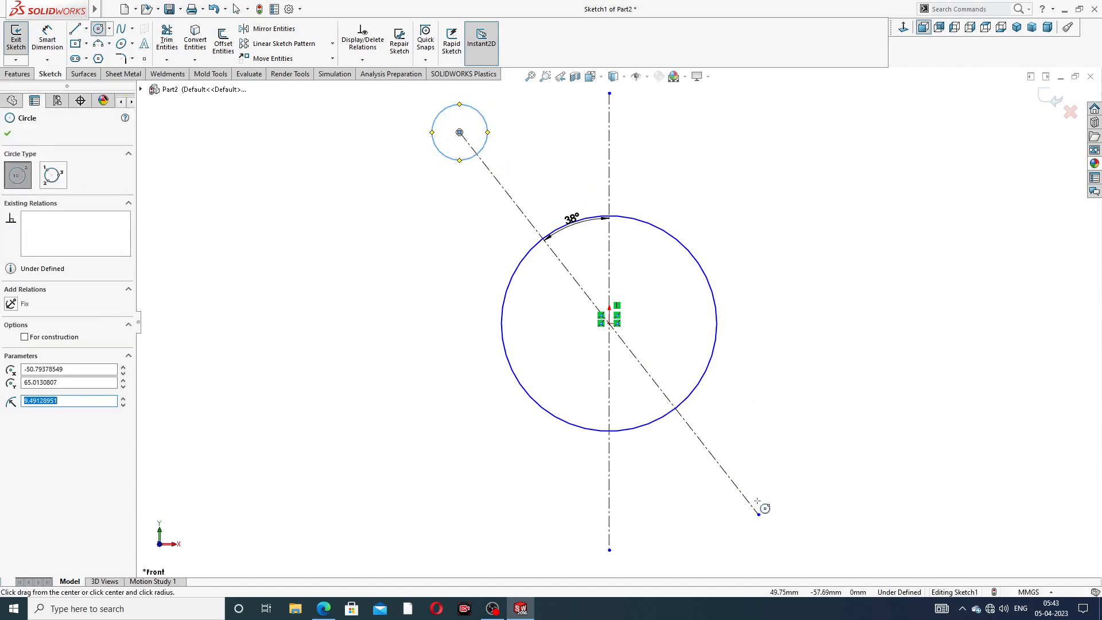
pyautogui.moveTo(758, 514); pyautogui.dragTo(772, 479)
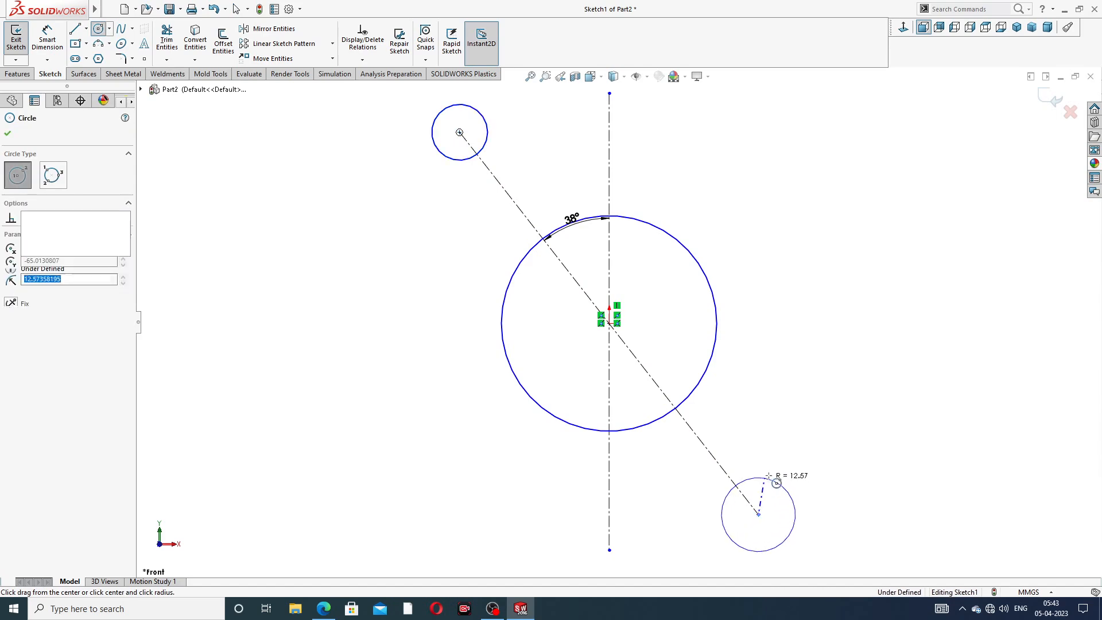
pyautogui.rightClick(833, 160)
pyautogui.click(859, 166)
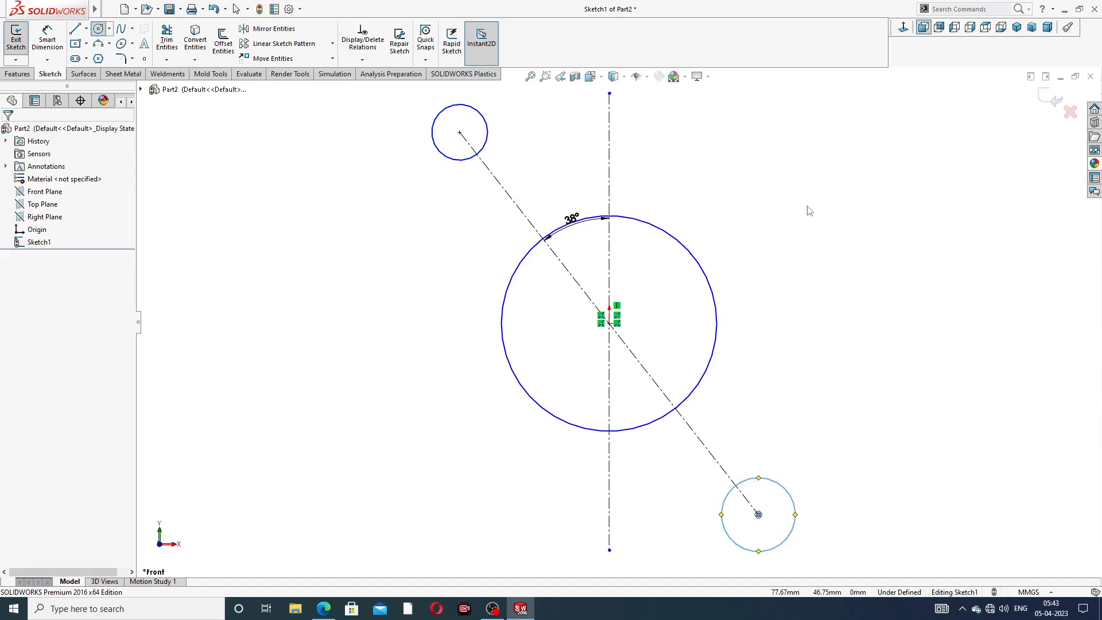
pyautogui.scroll(3, 683, 261)
pyautogui.moveTo(590, 258); pyautogui.dragTo(589, 243)
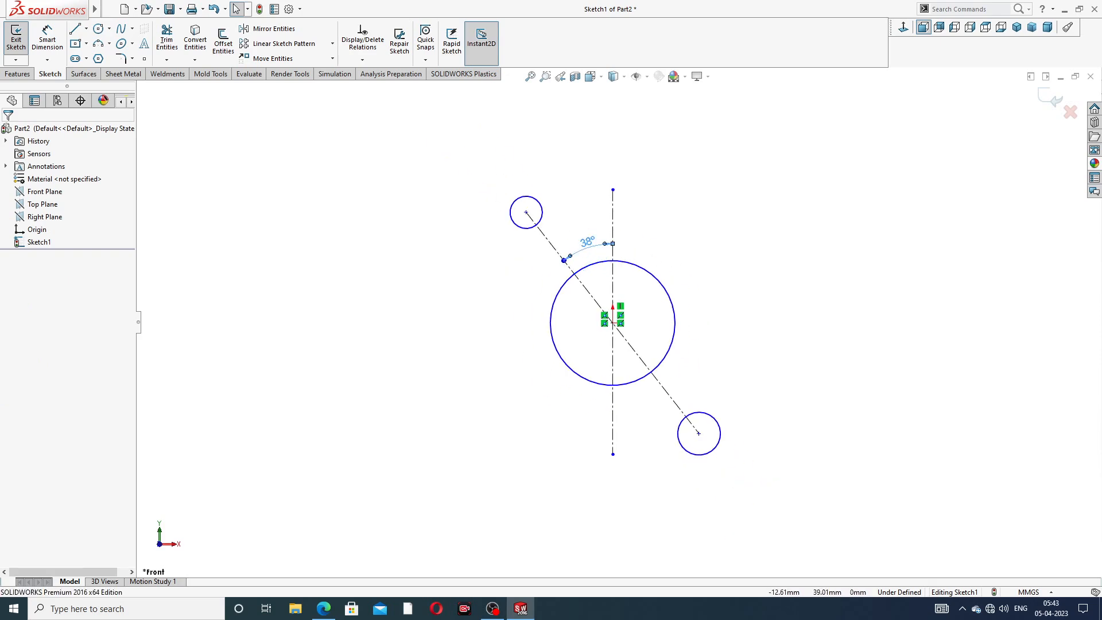
# Sketch a tangent line from the left side of the upper small circle to the lower-left side of the central circle
pyautogui.click(75, 29)
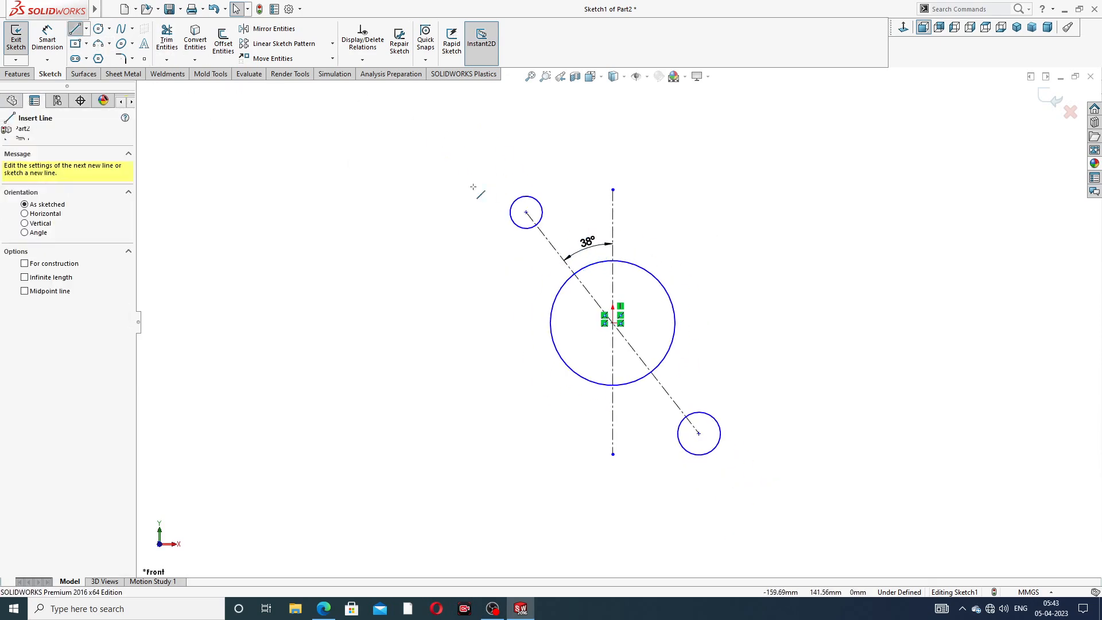
pyautogui.click(512, 220)
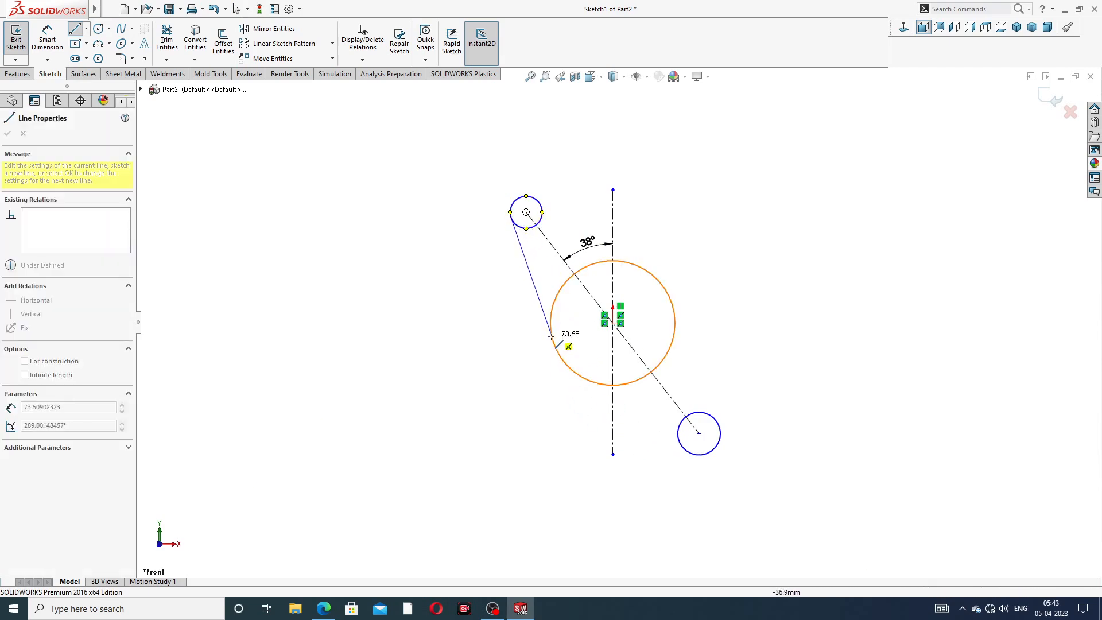
pyautogui.click(554, 344)
pyautogui.rightClick(589, 169)
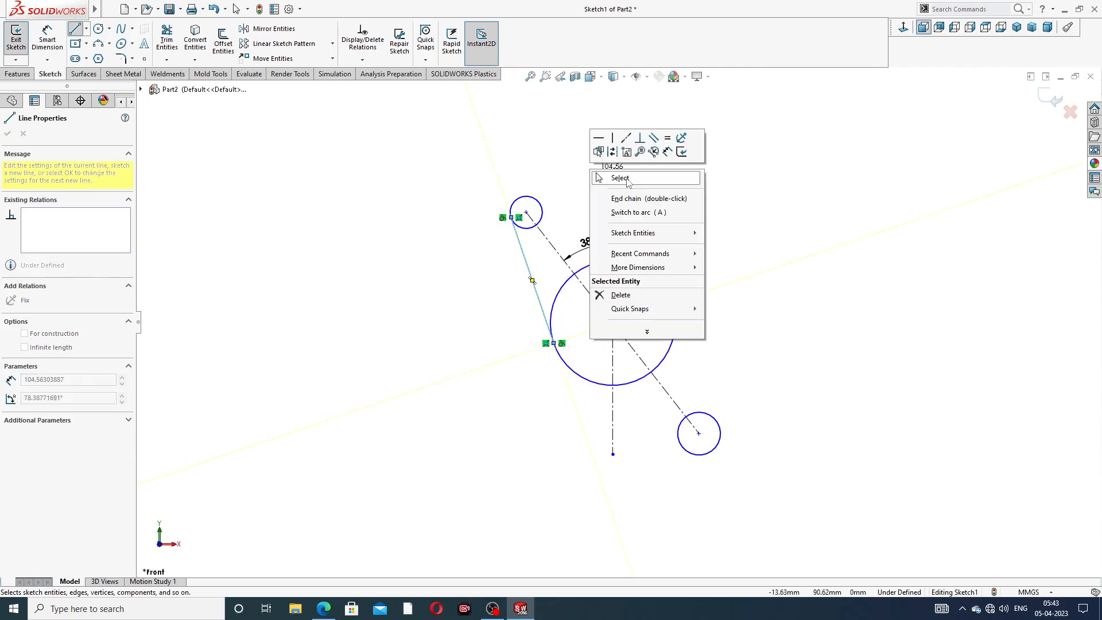
pyautogui.click(626, 181)
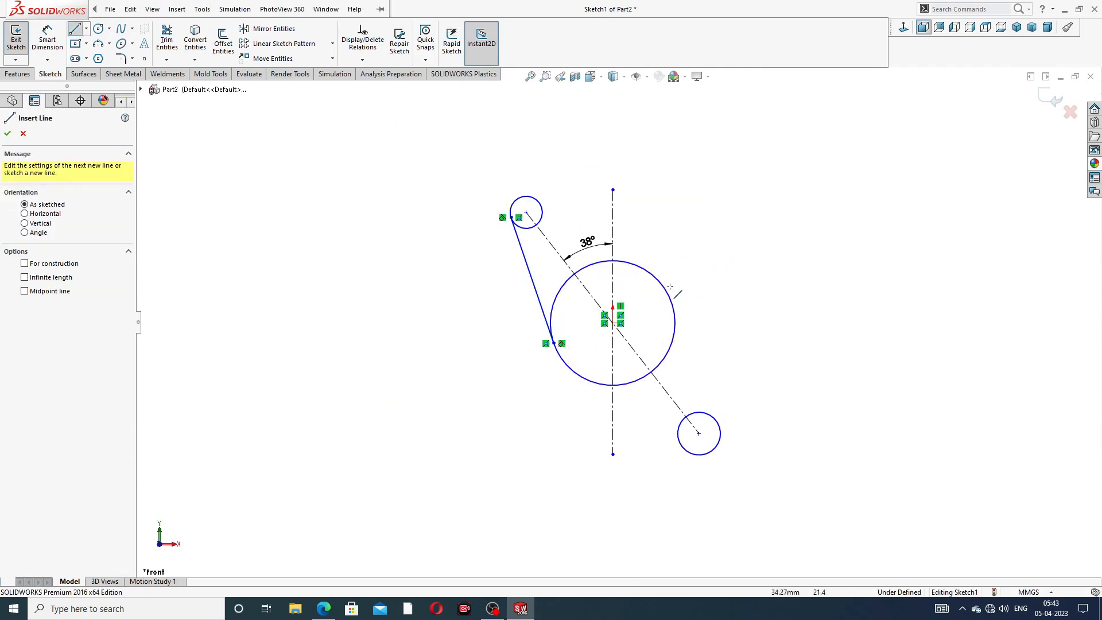
# Sketch a line from the upper-right side of the upper small circle to the upper-right side of the central circle
pyautogui.scroll(-2, 679, 275)
pyautogui.click(475, 167)
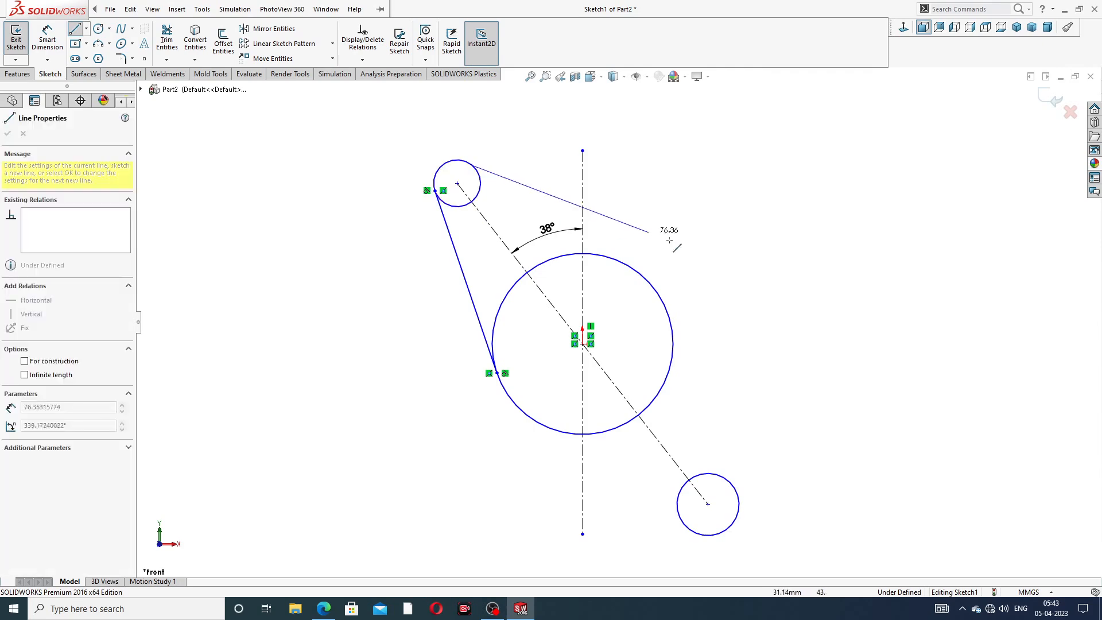
pyautogui.click(638, 272)
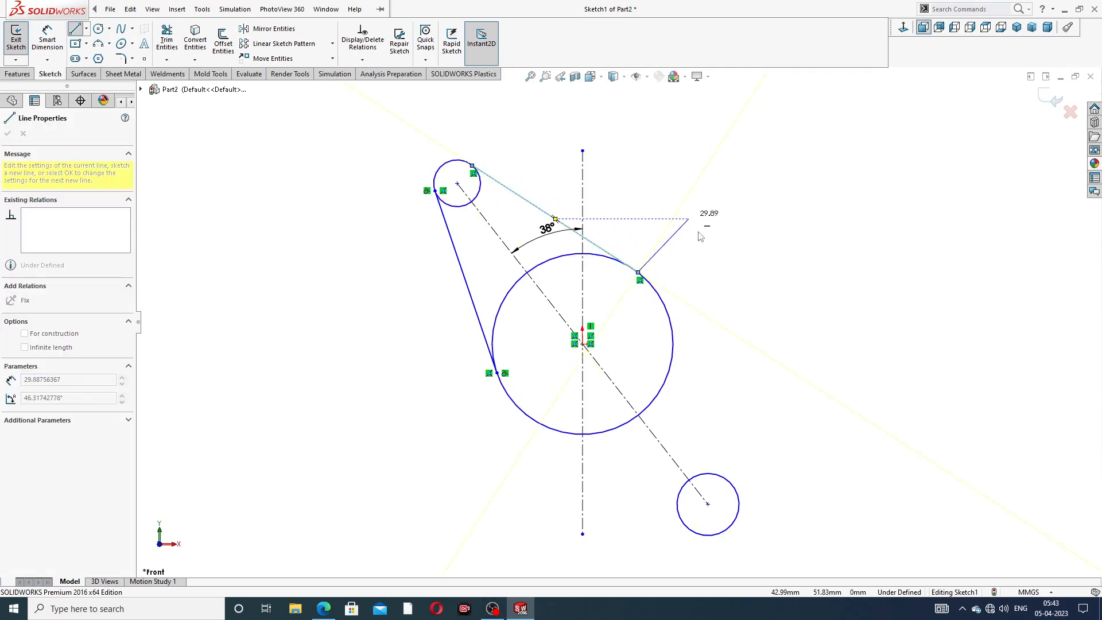
pyautogui.rightClick(692, 214)
pyautogui.click(716, 226)
# Sketch a line from the right side of the central circle to the right side of the lower small circle, tangent to the small circle
pyautogui.click(74, 29)
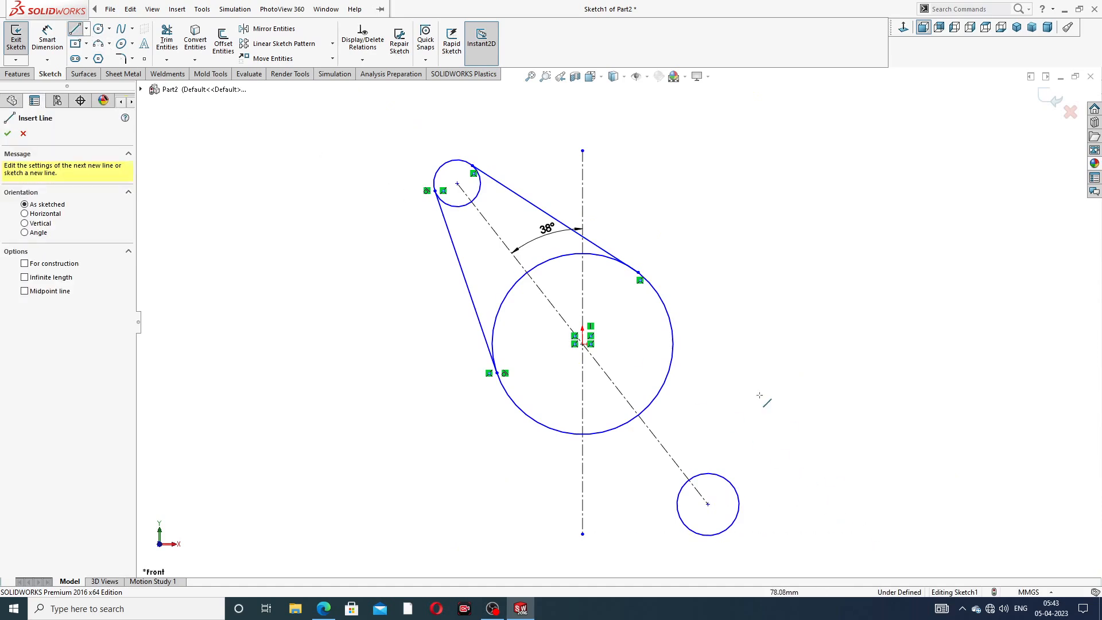
pyautogui.click(669, 315)
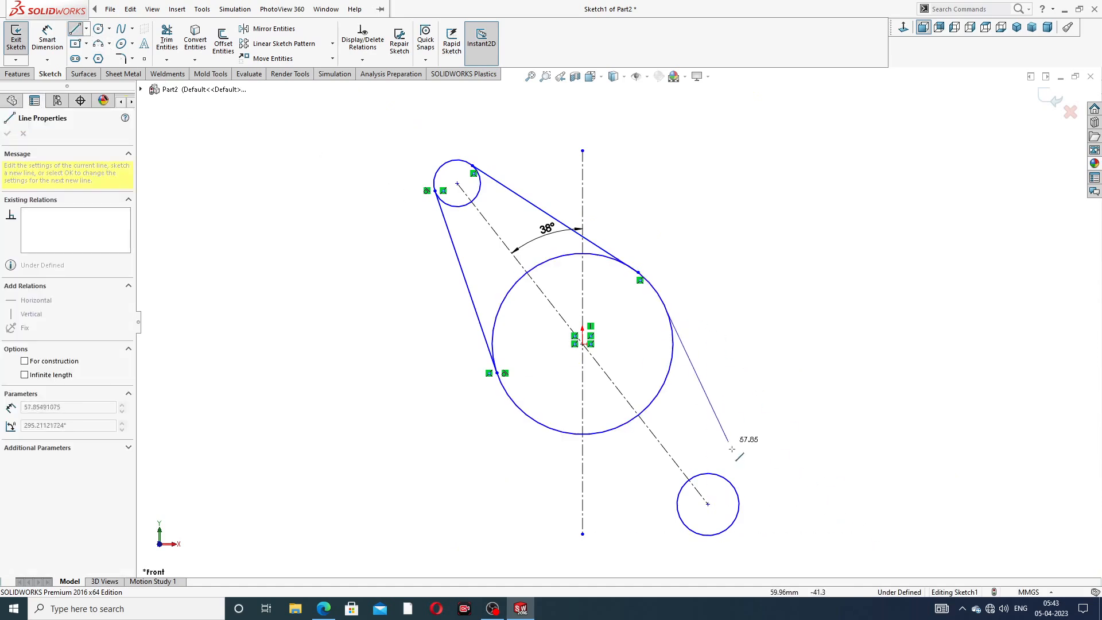
pyautogui.click(736, 492)
pyautogui.rightClick(807, 374)
pyautogui.click(833, 383)
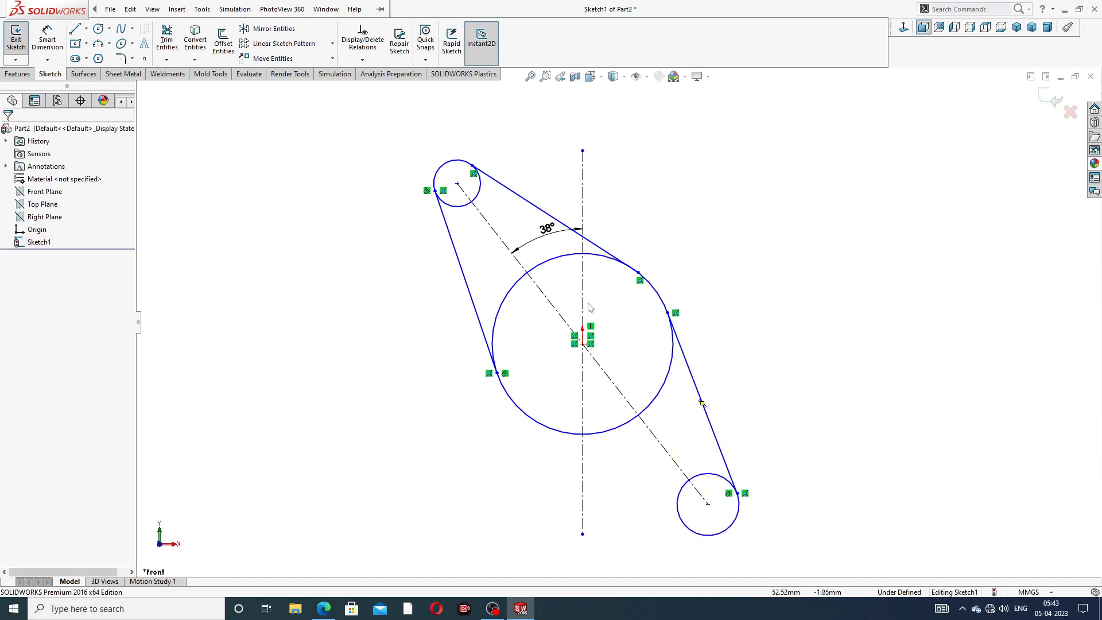
# Sketch a tangent line from the lower-left side of the central circle to the lower-left side of the lower small circle
pyautogui.click(75, 29)
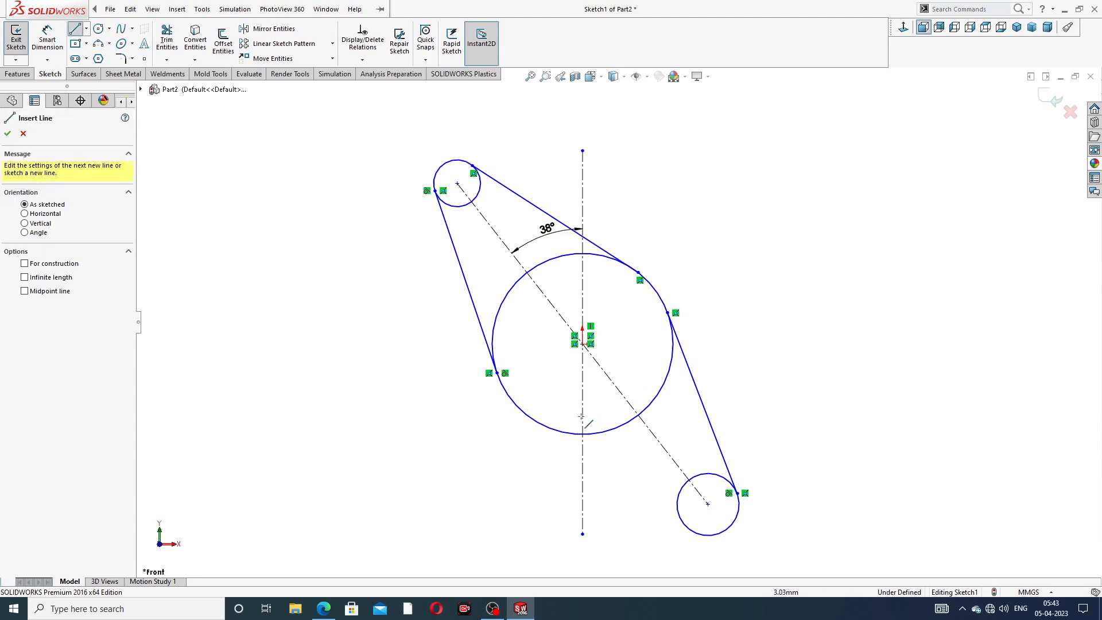
pyautogui.click(536, 421)
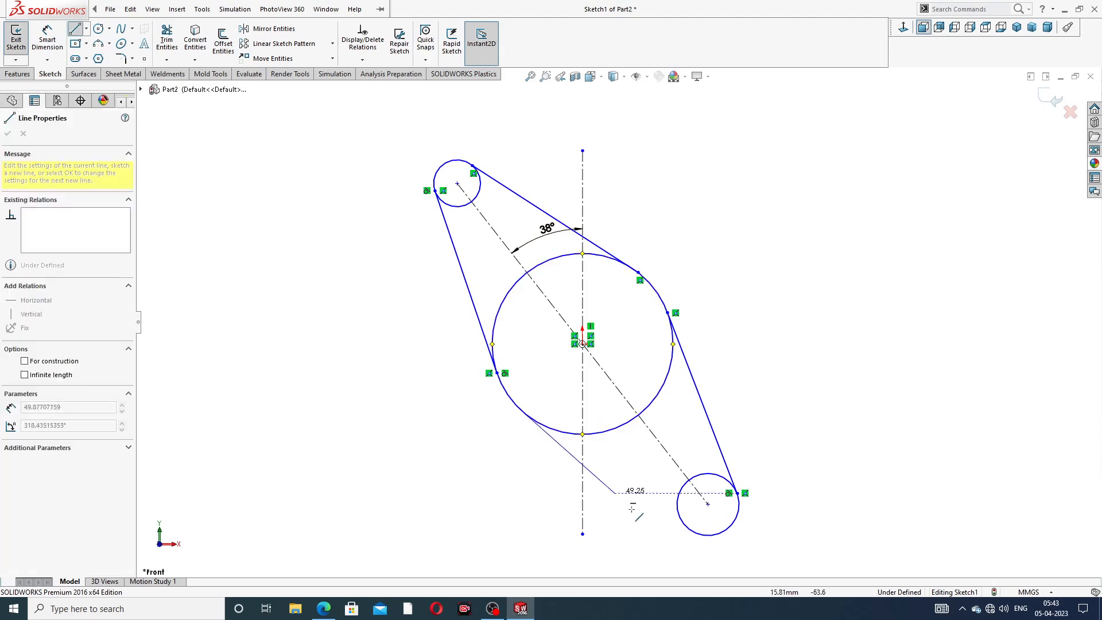
pyautogui.click(694, 531)
pyautogui.rightClick(806, 379)
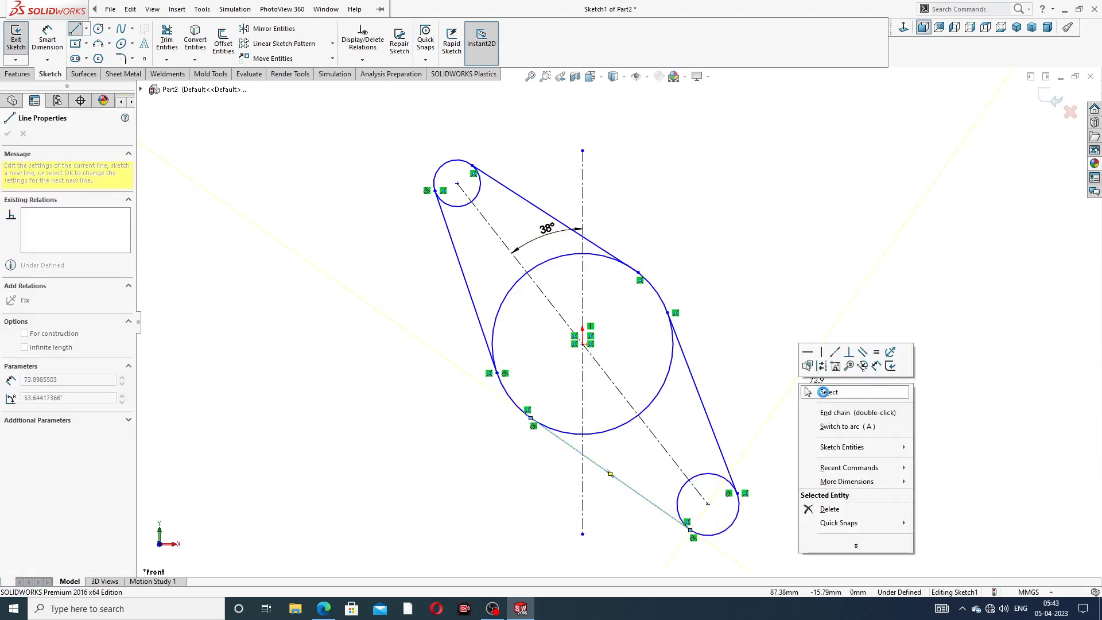
pyautogui.click(826, 391)
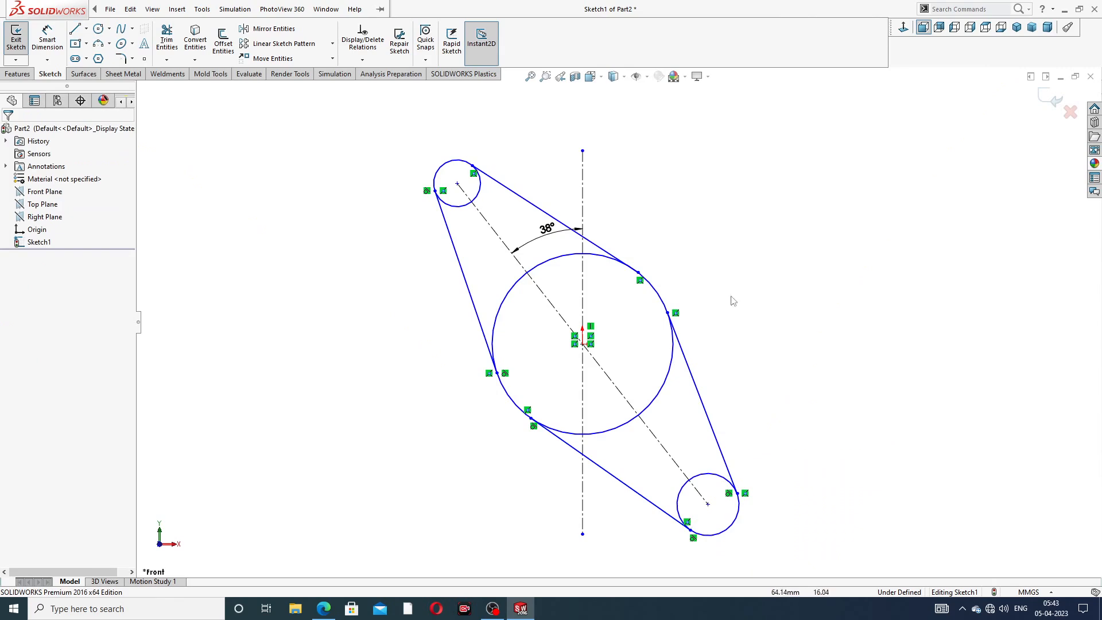
# Check the flange dimensions in the PDF drawing and dimension the aligned distance between the two small circle centres as 104 mm
pyautogui.click(323, 609)
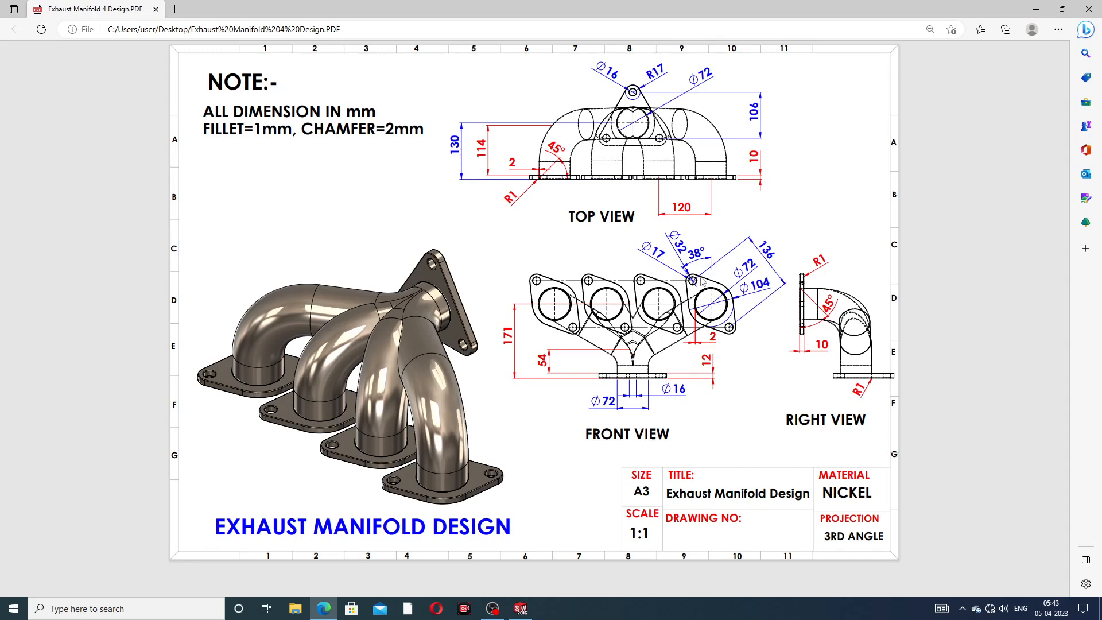
pyautogui.click(323, 609)
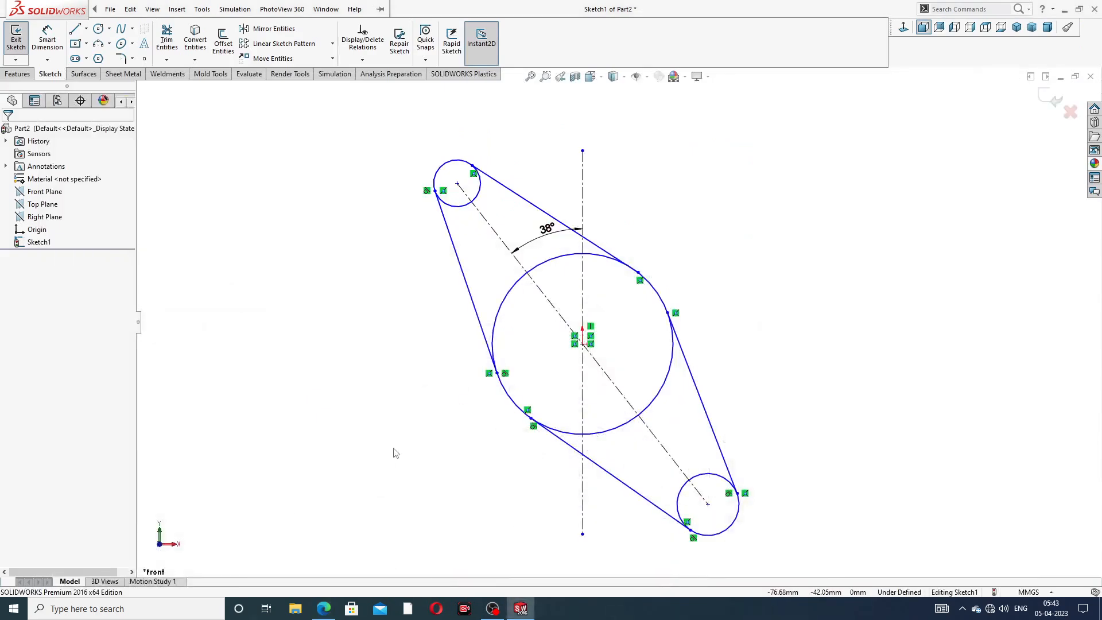
pyautogui.click(40, 47)
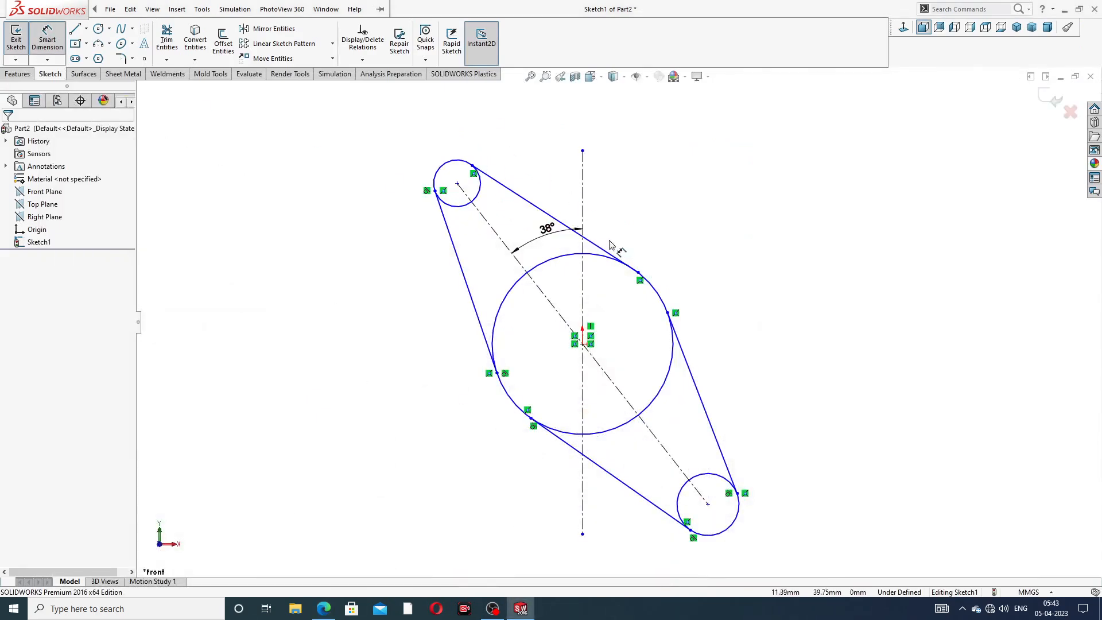
pyautogui.click(457, 184)
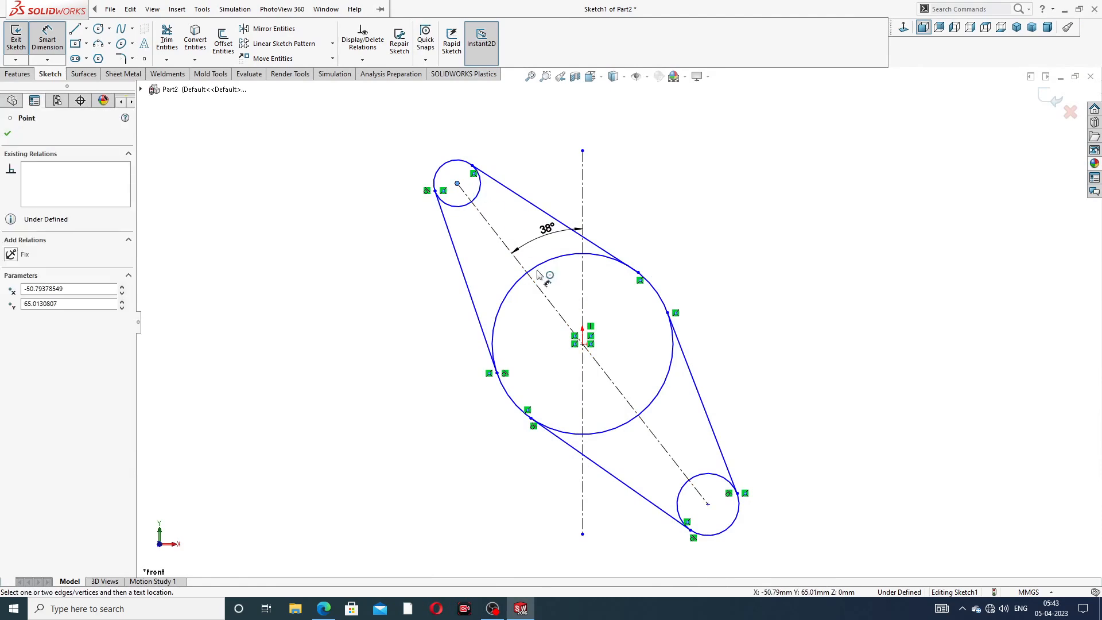
pyautogui.click(707, 504)
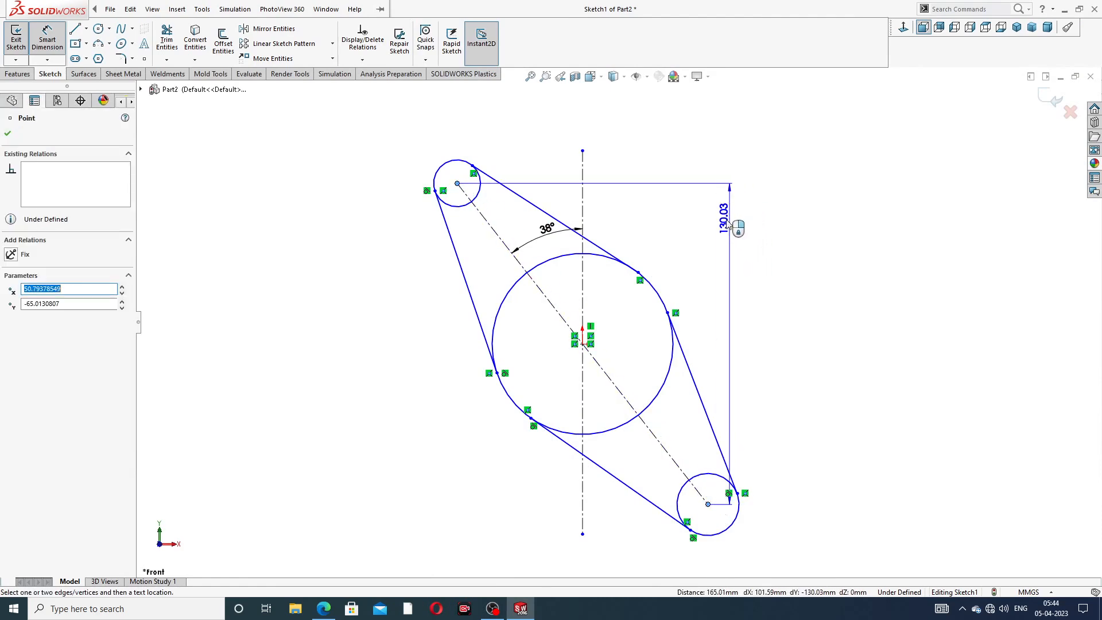
pyautogui.click(688, 192)
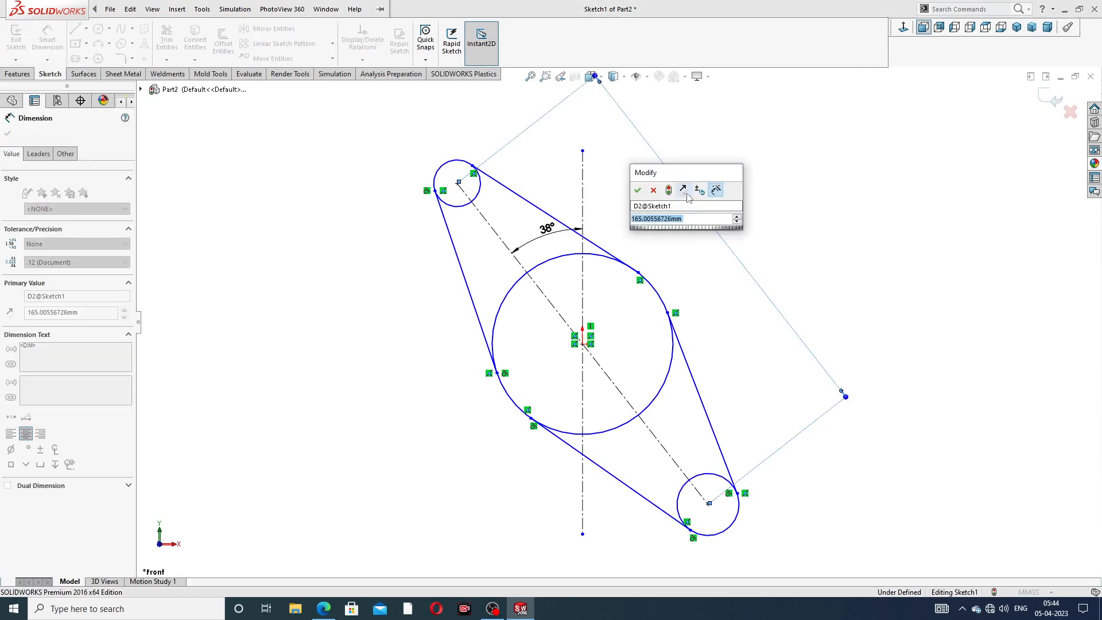
pyautogui.write('104')
pyautogui.press('Return')
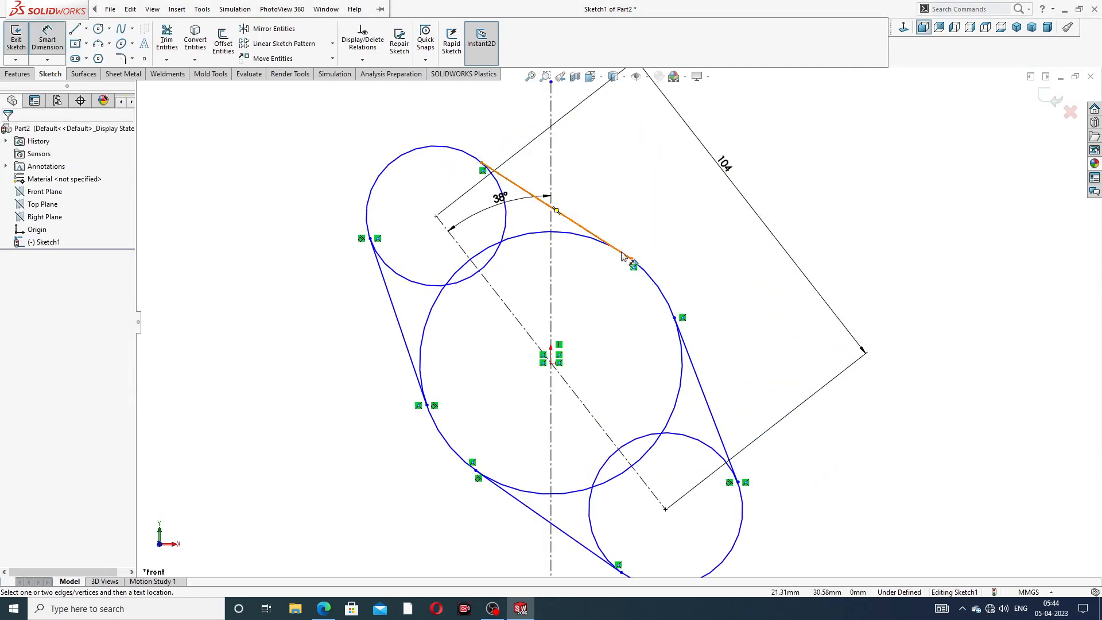
# Dimension the upper small circle's diameter as 32 mm
pyautogui.click(501, 198)
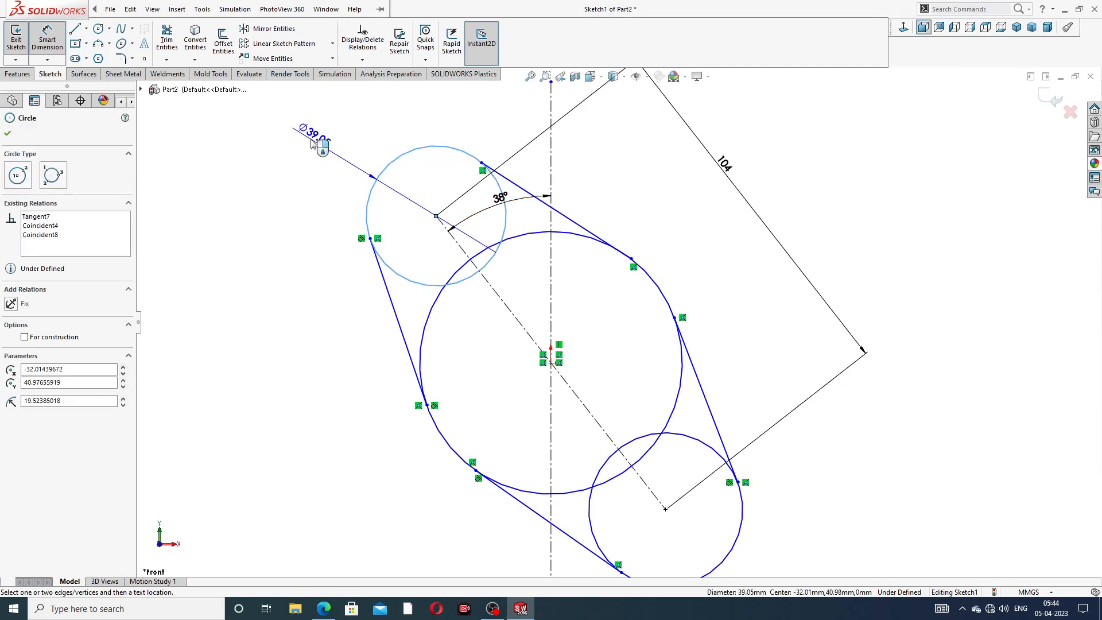
pyautogui.click(315, 141)
pyautogui.write('32')
pyautogui.press('Return')
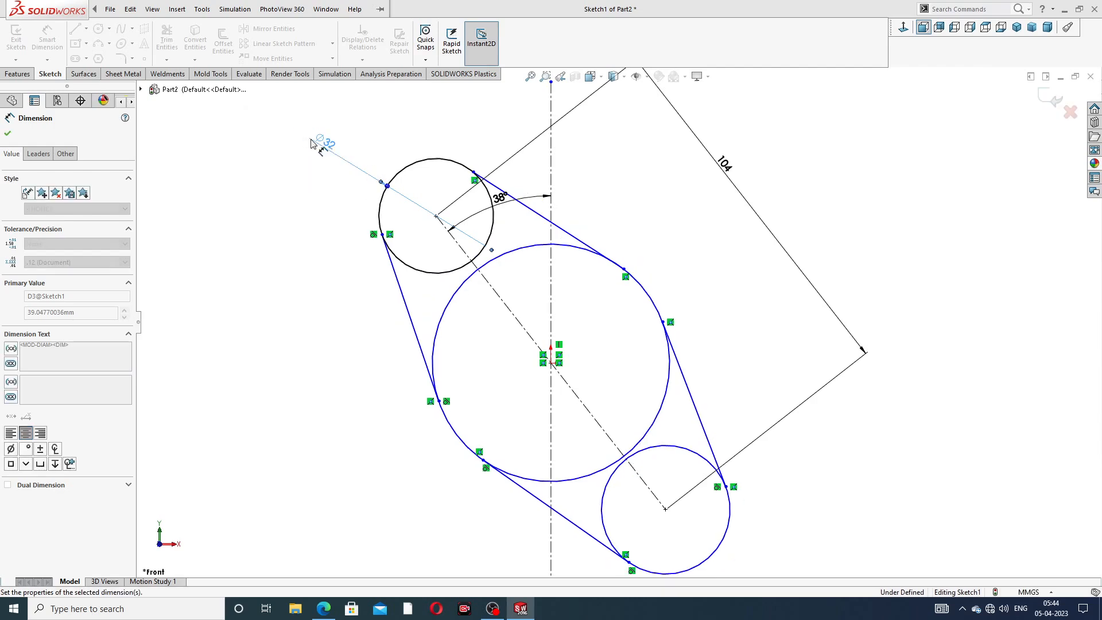
# Dimension the central circle's diameter as 104 mm and end dimensioning
pyautogui.click(592, 258)
pyautogui.click(691, 223)
pyautogui.write('1')
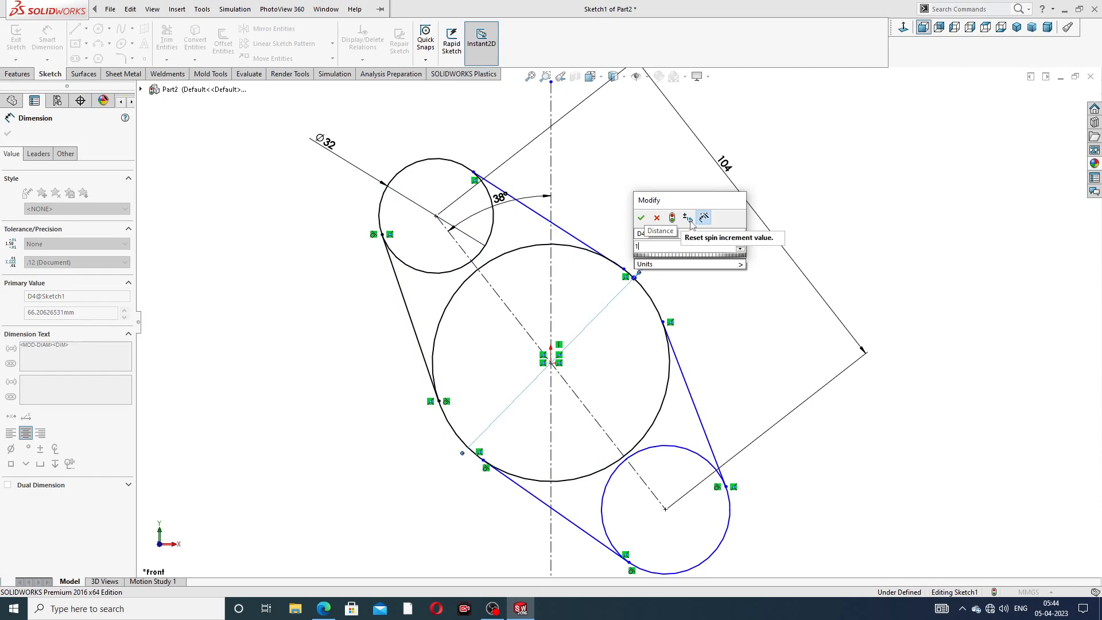
pyautogui.write('04')
pyautogui.press('Return')
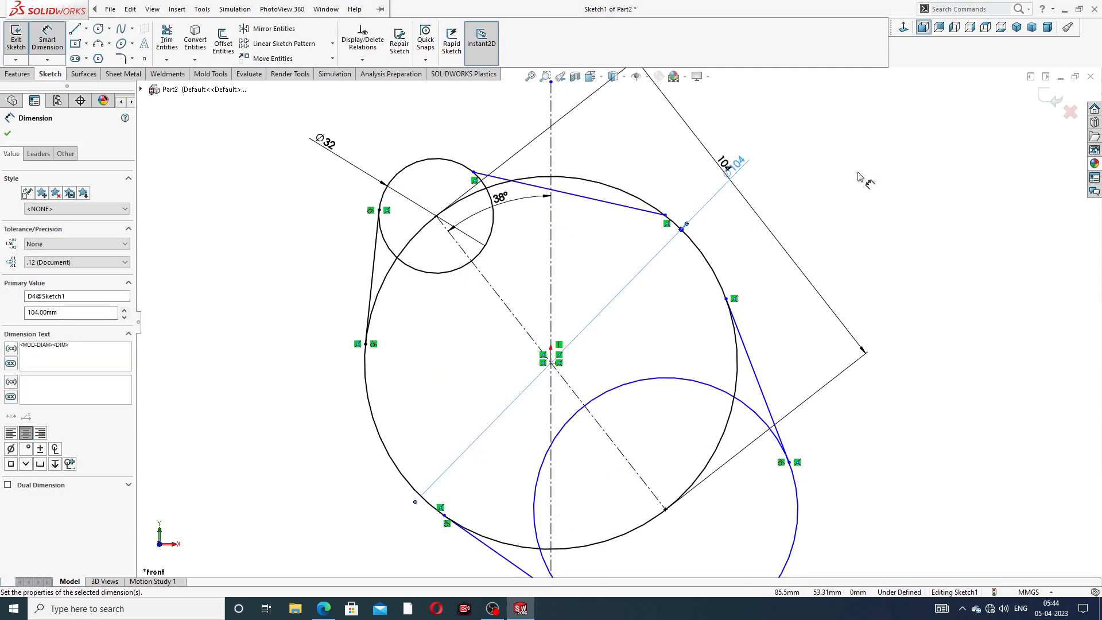
pyautogui.press('Escape')
pyautogui.rightClick(858, 162)
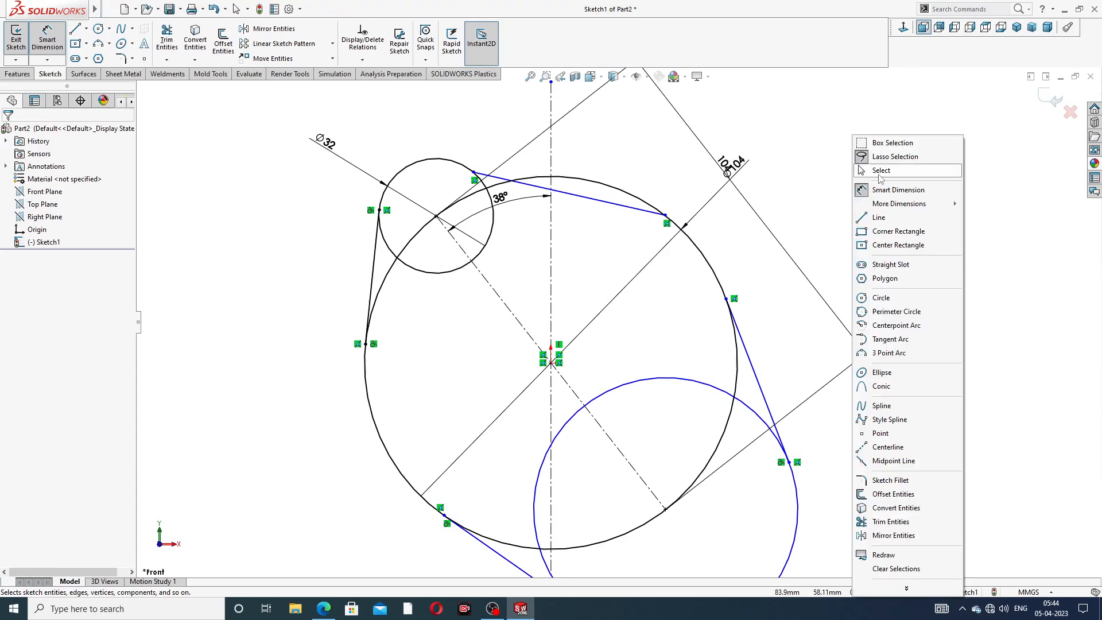
# Give the upper and lower small circles an Equal relation so they share the same diameter
pyautogui.click(879, 170)
pyautogui.press('z')
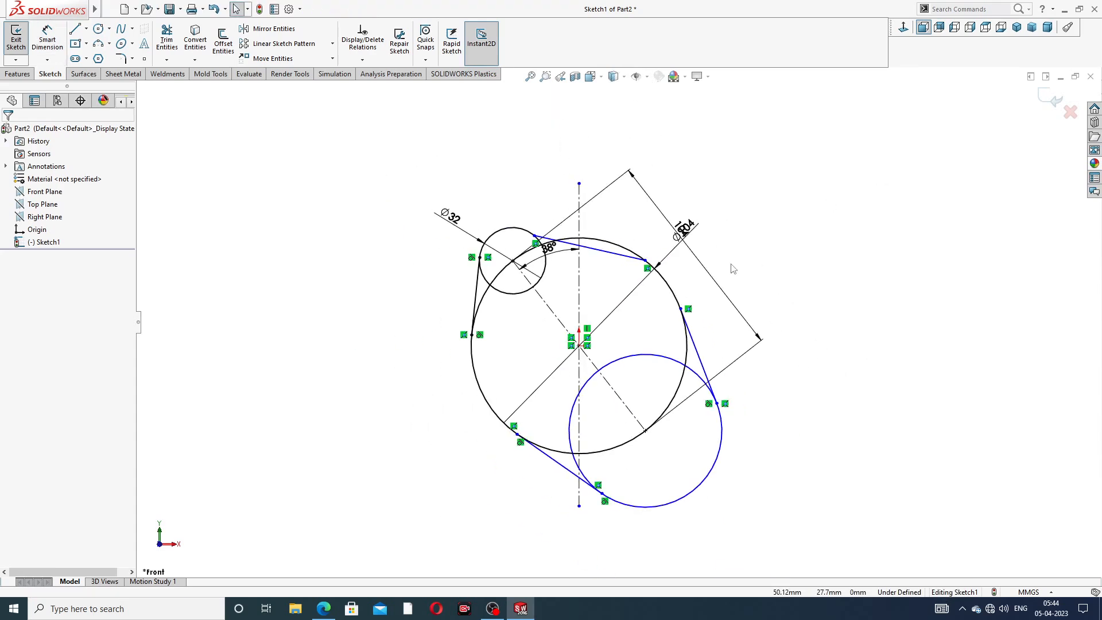
pyautogui.click(546, 273)
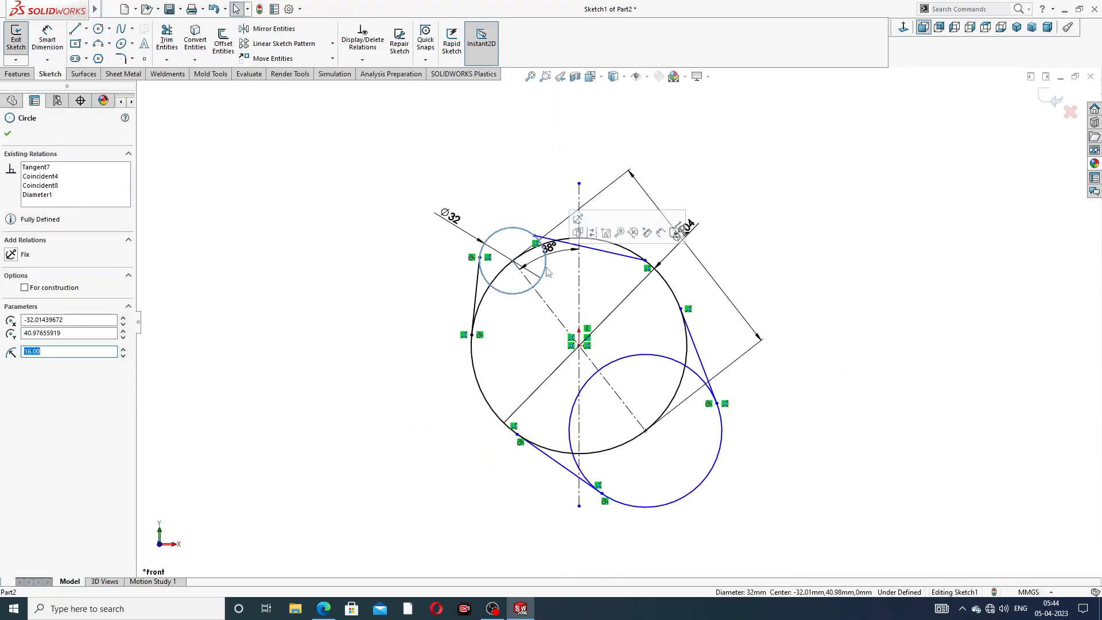
pyautogui.keyDown('ctrl'); pyautogui.click(664, 358); pyautogui.keyUp('ctrl')
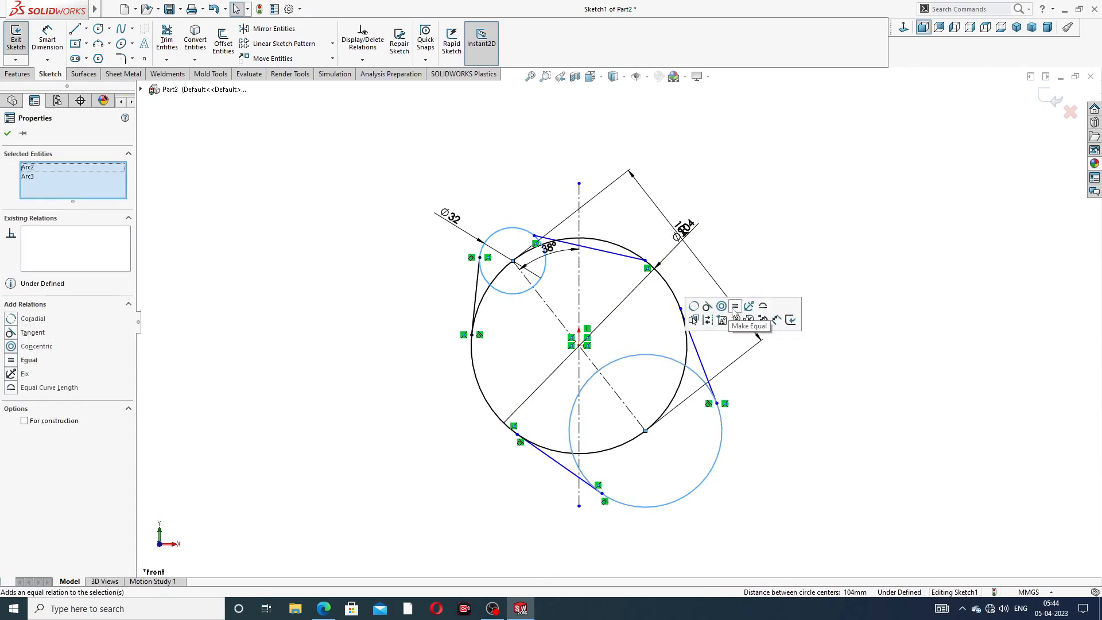
pyautogui.click(736, 307)
pyautogui.click(771, 237)
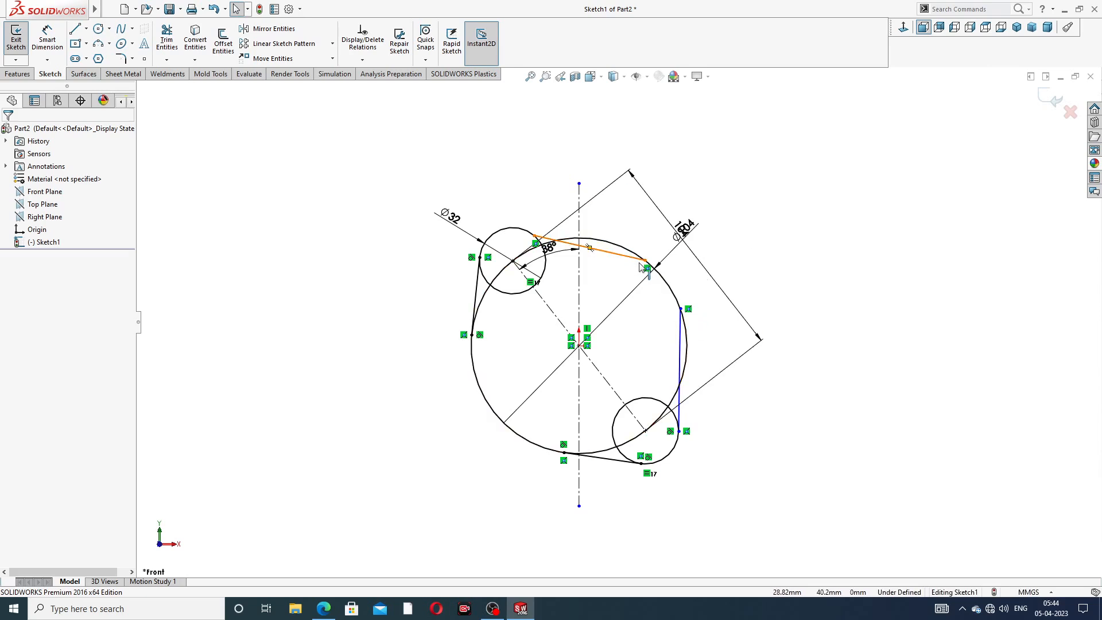
# Add a Tangent relation between the upper connecting line and the upper small circle
pyautogui.scroll(-3, 582, 270)
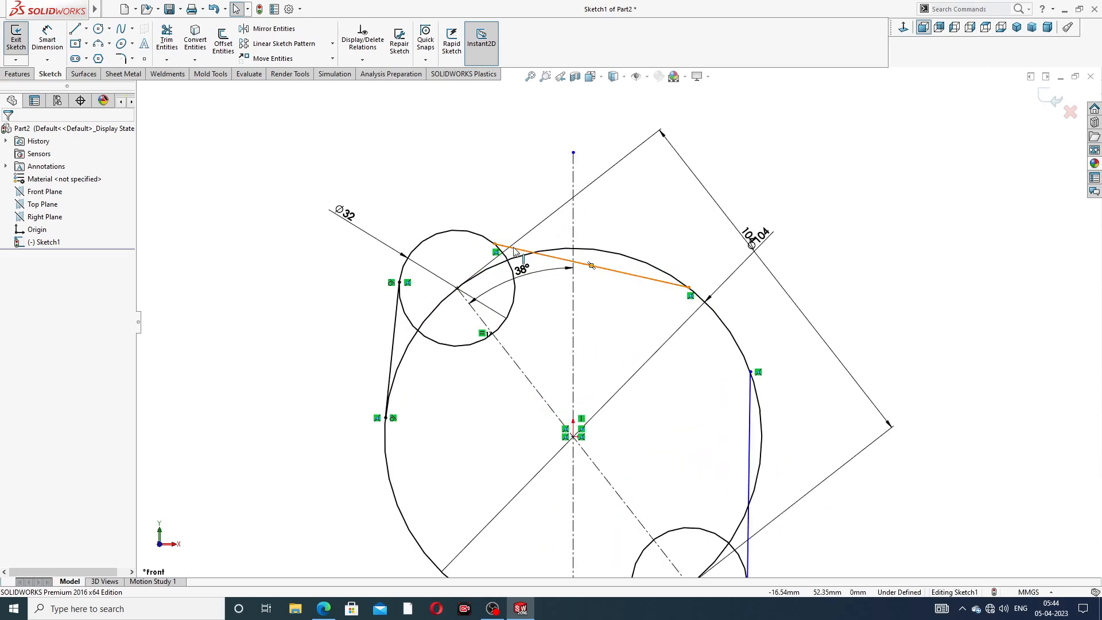
pyautogui.click(592, 266)
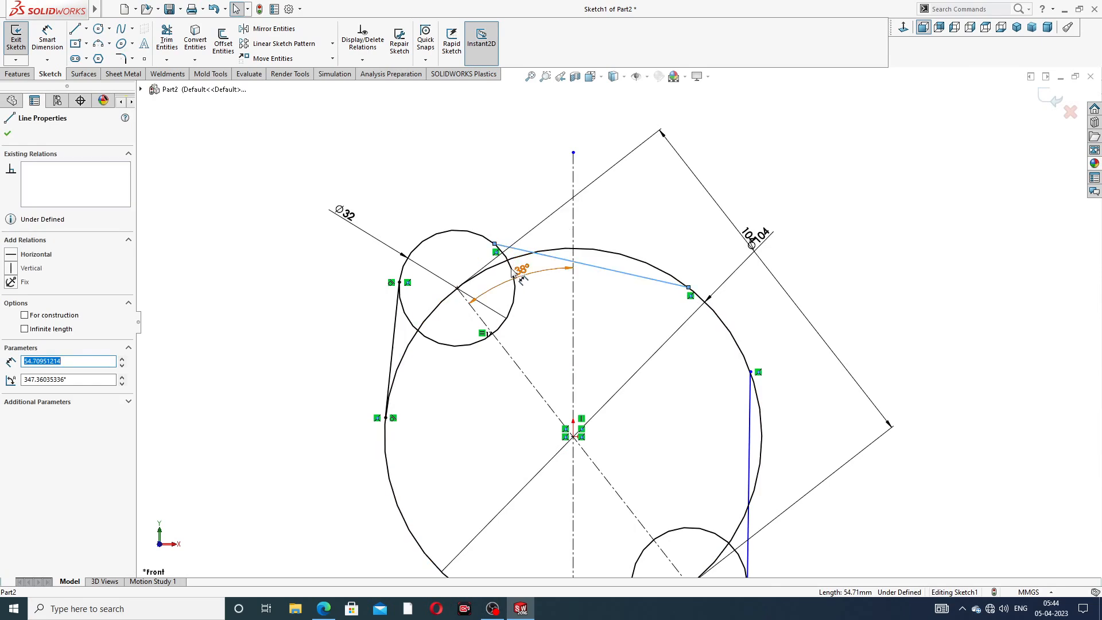
pyautogui.doubleClick(520, 268)
pyautogui.press('Return')
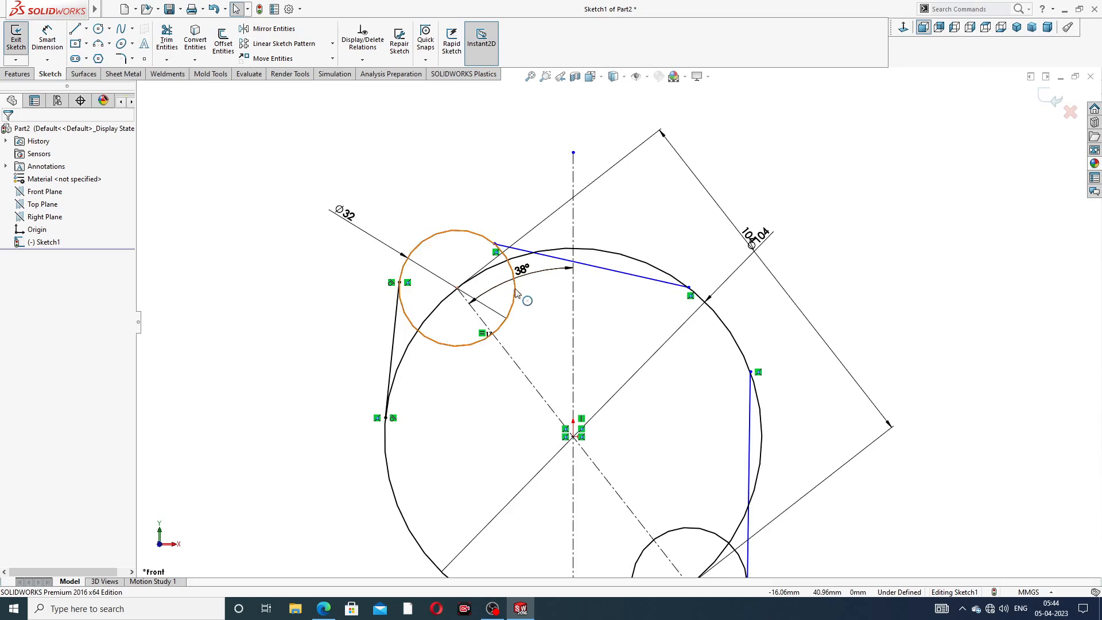
pyautogui.scroll(-2, 505, 276)
pyautogui.click(521, 231)
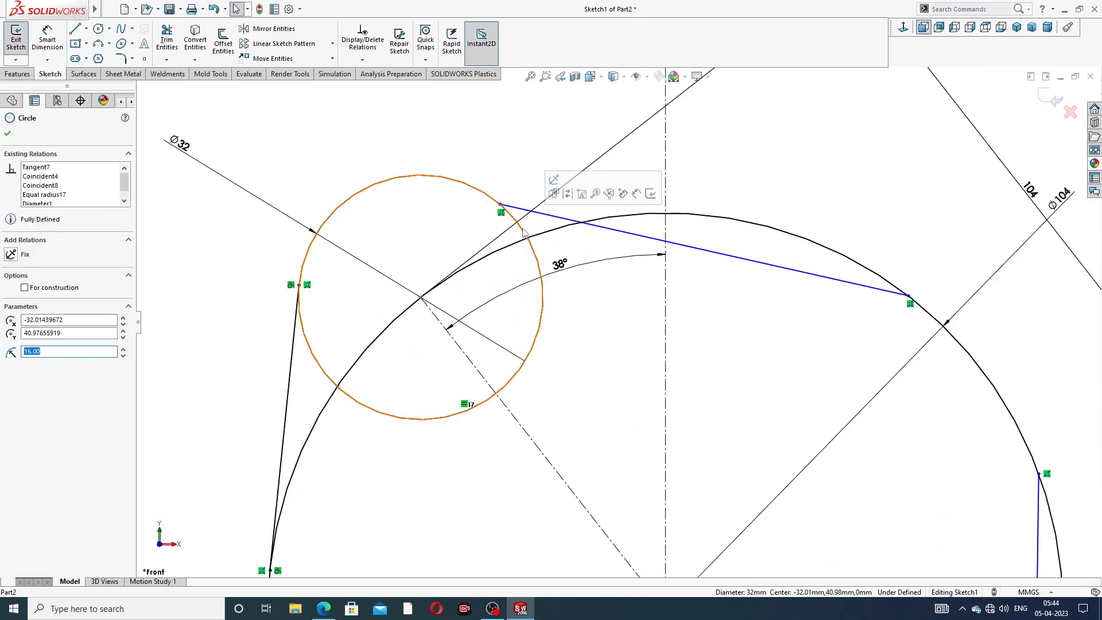
pyautogui.keyDown('ctrl'); pyautogui.click(559, 221); pyautogui.keyUp('ctrl')
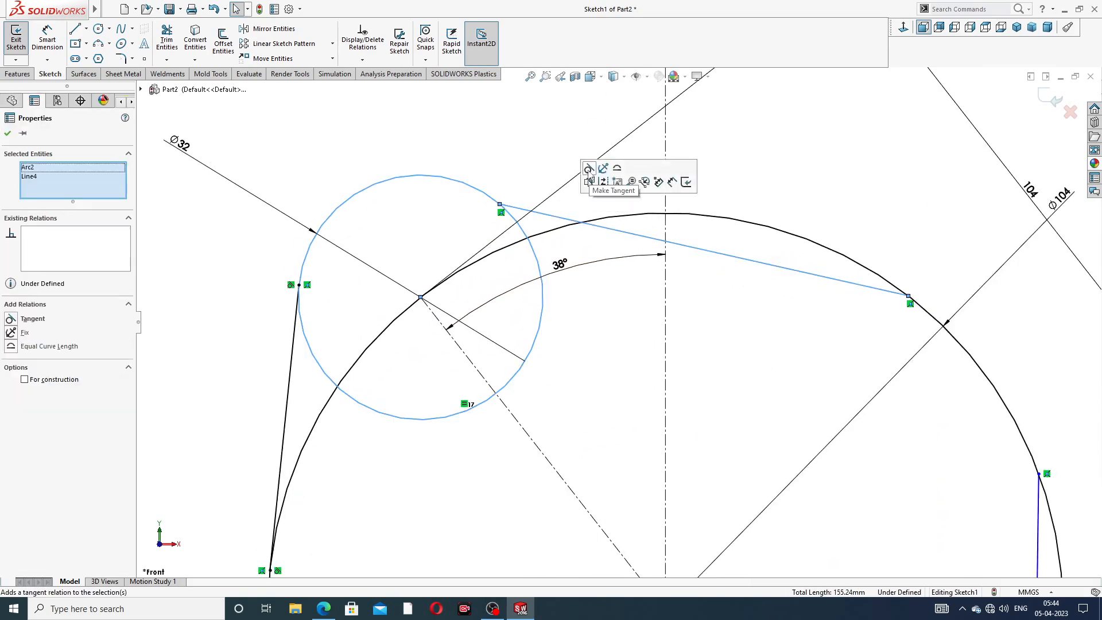
pyautogui.click(608, 178)
pyautogui.click(638, 312)
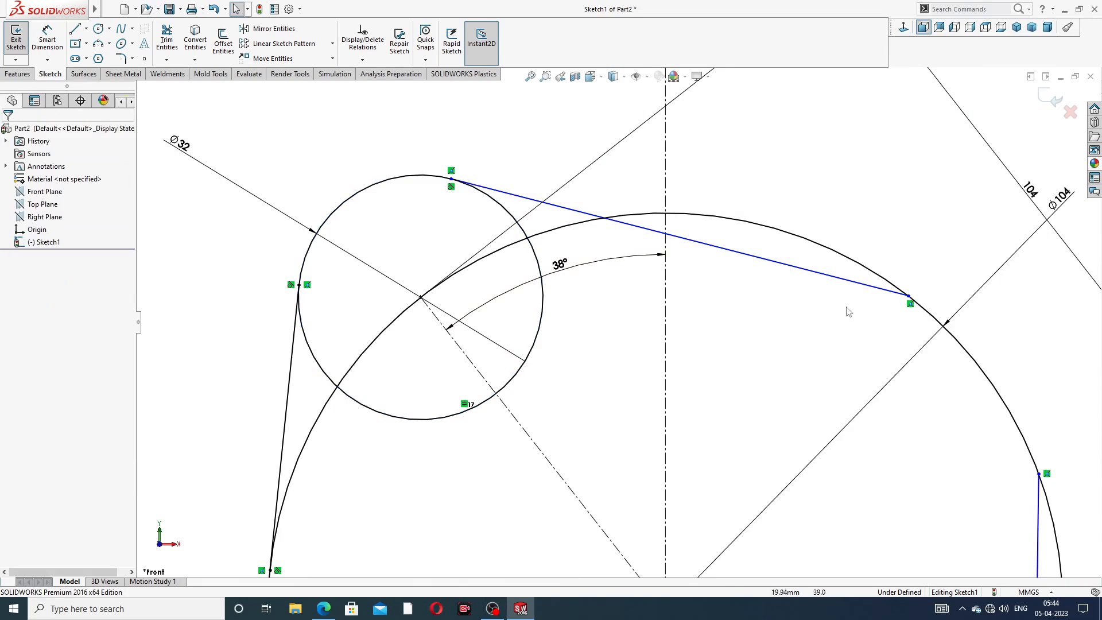
# Make the upper connecting line tangent to the large central circle as well
pyautogui.click(866, 285)
pyautogui.keyDown('ctrl'); pyautogui.click(866, 270); pyautogui.keyUp('ctrl')
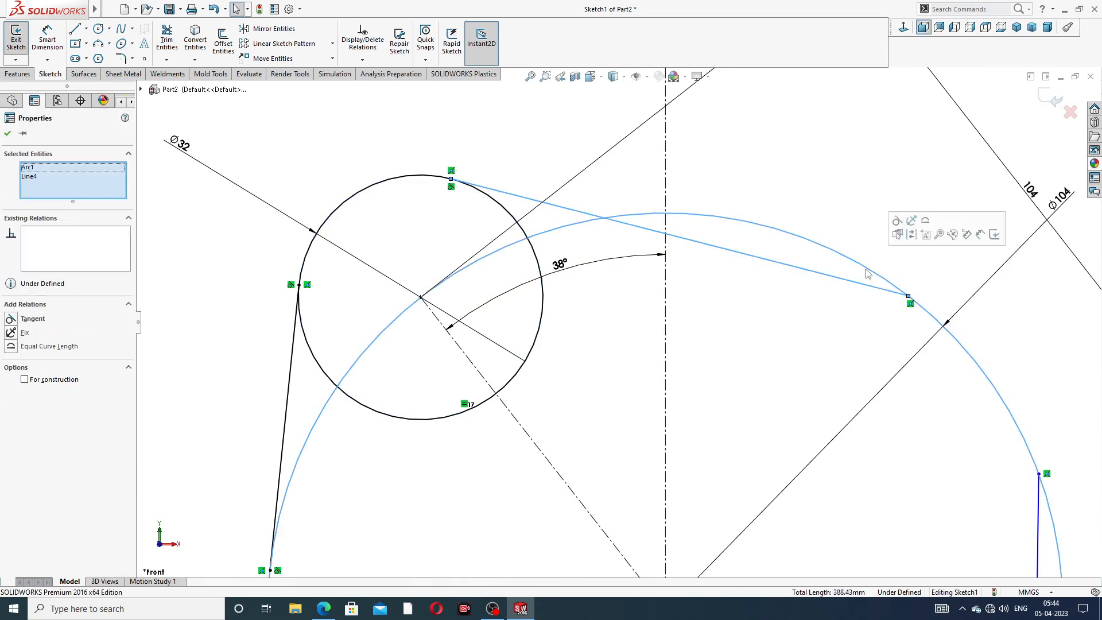
pyautogui.click(897, 229)
pyautogui.scroll(6, 857, 317)
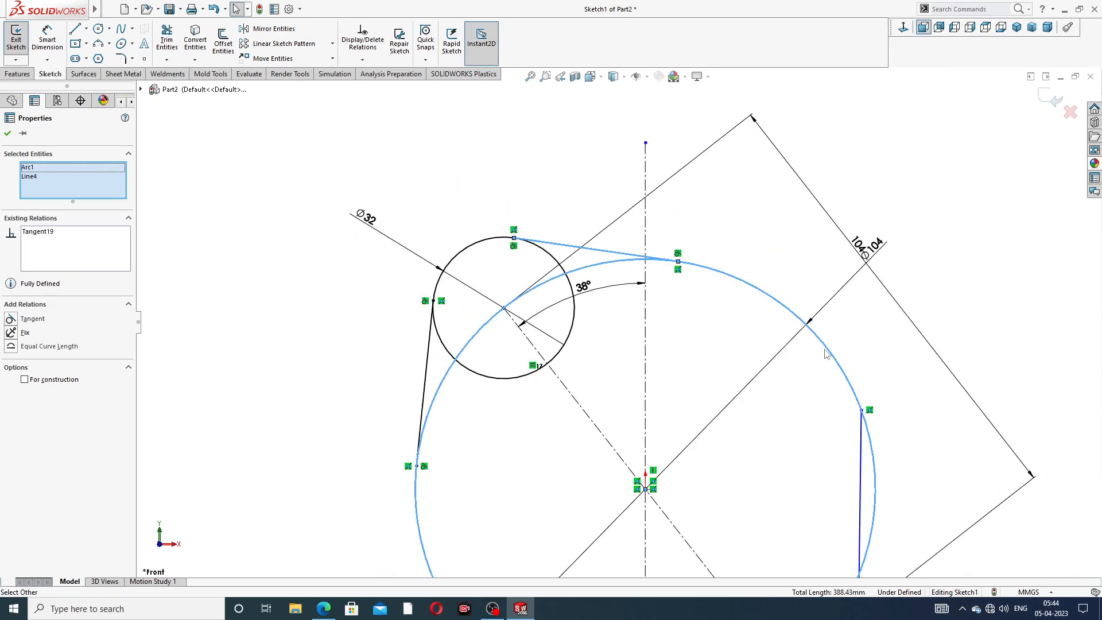
pyautogui.click(797, 438)
# Make the right-hand connecting line tangent to the large central circle
pyautogui.scroll(-3, 757, 436)
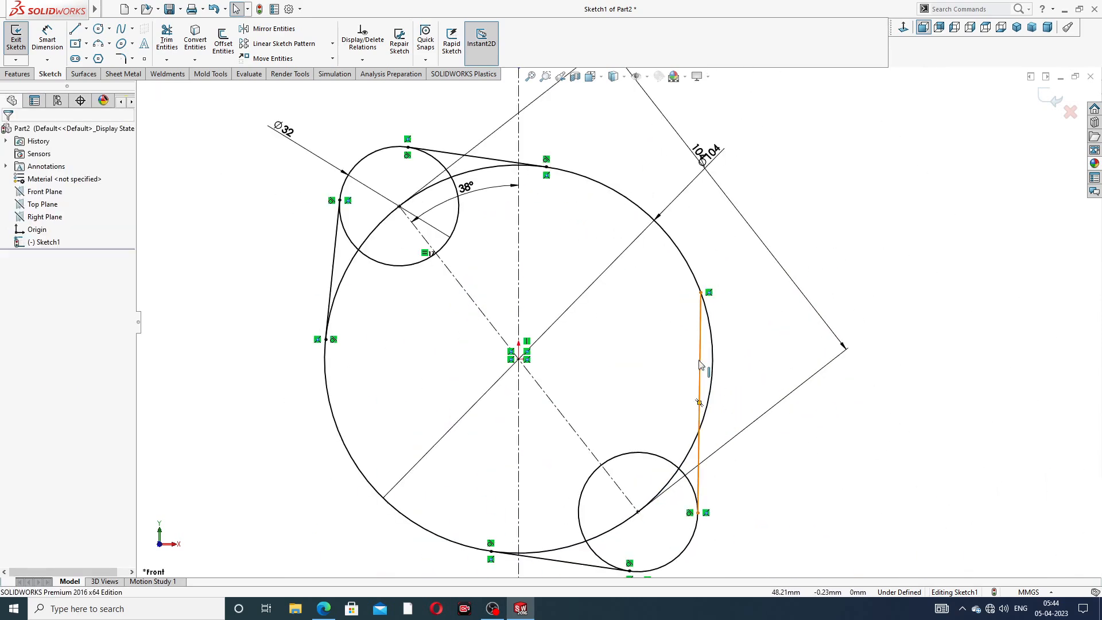
pyautogui.click(700, 365)
pyautogui.keyDown('ctrl'); pyautogui.click(717, 361); pyautogui.keyUp('ctrl')
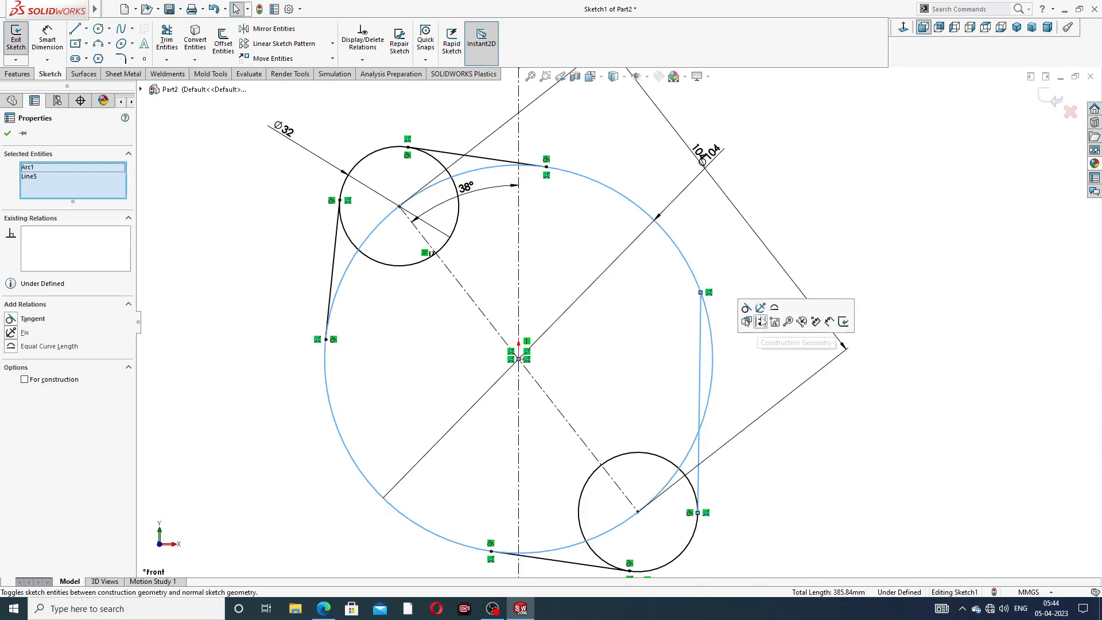
pyautogui.click(745, 309)
pyautogui.click(787, 415)
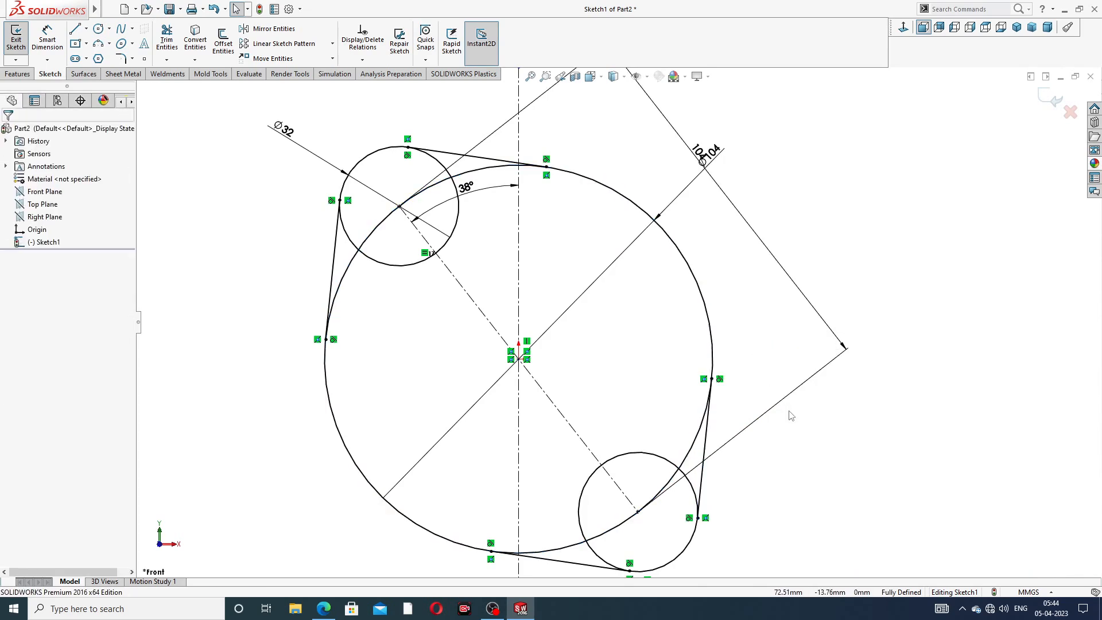
# Move the small circles' centre-distance dimension outward, clear of the central diameter dimension, and set it to 136 mm
pyautogui.scroll(3, 727, 429)
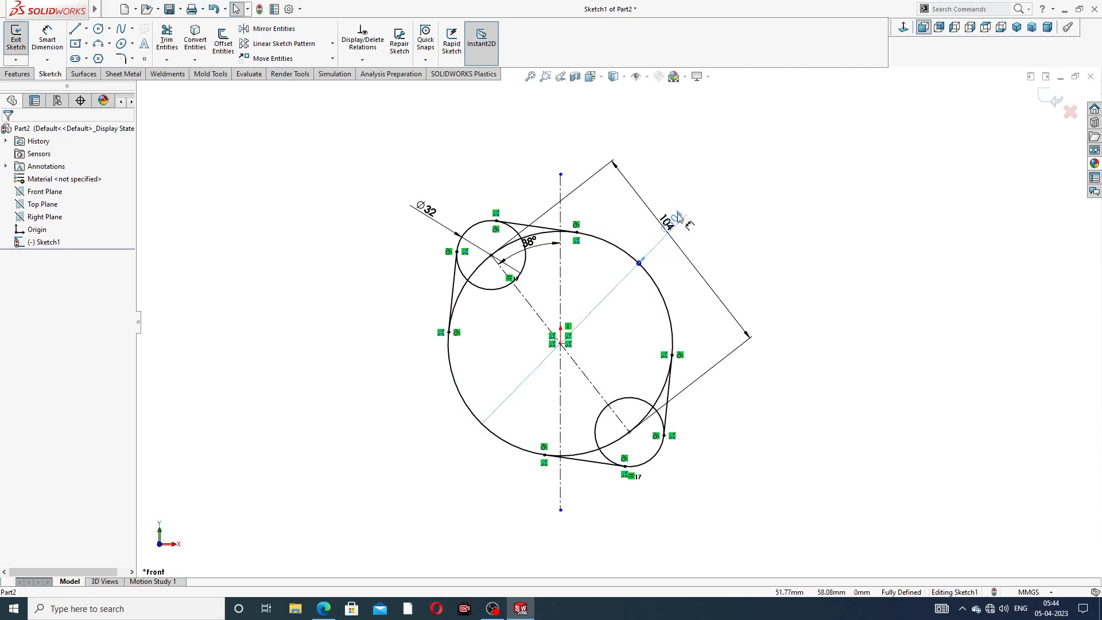
pyautogui.moveTo(670, 227); pyautogui.dragTo(677, 216)
pyautogui.press('Escape')
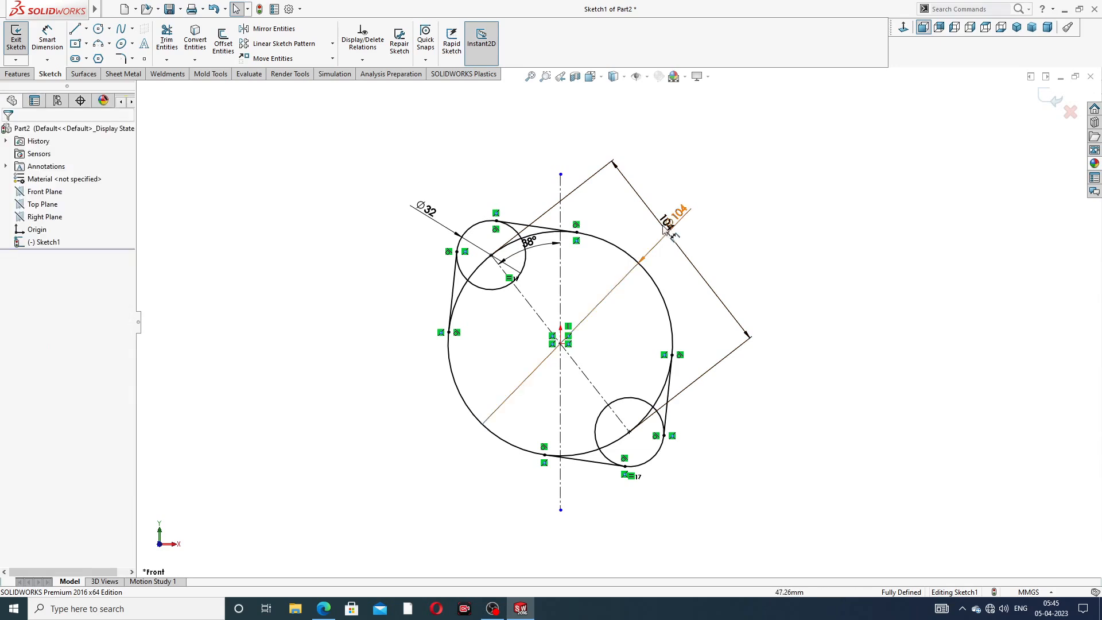
pyautogui.moveTo(693, 266); pyautogui.dragTo(737, 234)
pyautogui.press('Escape')
pyautogui.doubleClick(711, 188)
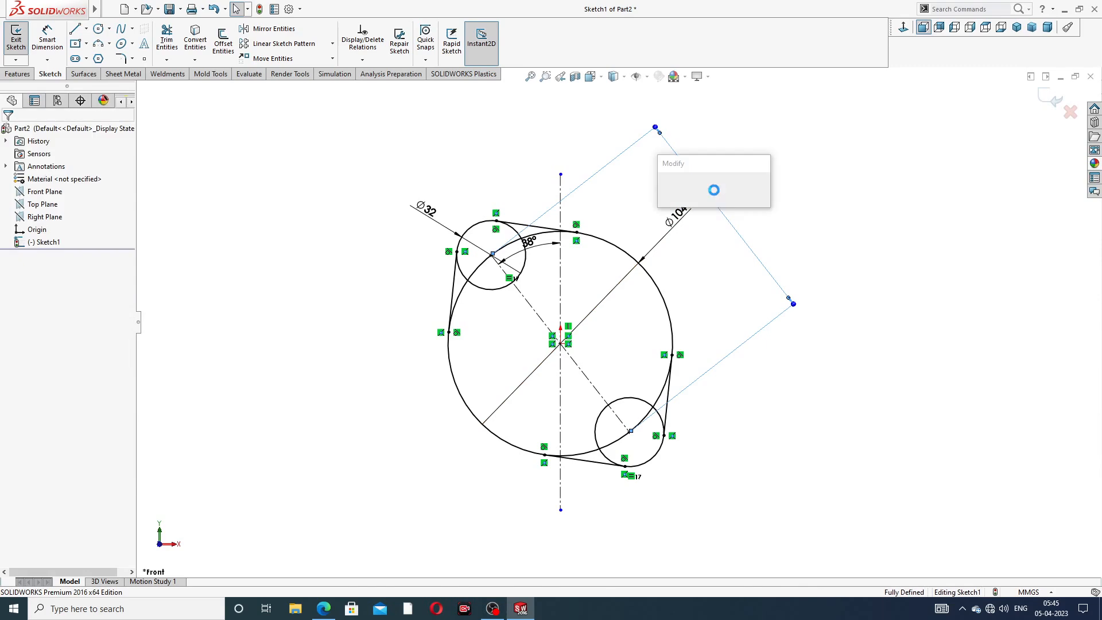
pyautogui.write('136')
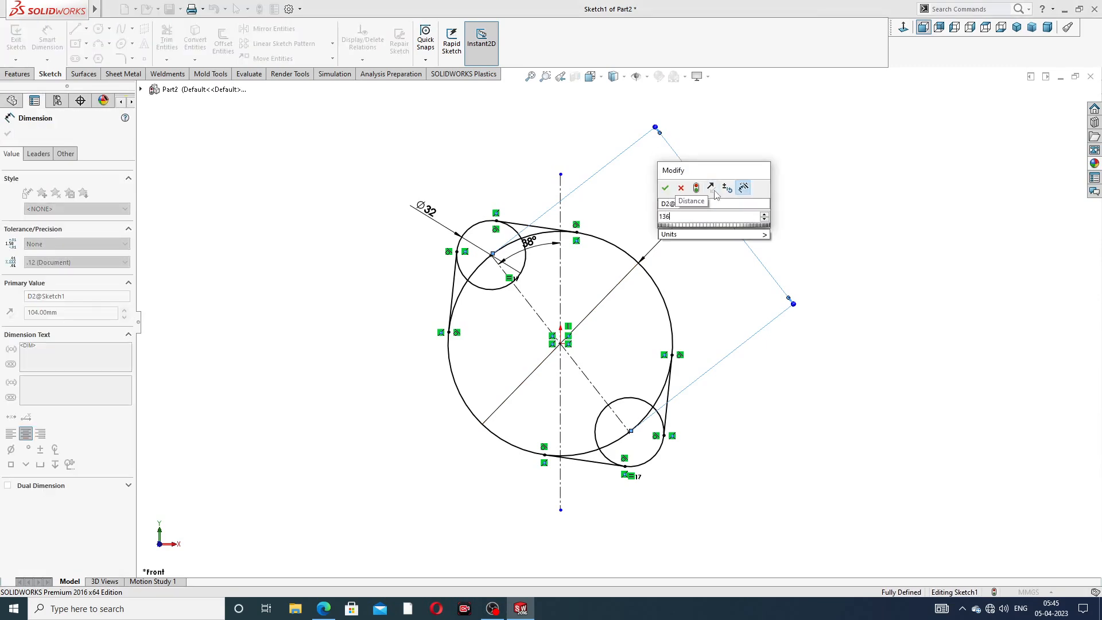
pyautogui.press('Return')
pyautogui.press('Escape')
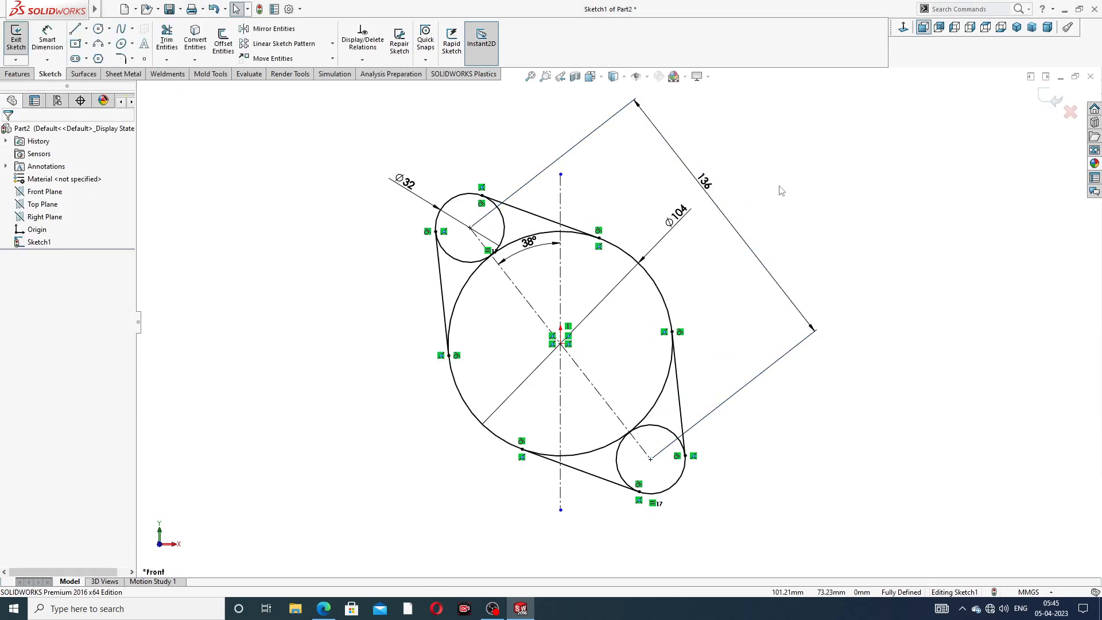
# Reposition the 136 mm distance, 104 mm diameter and 38° angle dimensions for a clearer layout around the outline
pyautogui.moveTo(740, 175); pyautogui.dragTo(743, 189)
pyautogui.press('Escape')
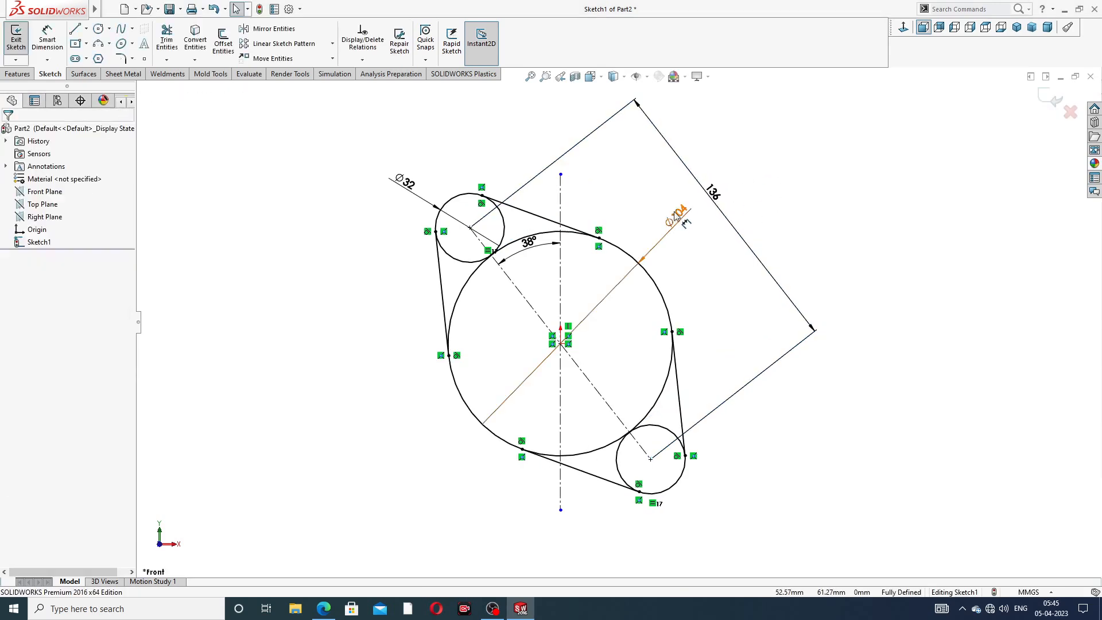
pyautogui.moveTo(683, 221); pyautogui.dragTo(679, 240)
pyautogui.press('Escape')
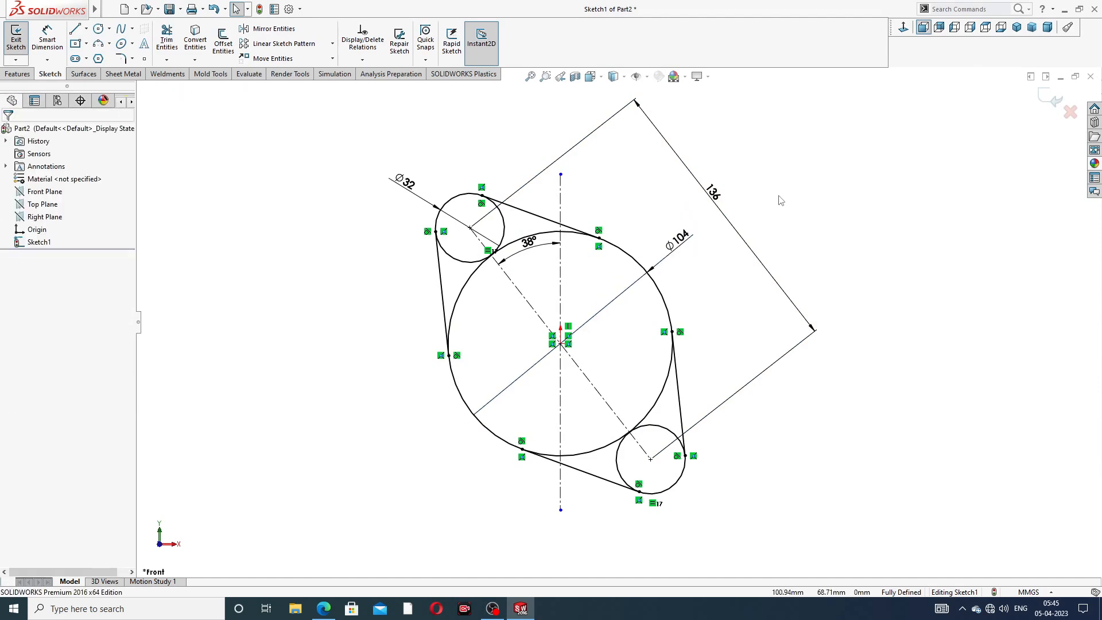
pyautogui.moveTo(527, 243); pyautogui.dragTo(539, 257)
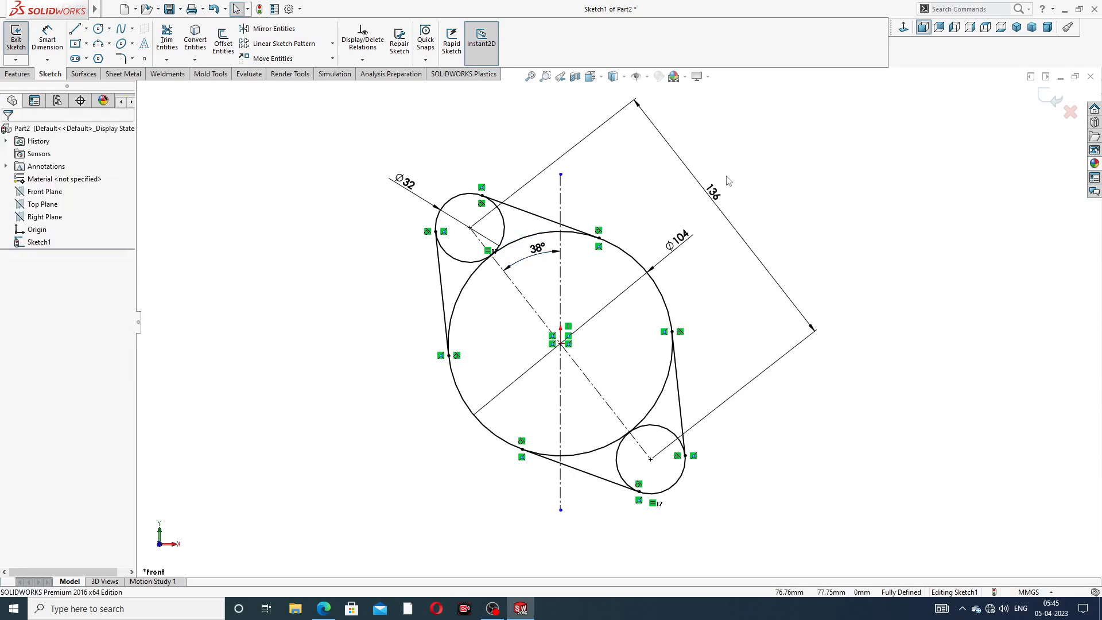
# Power-trim the inner portions of both small circles and the central circle's arcs facing them
pyautogui.click(167, 41)
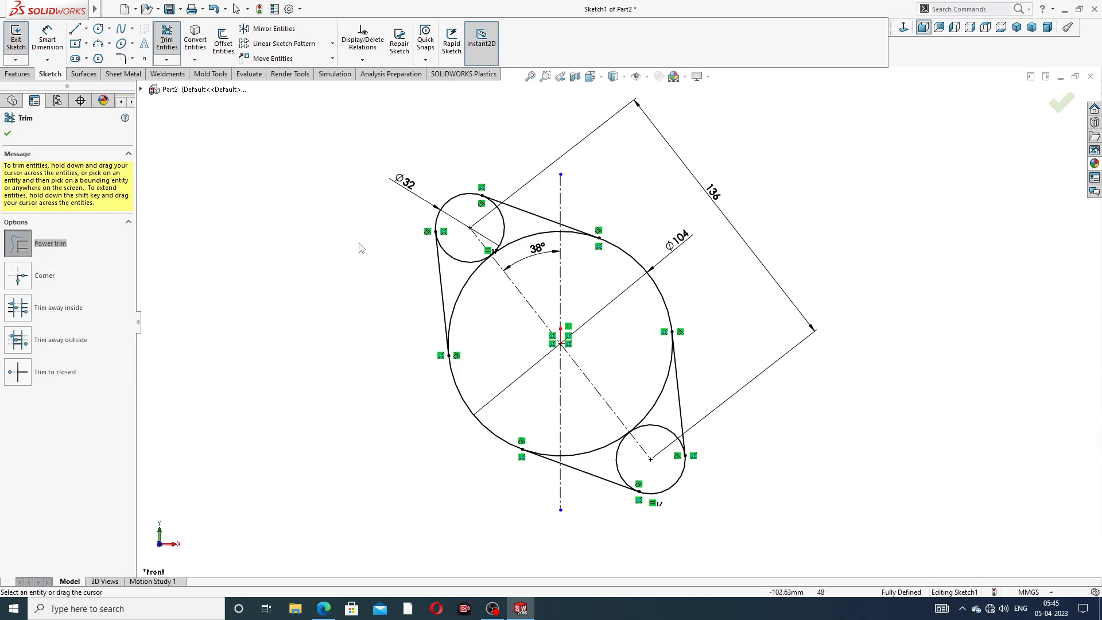
pyautogui.scroll(-2, 405, 285)
pyautogui.moveTo(488, 282)
pyautogui.mouseDown()
pyautogui.moveTo(482, 251)
pyautogui.moveTo(524, 231)
pyautogui.moveTo(518, 221)
pyautogui.mouseUp()
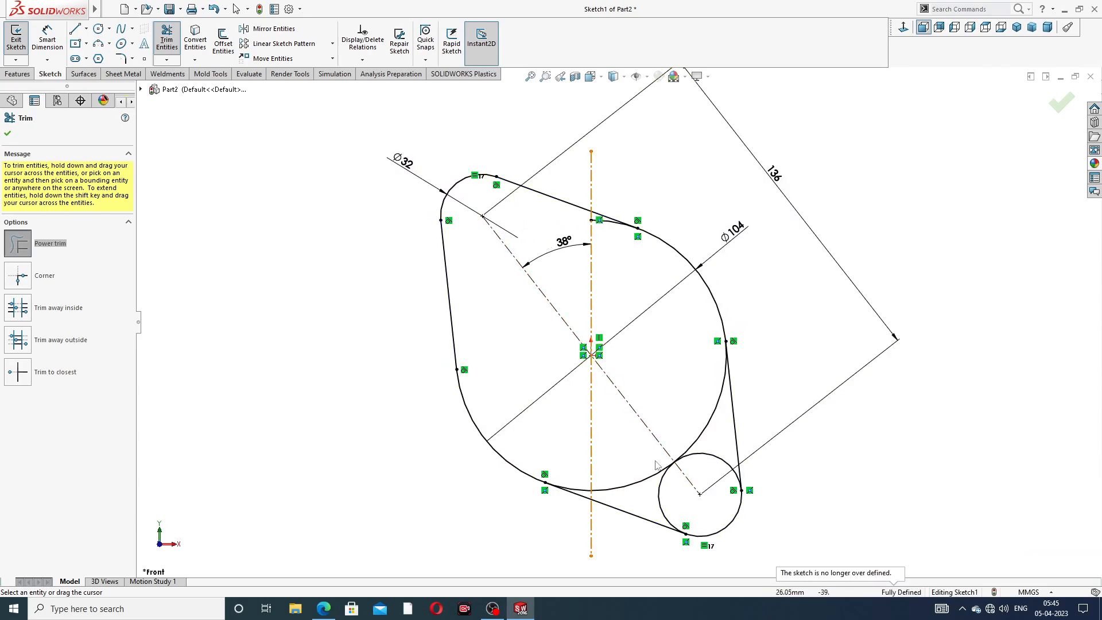
pyautogui.moveTo(642, 463); pyautogui.dragTo(666, 495)
pyautogui.moveTo(696, 411); pyautogui.dragTo(700, 471)
# Trim the leftover central-circle arc stubs between the vertical centreline and the upper and lower tangent lines, and finish trimming
pyautogui.scroll(-6, 594, 239)
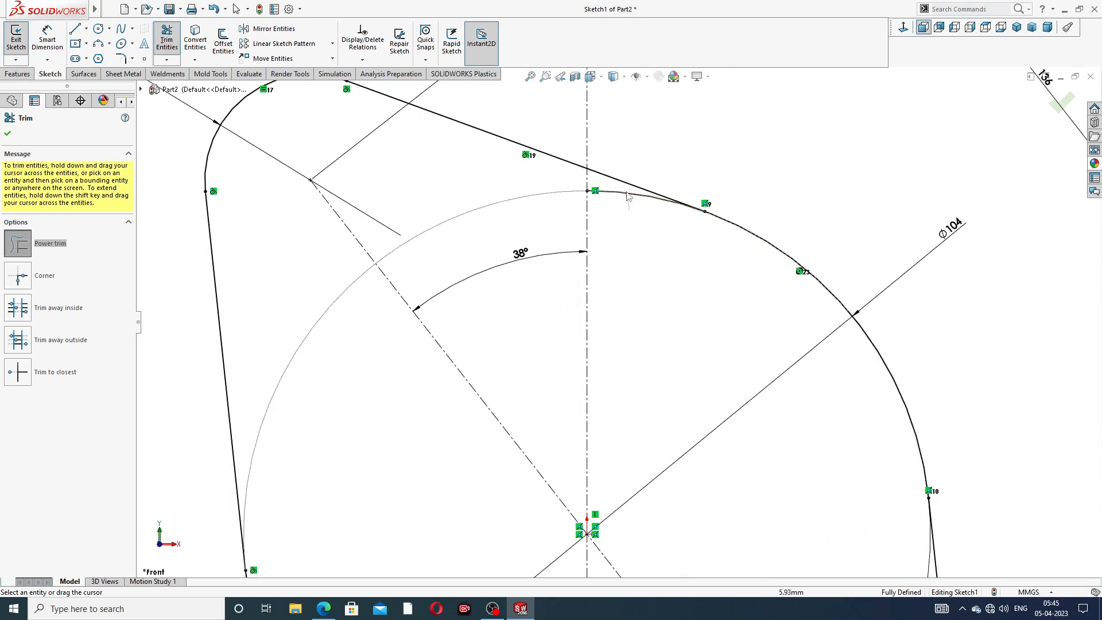
pyautogui.moveTo(627, 191); pyautogui.dragTo(625, 187)
pyautogui.scroll(8, 617, 304)
pyautogui.scroll(-9, 545, 477)
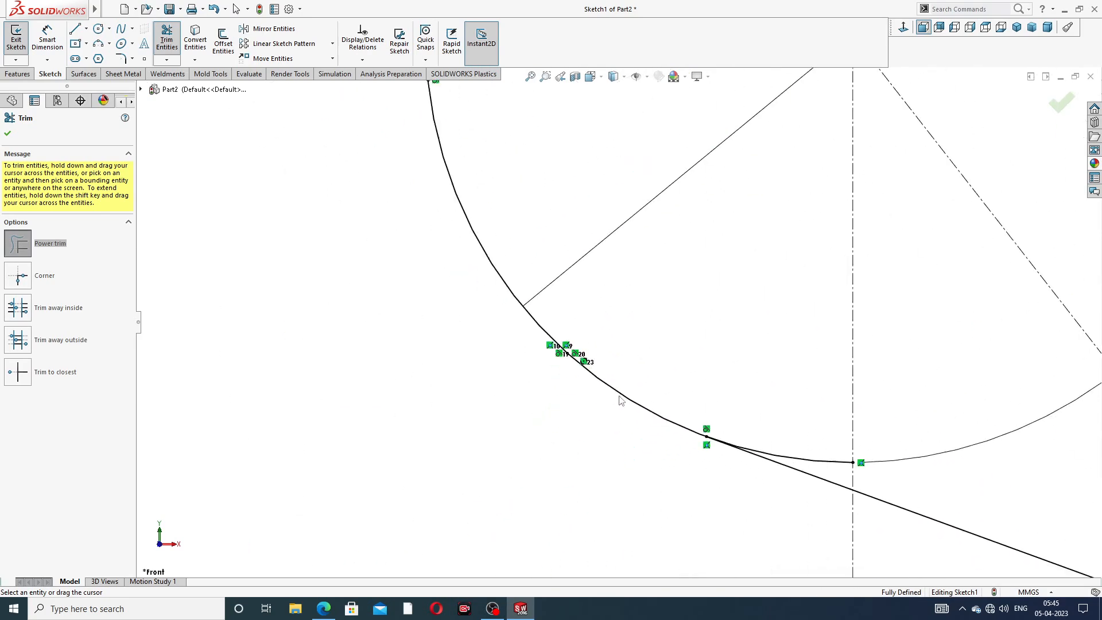
pyautogui.scroll(-4, 621, 400)
pyautogui.scroll(4, 614, 287)
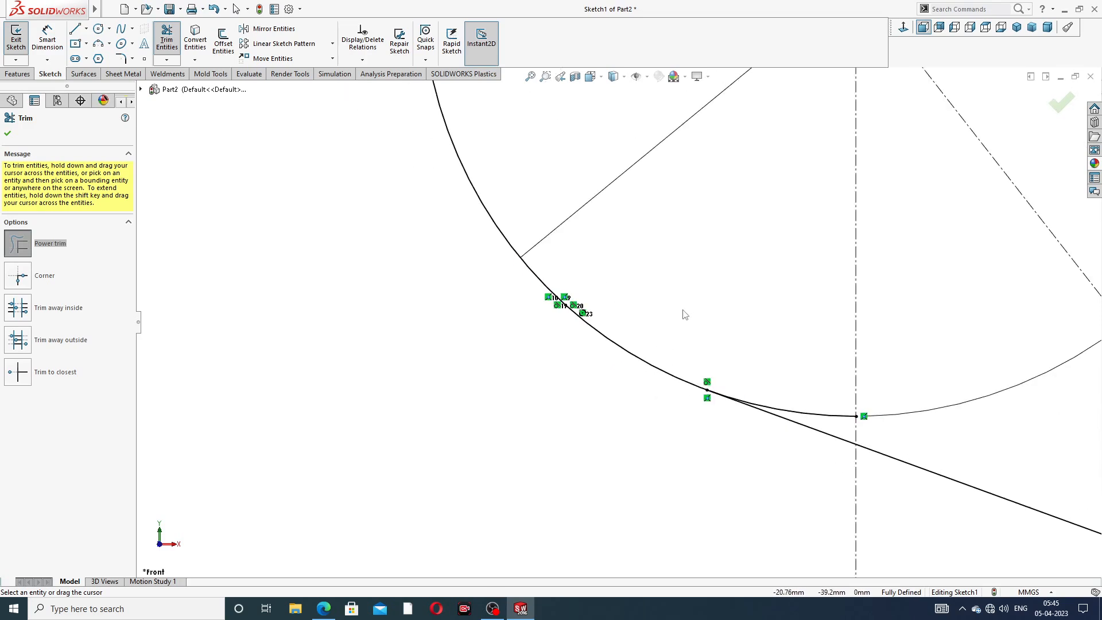
pyautogui.scroll(4, 689, 309)
pyautogui.scroll(-3, 713, 321)
pyautogui.moveTo(718, 350)
pyautogui.mouseDown()
pyautogui.moveTo(716, 408)
pyautogui.moveTo(721, 380)
pyautogui.mouseUp()
pyautogui.scroll(5, 743, 262)
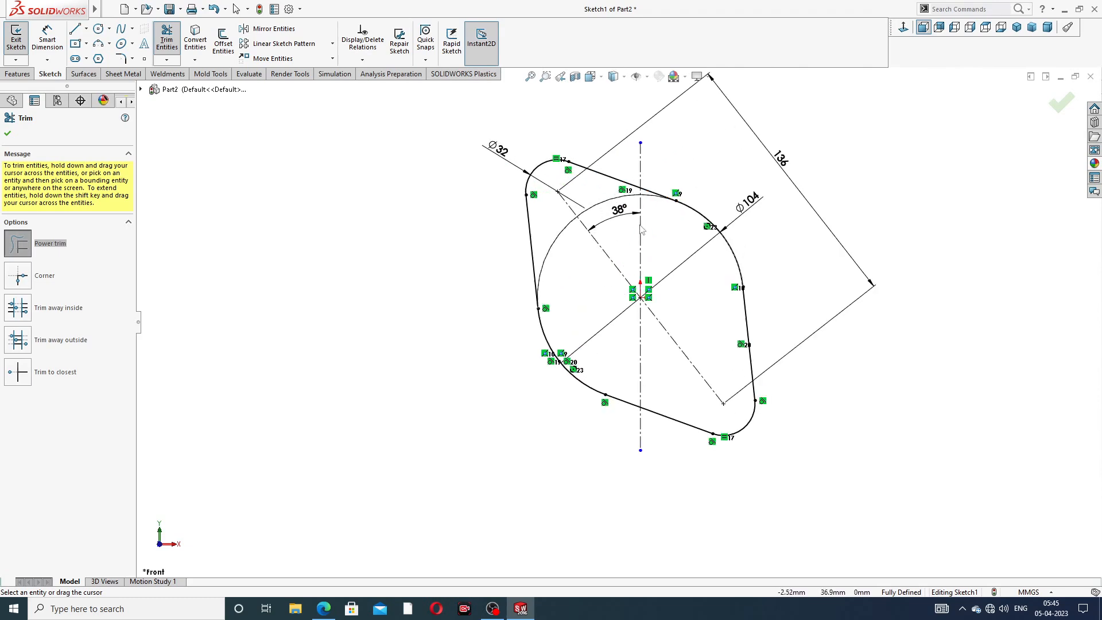
pyautogui.click(1061, 103)
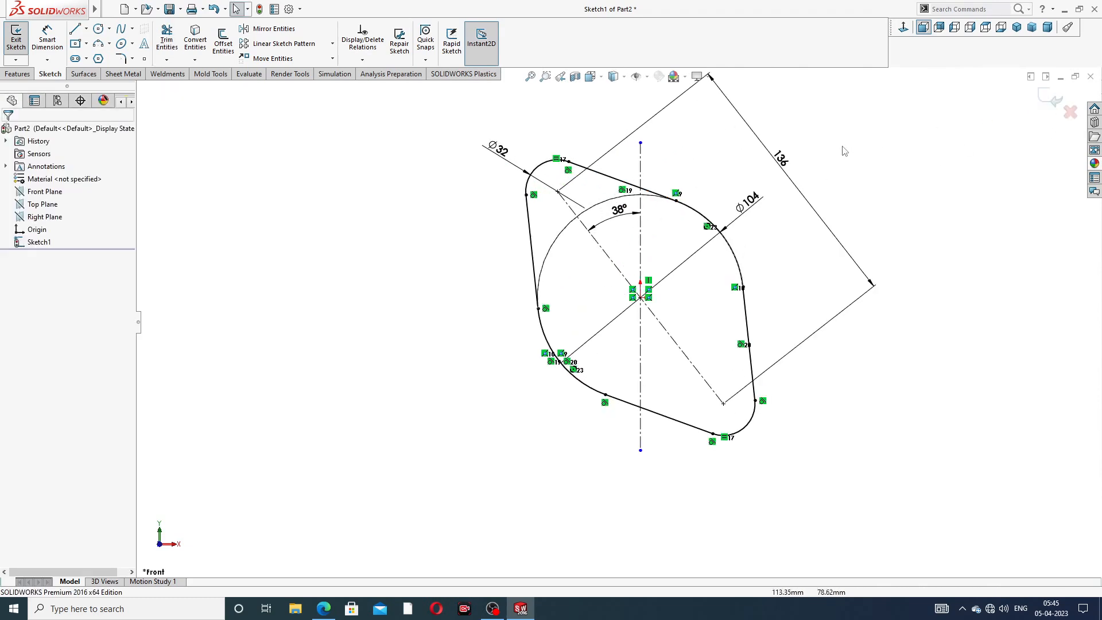
# Extrude the flange outline as a blind boss 10 mm deep, checking the thickness against the PDF drawing
pyautogui.scroll(-2, 655, 236)
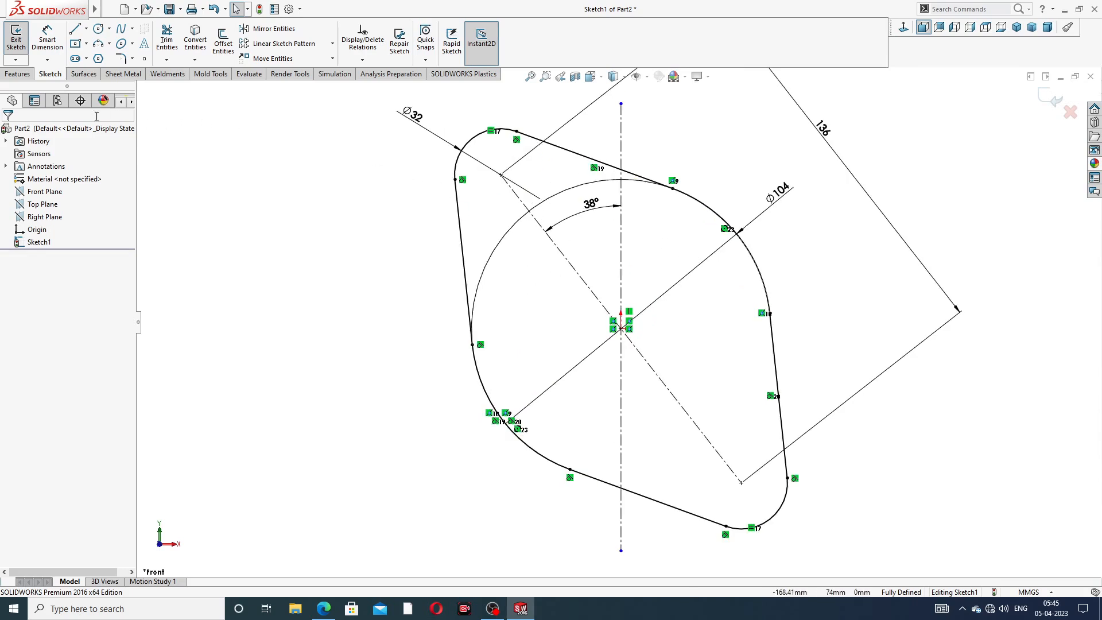
pyautogui.click(32, 76)
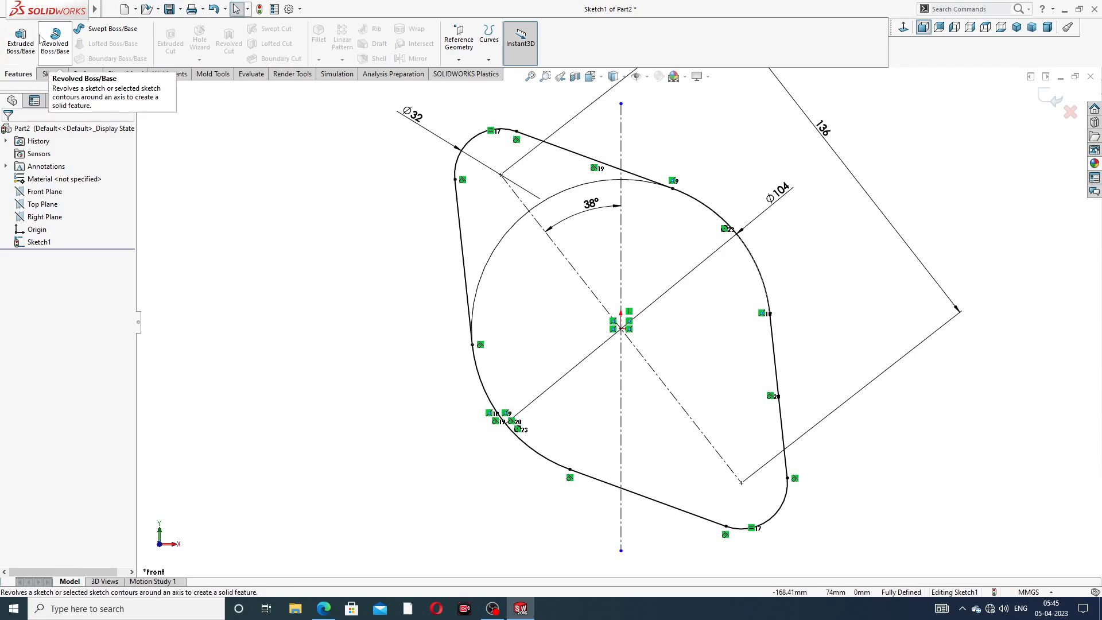
pyautogui.click(27, 50)
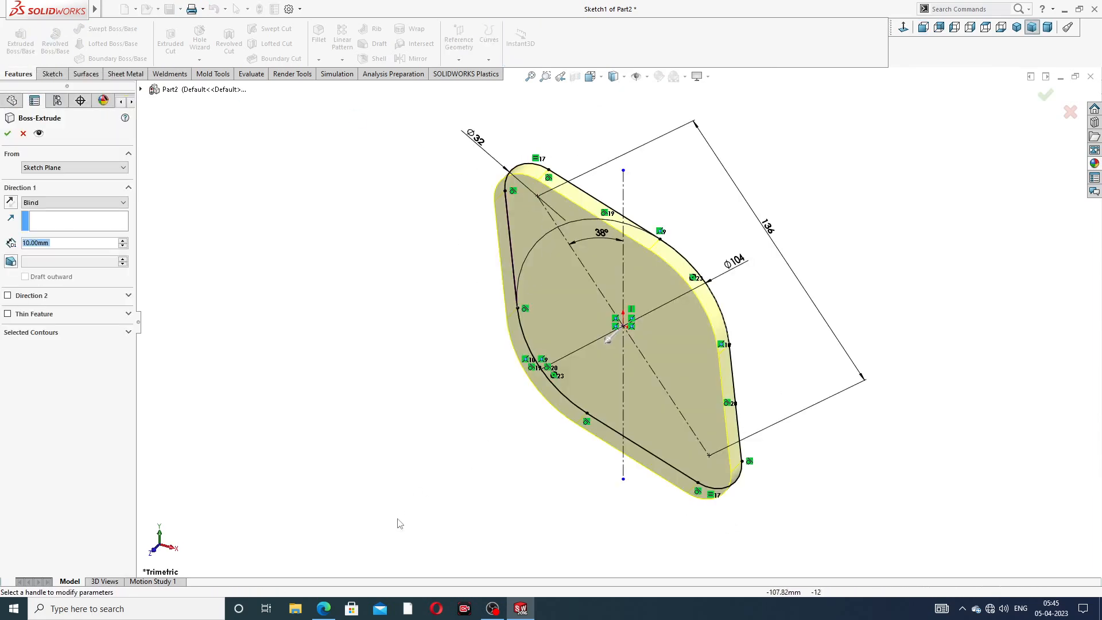
pyautogui.click(323, 609)
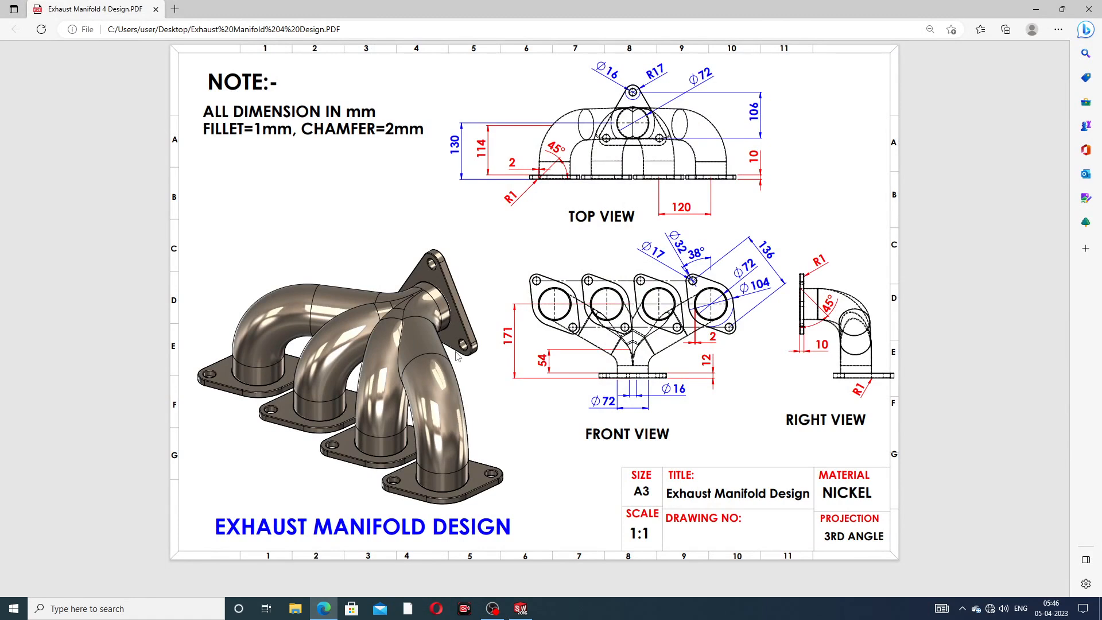
pyautogui.click(323, 608)
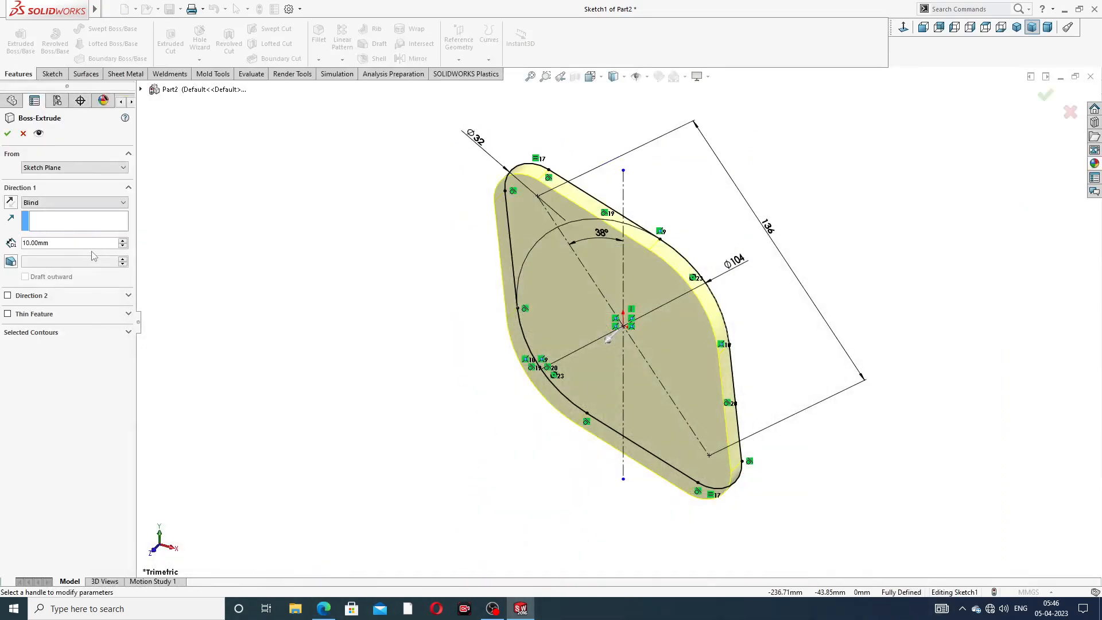
pyautogui.click(8, 134)
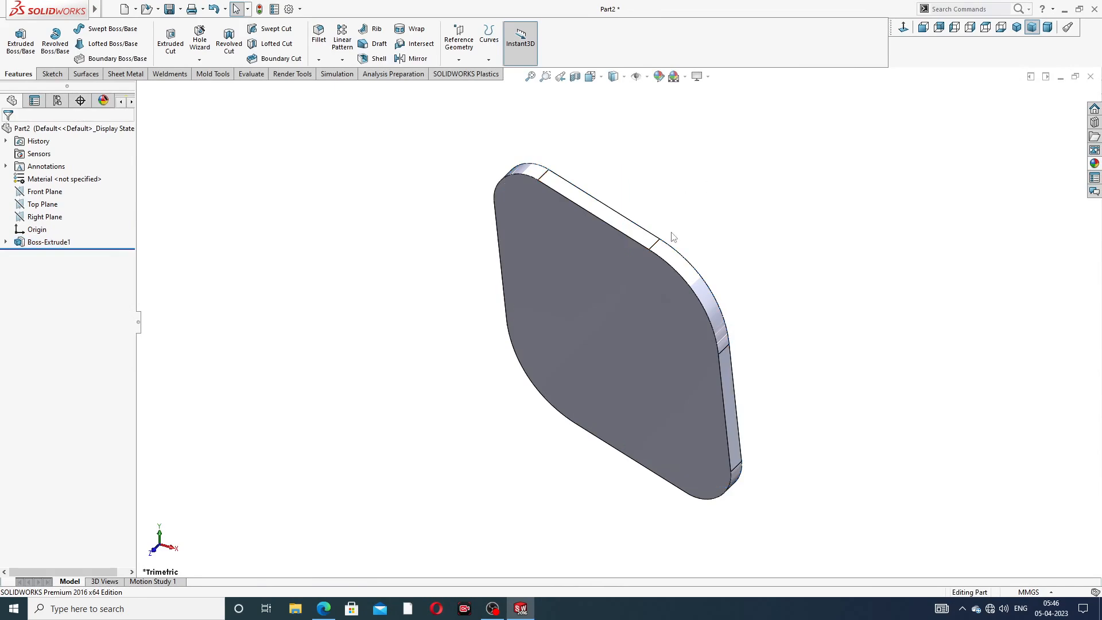
# On the flange's front face, sketch a circle about 44 mm in diameter at the origin and smaller ones concentric with both rounded ends
pyautogui.moveTo(669, 281); pyautogui.dragTo(651, 226, button='middle')
pyautogui.click(594, 261)
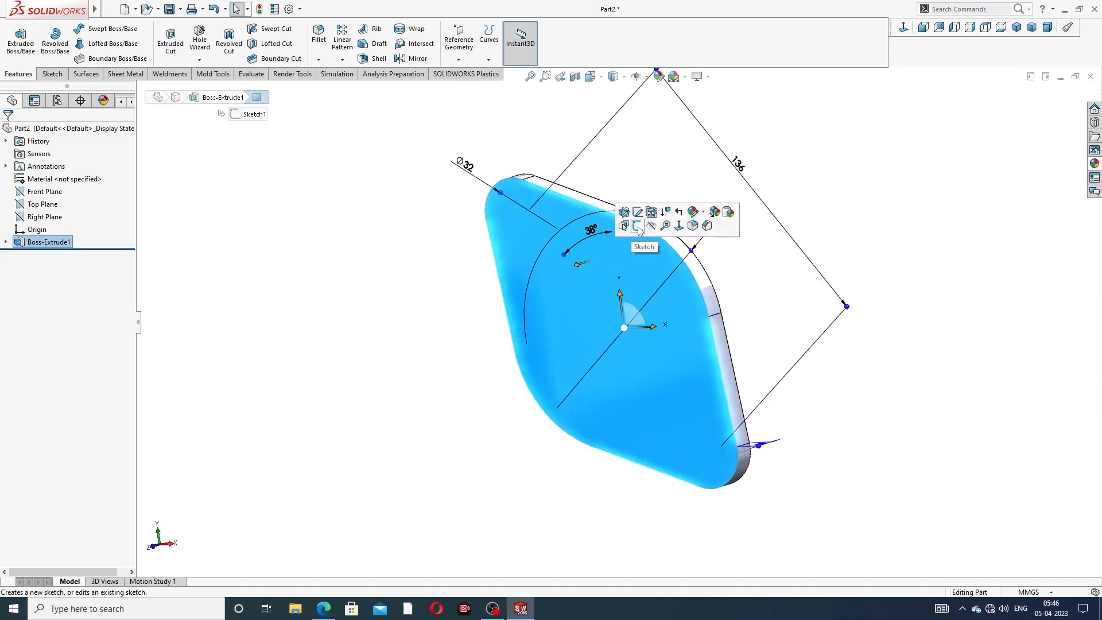
pyautogui.click(638, 230)
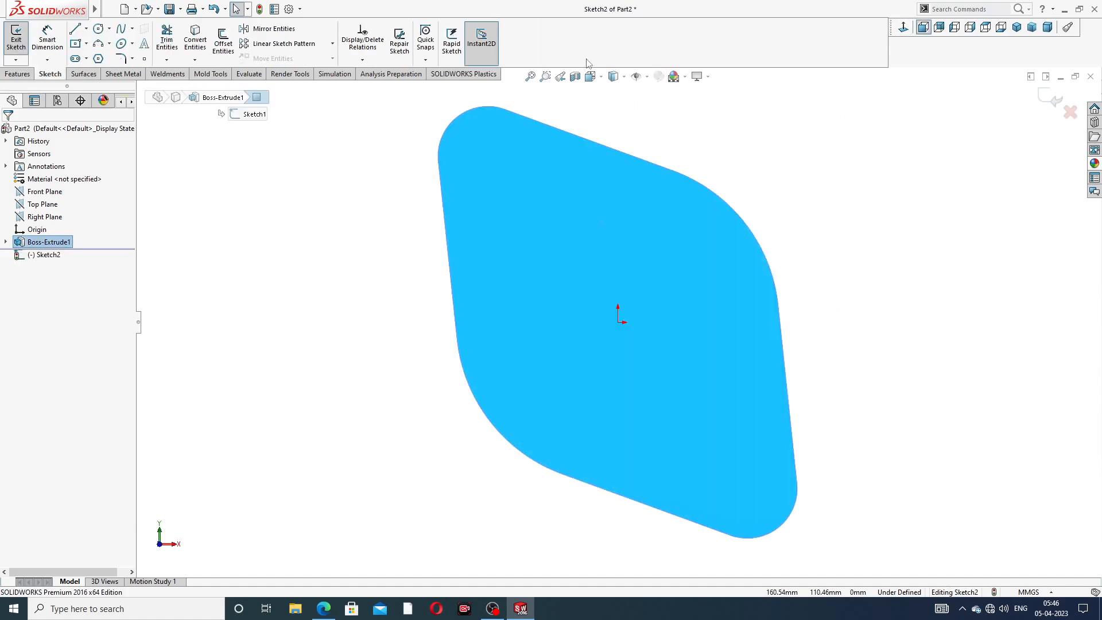
pyautogui.click(100, 31)
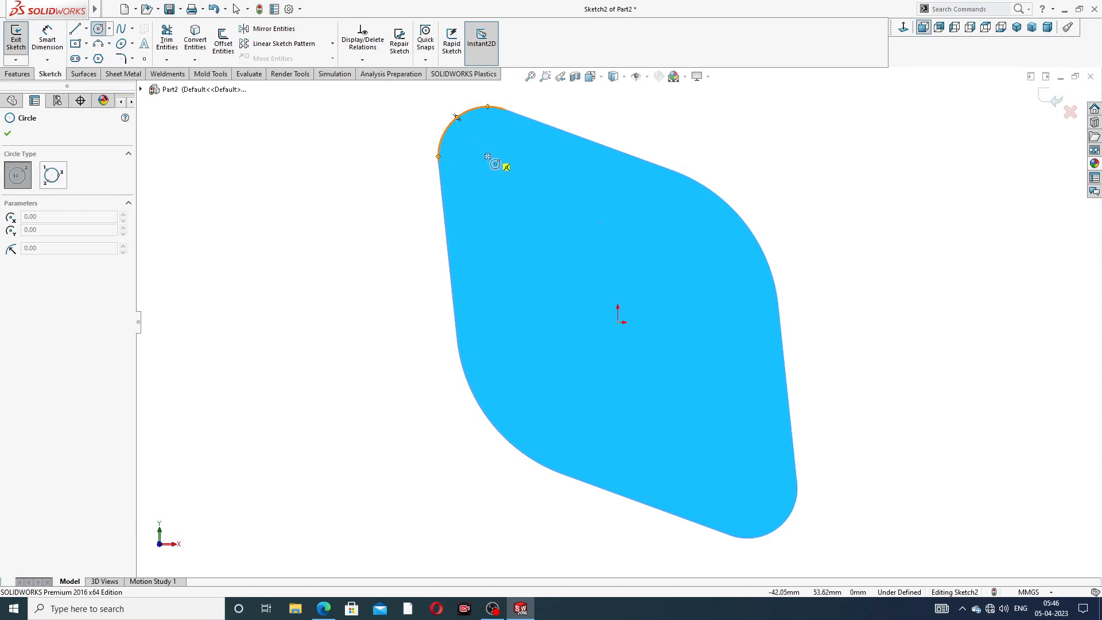
pyautogui.moveTo(487, 156); pyautogui.dragTo(504, 141)
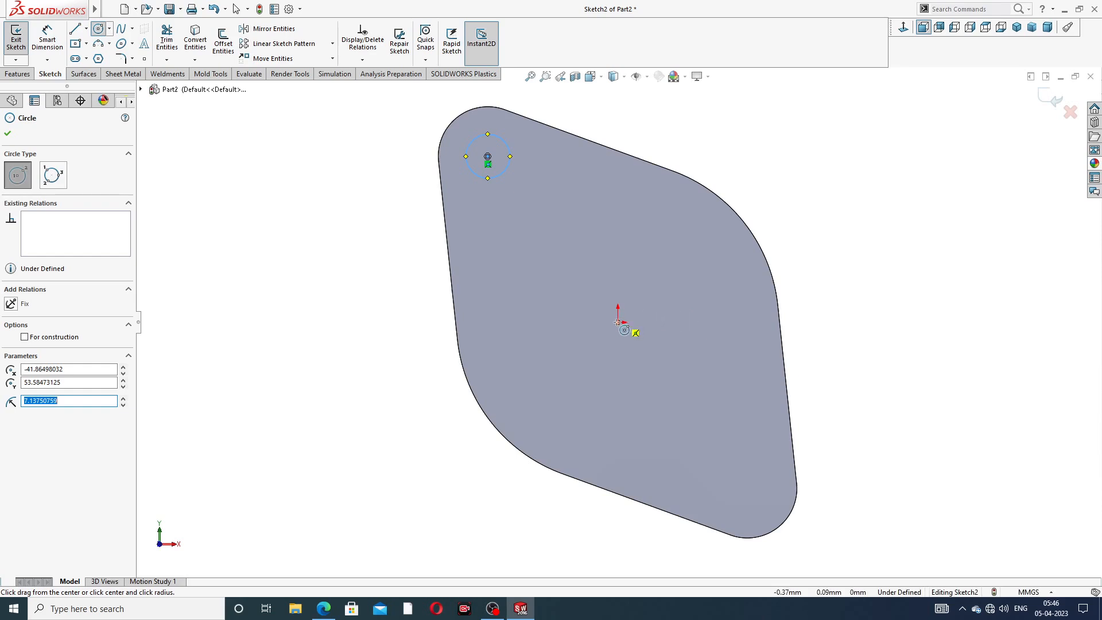
pyautogui.moveTo(618, 323); pyautogui.dragTo(628, 253)
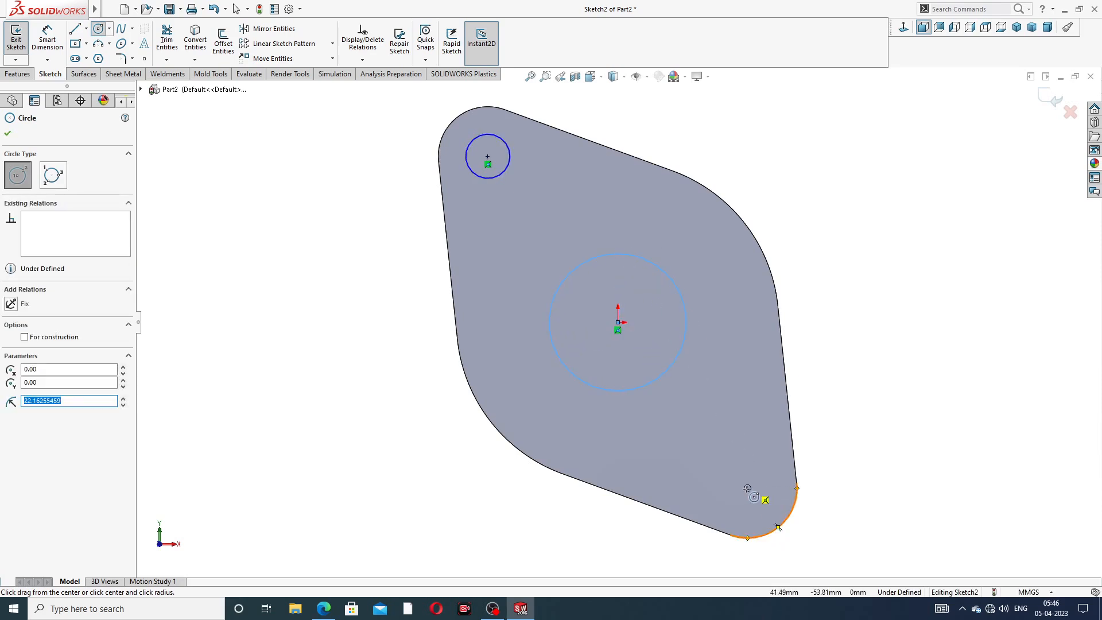
pyautogui.moveTo(747, 488)
pyautogui.mouseDown()
pyautogui.moveTo(772, 450)
pyautogui.moveTo(769, 470)
pyautogui.mouseUp()
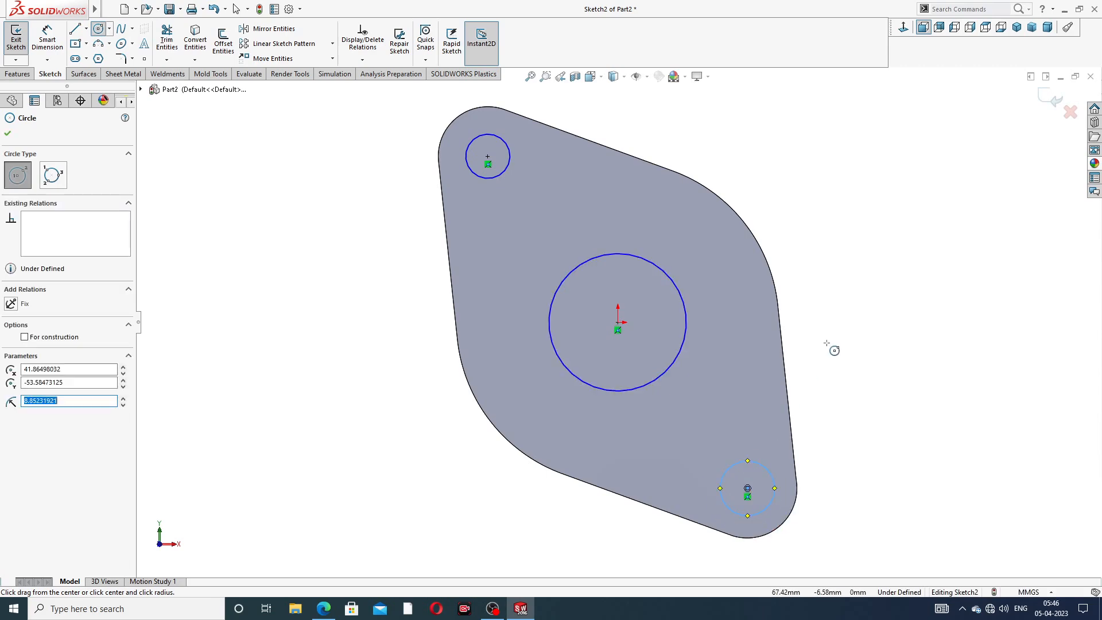
pyautogui.rightClick(832, 347)
pyautogui.click(854, 353)
# Make the two small bolt-hole circles equal
pyautogui.click(47, 39)
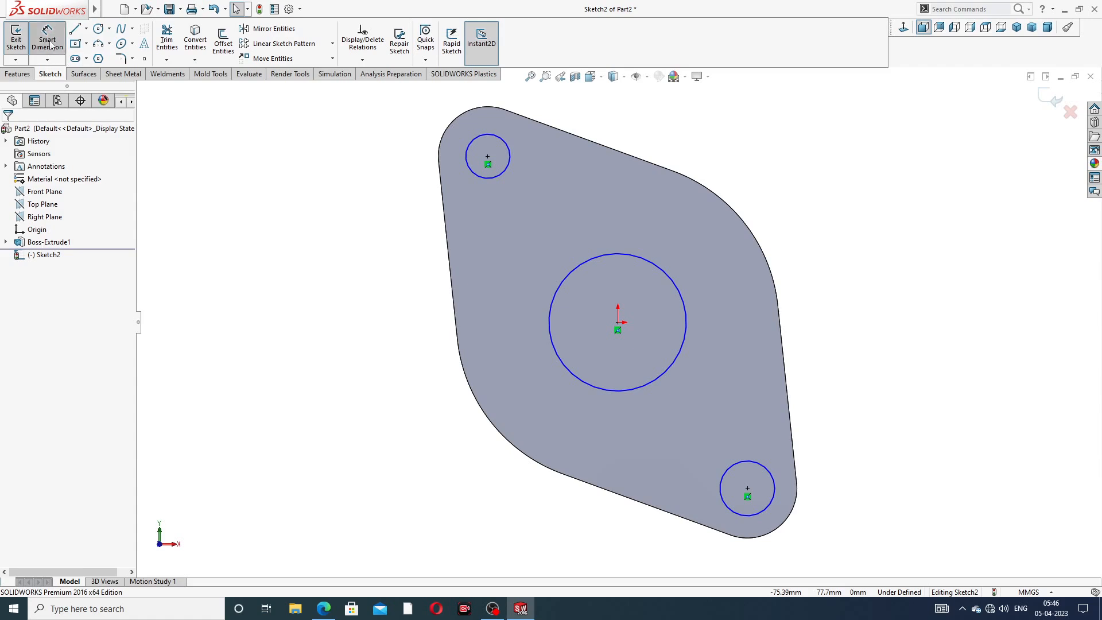
pyautogui.rightClick(716, 151)
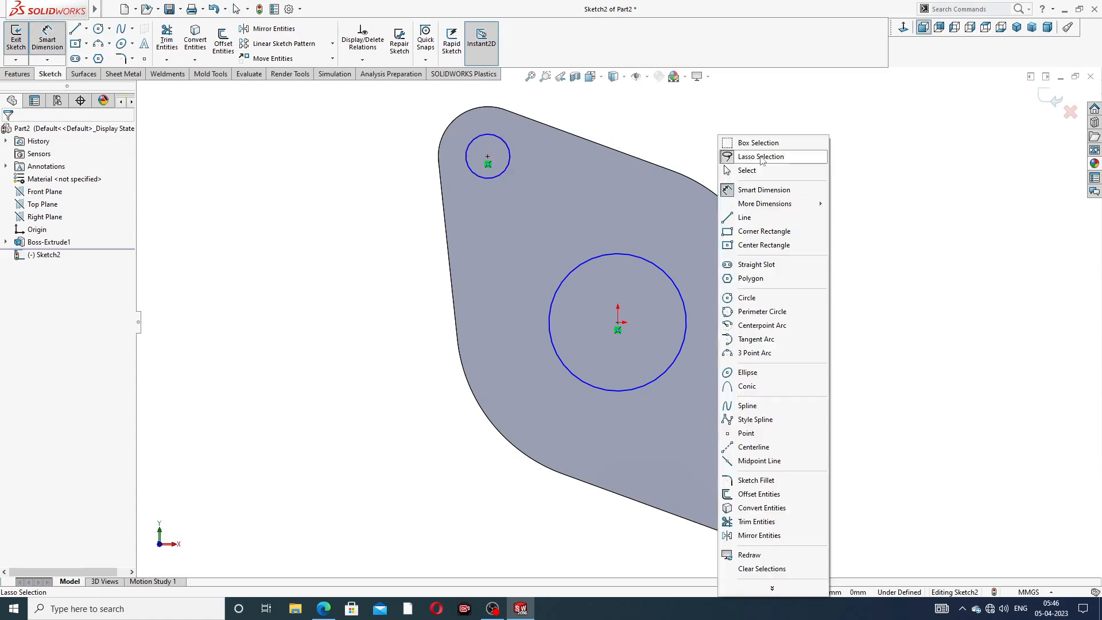
pyautogui.click(740, 169)
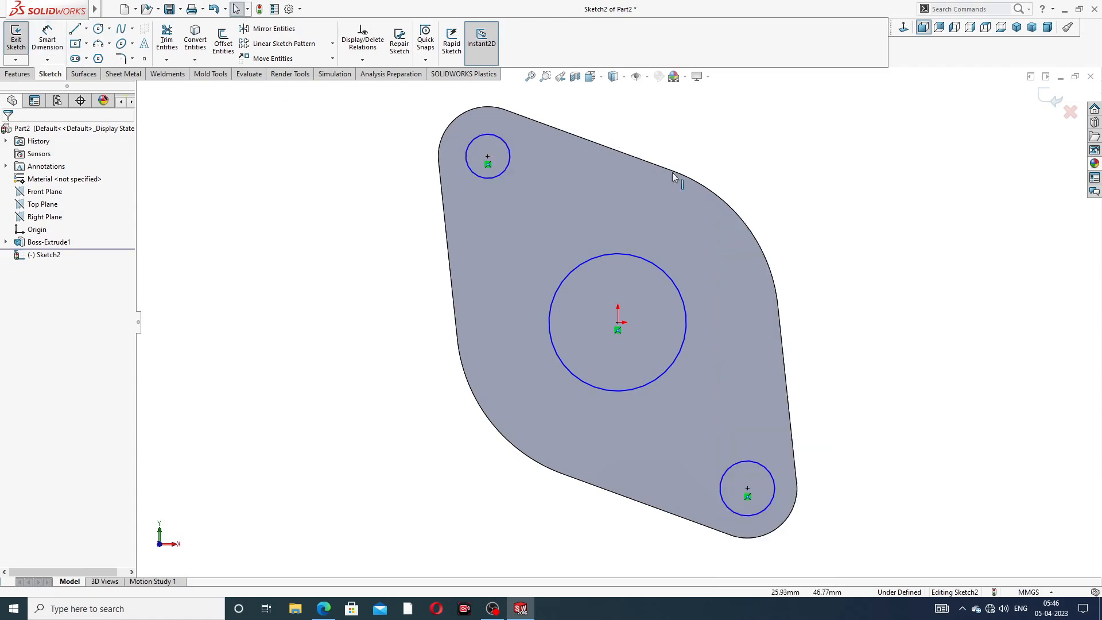
pyautogui.click(509, 158)
pyautogui.keyDown('ctrl'); pyautogui.click(738, 464); pyautogui.keyUp('ctrl')
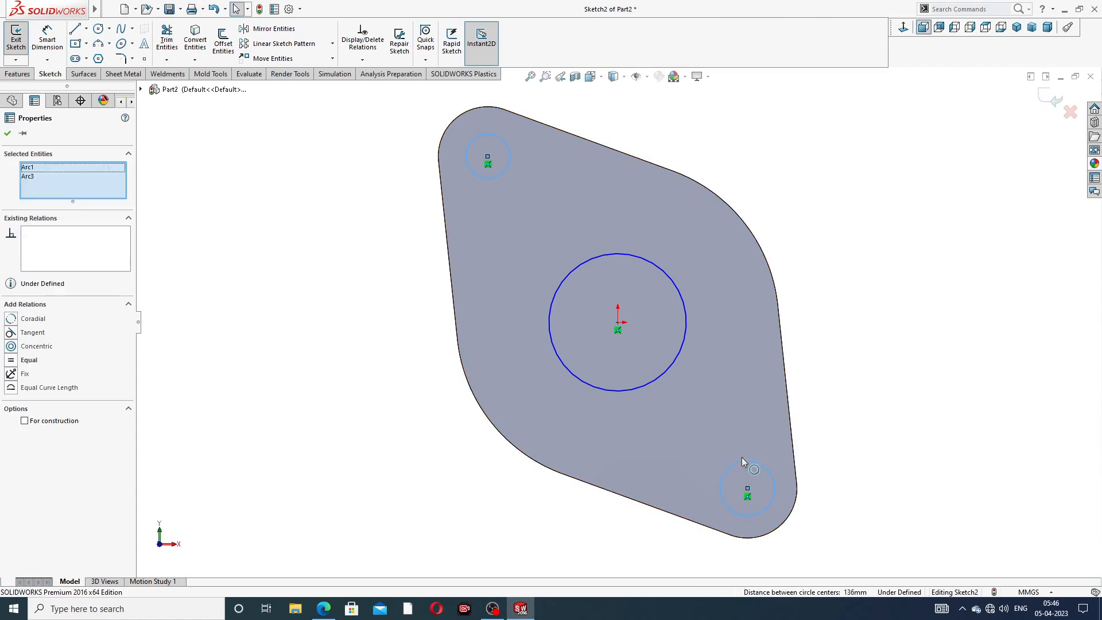
pyautogui.click(812, 417)
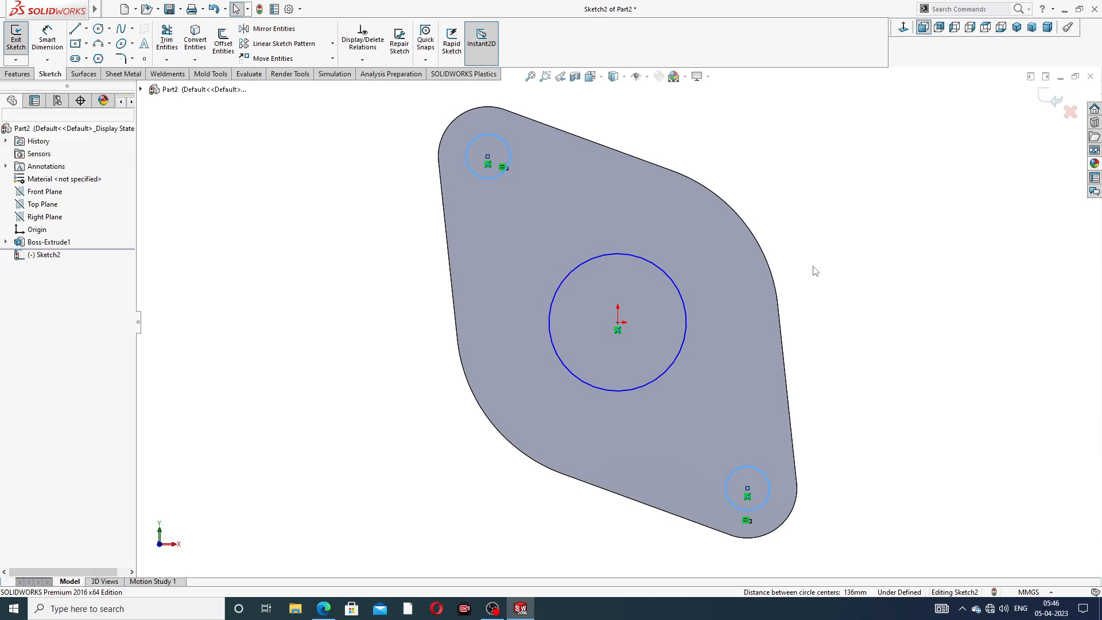
# Dimension the central port circle to a 72 mm diameter
pyautogui.click(47, 38)
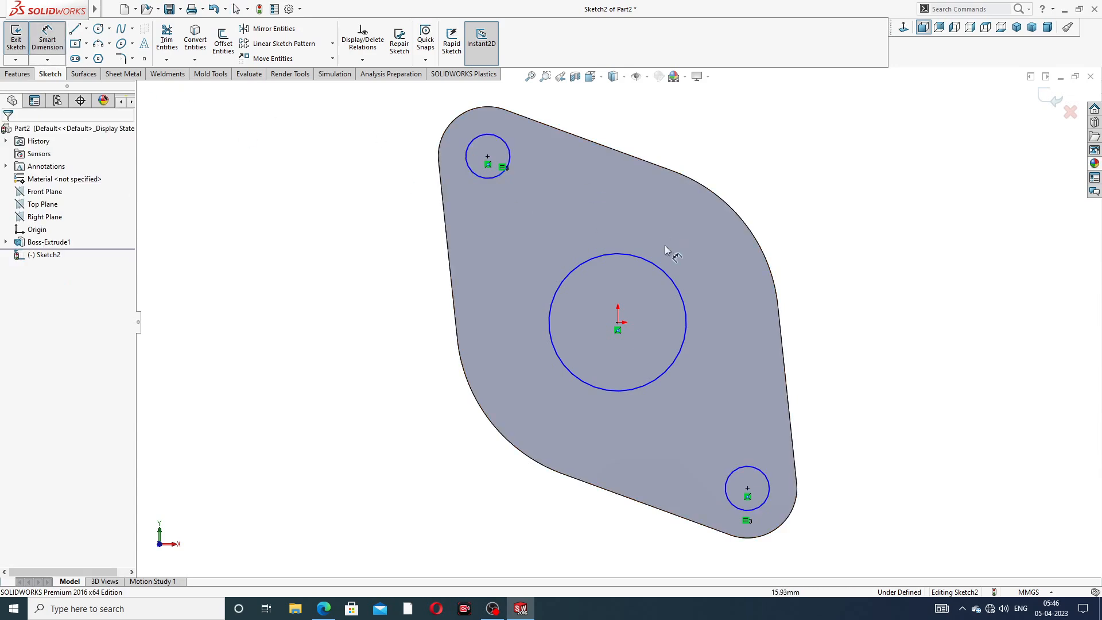
pyautogui.click(671, 278)
pyautogui.click(809, 191)
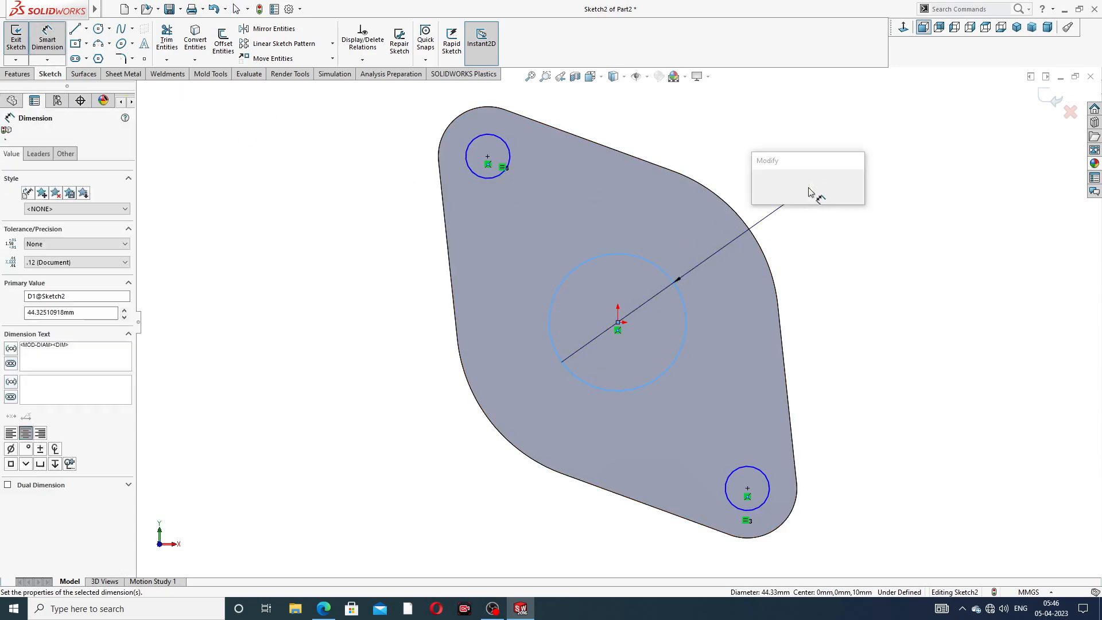
pyautogui.write('72')
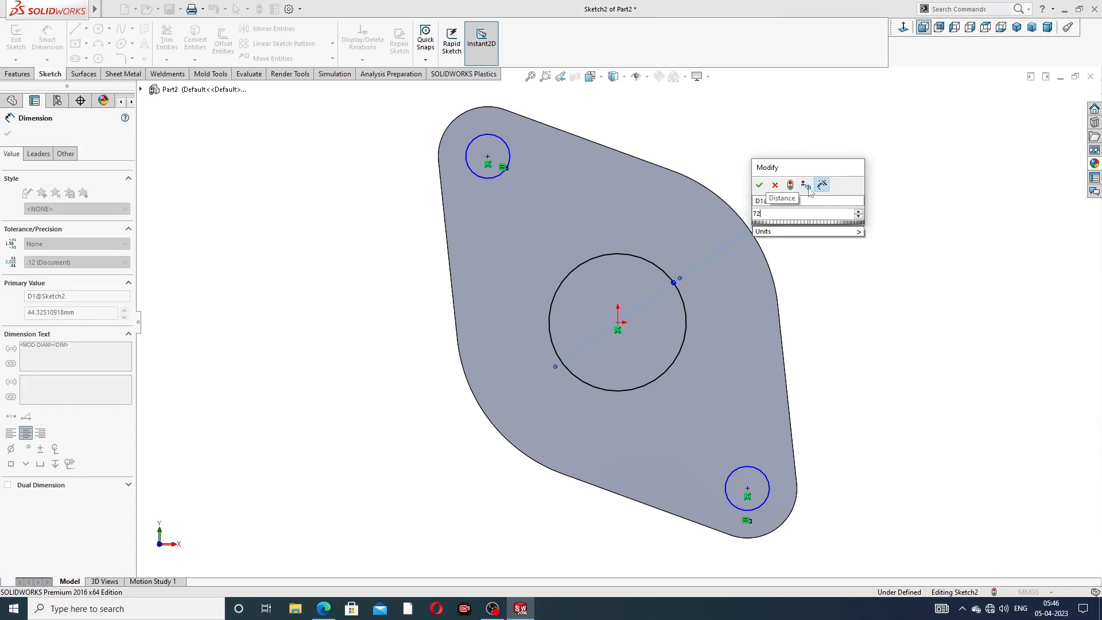
pyautogui.press('Return')
# Dimension the upper bolt-hole circle to a 17 mm diameter, finish dimensioning, and bring up the PDF drawing
pyautogui.click(491, 138)
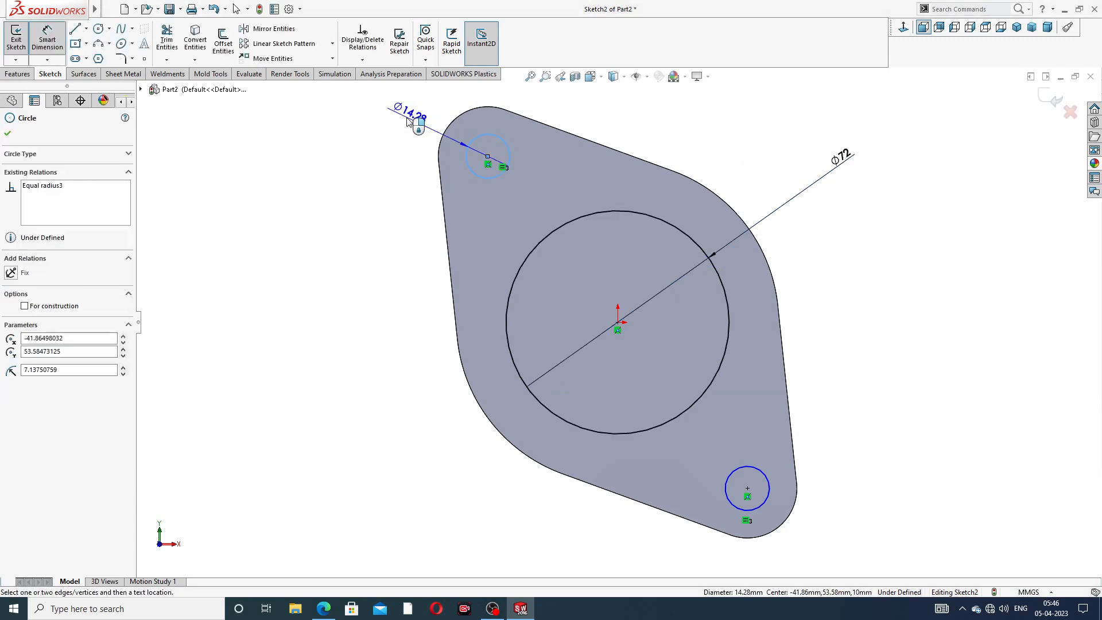
pyautogui.click(405, 117)
pyautogui.write('1')
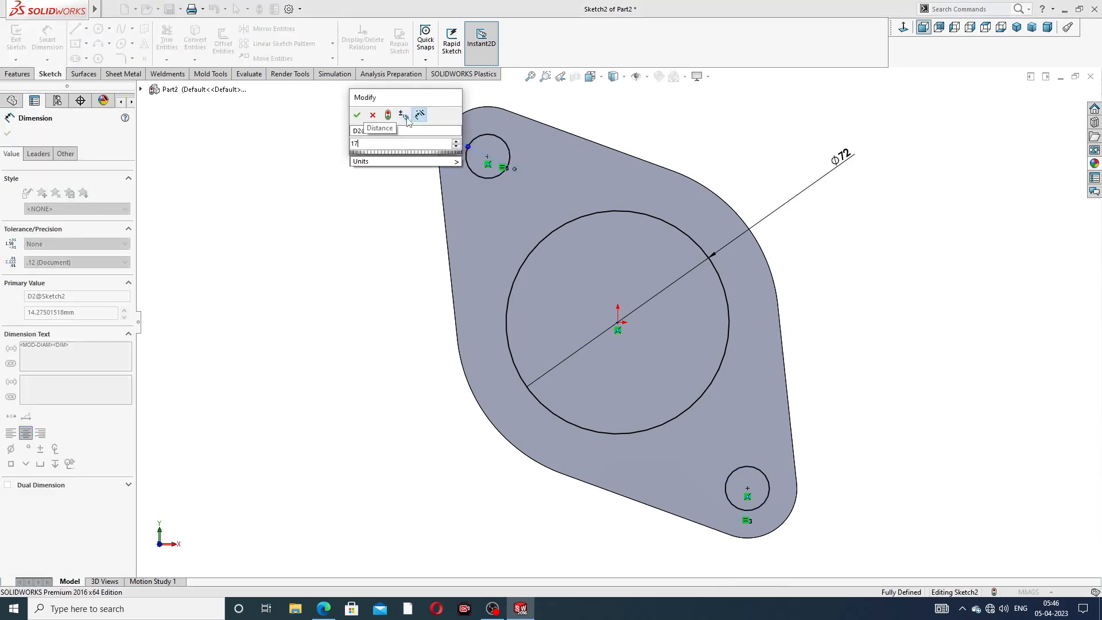
pyautogui.write('7')
pyautogui.press('Return')
pyautogui.rightClick(886, 172)
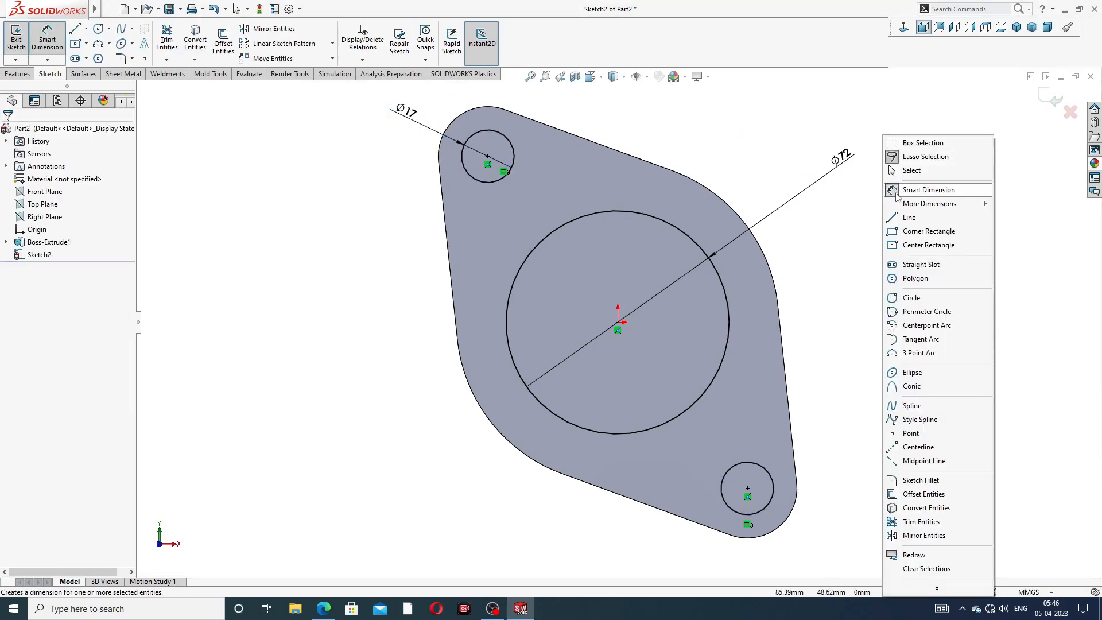
pyautogui.click(910, 170)
pyautogui.click(323, 608)
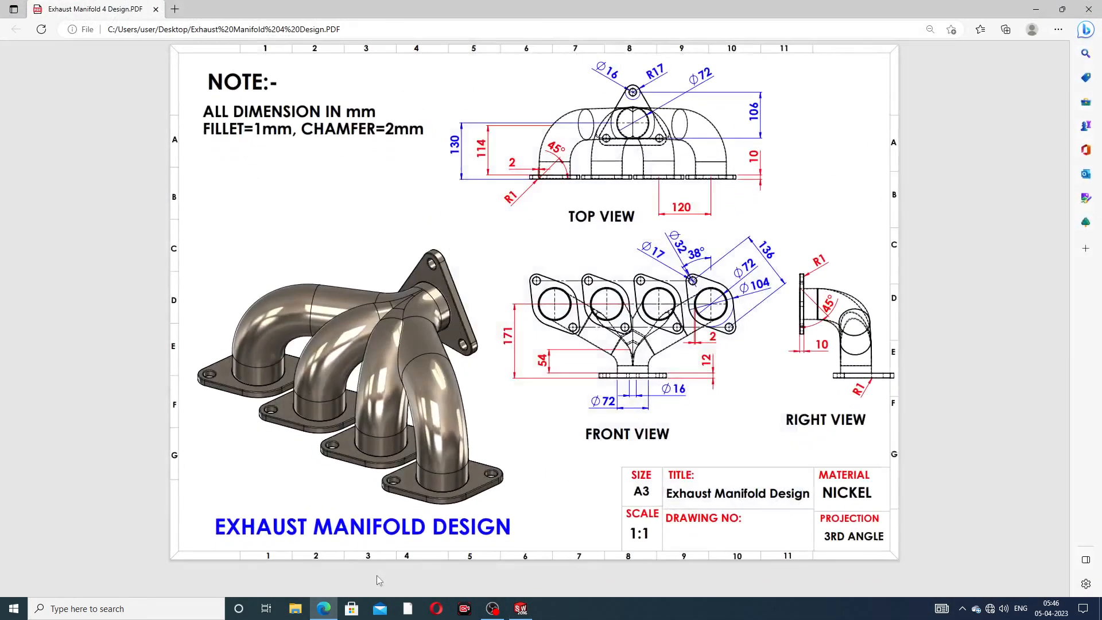
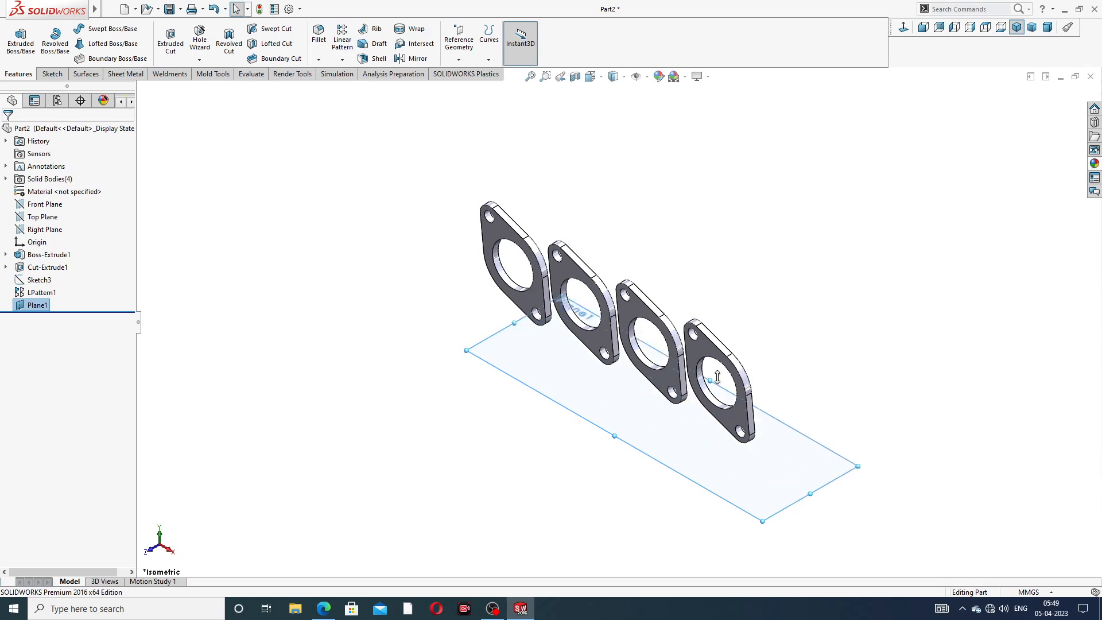
# Open a new sketch on Plane1, the horizontal plane through the flanges, and view it face-on
pyautogui.moveTo(653, 213); pyautogui.dragTo(634, 282, button='middle')
pyautogui.click(734, 244)
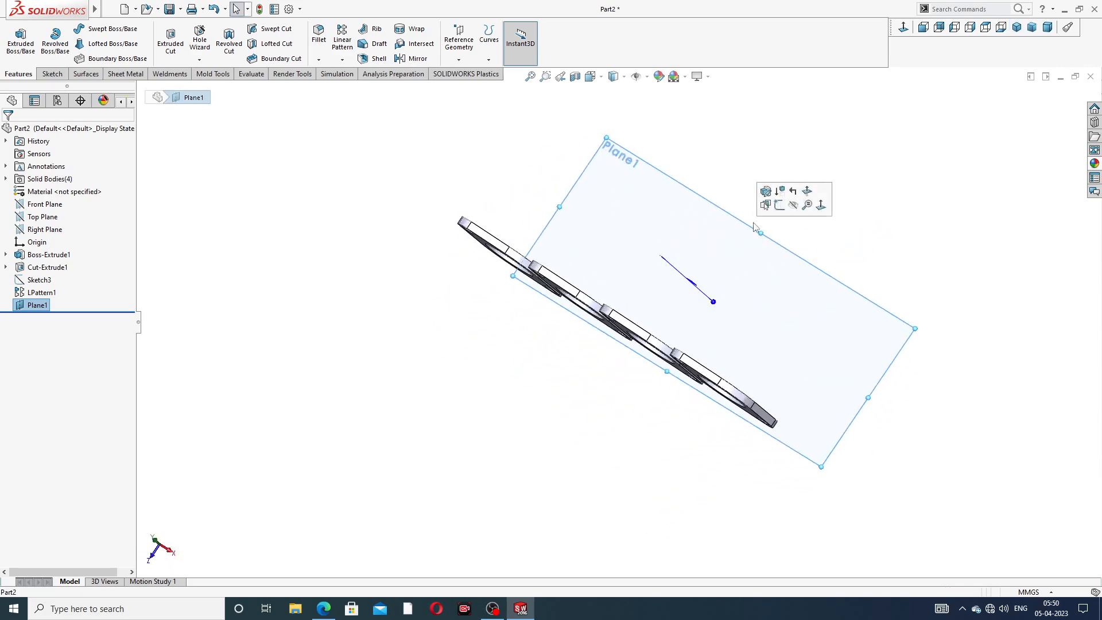
pyautogui.click(776, 208)
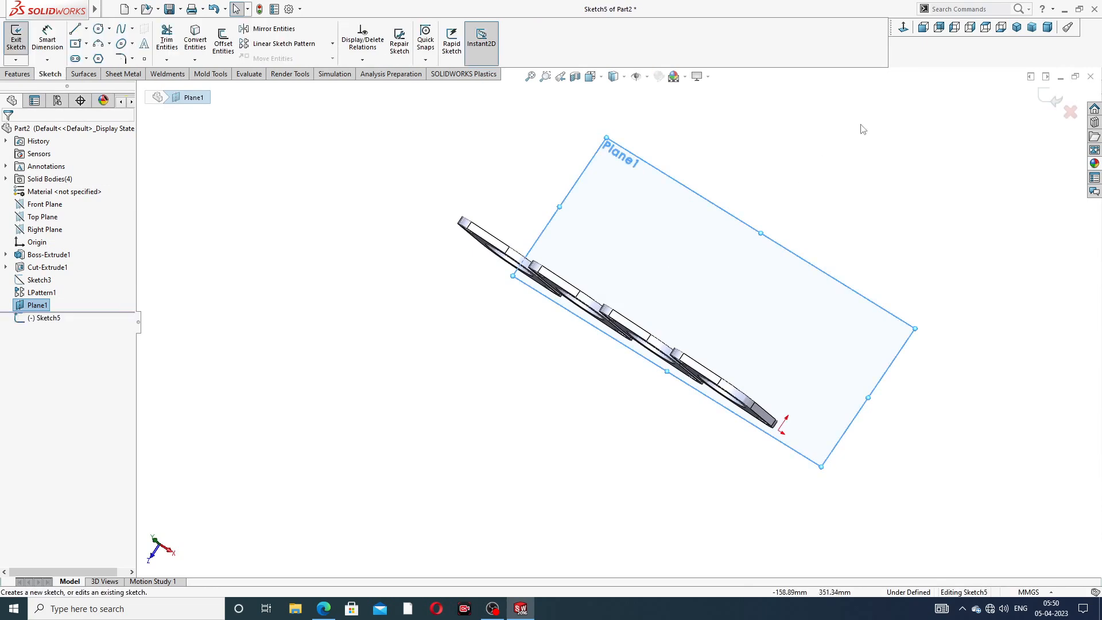
pyautogui.click(903, 28)
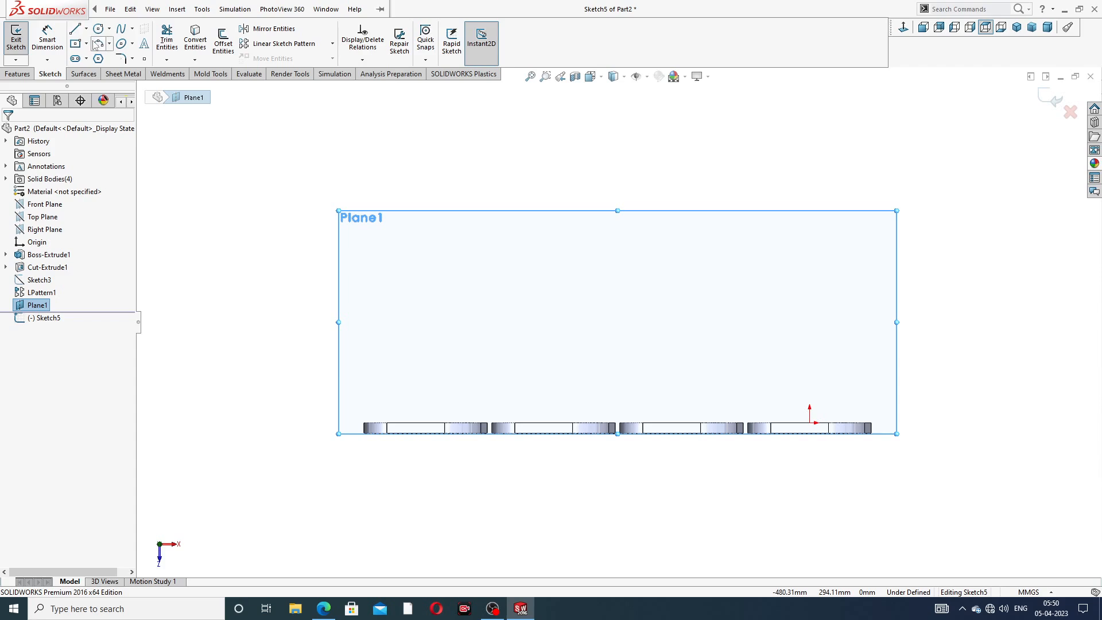
# Sketch a horizontal centerline about 4 mm long between the facing outer corners of the two middle flanges, bridging their gap
pyautogui.click(86, 30)
pyautogui.click(104, 58)
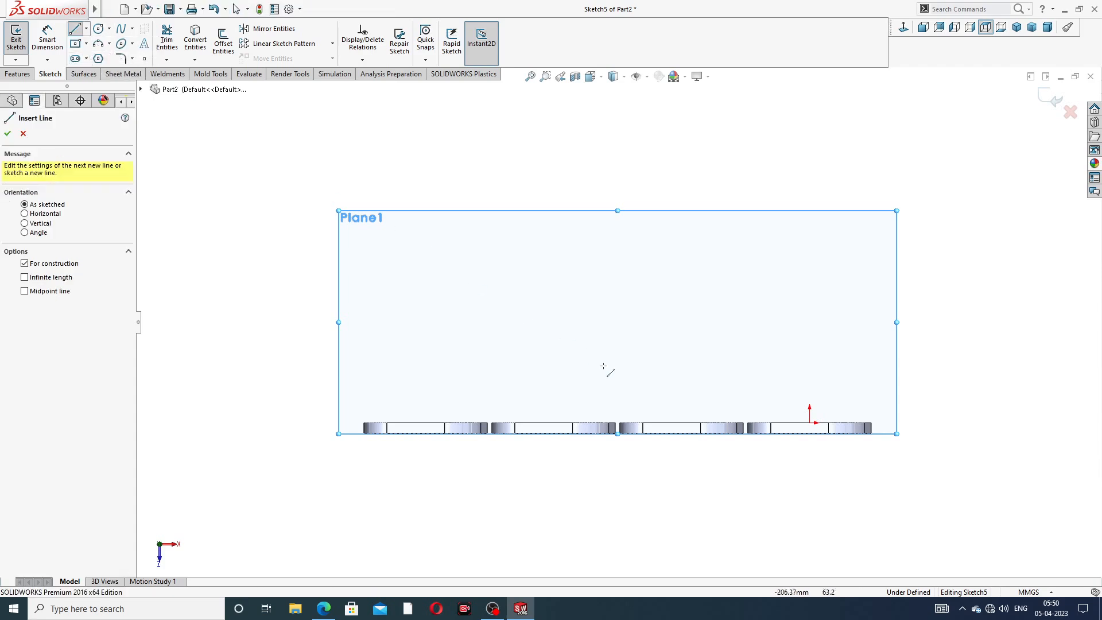
pyautogui.scroll(-3, 645, 450)
pyautogui.scroll(-3, 645, 450)
pyautogui.scroll(5, 762, 241)
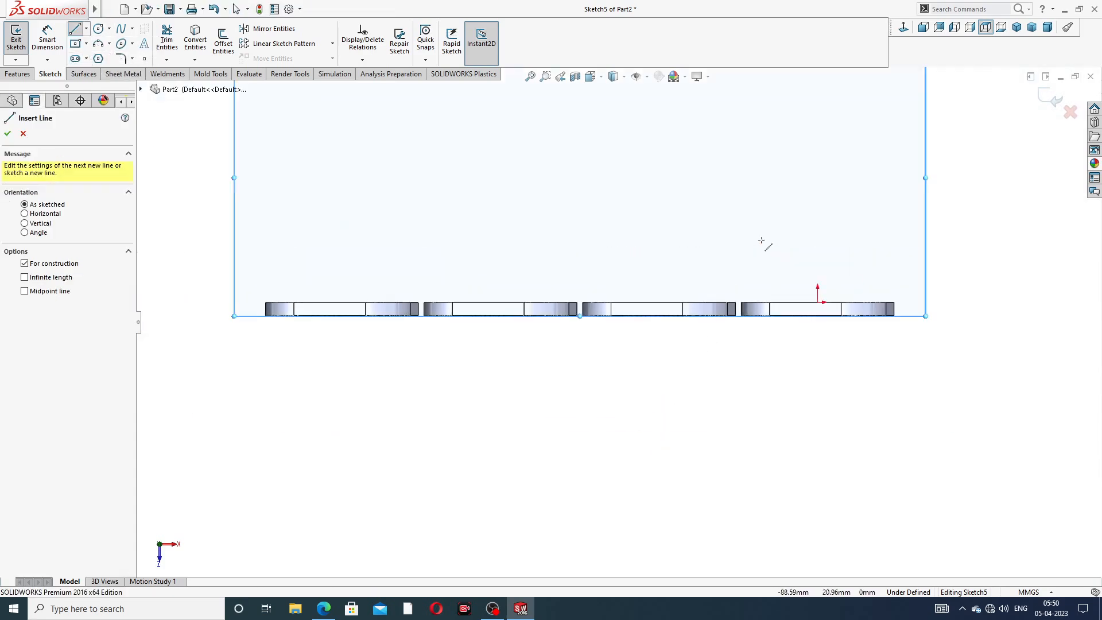
pyautogui.moveTo(575, 298); pyautogui.dragTo(581, 314, button='middle')
pyautogui.click(903, 27)
pyautogui.scroll(-8, 620, 419)
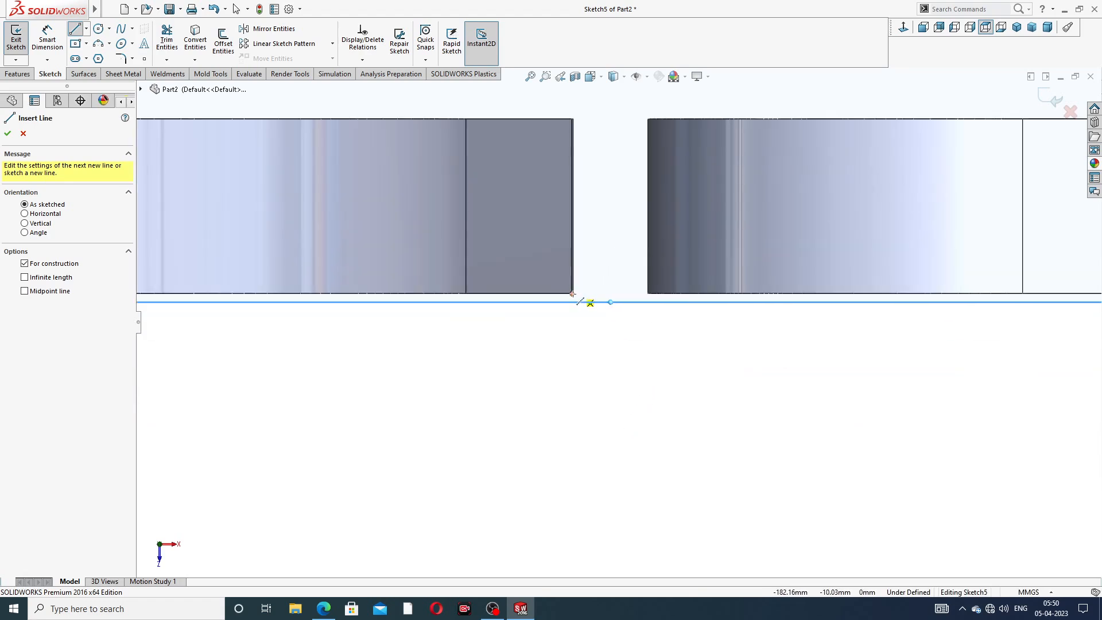
pyautogui.click(572, 294)
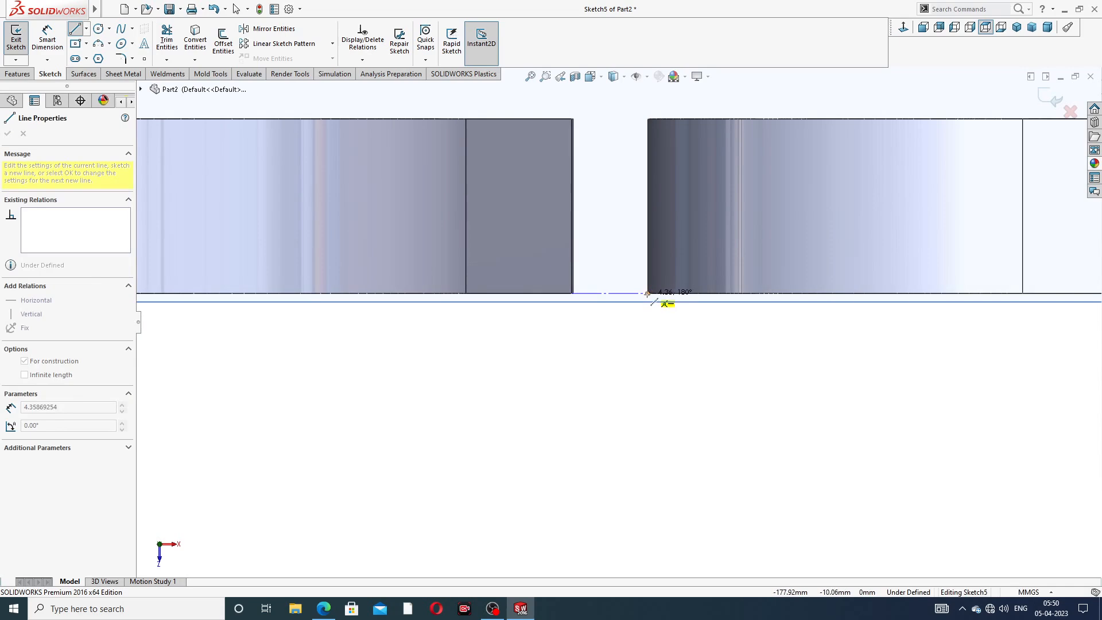
pyautogui.click(647, 294)
pyautogui.scroll(3, 636, 135)
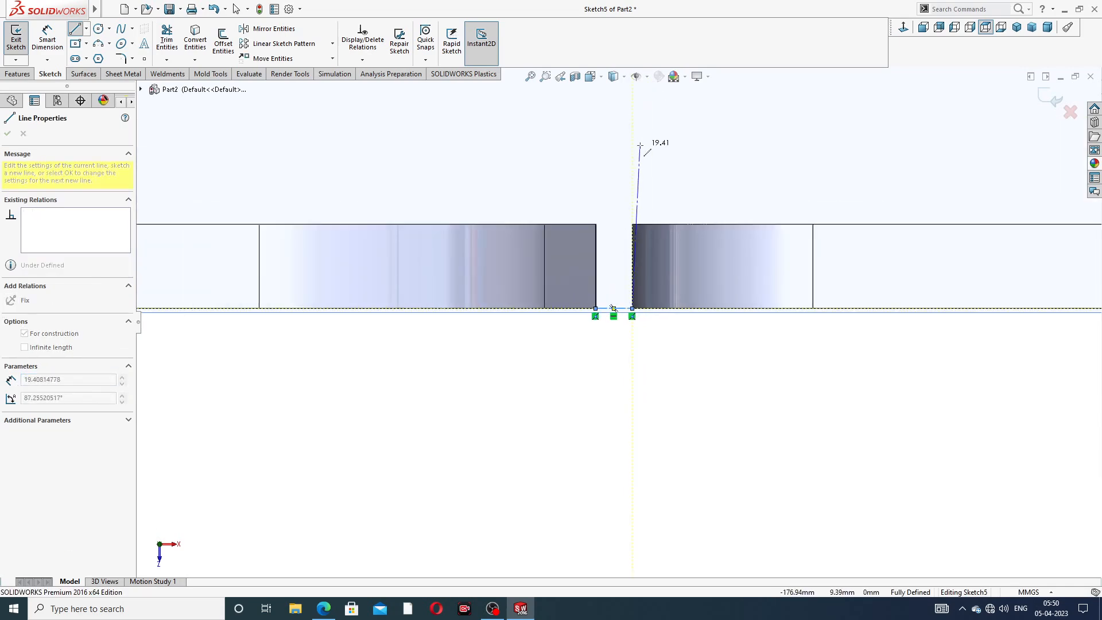
pyautogui.rightClick(640, 146)
pyautogui.click(663, 155)
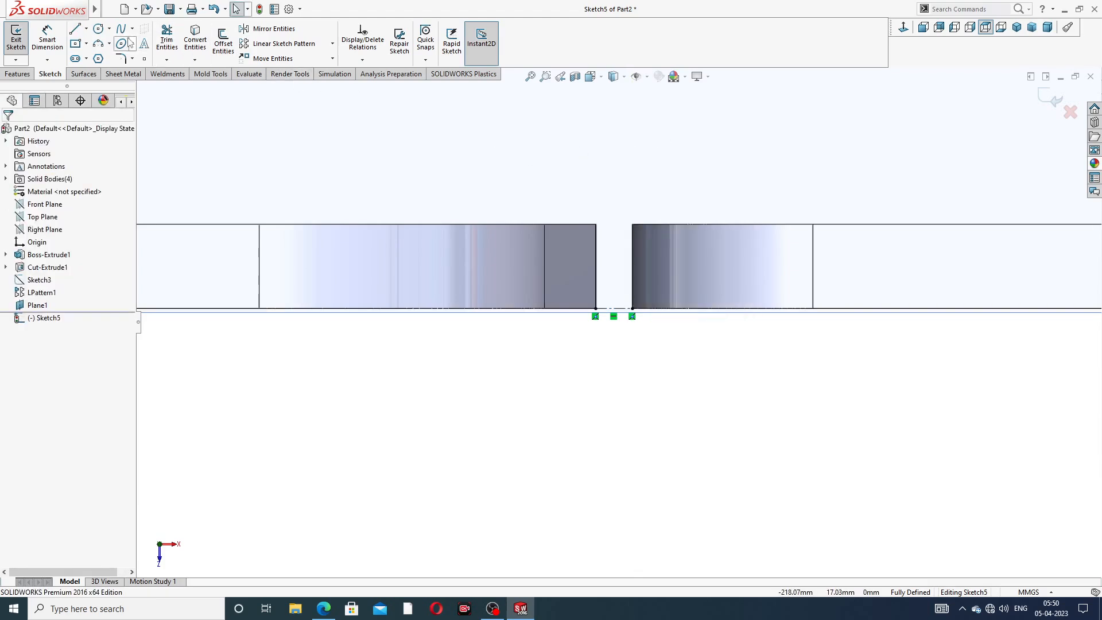
# Sketch a vertical centerline about 60 mm long upward from the midpoint of the short horizontal centerline
pyautogui.click(86, 30)
pyautogui.click(106, 55)
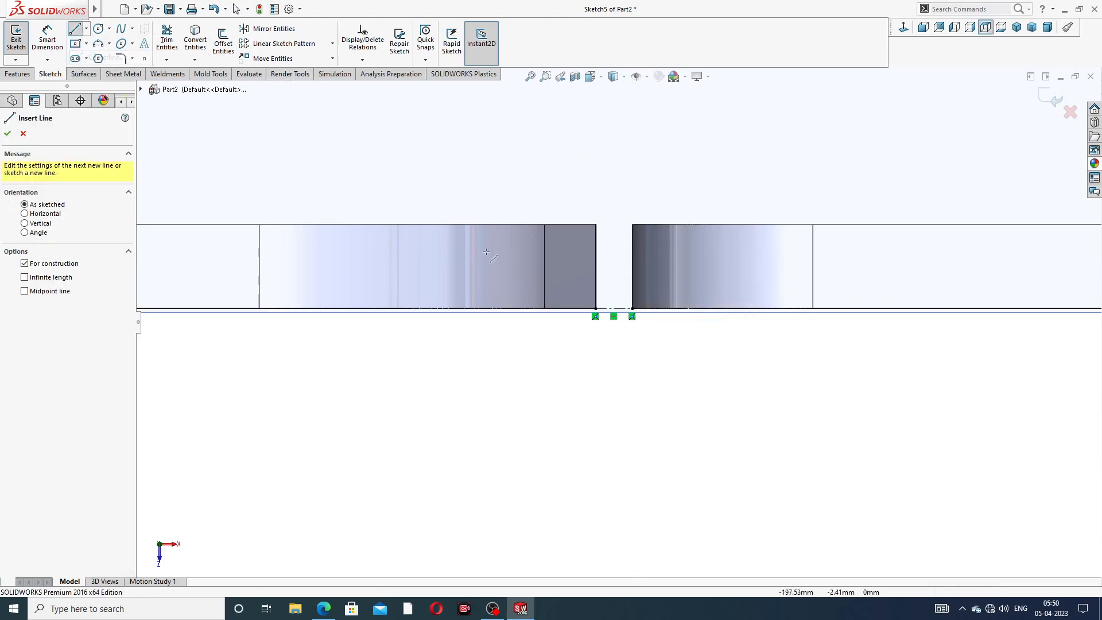
pyautogui.scroll(-3, 620, 297)
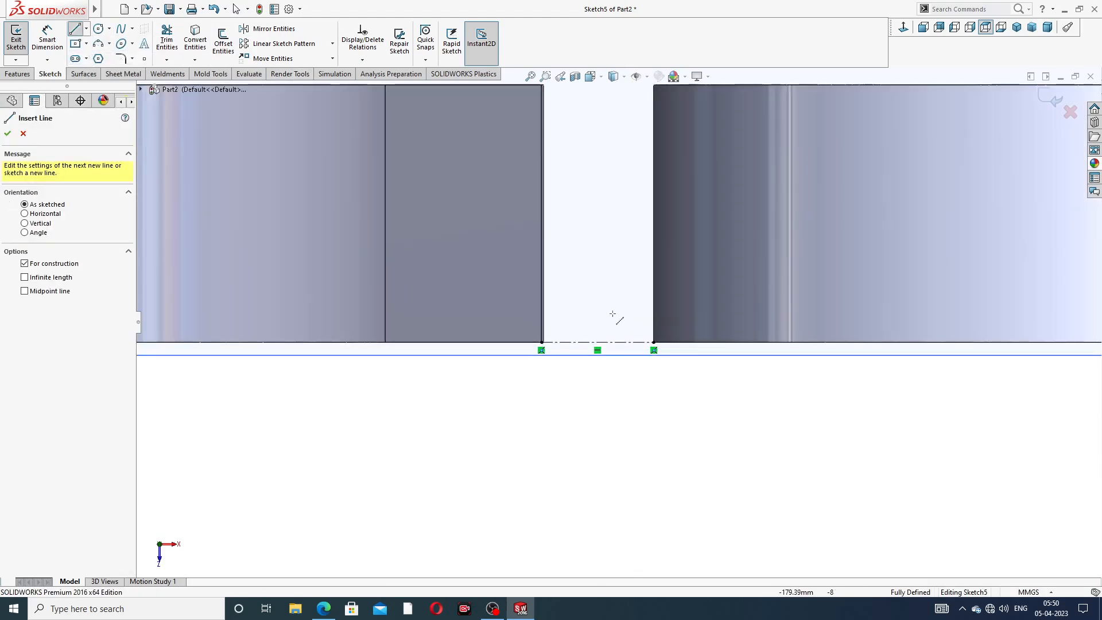
pyautogui.click(596, 343)
pyautogui.scroll(5, 614, 143)
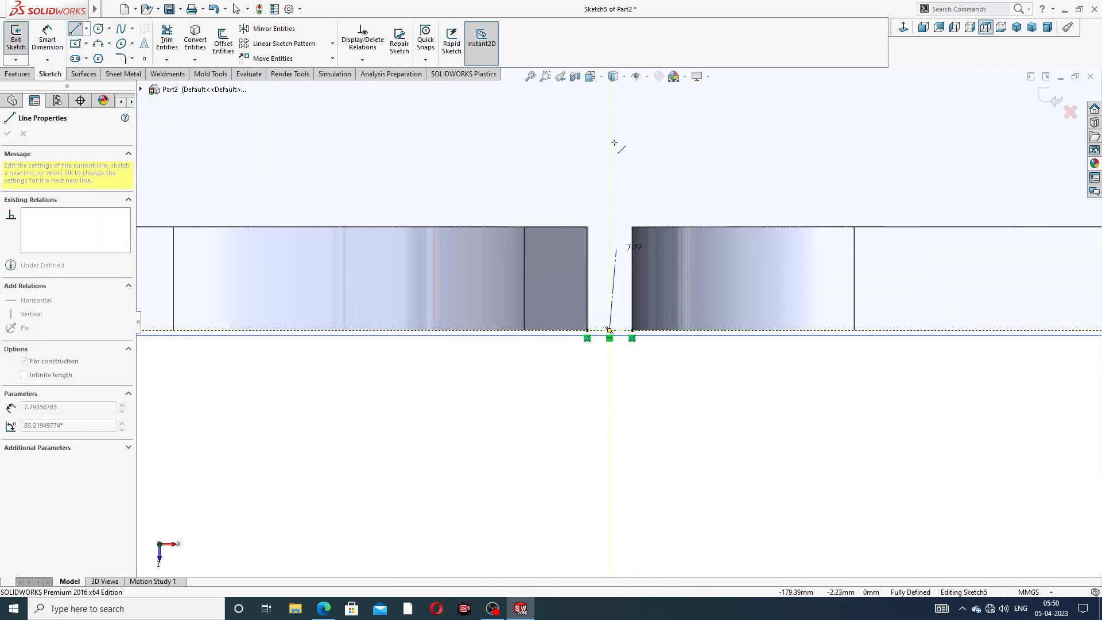
pyautogui.scroll(1, 611, 124)
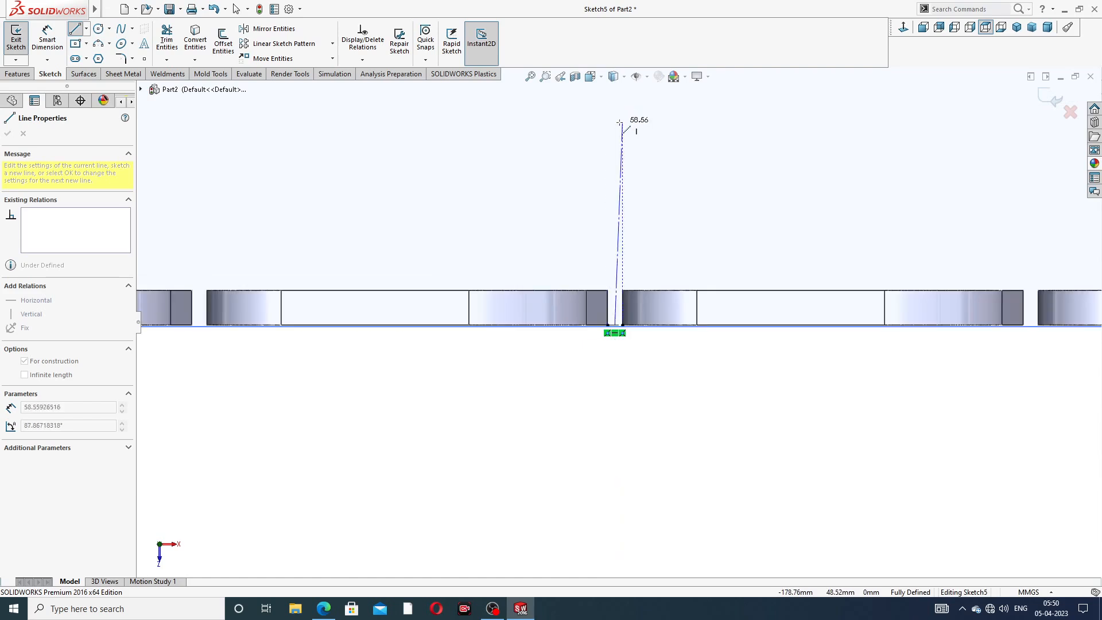
pyautogui.click(615, 117)
pyautogui.rightClick(666, 117)
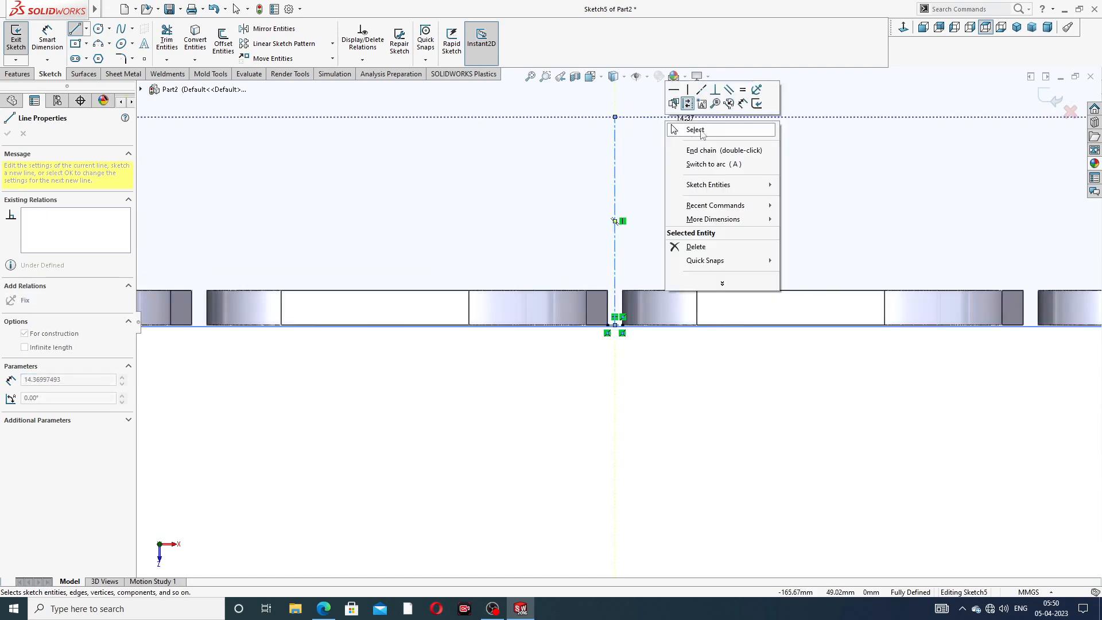
pyautogui.click(694, 129)
# Extend the vertical centerline by moving its upper endpoint up to about Y 127 mm
pyautogui.scroll(4, 664, 140)
pyautogui.moveTo(617, 241); pyautogui.dragTo(629, 138)
pyautogui.scroll(3, 665, 181)
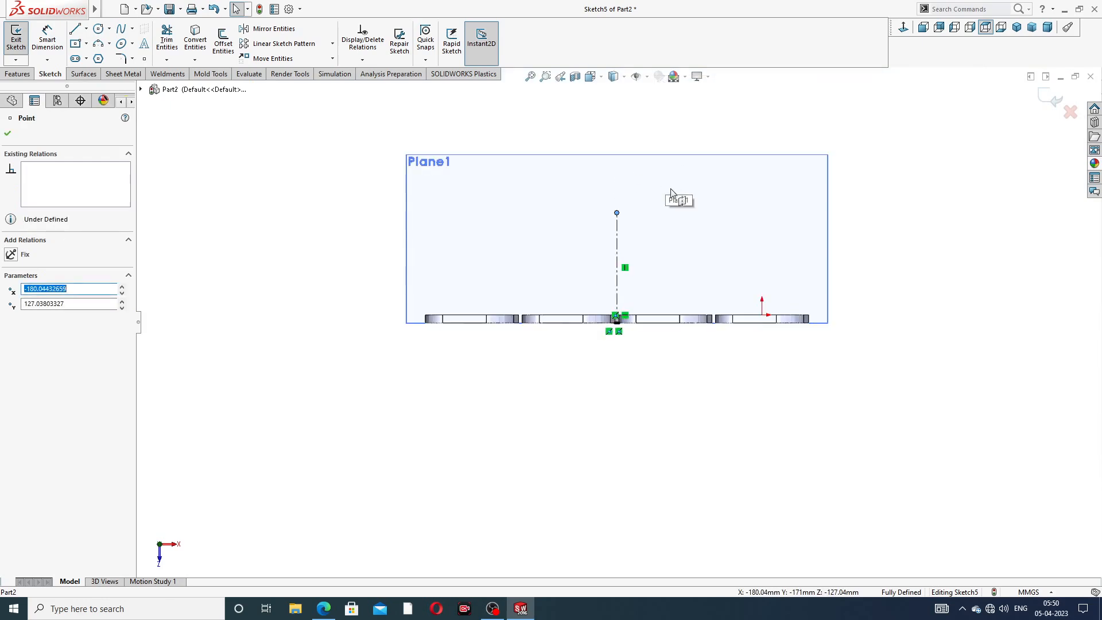
# Hide Plane1 and return to a face-on view of the sketch
pyautogui.click(672, 192)
pyautogui.scroll(-2, 660, 183)
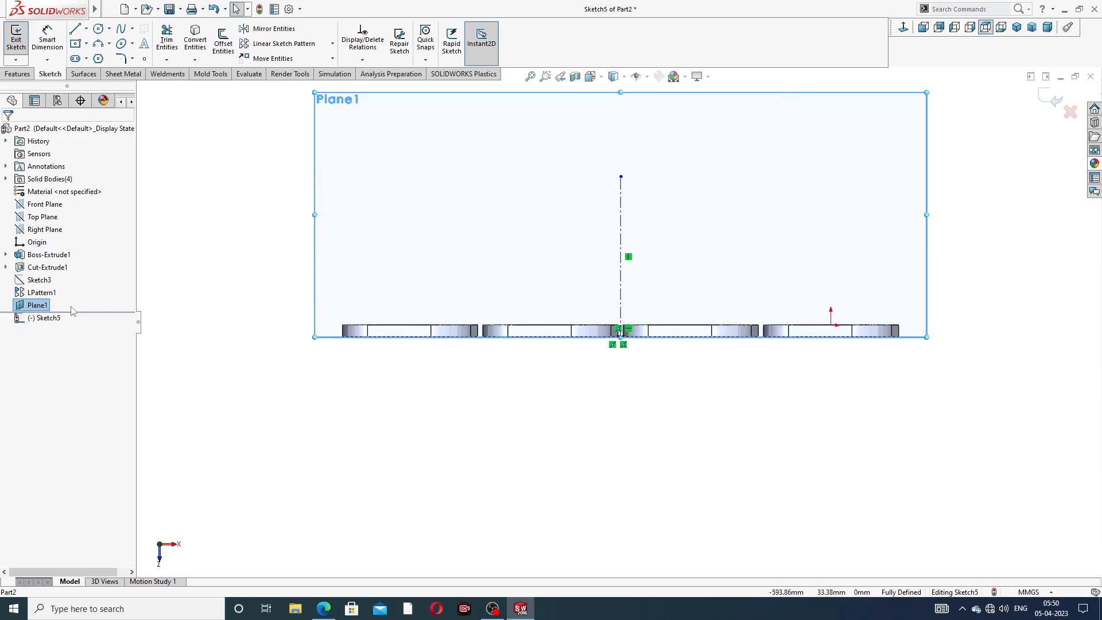
pyautogui.click(465, 253)
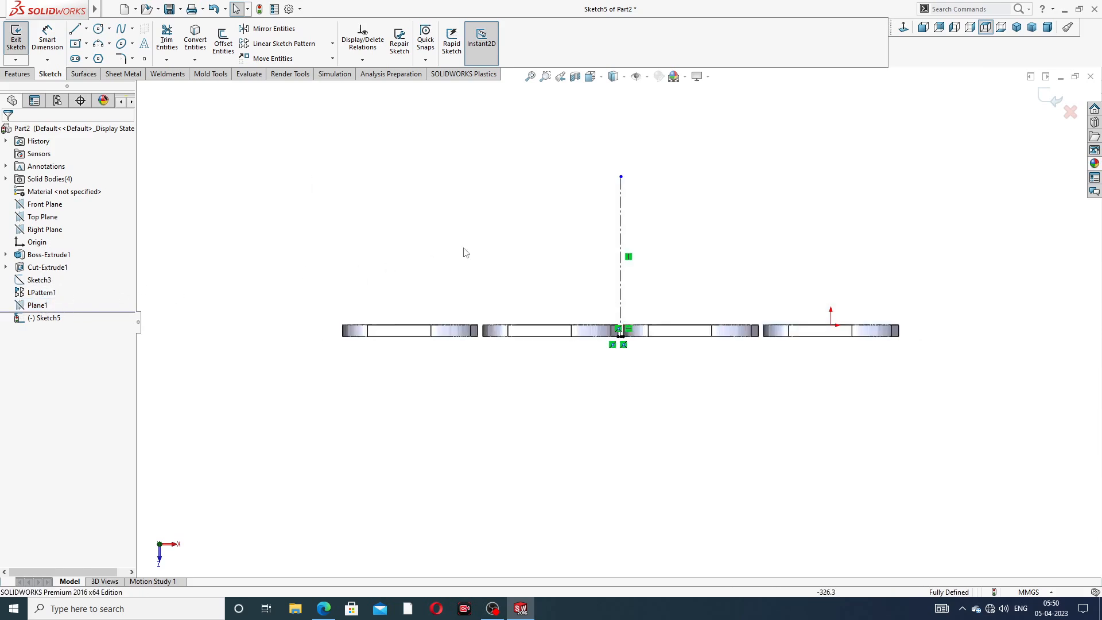
pyautogui.moveTo(668, 229); pyautogui.dragTo(668, 270, button='middle')
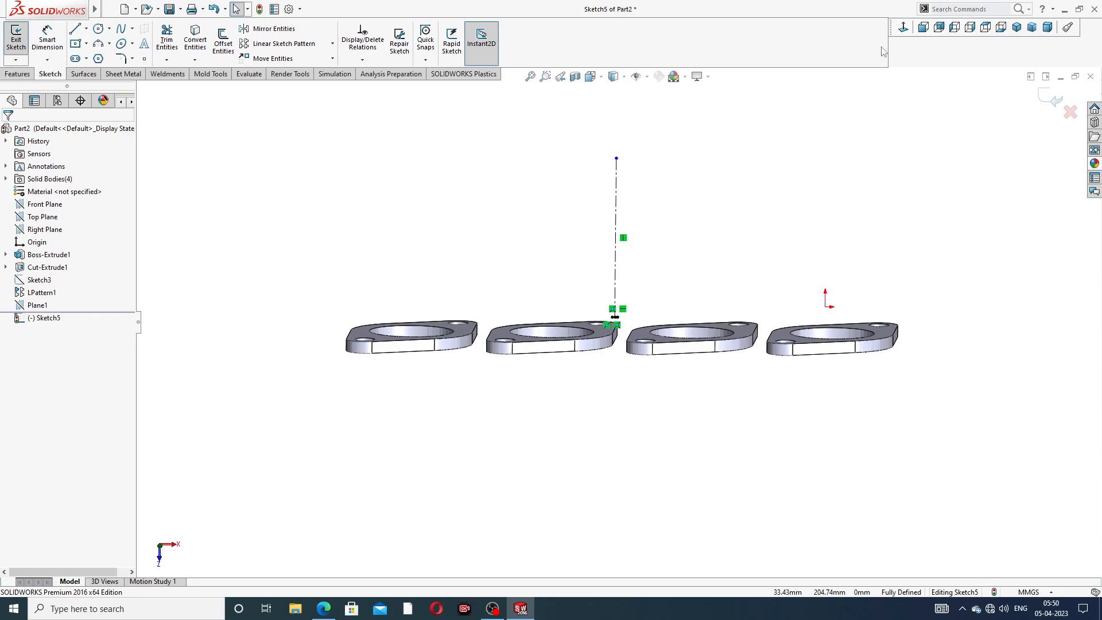
pyautogui.click(909, 34)
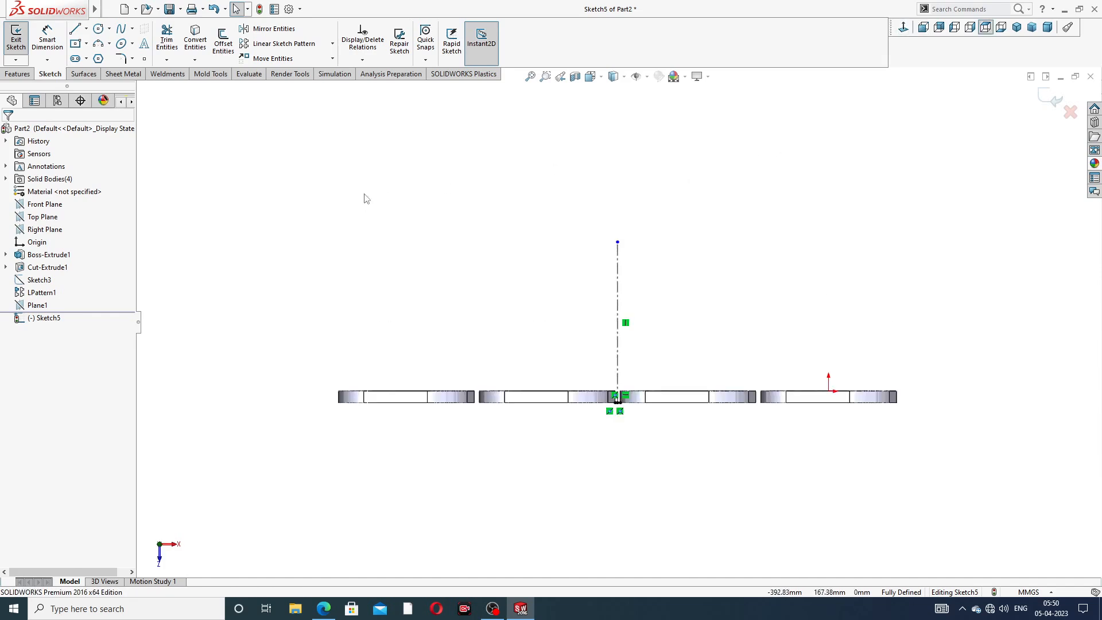
# Sketch a 3-sided polygon around an inscribed circle about 66 mm in diameter, centered on the centerline's upper endpoint with one vertex straight up
pyautogui.click(97, 59)
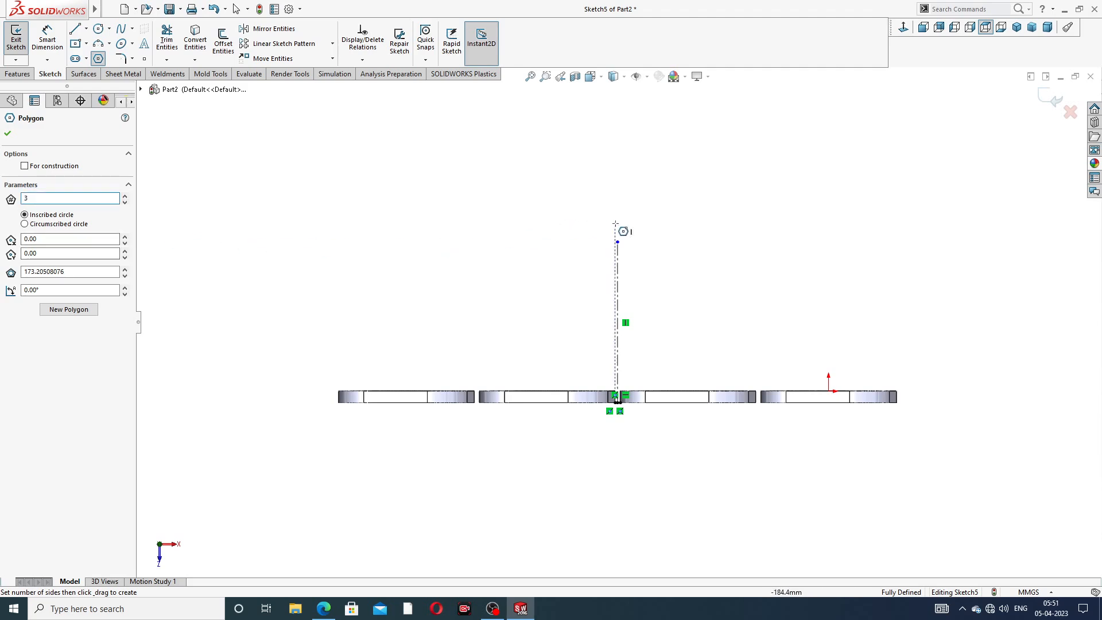
pyautogui.scroll(-2, 631, 241)
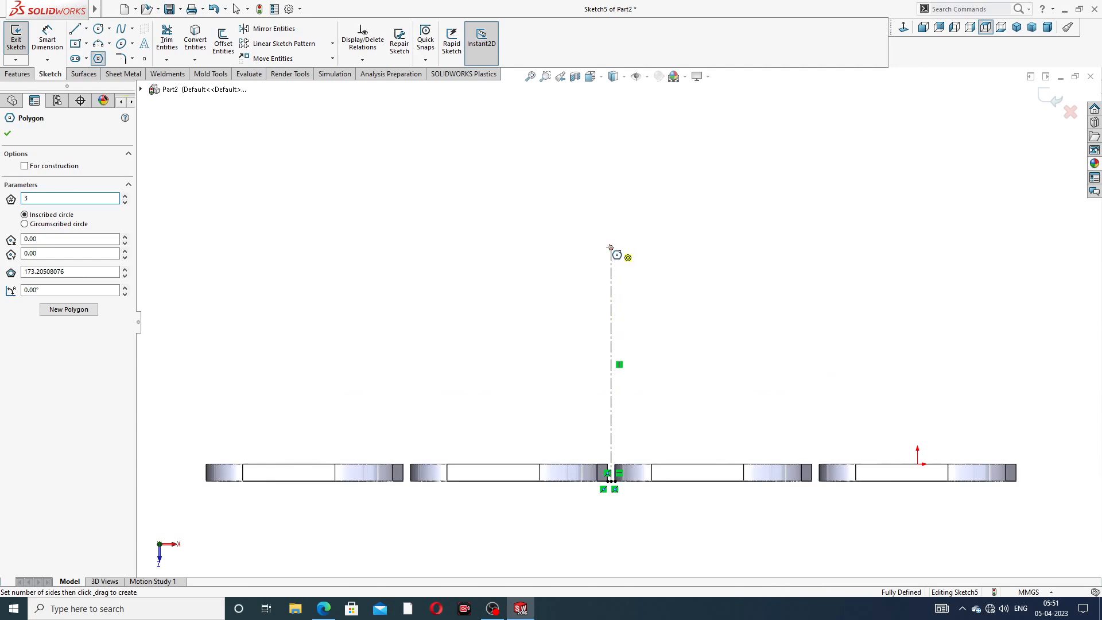
pyautogui.moveTo(612, 248); pyautogui.dragTo(611, 135)
pyautogui.rightClick(691, 141)
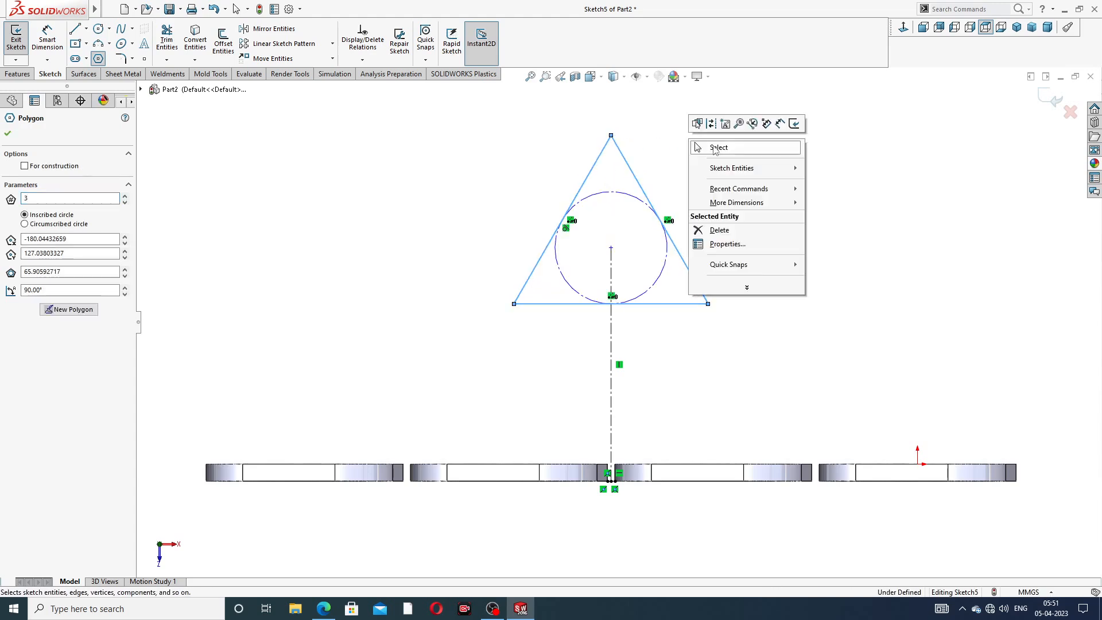
pyautogui.click(715, 149)
# Constrain the bottom side of the triangle to be horizontal
pyautogui.scroll(-3, 634, 228)
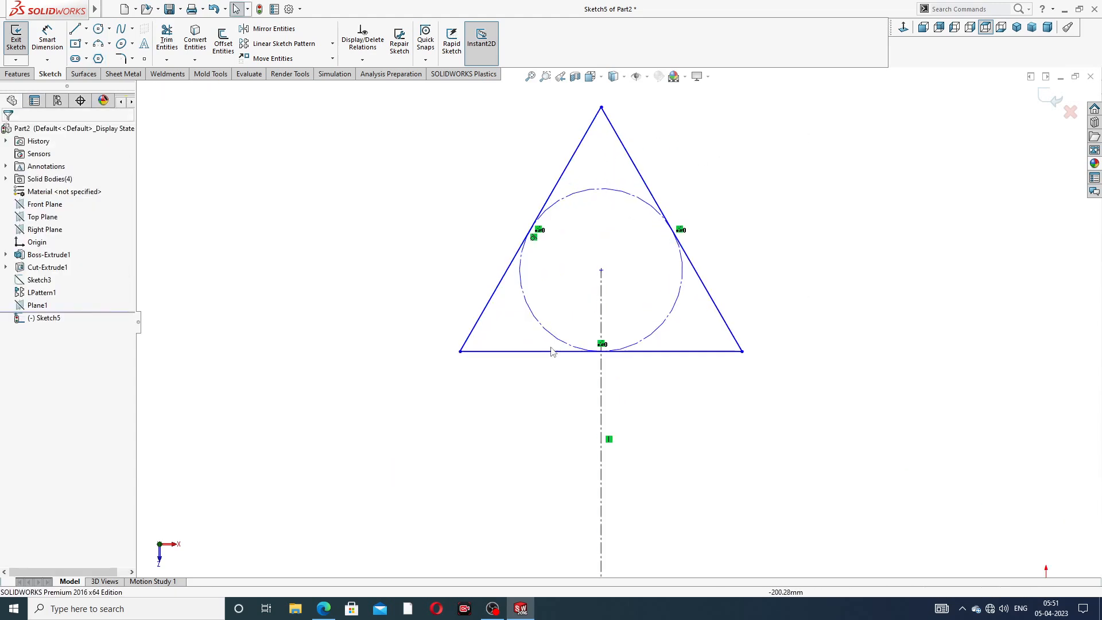
pyautogui.click(551, 351)
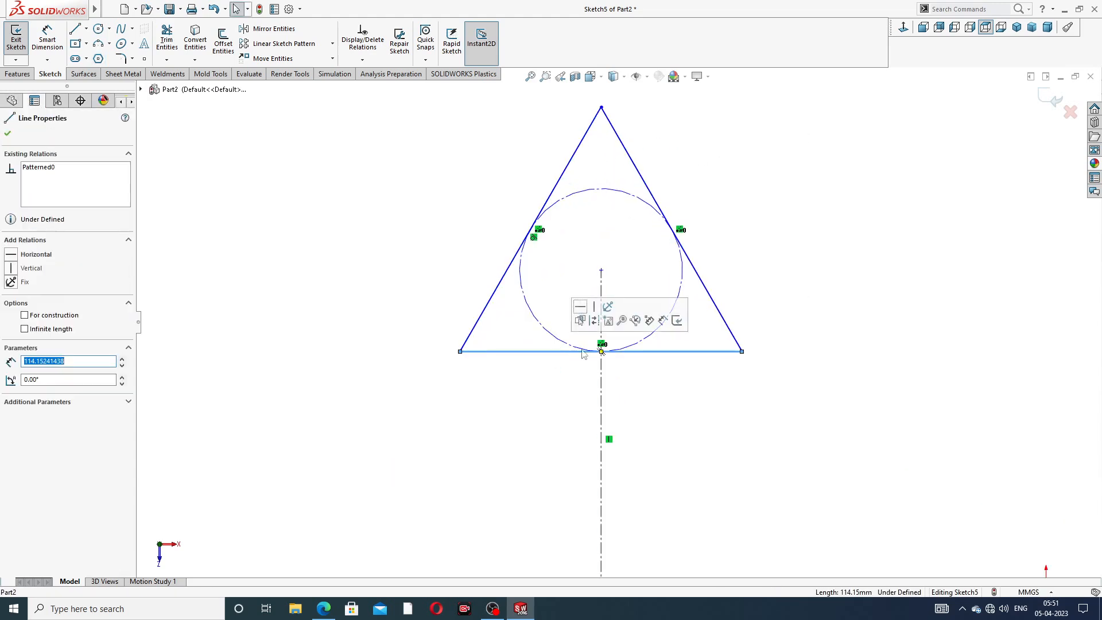
pyautogui.click(580, 308)
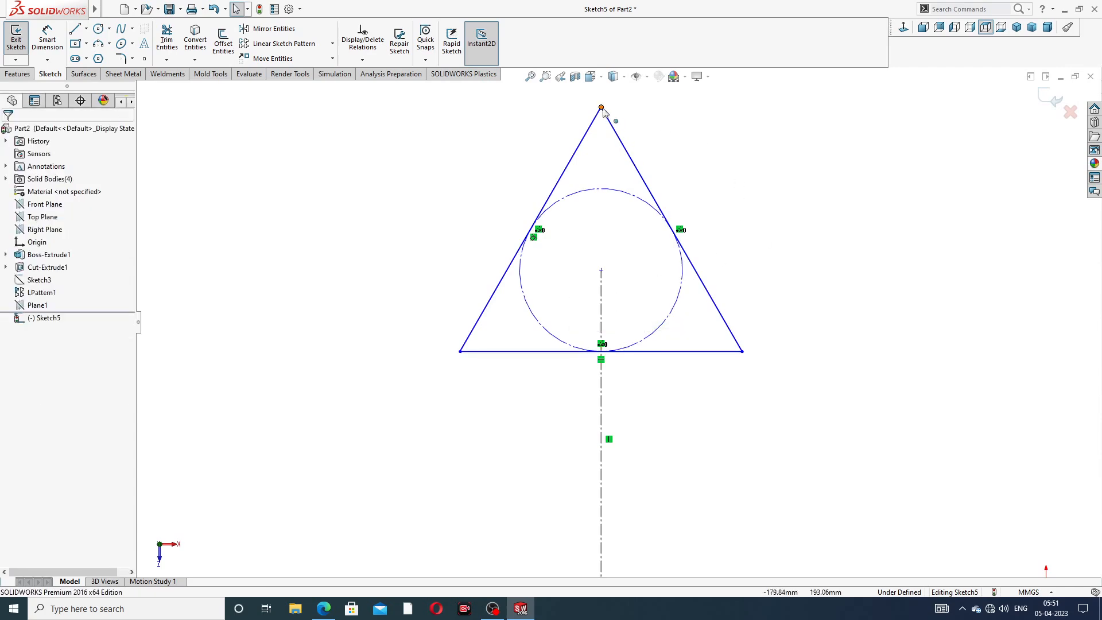
pyautogui.click(592, 124)
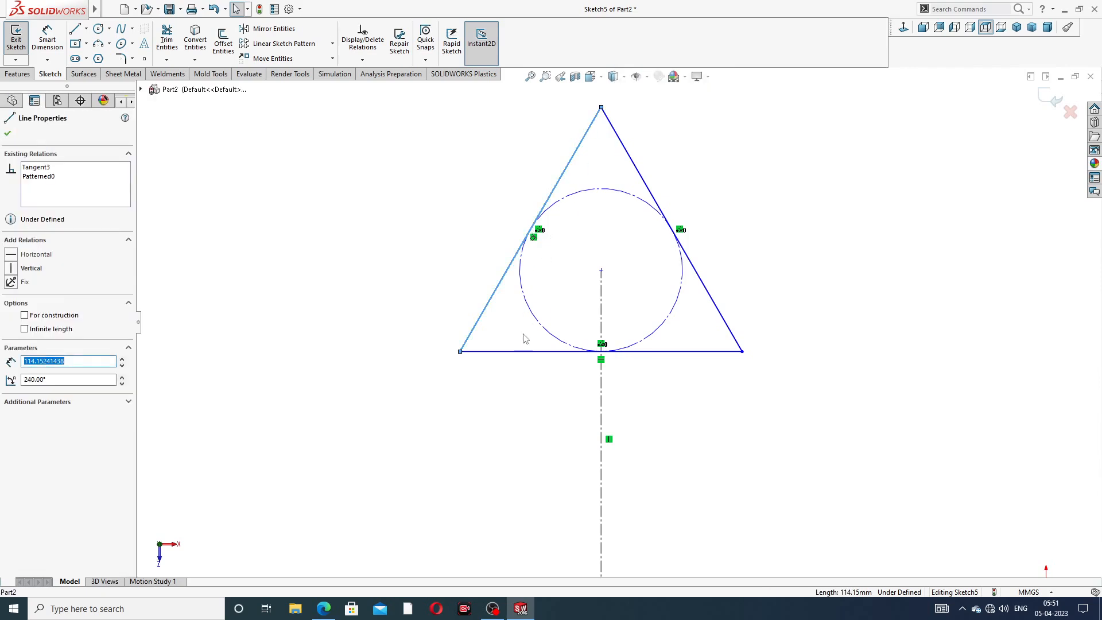
pyautogui.keyDown('ctrl'); pyautogui.click(663, 352); pyautogui.keyUp('ctrl')
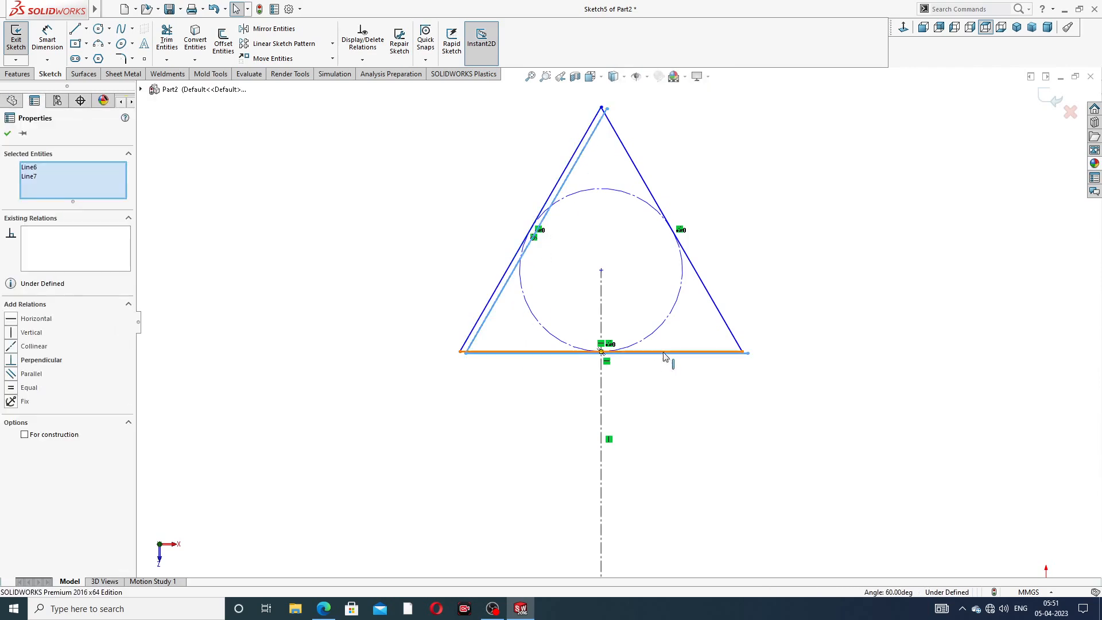
pyautogui.keyDown('ctrl'); pyautogui.click(720, 314); pyautogui.keyUp('ctrl')
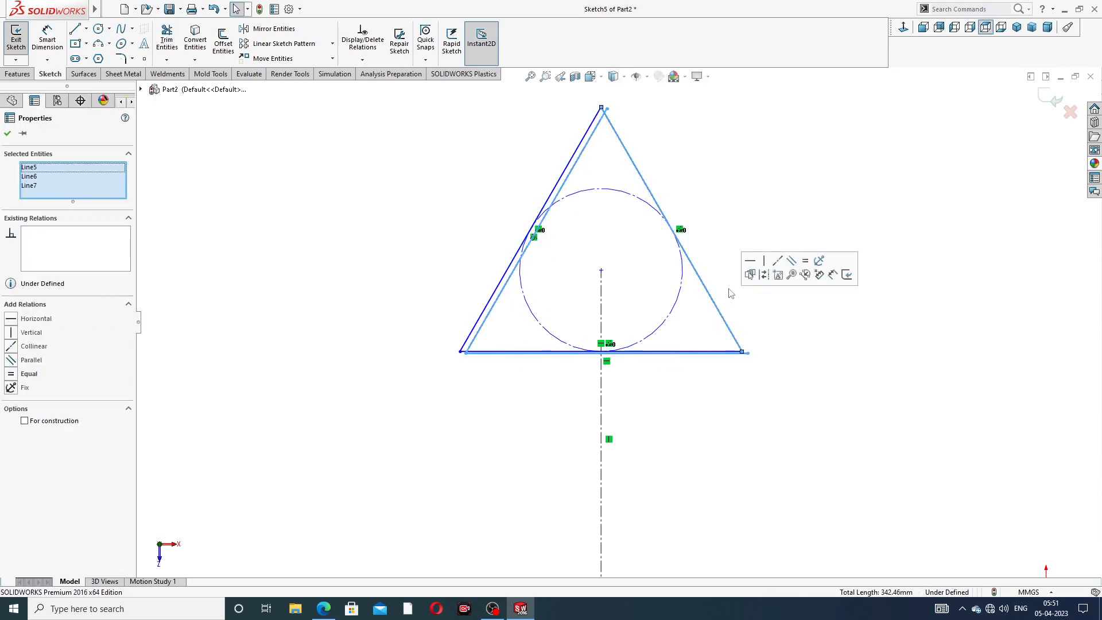
pyautogui.click(764, 275)
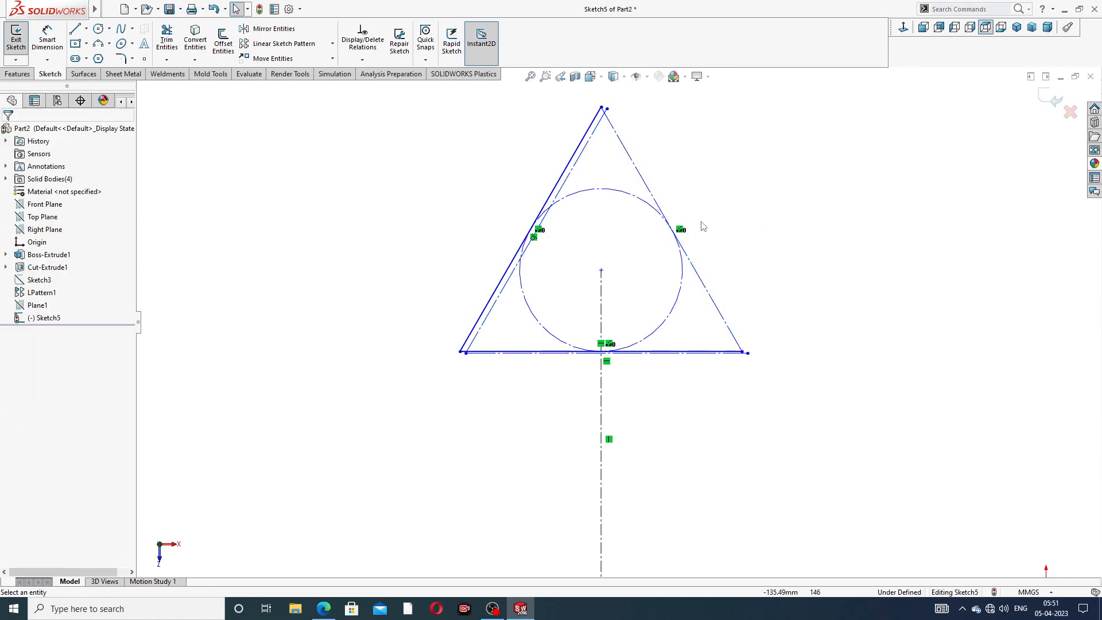
pyautogui.scroll(-2, 585, 166)
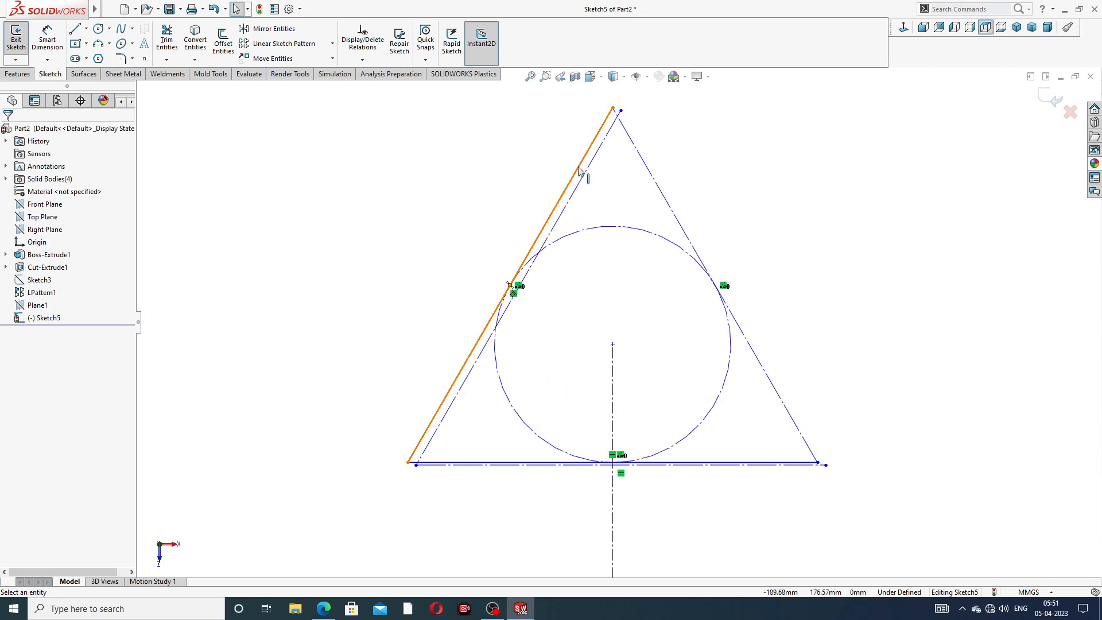
pyautogui.click(580, 171)
pyautogui.click(624, 133)
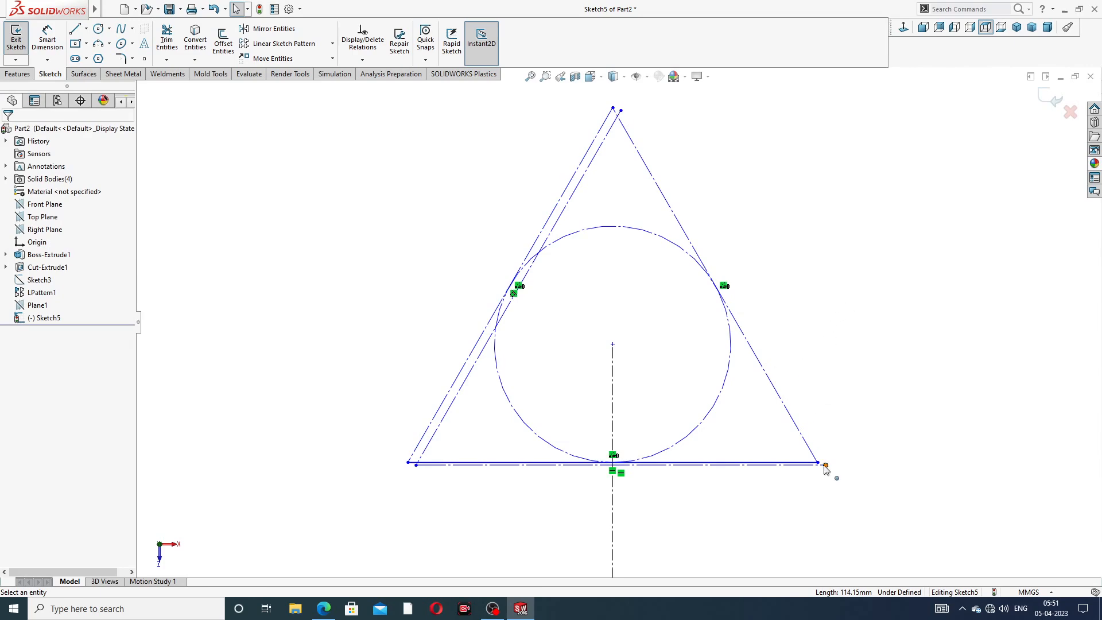
pyautogui.hotkey('ctrl', 'z')
pyautogui.hotkey('ctrl', 'z')
pyautogui.hotkey('ctrl', 'z')
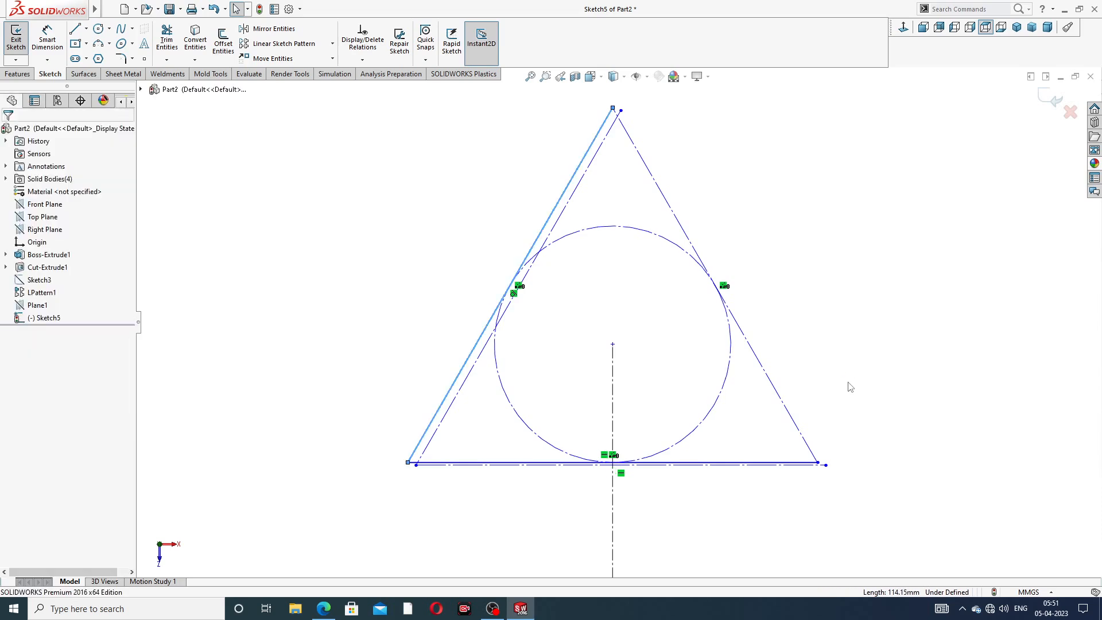
pyautogui.click(827, 427)
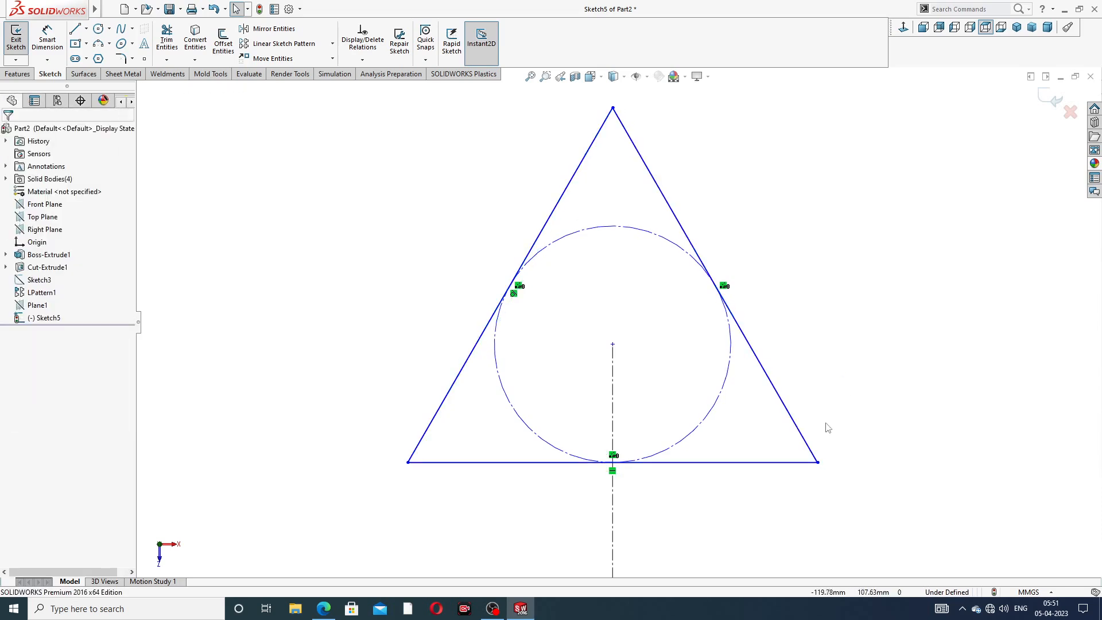
# Convert the three sides of the triangle to construction geometry
pyautogui.click(793, 462)
pyautogui.click(835, 428)
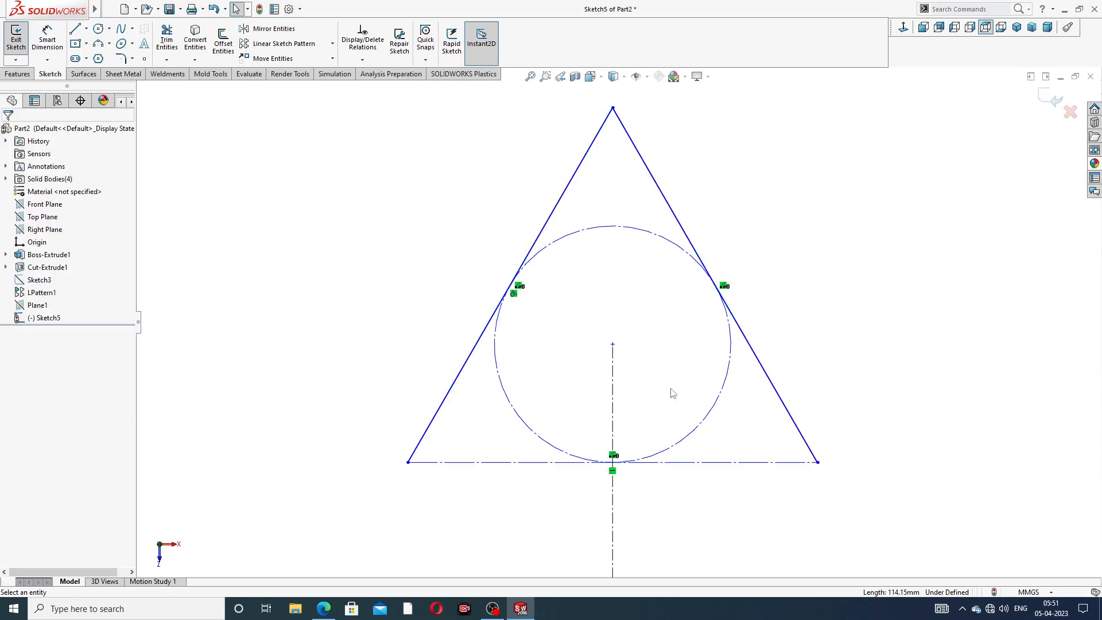
pyautogui.click(465, 377)
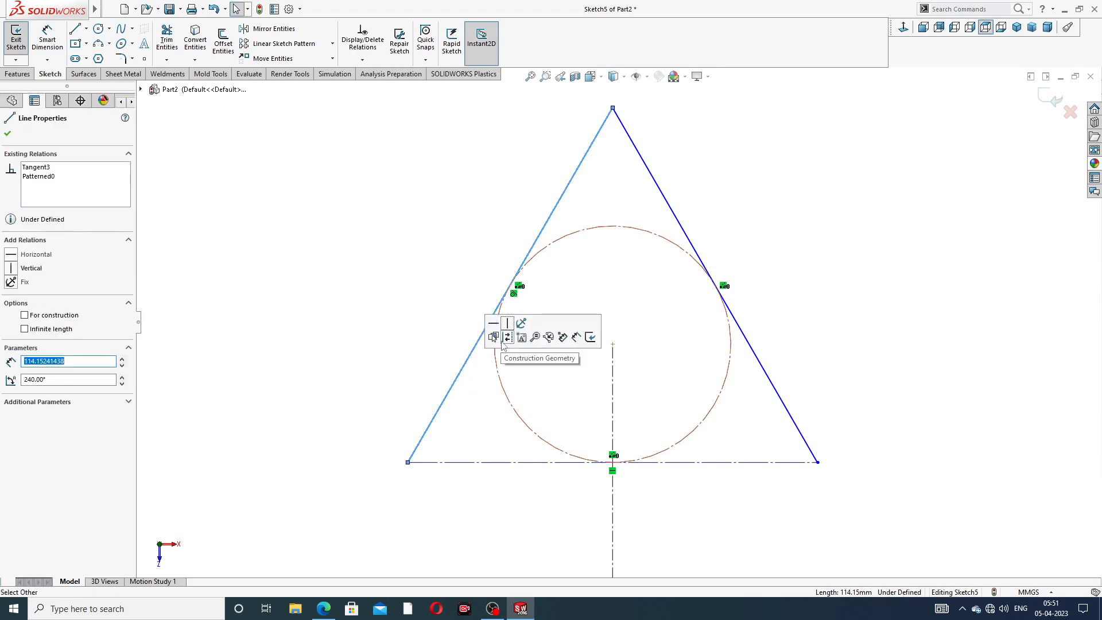
pyautogui.click(505, 326)
pyautogui.click(813, 185)
pyautogui.click(687, 231)
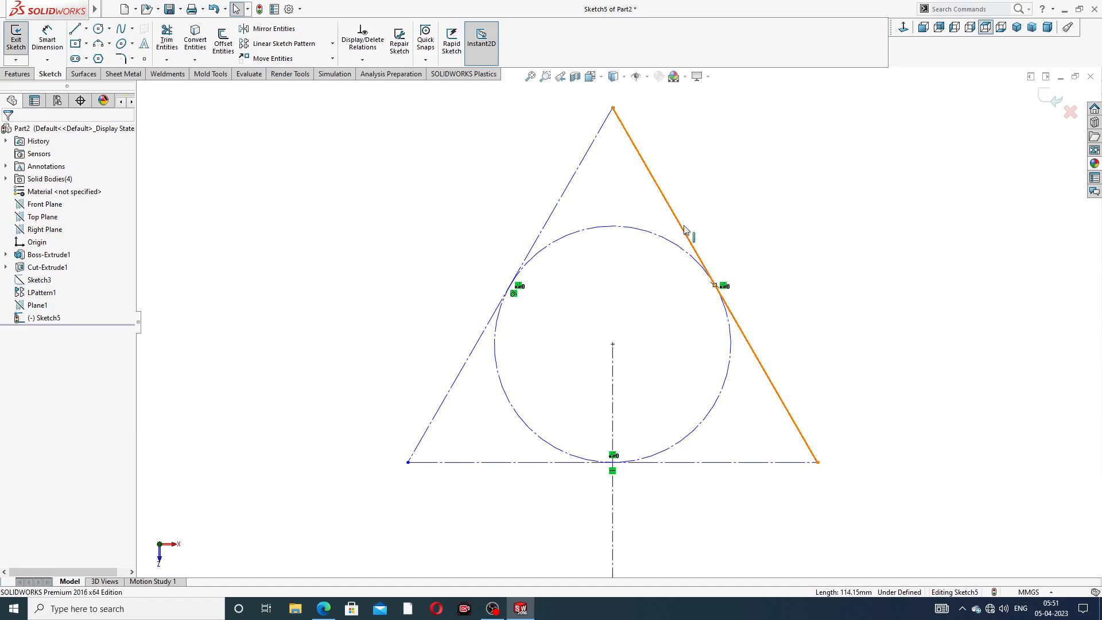
pyautogui.click(726, 186)
# Sketch a circle of about 26 mm radius at the triangle's center, inside the construction circle
pyautogui.press('z')
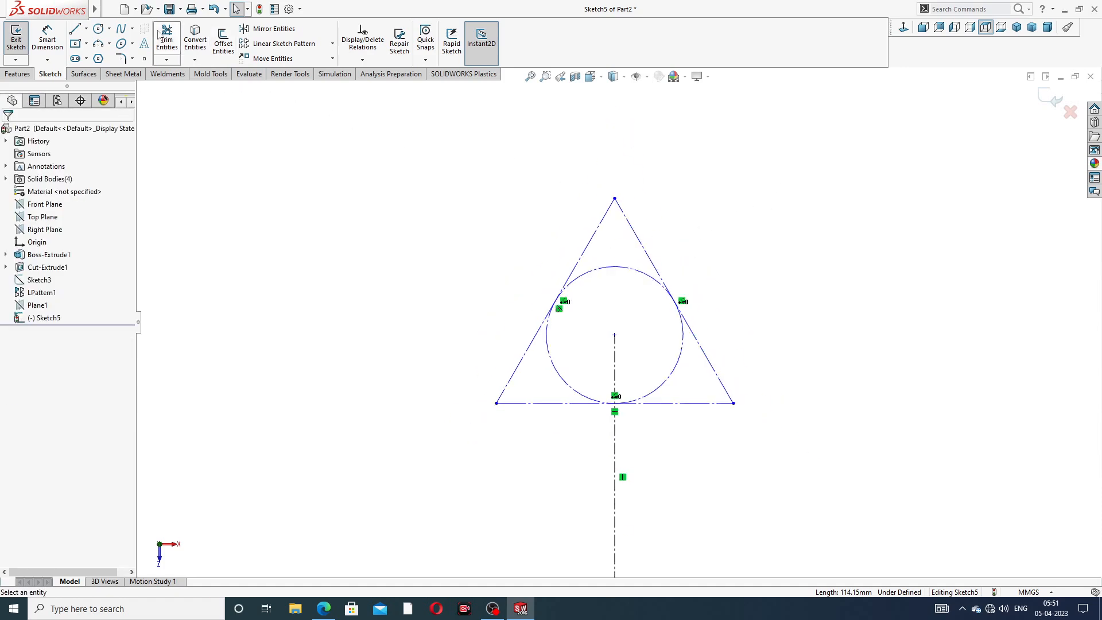
pyautogui.click(99, 29)
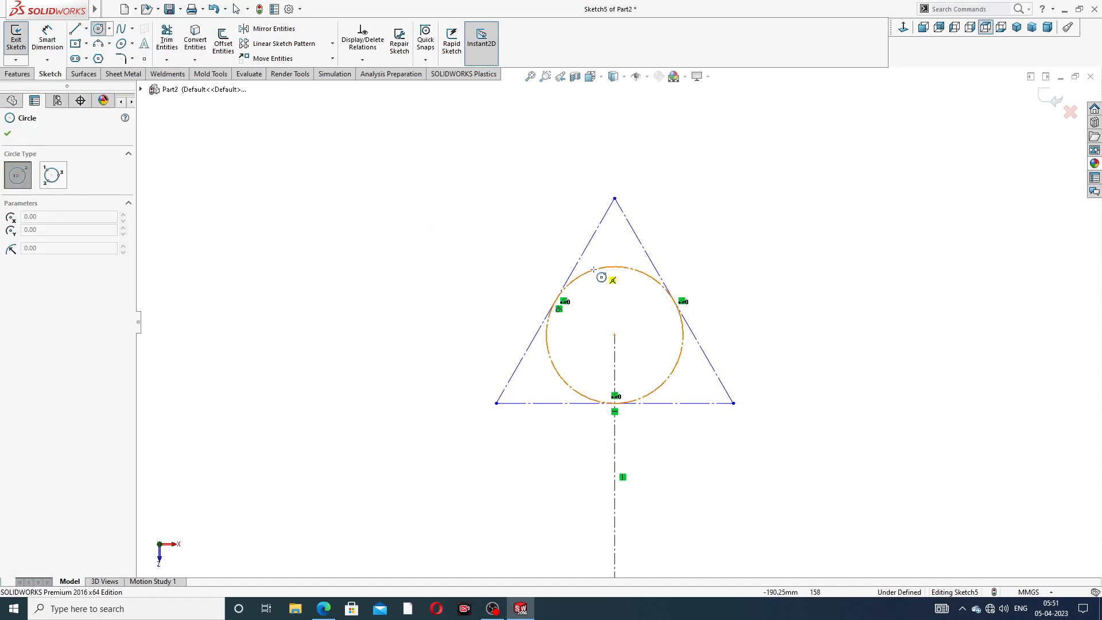
pyautogui.moveTo(614, 335); pyautogui.dragTo(653, 296)
pyautogui.rightClick(683, 229)
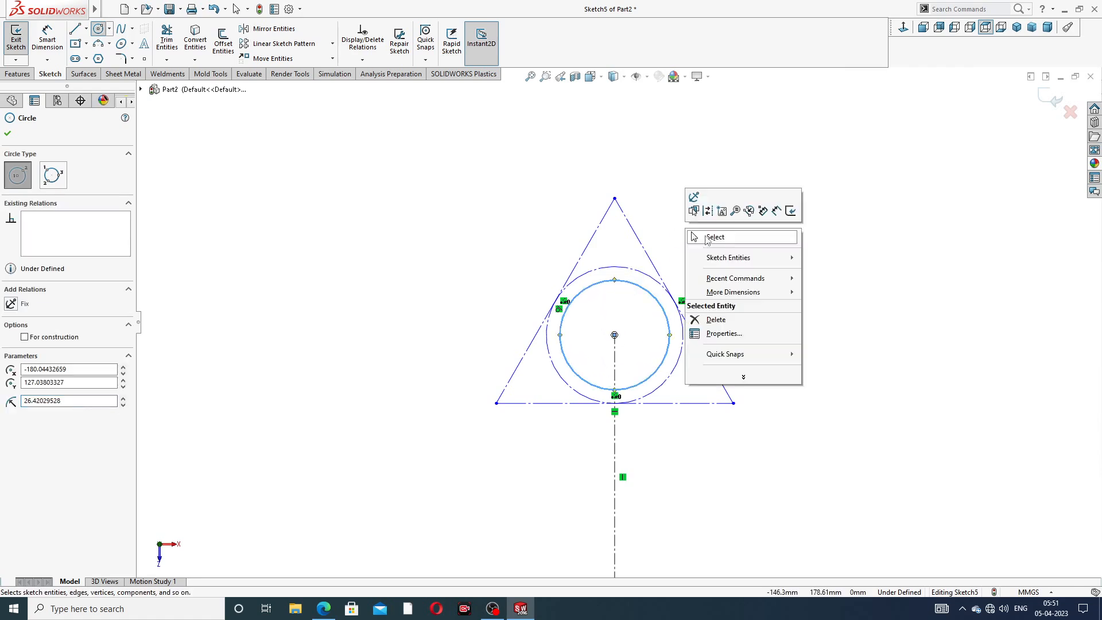
pyautogui.click(703, 233)
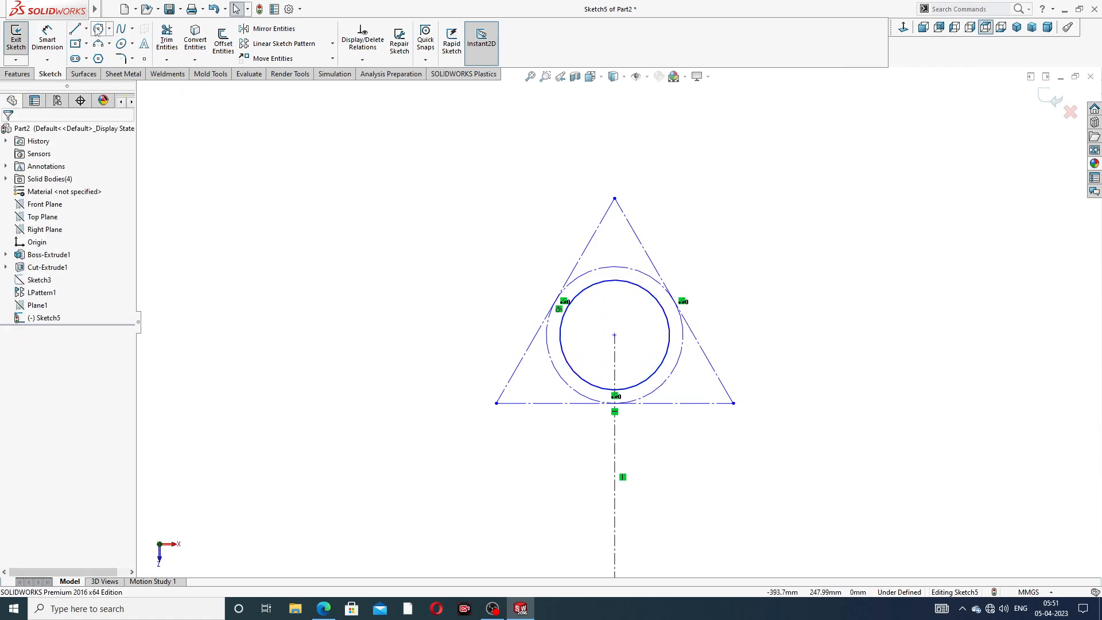
# Sketch two concentric circles on the triangle's top vertex, with radii of about 17 mm and 9 mm
pyautogui.click(98, 30)
pyautogui.moveTo(614, 198); pyautogui.dragTo(638, 175)
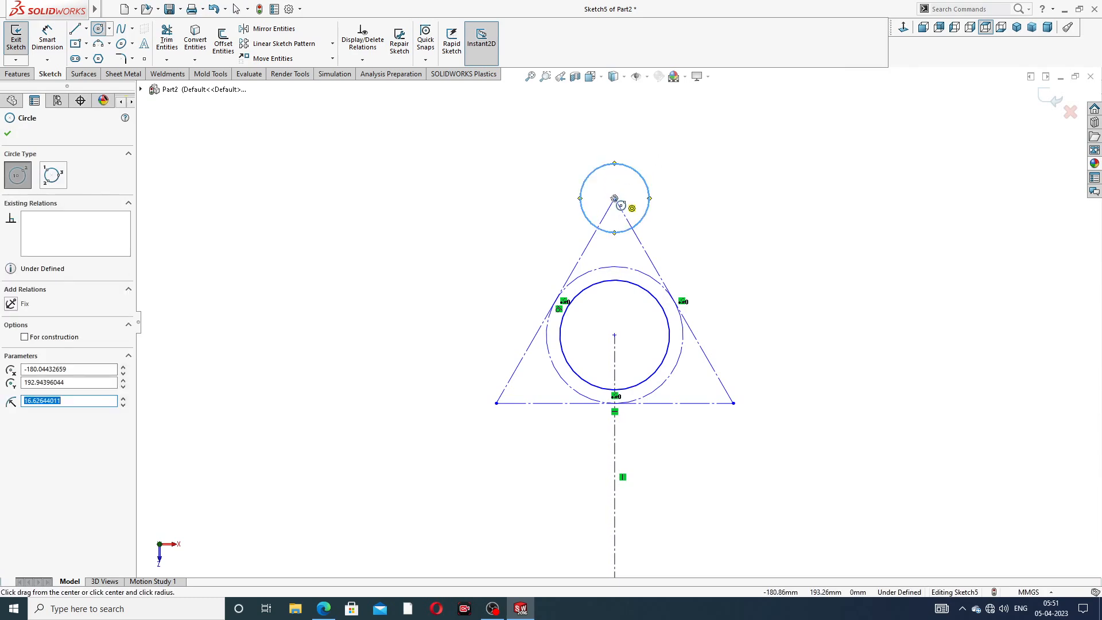
pyautogui.click(614, 198)
pyautogui.click(634, 199)
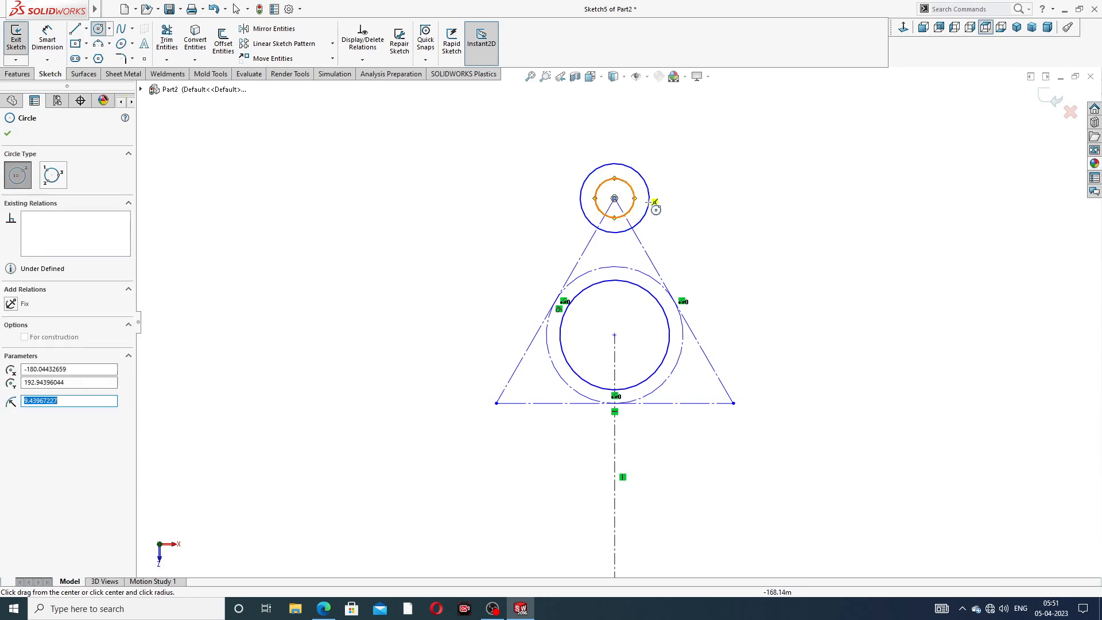
# Sketch two concentric circles on the triangle's lower-right vertex, with radii of about 19 mm and 10 mm
pyautogui.click(732, 403)
pyautogui.click(760, 374)
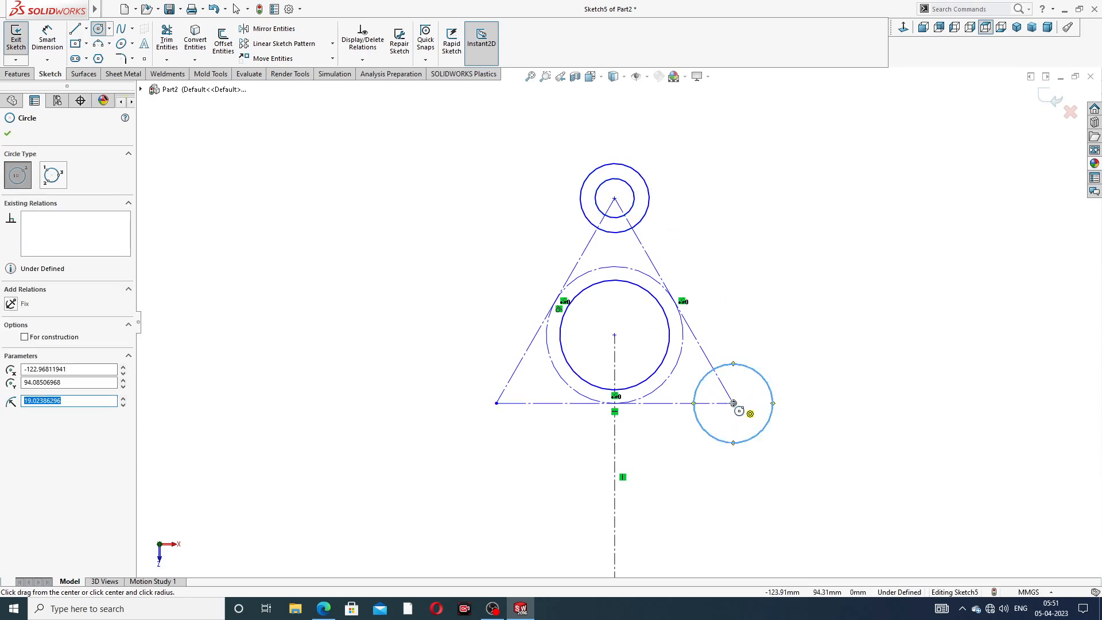
pyautogui.click(733, 403)
pyautogui.click(747, 388)
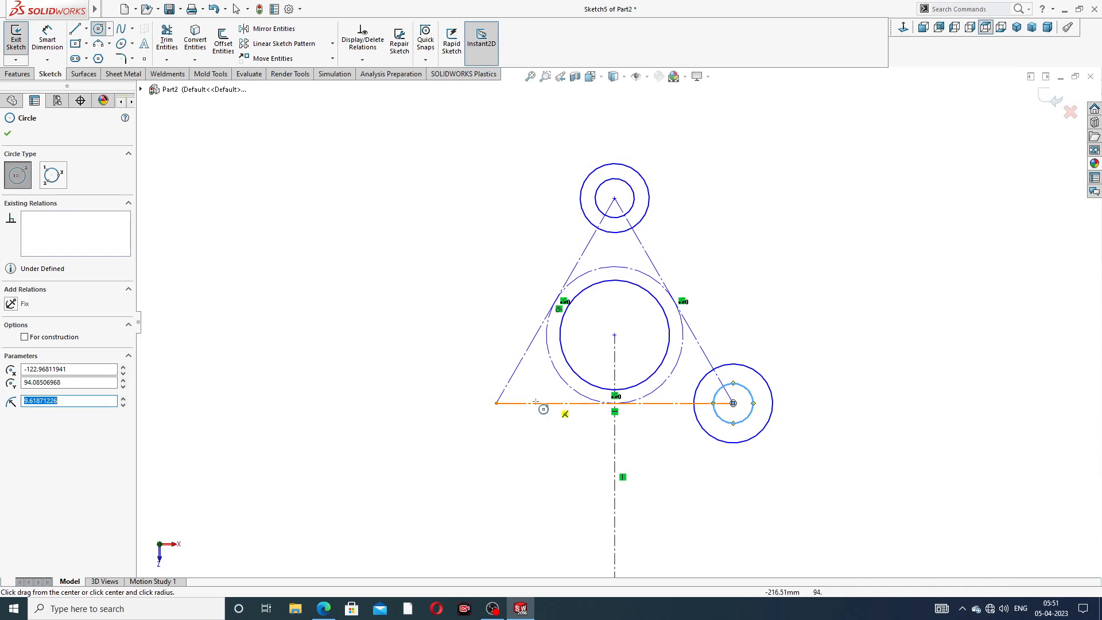
# Sketch two concentric circles on the triangle's lower-left vertex, with radii of about 17 mm and 11 mm
pyautogui.click(495, 402)
pyautogui.click(520, 378)
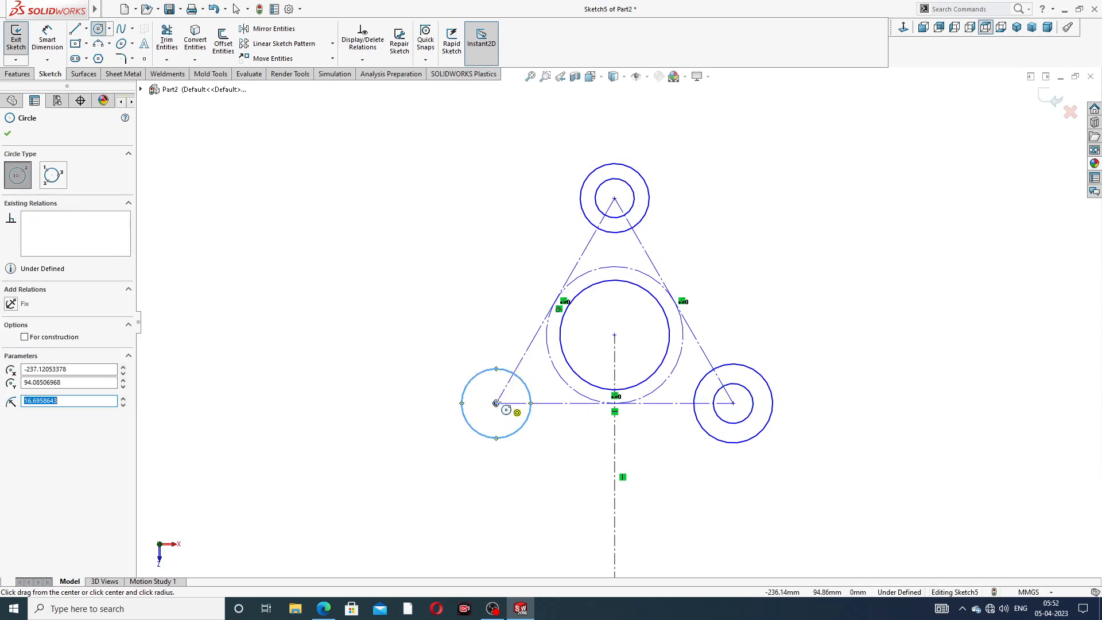
pyautogui.click(496, 403)
pyautogui.click(513, 386)
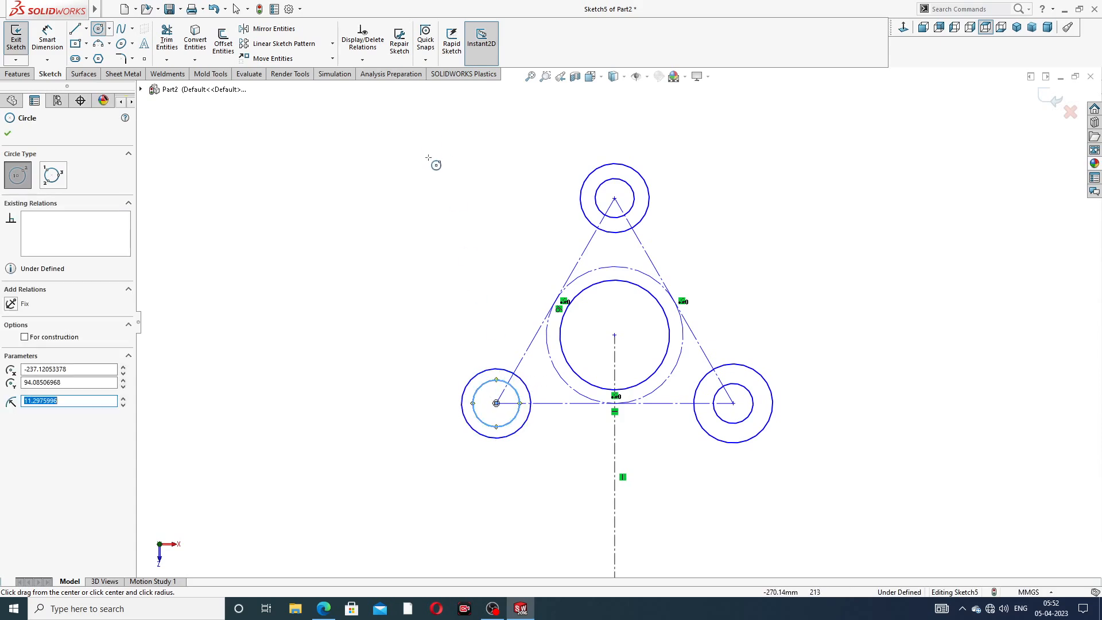
pyautogui.rightClick(433, 164)
pyautogui.click(461, 173)
# Sketch a line along the flange's left side, joining the outer circles of the lower-left and top vertices tangentially
pyautogui.click(74, 28)
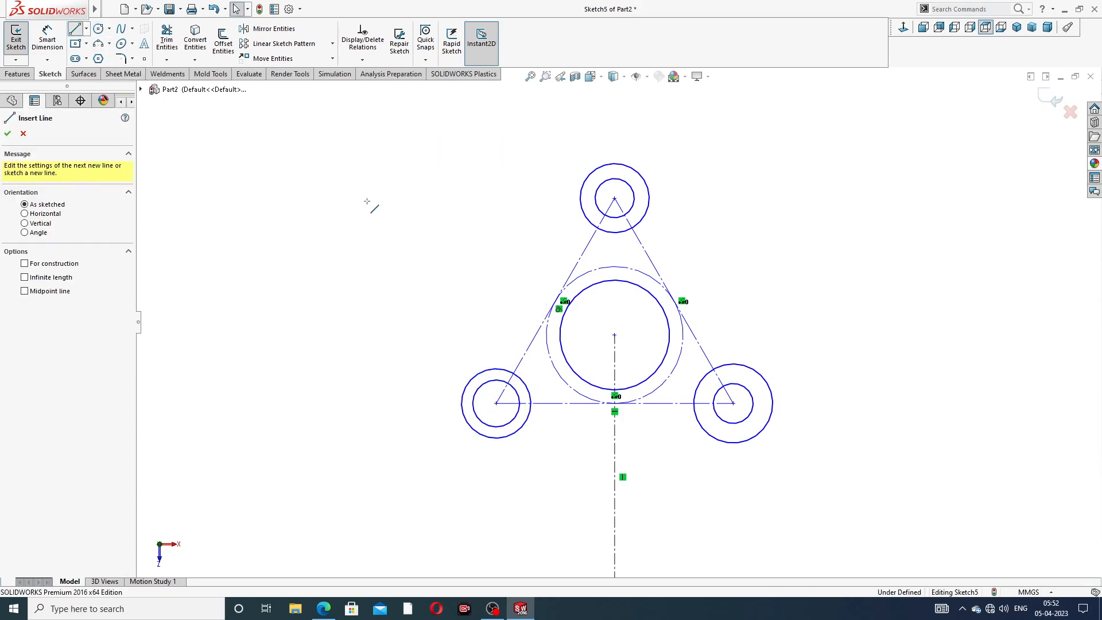
pyautogui.click(468, 382)
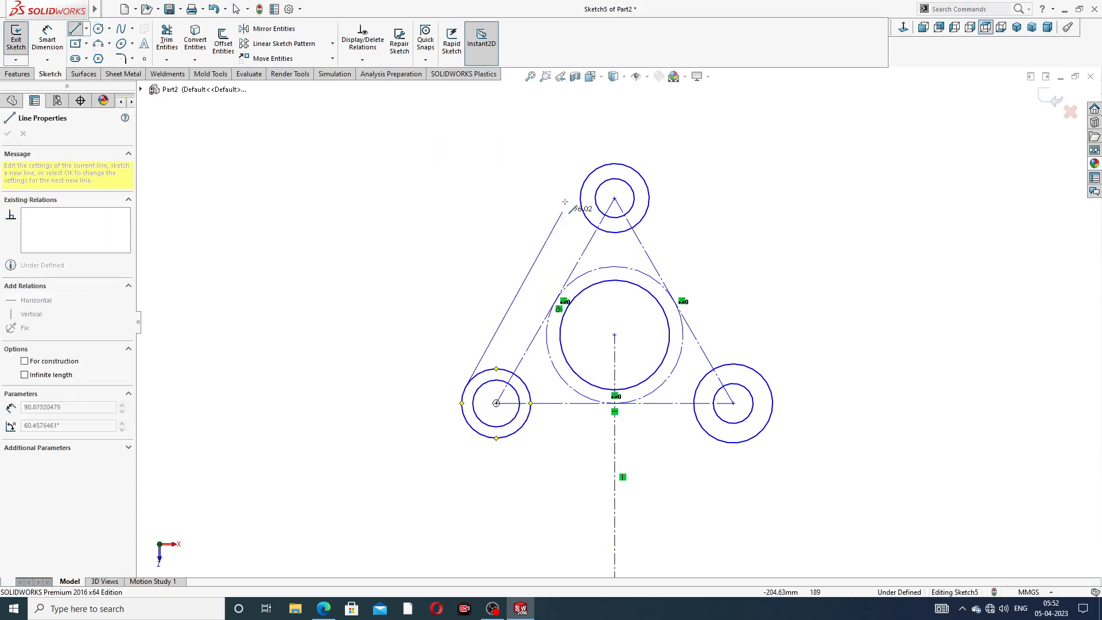
pyautogui.click(585, 180)
pyautogui.rightClick(505, 122)
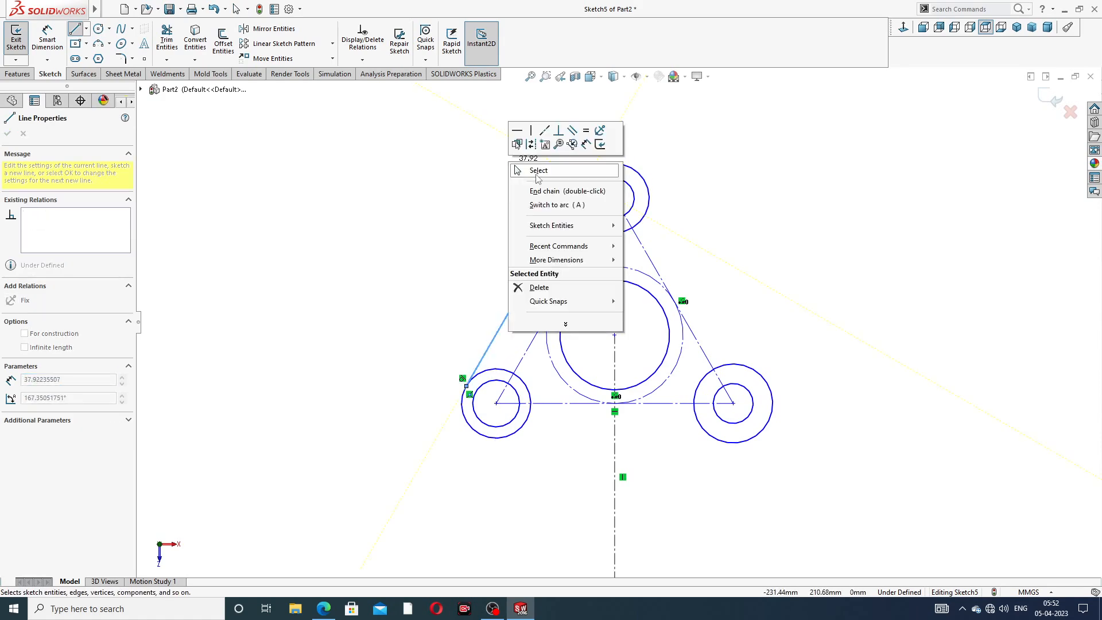
pyautogui.click(531, 167)
# Sketch a line about 113 mm long along the flange's right side, joining the outer circles of the top and lower-right vertices
pyautogui.click(74, 28)
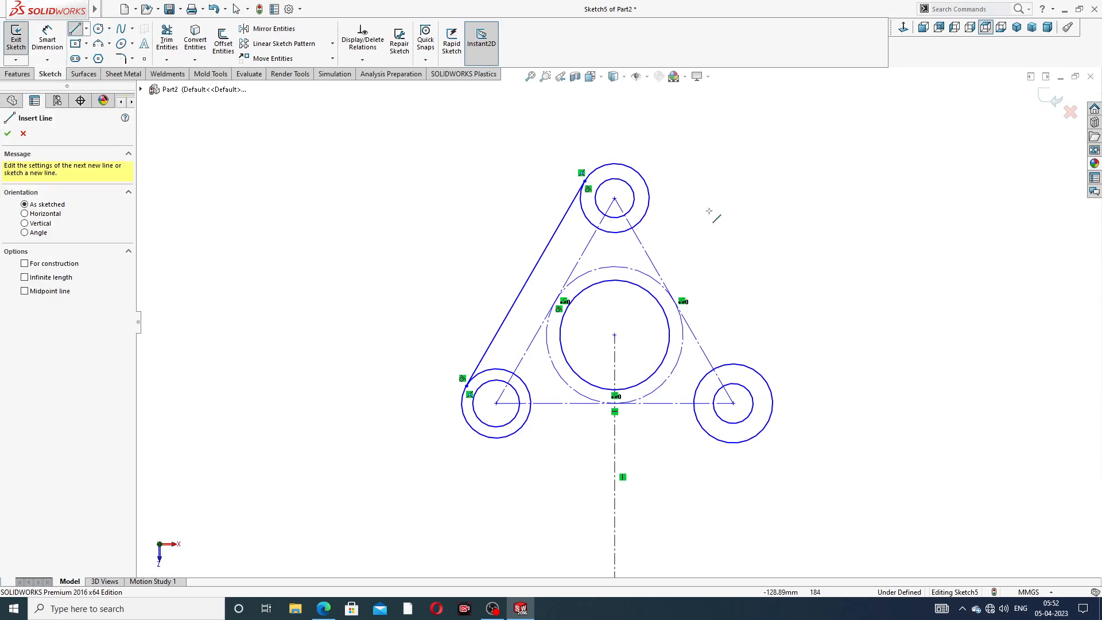
pyautogui.click(648, 182)
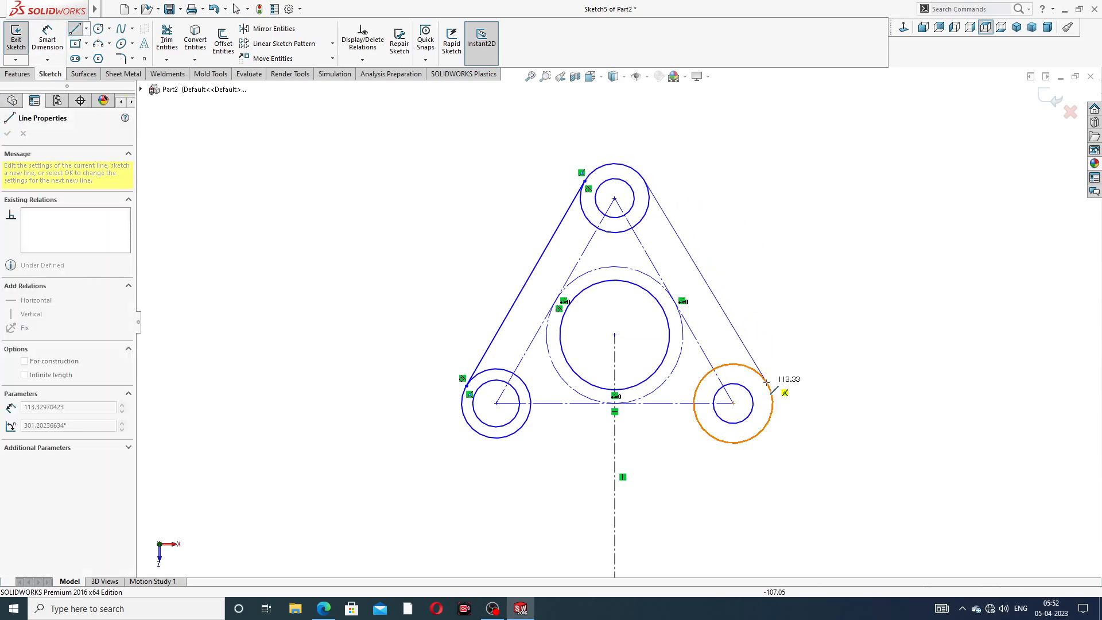
pyautogui.click(766, 382)
pyautogui.rightClick(816, 312)
pyautogui.click(844, 320)
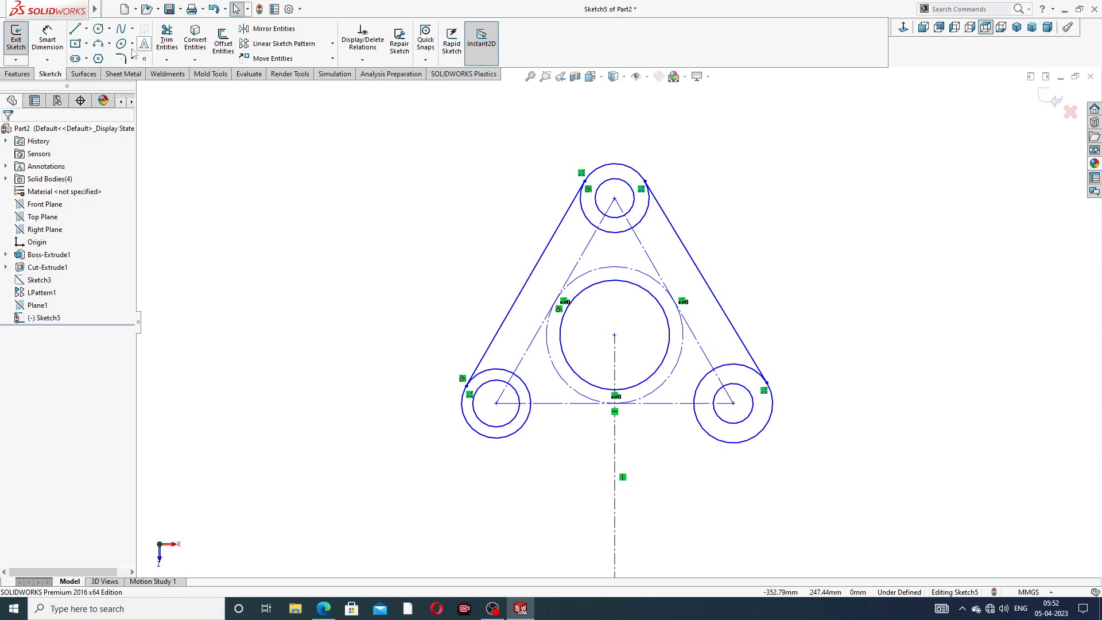
pyautogui.click(74, 29)
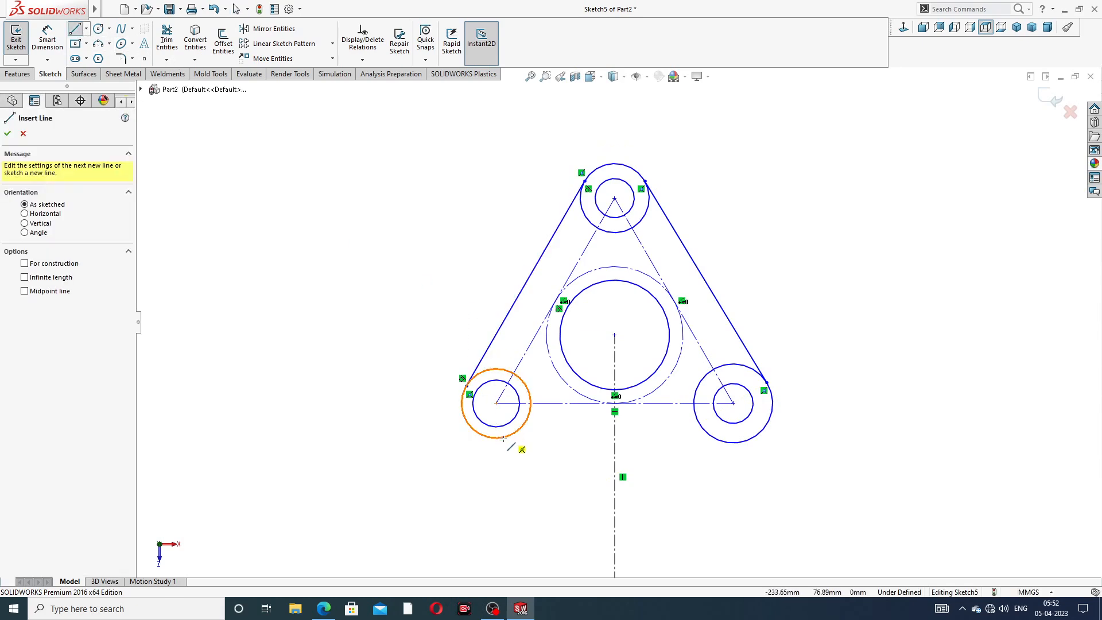
pyautogui.moveTo(503, 438); pyautogui.dragTo(506, 434)
pyautogui.rightClick(571, 439)
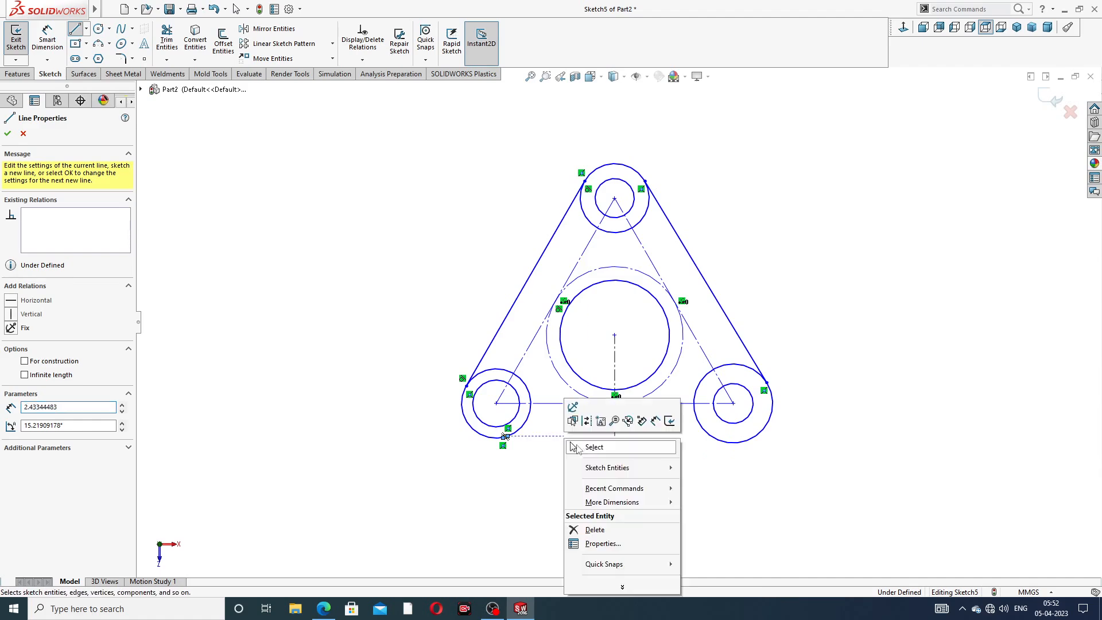
pyautogui.click(573, 446)
pyautogui.moveTo(509, 440)
pyautogui.mouseDown()
pyautogui.moveTo(560, 450)
pyautogui.moveTo(524, 458)
pyautogui.mouseUp()
pyautogui.scroll(-5, 530, 462)
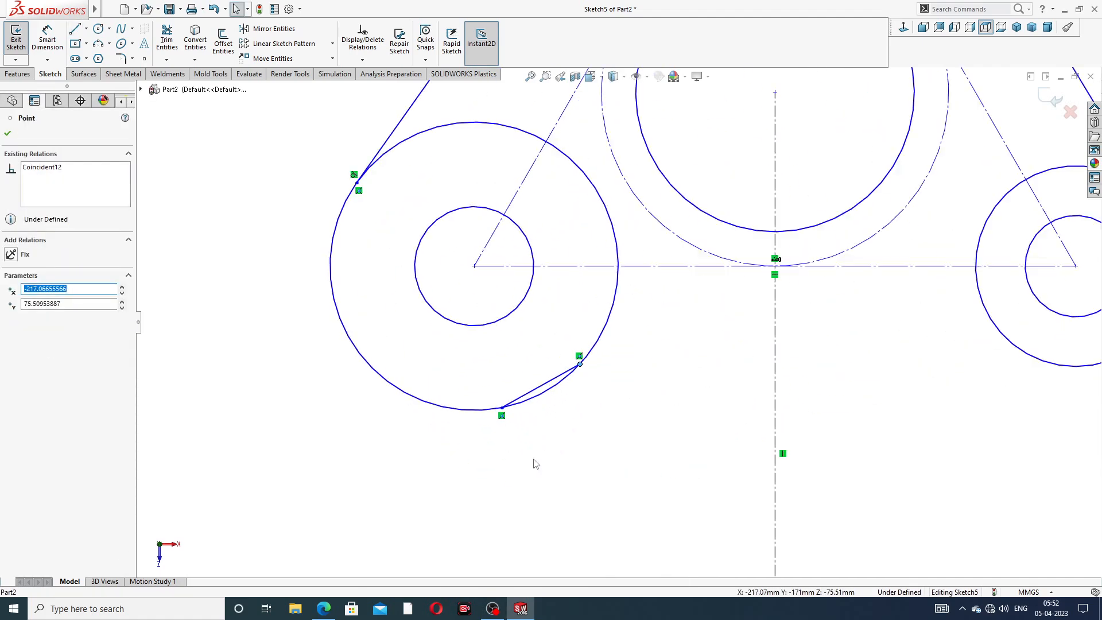
pyautogui.click(542, 386)
pyautogui.press('Delete')
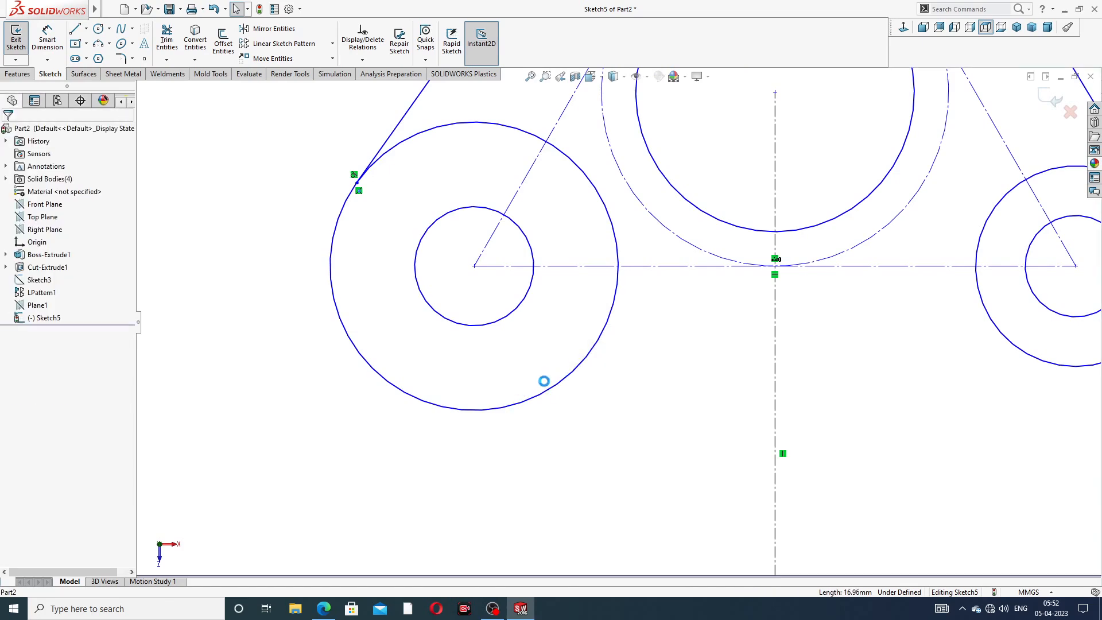
pyautogui.click(77, 30)
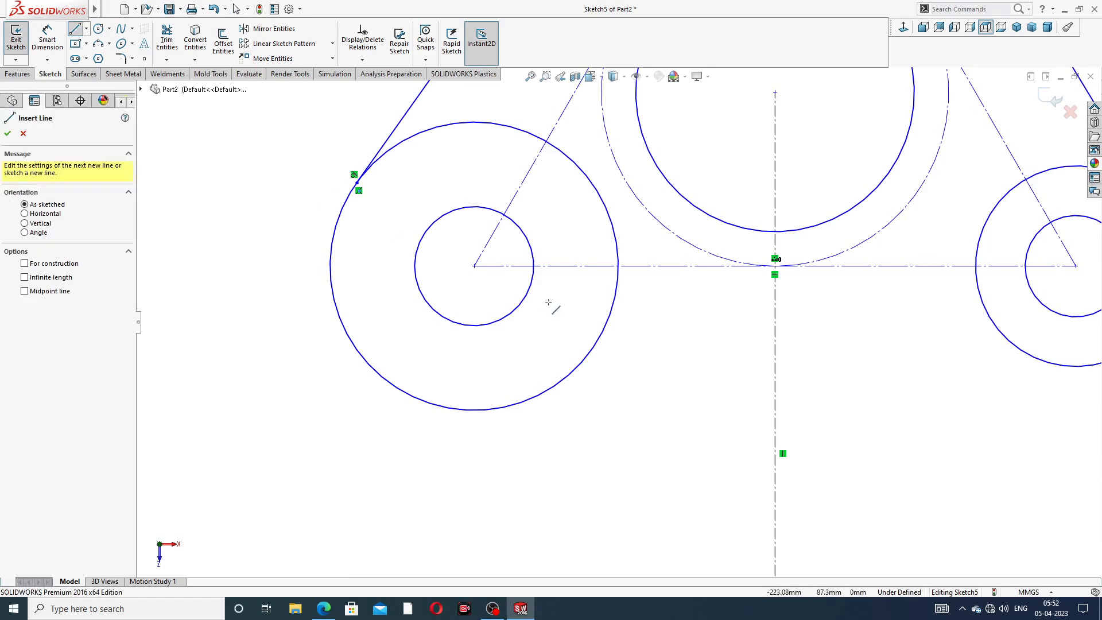
pyautogui.scroll(4, 594, 313)
pyautogui.click(584, 355)
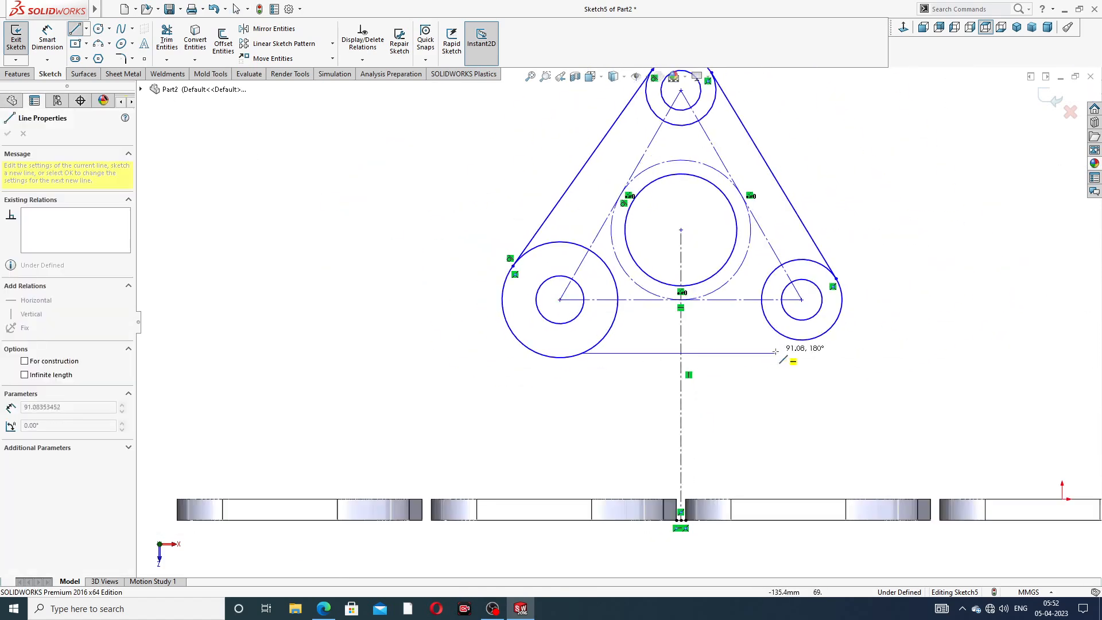
pyautogui.click(801, 340)
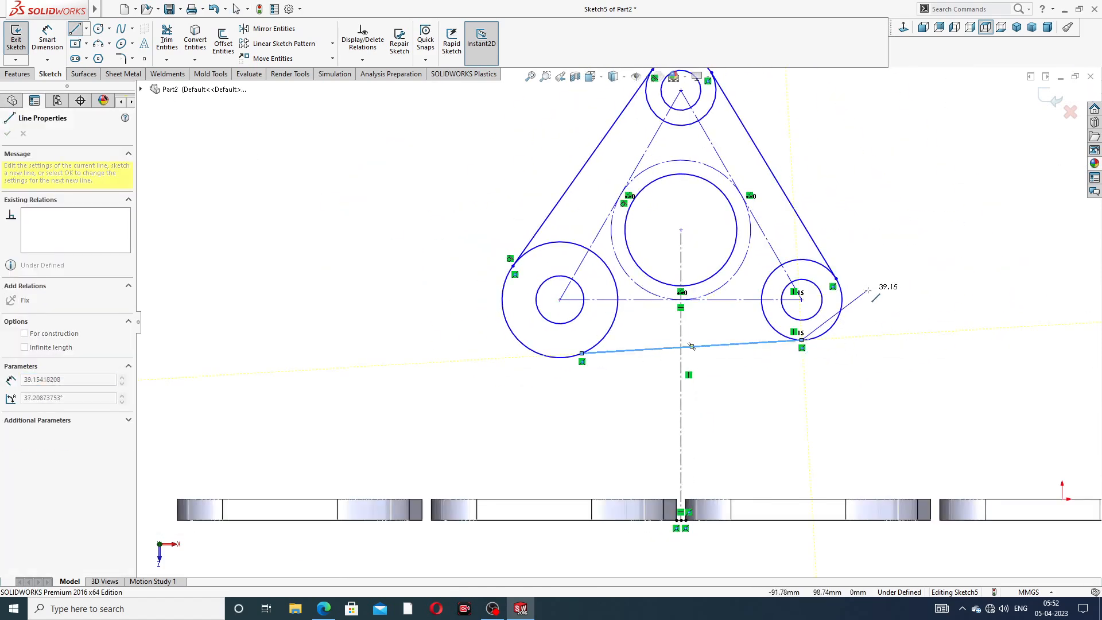
pyautogui.rightClick(873, 276)
pyautogui.click(889, 299)
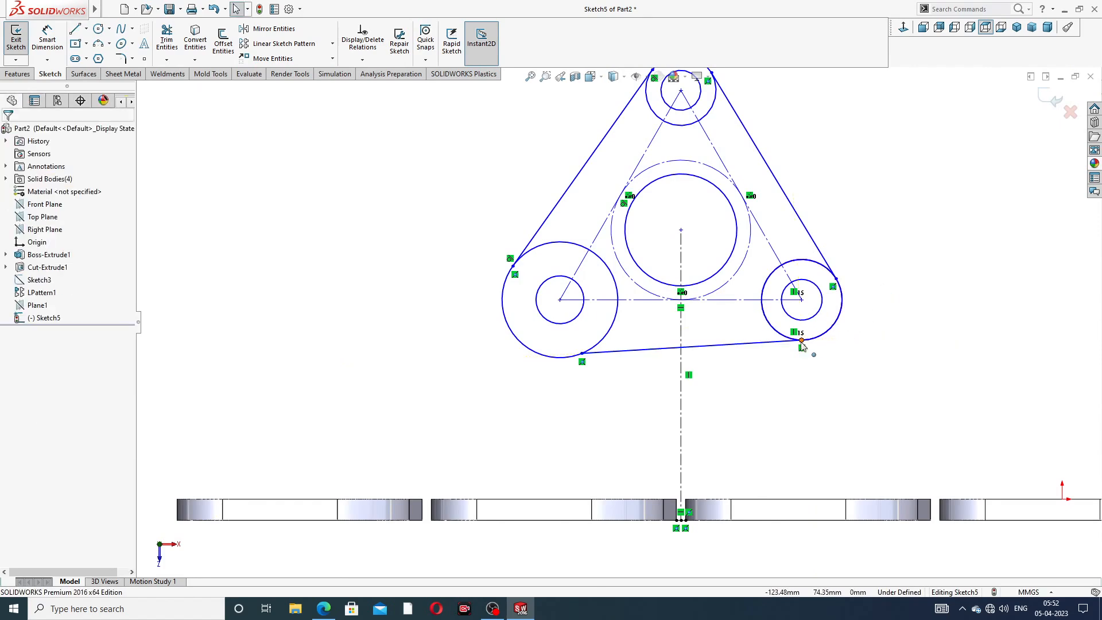
pyautogui.click(765, 344)
pyautogui.press('Delete')
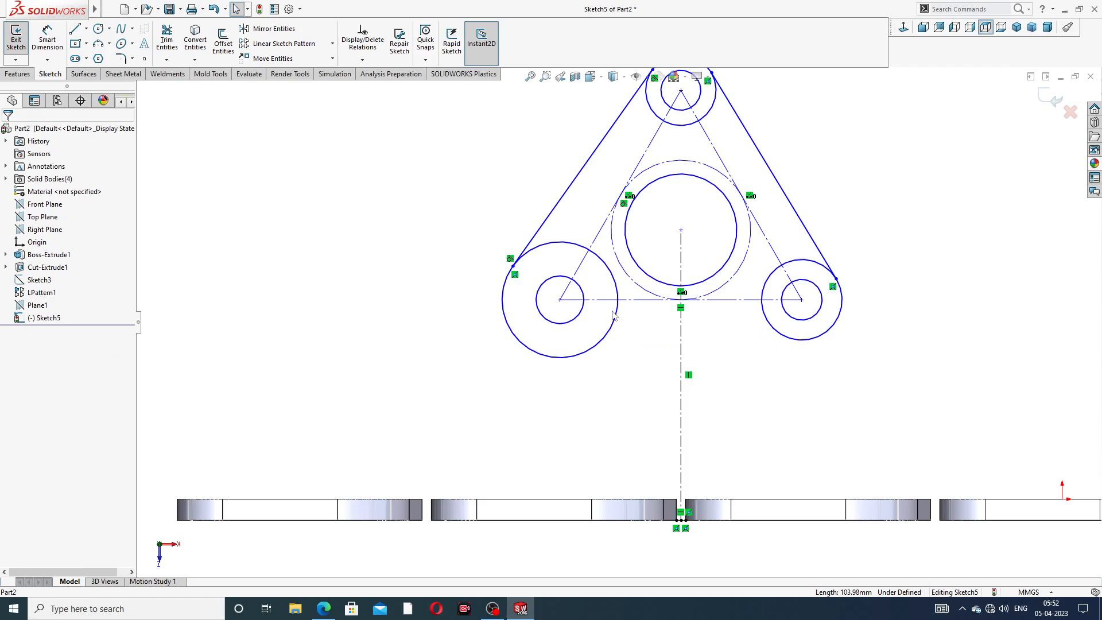
# Sketch a line about 114 mm long along the flange's lower side, tangent to the outer circles of both lower vertices
pyautogui.click(77, 34)
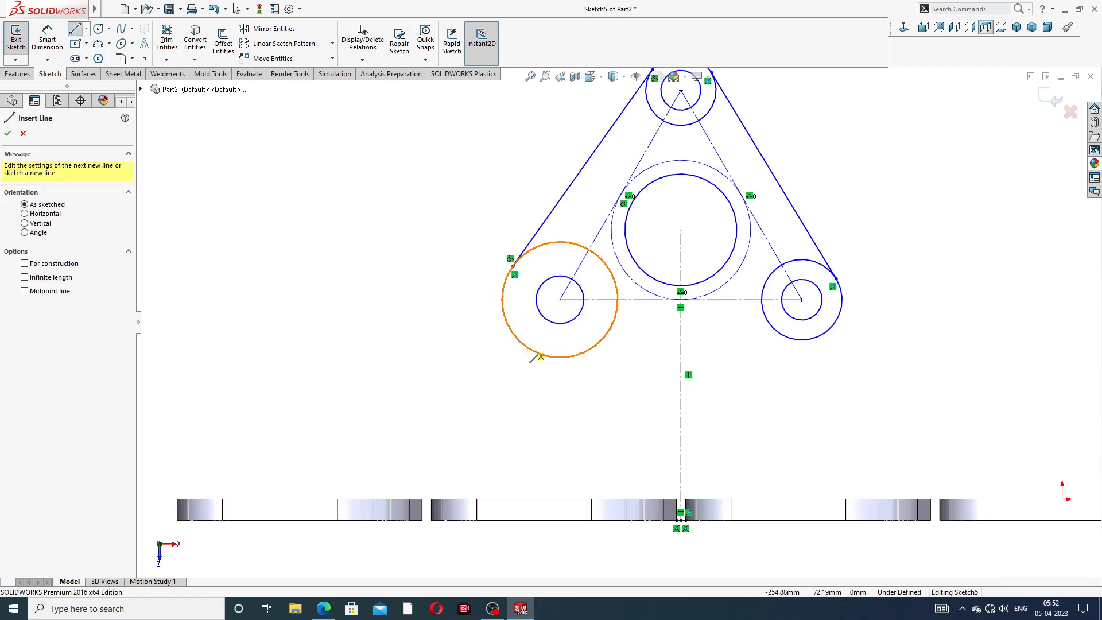
pyautogui.click(560, 358)
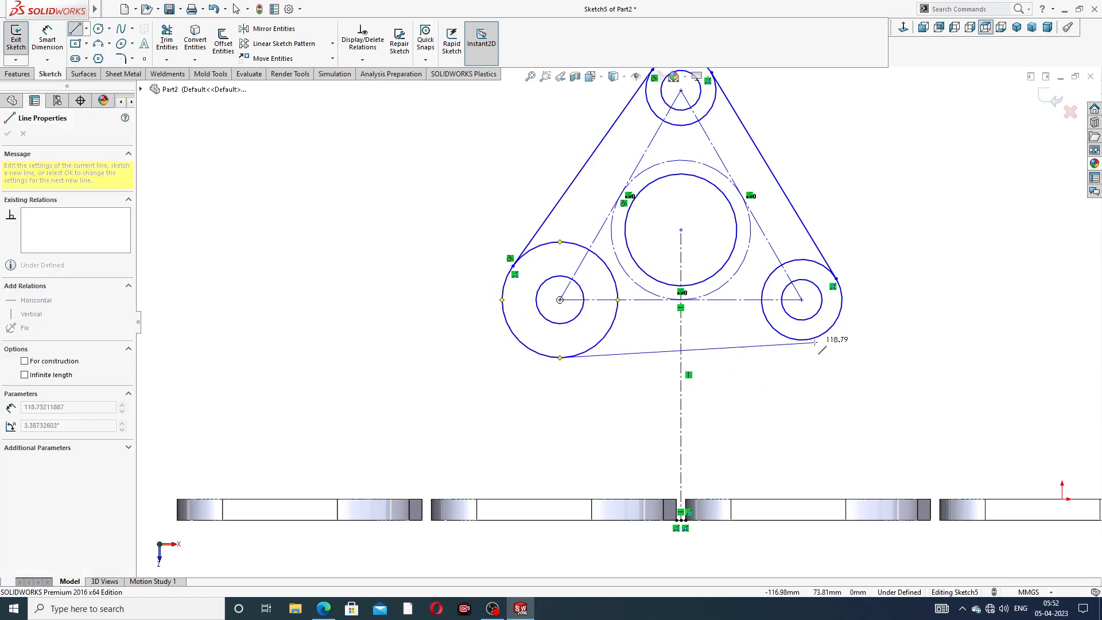
pyautogui.click(833, 346)
pyautogui.rightClick(903, 246)
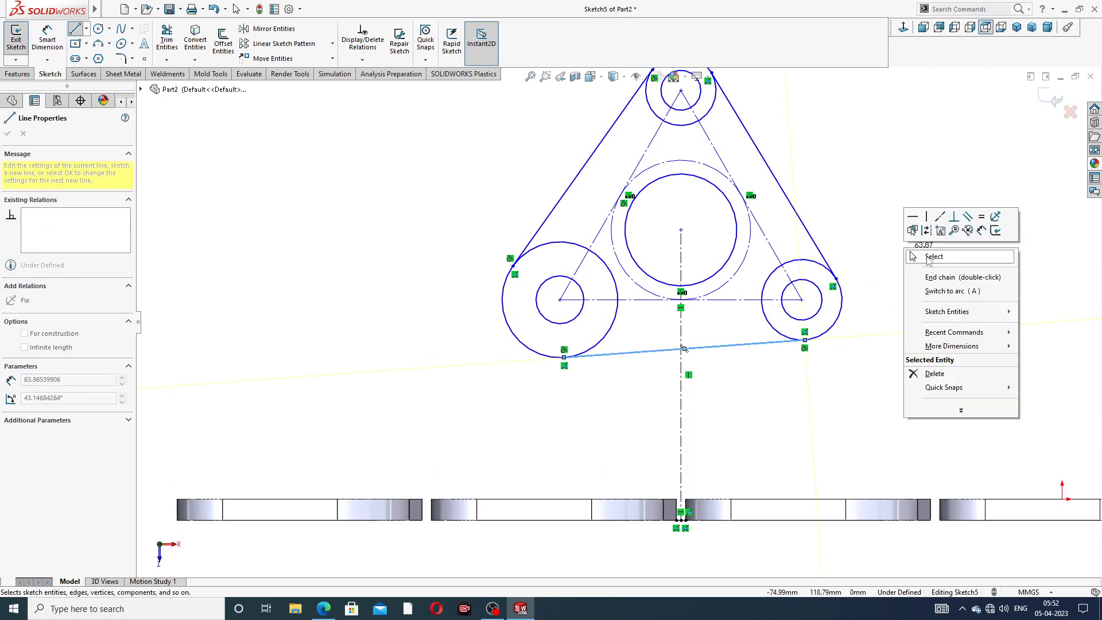
pyautogui.click(928, 257)
pyautogui.scroll(2, 875, 166)
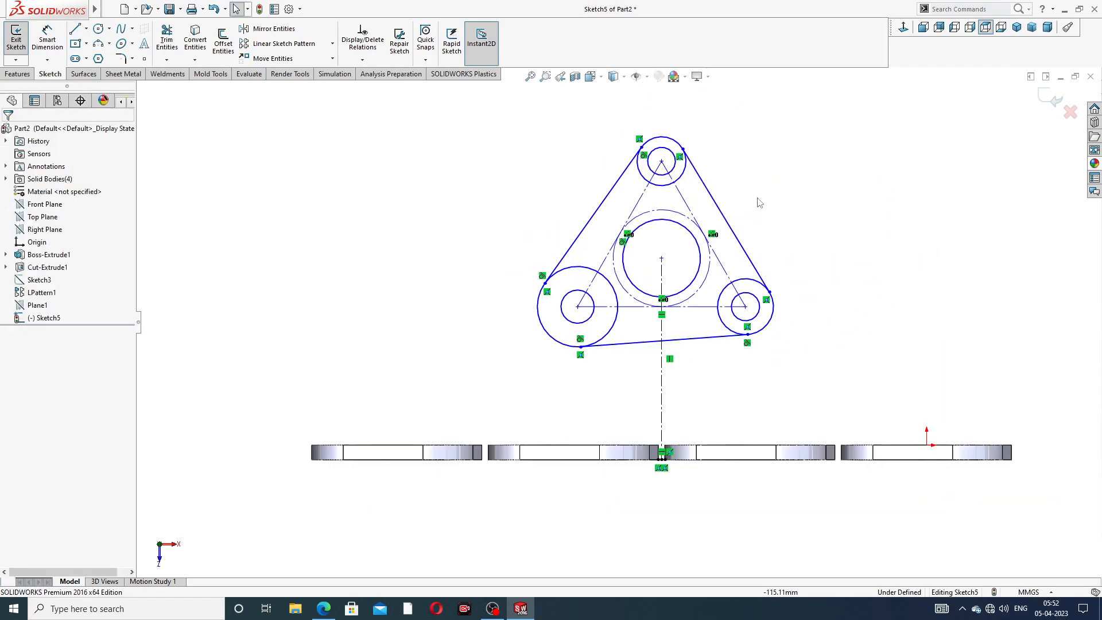
# Check the tangent relations between the flange's lower line and the outer circles at its two ends
pyautogui.click(620, 349)
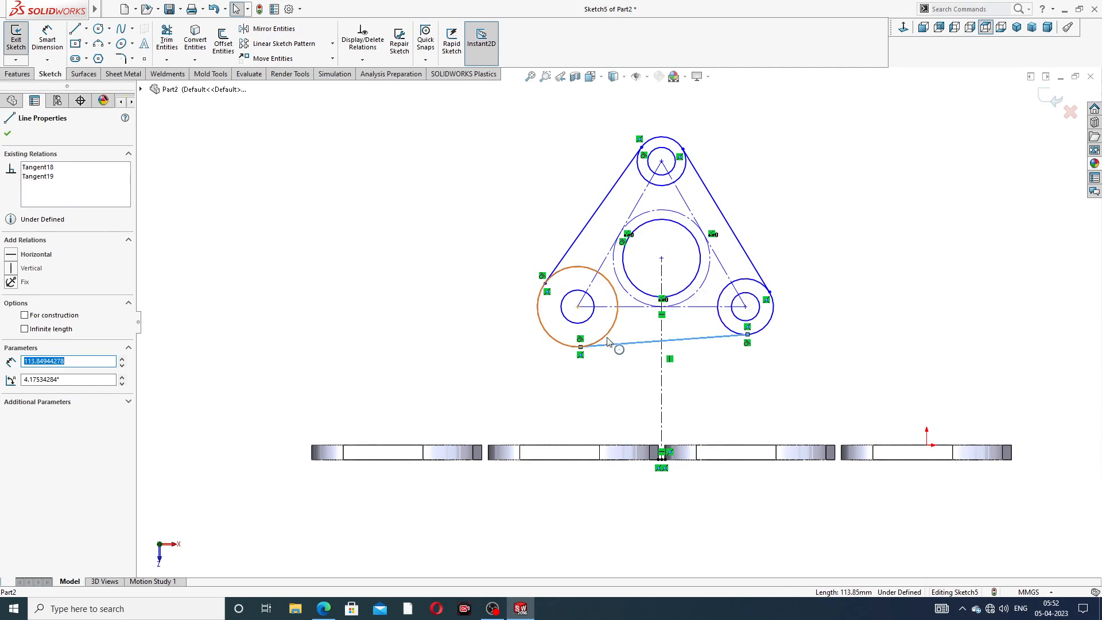
pyautogui.keyDown('ctrl'); pyautogui.click(611, 333); pyautogui.keyUp('ctrl')
pyautogui.click(636, 286)
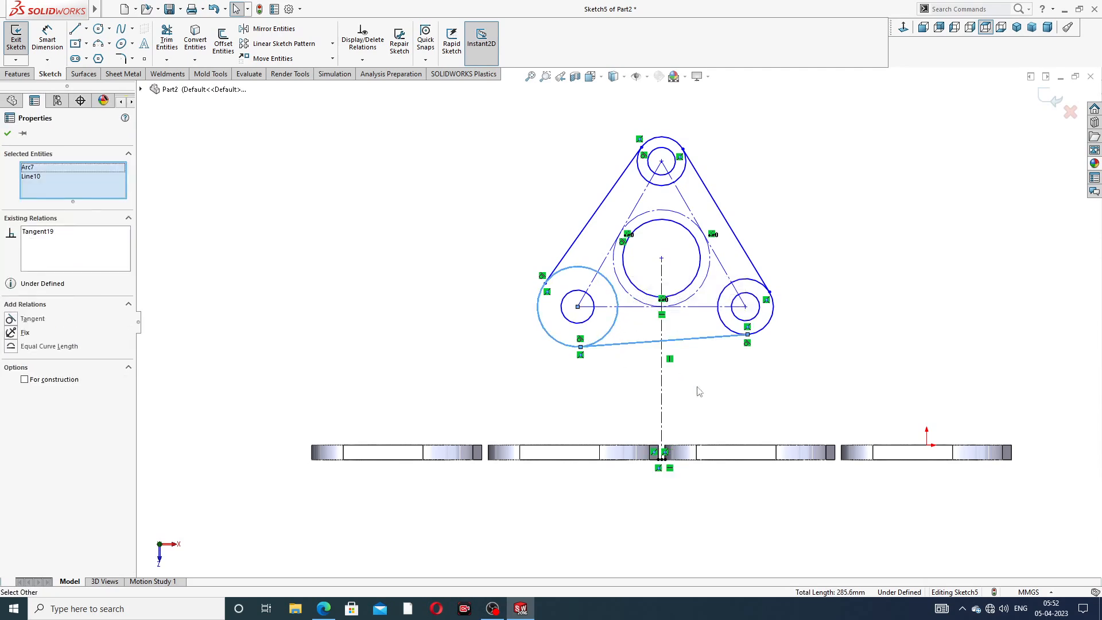
pyautogui.click(725, 364)
pyautogui.click(728, 335)
pyautogui.keyDown('ctrl'); pyautogui.click(731, 328); pyautogui.keyUp('ctrl')
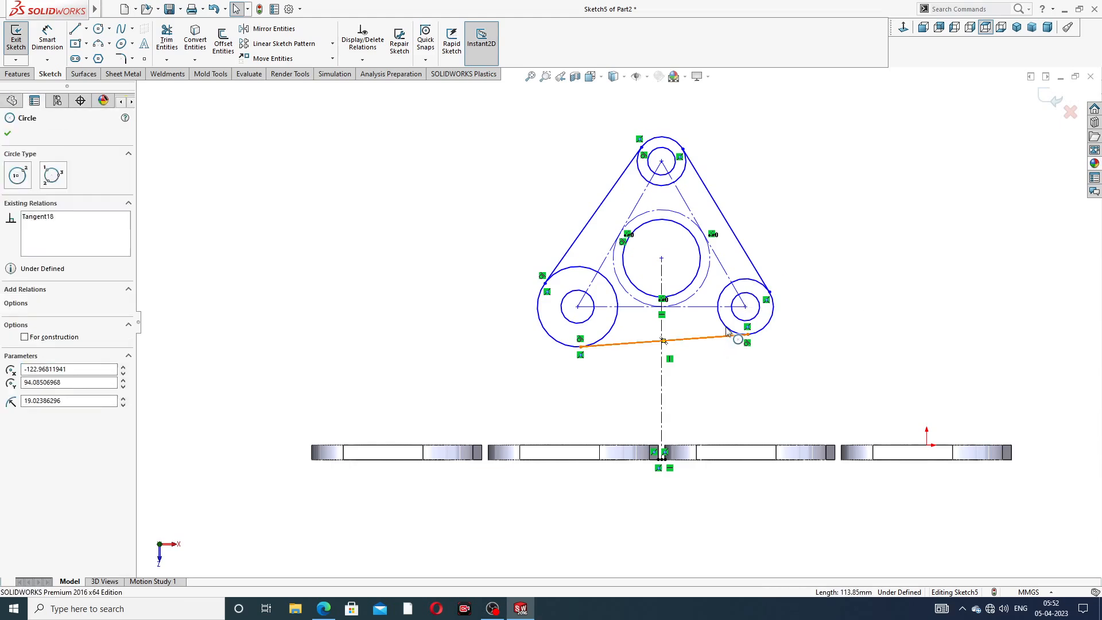
pyautogui.click(803, 232)
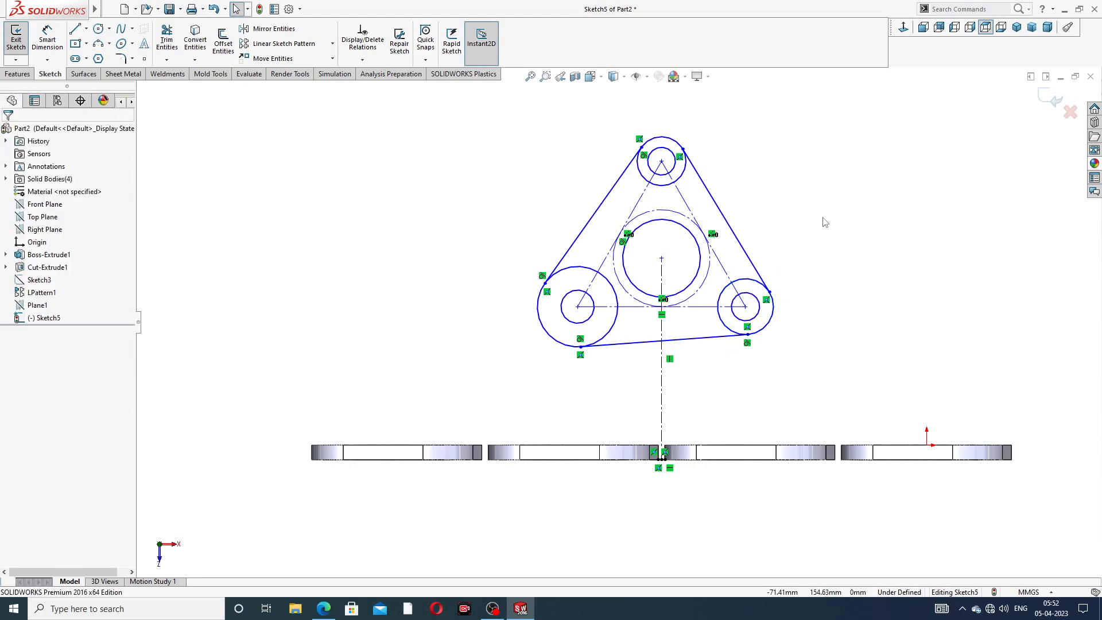
# Add an Equal relation to the three inner bolt-hole circles at the triangle's vertices
pyautogui.click(674, 171)
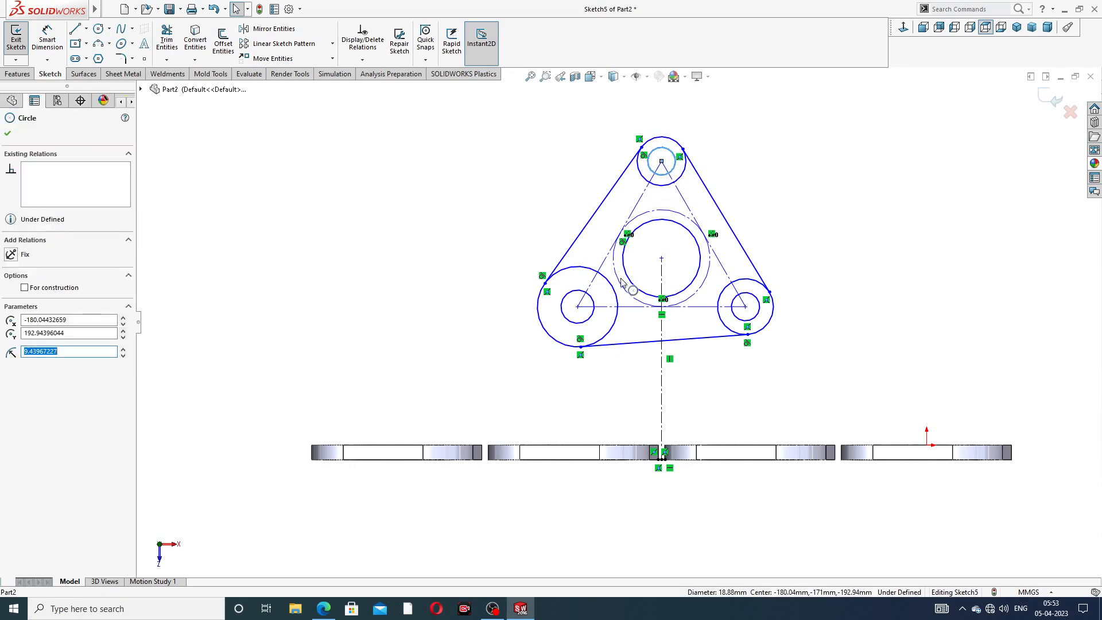
pyautogui.click(595, 304)
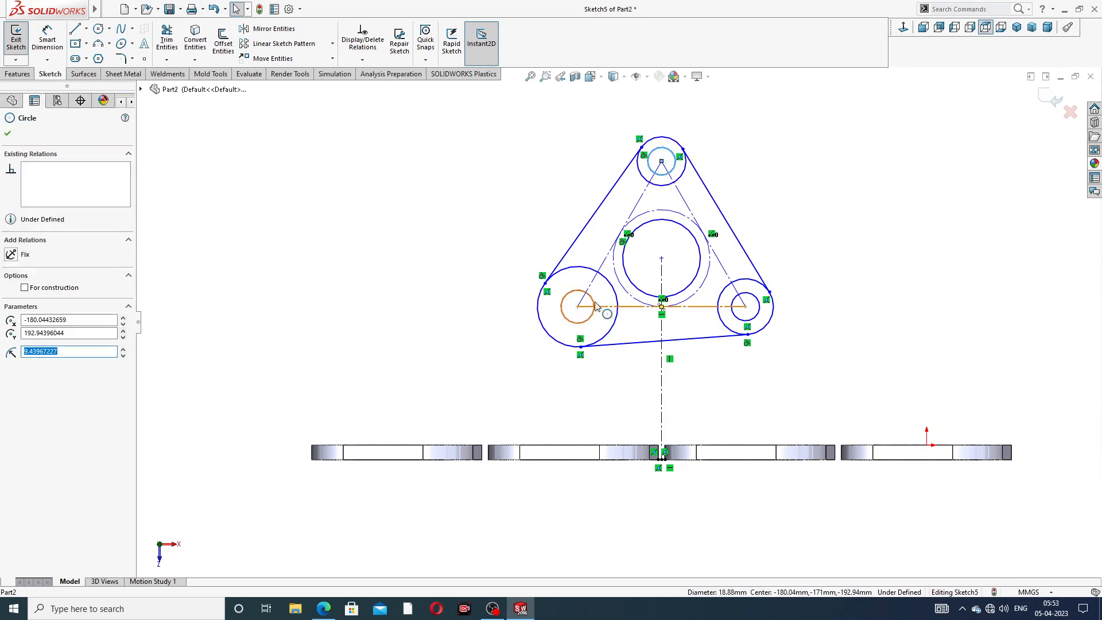
pyautogui.keyDown('ctrl'); pyautogui.click(741, 303); pyautogui.keyUp('ctrl')
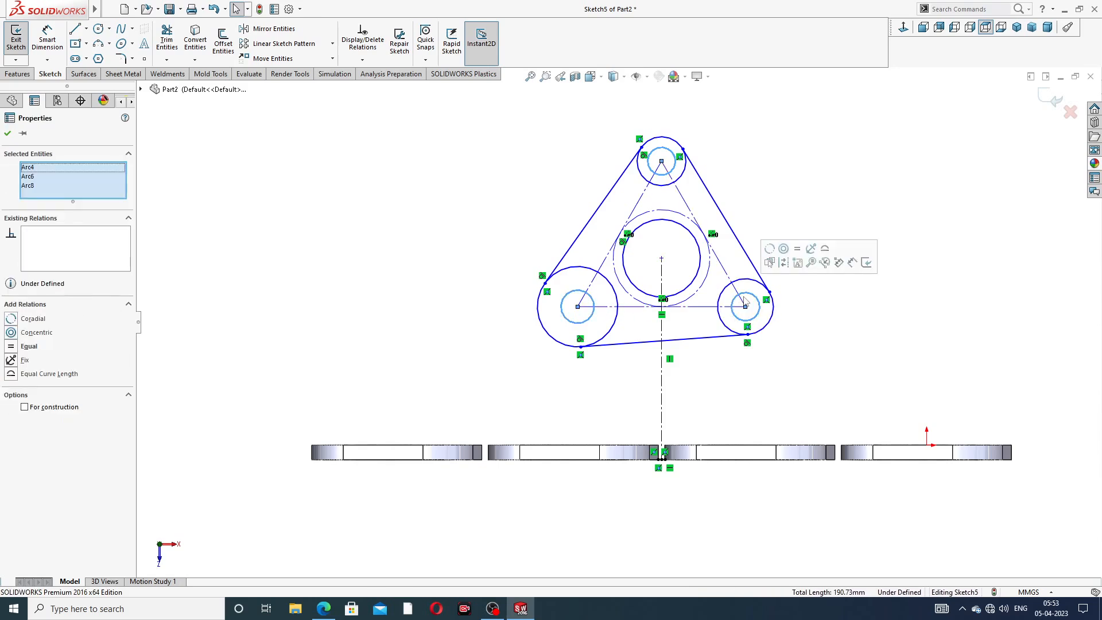
pyautogui.click(803, 256)
# Add an Equal relation to the three outer circles at the triangle's vertices
pyautogui.click(587, 272)
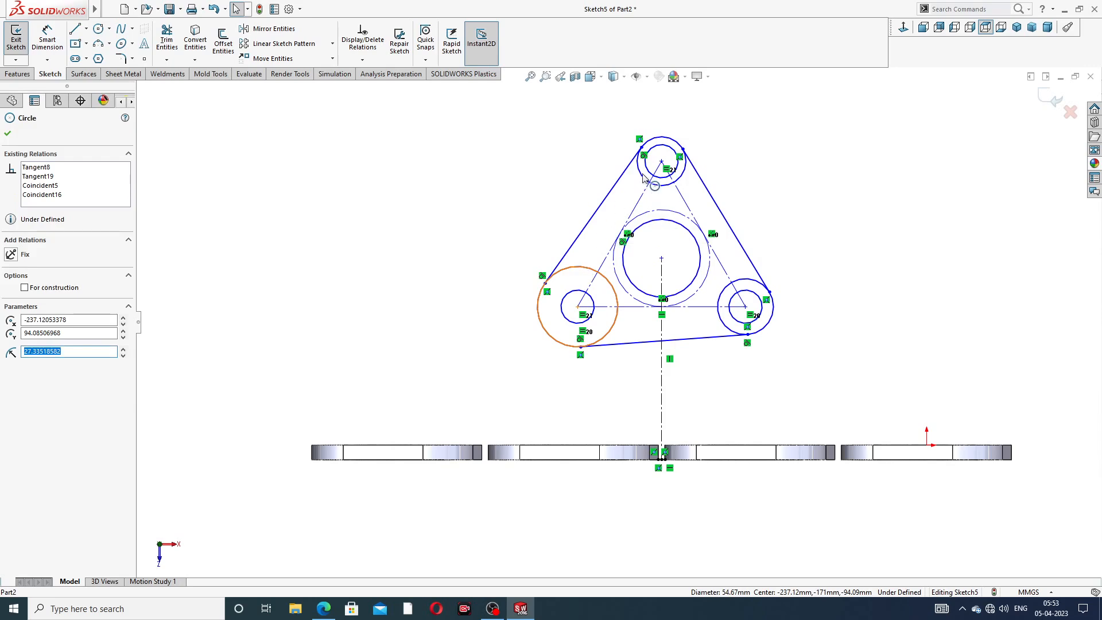
pyautogui.click(781, 149)
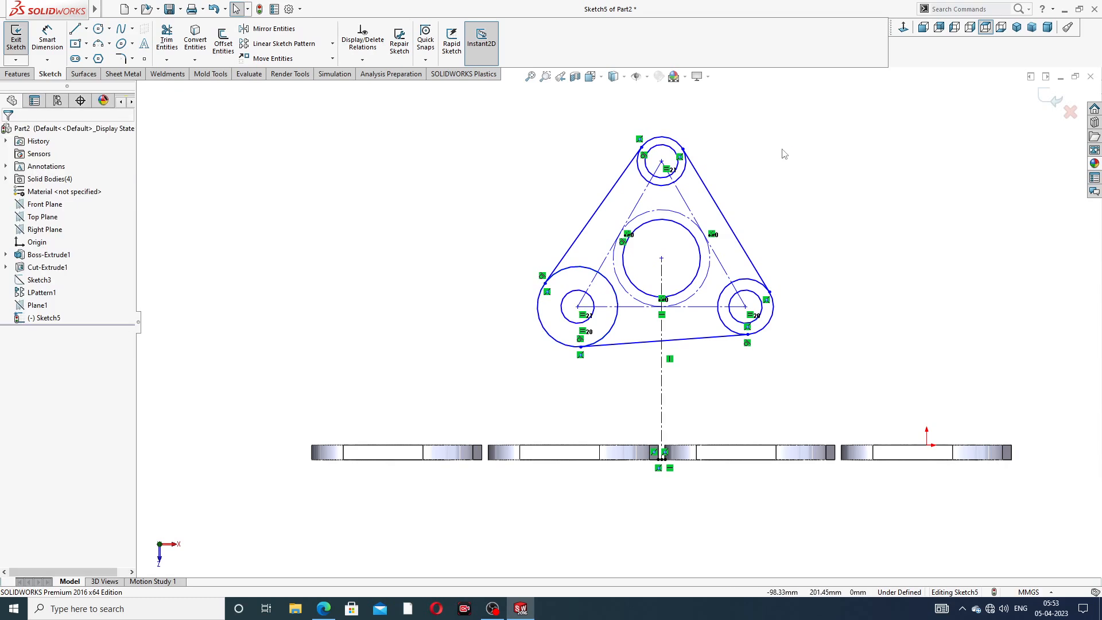
pyautogui.click(576, 267)
pyautogui.keyDown('ctrl'); pyautogui.click(643, 177); pyautogui.keyUp('ctrl')
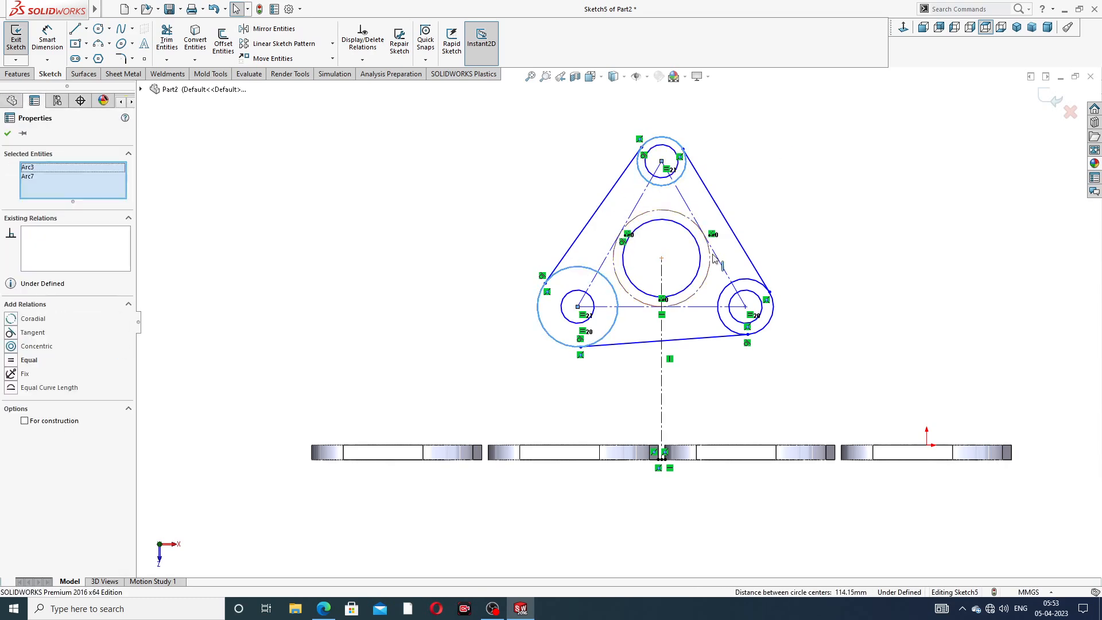
pyautogui.keyDown('ctrl'); pyautogui.click(747, 282); pyautogui.keyUp('ctrl')
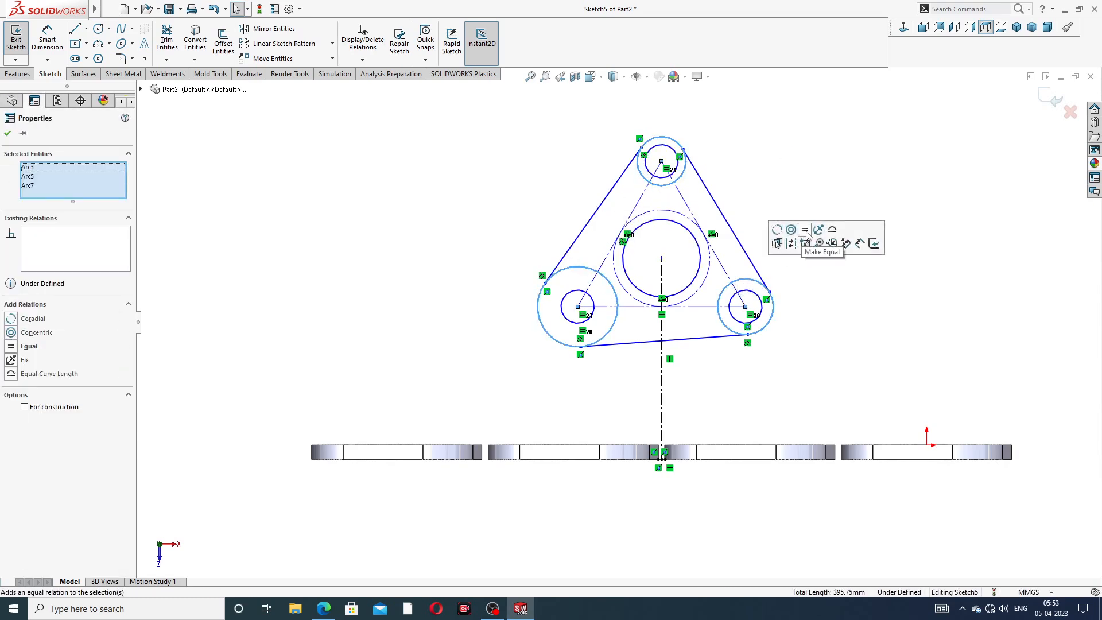
pyautogui.click(807, 237)
pyautogui.click(819, 164)
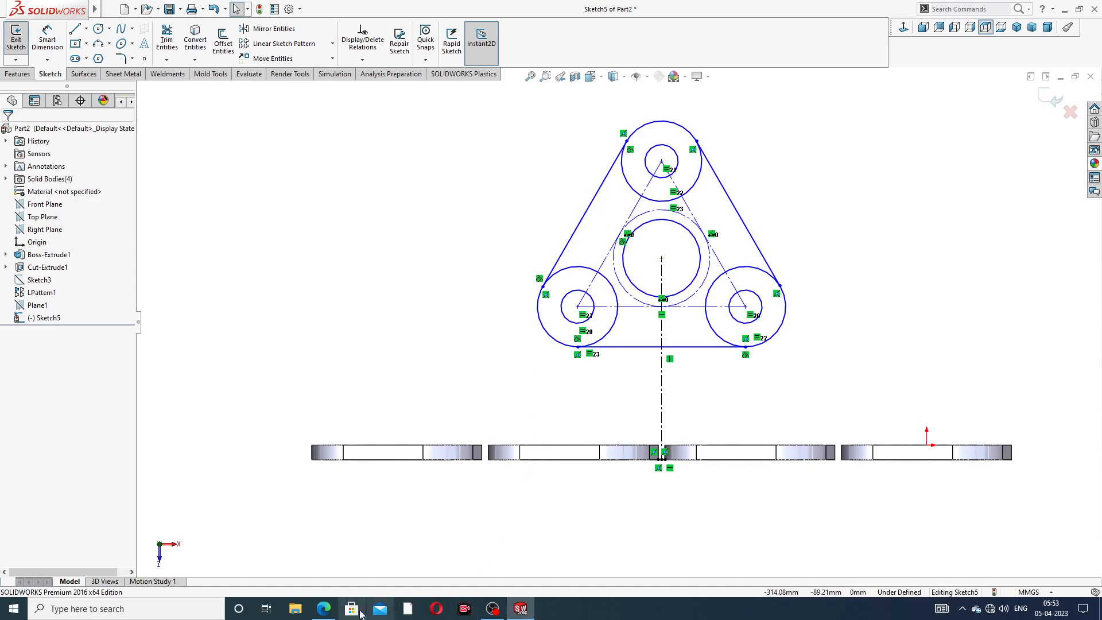
# Consult the PDF drawing in the browser for the outlet flange dimensions, and return to the SOLIDWORKS sketch
pyautogui.click(324, 609)
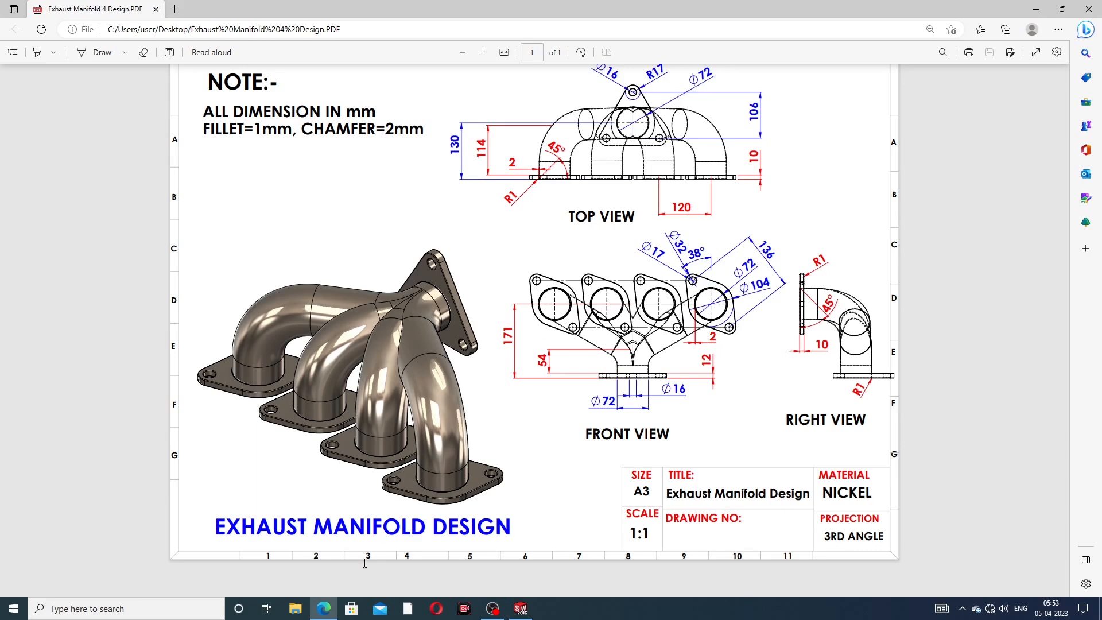
pyautogui.click(324, 609)
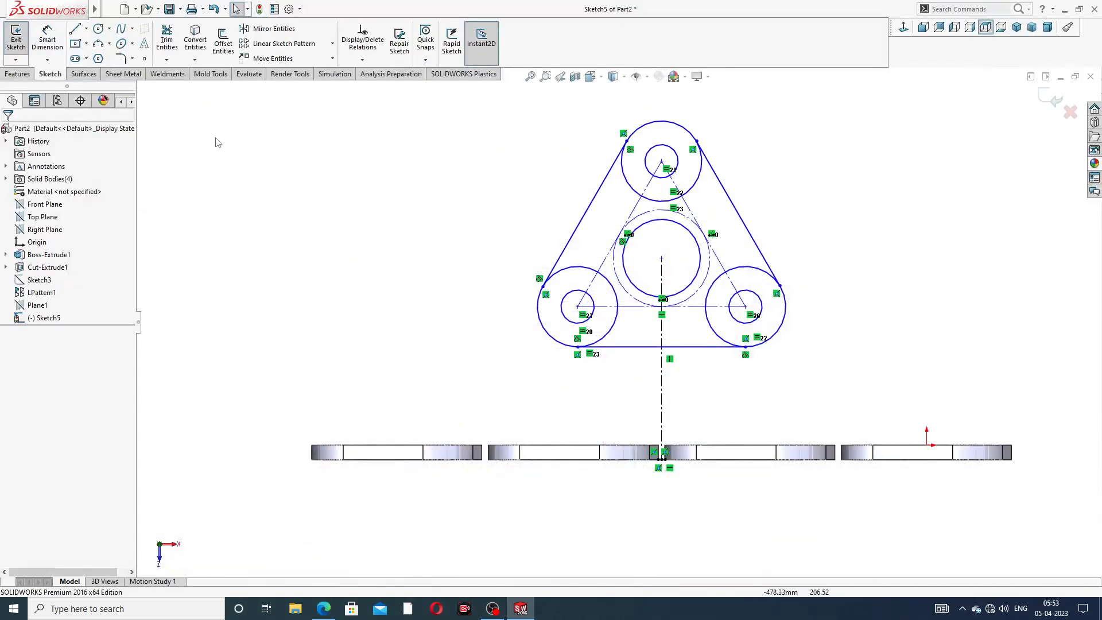
# Dimension the vertical distance from the central circle's centre to the midpoint between the two middle inlet flanges as 130 mm
pyautogui.click(47, 39)
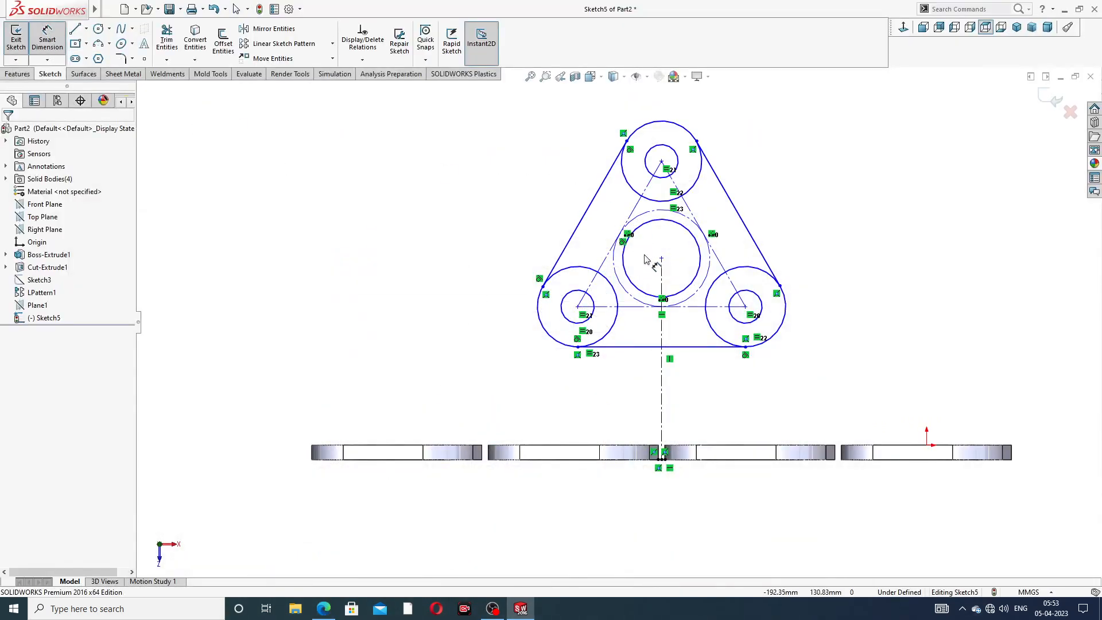
pyautogui.click(661, 259)
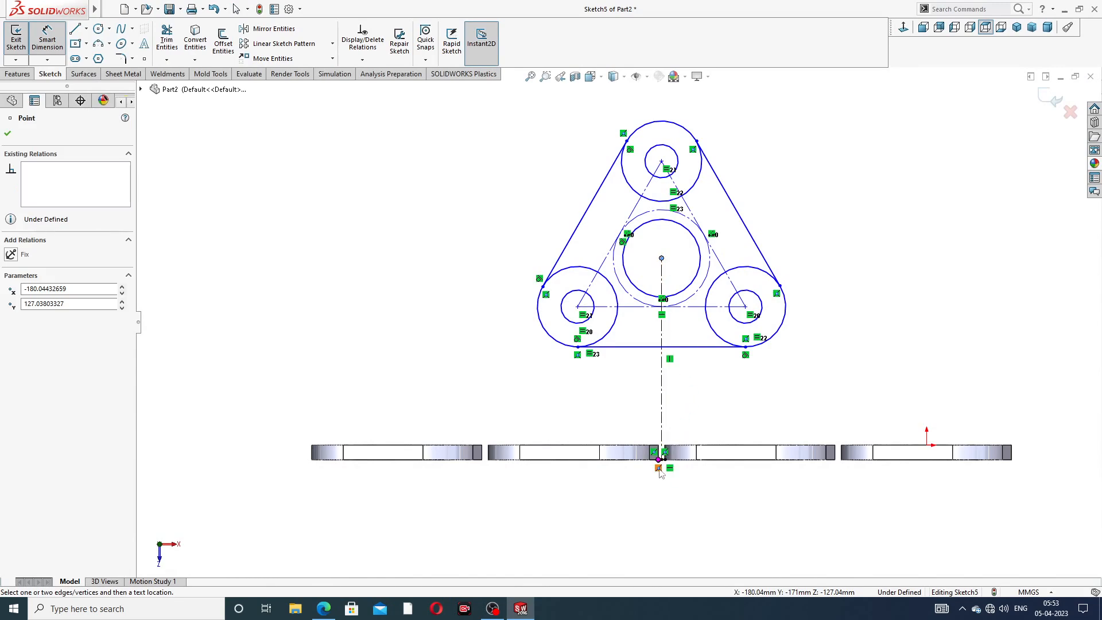
pyautogui.scroll(-3, 664, 456)
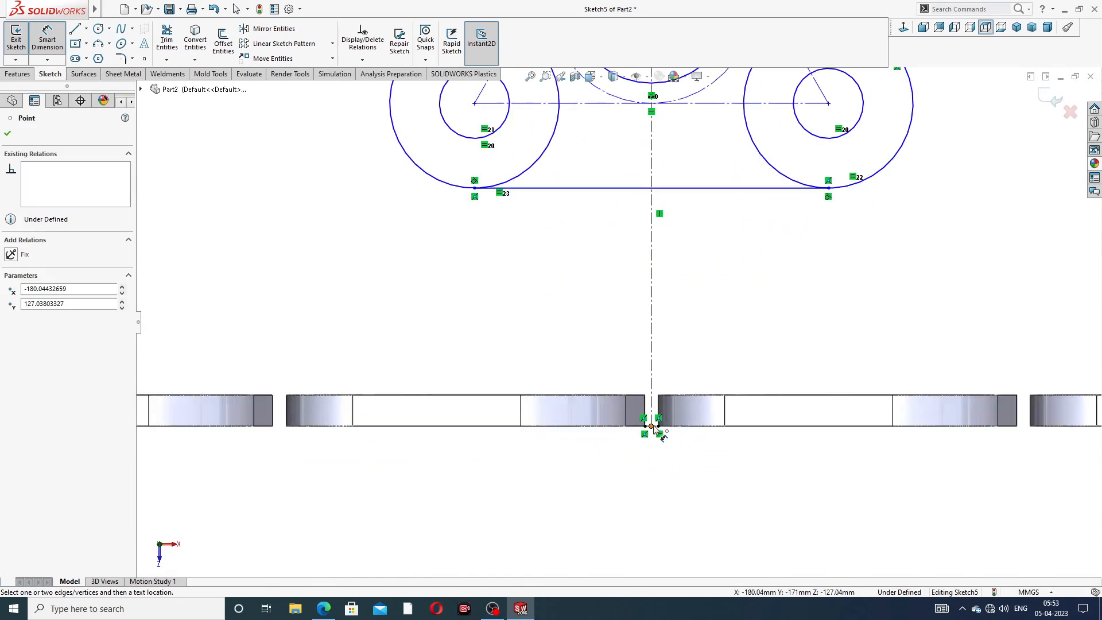
pyautogui.click(661, 459)
pyautogui.scroll(5, 271, 223)
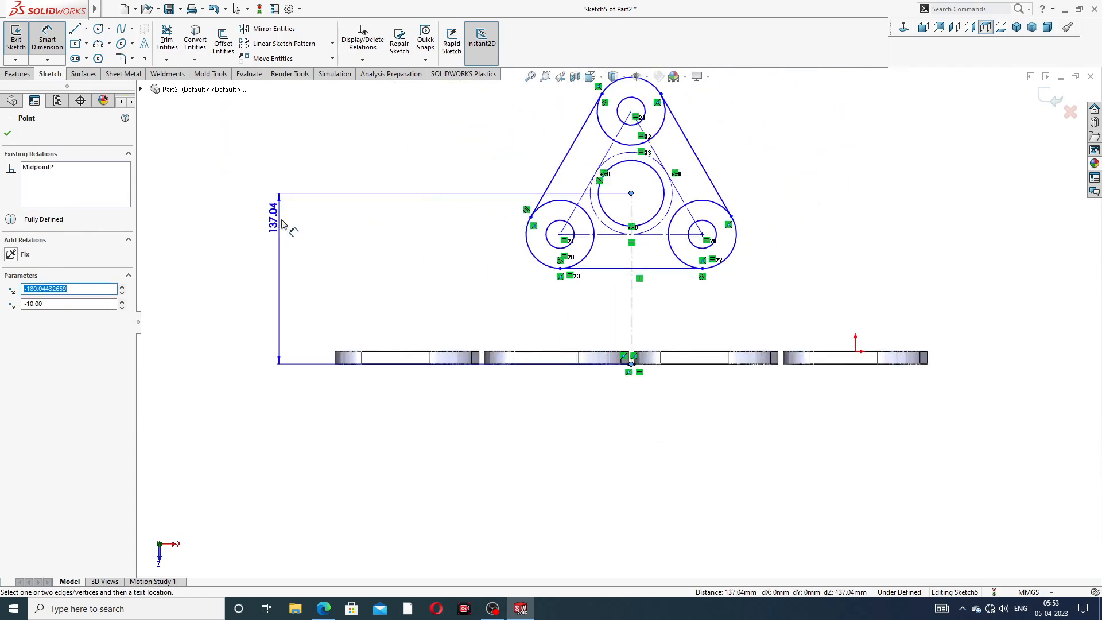
pyautogui.click(267, 274)
pyautogui.write('1')
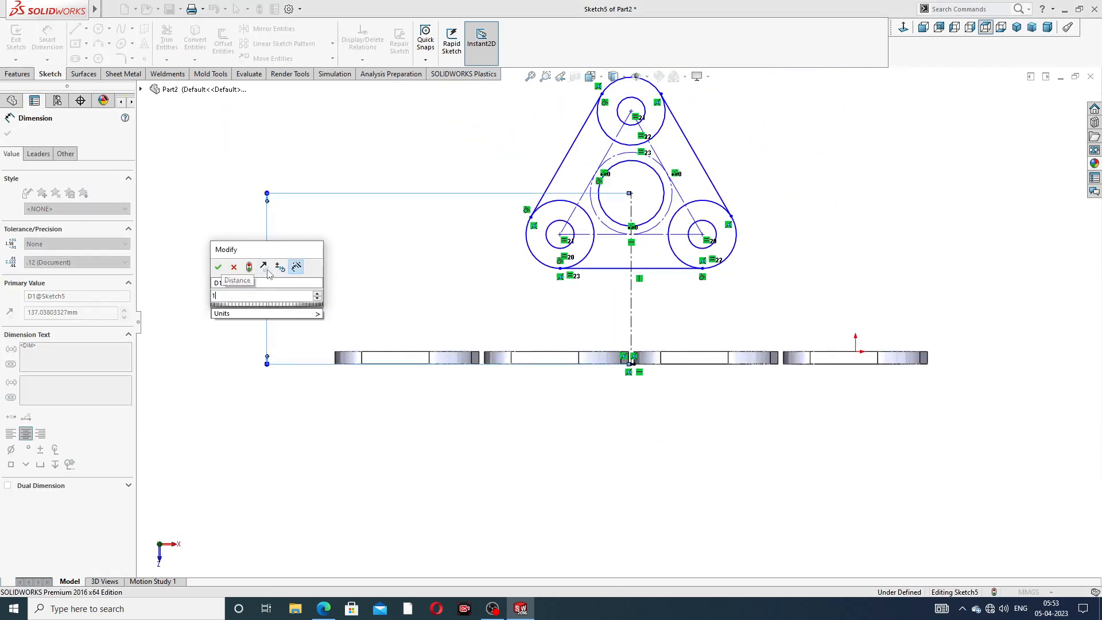
pyautogui.write('30')
pyautogui.press('Return')
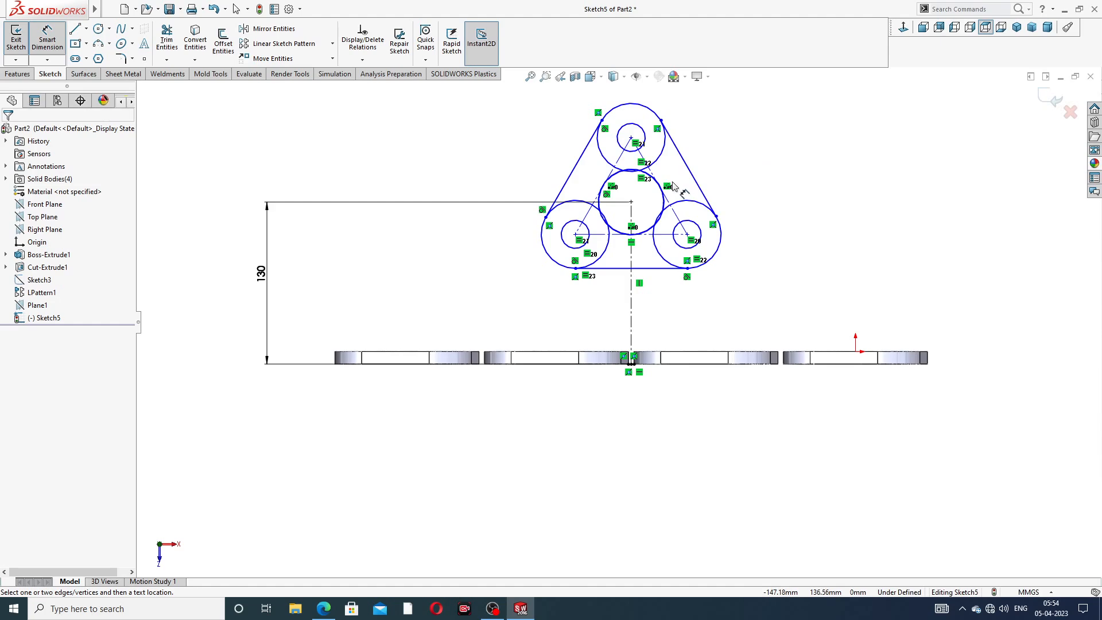
# Dimension the construction triangle's height from its top vertex to its base line as 106 mm
pyautogui.scroll(-3, 686, 148)
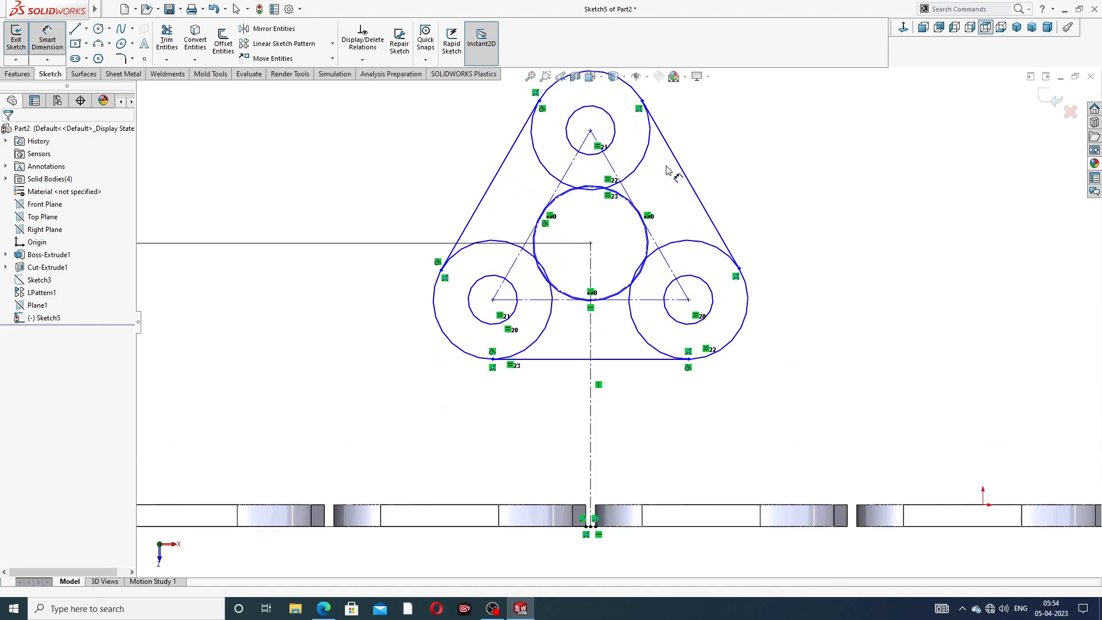
pyautogui.click(590, 131)
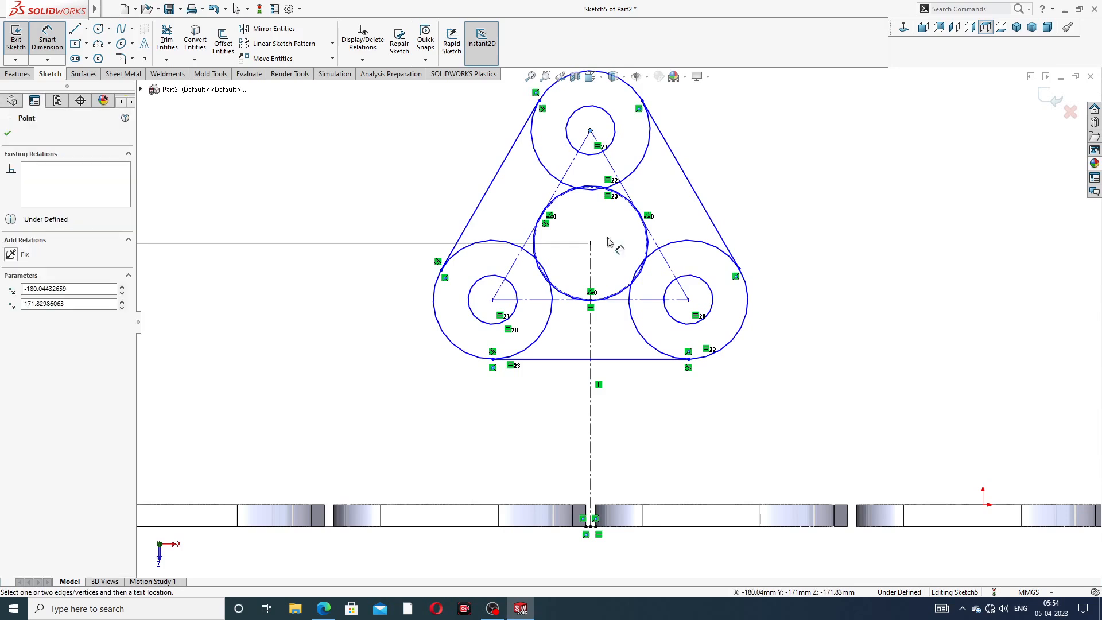
pyautogui.click(625, 299)
pyautogui.click(795, 221)
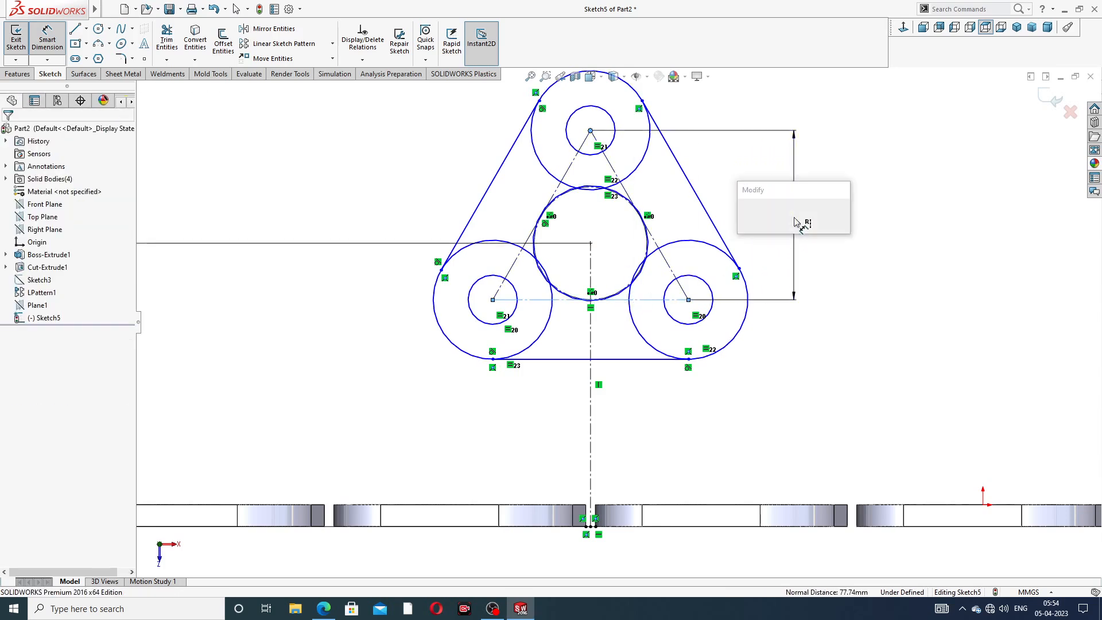
pyautogui.write('10')
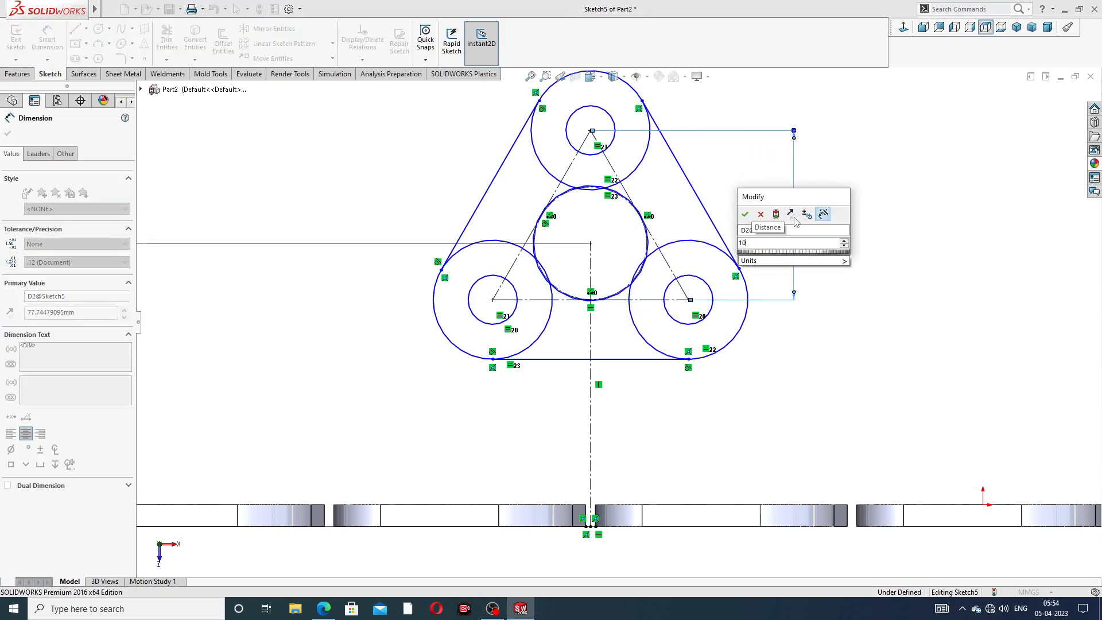
pyautogui.write('6')
pyautogui.press('Return')
pyautogui.press('f')
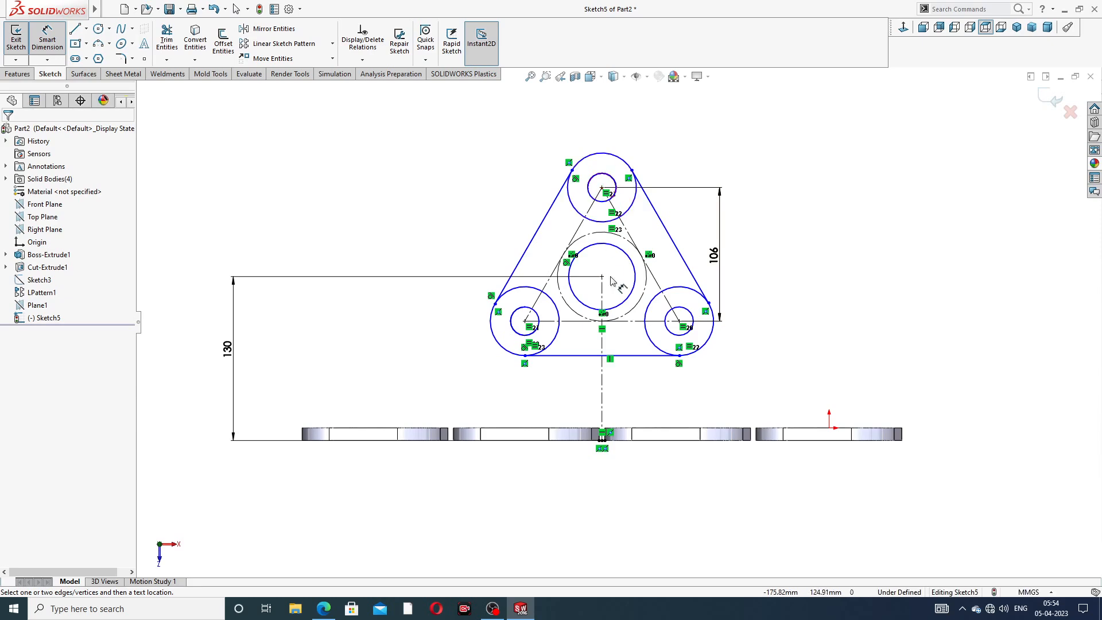
# Check the hole size in the PDF drawing and dimension the top bolt-hole circle's diameter as 16 mm
pyautogui.click(325, 610)
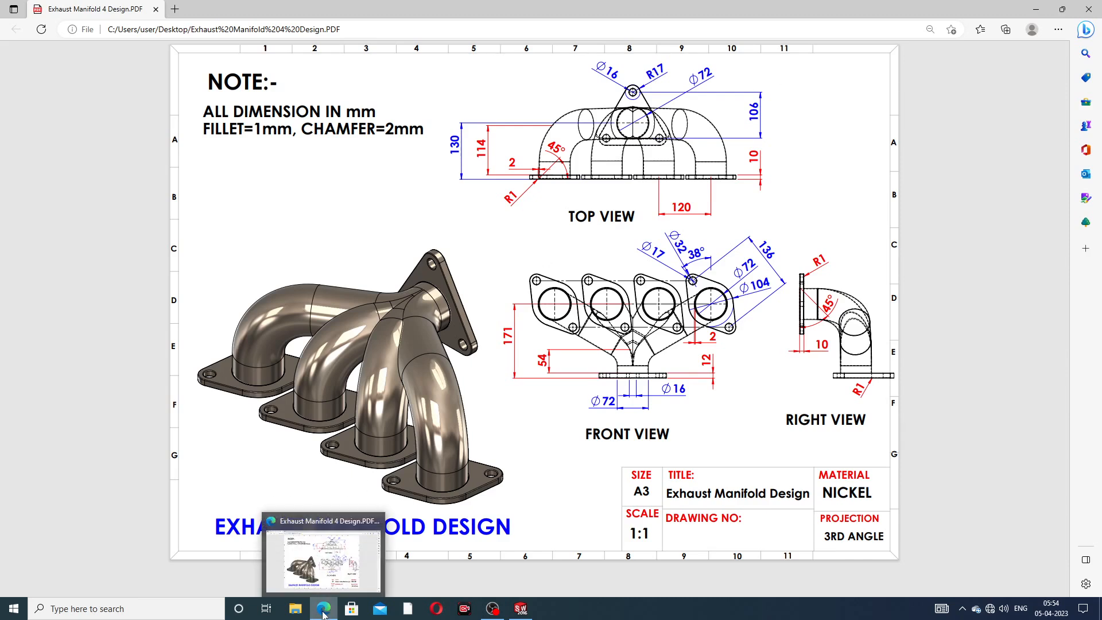
pyautogui.click(520, 608)
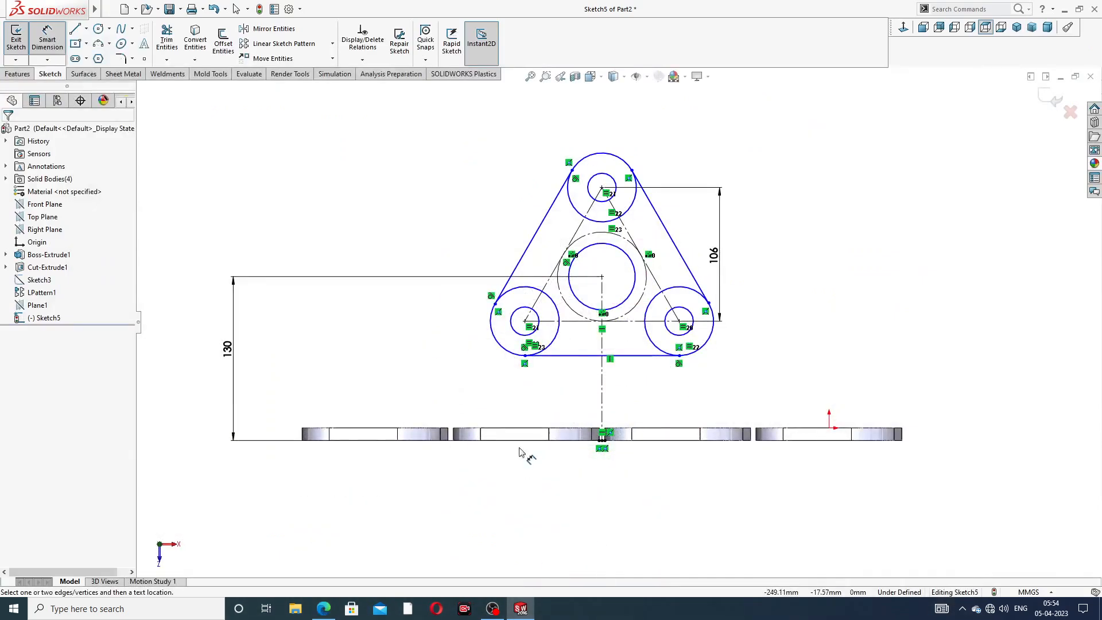
pyautogui.click(600, 178)
pyautogui.click(567, 139)
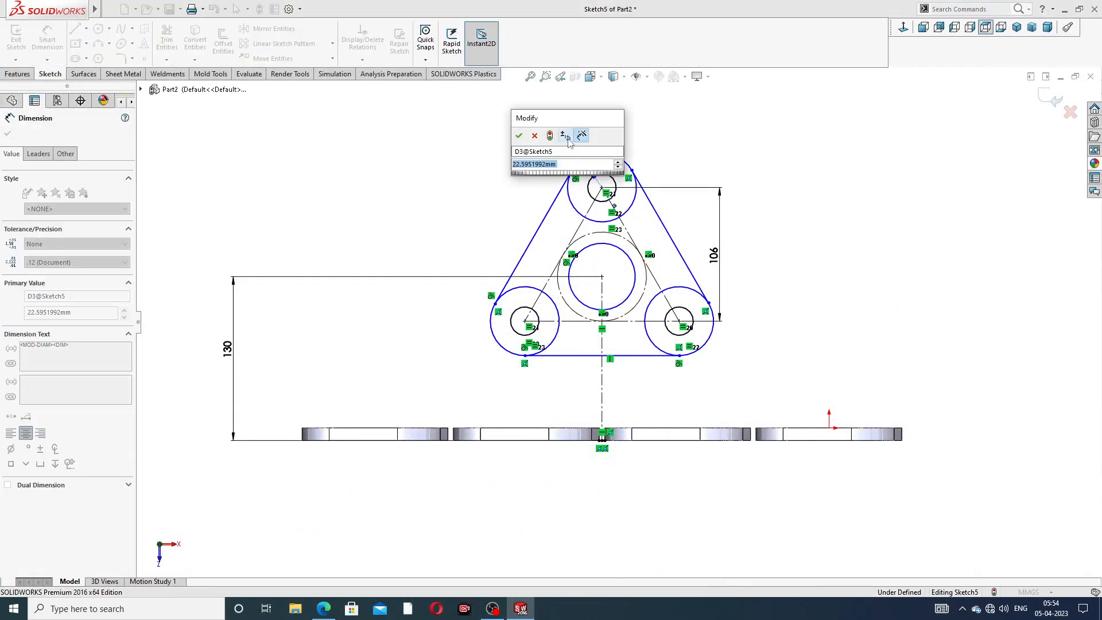
pyautogui.write('16')
pyautogui.press('Return')
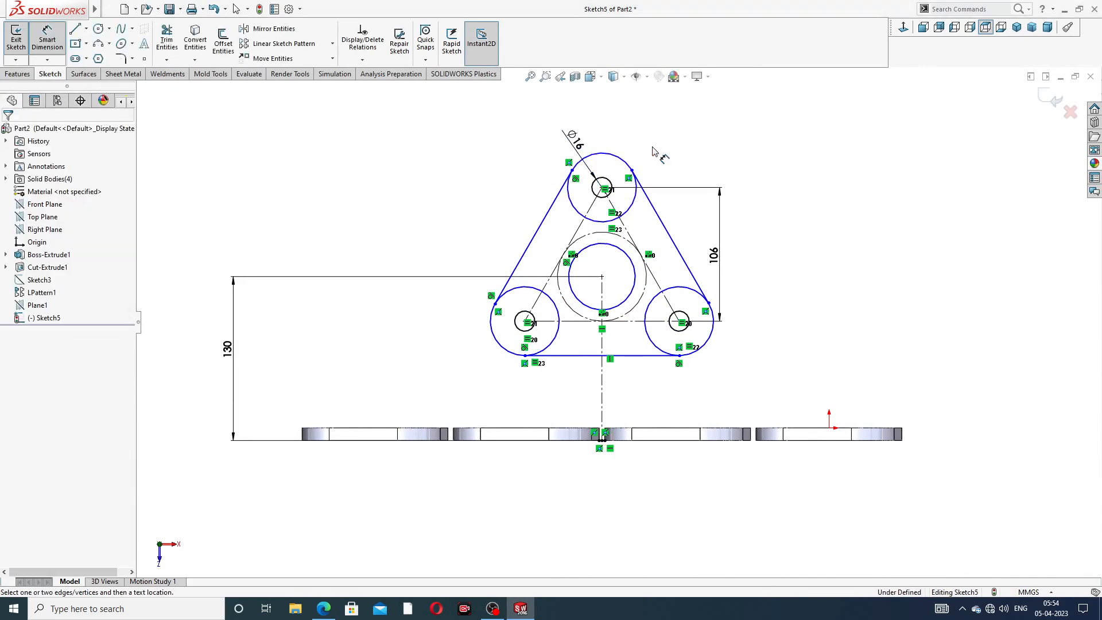
# Dimension the outer circle around the top bolt hole with a 34 mm diameter
pyautogui.click(615, 158)
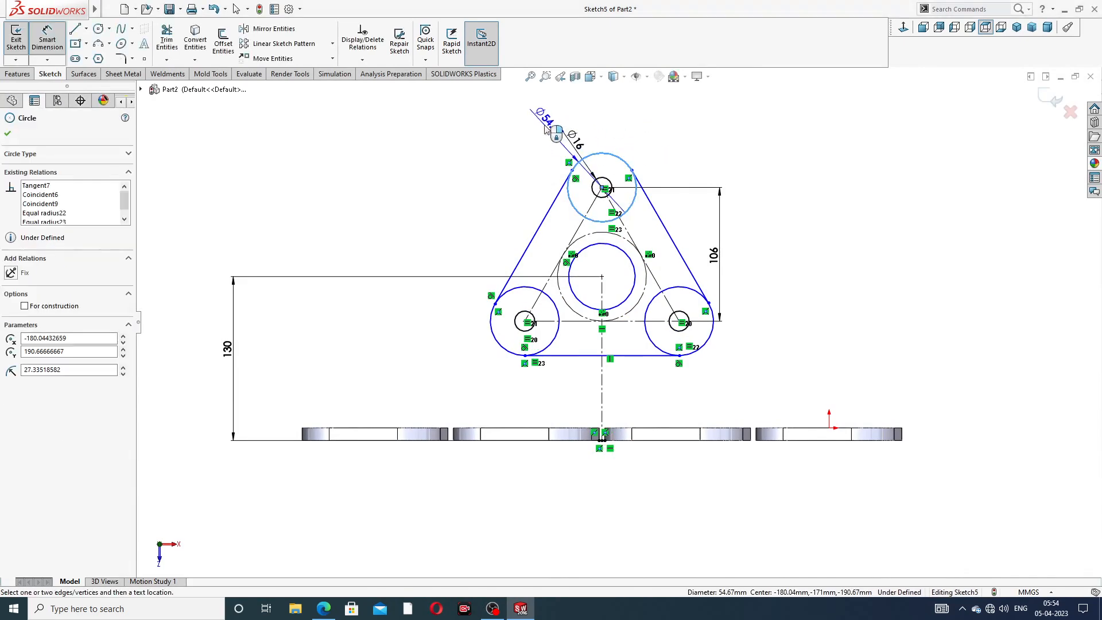
pyautogui.click(540, 132)
pyautogui.write('34')
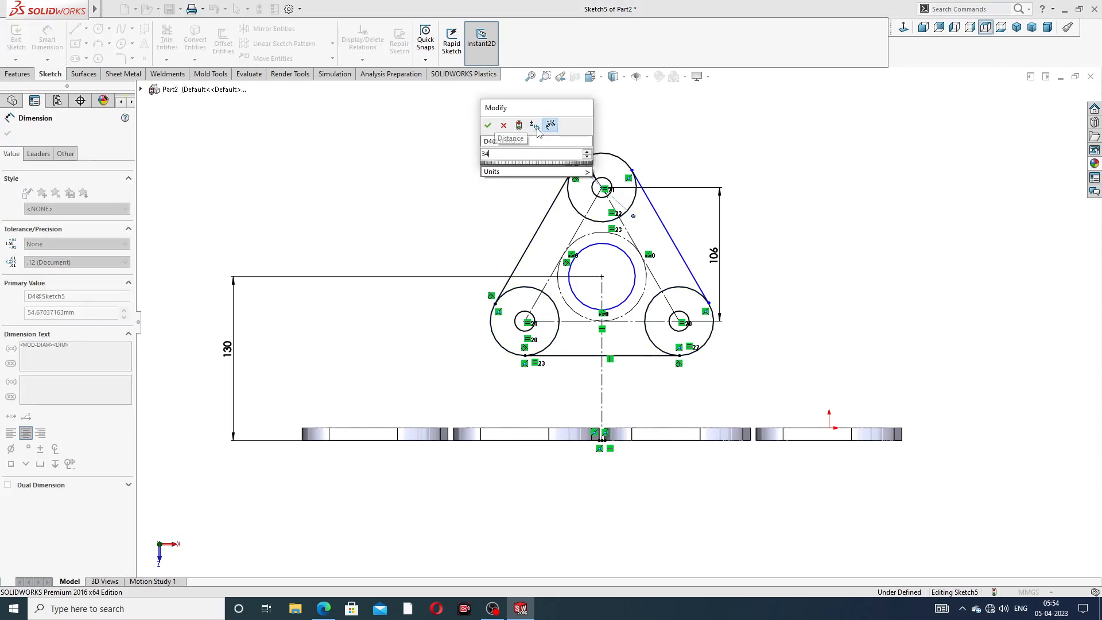
pyautogui.press('Return')
# Dimension the flange's solid central circle with a 72 mm diameter and end dimensioning
pyautogui.click(628, 251)
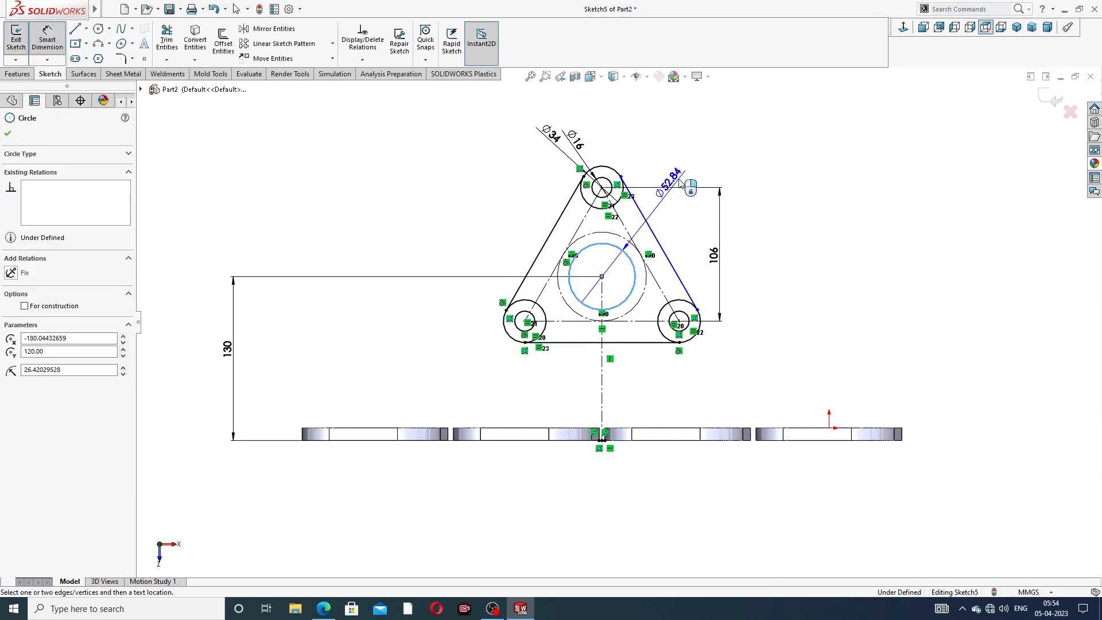
pyautogui.click(701, 163)
pyautogui.write('72')
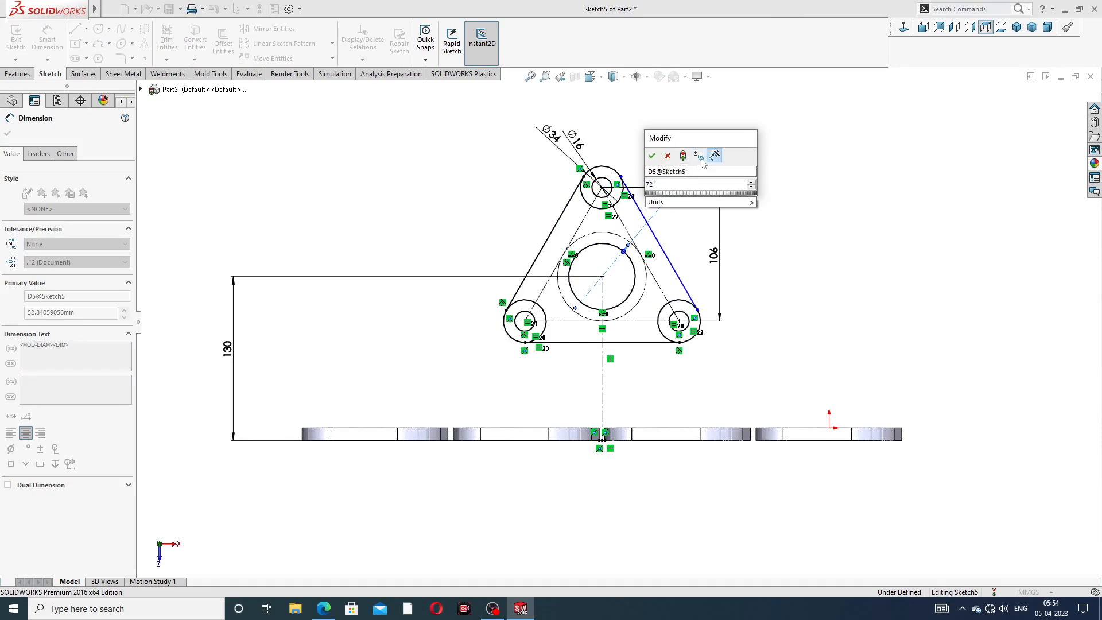
pyautogui.press('Escape')
pyautogui.press('Escape')
pyautogui.scroll(-3, 657, 200)
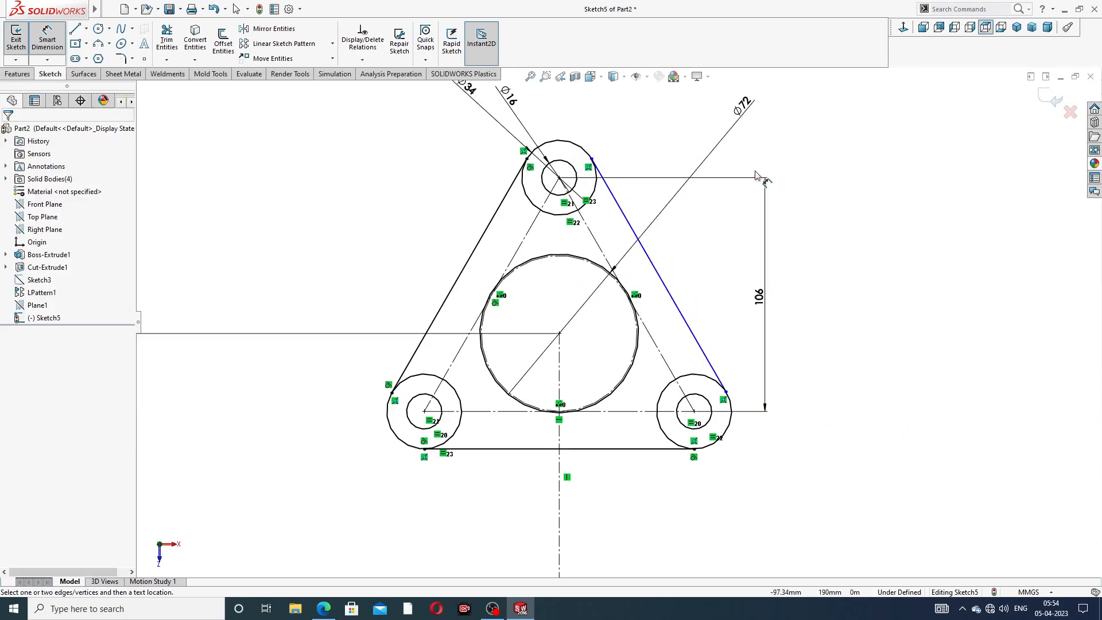
pyautogui.rightClick(798, 139)
pyautogui.click(823, 171)
# Make the flange's right side line tangent to the outer circles at its upper and lower ends
pyautogui.click(614, 198)
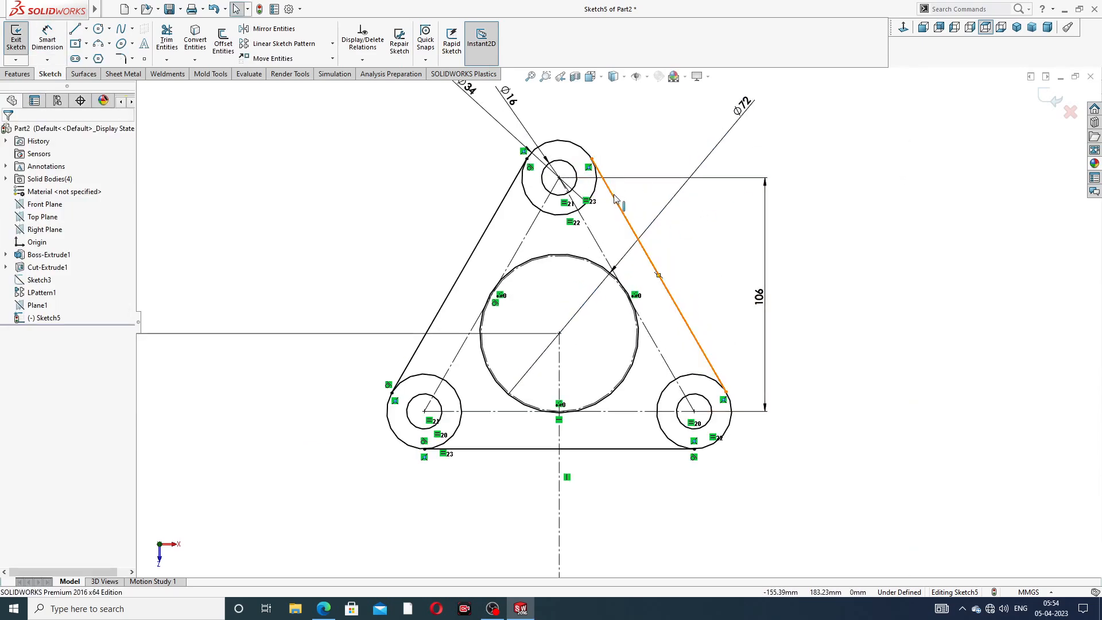
pyautogui.keyDown('ctrl'); pyautogui.click(591, 195); pyautogui.keyUp('ctrl')
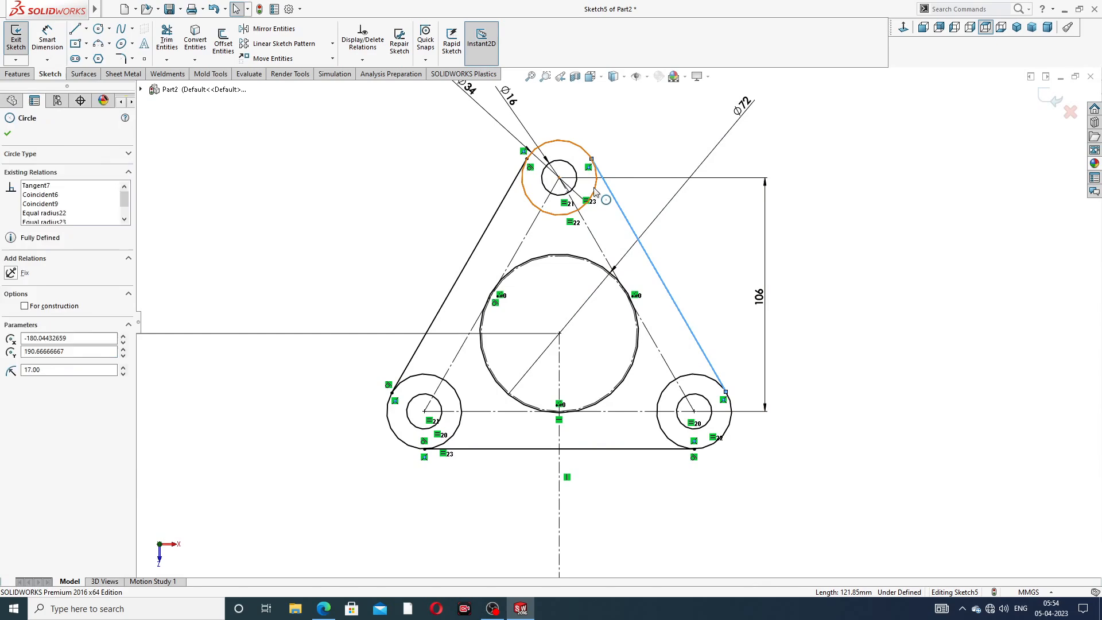
pyautogui.click(625, 138)
pyautogui.click(739, 369)
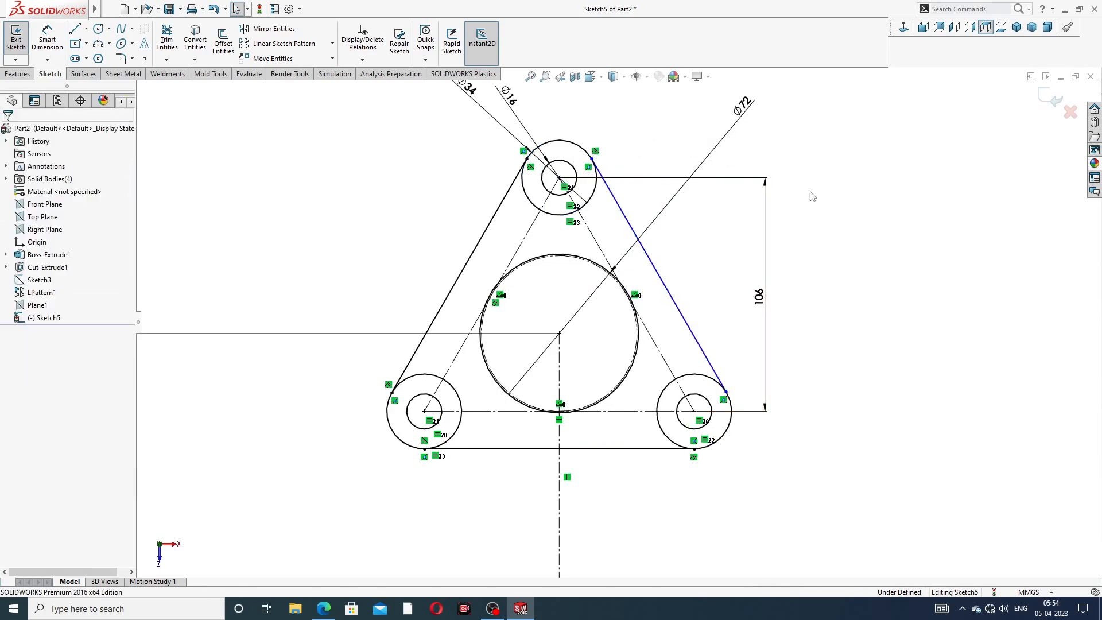
pyautogui.click(715, 373)
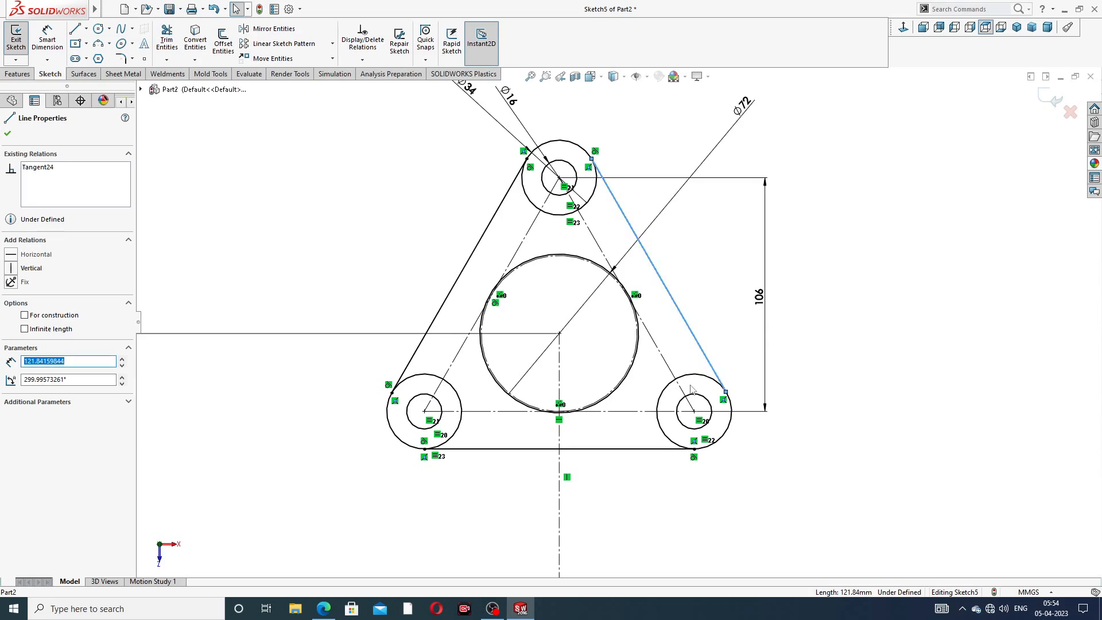
pyautogui.keyDown('ctrl'); pyautogui.click(693, 380); pyautogui.keyUp('ctrl')
pyautogui.click(724, 330)
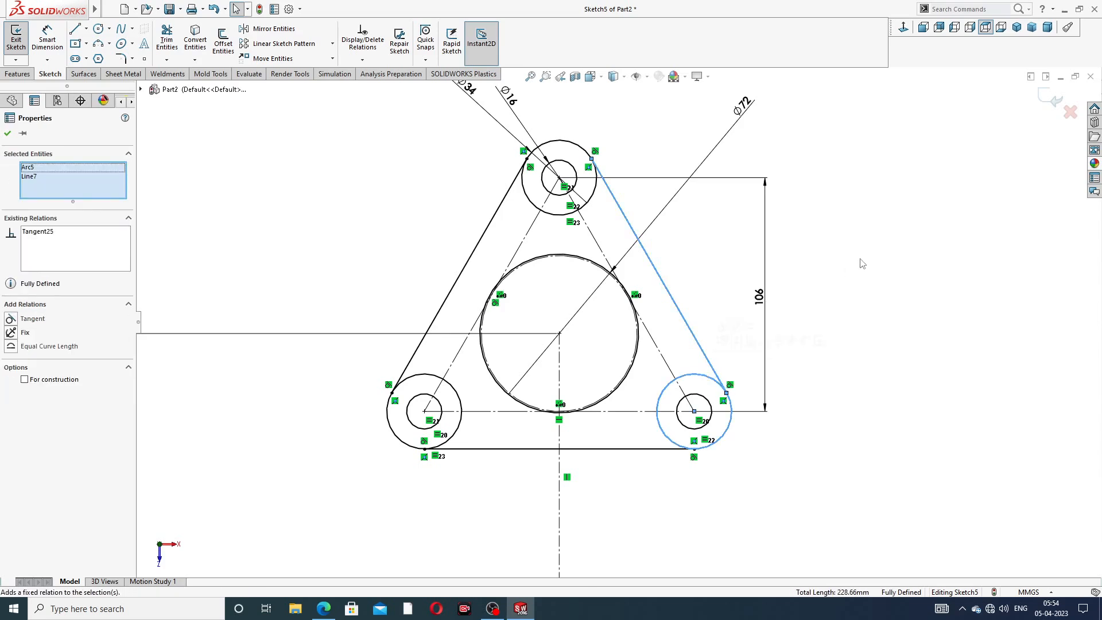
pyautogui.click(864, 264)
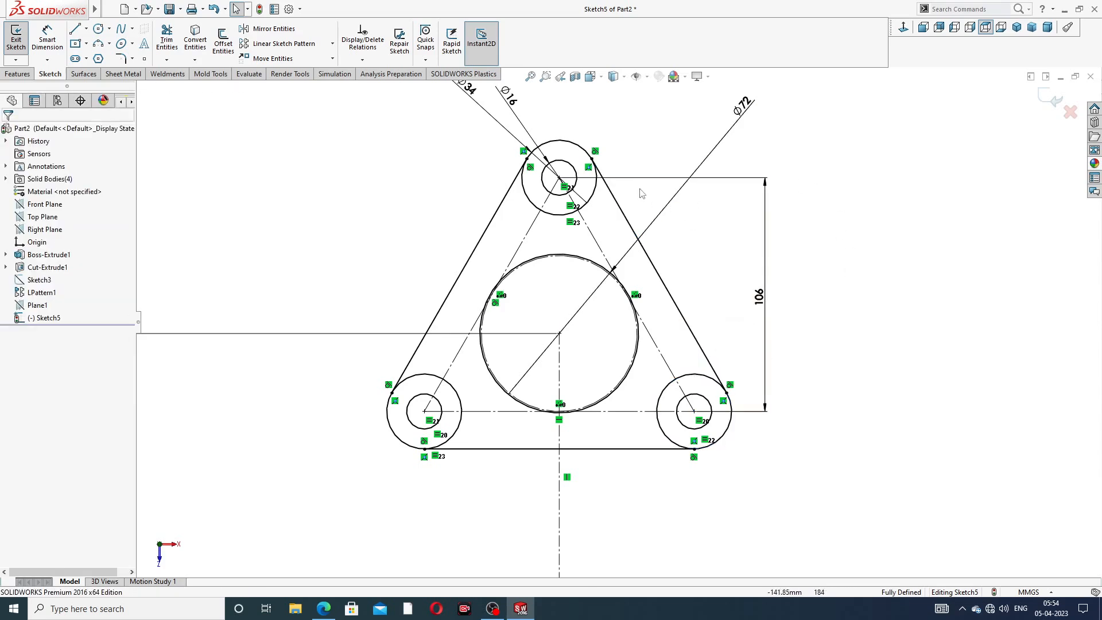
# Power trim the inner arcs of the three outer circles, leaving a closed rounded-triangle flange outline
pyautogui.scroll(3, 667, 213)
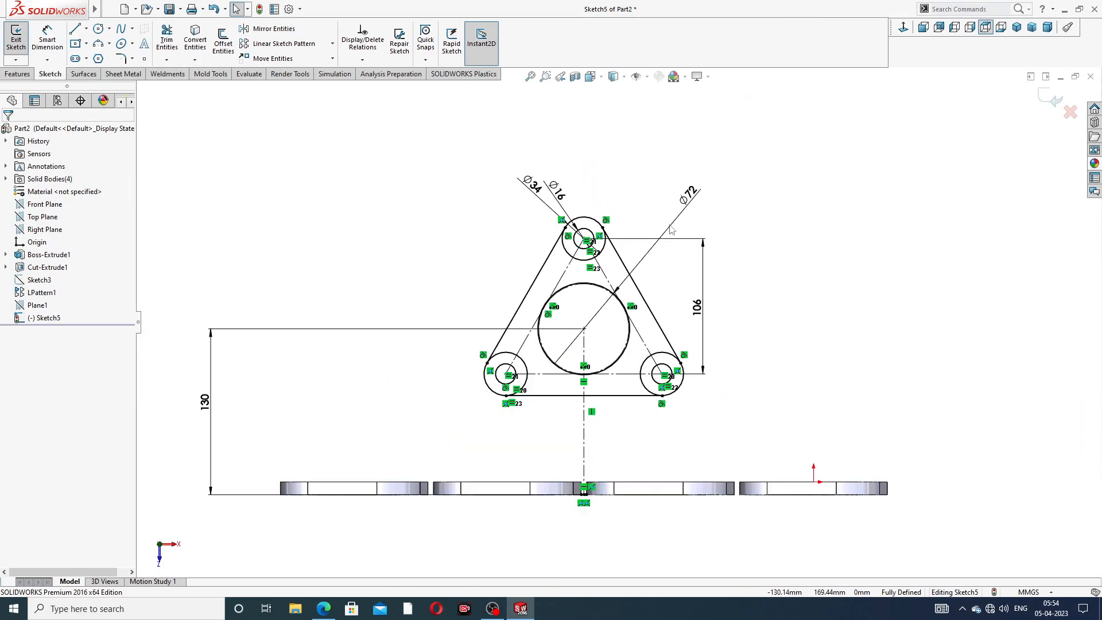
pyautogui.scroll(-3, 602, 332)
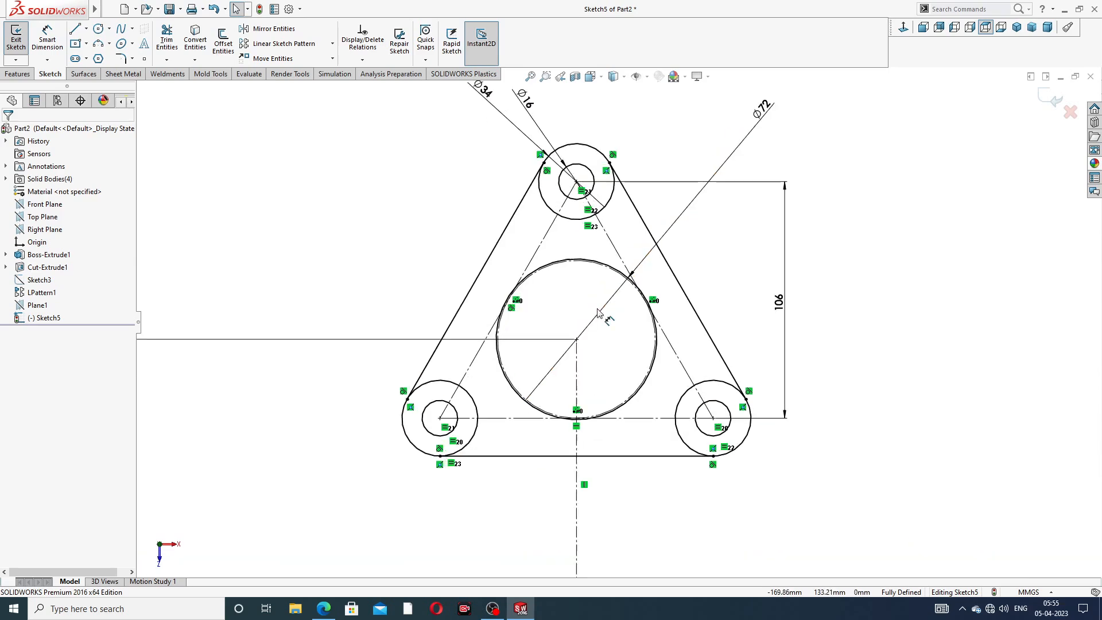
pyautogui.click(167, 40)
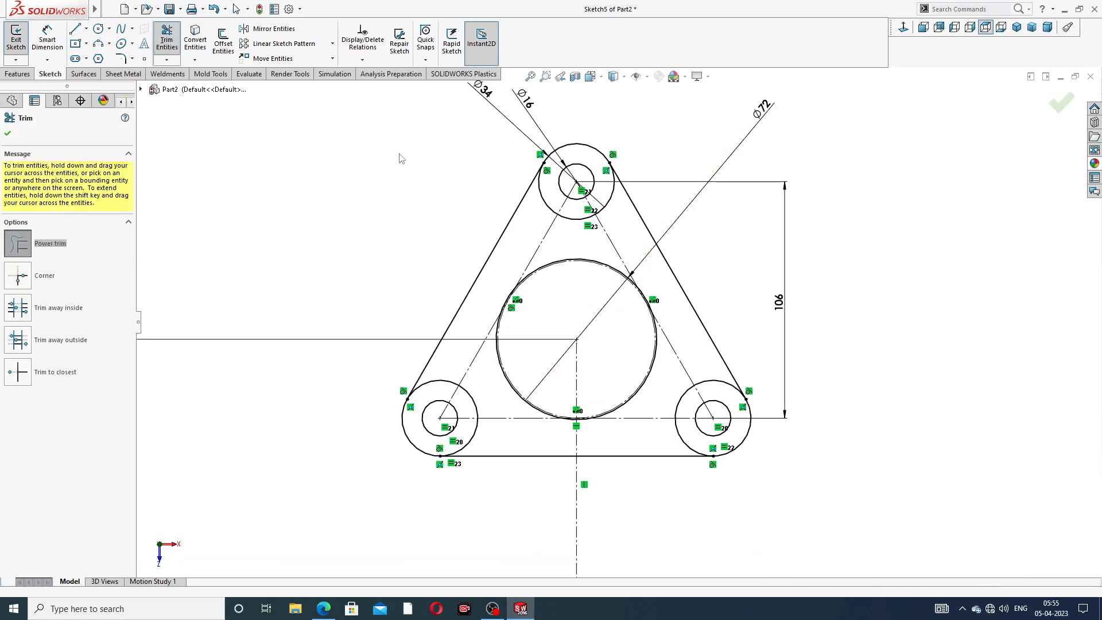
pyautogui.scroll(-2, 543, 198)
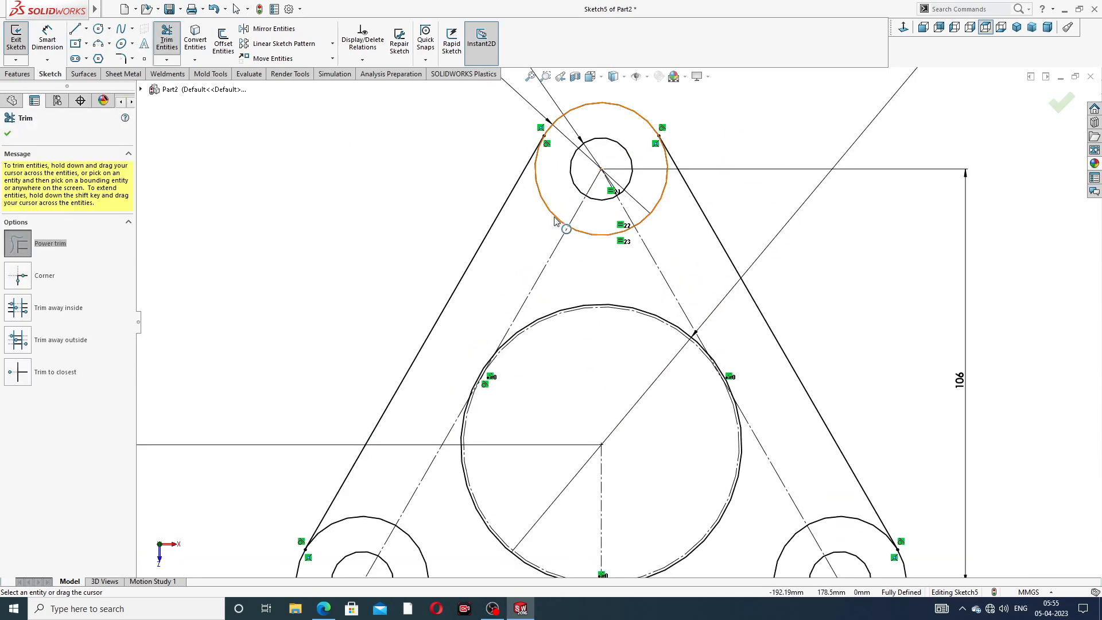
pyautogui.moveTo(553, 226)
pyautogui.mouseDown()
pyautogui.moveTo(558, 214)
pyautogui.moveTo(614, 238)
pyautogui.moveTo(679, 214)
pyautogui.moveTo(670, 201)
pyautogui.moveTo(660, 212)
pyautogui.mouseUp()
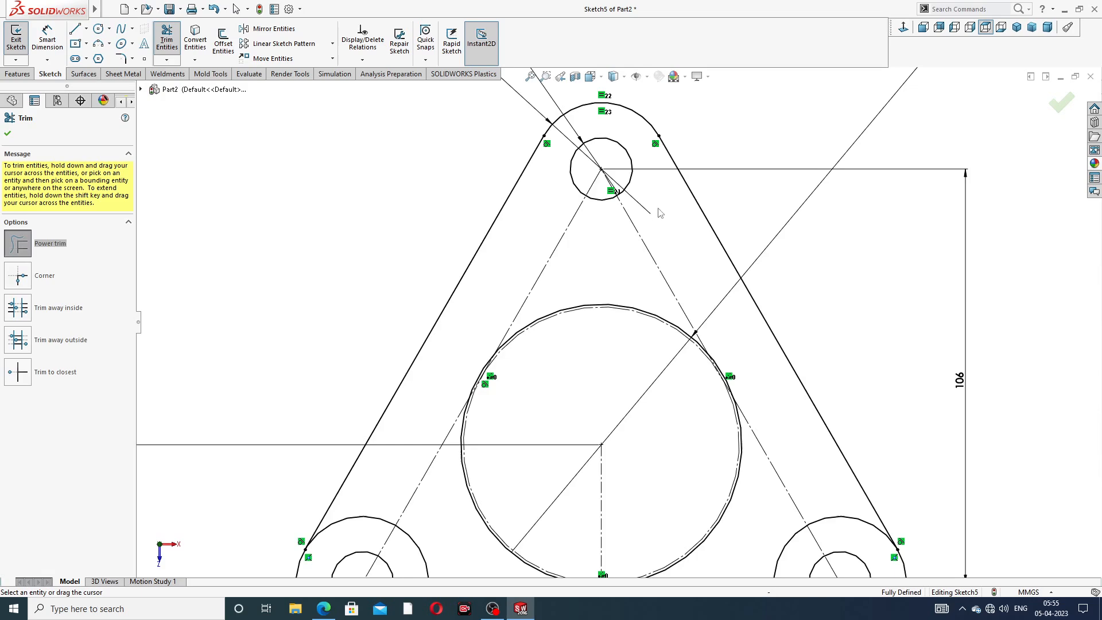
pyautogui.scroll(3, 659, 214)
pyautogui.scroll(-1, 688, 319)
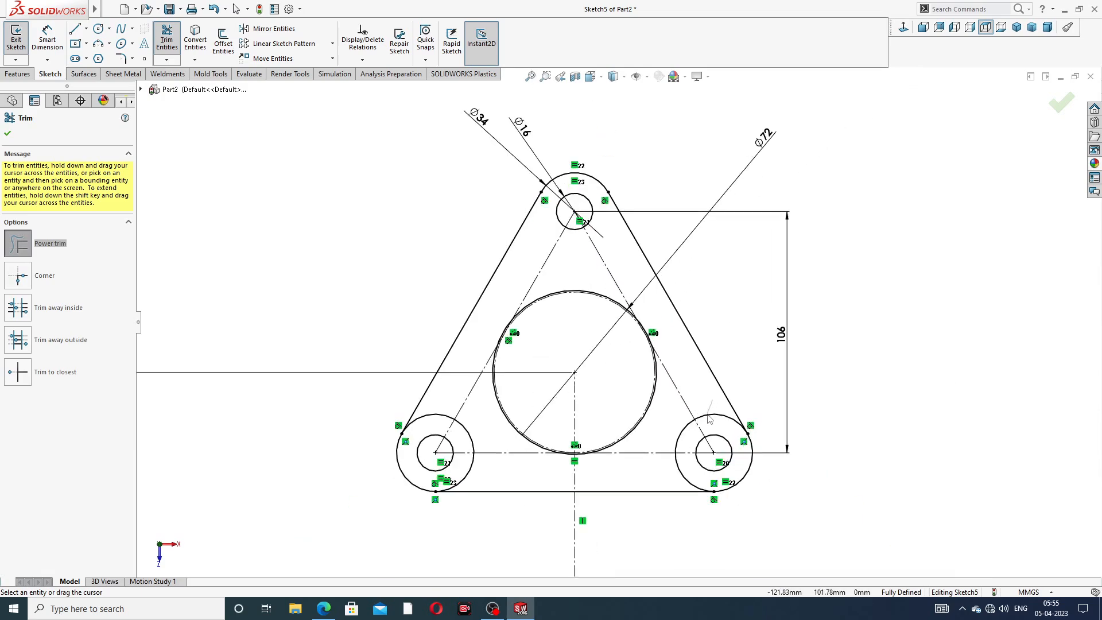
pyautogui.moveTo(710, 419)
pyautogui.mouseDown()
pyautogui.moveTo(675, 418)
pyautogui.moveTo(675, 459)
pyautogui.moveTo(694, 477)
pyautogui.mouseUp()
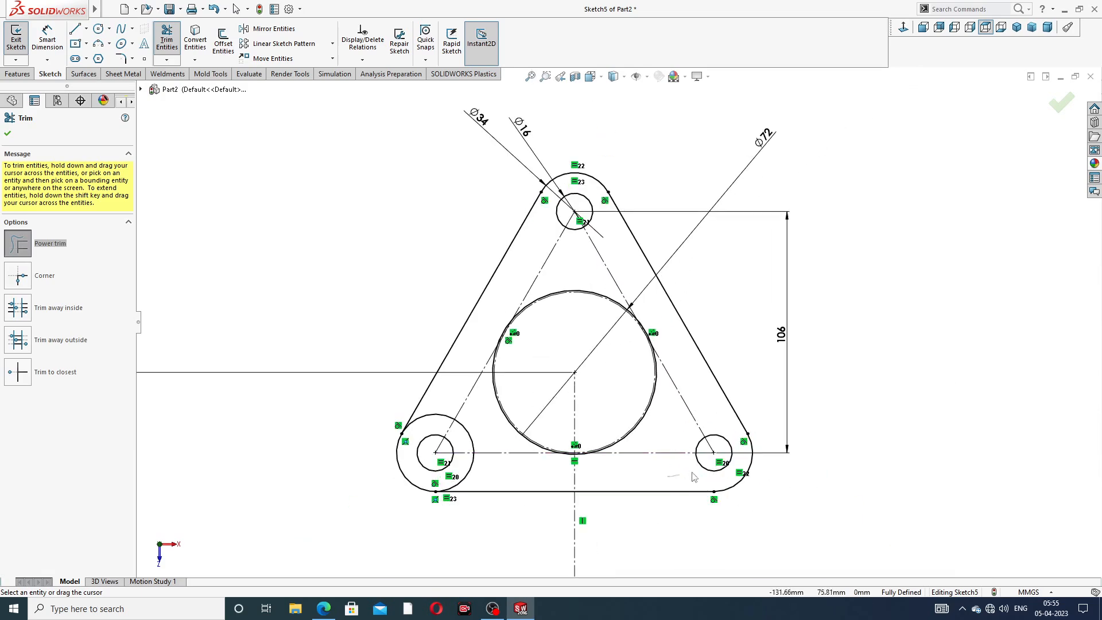
pyautogui.moveTo(485, 439); pyautogui.dragTo(439, 426)
pyautogui.moveTo(477, 476); pyautogui.dragTo(460, 467)
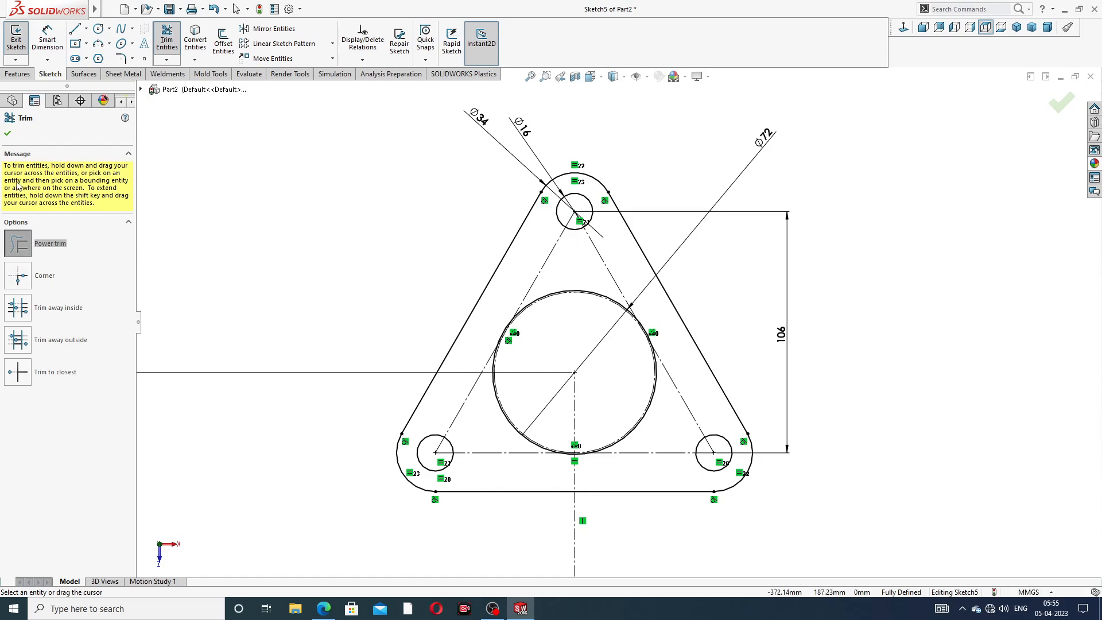
pyautogui.click(6, 133)
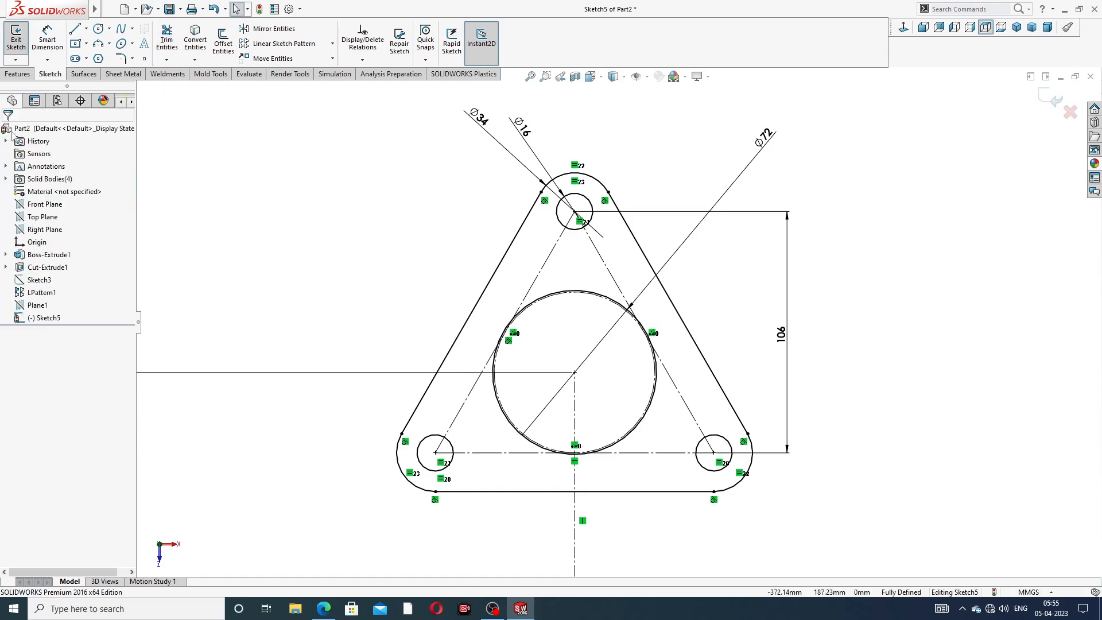
# Extrude the three-bolt triangular flange sketch 12 mm, checking the thickness against the PDF drawing
pyautogui.click(18, 74)
pyautogui.click(21, 40)
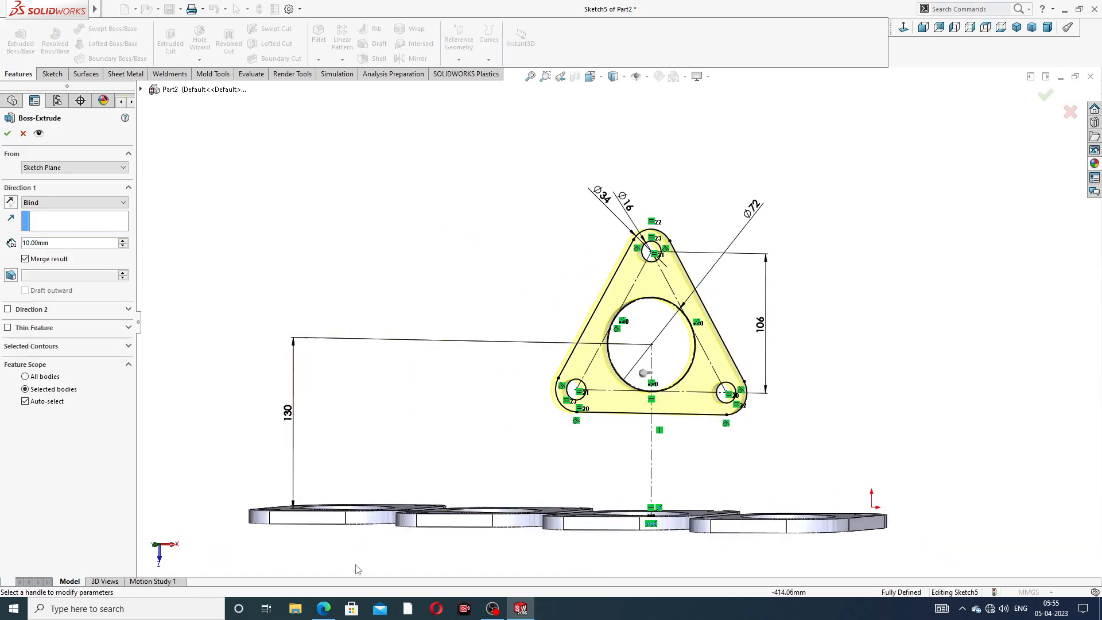
pyautogui.click(323, 608)
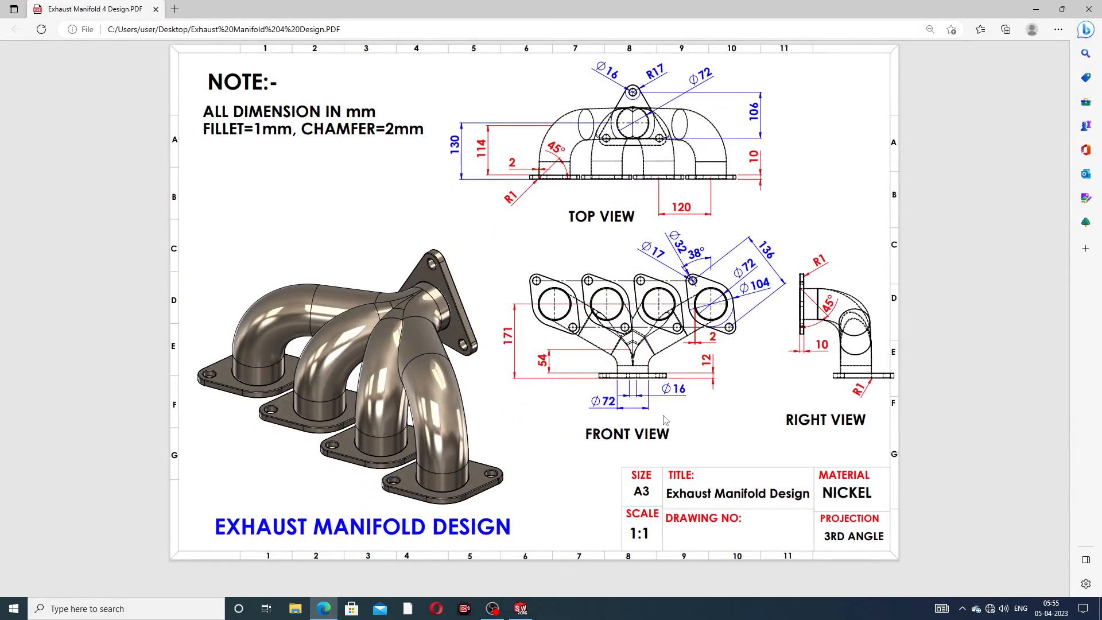
pyautogui.click(324, 607)
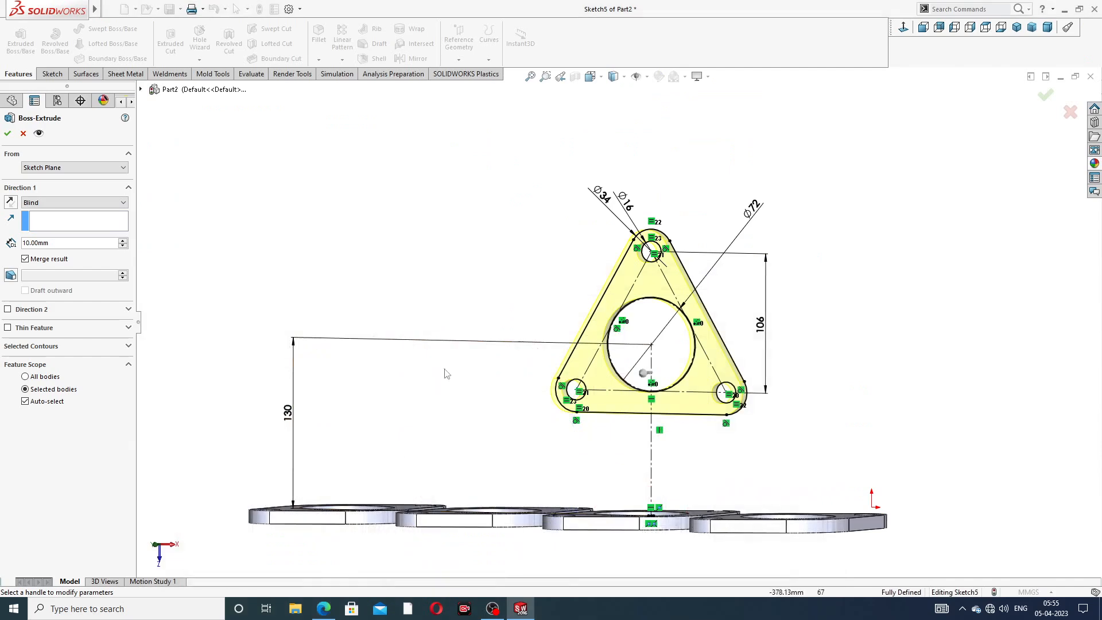
pyautogui.moveTo(52, 246); pyautogui.dragTo(2, 244)
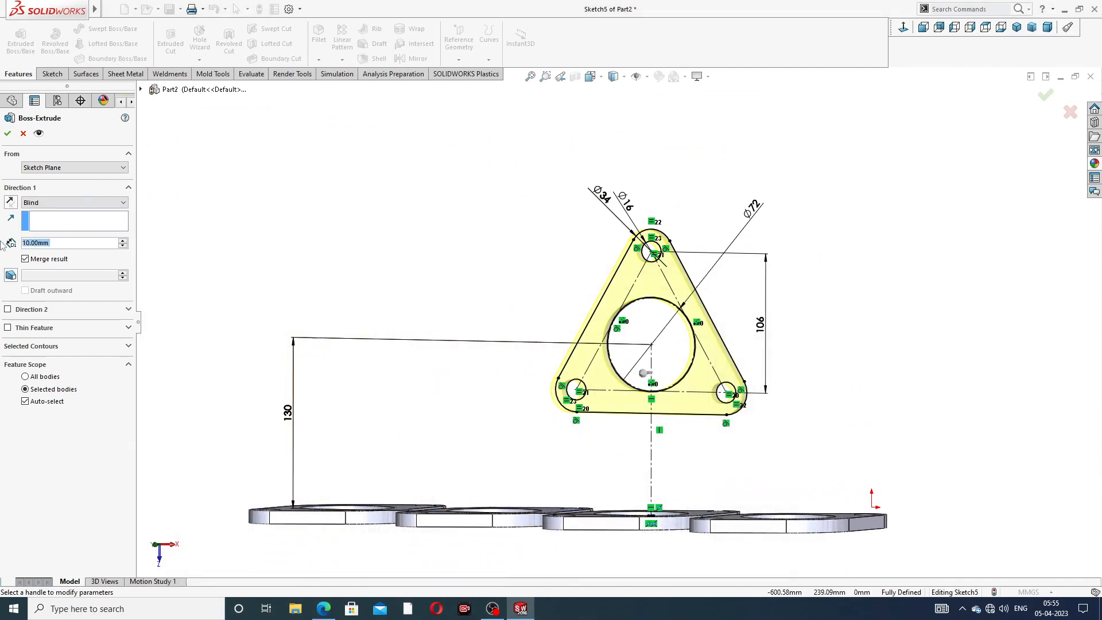
pyautogui.write('12')
pyautogui.press('Return')
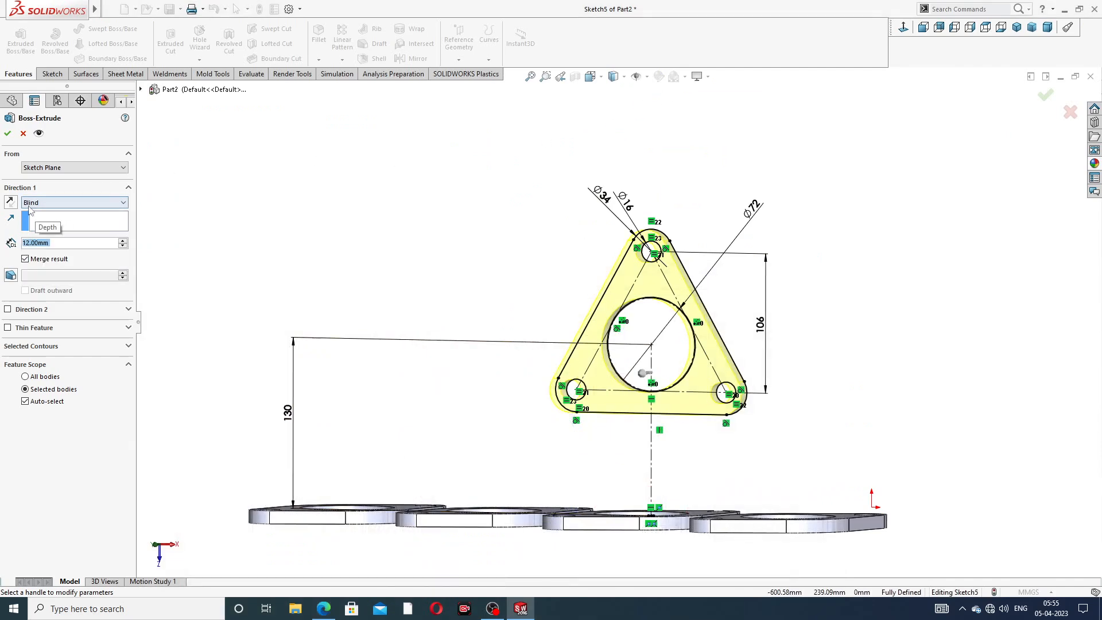
pyautogui.click(7, 135)
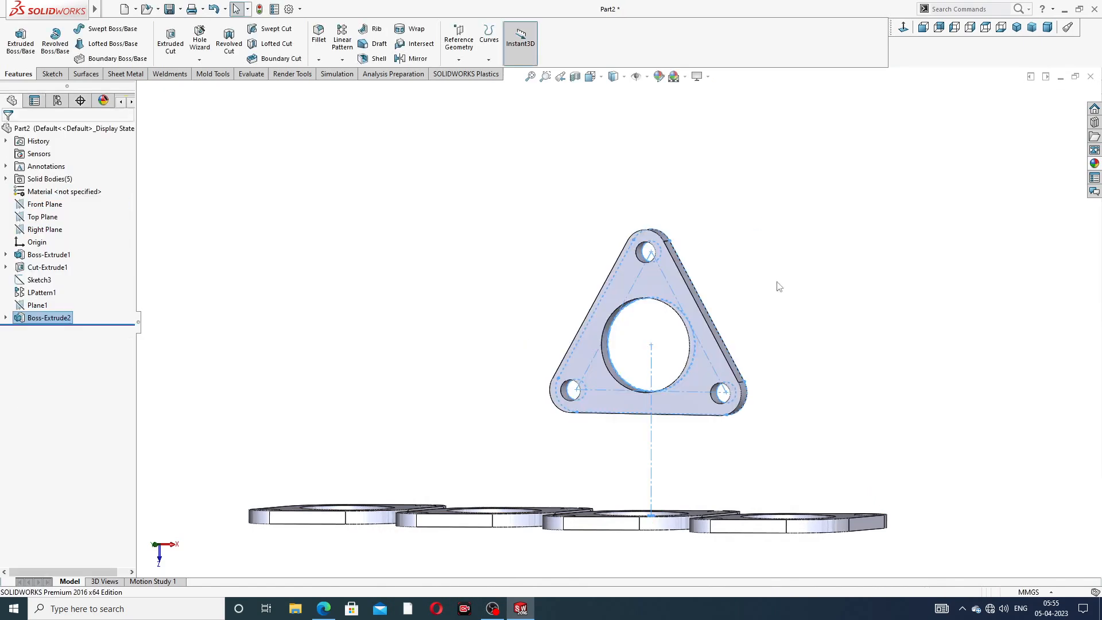
# Examine the triangular outlet flange and four port flanges, and check the PDF drawing for the pipe dimensions
pyautogui.moveTo(777, 282); pyautogui.dragTo(821, 282, button='middle')
pyautogui.click(820, 273)
pyautogui.scroll(3, 615, 278)
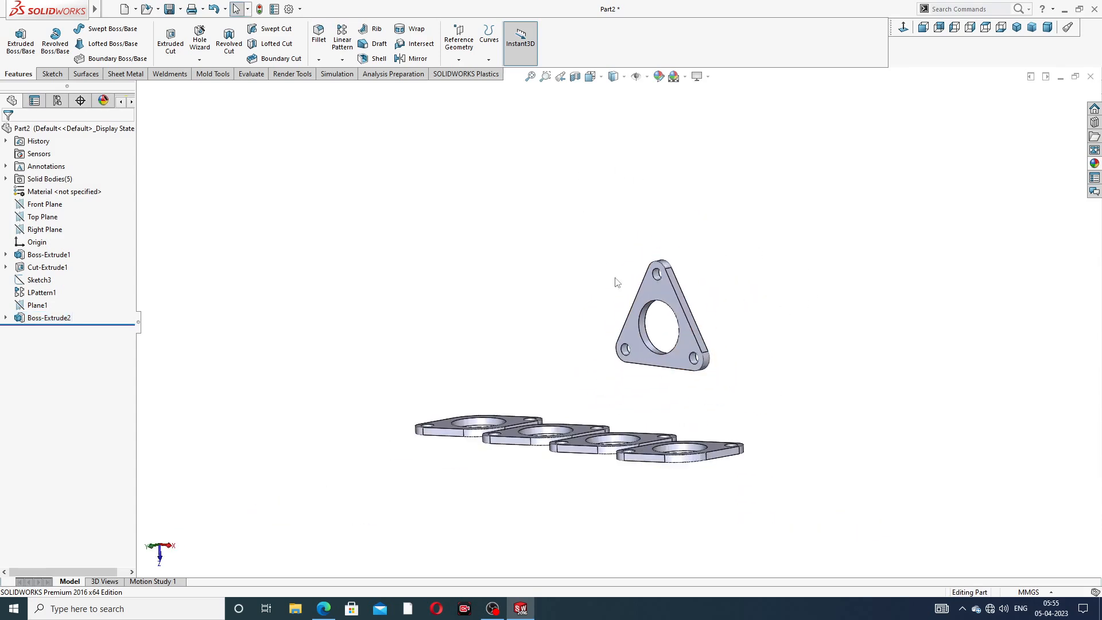
pyautogui.moveTo(618, 285); pyautogui.dragTo(645, 321, button='middle')
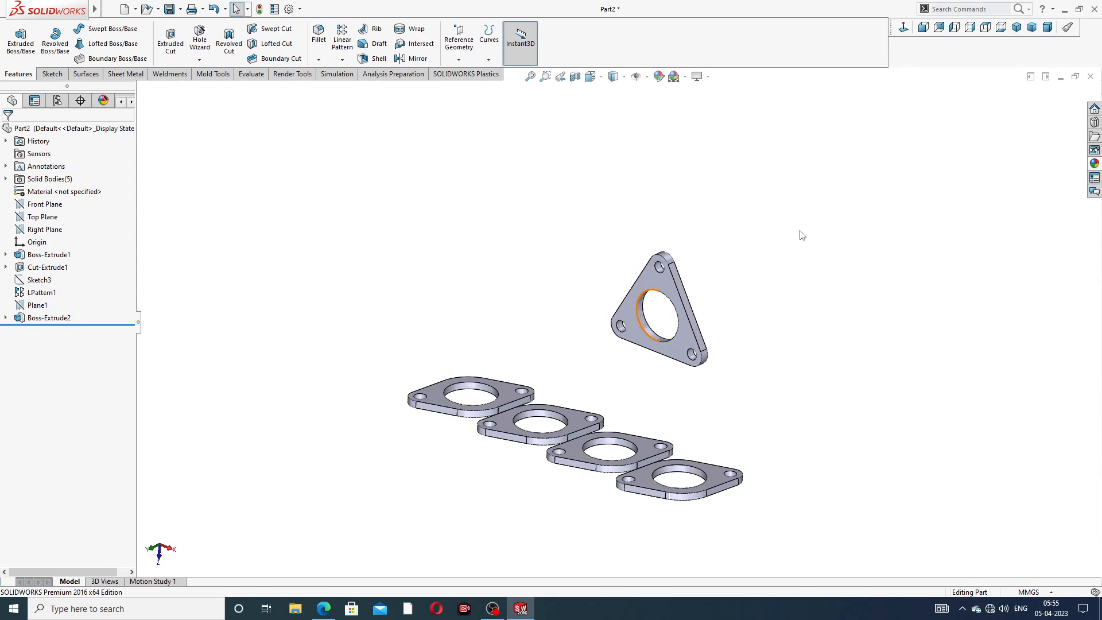
pyautogui.moveTo(635, 344); pyautogui.dragTo(670, 344, button='middle')
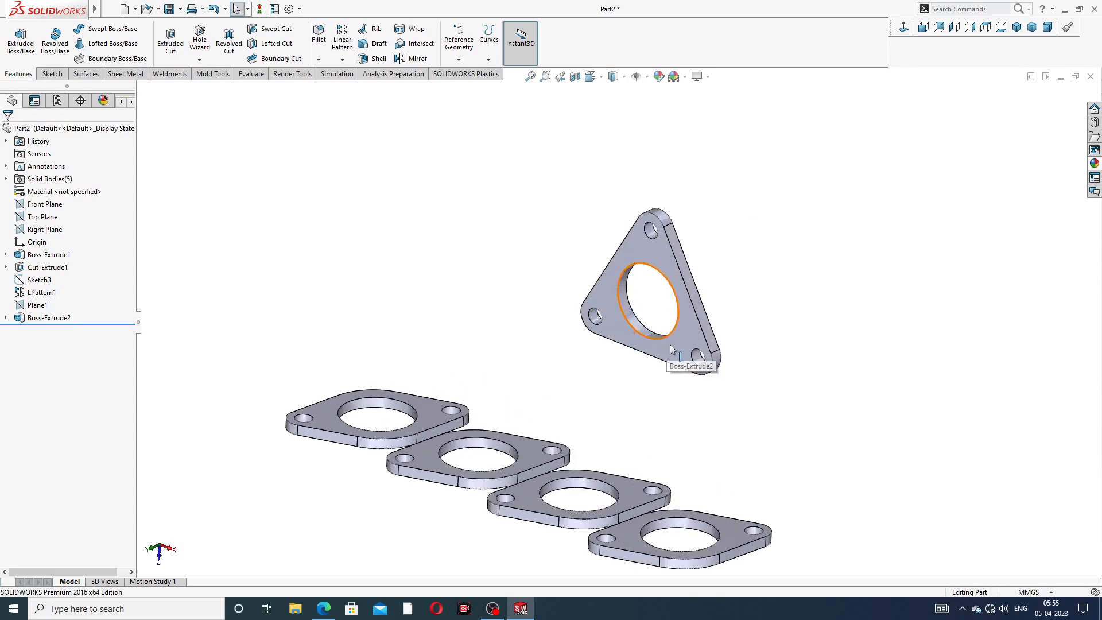
pyautogui.moveTo(673, 267); pyautogui.dragTo(696, 246, button='middle')
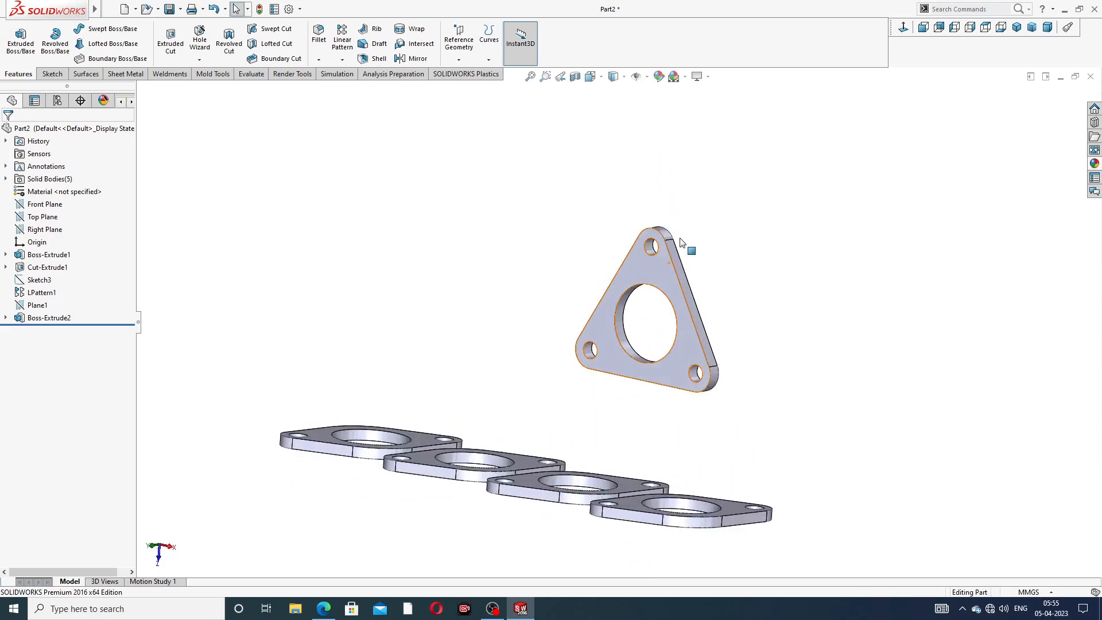
pyautogui.scroll(3, 555, 405)
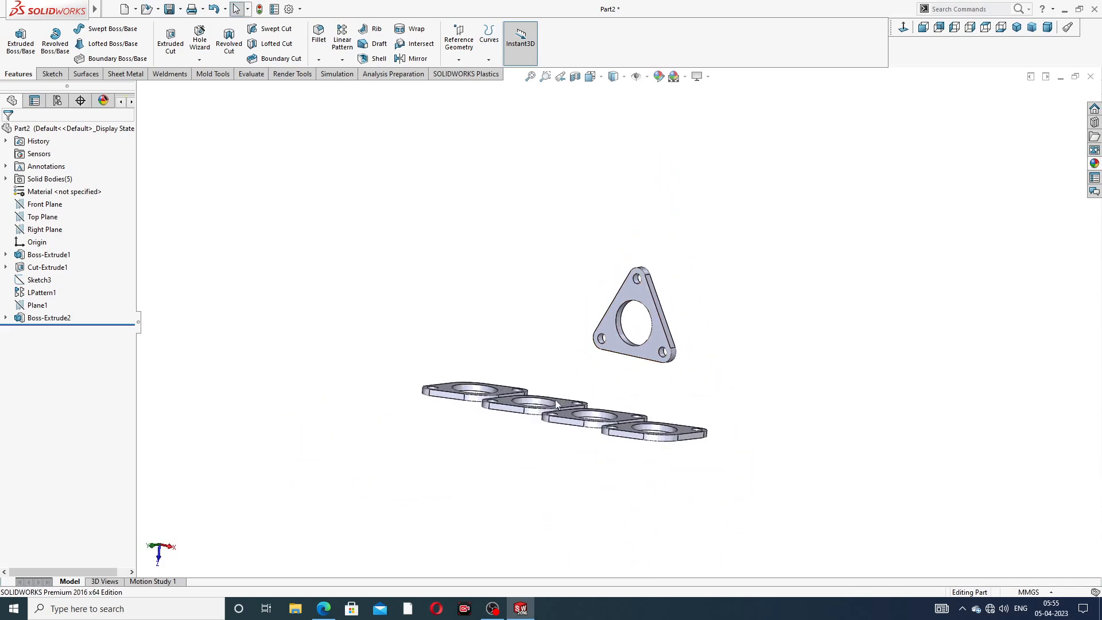
pyautogui.click(323, 608)
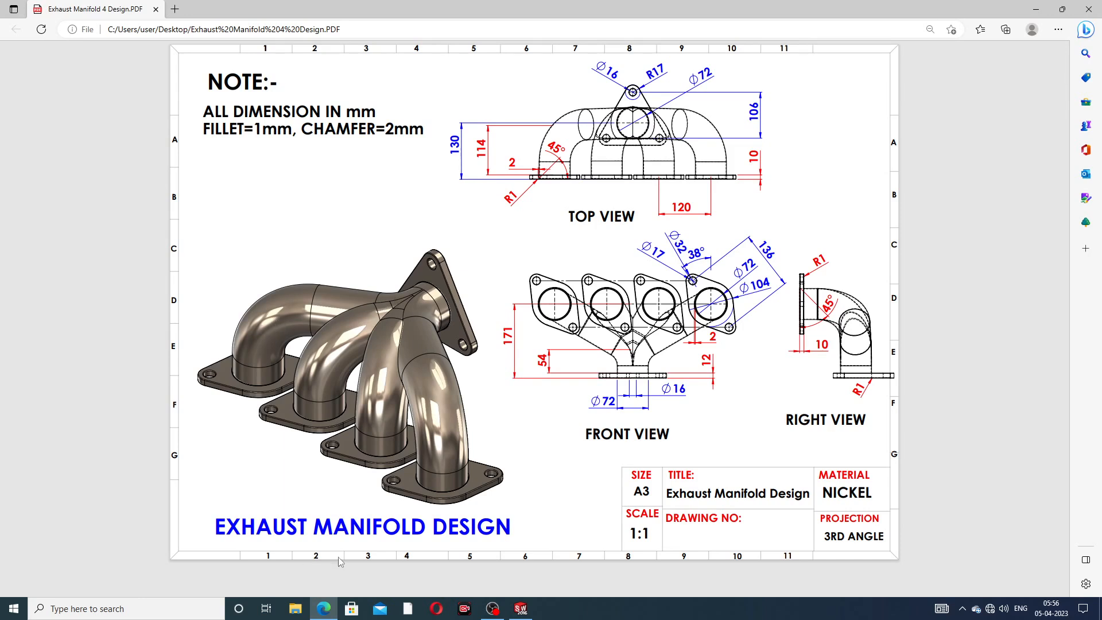
pyautogui.click(324, 610)
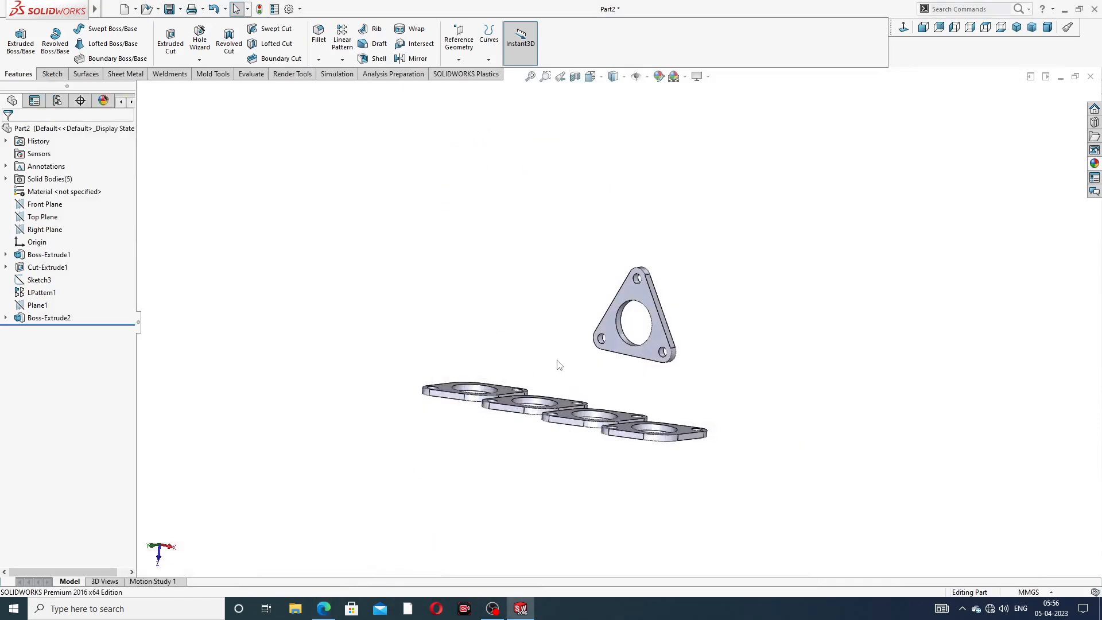
# Start a 3D sketch and draw a line about 55 mm long along Y from the triangular flange's bore centre
pyautogui.moveTo(533, 368); pyautogui.dragTo(498, 424, button='middle')
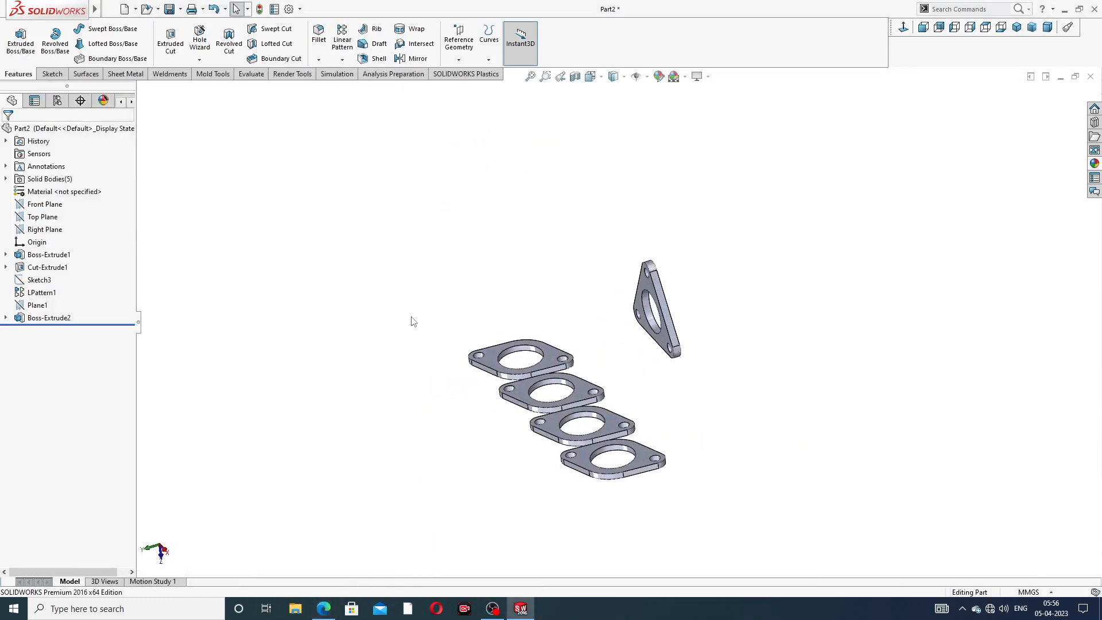
pyautogui.click(53, 74)
pyautogui.click(16, 59)
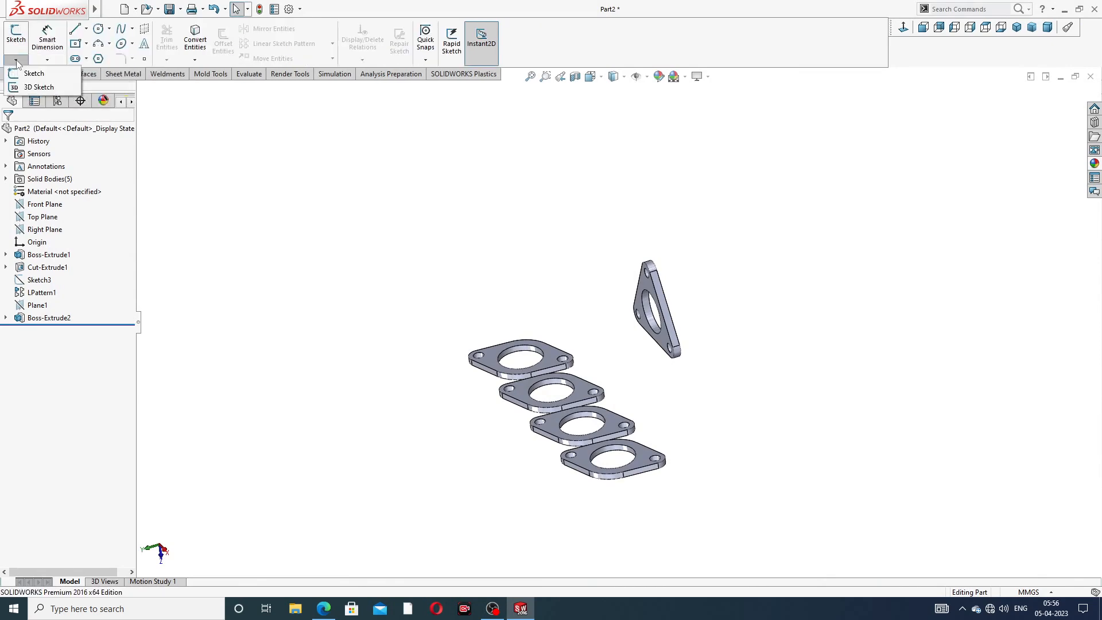
pyautogui.click(37, 88)
pyautogui.moveTo(352, 276)
pyautogui.mouseDown(button='middle')
pyautogui.moveTo(398, 263)
pyautogui.moveTo(411, 314)
pyautogui.mouseUp(button='middle')
pyautogui.click(74, 29)
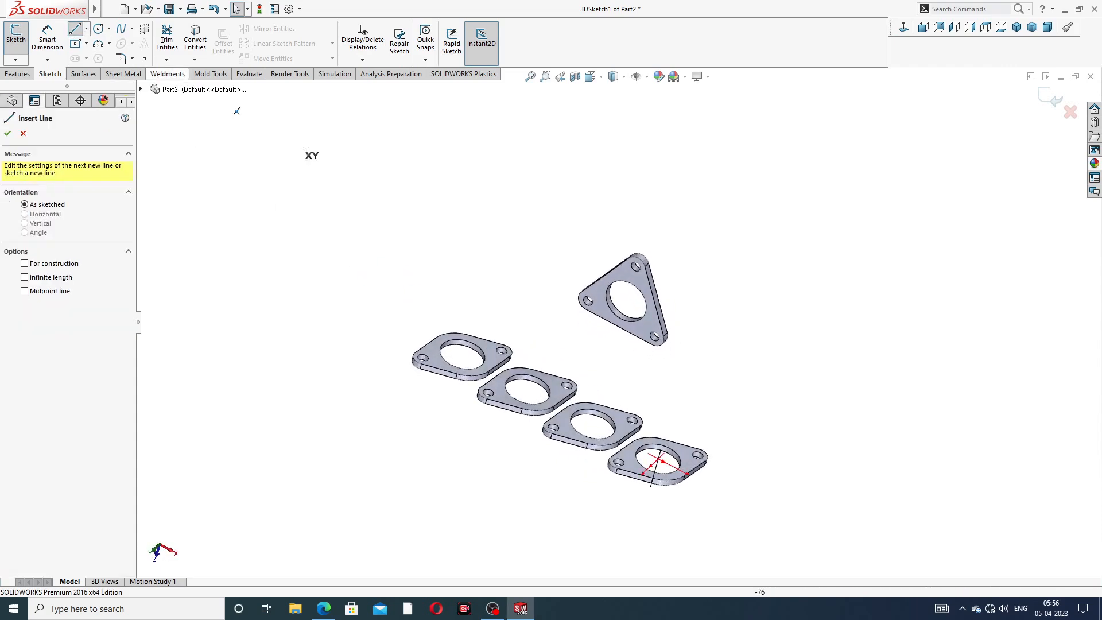
pyautogui.scroll(-3, 579, 380)
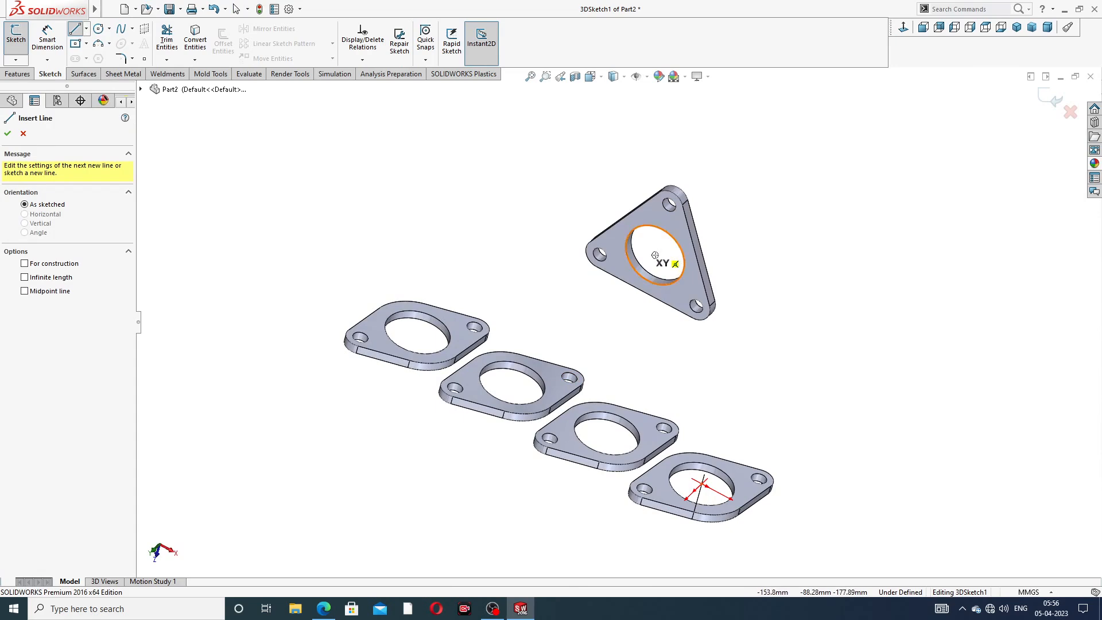
pyautogui.click(654, 255)
pyautogui.moveTo(590, 295); pyautogui.dragTo(526, 253, button='middle')
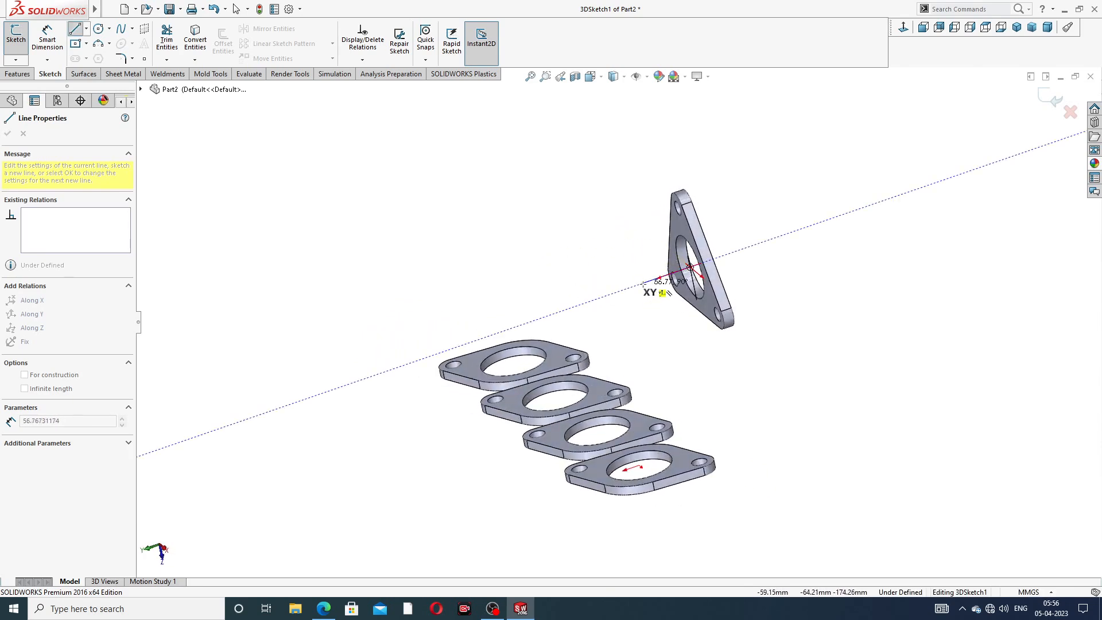
pyautogui.rightClick(625, 243)
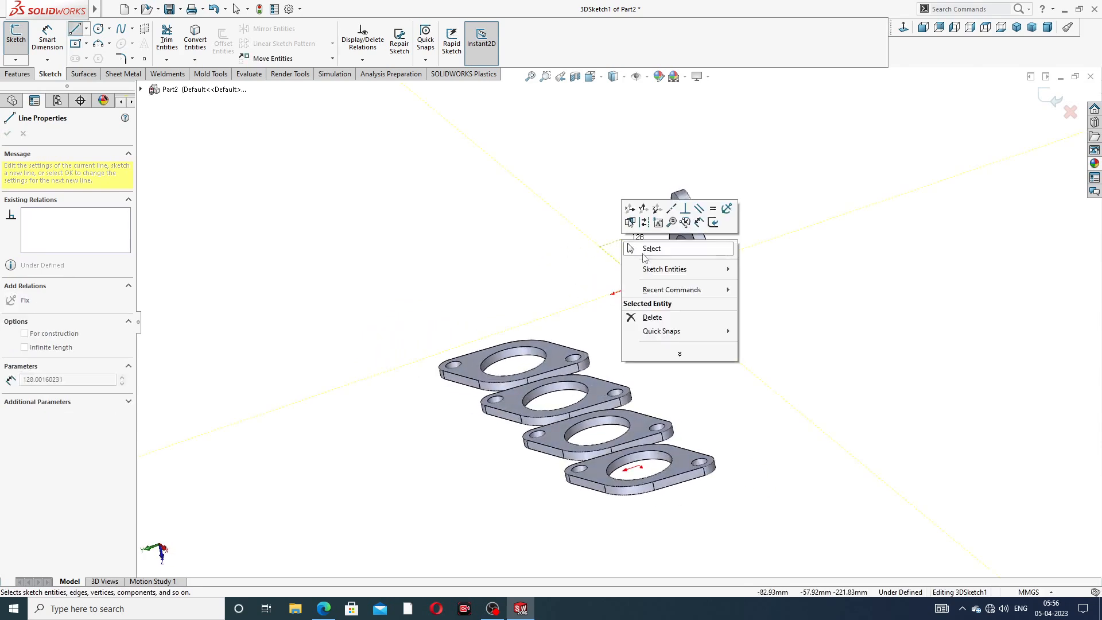
pyautogui.click(650, 248)
pyautogui.moveTo(572, 288); pyautogui.dragTo(619, 283, button='middle')
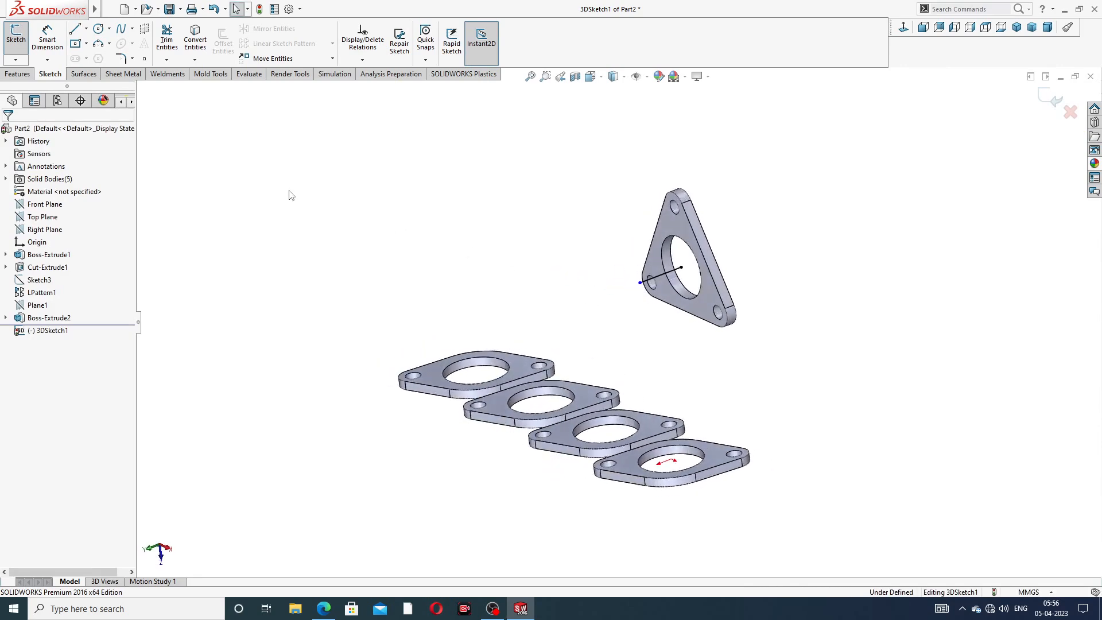
# Draw a line about 89 mm long along Z from the bore centre of the end port flange farthest from the origin
pyautogui.click(74, 30)
pyautogui.moveTo(460, 282); pyautogui.dragTo(386, 236, button='middle')
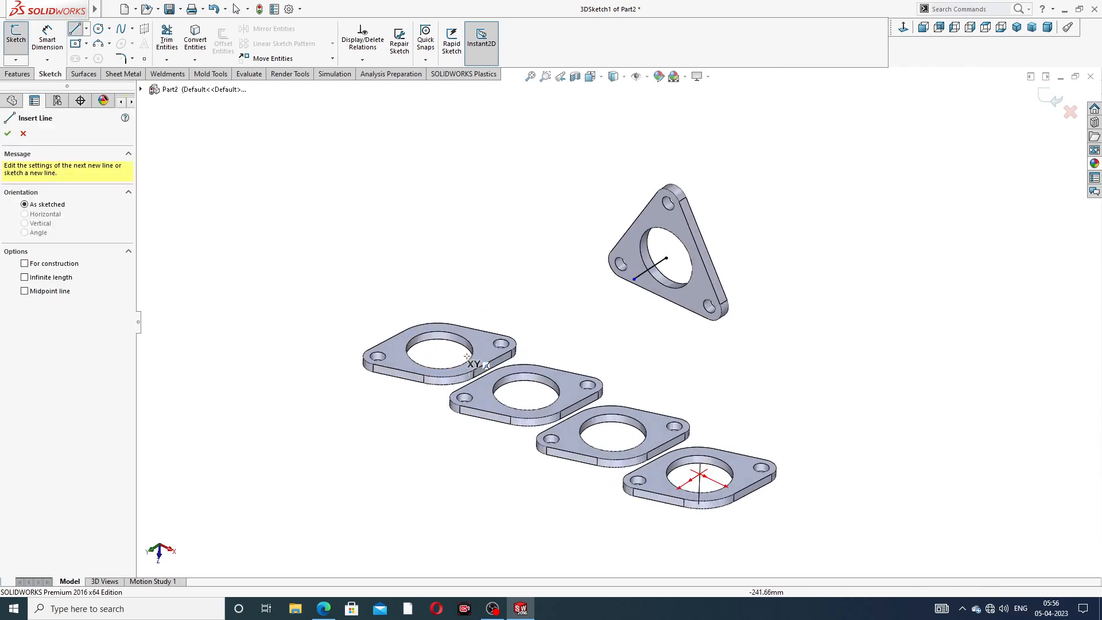
pyautogui.click(439, 350)
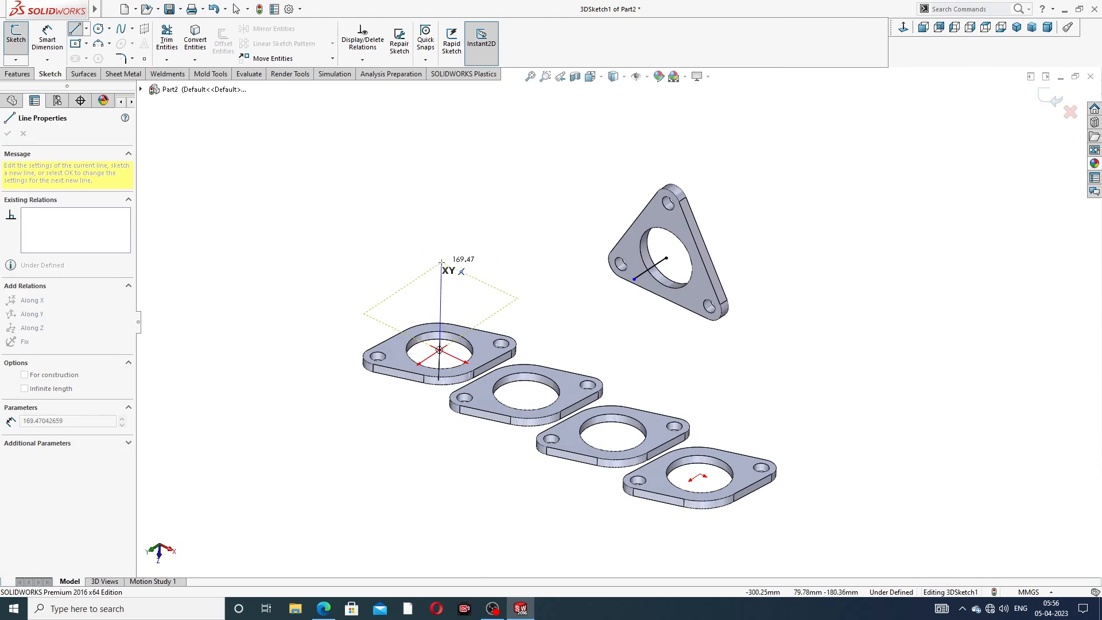
pyautogui.moveTo(447, 253); pyautogui.dragTo(476, 225, button='middle')
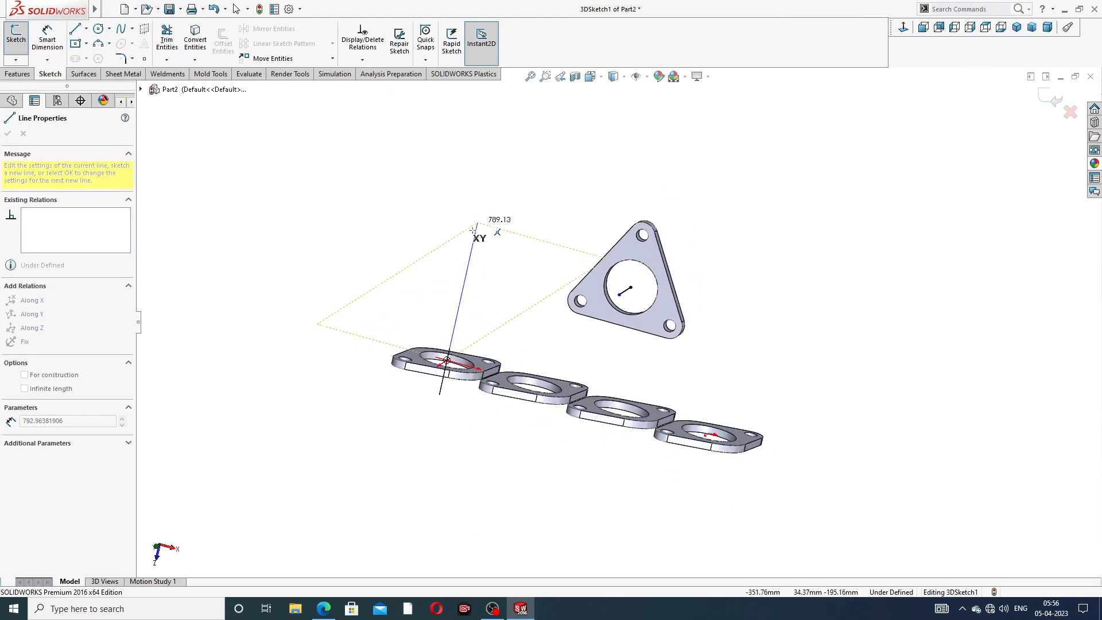
pyautogui.moveTo(442, 281); pyautogui.dragTo(494, 226, button='middle')
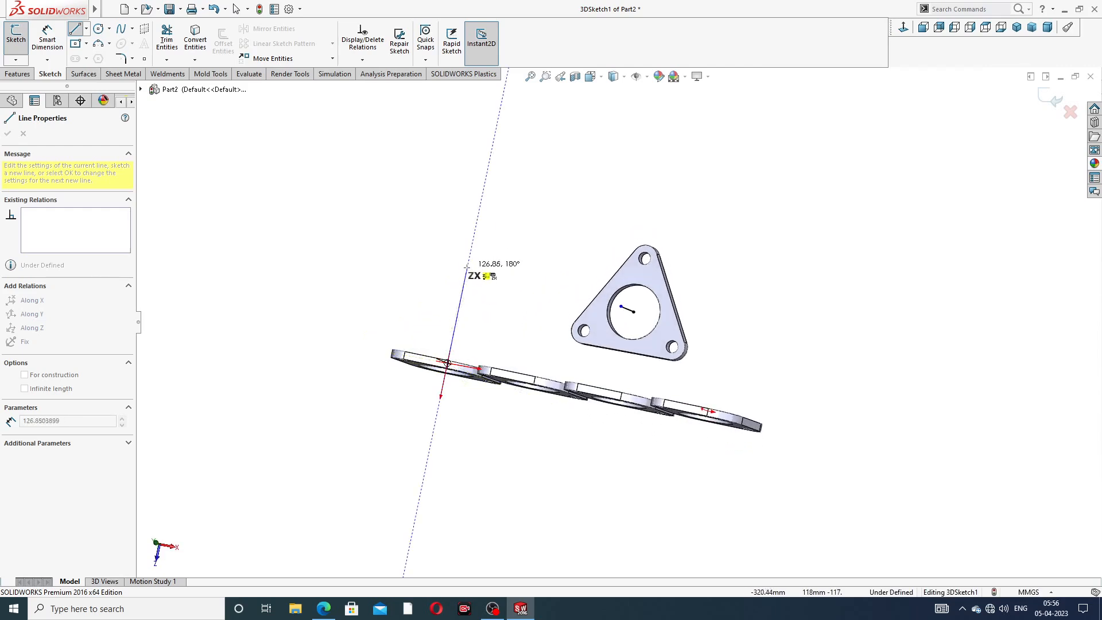
pyautogui.click(461, 295)
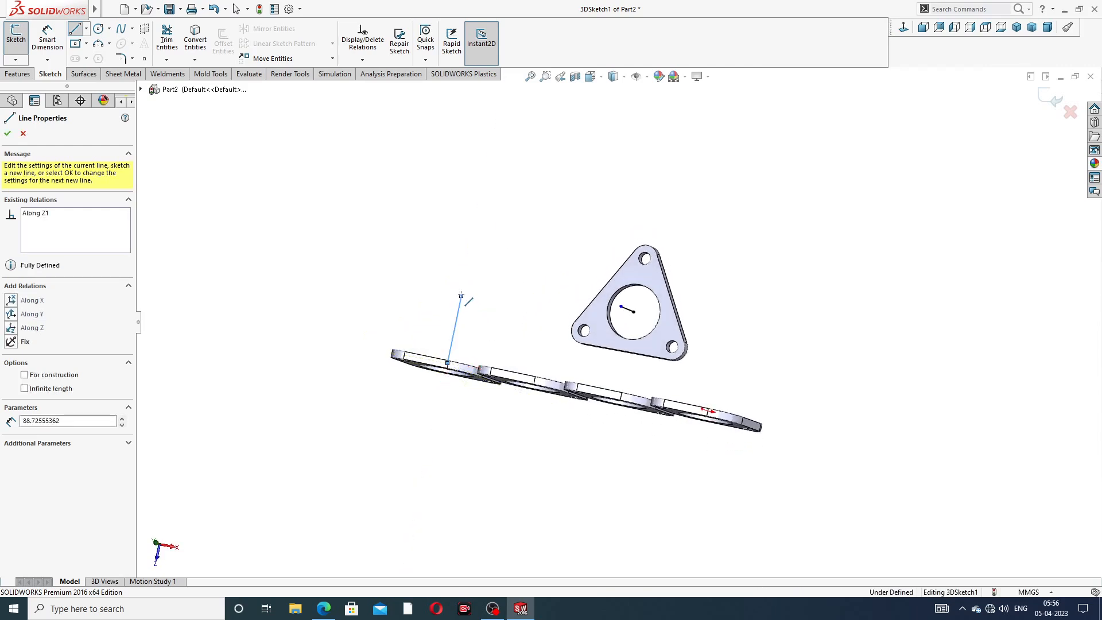
pyautogui.rightClick(492, 241)
pyautogui.click(523, 258)
# Connect the free ends of the port flange line and the outlet flange line with a straight line about 210 mm long
pyautogui.moveTo(499, 294); pyautogui.dragTo(584, 326, button='middle')
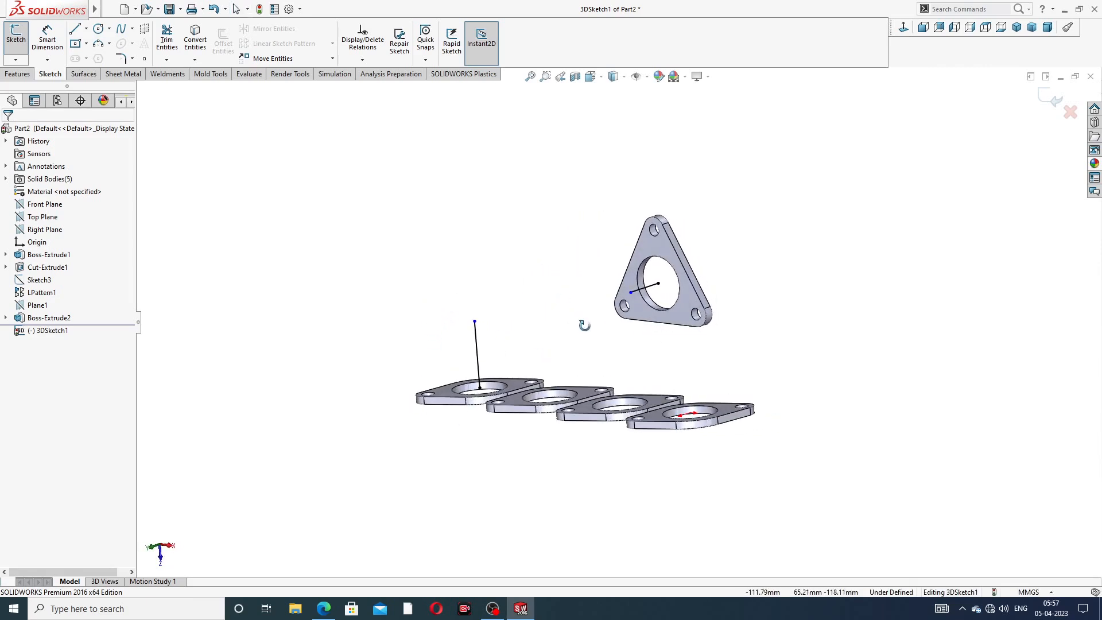
pyautogui.click(75, 30)
pyautogui.click(473, 320)
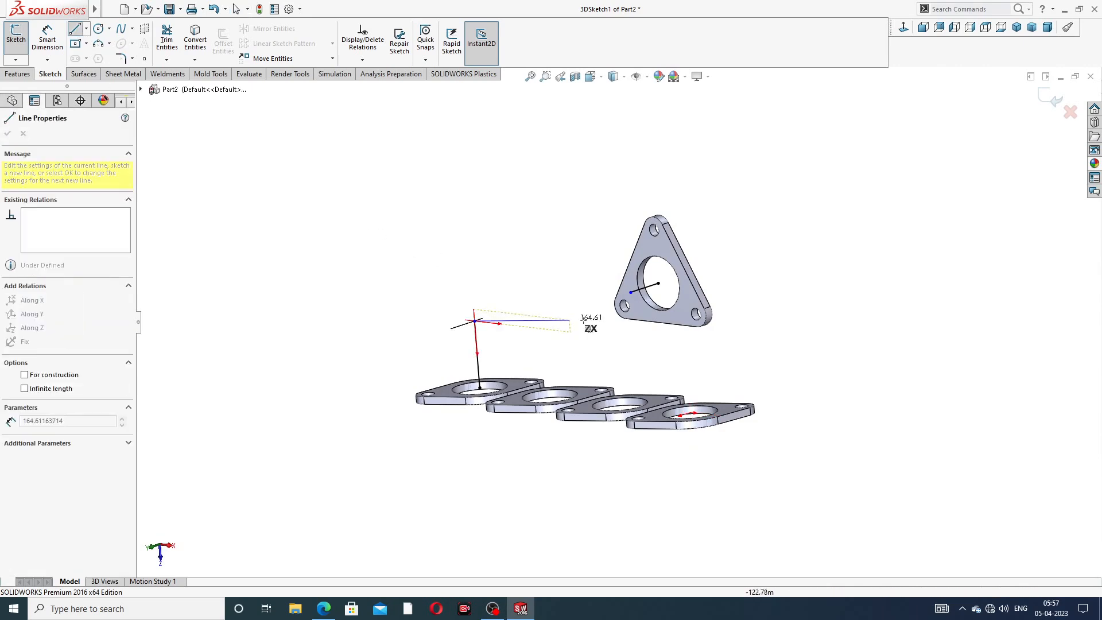
pyautogui.click(630, 293)
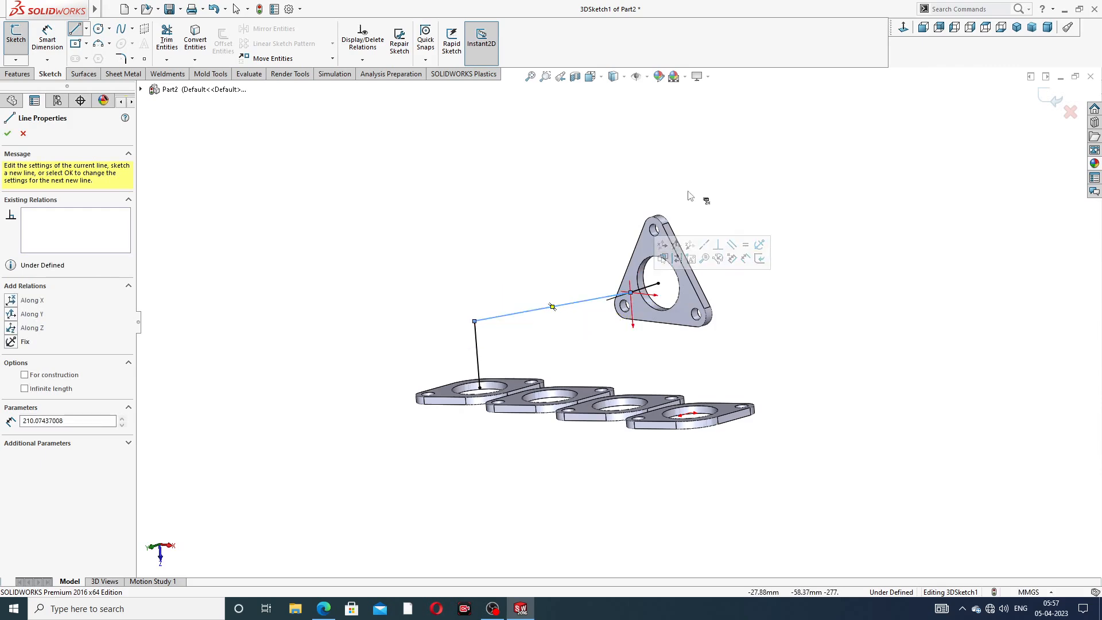
pyautogui.rightClick(698, 196)
pyautogui.click(735, 200)
pyautogui.scroll(-2, 632, 311)
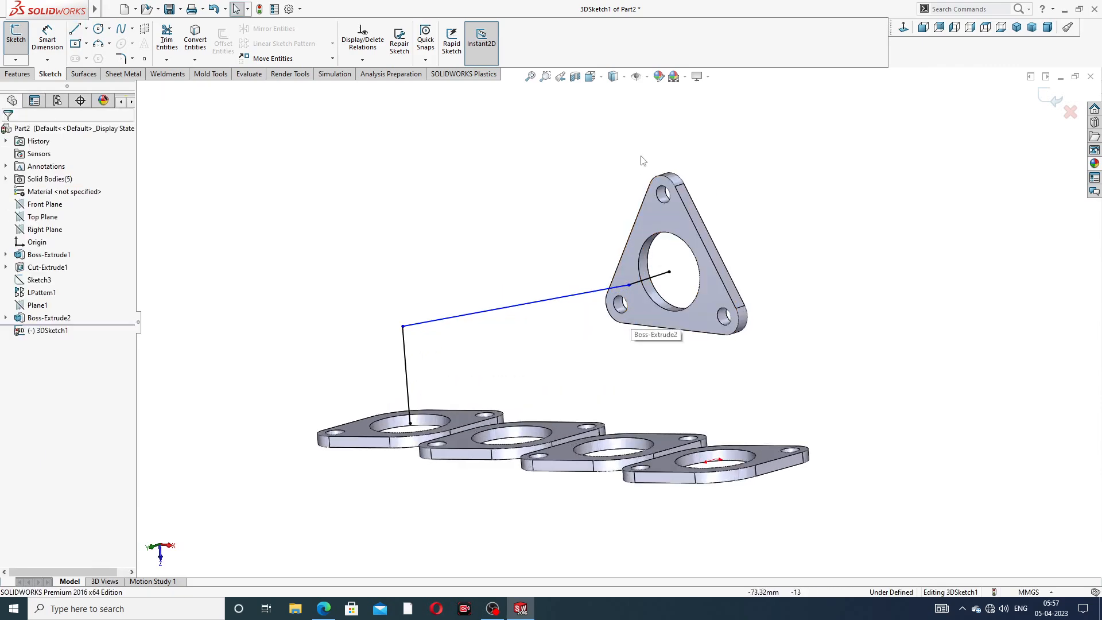
# Dimension the line rising from the end port flange's bore centre with a length of 114 mm
pyautogui.moveTo(631, 311); pyautogui.dragTo(575, 250, button='middle')
pyautogui.press('z')
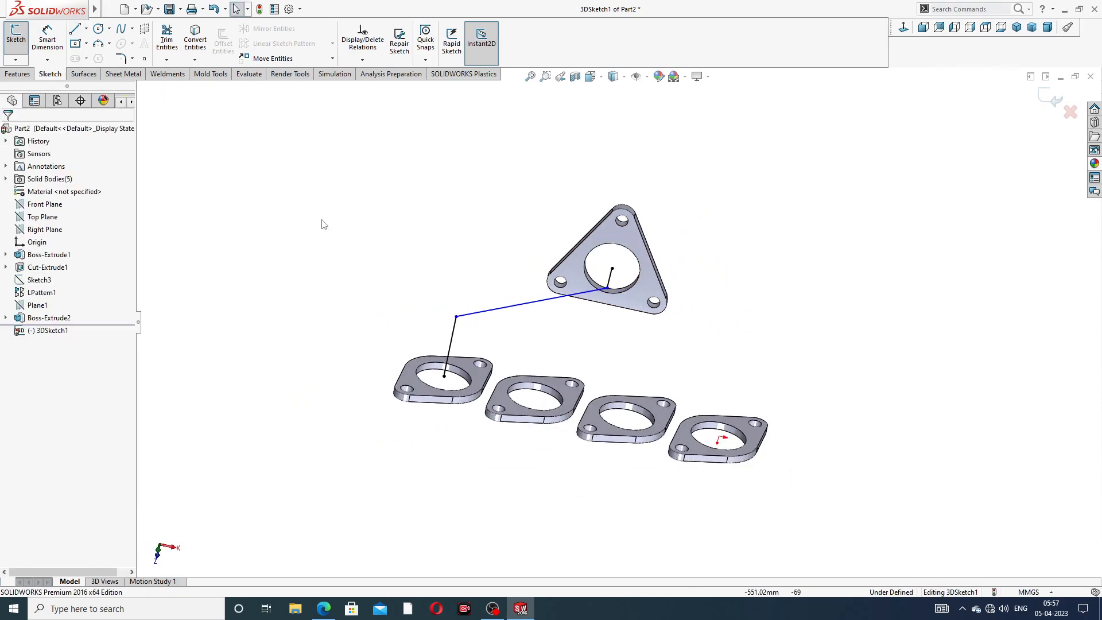
pyautogui.scroll(-2, 480, 287)
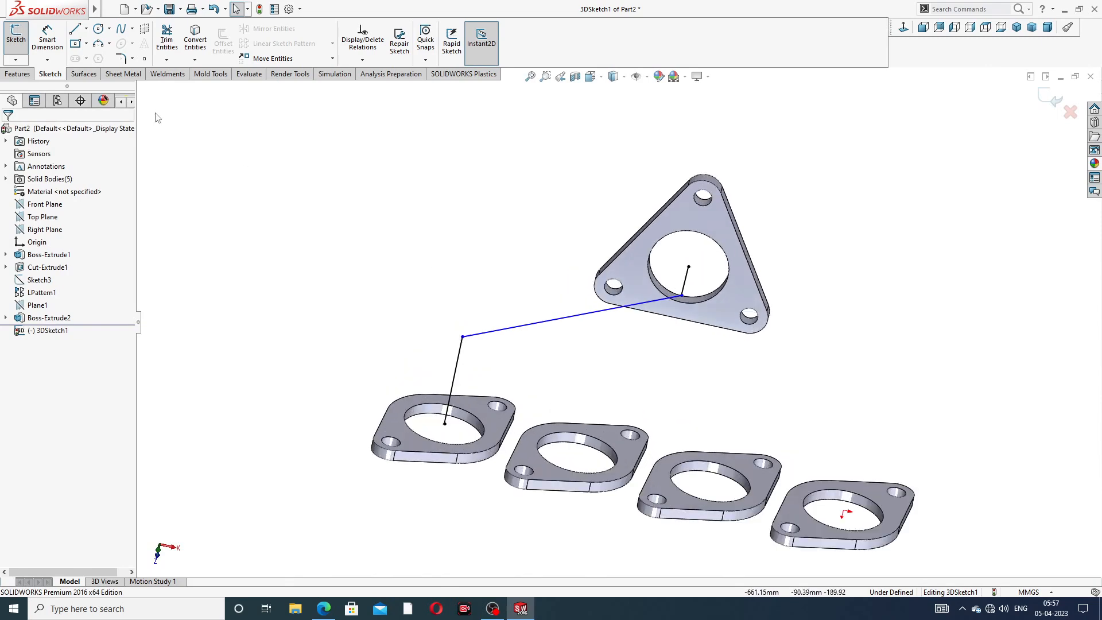
pyautogui.click(48, 41)
pyautogui.click(457, 359)
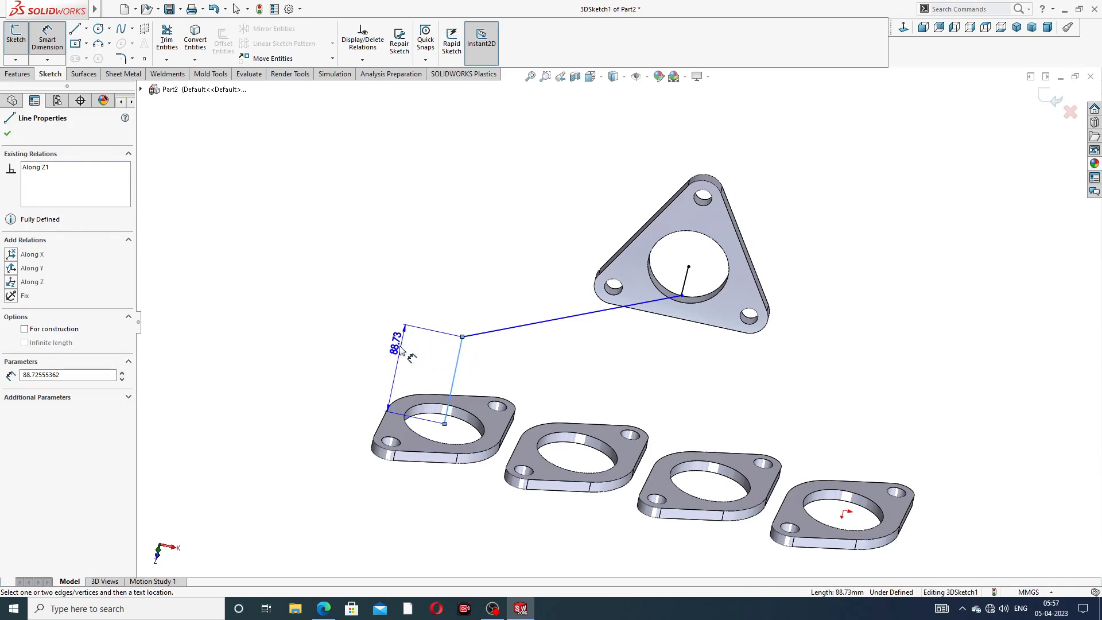
pyautogui.click(395, 361)
pyautogui.write('114')
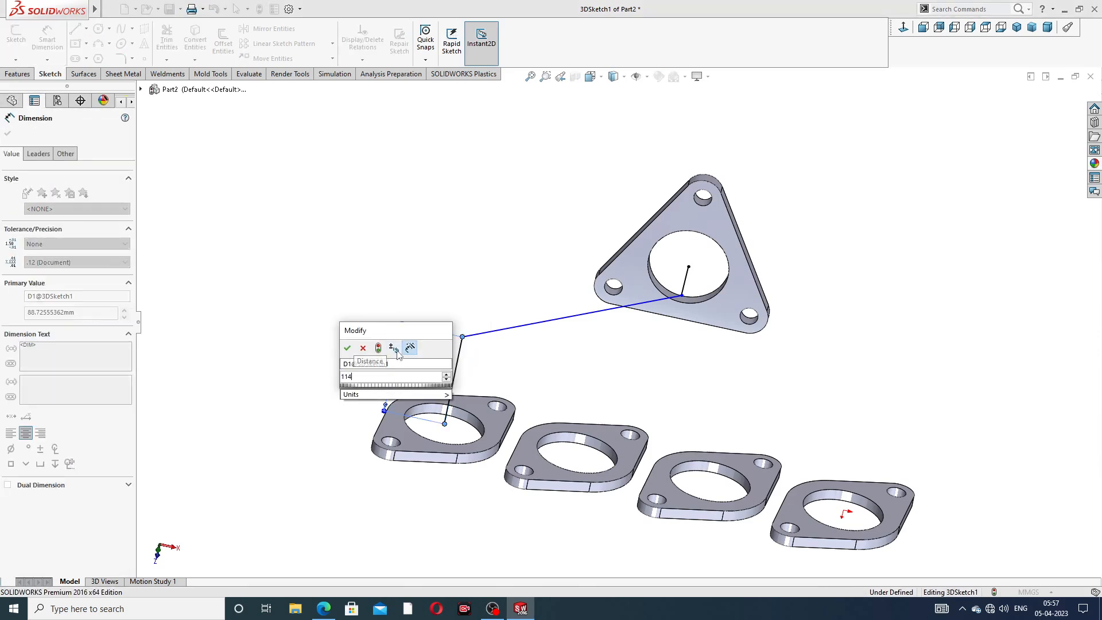
pyautogui.press('Return')
pyautogui.click(421, 281)
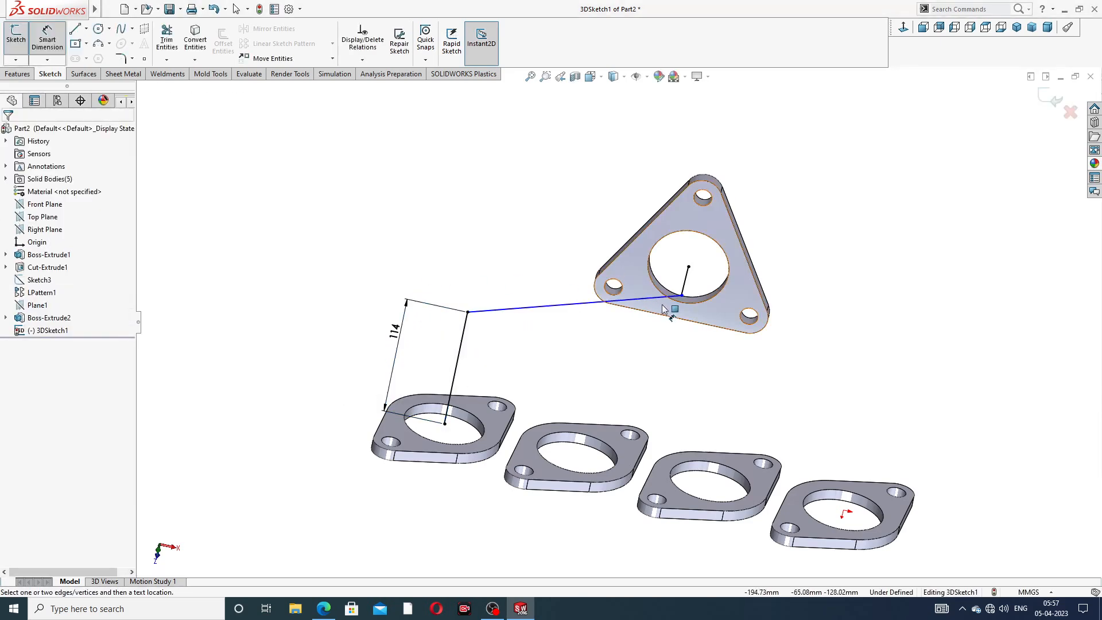
# Dimension the line running out from the triangular flange's bore centre with a length of 54 mm
pyautogui.moveTo(670, 312); pyautogui.dragTo(558, 246, button='middle')
pyautogui.click(744, 304)
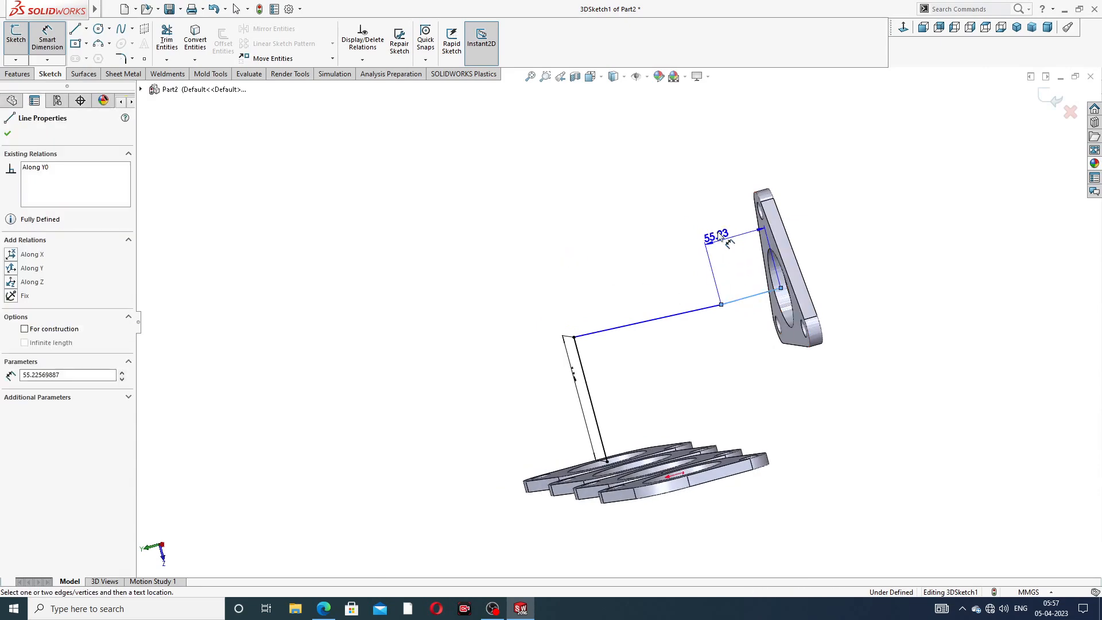
pyautogui.click(715, 166)
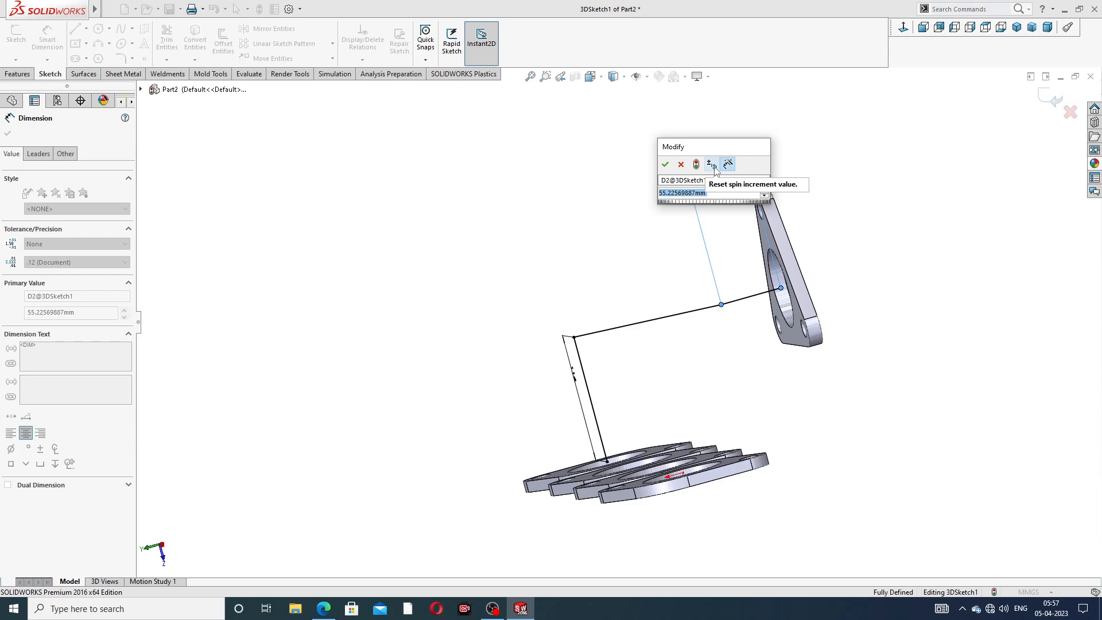
pyautogui.write('54')
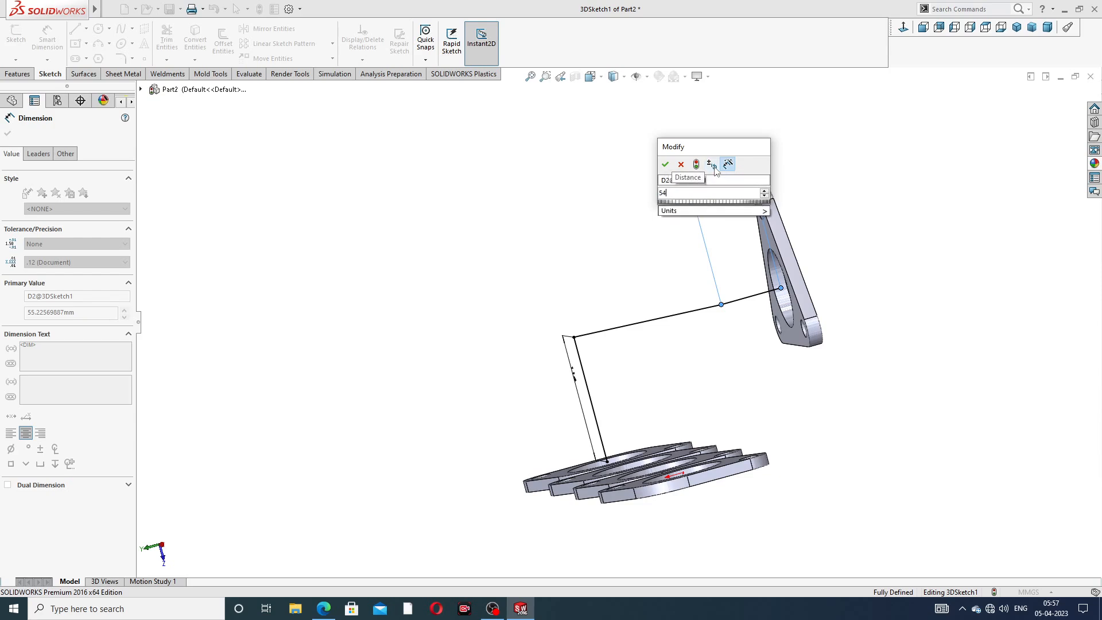
pyautogui.press('Return')
pyautogui.click(830, 135)
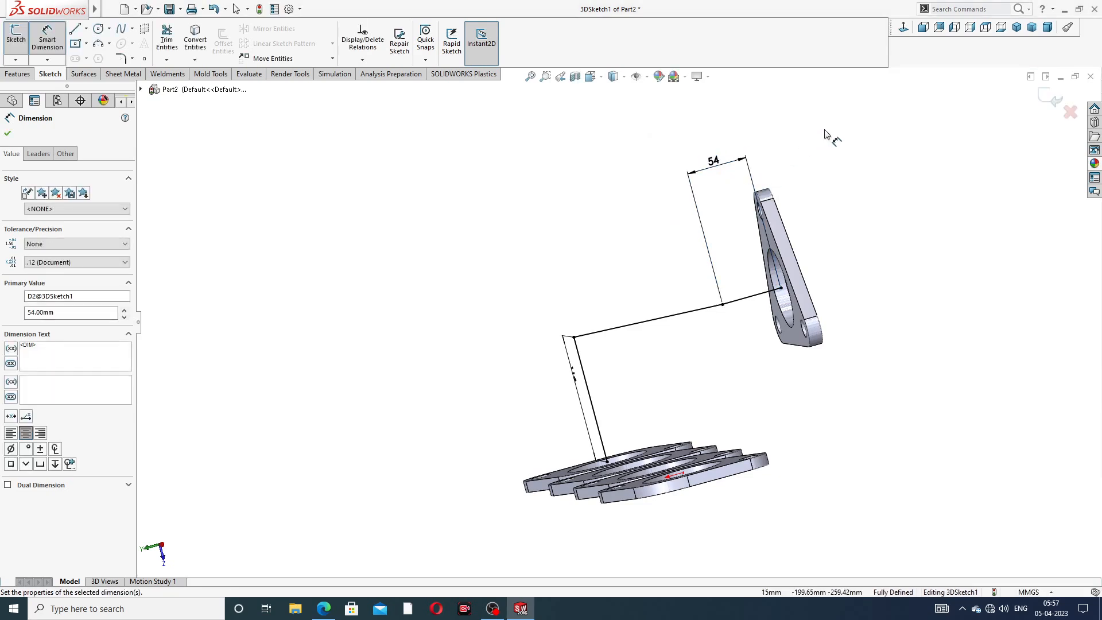
pyautogui.rightClick(826, 136)
# Fillet the path corner above the end port flange with a radius of 98 mm
pyautogui.moveTo(828, 141); pyautogui.dragTo(812, 228, button='middle')
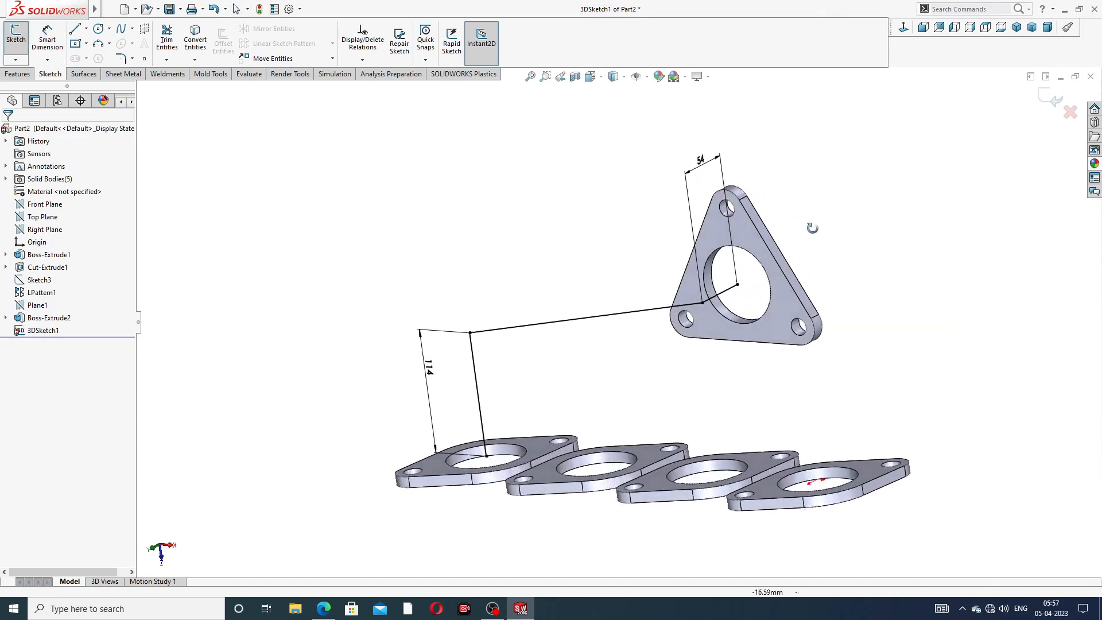
pyautogui.click(121, 59)
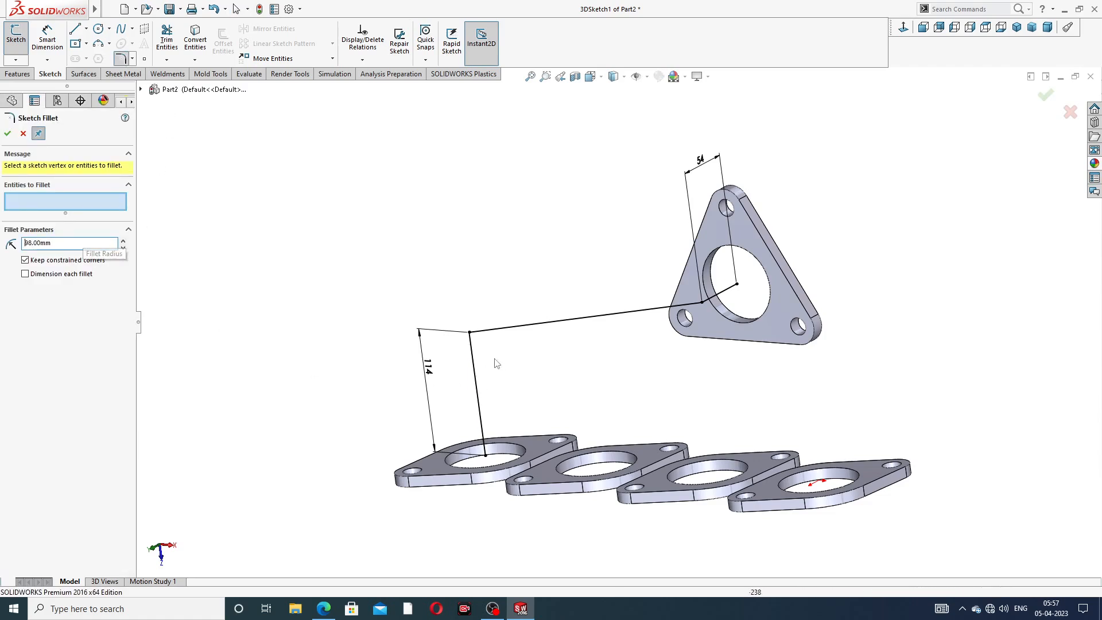
pyautogui.click(470, 332)
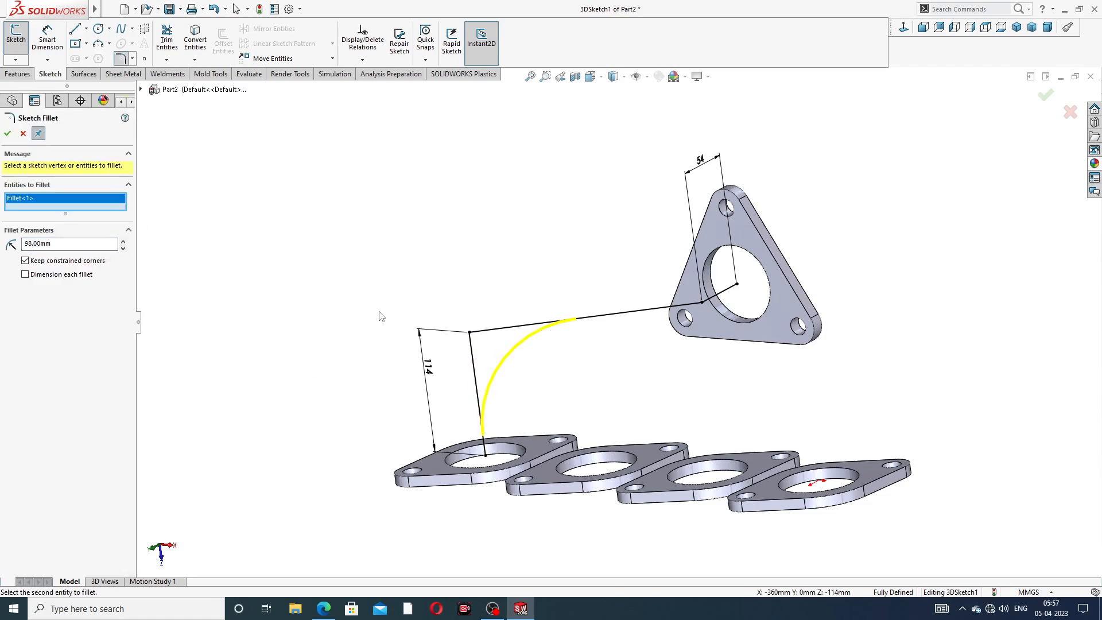
pyautogui.click(7, 134)
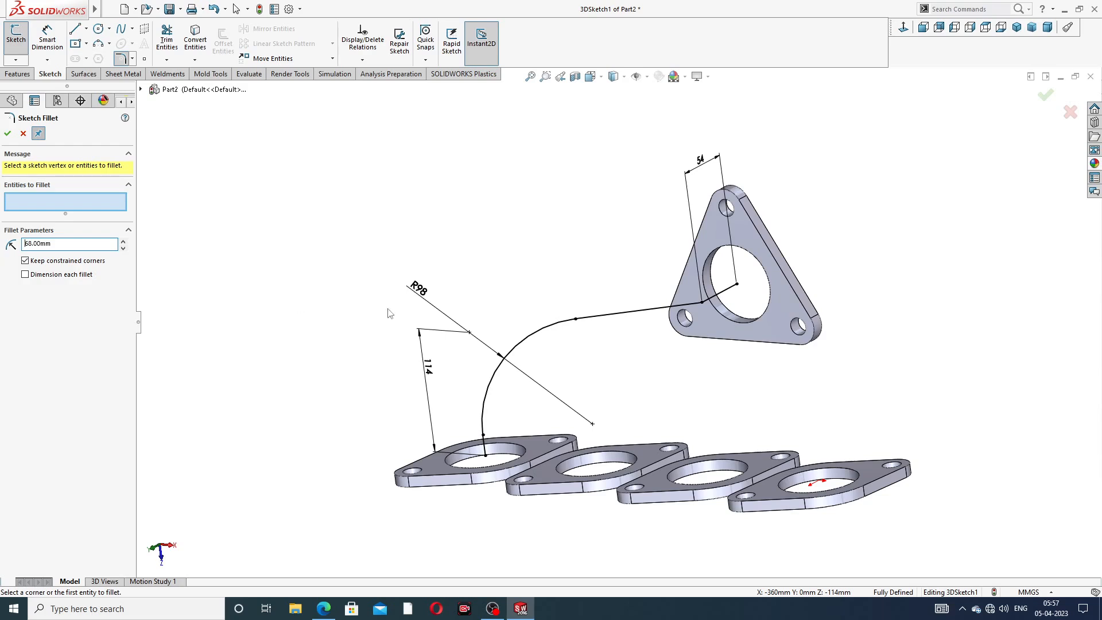
# Fillet the path corner near the triangular flange with a radius of 68 mm
pyautogui.click(703, 304)
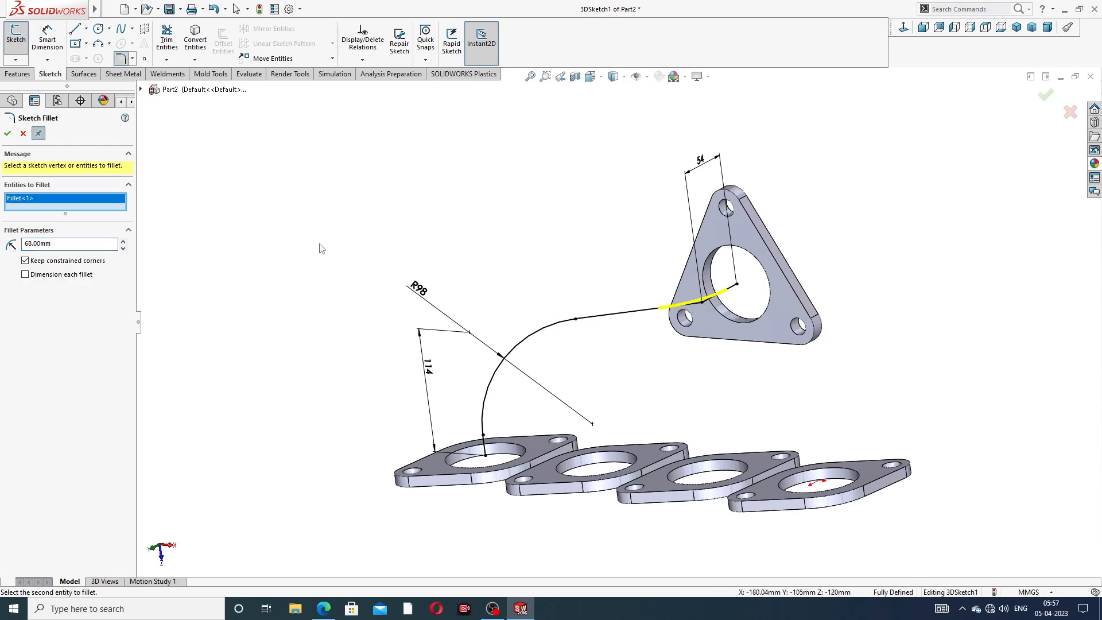
pyautogui.click(7, 135)
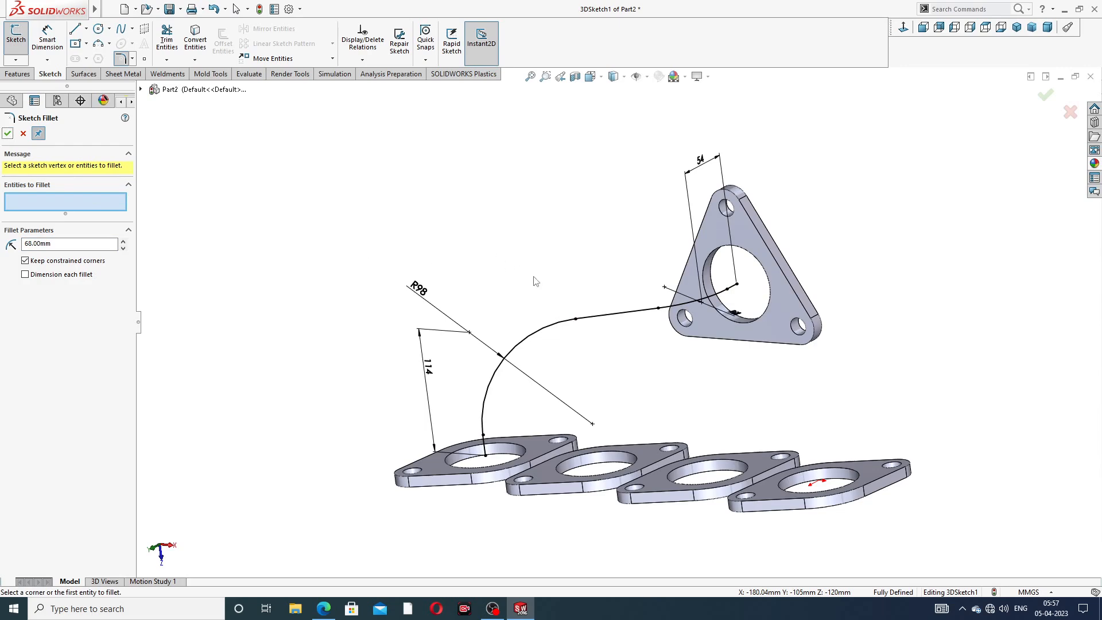
pyautogui.moveTo(534, 278); pyautogui.dragTo(562, 258, button='middle')
pyautogui.click(8, 134)
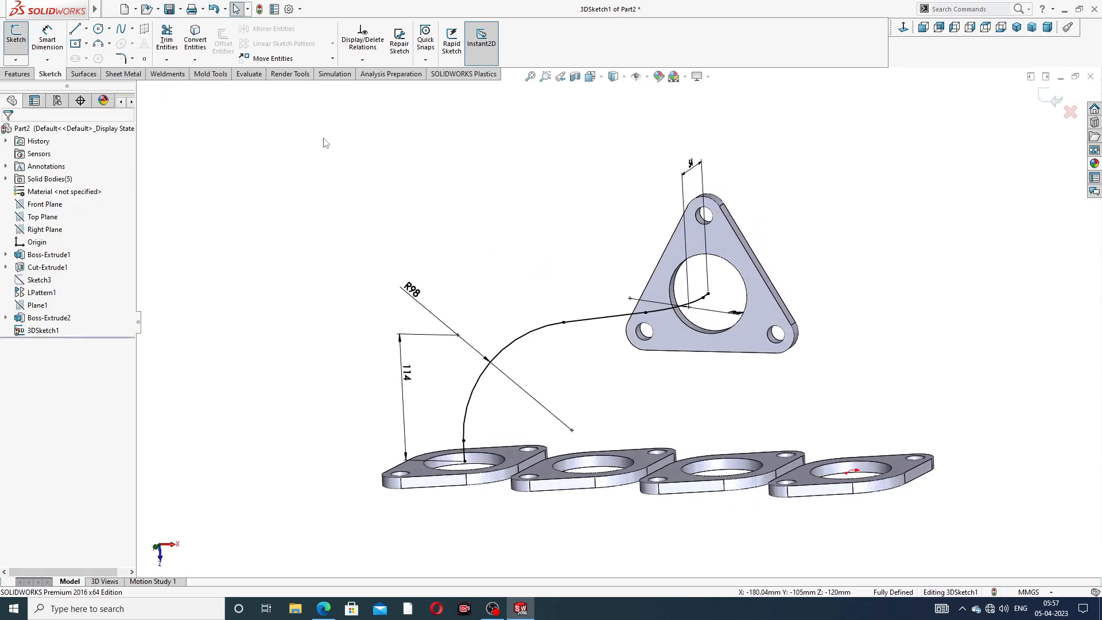
# Check the path against the exhaust manifold PDF drawing, return to the SOLIDWORKS part and exit the 3D sketch
pyautogui.moveTo(794, 200)
pyautogui.mouseDown(button='middle')
pyautogui.moveTo(789, 118)
pyautogui.moveTo(801, 224)
pyautogui.moveTo(724, 310)
pyautogui.moveTo(713, 306)
pyautogui.mouseUp(button='middle')
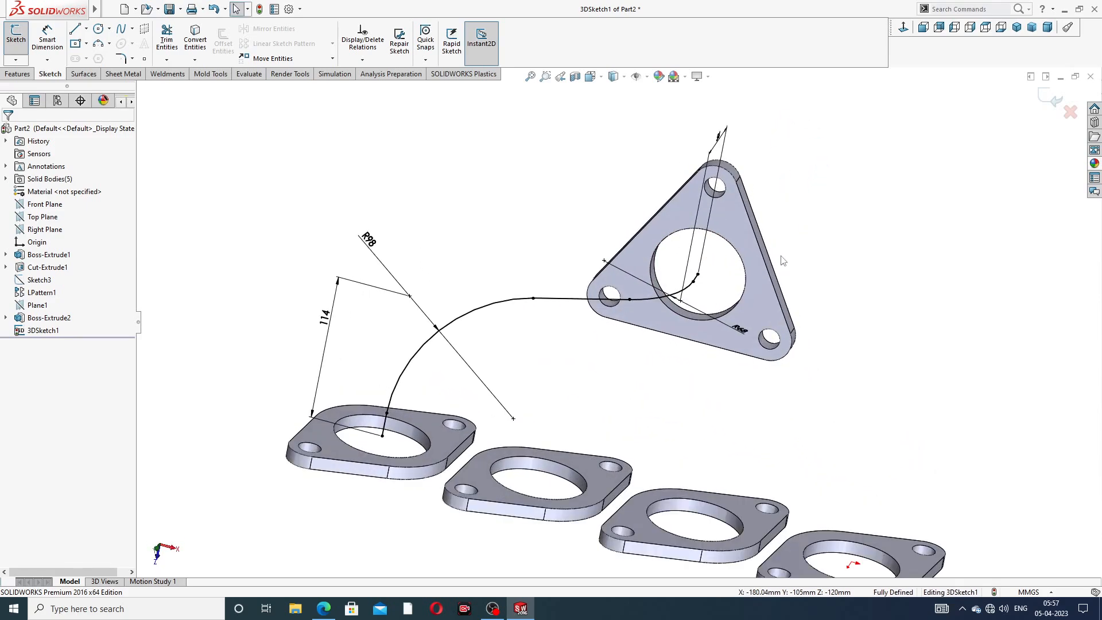
pyautogui.moveTo(781, 260); pyautogui.dragTo(730, 270, button='middle')
pyautogui.click(325, 609)
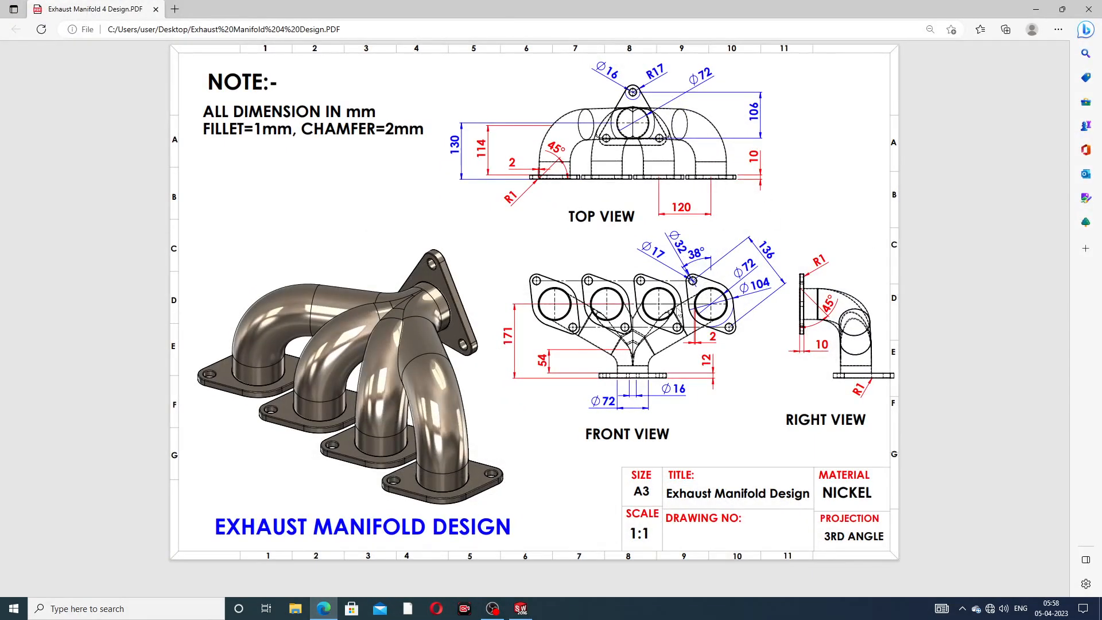
pyautogui.click(324, 608)
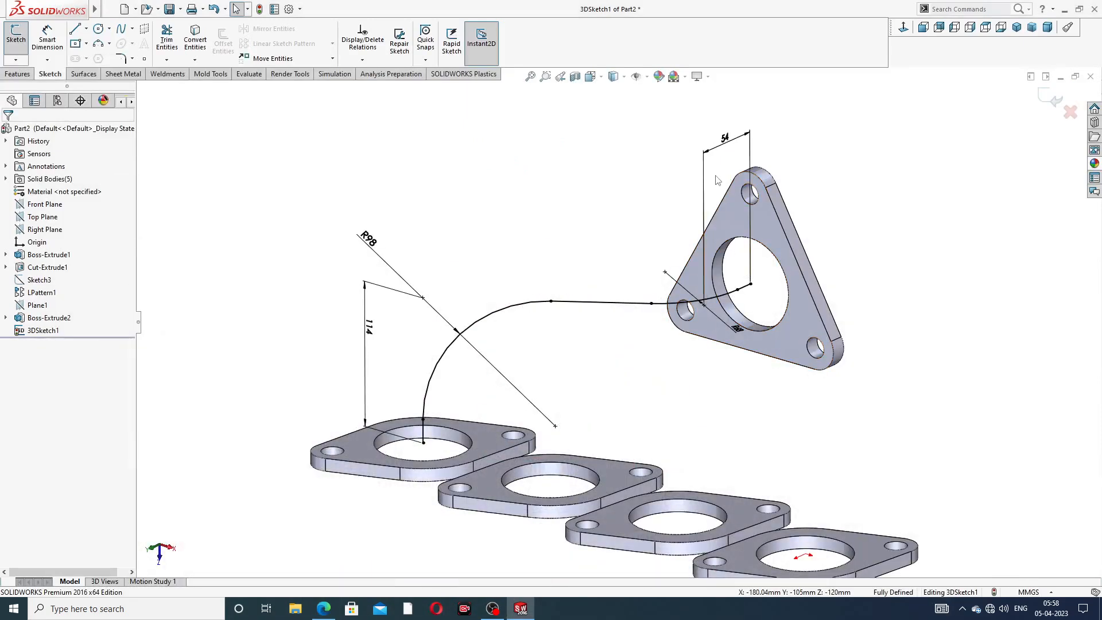
pyautogui.click(1053, 102)
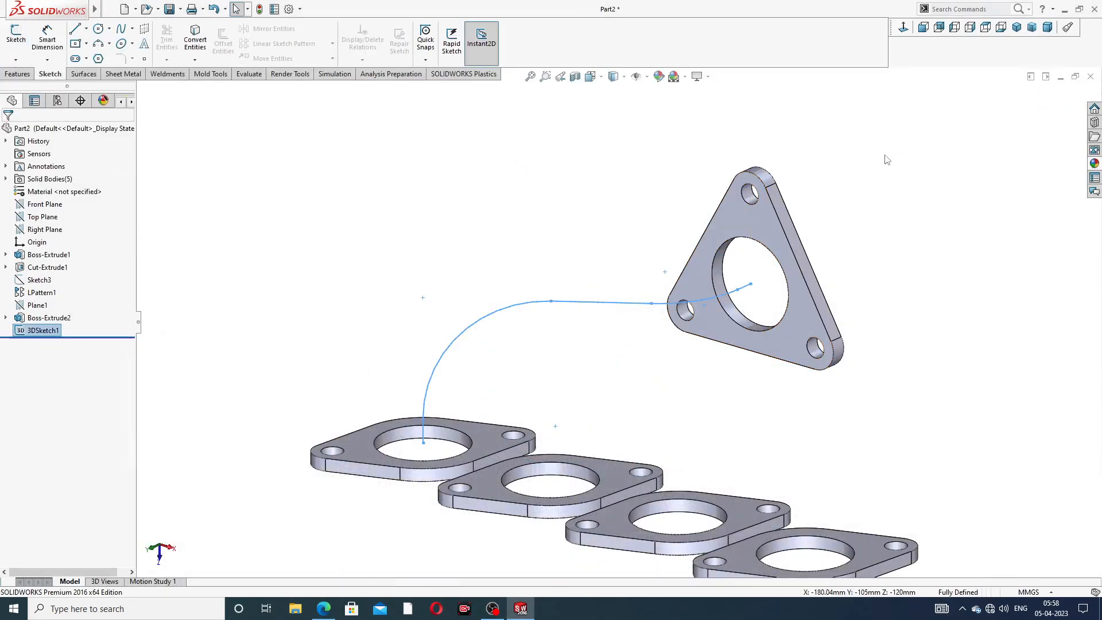
# Sketch the pipe profile on the triangular flange's face by converting its bore edge into a circle
pyautogui.moveTo(767, 222); pyautogui.dragTo(783, 202, button='middle')
pyautogui.click(756, 225)
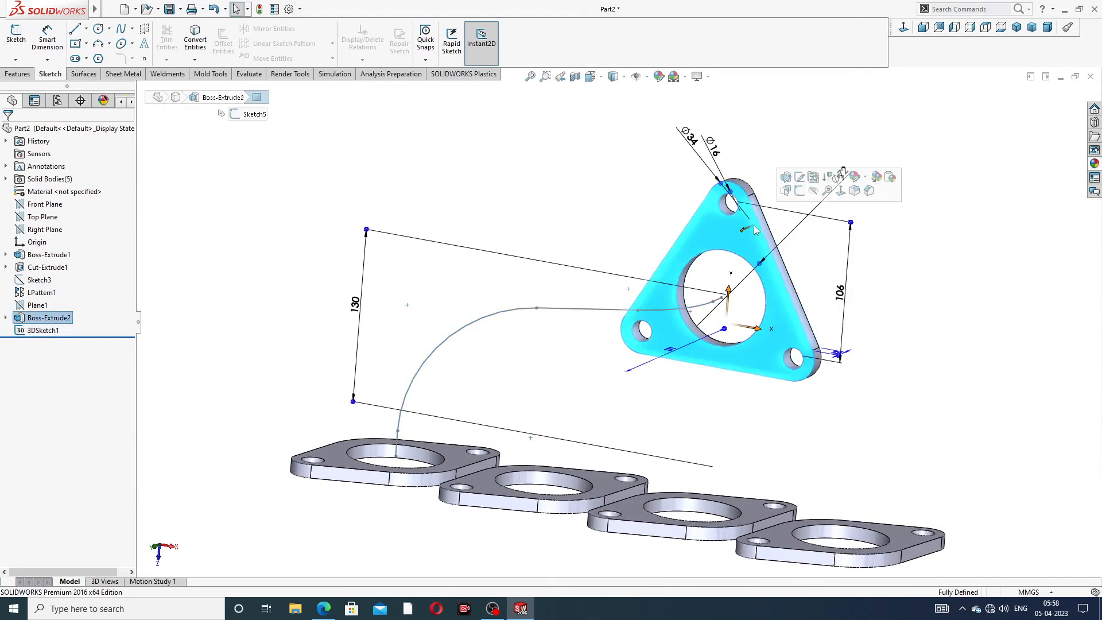
pyautogui.click(798, 198)
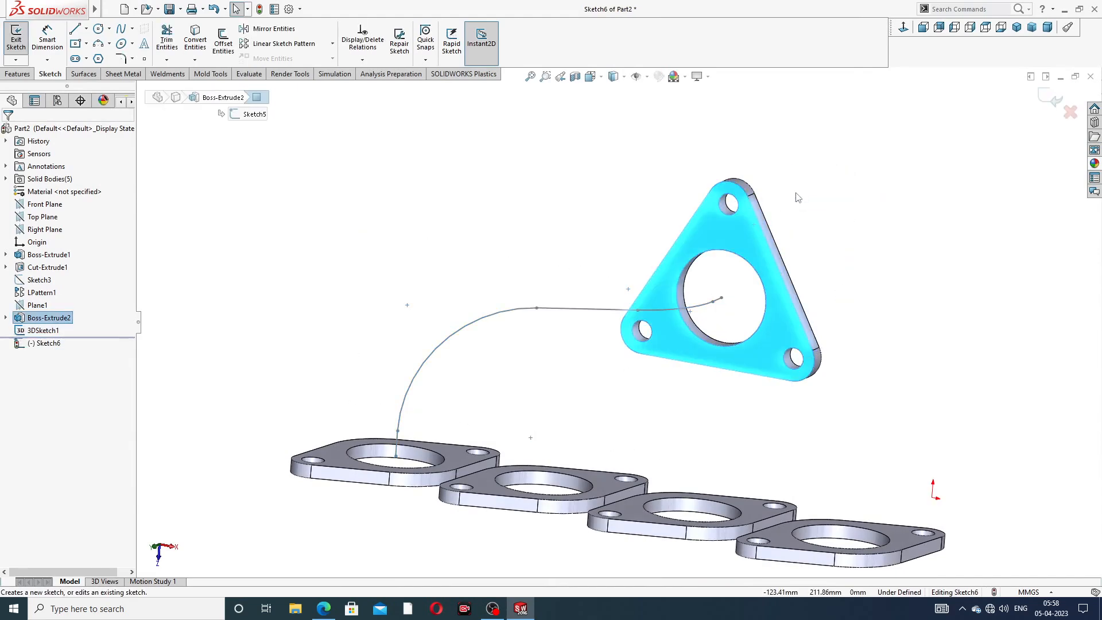
pyautogui.click(748, 267)
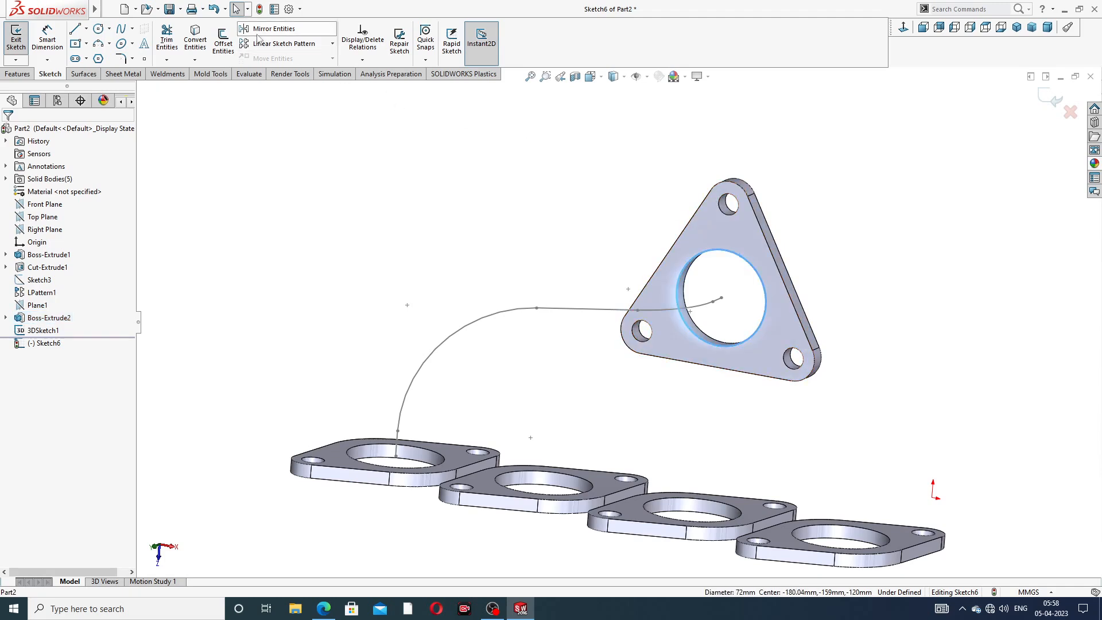
pyautogui.click(195, 41)
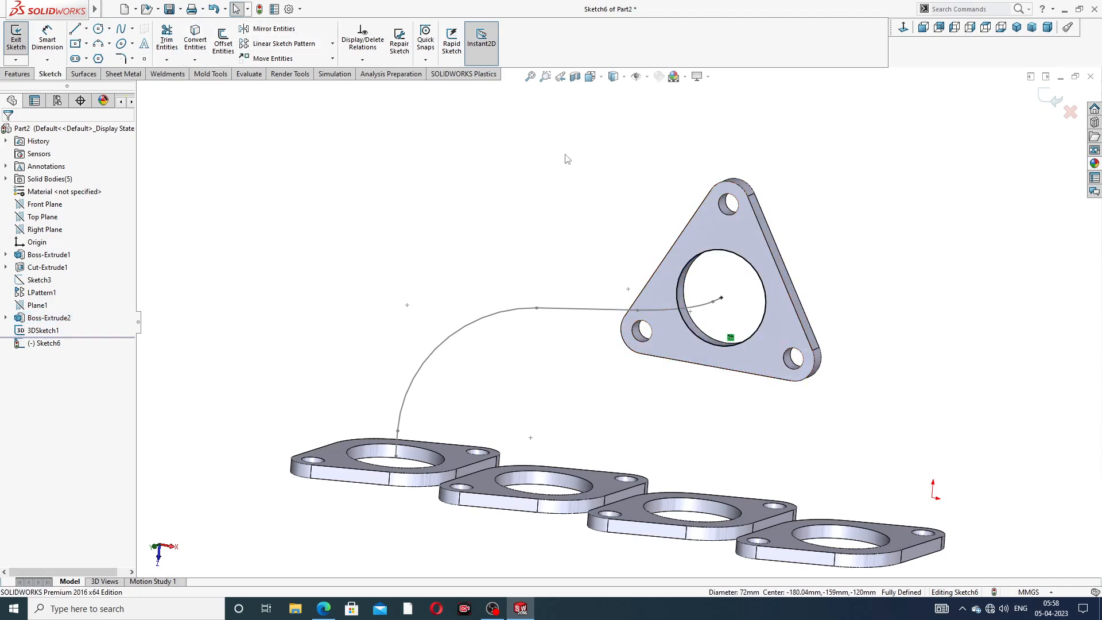
pyautogui.click(1050, 100)
# Sweep the bore circle along the filleted 3D sketch path to form the first solid pipe
pyautogui.moveTo(830, 198); pyautogui.dragTo(805, 194, button='middle')
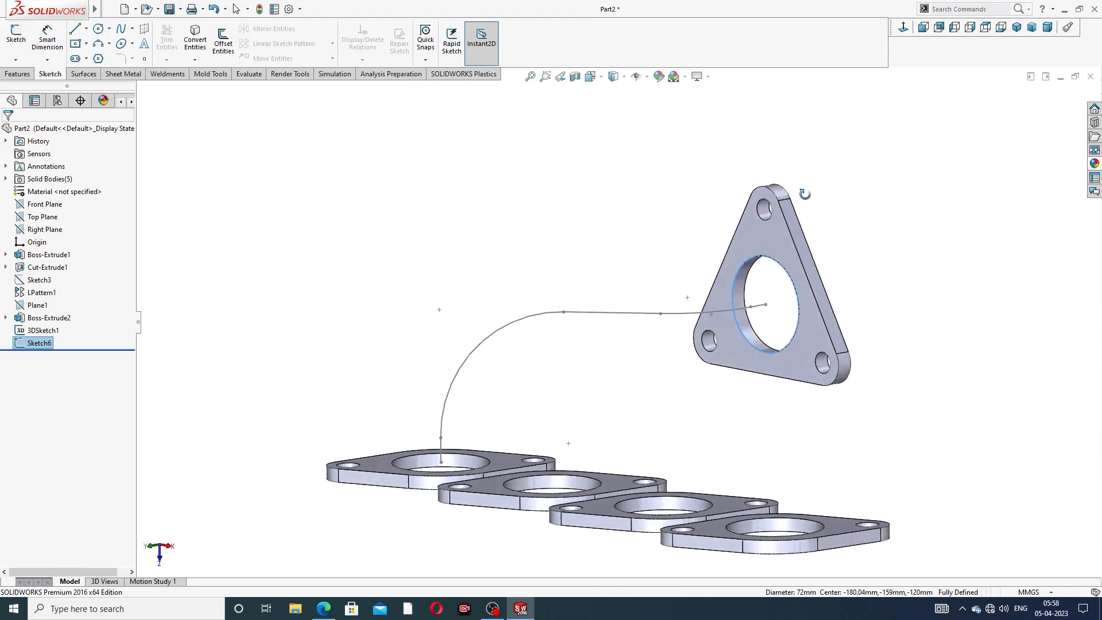
pyautogui.click(28, 75)
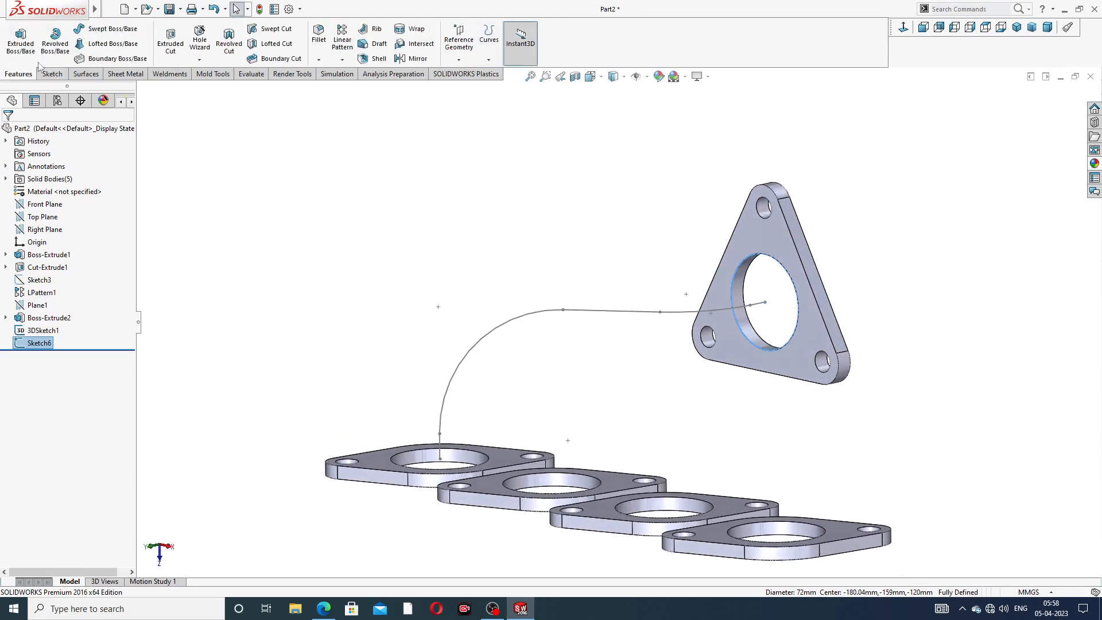
pyautogui.click(112, 30)
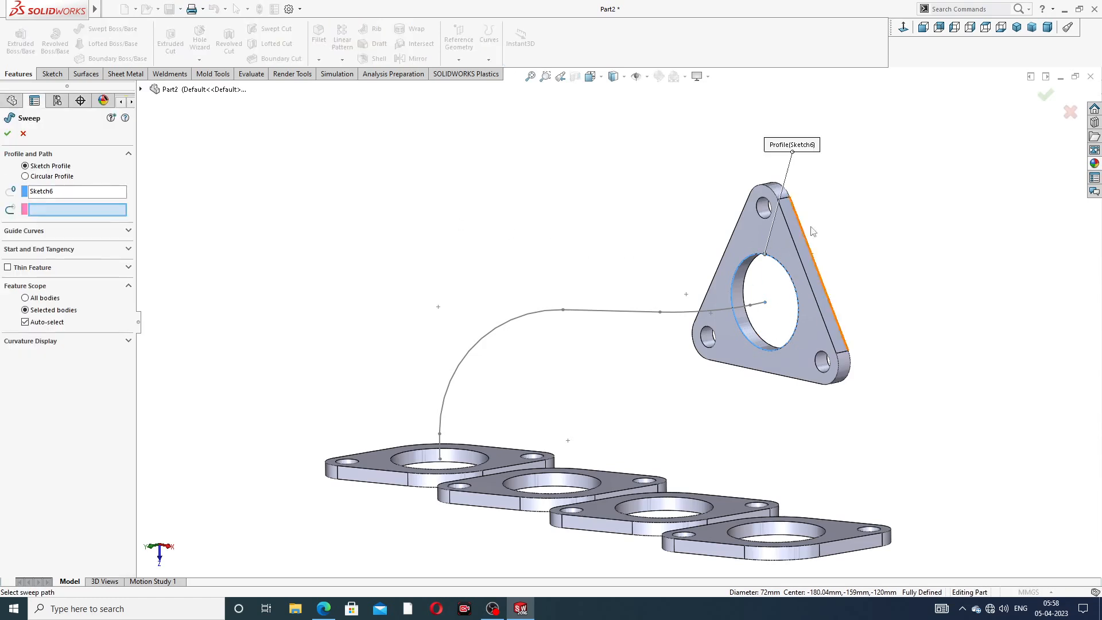
pyautogui.click(514, 325)
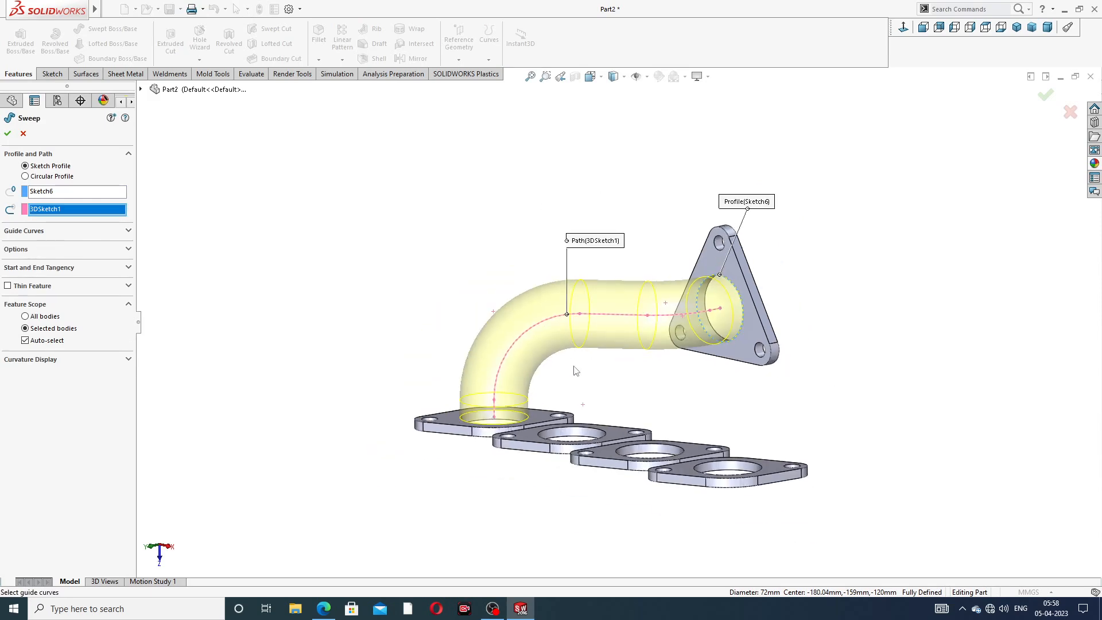
pyautogui.moveTo(575, 368); pyautogui.dragTo(593, 410, button='middle')
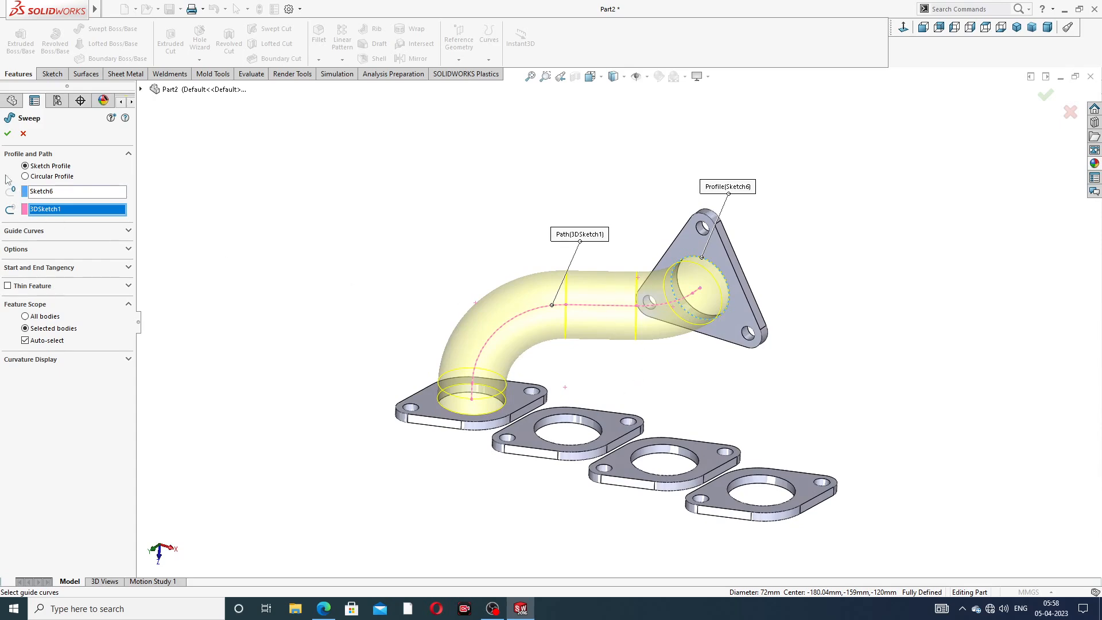
pyautogui.click(7, 135)
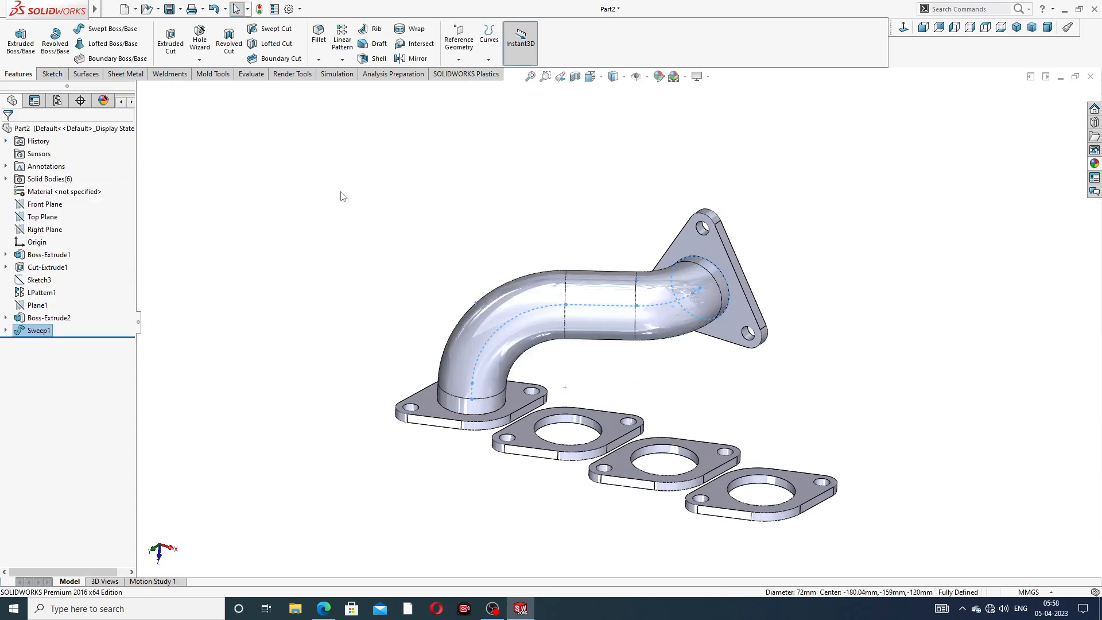
pyautogui.moveTo(619, 315)
pyautogui.mouseDown(button='middle')
pyautogui.moveTo(518, 249)
pyautogui.moveTo(489, 278)
pyautogui.moveTo(648, 241)
pyautogui.moveTo(599, 308)
pyautogui.mouseUp(button='middle')
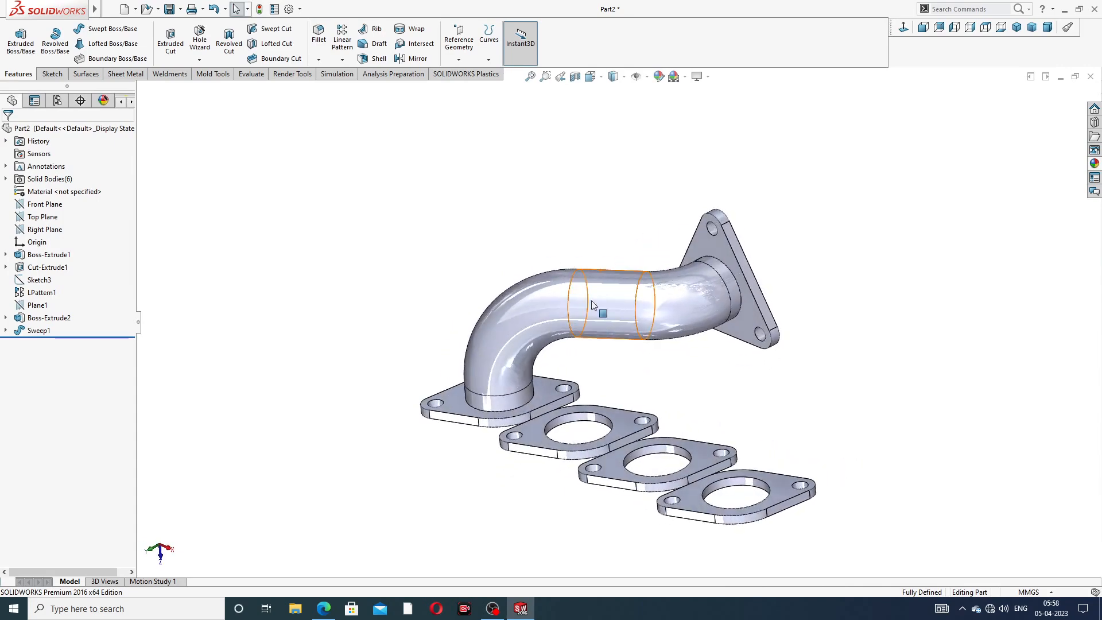
# Start another 3D sketch and draw a line about 39 mm long along Y from the triangular flange's bore centre
pyautogui.click(52, 75)
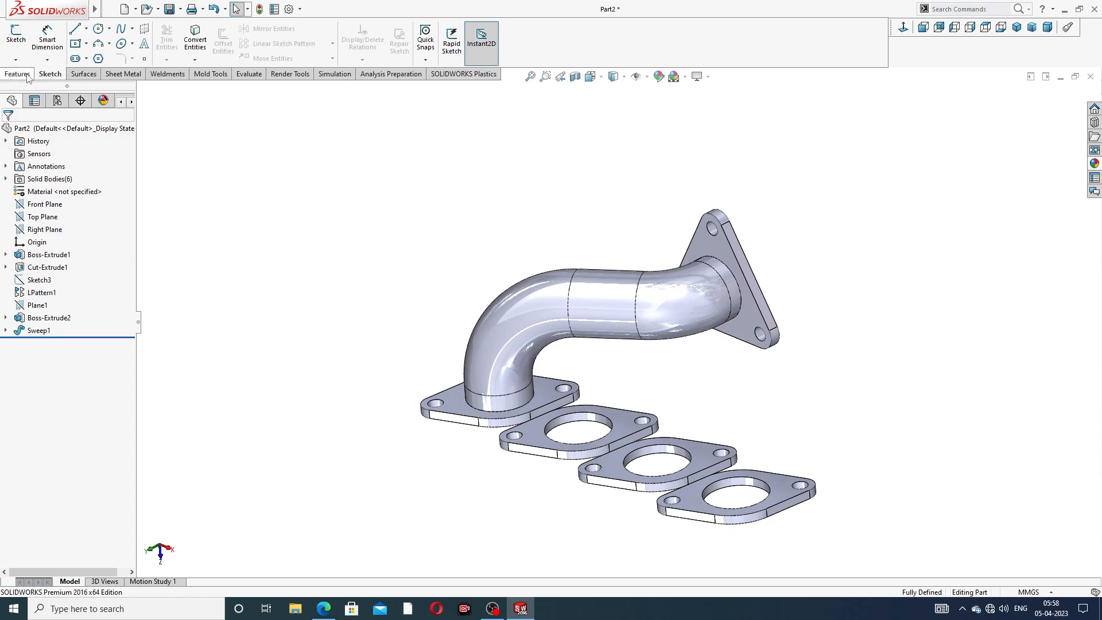
pyautogui.click(15, 59)
pyautogui.click(39, 87)
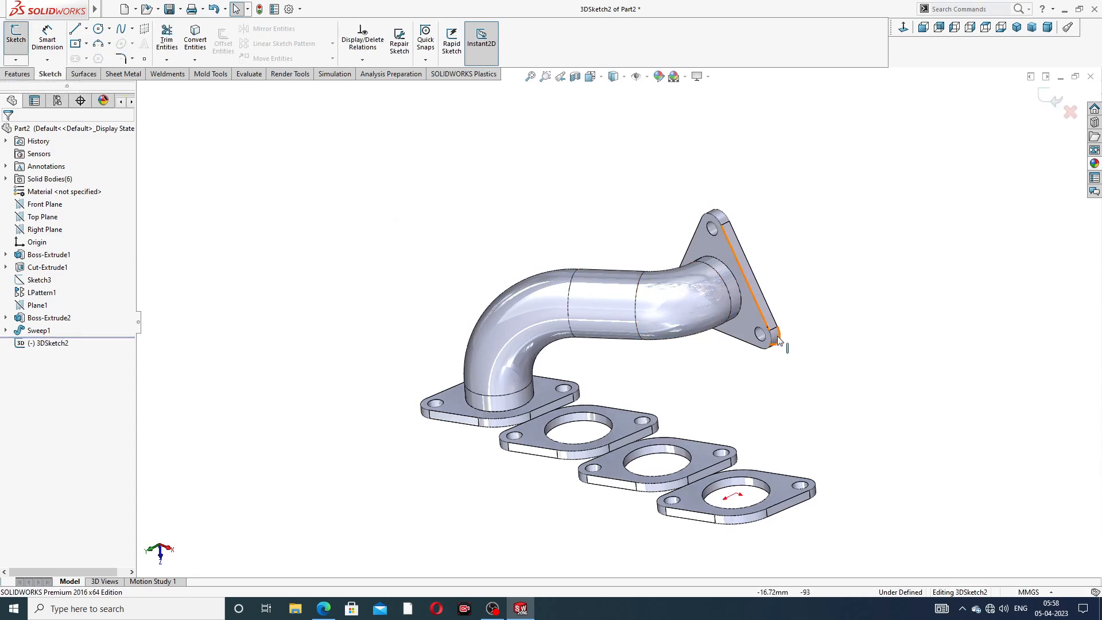
pyautogui.scroll(-2, 776, 347)
pyautogui.moveTo(719, 241); pyautogui.dragTo(711, 159, button='middle')
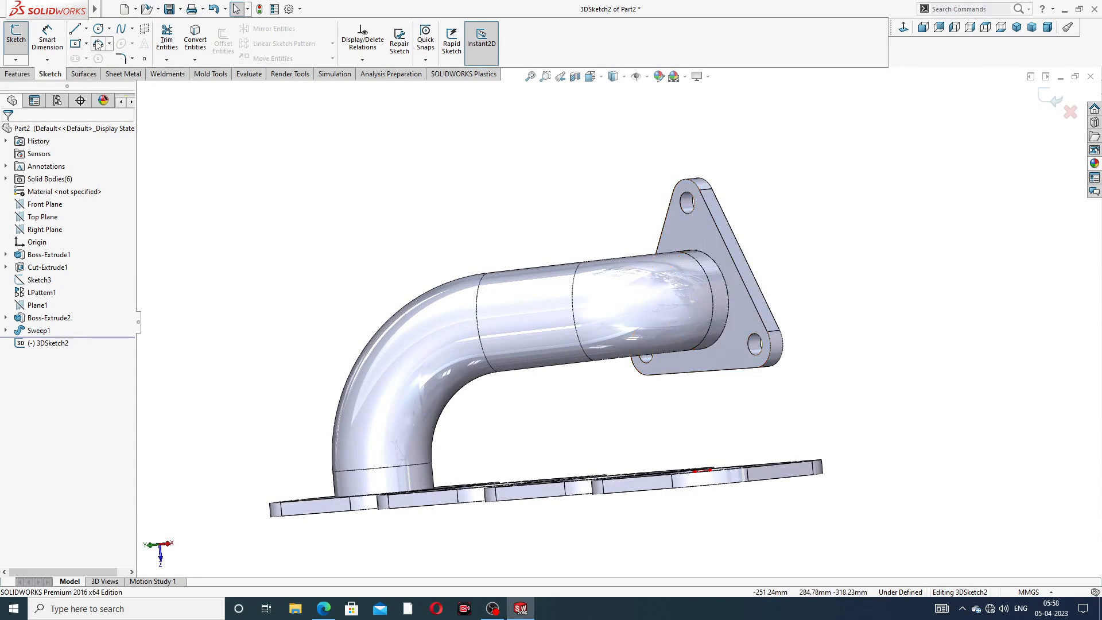
pyautogui.click(79, 30)
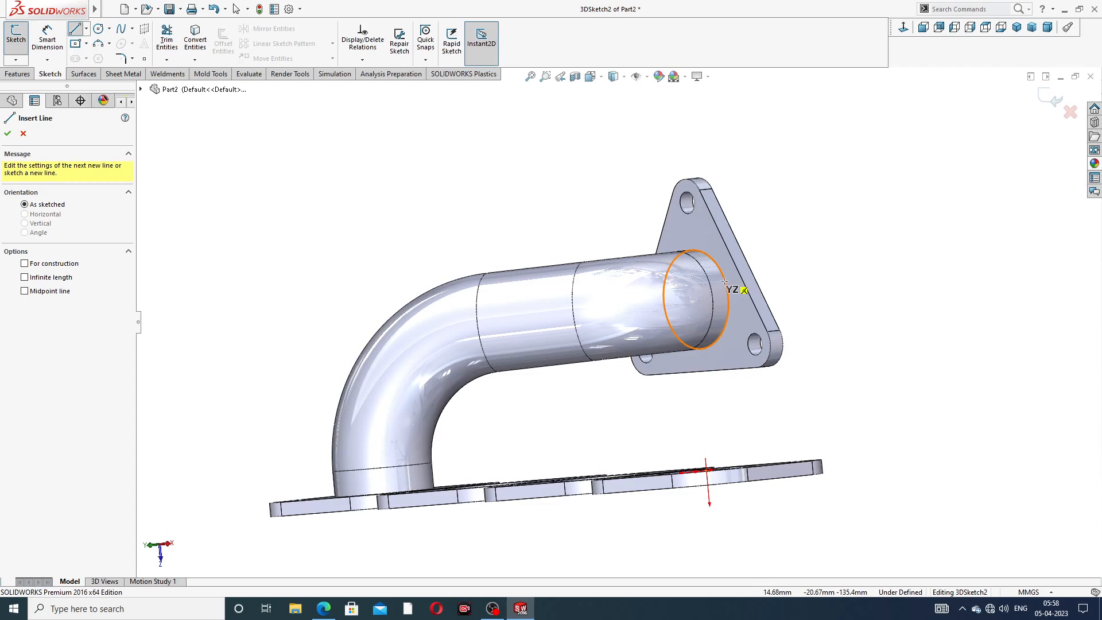
pyautogui.click(696, 300)
pyautogui.moveTo(632, 306); pyautogui.dragTo(648, 303, button='middle')
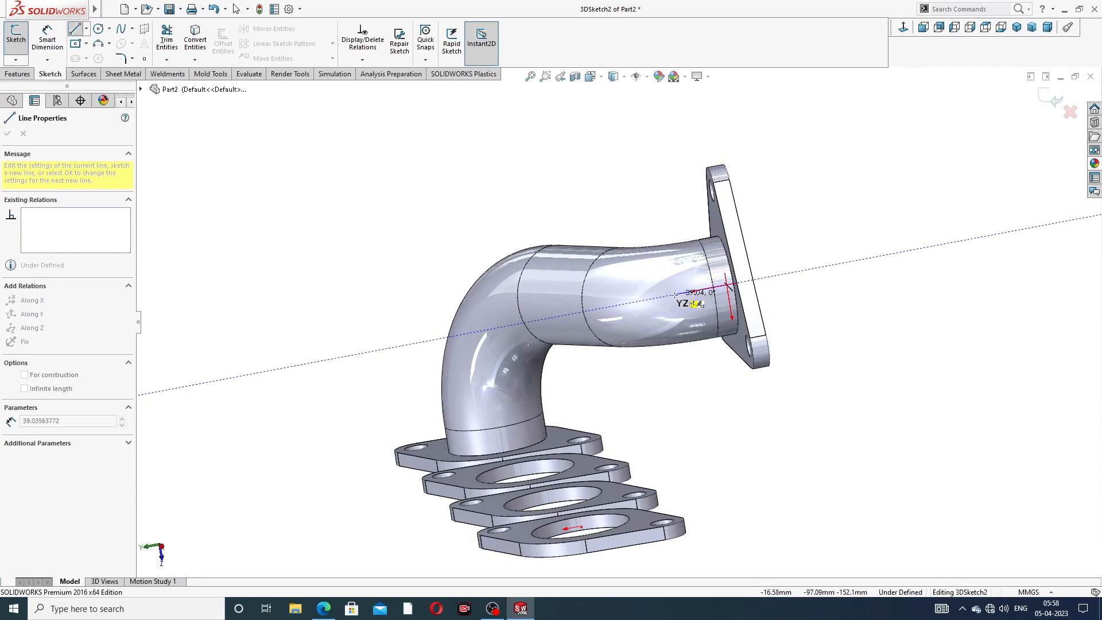
pyautogui.rightClick(671, 184)
pyautogui.click(690, 191)
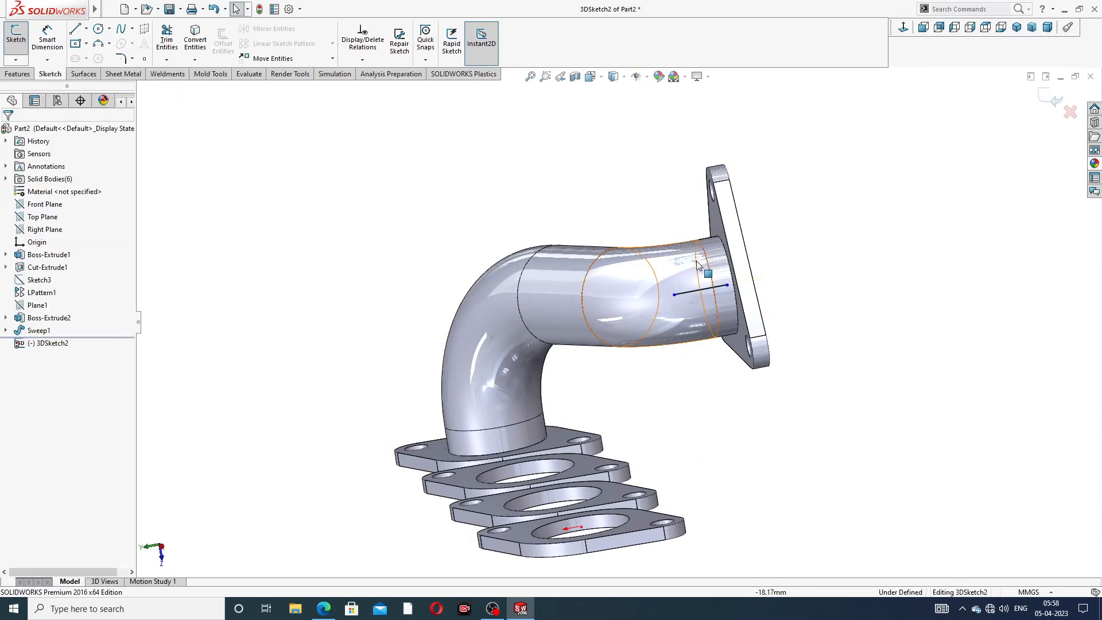
# Draw a line about 72 mm long along Z from the bore centre of the second flange, next to the first pipe's flange
pyautogui.moveTo(516, 184); pyautogui.dragTo(417, 169, button='middle')
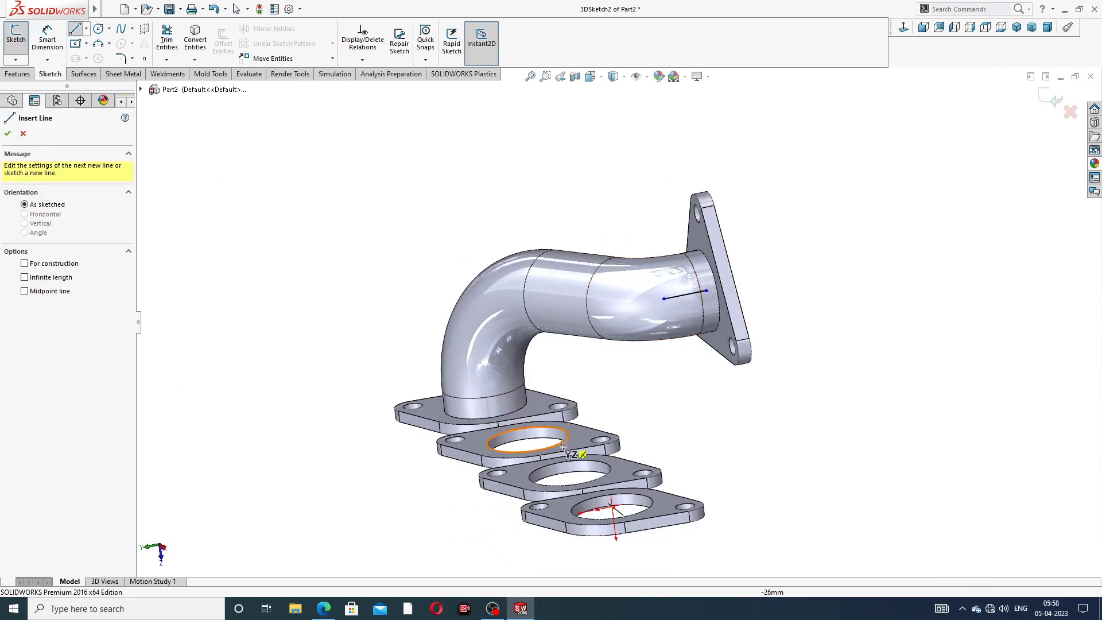
pyautogui.moveTo(574, 453); pyautogui.dragTo(551, 450, button='middle')
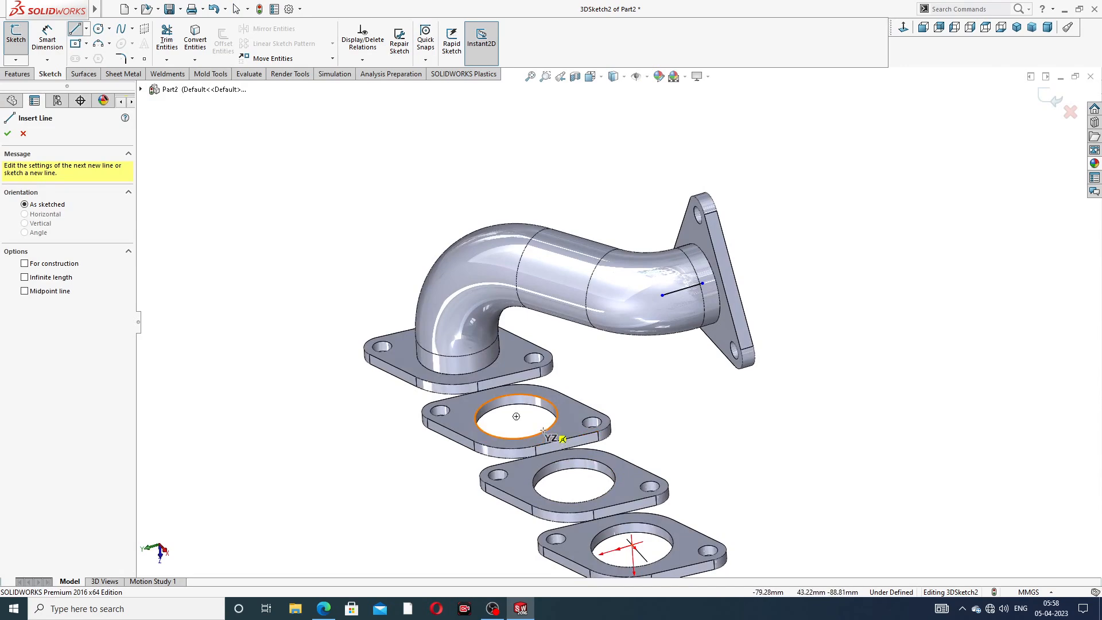
pyautogui.click(515, 416)
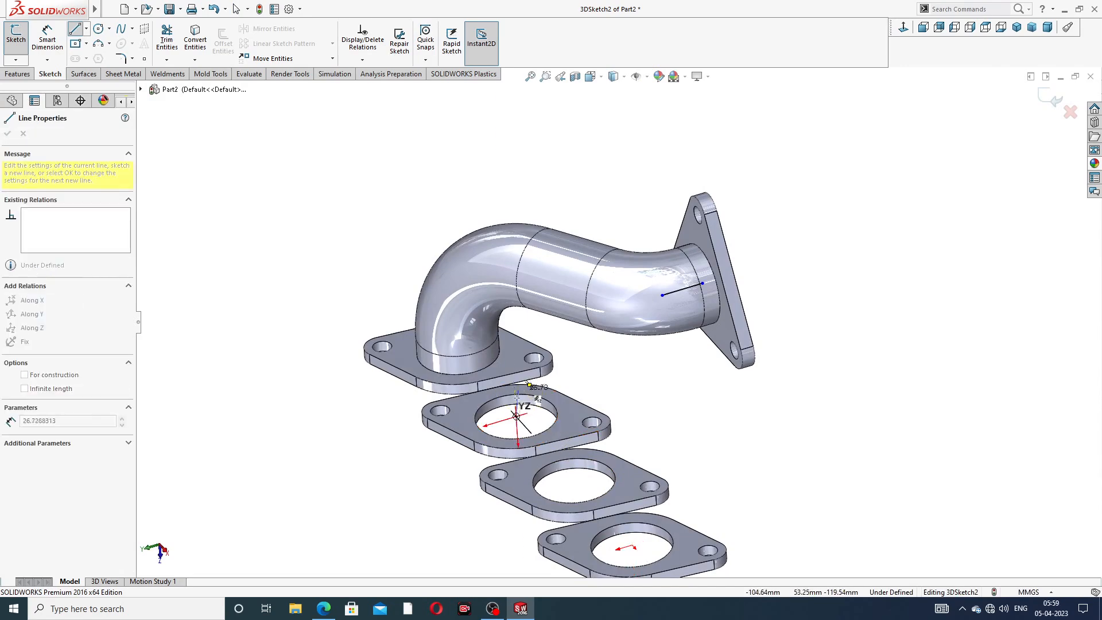
pyautogui.click(511, 355)
pyautogui.moveTo(556, 363)
pyautogui.mouseDown(button='middle')
pyautogui.moveTo(619, 386)
pyautogui.moveTo(588, 349)
pyautogui.moveTo(586, 364)
pyautogui.mouseUp(button='middle')
pyautogui.rightClick(619, 386)
pyautogui.click(636, 389)
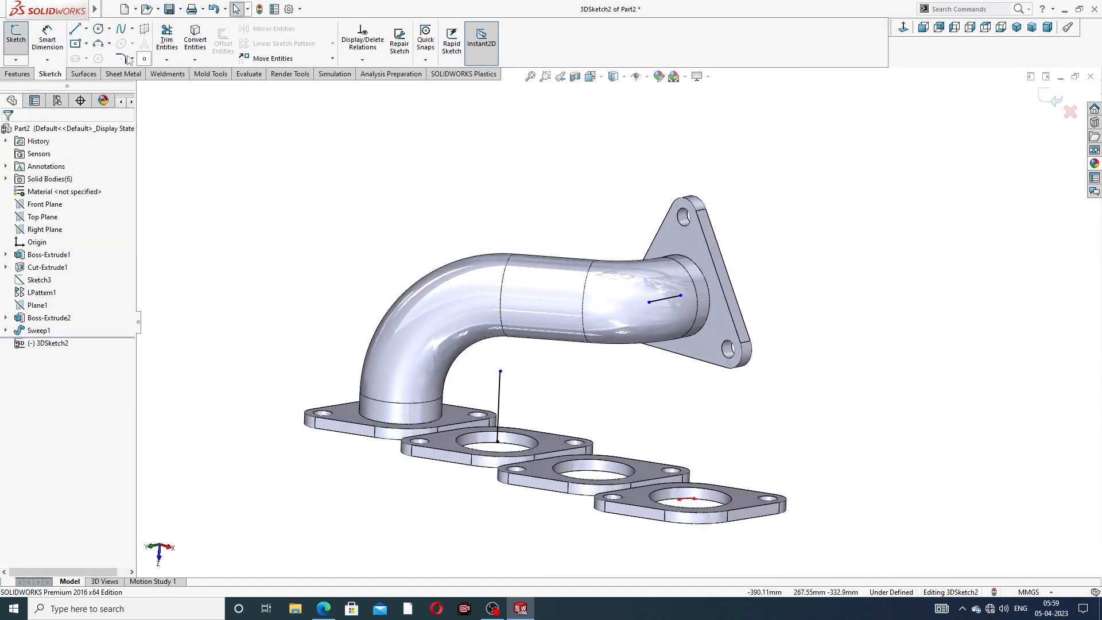
pyautogui.click(78, 31)
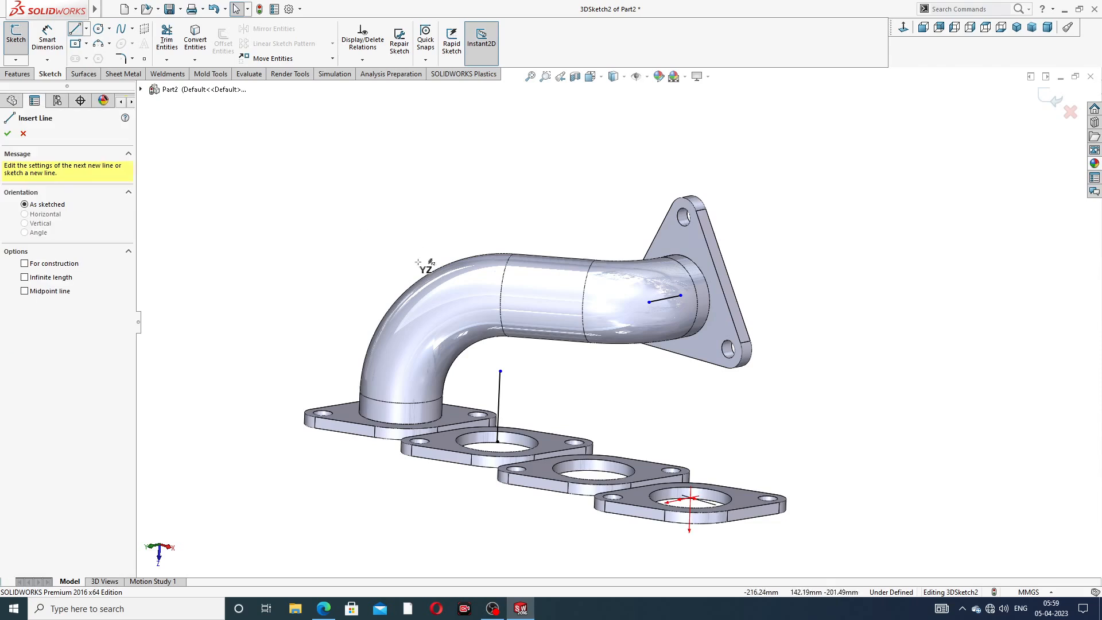
pyautogui.click(499, 372)
pyautogui.rightClick(528, 242)
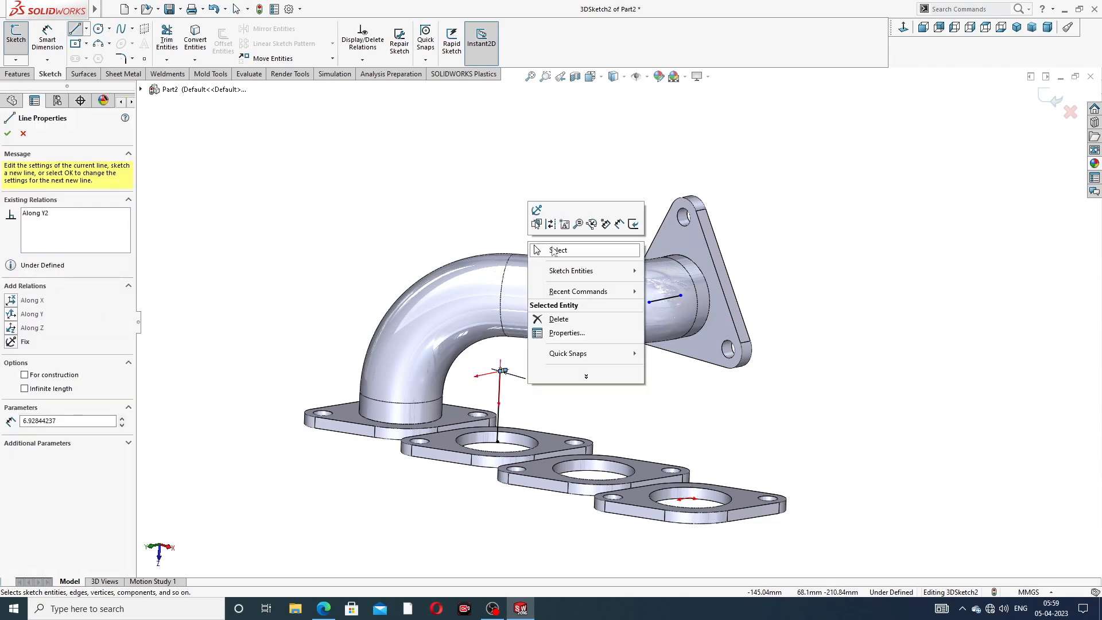
pyautogui.click(552, 253)
pyautogui.moveTo(506, 371); pyautogui.dragTo(611, 340)
pyautogui.click(584, 345)
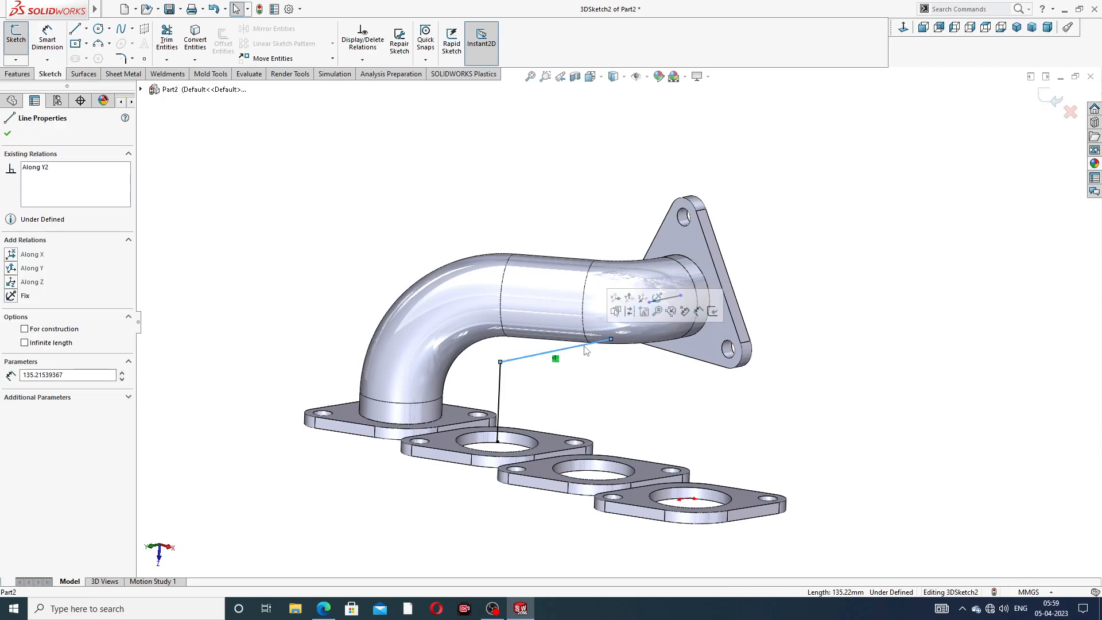
pyautogui.press('Delete')
# Draw a slanted line about 143 mm long joining the upright line's upper end to the triangular-flange line's free end
pyautogui.click(74, 30)
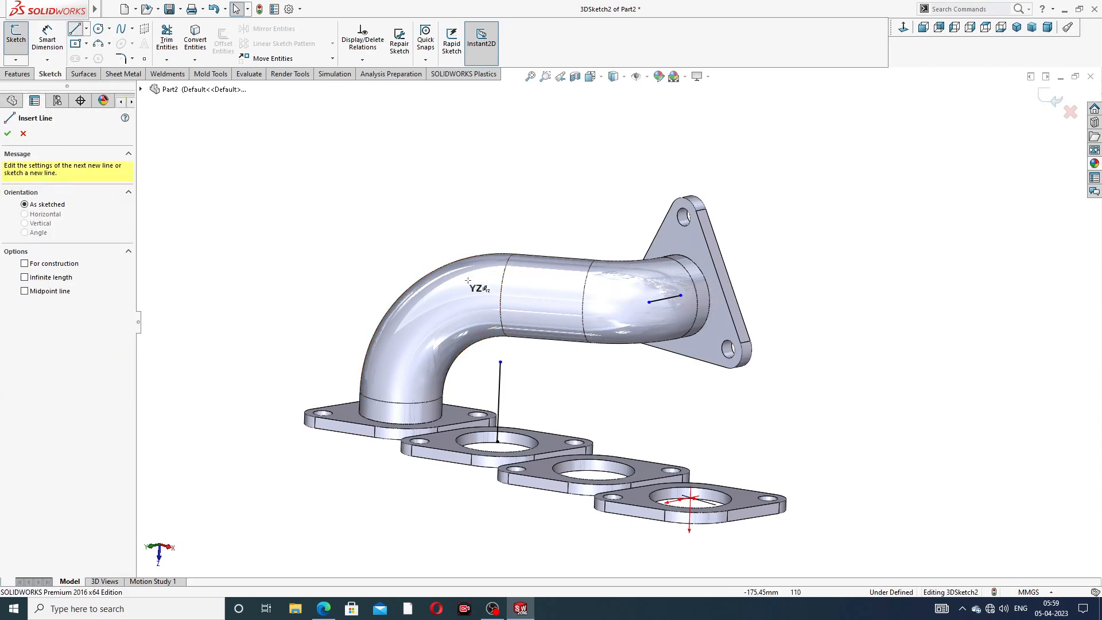
pyautogui.click(500, 362)
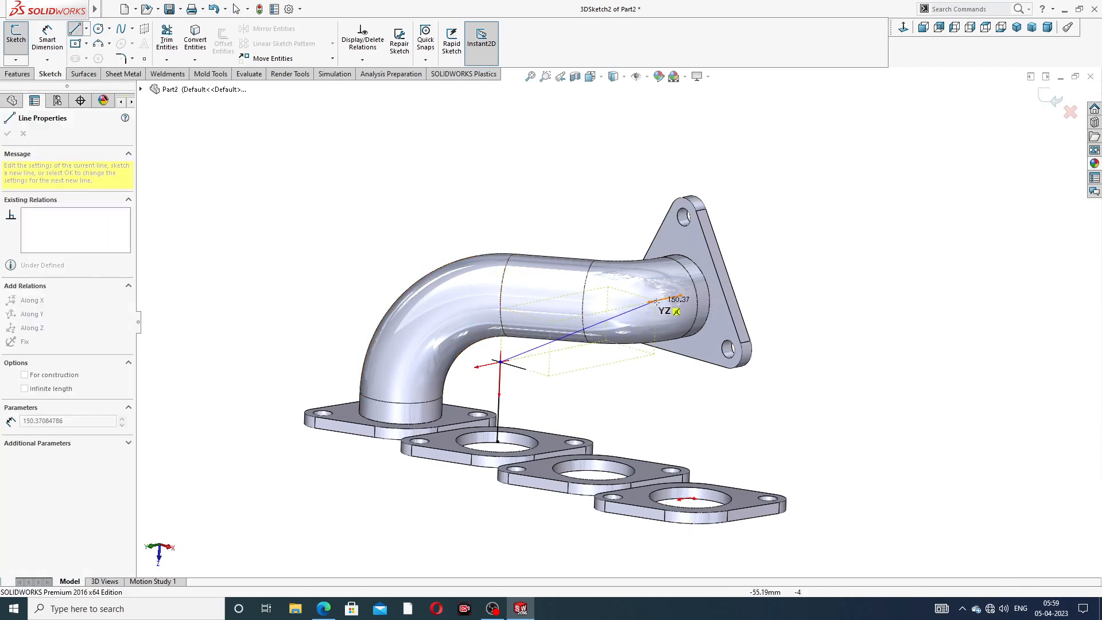
pyautogui.click(648, 302)
pyautogui.rightClick(783, 167)
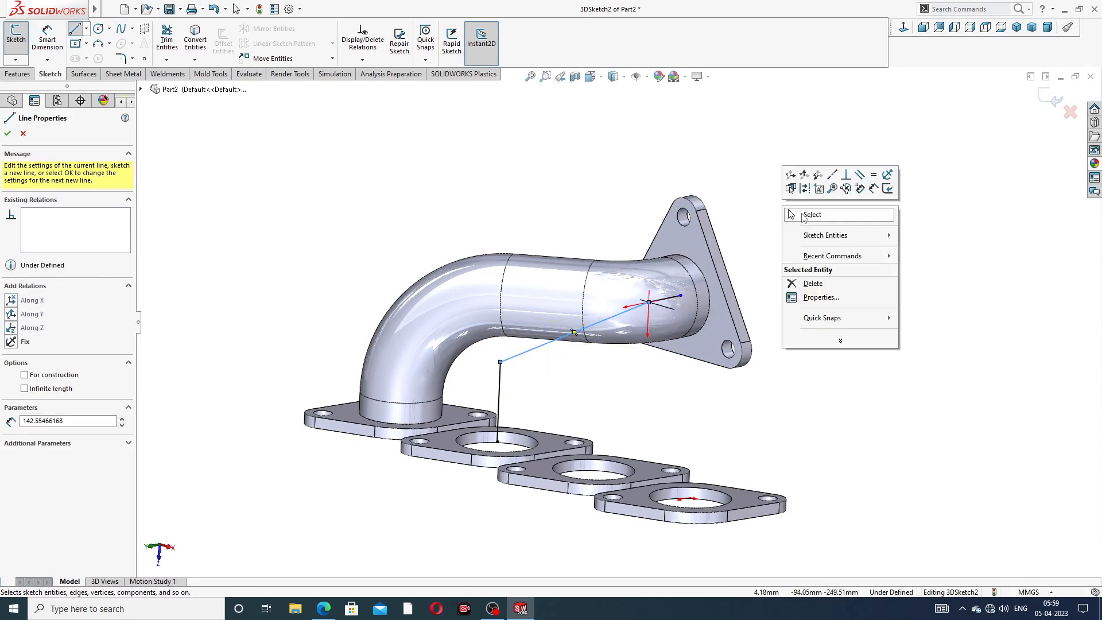
pyautogui.click(801, 215)
pyautogui.moveTo(658, 330); pyautogui.dragTo(563, 282, button='middle')
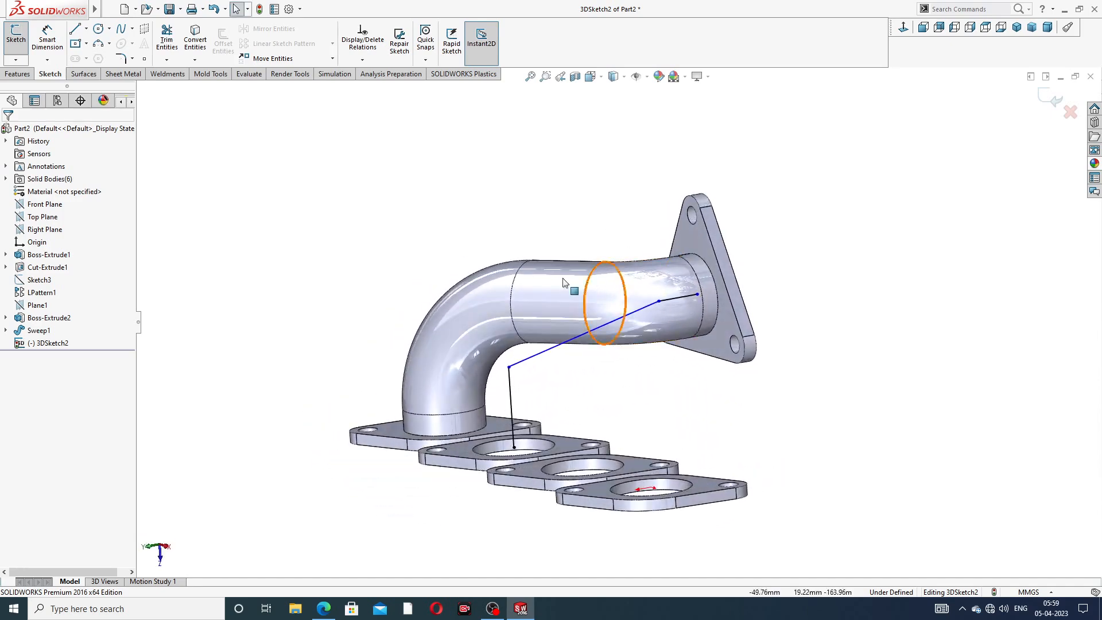
# Dimension the upright path line above the second flange to 114 mm
pyautogui.click(48, 40)
pyautogui.click(511, 392)
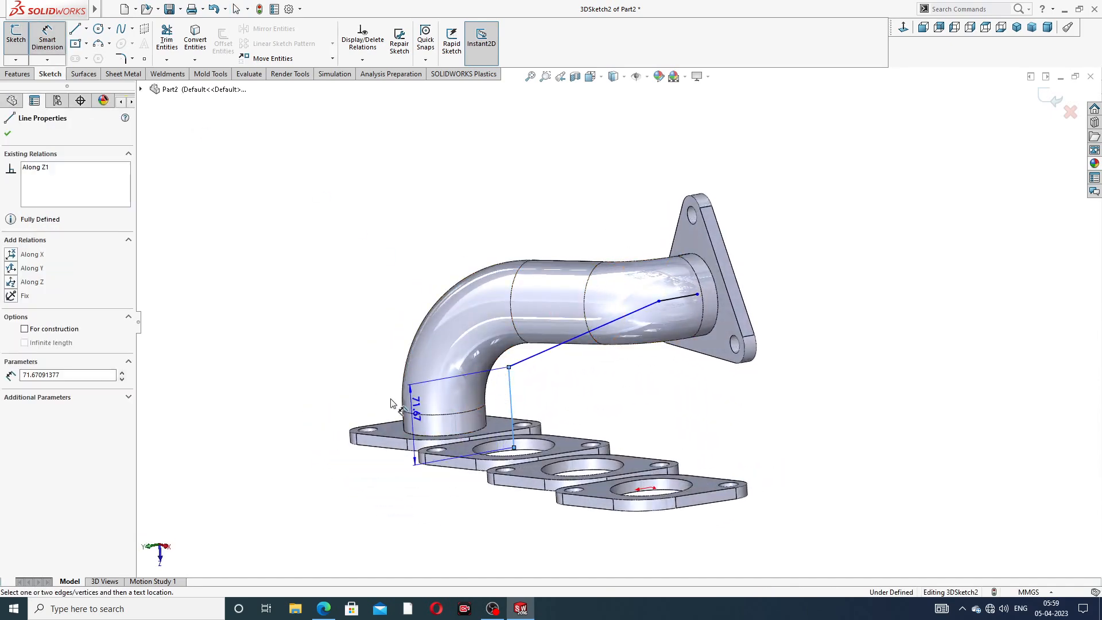
pyautogui.click(348, 434)
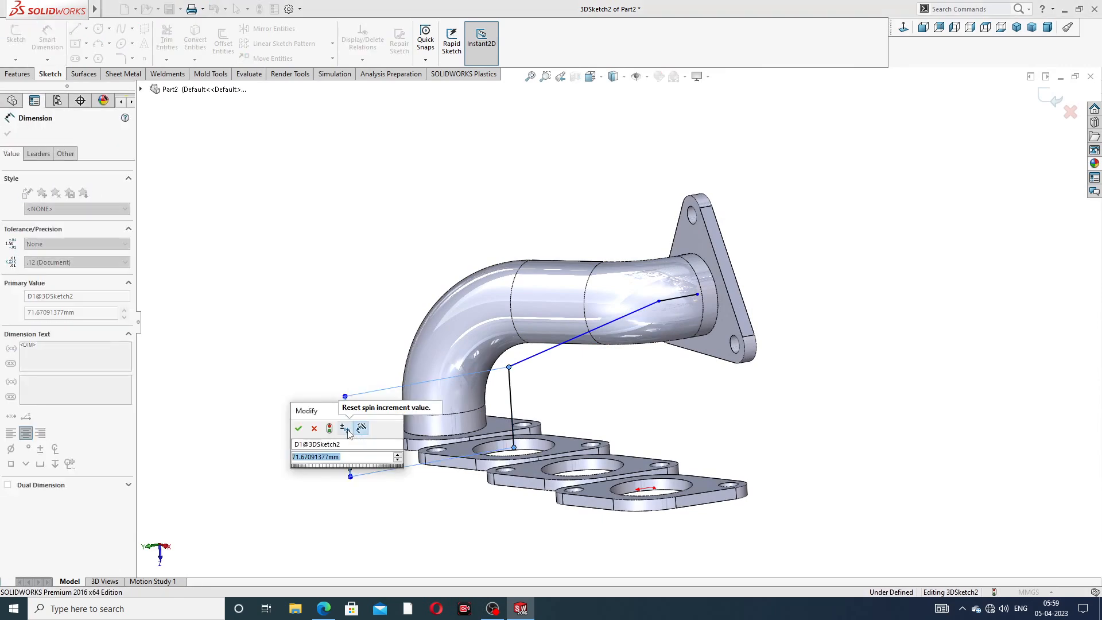
pyautogui.write('114')
pyautogui.press('Return')
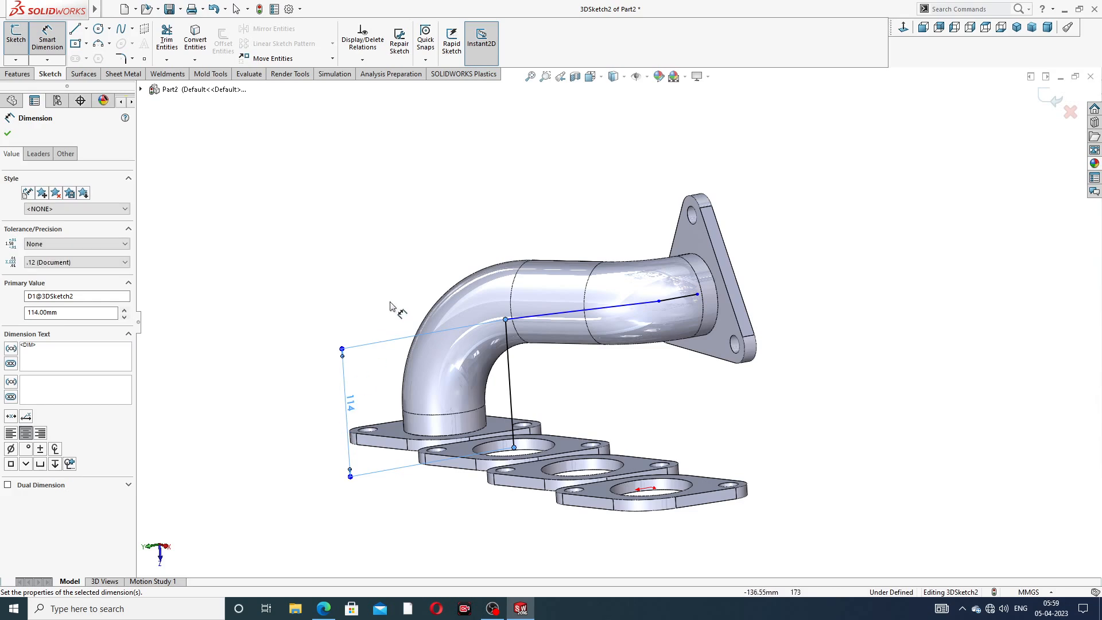
# Dimension the short path line at the triangular flange to 54 mm and leave the dimensioning command
pyautogui.click(676, 300)
pyautogui.click(654, 189)
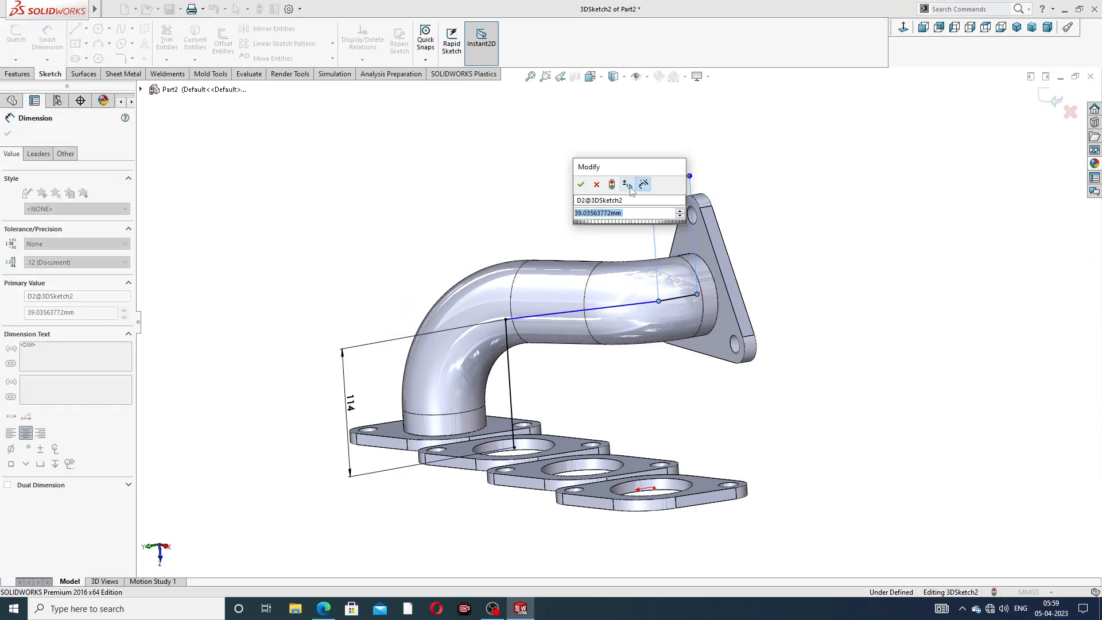
pyautogui.write('54')
pyautogui.press('Return')
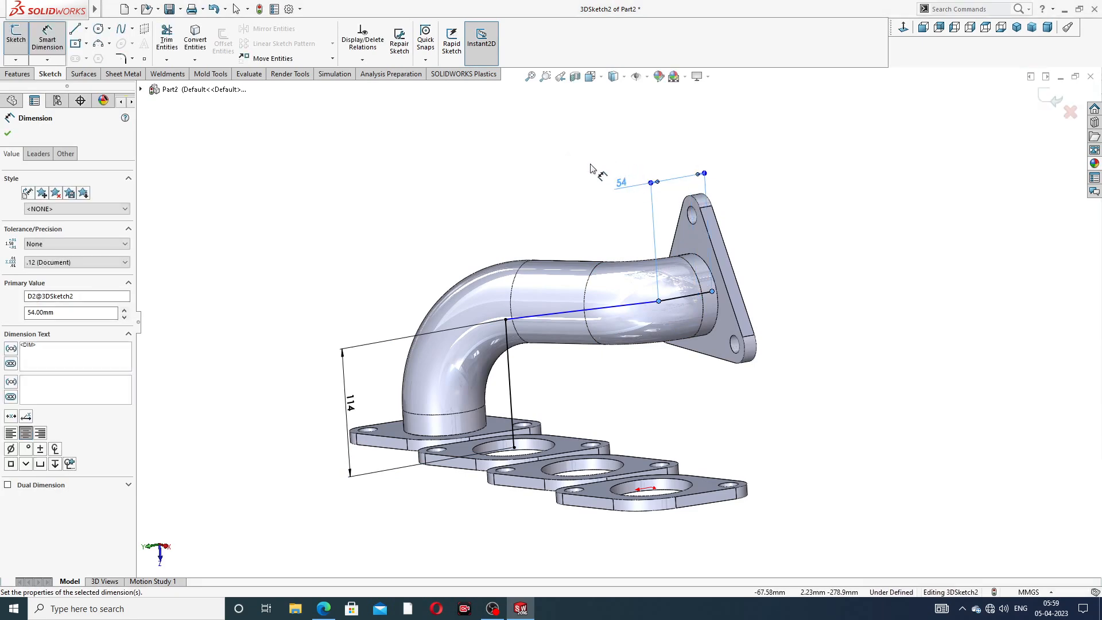
pyautogui.click(894, 165)
pyautogui.moveTo(792, 229)
pyautogui.mouseDown(button='middle')
pyautogui.moveTo(755, 233)
pyautogui.moveTo(777, 251)
pyautogui.moveTo(795, 241)
pyautogui.mouseUp(button='middle')
pyautogui.rightClick(792, 240)
pyautogui.click(821, 251)
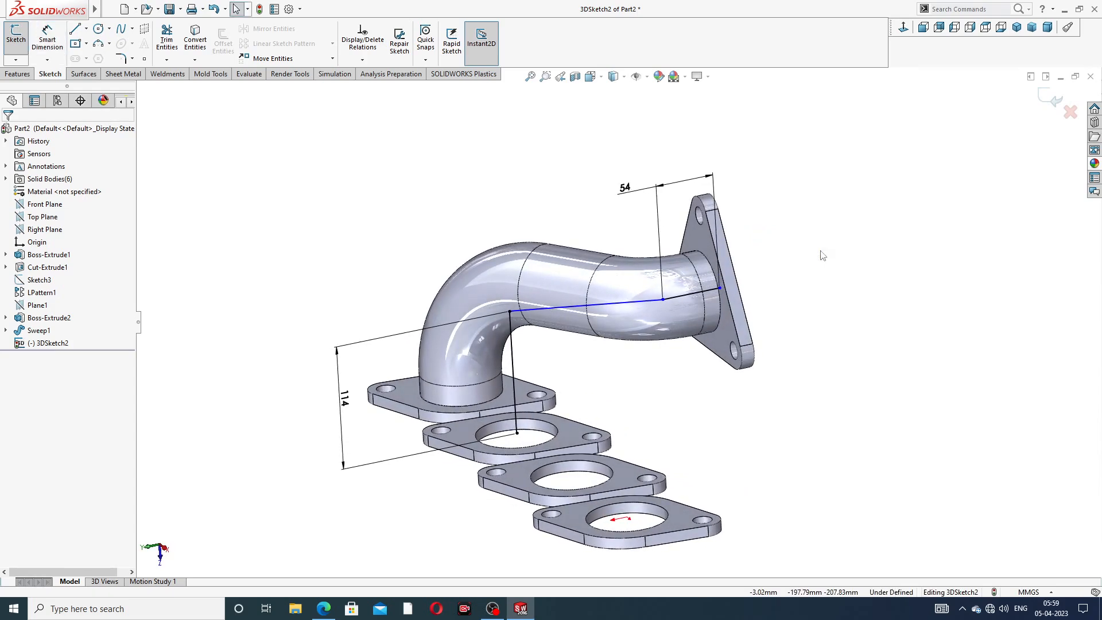
# Move the short path line's outer end onto the centre of the first pipe's circular edge near the triangular flange
pyautogui.moveTo(767, 290); pyautogui.dragTo(729, 292, button='middle')
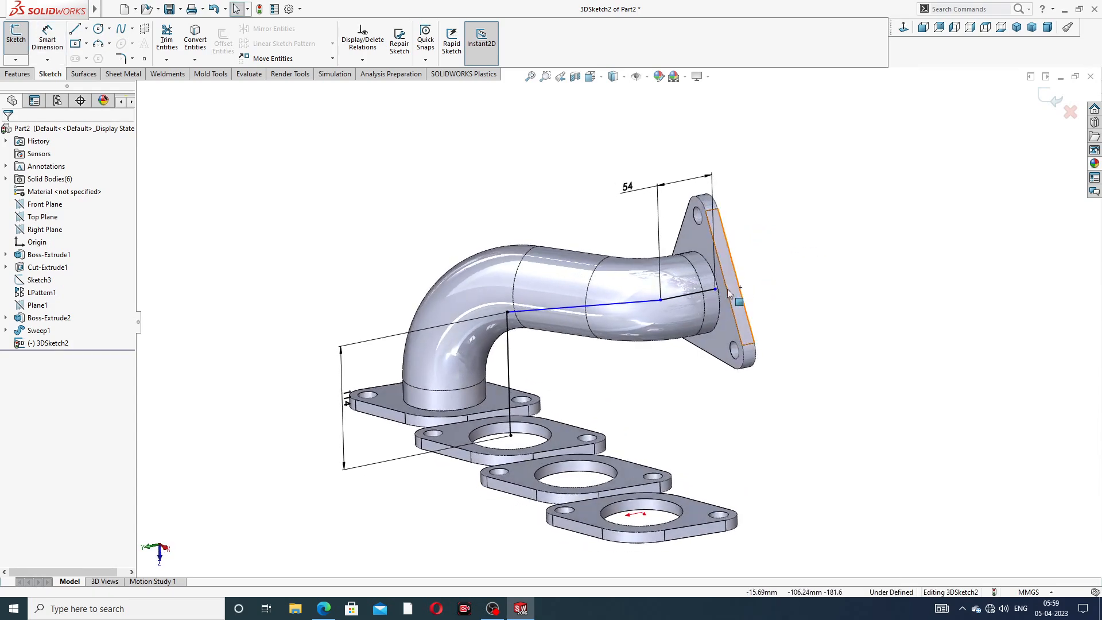
pyautogui.moveTo(716, 293); pyautogui.dragTo(685, 297)
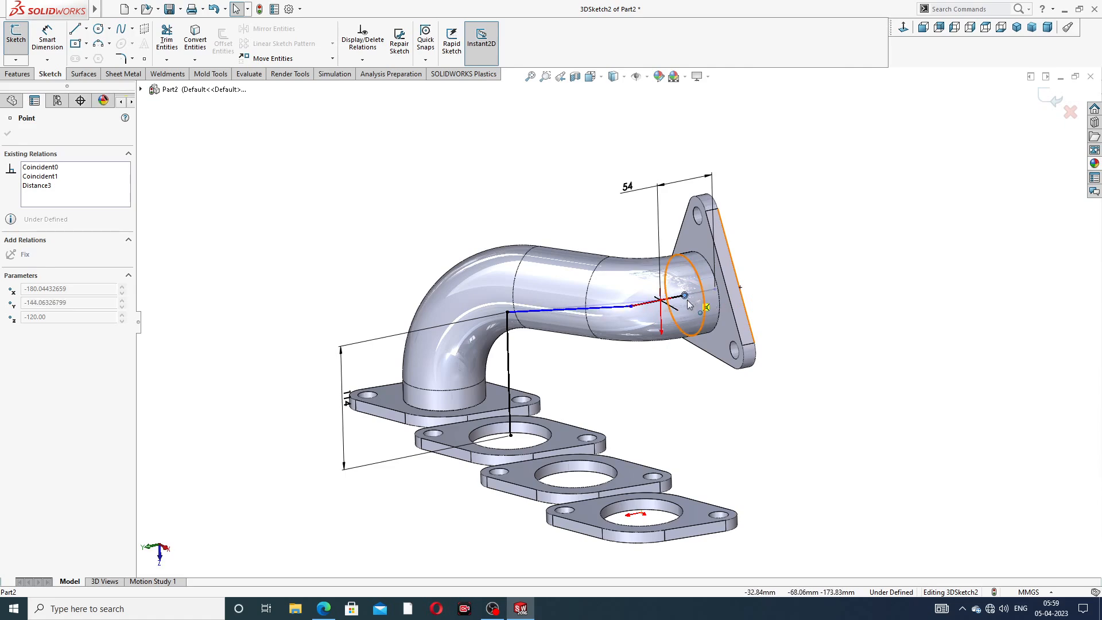
pyautogui.click(804, 297)
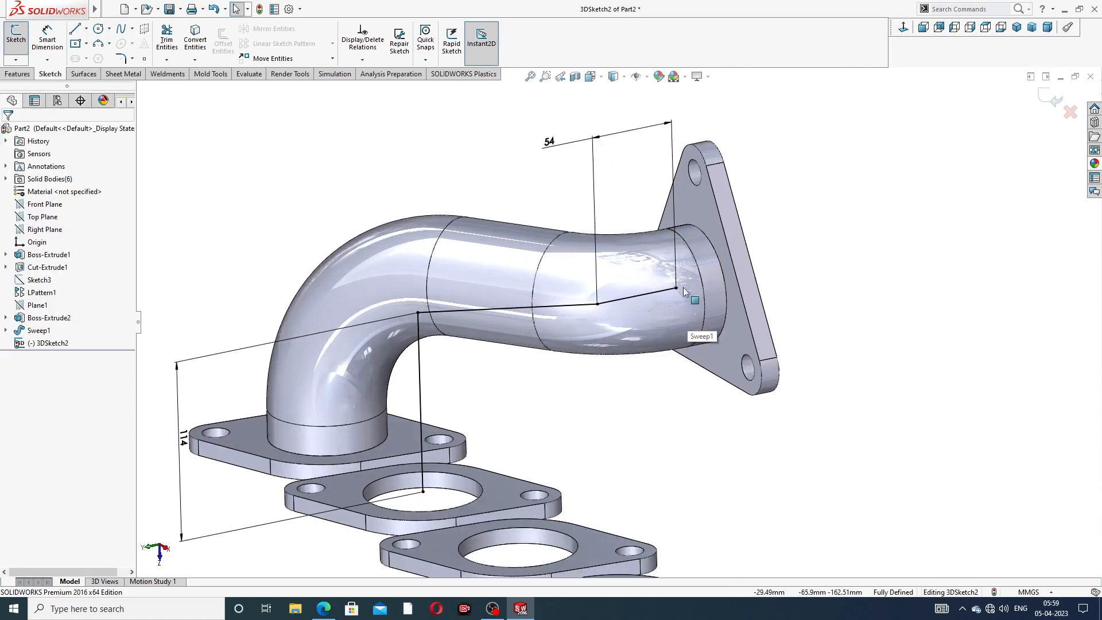
# Fillet the path corner nearest the triangular flange with a 68 mm radius
pyautogui.scroll(-3, 685, 197)
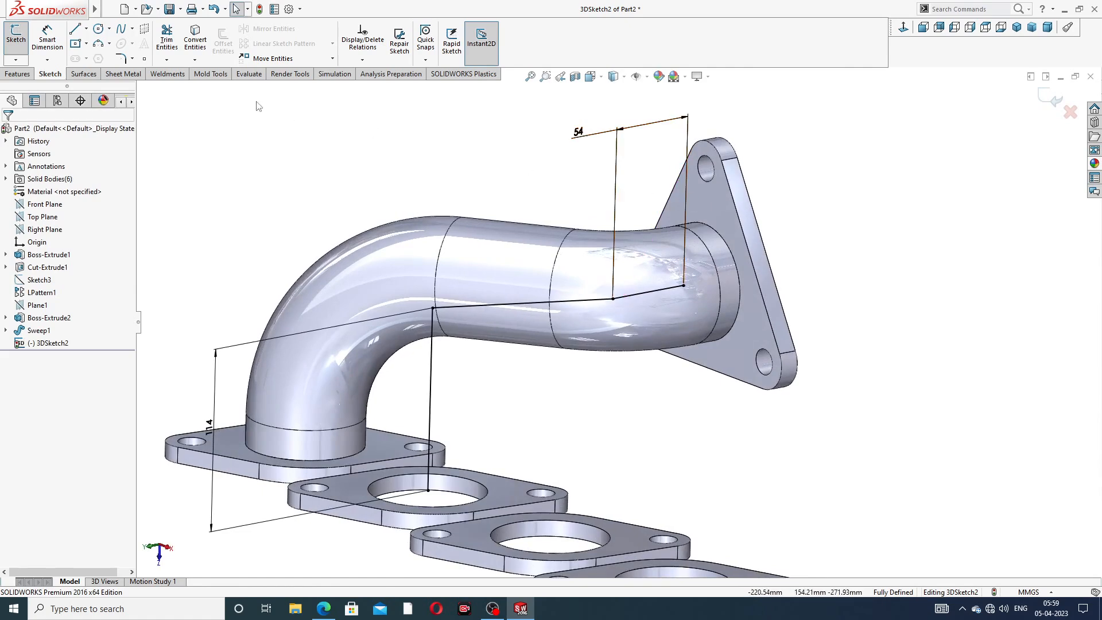
pyautogui.click(120, 59)
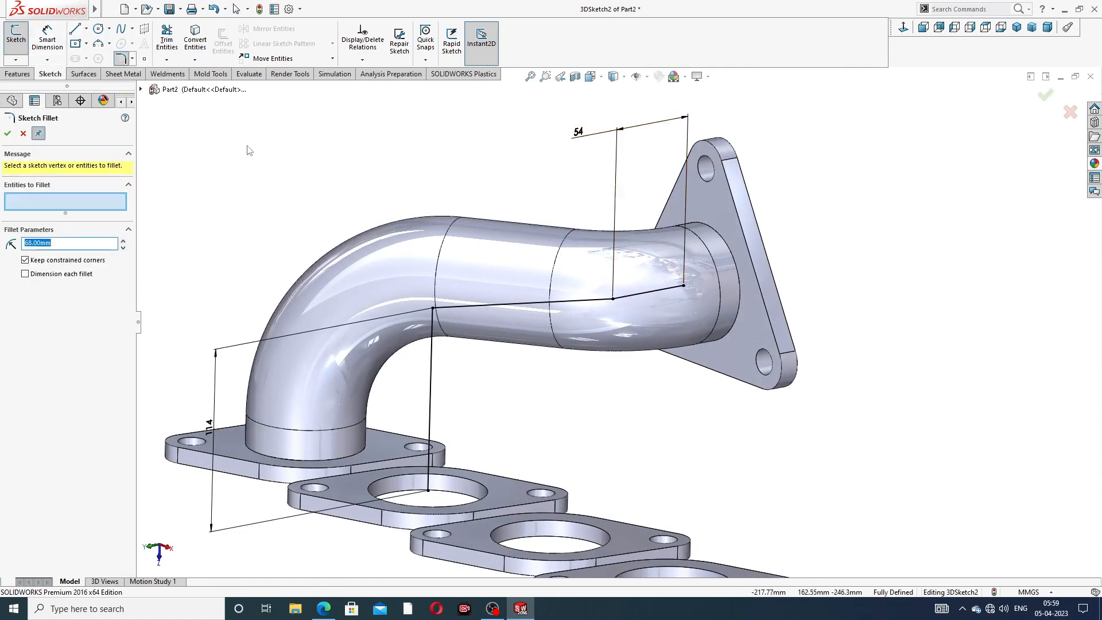
pyautogui.click(613, 299)
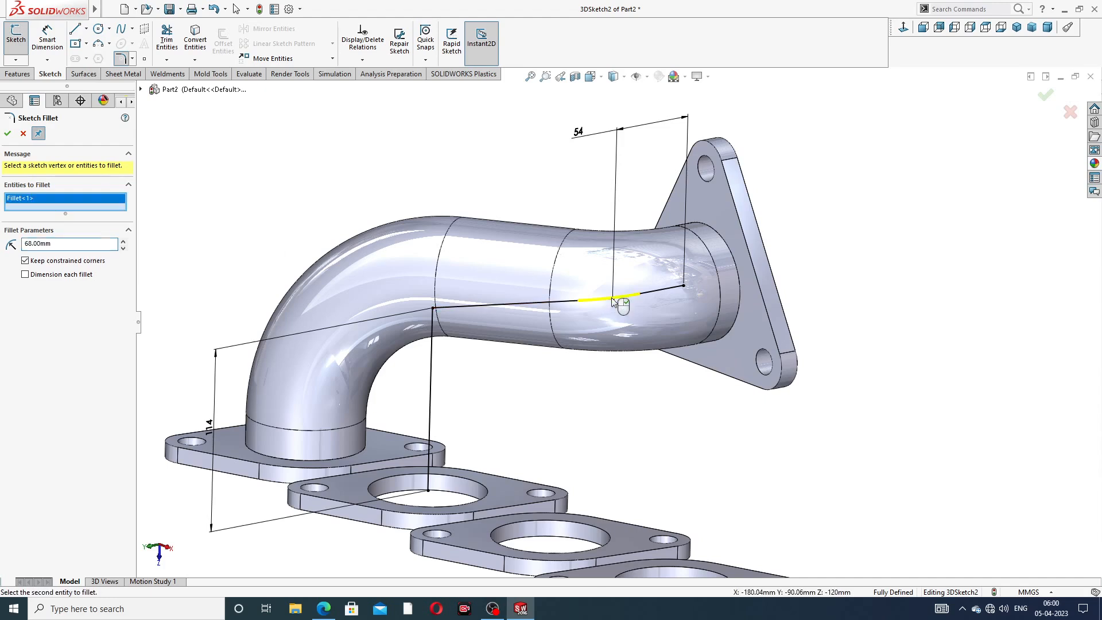
pyautogui.click(8, 134)
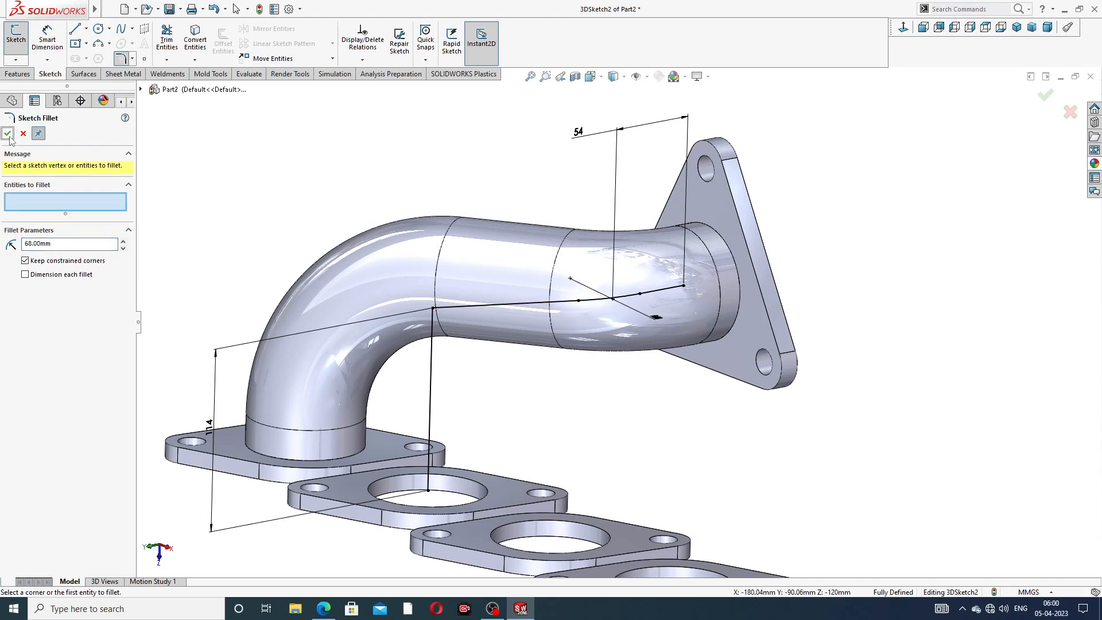
# Try to fillet the path corner above the second flange with a 98 mm radius, and inspect that corner point
pyautogui.doubleClick(27, 244)
pyautogui.click(433, 308)
pyautogui.moveTo(368, 261)
pyautogui.mouseDown(button='middle')
pyautogui.moveTo(352, 229)
pyautogui.moveTo(482, 250)
pyautogui.mouseUp(button='middle')
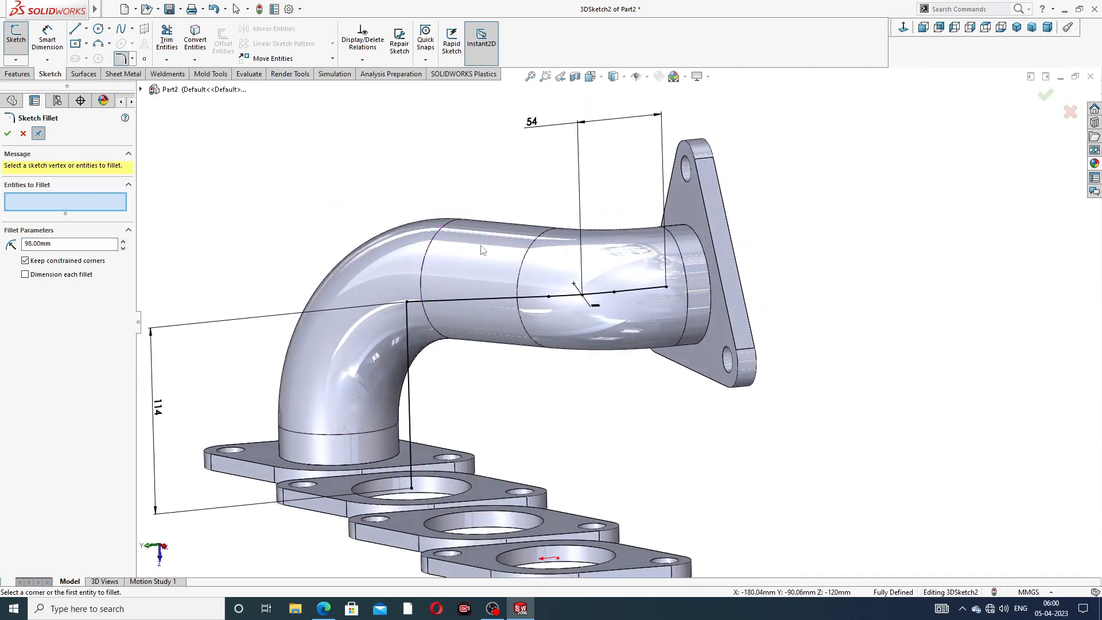
pyautogui.click(407, 303)
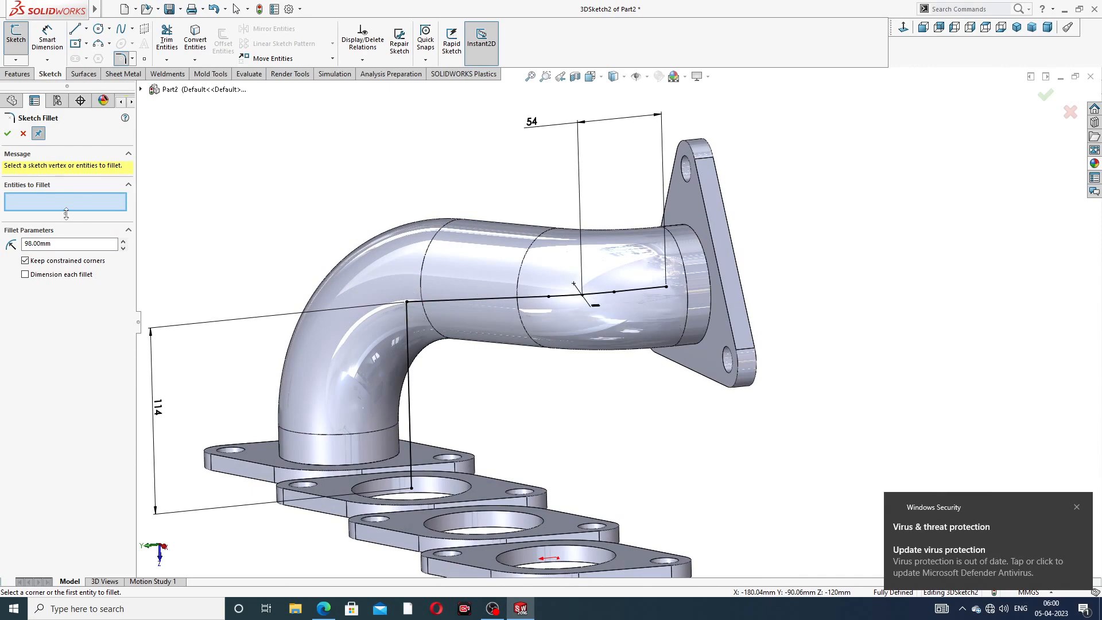
pyautogui.click(21, 135)
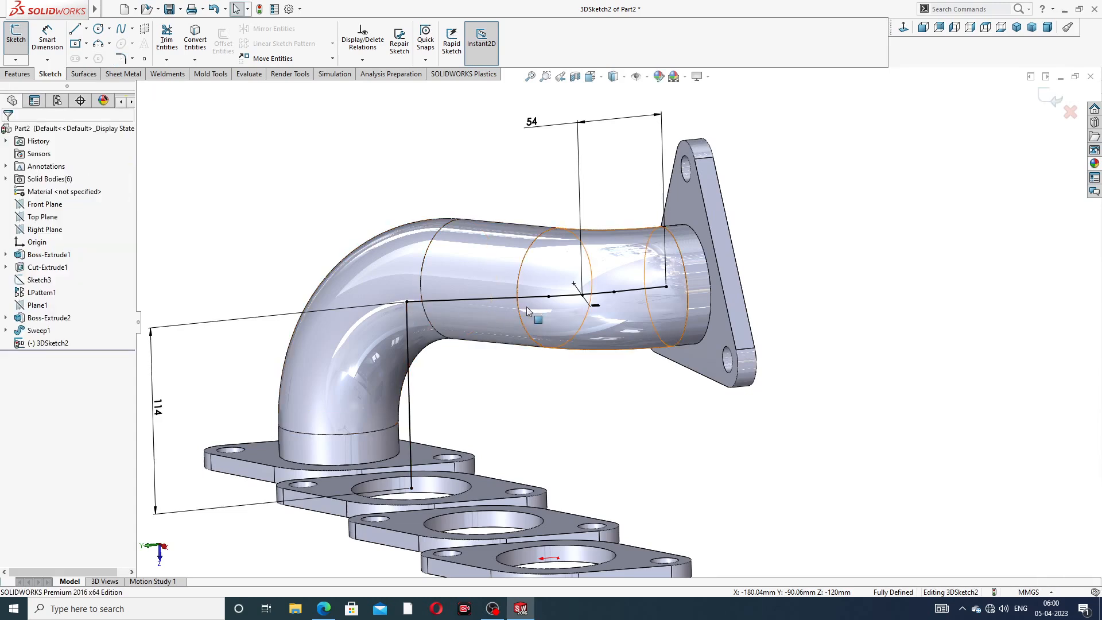
pyautogui.click(407, 302)
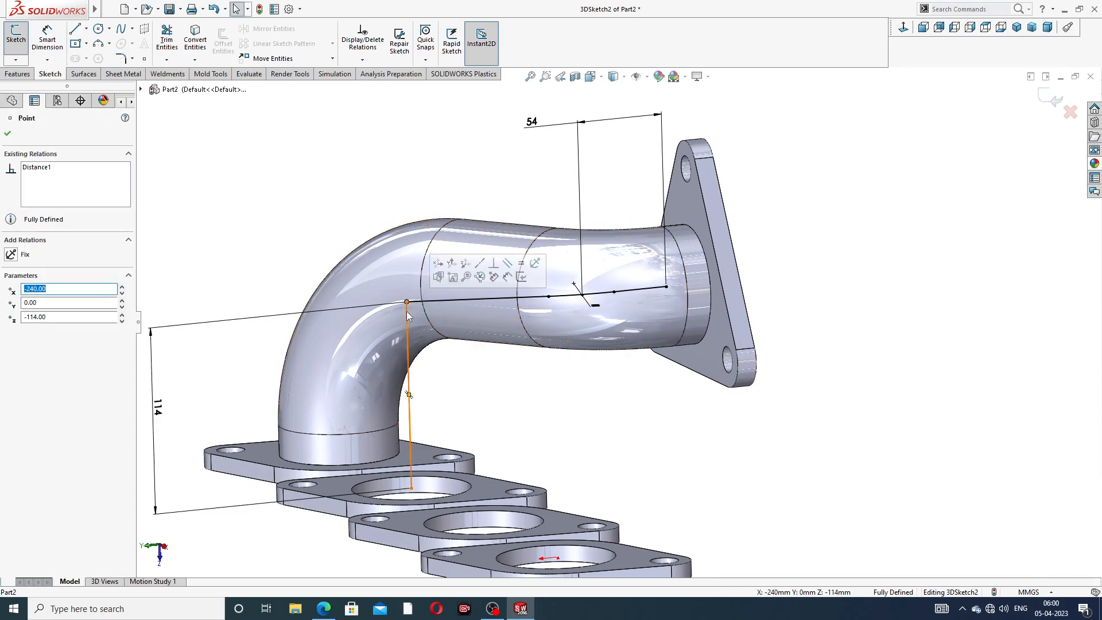
pyautogui.moveTo(559, 333); pyautogui.dragTo(567, 338, button='middle')
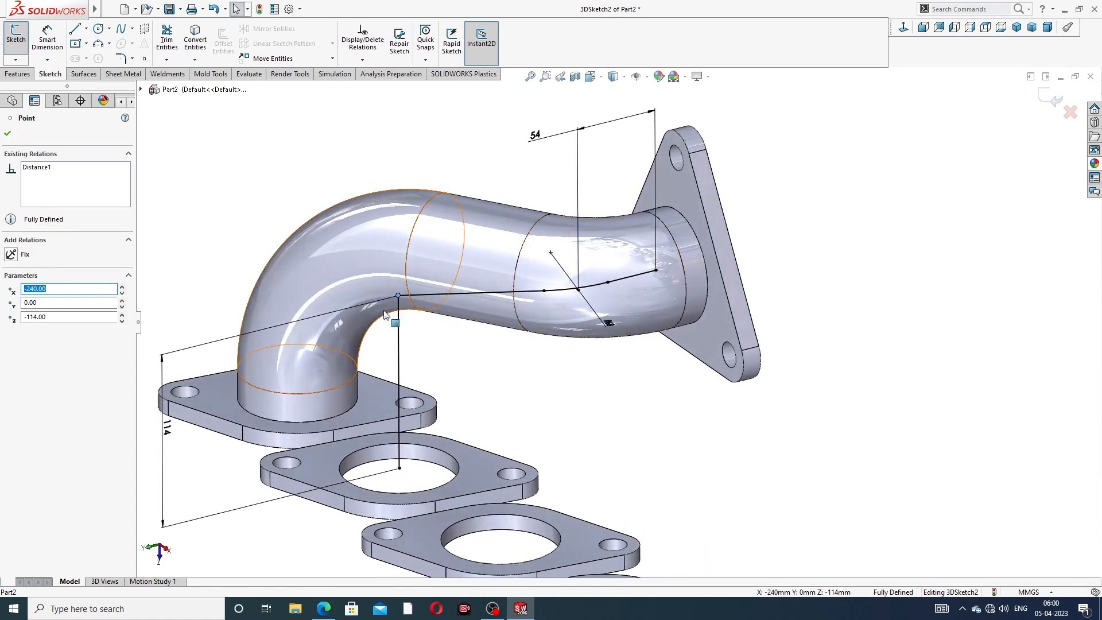
pyautogui.click(400, 317)
pyautogui.click(405, 328)
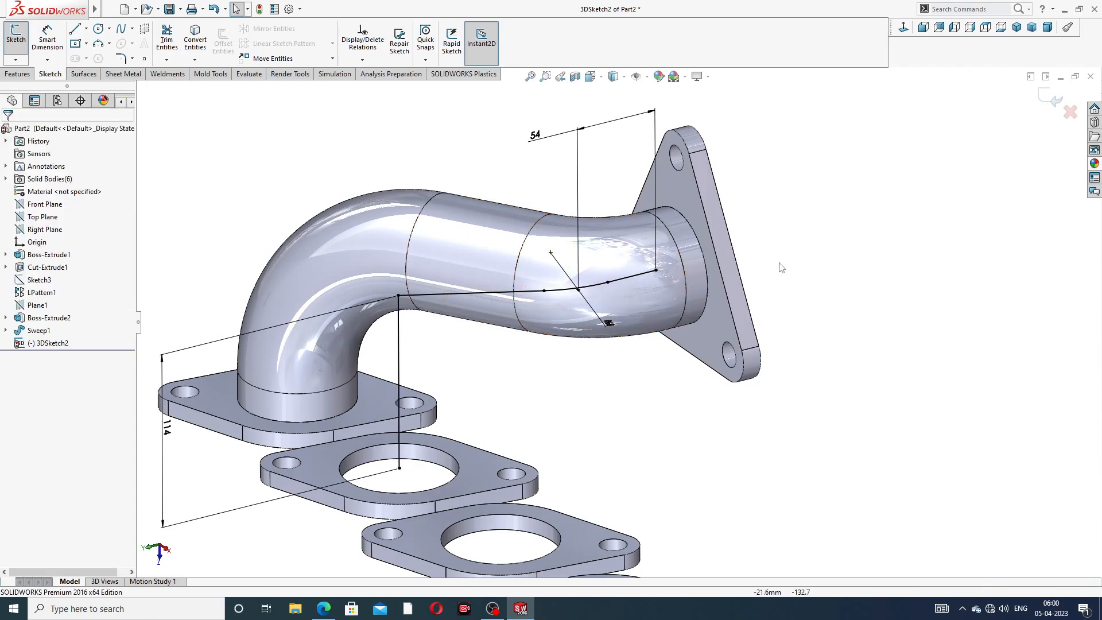
# Undo the path's 68 mm fillet, the end point placement, the 54 mm dimension and the 114 mm value
pyautogui.hotkey('ctrl', 'z')
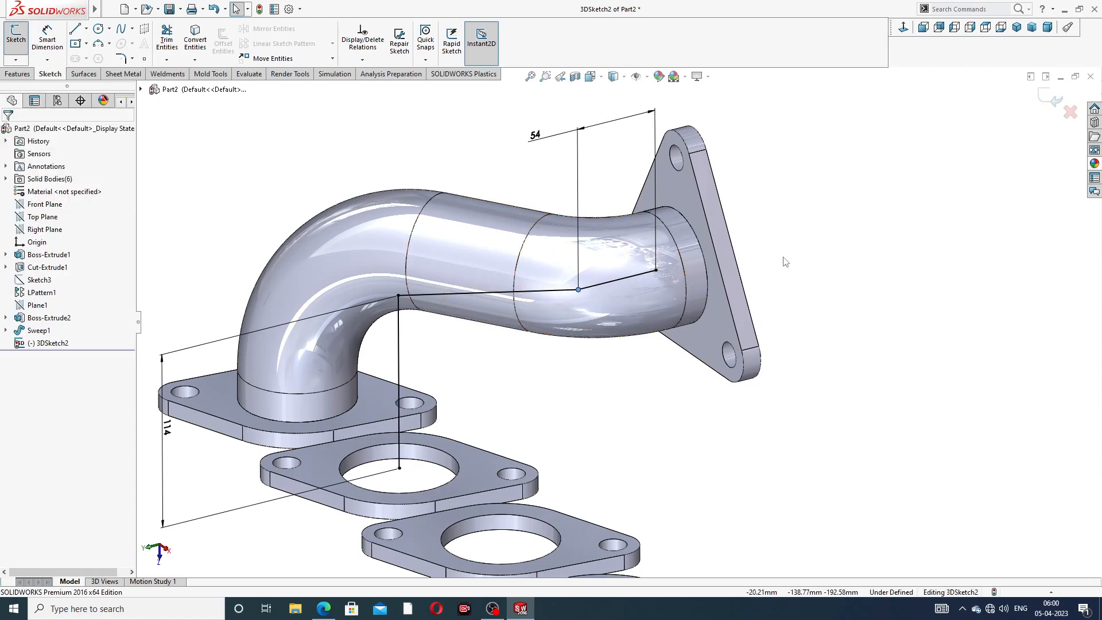
pyautogui.click(398, 296)
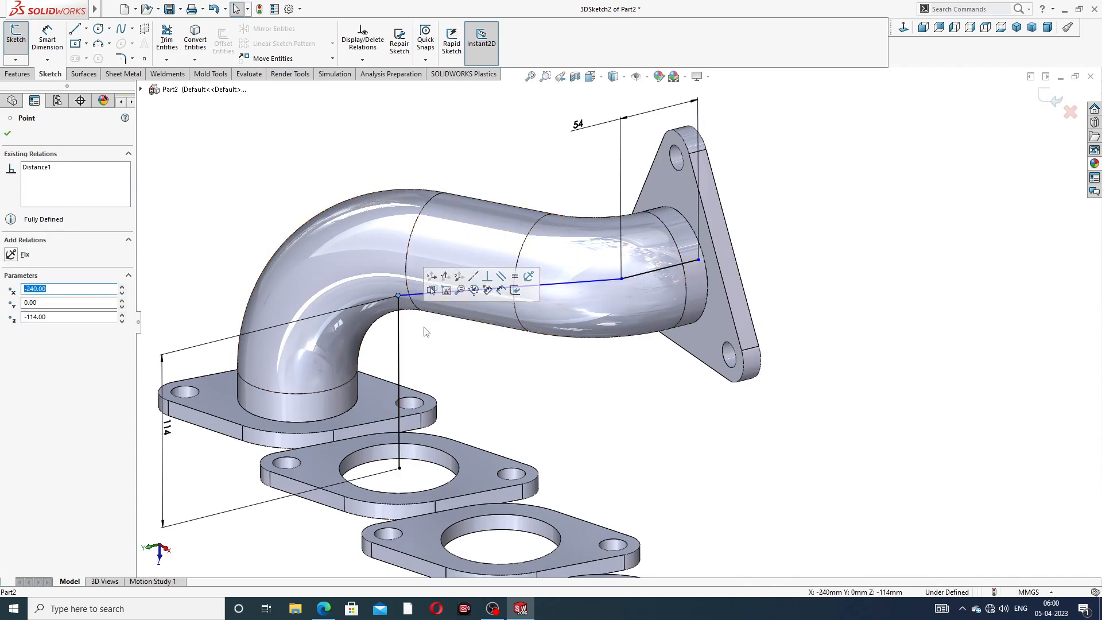
pyautogui.click(466, 354)
pyautogui.hotkey('ctrl', 'z')
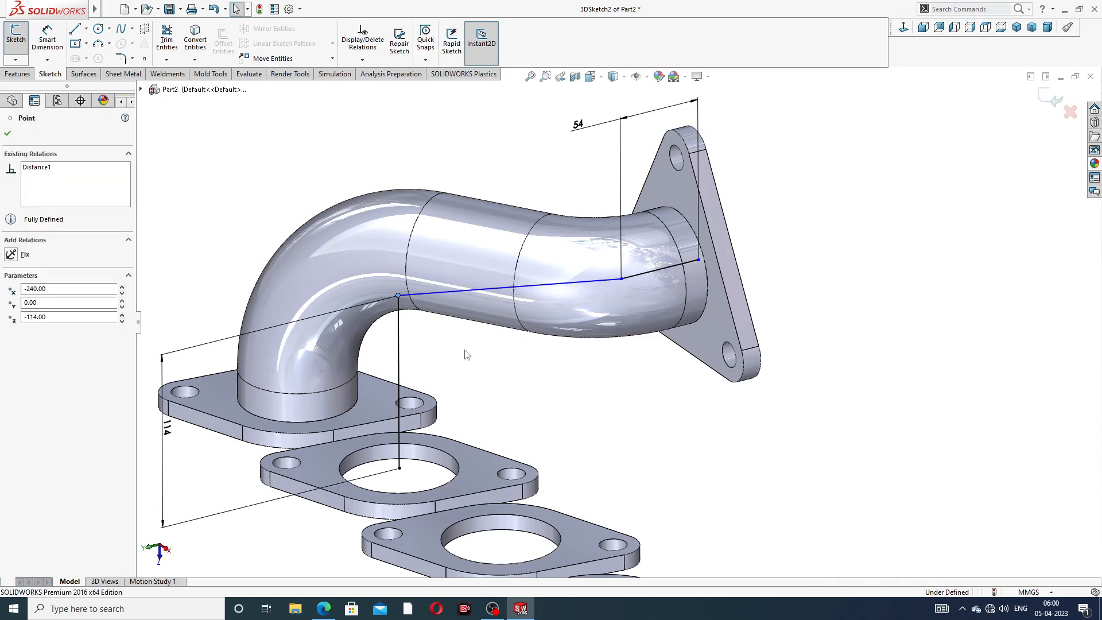
pyautogui.hotkey('ctrl', 'z')
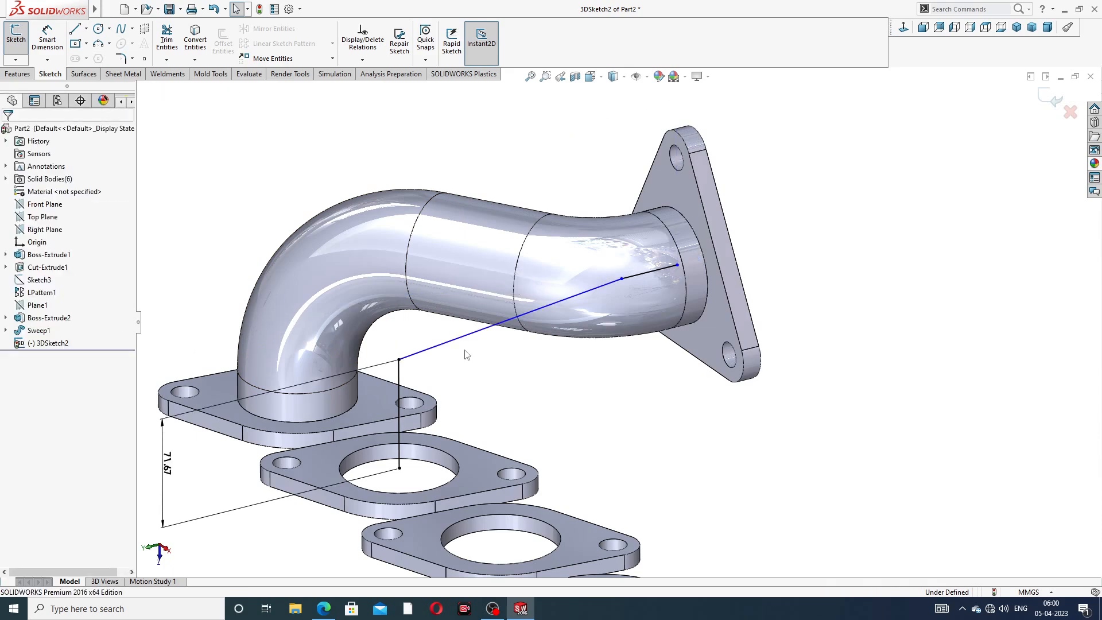
pyautogui.scroll(3, 554, 368)
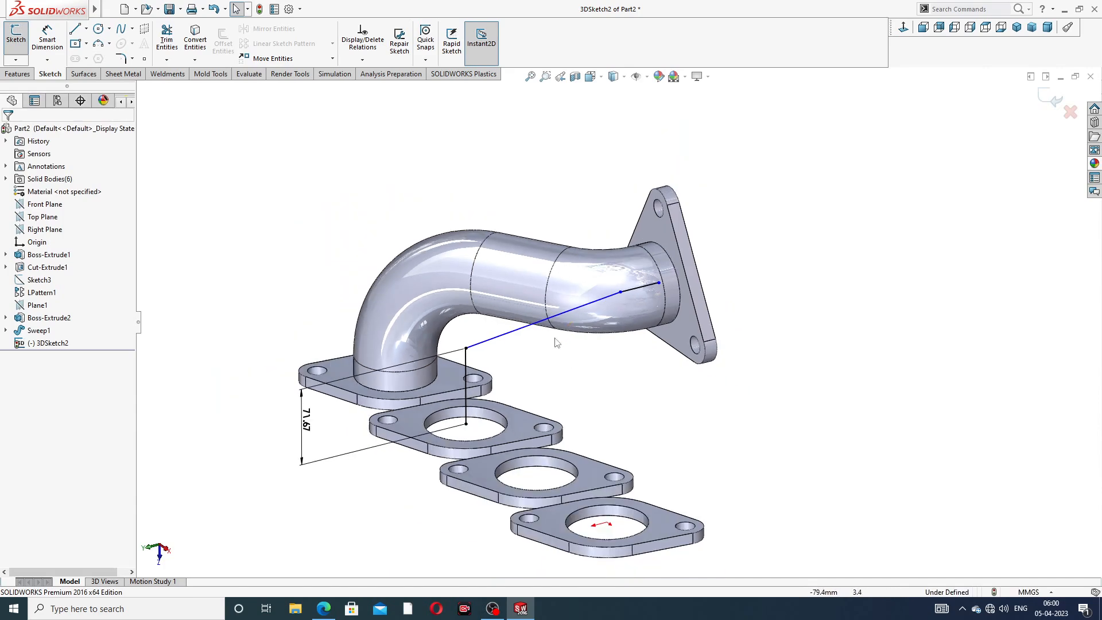
pyautogui.moveTo(485, 361); pyautogui.dragTo(497, 362, button='middle')
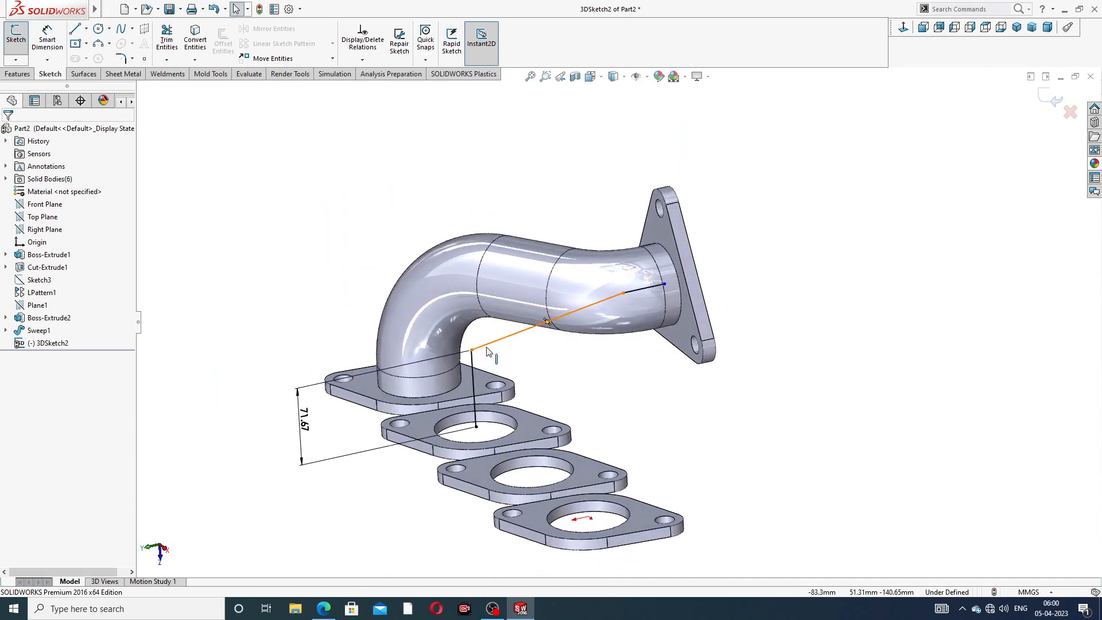
pyautogui.click(471, 350)
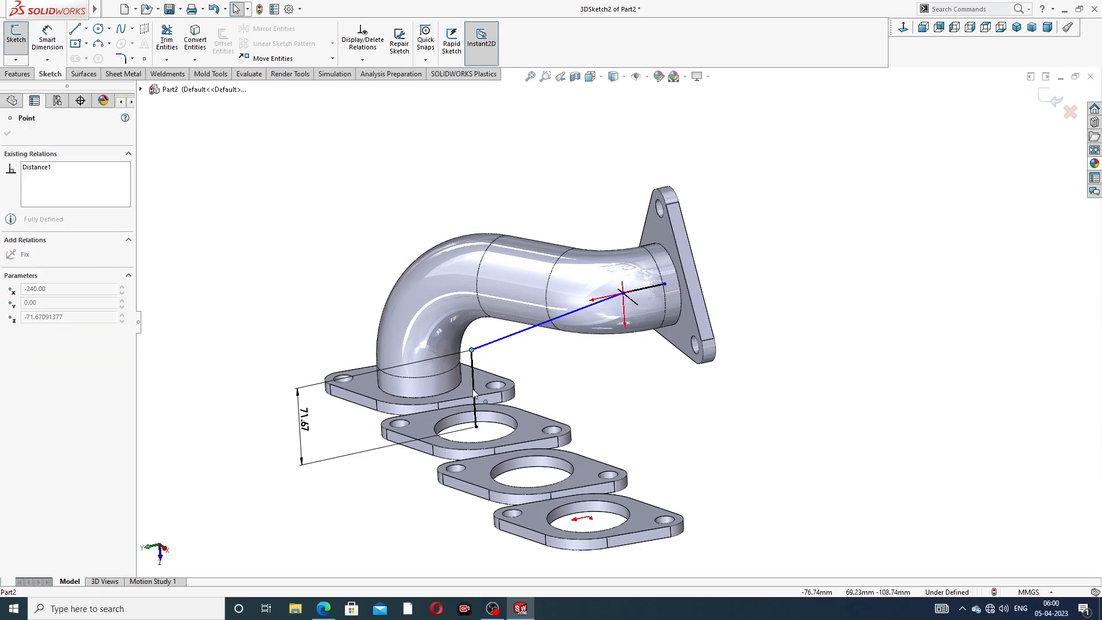
pyautogui.click(471, 352)
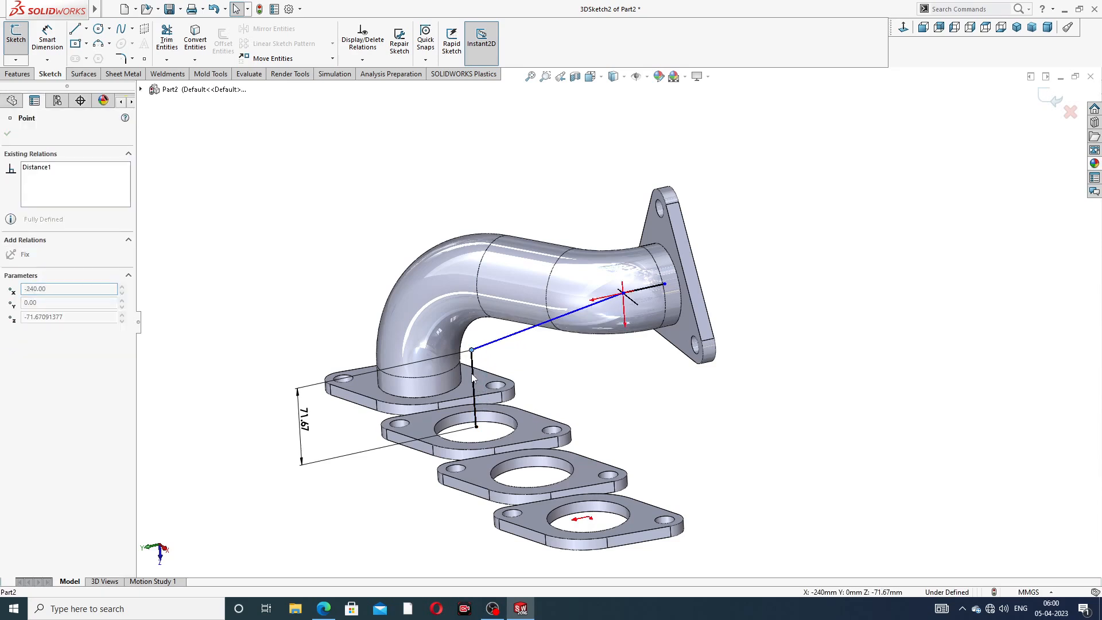
pyautogui.press('Escape')
pyautogui.scroll(2, 554, 353)
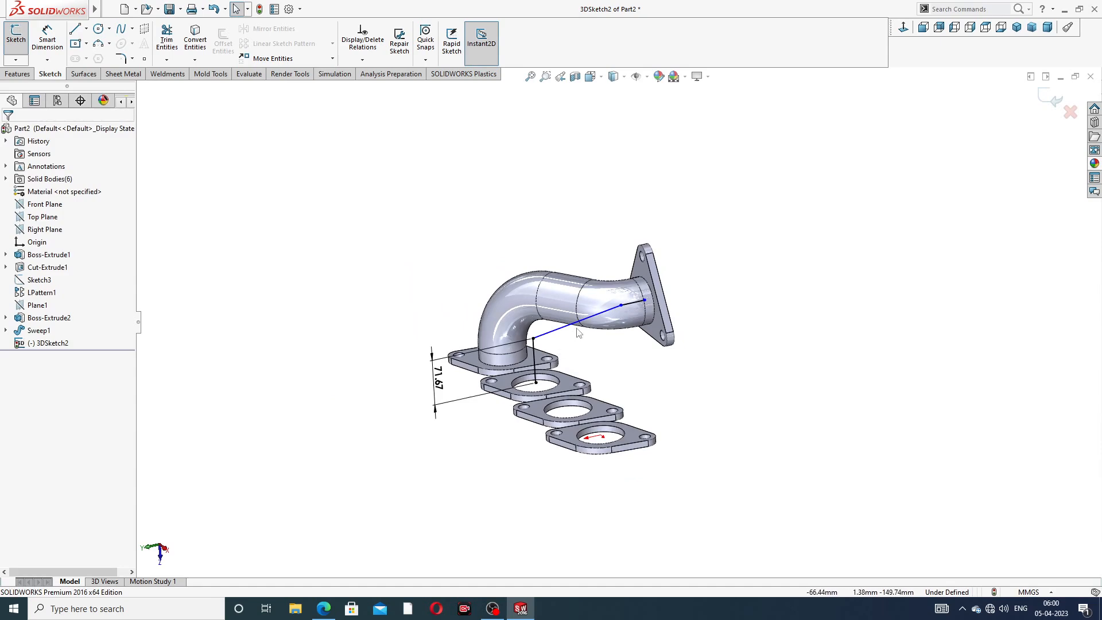
# Move the short path line's outer end onto the centre of the first pipe's circular edge beside the triangular flange
pyautogui.moveTo(578, 333)
pyautogui.mouseDown(button='middle')
pyautogui.moveTo(541, 221)
pyautogui.moveTo(552, 339)
pyautogui.mouseUp(button='middle')
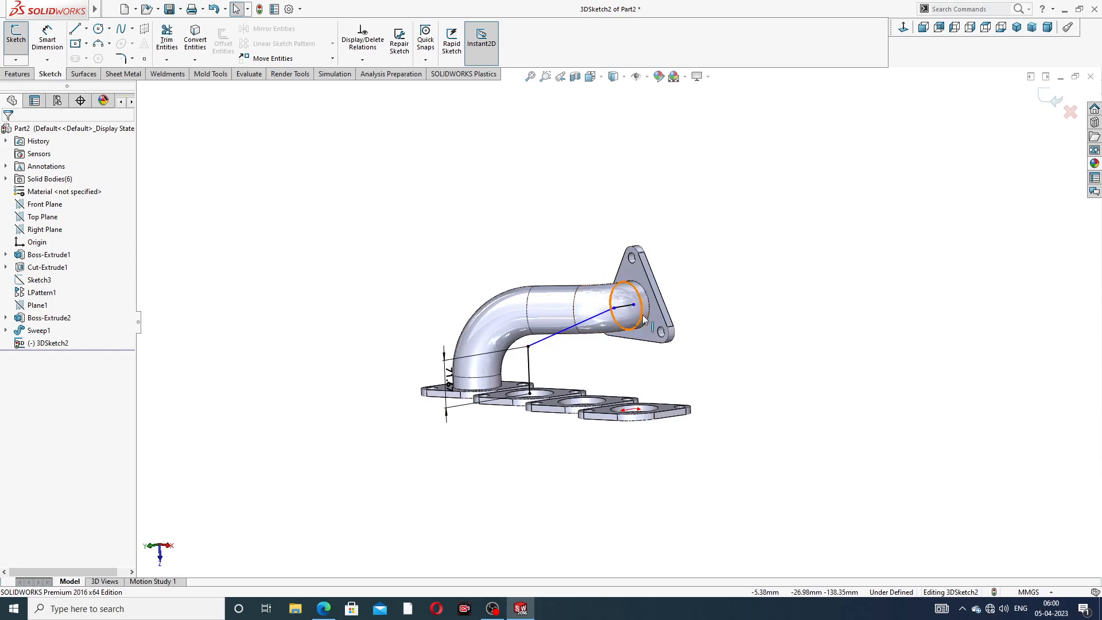
pyautogui.scroll(-5, 644, 320)
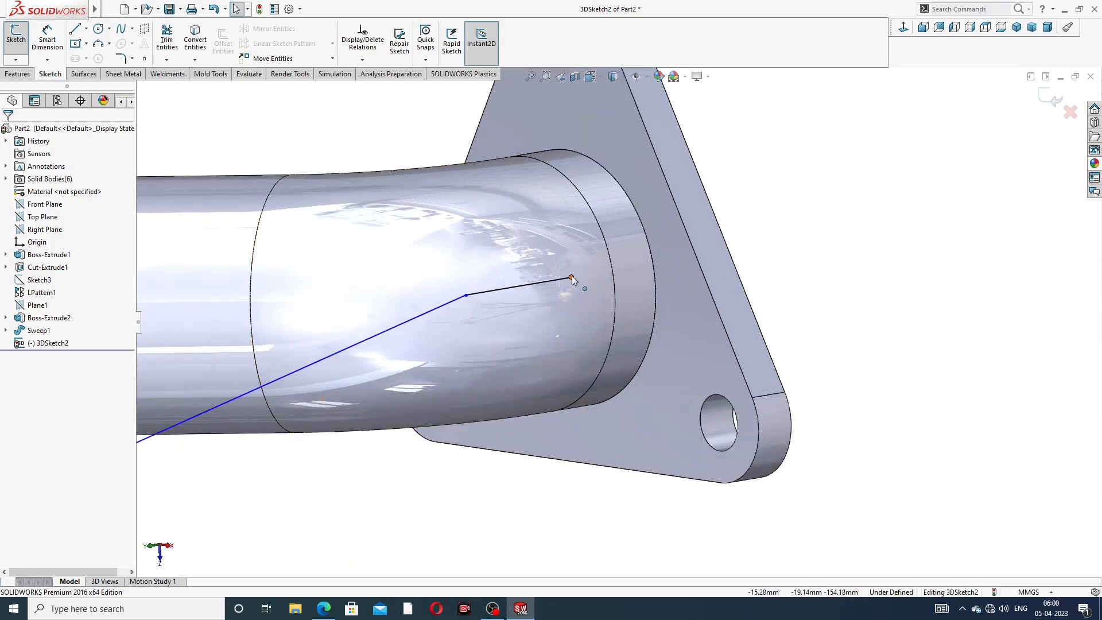
pyautogui.moveTo(572, 279); pyautogui.dragTo(608, 268)
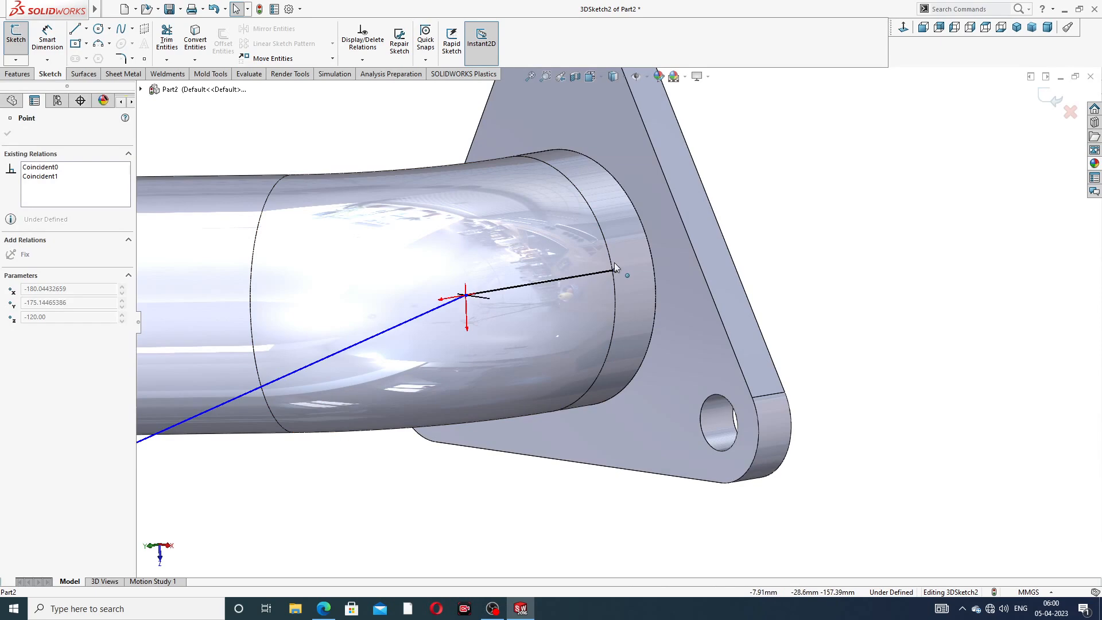
pyautogui.moveTo(537, 285); pyautogui.dragTo(531, 283)
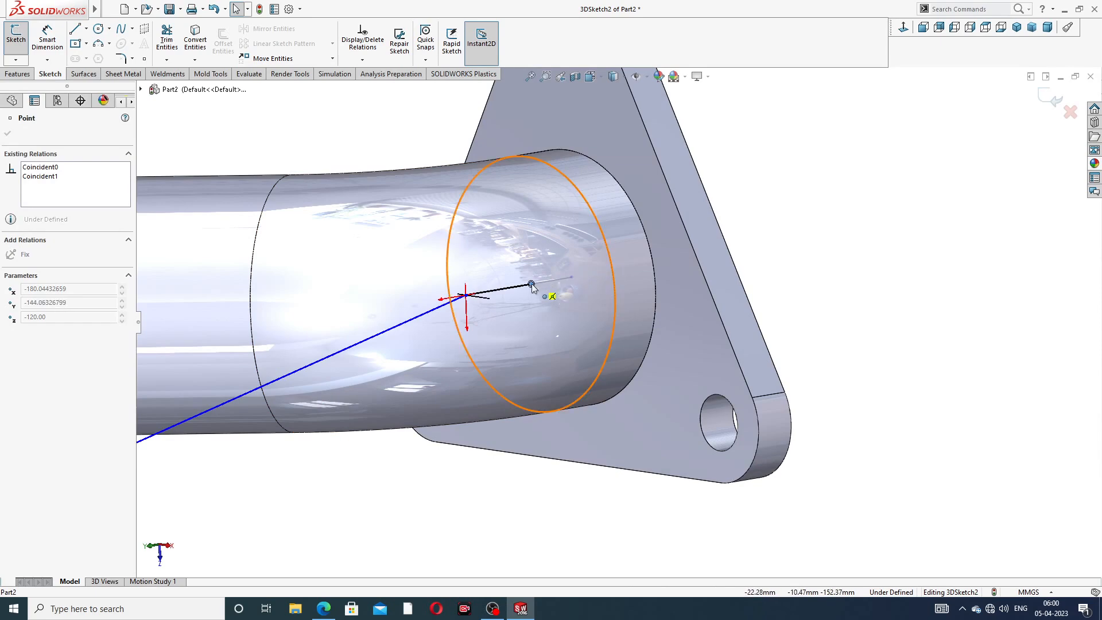
pyautogui.click(799, 228)
pyautogui.scroll(3, 520, 305)
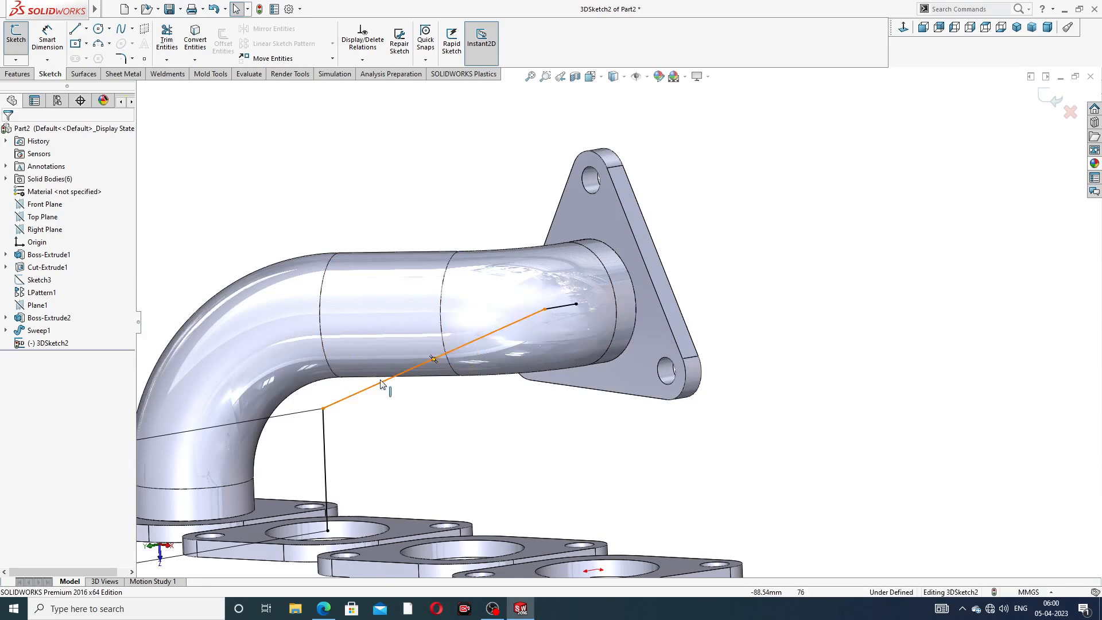
pyautogui.moveTo(323, 408); pyautogui.dragTo(328, 427)
pyautogui.click(385, 399)
pyautogui.click(324, 409)
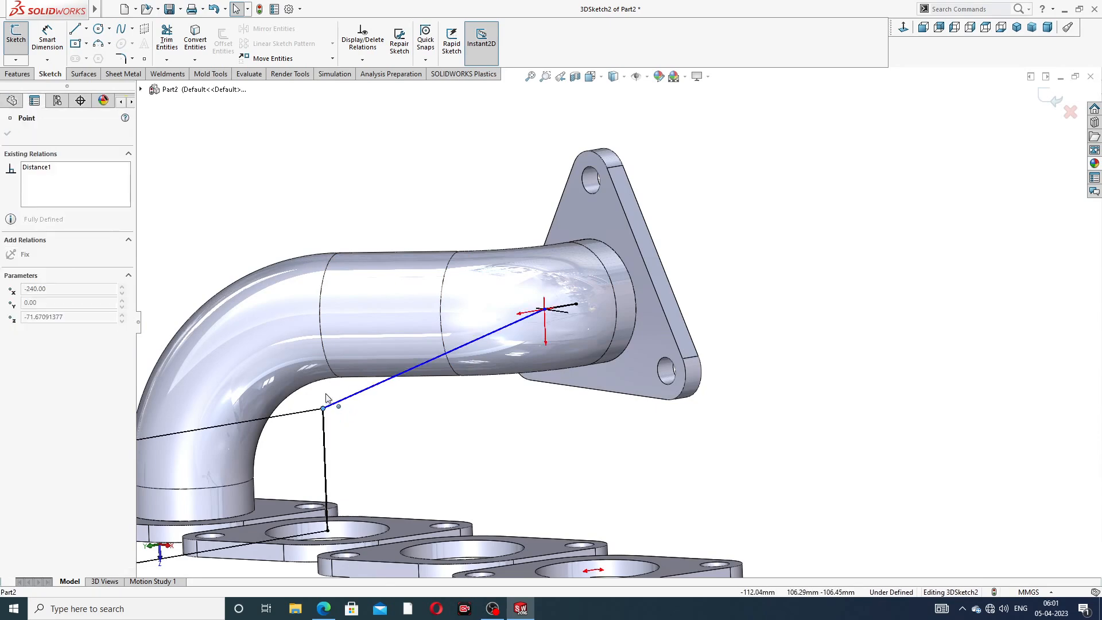
pyautogui.scroll(5, 345, 438)
pyautogui.doubleClick(375, 402)
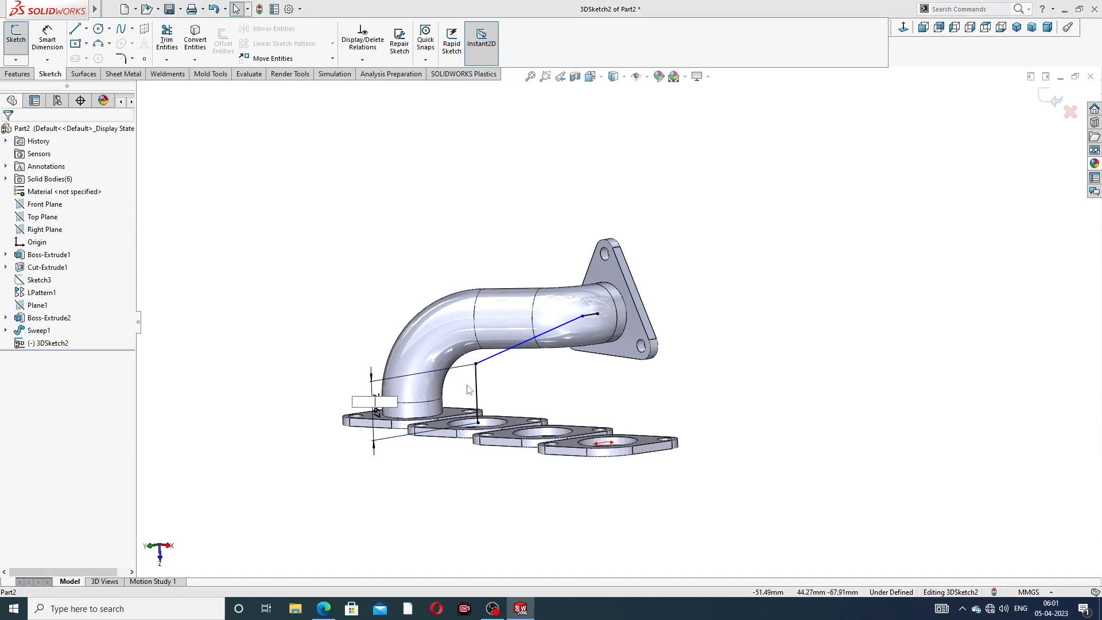
pyautogui.click(511, 353)
pyautogui.click(621, 304)
# Delete the vertical path line's length dimension and lower its upper corner point to about 45 mm above the second flange
pyautogui.scroll(-5, 540, 370)
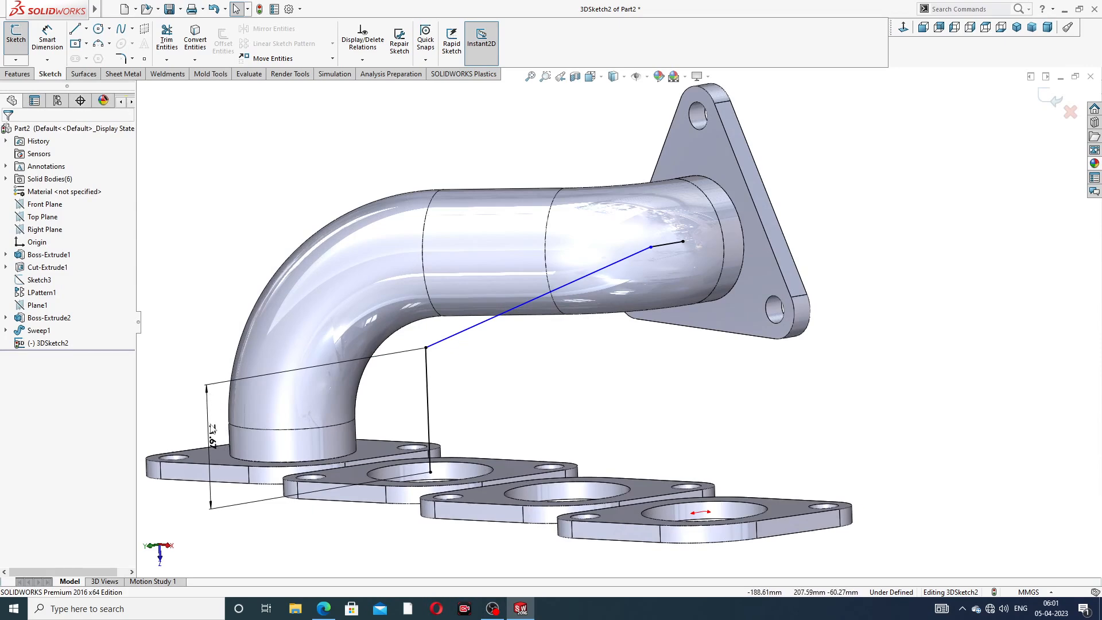
pyautogui.press('z')
pyautogui.press('z')
pyautogui.press('z')
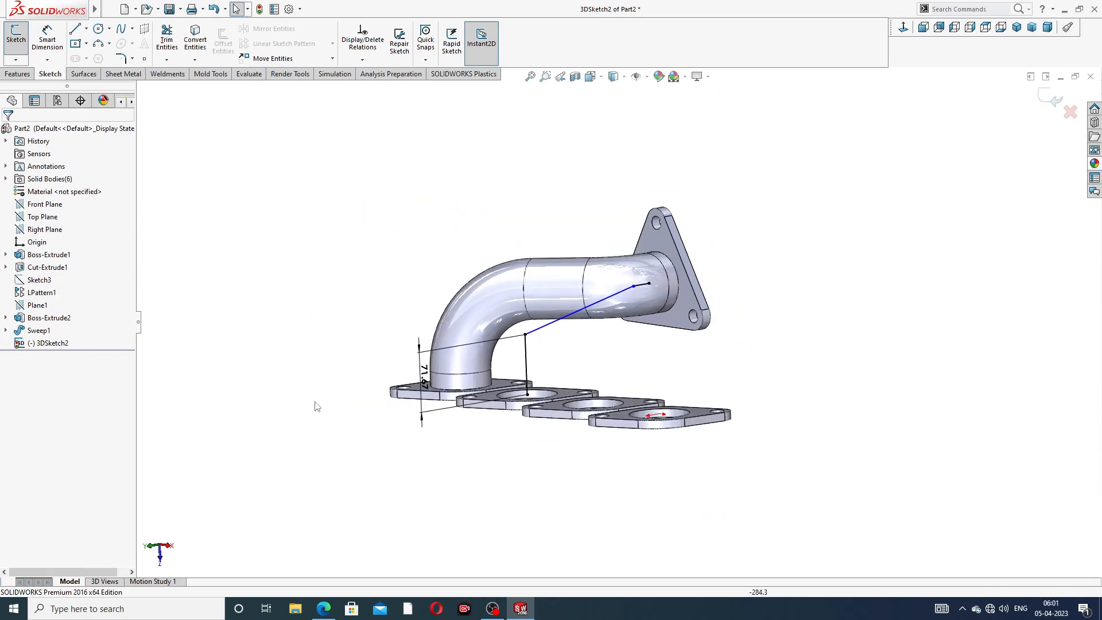
pyautogui.click(422, 351)
pyautogui.press('Delete')
pyautogui.scroll(-3, 525, 373)
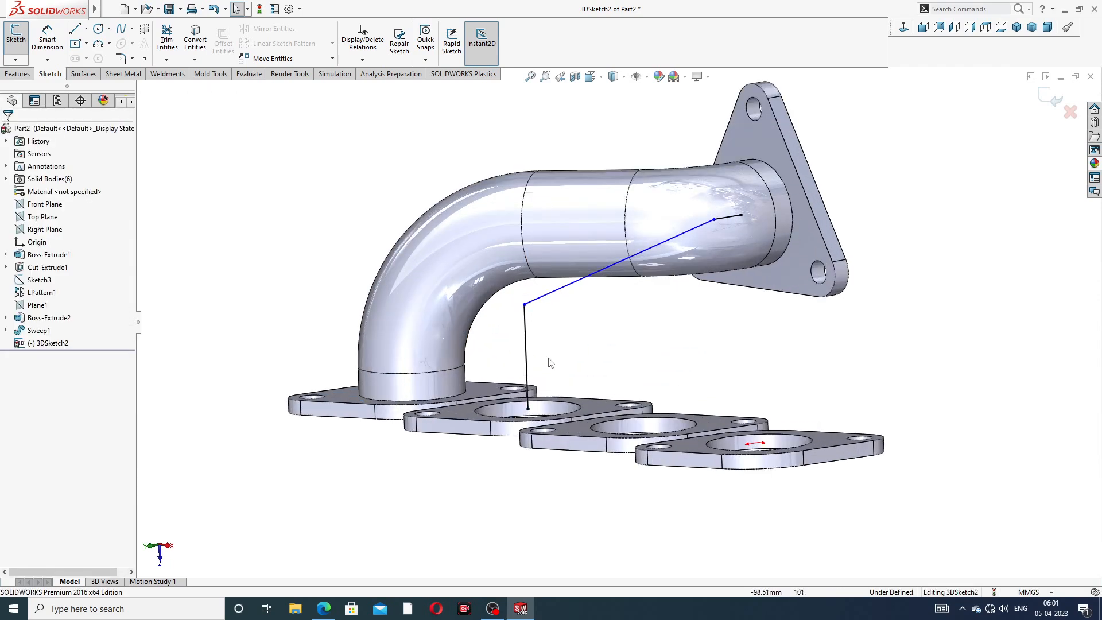
pyautogui.click(524, 304)
pyautogui.moveTo(523, 304); pyautogui.dragTo(528, 344)
pyautogui.click(596, 350)
pyautogui.scroll(4, 666, 293)
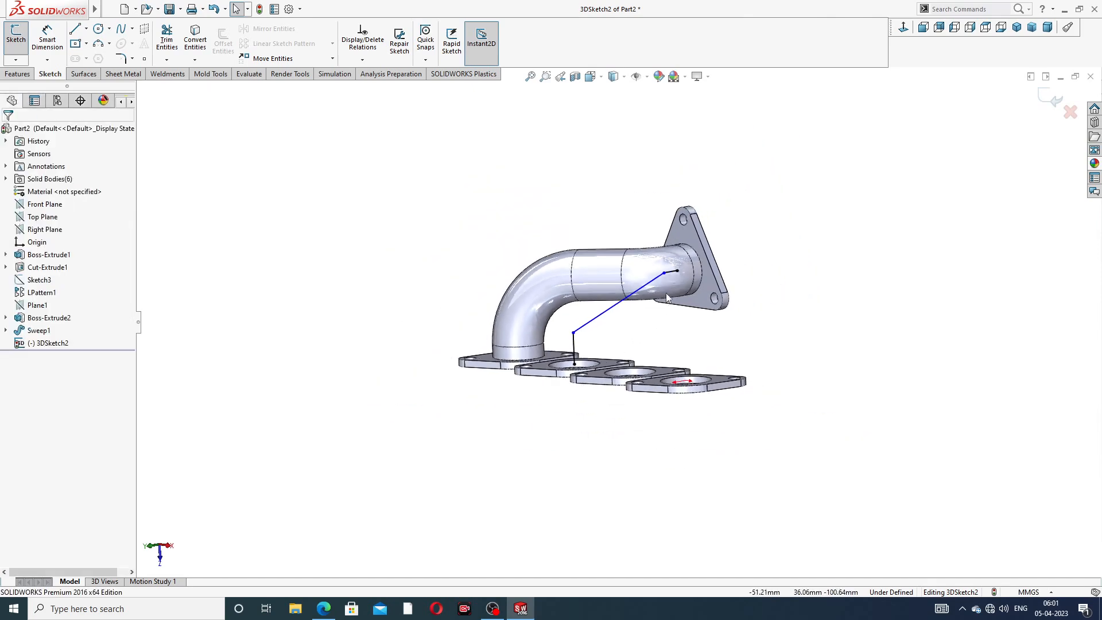
# Dimension the vertical path line above the second flange at 114 mm and leave the dimension command
pyautogui.moveTo(673, 293); pyautogui.dragTo(630, 333, button='middle')
pyautogui.scroll(-3, 640, 327)
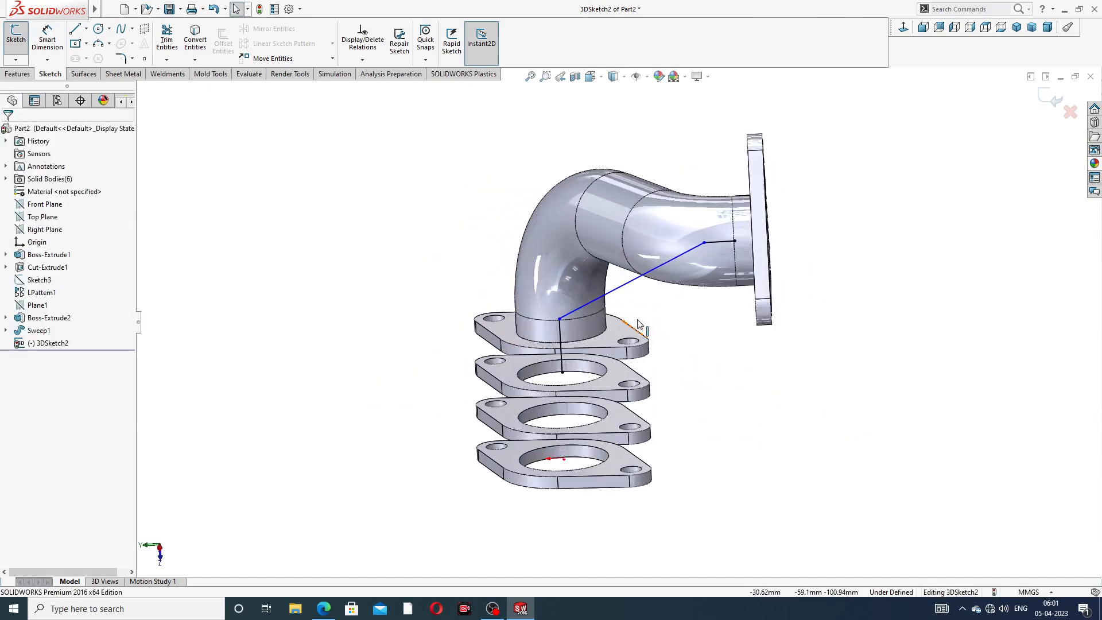
pyautogui.click(47, 39)
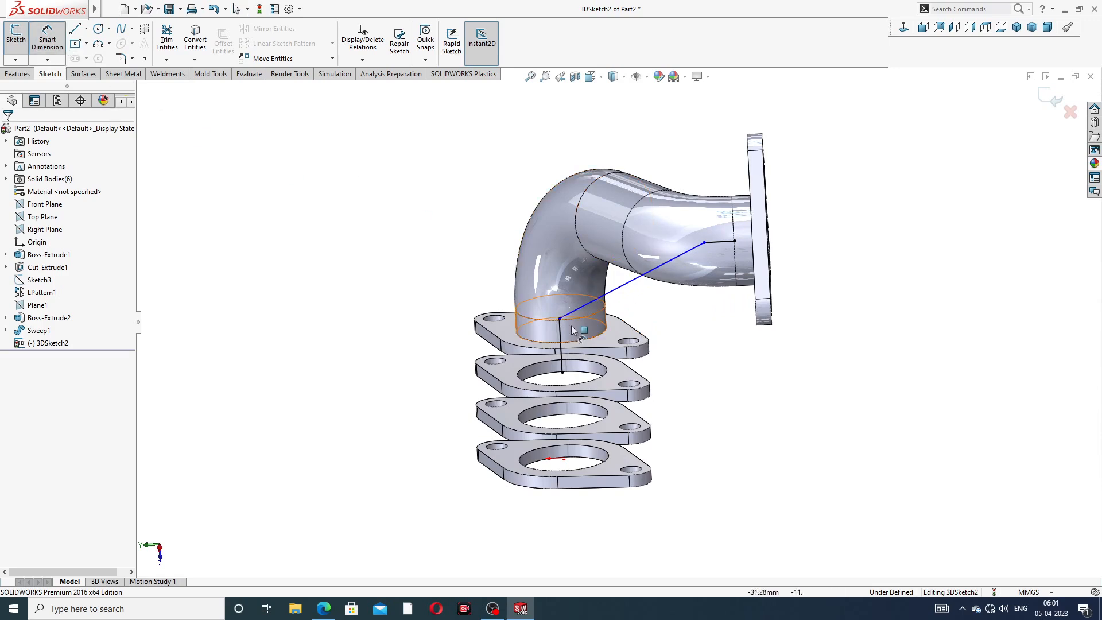
pyautogui.click(561, 341)
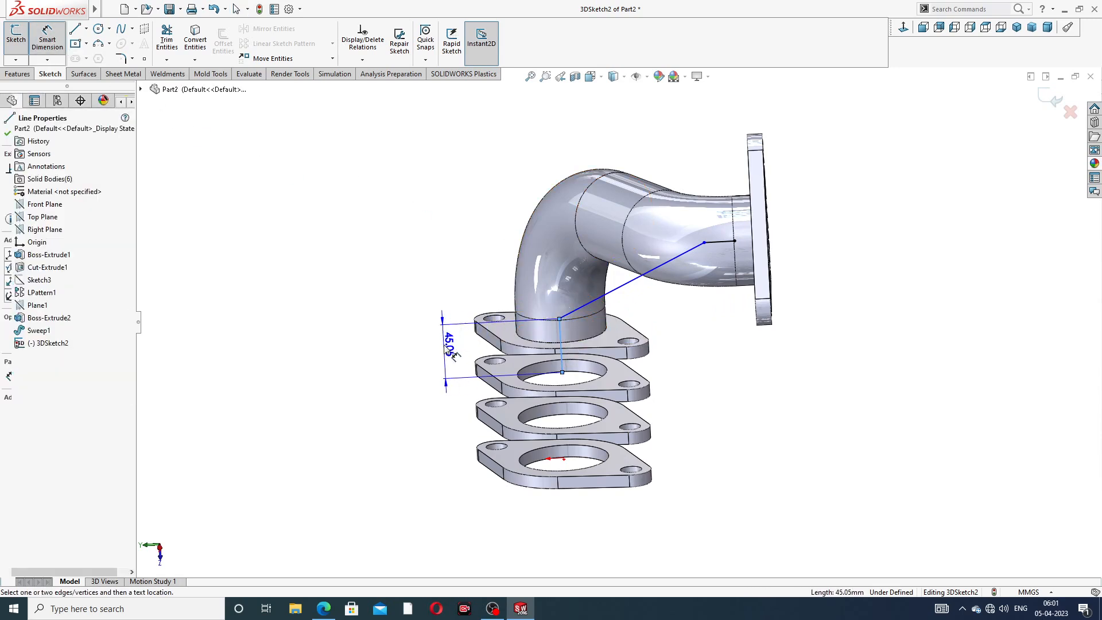
pyautogui.click(450, 344)
pyautogui.write('115')
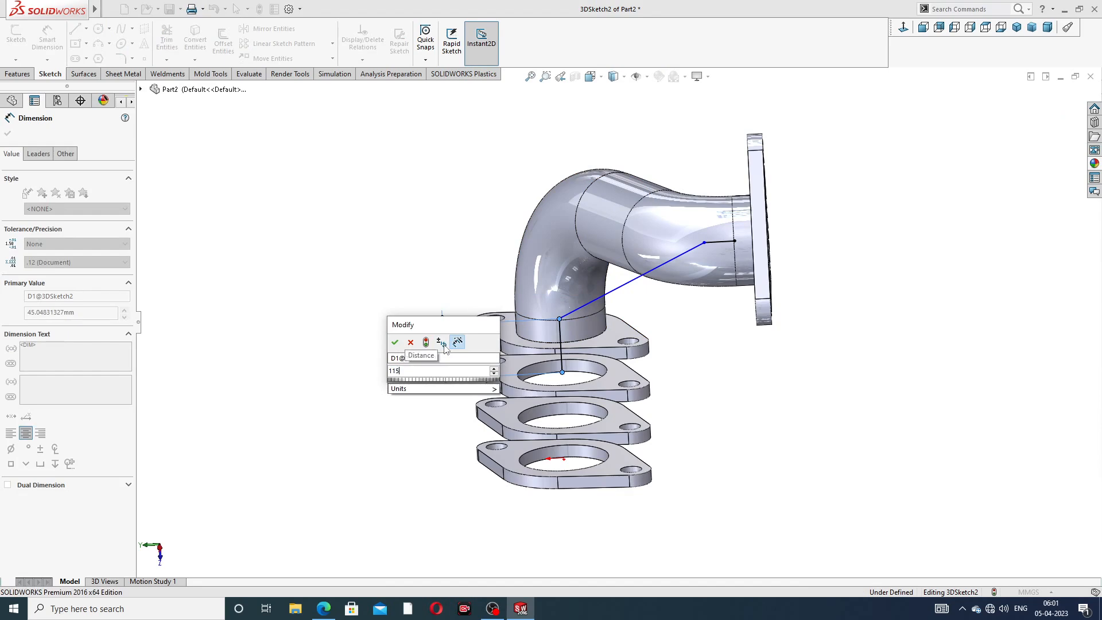
pyautogui.press('Return')
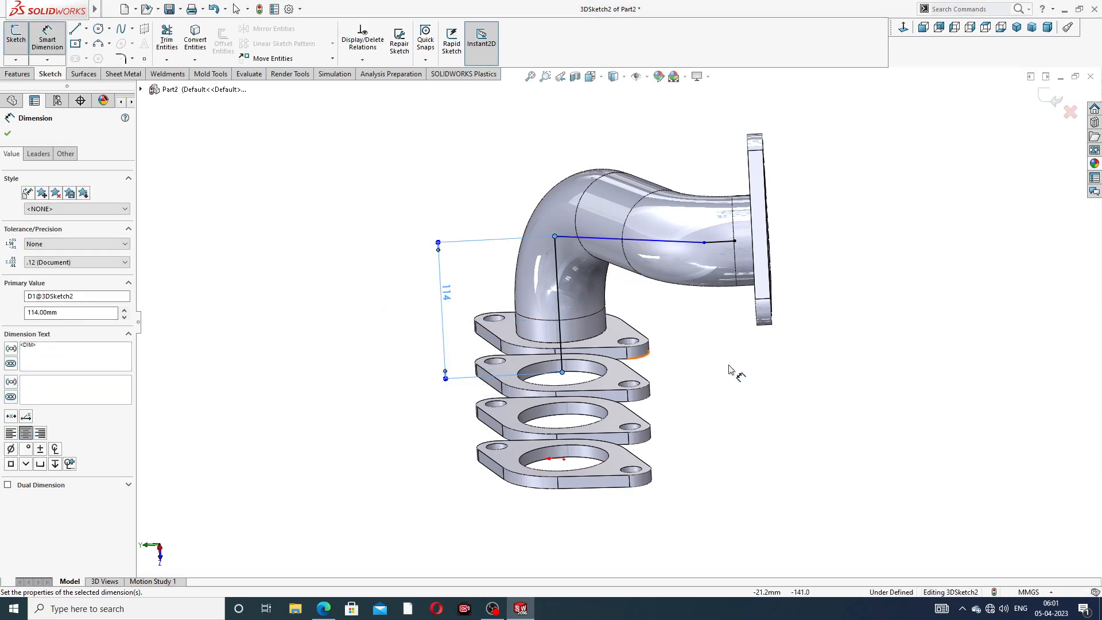
pyautogui.click(720, 372)
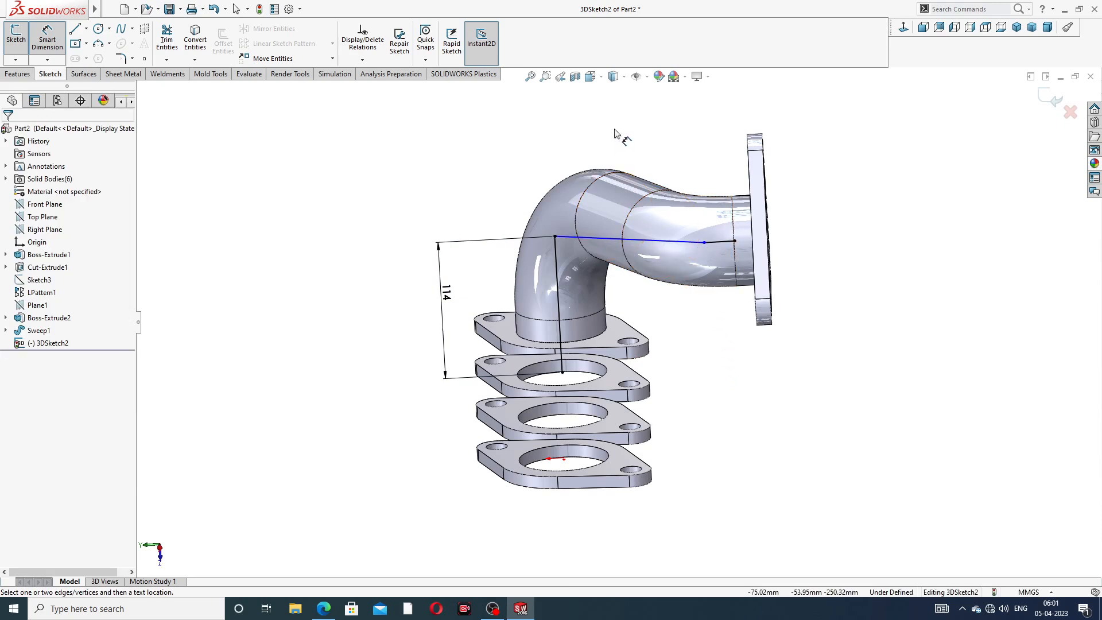
pyautogui.click(554, 236)
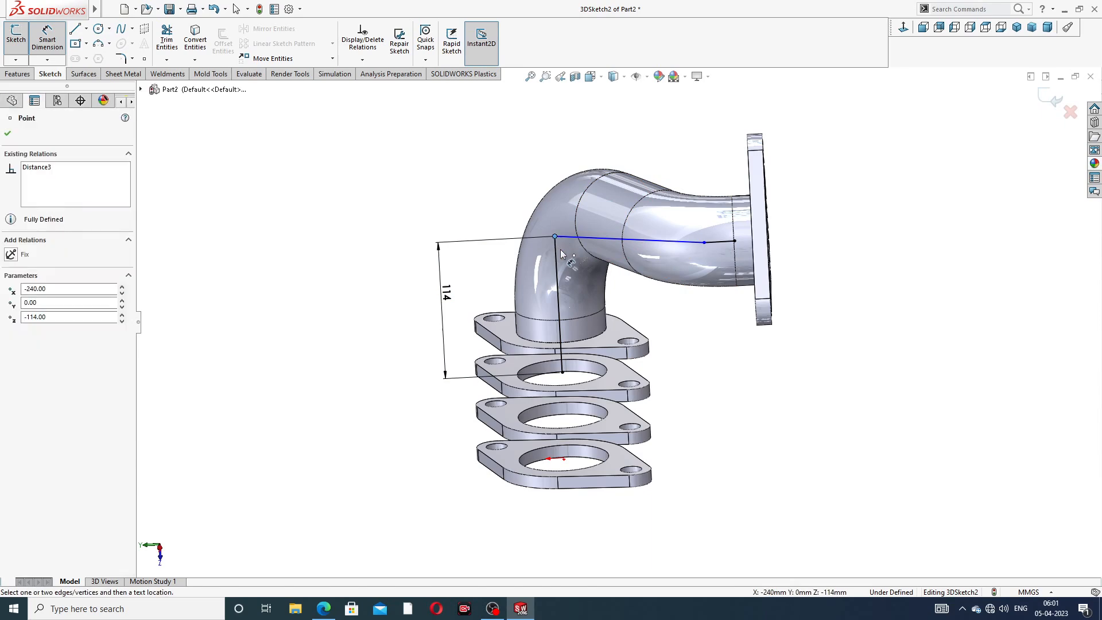
pyautogui.rightClick(620, 146)
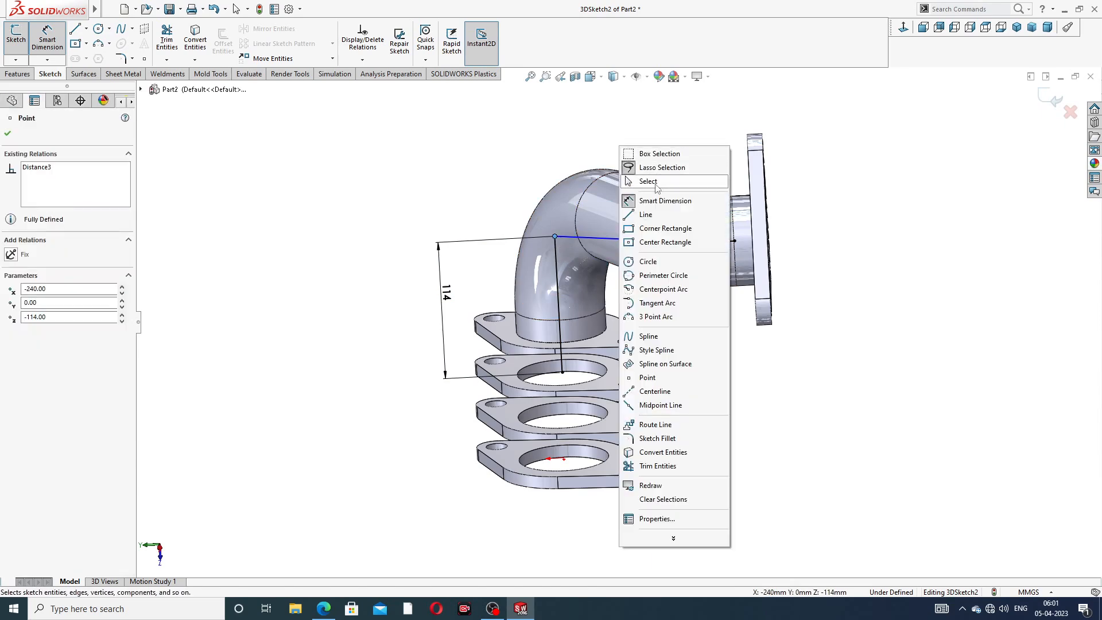
pyautogui.click(654, 181)
# Move the short path line's inner corner away from the triangular flange until the line is about 53 mm long
pyautogui.moveTo(652, 277); pyautogui.dragTo(705, 253, button='middle')
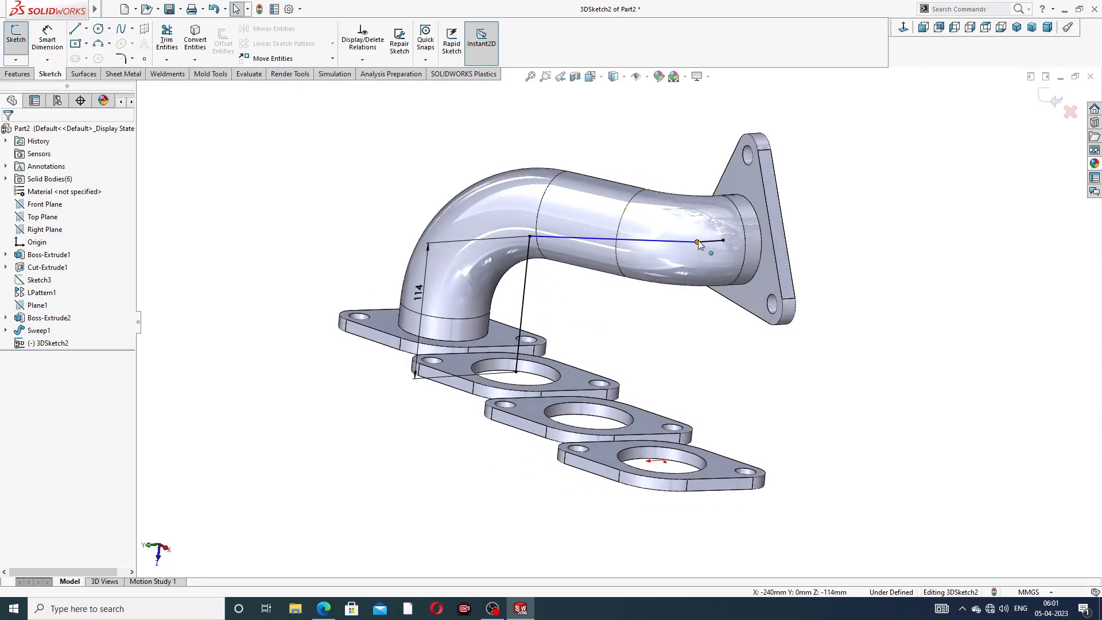
pyautogui.click(697, 244)
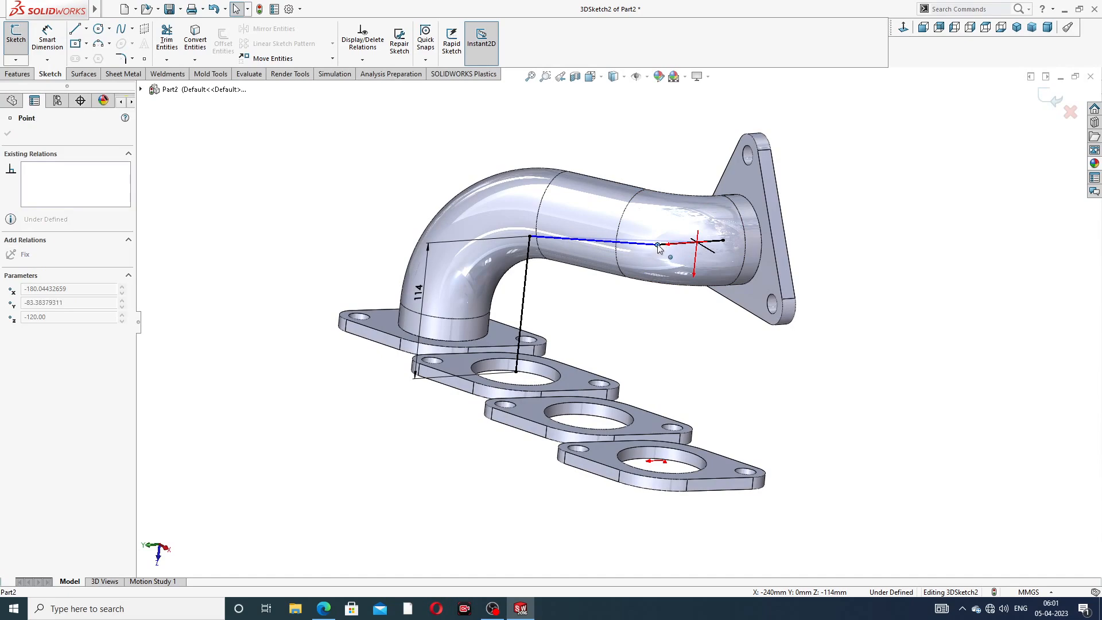
pyautogui.moveTo(659, 259); pyautogui.dragTo(679, 213)
pyautogui.click(648, 339)
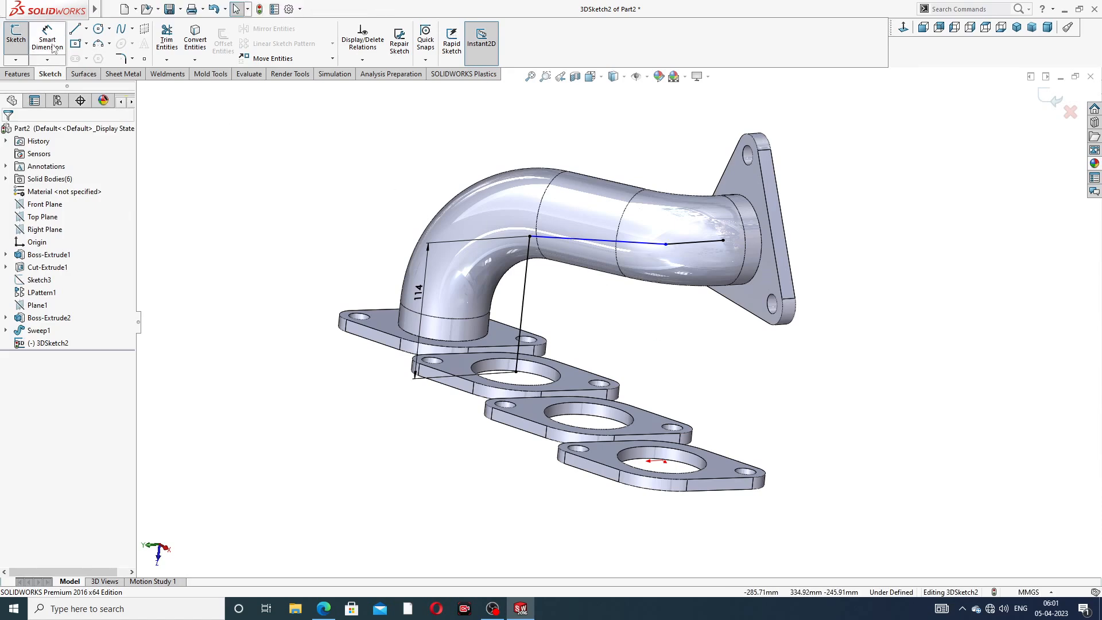
pyautogui.click(121, 58)
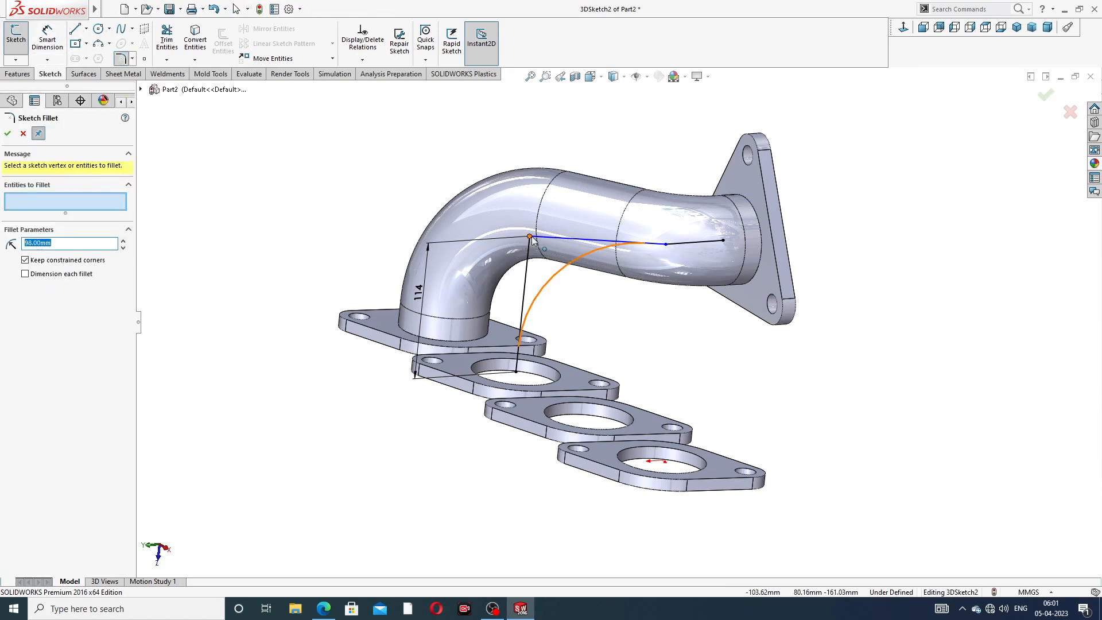
pyautogui.click(23, 134)
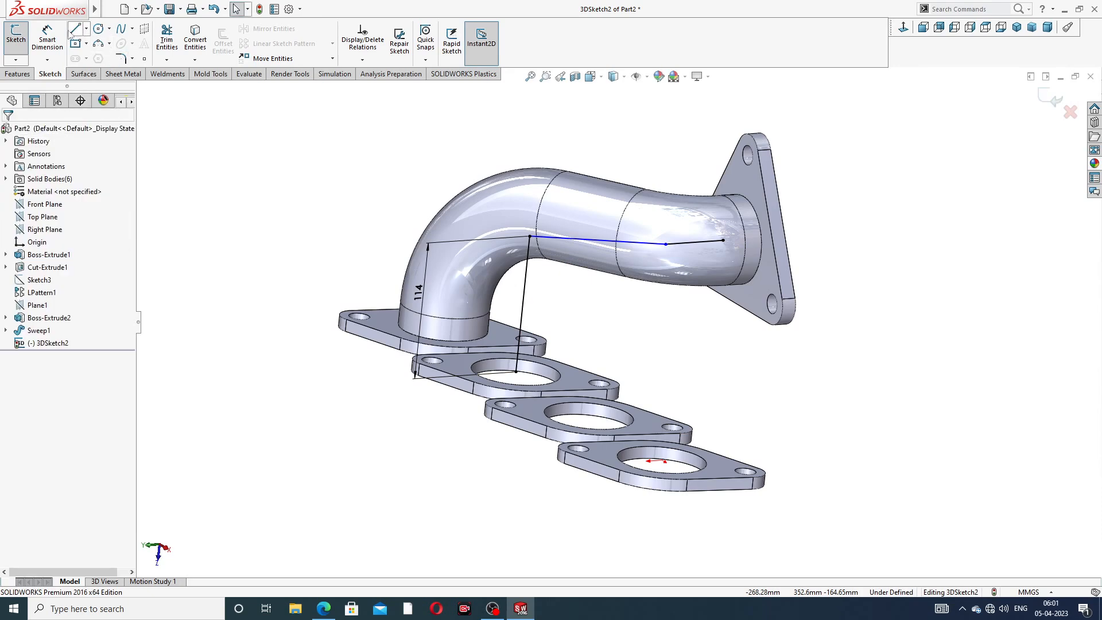
# Dimension the short path line next to the triangular flange at 54 mm
pyautogui.click(47, 40)
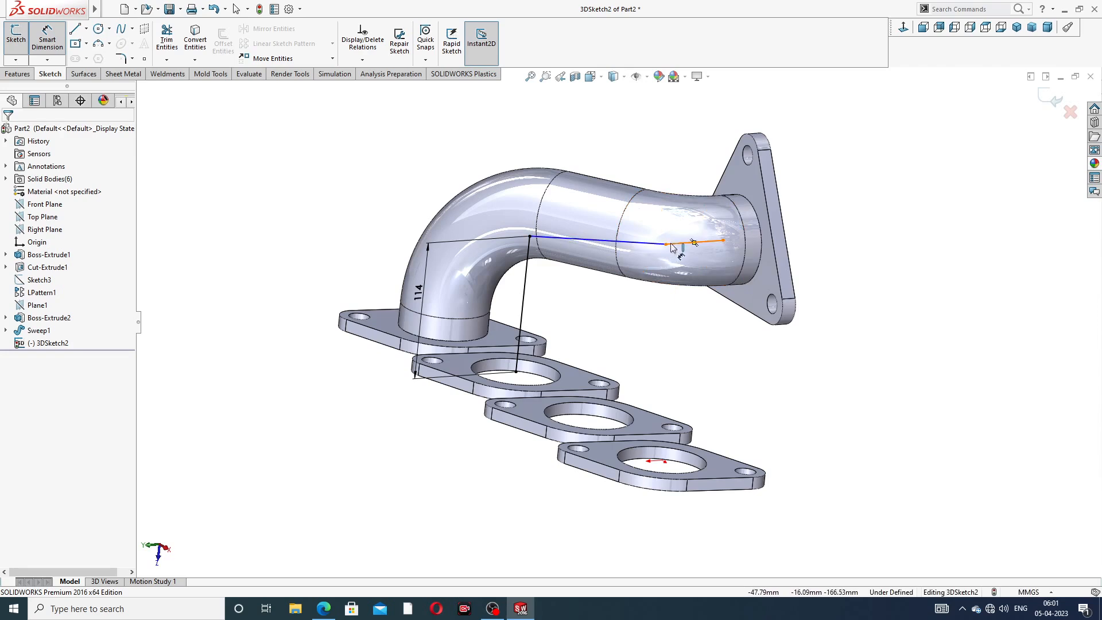
pyautogui.click(694, 243)
pyautogui.click(654, 150)
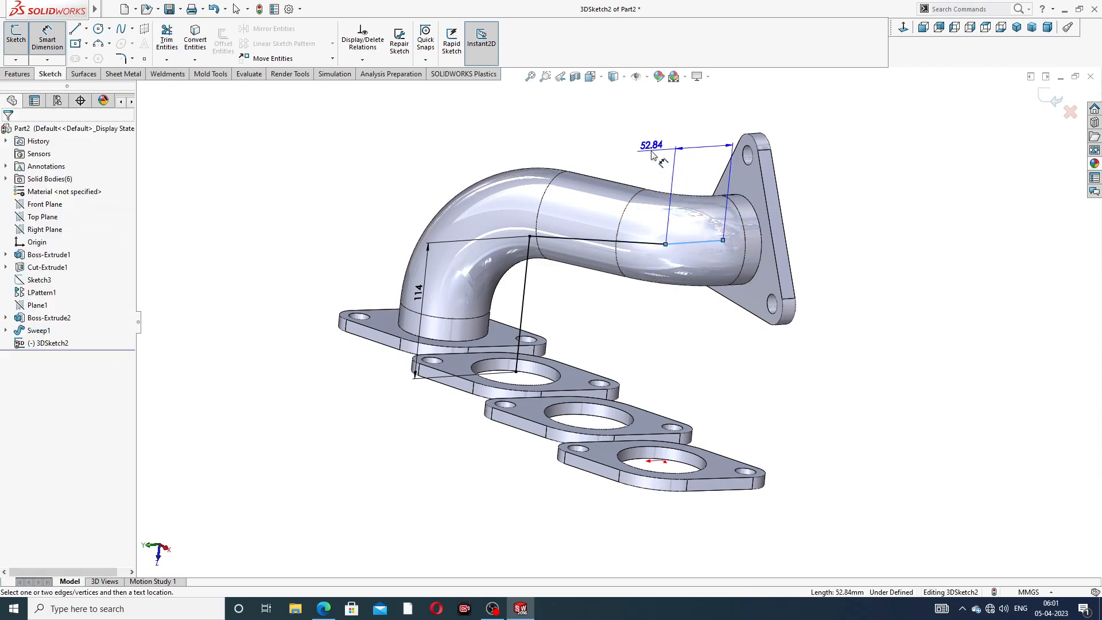
pyautogui.write('54')
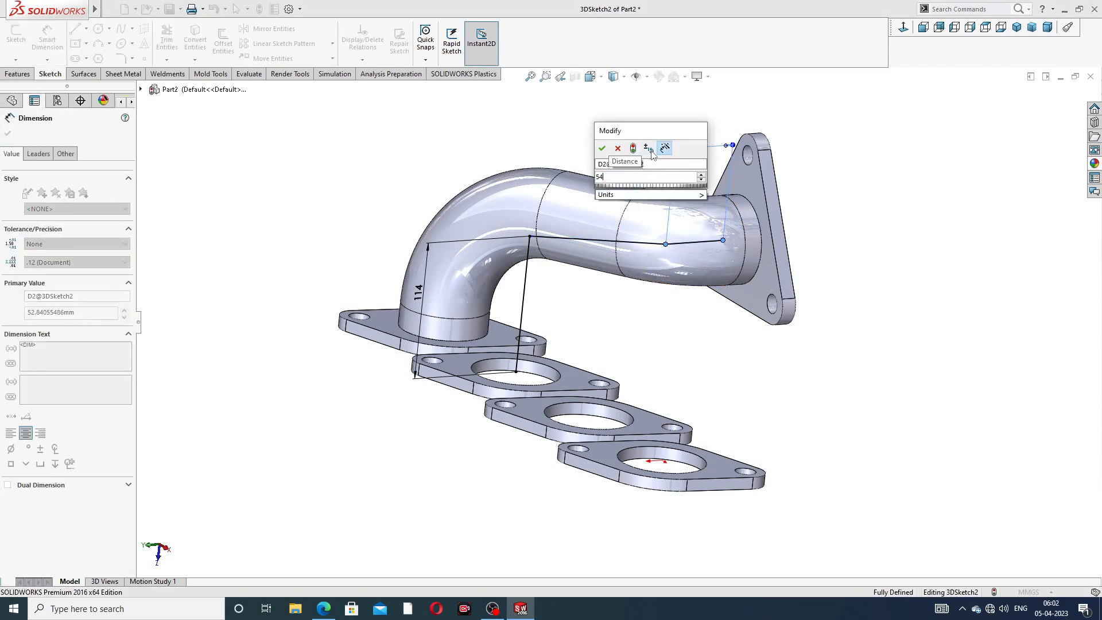
pyautogui.press('Return')
pyautogui.press('Escape')
pyautogui.rightClick(499, 145)
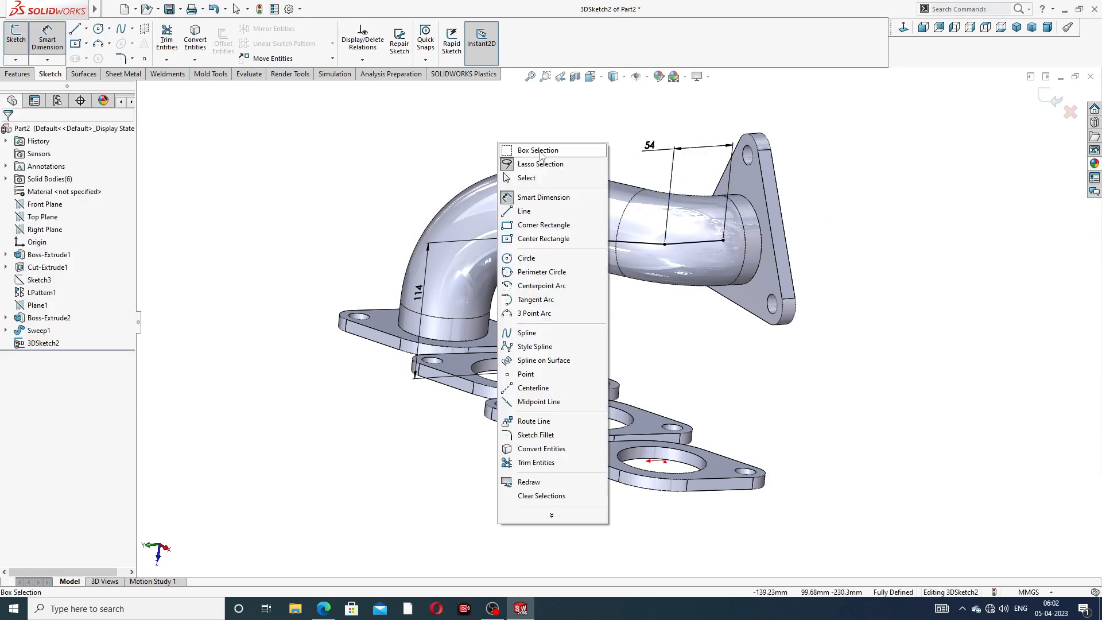
pyautogui.click(529, 178)
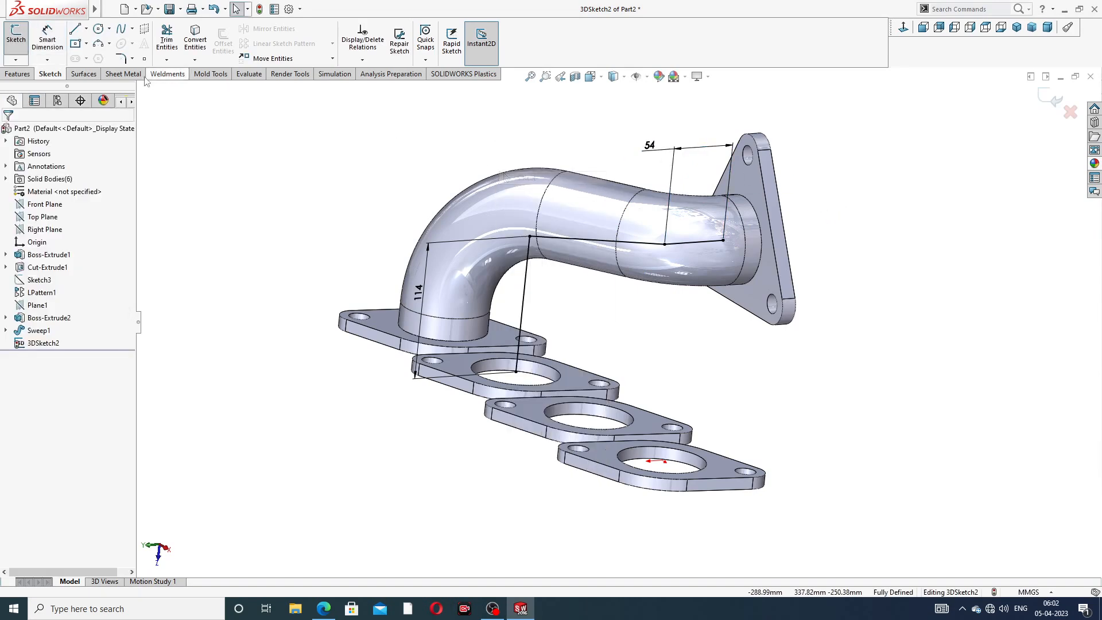
# Fillet the corner between the vertical path line above the second flange and the long path line with a 98 mm radius
pyautogui.click(120, 59)
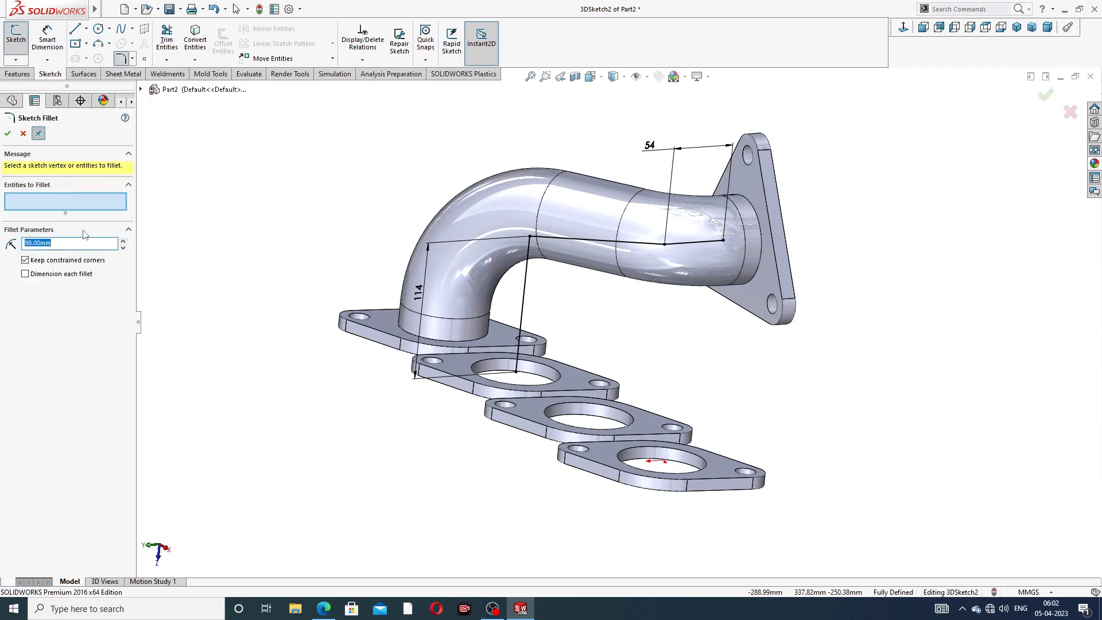
pyautogui.click(529, 237)
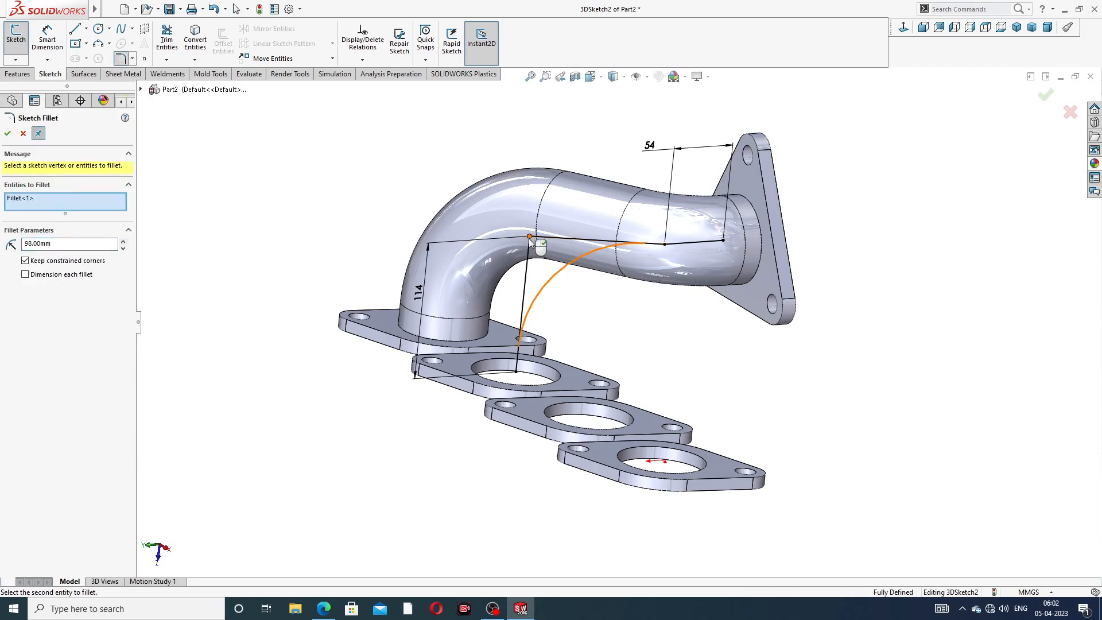
pyautogui.click(8, 135)
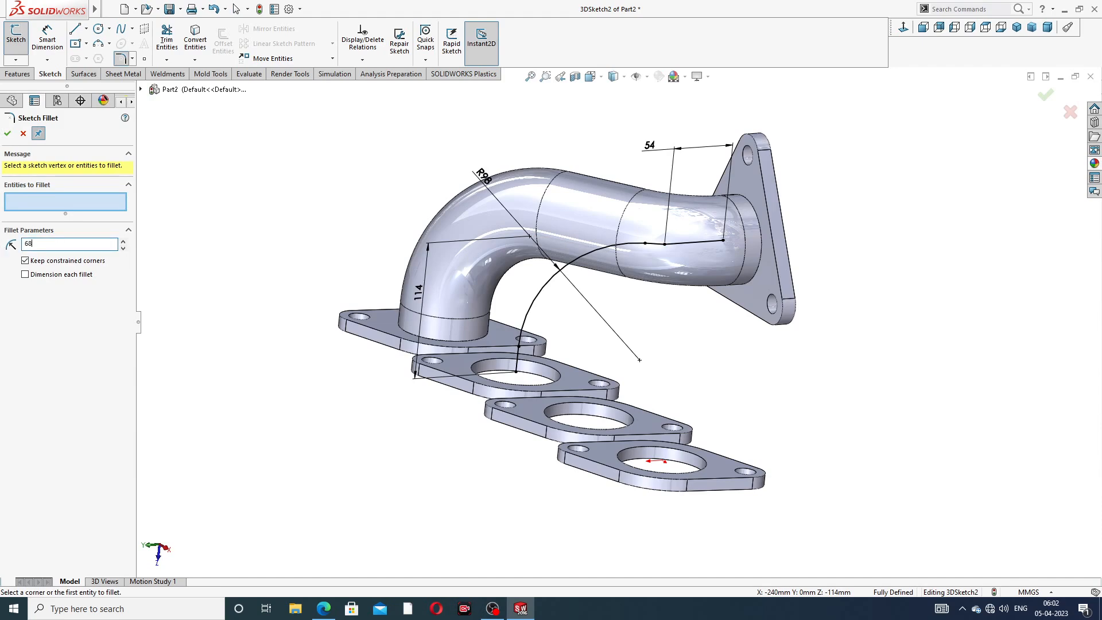
# Try to fillet the path corner near the triangular flange with a 68 mm radius, then leave the fillet command
pyautogui.click(665, 245)
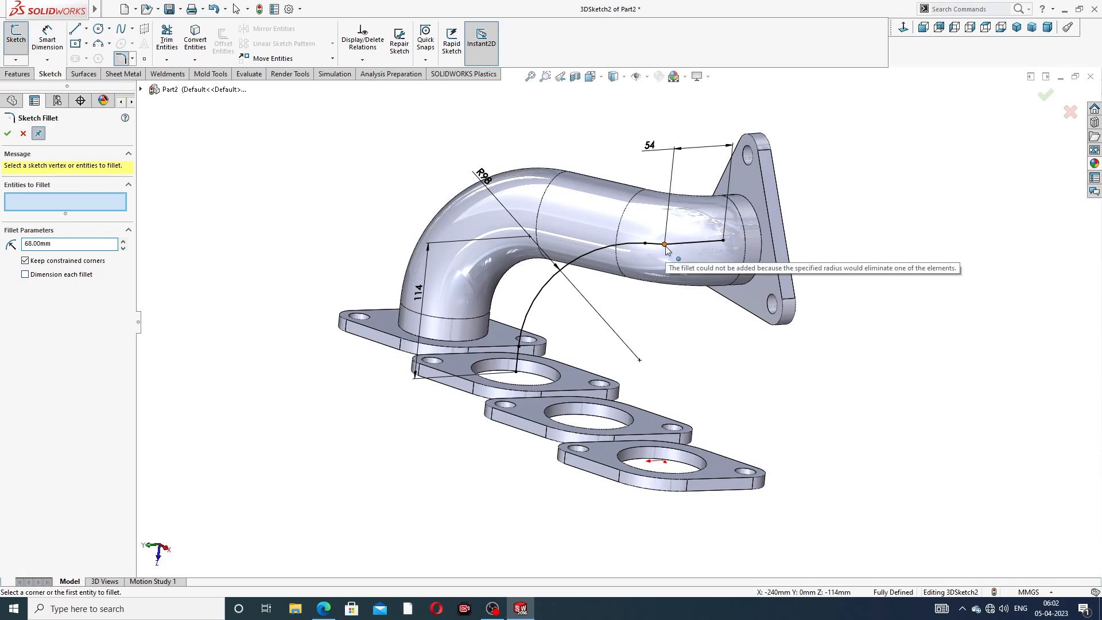
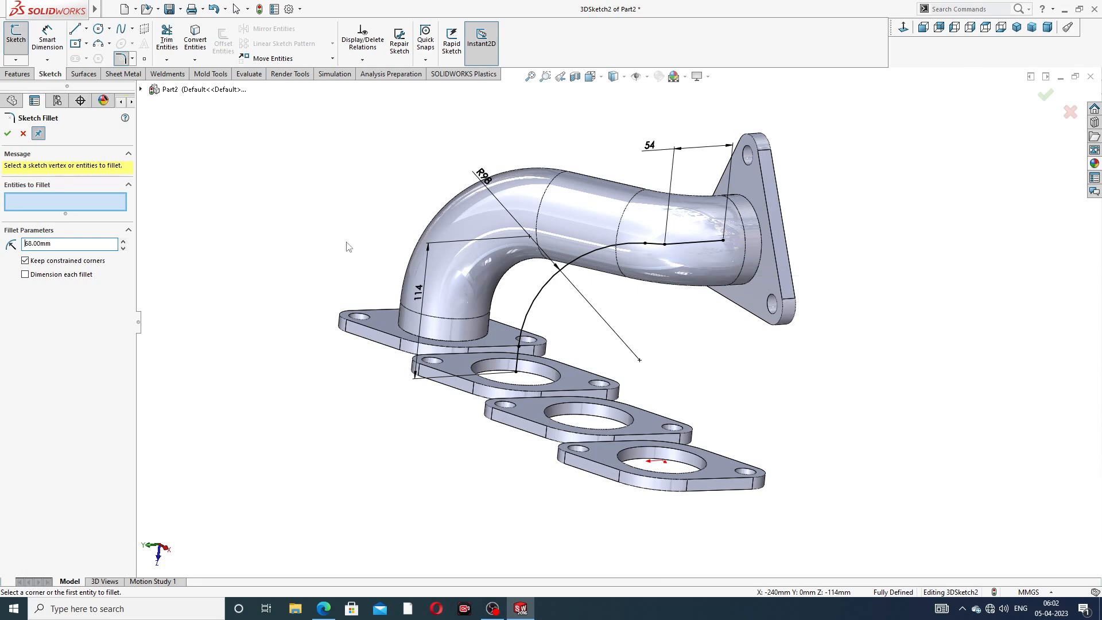
pyautogui.moveTo(410, 241)
pyautogui.mouseDown(button='middle')
pyautogui.moveTo(398, 229)
pyautogui.moveTo(419, 281)
pyautogui.mouseUp(button='middle')
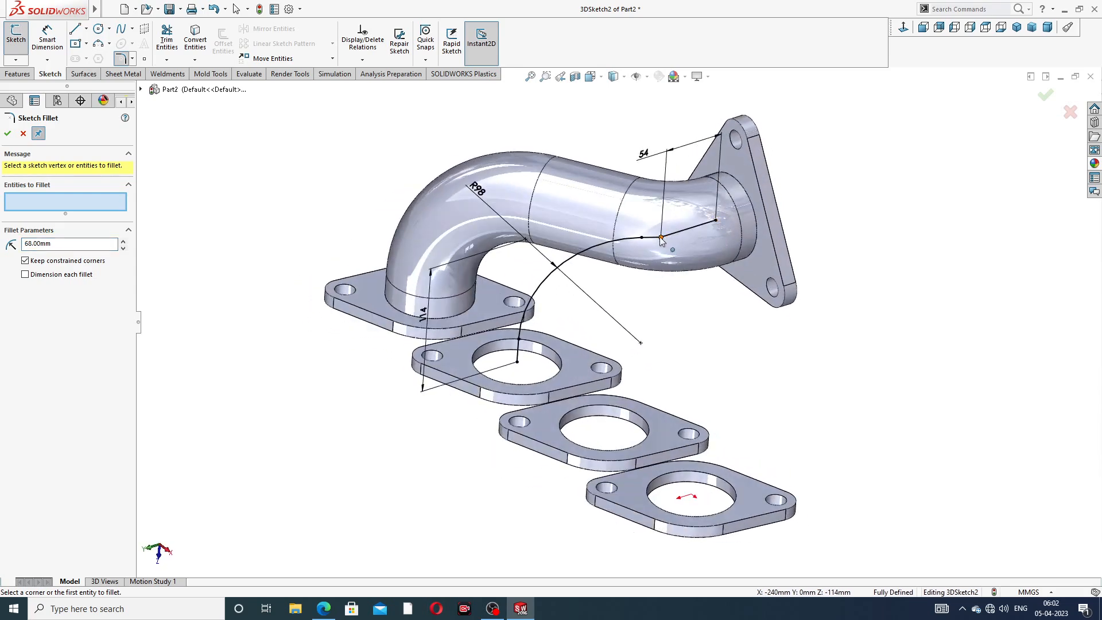
pyautogui.moveTo(54, 244); pyautogui.dragTo(3, 248)
pyautogui.click(22, 136)
pyautogui.moveTo(700, 246); pyautogui.dragTo(688, 235, button='middle')
pyautogui.scroll(-3, 719, 195)
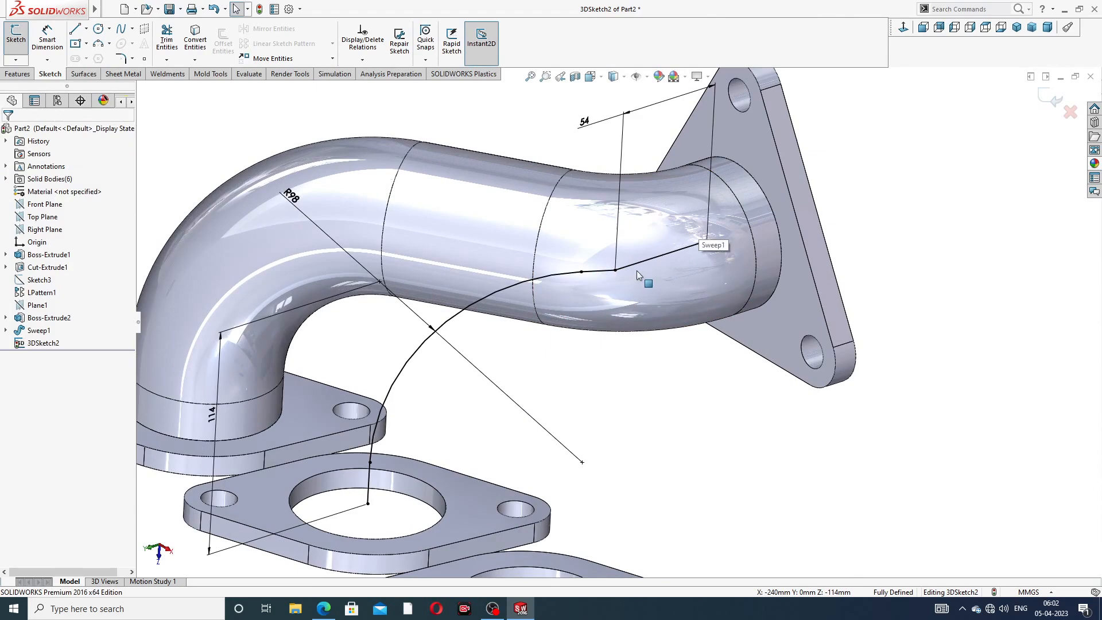
pyautogui.scroll(5, 631, 279)
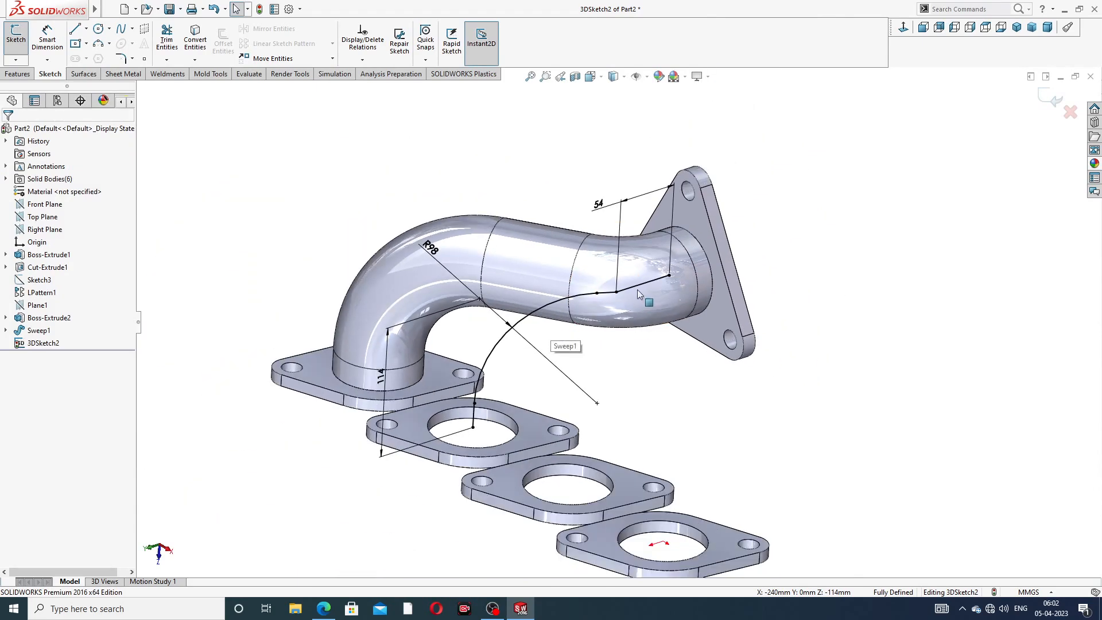
pyautogui.scroll(-4, 629, 296)
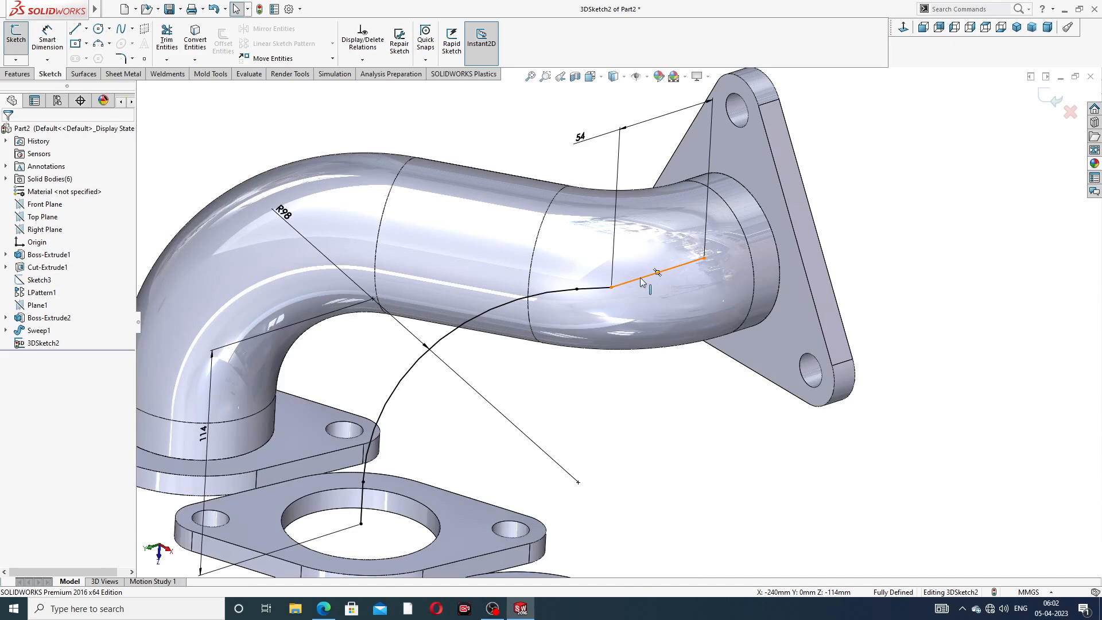
# Delete the short line segment inside the pipe and the 98 mm radius arc connected to it from the 3D sketch
pyautogui.click(603, 289)
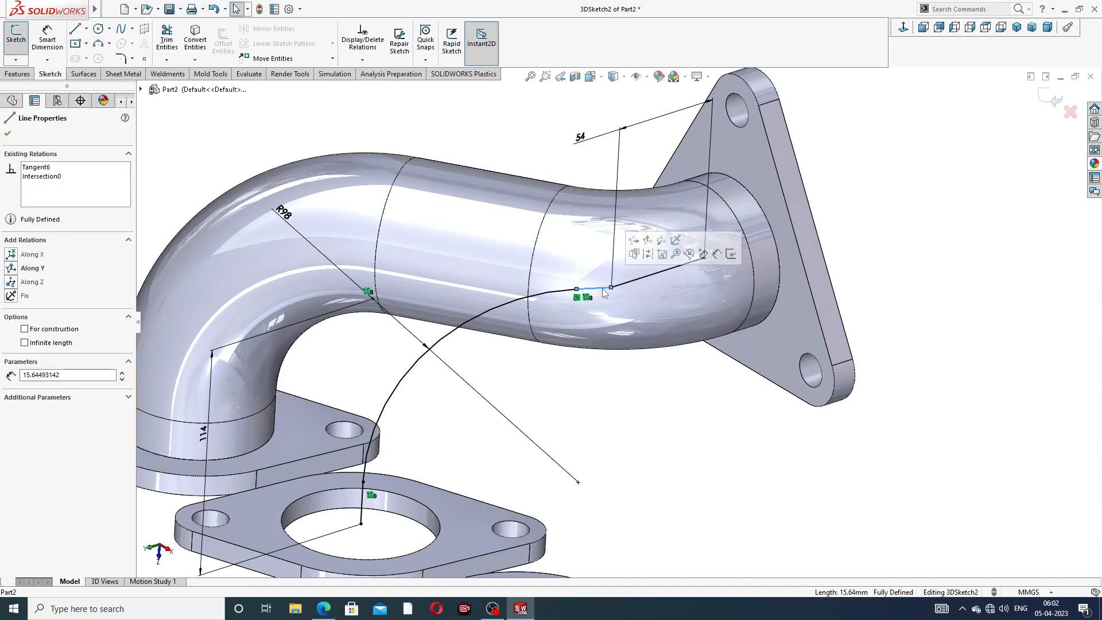
pyautogui.press('Delete')
pyautogui.moveTo(577, 289); pyautogui.dragTo(533, 333)
pyautogui.click(532, 383)
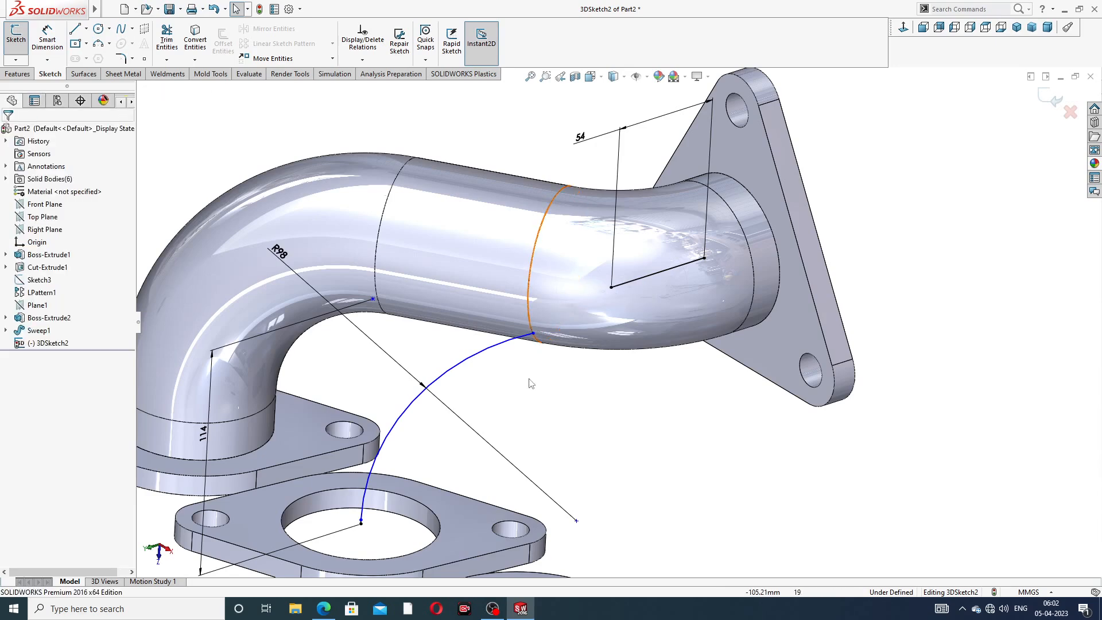
pyautogui.scroll(3, 548, 366)
pyautogui.scroll(-5, 477, 442)
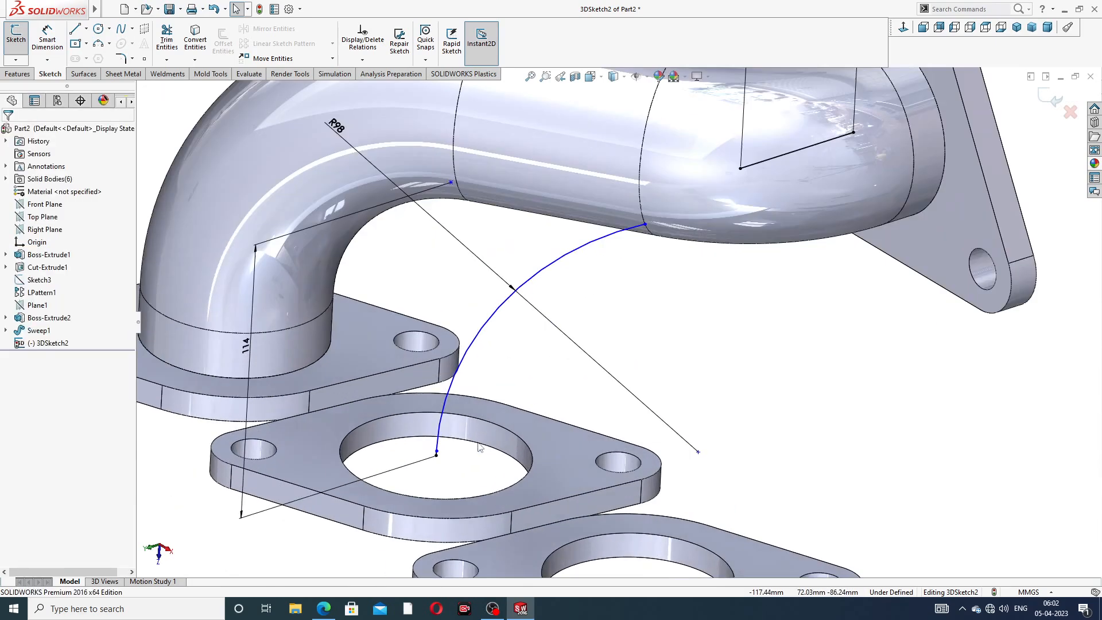
pyautogui.click(472, 361)
pyautogui.press('Delete')
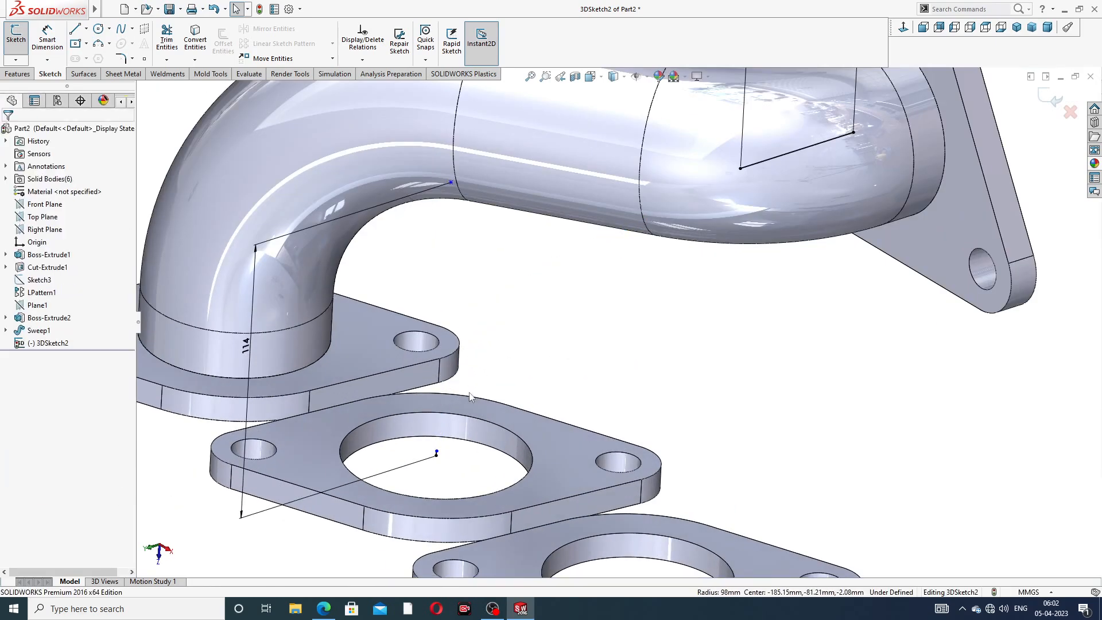
# Stretch the vertical line at the second flange's centre to about 24.7 mm by moving its upper endpoint
pyautogui.scroll(-3, 432, 478)
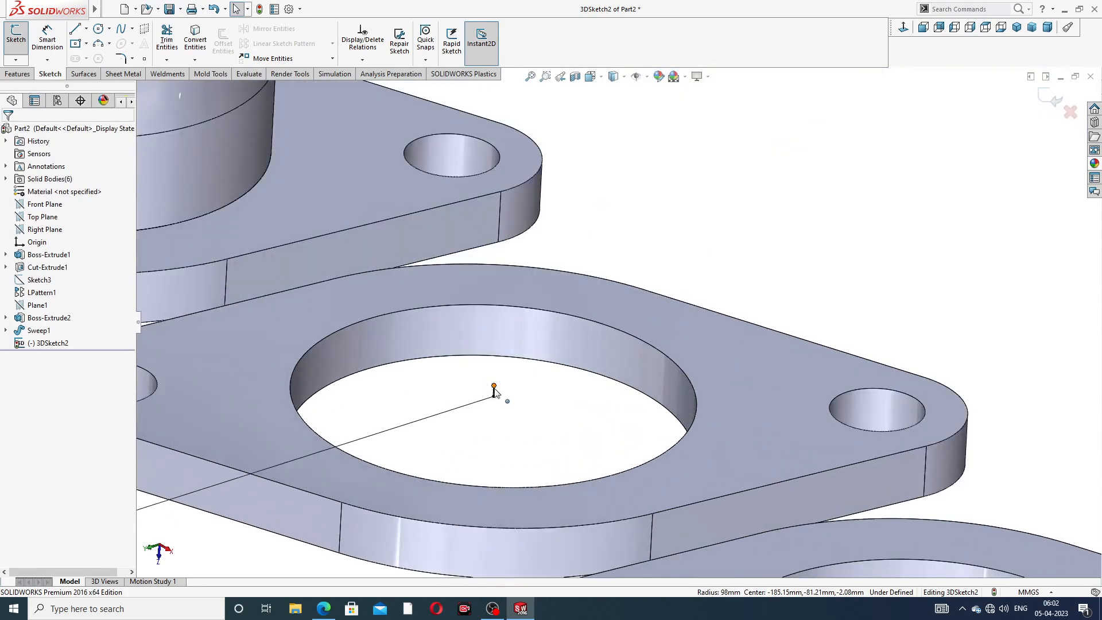
pyautogui.moveTo(493, 388); pyautogui.dragTo(496, 333)
pyautogui.moveTo(499, 277); pyautogui.dragTo(499, 270)
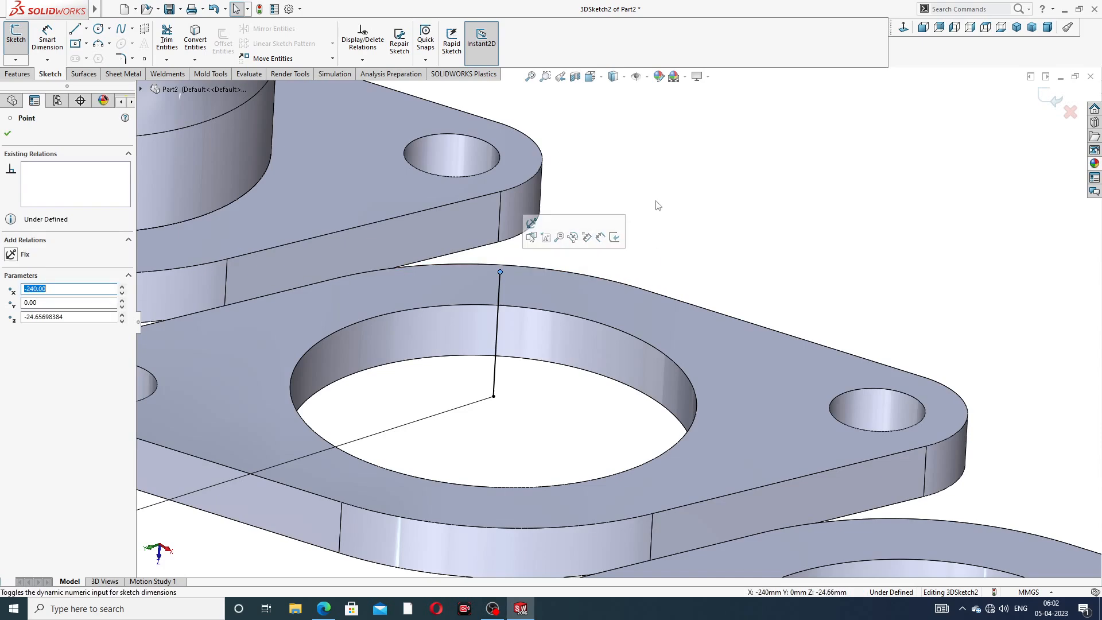
pyautogui.click(667, 209)
# Delete the 54 mm sketch line inside the pipe's outlet end
pyautogui.scroll(7, 701, 211)
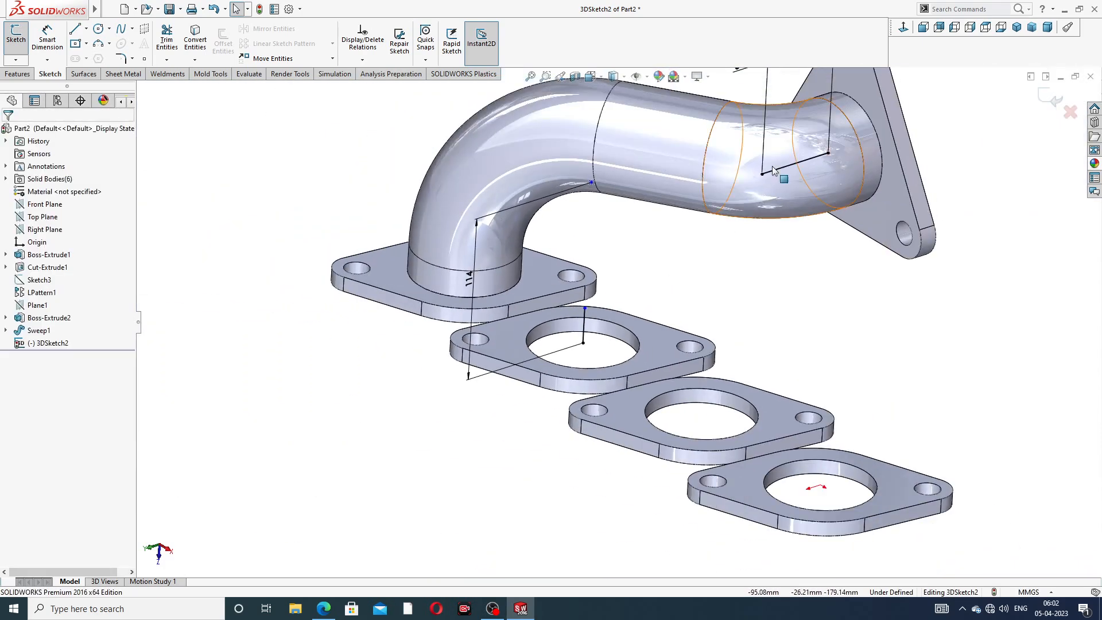
pyautogui.scroll(-2, 772, 167)
pyautogui.click(752, 183)
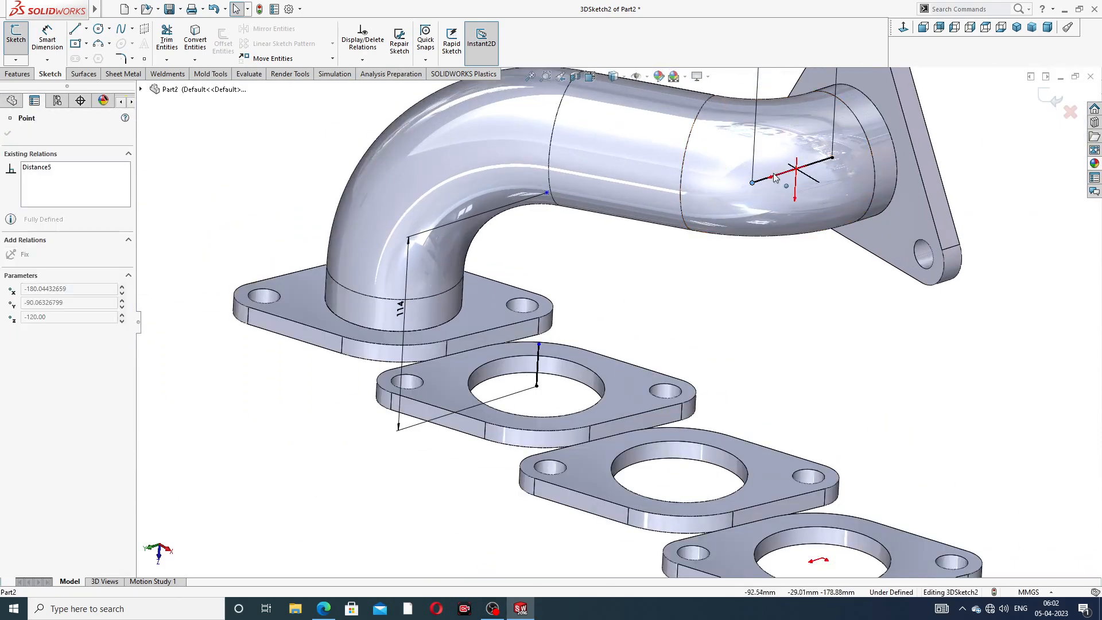
pyautogui.moveTo(795, 171); pyautogui.dragTo(796, 172)
pyautogui.click(1003, 152)
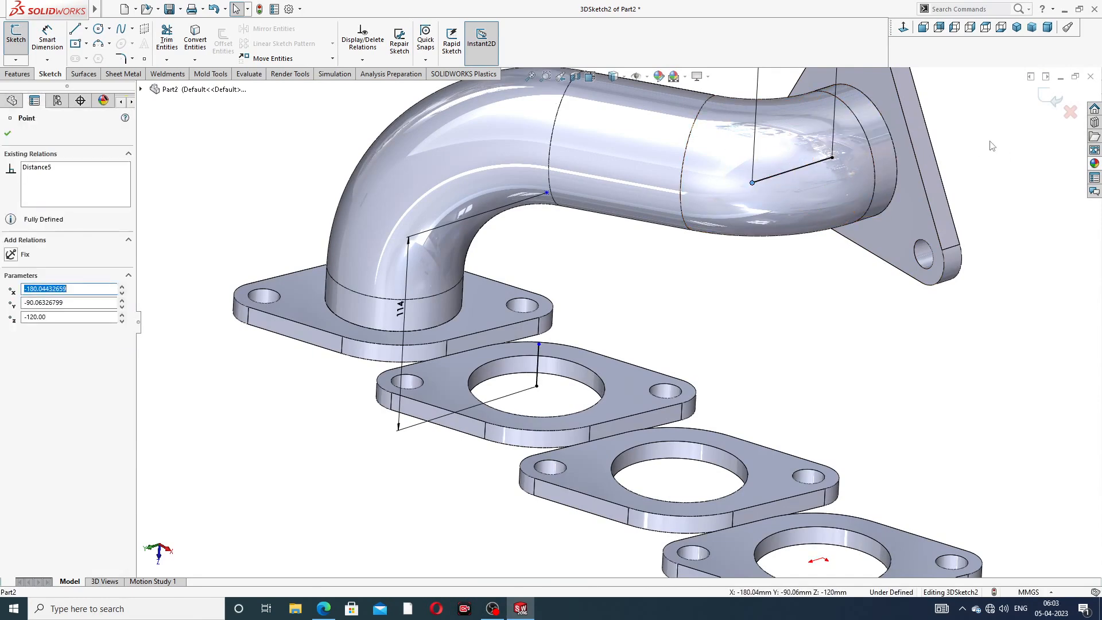
pyautogui.click(991, 142)
pyautogui.click(806, 168)
pyautogui.press('Delete')
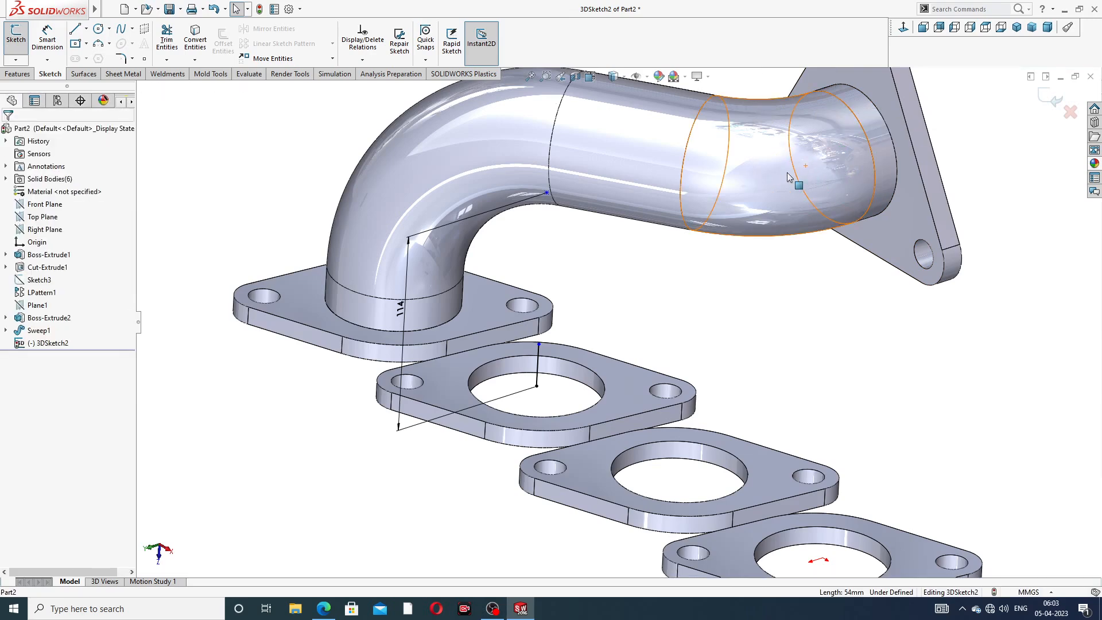
# Sketch a line about 44 mm long from the centre of the pipe's outlet end back into the pipe
pyautogui.click(76, 30)
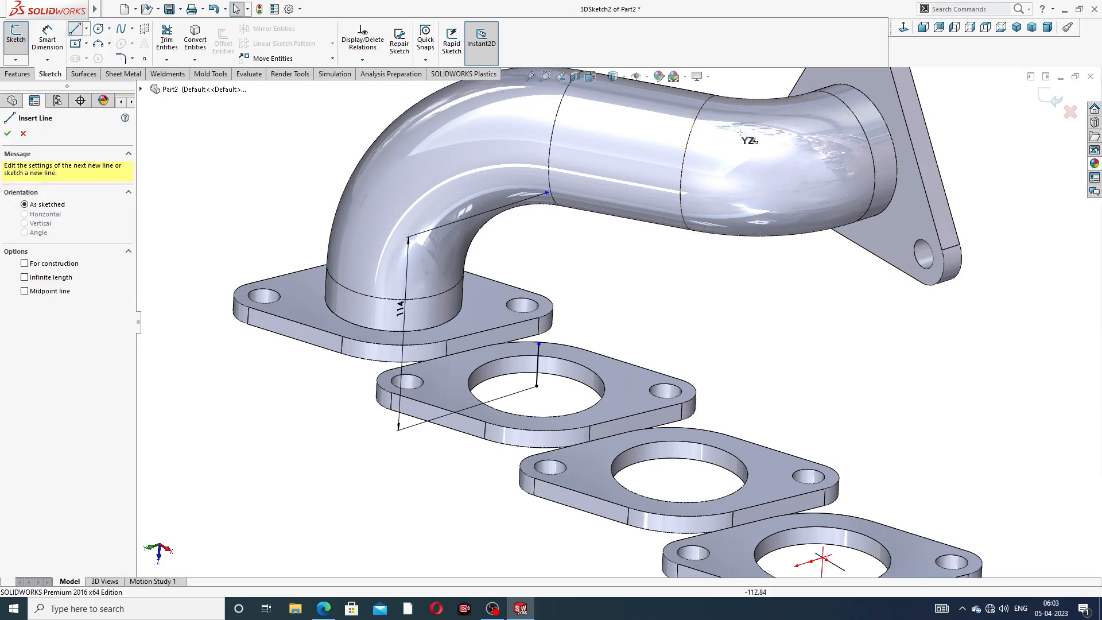
pyautogui.moveTo(891, 179); pyautogui.dragTo(889, 139, button='middle')
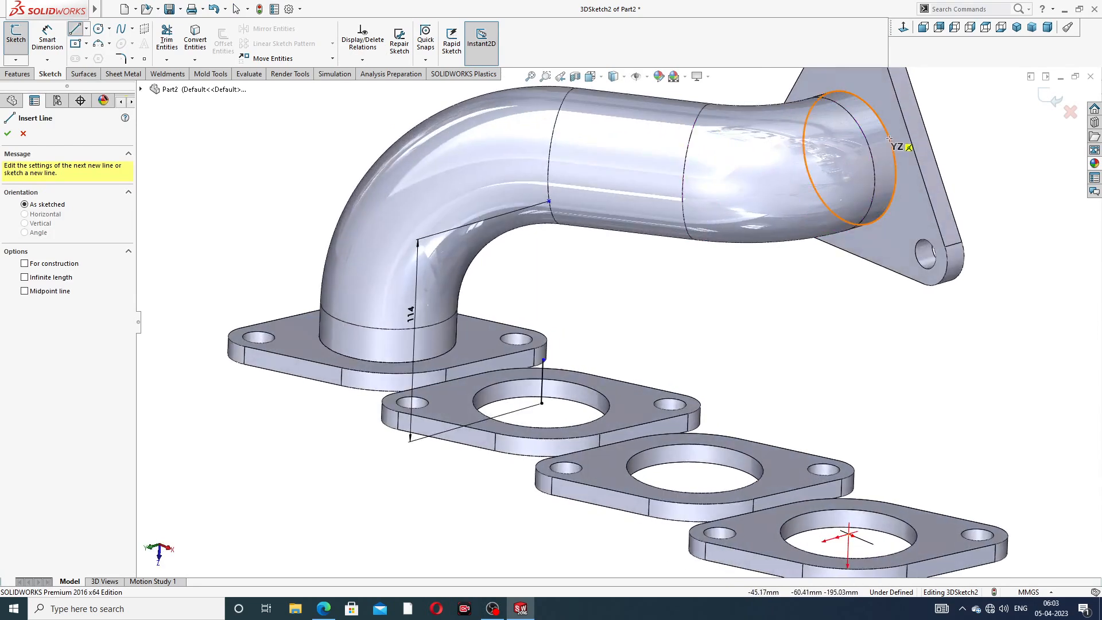
pyautogui.click(849, 158)
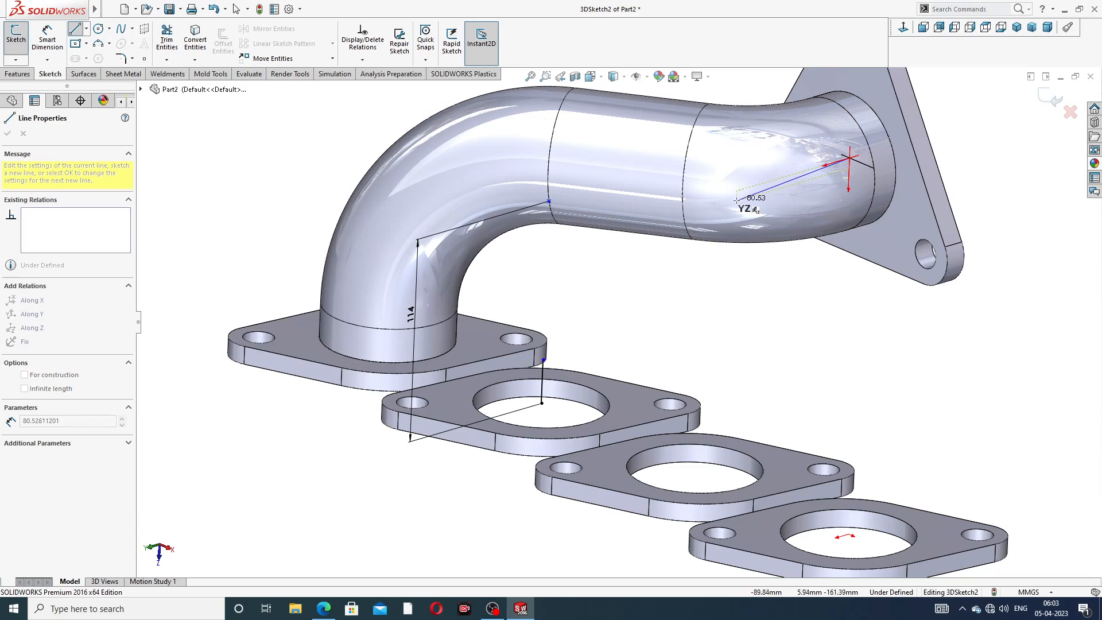
pyautogui.click(804, 171)
pyautogui.rightClick(998, 142)
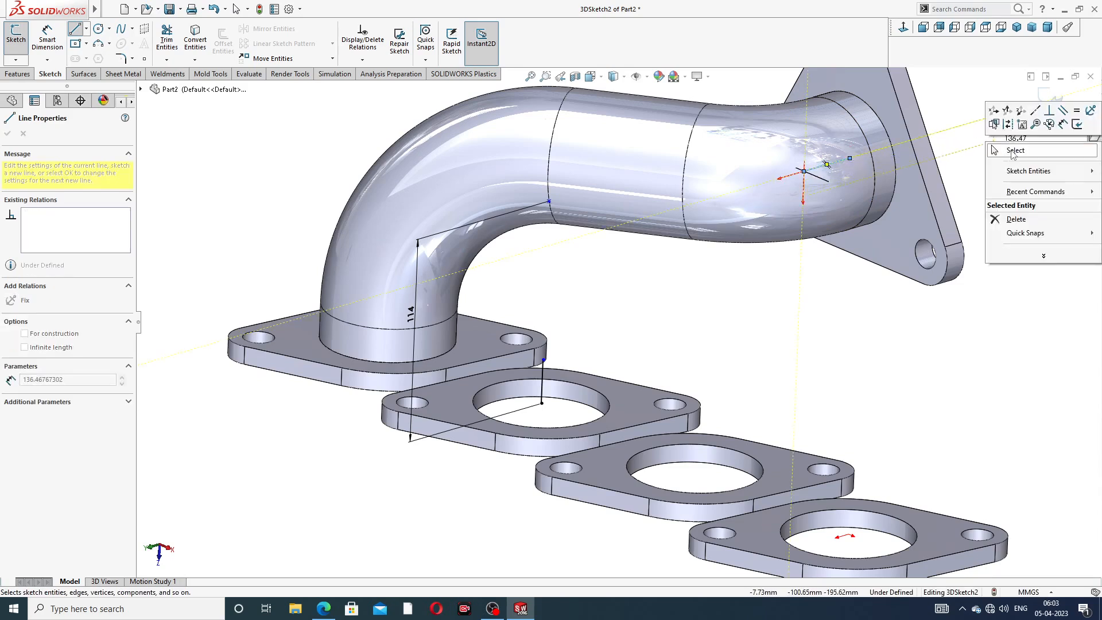
pyautogui.click(1009, 152)
pyautogui.moveTo(804, 171)
pyautogui.mouseDown()
pyautogui.moveTo(754, 188)
pyautogui.moveTo(788, 176)
pyautogui.mouseUp()
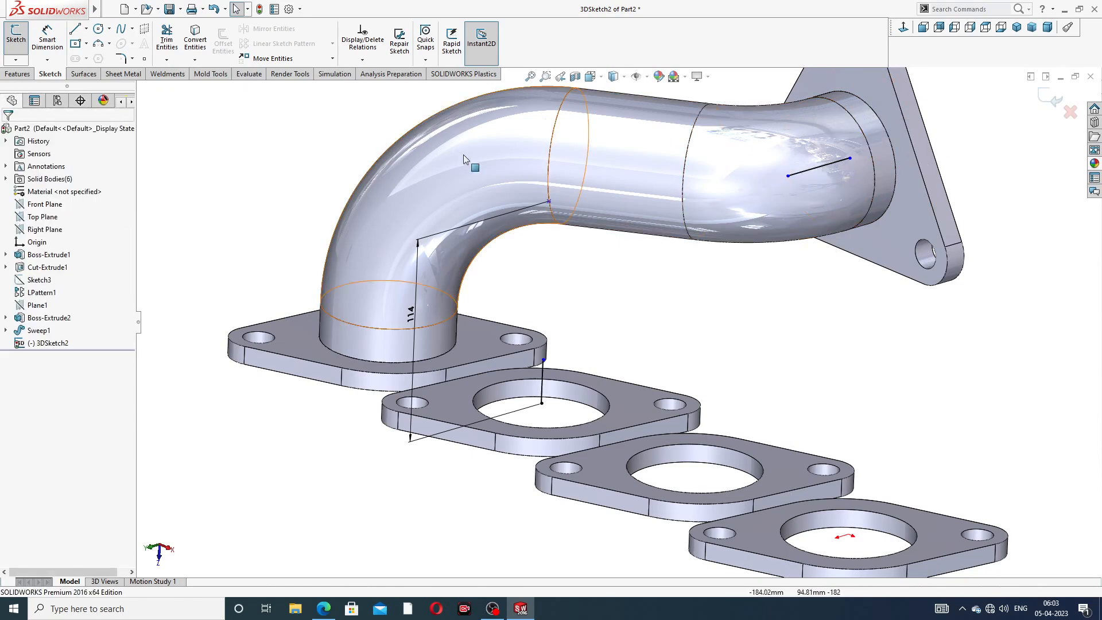
# Sketch a line connecting the second flange's vertical line to the inner end of the outlet line
pyautogui.click(74, 30)
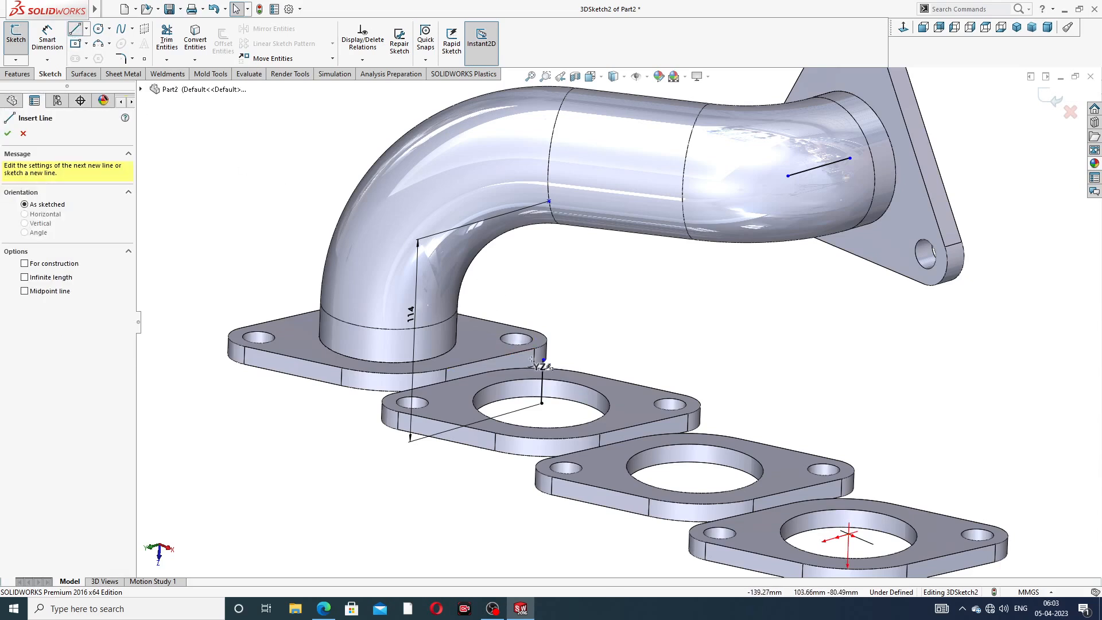
pyautogui.moveTo(543, 360)
pyautogui.mouseDown()
pyautogui.moveTo(754, 238)
pyautogui.moveTo(789, 175)
pyautogui.mouseUp()
pyautogui.rightClick(951, 129)
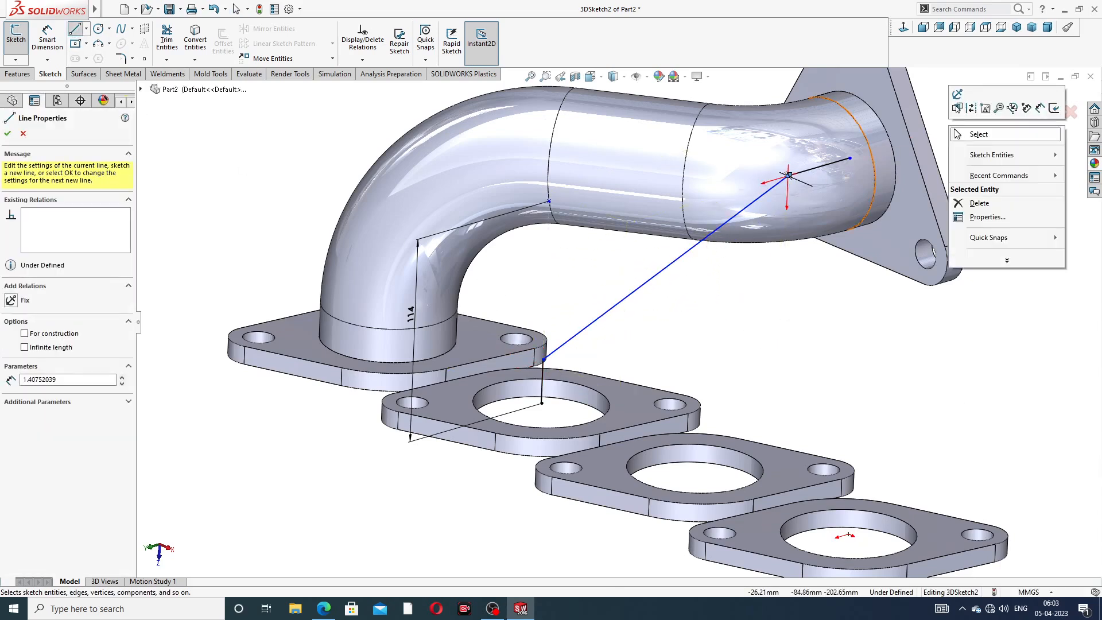
pyautogui.click(978, 134)
# Delete the tiny stray line segment at the junction of the connecting line and the outlet line
pyautogui.scroll(-10, 790, 188)
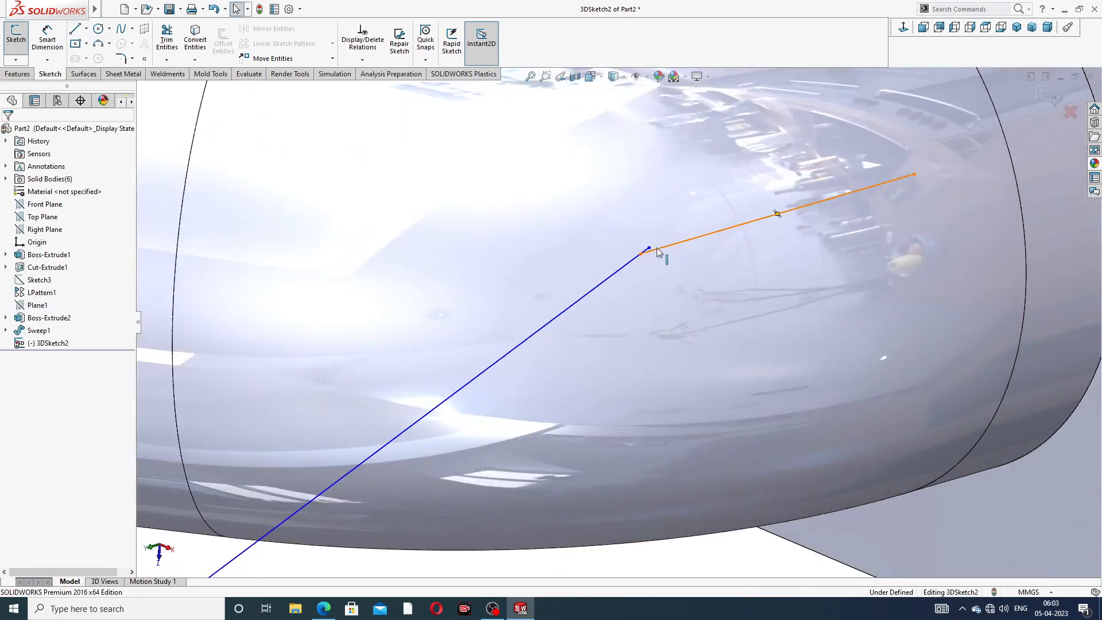
pyautogui.scroll(-5, 657, 249)
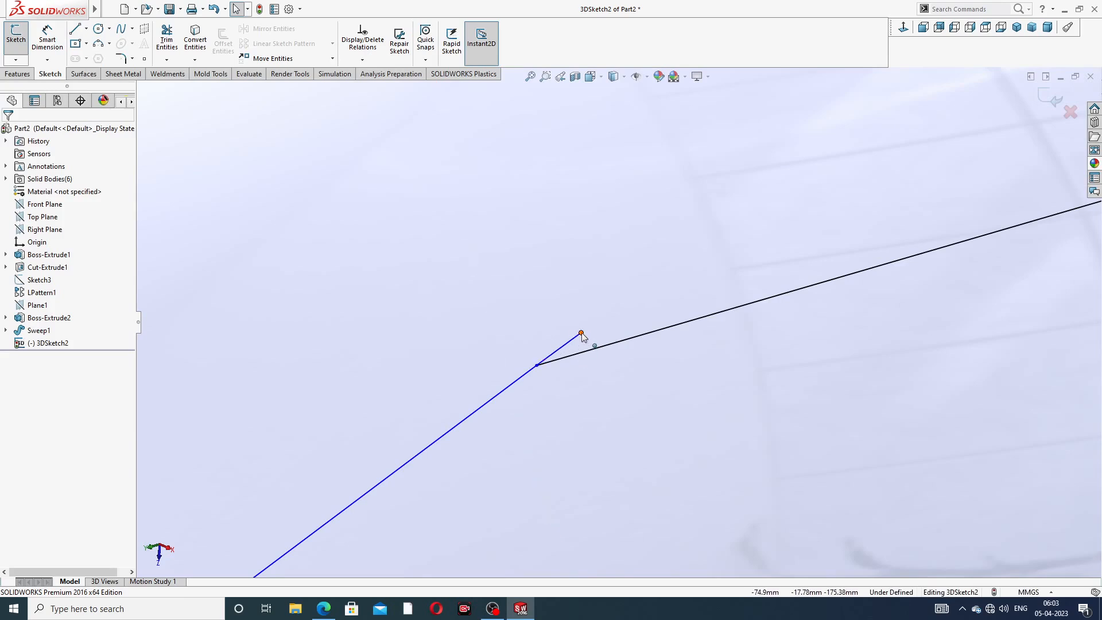
pyautogui.moveTo(581, 334); pyautogui.dragTo(546, 340)
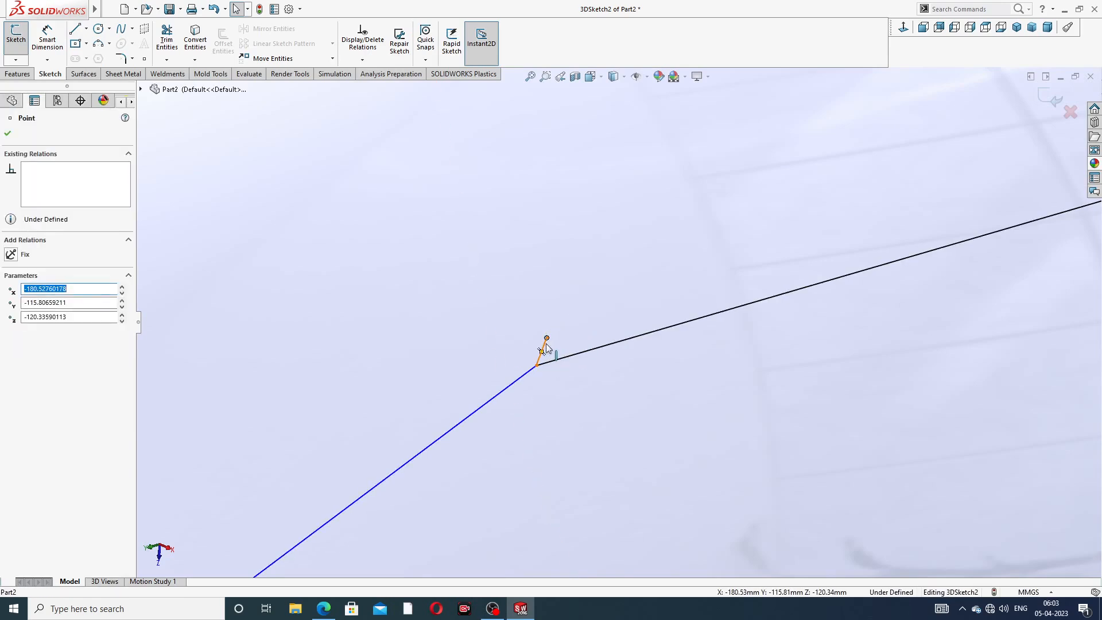
pyautogui.click(544, 348)
pyautogui.press('Delete')
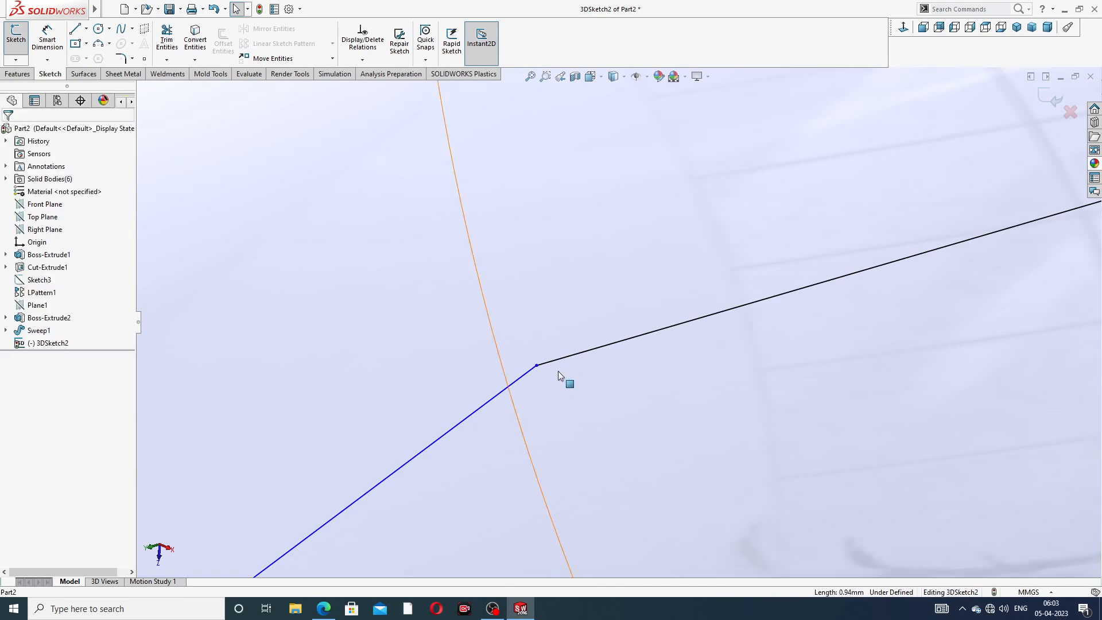
# Dimension the outlet line's length and set it to 54 mm
pyautogui.scroll(5, 686, 298)
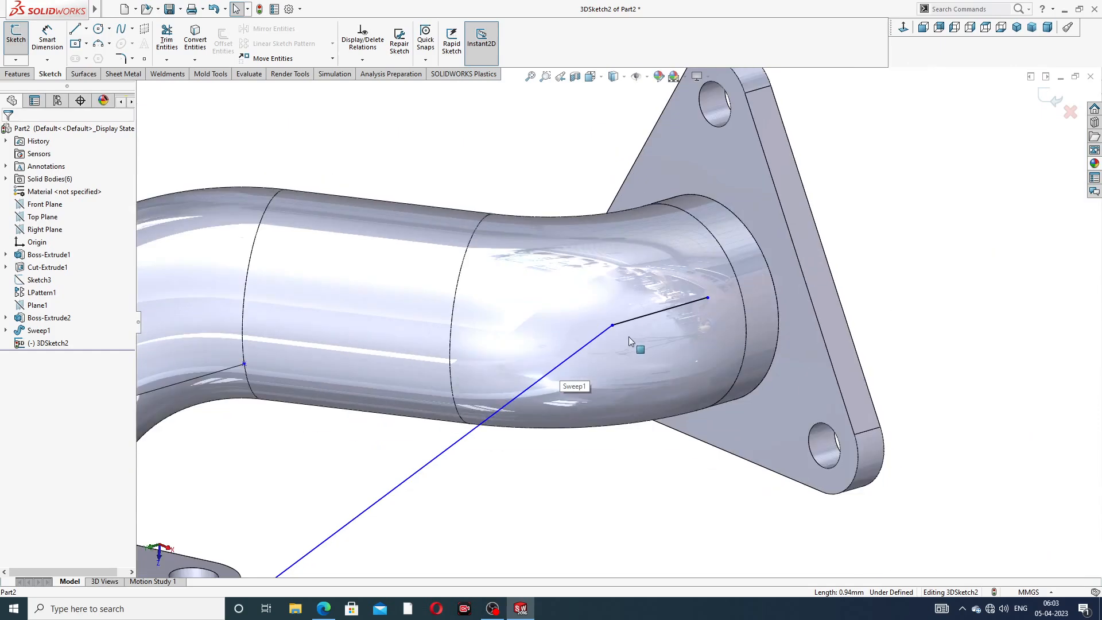
pyautogui.scroll(3, 574, 373)
pyautogui.moveTo(519, 414); pyautogui.dragTo(462, 475, button='middle')
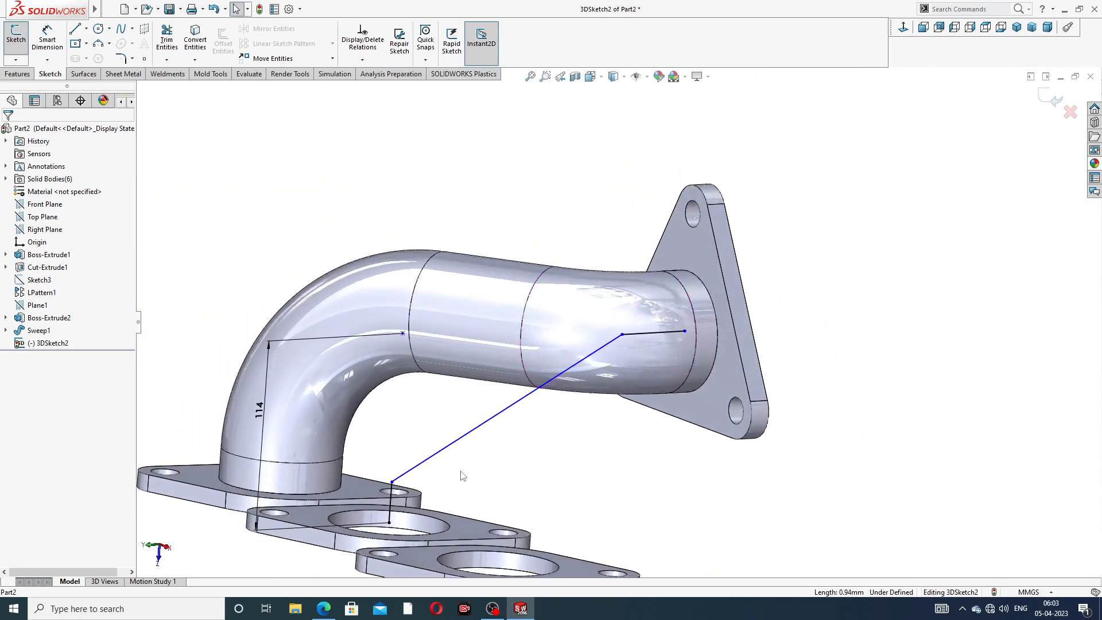
pyautogui.scroll(-2, 463, 475)
pyautogui.click(47, 39)
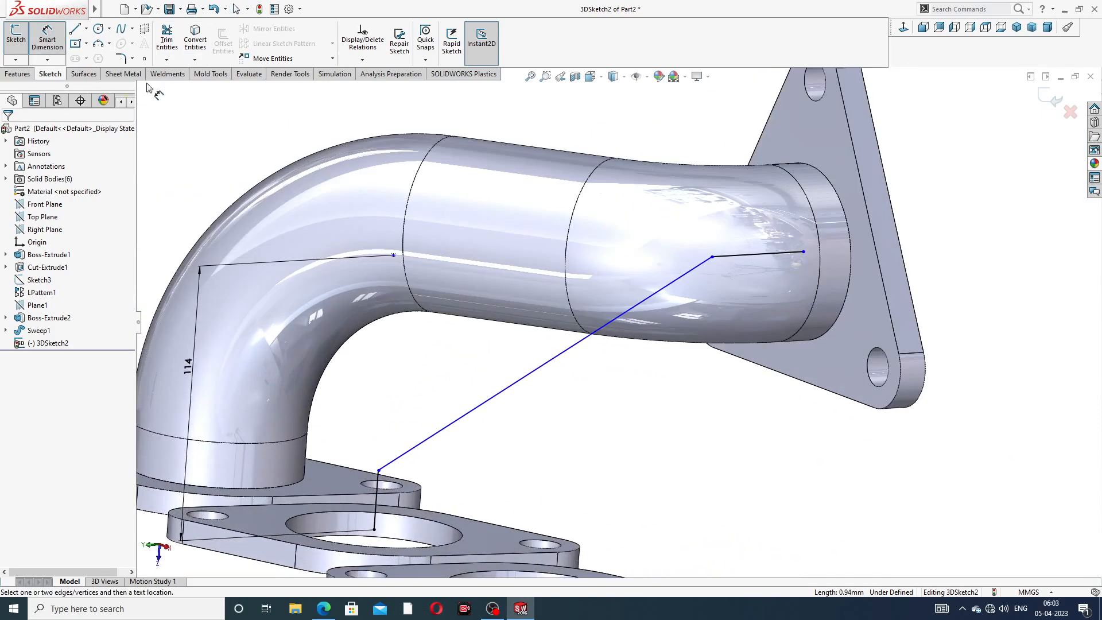
pyautogui.click(762, 253)
pyautogui.click(711, 128)
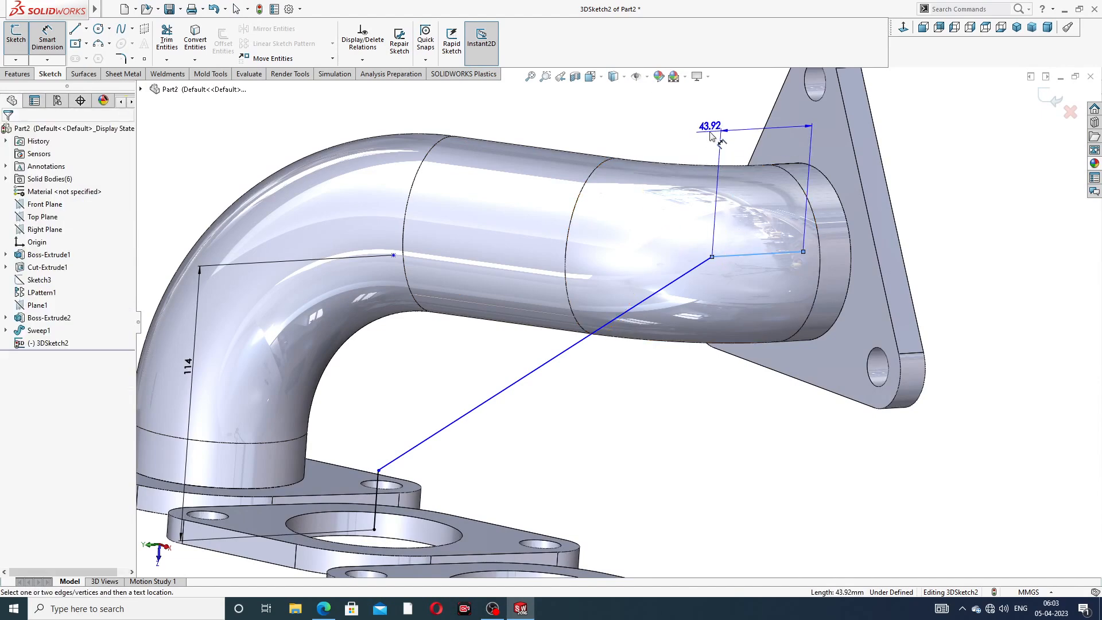
pyautogui.write('54')
pyautogui.press('Return')
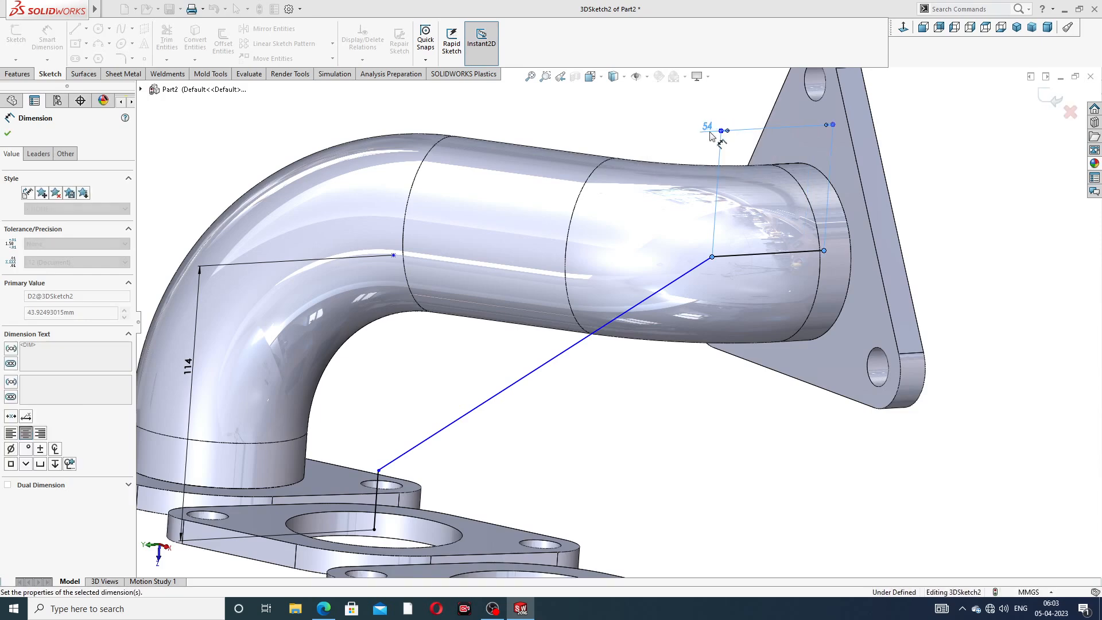
# Dimension the vertical line rising from the second flange's centre and set its length to 114 mm
pyautogui.scroll(3, 492, 414)
pyautogui.scroll(-3, 491, 414)
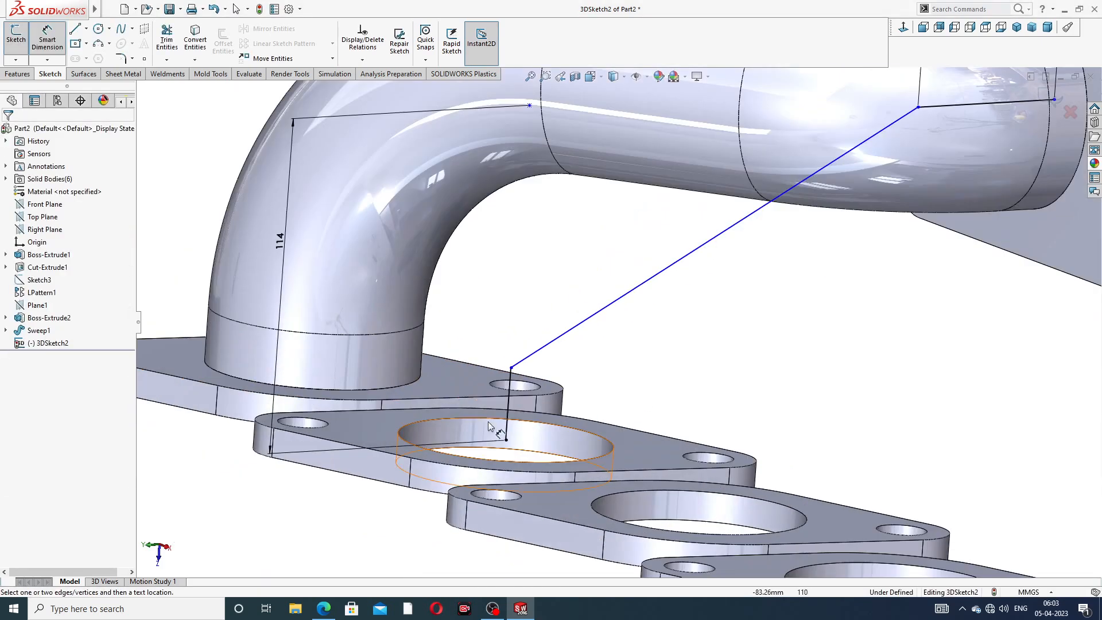
pyautogui.click(510, 385)
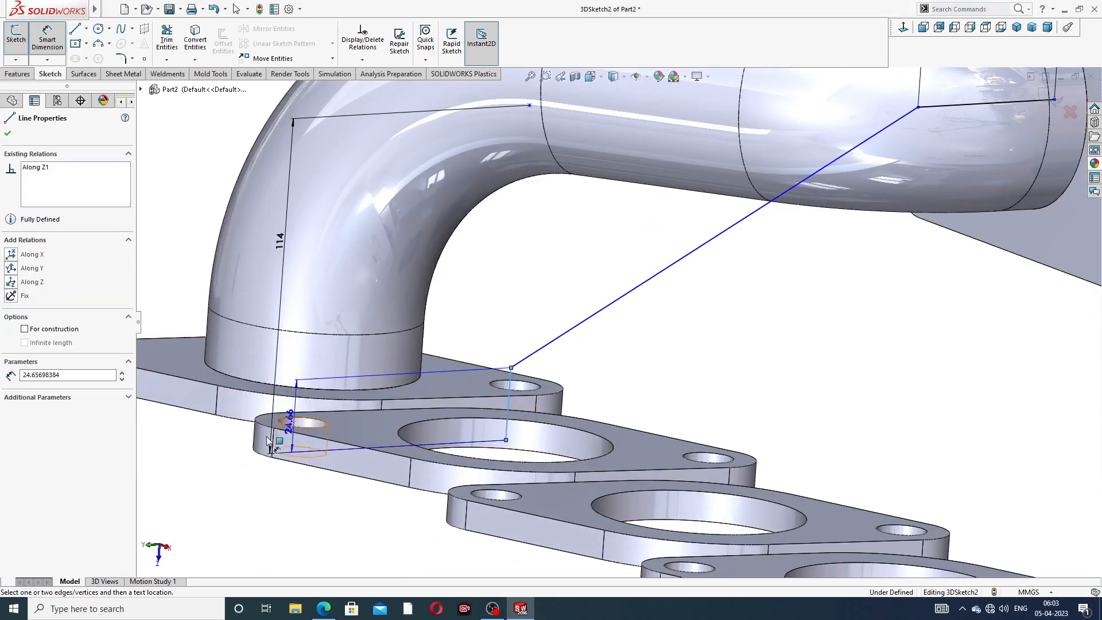
pyautogui.click(221, 448)
pyautogui.write('11')
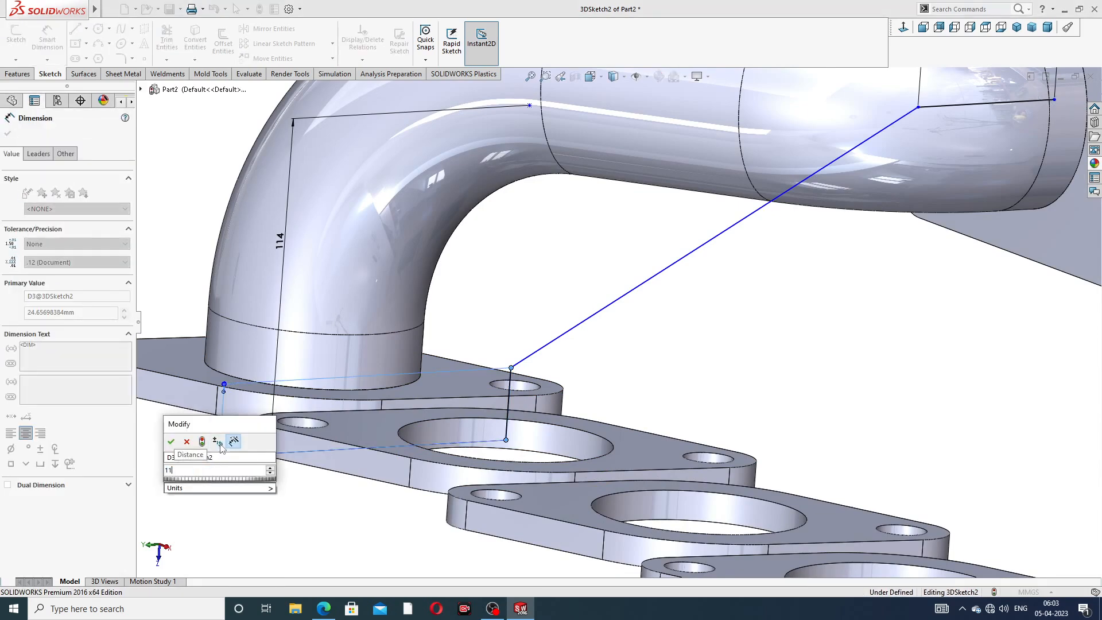
pyautogui.write('4')
pyautogui.press('Return')
pyautogui.click(732, 345)
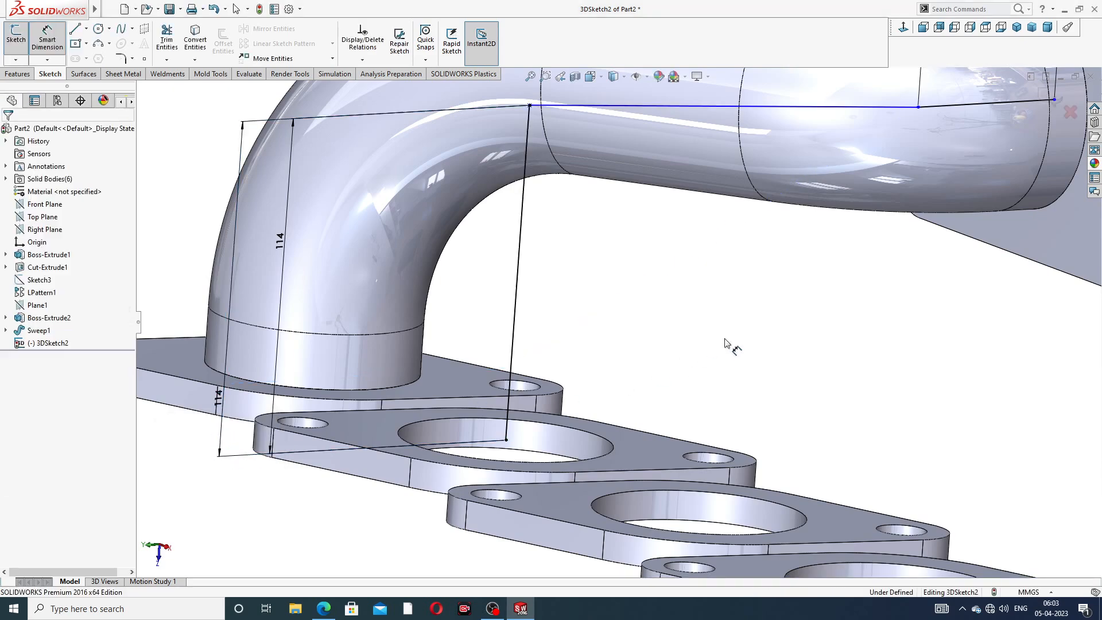
# Move the second flange line's length dimension clear of the pipe and set it to 106 mm
pyautogui.press('f')
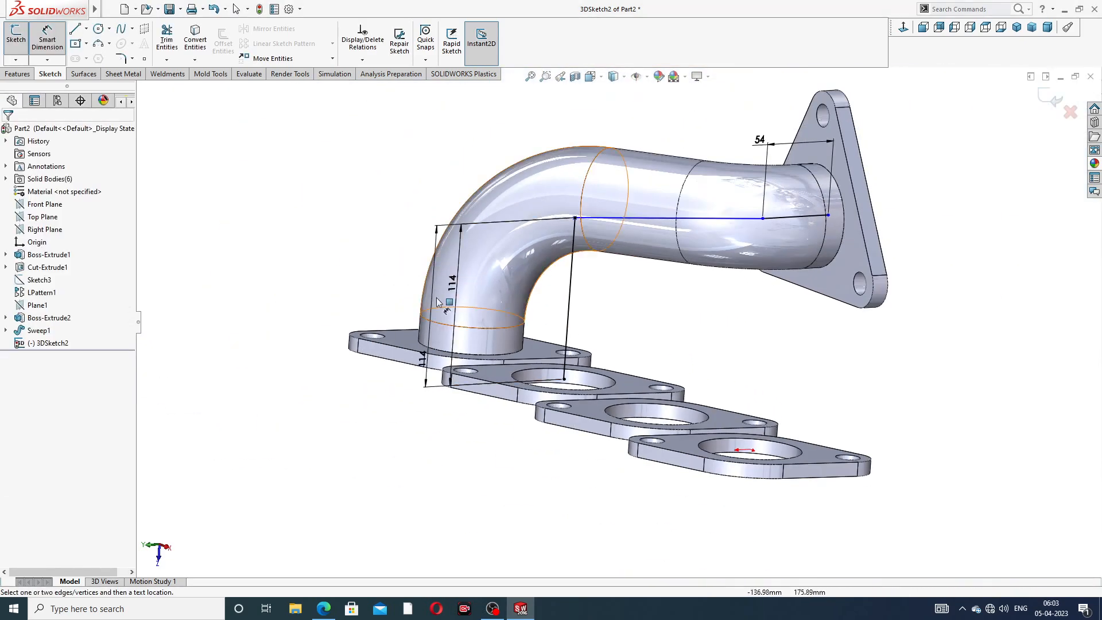
pyautogui.moveTo(421, 362); pyautogui.dragTo(314, 355)
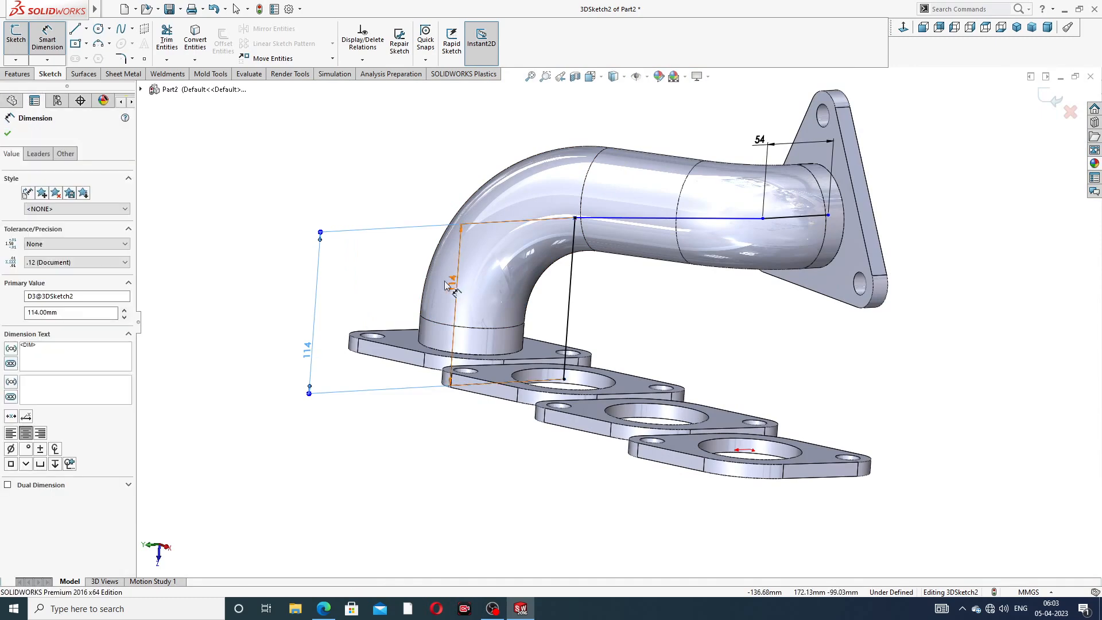
pyautogui.doubleClick(311, 351)
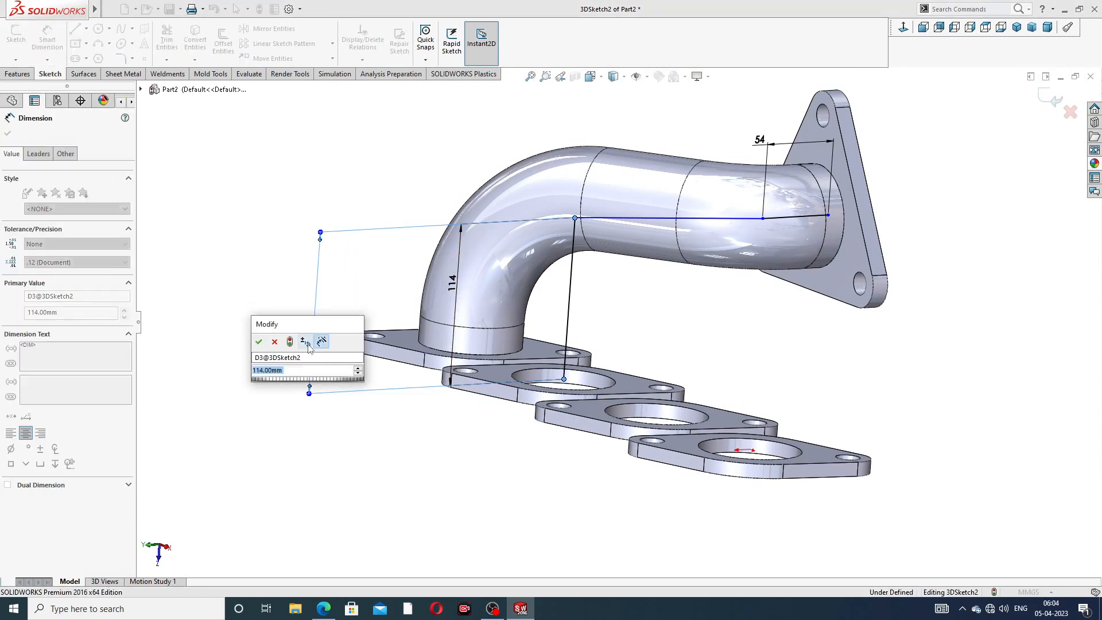
pyautogui.write('106')
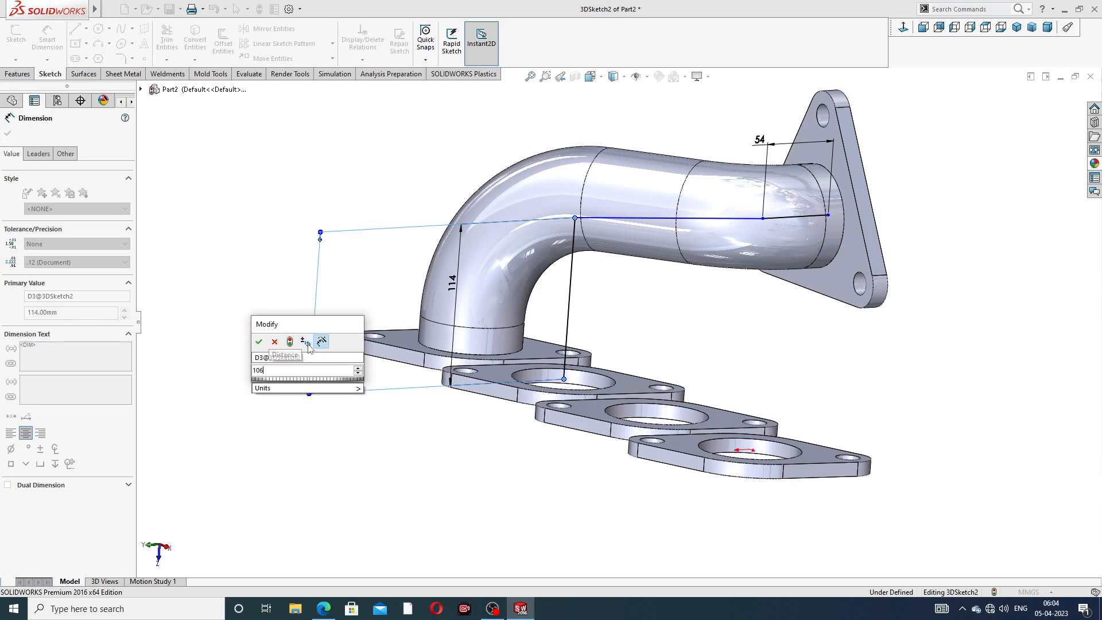
pyautogui.press('Return')
pyautogui.click(745, 321)
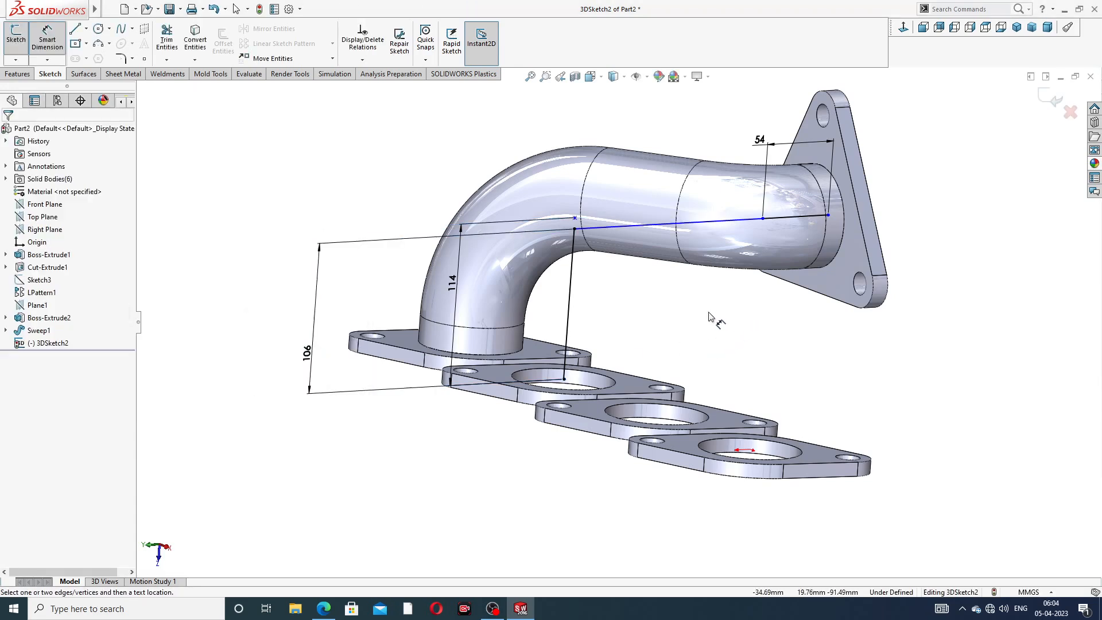
pyautogui.click(458, 284)
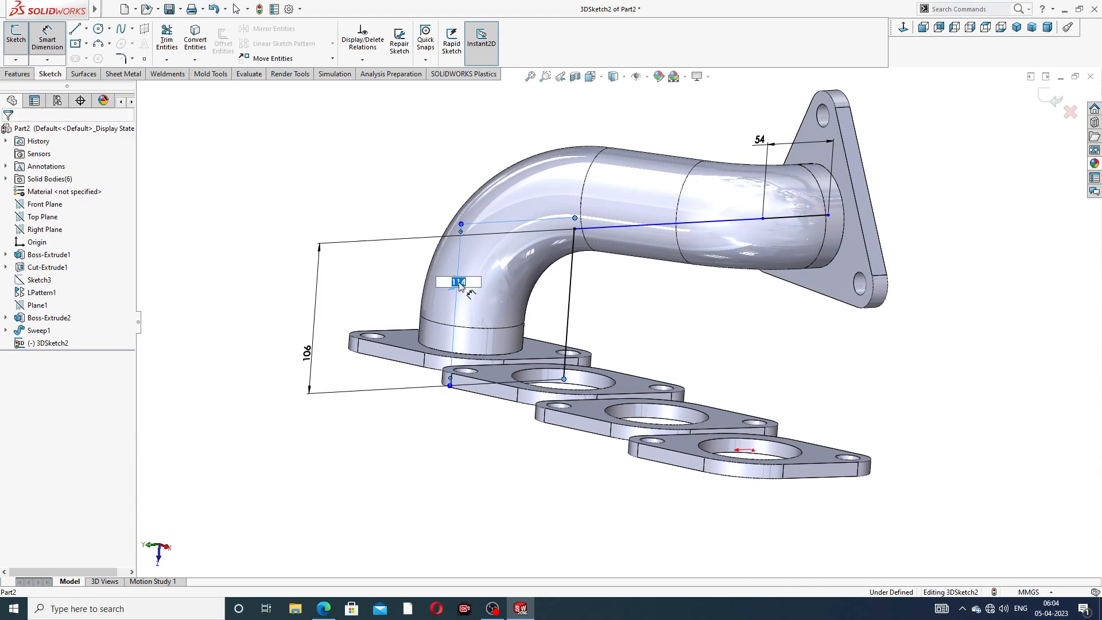
pyautogui.press('Return')
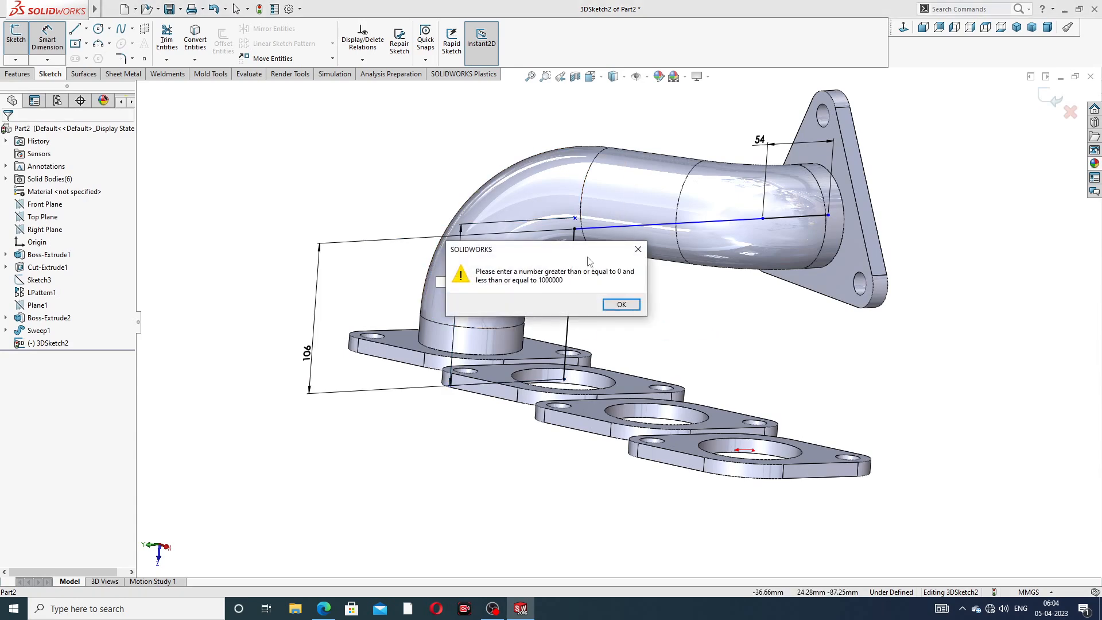
pyautogui.click(638, 249)
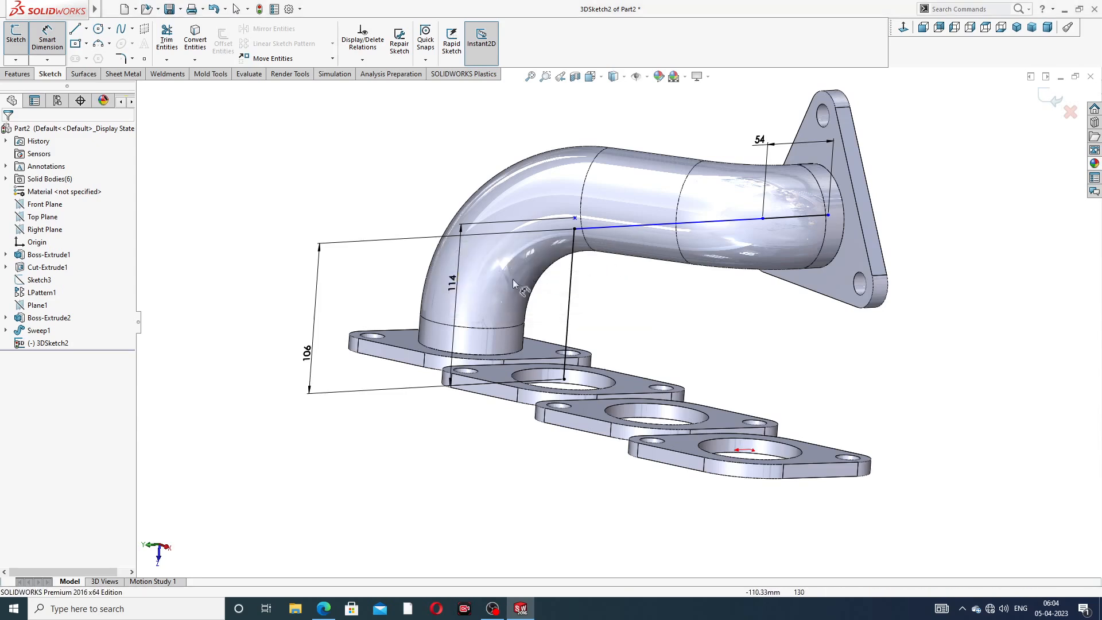
pyautogui.click(457, 274)
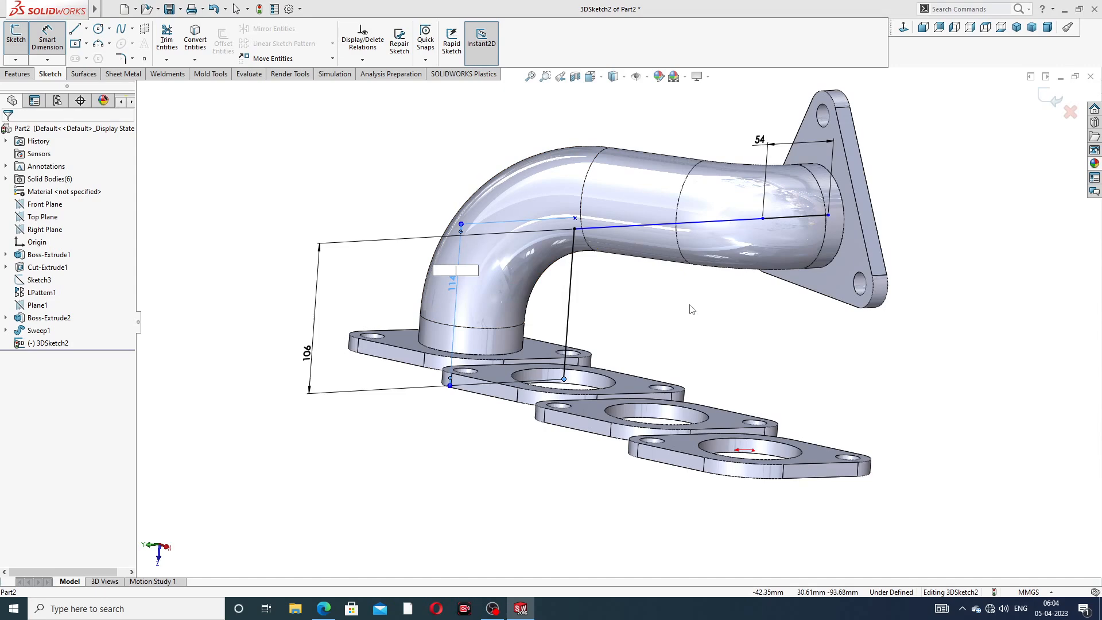
pyautogui.press('Return')
pyautogui.click(628, 303)
pyautogui.rightClick(669, 315)
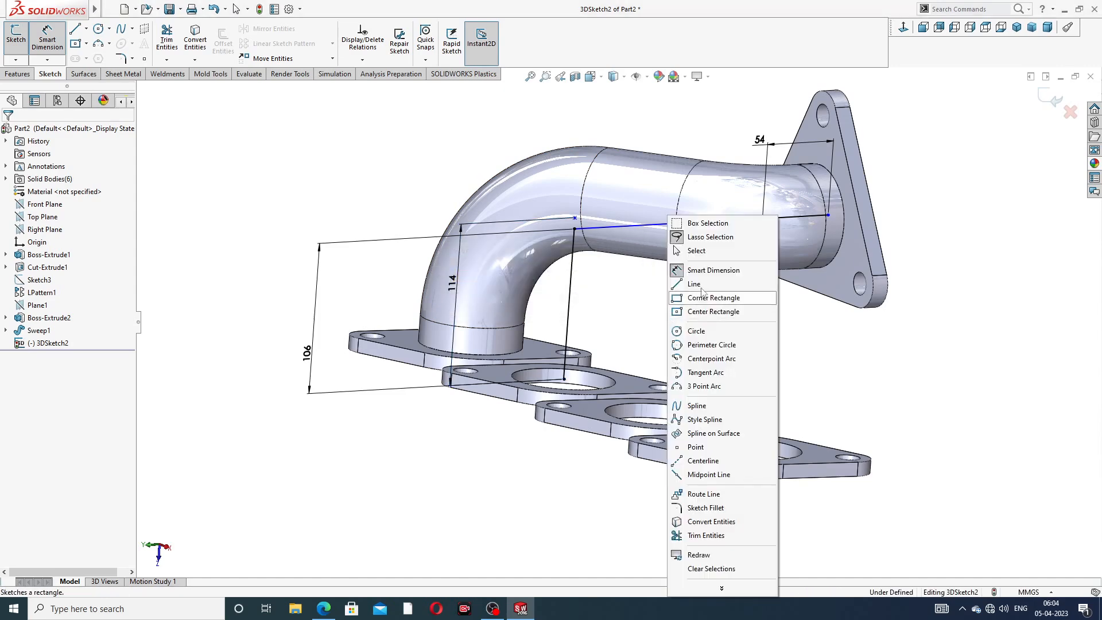
pyautogui.click(696, 250)
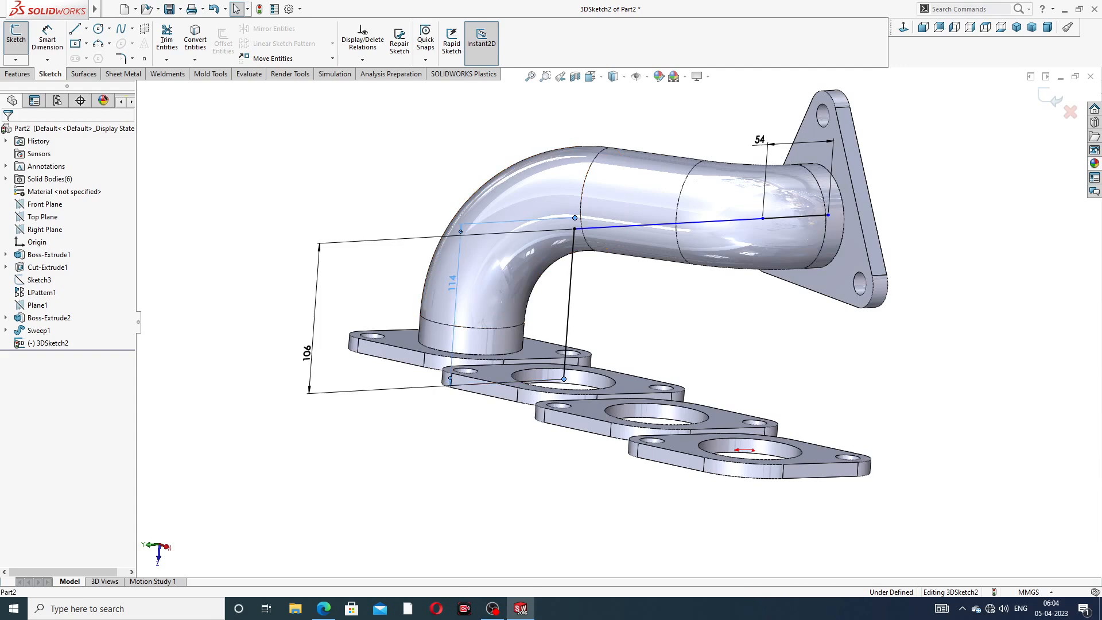
pyautogui.click(646, 291)
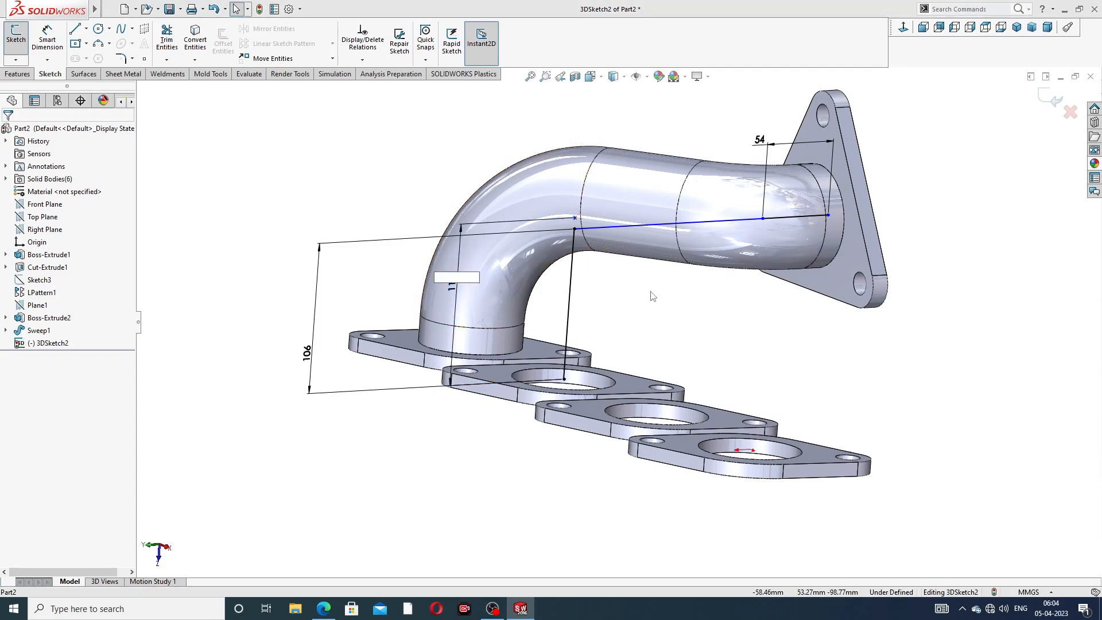
pyautogui.click(638, 250)
# Delete the 114 mm dimension above the second flange and move the 106 mm dimension closer to the pipe
pyautogui.scroll(-3, 638, 252)
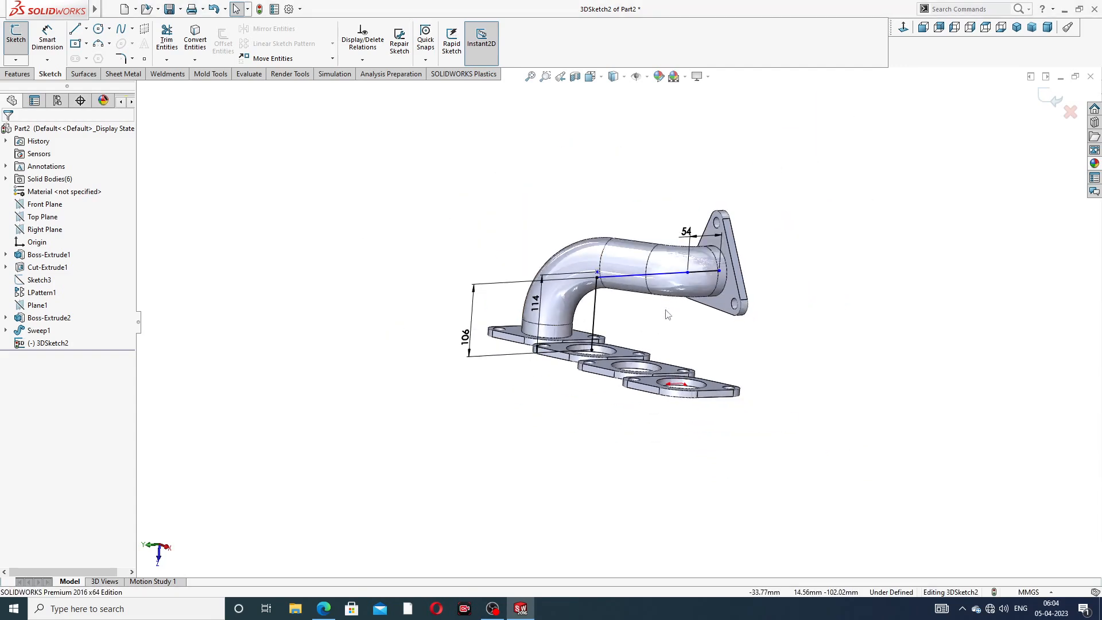
pyautogui.moveTo(638, 255); pyautogui.dragTo(617, 270, button='middle')
pyautogui.scroll(-3, 542, 294)
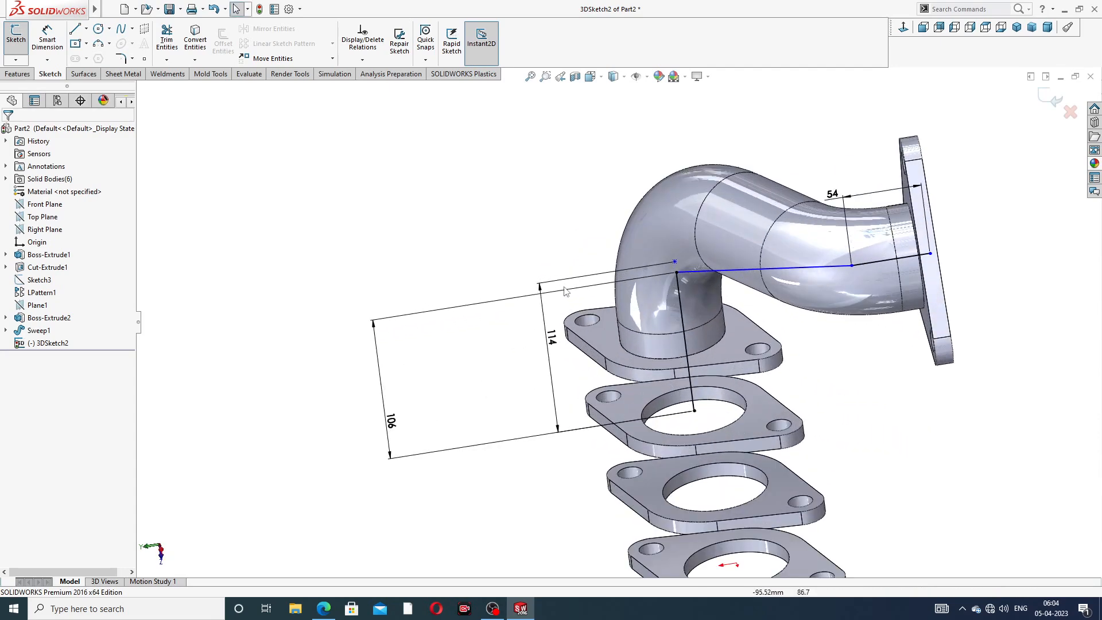
pyautogui.click(539, 290)
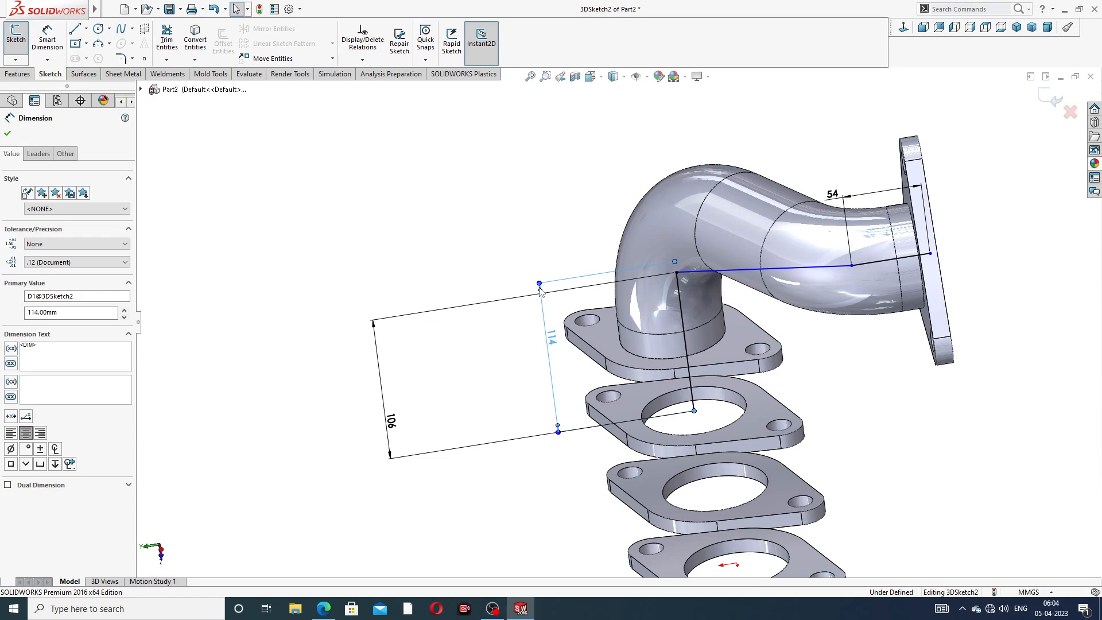
pyautogui.press('Delete')
pyautogui.scroll(-2, 679, 271)
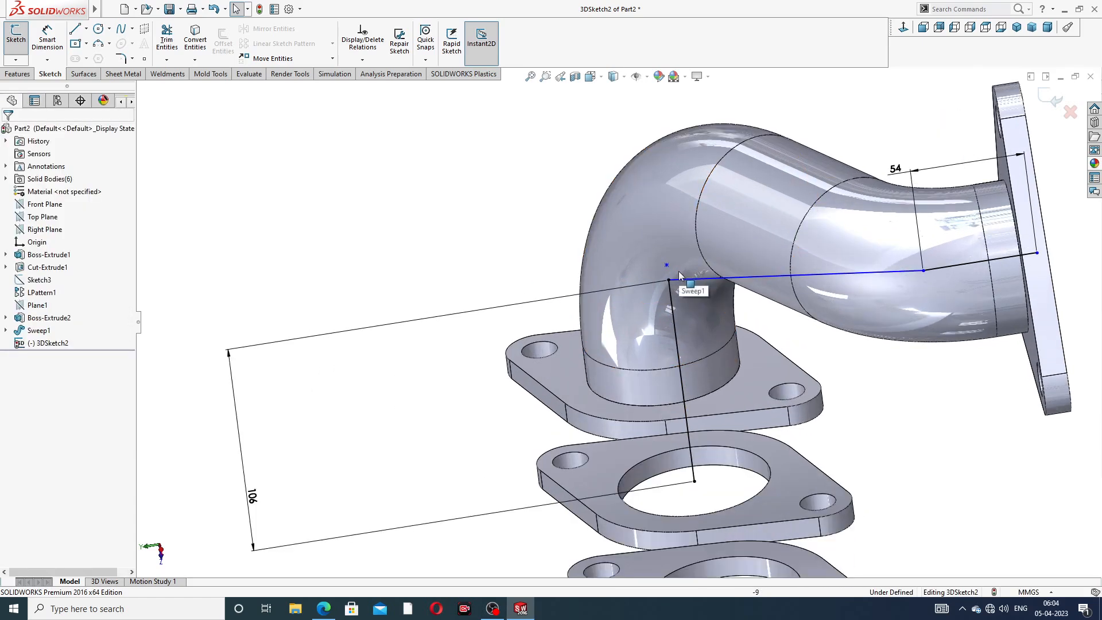
pyautogui.click(668, 281)
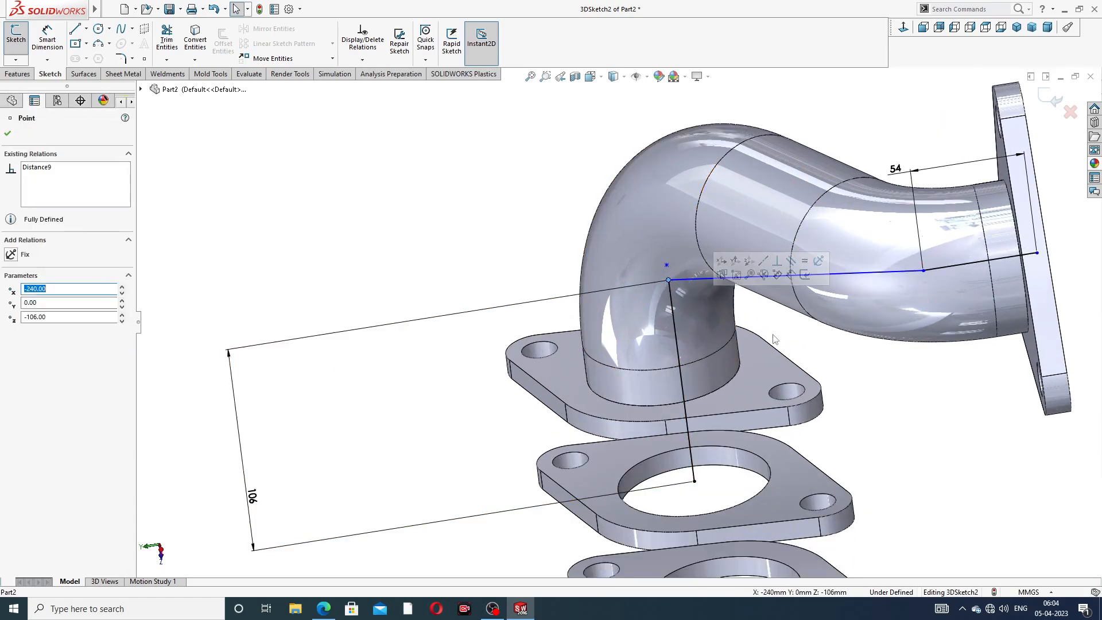
pyautogui.moveTo(252, 498); pyautogui.dragTo(389, 447)
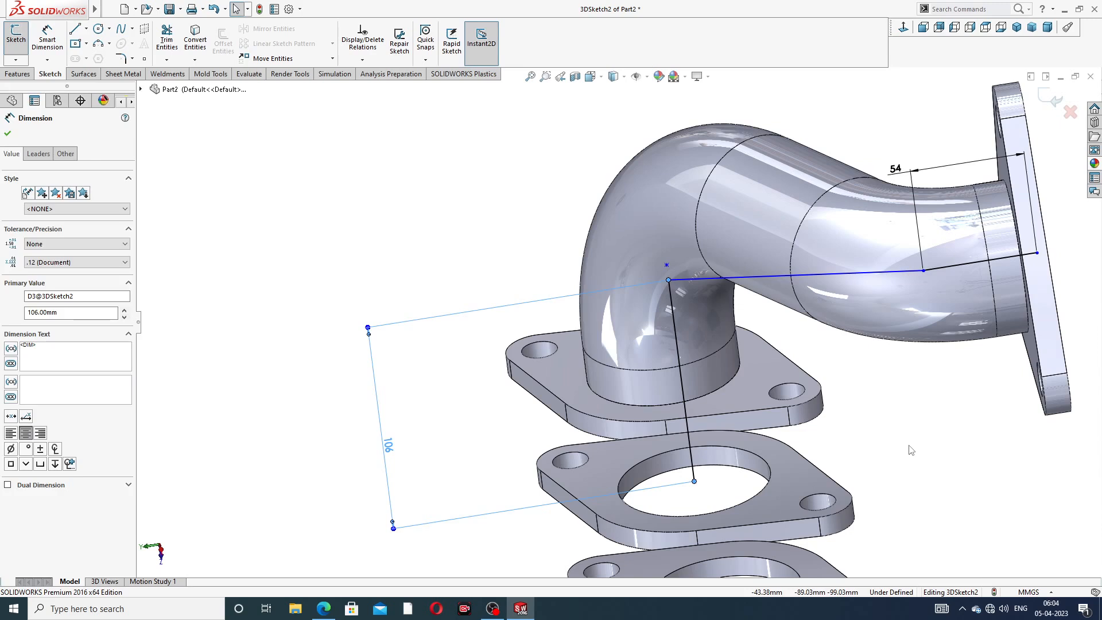
# Undo the dimension deletion, the dimension move and the second flange line's last length change
pyautogui.hotkey('ctrl', 'z')
pyautogui.hotkey('ctrl', 'z')
pyautogui.hotkey('ctrl', 'z')
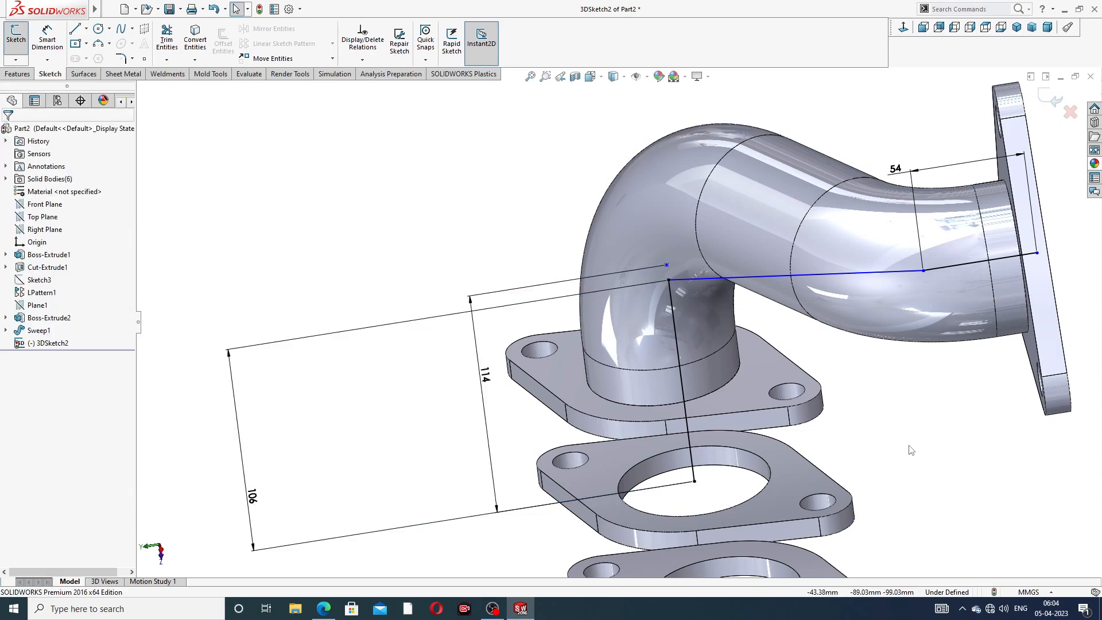
pyautogui.hotkey('ctrl', 'z')
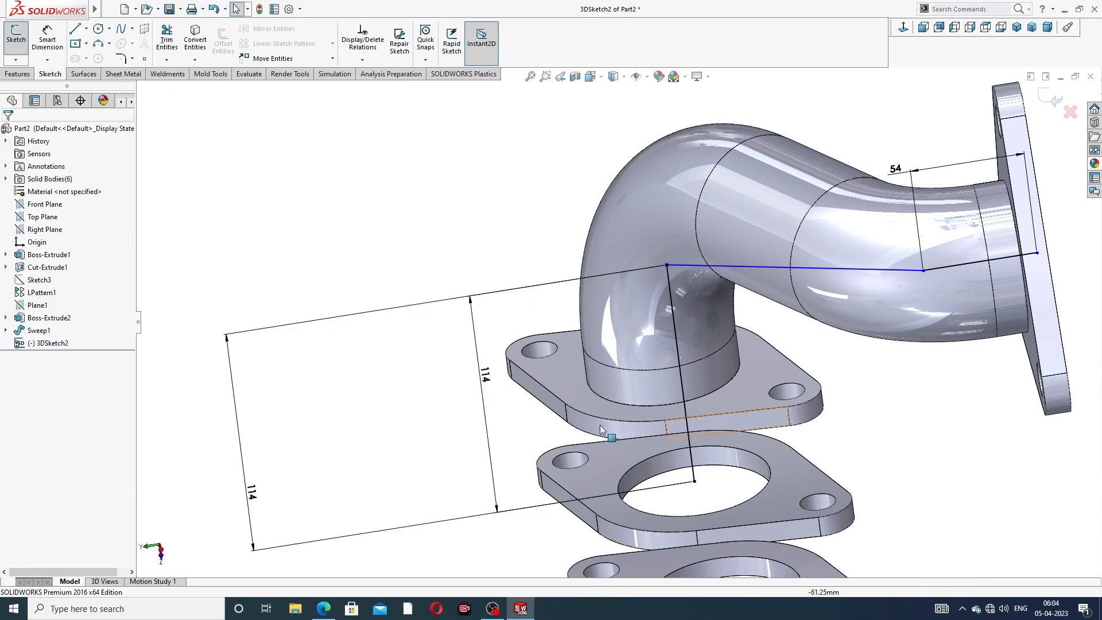
# Delete both length dimensions on the second flange's vertical line and lower its upper endpoint to a length of about 67 mm
pyautogui.click(483, 331)
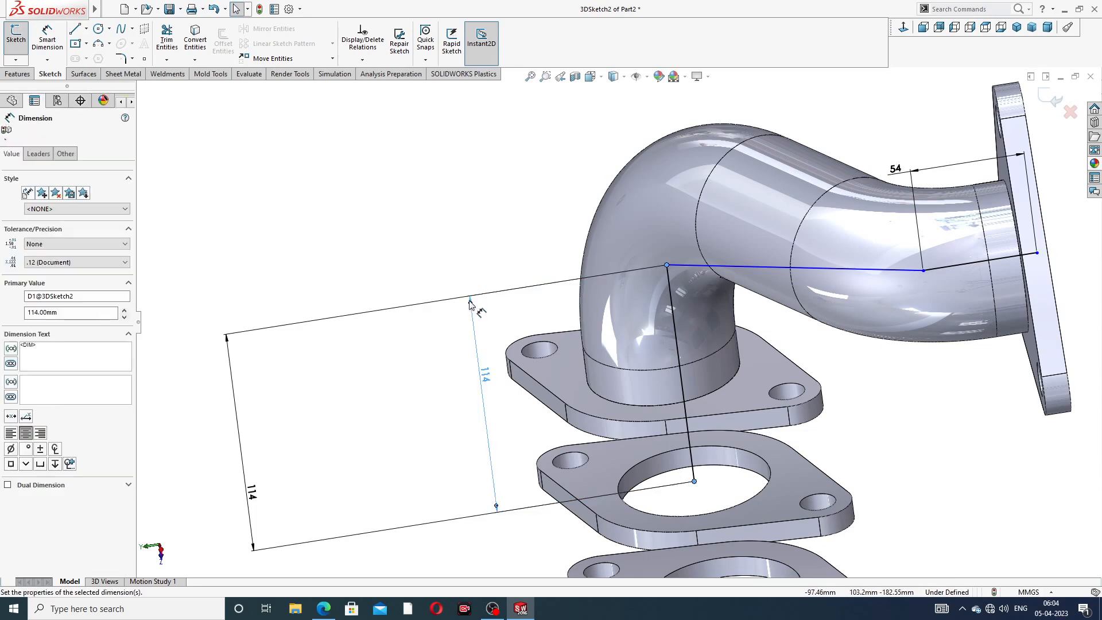
pyautogui.press('Delete')
pyautogui.click(412, 310)
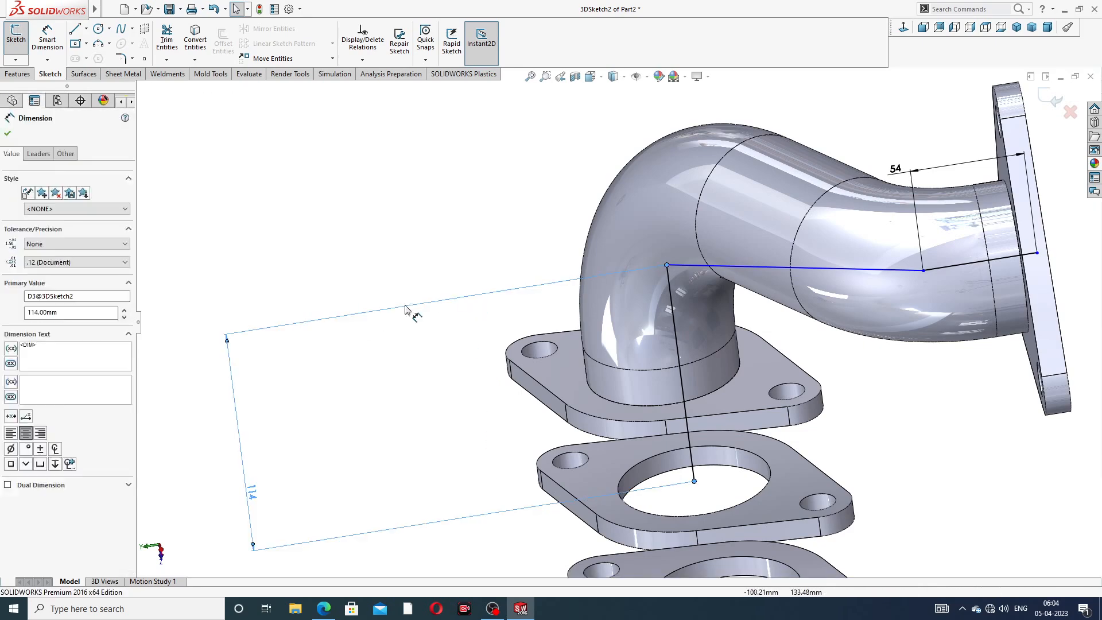
pyautogui.press('Delete')
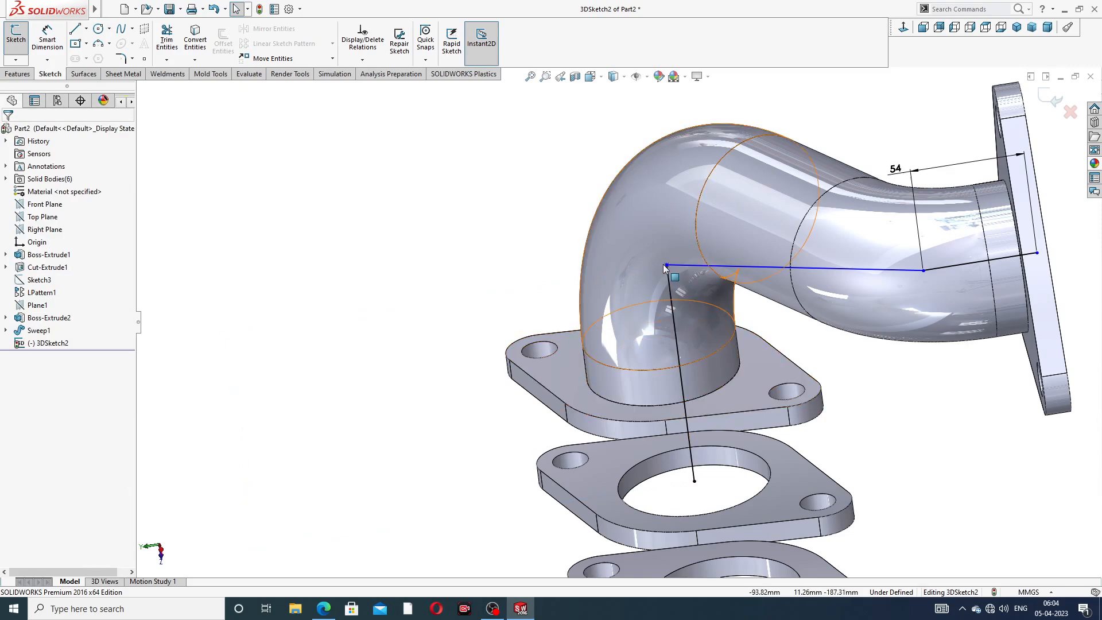
pyautogui.moveTo(665, 264); pyautogui.dragTo(689, 367)
pyautogui.scroll(3, 772, 331)
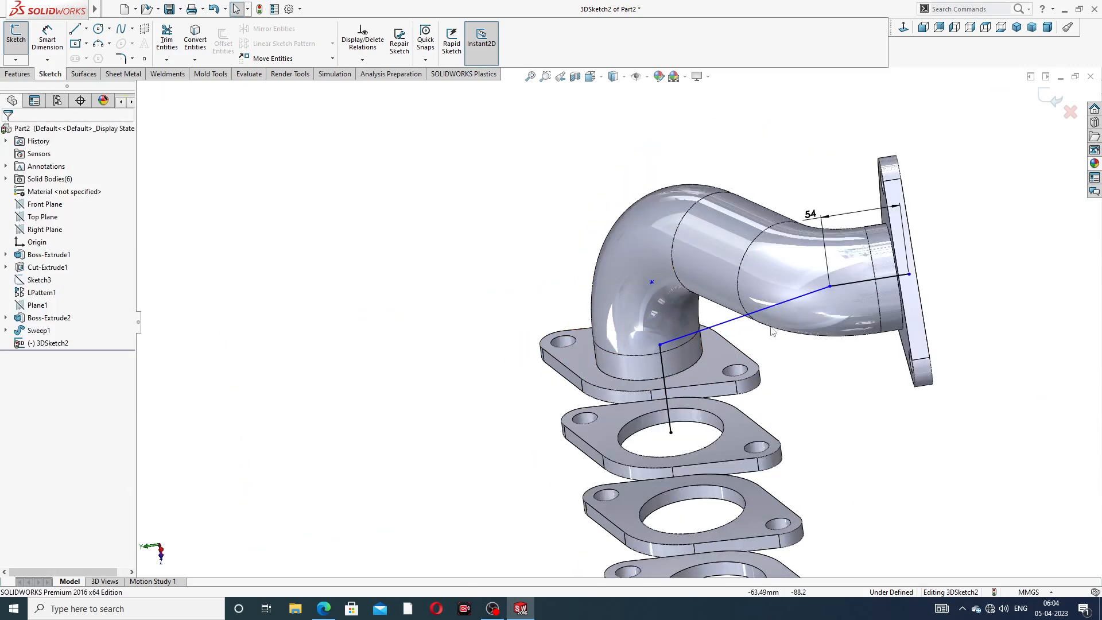
# Dimension the vertical line rising from the second flange's centre and set its length to 106 mm
pyautogui.click(51, 39)
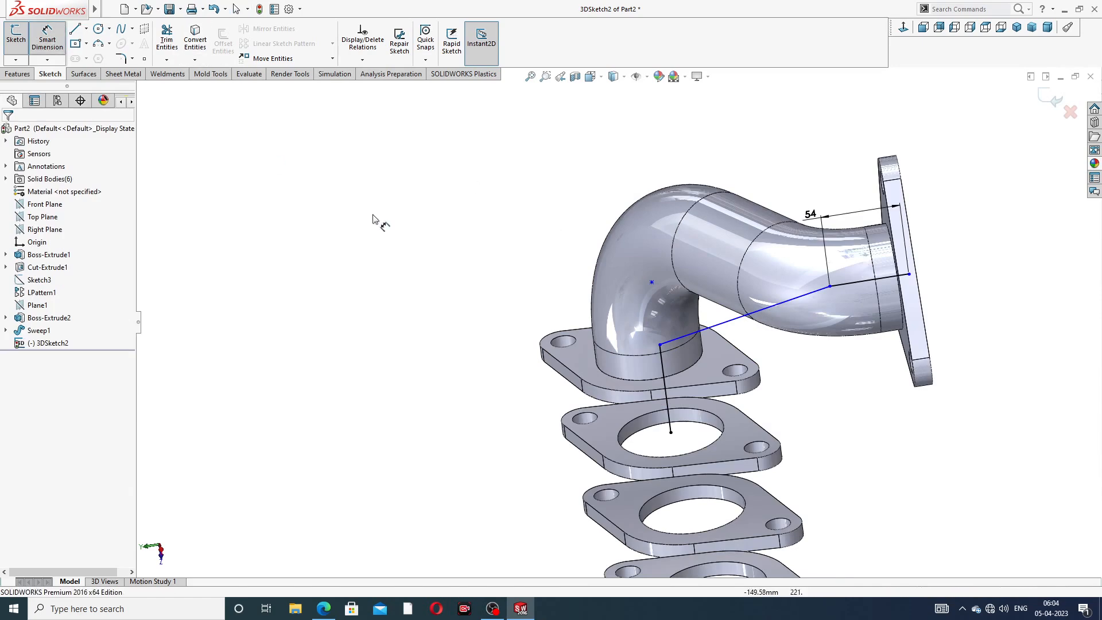
pyautogui.click(663, 372)
pyautogui.click(501, 408)
pyautogui.write('106')
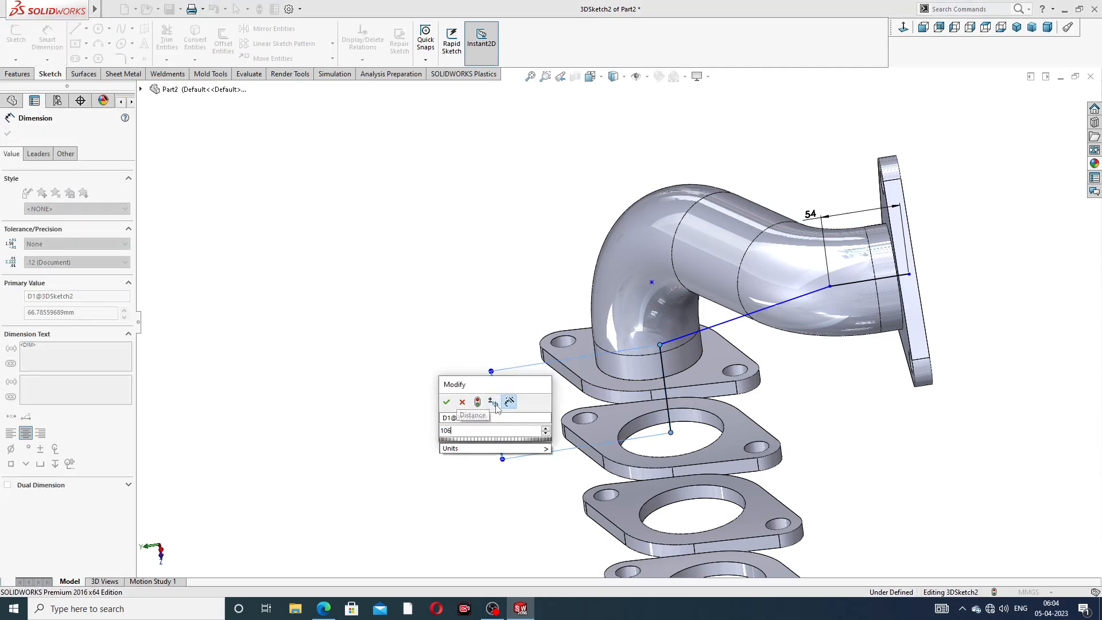
pyautogui.press('Return')
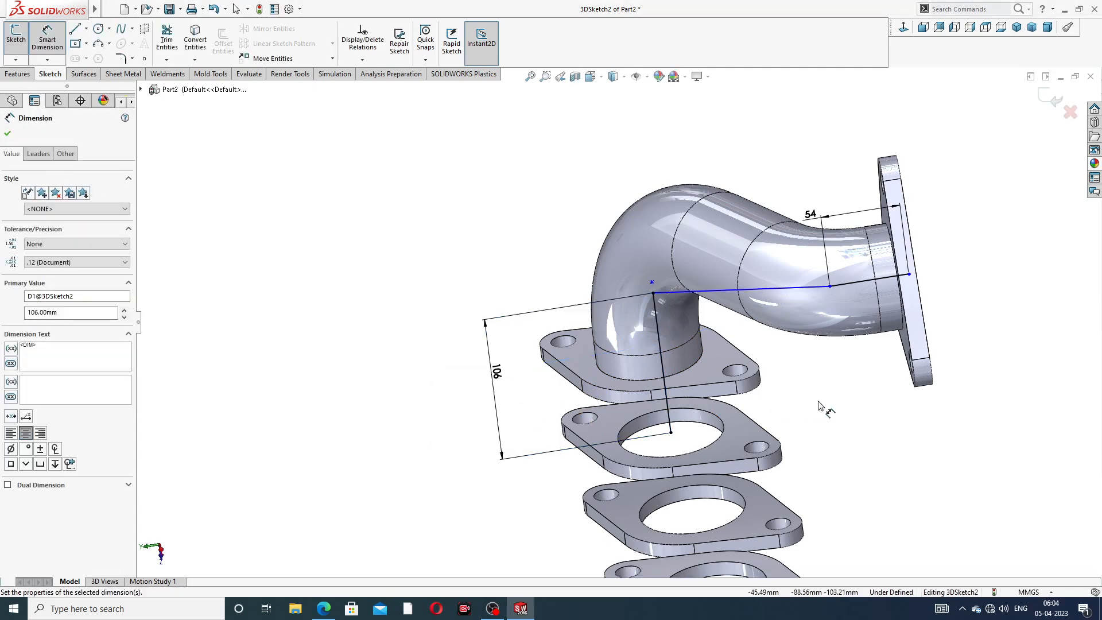
# Move the outlet line's end point slightly inward along the pipe, away from the outlet flange
pyautogui.scroll(2, 829, 336)
pyautogui.moveTo(829, 336); pyautogui.dragTo(704, 317, button='middle')
pyautogui.scroll(-3, 648, 335)
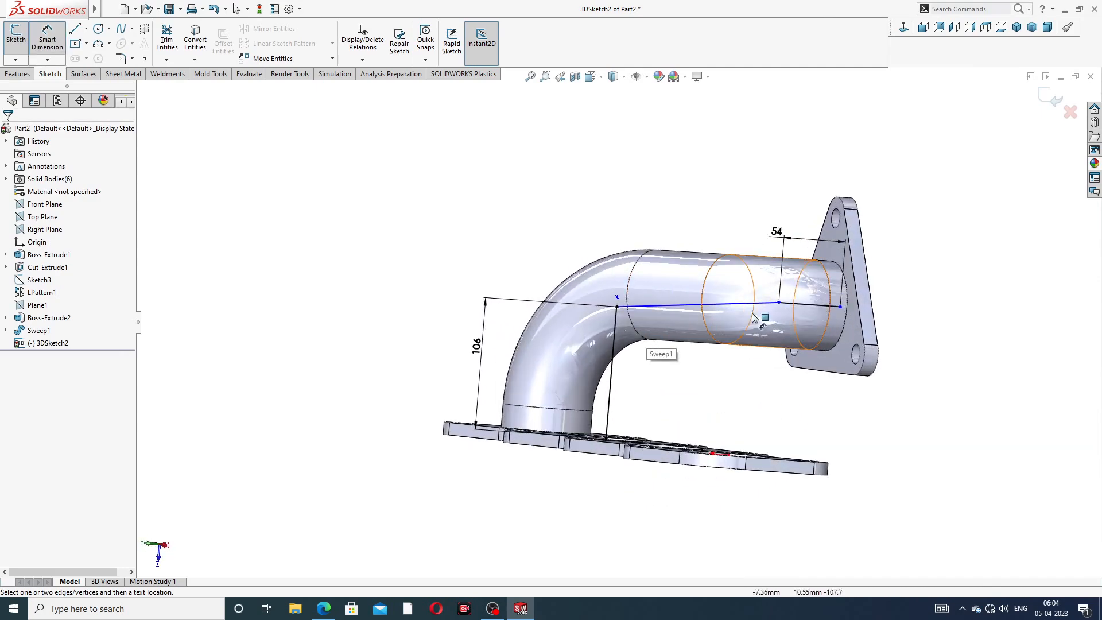
pyautogui.rightClick(924, 204)
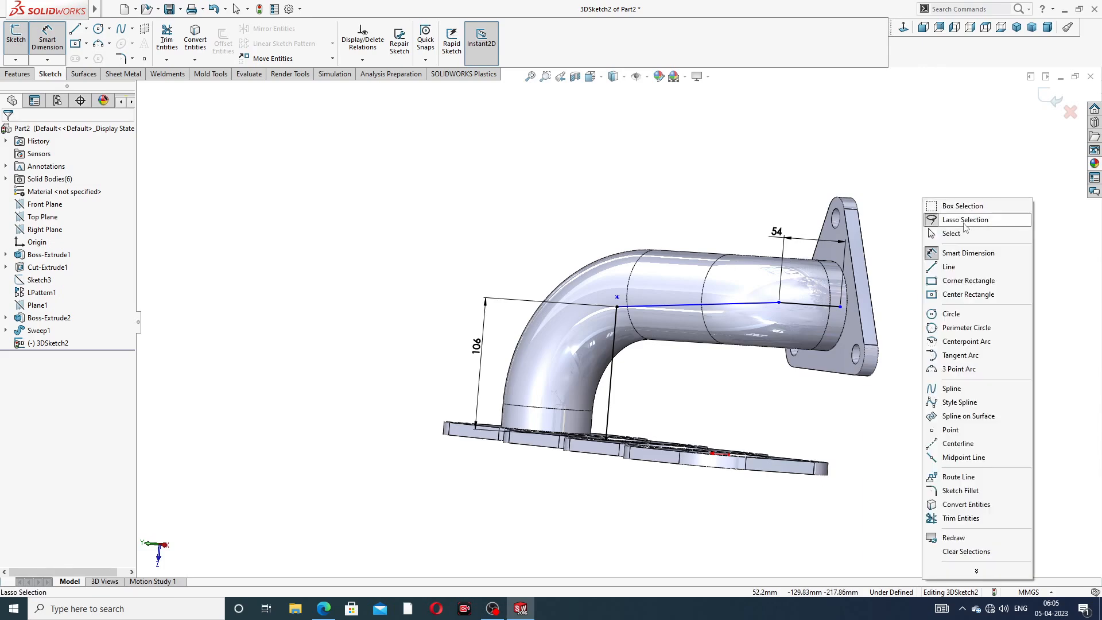
pyautogui.press('Escape')
pyautogui.scroll(-4, 815, 356)
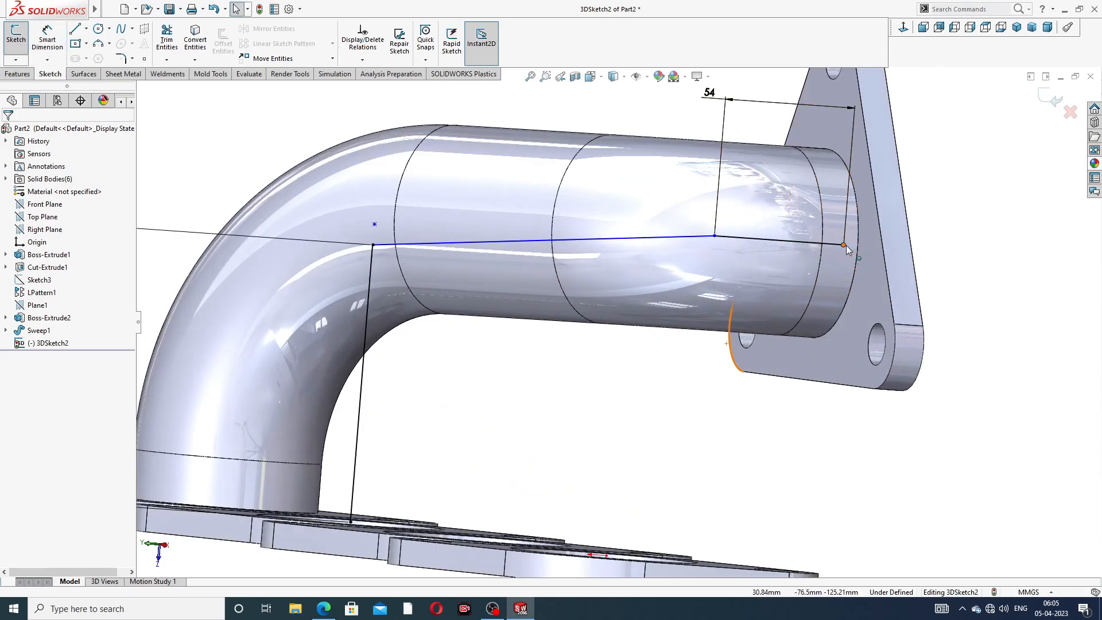
pyautogui.moveTo(843, 245)
pyautogui.mouseDown()
pyautogui.moveTo(809, 243)
pyautogui.moveTo(853, 245)
pyautogui.moveTo(821, 244)
pyautogui.mouseUp()
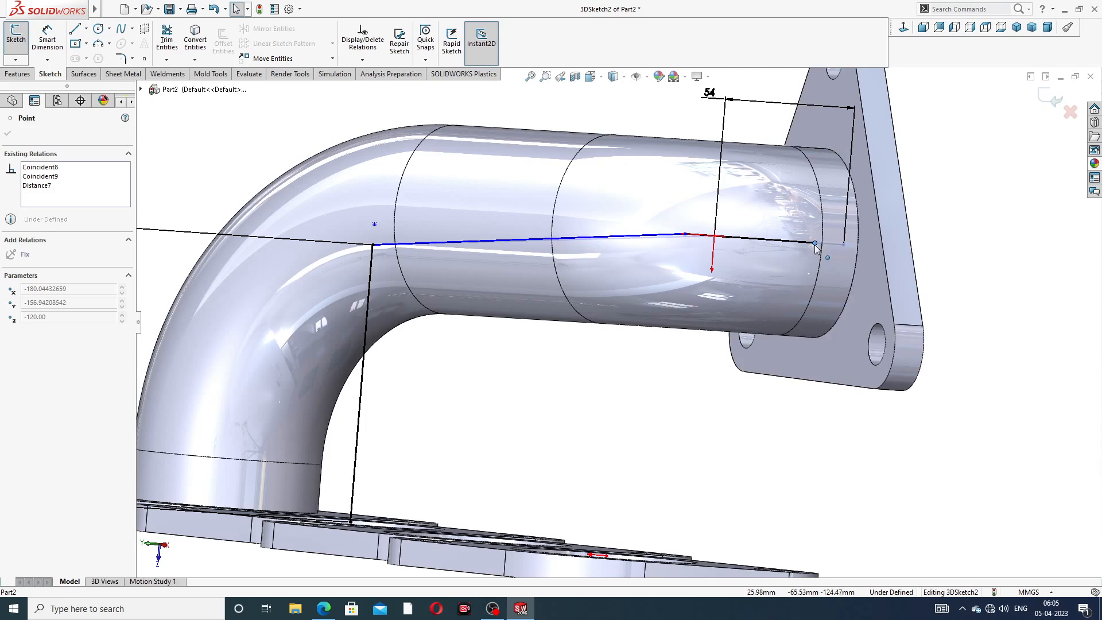
pyautogui.press('Escape')
pyautogui.scroll(-5, 906, 245)
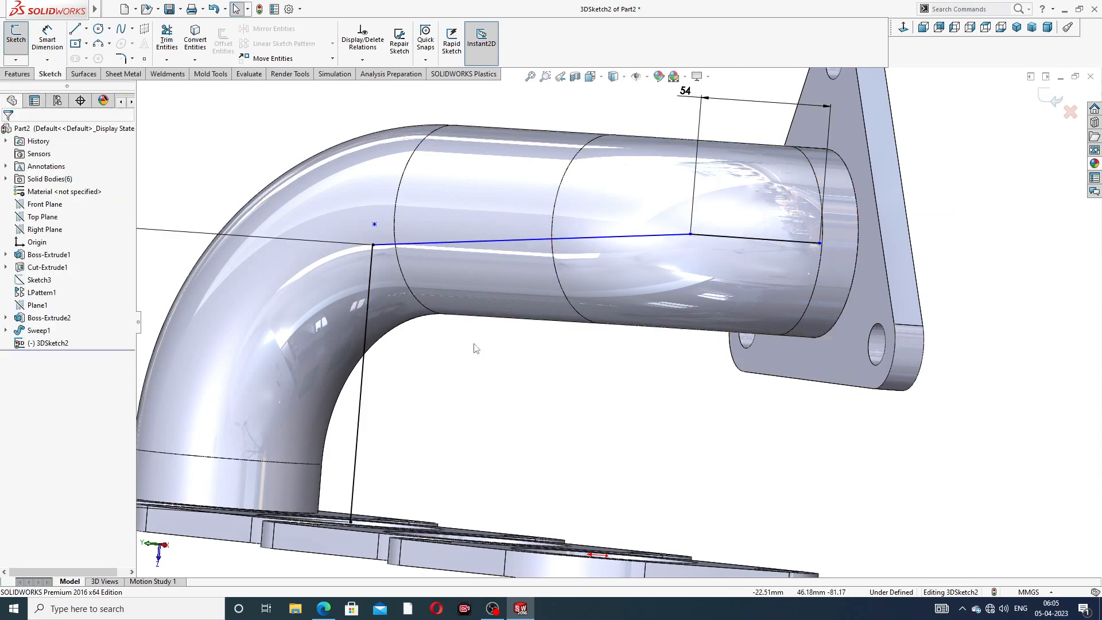
pyautogui.moveTo(631, 401); pyautogui.dragTo(469, 455, button='middle')
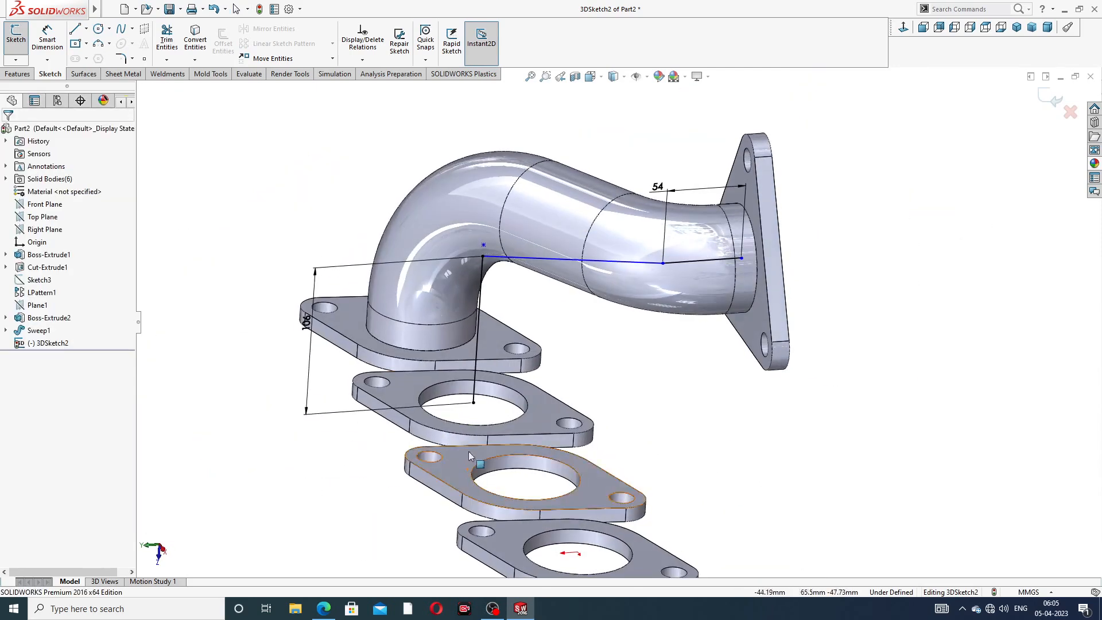
pyautogui.click(474, 403)
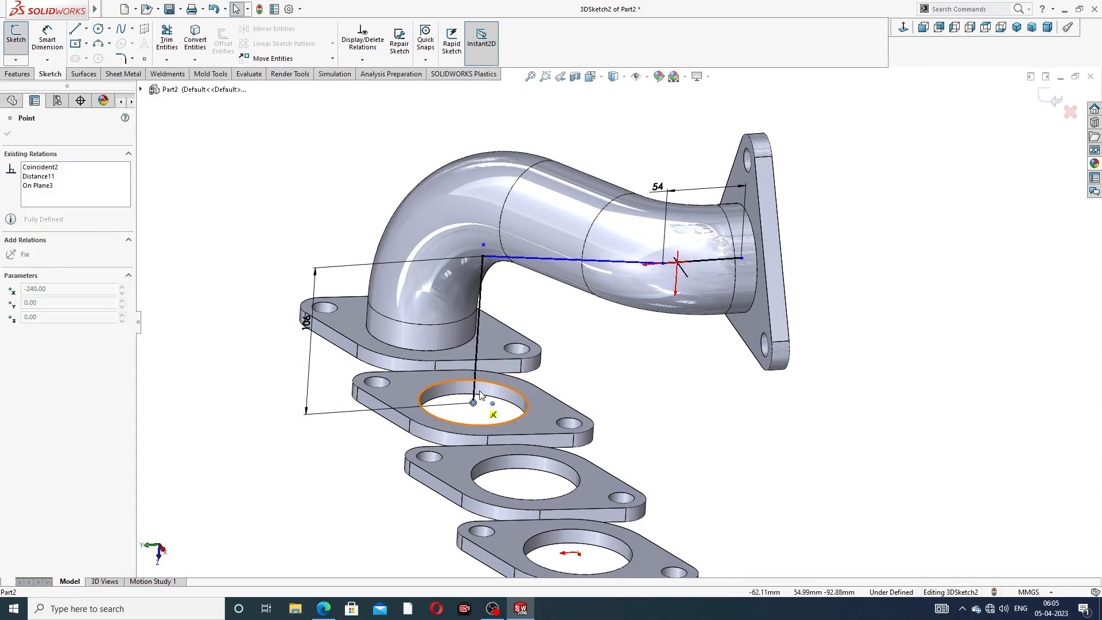
pyautogui.click(638, 388)
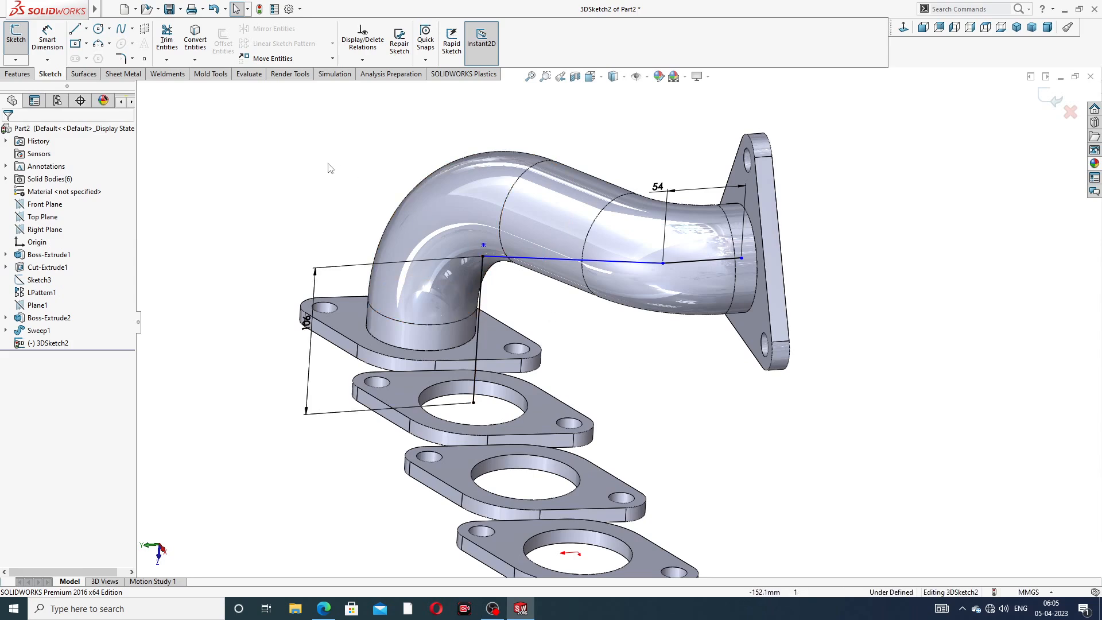
# Add sketch fillets of 68 mm at the outlet line's corner and 98 mm at the corner above the second flange
pyautogui.click(120, 59)
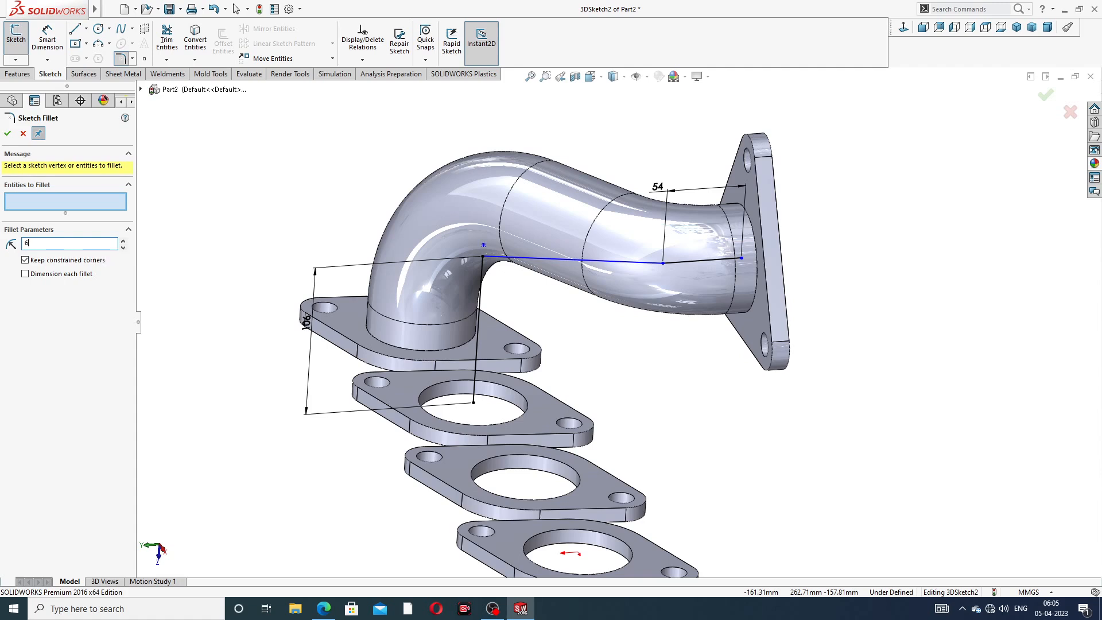
pyautogui.click(663, 264)
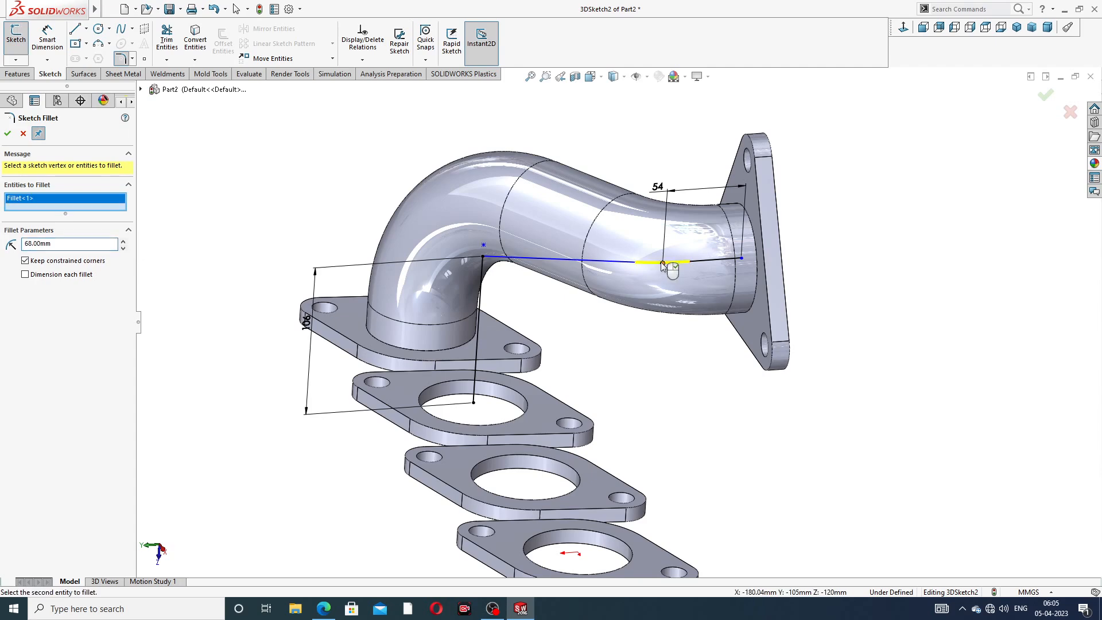
pyautogui.click(8, 134)
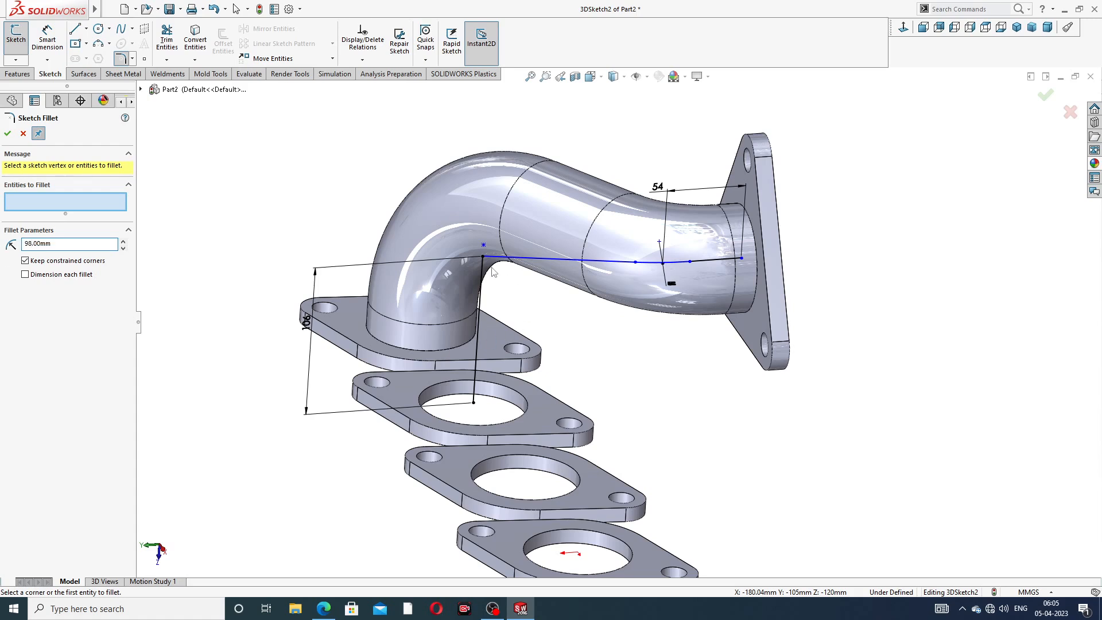
pyautogui.click(484, 261)
pyautogui.click(8, 134)
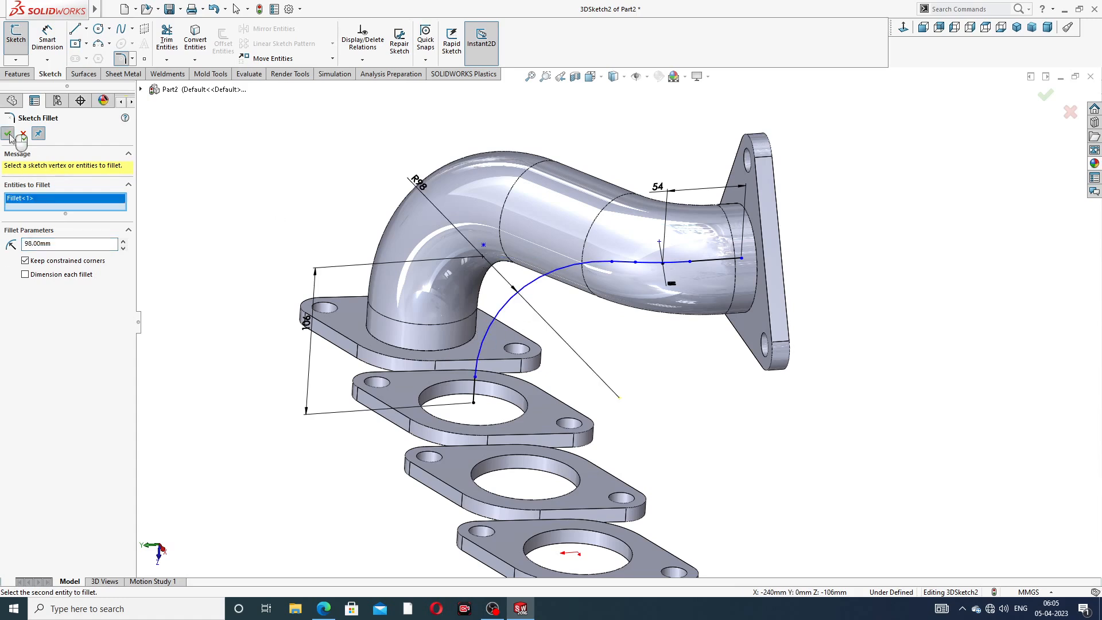
pyautogui.click(8, 134)
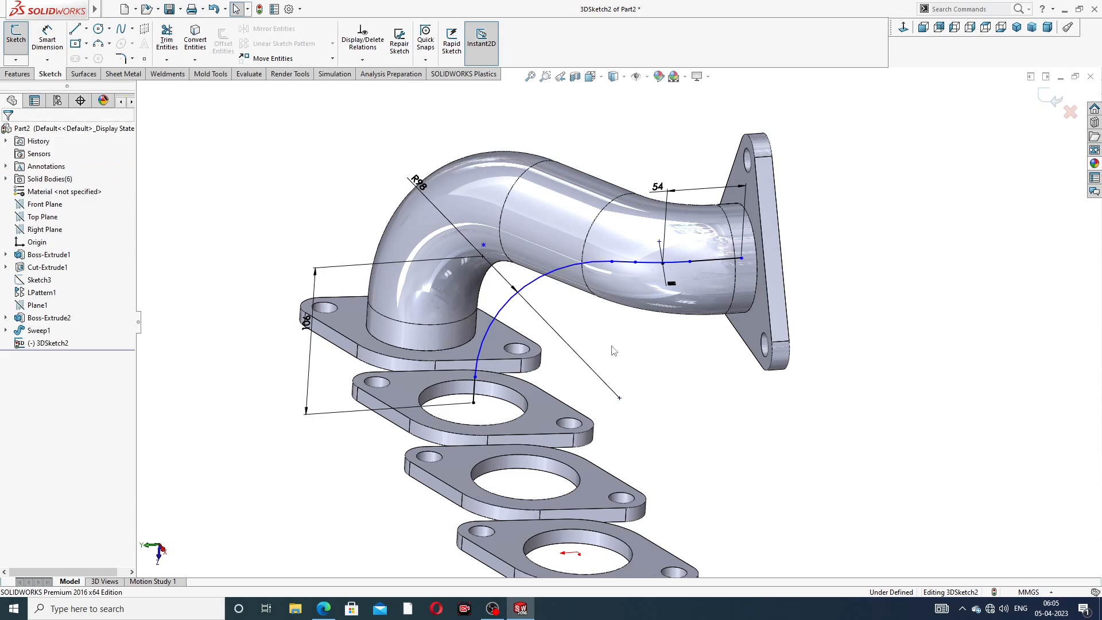
# Attach the sweep path's outlet end point to the centre of the pipe's end circle and finish the 3D sketch
pyautogui.scroll(-4, 769, 287)
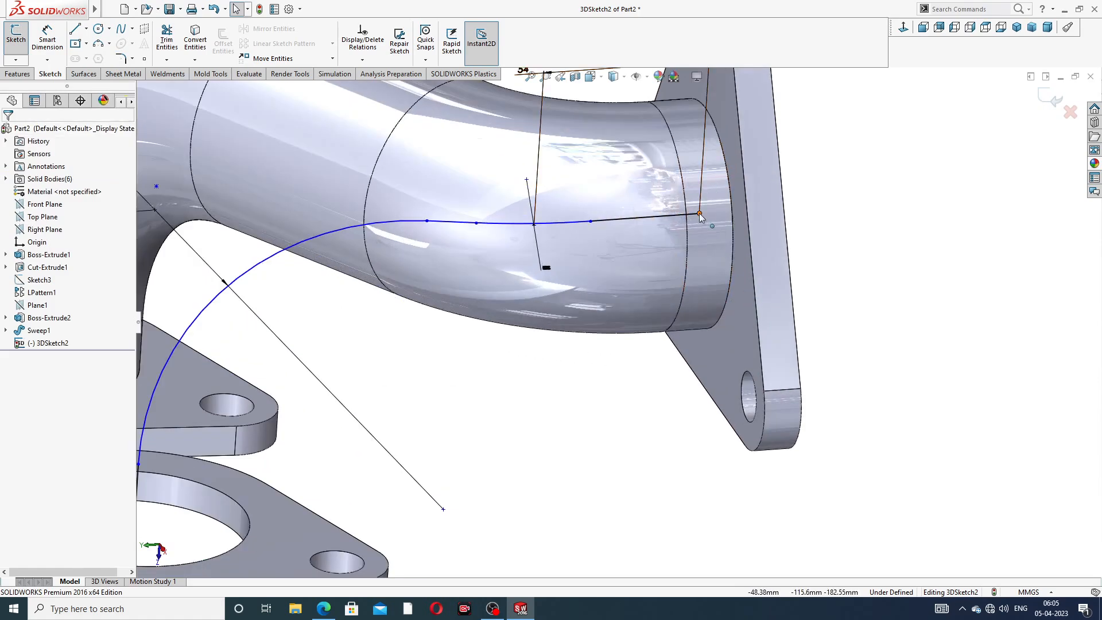
pyautogui.moveTo(699, 214)
pyautogui.mouseDown()
pyautogui.moveTo(713, 214)
pyautogui.moveTo(700, 215)
pyautogui.mouseUp()
pyautogui.click(832, 235)
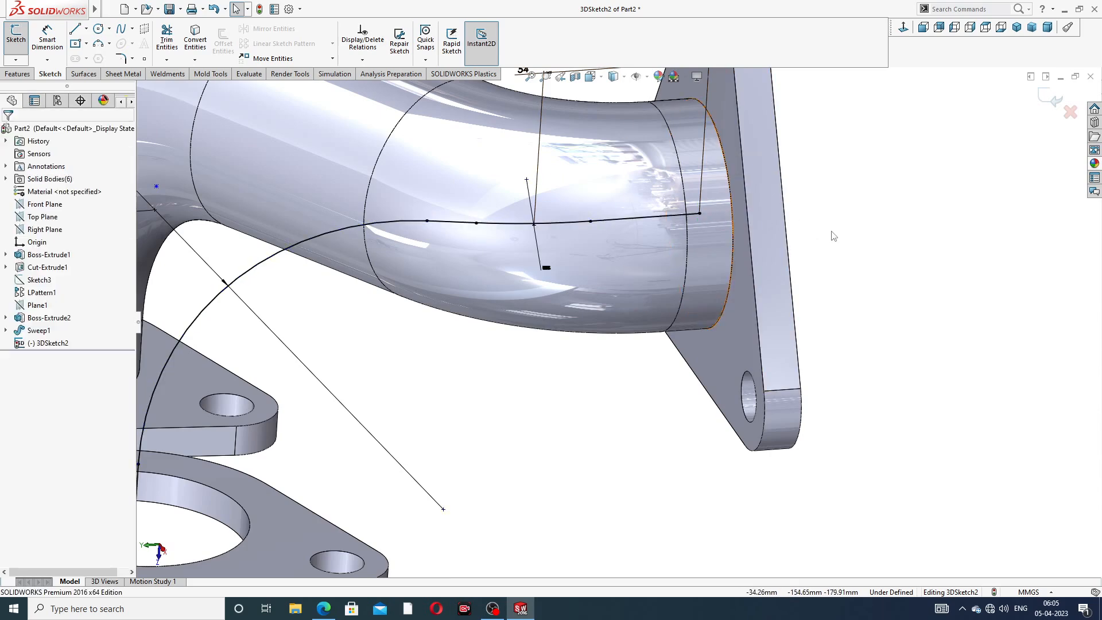
pyautogui.scroll(4, 831, 237)
pyautogui.moveTo(563, 294); pyautogui.dragTo(591, 293, button='middle')
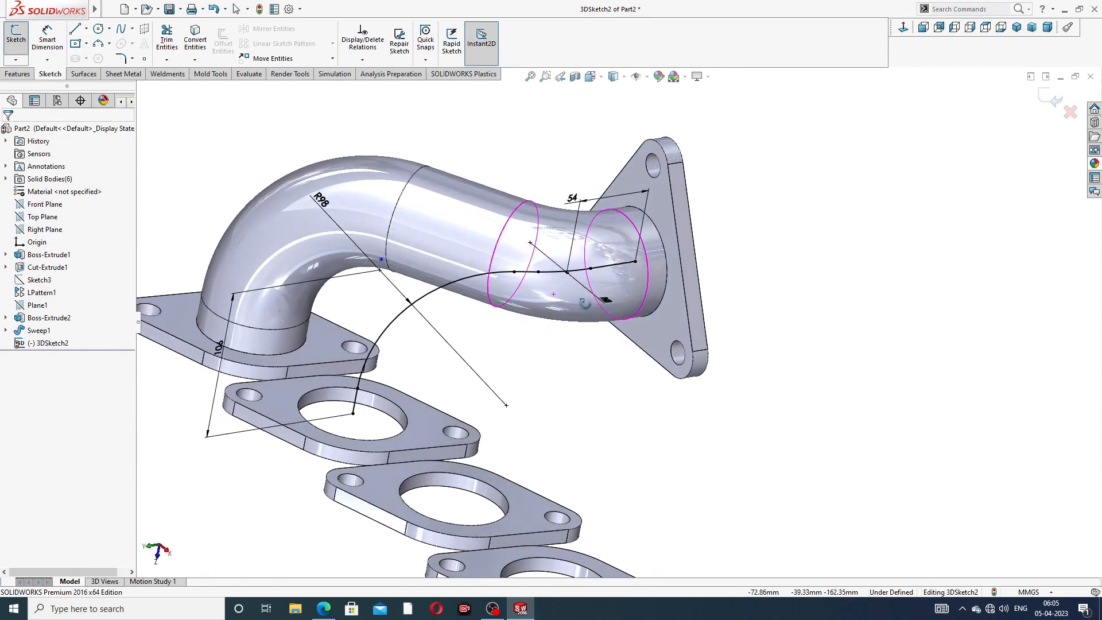
pyautogui.scroll(2, 775, 226)
pyautogui.moveTo(776, 226); pyautogui.dragTo(767, 271, button='middle')
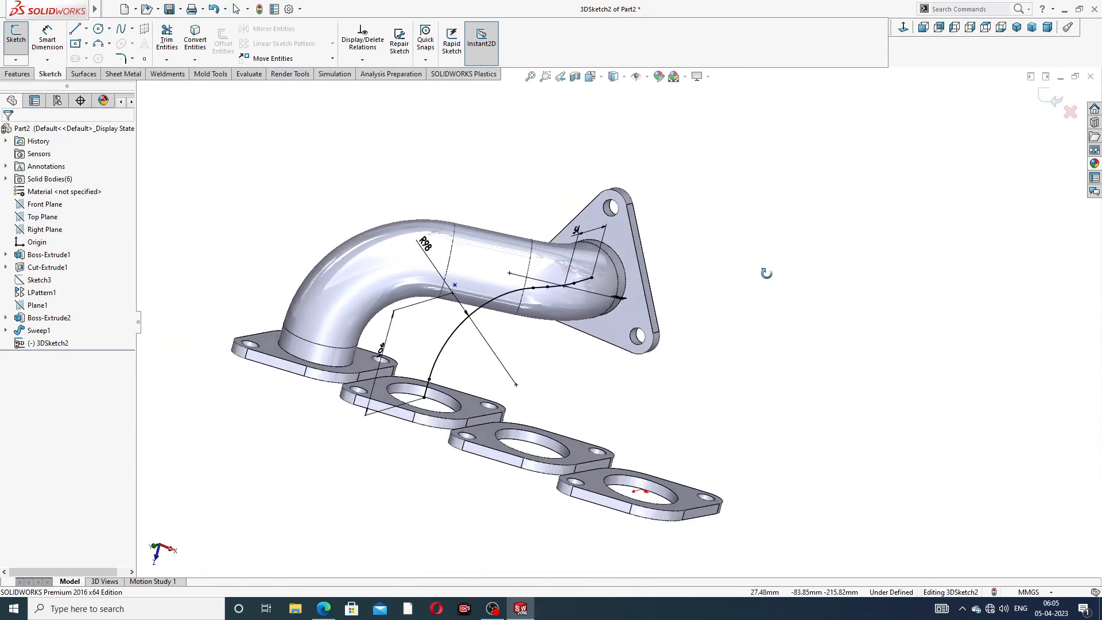
pyautogui.scroll(-3, 630, 272)
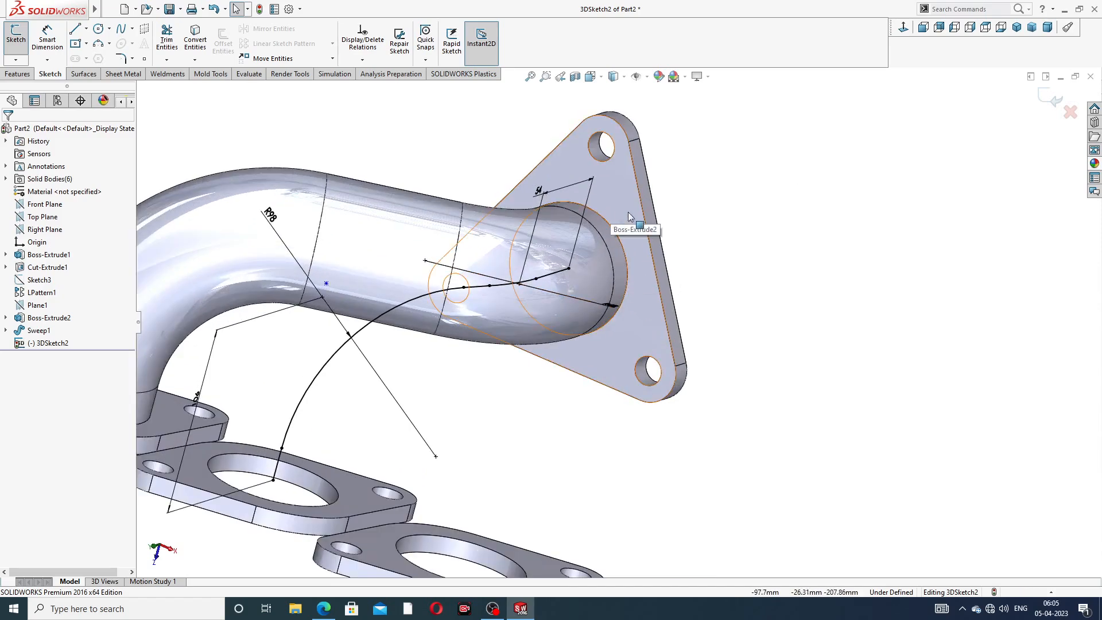
pyautogui.scroll(-2, 604, 238)
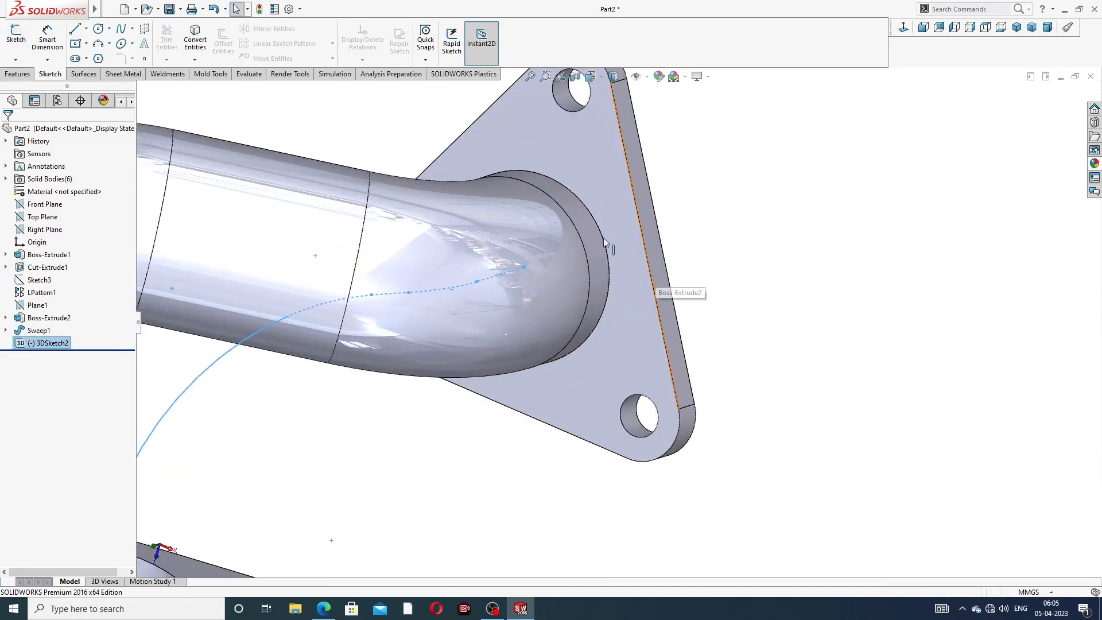
# Sketch on the outlet flange's inner face, convert the 72 mm circular pipe edge into a sketch circle and finish the sketch
pyautogui.click(616, 233)
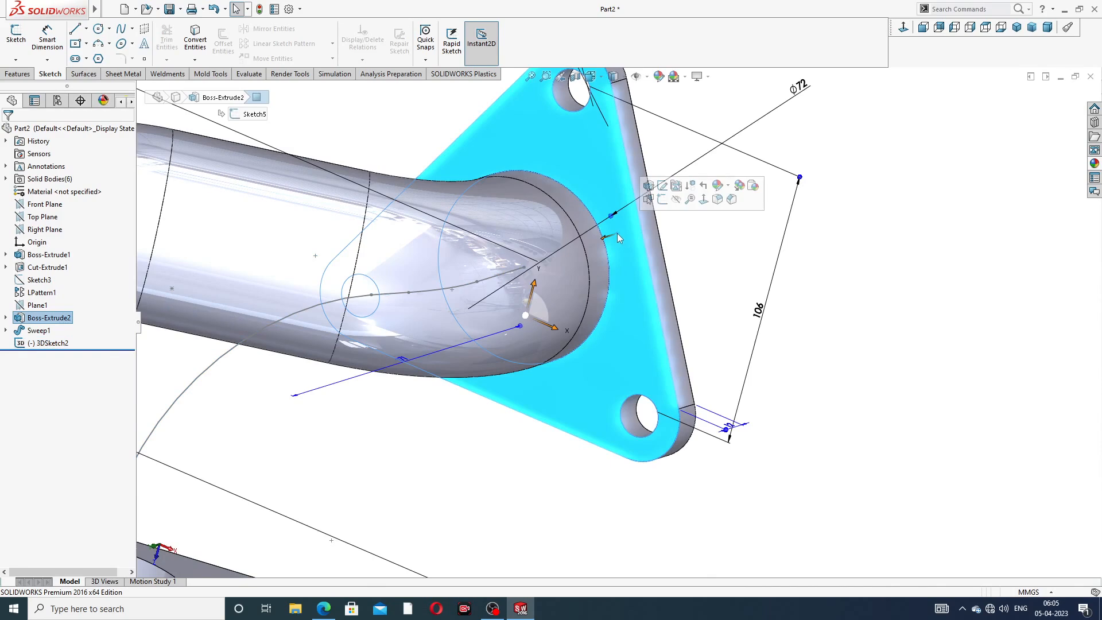
pyautogui.click(662, 200)
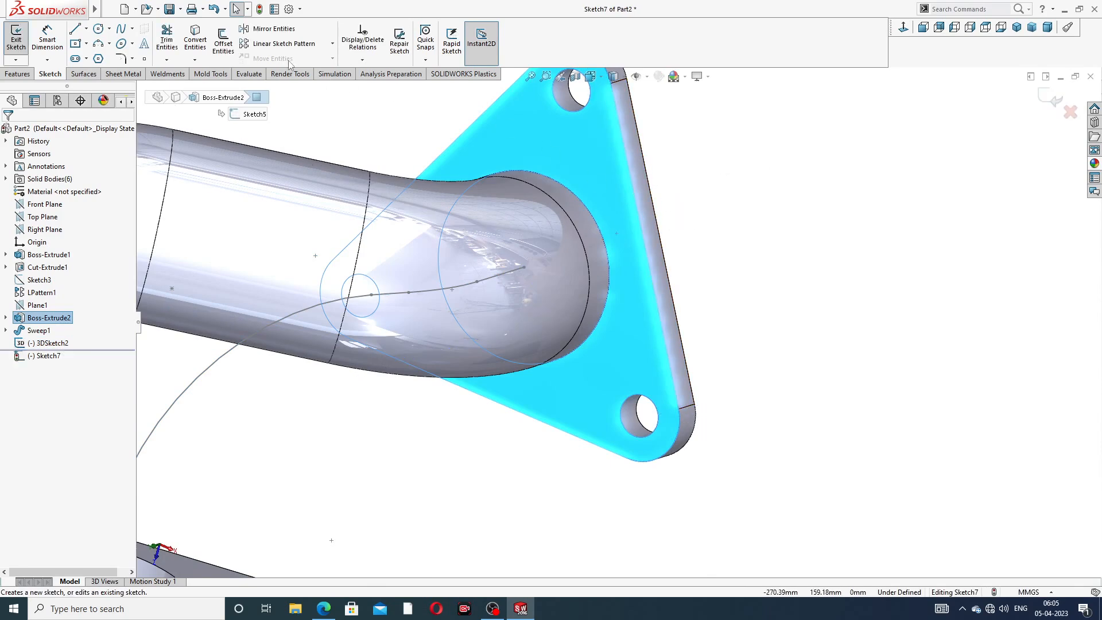
pyautogui.click(512, 191)
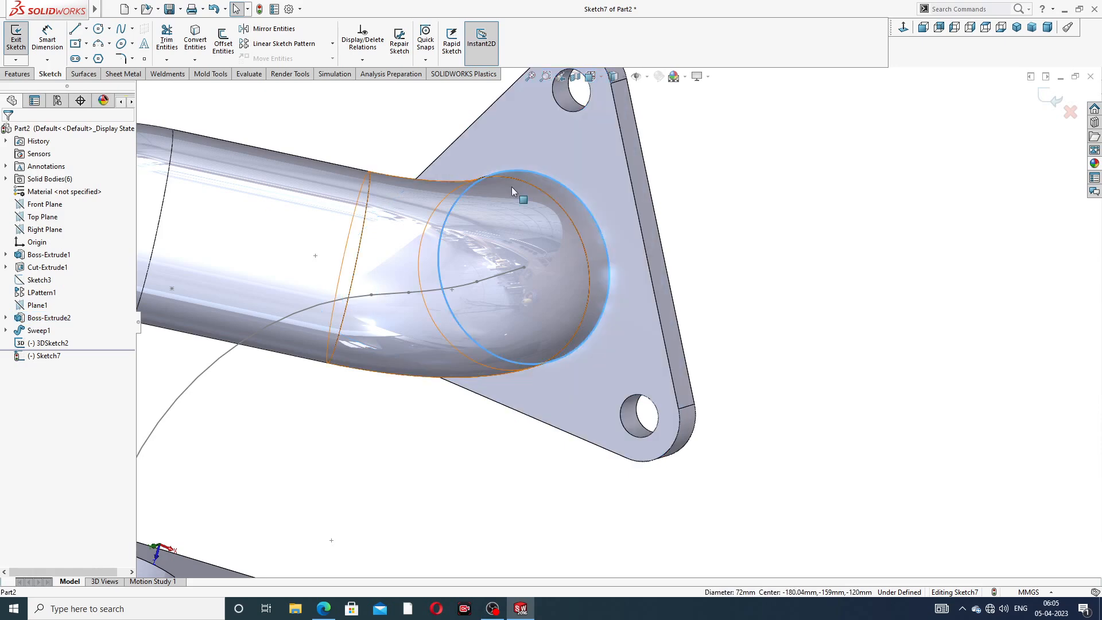
pyautogui.click(195, 40)
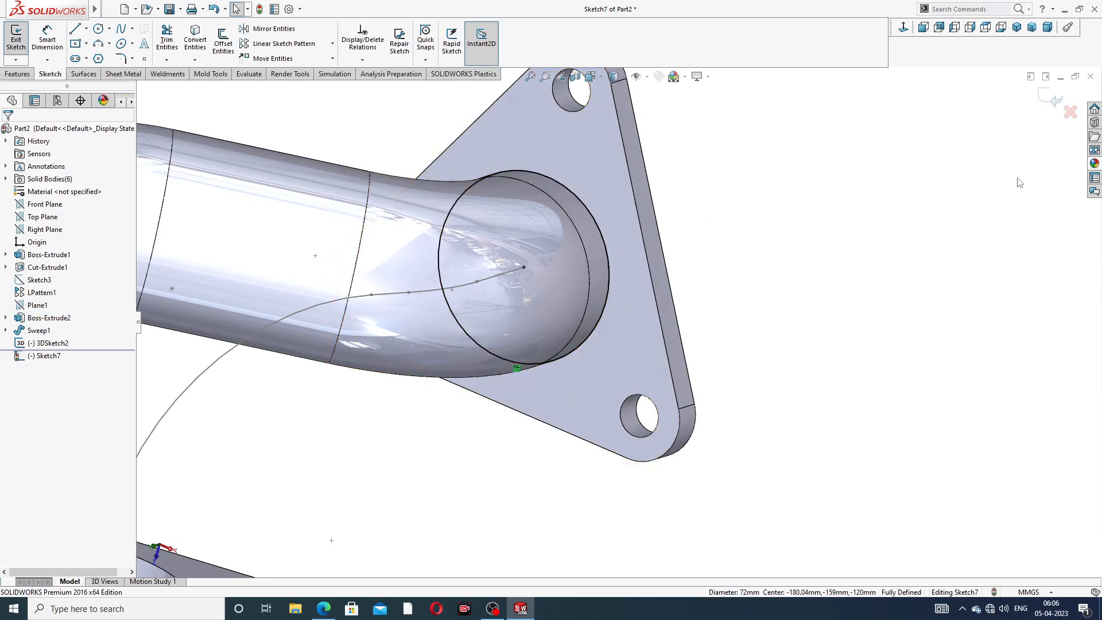
pyautogui.click(1045, 97)
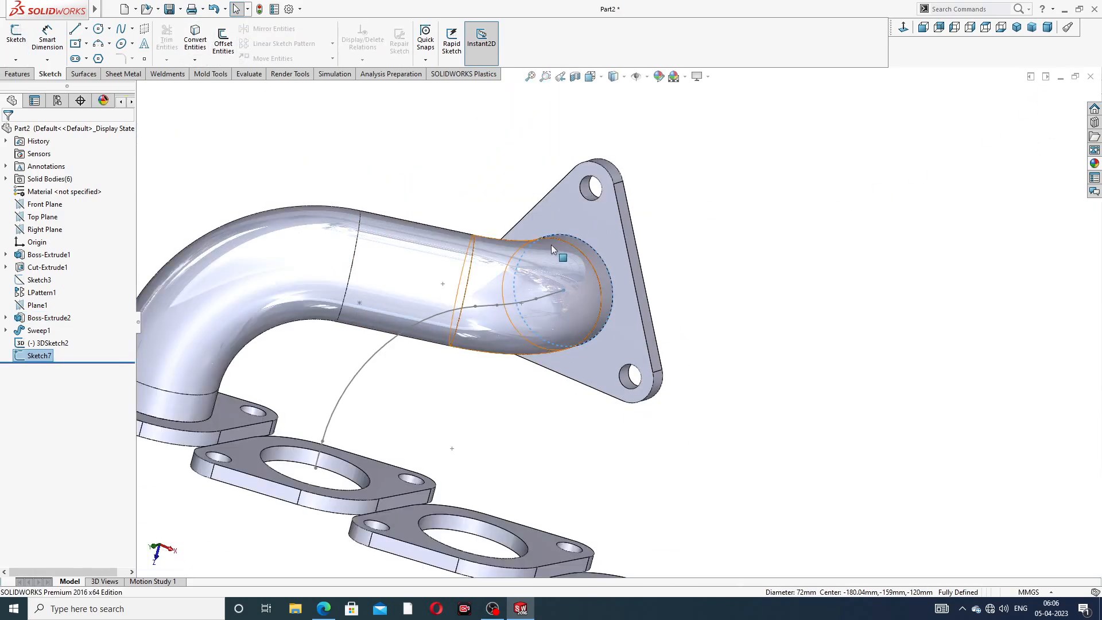
# Sweep the 72 mm circle along the second 3D sketch path to form the second flange's pipe
pyautogui.click(18, 75)
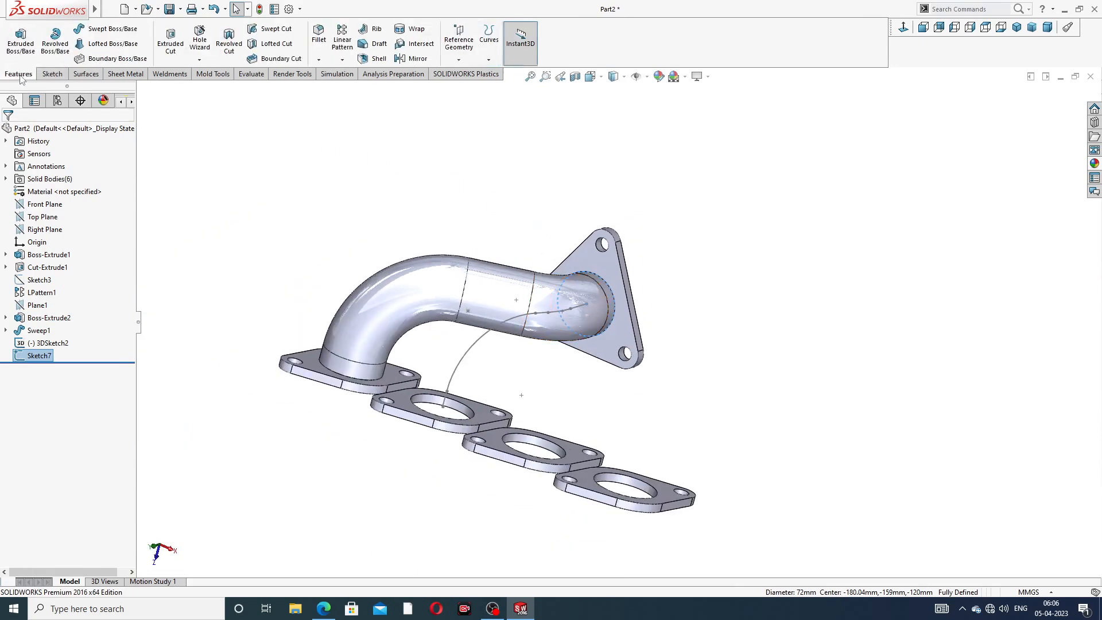
pyautogui.click(109, 29)
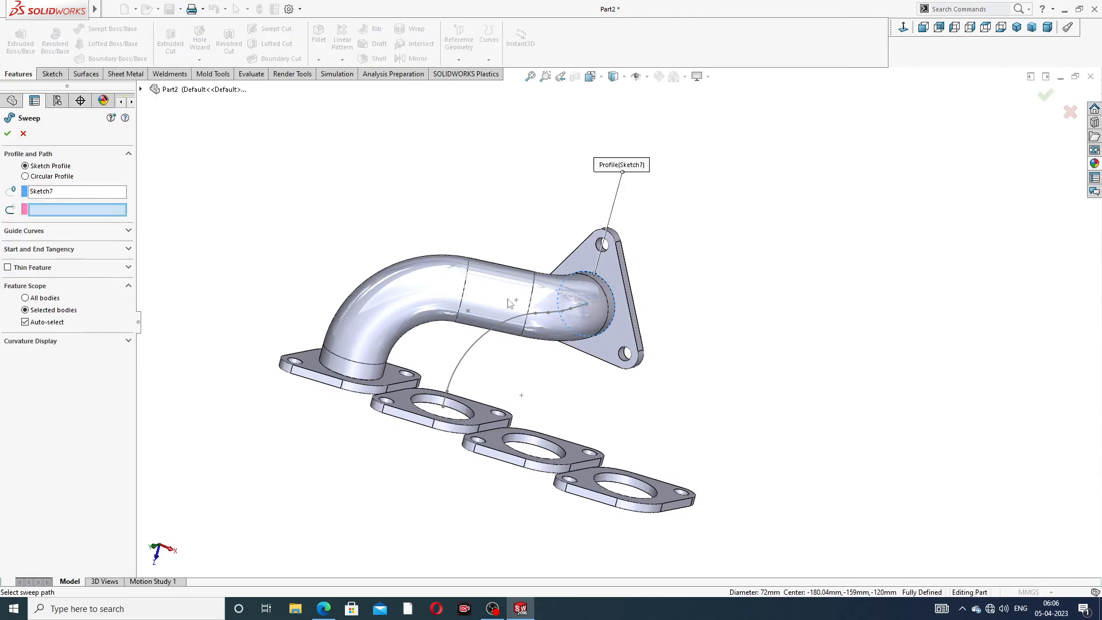
pyautogui.moveTo(582, 343); pyautogui.dragTo(529, 354, button='middle')
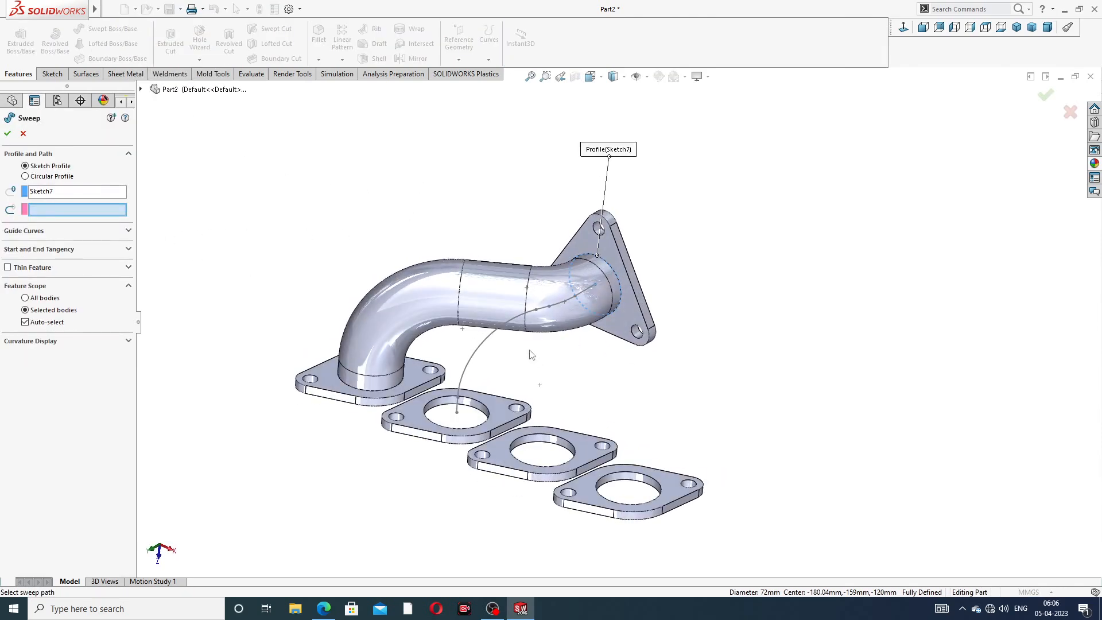
pyautogui.click(495, 330)
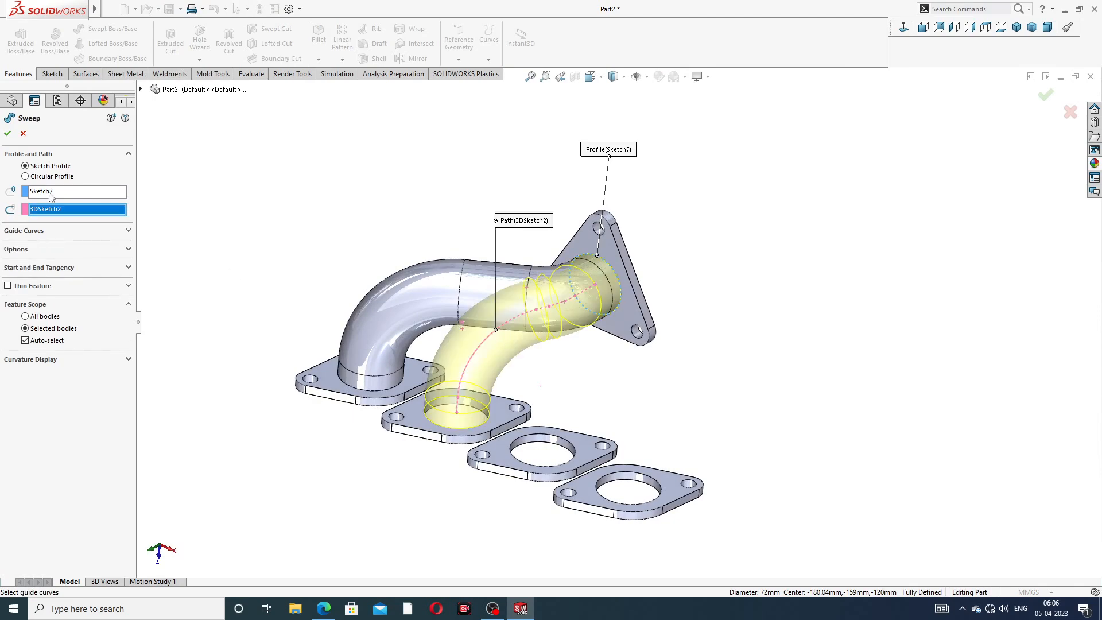
pyautogui.click(8, 134)
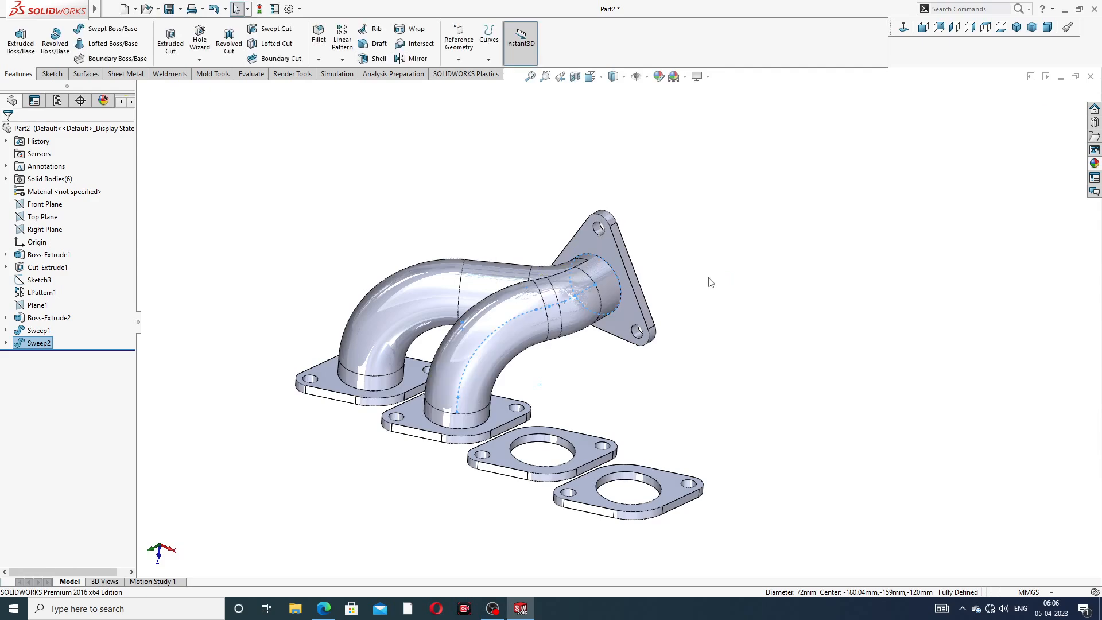
pyautogui.moveTo(711, 283); pyautogui.dragTo(732, 295, button='middle')
pyautogui.click(731, 295)
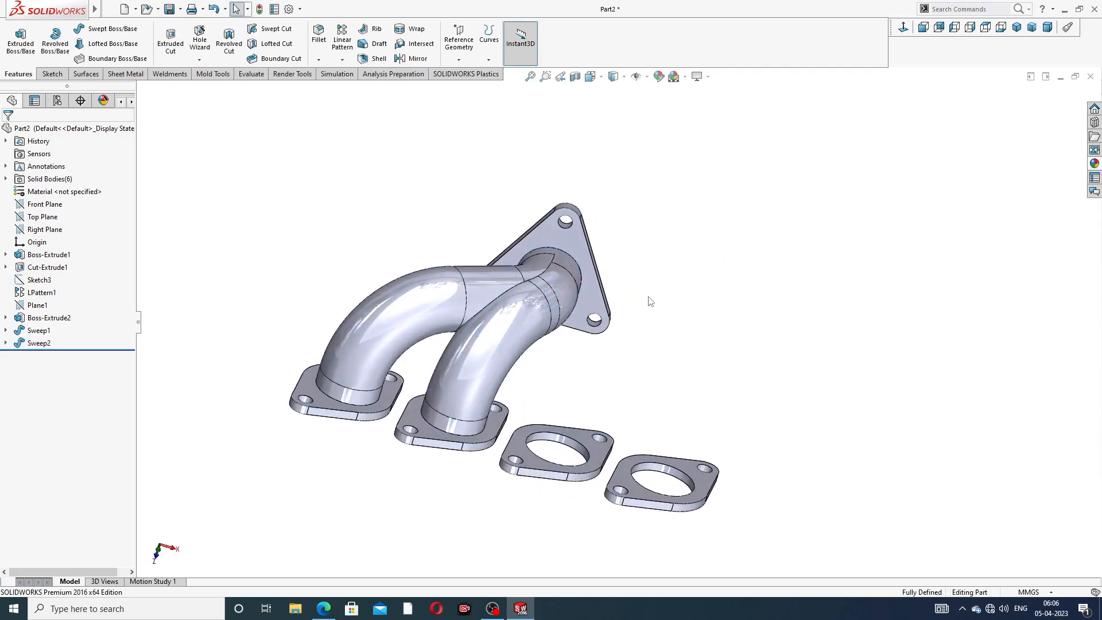
# Start a new 3D sketch and draw a line about 179 mm long straight down along Z from the outlet flange's centre
pyautogui.moveTo(650, 301); pyautogui.dragTo(445, 244, button='middle')
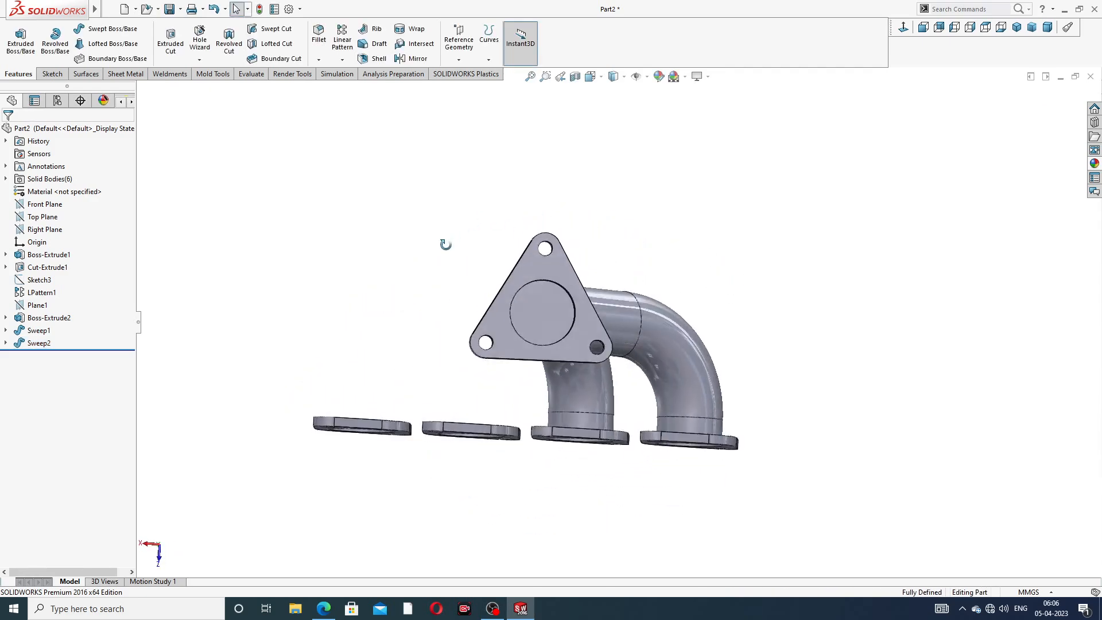
pyautogui.click(52, 73)
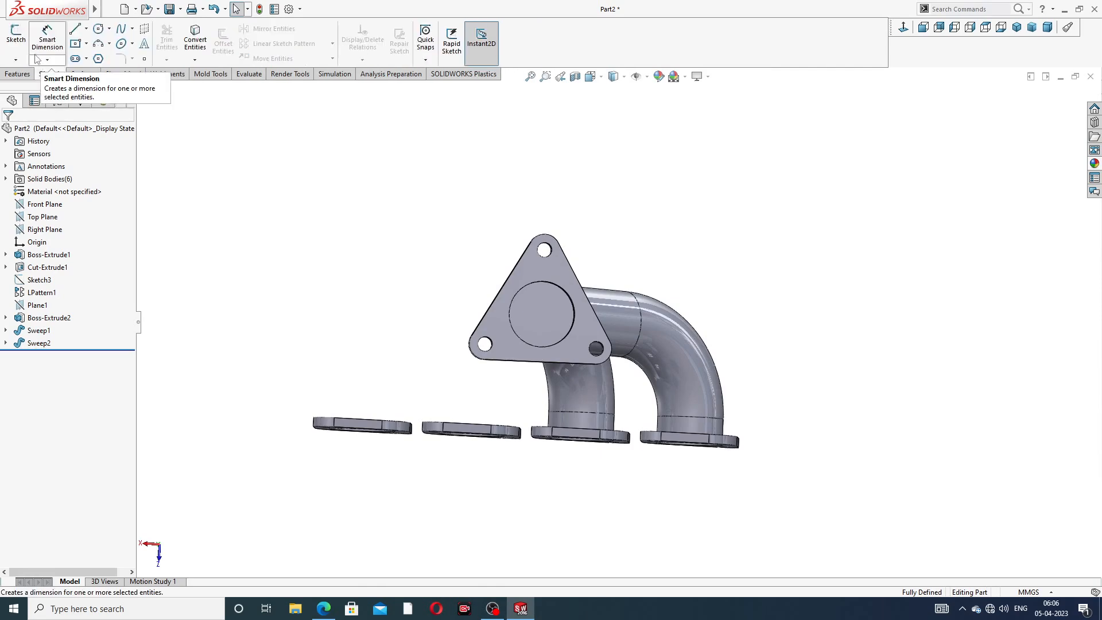
pyautogui.click(16, 60)
pyautogui.click(28, 86)
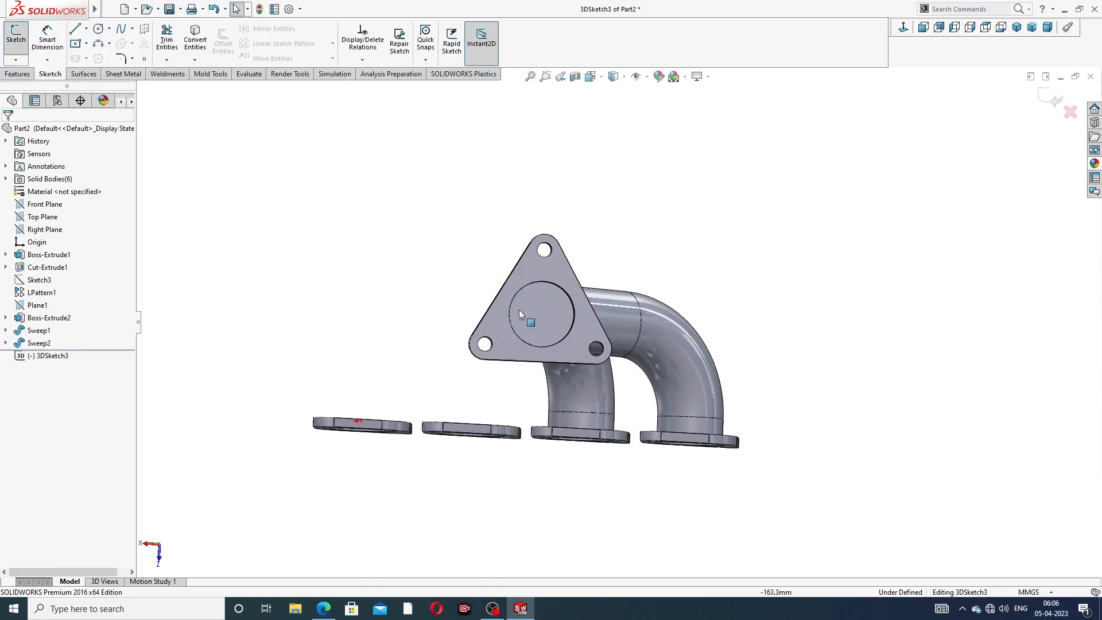
pyautogui.moveTo(539, 345); pyautogui.dragTo(500, 361, button='middle')
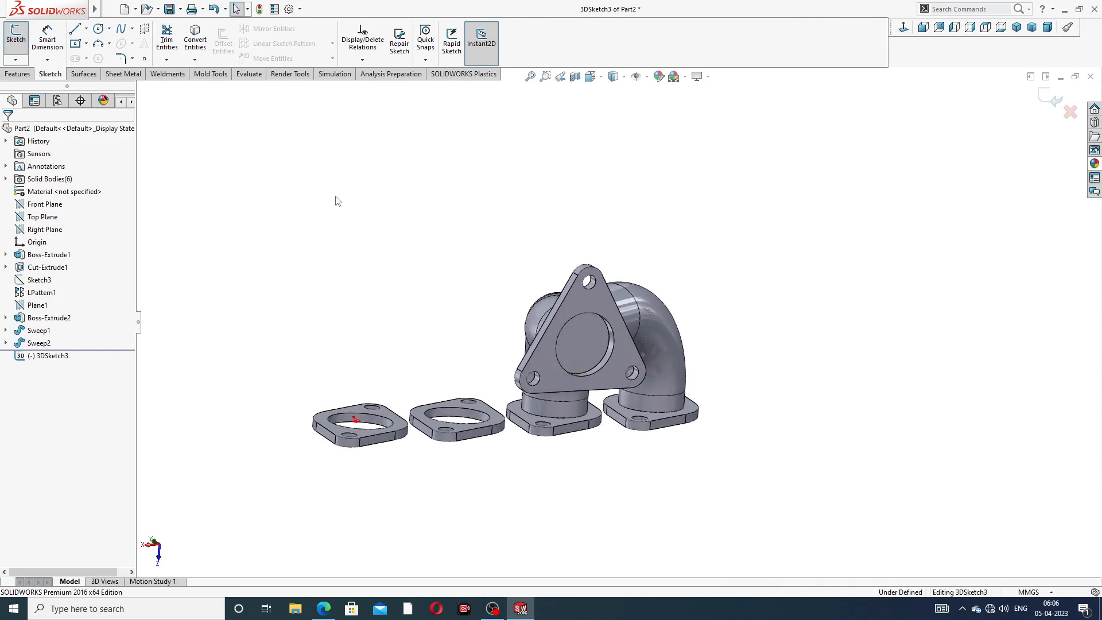
pyautogui.click(80, 32)
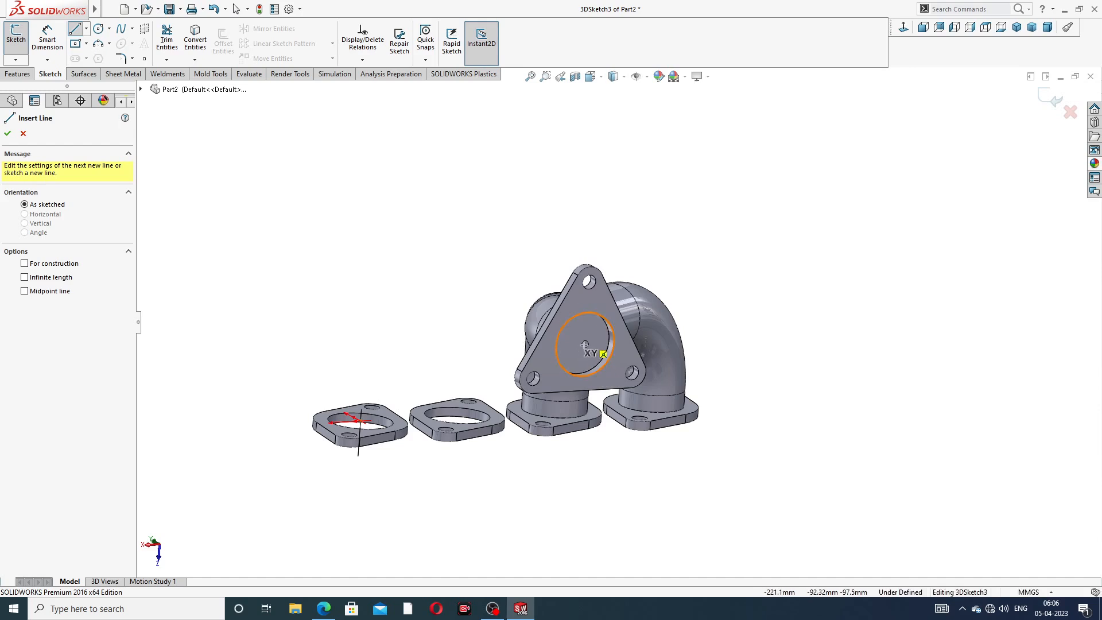
pyautogui.moveTo(672, 401); pyautogui.dragTo(646, 394, button='middle')
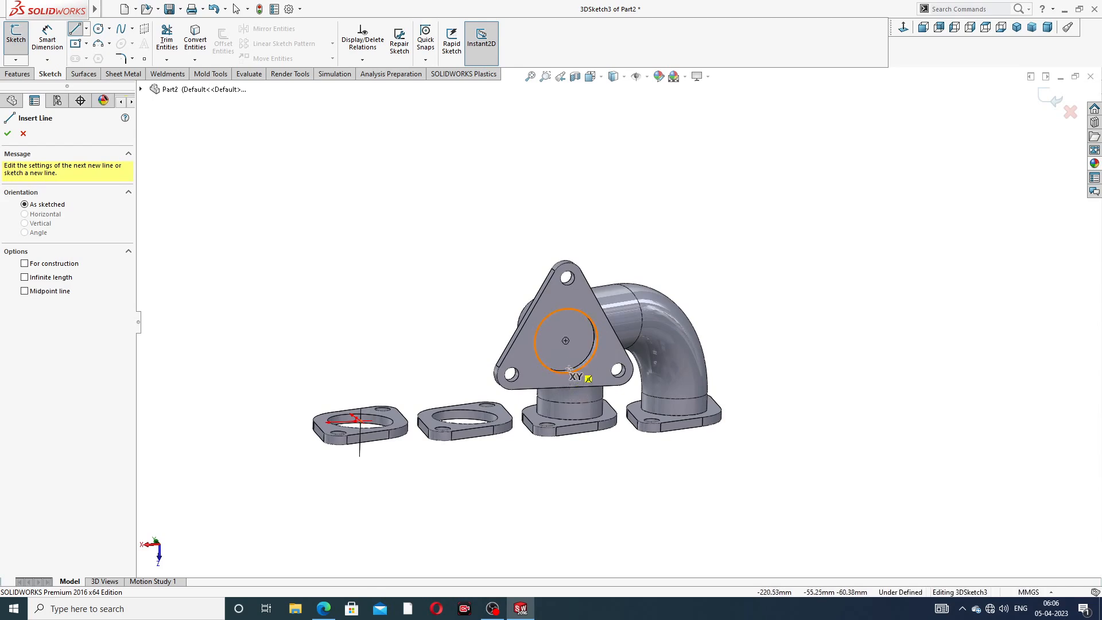
pyautogui.click(565, 341)
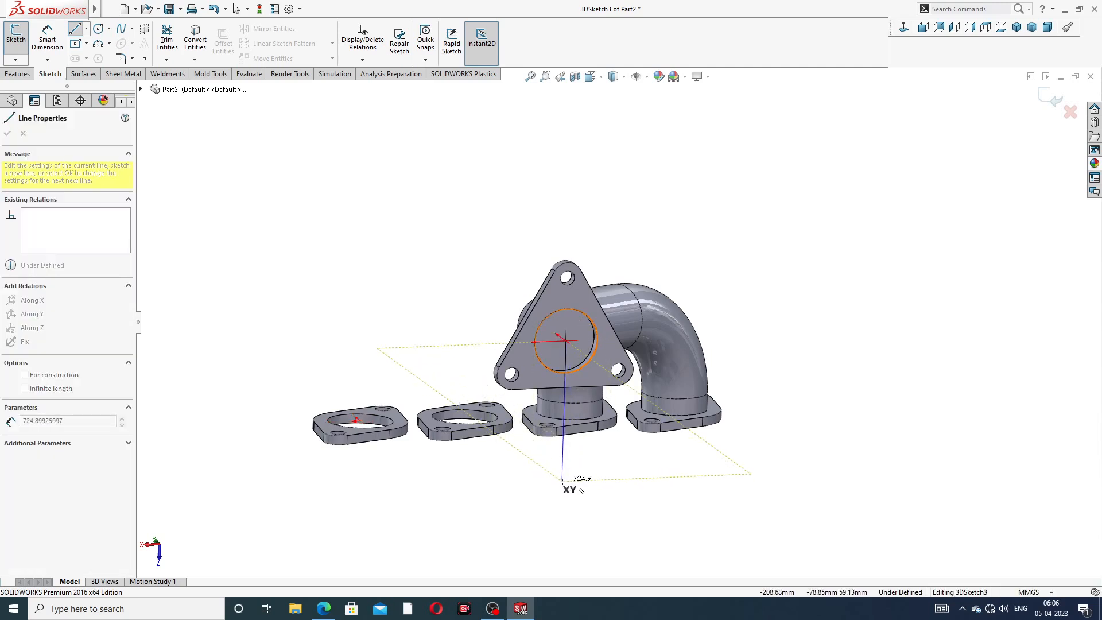
pyautogui.moveTo(564, 487)
pyautogui.mouseDown(button='middle')
pyautogui.moveTo(545, 492)
pyautogui.moveTo(574, 496)
pyautogui.mouseUp(button='middle')
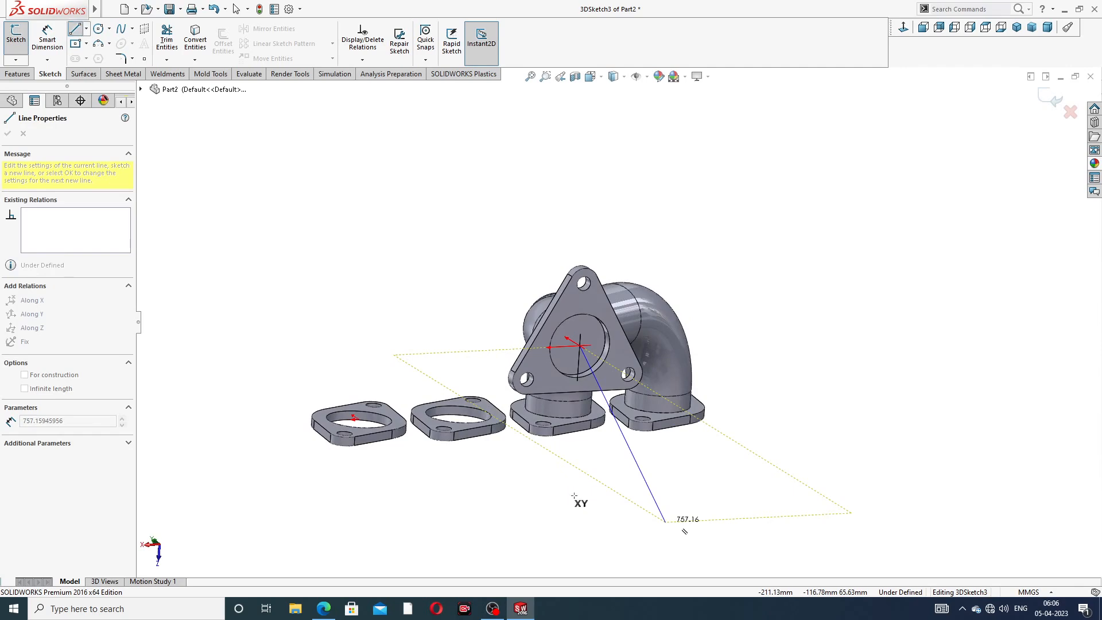
pyautogui.press('Tab')
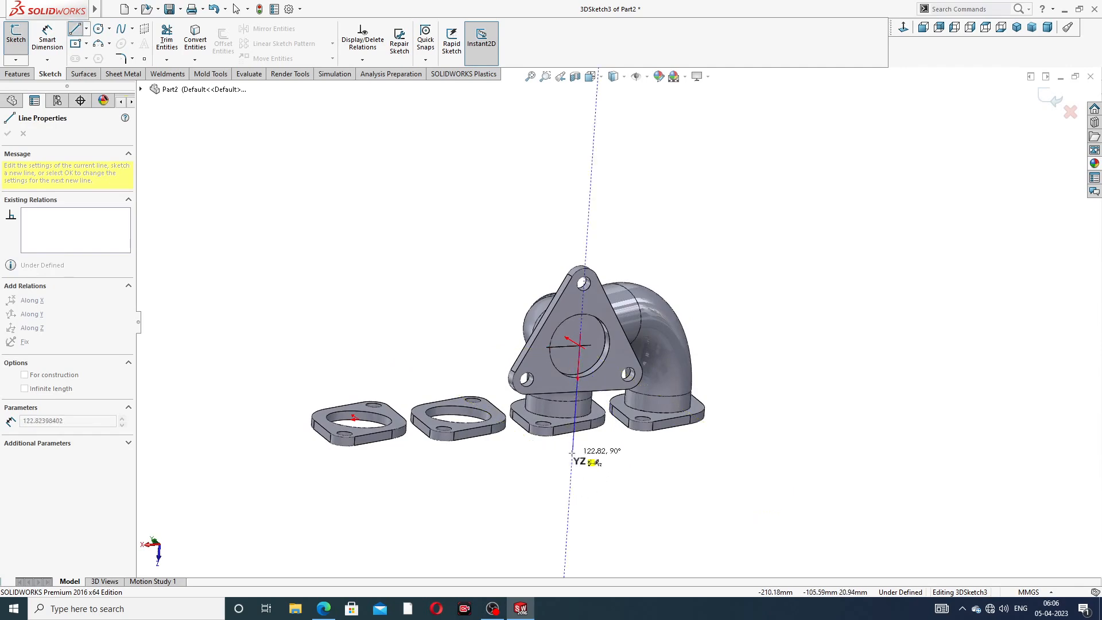
pyautogui.click(570, 504)
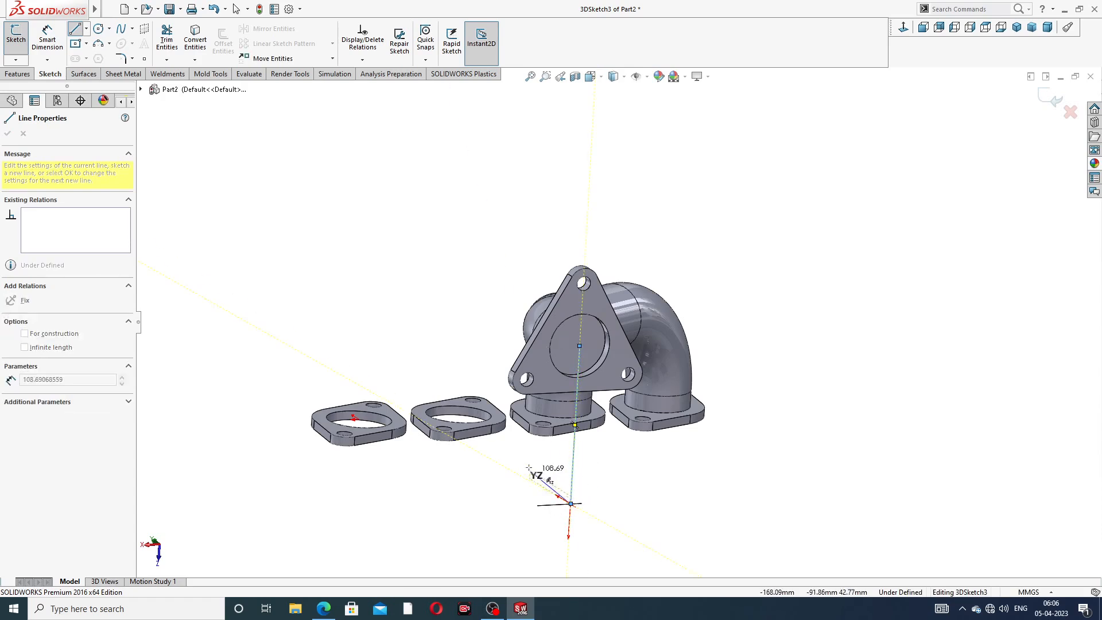
# Add a line along Y from the vertical line's lower end, running back beneath the inlet flanges, and end the chain
pyautogui.click(501, 460)
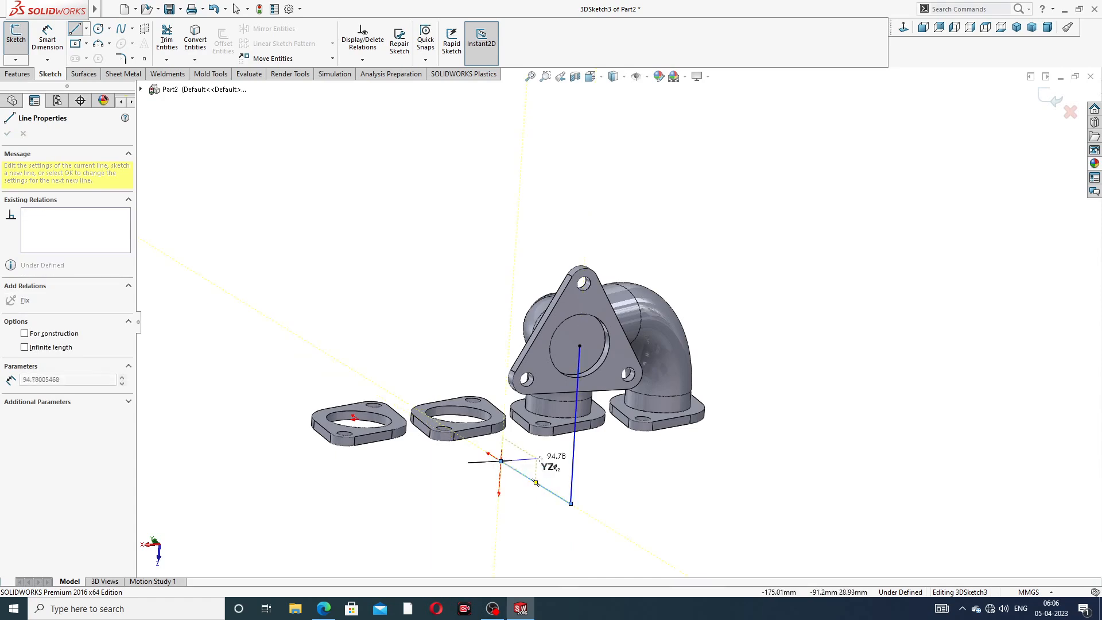
pyautogui.rightClick(548, 458)
pyautogui.click(566, 469)
# Convert both lines of the new 3D sketch to construction geometry
pyautogui.moveTo(566, 472)
pyautogui.mouseDown(button='middle')
pyautogui.moveTo(620, 455)
pyautogui.moveTo(637, 482)
pyautogui.moveTo(620, 467)
pyautogui.mouseUp(button='middle')
pyautogui.click(619, 453)
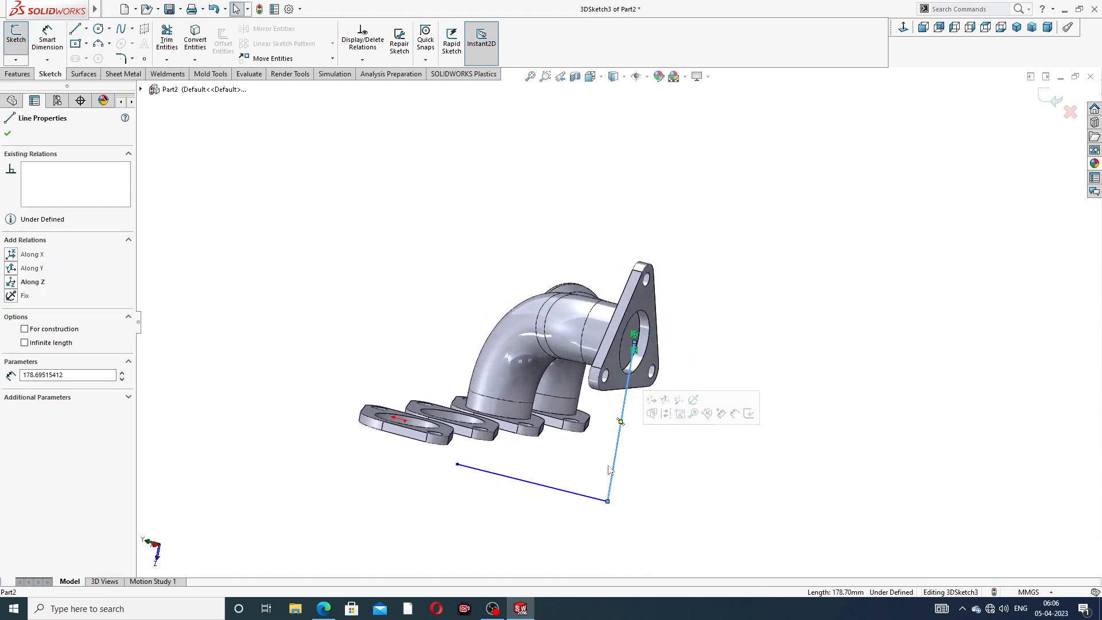
pyautogui.keyDown('ctrl'); pyautogui.click(577, 498); pyautogui.keyUp('ctrl')
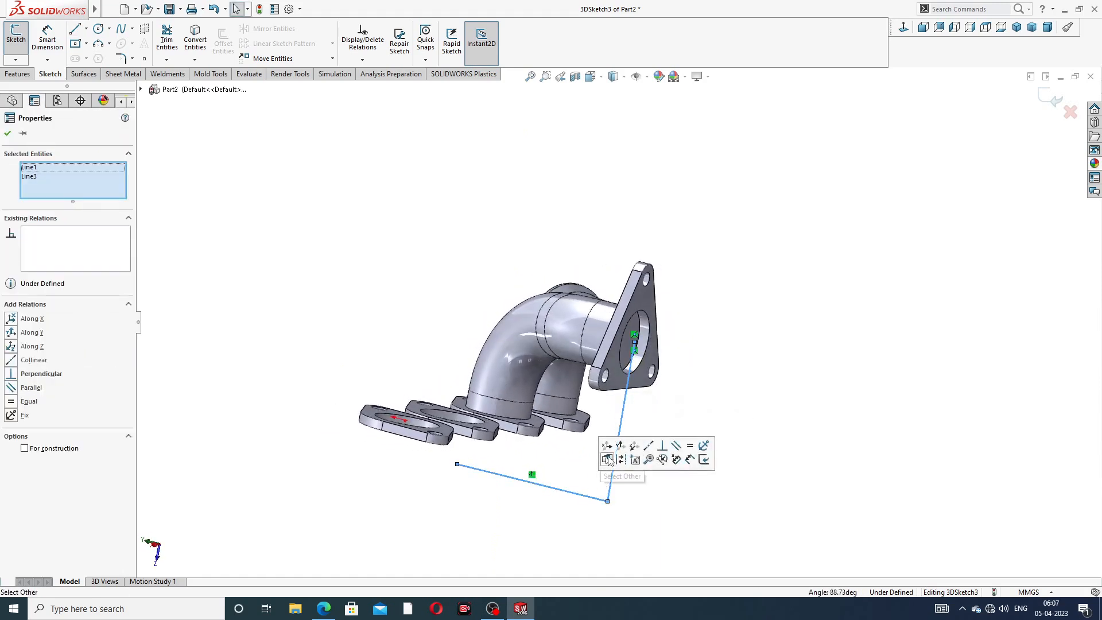
pyautogui.click(624, 462)
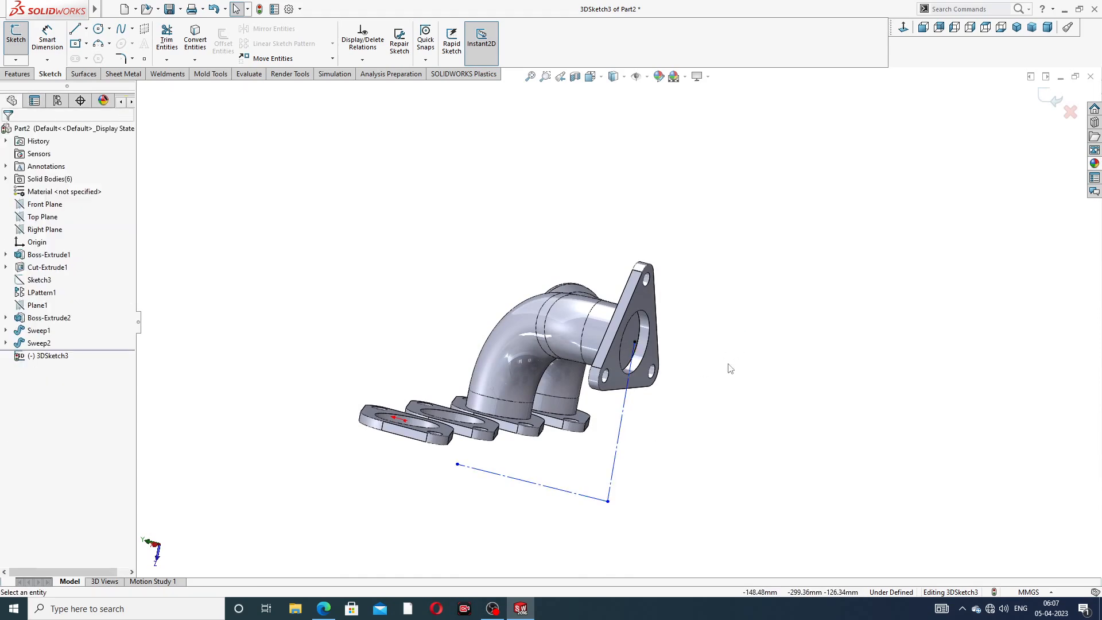
# Shorten the horizontal construction line by moving its free end to about Y -85 mm, and finish the 3D sketch
pyautogui.moveTo(722, 369); pyautogui.dragTo(657, 423, button='middle')
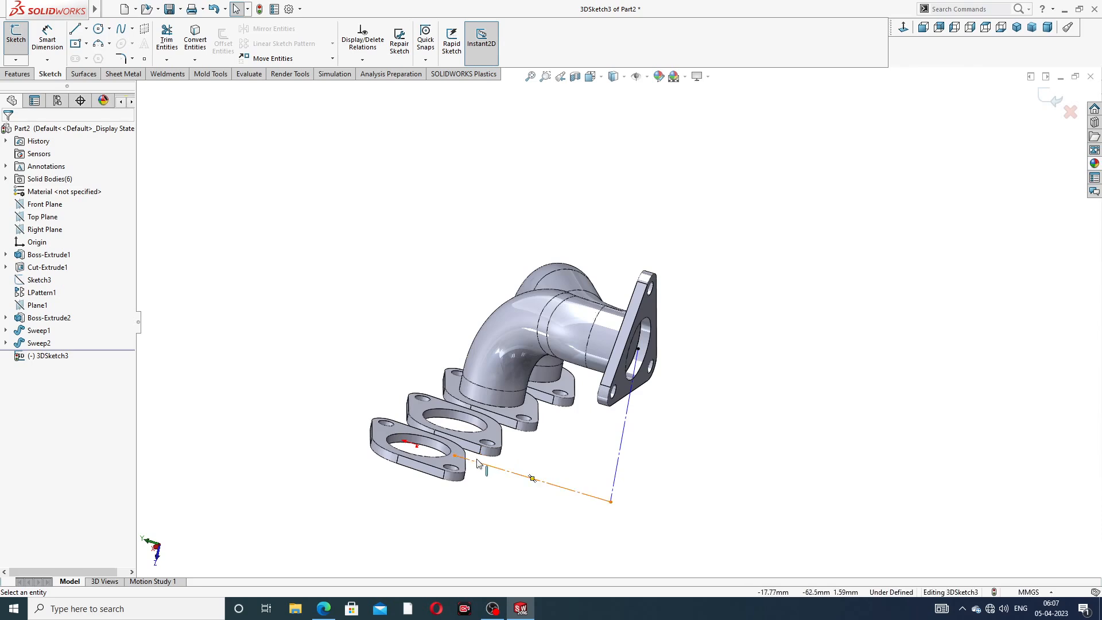
pyautogui.moveTo(492, 475); pyautogui.dragTo(484, 462, button='middle')
pyautogui.moveTo(467, 457)
pyautogui.mouseDown()
pyautogui.moveTo(492, 475)
pyautogui.moveTo(540, 475)
pyautogui.mouseUp()
pyautogui.moveTo(748, 327); pyautogui.dragTo(694, 315, button='middle')
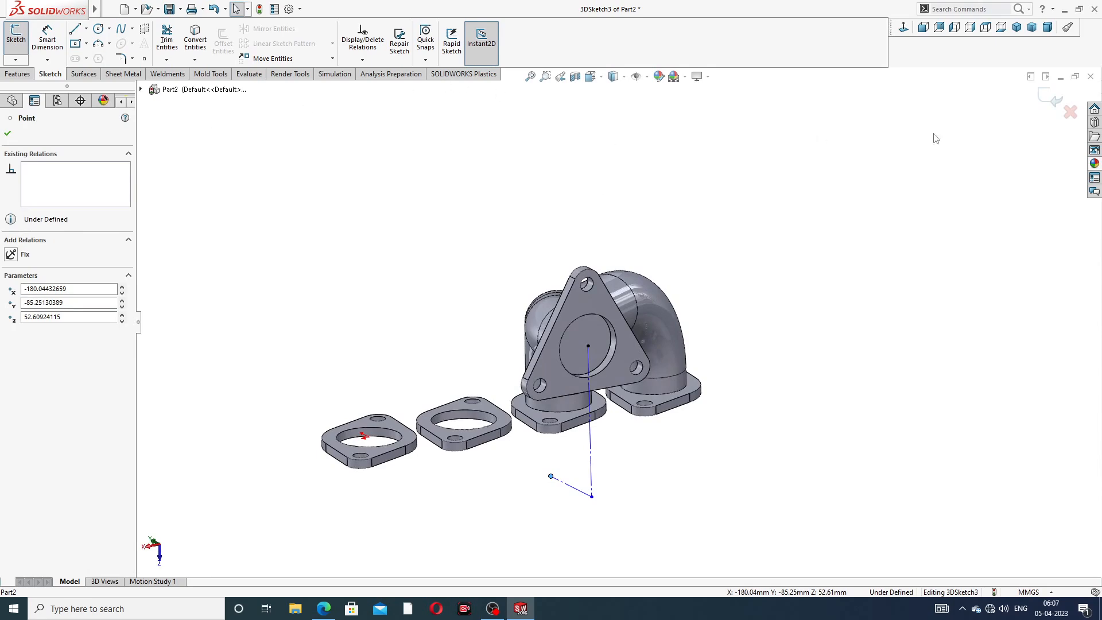
pyautogui.click(1044, 99)
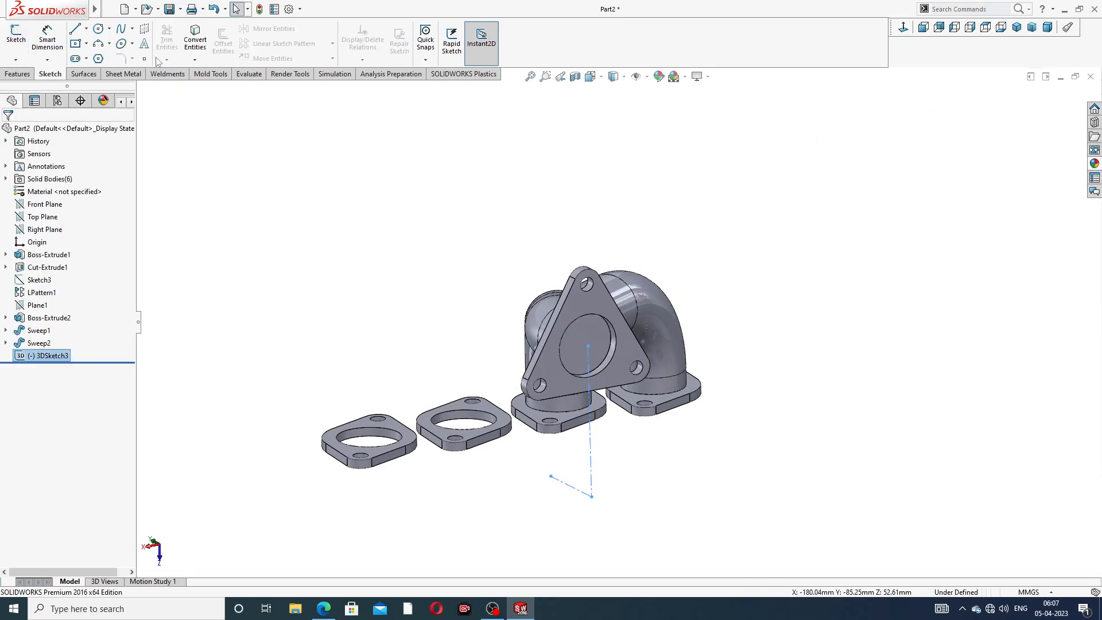
pyautogui.click(18, 74)
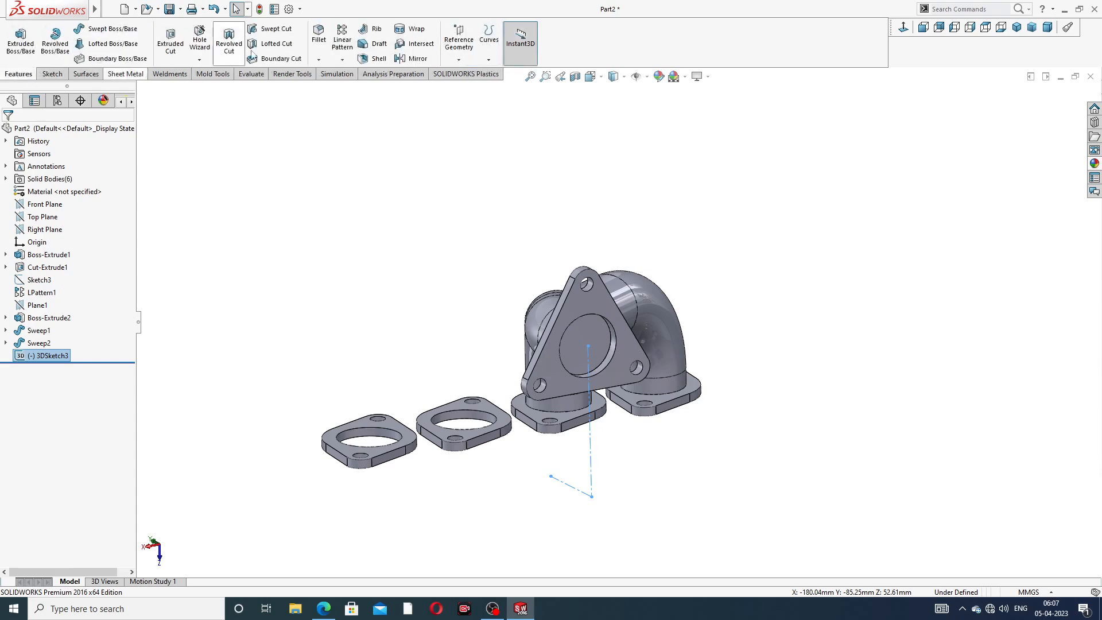
# Create a reference plane through the vertical and horizontal construction lines of the 3D sketch
pyautogui.click(456, 61)
pyautogui.click(467, 71)
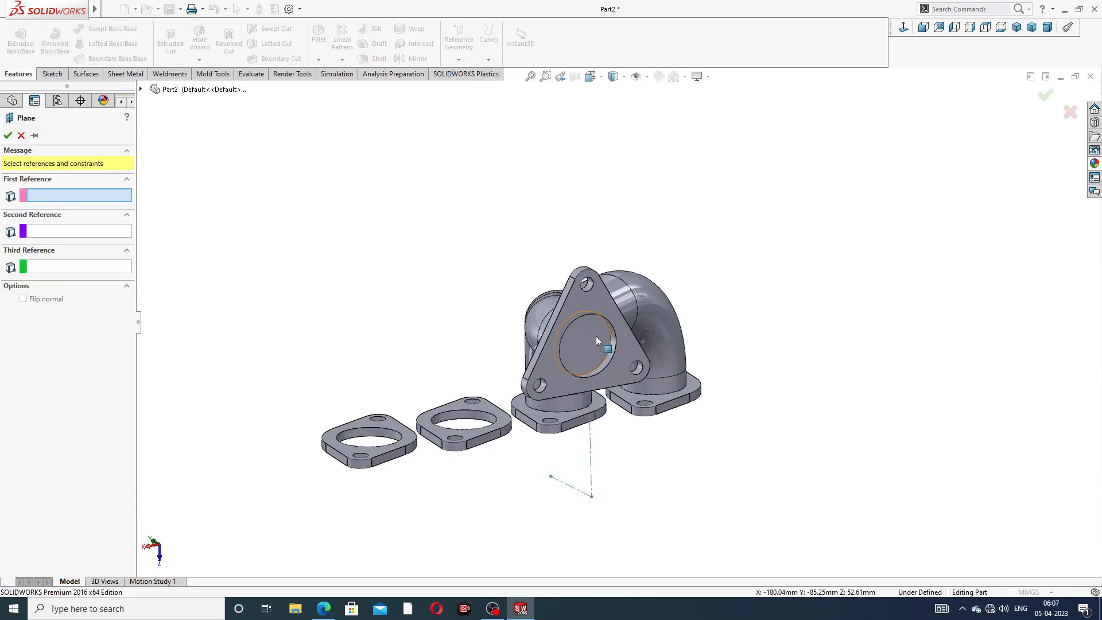
pyautogui.moveTo(601, 417); pyautogui.dragTo(619, 425, button='middle')
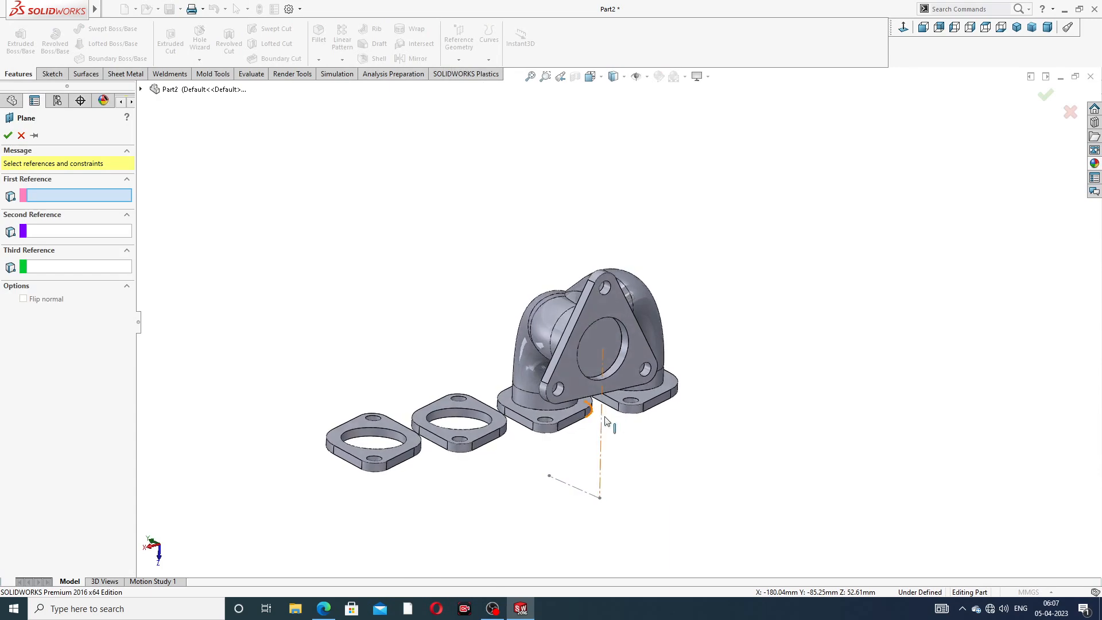
pyautogui.click(601, 418)
pyautogui.click(574, 488)
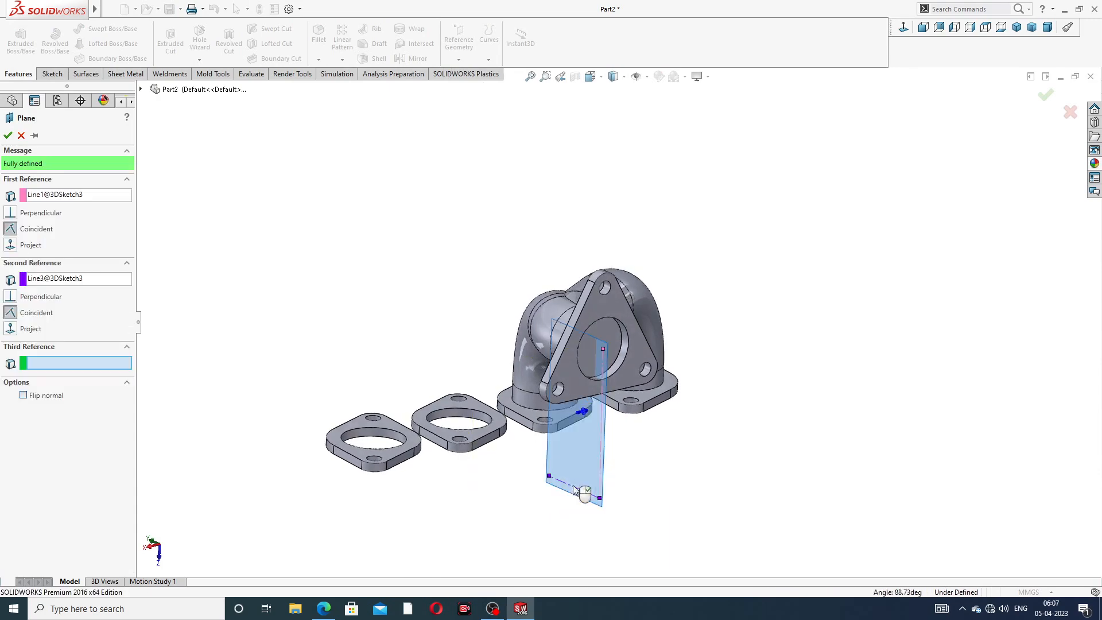
pyautogui.moveTo(615, 453); pyautogui.dragTo(660, 458, button='middle')
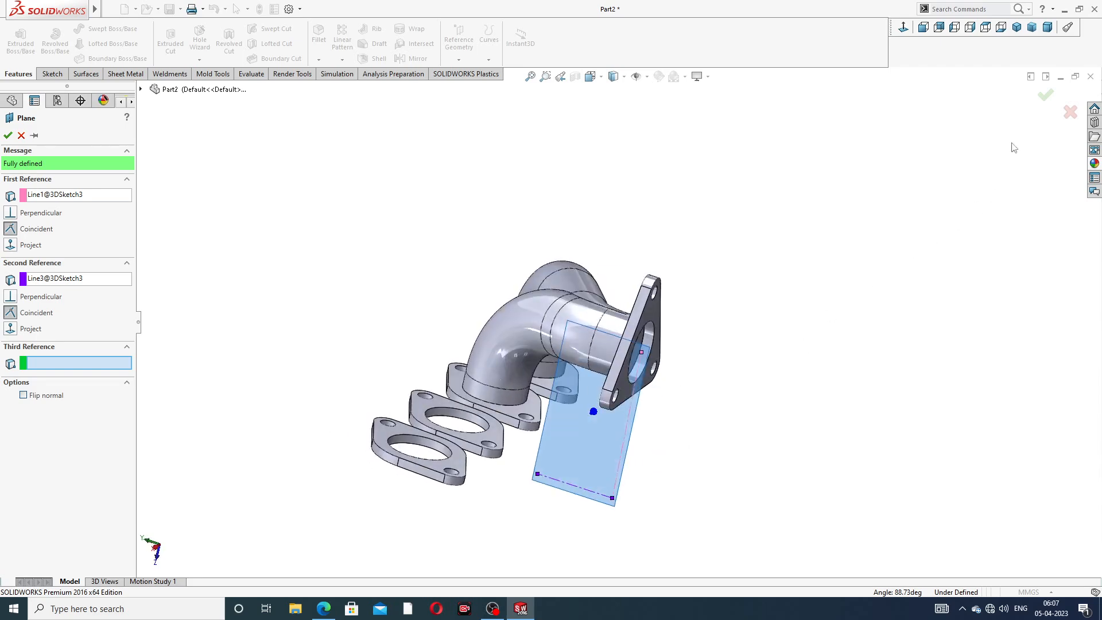
pyautogui.click(1044, 97)
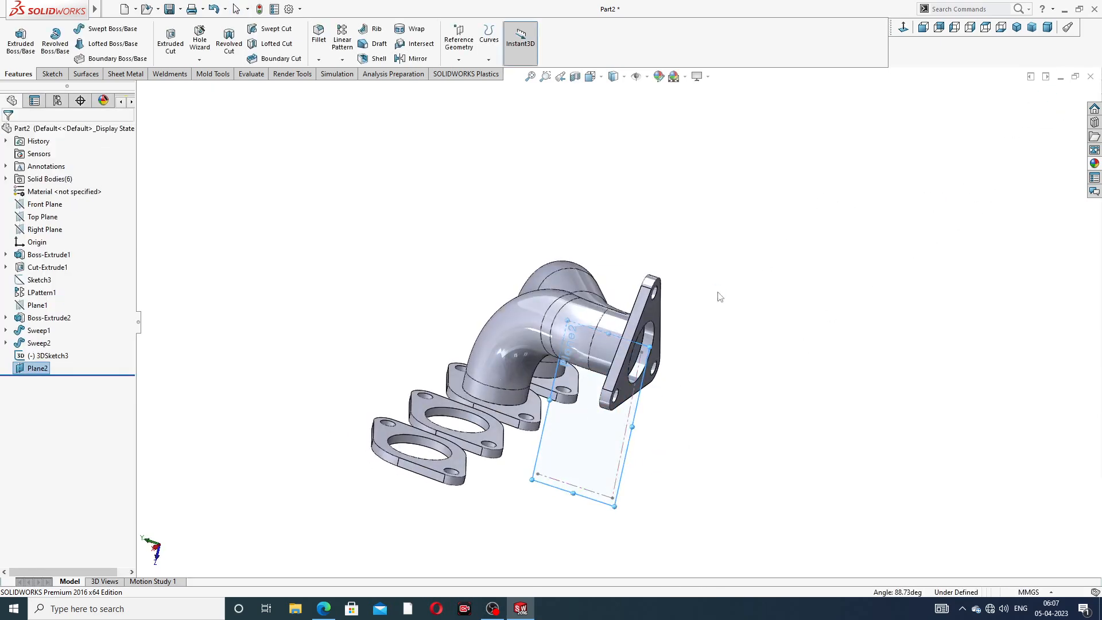
# Mirror both swept pipe features about the new reference plane onto the remaining two inlet flanges
pyautogui.moveTo(720, 296); pyautogui.dragTo(687, 284, button='middle')
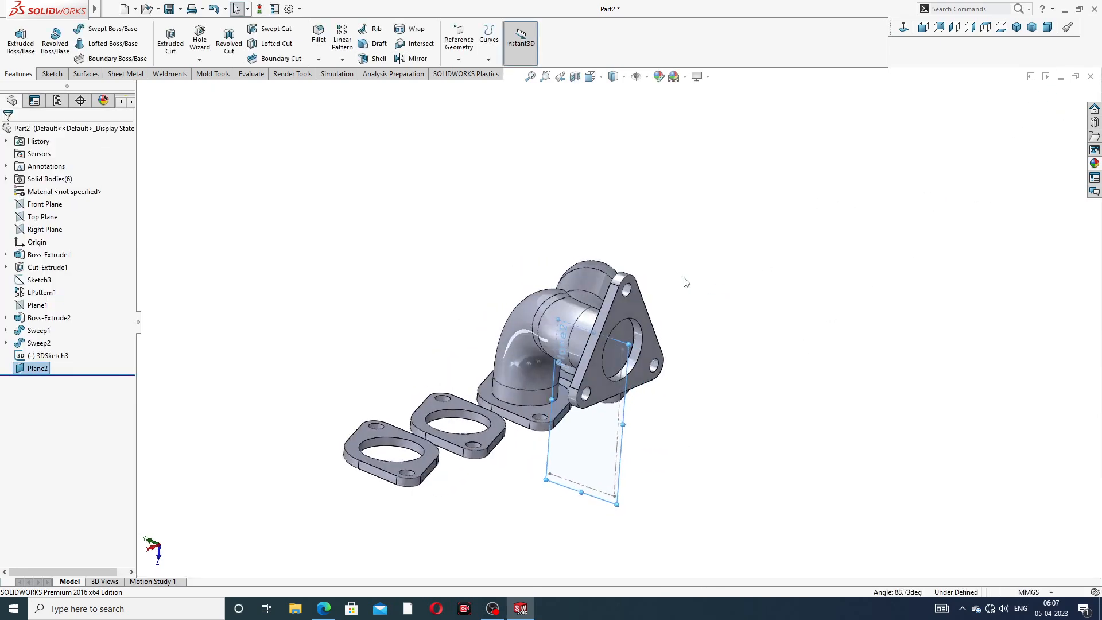
pyautogui.click(412, 59)
pyautogui.moveTo(475, 235); pyautogui.dragTo(493, 261, button='middle')
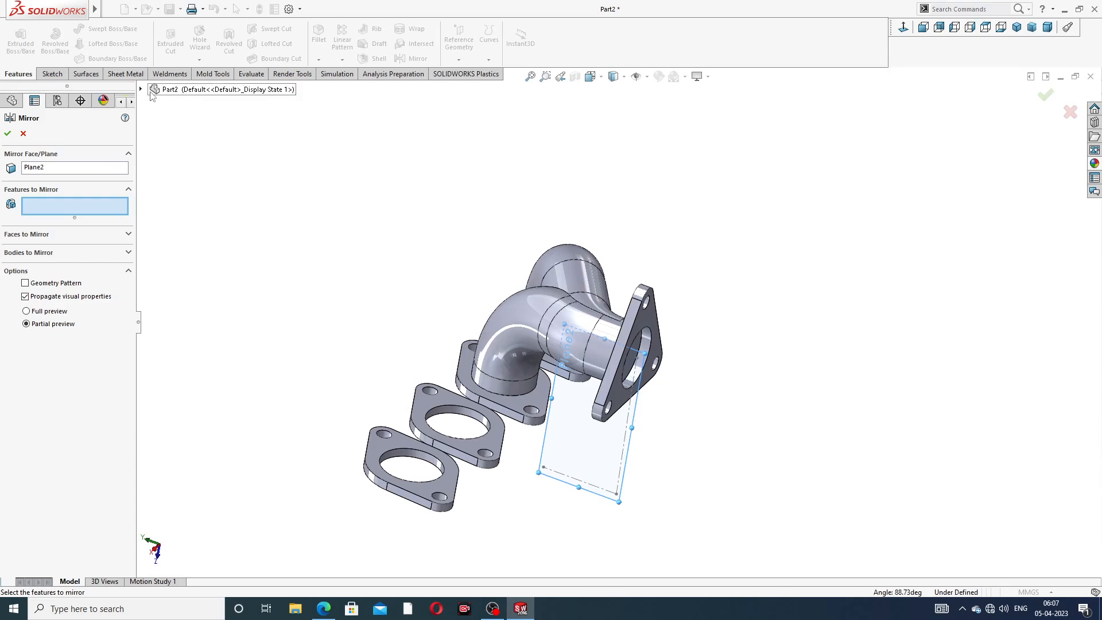
pyautogui.click(170, 90)
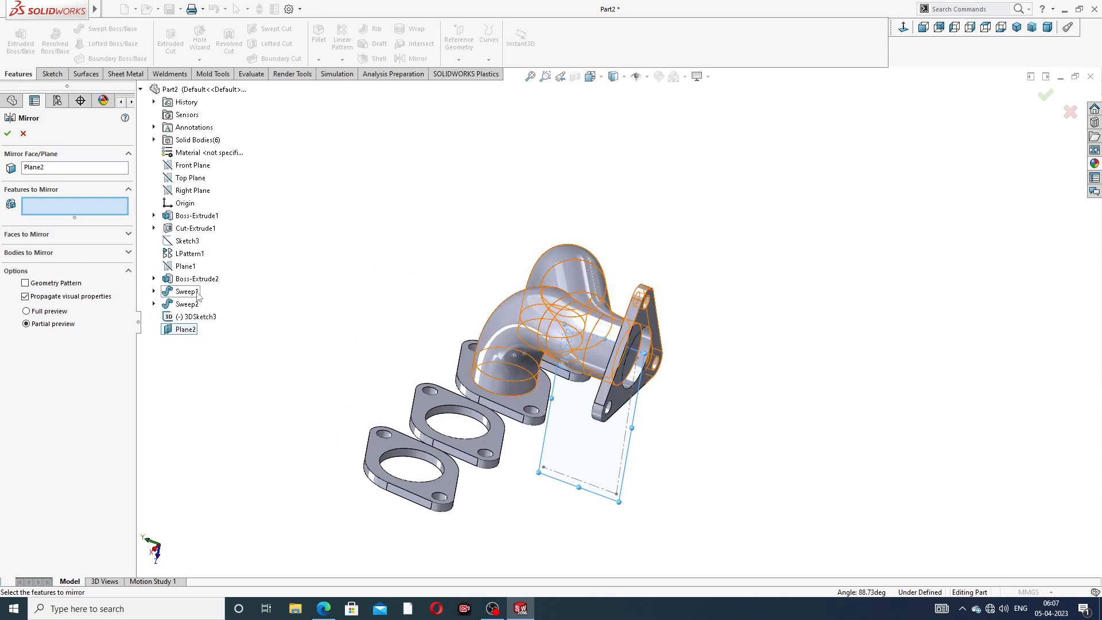
pyautogui.click(197, 294)
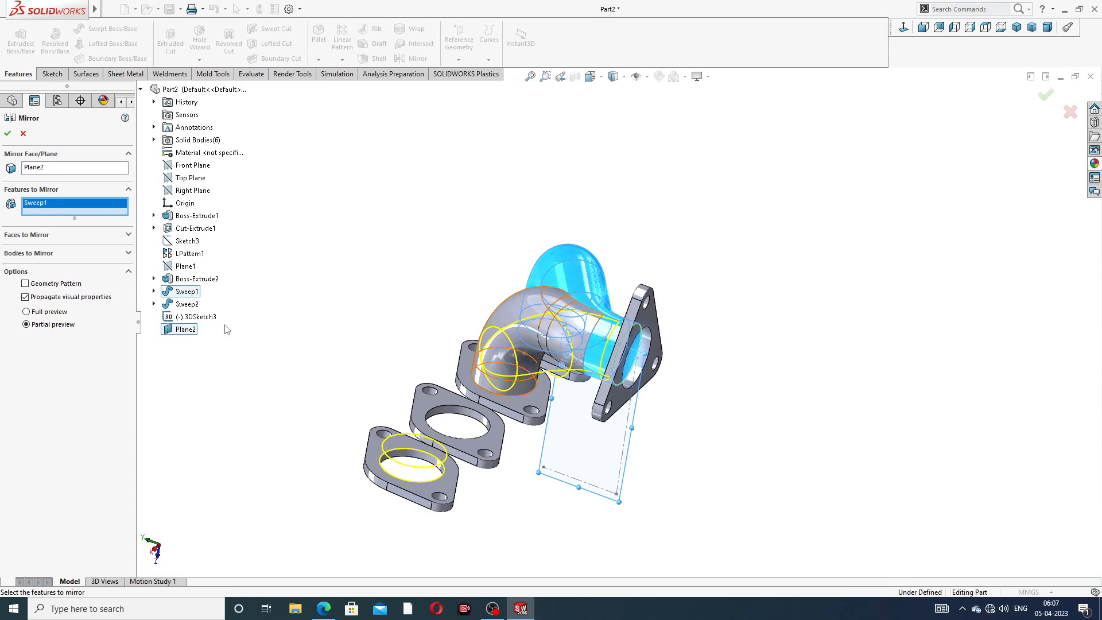
pyautogui.click(197, 305)
pyautogui.moveTo(290, 340)
pyautogui.mouseDown(button='middle')
pyautogui.moveTo(351, 351)
pyautogui.moveTo(307, 347)
pyautogui.mouseUp(button='middle')
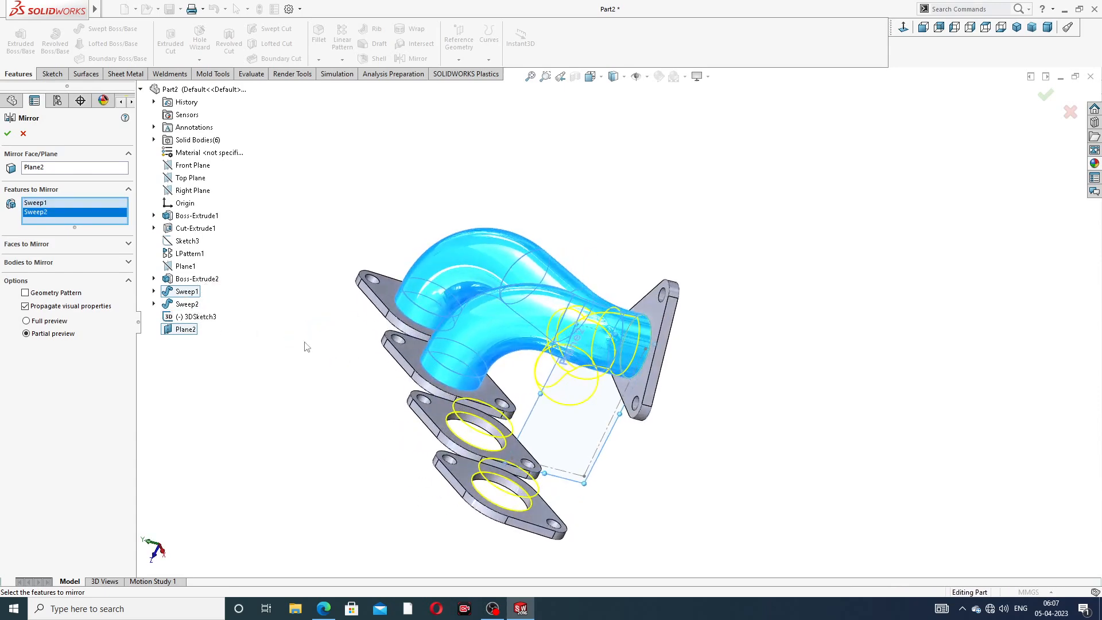
pyautogui.click(7, 133)
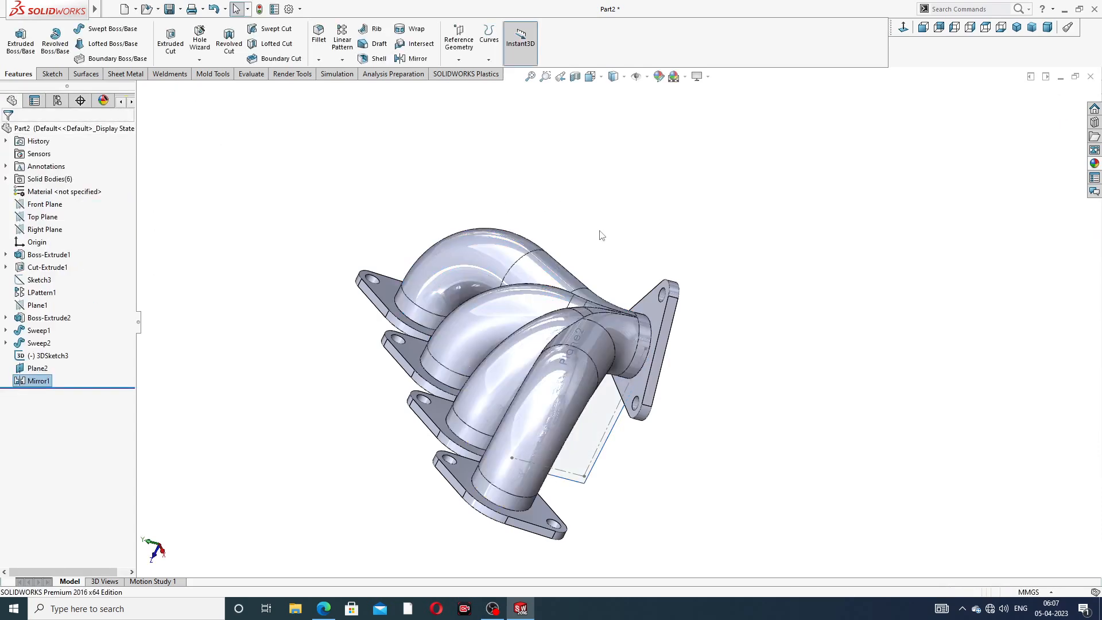
# Hide the 3D sketch with the construction lines and the reference plane used for mirroring
pyautogui.moveTo(601, 236); pyautogui.dragTo(421, 264, button='middle')
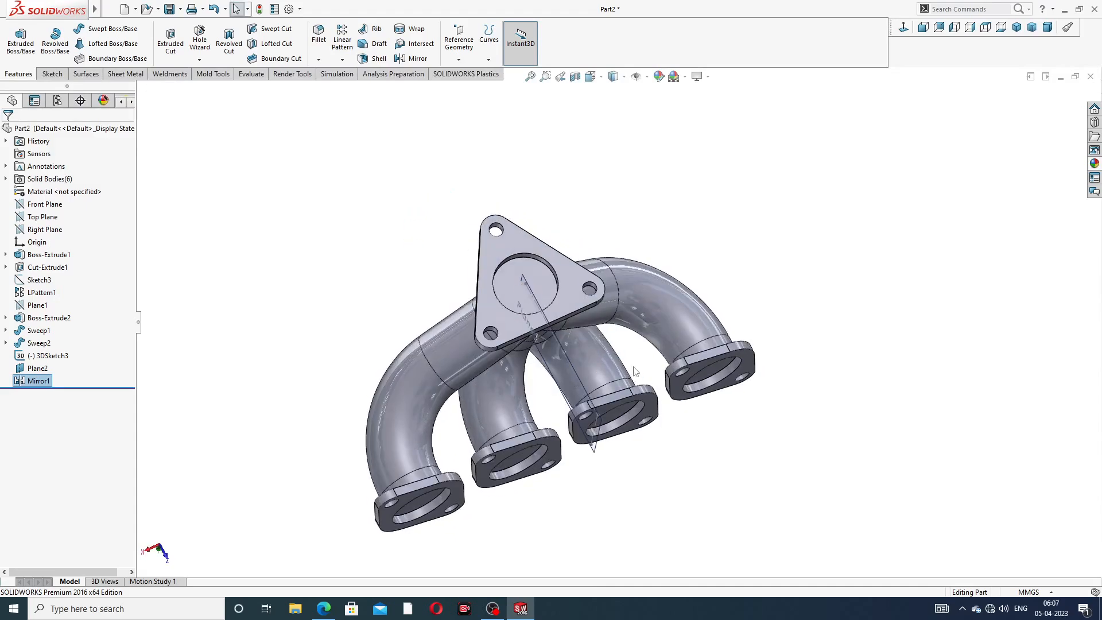
pyautogui.moveTo(635, 371); pyautogui.dragTo(700, 390, button='middle')
pyautogui.click(655, 397)
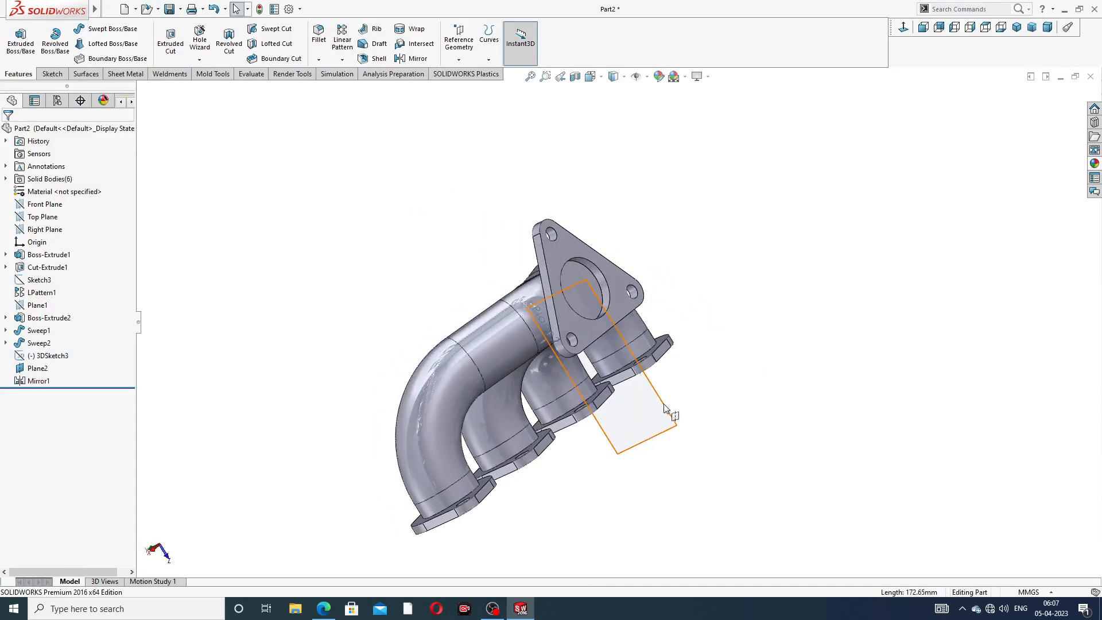
pyautogui.click(675, 419)
pyautogui.click(723, 370)
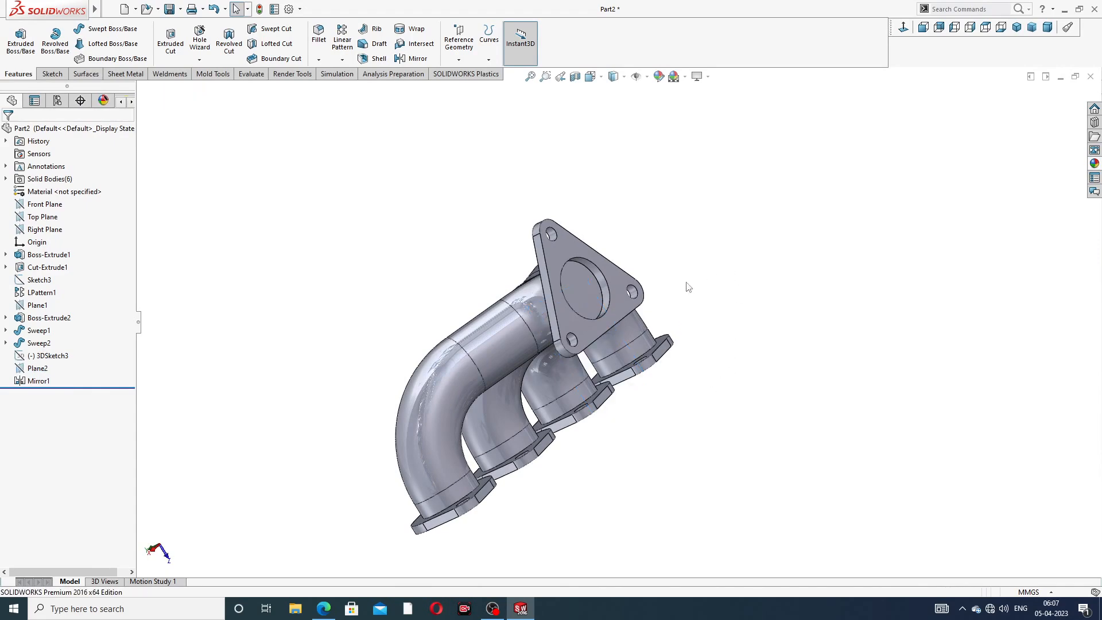
# Shell the pipe body to 1 mm wall thickness, removing the end faces at the outlet flange and all four inlet flanges
pyautogui.moveTo(687, 287); pyautogui.dragTo(548, 144, button='middle')
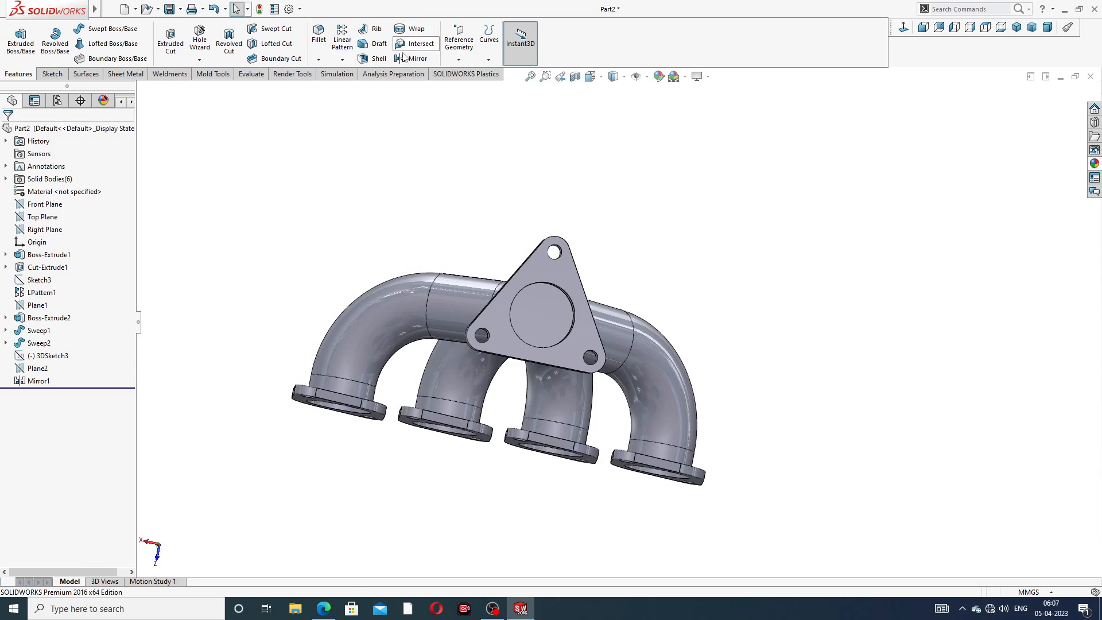
pyautogui.click(378, 59)
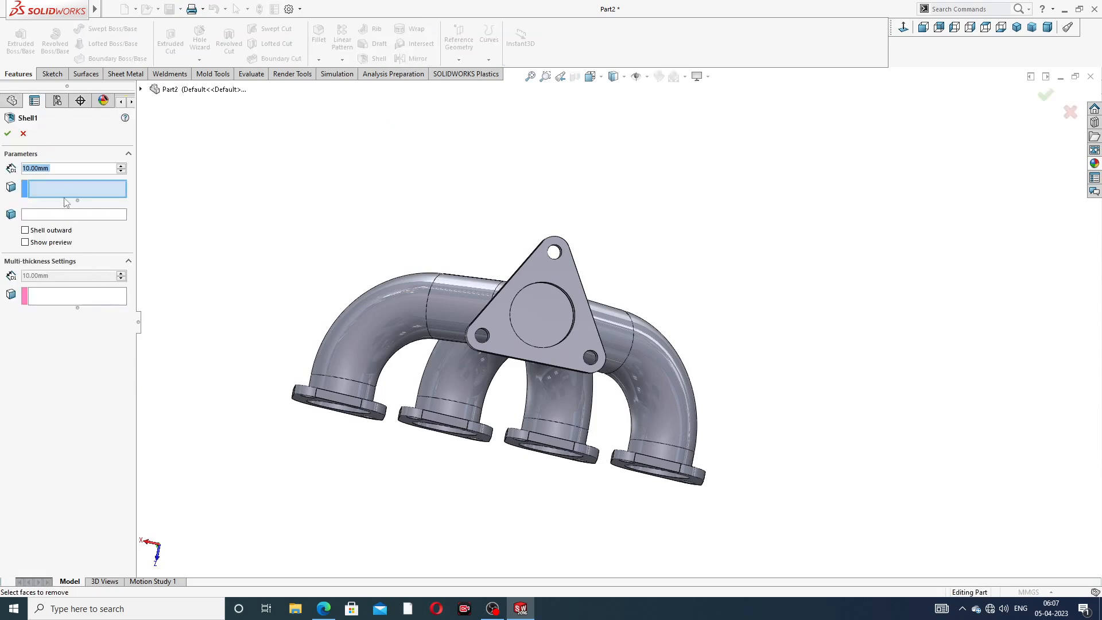
pyautogui.write('1')
pyautogui.press('Return')
pyautogui.click(544, 326)
pyautogui.moveTo(543, 326); pyautogui.dragTo(402, 367, button='middle')
pyautogui.click(364, 385)
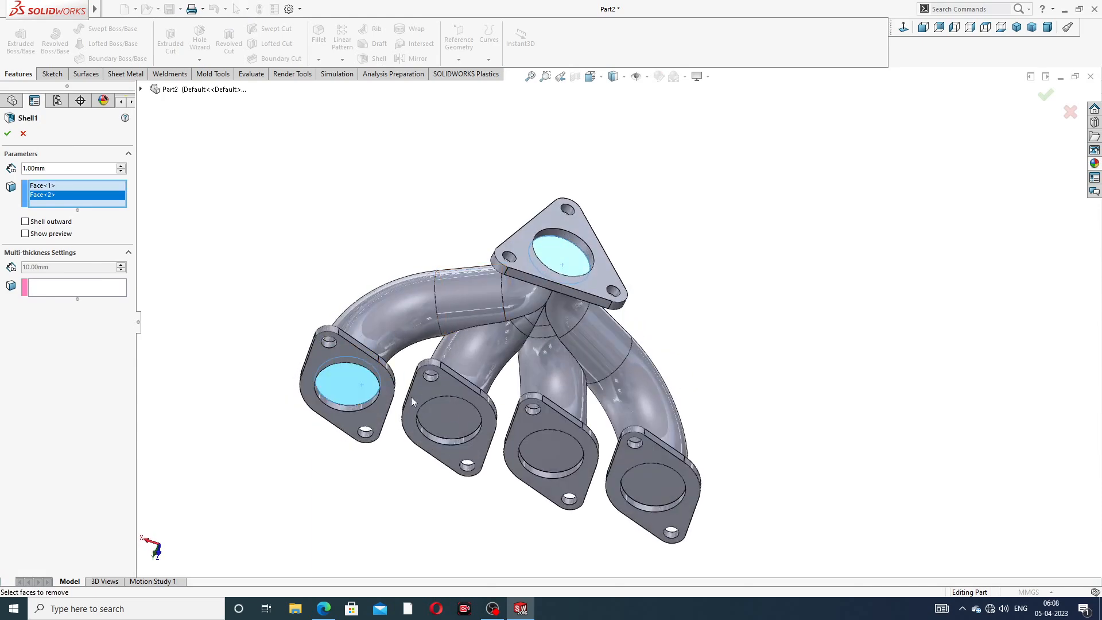
pyautogui.click(445, 415)
pyautogui.click(539, 451)
pyautogui.click(643, 469)
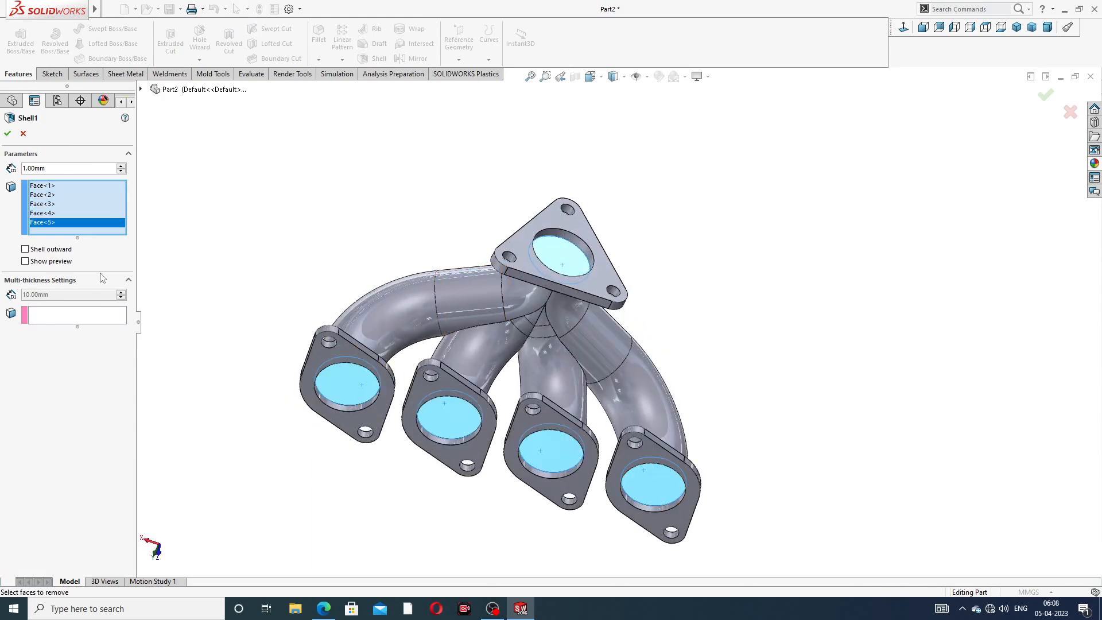
pyautogui.click(7, 133)
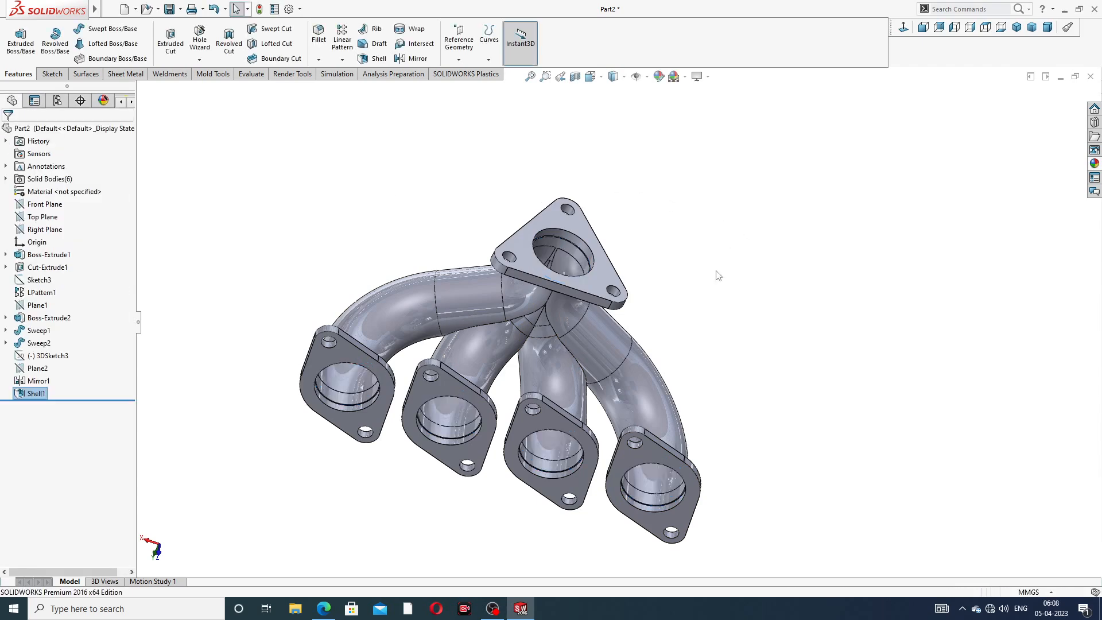
# Try to combine the shelled pipe body, the four inlet flanges and the outlet flange with the Add operation
pyautogui.moveTo(715, 277); pyautogui.dragTo(530, 135, button='middle')
pyautogui.moveTo(60, 5)
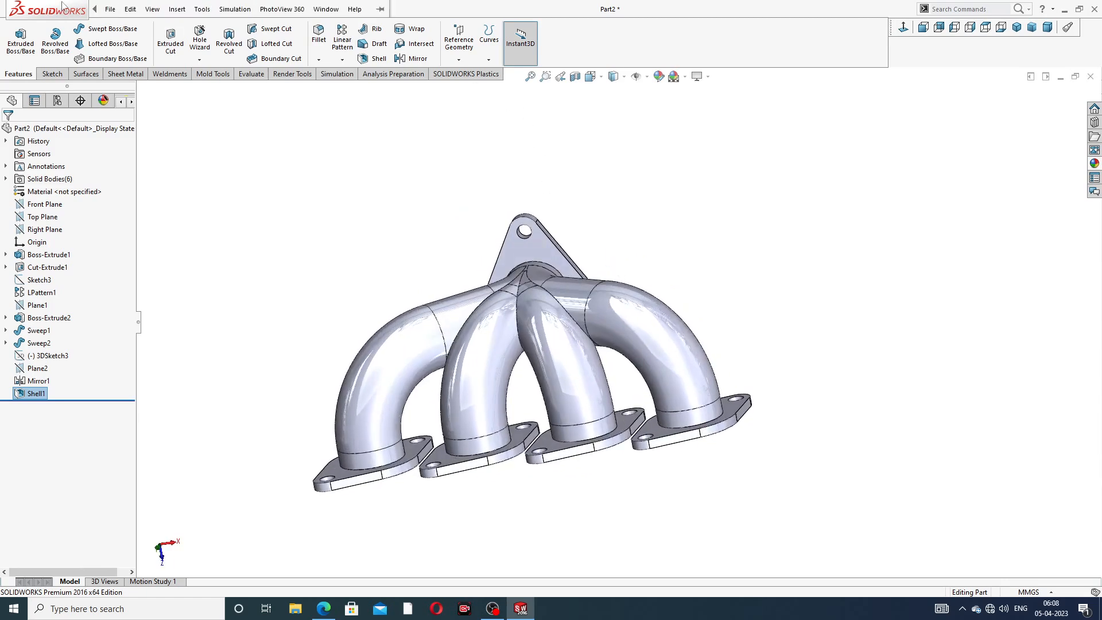
pyautogui.click(110, 9)
pyautogui.click(177, 9)
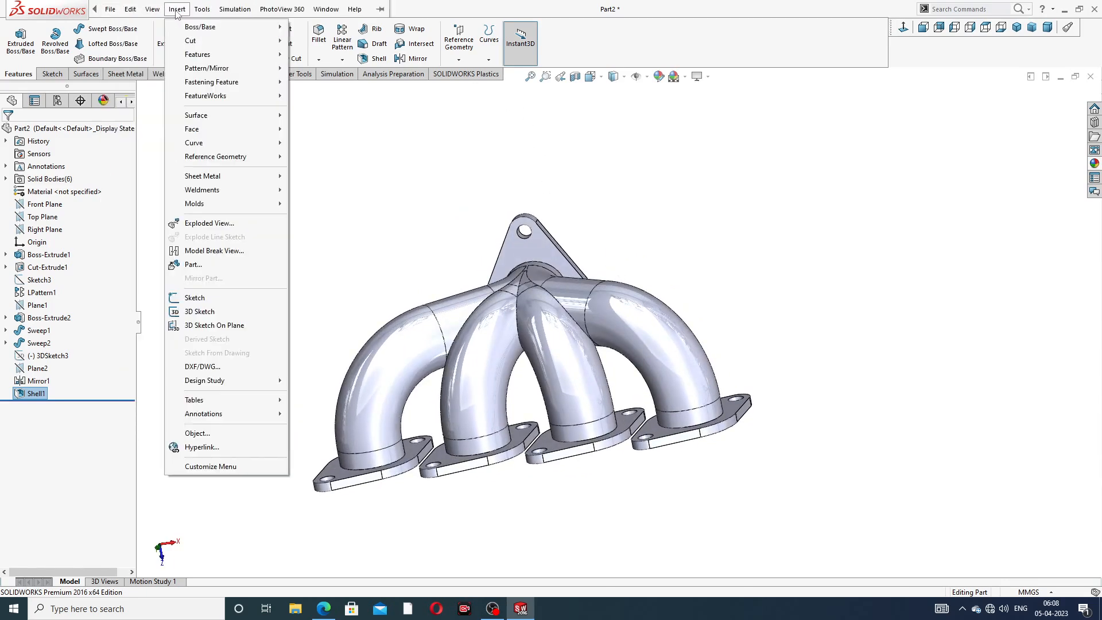
pyautogui.moveTo(218, 54)
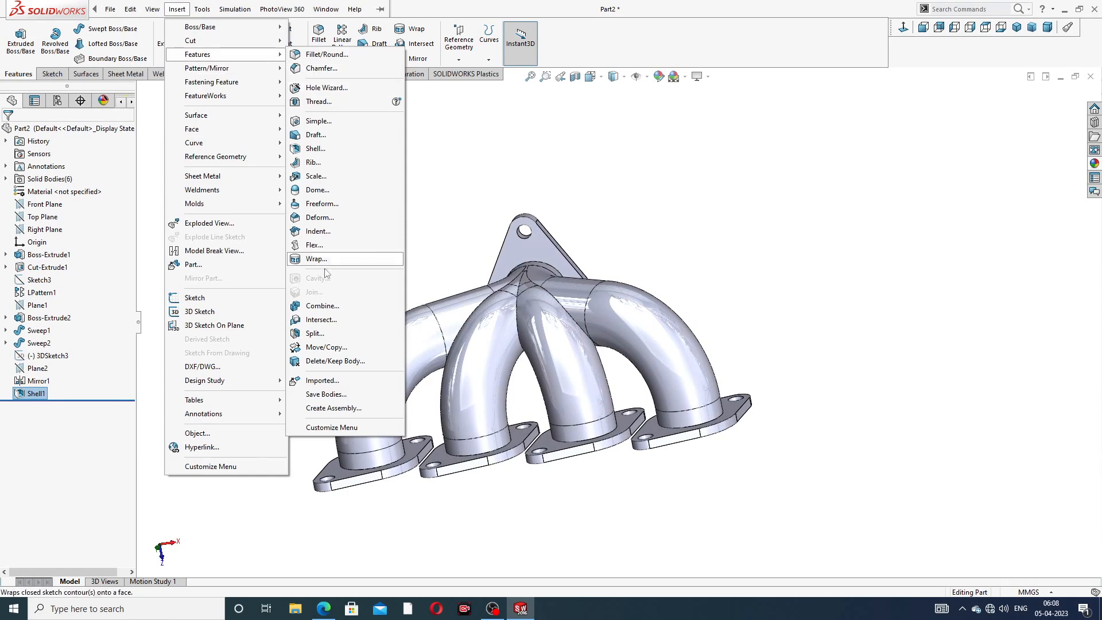
pyautogui.click(321, 305)
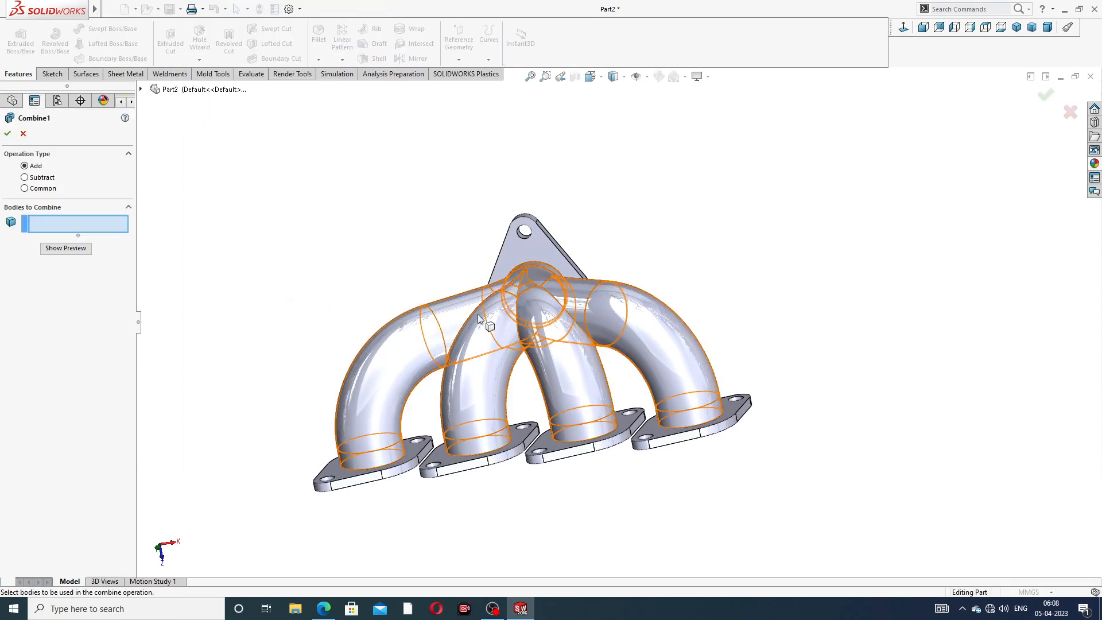
pyautogui.moveTo(477, 314); pyautogui.dragTo(525, 318, button='middle')
pyautogui.click(524, 318)
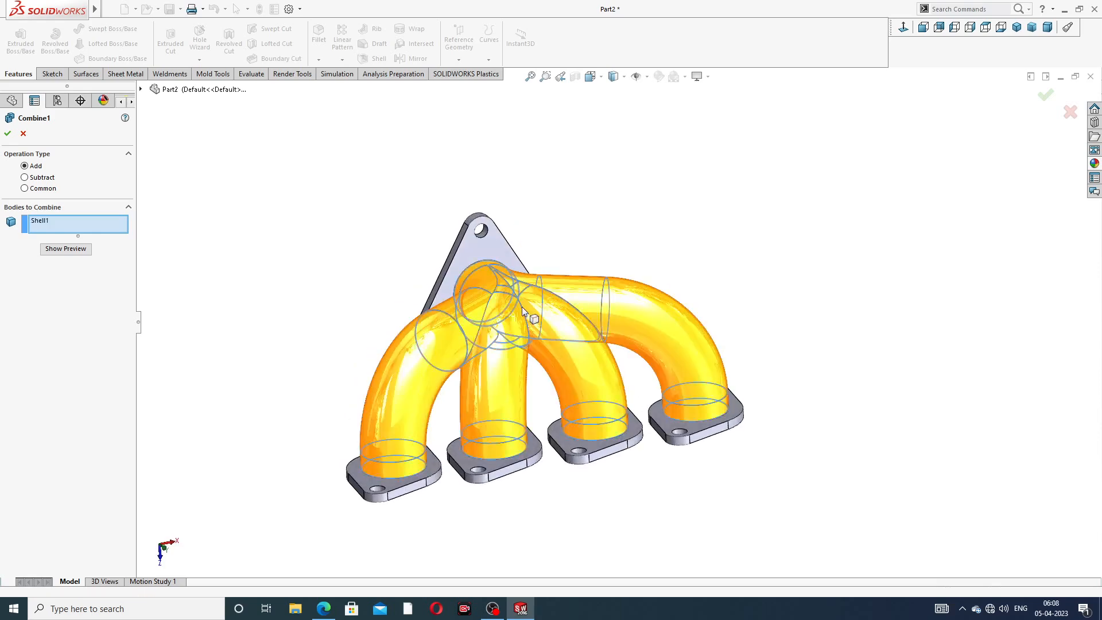
pyautogui.moveTo(554, 462); pyautogui.dragTo(539, 538, button='middle')
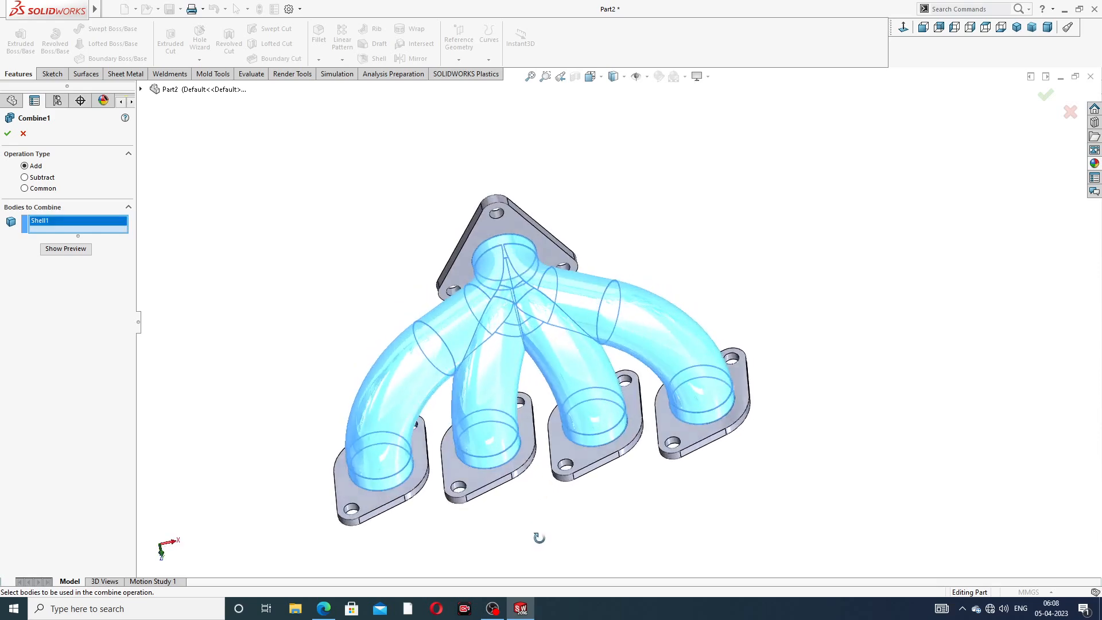
pyautogui.click(370, 501)
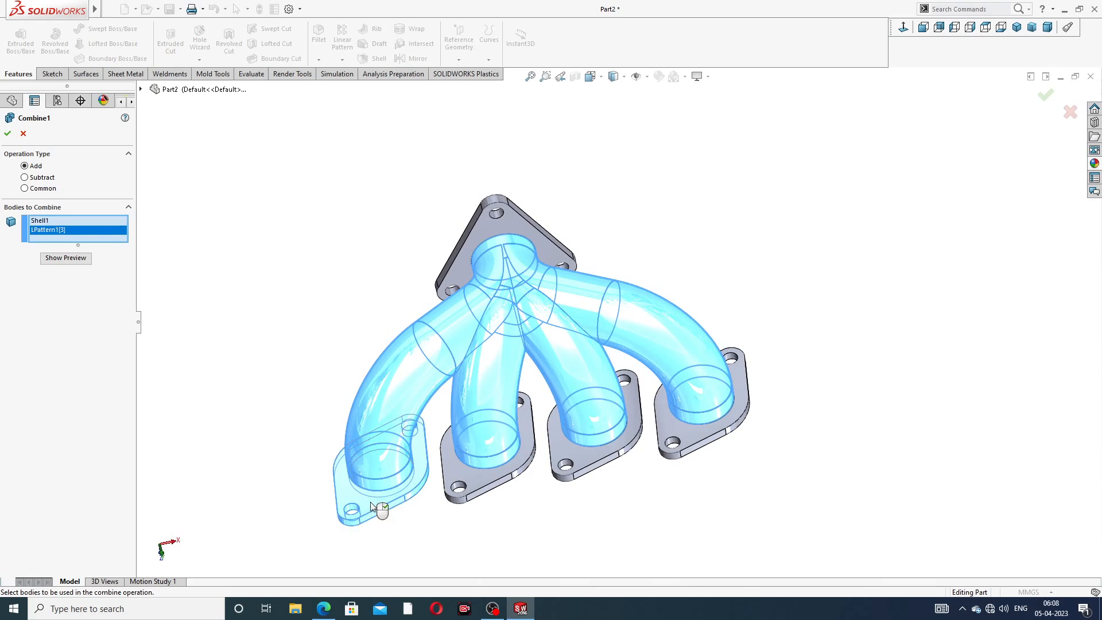
pyautogui.click(484, 485)
pyautogui.click(583, 462)
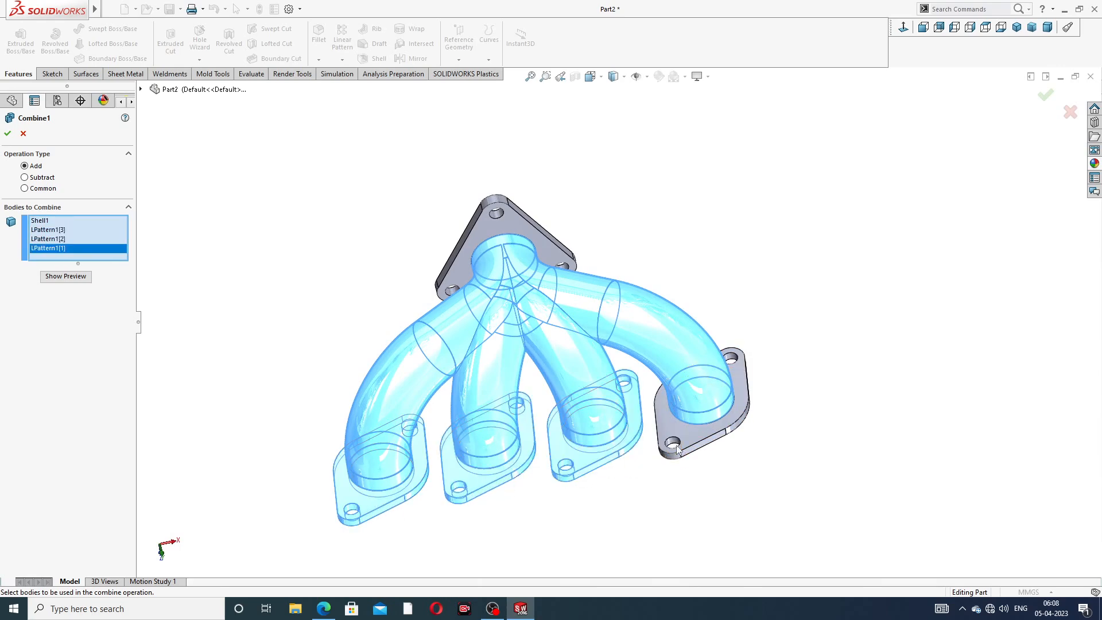
pyautogui.click(687, 443)
pyautogui.click(520, 222)
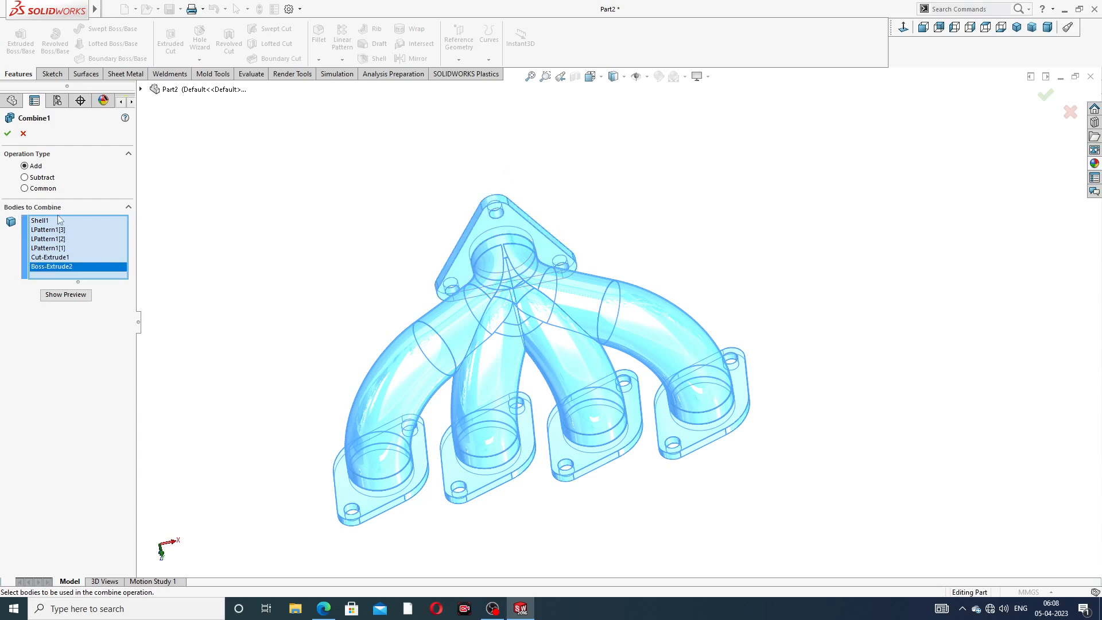
pyautogui.click(7, 134)
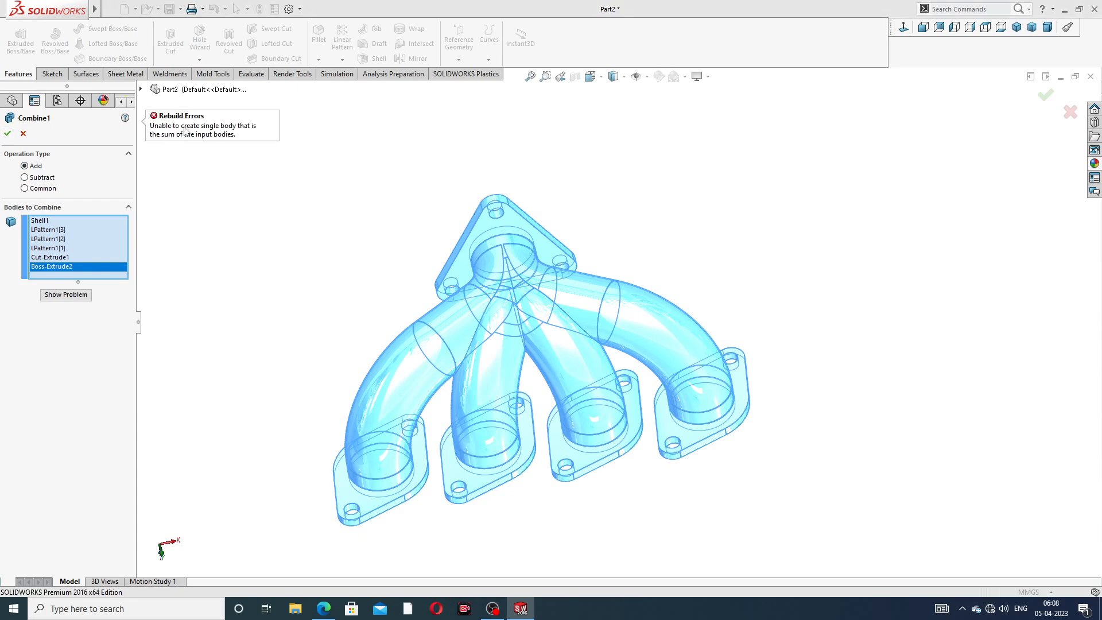
pyautogui.click(23, 134)
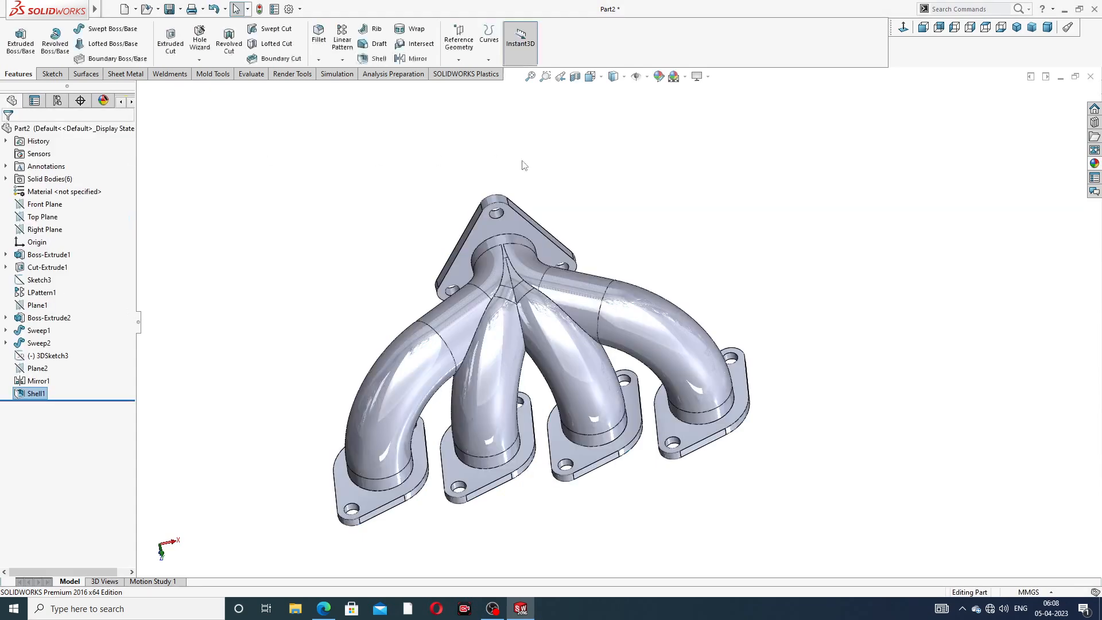
# Apply the polished nickel appearance to the whole manifold
pyautogui.moveTo(648, 220); pyautogui.dragTo(627, 192, button='middle')
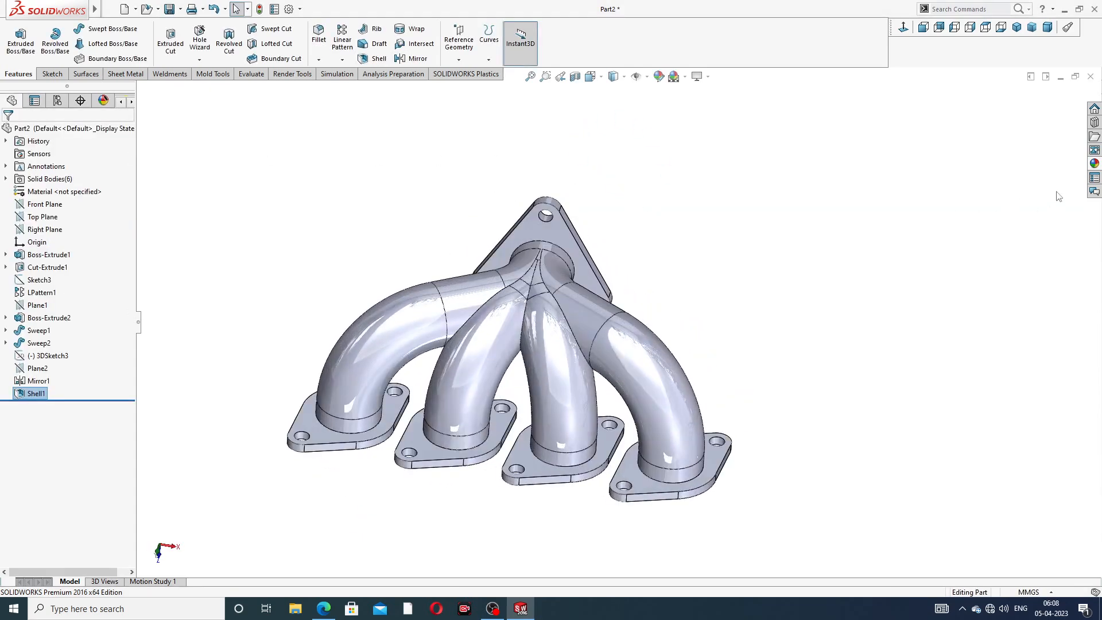
pyautogui.click(1095, 164)
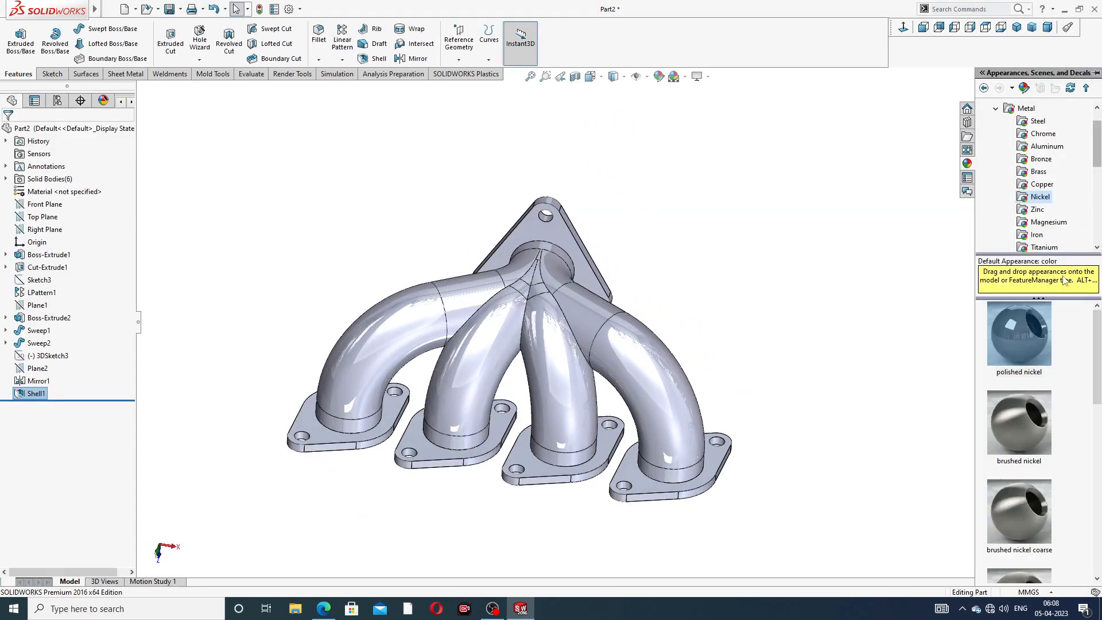
pyautogui.click(1024, 325)
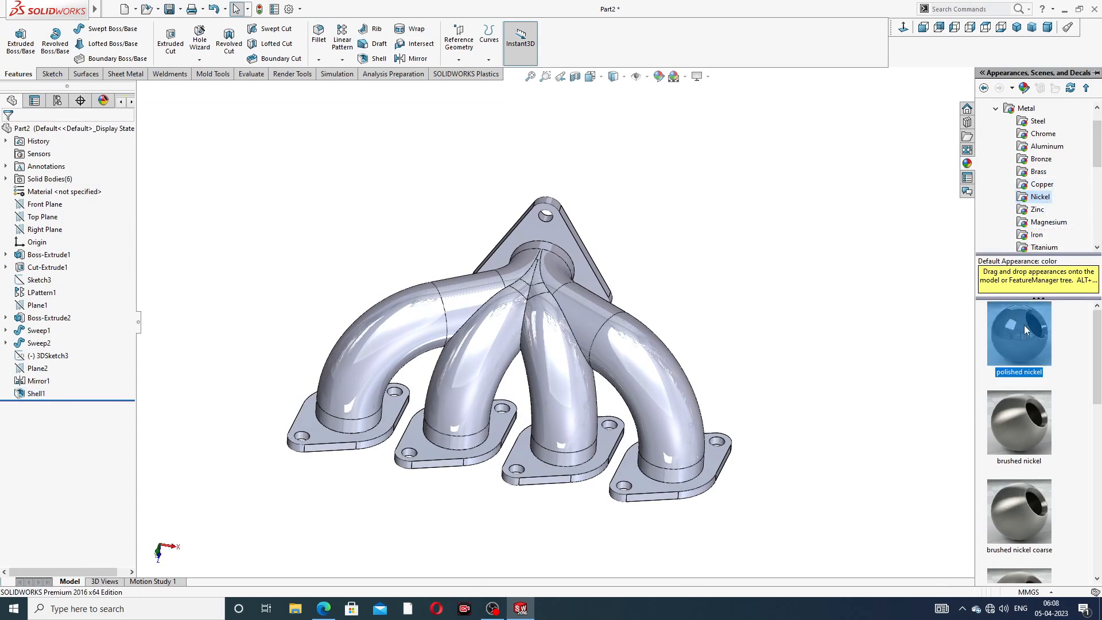
pyautogui.doubleClick(1024, 324)
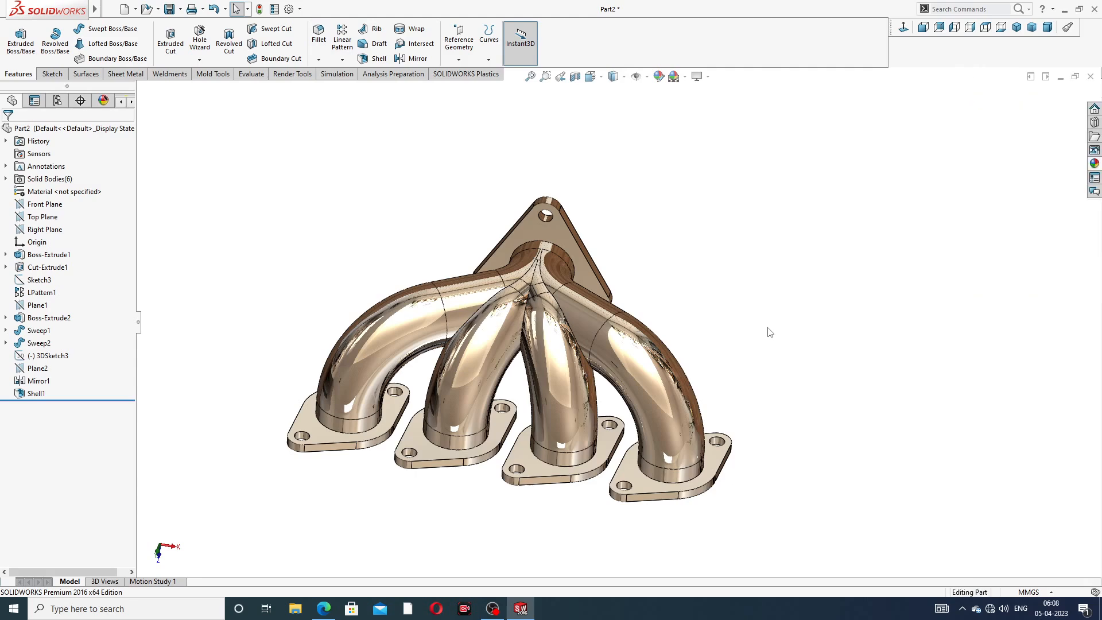
pyautogui.moveTo(629, 275); pyautogui.dragTo(521, 314, button='middle')
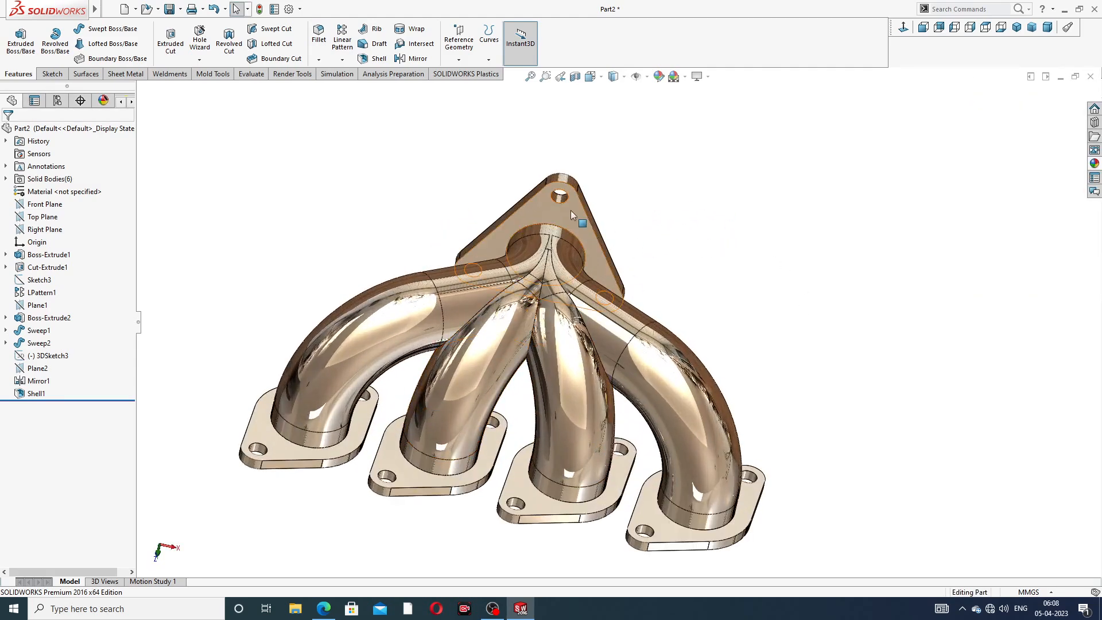
# Check the reference drawing's chamfer note and chamfer the outer edge of the outlet flange's bore by 2 mm at 45 degrees
pyautogui.click(324, 608)
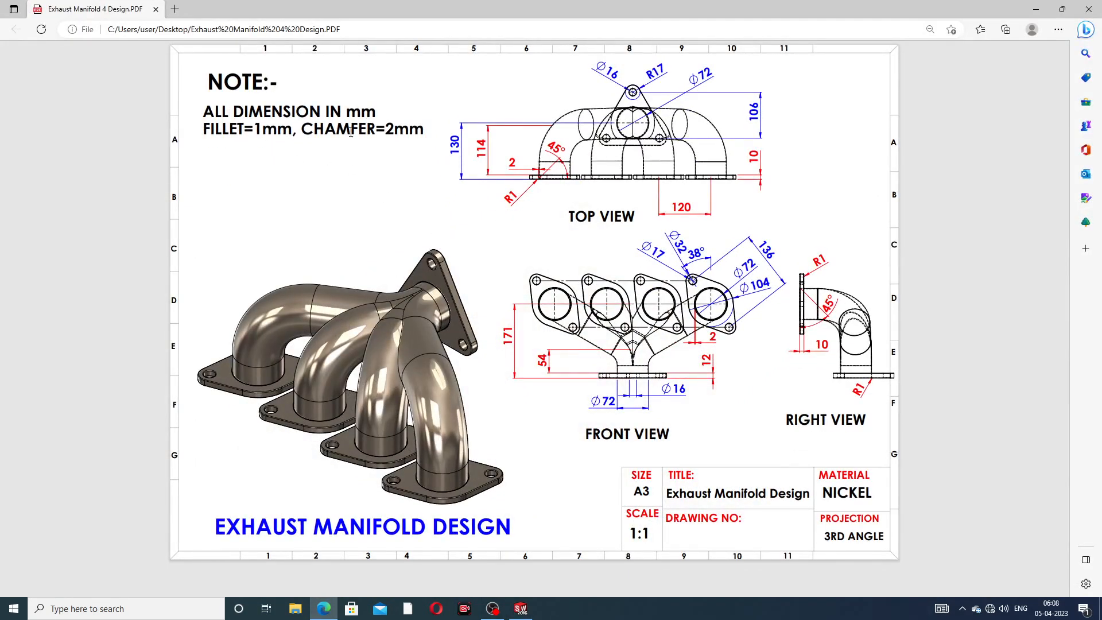
pyautogui.click(325, 608)
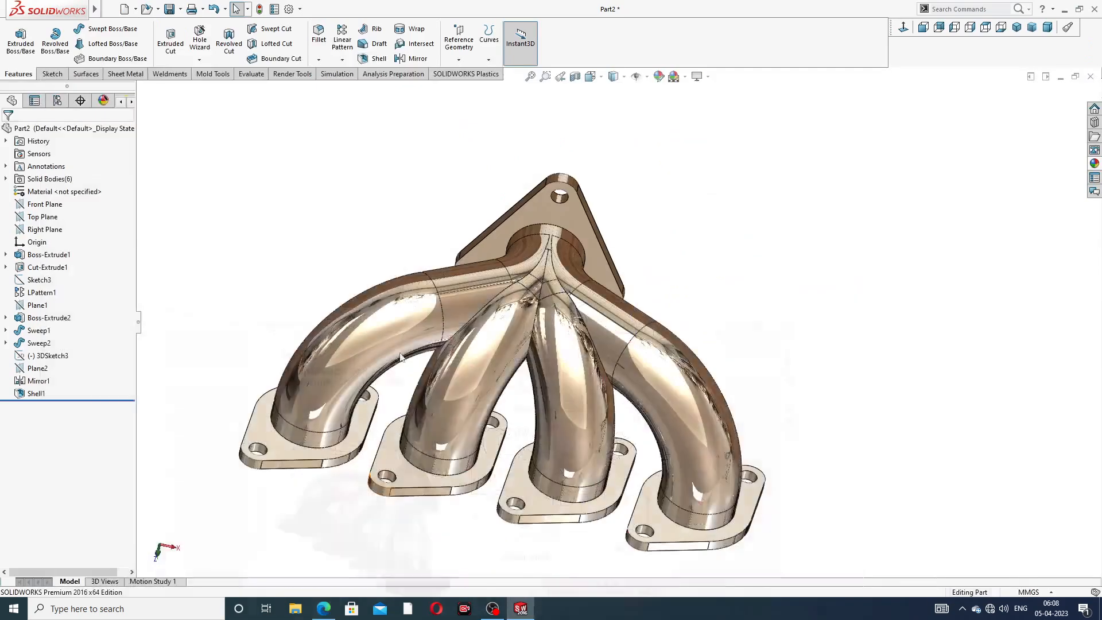
pyautogui.click(319, 59)
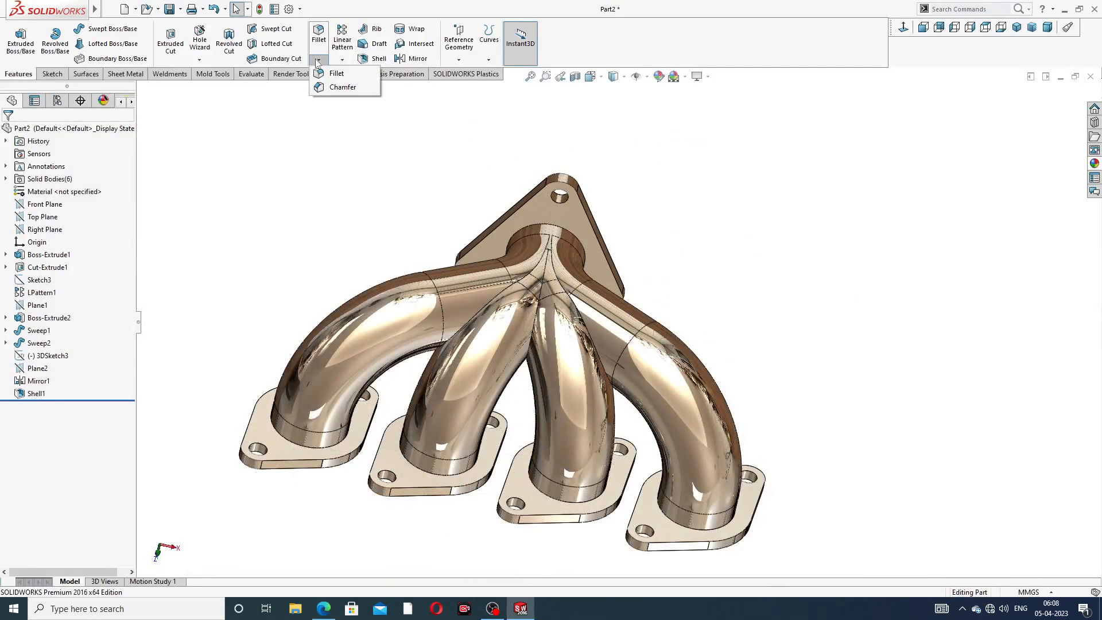
pyautogui.click(337, 86)
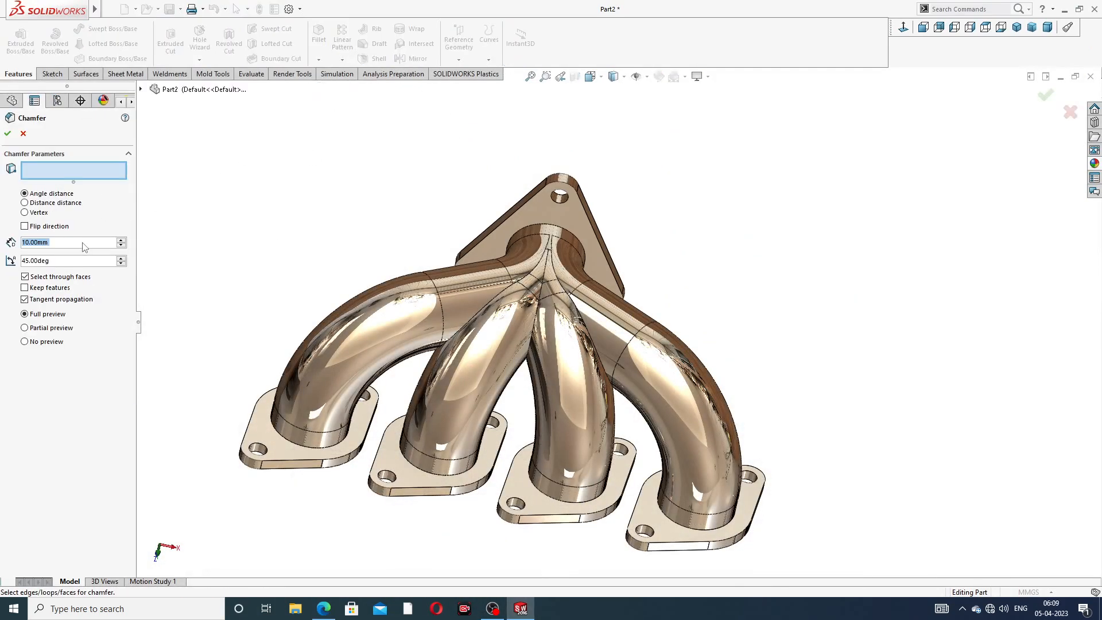
pyautogui.write('2')
pyautogui.press('Return')
pyautogui.moveTo(445, 345); pyautogui.dragTo(568, 281, button='middle')
pyautogui.scroll(-4, 512, 275)
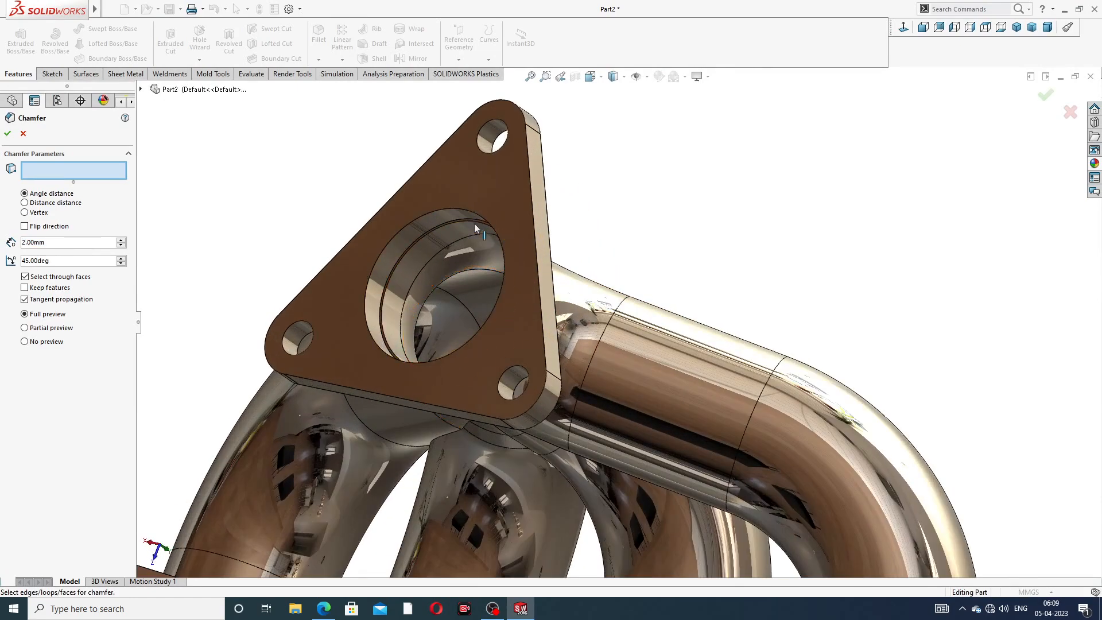
pyautogui.click(458, 208)
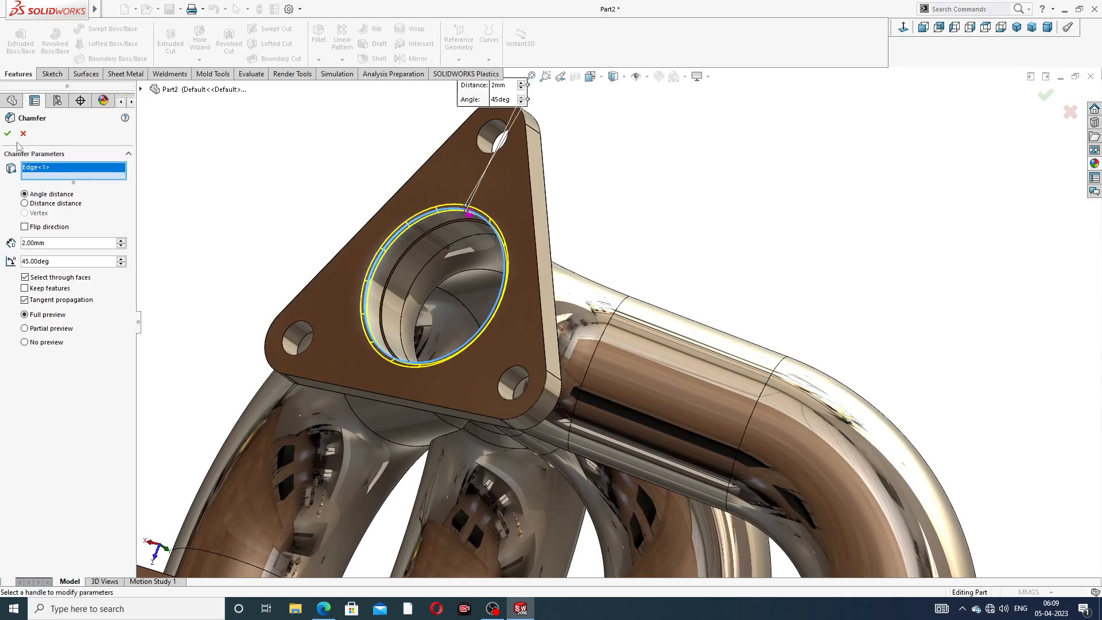
pyautogui.press('Return')
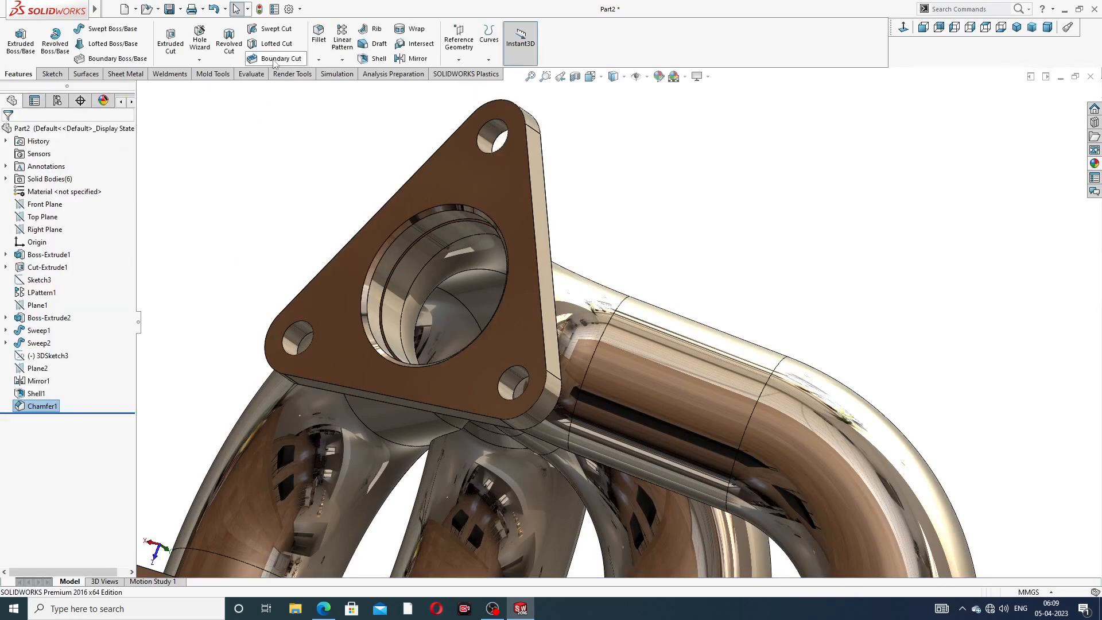
# Chamfer the bore edge on the underside of the first inlet flange by 2 mm at 45 degrees
pyautogui.click(318, 60)
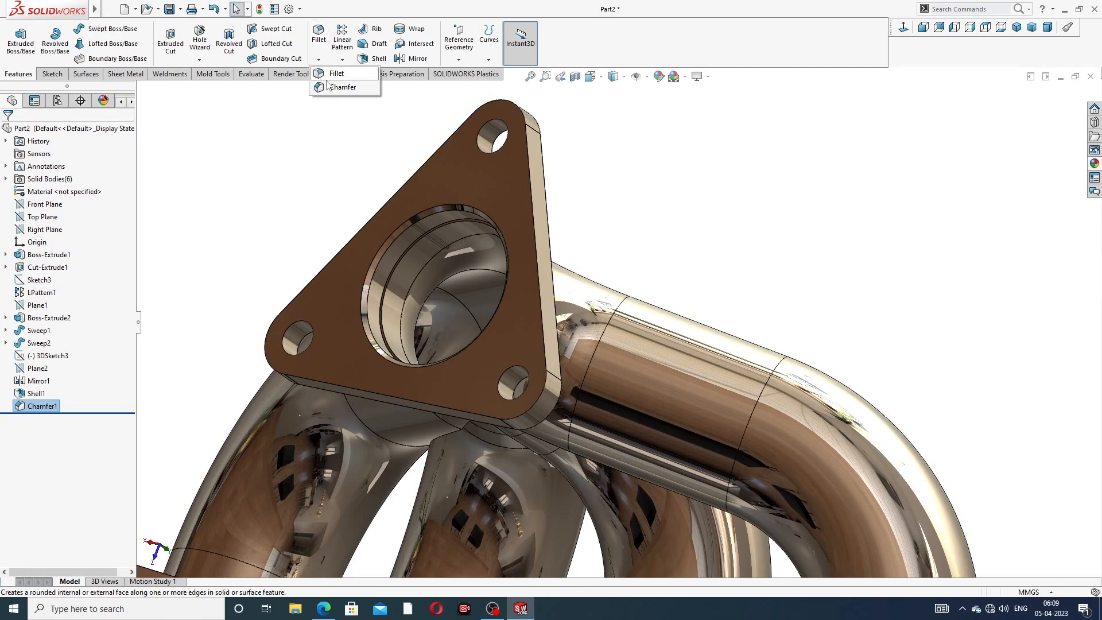
pyautogui.click(330, 87)
pyautogui.scroll(3, 404, 310)
pyautogui.moveTo(408, 370); pyautogui.dragTo(415, 260, button='middle')
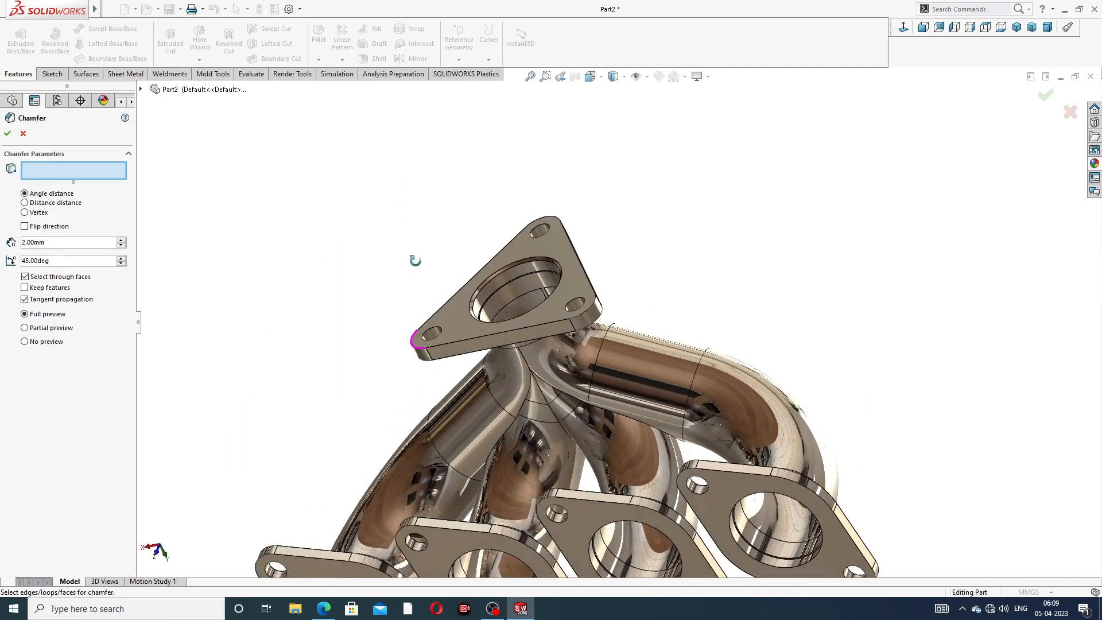
pyautogui.scroll(3, 428, 369)
pyautogui.scroll(-6, 509, 477)
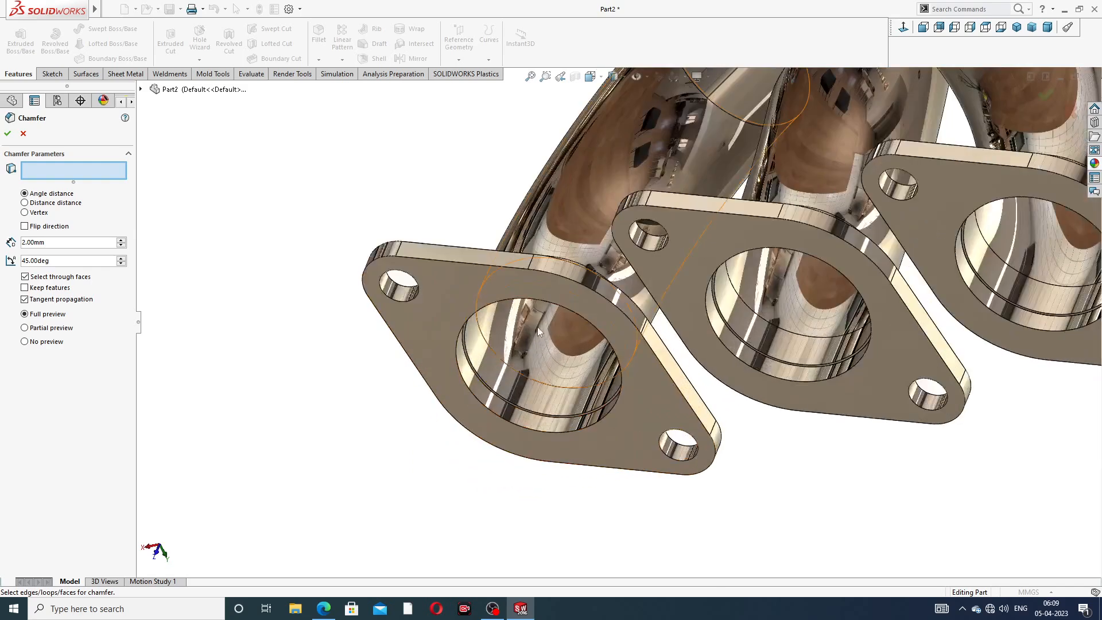
pyautogui.click(524, 300)
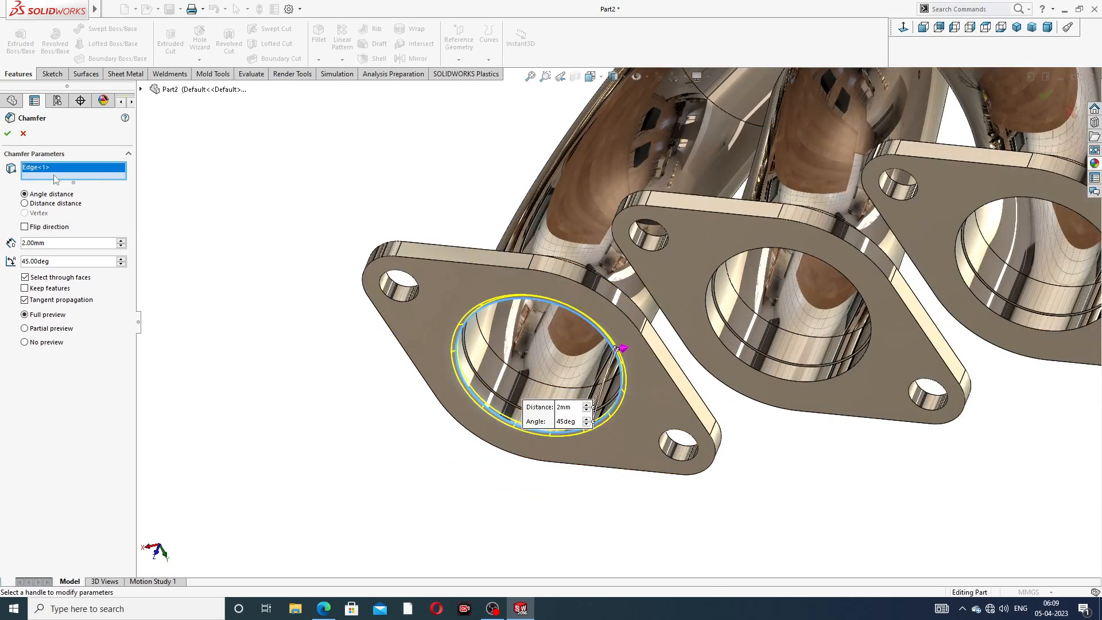
pyautogui.click(8, 133)
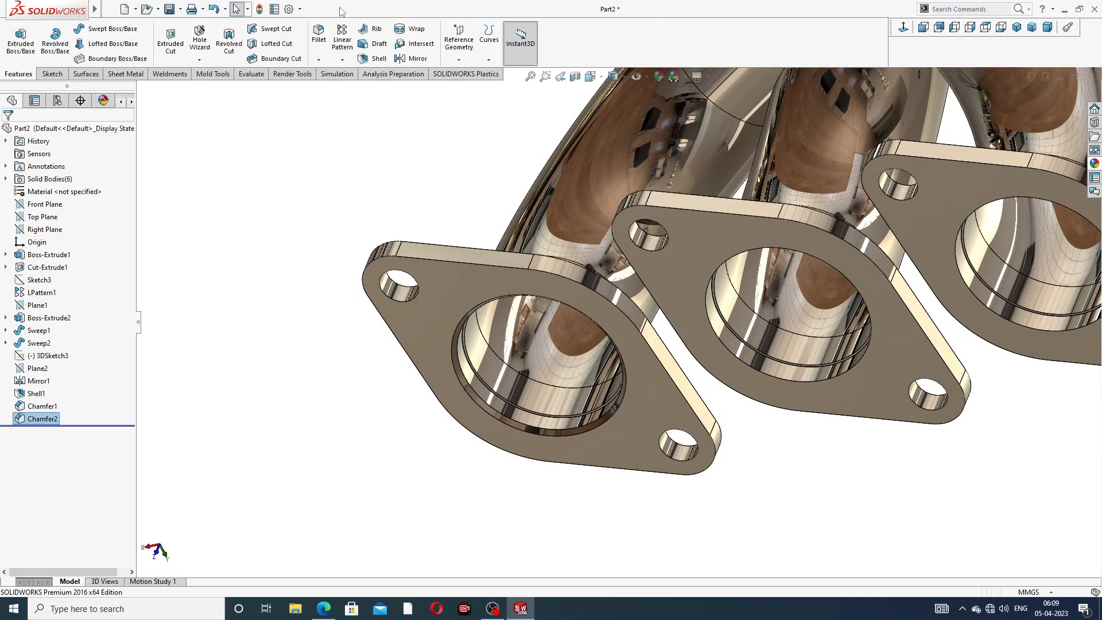
# Chamfer the underside bore edge of the second inlet flange in the row by 2 mm at 45 degrees
pyautogui.click(319, 59)
pyautogui.click(342, 90)
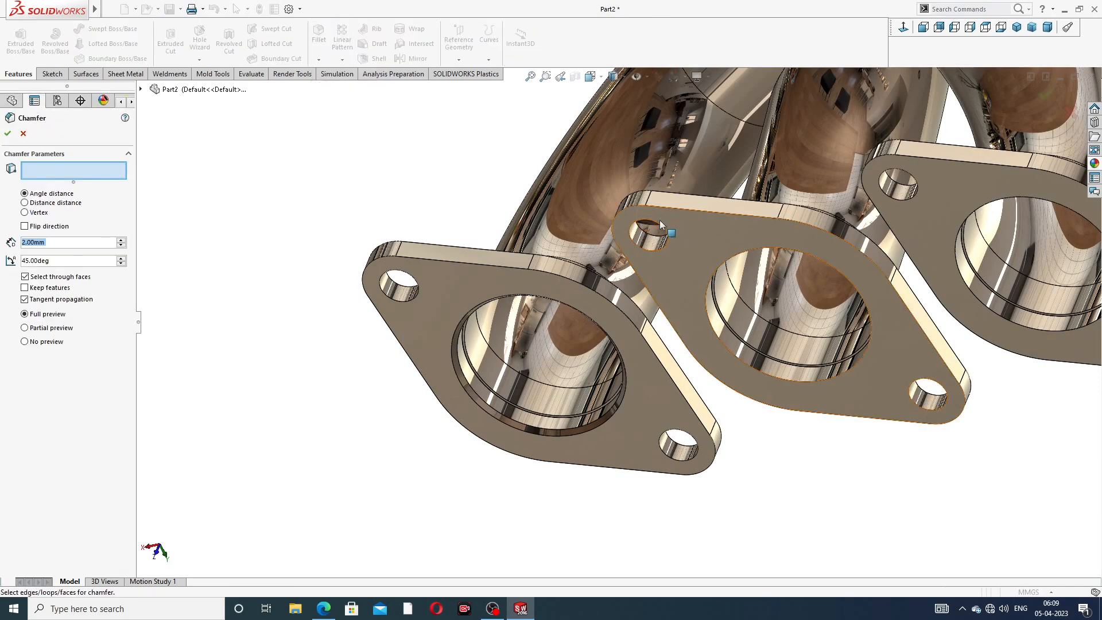
pyautogui.click(754, 251)
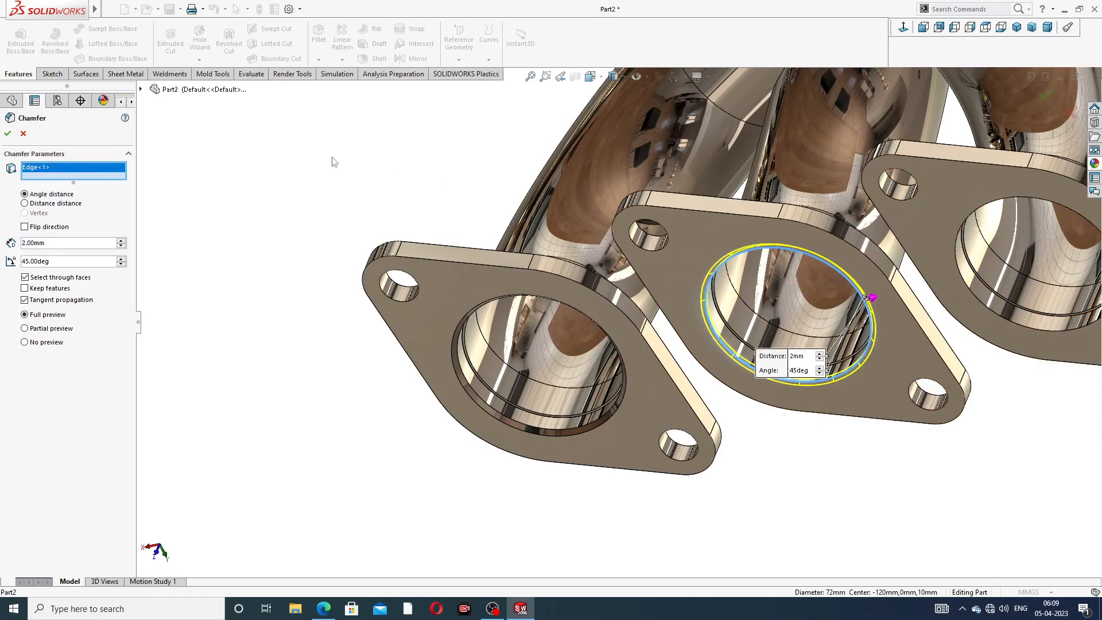
pyautogui.press('Return')
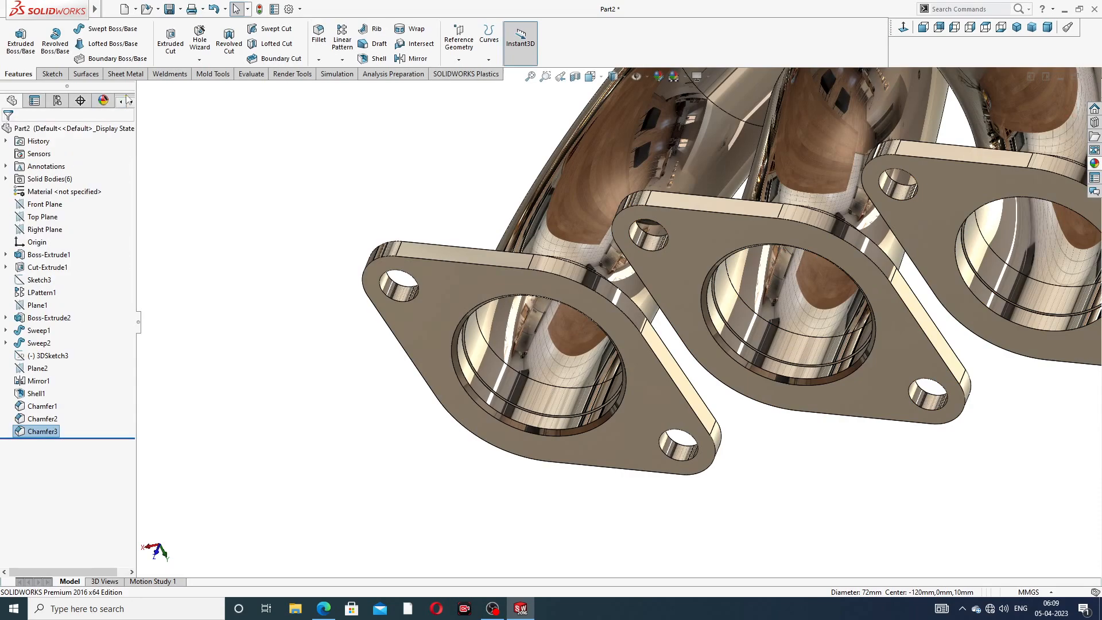
# Chamfer only the underside bore edge of the third inlet flange, 2 mm at 45 degrees, clearing any whole-face selection
pyautogui.click(318, 60)
pyautogui.click(343, 87)
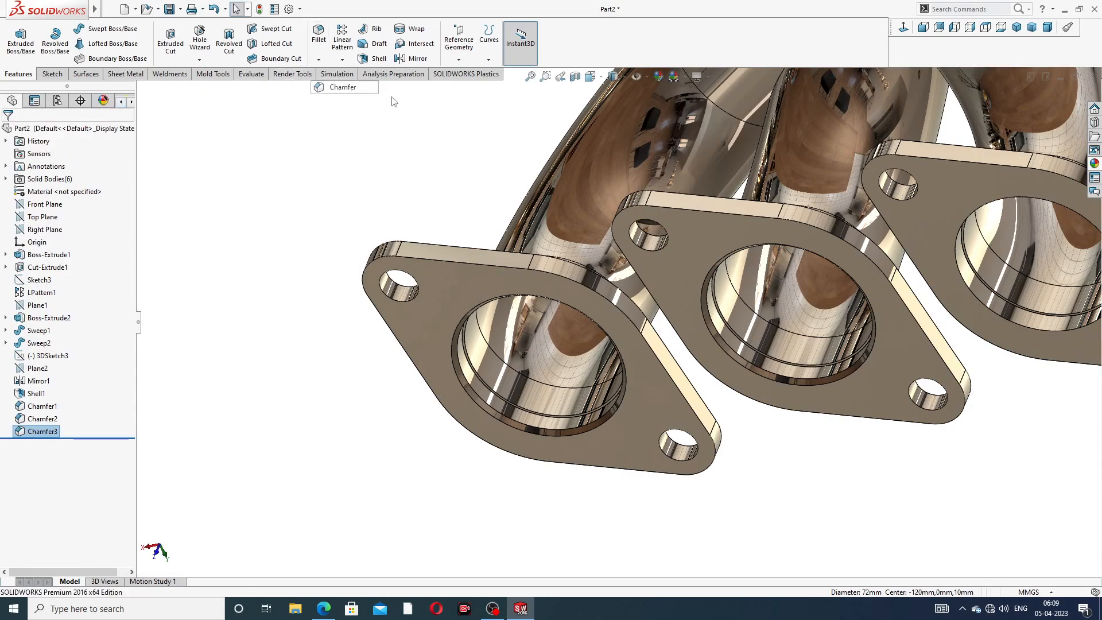
pyautogui.scroll(4, 913, 270)
pyautogui.scroll(-8, 934, 270)
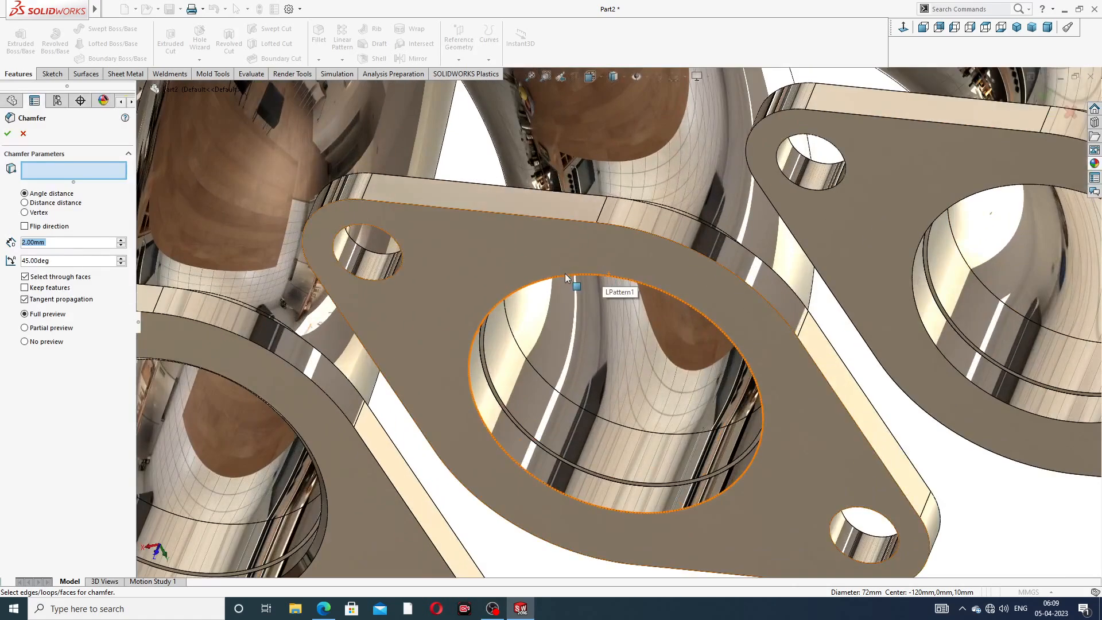
pyautogui.click(565, 273)
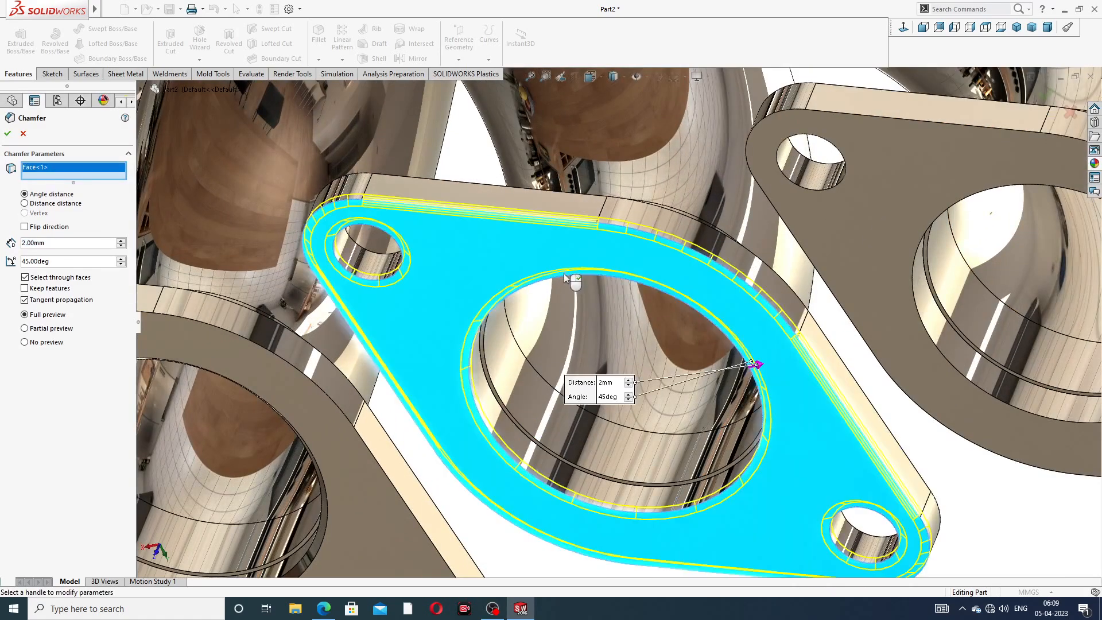
pyautogui.scroll(5, 574, 258)
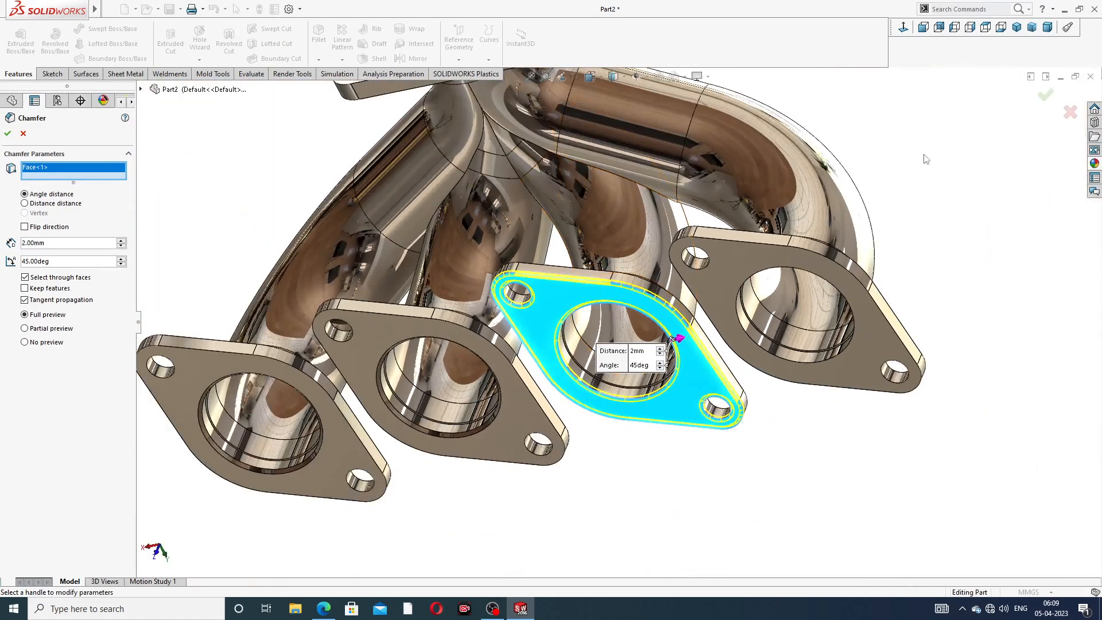
pyautogui.rightClick(92, 171)
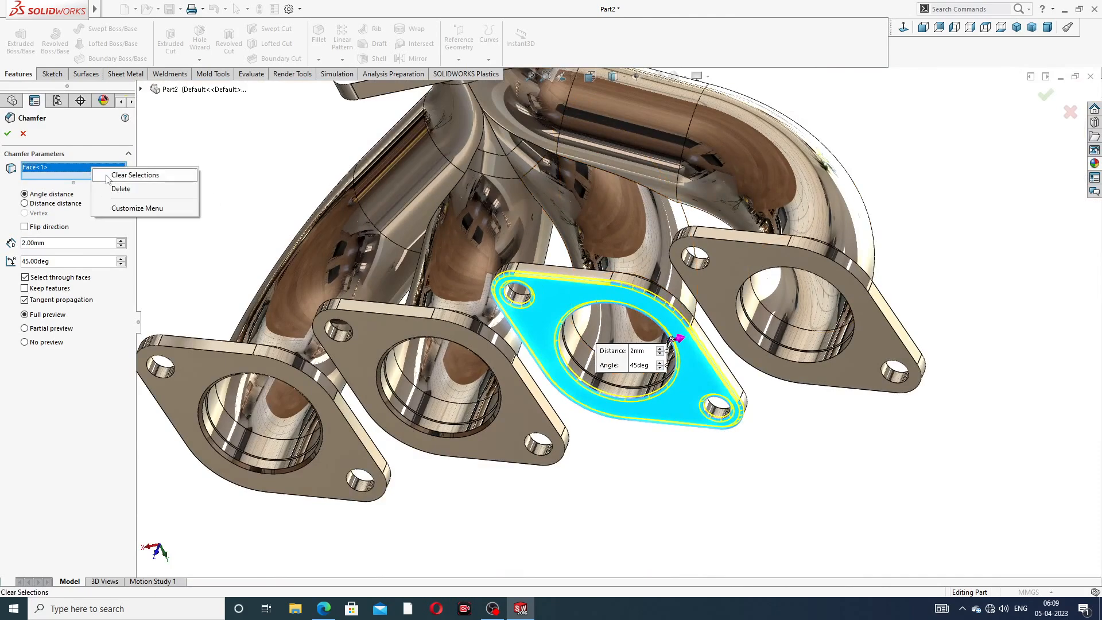
pyautogui.click(134, 176)
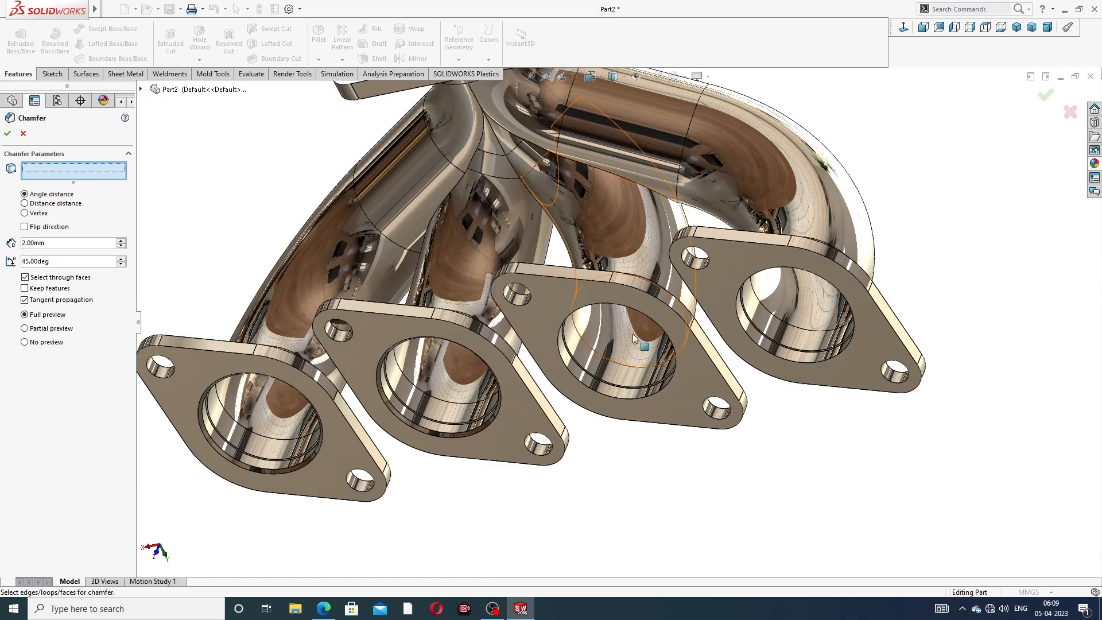
pyautogui.scroll(-5, 568, 268)
pyautogui.click(554, 272)
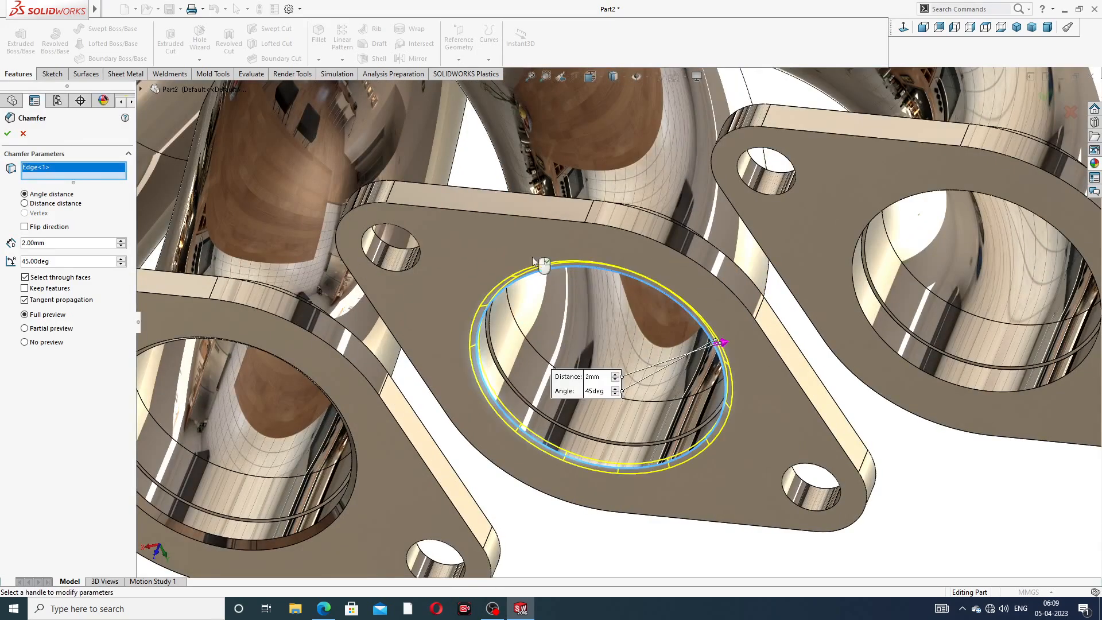
pyautogui.click(8, 136)
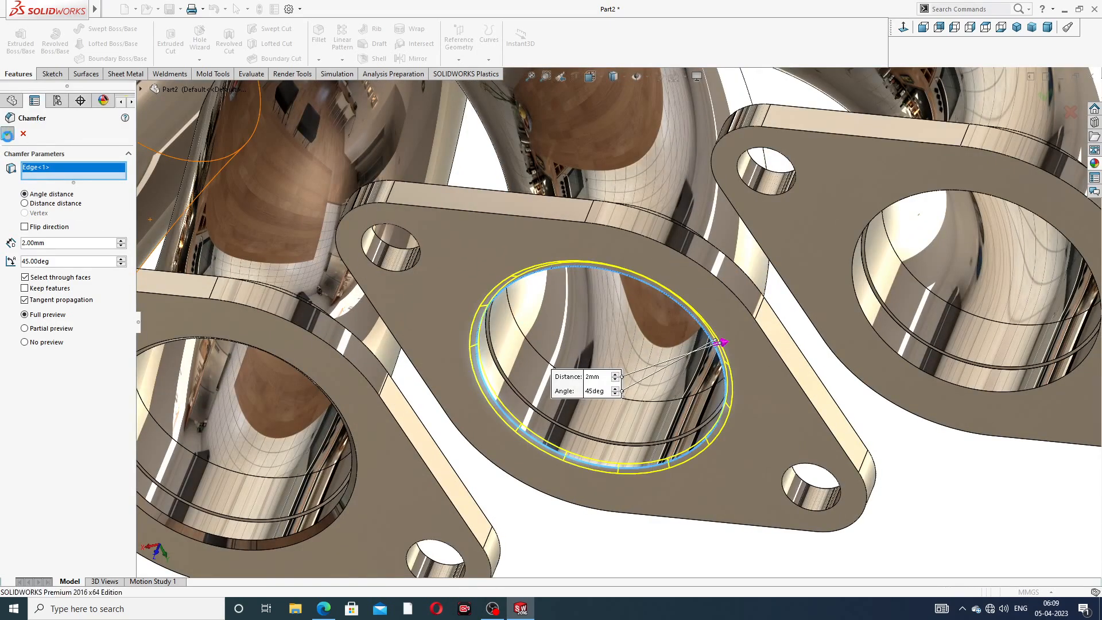
# Chamfer the underside bore edge of the fourth inlet flange by 2 mm at 45 degrees
pyautogui.click(319, 60)
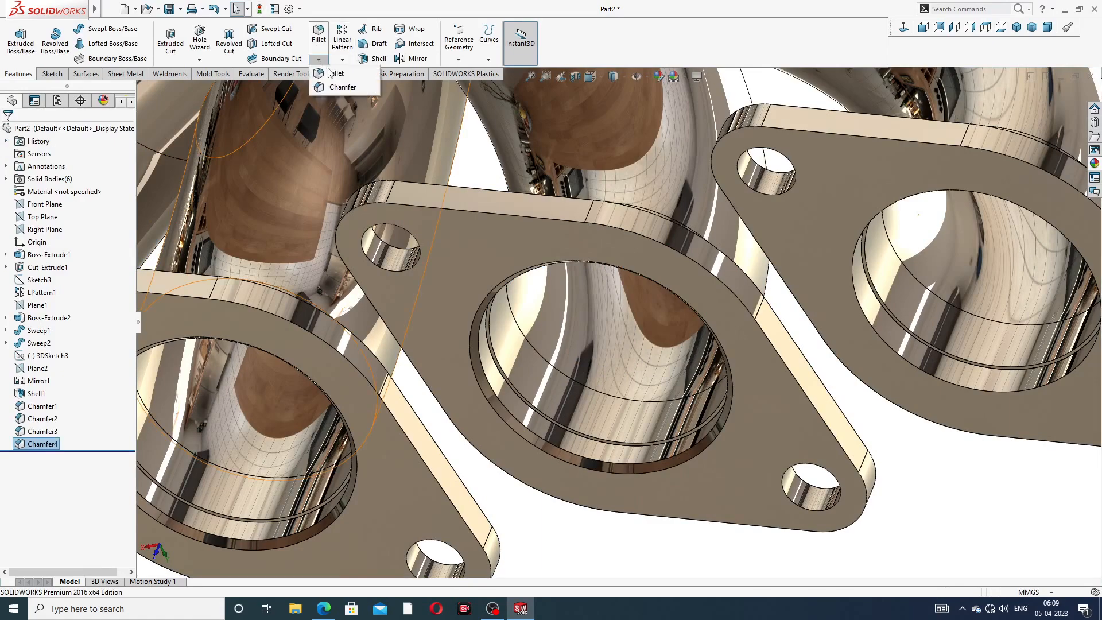
pyautogui.click(350, 84)
pyautogui.scroll(-1, 882, 195)
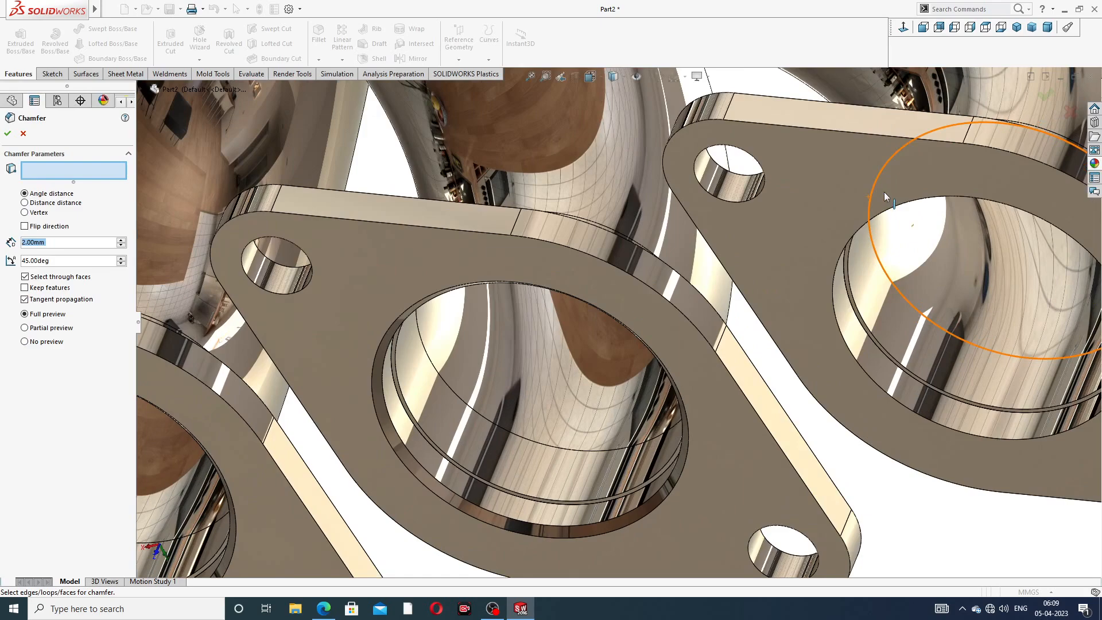
pyautogui.click(906, 207)
pyautogui.scroll(1, 907, 206)
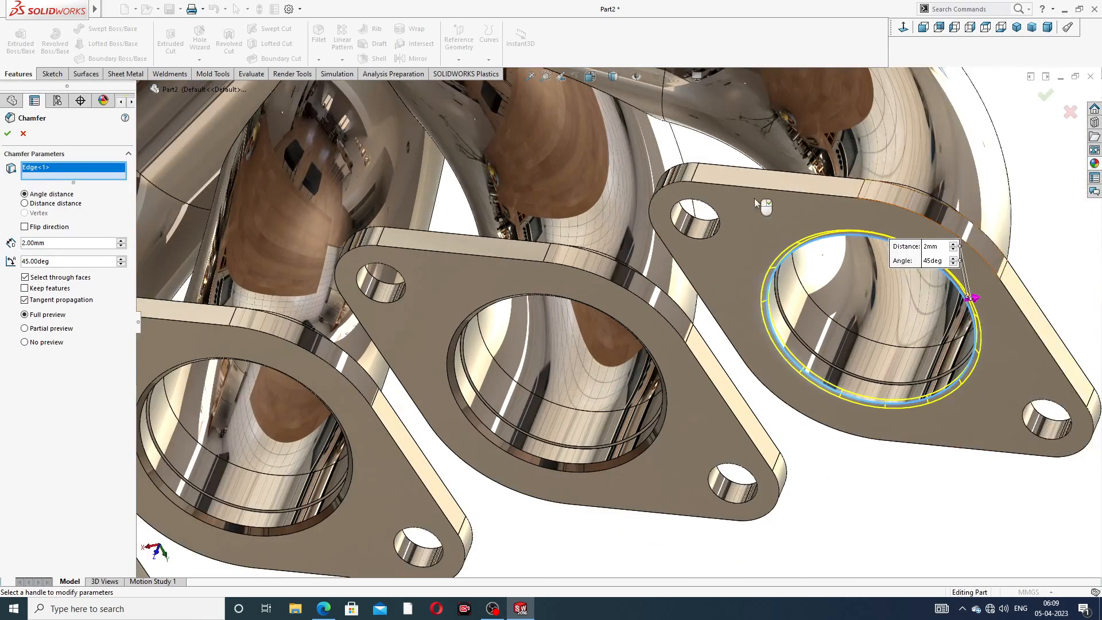
pyautogui.click(7, 133)
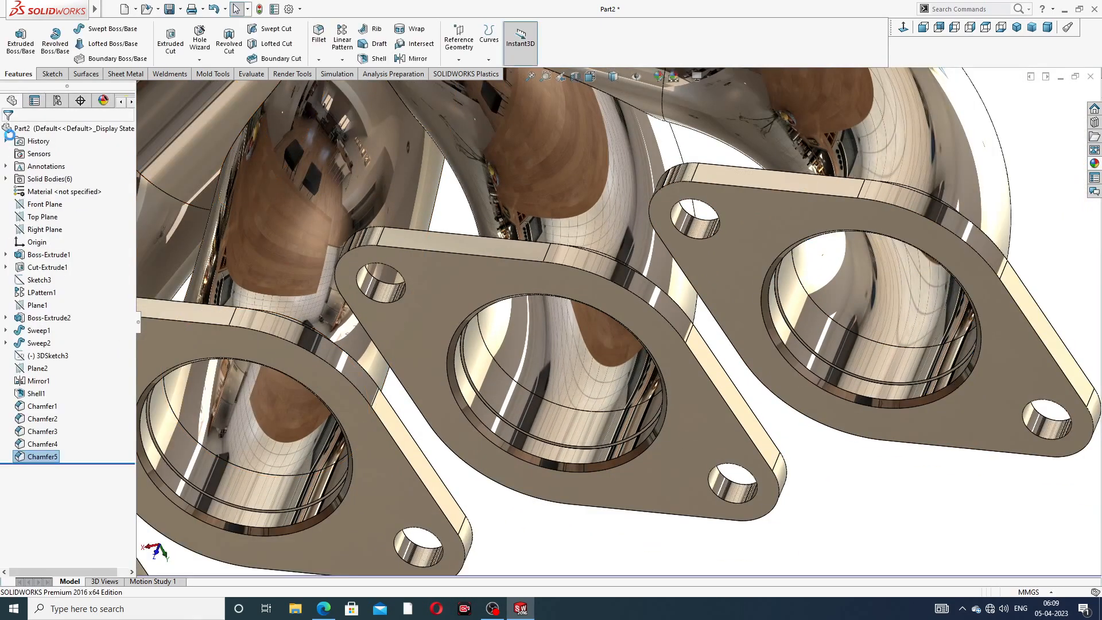
# Fillet the edges of the outlet flange's front and back faces with a 1 mm radius
pyautogui.press('f')
pyautogui.scroll(1, 458, 179)
pyautogui.moveTo(429, 86); pyautogui.dragTo(437, 118, button='middle')
pyautogui.click(319, 60)
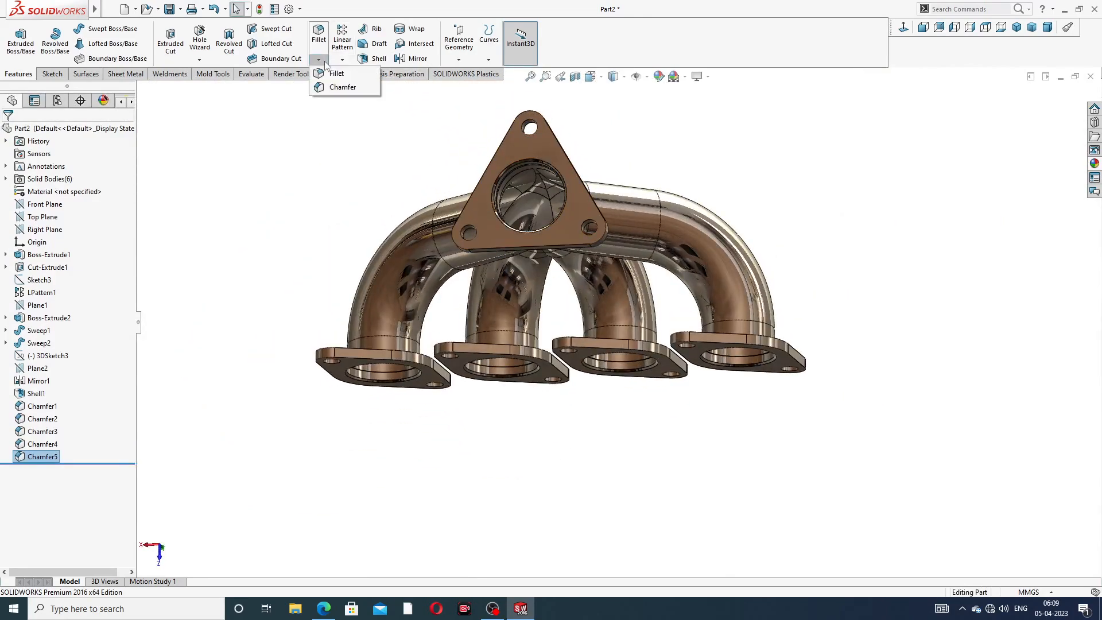
pyautogui.click(332, 69)
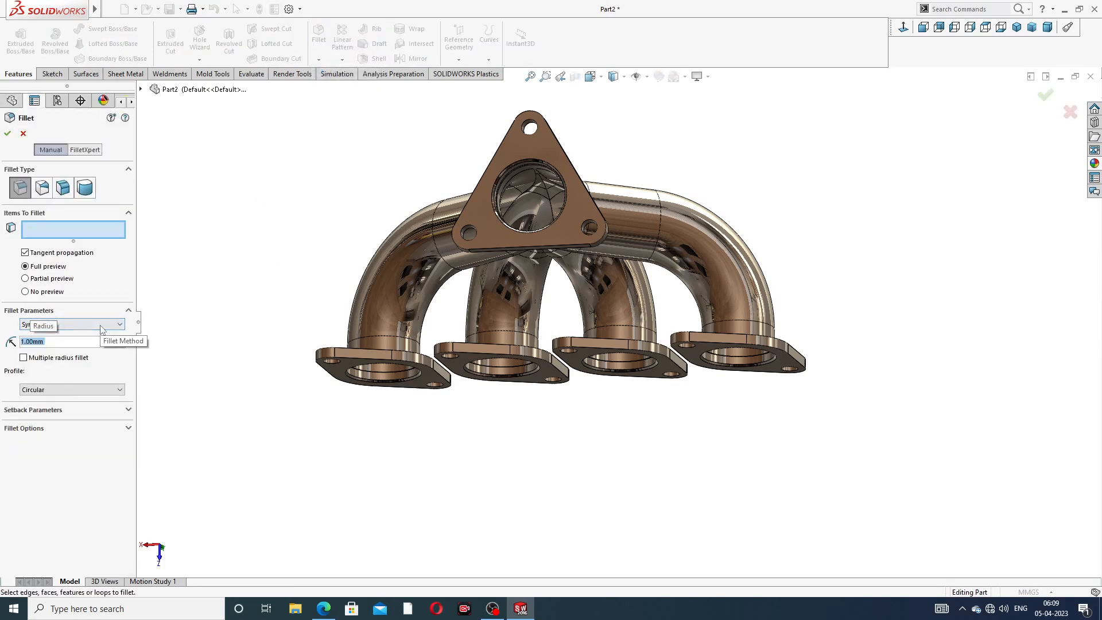
pyautogui.click(516, 150)
pyautogui.moveTo(516, 150); pyautogui.dragTo(459, 175, button='middle')
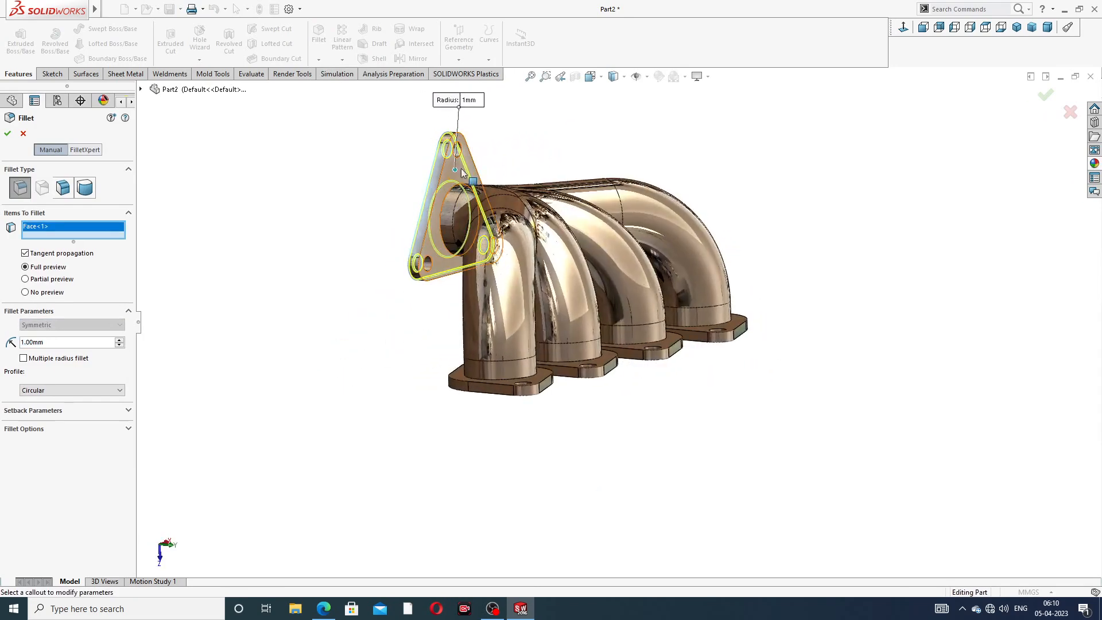
pyautogui.click(462, 178)
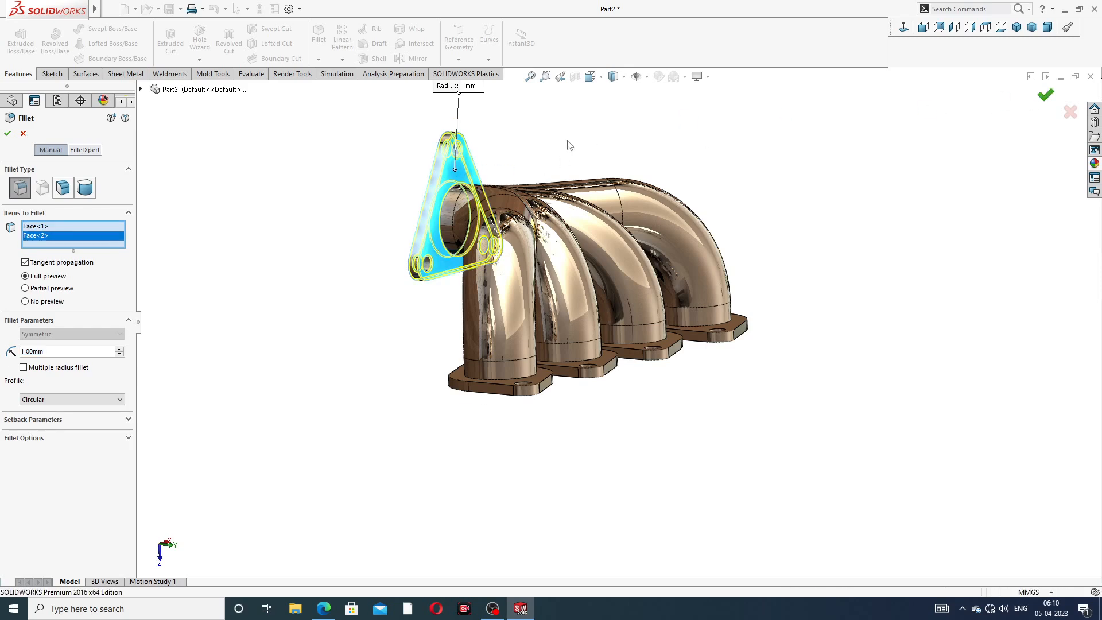
pyautogui.press('Return')
# Fillet the edges of the upper and lower faces of the outermost unrounded inlet flange with a 1 mm radius
pyautogui.moveTo(568, 142); pyautogui.dragTo(620, 152, button='middle')
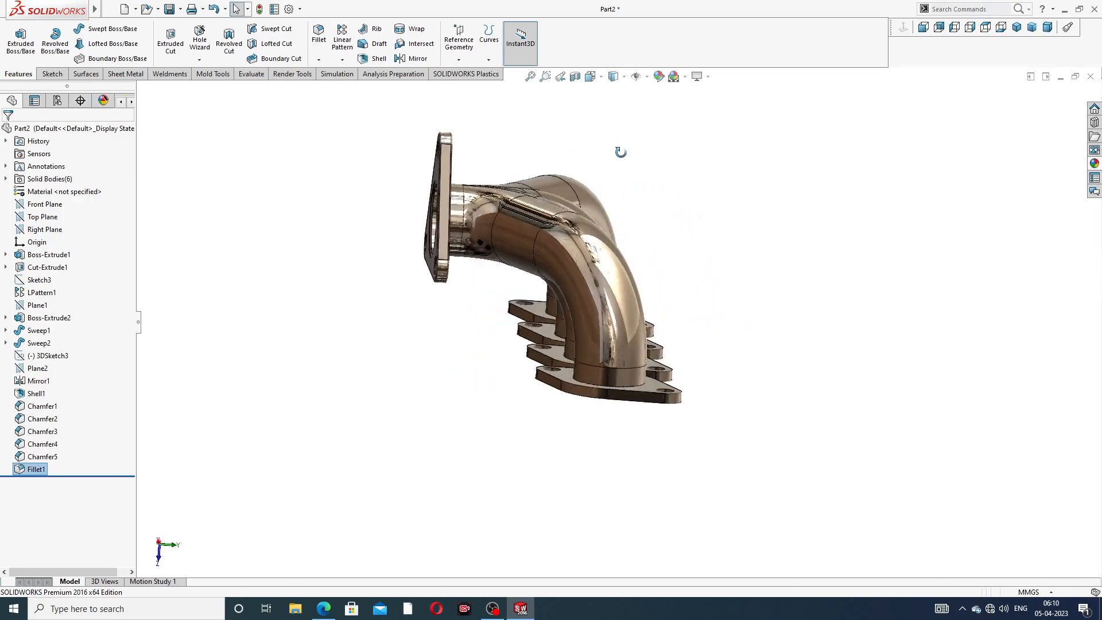
pyautogui.click(317, 35)
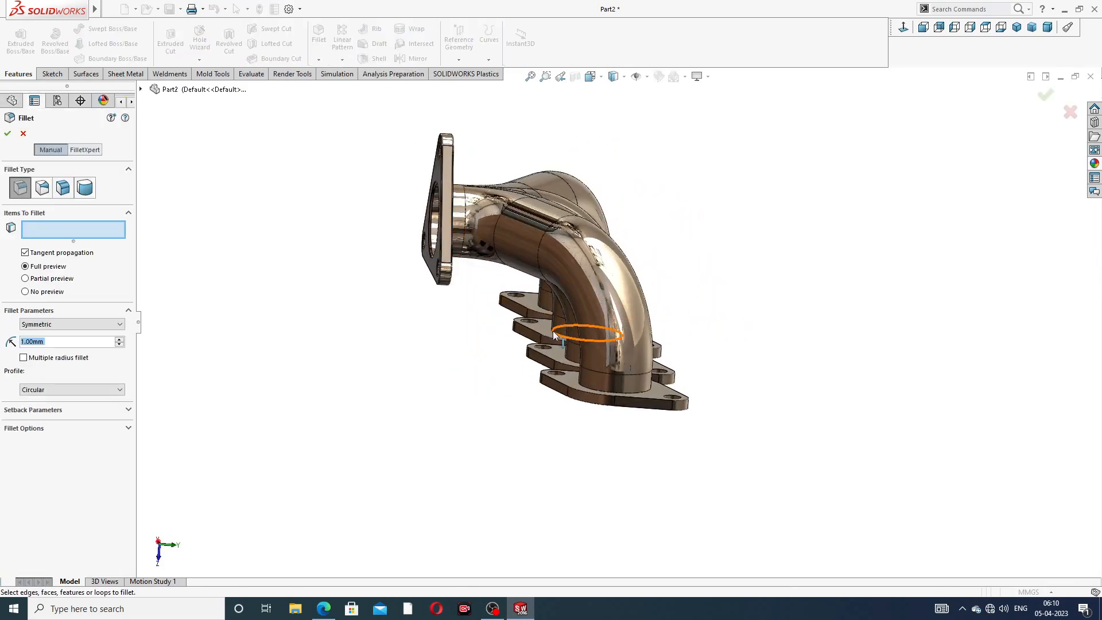
pyautogui.moveTo(582, 269); pyautogui.dragTo(371, 430, button='middle')
pyautogui.click(380, 360)
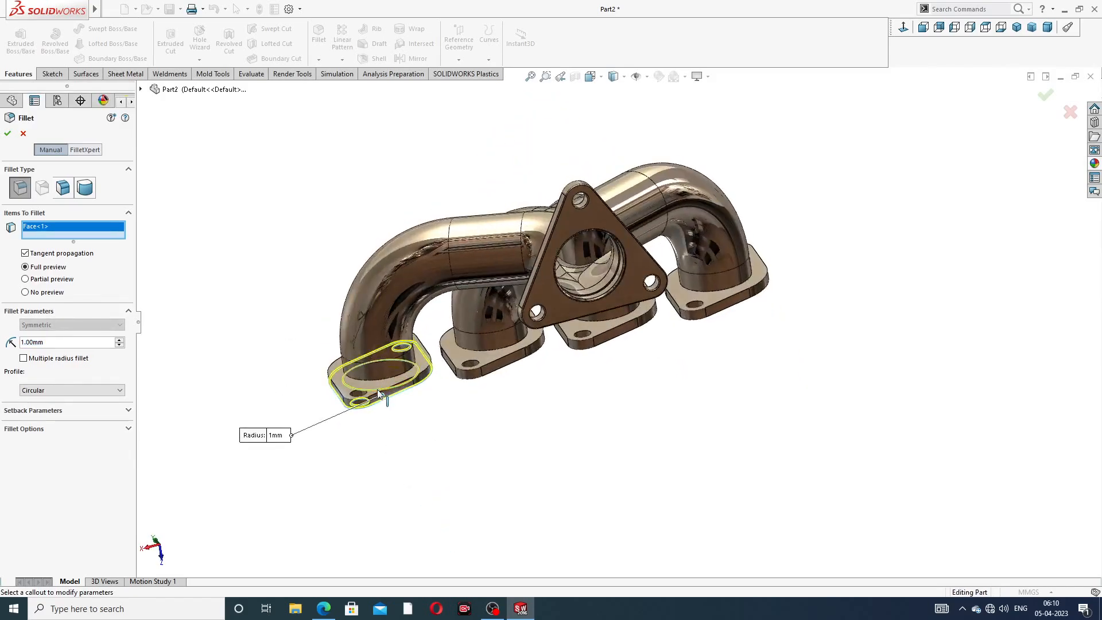
pyautogui.moveTo(376, 386); pyautogui.dragTo(386, 408, button='middle')
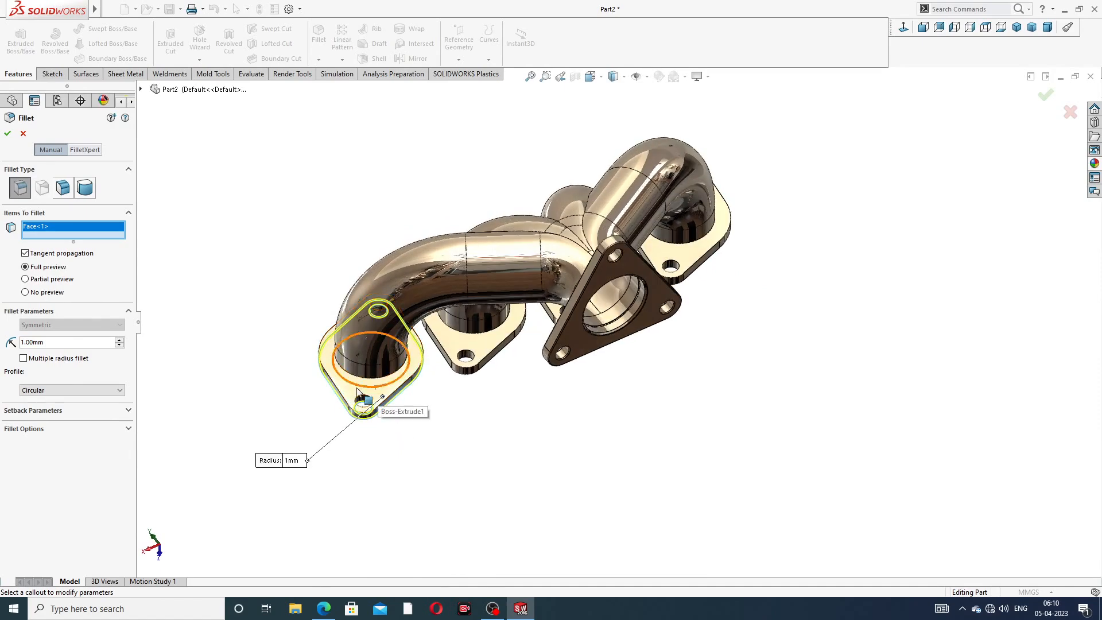
pyautogui.click(352, 394)
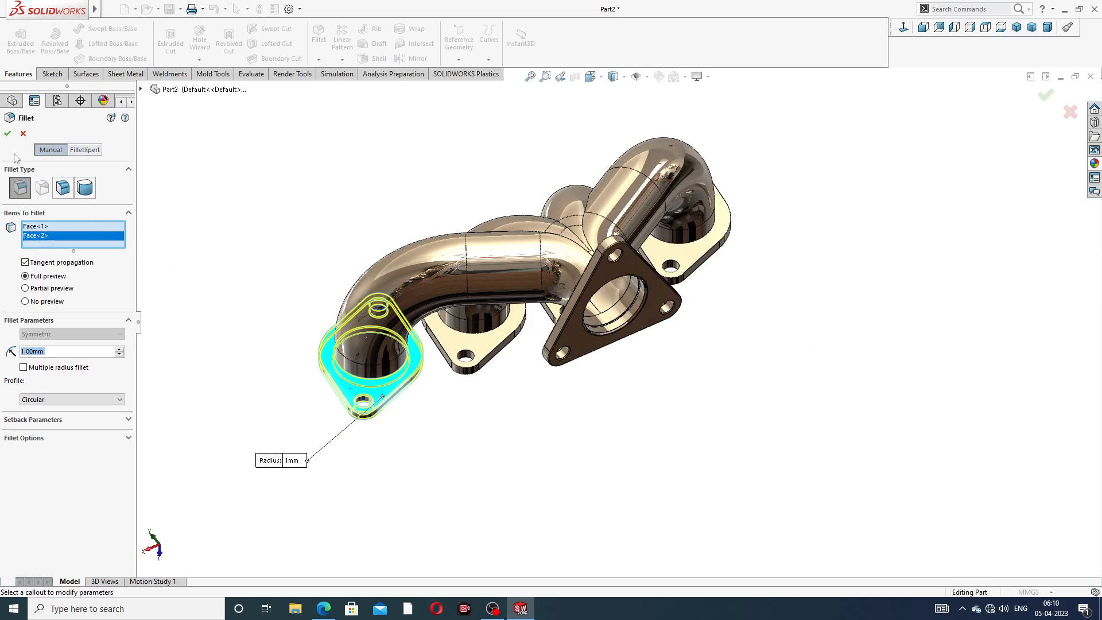
pyautogui.click(7, 133)
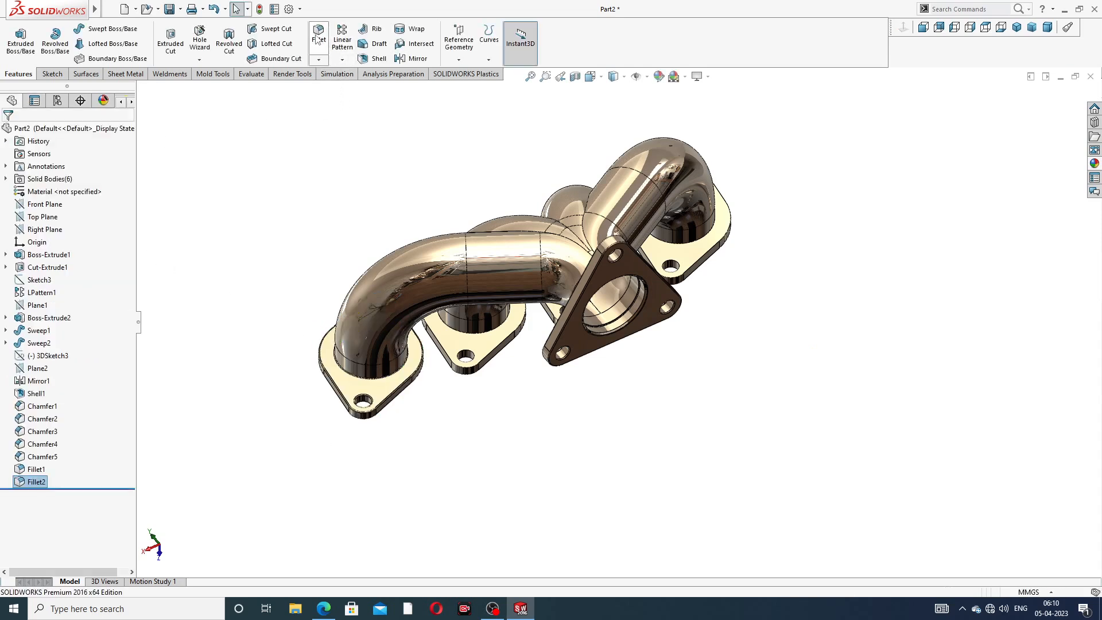
# Fillet both faces of the second inlet flange, next to the rounded end flange, with a 1 mm radius
pyautogui.click(319, 36)
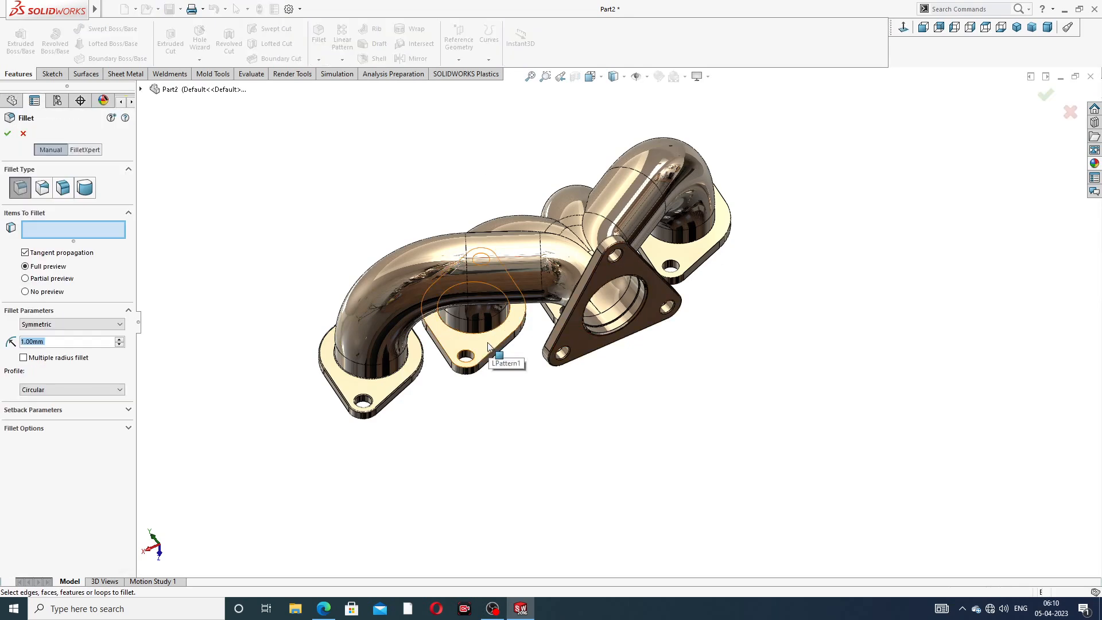
pyautogui.click(504, 359)
pyautogui.moveTo(515, 364); pyautogui.dragTo(494, 171, button='middle')
pyautogui.moveTo(510, 479); pyautogui.dragTo(498, 367, button='middle')
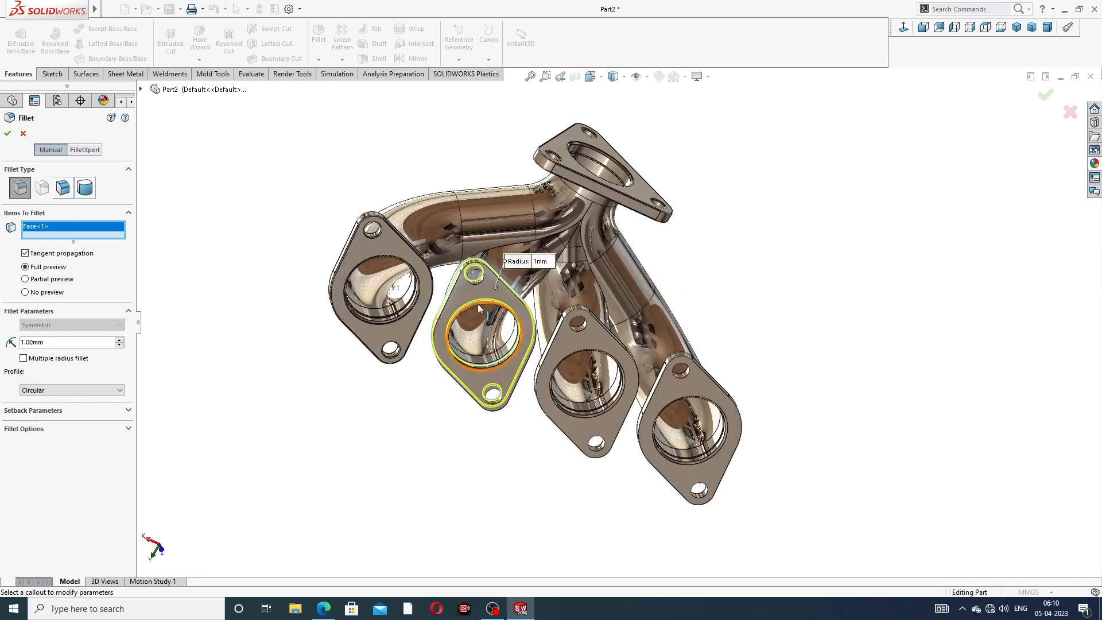
pyautogui.scroll(-4, 434, 292)
pyautogui.click(475, 297)
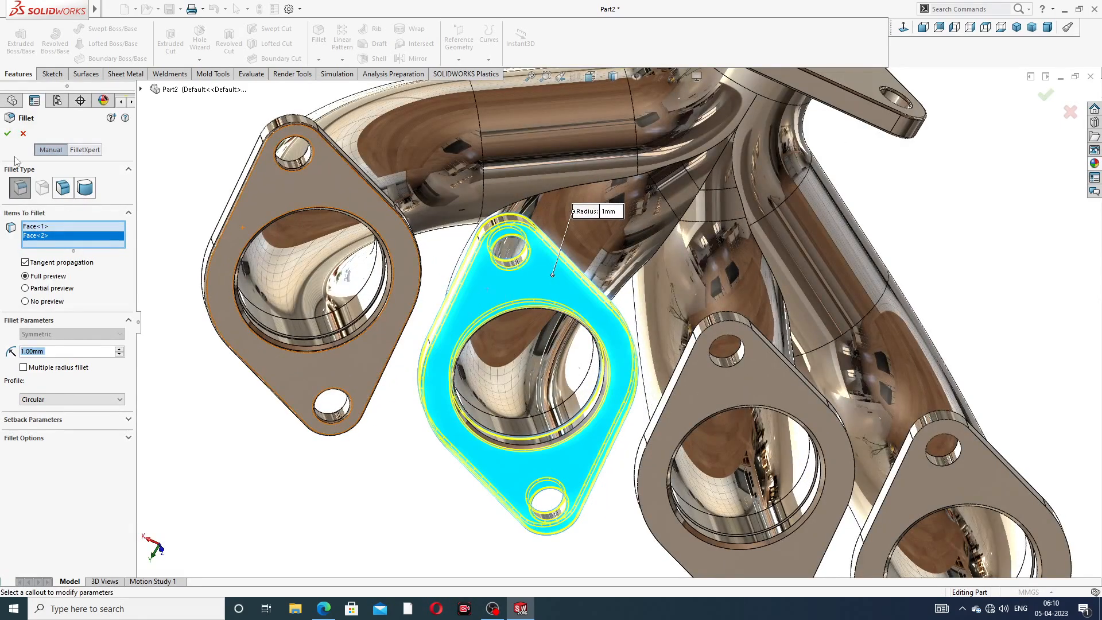
pyautogui.click(8, 135)
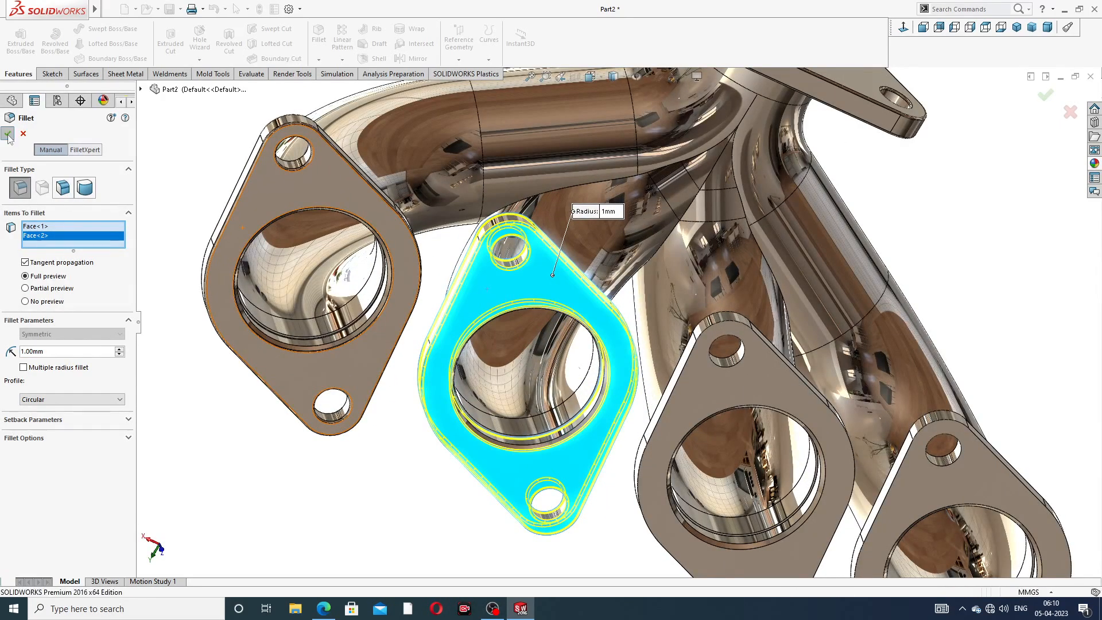
# Apply a 1 mm fillet to the underside and pipe-side faces of the third inlet flange in the row
pyautogui.moveTo(23, 5)
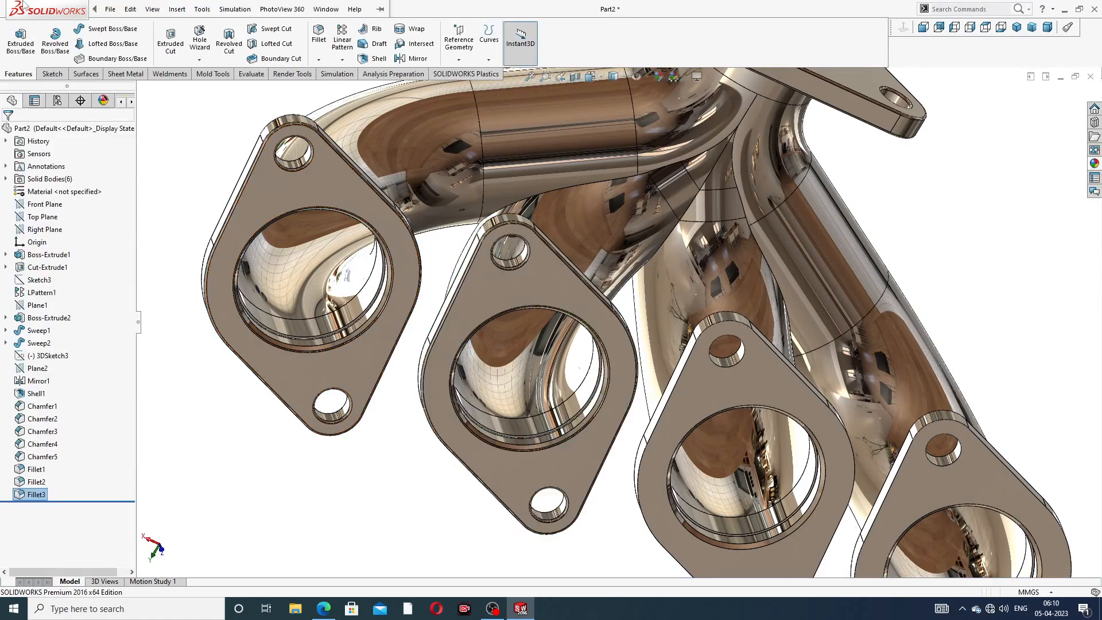
pyautogui.click(318, 34)
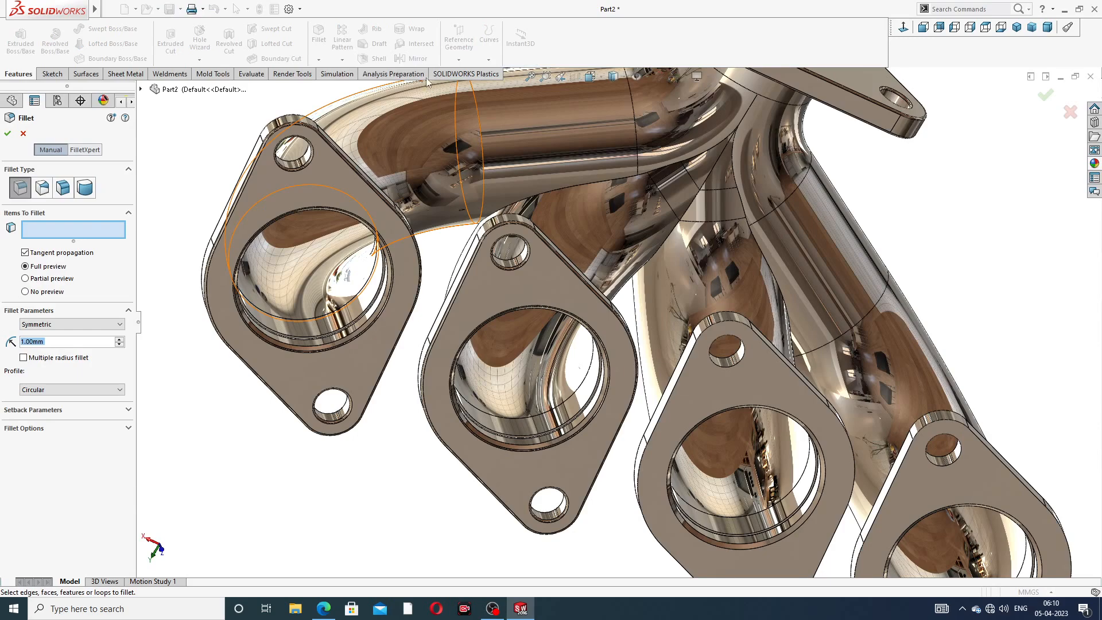
pyautogui.click(696, 379)
pyautogui.moveTo(756, 393); pyautogui.dragTo(668, 483, button='middle')
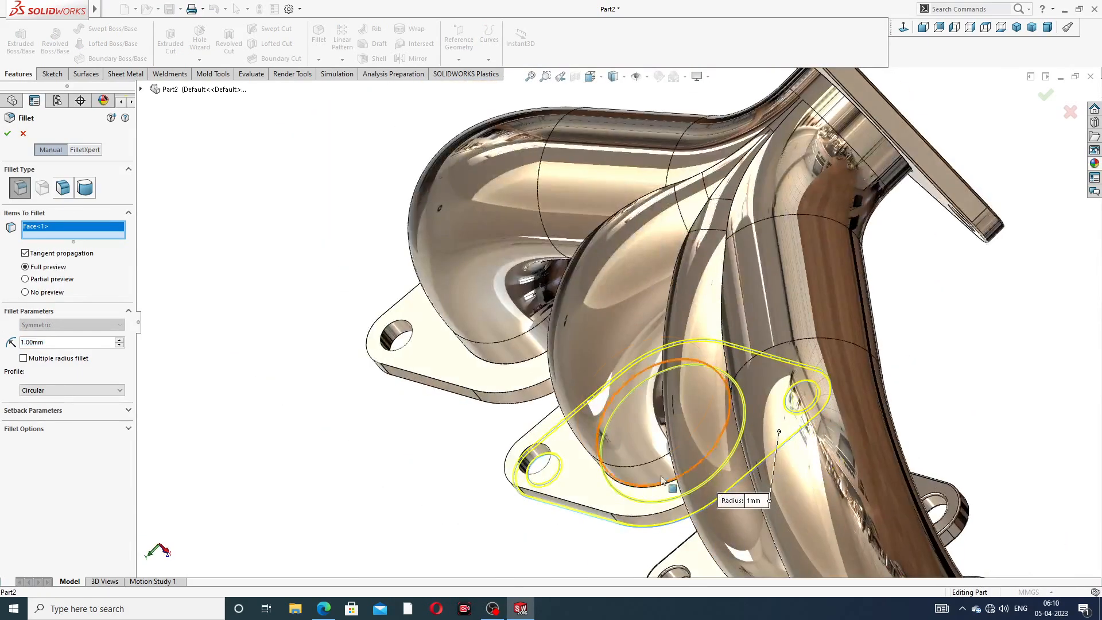
pyautogui.click(588, 477)
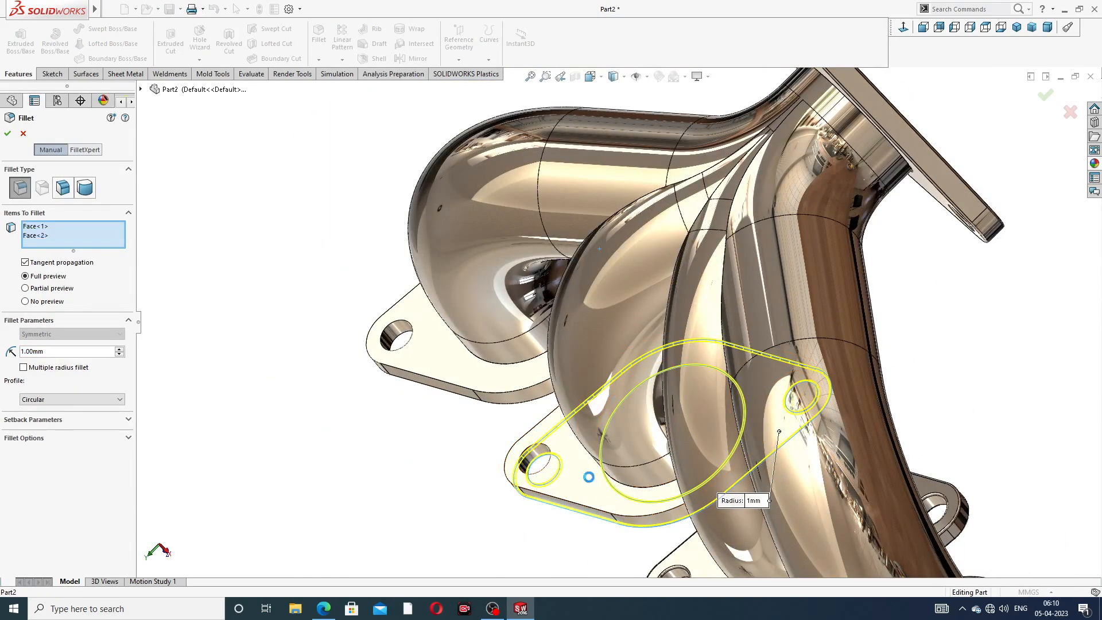
pyautogui.click(8, 133)
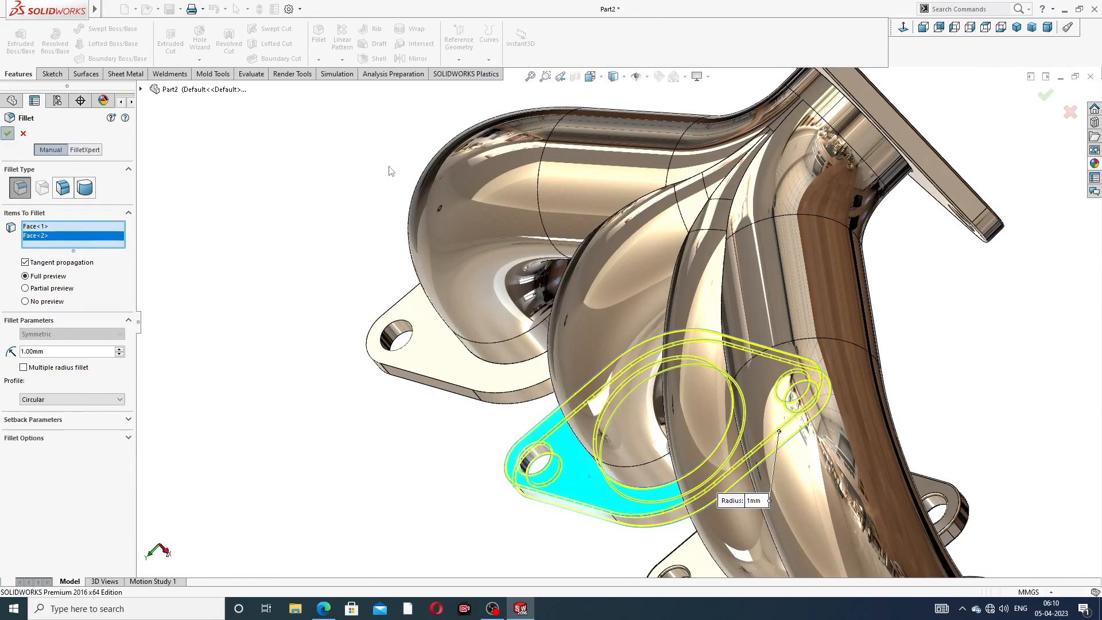
# Fillet the top and underside faces of the last unrounded inlet flange, at the far end of the row, with a 1 mm radius
pyautogui.click(318, 33)
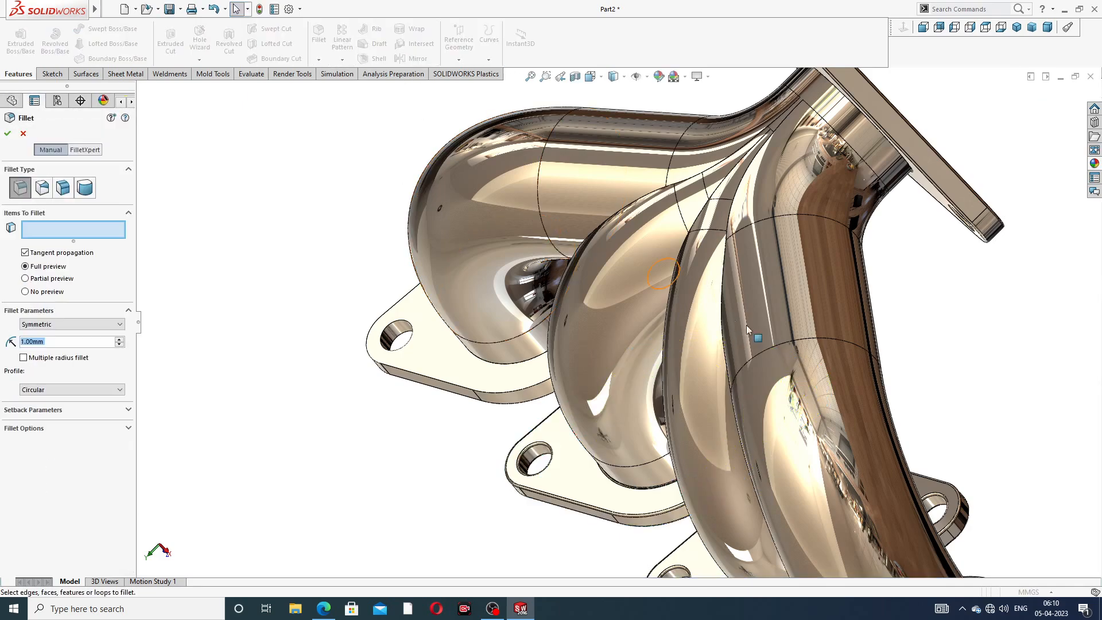
pyautogui.scroll(3, 798, 362)
pyautogui.moveTo(792, 405); pyautogui.dragTo(855, 339, button='middle')
pyautogui.scroll(-1, 756, 548)
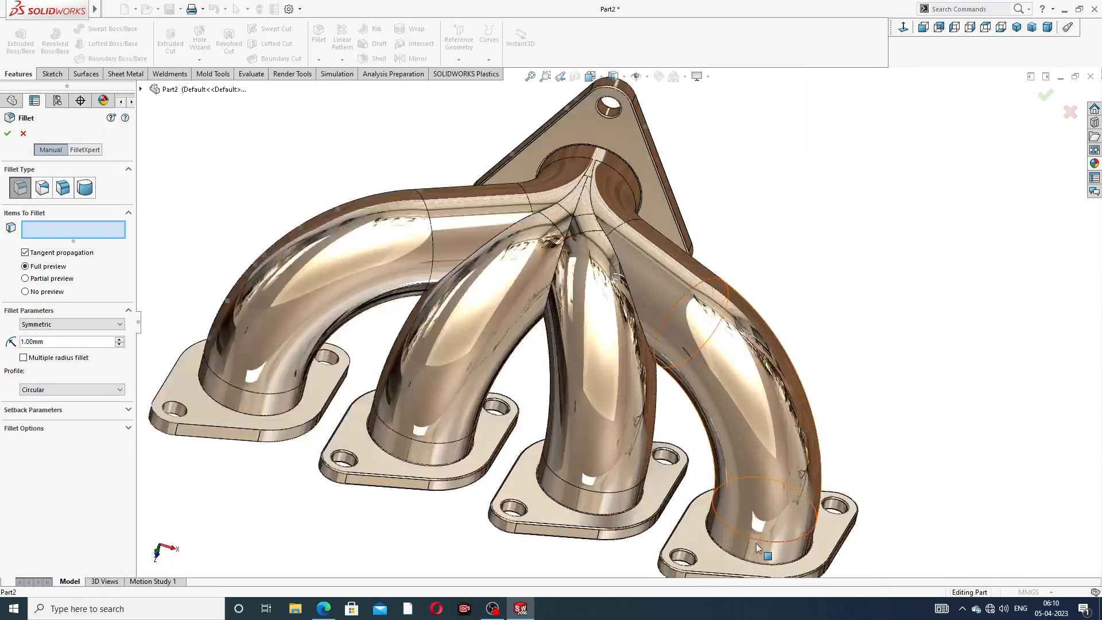
pyautogui.scroll(-2, 757, 548)
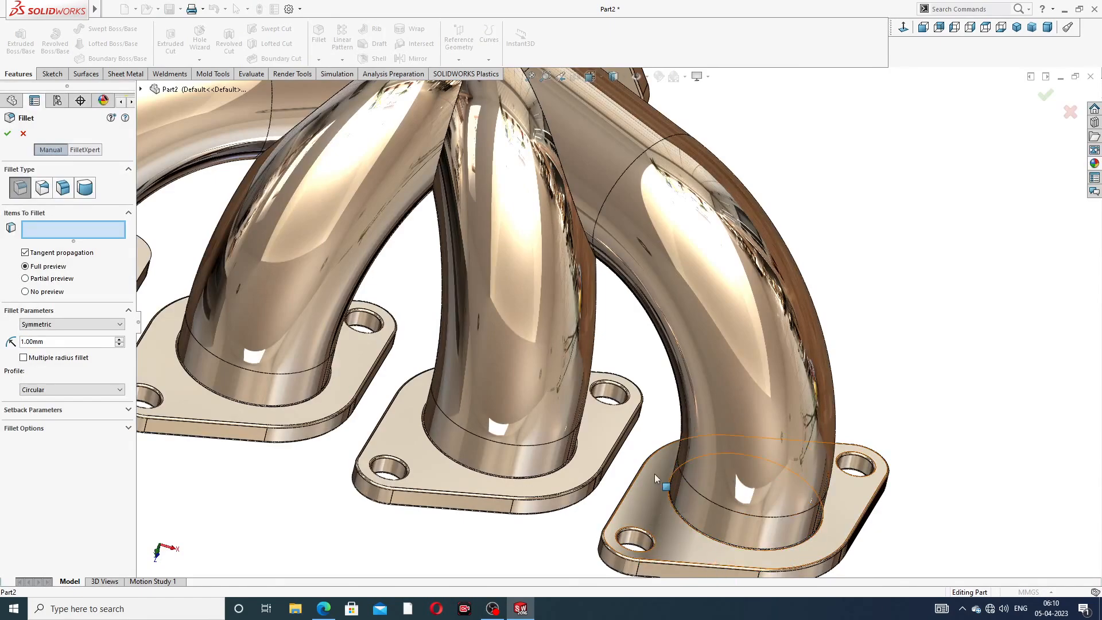
pyautogui.scroll(3, 655, 478)
pyautogui.scroll(-4, 209, 302)
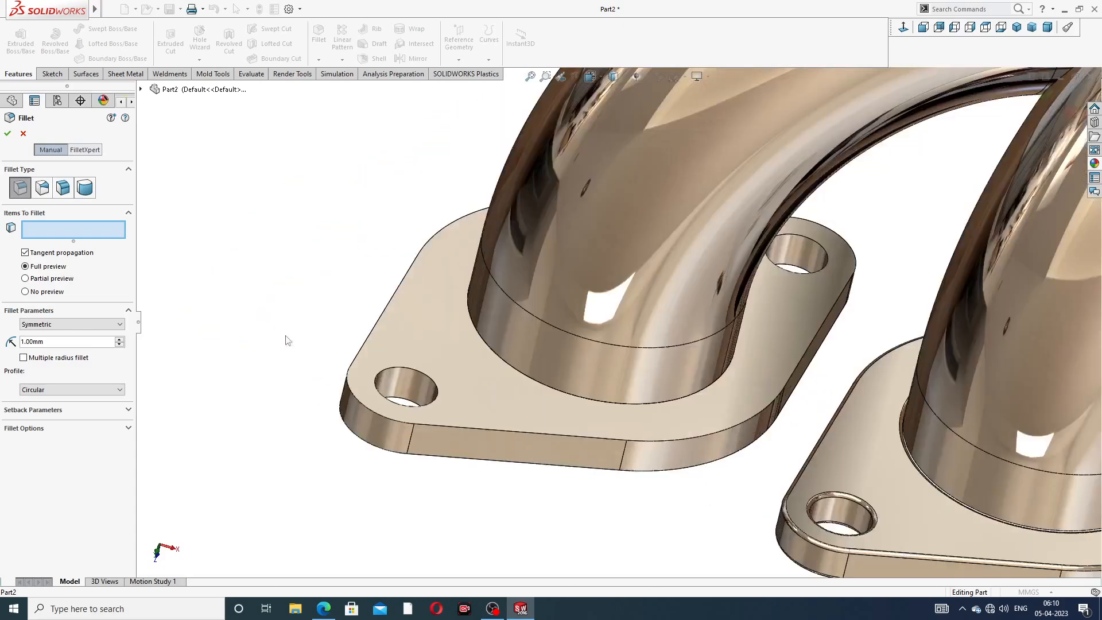
pyautogui.click(419, 344)
pyautogui.moveTo(539, 411); pyautogui.dragTo(470, 437, button='middle')
pyautogui.click(458, 418)
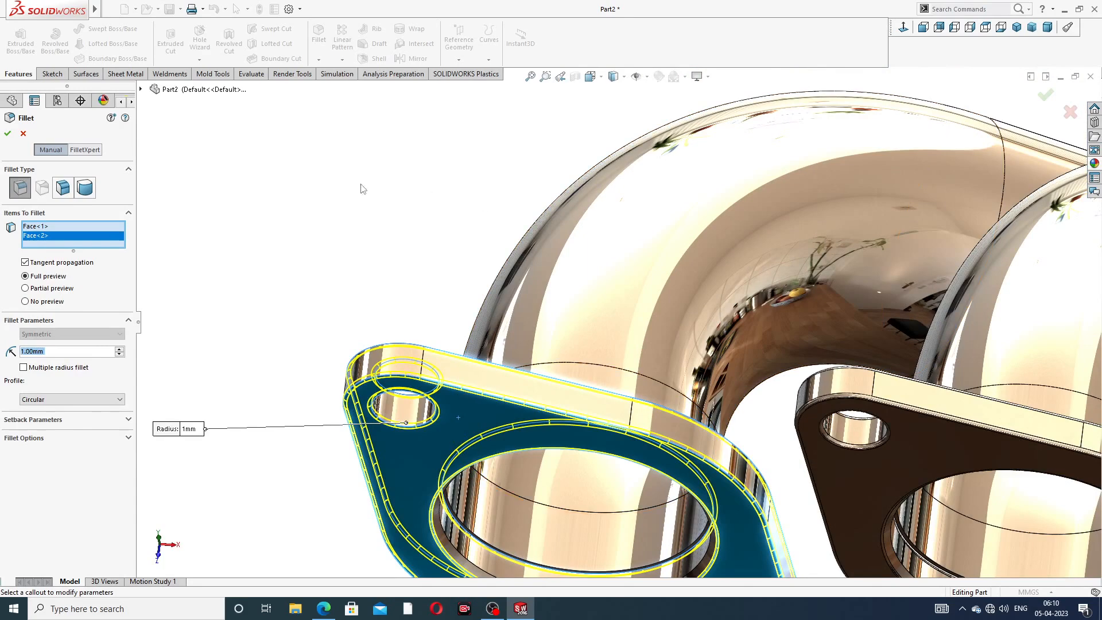
pyautogui.click(8, 133)
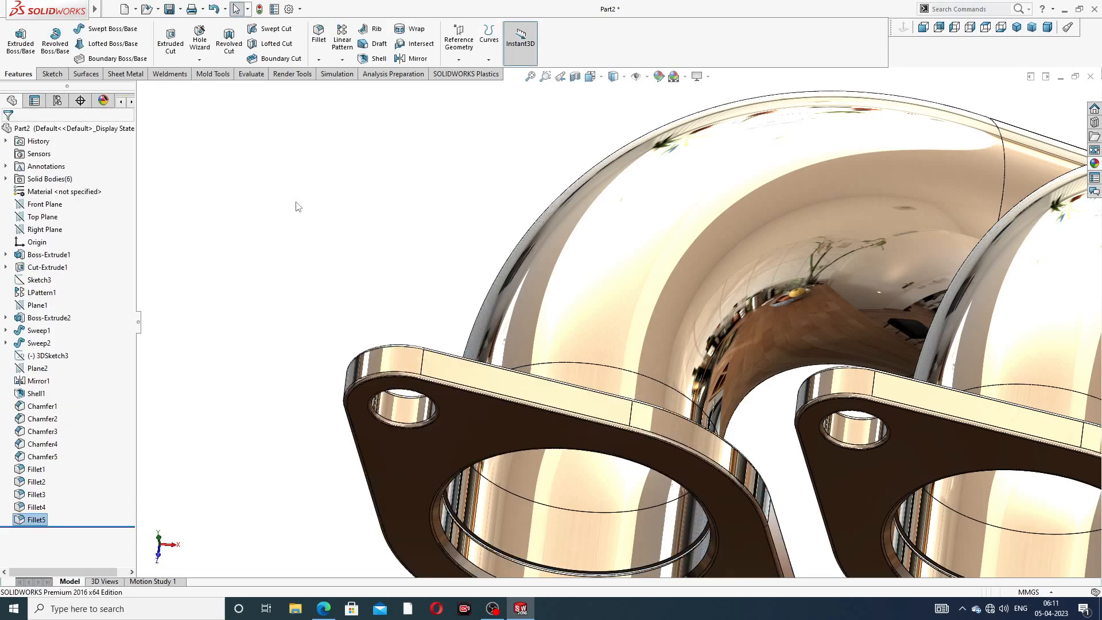
# Examine the filleted manifold from the outlet side, in isometric view and from the pipe side
pyautogui.scroll(5, 516, 223)
pyautogui.moveTo(701, 262); pyautogui.dragTo(810, 424, button='middle')
pyautogui.scroll(3, 869, 361)
pyautogui.scroll(-3, 862, 350)
pyautogui.scroll(3, 783, 332)
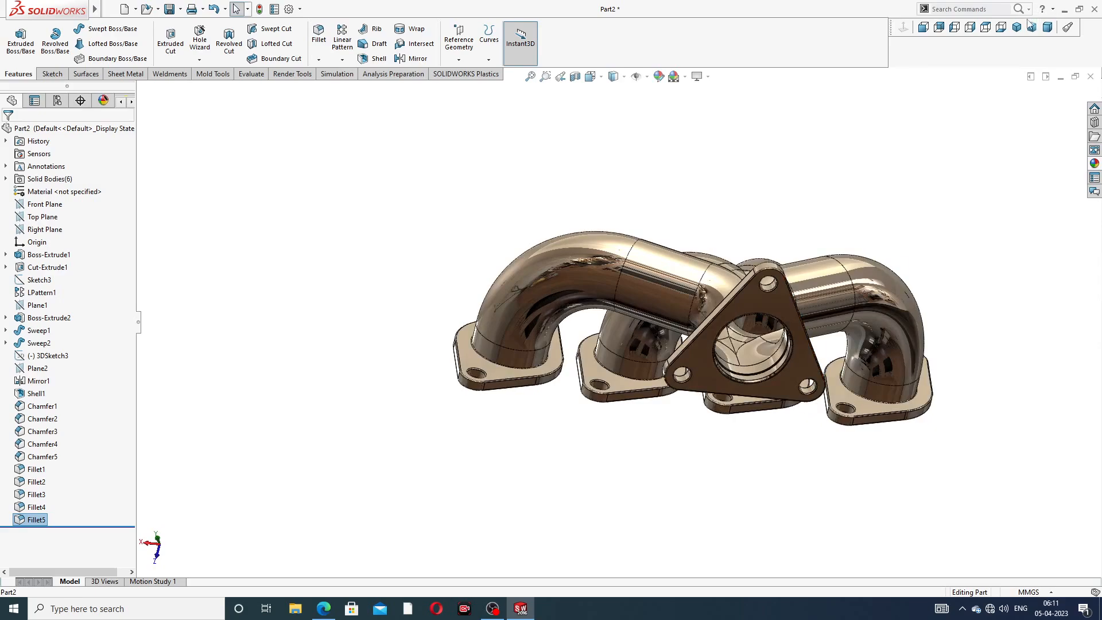
pyautogui.click(1016, 27)
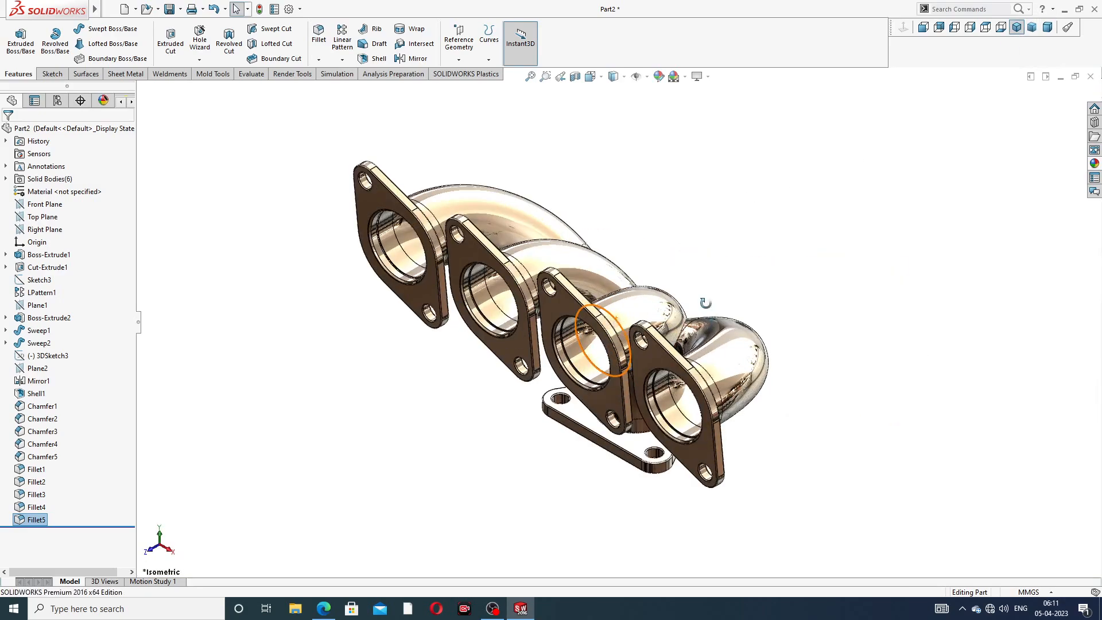
pyautogui.moveTo(705, 303); pyautogui.dragTo(516, 505, button='middle')
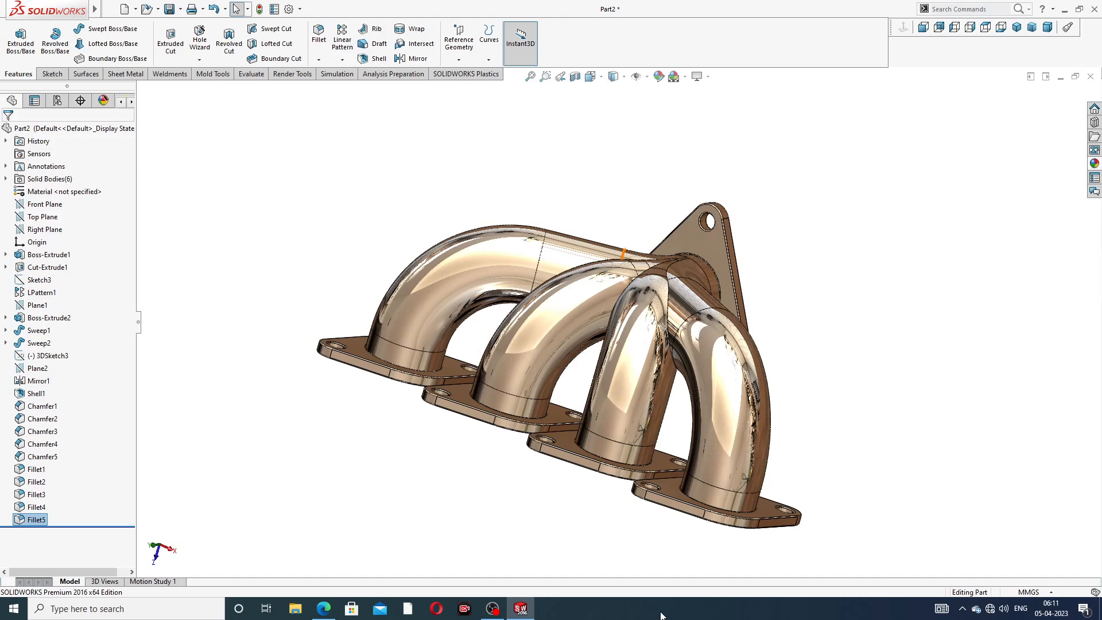
pyautogui.moveTo(678, 368); pyautogui.dragTo(637, 415, button='middle')
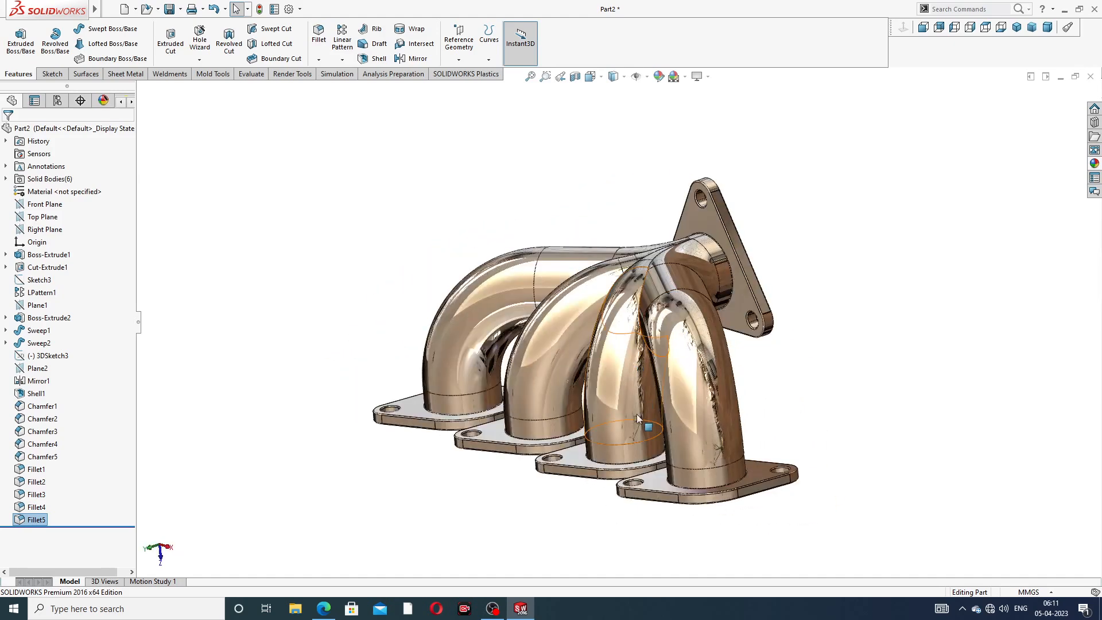
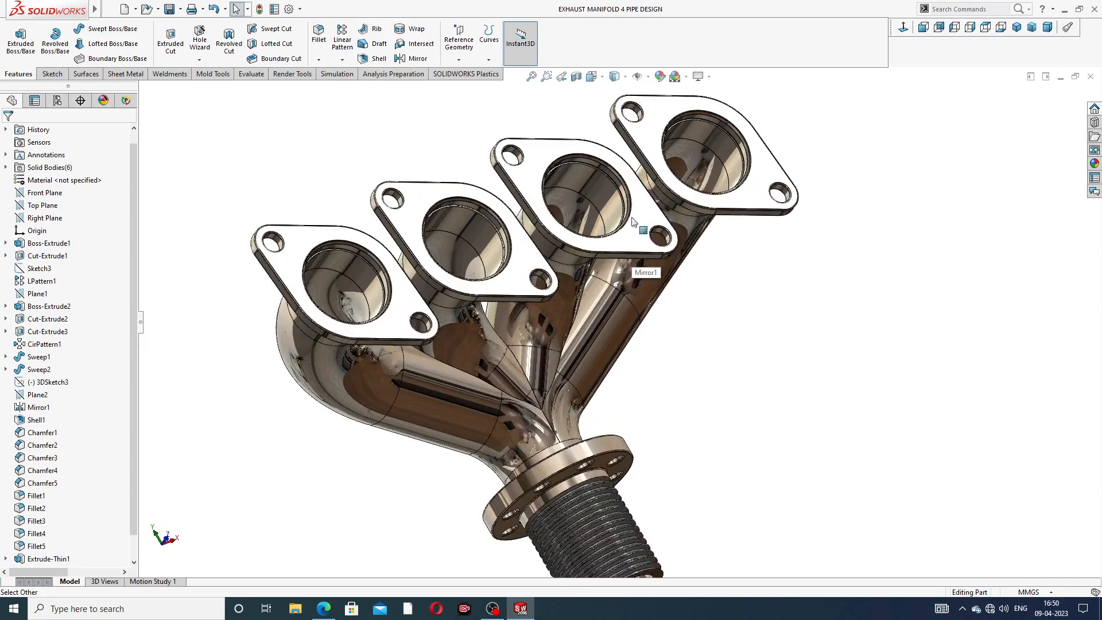
# Examine the four-pipe exhaust manifold variant with the round bolted flange and ribbed outlet pipe
pyautogui.scroll(3, 626, 269)
pyautogui.moveTo(619, 279); pyautogui.dragTo(849, 275, button='middle')
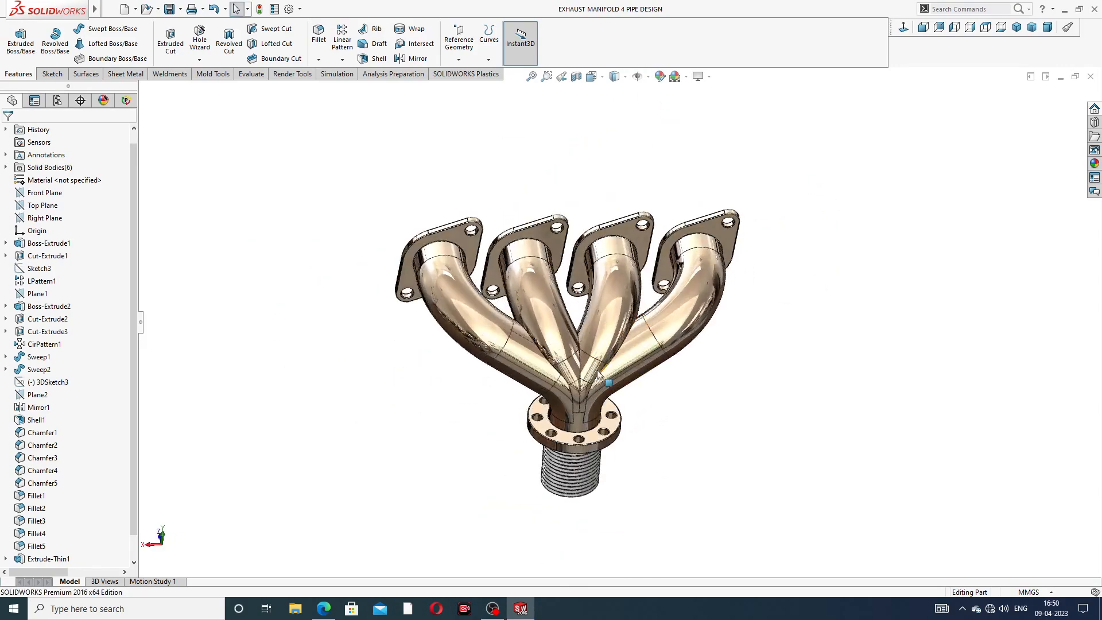
pyautogui.scroll(-2, 821, 294)
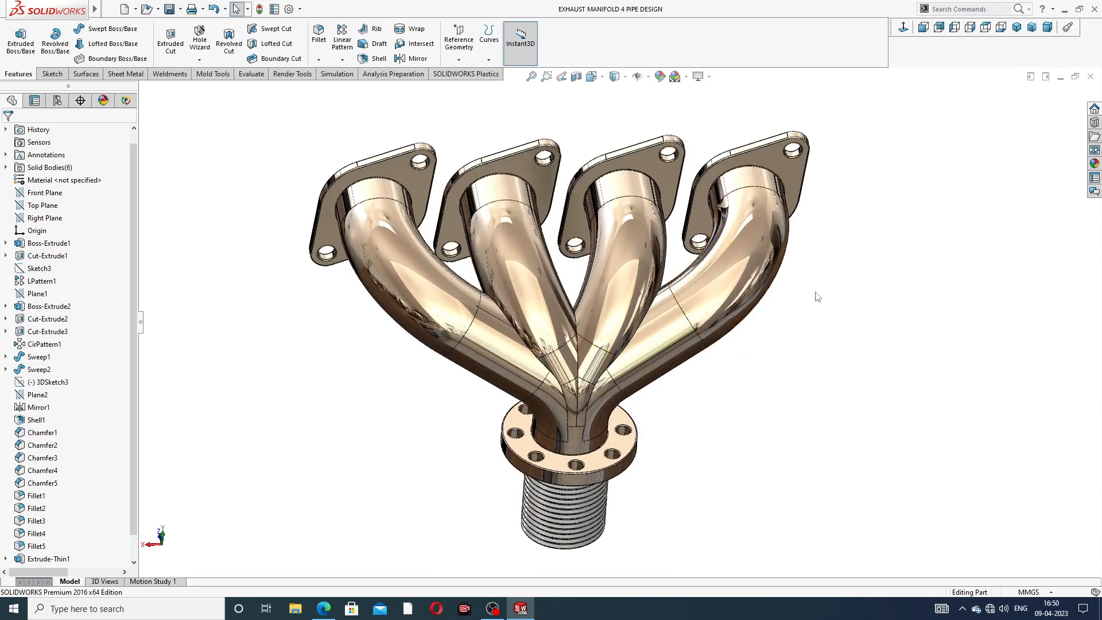
pyautogui.scroll(2, 817, 297)
pyautogui.scroll(-2, 826, 275)
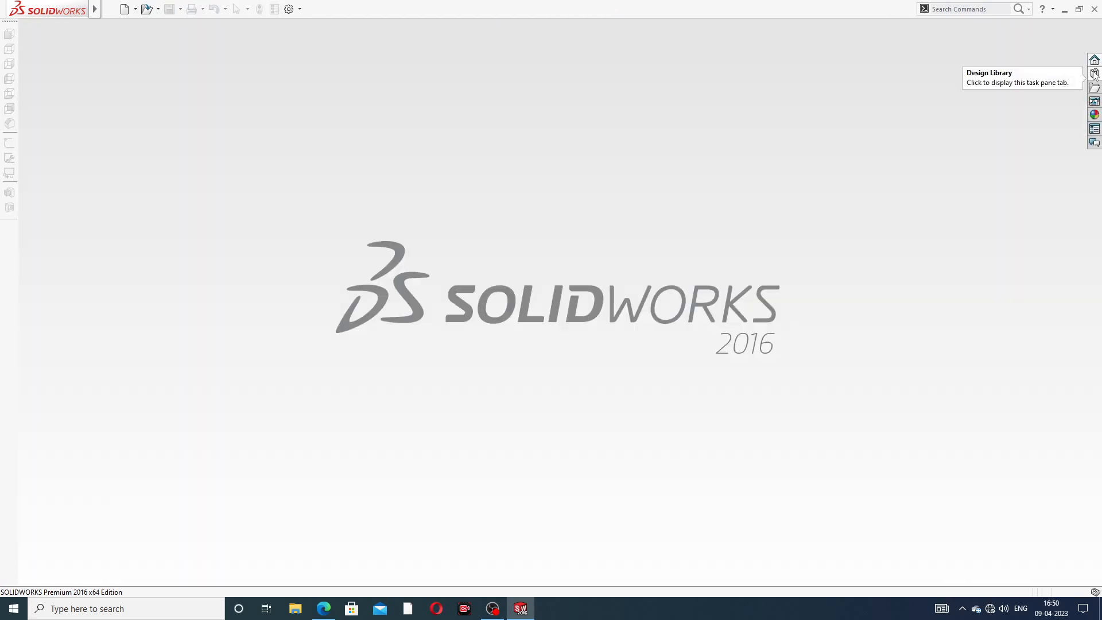
# Create a new part document and apply the Plain White scene to it
pyautogui.click(127, 11)
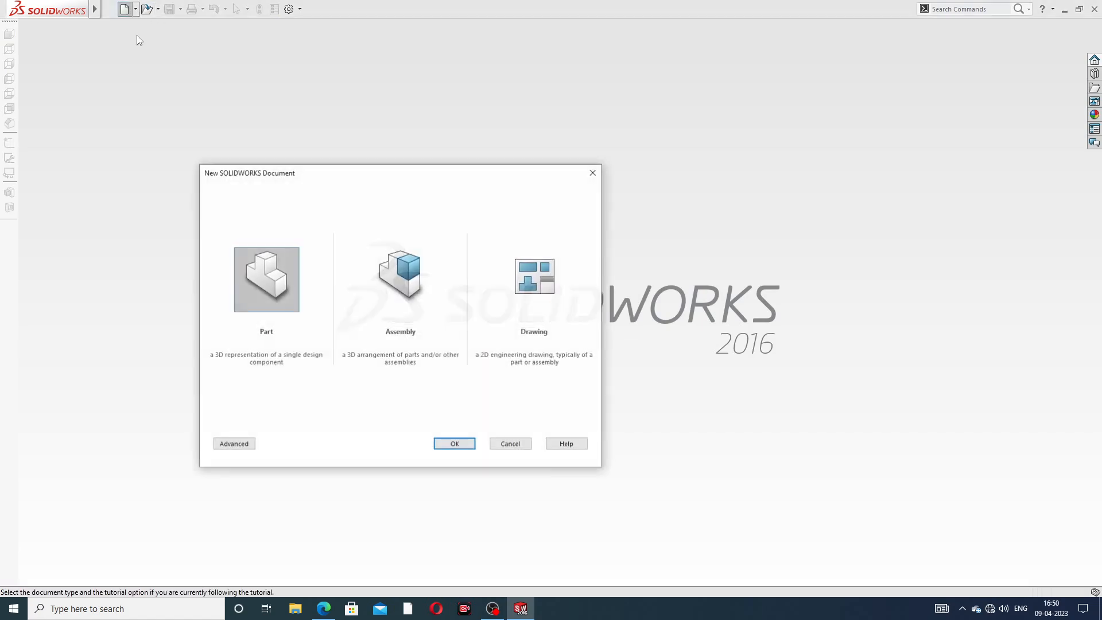
pyautogui.click(455, 444)
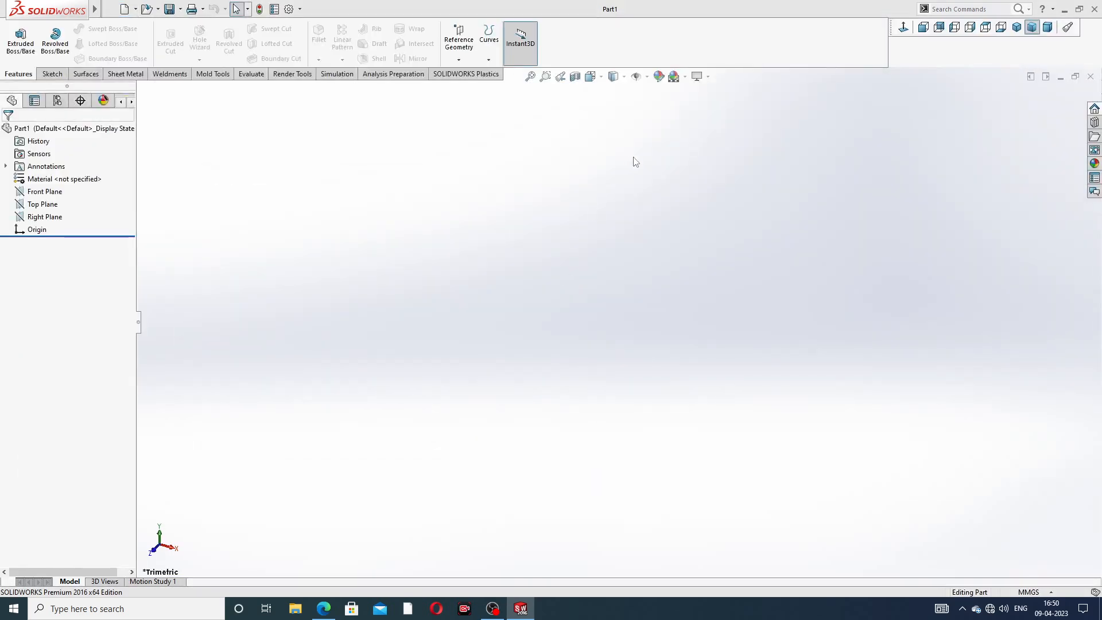
pyautogui.click(676, 76)
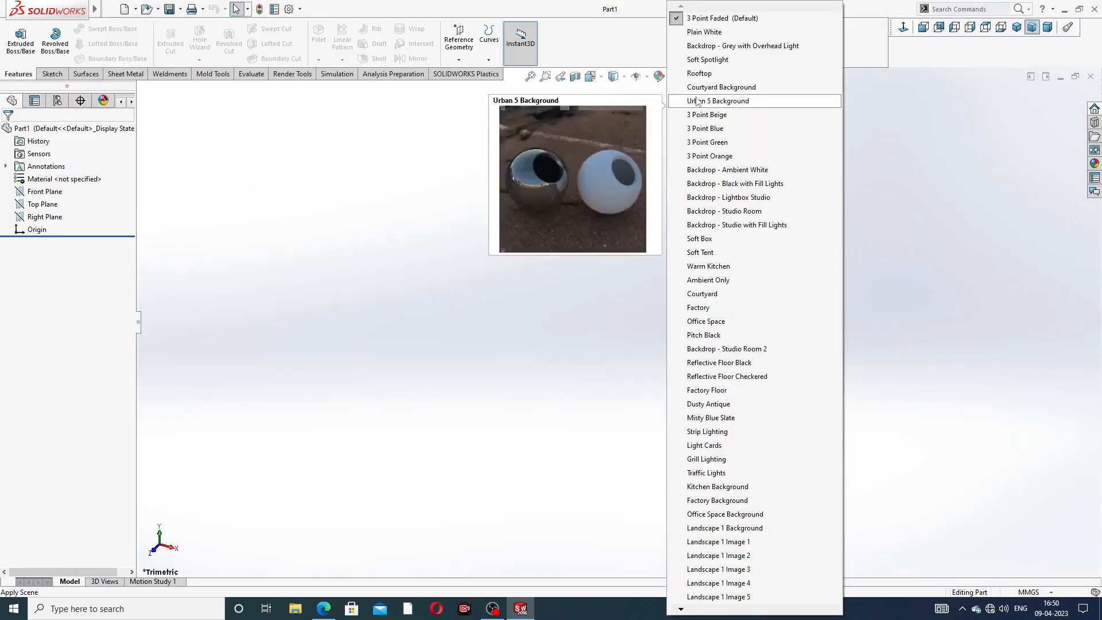
pyautogui.click(709, 33)
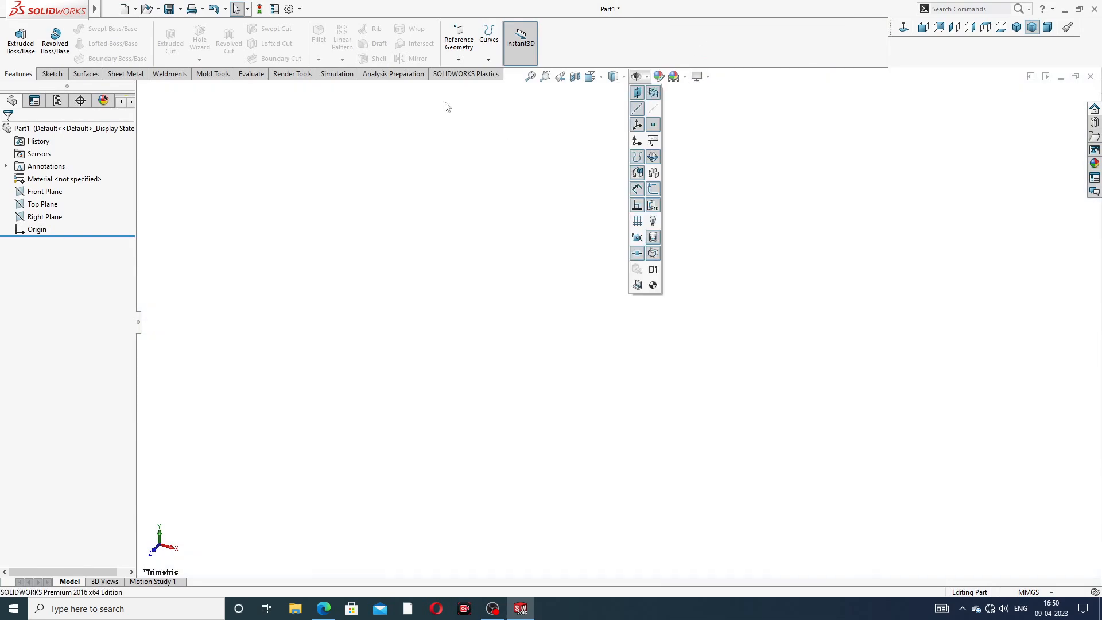
# Raise both the shaded and the wireframe image quality resolution to the highest setting in the document properties
pyautogui.click(289, 9)
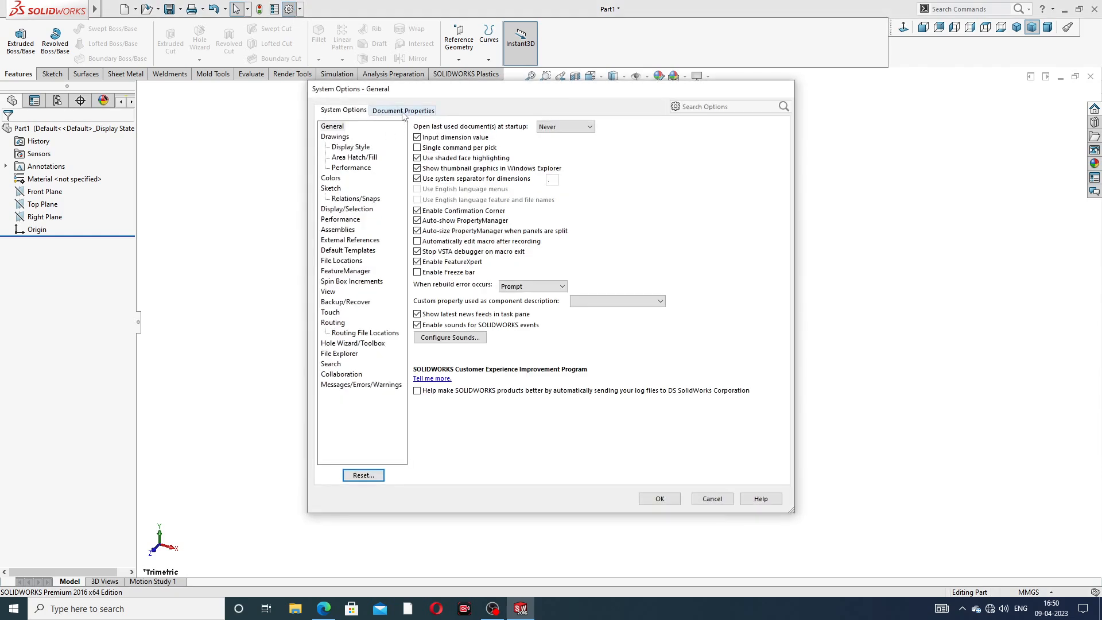
pyautogui.click(404, 110)
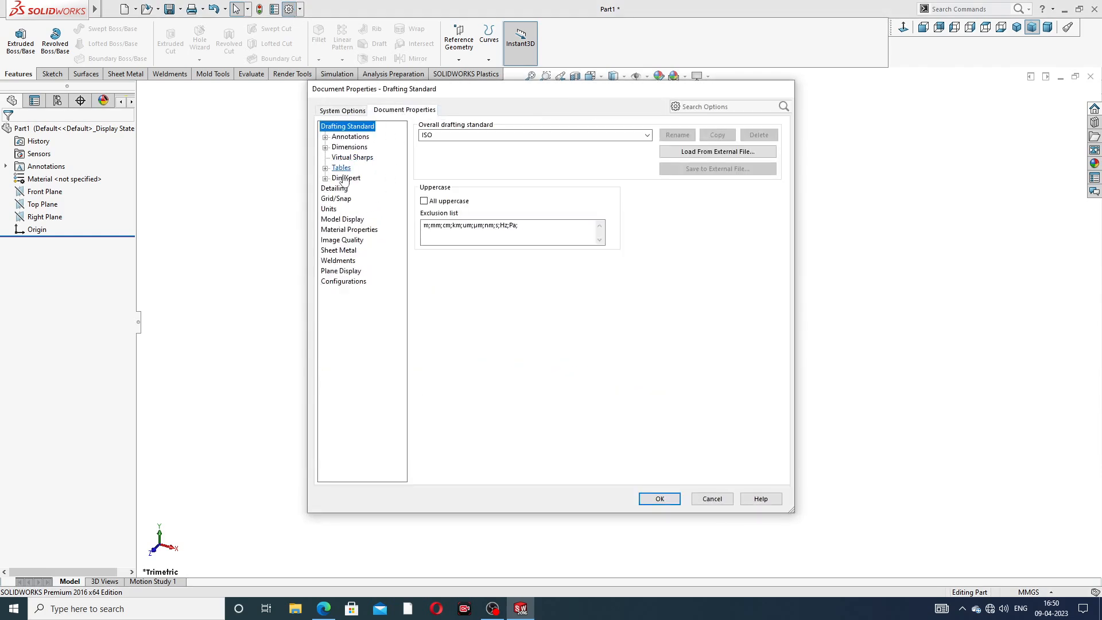
pyautogui.click(341, 240)
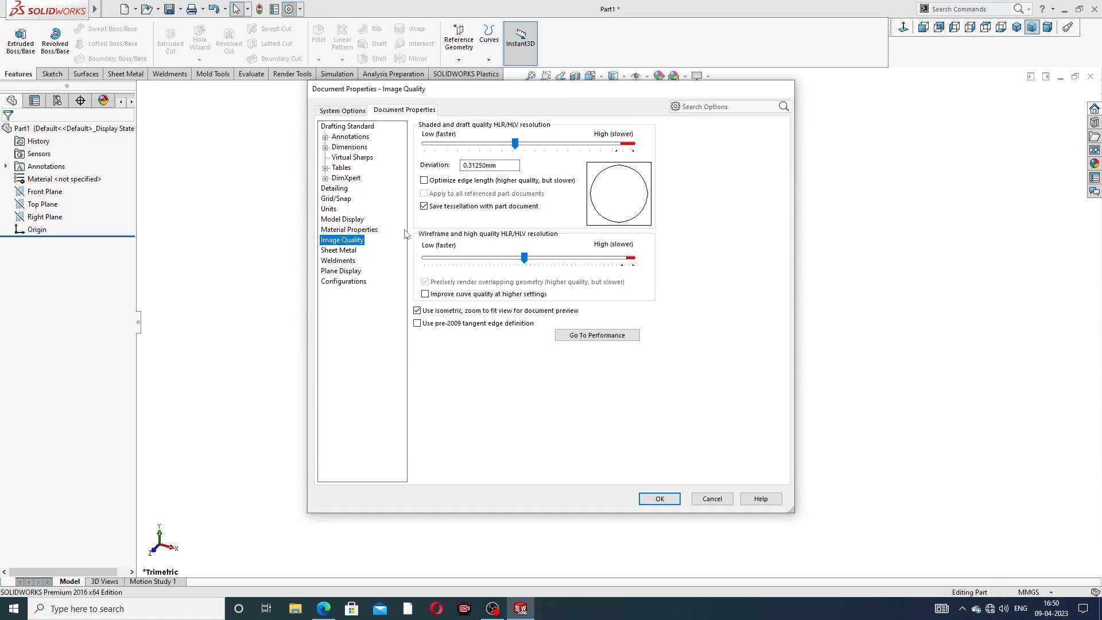
pyautogui.moveTo(588, 144); pyautogui.dragTo(632, 143)
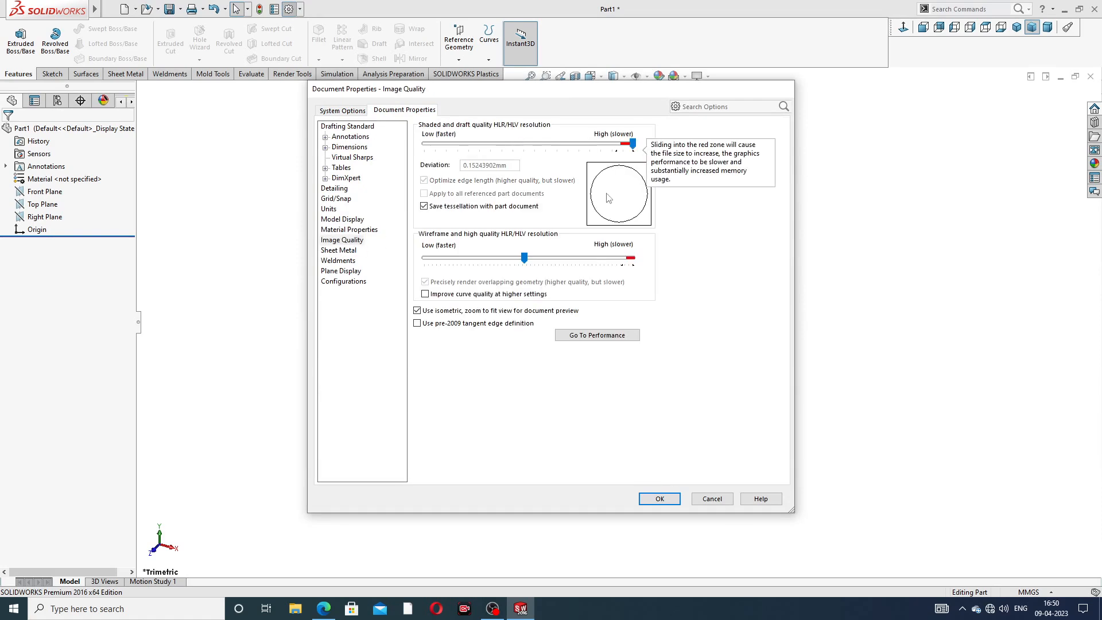
pyautogui.moveTo(529, 269); pyautogui.dragTo(631, 269)
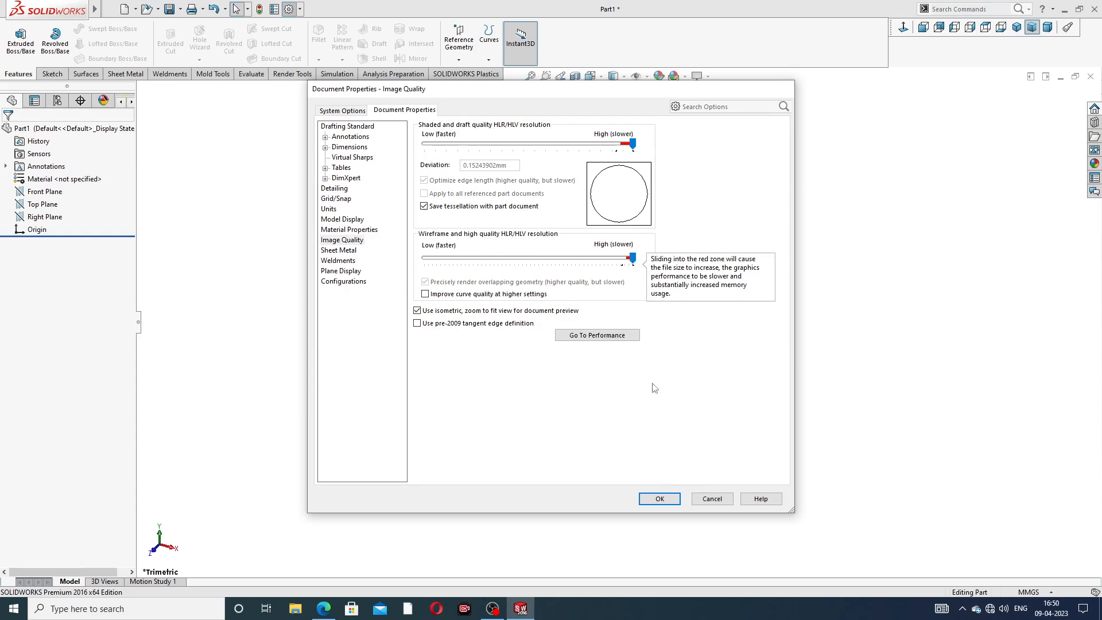
pyautogui.click(660, 499)
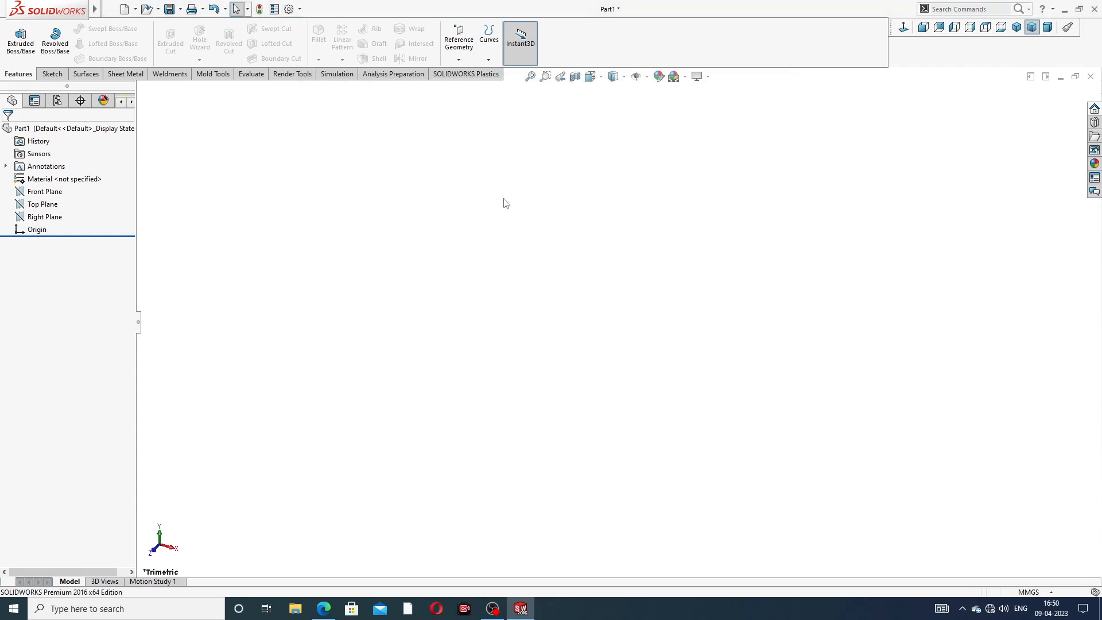
# Check the four-pipe exhaust manifold PDF drawing in Edge and start a sketch on the Front Plane in SOLIDWORKS
pyautogui.click(325, 607)
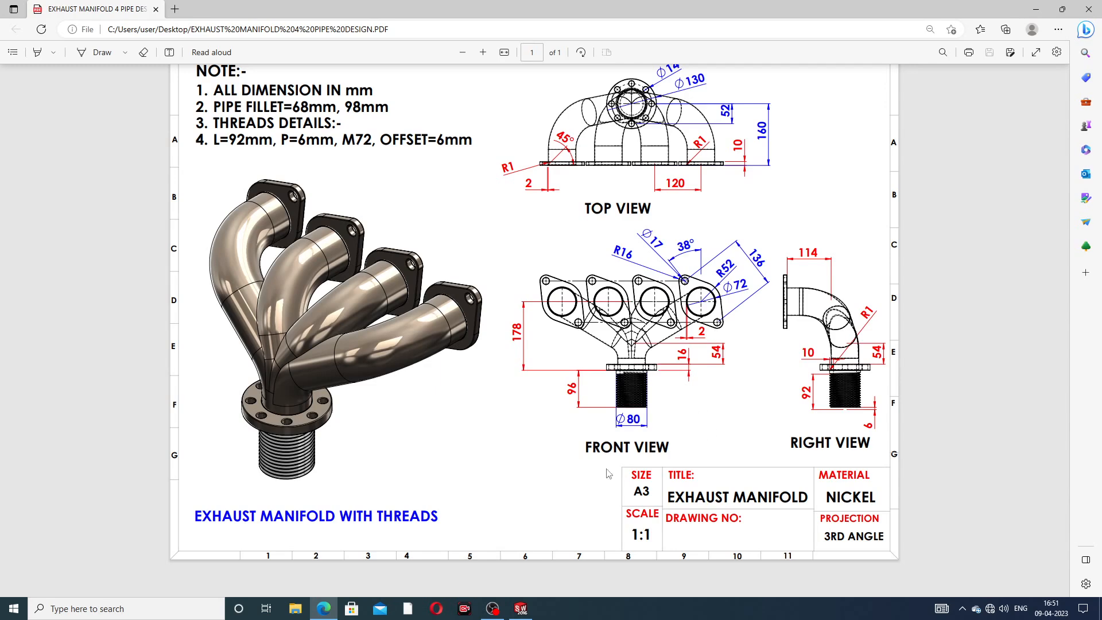
pyautogui.hotkey('alt', 'Tab')
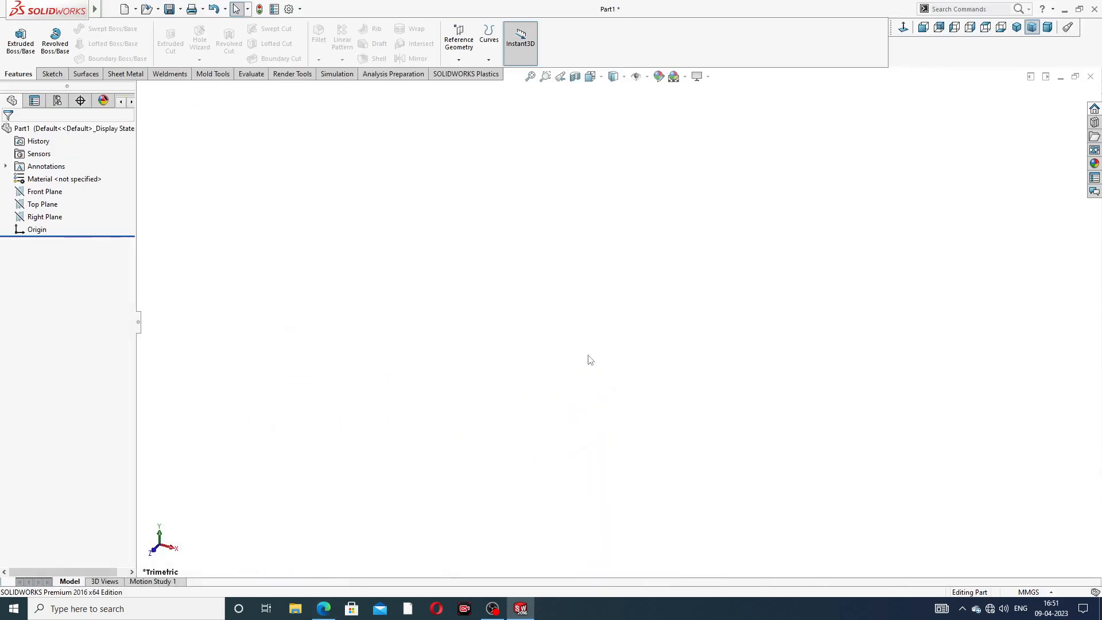
pyautogui.click(56, 197)
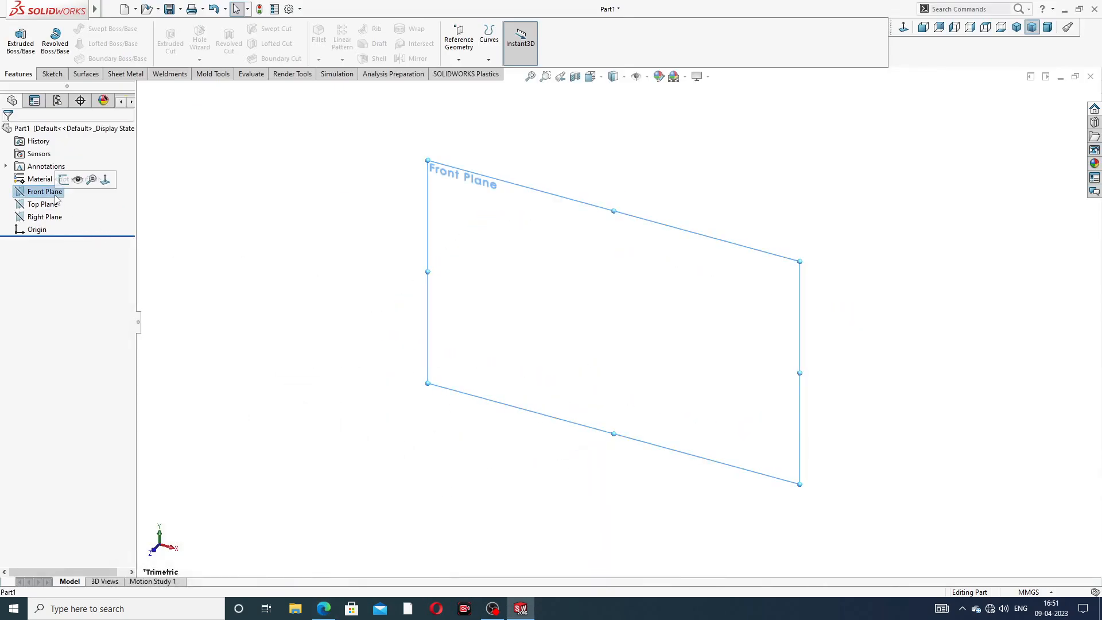
pyautogui.click(64, 180)
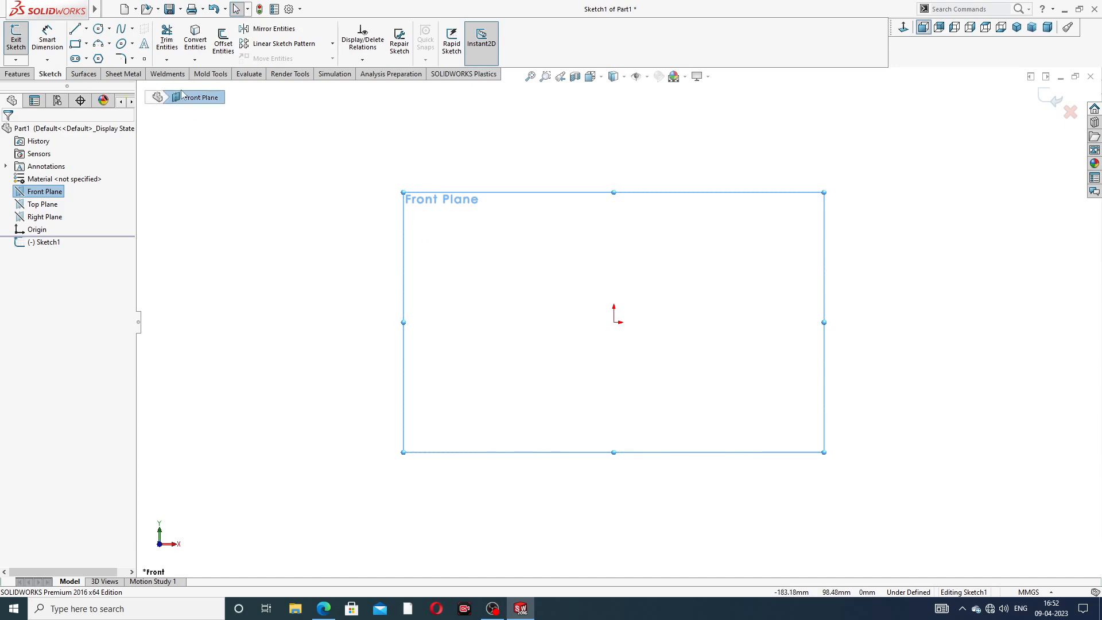
# Draw a vertical centerline running through the origin, extending above and below it
pyautogui.click(86, 29)
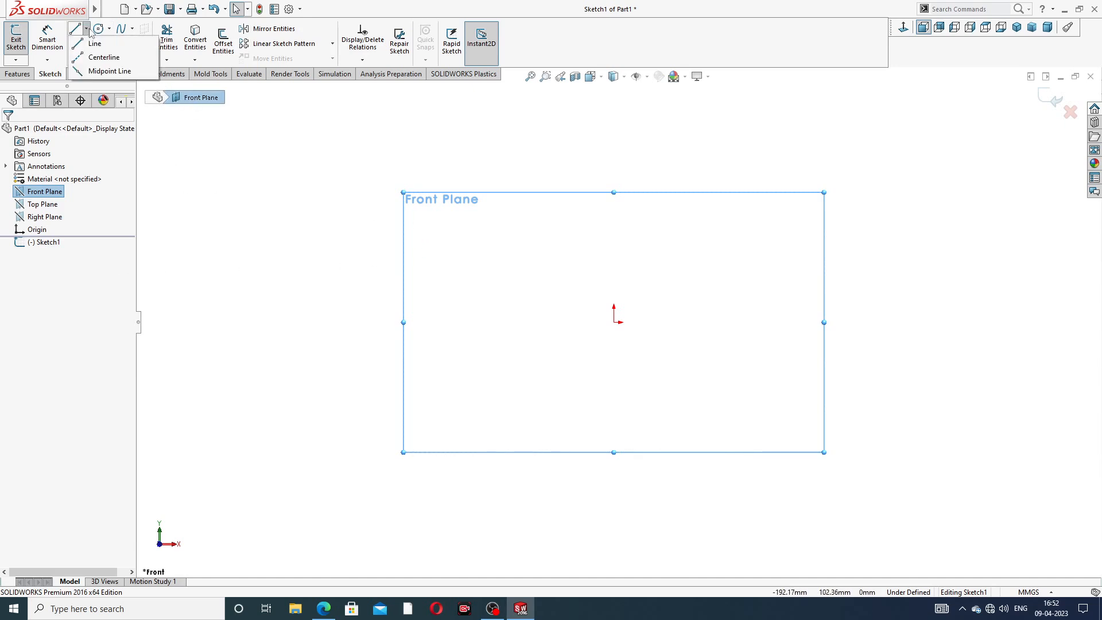
pyautogui.click(104, 57)
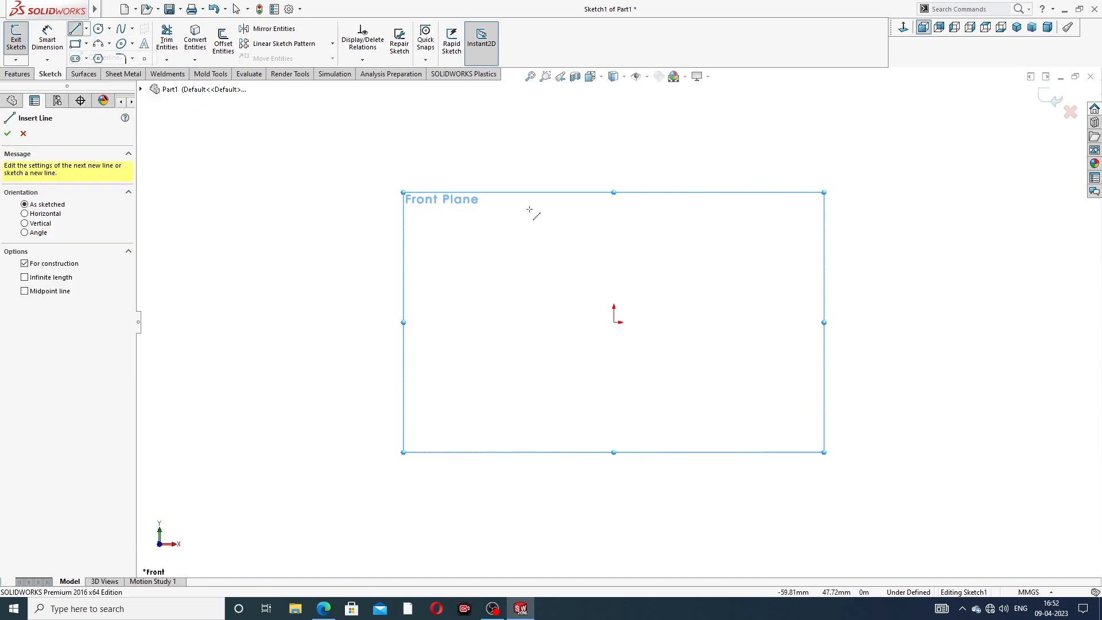
pyautogui.click(612, 114)
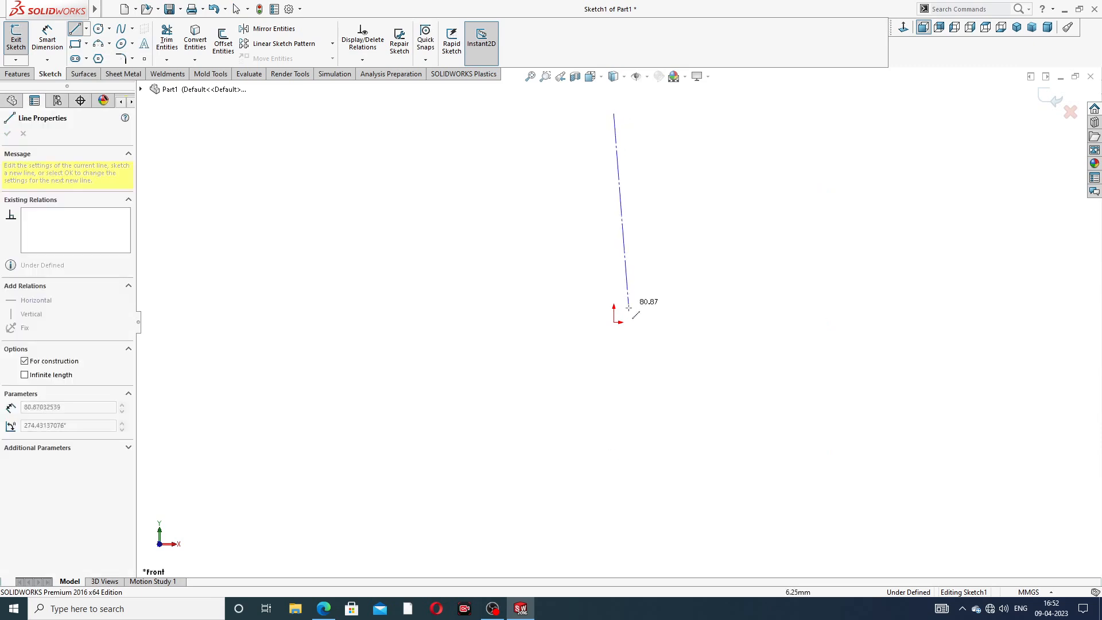
pyautogui.click(612, 467)
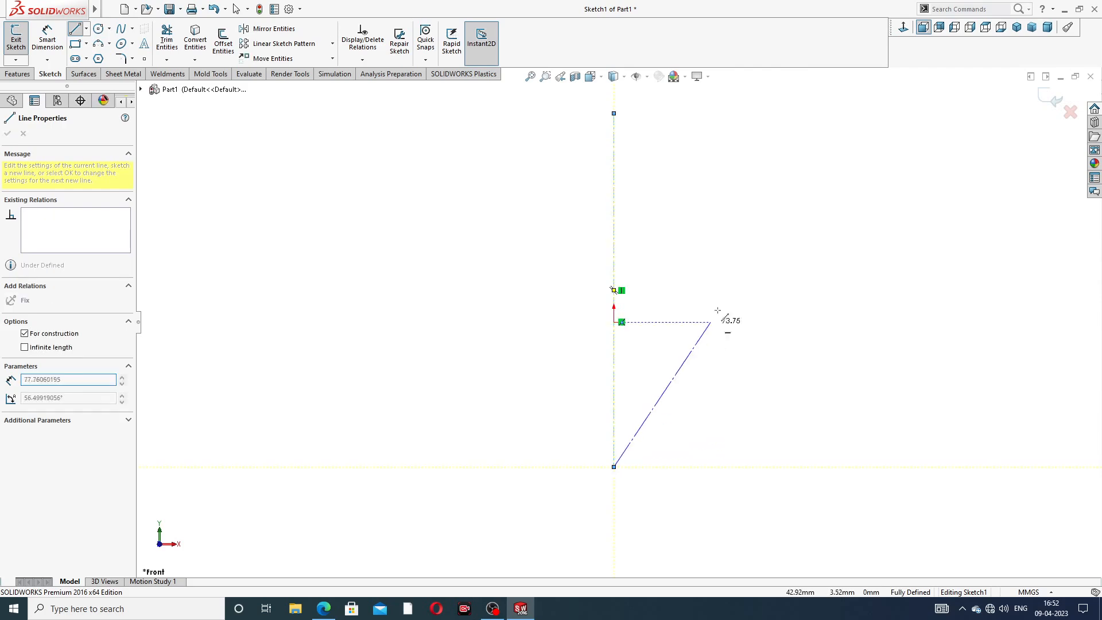
pyautogui.rightClick(759, 243)
pyautogui.click(779, 242)
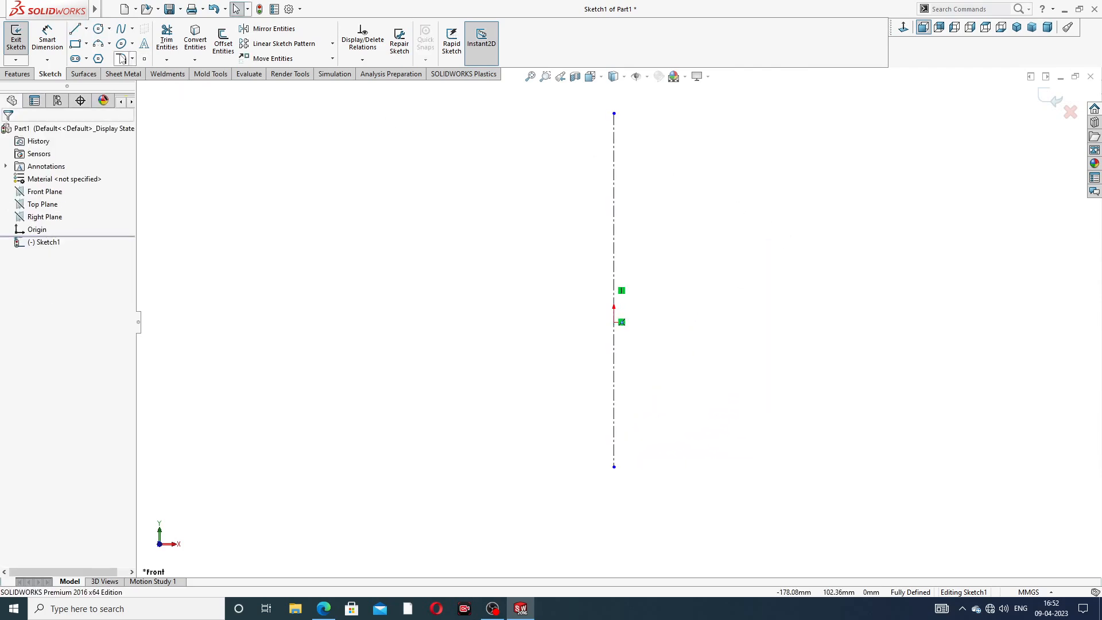
# Draw a sloped centerline about 129 mm long from upper left to lower right, crossing near the origin
pyautogui.click(86, 29)
pyautogui.click(102, 58)
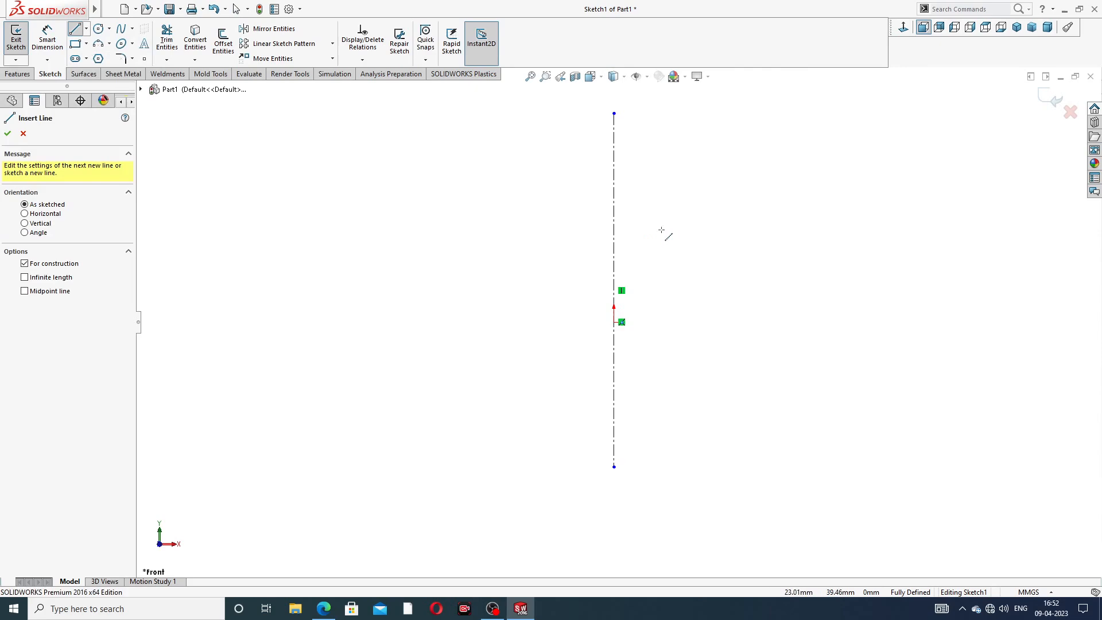
pyautogui.click(483, 208)
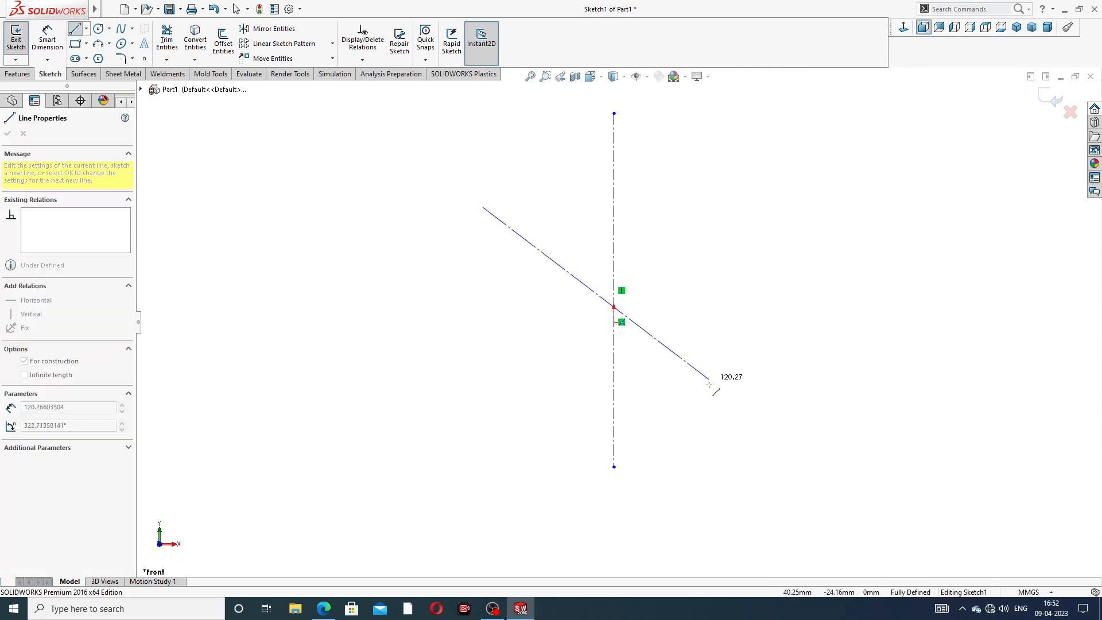
pyautogui.click(710, 407)
pyautogui.rightClick(748, 264)
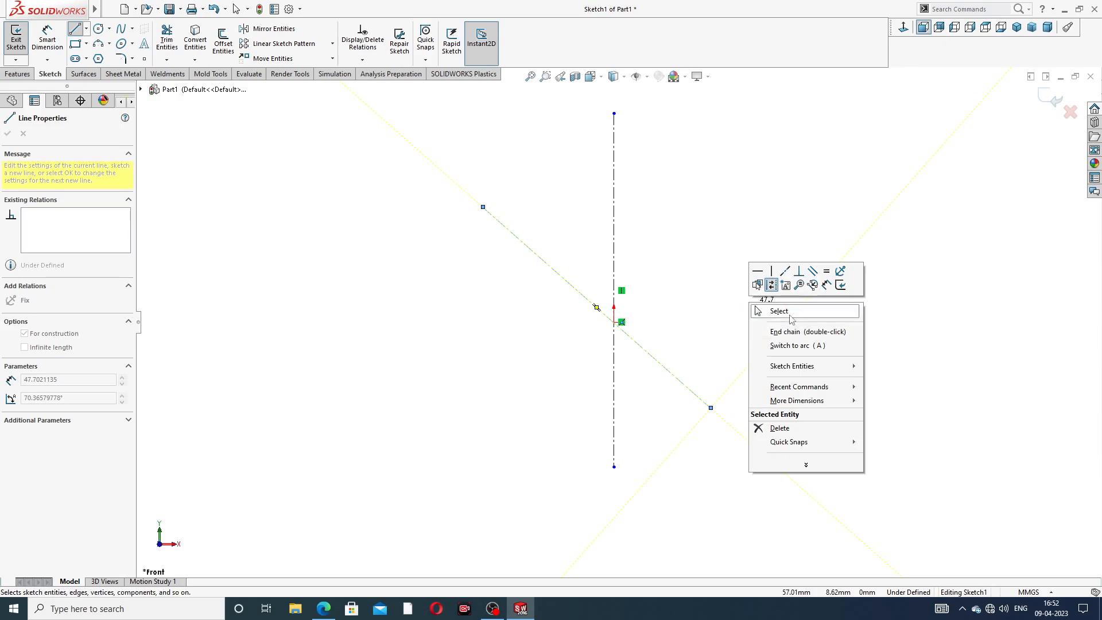
pyautogui.click(777, 310)
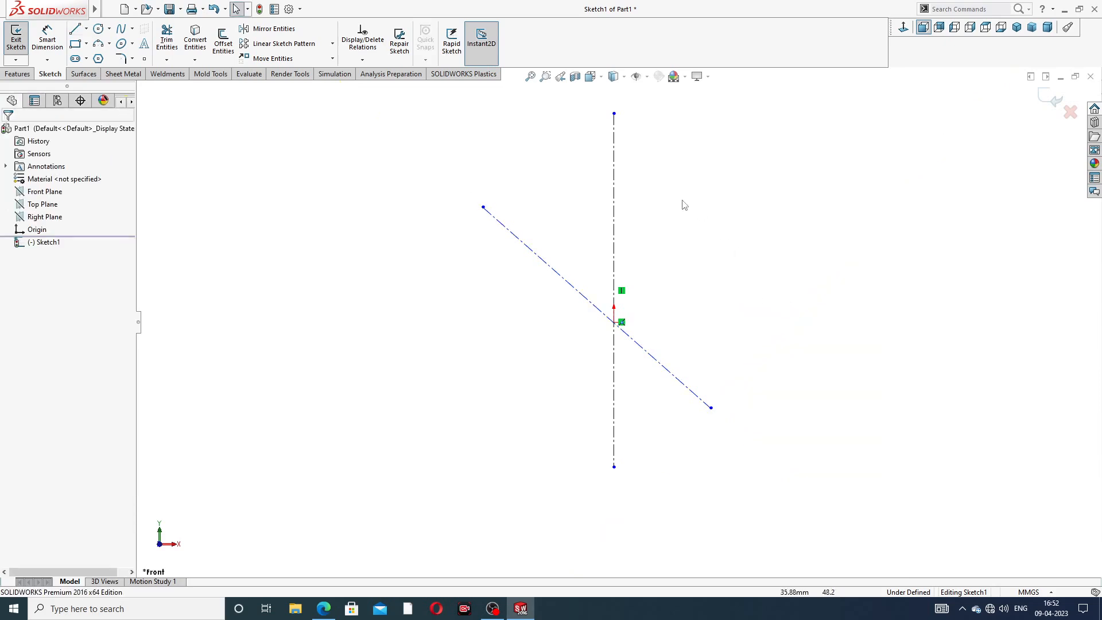
# Make the sloped centerline coincident with the origin and set its midpoint on the origin
pyautogui.click(577, 293)
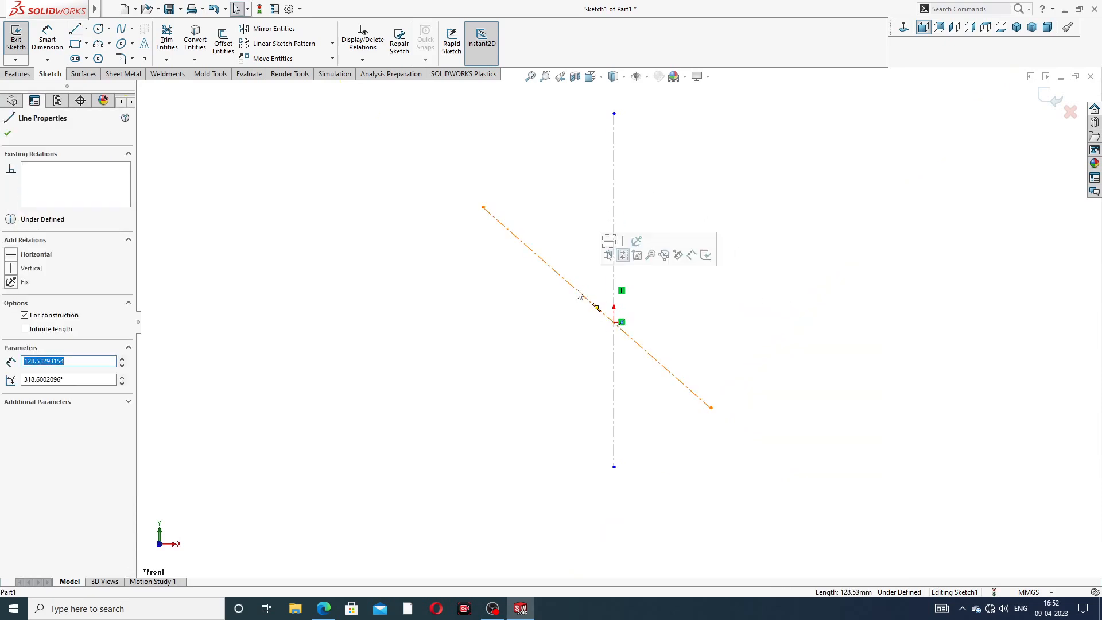
pyautogui.keyDown('ctrl'); pyautogui.click(614, 323); pyautogui.keyUp('ctrl')
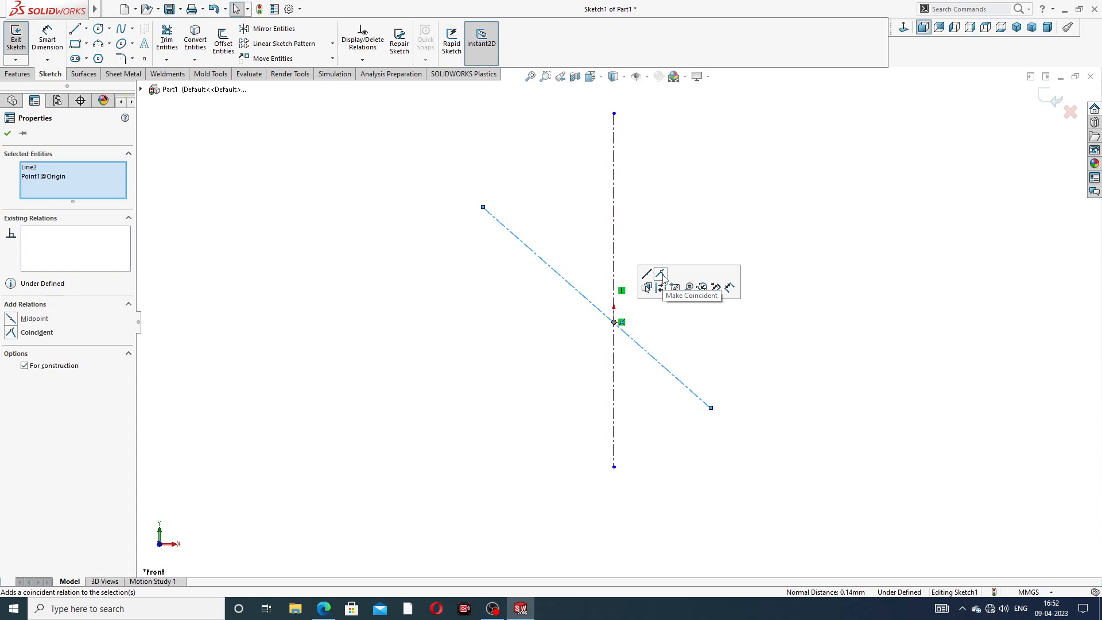
pyautogui.click(663, 276)
pyautogui.click(667, 227)
pyautogui.click(574, 293)
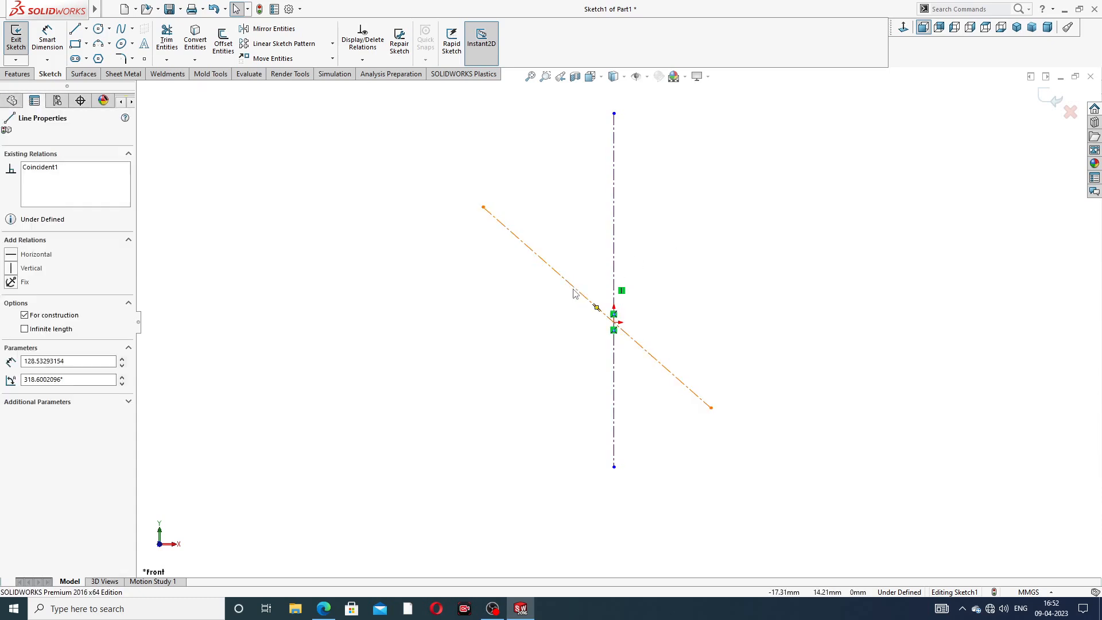
pyautogui.keyDown('ctrl'); pyautogui.click(614, 323); pyautogui.keyUp('ctrl')
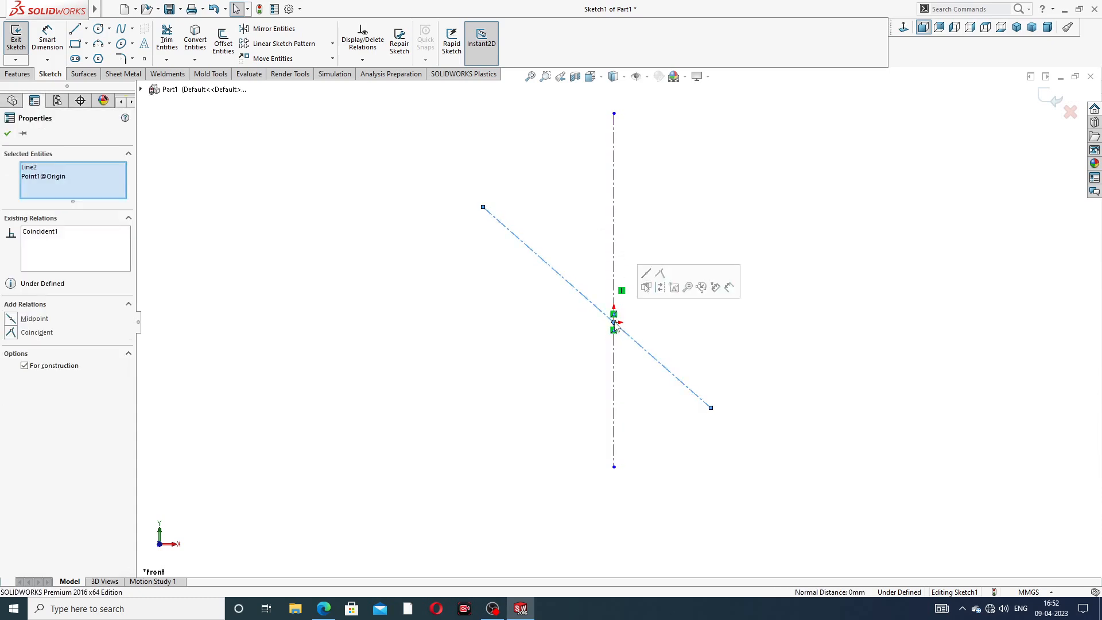
pyautogui.click(646, 286)
pyautogui.click(676, 202)
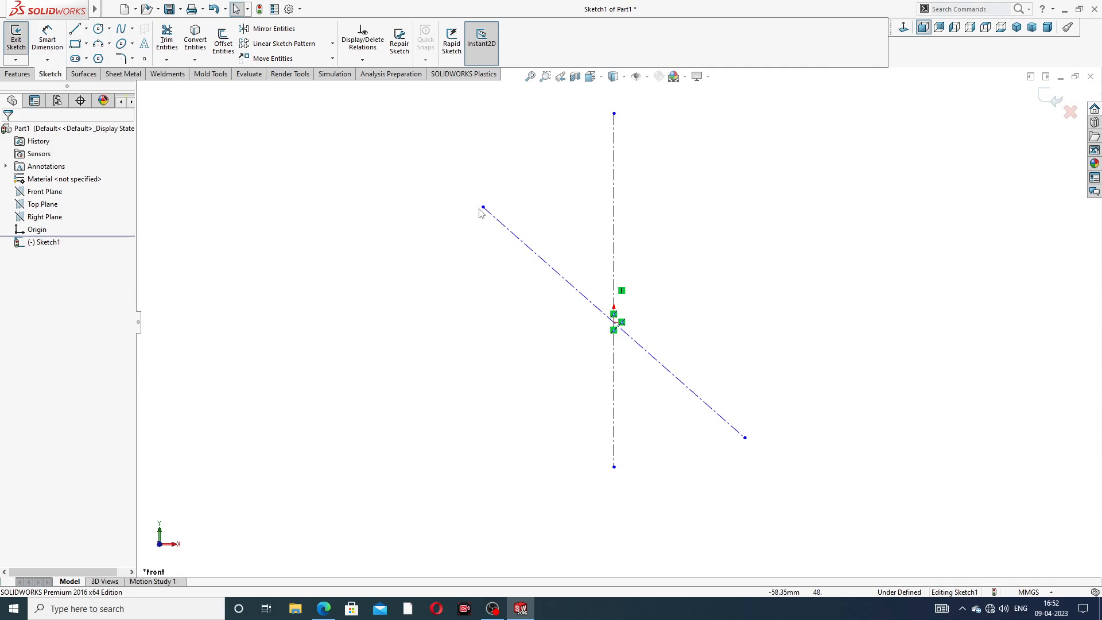
# Move the sloped centerline's endpoints so that the line is about 141 mm long
pyautogui.moveTo(482, 208); pyautogui.dragTo(463, 189)
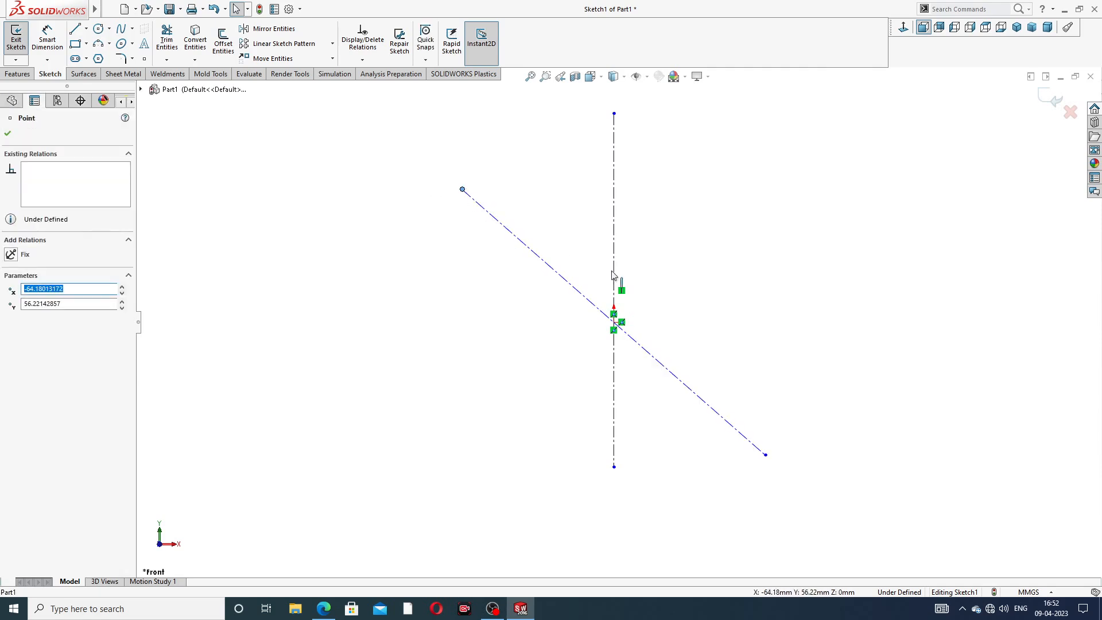
pyautogui.moveTo(767, 456); pyautogui.dragTo(736, 436)
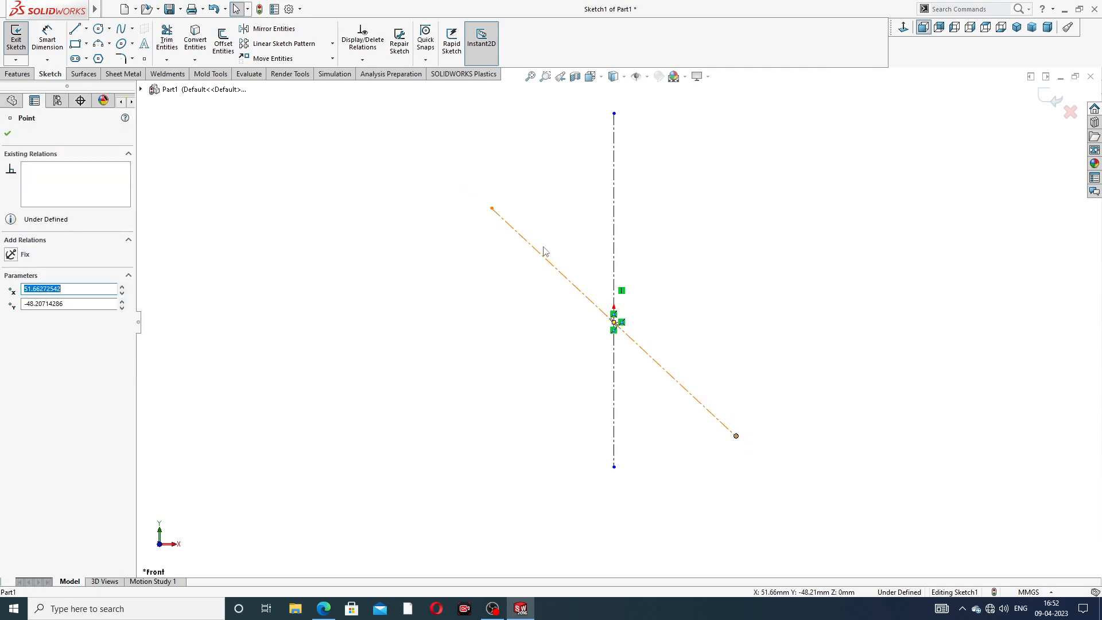
pyautogui.click(244, 114)
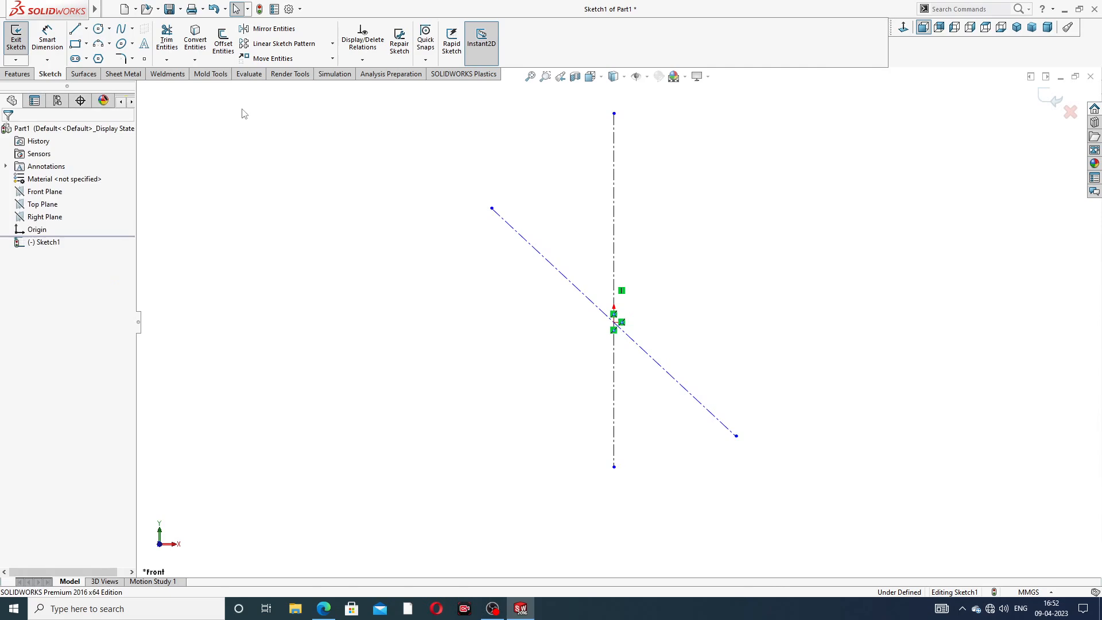
# Dimension the angle between the sloped and the vertical centerline as 38°
pyautogui.click(49, 38)
pyautogui.click(574, 284)
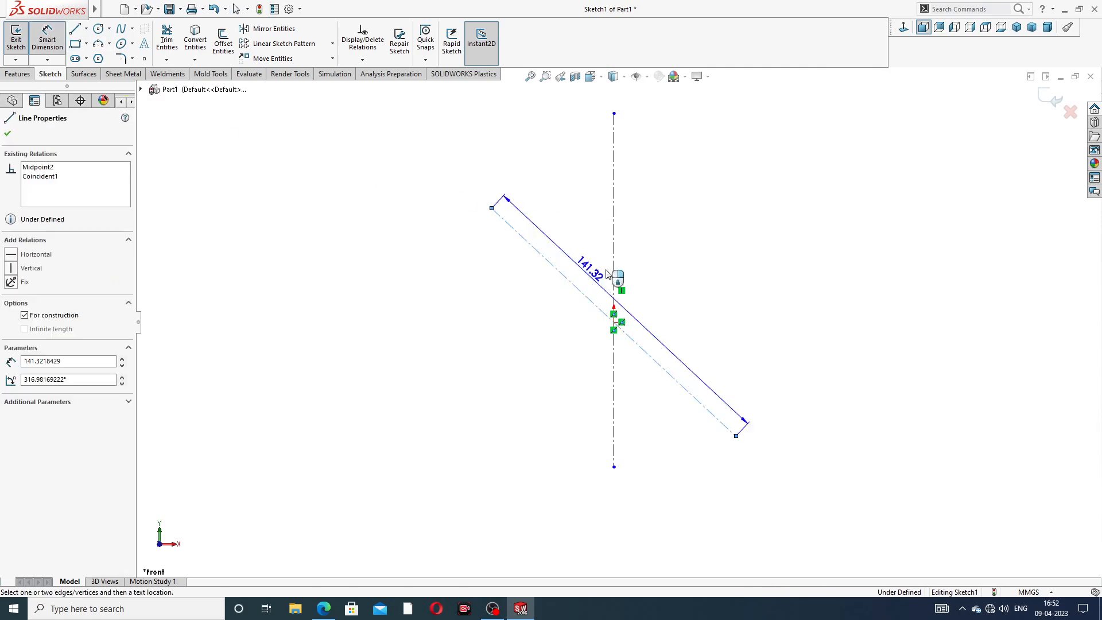
pyautogui.click(614, 246)
pyautogui.click(585, 246)
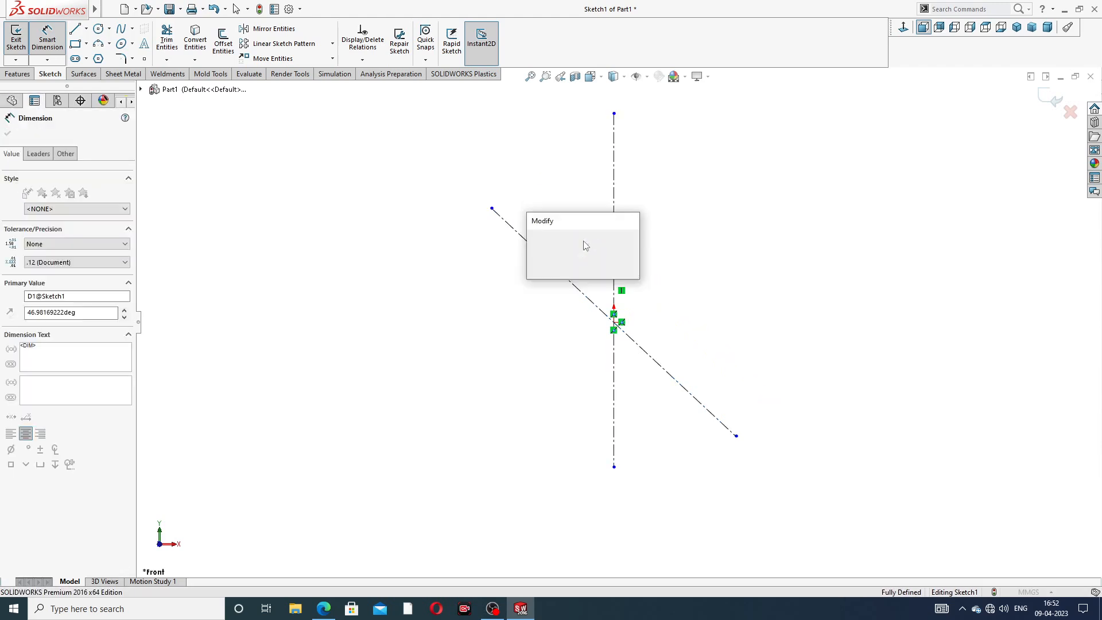
pyautogui.write('38')
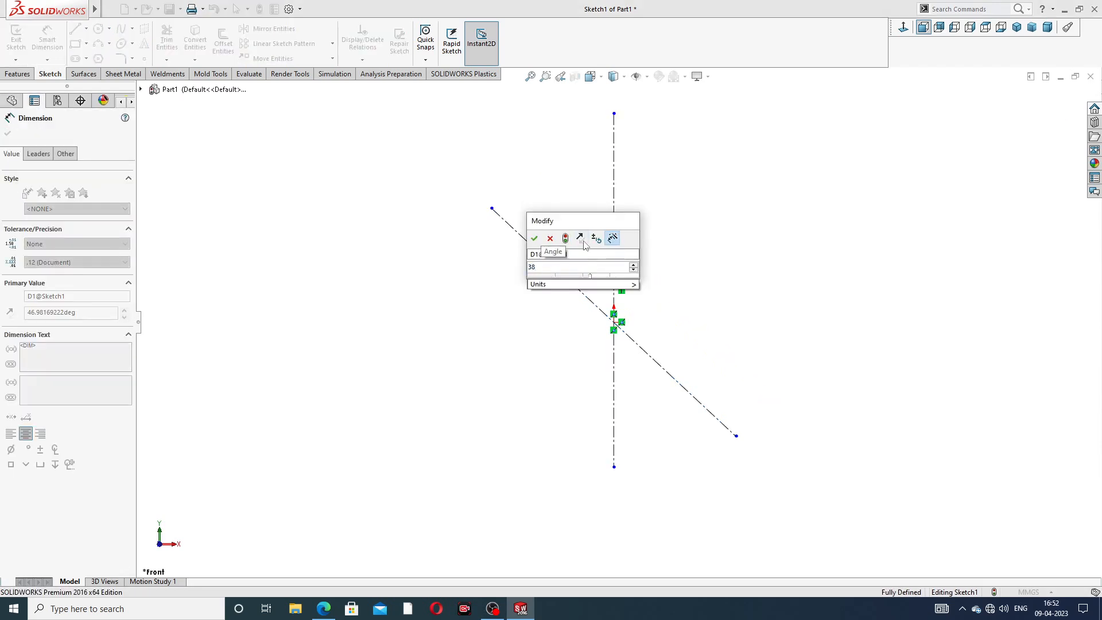
pyautogui.press('Return')
pyautogui.press('Escape')
pyautogui.rightClick(689, 189)
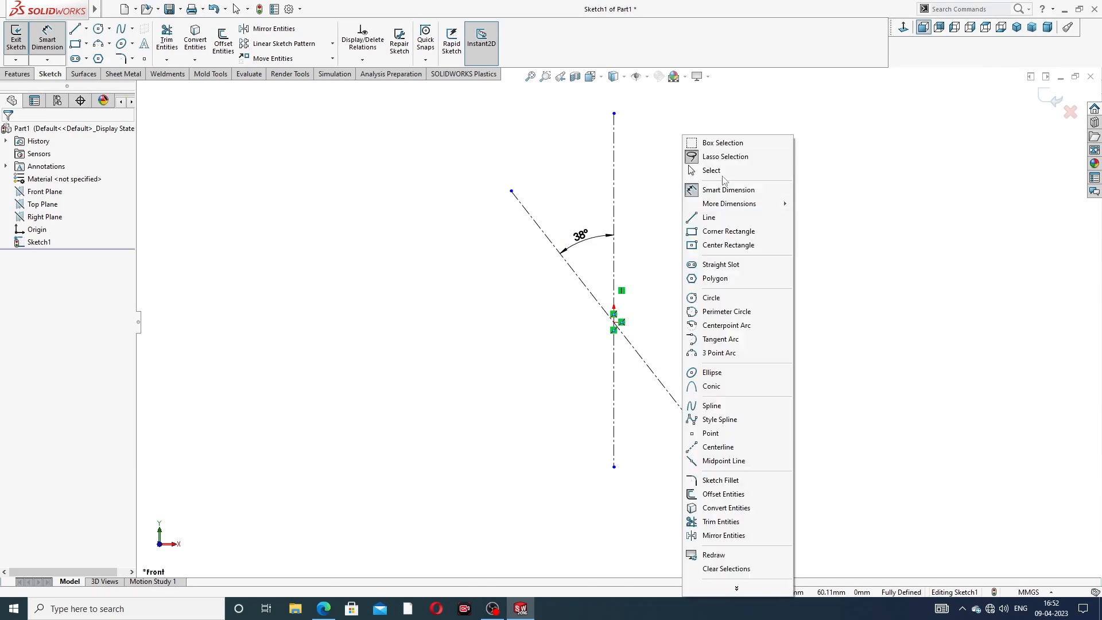
pyautogui.click(715, 171)
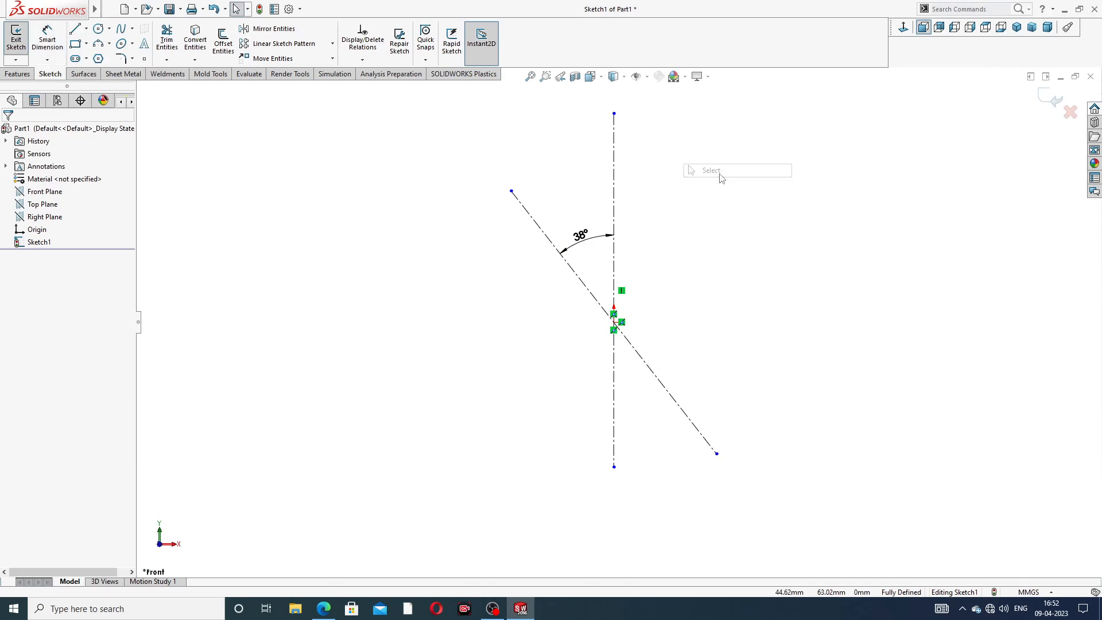
# Draw a circle of about 31 mm radius at the origin and one of about 3 mm radius at the sloped centerline's upper end
pyautogui.click(99, 30)
pyautogui.click(614, 321)
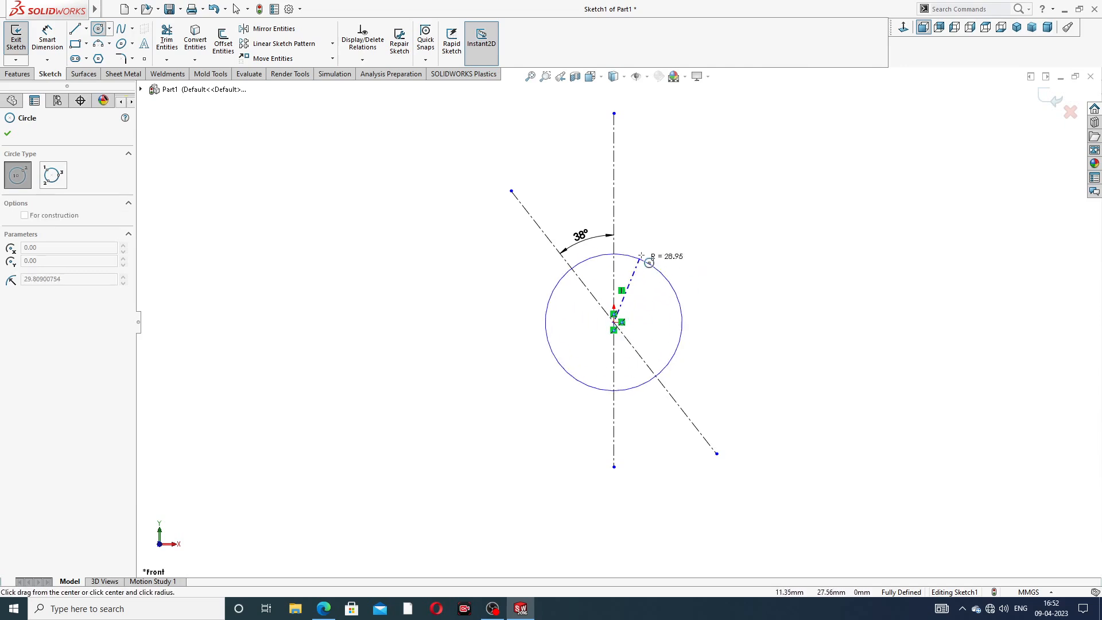
pyautogui.click(655, 261)
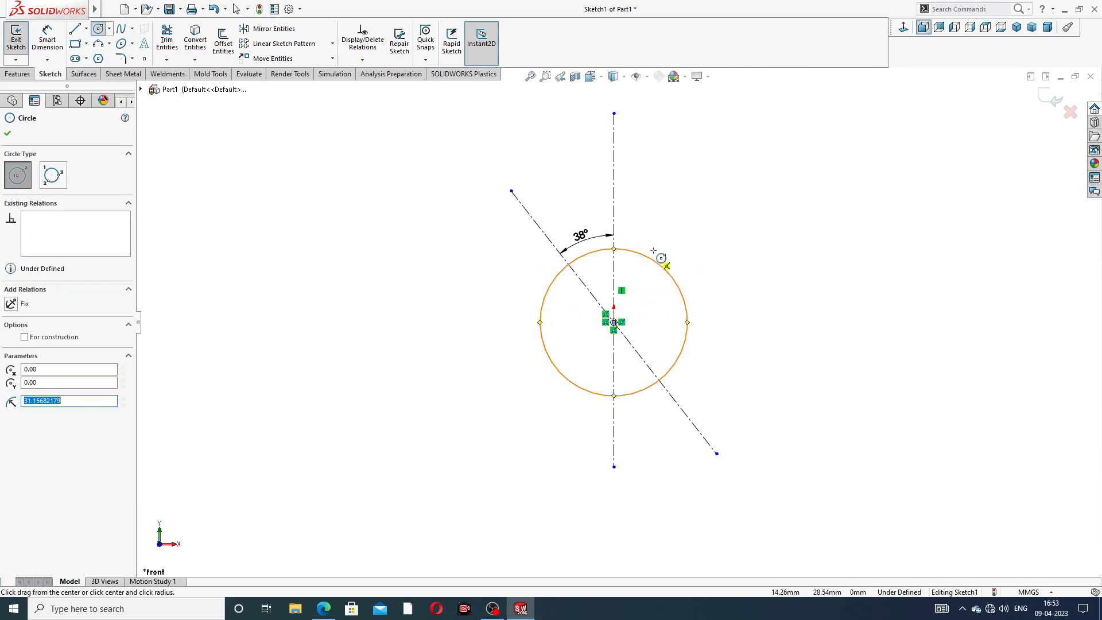
pyautogui.click(511, 191)
pyautogui.click(508, 185)
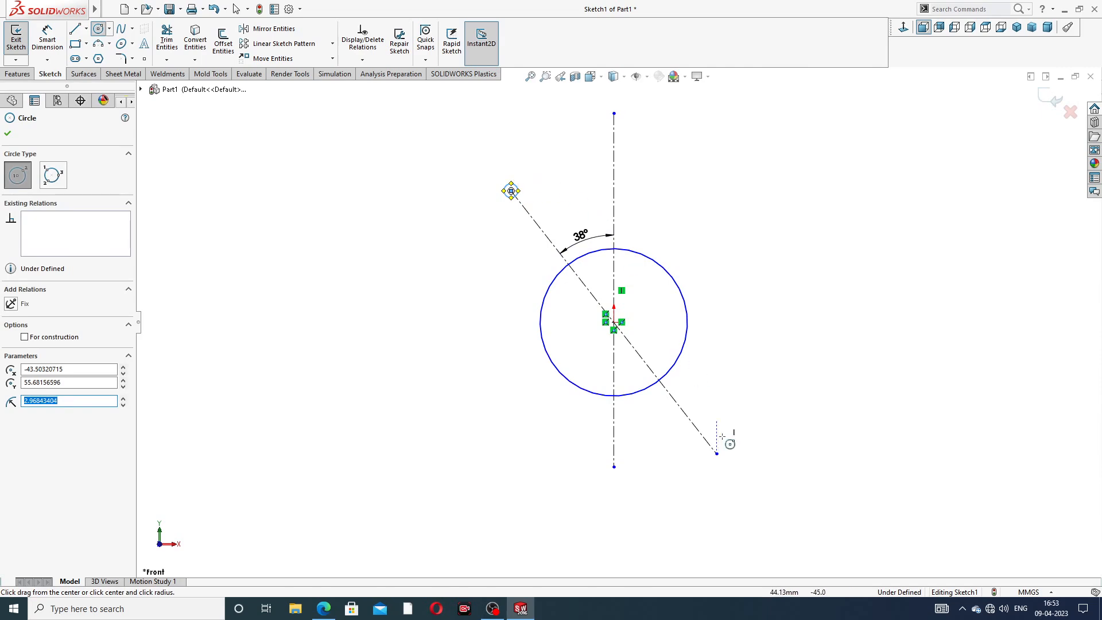
# Draw a circle of about 10.6 mm radius at the sloped centerline's lower end and enlarge the upper-end circle to about 10.5 mm radius
pyautogui.click(716, 454)
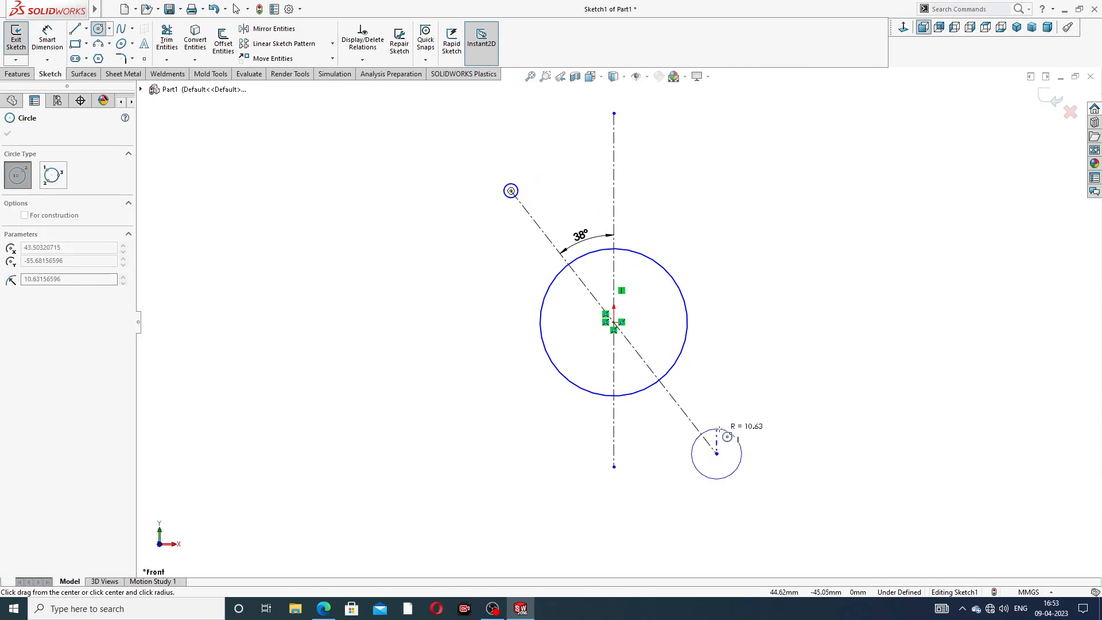
pyautogui.click(727, 437)
pyautogui.rightClick(731, 295)
pyautogui.click(760, 327)
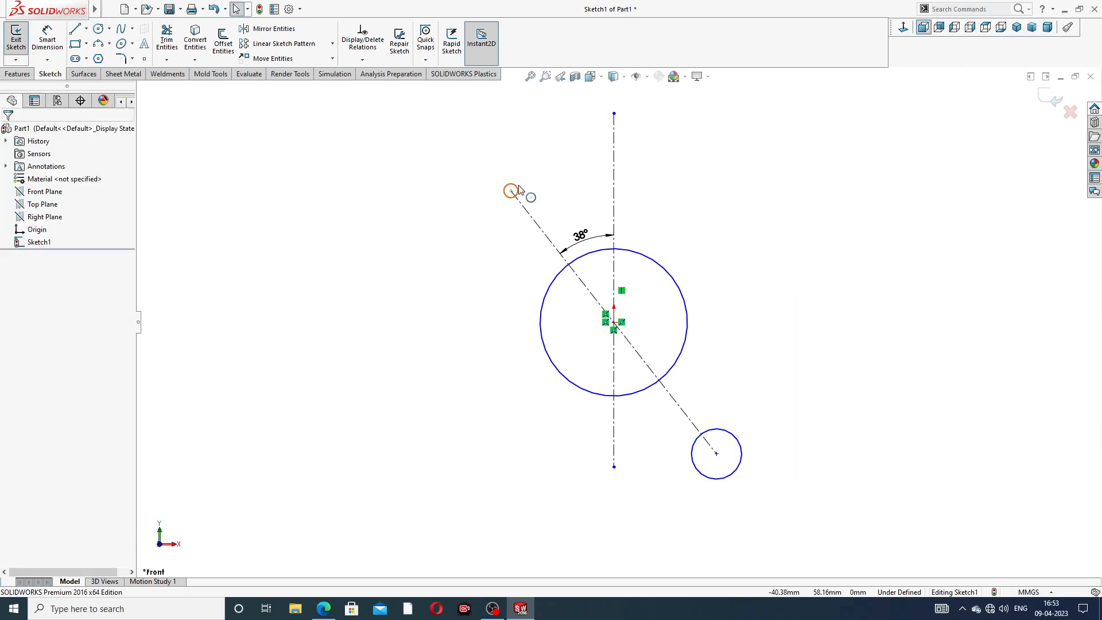
pyautogui.moveTo(518, 185); pyautogui.dragTo(520, 167)
pyautogui.click(719, 183)
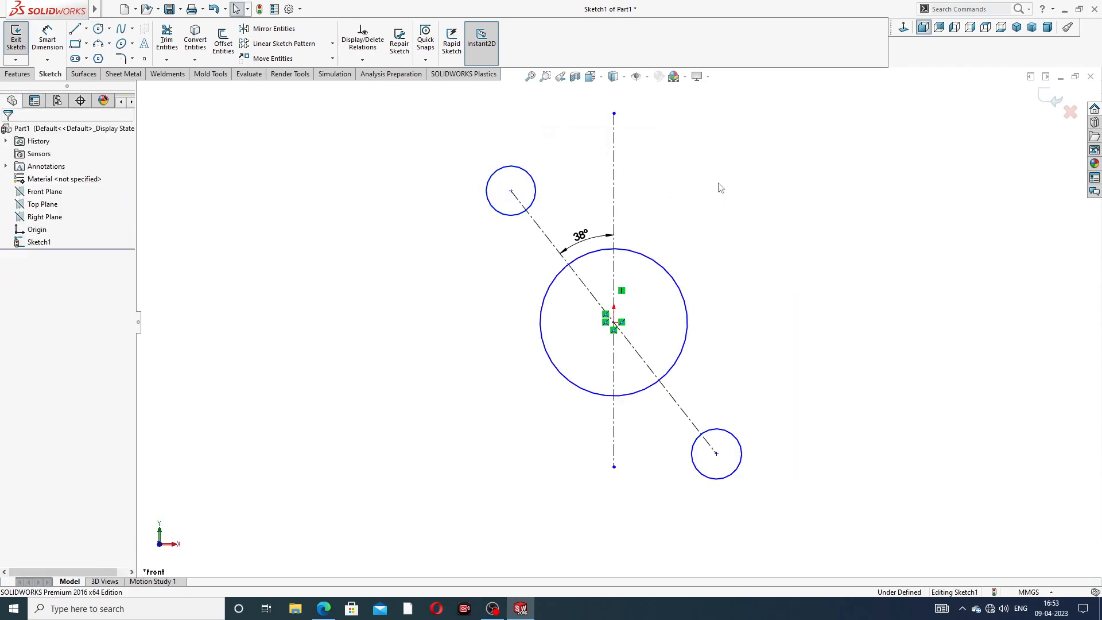
# Add an equal relation between the two small circles at the sloped centerline's ends
pyautogui.click(535, 191)
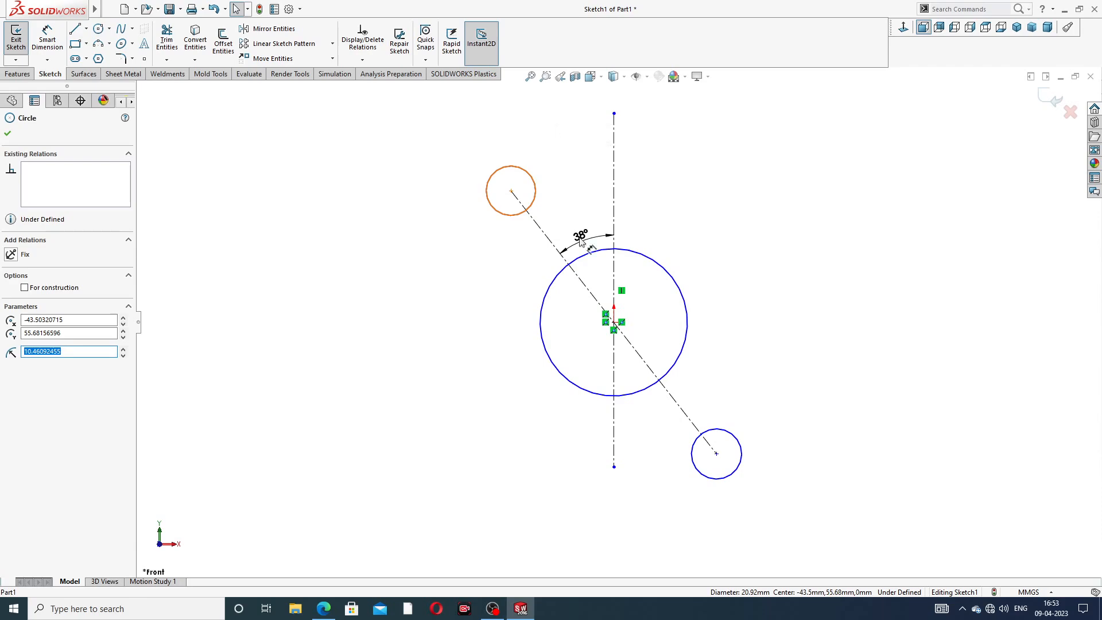
pyautogui.keyDown('ctrl'); pyautogui.click(728, 435); pyautogui.keyUp('ctrl')
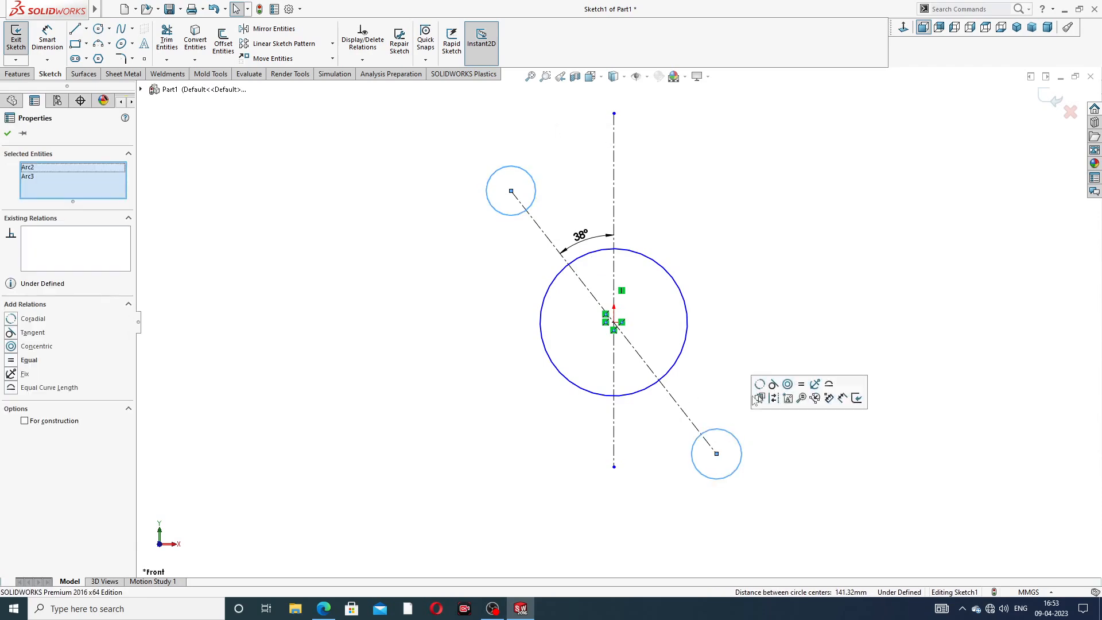
pyautogui.click(800, 388)
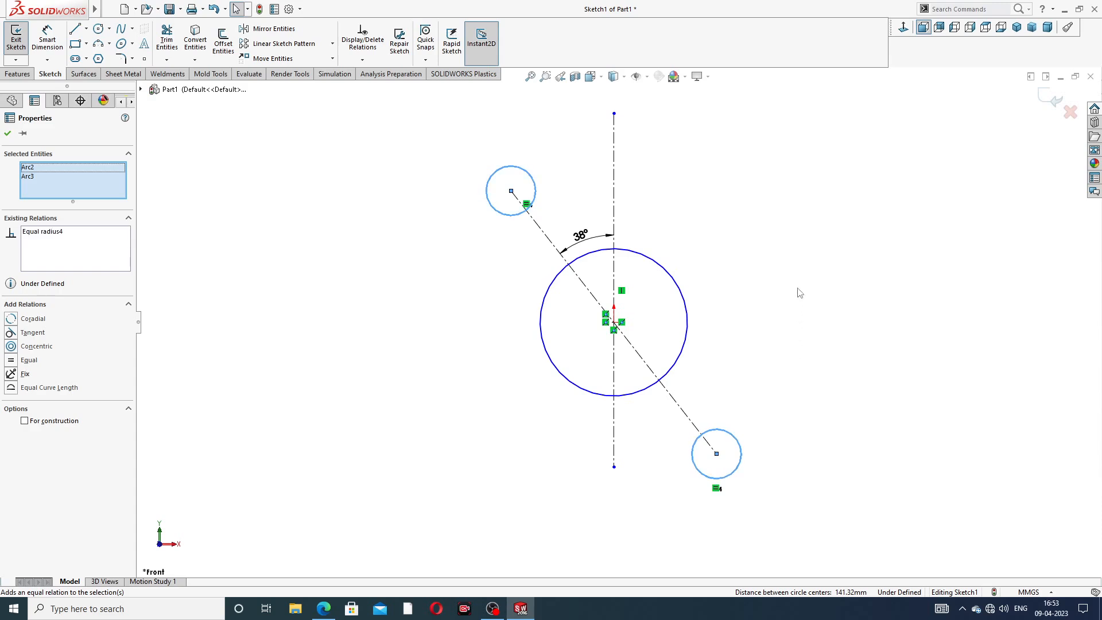
pyautogui.click(760, 181)
pyautogui.scroll(3, 769, 193)
pyautogui.scroll(-2, 733, 338)
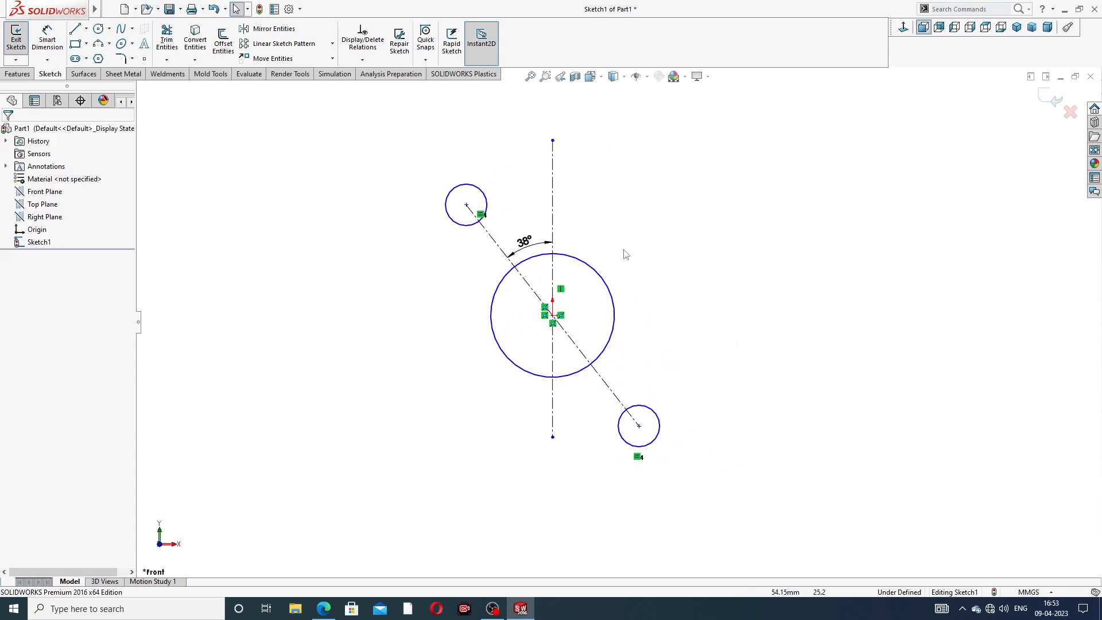
# Draw a line from the upper right of the upper small circle to the upper right of the large central circle
pyautogui.click(78, 31)
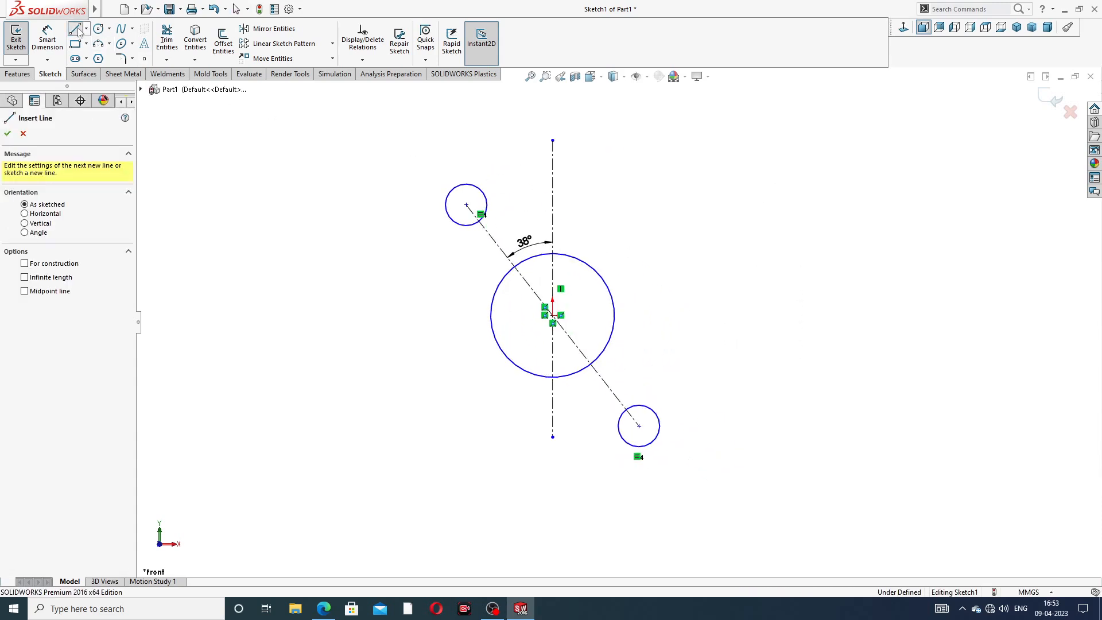
pyautogui.click(478, 188)
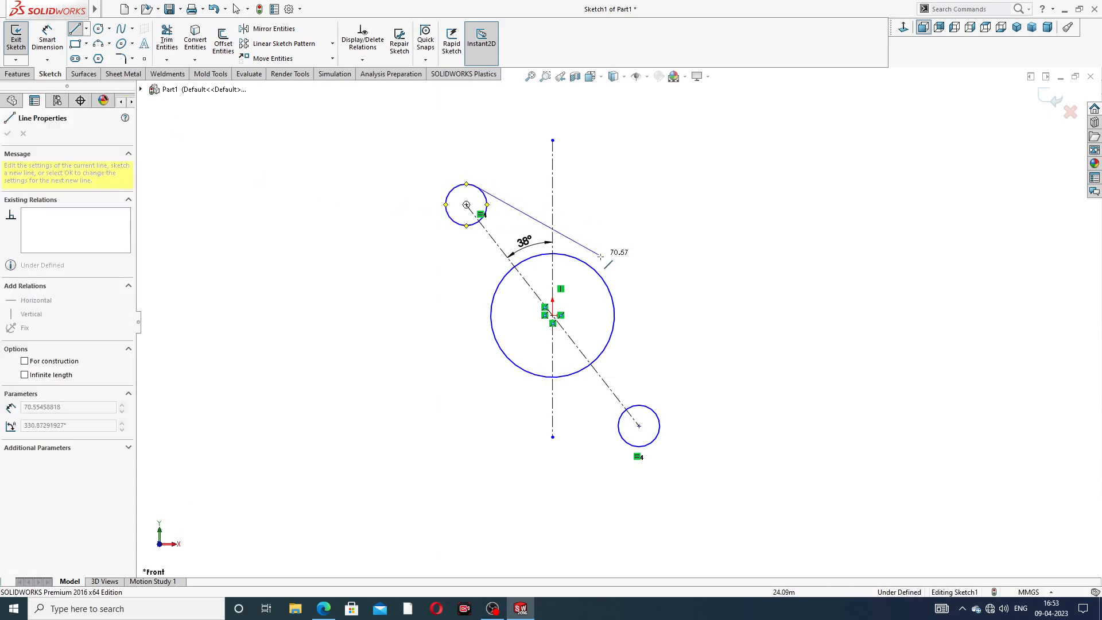
pyautogui.click(597, 274)
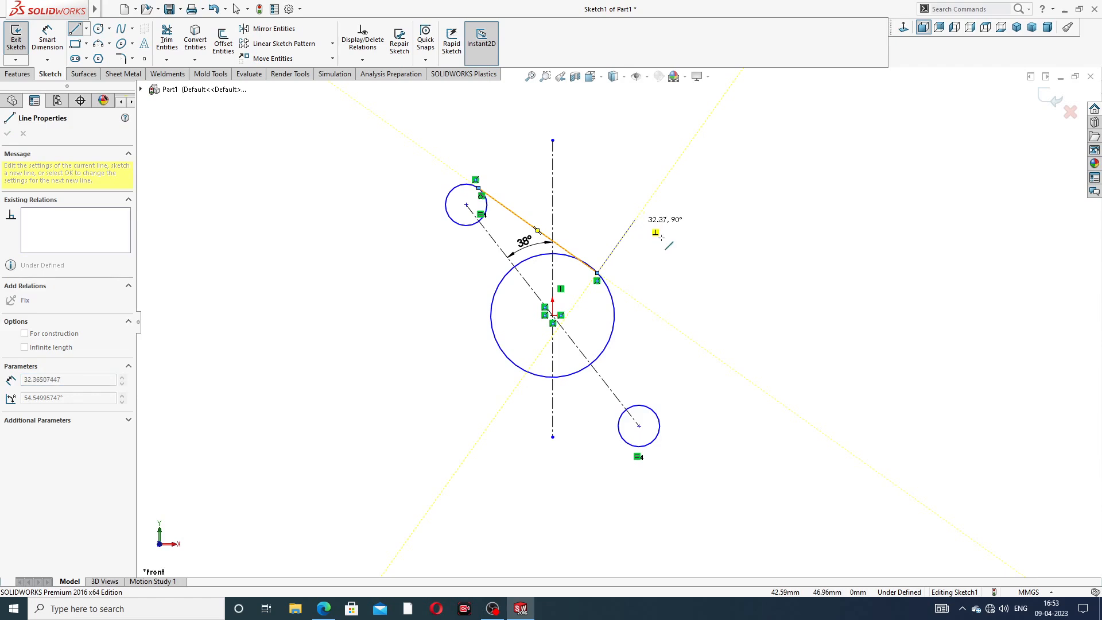
pyautogui.rightClick(635, 220)
pyautogui.click(660, 226)
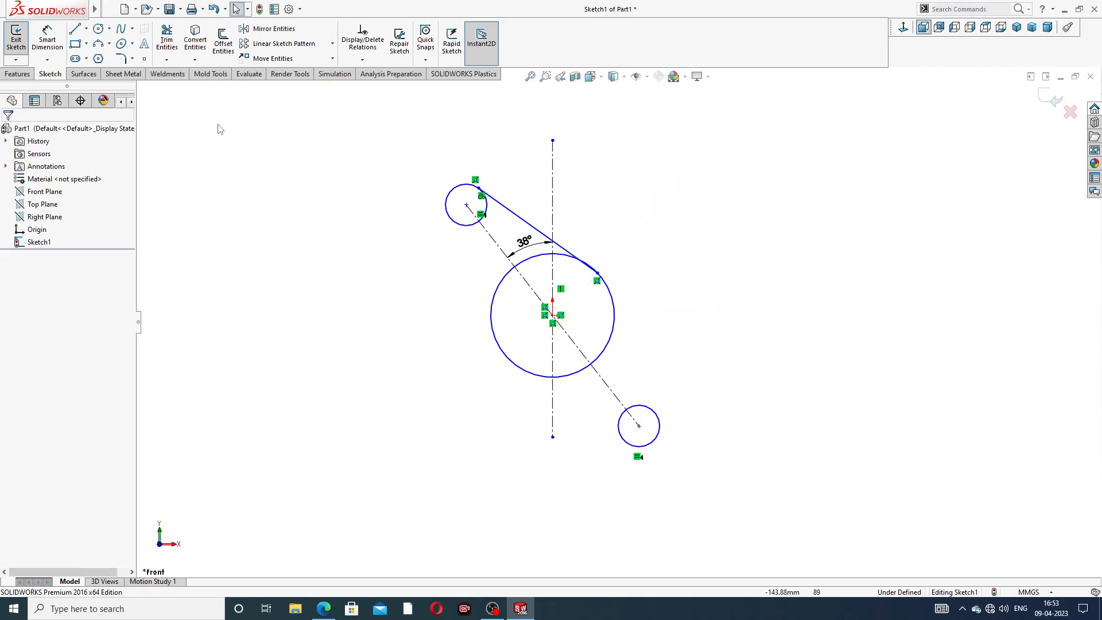
# Draw a line from the lower left of the upper small circle to the left side of the large central circle
pyautogui.click(75, 30)
pyautogui.click(453, 221)
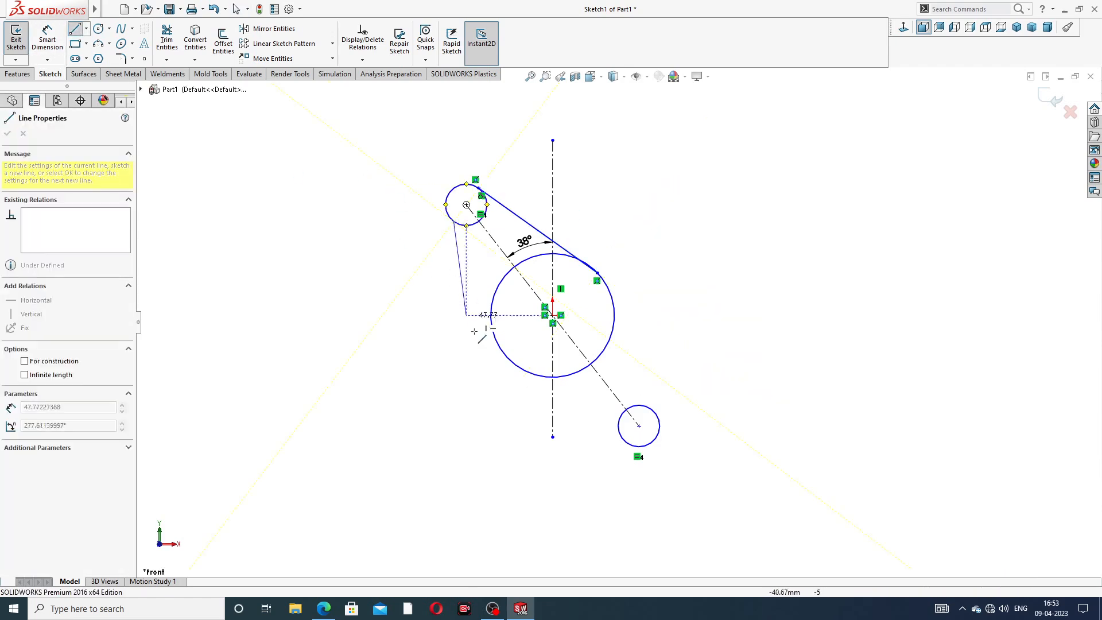
pyautogui.click(499, 344)
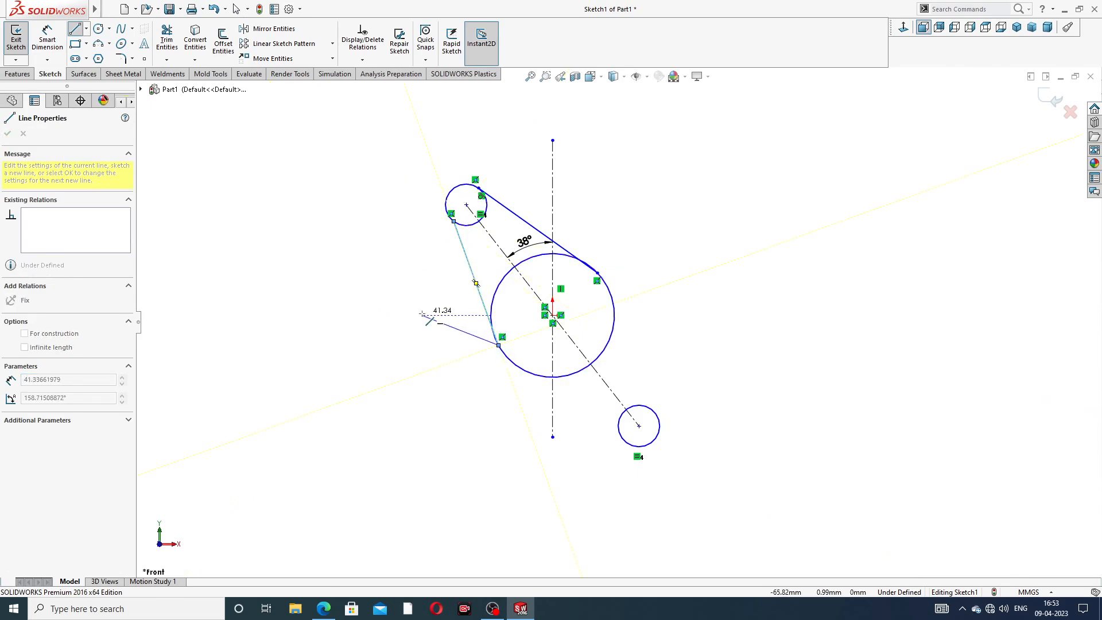
pyautogui.rightClick(423, 275)
pyautogui.press('Escape')
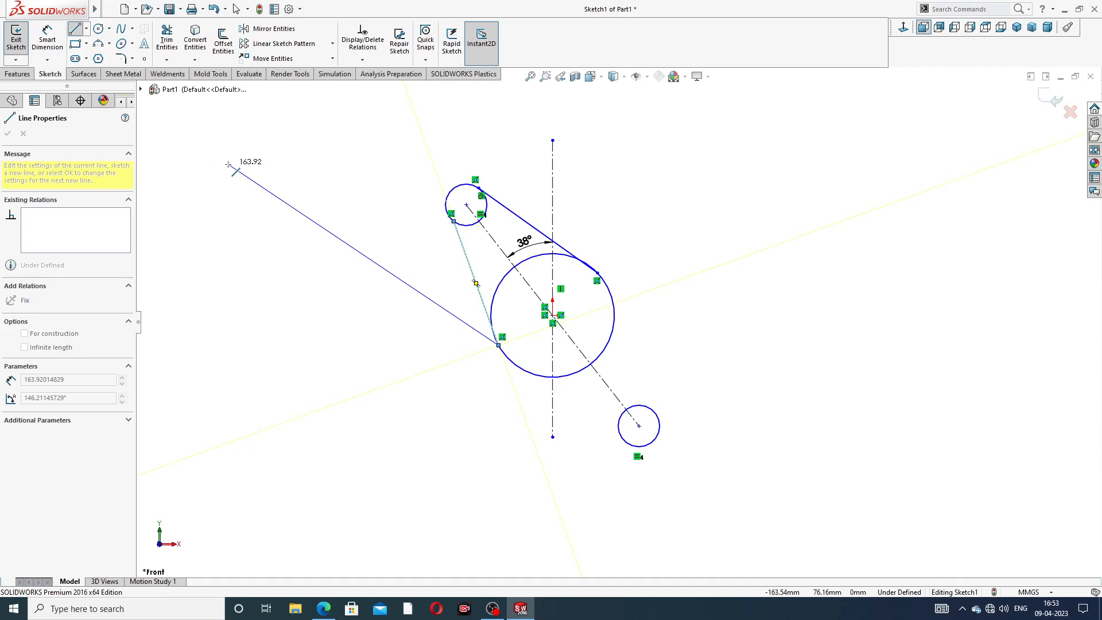
pyautogui.rightClick(232, 168)
pyautogui.click(264, 176)
# Draw a tangent line from the large circle's right side to the right side of the lower small circle
pyautogui.click(75, 29)
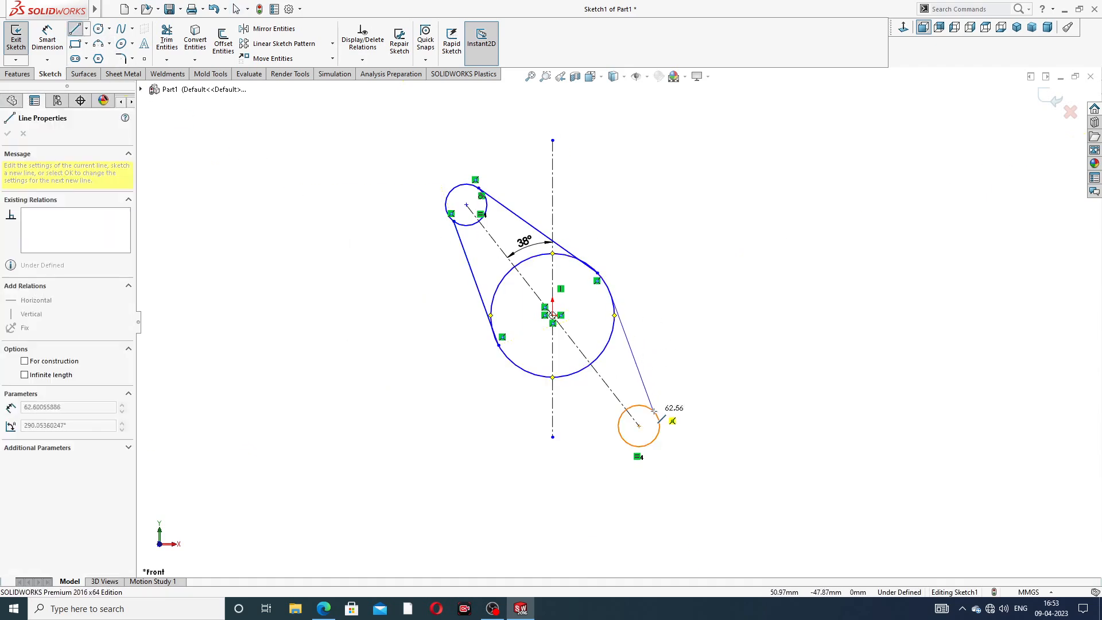
pyautogui.click(657, 418)
pyautogui.rightClick(688, 353)
pyautogui.click(693, 359)
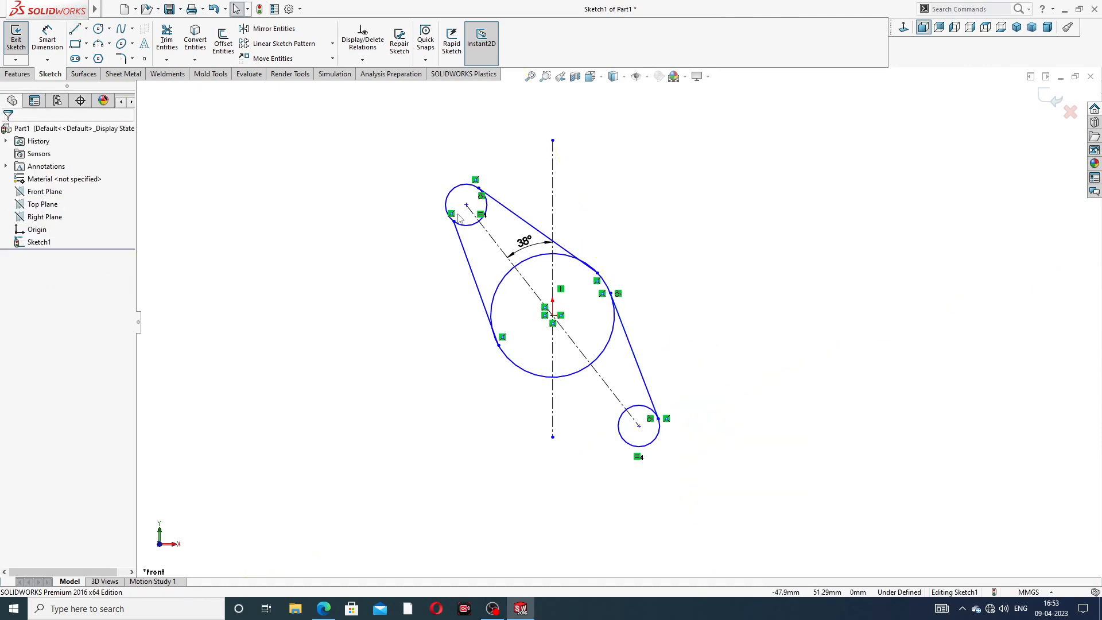
# Draw a tangent line about 68 mm long from the large circle's lower left to the underside of the lower small circle
pyautogui.click(75, 29)
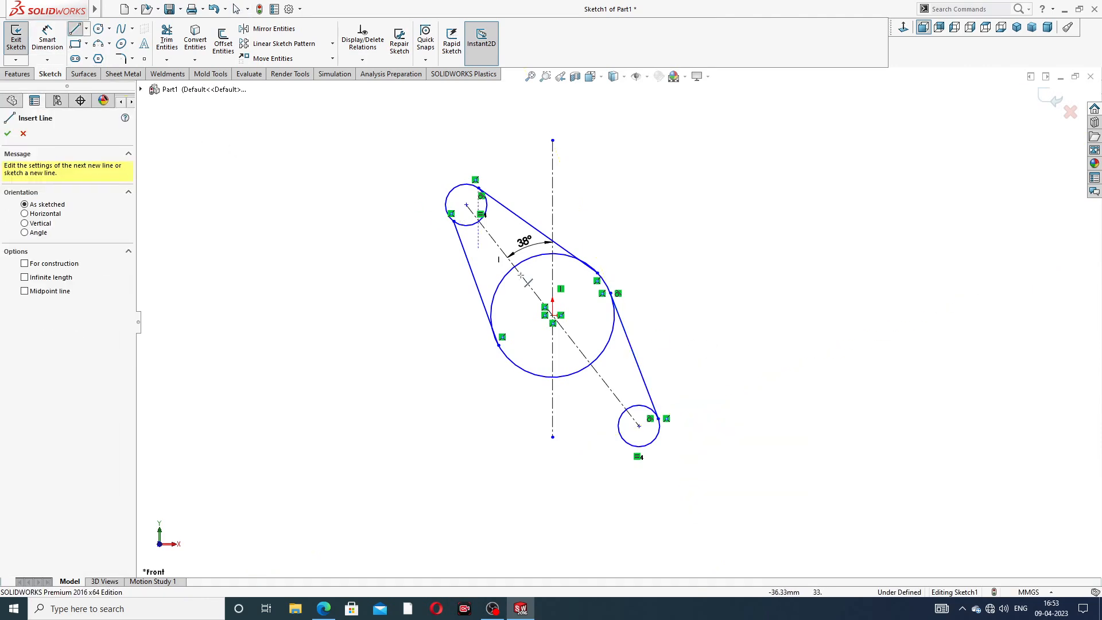
pyautogui.click(526, 374)
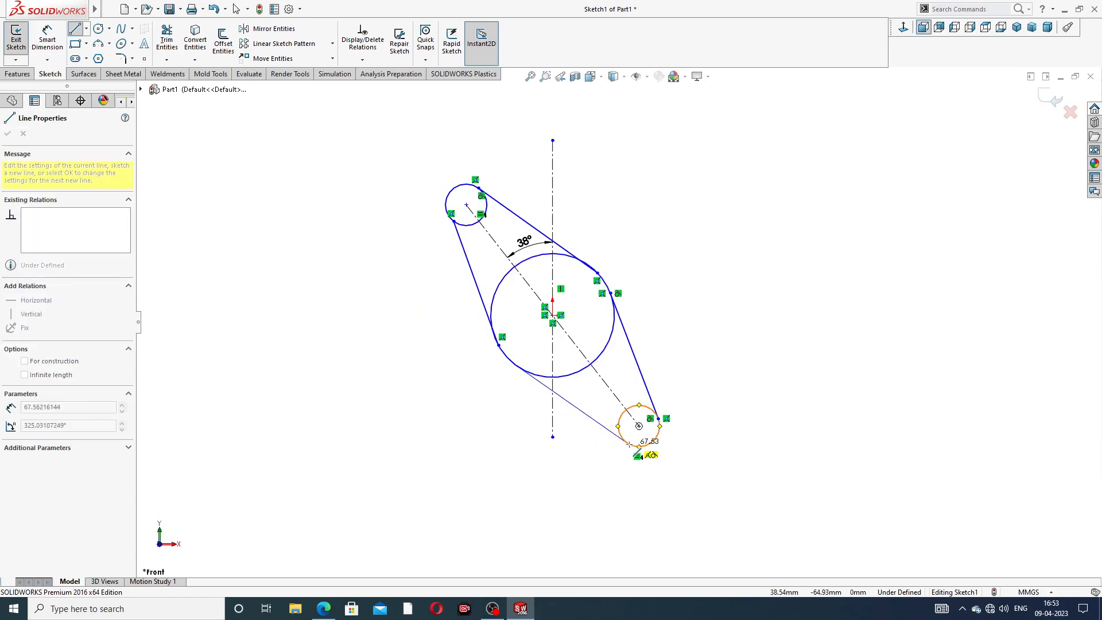
pyautogui.click(629, 444)
pyautogui.rightClick(724, 315)
pyautogui.click(740, 323)
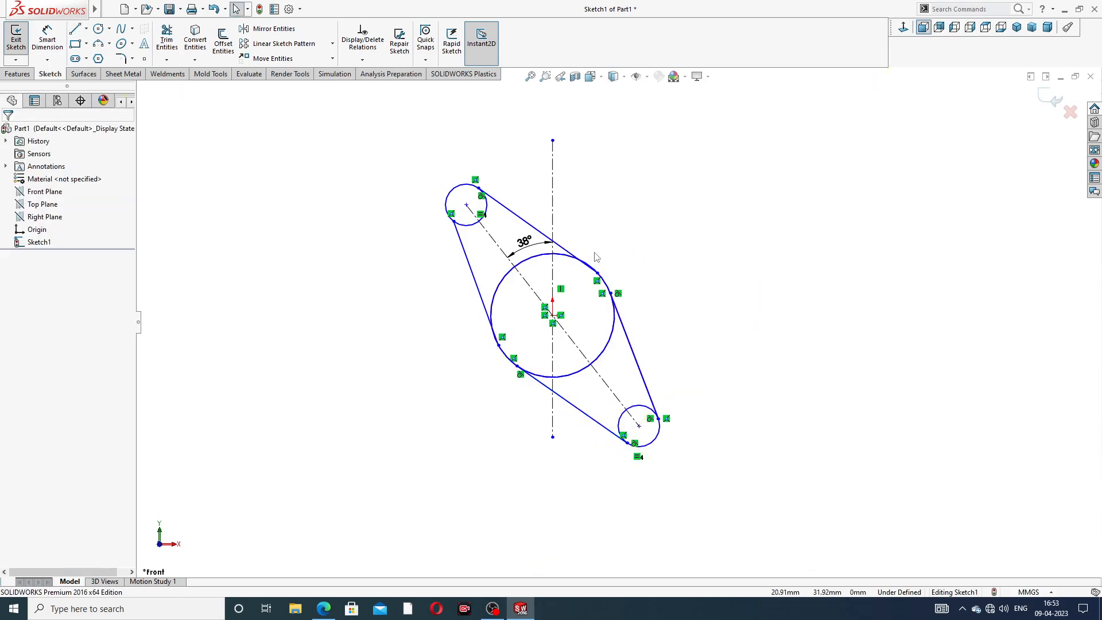
# Make the upper right connecting line tangent to the large central circle
pyautogui.scroll(-1, 595, 256)
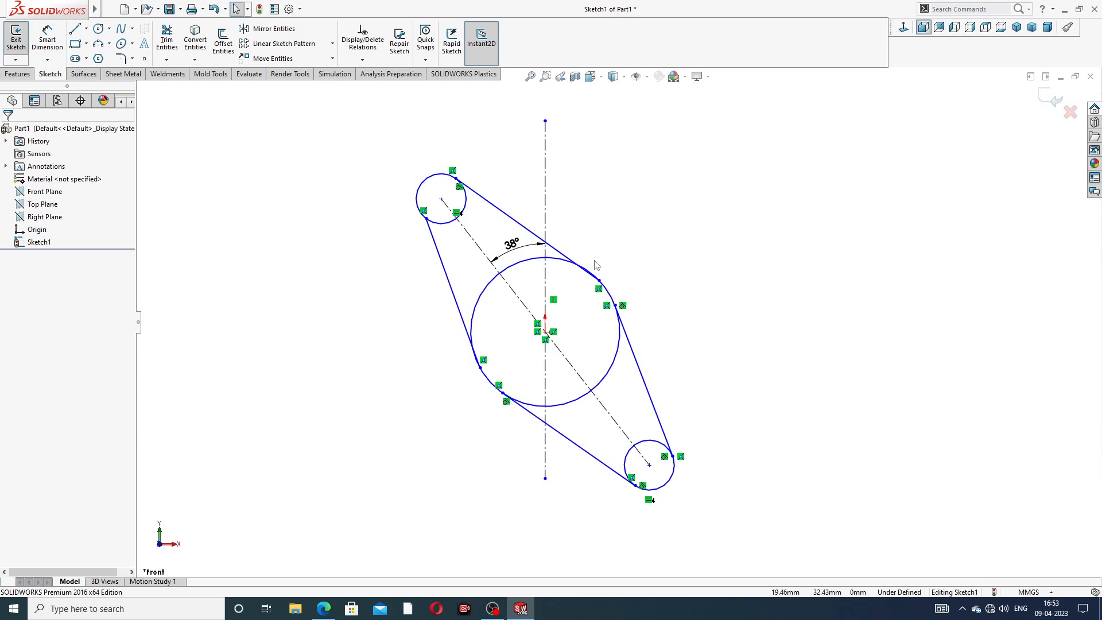
pyautogui.scroll(-2, 596, 275)
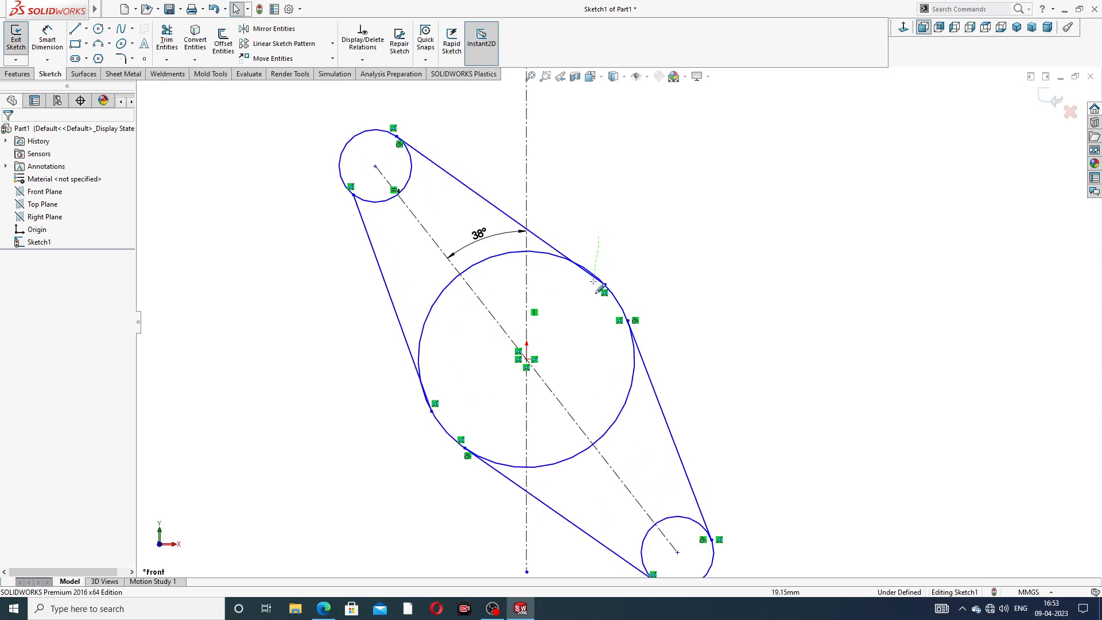
pyautogui.click(587, 269)
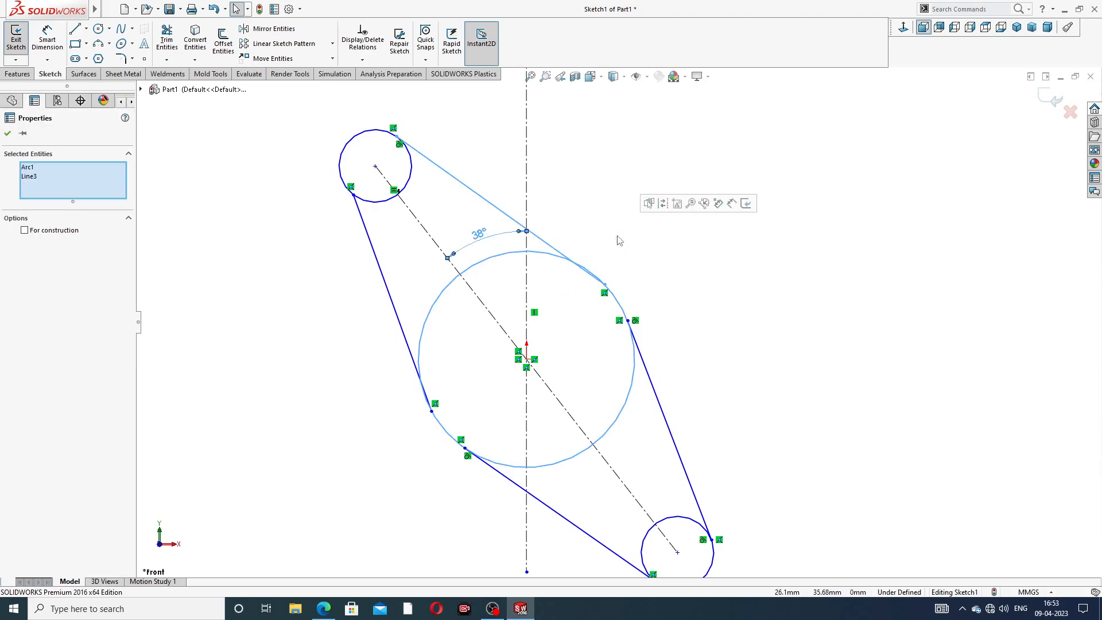
pyautogui.click(633, 163)
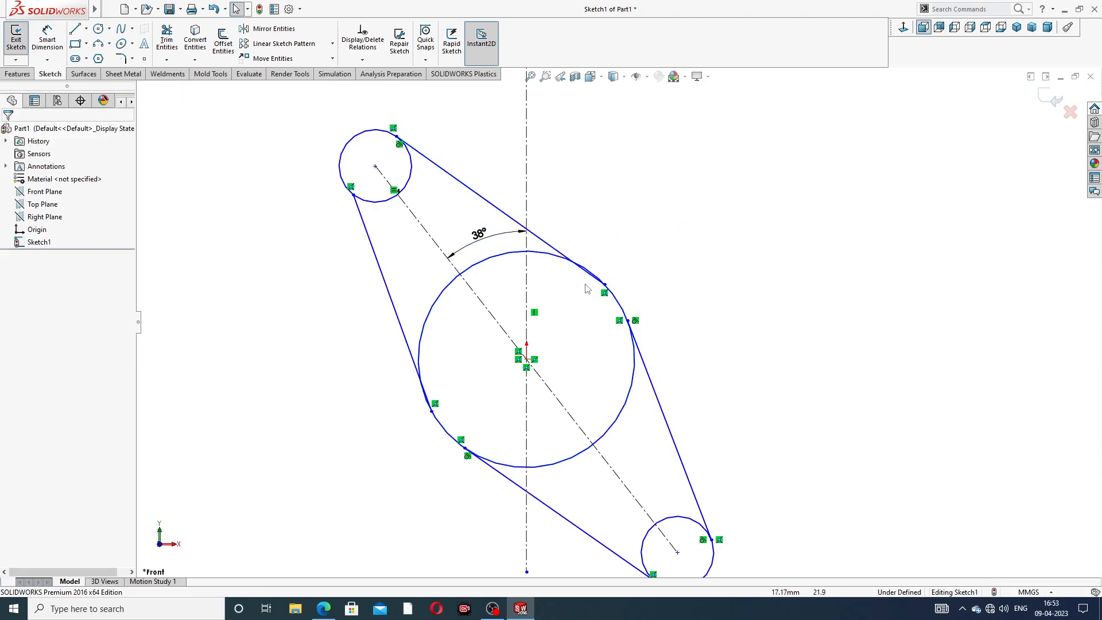
pyautogui.click(623, 263)
pyautogui.click(624, 228)
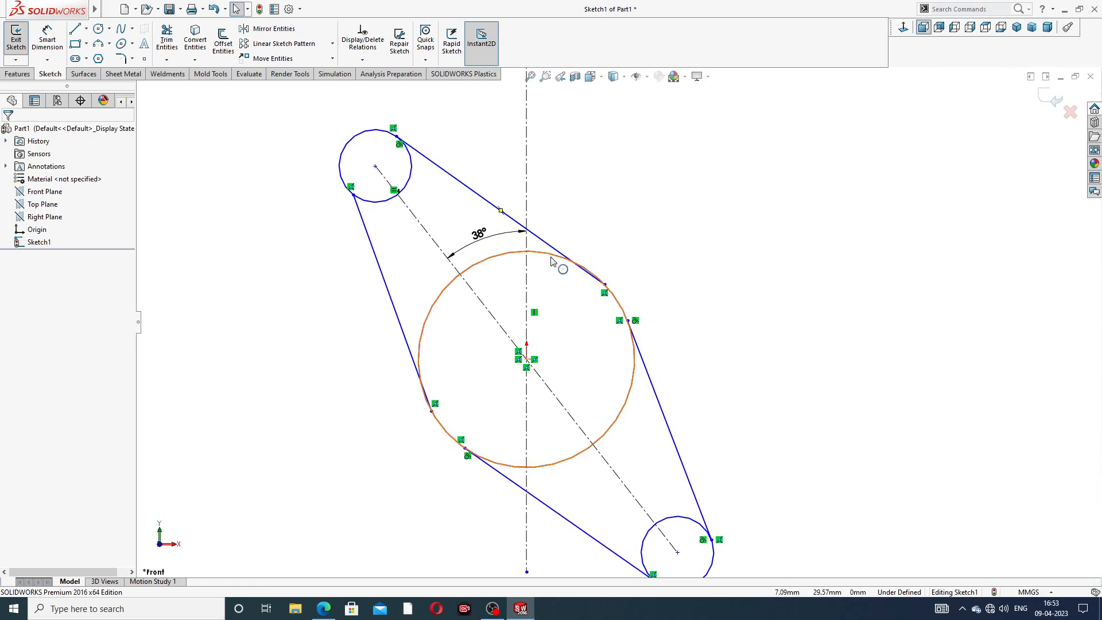
pyautogui.click(574, 265)
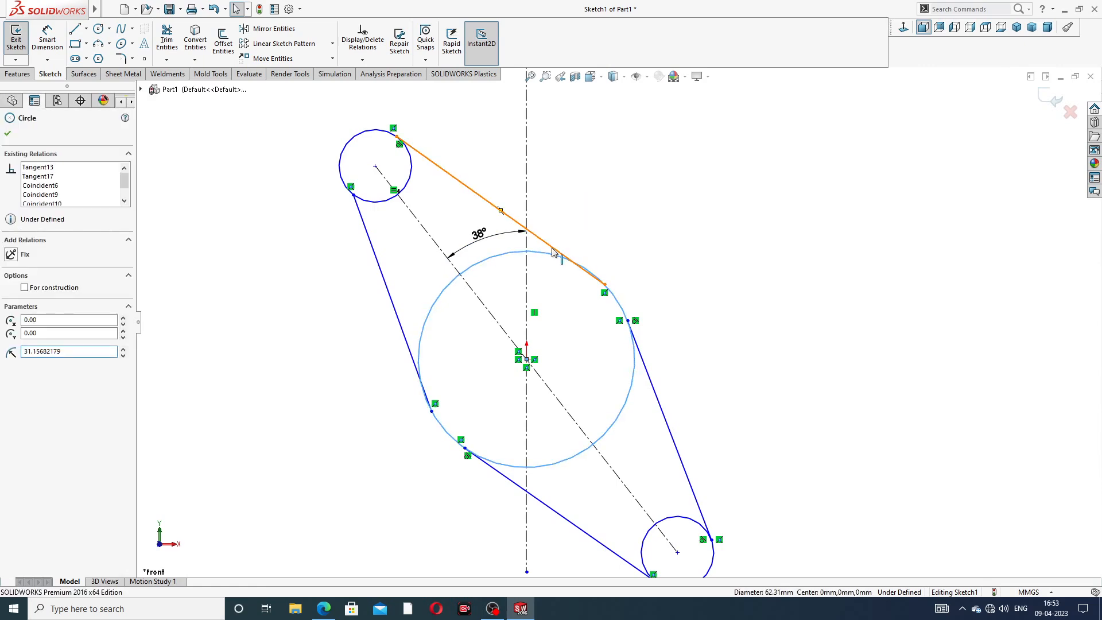
pyautogui.keyDown('ctrl'); pyautogui.click(565, 256); pyautogui.keyUp('ctrl')
pyautogui.click(583, 199)
pyautogui.click(390, 368)
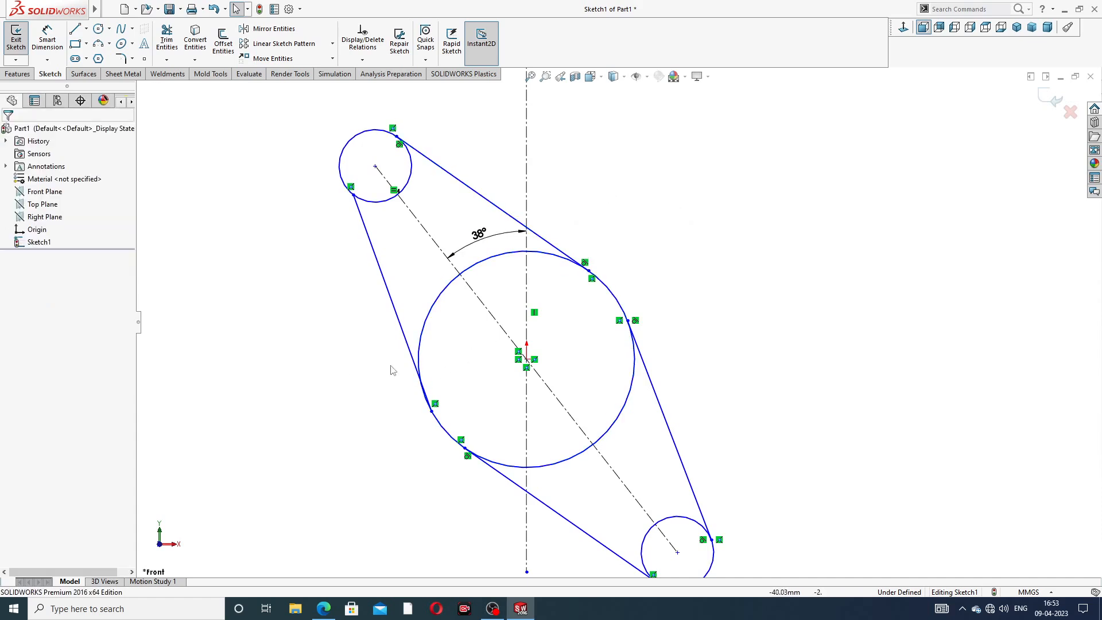
# Make the upper left connecting line tangent to the large central circle
pyautogui.click(407, 354)
pyautogui.keyDown('ctrl'); pyautogui.click(422, 345); pyautogui.keyUp('ctrl')
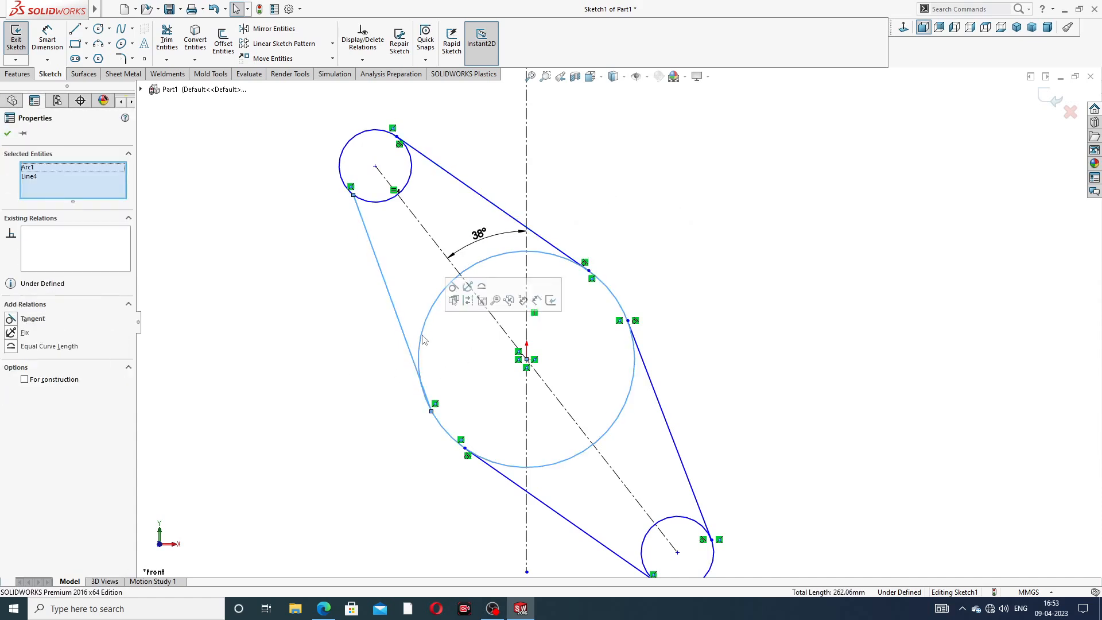
pyautogui.click(453, 287)
pyautogui.click(606, 190)
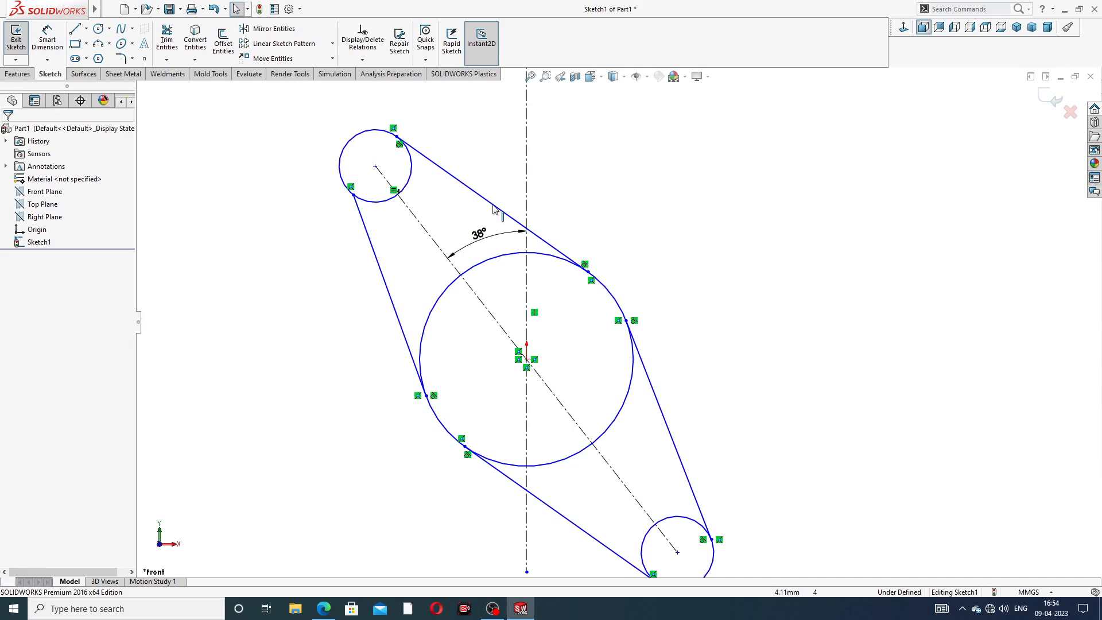
# Make the upper left connecting line tangent to the upper small circle as well
pyautogui.click(379, 201)
pyautogui.keyDown('ctrl'); pyautogui.click(363, 224); pyautogui.keyUp('ctrl')
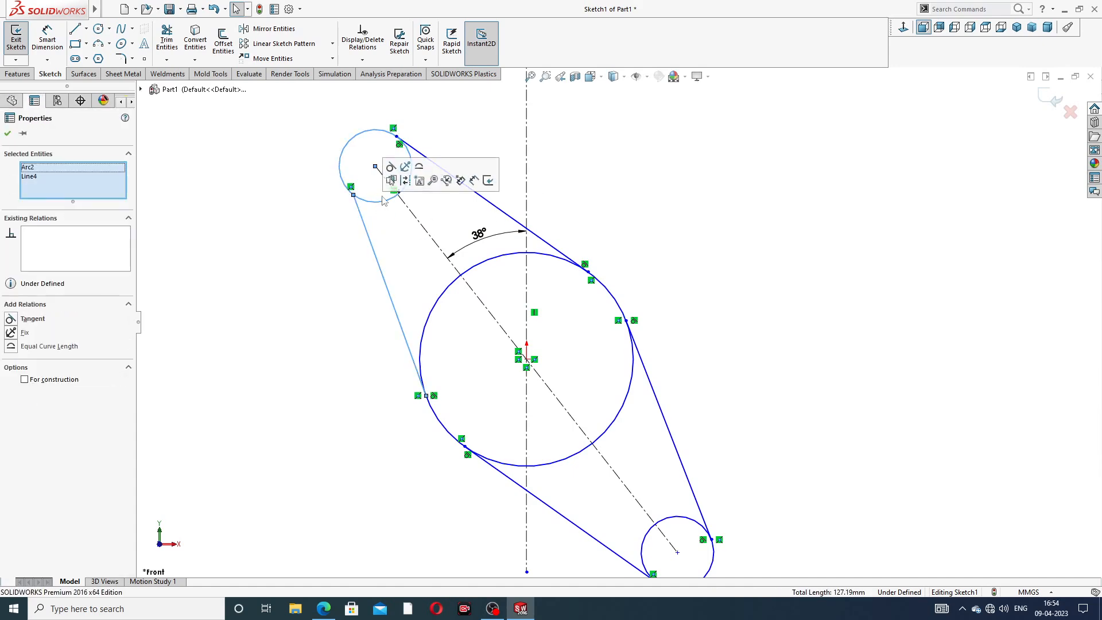
pyautogui.click(391, 167)
pyautogui.click(678, 205)
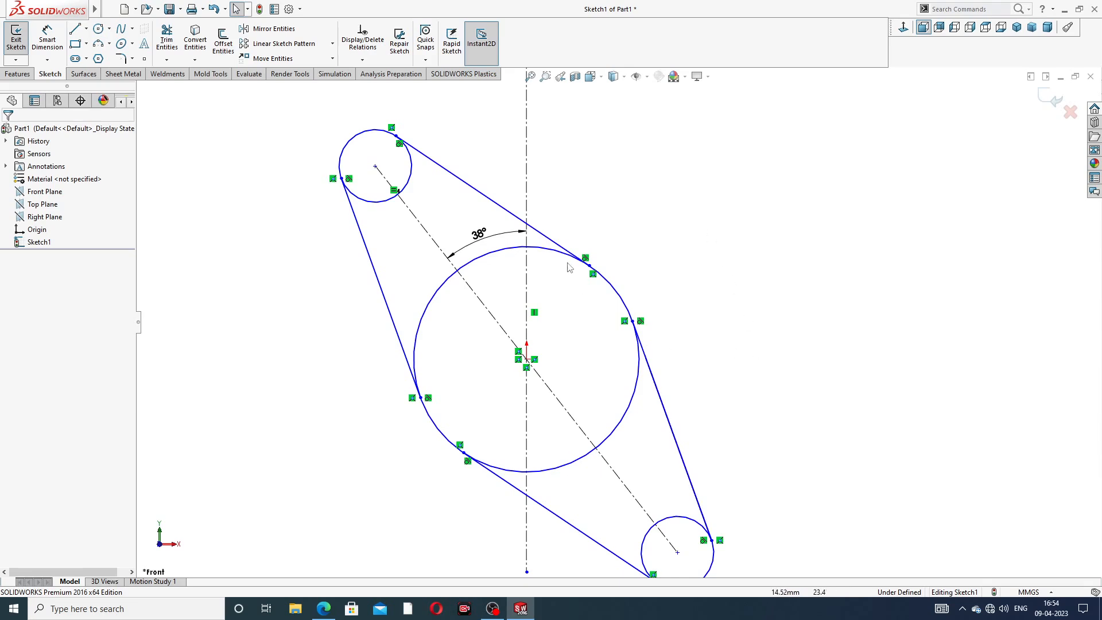
pyautogui.press('f')
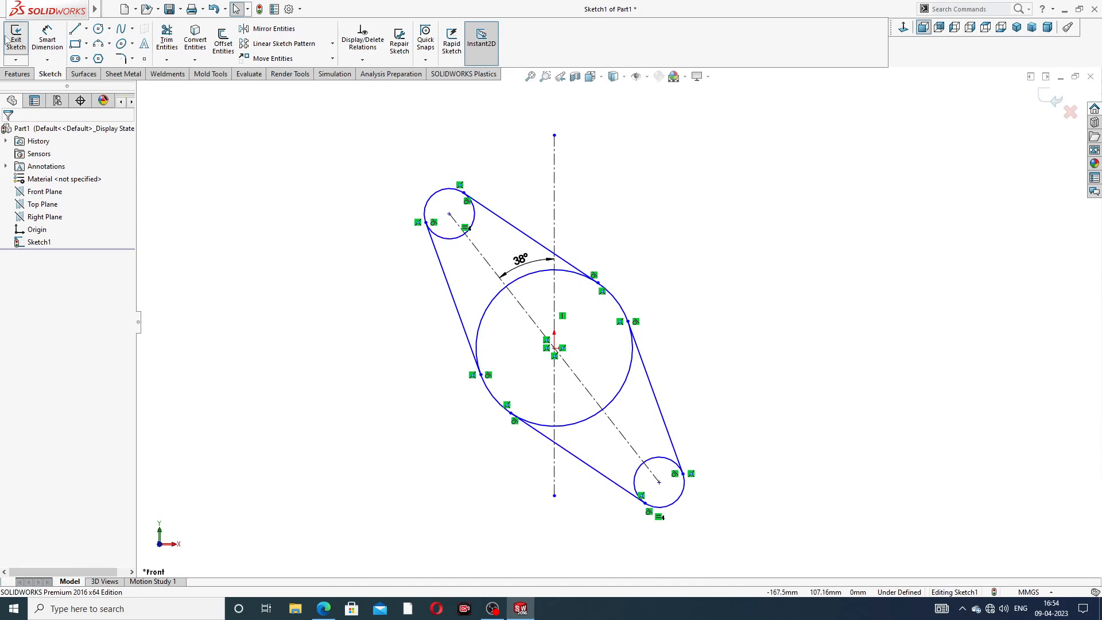
# Dimension the large central circle with a 104 mm diameter, checking the flange radius in the PDF drawing
pyautogui.click(47, 37)
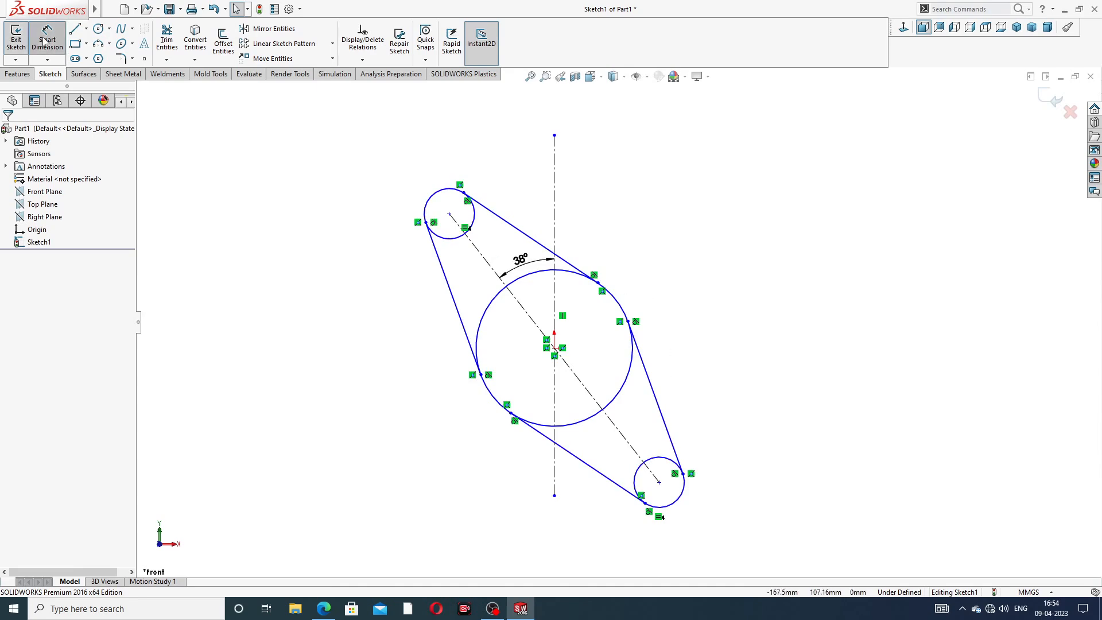
pyautogui.click(575, 279)
pyautogui.click(663, 241)
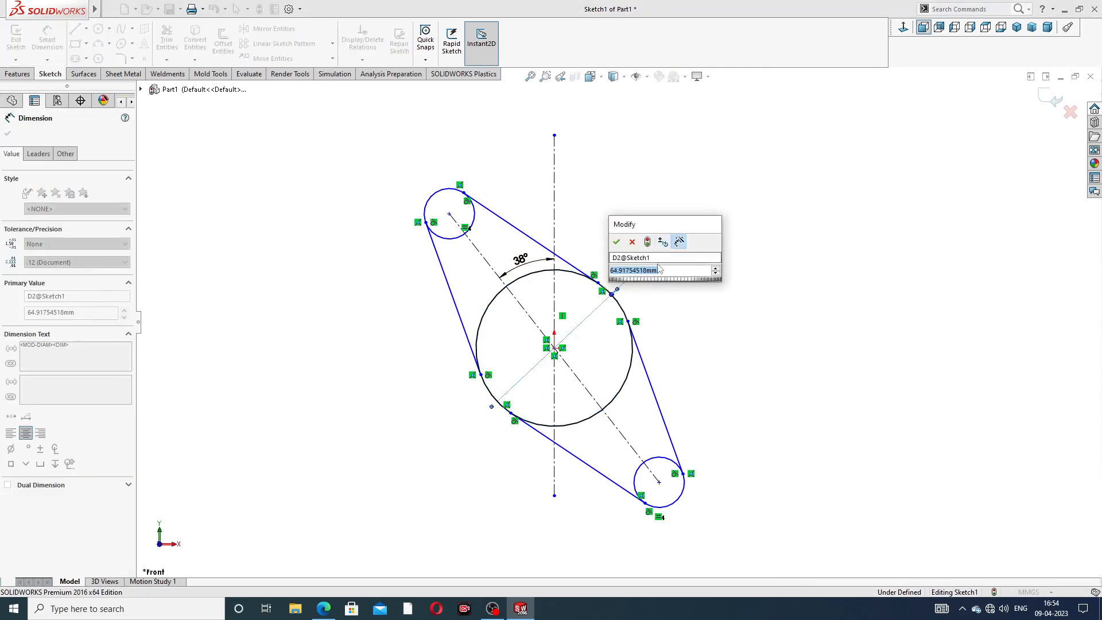
pyautogui.click(323, 608)
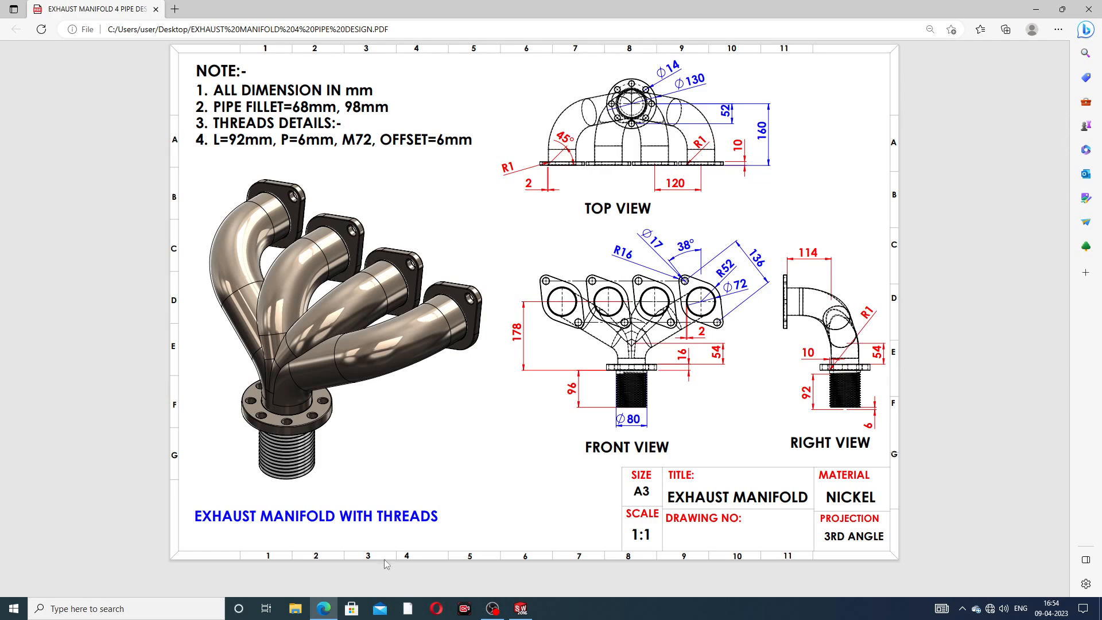
pyautogui.click(325, 609)
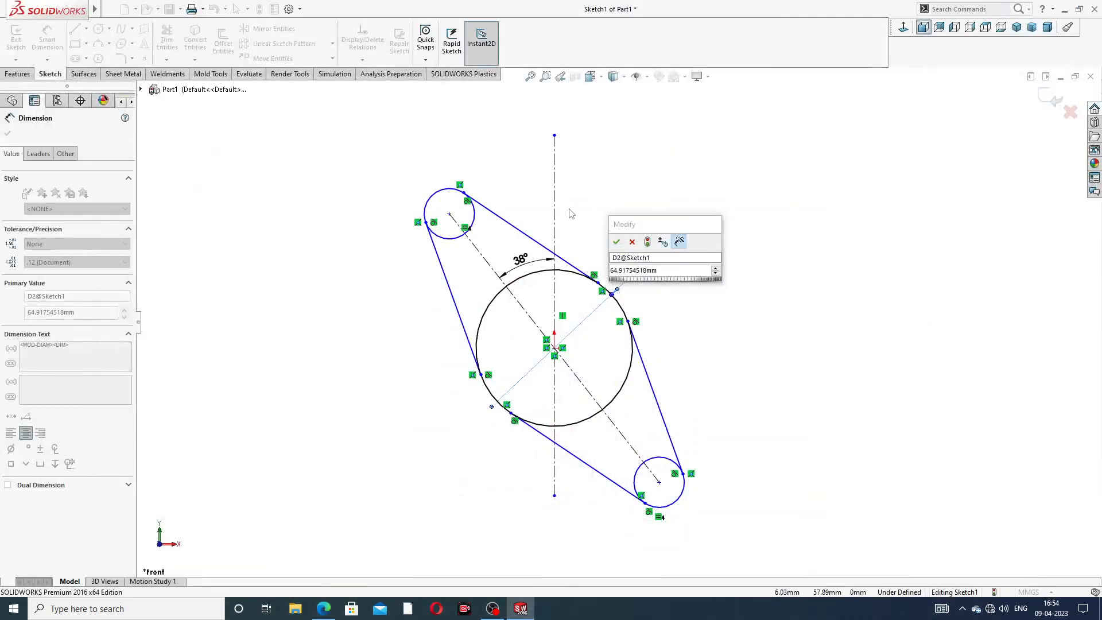
pyautogui.click(662, 272)
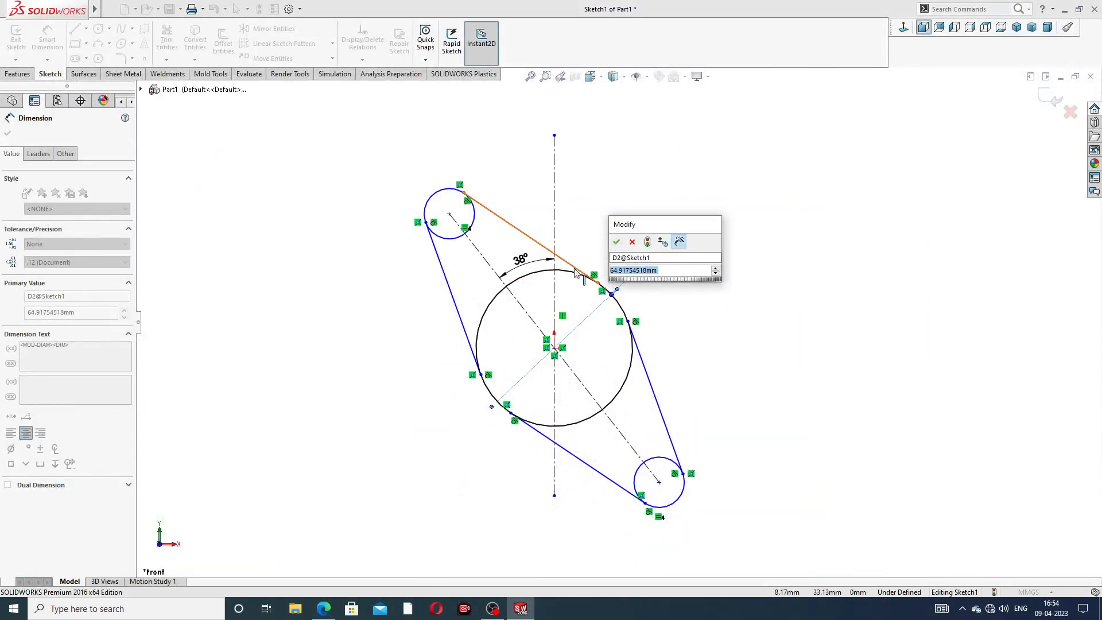
pyautogui.write('104')
pyautogui.press('Return')
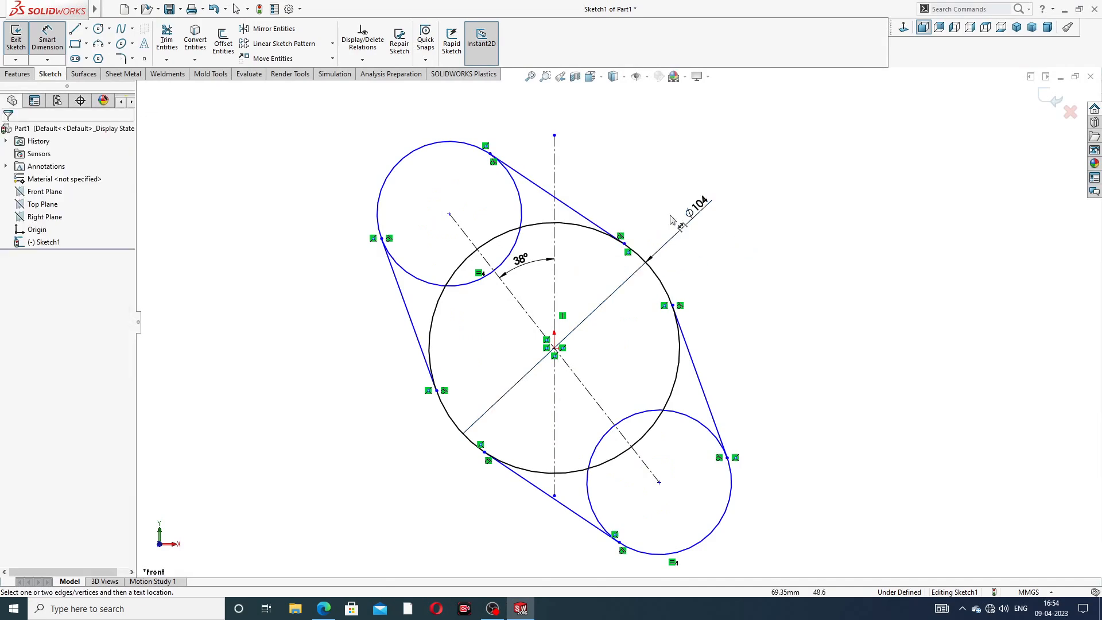
pyautogui.click(428, 147)
pyautogui.click(354, 151)
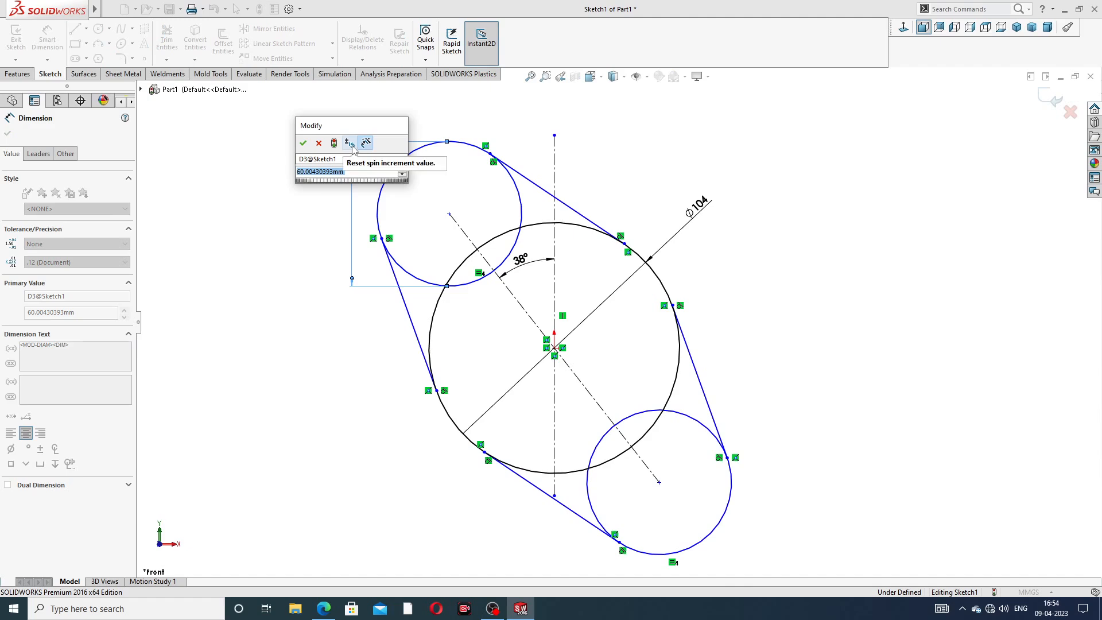
pyautogui.click(318, 143)
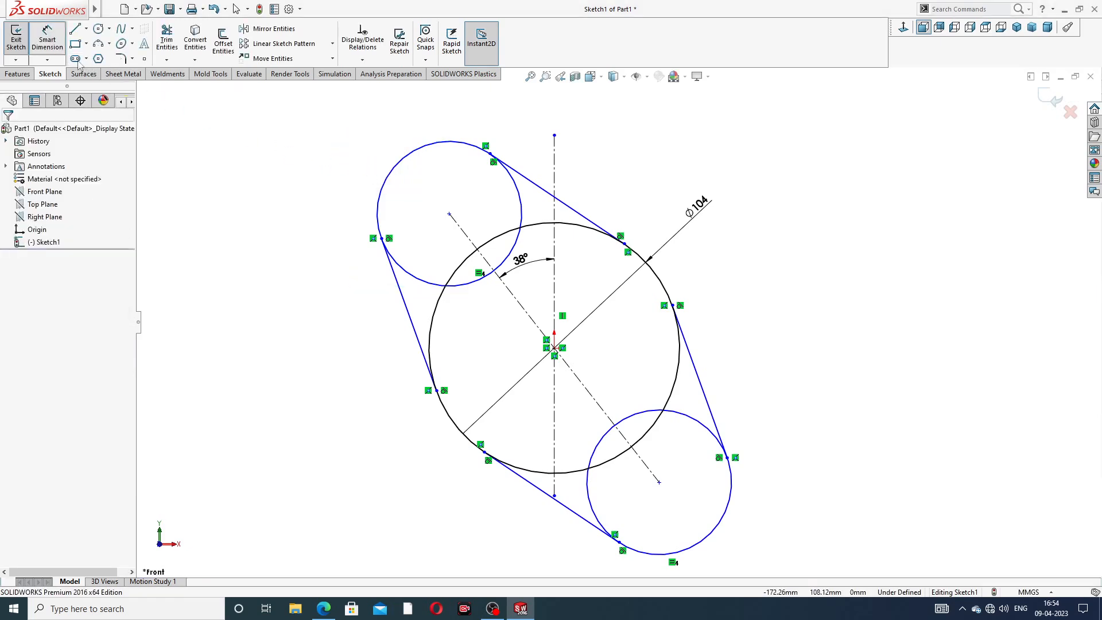
# Dimension the upper small circle with a 32 mm diameter
pyautogui.click(403, 155)
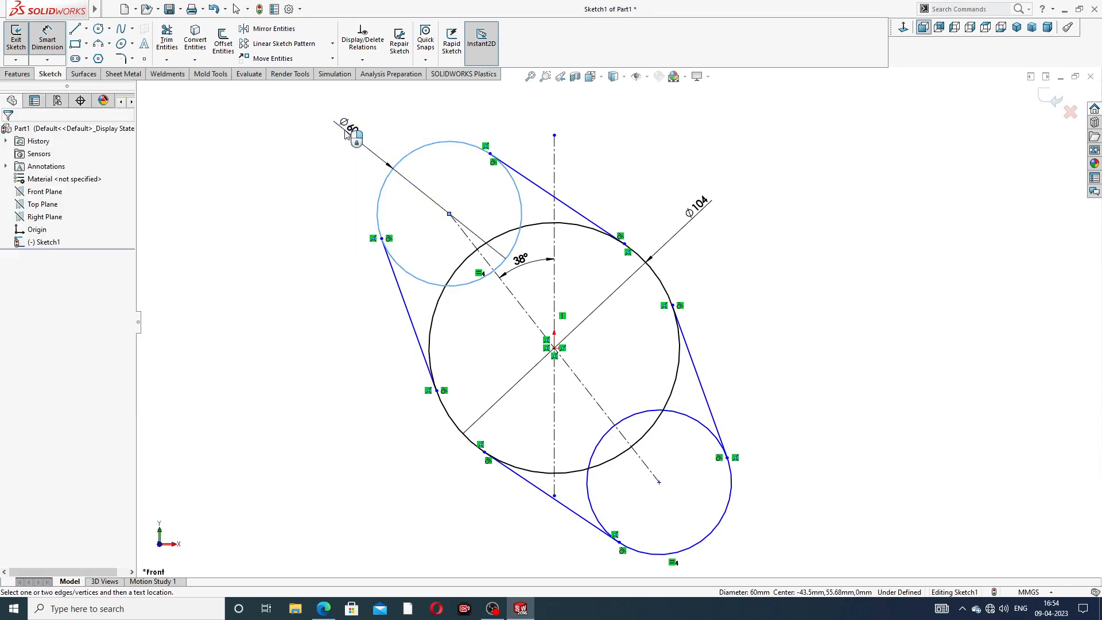
pyautogui.click(344, 136)
pyautogui.write('3')
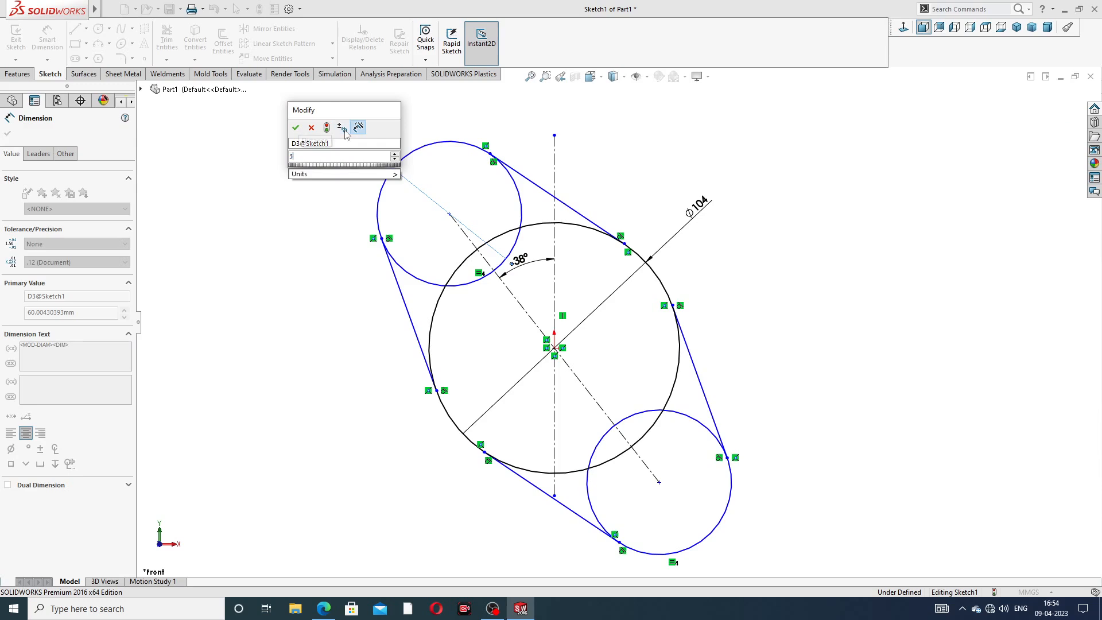
pyautogui.write('2')
pyautogui.press('Return')
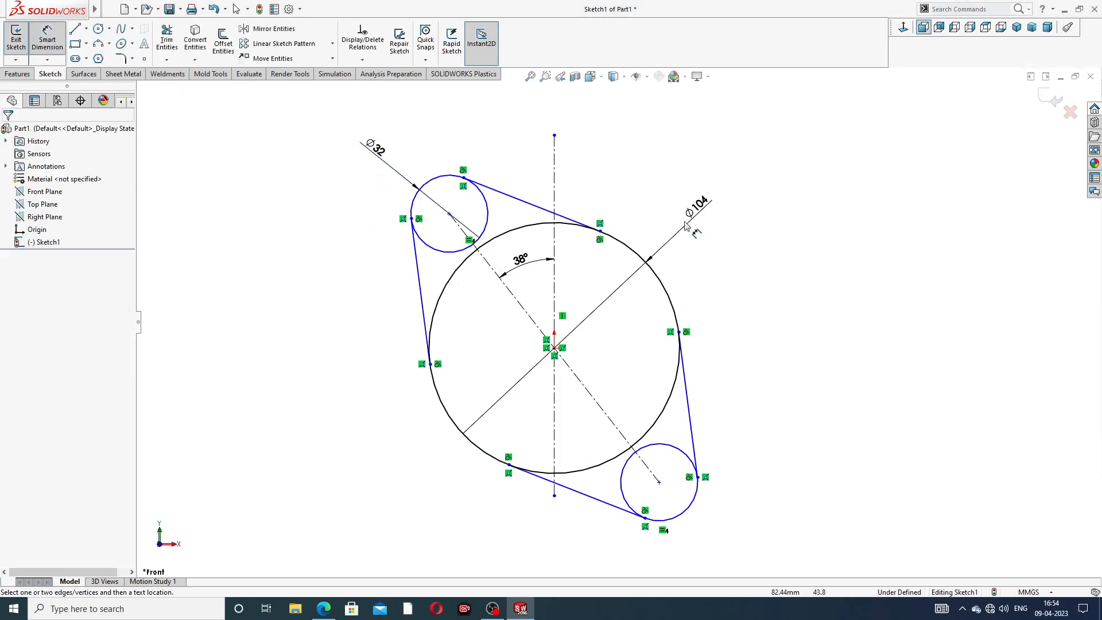
# Dimension the distance between the centres of the two small circles at 136 mm, aligned with the slanted centreline
pyautogui.click(449, 215)
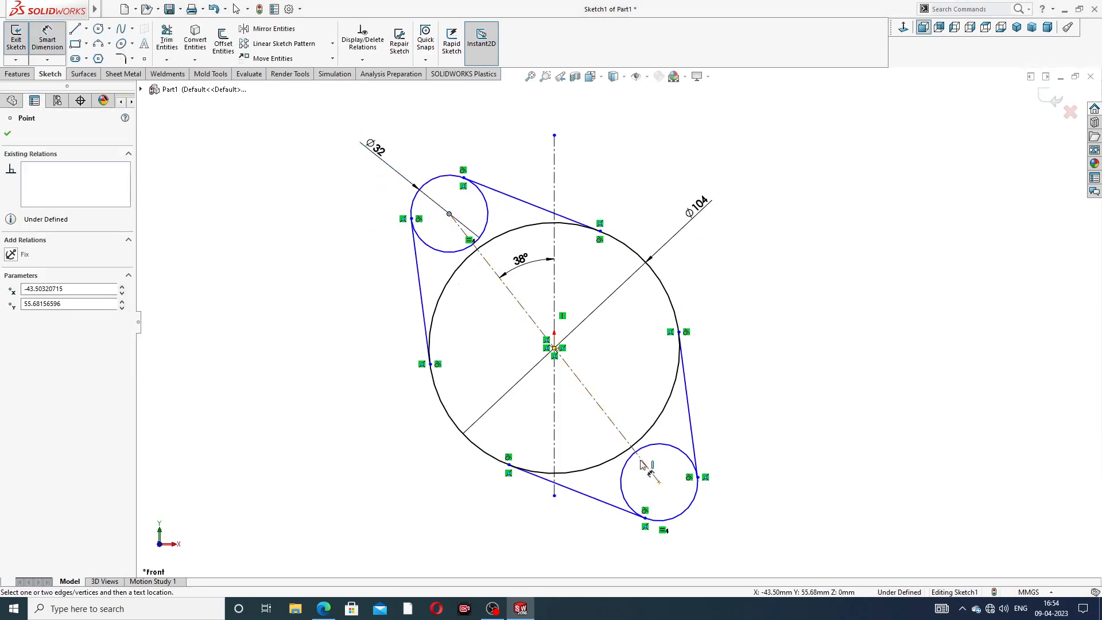
pyautogui.click(659, 483)
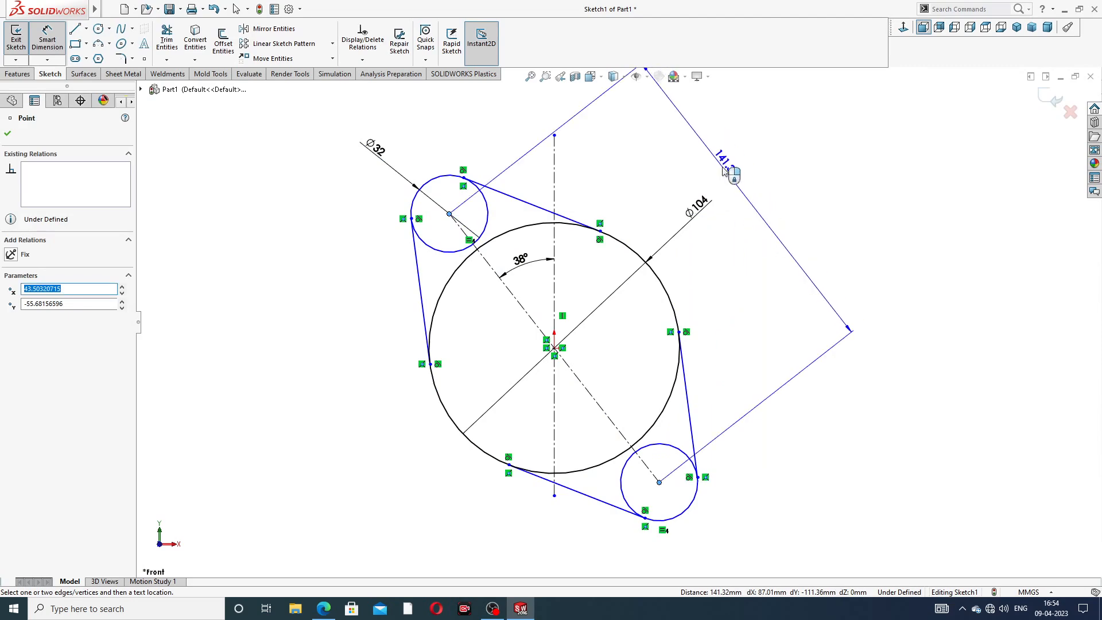
pyautogui.click(724, 167)
pyautogui.write('1')
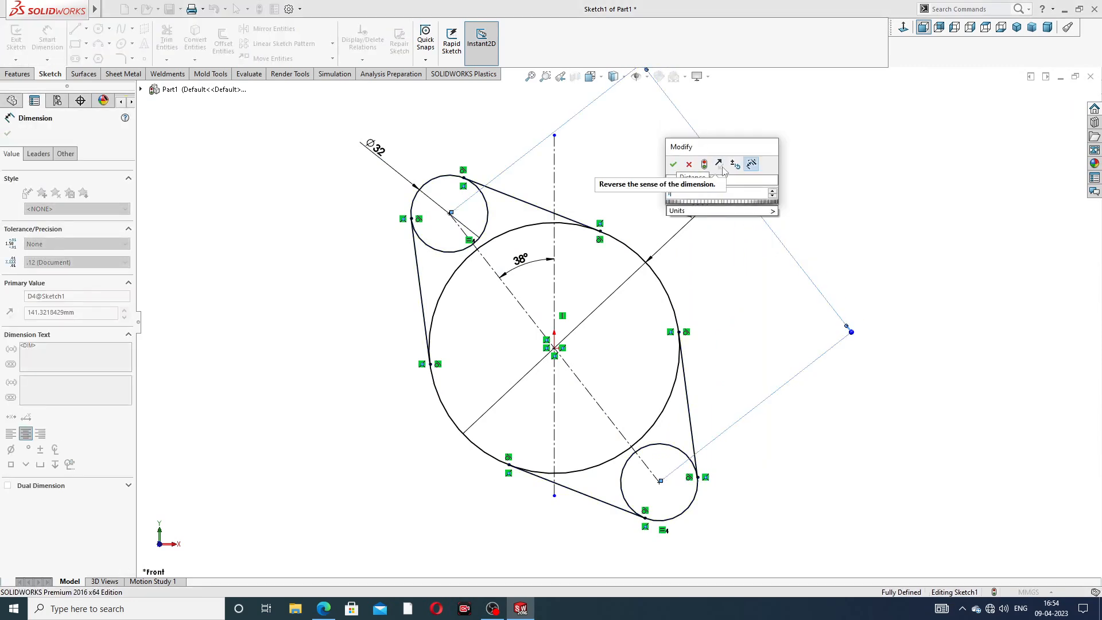
pyautogui.write('36')
pyautogui.press('Return')
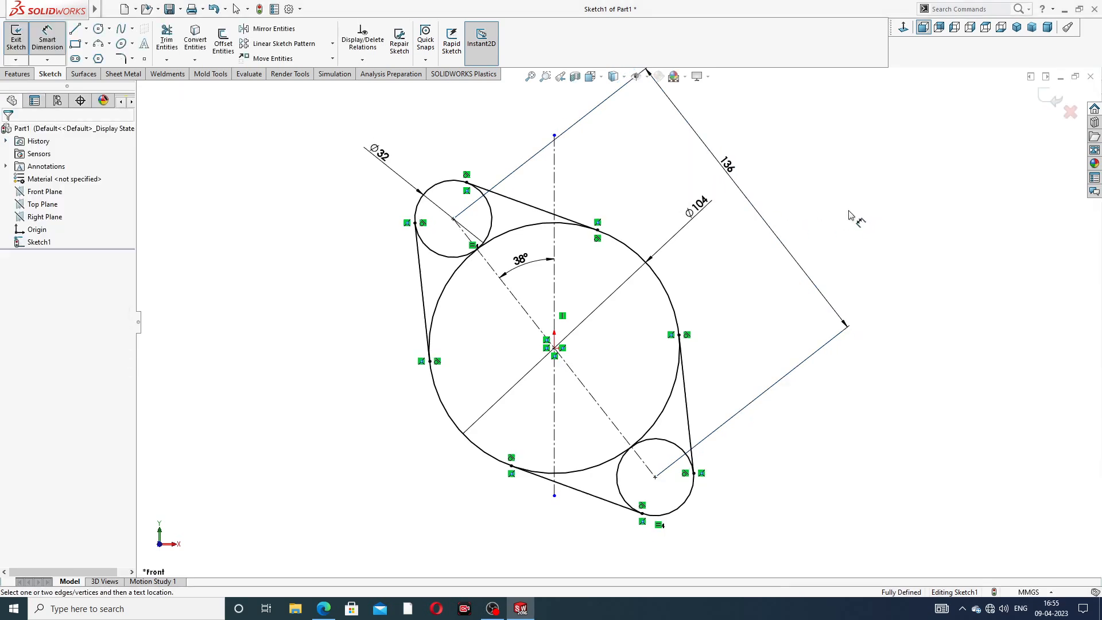
# Reposition the 104 mm diameter and 136 mm spacing dimensions closer to the flange outline
pyautogui.scroll(3, 747, 249)
pyautogui.scroll(-2, 603, 309)
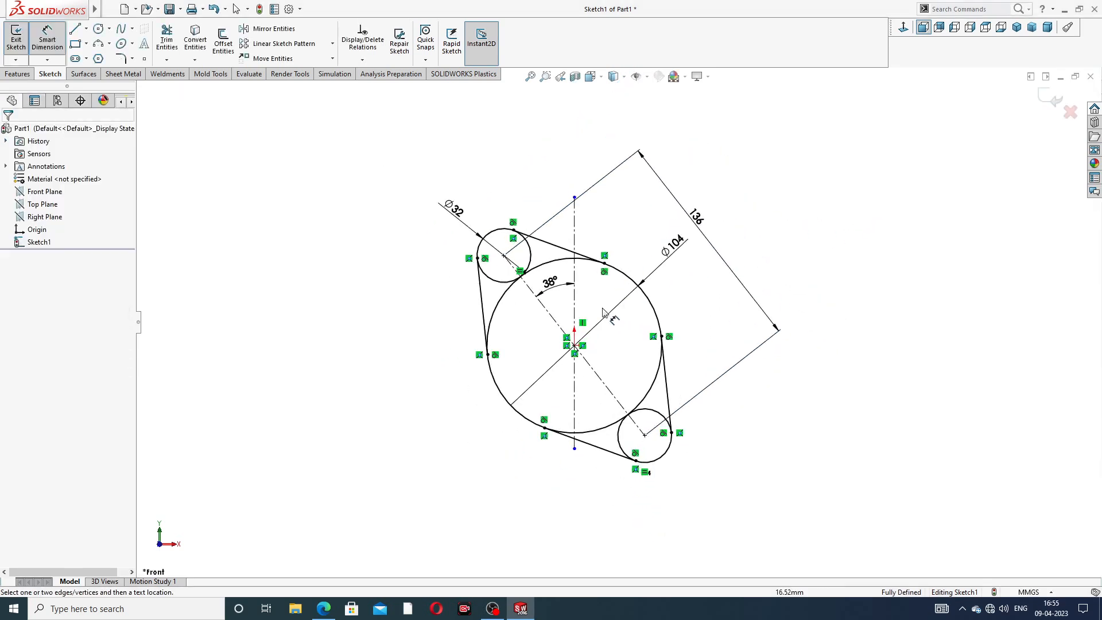
pyautogui.rightClick(768, 171)
pyautogui.click(798, 170)
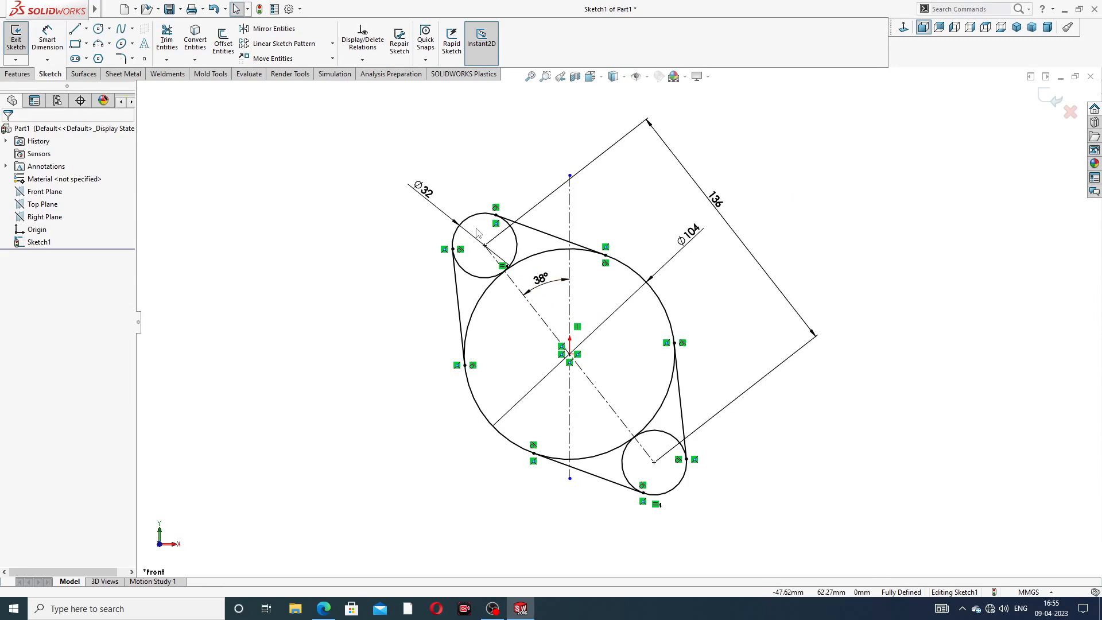
pyautogui.moveTo(707, 225); pyautogui.dragTo(679, 229)
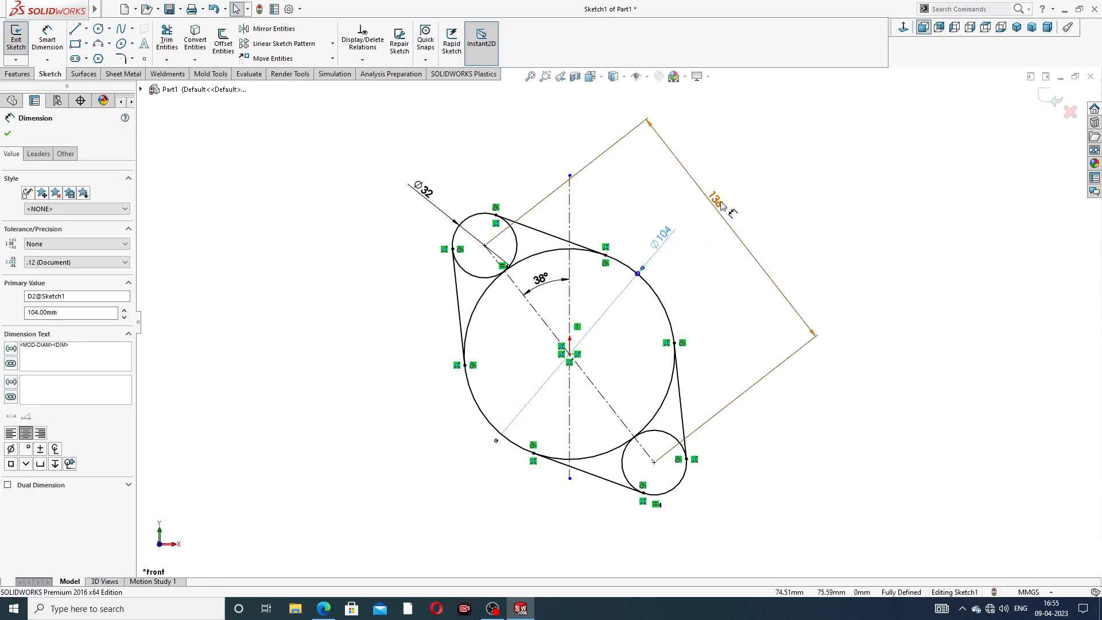
pyautogui.click(753, 186)
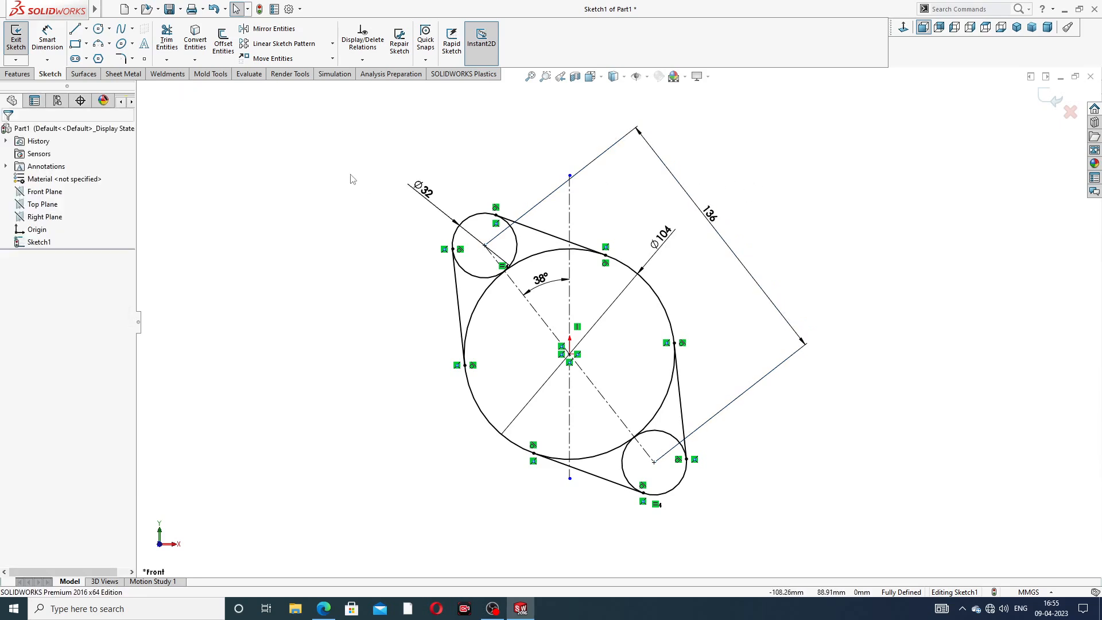
# Power-trim the inner arcs of both small circles and the large circle's arcs lying inside the flange outline
pyautogui.click(165, 44)
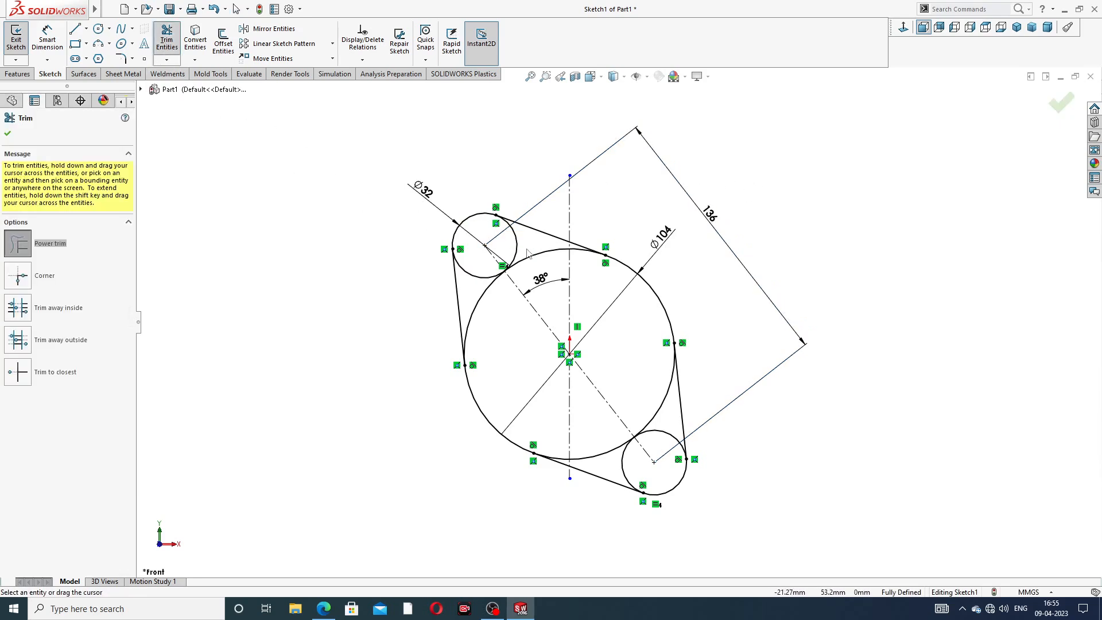
pyautogui.moveTo(498, 313); pyautogui.dragTo(512, 241)
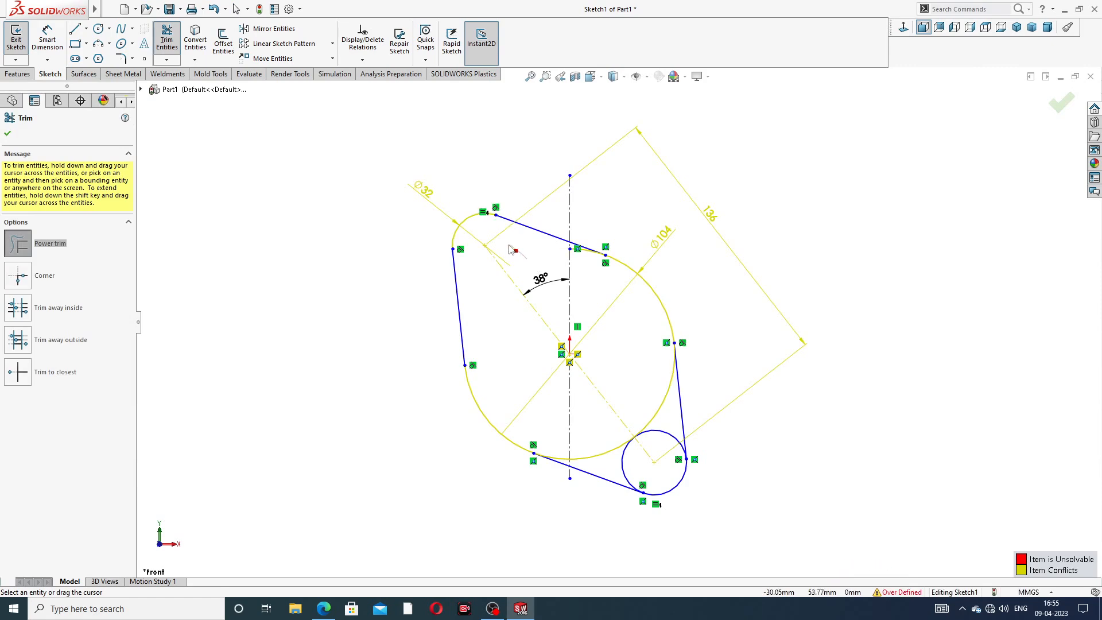
pyautogui.moveTo(599, 439); pyautogui.dragTo(634, 465)
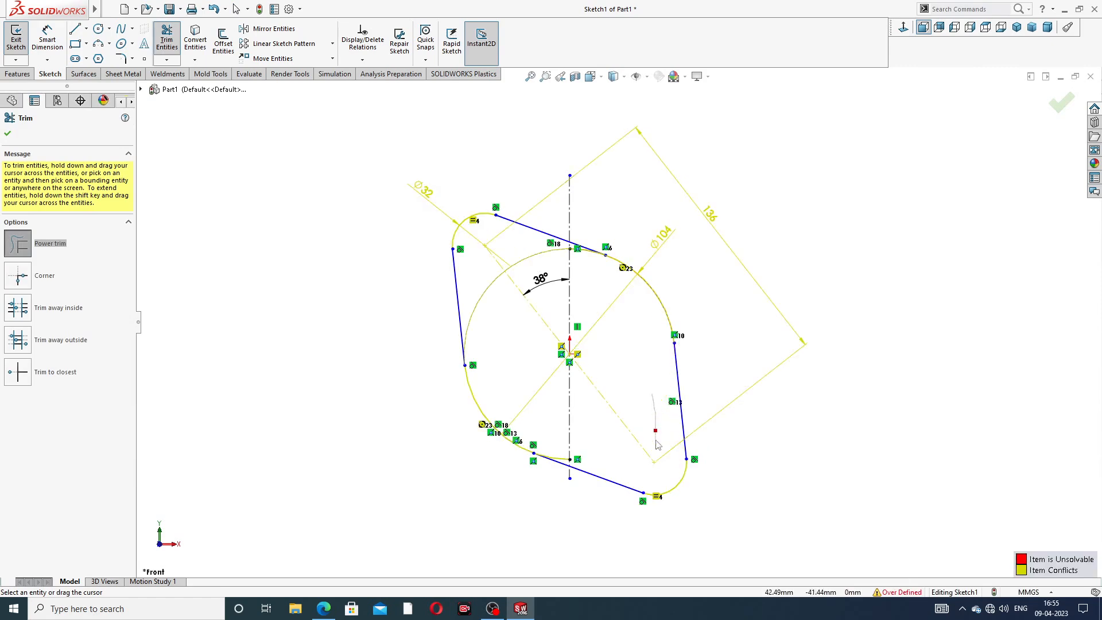
# Trim the leftover large-circle arc stubs between the vertical centreline and the tangent points, leaving one closed flange outline
pyautogui.scroll(-4, 634, 368)
pyautogui.scroll(2, 571, 148)
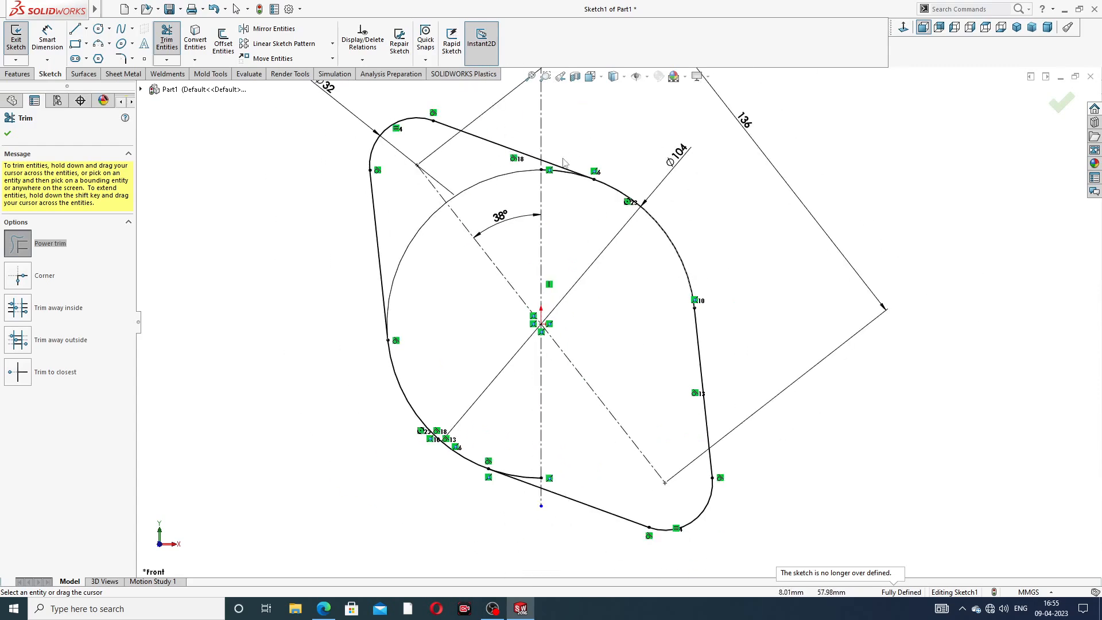
pyautogui.scroll(-3, 559, 172)
pyautogui.scroll(2, 584, 210)
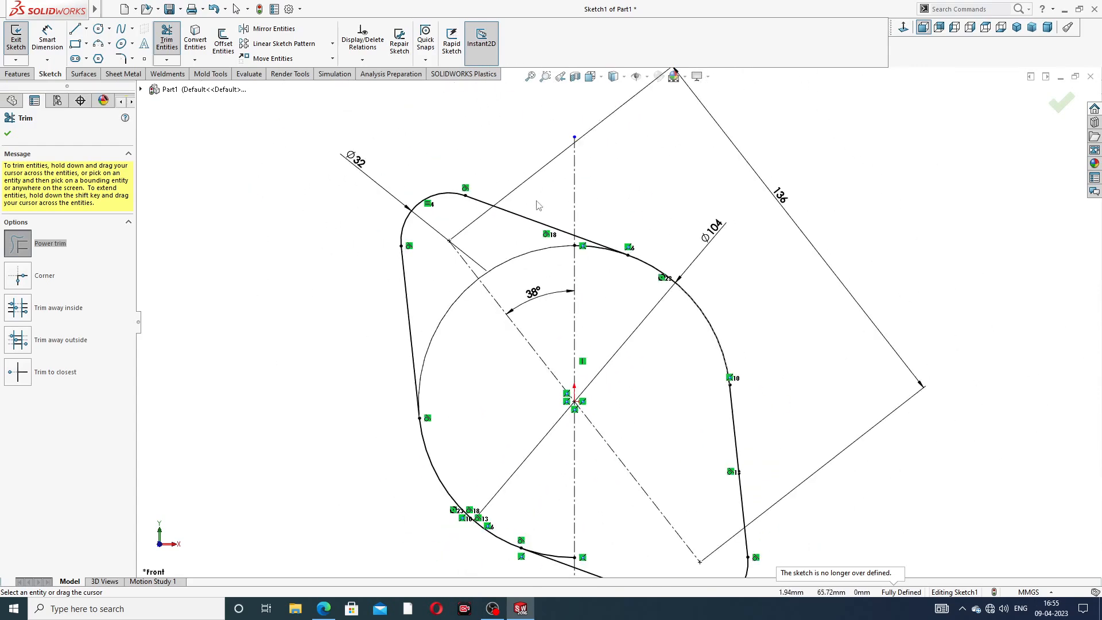
pyautogui.scroll(-2, 595, 301)
pyautogui.moveTo(602, 240); pyautogui.dragTo(593, 209)
pyautogui.scroll(3, 610, 295)
pyautogui.scroll(-3, 591, 477)
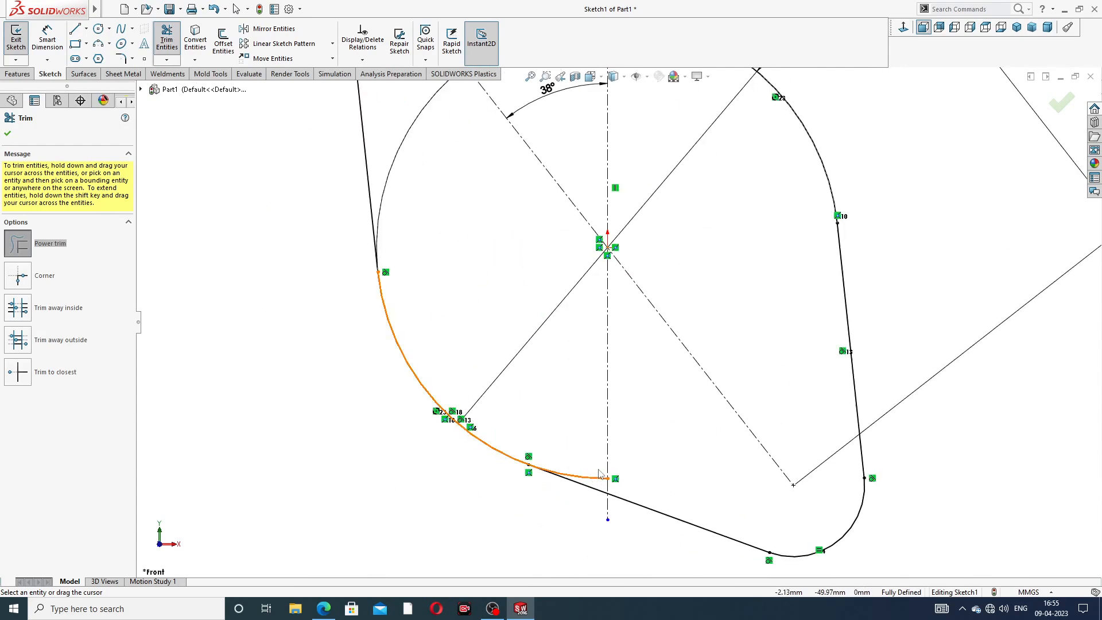
pyautogui.scroll(3, 615, 413)
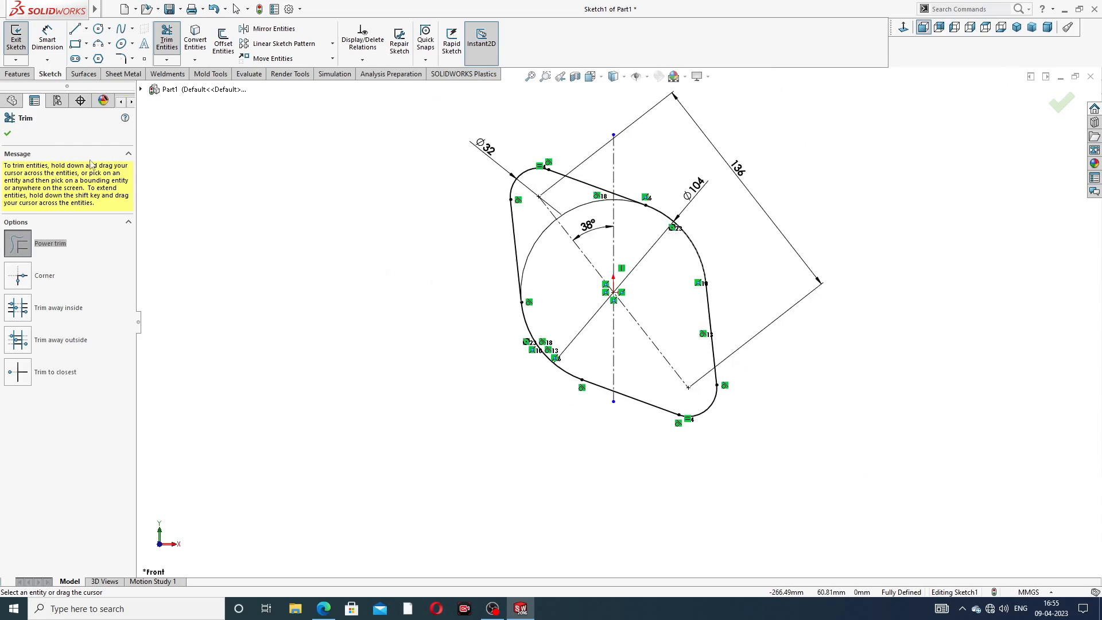
pyautogui.click(7, 135)
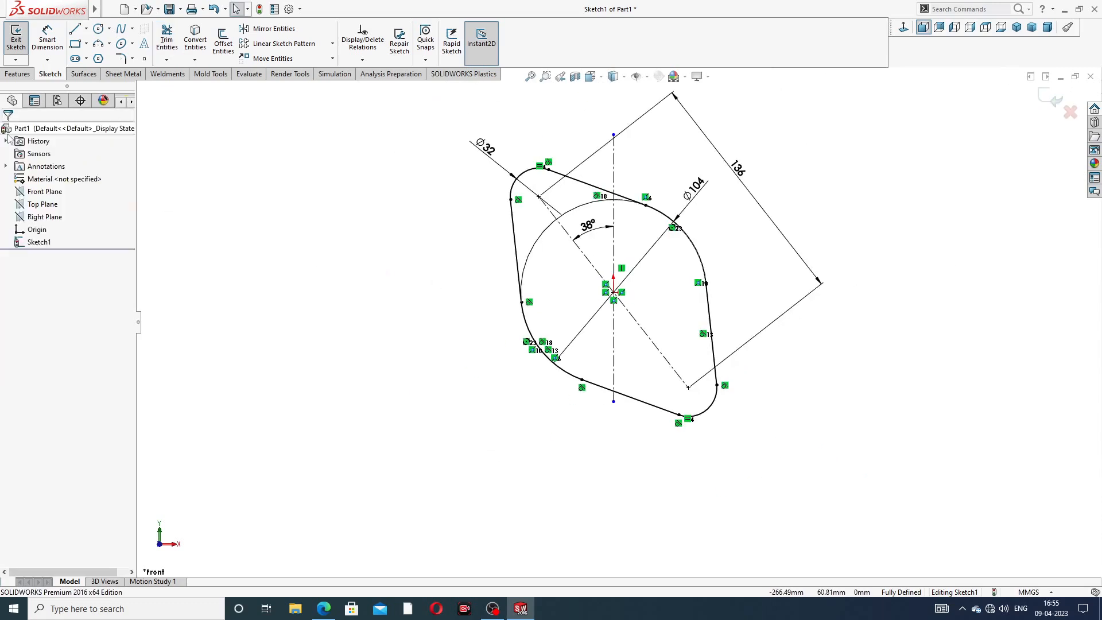
# Extrude the flange outline as a blind boss 10 mm thick, checking the thickness in the PDF drawing
pyautogui.click(17, 74)
pyautogui.click(21, 43)
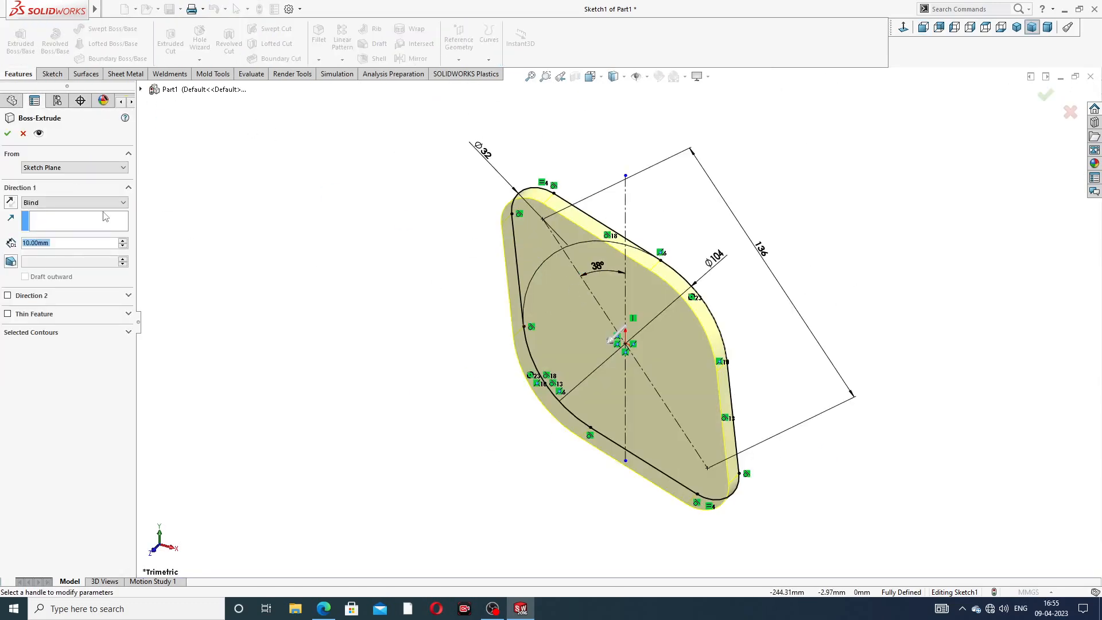
pyautogui.click(323, 608)
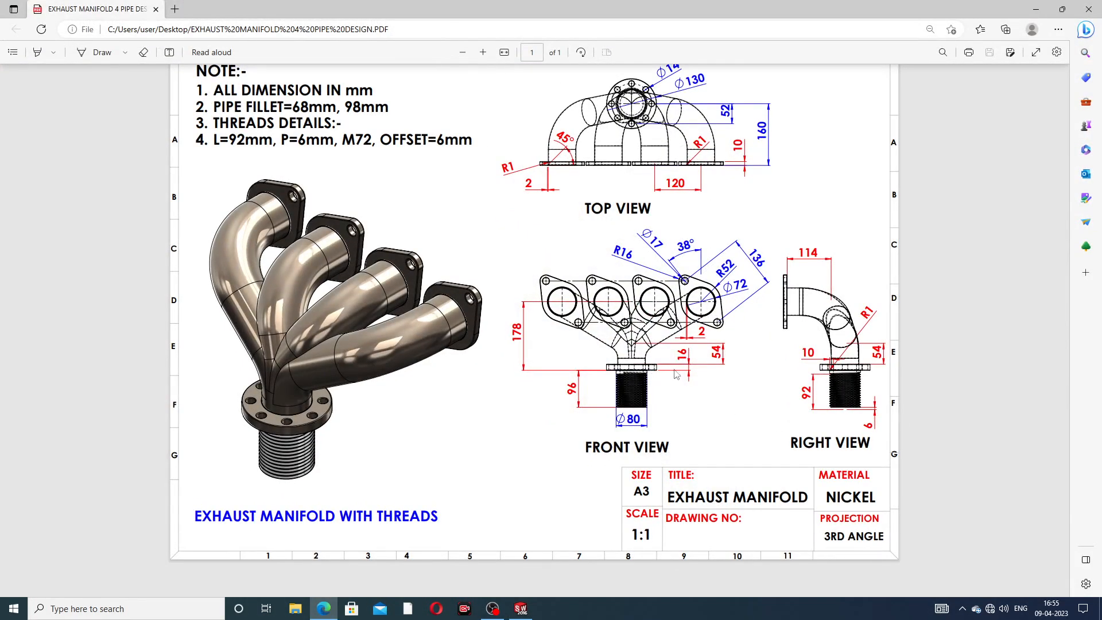
pyautogui.click(323, 608)
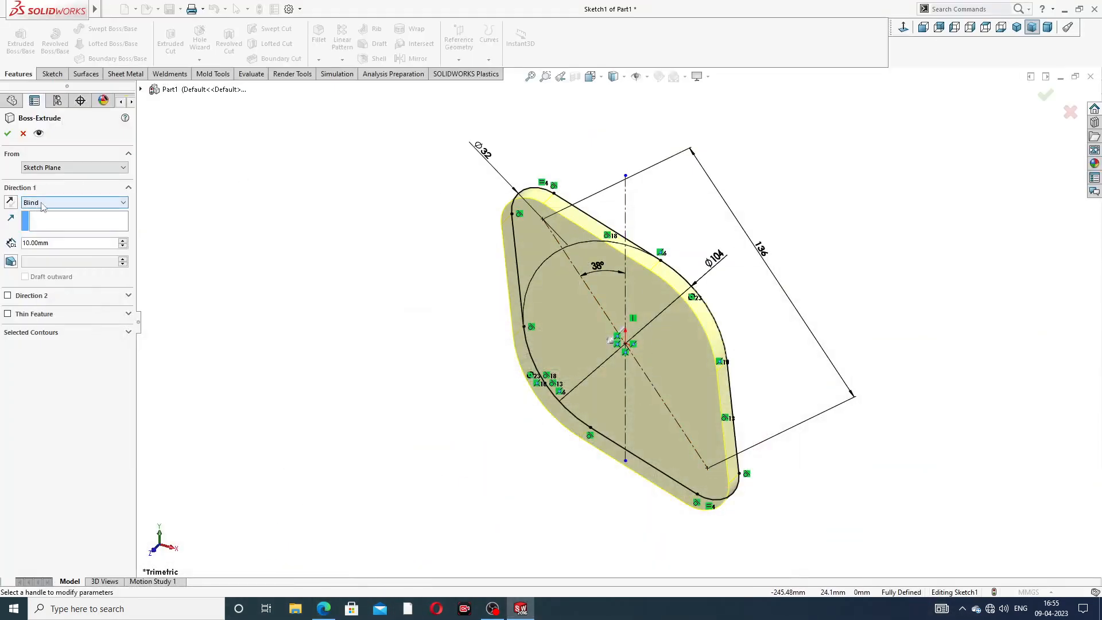
pyautogui.click(7, 133)
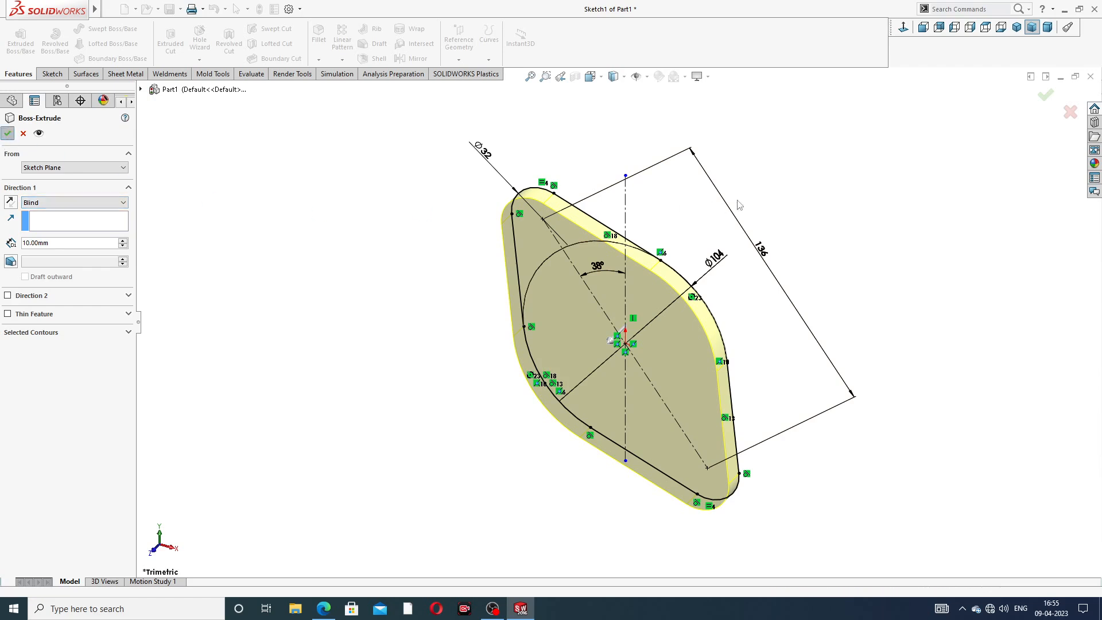
# Start a new sketch on the front face of the extruded flange and view it face-on
pyautogui.scroll(-2, 737, 267)
pyautogui.moveTo(733, 270); pyautogui.dragTo(630, 319, button='middle')
pyautogui.click(630, 318)
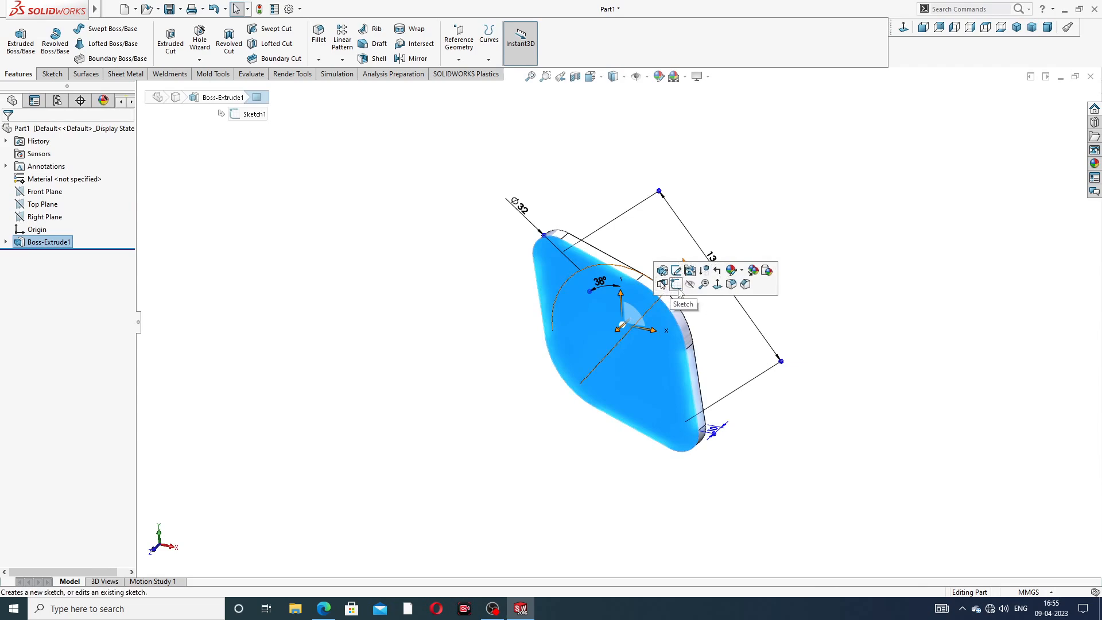
pyautogui.click(680, 294)
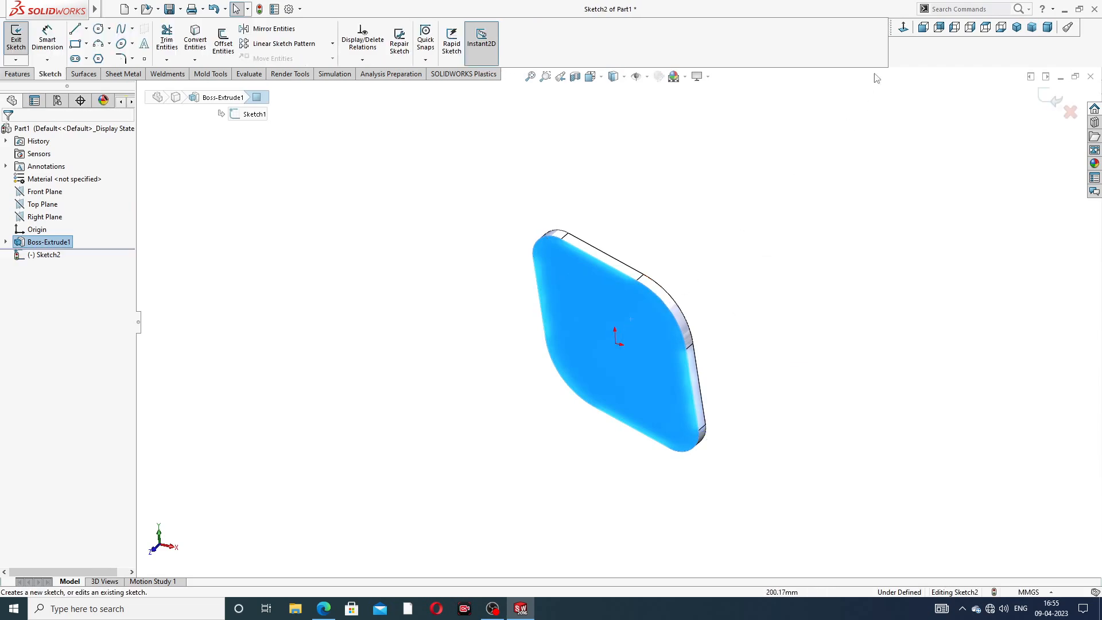
pyautogui.click(904, 30)
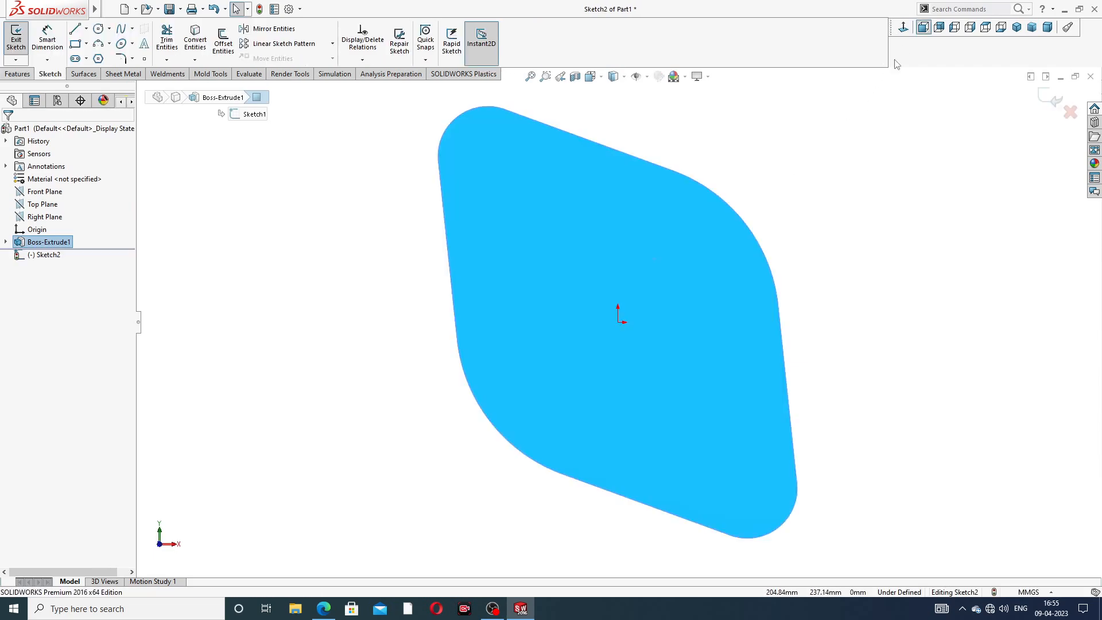
# Sketch a circle about 45 mm in diameter at the origin and one small circle centred on each rounded flange end
pyautogui.click(97, 30)
pyautogui.click(617, 322)
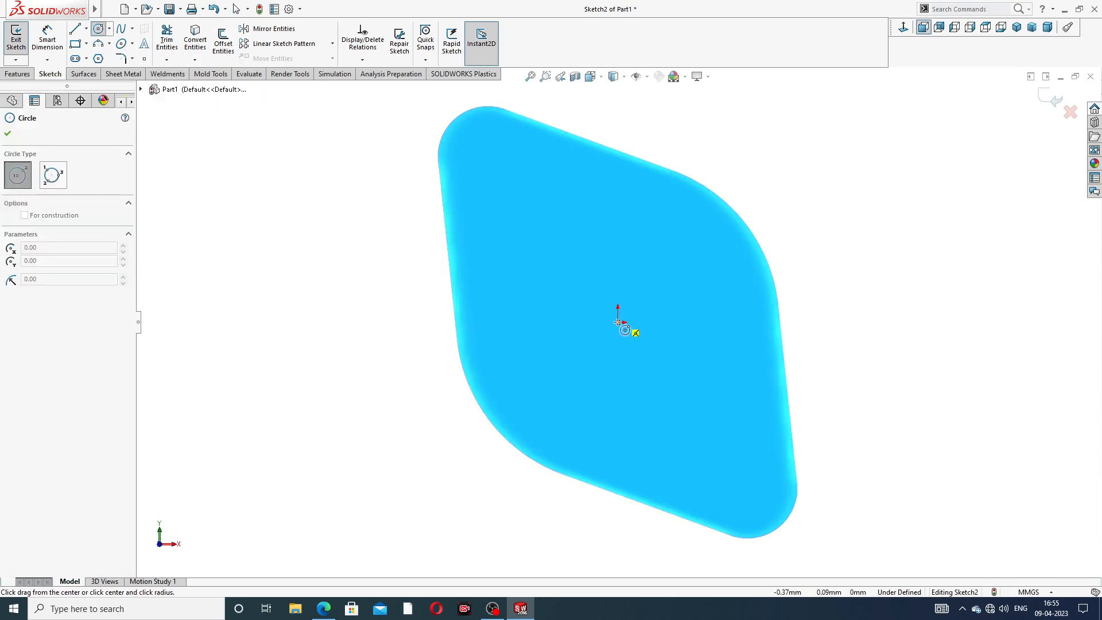
pyautogui.click(632, 254)
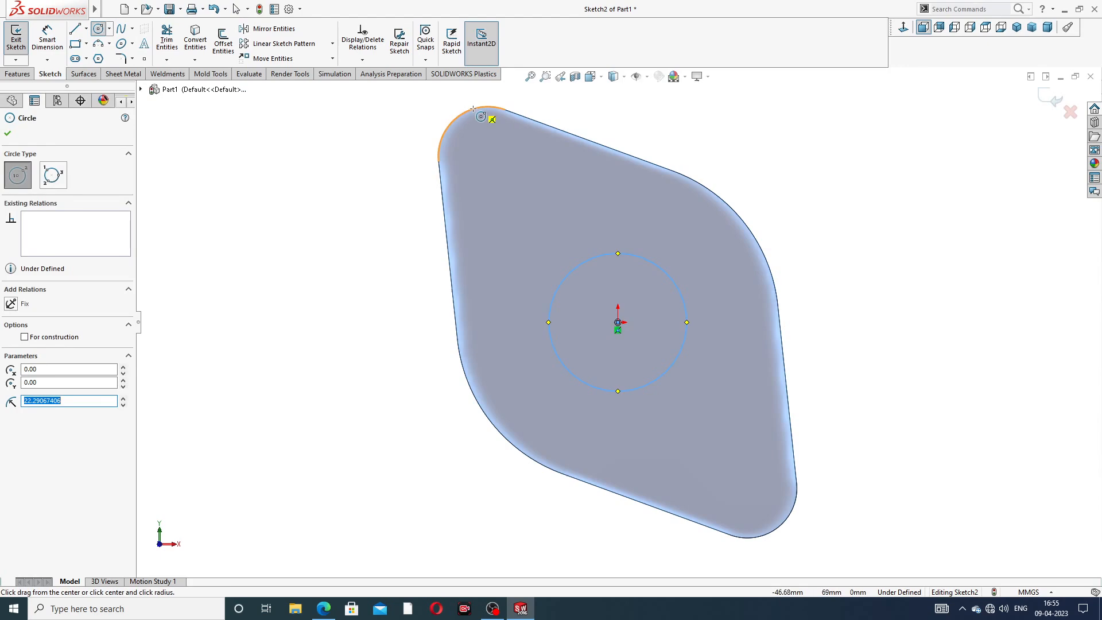
pyautogui.click(487, 156)
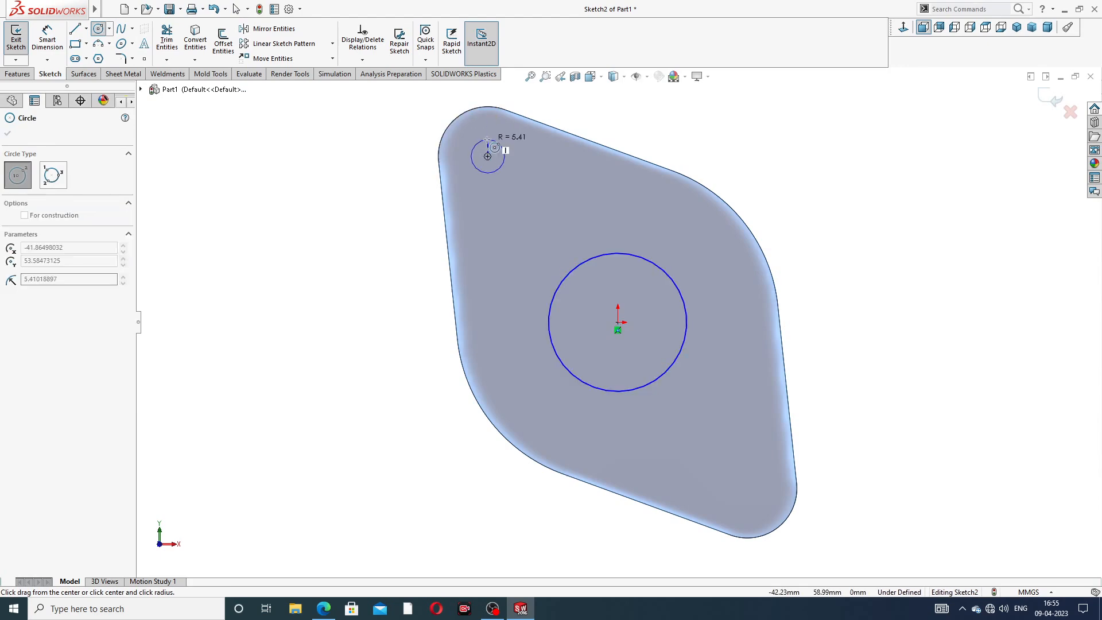
pyautogui.click(502, 145)
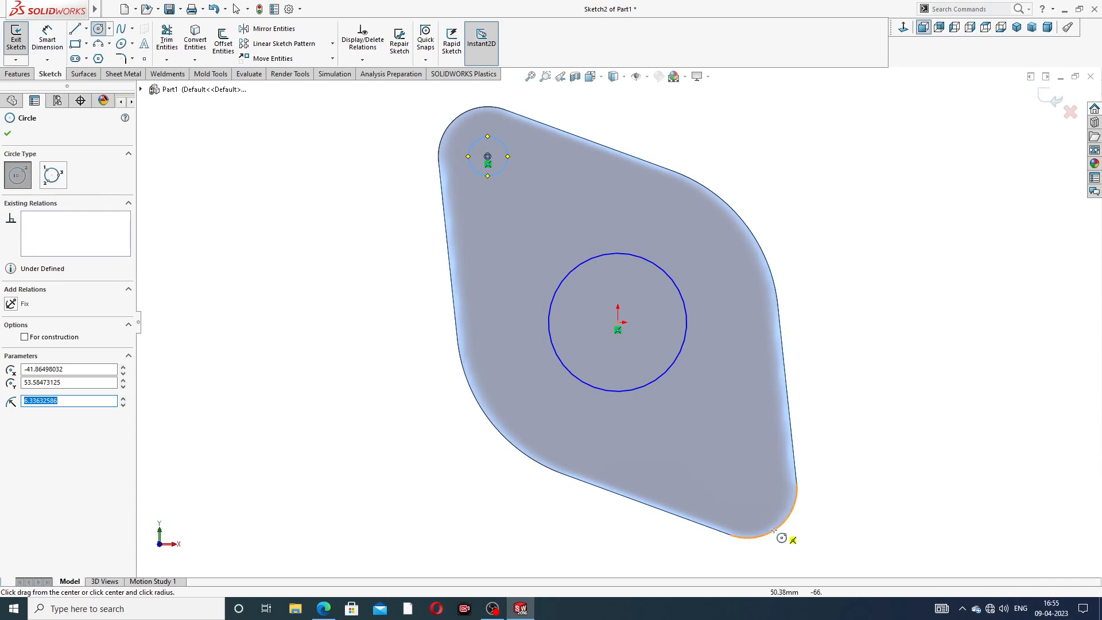
pyautogui.click(747, 488)
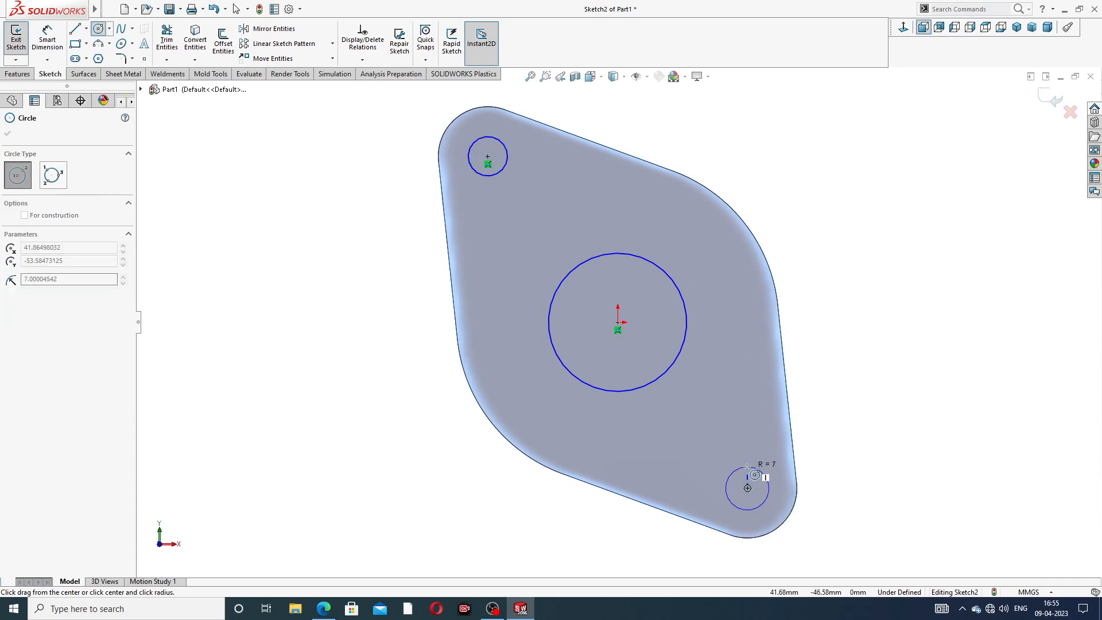
pyautogui.click(763, 472)
pyautogui.rightClick(851, 216)
pyautogui.click(876, 225)
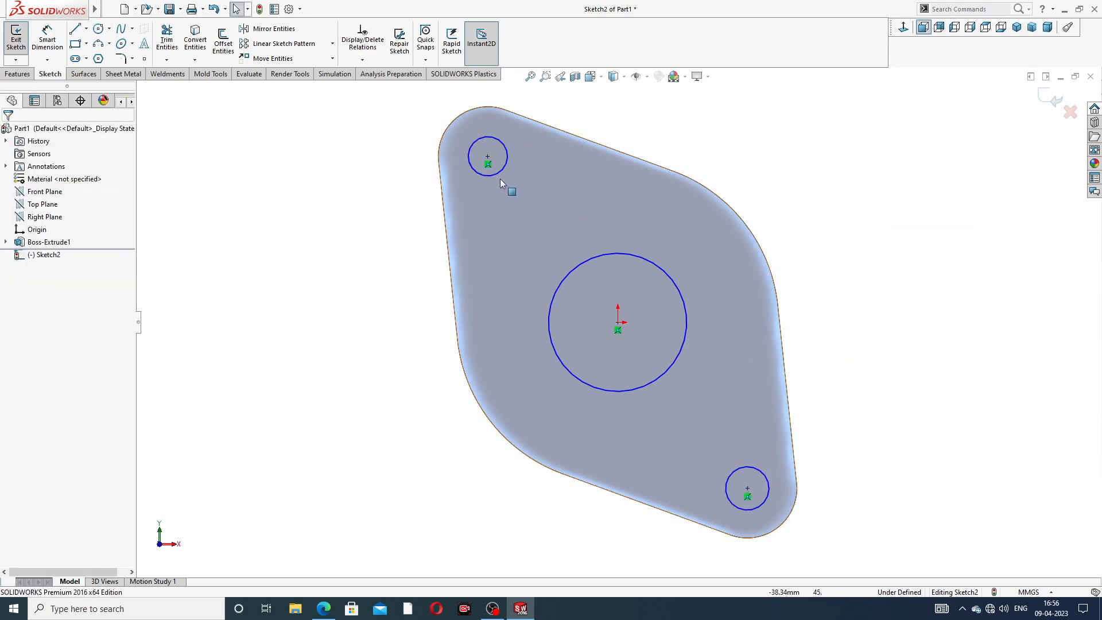
# Make the two small end circles equal in size
pyautogui.click(505, 162)
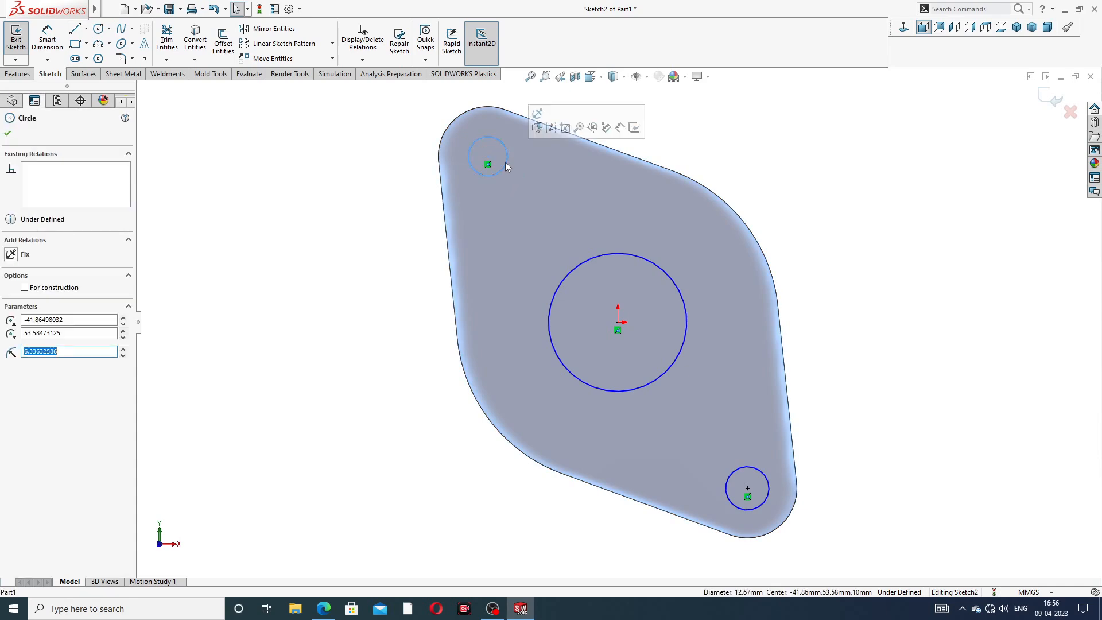
pyautogui.keyDown('ctrl'); pyautogui.click(745, 466); pyautogui.keyUp('ctrl')
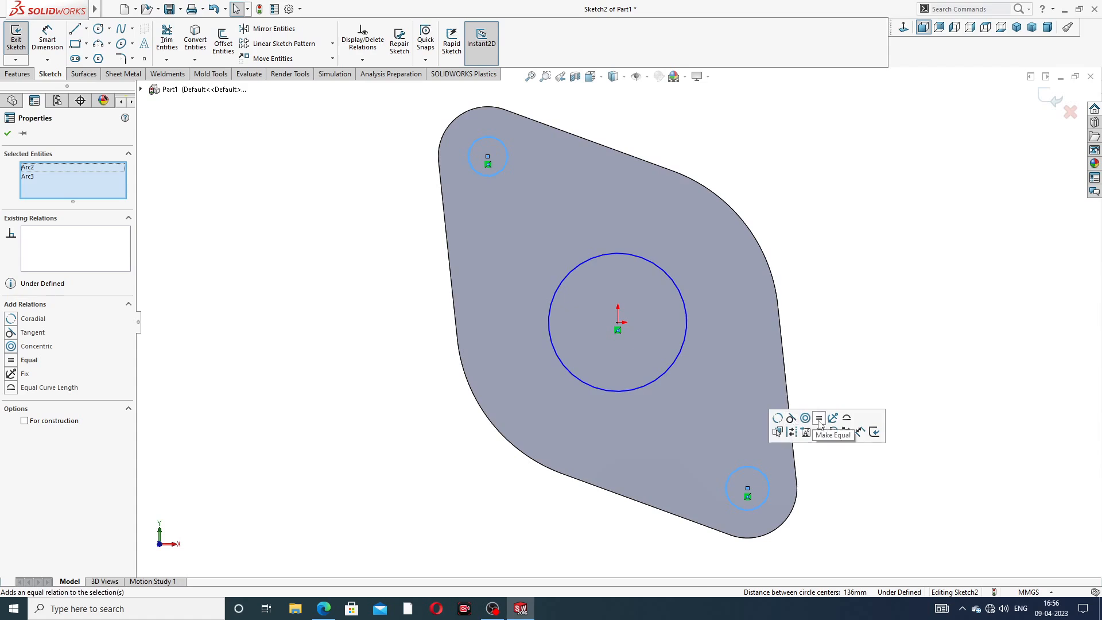
pyautogui.click(806, 304)
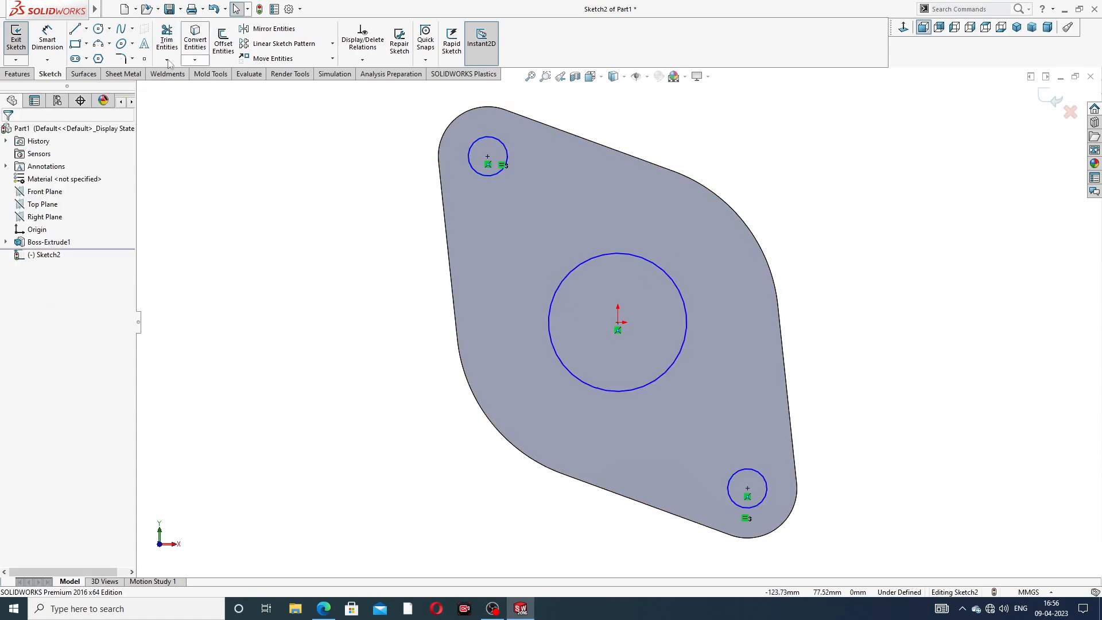
# Dimension the central bore circle to a diameter of 72 mm
pyautogui.click(40, 43)
pyautogui.click(669, 269)
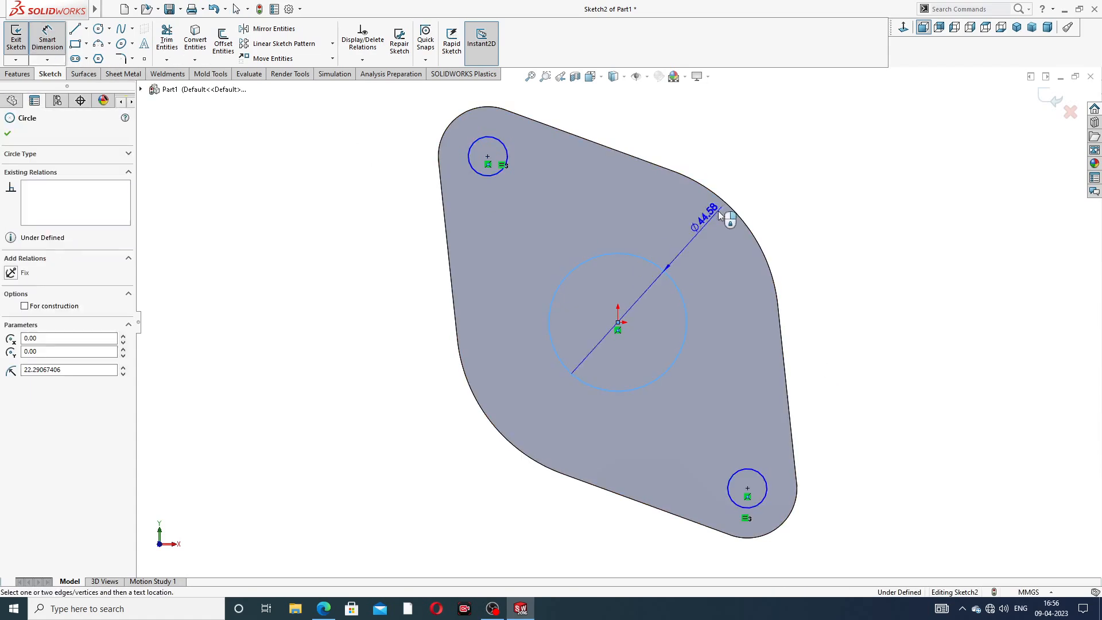
pyautogui.click(770, 175)
pyautogui.write('72')
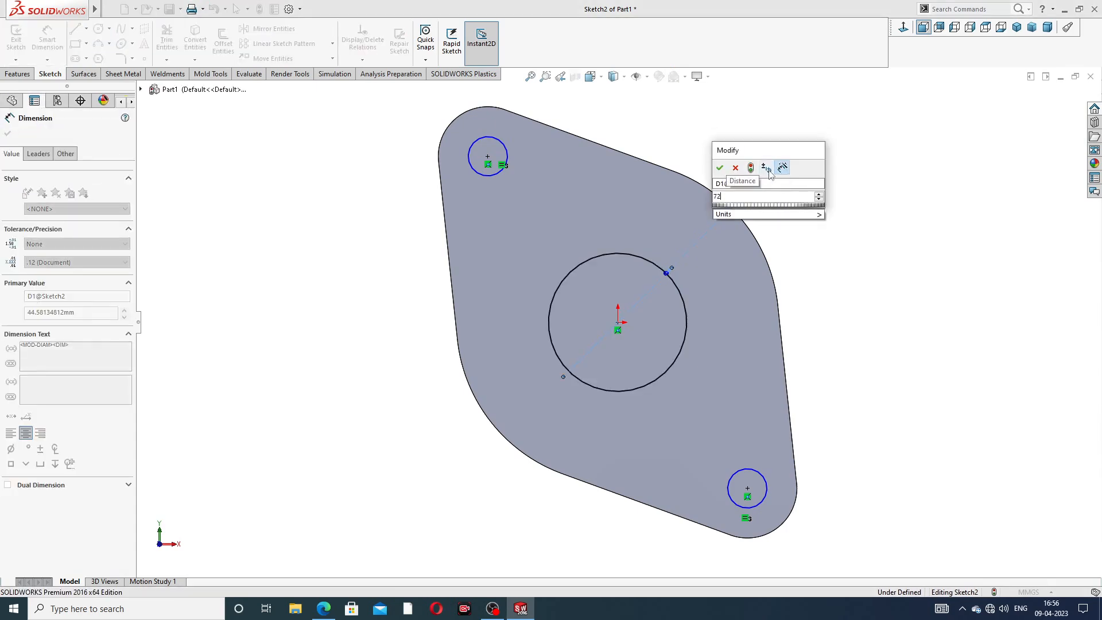
pyautogui.click(720, 167)
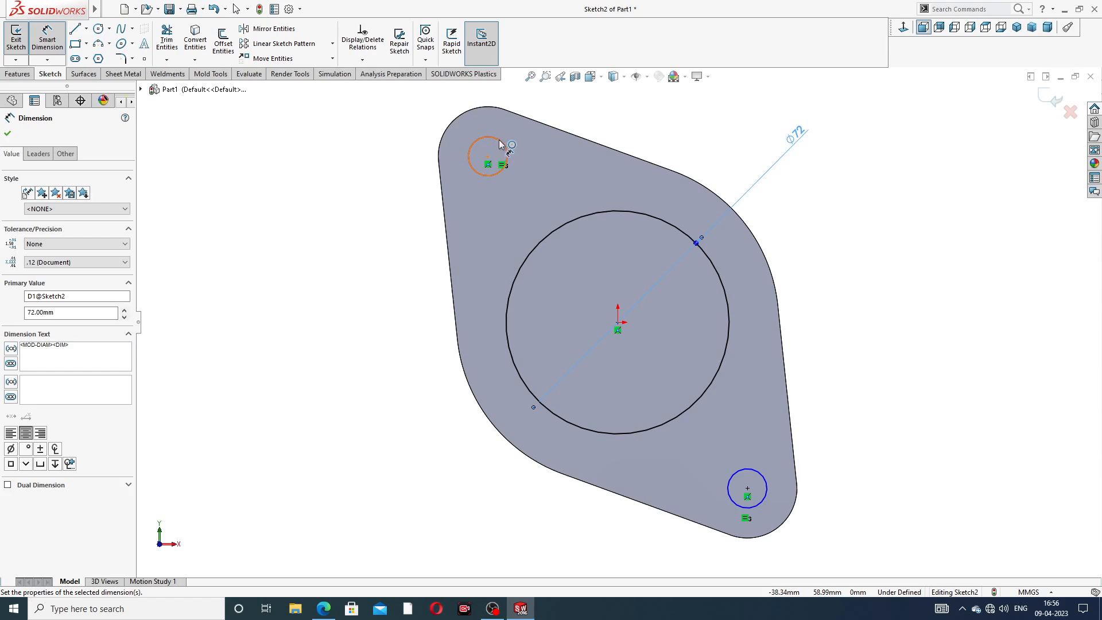
# Dimension the upper small bolt-hole circle to a diameter of 17 mm
pyautogui.click(499, 140)
pyautogui.click(404, 133)
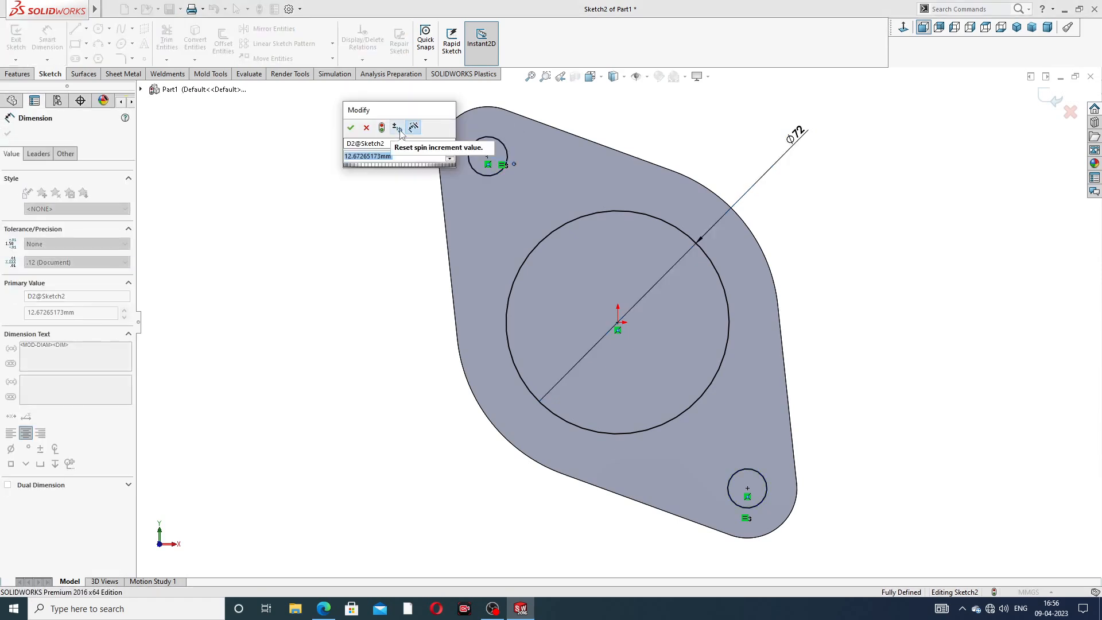
pyautogui.write('17')
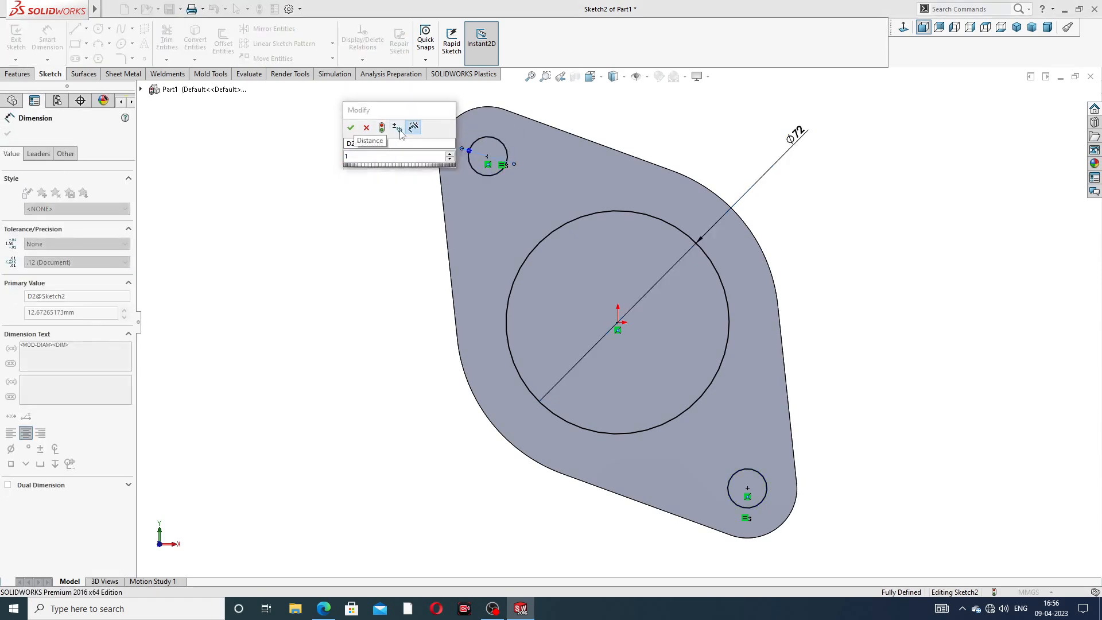
pyautogui.press('Return')
pyautogui.rightClick(890, 167)
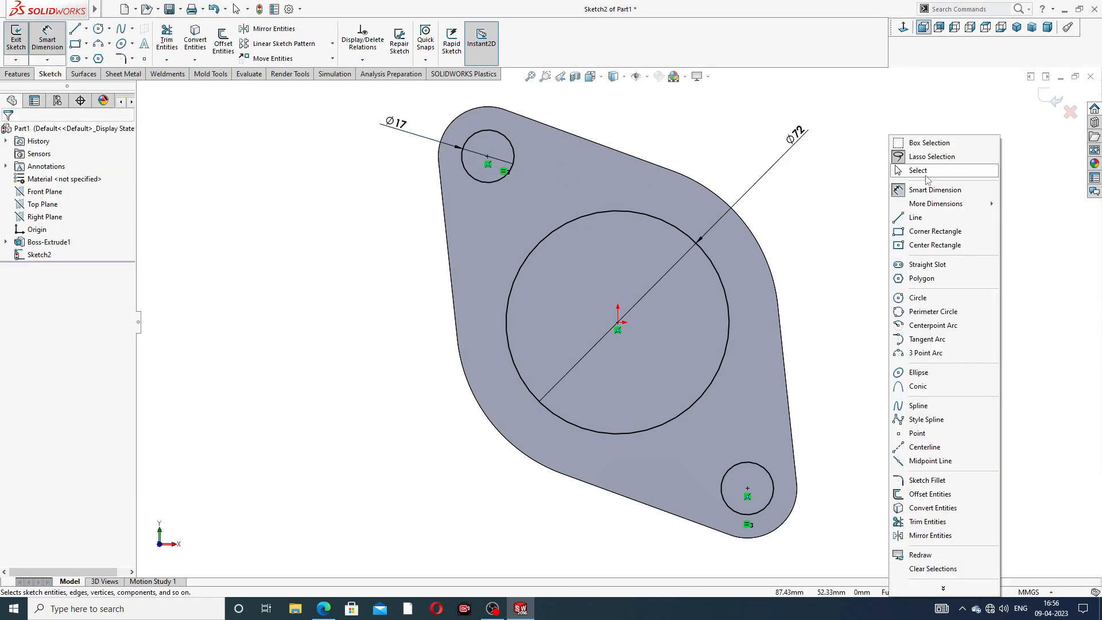
pyautogui.click(926, 170)
# Cut the bore and both bolt holes through the flange with a blind extruded cut 10 mm deep
pyautogui.click(13, 74)
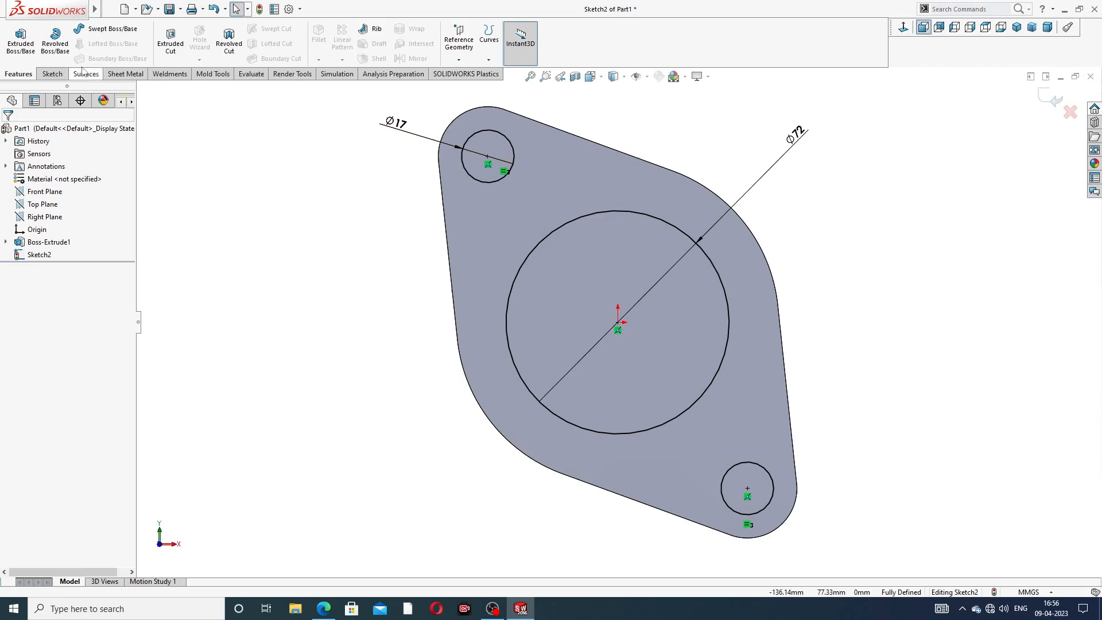
pyautogui.click(170, 40)
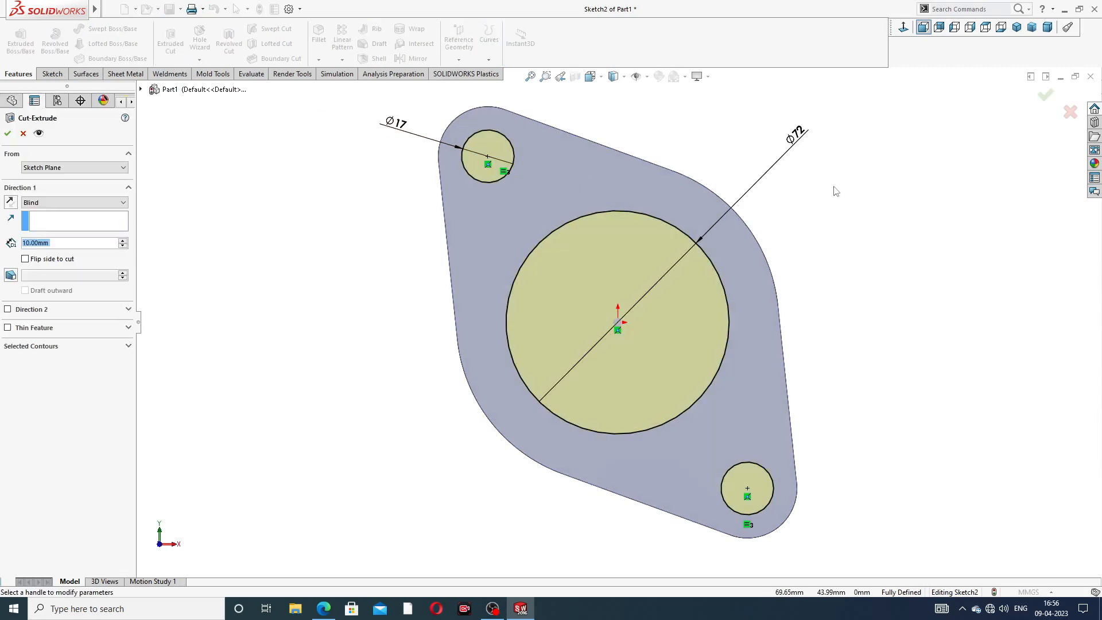
pyautogui.moveTo(836, 190); pyautogui.dragTo(706, 222, button='middle')
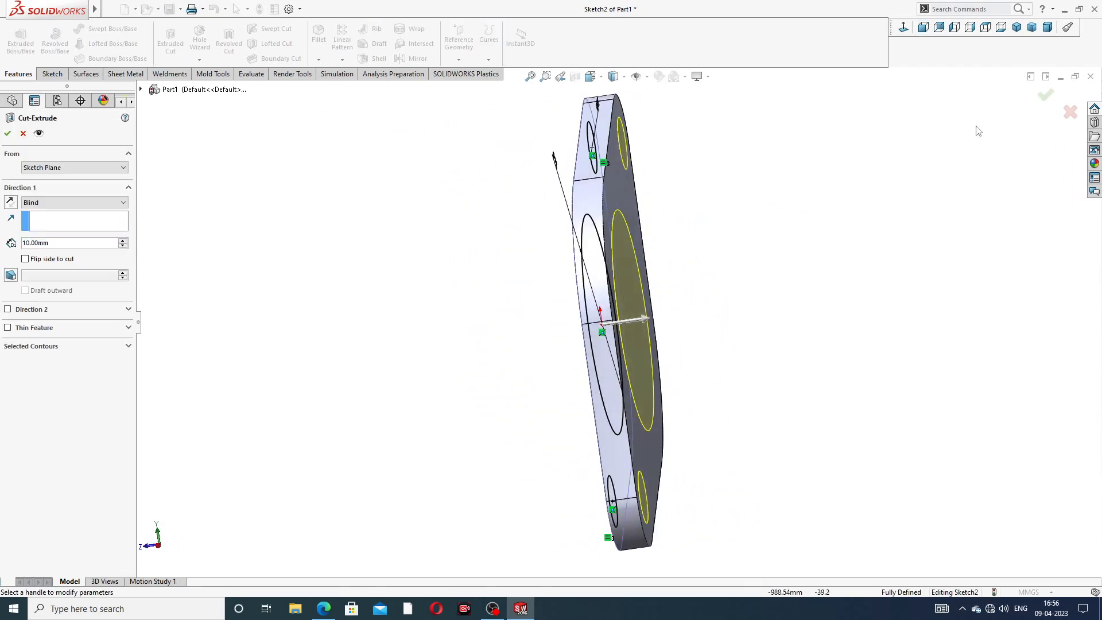
pyautogui.click(1045, 96)
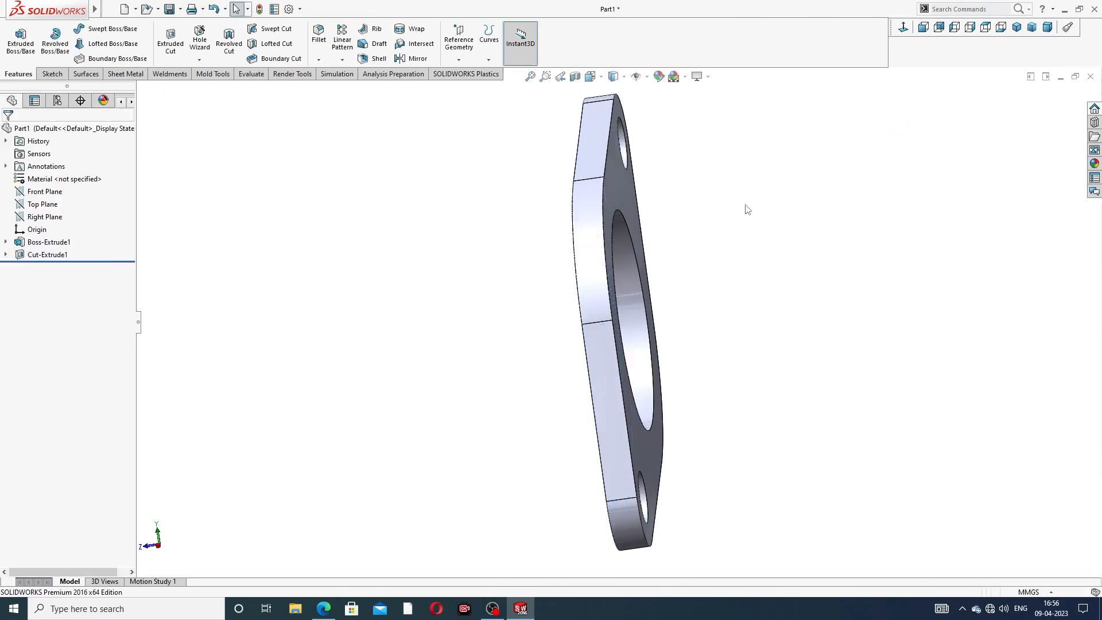
# Examine the flange's bore and bolt holes from several angles
pyautogui.scroll(2, 746, 212)
pyautogui.moveTo(748, 214); pyautogui.dragTo(834, 165, button='middle')
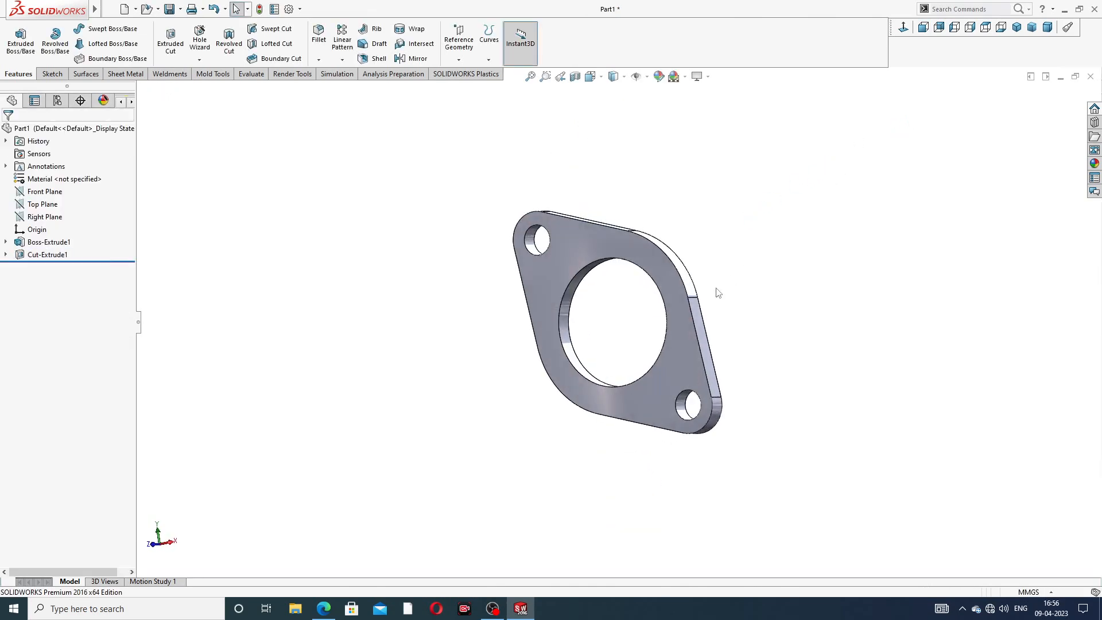
pyautogui.scroll(-2, 611, 331)
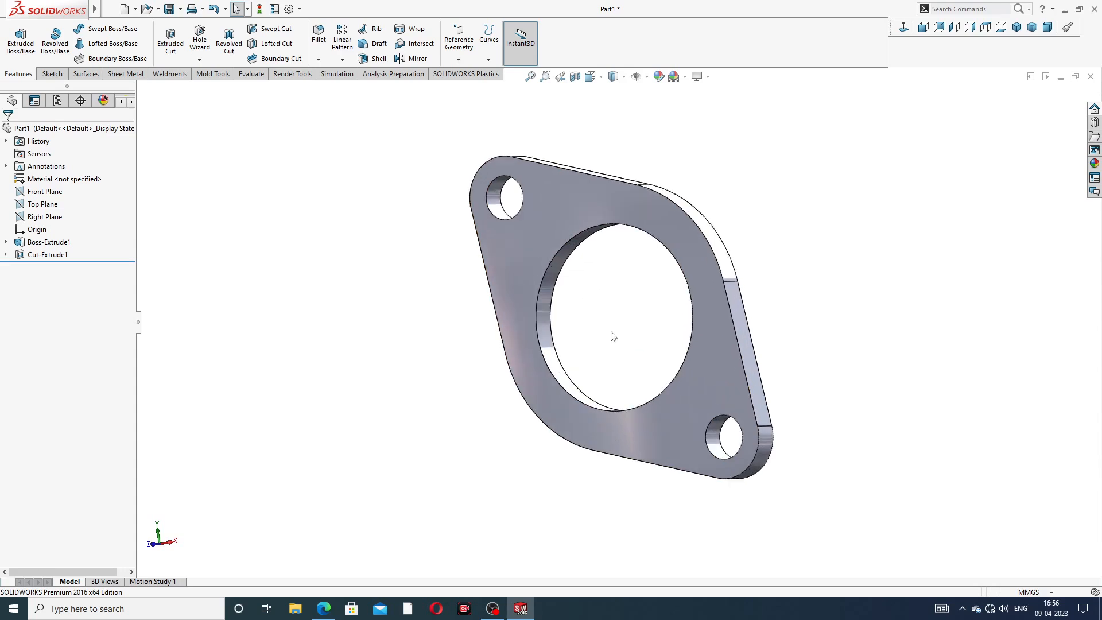
pyautogui.scroll(3, 610, 330)
pyautogui.moveTo(623, 343); pyautogui.dragTo(586, 351, button='middle')
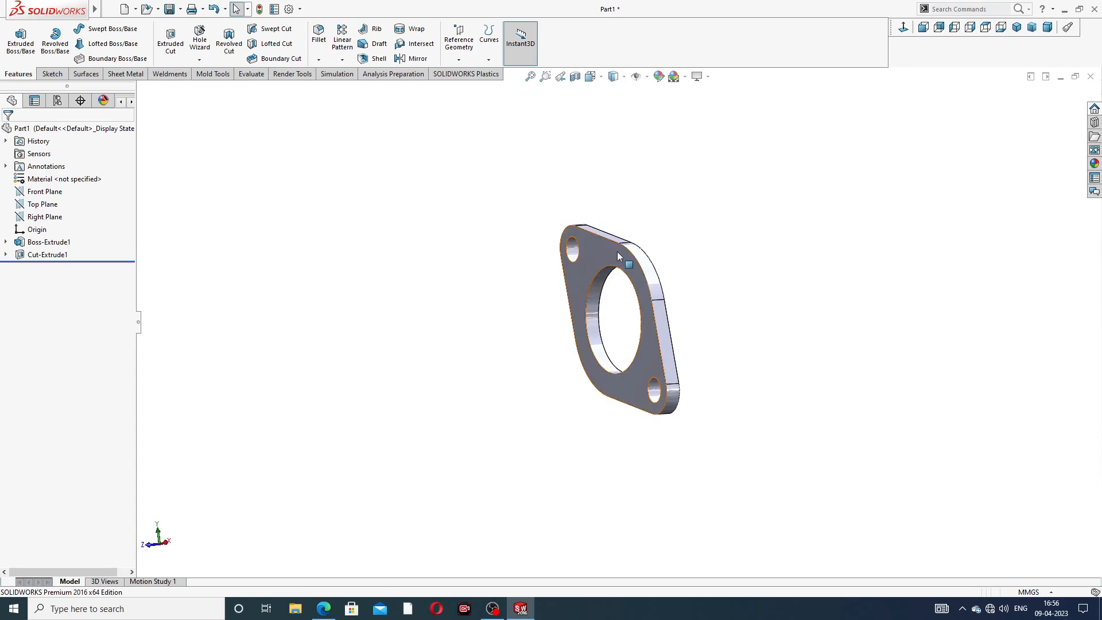
pyautogui.scroll(-2, 585, 353)
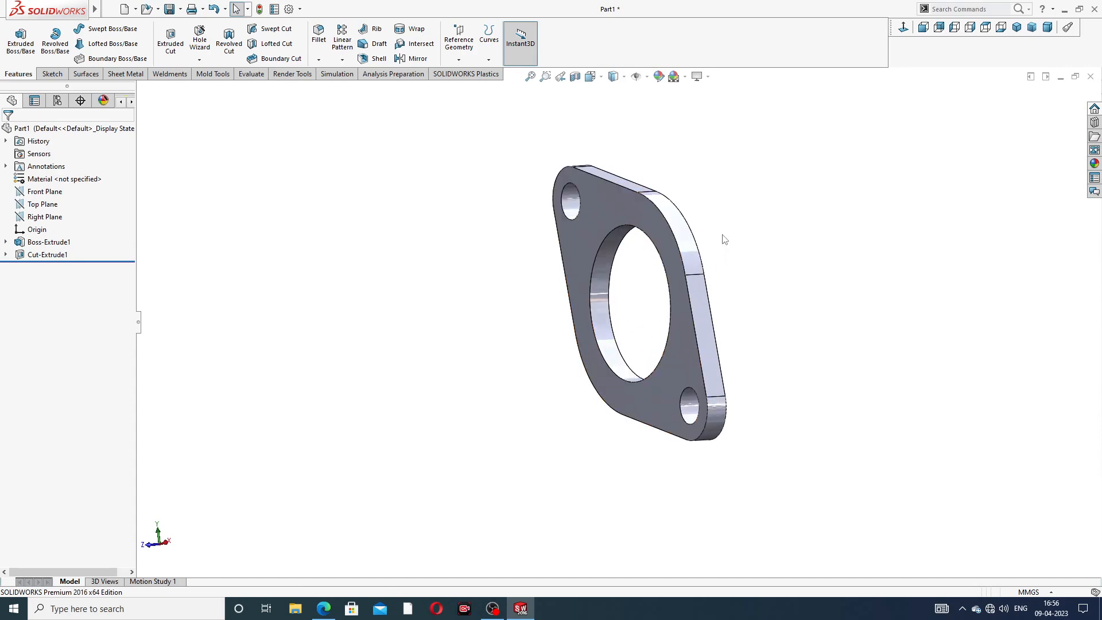
pyautogui.scroll(2, 681, 239)
pyautogui.scroll(-2, 657, 304)
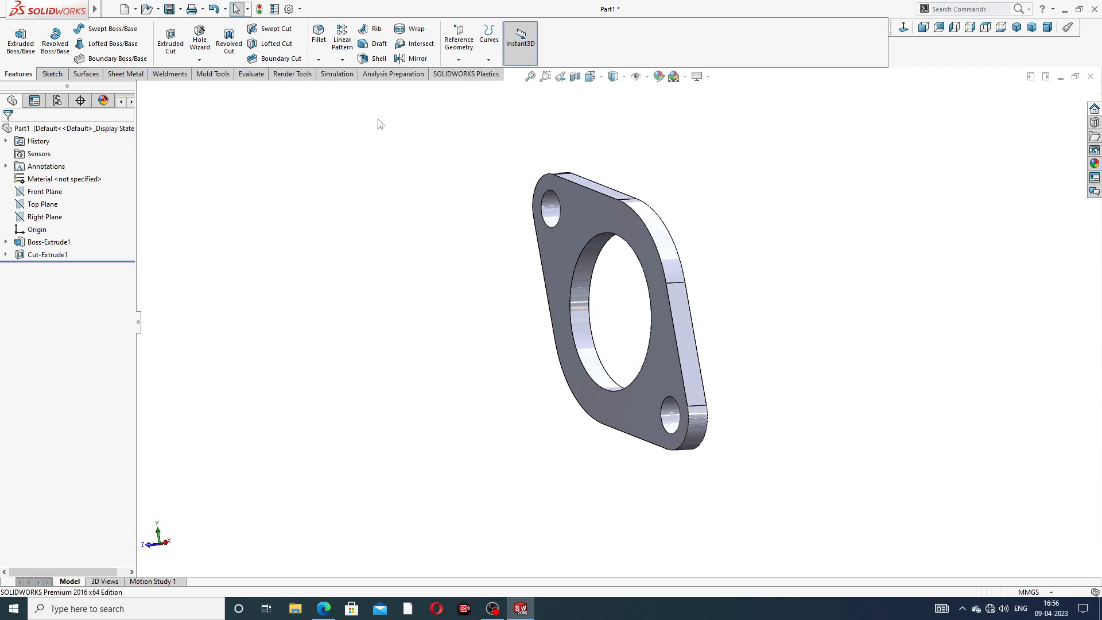
# On the flange's front face, sketch a horizontal centreline about 104 mm long from the origin in the negative X direction, and exit the sketch
pyautogui.click(573, 210)
pyautogui.click(620, 176)
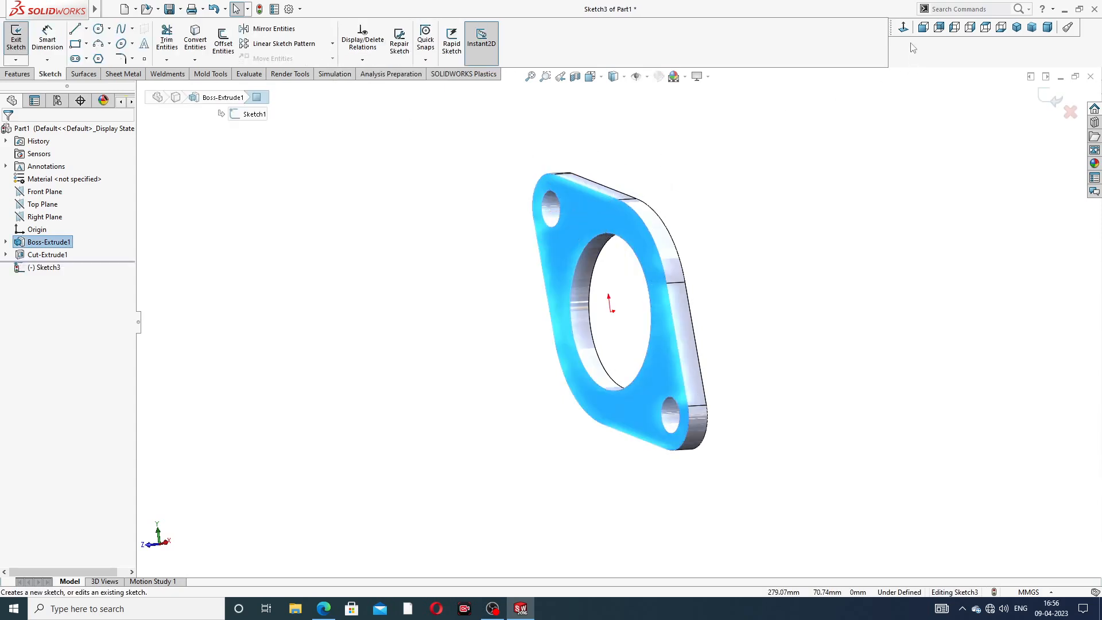
pyautogui.click(86, 29)
pyautogui.click(103, 59)
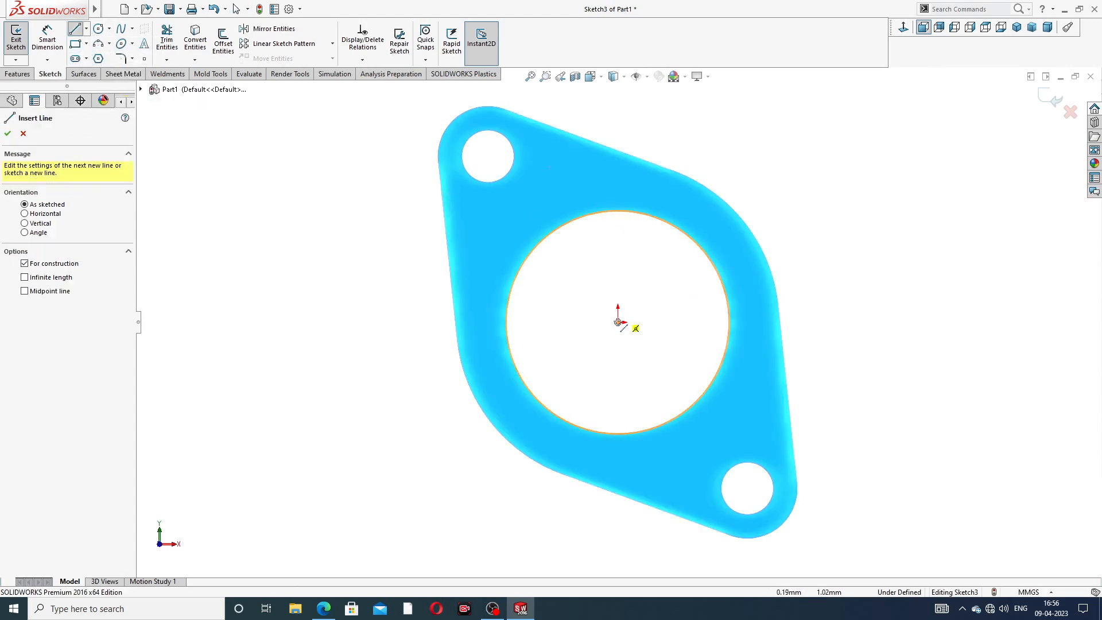
pyautogui.click(618, 322)
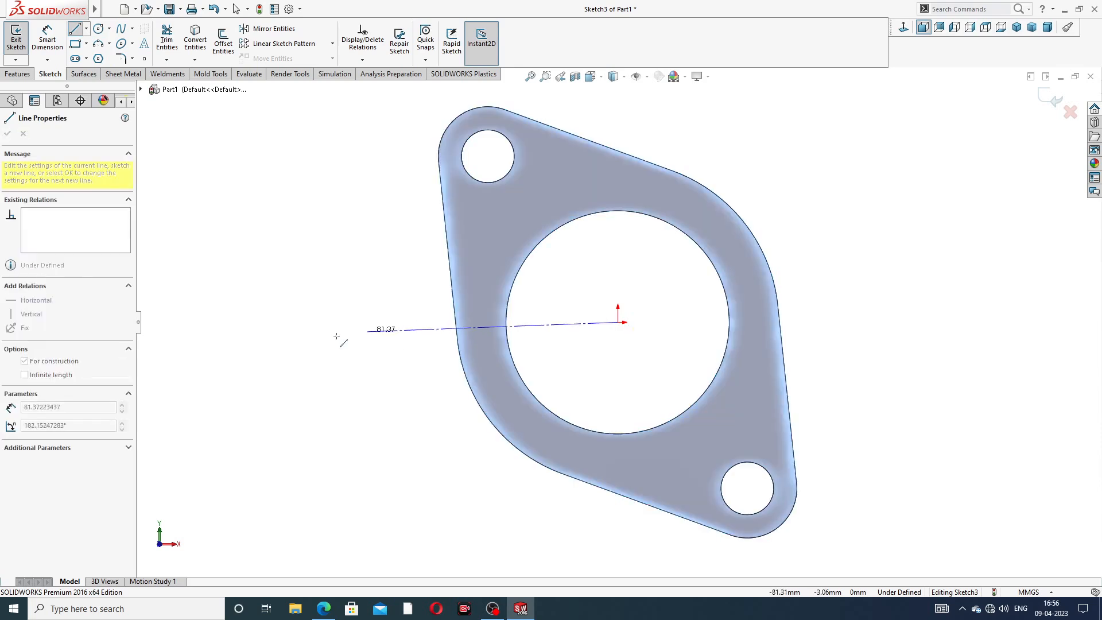
pyautogui.click(295, 322)
pyautogui.rightClick(336, 230)
pyautogui.click(356, 283)
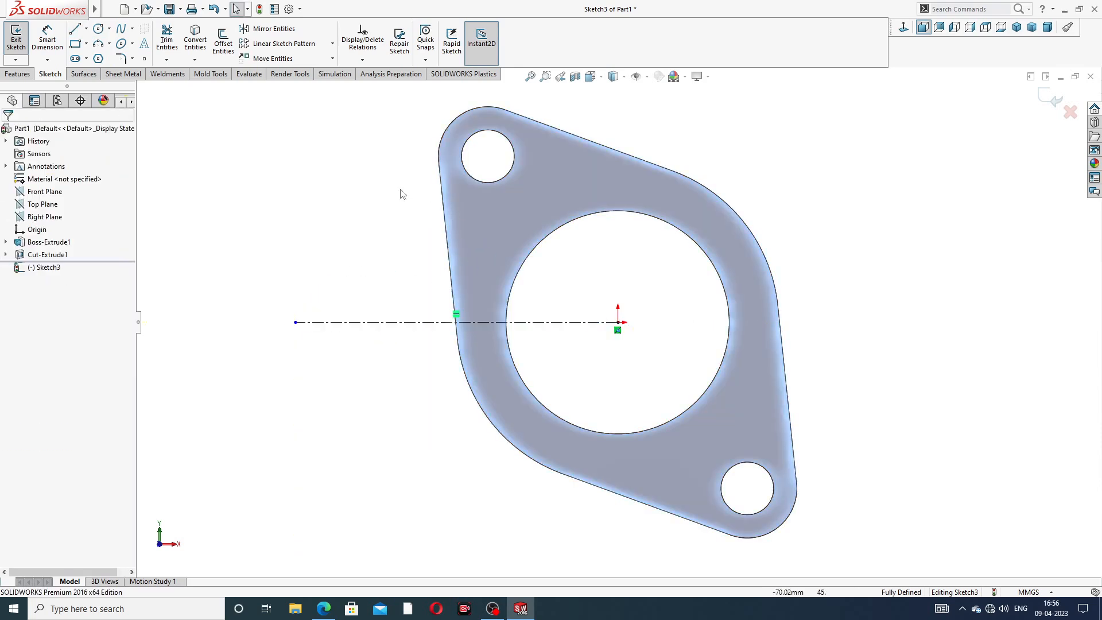
pyautogui.click(386, 323)
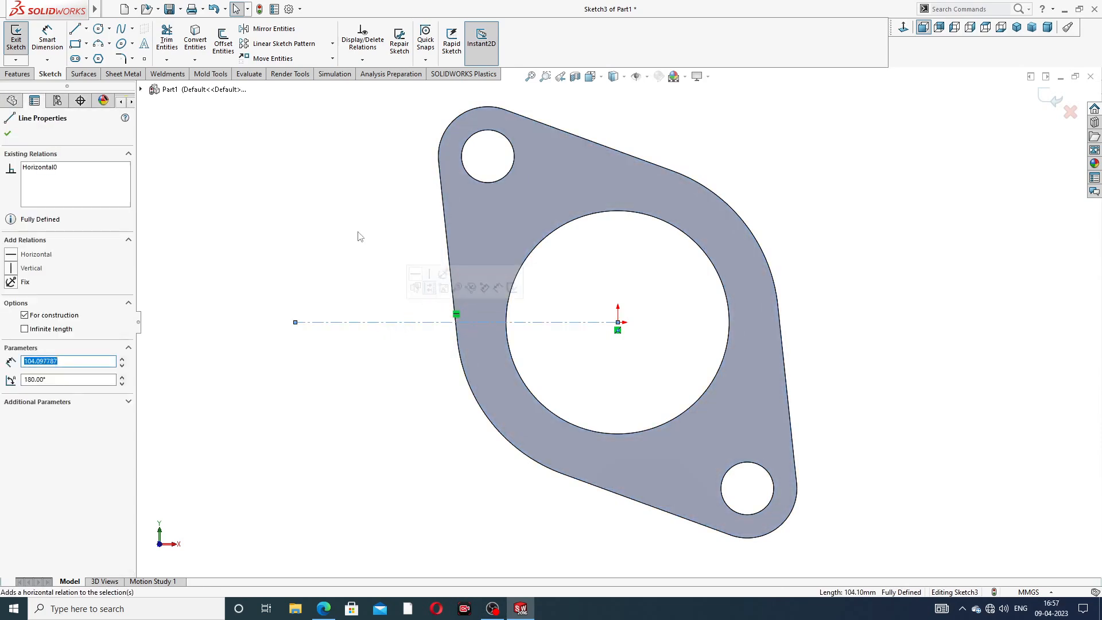
pyautogui.press('Escape')
pyautogui.press('z')
pyautogui.press('z')
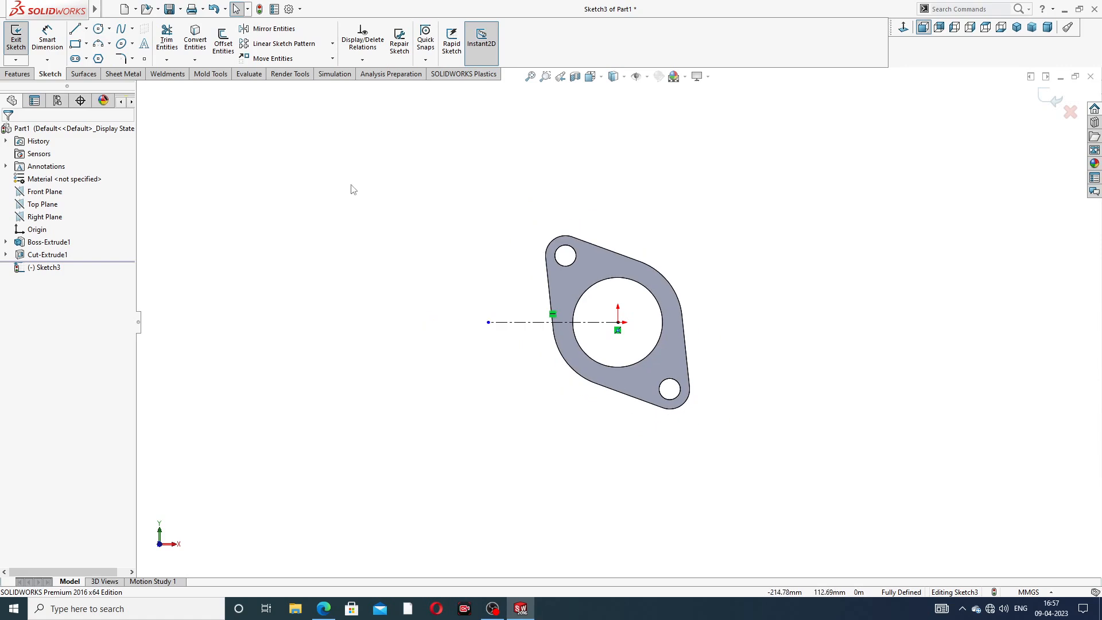
pyautogui.click(1056, 99)
# Start a linear pattern along the sketched horizontal centreline with a spacing of 120 mm
pyautogui.click(343, 60)
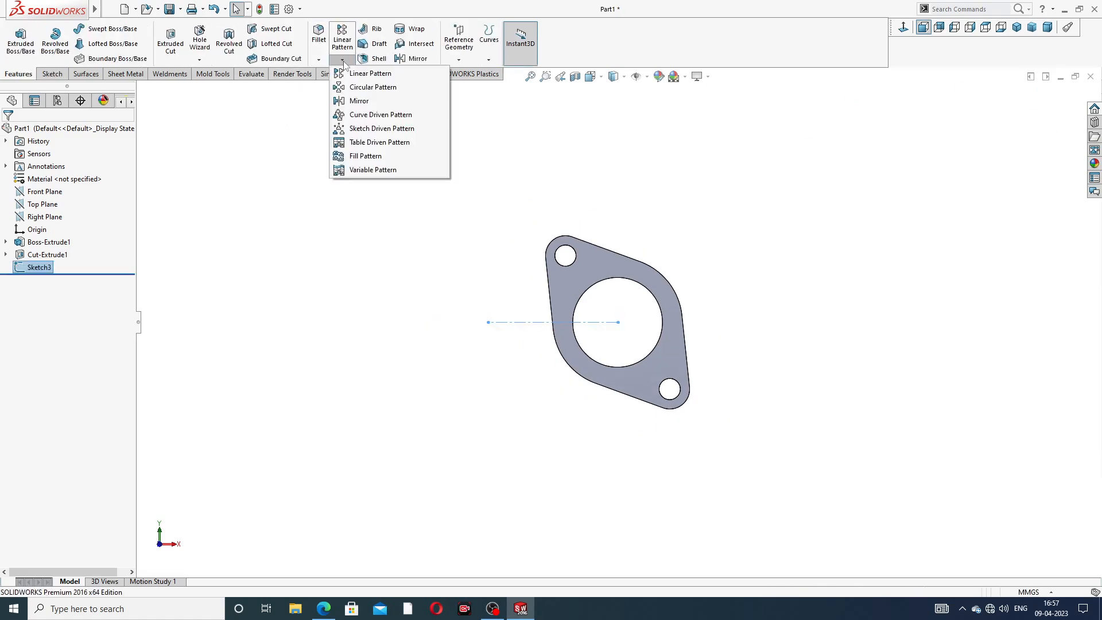
pyautogui.click(387, 76)
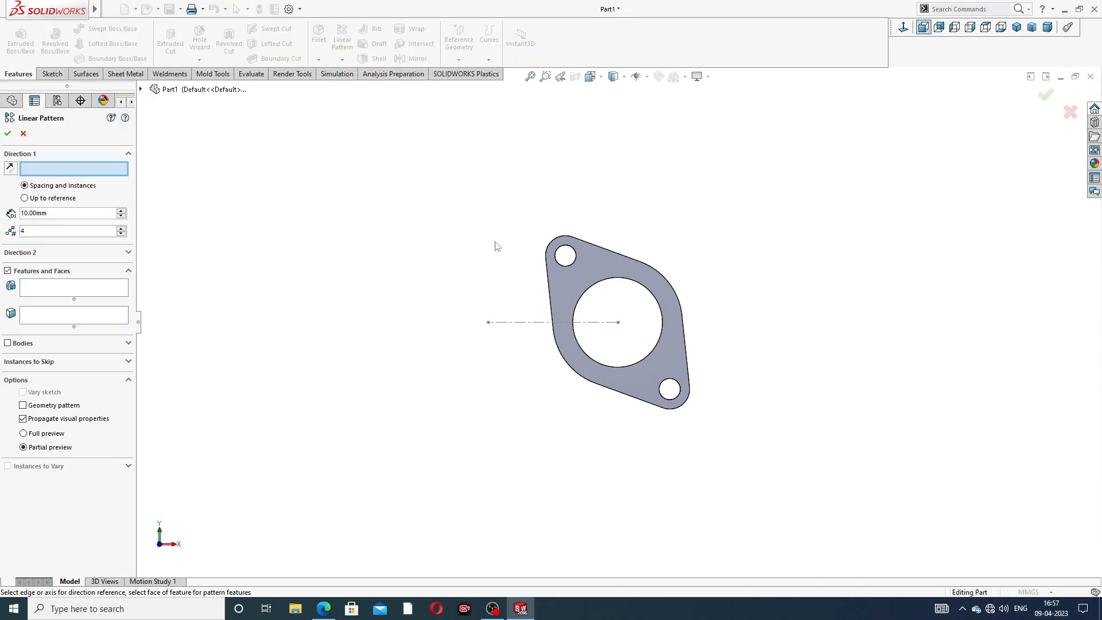
pyautogui.scroll(-2, 539, 353)
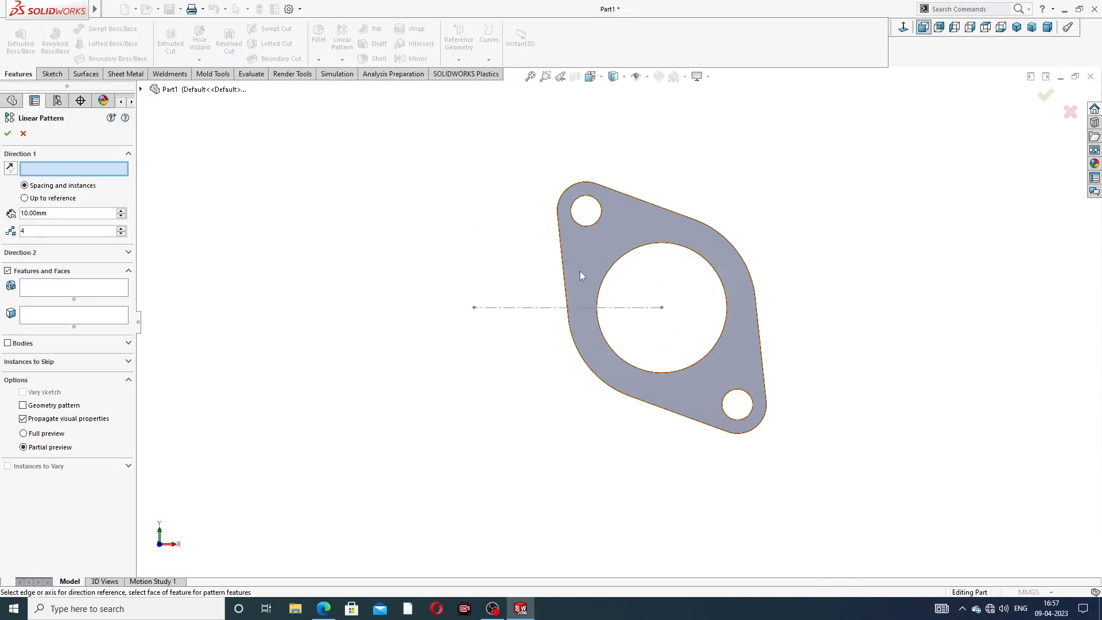
pyautogui.click(547, 308)
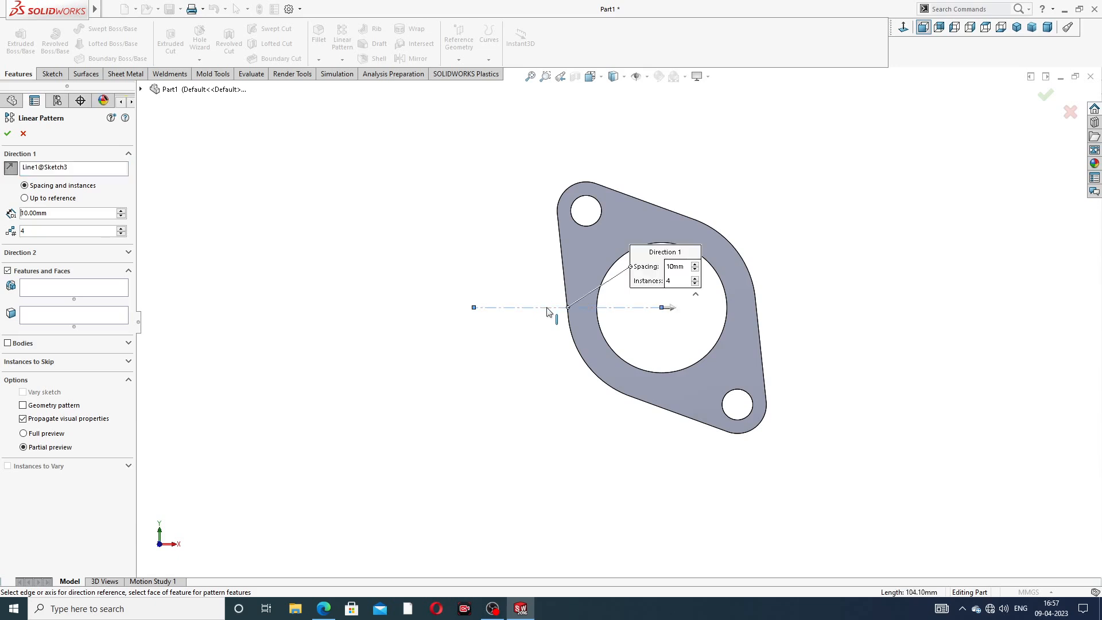
pyautogui.doubleClick(54, 214)
pyautogui.write('12')
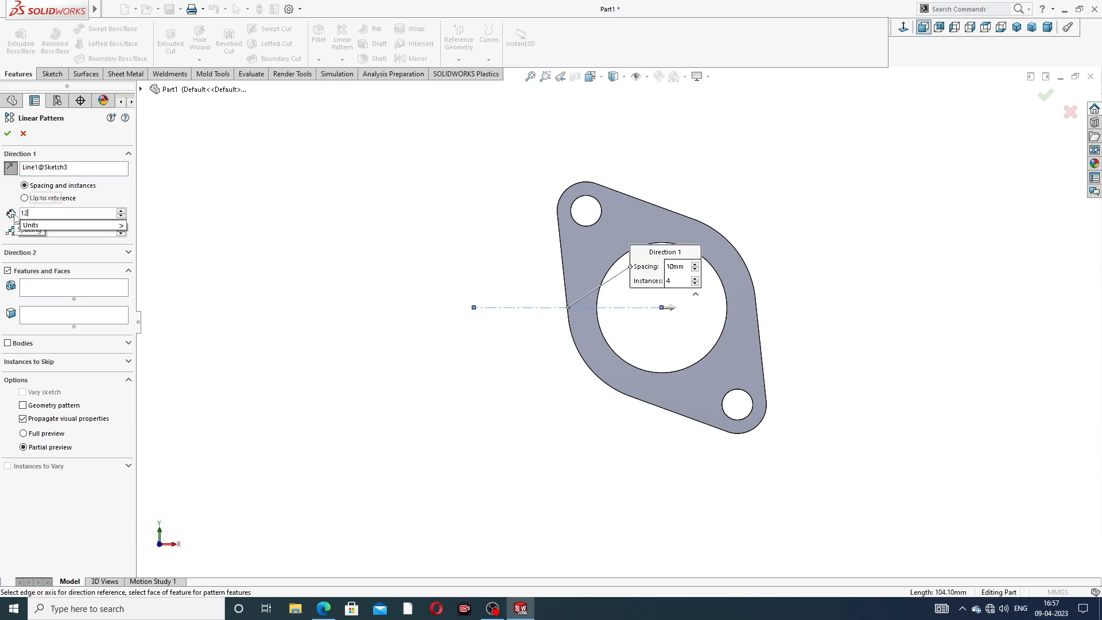
pyautogui.write('0')
pyautogui.press('Return')
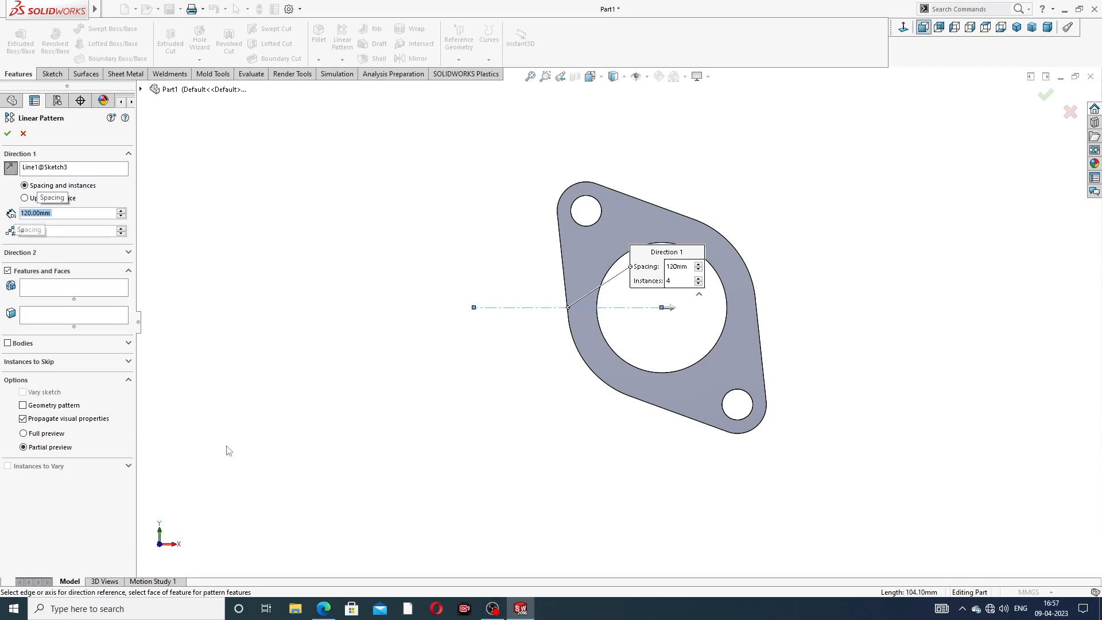
# Check the pattern layout in the PDF drawing, and pattern the flange body as 4 instances in the reversed, negative X direction
pyautogui.click(323, 608)
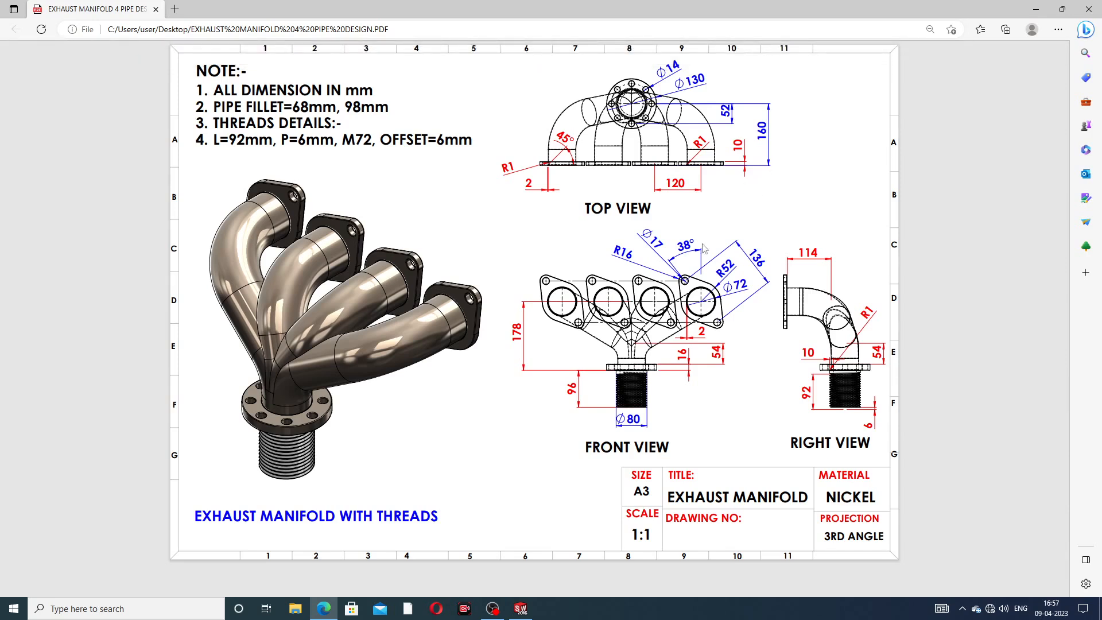
pyautogui.click(324, 608)
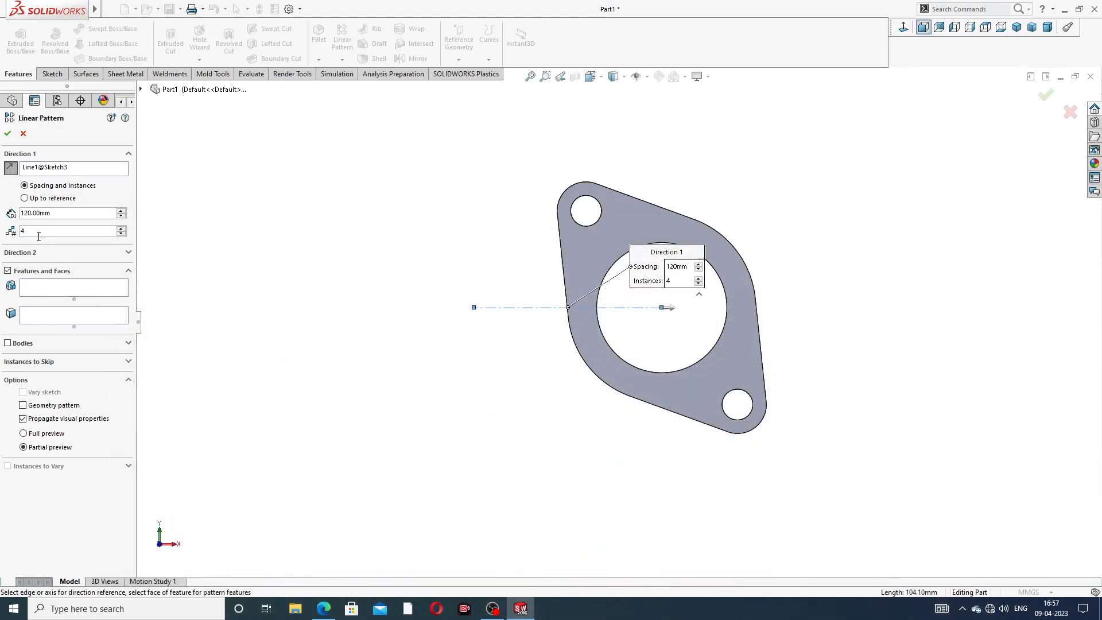
pyautogui.click(7, 344)
pyautogui.click(569, 244)
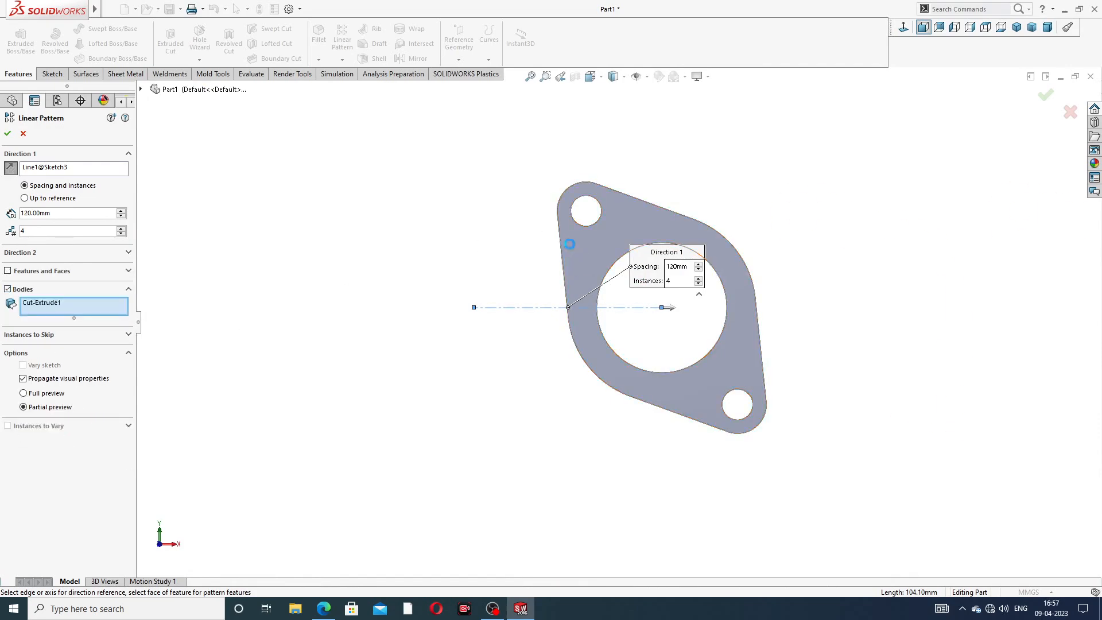
pyautogui.click(10, 167)
pyautogui.scroll(3, 453, 264)
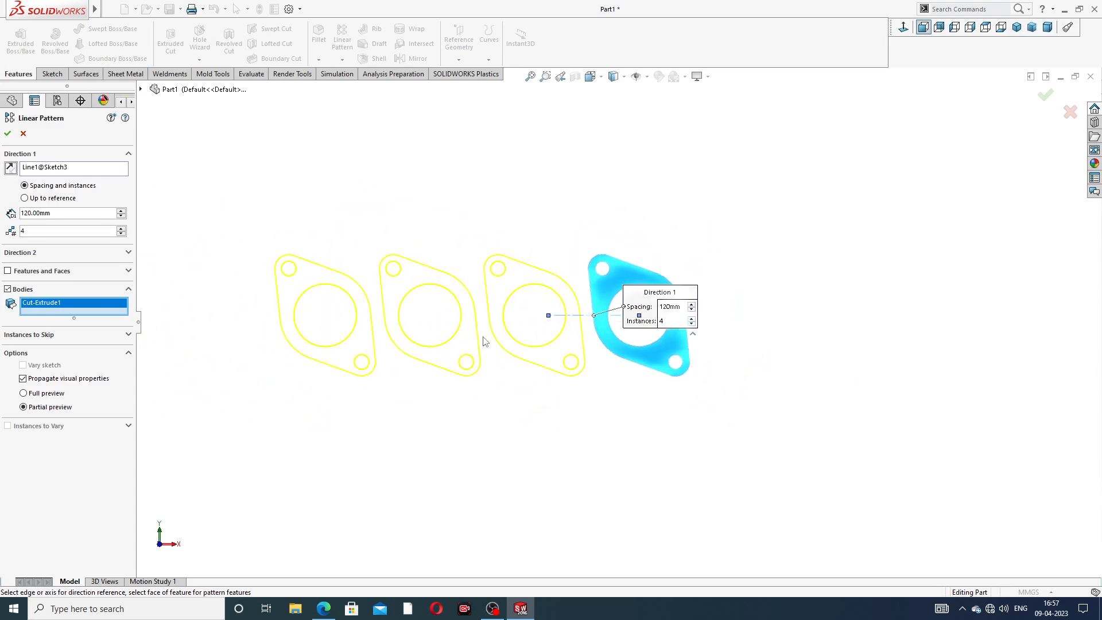
pyautogui.click(8, 134)
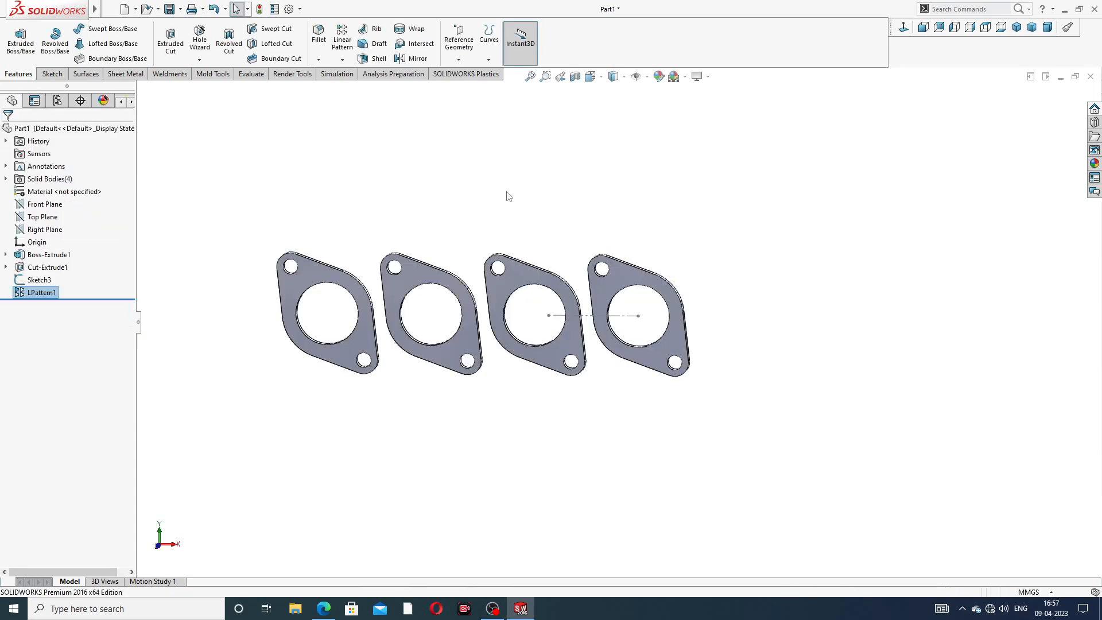
# Hide the centreline sketch that gives the linear pattern its direction
pyautogui.scroll(-3, 588, 330)
pyautogui.click(604, 304)
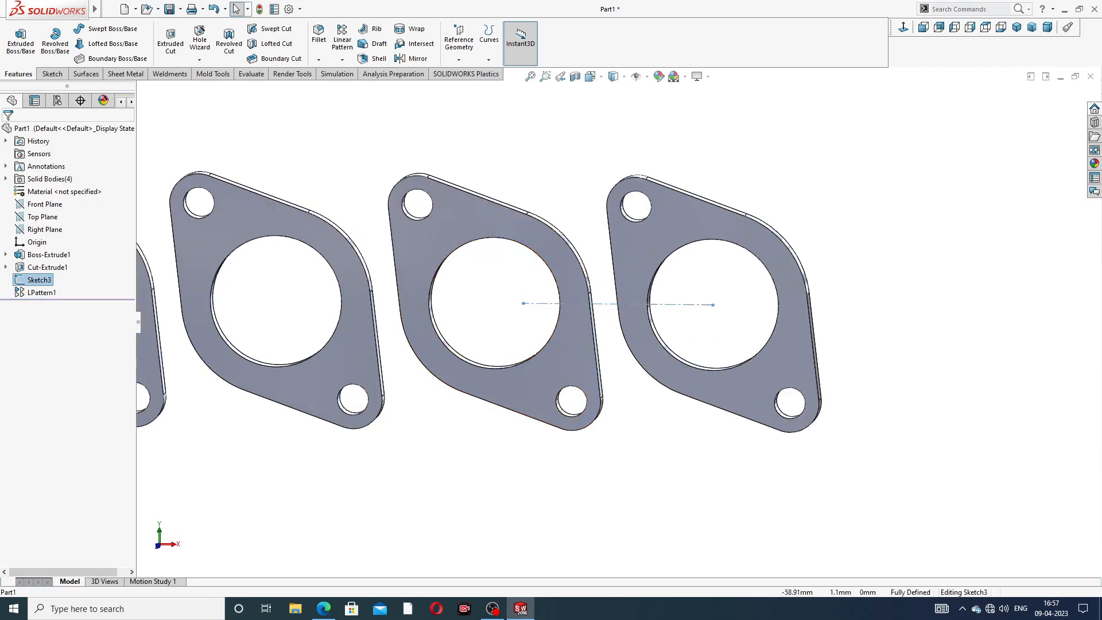
pyautogui.click(650, 268)
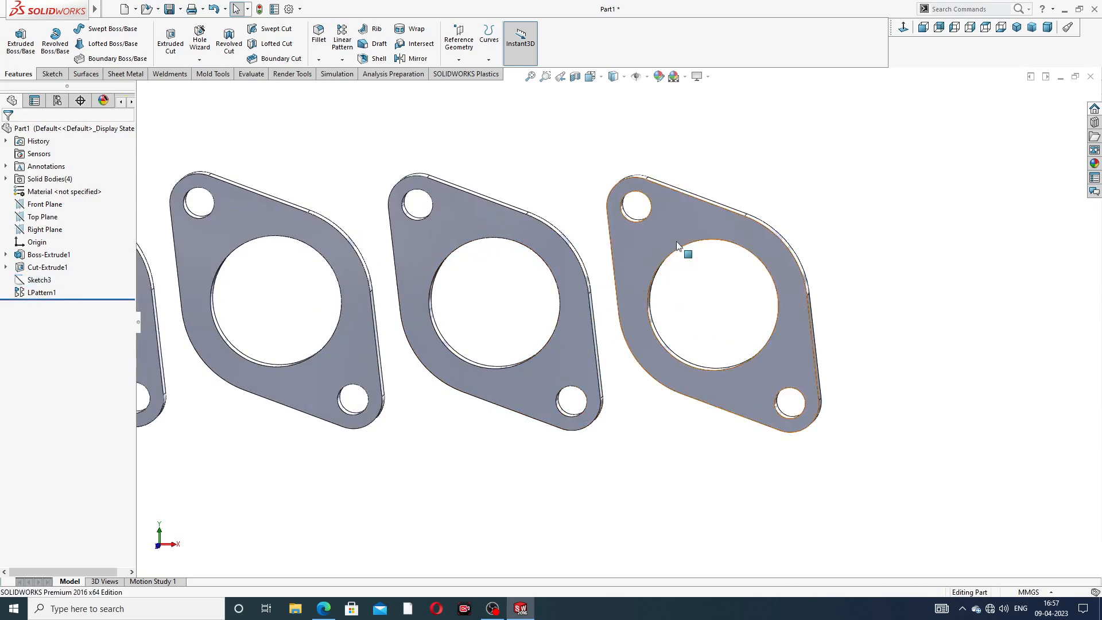
# Examine the row of flanges in an isometric view and consult the PDF drawing for the outlet flange's position
pyautogui.scroll(3, 510, 304)
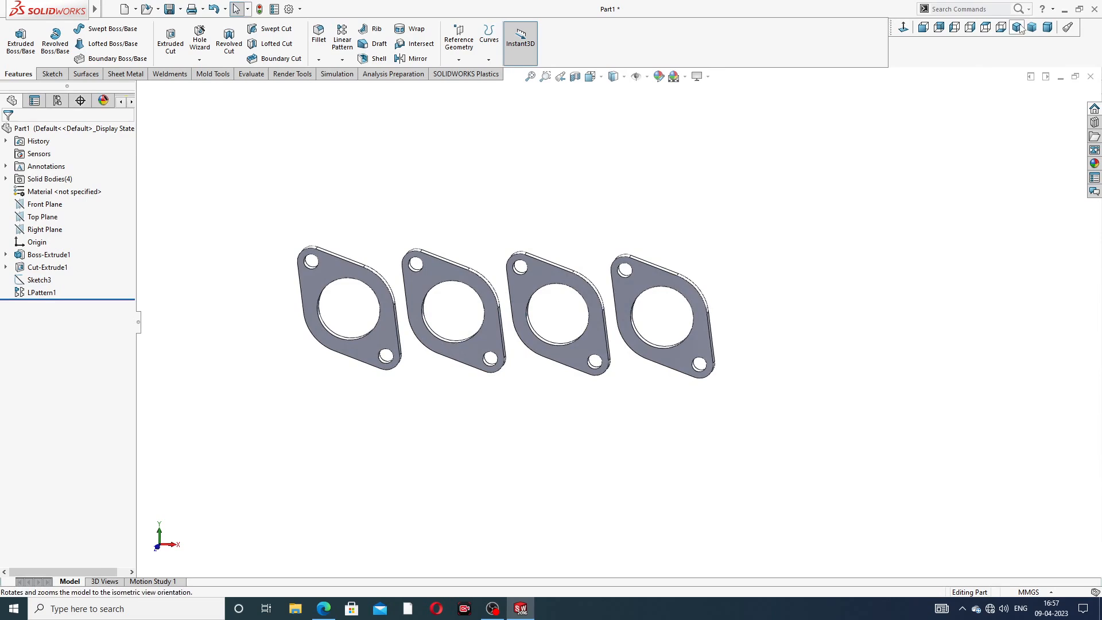
pyautogui.click(1017, 27)
pyautogui.scroll(4, 793, 237)
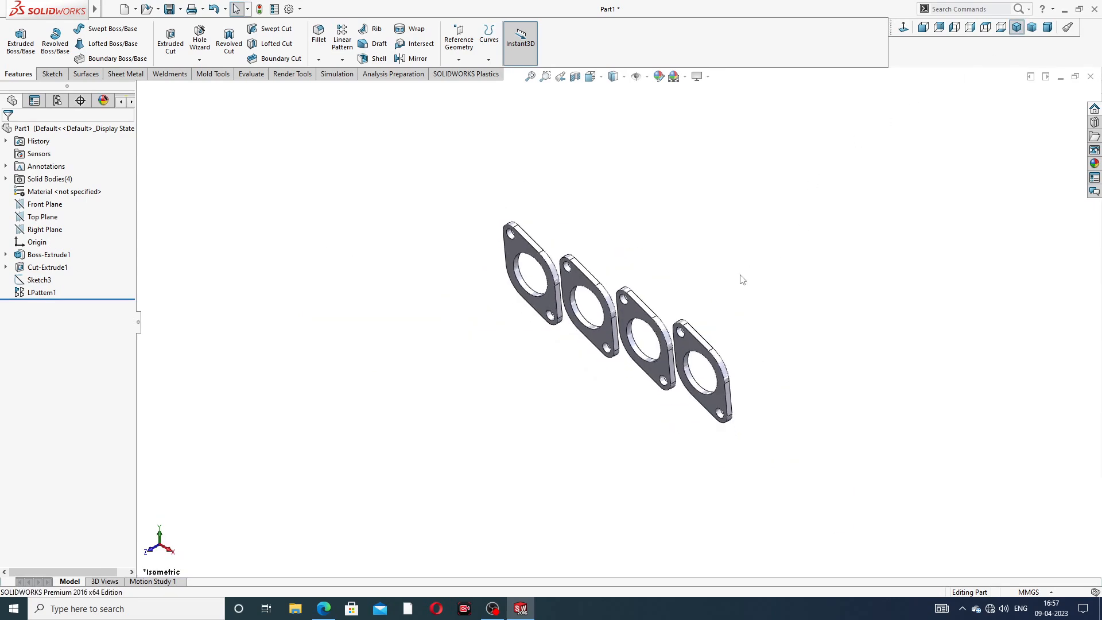
pyautogui.moveTo(742, 279); pyautogui.dragTo(753, 265, button='middle')
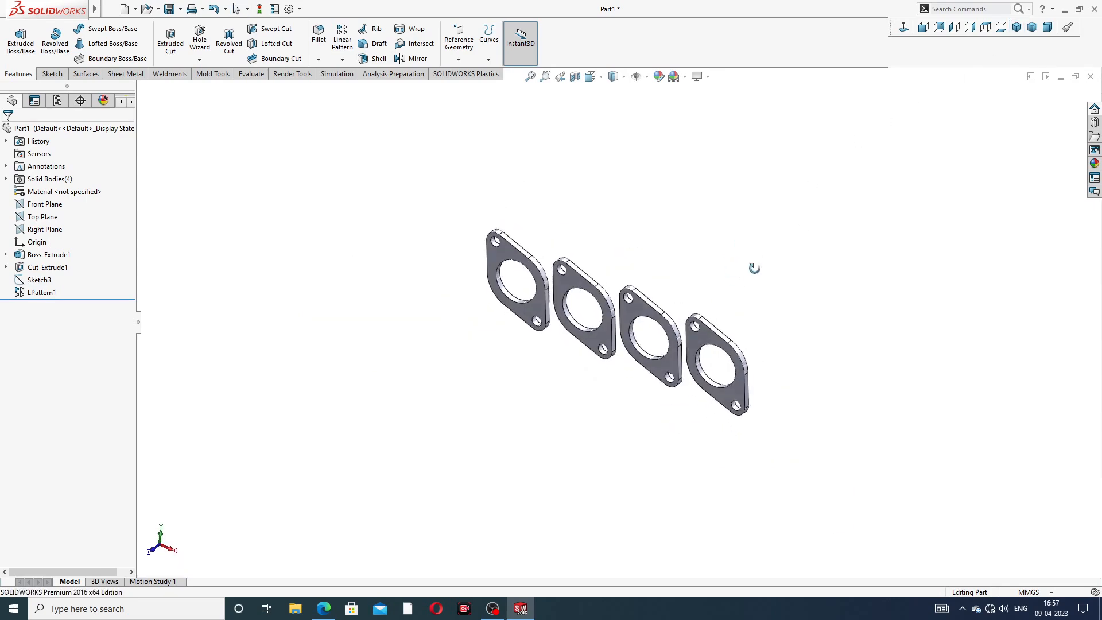
pyautogui.click(324, 609)
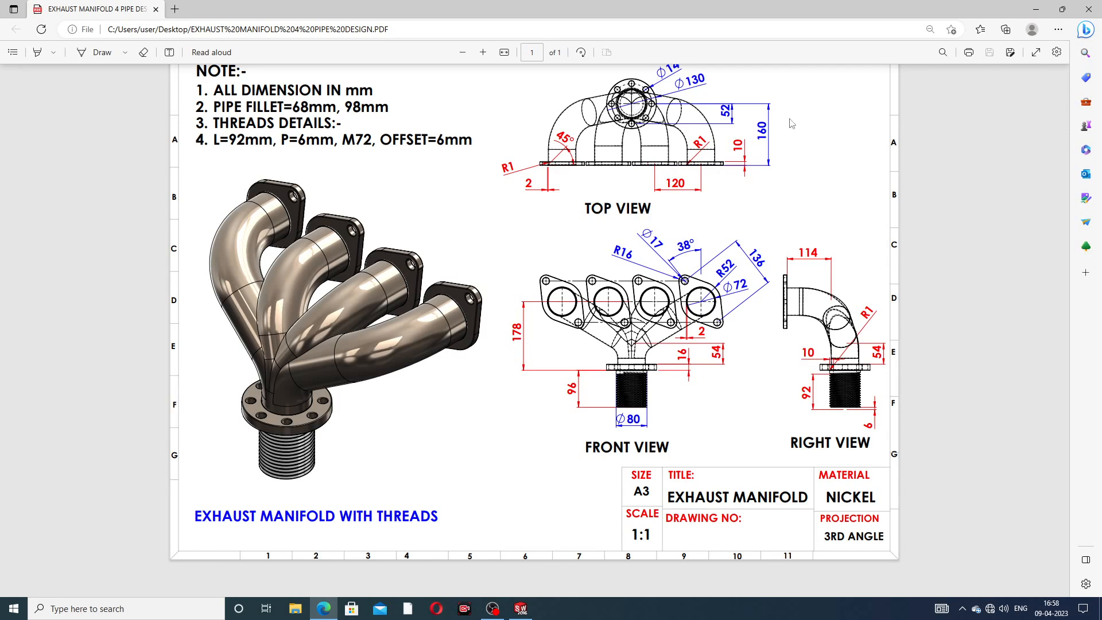
pyautogui.click(337, 606)
pyautogui.click(338, 605)
pyautogui.hotkey('alt', 'Tab')
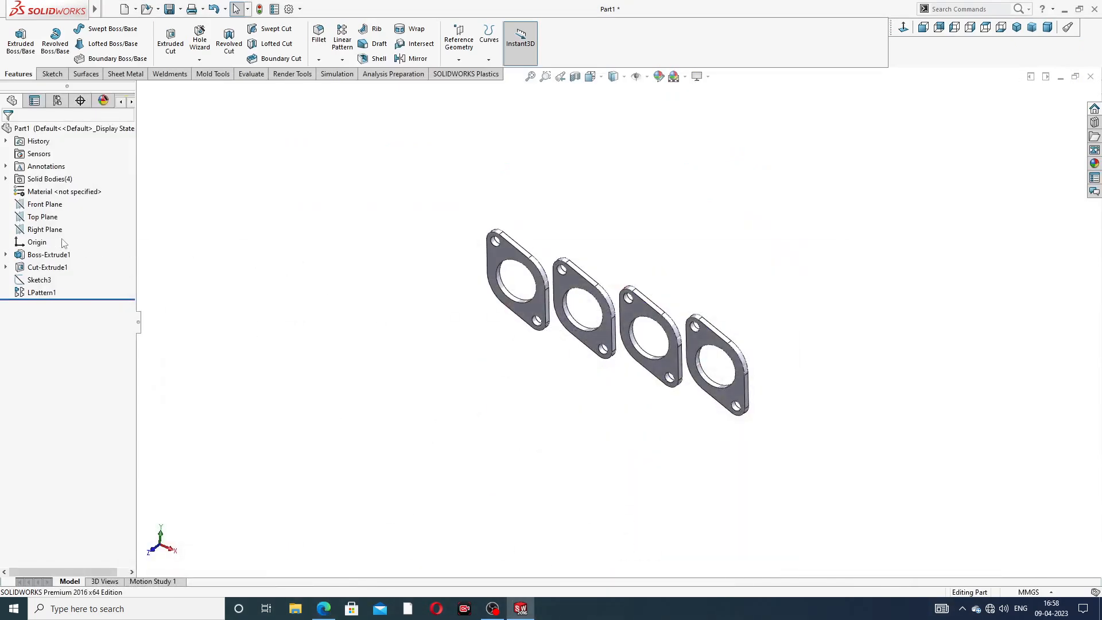
# Create a reference plane parallel to the Top Plane, offset 178 mm below it
pyautogui.click(54, 221)
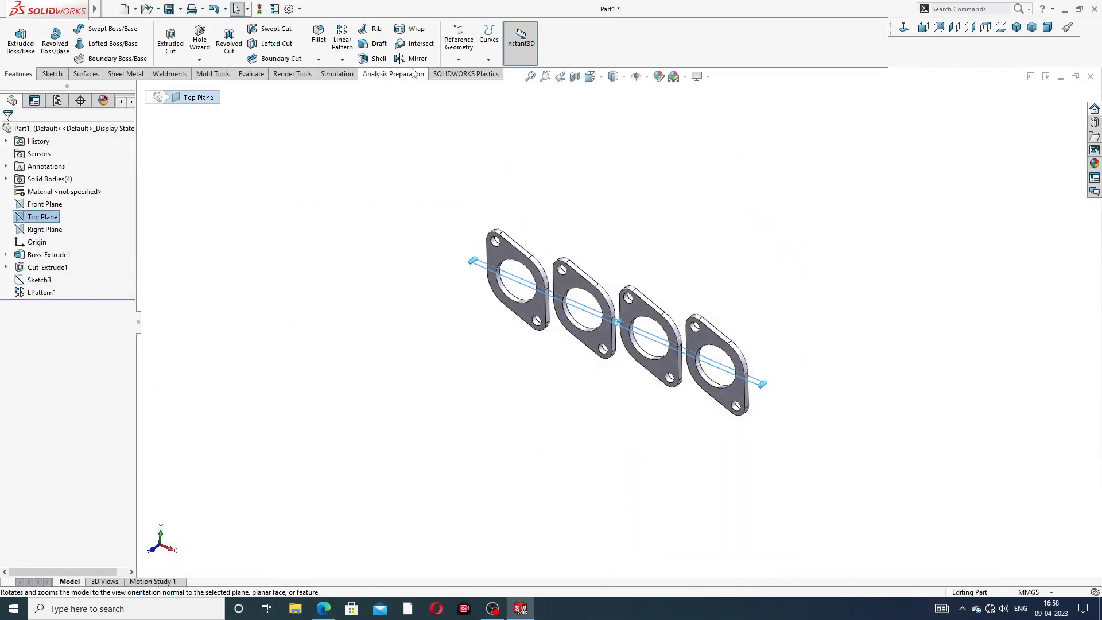
pyautogui.click(458, 59)
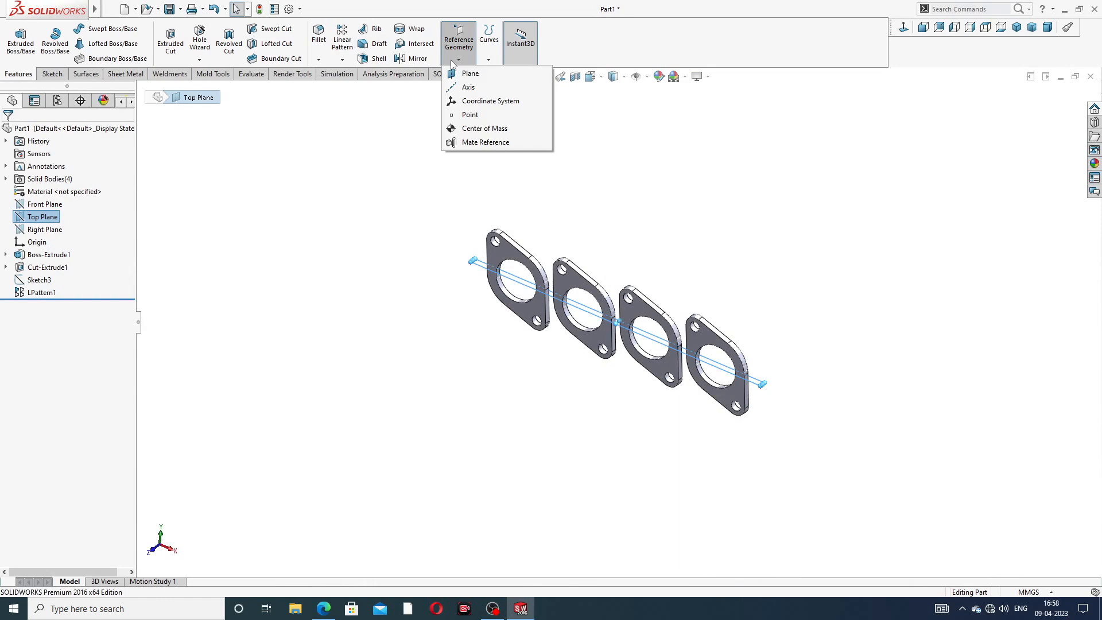
pyautogui.click(476, 72)
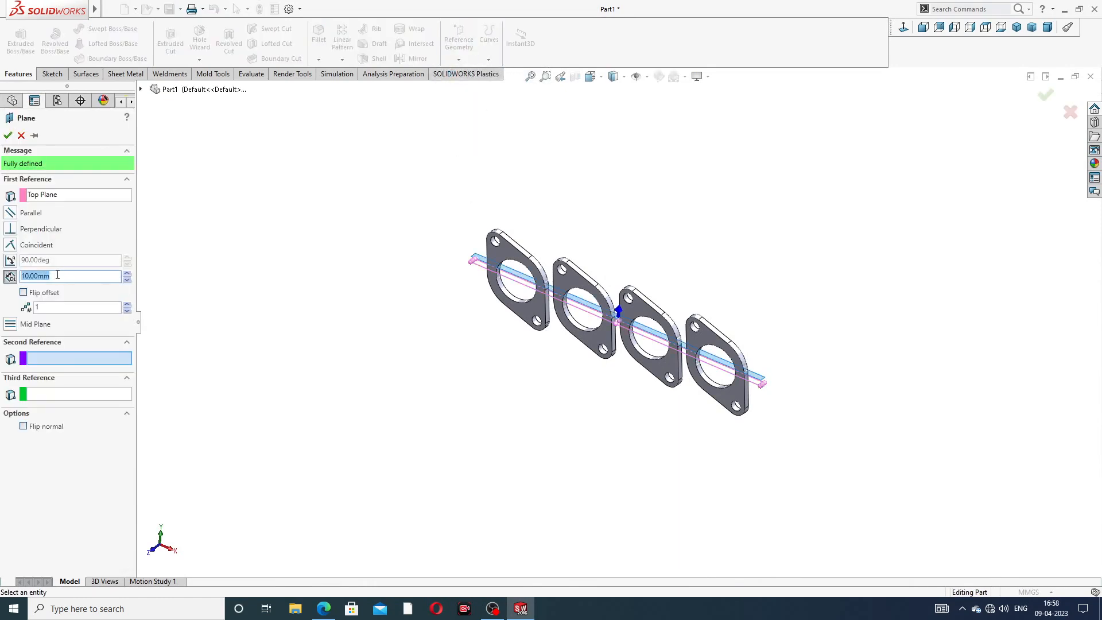
pyautogui.write('1')
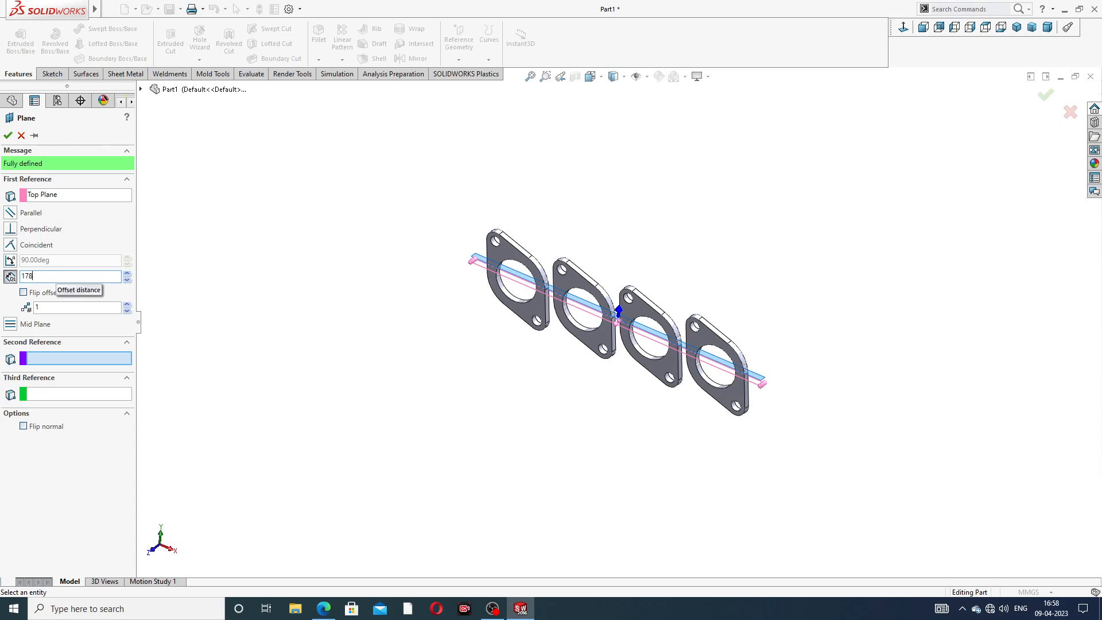
pyautogui.write('78')
pyautogui.press('Return')
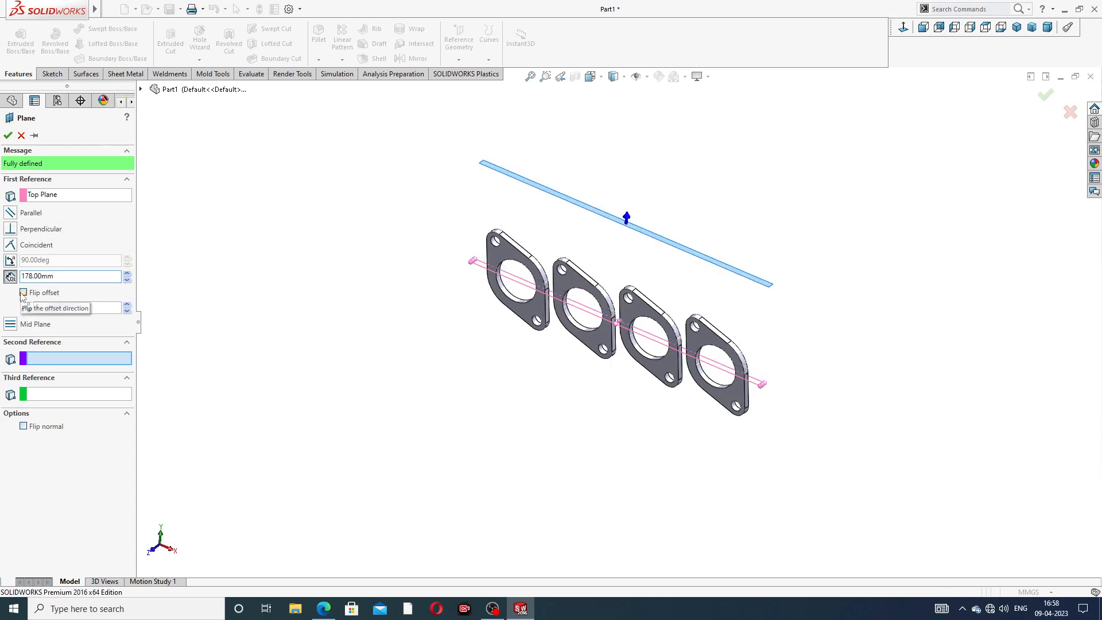
pyautogui.click(23, 292)
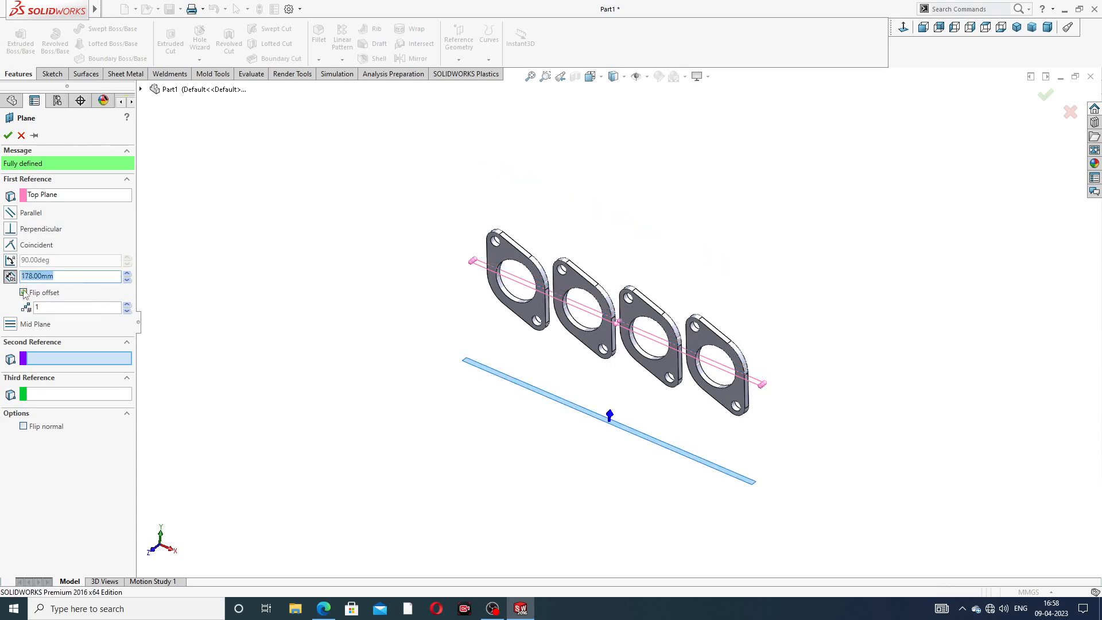
pyautogui.click(8, 135)
# Open a new sketch on the offset plane below the flanges and view it from the top
pyautogui.moveTo(623, 282); pyautogui.dragTo(729, 419, button='middle')
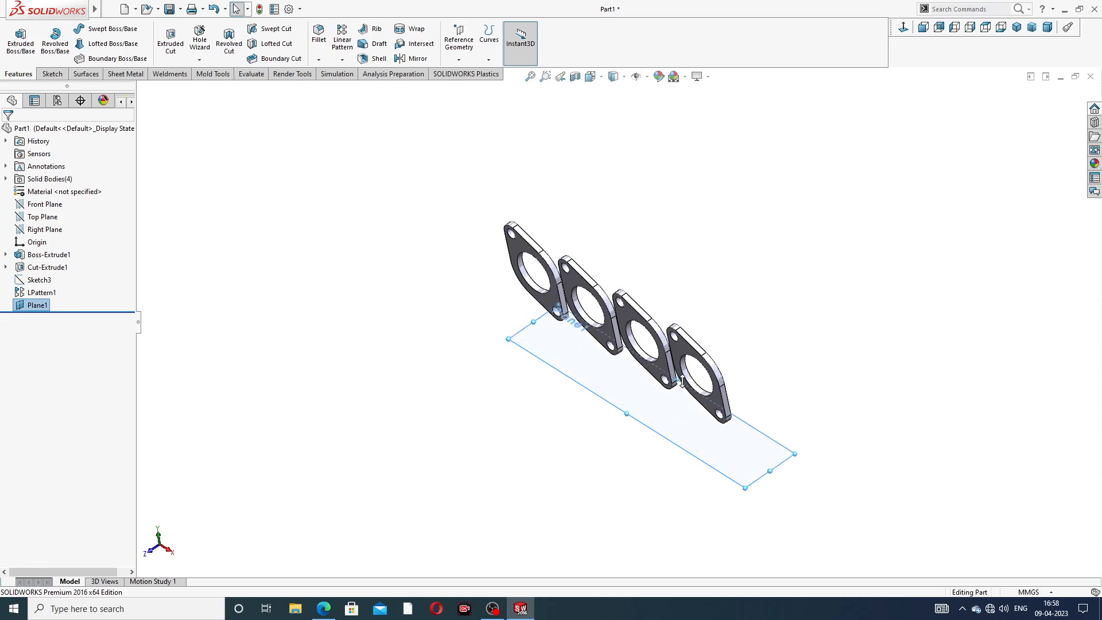
pyautogui.click(698, 439)
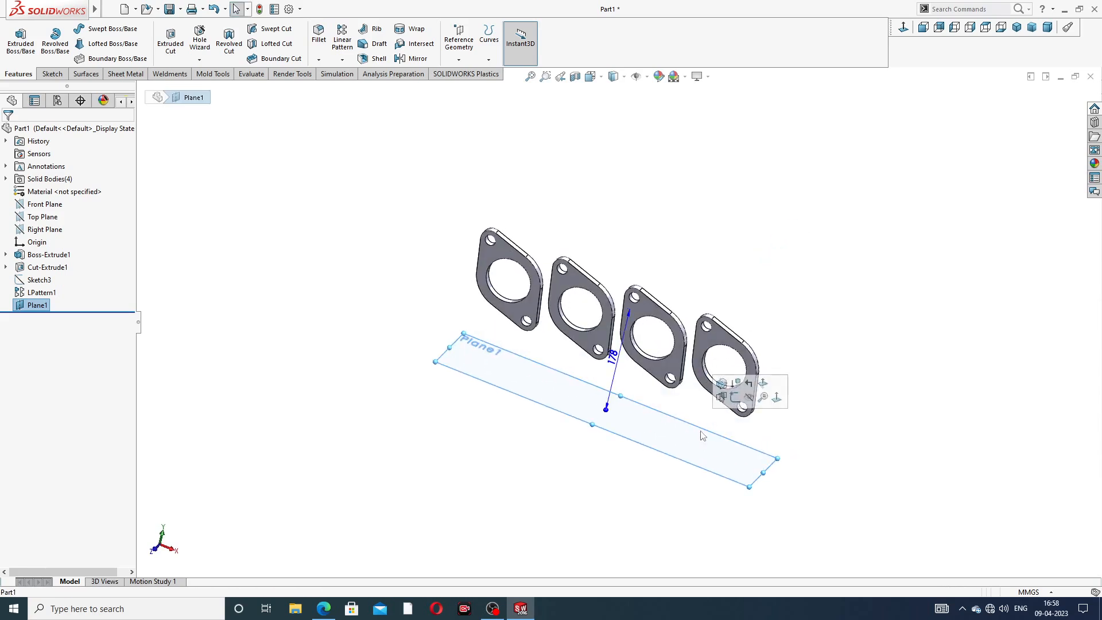
pyautogui.click(740, 395)
pyautogui.click(985, 27)
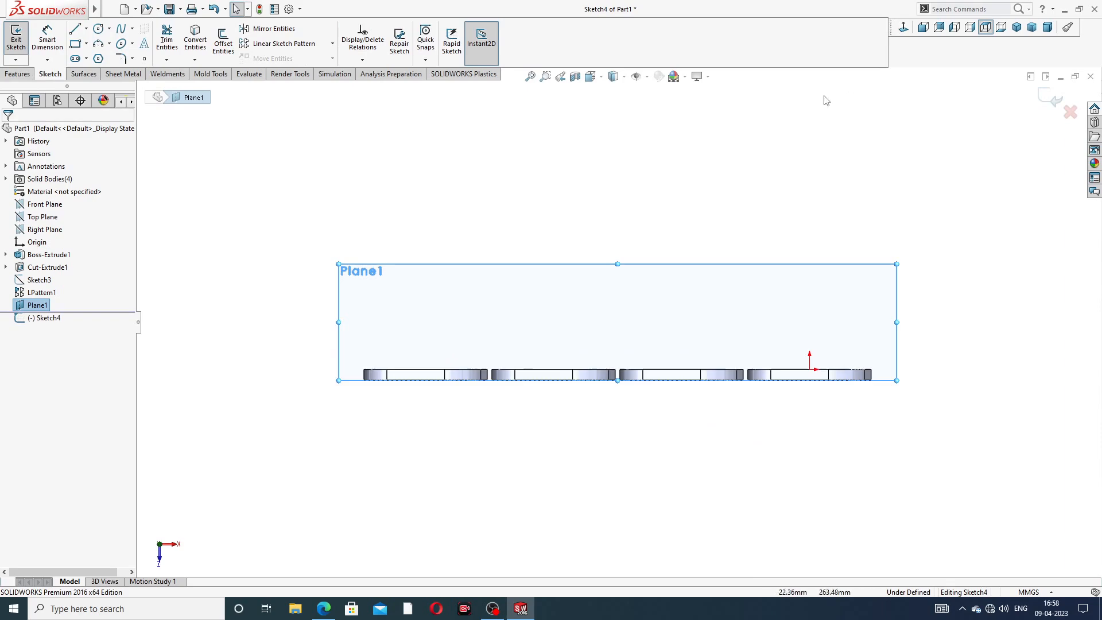
# Draw a horizontal construction centreline across the gap between the two middle flanges, joining their facing front corners
pyautogui.scroll(-3, 636, 365)
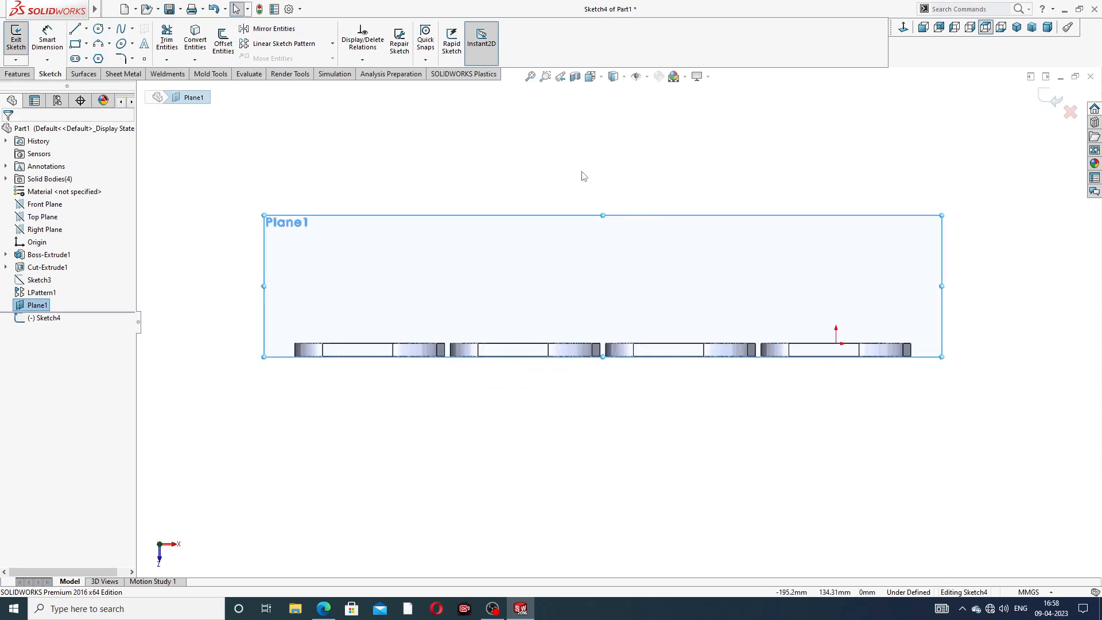
pyautogui.scroll(-3, 613, 356)
pyautogui.scroll(-4, 608, 367)
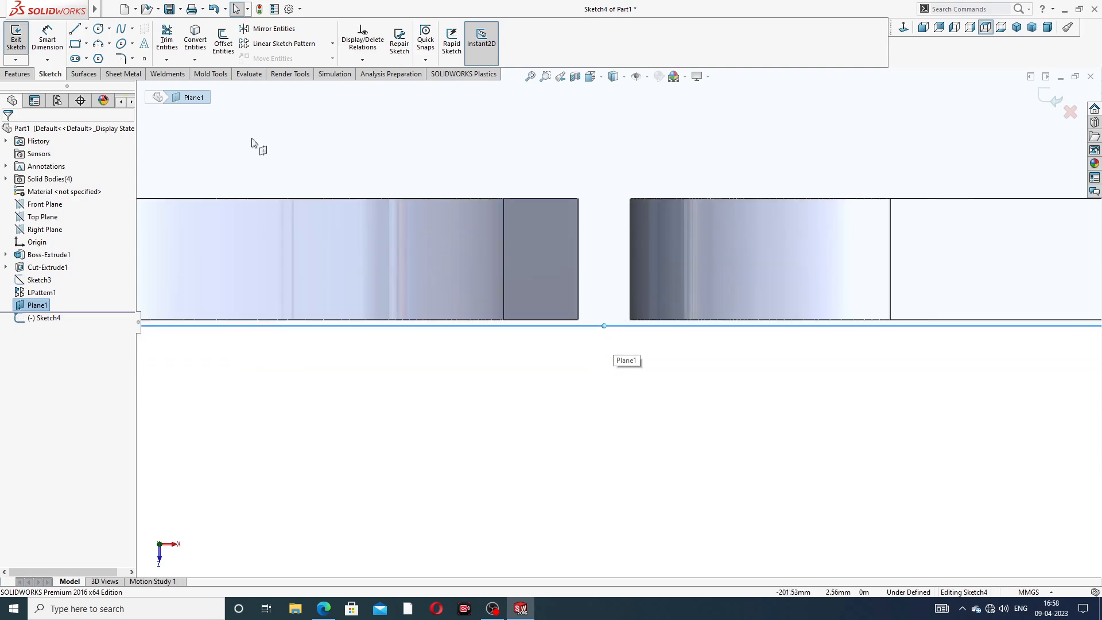
pyautogui.click(86, 28)
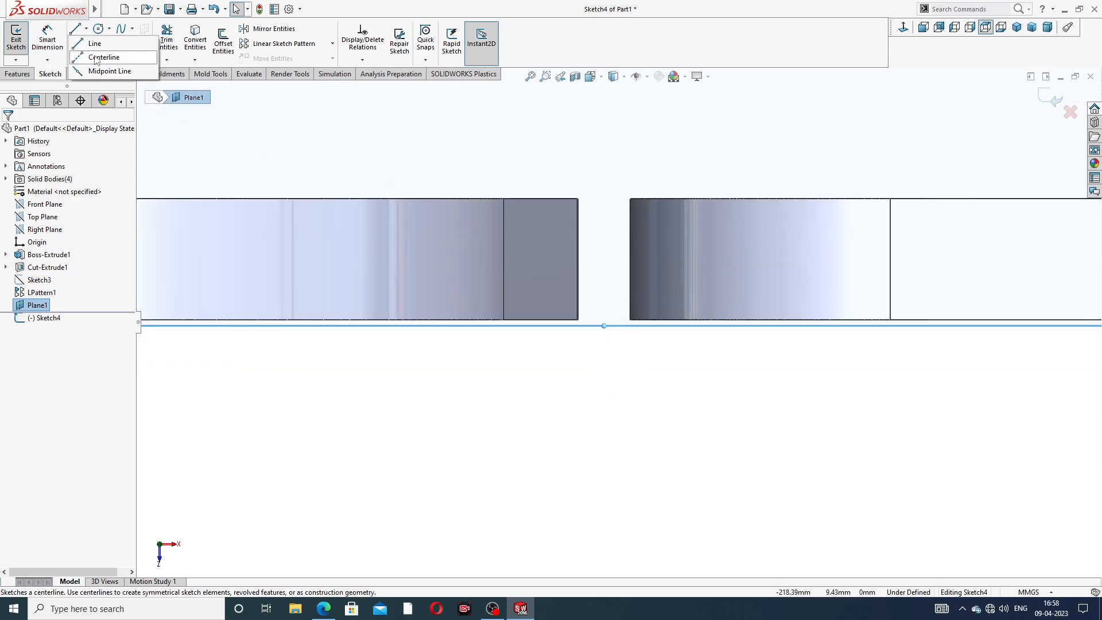
pyautogui.click(102, 52)
pyautogui.scroll(-2, 587, 335)
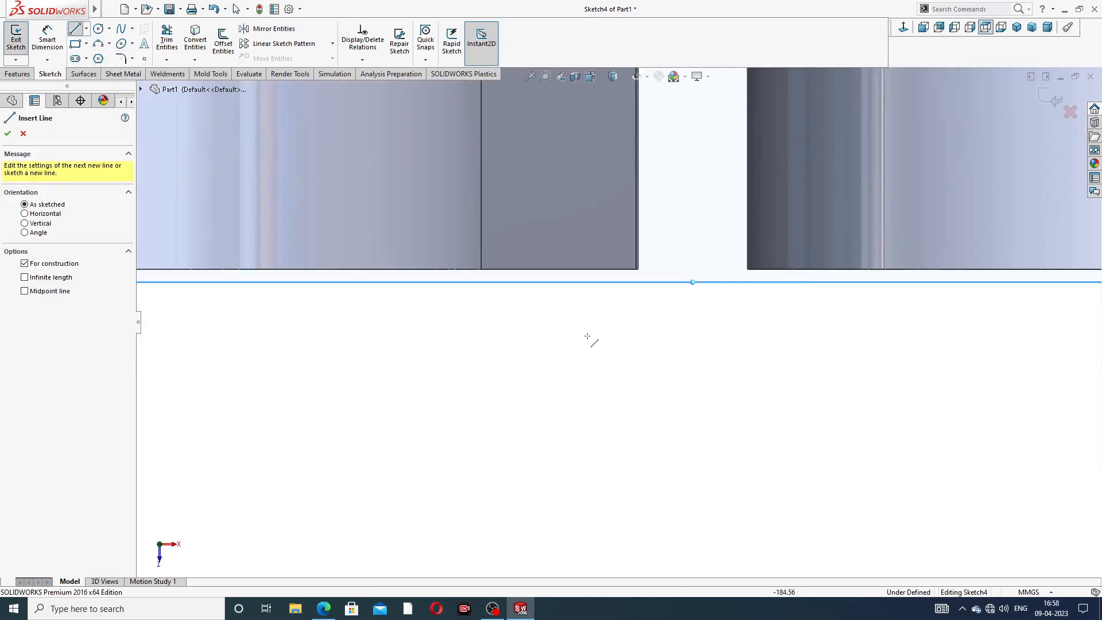
pyautogui.click(638, 268)
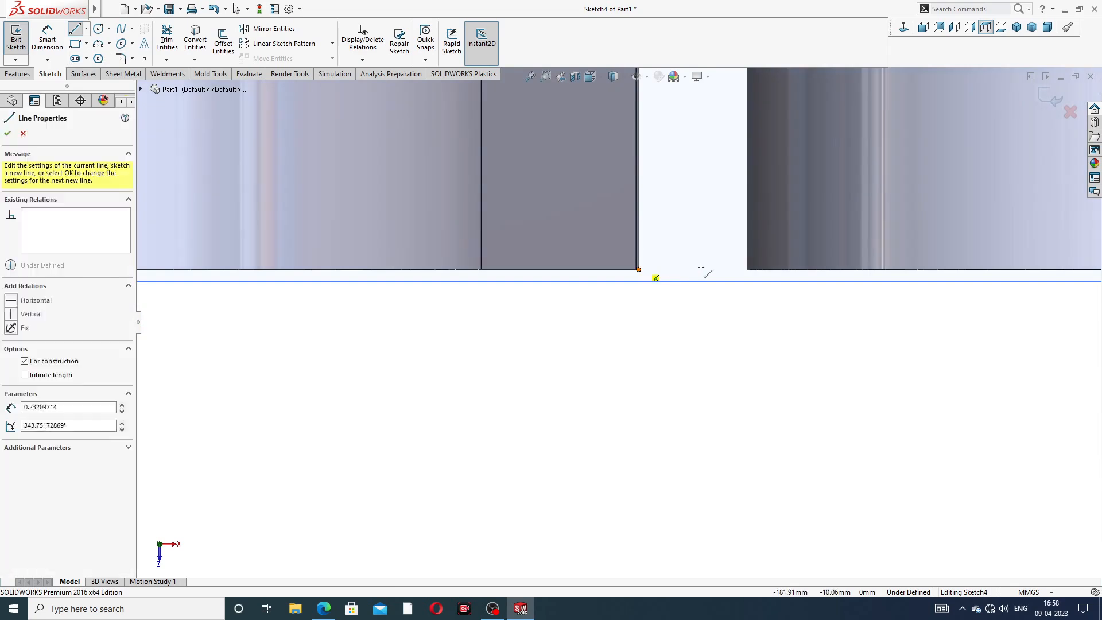
pyautogui.click(747, 268)
pyautogui.scroll(3, 619, 323)
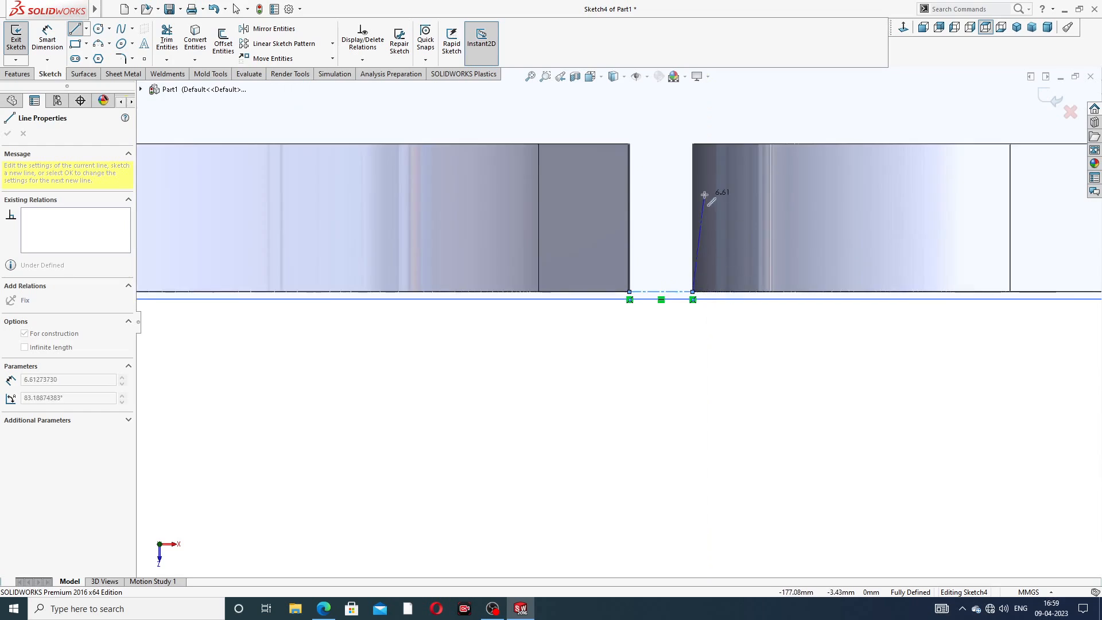
pyautogui.rightClick(711, 150)
pyautogui.click(735, 180)
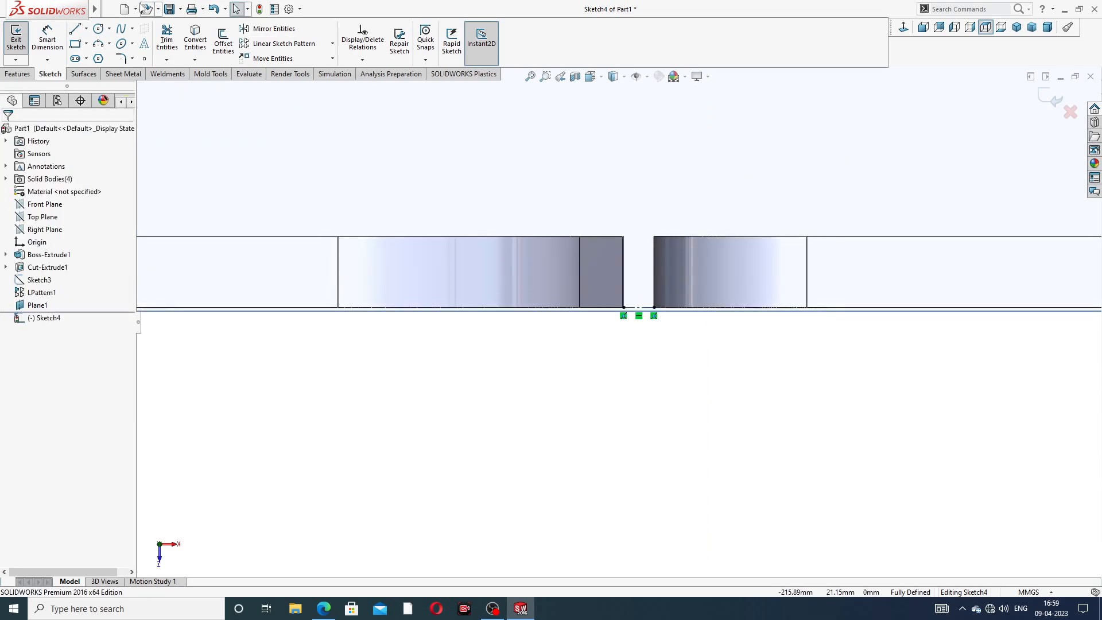
# Draw a vertical construction centreline about 88 mm long from the midpoint of the short horizontal centreline, extending away behind the flanges
pyautogui.click(86, 28)
pyautogui.click(95, 57)
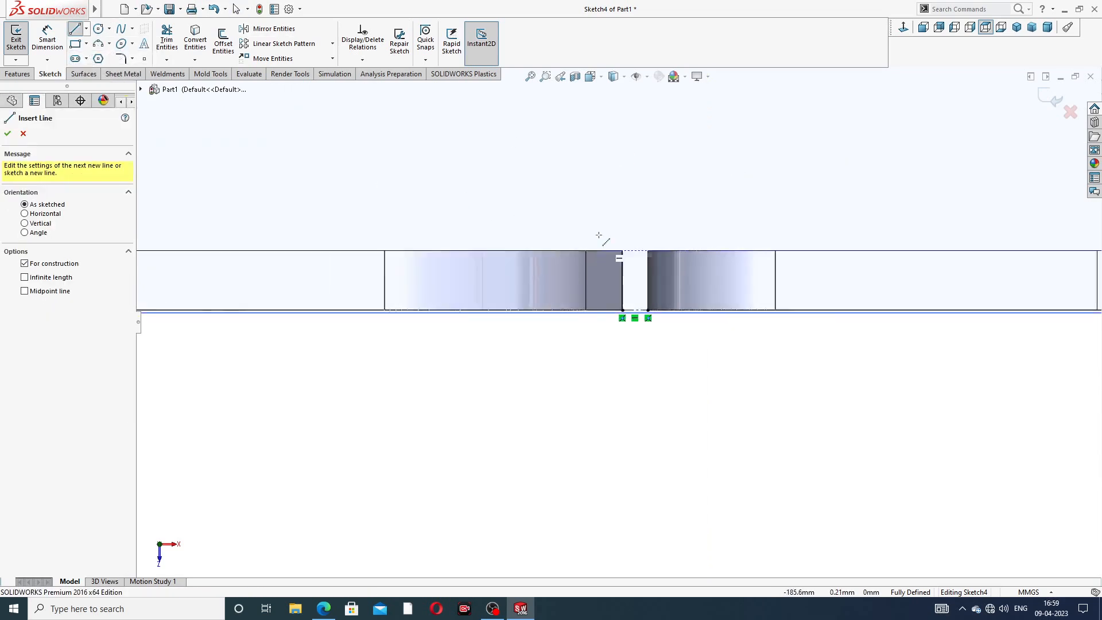
pyautogui.scroll(-5, 608, 264)
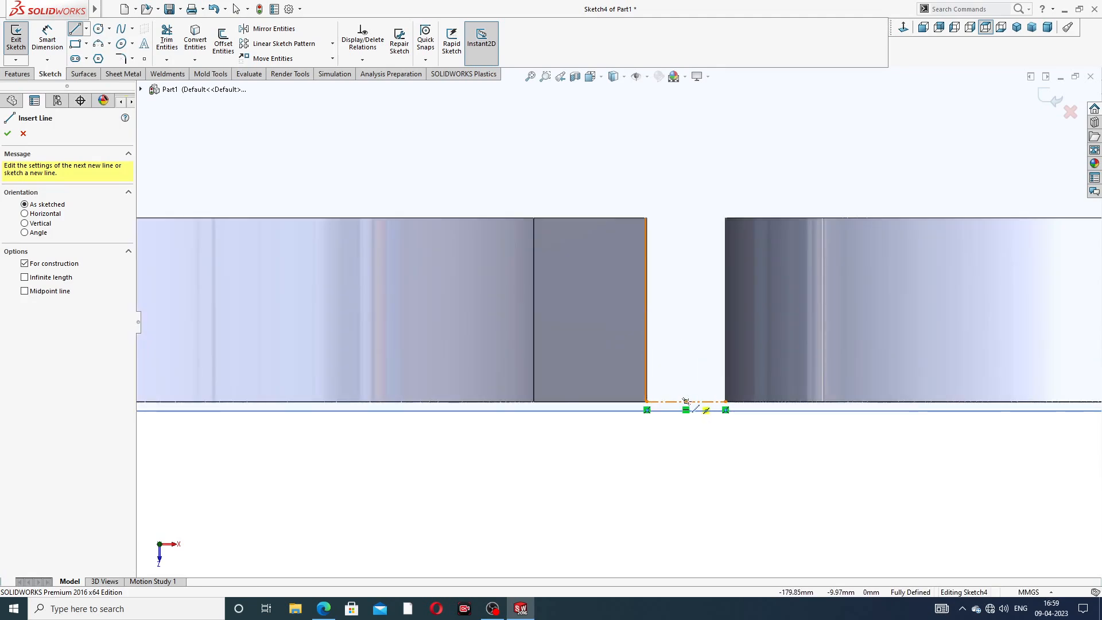
pyautogui.click(685, 401)
pyautogui.scroll(5, 700, 143)
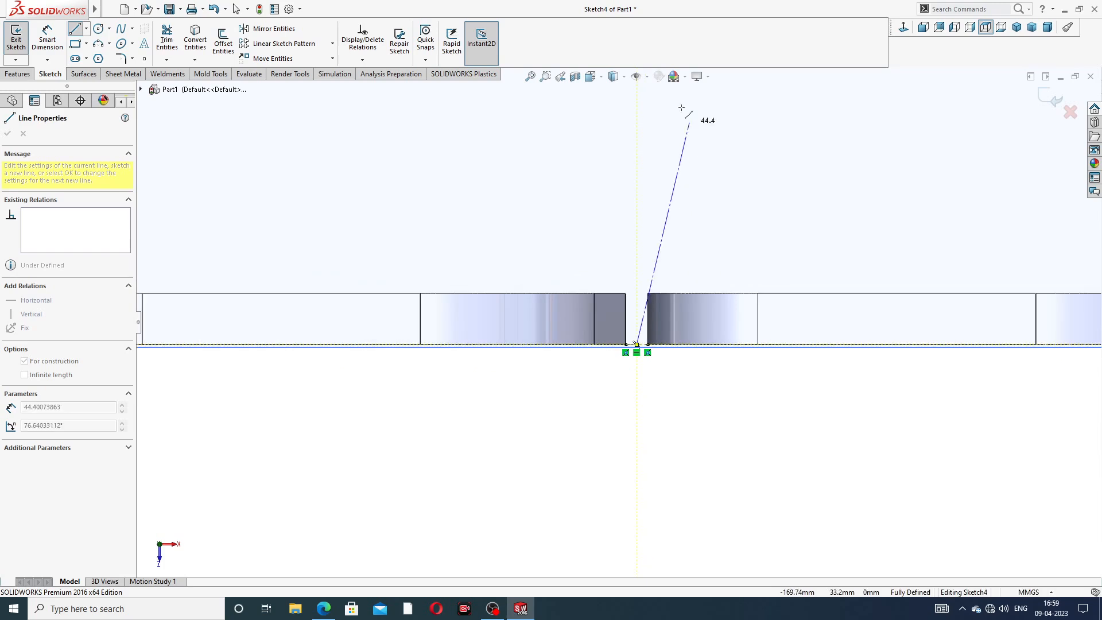
pyautogui.scroll(2, 646, 124)
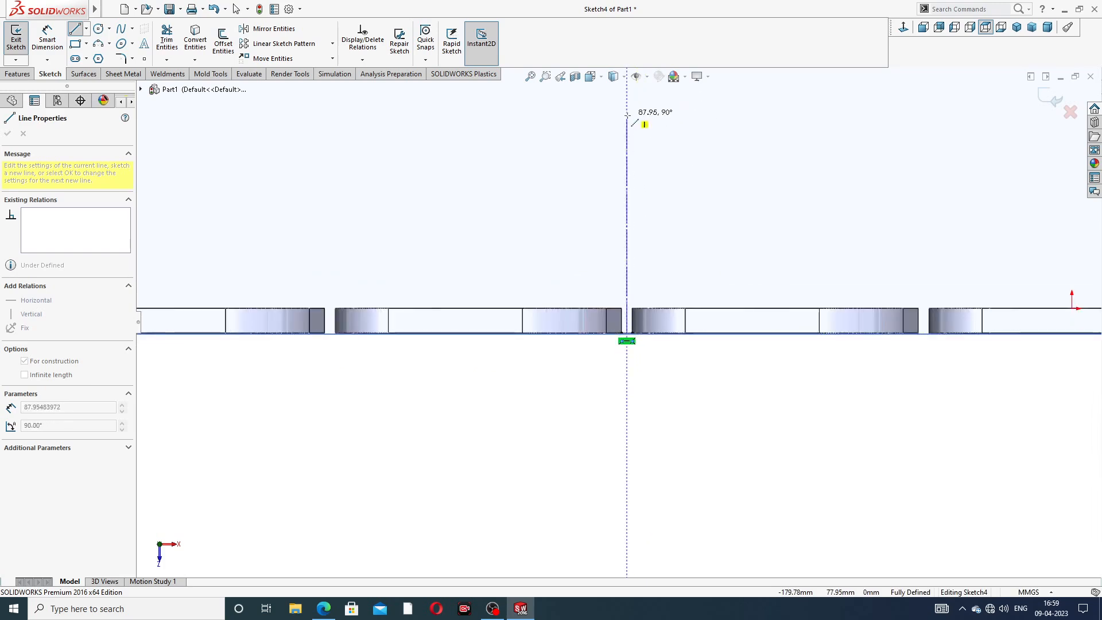
pyautogui.click(627, 116)
pyautogui.rightClick(678, 122)
pyautogui.click(721, 136)
pyautogui.scroll(5, 715, 143)
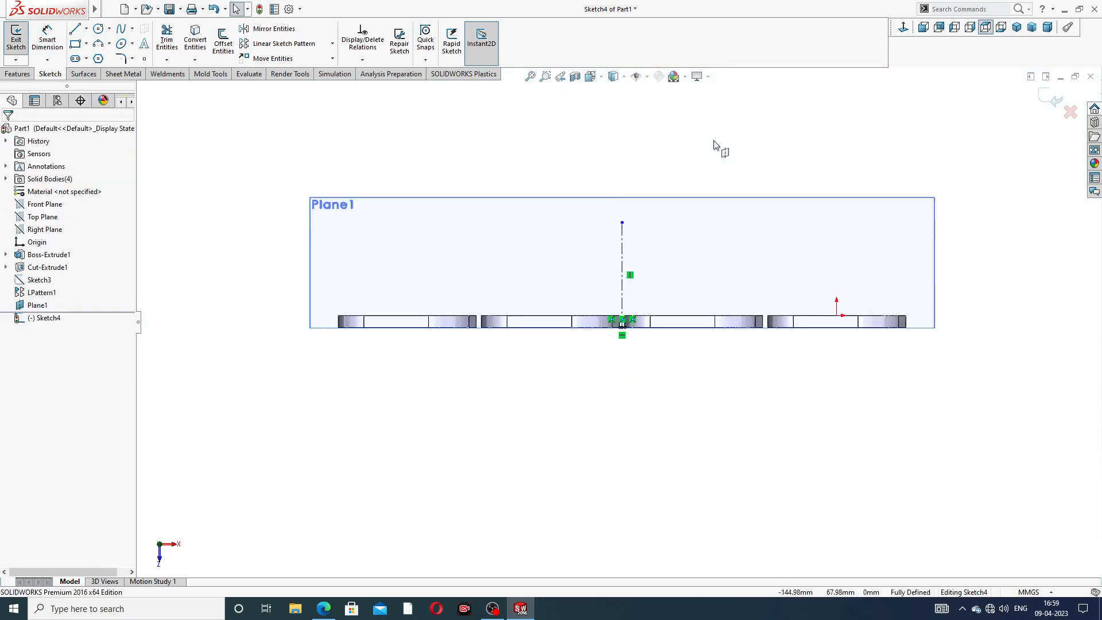
# Hide the offset reference plane Plane1
pyautogui.click(690, 228)
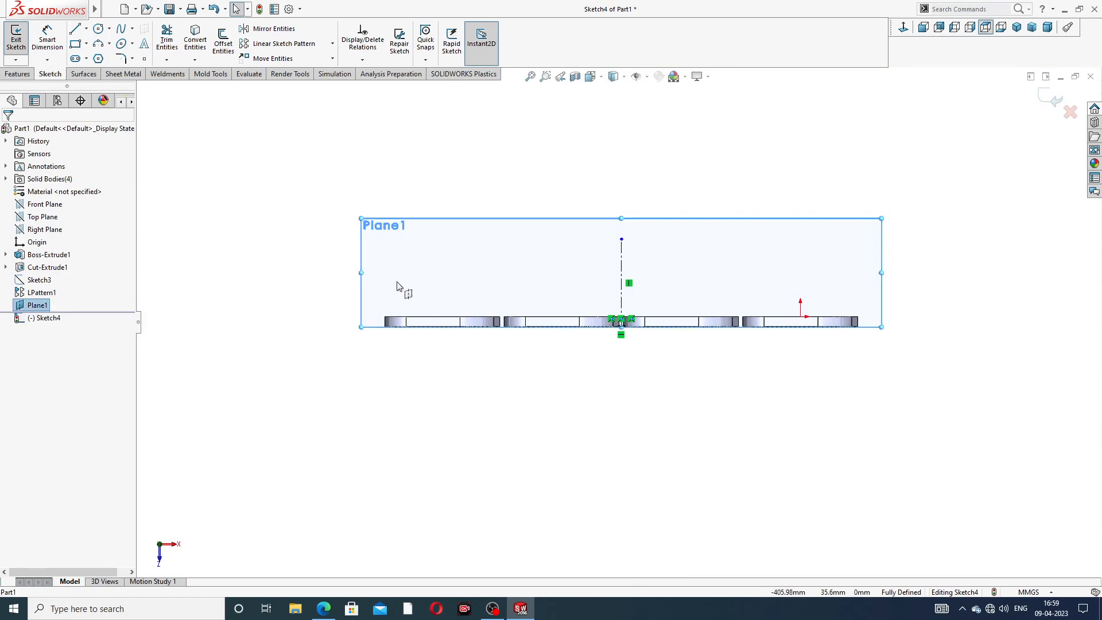
pyautogui.click(40, 307)
pyautogui.click(61, 289)
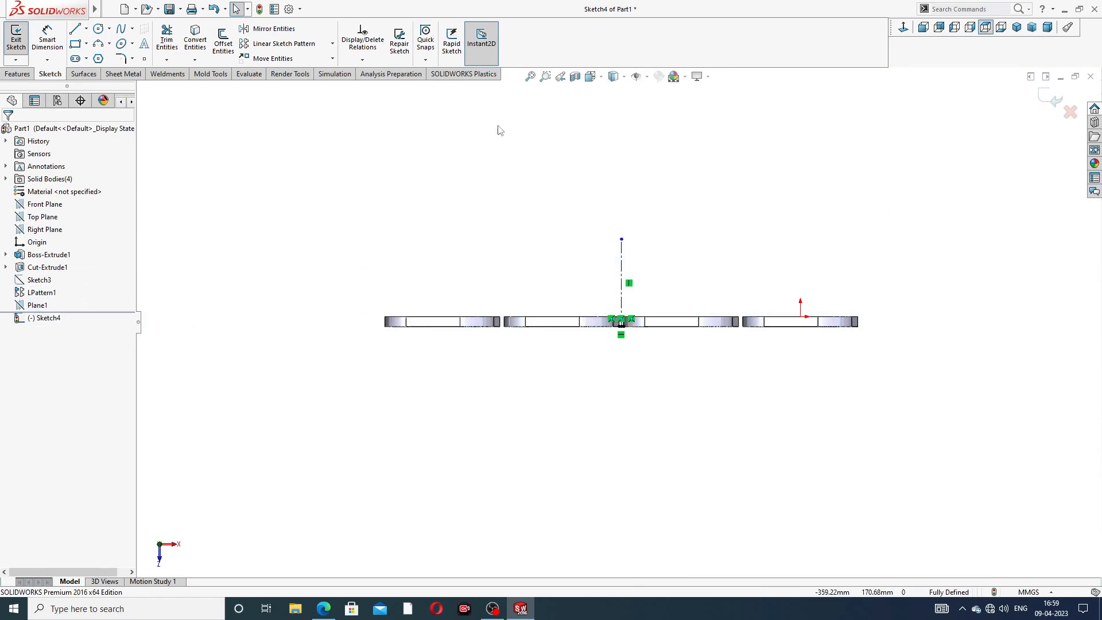
# Sketch a circle of about 36.5 mm radius centred on the free end of the vertical centreline
pyautogui.scroll(-3, 597, 253)
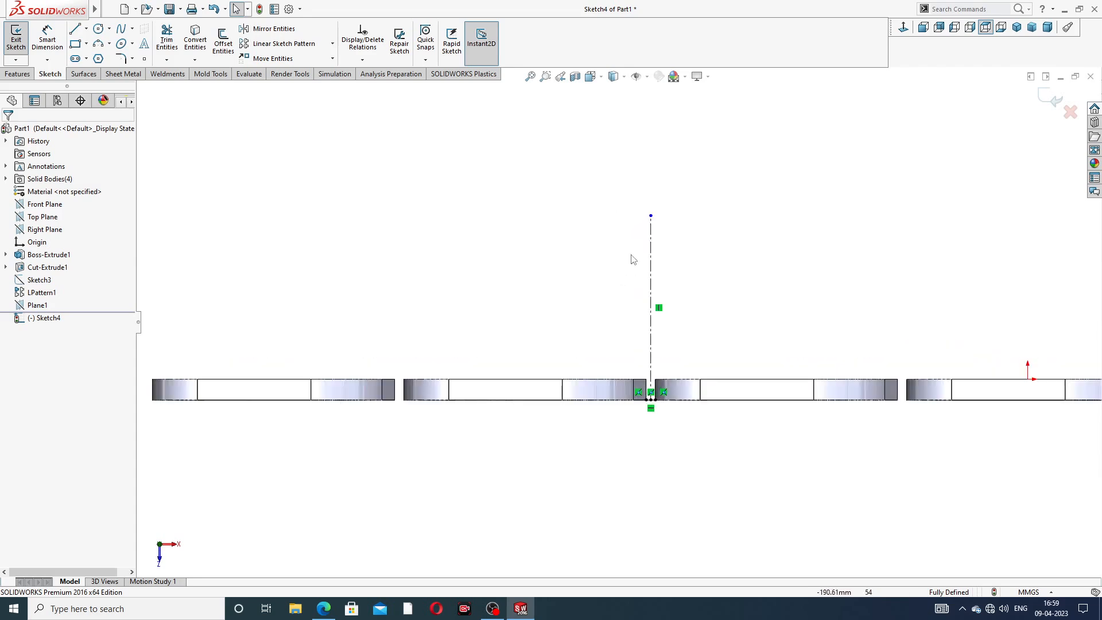
pyautogui.click(98, 29)
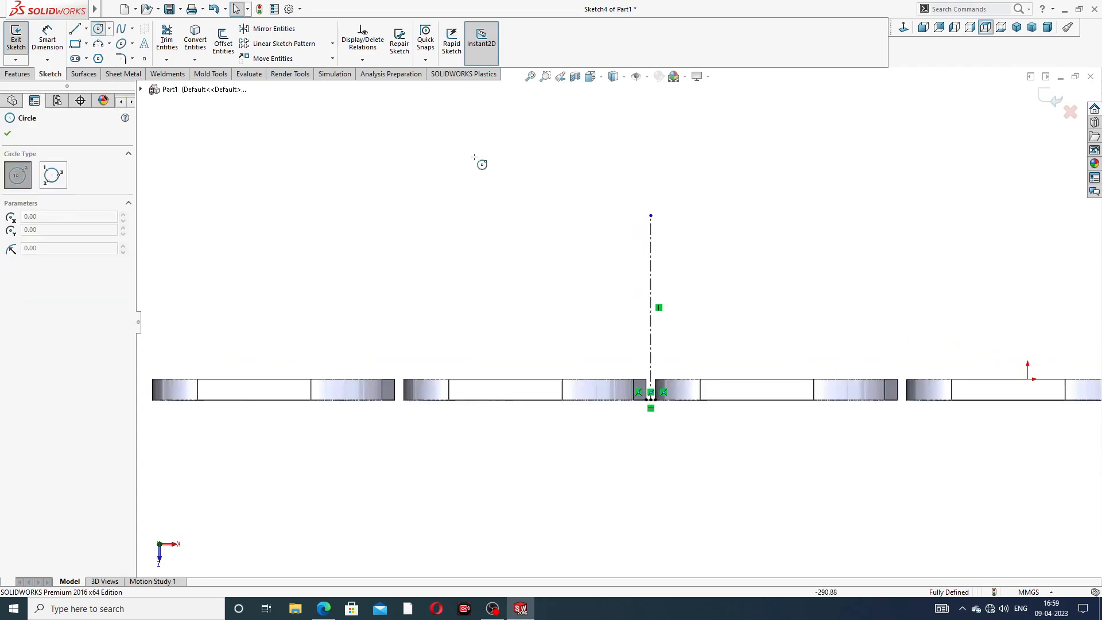
pyautogui.click(650, 215)
pyautogui.click(691, 149)
pyautogui.rightClick(769, 125)
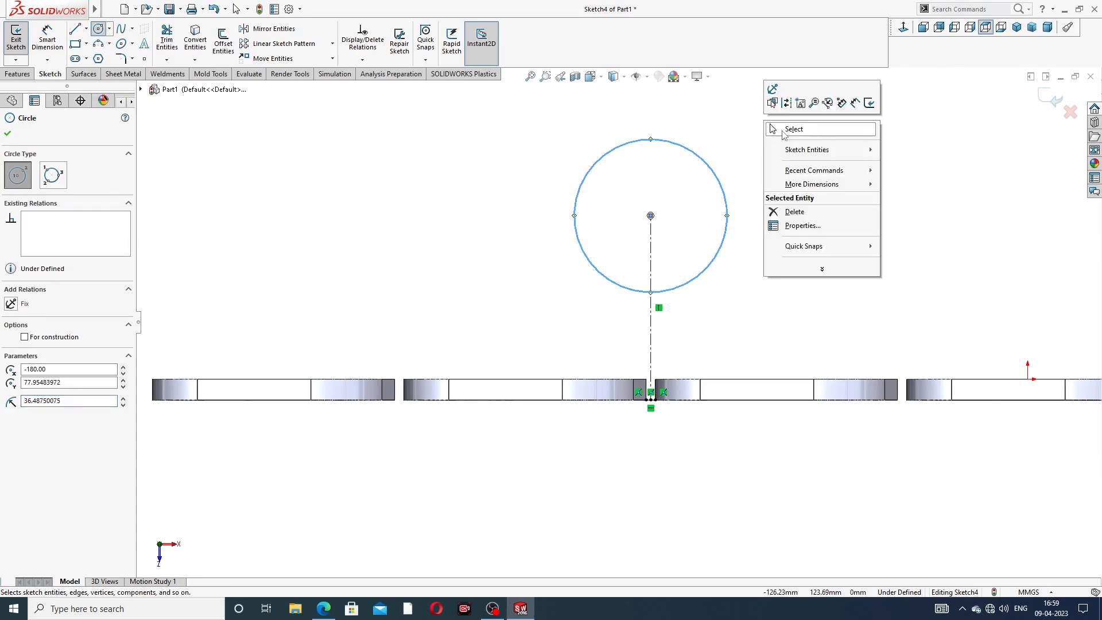
pyautogui.click(787, 131)
# Start dimensioning the circle at the free end of the vertical centreline
pyautogui.click(47, 37)
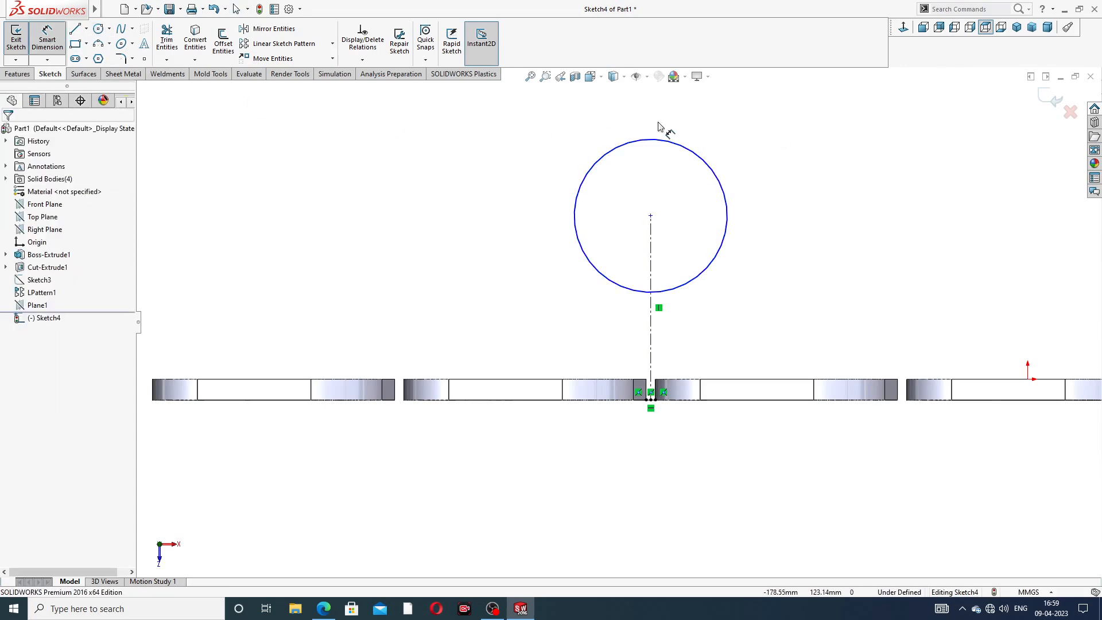
pyautogui.click(680, 150)
pyautogui.click(769, 146)
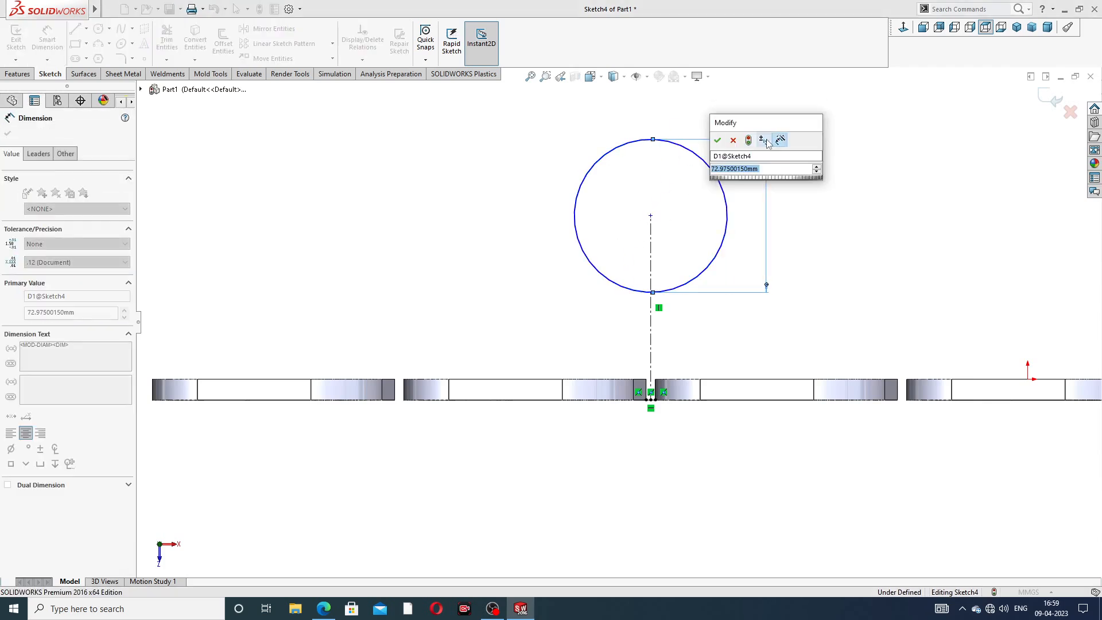
pyautogui.write('130')
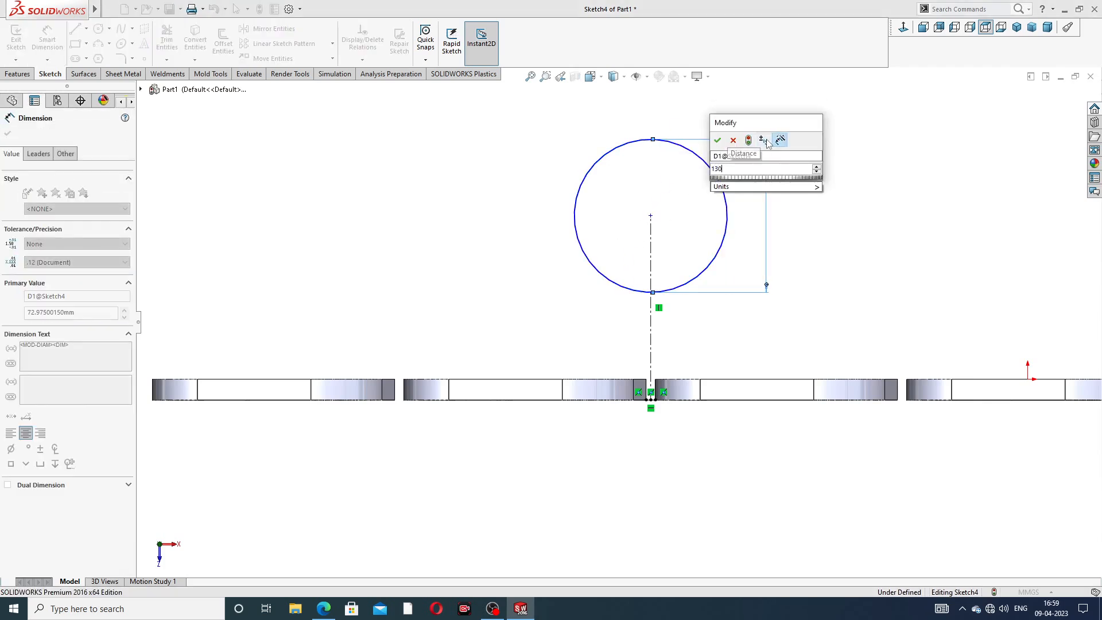
pyautogui.press('Return')
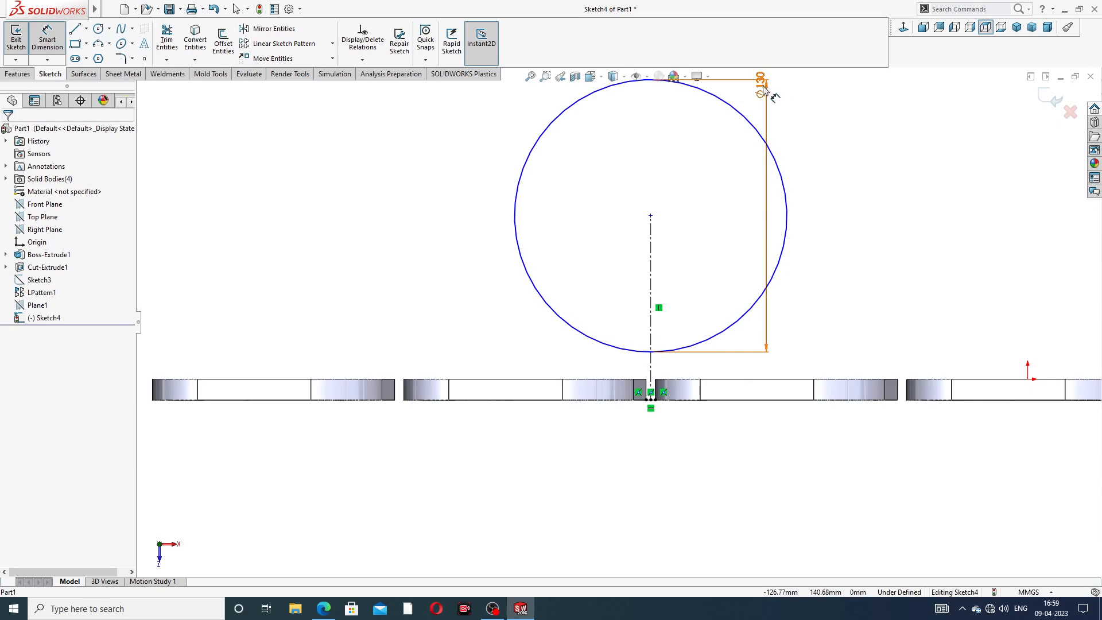
pyautogui.moveTo(763, 88); pyautogui.dragTo(746, 221)
pyautogui.click(744, 214)
pyautogui.press('Delete')
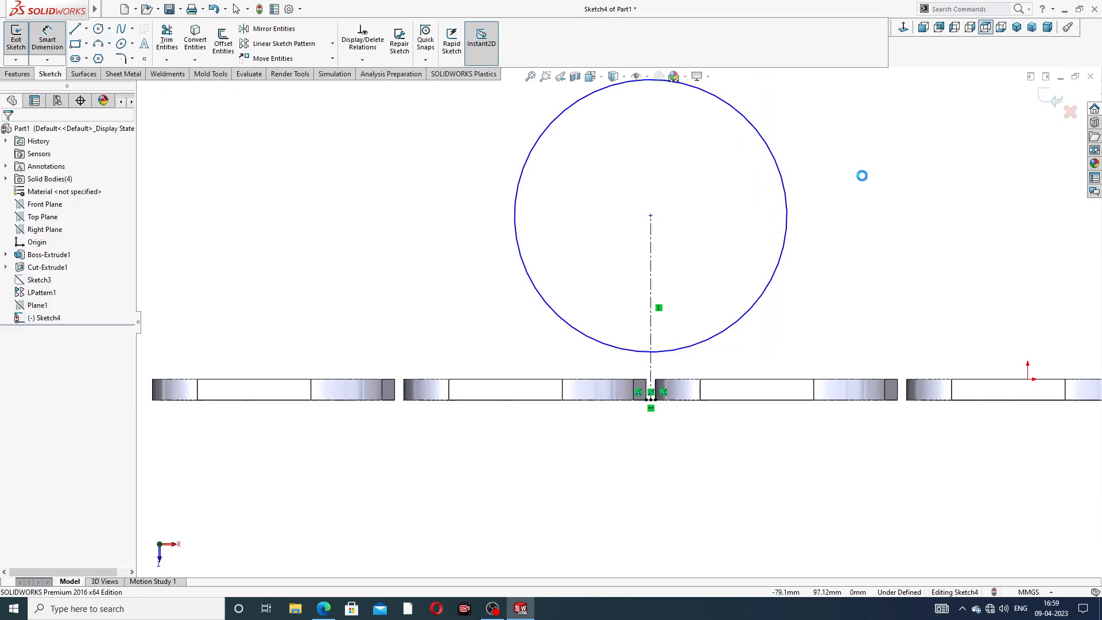
# Dimension the circle above the plates to a diameter of 130 mm
pyautogui.scroll(4, 842, 177)
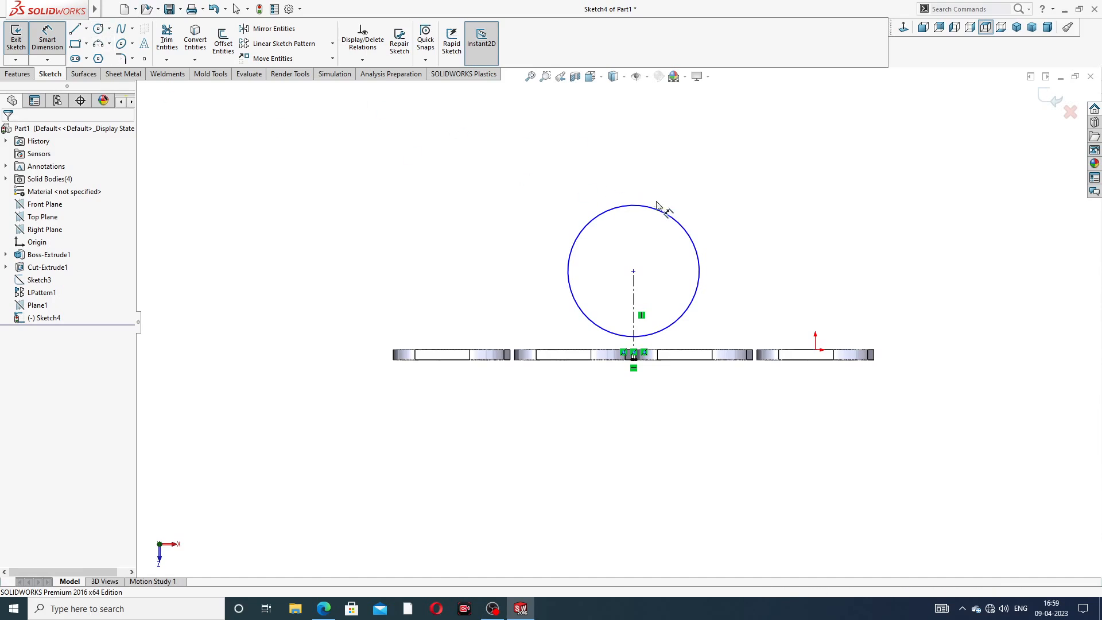
pyautogui.click(670, 220)
pyautogui.click(717, 170)
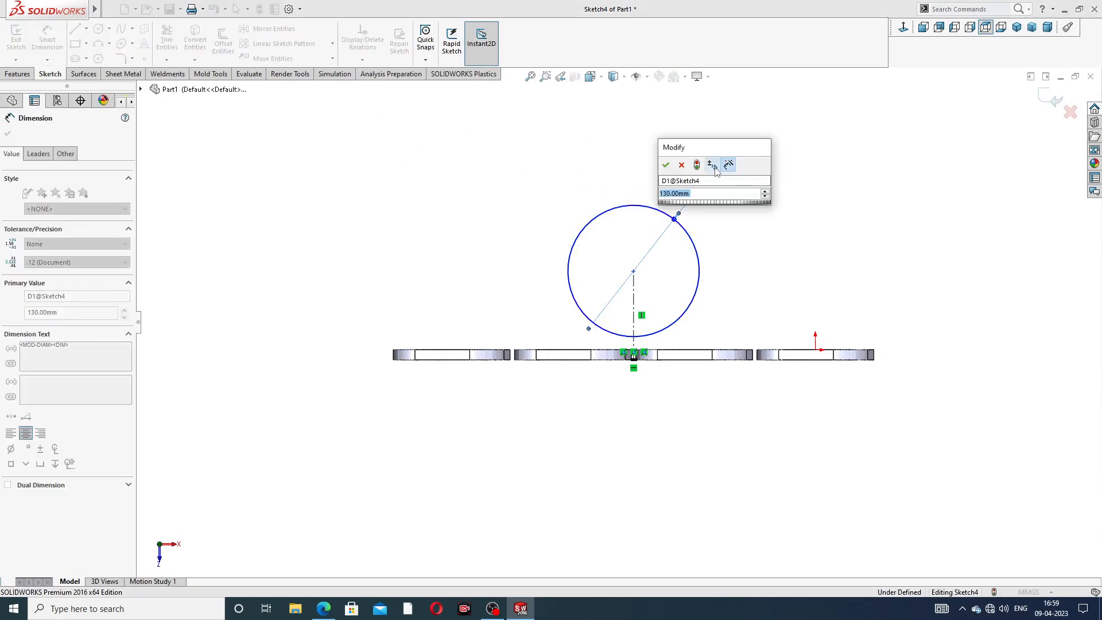
pyautogui.write('130')
pyautogui.press('Return')
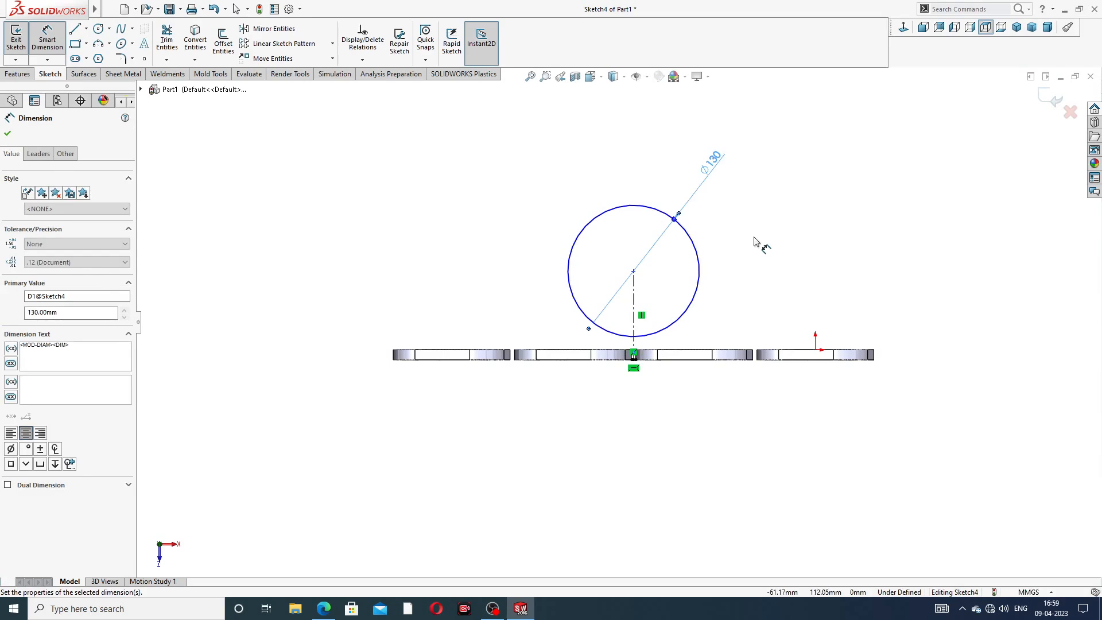
# Set the vertical distance between the circle's centre and the midpoint of the short line between the middle plates to 160 mm
pyautogui.scroll(-3, 628, 330)
pyautogui.click(636, 229)
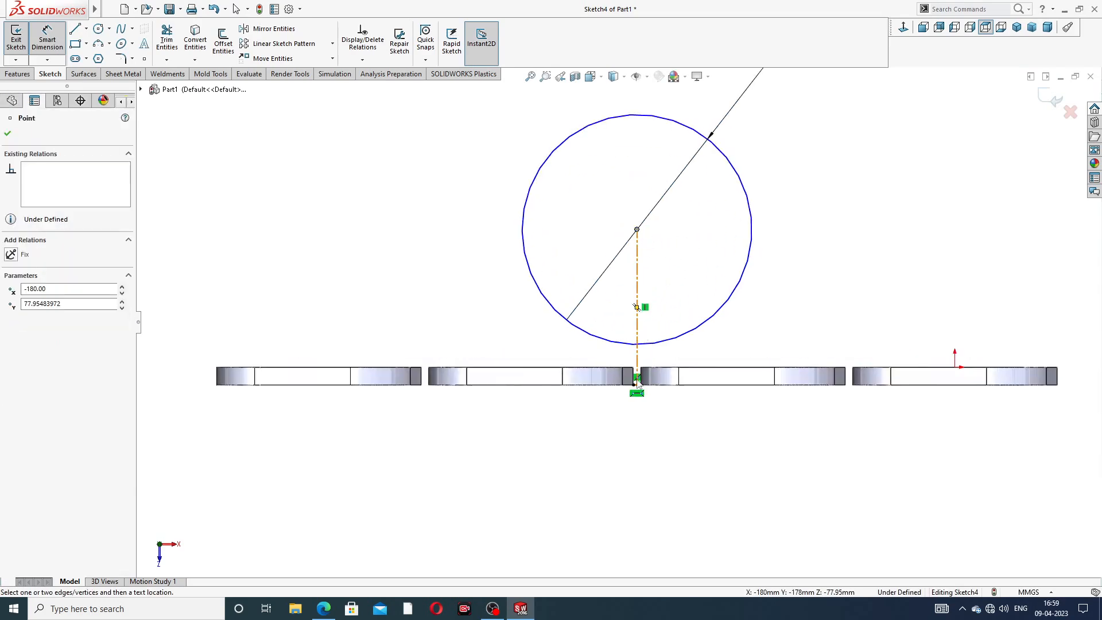
pyautogui.scroll(-5, 638, 391)
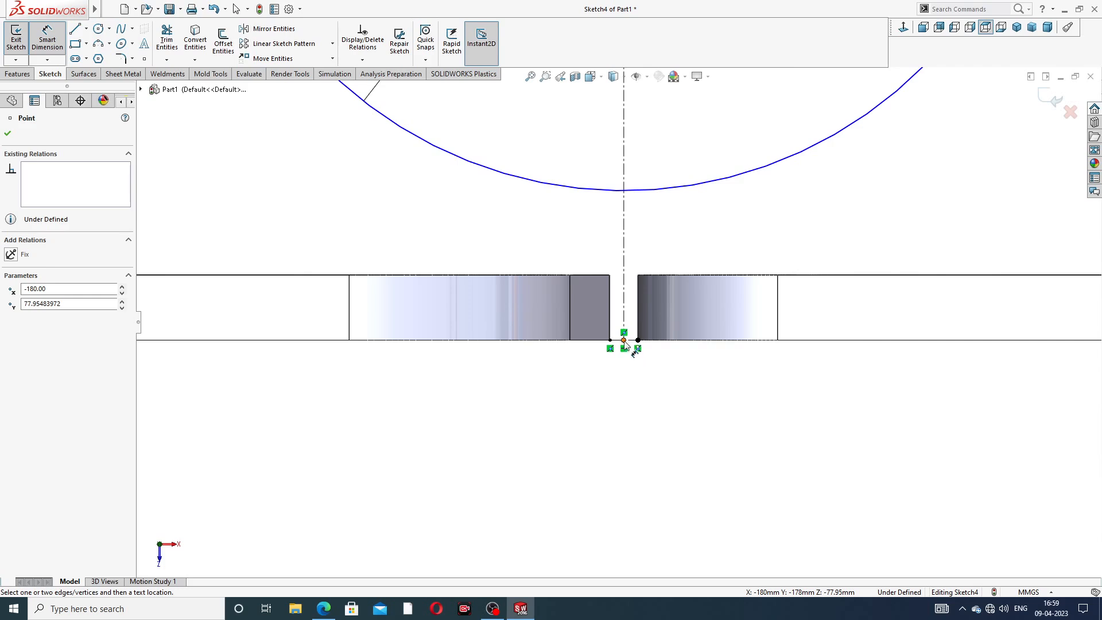
pyautogui.click(623, 340)
pyautogui.scroll(3, 906, 199)
pyautogui.click(877, 202)
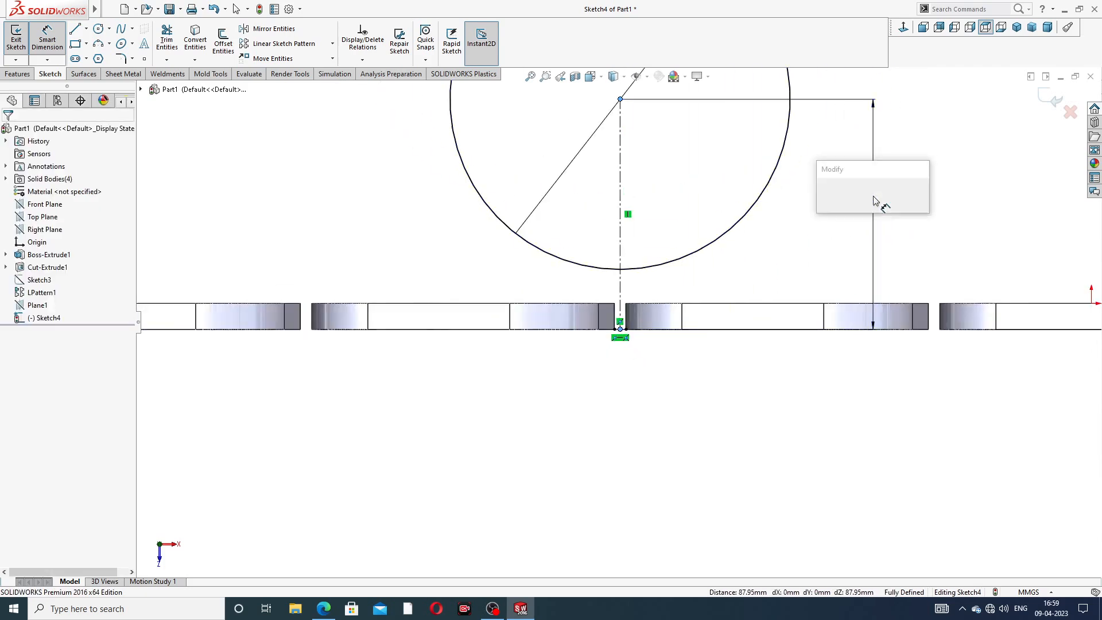
pyautogui.write('1')
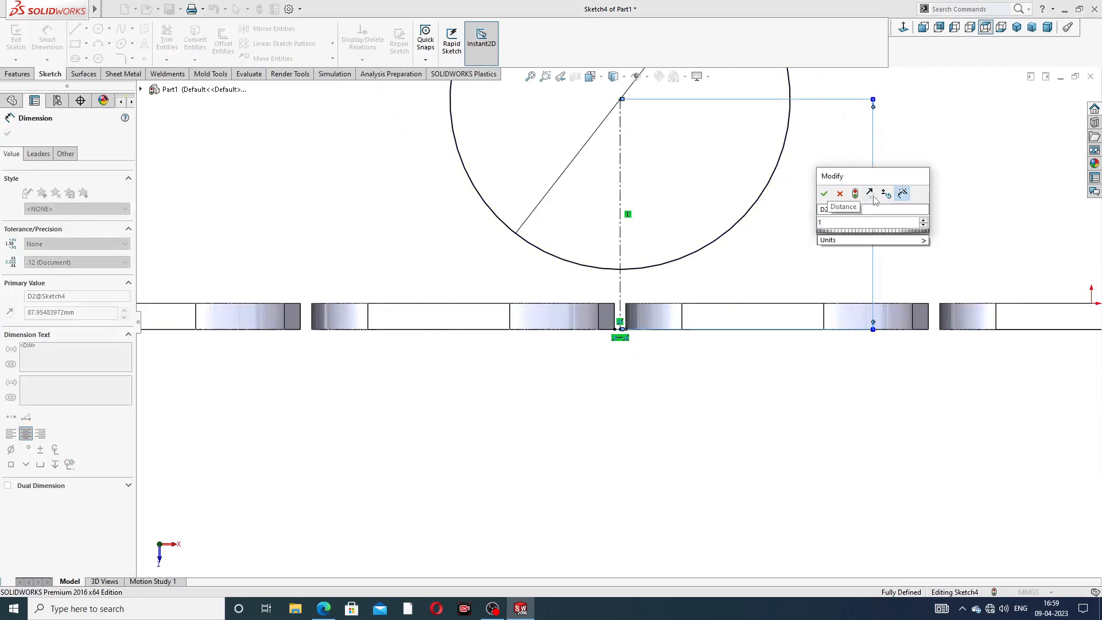
pyautogui.write('60')
pyautogui.press('Return')
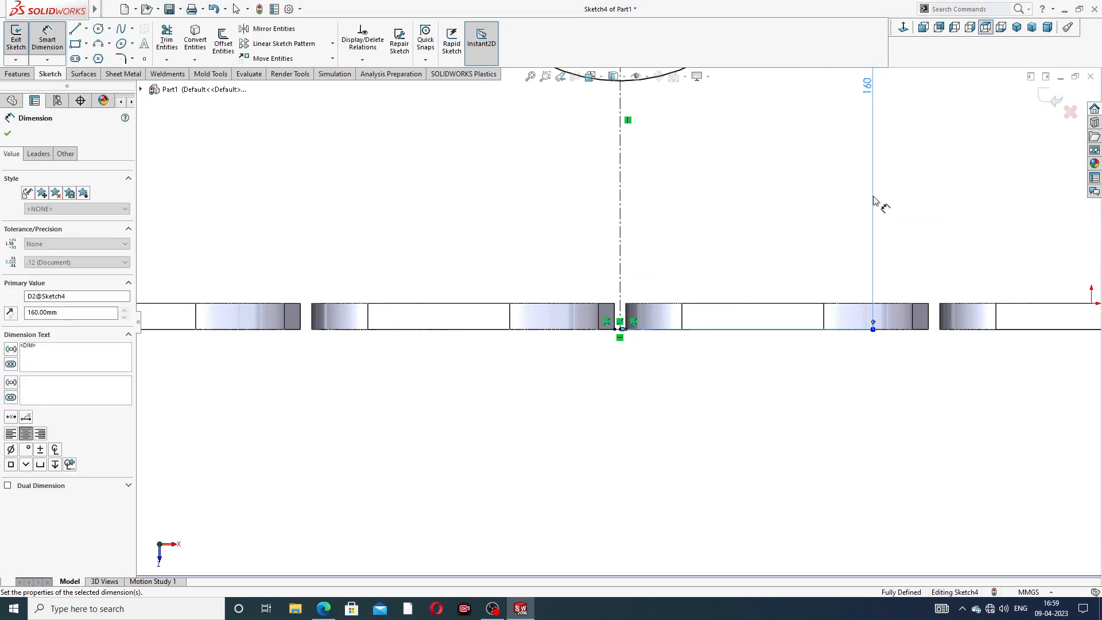
pyautogui.rightClick(779, 122)
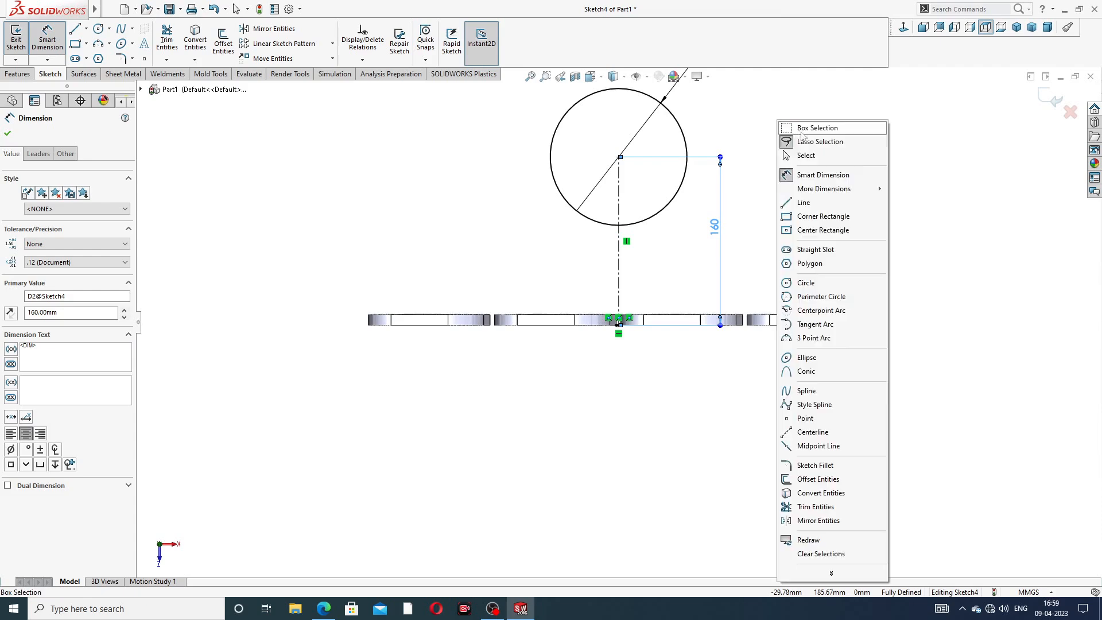
pyautogui.click(809, 157)
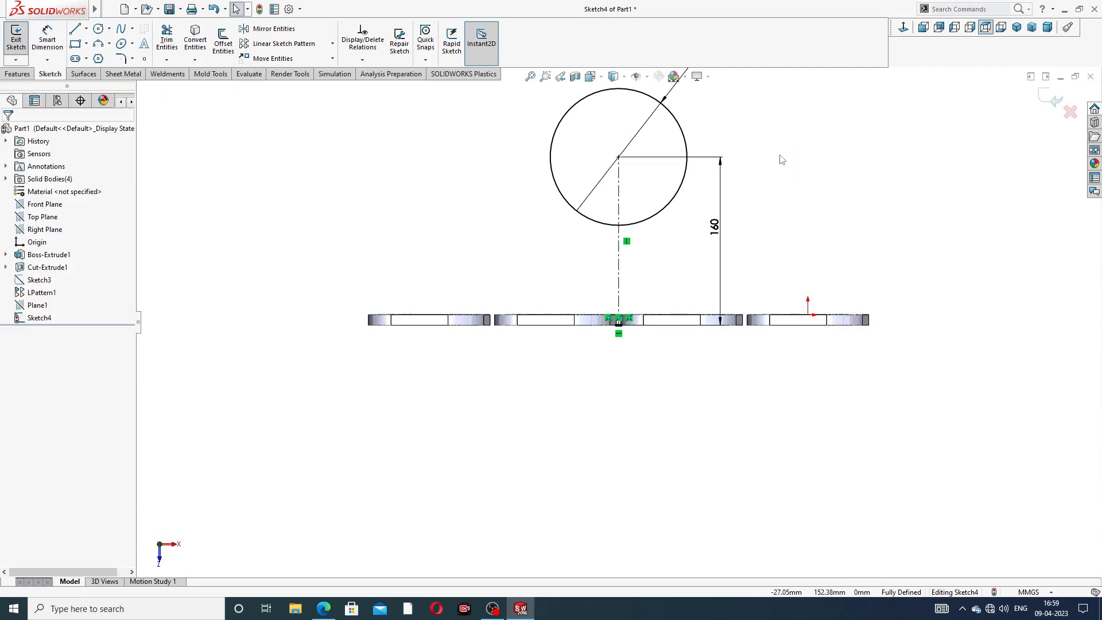
# Extrude the 130 mm circle as a blind boss with a depth of 16 mm
pyautogui.click(323, 609)
pyautogui.scroll(3, 627, 210)
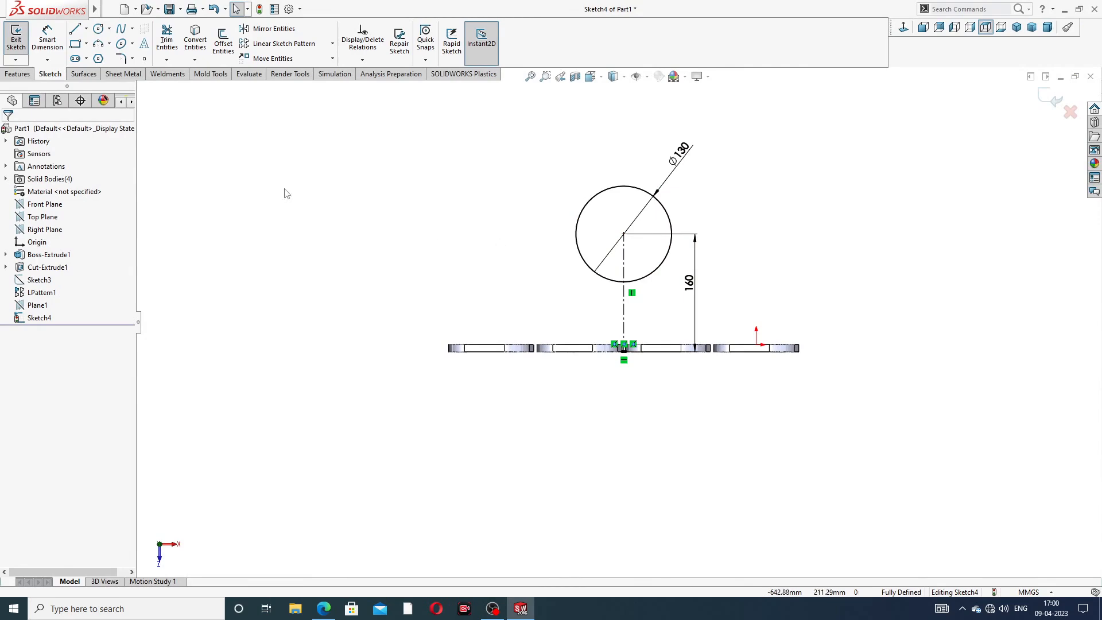
pyautogui.click(17, 74)
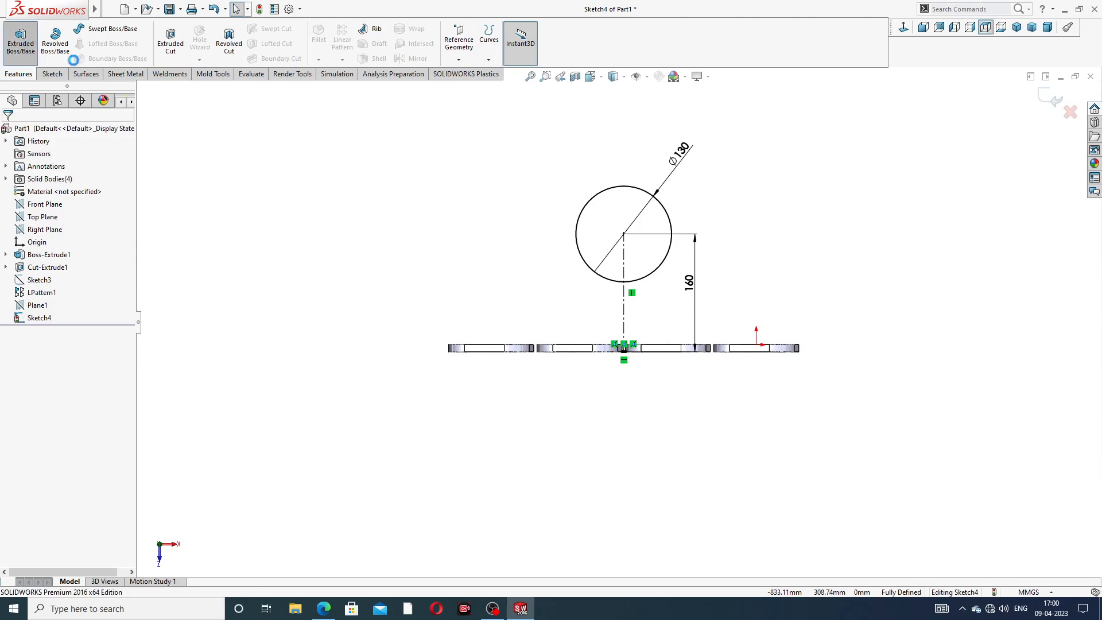
pyautogui.click(21, 40)
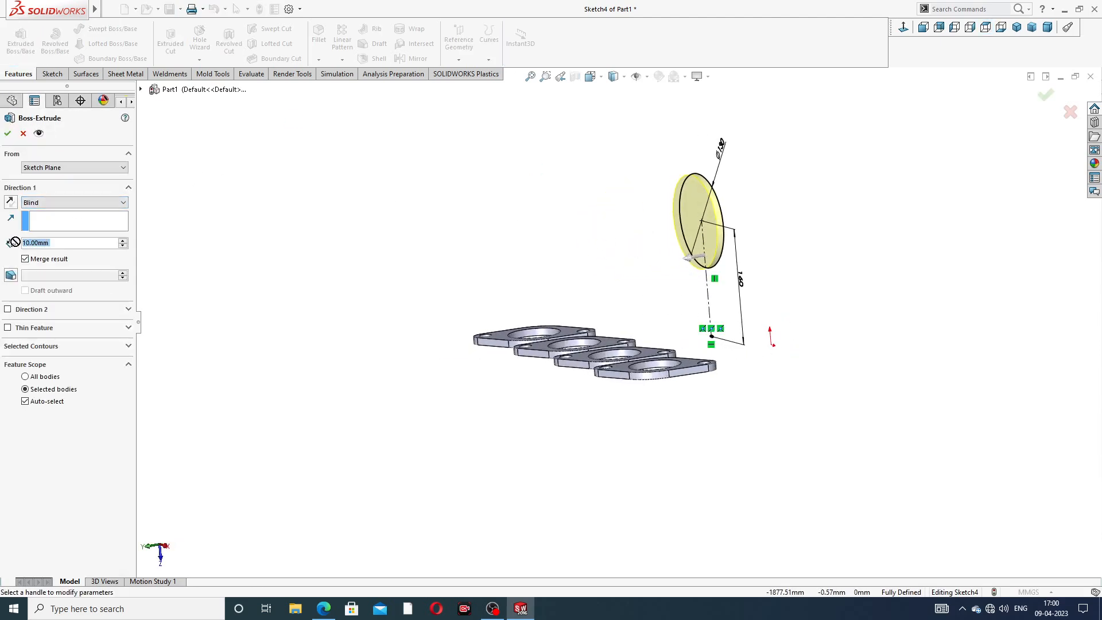
pyautogui.write('16')
pyautogui.press('Return')
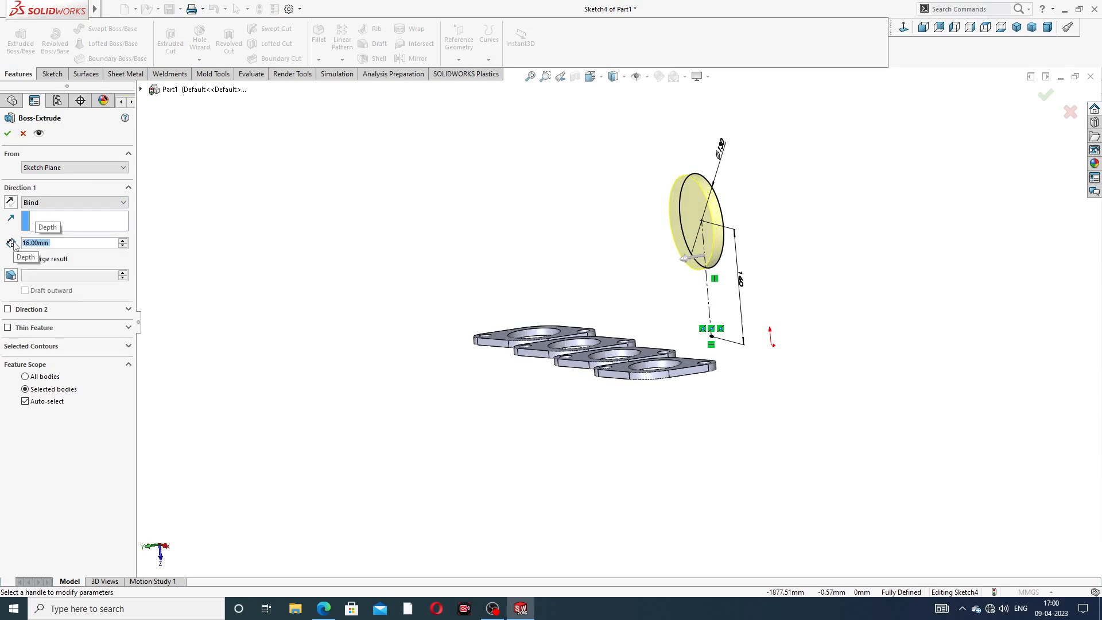
pyautogui.click(7, 134)
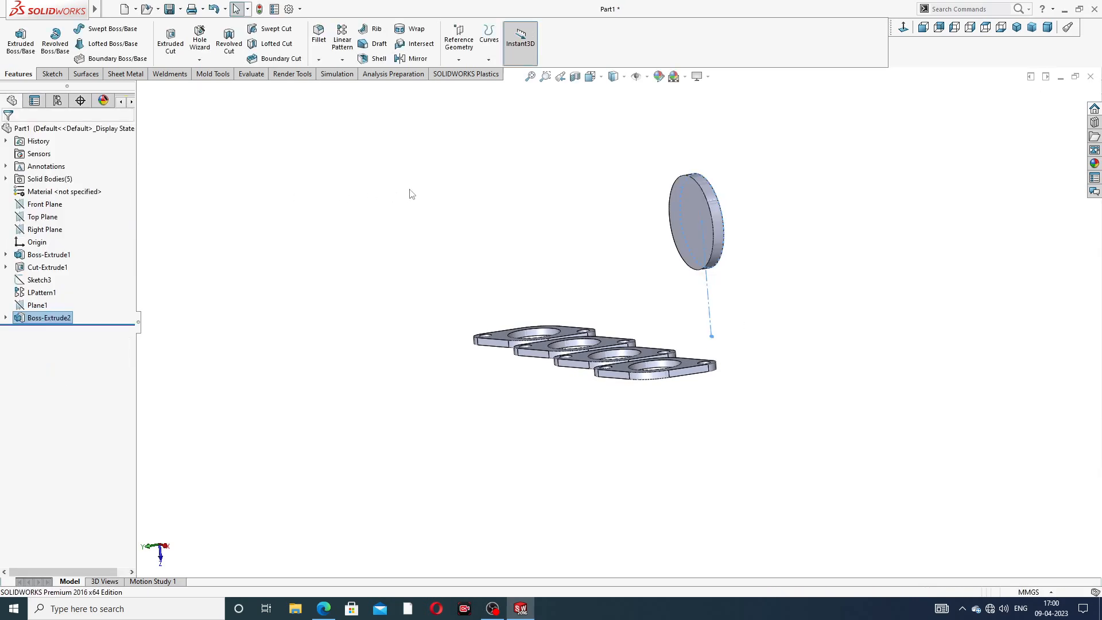
# Sketch a concentric circle about 81 mm in diameter on the disc's flat face, centred on the disc
pyautogui.moveTo(814, 214); pyautogui.dragTo(683, 225, button='middle')
pyautogui.click(696, 211)
pyautogui.click(721, 184)
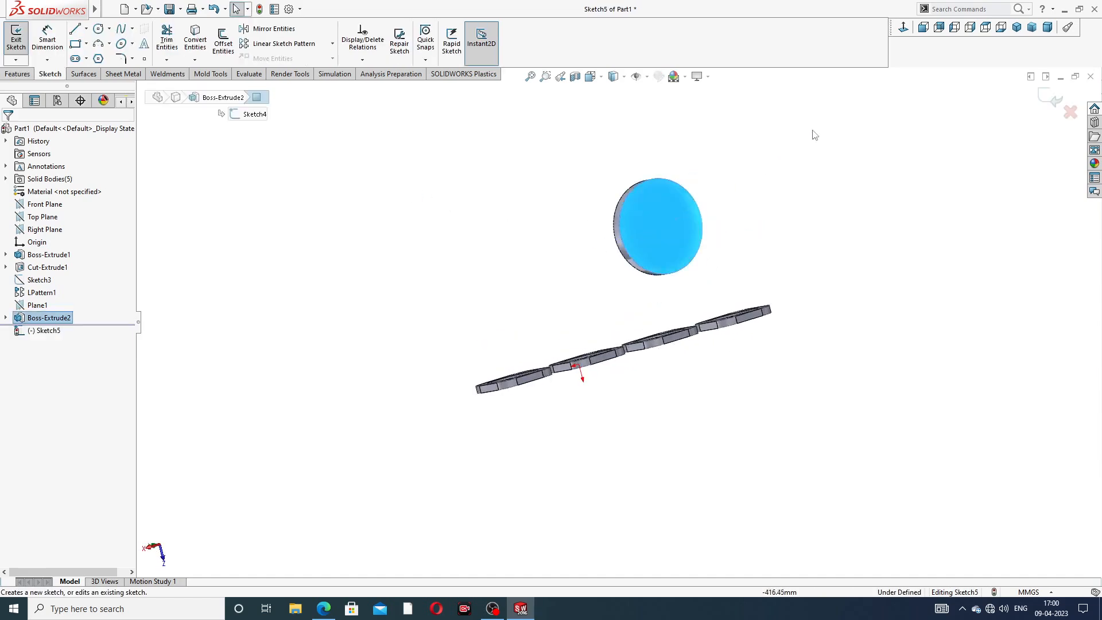
pyautogui.click(904, 28)
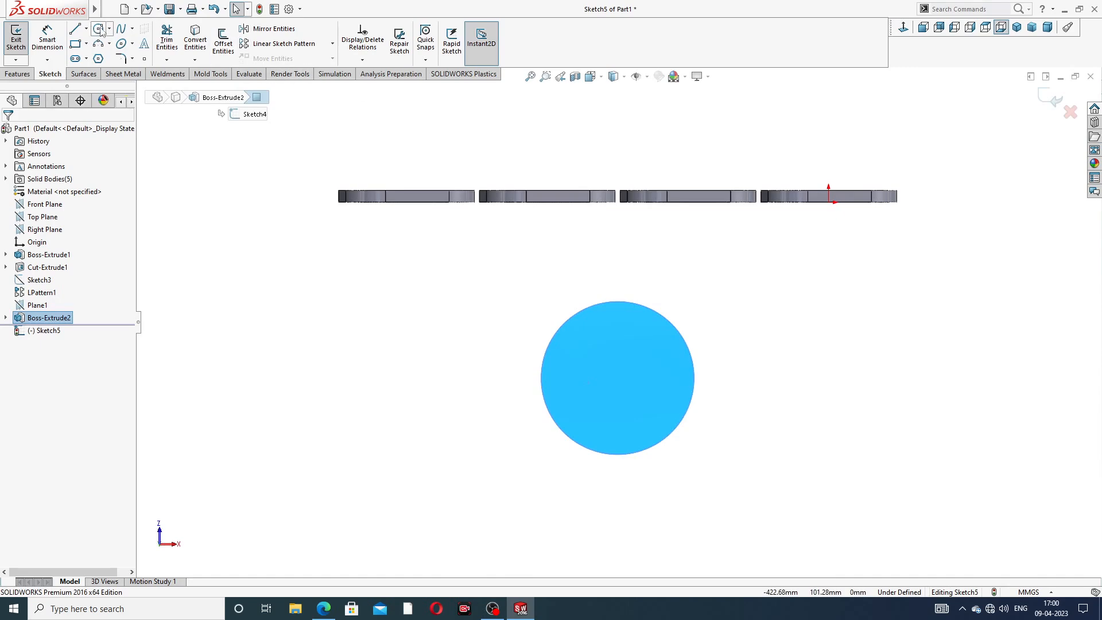
pyautogui.click(99, 29)
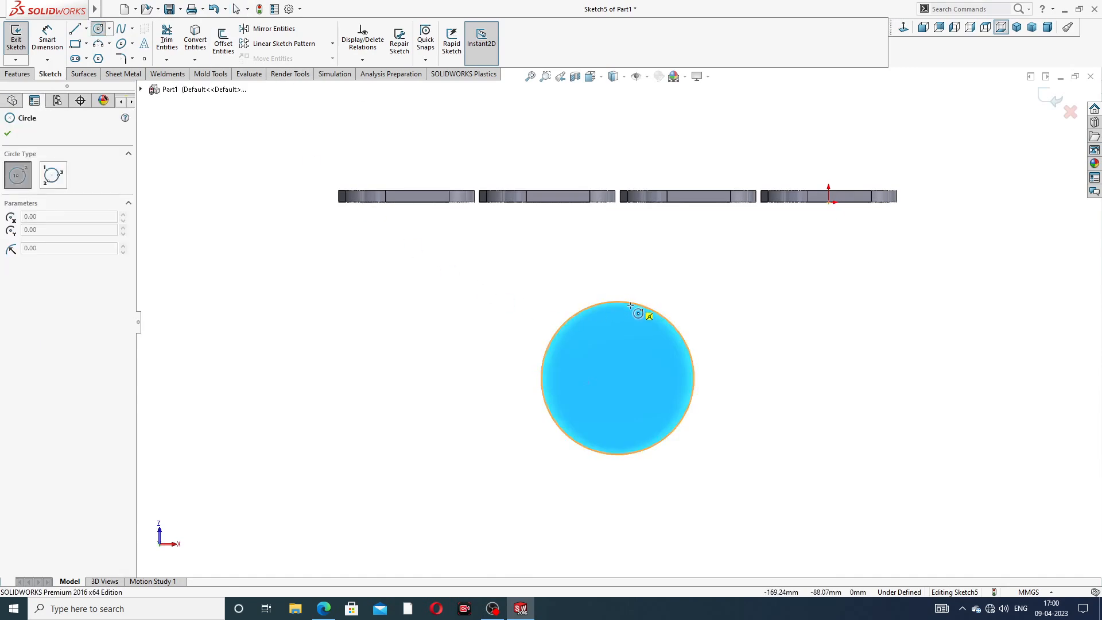
pyautogui.click(618, 378)
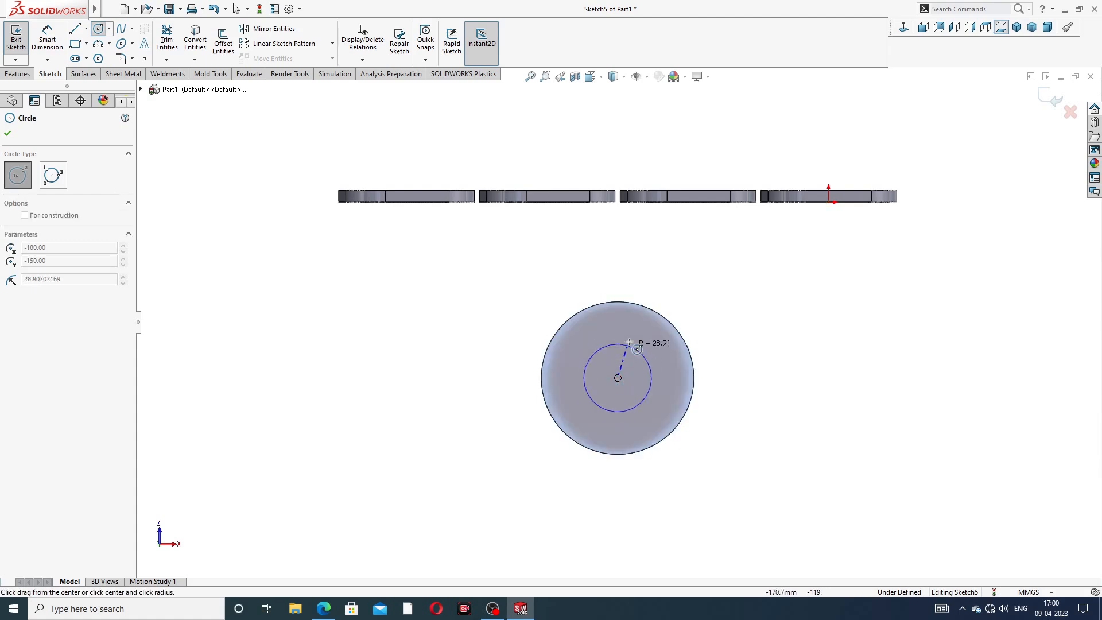
pyautogui.click(652, 343)
pyautogui.rightClick(730, 275)
pyautogui.click(749, 287)
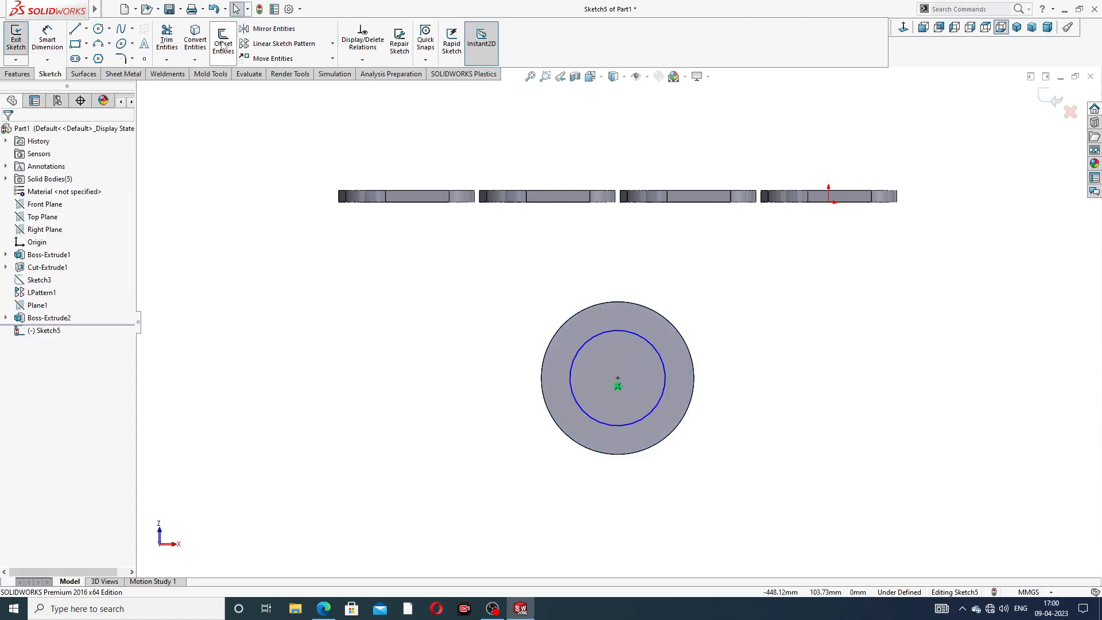
# Dimension the concentric circle on the disc face to a diameter of 72 mm
pyautogui.click(41, 47)
pyautogui.click(658, 352)
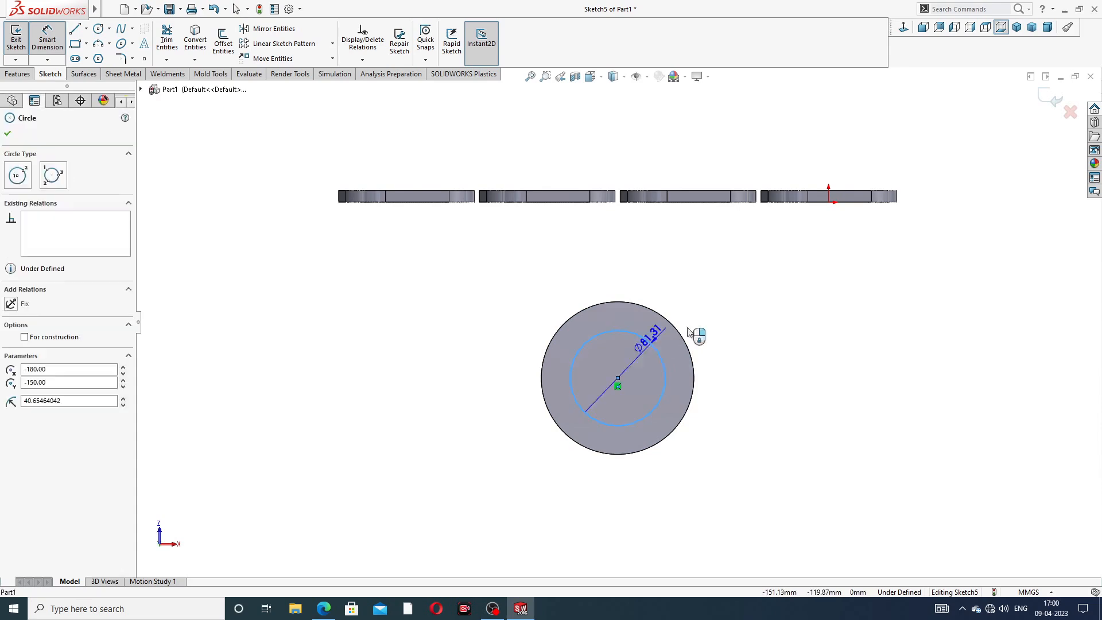
pyautogui.click(746, 309)
pyautogui.write('7')
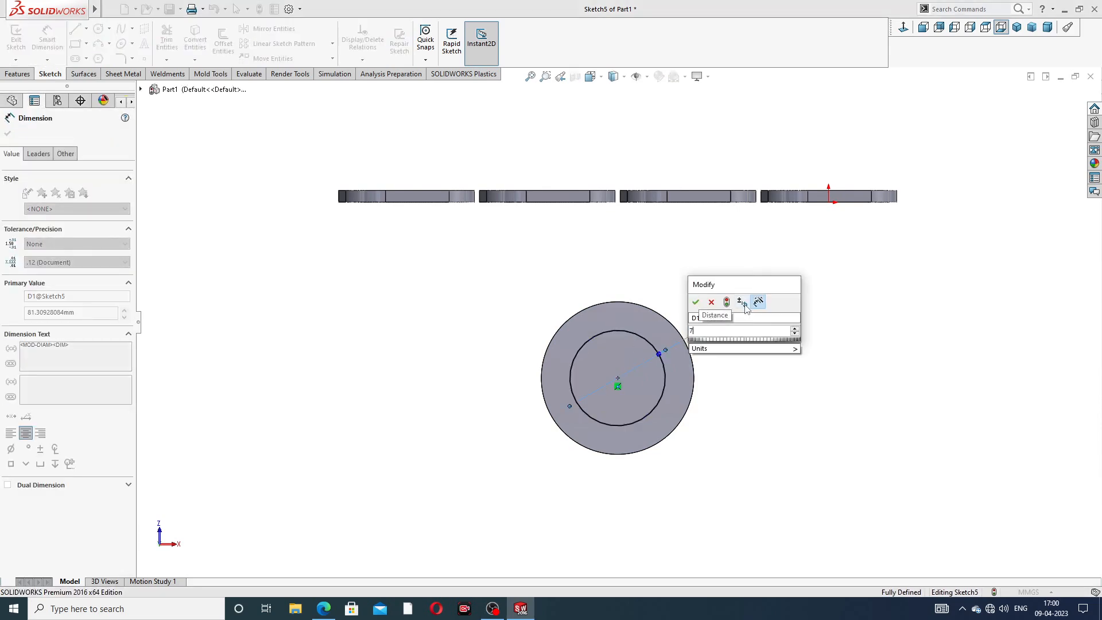
pyautogui.write('2')
pyautogui.press('Return')
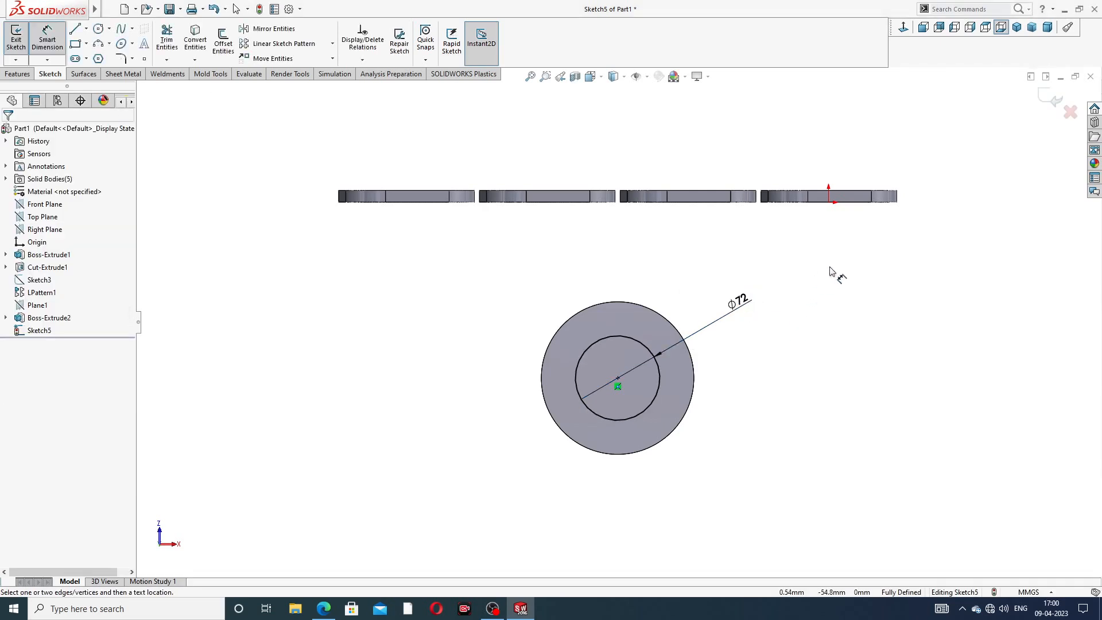
pyautogui.rightClick(832, 273)
pyautogui.click(864, 171)
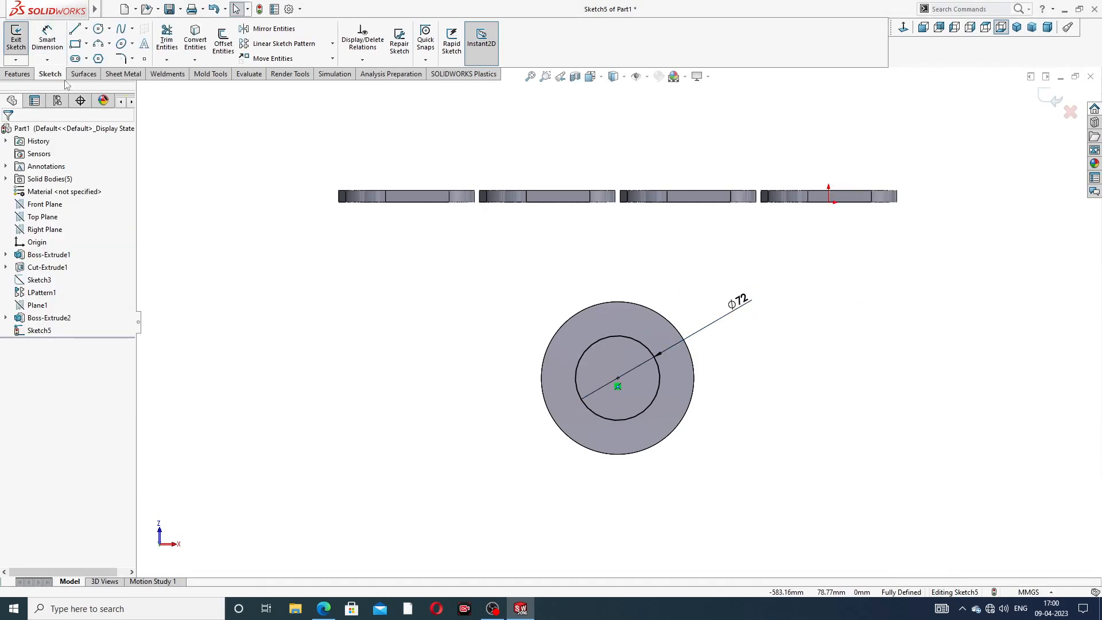
# Cut the 72 mm circle through the disc with an Extruded Cut set to Through All
pyautogui.click(18, 73)
pyautogui.click(170, 40)
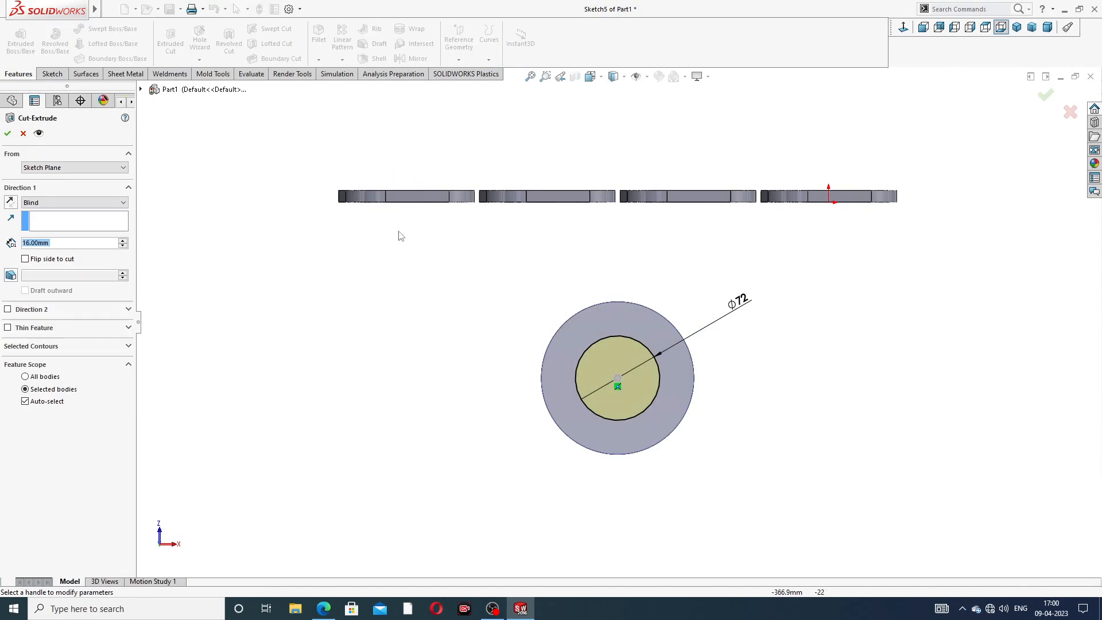
pyautogui.click(49, 204)
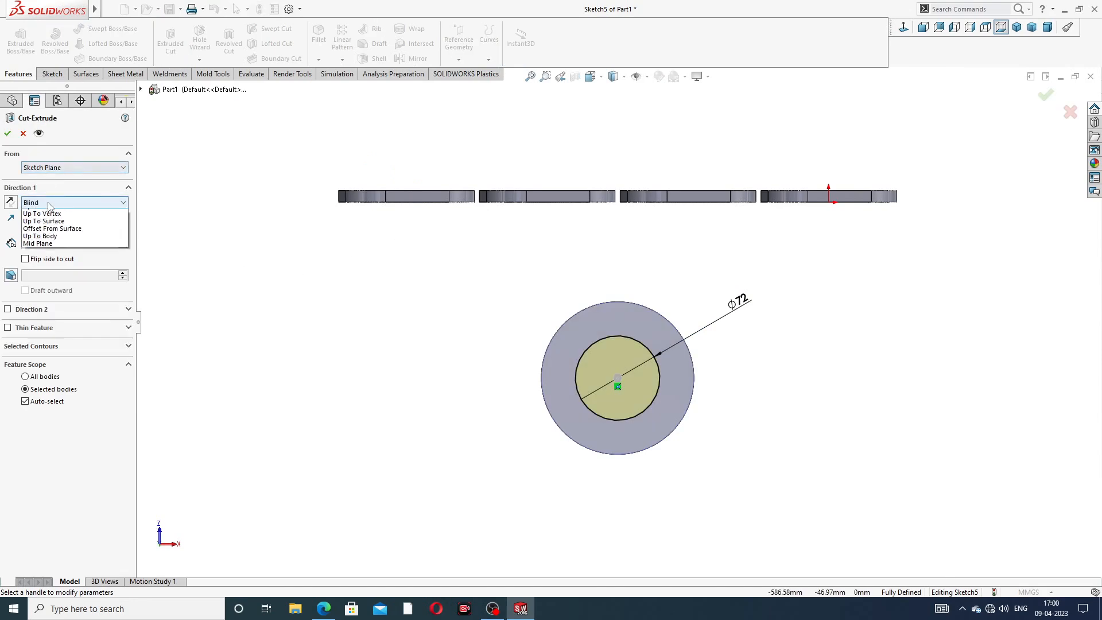
pyautogui.click(49, 221)
pyautogui.moveTo(494, 373); pyautogui.dragTo(613, 363, button='middle')
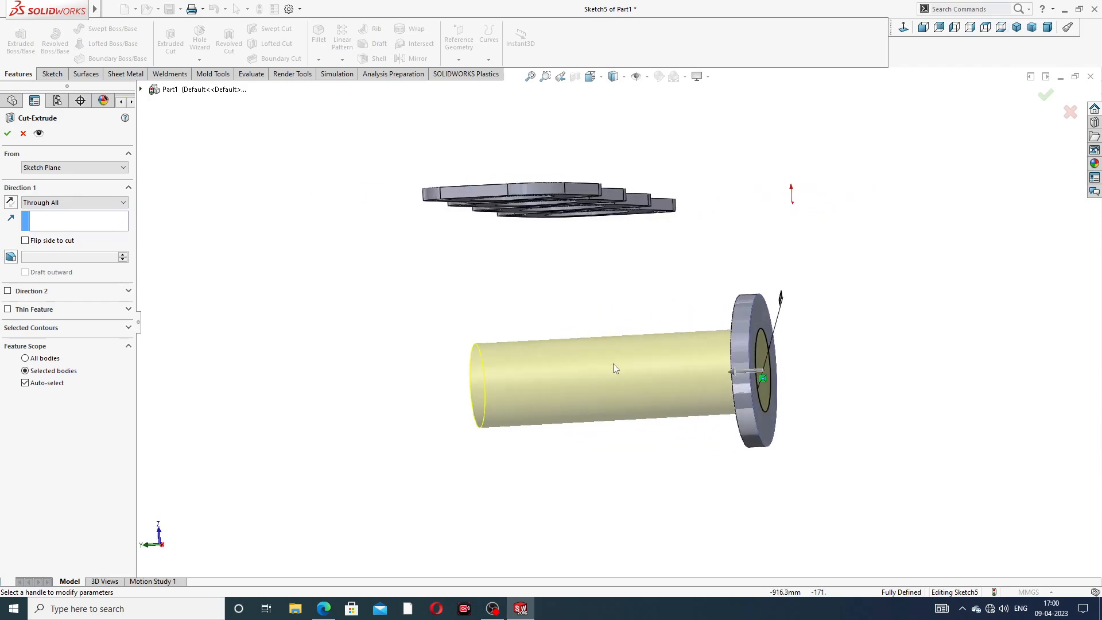
pyautogui.click(14, 134)
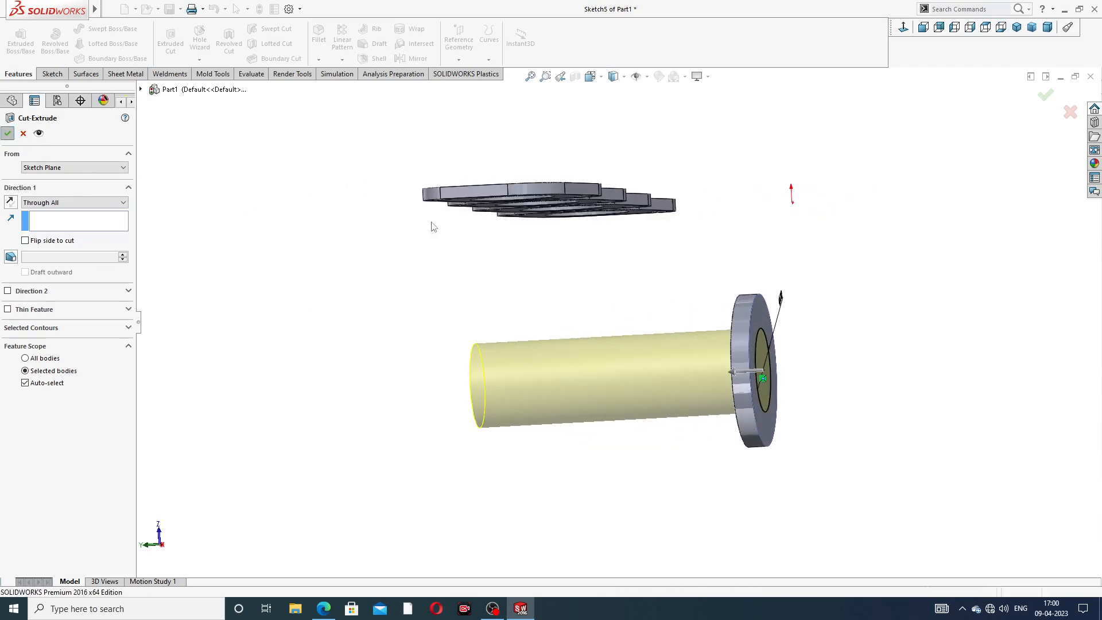
# Sketch a vertical construction line on the ring's flat face, from the top of its outer edge to the ring's centre
pyautogui.moveTo(696, 307); pyautogui.dragTo(662, 295, button='middle')
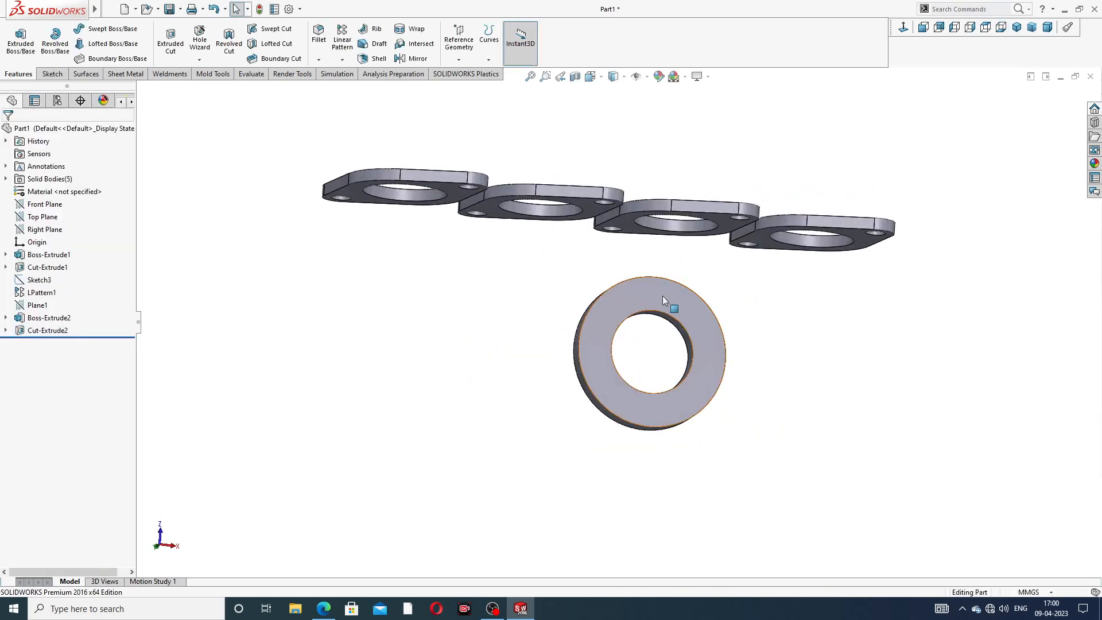
pyautogui.click(663, 295)
pyautogui.click(709, 263)
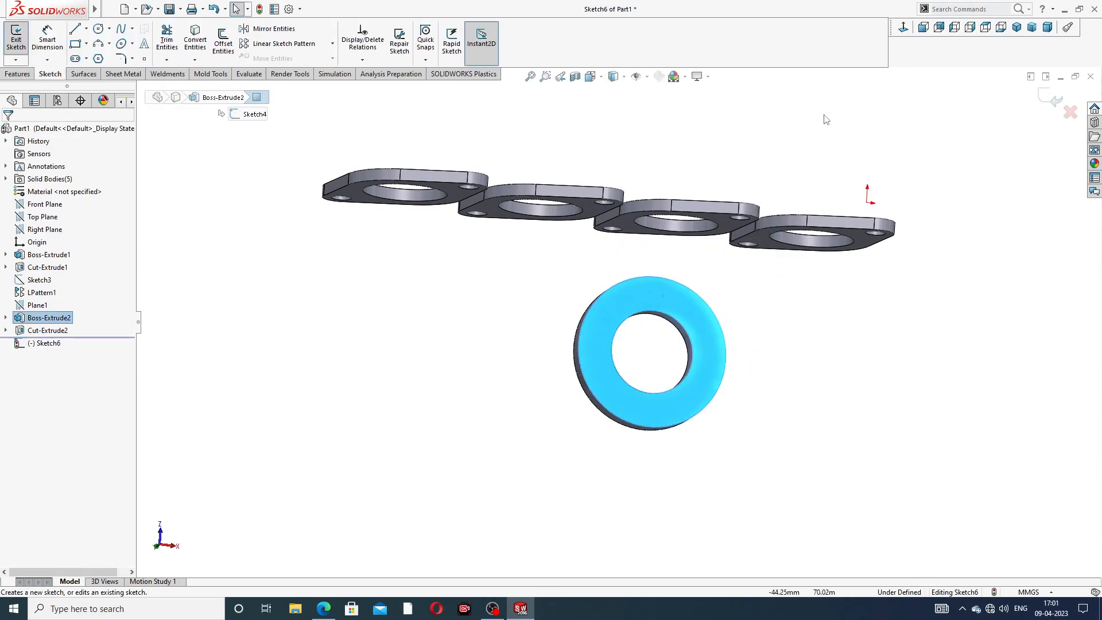
pyautogui.click(906, 29)
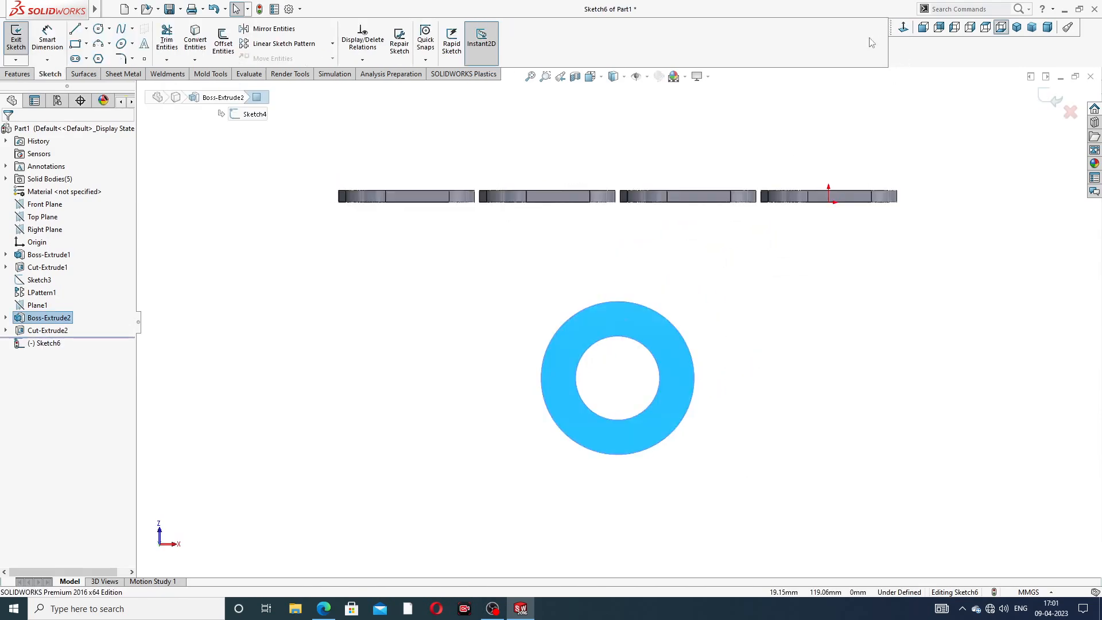
pyautogui.click(86, 30)
pyautogui.click(96, 55)
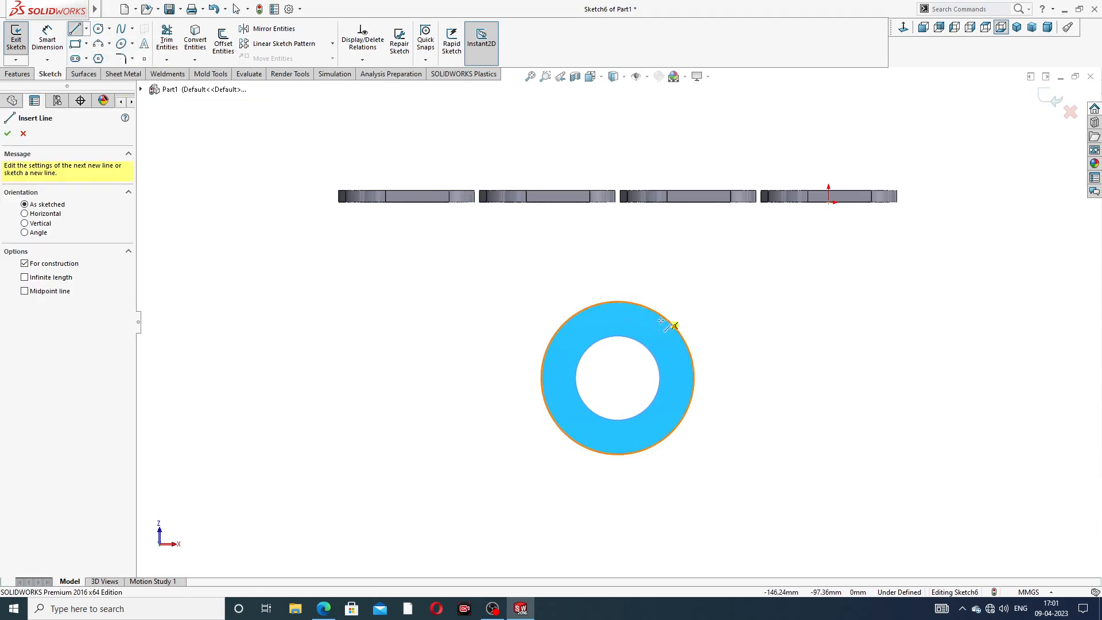
pyautogui.click(617, 301)
pyautogui.click(617, 377)
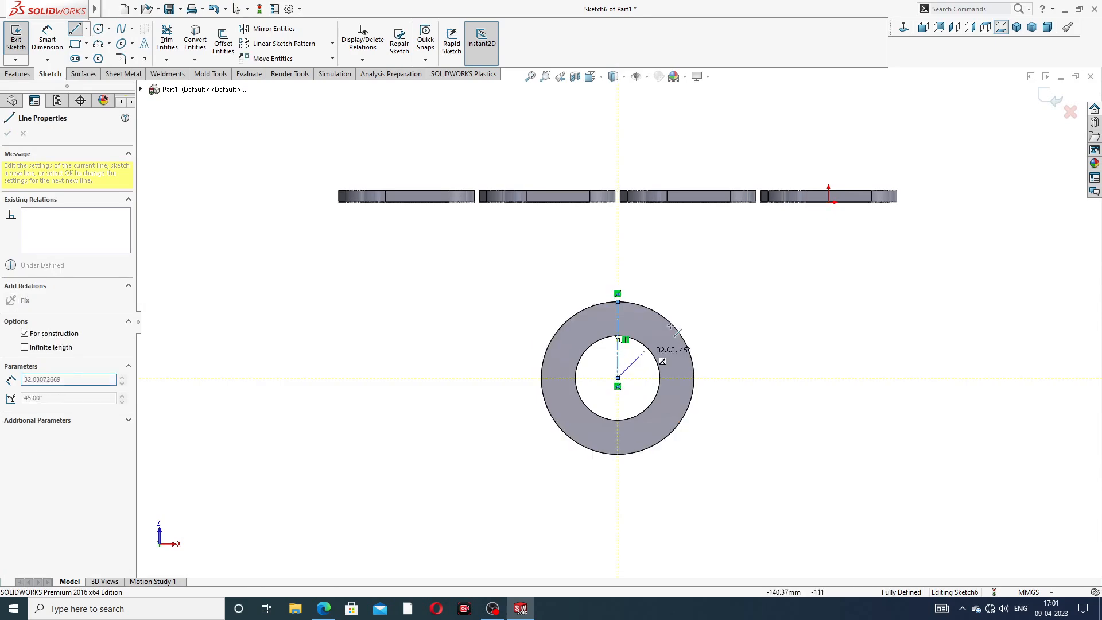
pyautogui.rightClick(727, 276)
pyautogui.click(743, 289)
# Sketch a circle about 10.5 mm in diameter centred on the construction line, between the ring's inner and outer edges
pyautogui.scroll(-2, 629, 304)
pyautogui.scroll(-2, 629, 306)
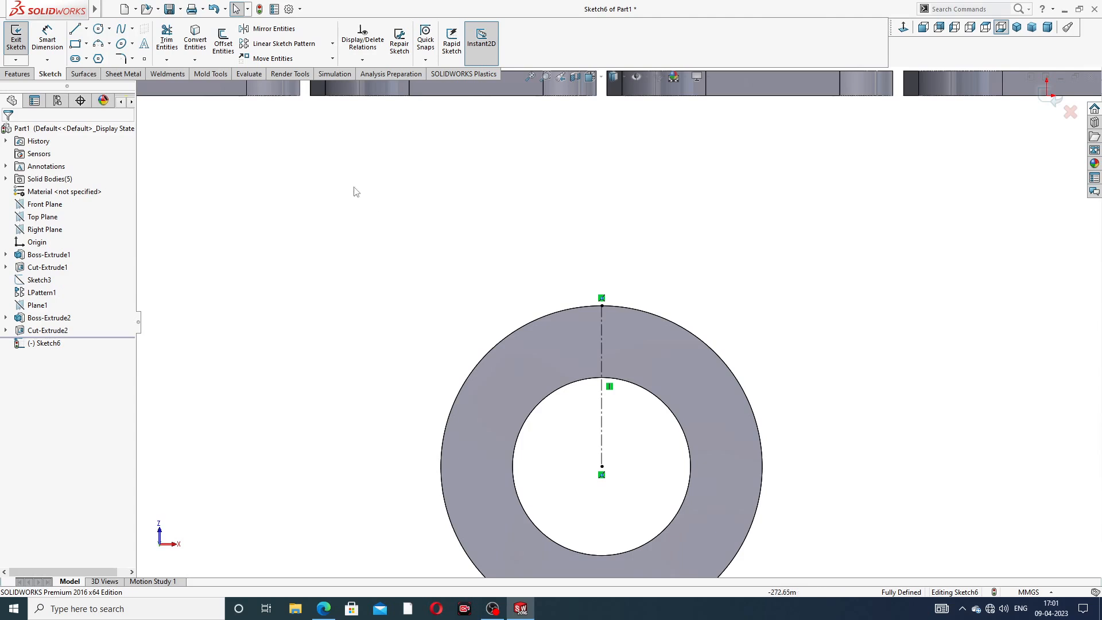
pyautogui.click(99, 30)
pyautogui.scroll(-2, 605, 331)
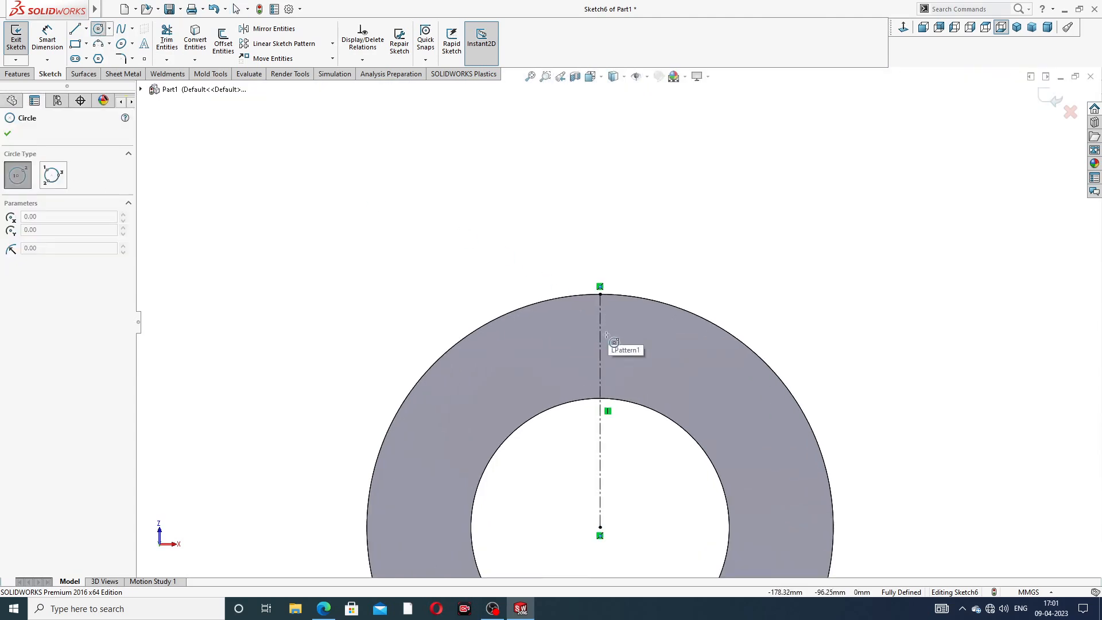
pyautogui.click(600, 336)
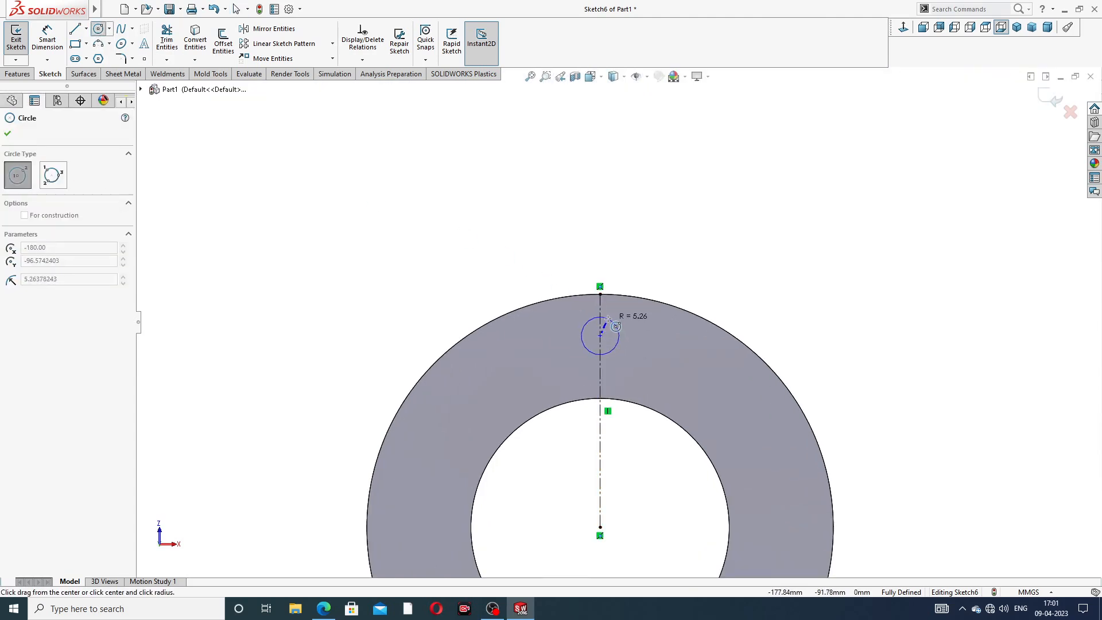
pyautogui.click(614, 322)
pyautogui.rightClick(716, 277)
pyautogui.click(716, 278)
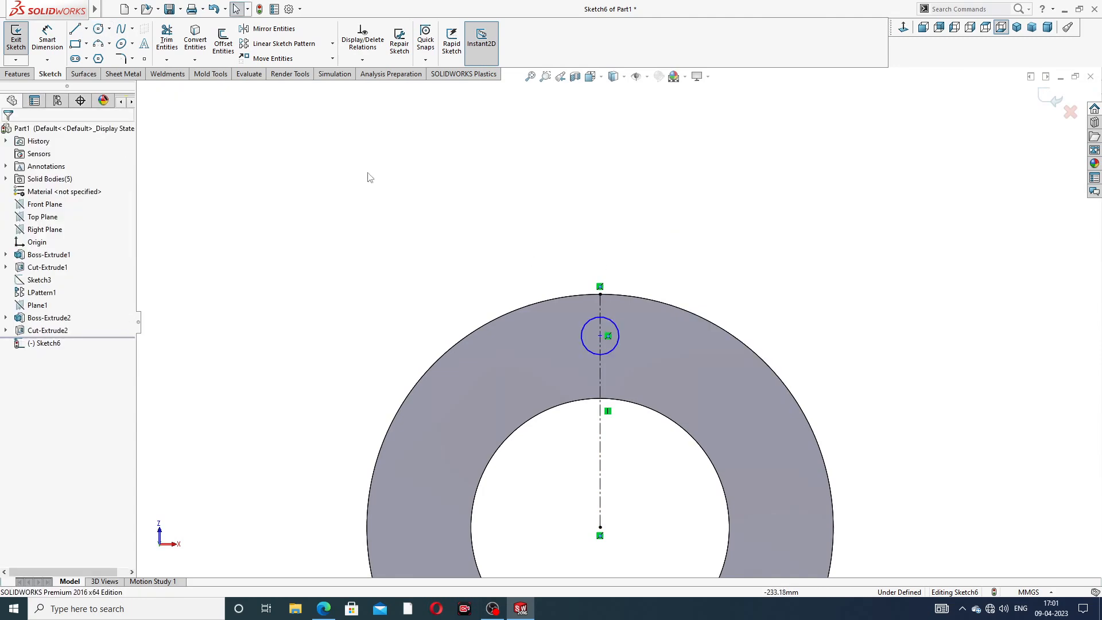
# Dimension the small circle on the construction line to a diameter of 14 mm
pyautogui.click(48, 38)
pyautogui.click(612, 323)
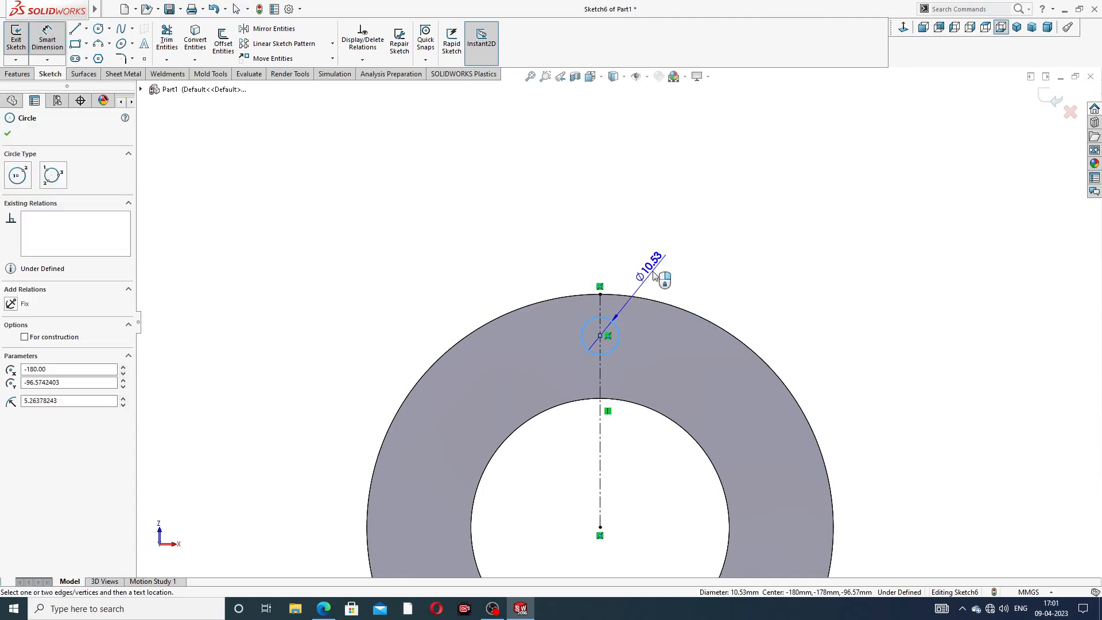
pyautogui.click(653, 273)
pyautogui.write('14')
pyautogui.press('Return')
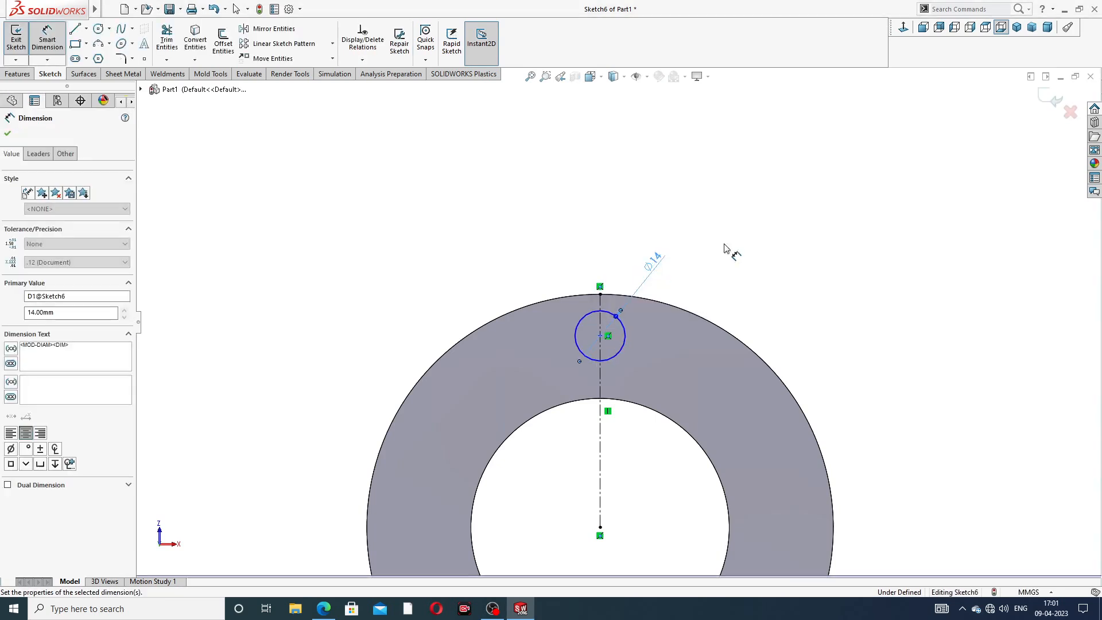
# Dimension the vertical distance from the 14 mm circle's centre to the ring's centre as 50 mm
pyautogui.click(601, 337)
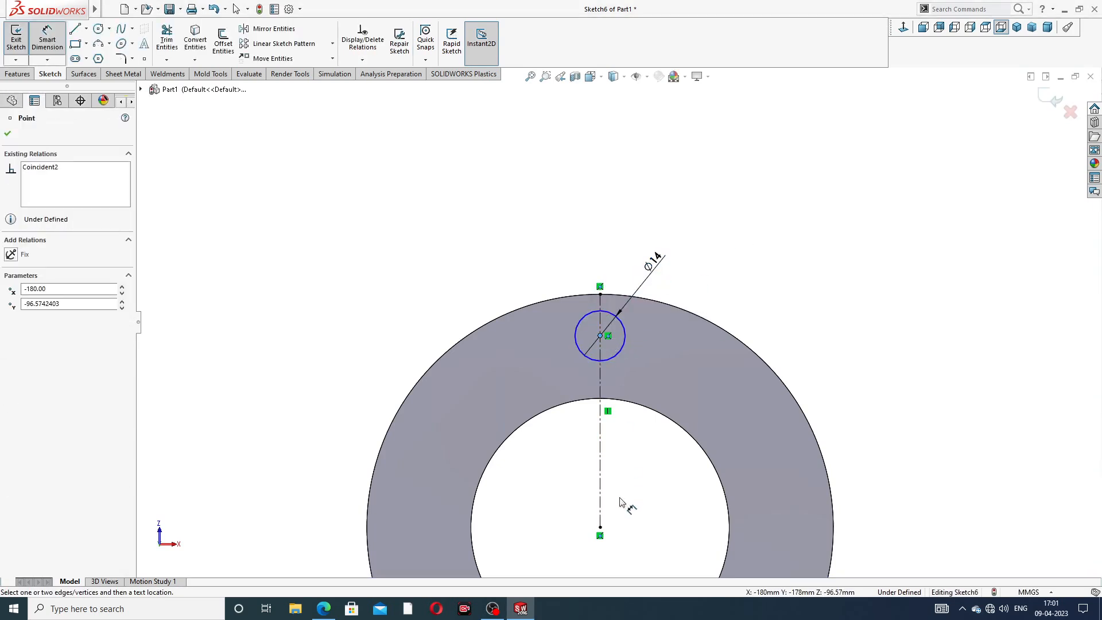
pyautogui.click(600, 528)
pyautogui.click(853, 425)
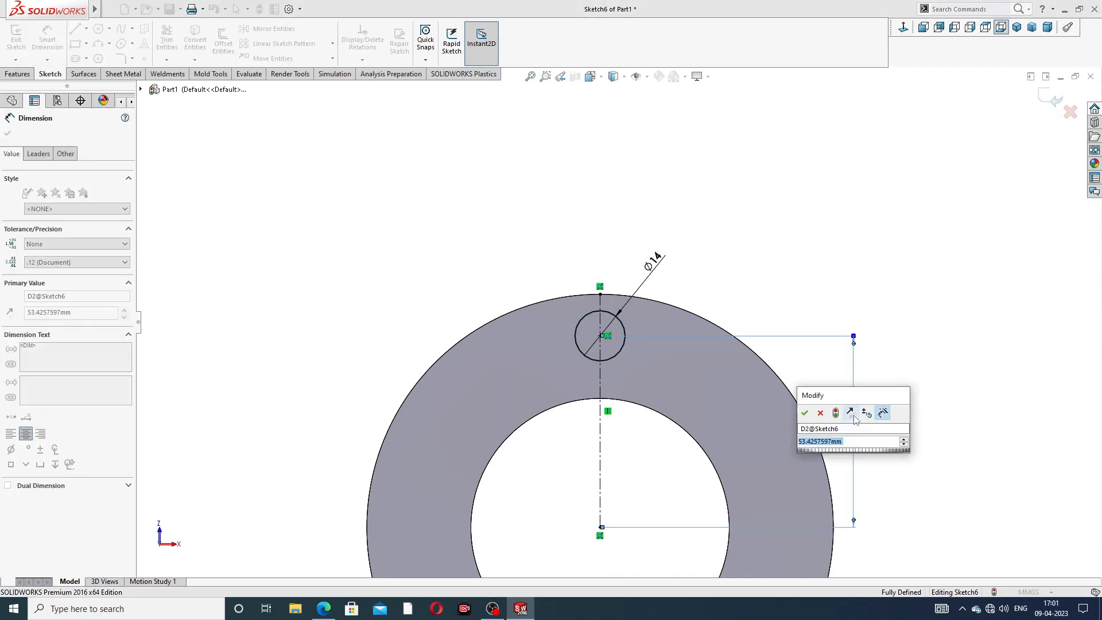
pyautogui.write('50')
pyautogui.press('Return')
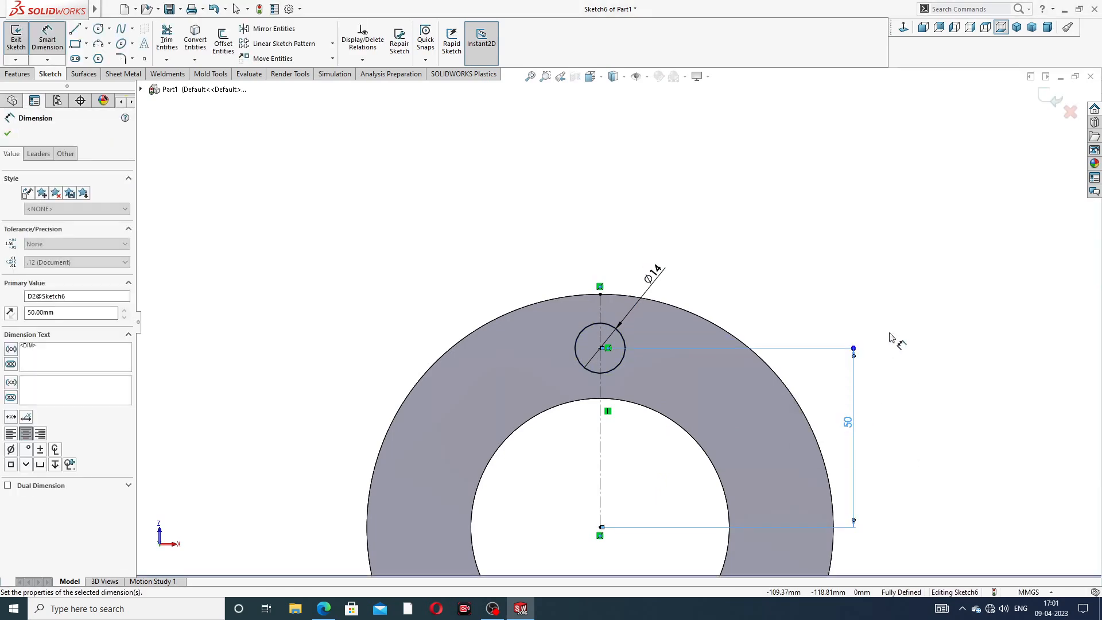
pyautogui.rightClick(751, 147)
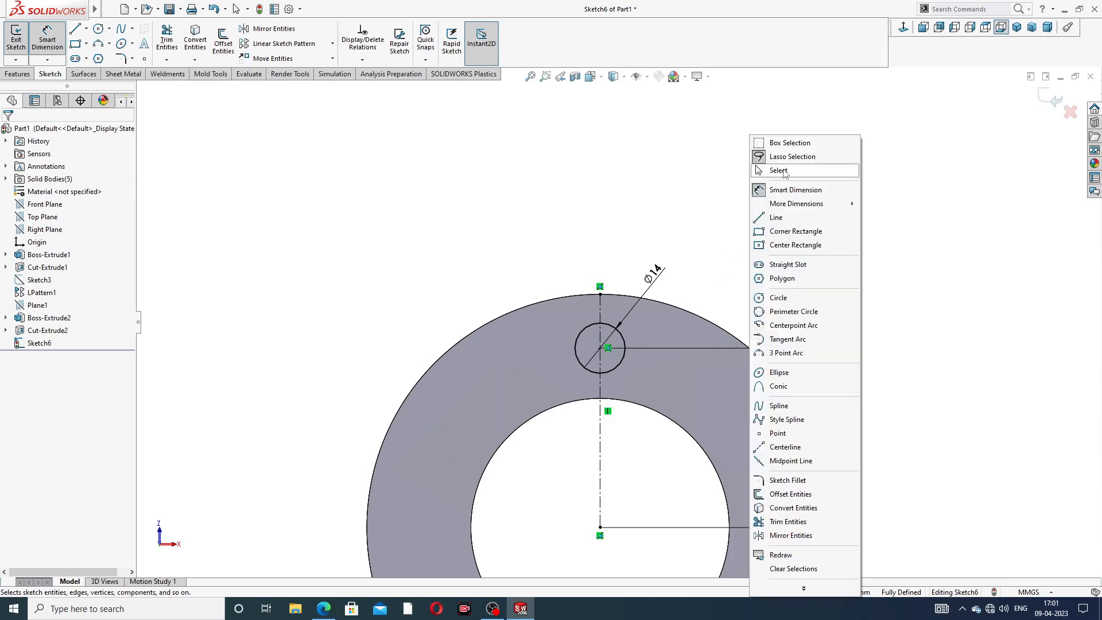
pyautogui.click(768, 171)
pyautogui.press('f')
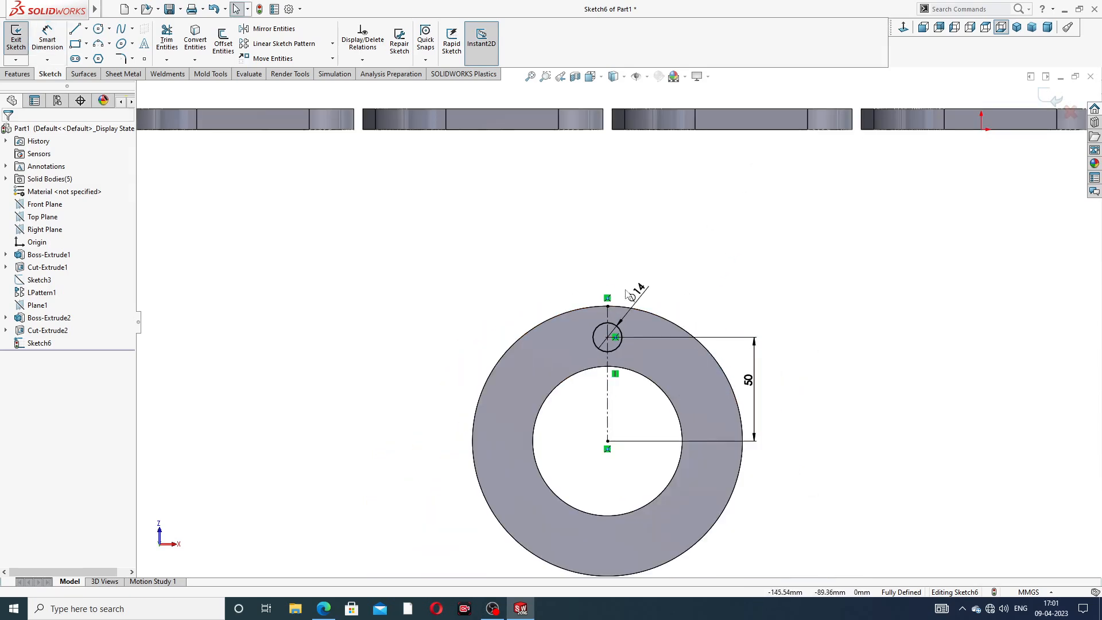
pyautogui.scroll(2, 632, 352)
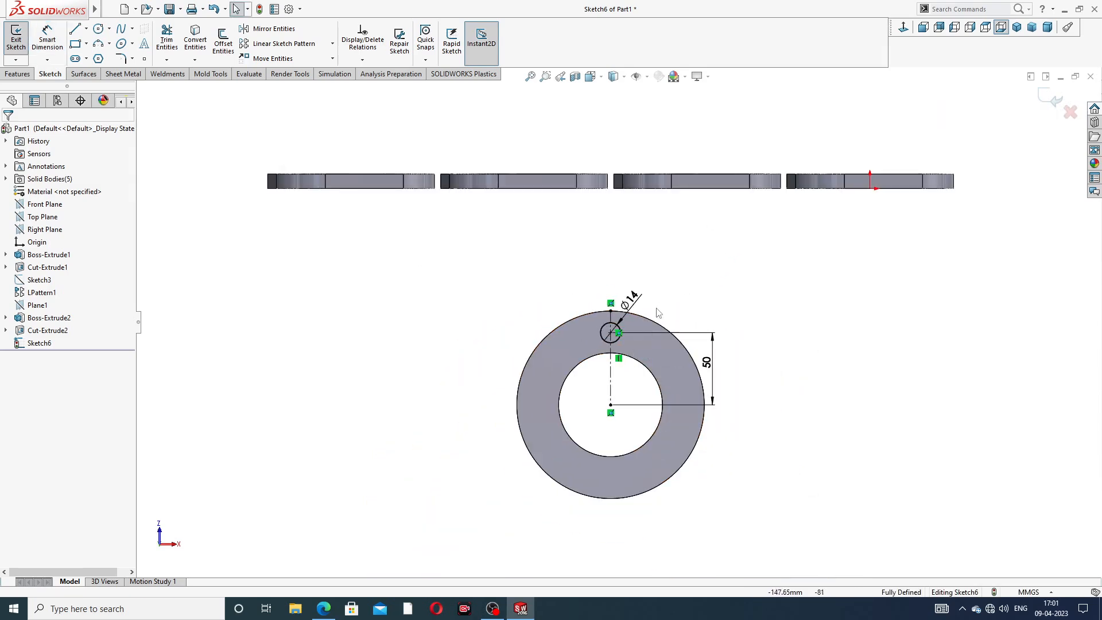
# Check the exhaust manifold PDF in the browser, return to SOLIDWORKS and set the hole circle's distance from the ring's centre to 52 mm
pyautogui.click(323, 611)
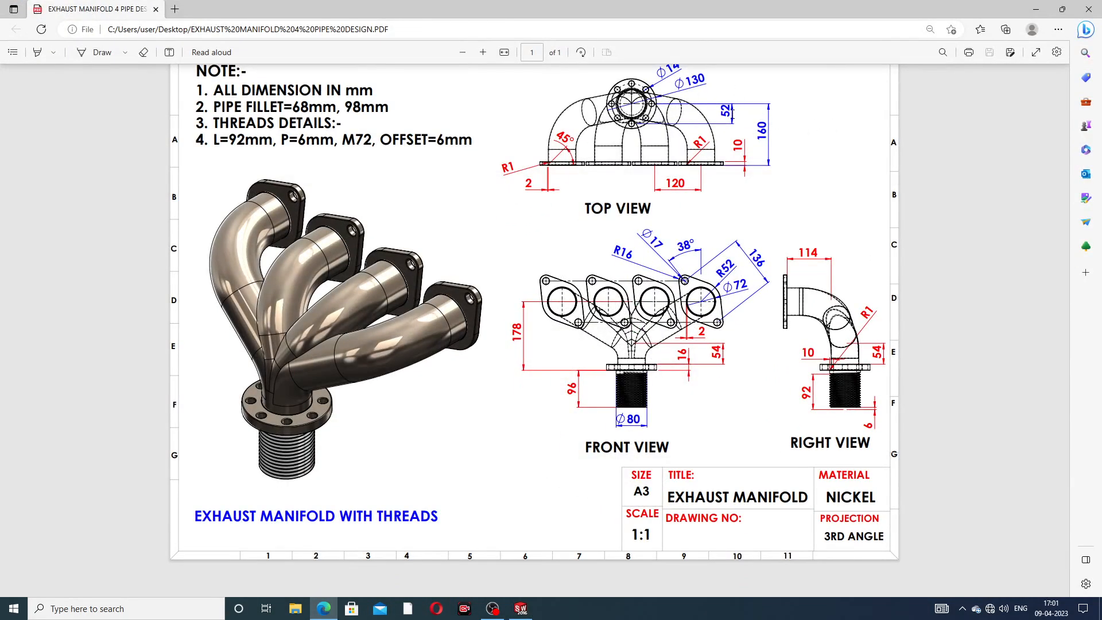
pyautogui.click(323, 608)
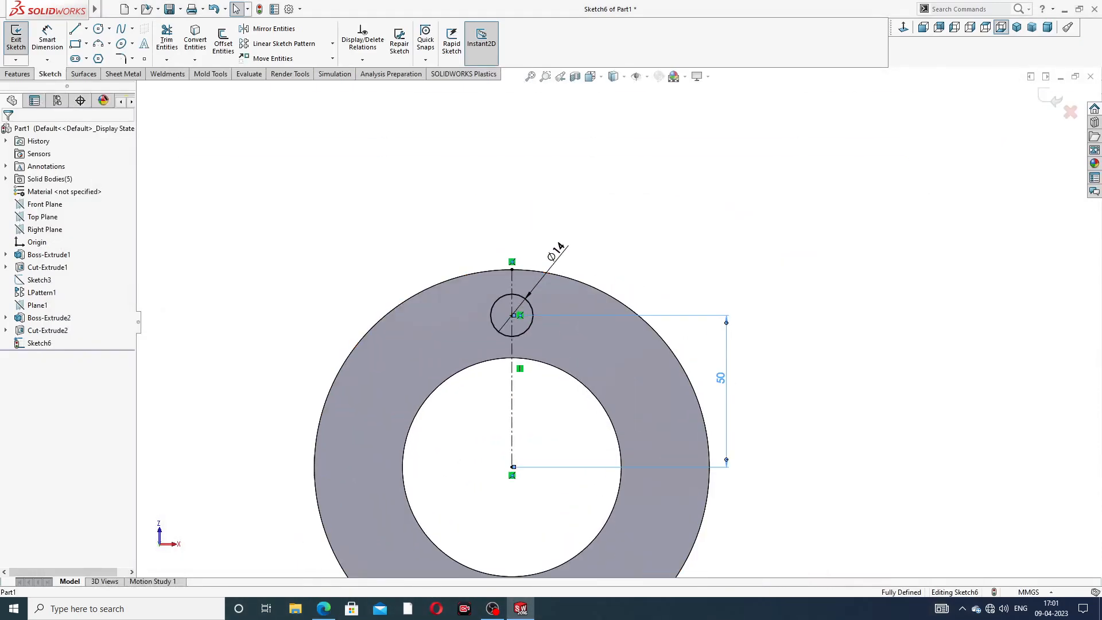
pyautogui.doubleClick(720, 375)
pyautogui.write('52')
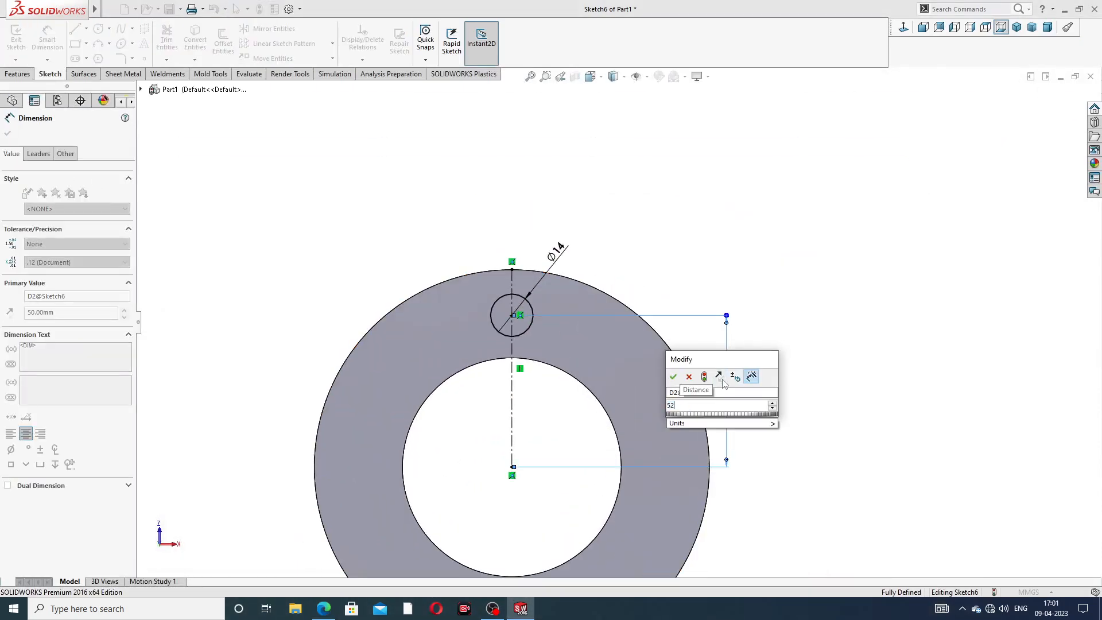
pyautogui.press('Return')
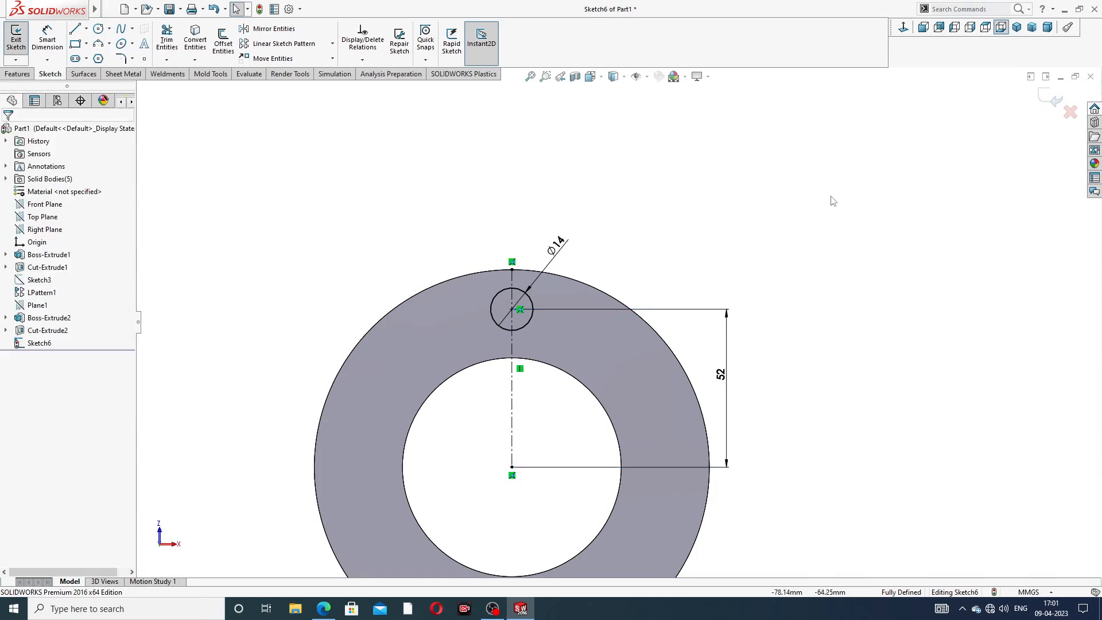
# Cut the 14 mm circle through the ring with an Extruded Cut set to Through All
pyautogui.click(18, 74)
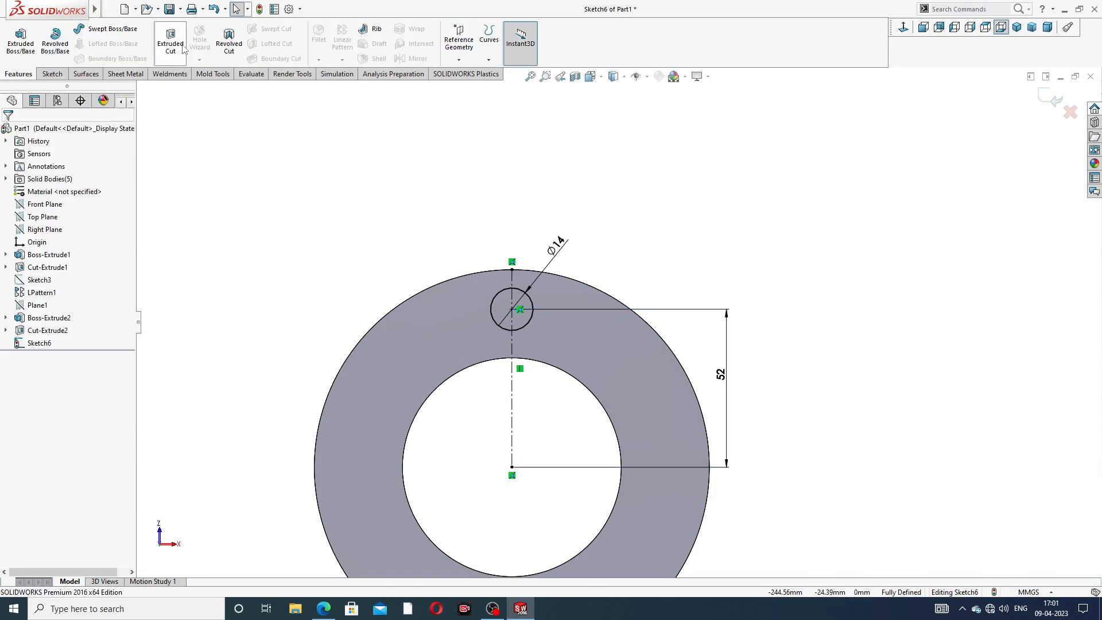
pyautogui.click(171, 40)
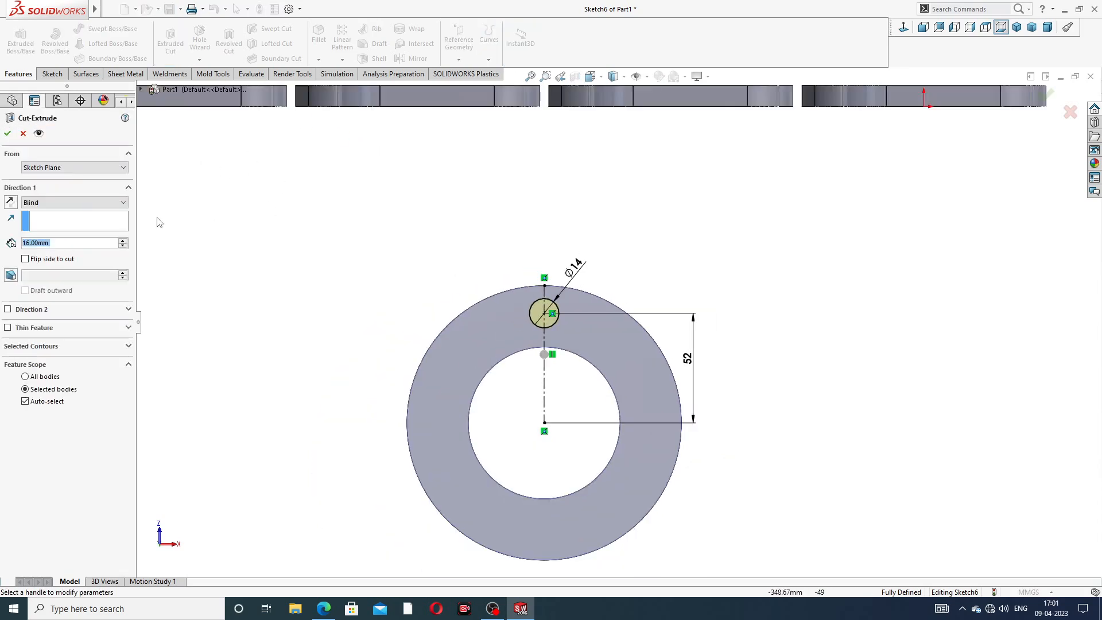
pyautogui.click(67, 202)
pyautogui.click(46, 217)
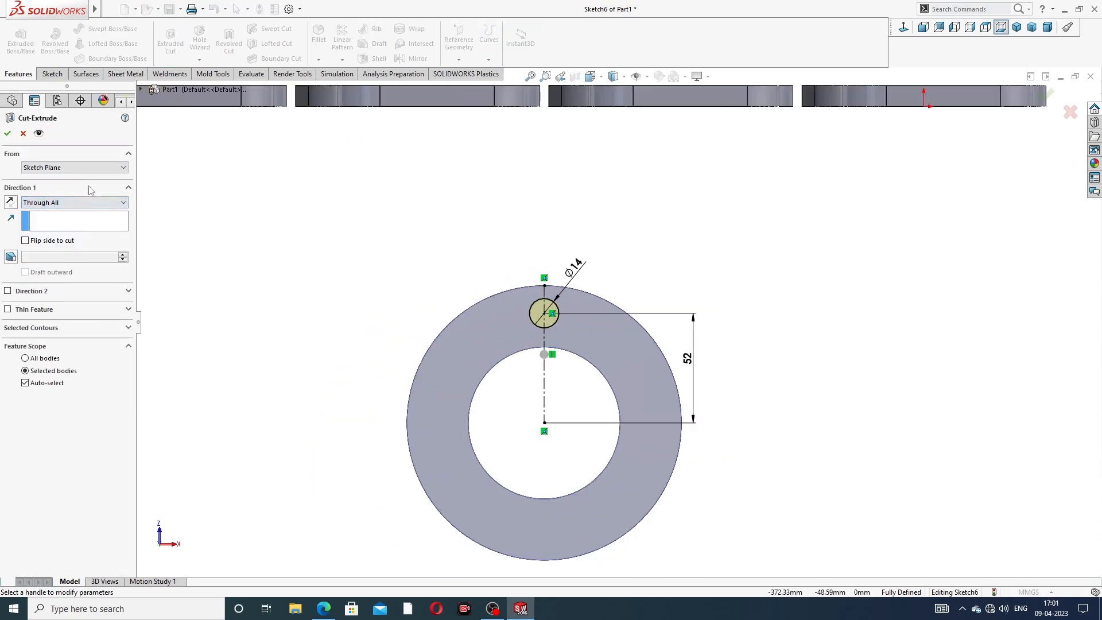
pyautogui.click(7, 134)
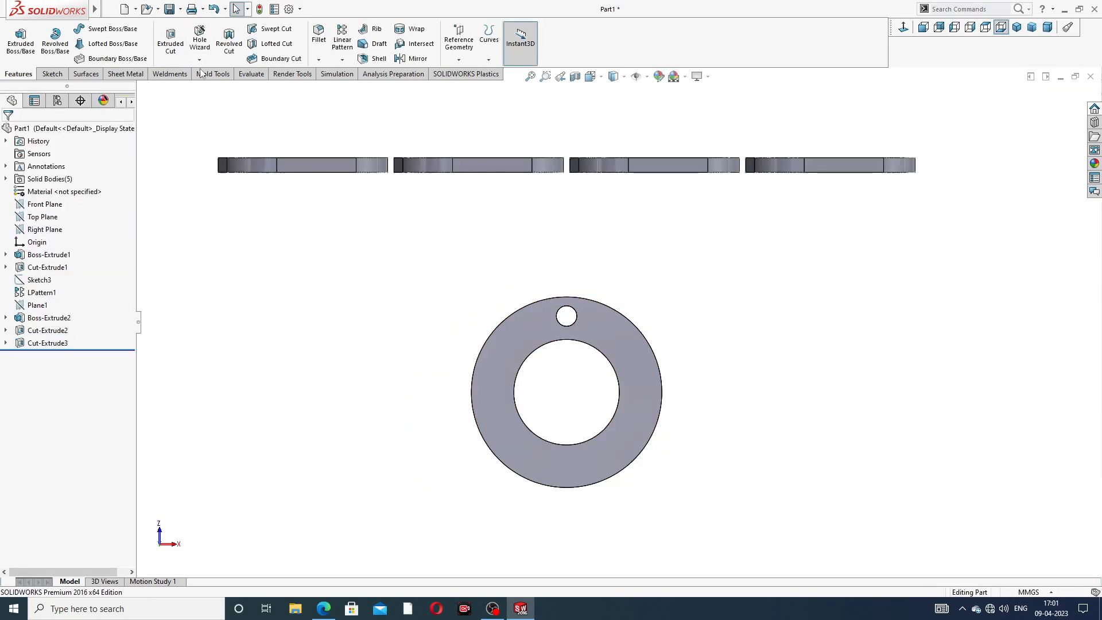
# Circular-pattern the 14 mm hole's inner face around the ring's outer edge with 8 equally spaced instances over 360 degrees
pyautogui.click(342, 59)
pyautogui.click(368, 86)
pyautogui.scroll(-2, 556, 325)
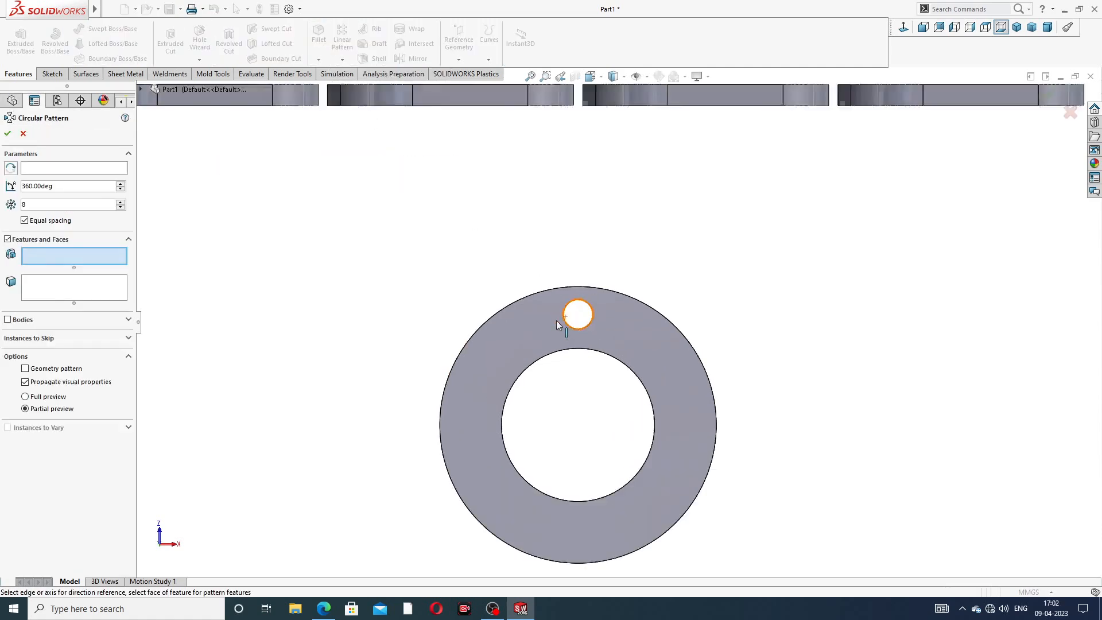
pyautogui.scroll(-2, 556, 324)
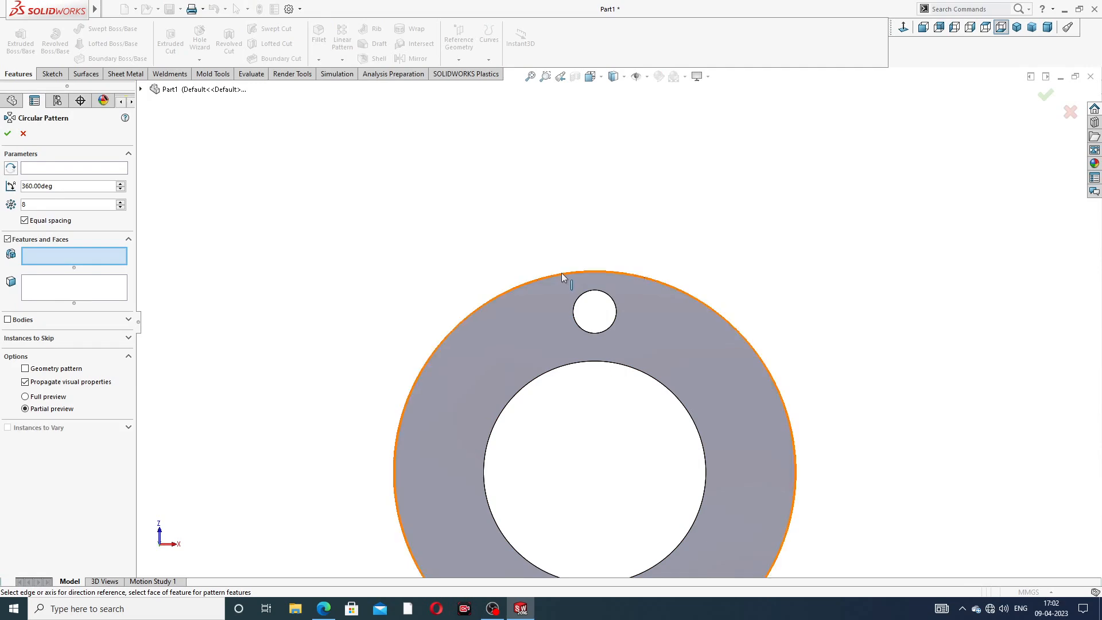
pyautogui.click(115, 168)
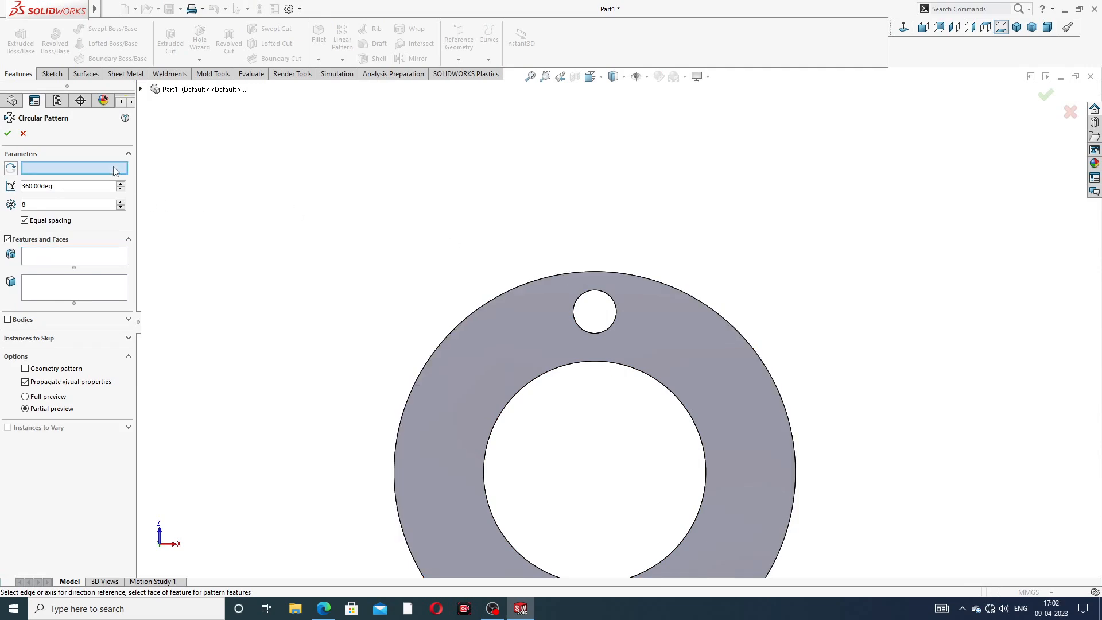
pyautogui.click(498, 295)
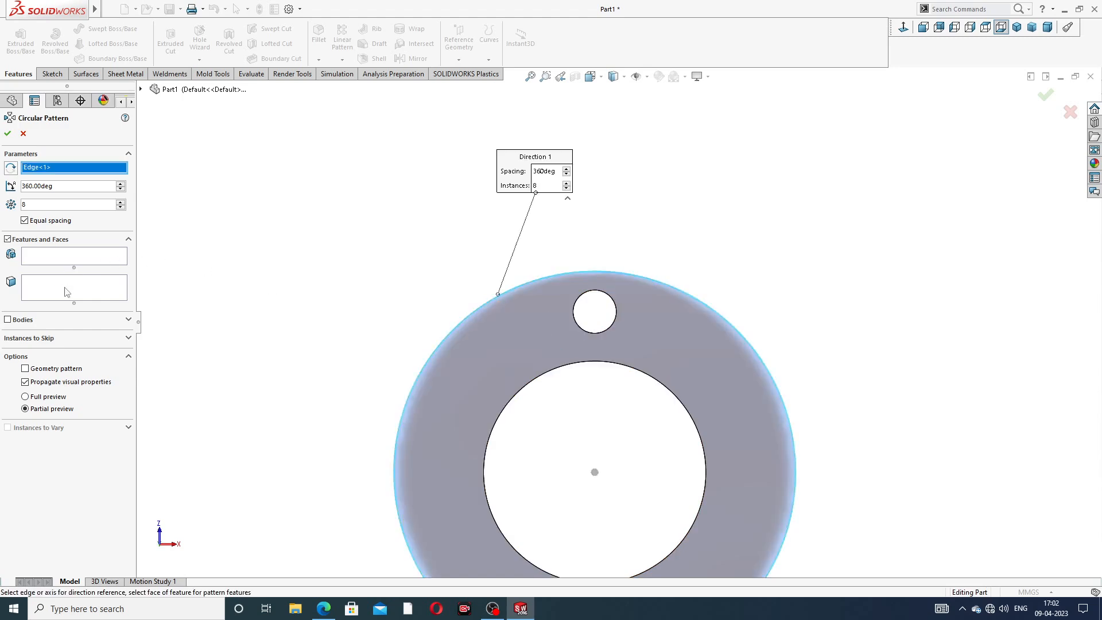
pyautogui.click(65, 287)
pyautogui.scroll(2, 533, 260)
pyautogui.moveTo(534, 259); pyautogui.dragTo(543, 319, button='middle')
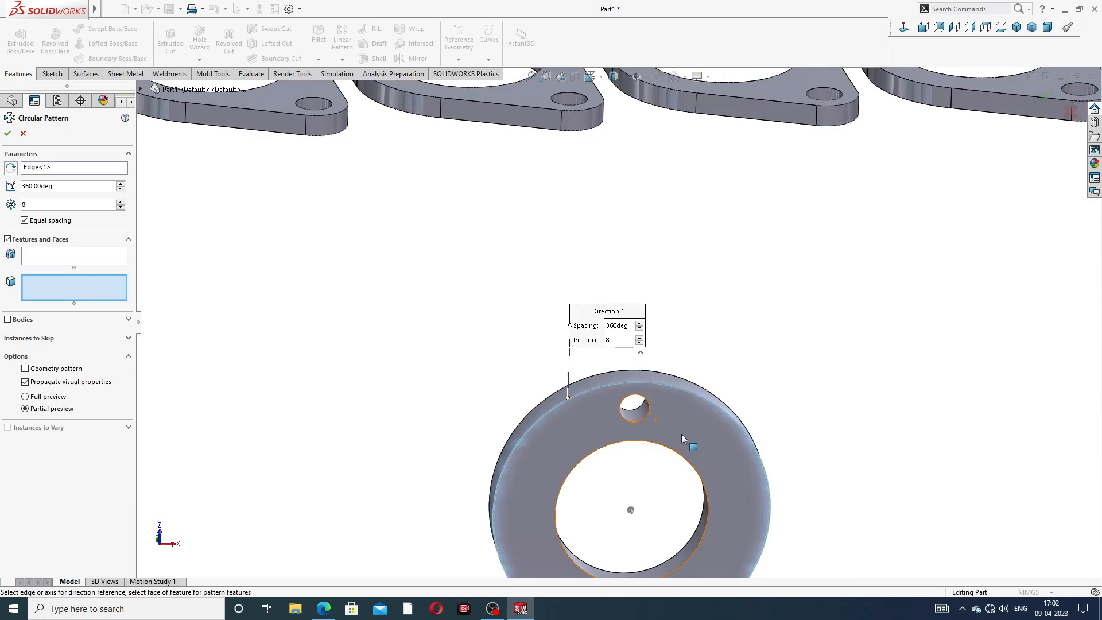
pyautogui.click(641, 415)
pyautogui.press('f')
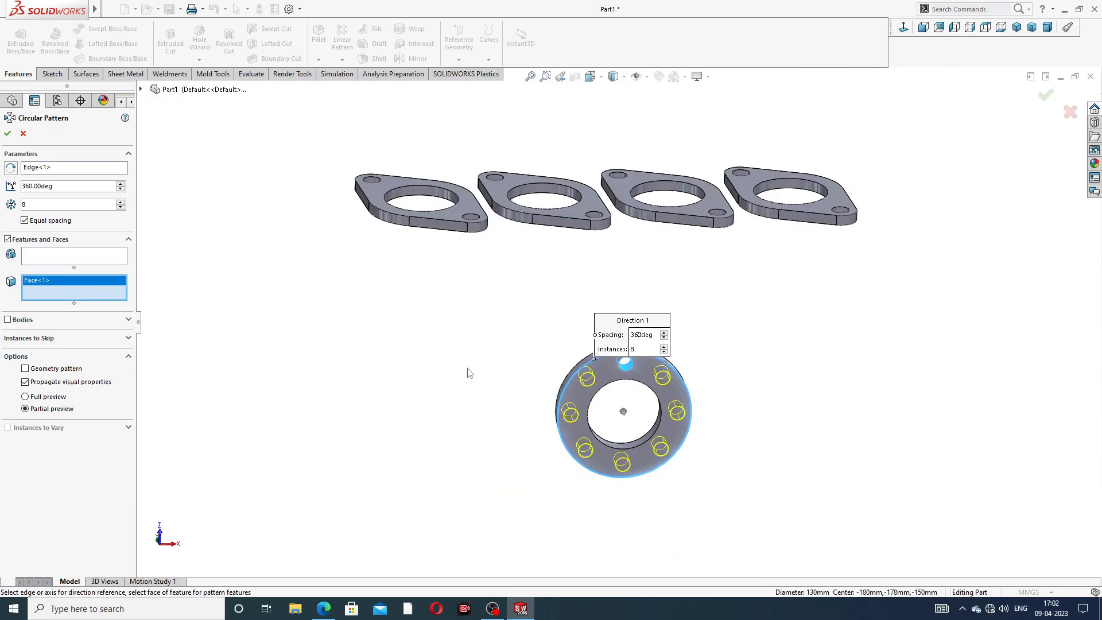
pyautogui.click(7, 135)
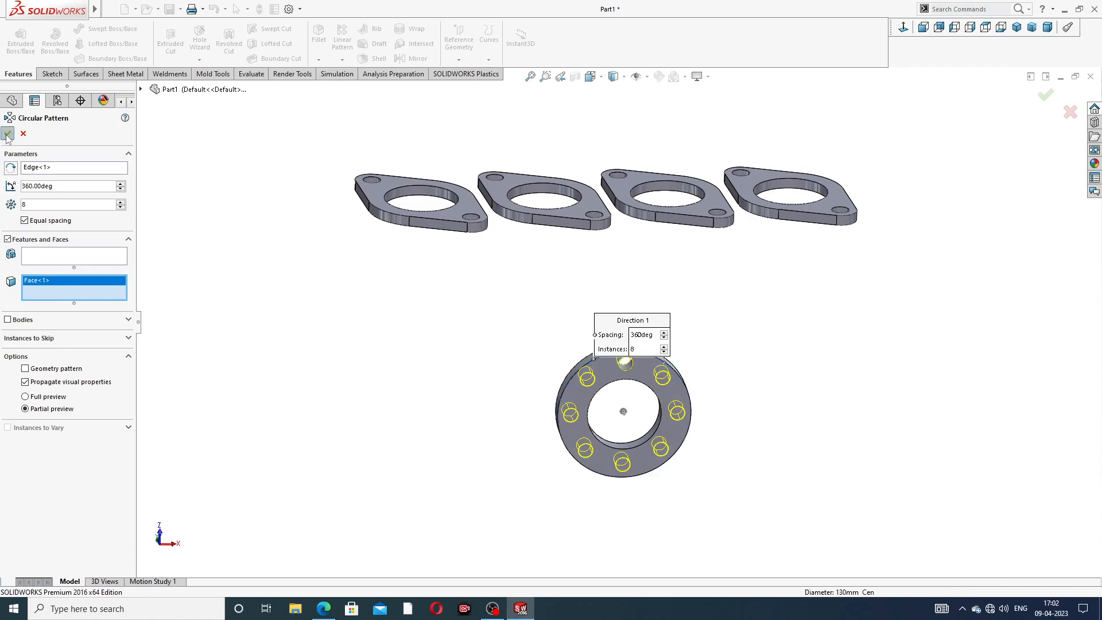
# Examine the ring and flange plates, consult the exhaust manifold PDF in the browser, and return to SOLIDWORKS
pyautogui.moveTo(587, 391); pyautogui.dragTo(658, 329, button='middle')
pyautogui.moveTo(664, 267); pyautogui.dragTo(667, 130, button='middle')
pyautogui.moveTo(670, 262); pyautogui.dragTo(665, 230, button='middle')
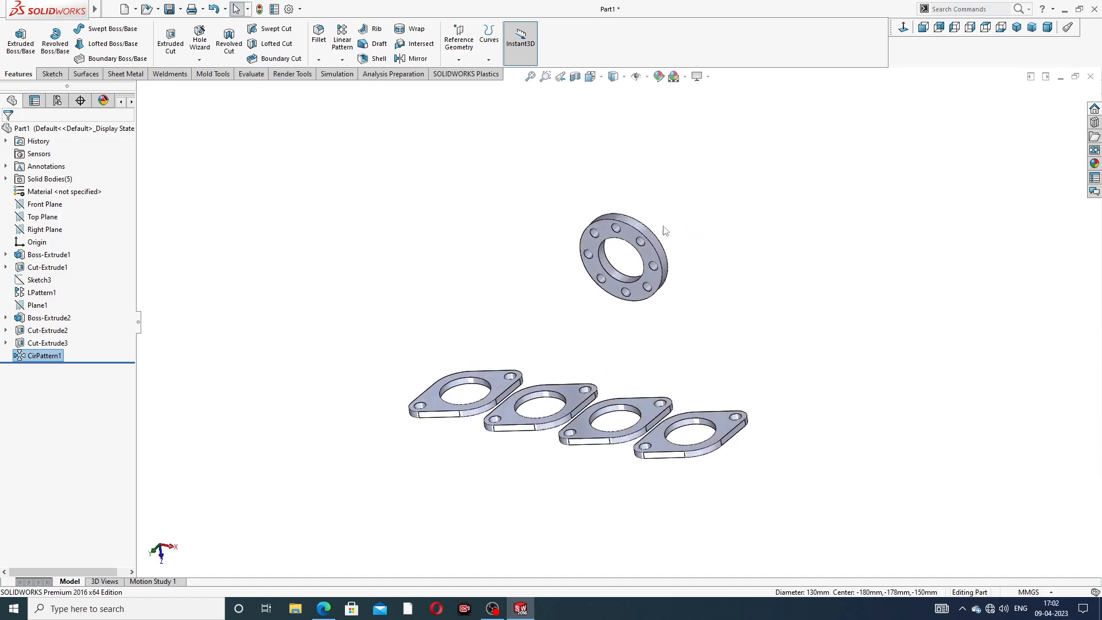
pyautogui.click(325, 608)
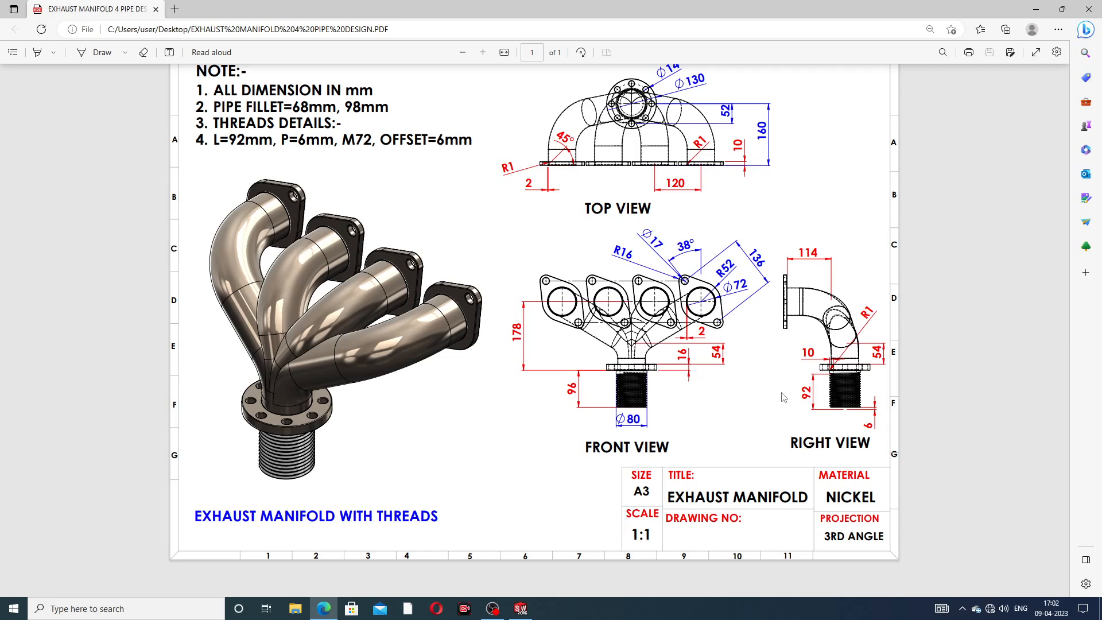
pyautogui.click(323, 611)
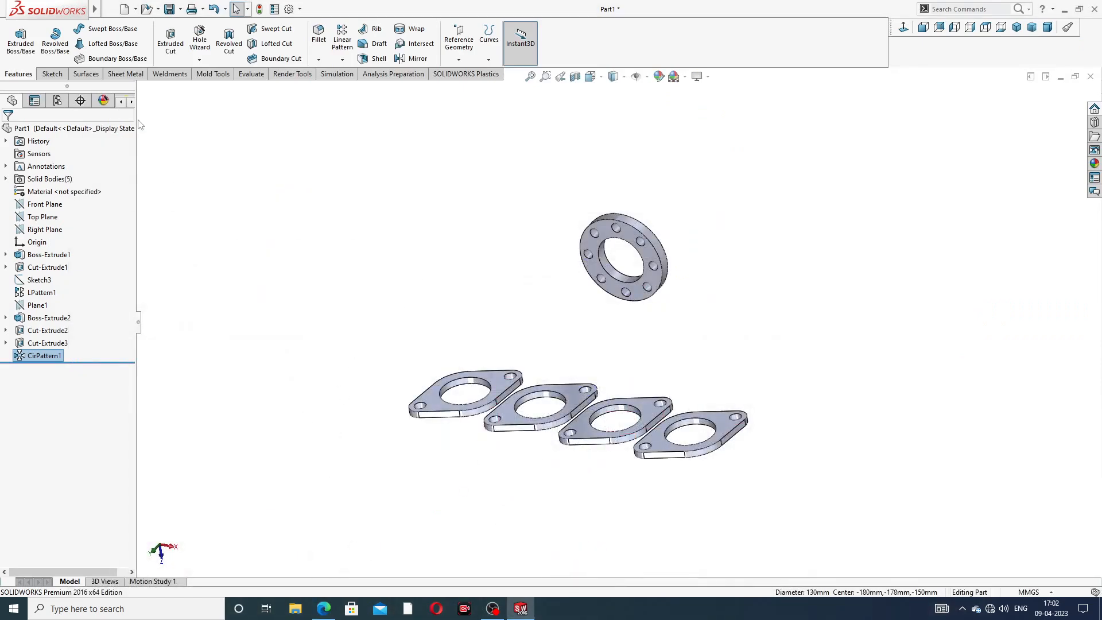
# Start a 3D sketch and draw a line from the centre of the ring's opening outward, perpendicular to the ring's face
pyautogui.click(51, 74)
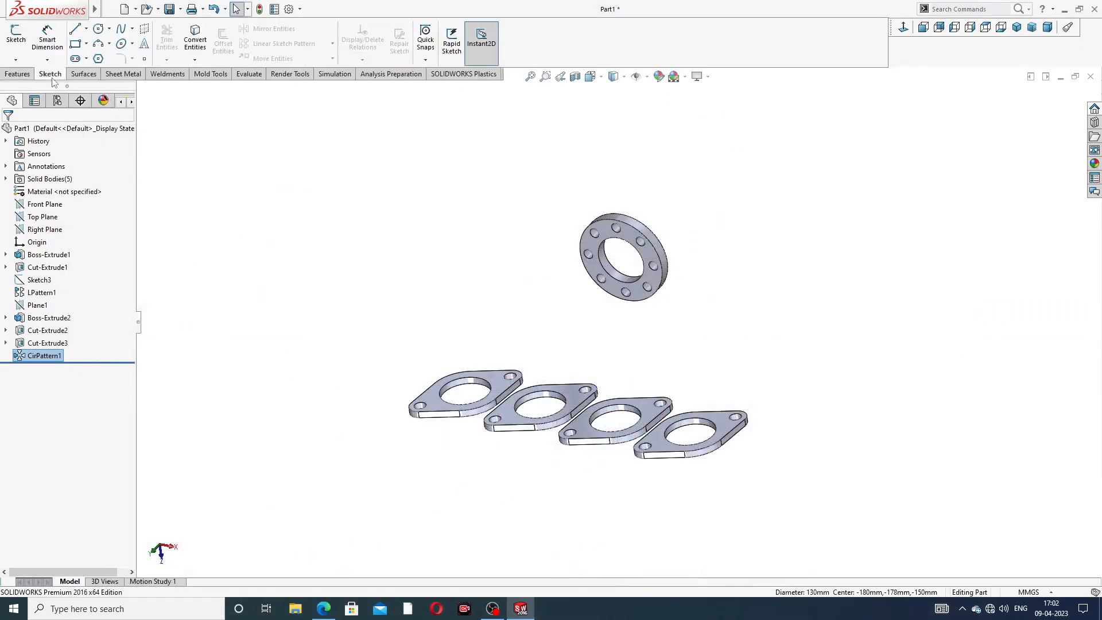
pyautogui.click(15, 60)
pyautogui.click(44, 89)
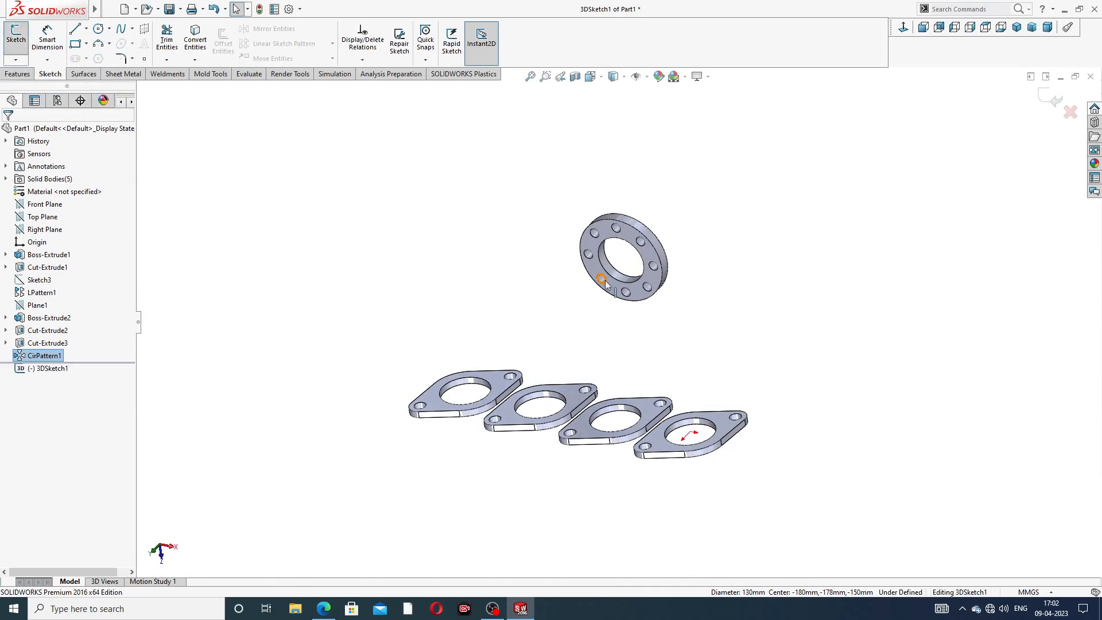
pyautogui.moveTo(609, 324); pyautogui.dragTo(629, 343, button='middle')
pyautogui.scroll(-2, 616, 329)
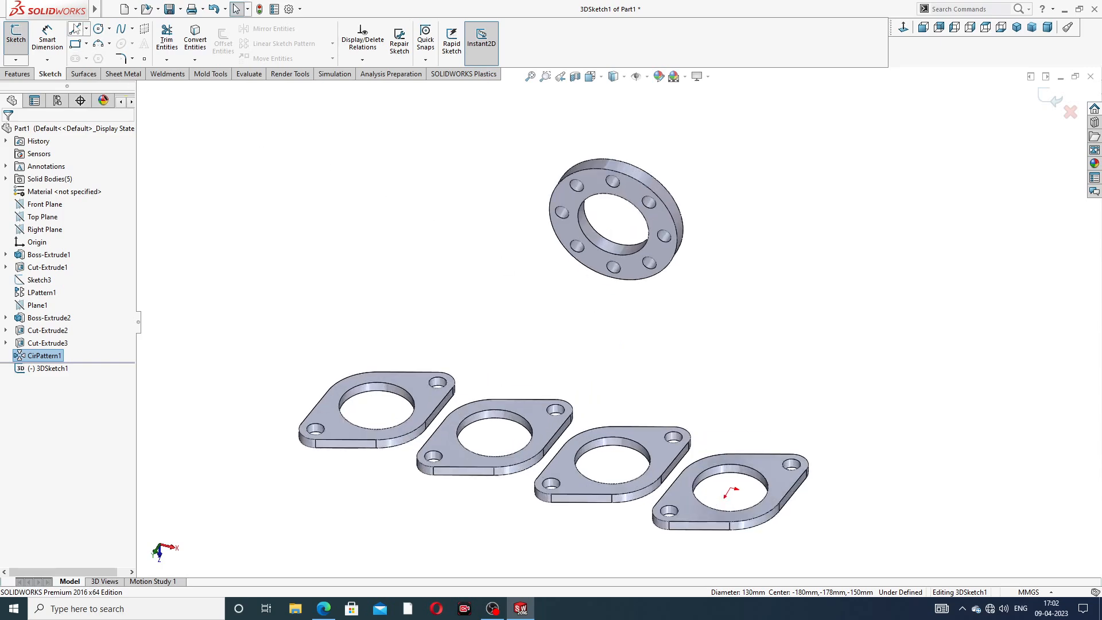
pyautogui.click(75, 30)
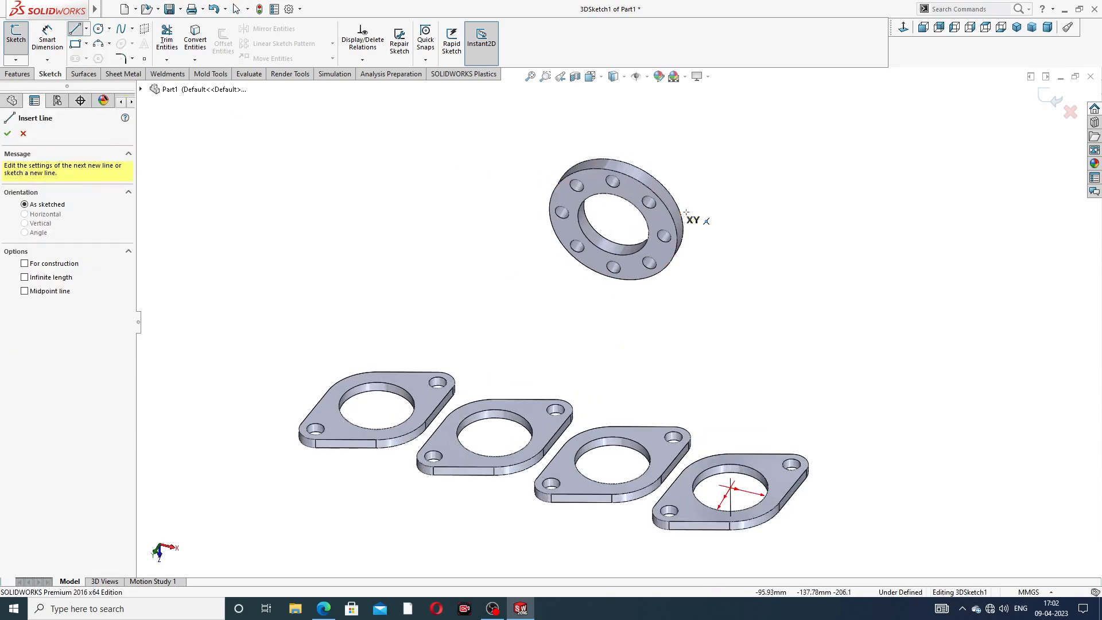
pyautogui.moveTo(615, 254); pyautogui.dragTo(654, 284, button='middle')
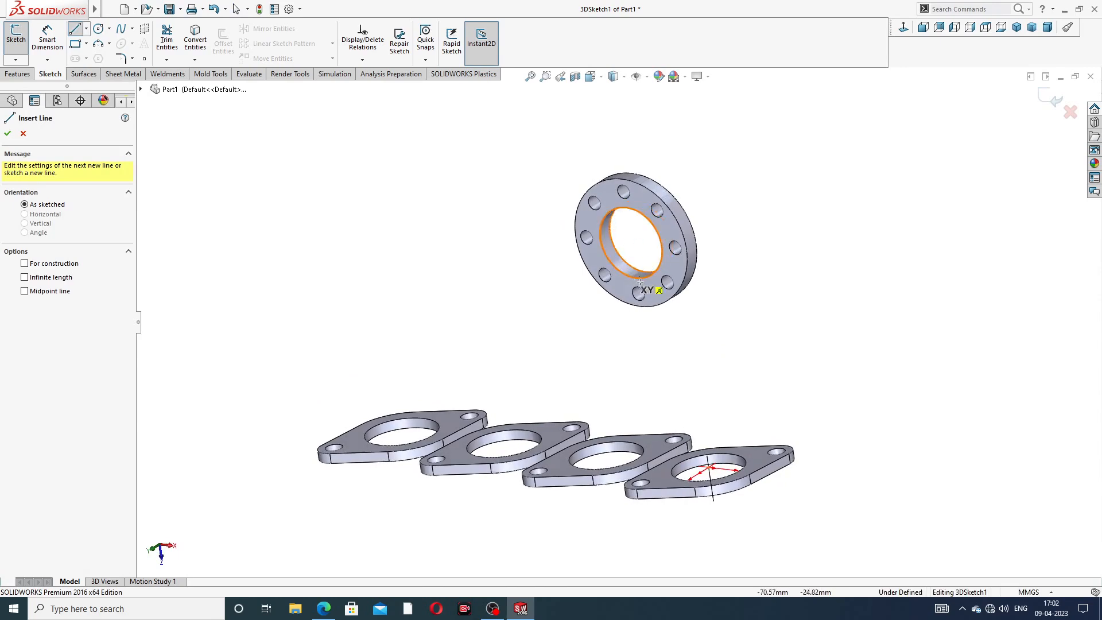
pyautogui.click(631, 243)
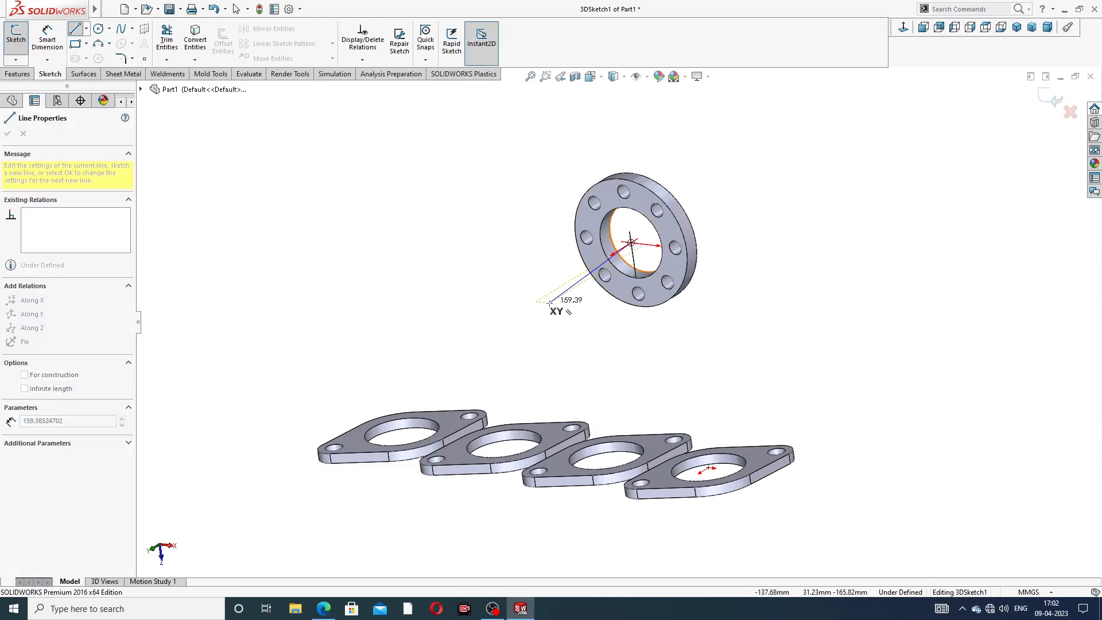
pyautogui.moveTo(549, 300)
pyautogui.mouseDown(button='middle')
pyautogui.moveTo(499, 300)
pyautogui.moveTo(561, 305)
pyautogui.mouseUp(button='middle')
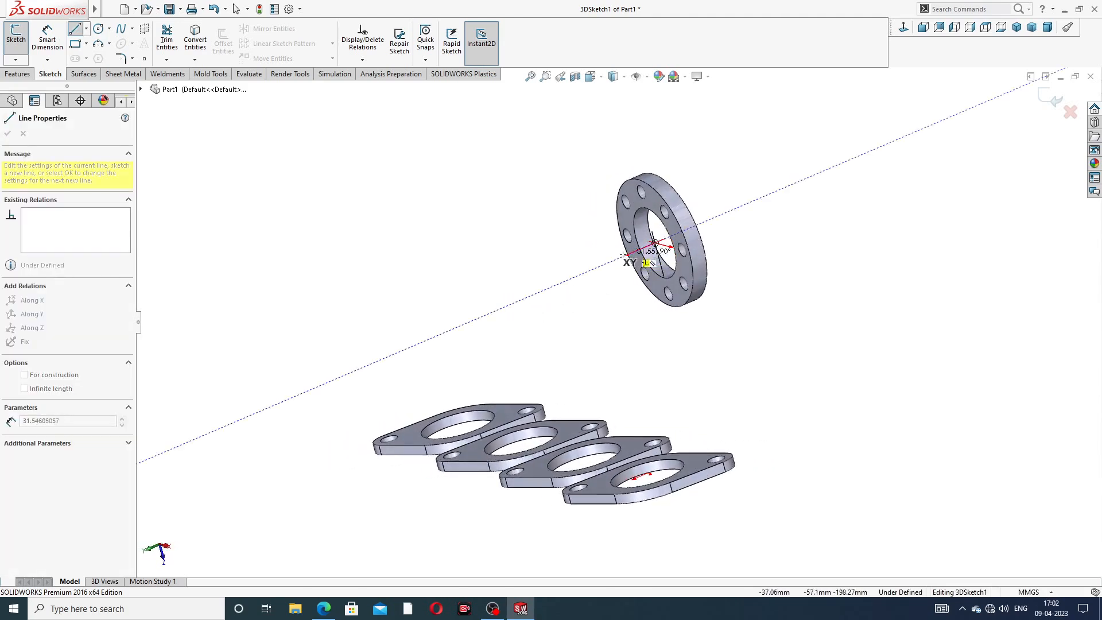
pyautogui.click(601, 267)
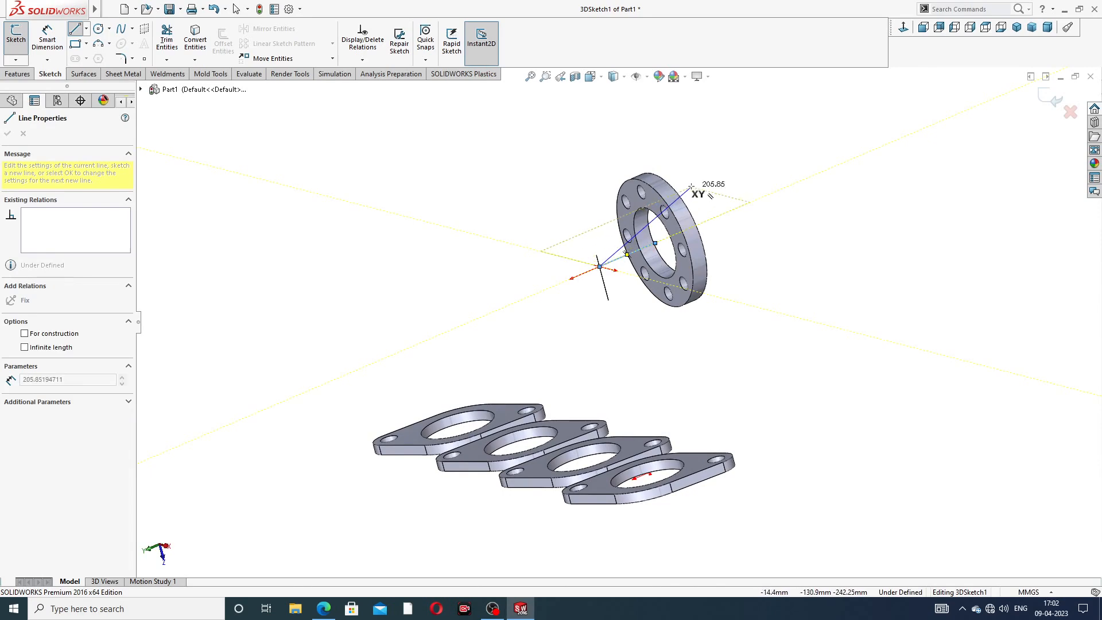
pyautogui.rightClick(697, 156)
pyautogui.click(727, 196)
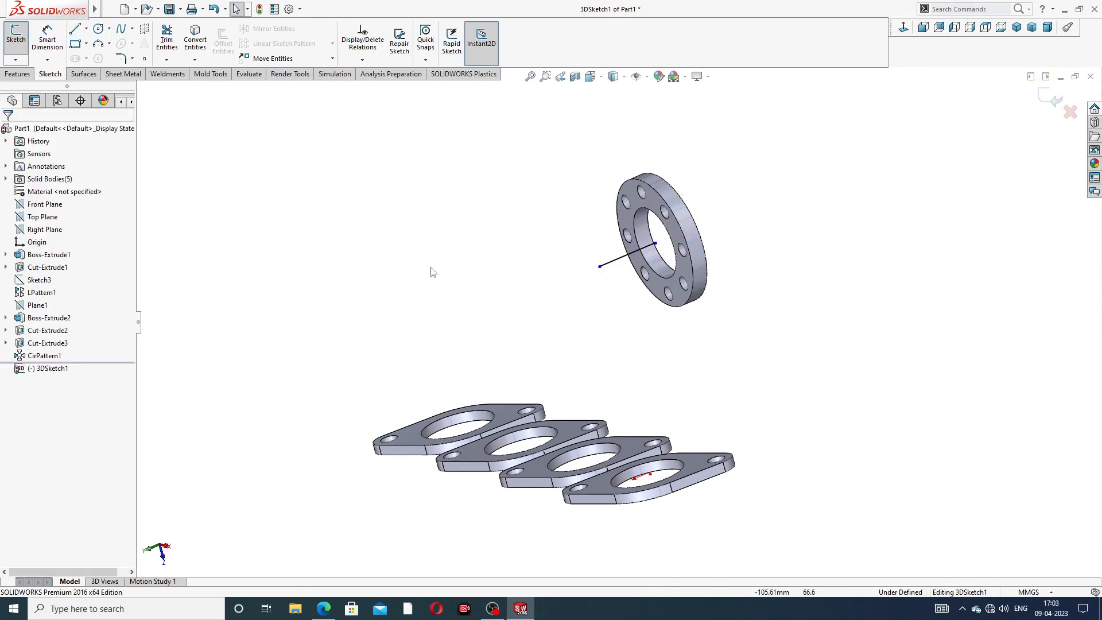
# Draw a line from the centre of the bore in the flange plate farthest from the origin, rising perpendicular to the plate
pyautogui.click(77, 32)
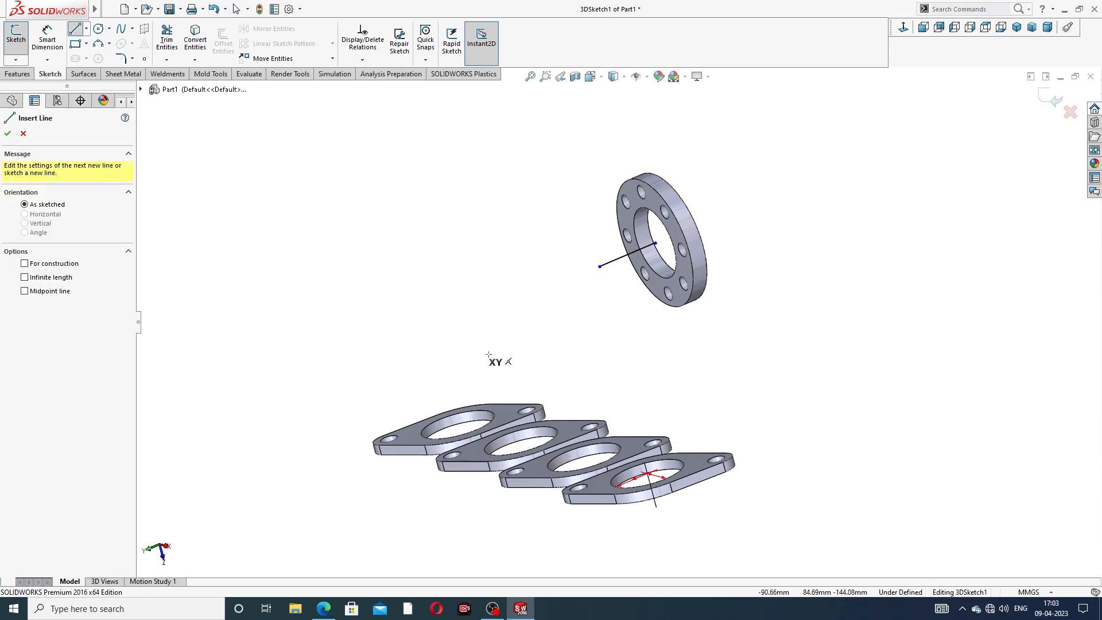
pyautogui.moveTo(500, 364); pyautogui.dragTo(445, 244, button='middle')
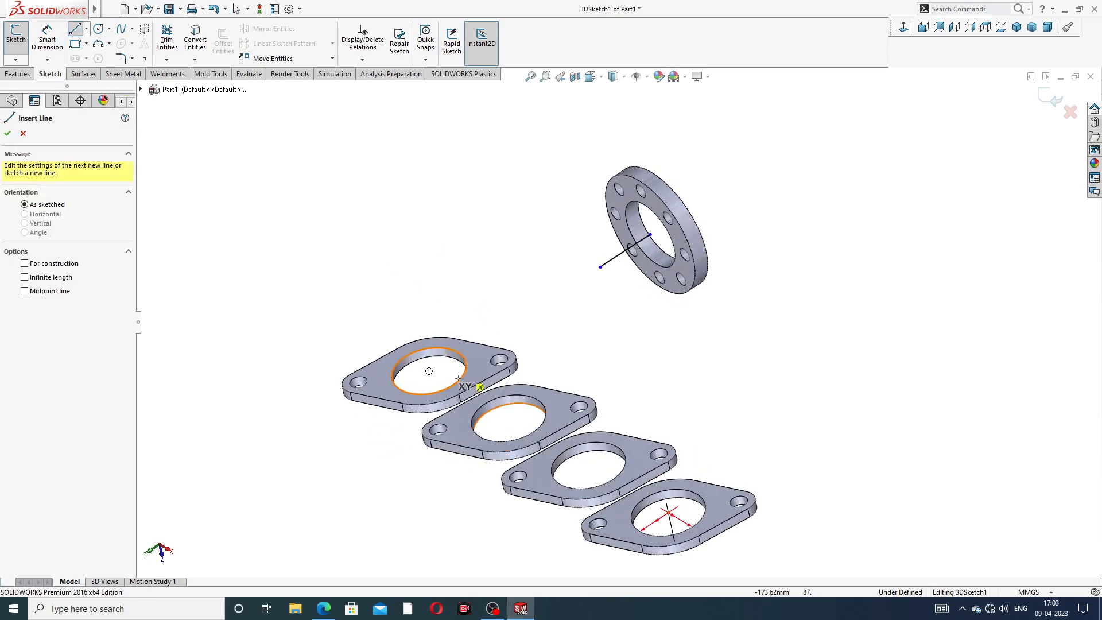
pyautogui.click(429, 371)
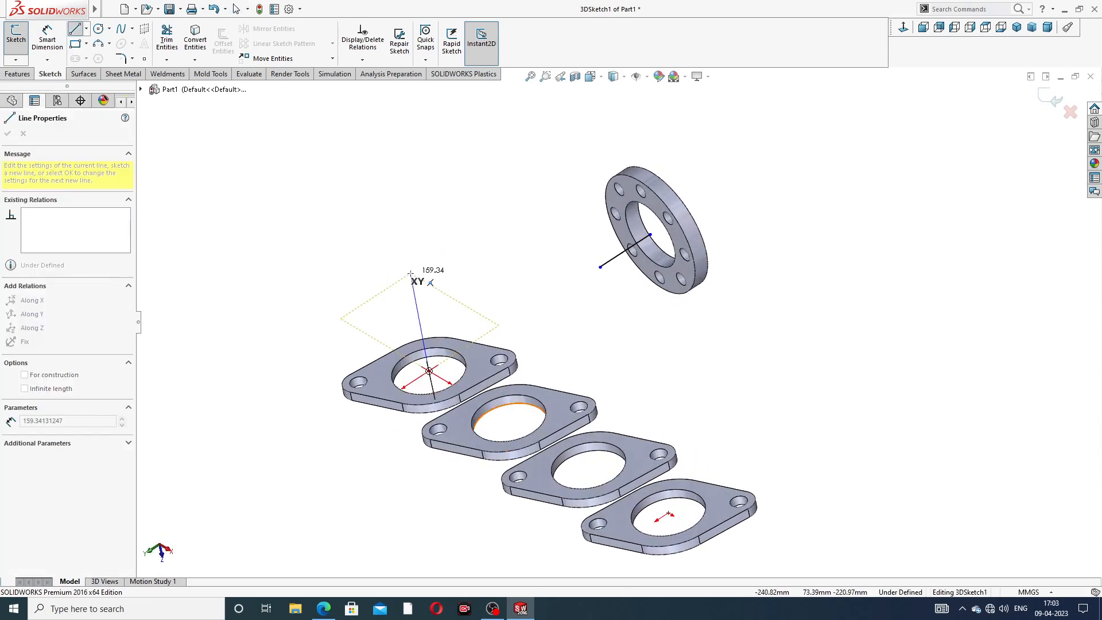
pyautogui.moveTo(442, 246)
pyautogui.mouseDown(button='middle')
pyautogui.moveTo(434, 250)
pyautogui.moveTo(455, 239)
pyautogui.mouseUp(button='middle')
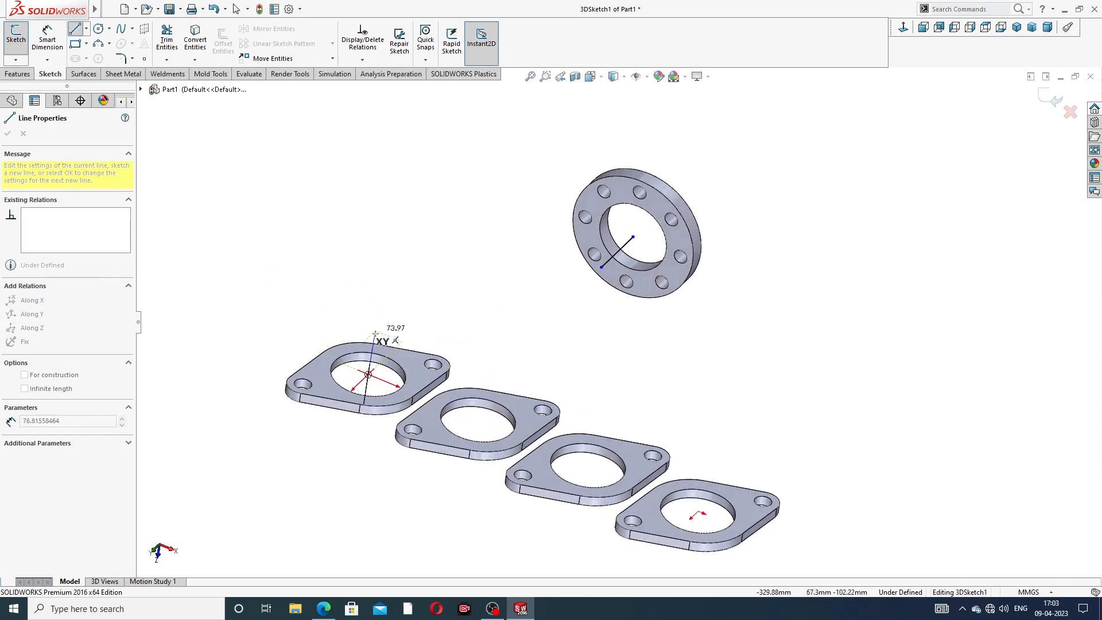
pyautogui.moveTo(441, 332); pyautogui.dragTo(438, 292, button='middle')
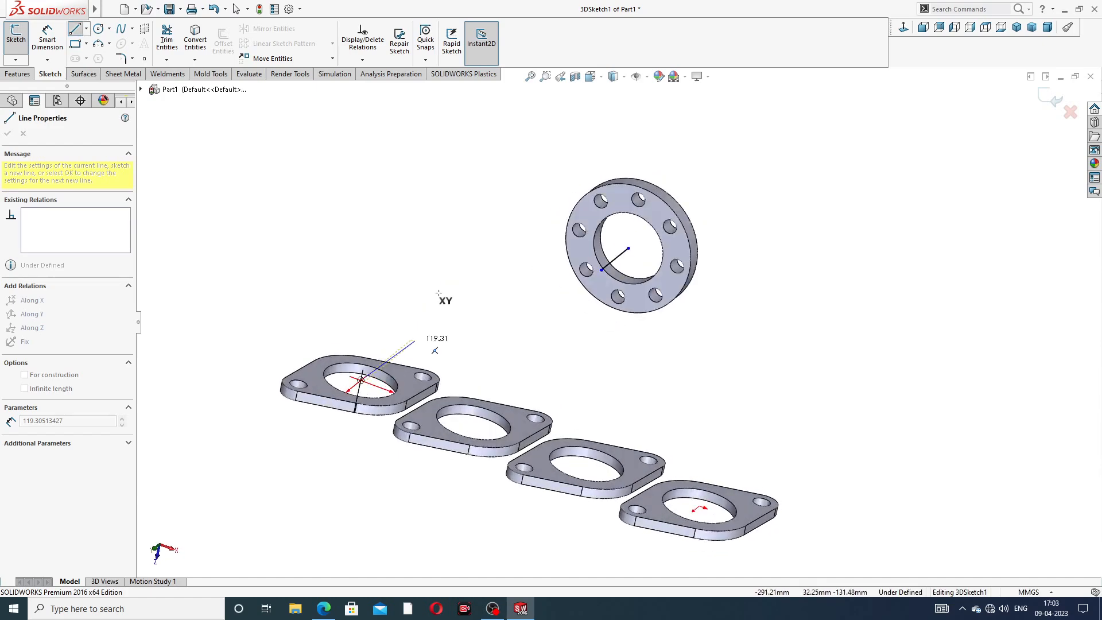
pyautogui.click(379, 294)
pyautogui.rightClick(420, 263)
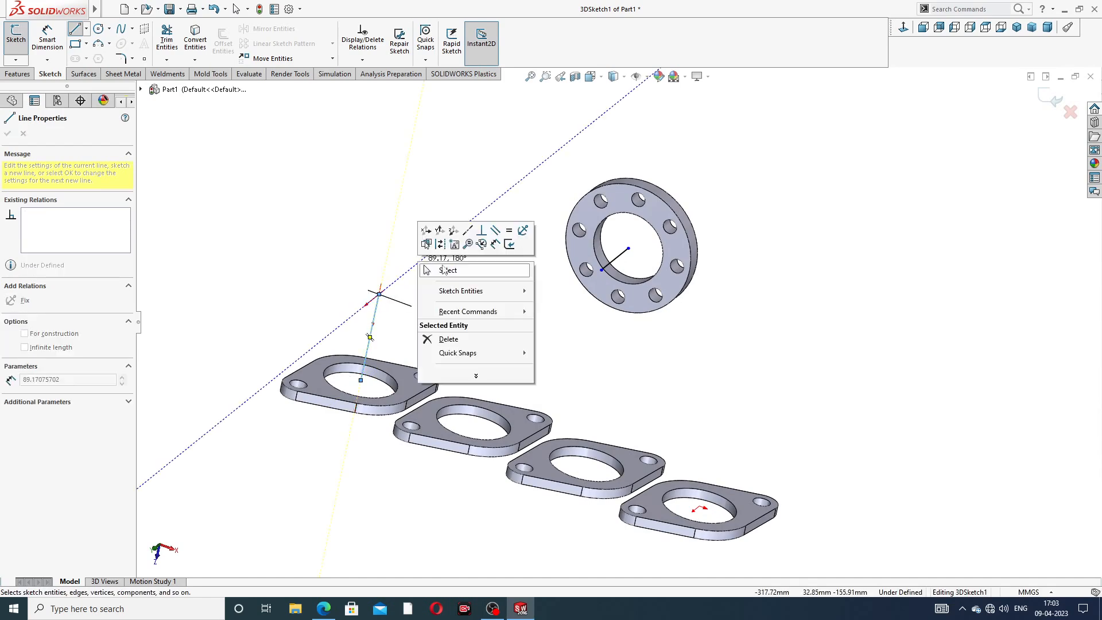
pyautogui.click(448, 271)
# Connect the free end of the flange plate's line to the free end of the ring's line with a sloping line
pyautogui.moveTo(491, 308)
pyautogui.mouseDown(button='middle')
pyautogui.moveTo(497, 290)
pyautogui.moveTo(489, 328)
pyautogui.mouseUp(button='middle')
pyautogui.click(451, 311)
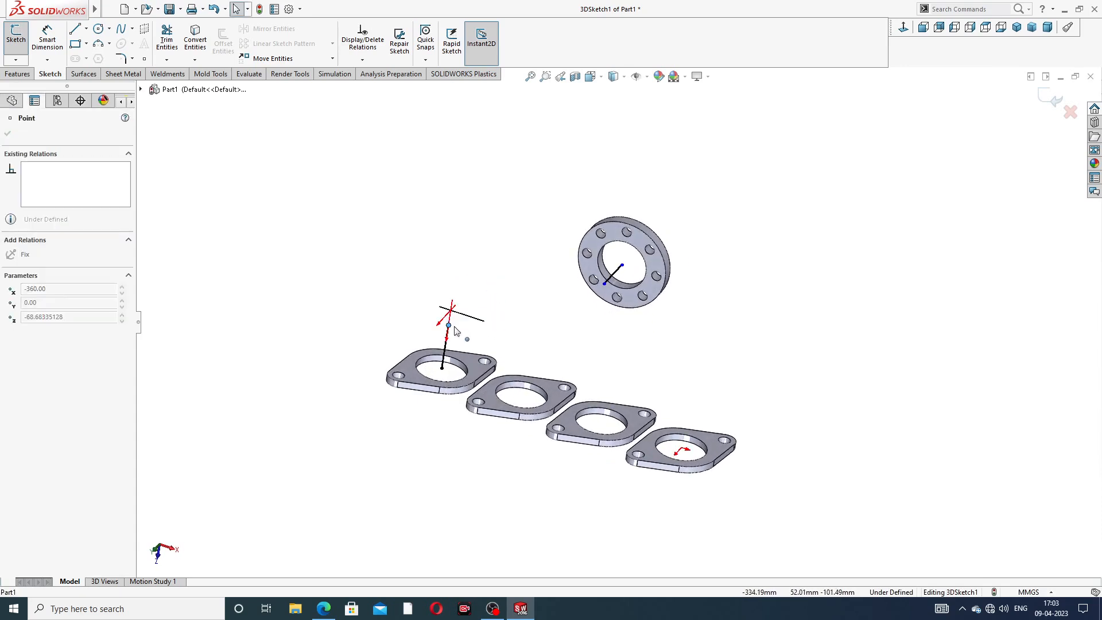
pyautogui.moveTo(454, 326); pyautogui.dragTo(454, 326)
pyautogui.click(319, 204)
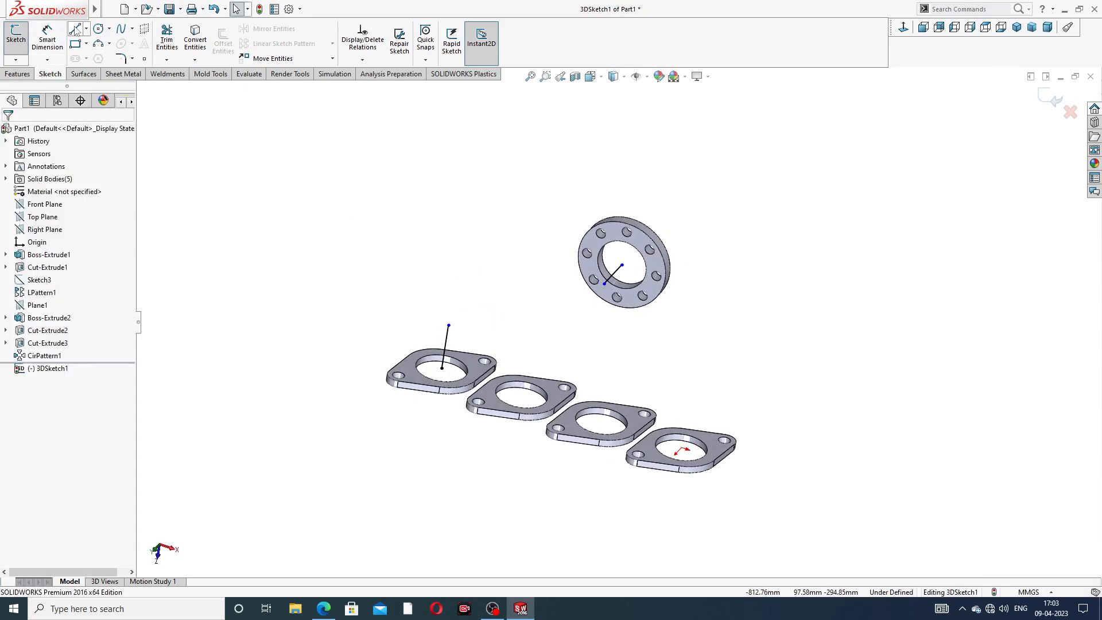
pyautogui.click(76, 31)
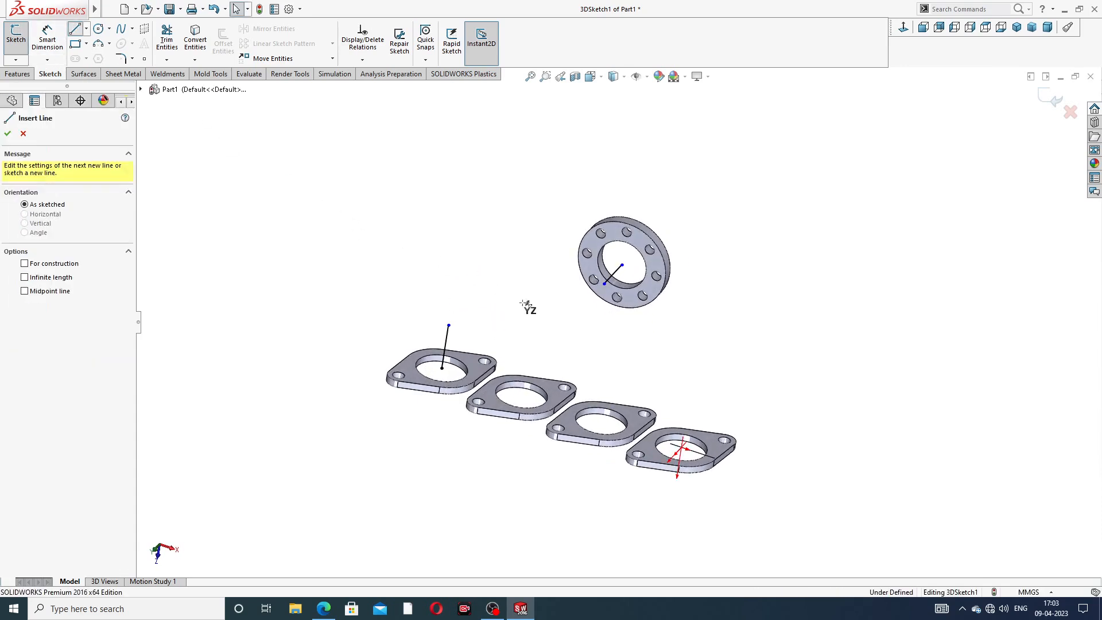
pyautogui.click(449, 325)
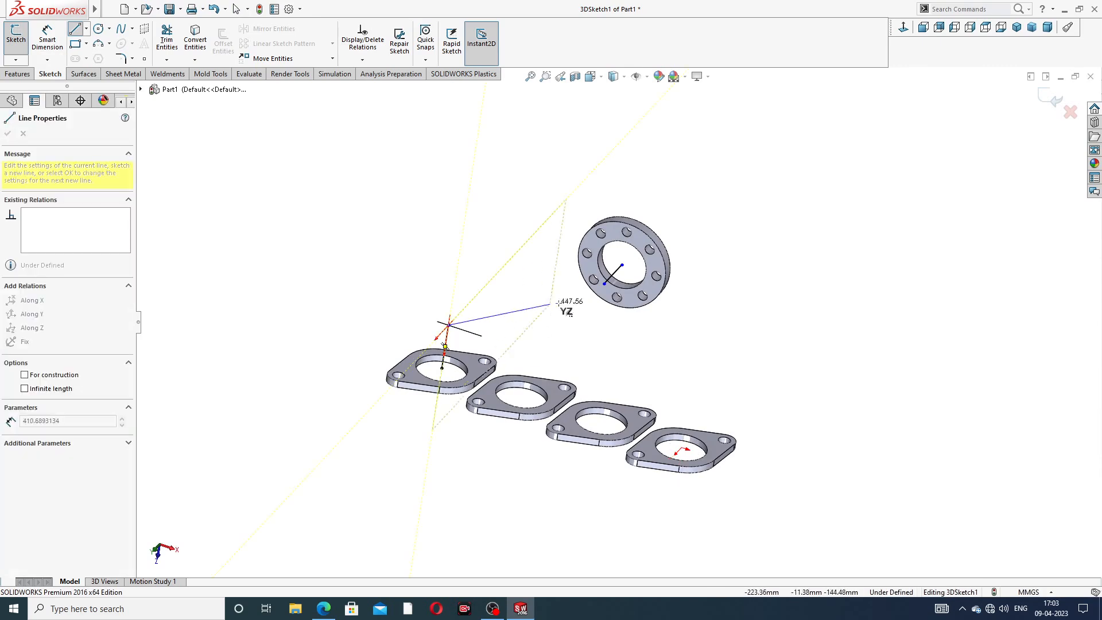
pyautogui.click(604, 283)
pyautogui.rightClick(763, 162)
pyautogui.click(785, 163)
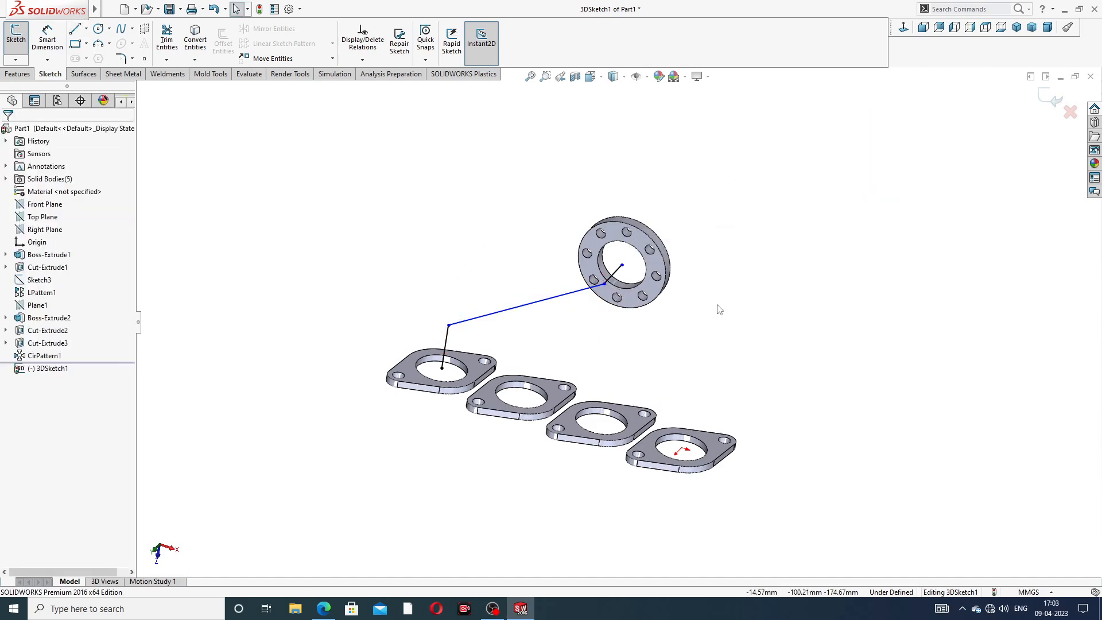
# Activate Smart Dimension for the pipe path and switch to the browser to consult the exhaust manifold PDF
pyautogui.moveTo(716, 307); pyautogui.dragTo(727, 265, button='middle')
pyautogui.scroll(-3, 608, 307)
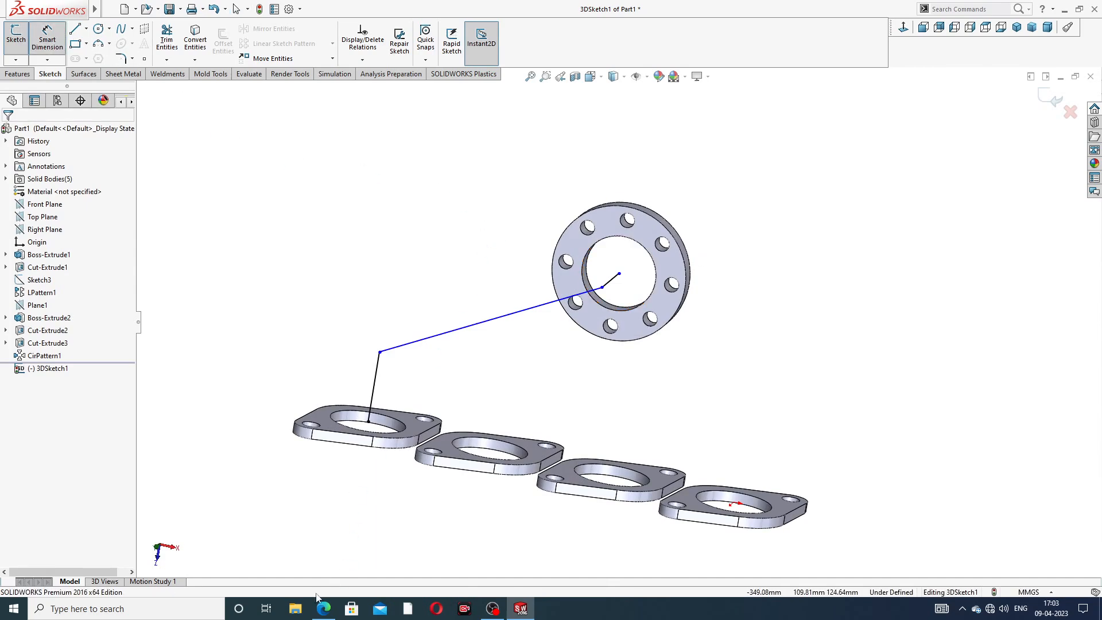
pyautogui.click(323, 609)
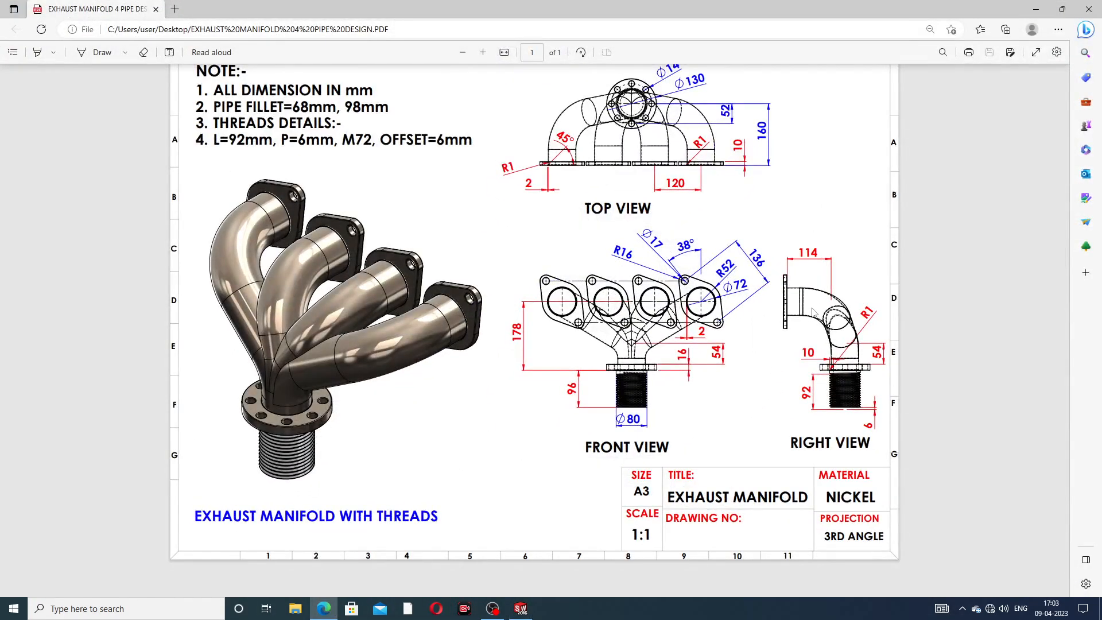
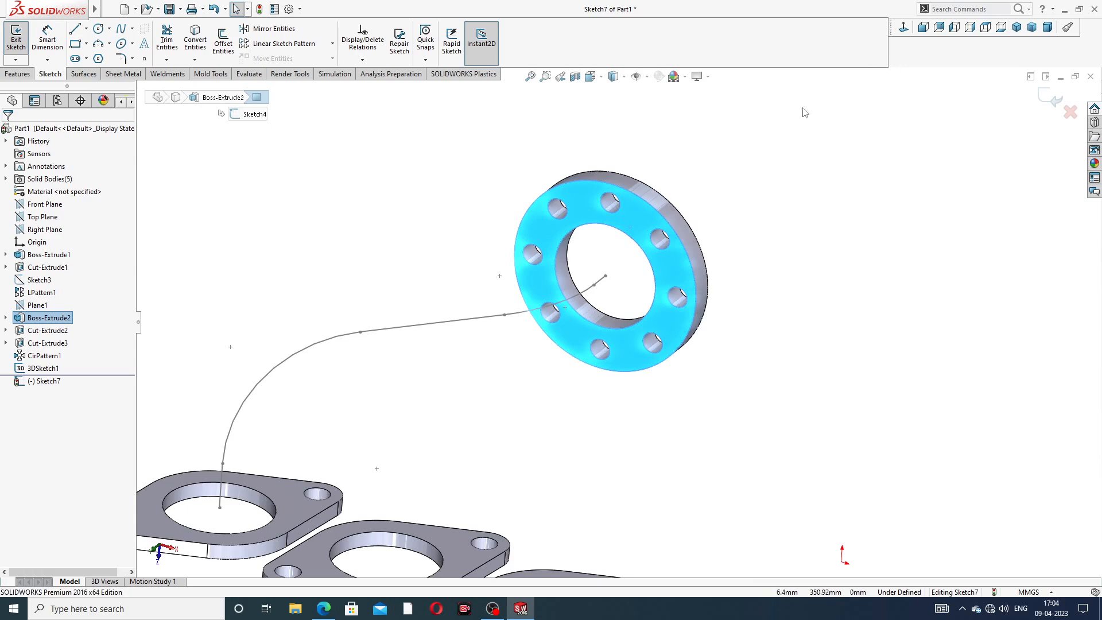
# Convert the ring's 72 mm inner edge into a sketch circle and exit the sketch
pyautogui.click(625, 237)
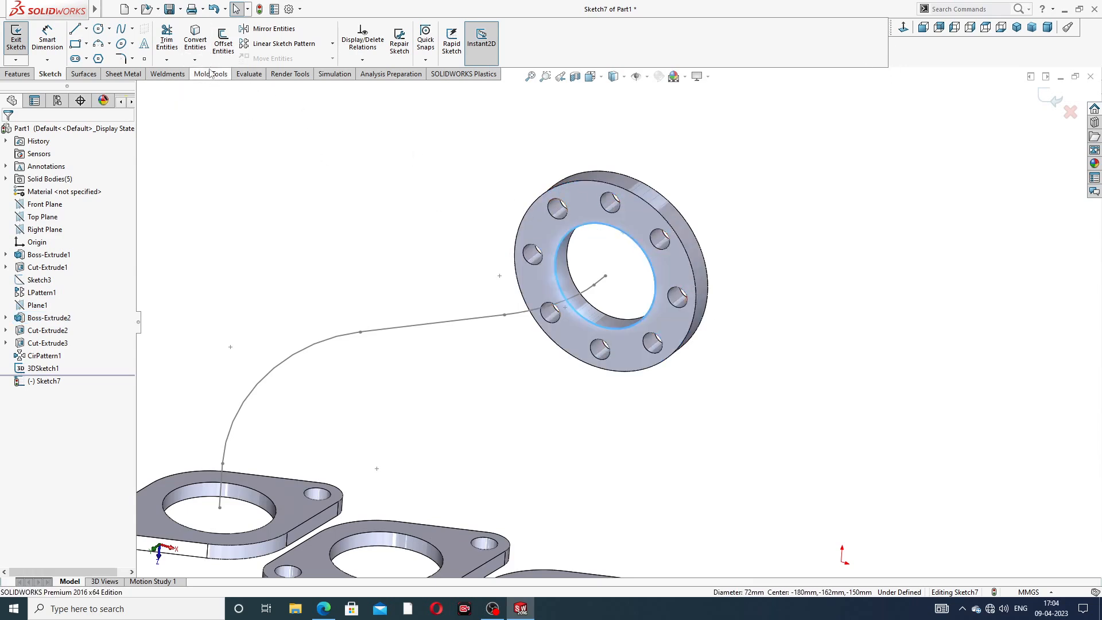
pyautogui.click(203, 49)
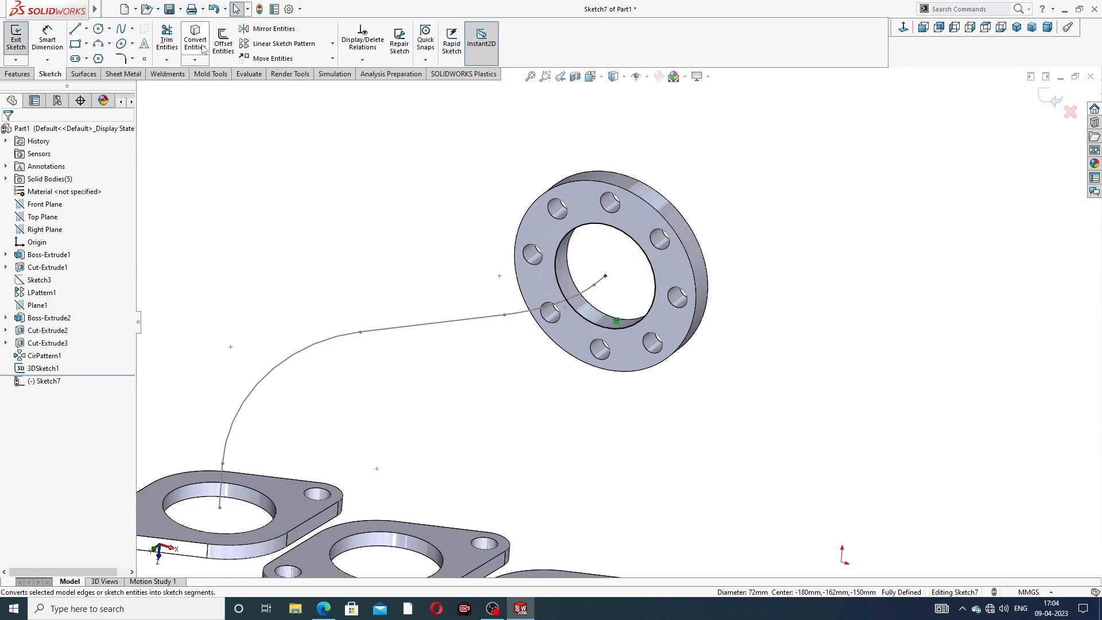
pyautogui.click(1049, 103)
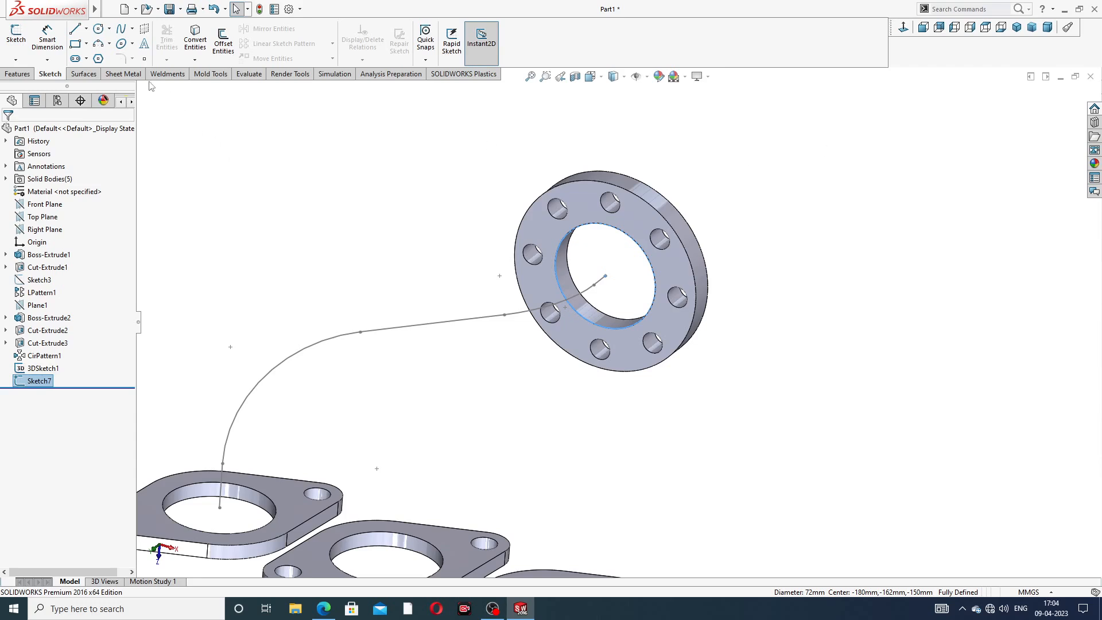
# Sweep the 72 mm circle along the filleted 3D sketch path to form the solid pipe between the ring and the outermost flange plate
pyautogui.click(28, 75)
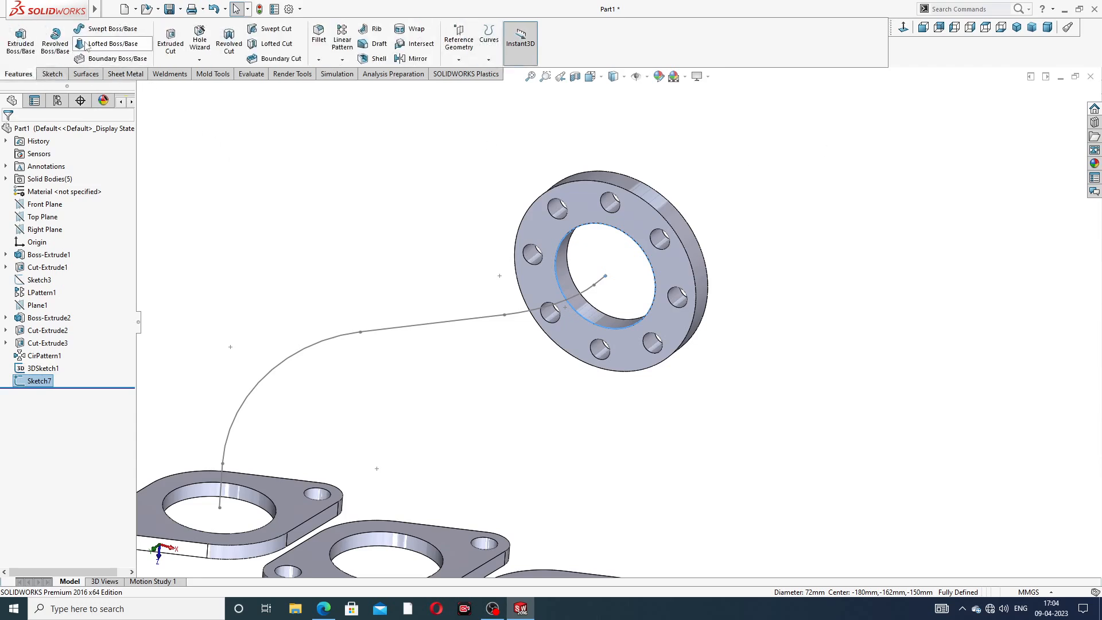
pyautogui.click(92, 30)
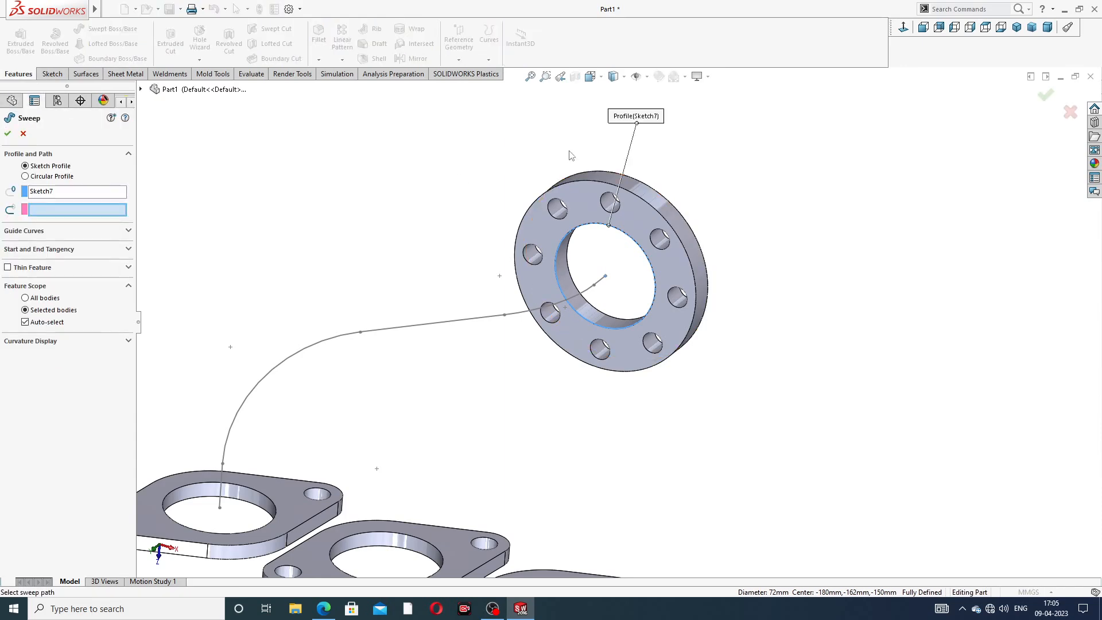
pyautogui.moveTo(293, 261); pyautogui.dragTo(279, 230, button='middle')
pyautogui.click(424, 341)
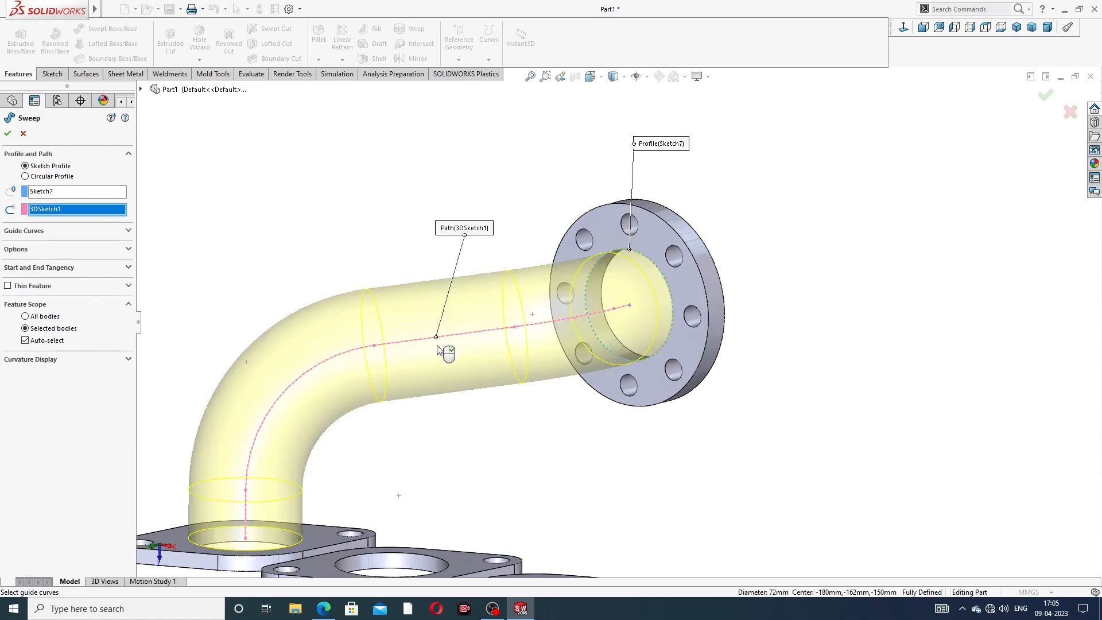
pyautogui.scroll(5, 439, 349)
pyautogui.moveTo(459, 379); pyautogui.dragTo(557, 342, button='middle')
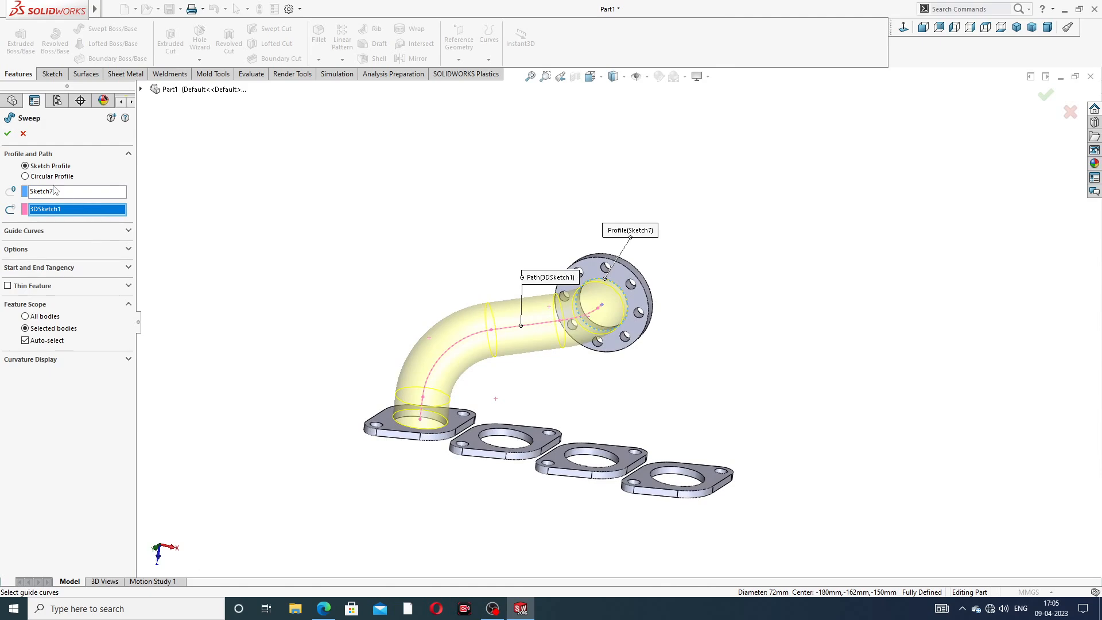
pyautogui.click(7, 134)
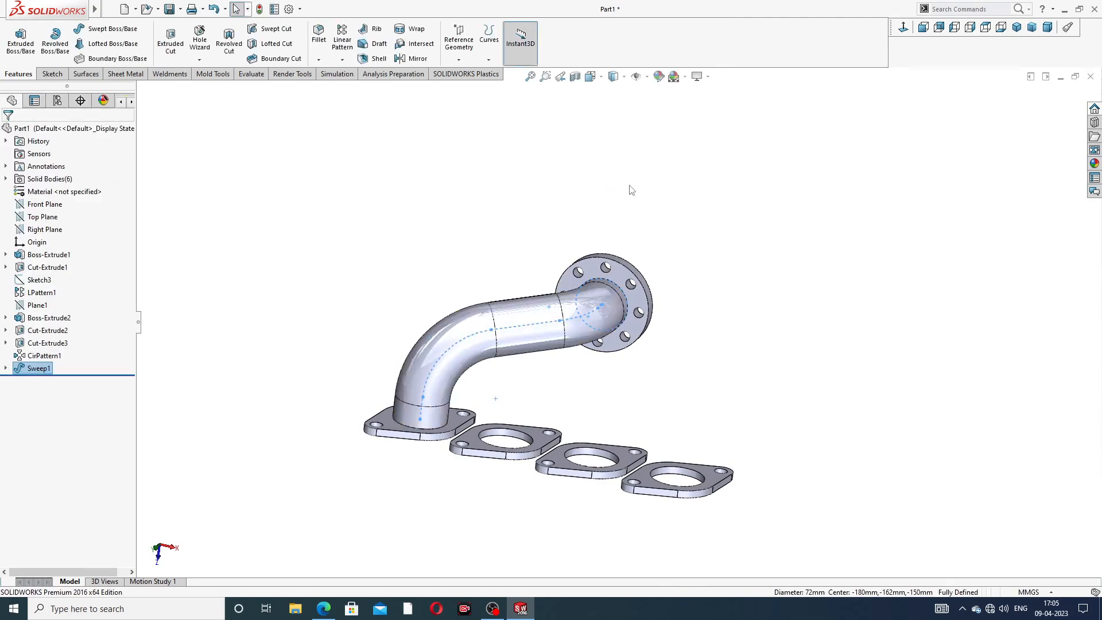
pyautogui.moveTo(675, 350); pyautogui.dragTo(627, 398, button='middle')
pyautogui.scroll(-2, 601, 430)
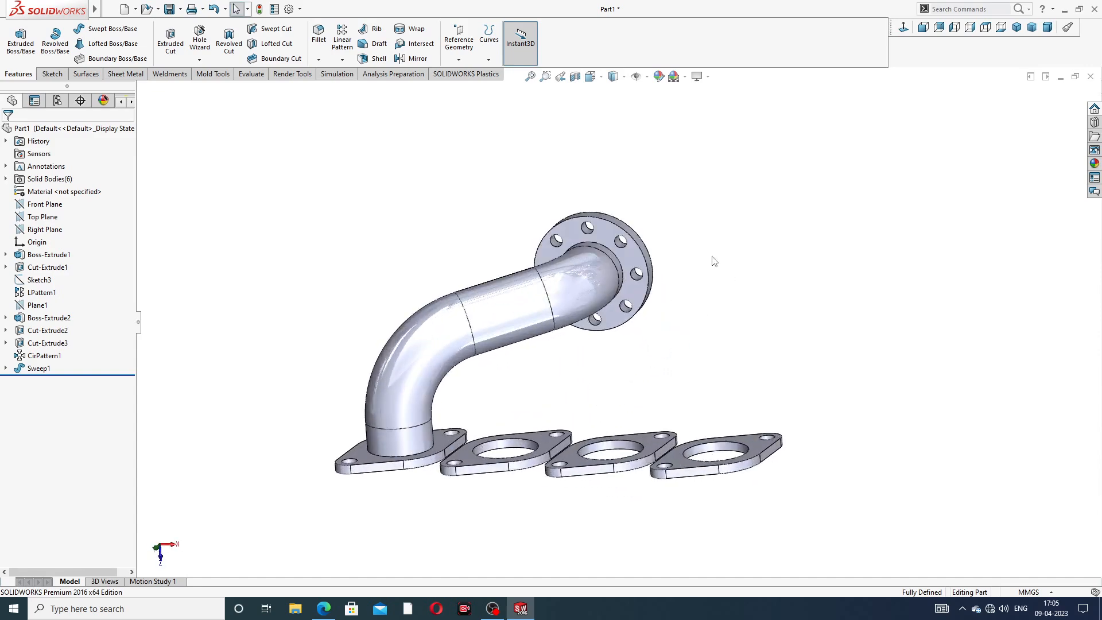
pyautogui.moveTo(714, 261); pyautogui.dragTo(671, 246, button='middle')
pyautogui.scroll(-2, 528, 440)
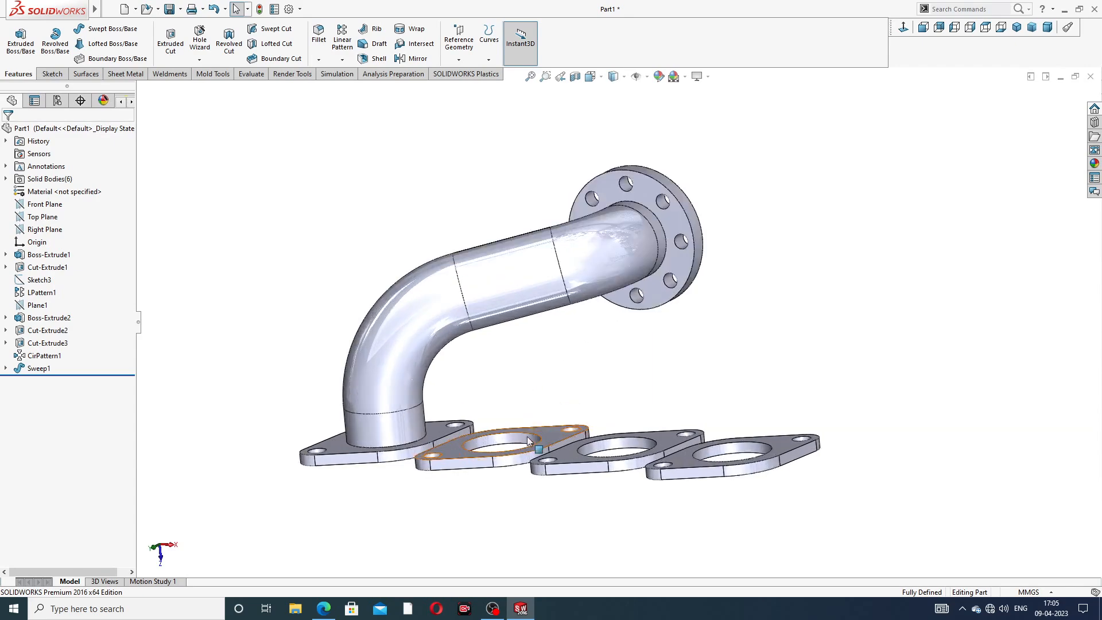
pyautogui.scroll(2, 585, 315)
pyautogui.moveTo(585, 315)
pyautogui.mouseDown(button='middle')
pyautogui.moveTo(591, 349)
pyautogui.moveTo(593, 297)
pyautogui.mouseUp(button='middle')
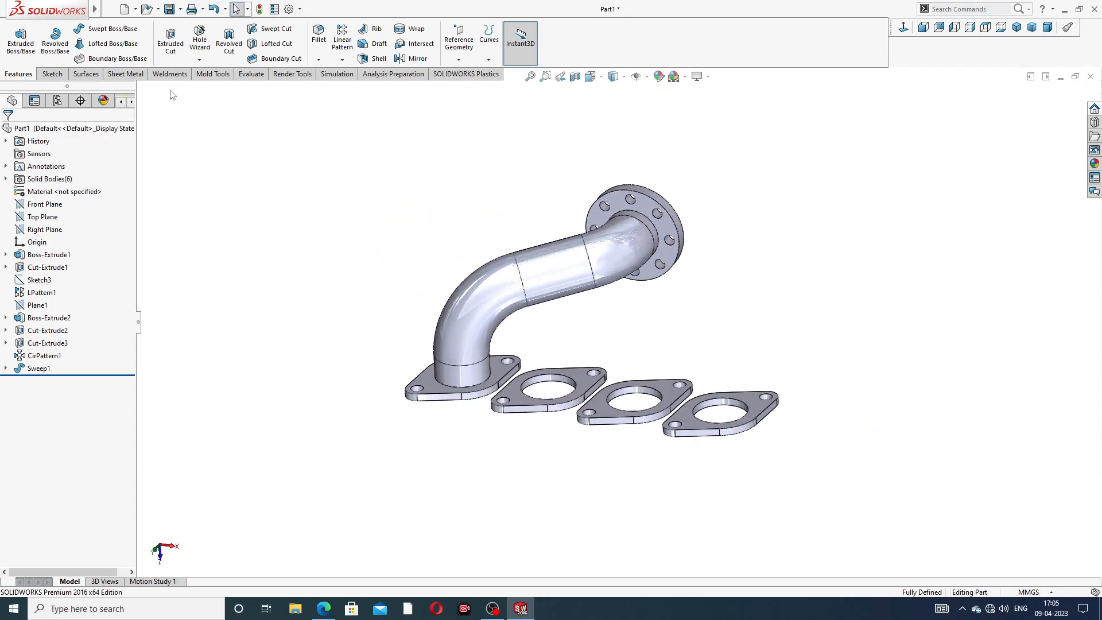
# Start a new 3D sketch for the second pipe's path
pyautogui.click(53, 74)
pyautogui.click(17, 60)
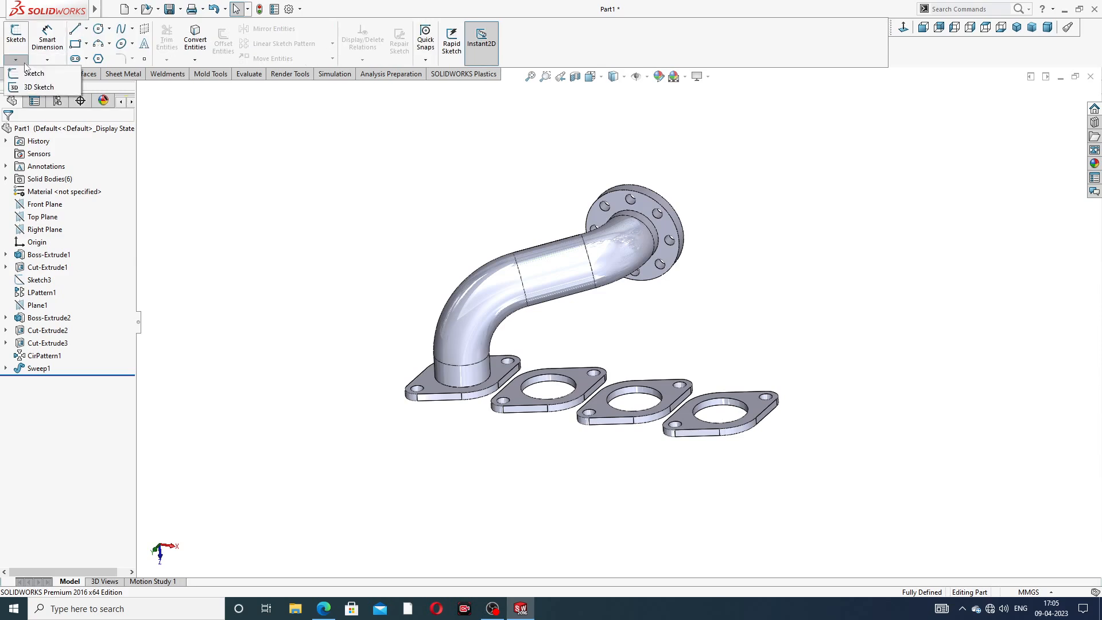
pyautogui.click(29, 86)
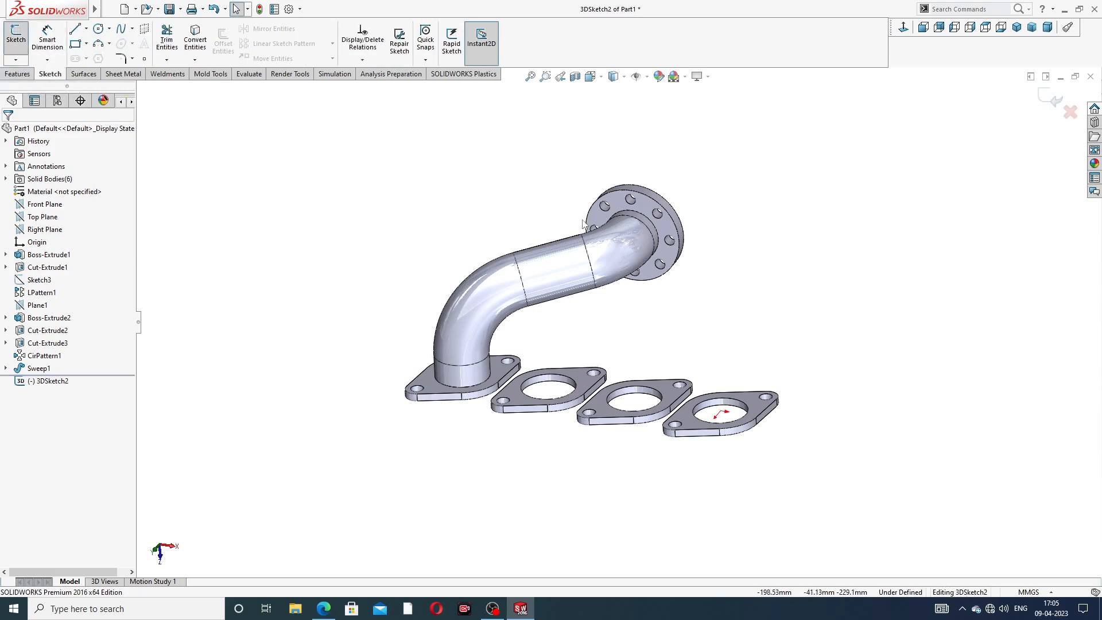
pyautogui.click(75, 31)
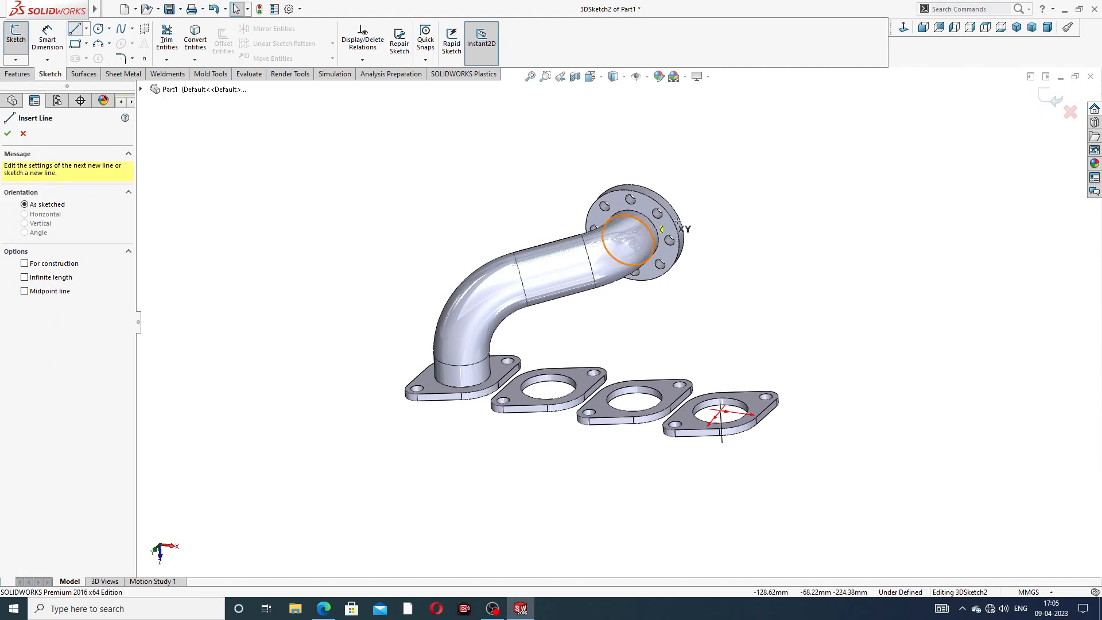
pyautogui.moveTo(750, 236); pyautogui.dragTo(675, 238, button='middle')
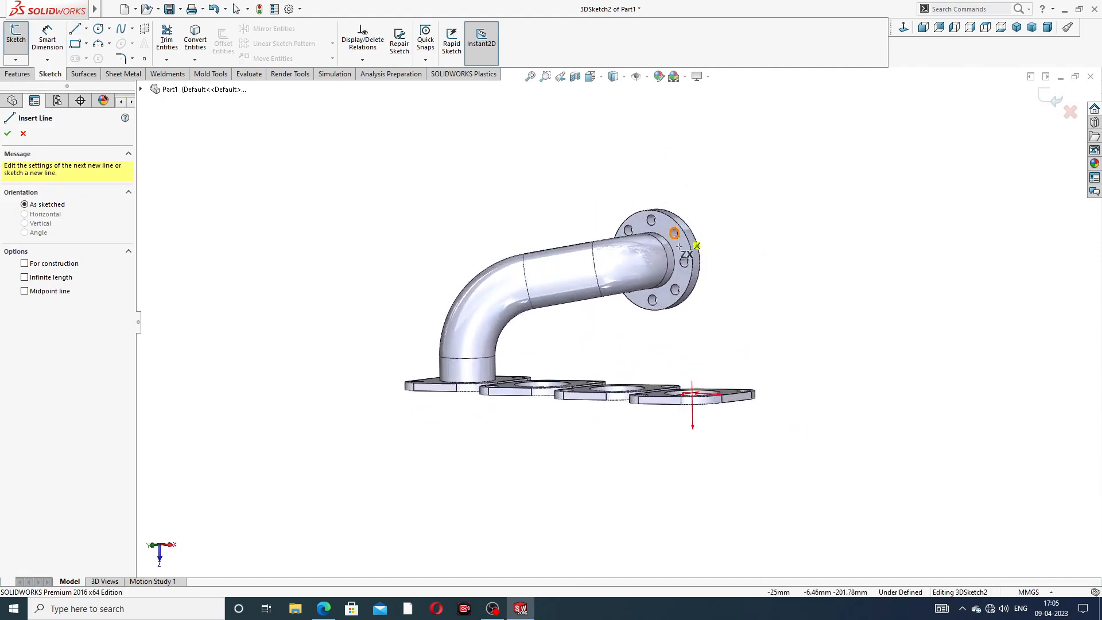
pyautogui.scroll(-5, 672, 246)
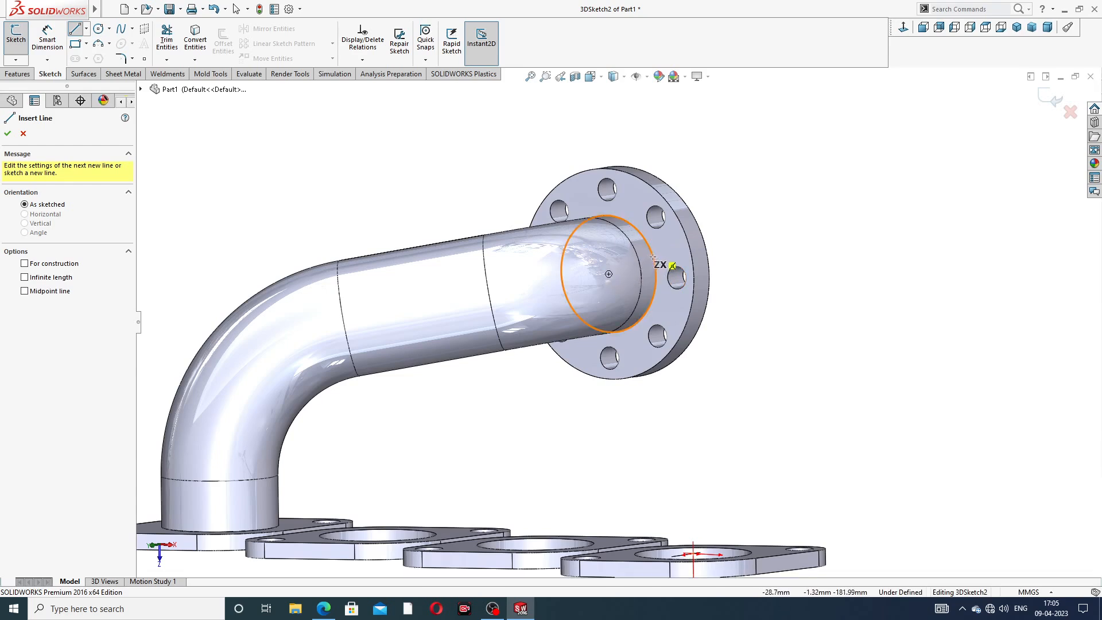
pyautogui.click(608, 275)
pyautogui.moveTo(565, 304); pyautogui.dragTo(522, 324, button='middle')
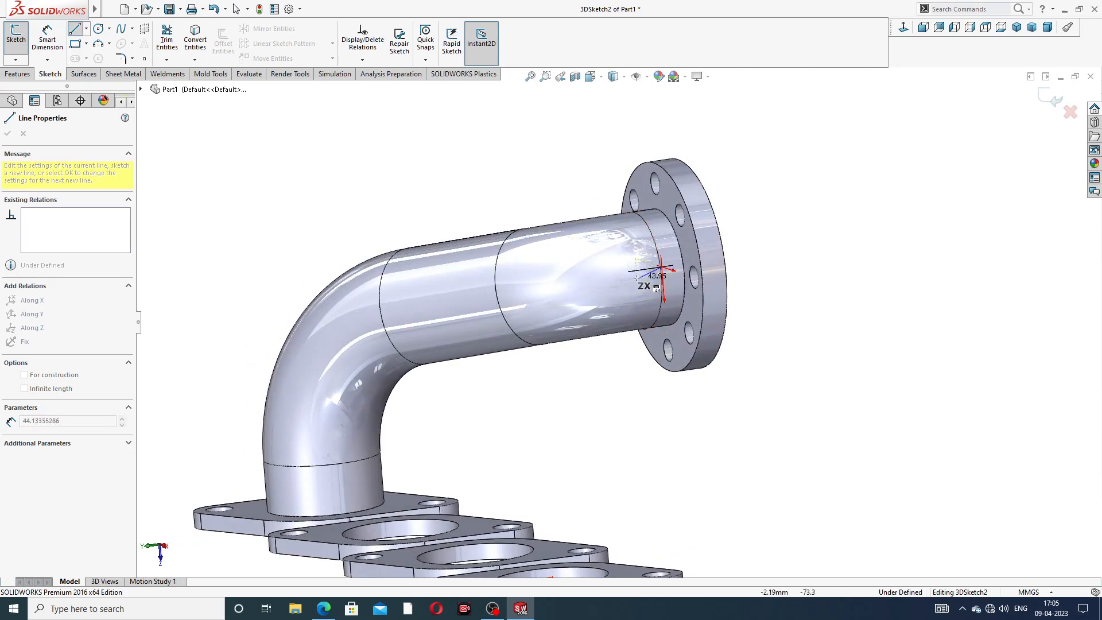
pyautogui.moveTo(589, 277); pyautogui.dragTo(589, 290, button='middle')
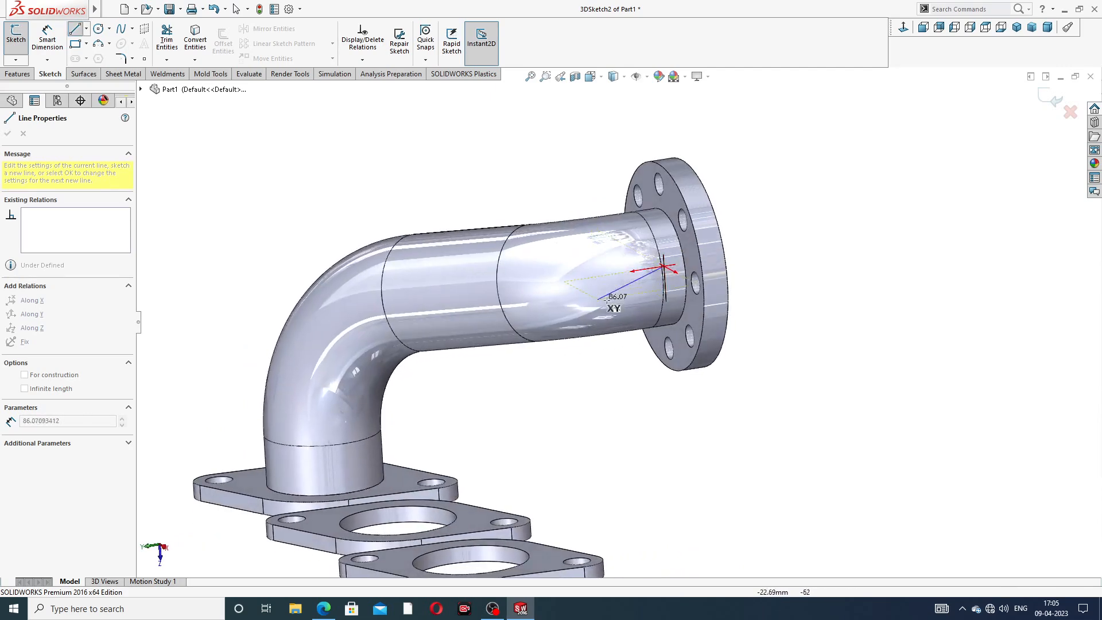
pyautogui.press('Tab')
pyautogui.click(621, 273)
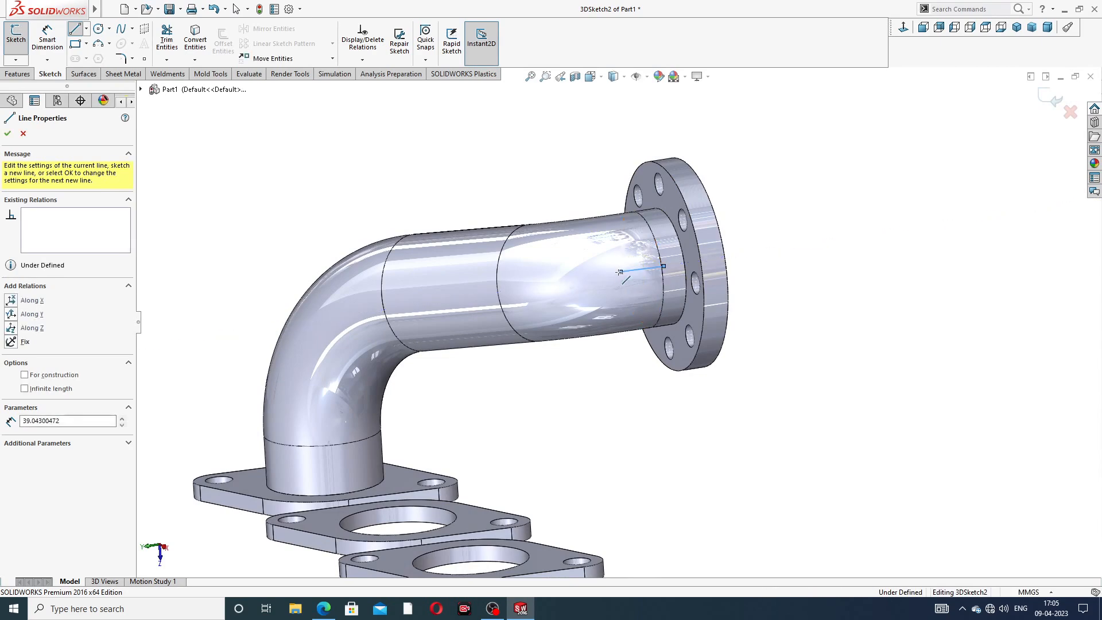
pyautogui.rightClick(784, 204)
pyautogui.click(803, 213)
pyautogui.press('Escape')
pyautogui.moveTo(698, 239)
pyautogui.mouseDown(button='middle')
pyautogui.moveTo(718, 179)
pyautogui.moveTo(620, 269)
pyautogui.mouseUp(button='middle')
pyautogui.click(618, 270)
pyautogui.press('Delete')
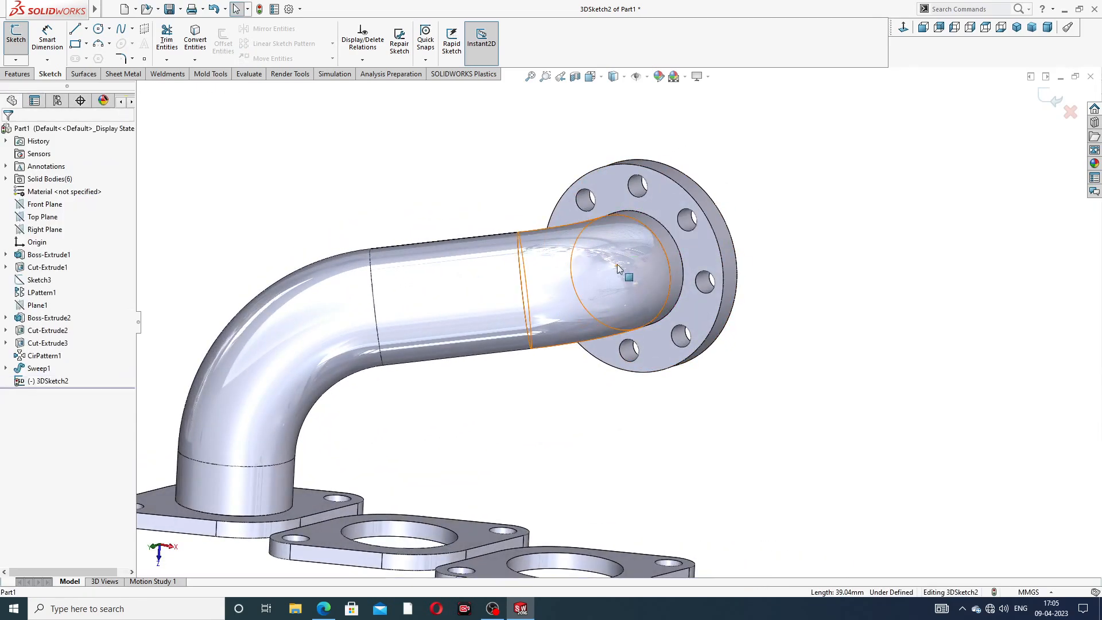
# Sketch a line about 43 mm long from the bolt-hole ring's centre along the Y axis, towards the pipe side
pyautogui.click(82, 31)
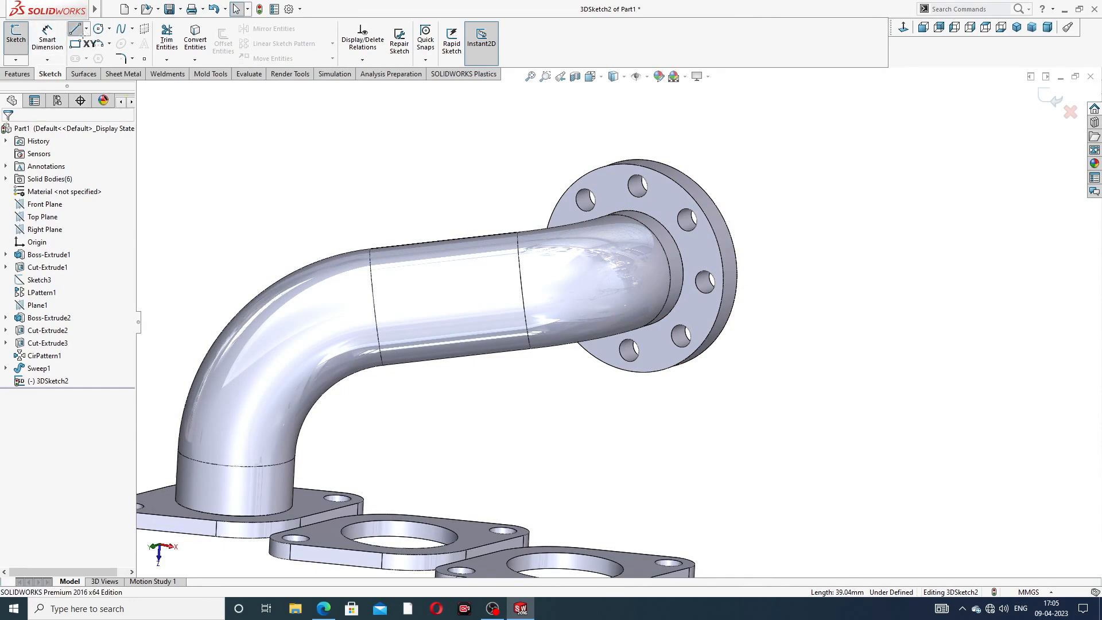
pyautogui.scroll(3, 639, 288)
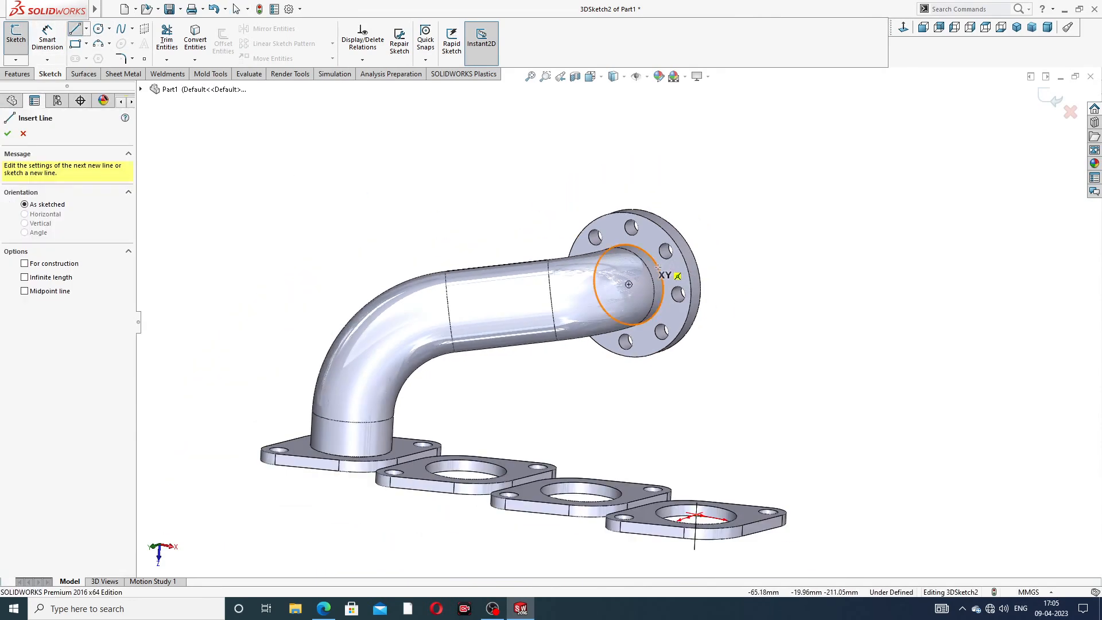
pyautogui.click(629, 285)
pyautogui.moveTo(620, 319); pyautogui.dragTo(556, 325, button='middle')
pyautogui.moveTo(620, 294); pyautogui.dragTo(598, 308, button='middle')
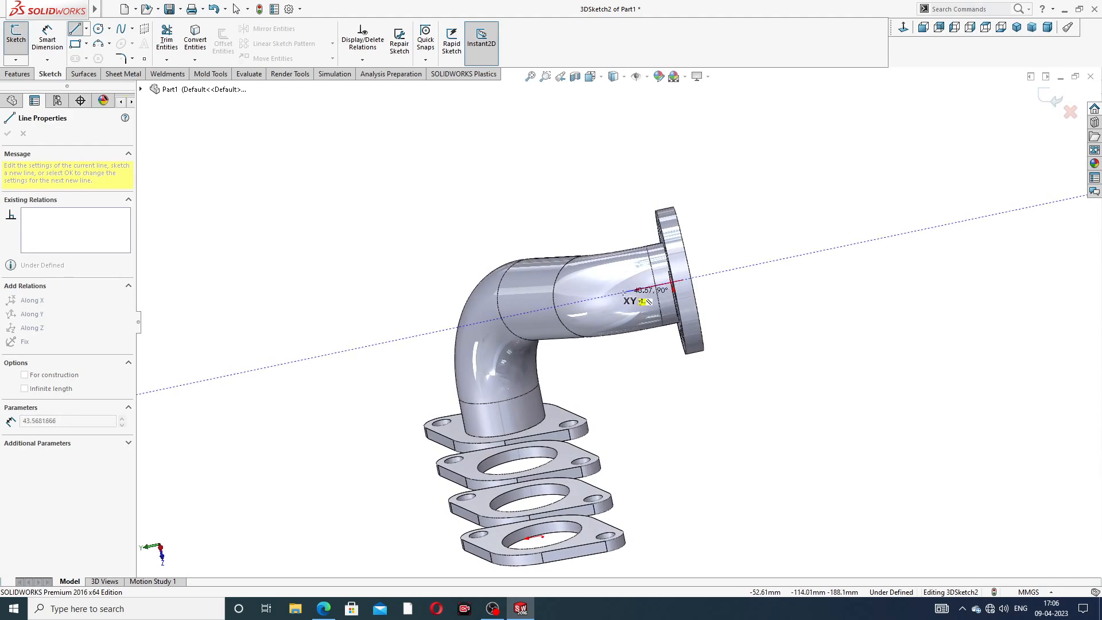
pyautogui.click(624, 293)
pyautogui.rightClick(680, 175)
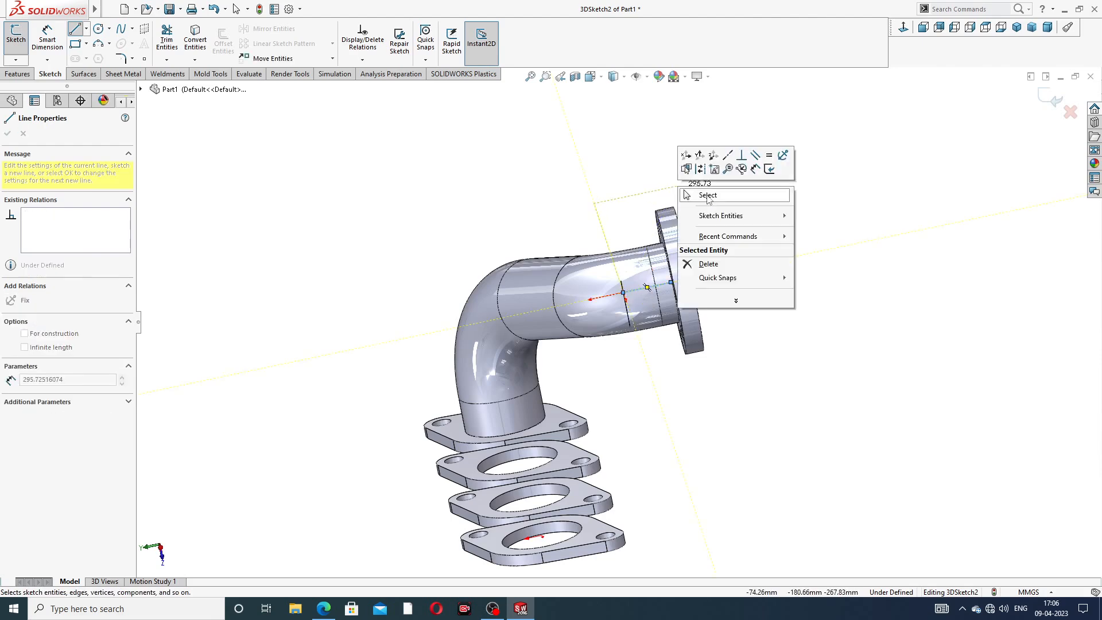
pyautogui.click(701, 195)
pyautogui.moveTo(711, 264); pyautogui.dragTo(628, 245, button='middle')
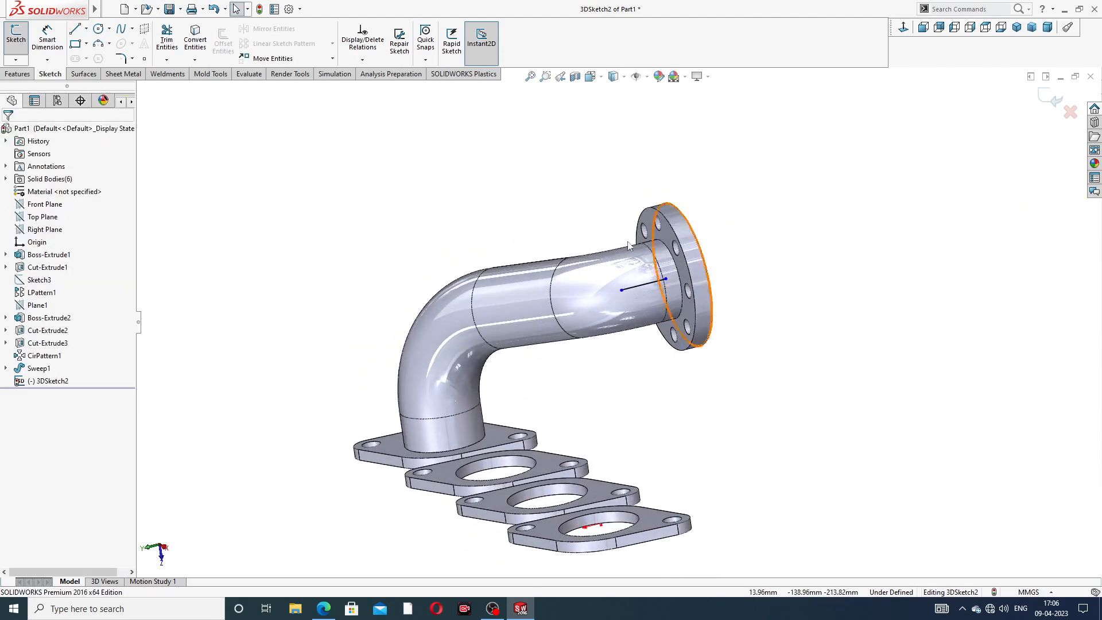
# Sketch a line about 43 mm long from the second flange plate's bore centre, straight up along the Z axis
pyautogui.click(73, 31)
pyautogui.scroll(3, 566, 349)
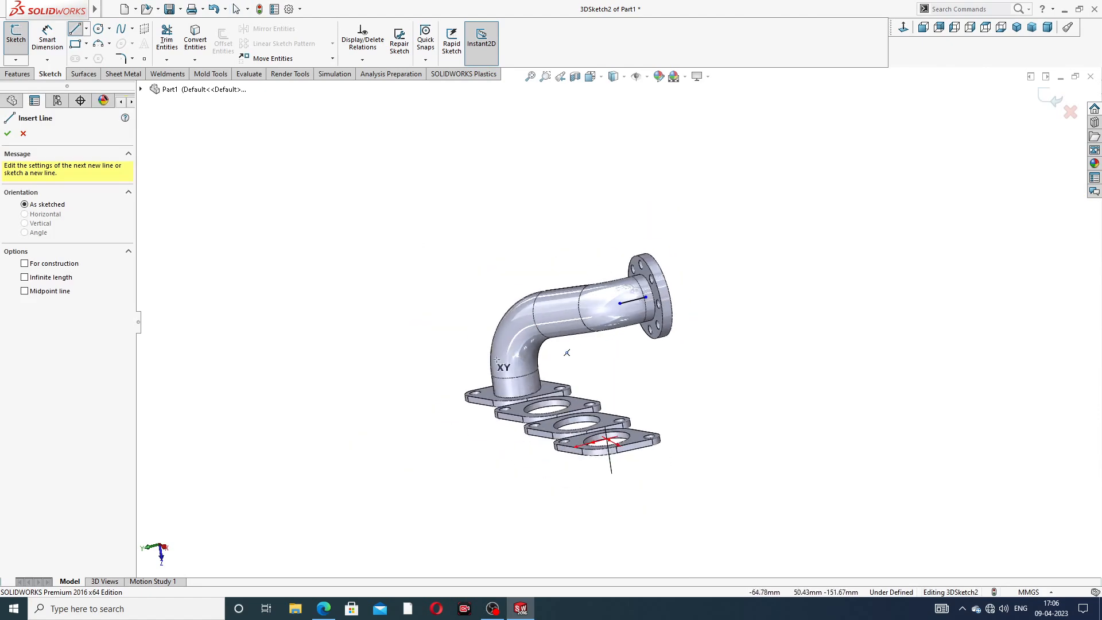
pyautogui.moveTo(566, 349); pyautogui.dragTo(568, 413, button='middle')
pyautogui.scroll(-5, 564, 411)
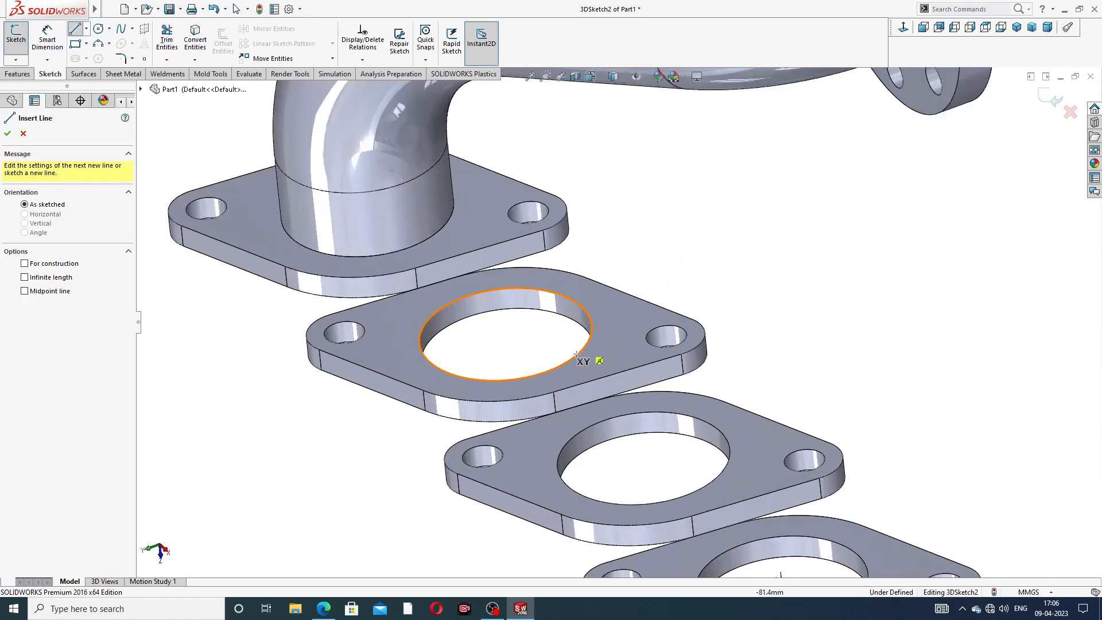
pyautogui.click(505, 334)
pyautogui.scroll(3, 618, 322)
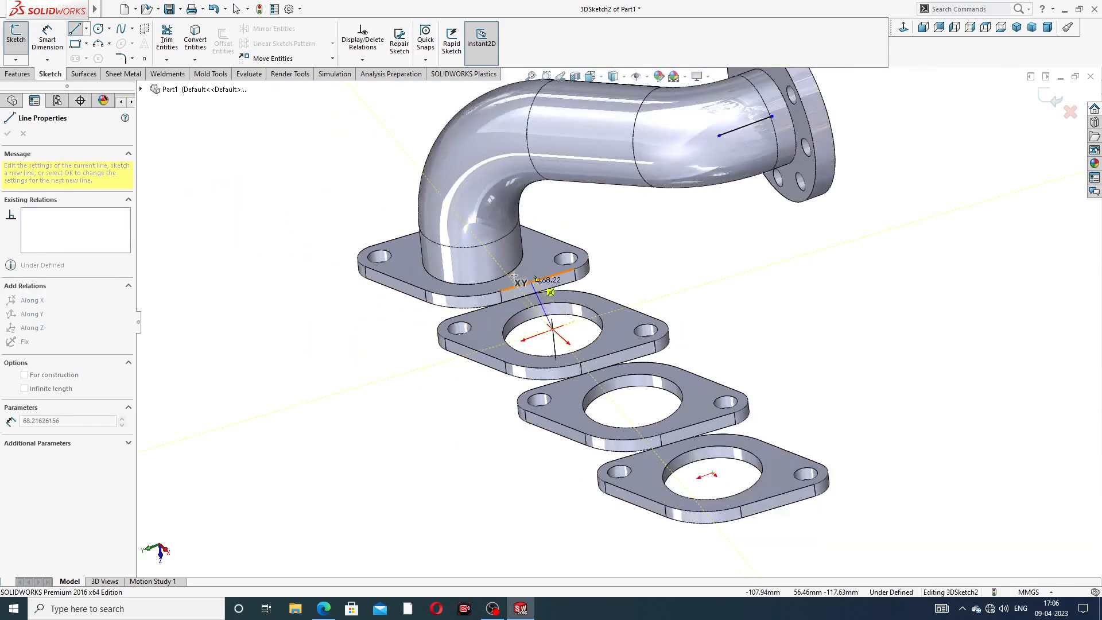
pyautogui.moveTo(527, 255)
pyautogui.mouseDown(button='middle')
pyautogui.moveTo(543, 207)
pyautogui.moveTo(641, 229)
pyautogui.mouseUp(button='middle')
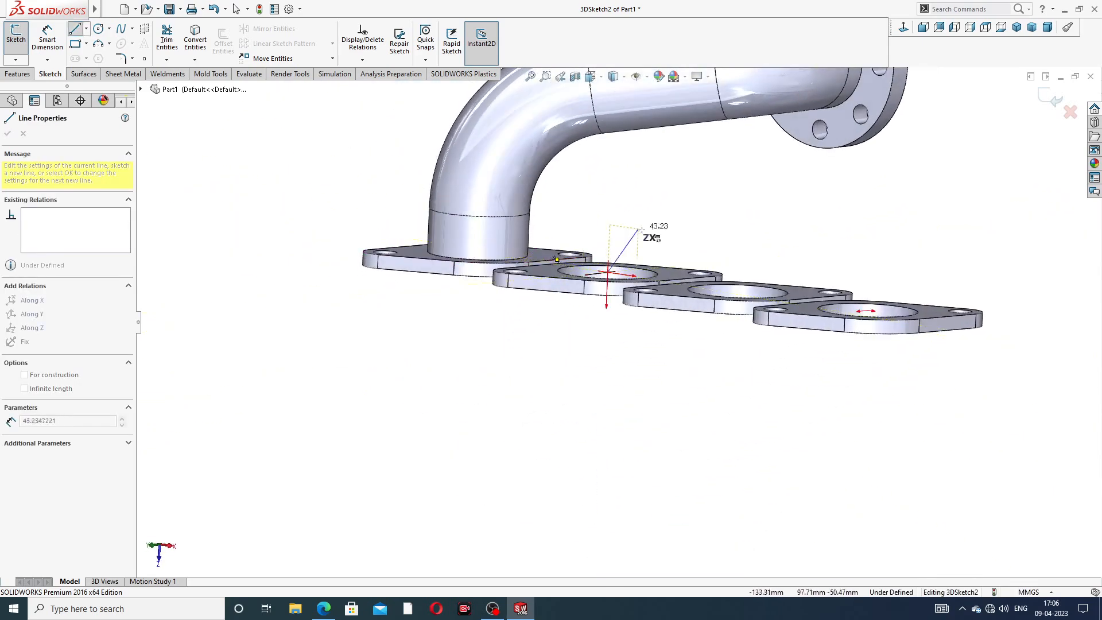
pyautogui.click(609, 214)
pyautogui.rightClick(679, 151)
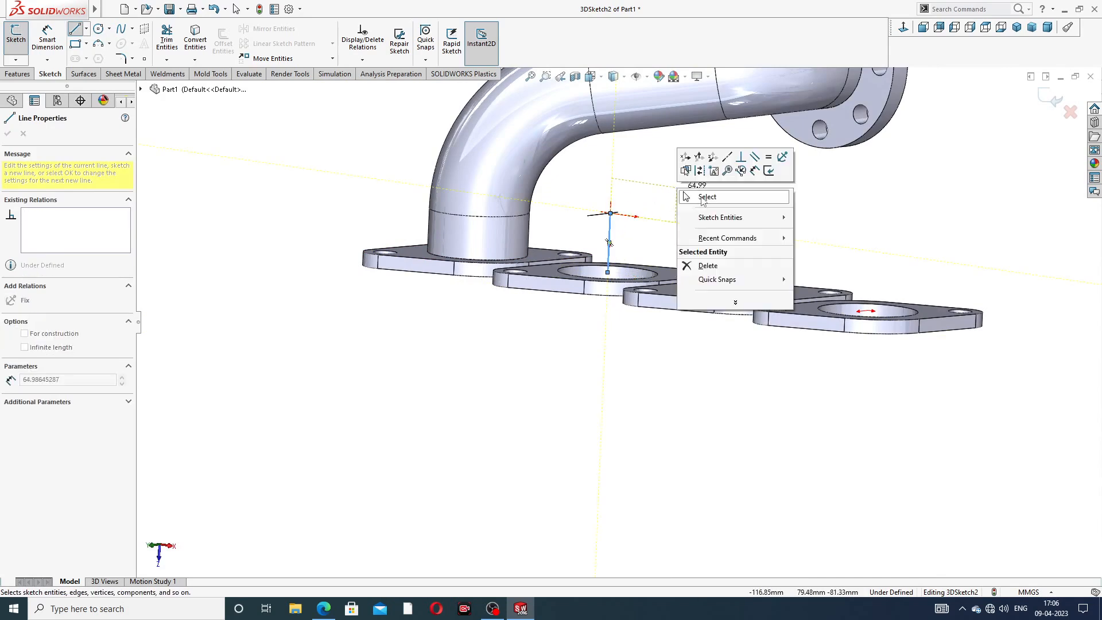
pyautogui.click(697, 194)
# Join the upper end of the second flange plate's line to the free end of the ring's line with a sloping line
pyautogui.hotkey('ctrl', '7')
pyautogui.scroll(-3, 697, 181)
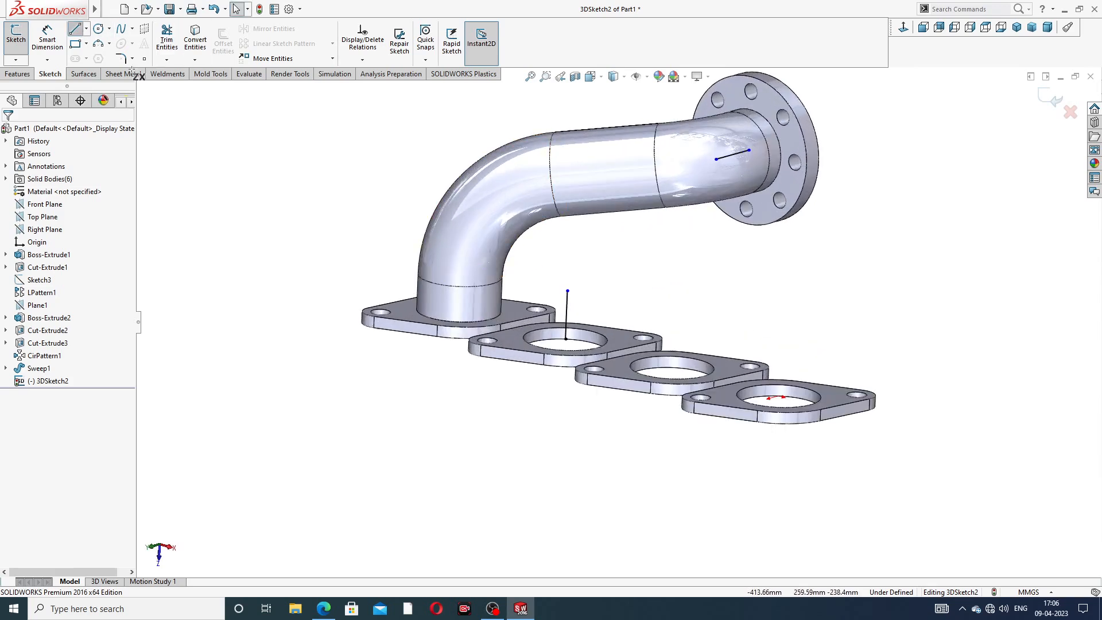
pyautogui.click(567, 290)
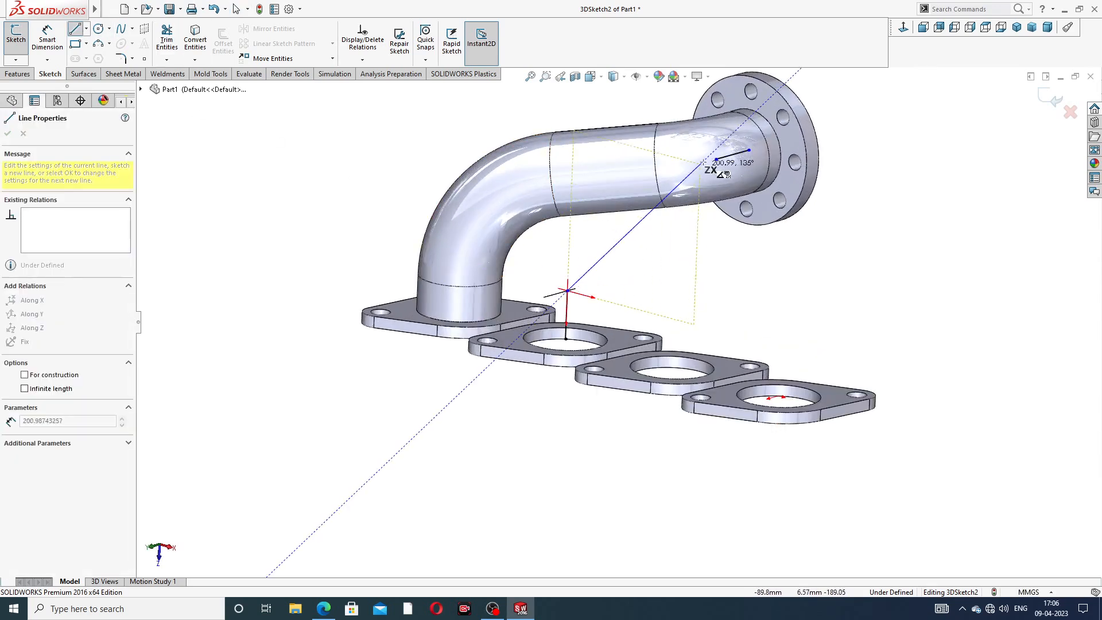
pyautogui.doubleClick(716, 159)
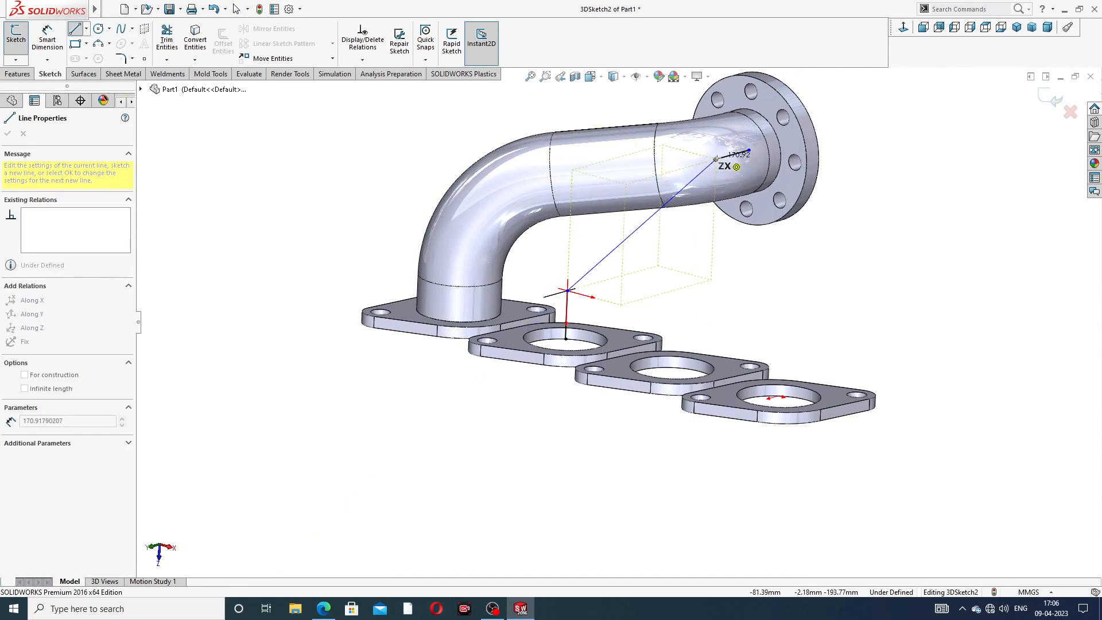
pyautogui.rightClick(875, 138)
pyautogui.click(900, 147)
# Dimension the second flange plate's vertical path line to 114 mm
pyautogui.scroll(-8, 717, 159)
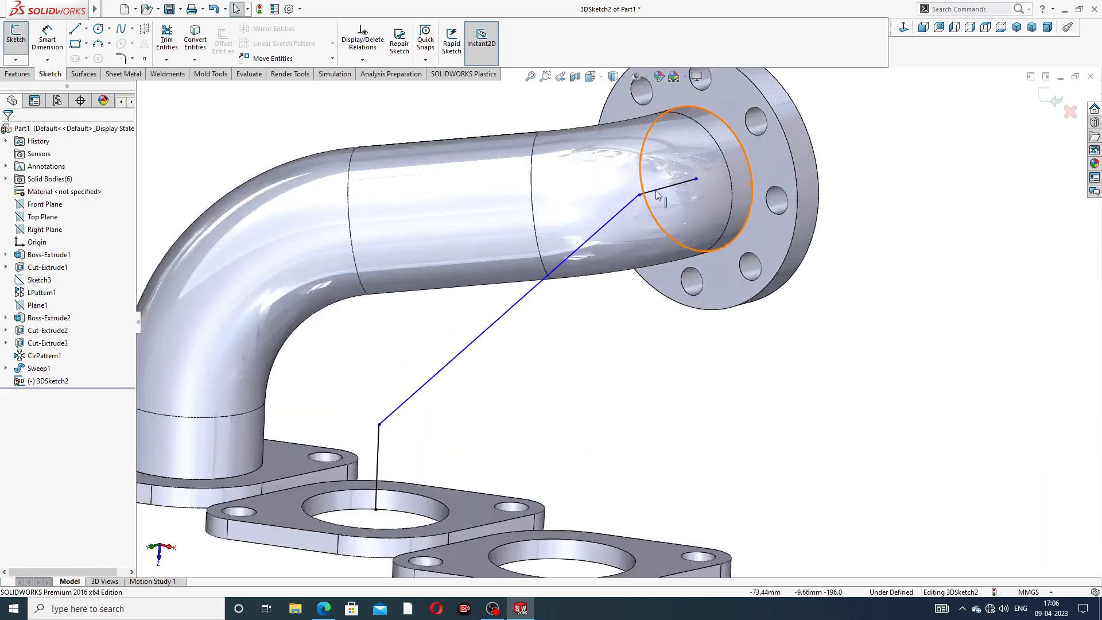
pyautogui.scroll(-5, 583, 323)
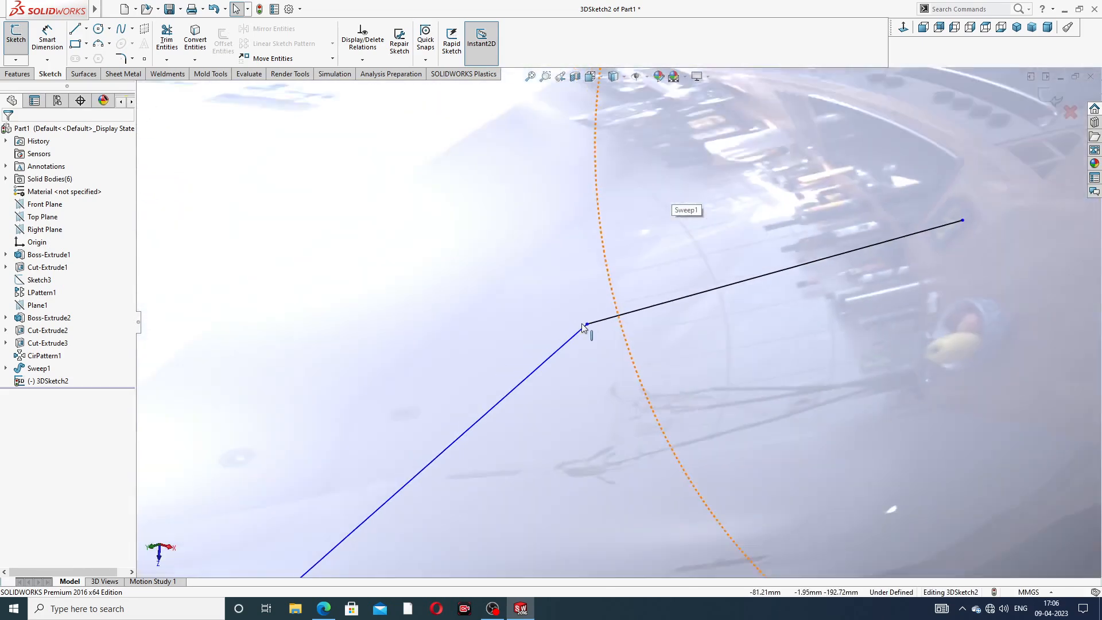
pyautogui.scroll(10, 651, 313)
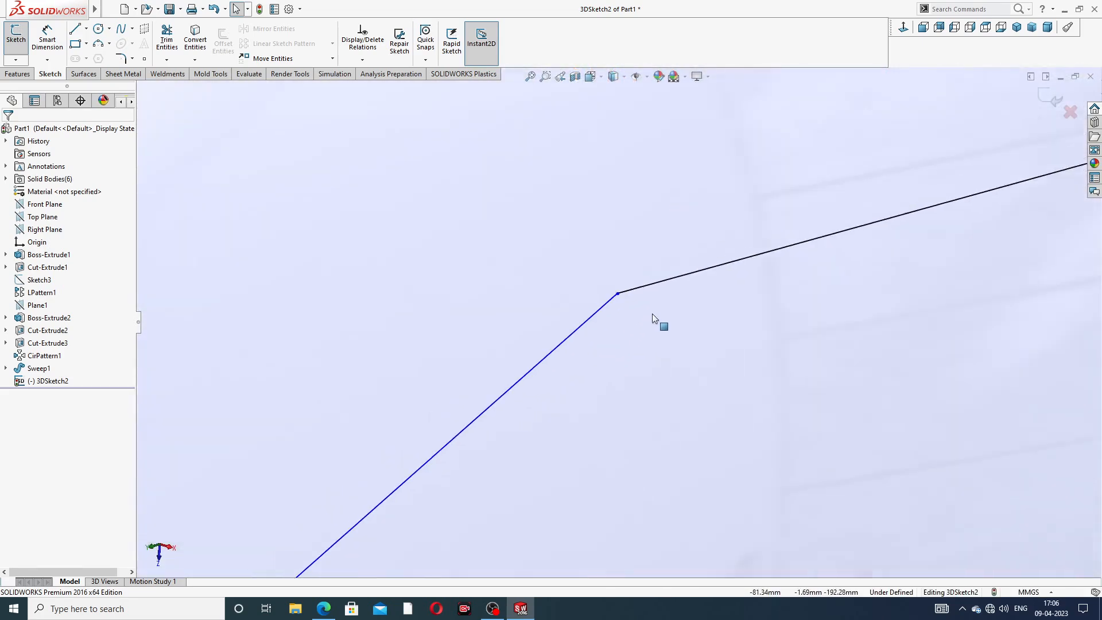
pyautogui.scroll(4, 661, 310)
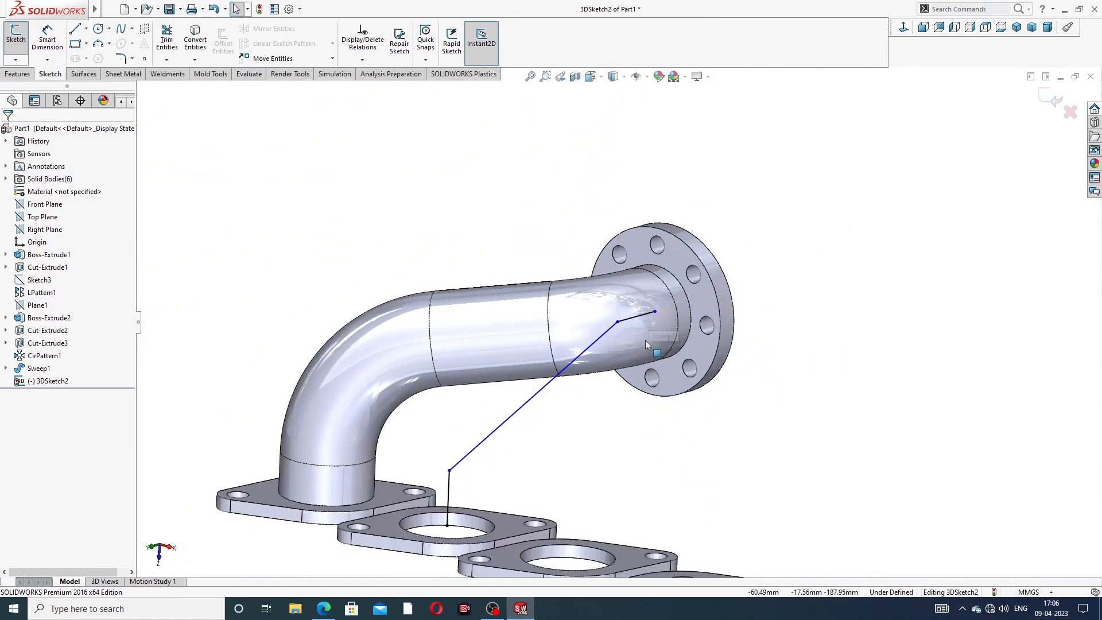
pyautogui.moveTo(566, 433); pyautogui.dragTo(535, 418, button='middle')
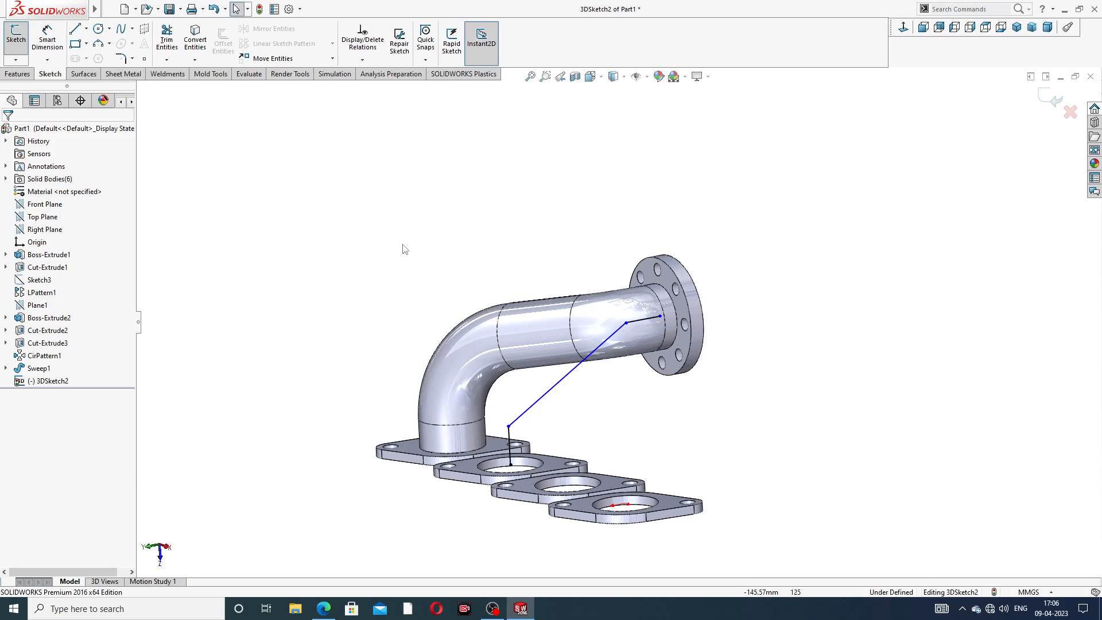
pyautogui.click(49, 46)
pyautogui.scroll(-3, 544, 485)
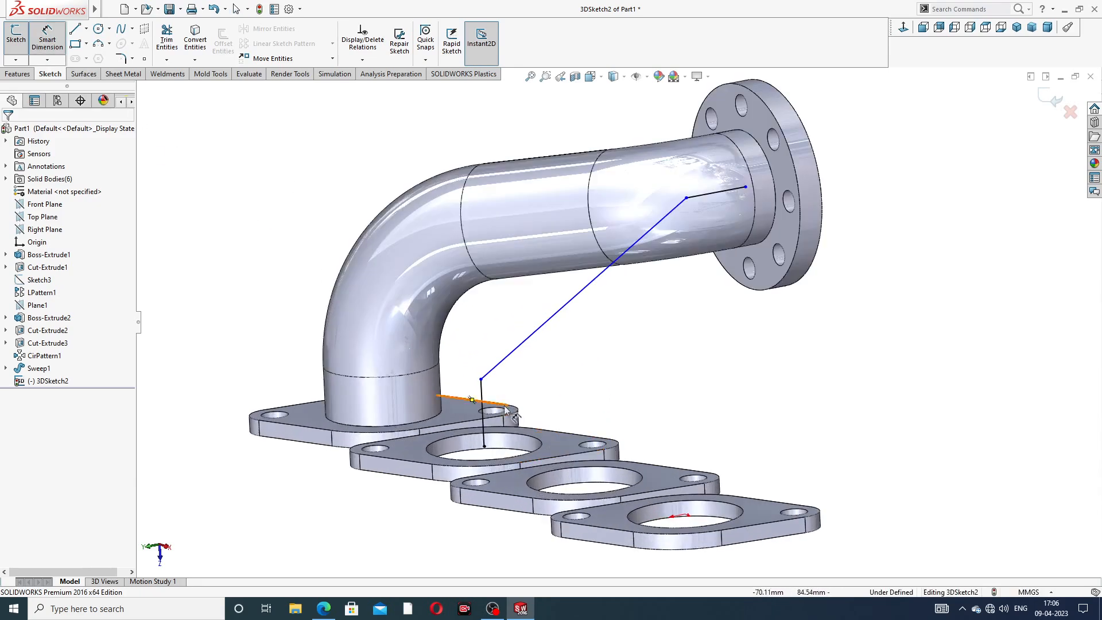
pyautogui.click(482, 390)
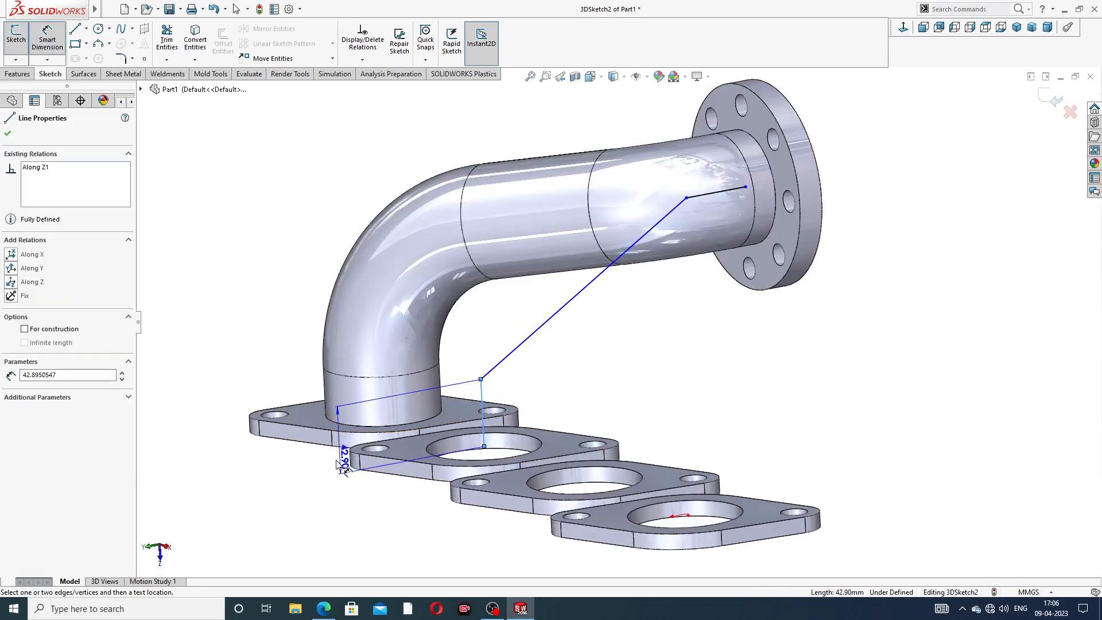
pyautogui.click(301, 473)
pyautogui.write('11')
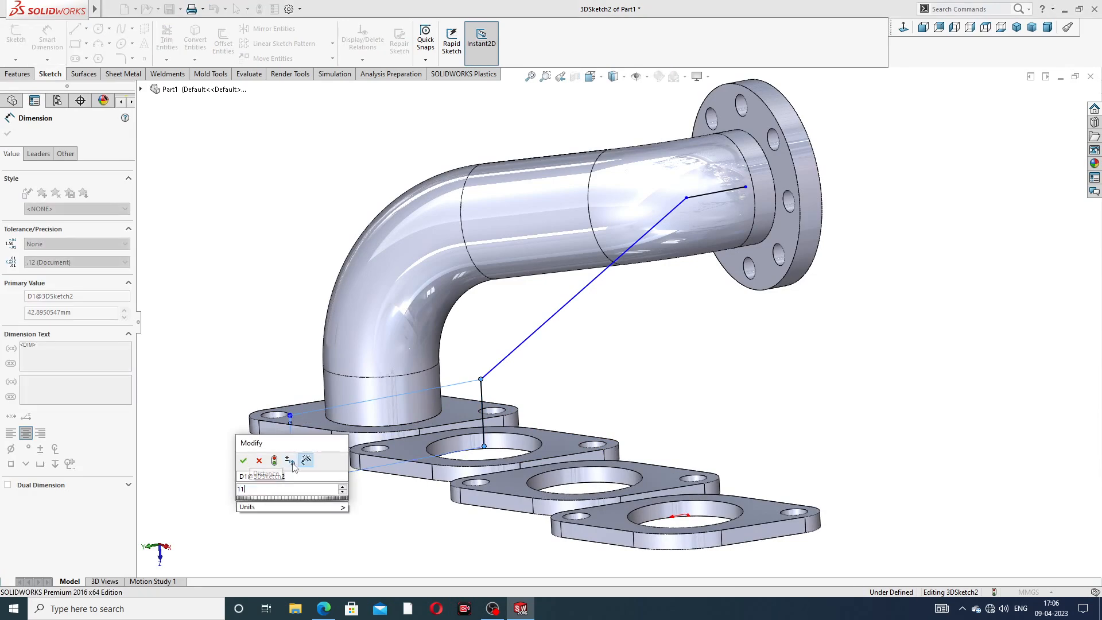
pyautogui.write('4')
pyautogui.press('Return')
pyautogui.click(603, 381)
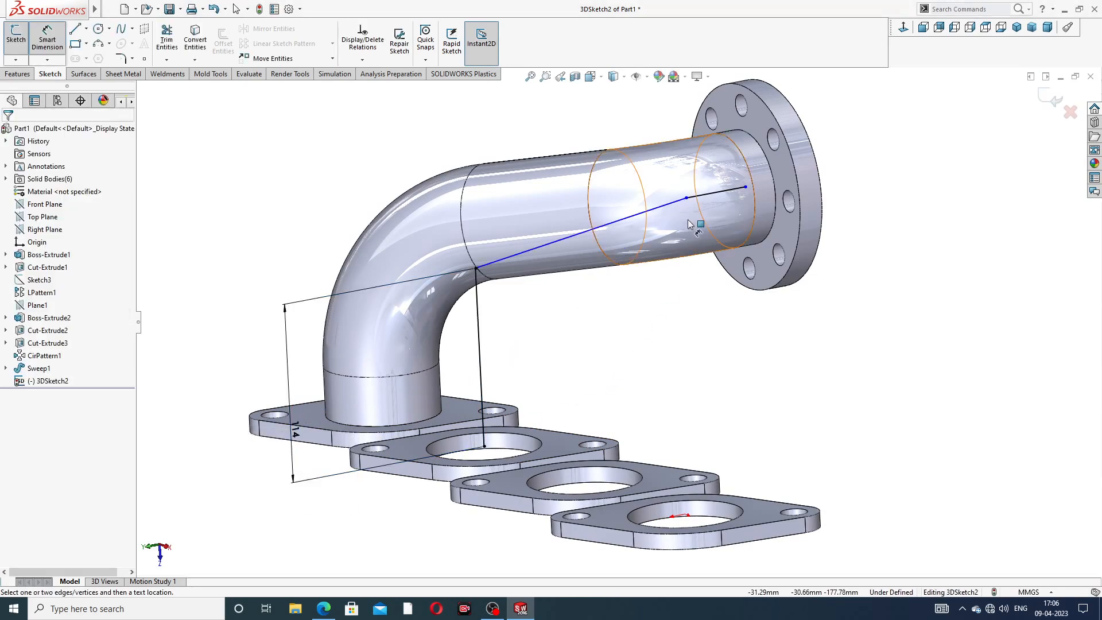
# Dimension the path line running along the Y axis inside the bolt-hole ring to 54 mm
pyautogui.scroll(2, 701, 232)
pyautogui.scroll(3, 701, 232)
pyautogui.click(660, 254)
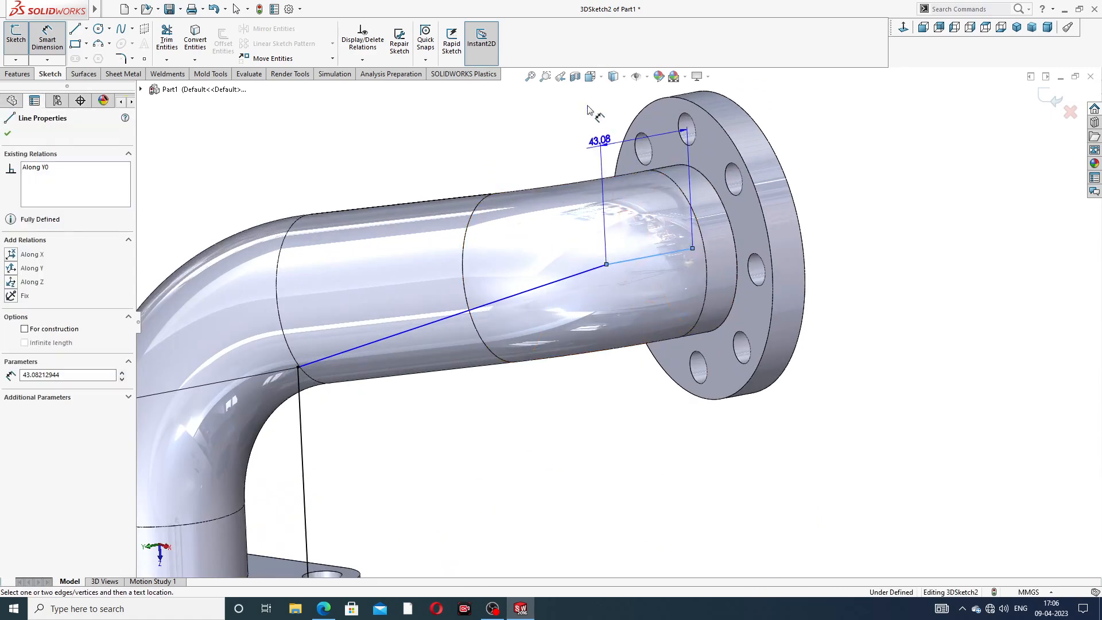
pyautogui.click(563, 158)
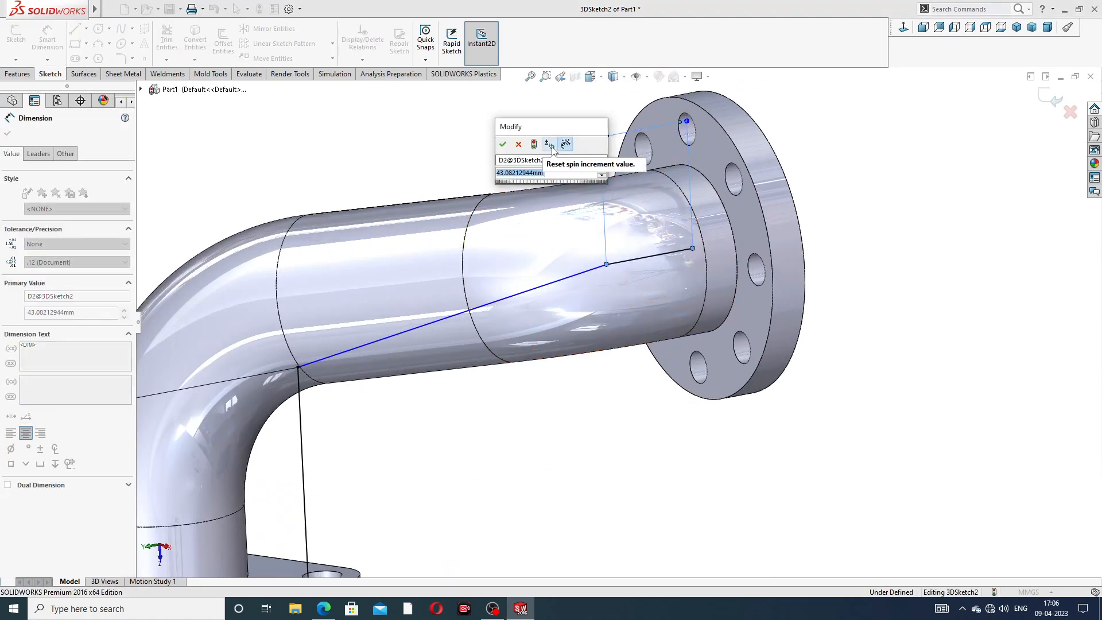
pyautogui.write('54')
pyautogui.press('Return')
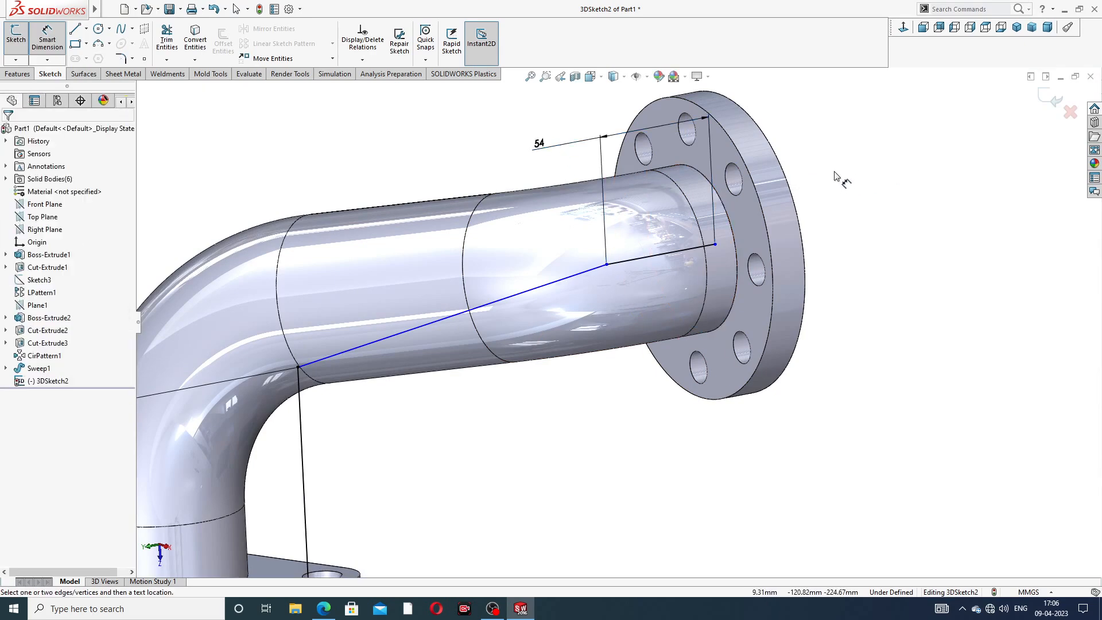
pyautogui.rightClick(786, 188)
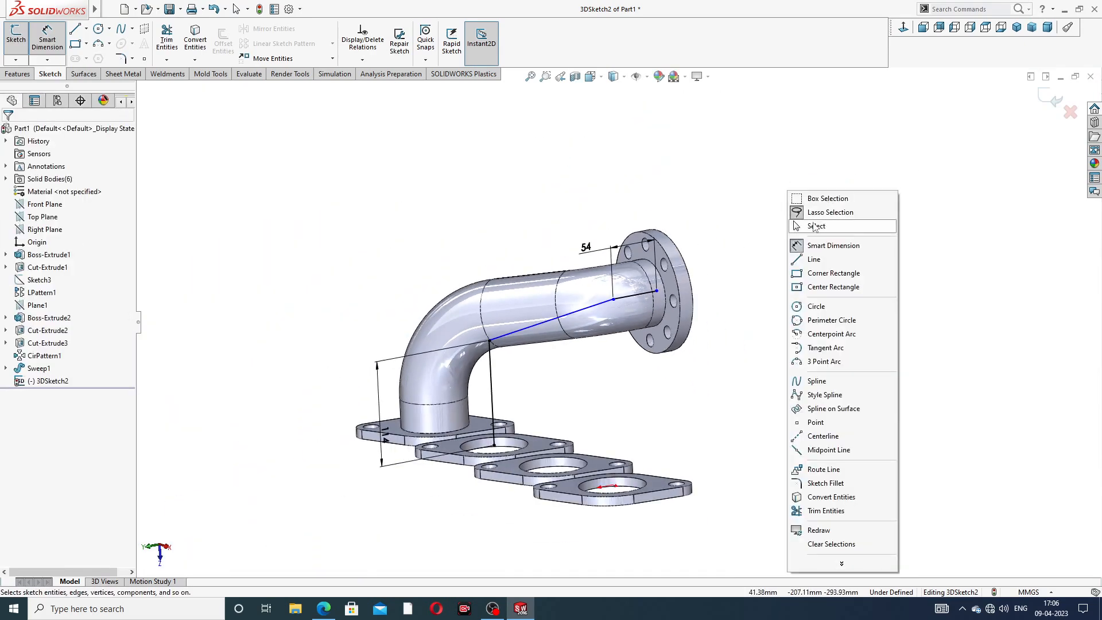
pyautogui.click(807, 226)
# Snap the path's ring-side end point to the bore centre on the ring's face to fully define the 3D sketch
pyautogui.scroll(-5, 674, 323)
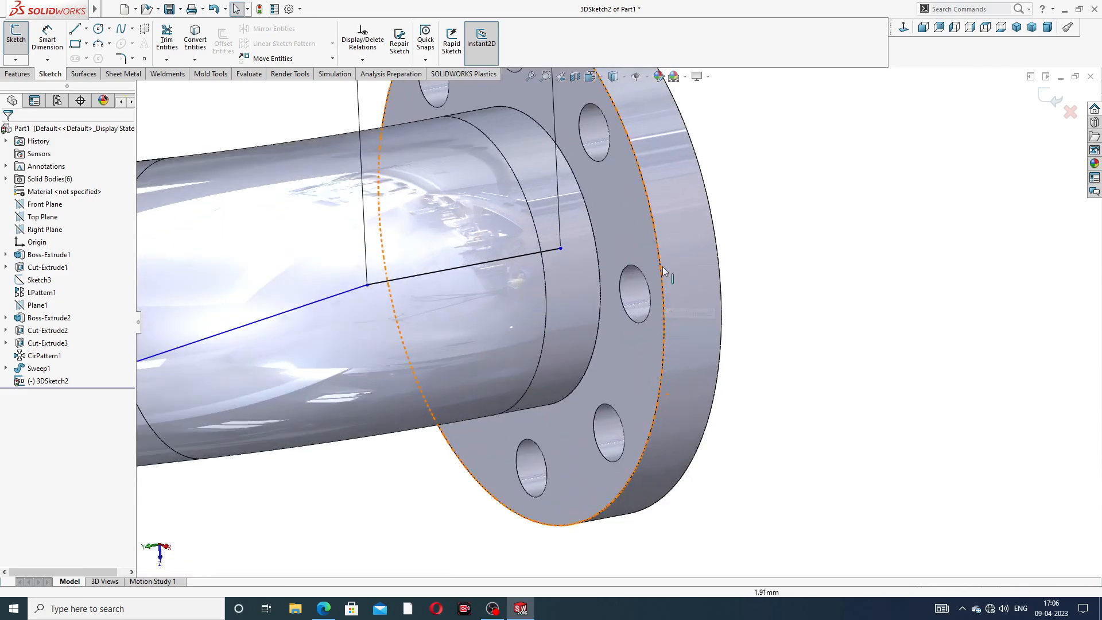
pyautogui.click(562, 249)
pyautogui.moveTo(564, 248)
pyautogui.mouseDown()
pyautogui.moveTo(593, 233)
pyautogui.moveTo(522, 254)
pyautogui.mouseUp()
pyautogui.click(854, 202)
pyautogui.scroll(7, 574, 284)
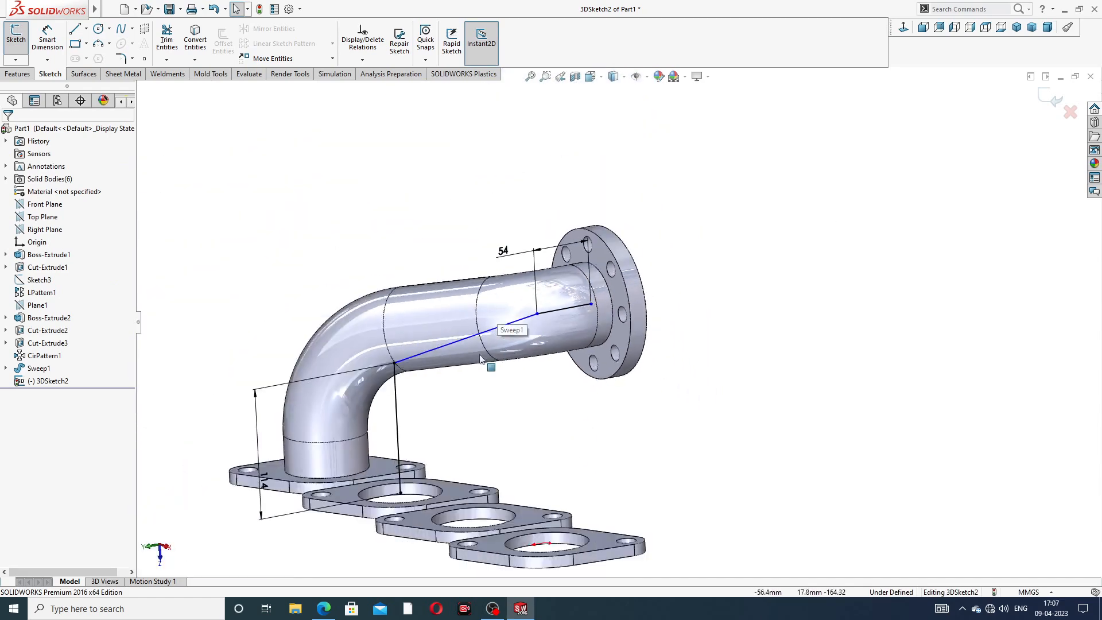
pyautogui.scroll(-4, 479, 359)
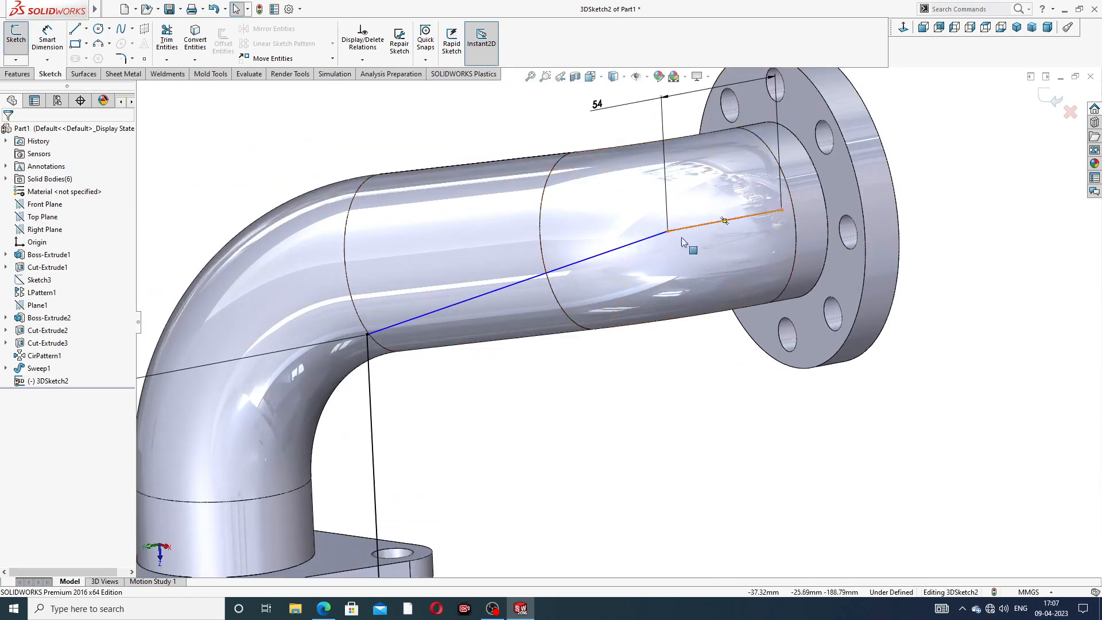
pyautogui.scroll(-3, 681, 237)
pyautogui.click(798, 205)
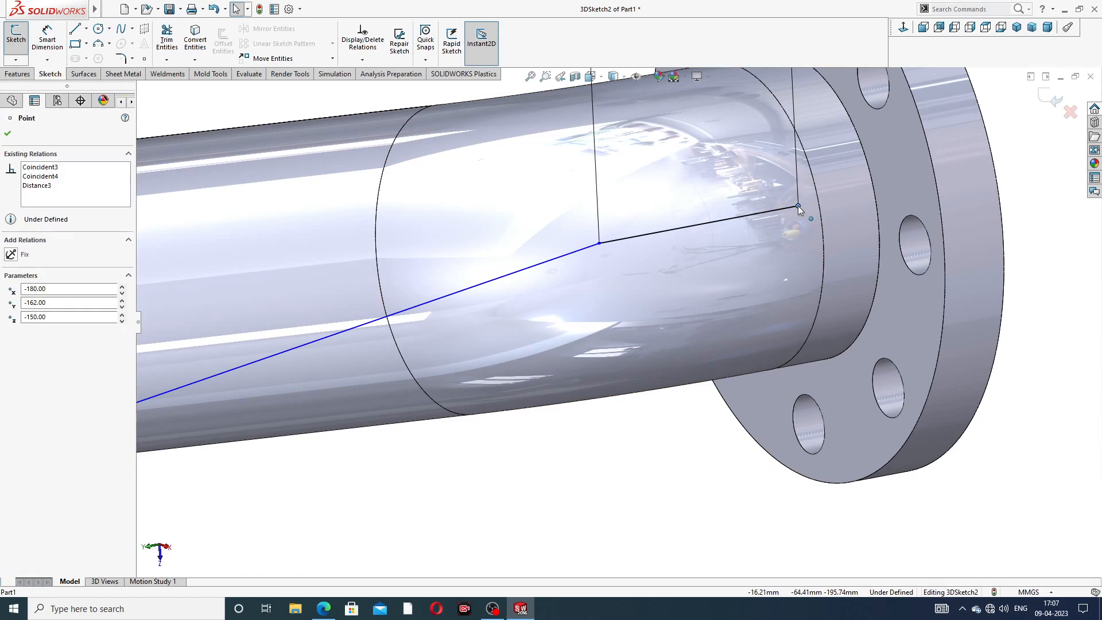
pyautogui.moveTo(798, 205)
pyautogui.mouseDown()
pyautogui.moveTo(873, 188)
pyautogui.moveTo(800, 207)
pyautogui.mouseUp()
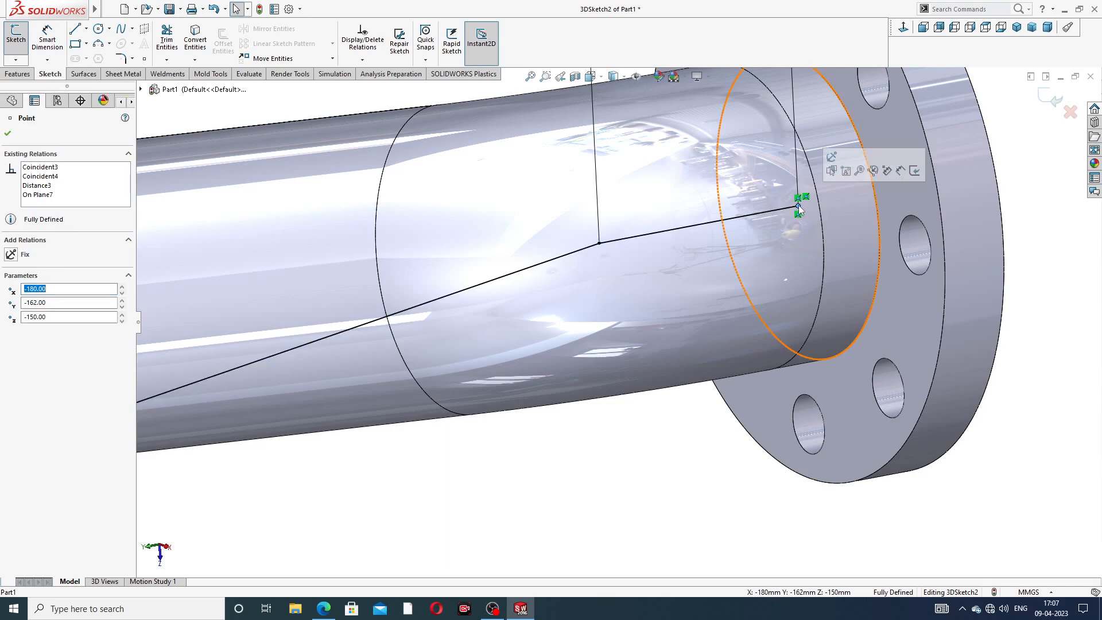
pyautogui.click(1026, 191)
pyautogui.scroll(6, 636, 289)
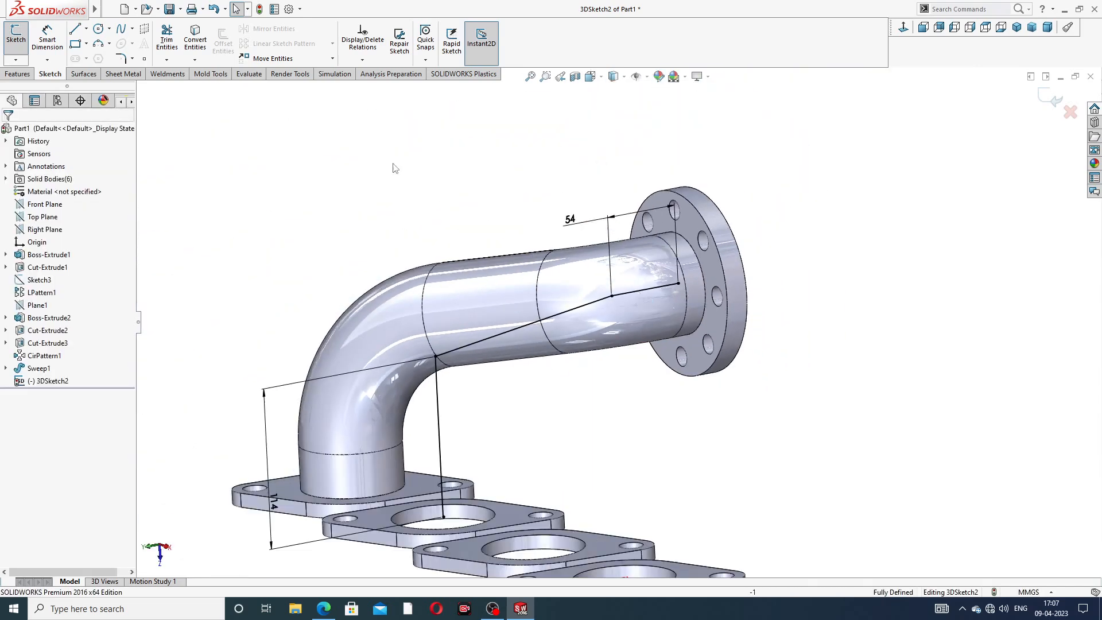
# Fillet the path corner near the ring at 68 mm and the corner above the second flange plate at 98 mm, and finish the 3D sketch
pyautogui.click(121, 59)
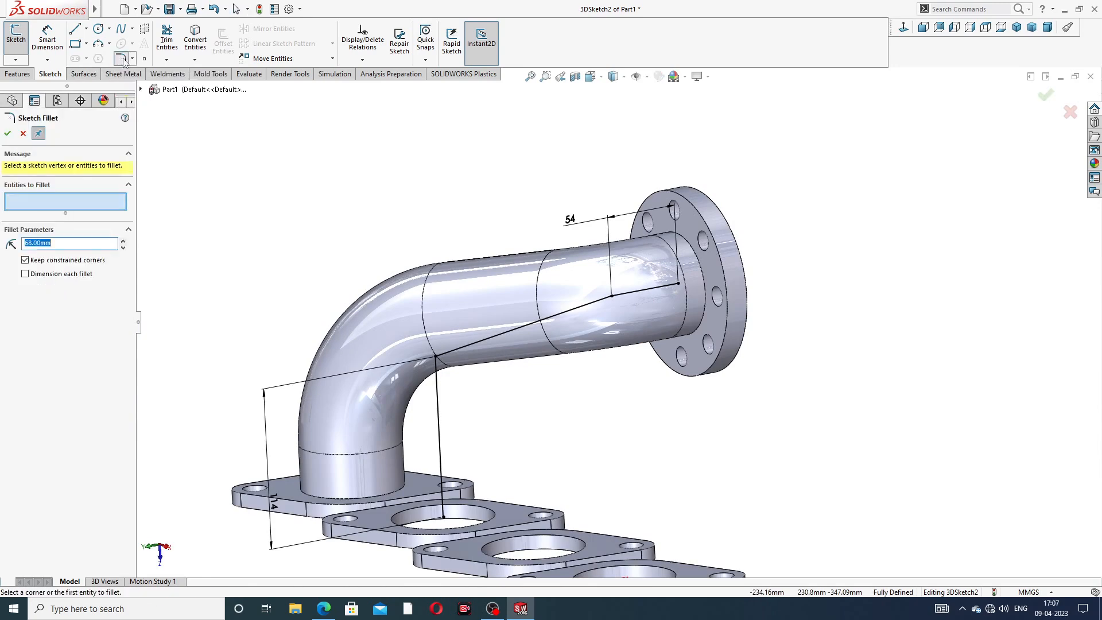
pyautogui.click(614, 293)
pyautogui.click(7, 134)
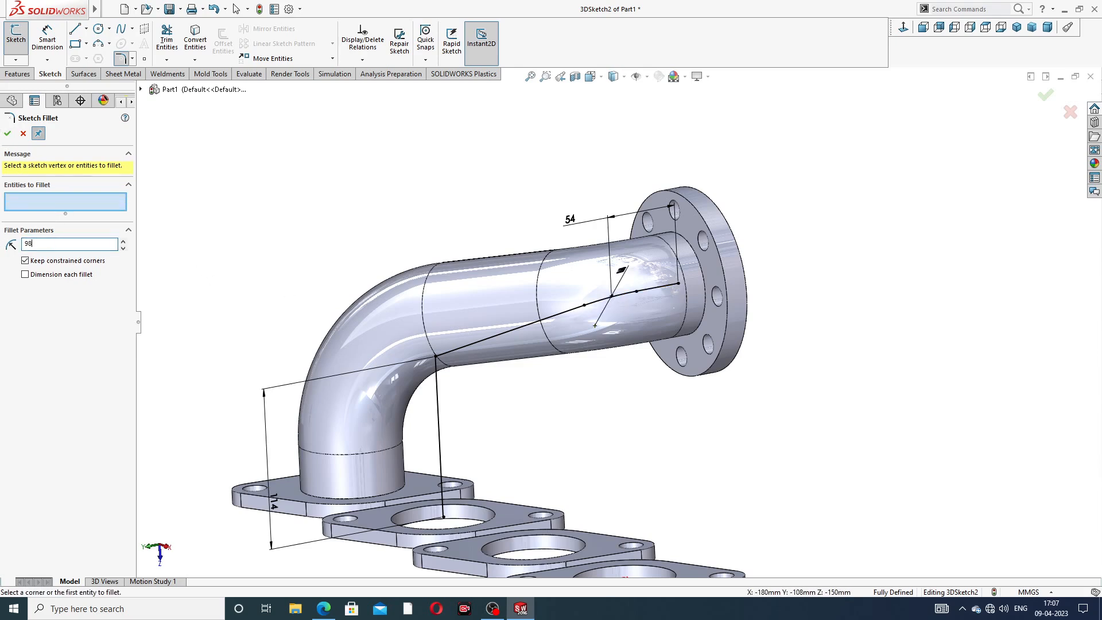
pyautogui.click(439, 358)
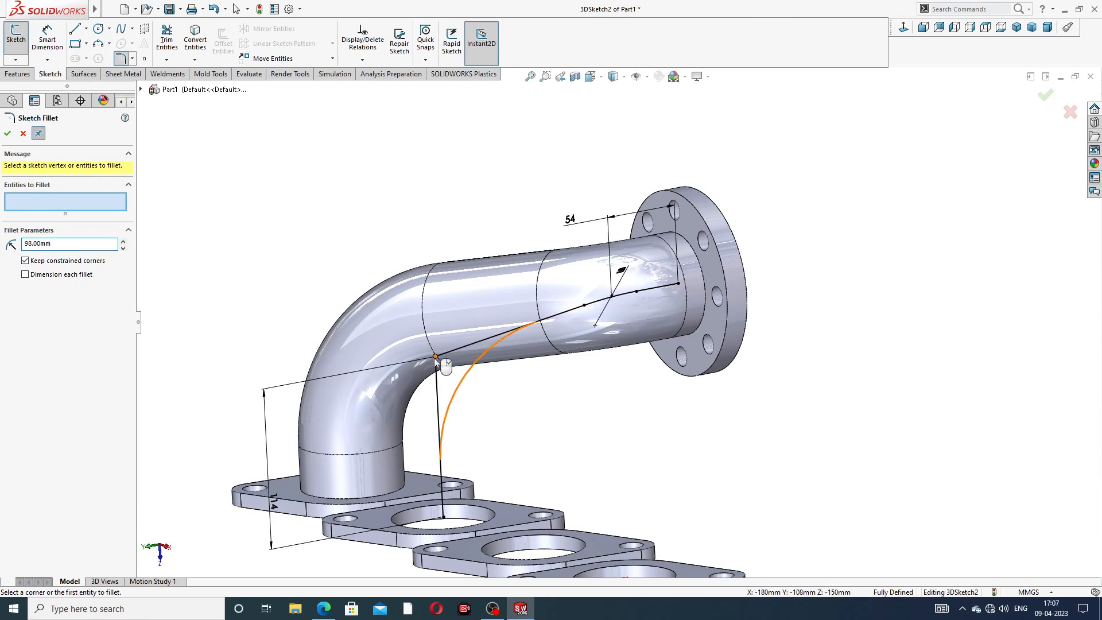
pyautogui.click(7, 133)
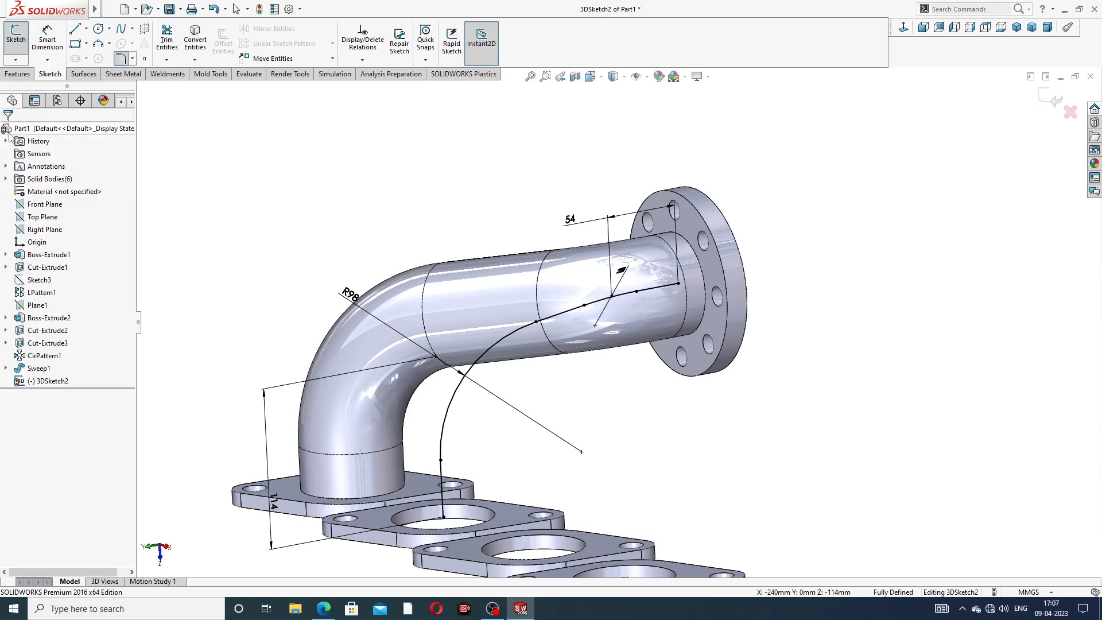
pyautogui.scroll(-2, 536, 205)
pyautogui.moveTo(562, 270); pyautogui.dragTo(611, 272, button='middle')
pyautogui.scroll(3, 617, 283)
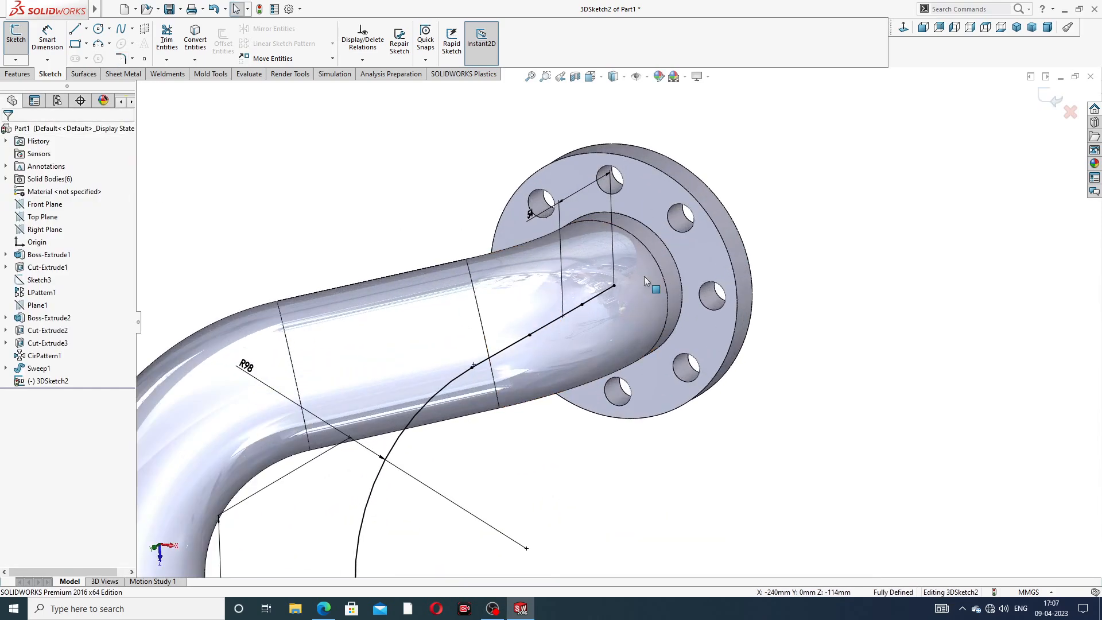
pyautogui.click(1053, 99)
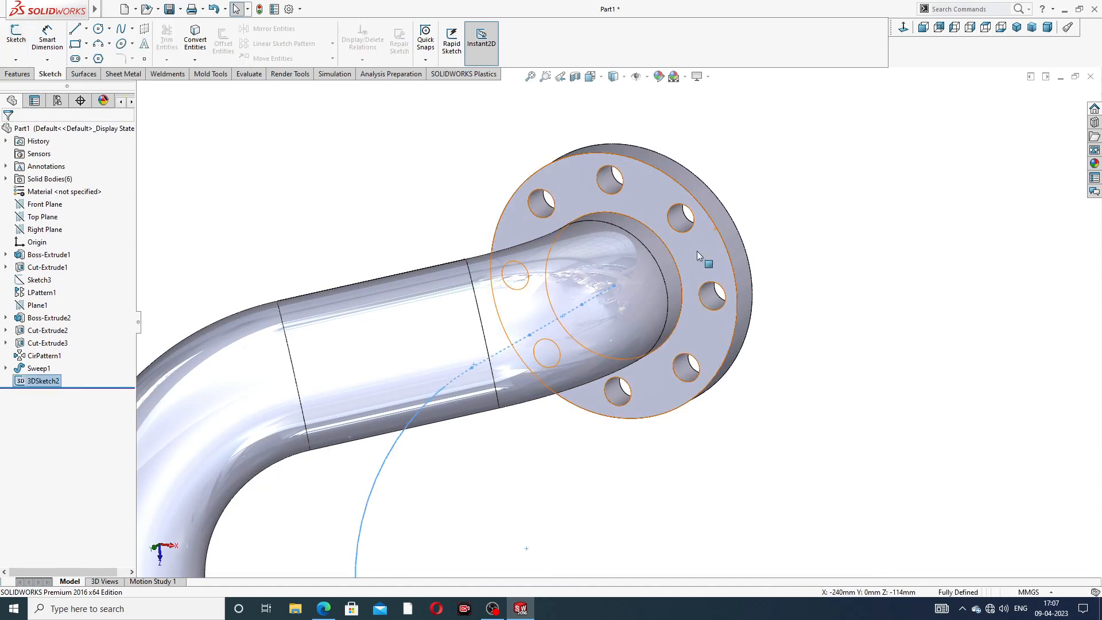
# Sketch the second pipe's profile on the ring's pipe-side face by converting the circular edge around the first pipe
pyautogui.click(696, 250)
pyautogui.click(741, 215)
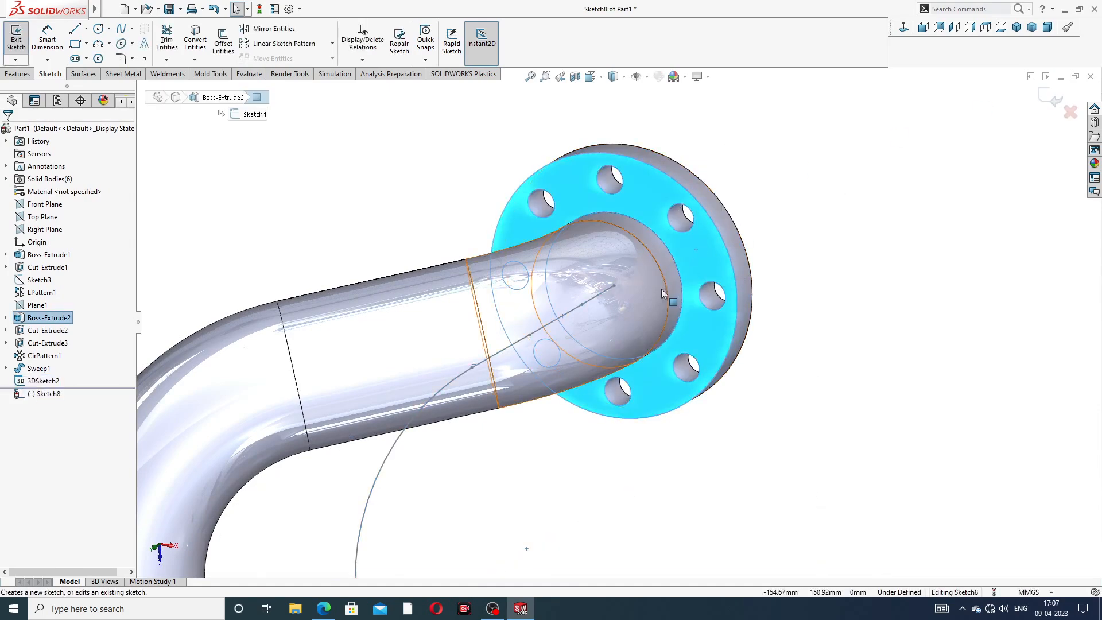
pyautogui.scroll(3, 663, 287)
pyautogui.click(679, 251)
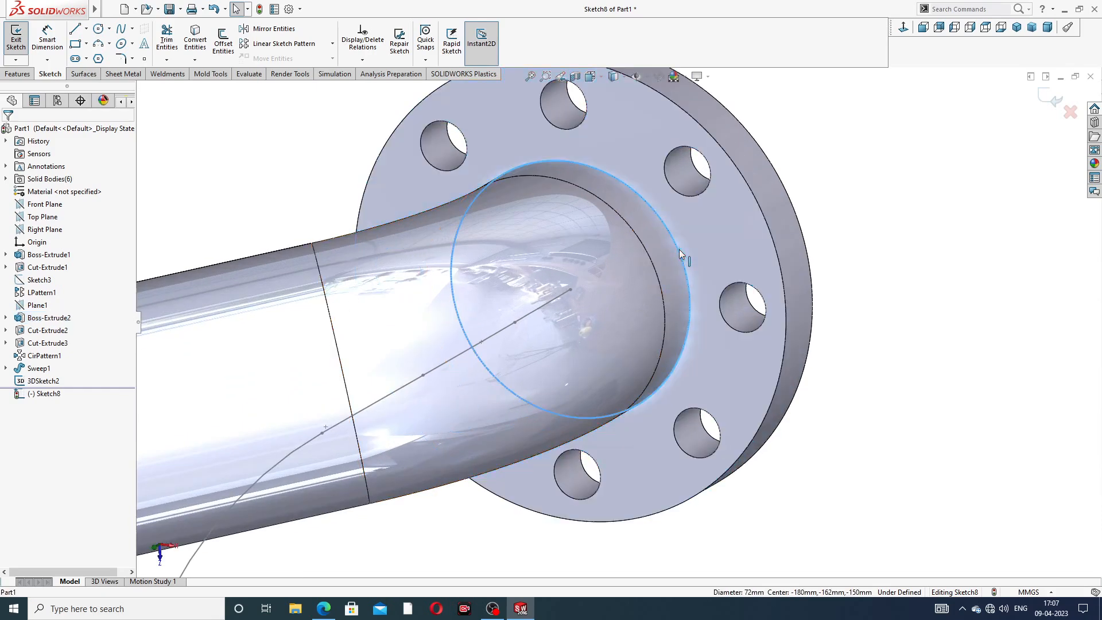
pyautogui.click(201, 48)
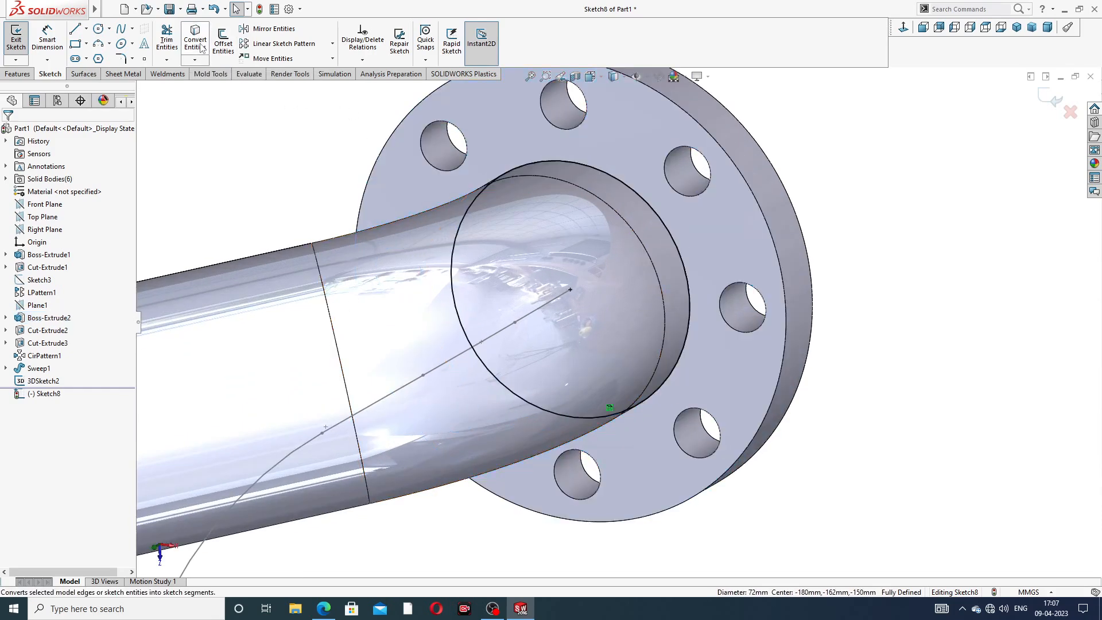
pyautogui.click(1050, 96)
# Sweep the converted circle along the filleted 3D path to form the second pipe down to the second flange plate
pyautogui.moveTo(854, 195); pyautogui.dragTo(690, 132, button='middle')
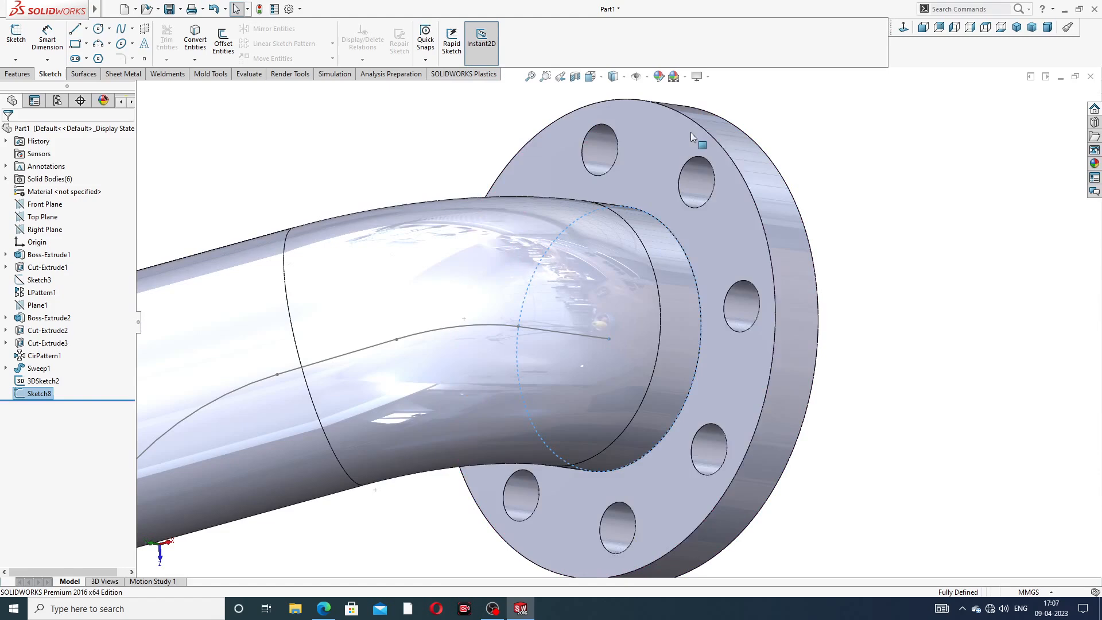
pyautogui.click(12, 75)
pyautogui.click(109, 29)
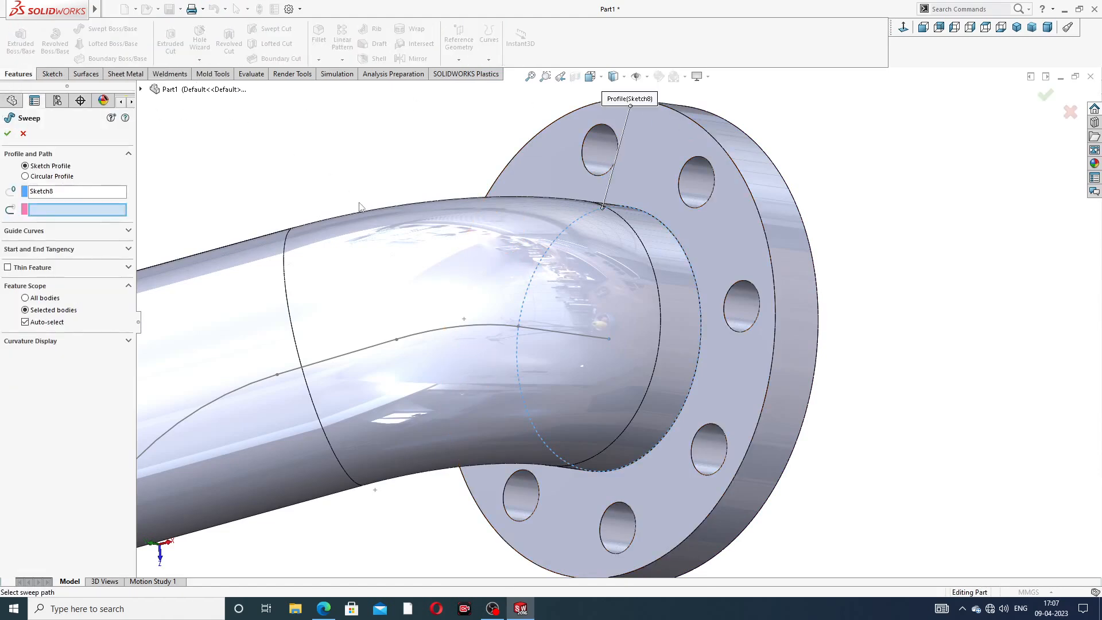
pyautogui.scroll(3, 519, 200)
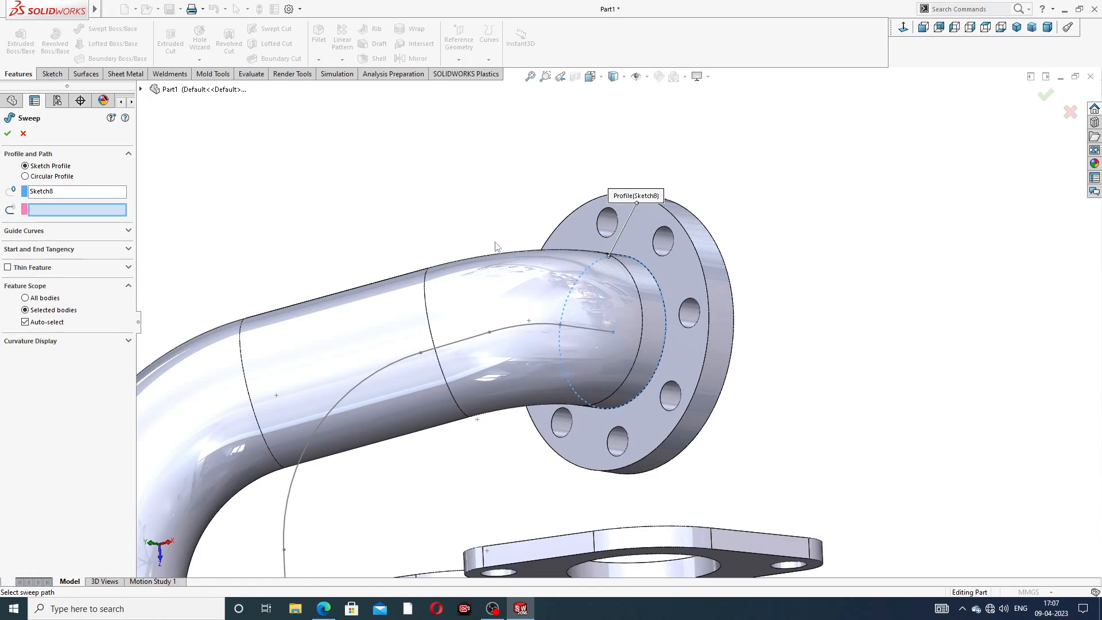
pyautogui.scroll(3, 497, 247)
pyautogui.moveTo(508, 385); pyautogui.dragTo(510, 463, button='middle')
pyautogui.click(451, 373)
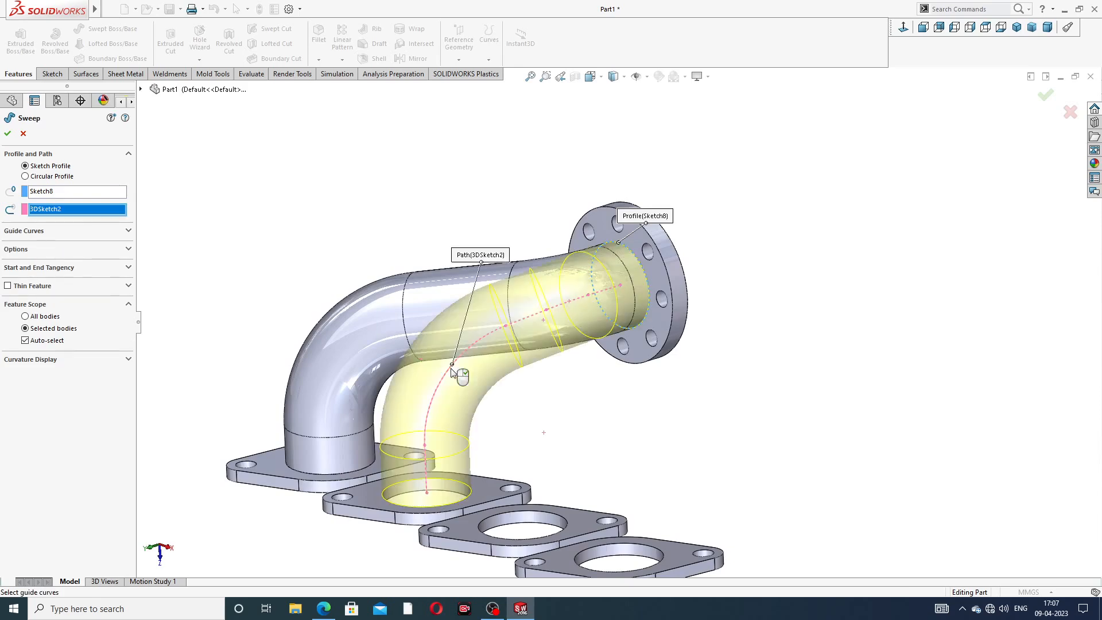
pyautogui.moveTo(557, 379); pyautogui.dragTo(585, 391, button='middle')
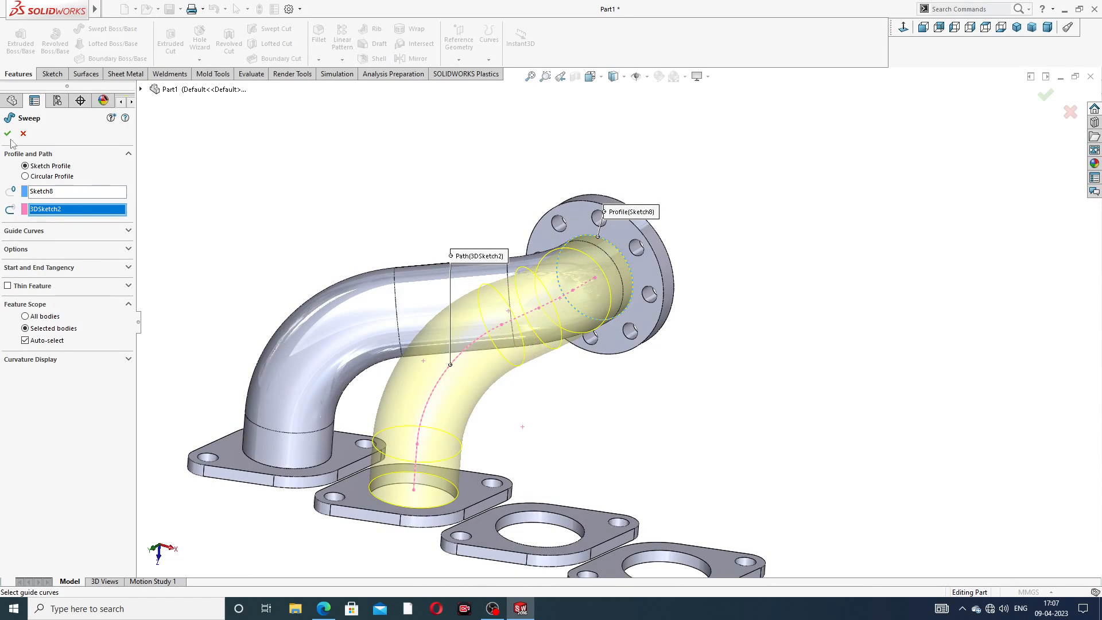
pyautogui.press('Return')
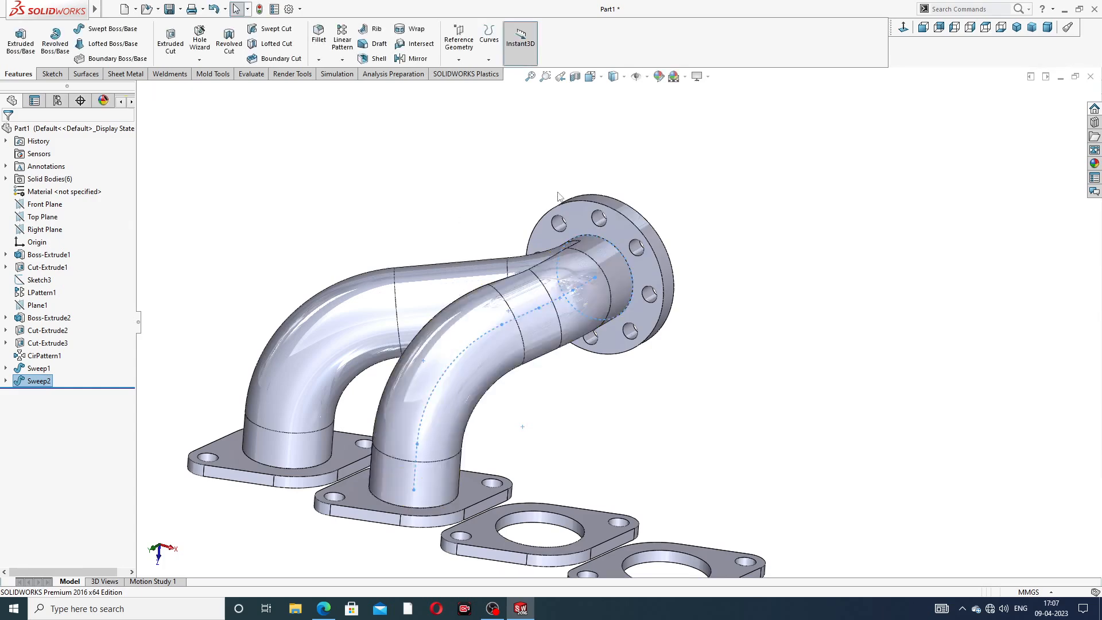
pyautogui.click(701, 214)
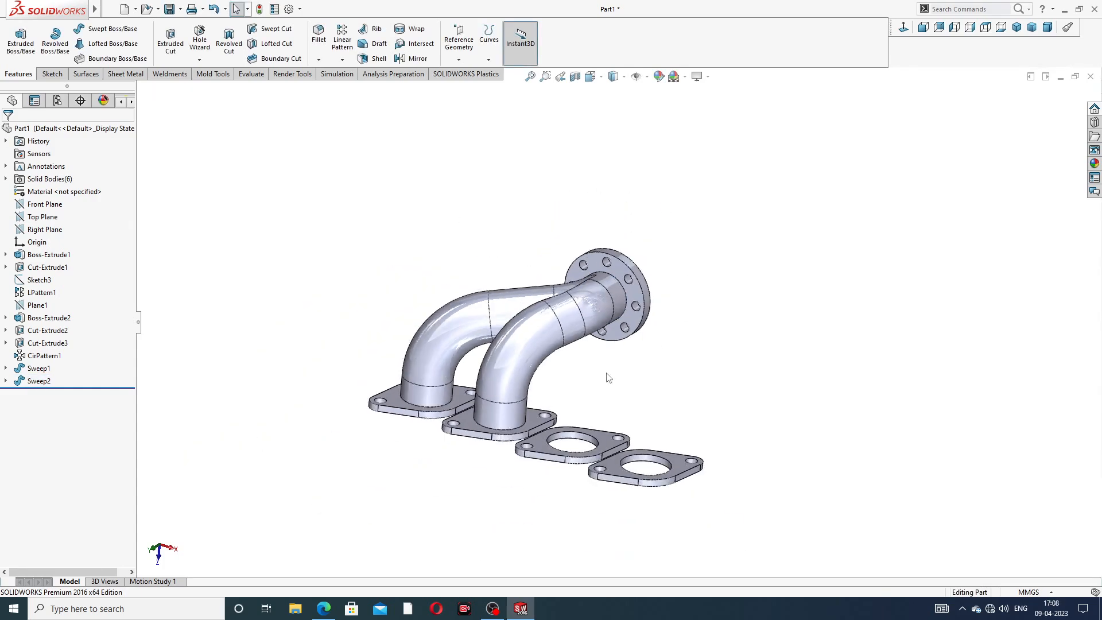
# Start a new 3D sketch and draw a vertical construction line about 112 mm long down from the ring's bore centre
pyautogui.press('f')
pyautogui.moveTo(605, 339); pyautogui.dragTo(583, 386, button='middle')
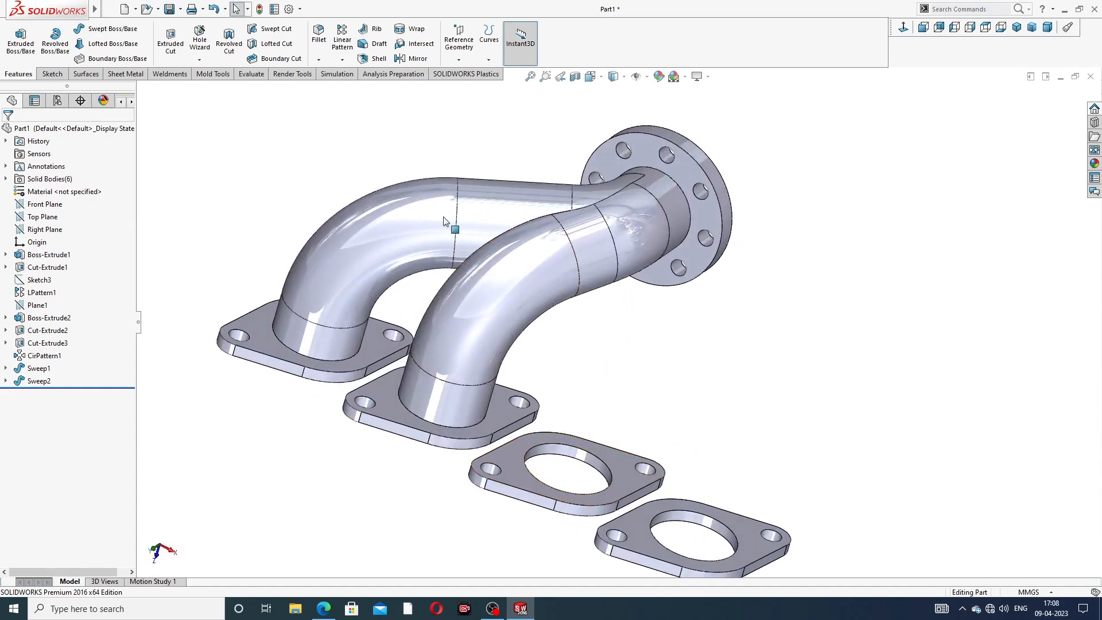
pyautogui.scroll(4, 635, 334)
pyautogui.moveTo(529, 275)
pyautogui.mouseDown(button='middle')
pyautogui.moveTo(470, 319)
pyautogui.moveTo(528, 270)
pyautogui.mouseUp(button='middle')
pyautogui.scroll(-5, 632, 282)
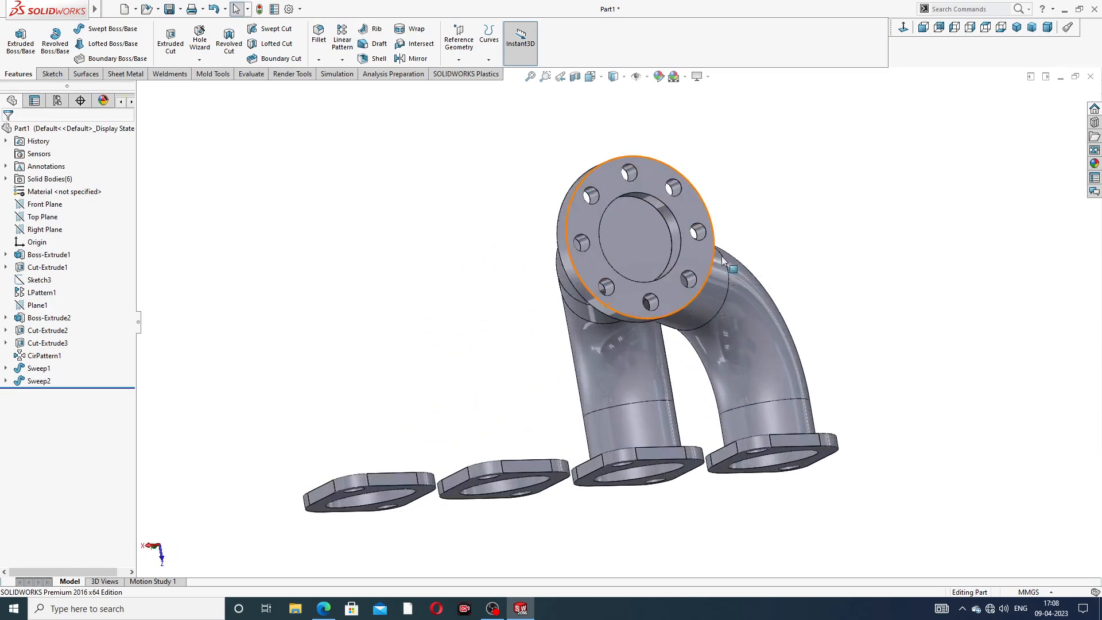
pyautogui.moveTo(723, 260); pyautogui.dragTo(706, 302, button='middle')
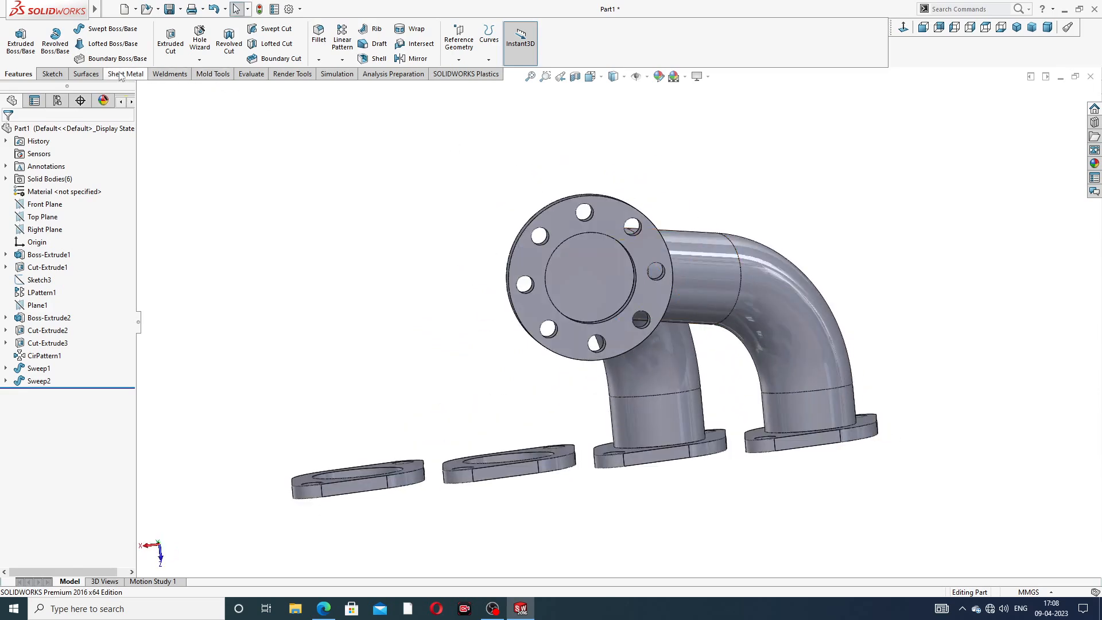
pyautogui.click(52, 73)
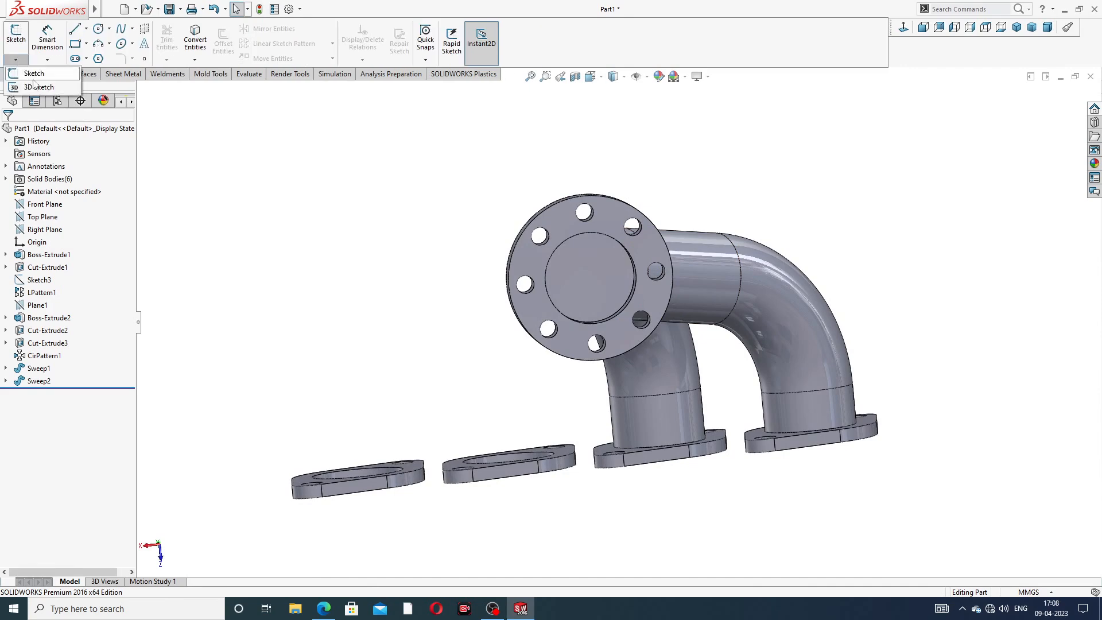
pyautogui.click(36, 87)
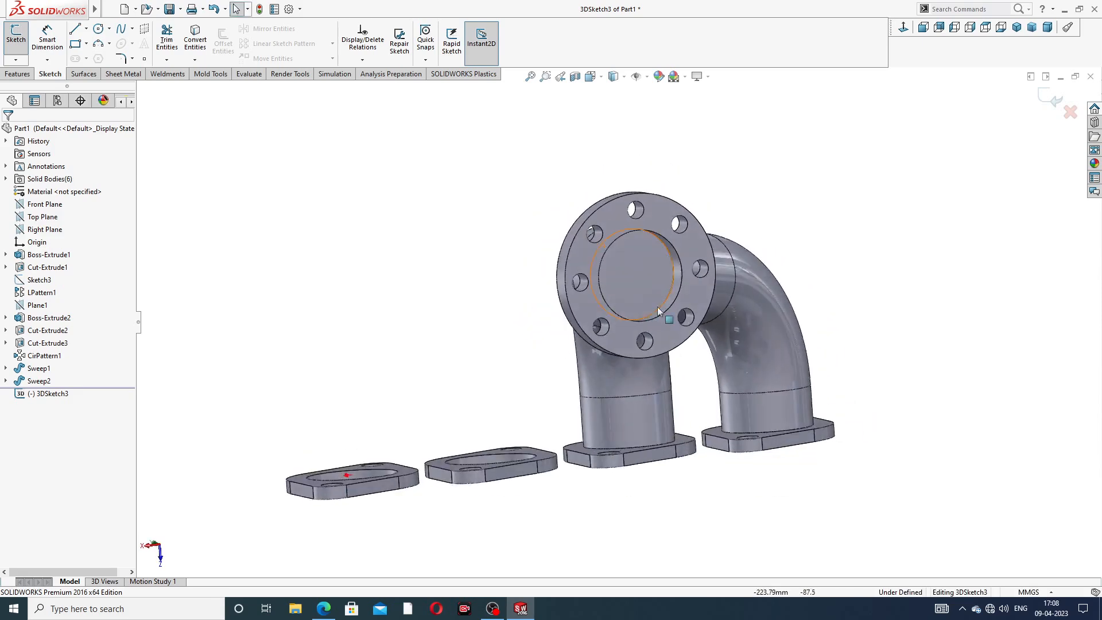
pyautogui.scroll(-3, 656, 299)
pyautogui.scroll(4, 641, 259)
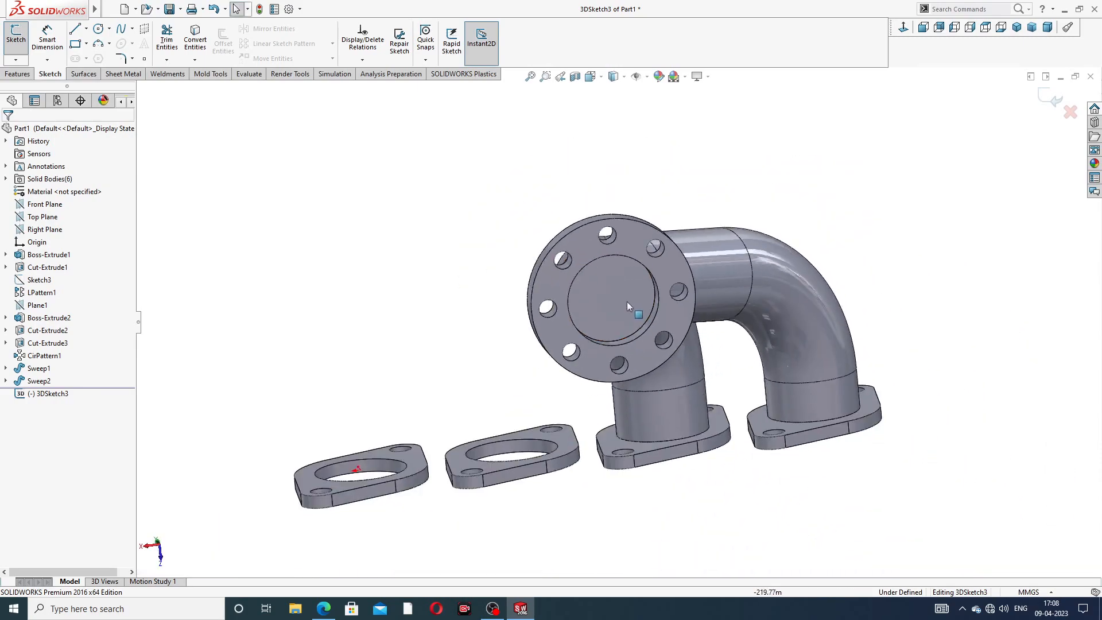
pyautogui.moveTo(626, 301); pyautogui.dragTo(650, 280, button='middle')
pyautogui.scroll(-3, 666, 277)
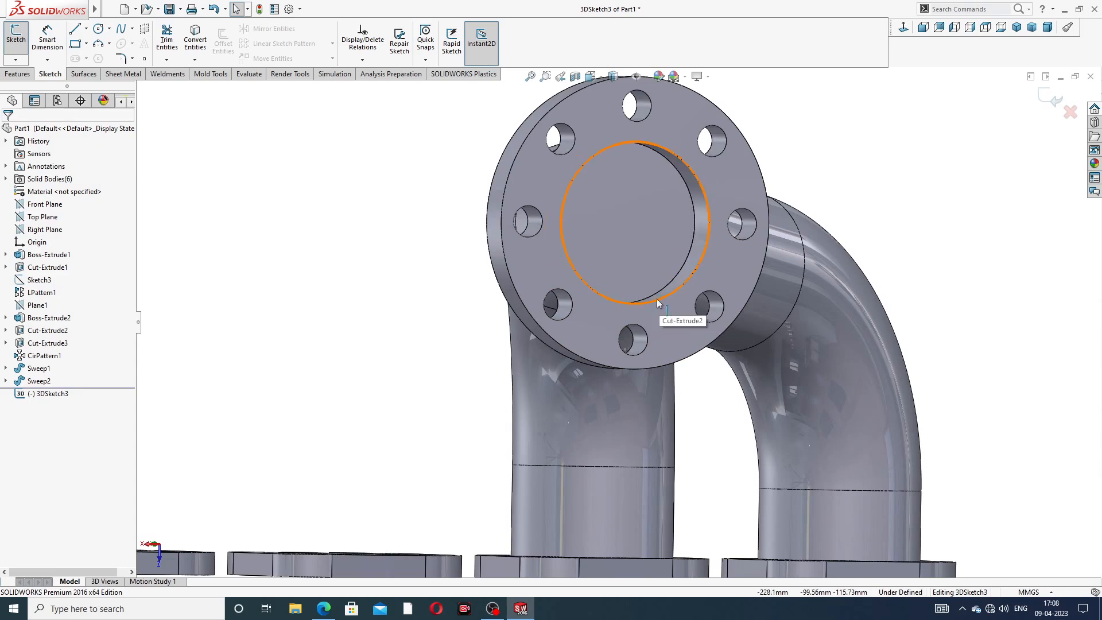
pyautogui.click(86, 28)
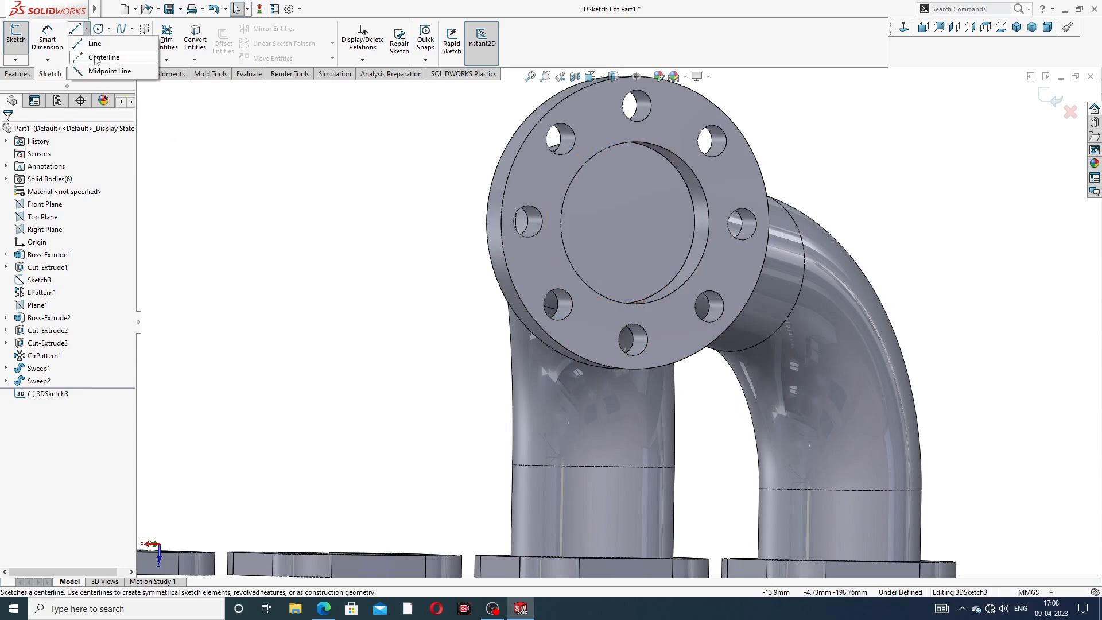
pyautogui.click(95, 58)
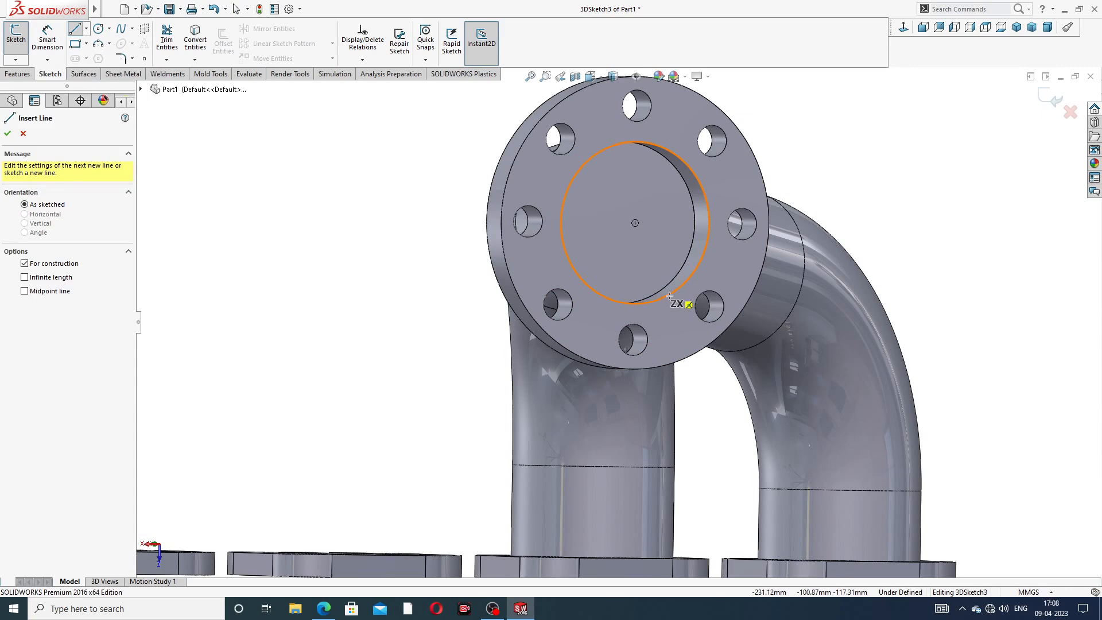
pyautogui.click(633, 236)
pyautogui.scroll(3, 645, 389)
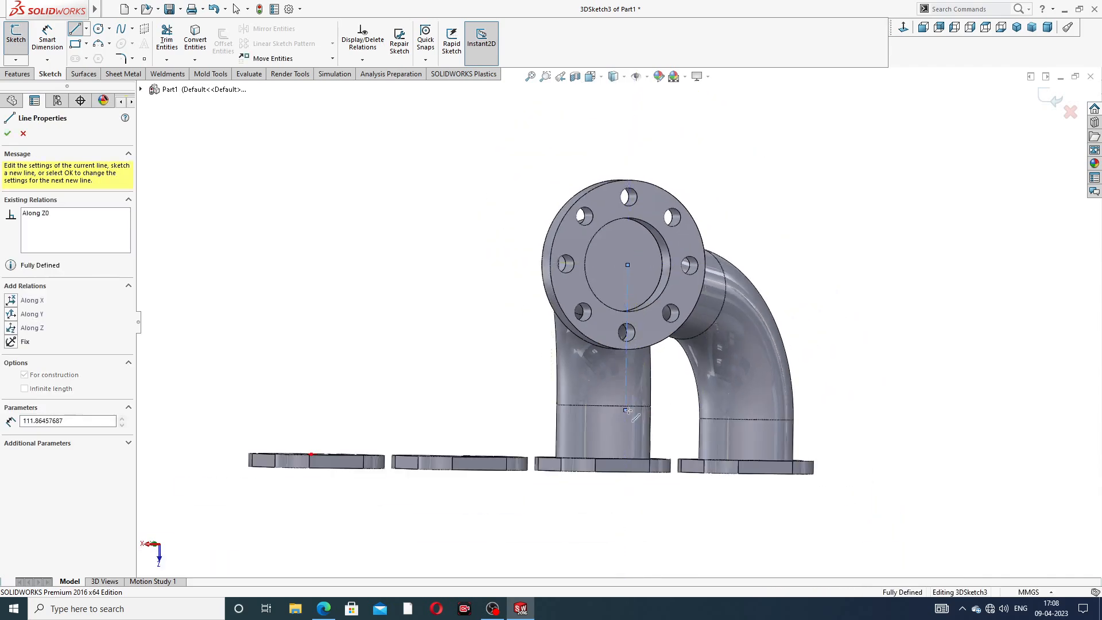
pyautogui.click(627, 408)
# Try to add a construction line at the lower end of the vertical one and delete it
pyautogui.press('Right')
pyautogui.press('Right')
pyautogui.press('Right')
pyautogui.press('Right')
pyautogui.press('Right')
pyautogui.press('Right')
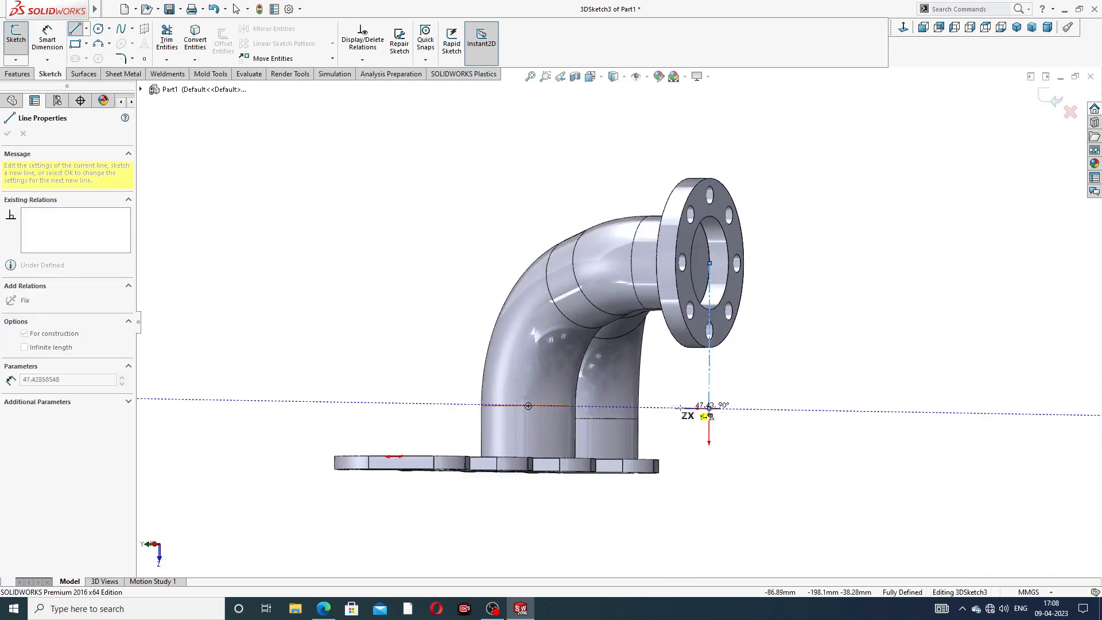
pyautogui.click(647, 408)
pyautogui.rightClick(760, 370)
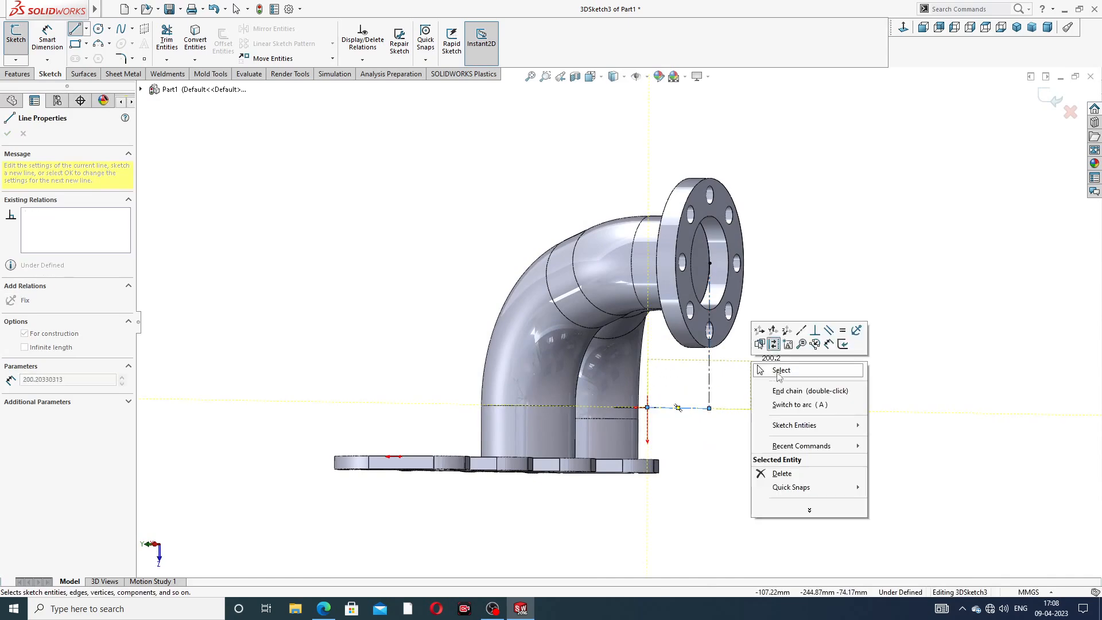
pyautogui.click(779, 370)
pyautogui.scroll(3, 750, 295)
pyautogui.moveTo(750, 295); pyautogui.dragTo(696, 373, button='middle')
pyautogui.click(677, 383)
pyautogui.click(726, 381)
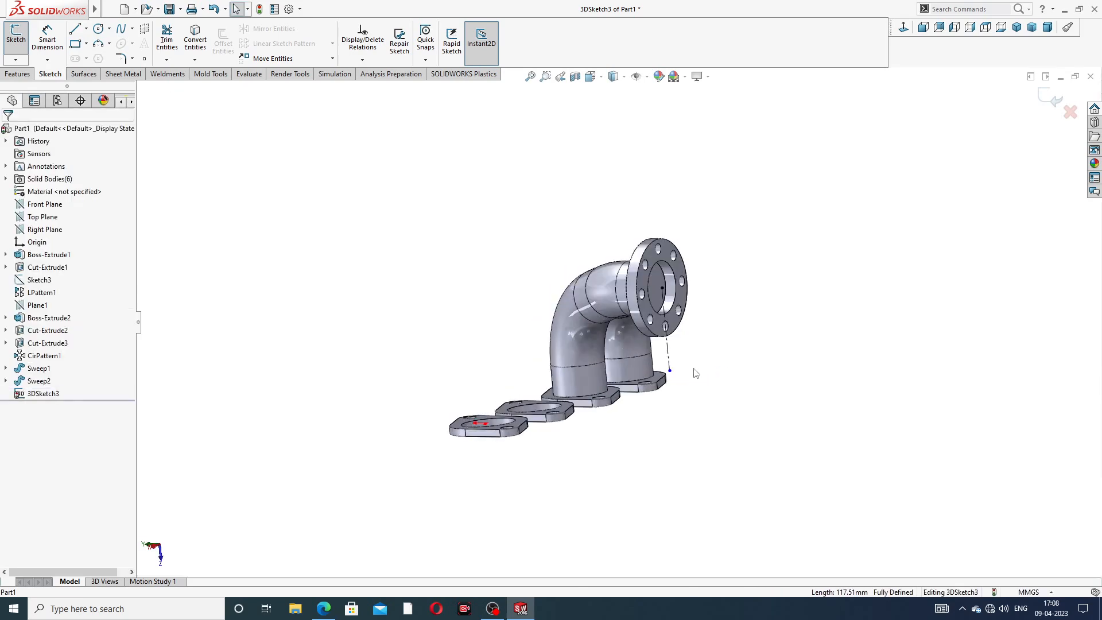
pyautogui.click(86, 29)
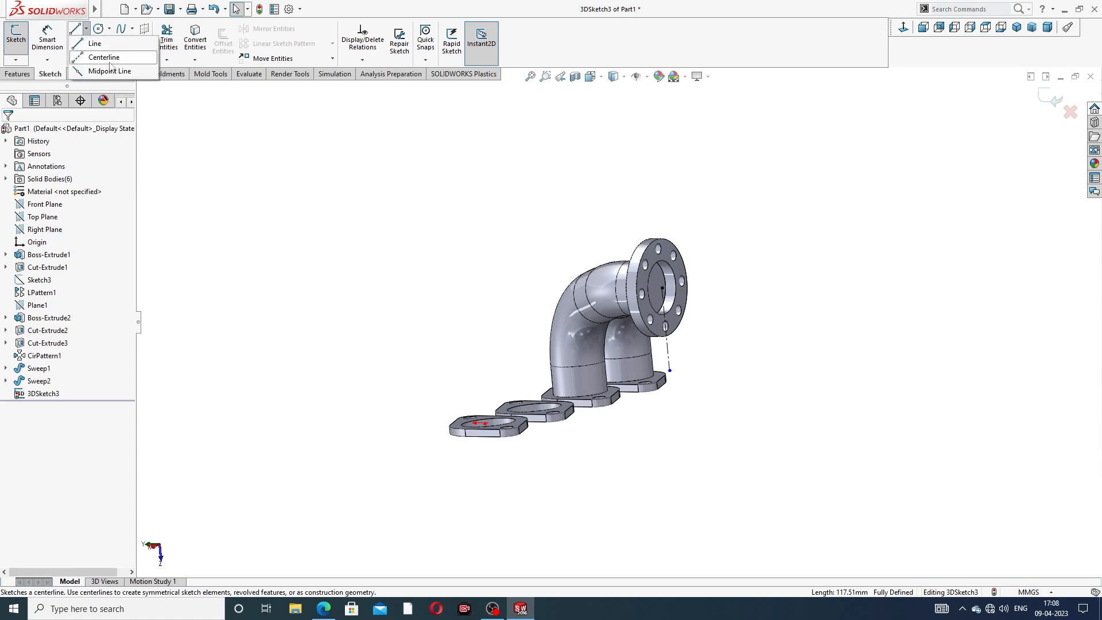
pyautogui.click(100, 55)
pyautogui.click(669, 371)
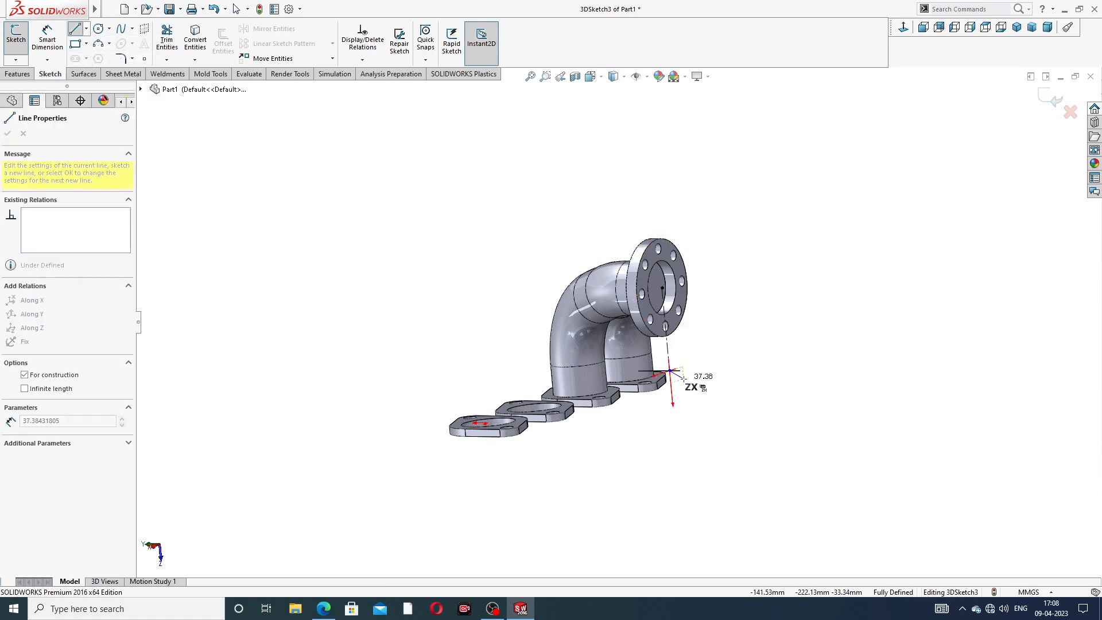
pyautogui.moveTo(682, 378)
pyautogui.mouseDown(button='middle')
pyautogui.moveTo(723, 381)
pyautogui.moveTo(681, 376)
pyautogui.mouseUp(button='middle')
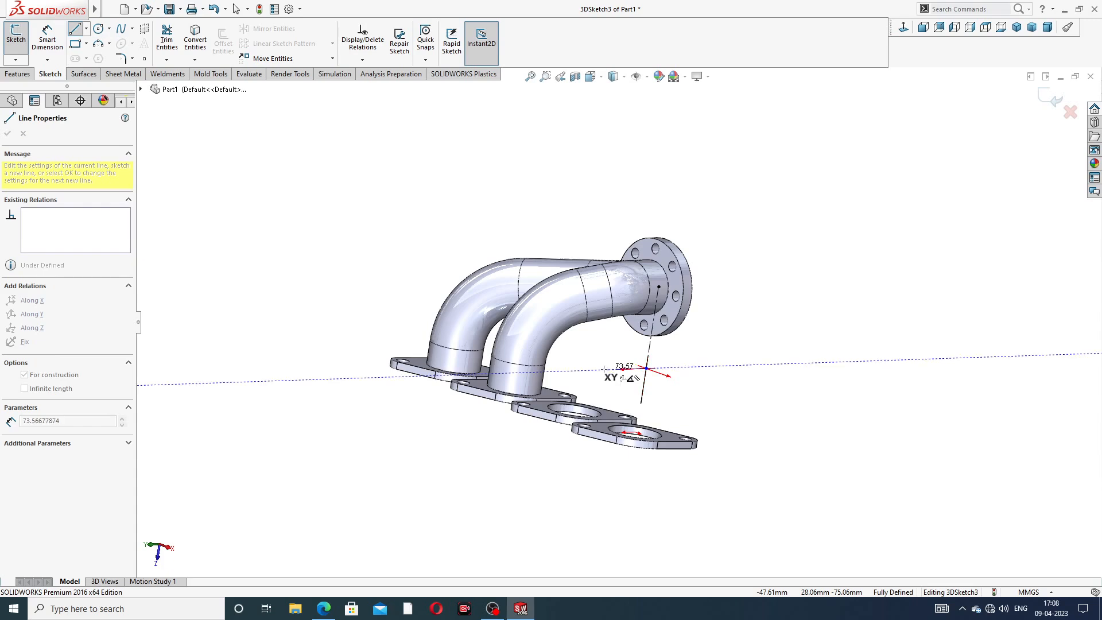
pyautogui.moveTo(646, 367)
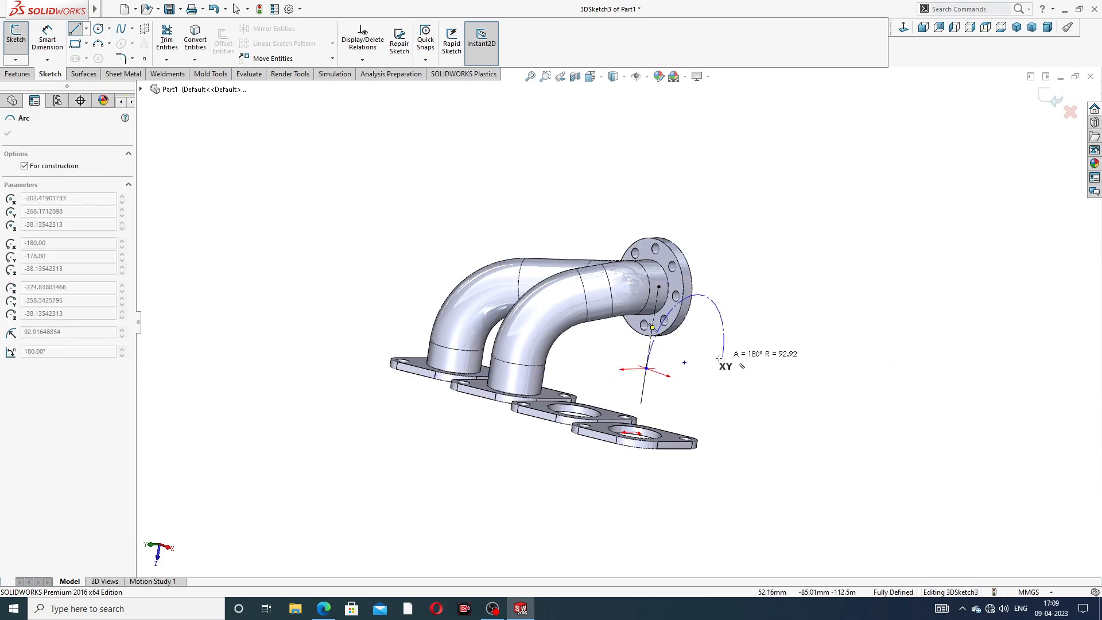
pyautogui.scroll(-10, 631, 361)
pyautogui.scroll(-3, 634, 346)
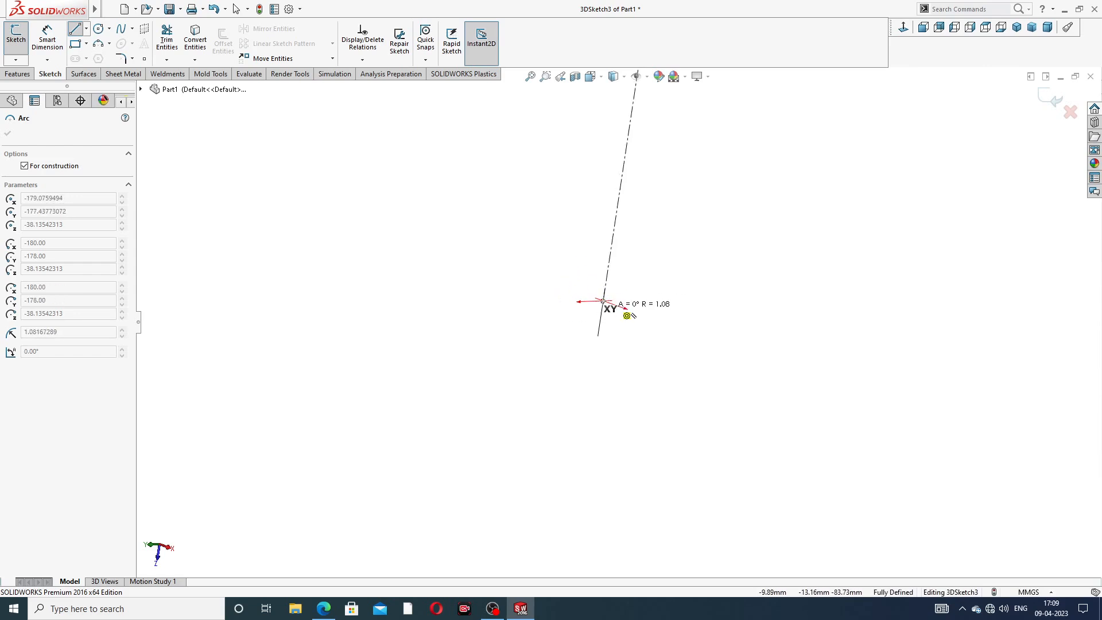
pyautogui.press('Escape')
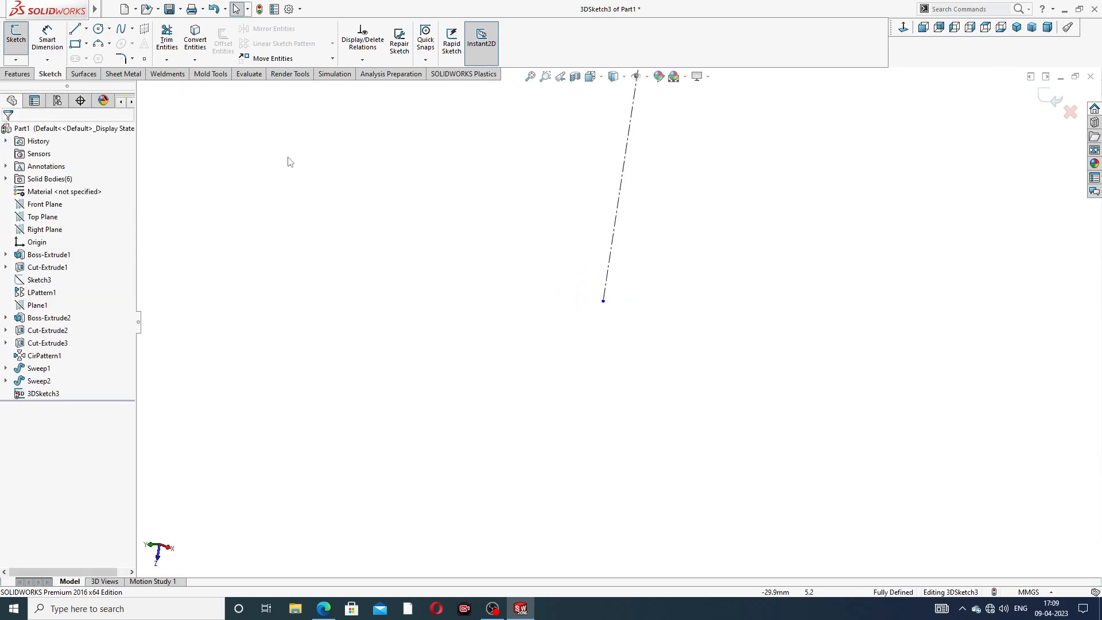
# Draw a short construction line from the vertical line's lower end, parallel to the ring's axis towards the pipes, and finish the 3D sketch
pyautogui.click(87, 29)
pyautogui.click(106, 58)
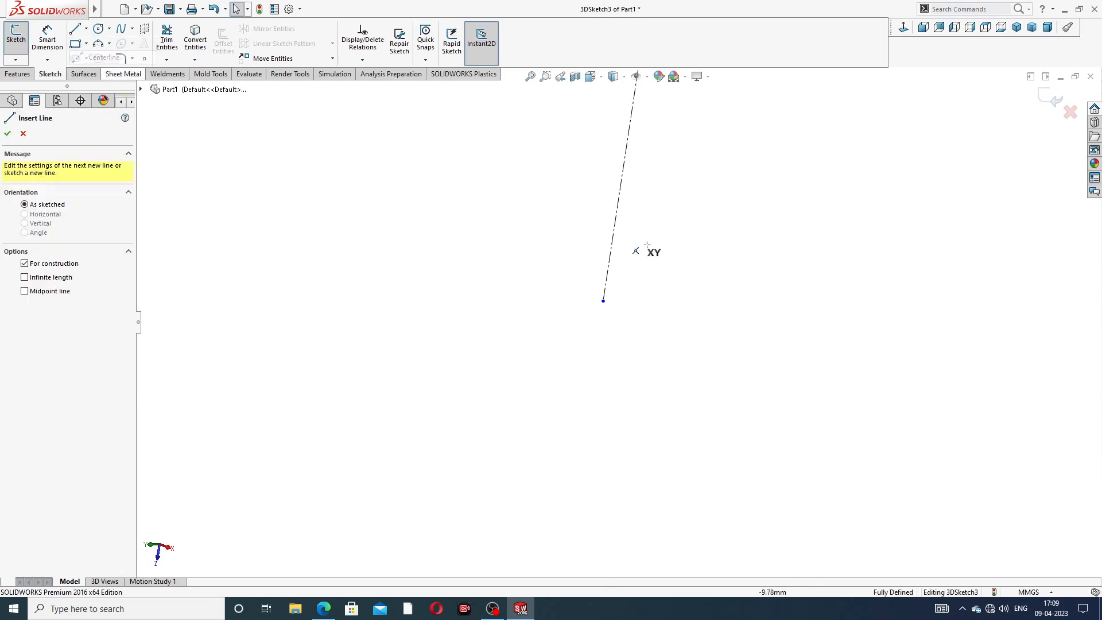
pyautogui.click(602, 300)
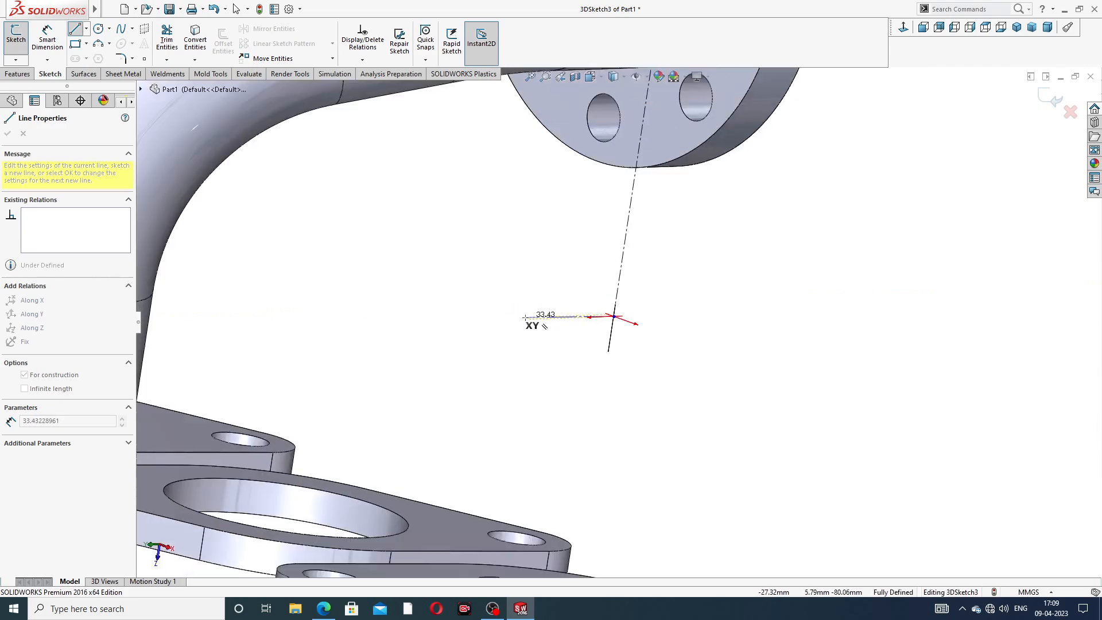
pyautogui.moveTo(533, 322)
pyautogui.mouseDown(button='middle')
pyautogui.moveTo(477, 315)
pyautogui.moveTo(517, 324)
pyautogui.mouseUp(button='middle')
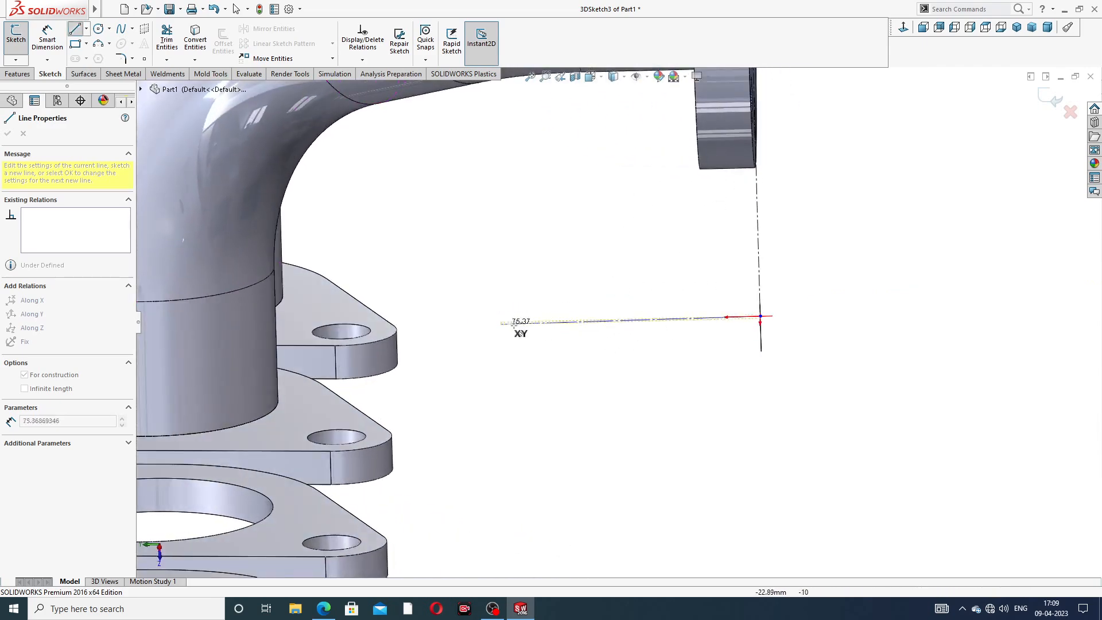
pyautogui.click(632, 319)
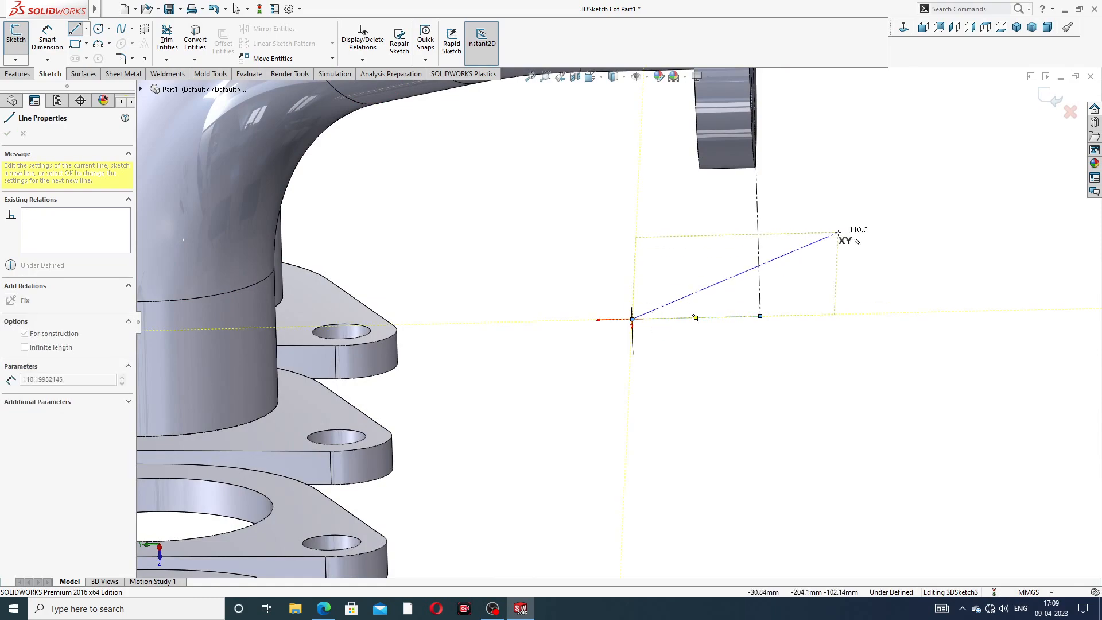
pyautogui.rightClick(835, 192)
pyautogui.click(863, 237)
pyautogui.moveTo(834, 270); pyautogui.dragTo(748, 259, button='middle')
pyautogui.scroll(4, 720, 290)
pyautogui.scroll(-4, 694, 283)
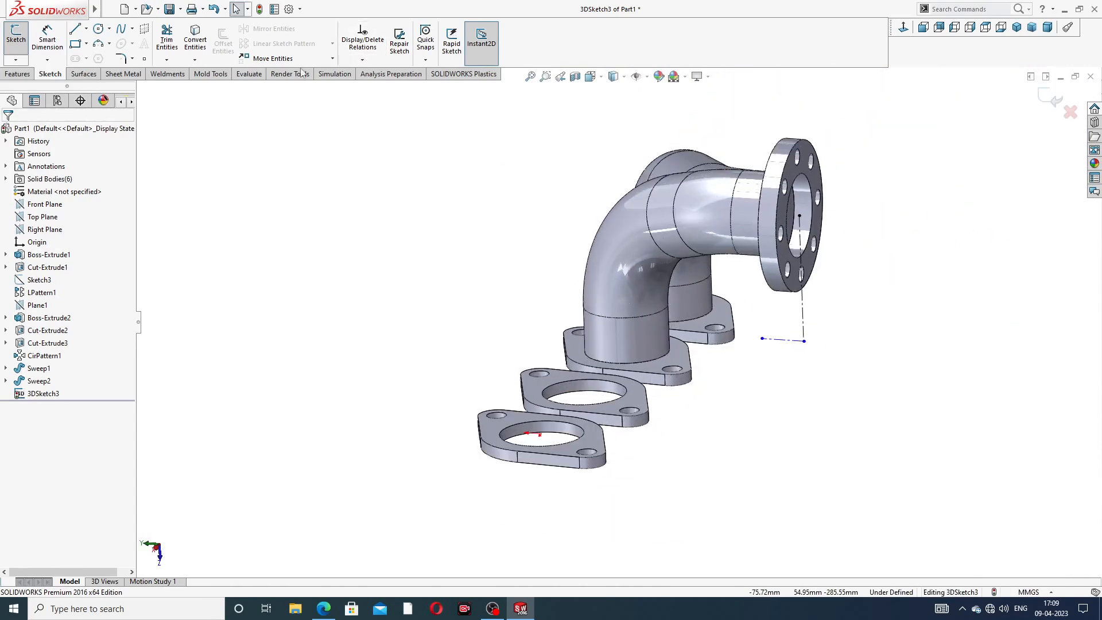
pyautogui.click(1054, 98)
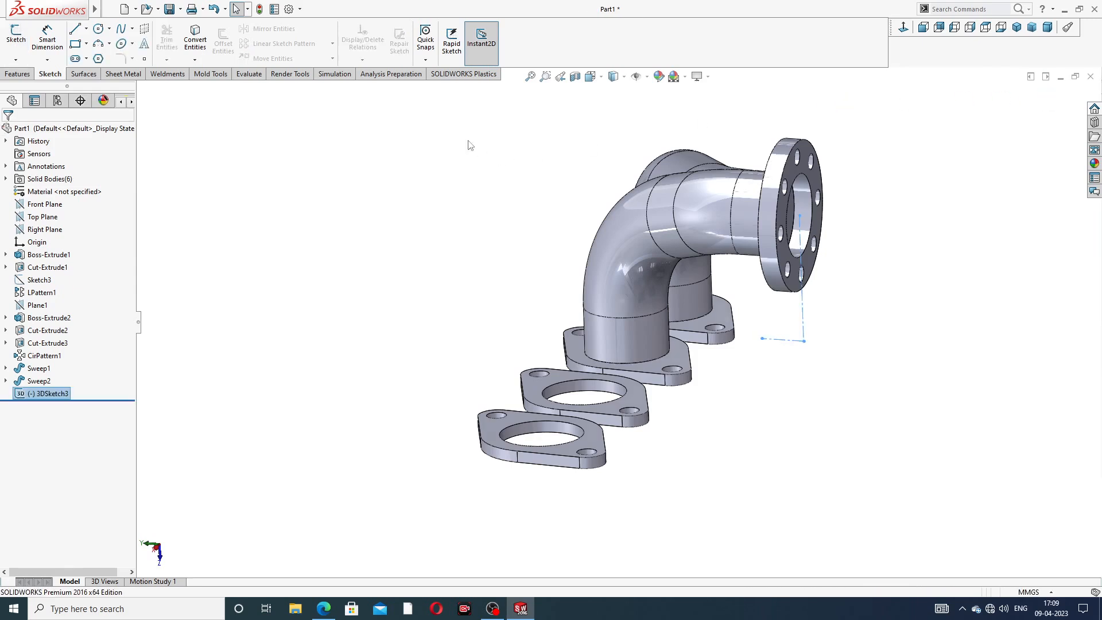
# Create a reference plane coincident with both construction lines of the new 3D sketch
pyautogui.click(19, 75)
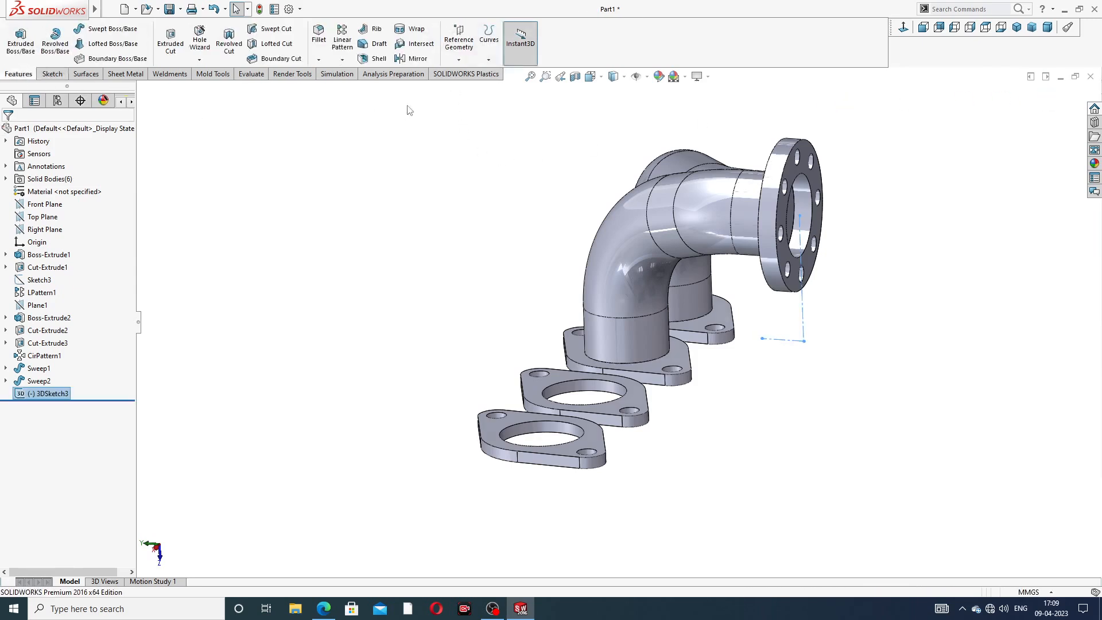
pyautogui.click(458, 58)
pyautogui.click(471, 73)
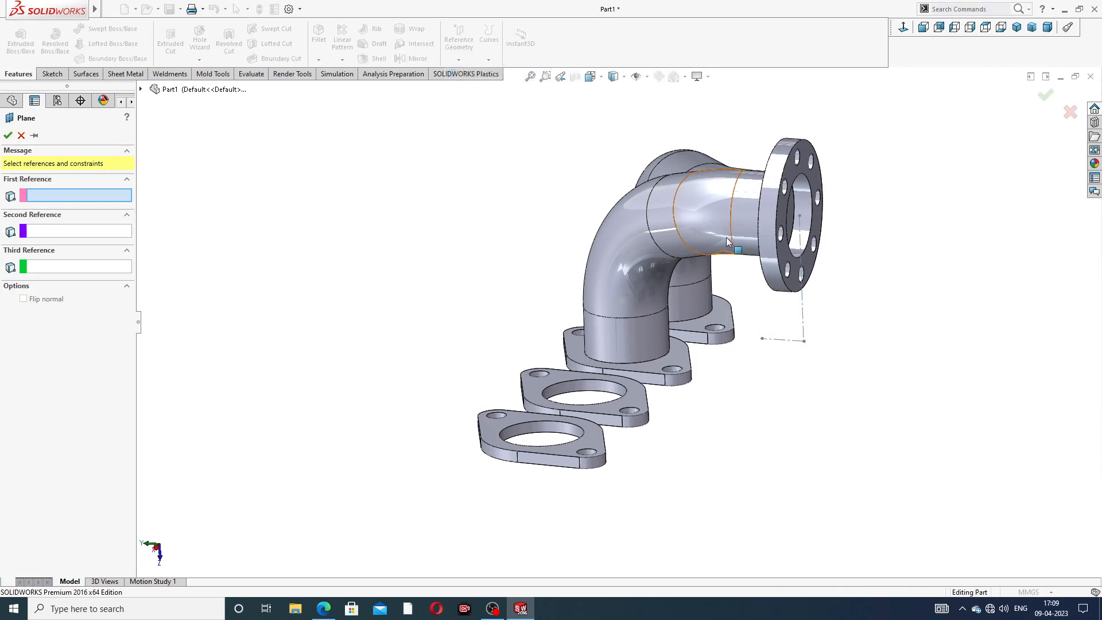
pyautogui.scroll(-3, 824, 279)
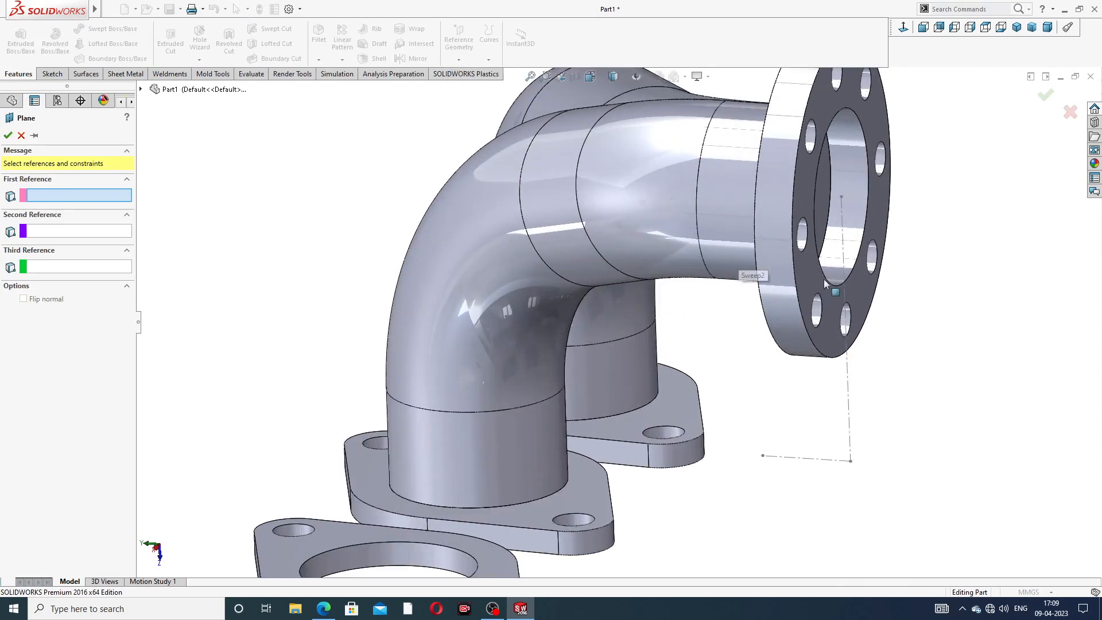
pyautogui.click(848, 366)
pyautogui.click(809, 459)
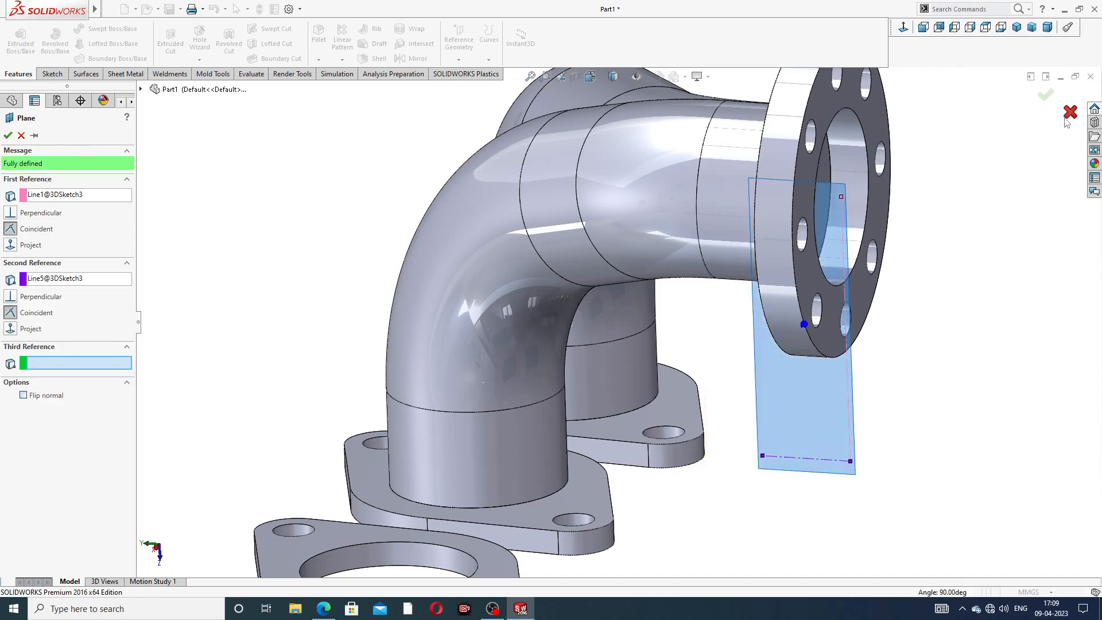
pyautogui.click(1045, 95)
# Mirror both swept pipes about the new reference plane onto the two remaining flange plates
pyautogui.scroll(2, 967, 221)
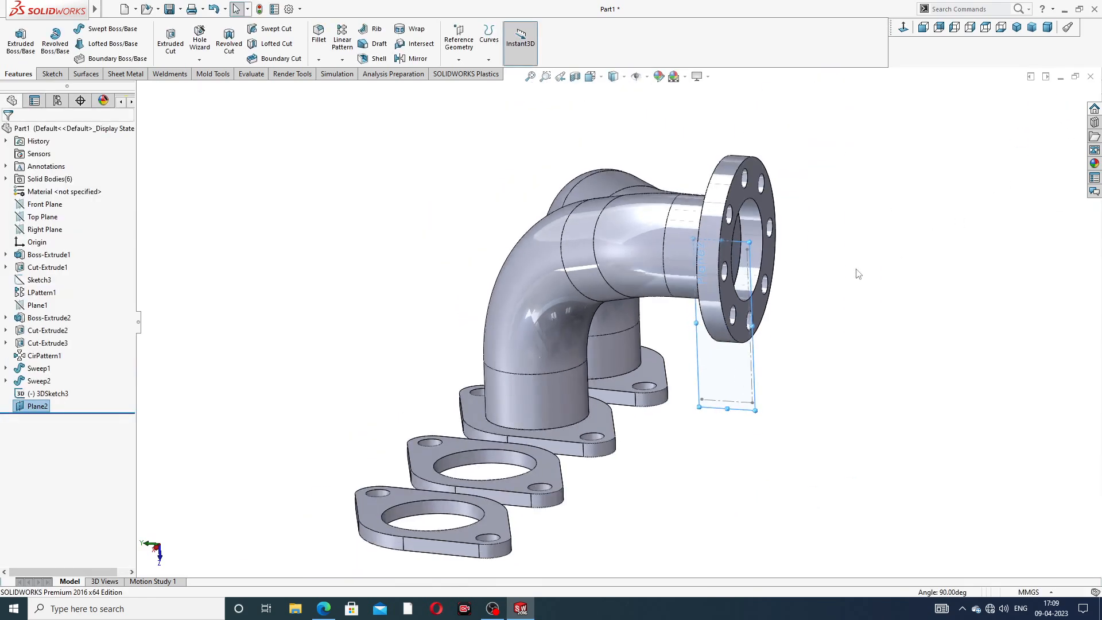
pyautogui.moveTo(856, 270); pyautogui.dragTo(903, 241, button='middle')
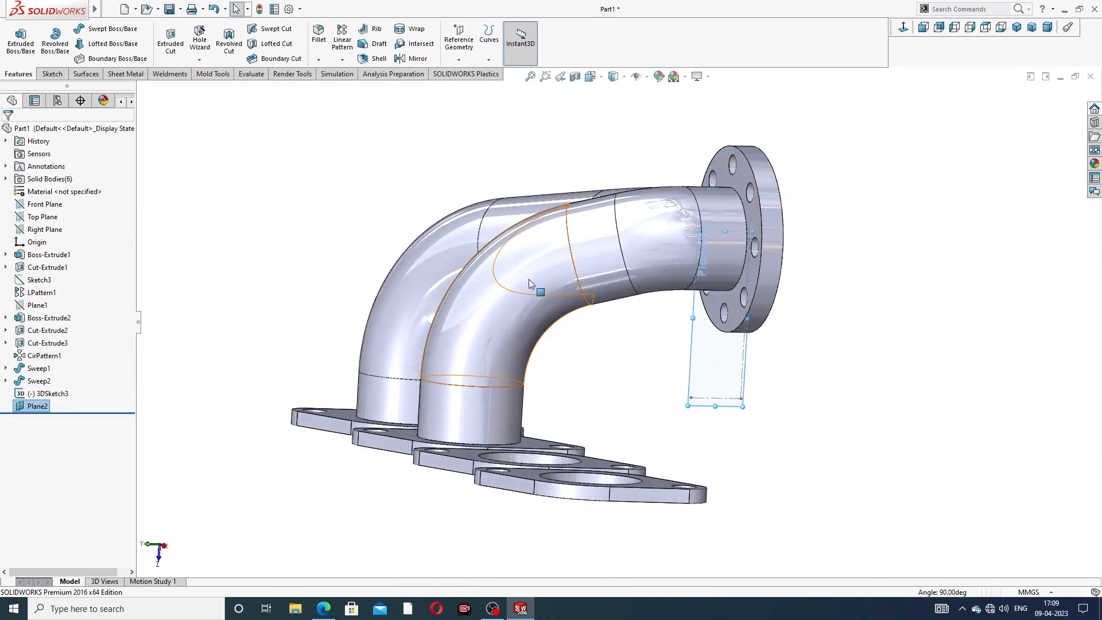
pyautogui.click(414, 59)
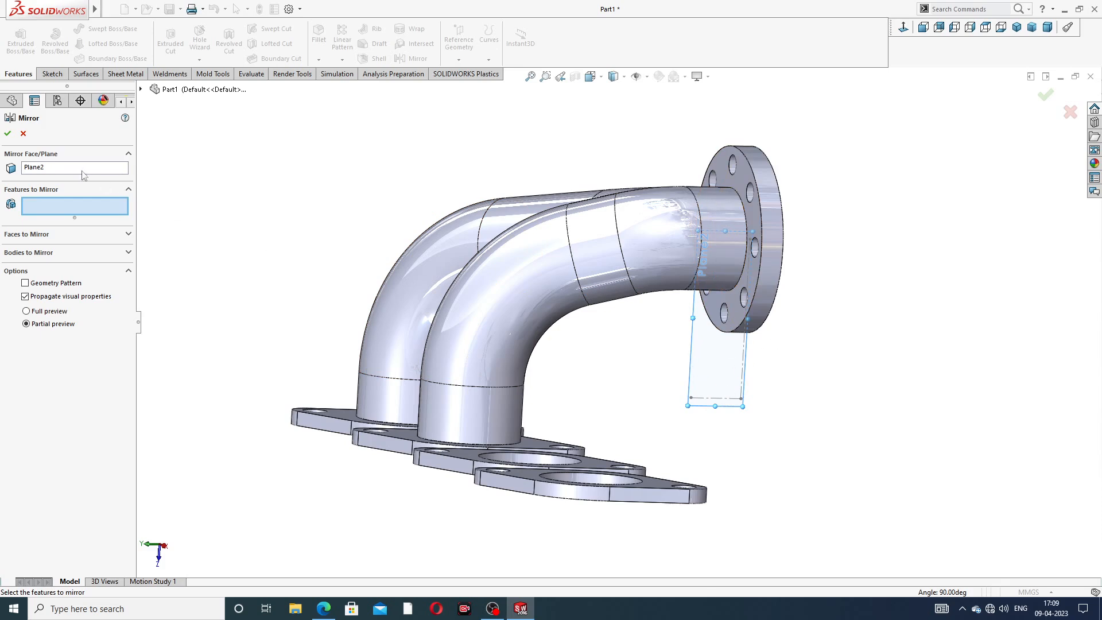
pyautogui.click(141, 89)
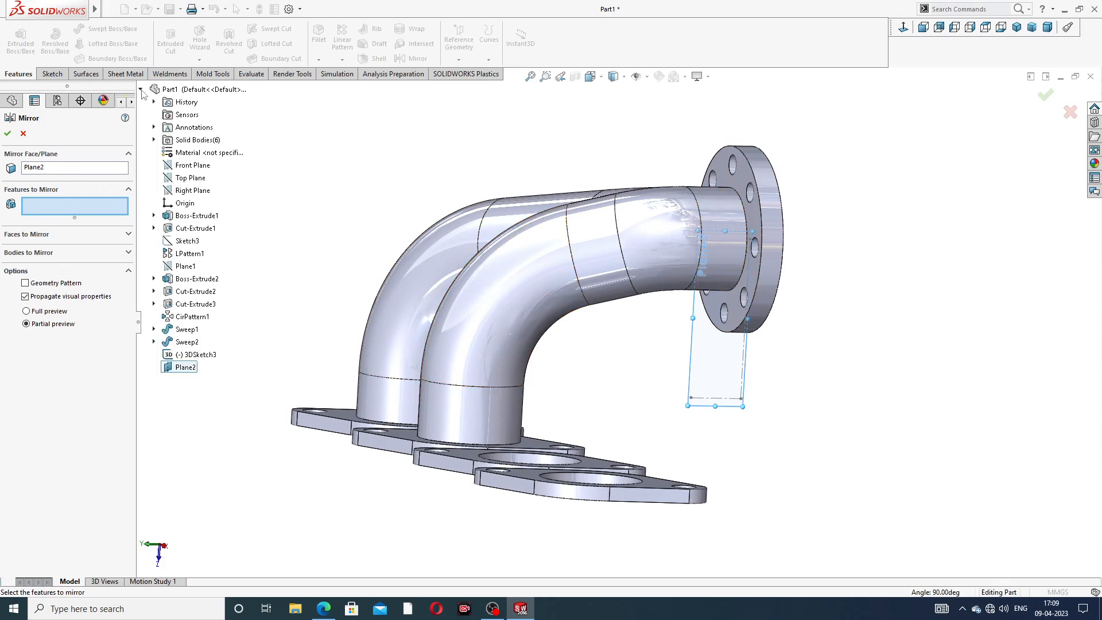
pyautogui.click(187, 330)
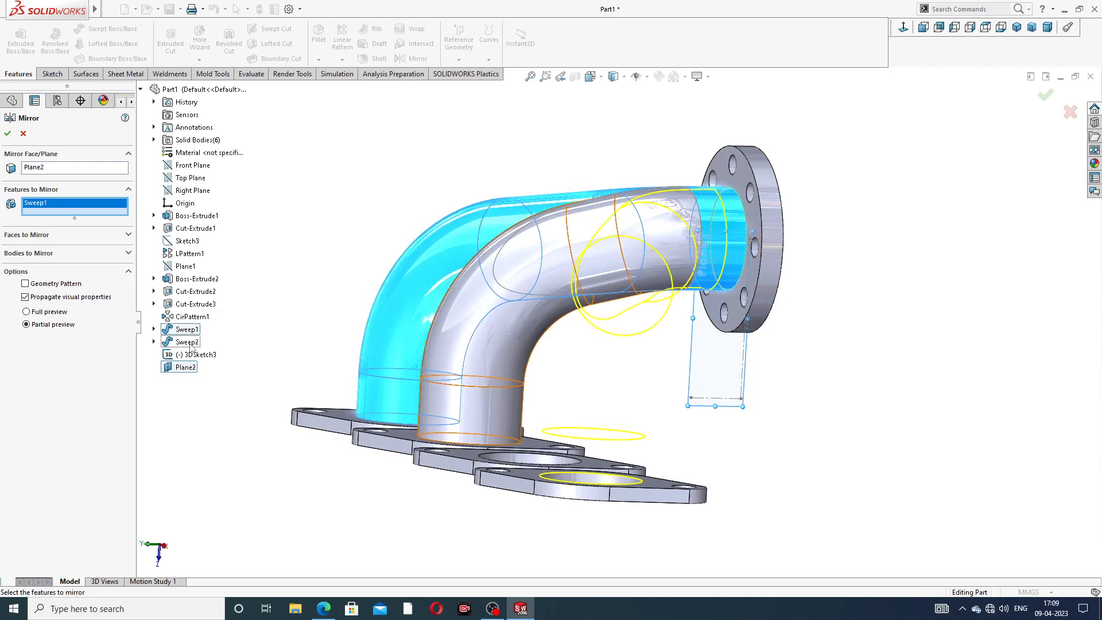
pyautogui.click(187, 342)
pyautogui.moveTo(344, 349); pyautogui.dragTo(537, 395, button='middle')
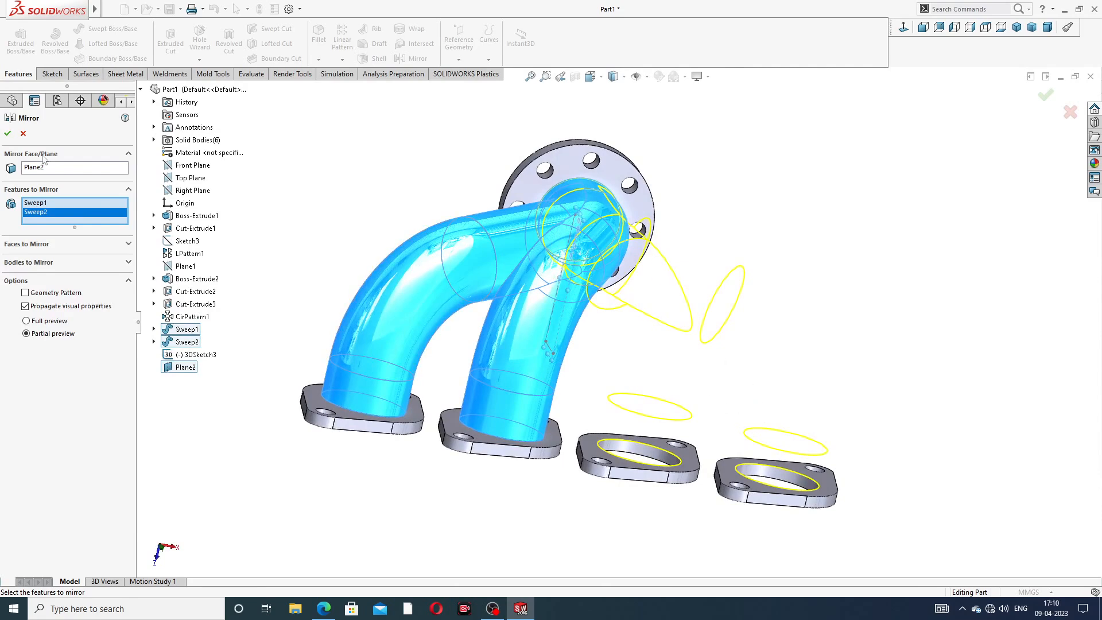
pyautogui.press('Return')
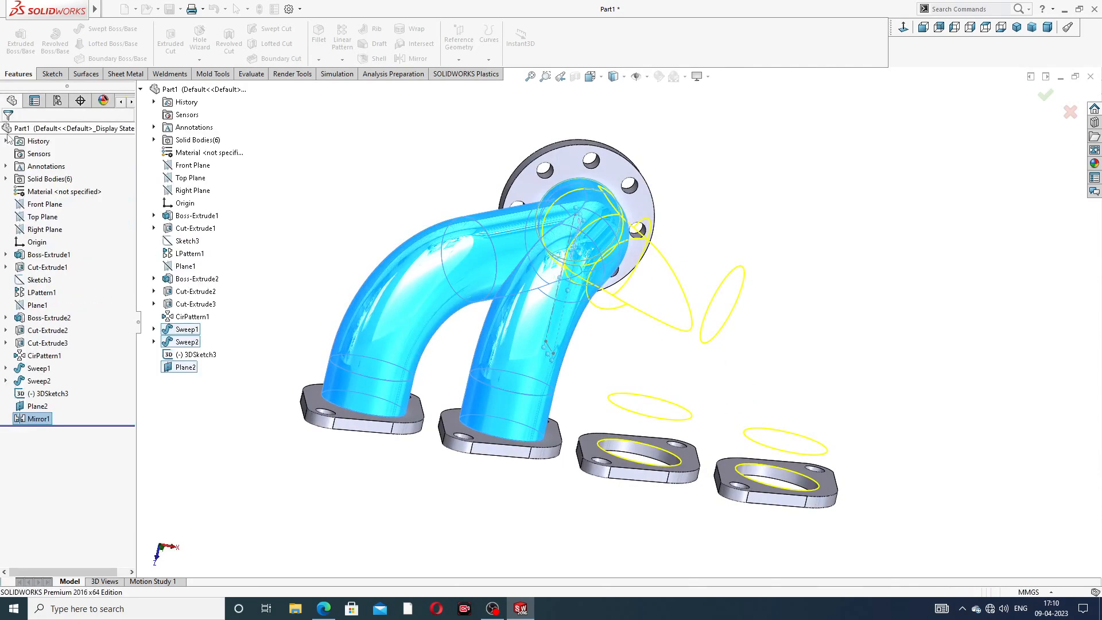
# Hide the mirror plane and the 3D sketch with the construction lines below the ring
pyautogui.moveTo(745, 221); pyautogui.dragTo(579, 270, button='middle')
pyautogui.scroll(-8, 657, 310)
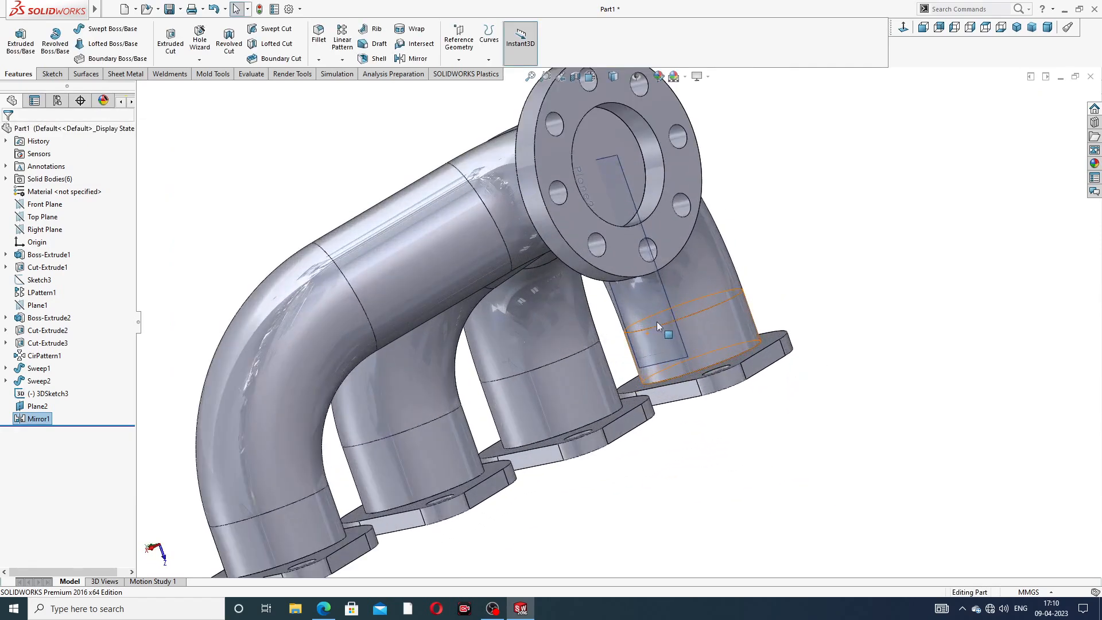
pyautogui.scroll(8, 769, 283)
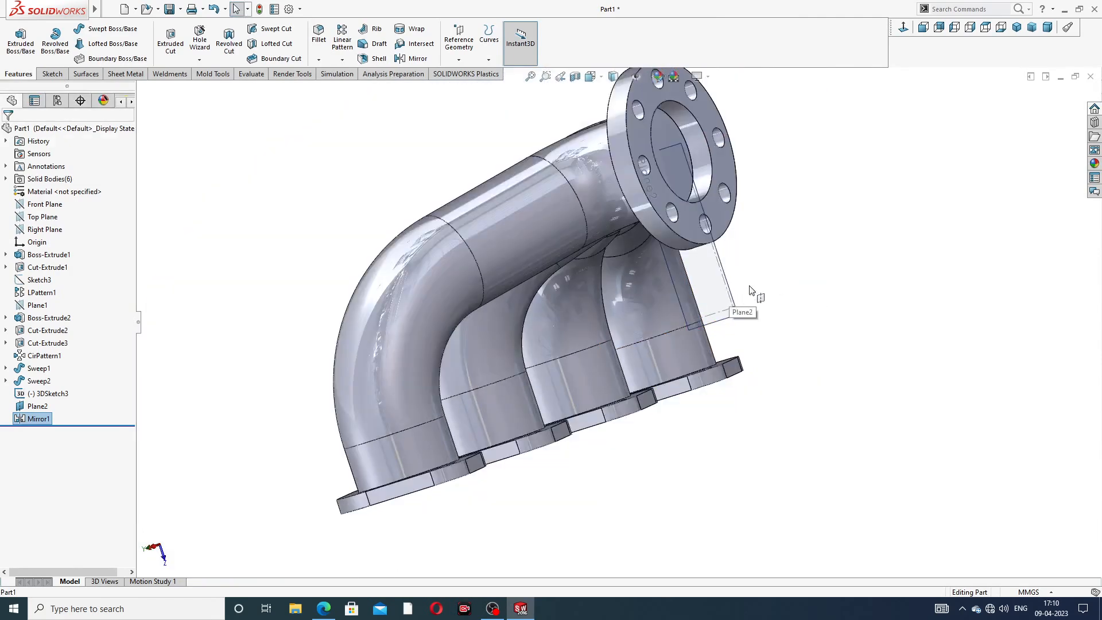
pyautogui.click(725, 286)
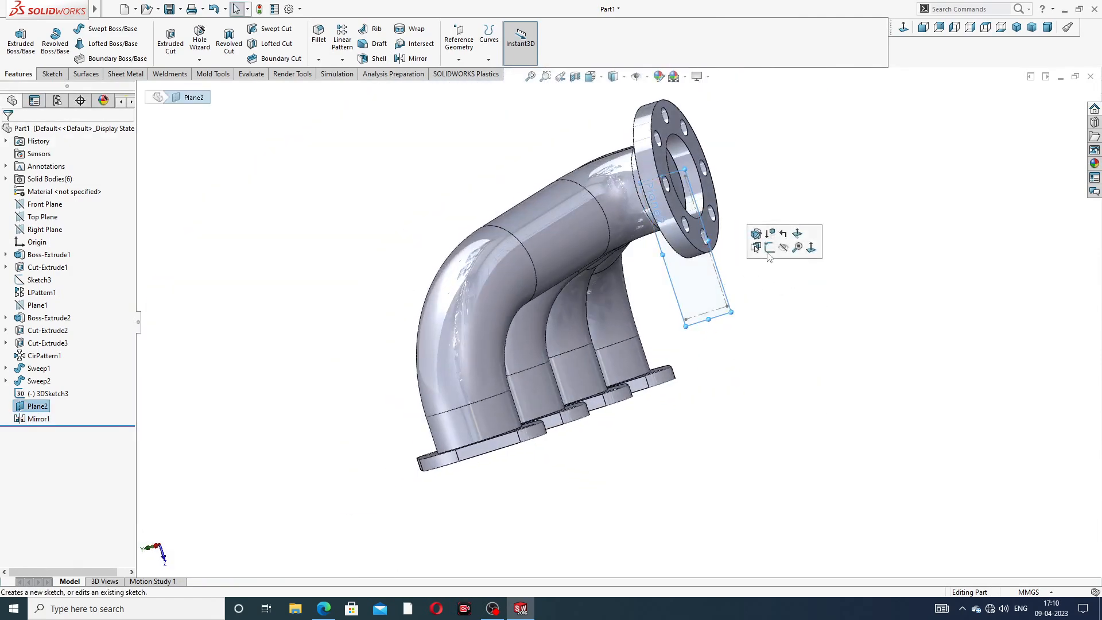
pyautogui.scroll(-4, 714, 289)
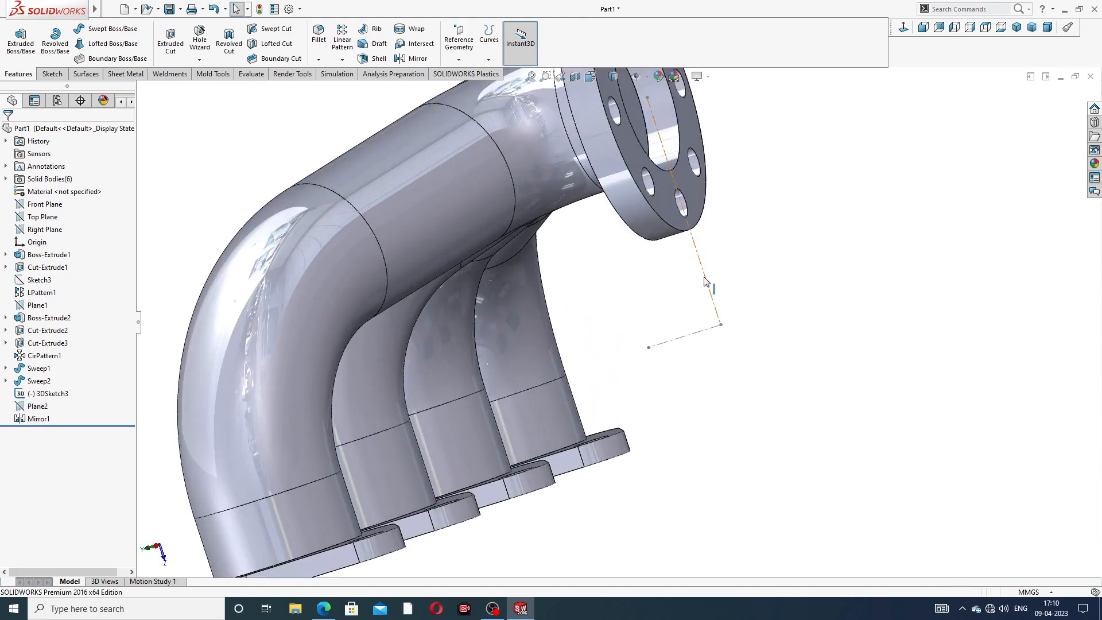
pyautogui.click(705, 282)
pyautogui.click(749, 242)
pyautogui.scroll(5, 717, 224)
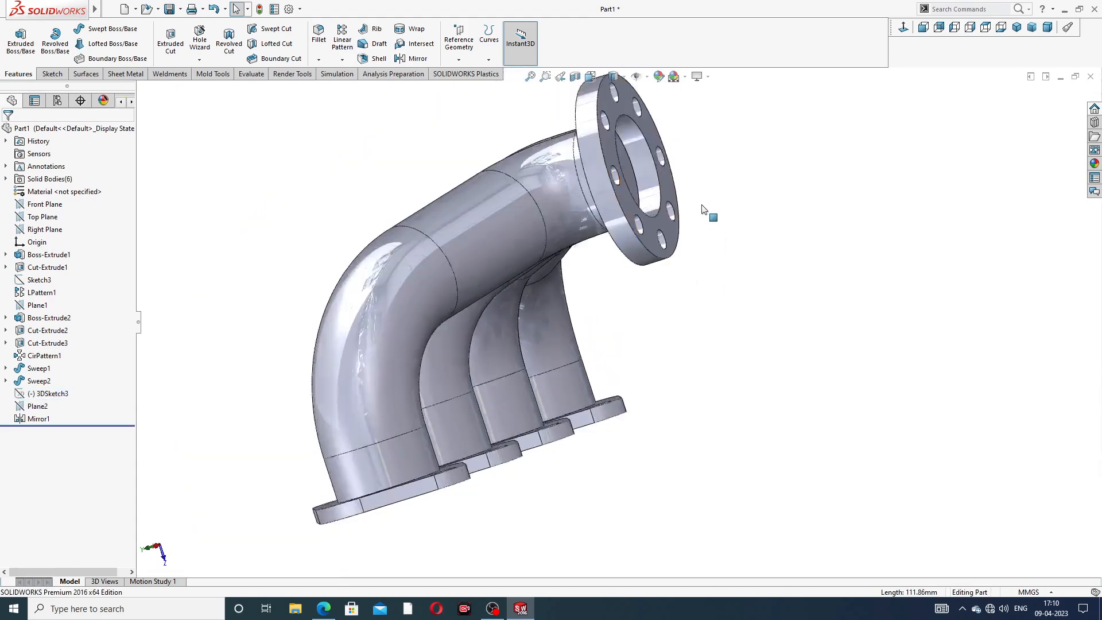
# Shell the pipes to a 1 mm wall thickness, removing the end face inside the ring's bore and the four in the flange openings
pyautogui.moveTo(701, 222); pyautogui.dragTo(557, 146, button='middle')
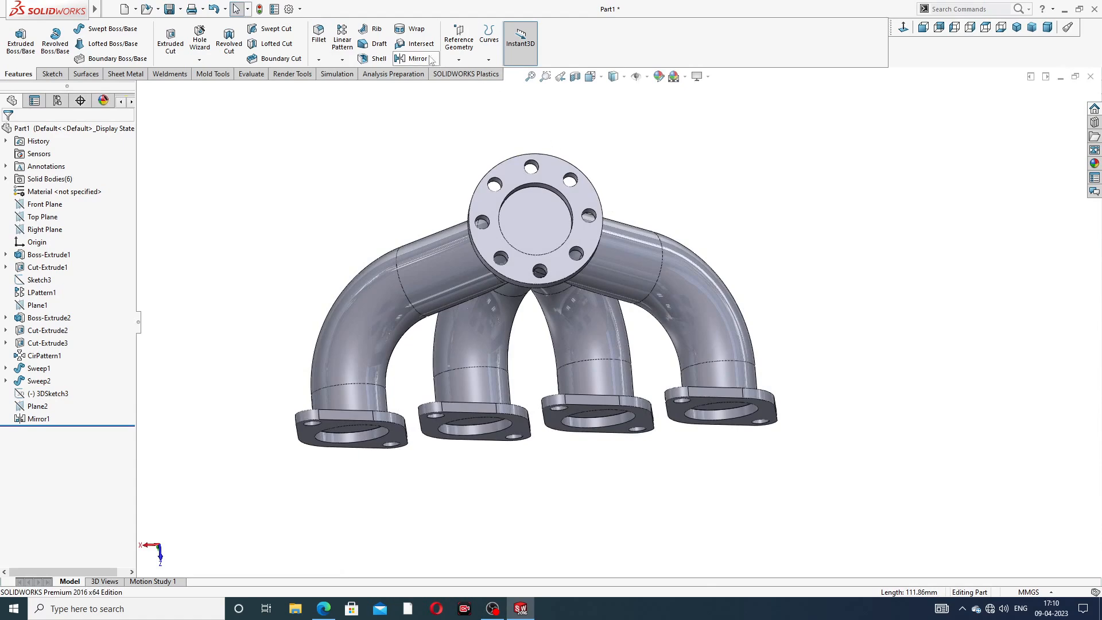
pyautogui.click(377, 59)
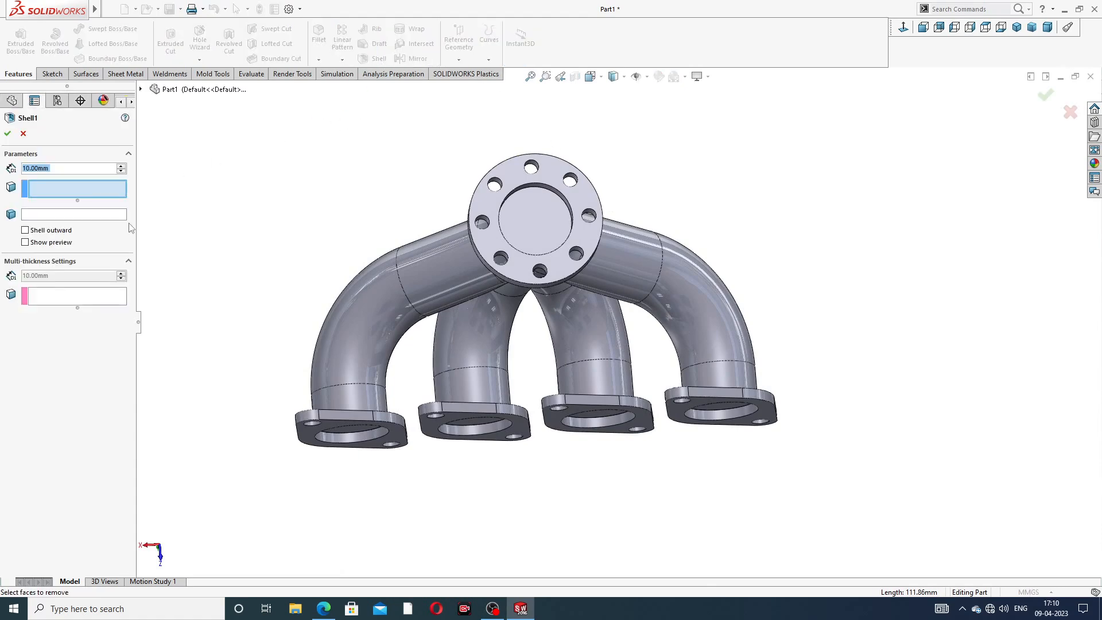
pyautogui.write('1')
pyautogui.press('Return')
pyautogui.scroll(-4, 539, 333)
pyautogui.click(542, 164)
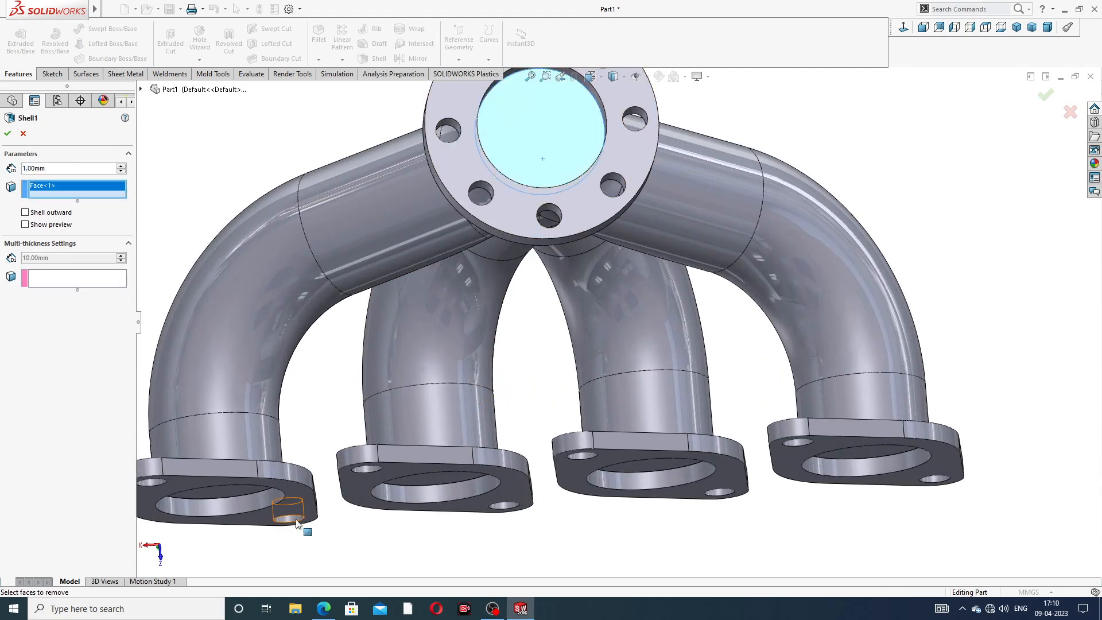
pyautogui.moveTo(308, 521); pyautogui.dragTo(304, 465, button='middle')
pyautogui.click(297, 454)
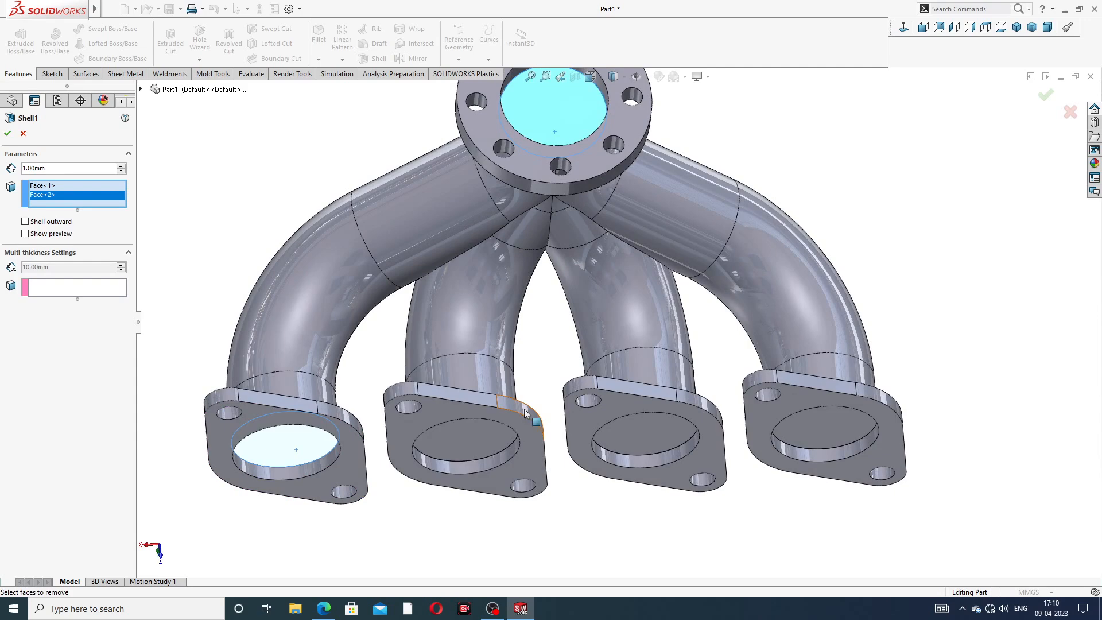
pyautogui.click(480, 432)
pyautogui.scroll(4, 540, 450)
pyautogui.moveTo(584, 461); pyautogui.dragTo(586, 425, button='middle')
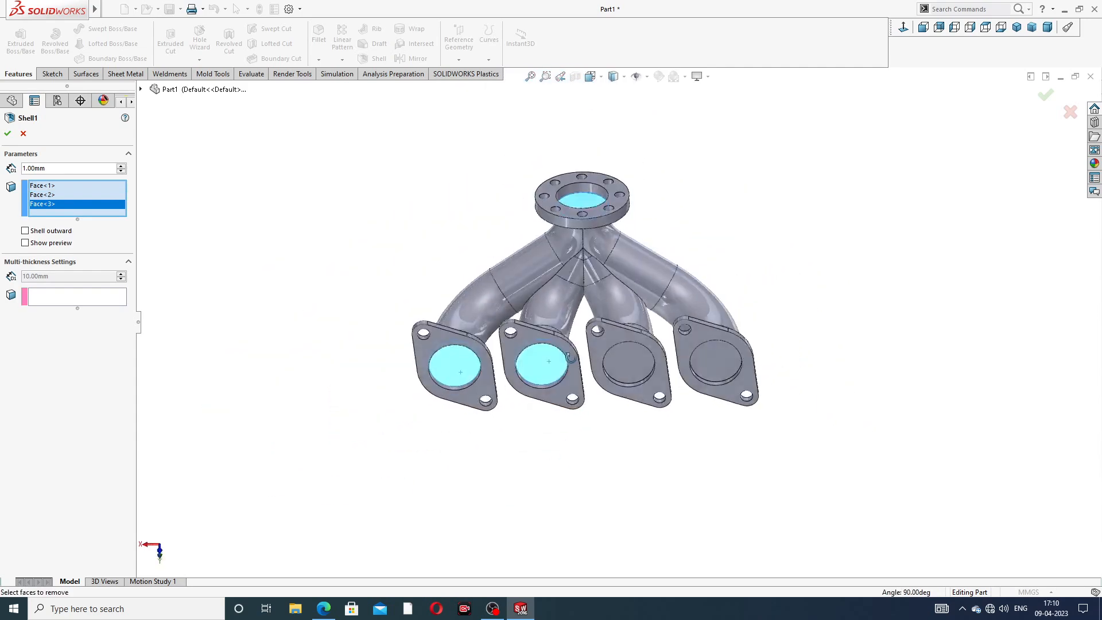
pyautogui.click(633, 357)
pyautogui.click(715, 360)
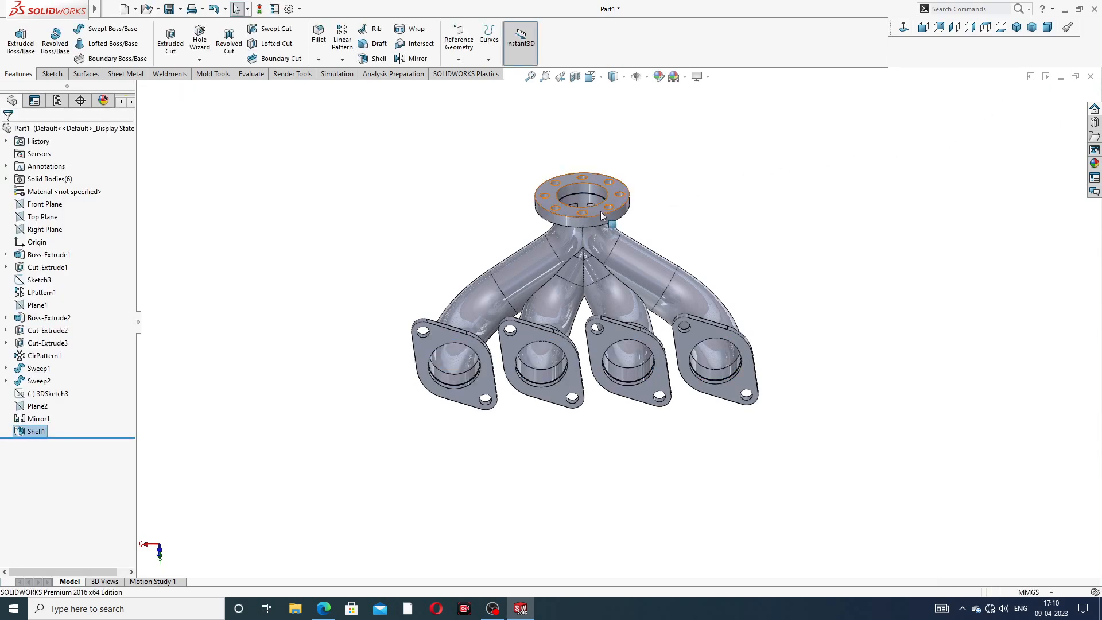
# Examine the hollow ring opening and check the threaded end's dimensions in the PDF drawing in the browser
pyautogui.moveTo(600, 211); pyautogui.dragTo(591, 407, button='middle')
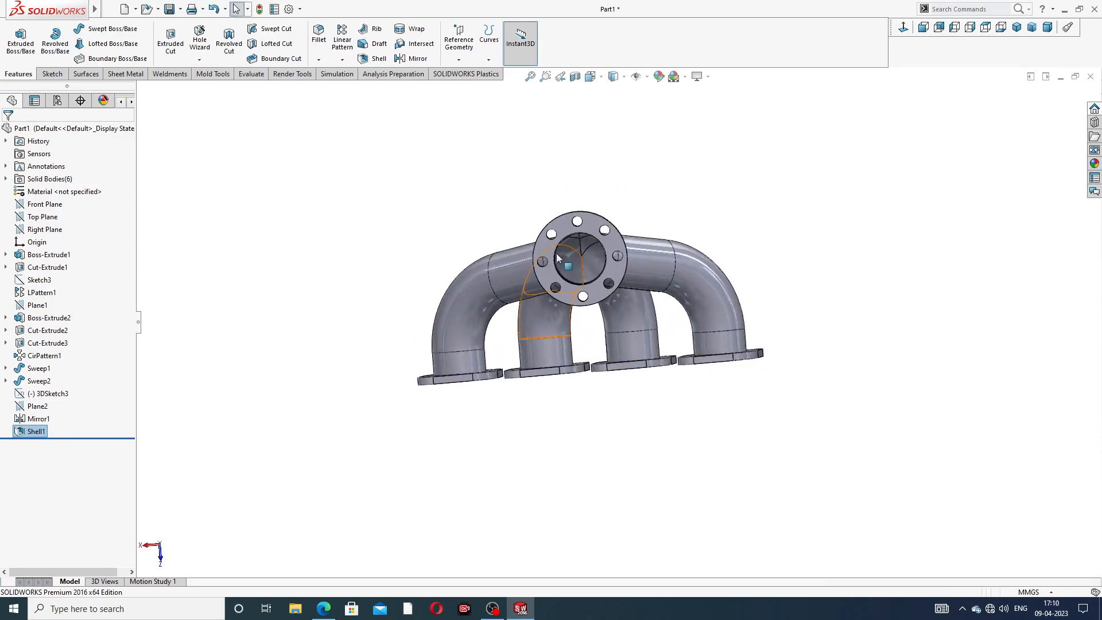
pyautogui.moveTo(557, 258); pyautogui.dragTo(663, 250, button='middle')
pyautogui.scroll(-2, 730, 323)
pyautogui.scroll(-3, 663, 250)
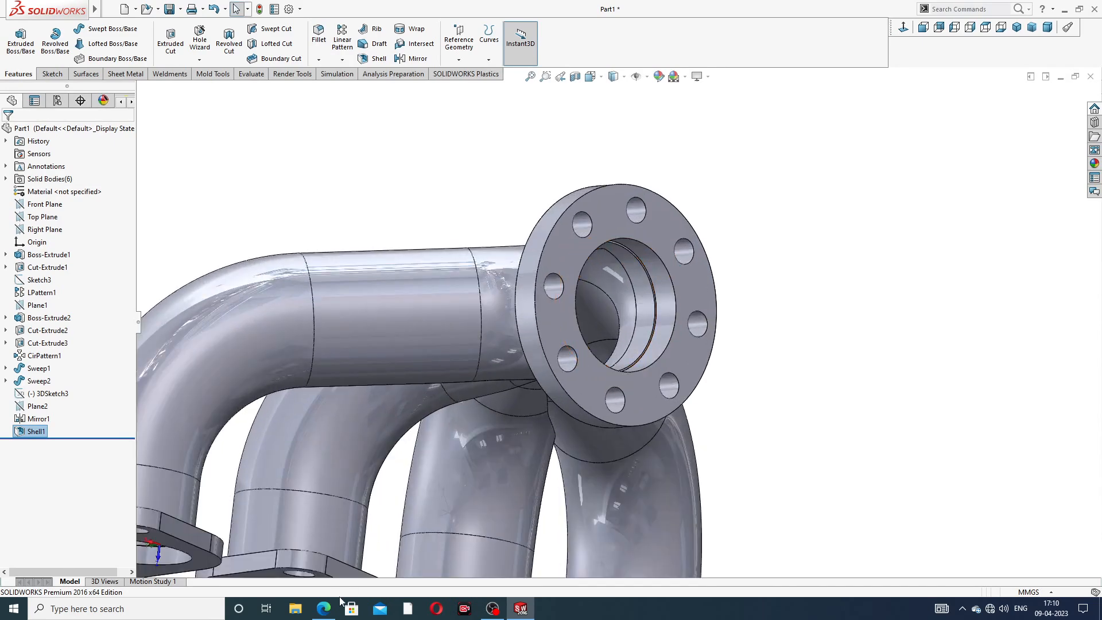
pyautogui.click(323, 608)
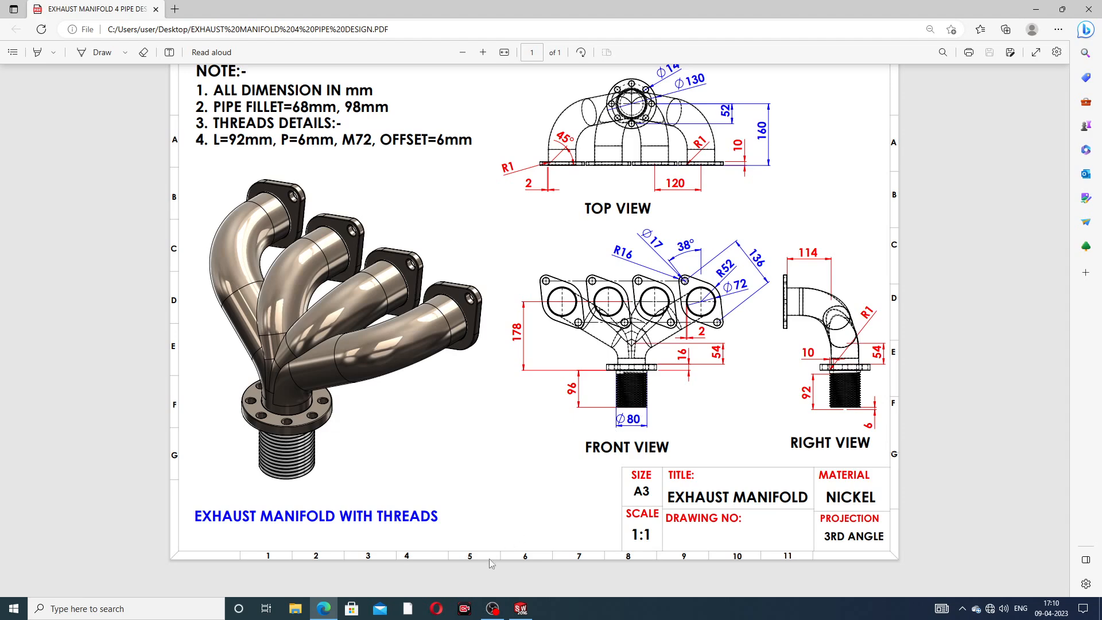
pyautogui.click(322, 607)
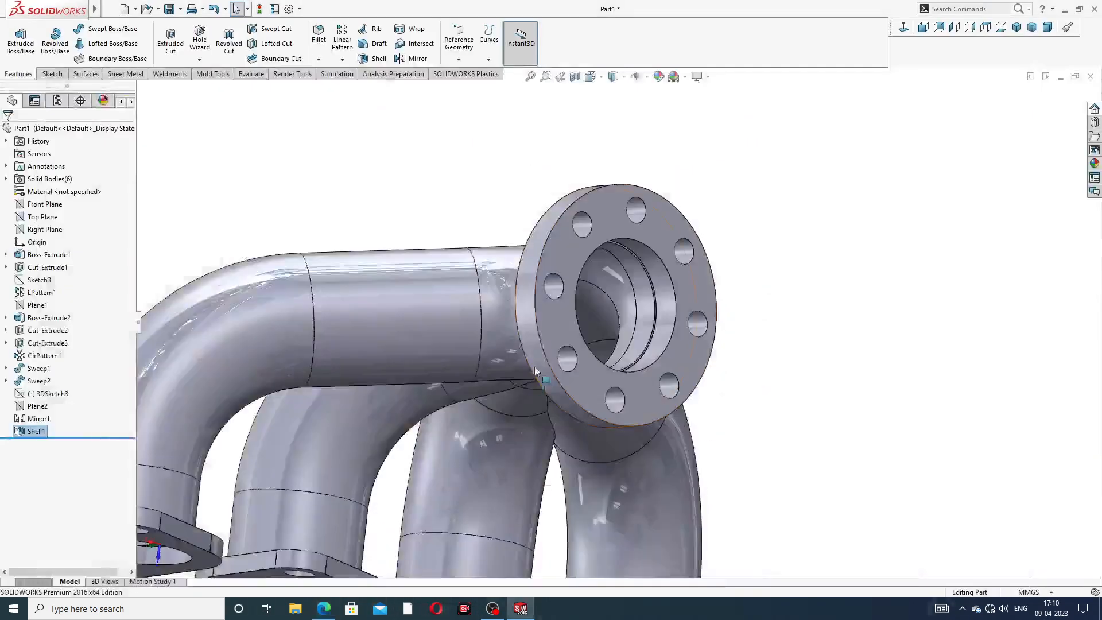
# Start a sketch on the ring's outer face and draw a circle about 84 mm in diameter, concentric with the bore
pyautogui.scroll(-3, 594, 230)
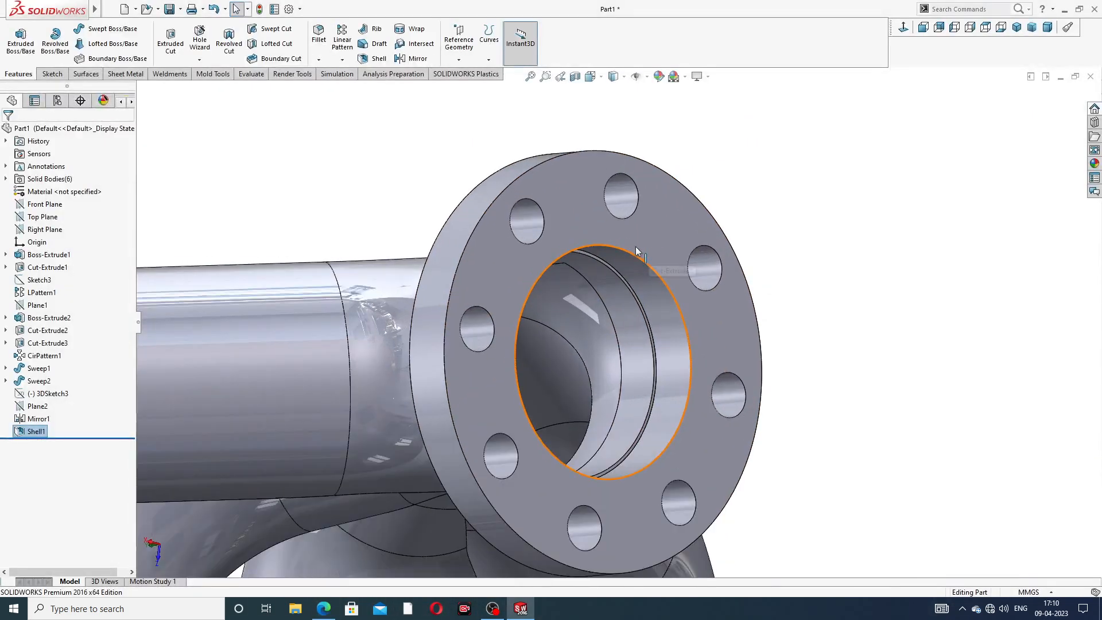
pyautogui.click(591, 227)
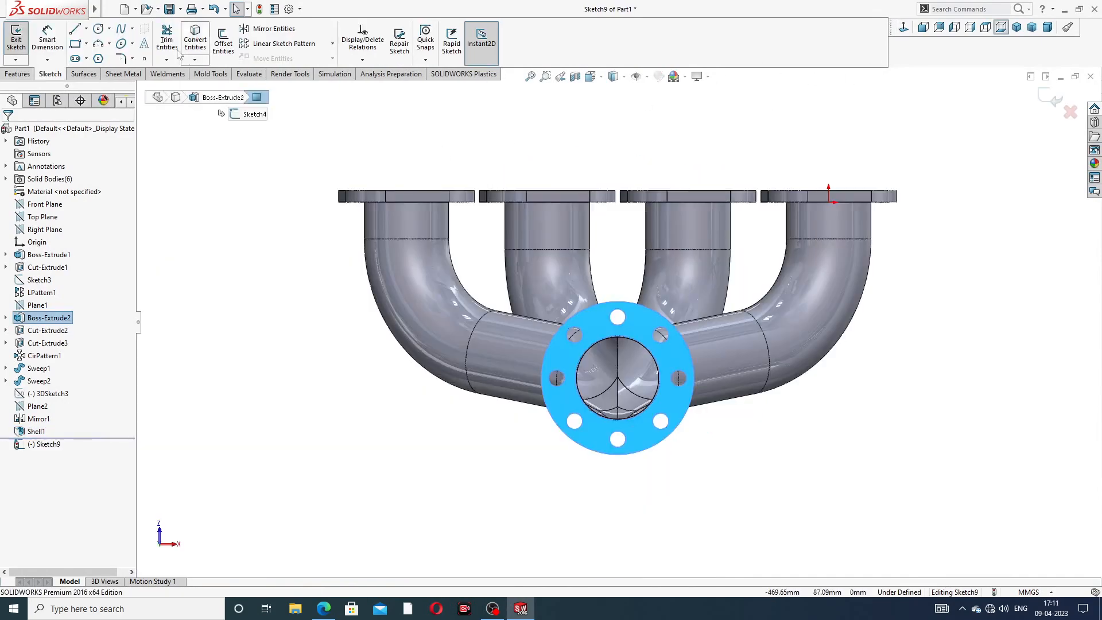
pyautogui.scroll(-3, 628, 398)
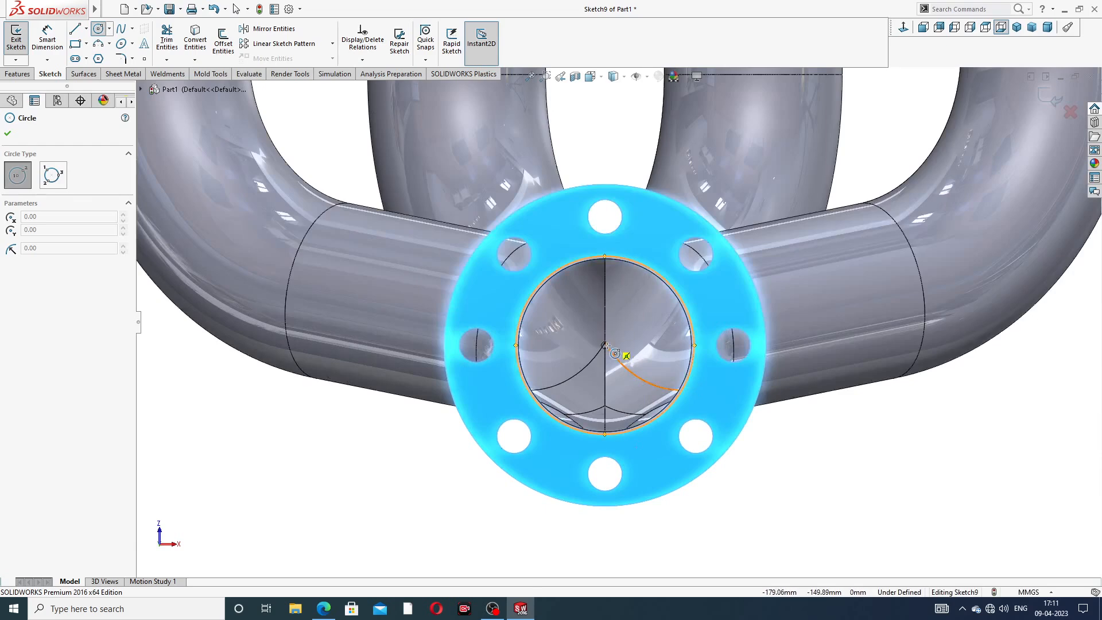
pyautogui.click(604, 345)
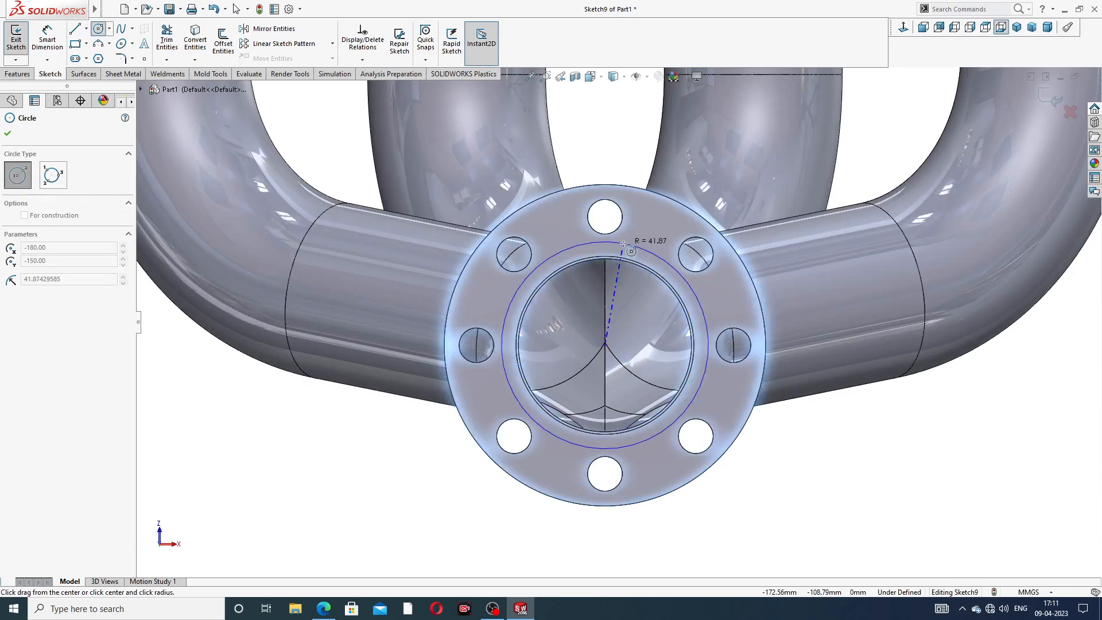
pyautogui.click(631, 243)
pyautogui.rightClick(638, 154)
pyautogui.click(667, 166)
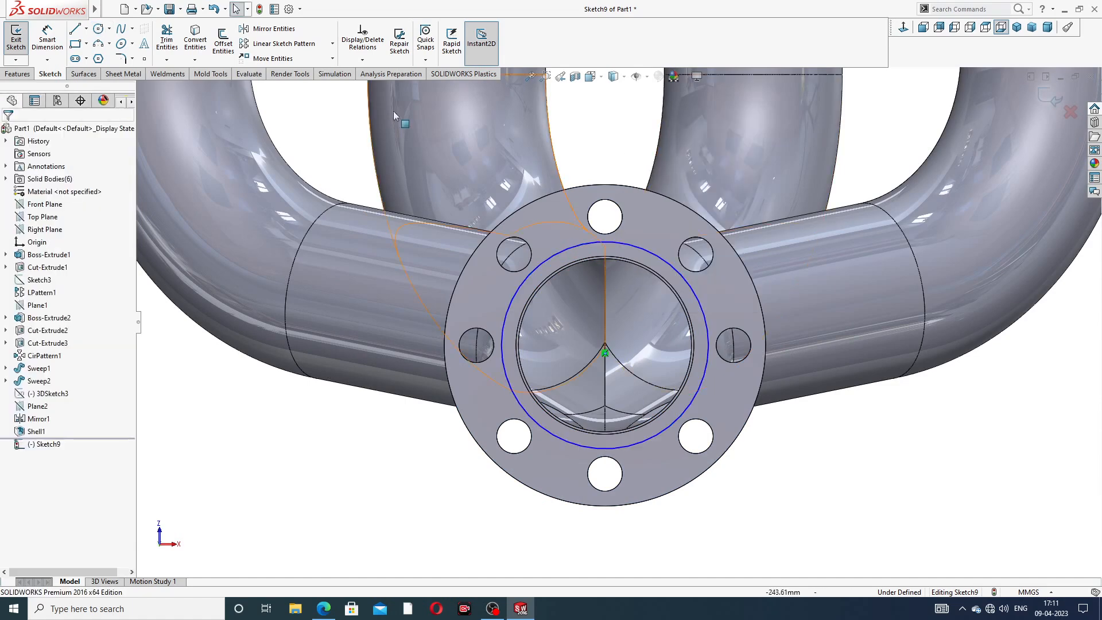
# Dimension the new circle on the ring face to a diameter of 80 mm
pyautogui.click(47, 36)
pyautogui.click(656, 250)
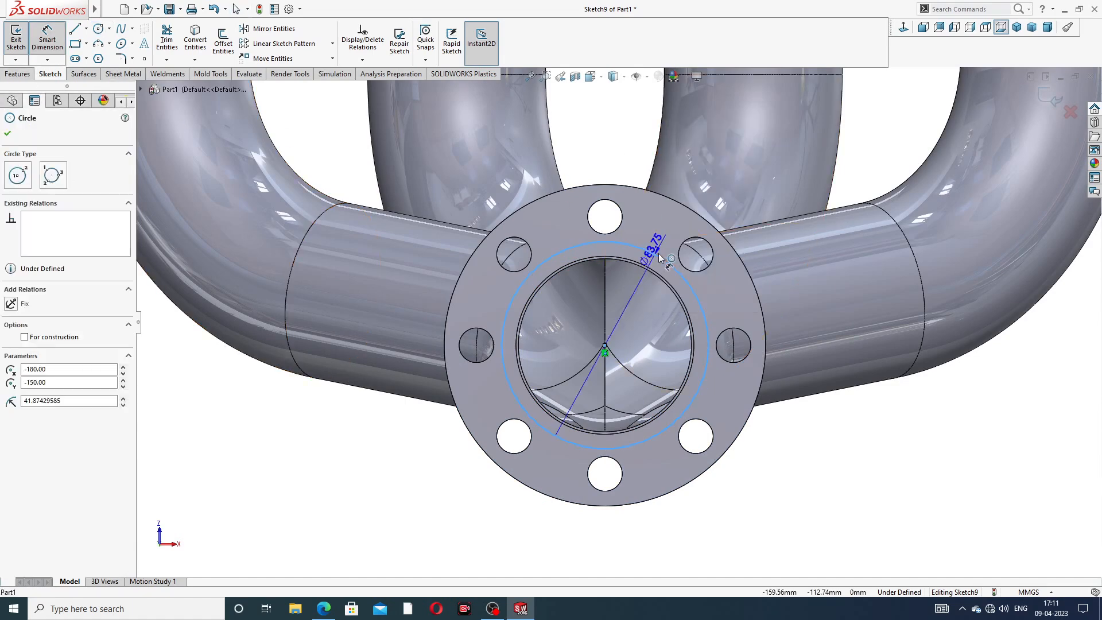
pyautogui.click(882, 185)
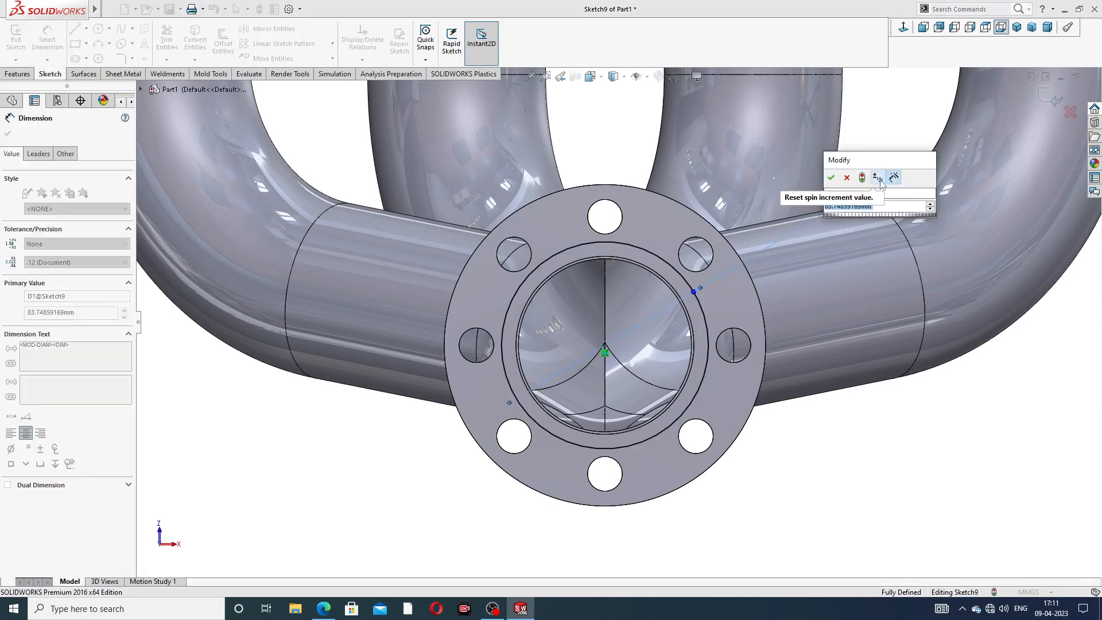
pyautogui.press('Return')
pyautogui.click(869, 450)
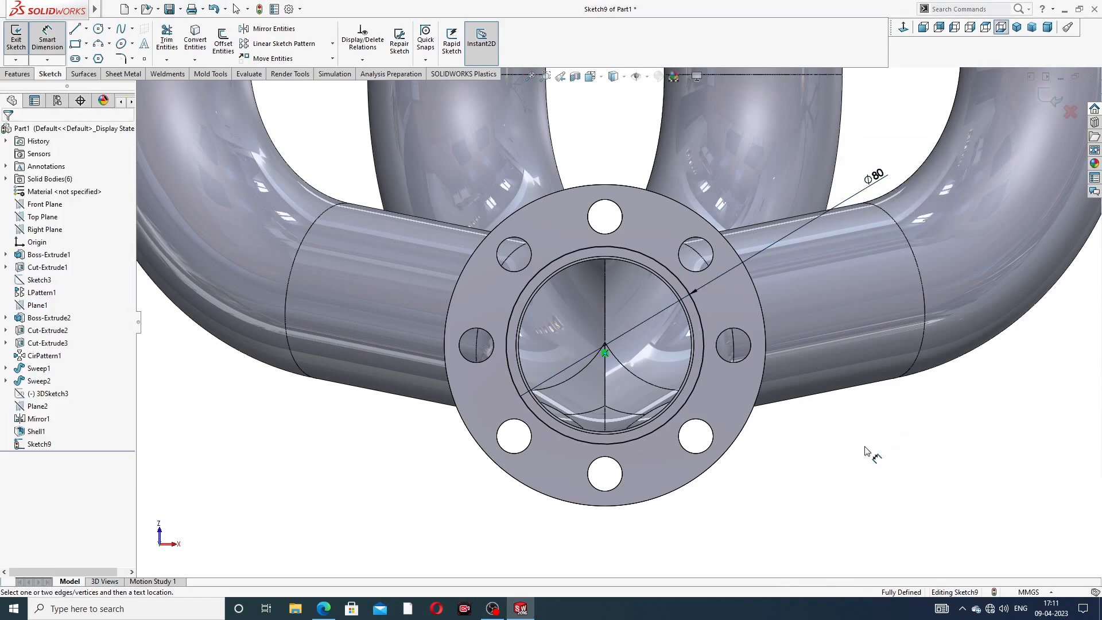
pyautogui.rightClick(867, 450)
pyautogui.click(893, 170)
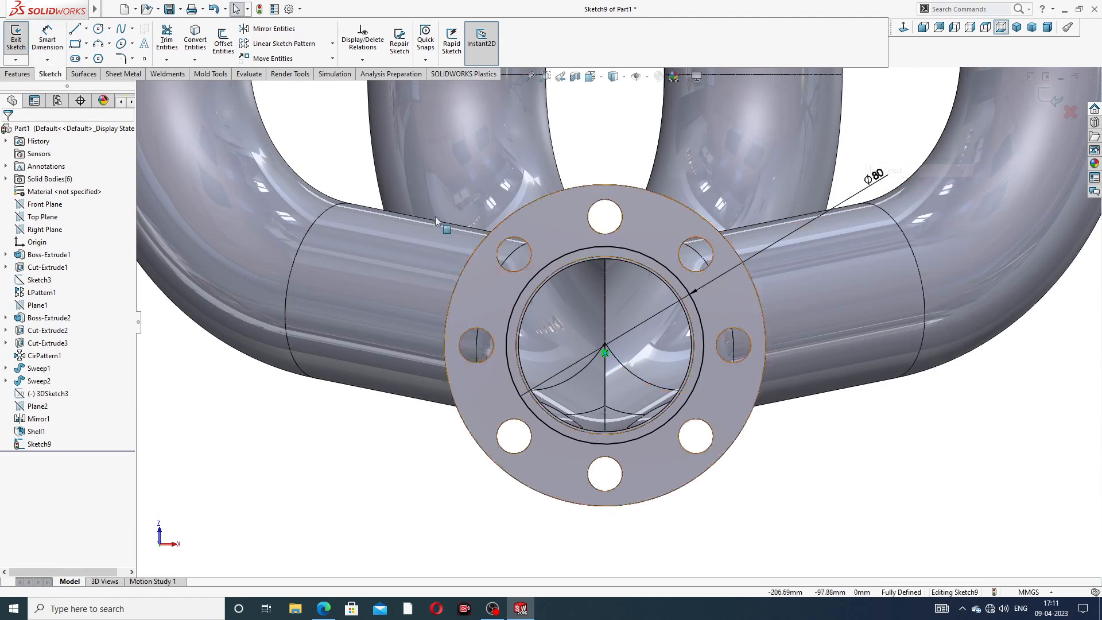
# Start a boss extrusion of the 80 mm circle outward from the ring face and set its blind depth to 96 mm
pyautogui.click(18, 74)
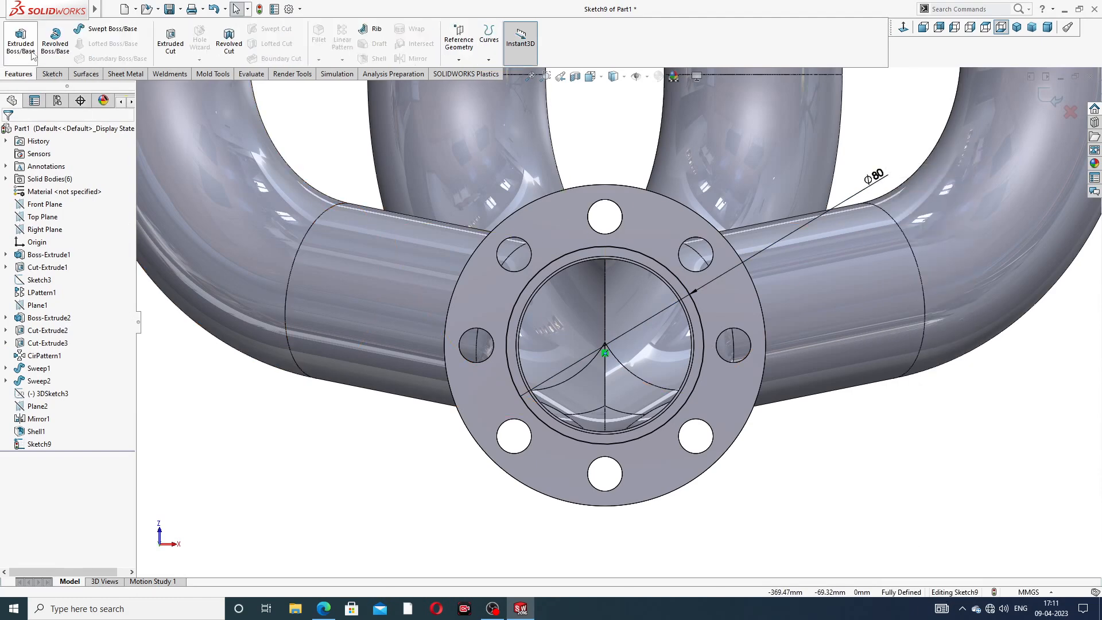
pyautogui.click(23, 43)
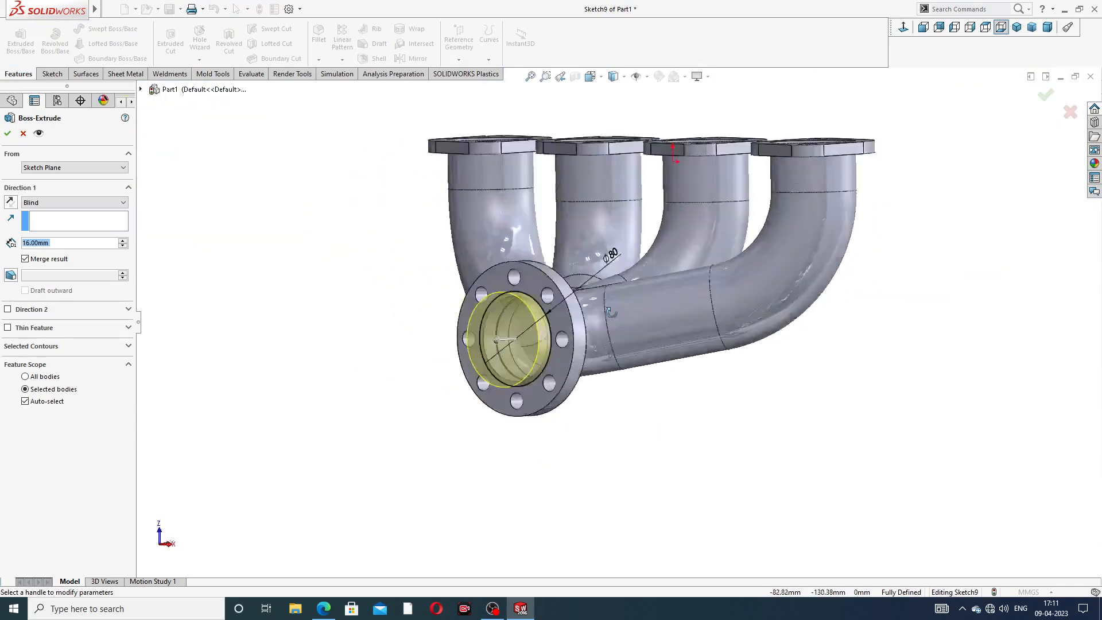
pyautogui.moveTo(612, 311); pyautogui.dragTo(566, 349, button='middle')
pyautogui.scroll(-3, 534, 336)
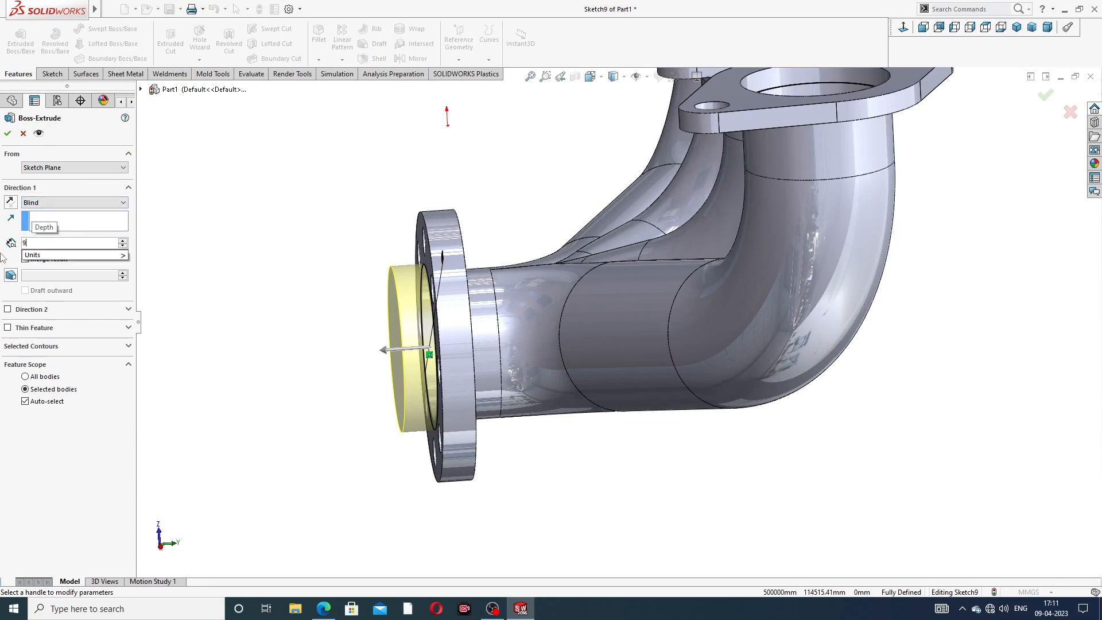
pyautogui.write('6')
pyautogui.press('Return')
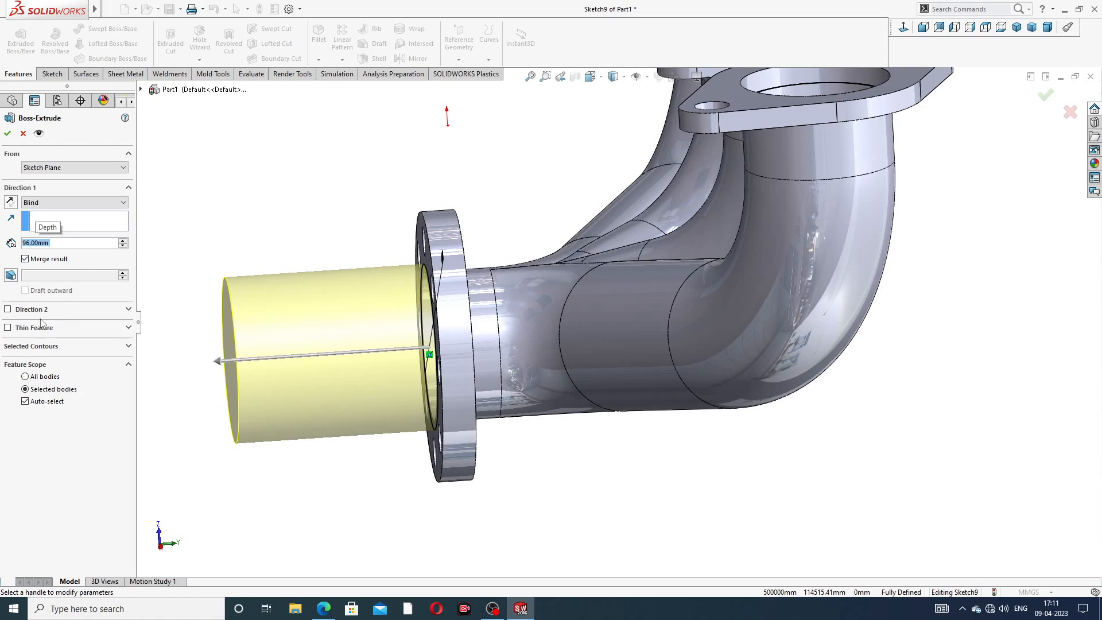
# Make the outlet extrusion a one-direction thin feature with a 10 mm wall reversed inward from the circle, and complete the tube
pyautogui.click(8, 327)
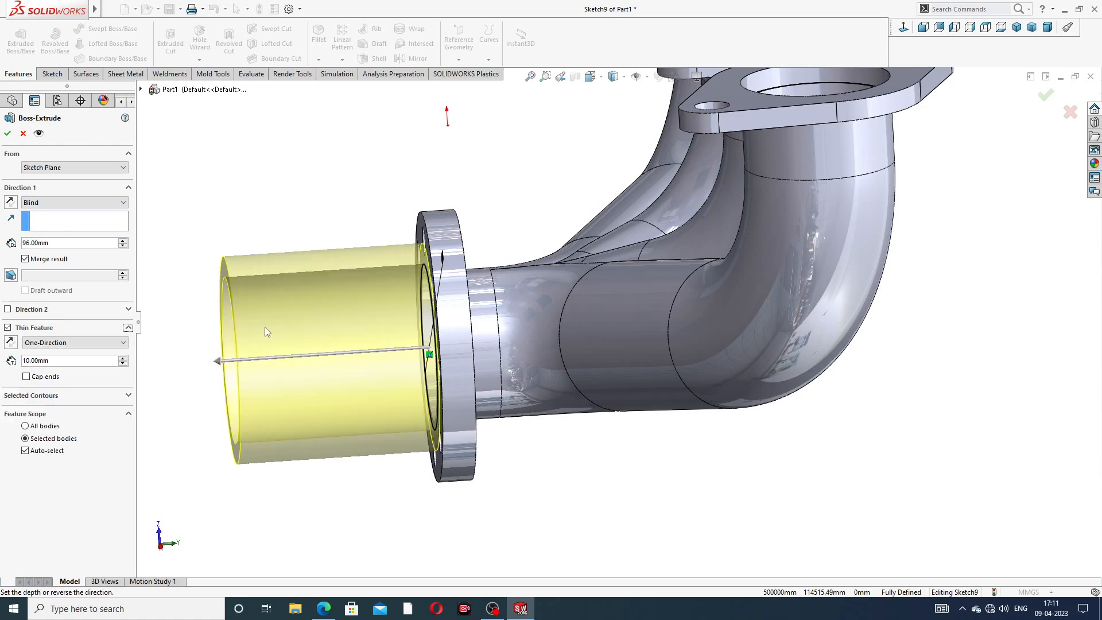
pyautogui.scroll(2, 266, 332)
pyautogui.moveTo(322, 339); pyautogui.dragTo(359, 319, button='middle')
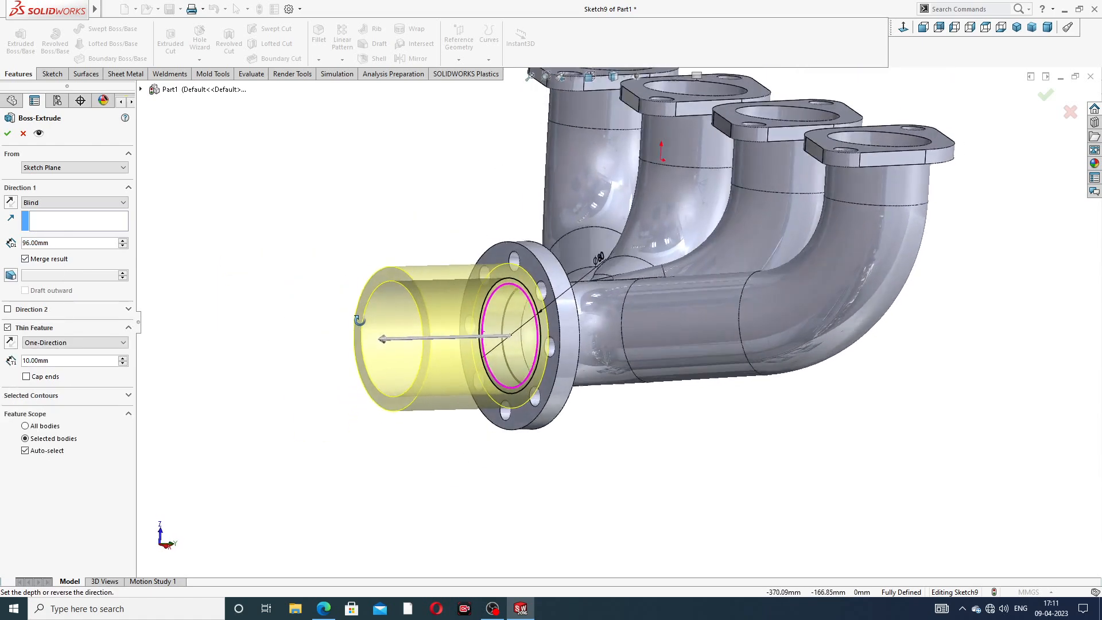
pyautogui.click(9, 343)
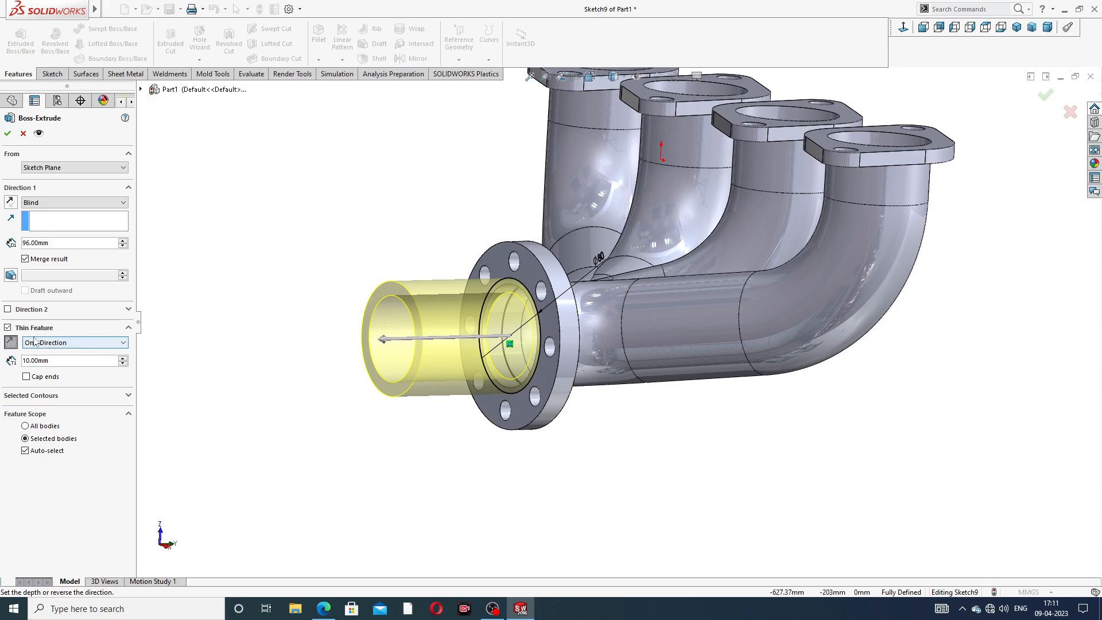
pyautogui.moveTo(347, 305)
pyautogui.mouseDown(button='middle')
pyautogui.moveTo(298, 278)
pyautogui.moveTo(360, 305)
pyautogui.moveTo(398, 290)
pyautogui.moveTo(346, 306)
pyautogui.mouseUp(button='middle')
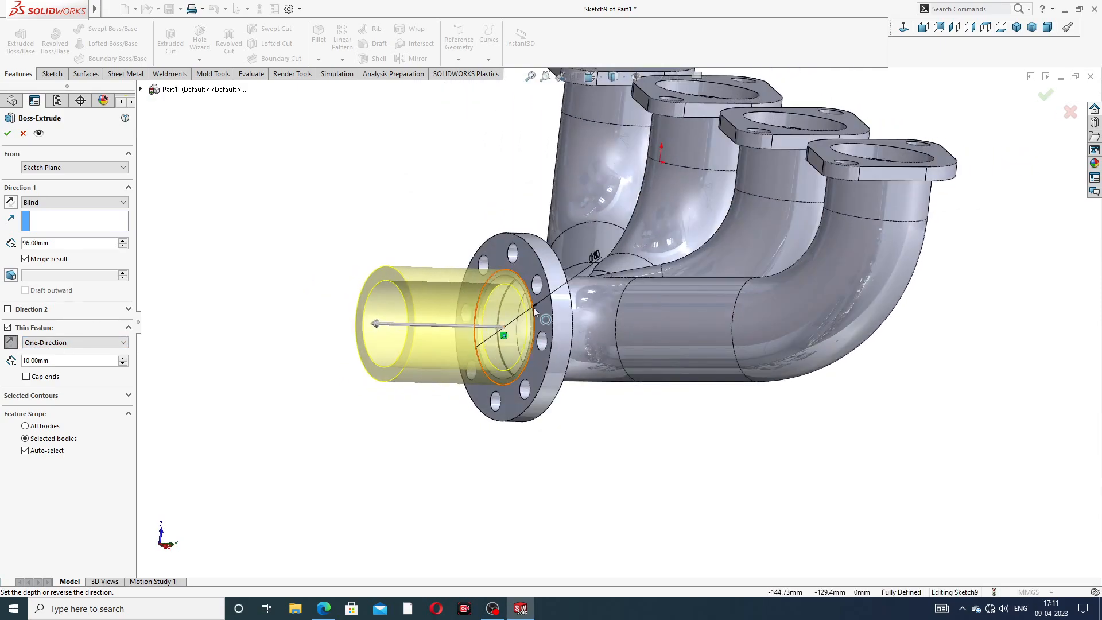
pyautogui.scroll(2, 346, 306)
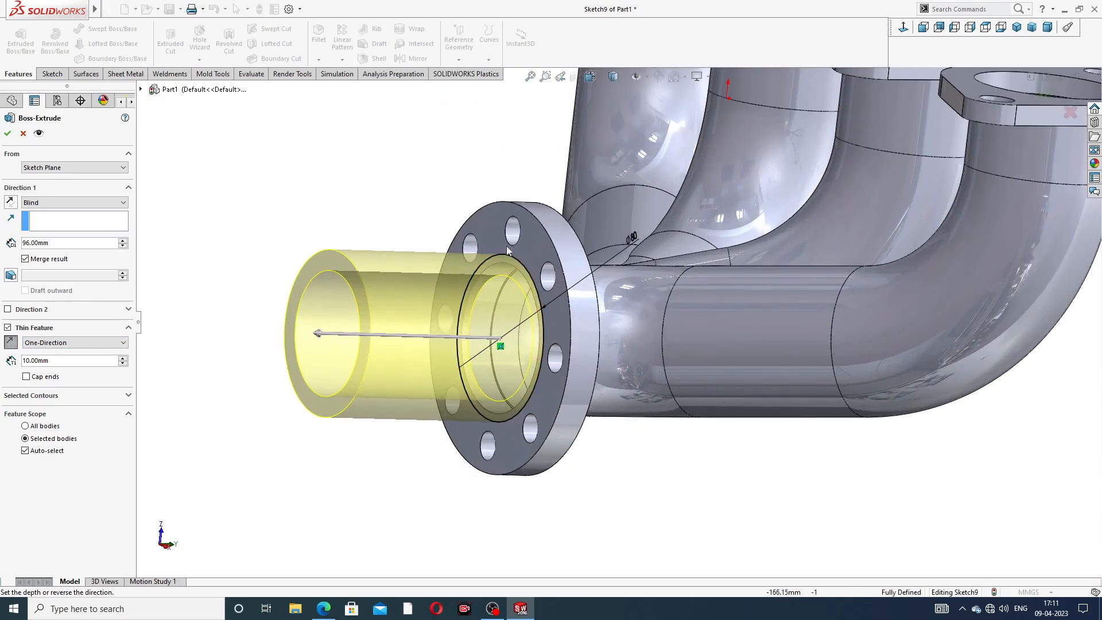
pyautogui.click(7, 133)
pyautogui.click(290, 189)
pyautogui.press('f')
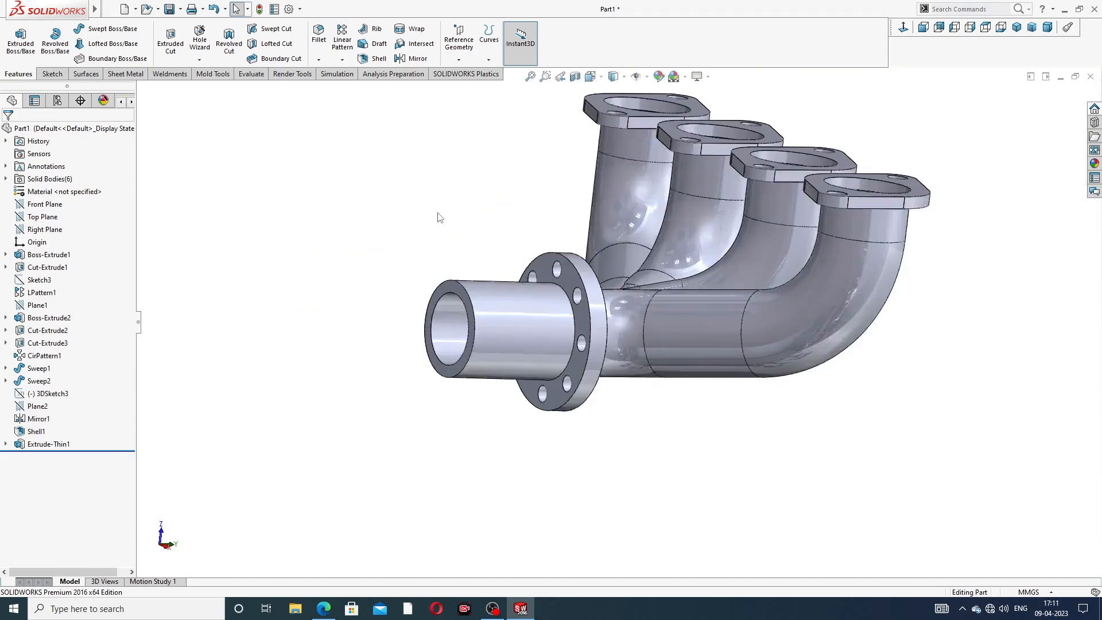
# Consult the PDF drawing in the browser and fillet the edge where the outlet tube meets the ring with a 1 mm radius
pyautogui.click(323, 608)
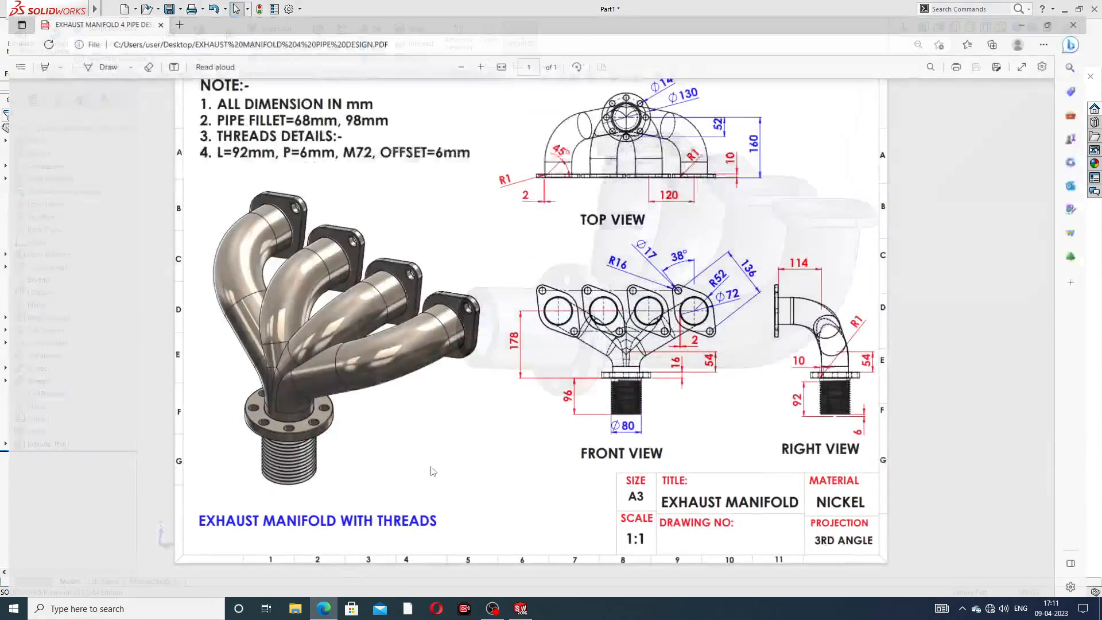
pyautogui.click(324, 608)
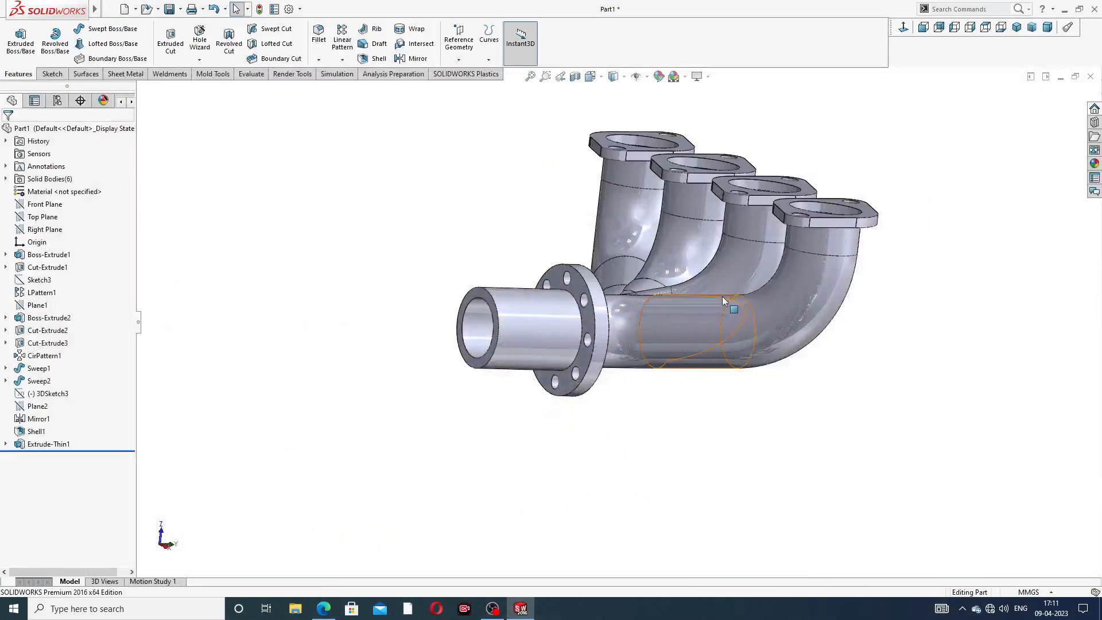
pyautogui.moveTo(688, 236); pyautogui.dragTo(661, 257, button='middle')
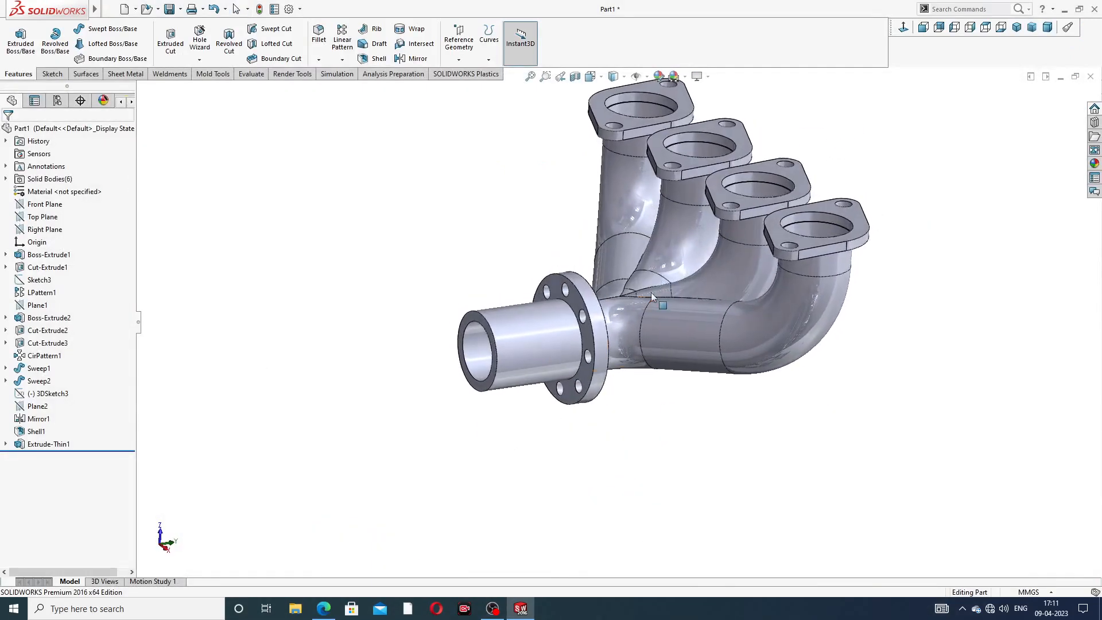
pyautogui.scroll(-6, 651, 292)
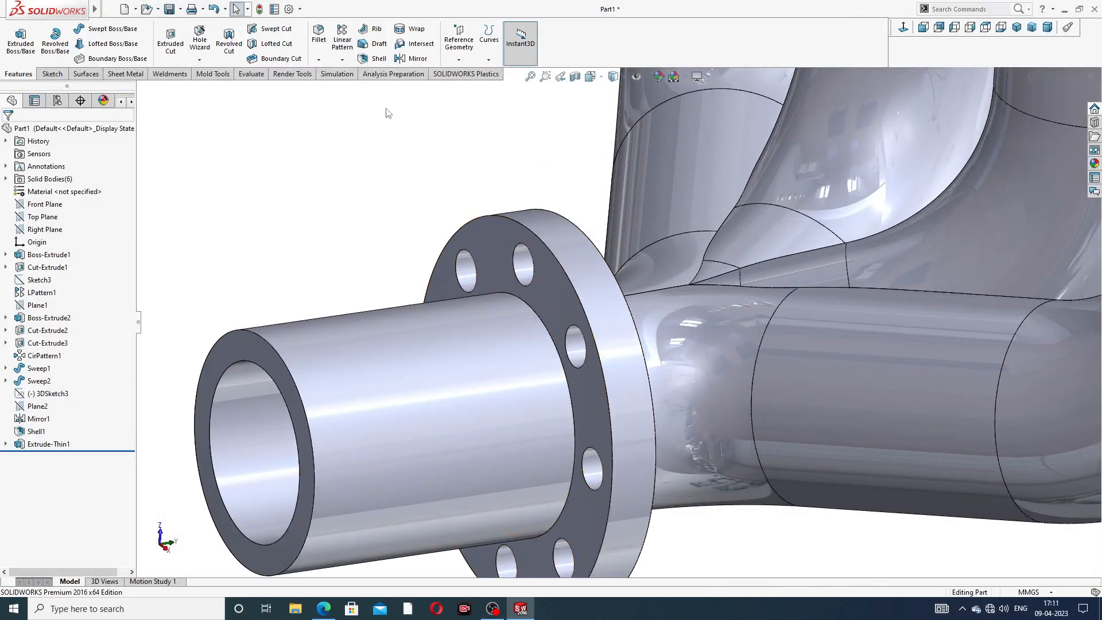
pyautogui.click(318, 36)
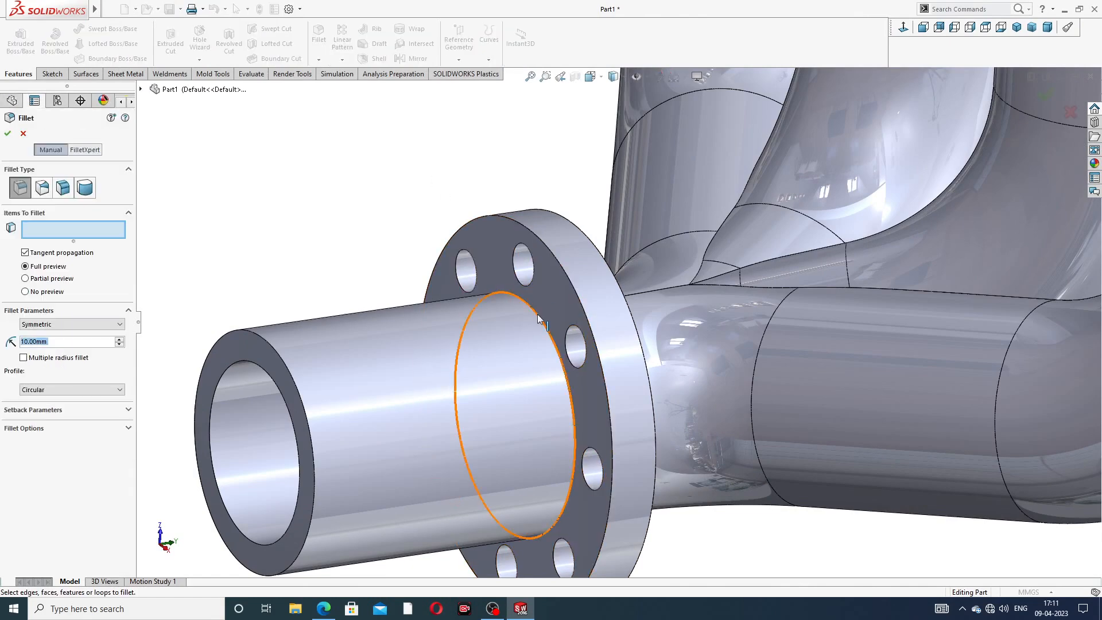
pyautogui.write('1')
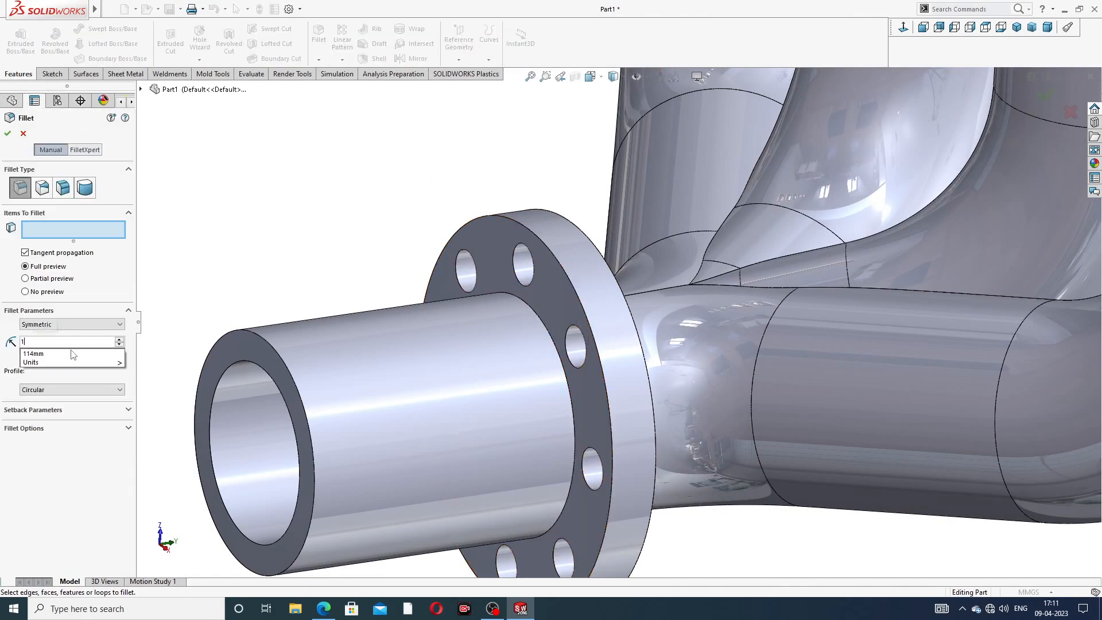
pyautogui.press('Return')
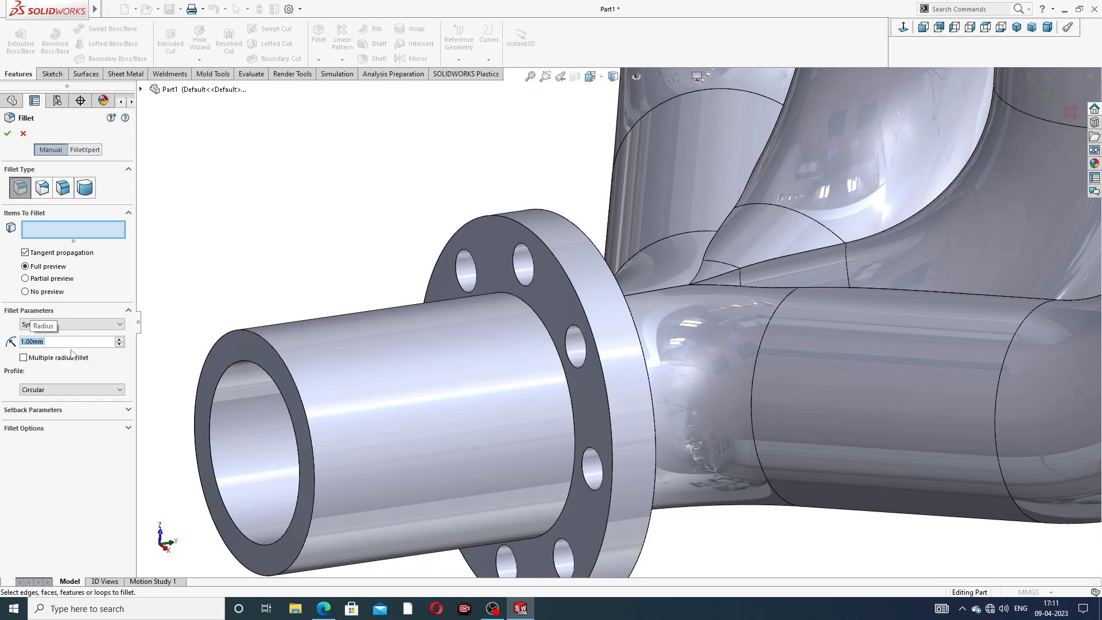
pyautogui.click(537, 324)
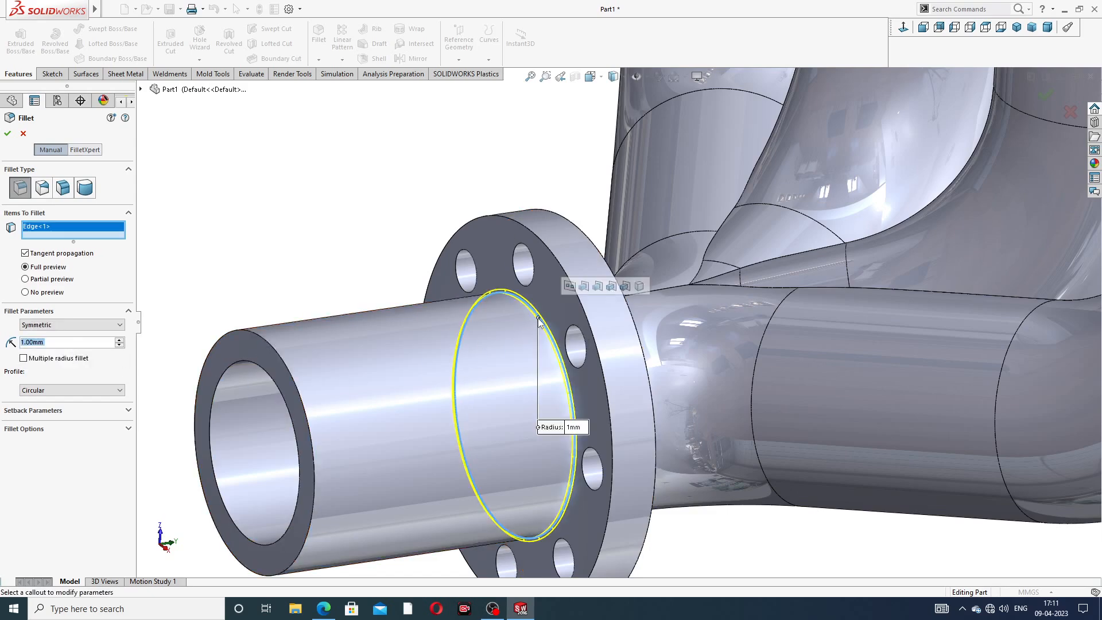
pyautogui.click(7, 133)
pyautogui.scroll(5, 388, 207)
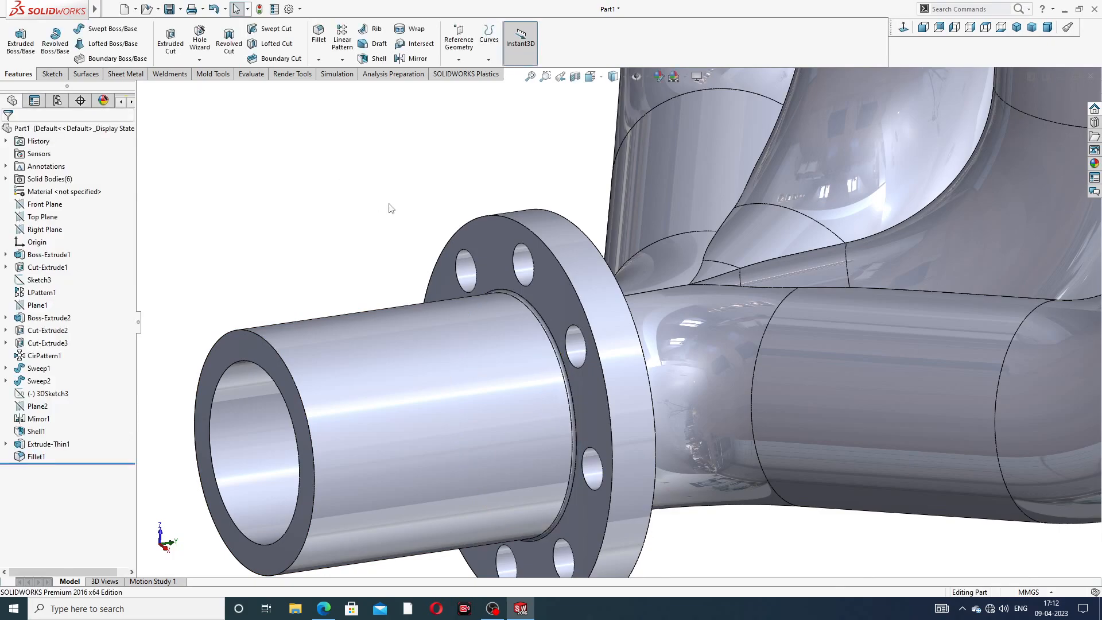
# Inspect the tube-to-ring joint and delete the fillet at the base of the outlet tube
pyautogui.moveTo(405, 201); pyautogui.dragTo(559, 311, button='middle')
pyautogui.scroll(-5, 603, 304)
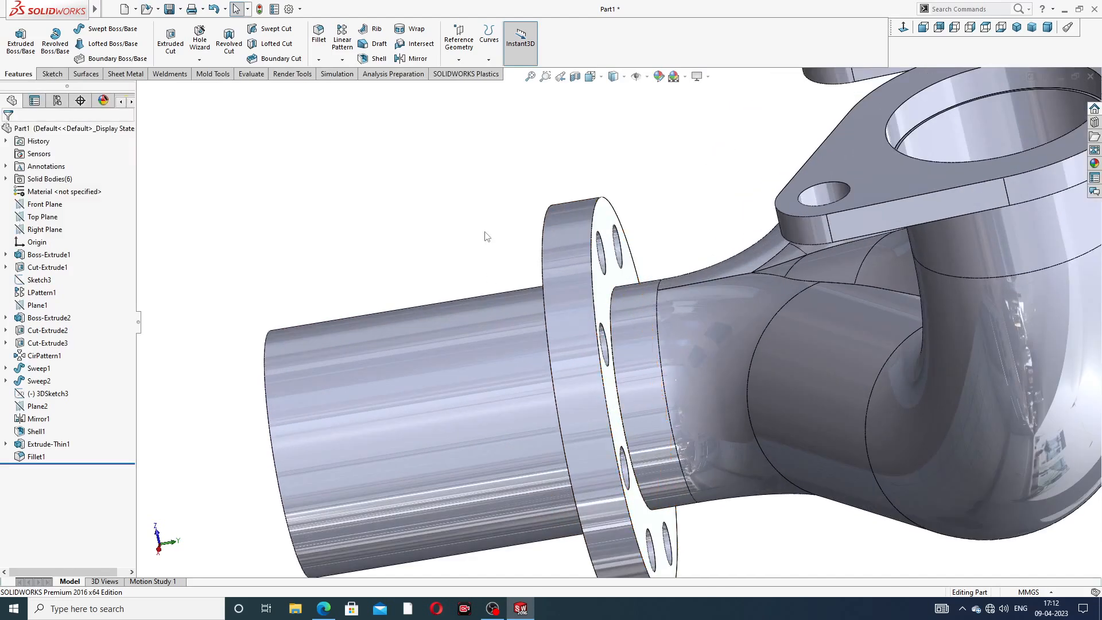
pyautogui.scroll(3, 487, 222)
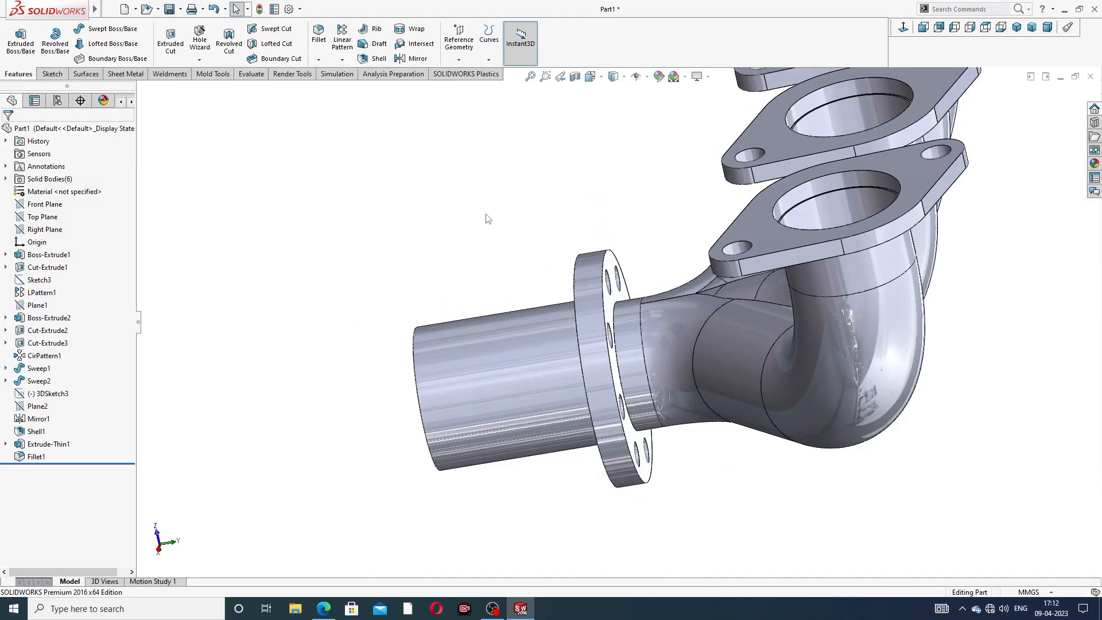
pyautogui.moveTo(487, 219); pyautogui.dragTo(529, 202, button='middle')
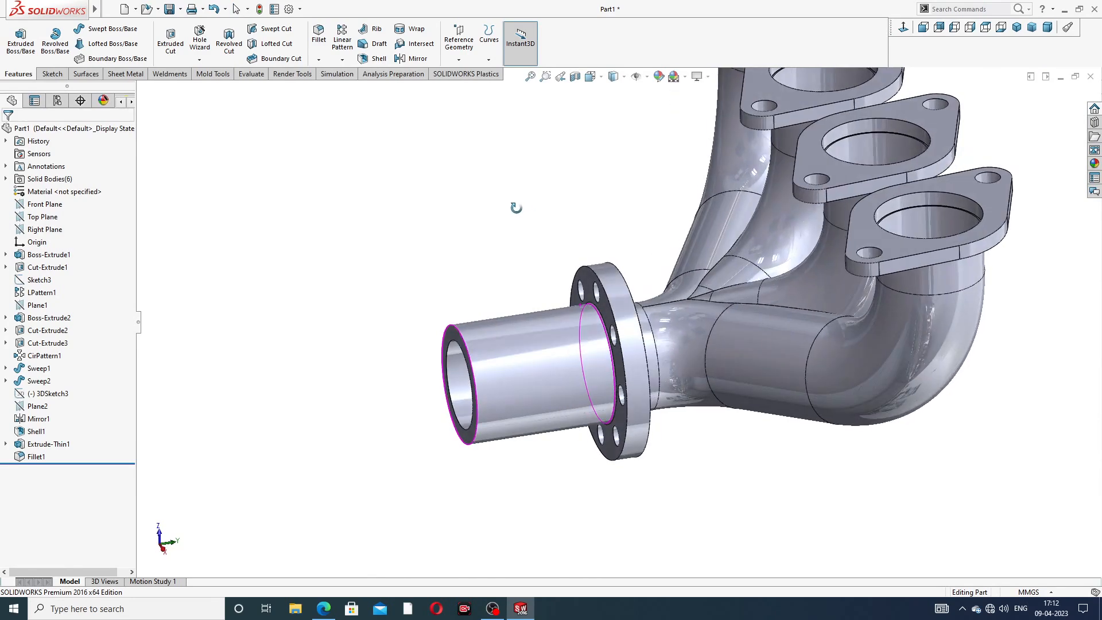
pyautogui.scroll(-4, 551, 238)
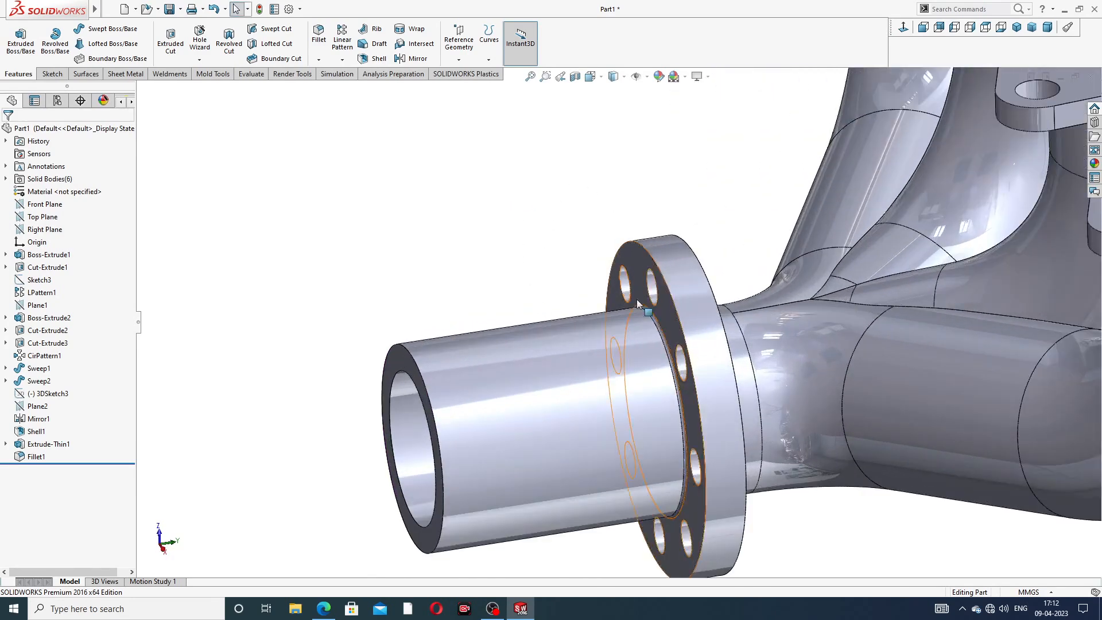
pyautogui.click(40, 457)
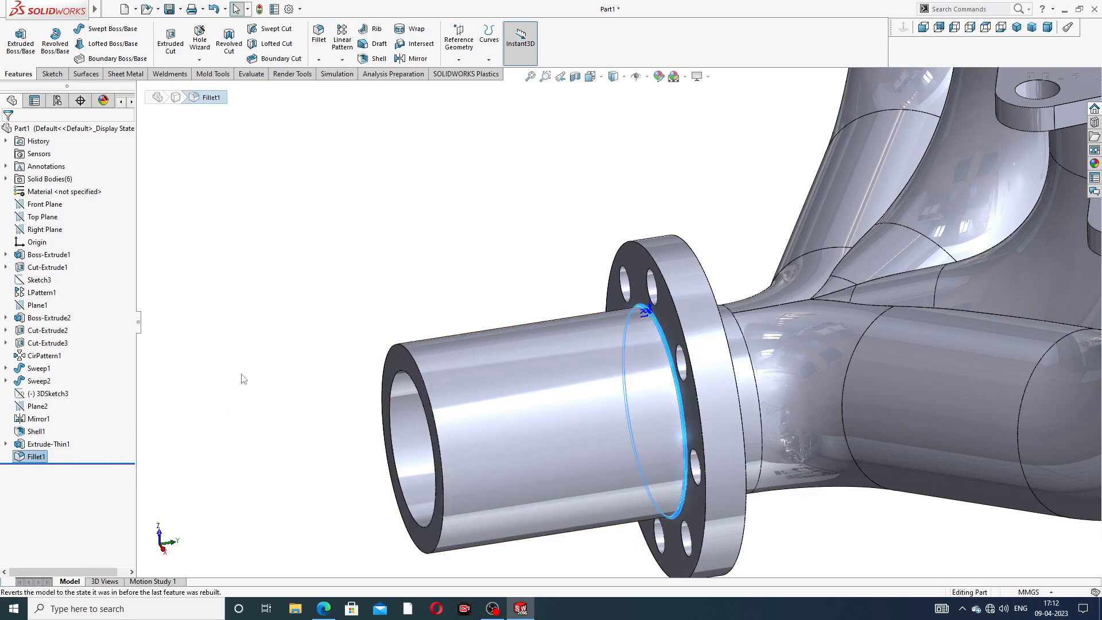
pyautogui.rightClick(40, 457)
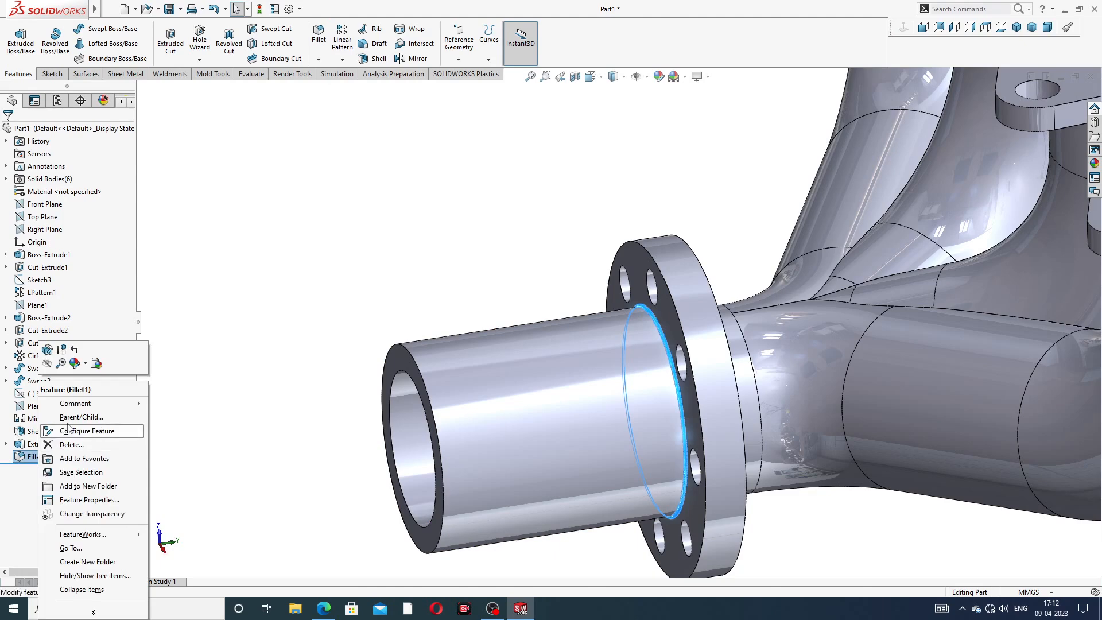
pyautogui.click(75, 448)
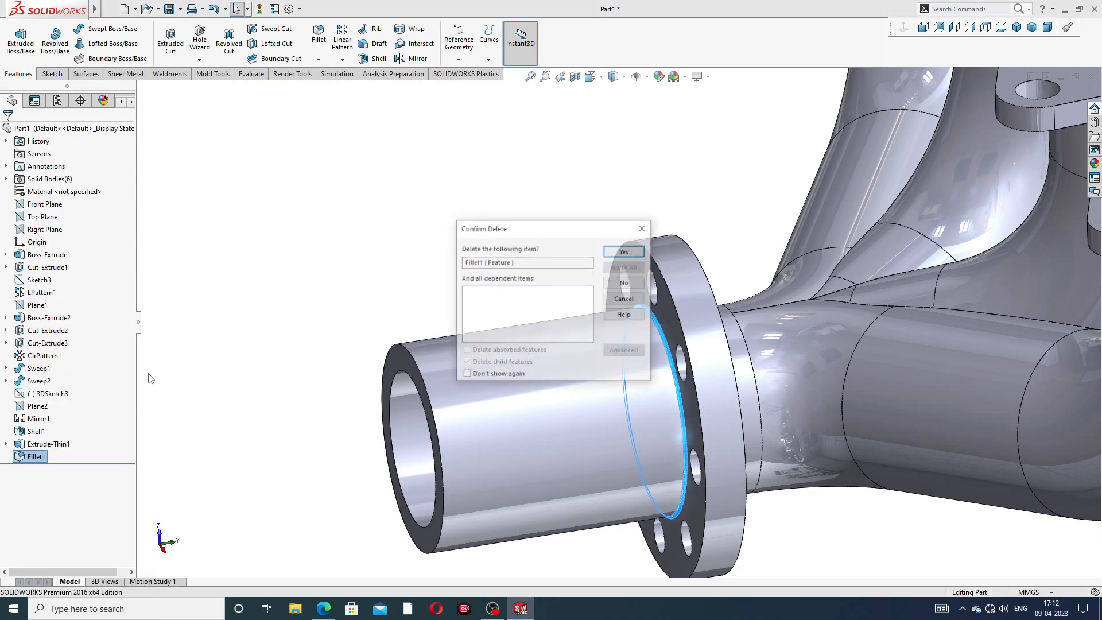
pyautogui.click(620, 250)
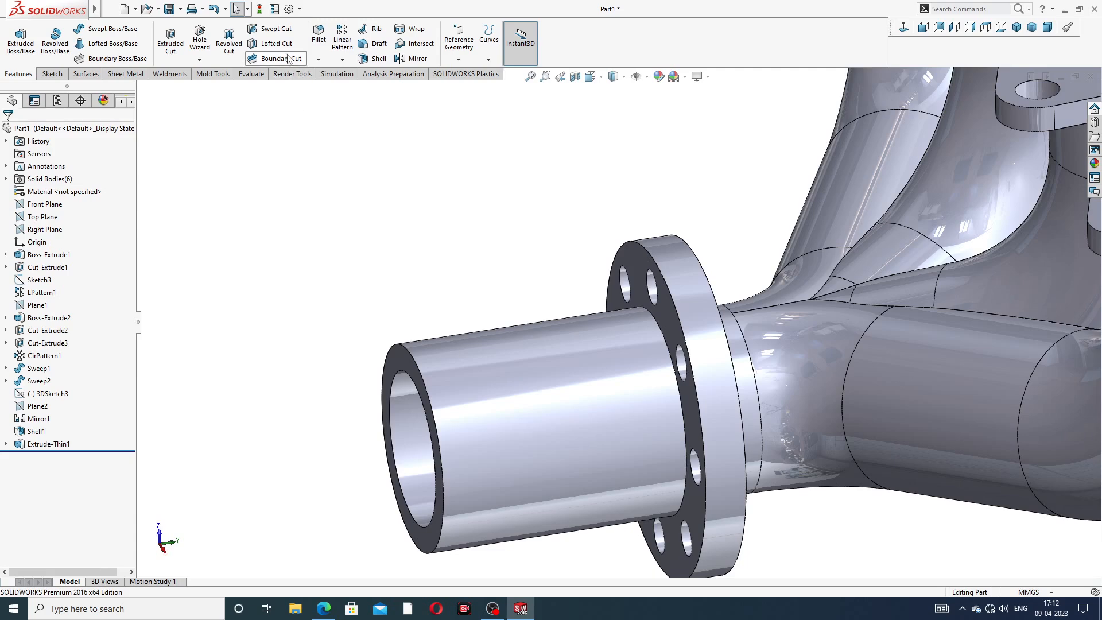
# Fillet all edges of the bolt-hole ring's front and back faces with a 1 mm radius
pyautogui.click(318, 36)
pyautogui.scroll(-2, 670, 310)
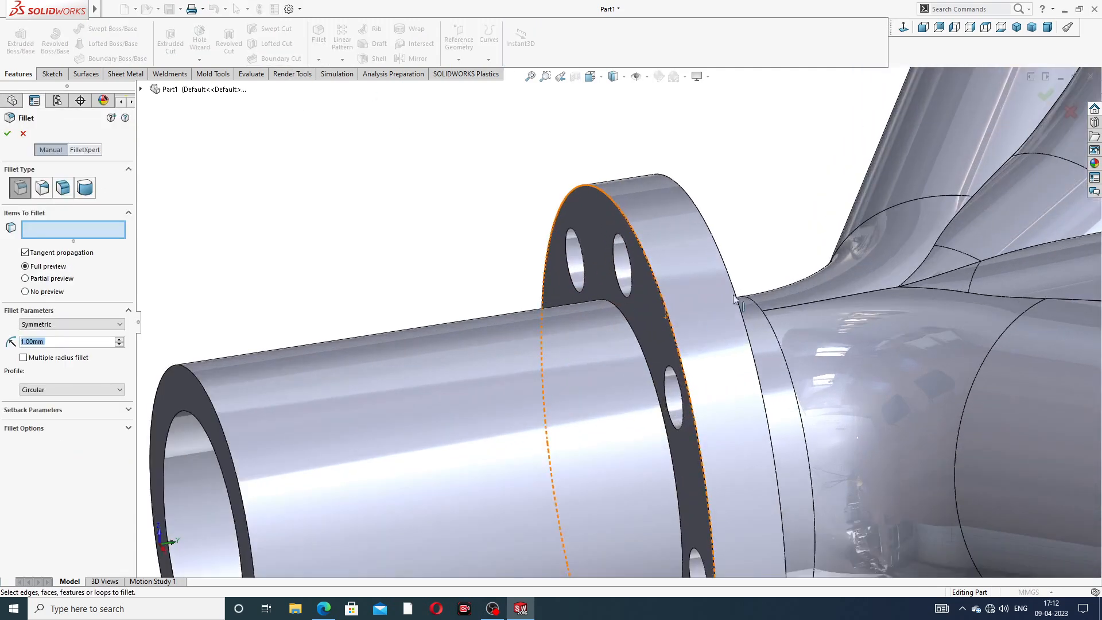
pyautogui.scroll(-3, 740, 318)
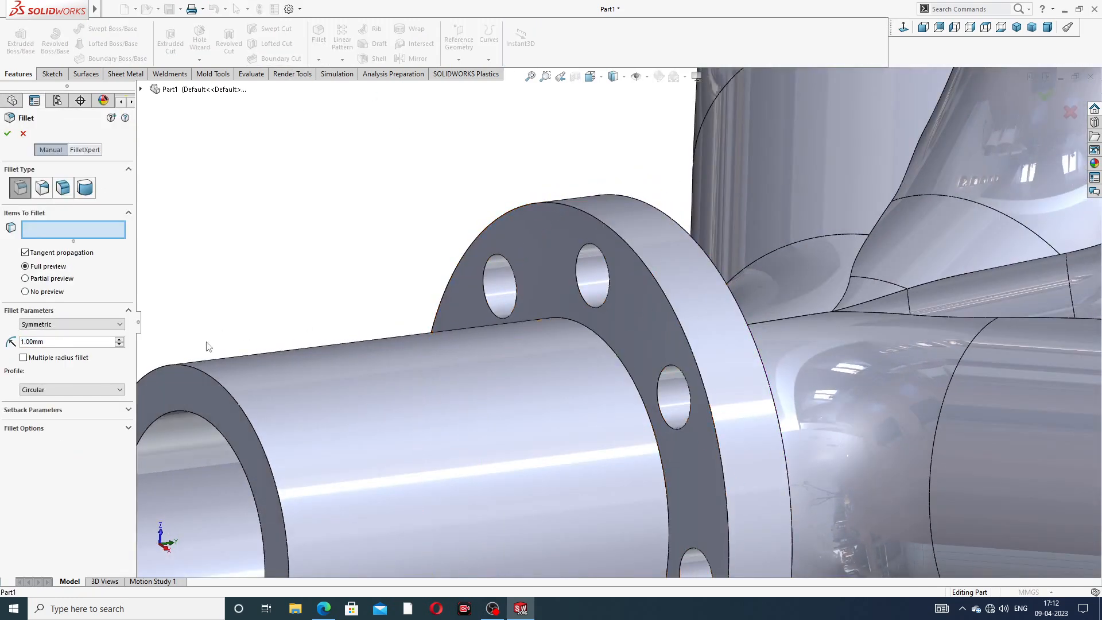
pyautogui.click(648, 303)
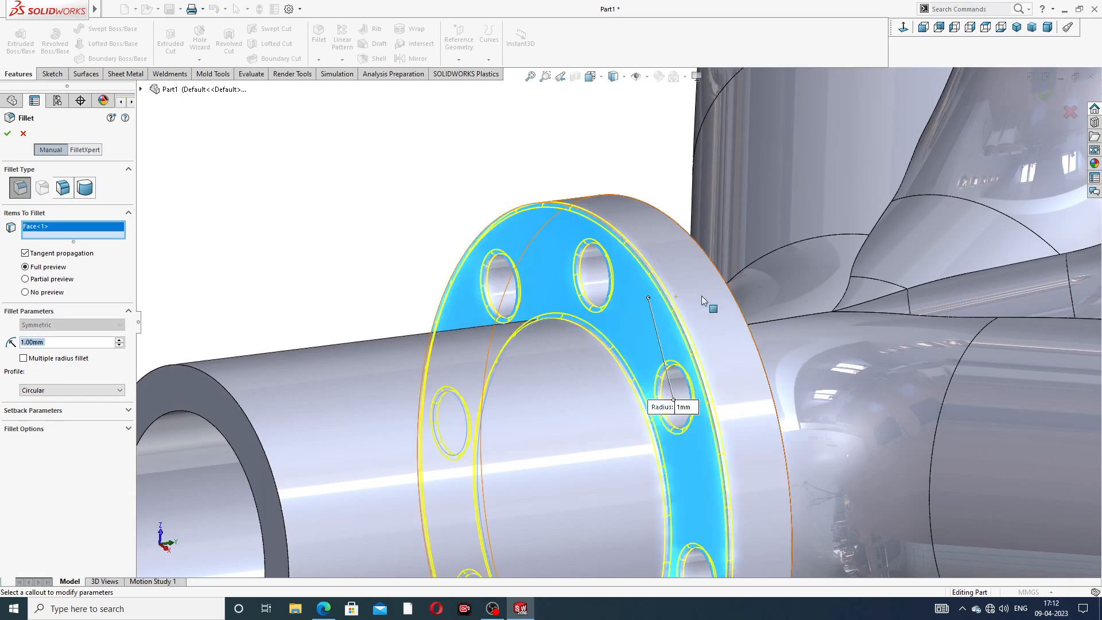
pyautogui.scroll(3, 649, 321)
pyautogui.moveTo(634, 369); pyautogui.dragTo(581, 293, button='middle')
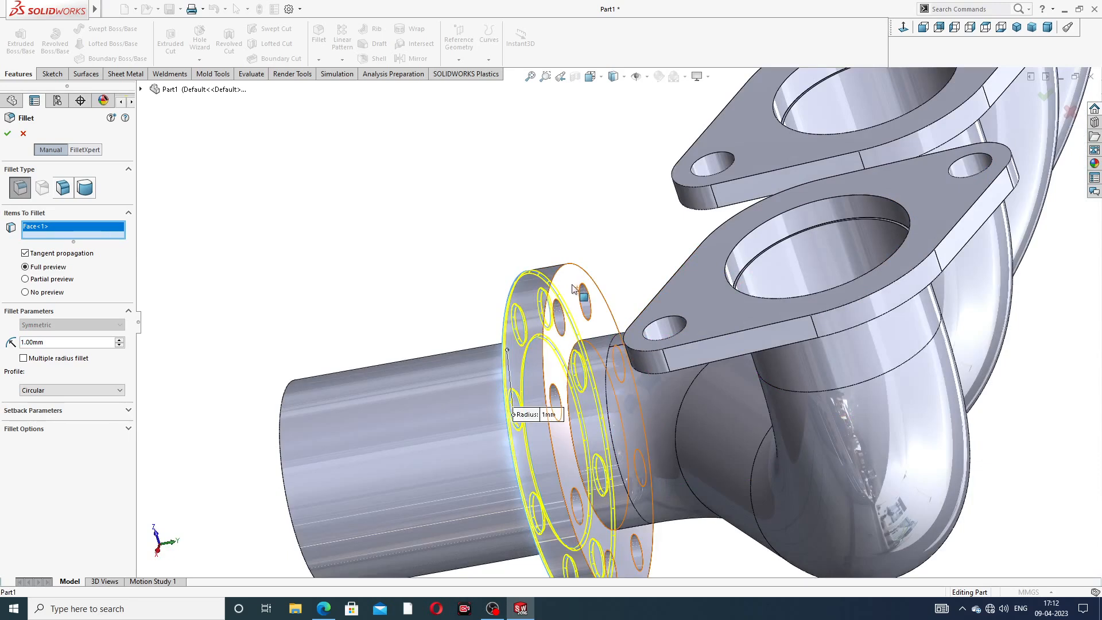
pyautogui.click(572, 285)
pyautogui.click(7, 133)
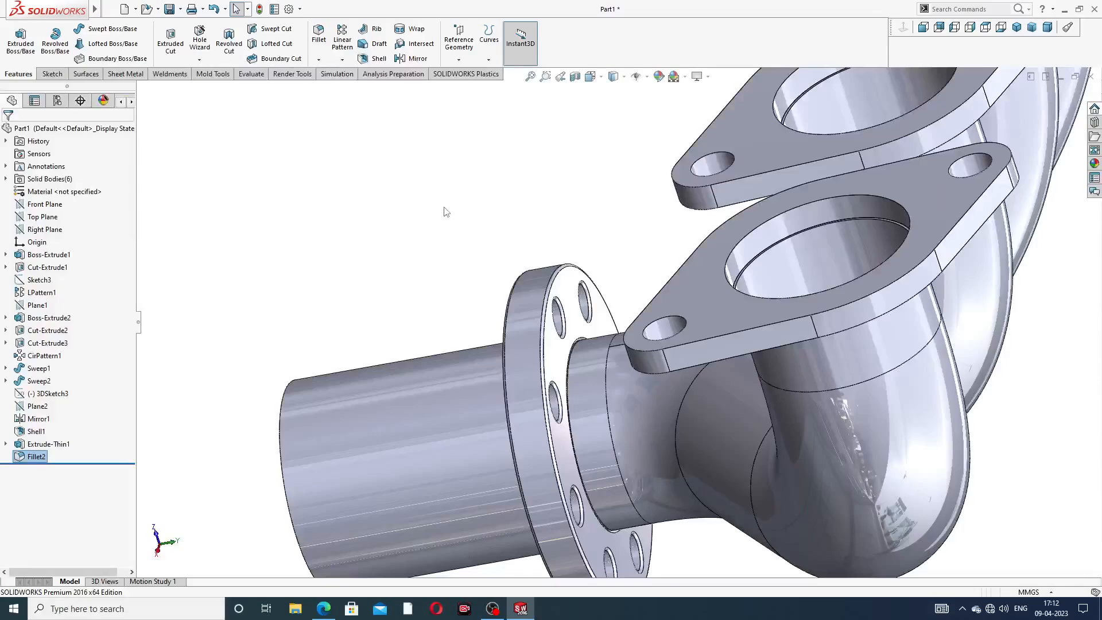
# Inspect the filleted ring and outlet tube, and compare the model with the PDF drawing in the browser
pyautogui.scroll(3, 445, 210)
pyautogui.moveTo(511, 246); pyautogui.dragTo(591, 329, button='middle')
pyautogui.scroll(-6, 631, 315)
pyautogui.scroll(3, 635, 313)
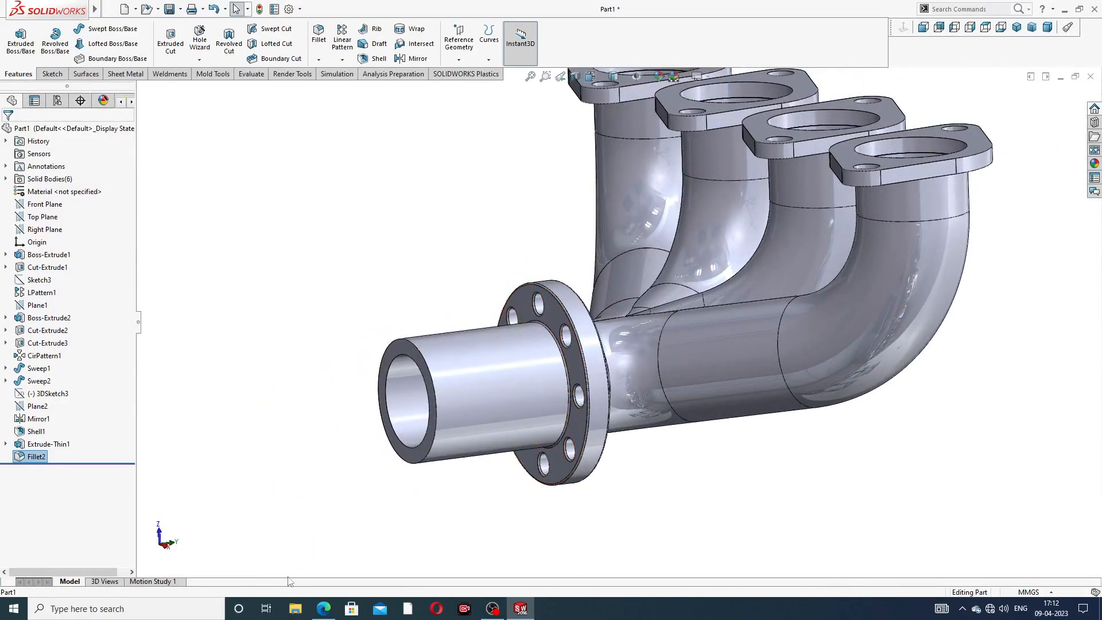
pyautogui.click(324, 608)
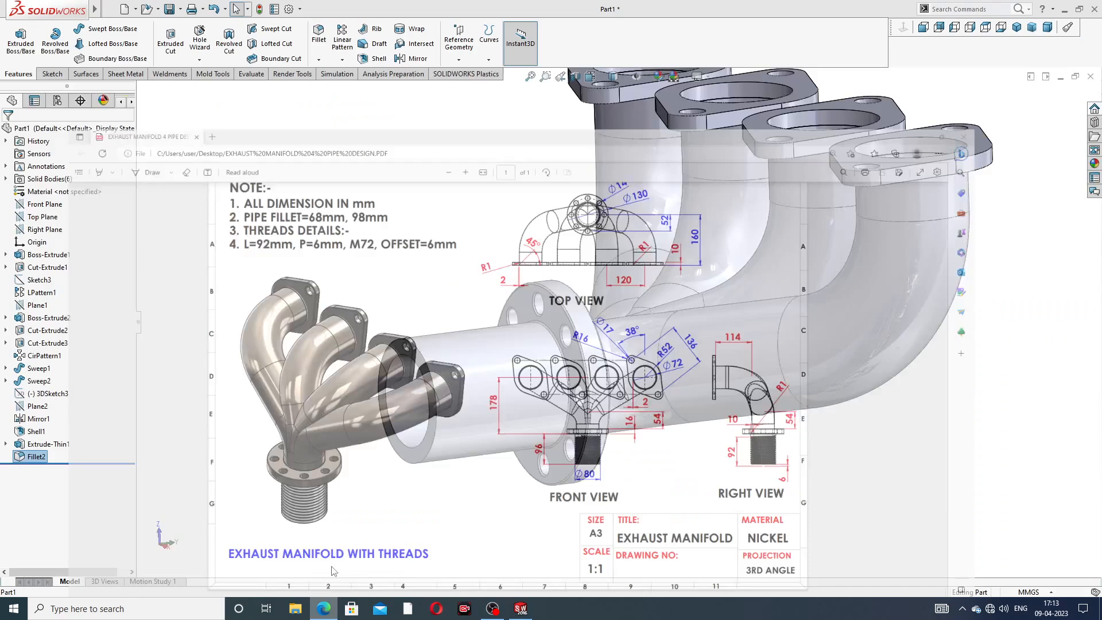
pyautogui.click(325, 609)
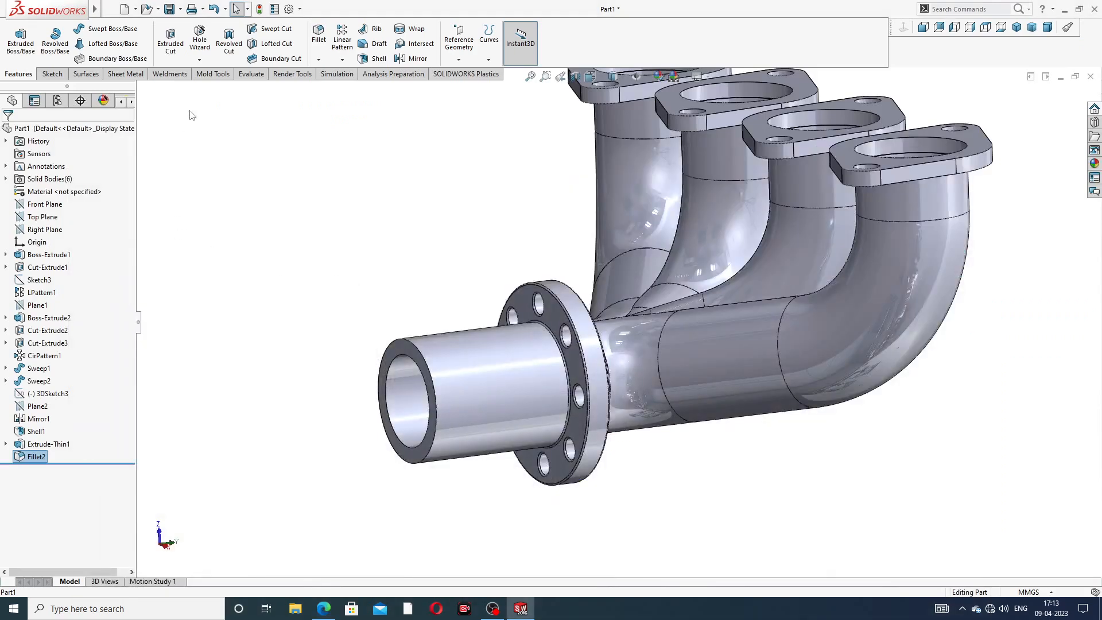
# Cut an M72x6.0 Metric Die thread along the outlet tube from its end edge, blind 92 mm, with a reversed 6 mm offset
pyautogui.click(199, 59)
pyautogui.click(209, 92)
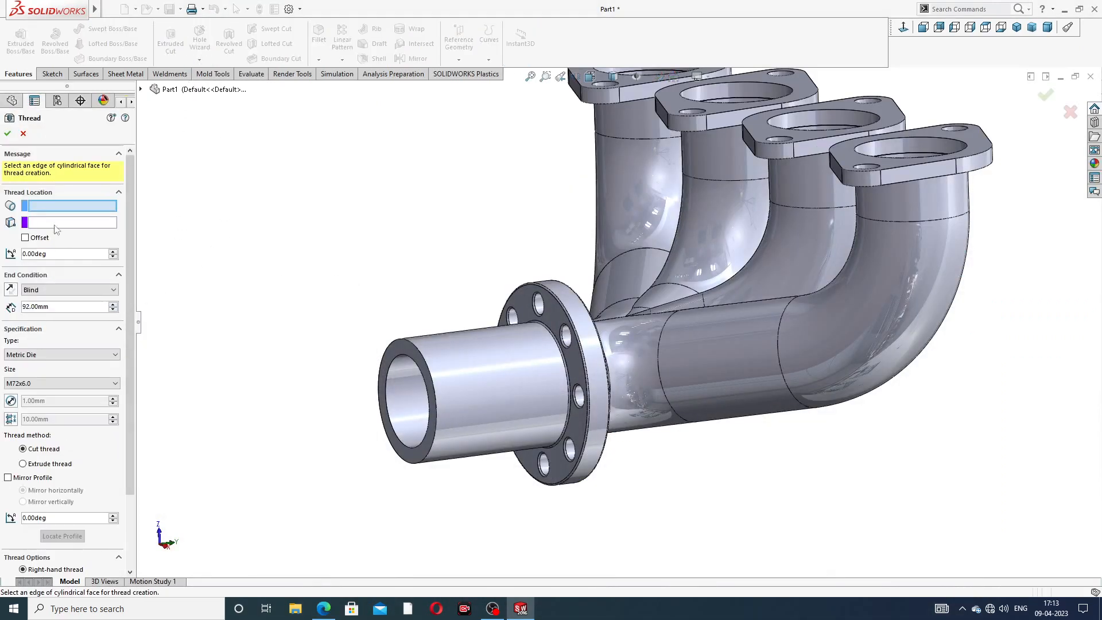
pyautogui.click(423, 358)
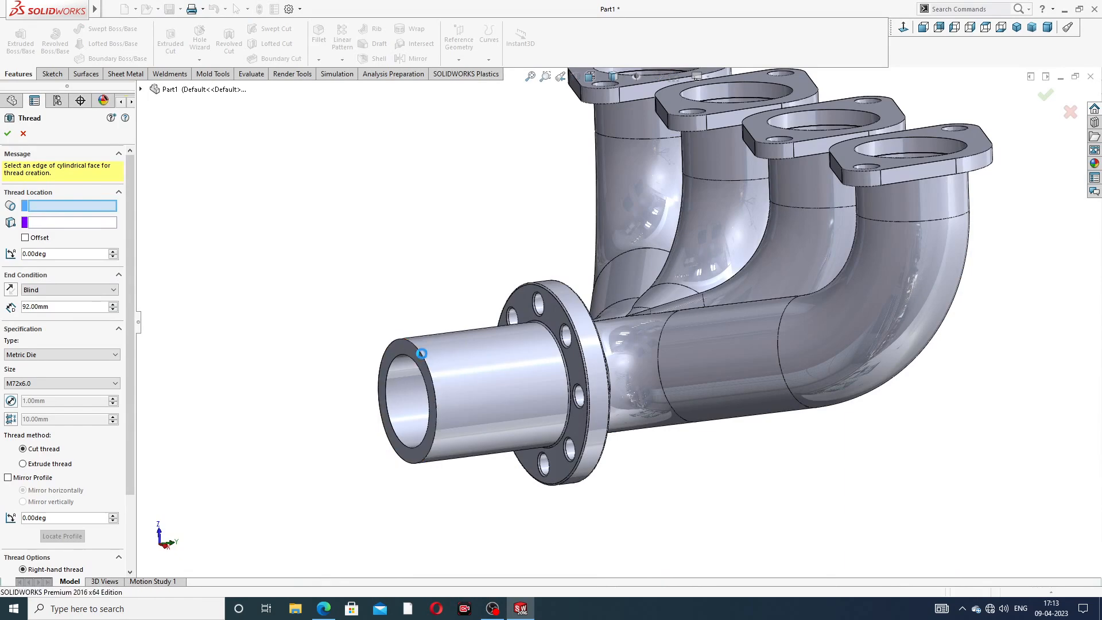
pyautogui.moveTo(453, 363); pyautogui.dragTo(428, 364, button='middle')
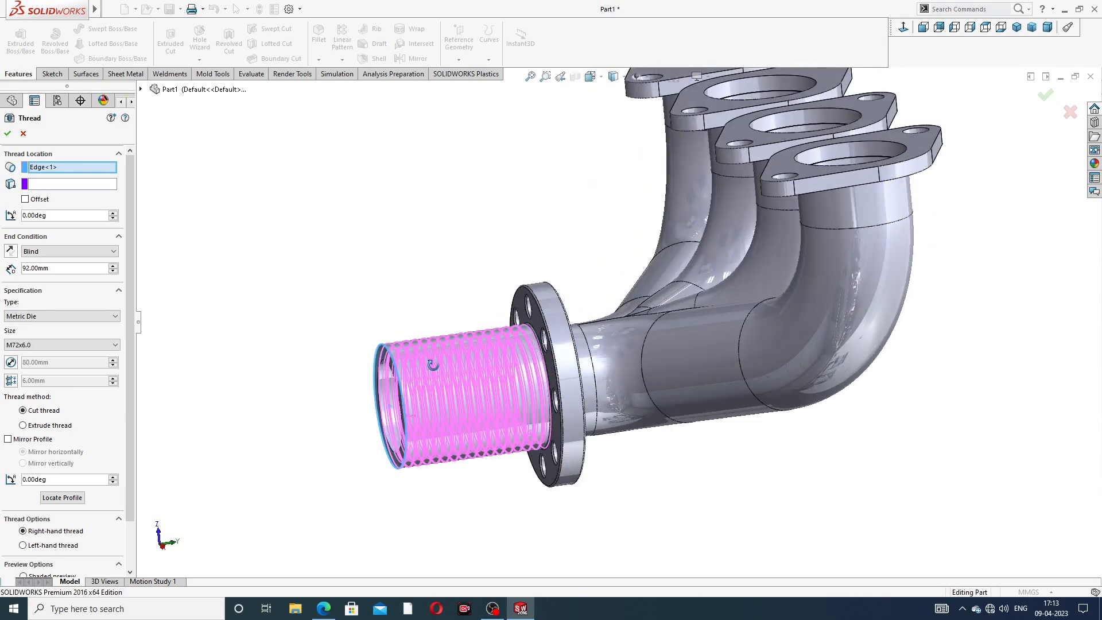
pyautogui.click(25, 199)
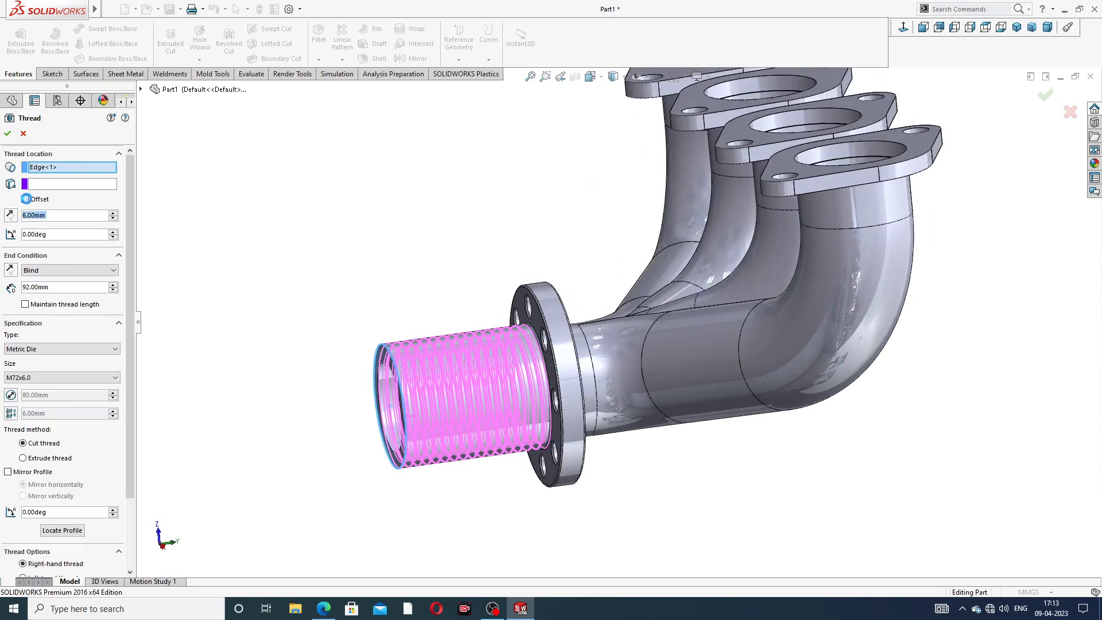
pyautogui.click(10, 214)
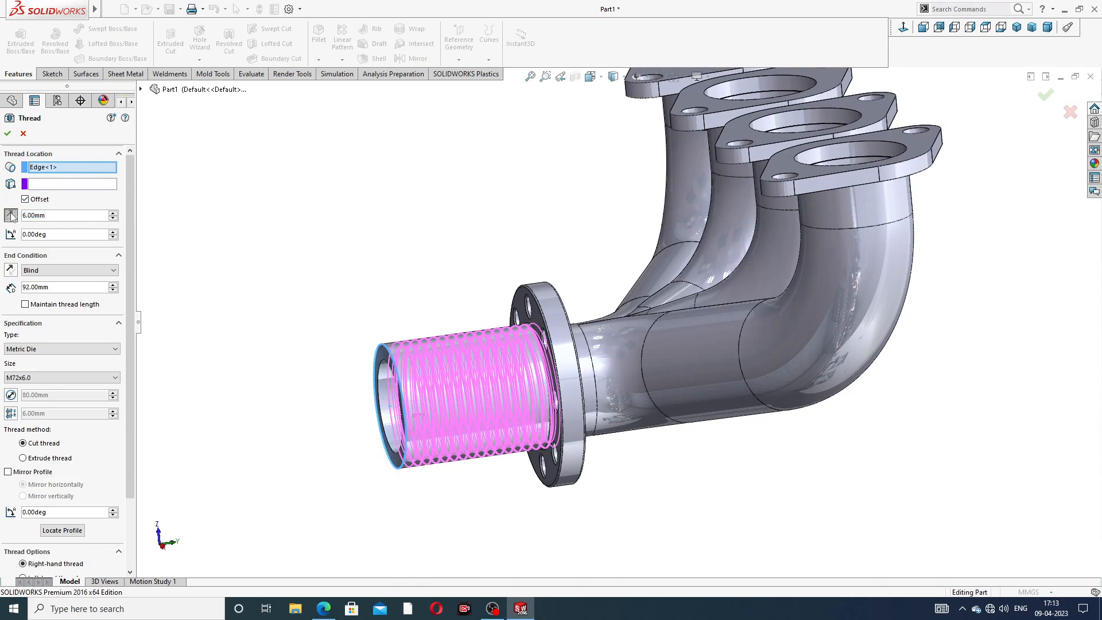
pyautogui.moveTo(394, 289); pyautogui.dragTo(371, 295, button='middle')
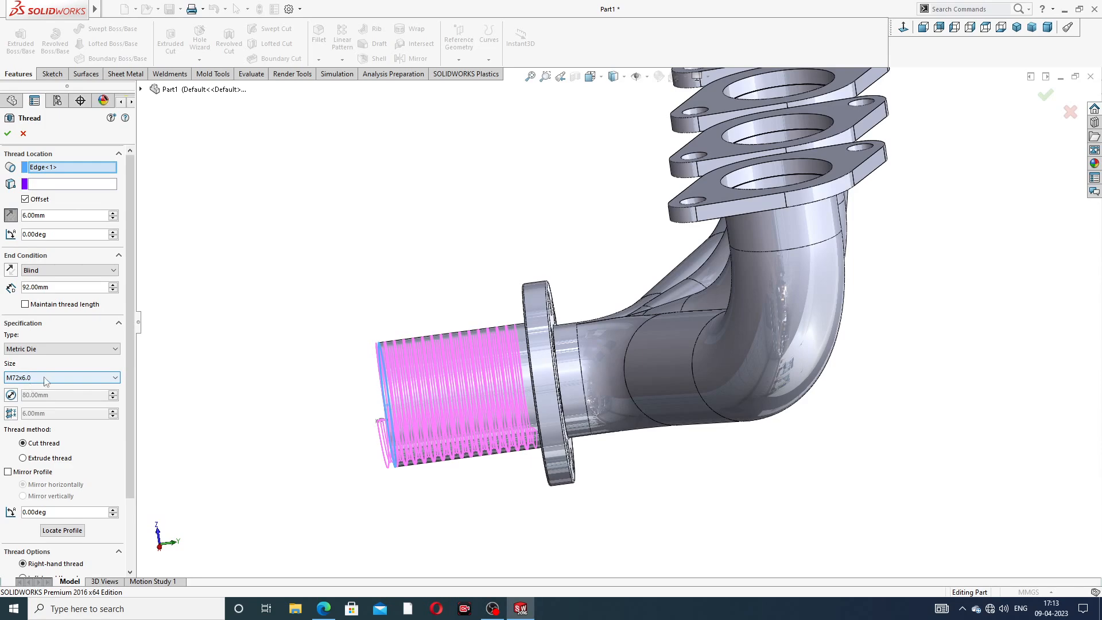
pyautogui.scroll(-3, 57, 415)
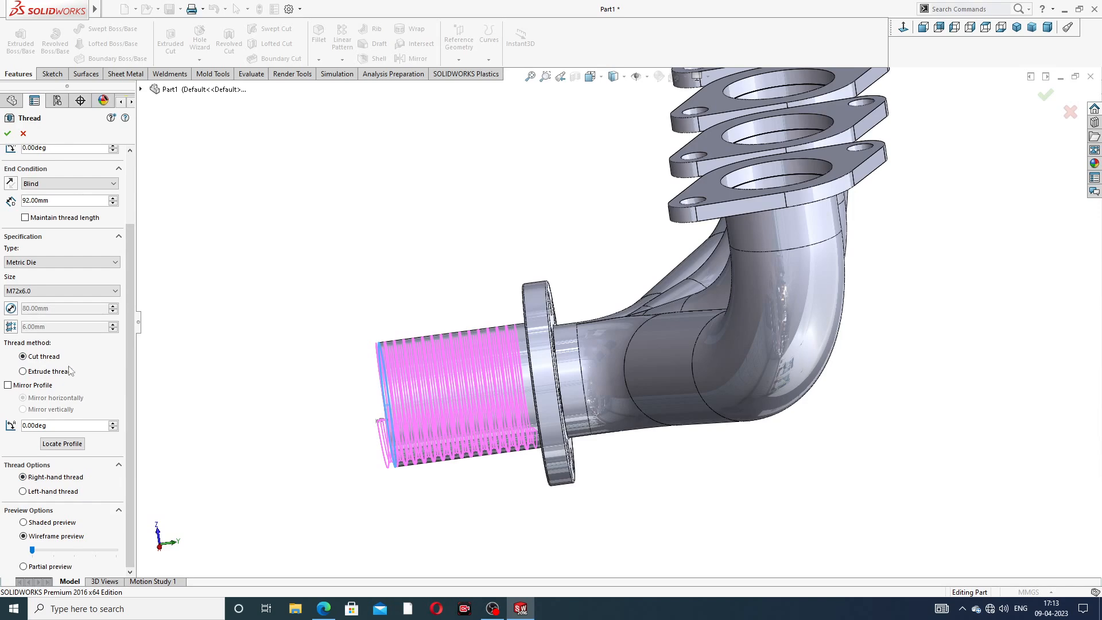
pyautogui.click(8, 134)
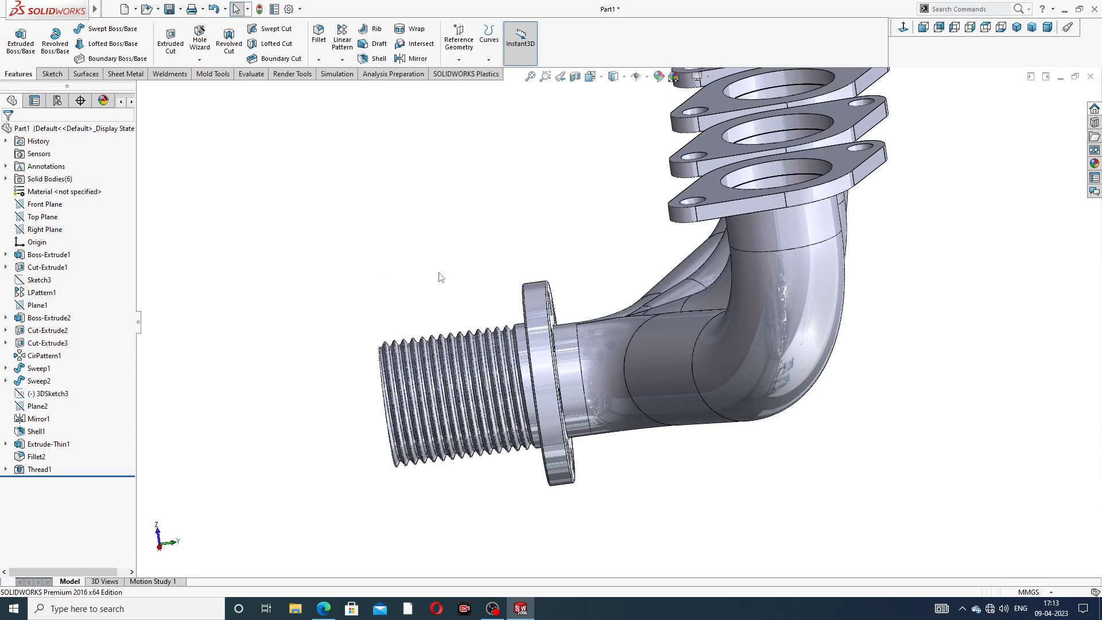
# Color the outlet tube's thread feature grey with RGB 128, 128, 128
pyautogui.scroll(3, 442, 279)
pyautogui.moveTo(484, 293); pyautogui.dragTo(523, 229, button='middle')
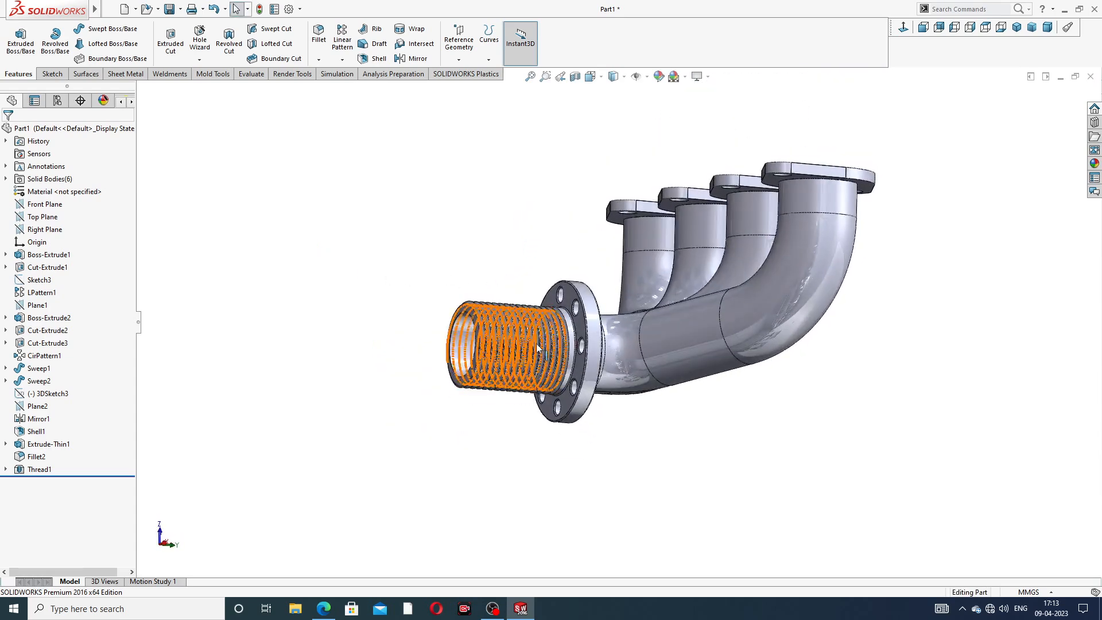
pyautogui.scroll(-5, 539, 346)
pyautogui.scroll(5, 566, 247)
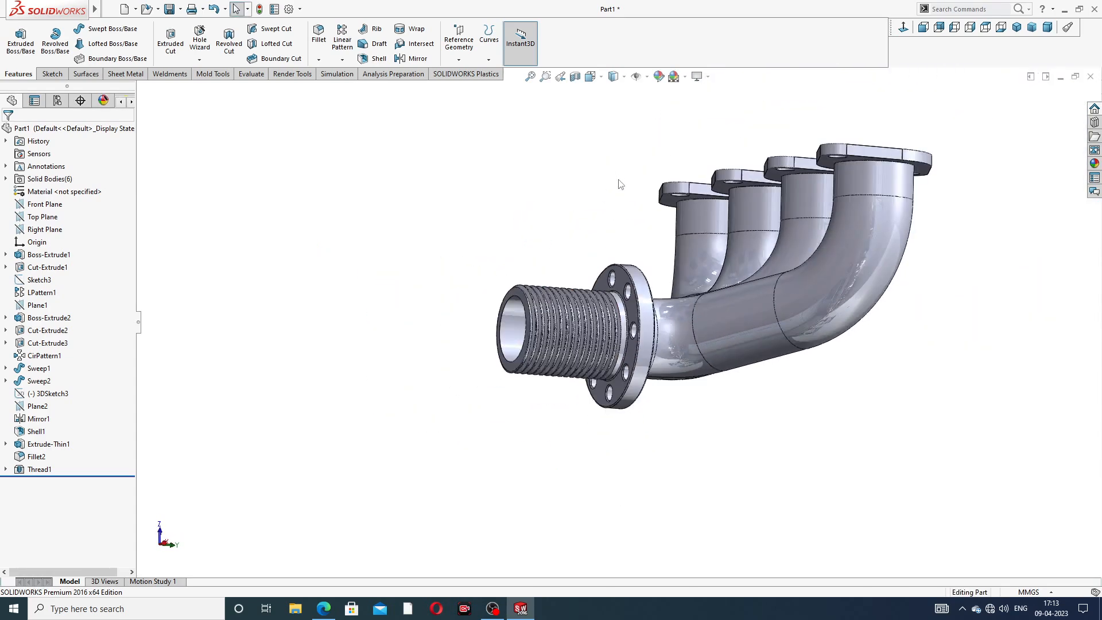
pyautogui.moveTo(620, 184); pyautogui.dragTo(600, 219, button='middle')
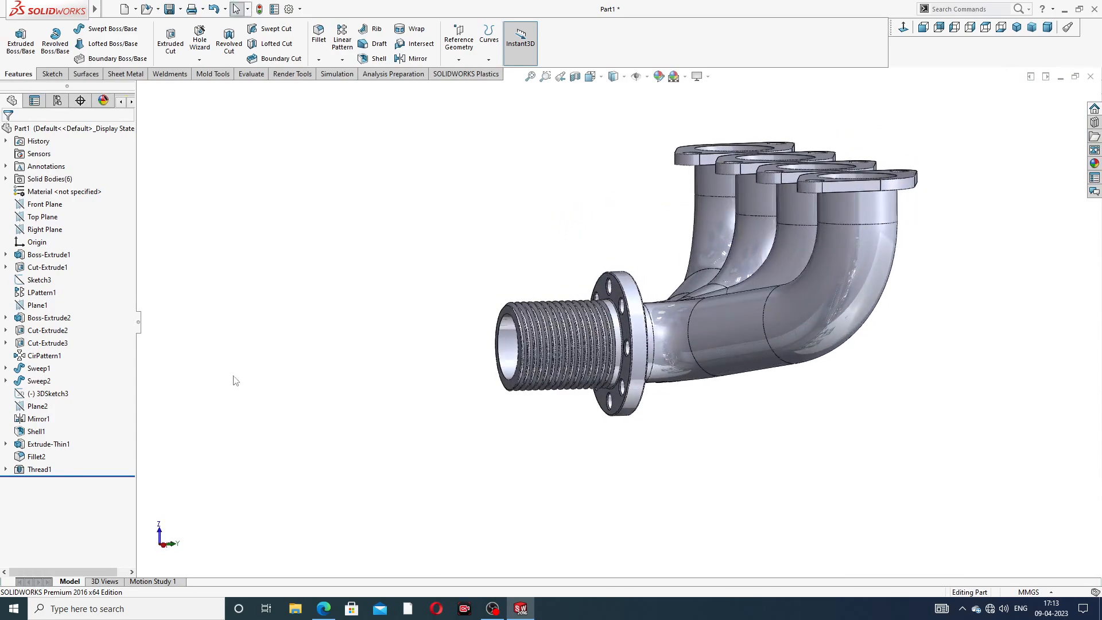
pyautogui.click(40, 469)
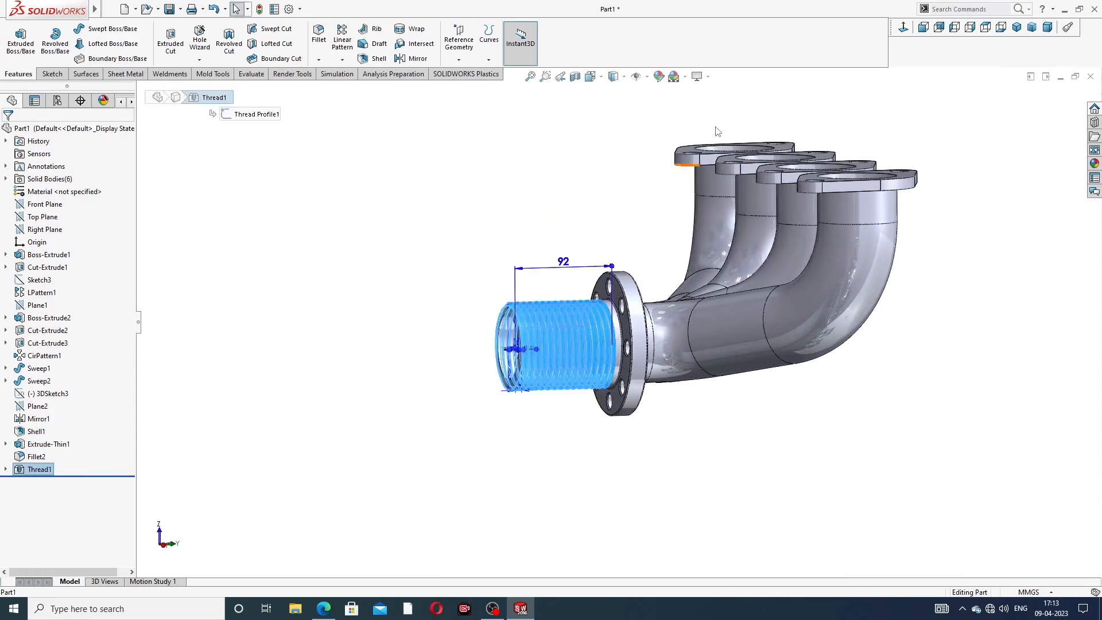
pyautogui.click(673, 76)
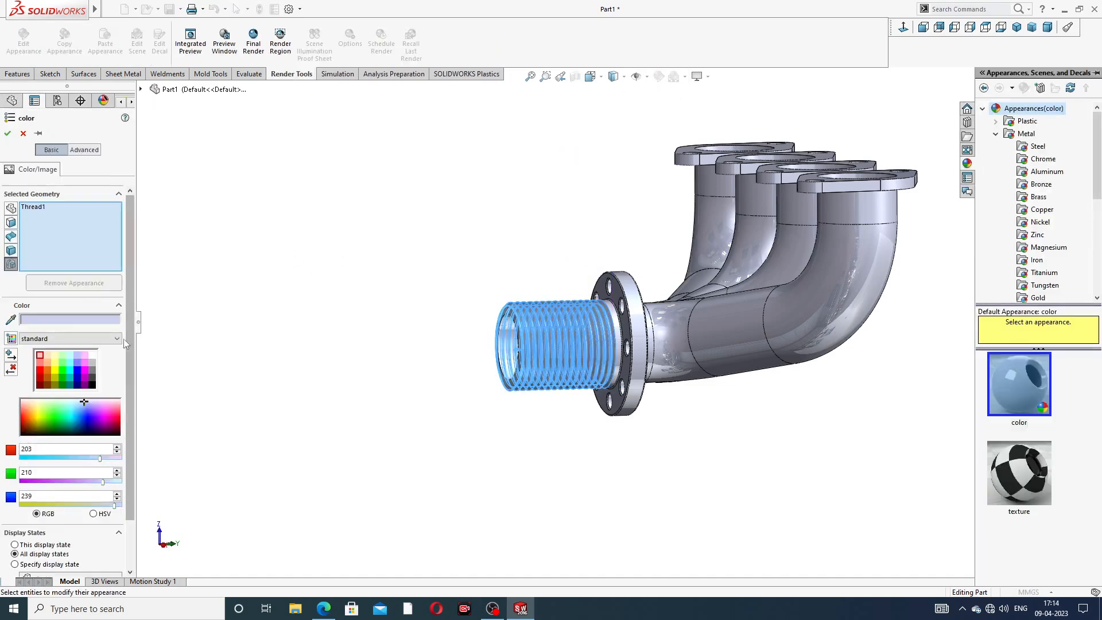
pyautogui.click(92, 370)
pyautogui.click(8, 134)
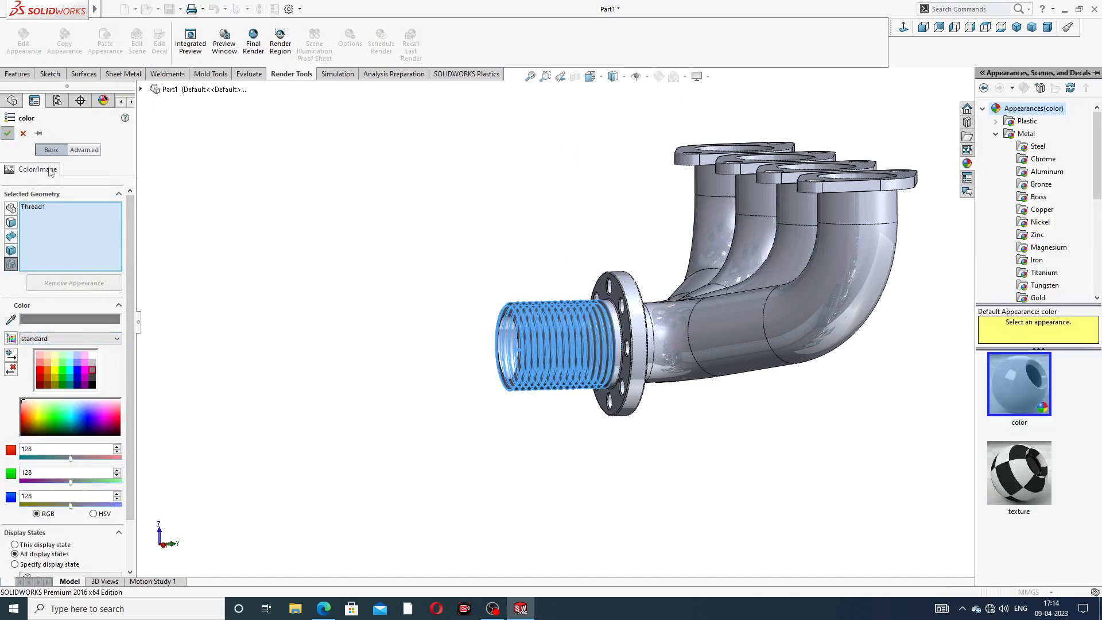
# Apply the polished nickel appearance to the whole manifold
pyautogui.scroll(-3, 614, 314)
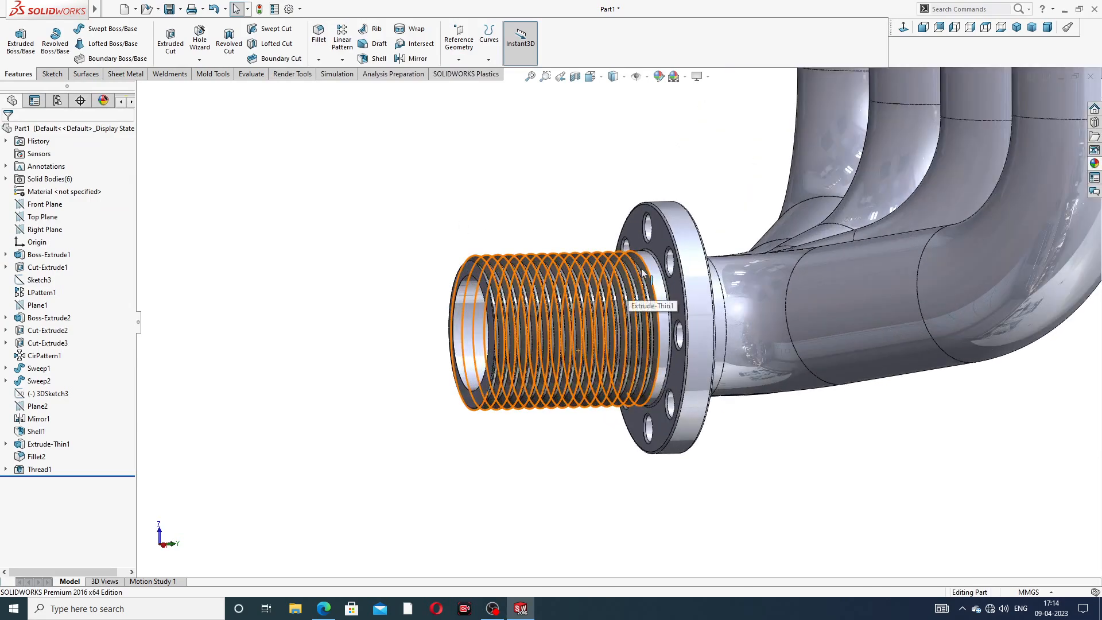
pyautogui.scroll(3, 623, 313)
pyautogui.moveTo(866, 198); pyautogui.dragTo(990, 222, button='middle')
pyautogui.click(1094, 163)
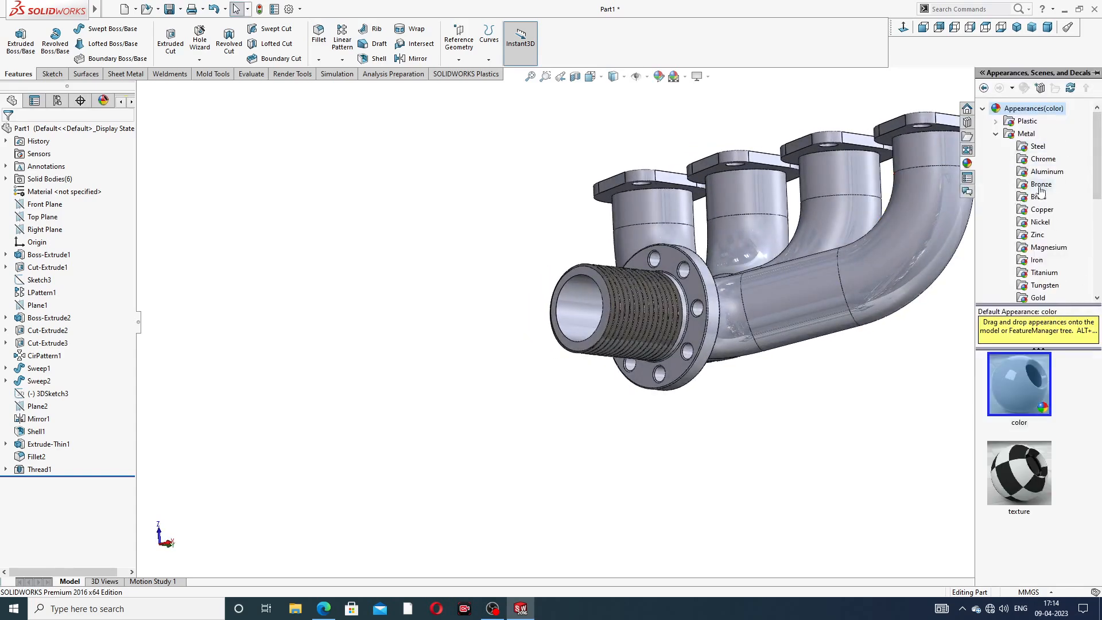
pyautogui.click(1041, 223)
pyautogui.doubleClick(1012, 386)
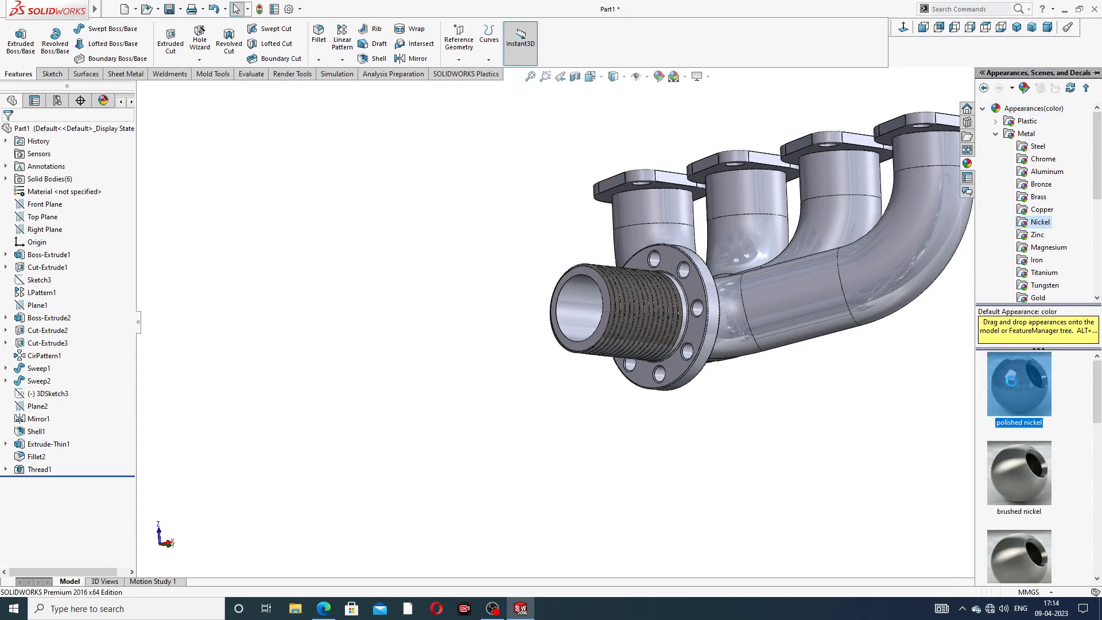
pyautogui.click(920, 343)
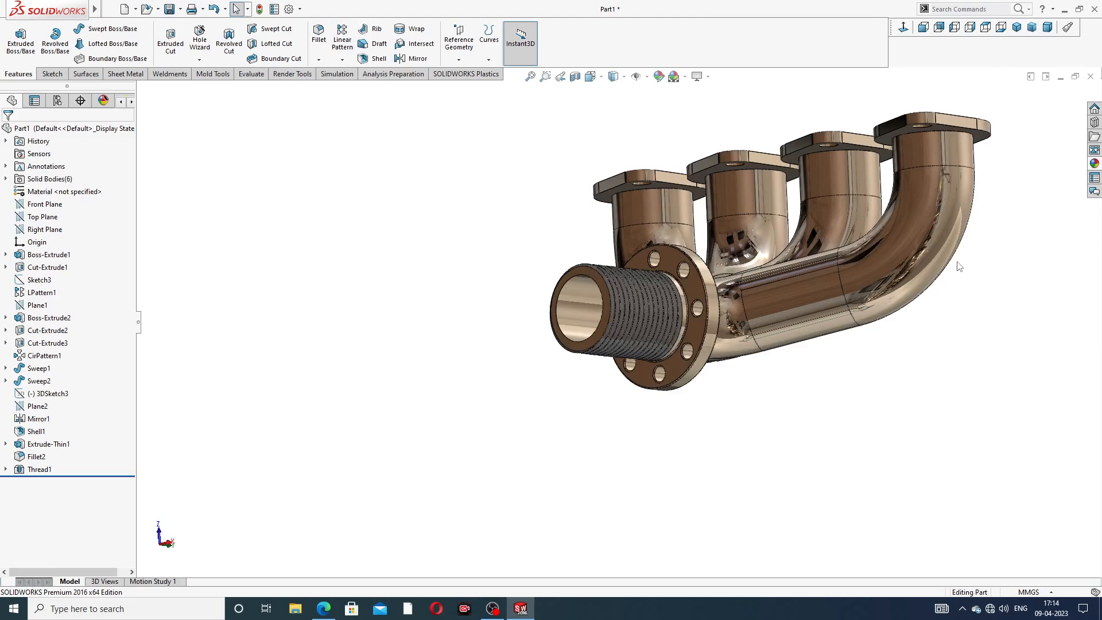
# Inspect the manifold from several sides and check the chamfer callouts in the PDF drawing in the browser
pyautogui.scroll(3, 957, 257)
pyautogui.moveTo(905, 212); pyautogui.dragTo(794, 327, button='middle')
pyautogui.scroll(-1, 870, 266)
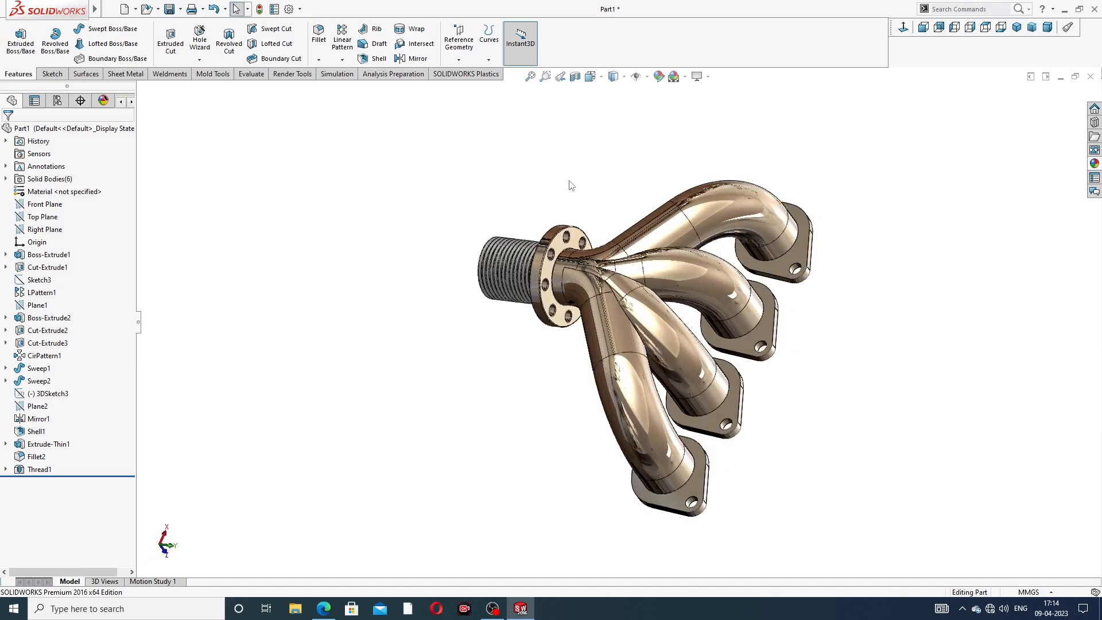
pyautogui.moveTo(663, 271); pyautogui.dragTo(632, 167, button='middle')
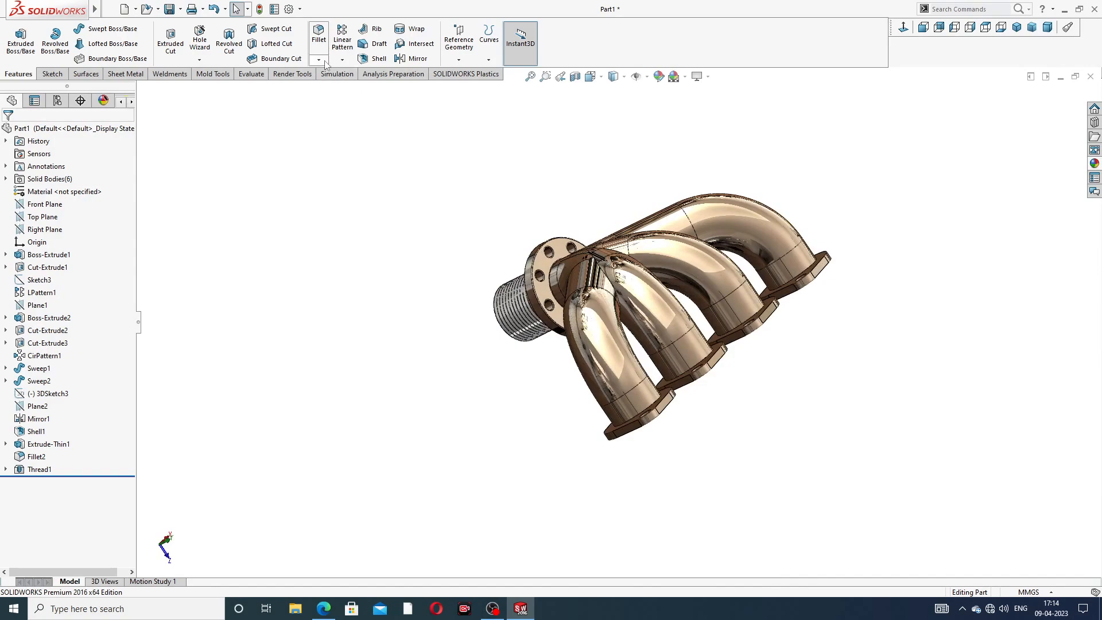
pyautogui.click(324, 609)
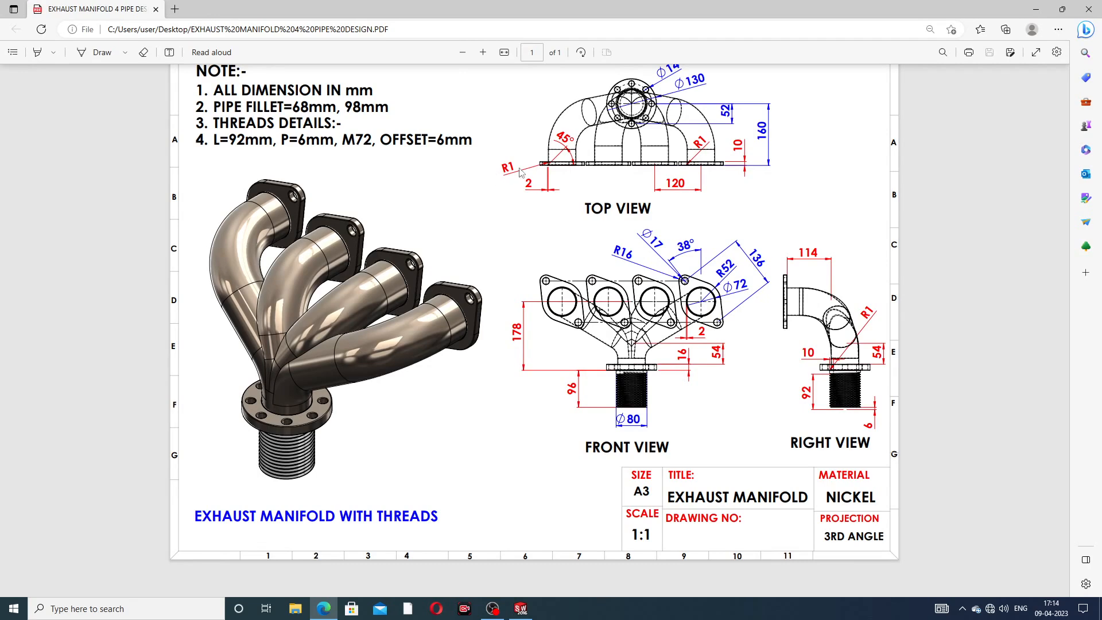
pyautogui.click(324, 609)
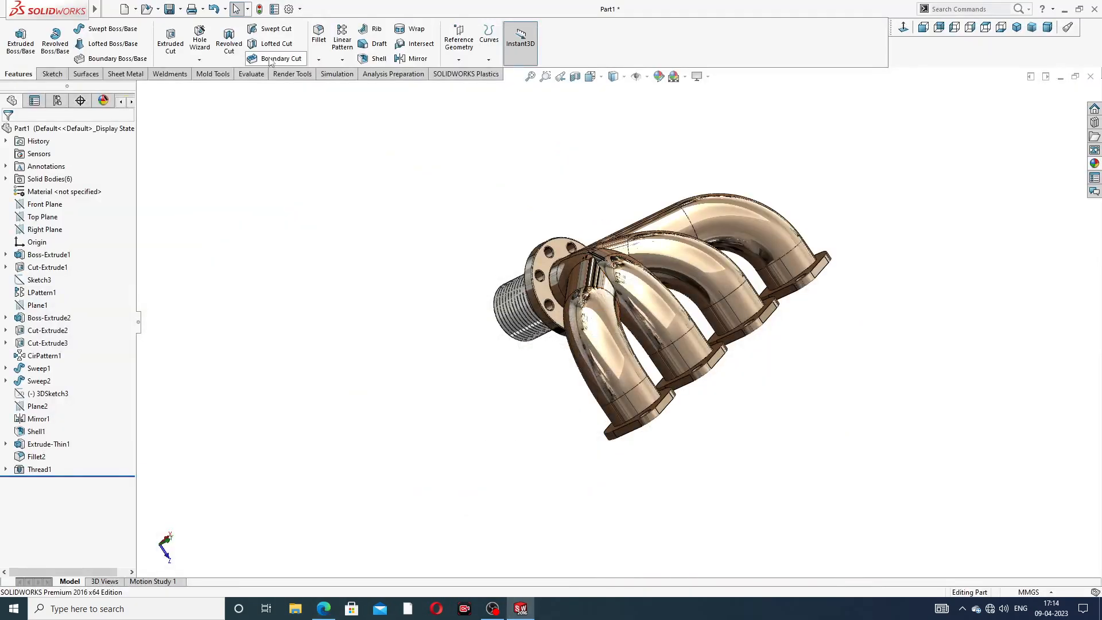
# Chamfer the bore edge on the outer face of the inlet flange at the row's negative-X end by 2 mm at 45 degrees
pyautogui.click(319, 60)
pyautogui.click(339, 87)
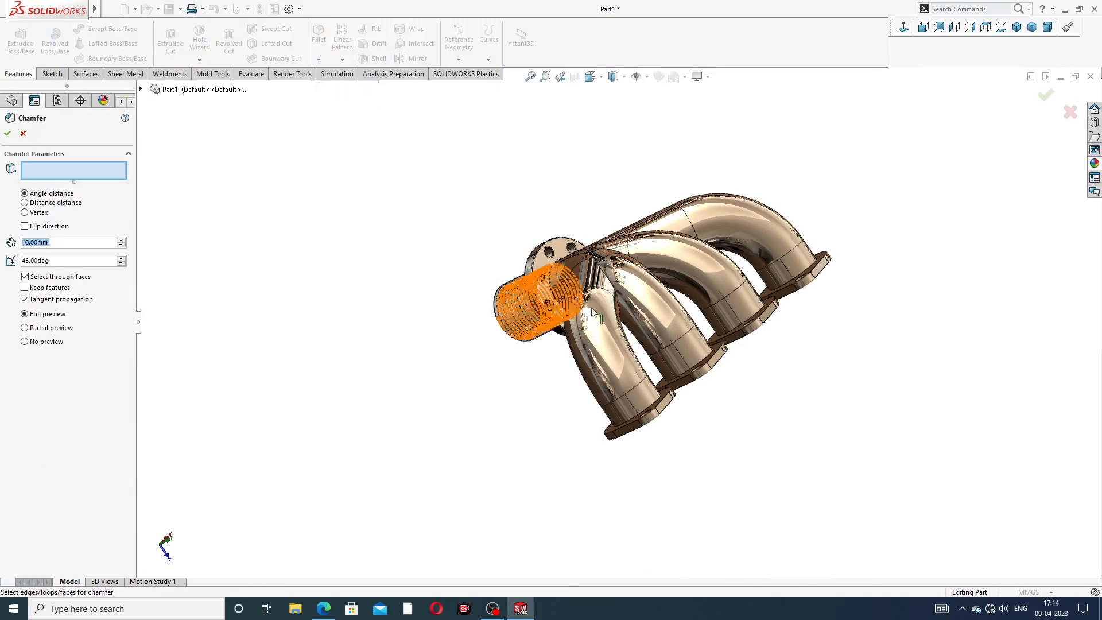
pyautogui.moveTo(593, 311); pyautogui.dragTo(577, 210, button='middle')
pyautogui.scroll(-2, 461, 269)
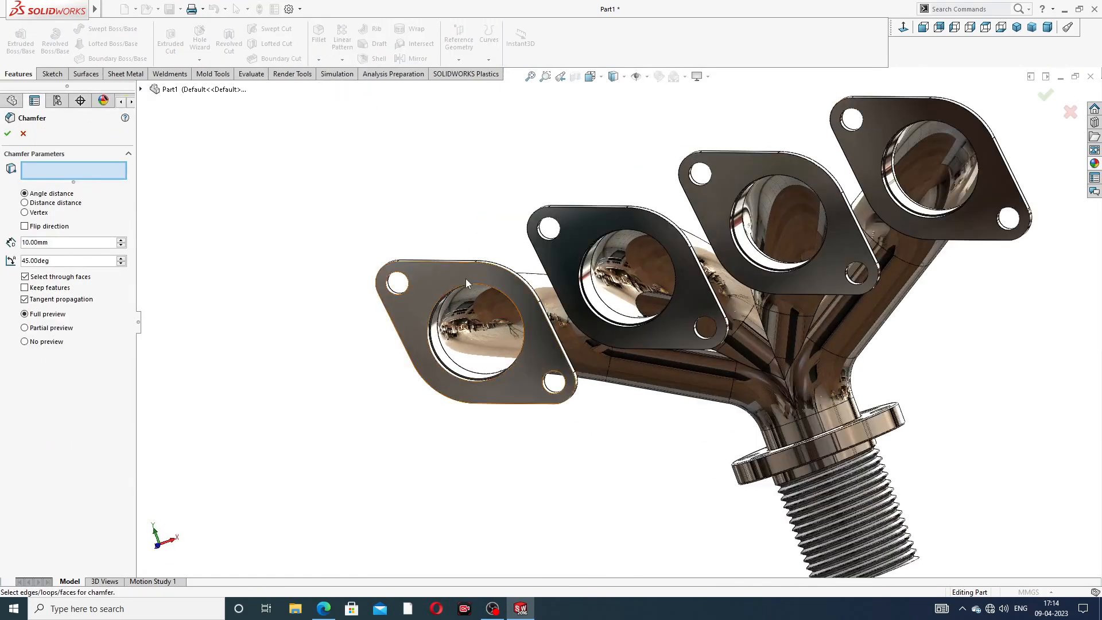
pyautogui.scroll(-4, 466, 290)
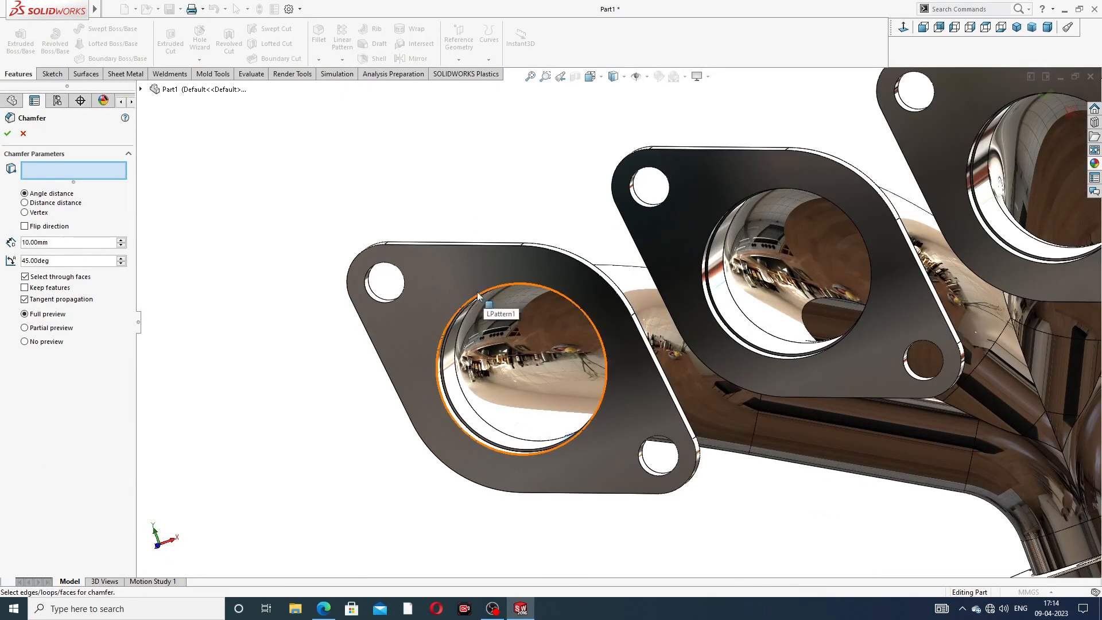
pyautogui.doubleClick(51, 242)
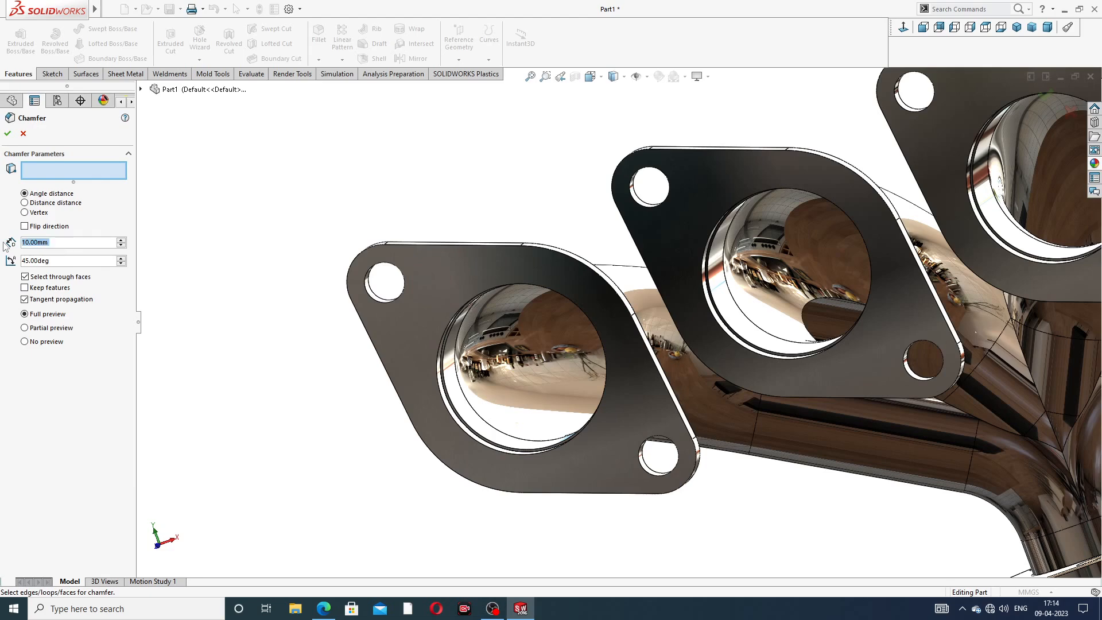
pyautogui.write('2')
pyautogui.press('Return')
pyautogui.scroll(-4, 502, 305)
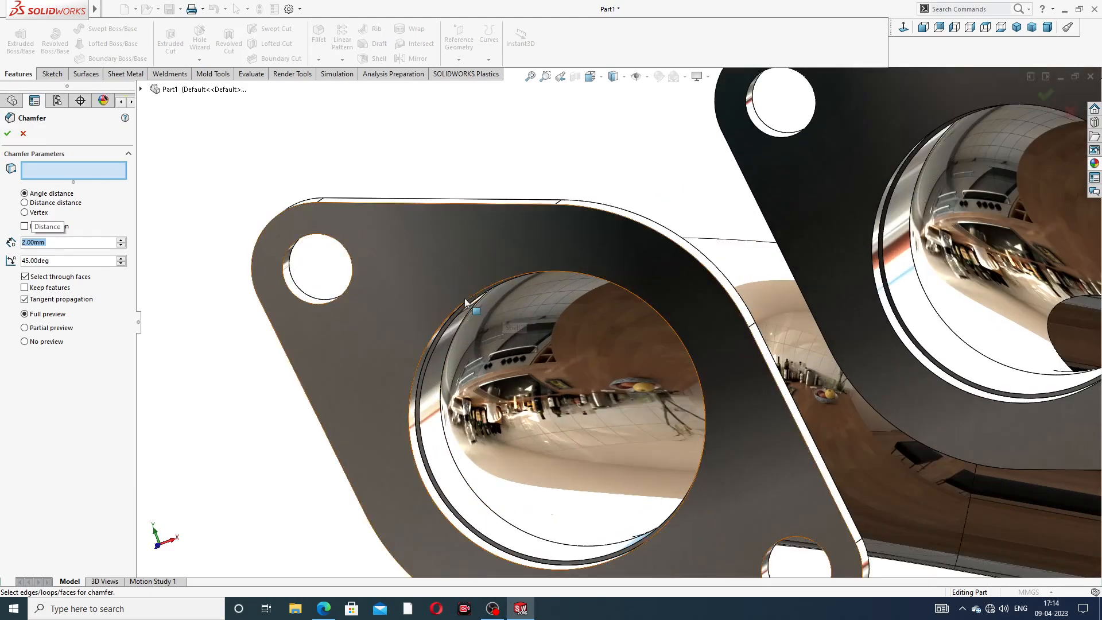
pyautogui.click(436, 323)
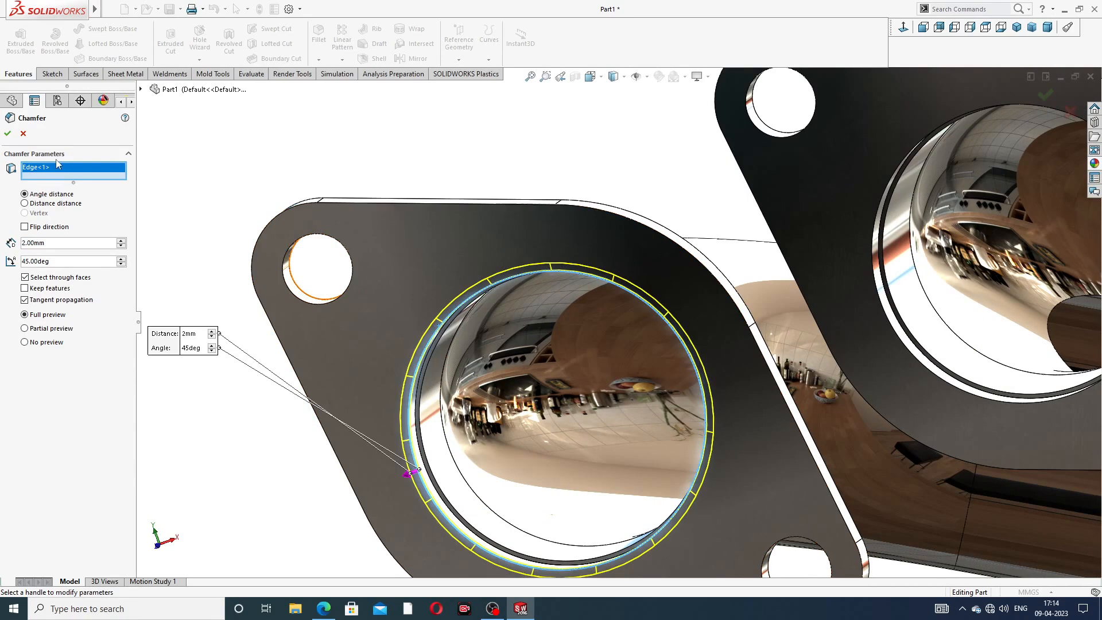
pyautogui.click(8, 134)
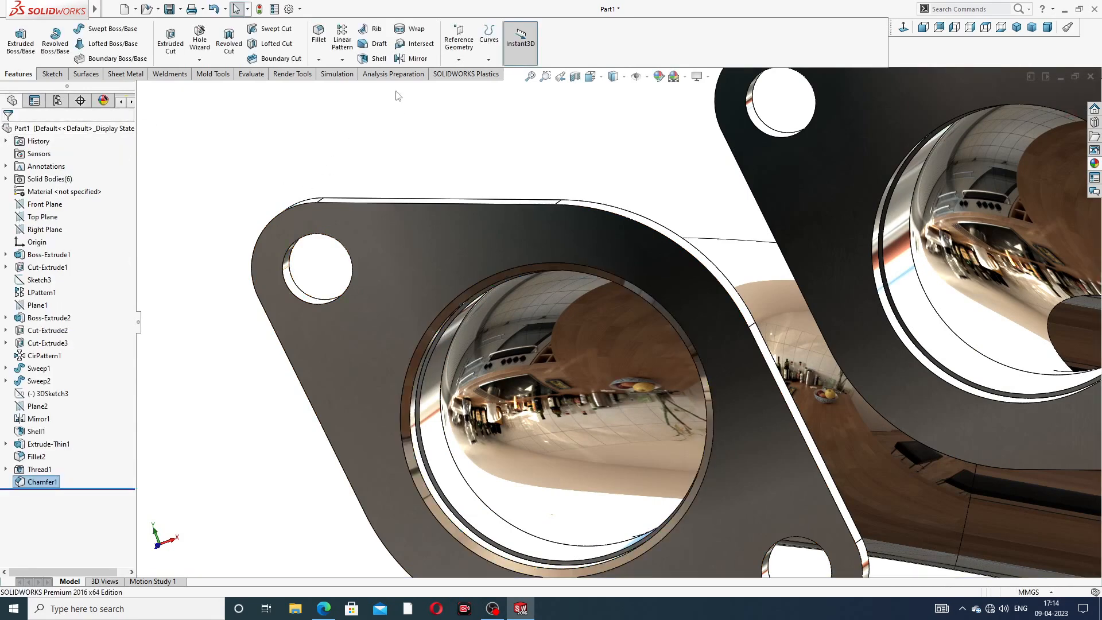
# Chamfer the bore edge of the adjacent, second inlet flange by 2 mm at 45 degrees
pyautogui.click(319, 60)
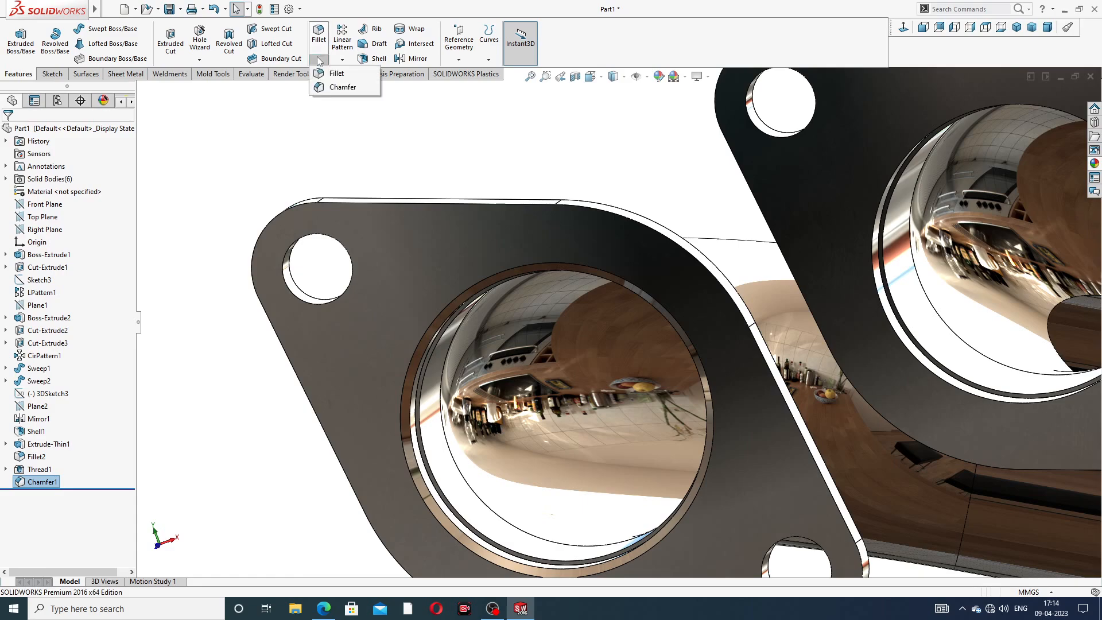
pyautogui.click(340, 87)
pyautogui.scroll(3, 912, 159)
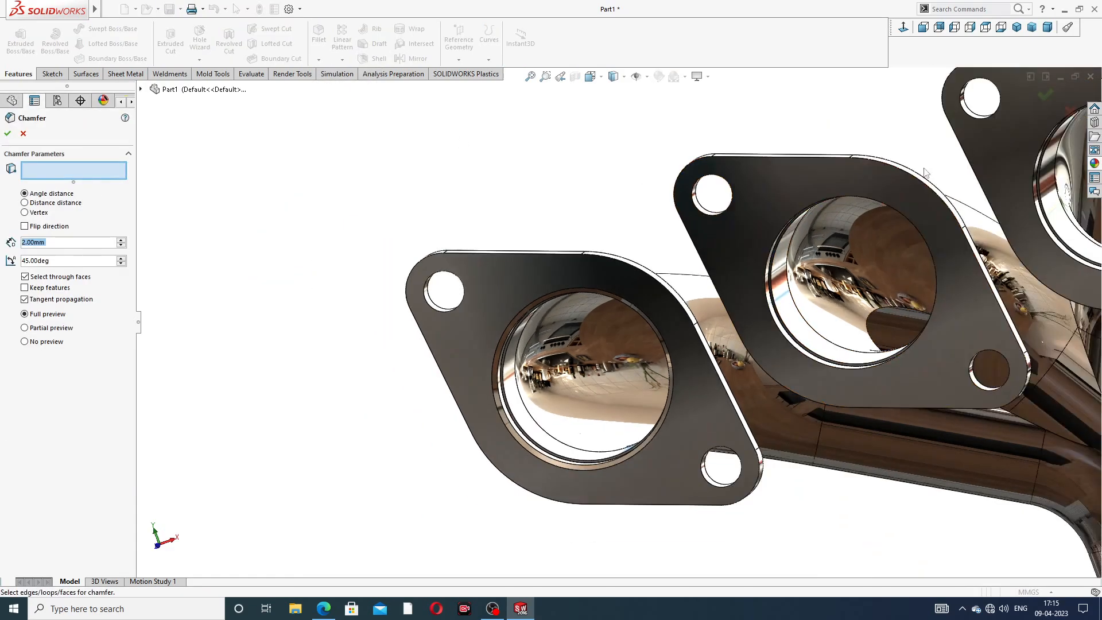
pyautogui.moveTo(904, 189); pyautogui.dragTo(906, 212, button='middle')
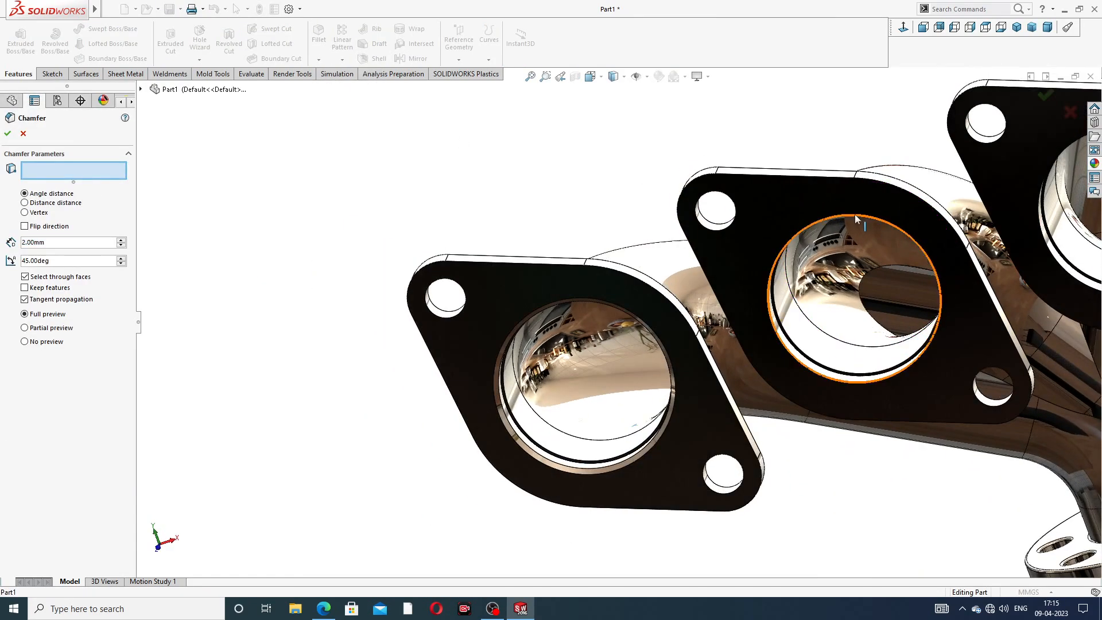
pyautogui.click(855, 215)
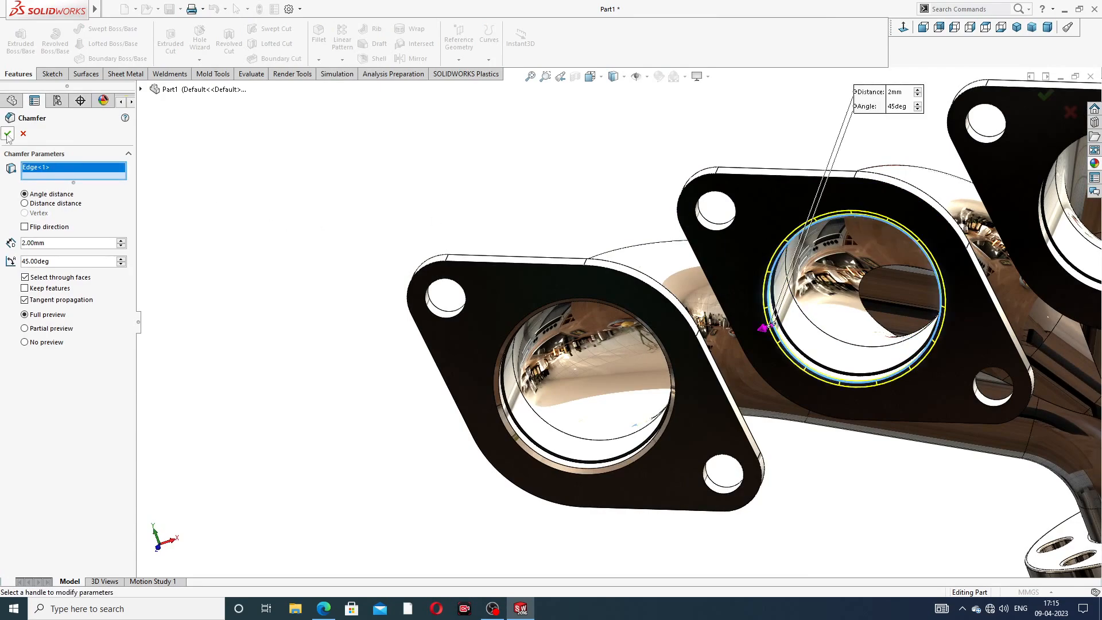
pyautogui.click(7, 135)
pyautogui.scroll(5, 820, 207)
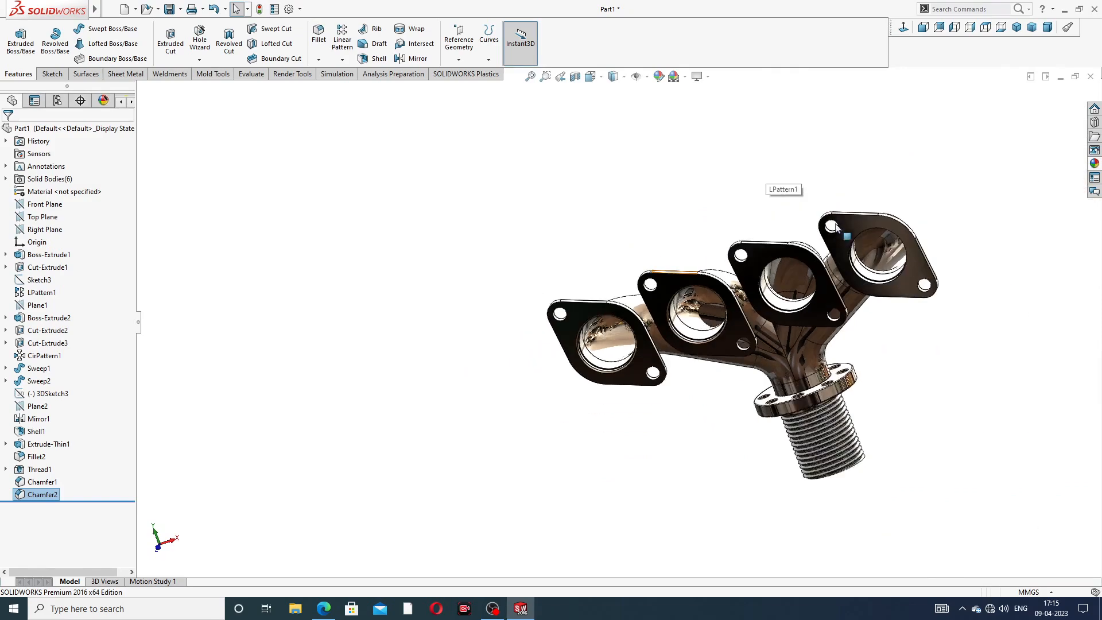
pyautogui.moveTo(835, 227); pyautogui.dragTo(863, 108, button='middle')
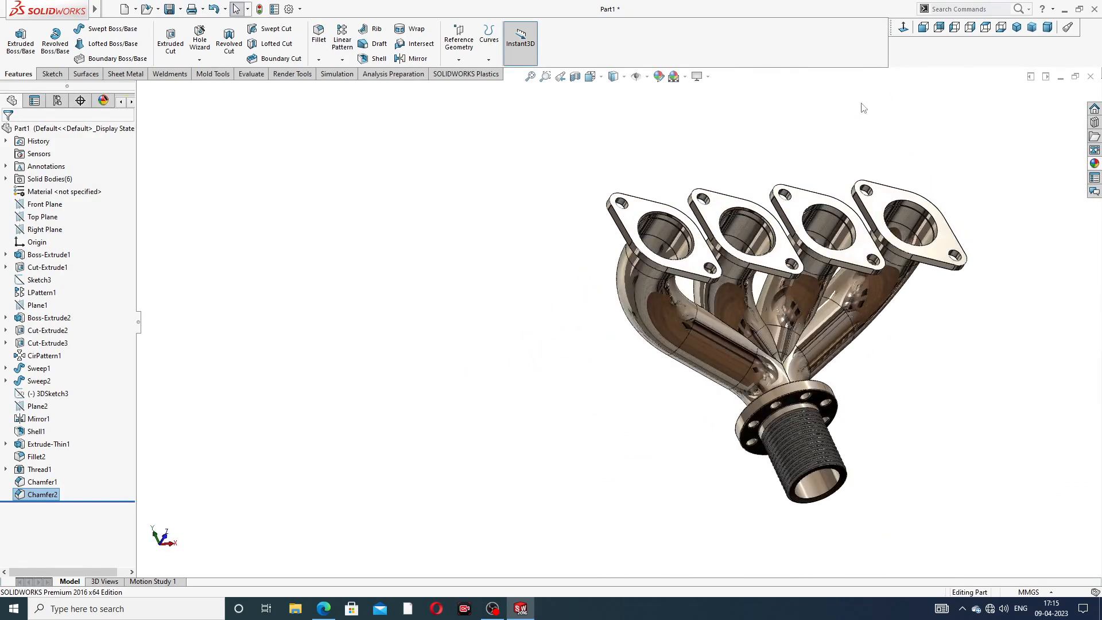
# Chamfer the outer bore edge of the third inlet flange by 2 mm at 45 degrees
pyautogui.scroll(-4, 729, 226)
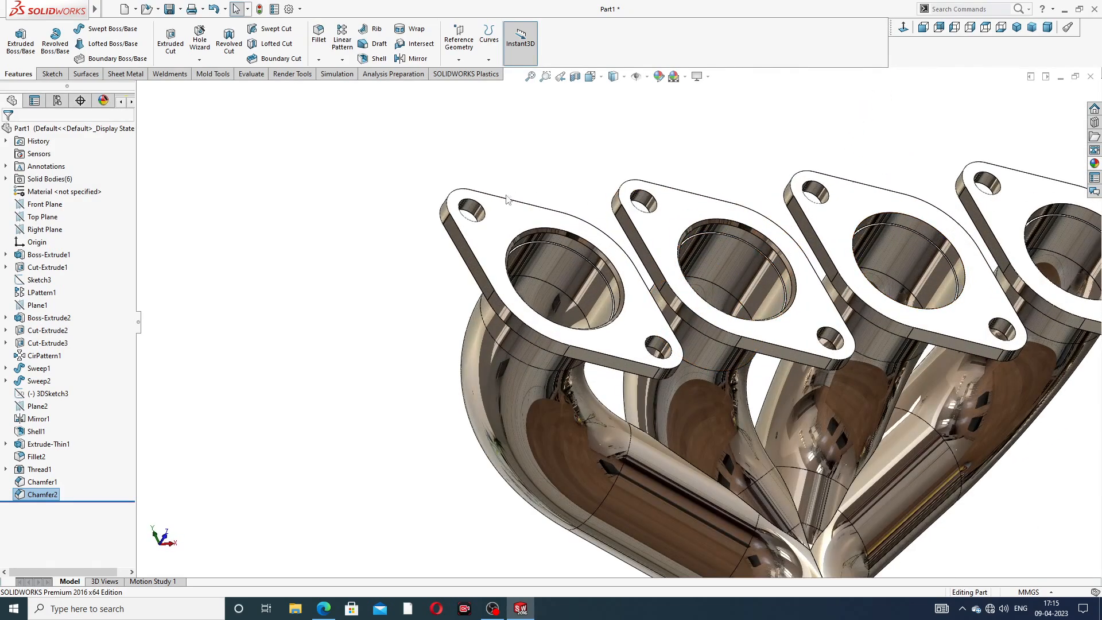
pyautogui.click(318, 60)
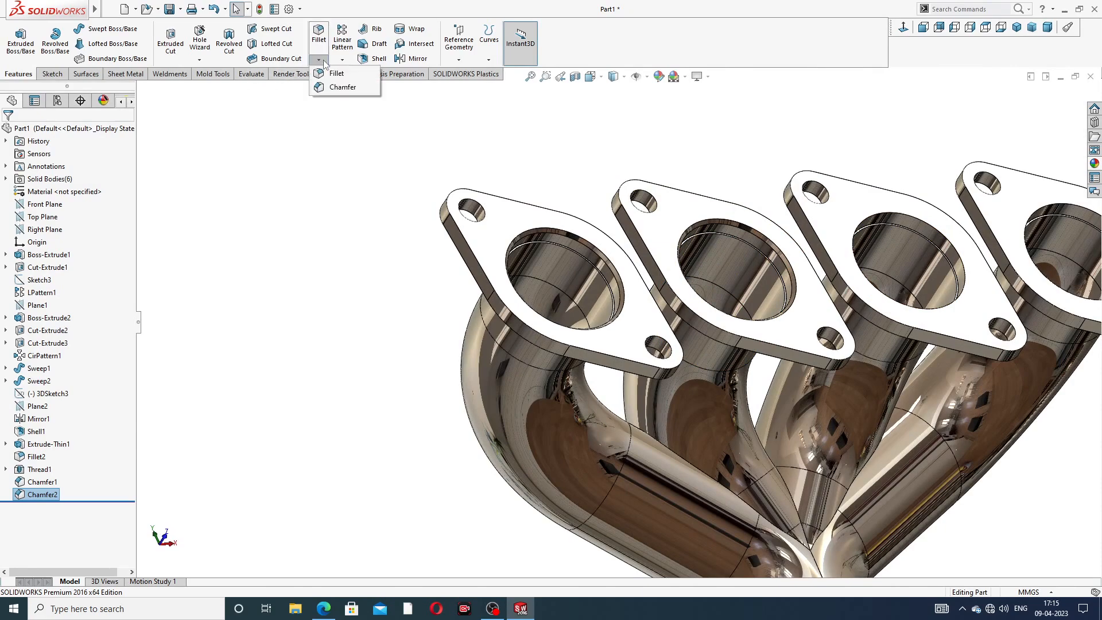
pyautogui.click(345, 89)
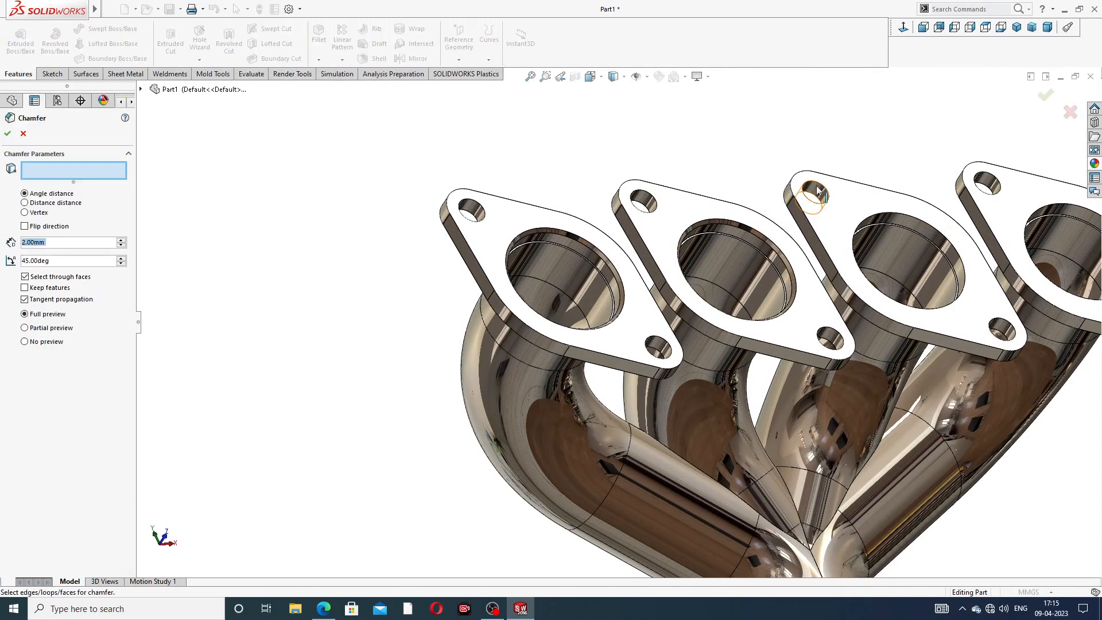
pyautogui.click(889, 213)
pyautogui.scroll(3, 955, 229)
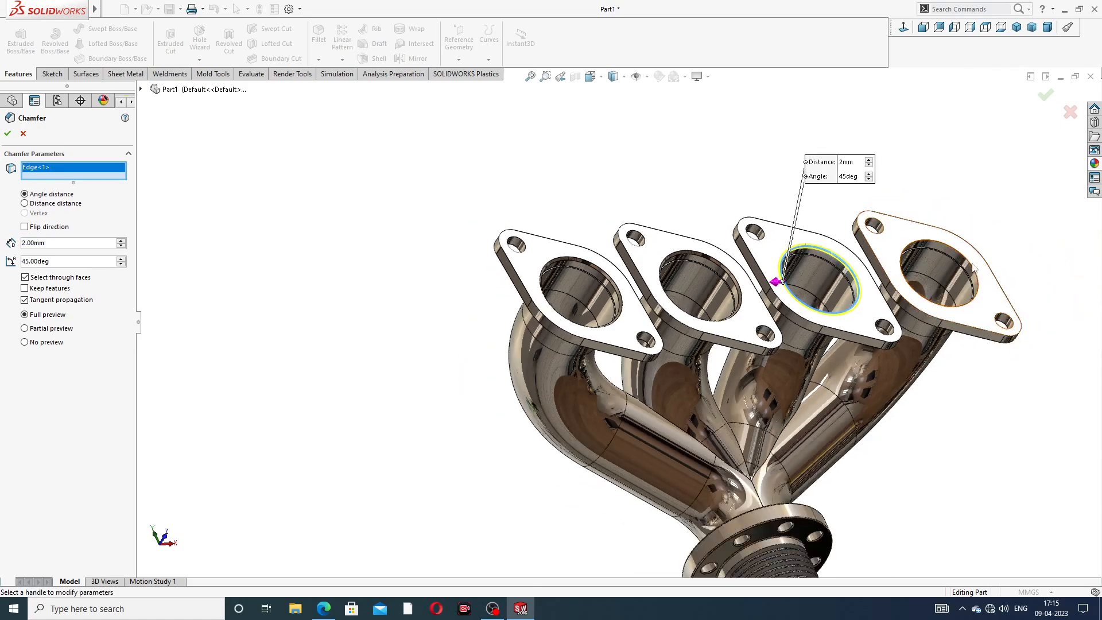
pyautogui.scroll(-4, 953, 249)
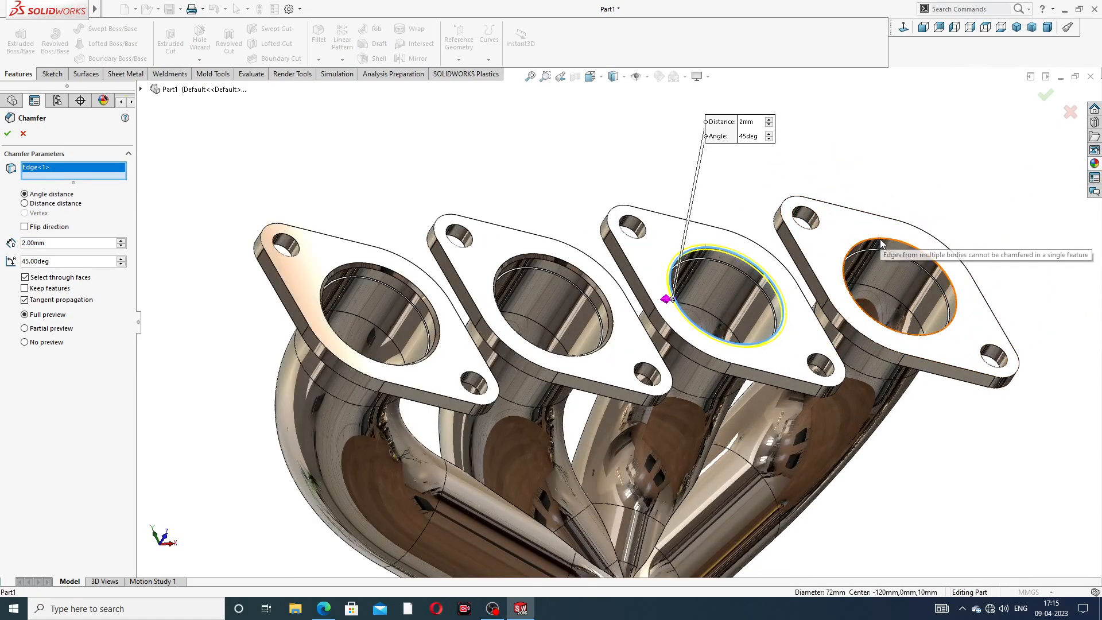
pyautogui.click(8, 133)
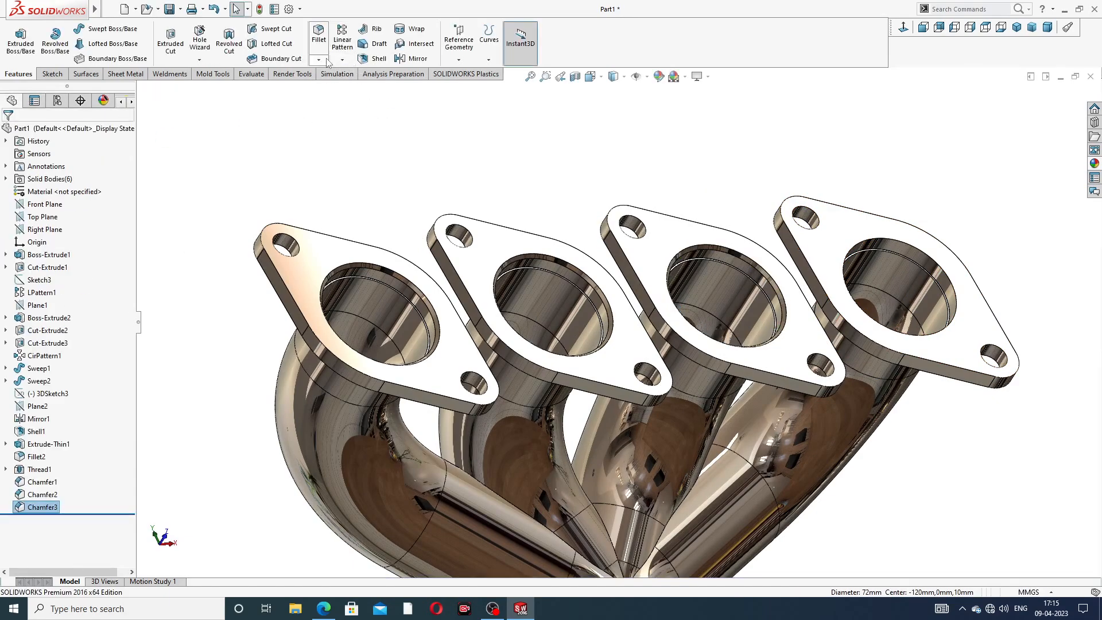
# Chamfer the outer bore edge of the fourth inlet flange, at the row's positive-X end, by 2 mm at 45 degrees
pyautogui.click(320, 60)
pyautogui.click(343, 87)
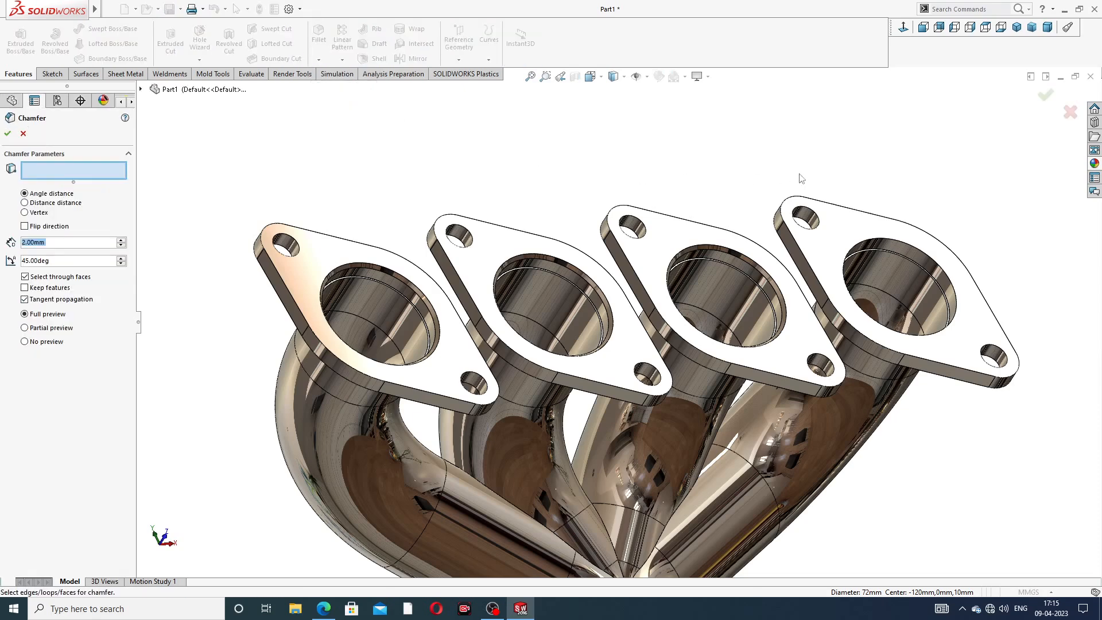
pyautogui.click(859, 242)
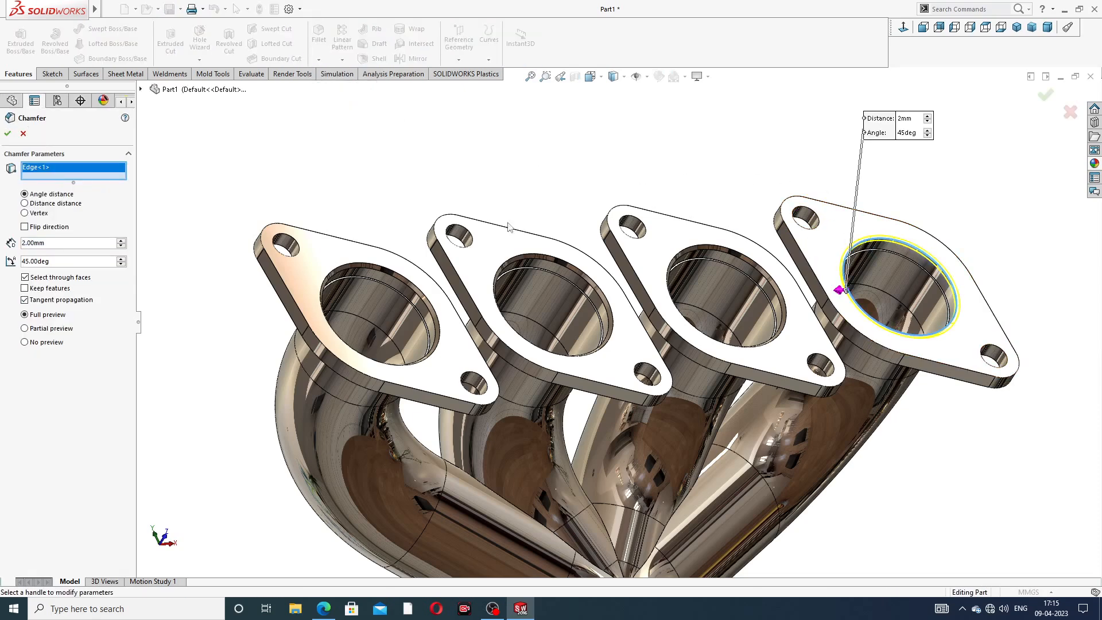
pyautogui.click(8, 133)
# Fillet the edges of the front and back faces of the inlet flange at the negative-X end with a 1 mm radius
pyautogui.scroll(3, 701, 195)
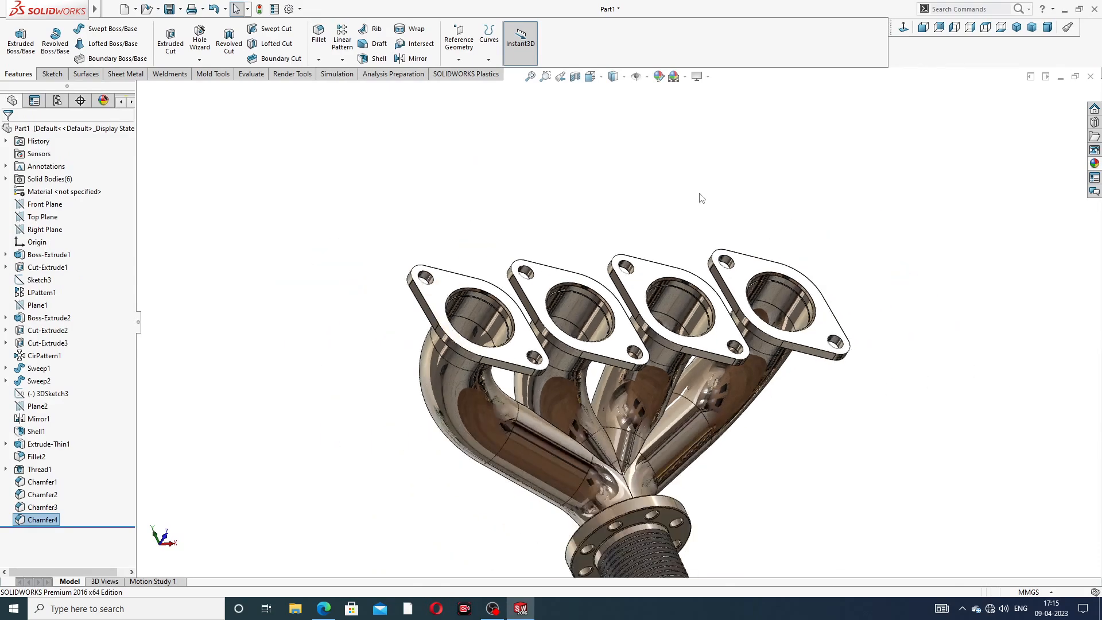
pyautogui.moveTo(701, 198); pyautogui.dragTo(655, 239, button='middle')
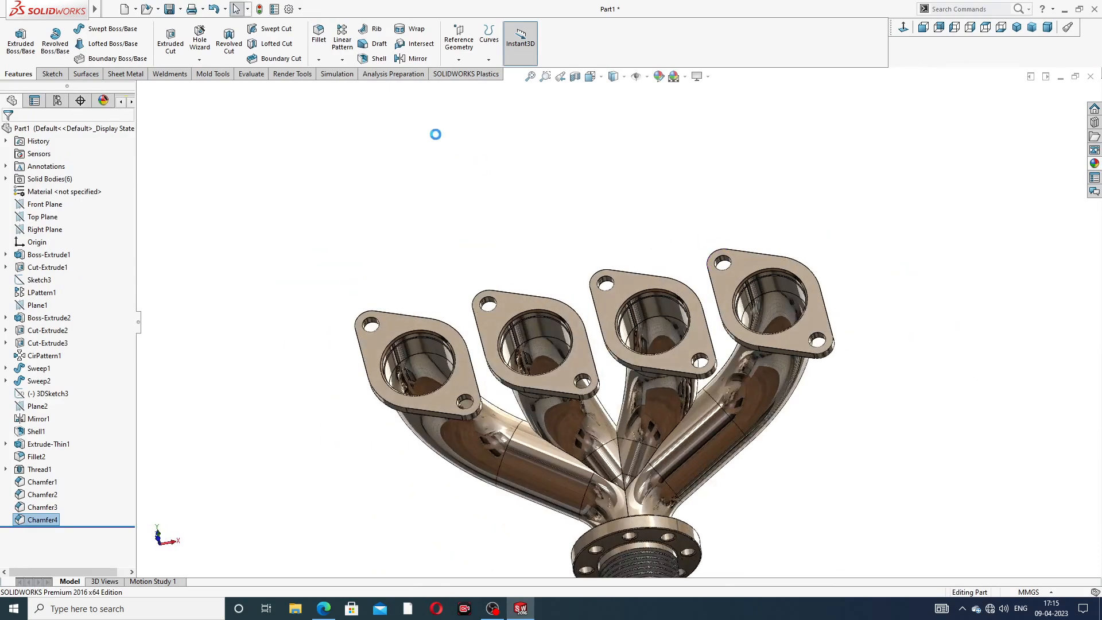
pyautogui.click(318, 59)
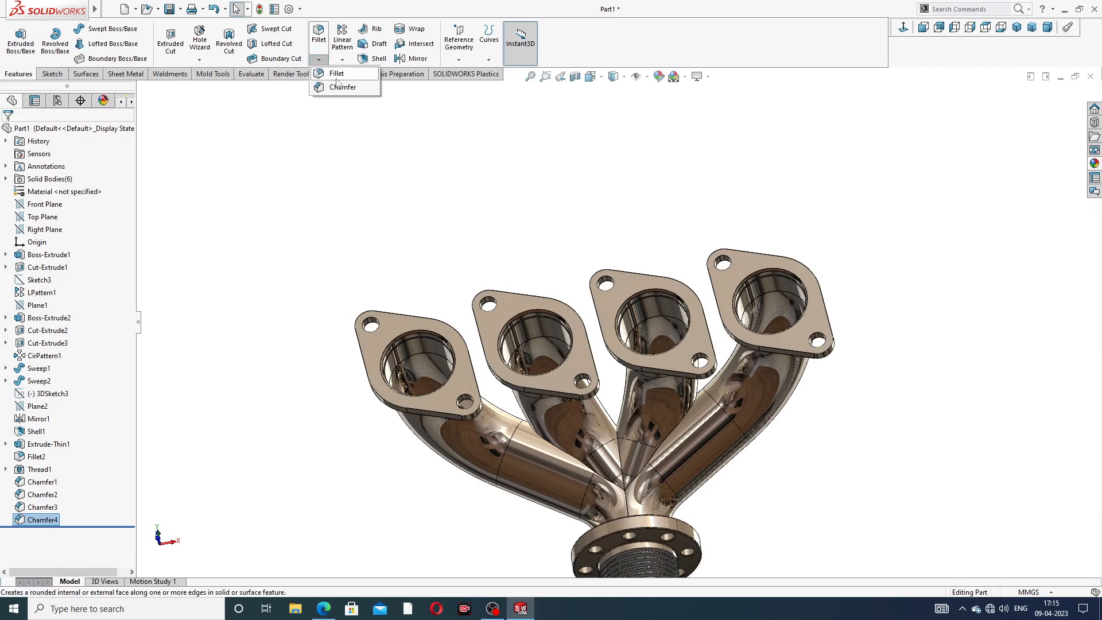
pyautogui.click(336, 77)
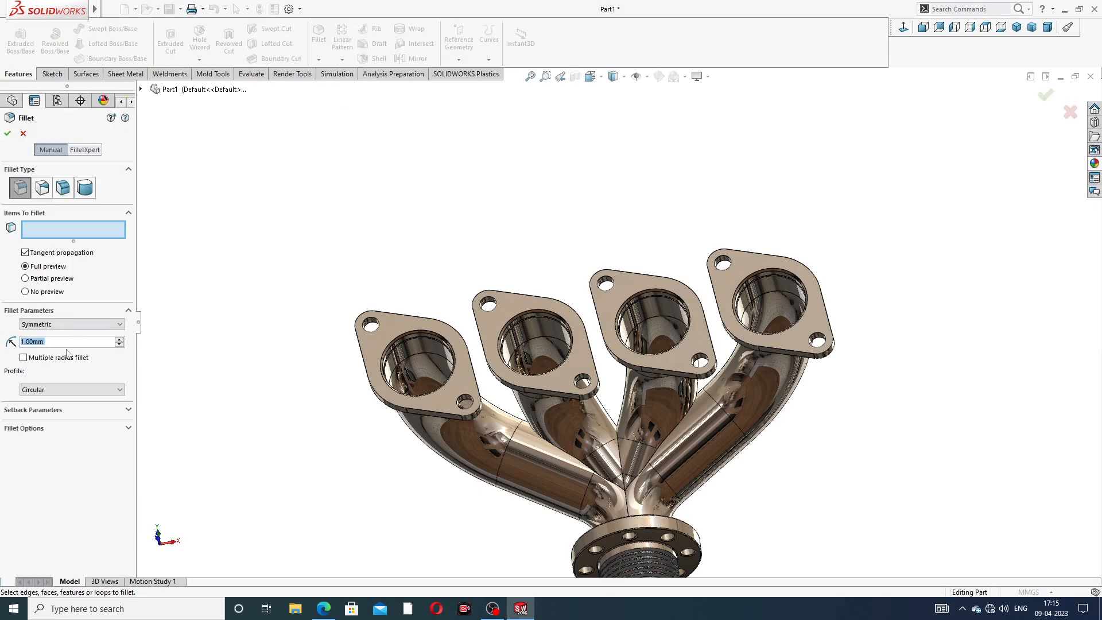
pyautogui.click(392, 325)
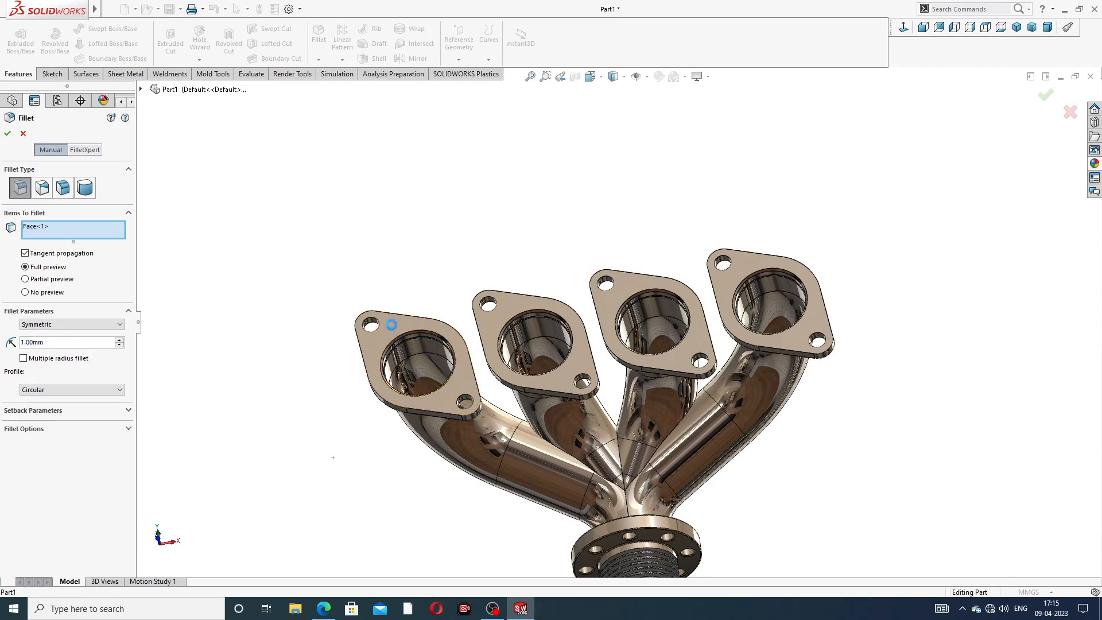
pyautogui.moveTo(418, 301); pyautogui.dragTo(512, 268, button='middle')
pyautogui.scroll(-3, 468, 299)
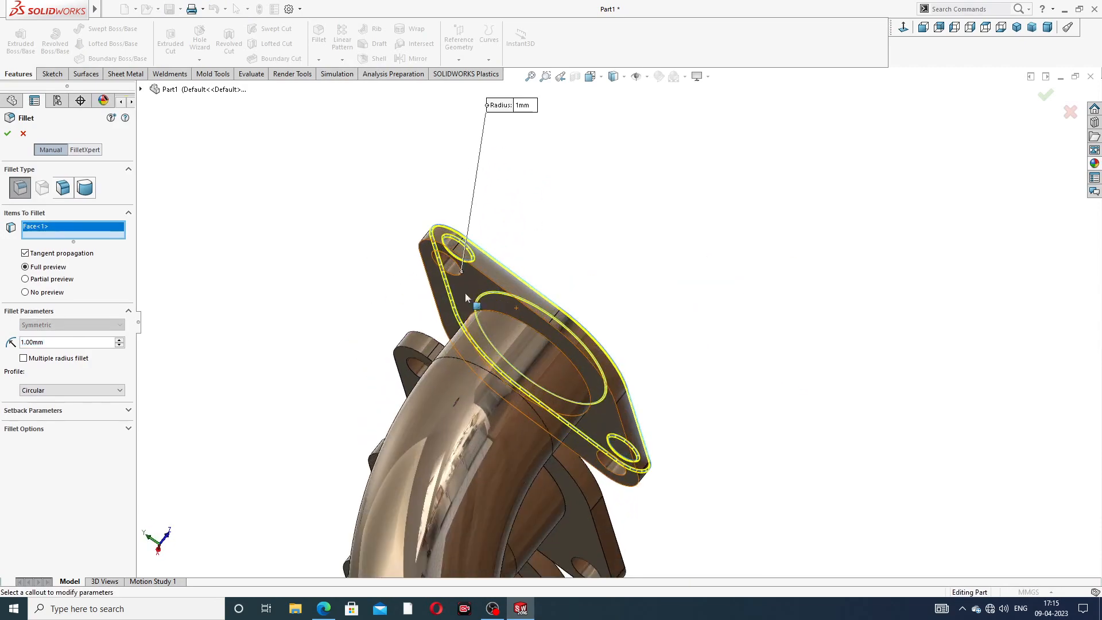
pyautogui.click(474, 287)
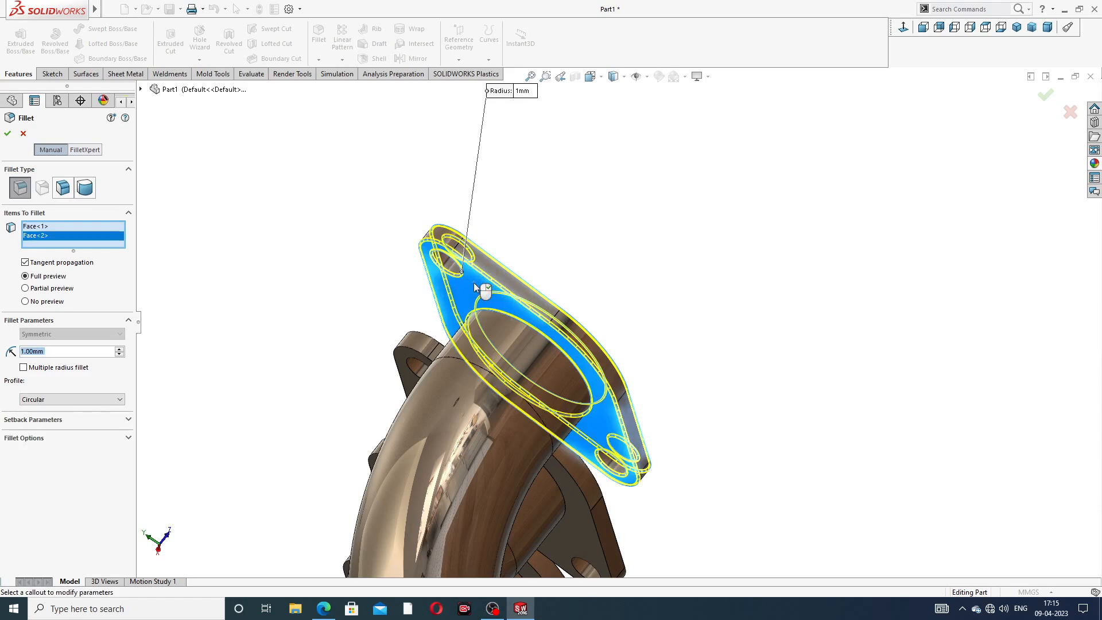
pyautogui.click(8, 133)
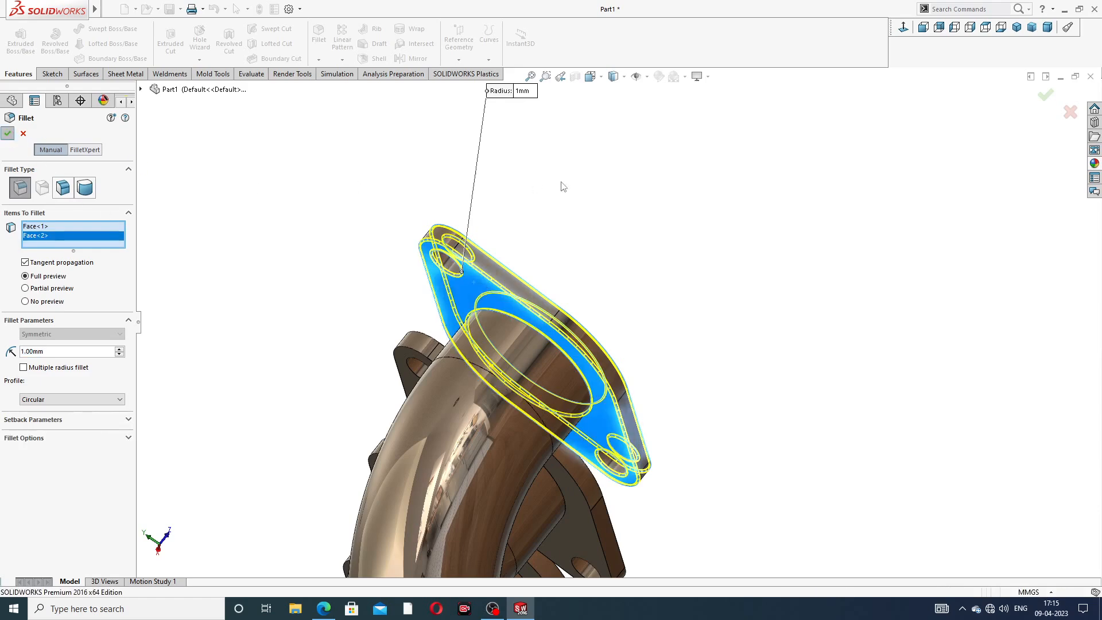
# Fillet the edges of the second inlet flange's front and back faces with a 1 mm radius
pyautogui.moveTo(562, 187); pyautogui.dragTo(494, 446, button='middle')
pyautogui.scroll(-6, 495, 447)
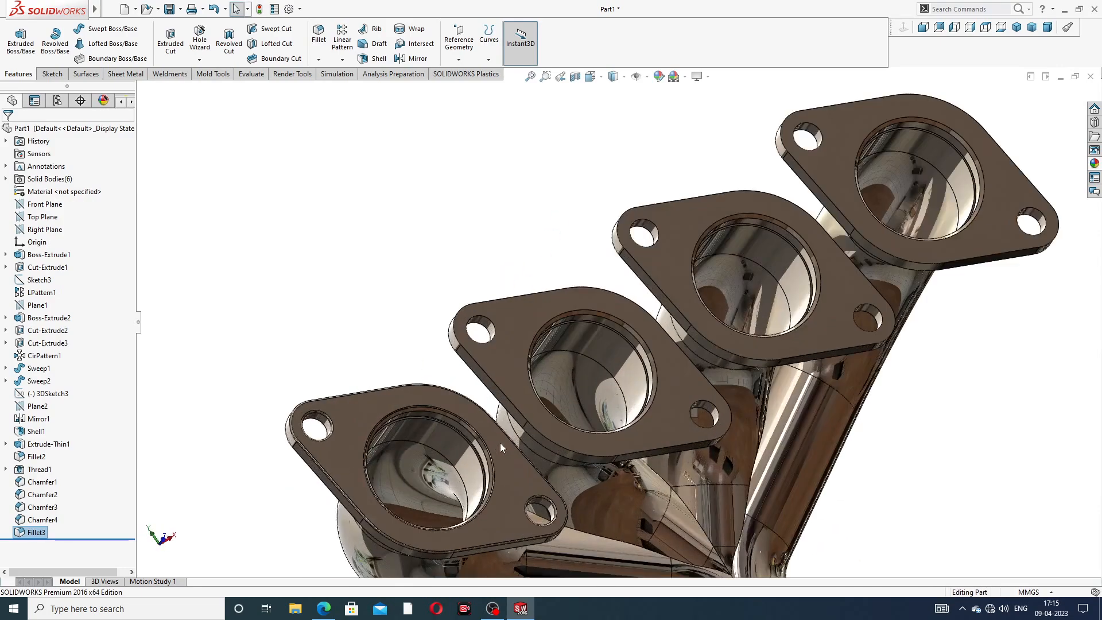
pyautogui.click(318, 35)
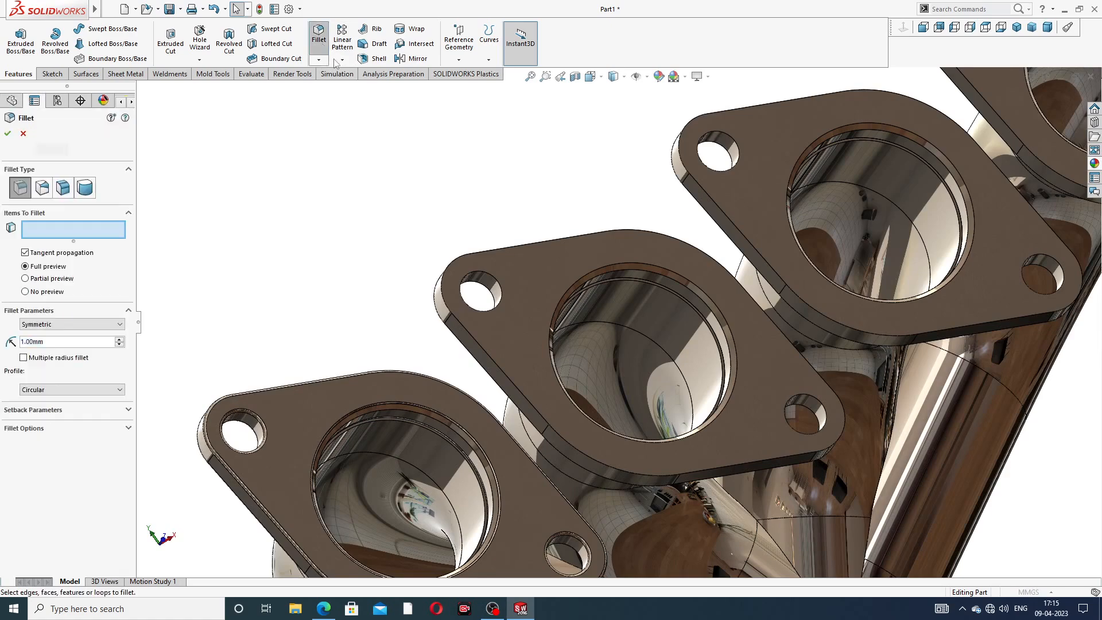
pyautogui.click(543, 270)
pyautogui.scroll(2, 565, 296)
pyautogui.moveTo(572, 310)
pyautogui.mouseDown(button='middle')
pyautogui.moveTo(664, 214)
pyautogui.moveTo(586, 315)
pyautogui.mouseUp(button='middle')
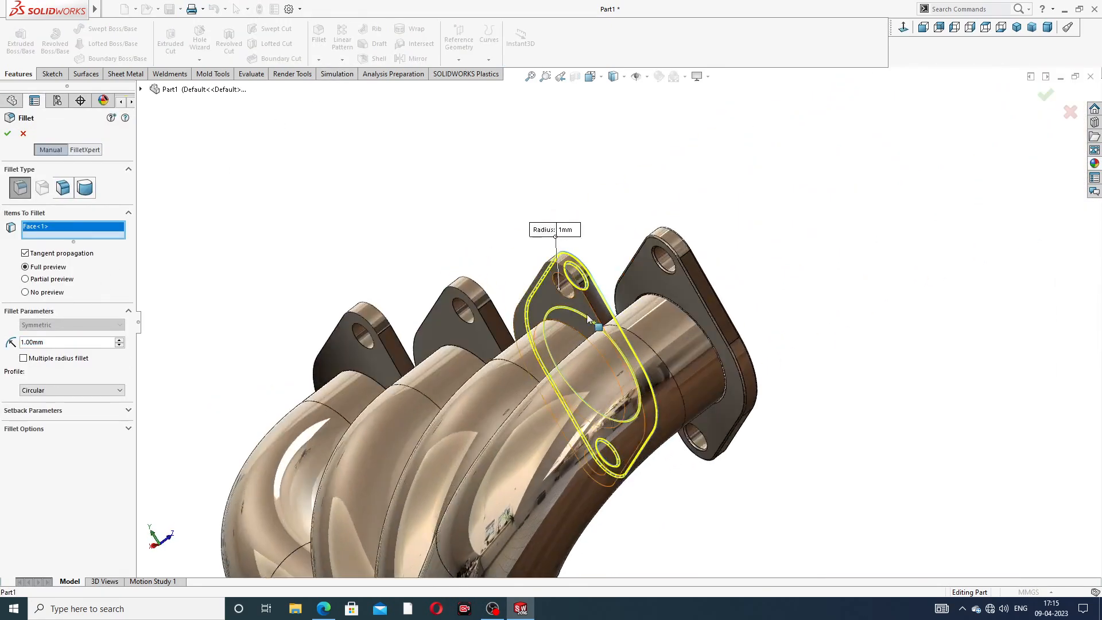
pyautogui.scroll(-4, 573, 290)
pyautogui.click(574, 291)
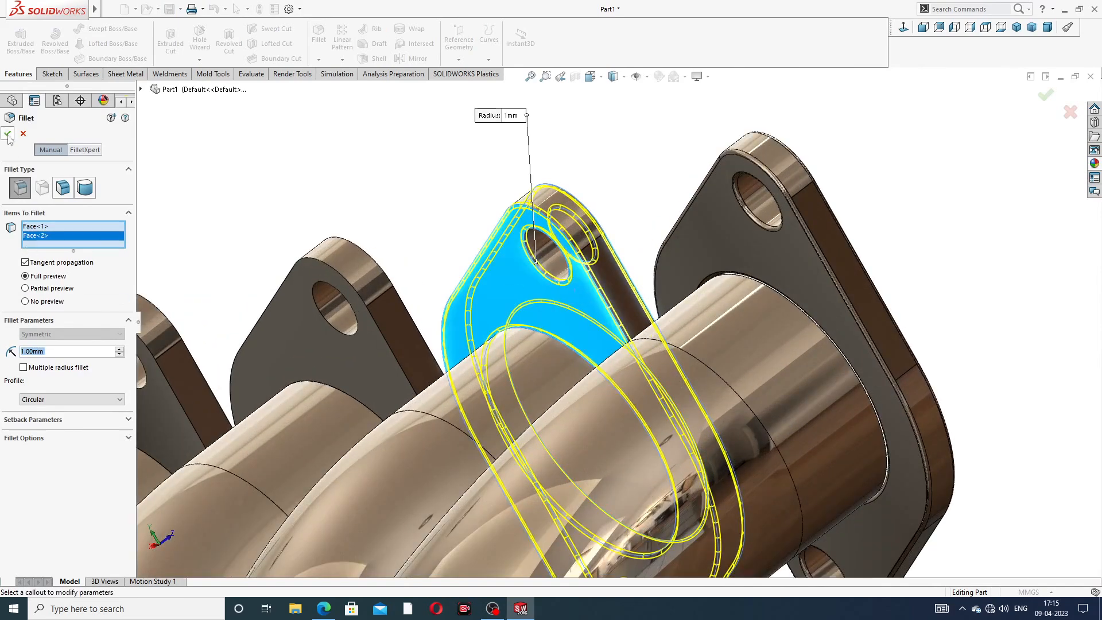
pyautogui.click(8, 134)
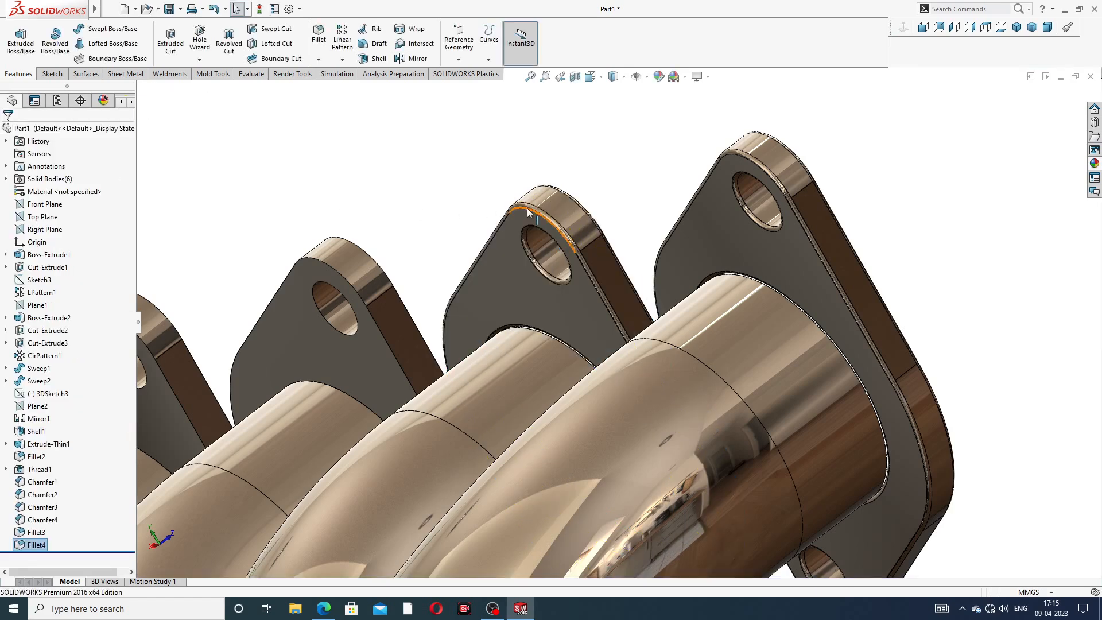
# Round the edges around both faces of the third inlet flange with a 1 mm fillet
pyautogui.scroll(3, 527, 208)
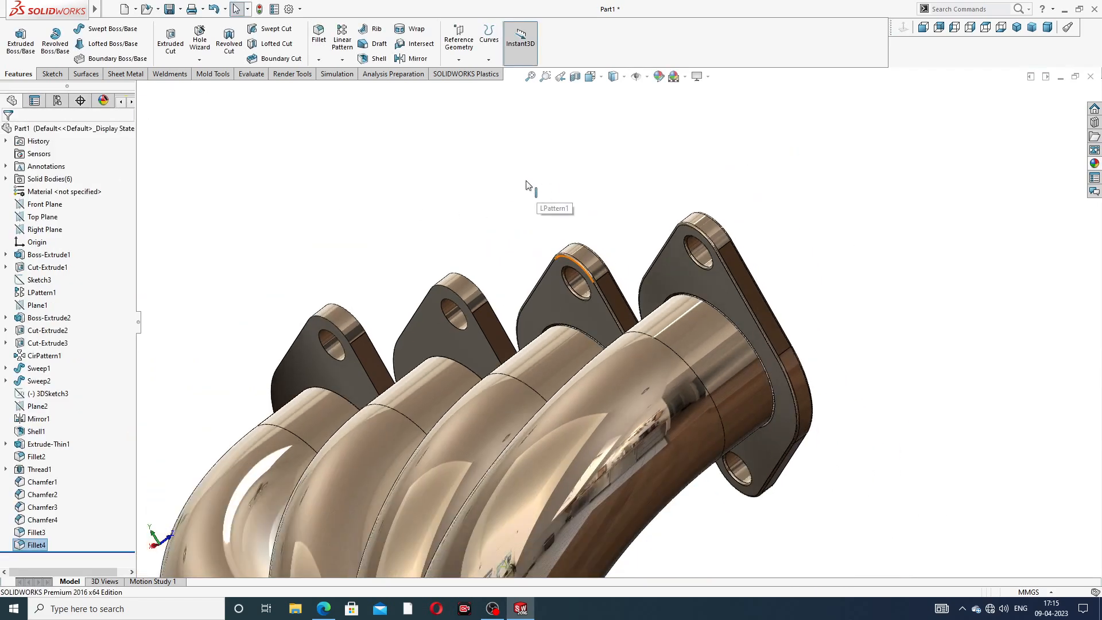
pyautogui.click(318, 37)
pyautogui.click(436, 325)
pyautogui.moveTo(436, 325); pyautogui.dragTo(379, 401, button='middle')
pyautogui.scroll(-3, 346, 457)
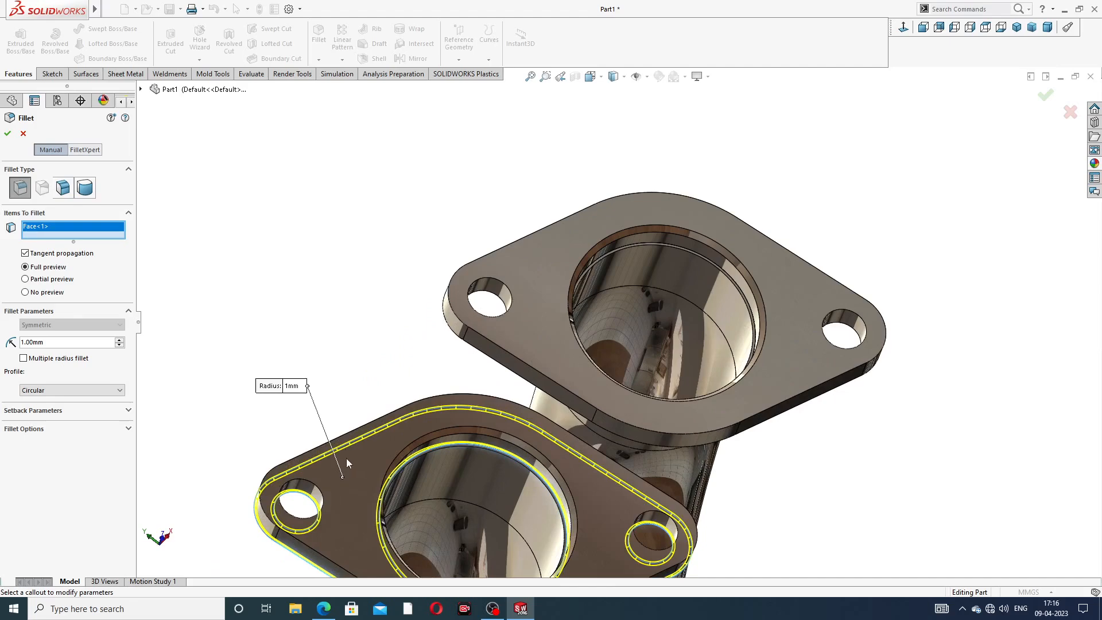
pyautogui.click(352, 458)
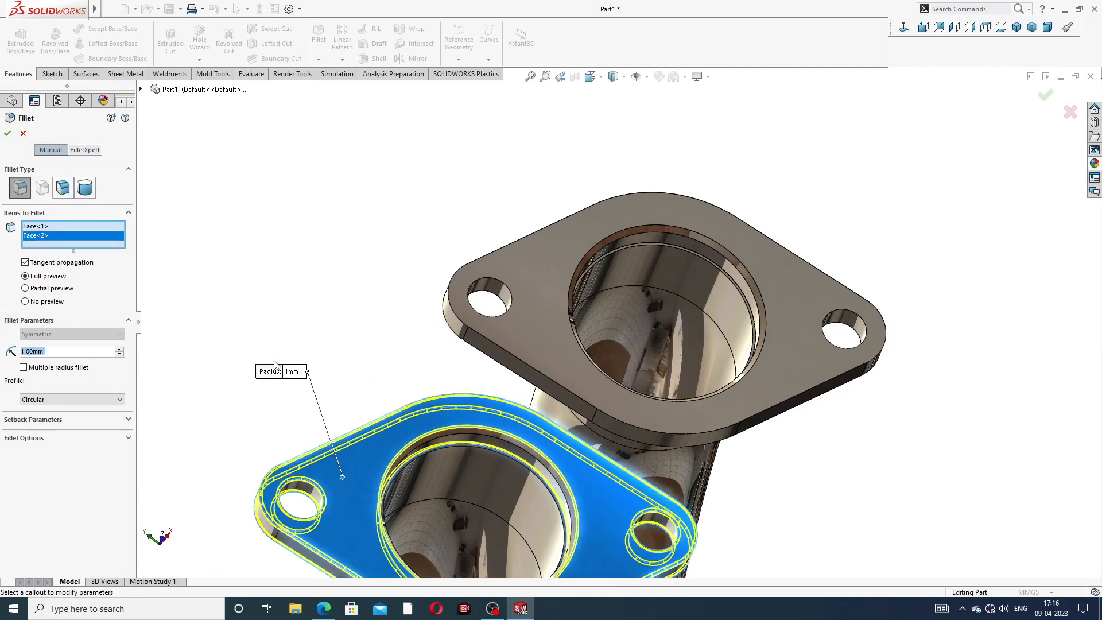
pyautogui.click(7, 134)
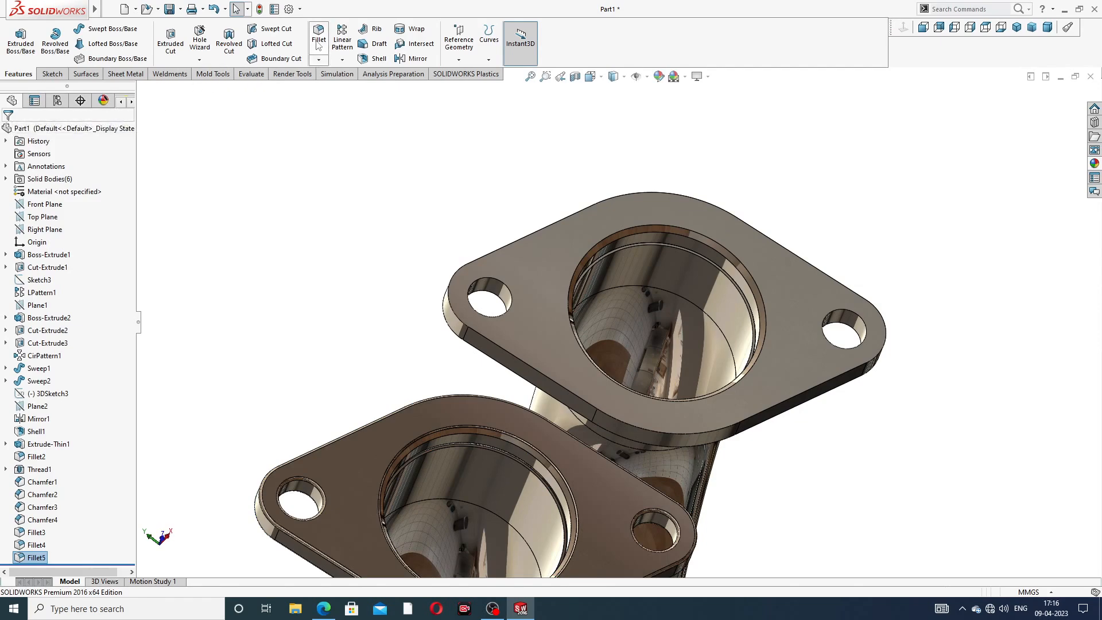
# Add a 1 mm fillet to the edges of both faces of the inlet flange at the positive-X end
pyautogui.click(318, 35)
pyautogui.click(561, 237)
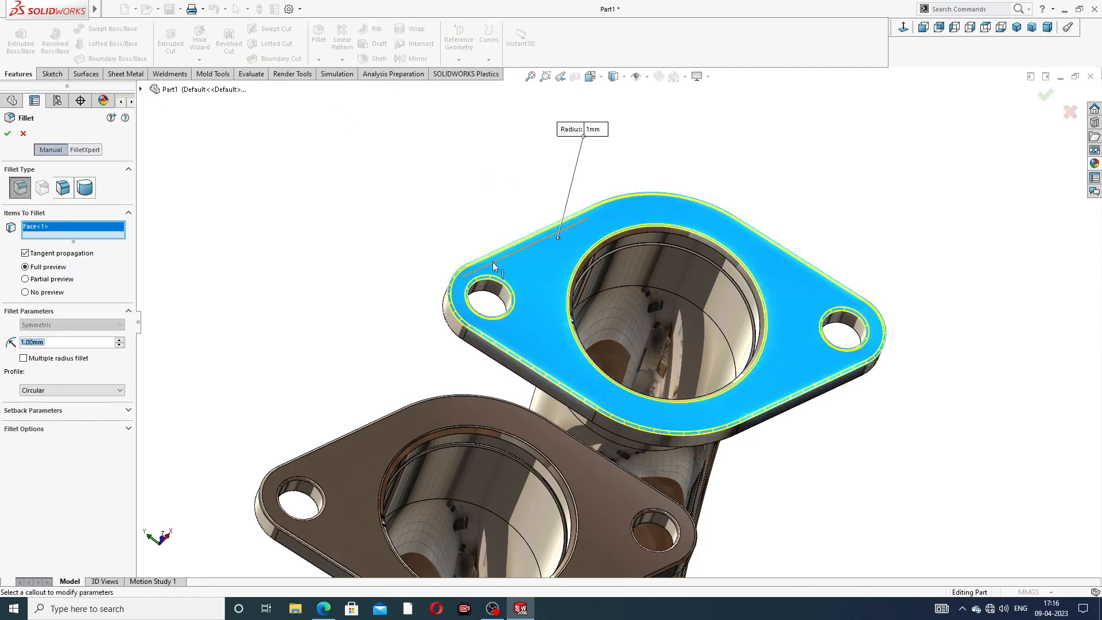
pyautogui.moveTo(523, 265); pyautogui.dragTo(549, 281, button='middle')
pyautogui.click(502, 284)
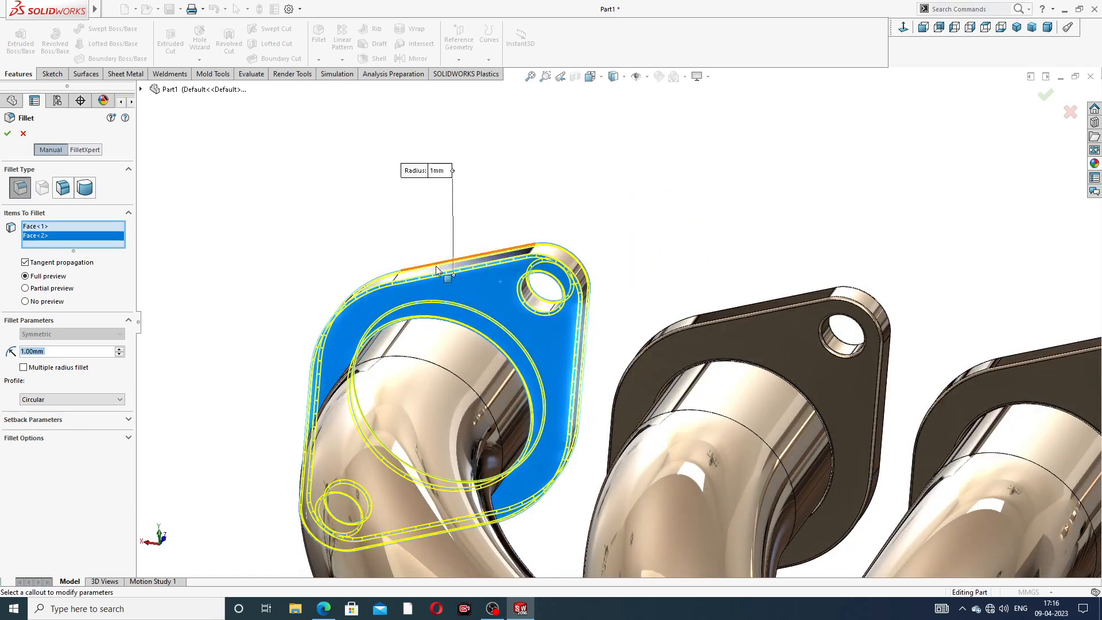
pyautogui.click(8, 133)
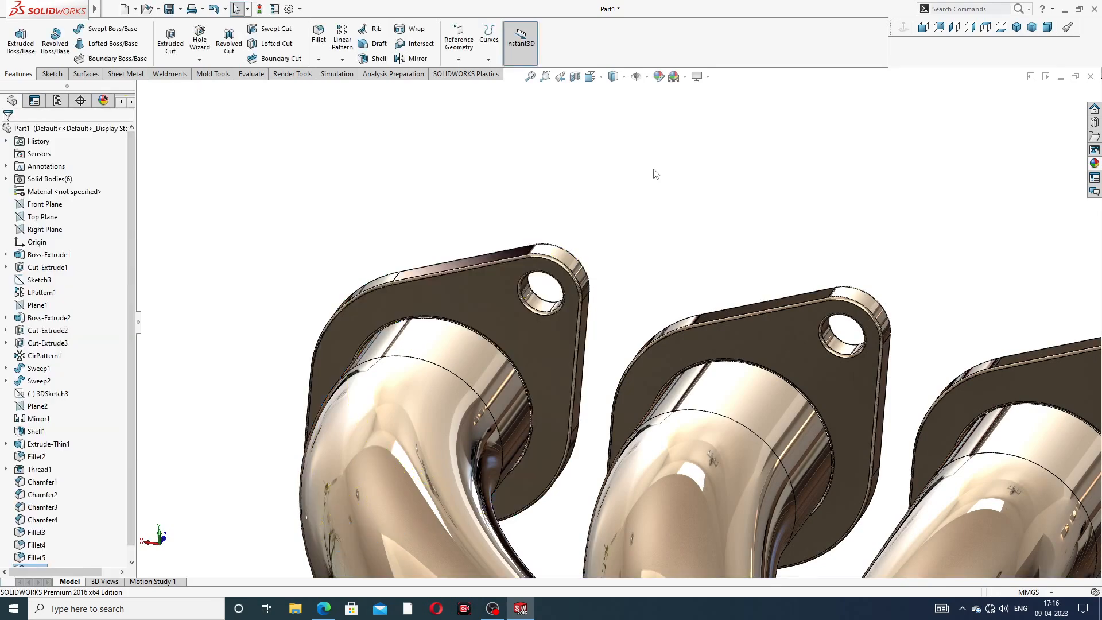
# Inspect the manifold from several sides, including the isometric, back and front views
pyautogui.scroll(3, 666, 179)
pyautogui.scroll(5, 699, 197)
pyautogui.moveTo(620, 351); pyautogui.dragTo(642, 484, button='middle')
pyautogui.scroll(-4, 659, 479)
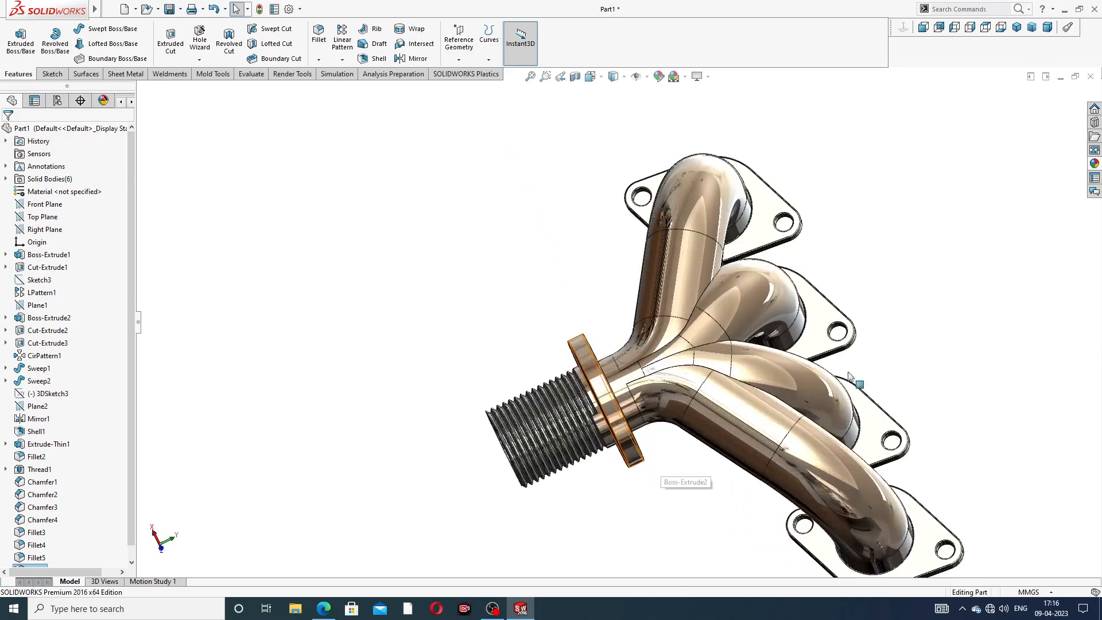
pyautogui.click(1016, 27)
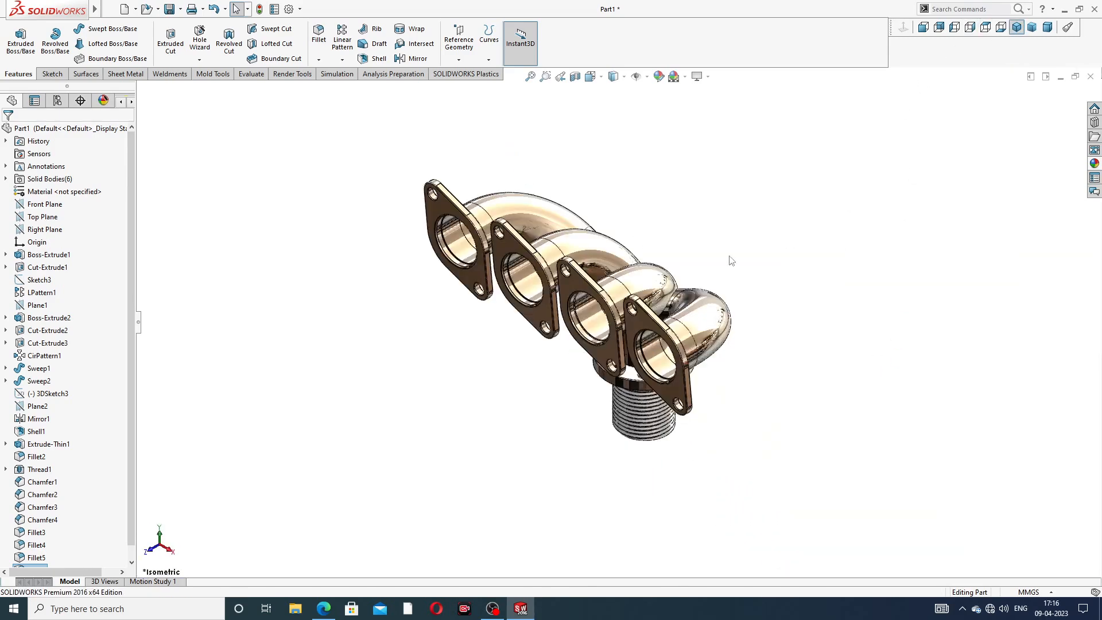
pyautogui.moveTo(728, 256); pyautogui.dragTo(510, 291, button='middle')
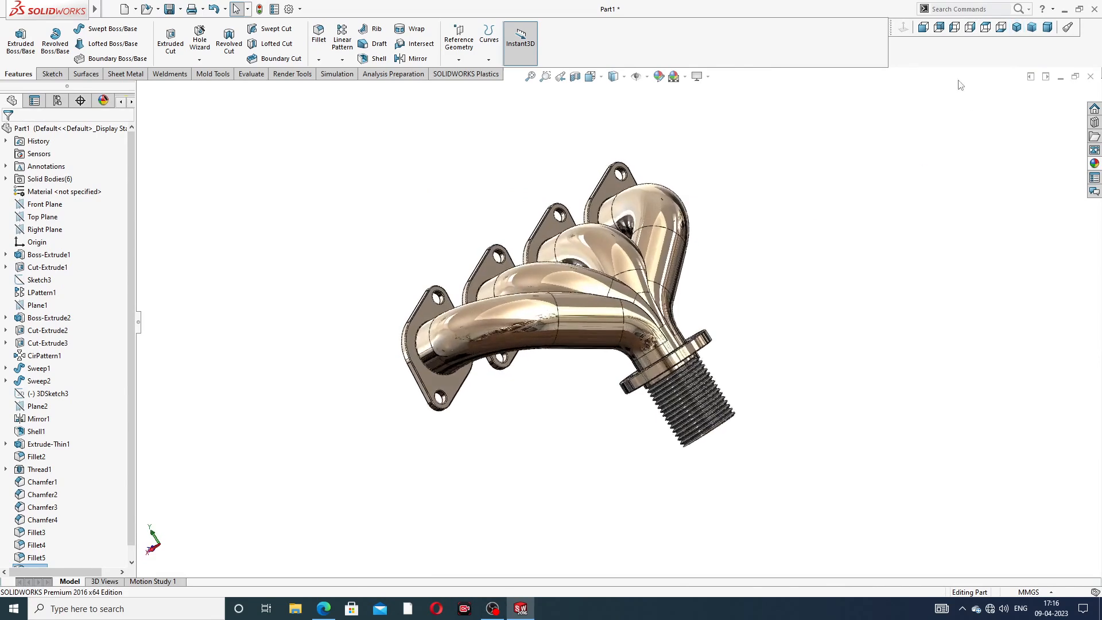
pyautogui.click(940, 28)
pyautogui.click(939, 27)
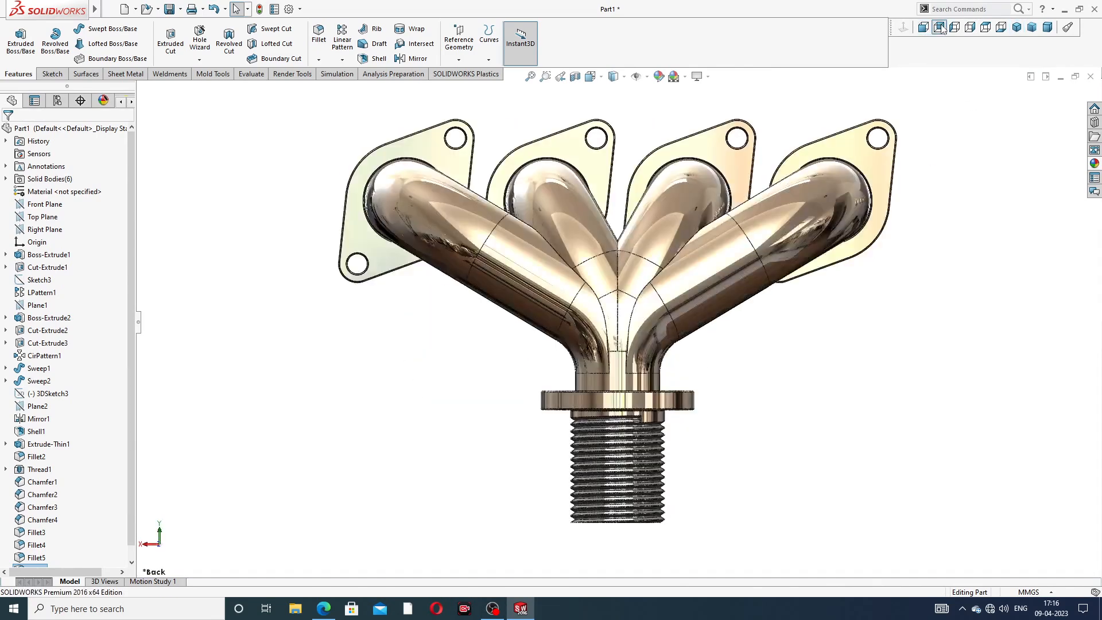
pyautogui.click(923, 27)
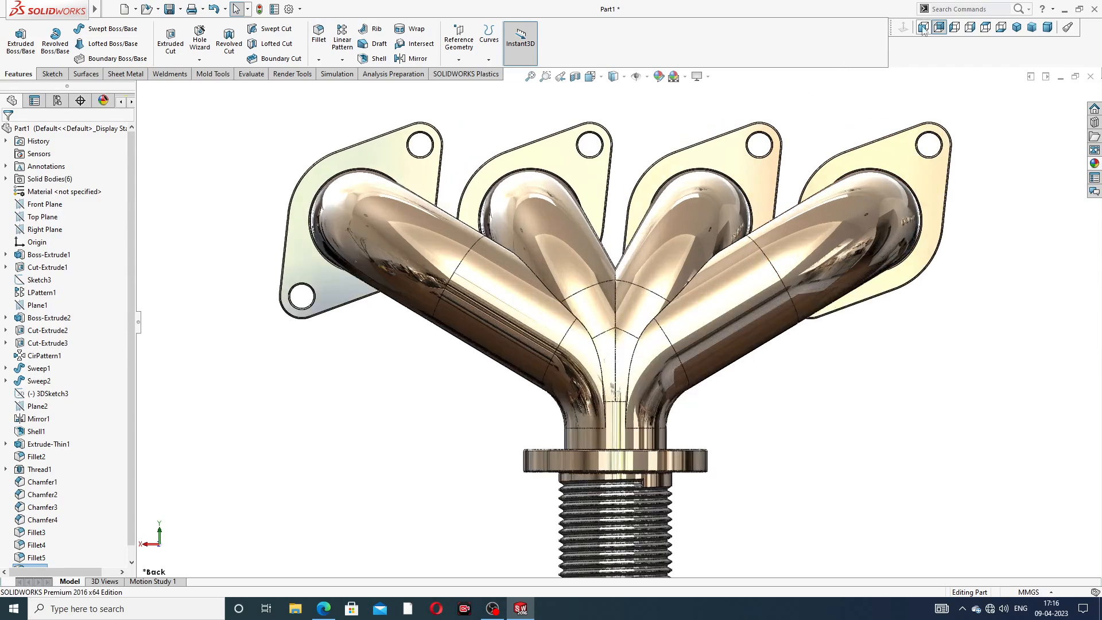
pyautogui.click(924, 27)
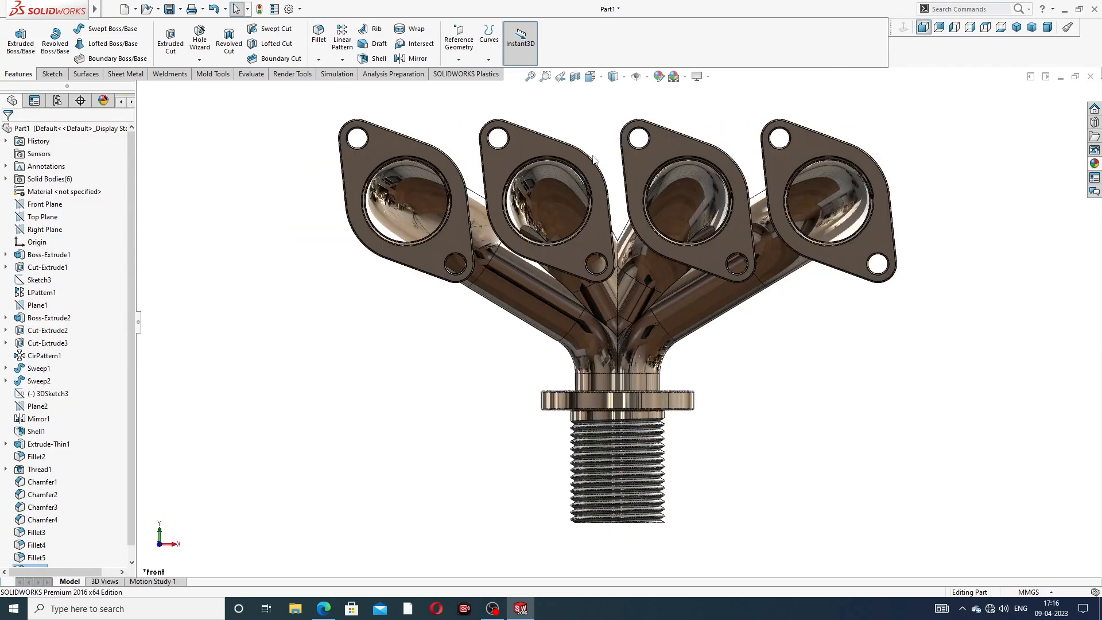
pyautogui.scroll(2, 625, 179)
pyautogui.moveTo(692, 288); pyautogui.dragTo(665, 301, button='middle')
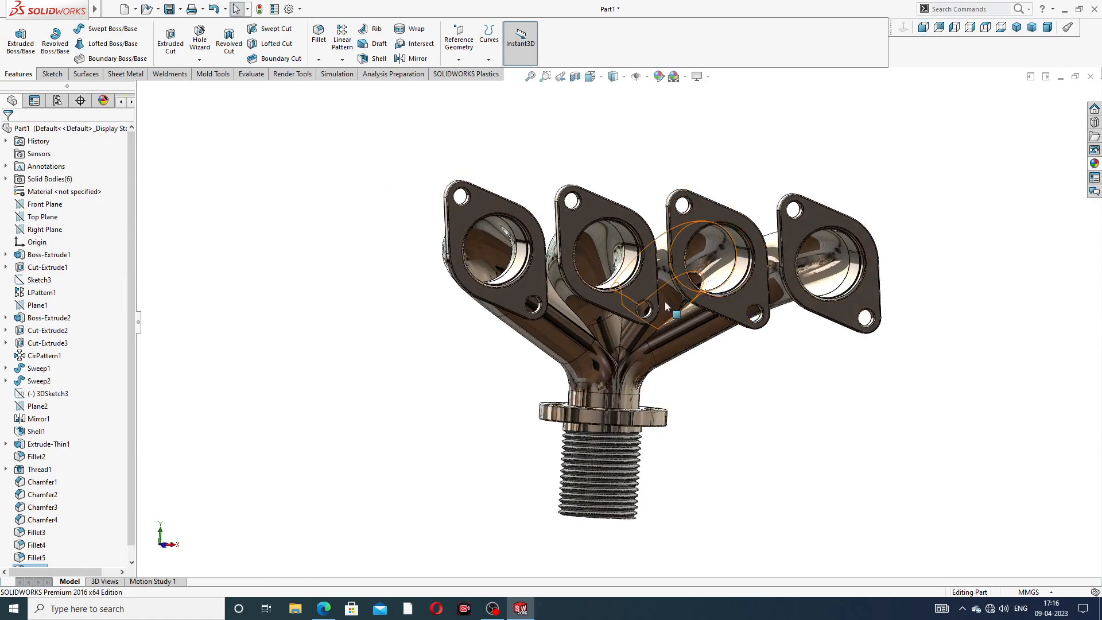
# Save the manifold part as Part1 on the Desktop and bring its PDF drawing back into view
pyautogui.moveTo(937, 242); pyautogui.dragTo(972, 299, button='middle')
pyautogui.scroll(-1, 891, 301)
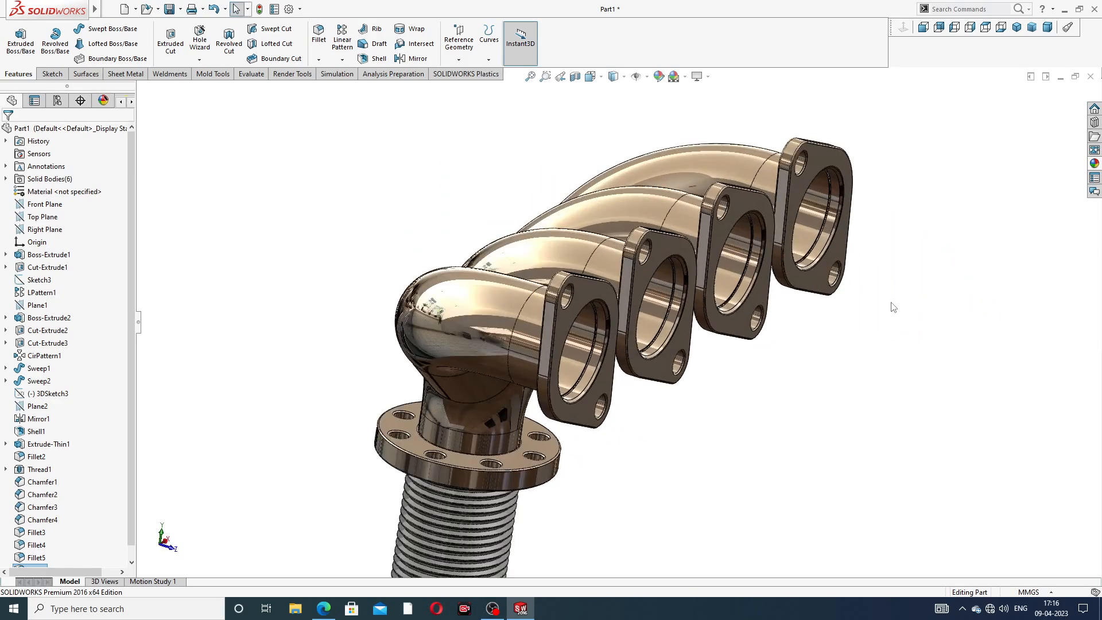
pyautogui.scroll(2, 823, 357)
pyautogui.scroll(-1, 657, 480)
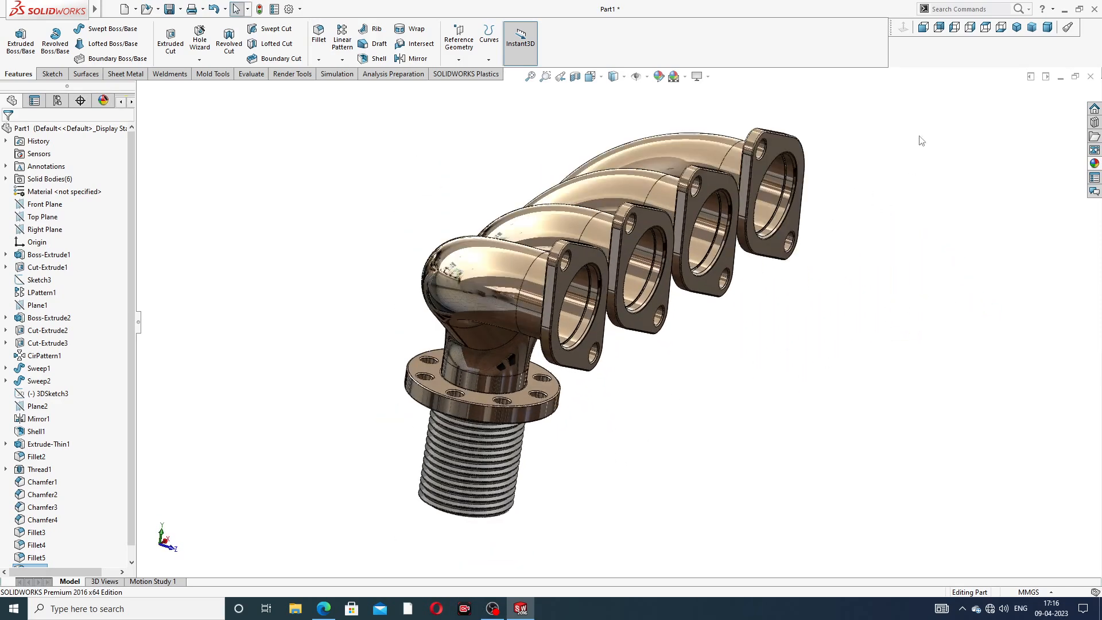
pyautogui.hotkey('ctrl', 's')
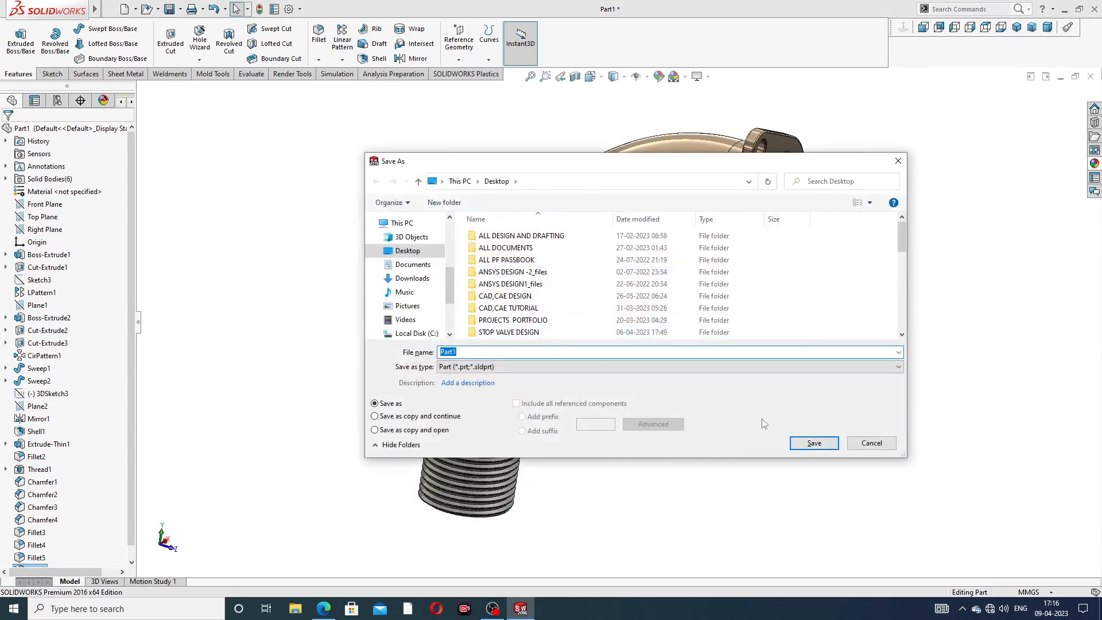
pyautogui.click(814, 442)
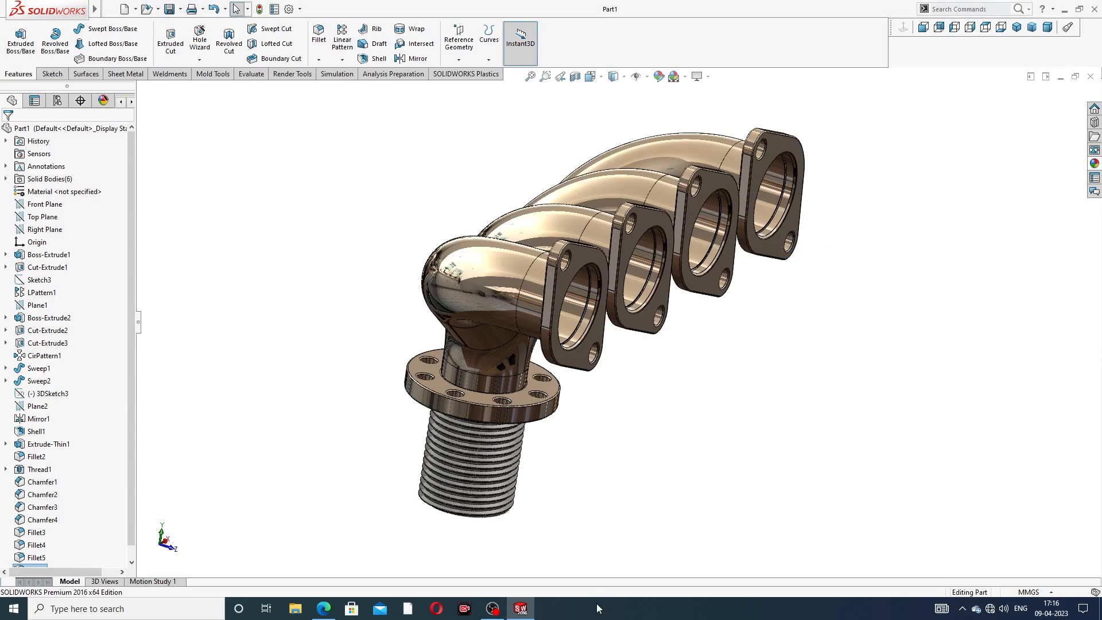
pyautogui.click(323, 609)
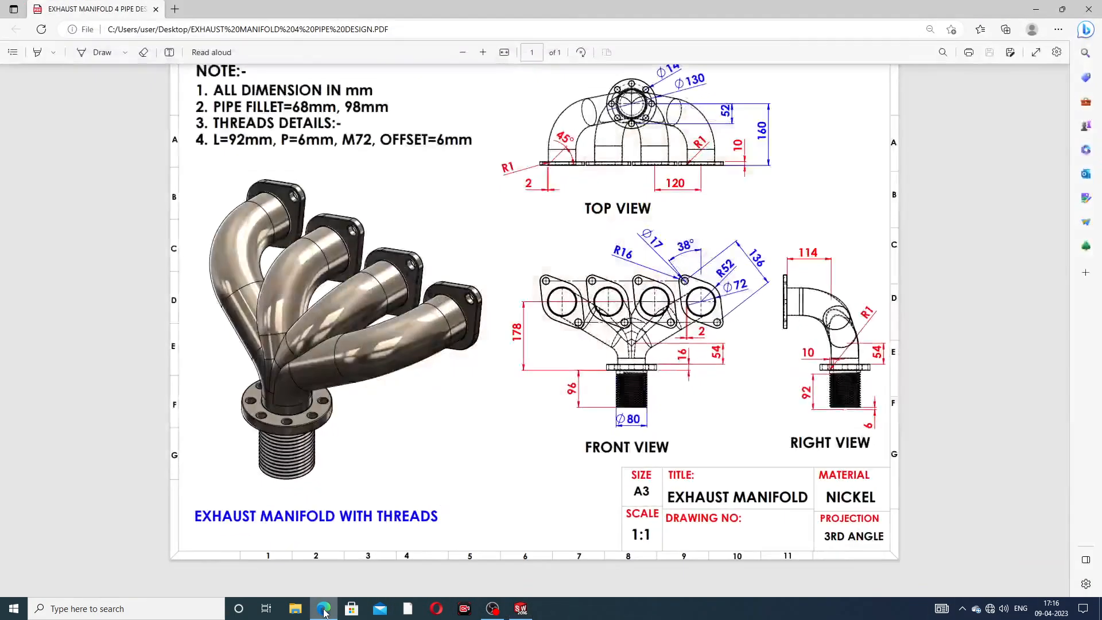
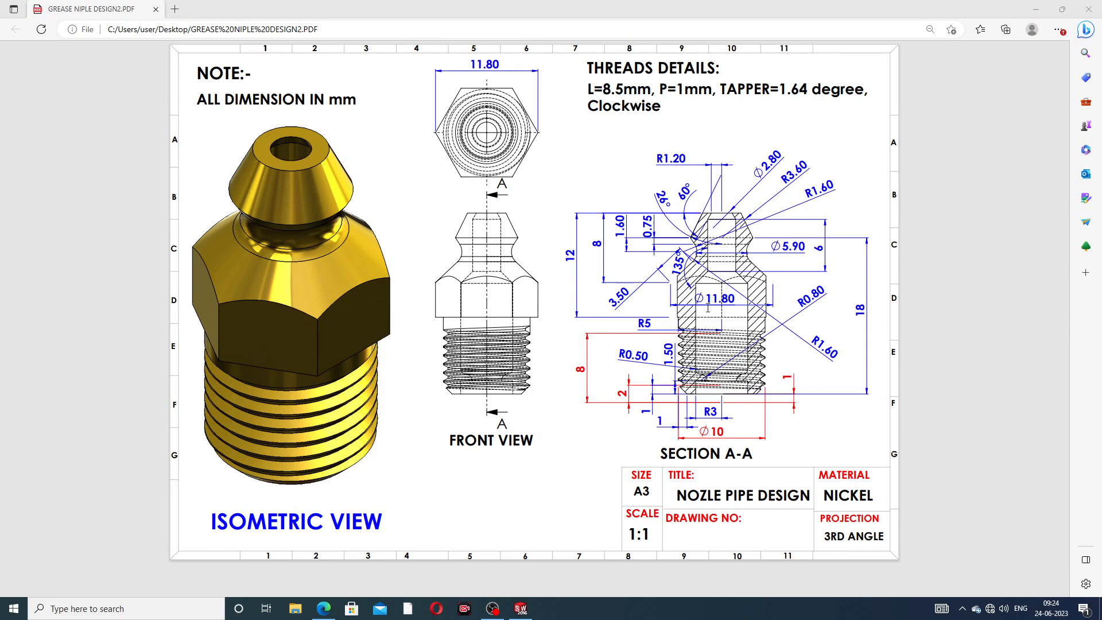
# Compare the GREASE NIPPLE 4 model with its PDF drawing, examining the nozzle tip, hex body, thread and bore from several sides
pyautogui.click(324, 610)
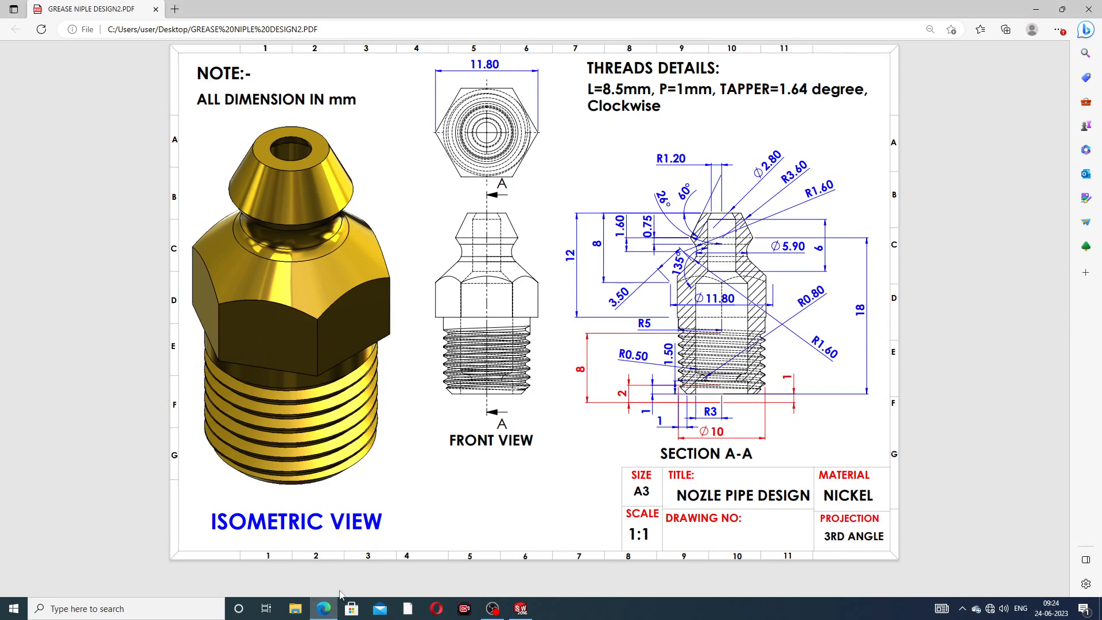
pyautogui.click(326, 614)
pyautogui.scroll(-2, 574, 267)
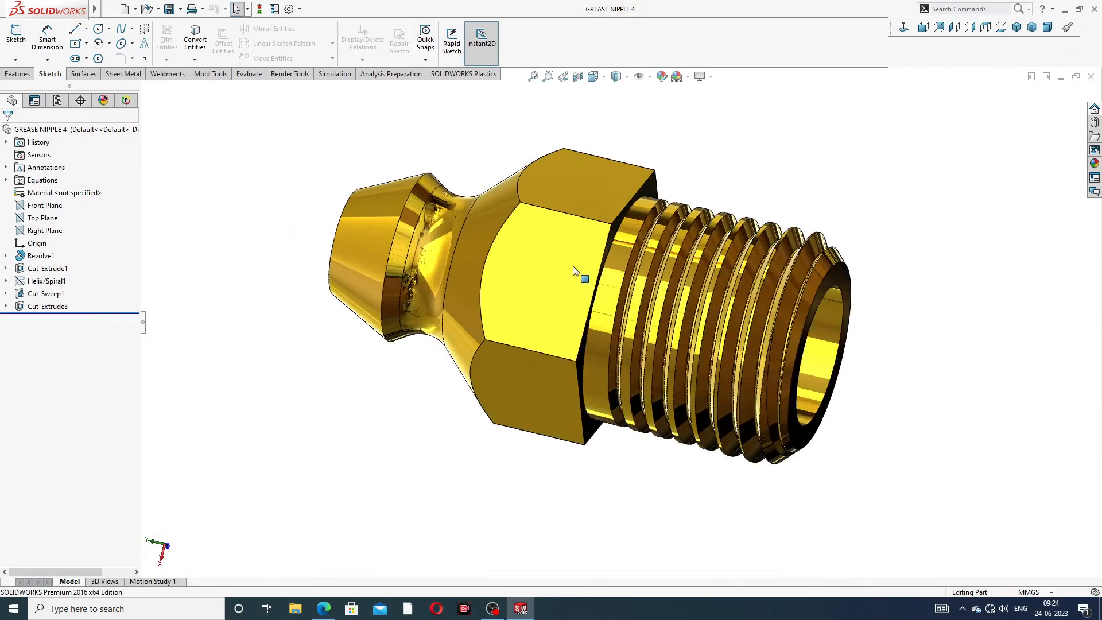
pyautogui.moveTo(629, 271); pyautogui.dragTo(706, 246, button='middle')
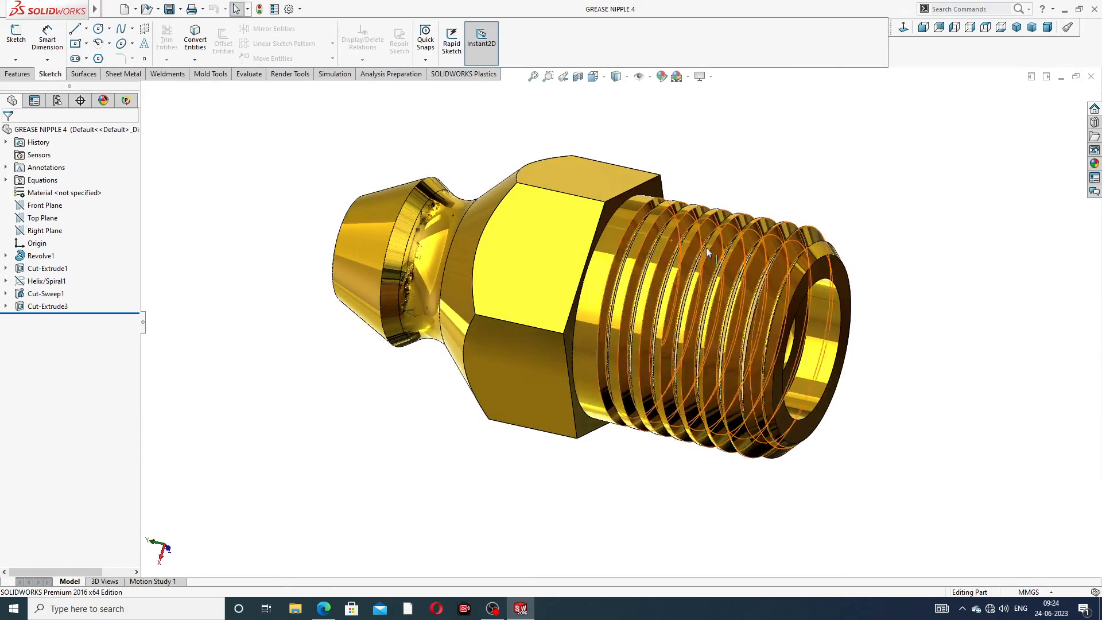
pyautogui.moveTo(734, 284); pyautogui.dragTo(871, 226, button='middle')
pyautogui.moveTo(543, 315); pyautogui.dragTo(561, 258, button='middle')
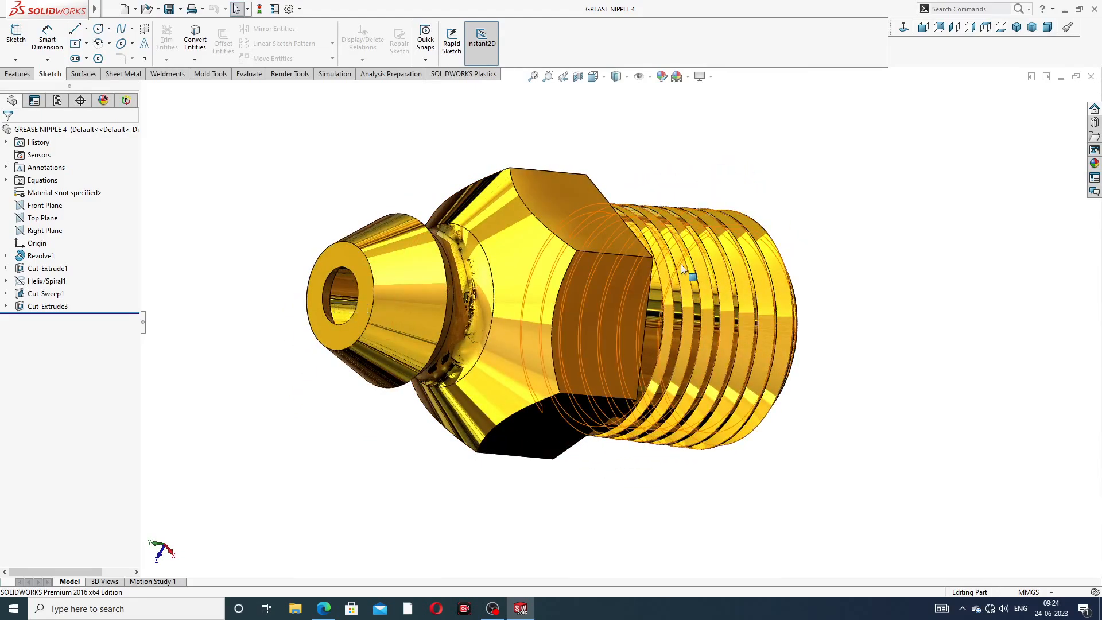
pyautogui.moveTo(680, 264); pyautogui.dragTo(703, 267, button='middle')
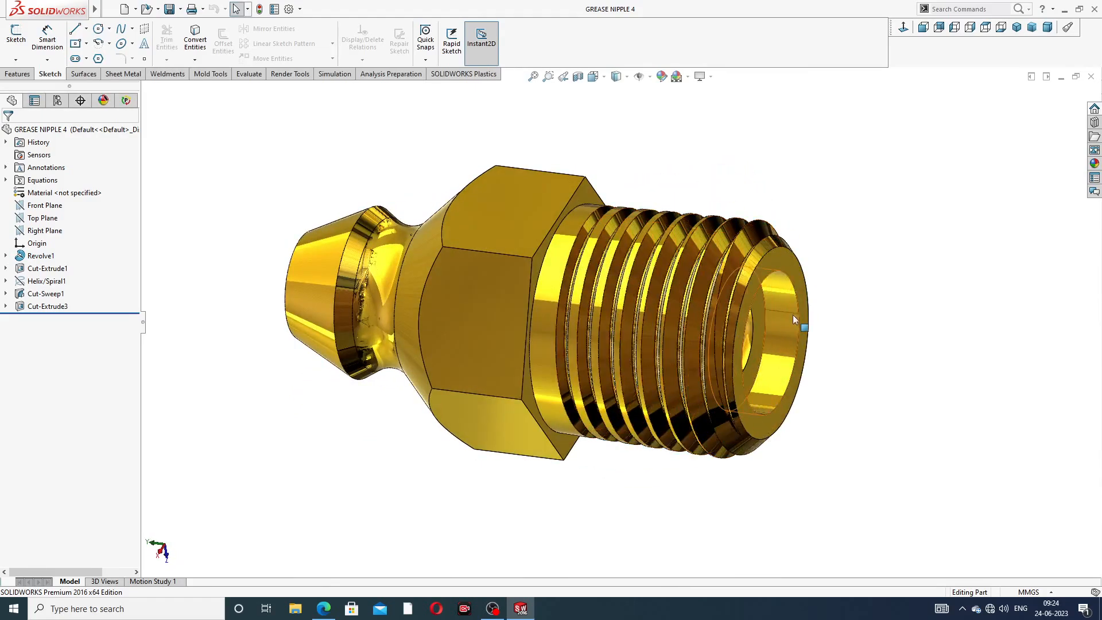
pyautogui.scroll(-2, 787, 314)
pyautogui.scroll(3, 783, 314)
pyautogui.moveTo(780, 312); pyautogui.dragTo(671, 246, button='middle')
pyautogui.scroll(3, 580, 226)
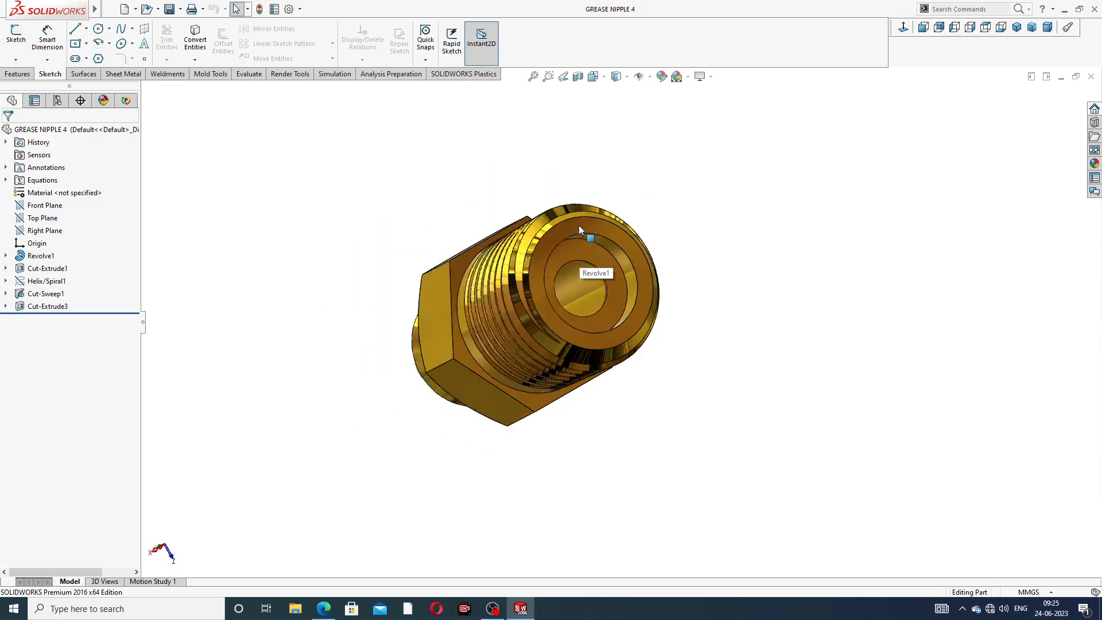
pyautogui.moveTo(578, 225); pyautogui.dragTo(425, 233, button='middle')
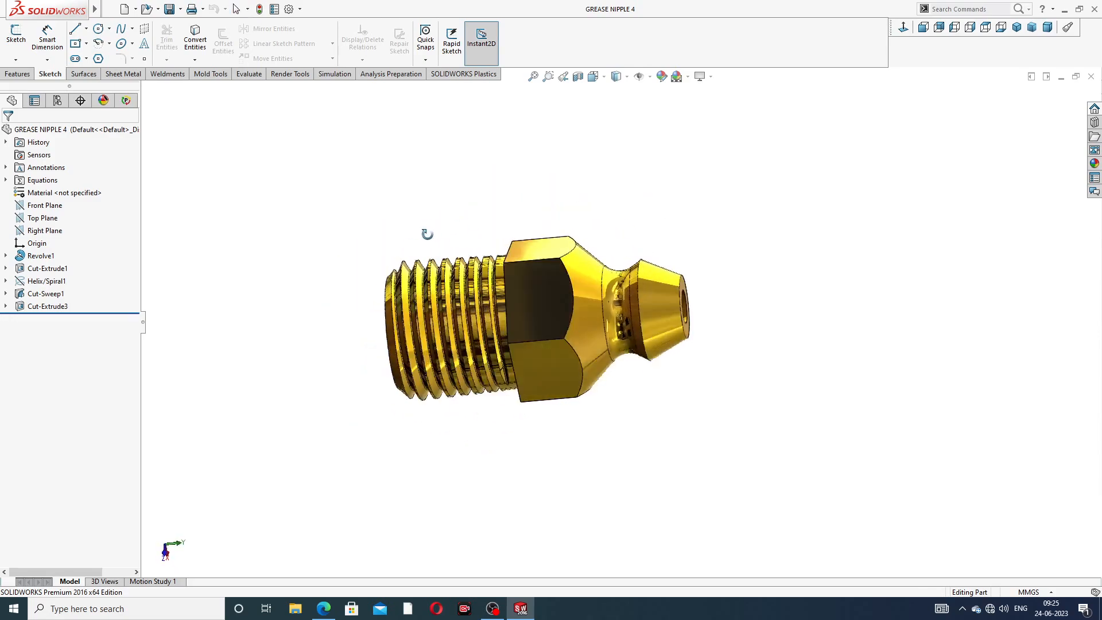
pyautogui.moveTo(592, 296); pyautogui.dragTo(619, 267, button='middle')
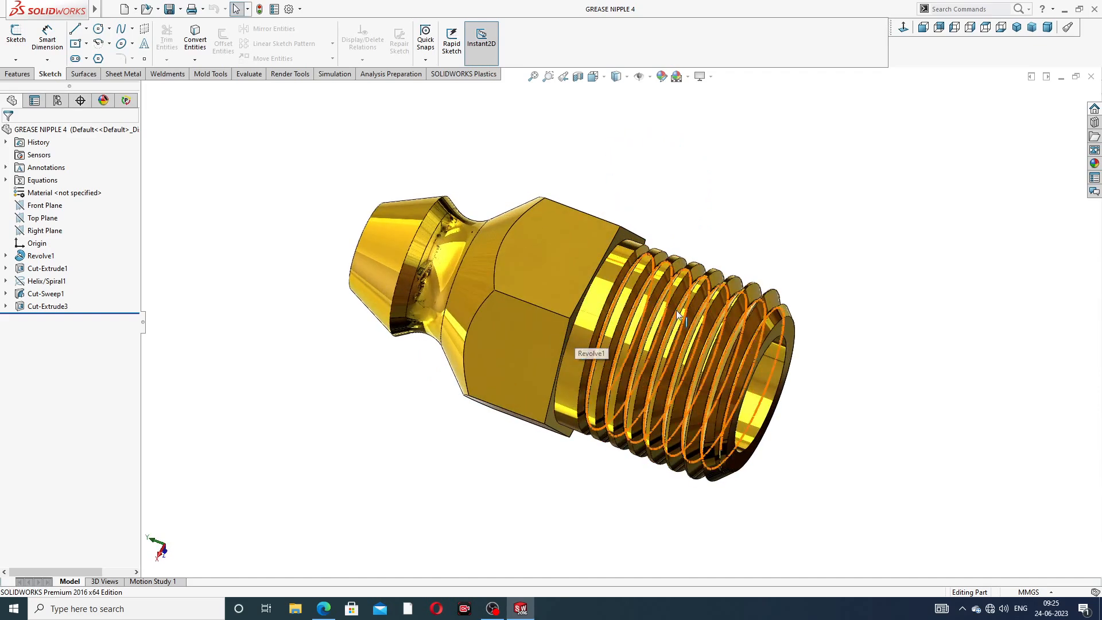
pyautogui.moveTo(571, 342); pyautogui.dragTo(659, 326, button='middle')
pyautogui.scroll(-2, 665, 318)
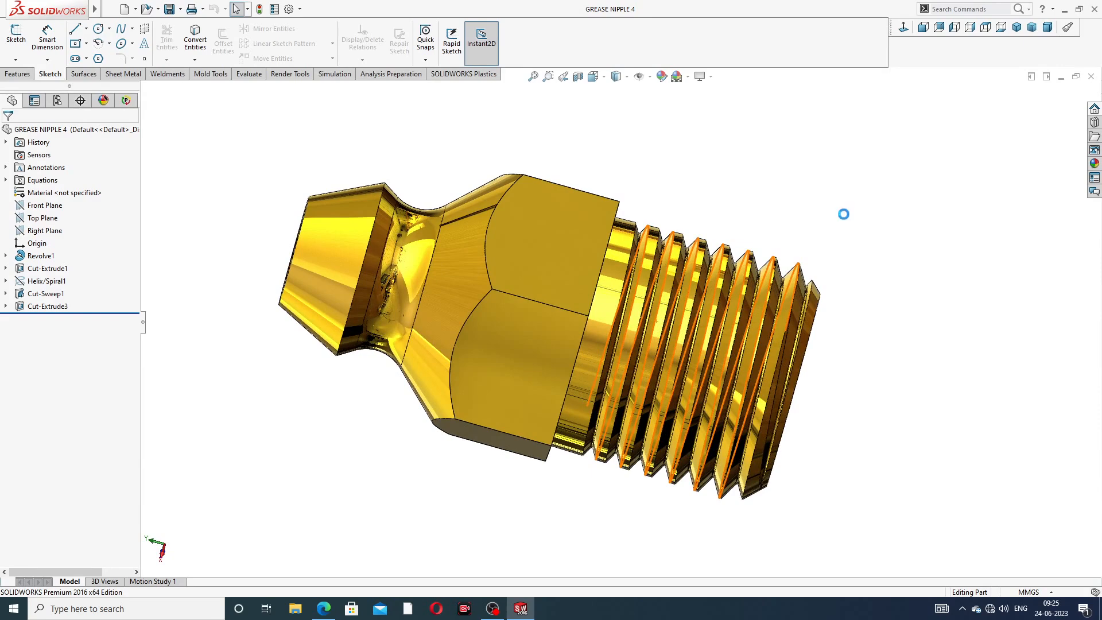
# Close the GREASE NIPPLE 4 model and create a new part document
pyautogui.click(1090, 77)
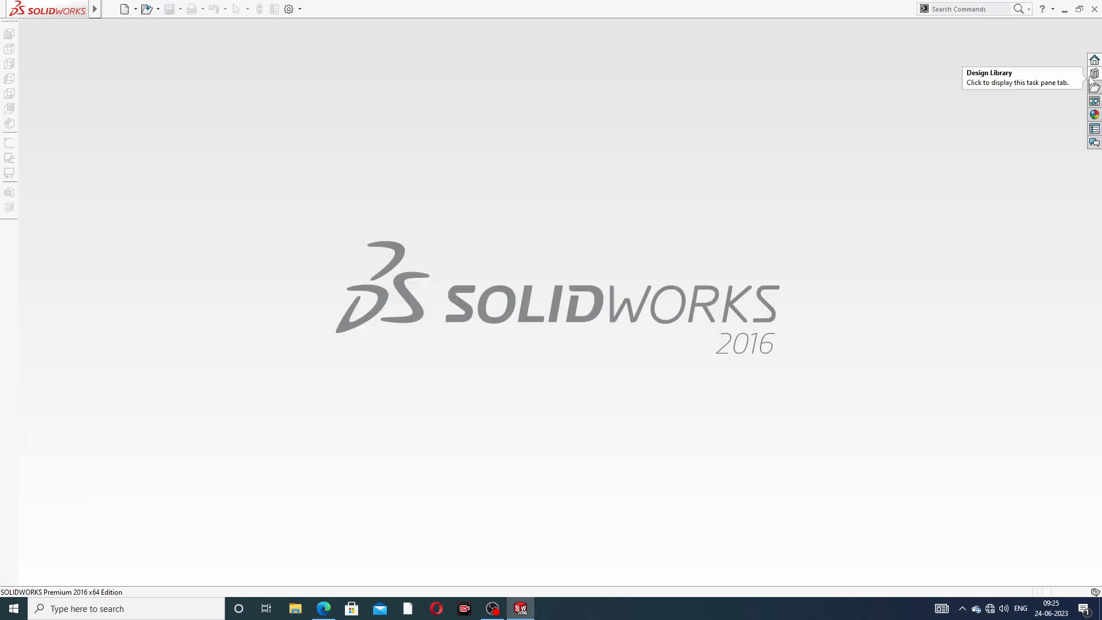
pyautogui.click(124, 9)
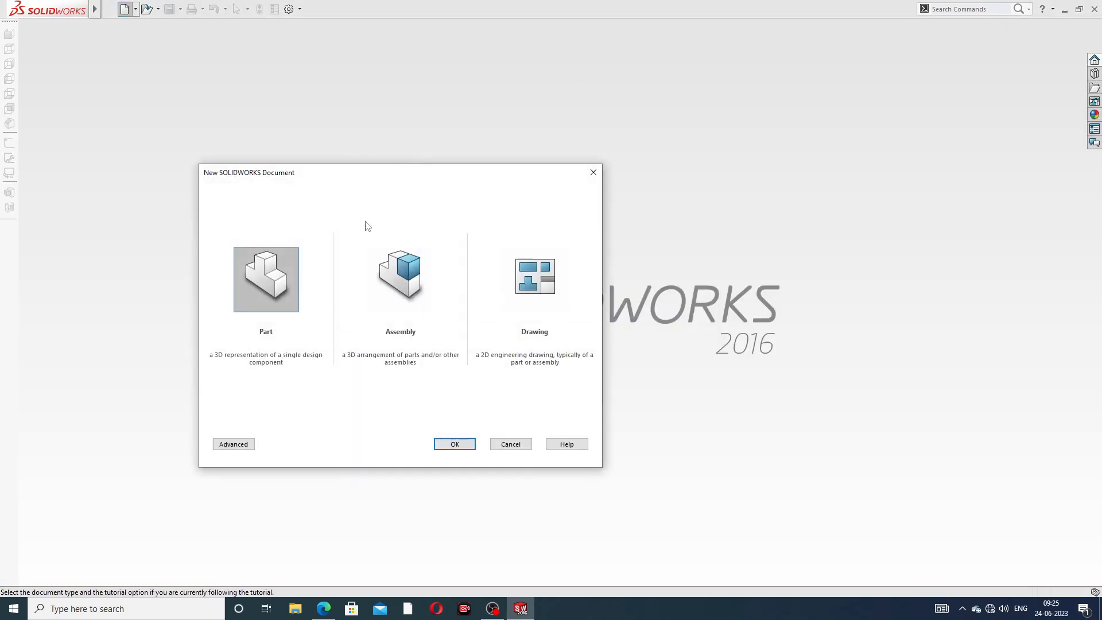
pyautogui.click(455, 443)
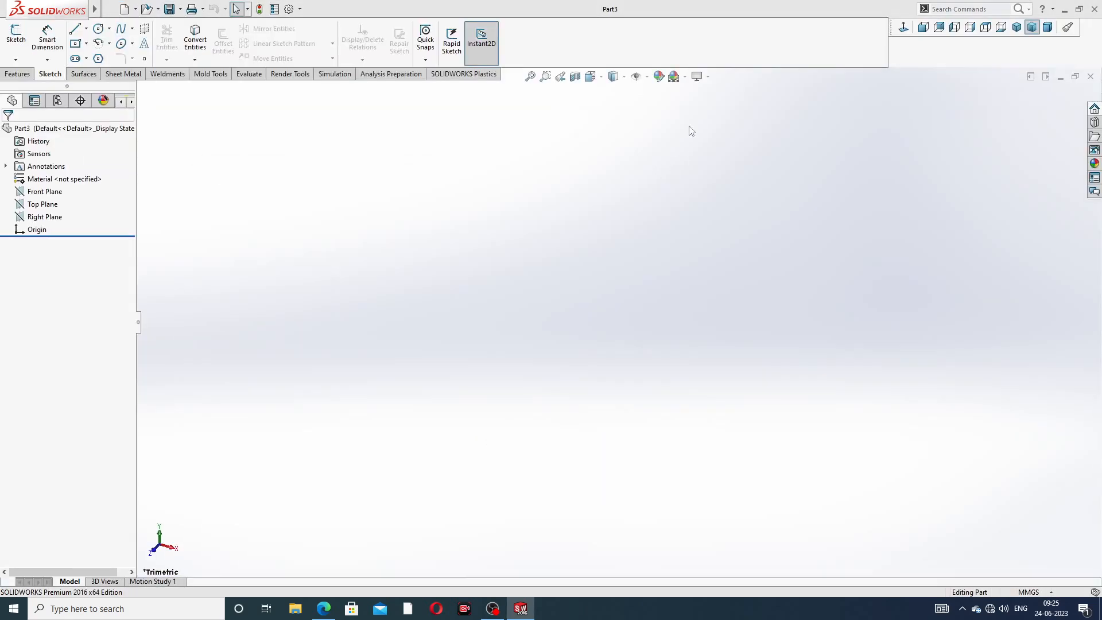
# Apply the Plain White scene and raise both the shaded and wireframe image quality resolutions to their highest settings
pyautogui.click(685, 77)
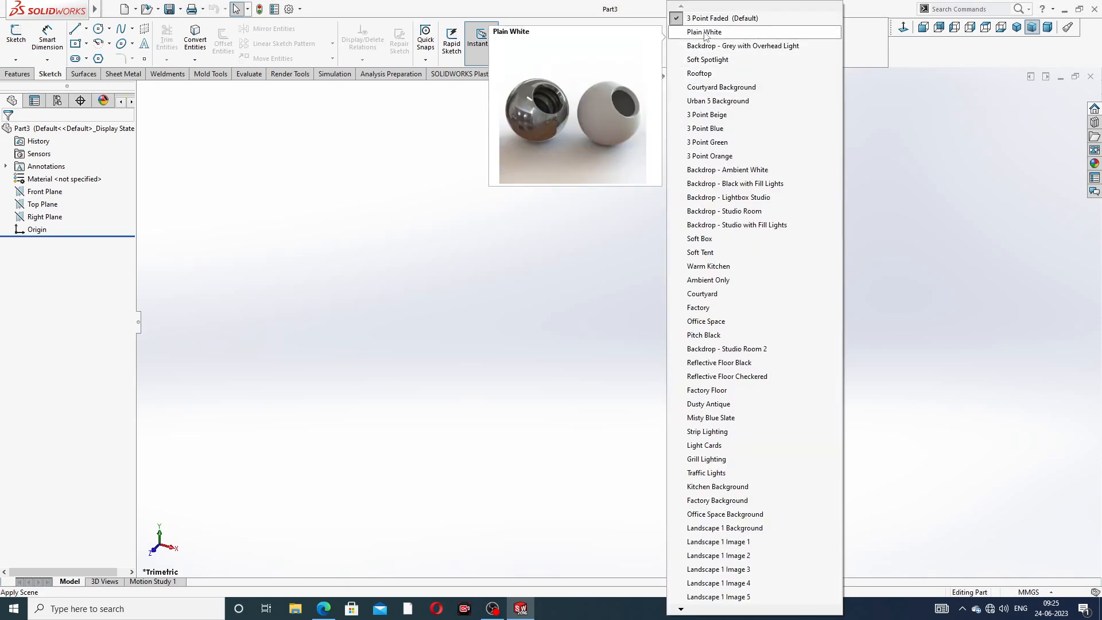
pyautogui.click(704, 33)
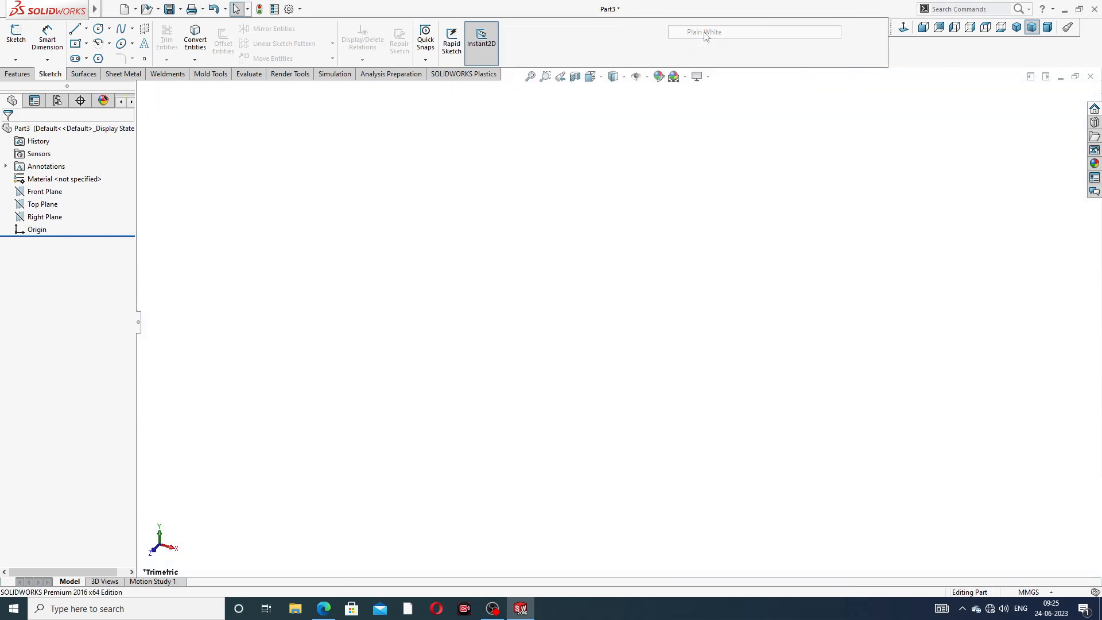
pyautogui.click(288, 8)
pyautogui.click(402, 111)
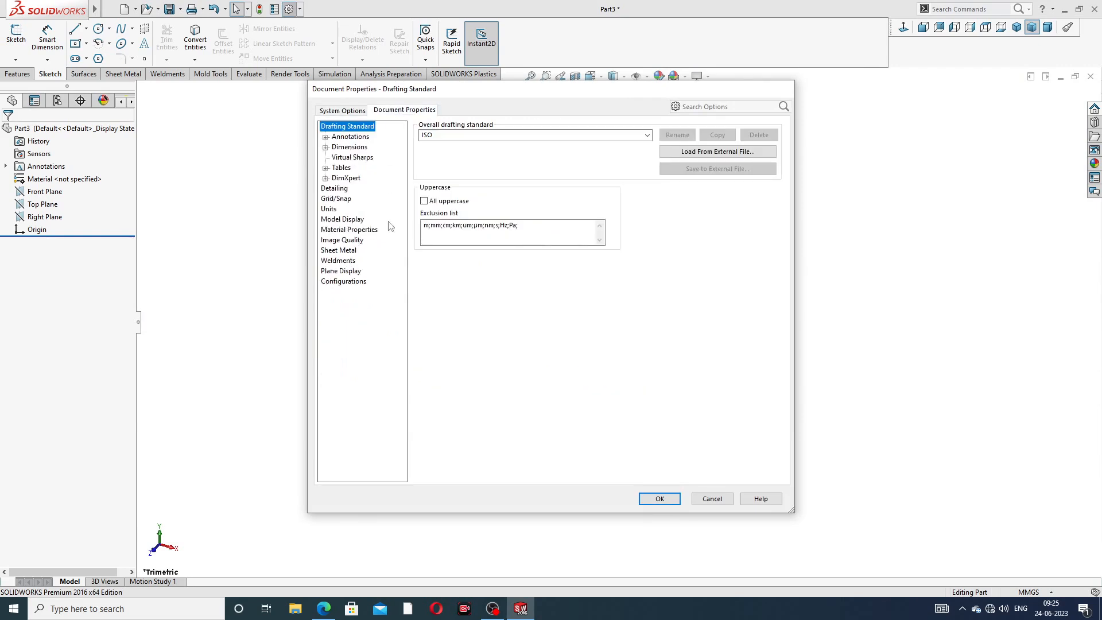
pyautogui.click(342, 239)
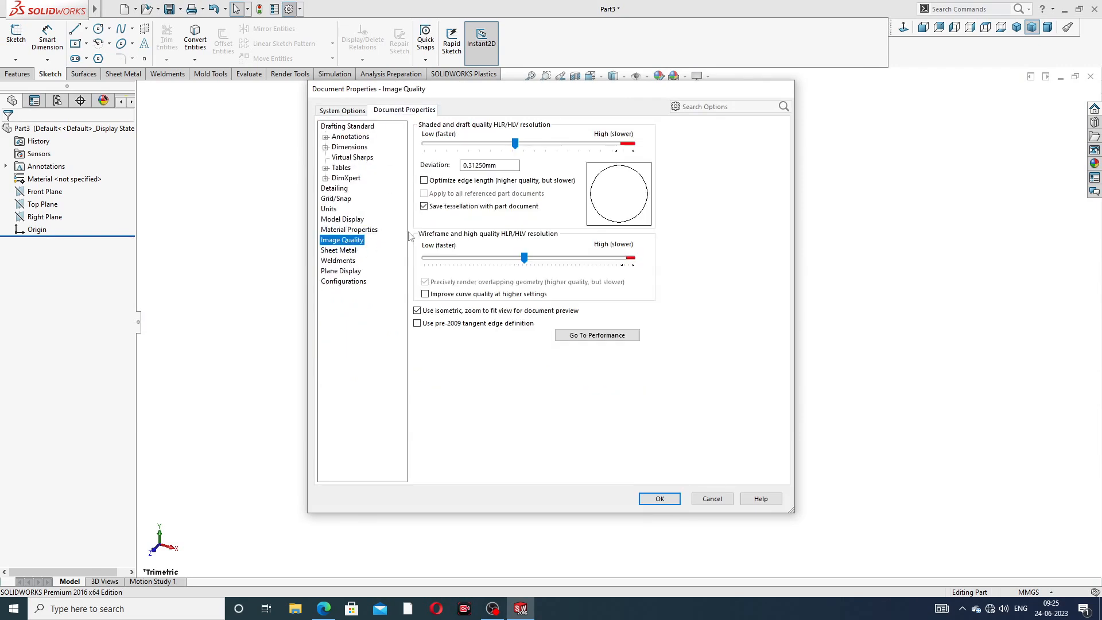
pyautogui.moveTo(518, 144); pyautogui.dragTo(633, 144)
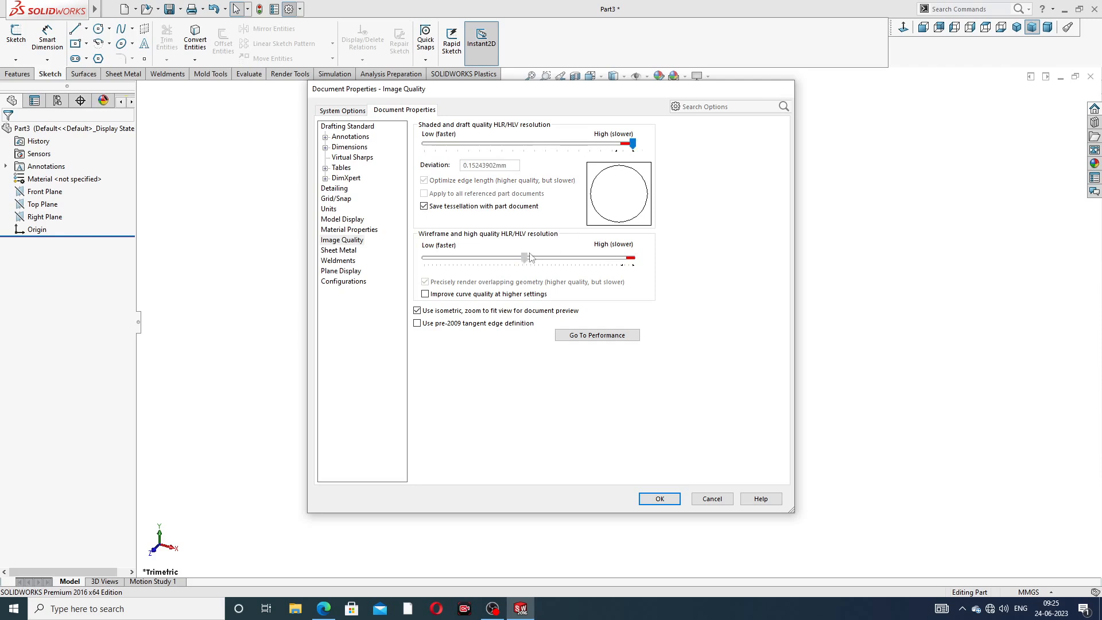
pyautogui.moveTo(524, 258); pyautogui.dragTo(632, 258)
pyautogui.click(659, 499)
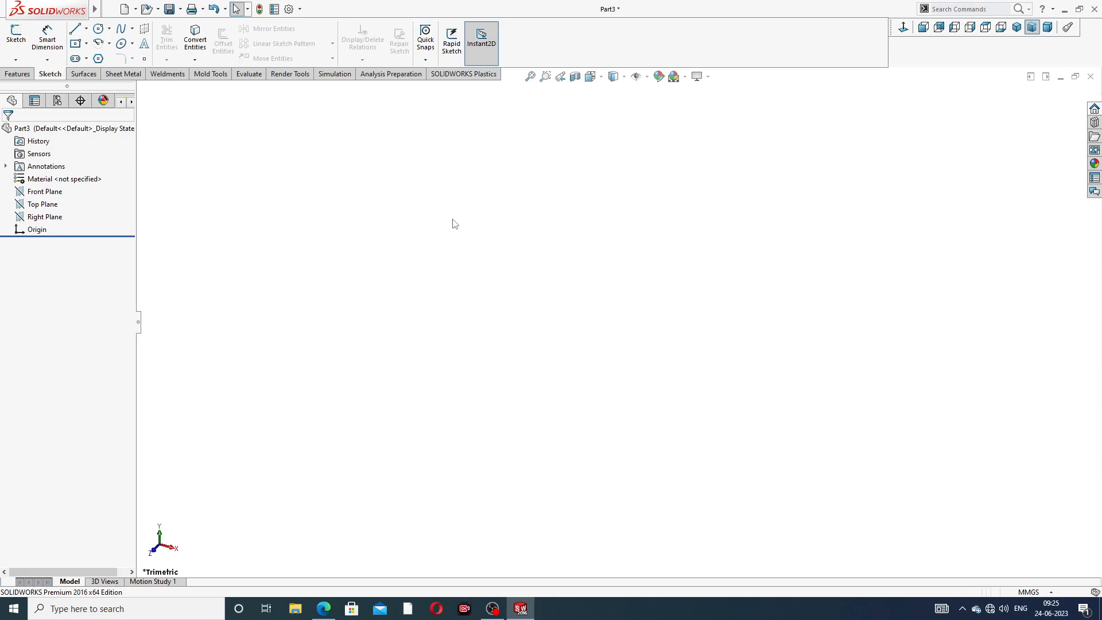
# Consult the grease nipple PDF drawing and sketch a vertical centerline on the Right Plane, running from above the origin down to it
pyautogui.click(323, 609)
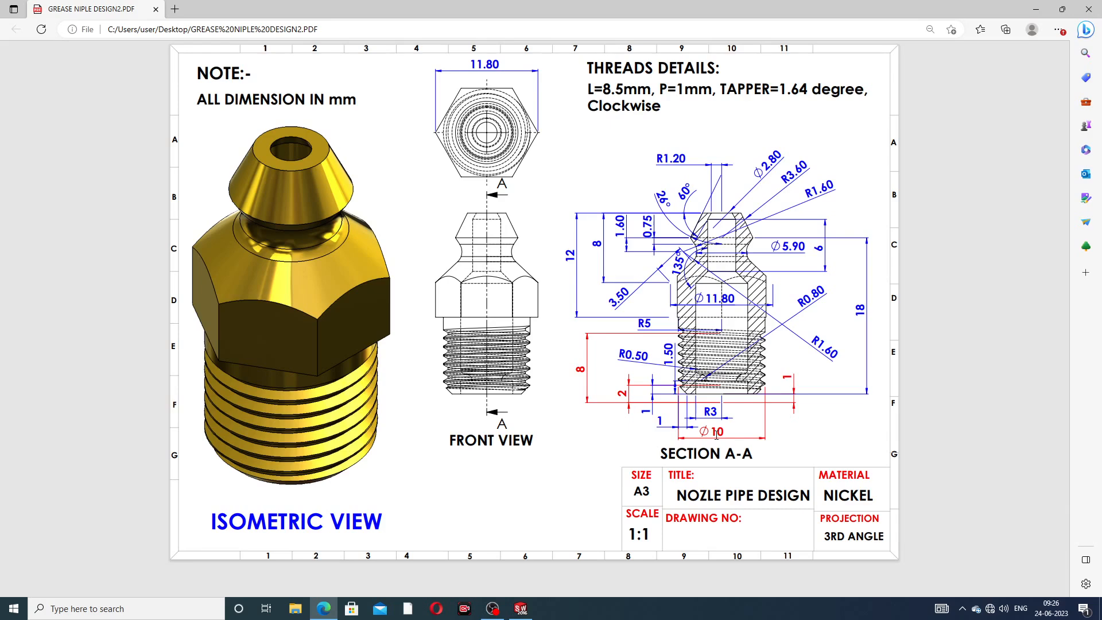
pyautogui.click(324, 610)
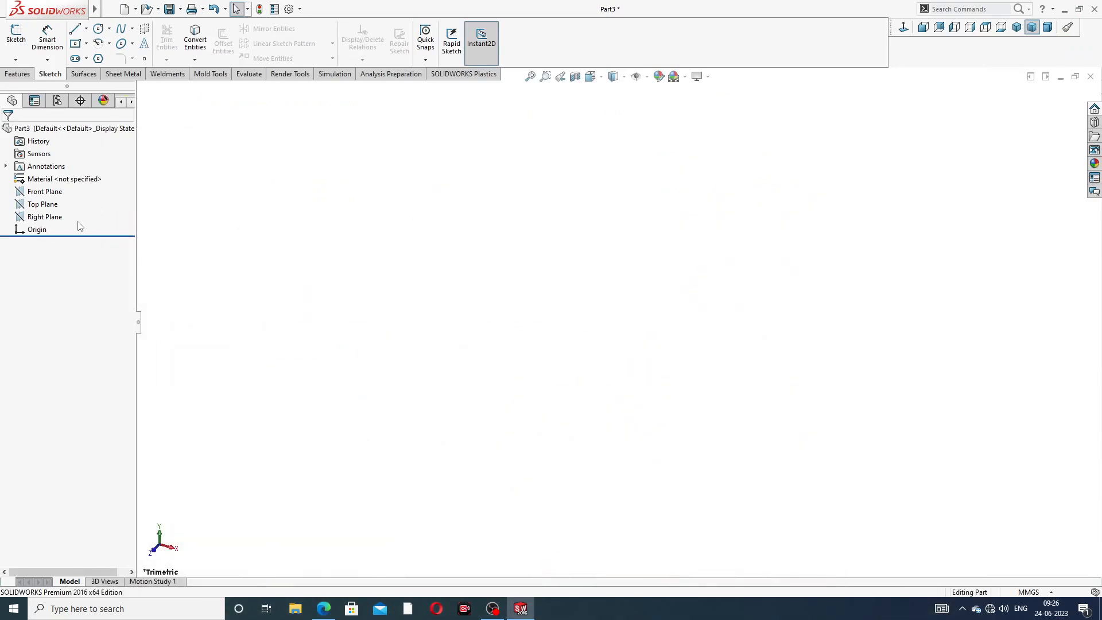
pyautogui.click(46, 217)
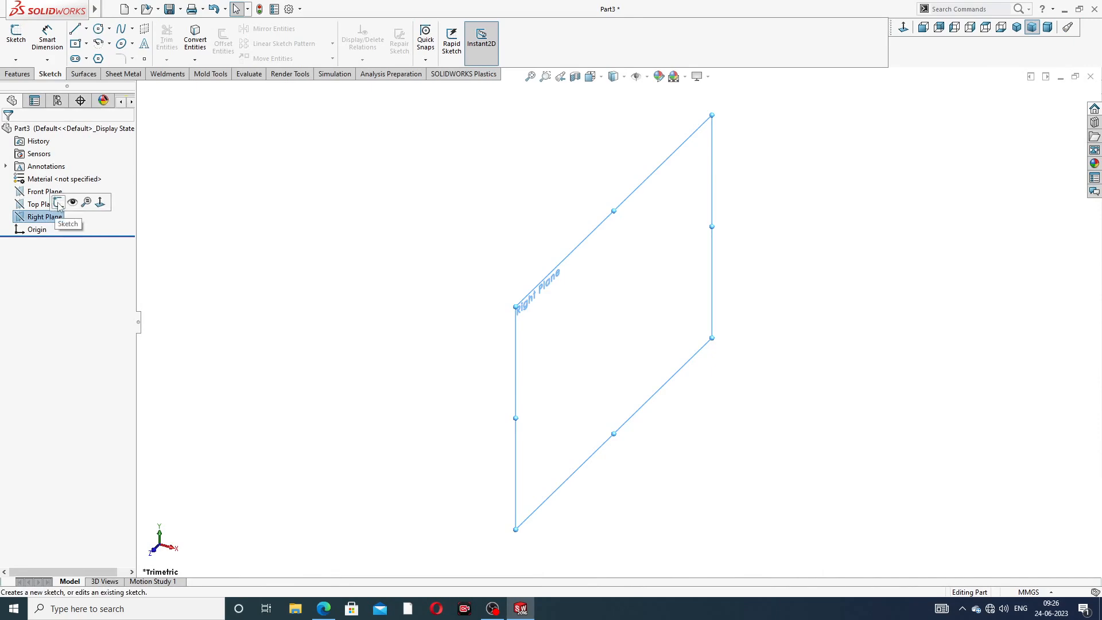
pyautogui.click(61, 206)
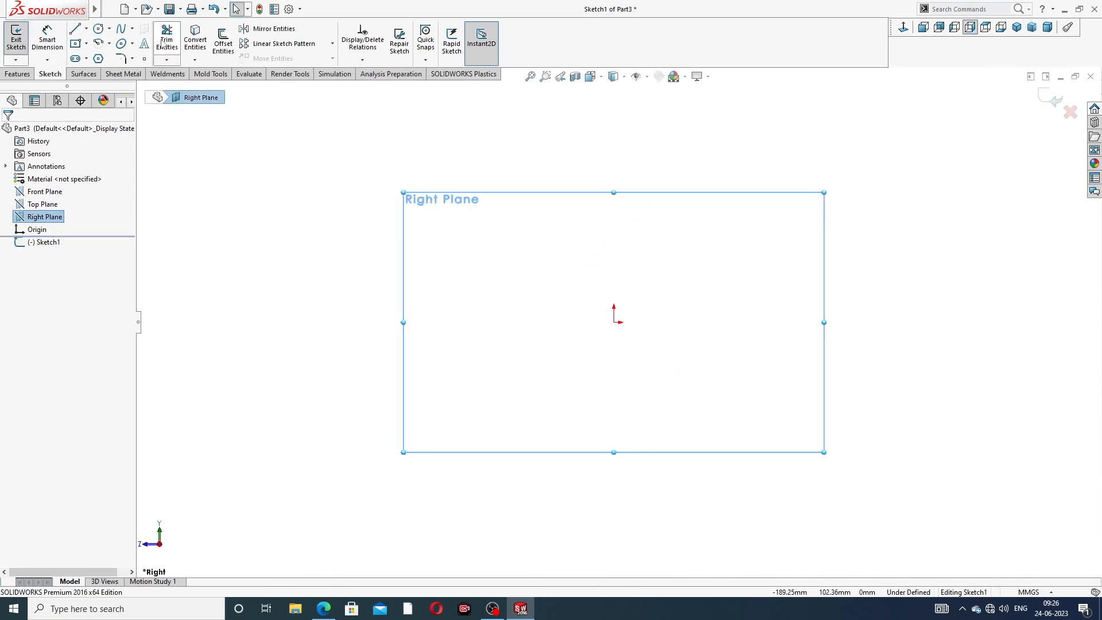
pyautogui.click(86, 29)
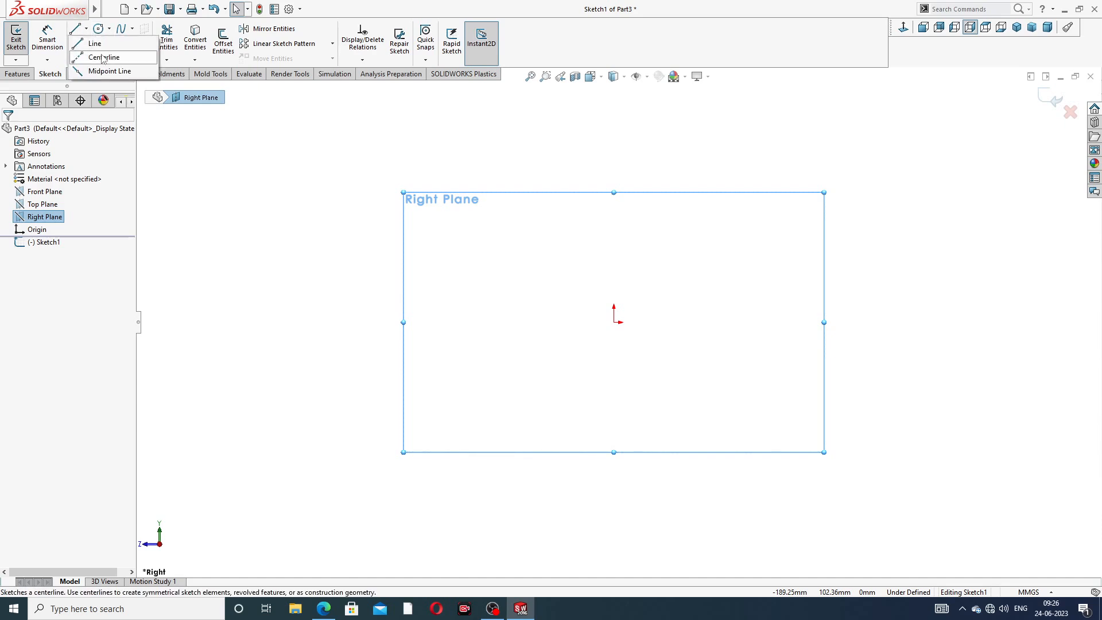
pyautogui.click(101, 55)
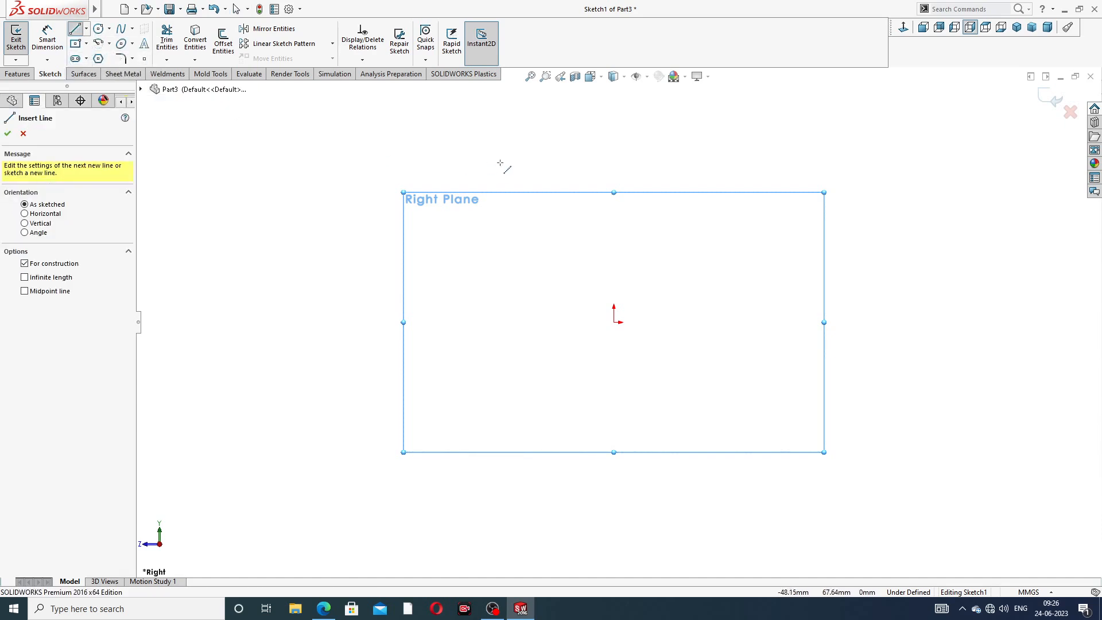
pyautogui.click(614, 121)
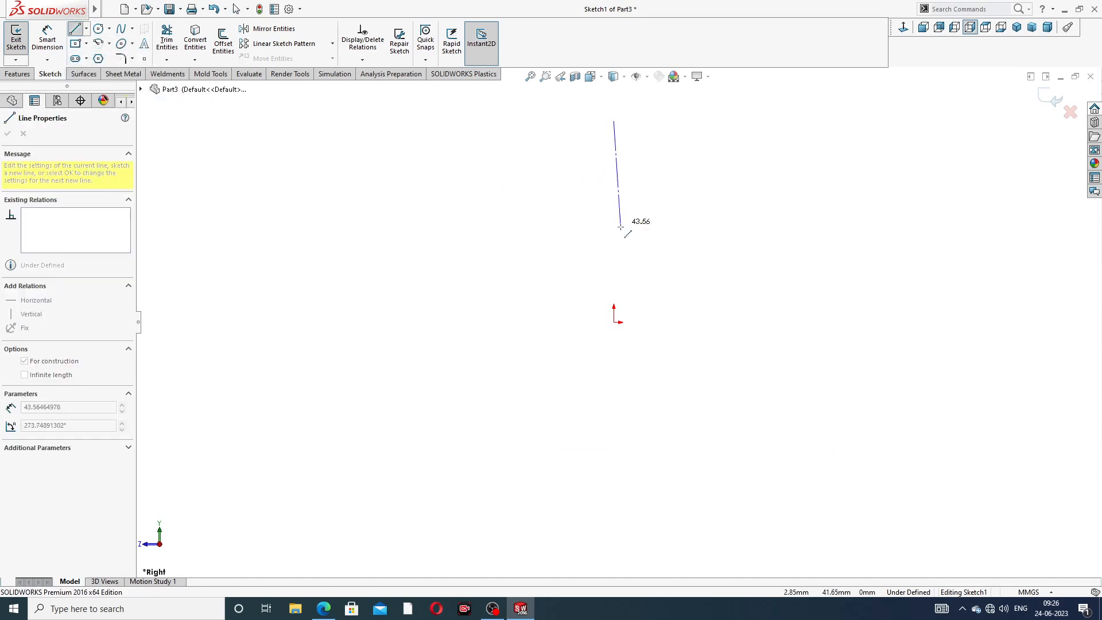
pyautogui.click(613, 322)
pyautogui.rightClick(726, 165)
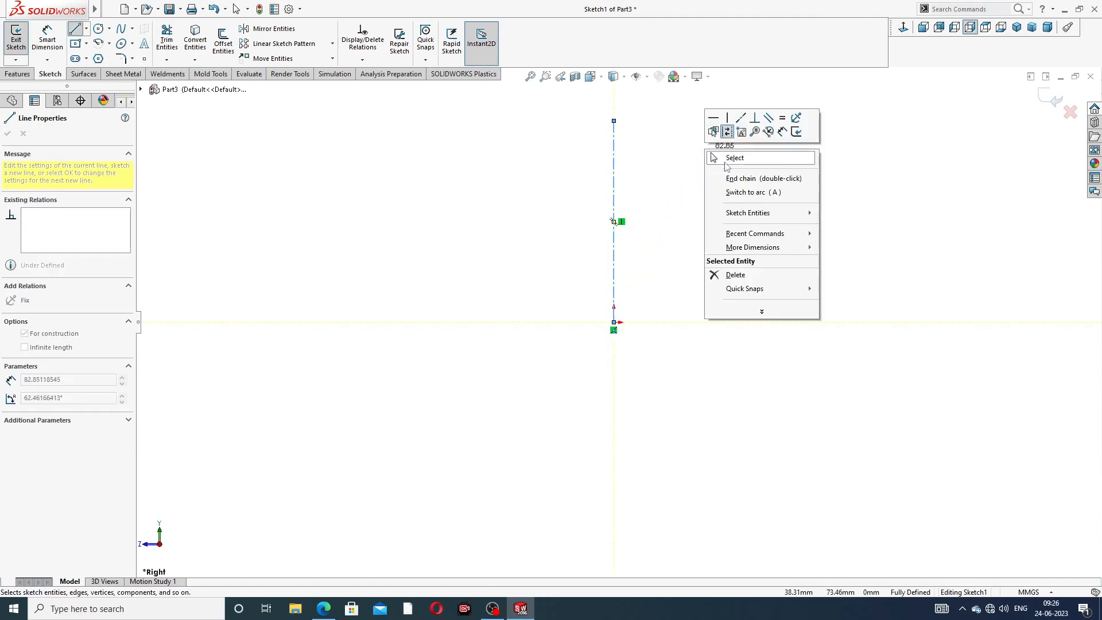
pyautogui.click(734, 158)
pyautogui.press('z')
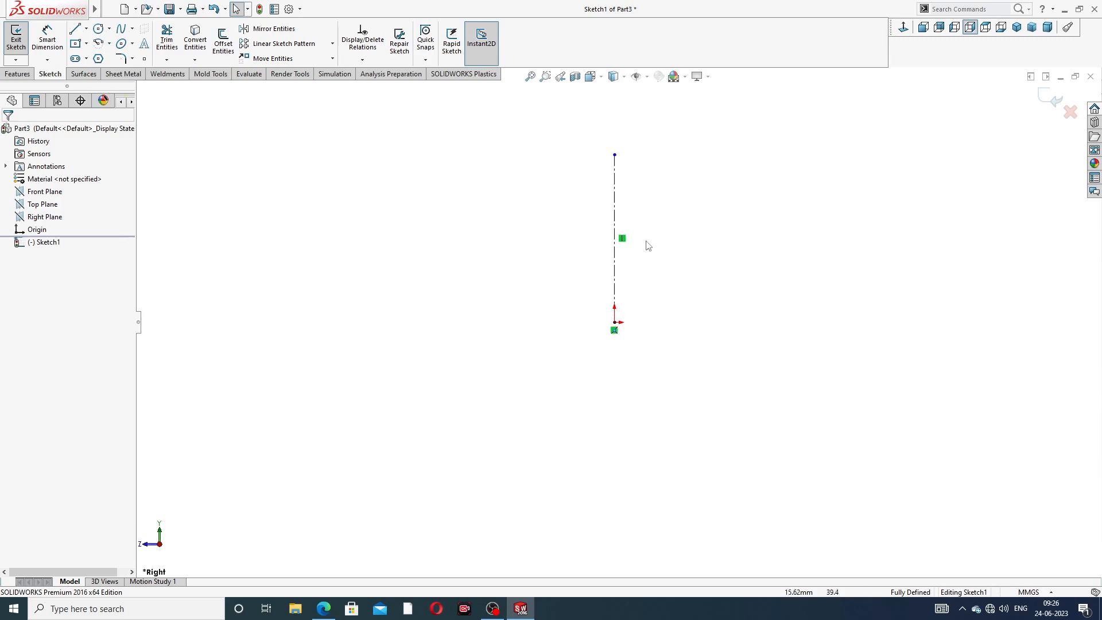
pyautogui.moveTo(614, 206); pyautogui.dragTo(616, 142)
pyautogui.press('Escape')
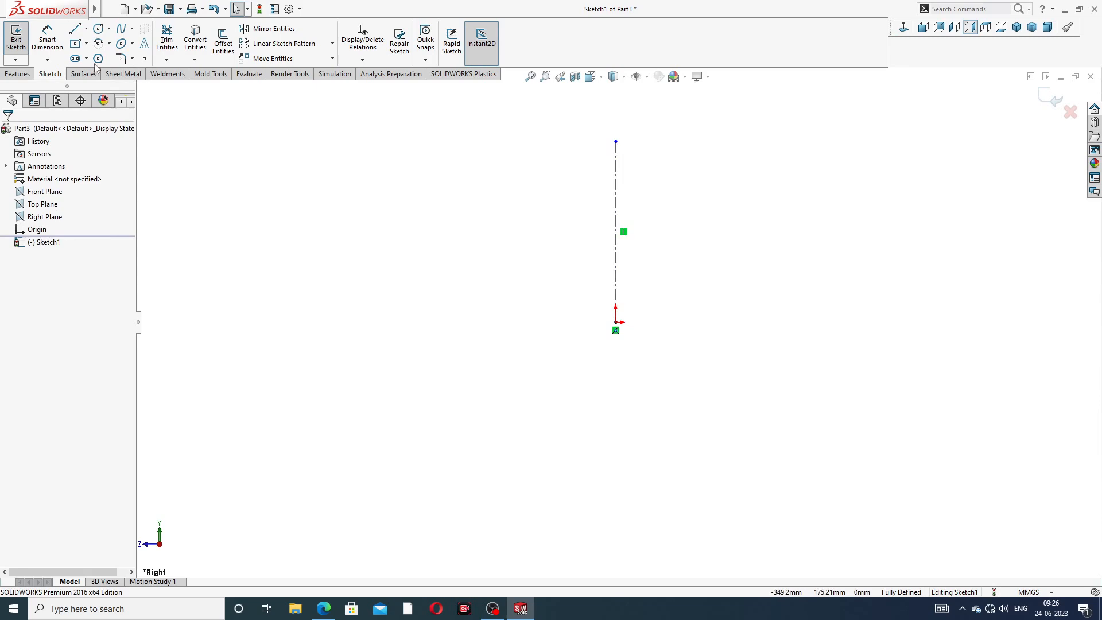
# Sketch a horizontal centerline across the upper part of the vertical centerline, about 104 mm above the origin
pyautogui.click(86, 28)
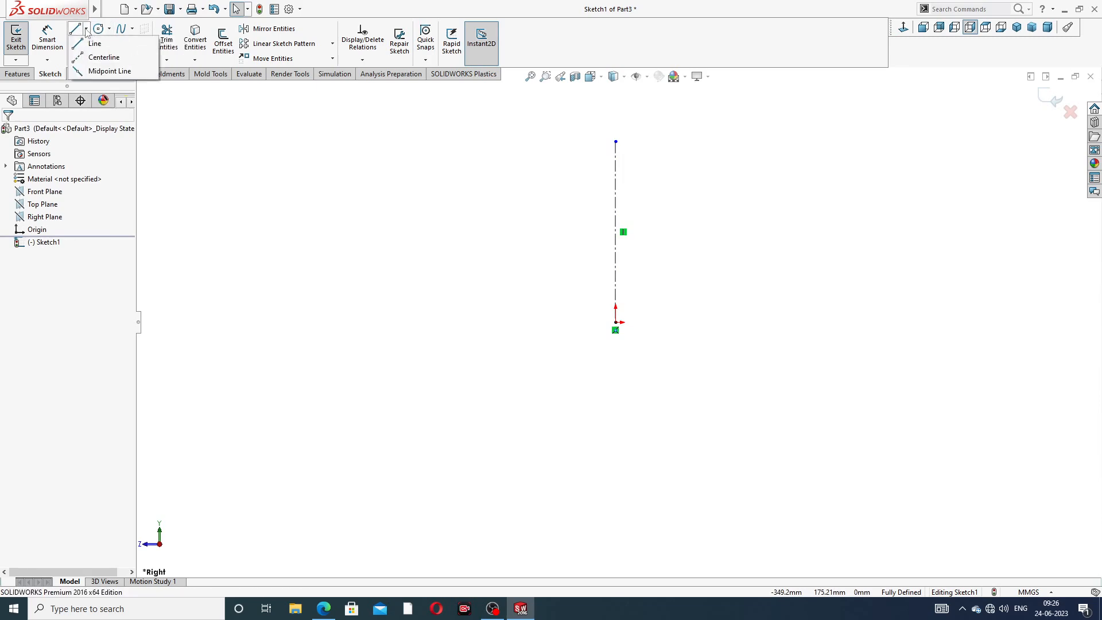
pyautogui.click(104, 58)
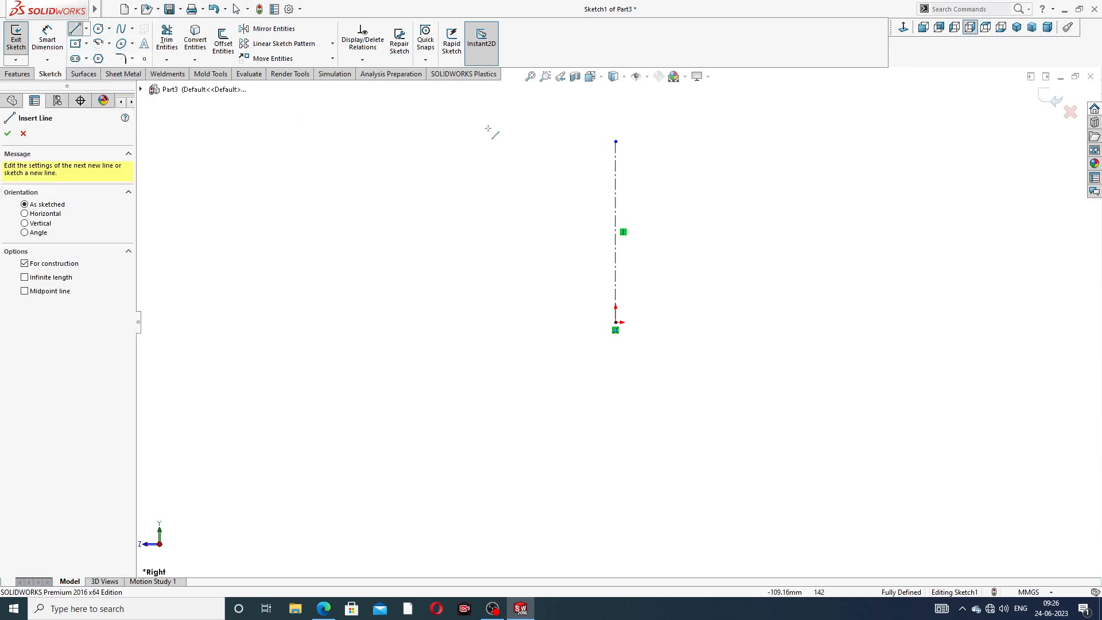
pyautogui.click(554, 181)
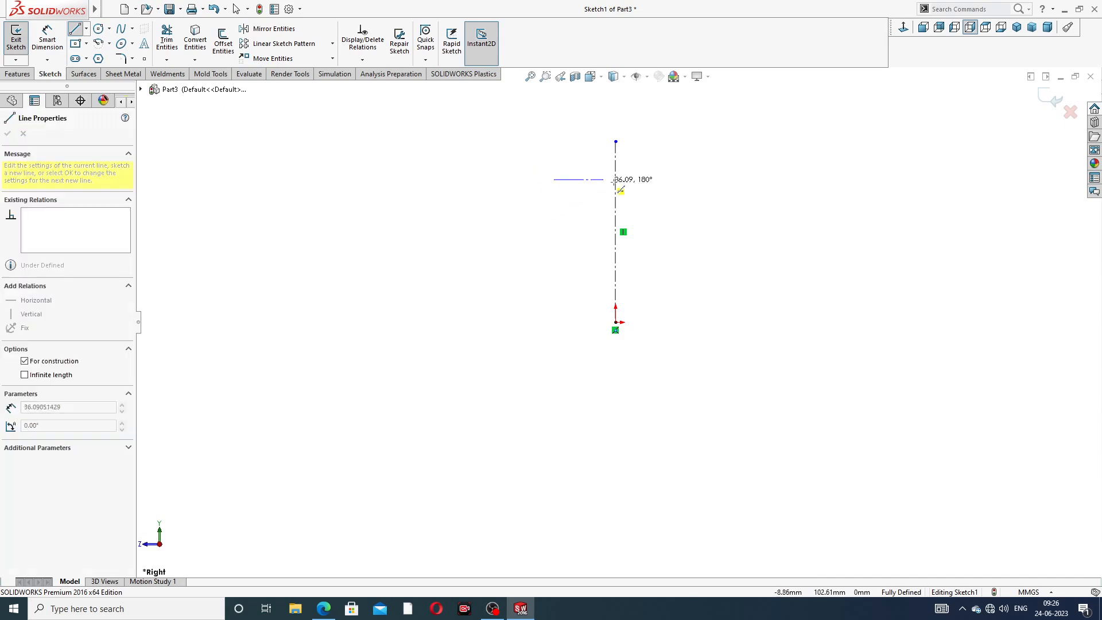
pyautogui.click(680, 179)
pyautogui.rightClick(724, 163)
pyautogui.click(737, 171)
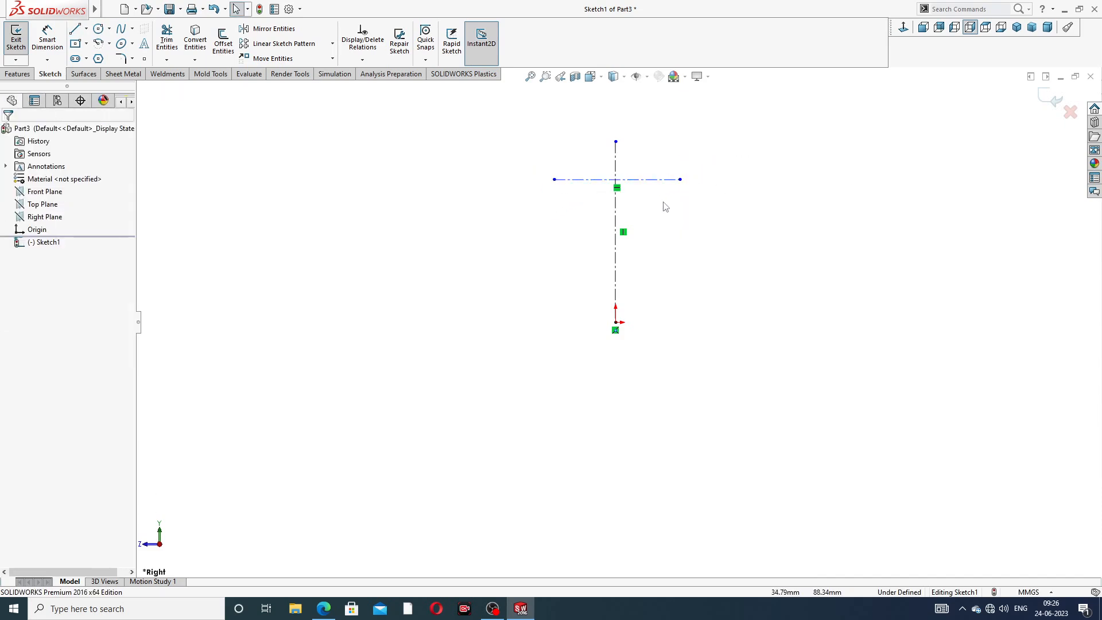
# Extend the upper end of the vertical centerline to about 158 mm above the origin
pyautogui.scroll(-3, 674, 173)
pyautogui.scroll(2, 586, 150)
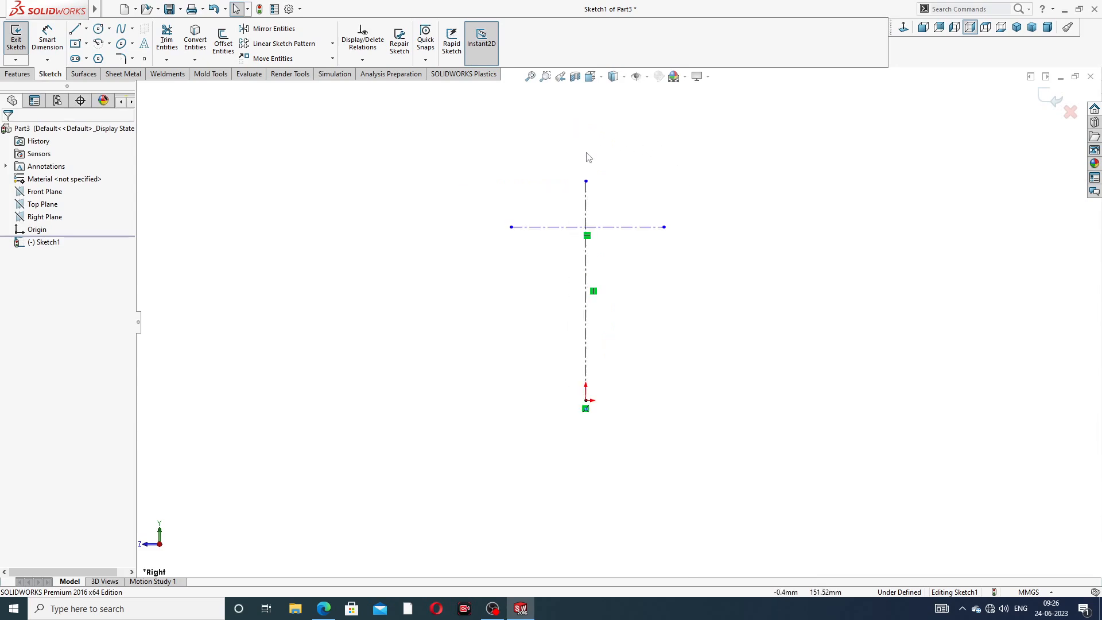
pyautogui.moveTo(586, 182); pyautogui.dragTo(585, 138)
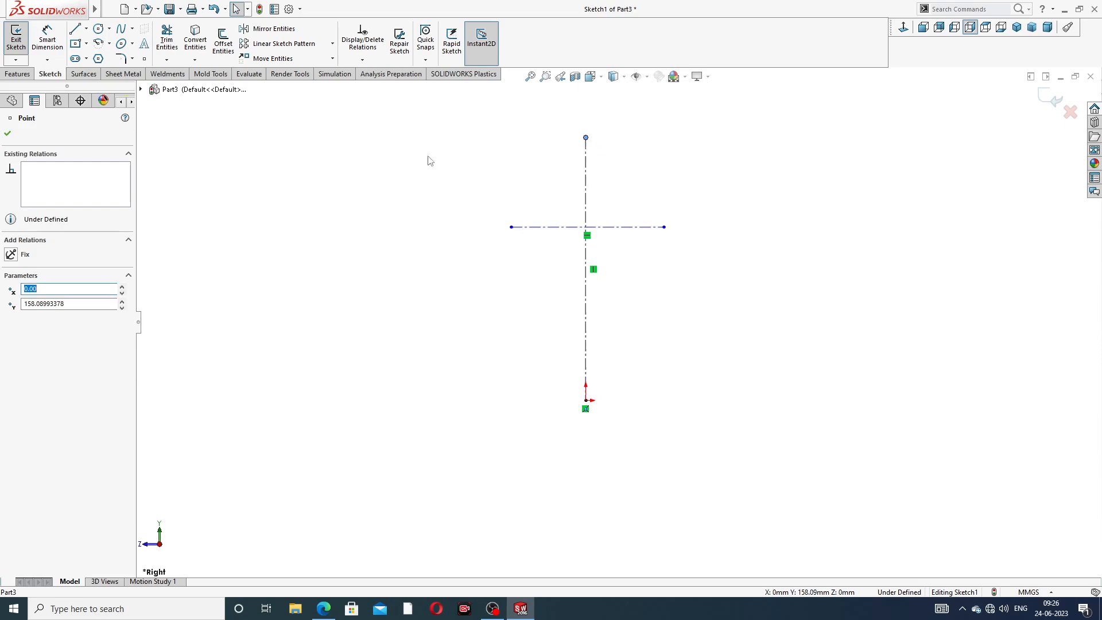
pyautogui.click(298, 153)
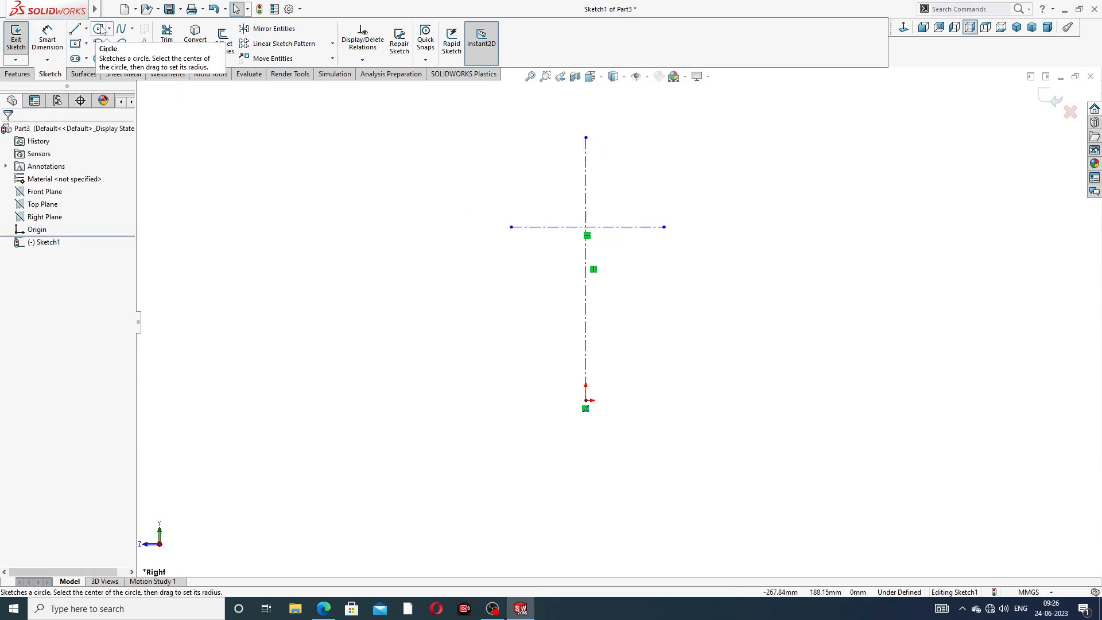
# Draw a 180° centerpoint arc of about 45 mm radius above the horizontal centerline, centered on the centerline intersection and starting at its left end
pyautogui.click(109, 43)
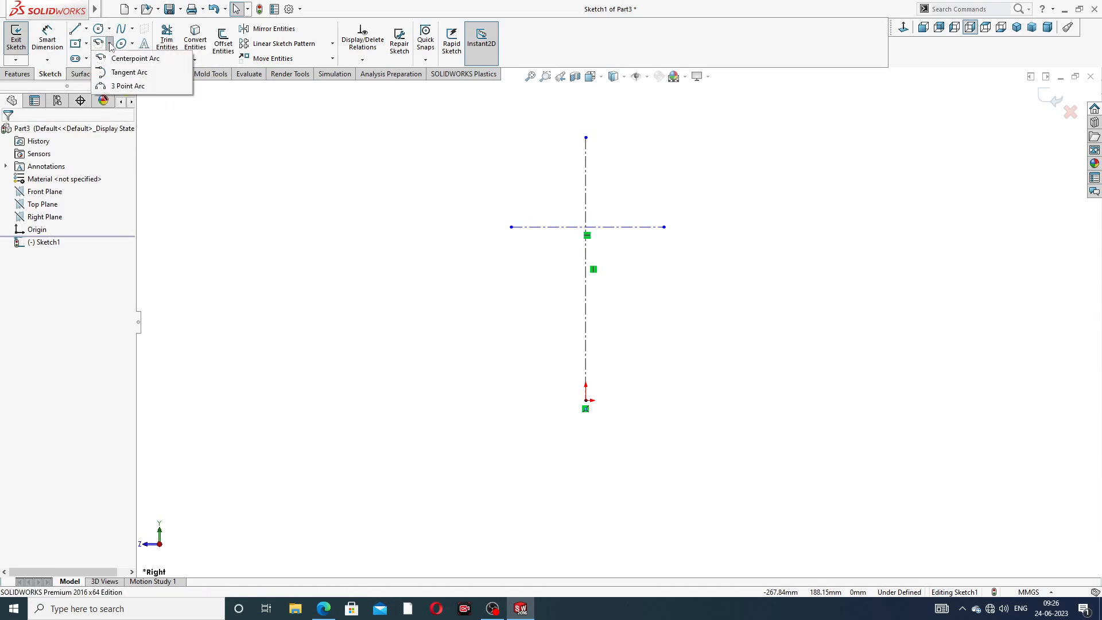
pyautogui.click(134, 59)
pyautogui.scroll(-3, 568, 178)
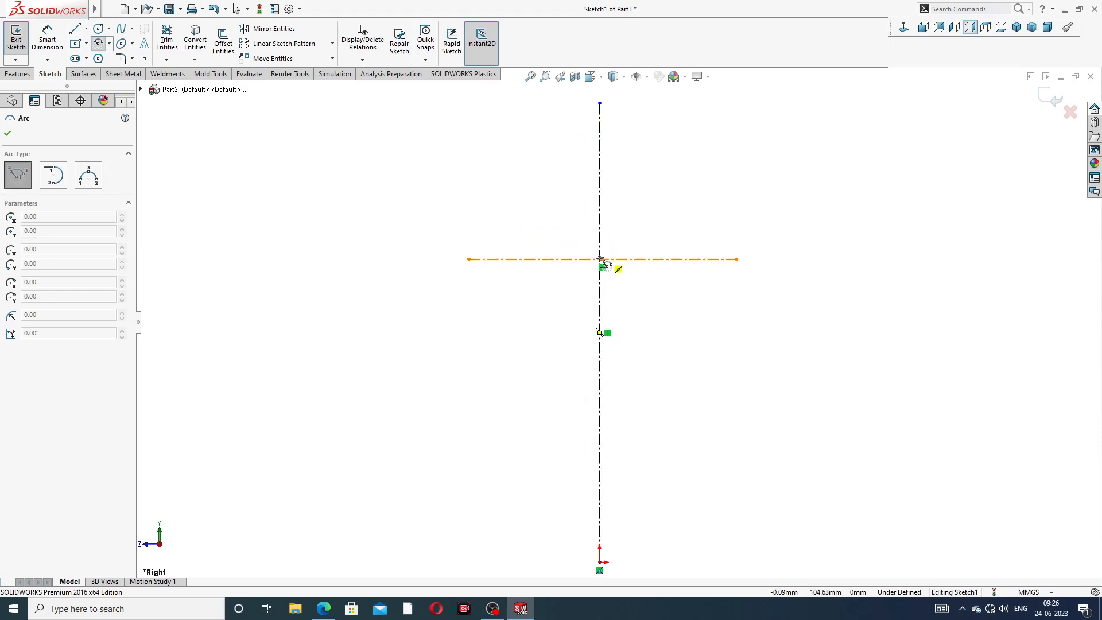
pyautogui.scroll(-2, 602, 261)
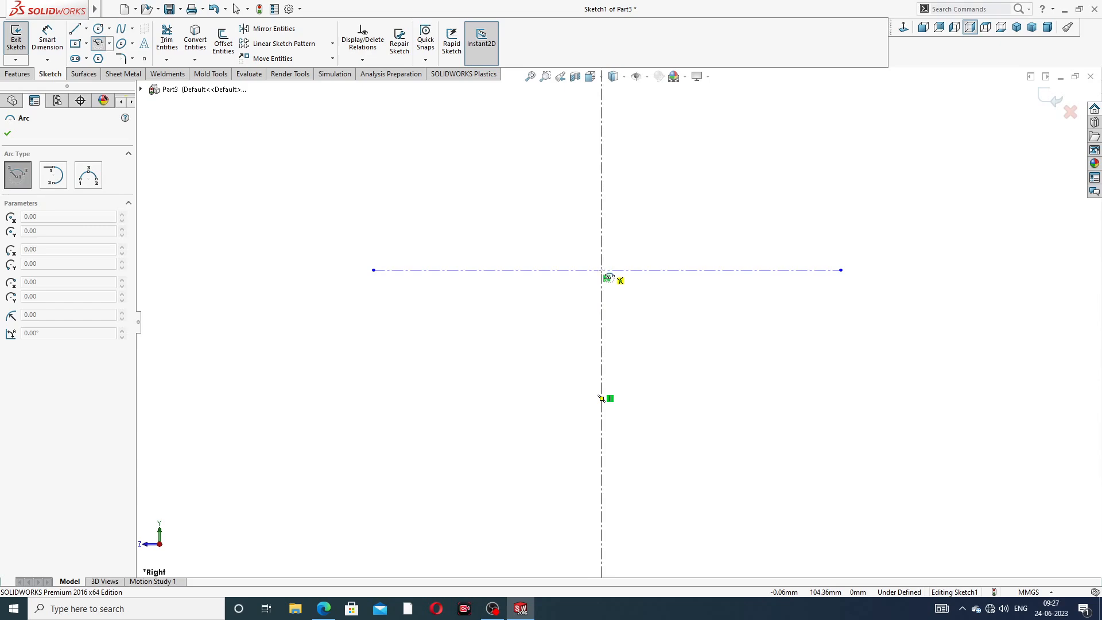
pyautogui.click(602, 269)
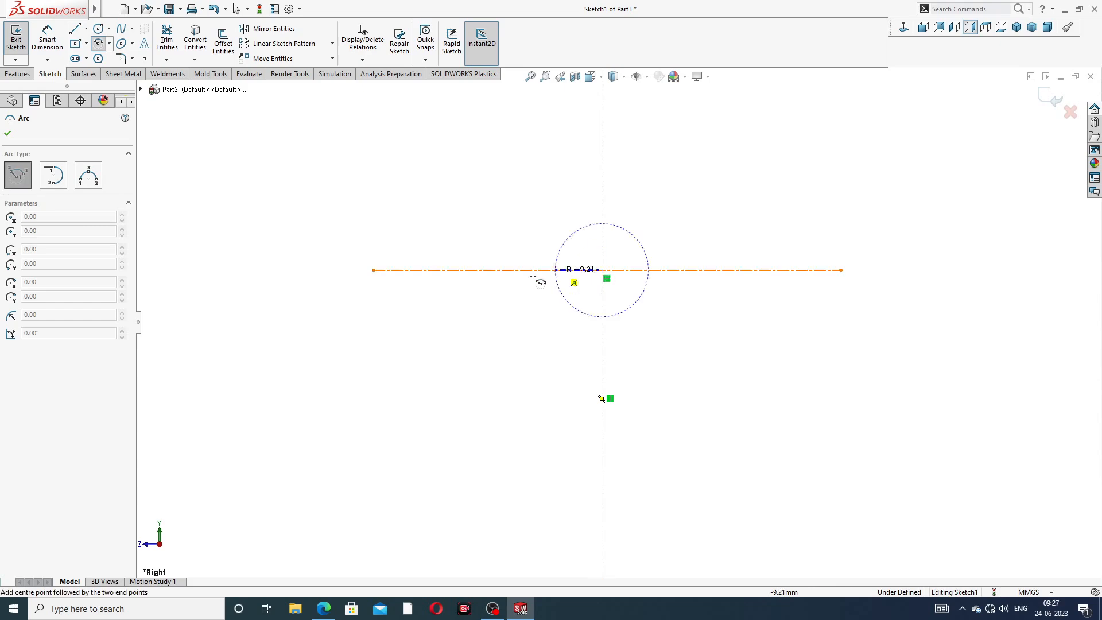
pyautogui.click(374, 270)
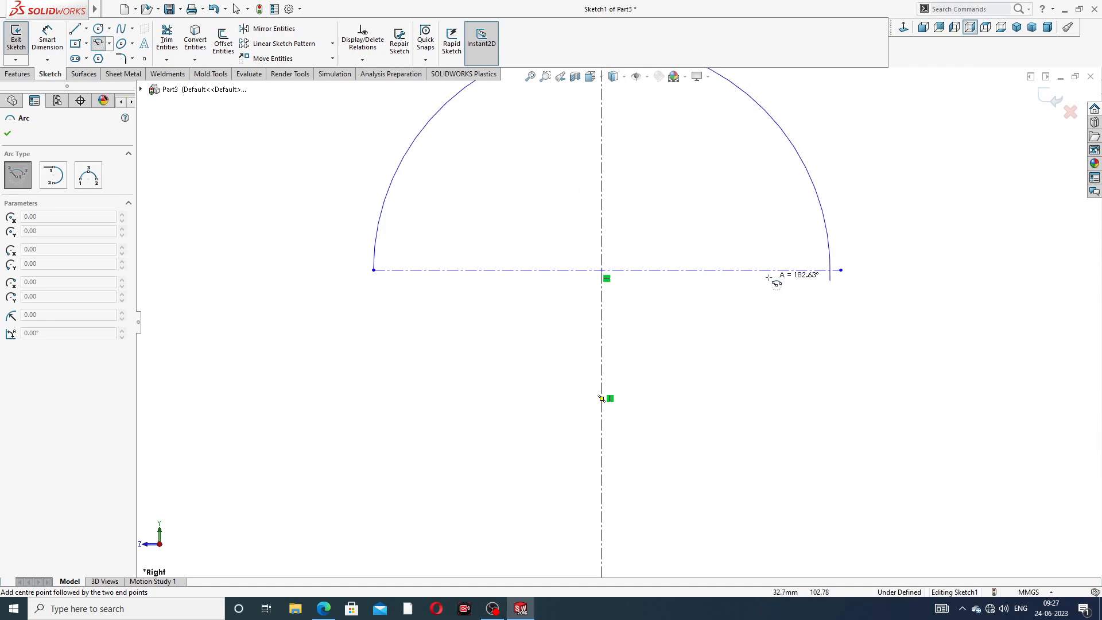
pyautogui.click(832, 270)
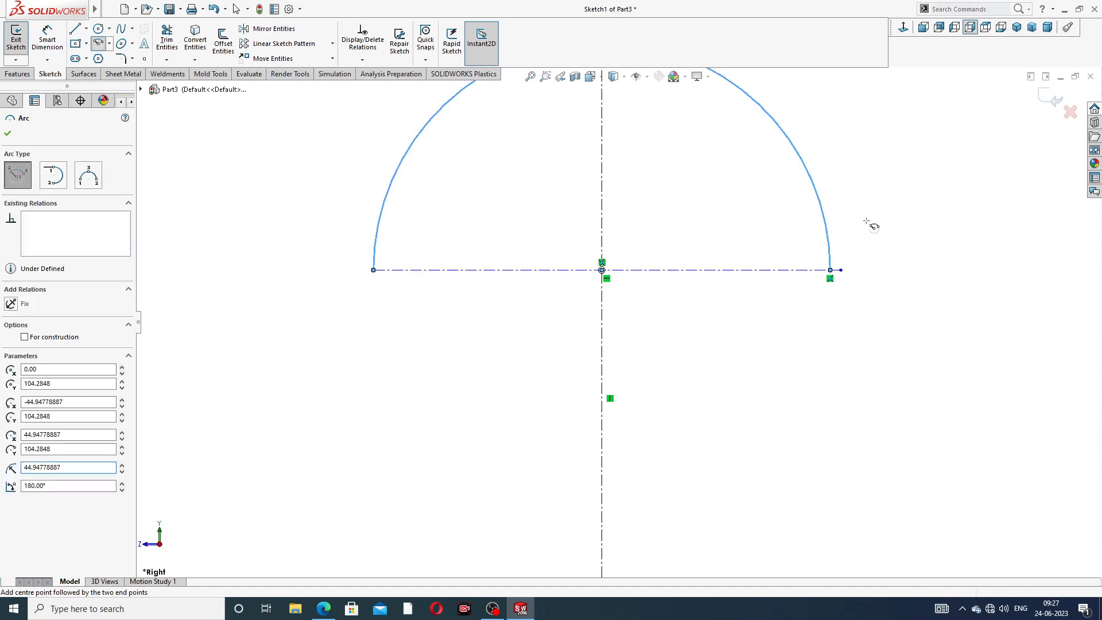
pyautogui.rightClick(866, 219)
pyautogui.click(889, 224)
# Move the free right end of the horizontal centerline onto the arc's right endpoint
pyautogui.scroll(-4, 872, 241)
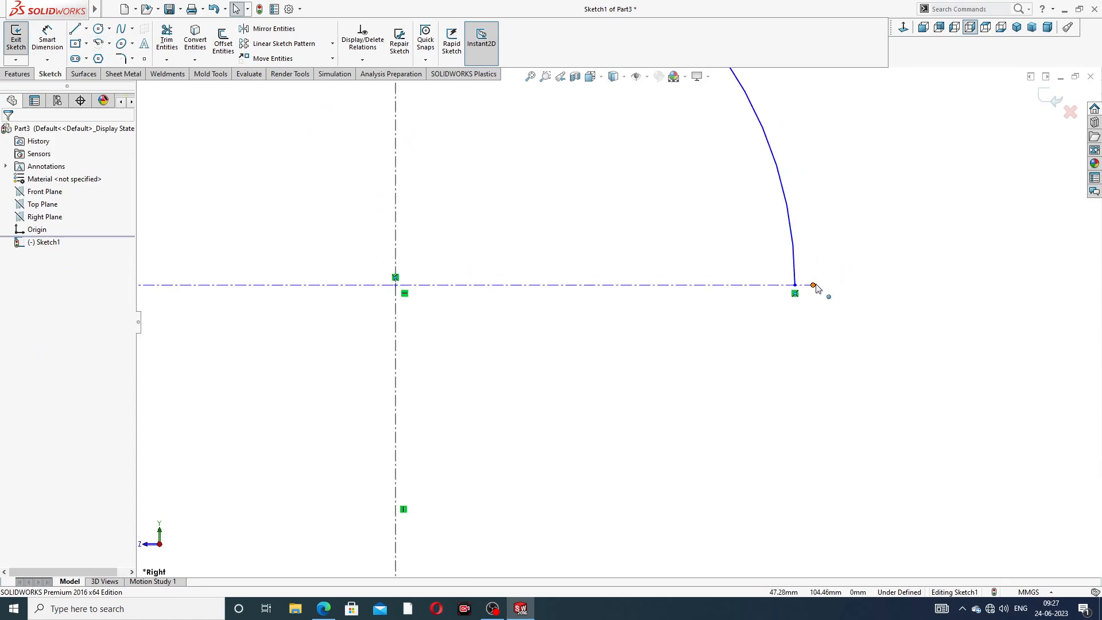
pyautogui.click(814, 285)
pyautogui.press('Escape')
# Convert the semicircular arc to construction geometry
pyautogui.scroll(1, 765, 183)
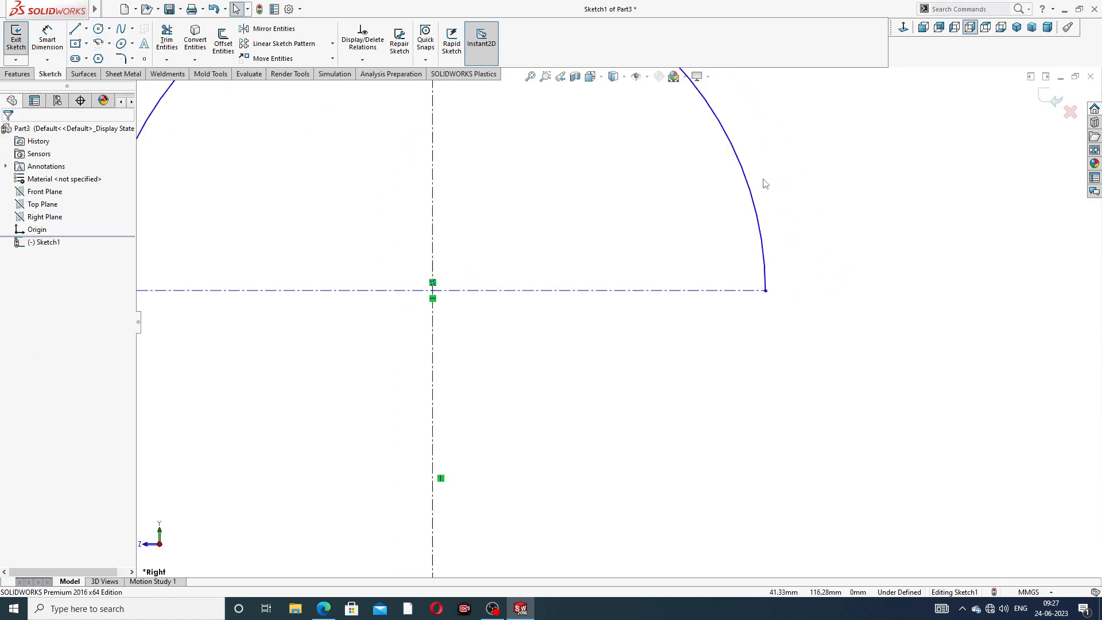
pyautogui.scroll(3, 765, 183)
pyautogui.click(655, 179)
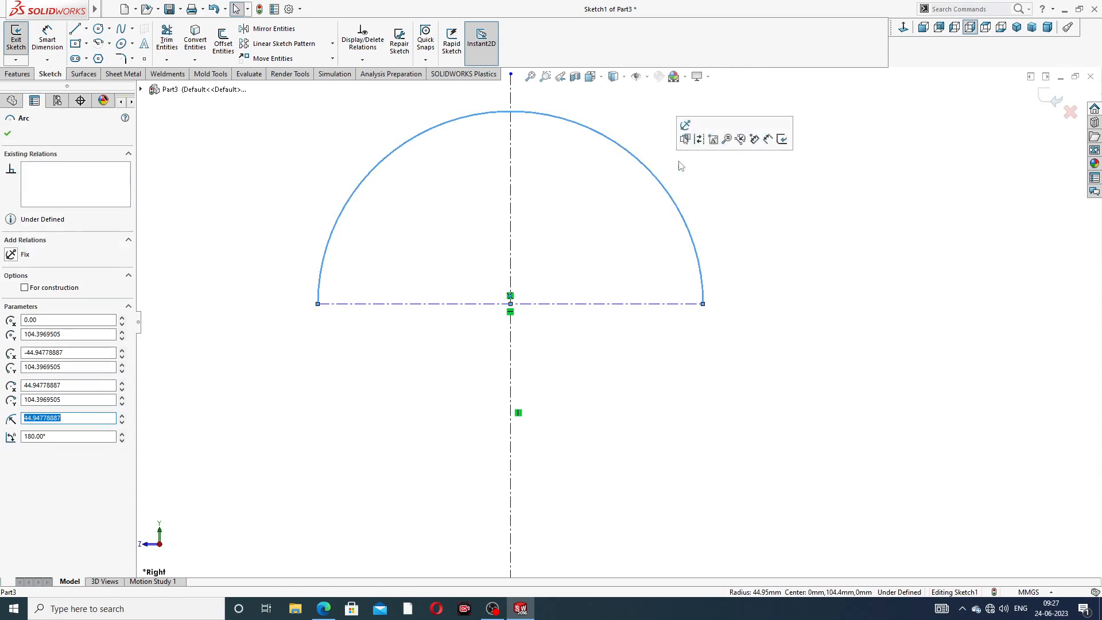
pyautogui.click(699, 140)
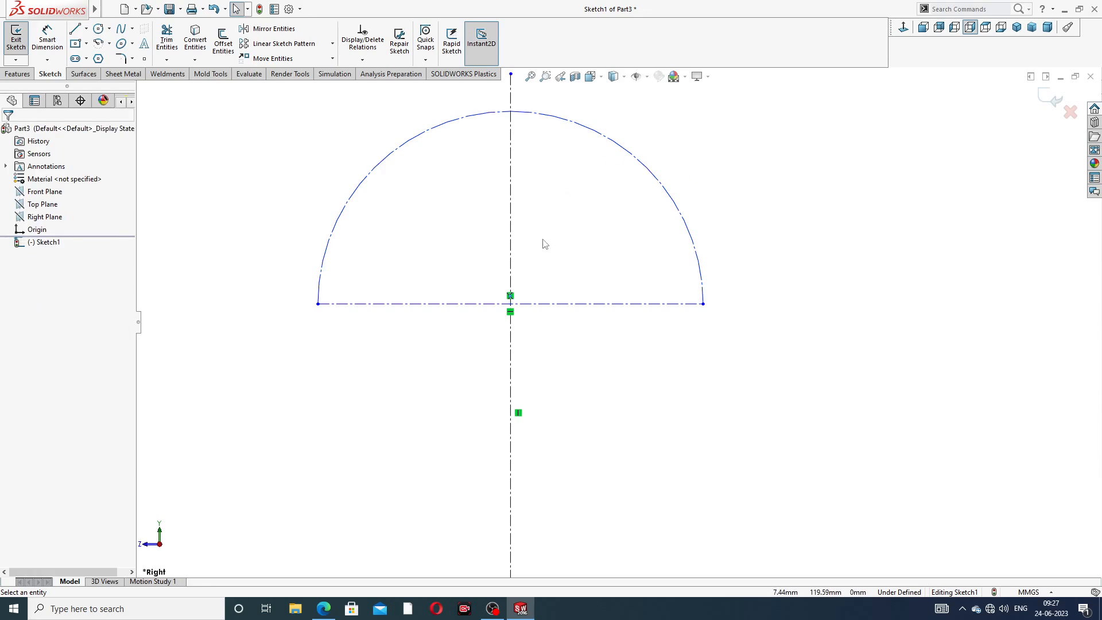
# Dimension the vertical distance from the origin to the horizontal centerline as 18 mm
pyautogui.press('f')
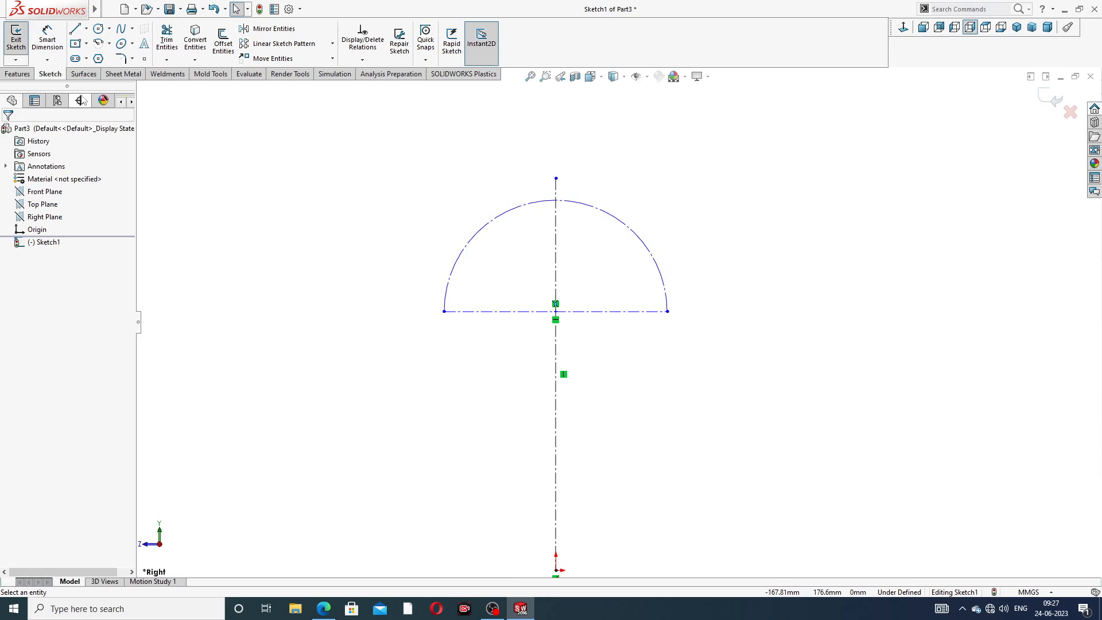
pyautogui.press('z')
pyautogui.scroll(3, 597, 493)
pyautogui.scroll(-2, 642, 356)
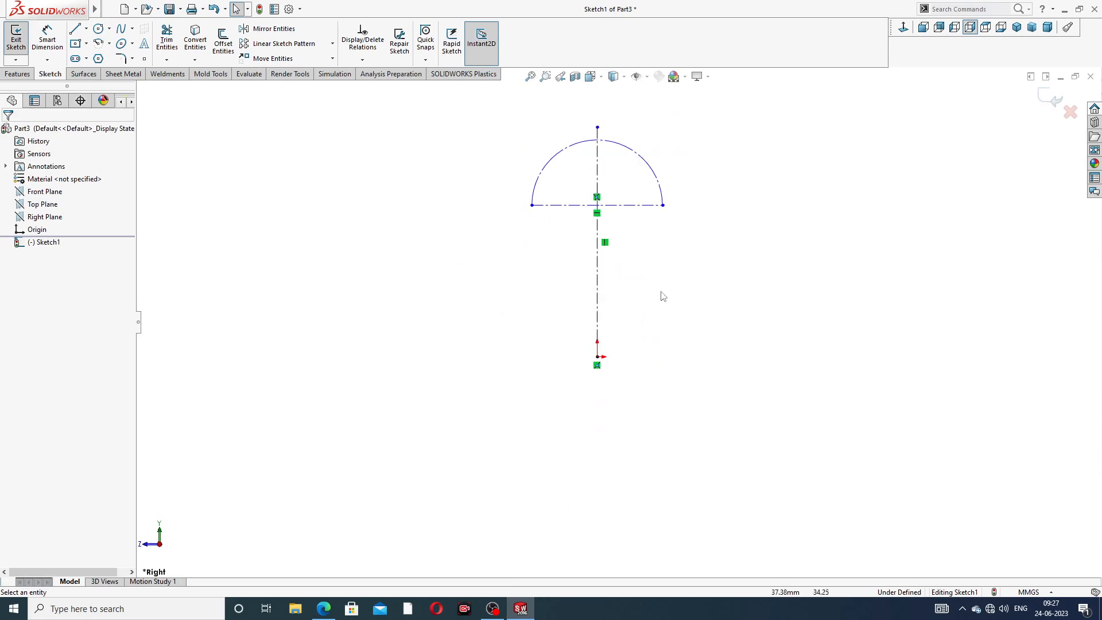
pyautogui.click(47, 40)
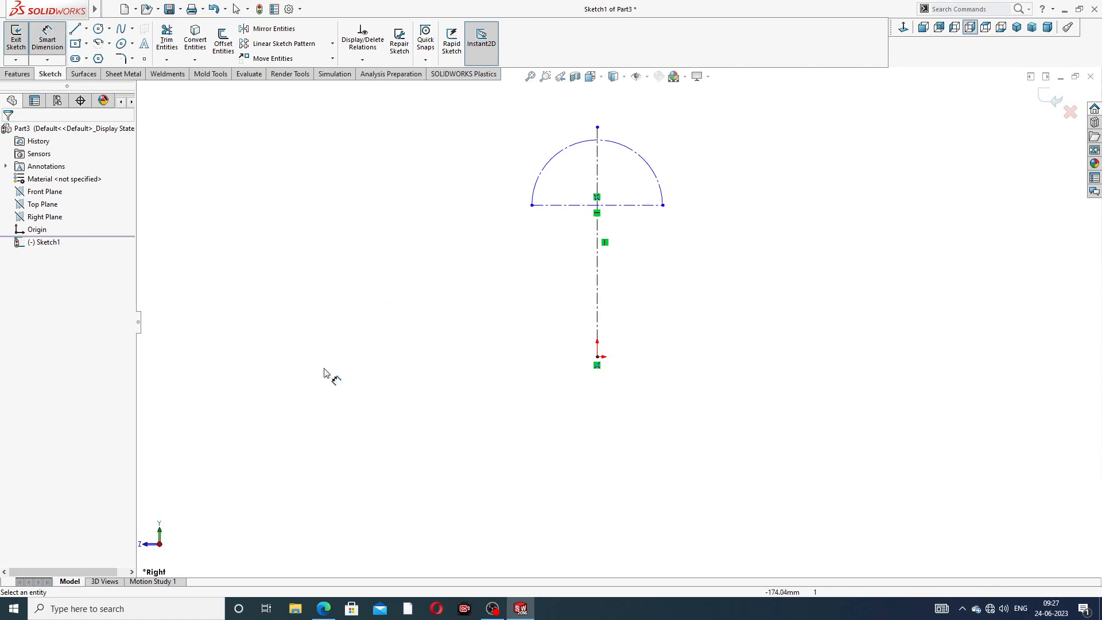
pyautogui.click(638, 205)
pyautogui.click(597, 356)
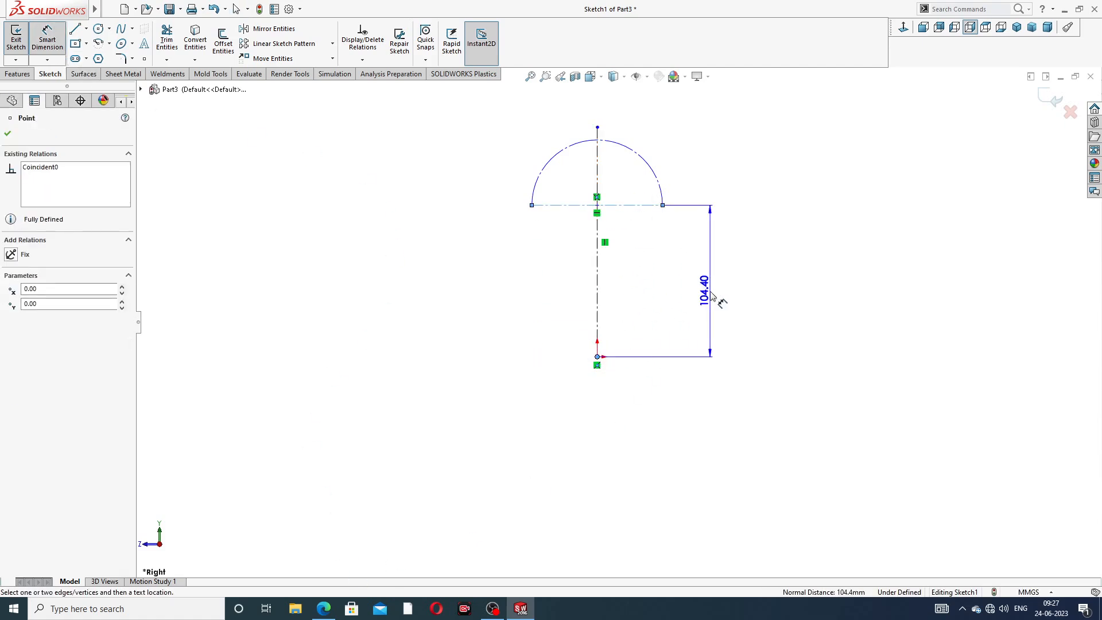
pyautogui.click(710, 296)
pyautogui.write('18')
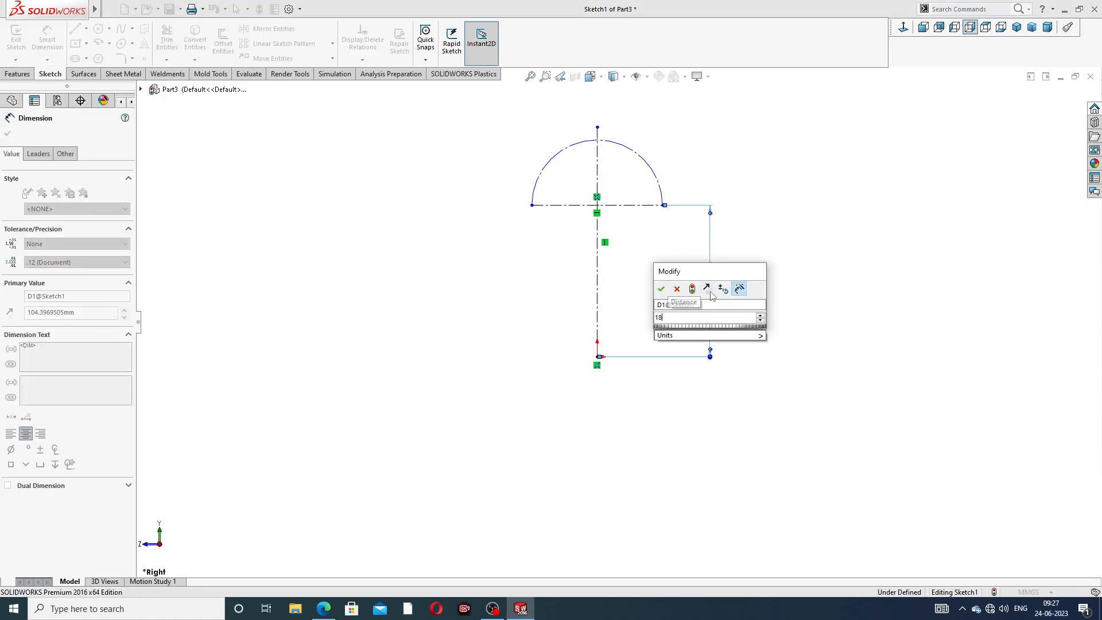
pyautogui.press('Return')
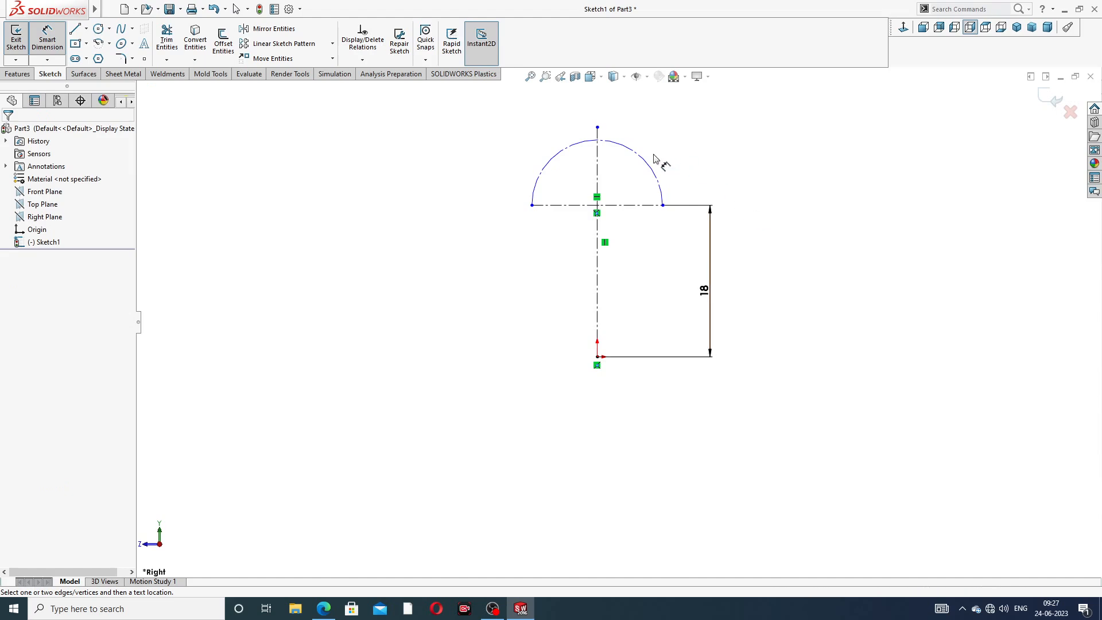
# Set the construction arc's radius to 3.6 mm, as specified in the GREASE NIPLE DESIGN2 PDF drawing
pyautogui.click(655, 167)
pyautogui.click(692, 152)
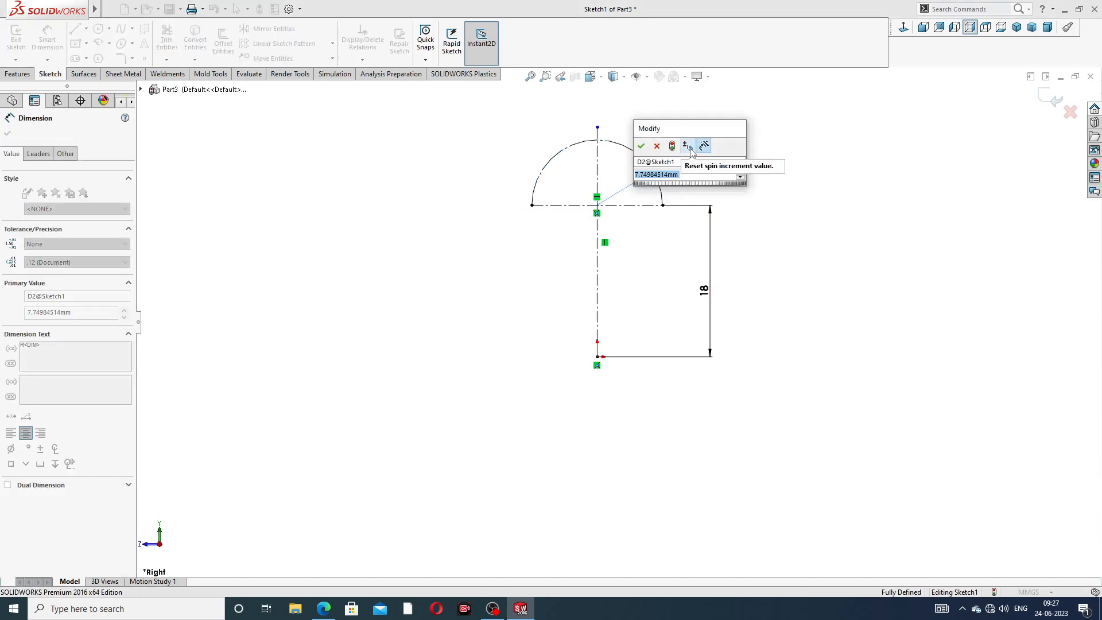
pyautogui.click(324, 609)
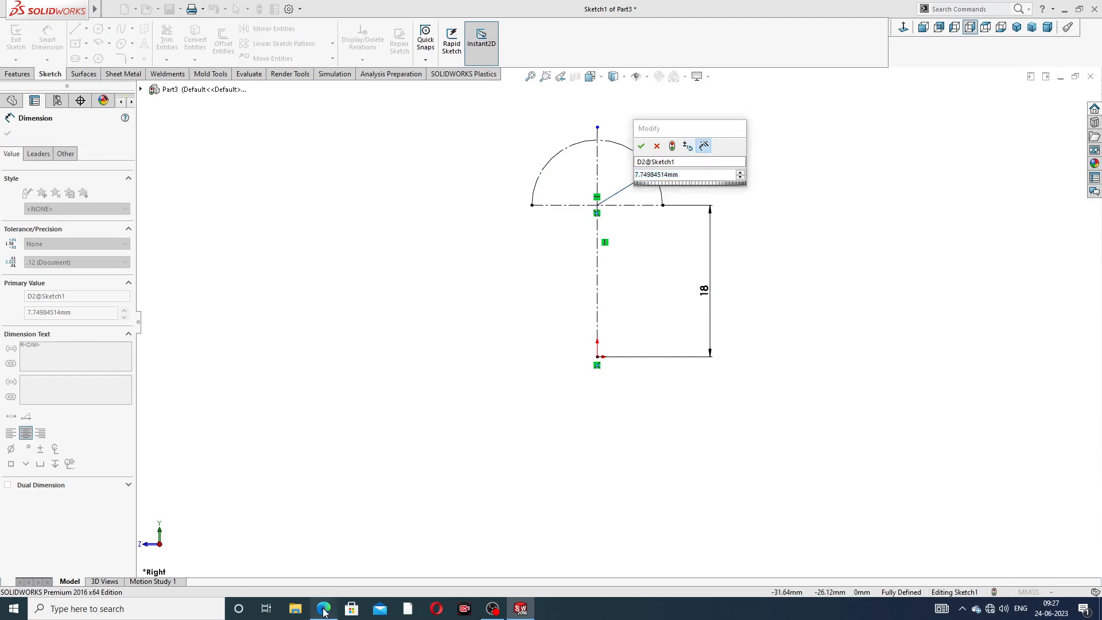
pyautogui.click(470, 529)
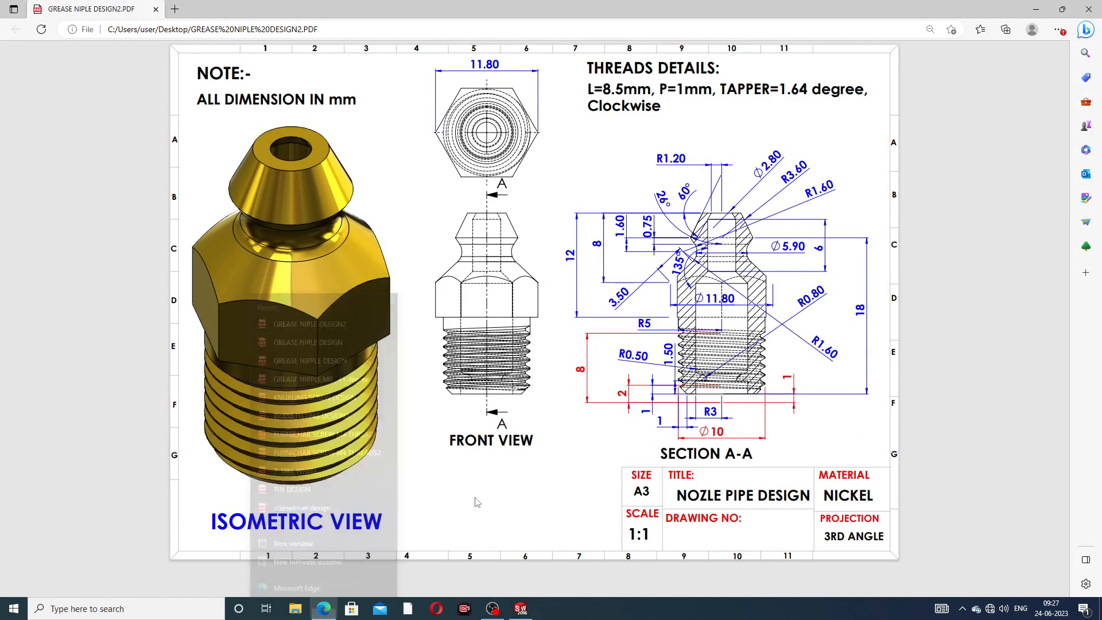
pyautogui.click(330, 613)
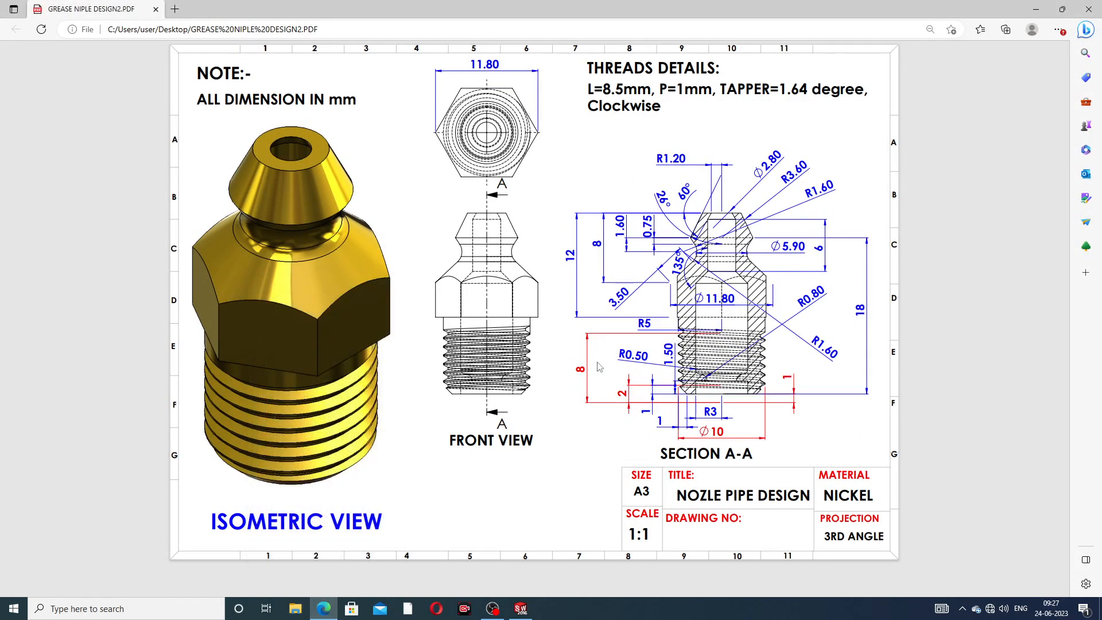
pyautogui.click(325, 608)
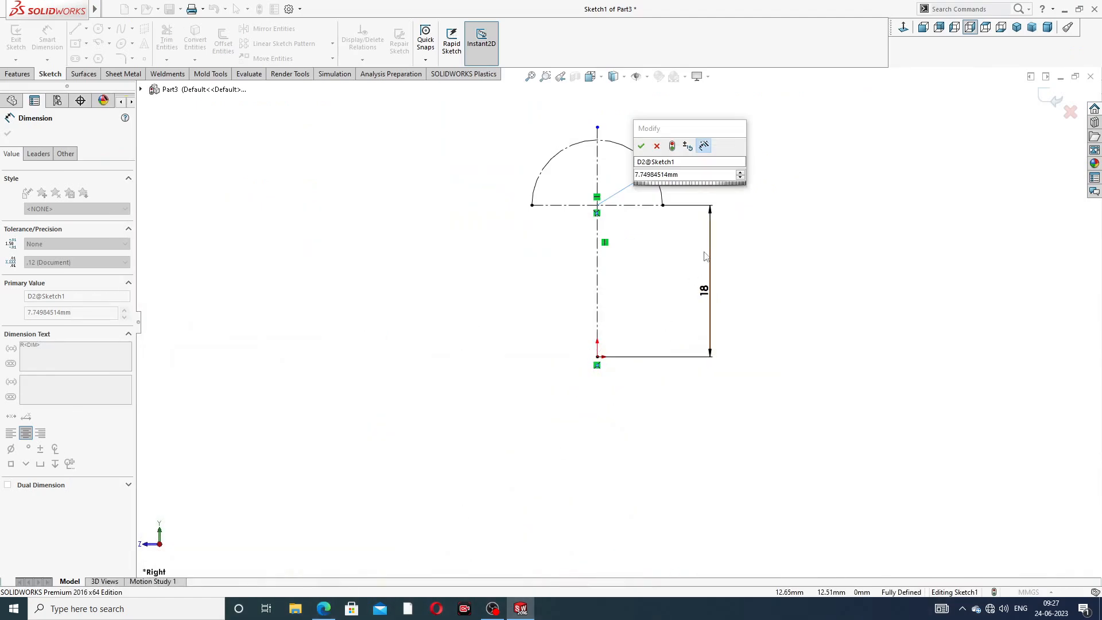
pyautogui.click(695, 177)
pyautogui.write('3')
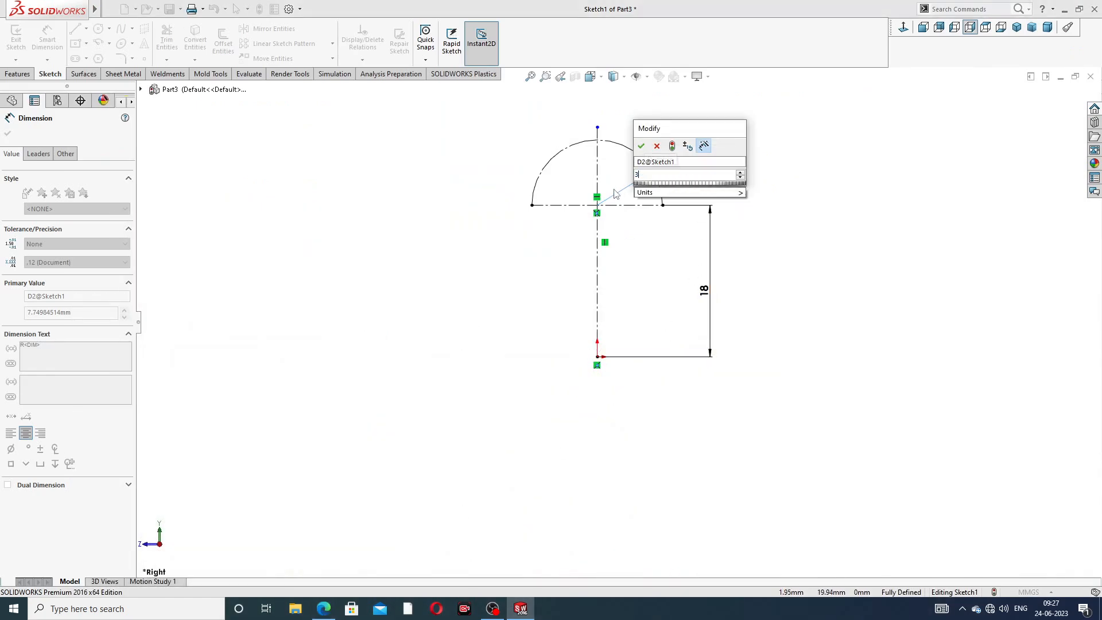
pyautogui.write('.6')
pyautogui.press('Return')
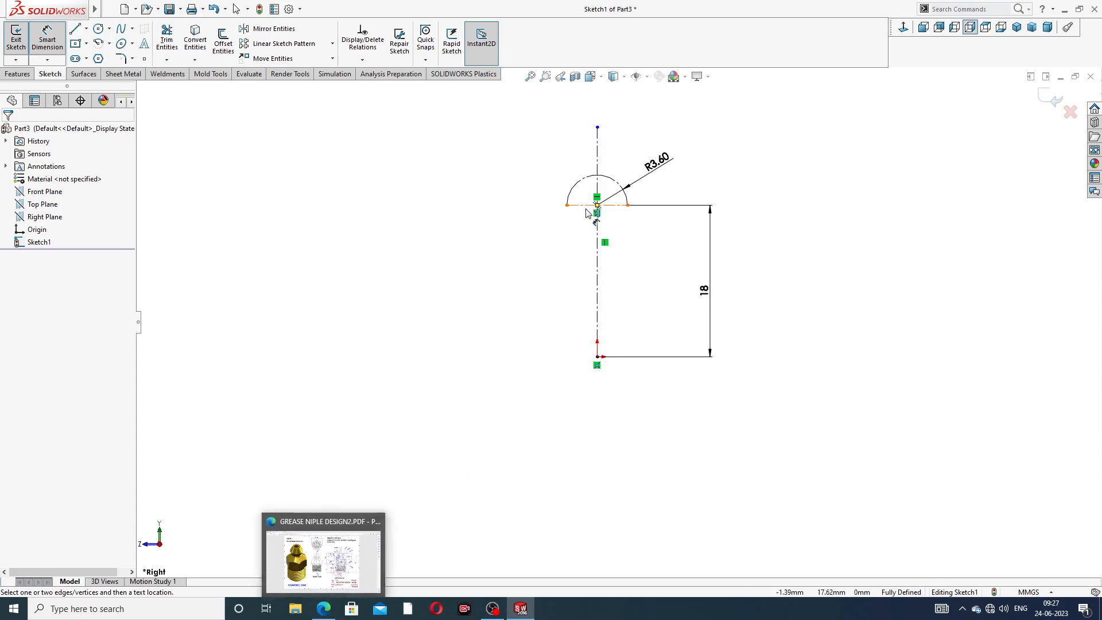
pyautogui.scroll(-3, 578, 229)
pyautogui.scroll(-2, 579, 228)
pyautogui.rightClick(336, 189)
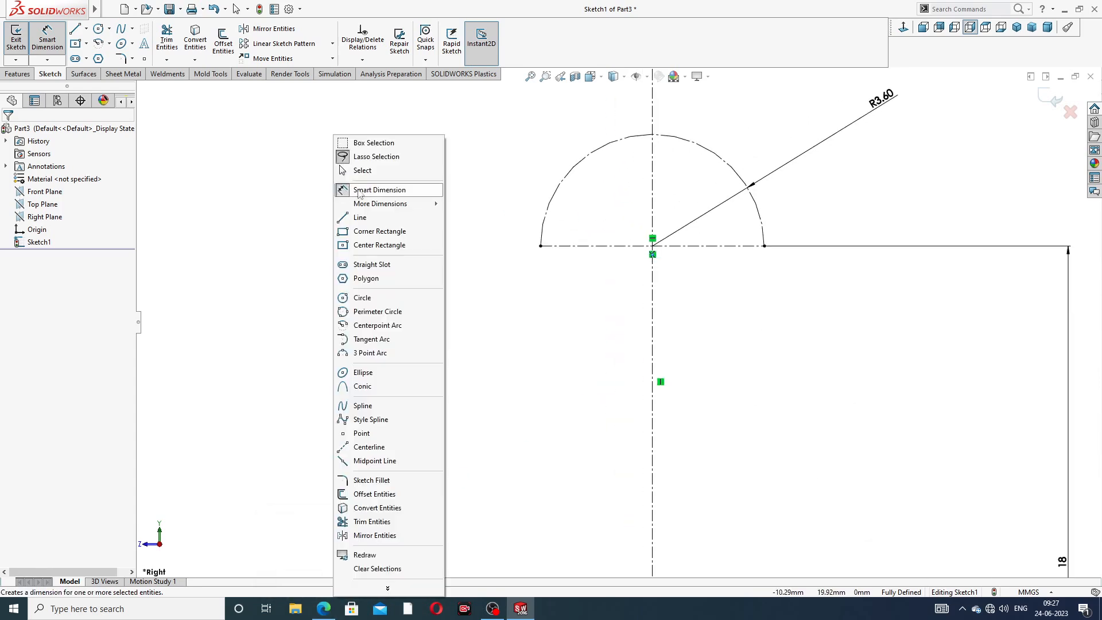
pyautogui.click(338, 171)
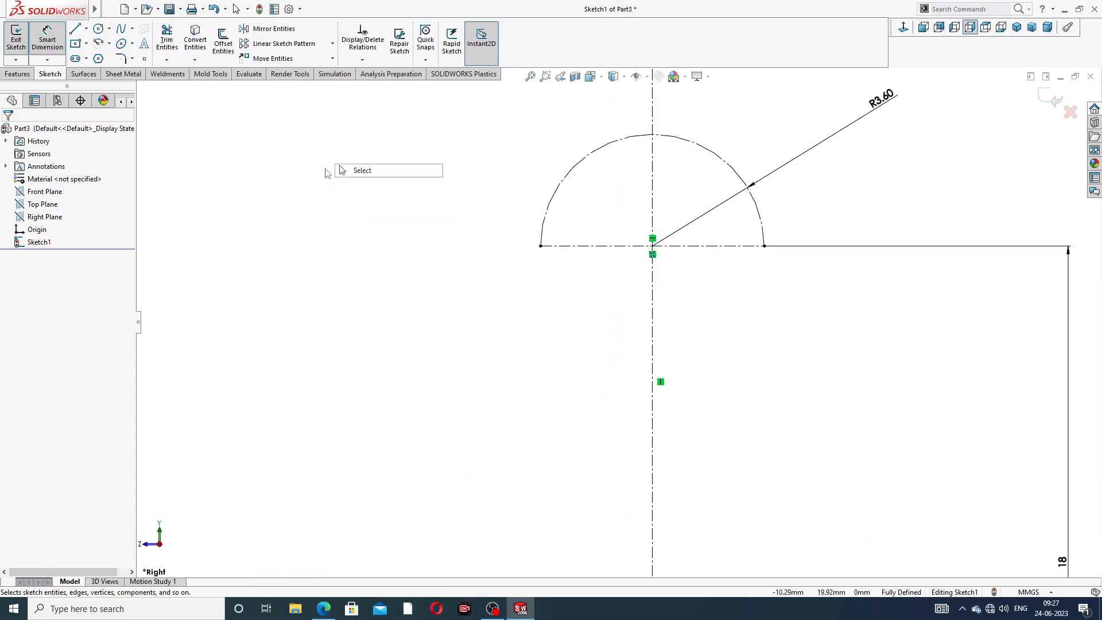
# Sketch a circle of about 0.84 mm radius inside the arc, centred on the vertical centerline about 20.35 mm above the origin
pyautogui.click(109, 28)
pyautogui.click(120, 44)
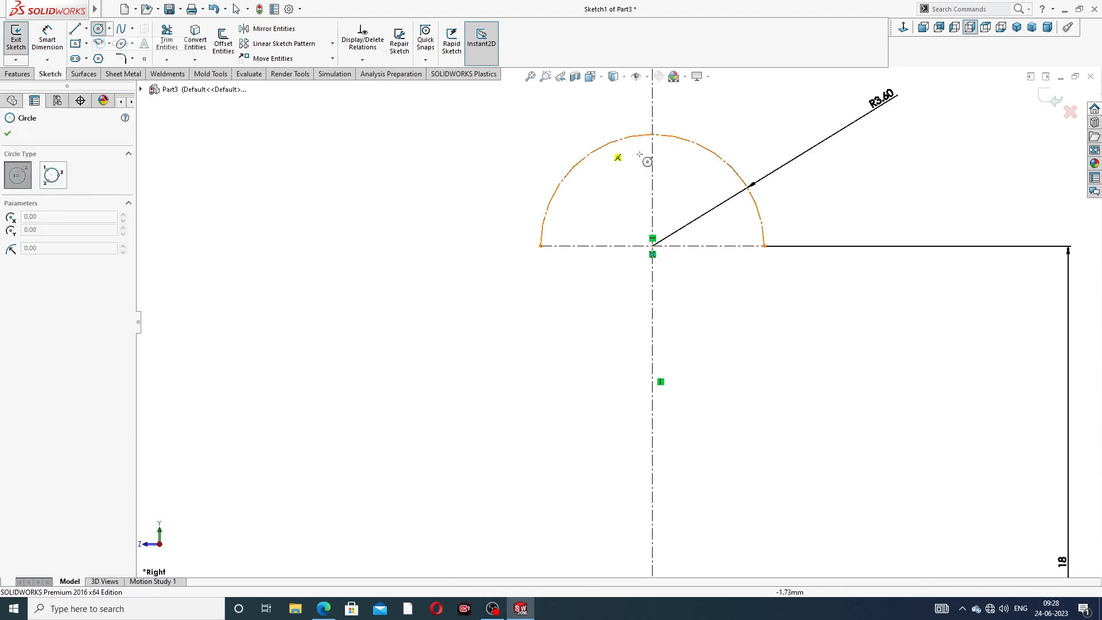
pyautogui.scroll(-2, 637, 172)
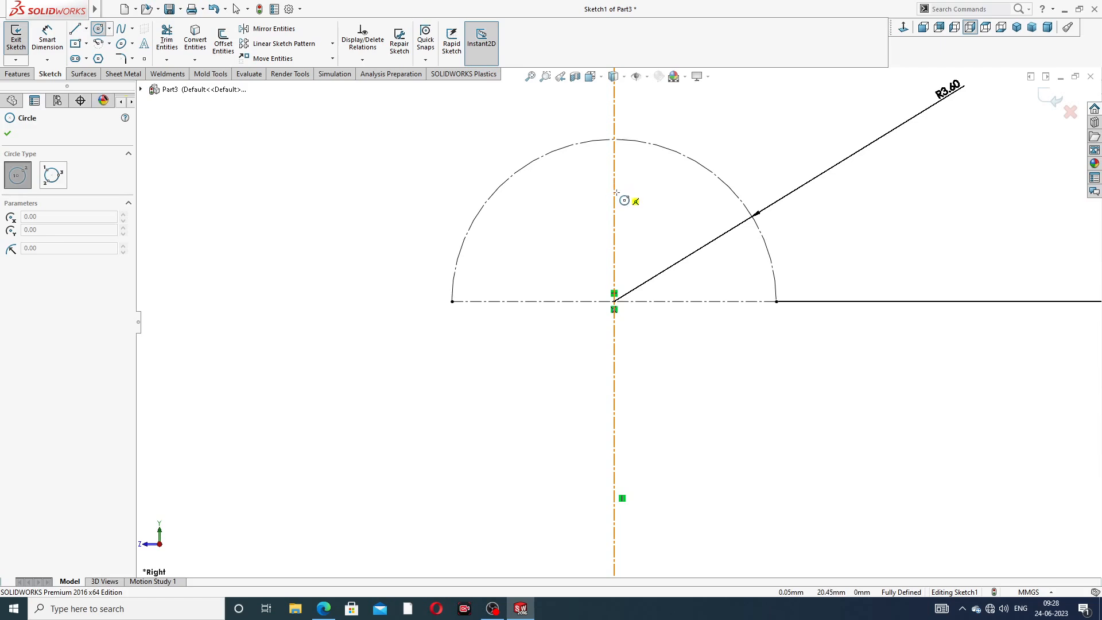
pyautogui.click(614, 195)
pyautogui.click(621, 158)
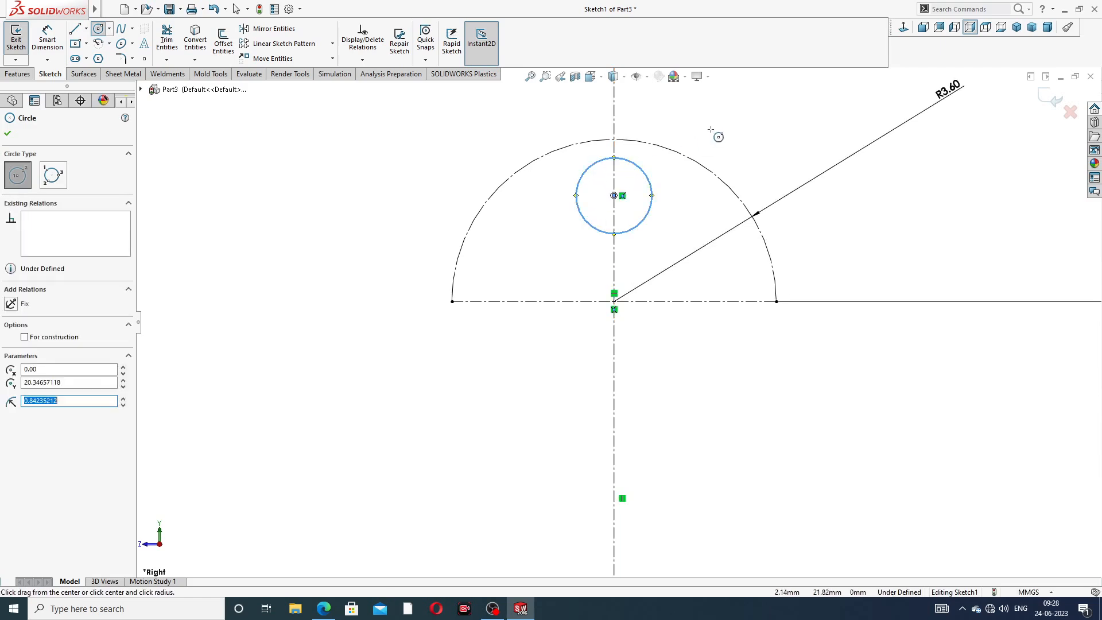
pyautogui.rightClick(742, 151)
pyautogui.click(759, 161)
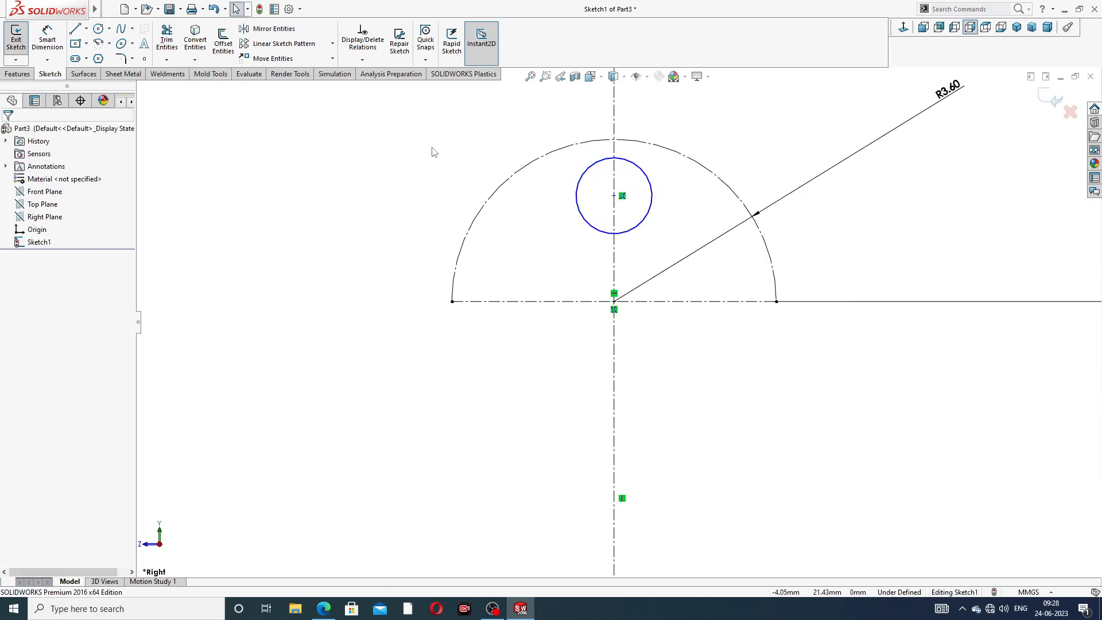
# Dimension the circle inside the arc with a diameter of 2.8 mm
pyautogui.click(47, 38)
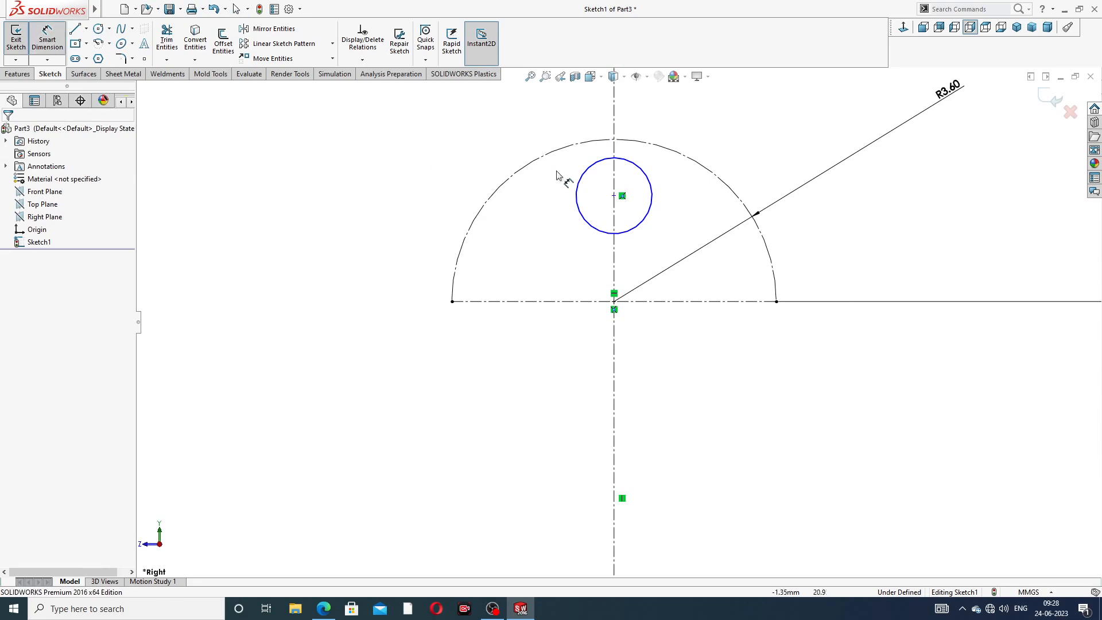
pyautogui.click(635, 166)
pyautogui.click(707, 137)
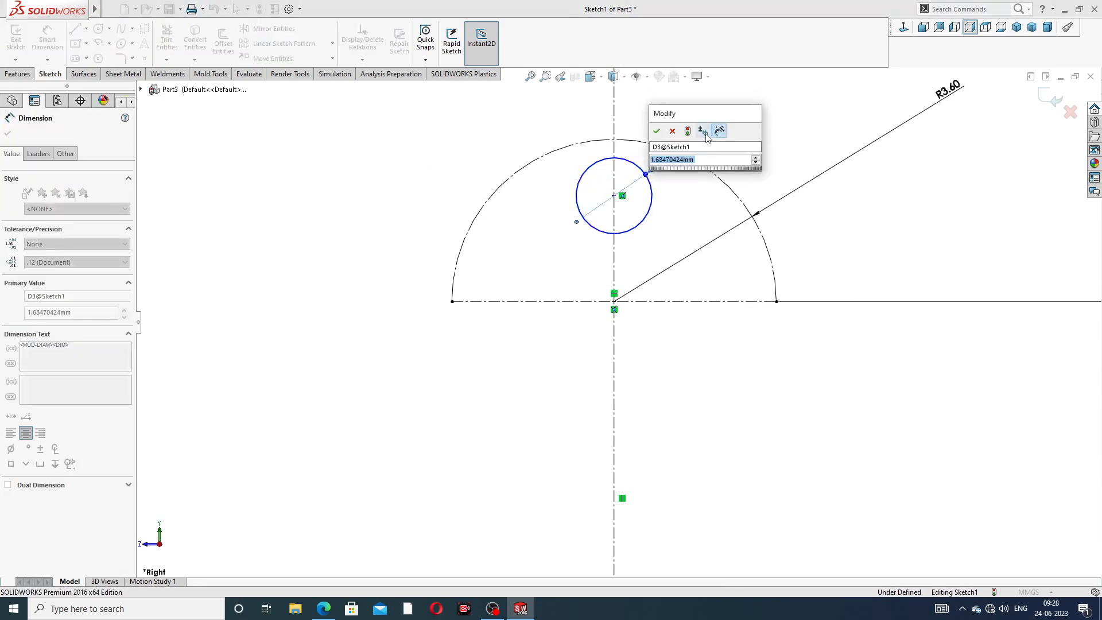
pyautogui.write('2.')
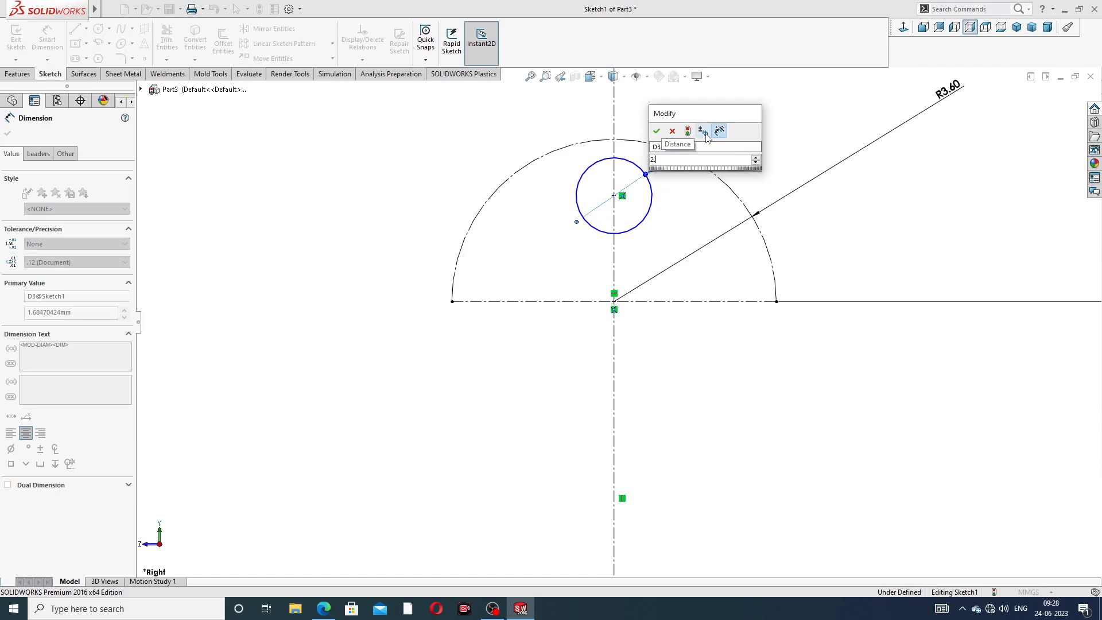
pyautogui.write('8')
pyautogui.press('Return')
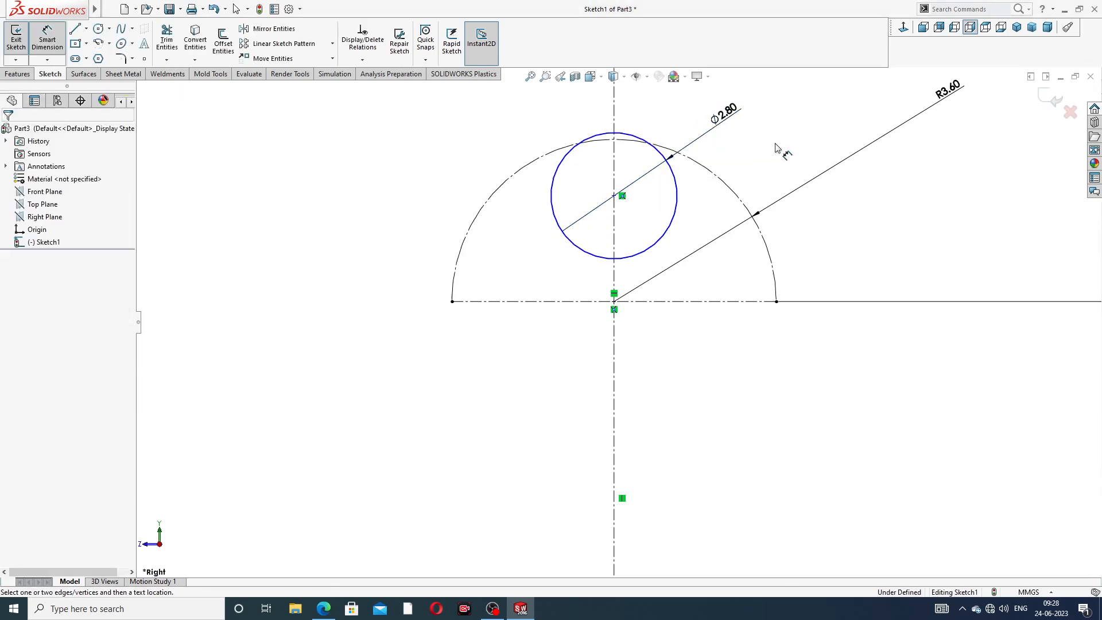
# Check the circle's placement against the R3.60 arc in the PDF drawing's section view, and return to the sketch
pyautogui.click(323, 608)
pyautogui.rightClick(324, 608)
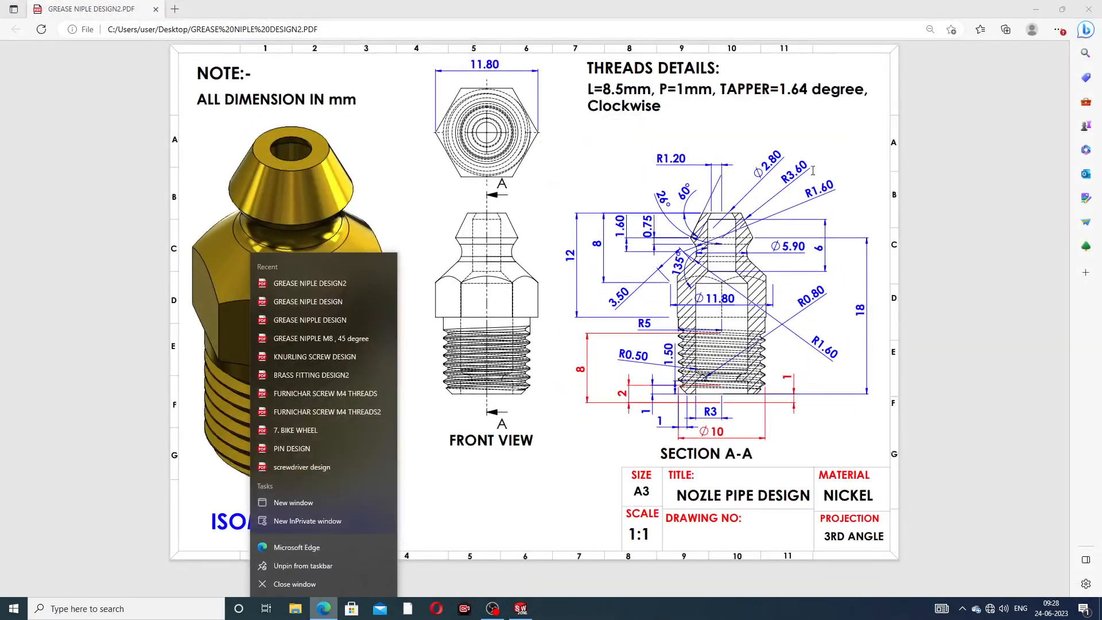
pyautogui.click(823, 150)
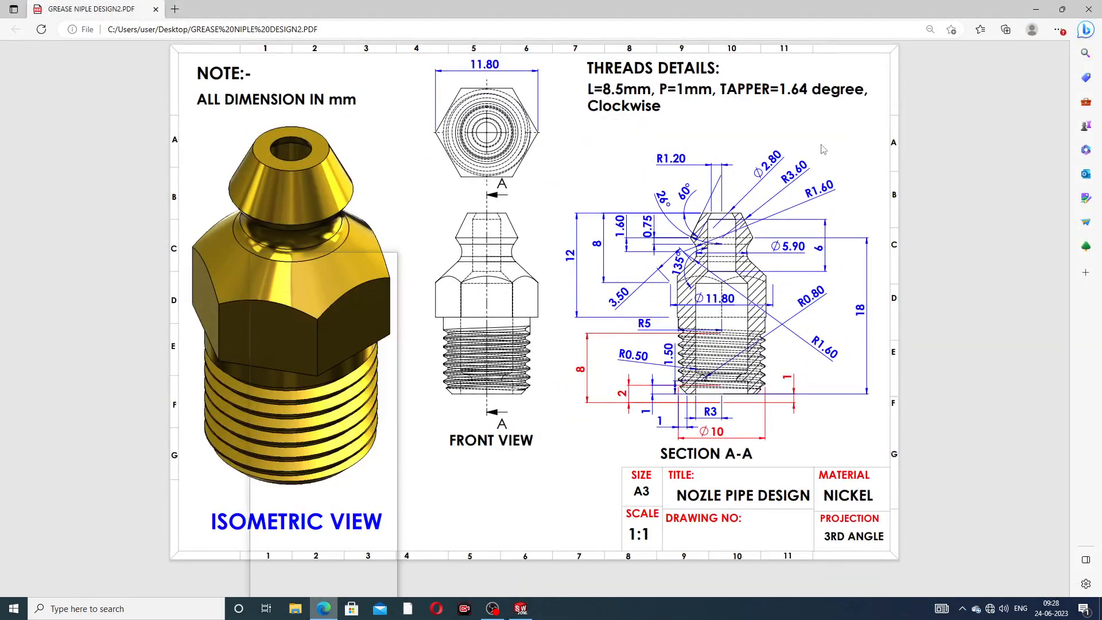
pyautogui.rightClick(324, 608)
pyautogui.click(325, 608)
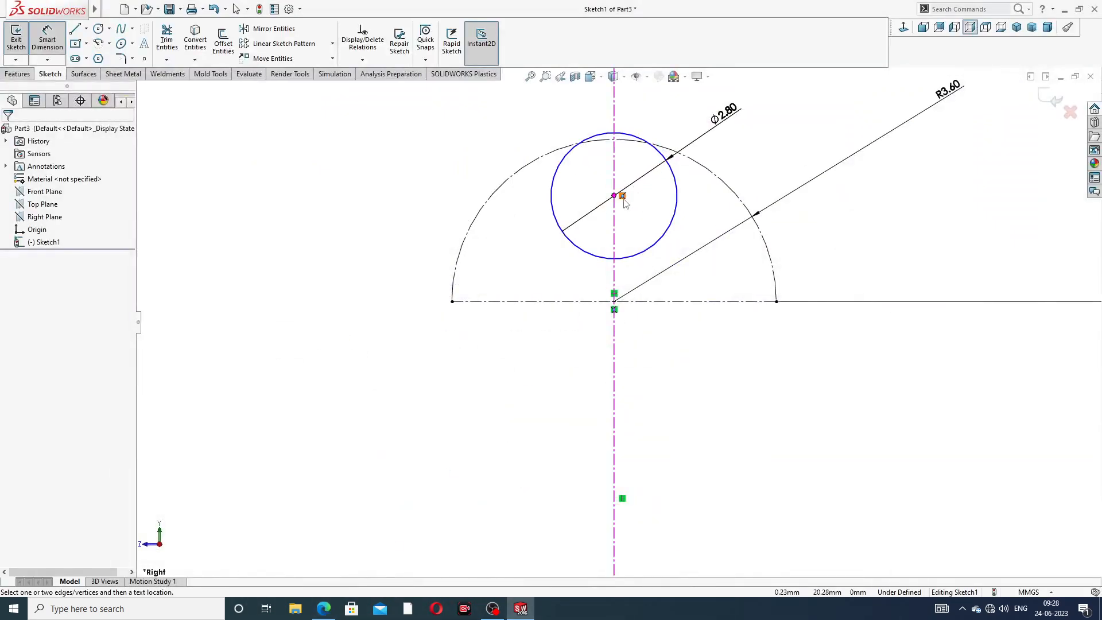
pyautogui.click(615, 196)
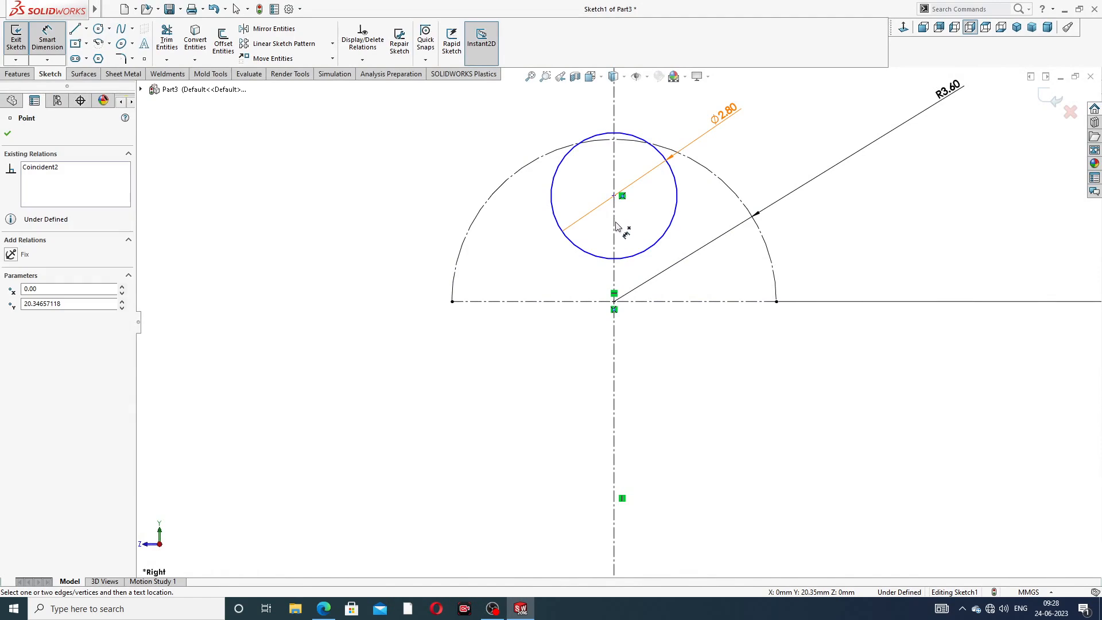
pyautogui.rightClick(763, 151)
pyautogui.click(789, 150)
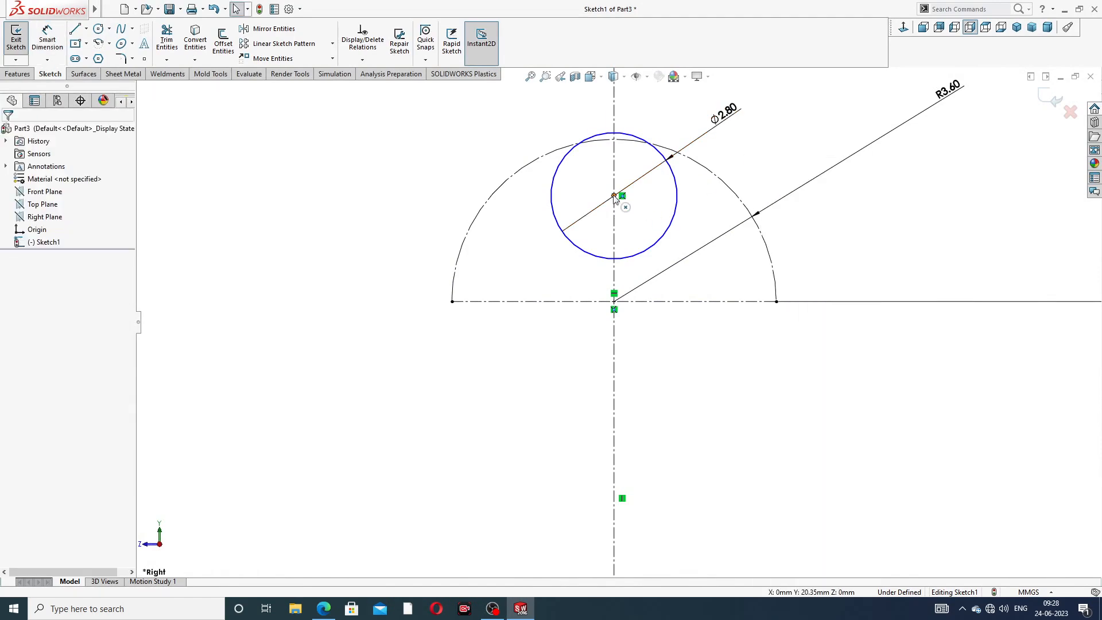
# Move the 2.8 mm circle down the centerline to about 19.94 mm above the origin and convert it to construction geometry
pyautogui.moveTo(614, 196); pyautogui.dragTo(614, 220)
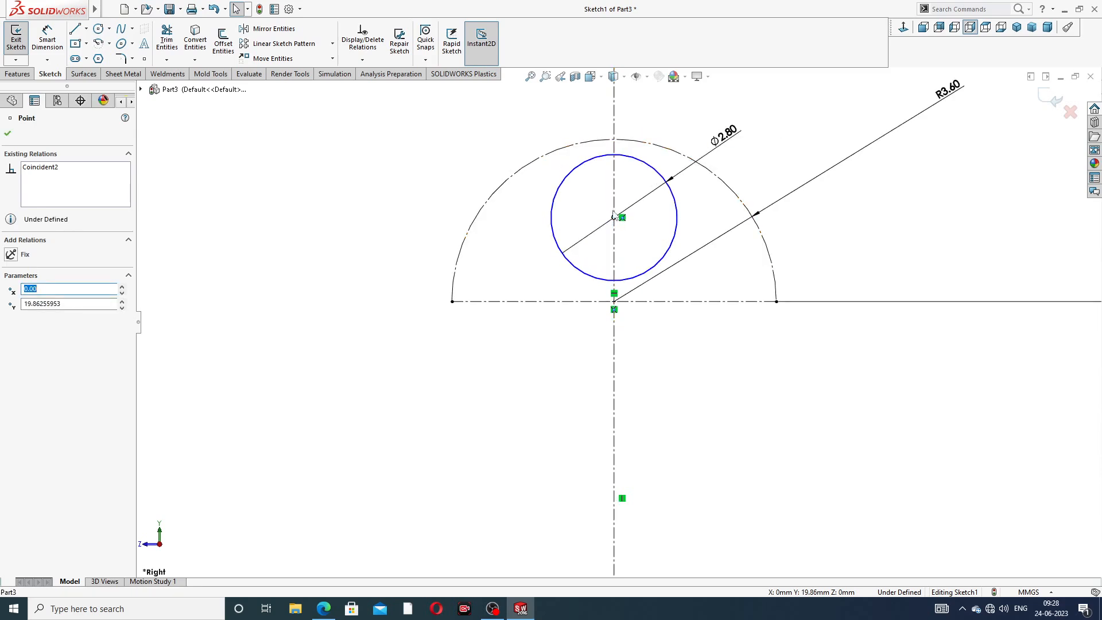
pyautogui.moveTo(613, 215); pyautogui.dragTo(618, 221)
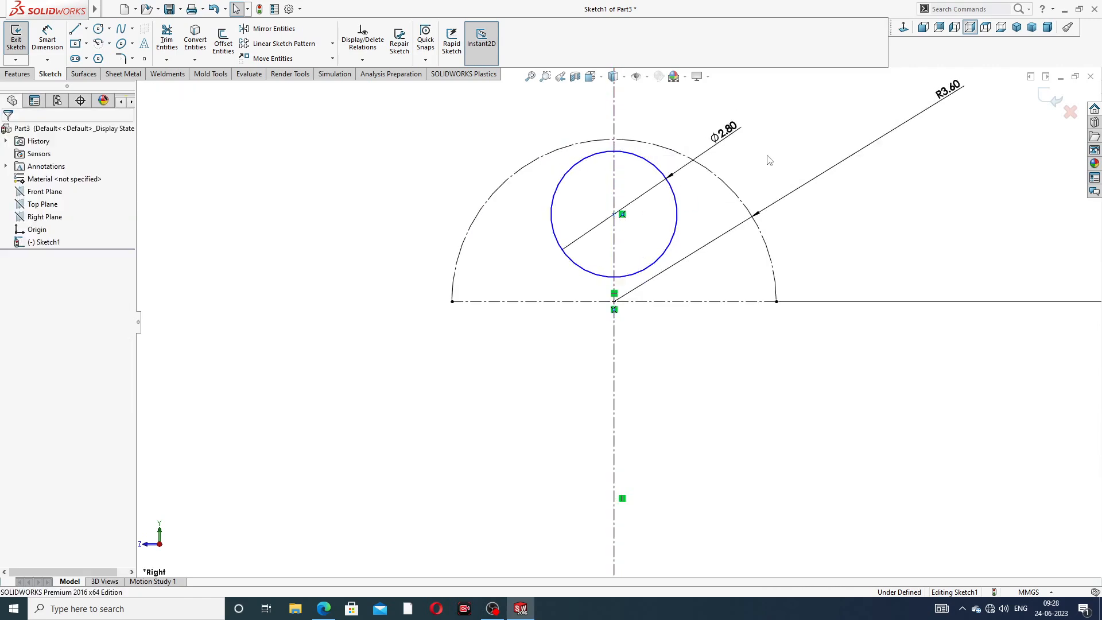
pyautogui.click(672, 189)
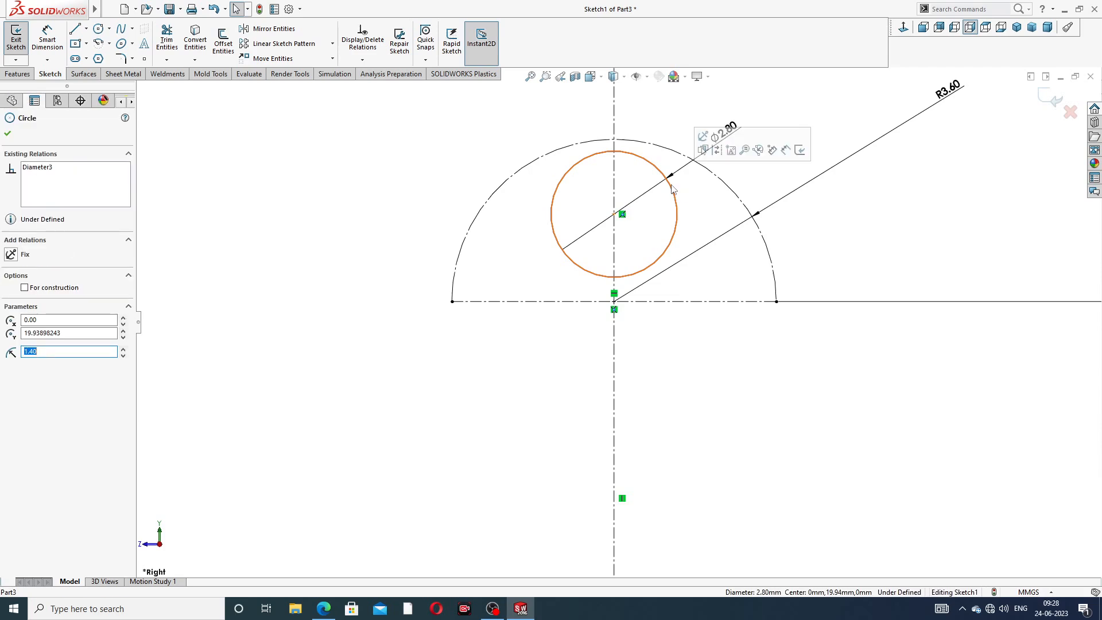
pyautogui.click(717, 150)
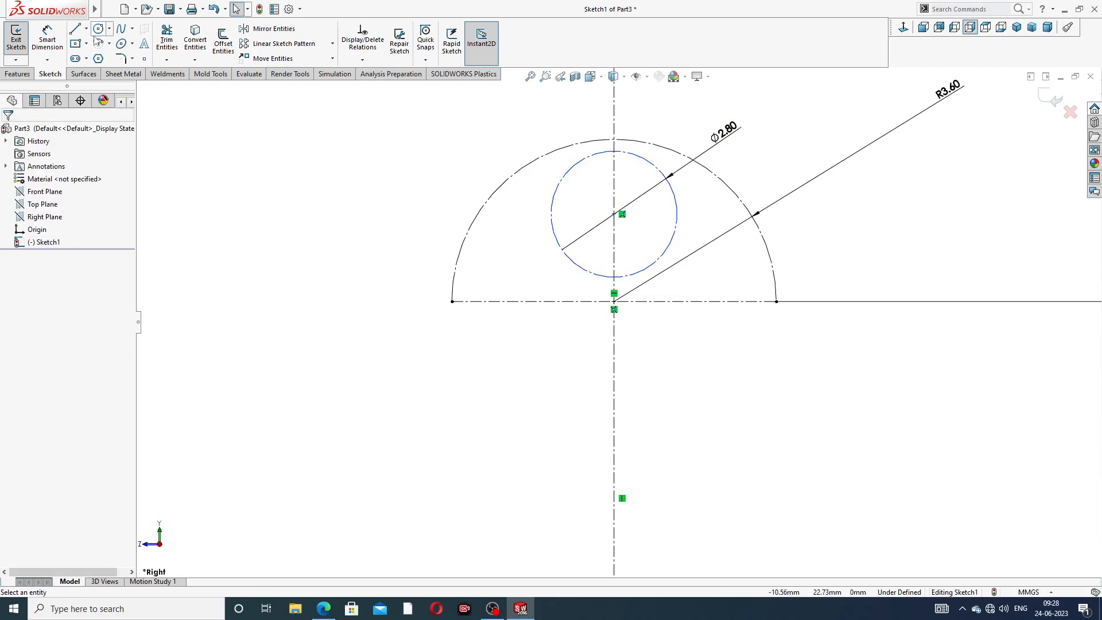
# Sketch a vertical line about 1.1 mm long down to the origin's level, about 2.9 mm from the centerline, and a horizontal line outward from it
pyautogui.scroll(-5, 627, 321)
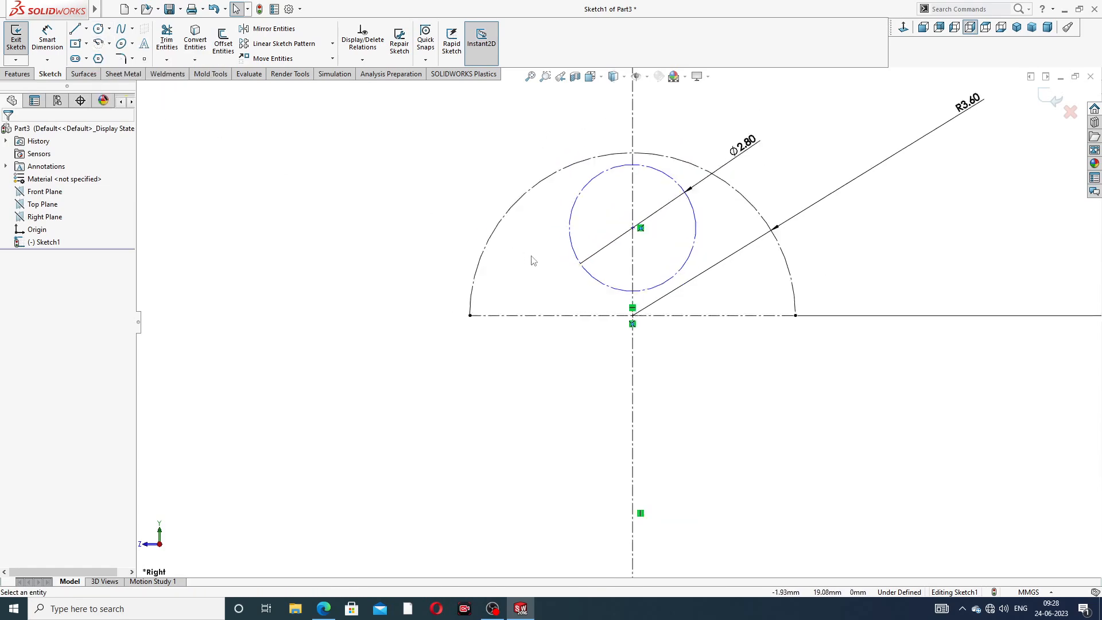
pyautogui.scroll(-3, 629, 396)
pyautogui.scroll(4, 625, 453)
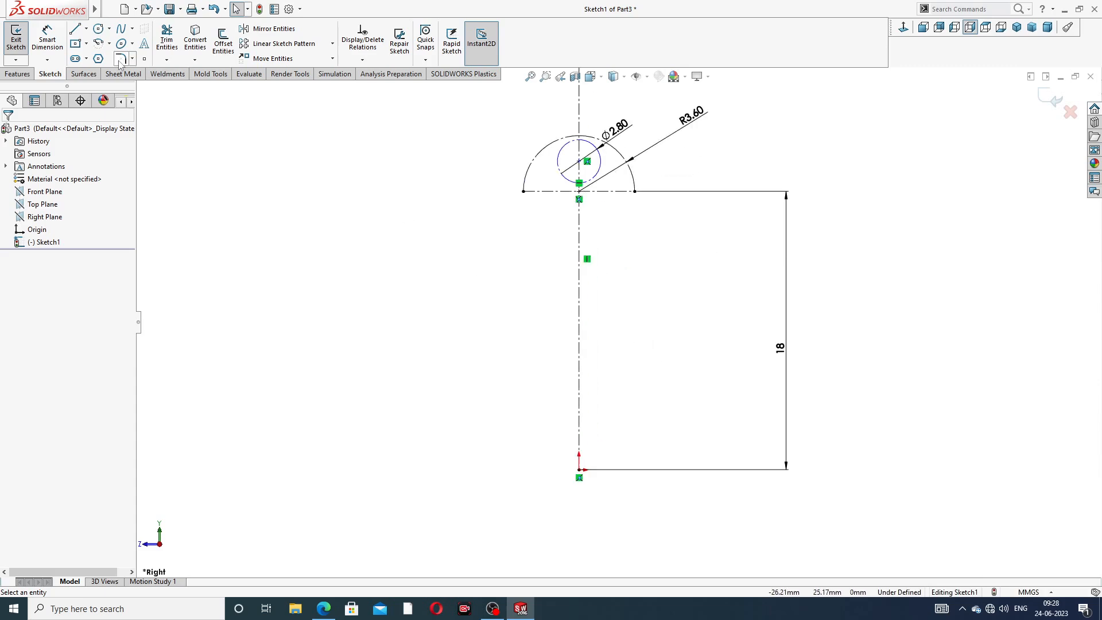
pyautogui.click(75, 30)
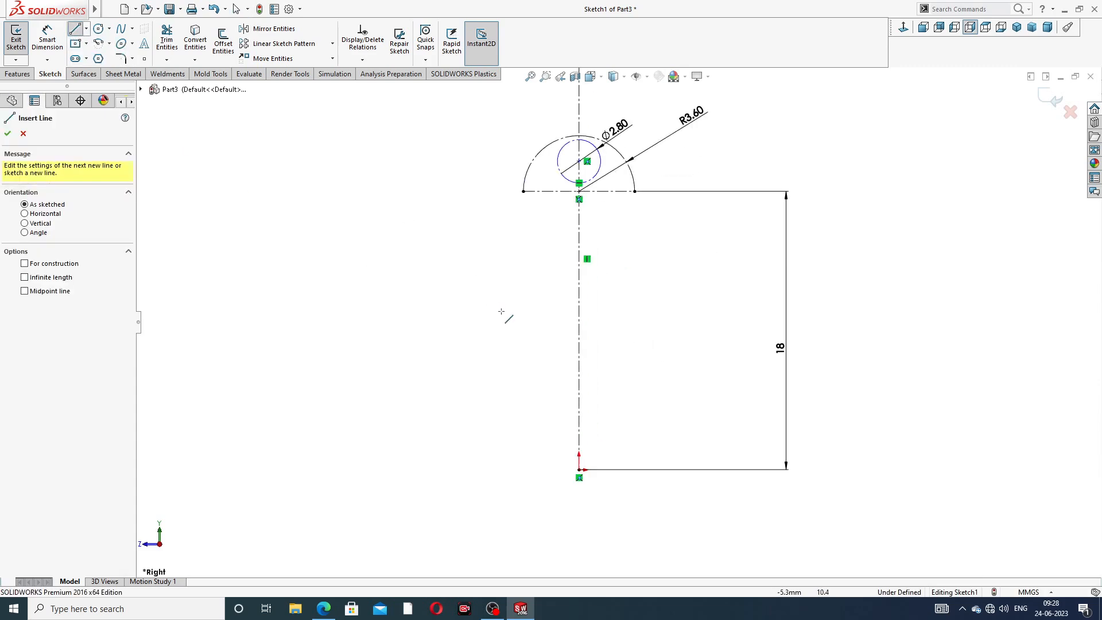
pyautogui.scroll(2, 546, 486)
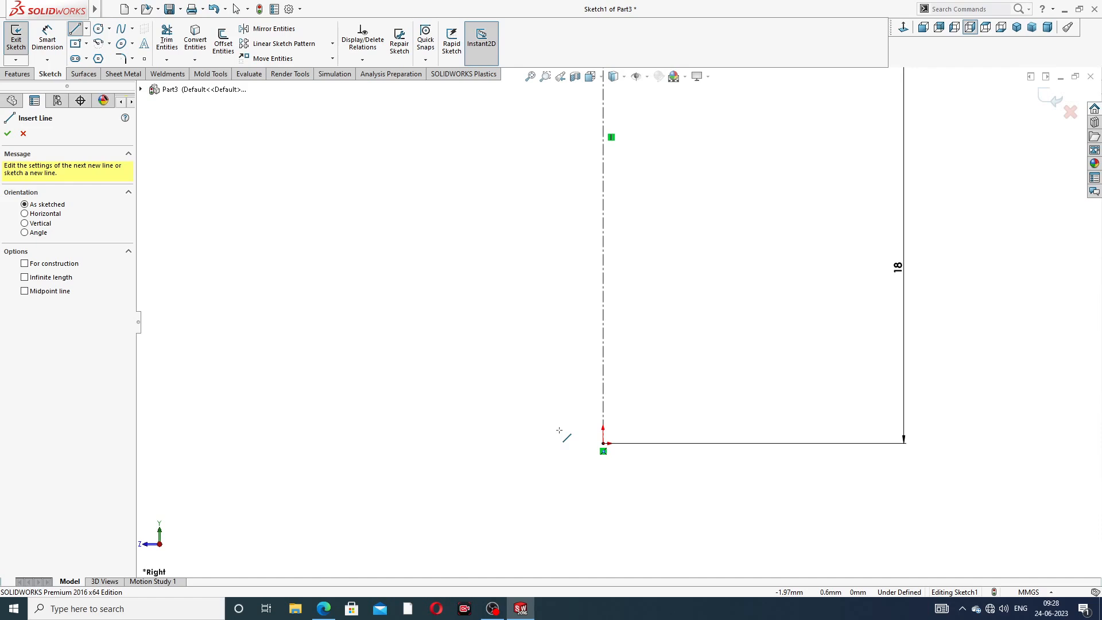
pyautogui.click(538, 418)
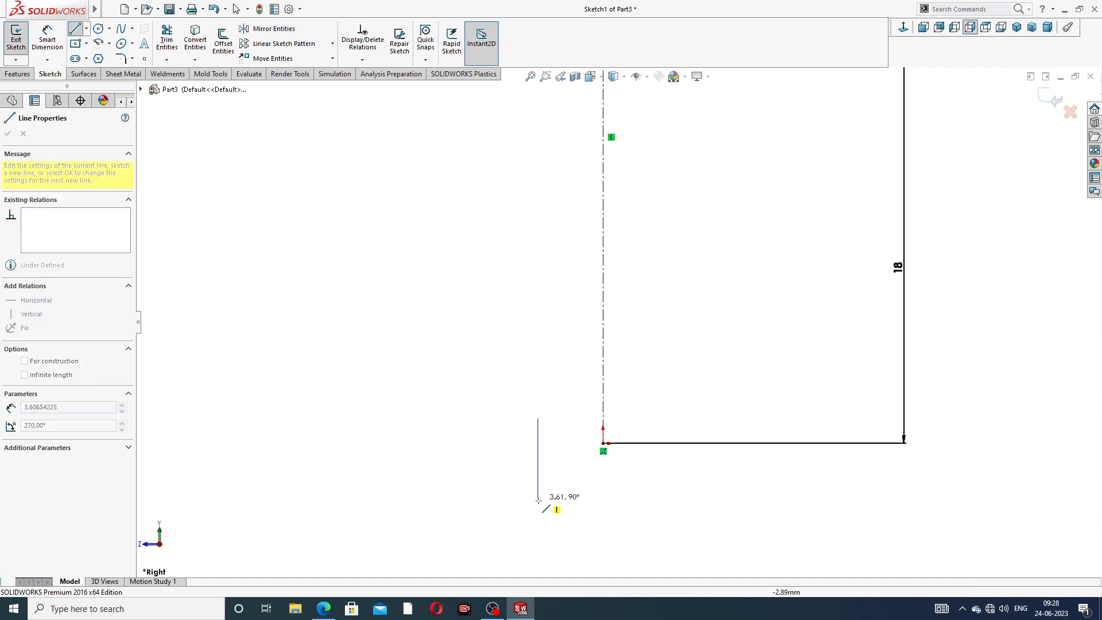
pyautogui.click(538, 443)
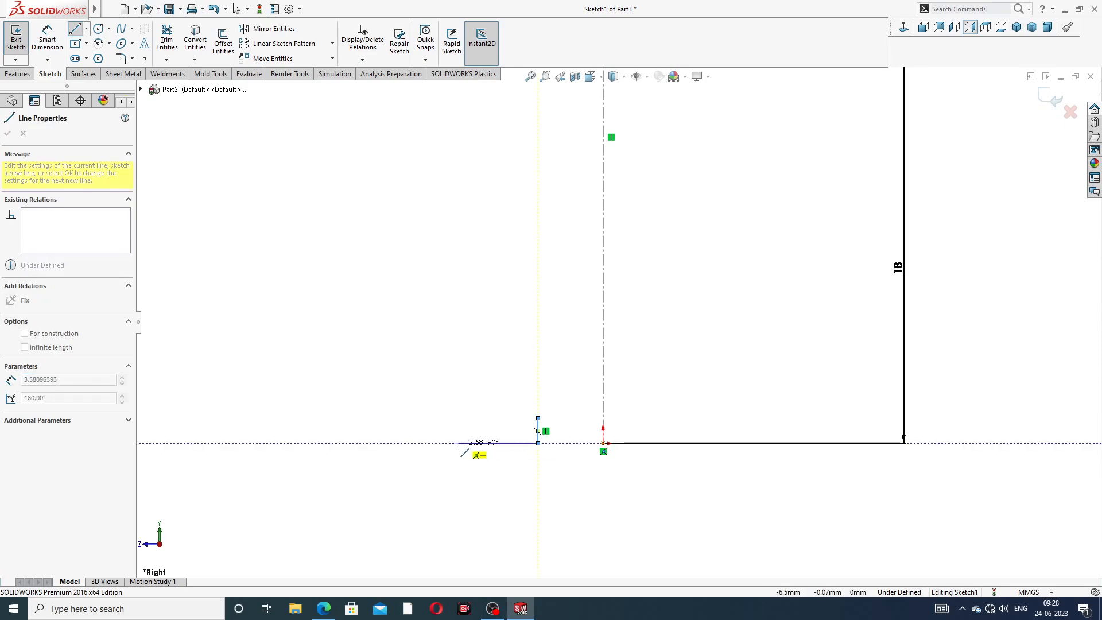
pyautogui.click(480, 443)
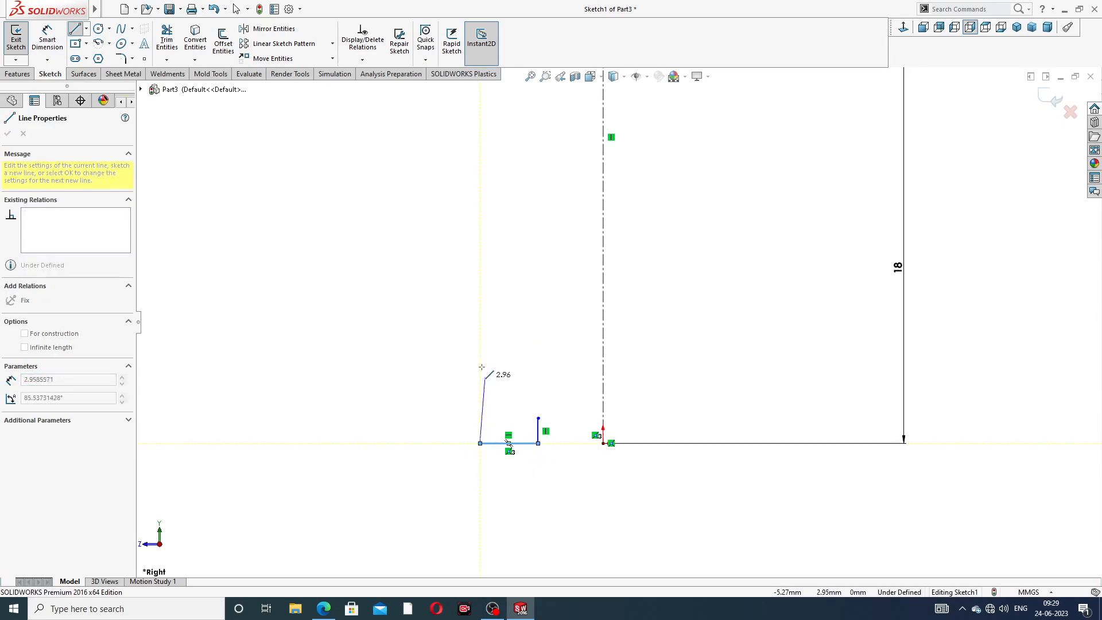
# Continue the outer contour with a vertical line about 5.05 mm long, a short horizontal step outward and a second vertical line, ending the chain
pyautogui.click(480, 331)
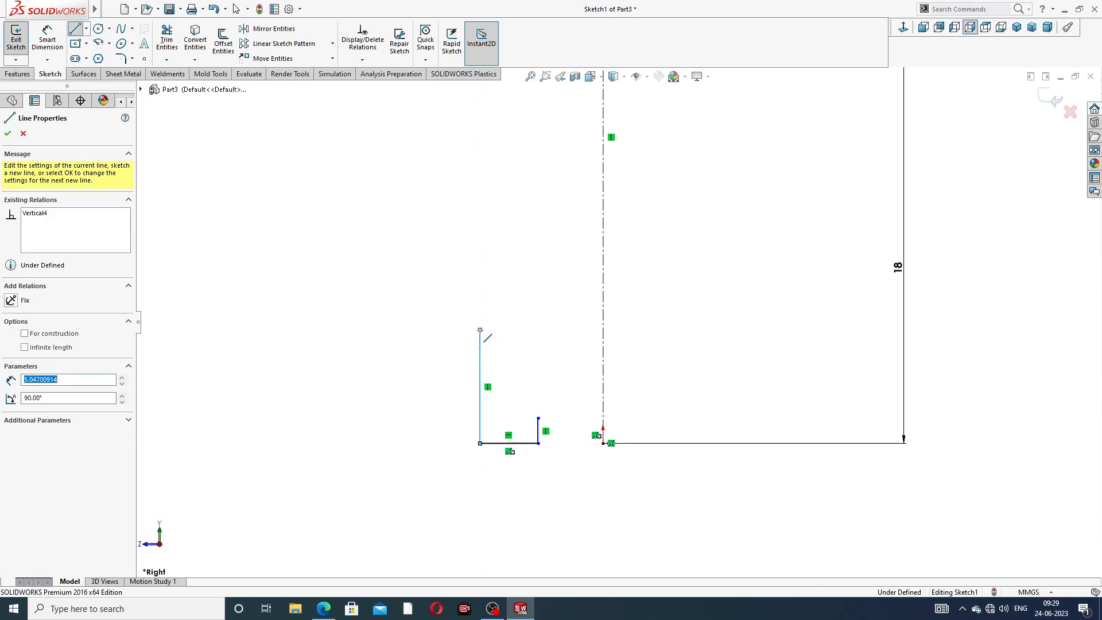
pyautogui.click(446, 329)
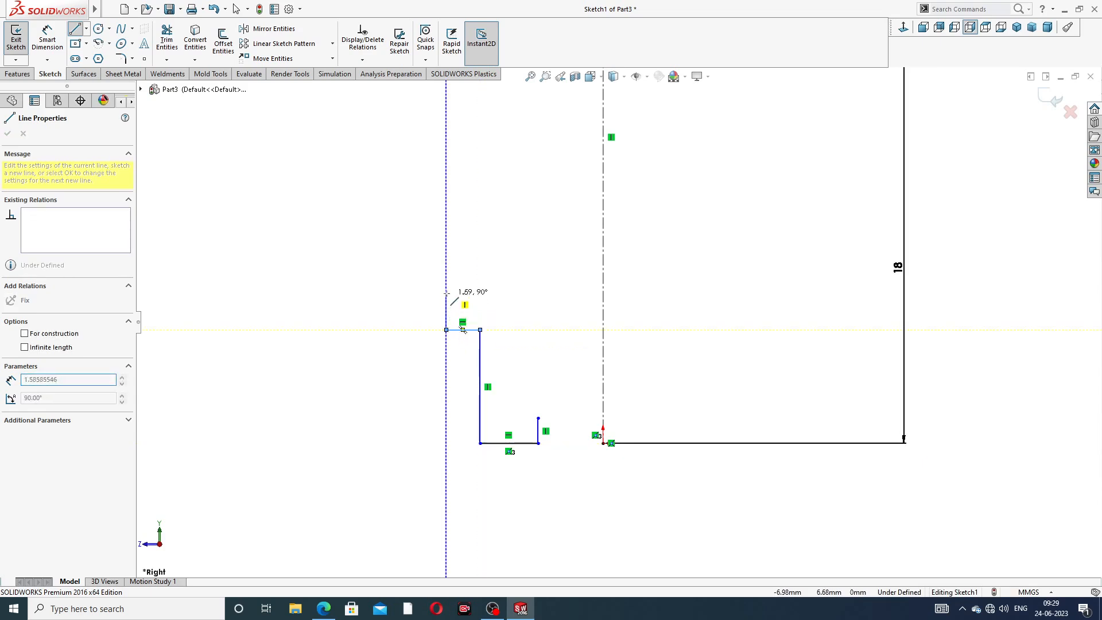
pyautogui.click(455, 251)
pyautogui.rightClick(495, 252)
pyautogui.click(519, 257)
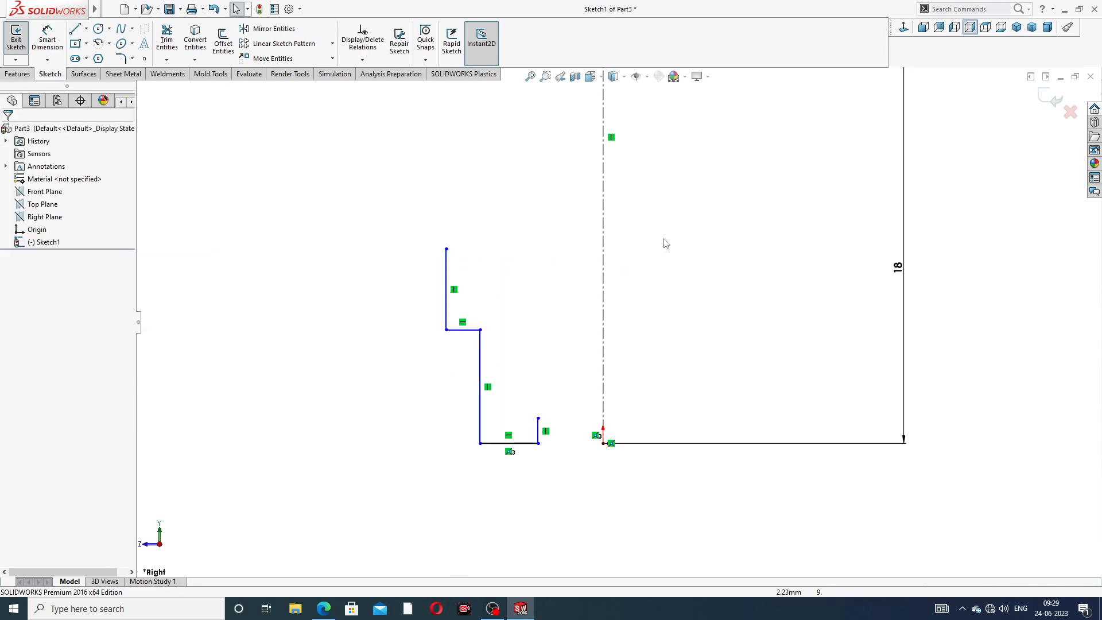
# Replace the contour's uppermost vertical line with a slanted line rising slightly outward from the outer end of the horizontal step
pyautogui.scroll(2, 706, 265)
pyautogui.scroll(-2, 582, 304)
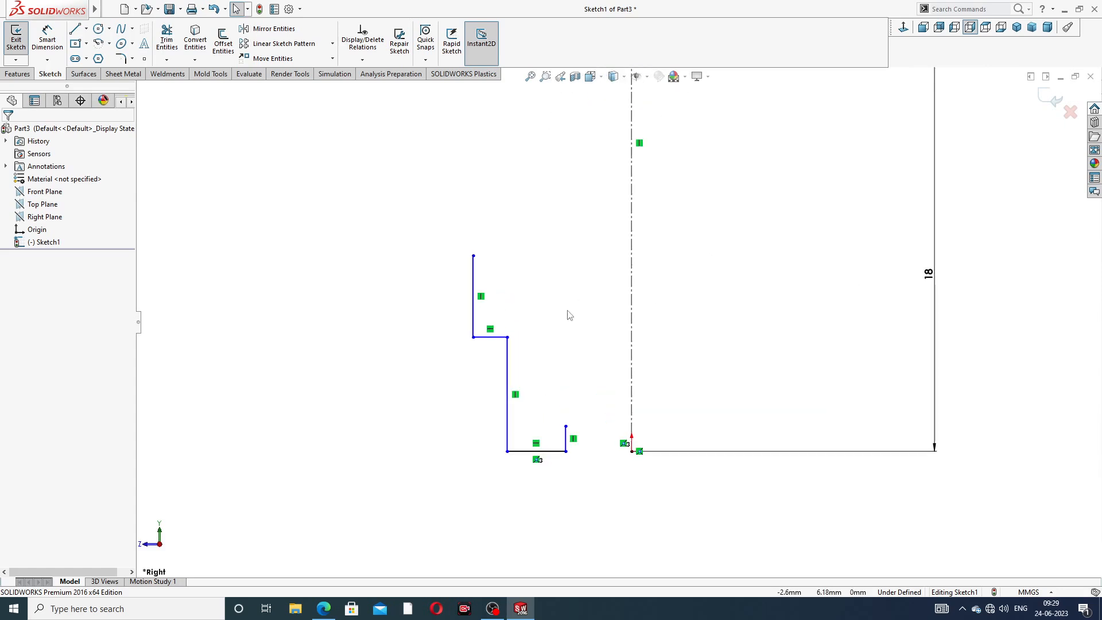
pyautogui.click(473, 269)
pyautogui.press('Delete')
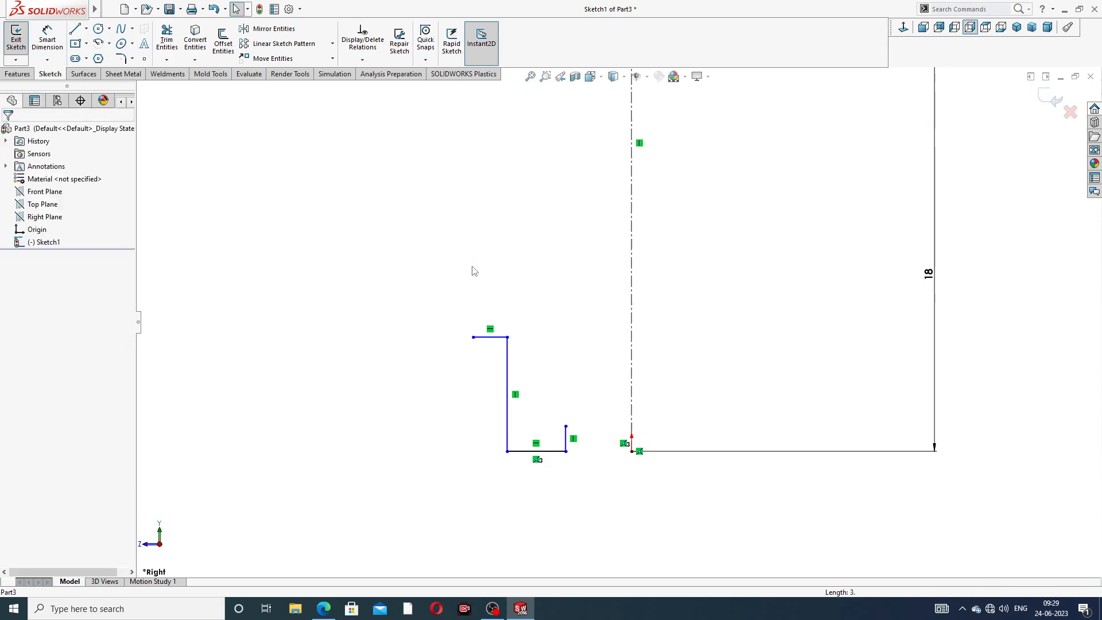
pyautogui.click(74, 29)
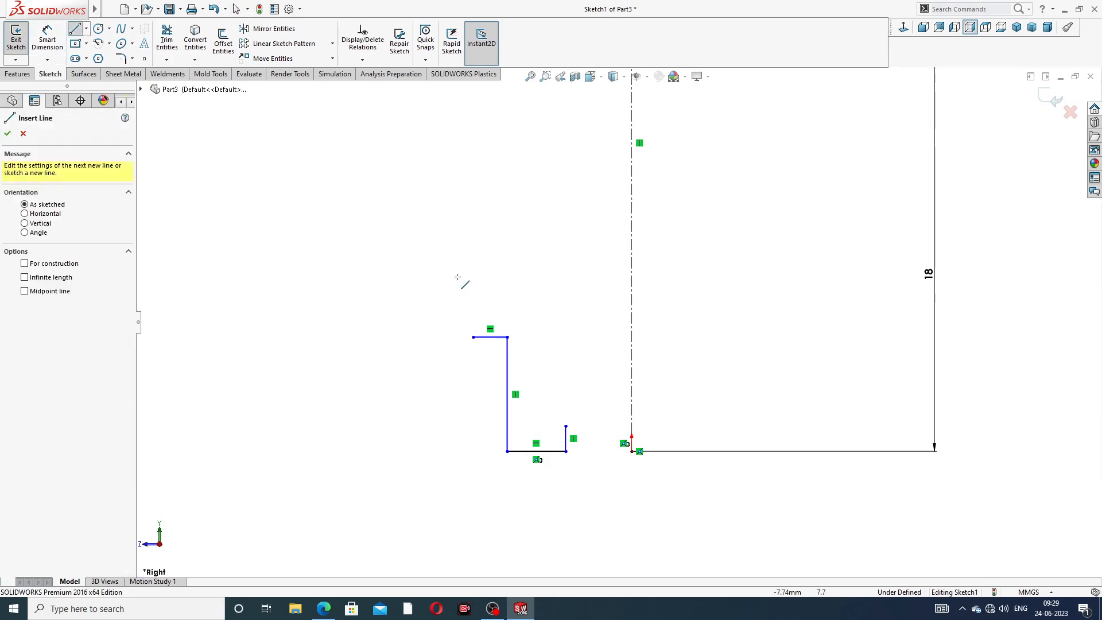
pyautogui.click(473, 337)
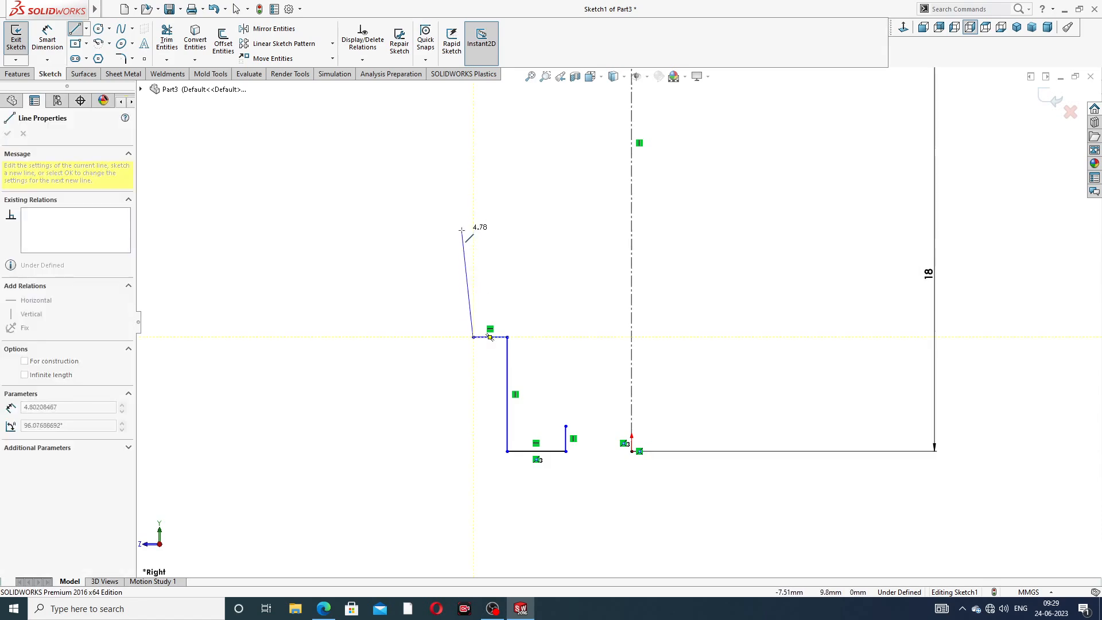
pyautogui.click(461, 239)
pyautogui.rightClick(504, 231)
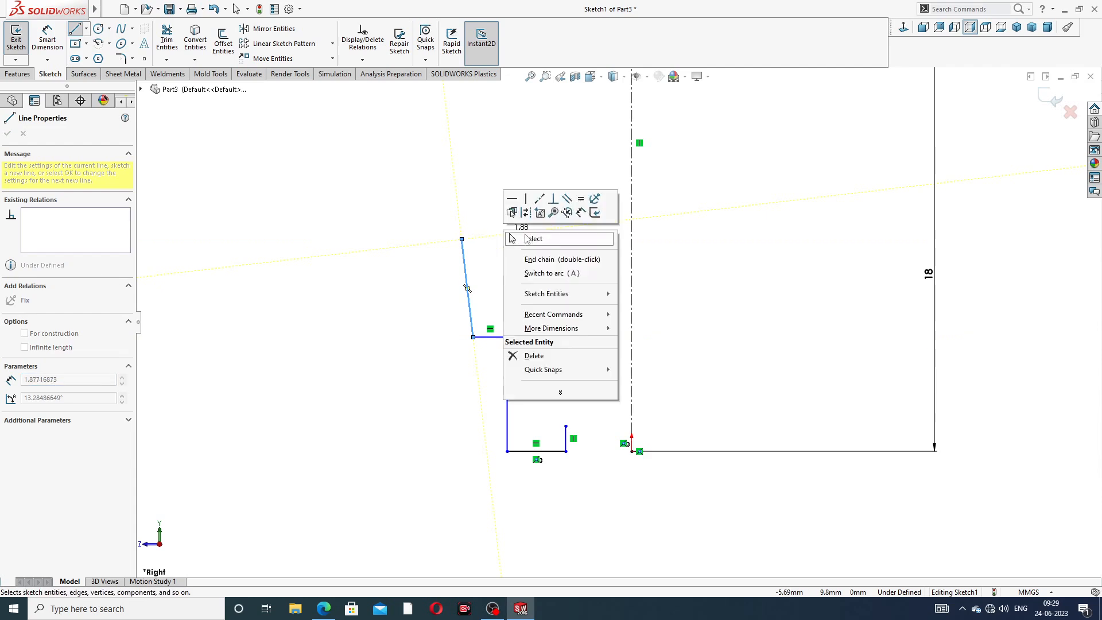
pyautogui.click(512, 238)
pyautogui.scroll(3, 620, 315)
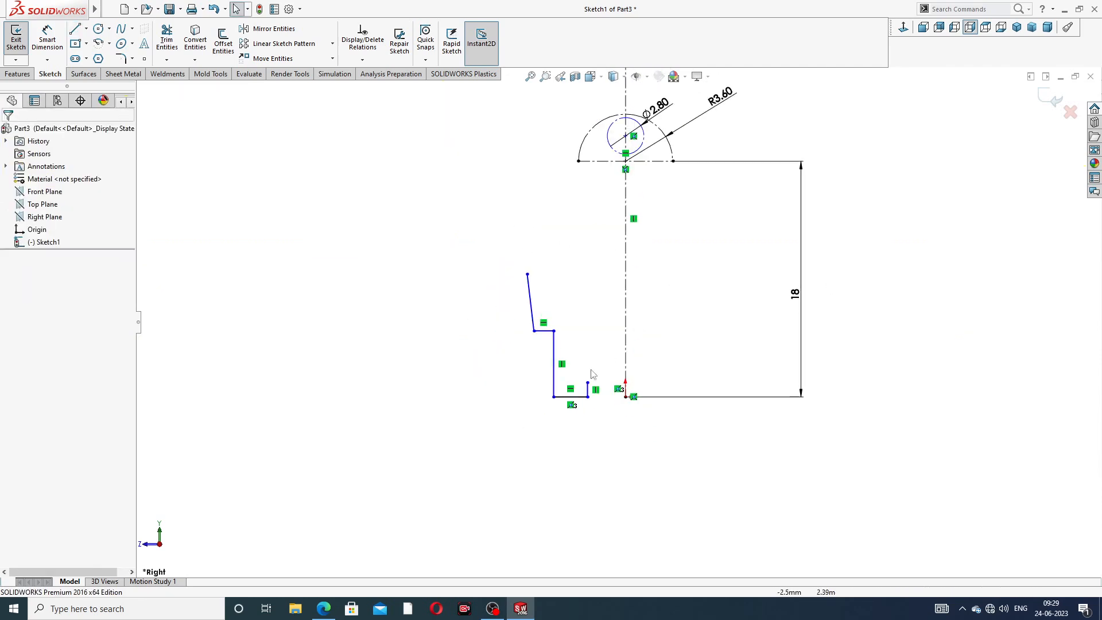
# Sketch a horizontal line about 1 mm long toward the centerline from the upper end of the short vertical line near the origin
pyautogui.scroll(-2, 591, 379)
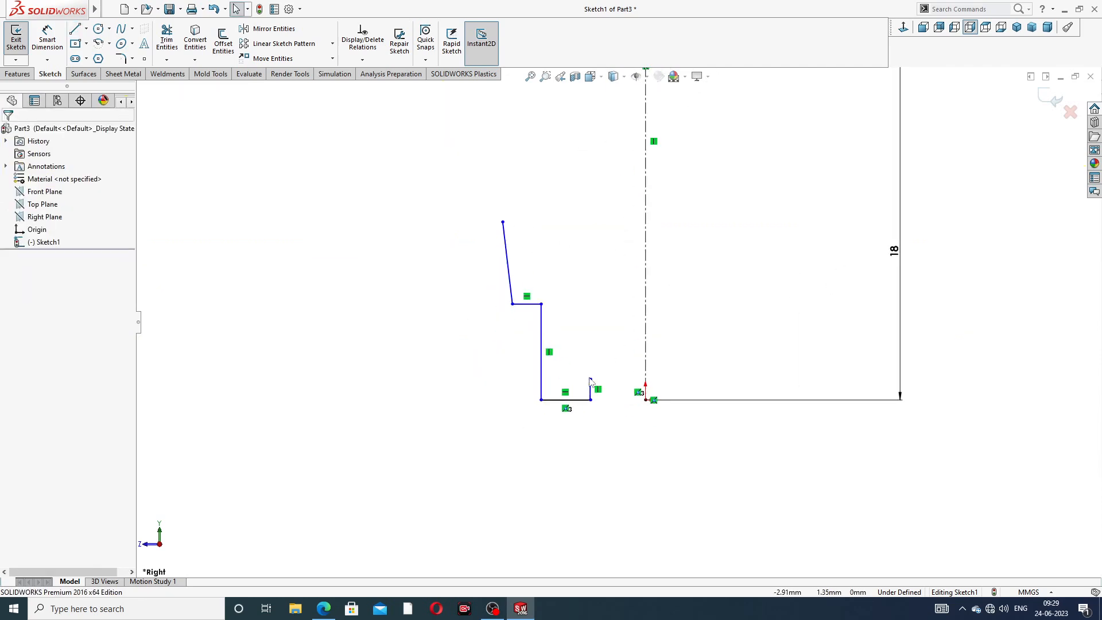
pyautogui.click(75, 29)
pyautogui.scroll(-2, 631, 382)
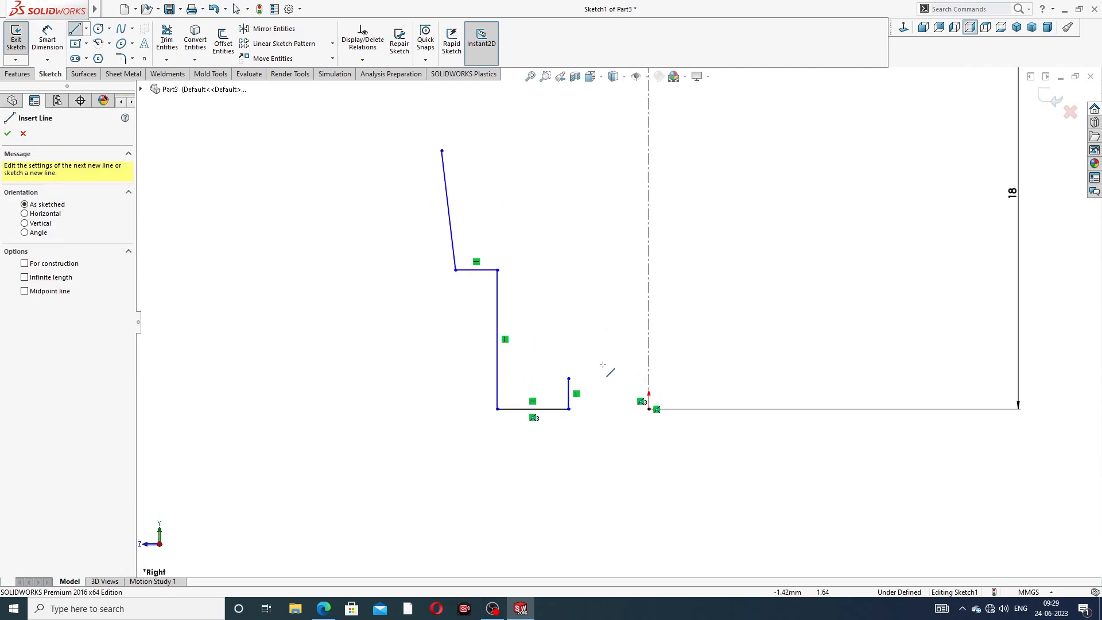
pyautogui.click(568, 379)
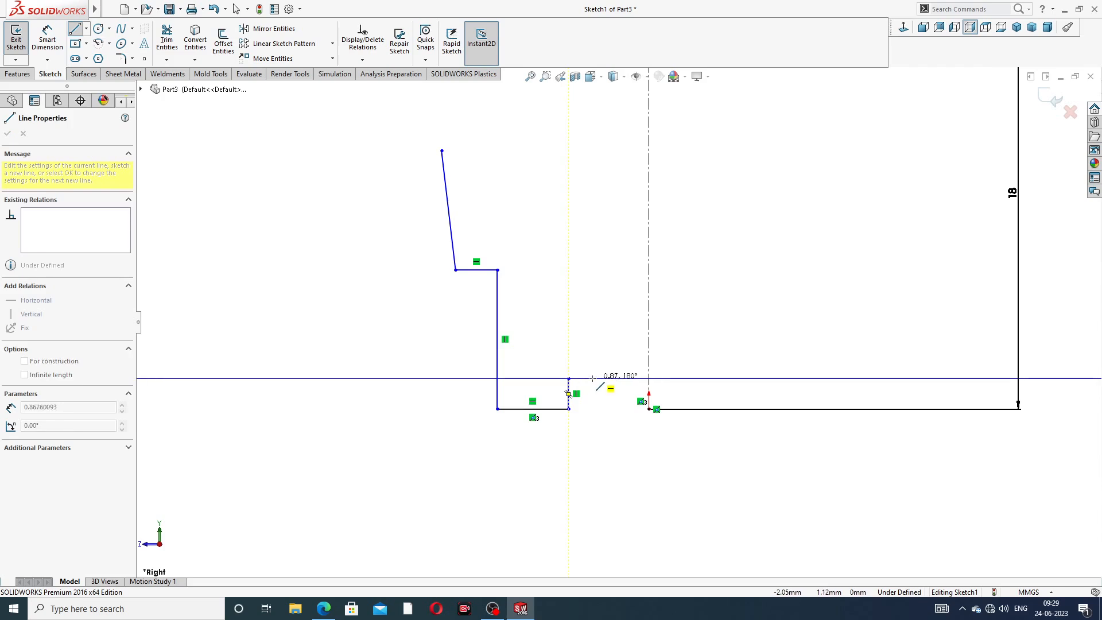
pyautogui.click(596, 379)
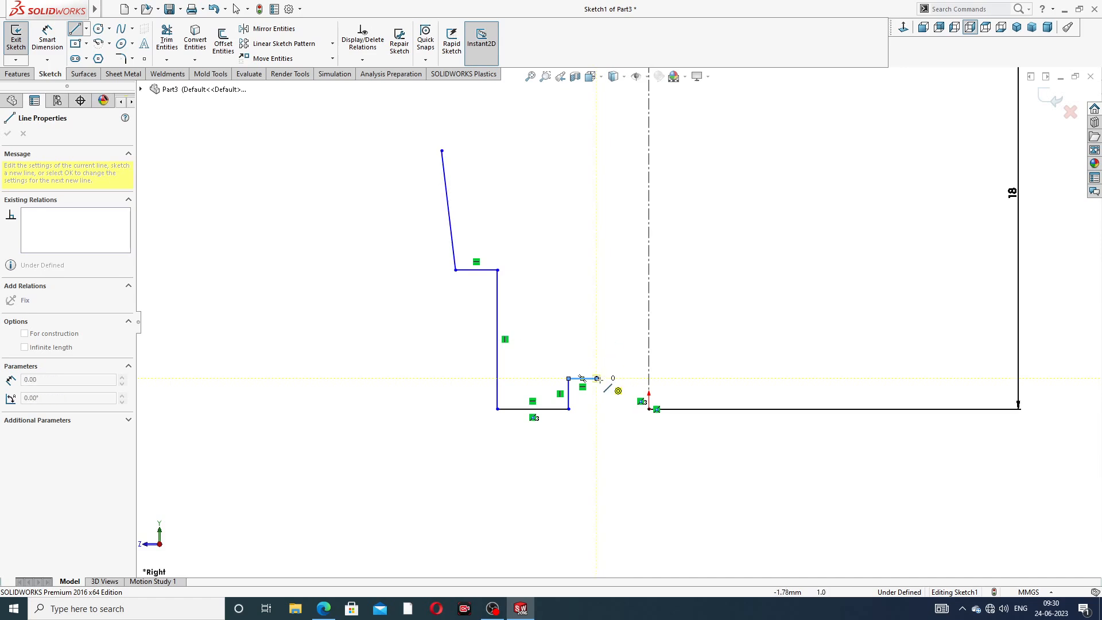
# Continue the inner contour upward with an arc of about 1.8 mm radius and an oppositely curved tangent arc of about 1.27 mm radius
pyautogui.scroll(-3, 598, 379)
pyautogui.press('a')
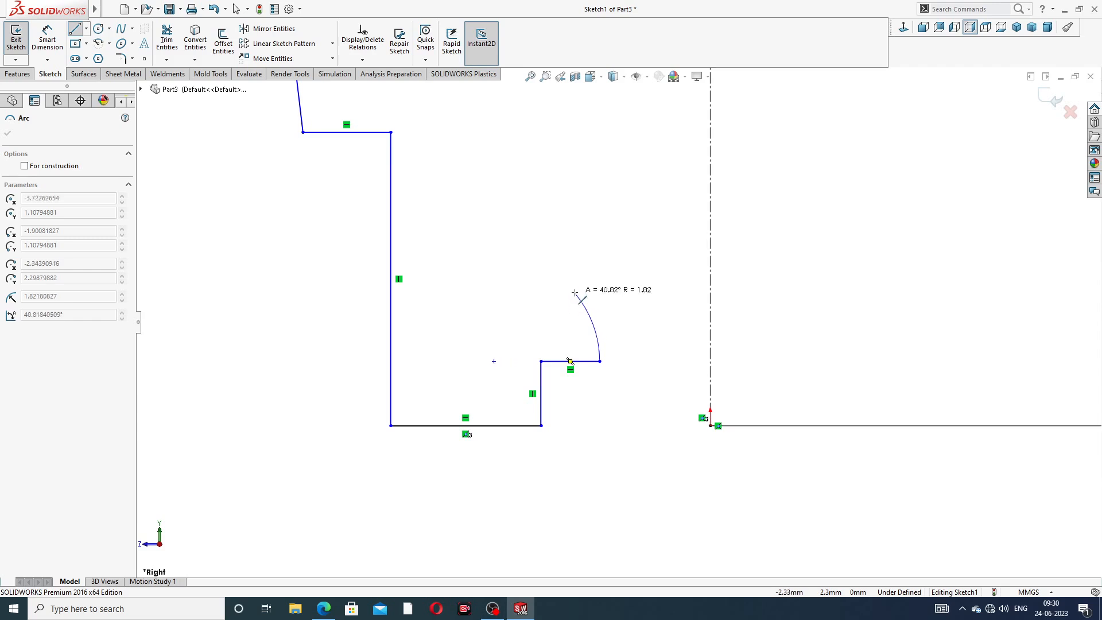
pyautogui.click(577, 297)
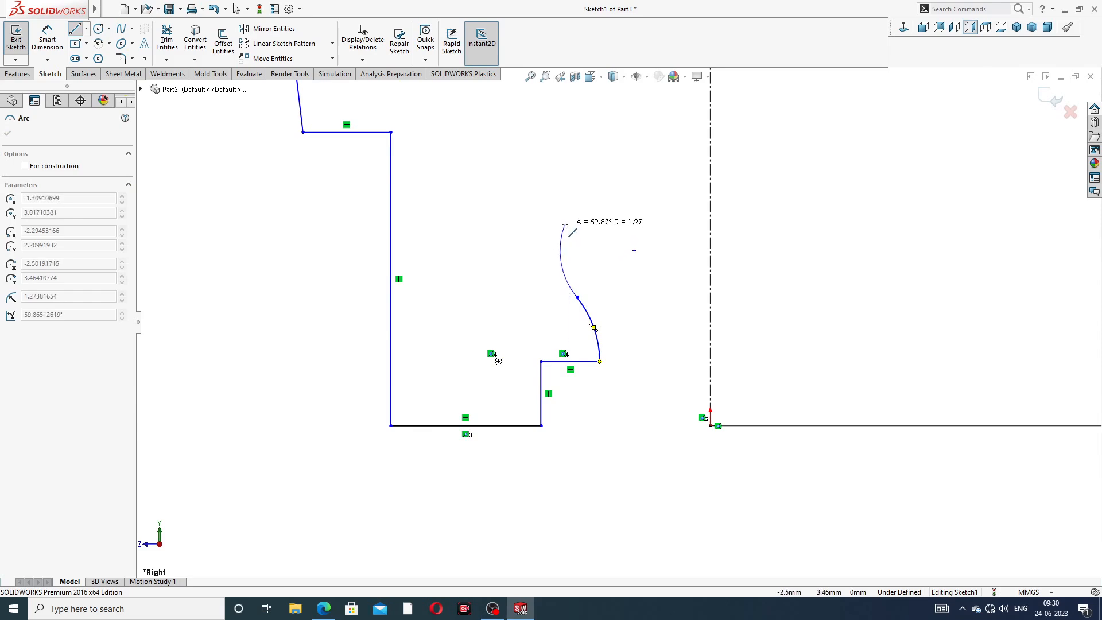
pyautogui.click(565, 224)
# Extend the inner contour with a vertical line about 8.3 mm long, a slanted line about 3 mm long toward the centerline, and another vertical line
pyautogui.scroll(5, 620, 318)
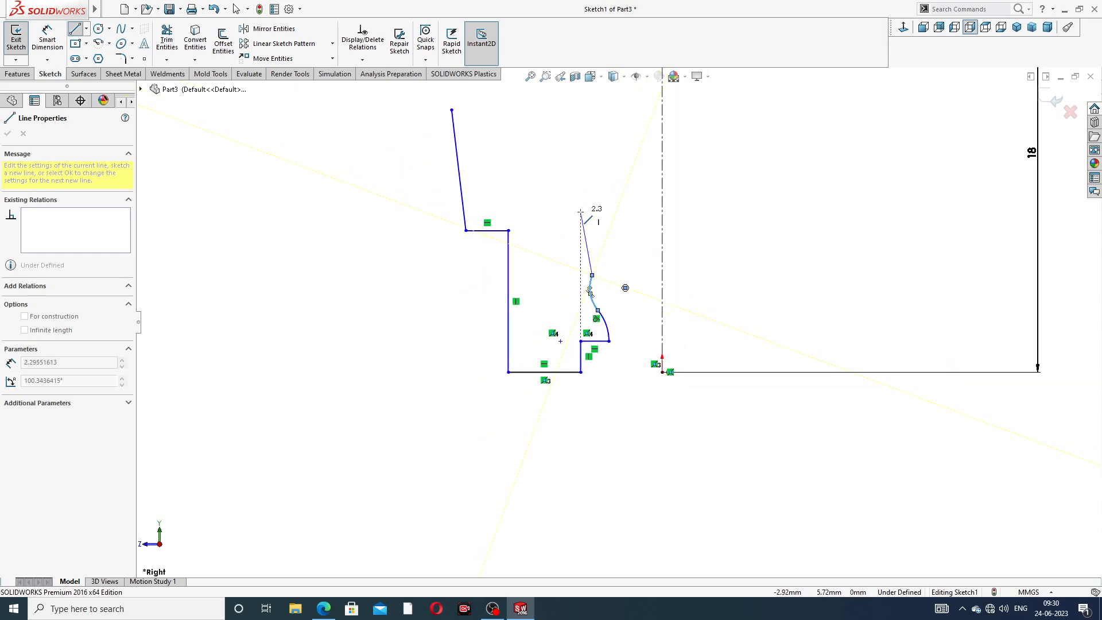
pyautogui.scroll(5, 615, 207)
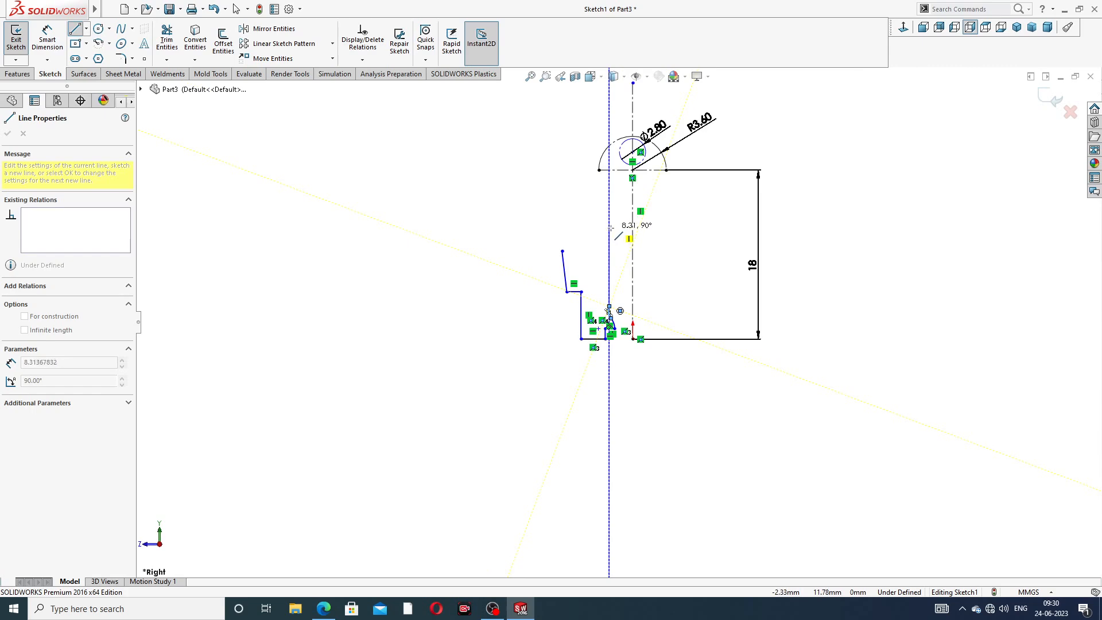
pyautogui.click(609, 227)
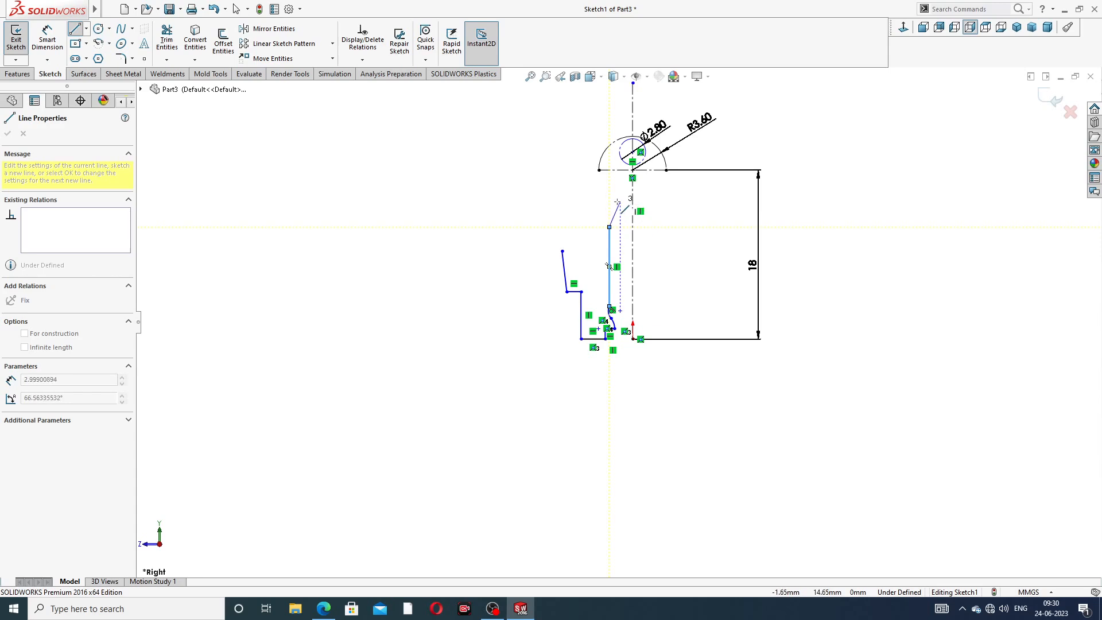
pyautogui.click(619, 202)
pyautogui.scroll(-5, 618, 172)
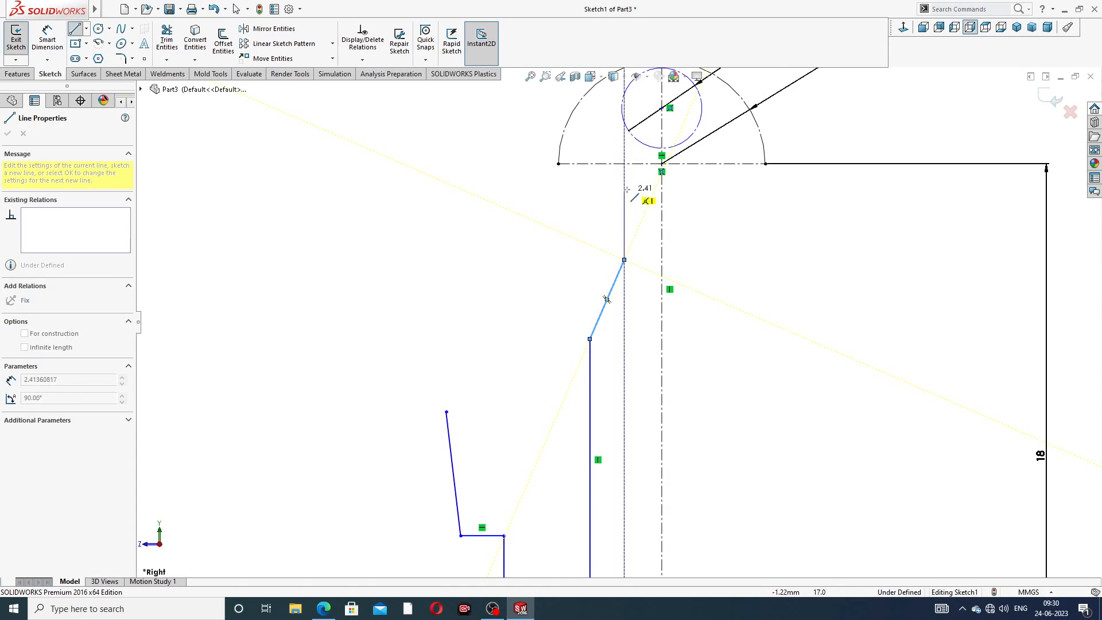
pyautogui.click(623, 151)
pyautogui.rightClick(728, 223)
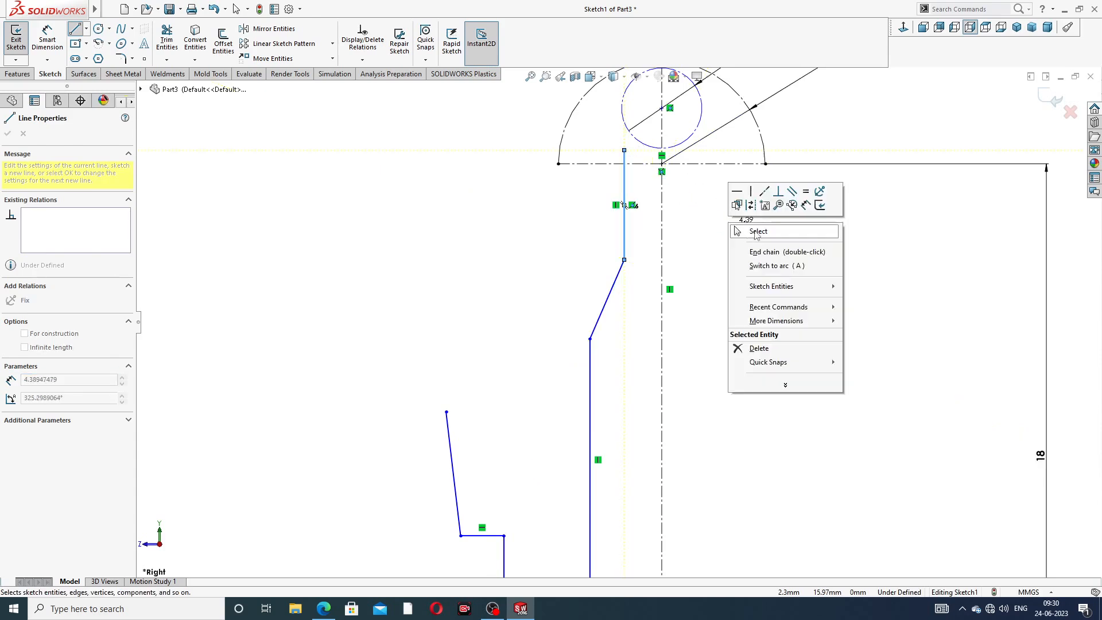
pyautogui.click(755, 232)
# Shorten the slanted inner line by lowering its upper corner, and move the upper vertical line's top end to about 1.91 mm from the centerline, 19.01 mm high
pyautogui.scroll(-2, 631, 307)
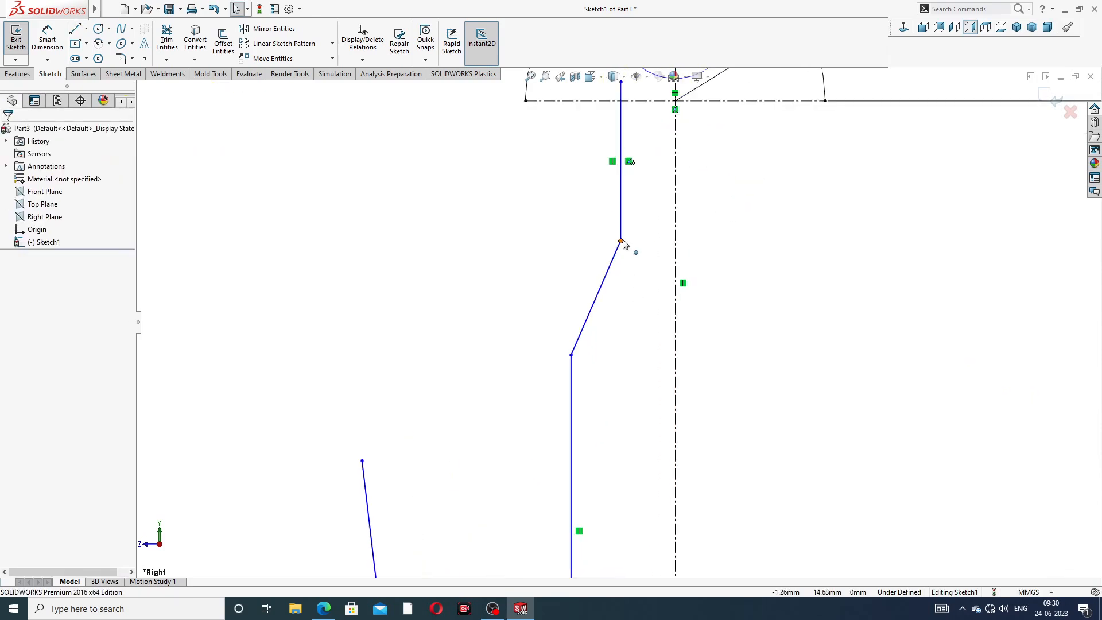
pyautogui.moveTo(622, 242)
pyautogui.mouseDown()
pyautogui.moveTo(590, 284)
pyautogui.moveTo(603, 335)
pyautogui.mouseUp()
pyautogui.click(656, 225)
pyautogui.scroll(3, 632, 212)
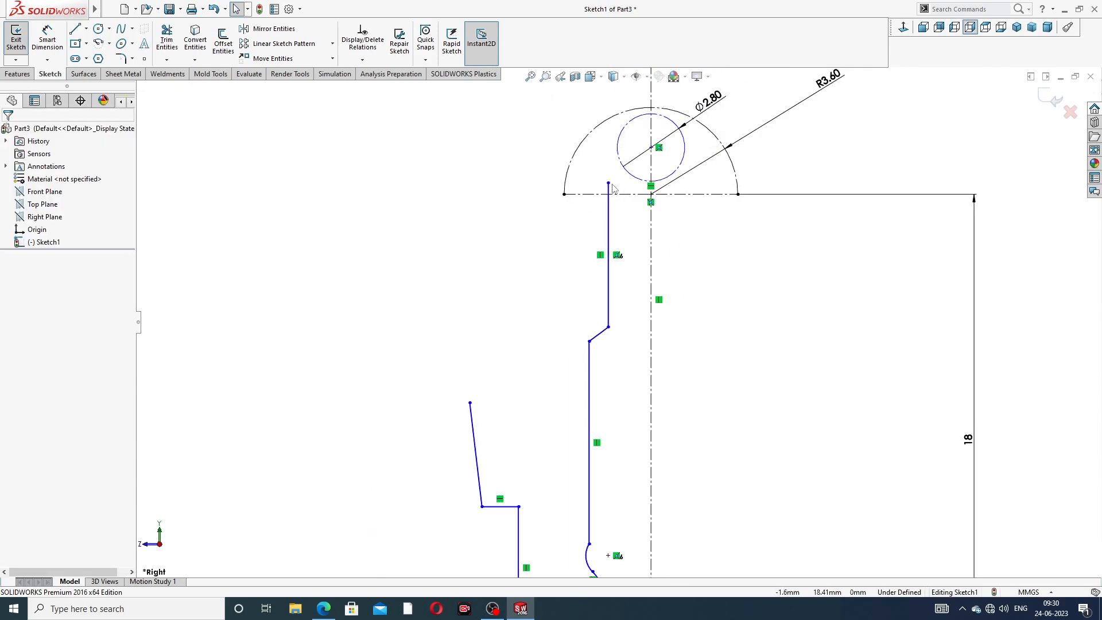
pyautogui.moveTo(611, 187); pyautogui.dragTo(615, 168)
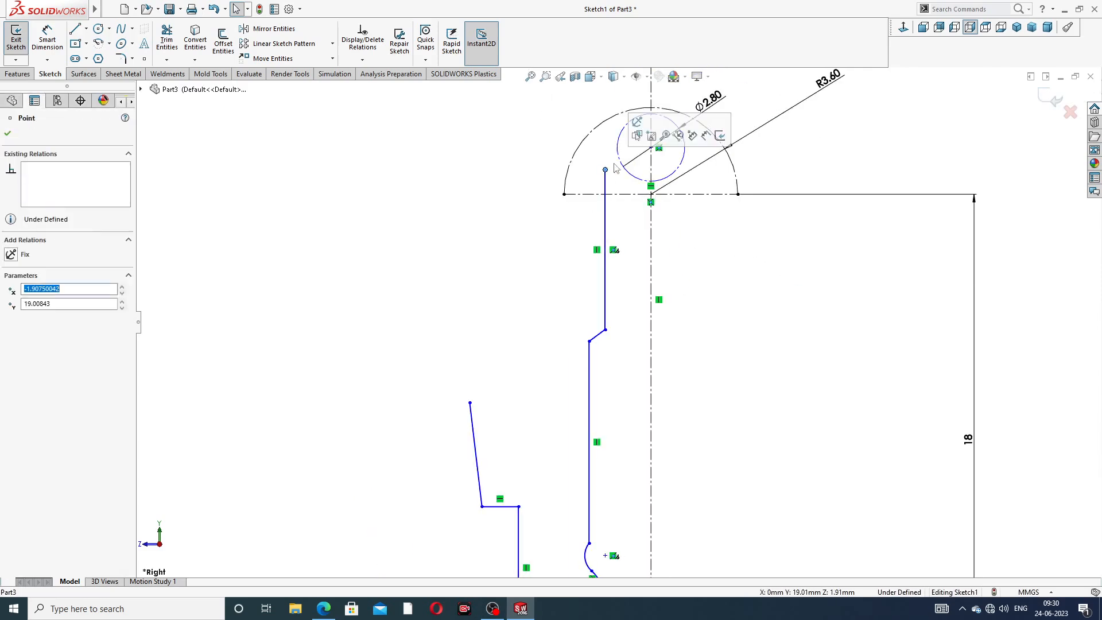
pyautogui.click(726, 264)
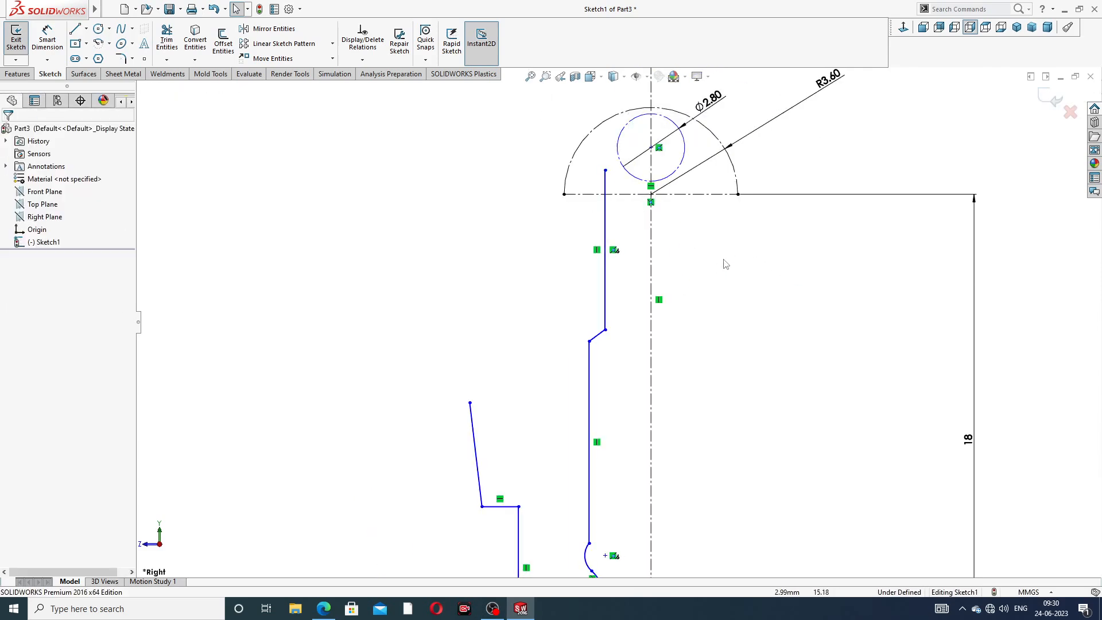
# Sketch a slanted line about 1.23 mm long from the top of the inner contour to the 2.8 mm construction circle
pyautogui.click(75, 28)
pyautogui.scroll(-3, 625, 167)
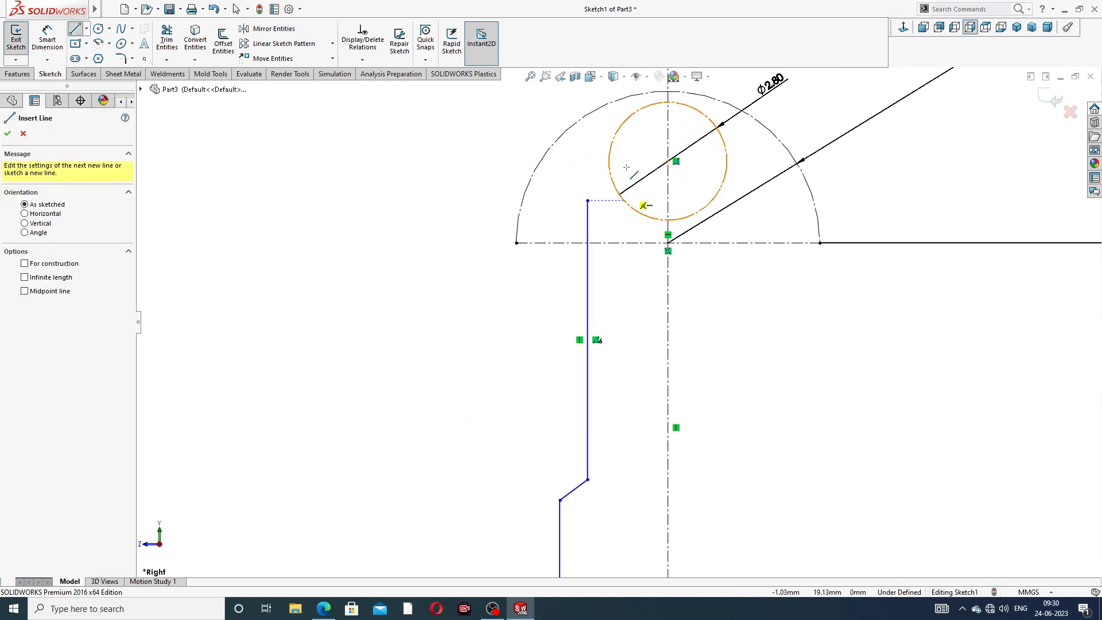
pyautogui.click(588, 201)
pyautogui.click(609, 154)
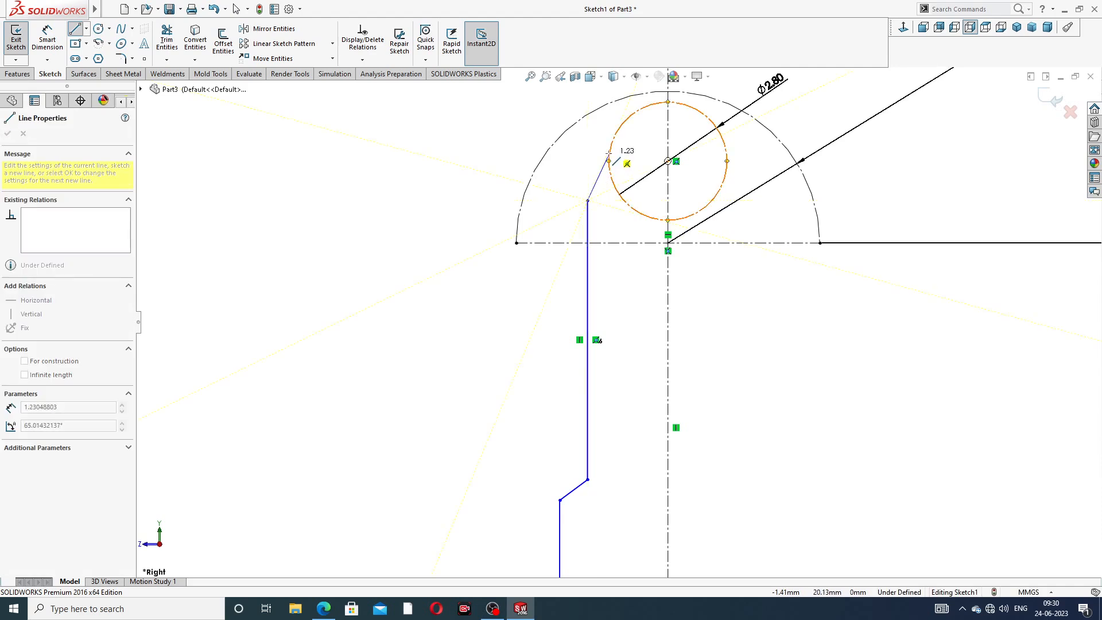
pyautogui.rightClick(746, 161)
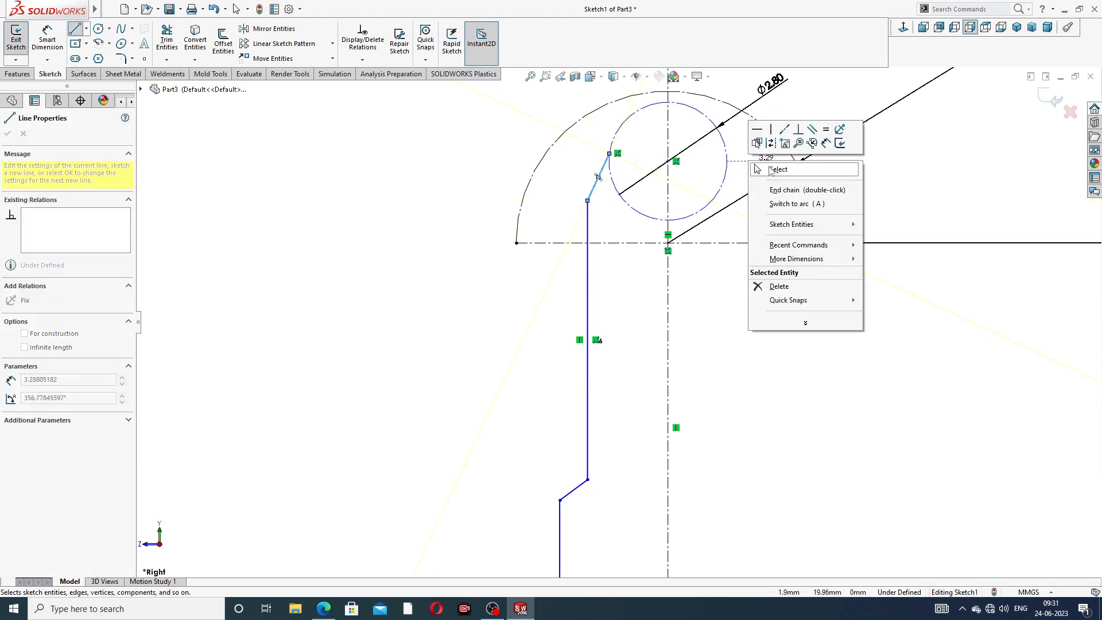
pyautogui.click(780, 173)
pyautogui.scroll(3, 631, 324)
pyautogui.scroll(3, 633, 325)
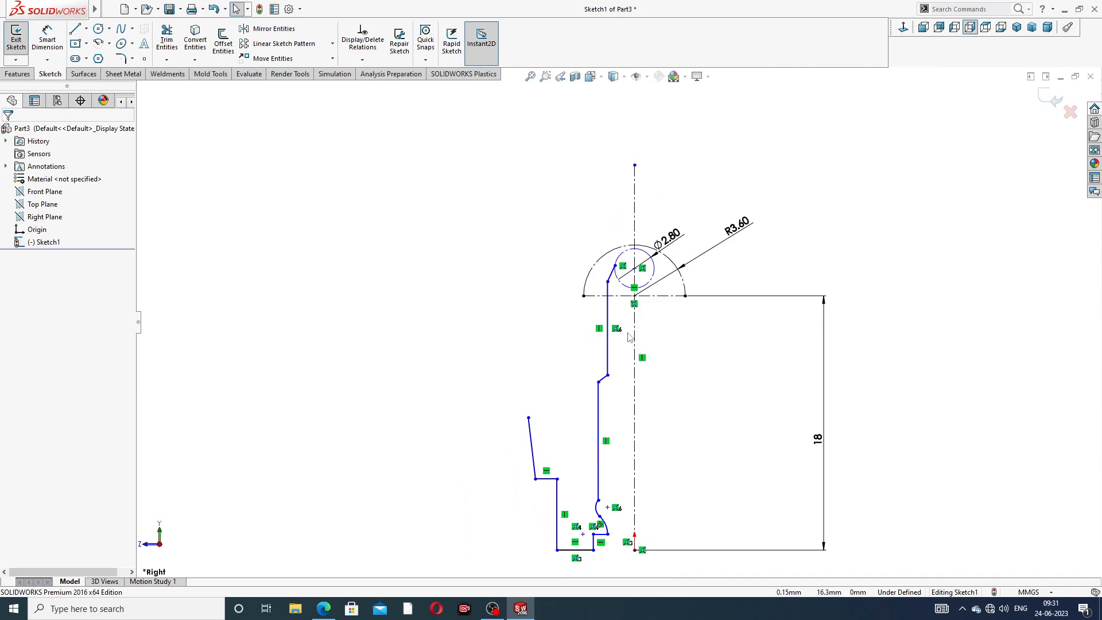
# Make the long inner vertical line collinear with the short vertical line at the base of the inner contour
pyautogui.scroll(-3, 609, 503)
pyautogui.scroll(-1, 610, 503)
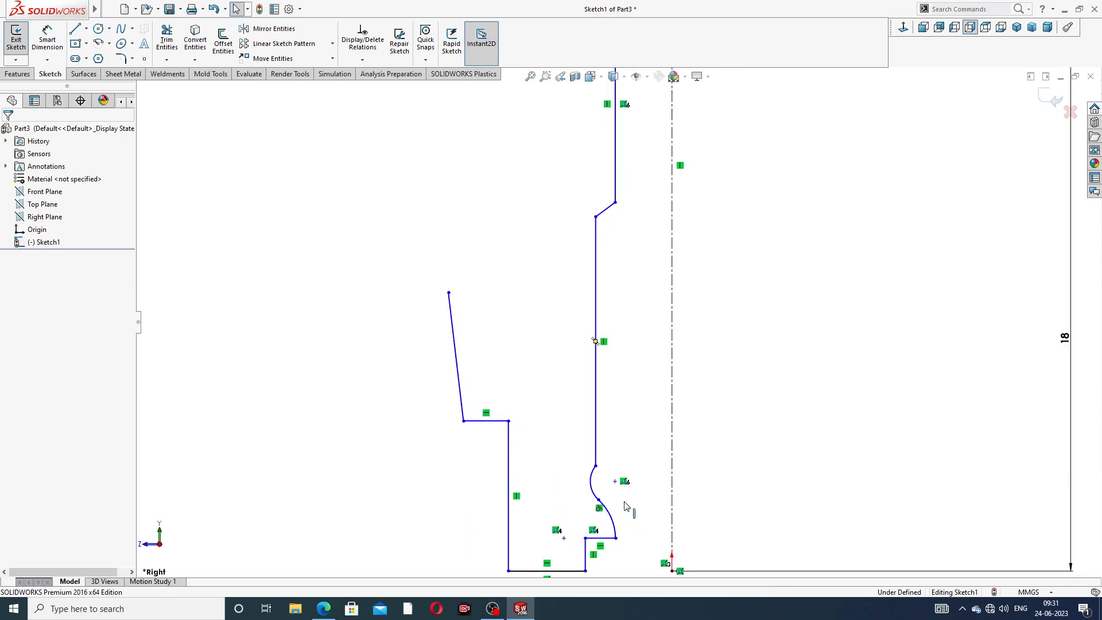
pyautogui.click(597, 456)
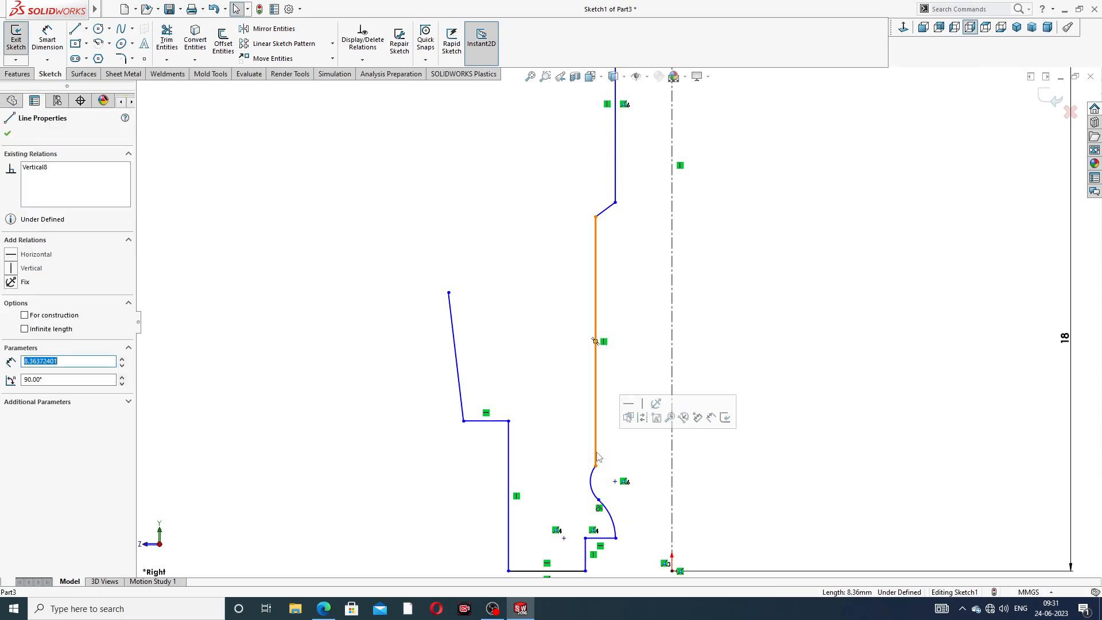
pyautogui.keyDown('ctrl'); pyautogui.click(585, 551); pyautogui.keyUp('ctrl')
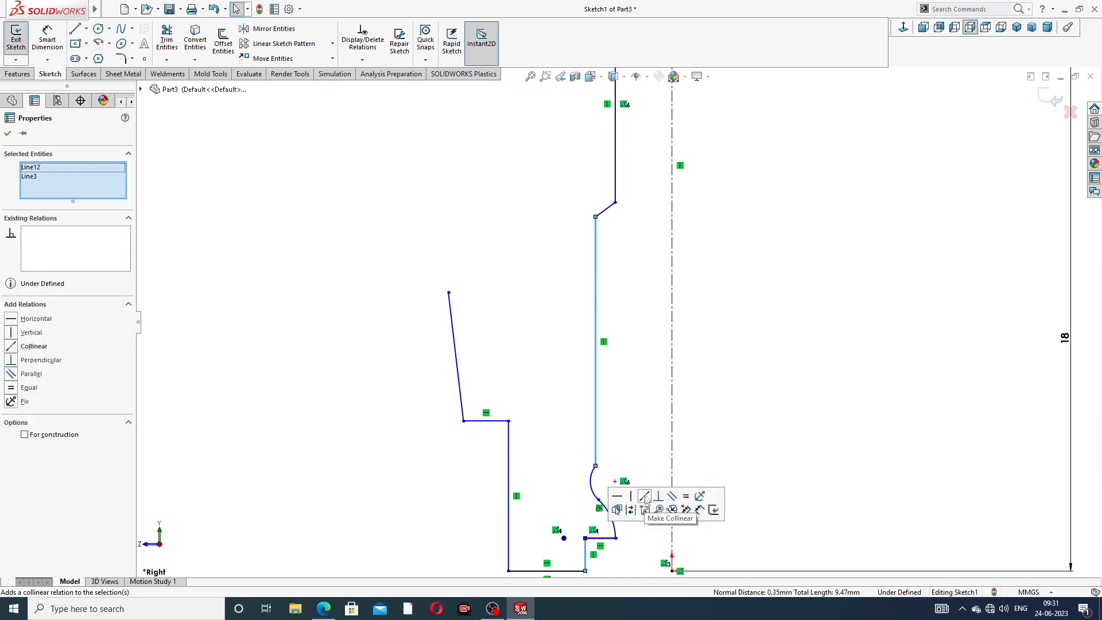
pyautogui.click(645, 500)
pyautogui.click(779, 433)
pyautogui.press('f')
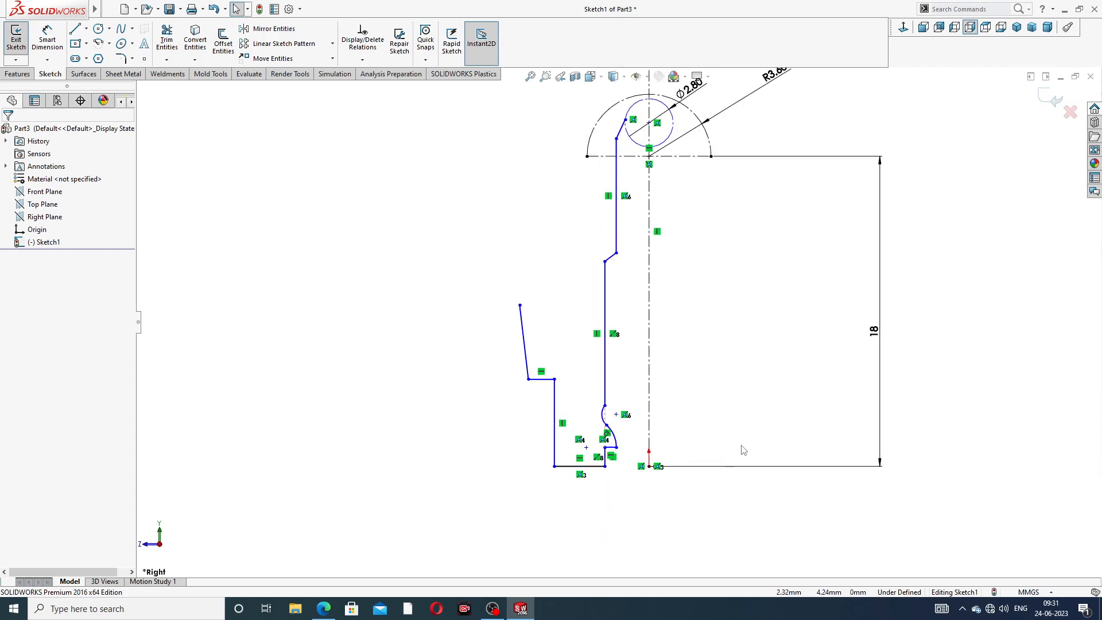
# Sketch a horizontal construction line about 2.57 mm long from the inner contour's bottom corner to the origin
pyautogui.scroll(-4, 608, 488)
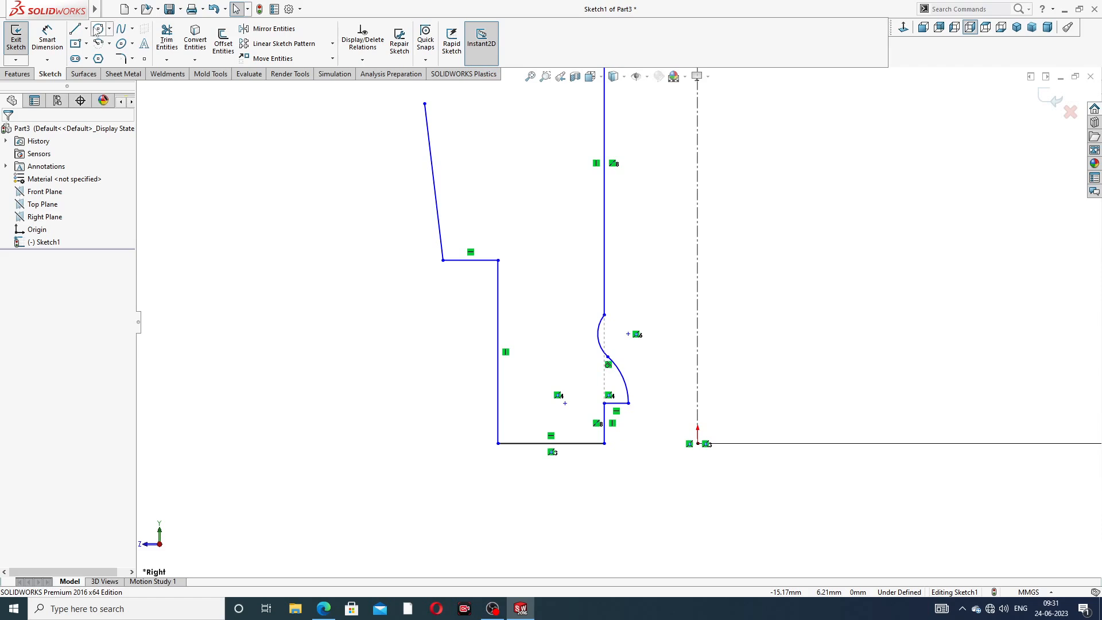
pyautogui.click(86, 28)
pyautogui.click(104, 54)
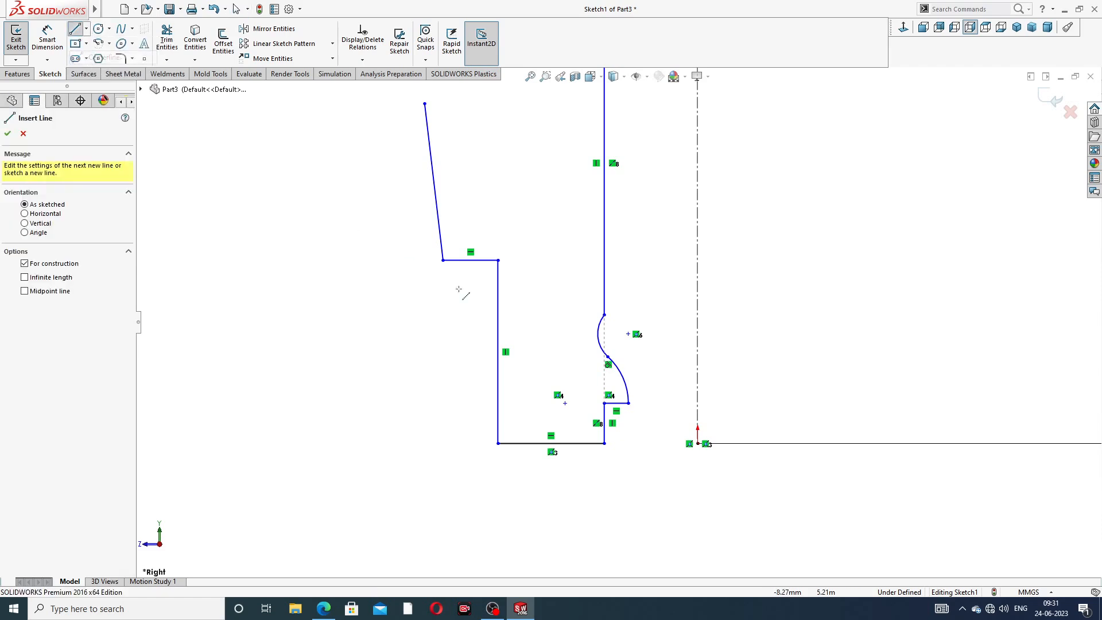
pyautogui.click(604, 442)
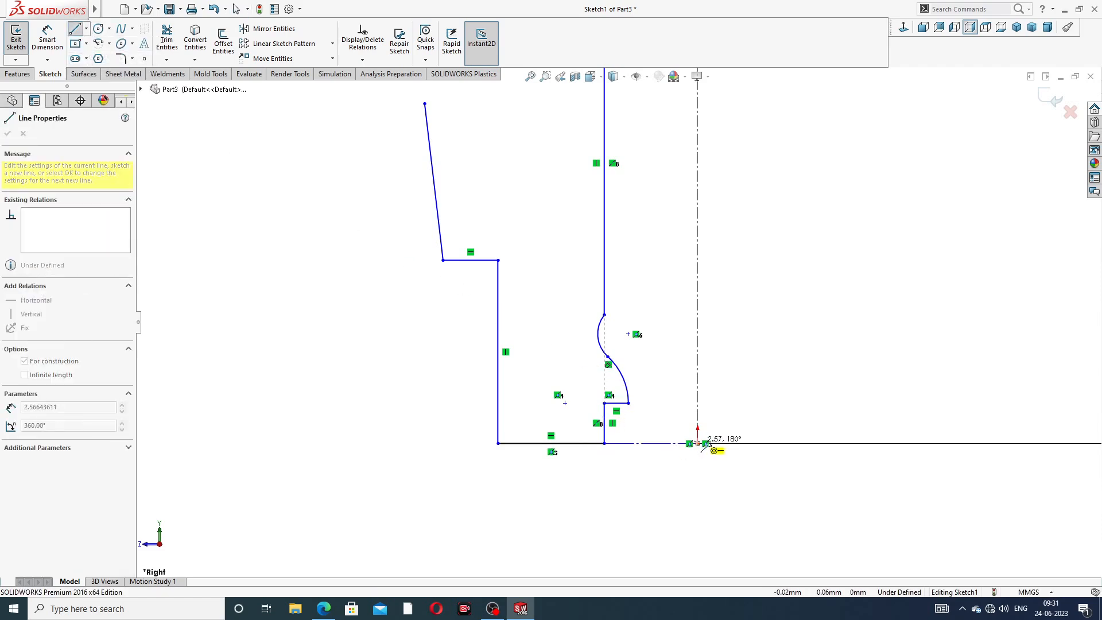
pyautogui.click(705, 446)
pyautogui.rightClick(757, 375)
pyautogui.click(774, 379)
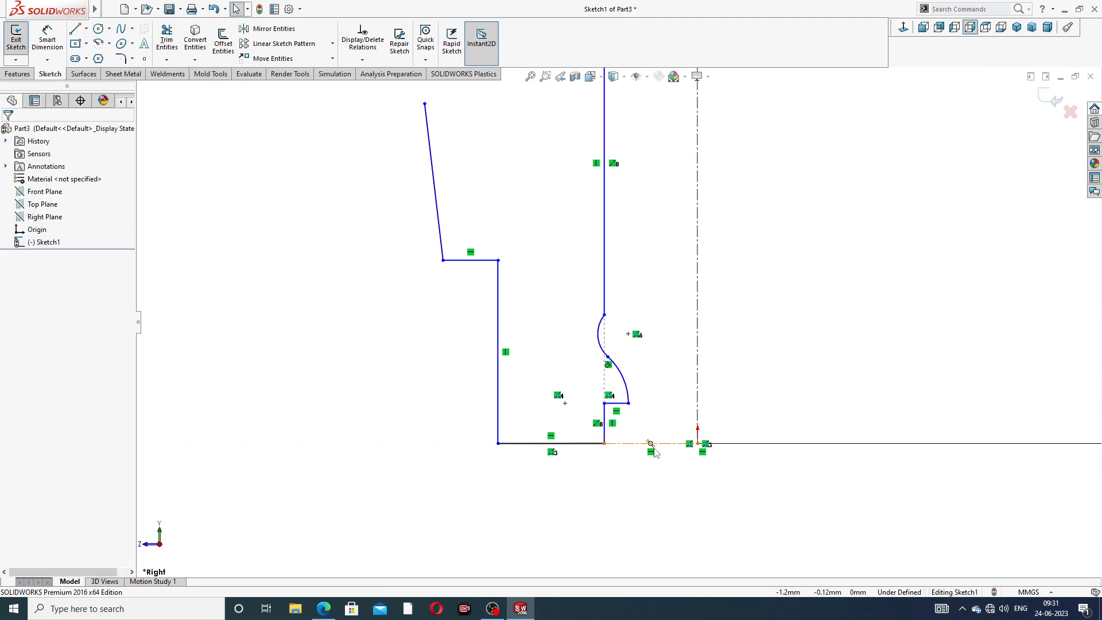
# Make the profile's bottom line collinear with the horizontal construction line running to the origin
pyautogui.scroll(-3, 655, 453)
pyautogui.click(556, 417)
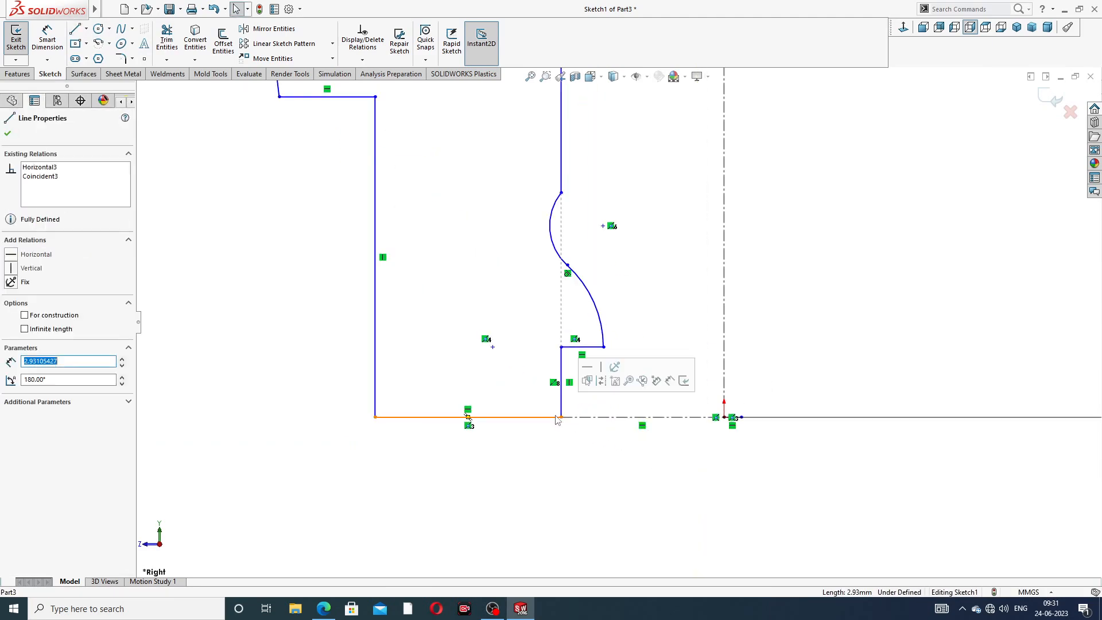
pyautogui.keyDown('ctrl'); pyautogui.click(594, 417); pyautogui.keyUp('ctrl')
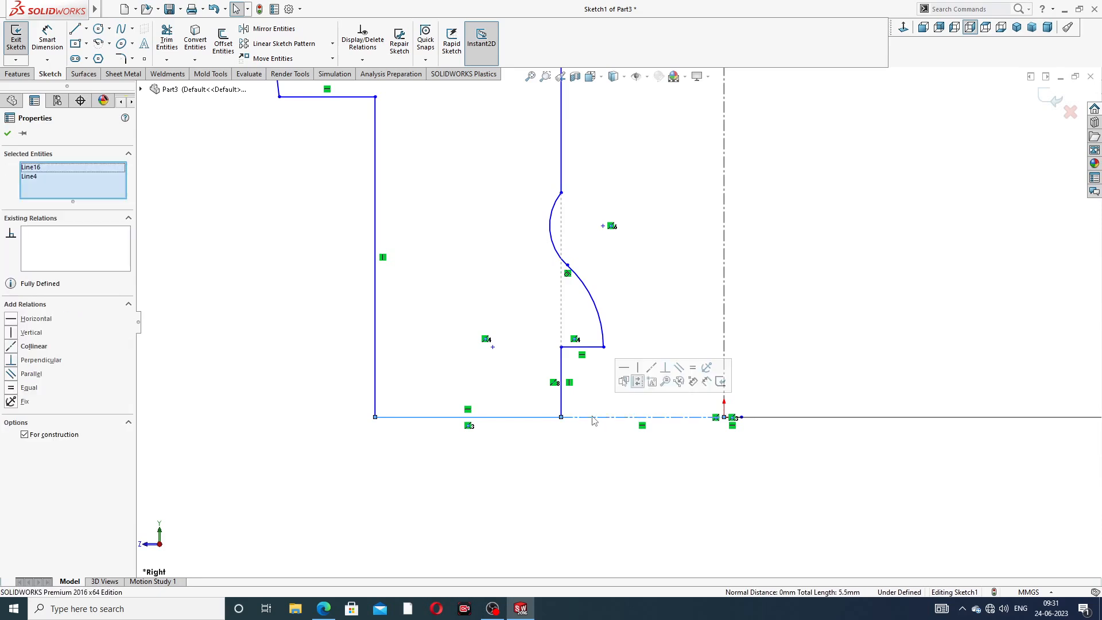
pyautogui.click(651, 370)
pyautogui.click(820, 303)
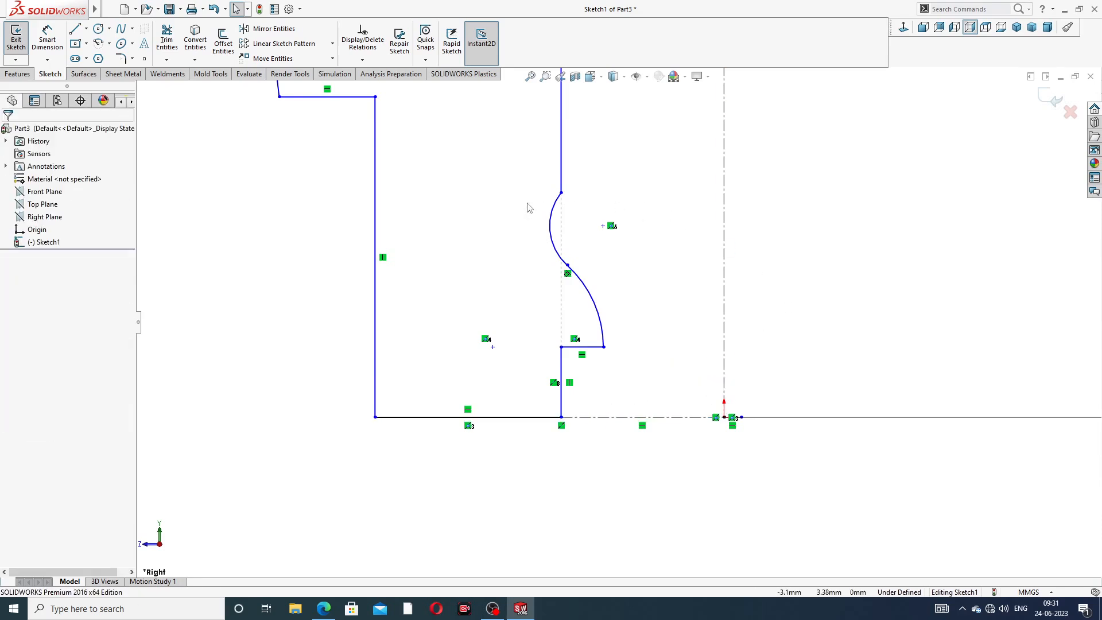
# Make the slanted line above the outer contour's step vertical
pyautogui.scroll(5, 511, 195)
pyautogui.scroll(-2, 511, 198)
pyautogui.click(475, 184)
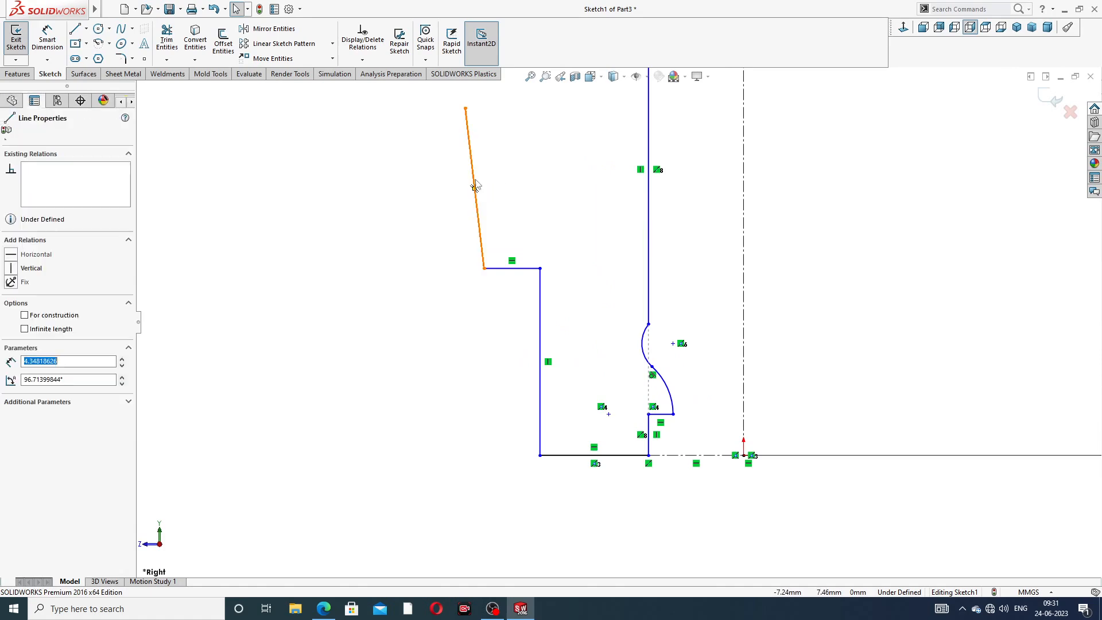
pyautogui.click(521, 131)
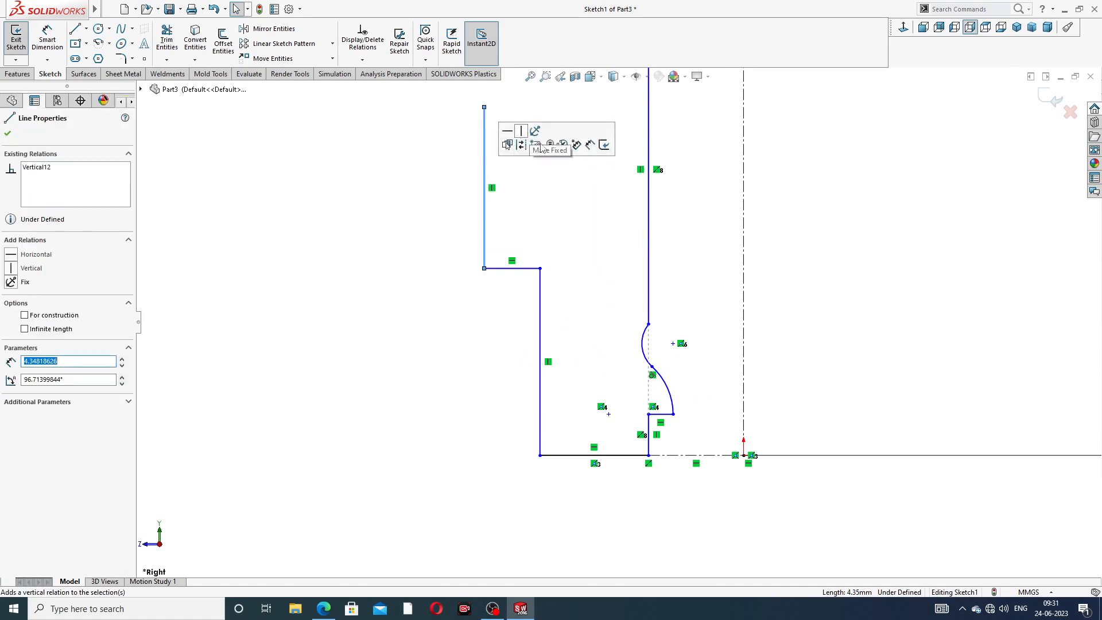
pyautogui.click(815, 196)
pyautogui.scroll(2, 815, 196)
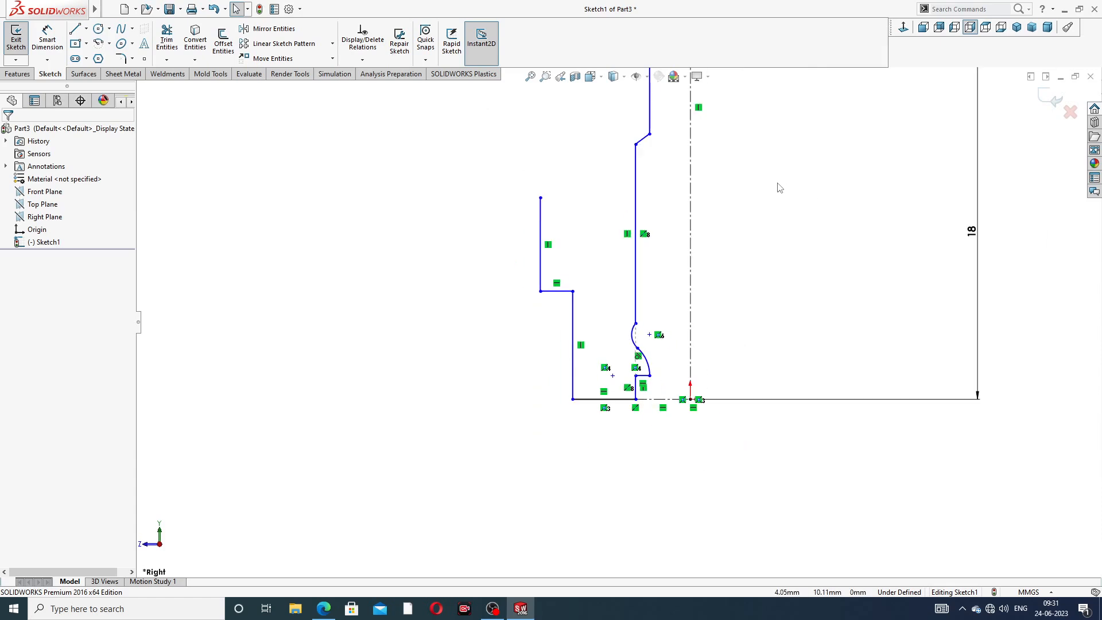
# Extend the outer contour with a slanted line about 4.43 mm long, a tangent arc, and a line to the outer end of the R3.6 construction arc
pyautogui.scroll(-1, 779, 187)
pyautogui.scroll(3, 778, 185)
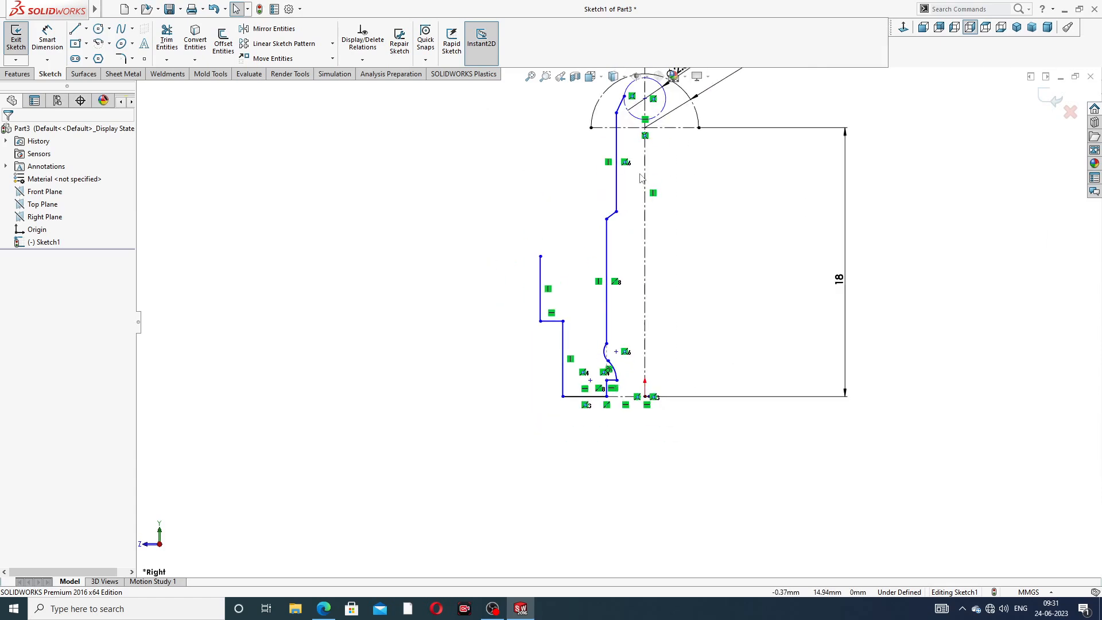
pyautogui.scroll(-2, 637, 172)
pyautogui.scroll(2, 602, 207)
pyautogui.scroll(-1, 601, 210)
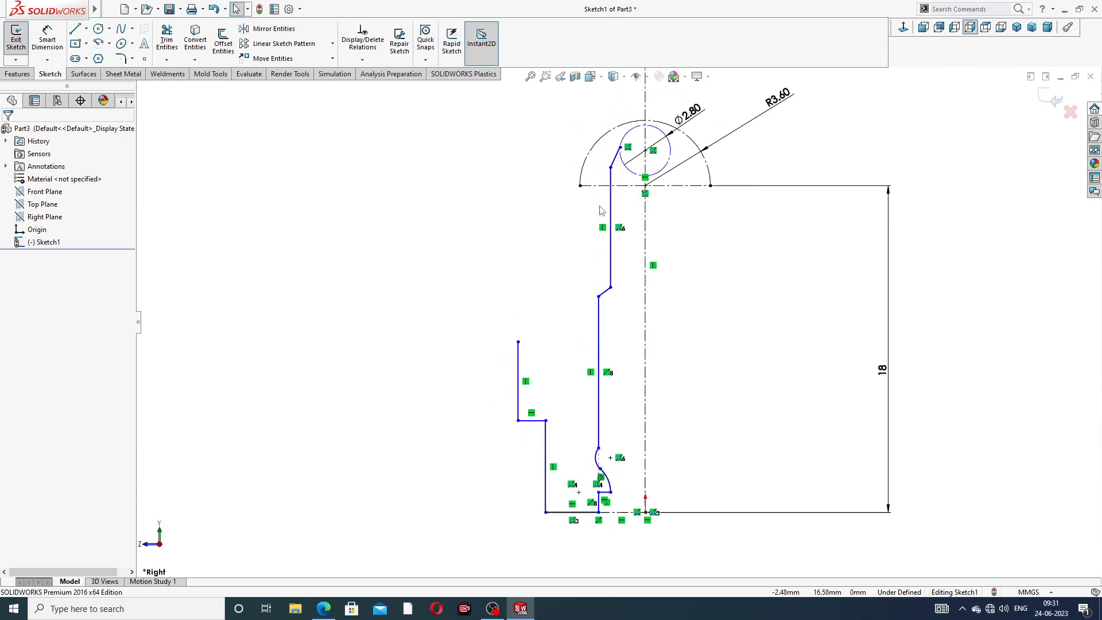
pyautogui.scroll(-1, 602, 210)
pyautogui.click(74, 28)
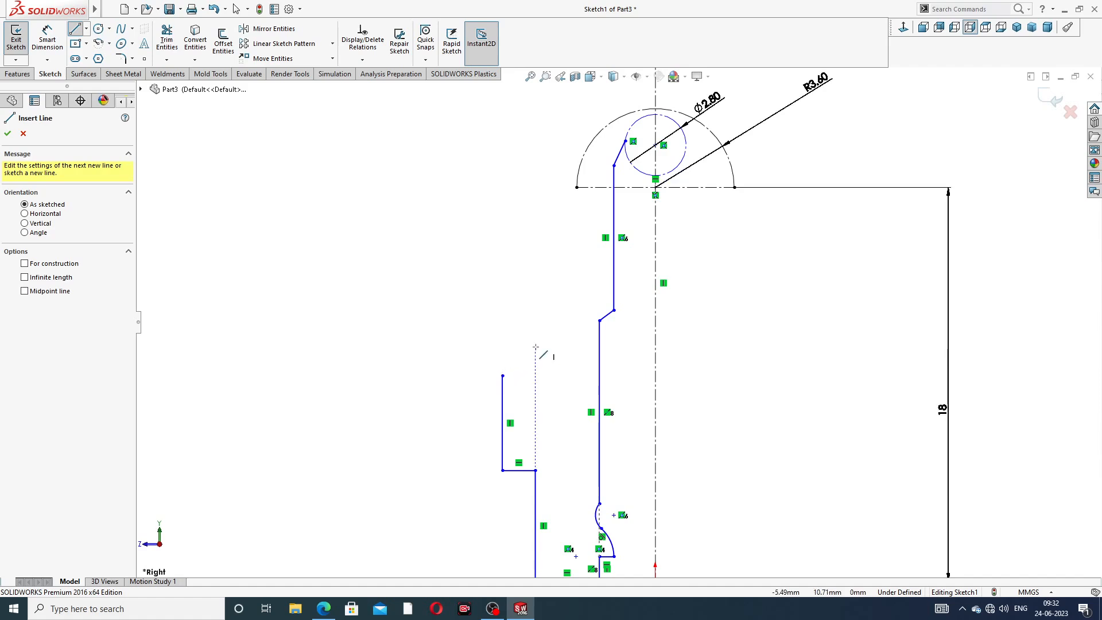
pyautogui.click(503, 375)
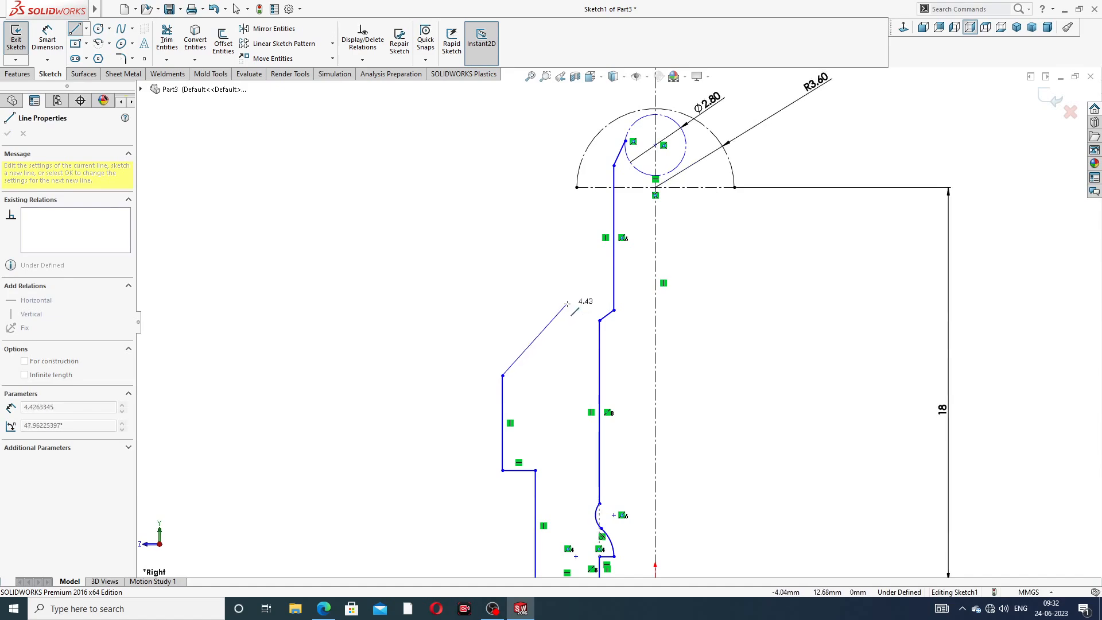
pyautogui.click(567, 304)
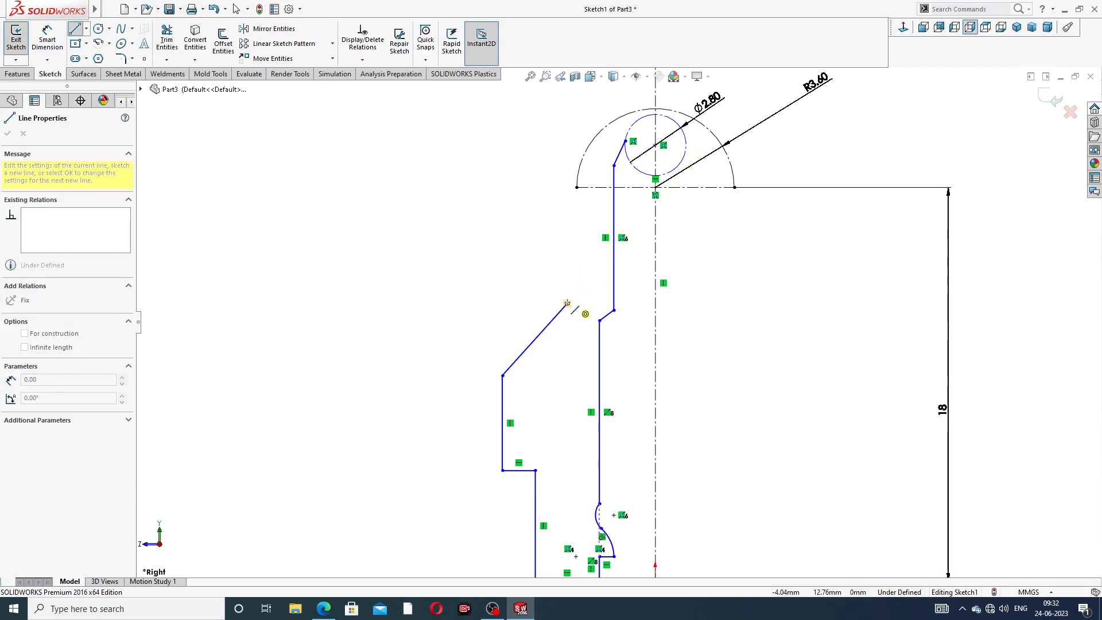
pyautogui.click(587, 229)
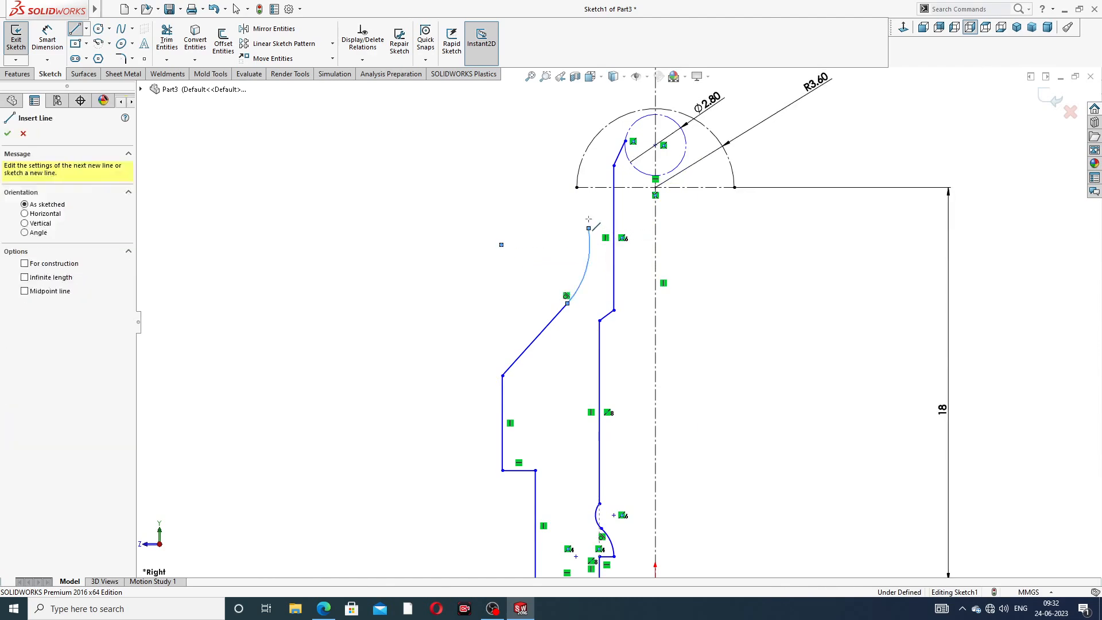
pyautogui.rightClick(729, 235)
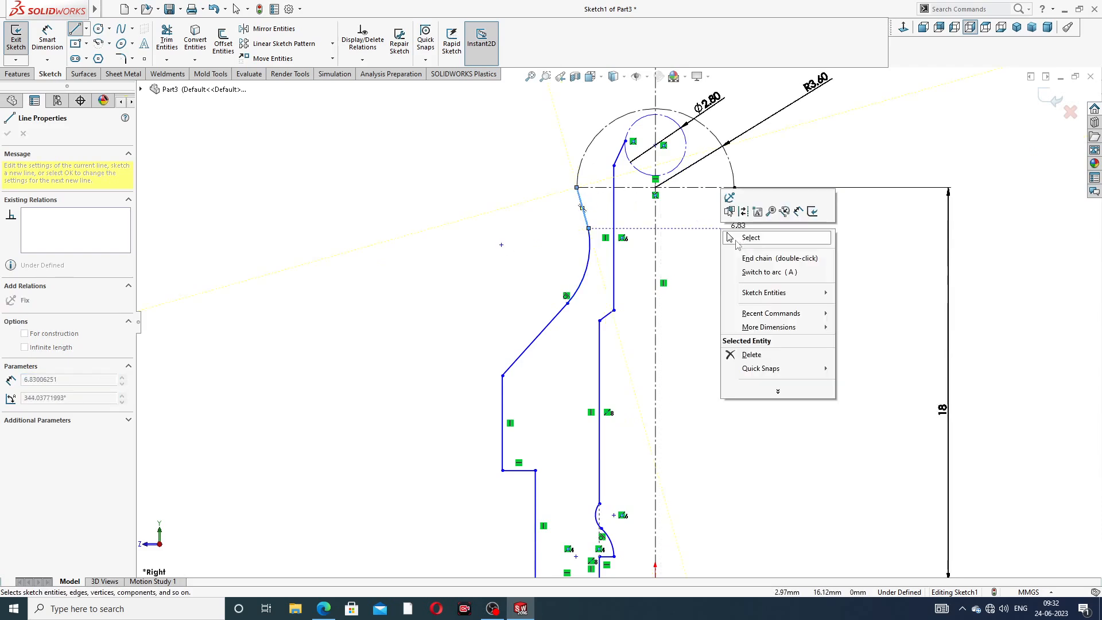
pyautogui.click(750, 238)
# Close the profile's top with a horizontal line about 1.52 mm long to the R3.6 arc and a slanted line about 2.23 mm long to its outer end
pyautogui.scroll(-2, 576, 172)
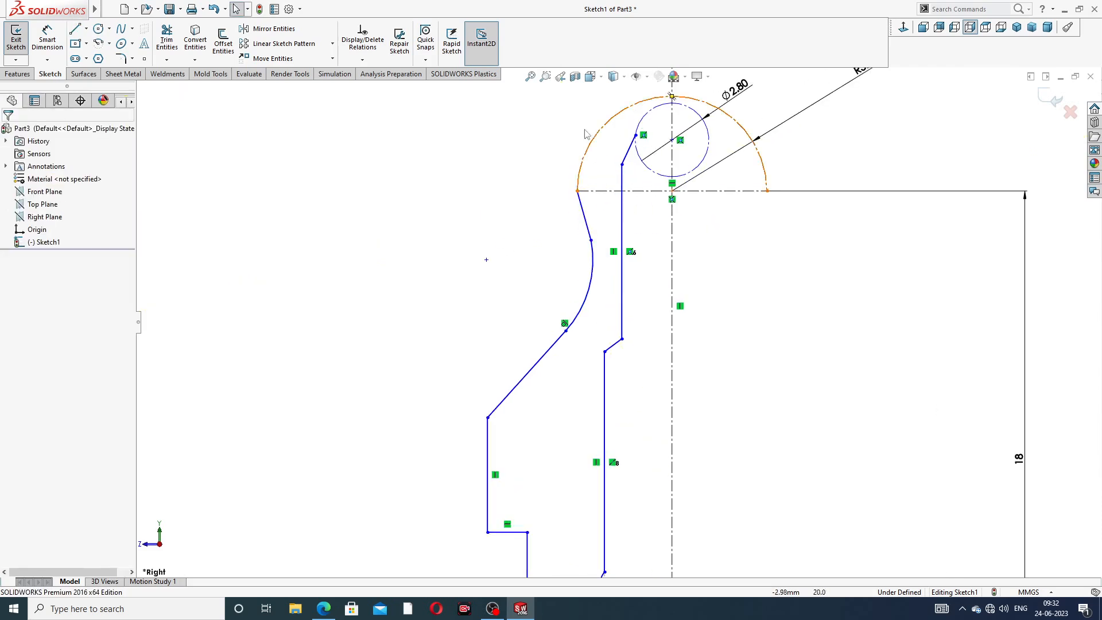
pyautogui.click(75, 29)
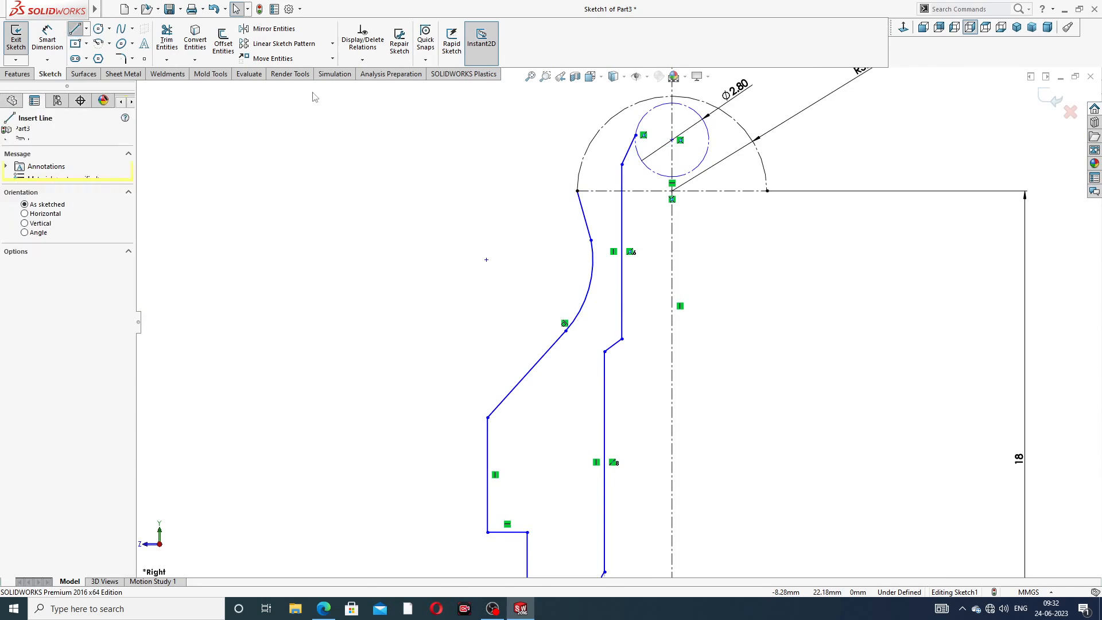
pyautogui.click(635, 135)
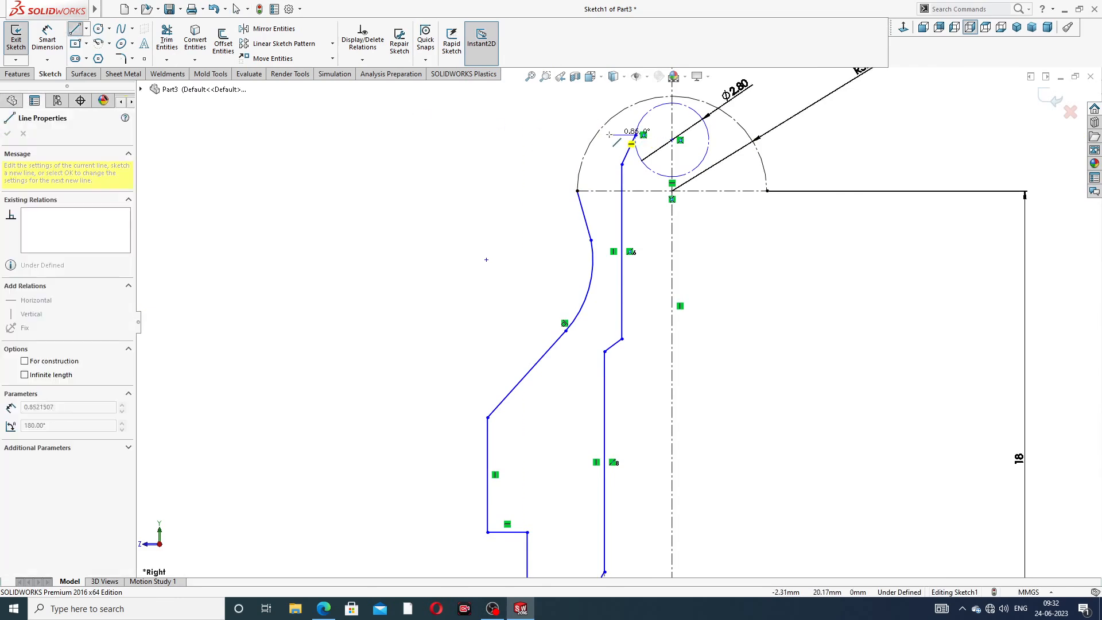
pyautogui.scroll(-5, 595, 134)
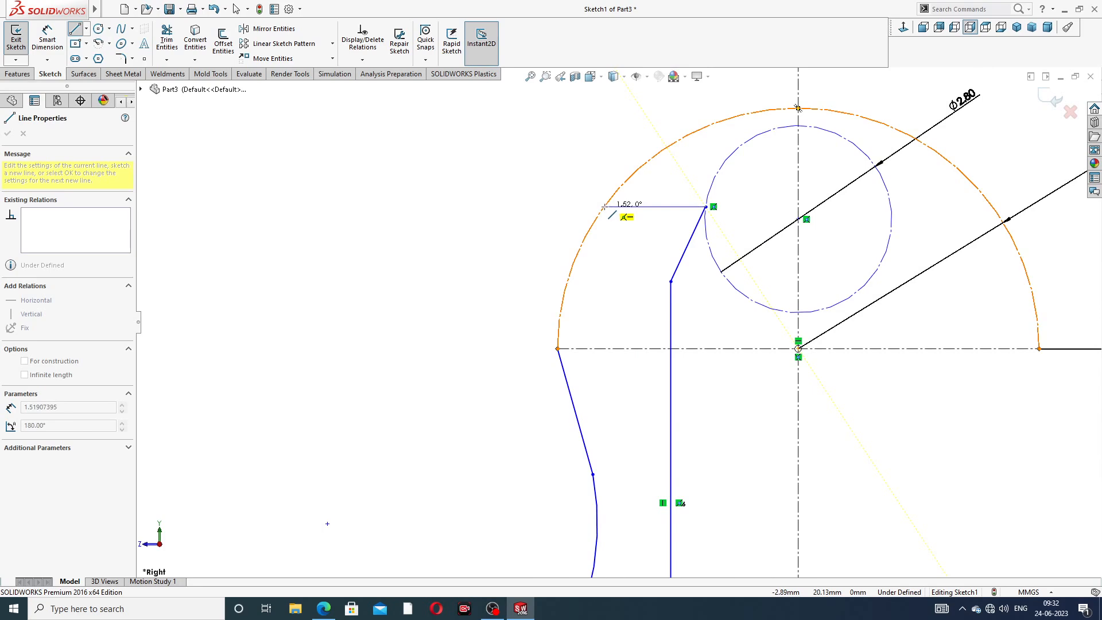
pyautogui.click(605, 205)
pyautogui.click(558, 348)
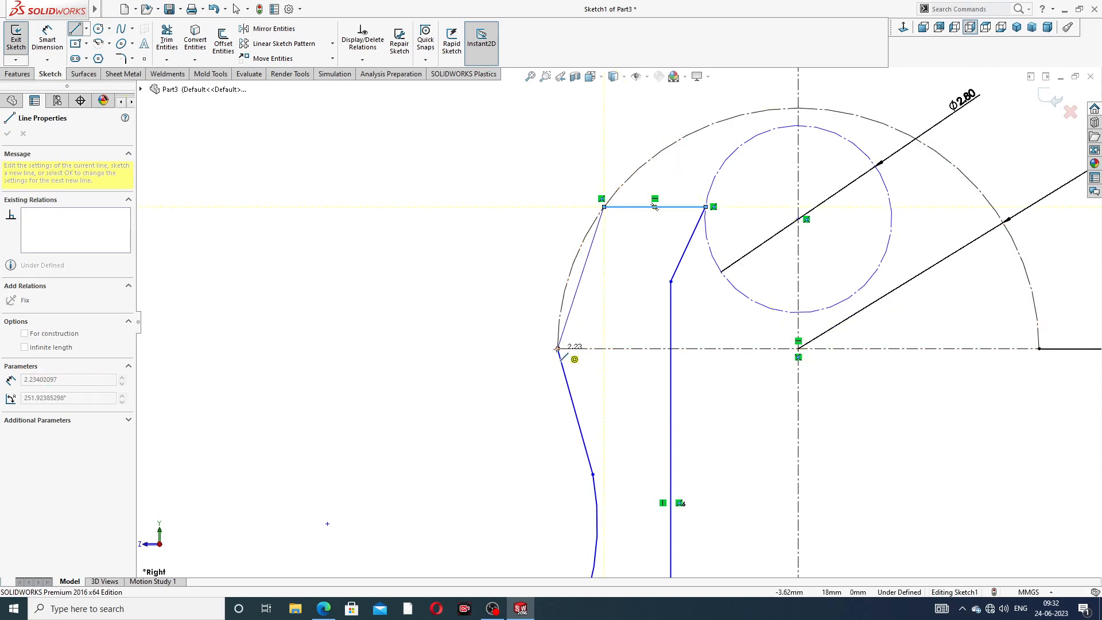
pyautogui.rightClick(634, 295)
pyautogui.click(650, 298)
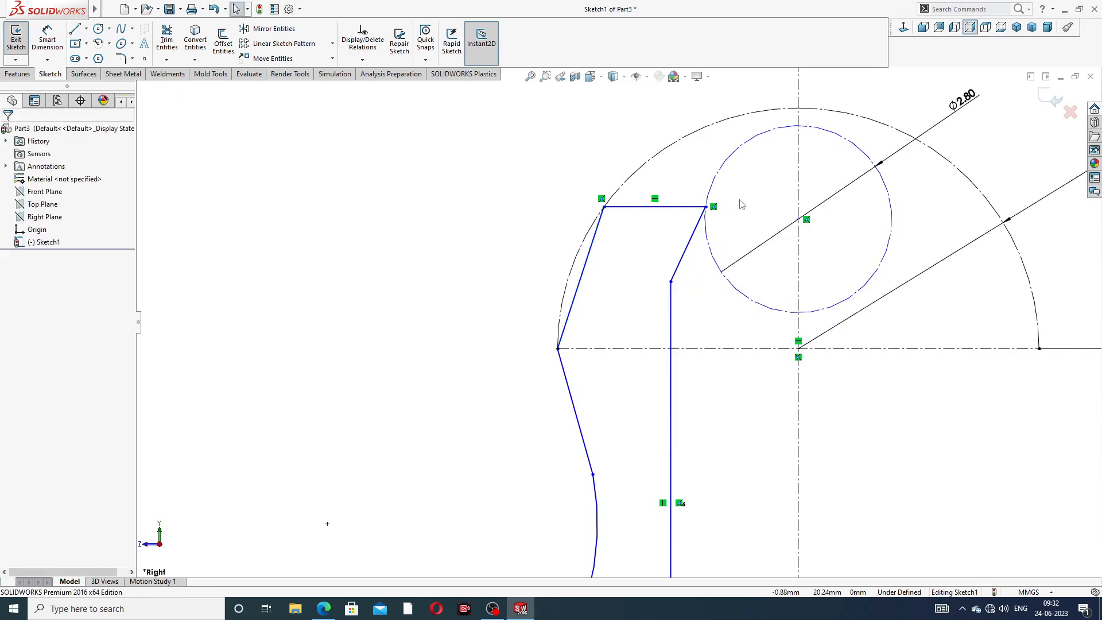
# Dimension the horizontal distance from the inner contour's top corner to the centerline as 1.2 mm
pyautogui.scroll(4, 740, 201)
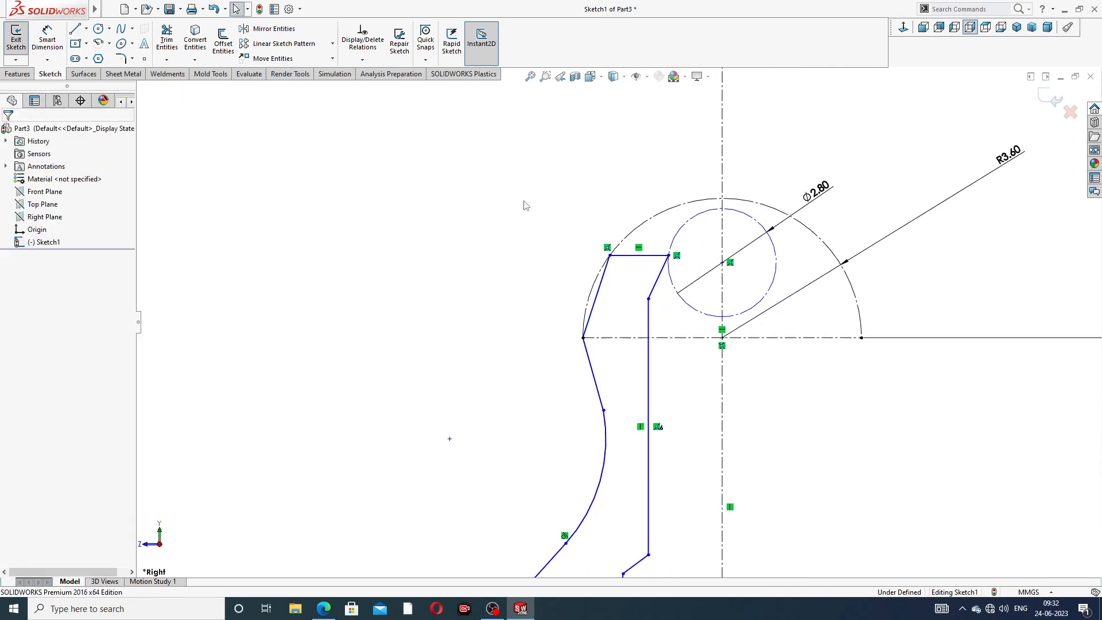
pyautogui.click(55, 40)
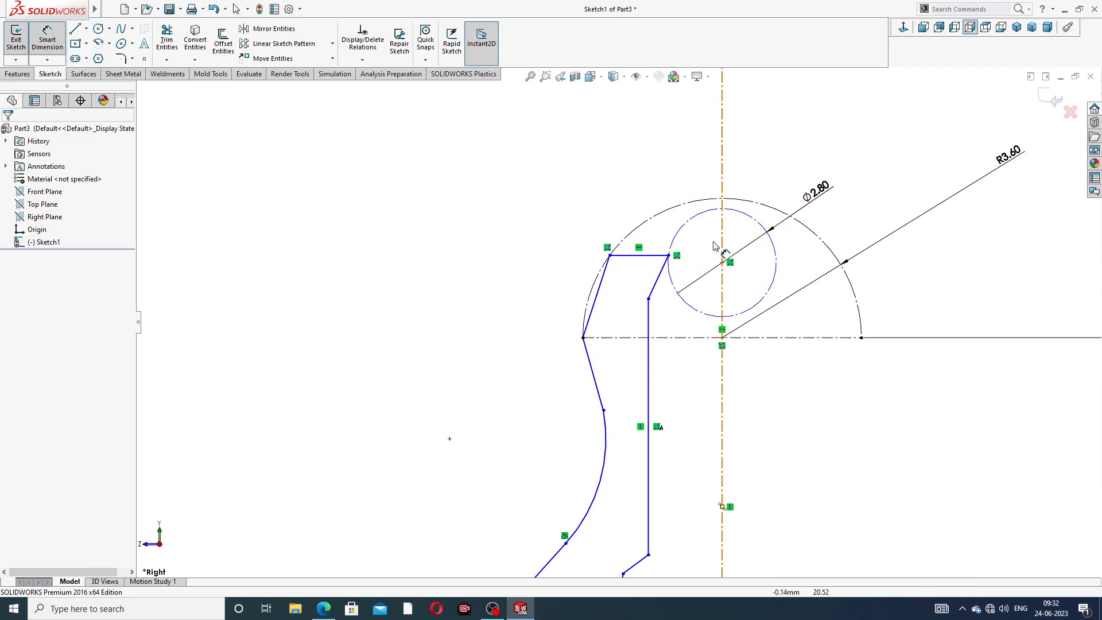
pyautogui.scroll(-2, 717, 241)
pyautogui.click(643, 269)
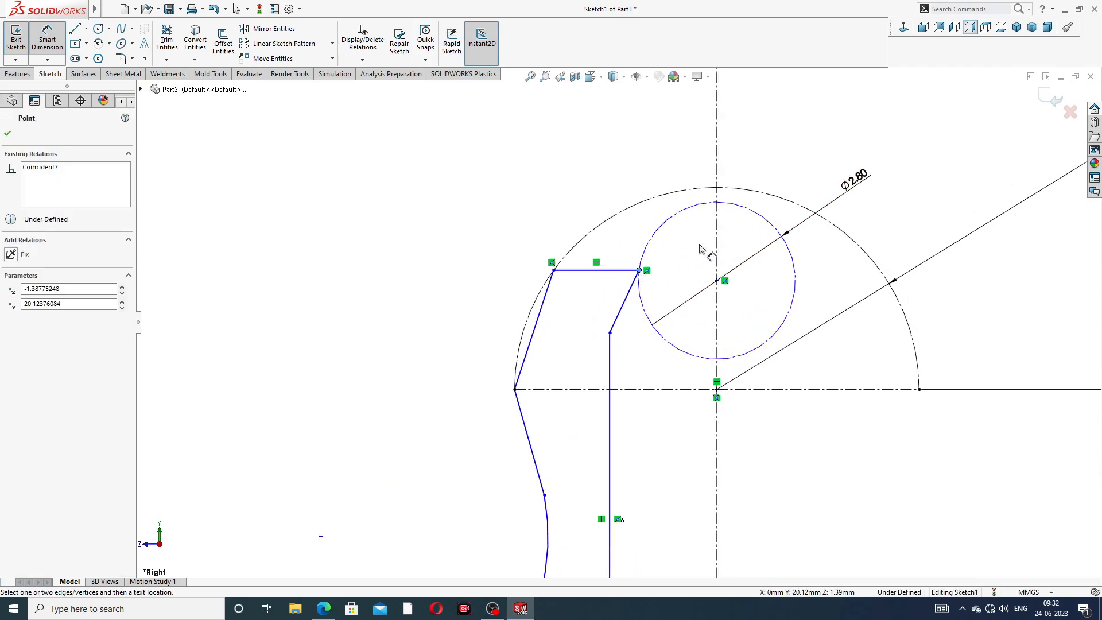
pyautogui.click(717, 232)
pyautogui.click(678, 183)
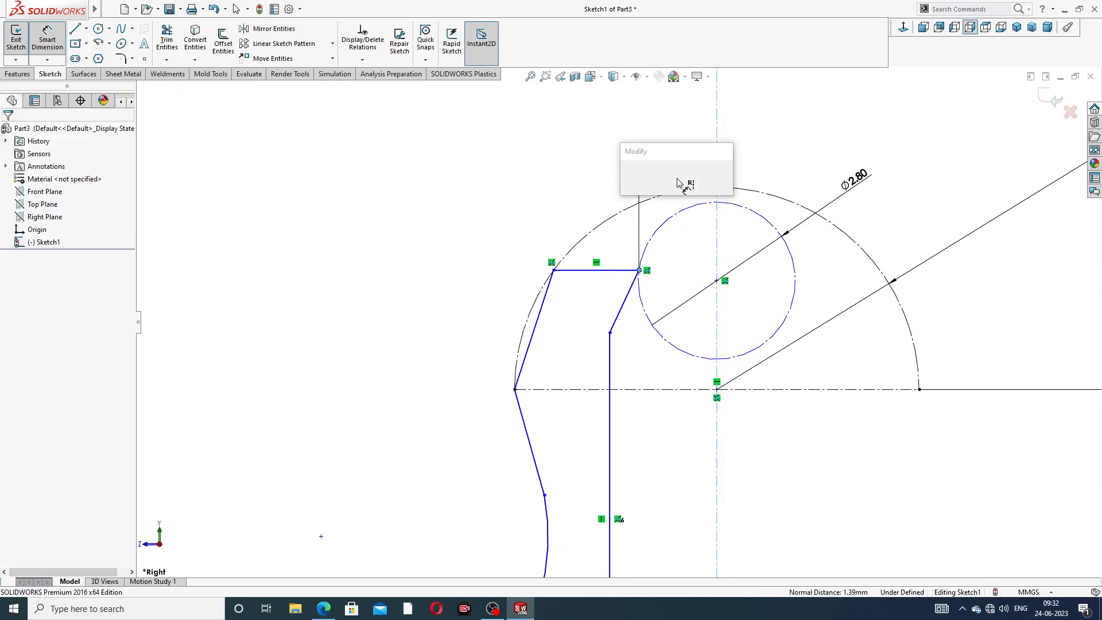
pyautogui.write('1')
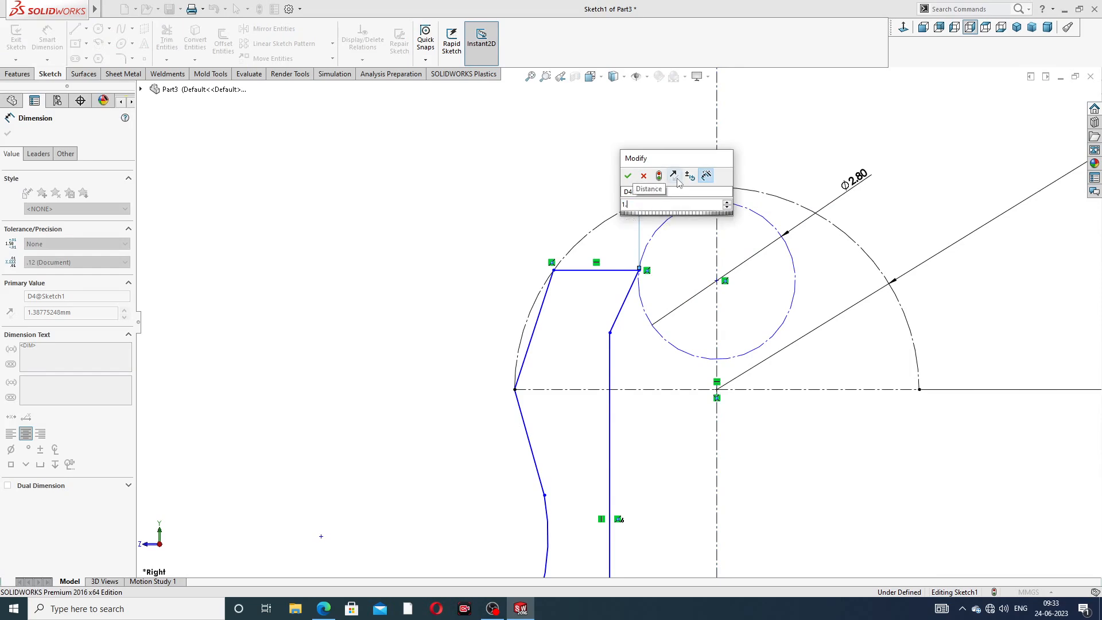
pyautogui.write('.2')
pyautogui.press('Return')
pyautogui.click(810, 148)
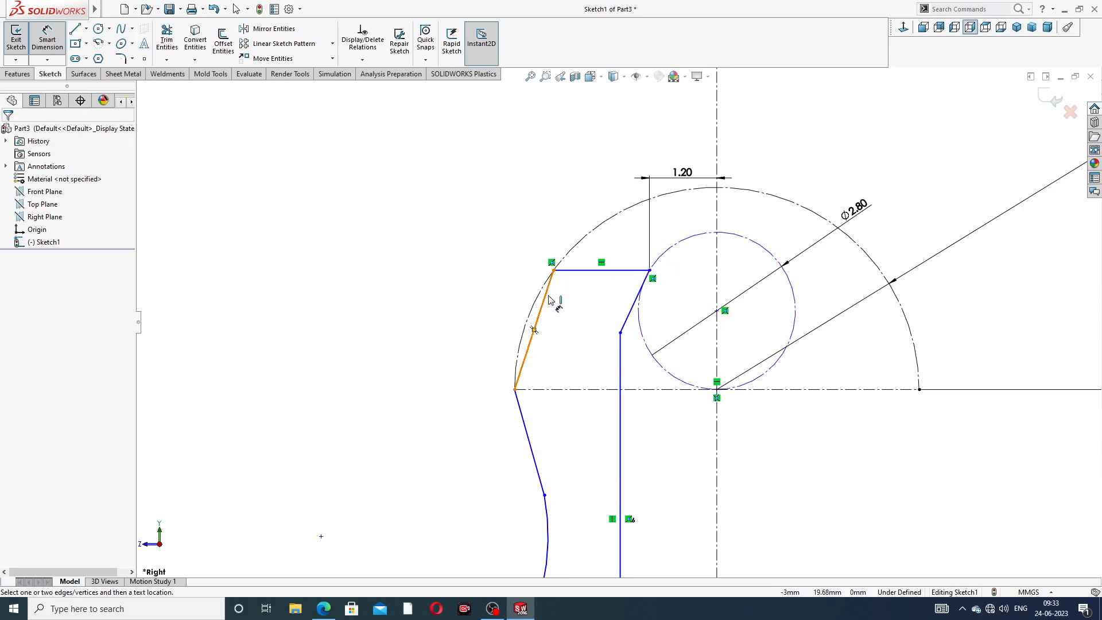
# Dimension the angle between the upper outer slanted line and the vertical centerline as 26°, and place the dimension just below that line
pyautogui.click(544, 299)
pyautogui.click(716, 284)
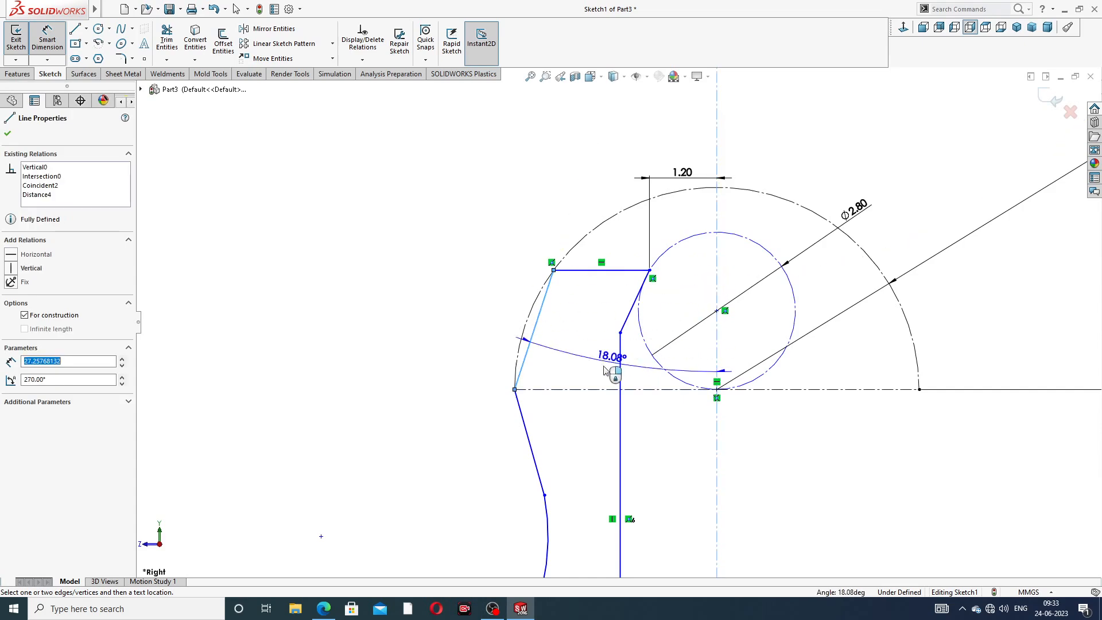
pyautogui.click(578, 377)
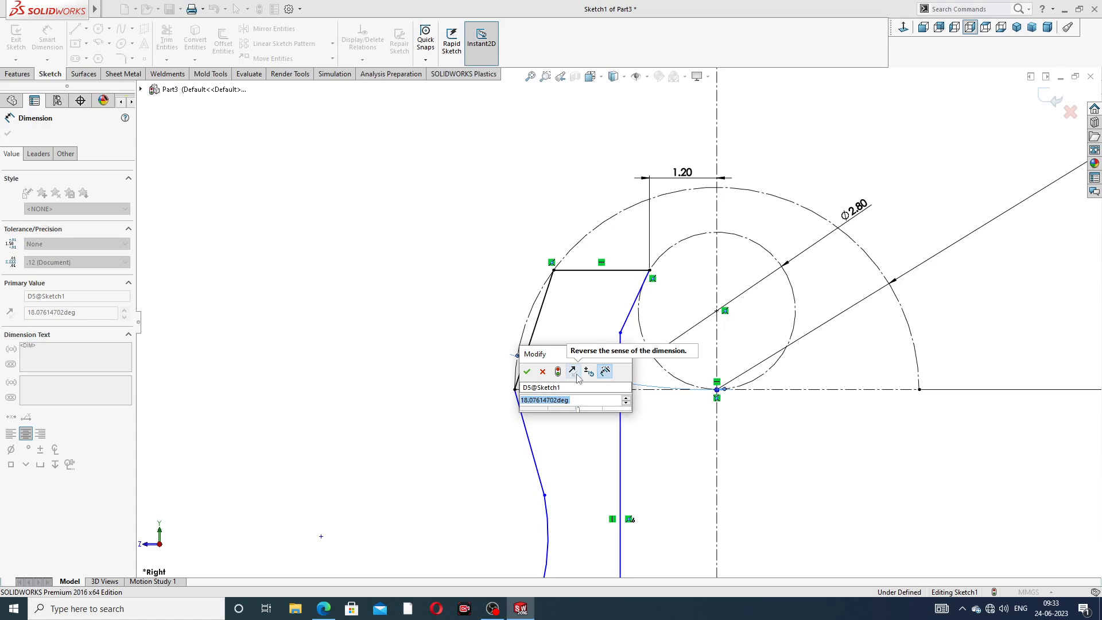
pyautogui.write('26')
pyautogui.press('Return')
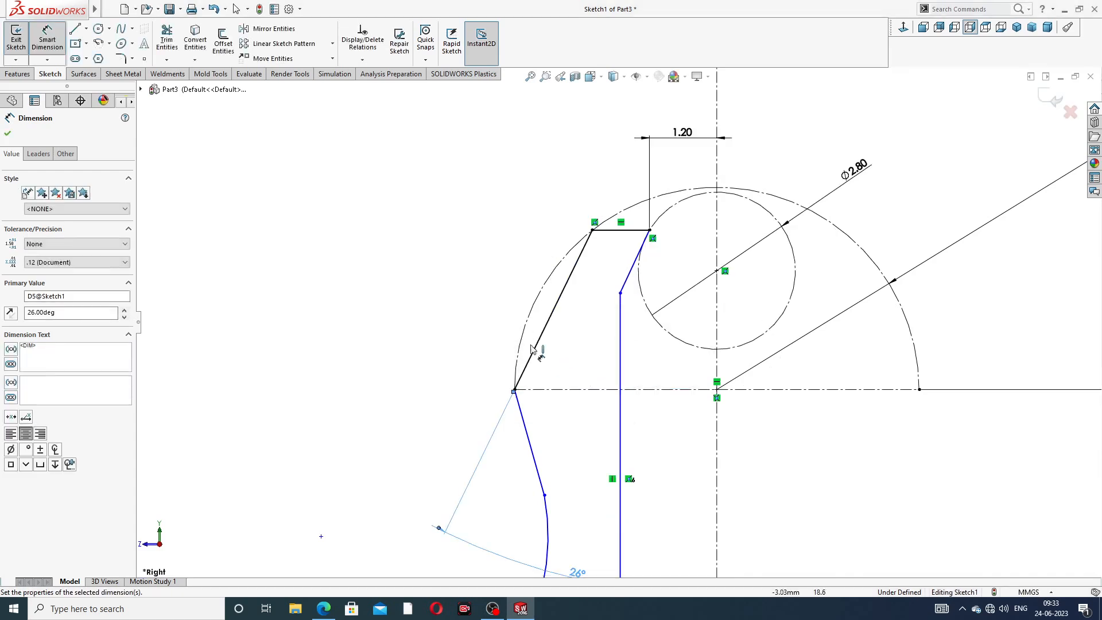
pyautogui.click(456, 322)
pyautogui.moveTo(578, 572); pyautogui.dragTo(578, 361)
# Dimension the angle between the profile's short horizontal top line and the inner slanted line as 60°
pyautogui.click(628, 230)
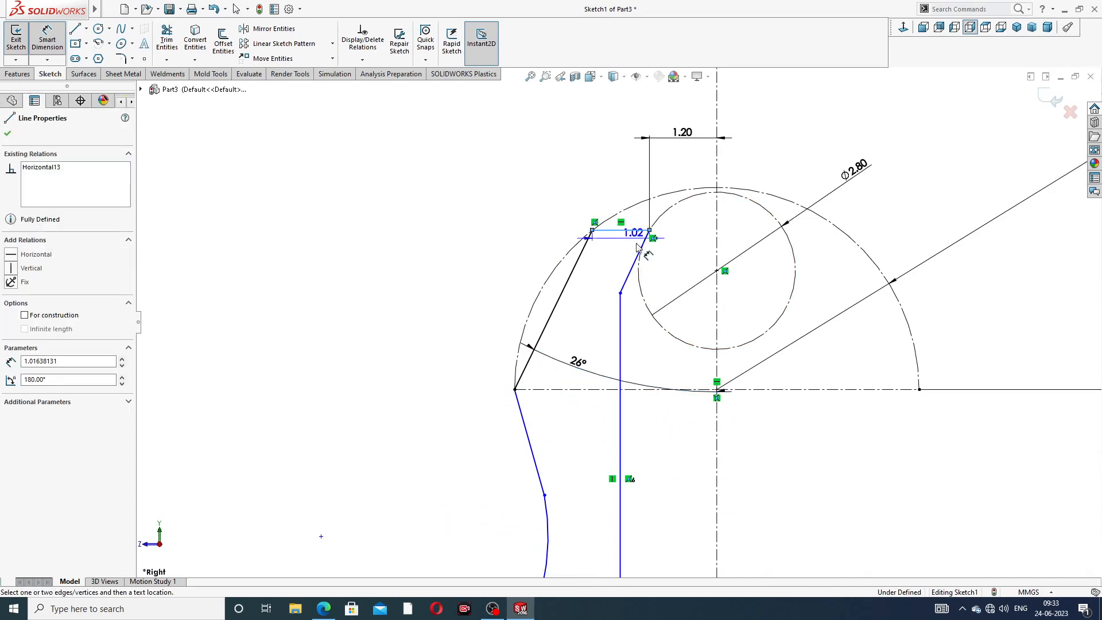
pyautogui.click(640, 249)
pyautogui.click(605, 253)
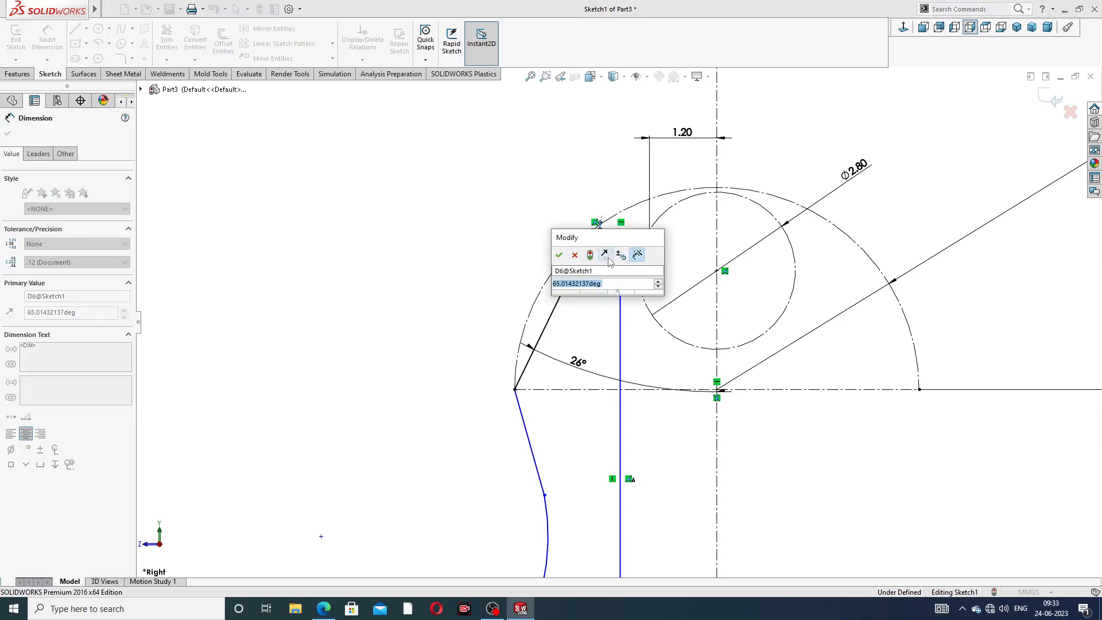
pyautogui.write('60')
pyautogui.press('Return')
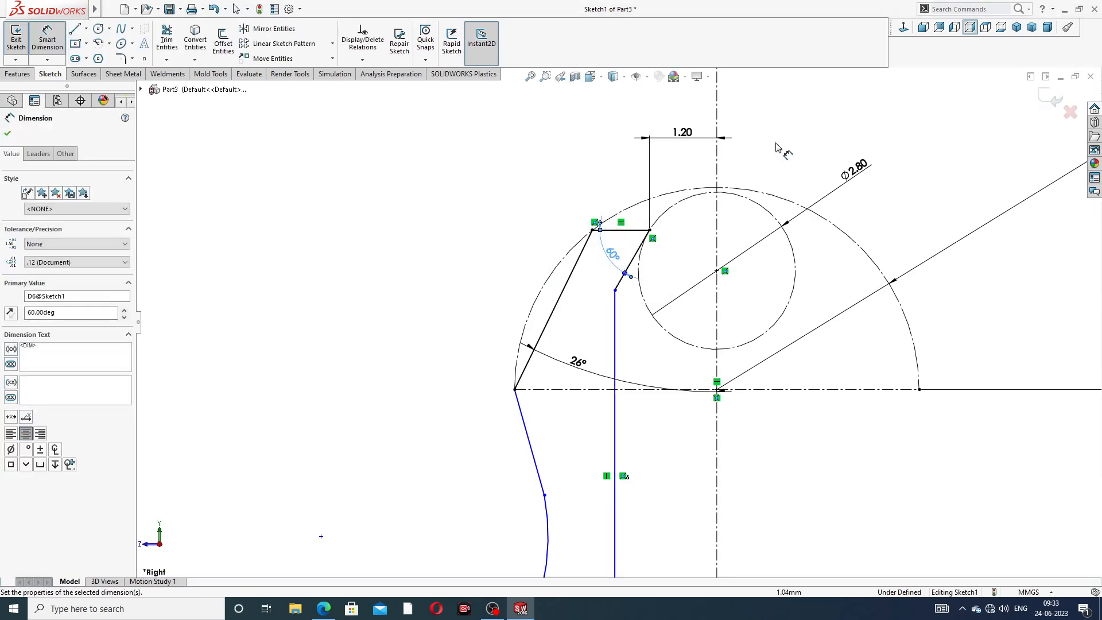
pyautogui.click(776, 147)
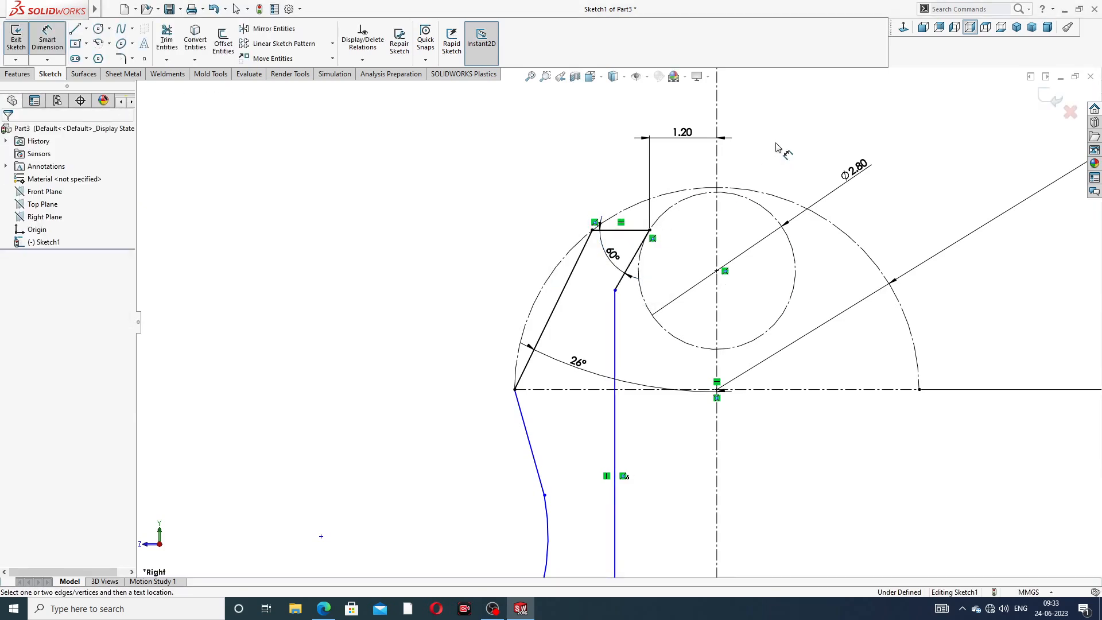
# Check the section view in the PDF drawing and reposition the R3.6 and Ø2.8 dimensions in the sketch
pyautogui.click(319, 611)
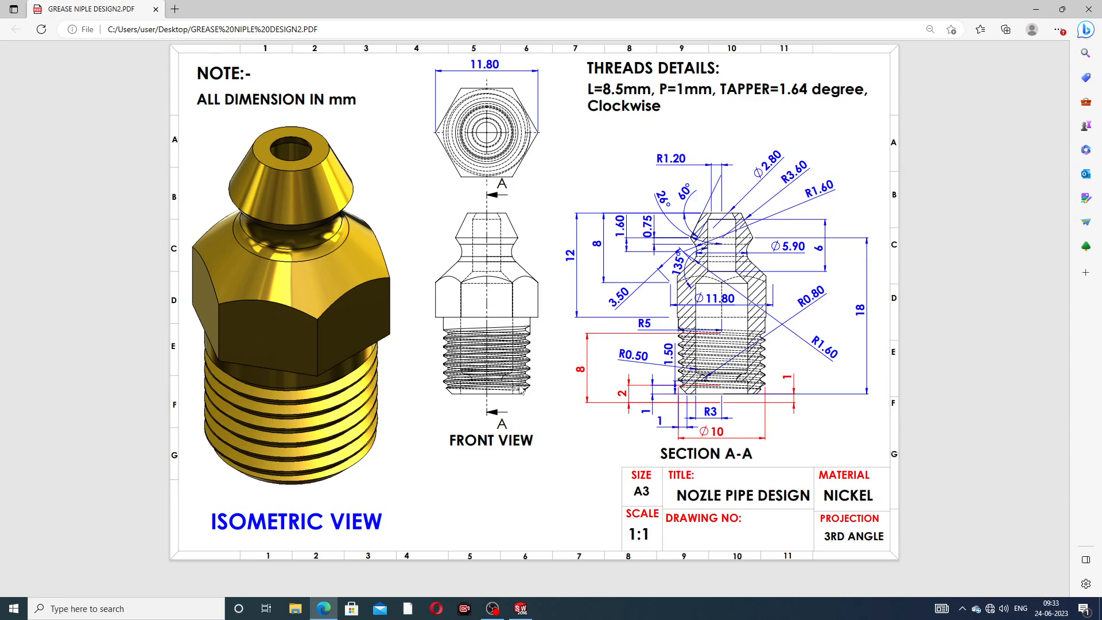
pyautogui.click(326, 611)
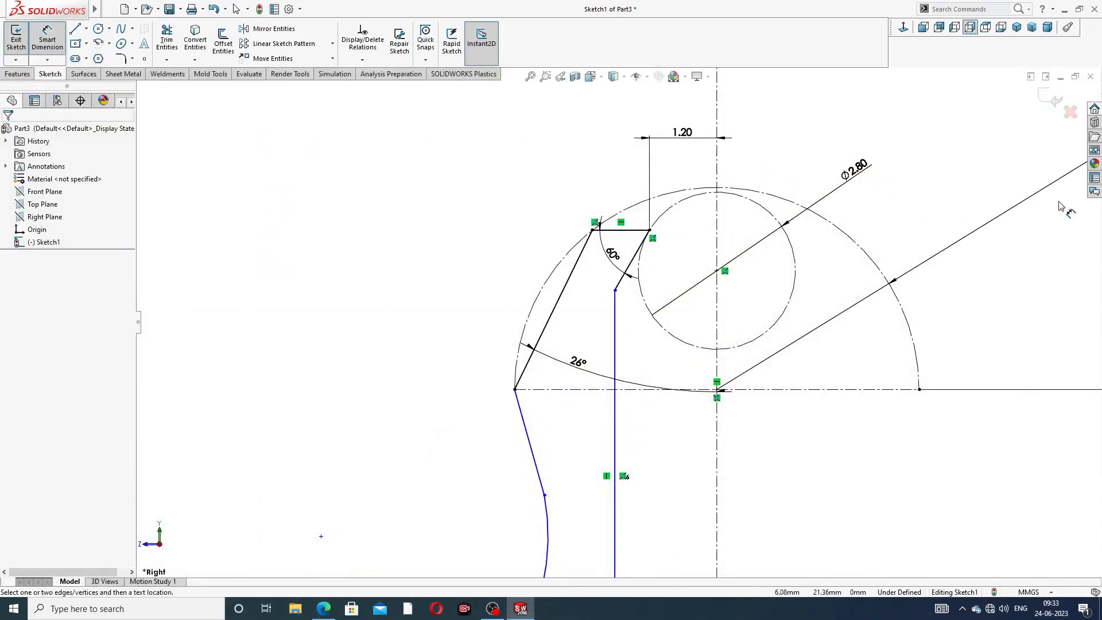
pyautogui.press('z')
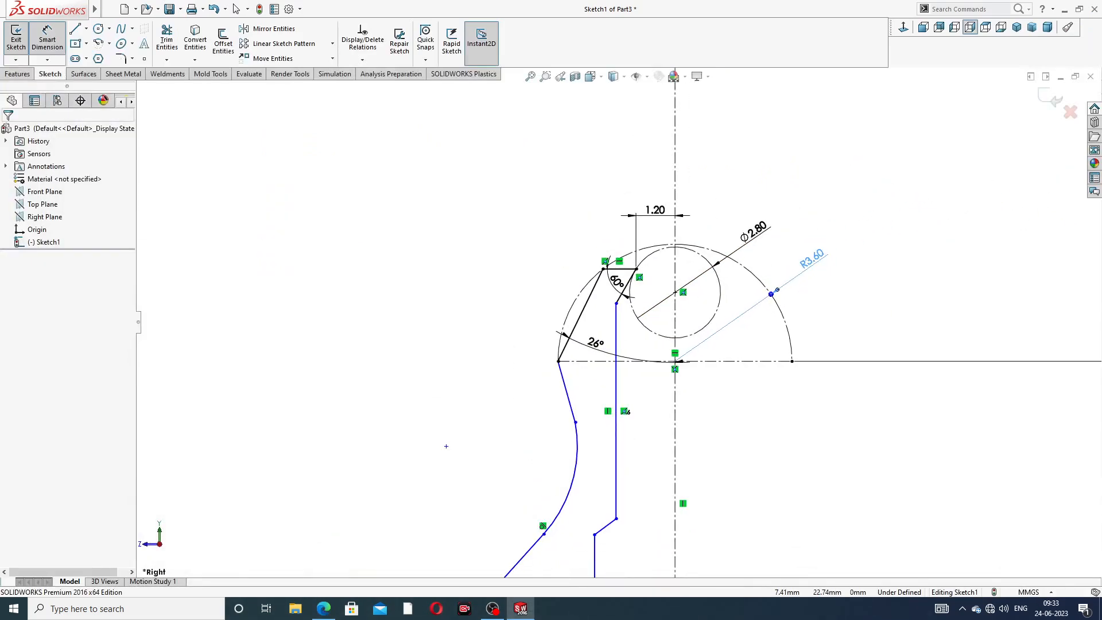
pyautogui.click(815, 256)
pyautogui.moveTo(754, 230); pyautogui.dragTo(762, 216)
pyautogui.click(761, 216)
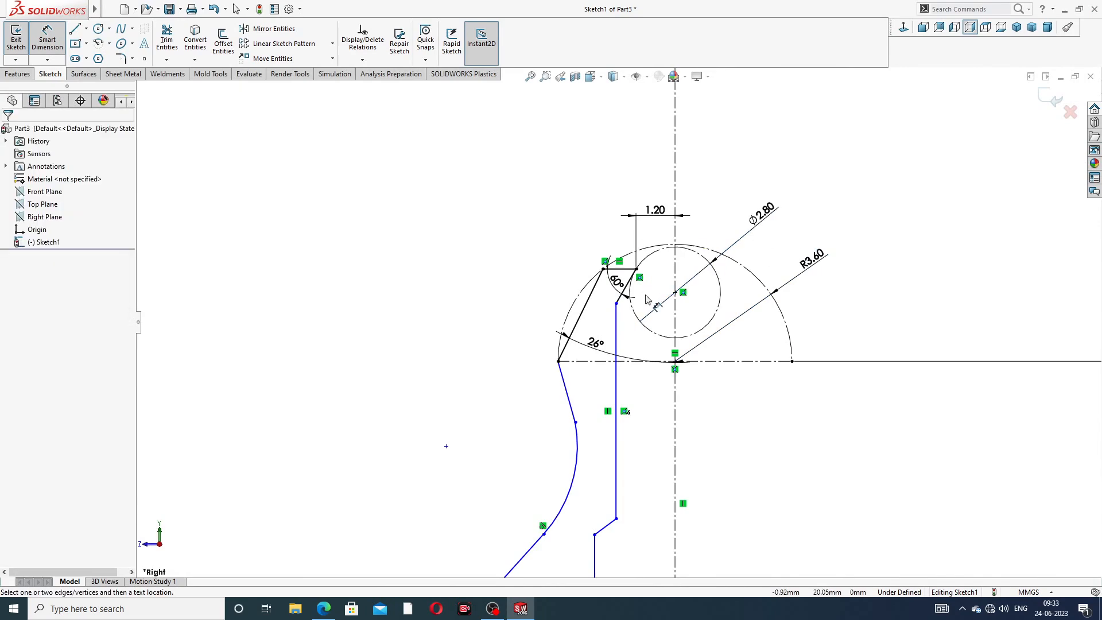
# Dimension the construction line at the profile's base, from the inner wall to the centerline, as 3 mm
pyautogui.scroll(-1, 653, 295)
pyautogui.scroll(1, 617, 320)
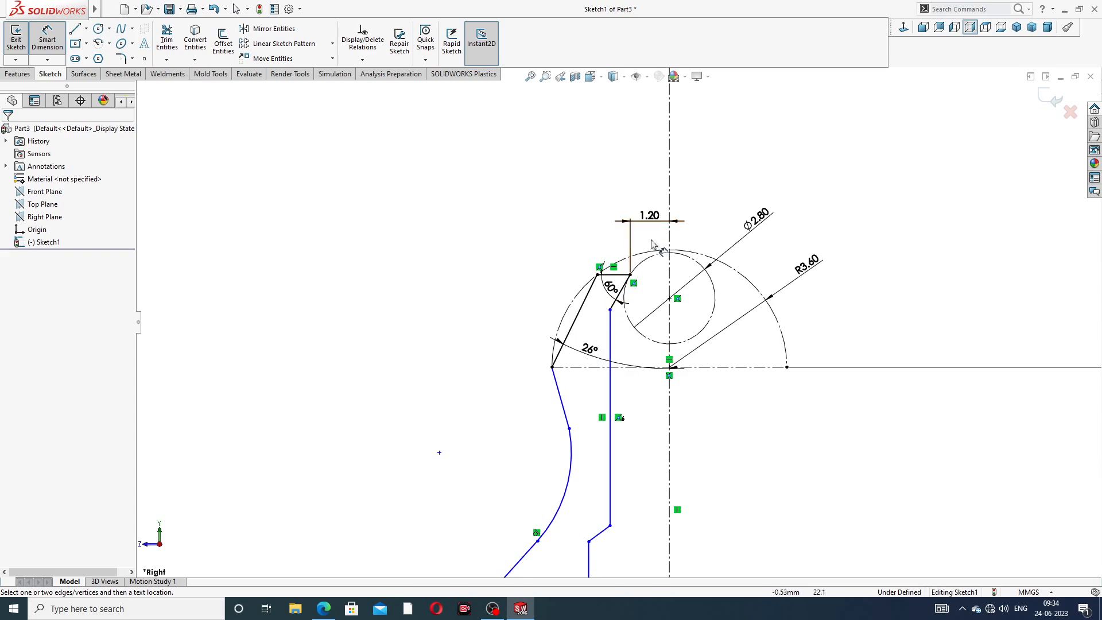
pyautogui.scroll(-1, 660, 322)
pyautogui.scroll(2, 628, 425)
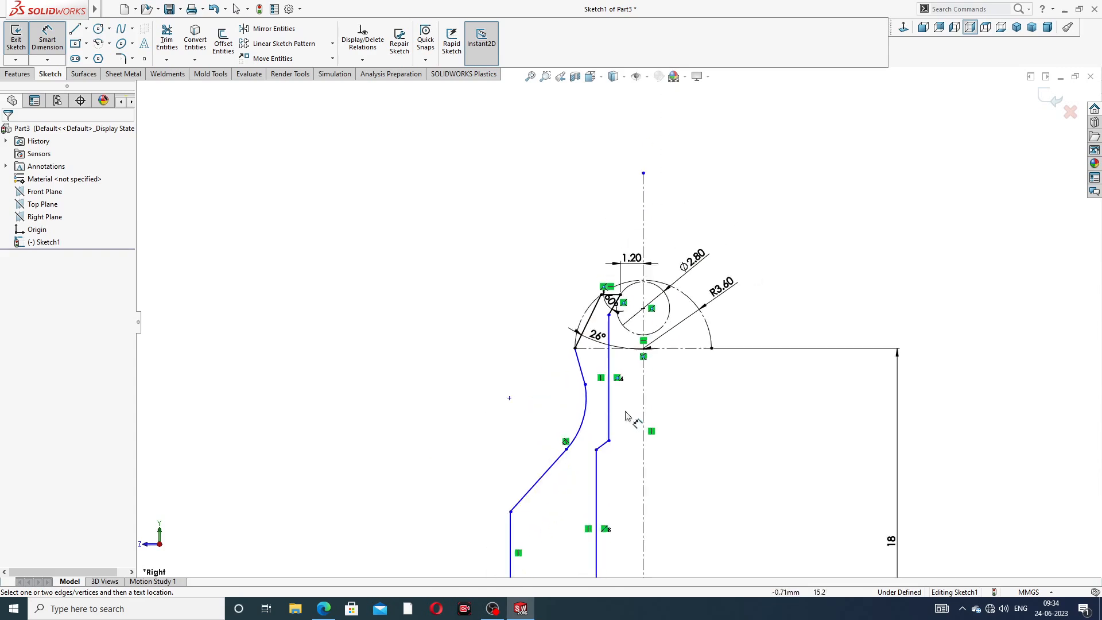
pyautogui.scroll(-6, 609, 513)
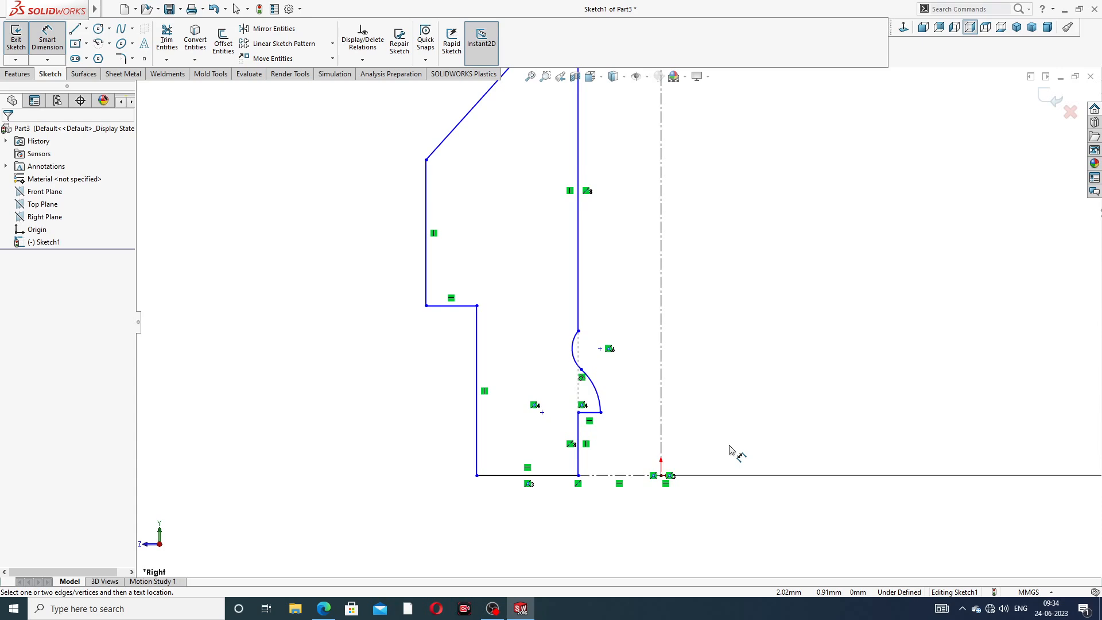
pyautogui.click(610, 475)
pyautogui.click(610, 518)
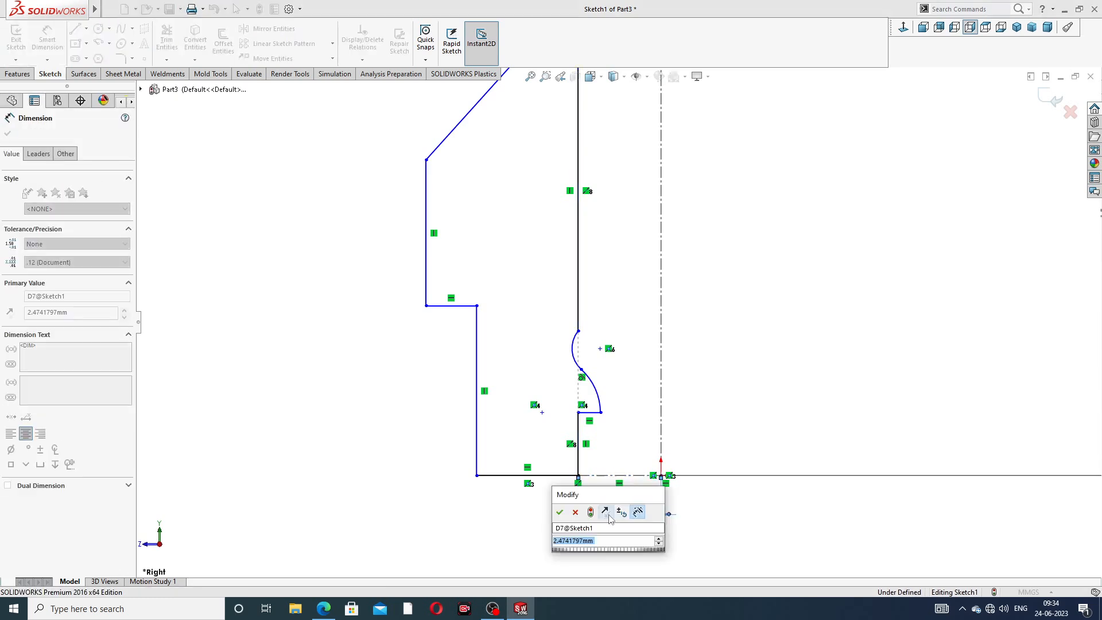
pyautogui.press('Return')
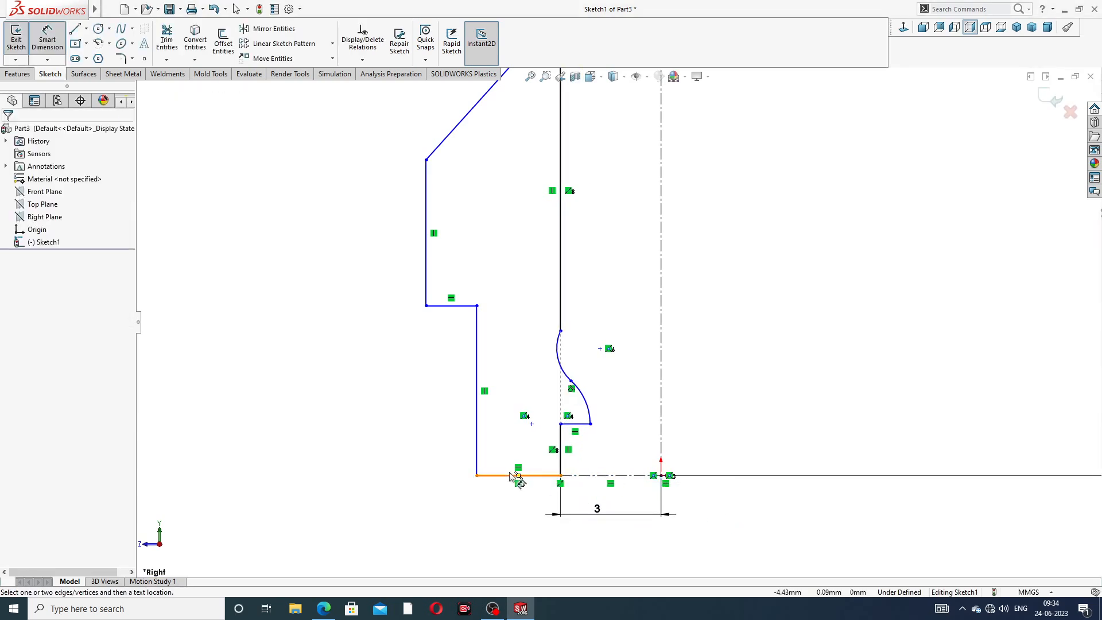
# Dimension the horizontal distance from the outer bottom corner to the origin as 5 mm
pyautogui.click(477, 476)
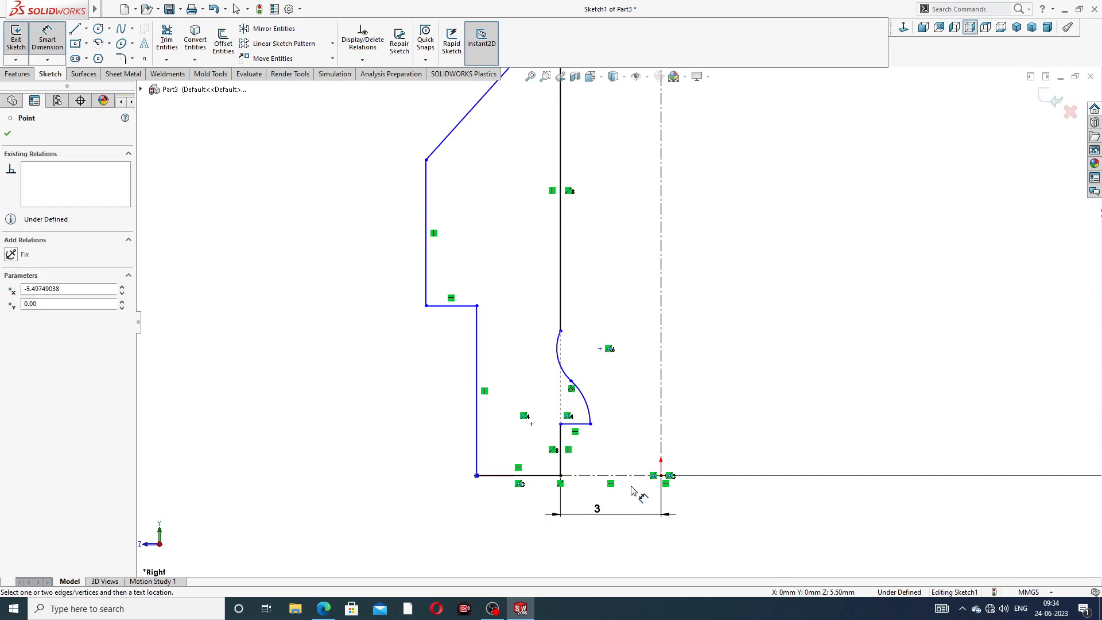
pyautogui.click(661, 475)
pyautogui.click(574, 544)
pyautogui.write('5.49749038mm')
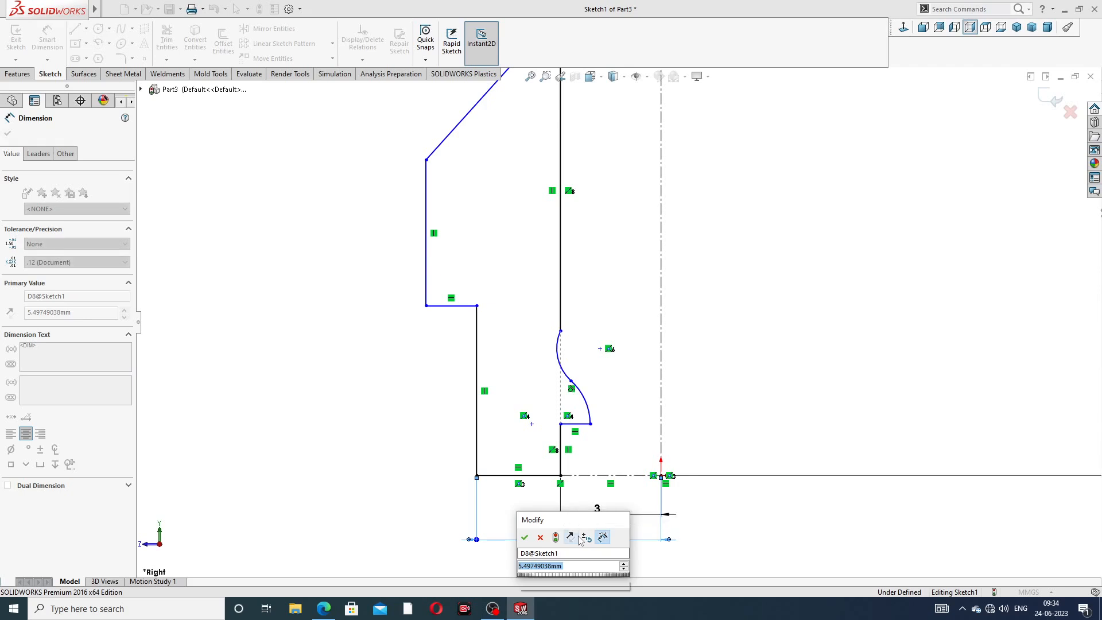
pyautogui.press('Return')
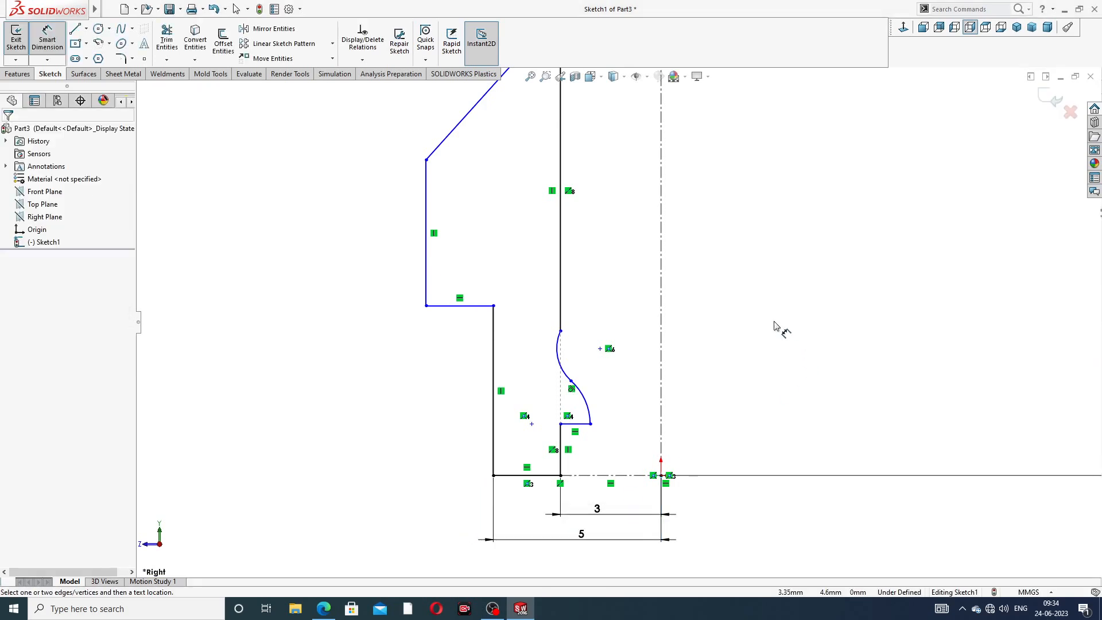
# Look up the lower inner arc's radius in the PDF drawing and dimension the arc as R0.8 mm
pyautogui.scroll(-2, 575, 447)
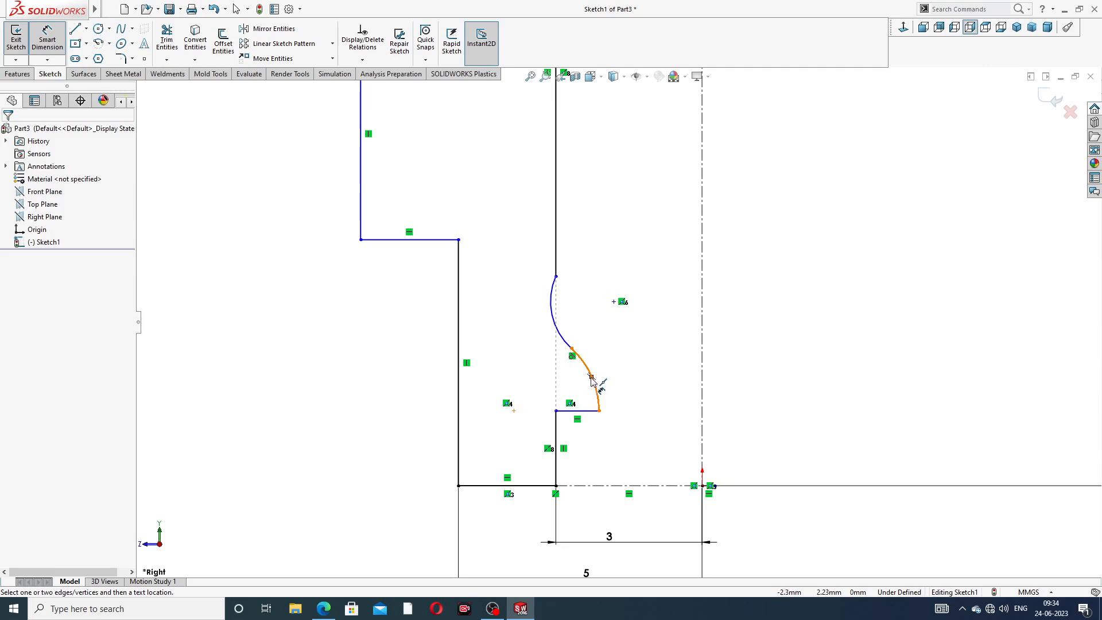
pyautogui.click(599, 390)
pyautogui.click(609, 384)
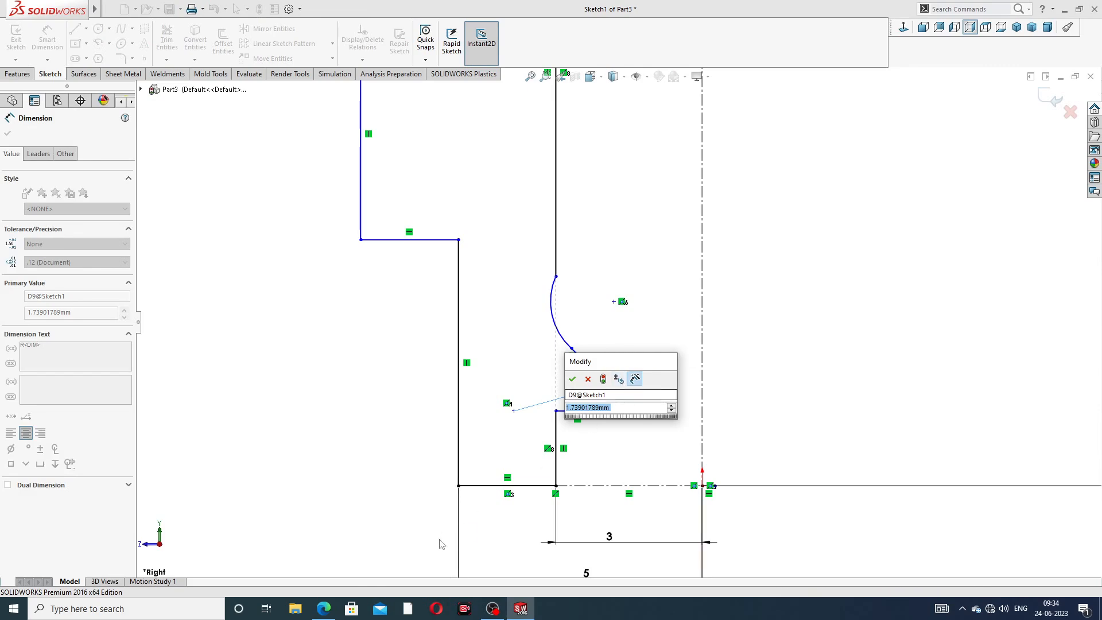
pyautogui.hotkey('alt', 'Tab')
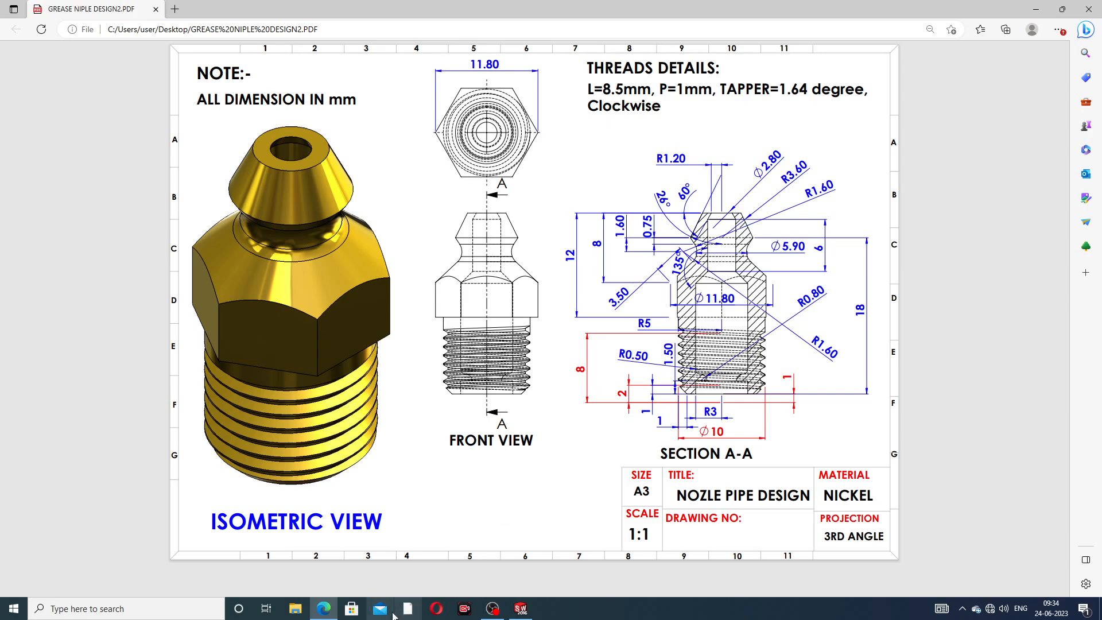
pyautogui.hotkey('alt', 'Tab')
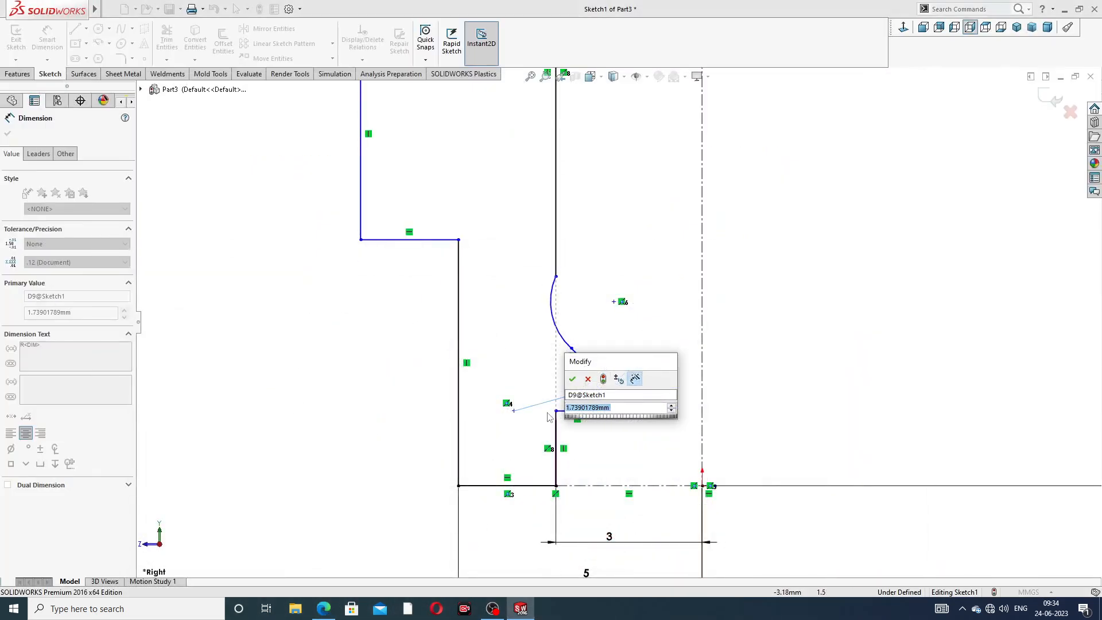
pyautogui.write('.8')
pyautogui.press('Return')
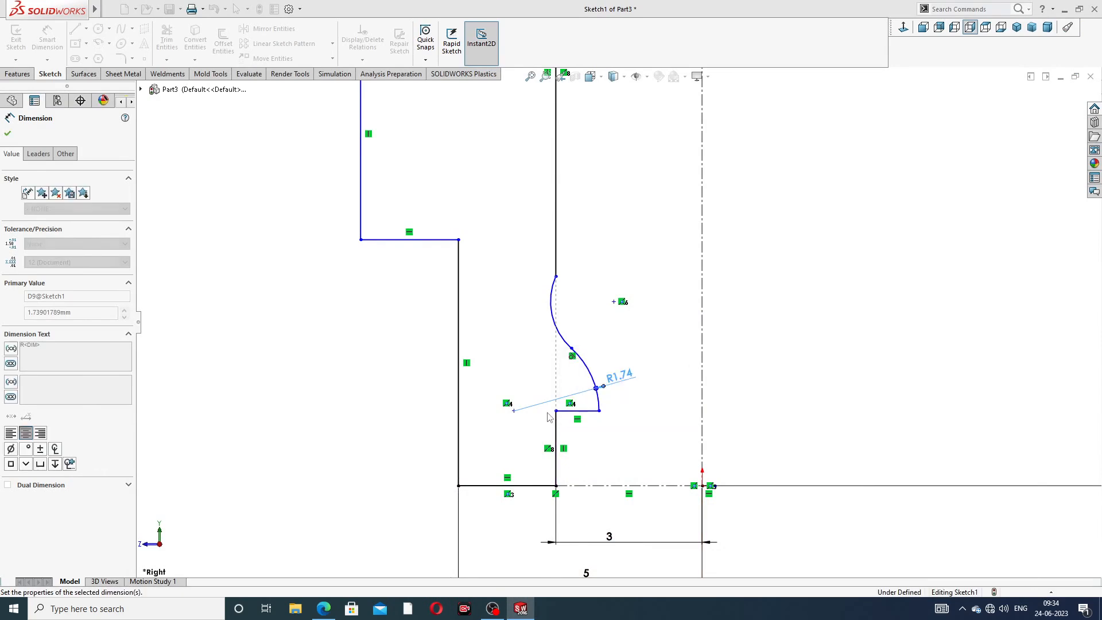
# Dimension the radius of the upper arc on the inner contour as 0.5 mm
pyautogui.click(555, 313)
pyautogui.click(530, 326)
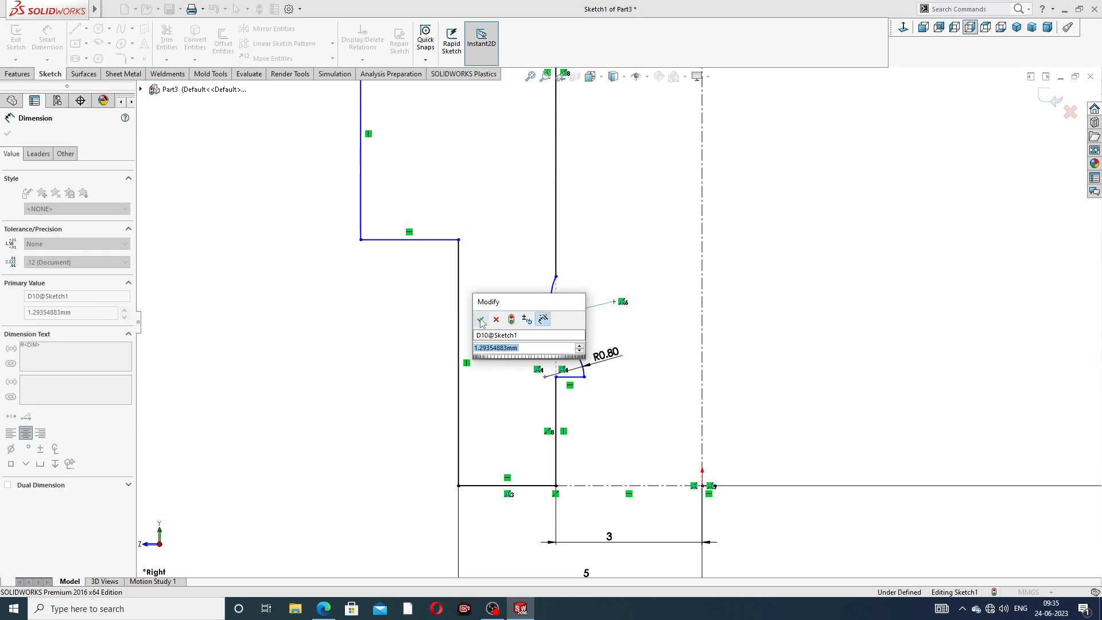
pyautogui.write('.')
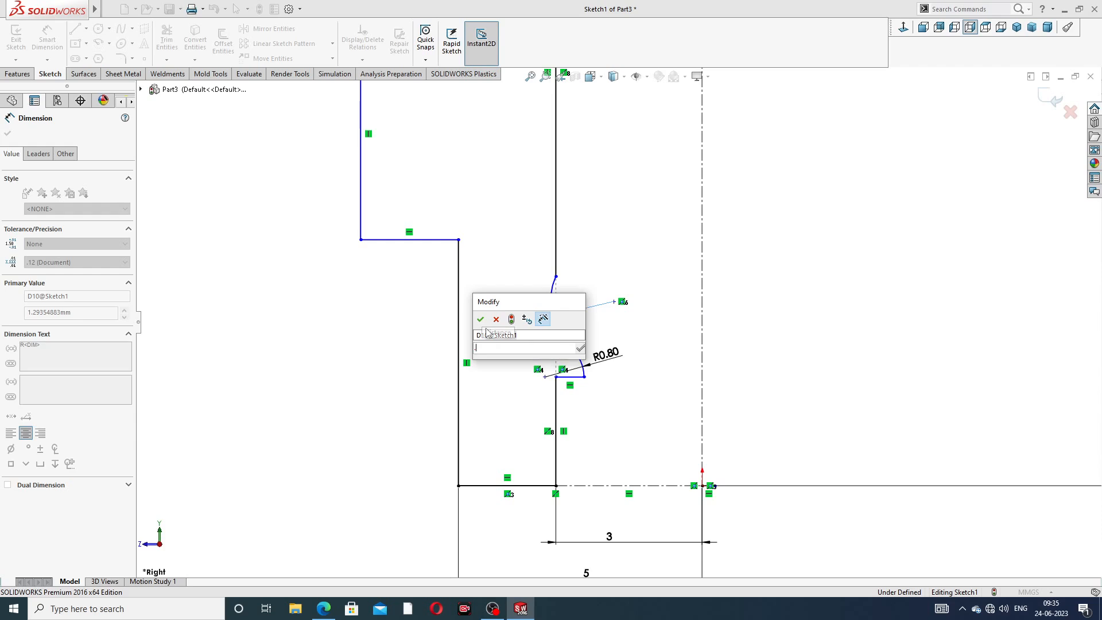
pyautogui.write('5')
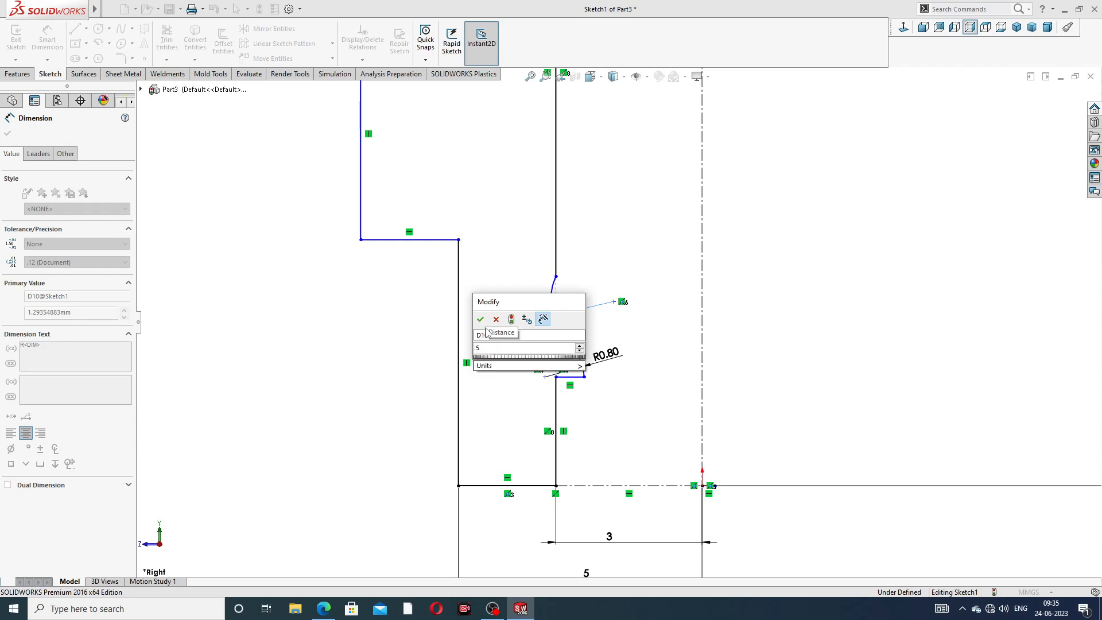
pyautogui.press('Return')
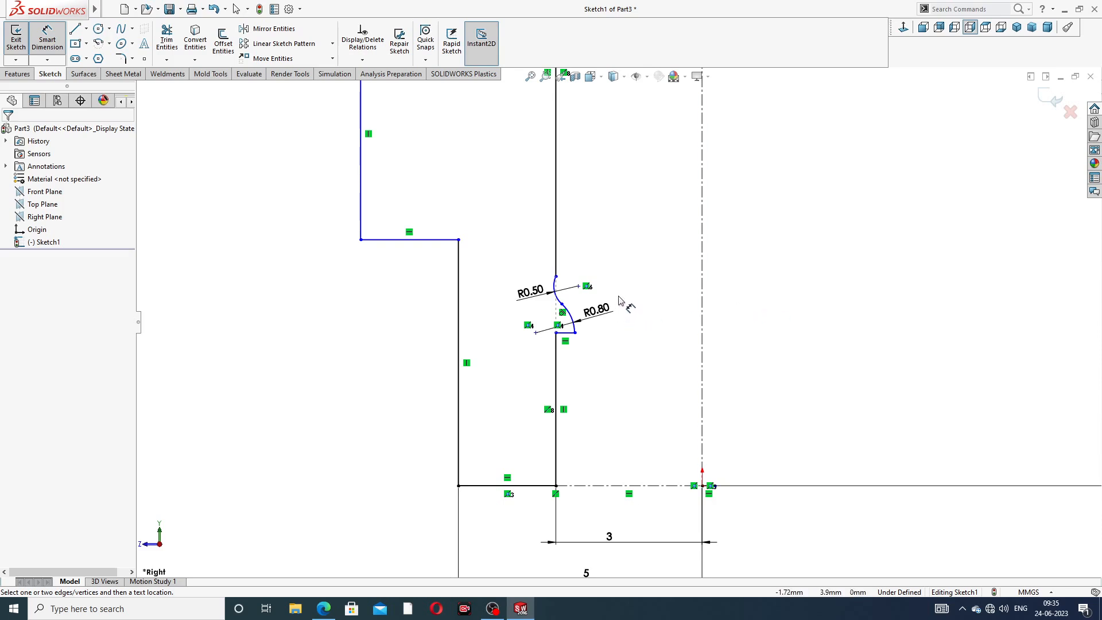
# Add a vertical relation between the R0.8 arc's center point and the point where the two inner arcs meet
pyautogui.scroll(-3, 597, 300)
pyautogui.scroll(-1, 561, 300)
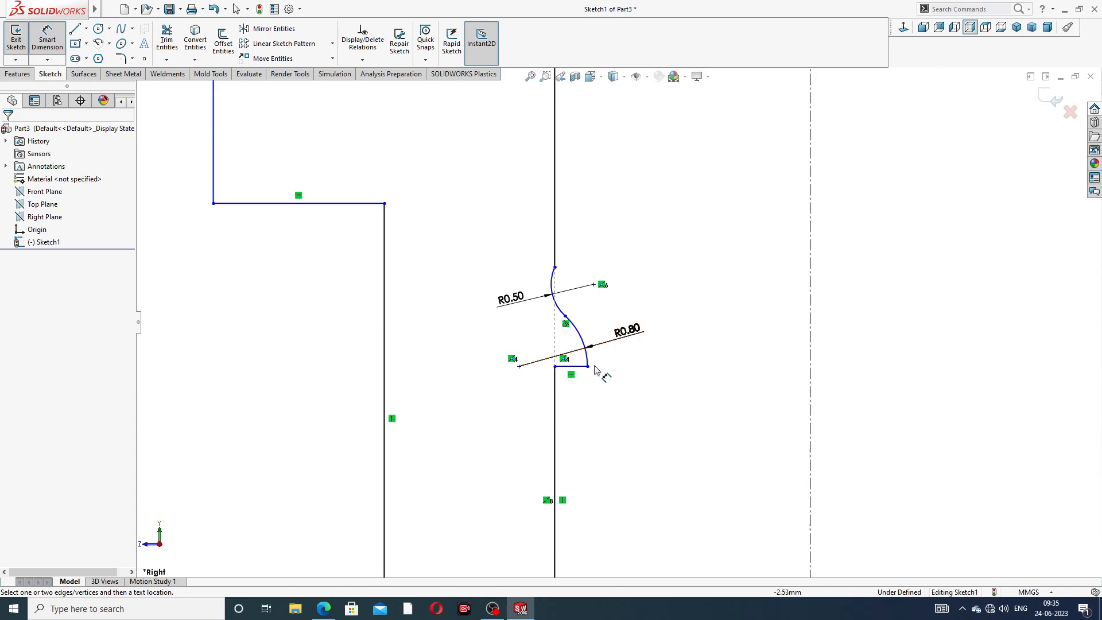
pyautogui.scroll(-3, 596, 381)
pyautogui.rightClick(707, 253)
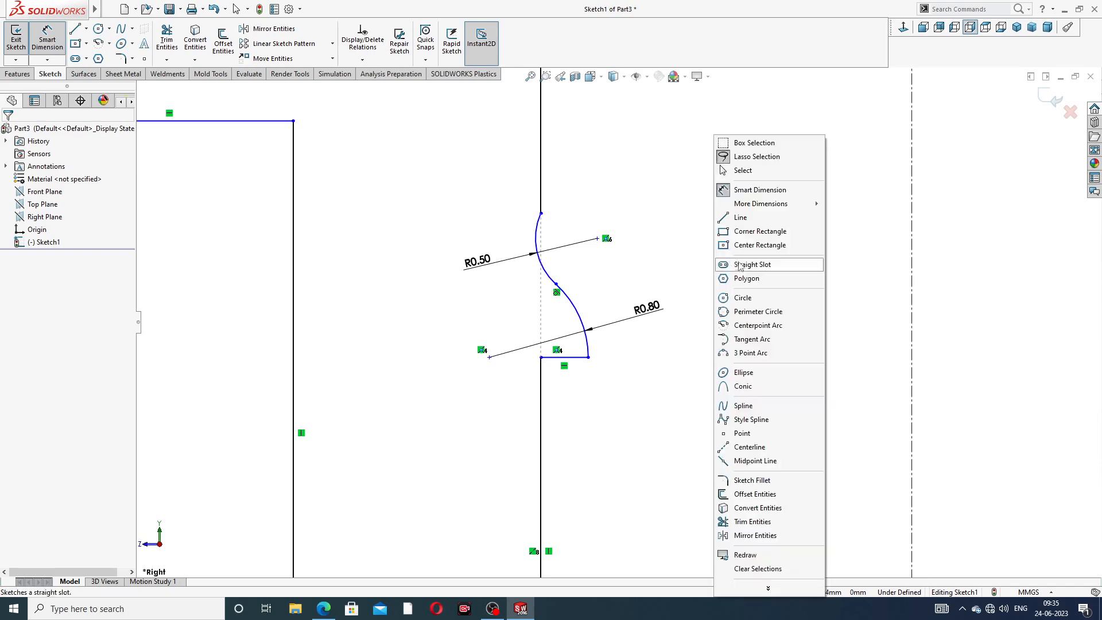
pyautogui.click(756, 174)
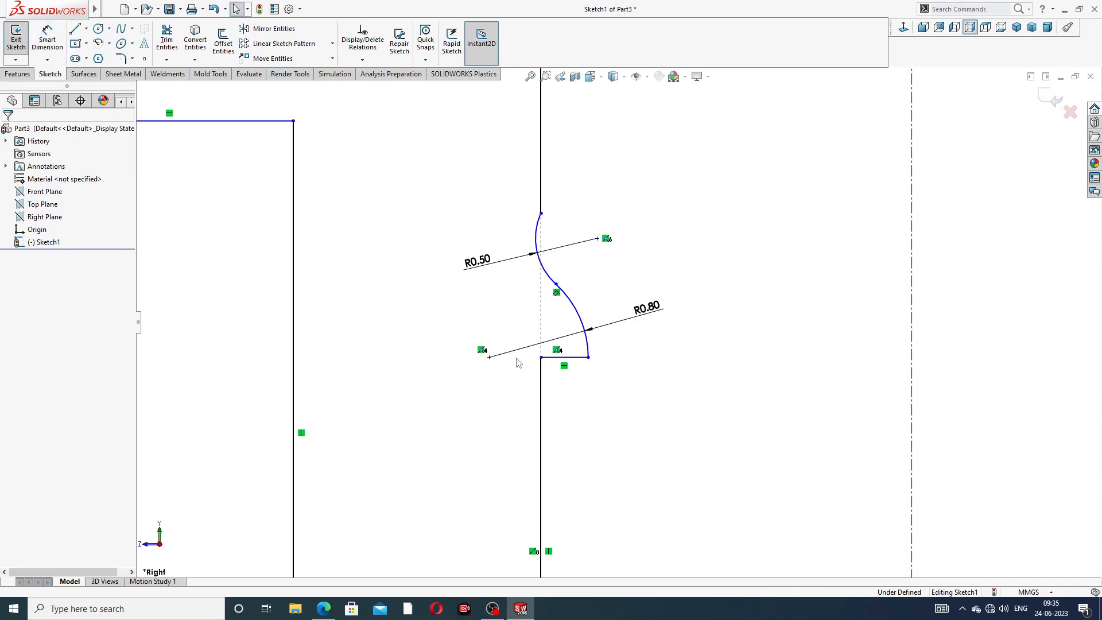
pyautogui.click(489, 357)
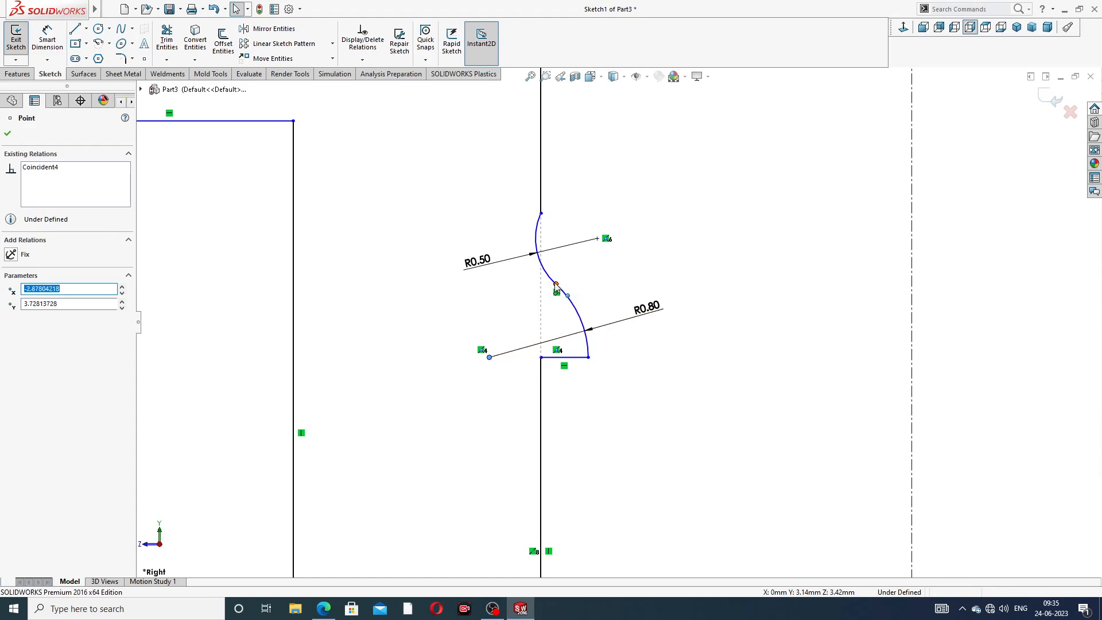
pyautogui.keyDown('ctrl'); pyautogui.click(556, 284); pyautogui.keyUp('ctrl')
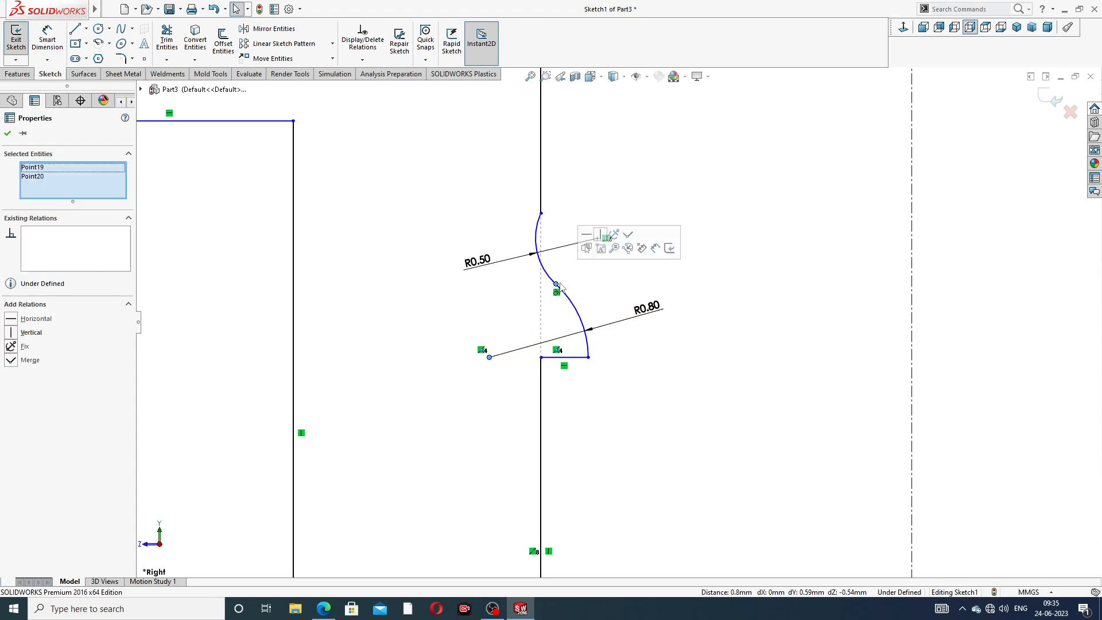
pyautogui.click(601, 235)
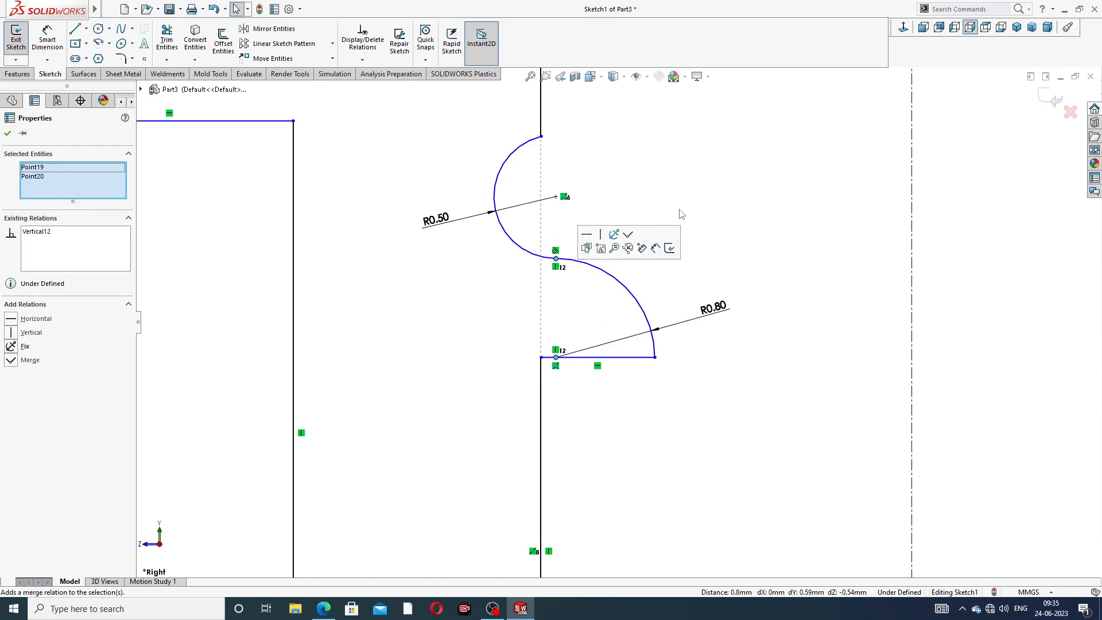
pyautogui.click(692, 201)
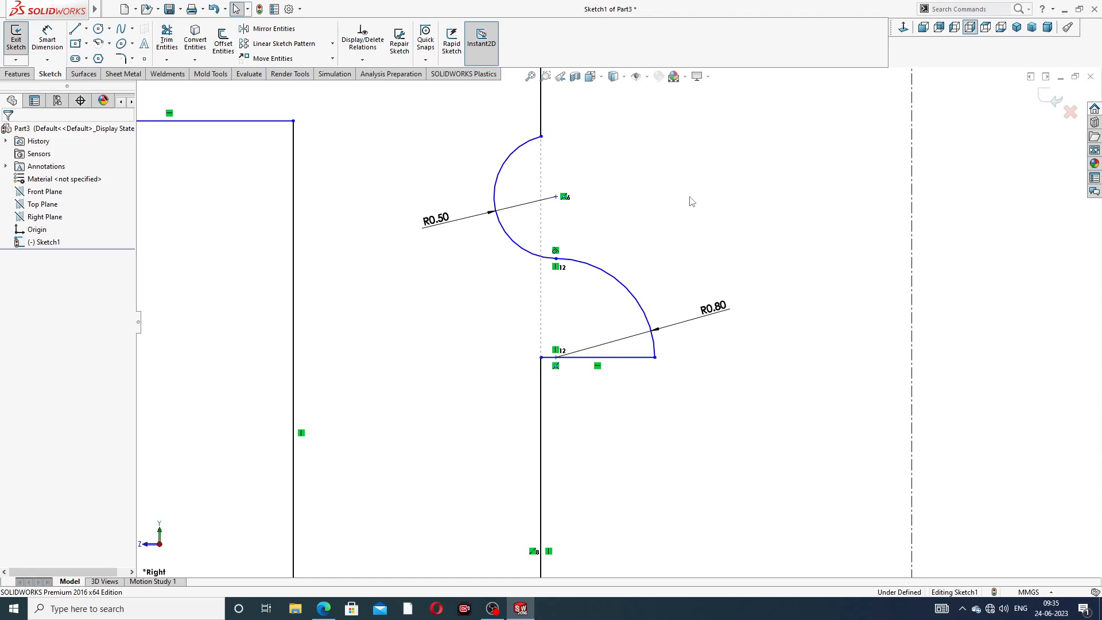
# Add a horizontal relation between the R0.5 arc's upper endpoint and its center point, and slightly reposition the R0.8 dimension
pyautogui.click(542, 137)
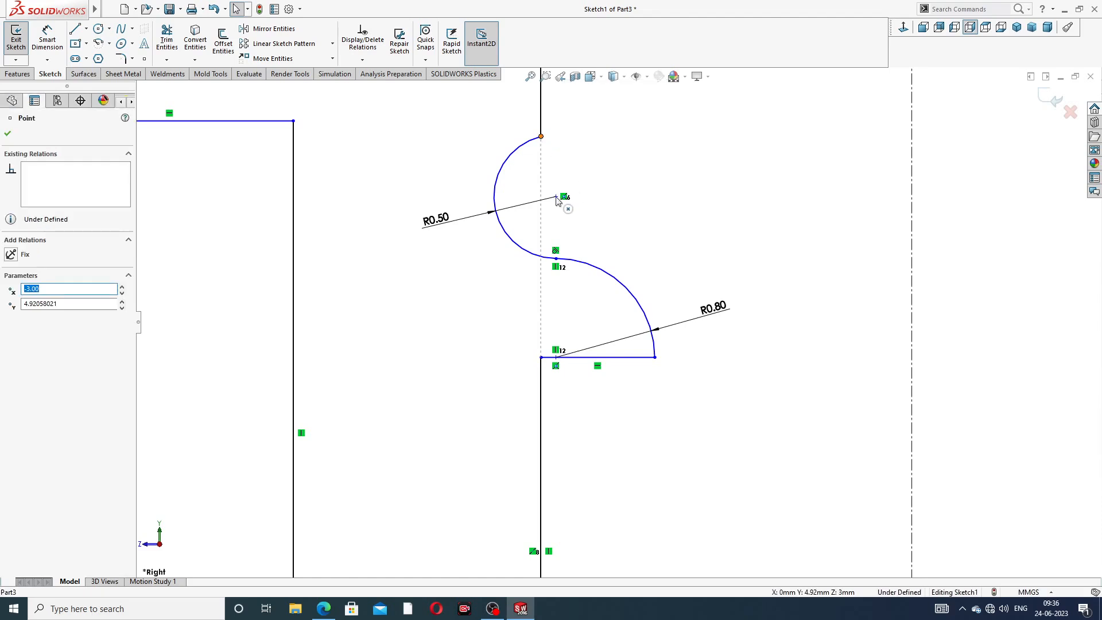
pyautogui.press('Escape')
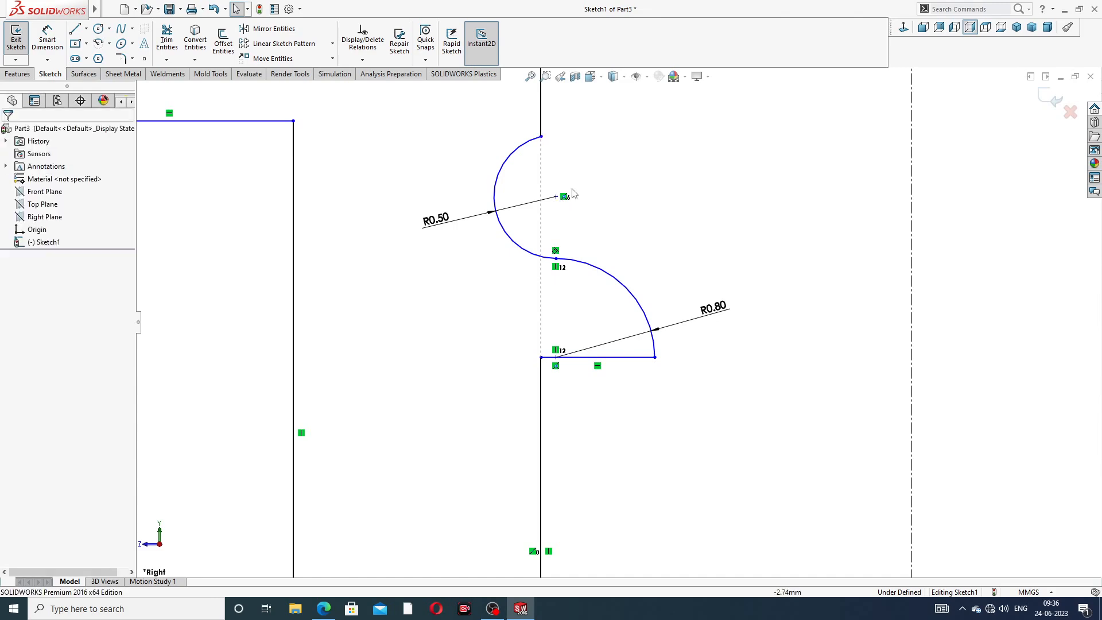
pyautogui.click(541, 138)
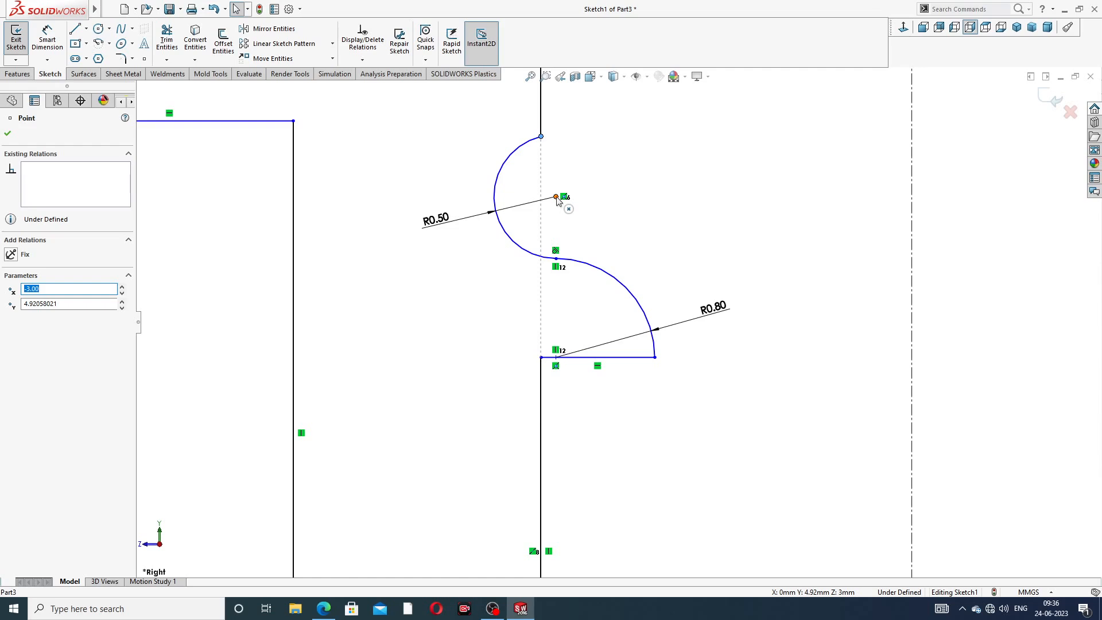
pyautogui.keyDown('ctrl'); pyautogui.click(556, 198); pyautogui.keyUp('ctrl')
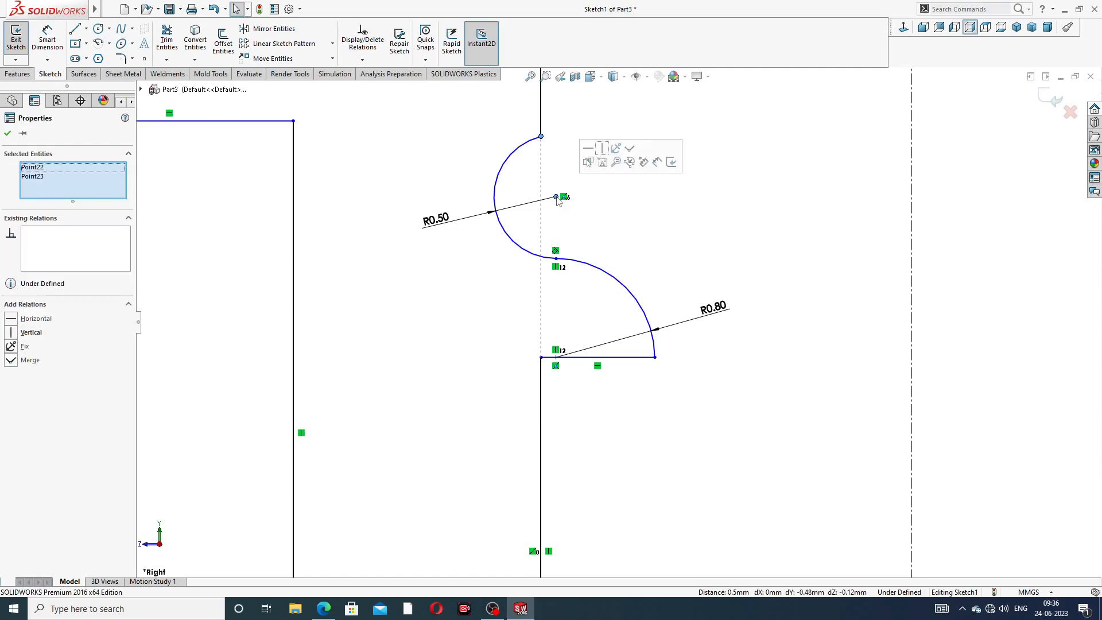
pyautogui.click(588, 148)
pyautogui.press('Escape')
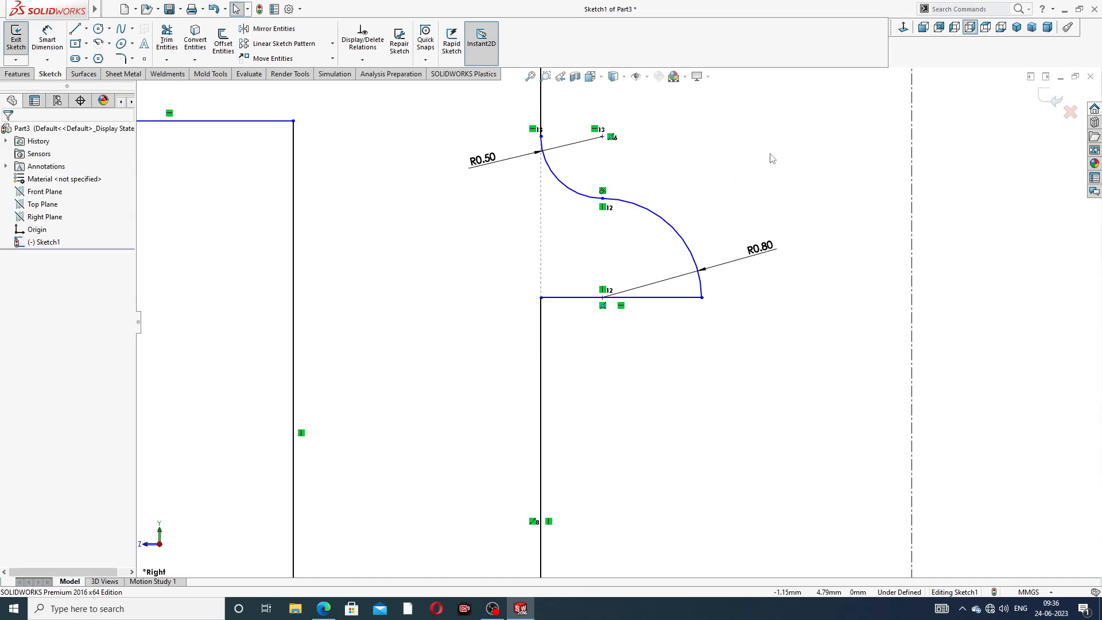
pyautogui.scroll(4, 666, 179)
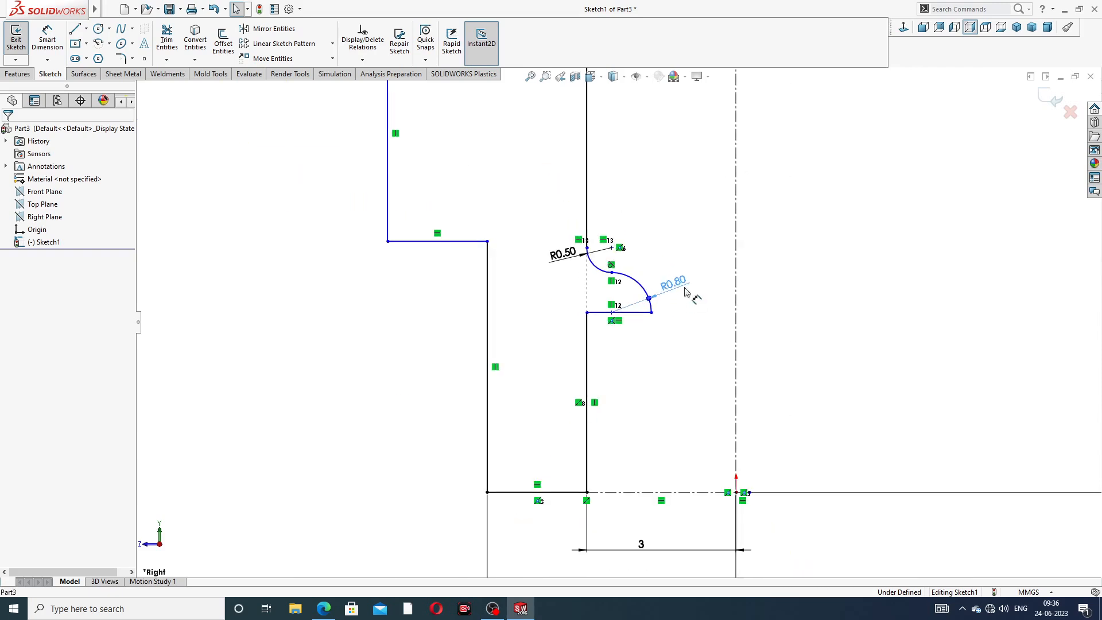
pyautogui.moveTo(694, 298); pyautogui.dragTo(692, 289)
pyautogui.click(687, 215)
# Examine the two inner arcs and the surrounding contour for geometry that is still under-defined
pyautogui.scroll(4, 687, 214)
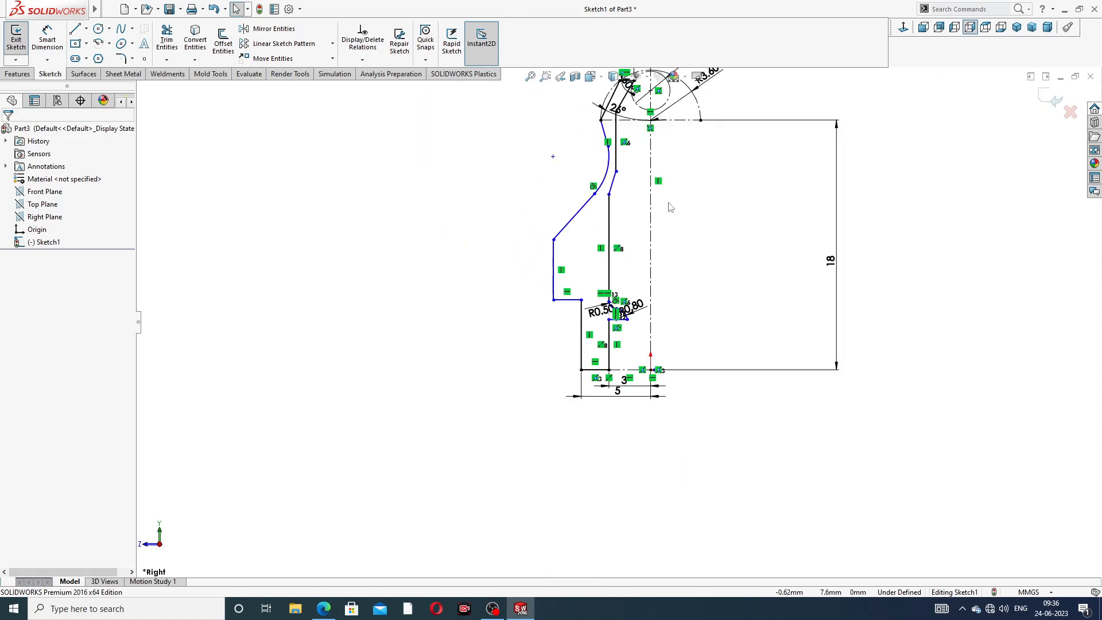
pyautogui.scroll(-2, 624, 219)
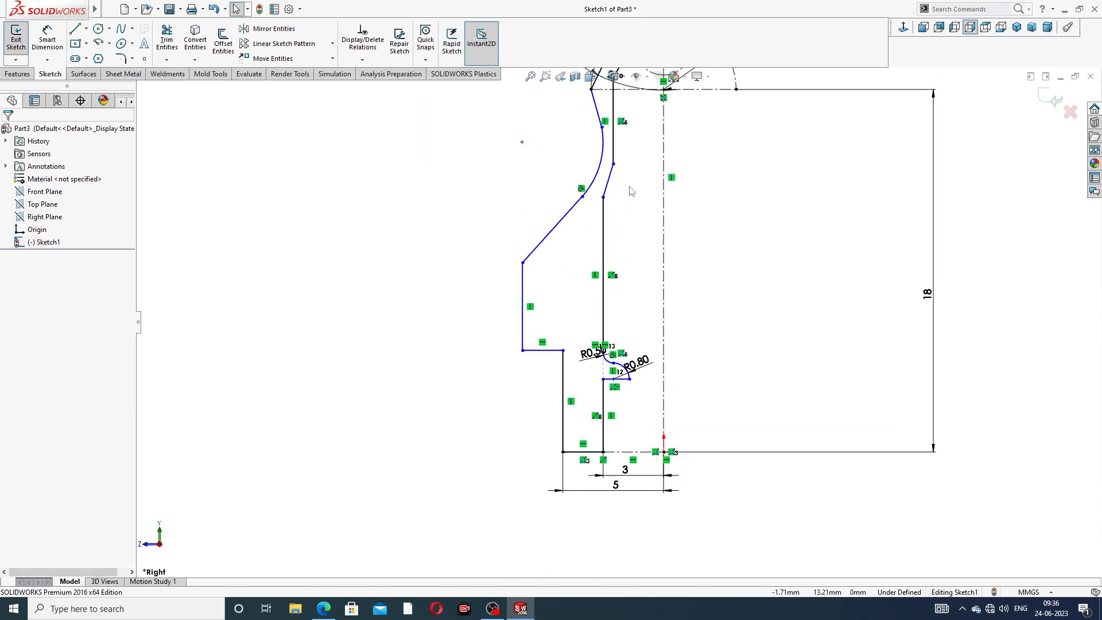
pyautogui.scroll(-3, 602, 358)
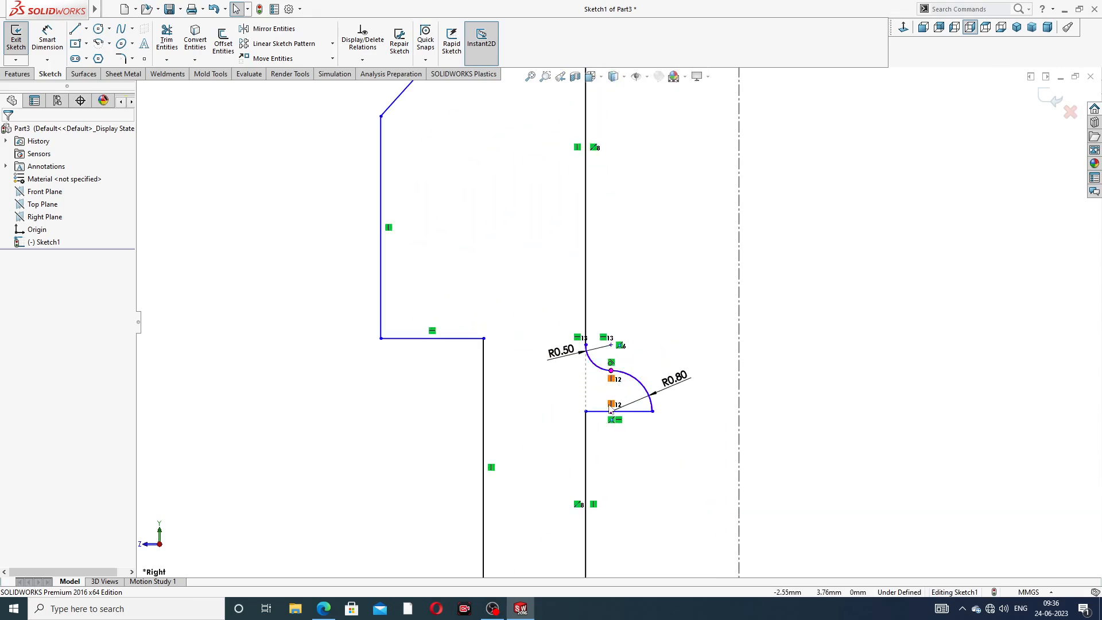
pyautogui.scroll(-3, 589, 351)
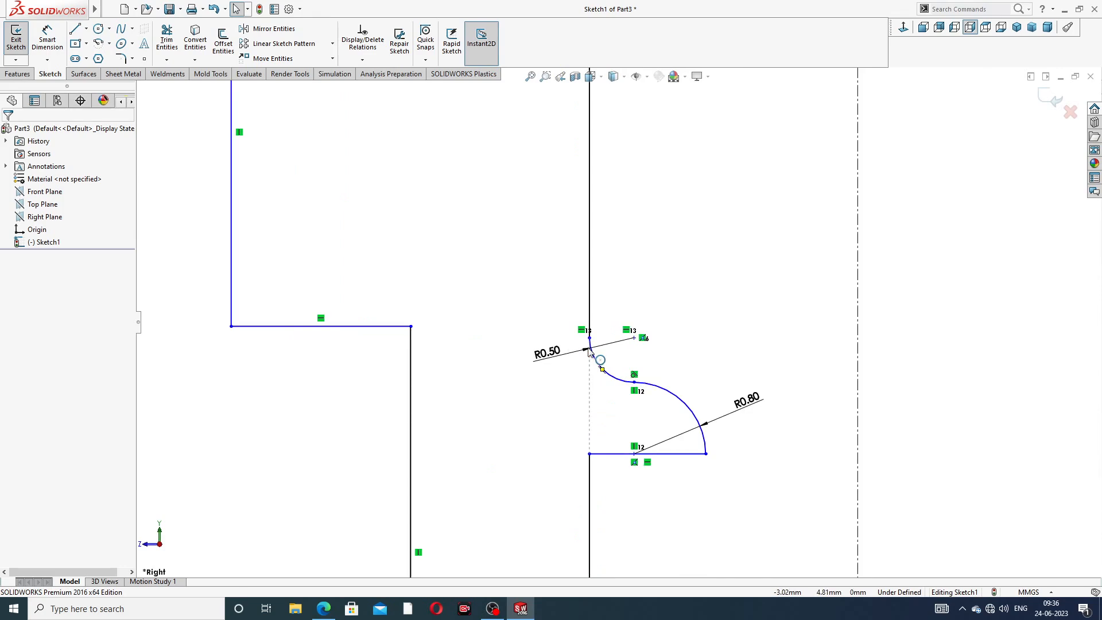
pyautogui.scroll(-3, 588, 352)
pyautogui.scroll(-3, 615, 328)
pyautogui.scroll(2, 769, 367)
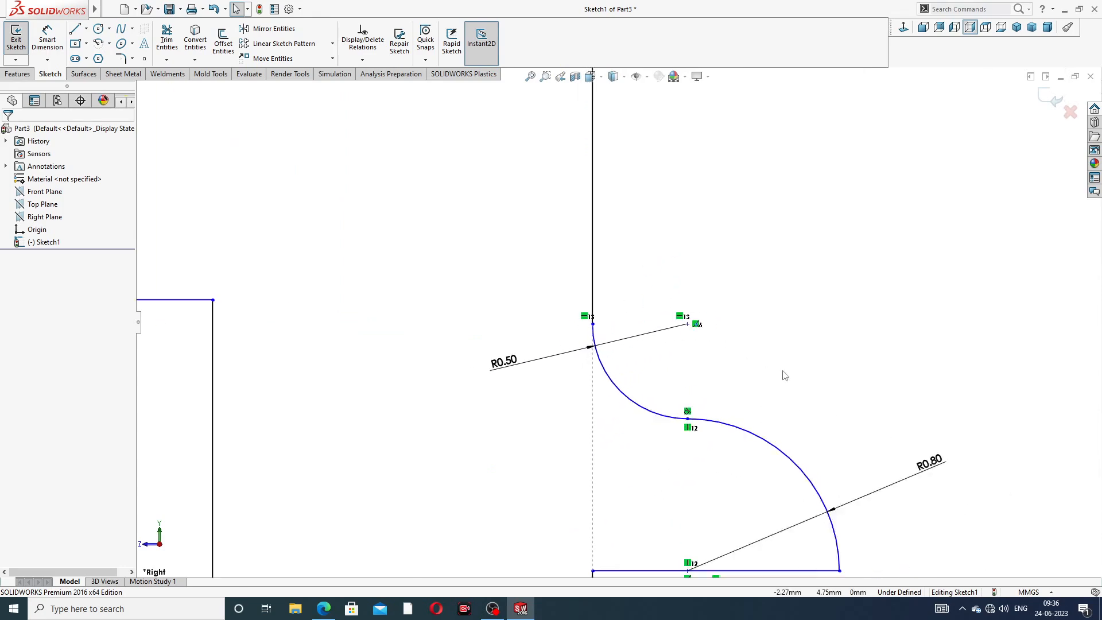
pyautogui.scroll(1, 781, 396)
pyautogui.scroll(2, 762, 446)
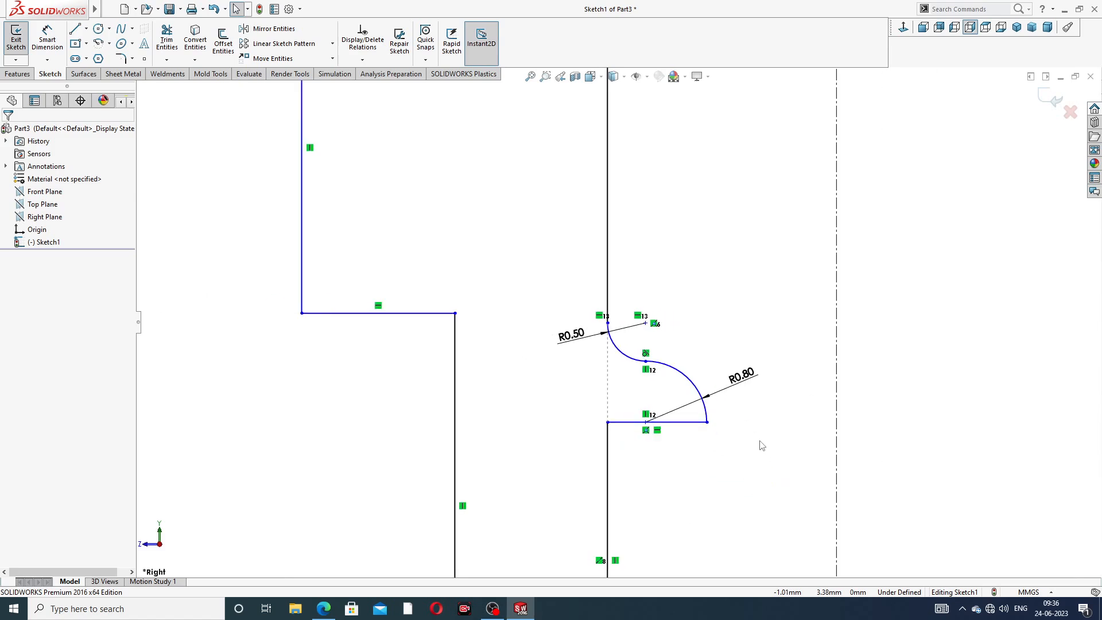
pyautogui.scroll(3, 742, 201)
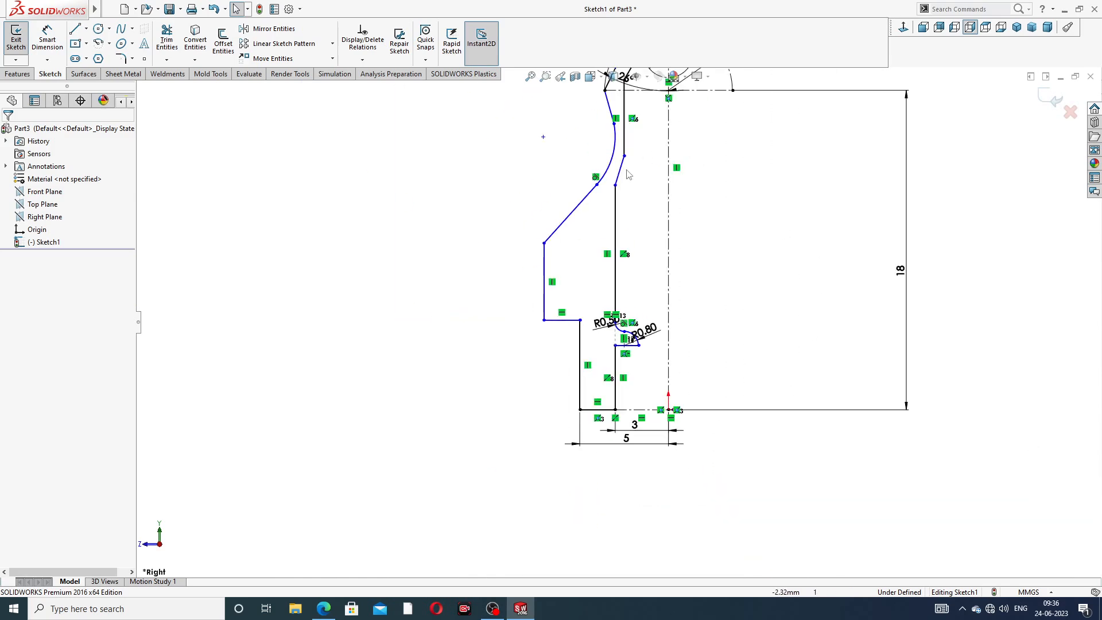
# Dimension the angle between the upper inner vertical line and the short slanted line below it as 135°, placing the label beside the corner
pyautogui.scroll(-3, 628, 175)
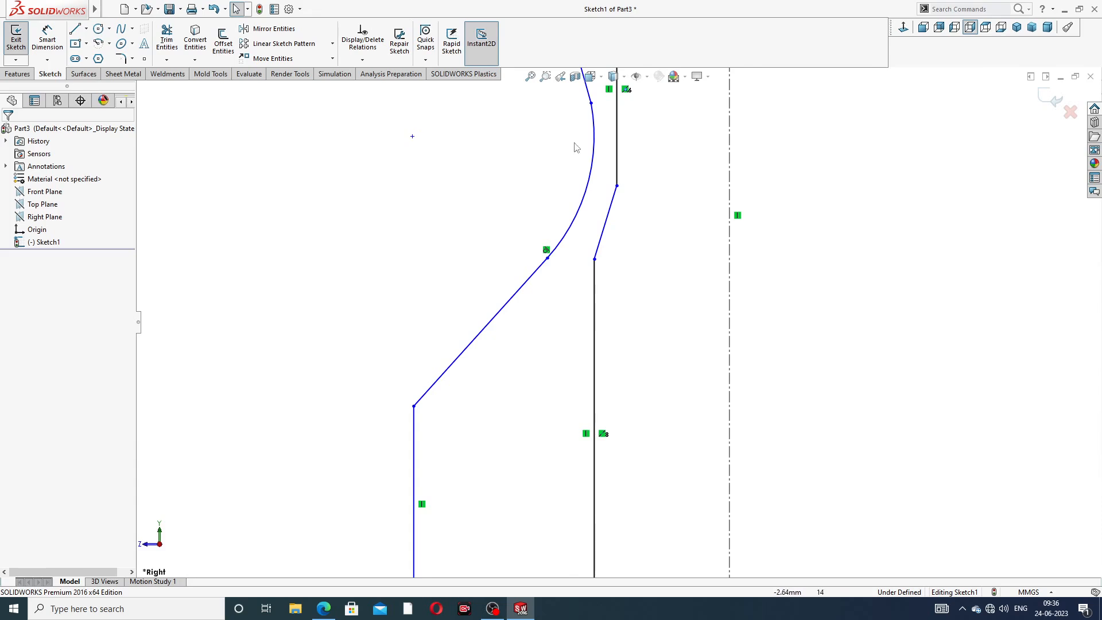
pyautogui.click(47, 39)
pyautogui.scroll(-3, 637, 250)
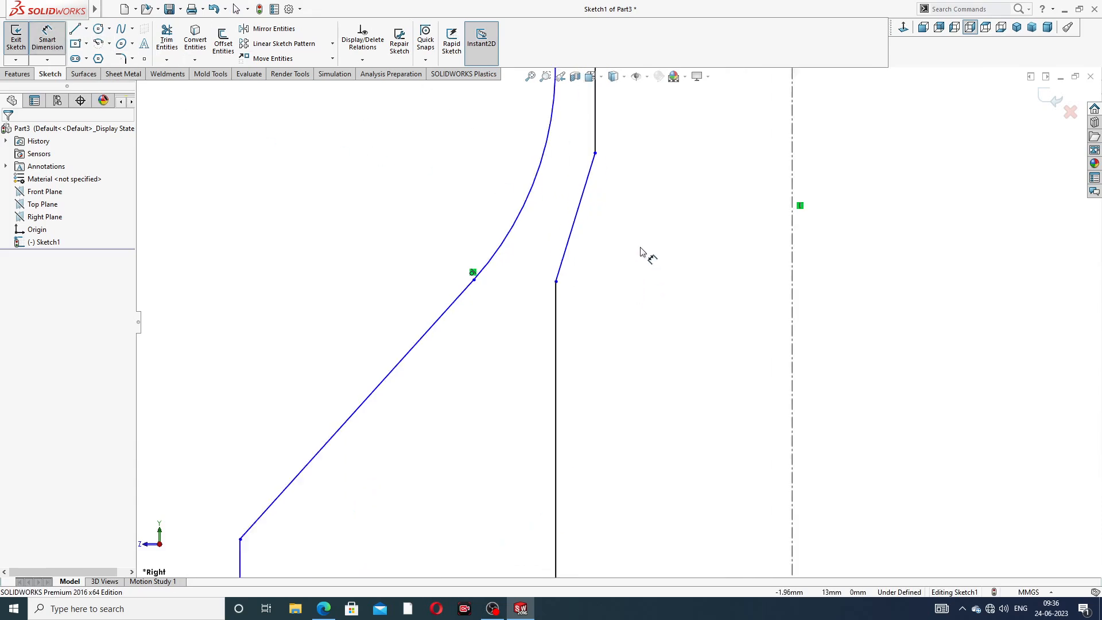
pyautogui.click(585, 125)
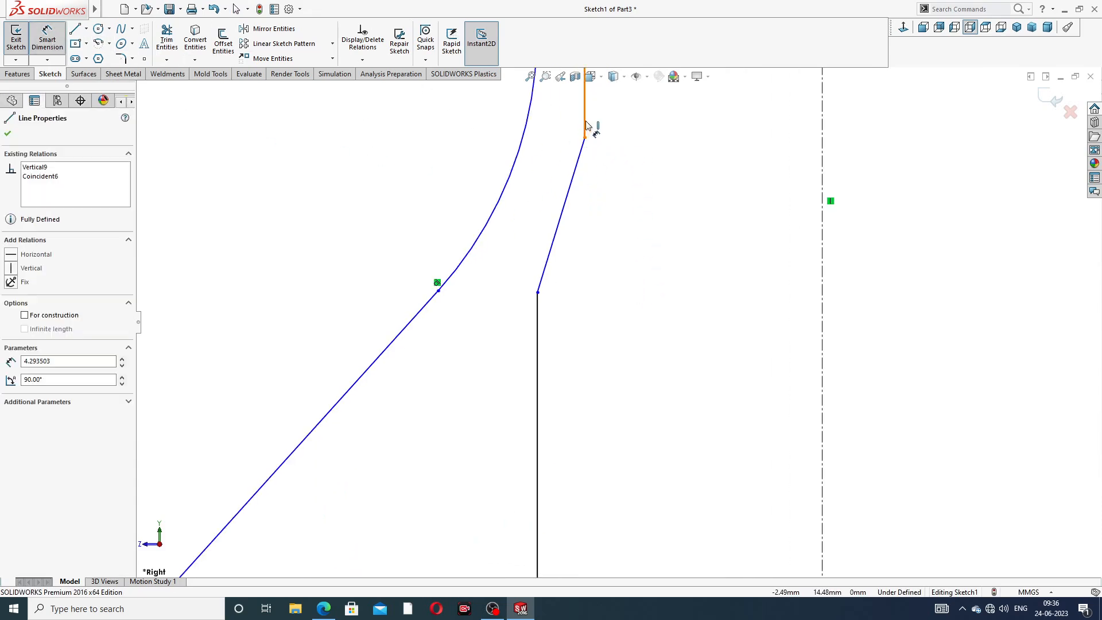
pyautogui.click(580, 155)
pyautogui.click(560, 146)
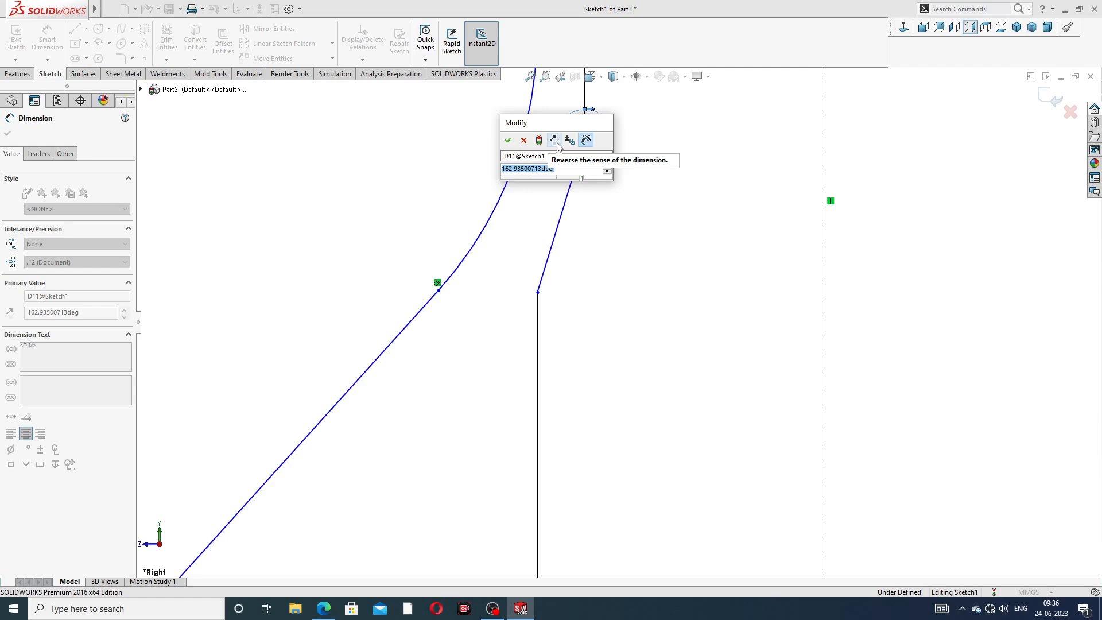
pyautogui.write('135')
pyautogui.press('Return')
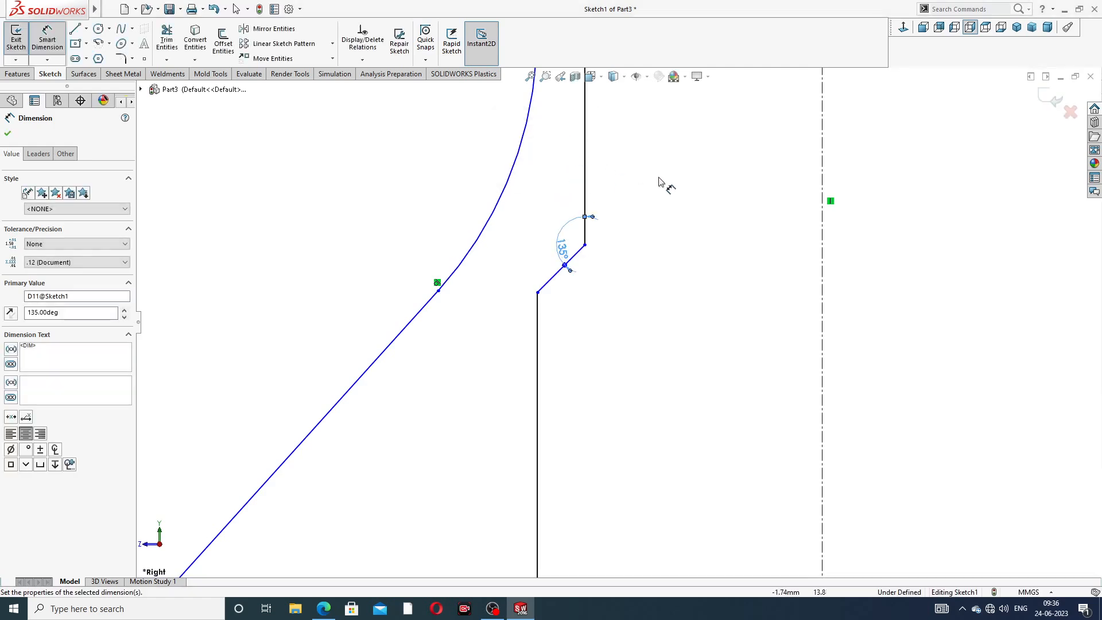
pyautogui.click(660, 182)
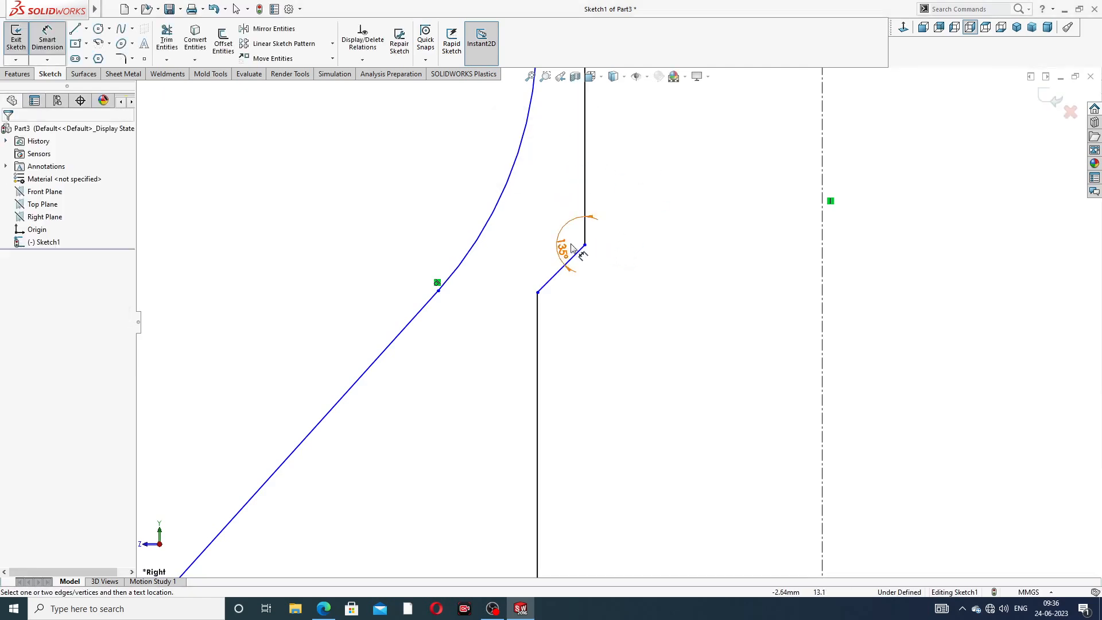
pyautogui.moveTo(571, 248); pyautogui.dragTo(553, 228)
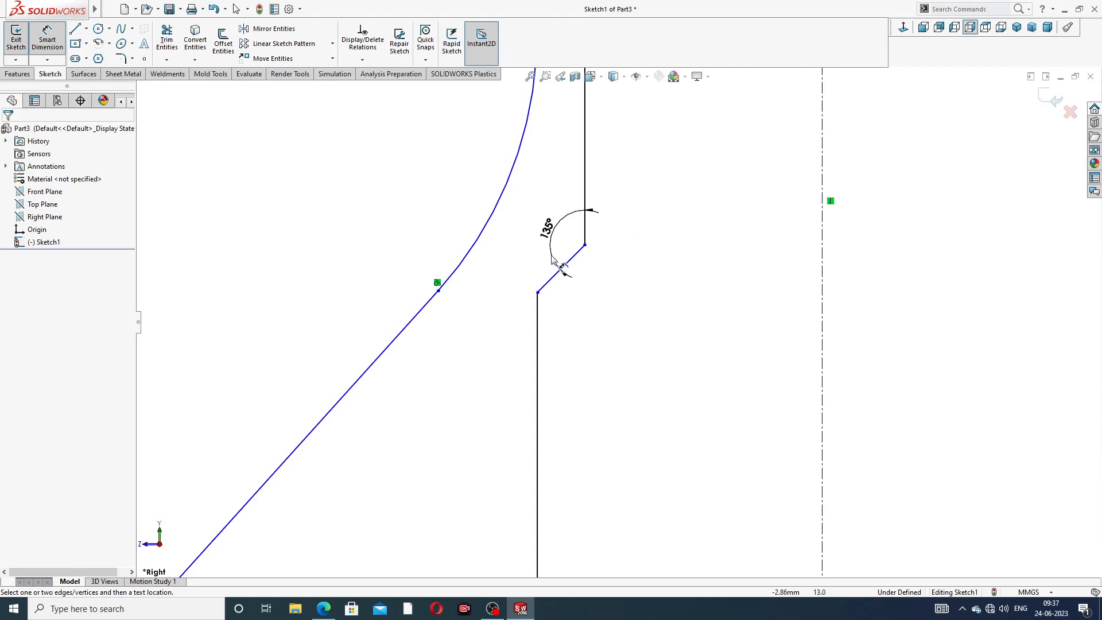
# Inspect the full half-section profile to find where the slanted inner line still needs a height dimension
pyautogui.scroll(5, 597, 245)
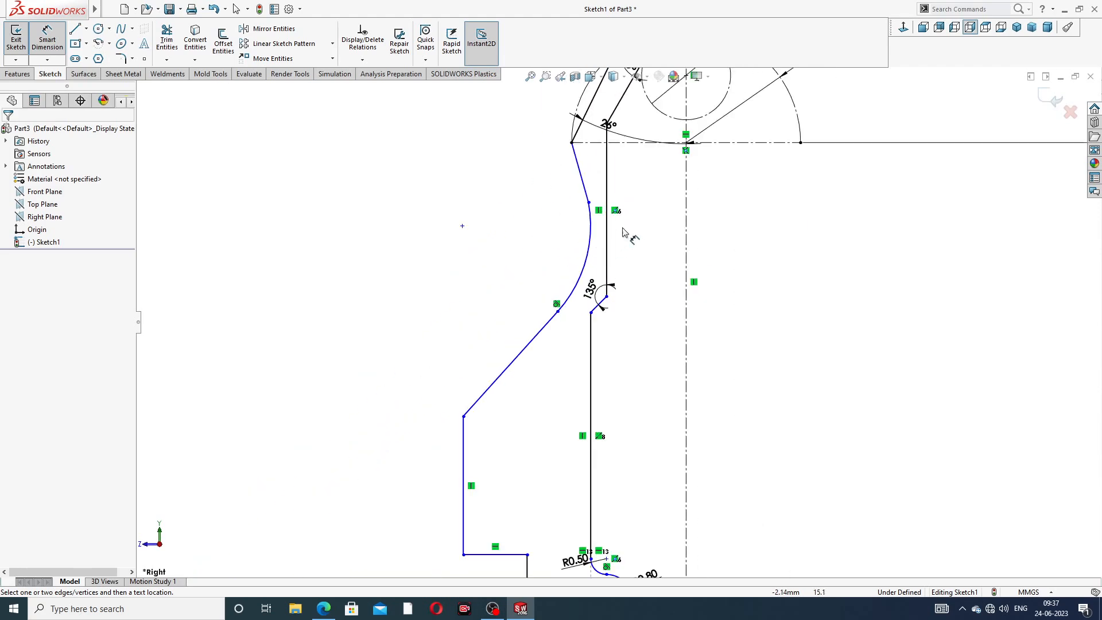
pyautogui.scroll(2, 642, 216)
pyautogui.scroll(-3, 635, 241)
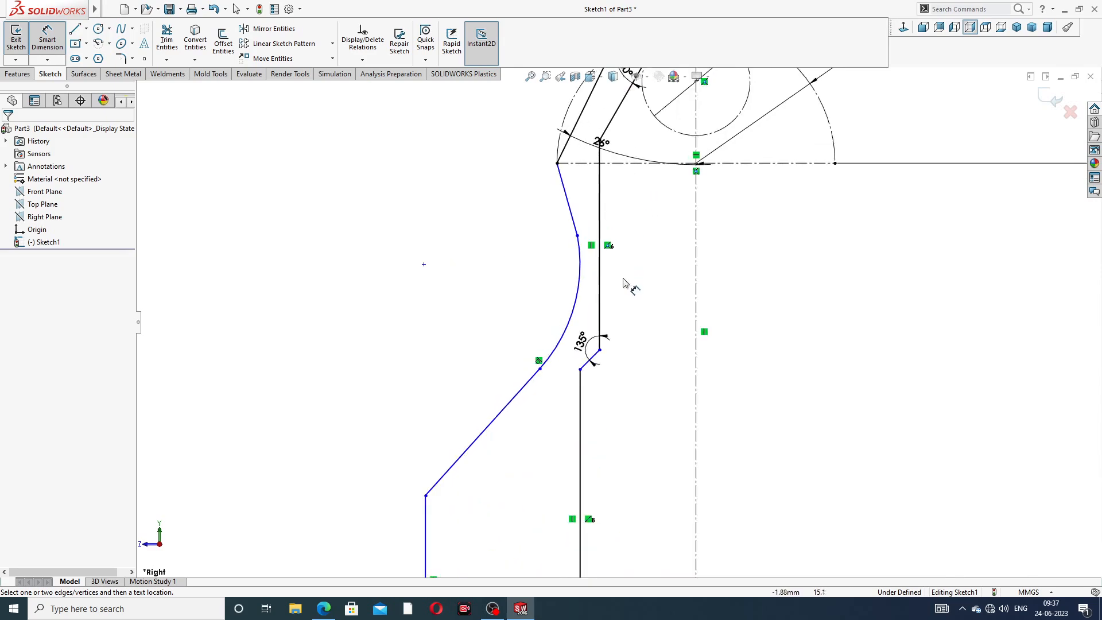
pyautogui.scroll(3, 629, 285)
pyautogui.scroll(-3, 614, 466)
pyautogui.scroll(2, 609, 471)
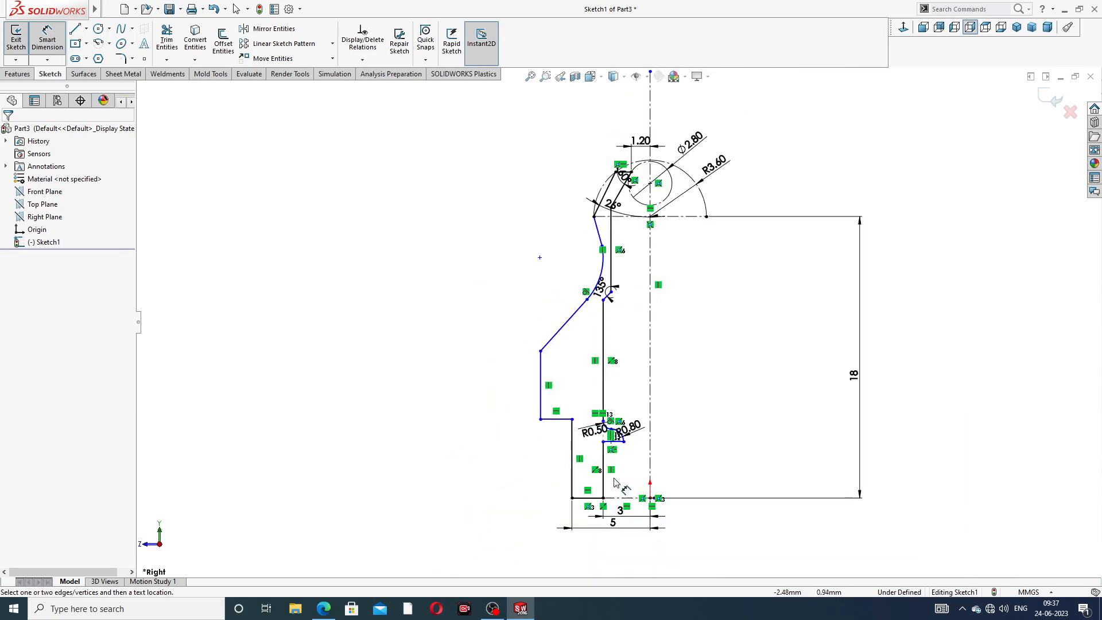
pyautogui.scroll(-2, 609, 469)
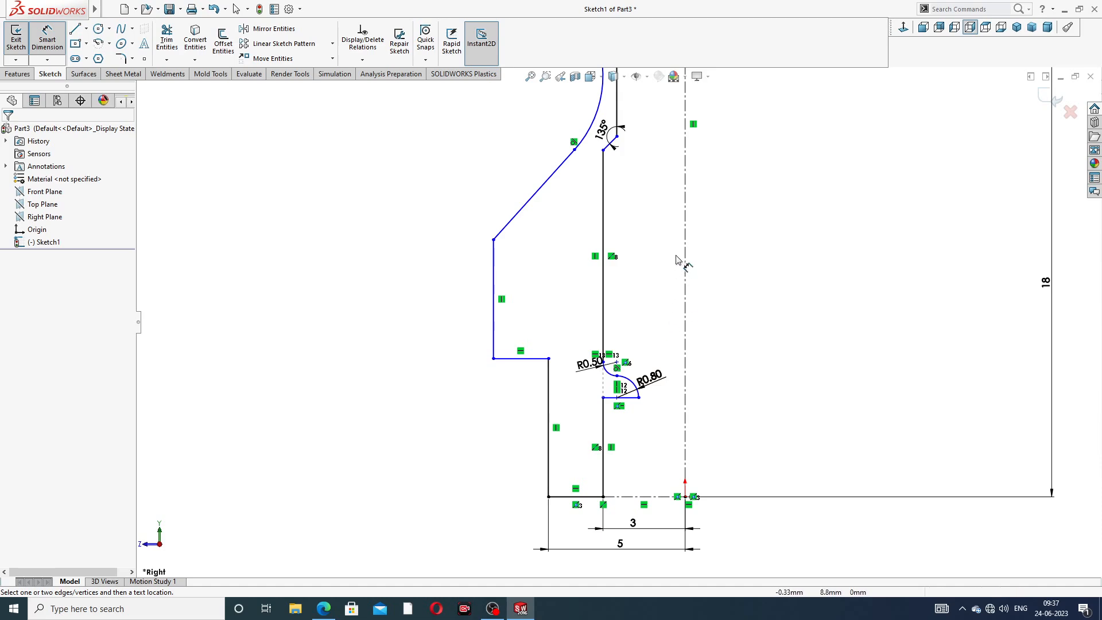
pyautogui.scroll(2, 656, 218)
pyautogui.scroll(-2, 655, 208)
pyautogui.scroll(2, 657, 209)
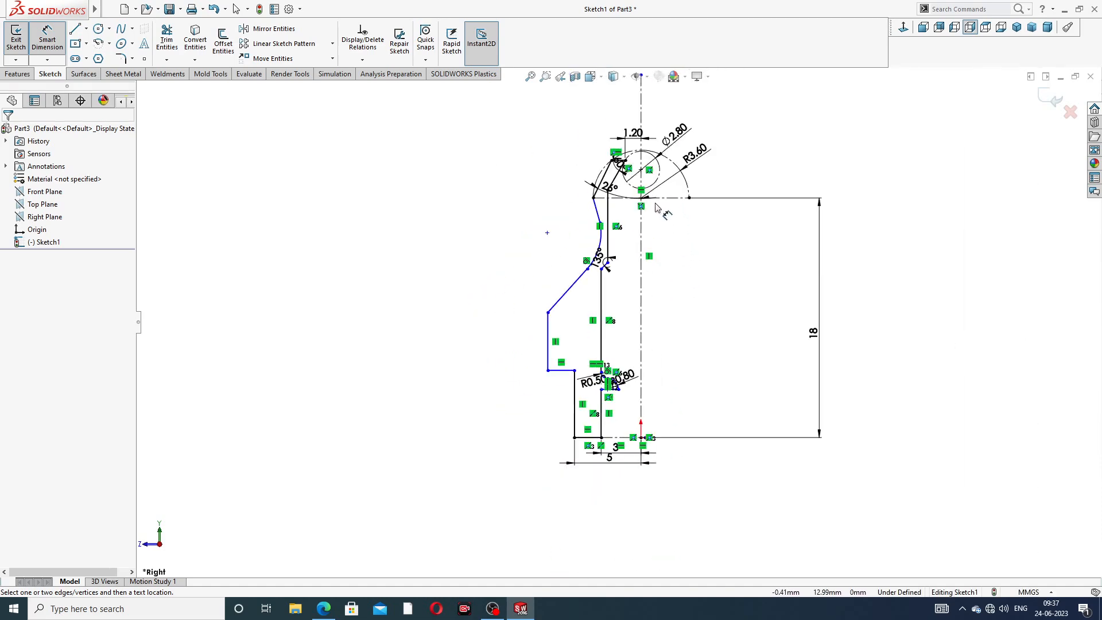
# Dimension the vertical distance from the 2.8 mm circle's center to the upper end of the slanted inner line as 6 mm
pyautogui.scroll(-4, 642, 230)
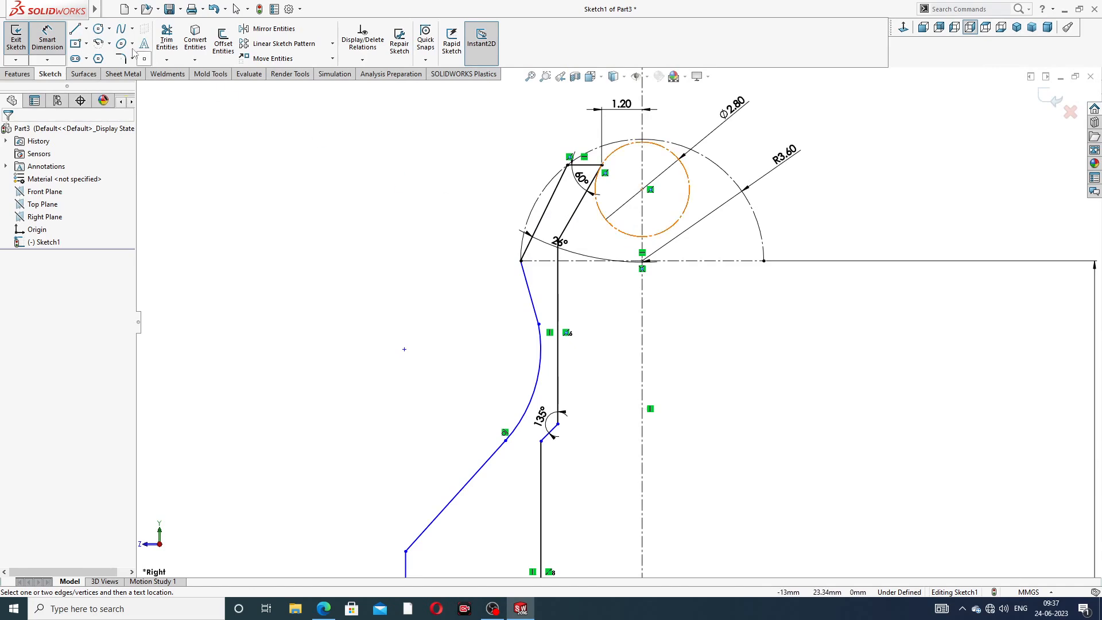
pyautogui.click(641, 190)
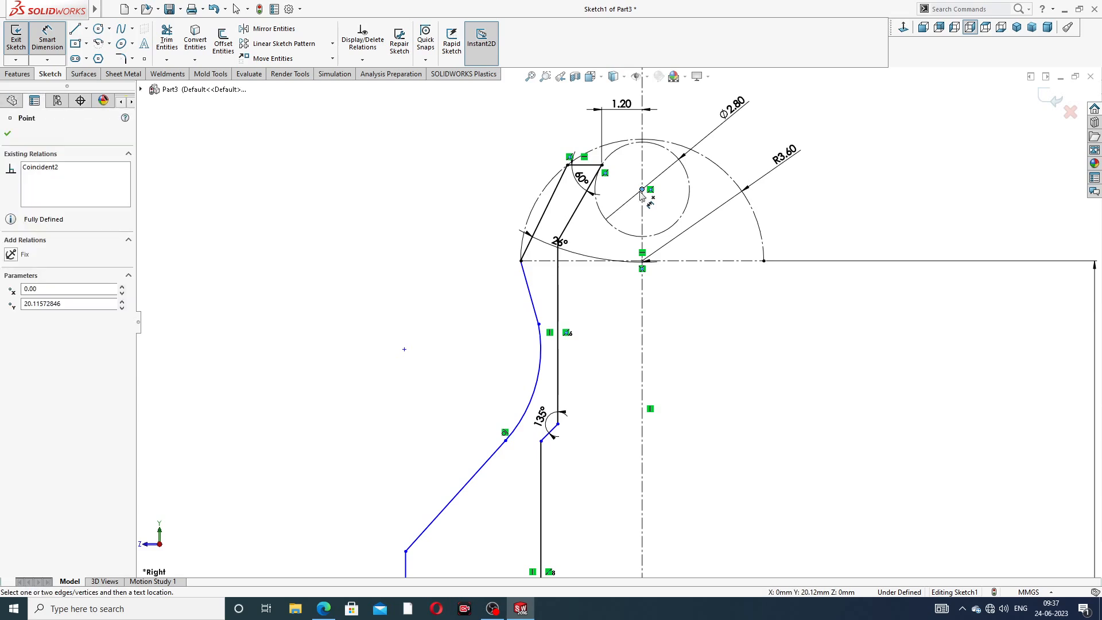
pyautogui.click(558, 425)
pyautogui.click(685, 334)
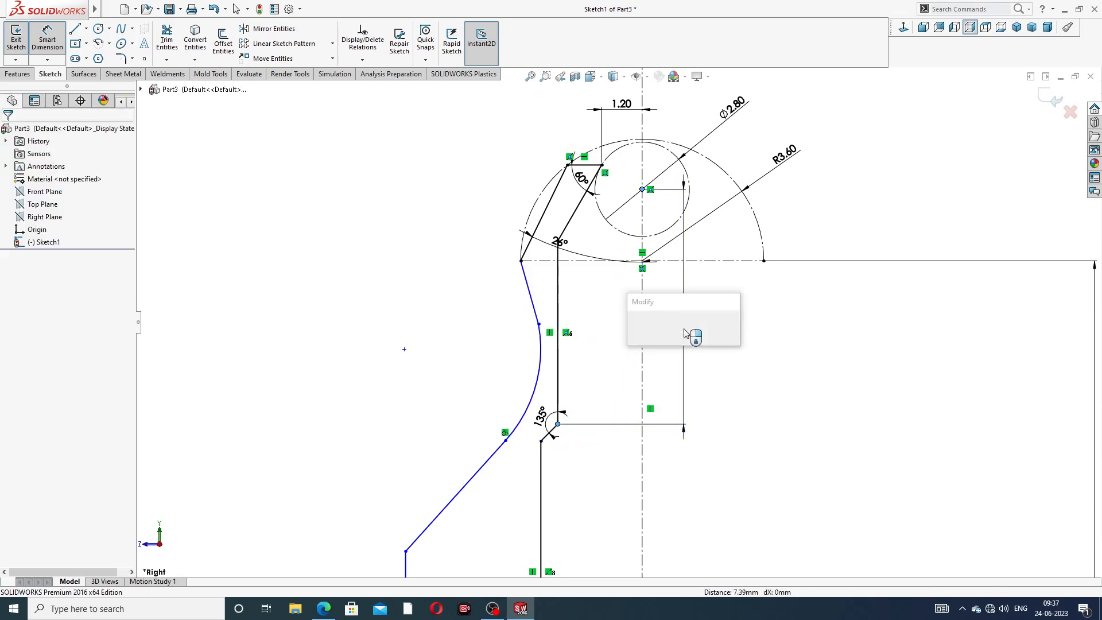
pyautogui.write('6')
pyautogui.press('Return')
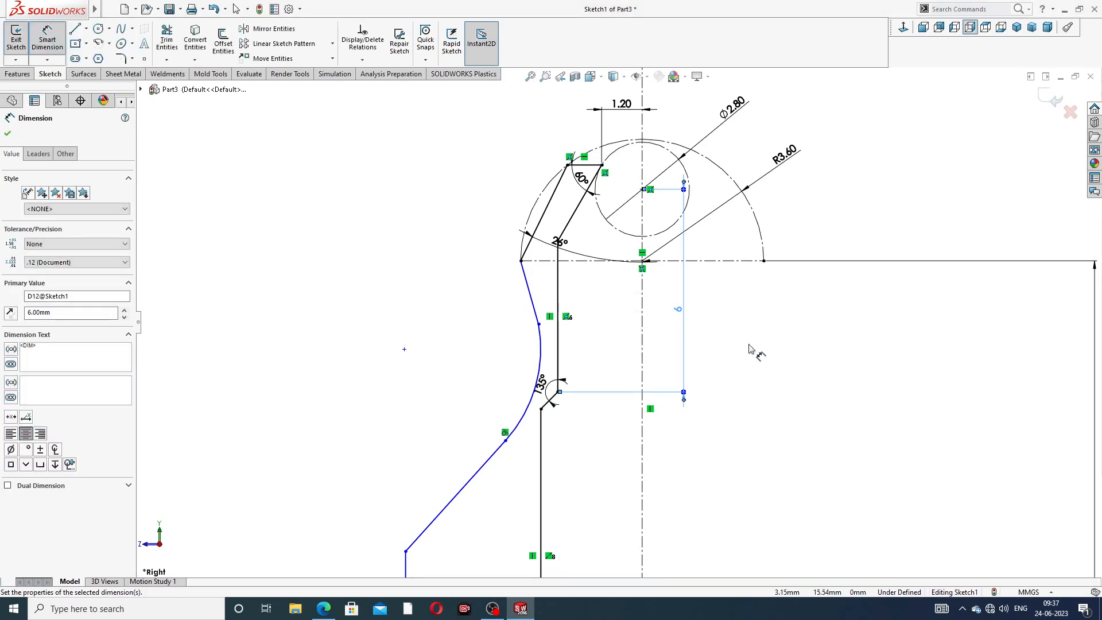
# Dimension the radius of the outer concave arc between the two slanted contour lines as 1.6 mm
pyautogui.scroll(2, 629, 317)
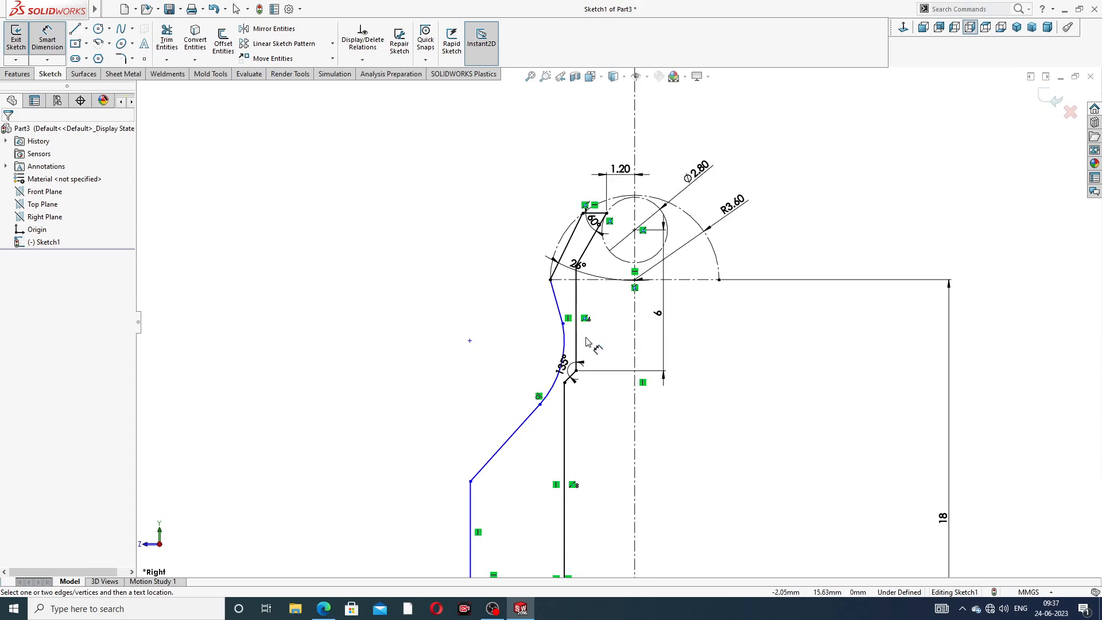
pyautogui.scroll(-2, 585, 342)
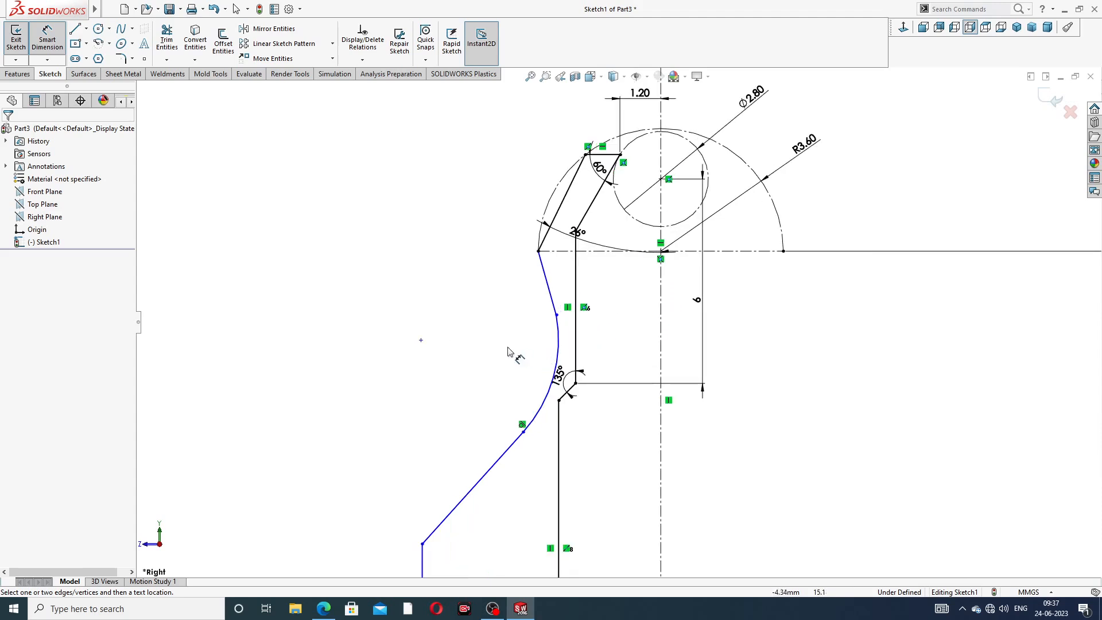
pyautogui.scroll(3, 476, 362)
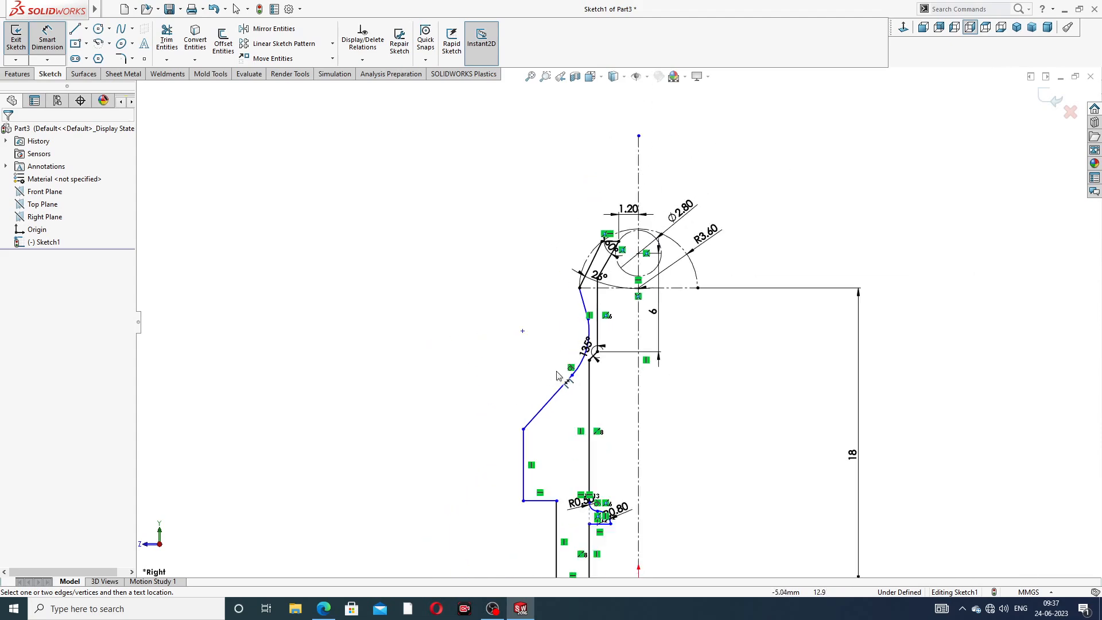
pyautogui.scroll(-1, 584, 448)
pyautogui.scroll(-2, 634, 274)
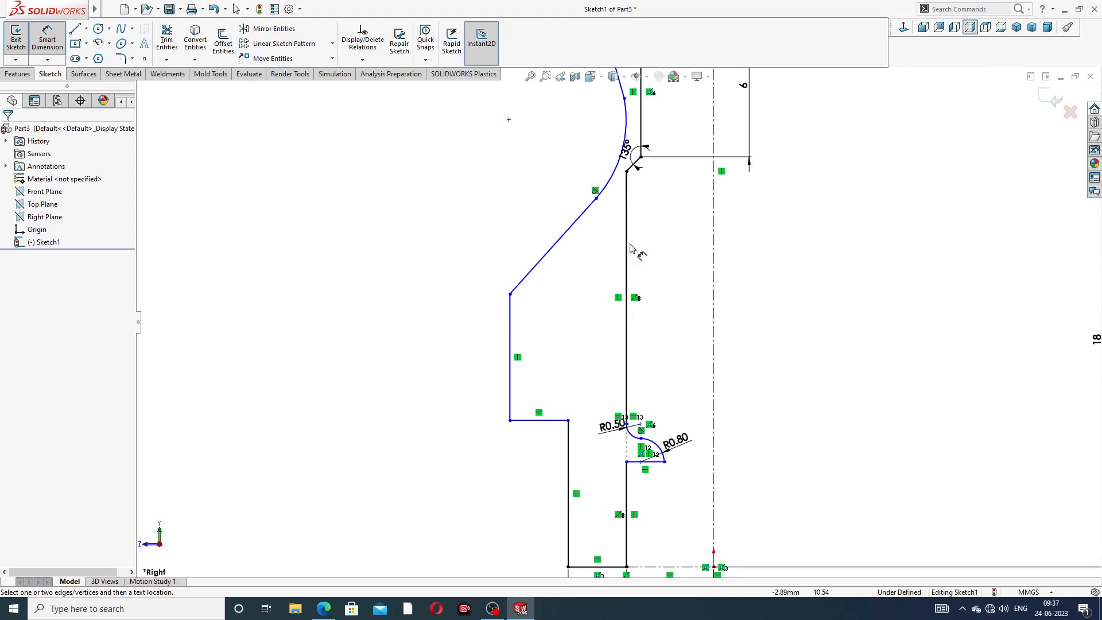
pyautogui.scroll(4, 630, 195)
pyautogui.scroll(-2, 636, 202)
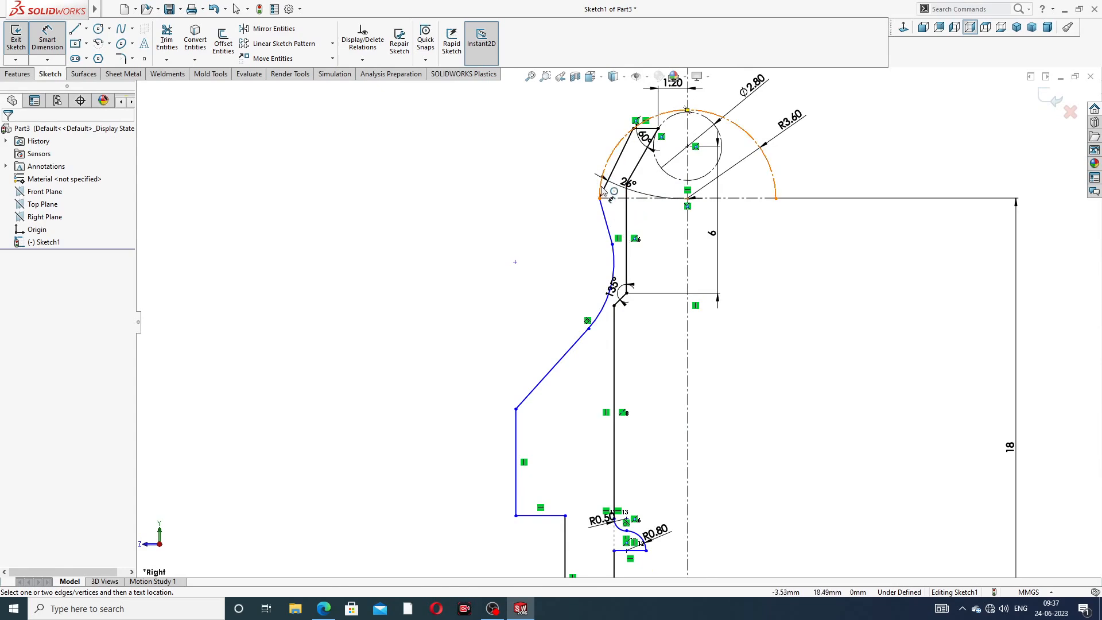
pyautogui.click(614, 276)
pyautogui.click(652, 303)
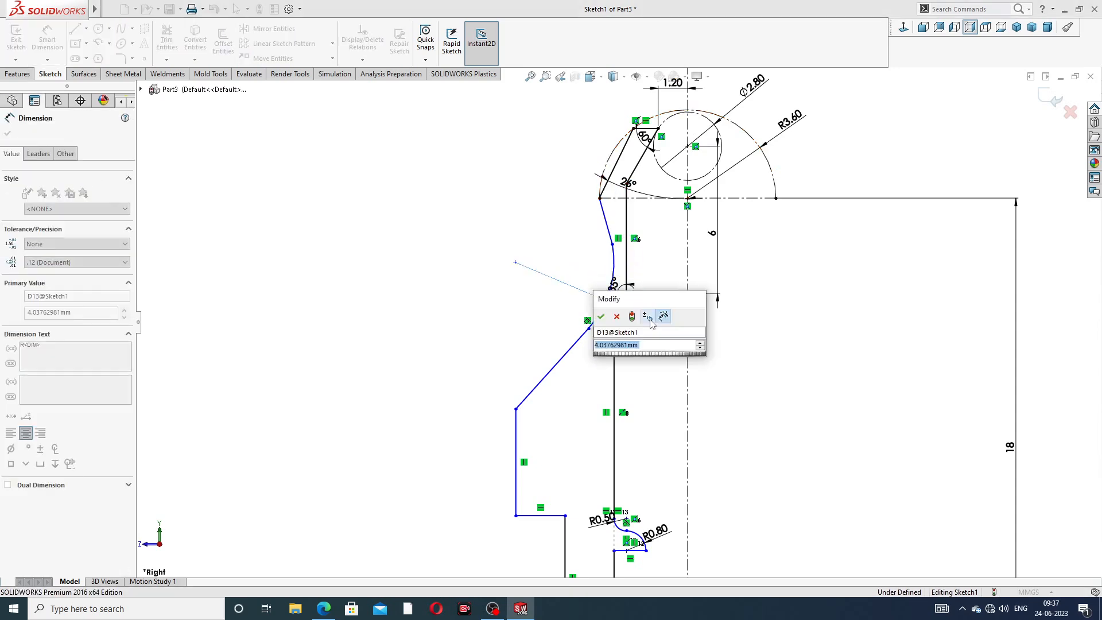
pyautogui.write('1.6')
pyautogui.press('Return')
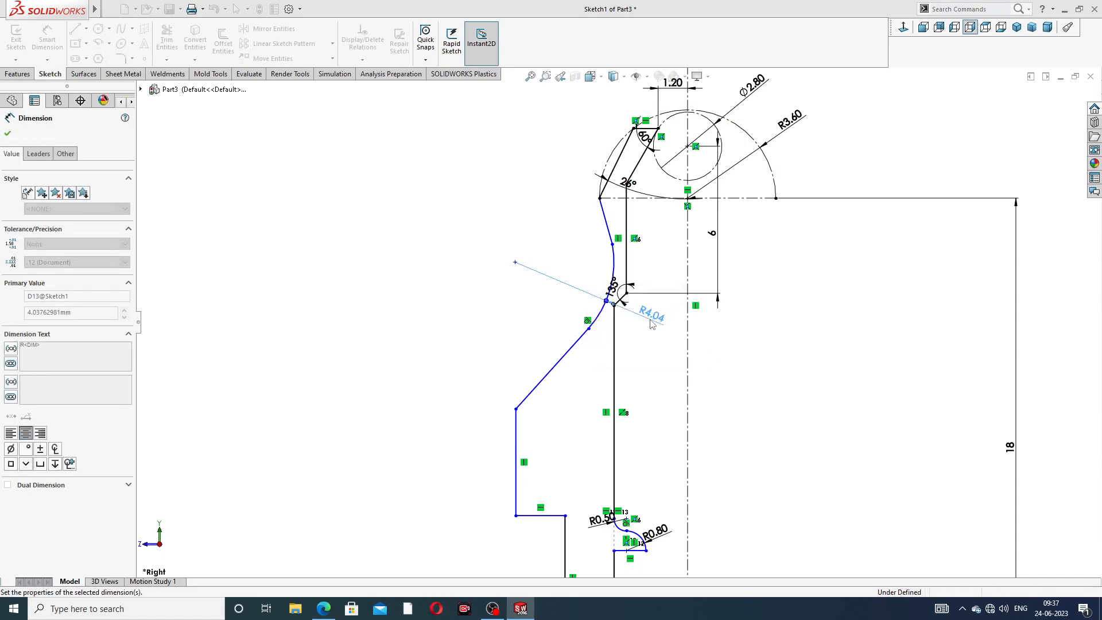
# Dimension the vertical distance from the 3.6 mm arc's outer end to the 1.6 mm arc's center as 1.5 mm, placing the label outside the profile
pyautogui.scroll(-3, 656, 241)
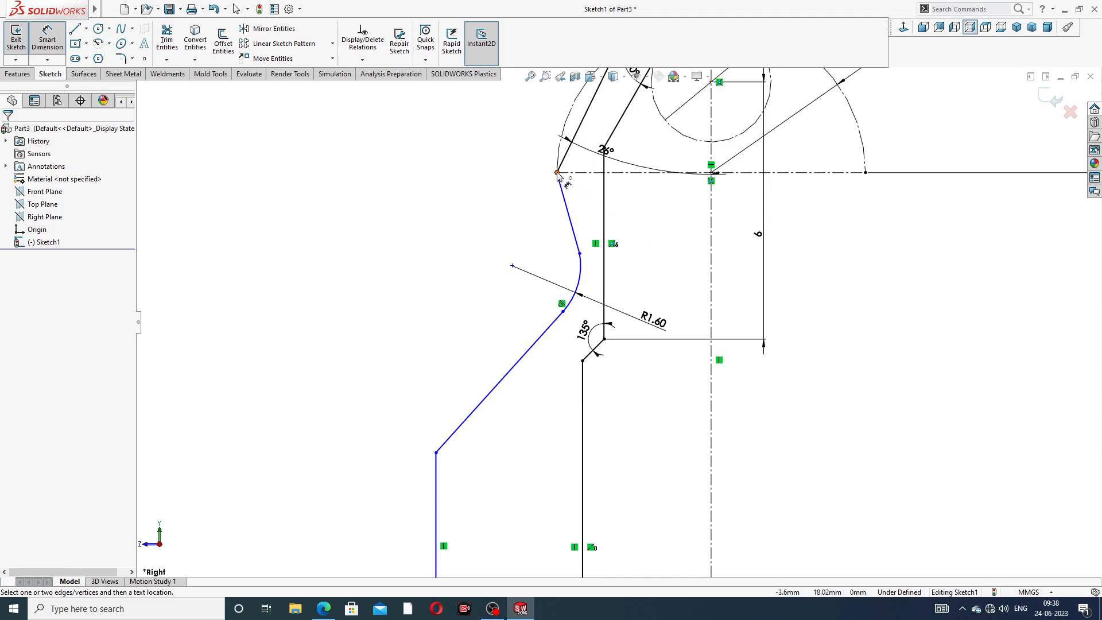
pyautogui.click(512, 266)
pyautogui.click(556, 172)
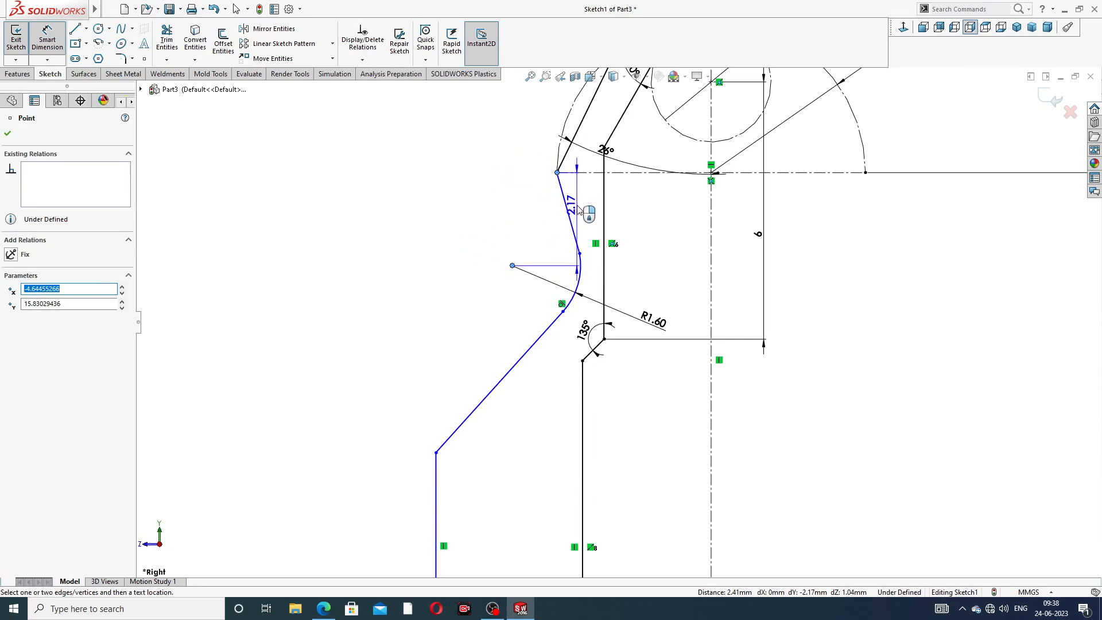
pyautogui.click(580, 211)
pyautogui.write('1')
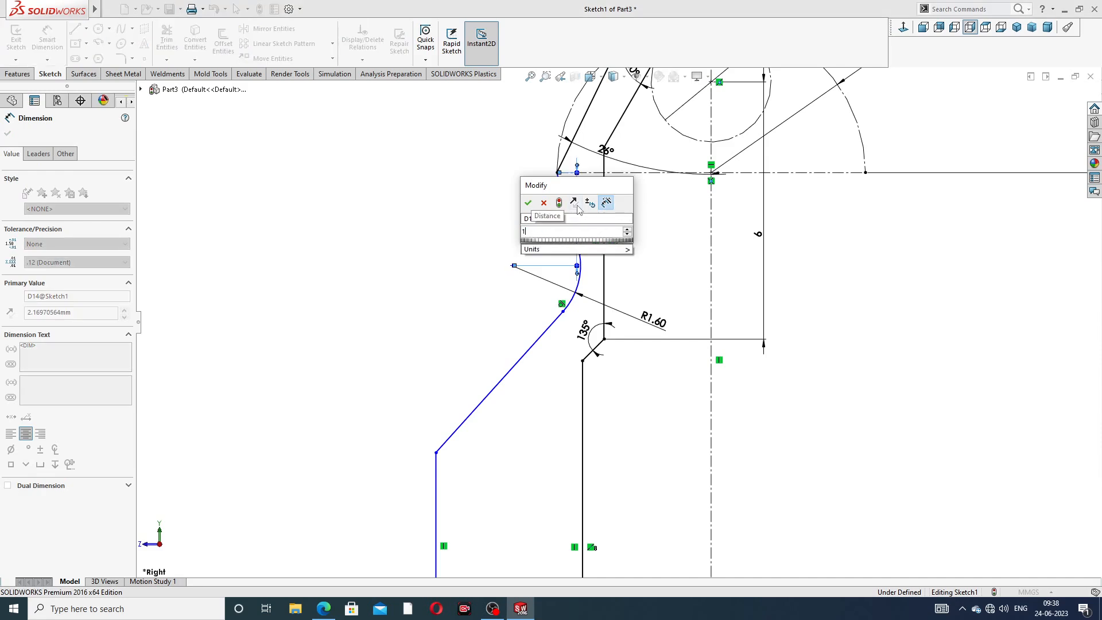
pyautogui.write('.5')
pyautogui.press('Return')
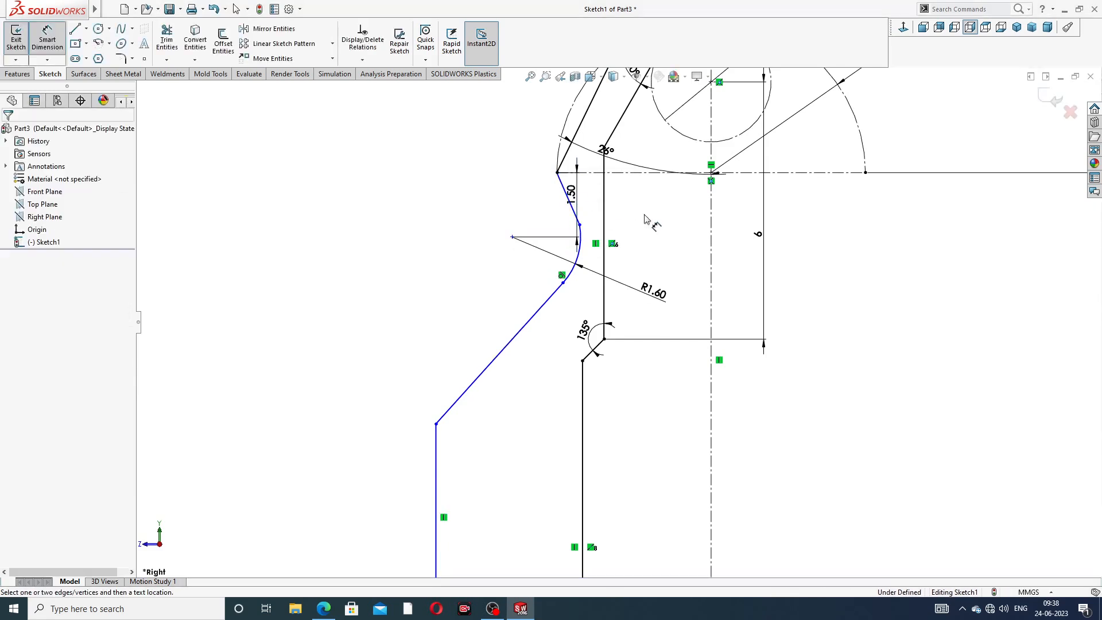
pyautogui.moveTo(578, 198); pyautogui.dragTo(499, 198)
pyautogui.click(634, 214)
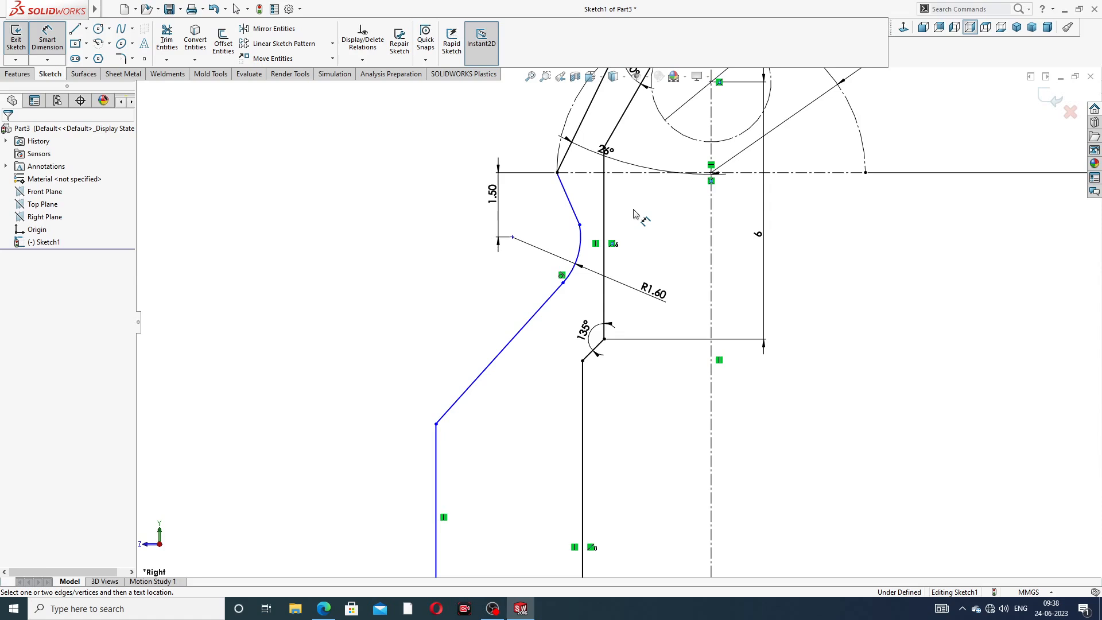
# Dimension the vertical distance from the 3.6 mm arc's outer end to the lower end of the long slanted outer line as 8 mm
pyautogui.click(557, 174)
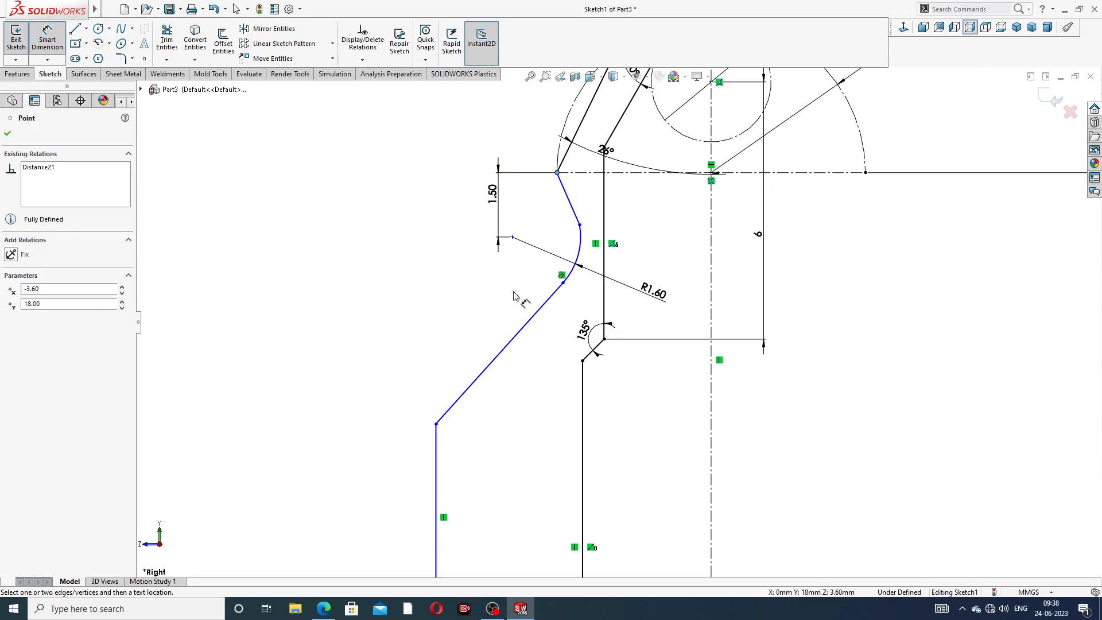
pyautogui.click(437, 424)
pyautogui.click(421, 271)
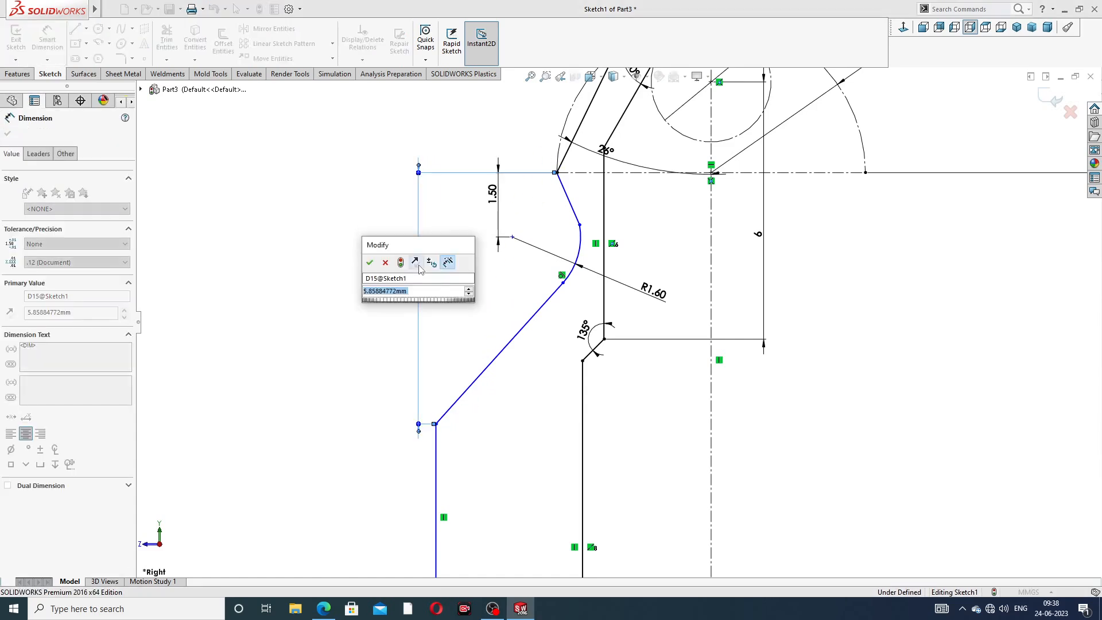
pyautogui.press('Return')
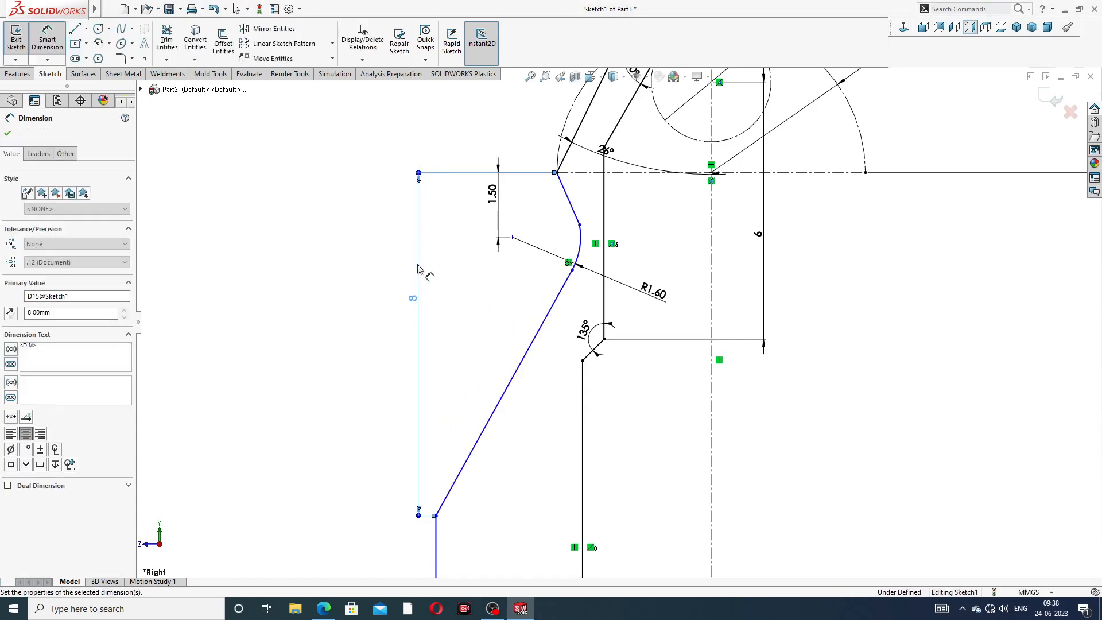
# Dimension the vertical distance from the 3.6 mm arc's outer end to the lower corner of the outermost vertical line as 12 mm
pyautogui.scroll(4, 591, 302)
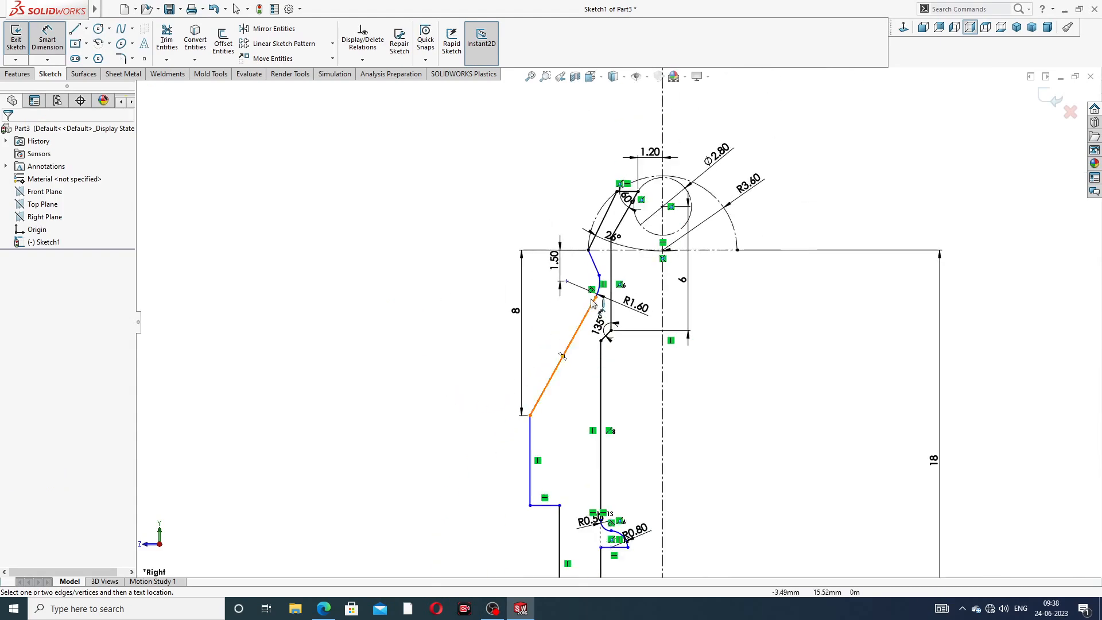
pyautogui.click(587, 250)
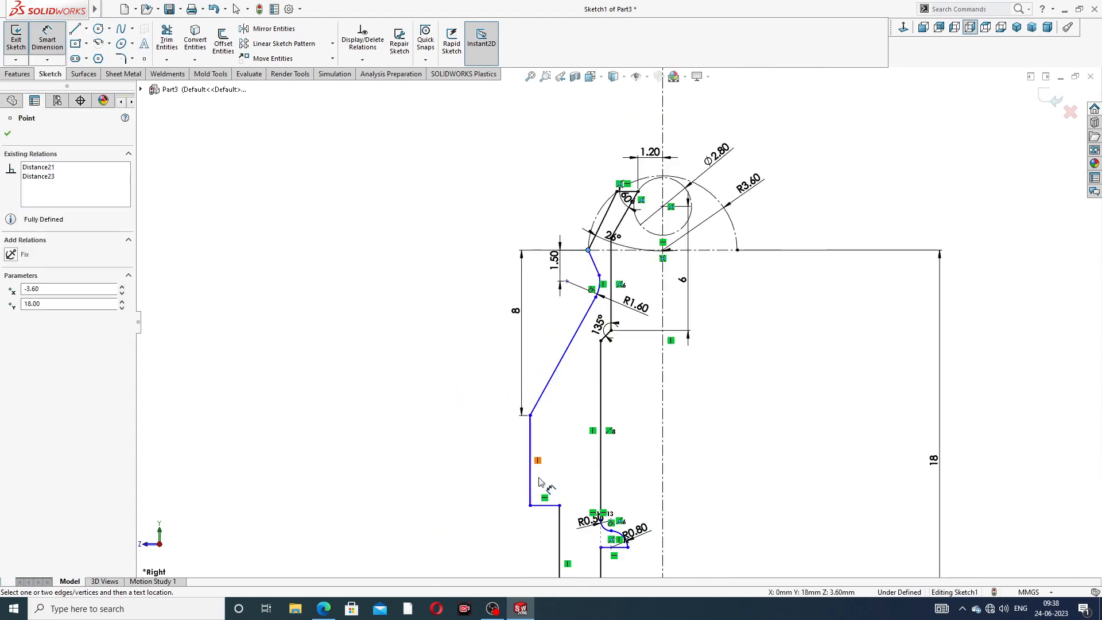
pyautogui.click(529, 505)
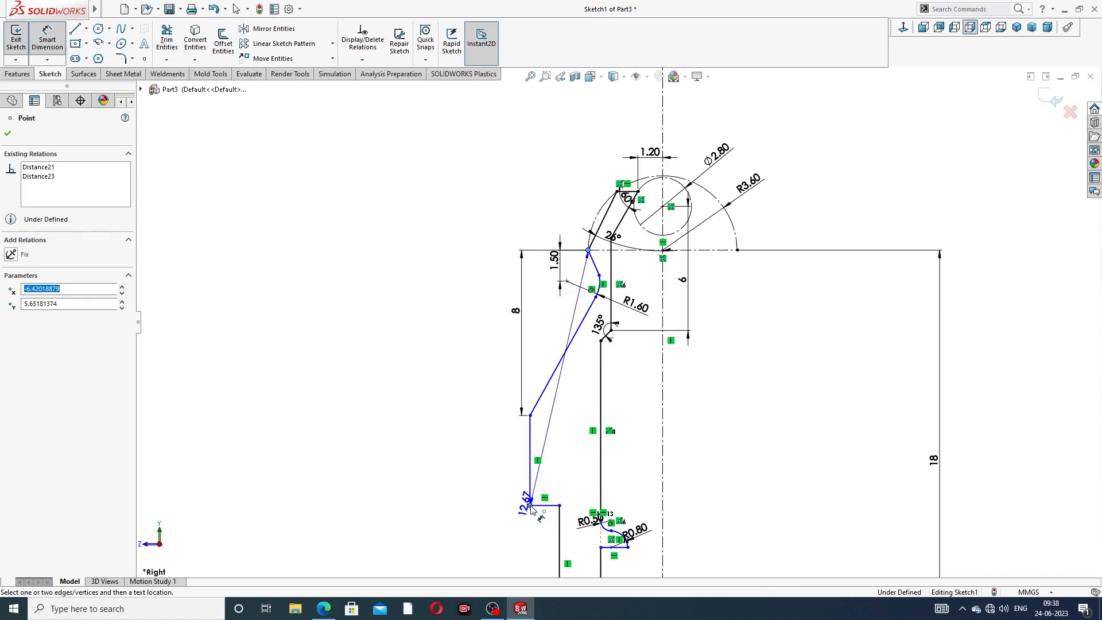
pyautogui.click(463, 386)
pyautogui.write('12')
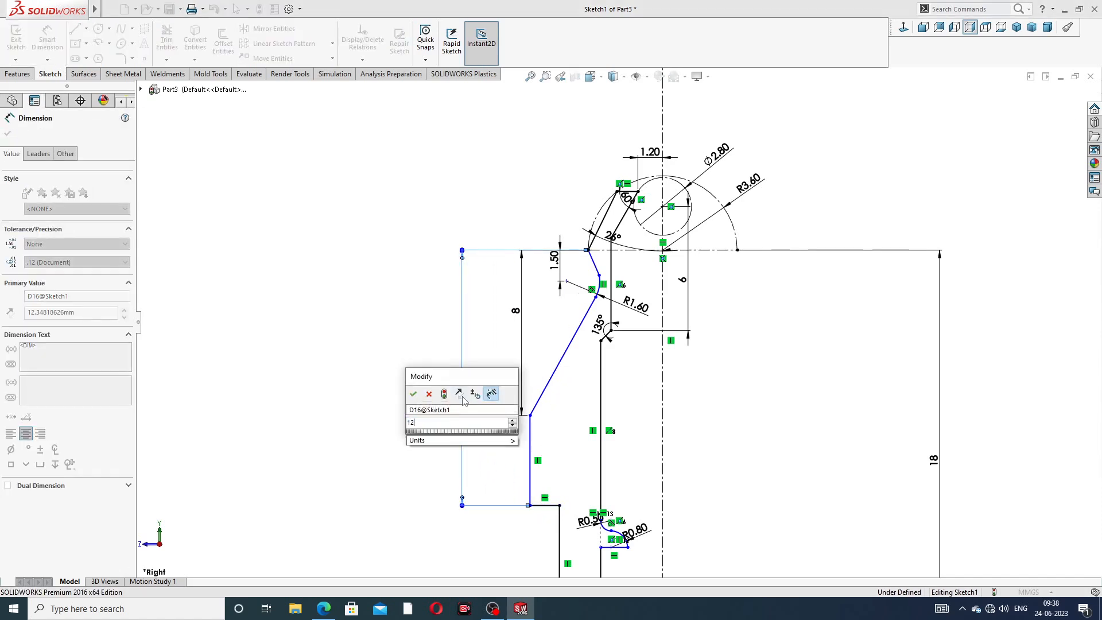
pyautogui.press('Return')
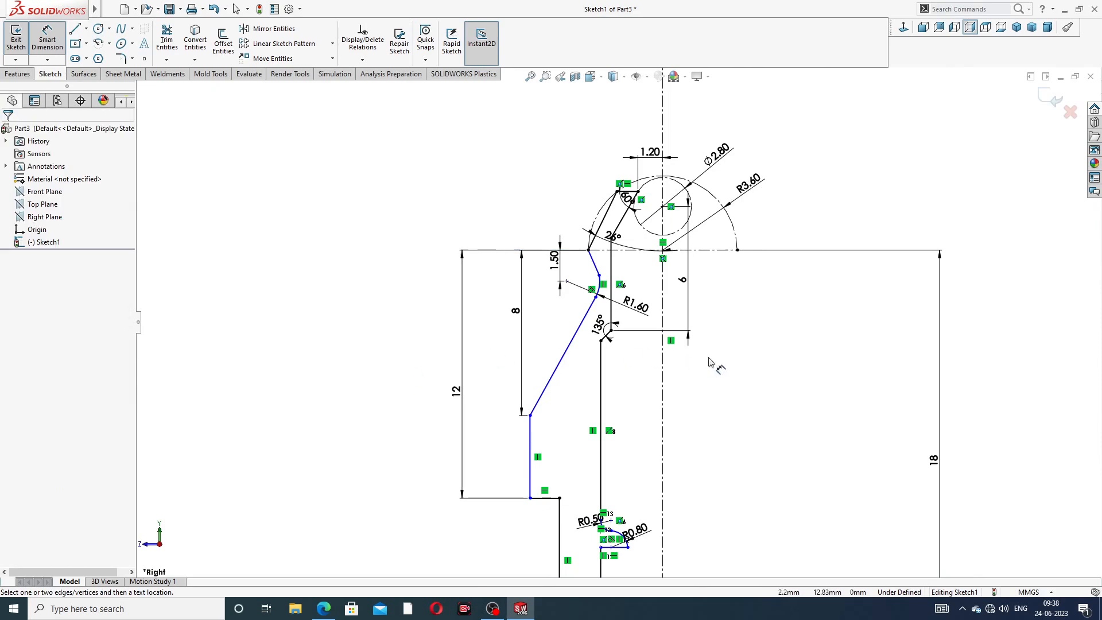
# Add a doubled-distance dimension of 11.8 mm between the outermost vertical line and the vertical centerline
pyautogui.scroll(2, 708, 378)
pyautogui.scroll(-5, 637, 424)
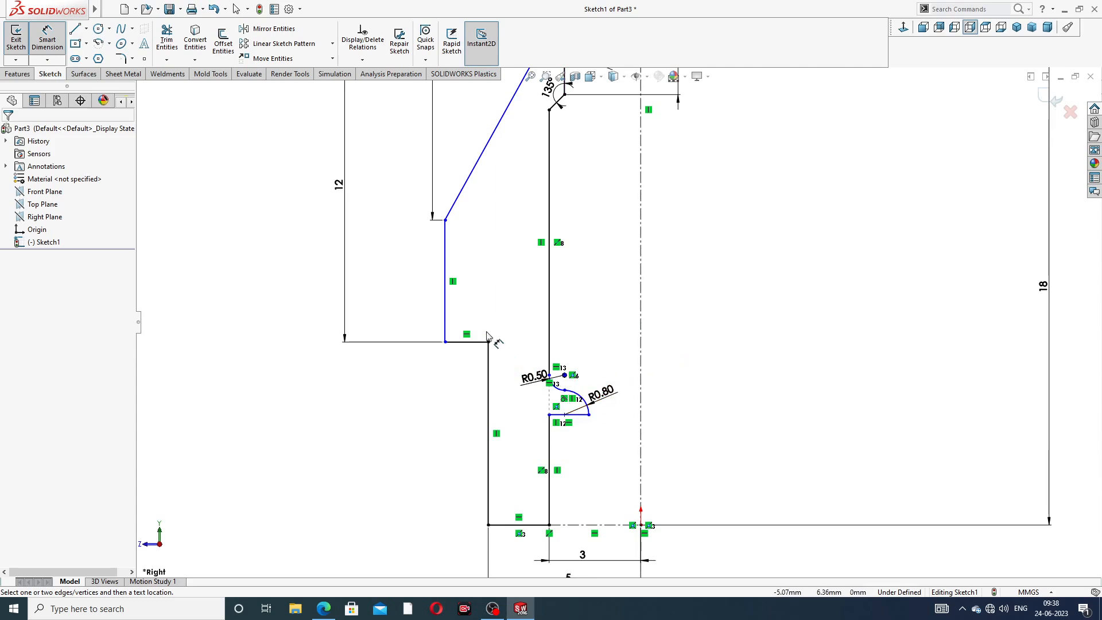
pyautogui.click(446, 270)
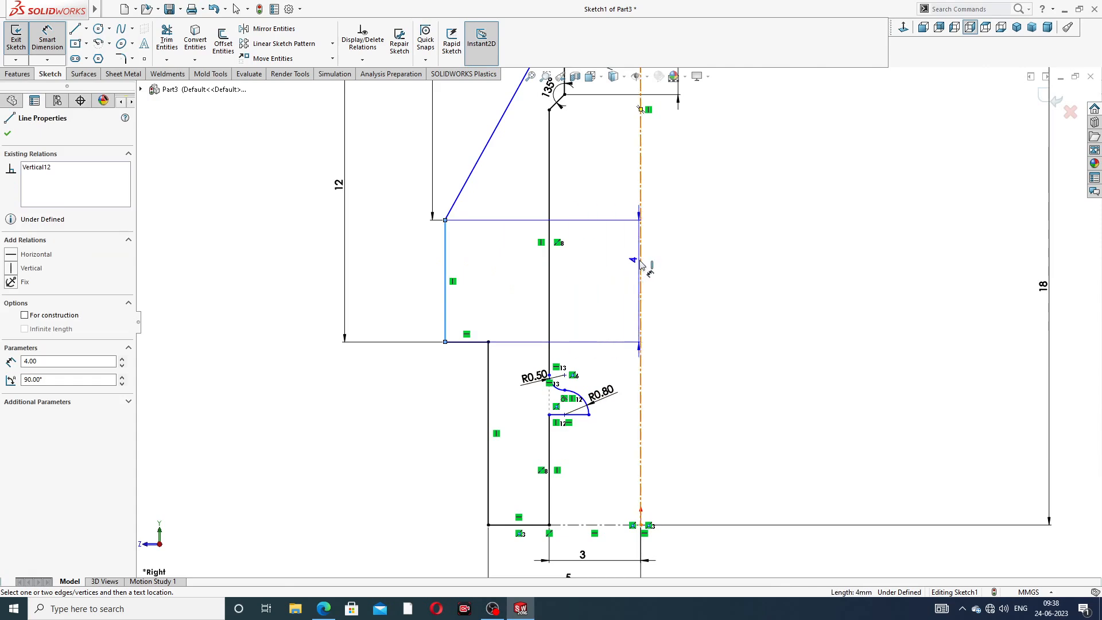
pyautogui.click(640, 268)
pyautogui.click(696, 274)
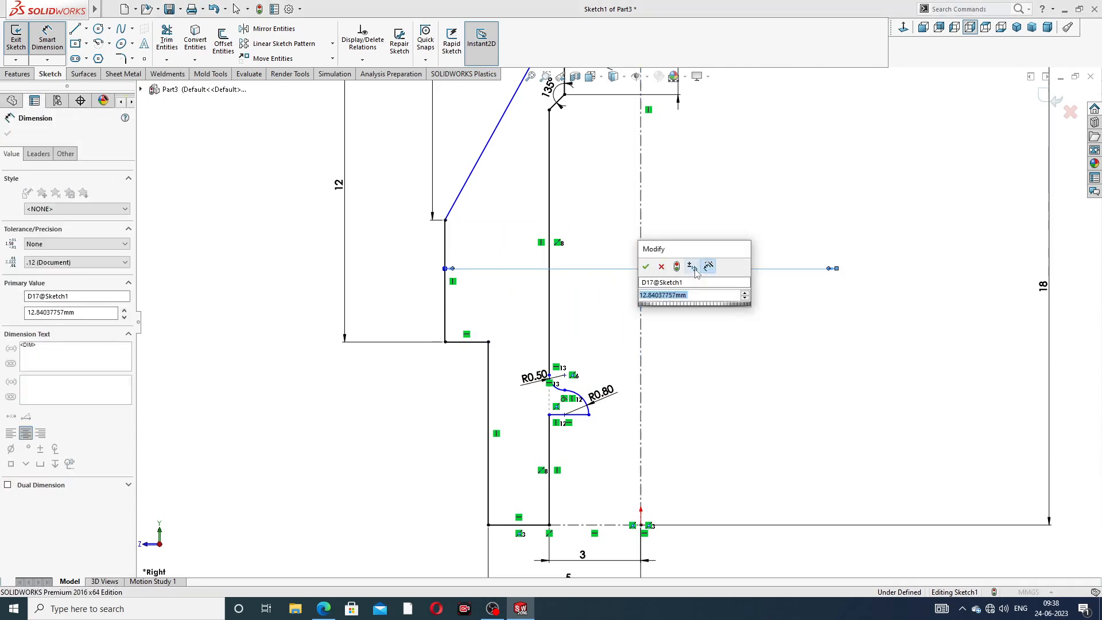
pyautogui.write('11.8')
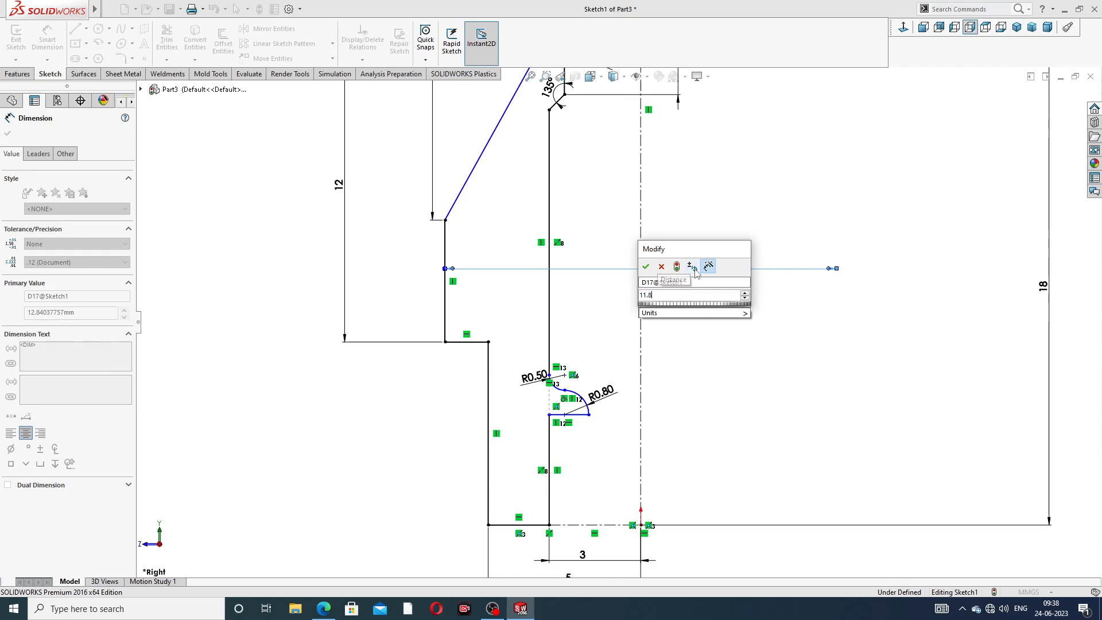
pyautogui.press('Return')
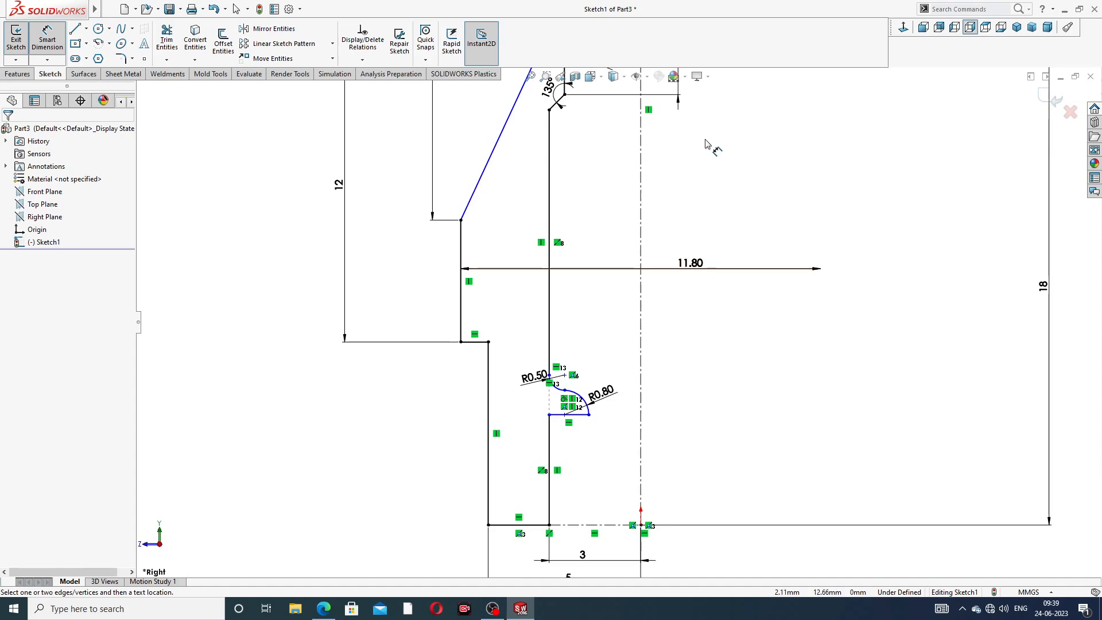
# Sketch a point on the 1.6 mm arc, horizontally aligned with the arc's center
pyautogui.scroll(3, 627, 152)
pyautogui.scroll(-8, 586, 189)
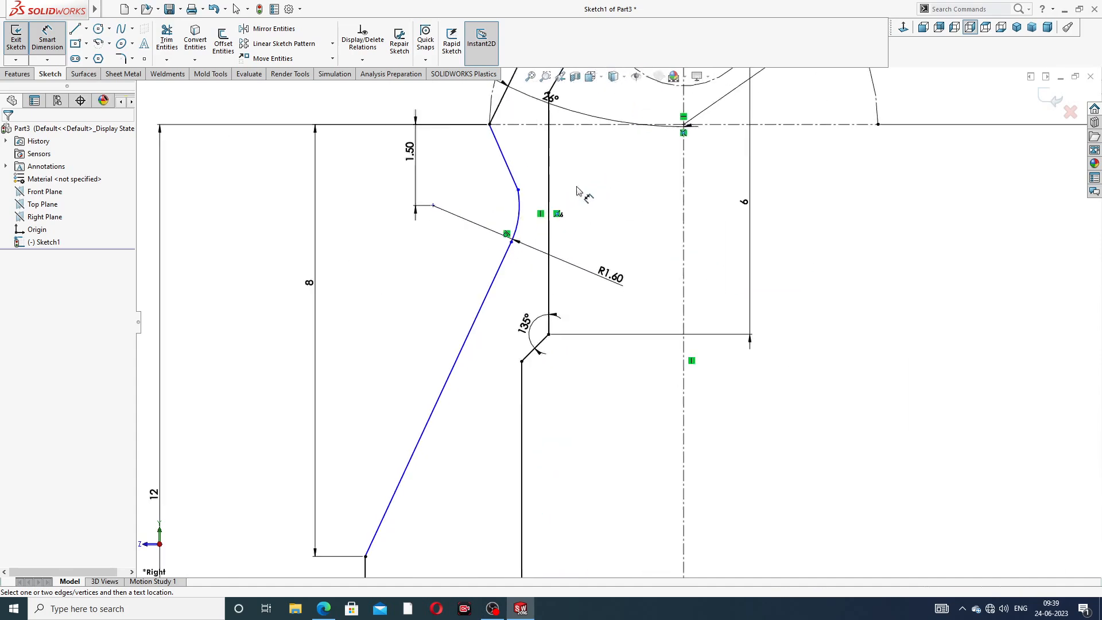
pyautogui.rightClick(609, 195)
pyautogui.click(637, 170)
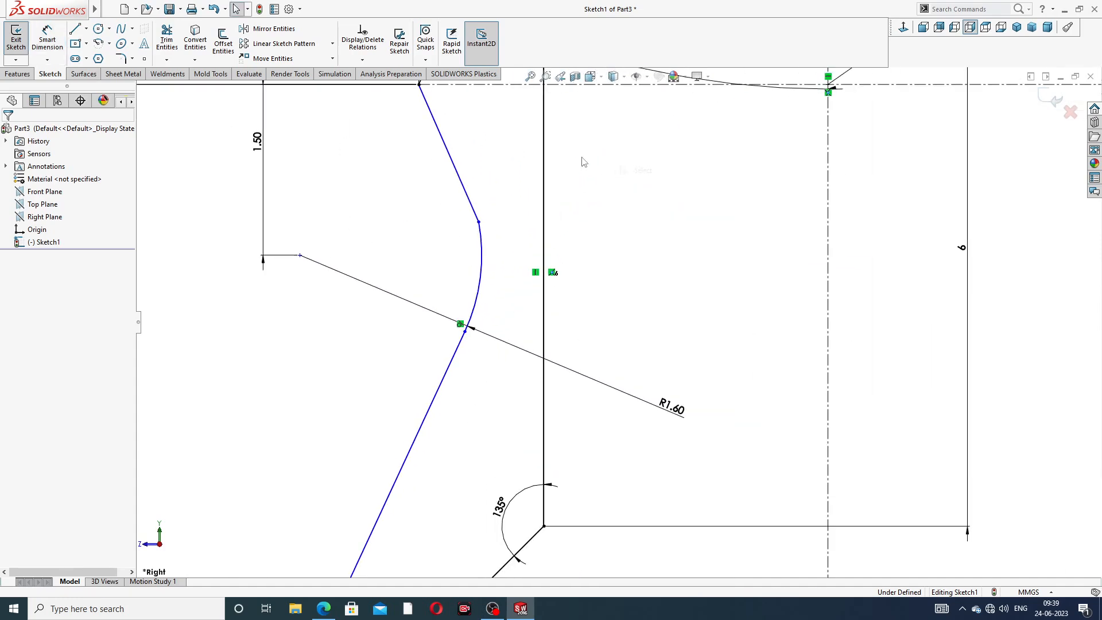
pyautogui.click(144, 58)
pyautogui.scroll(-4, 531, 236)
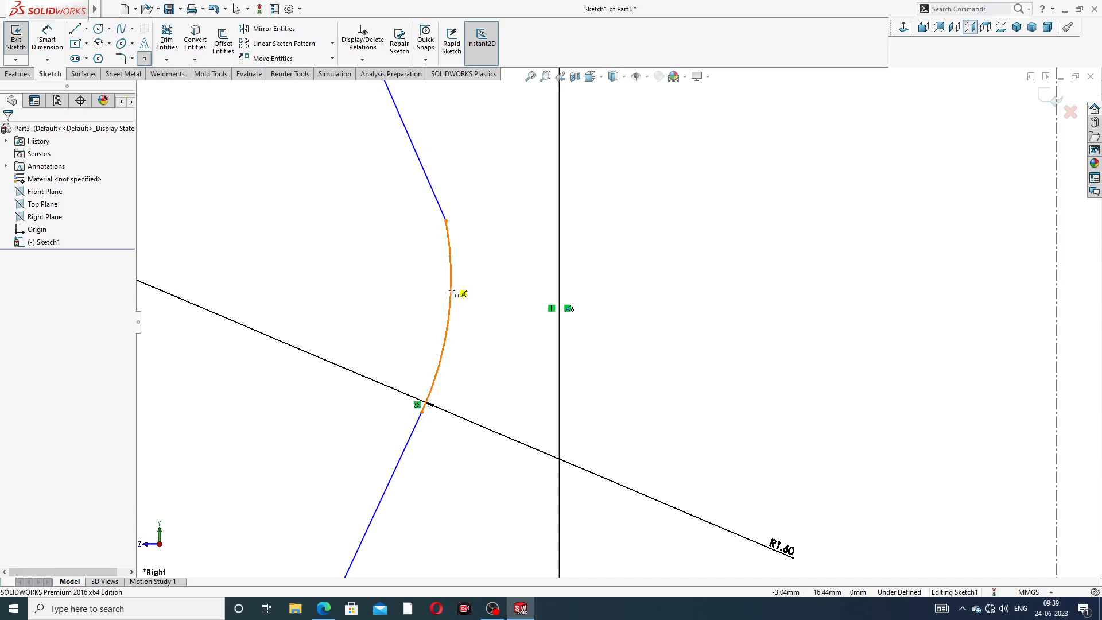
pyautogui.click(450, 279)
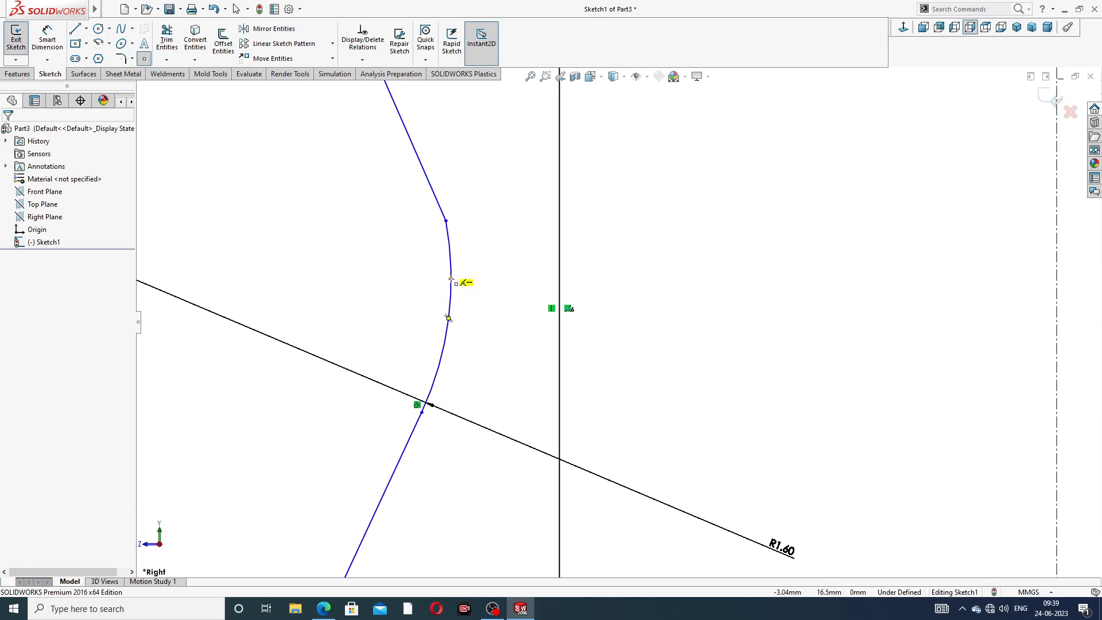
pyautogui.click(451, 280)
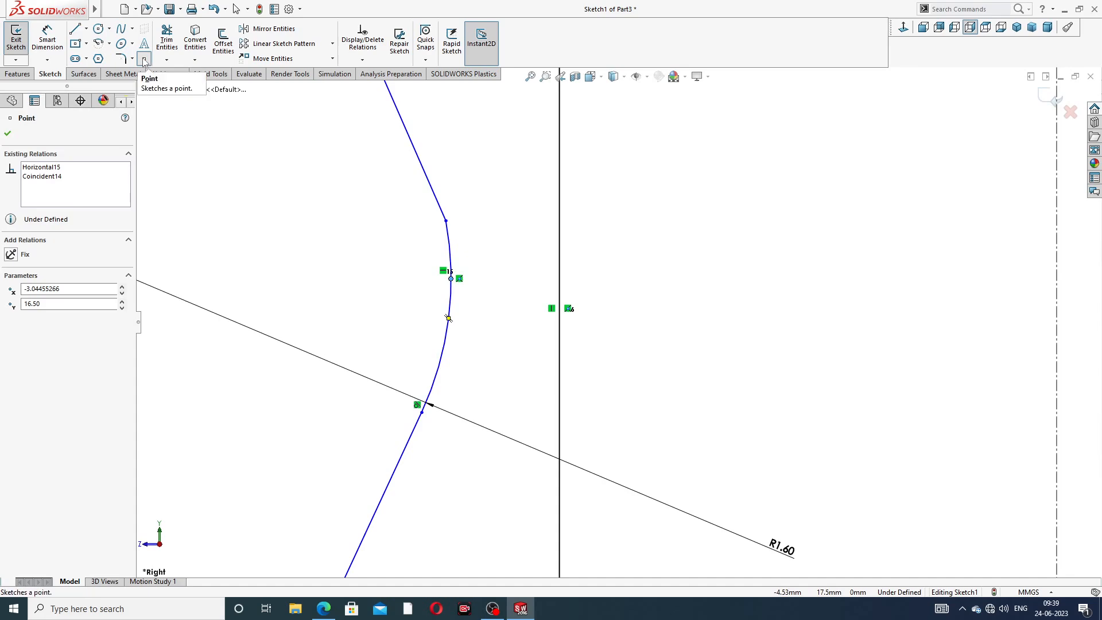
pyautogui.rightClick(492, 230)
pyautogui.click(524, 240)
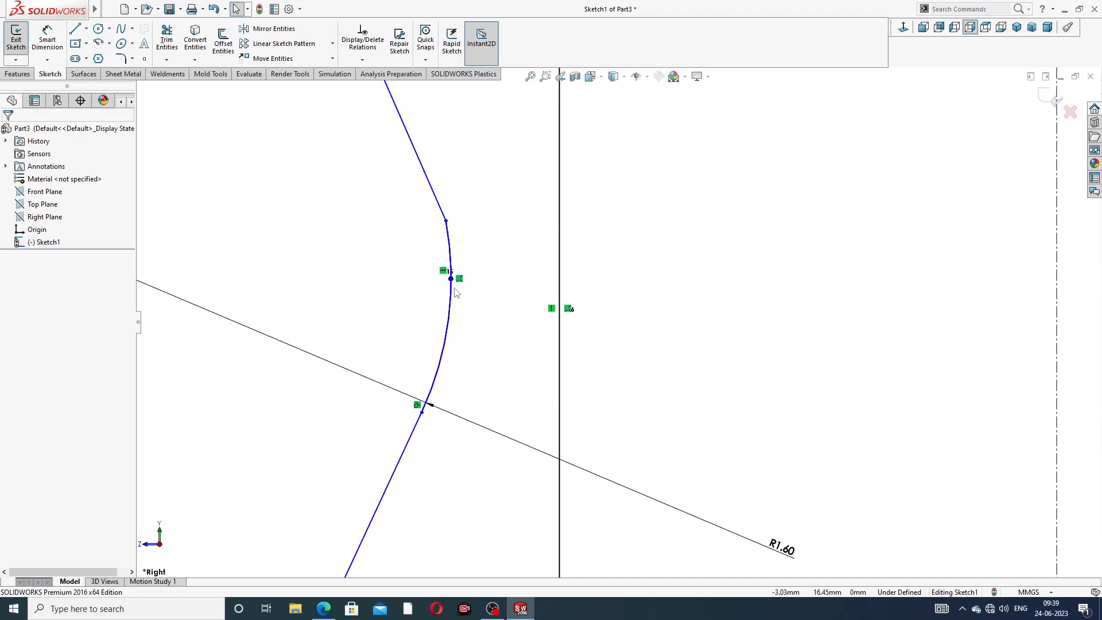
# Add a doubled-distance dimension of 5.9 mm between the point on the 1.6 mm arc and the vertical centerline
pyautogui.click(47, 37)
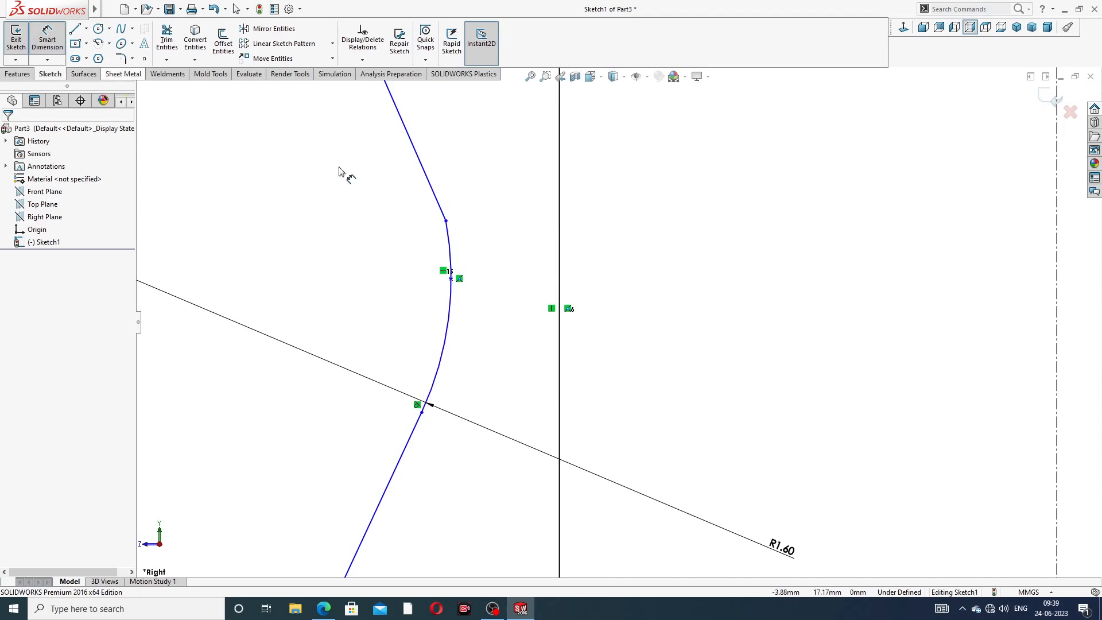
pyautogui.click(452, 279)
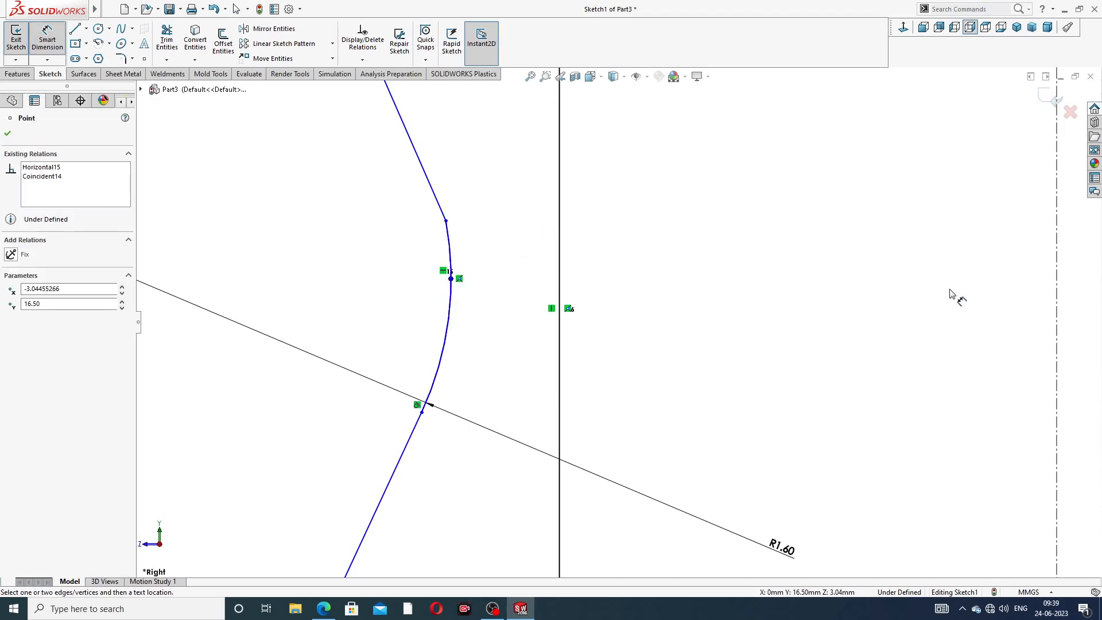
pyautogui.scroll(2, 1014, 285)
pyautogui.click(873, 284)
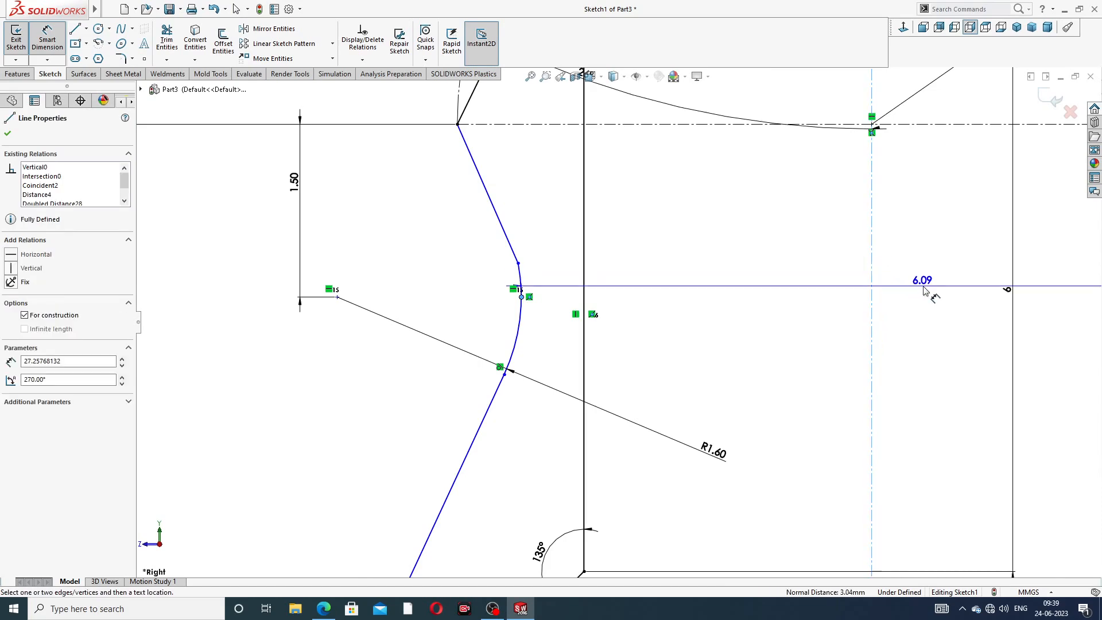
pyautogui.click(925, 290)
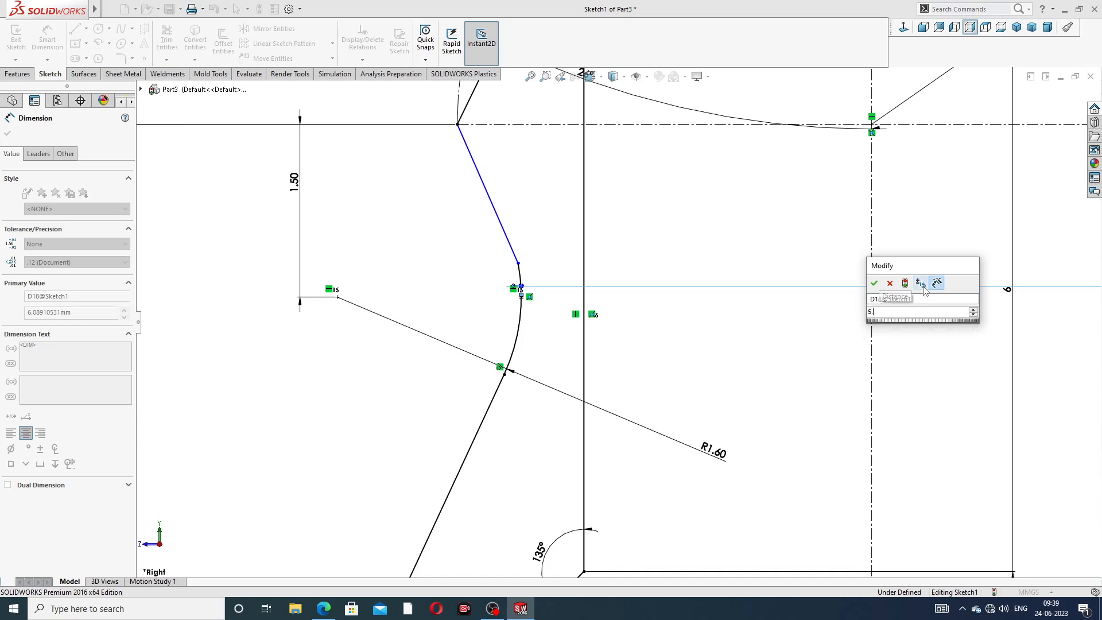
pyautogui.press('Return')
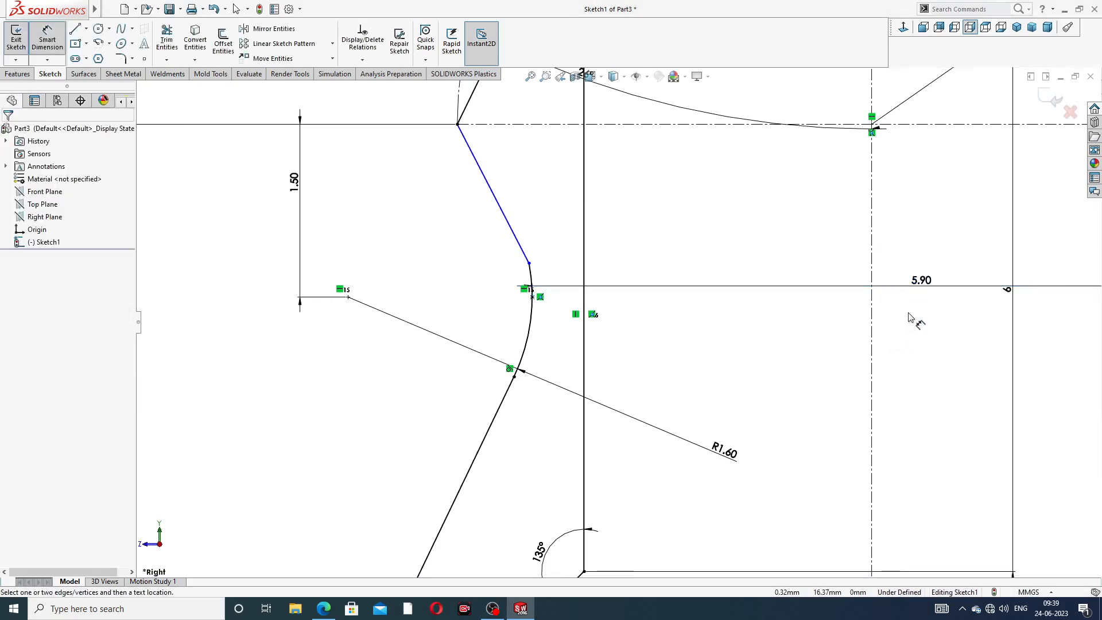
# Add a driven horizontal dimension from the outer corner of the profile's short top edge to the vertical centerline
pyautogui.scroll(3, 918, 314)
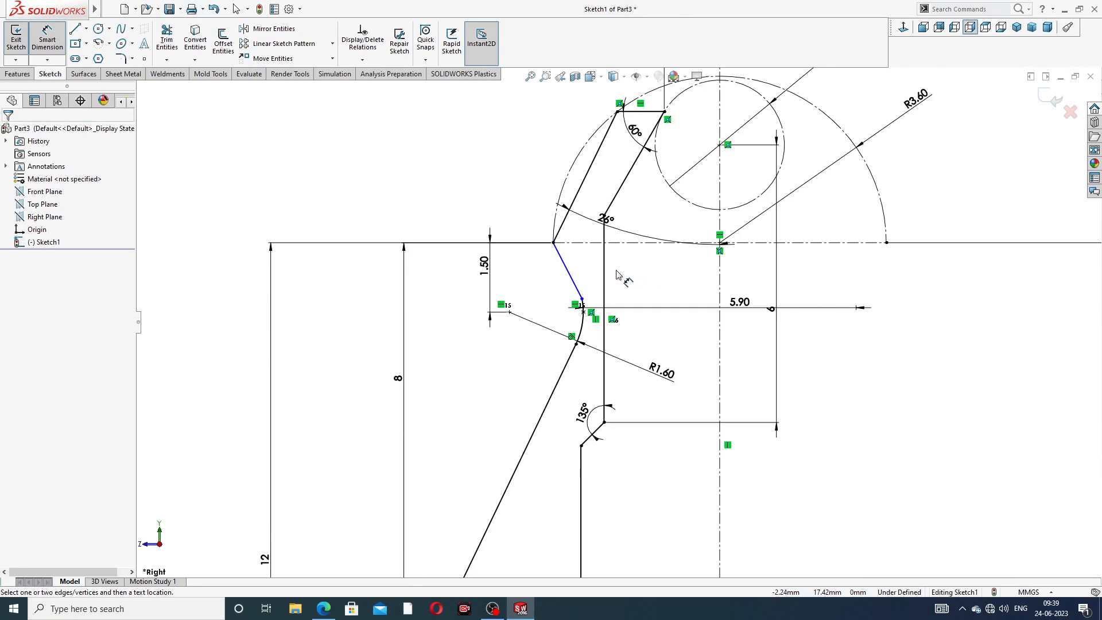
pyautogui.scroll(-2, 617, 274)
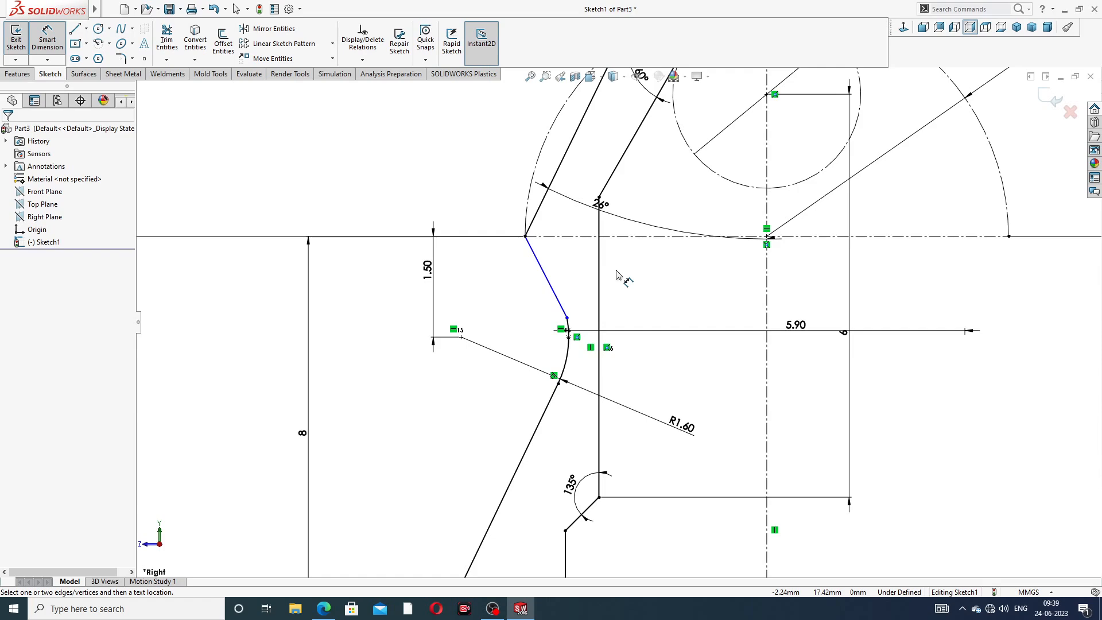
pyautogui.scroll(3, 619, 256)
pyautogui.scroll(-2, 677, 255)
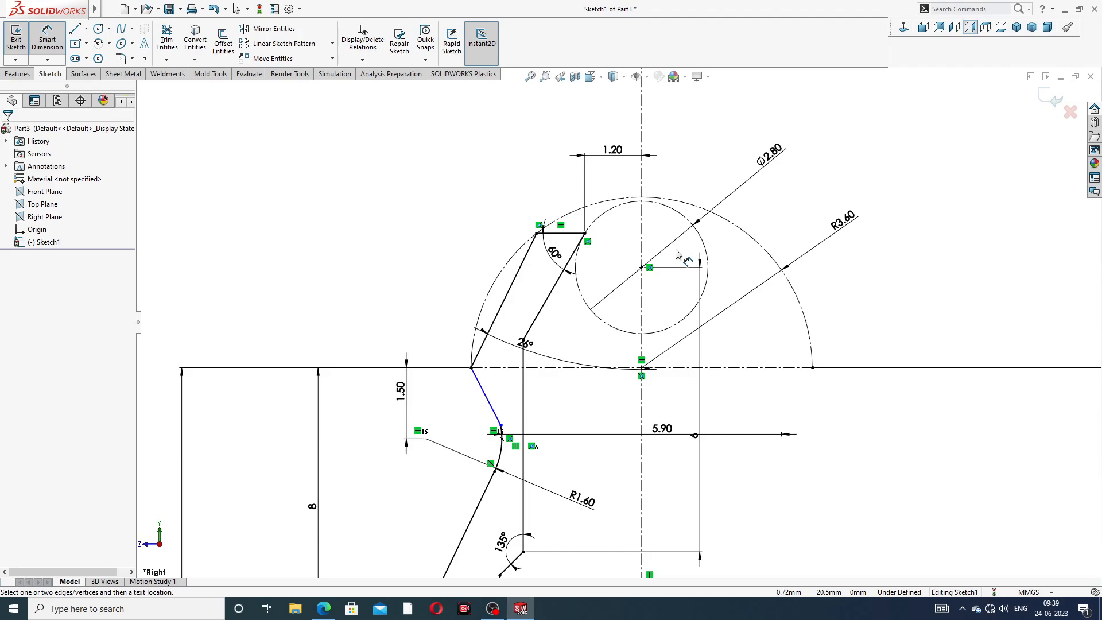
pyautogui.click(537, 234)
pyautogui.click(642, 237)
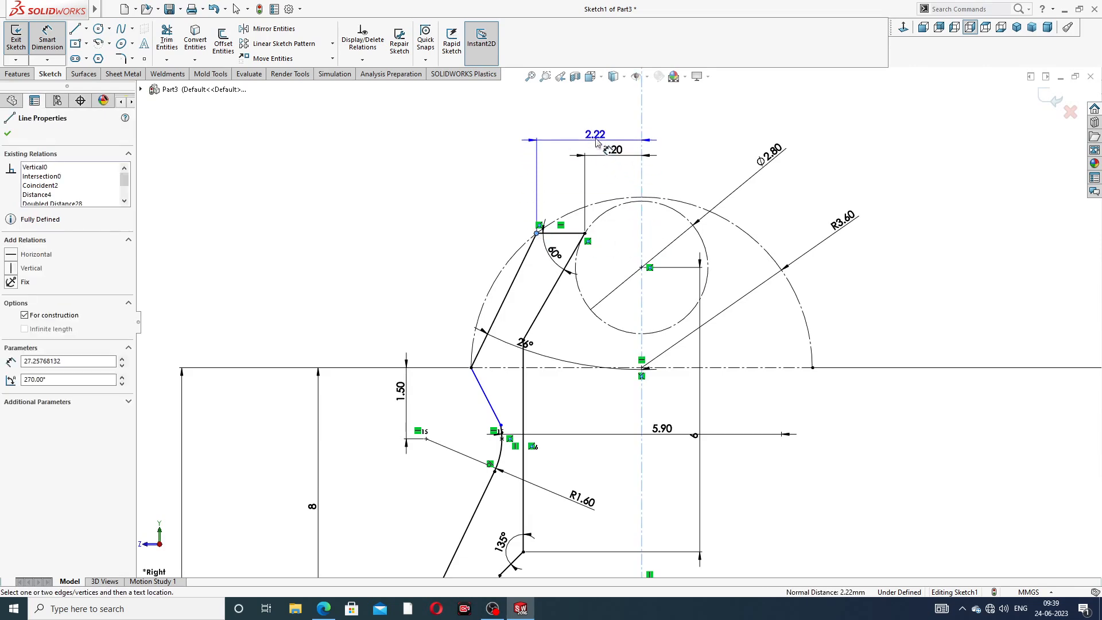
pyautogui.click(596, 137)
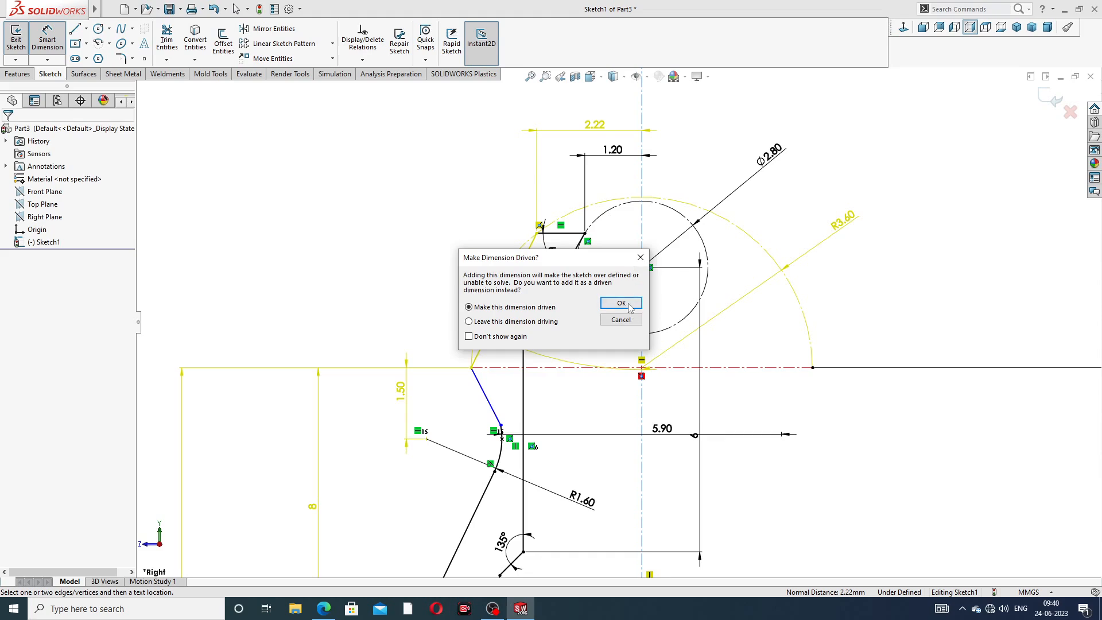
pyautogui.click(621, 304)
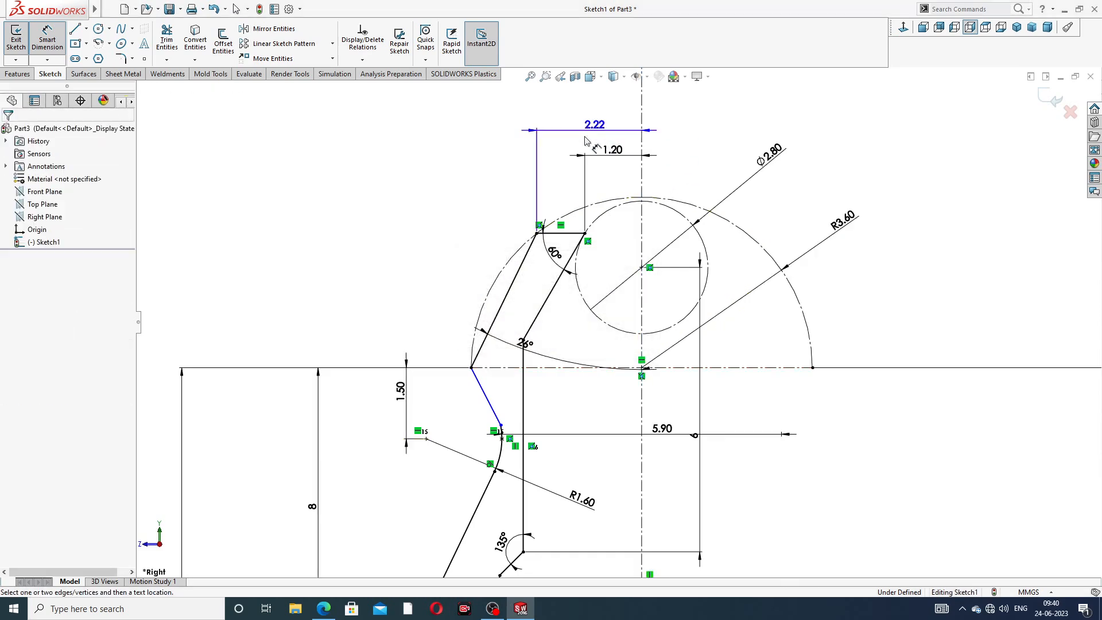
# Make the short slanted outer line tangent to the 1.6 mm arc at their shared endpoint
pyautogui.scroll(3, 617, 321)
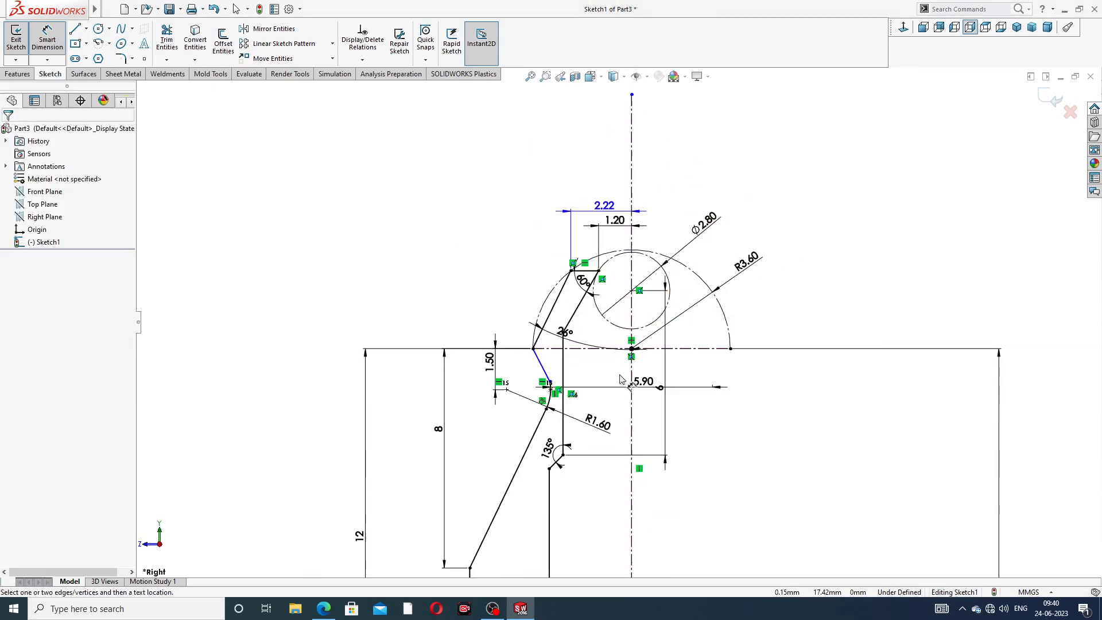
pyautogui.scroll(-5, 619, 379)
pyautogui.rightClick(520, 285)
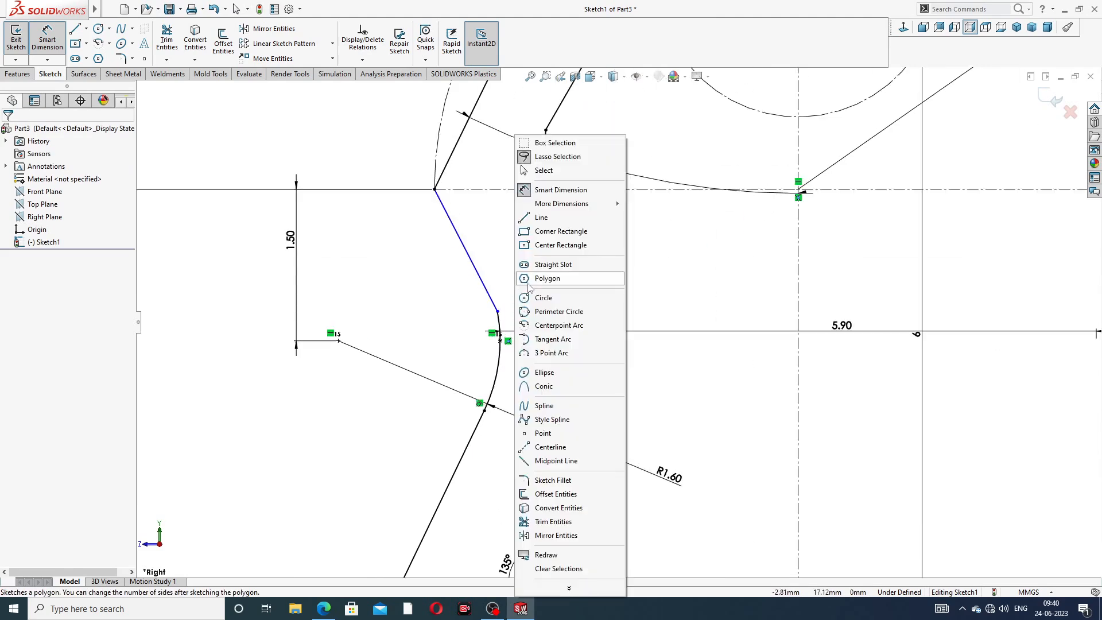
pyautogui.click(544, 171)
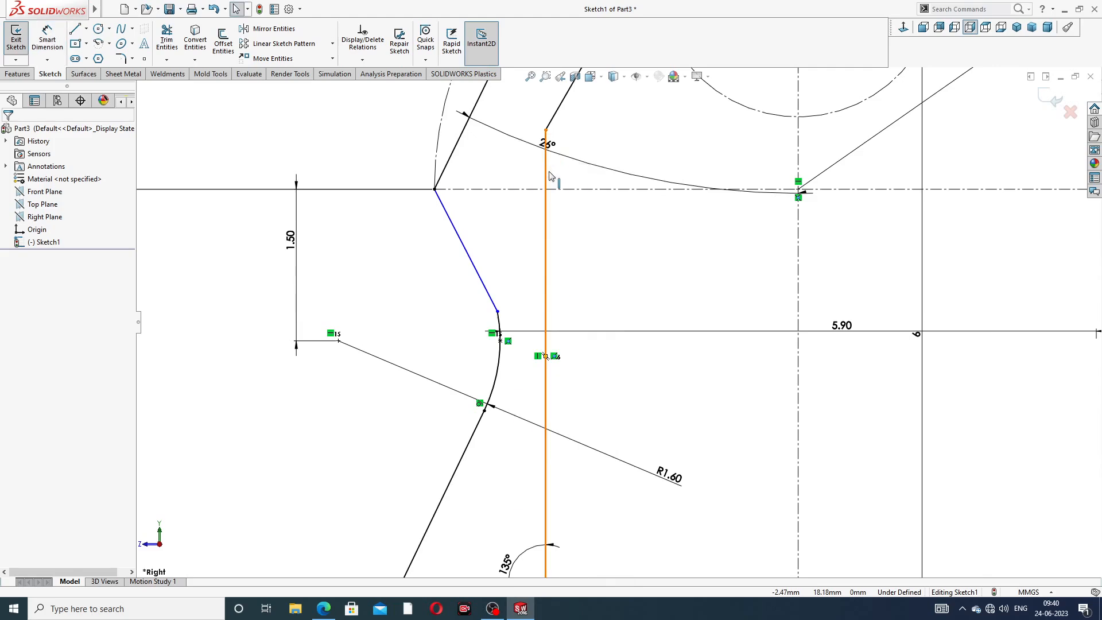
pyautogui.click(497, 311)
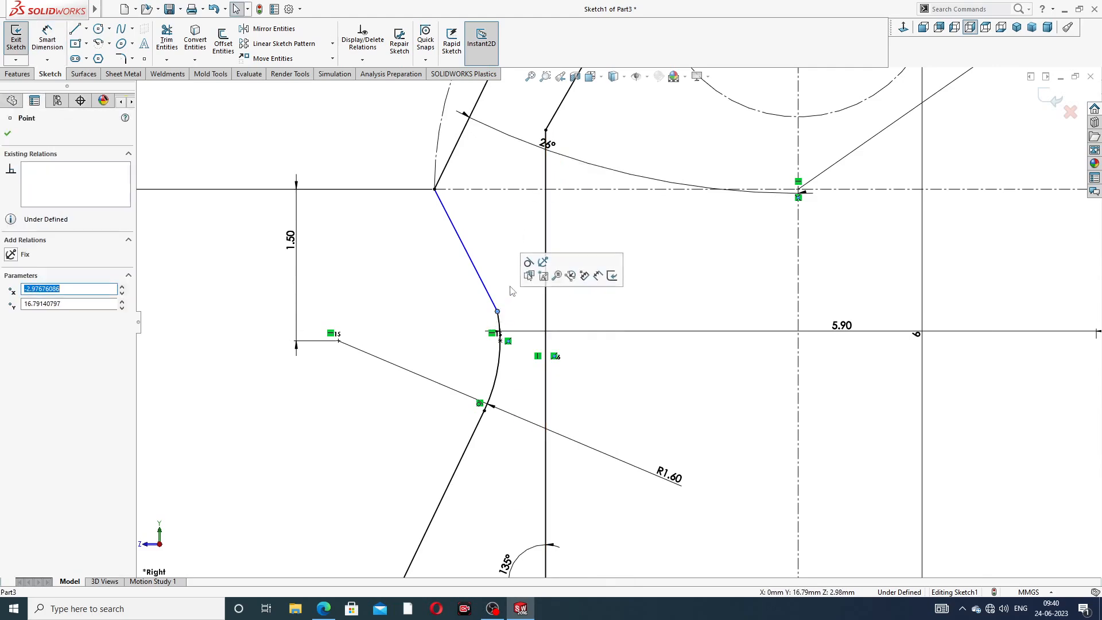
pyautogui.click(532, 265)
# Make the 0.5 mm arc tangent to the long inner vertical line at their shared endpoint
pyautogui.scroll(8, 672, 315)
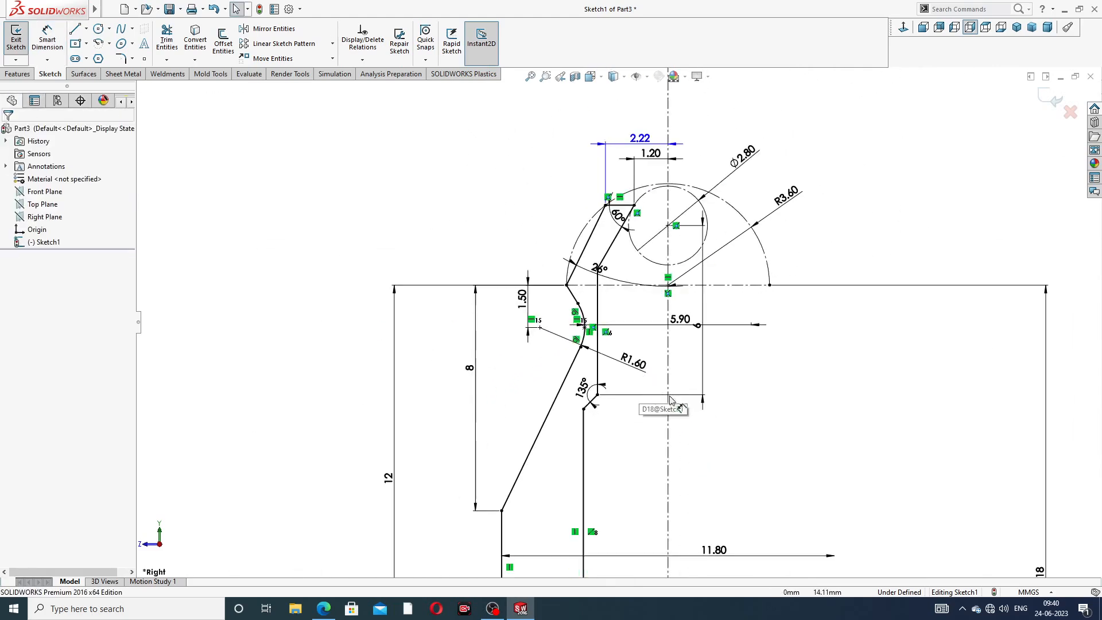
pyautogui.scroll(-8, 611, 519)
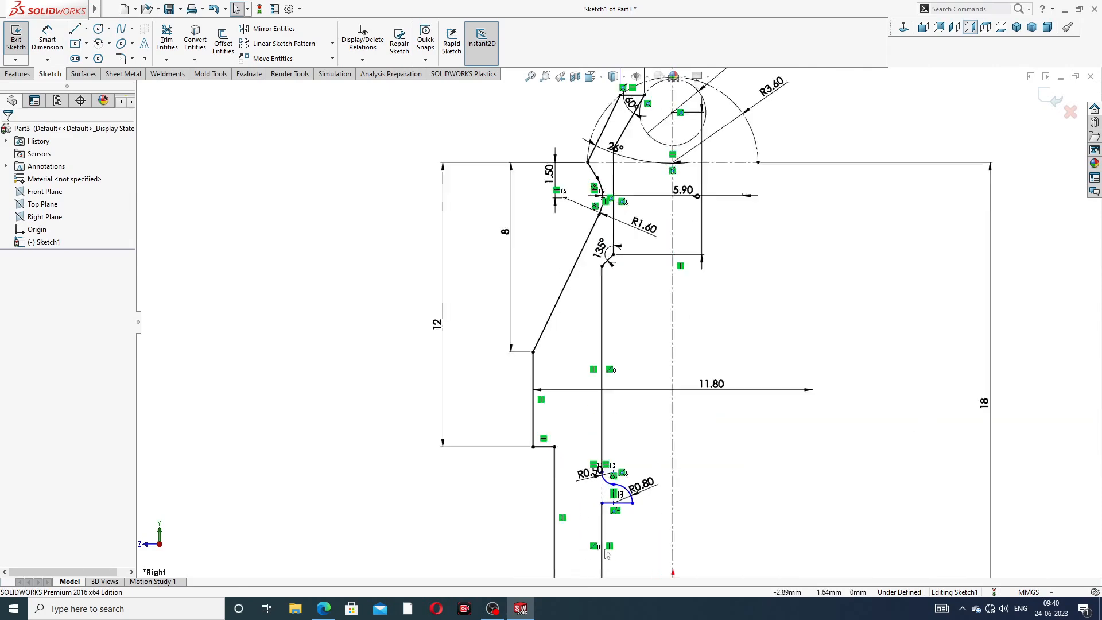
pyautogui.scroll(-3, 532, 450)
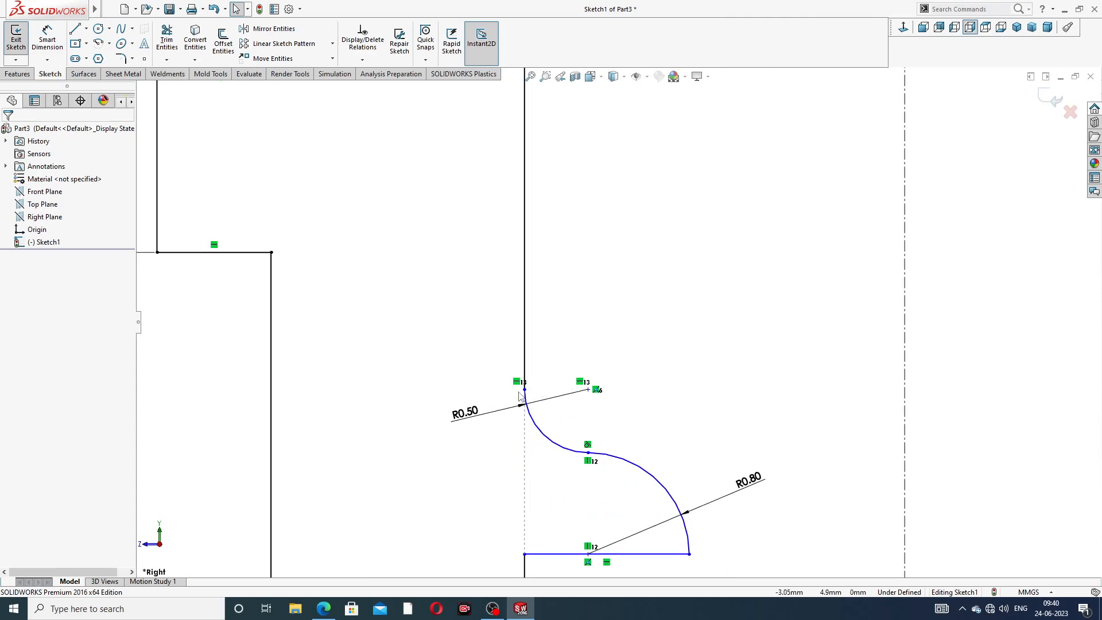
pyautogui.click(523, 390)
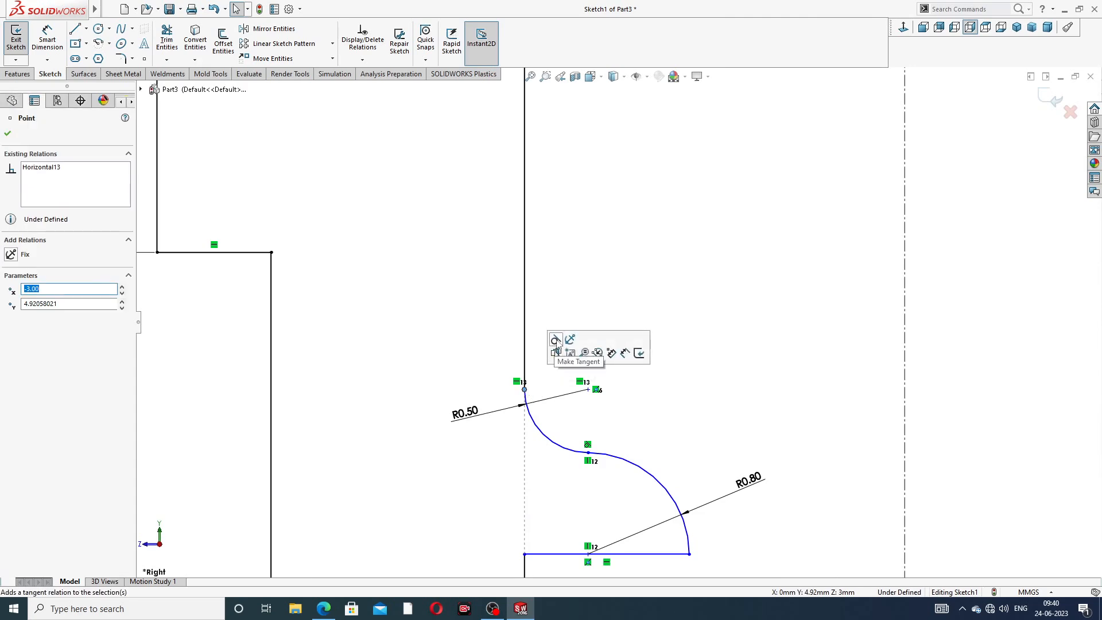
pyautogui.click(668, 422)
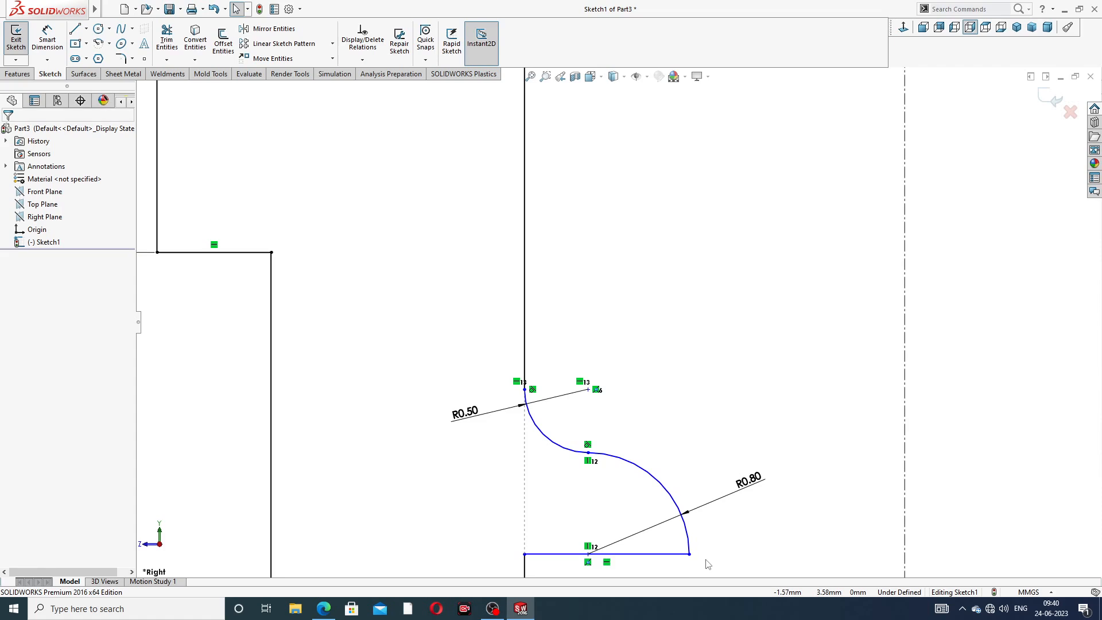
# Dimension the short inner vertical line below the 0.8 mm arc as 1.5 mm and place its dimension clear of the arcs
pyautogui.scroll(6, 707, 564)
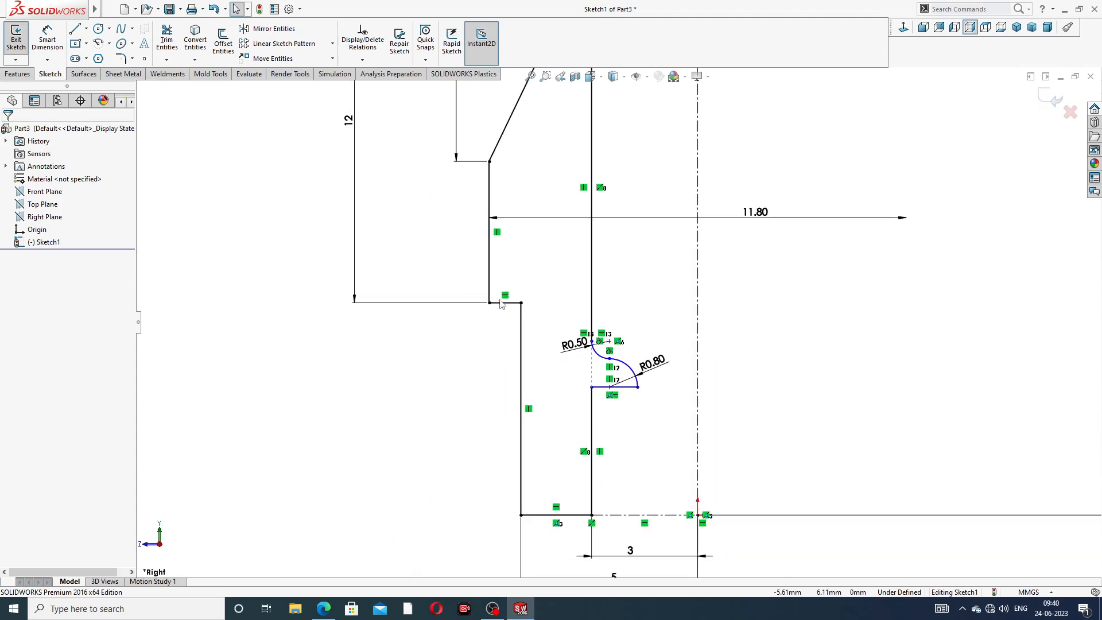
pyautogui.press('d')
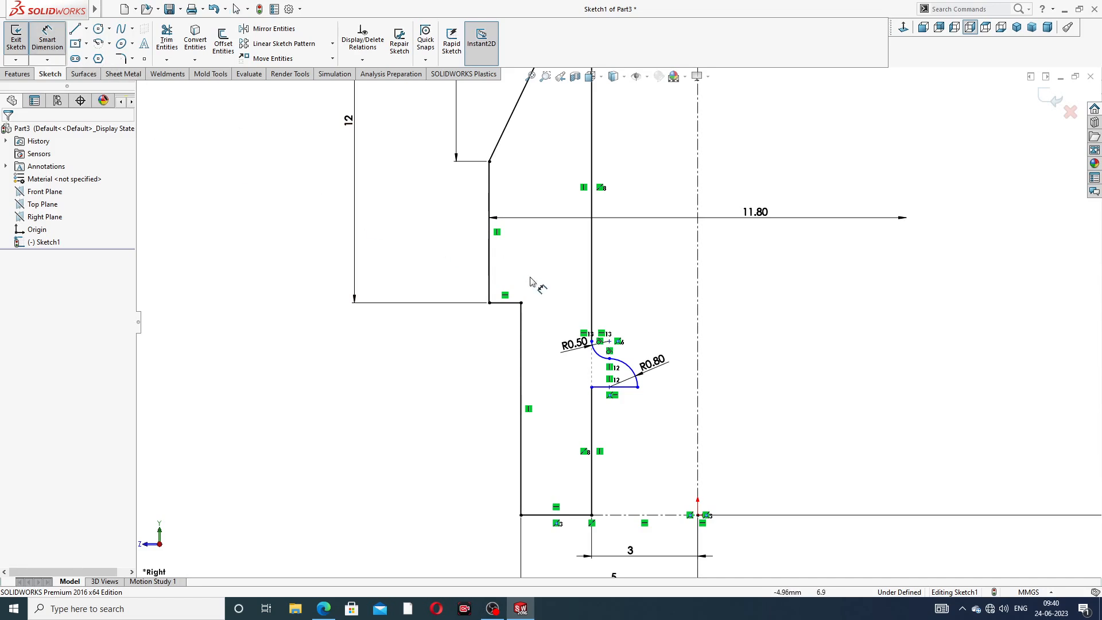
pyautogui.click(592, 424)
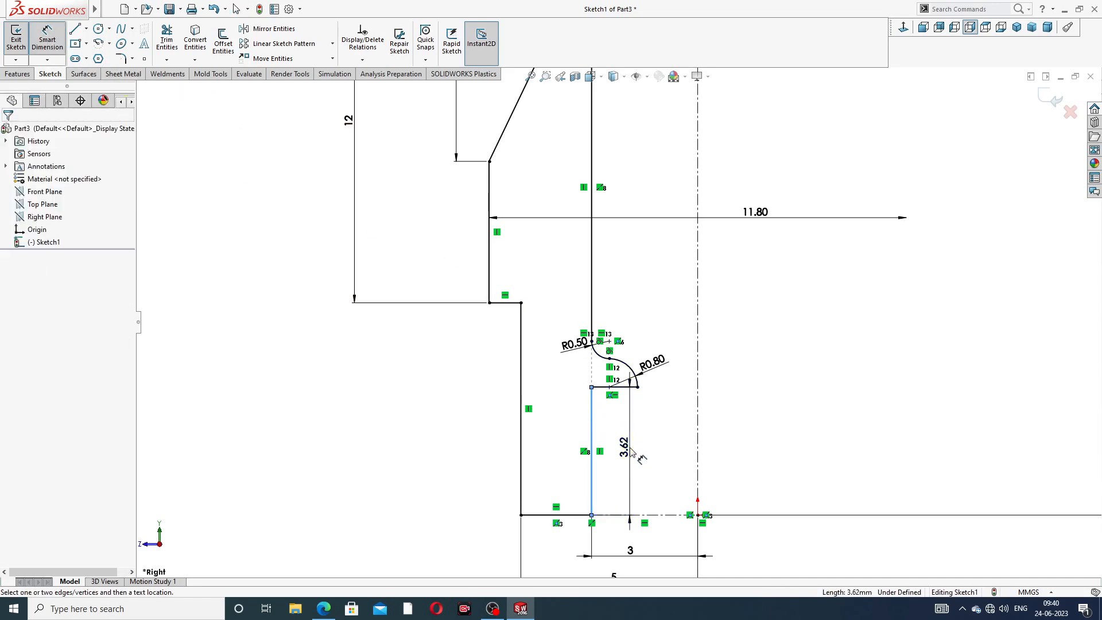
pyautogui.click(630, 451)
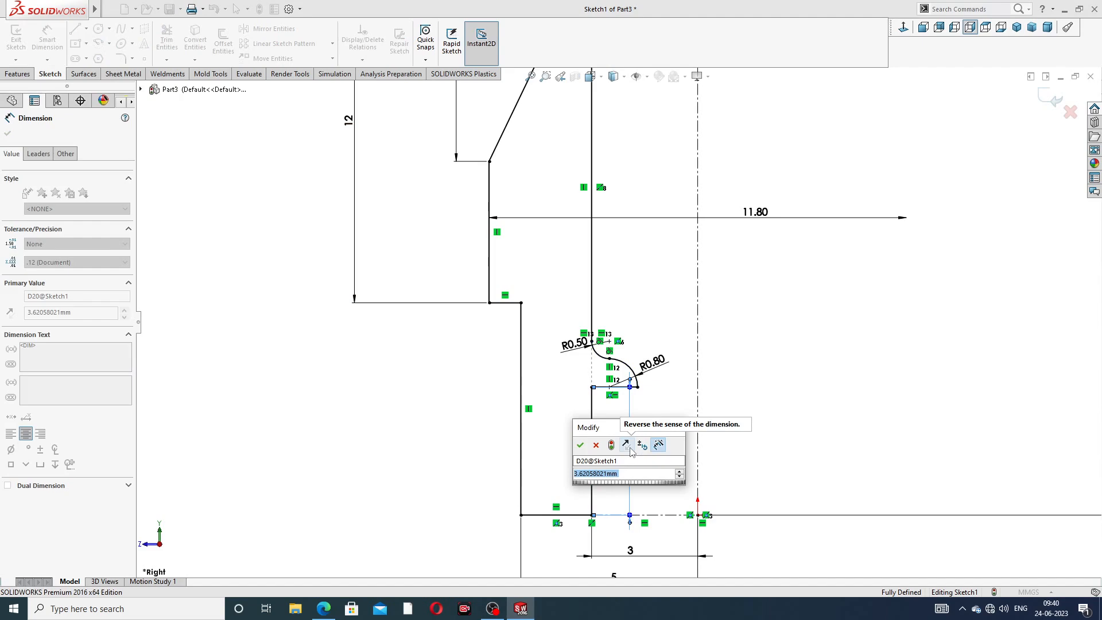
pyautogui.write('1.5')
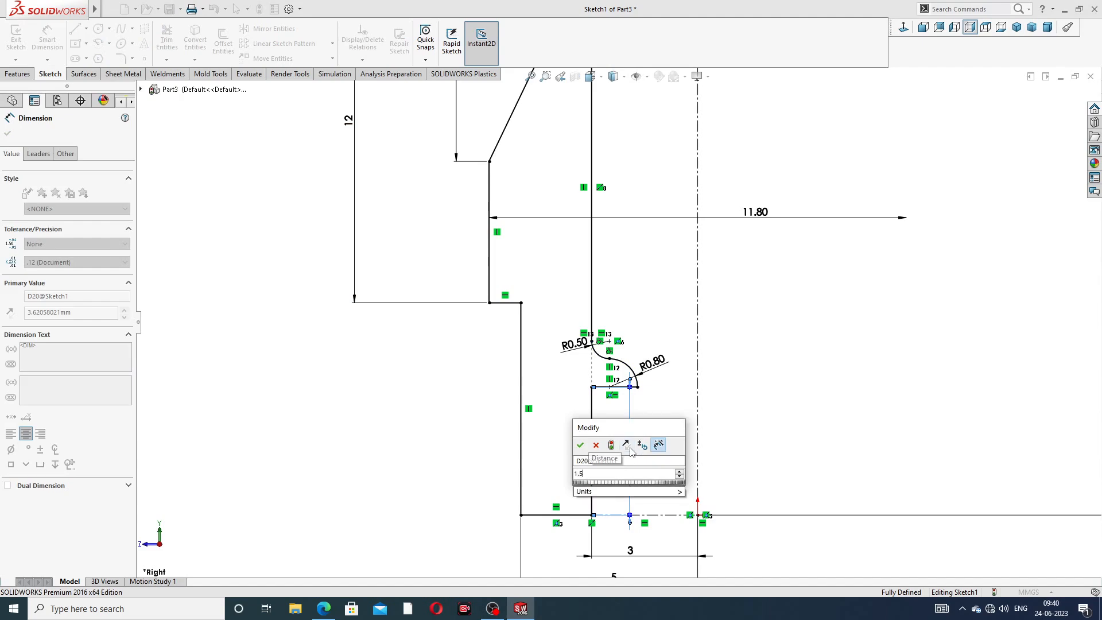
pyautogui.press('Return')
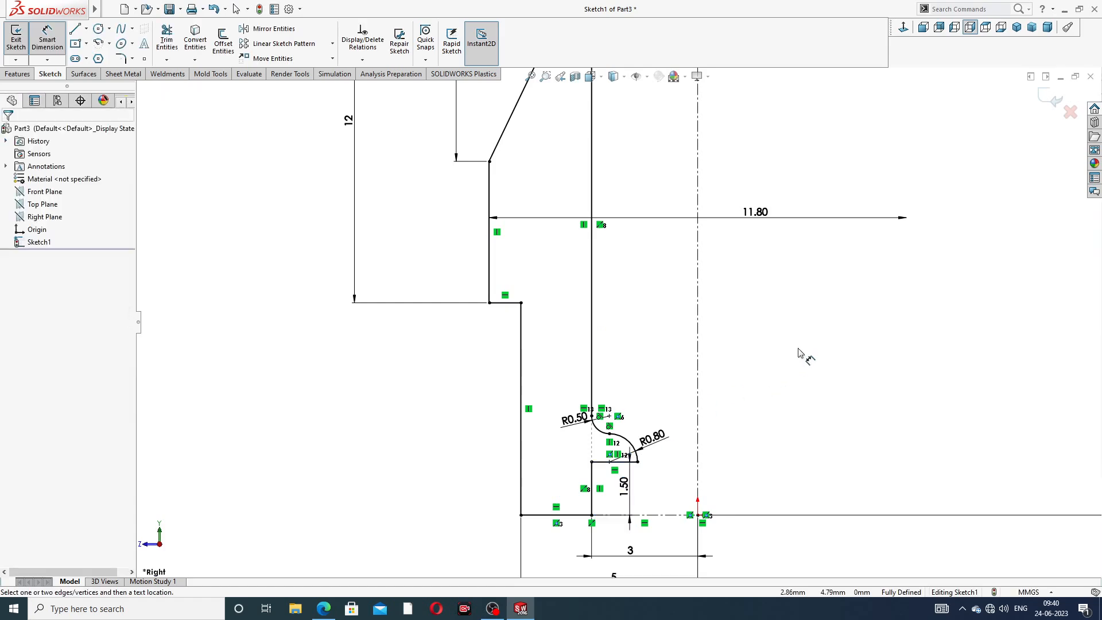
pyautogui.moveTo(626, 482); pyautogui.dragTo(663, 477)
pyautogui.click(819, 377)
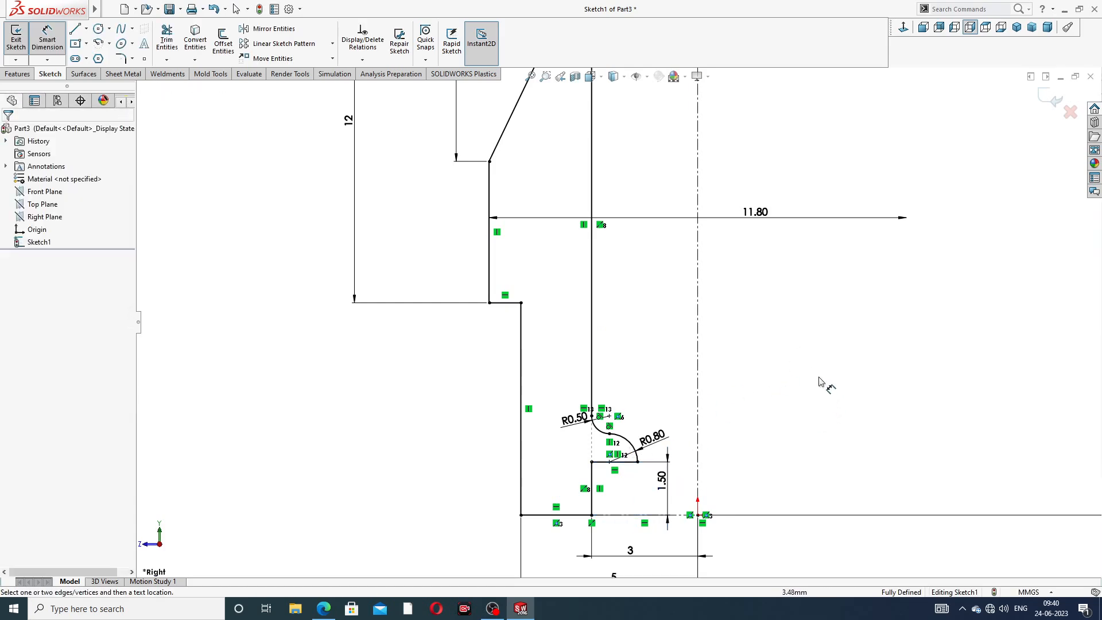
# Reposition the 6 mm, 5.90 mm and R1.60 dimensions so they stand clear of the upper profile
pyautogui.scroll(1, 802, 346)
pyautogui.scroll(3, 802, 349)
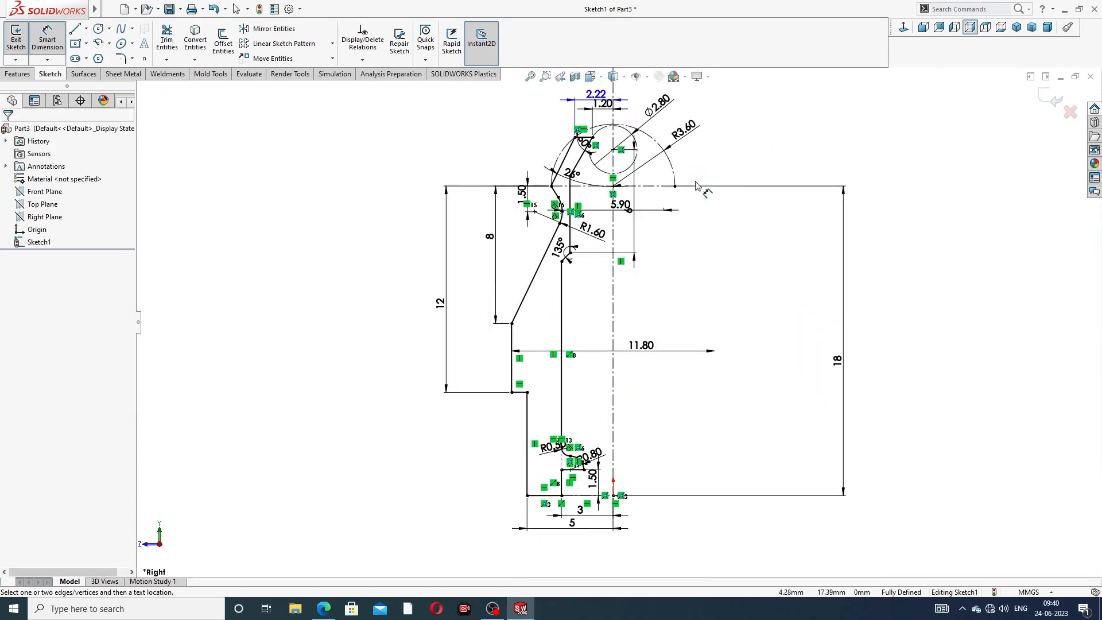
pyautogui.rightClick(811, 138)
pyautogui.click(838, 153)
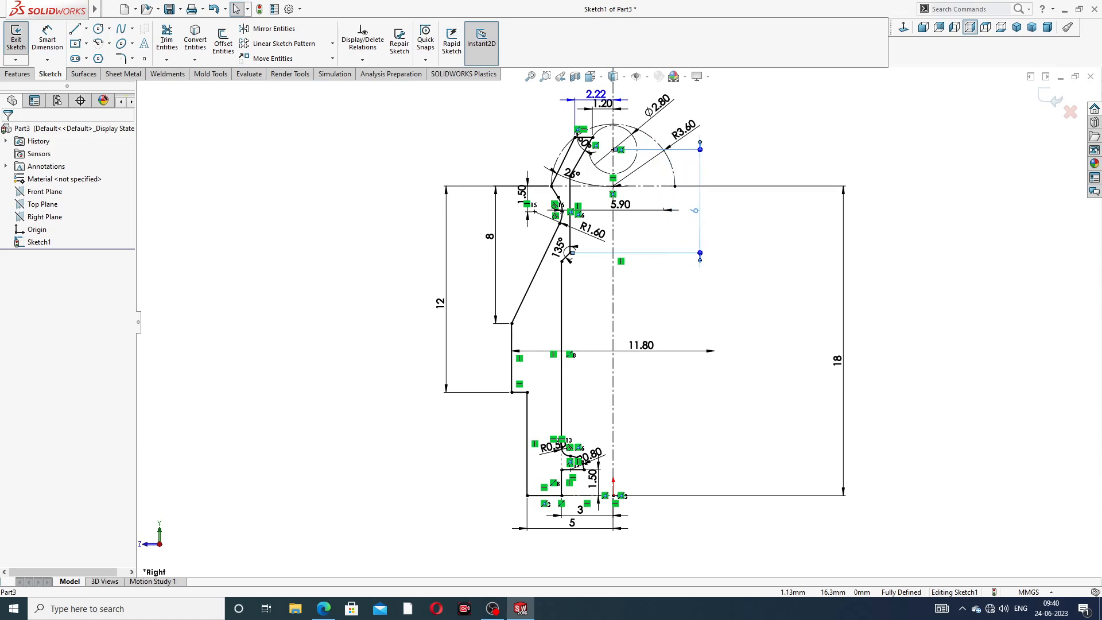
pyautogui.click(697, 226)
pyautogui.click(842, 146)
pyautogui.moveTo(620, 207); pyautogui.dragTo(669, 277)
pyautogui.click(756, 259)
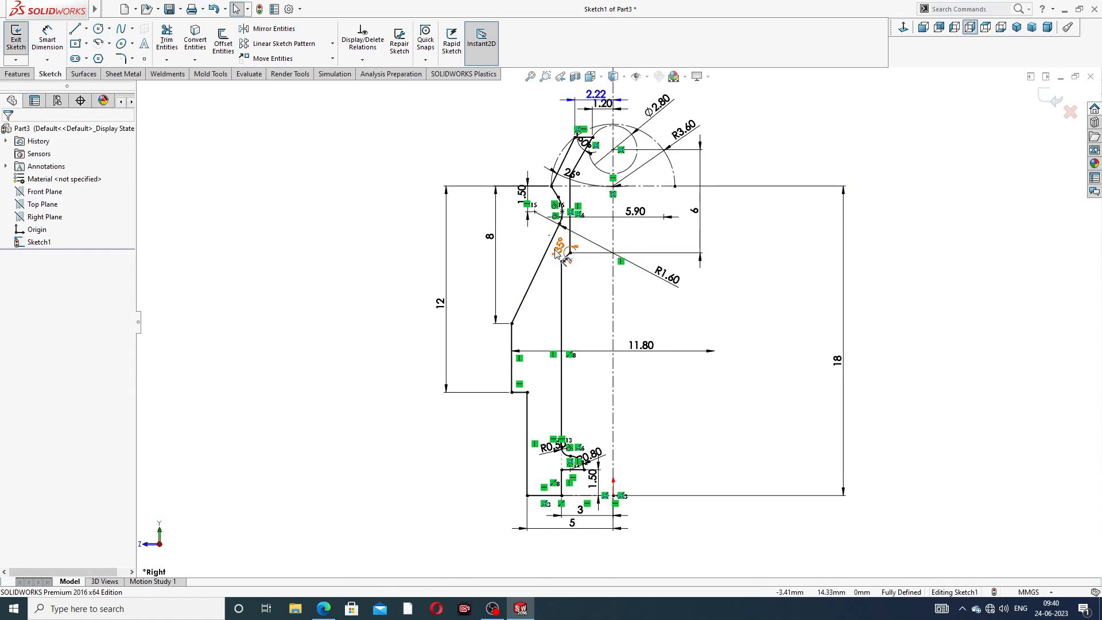
# Reposition the 135° angle, the 12, 8 and upper 1.50 mm heights, and the R3.60 and Ø2.80 dimensions for readability
pyautogui.moveTo(555, 252); pyautogui.dragTo(555, 258)
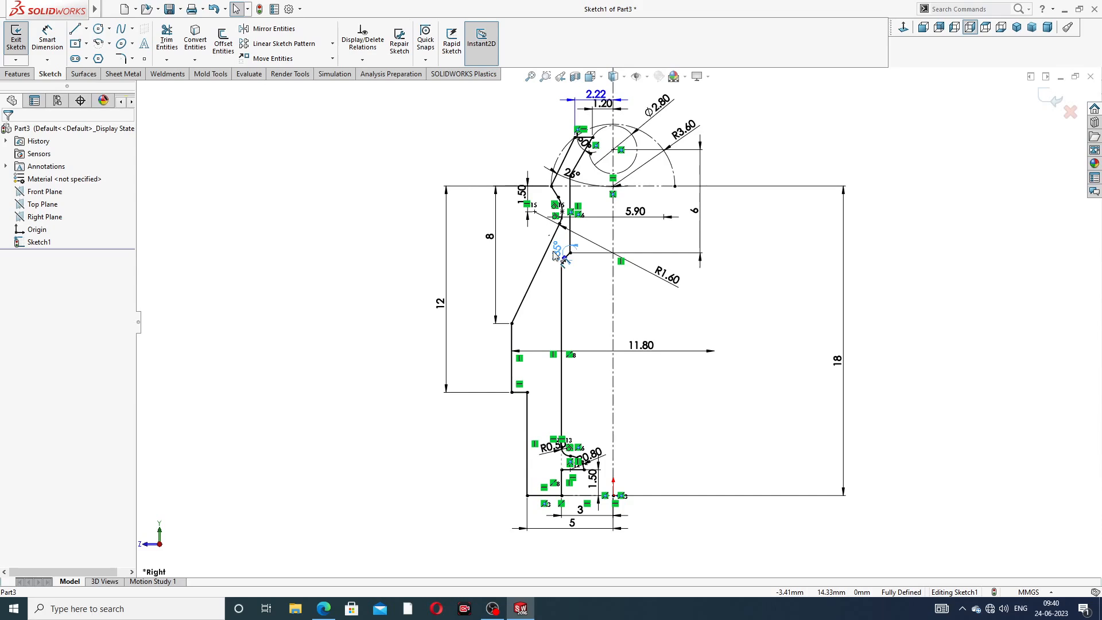
pyautogui.click(751, 250)
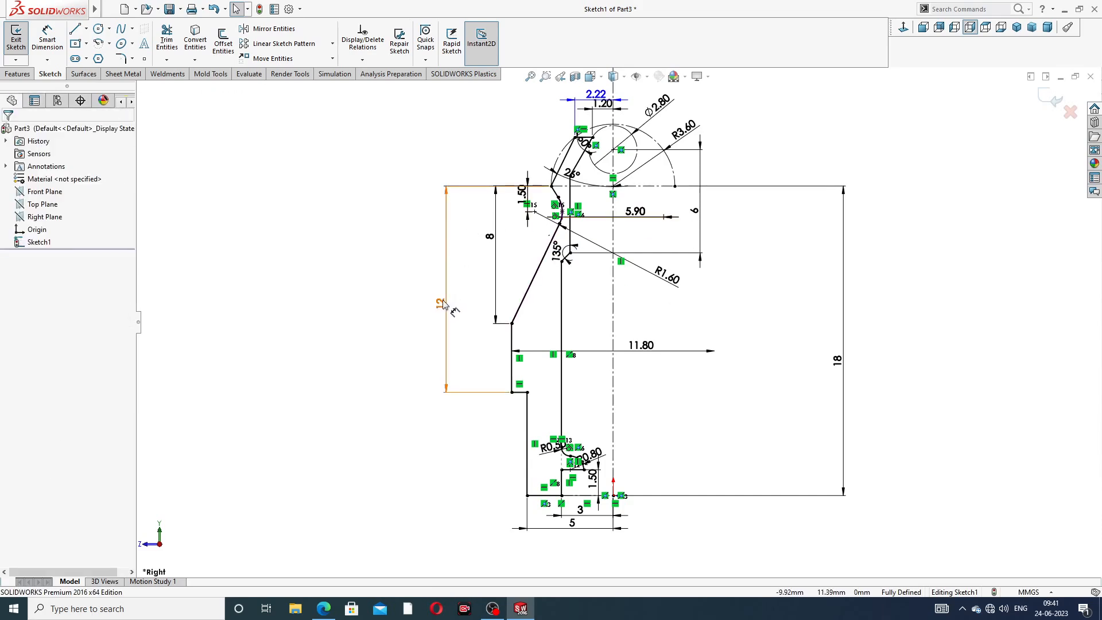
pyautogui.moveTo(443, 302); pyautogui.dragTo(427, 269)
pyautogui.moveTo(490, 236); pyautogui.dragTo(469, 238)
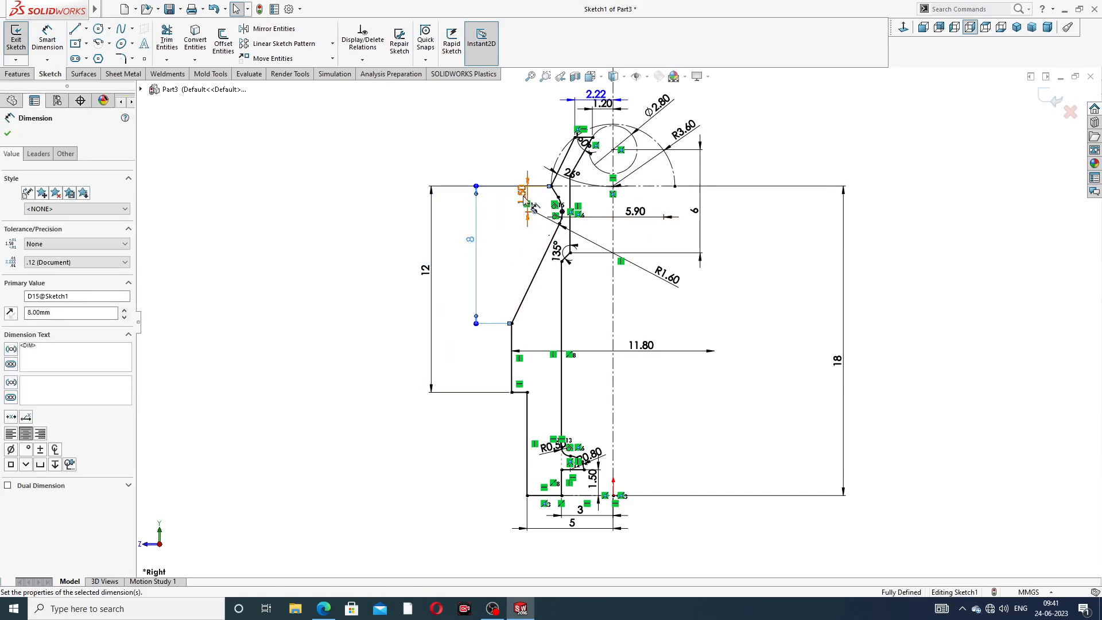
pyautogui.moveTo(524, 184); pyautogui.dragTo(509, 209)
pyautogui.click(726, 152)
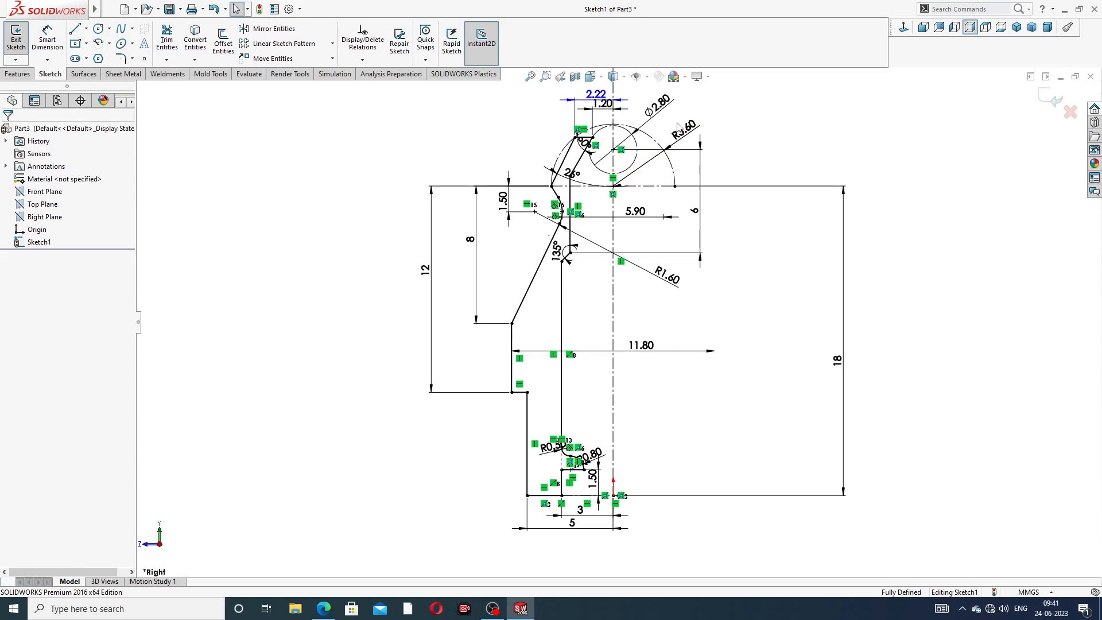
pyautogui.moveTo(695, 131)
pyautogui.mouseDown()
pyautogui.moveTo(716, 112)
pyautogui.moveTo(673, 96)
pyautogui.mouseUp()
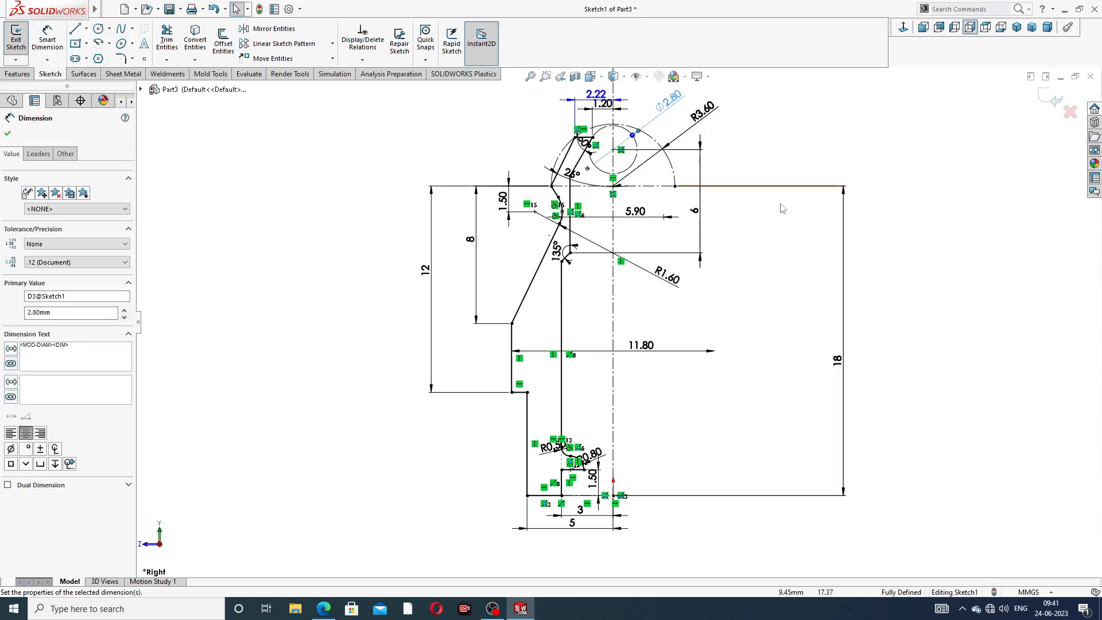
# Reposition the 18 mm height closer to the profile and space the 5 mm and 3 mm base dimensions further below it
pyautogui.moveTo(837, 359); pyautogui.dragTo(766, 341)
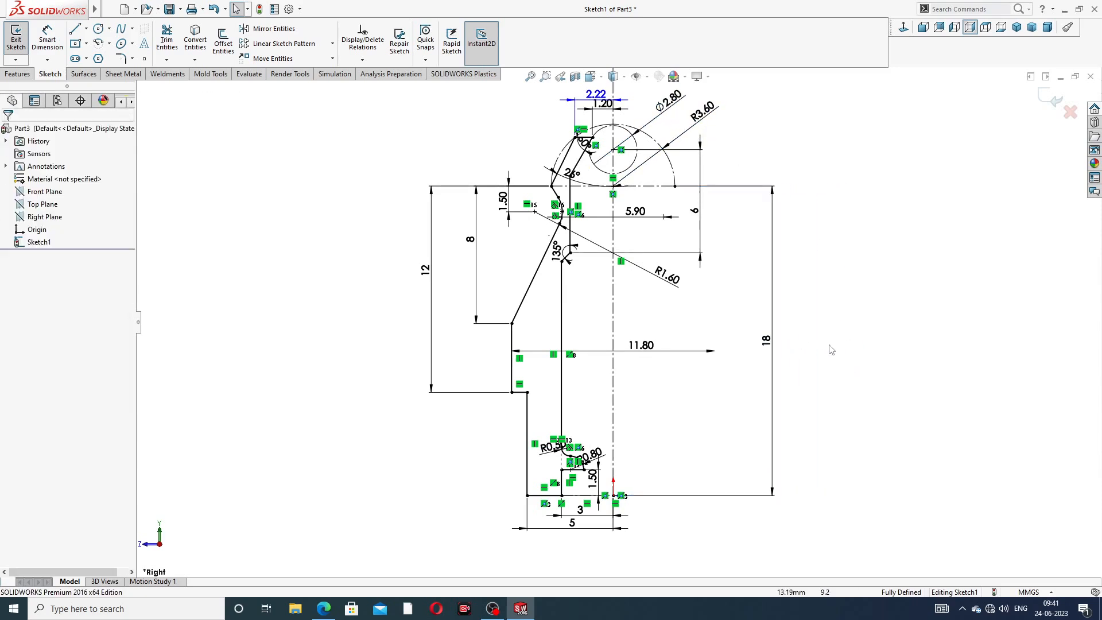
pyautogui.moveTo(572, 523); pyautogui.dragTo(573, 559)
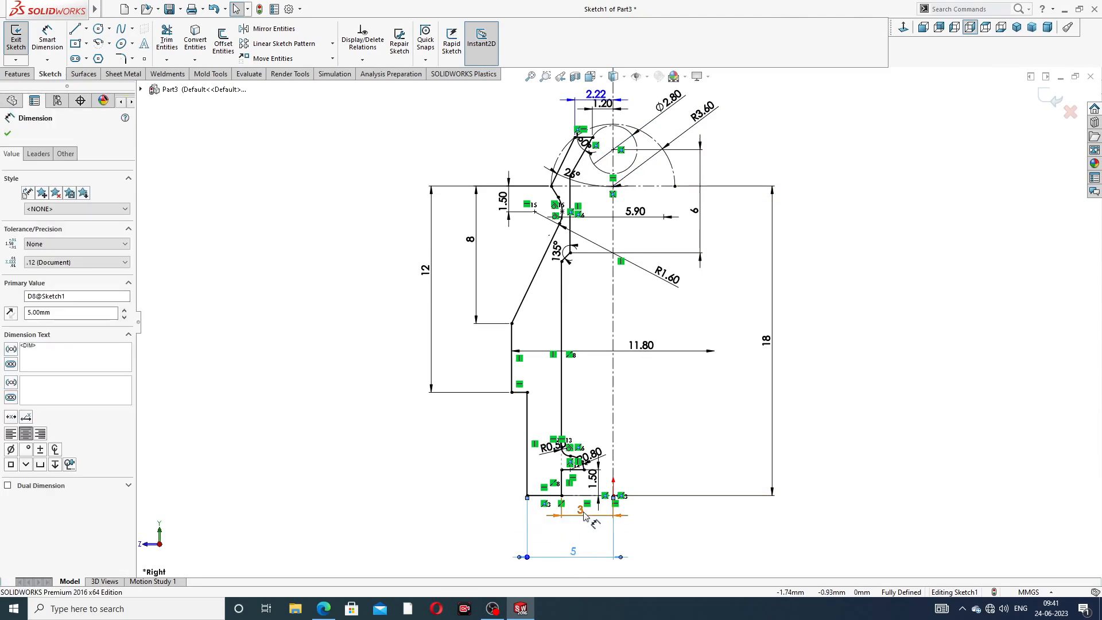
pyautogui.moveTo(580, 512); pyautogui.dragTo(580, 522)
pyautogui.click(669, 523)
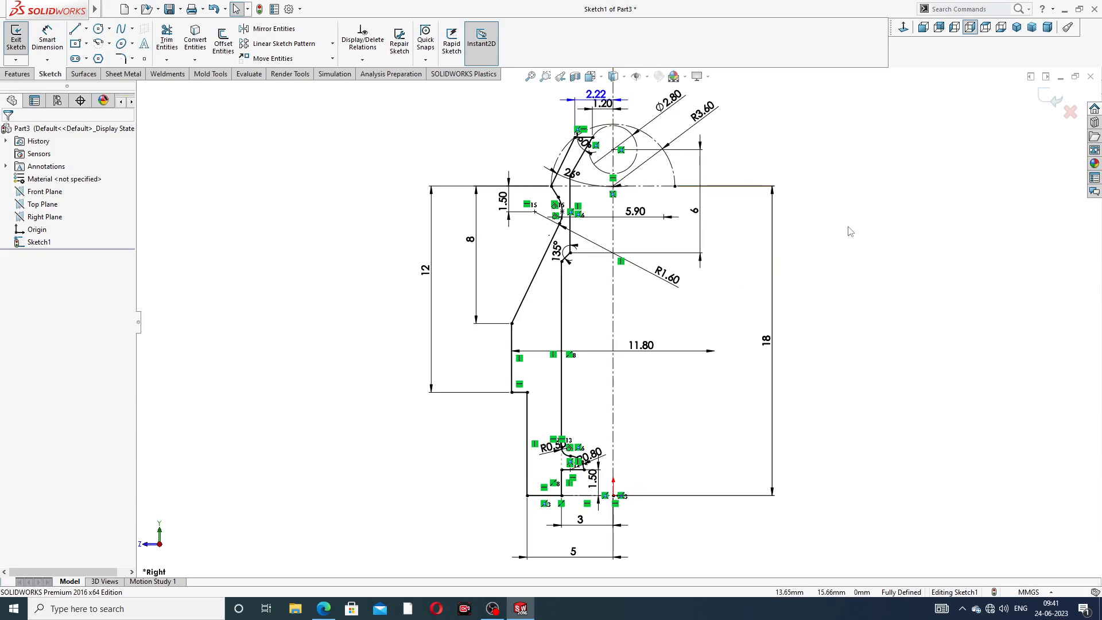
# Check the section view in the PDF drawing and revolve the half-section profile 360° about the vertical centreline
pyautogui.click(324, 608)
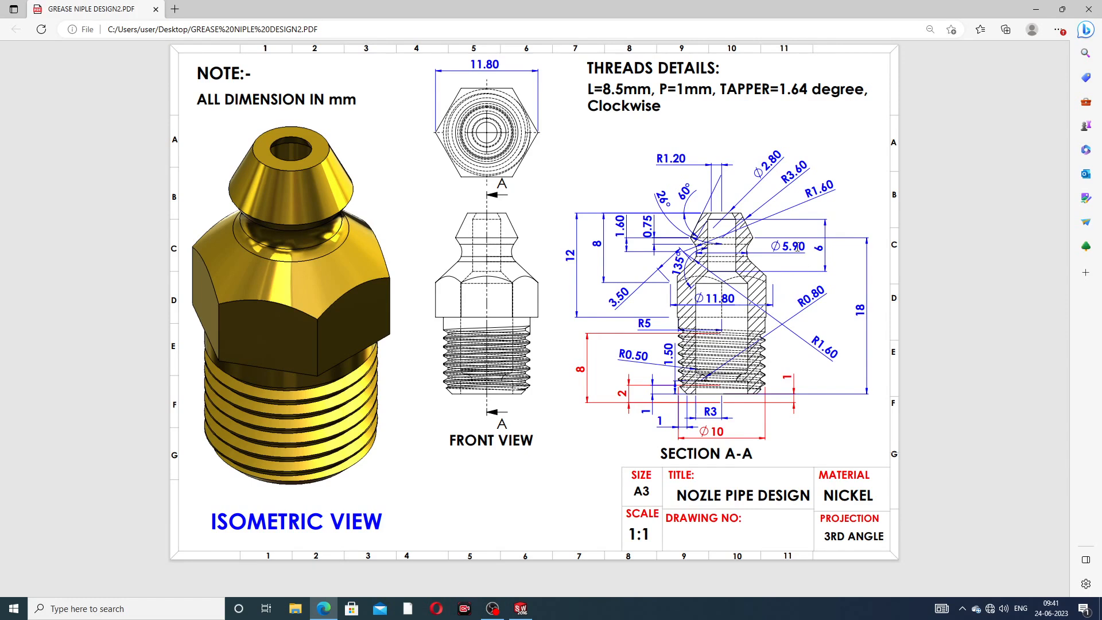
pyautogui.click(328, 609)
pyautogui.press('f')
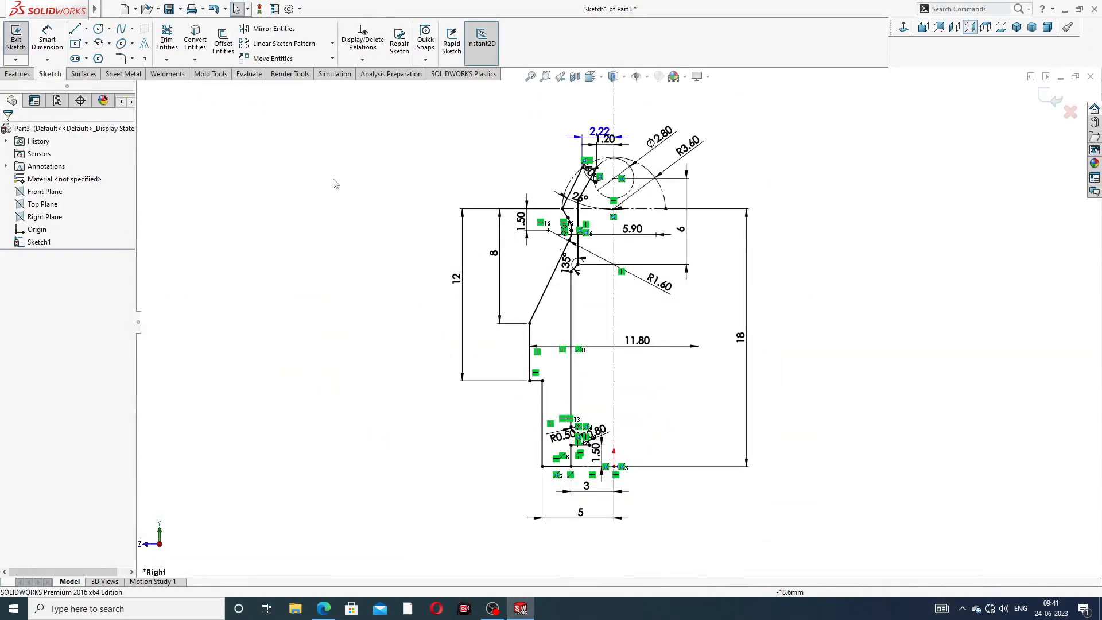
pyautogui.click(17, 74)
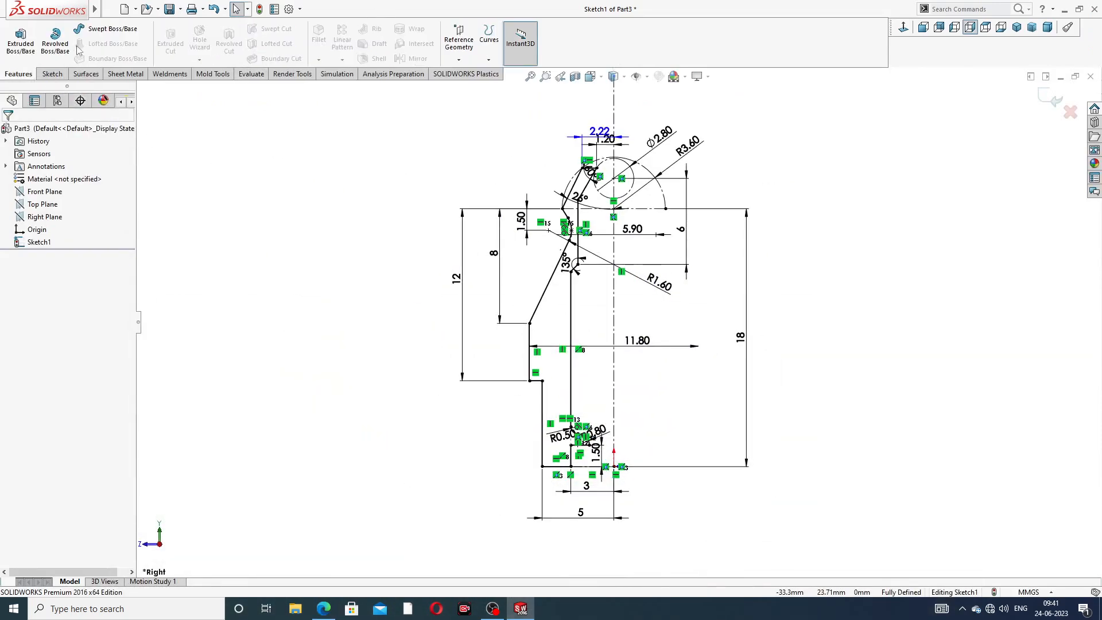
pyautogui.click(55, 41)
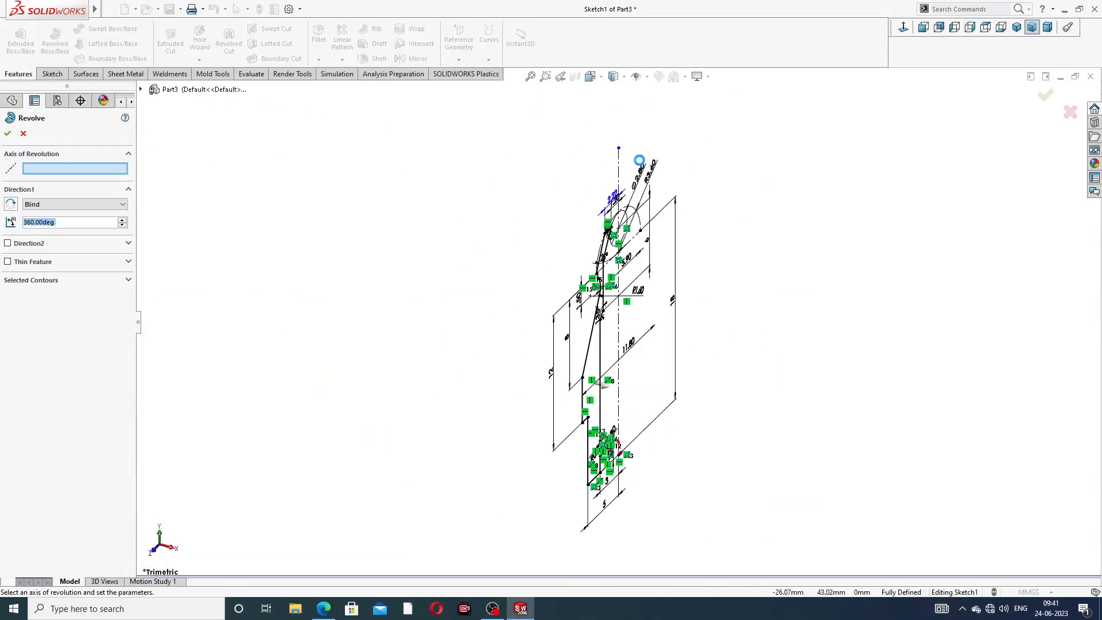
pyautogui.click(618, 322)
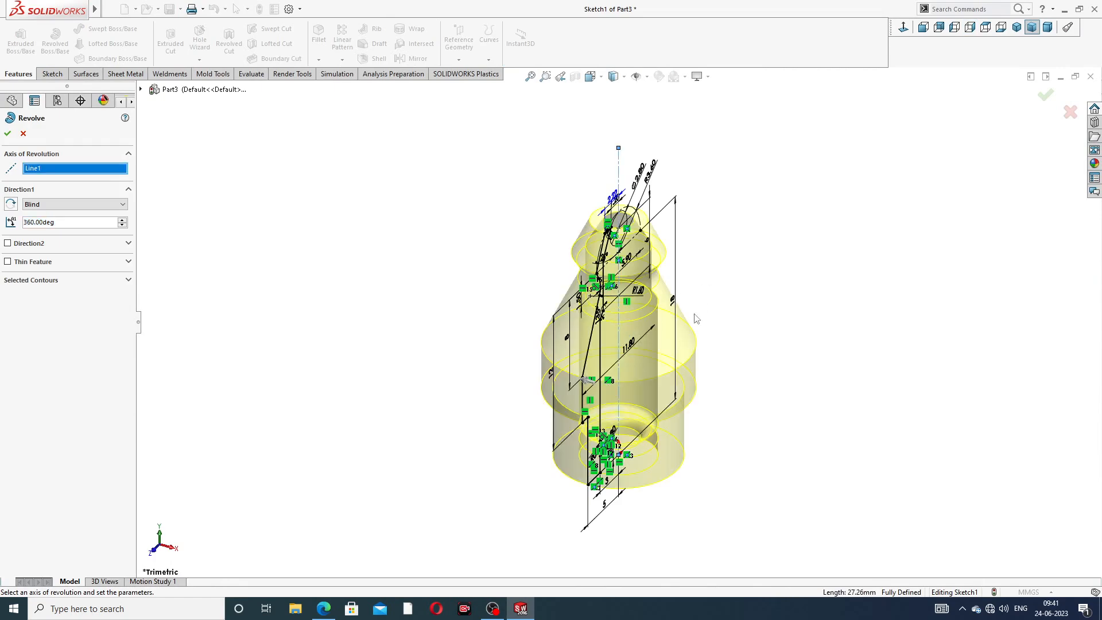
pyautogui.click(1048, 101)
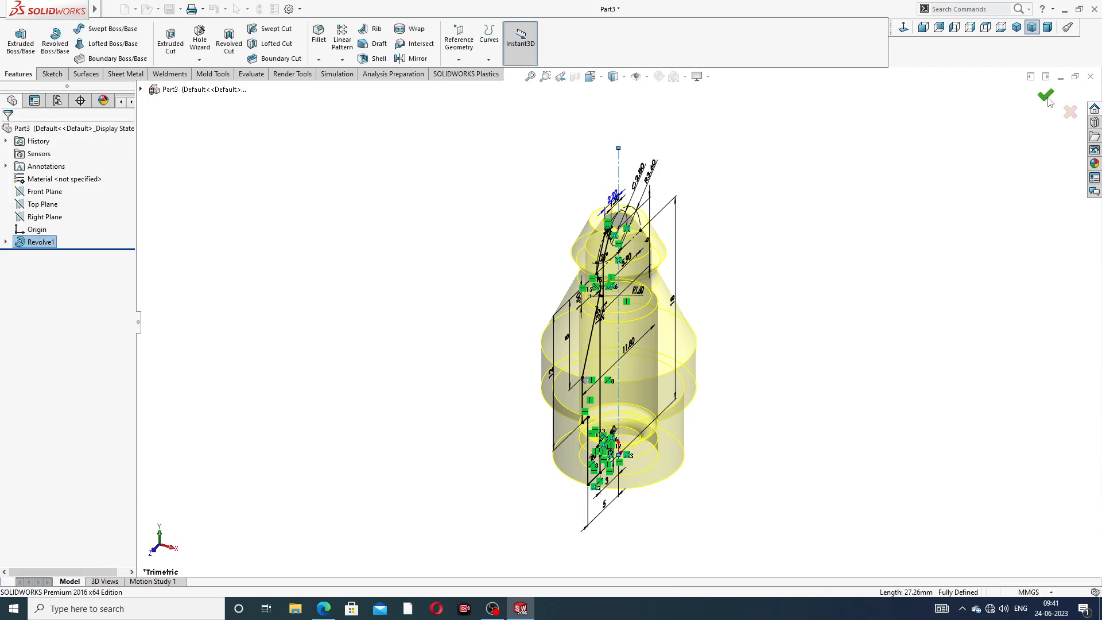
pyautogui.click(854, 241)
pyautogui.moveTo(812, 365)
pyautogui.mouseDown(button='middle')
pyautogui.moveTo(794, 204)
pyautogui.moveTo(818, 264)
pyautogui.moveTo(792, 266)
pyautogui.moveTo(812, 274)
pyautogui.mouseUp(button='middle')
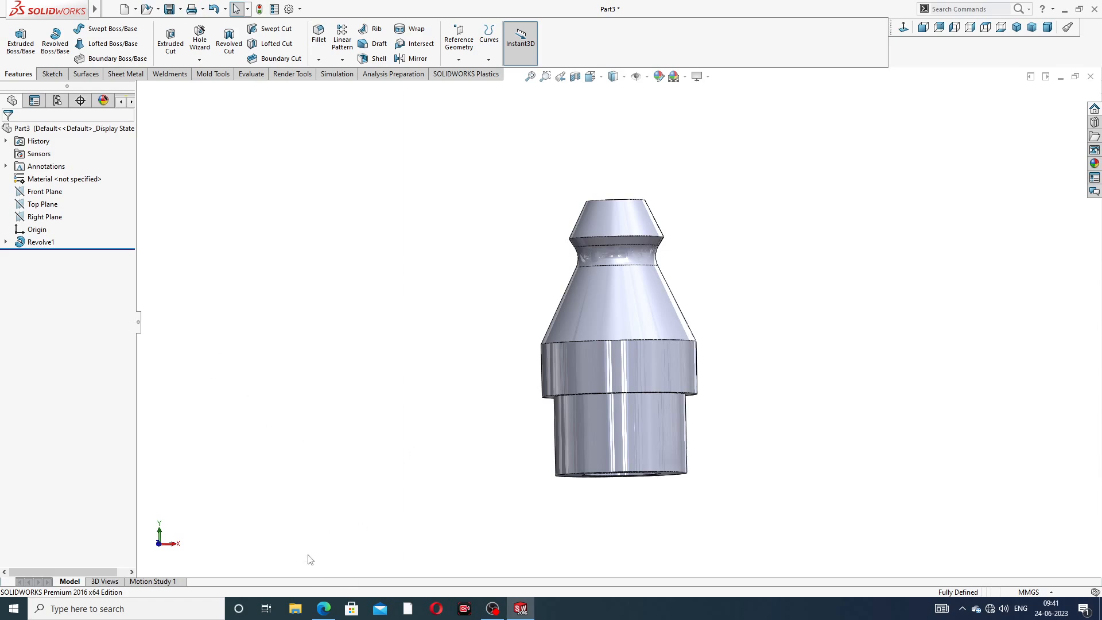
# Delete the revolve feature while keeping its profile sketch
pyautogui.click(40, 244)
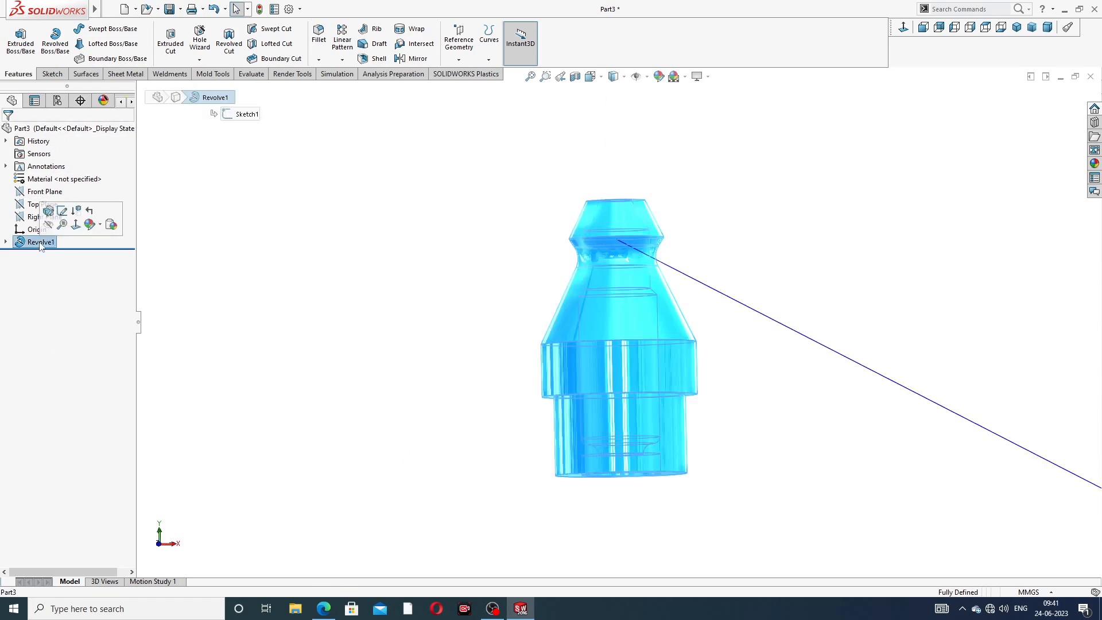
pyautogui.rightClick(40, 243)
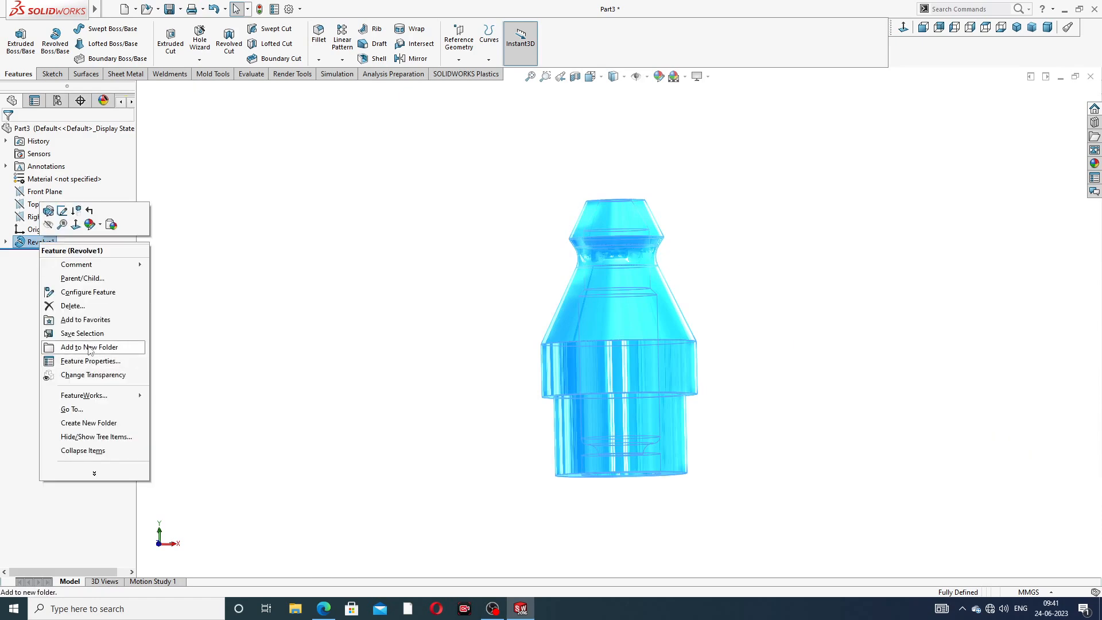
pyautogui.click(74, 305)
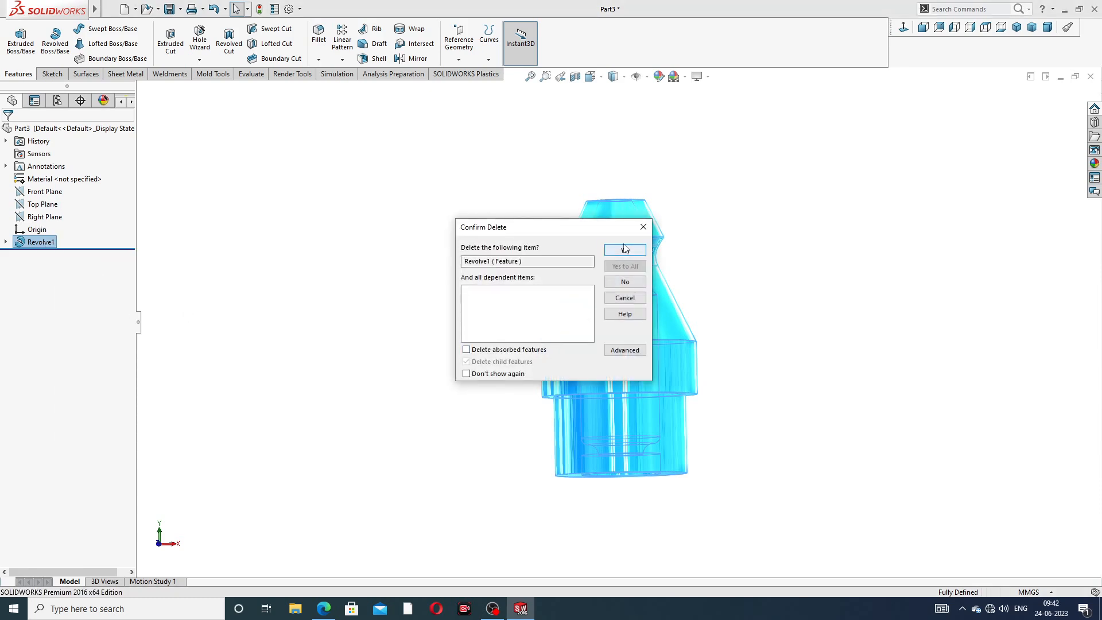
pyautogui.click(625, 249)
# Reopen the profile sketch for editing and orient the view normal to its plane
pyautogui.moveTo(781, 251); pyautogui.dragTo(717, 247, button='middle')
pyautogui.click(903, 26)
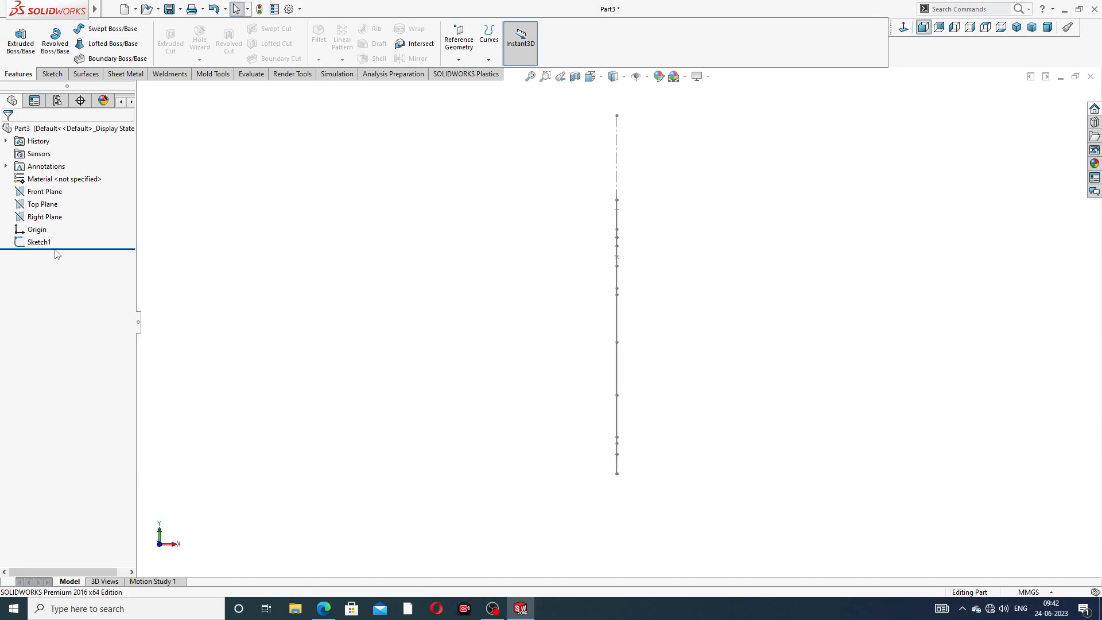
pyautogui.click(34, 242)
pyautogui.click(47, 216)
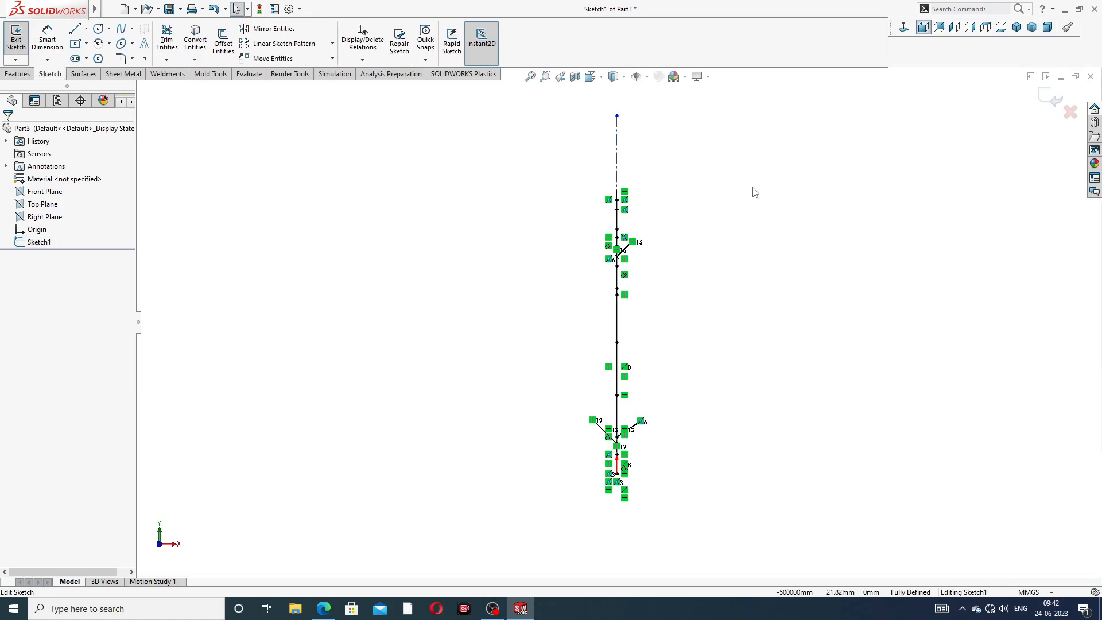
pyautogui.click(905, 28)
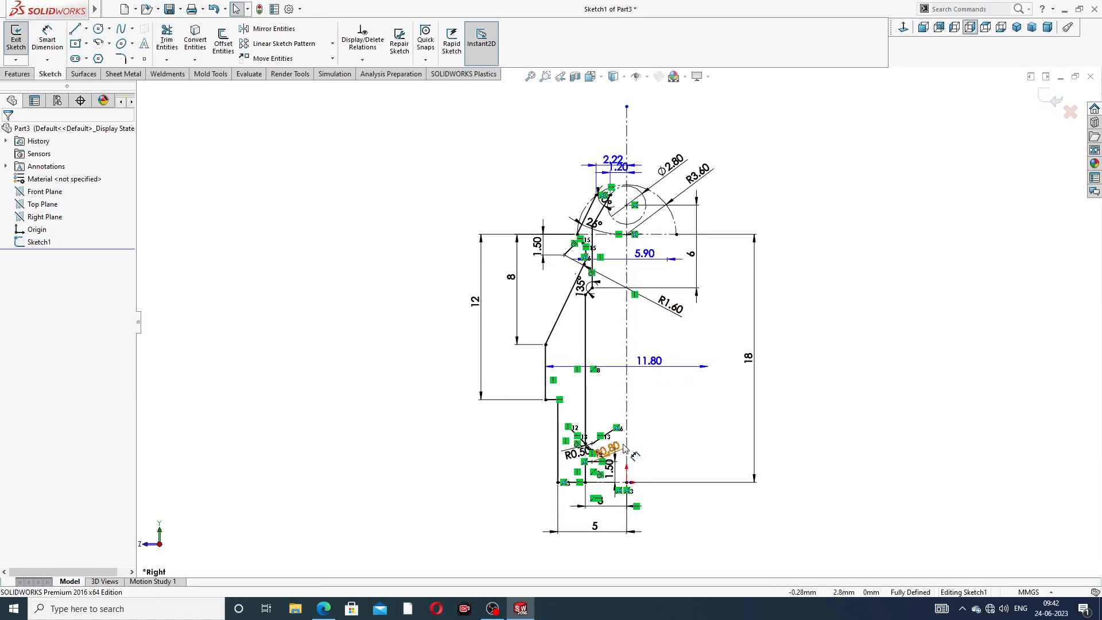
# Compare the profile's base, hexagon and neck dimensions with section A-A in the PDF drawing
pyautogui.scroll(-3, 635, 453)
pyautogui.scroll(2, 615, 323)
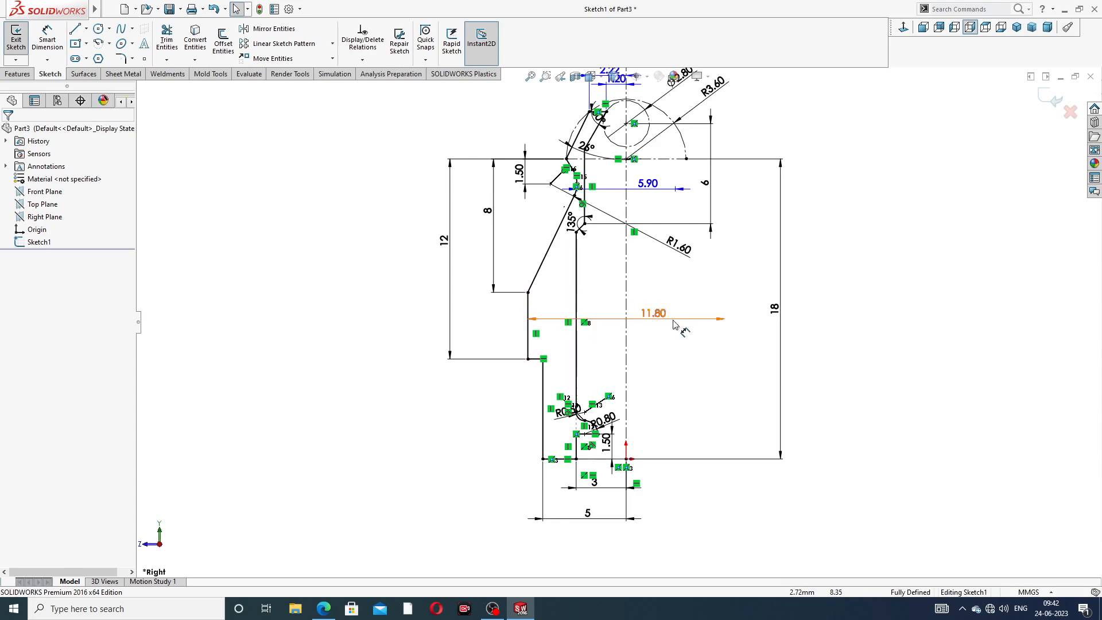
pyautogui.scroll(3, 659, 353)
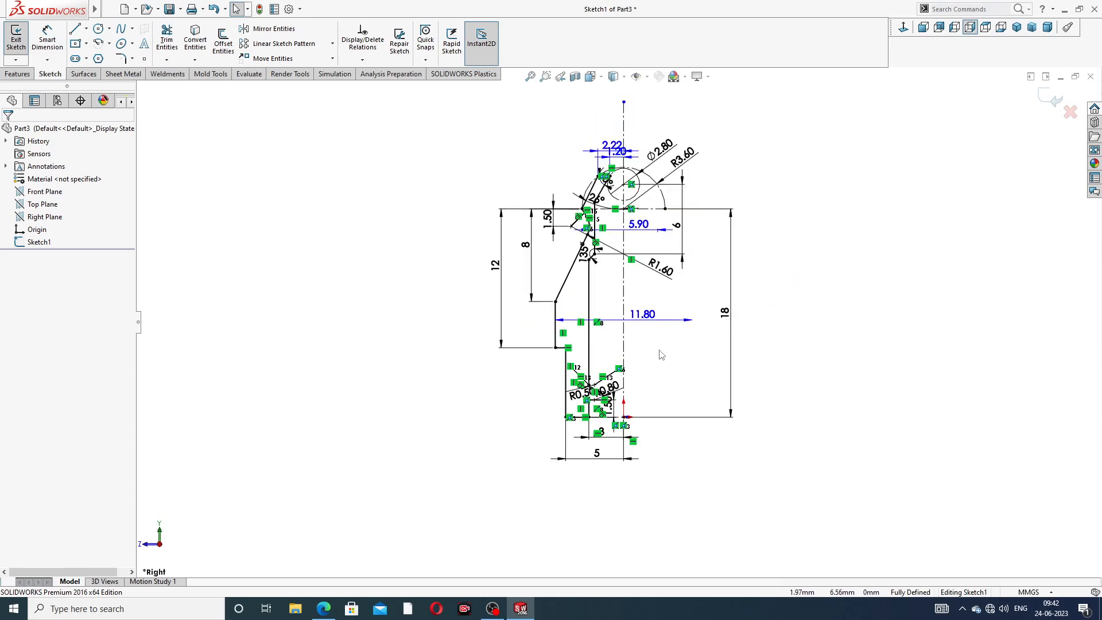
pyautogui.scroll(-3, 630, 441)
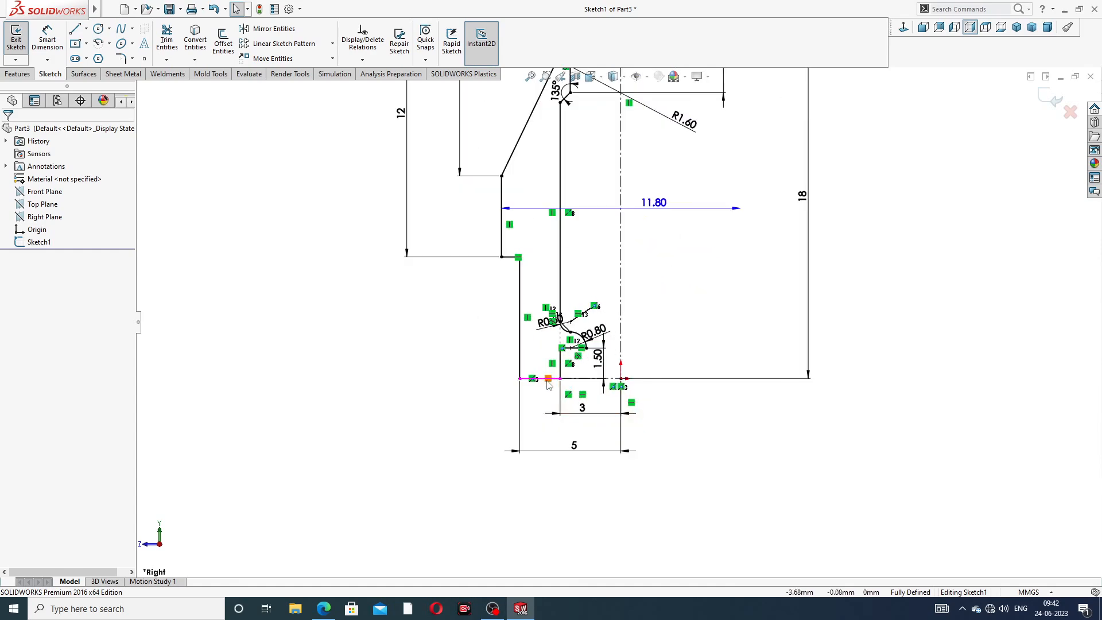
pyautogui.click(325, 610)
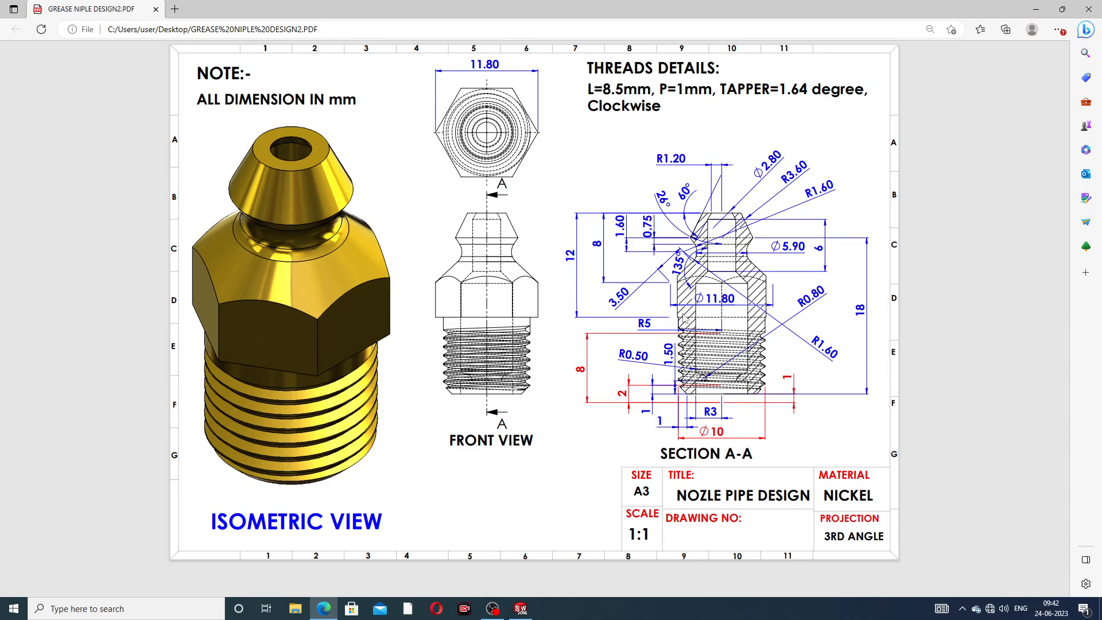
pyautogui.click(336, 608)
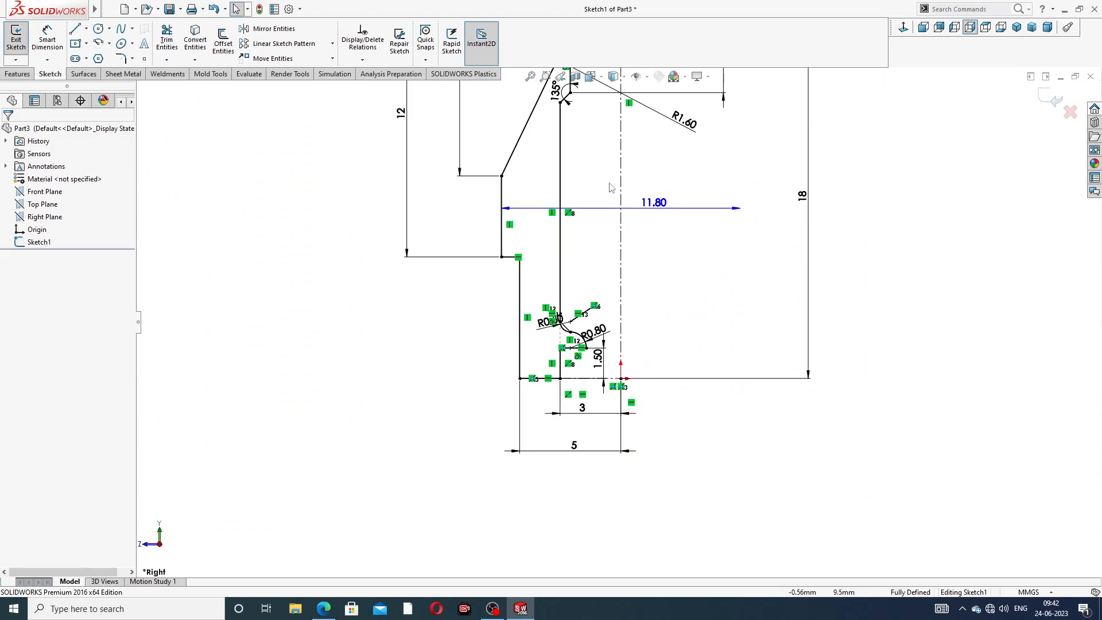
pyautogui.scroll(5, 610, 187)
pyautogui.scroll(-4, 608, 242)
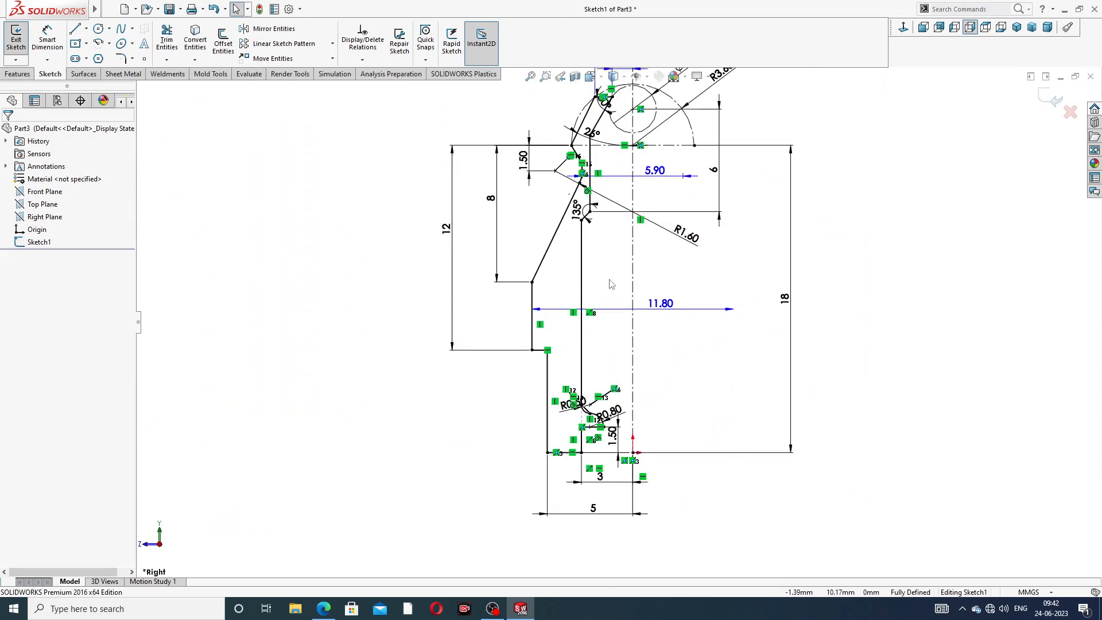
pyautogui.scroll(-1, 611, 284)
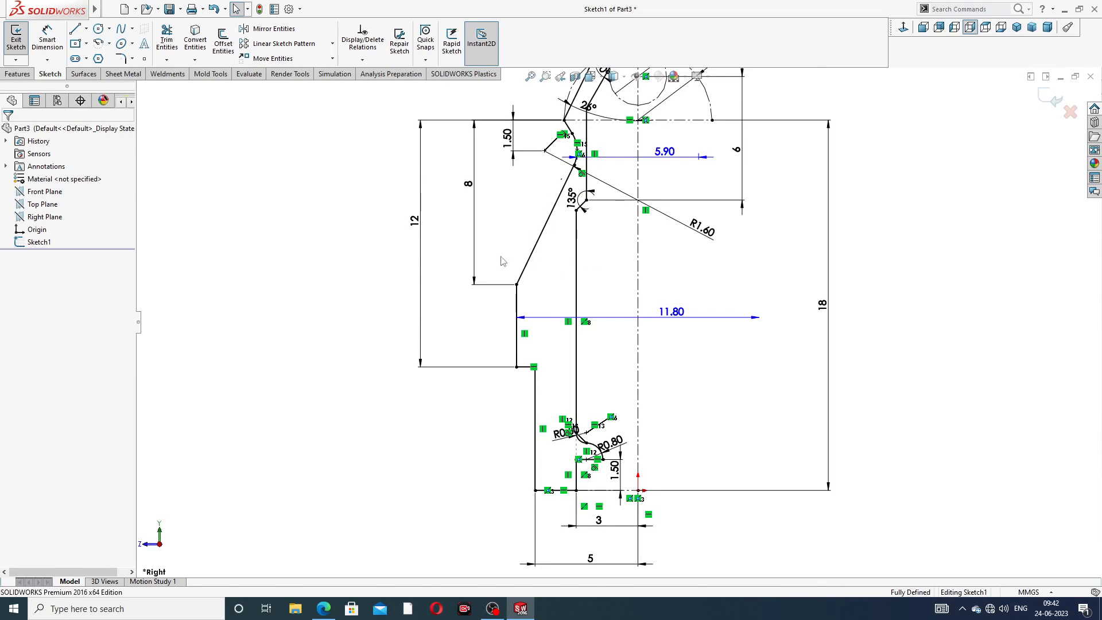
pyautogui.scroll(1, 574, 207)
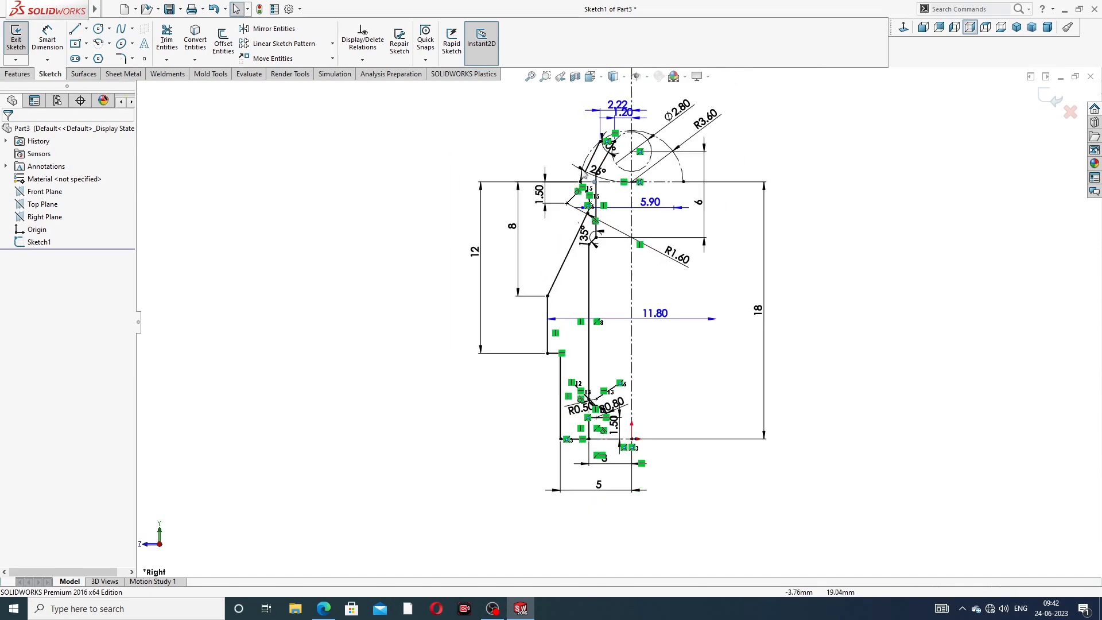
pyautogui.scroll(-1, 594, 229)
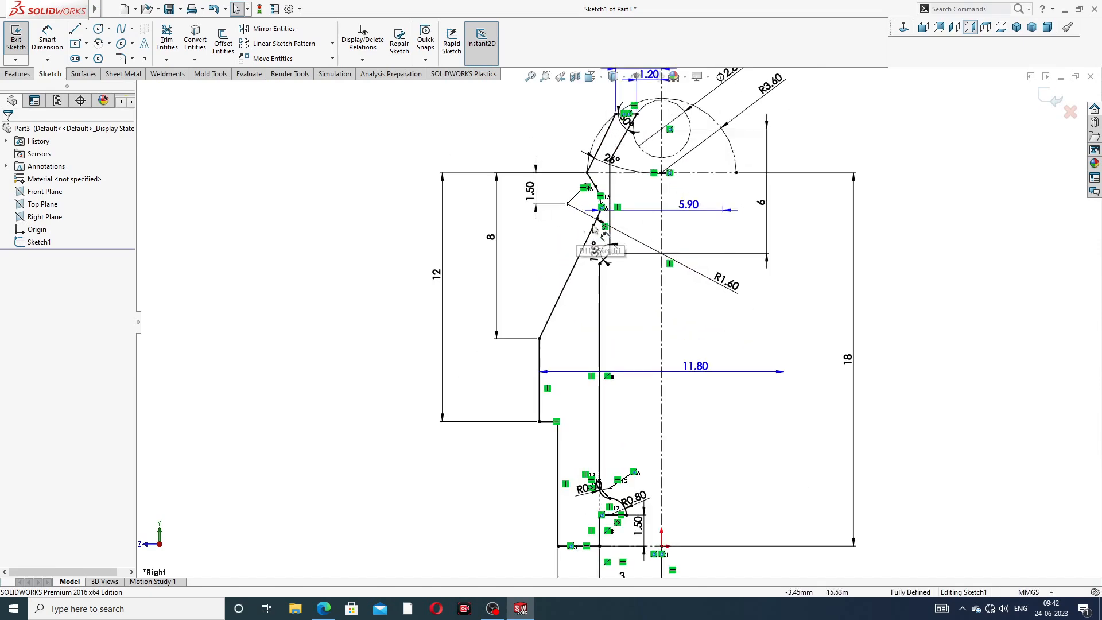
# Set the 12 mm height to the hexagon's underside to 10 mm and the 8 mm height to its upper edge to 7 mm
pyautogui.doubleClick(438, 277)
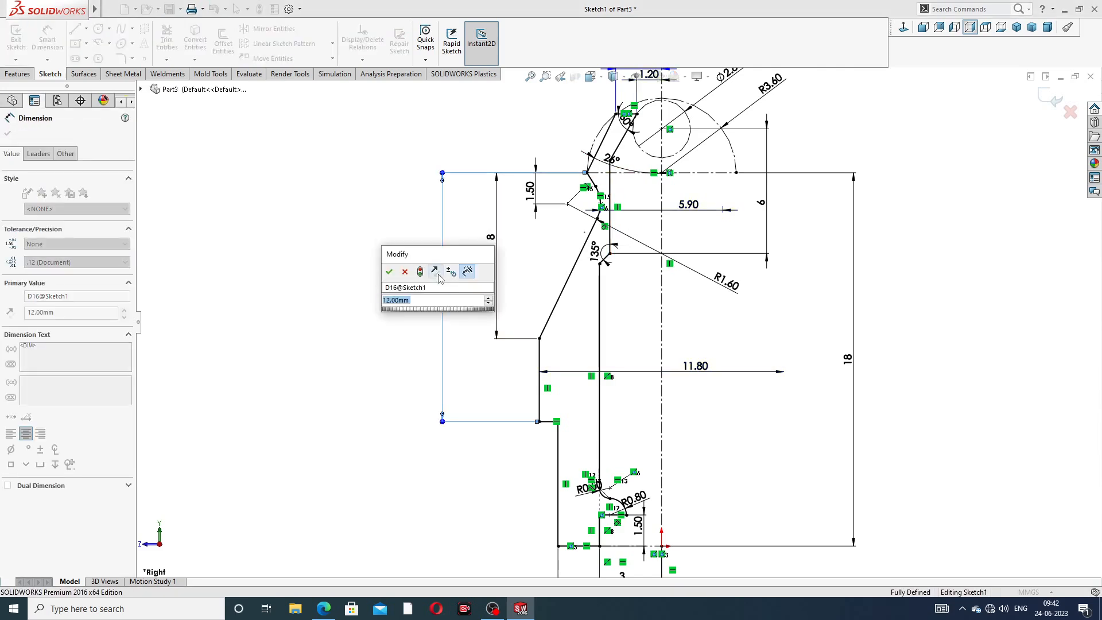
pyautogui.write('10')
pyautogui.press('Return')
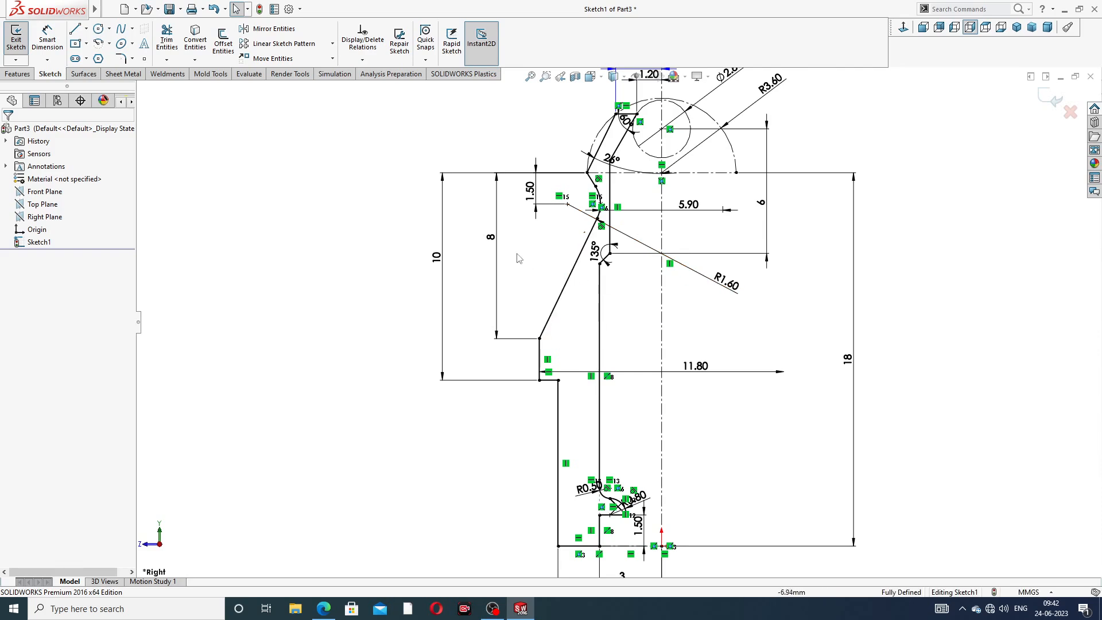
pyautogui.doubleClick(489, 240)
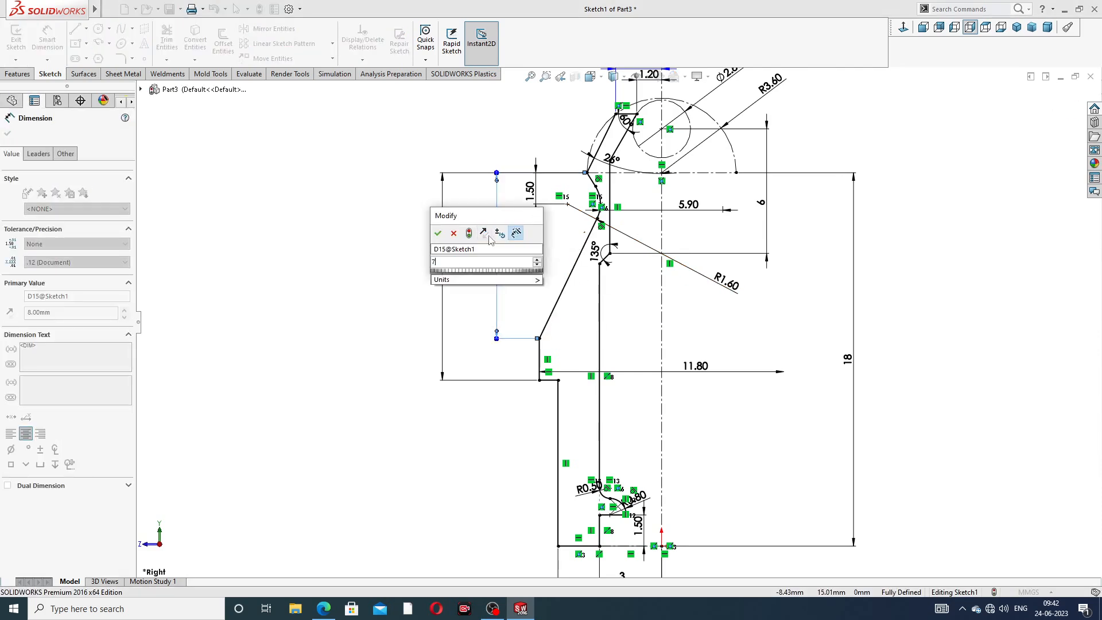
pyautogui.press('Return')
pyautogui.click(936, 260)
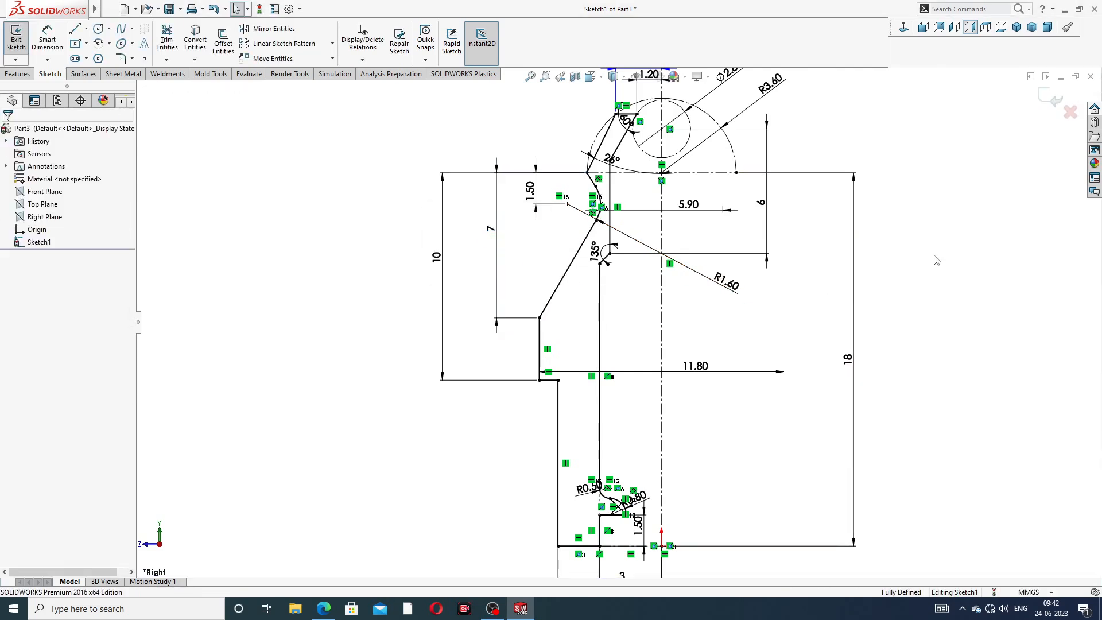
# Try to set the neck arc centre's vertical offset to 0.75 mm, and undo the recent height changes
pyautogui.doubleClick(529, 191)
pyautogui.write('.7')
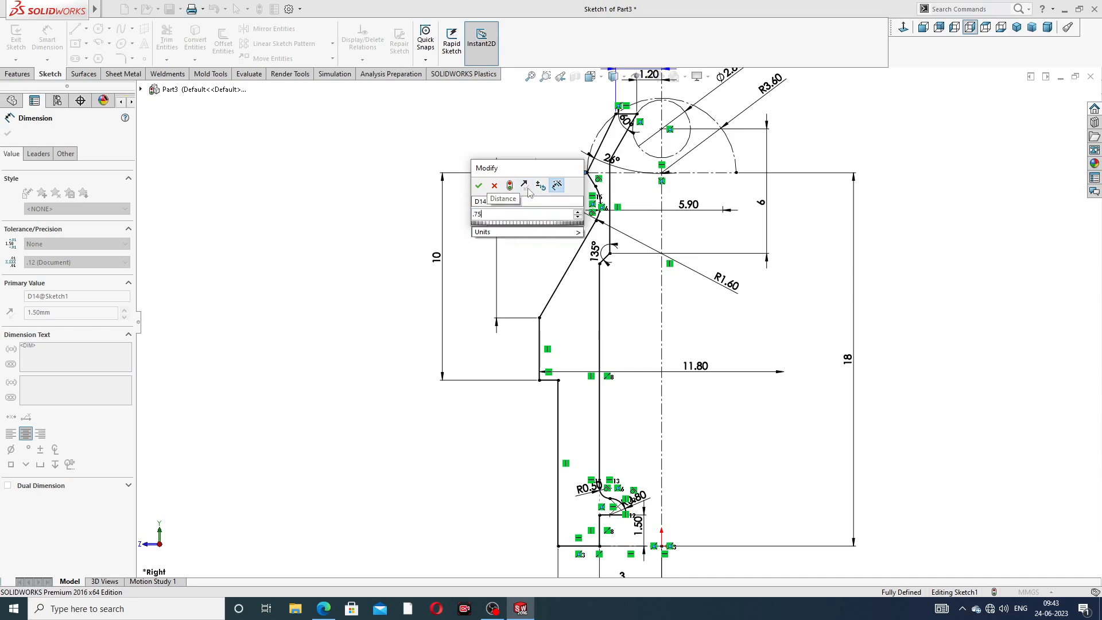
pyautogui.write('5')
pyautogui.press('Return')
pyautogui.click(636, 250)
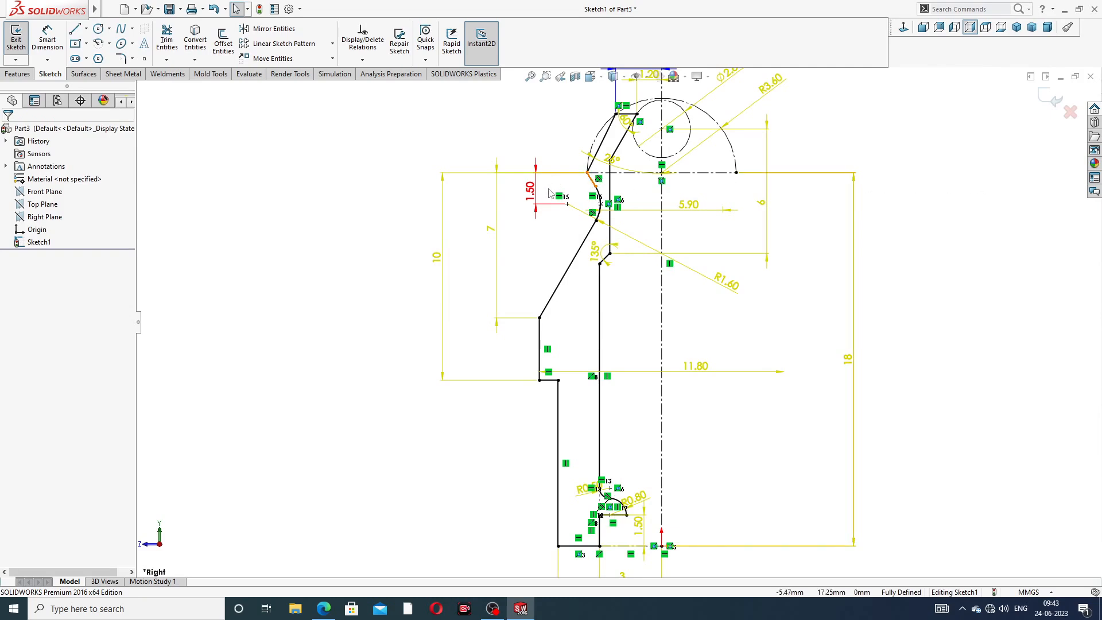
pyautogui.hotkey('ctrl', 'z')
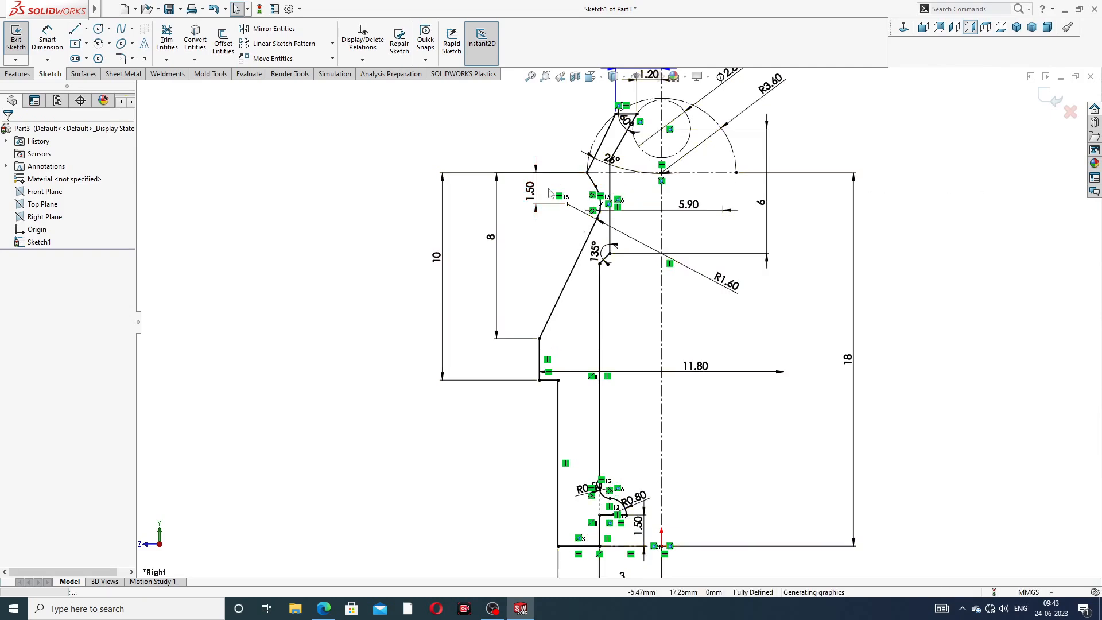
# Set the profile's 12 mm height to the hexagon's underside to 10 mm and the 8 mm height to its upper edge to 7 mm
pyautogui.doubleClick(437, 275)
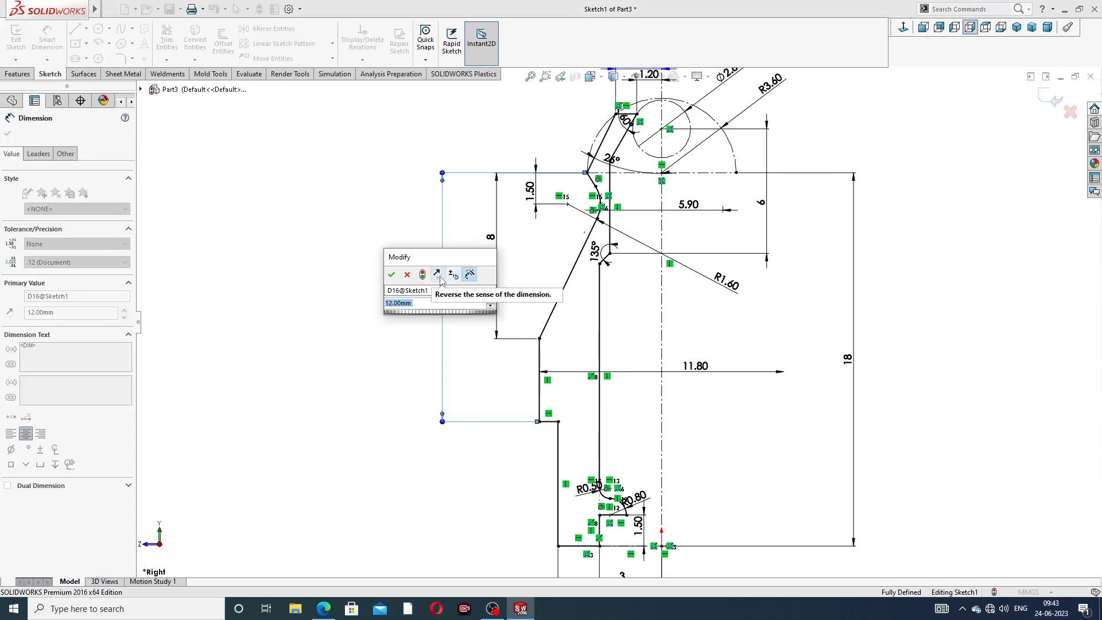
pyautogui.write('10')
pyautogui.press('Return')
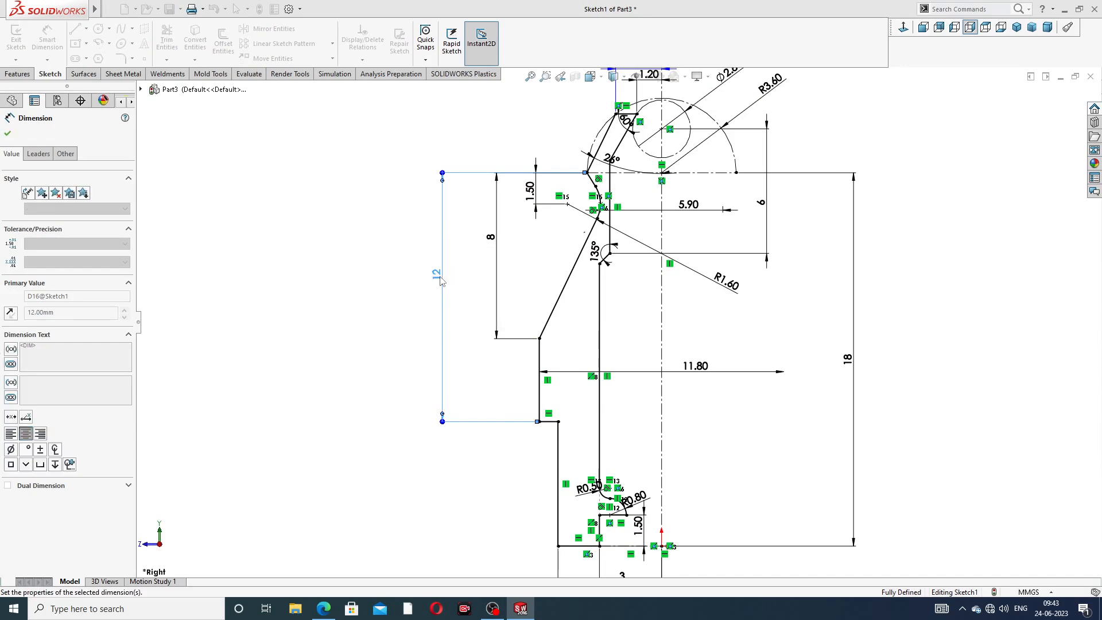
pyautogui.doubleClick(495, 248)
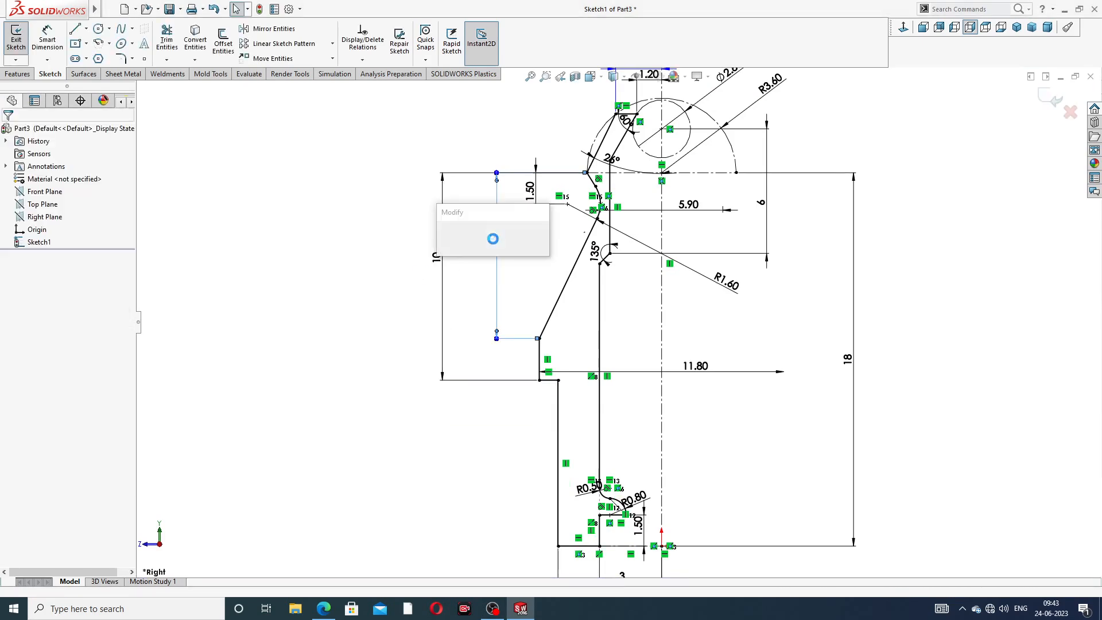
pyautogui.write('7')
pyautogui.press('Return')
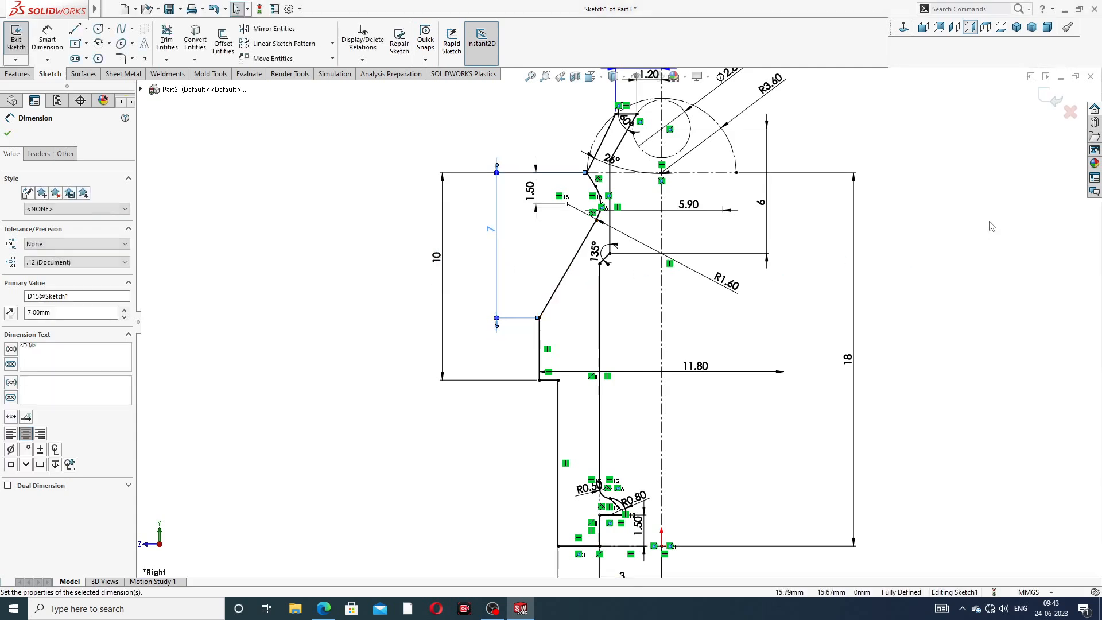
pyautogui.click(979, 221)
pyautogui.press('f')
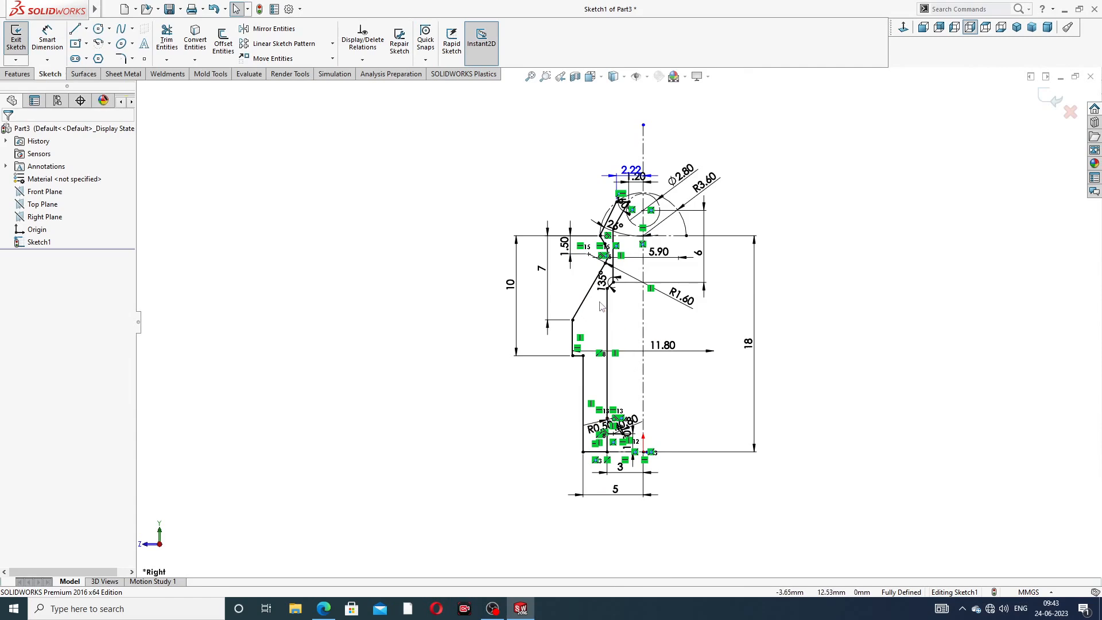
# Finish the profile sketch and revolve it 360 degrees about the vertical centreline
pyautogui.scroll(-5, 600, 279)
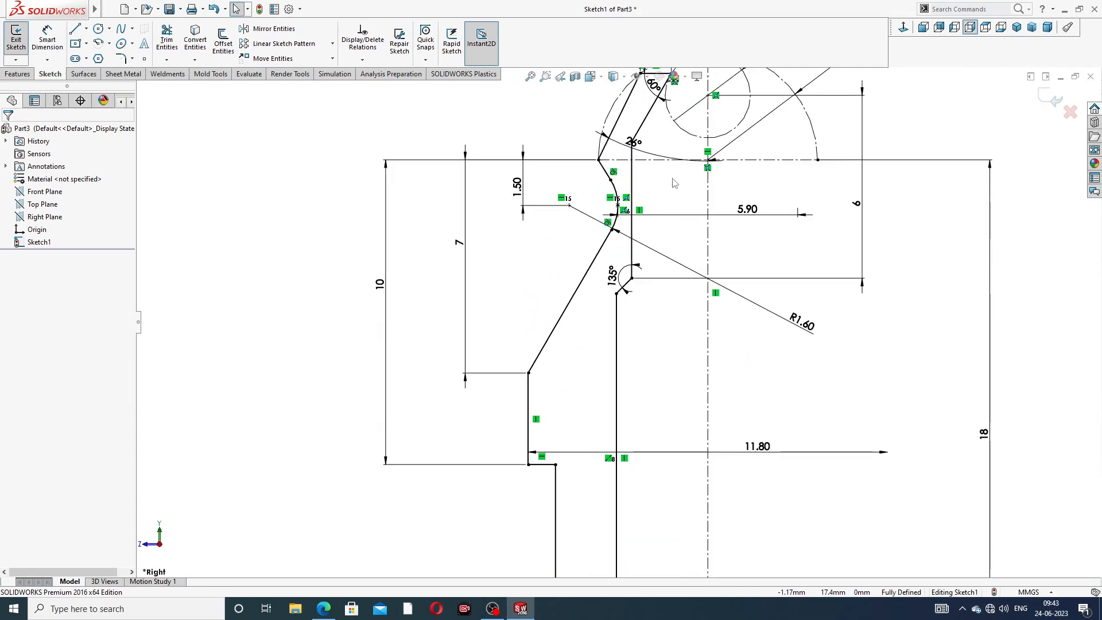
pyautogui.press('f')
pyautogui.scroll(-3, 654, 199)
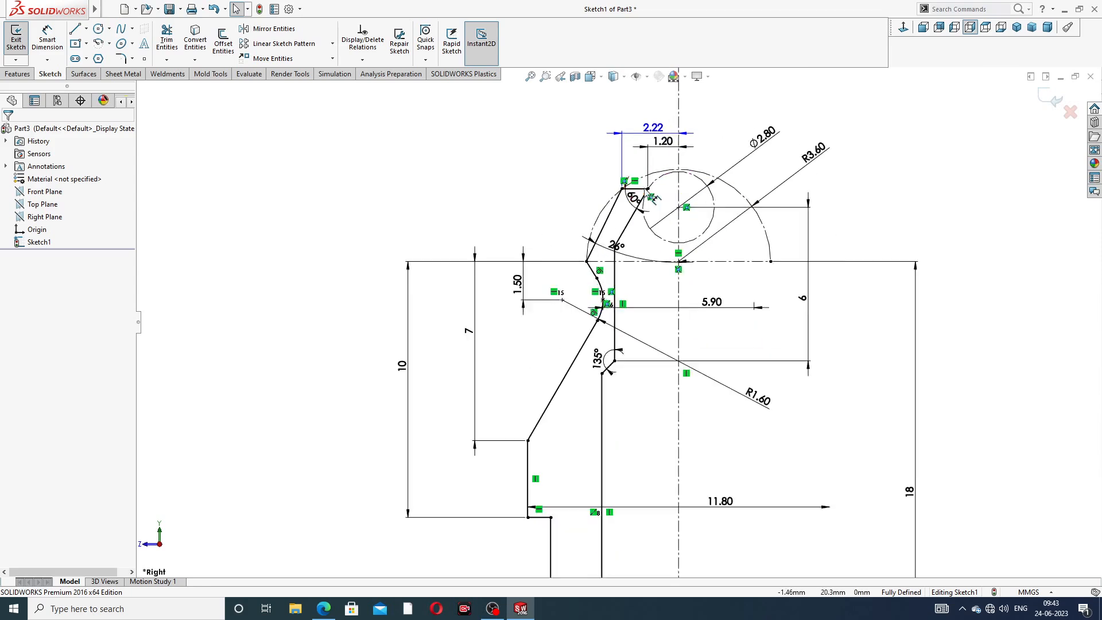
pyautogui.scroll(-1, 652, 198)
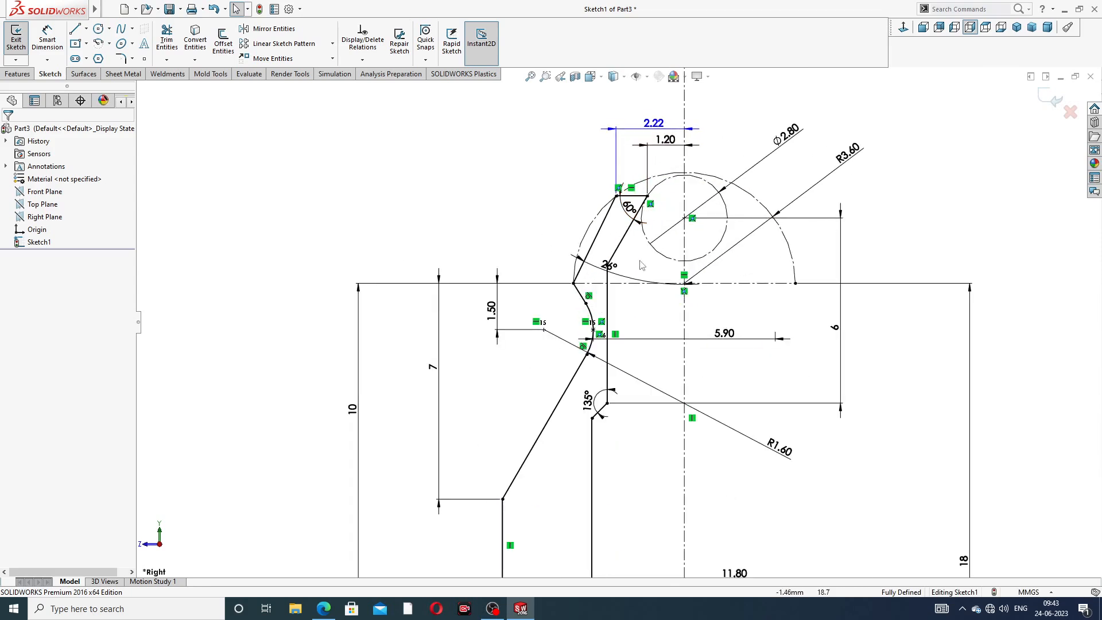
pyautogui.scroll(-1, 642, 265)
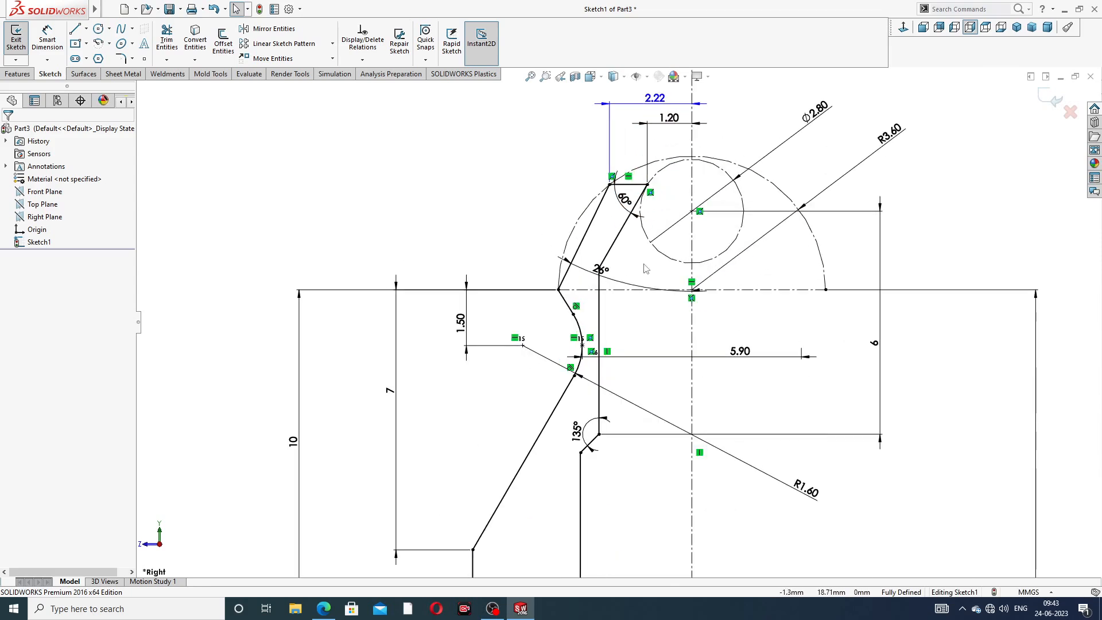
pyautogui.click(1045, 102)
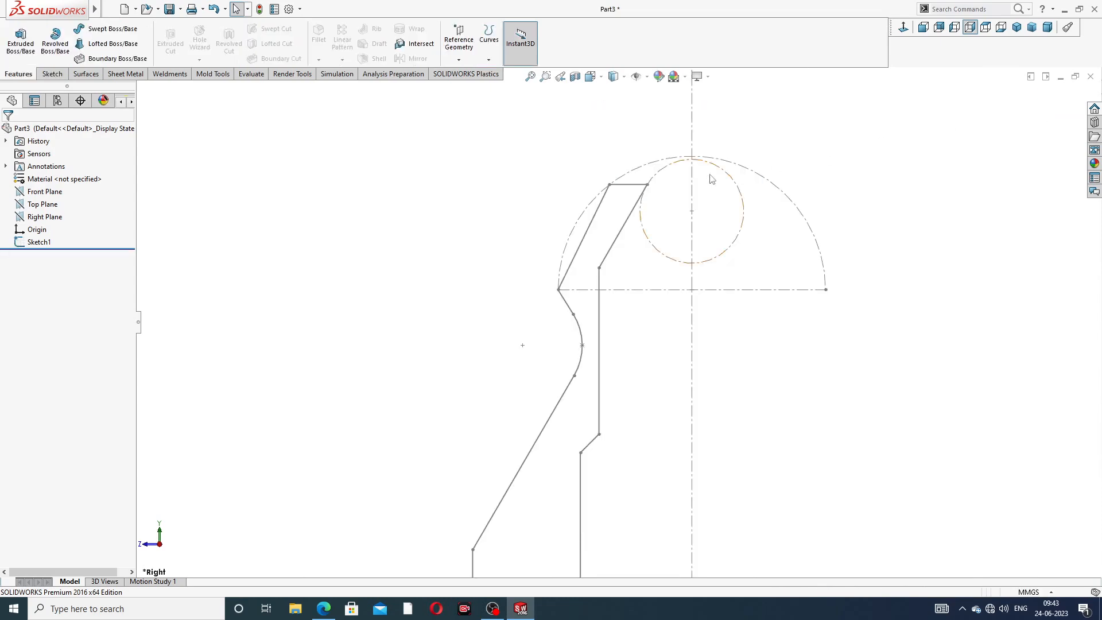
pyautogui.click(55, 40)
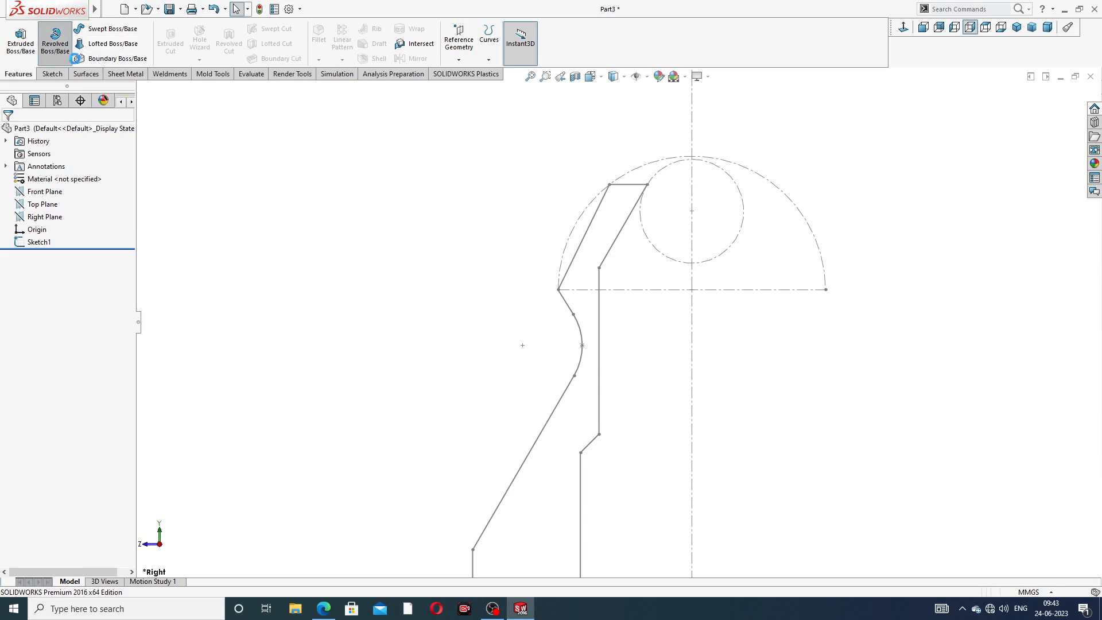
pyautogui.click(693, 312)
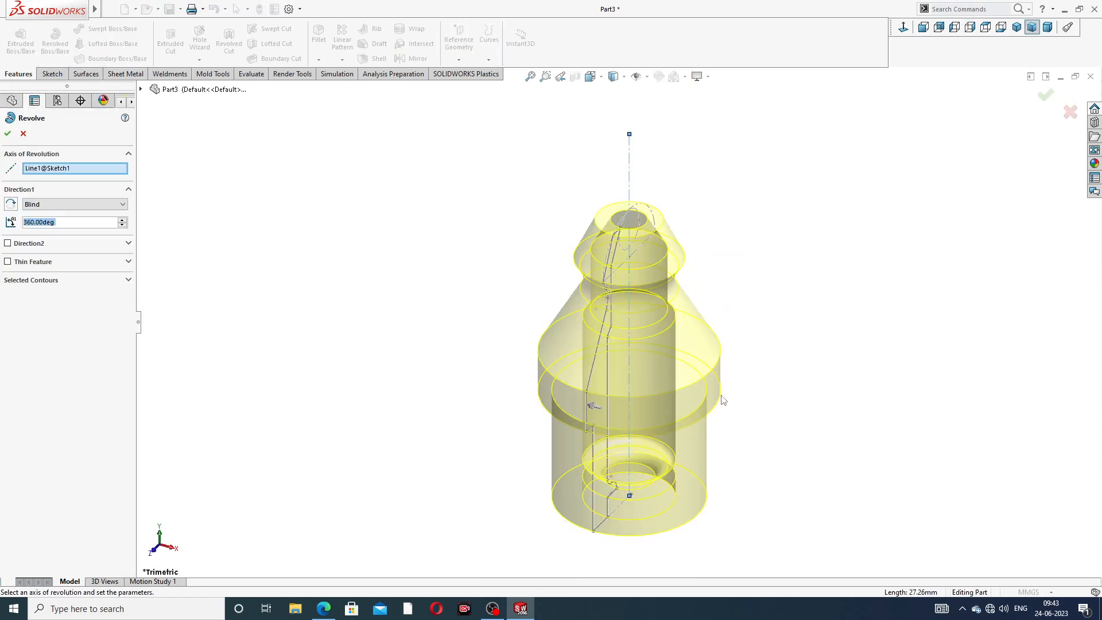
pyautogui.moveTo(722, 400); pyautogui.dragTo(870, 253, button='middle')
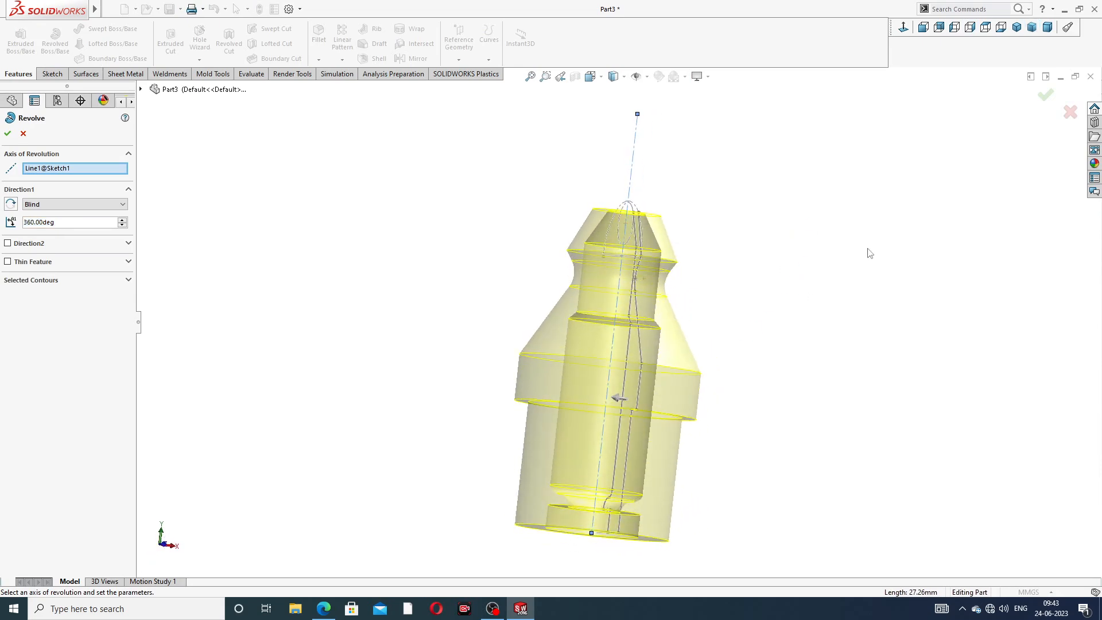
pyautogui.click(1046, 99)
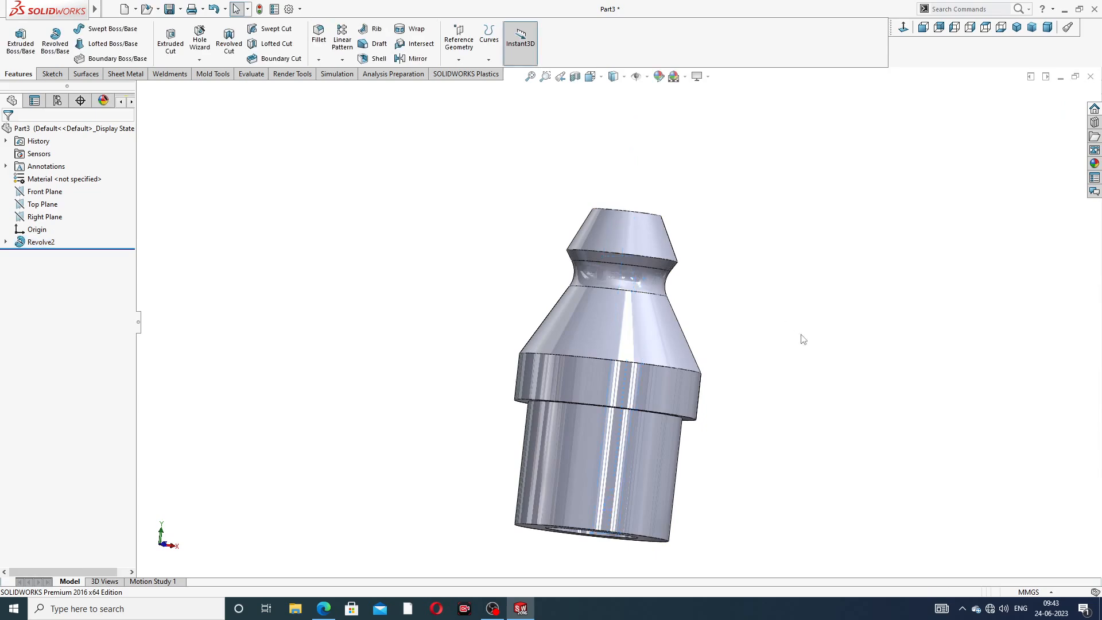
# Start a sketch on the collar's ring-shaped underside and orient the view normal to it
pyautogui.moveTo(803, 339); pyautogui.dragTo(664, 411, button='middle')
pyautogui.scroll(3, 720, 384)
pyautogui.moveTo(721, 384); pyautogui.dragTo(713, 235, button='middle')
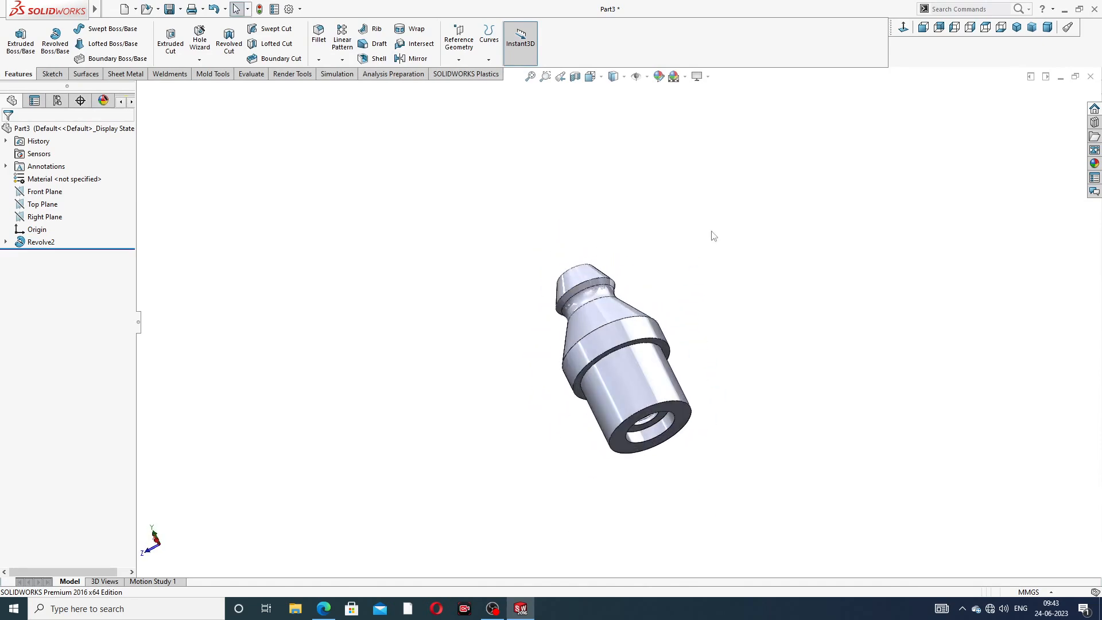
pyautogui.moveTo(705, 338); pyautogui.dragTo(698, 190, button='middle')
pyautogui.scroll(-4, 607, 371)
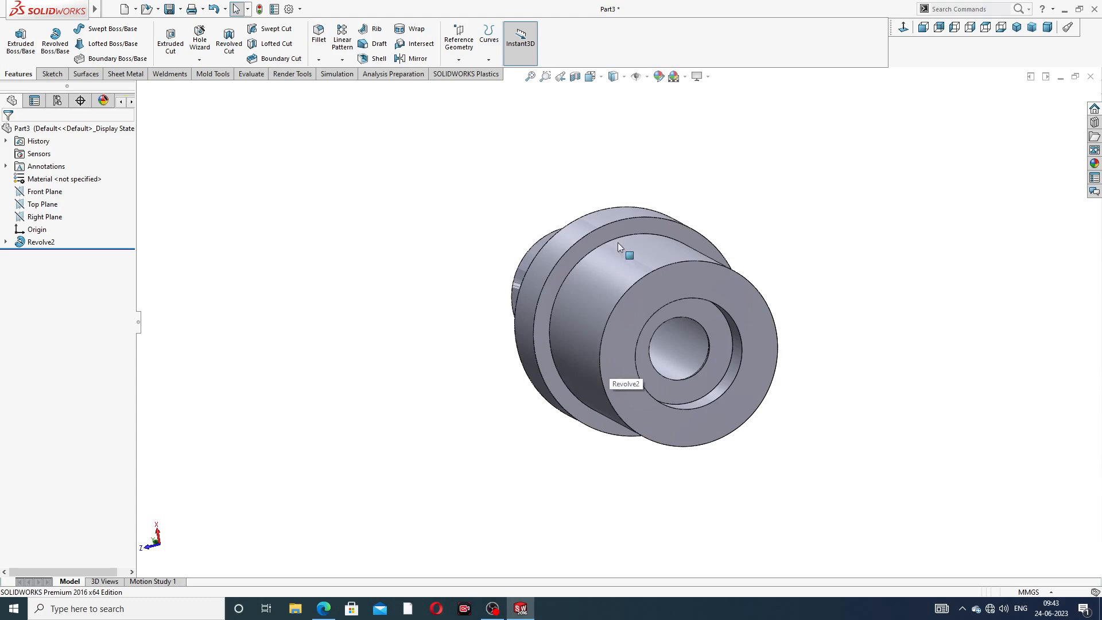
pyautogui.click(616, 230)
pyautogui.click(654, 189)
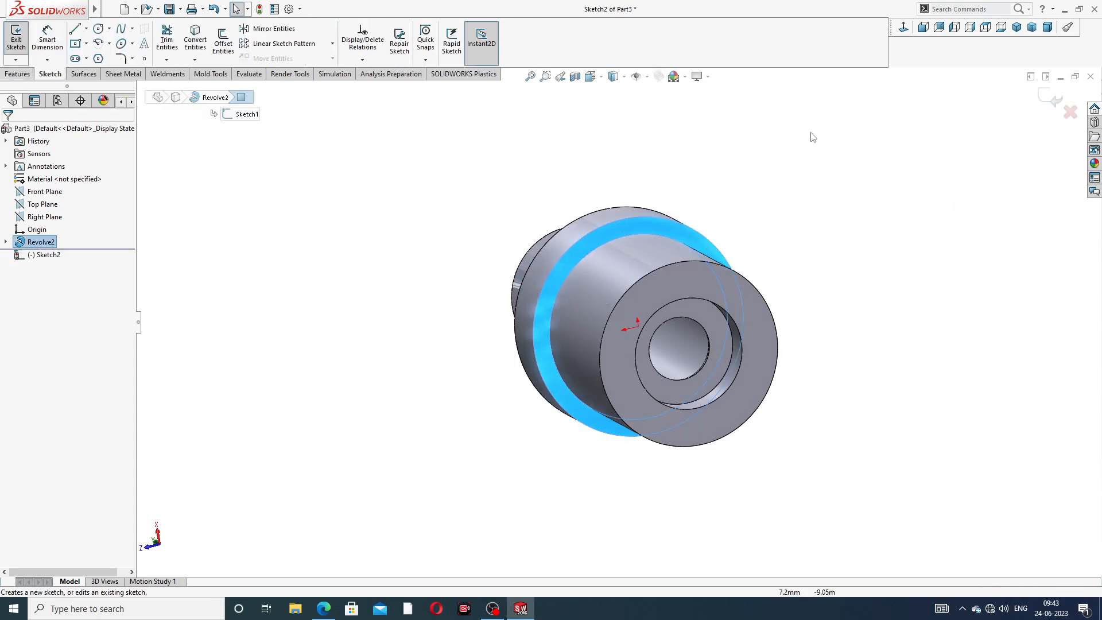
pyautogui.click(904, 32)
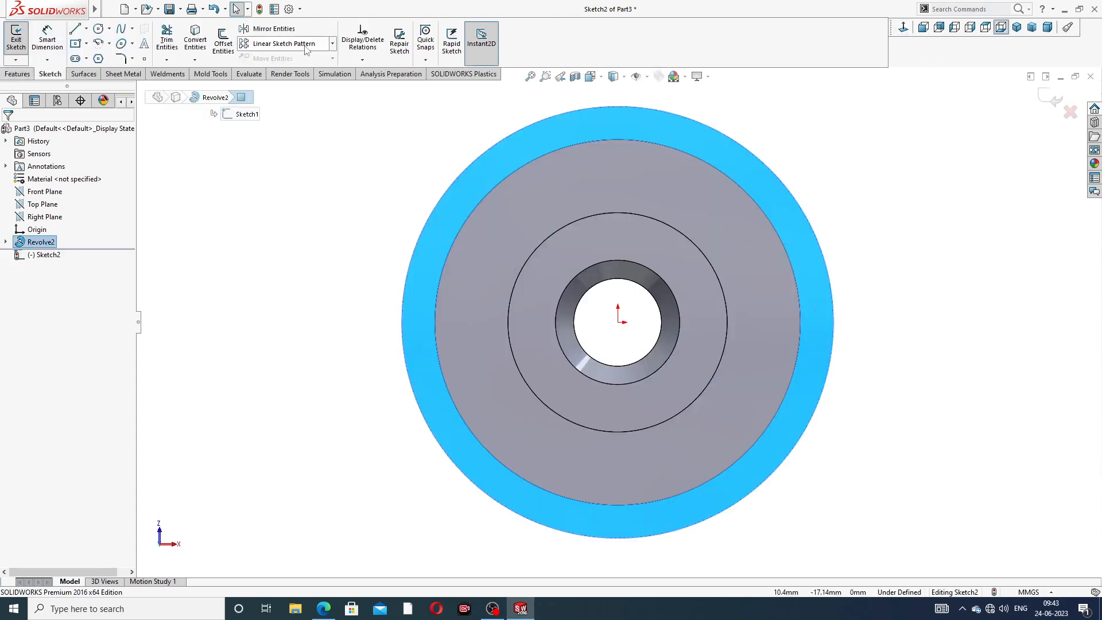
# Draw a six-sided polygon centred on the origin with a corner on the collar's outer edge, and make its upper side horizontal
pyautogui.click(98, 59)
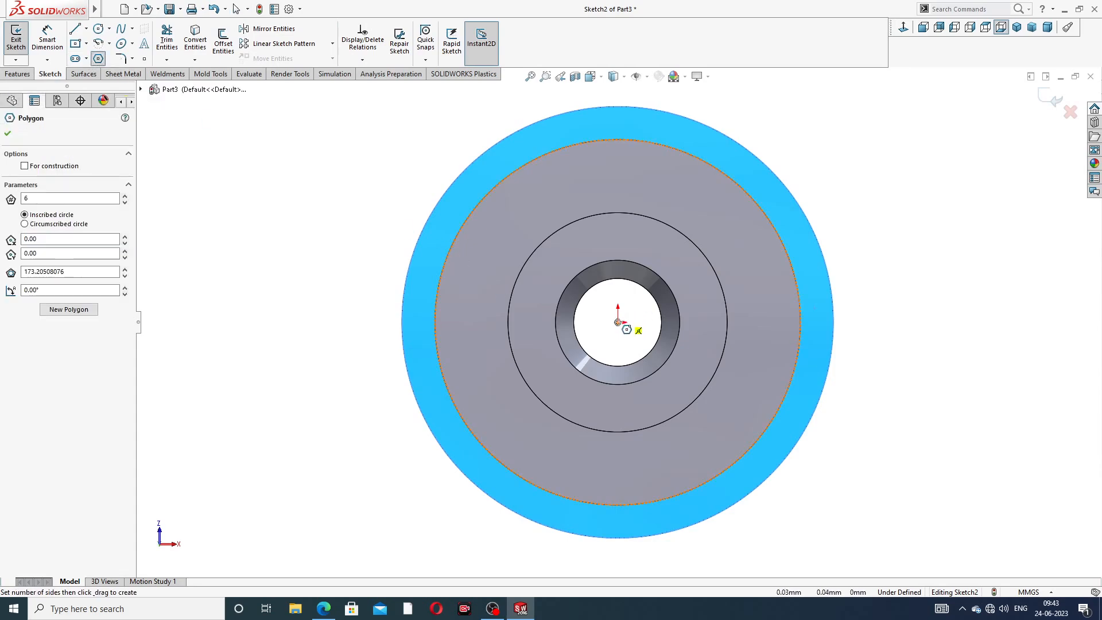
pyautogui.moveTo(617, 322)
pyautogui.mouseDown()
pyautogui.moveTo(403, 339)
pyautogui.moveTo(403, 322)
pyautogui.mouseUp()
pyautogui.rightClick(861, 214)
pyautogui.click(875, 222)
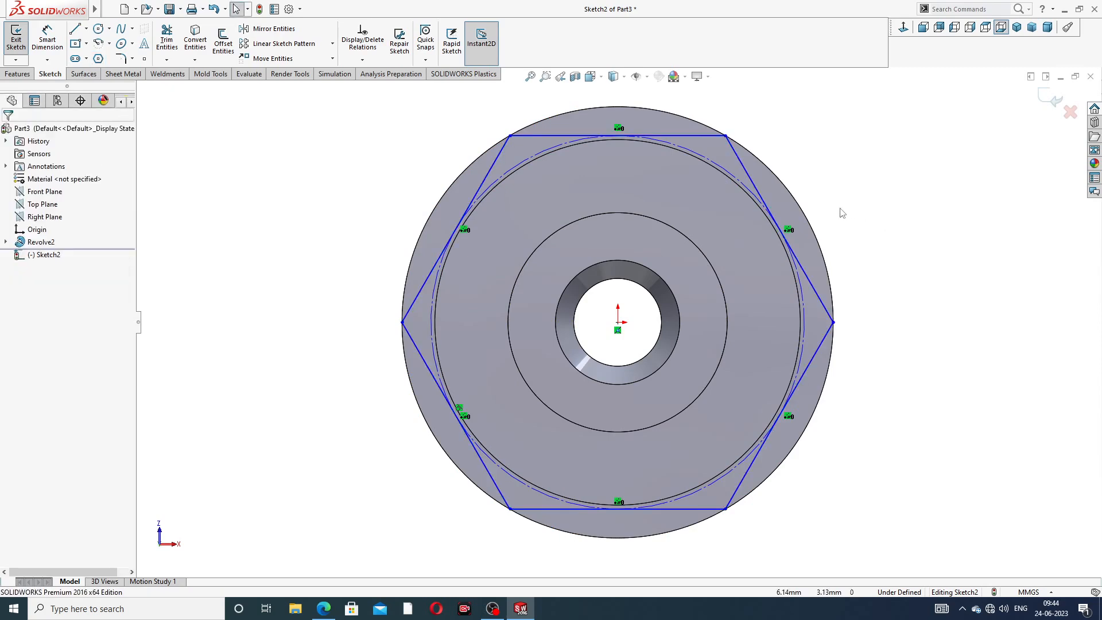
pyautogui.click(705, 138)
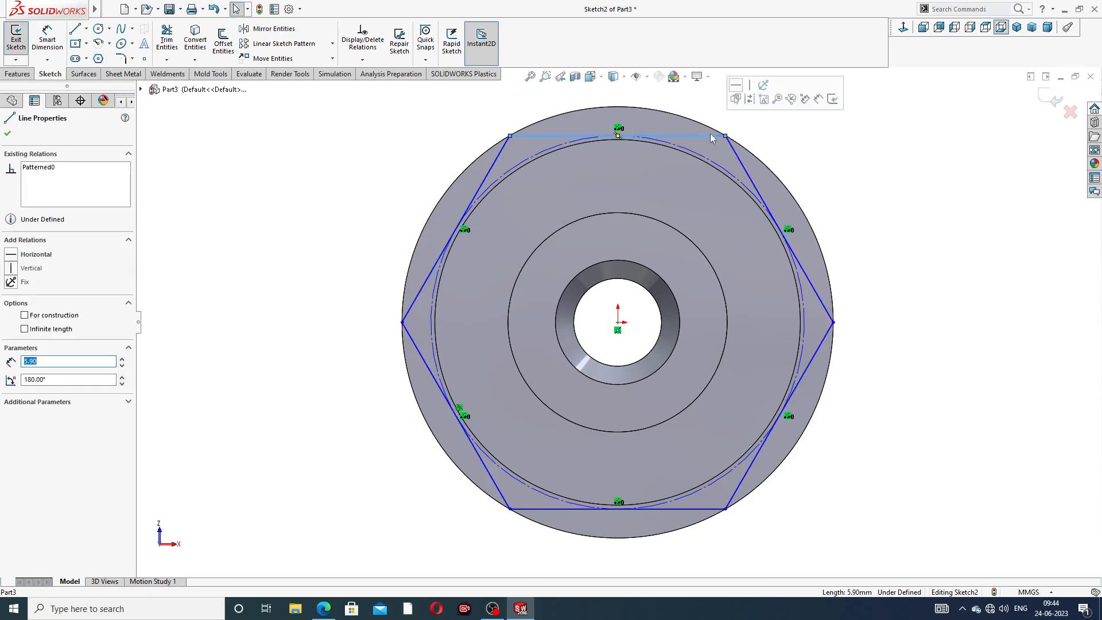
pyautogui.click(838, 149)
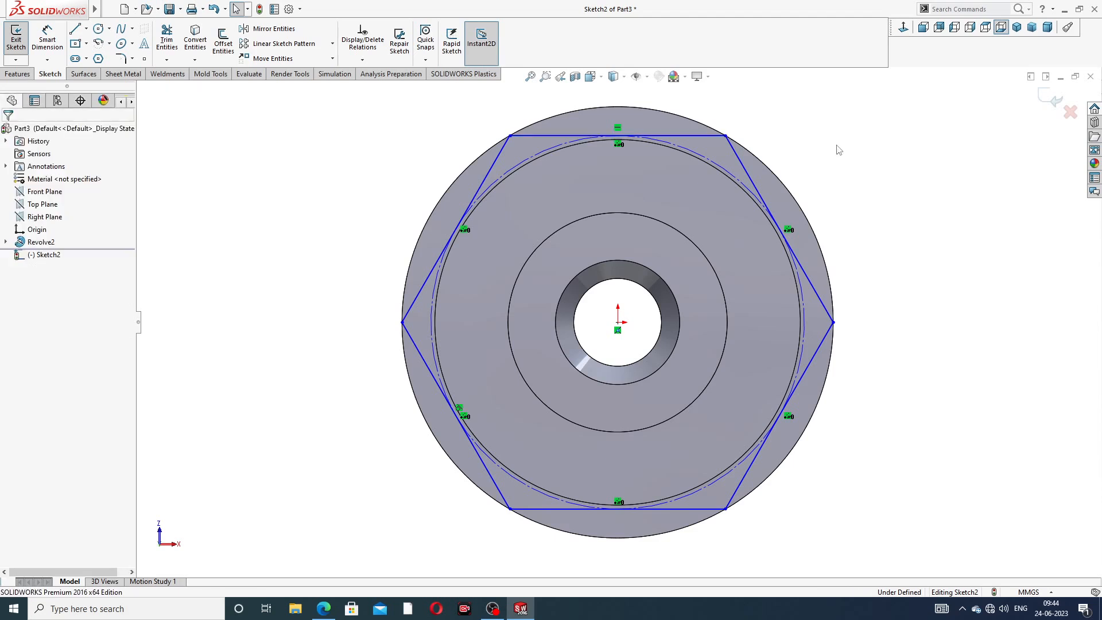
# Dimension the hexagon 11.80 mm across opposite corners and check it against the top view in the PDF drawing
pyautogui.click(47, 38)
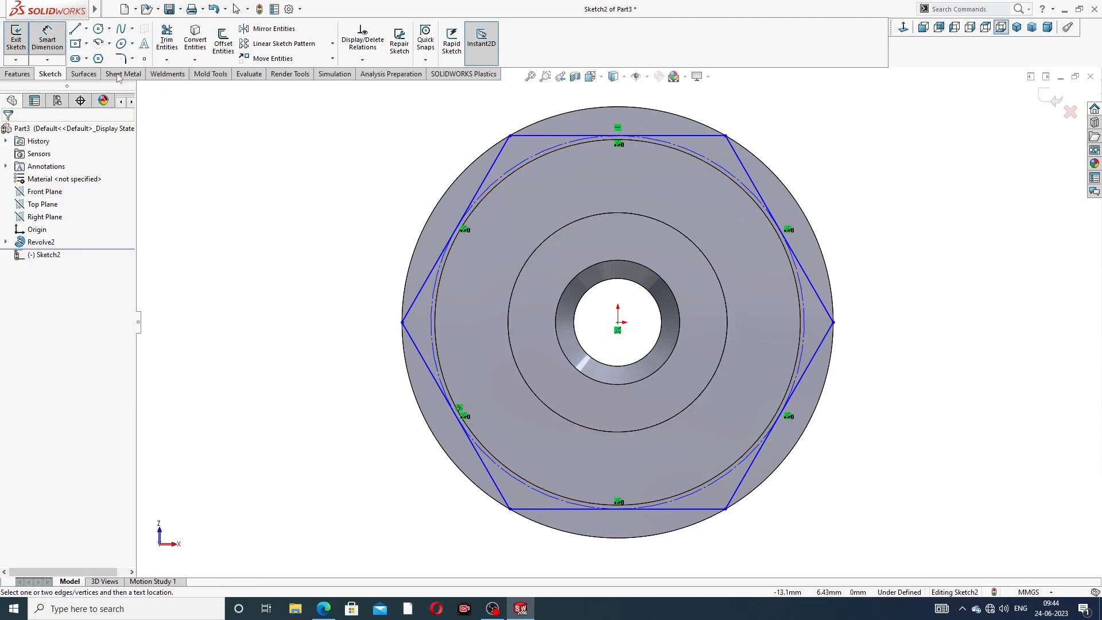
pyautogui.click(402, 323)
pyautogui.click(833, 323)
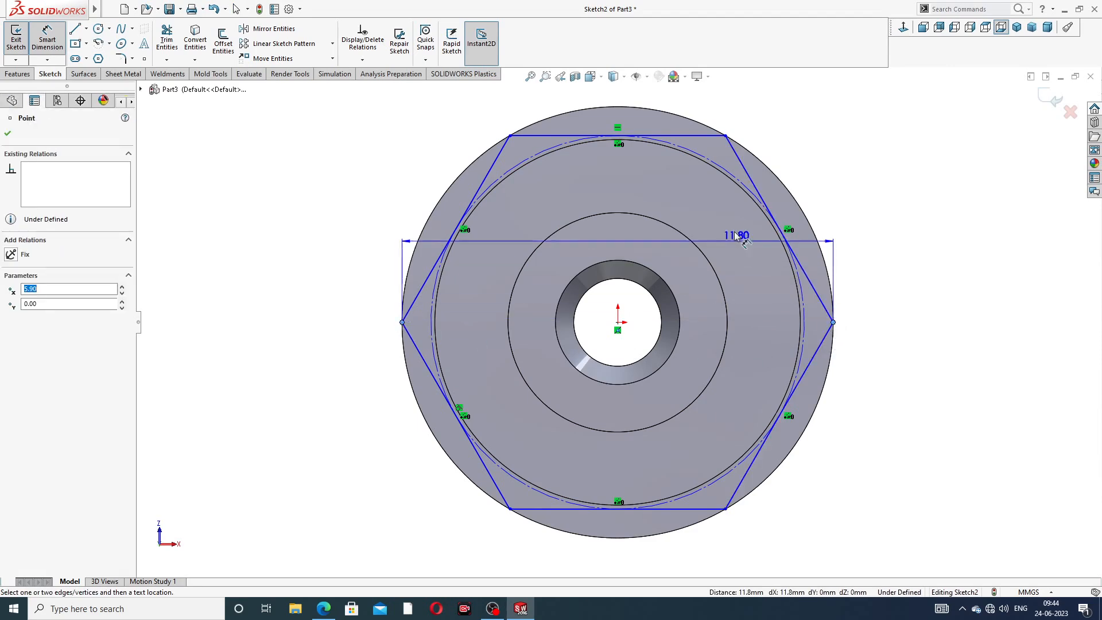
pyautogui.press('z')
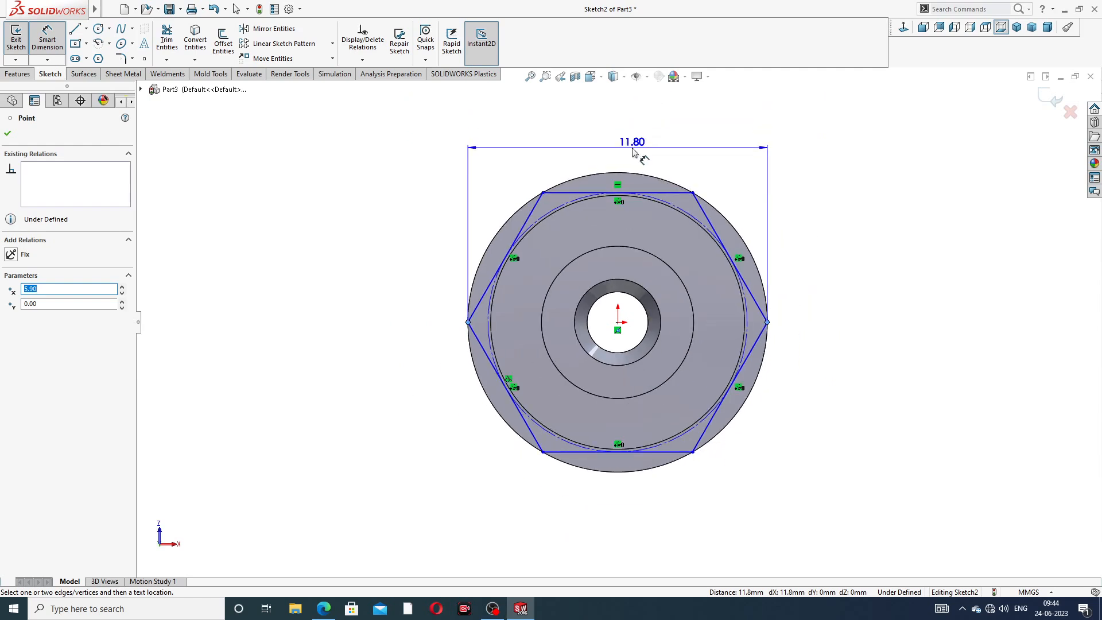
pyautogui.click(633, 152)
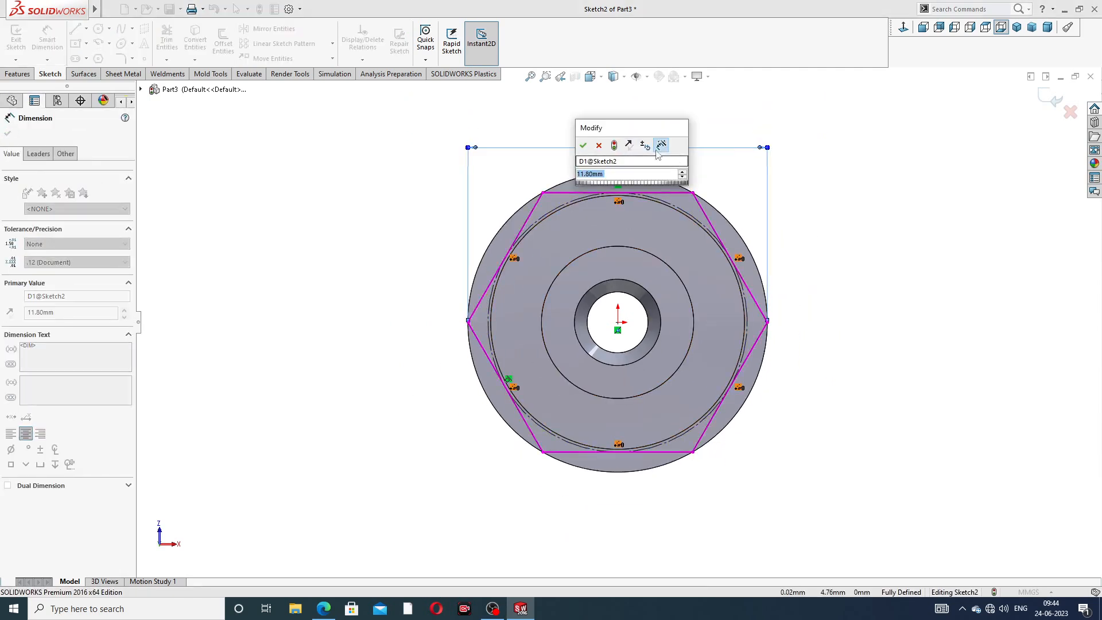
pyautogui.click(583, 146)
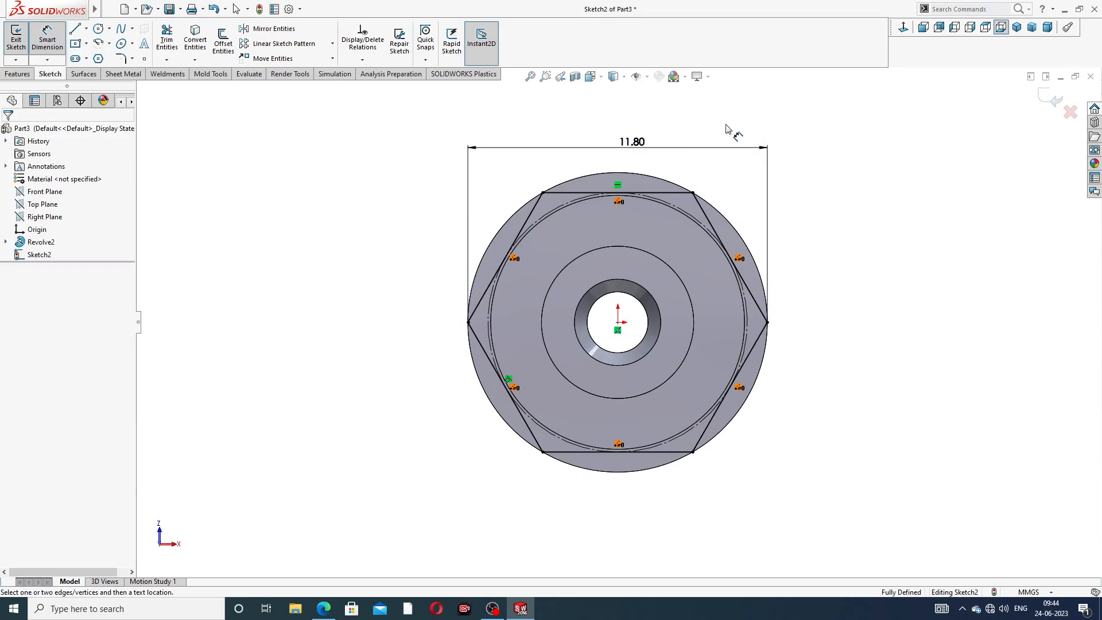
pyautogui.rightClick(867, 145)
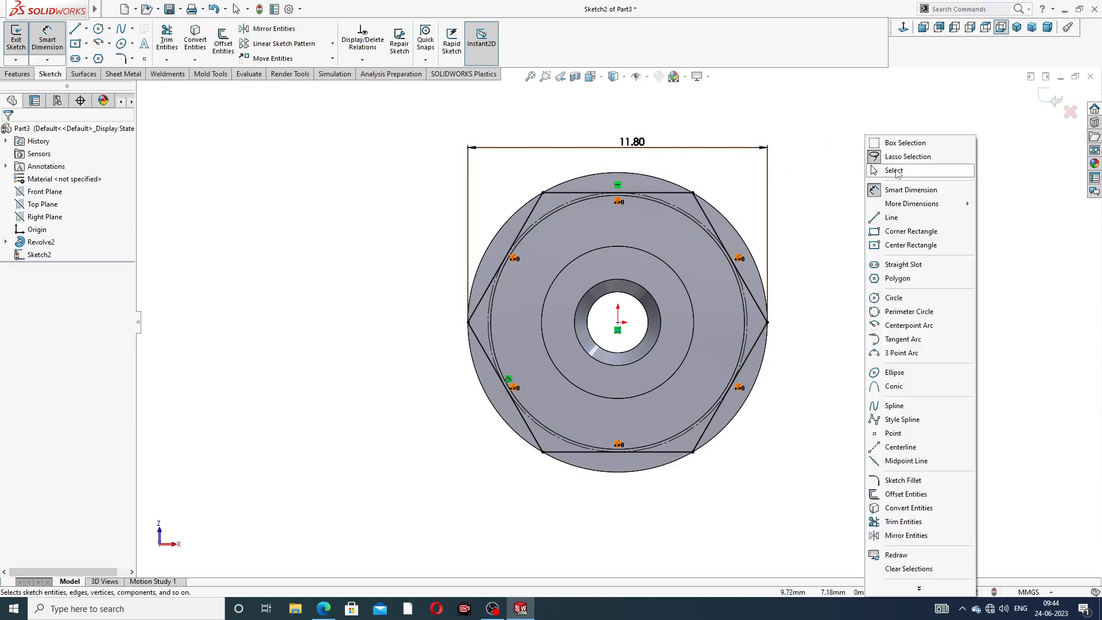
pyautogui.click(896, 170)
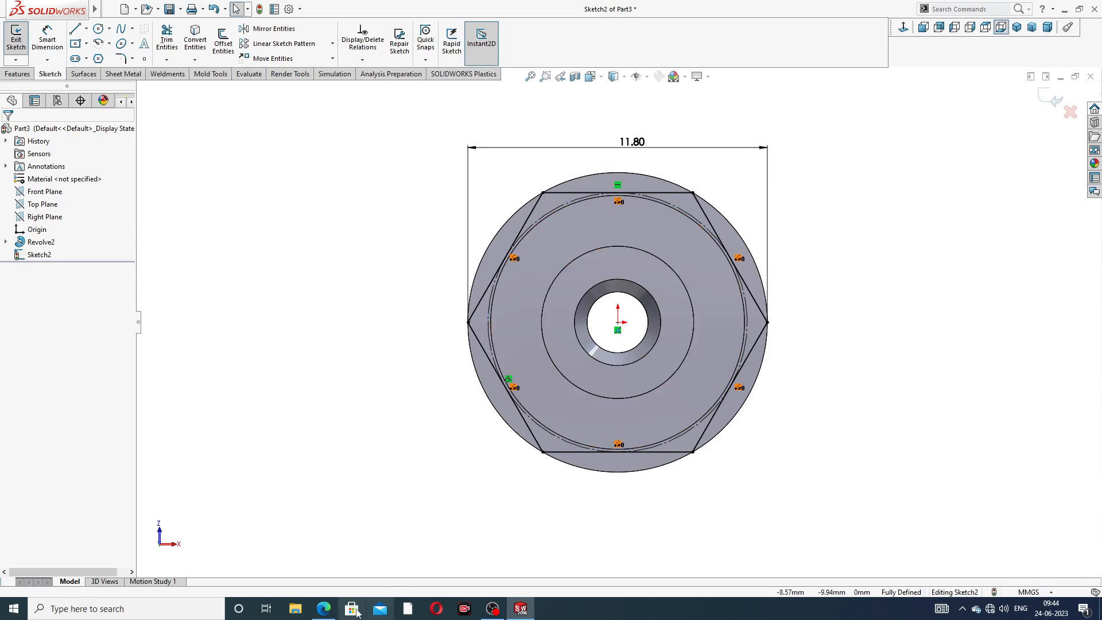
pyautogui.click(323, 608)
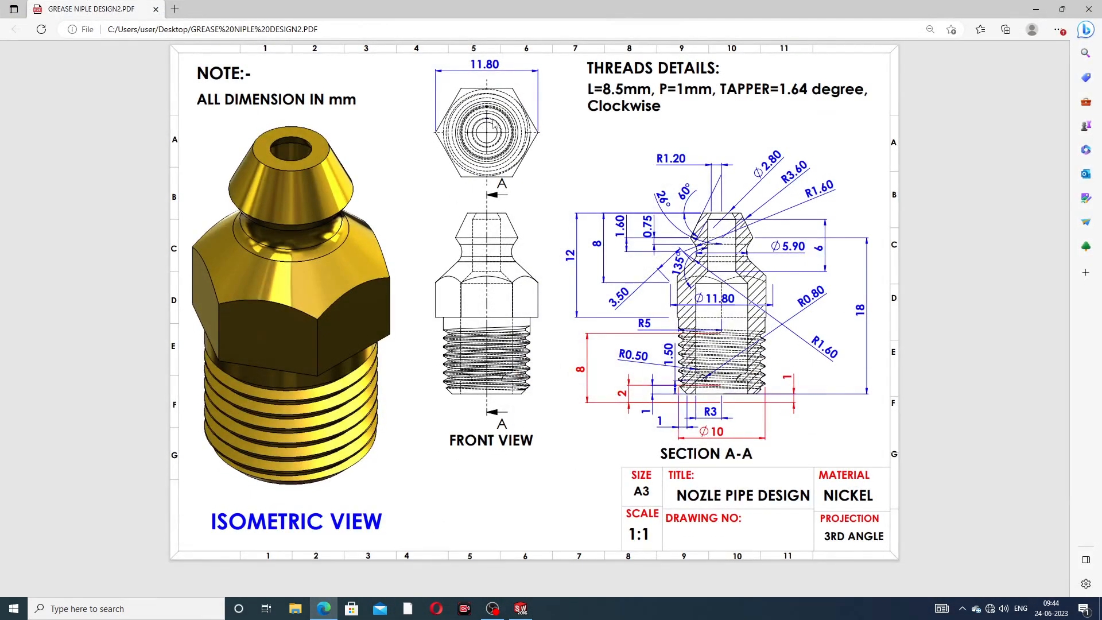
pyautogui.click(323, 611)
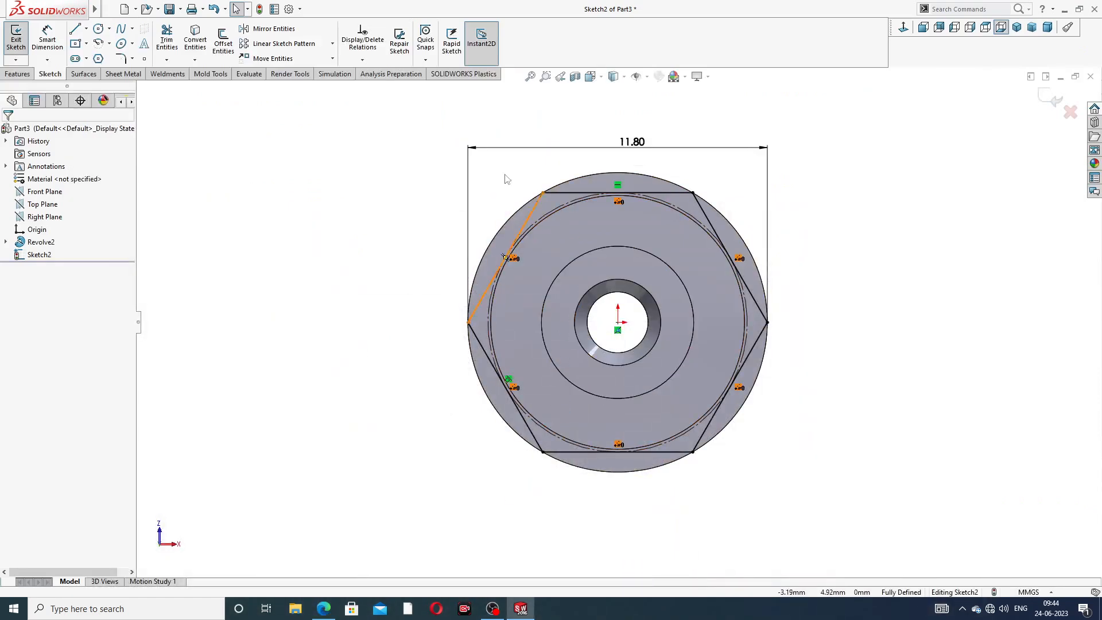
pyautogui.click(23, 74)
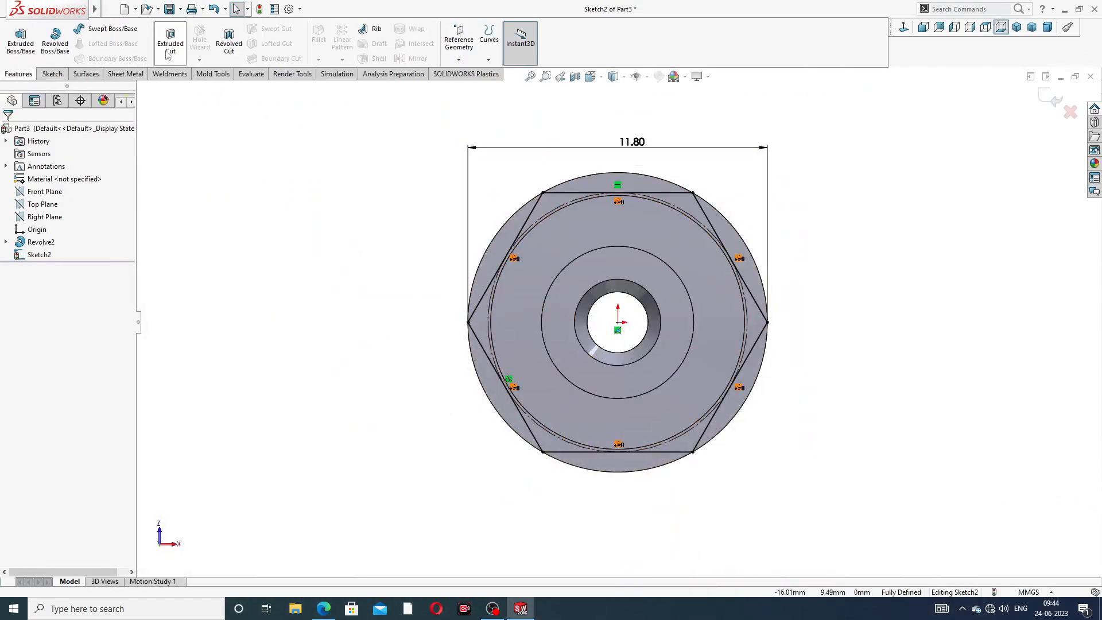
pyautogui.click(170, 43)
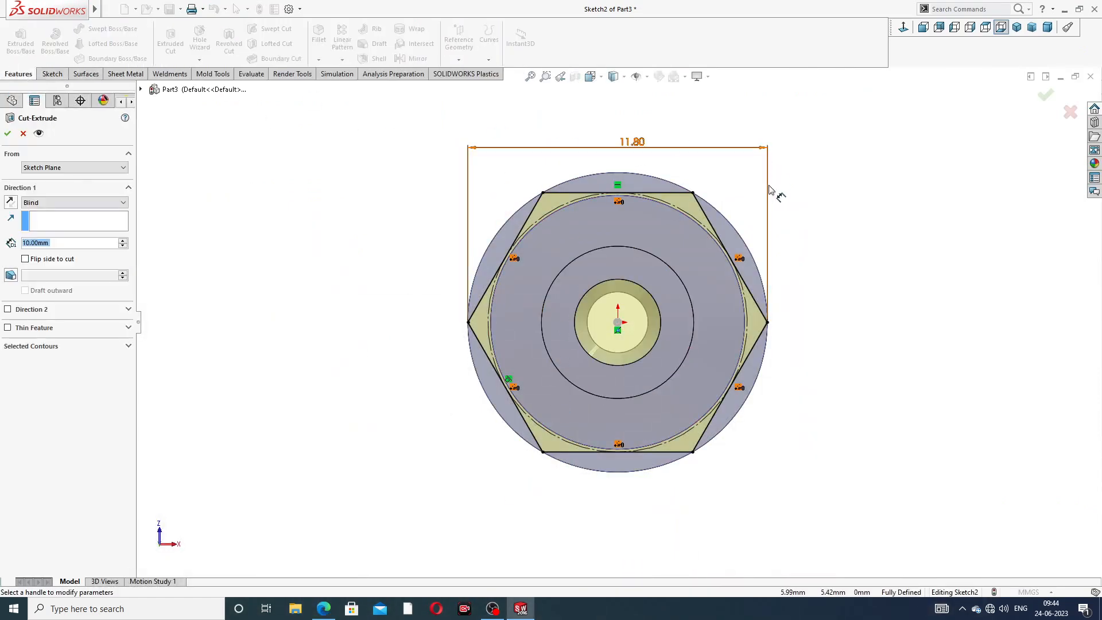
pyautogui.moveTo(739, 185)
pyautogui.mouseDown(button='middle')
pyautogui.moveTo(742, 203)
pyautogui.moveTo(738, 187)
pyautogui.mouseUp(button='middle')
pyautogui.scroll(1, 733, 189)
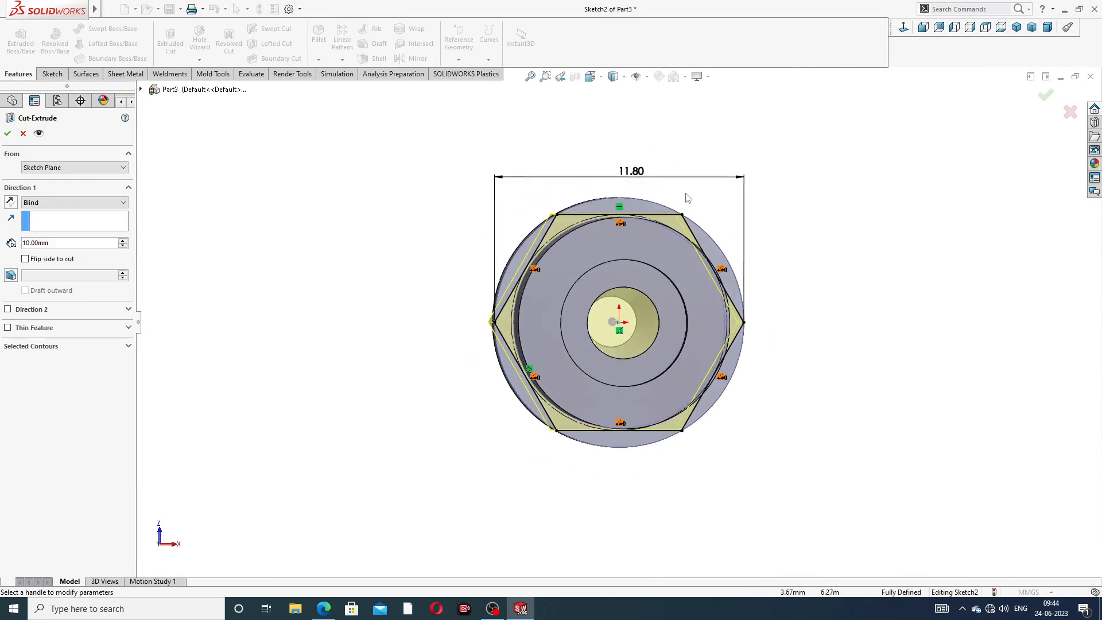
pyautogui.click(24, 134)
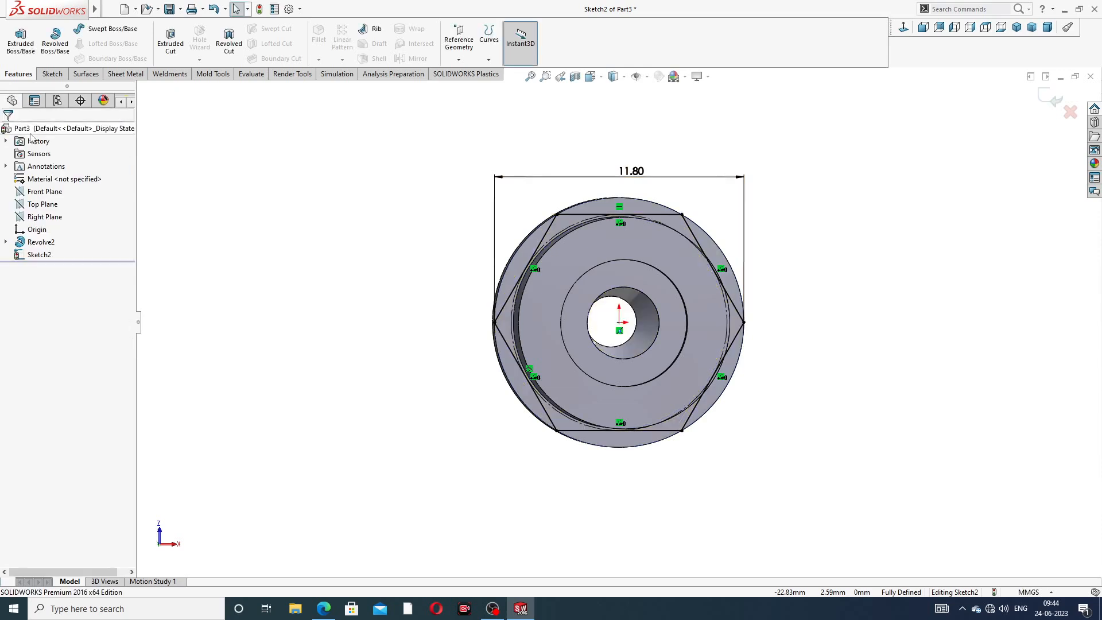
pyautogui.click(161, 49)
pyautogui.scroll(-2, 638, 242)
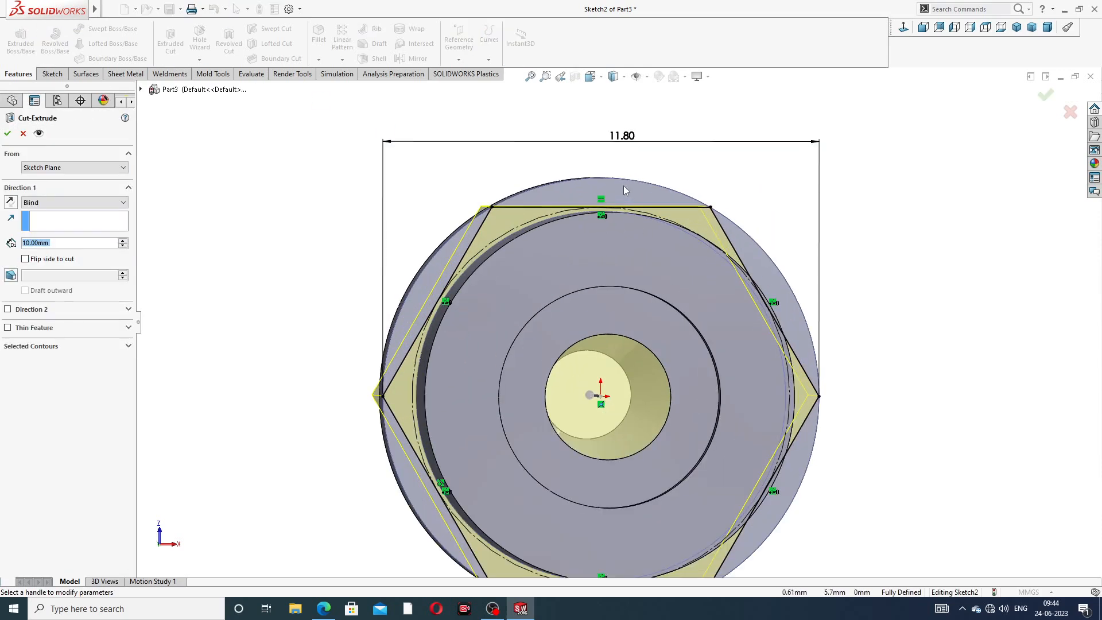
pyautogui.click(75, 223)
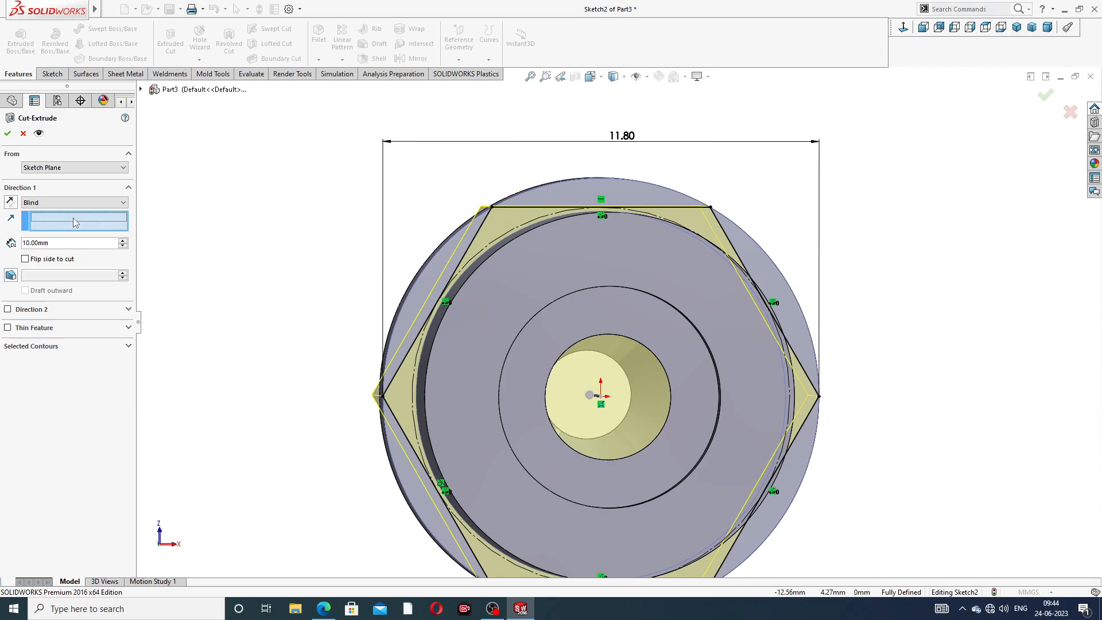
pyautogui.click(574, 194)
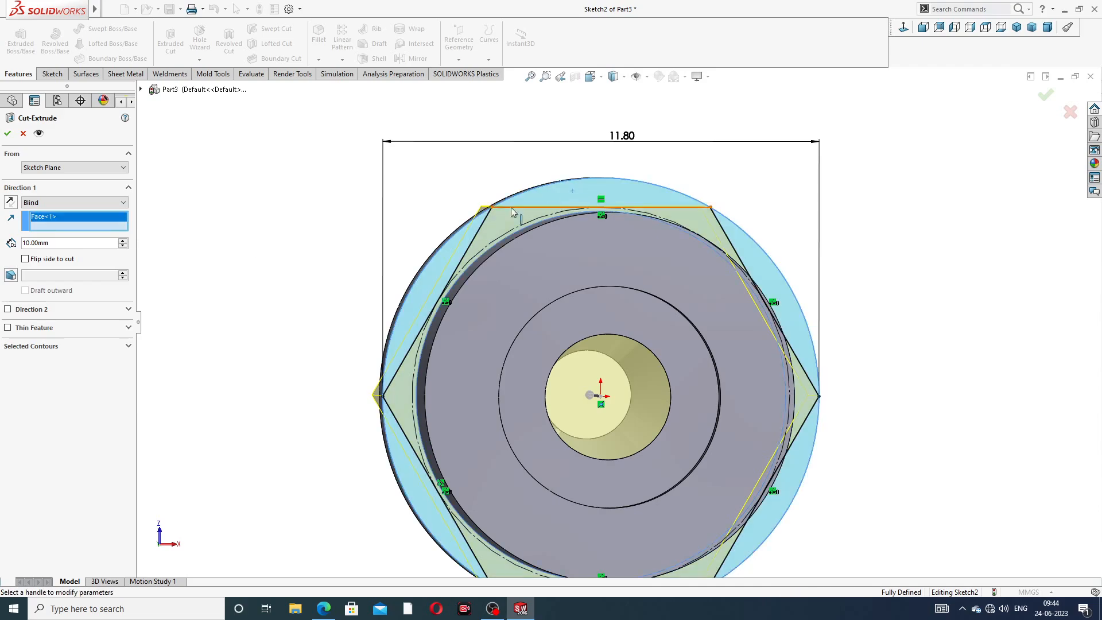
pyautogui.moveTo(487, 214)
pyautogui.mouseDown(button='middle')
pyautogui.moveTo(568, 284)
pyautogui.moveTo(612, 304)
pyautogui.moveTo(516, 276)
pyautogui.mouseUp(button='middle')
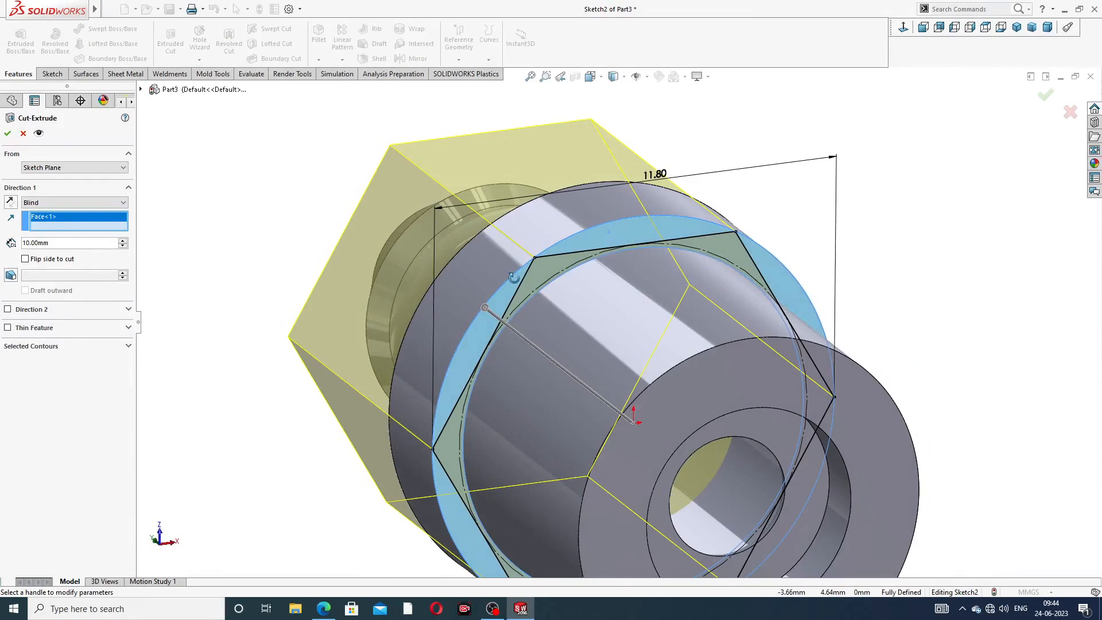
pyautogui.click(23, 133)
# Extrude-cut the material outside the hexagon sketch on the collar, blind 10 mm, with the side to cut flipped
pyautogui.moveTo(747, 294); pyautogui.dragTo(734, 287, button='middle')
pyautogui.click(685, 185)
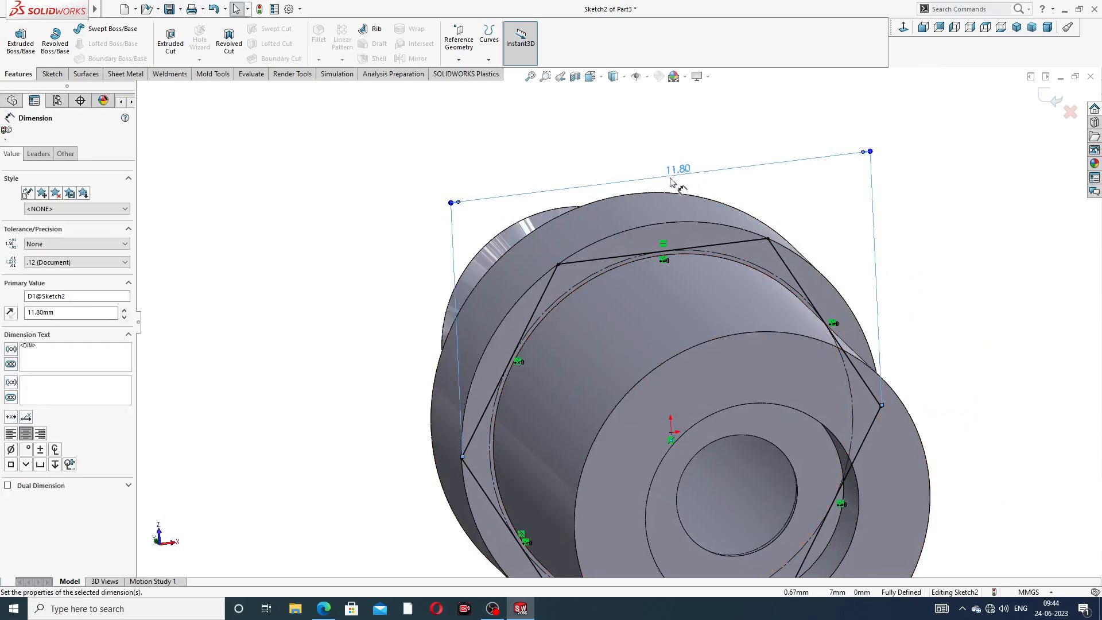
pyautogui.click(171, 49)
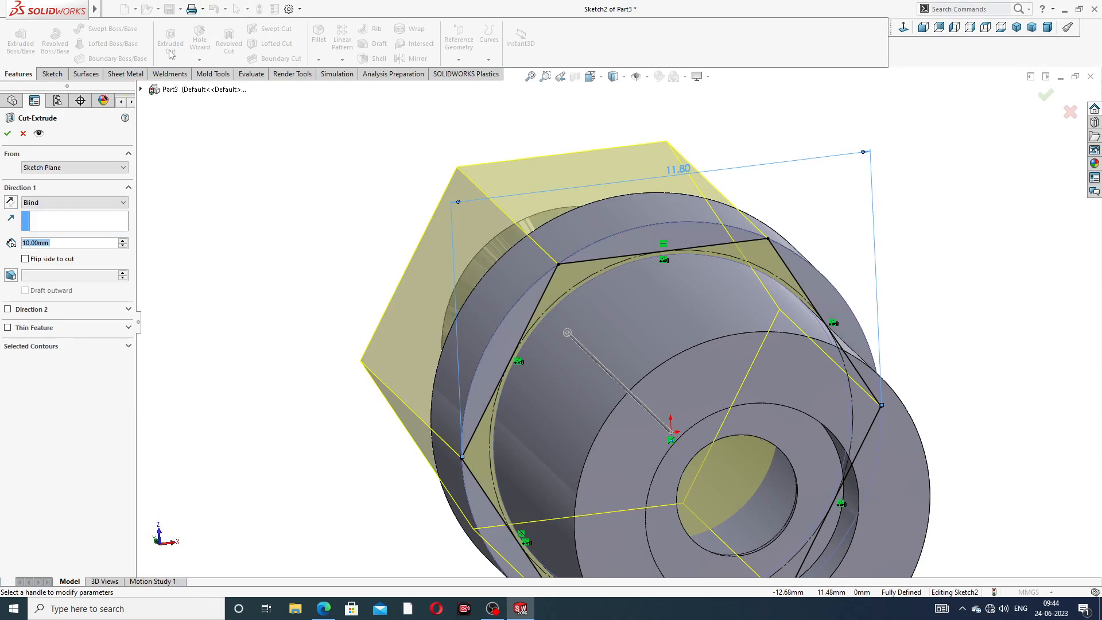
pyautogui.moveTo(520, 270)
pyautogui.mouseDown(button='middle')
pyautogui.moveTo(507, 217)
pyautogui.moveTo(686, 199)
pyautogui.moveTo(660, 192)
pyautogui.moveTo(618, 226)
pyautogui.moveTo(522, 257)
pyautogui.mouseUp(button='middle')
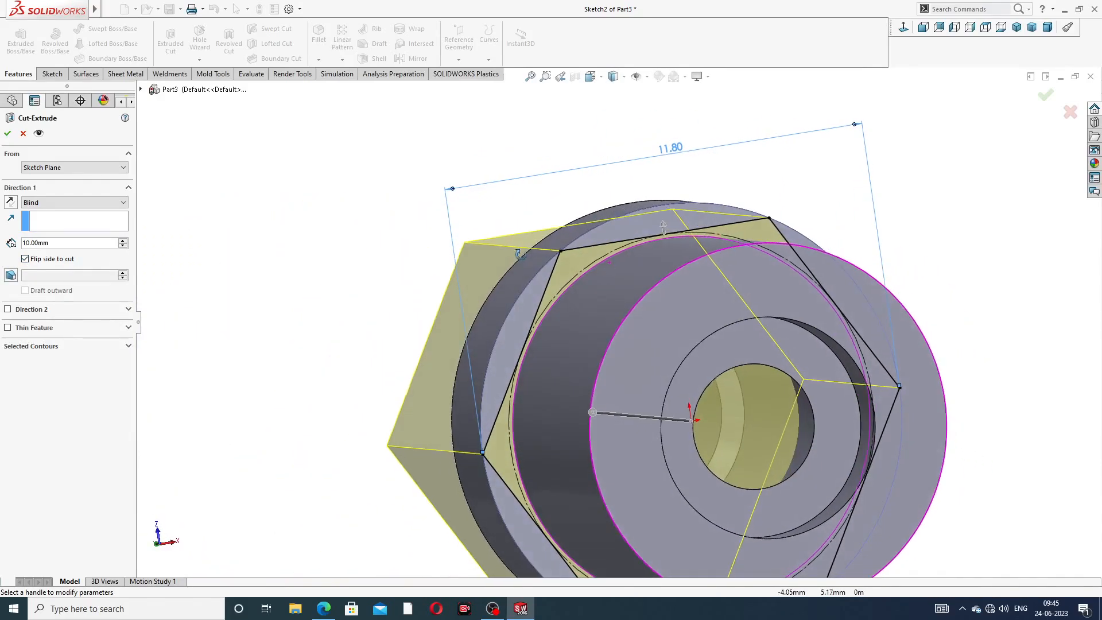
pyautogui.click(7, 135)
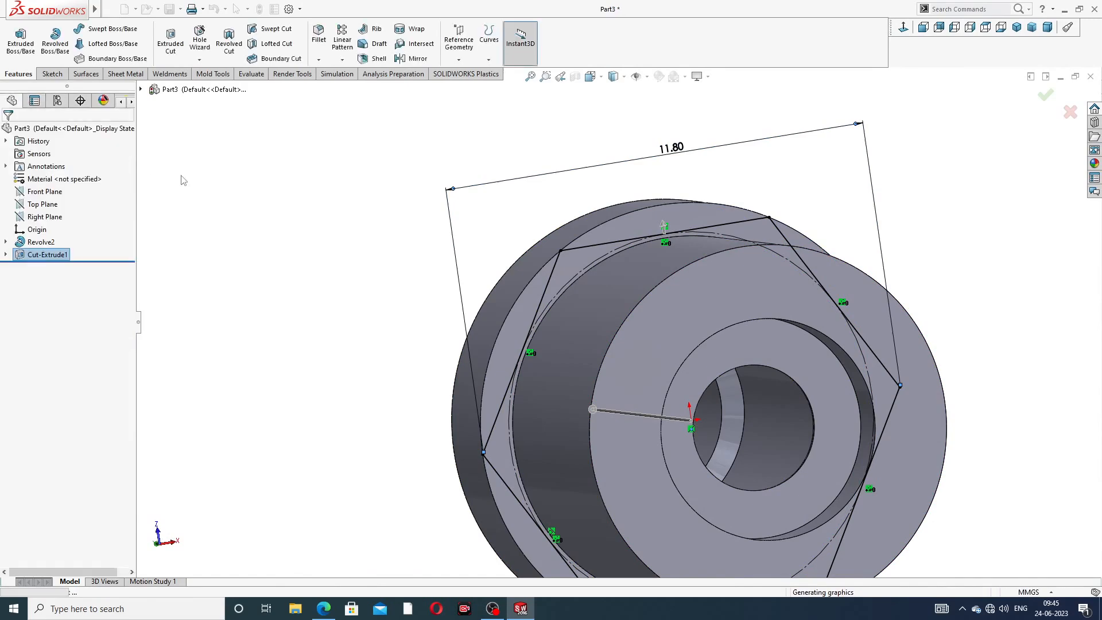
# Open the revolved body's profile sketch for editing and orient the view normal to it
pyautogui.moveTo(463, 249); pyautogui.dragTo(514, 247, button='middle')
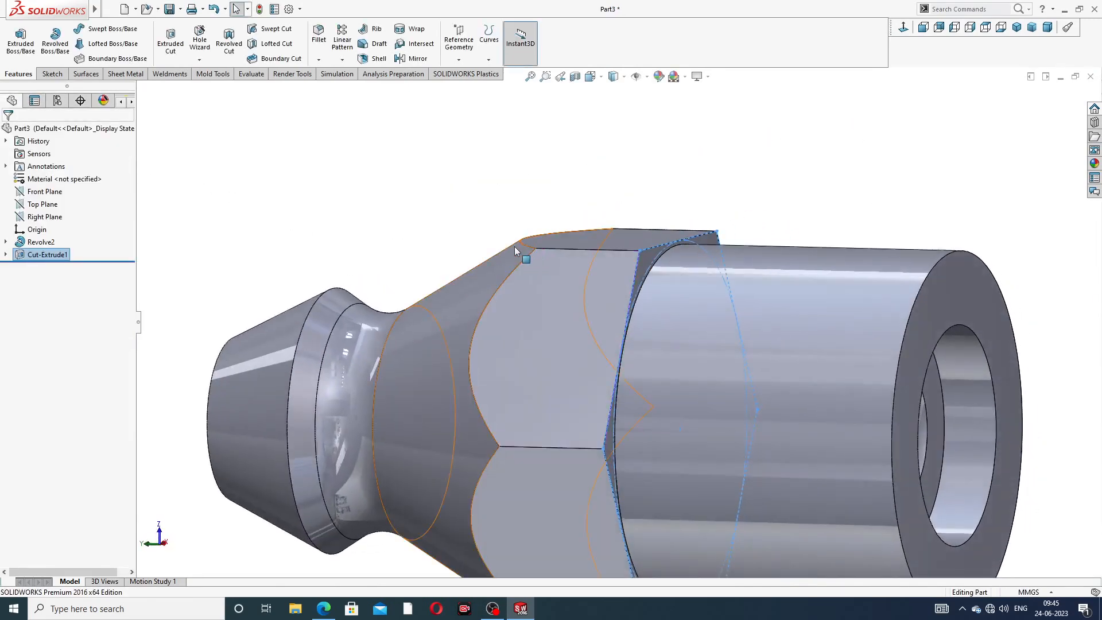
pyautogui.click(753, 179)
pyautogui.scroll(5, 760, 224)
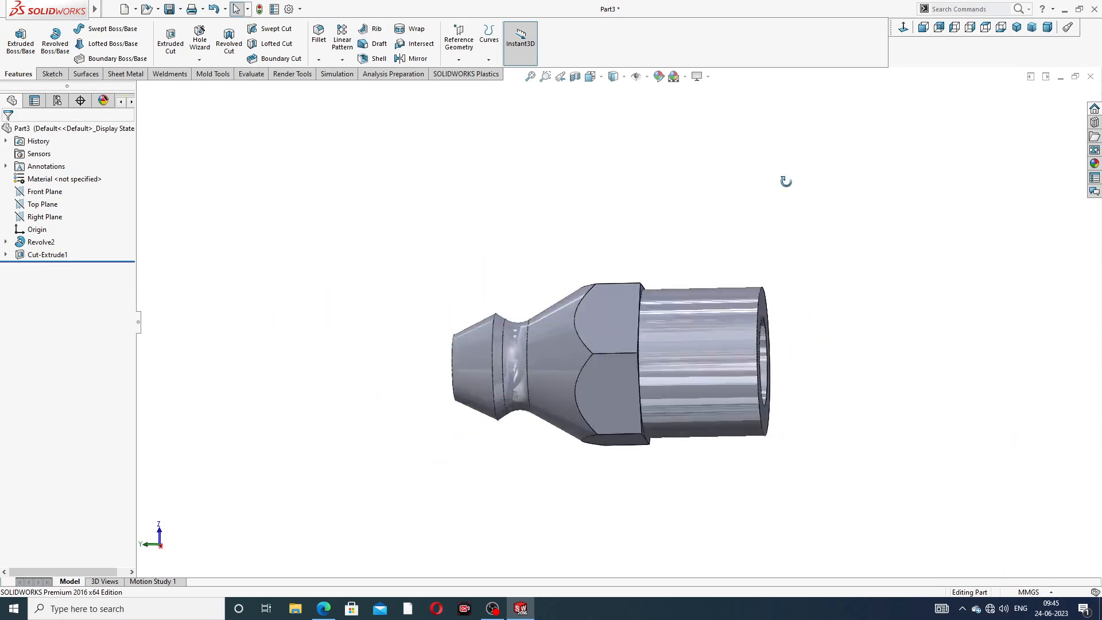
pyautogui.moveTo(784, 180); pyautogui.dragTo(771, 235, button='middle')
pyautogui.moveTo(766, 208); pyautogui.dragTo(765, 192, button='middle')
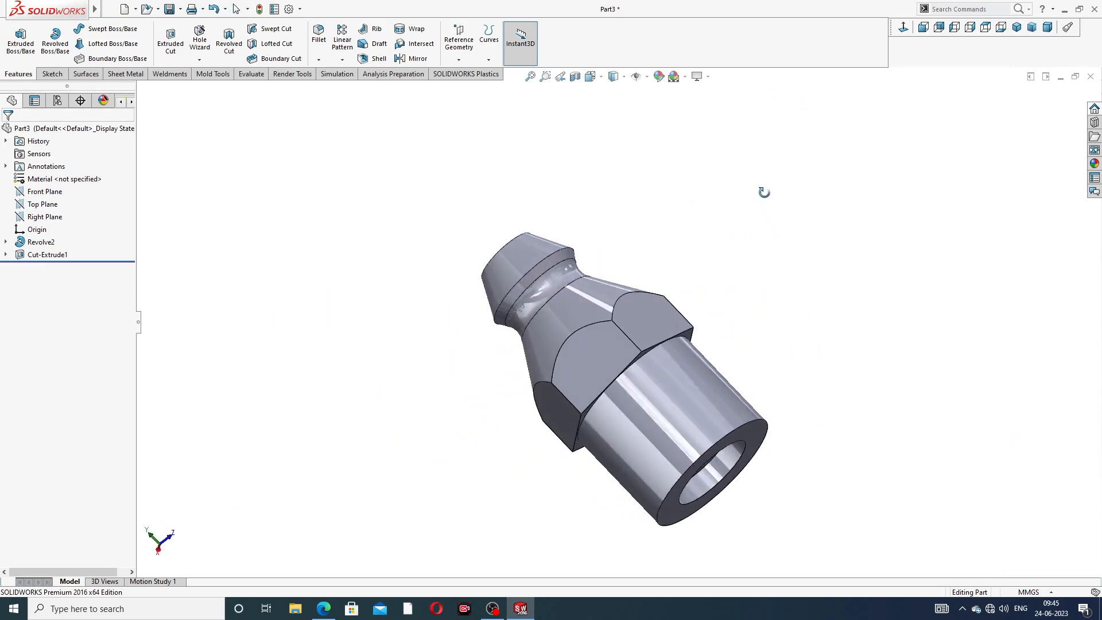
pyautogui.scroll(-1, 670, 359)
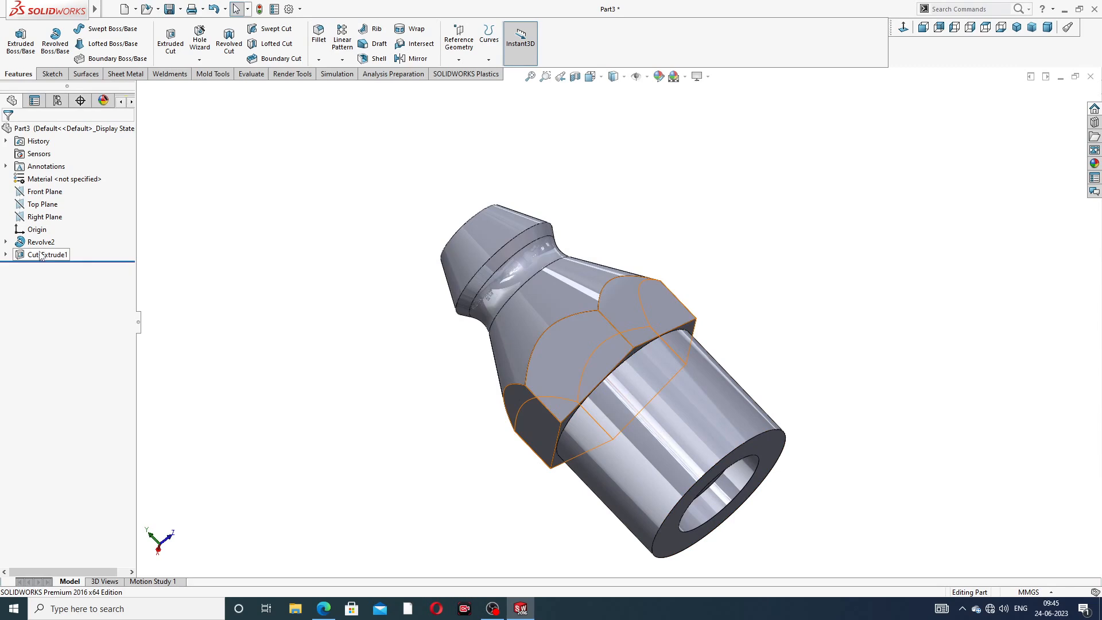
pyautogui.click(5, 242)
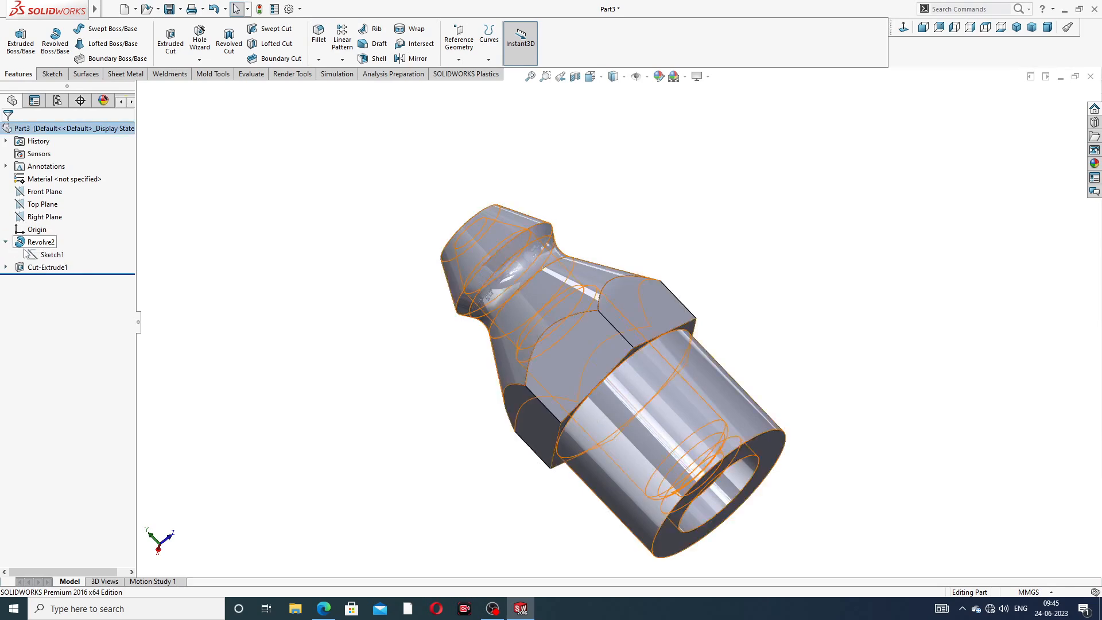
pyautogui.click(41, 255)
pyautogui.click(70, 228)
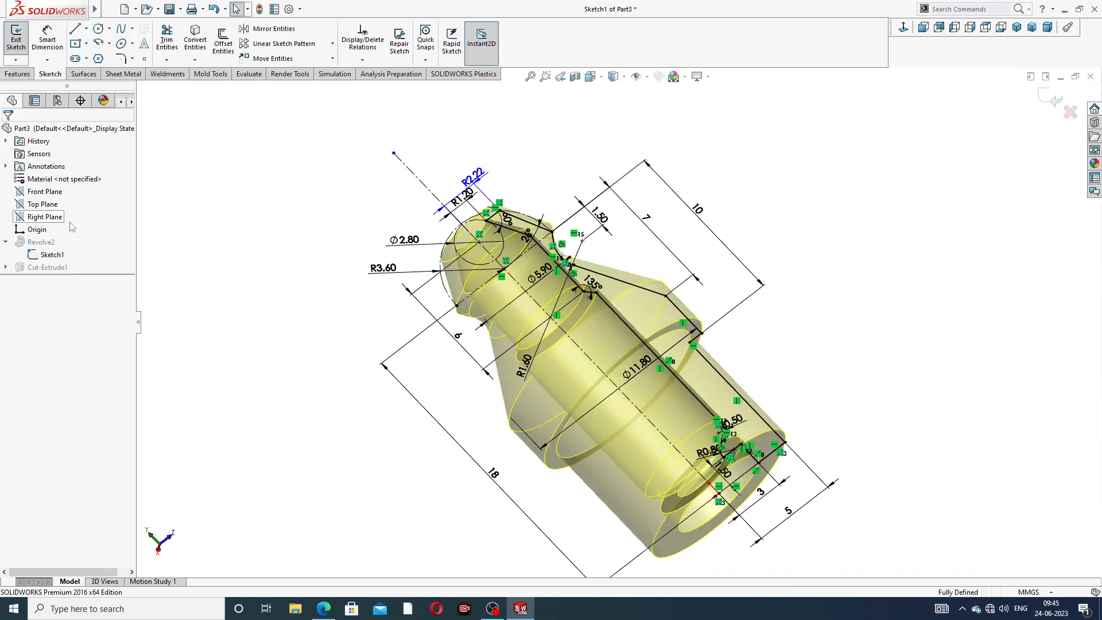
pyautogui.click(906, 30)
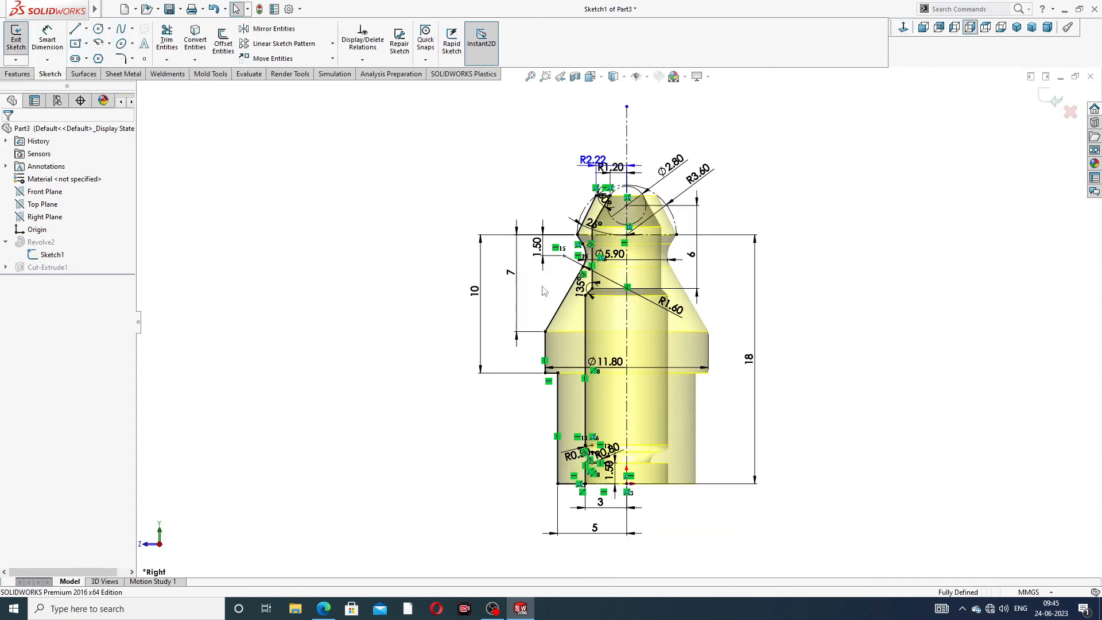
# Set the distances from the head's widest edge to 11 mm for the collar's underside and 7.5 mm for its upper edge, and exit the sketch
pyautogui.scroll(-2, 451, 301)
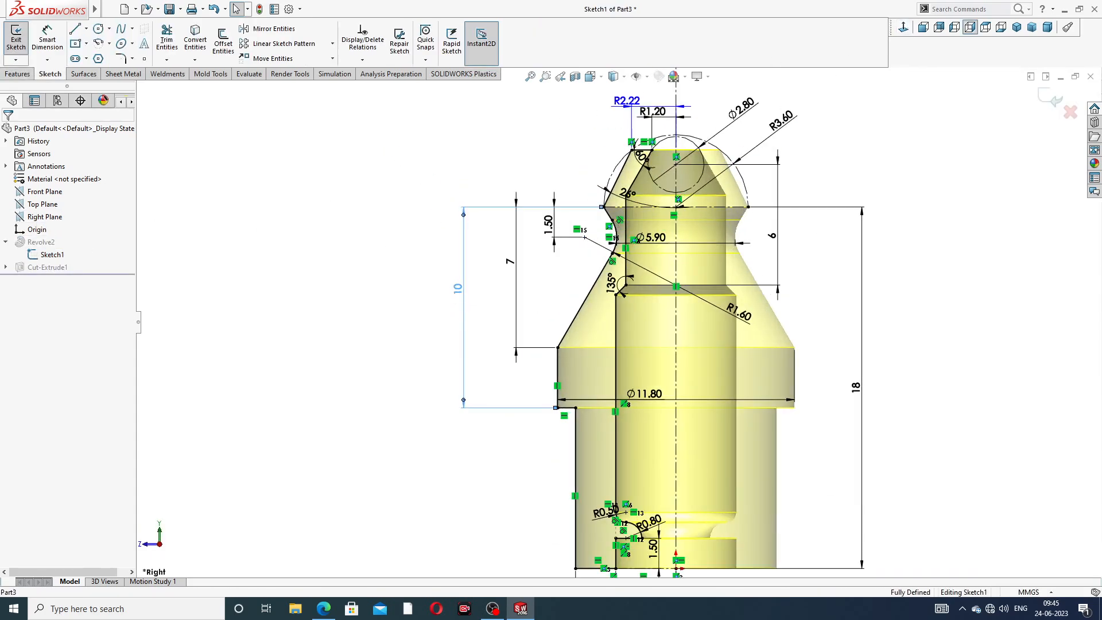
pyautogui.doubleClick(458, 288)
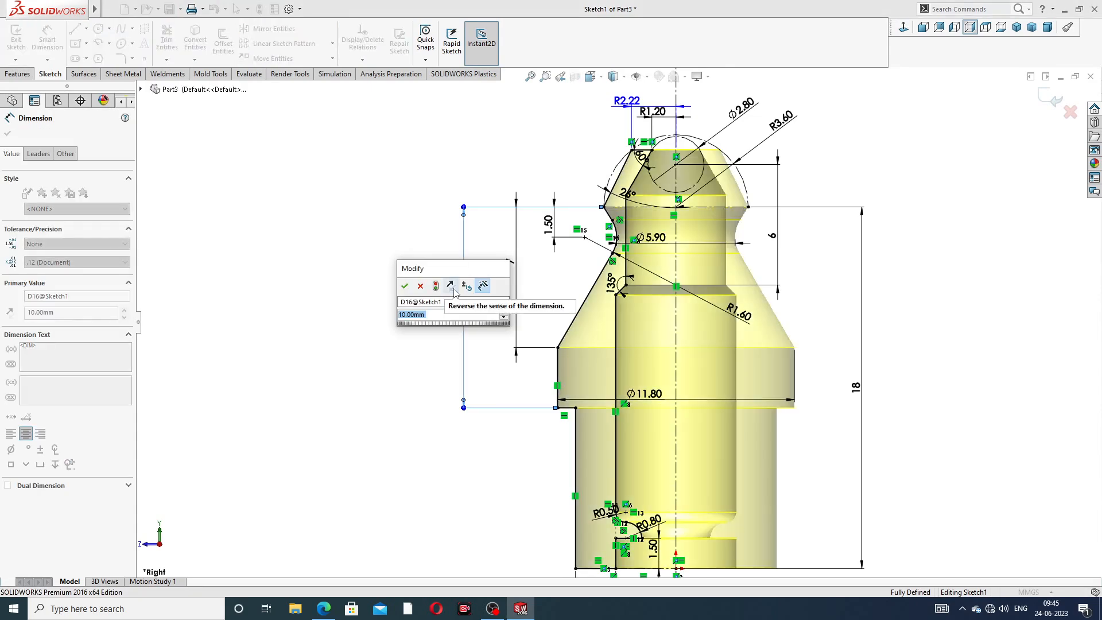
pyautogui.write('11.')
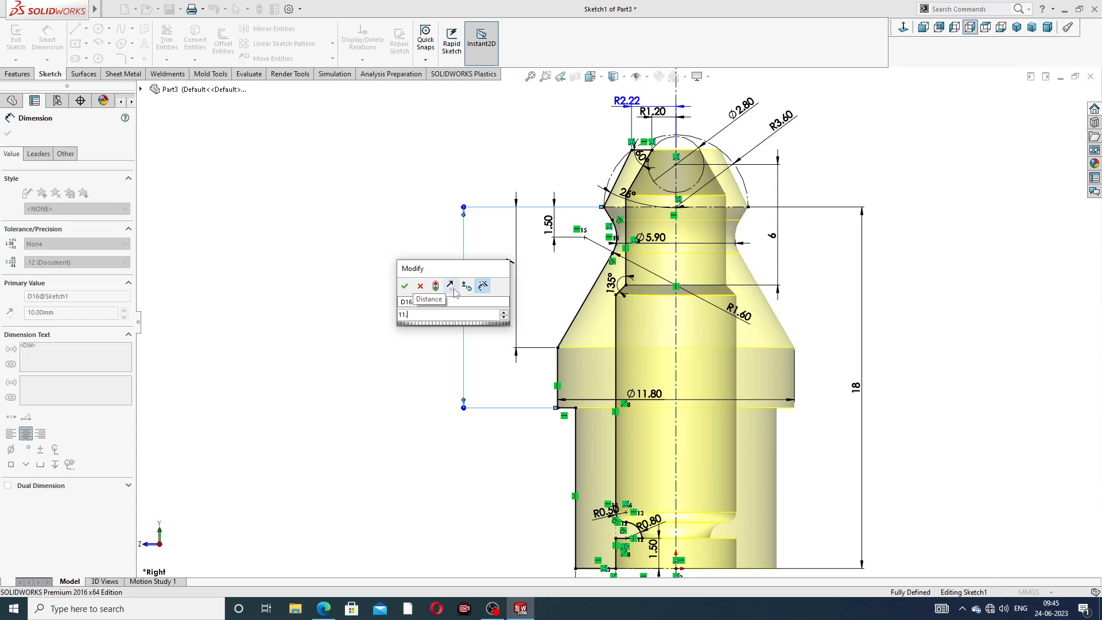
pyautogui.press('BackSpace')
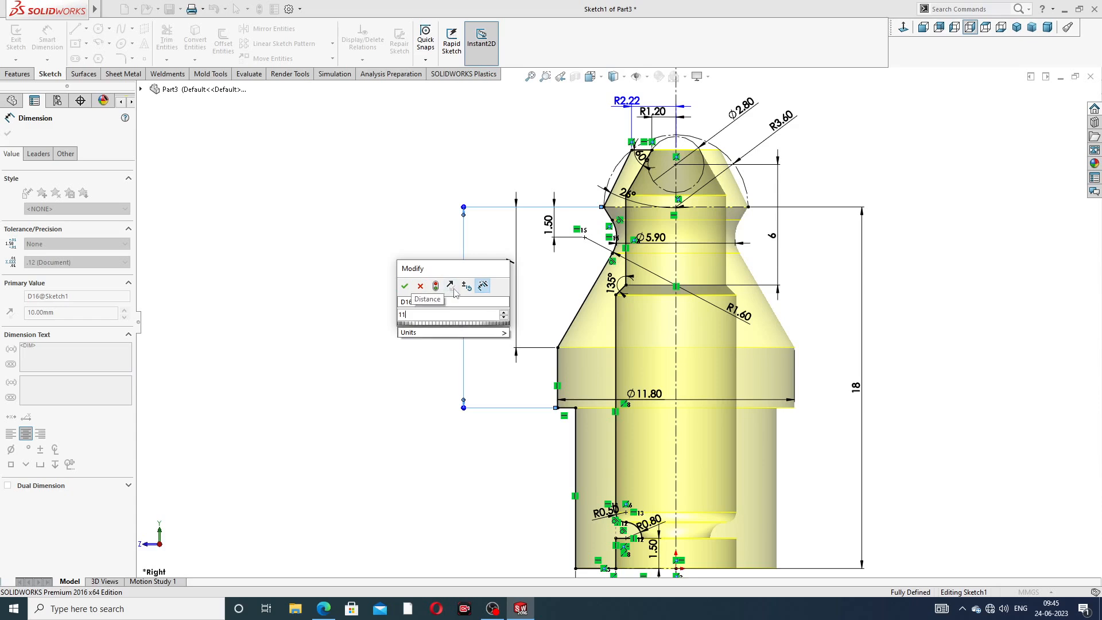
pyautogui.press('Return')
pyautogui.doubleClick(513, 261)
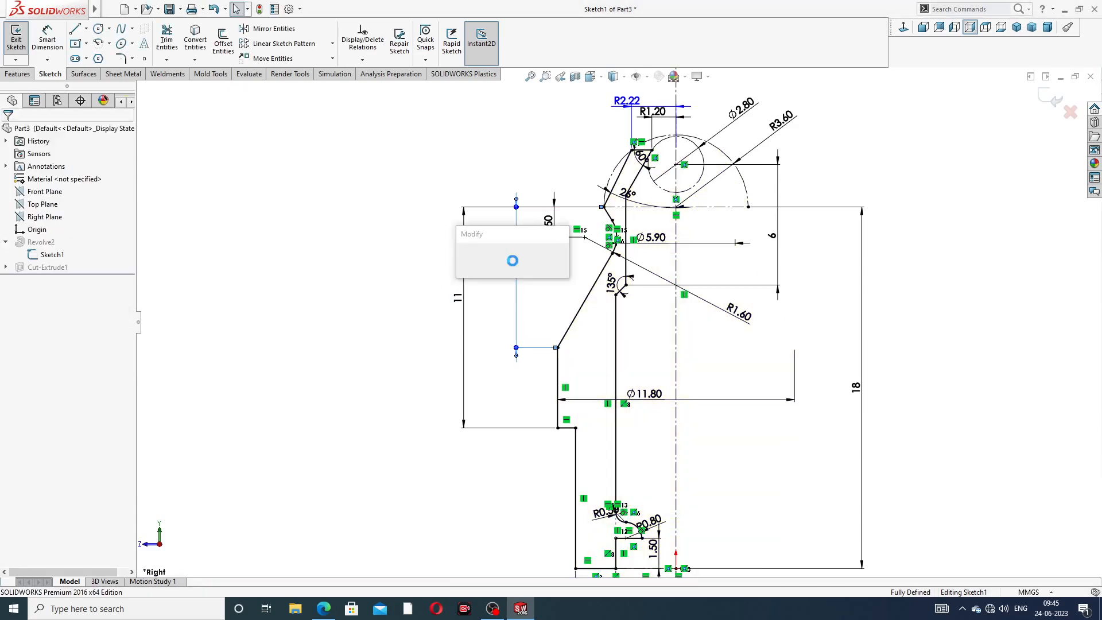
pyautogui.write('7.')
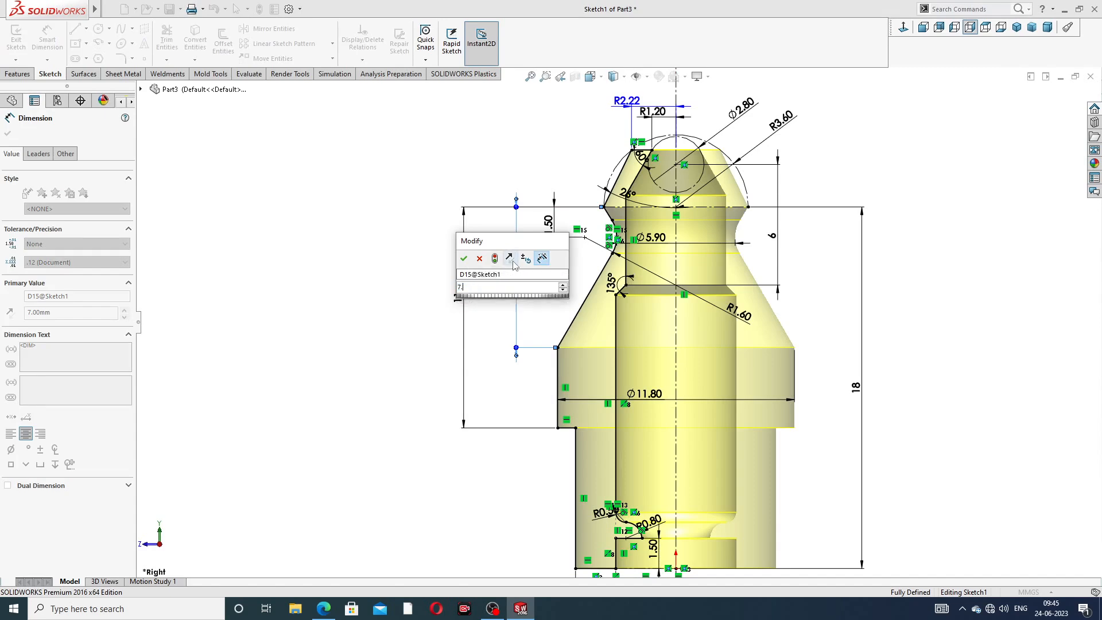
pyautogui.write('5')
pyautogui.press('Return')
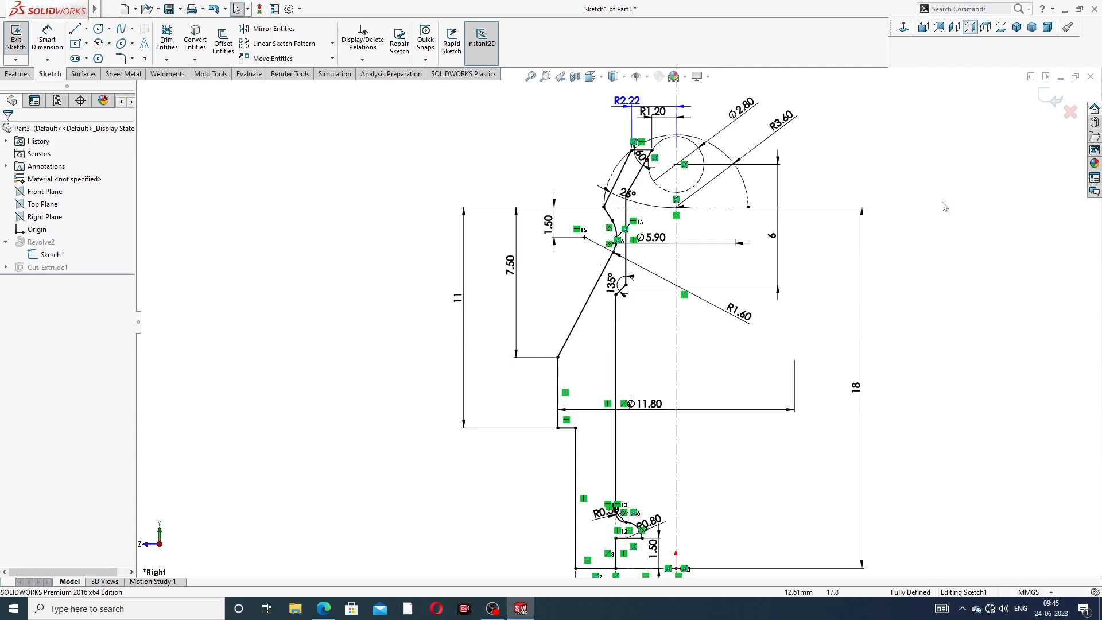
pyautogui.click(1055, 100)
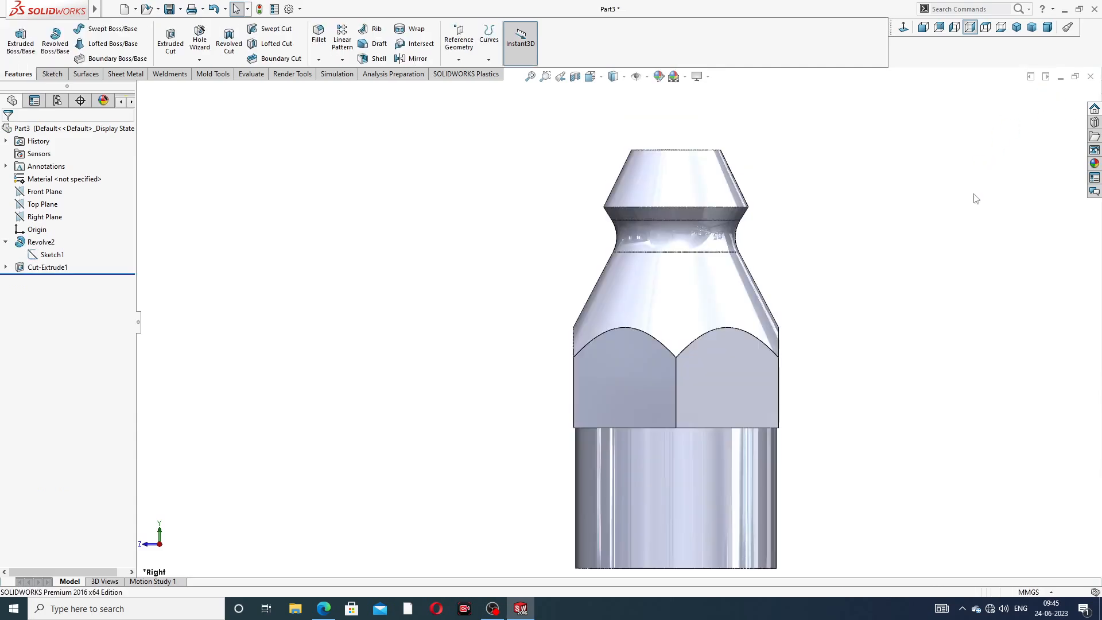
# Open the hexagonal extruded cut on the collar for editing
pyautogui.press('z')
pyautogui.press('z')
pyautogui.moveTo(806, 353); pyautogui.dragTo(779, 236, button='middle')
pyautogui.moveTo(728, 291); pyautogui.dragTo(887, 170, button='middle')
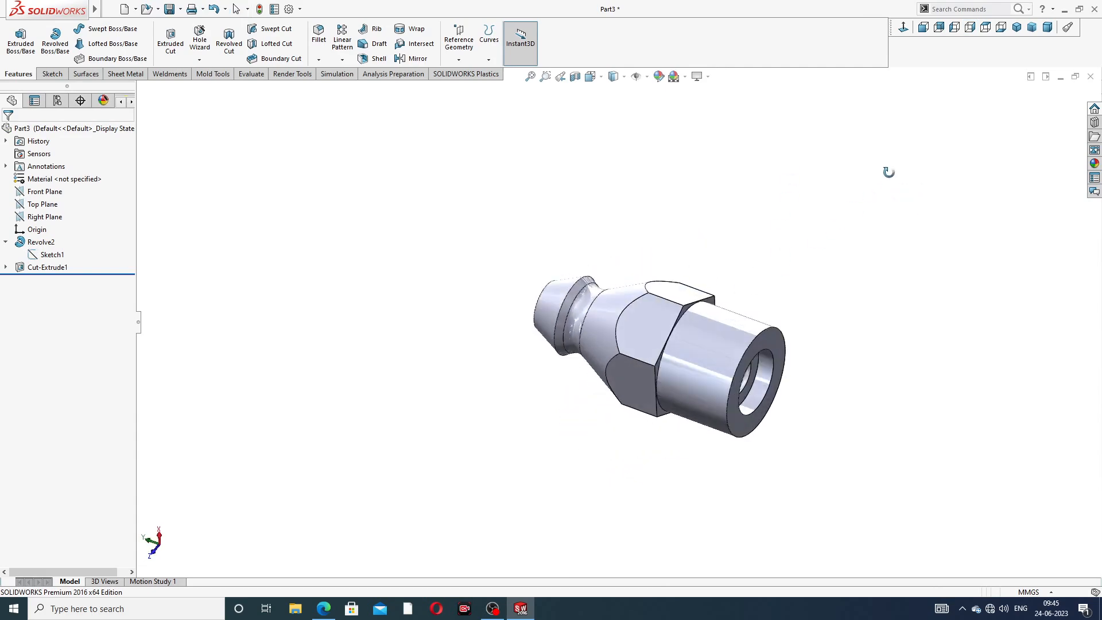
pyautogui.click(6, 243)
pyautogui.click(46, 254)
pyautogui.click(81, 236)
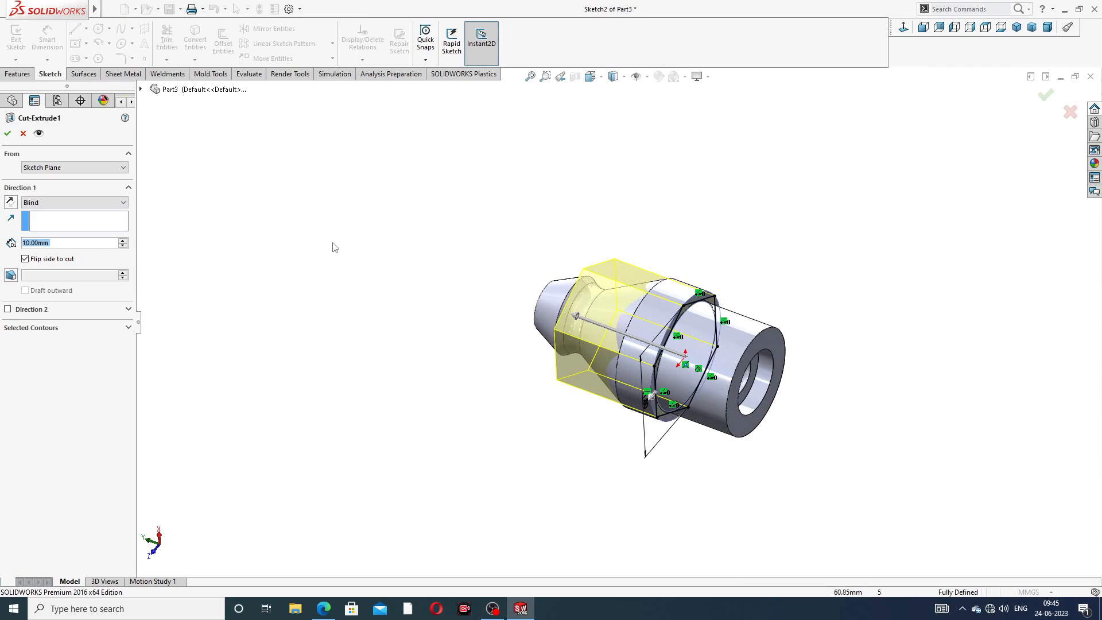
# Set the hexagonal cut's blind depth to 8.5 mm
pyautogui.moveTo(335, 247); pyautogui.dragTo(258, 270, button='middle')
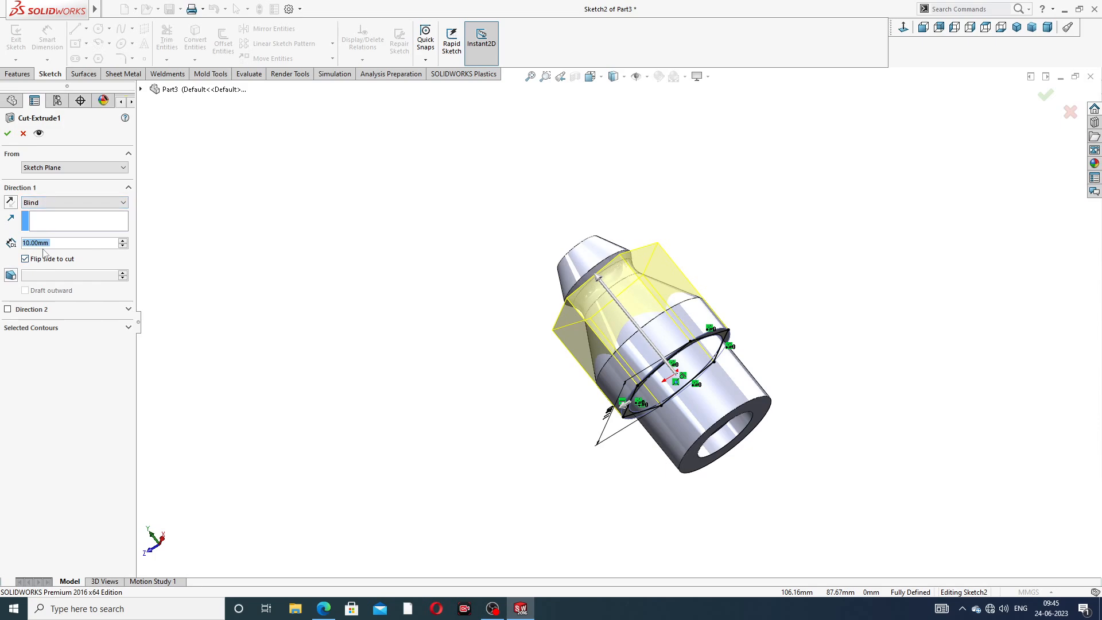
pyautogui.write('8.5')
pyautogui.press('Return')
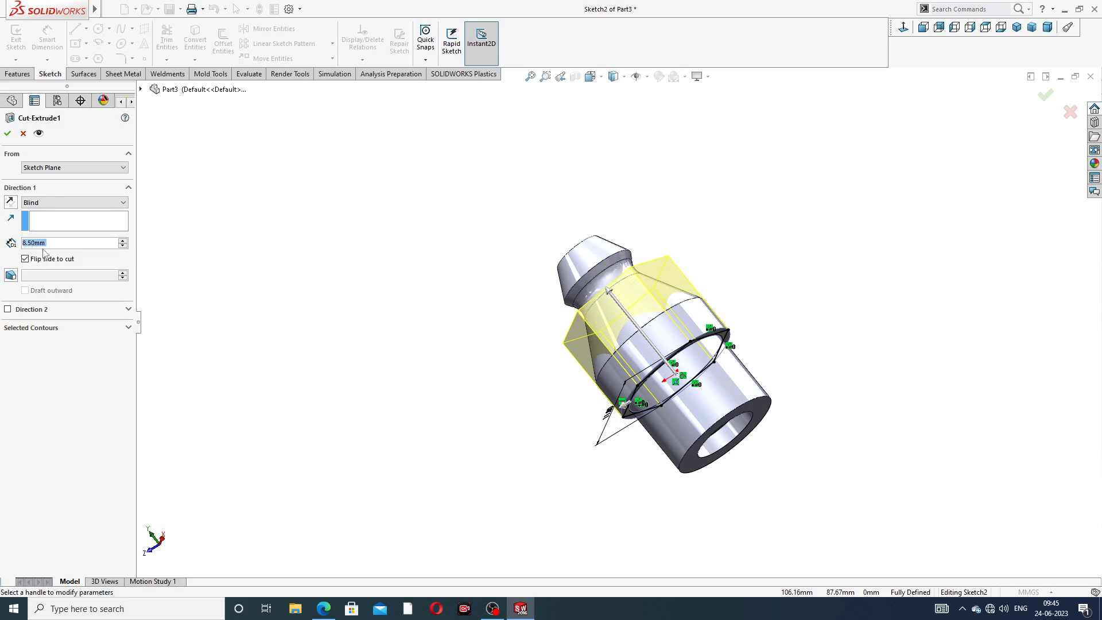
# Change the hexagonal cut's end condition to Through All and apply the edit
pyautogui.moveTo(545, 251); pyautogui.dragTo(678, 171, button='middle')
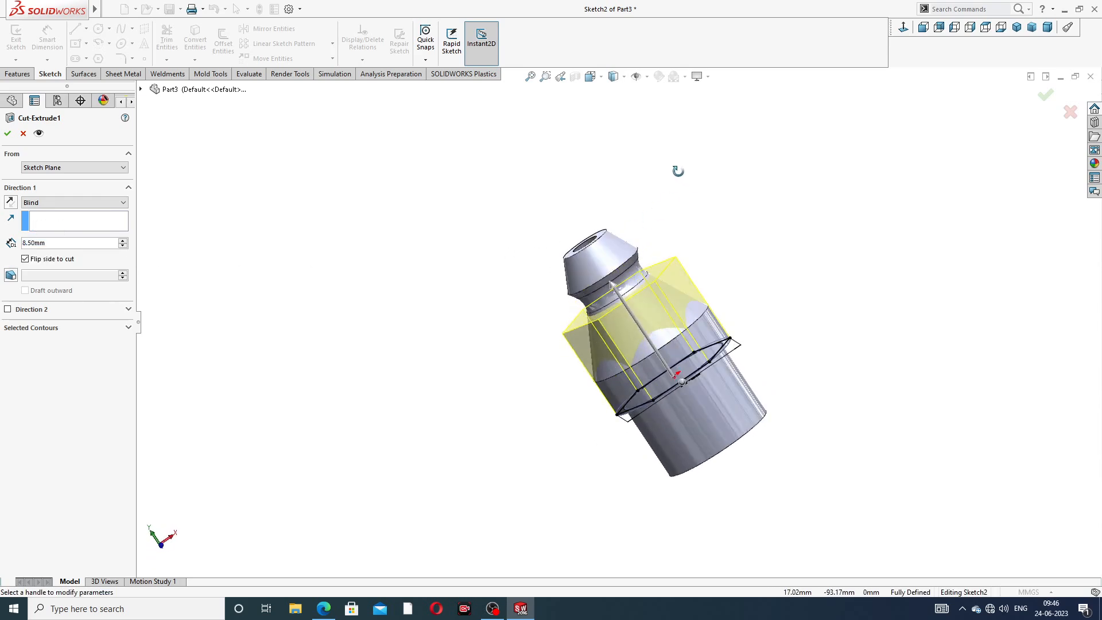
pyautogui.click(56, 204)
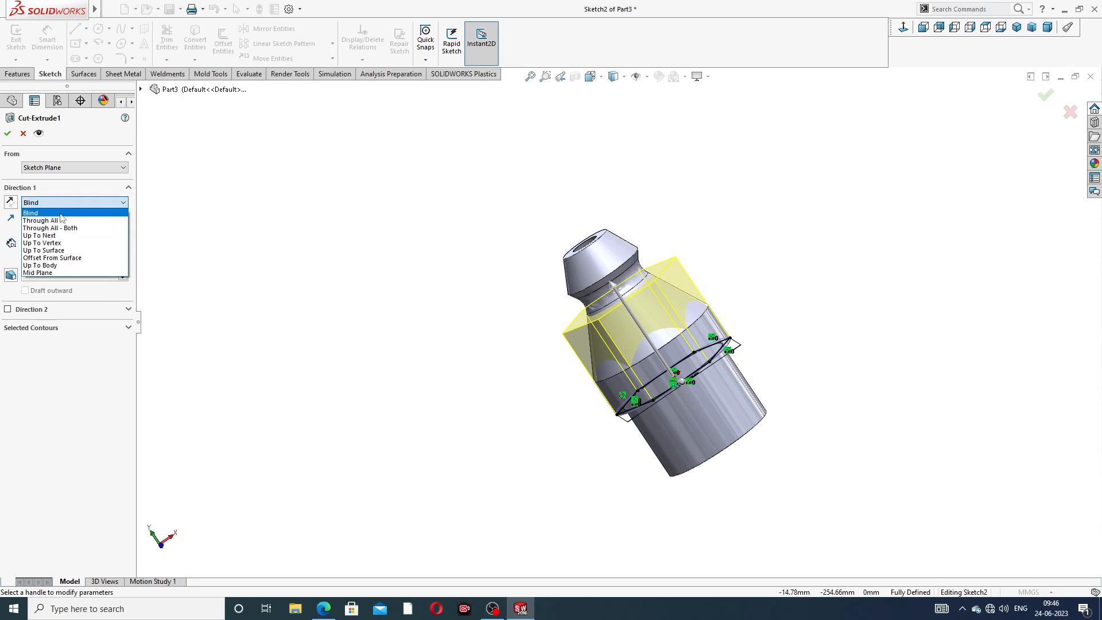
pyautogui.click(41, 221)
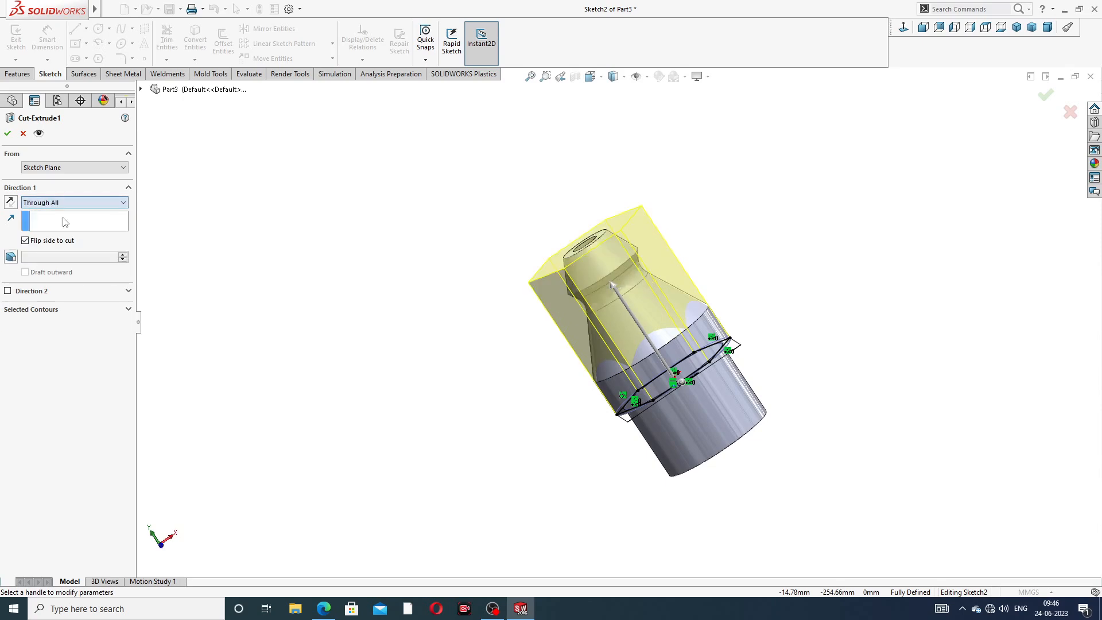
pyautogui.click(8, 133)
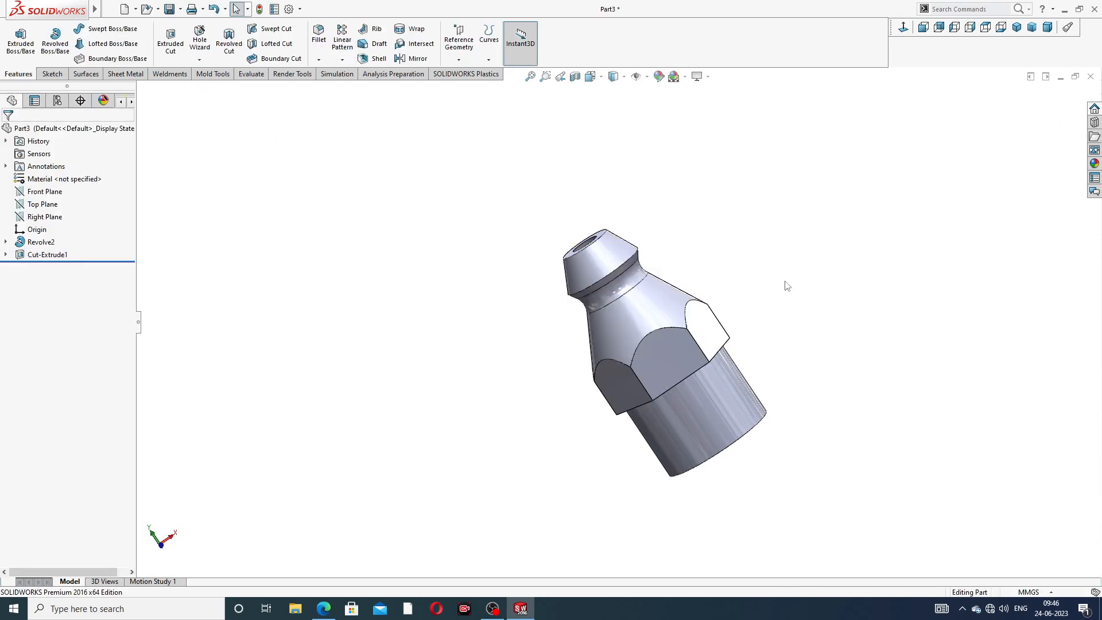
# Examine the hexagonal collar and its transitions to the cone and the cylindrical shank from several sides
pyautogui.moveTo(787, 286); pyautogui.dragTo(872, 86, button='middle')
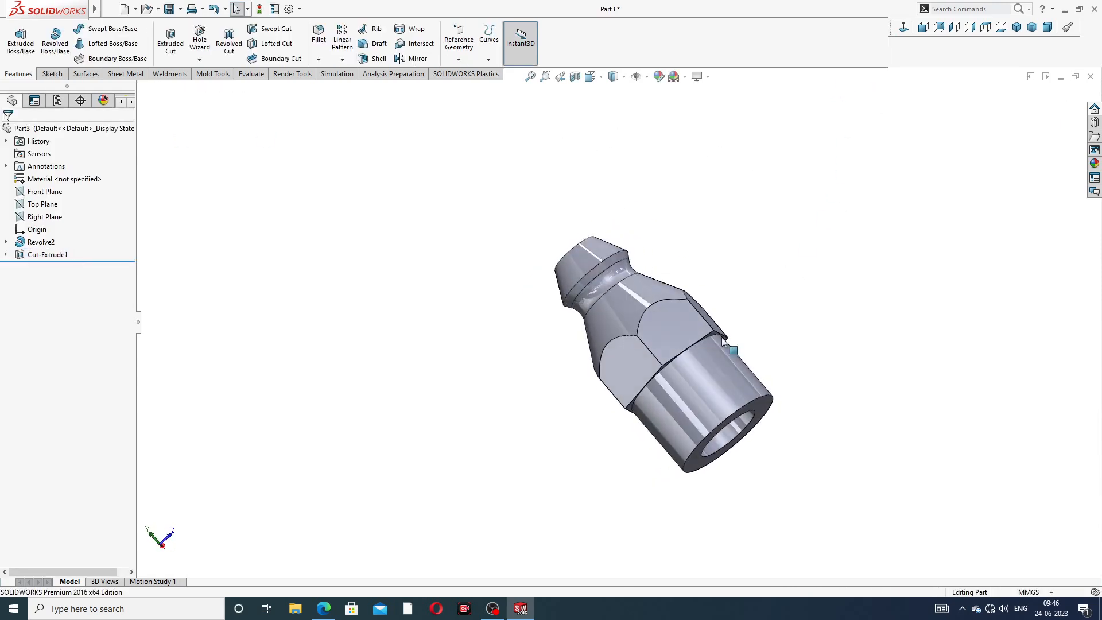
pyautogui.scroll(-2, 738, 424)
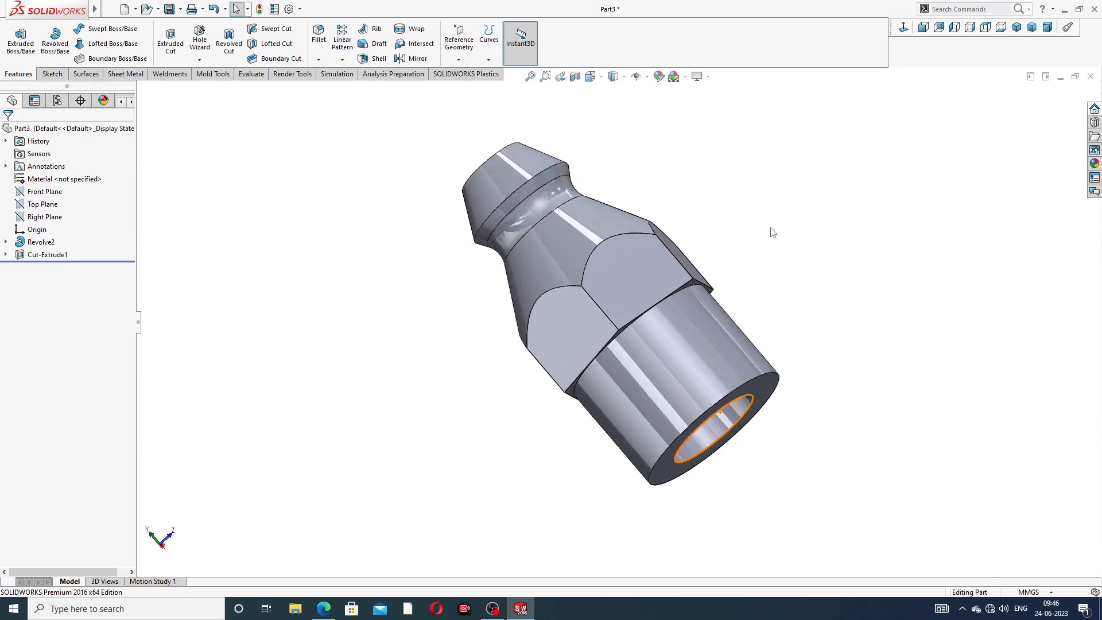
pyautogui.moveTo(771, 232); pyautogui.dragTo(808, 252, button='middle')
pyautogui.scroll(1, 783, 342)
pyautogui.scroll(-3, 766, 345)
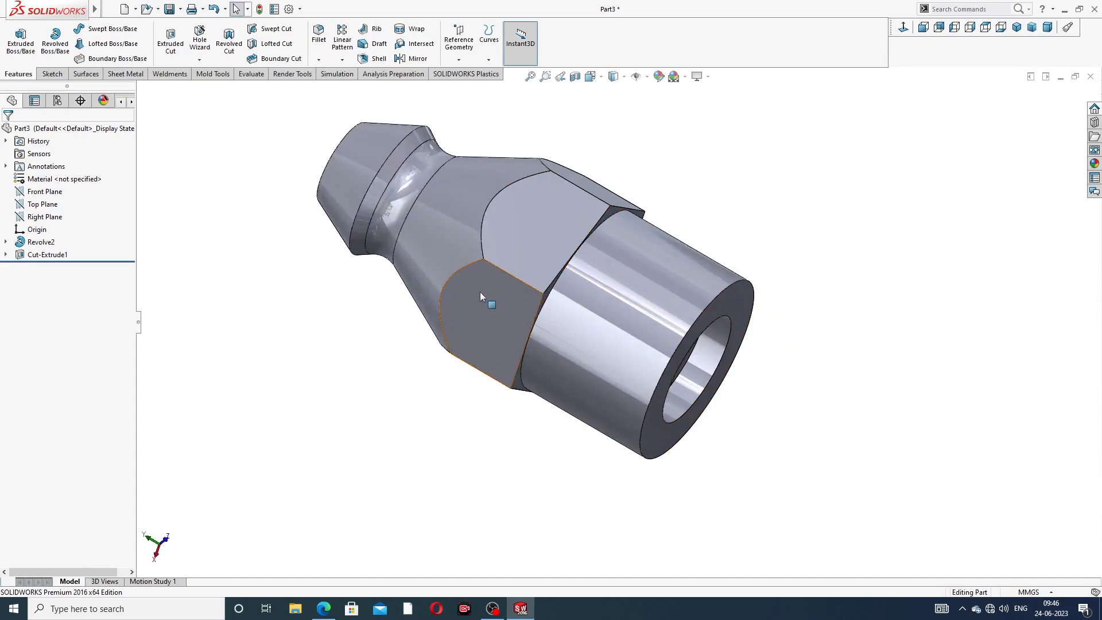
pyautogui.moveTo(571, 283); pyautogui.dragTo(620, 174, button='middle')
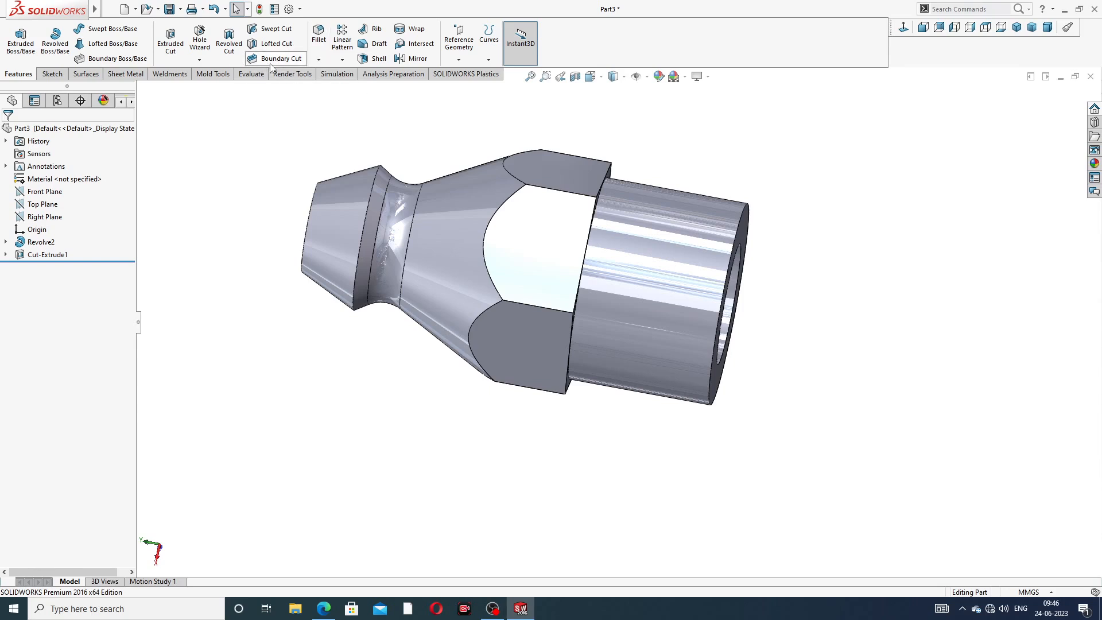
# Chamfer the outer end edge of the cylindrical shank by 1 mm at 45 degrees
pyautogui.click(318, 60)
pyautogui.click(344, 87)
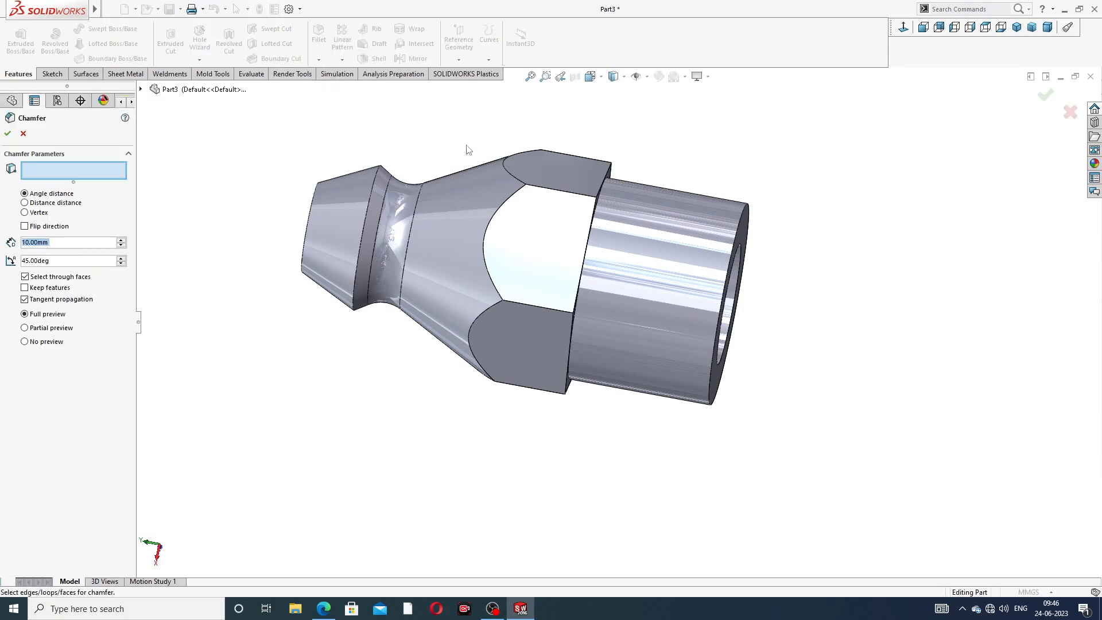
pyautogui.write('1')
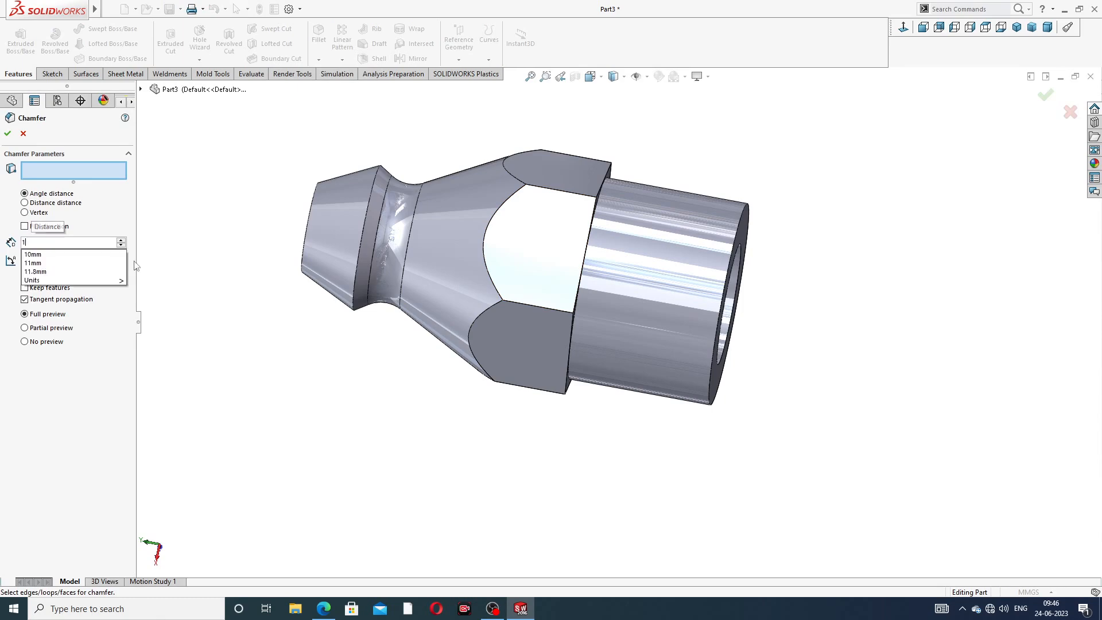
pyautogui.press('Return')
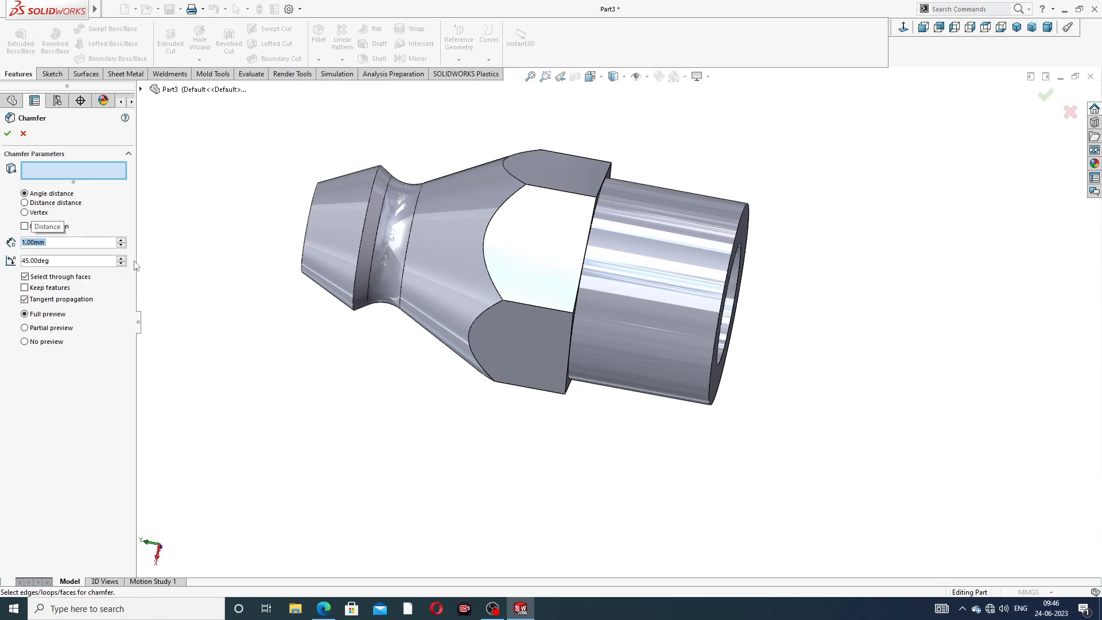
pyautogui.click(742, 222)
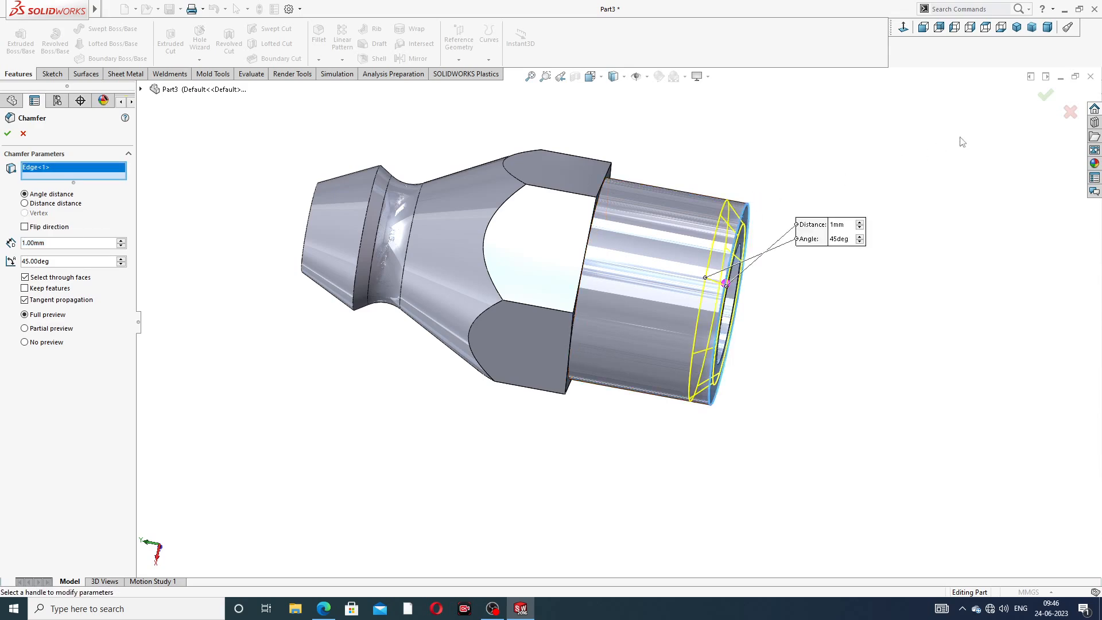
pyautogui.click(1044, 98)
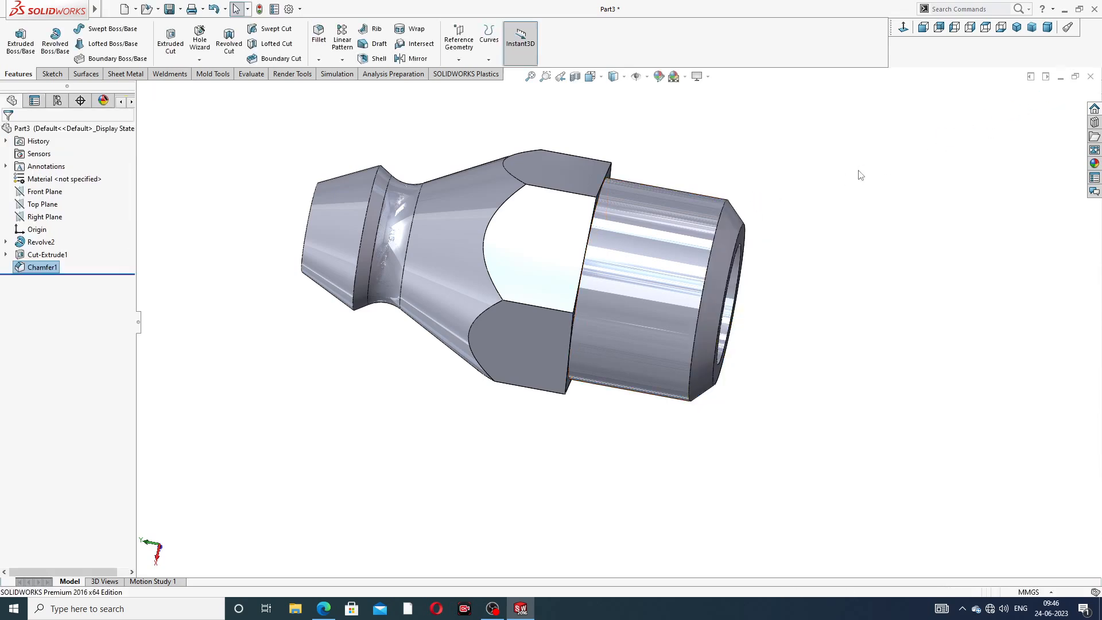
# Set up a Metric Die M8x1.0 cut thread from the shank's outer chamfer edge with a blind depth of 8 mm
pyautogui.moveTo(790, 232); pyautogui.dragTo(794, 106, button='middle')
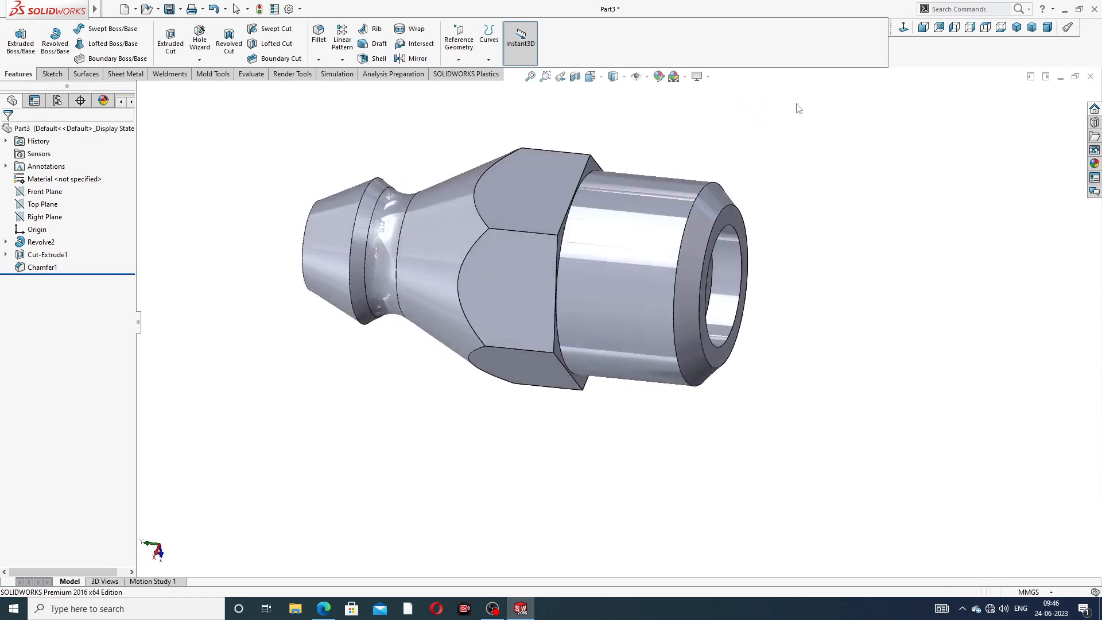
pyautogui.click(199, 59)
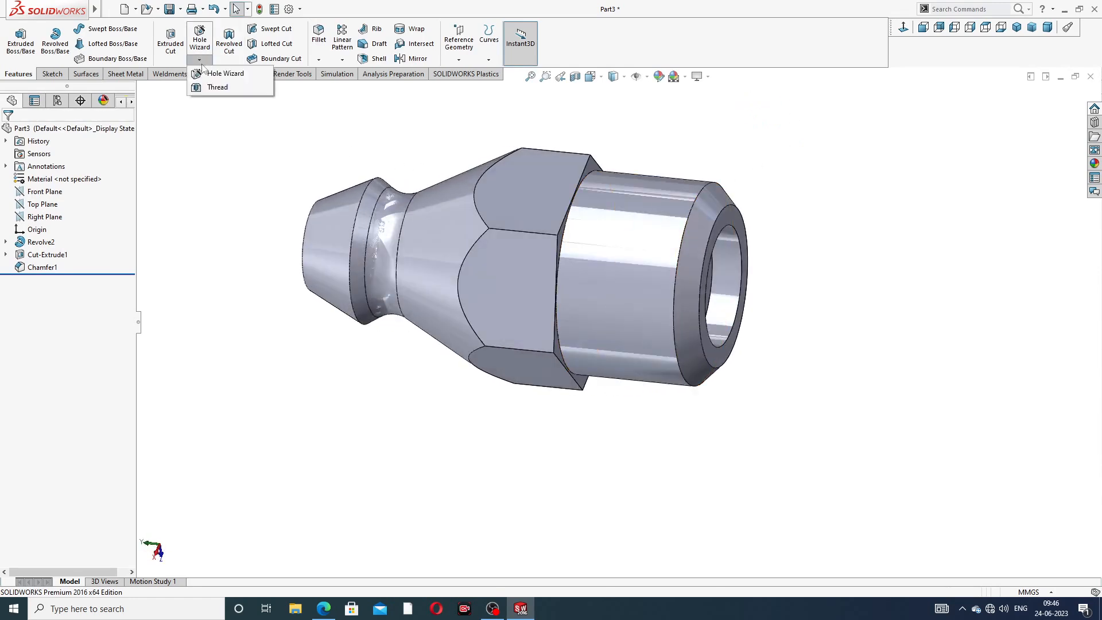
pyautogui.click(218, 87)
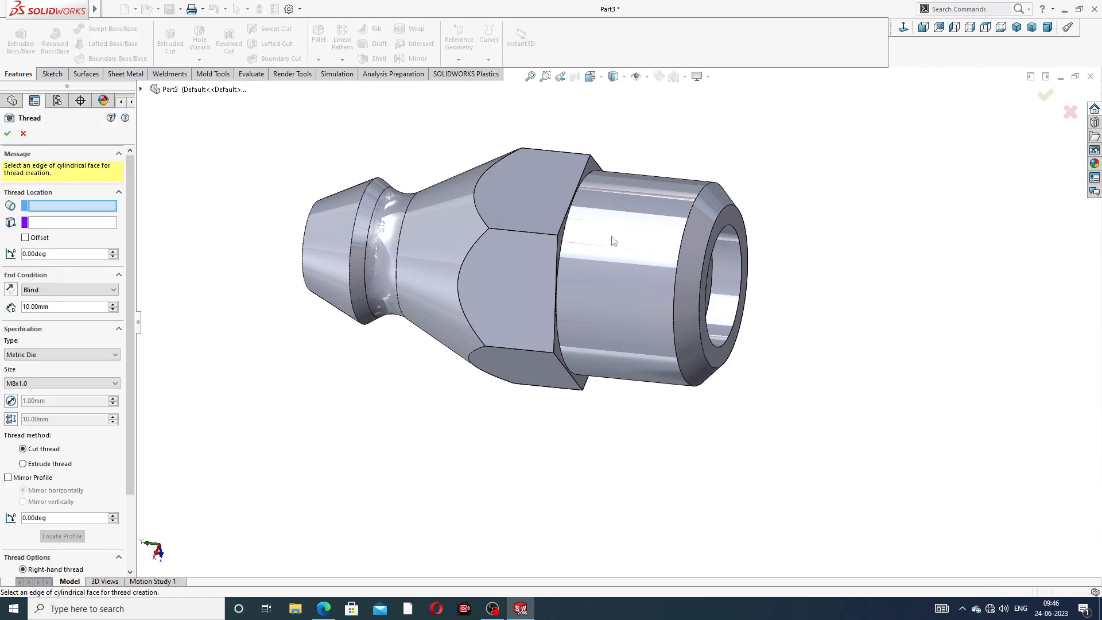
pyautogui.click(696, 196)
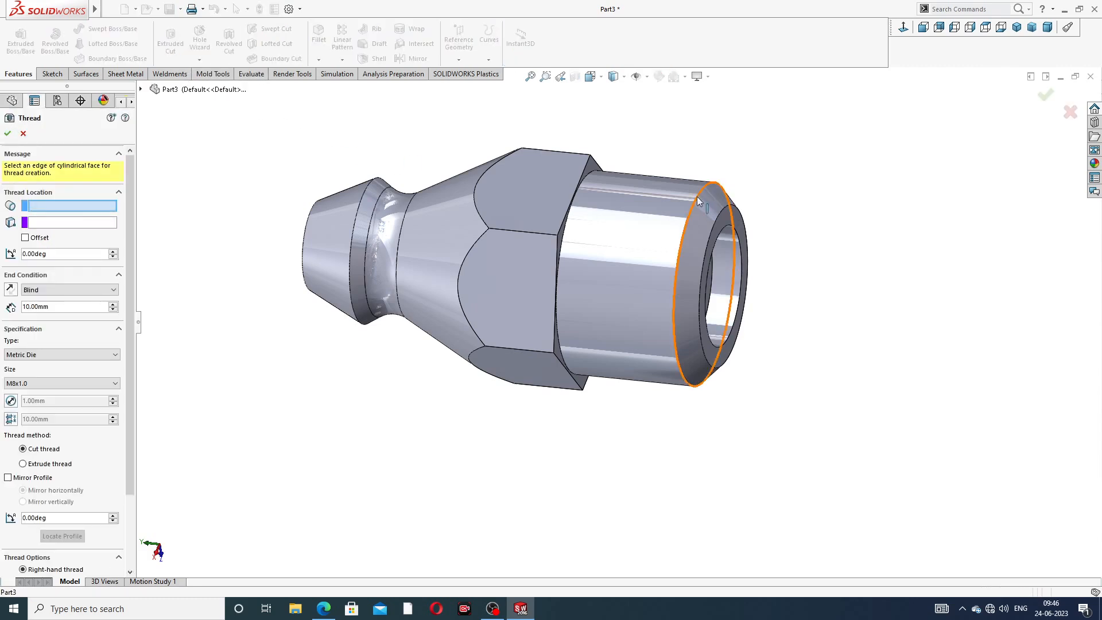
pyautogui.moveTo(715, 245); pyautogui.dragTo(757, 218, button='middle')
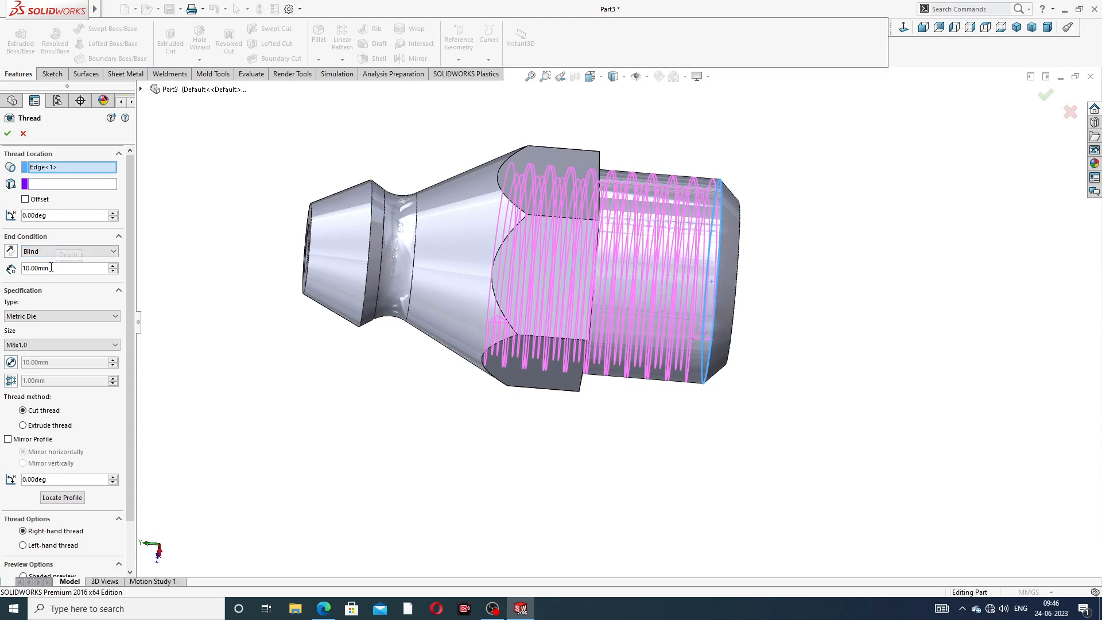
pyautogui.moveTo(51, 268); pyautogui.dragTo(3, 270)
pyautogui.write('8')
pyautogui.press('Return')
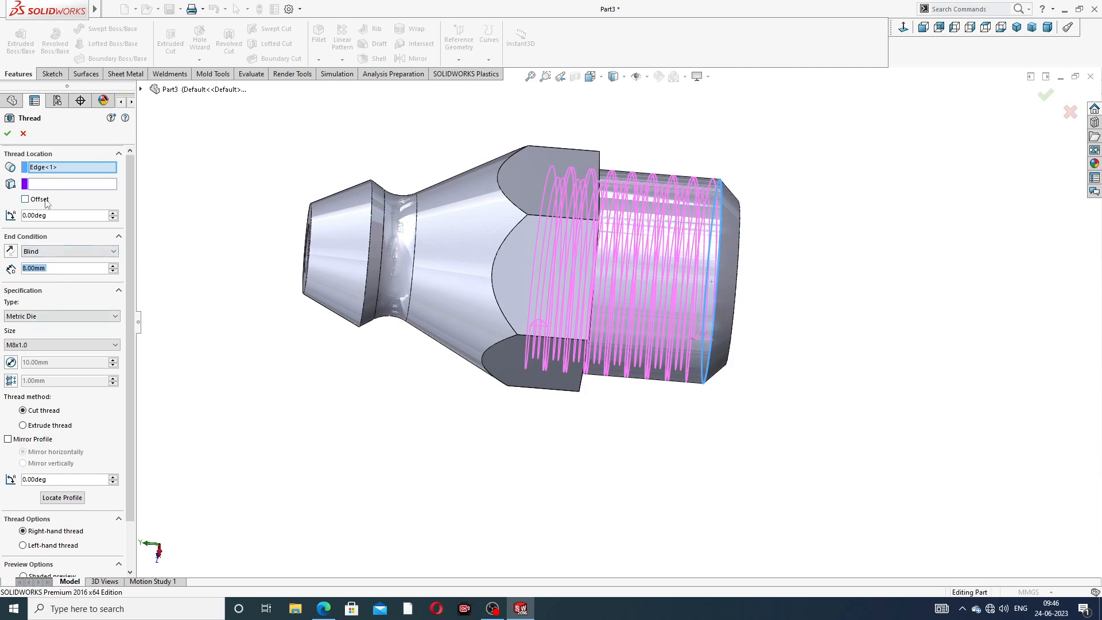
# Offset the thread's start by 2 mm and reverse the offset so it begins beyond the shank's end
pyautogui.click(26, 199)
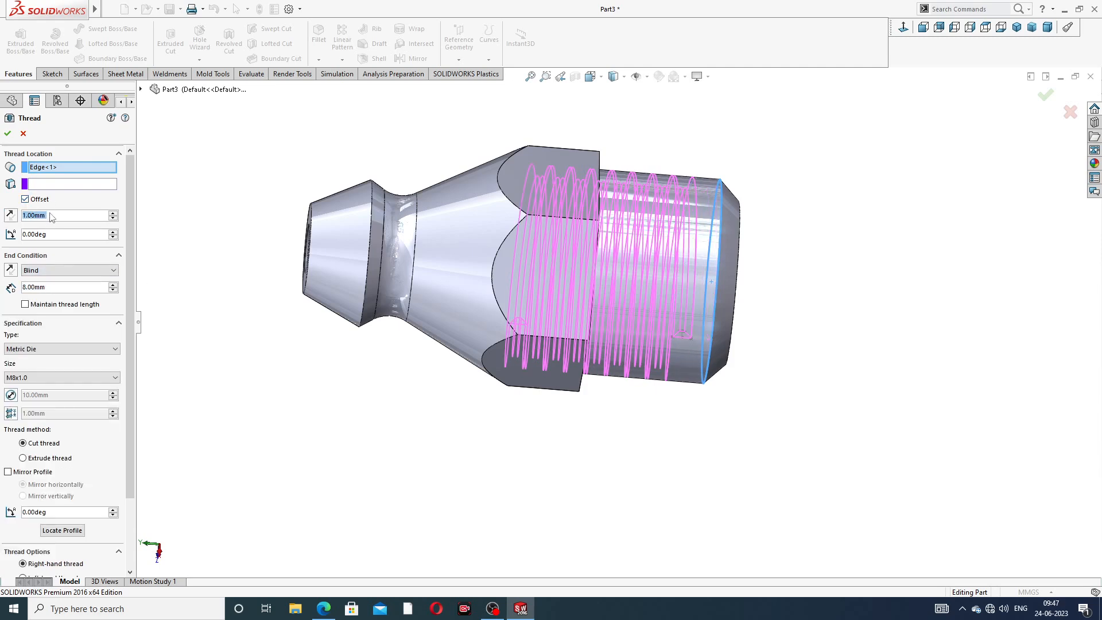
pyautogui.write('2')
pyautogui.press('Return')
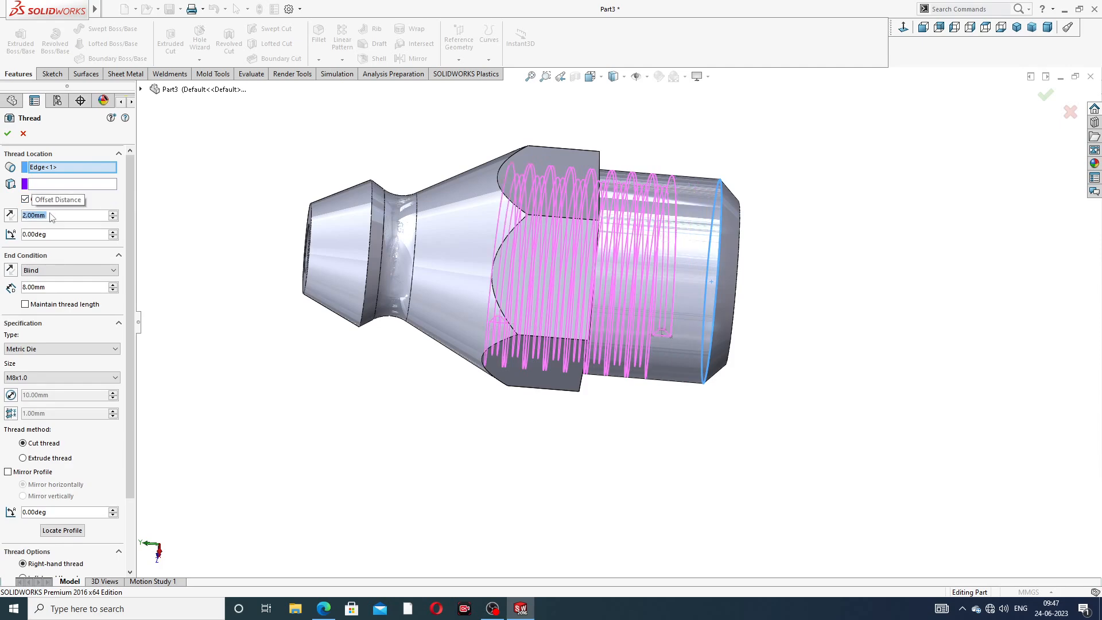
pyautogui.click(11, 214)
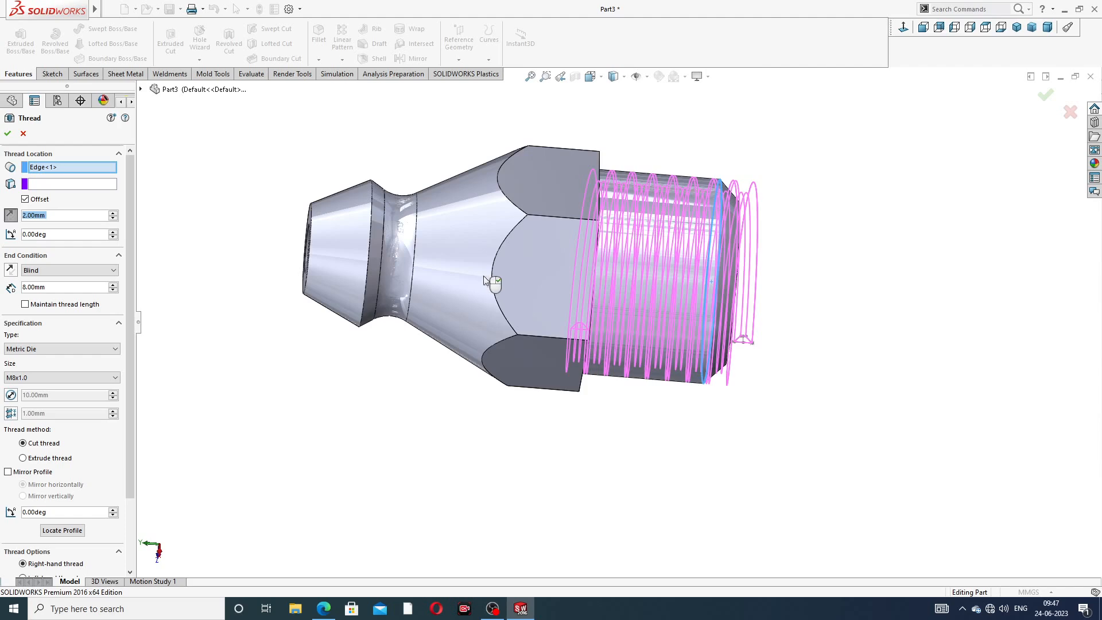
# Set the thread's blind depth to 7 mm and create the thread
pyautogui.moveTo(484, 281); pyautogui.dragTo(379, 264, button='middle')
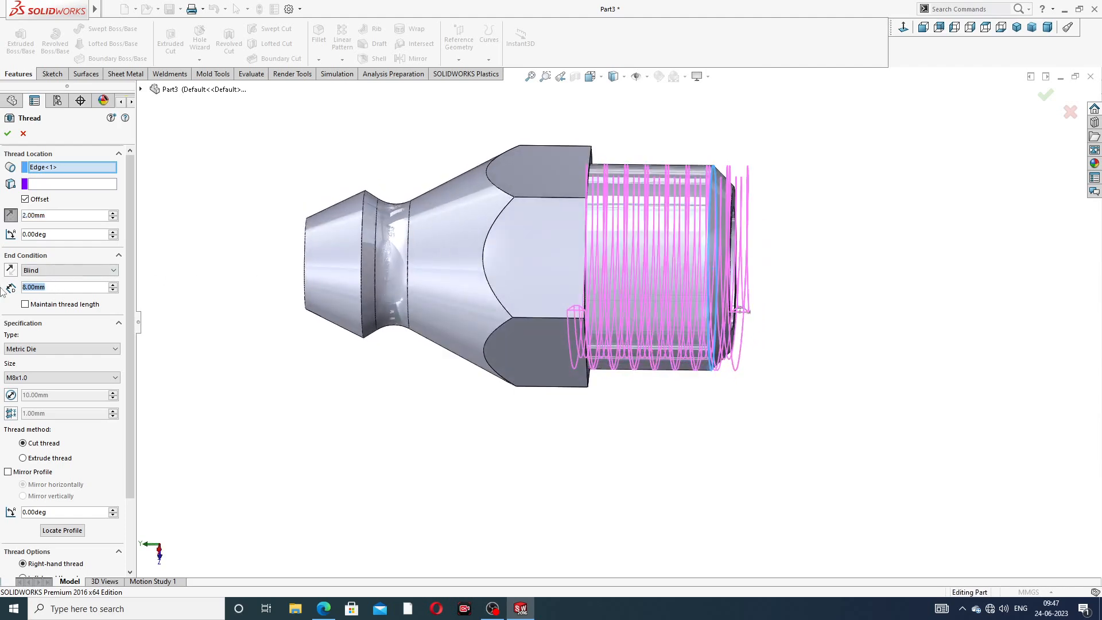
pyautogui.write('6')
pyautogui.press('Return')
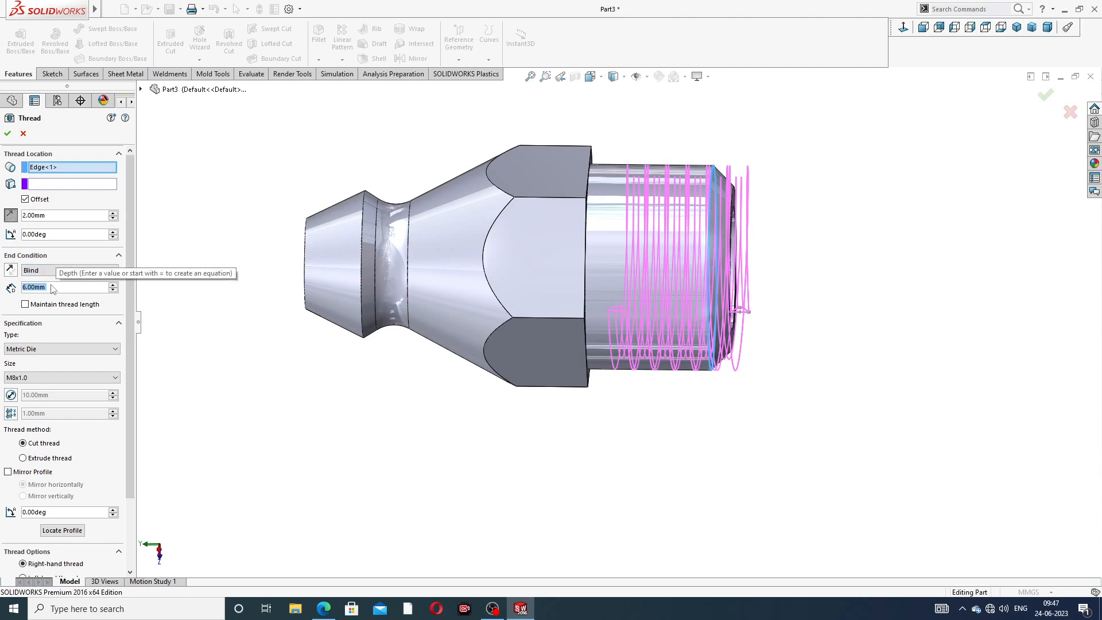
pyautogui.write('7')
pyautogui.press('Return')
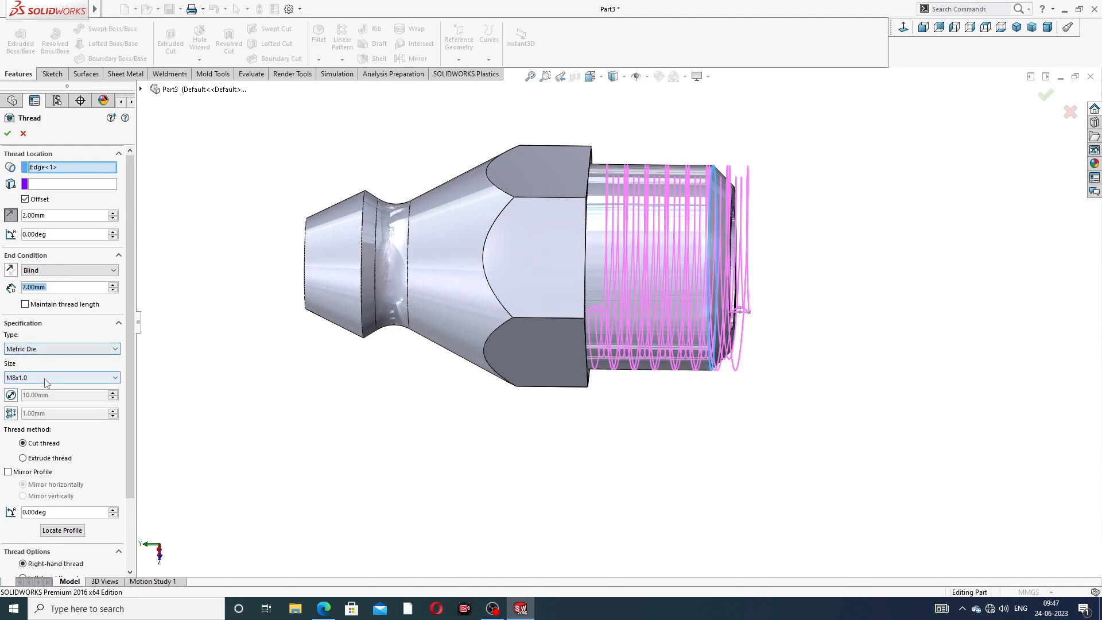
pyautogui.click(8, 134)
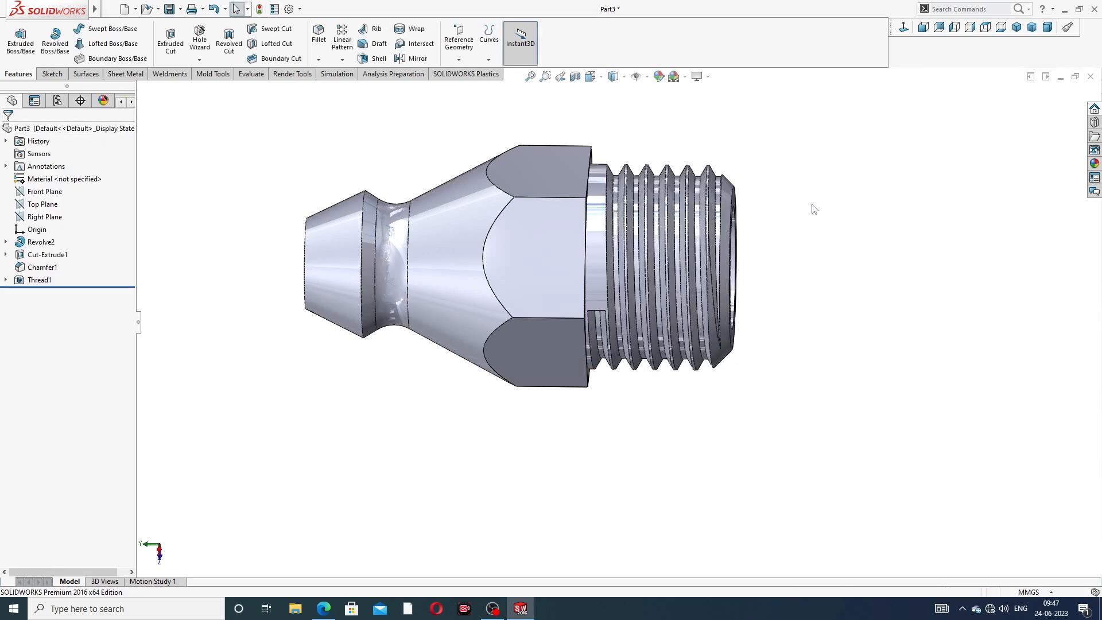
# Start a sketch on the thread groove's end face beside the hexagon and convert the face's outline into sketch entities
pyautogui.moveTo(826, 122); pyautogui.dragTo(765, 147, button='middle')
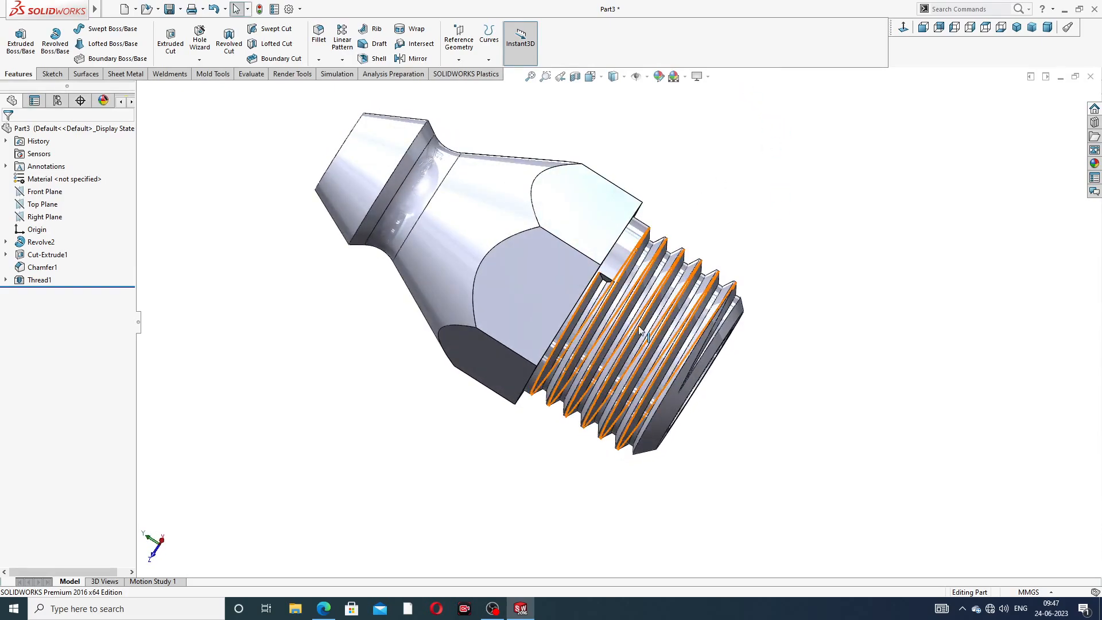
pyautogui.scroll(-5, 588, 237)
pyautogui.moveTo(588, 237); pyautogui.dragTo(615, 147, button='middle')
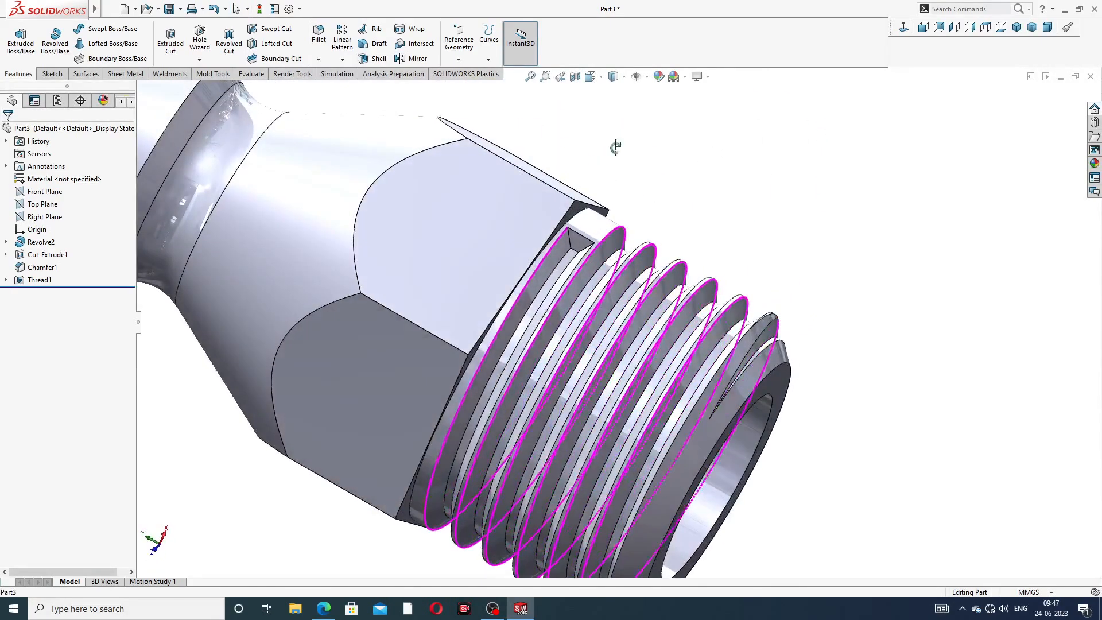
pyautogui.click(584, 245)
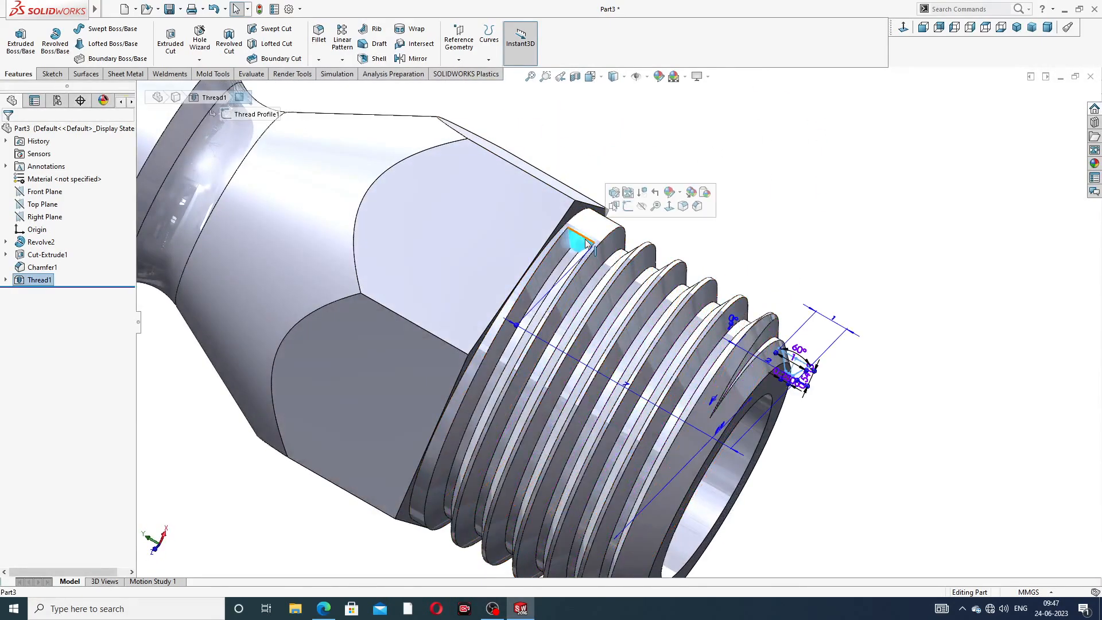
pyautogui.click(628, 206)
pyautogui.click(201, 46)
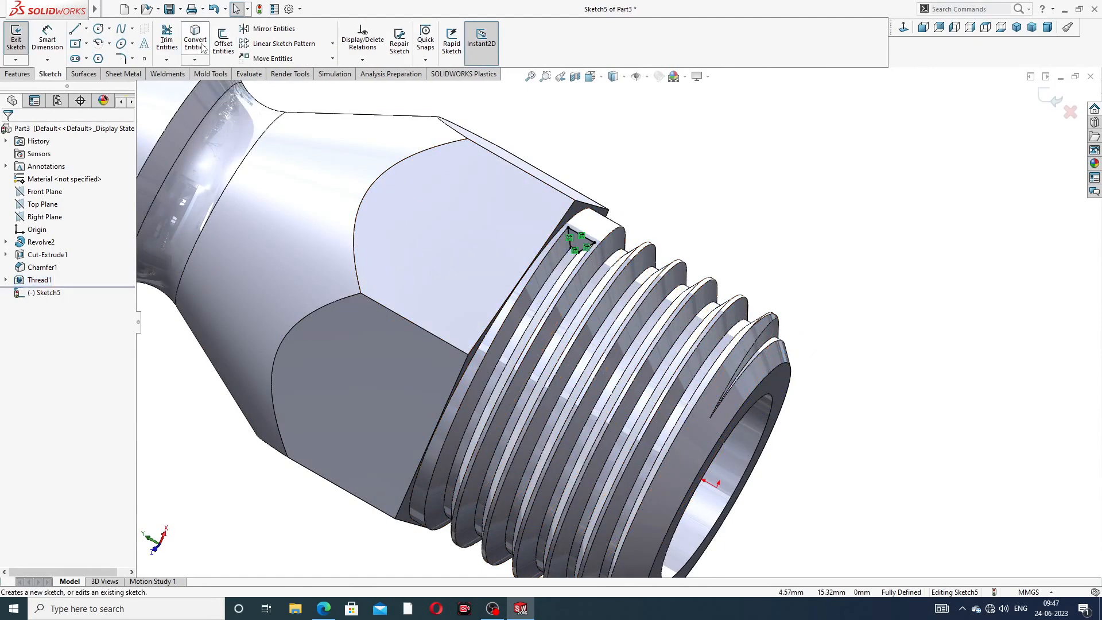
# Cut the converted groove profile 10 mm blind to run the thread out of the shank
pyautogui.click(17, 75)
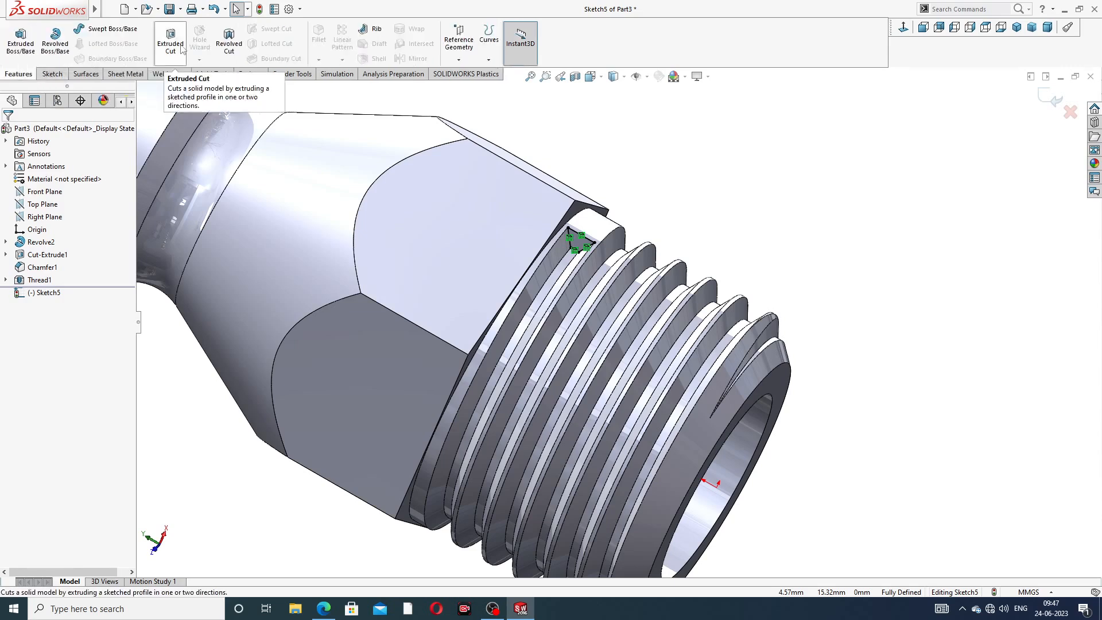
pyautogui.click(180, 49)
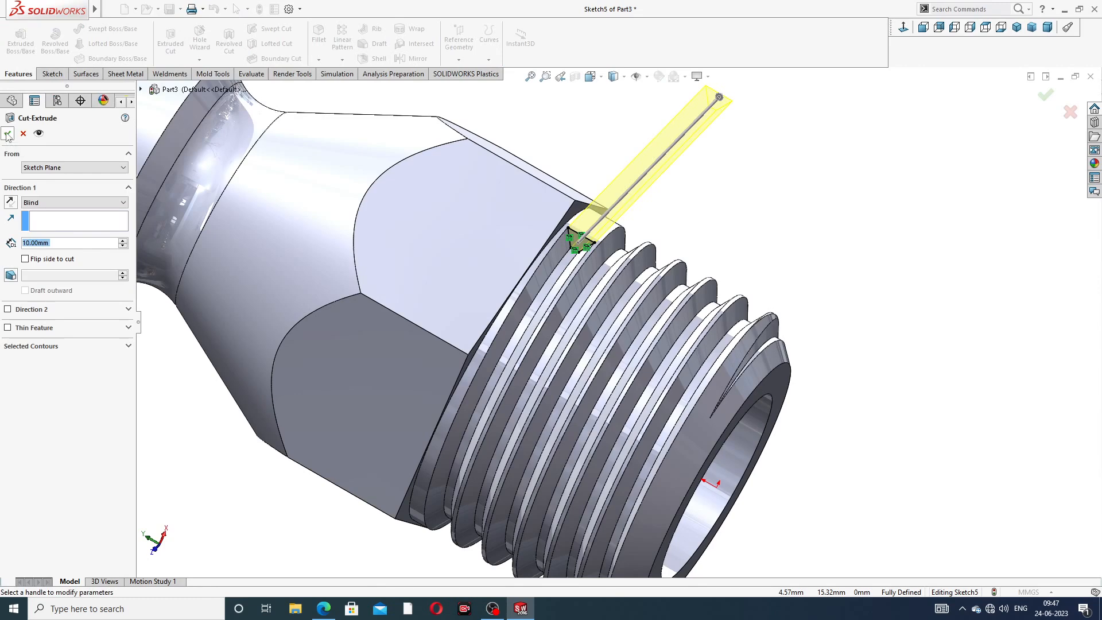
pyautogui.click(7, 135)
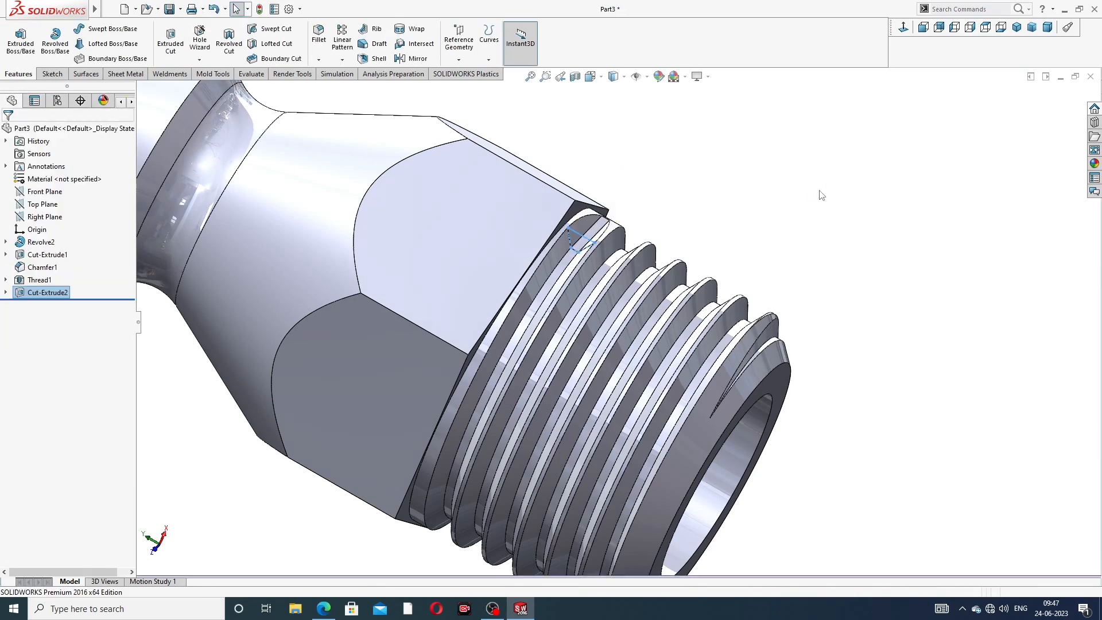
# Apply the polished brass appearance to the whole part
pyautogui.scroll(6, 720, 244)
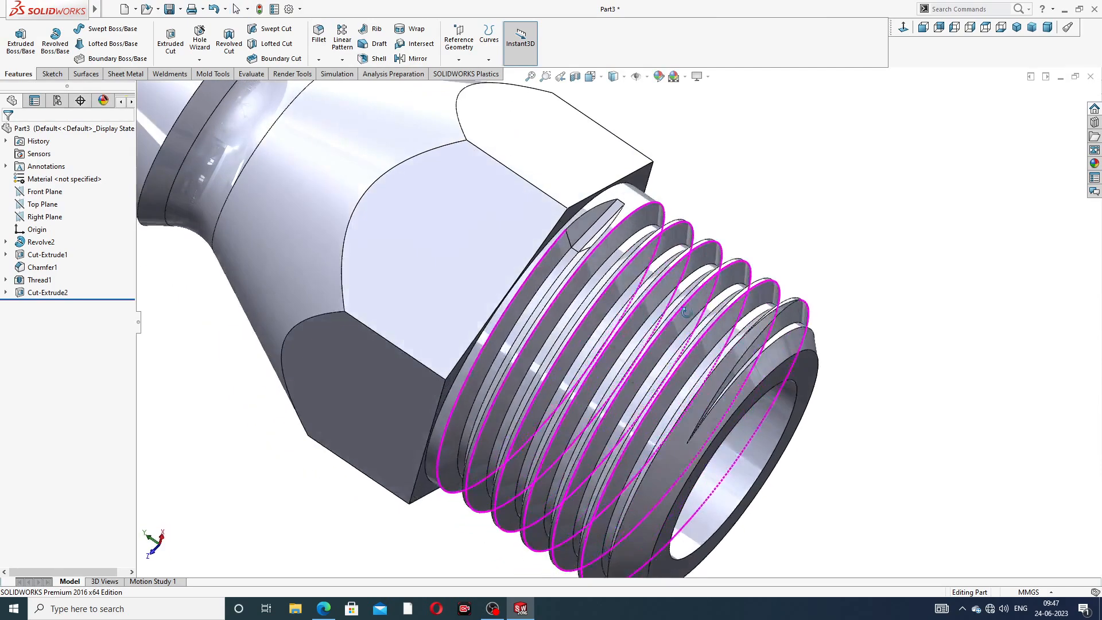
pyautogui.moveTo(722, 248); pyautogui.dragTo(883, 167, button='middle')
pyautogui.moveTo(672, 306); pyautogui.dragTo(1076, 175, button='middle')
pyautogui.click(1095, 165)
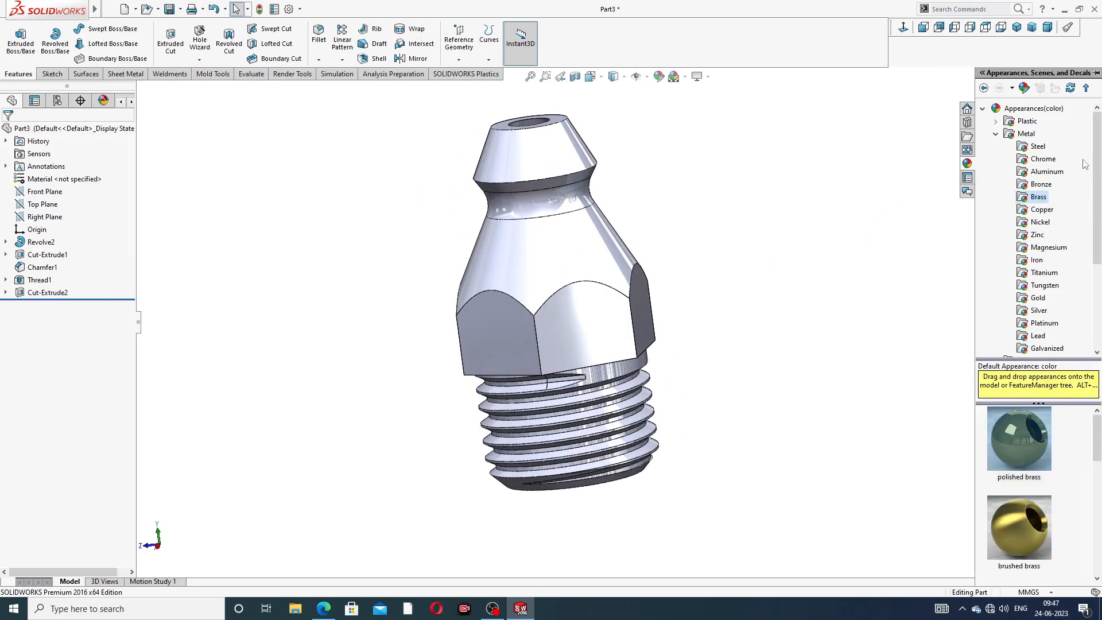
pyautogui.doubleClick(1045, 419)
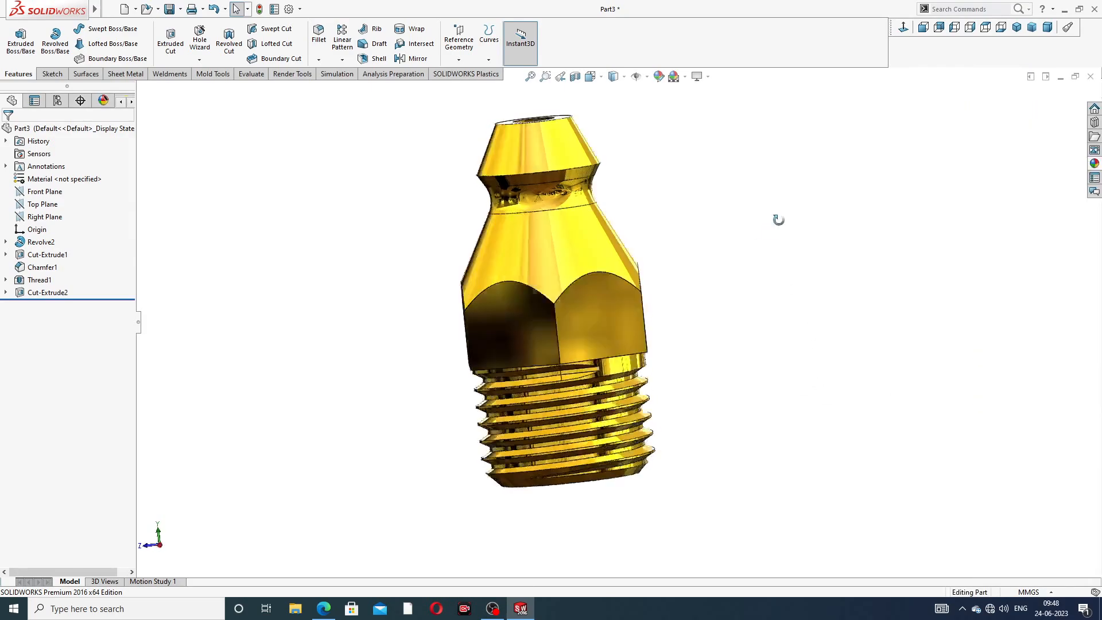
# Open the profile sketch of the revolved body for editing
pyautogui.moveTo(778, 220); pyautogui.dragTo(711, 350, button='middle')
pyautogui.click(903, 28)
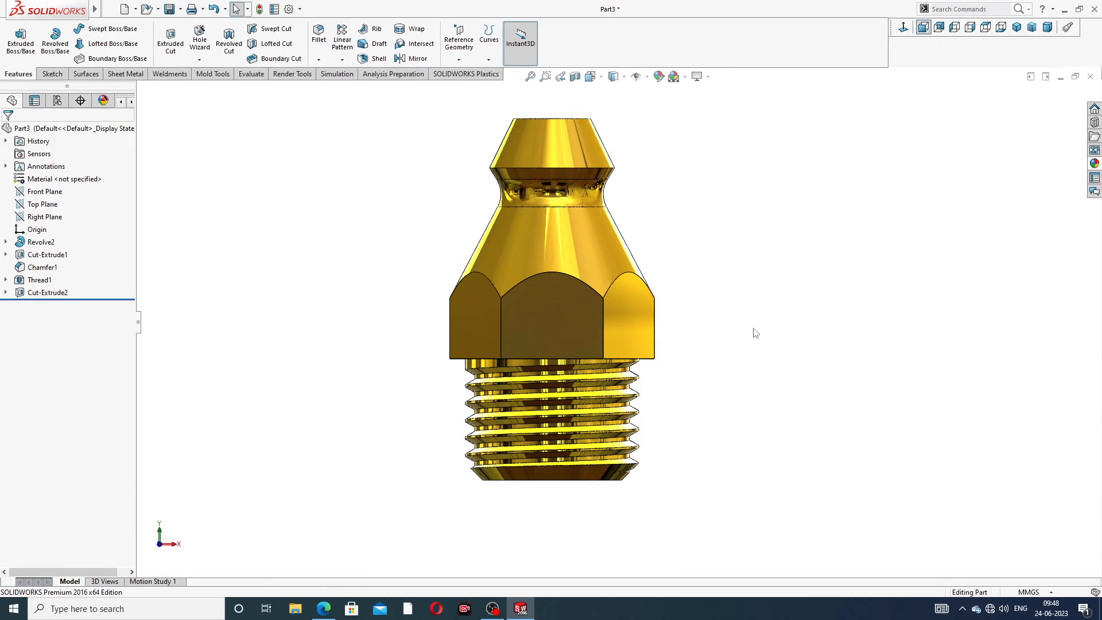
pyautogui.moveTo(755, 333); pyautogui.dragTo(700, 303, button='middle')
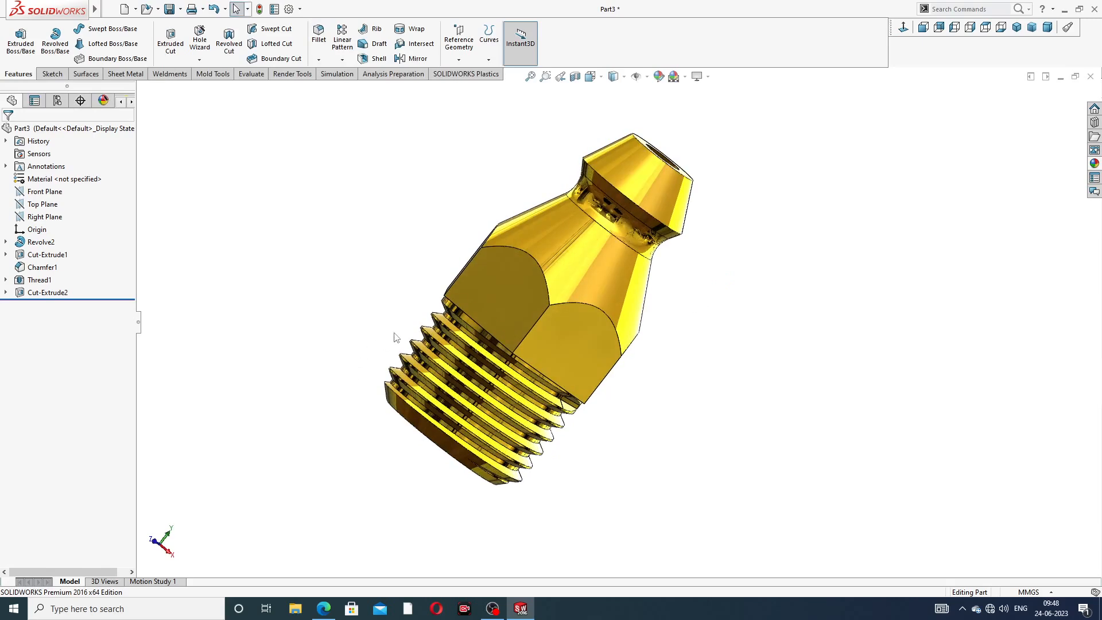
pyautogui.moveTo(629, 320); pyautogui.dragTo(648, 273, button='middle')
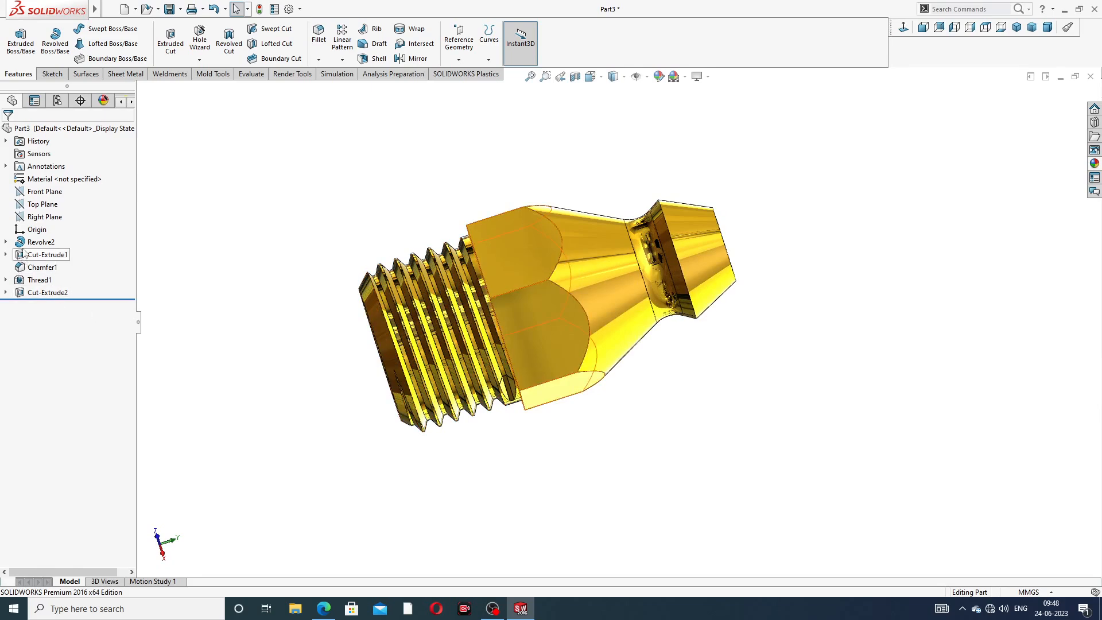
pyautogui.click(6, 242)
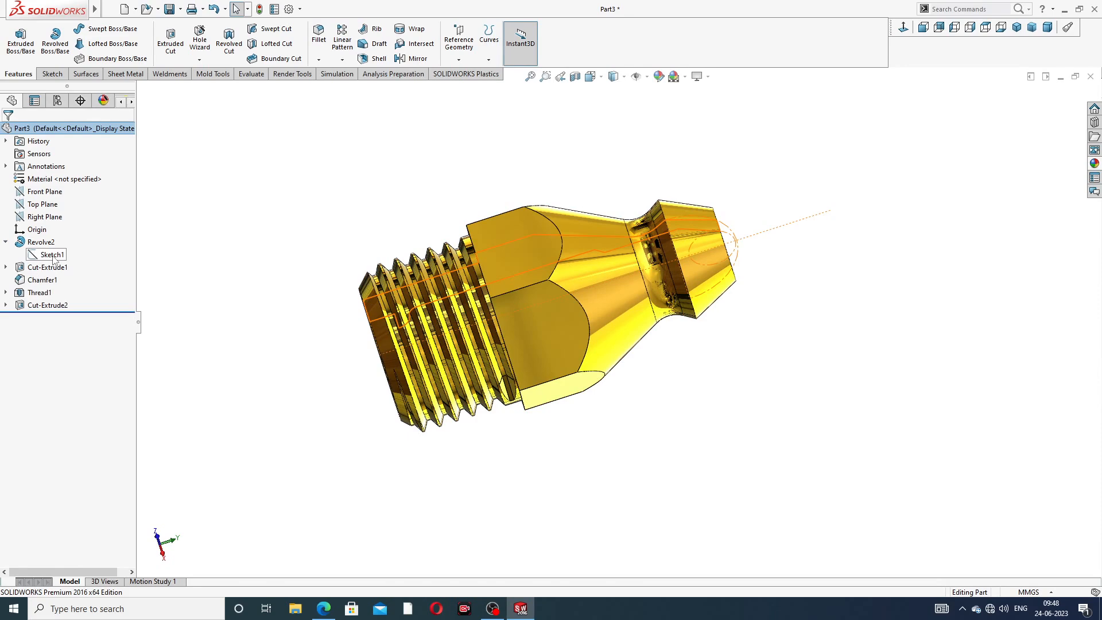
pyautogui.click(53, 255)
pyautogui.click(67, 228)
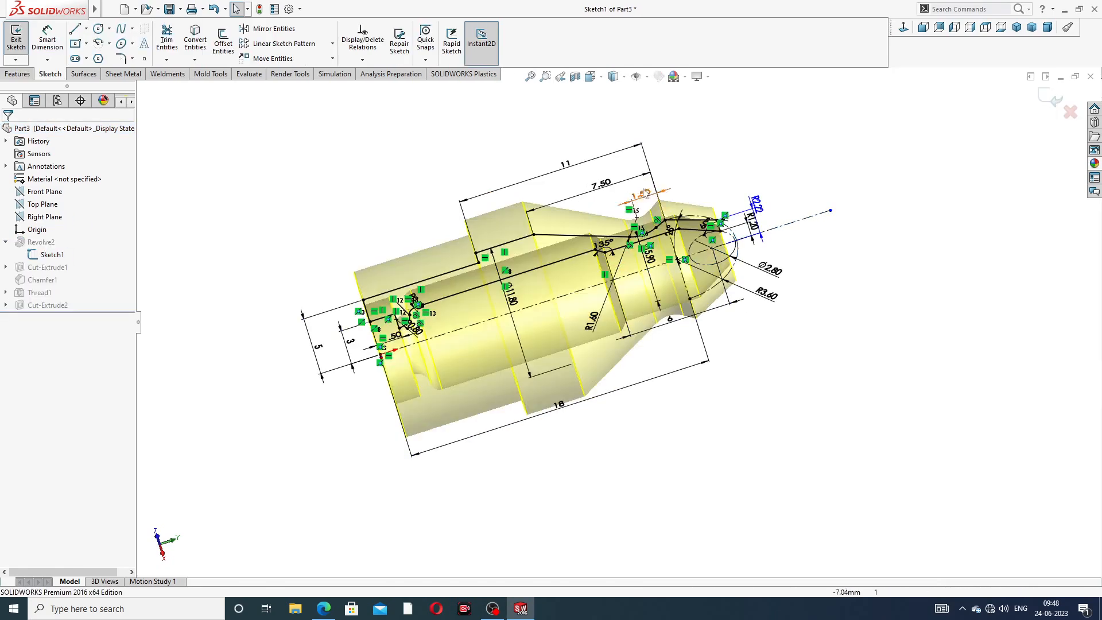
# Set the profile's length from its base to the centre of the R3.60 nose arc to 20 mm and exit the sketch
pyautogui.click(970, 27)
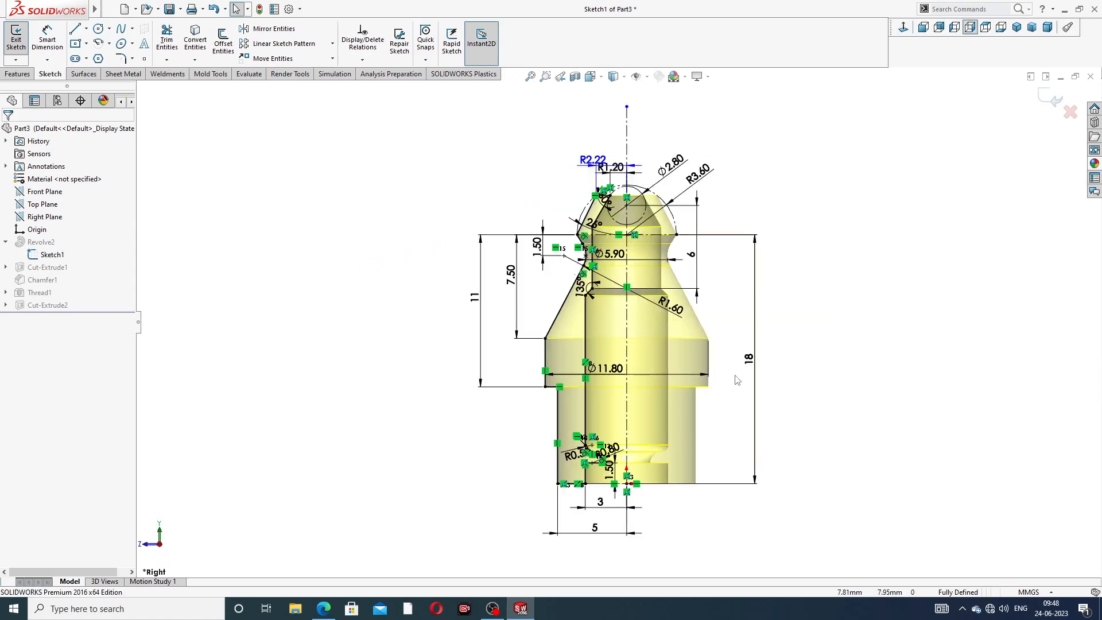
pyautogui.scroll(-2, 767, 350)
pyautogui.doubleClick(744, 346)
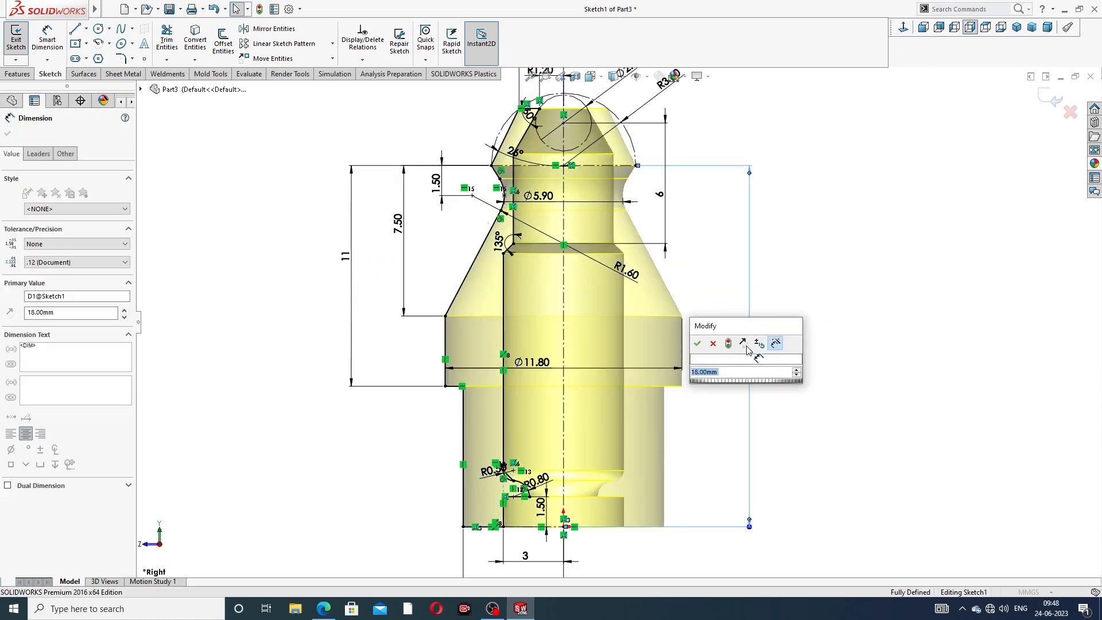
pyautogui.write('20')
pyautogui.press('Return')
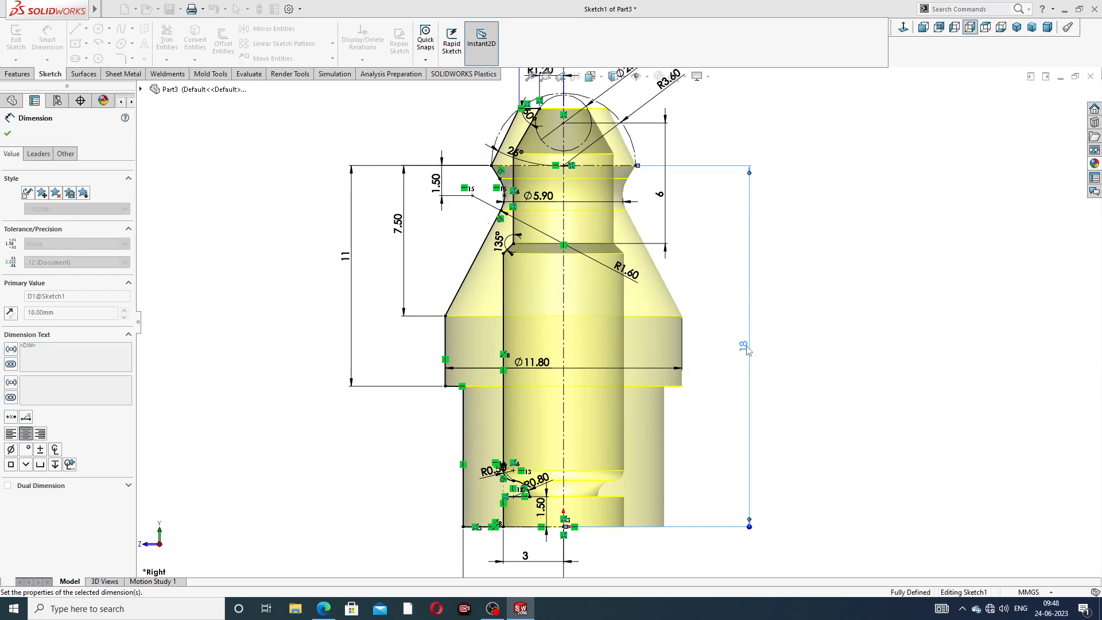
pyautogui.click(1050, 102)
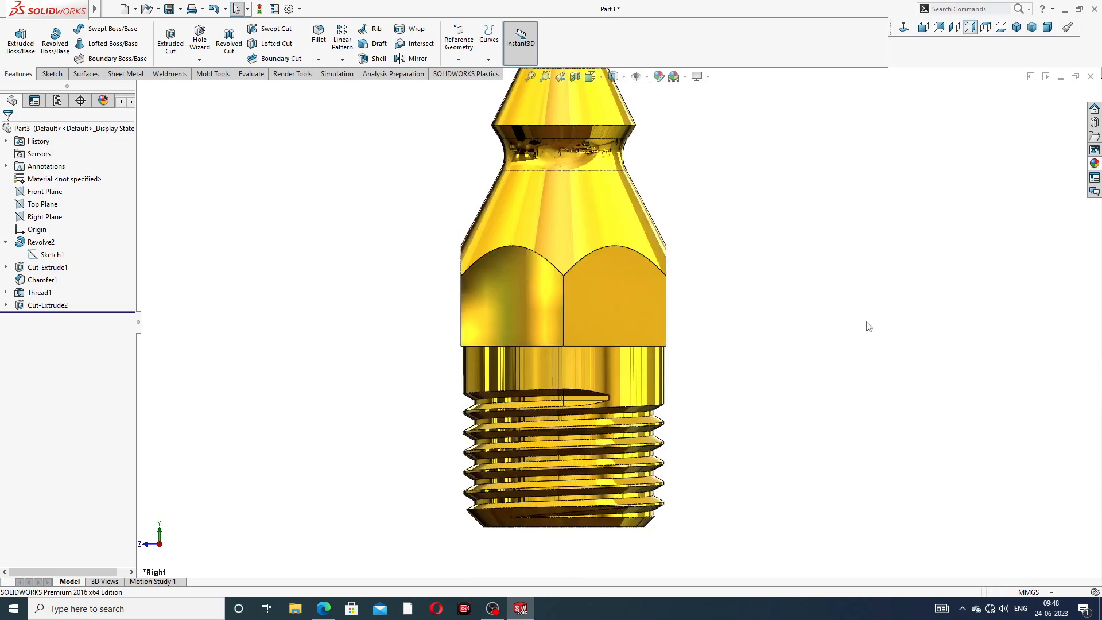
# Reopen the shank's thread feature for editing and set its blind depth to 9 mm
pyautogui.moveTo(789, 377); pyautogui.dragTo(806, 193, button='middle')
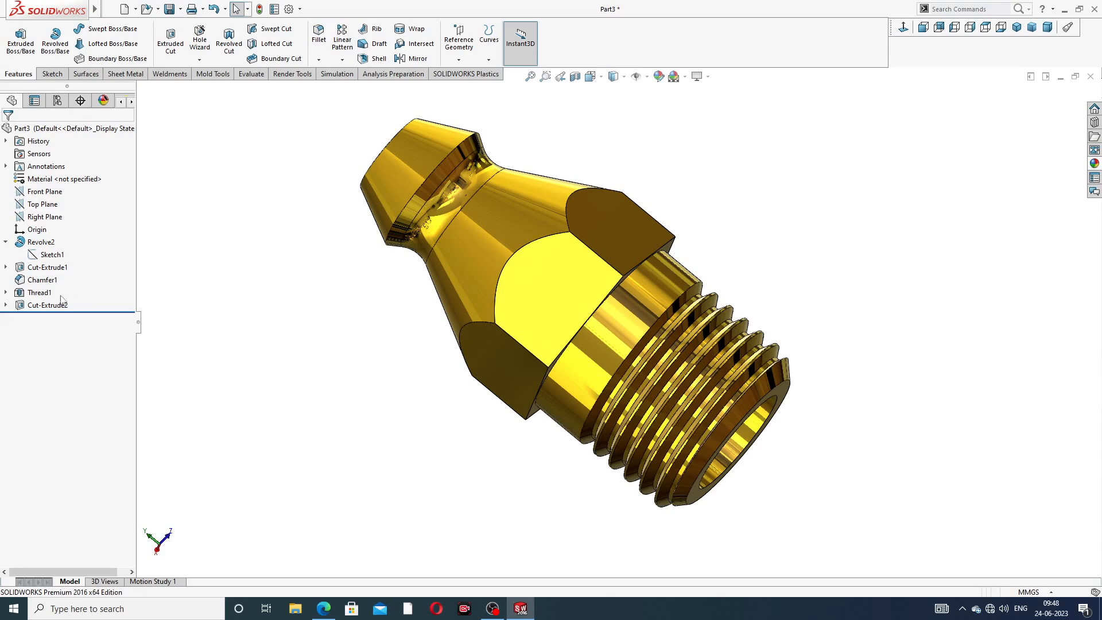
pyautogui.click(39, 294)
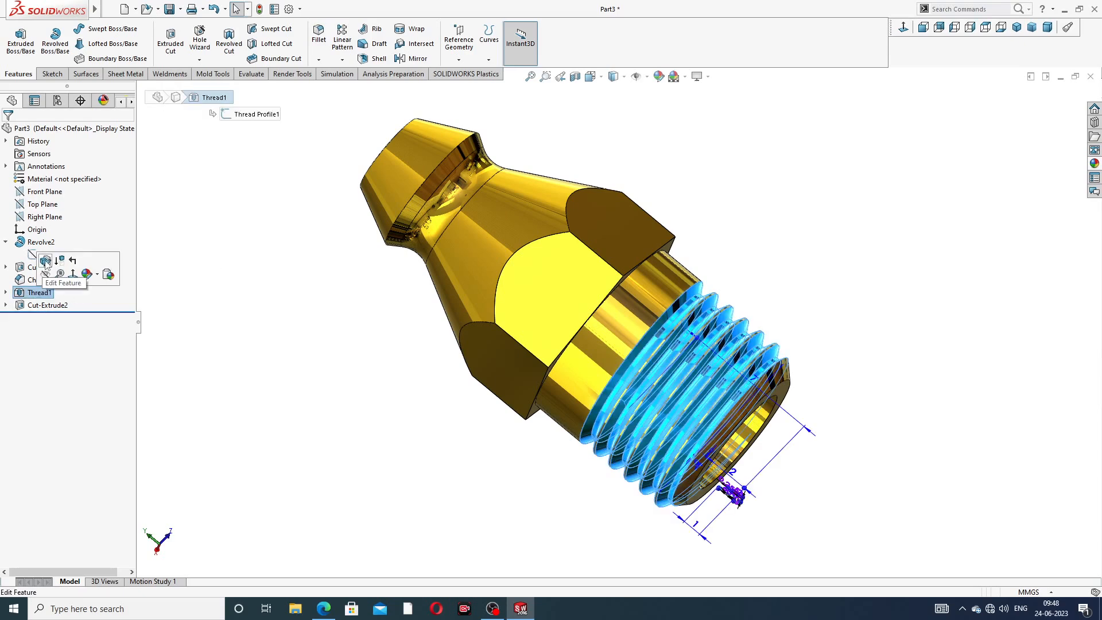
pyautogui.click(45, 263)
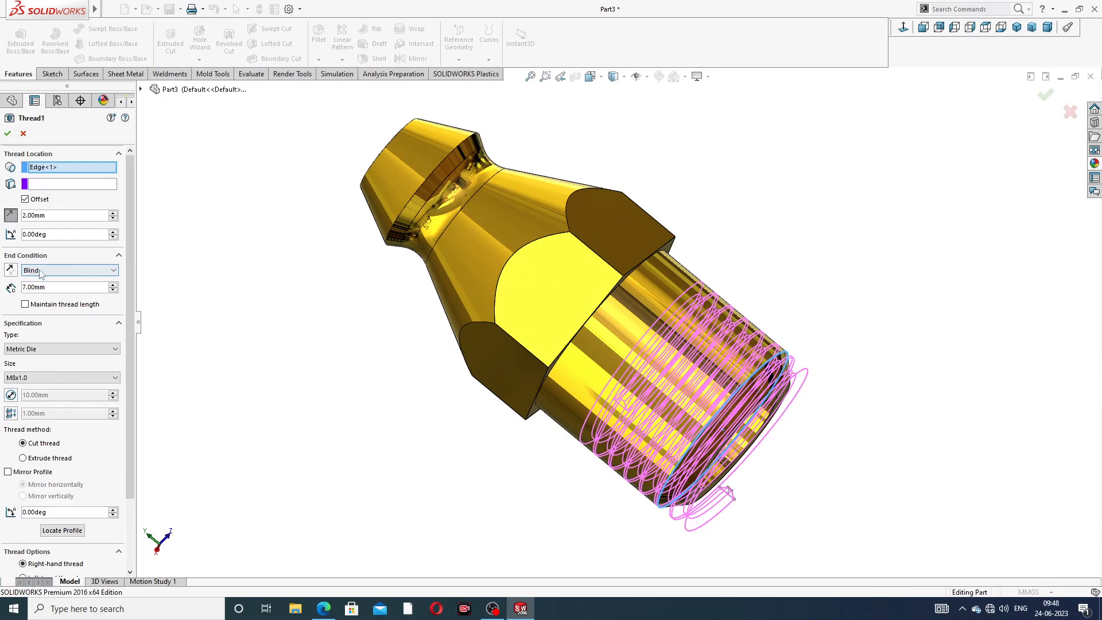
pyautogui.moveTo(49, 288); pyautogui.dragTo(5, 296)
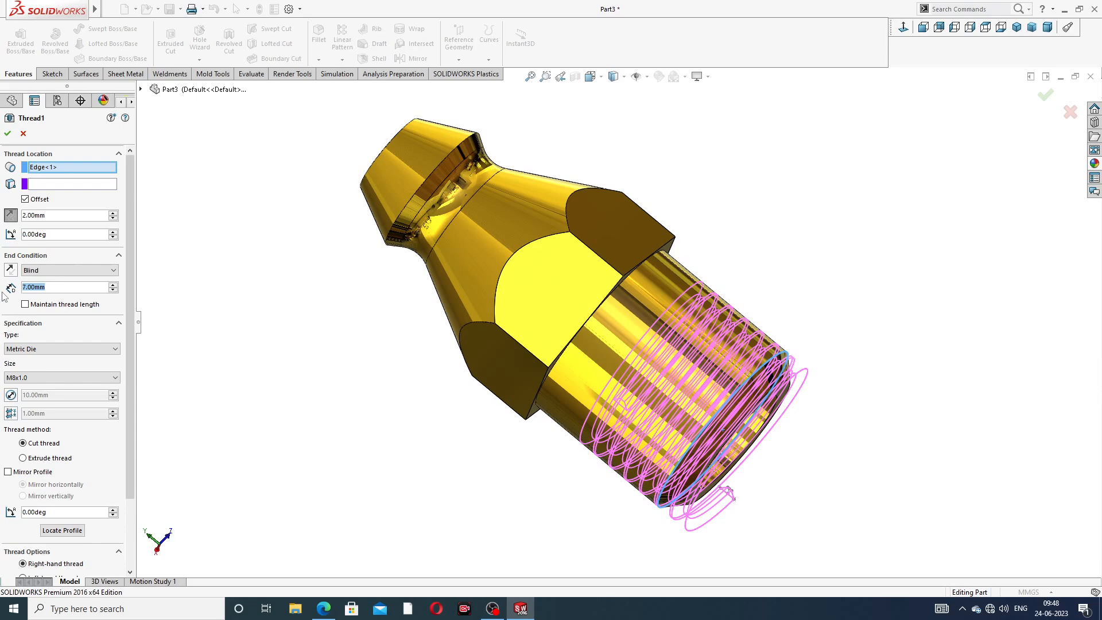
pyautogui.write('9')
pyautogui.press('Return')
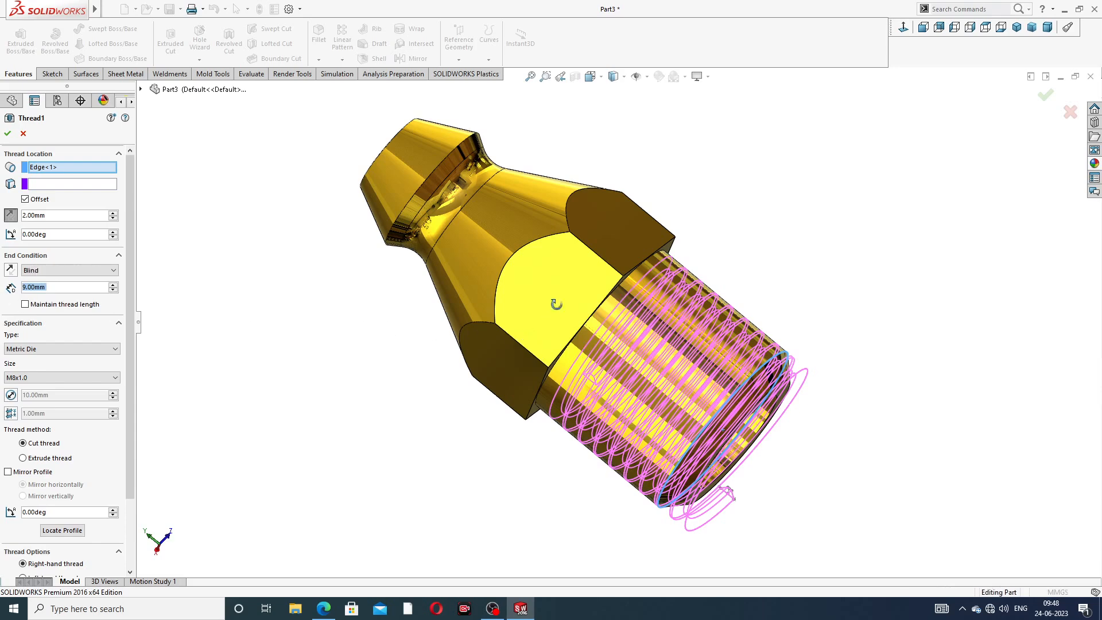
pyautogui.moveTo(557, 304); pyautogui.dragTo(524, 285, button='middle')
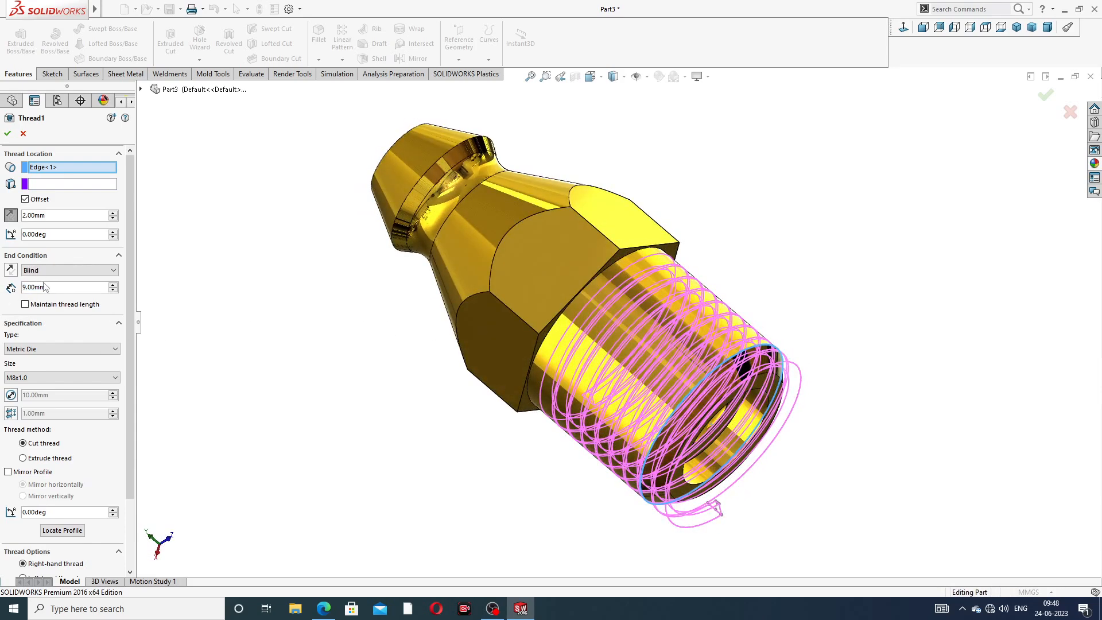
# Set the thread's blind depth to 8.5 mm and apply the edited thread
pyautogui.moveTo(53, 287); pyautogui.dragTo(25, 289)
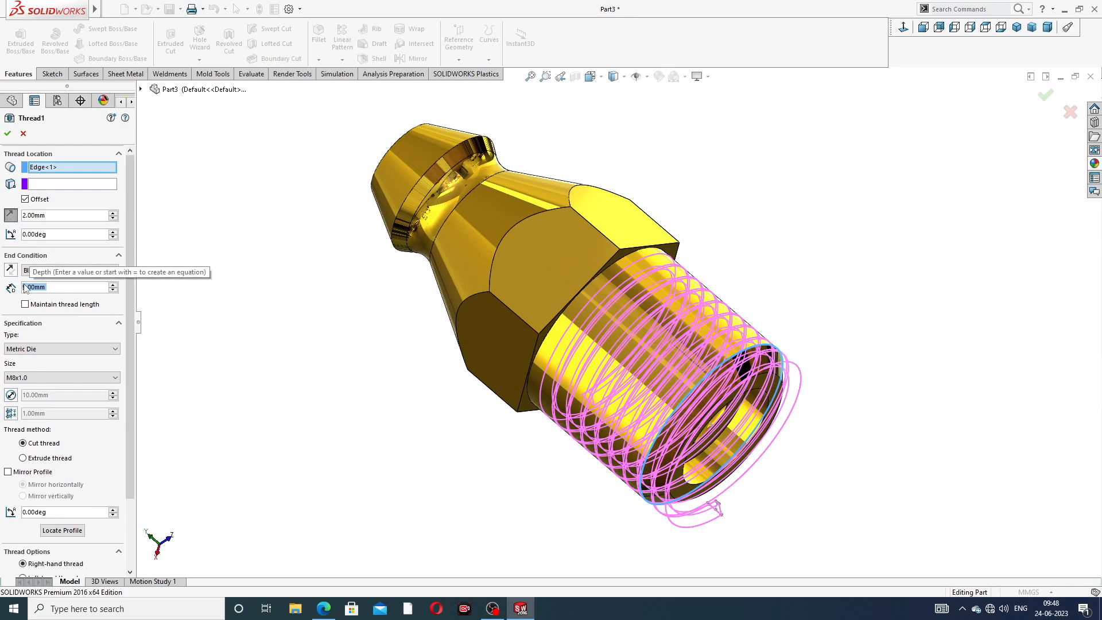
pyautogui.write('9.5')
pyautogui.press('Return')
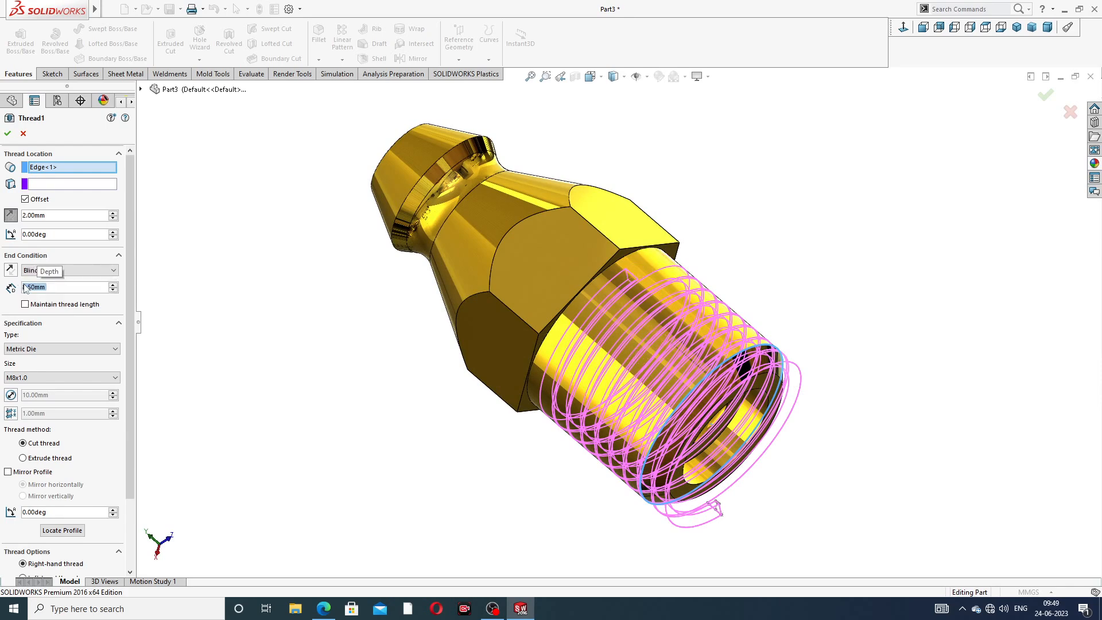
pyautogui.moveTo(374, 345); pyautogui.dragTo(428, 344, button='middle')
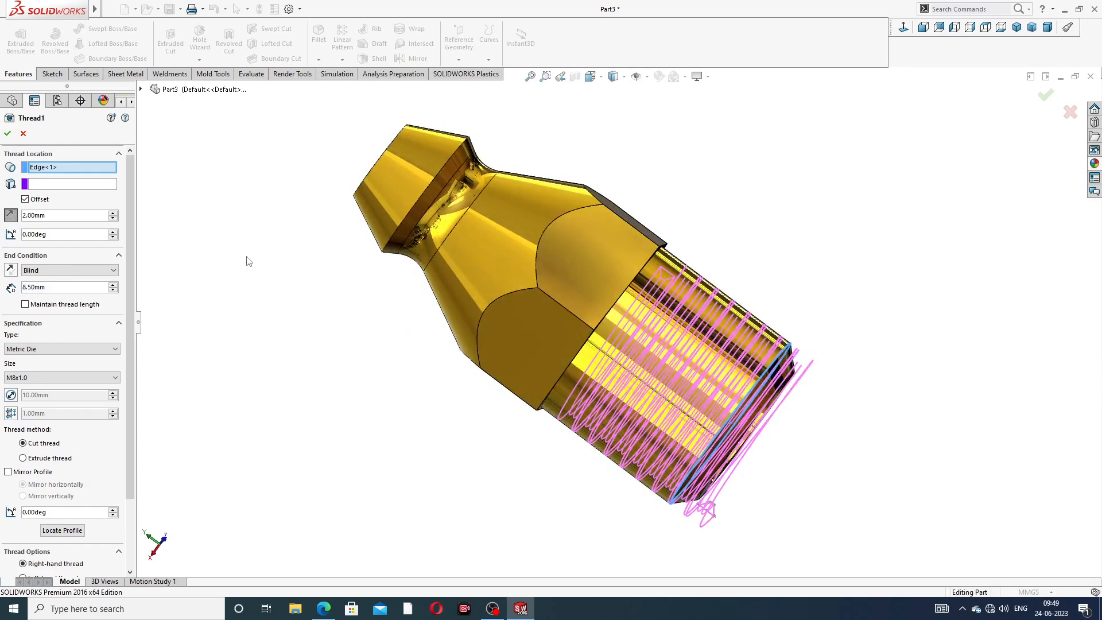
pyautogui.click(8, 133)
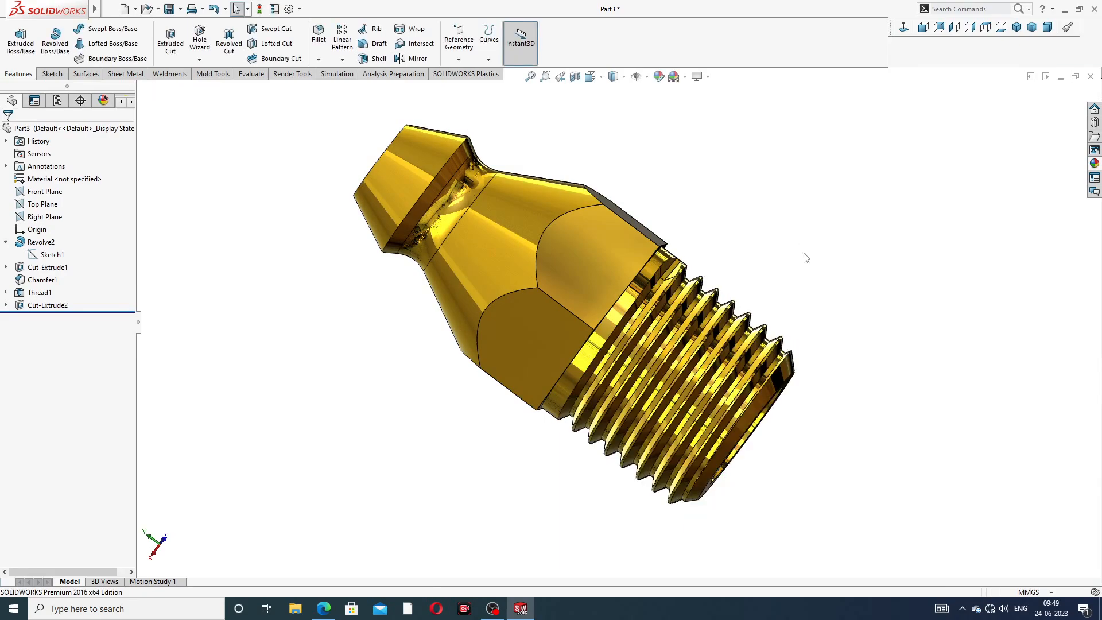
# Examine the revised brass nipple from all sides, including the thread run-out, hexagon, nose and bore
pyautogui.moveTo(818, 266); pyautogui.dragTo(686, 246, button='middle')
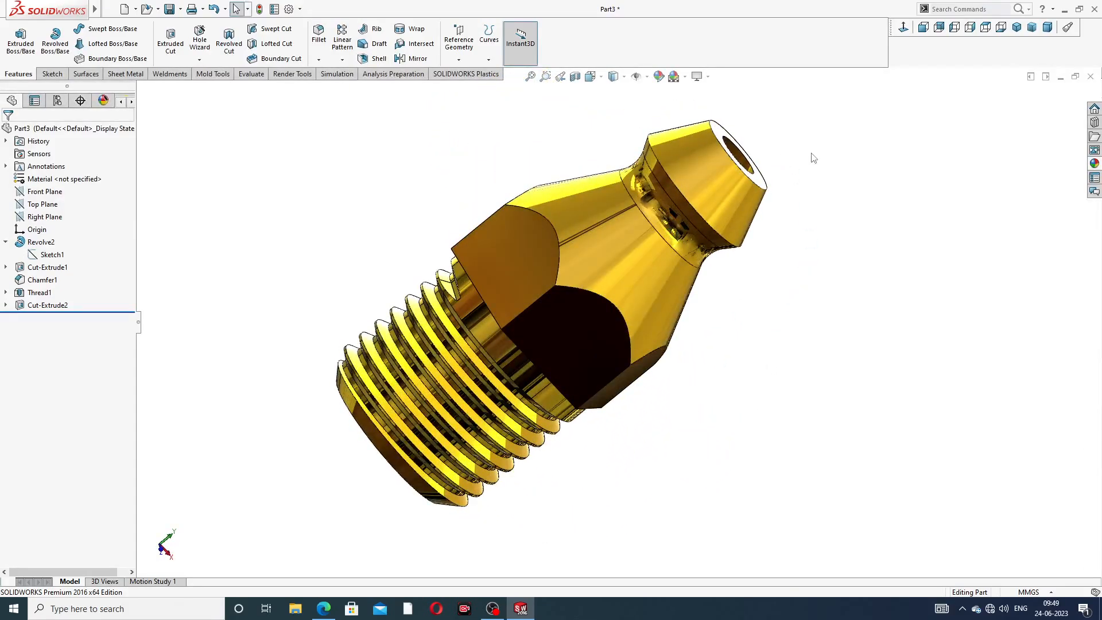
pyautogui.scroll(2, 811, 157)
pyautogui.moveTo(647, 302); pyautogui.dragTo(633, 338, button='middle')
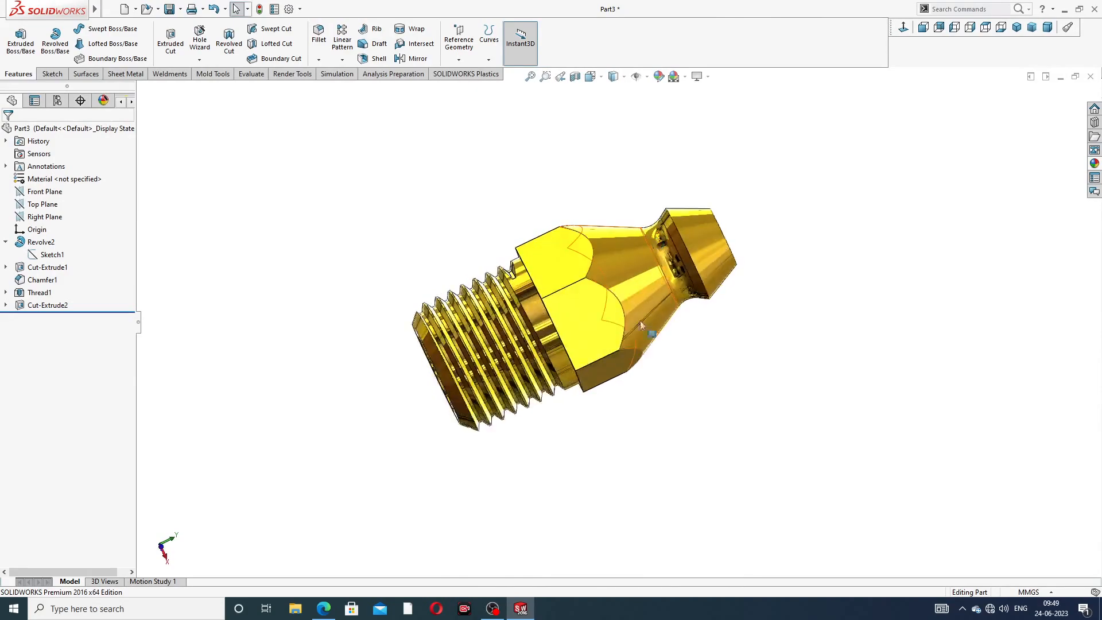
pyautogui.scroll(-1, 633, 339)
pyautogui.moveTo(790, 266); pyautogui.dragTo(750, 250, button='middle')
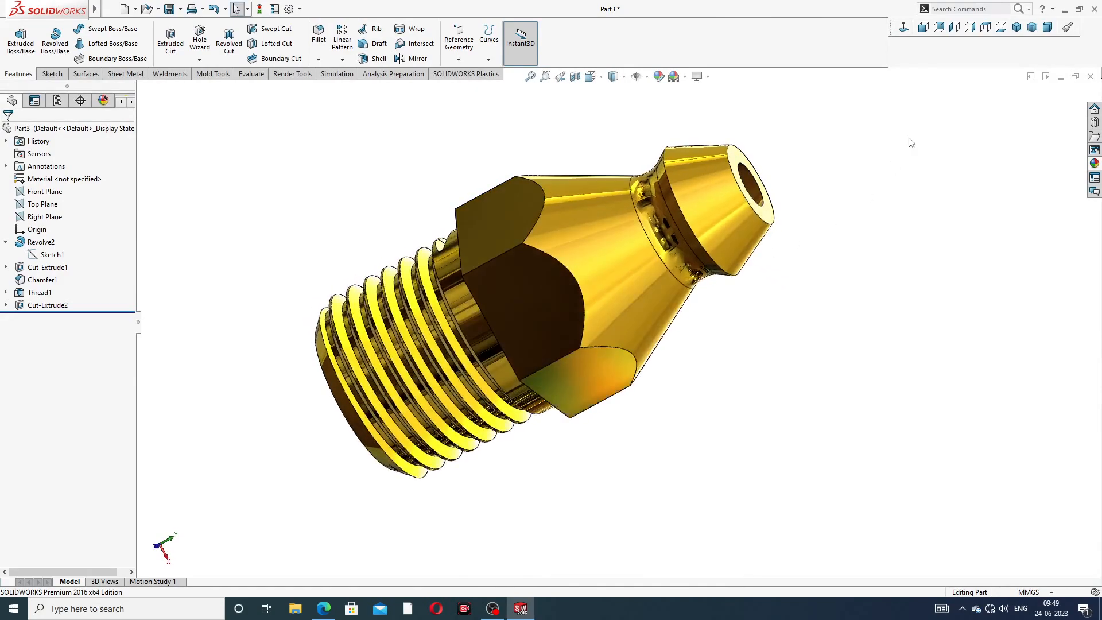
pyautogui.click(902, 29)
pyautogui.moveTo(773, 157)
pyautogui.mouseDown(button='middle')
pyautogui.moveTo(727, 138)
pyautogui.moveTo(853, 82)
pyautogui.moveTo(824, 130)
pyautogui.mouseUp(button='middle')
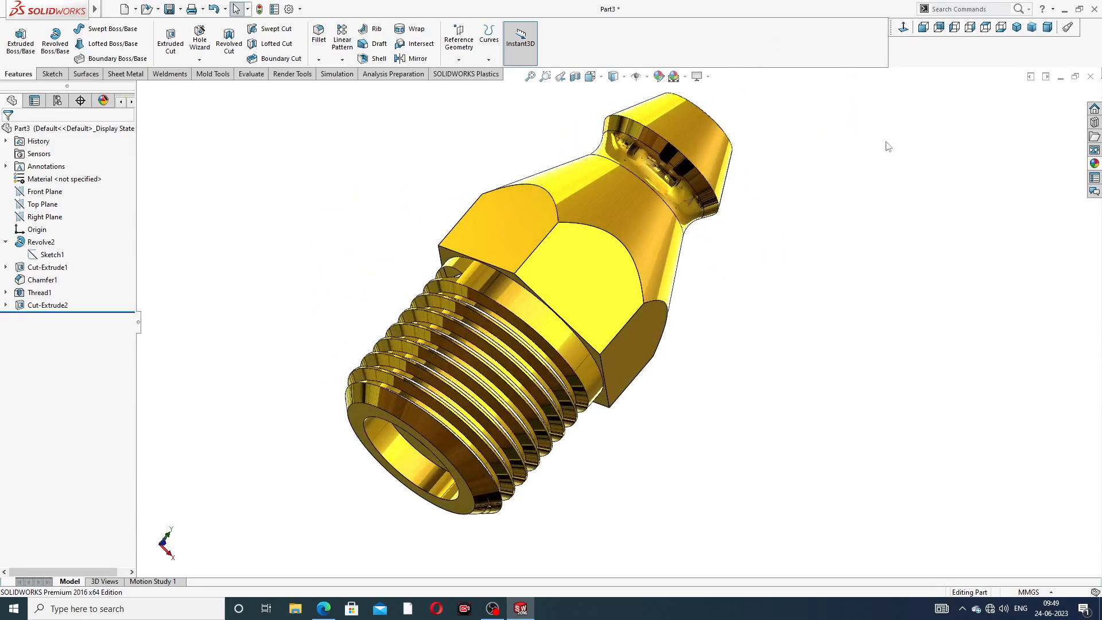
pyautogui.moveTo(844, 256)
pyautogui.mouseDown(button='middle')
pyautogui.moveTo(750, 234)
pyautogui.moveTo(857, 229)
pyautogui.moveTo(844, 219)
pyautogui.mouseUp(button='middle')
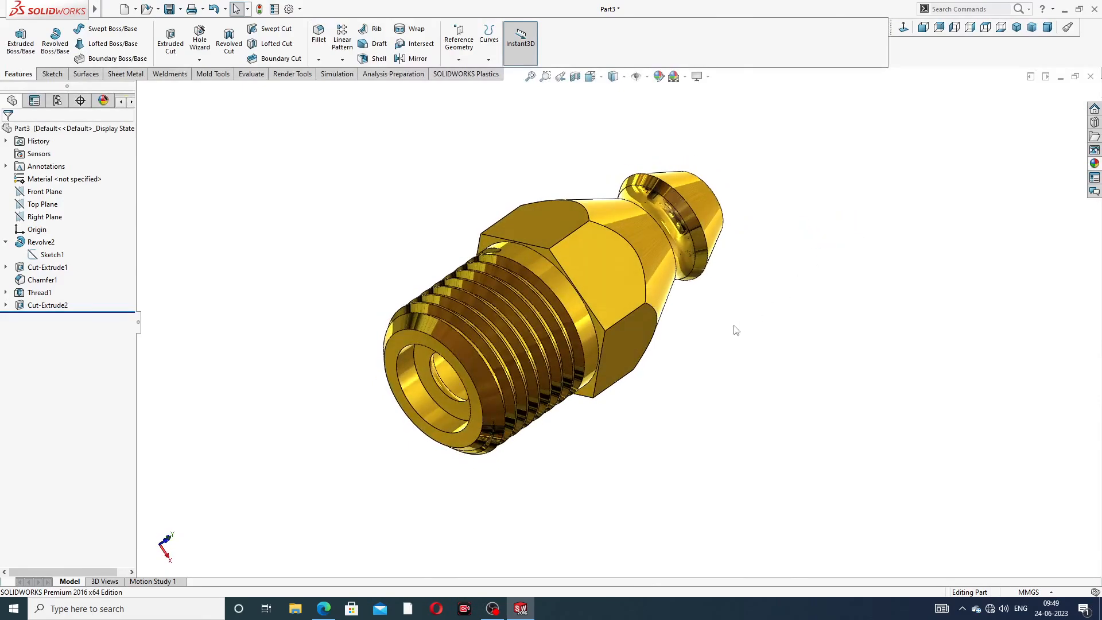
pyautogui.moveTo(736, 330)
pyautogui.mouseDown(button='middle')
pyautogui.moveTo(681, 333)
pyautogui.moveTo(664, 463)
pyautogui.moveTo(762, 256)
pyautogui.moveTo(726, 216)
pyautogui.moveTo(730, 232)
pyautogui.mouseUp(button='middle')
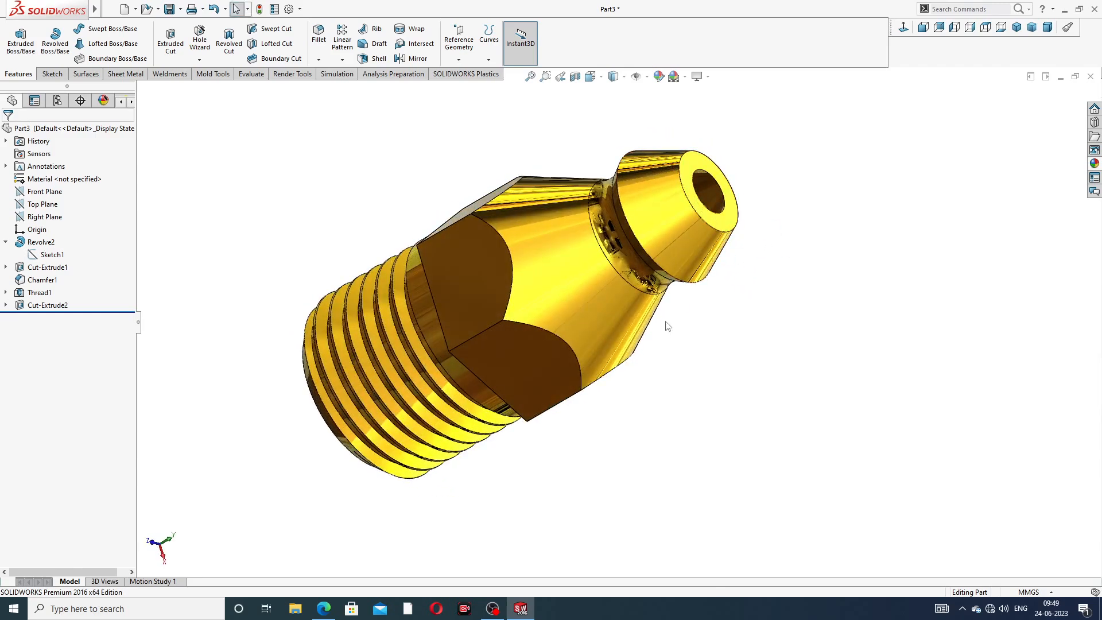